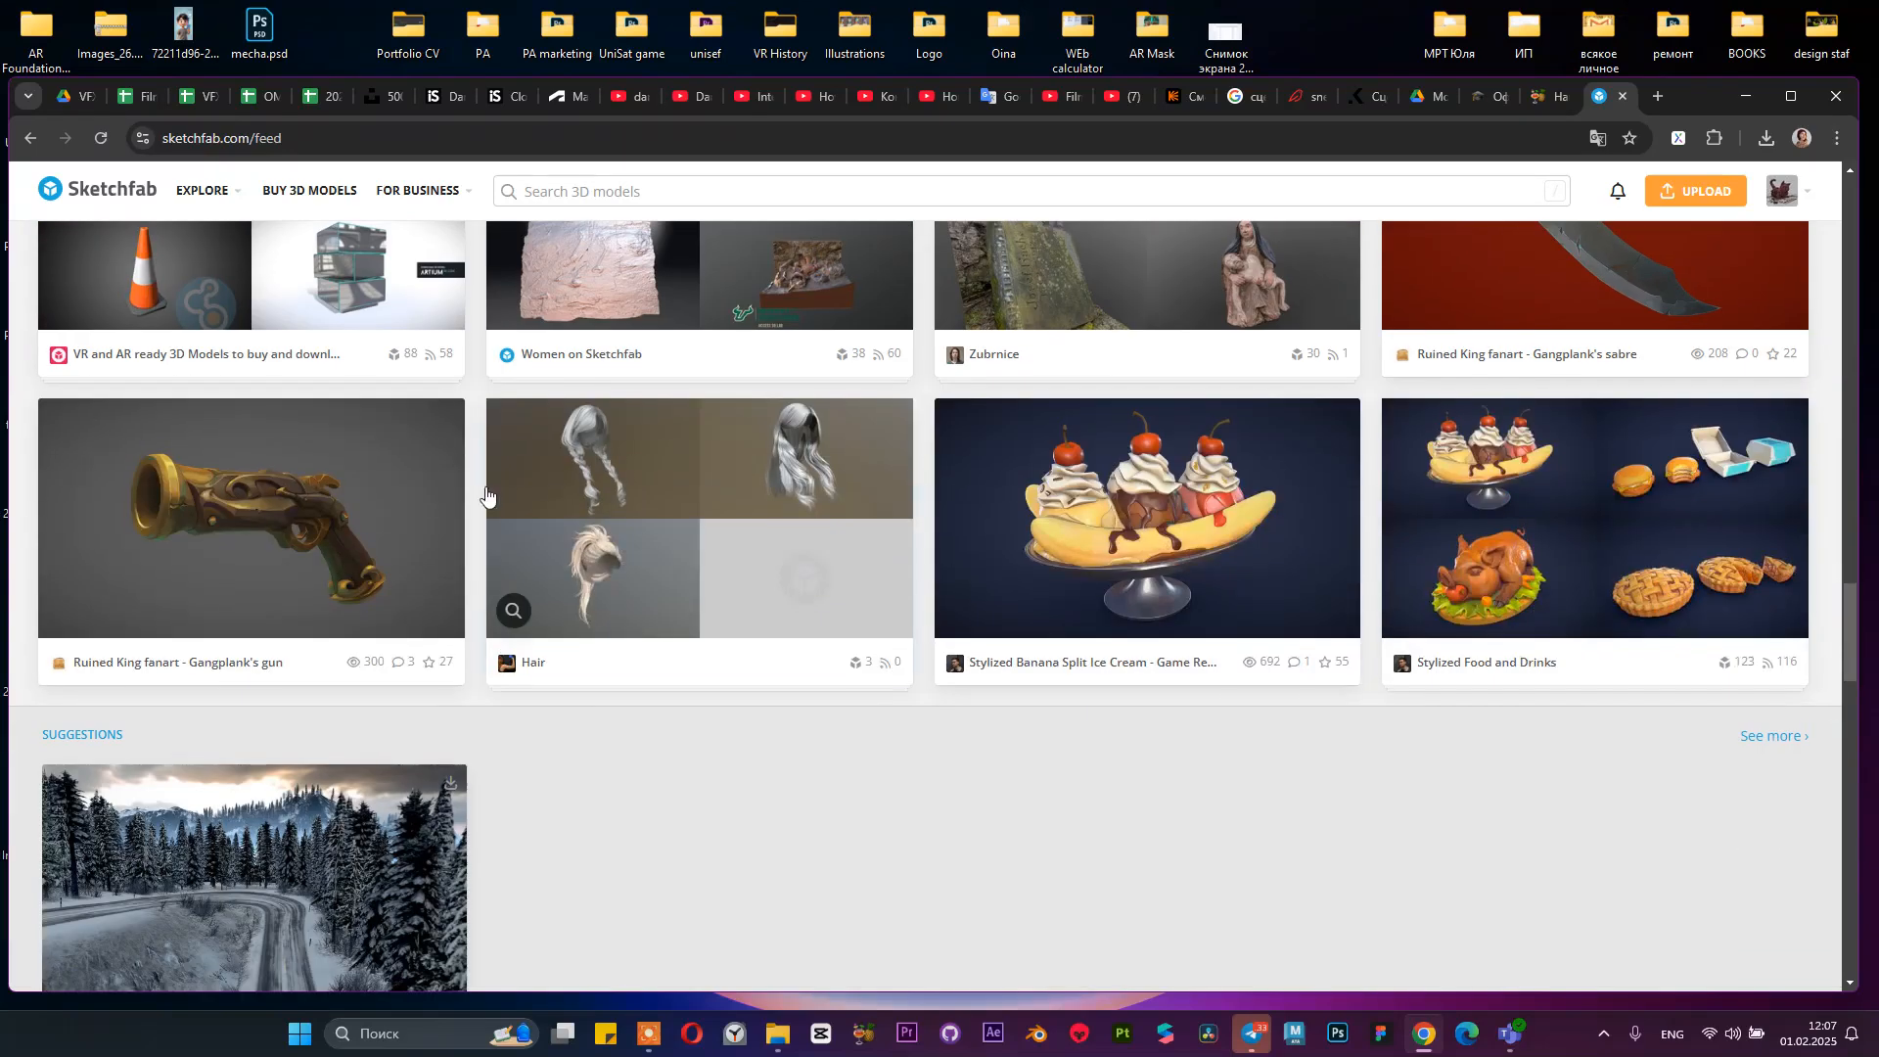
scroll(613, 482, "down", 5)
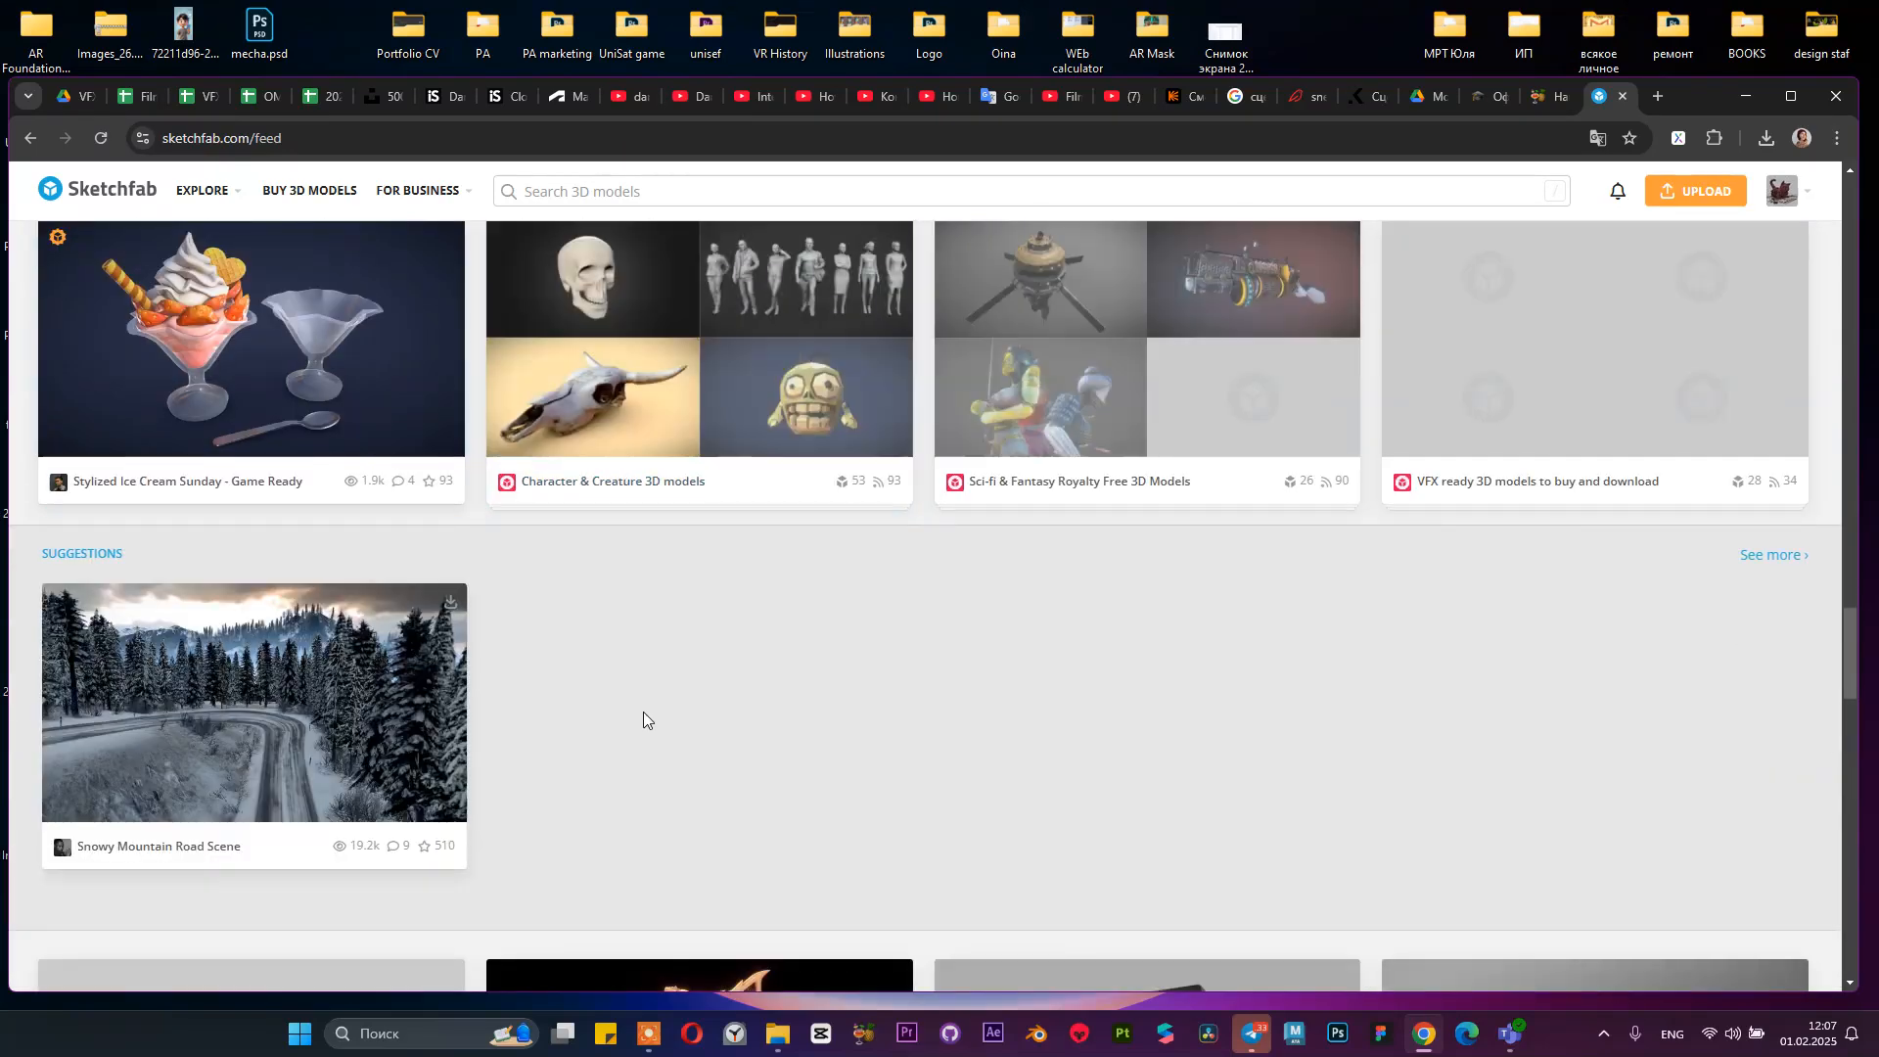
scroll(650, 692, "down", 2)
scroll(658, 616, "up", 3)
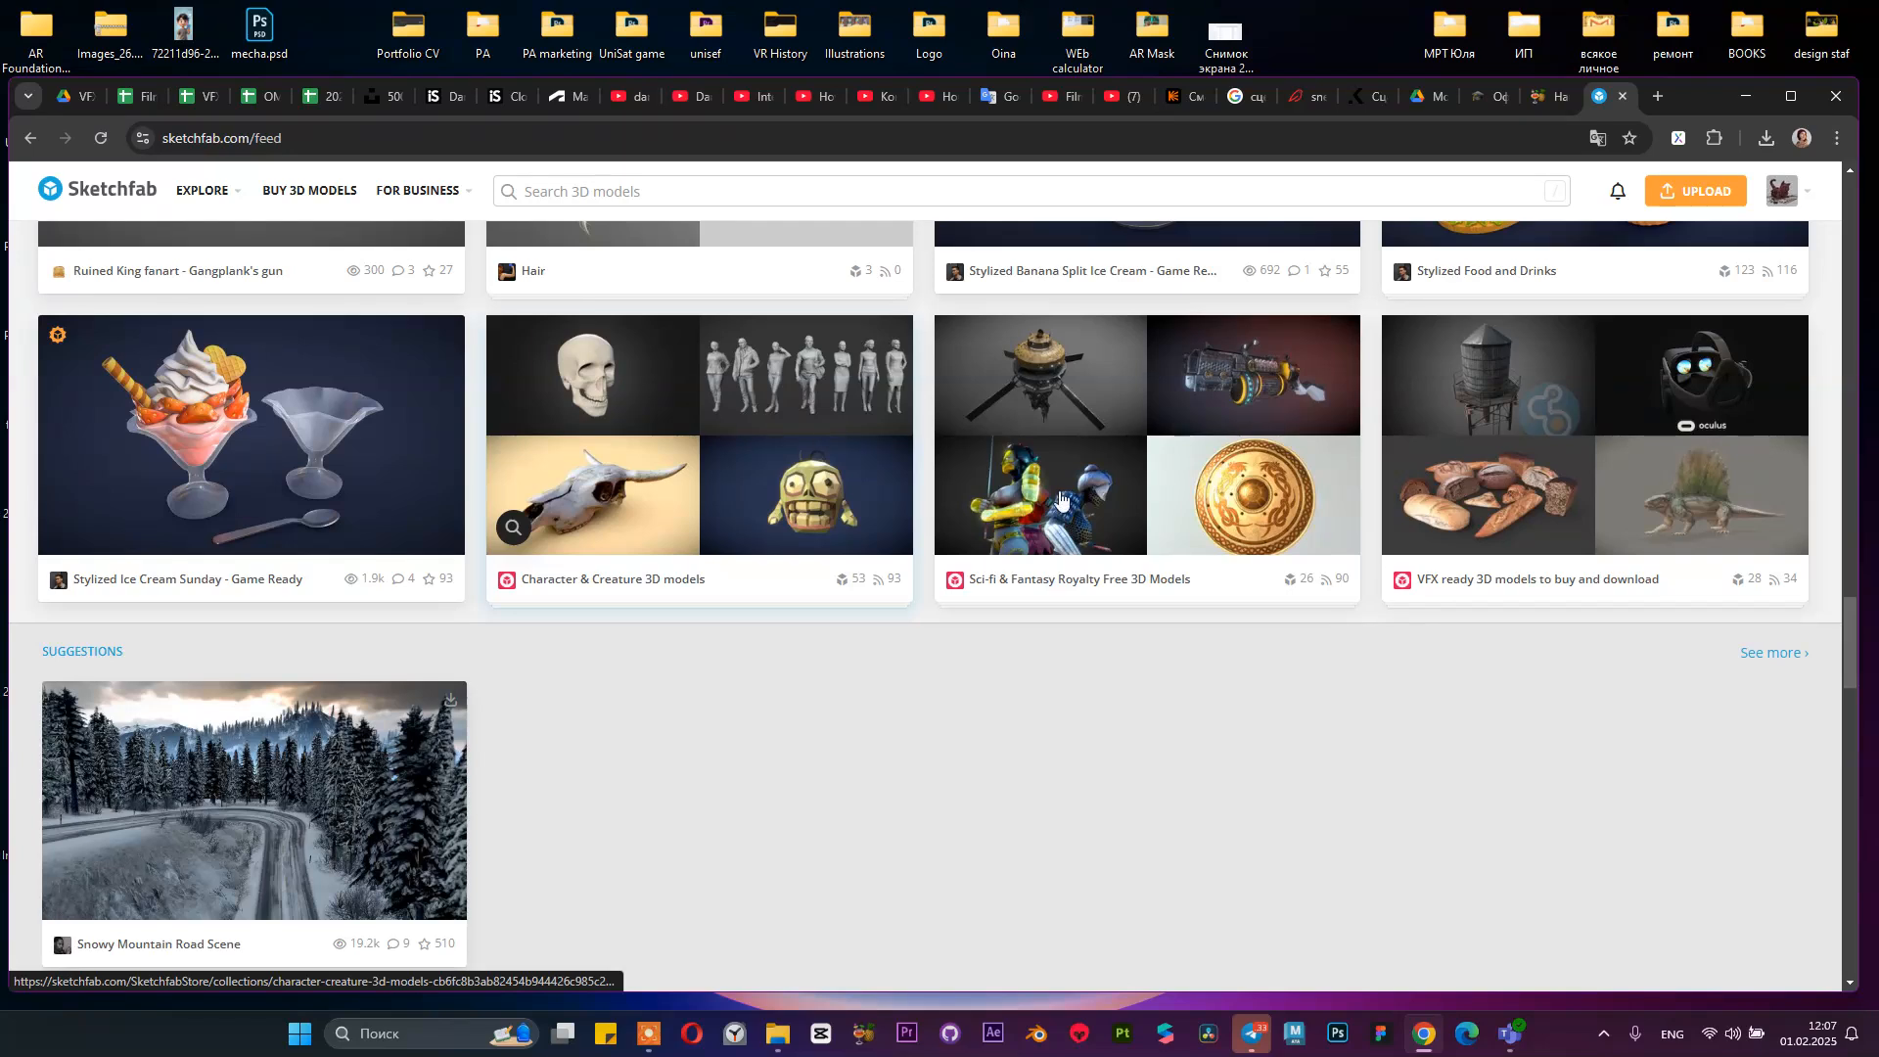
scroll(692, 323, "up", 20)
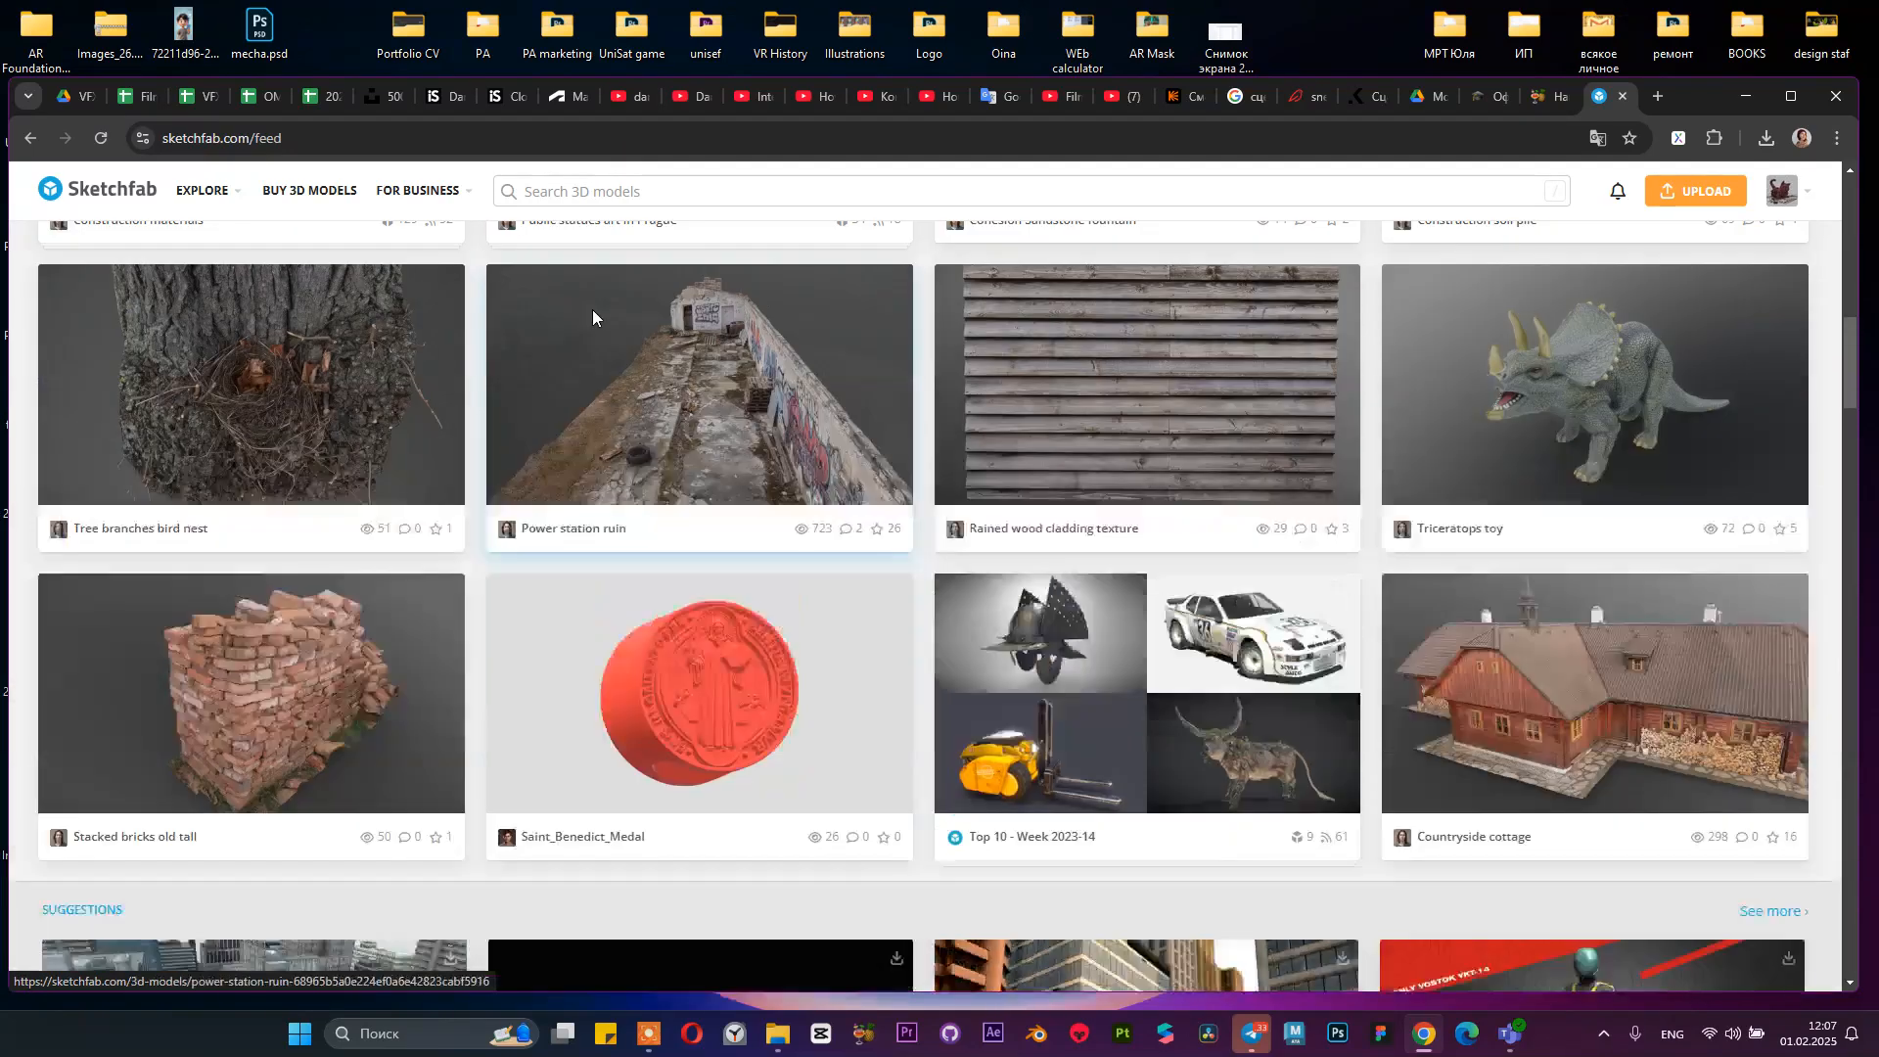
scroll(592, 316, "up", 10)
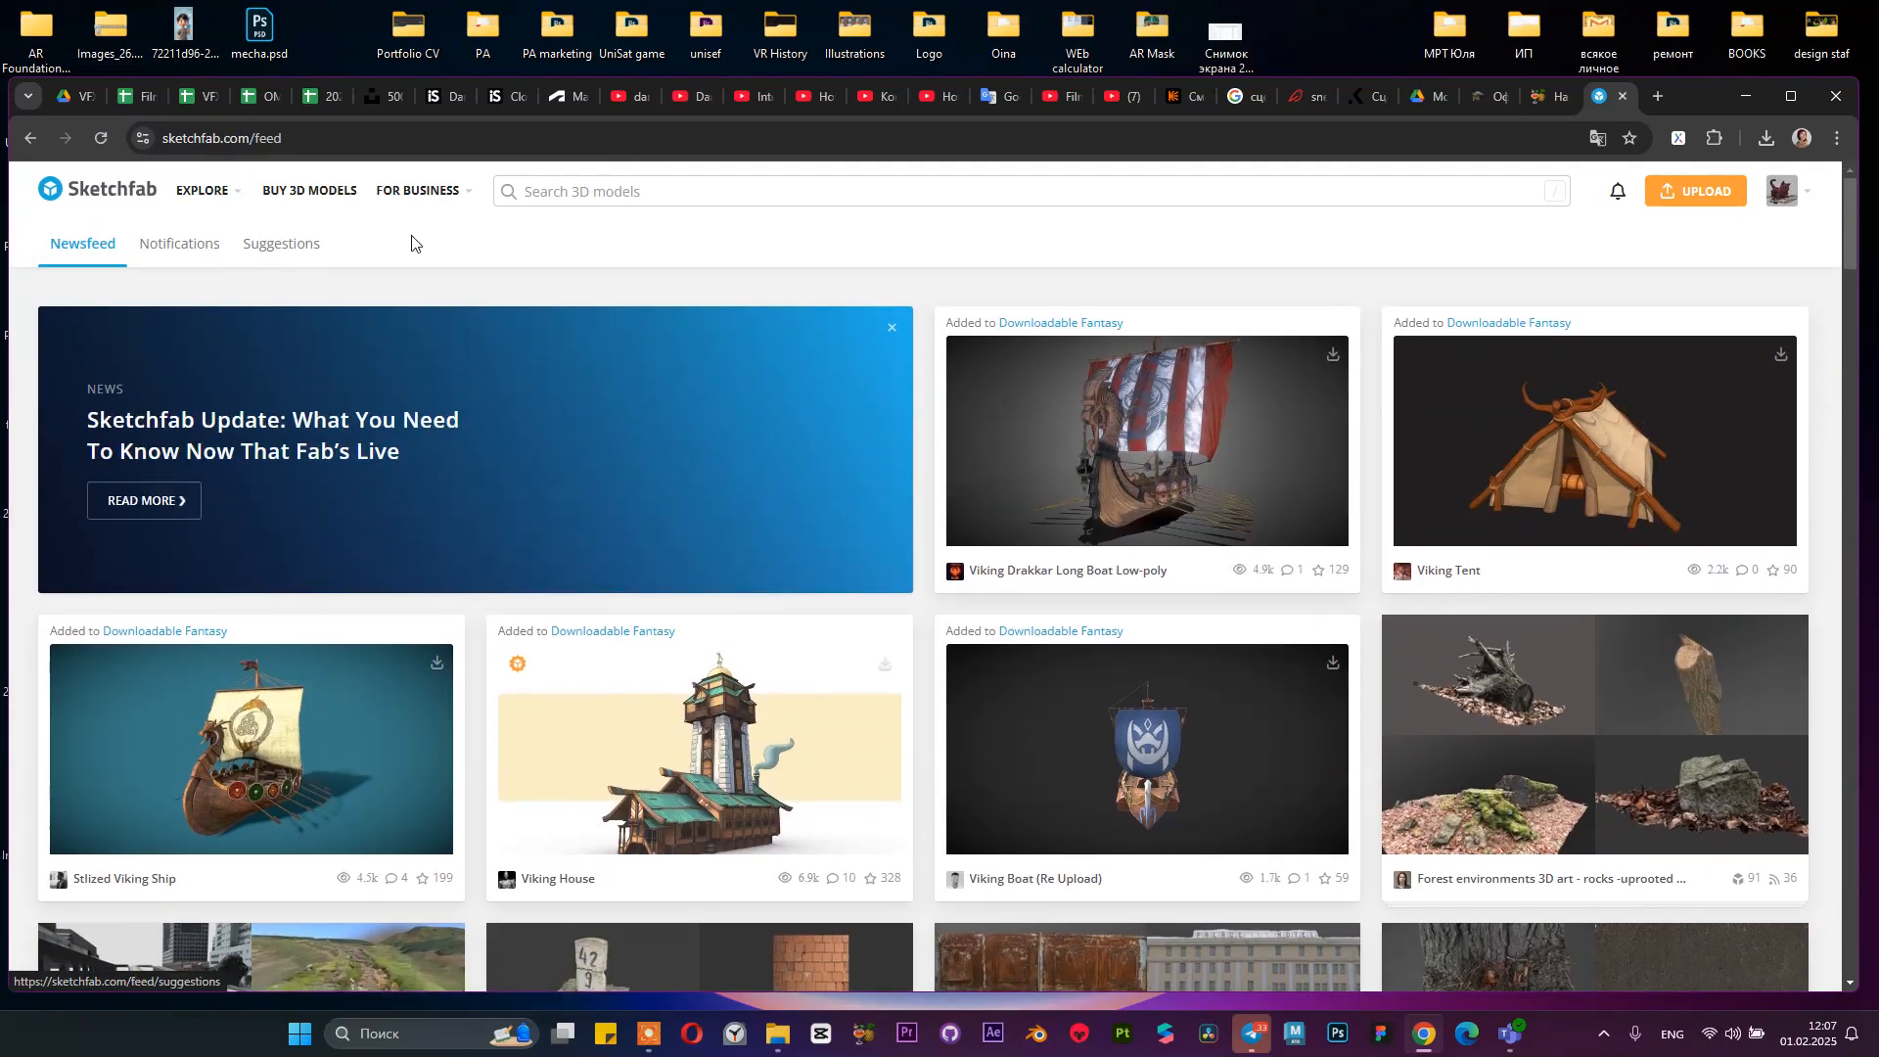
Search the 3D models for "scull" and restrict the results to downloadable ones
left_click(661, 191)
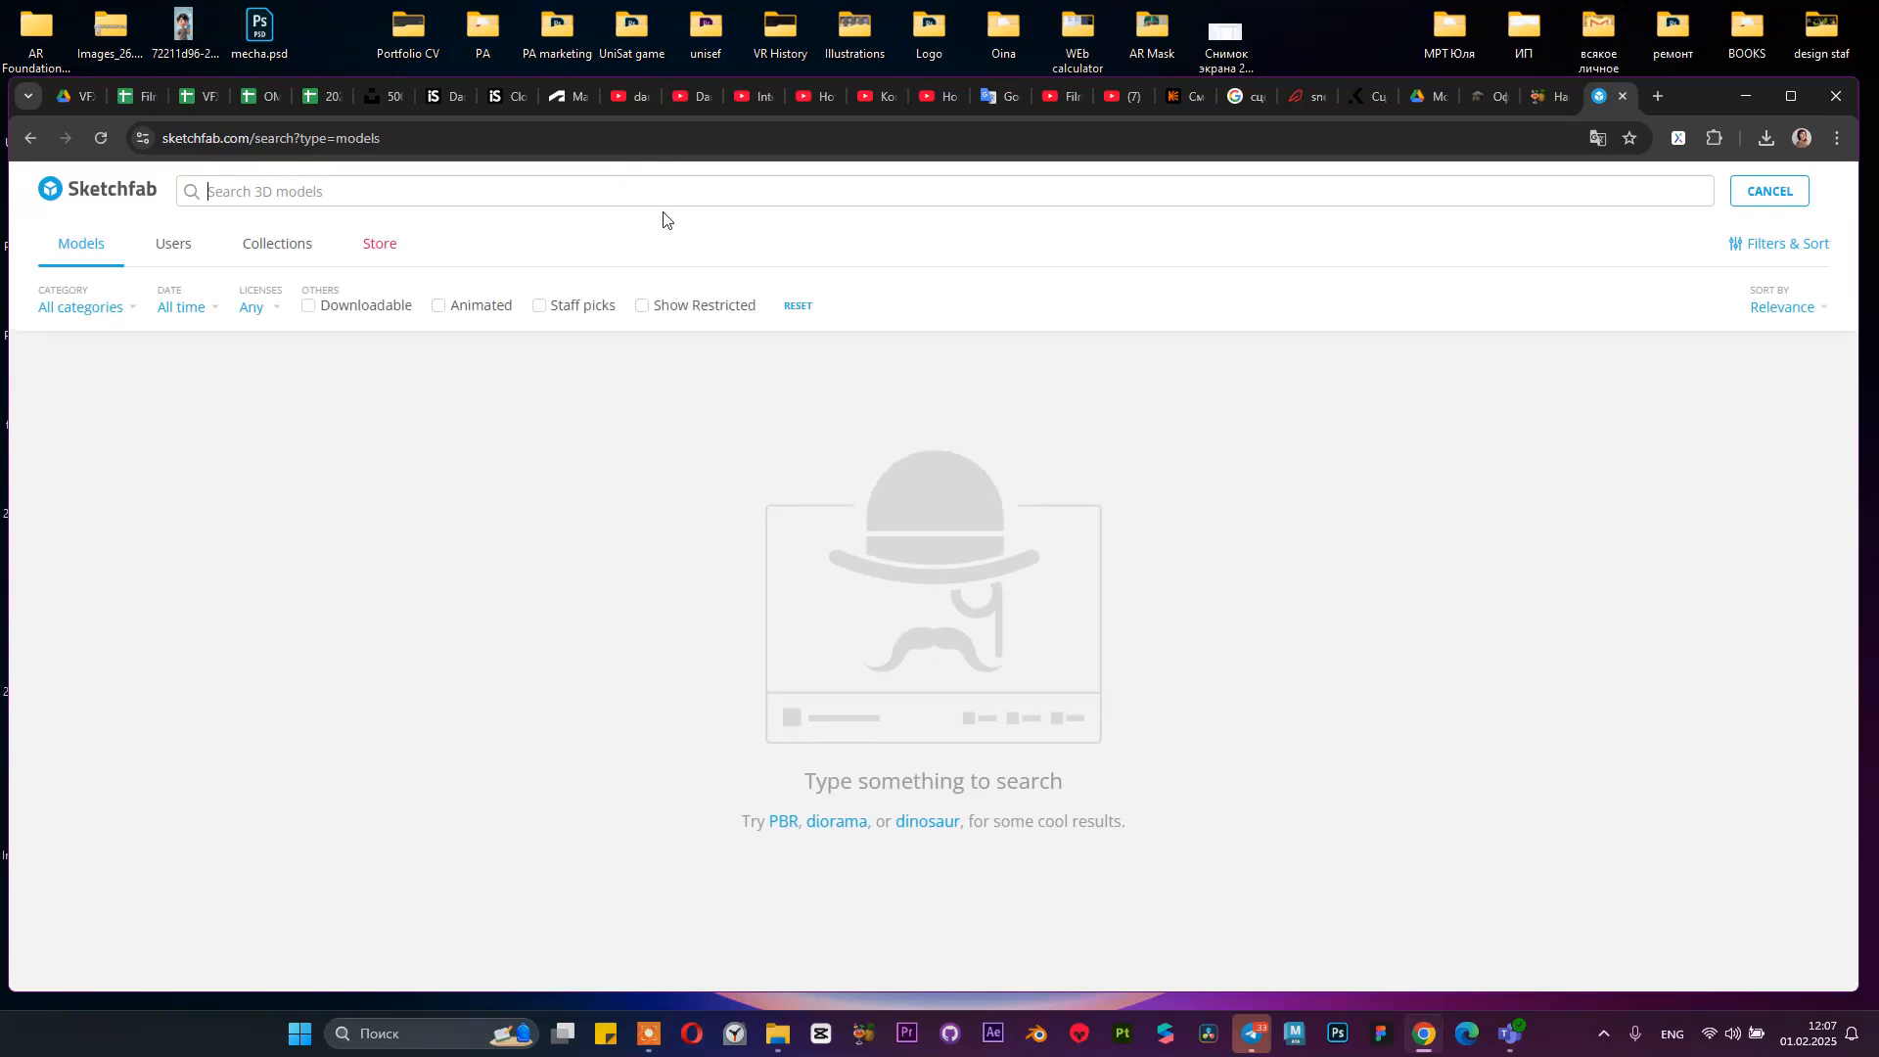
type("scull")
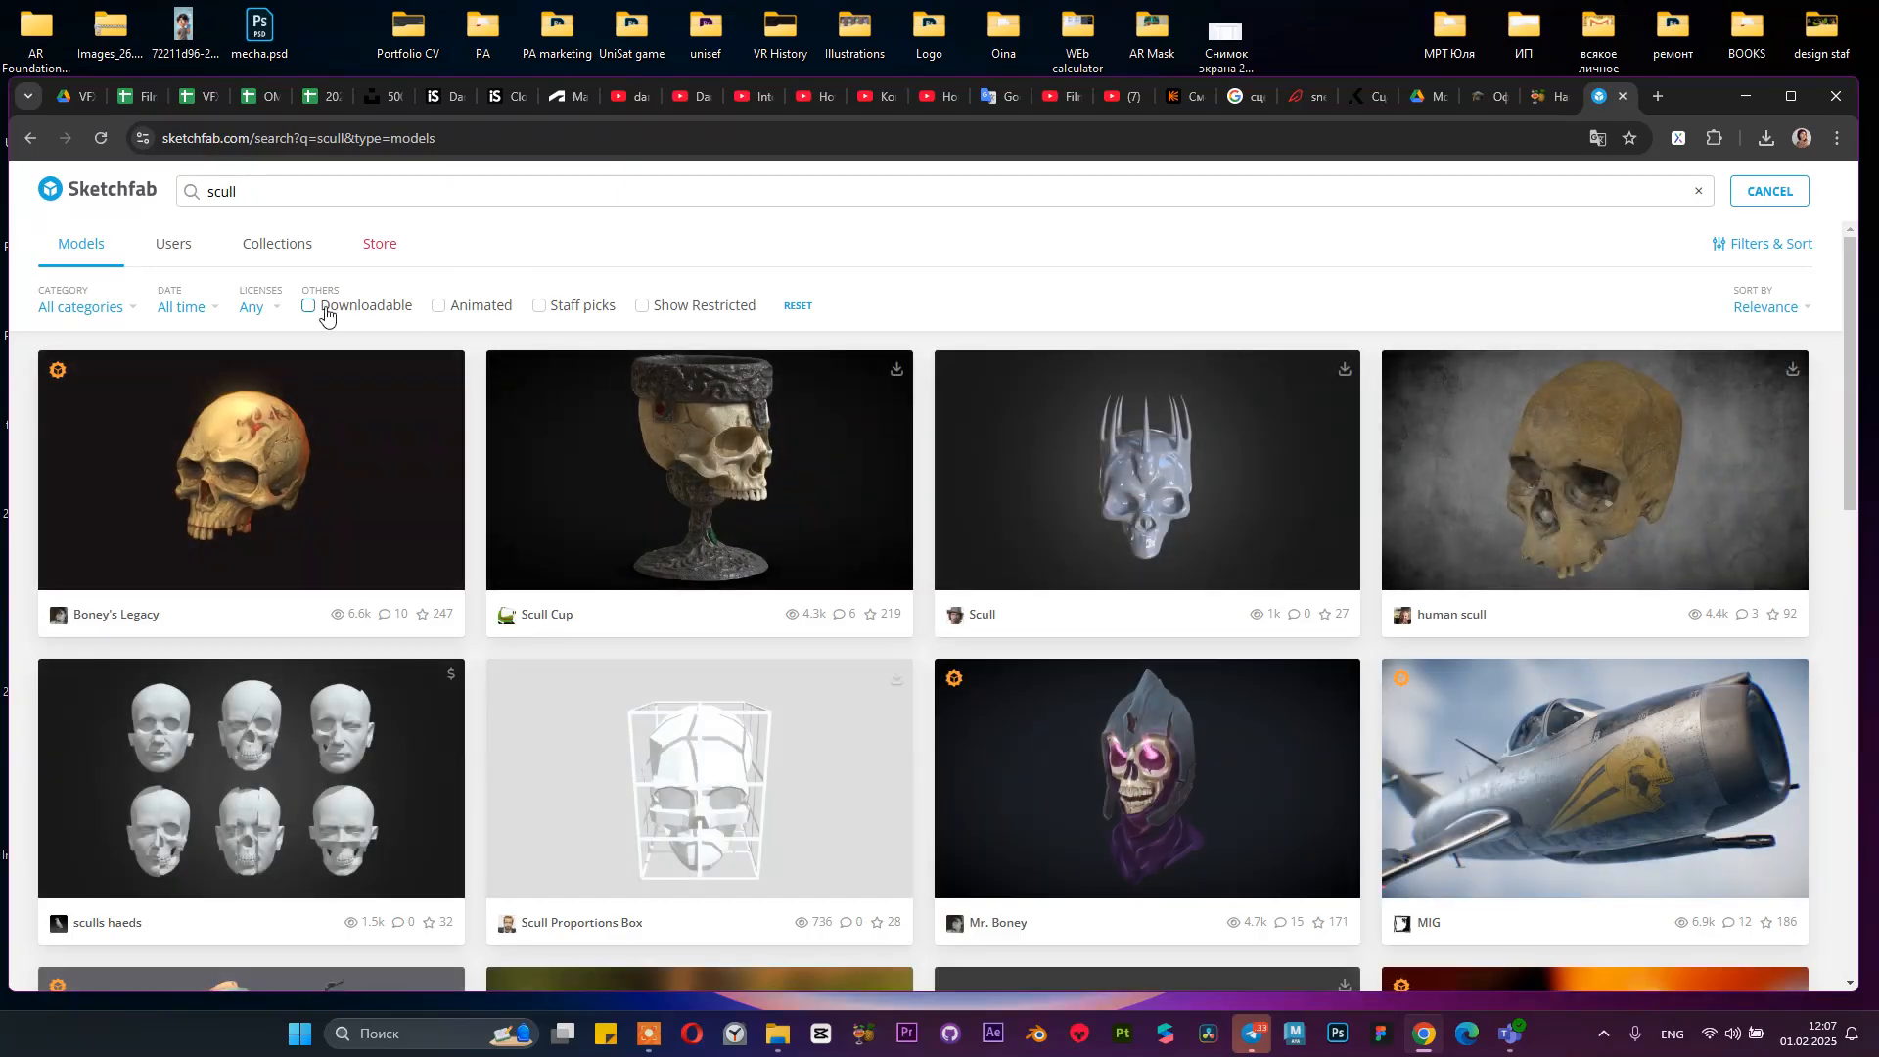
left_click(310, 305)
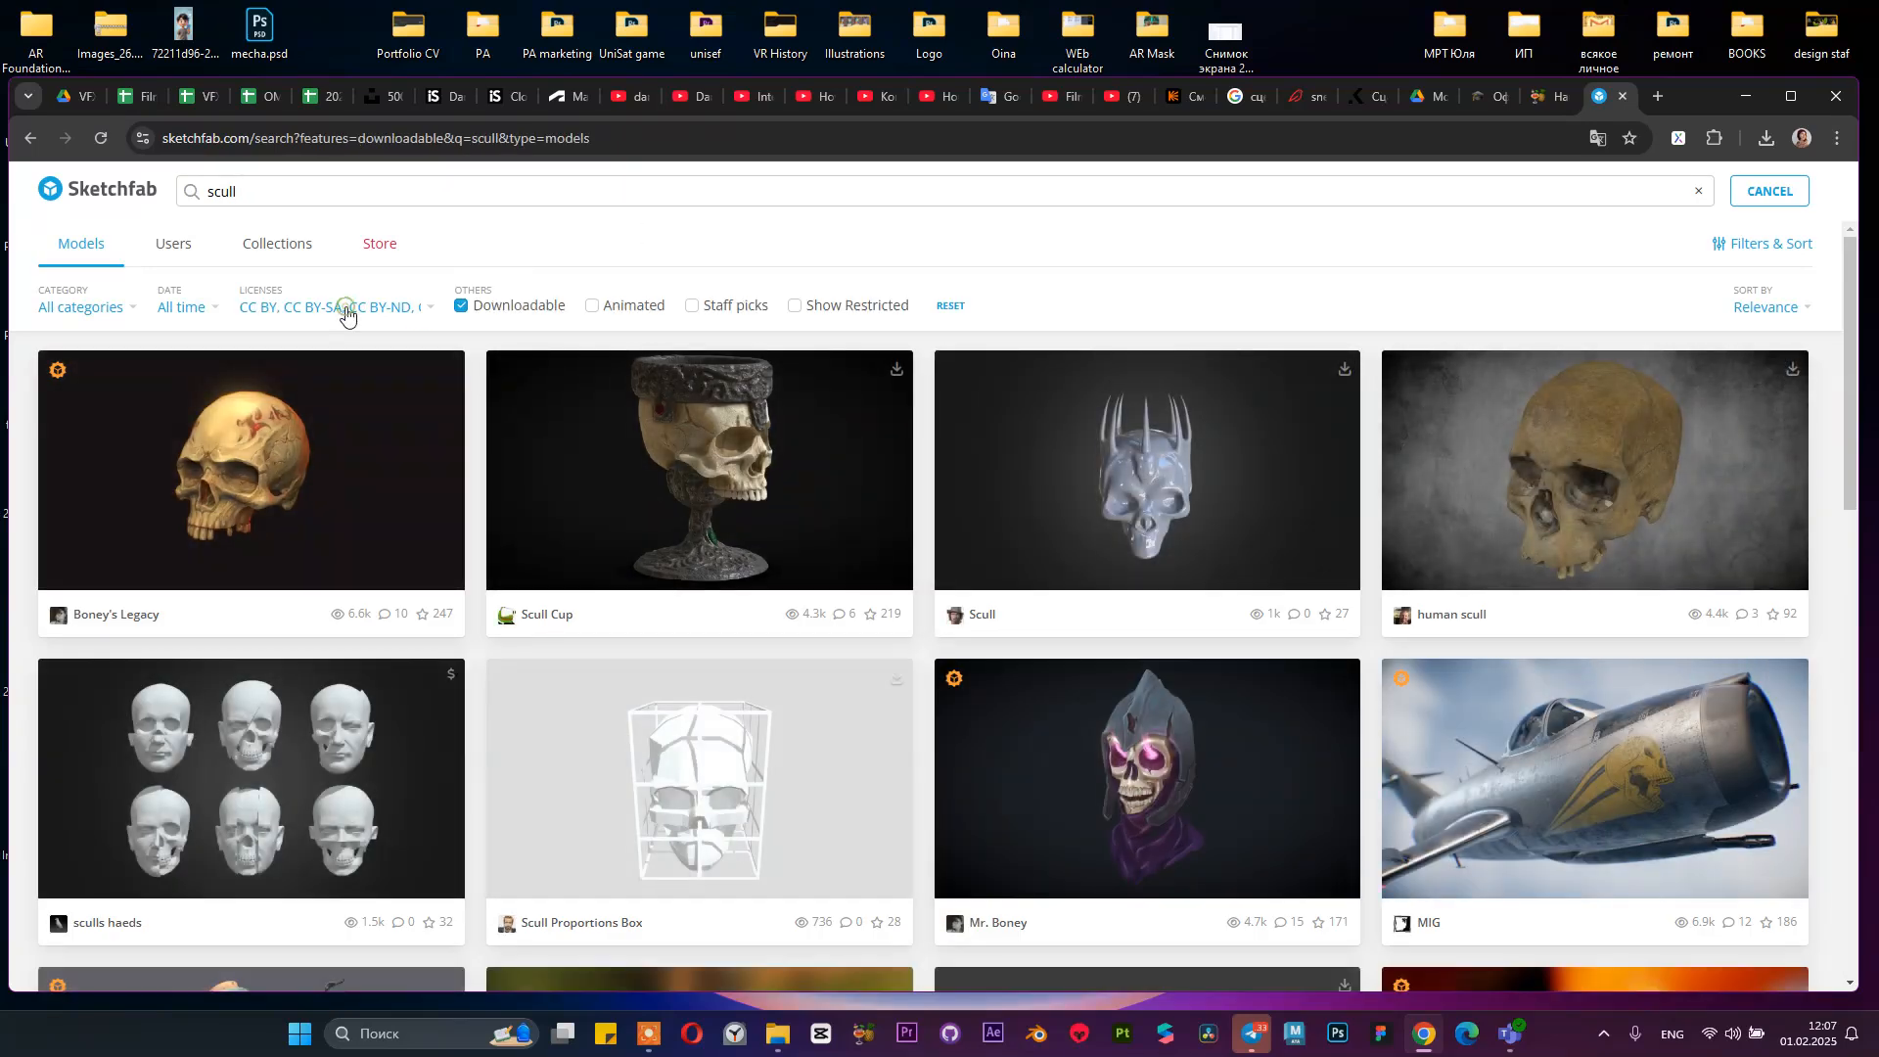
Look through the downloadable "scull" results for a suitable skull model
scroll(873, 450, "down", 10)
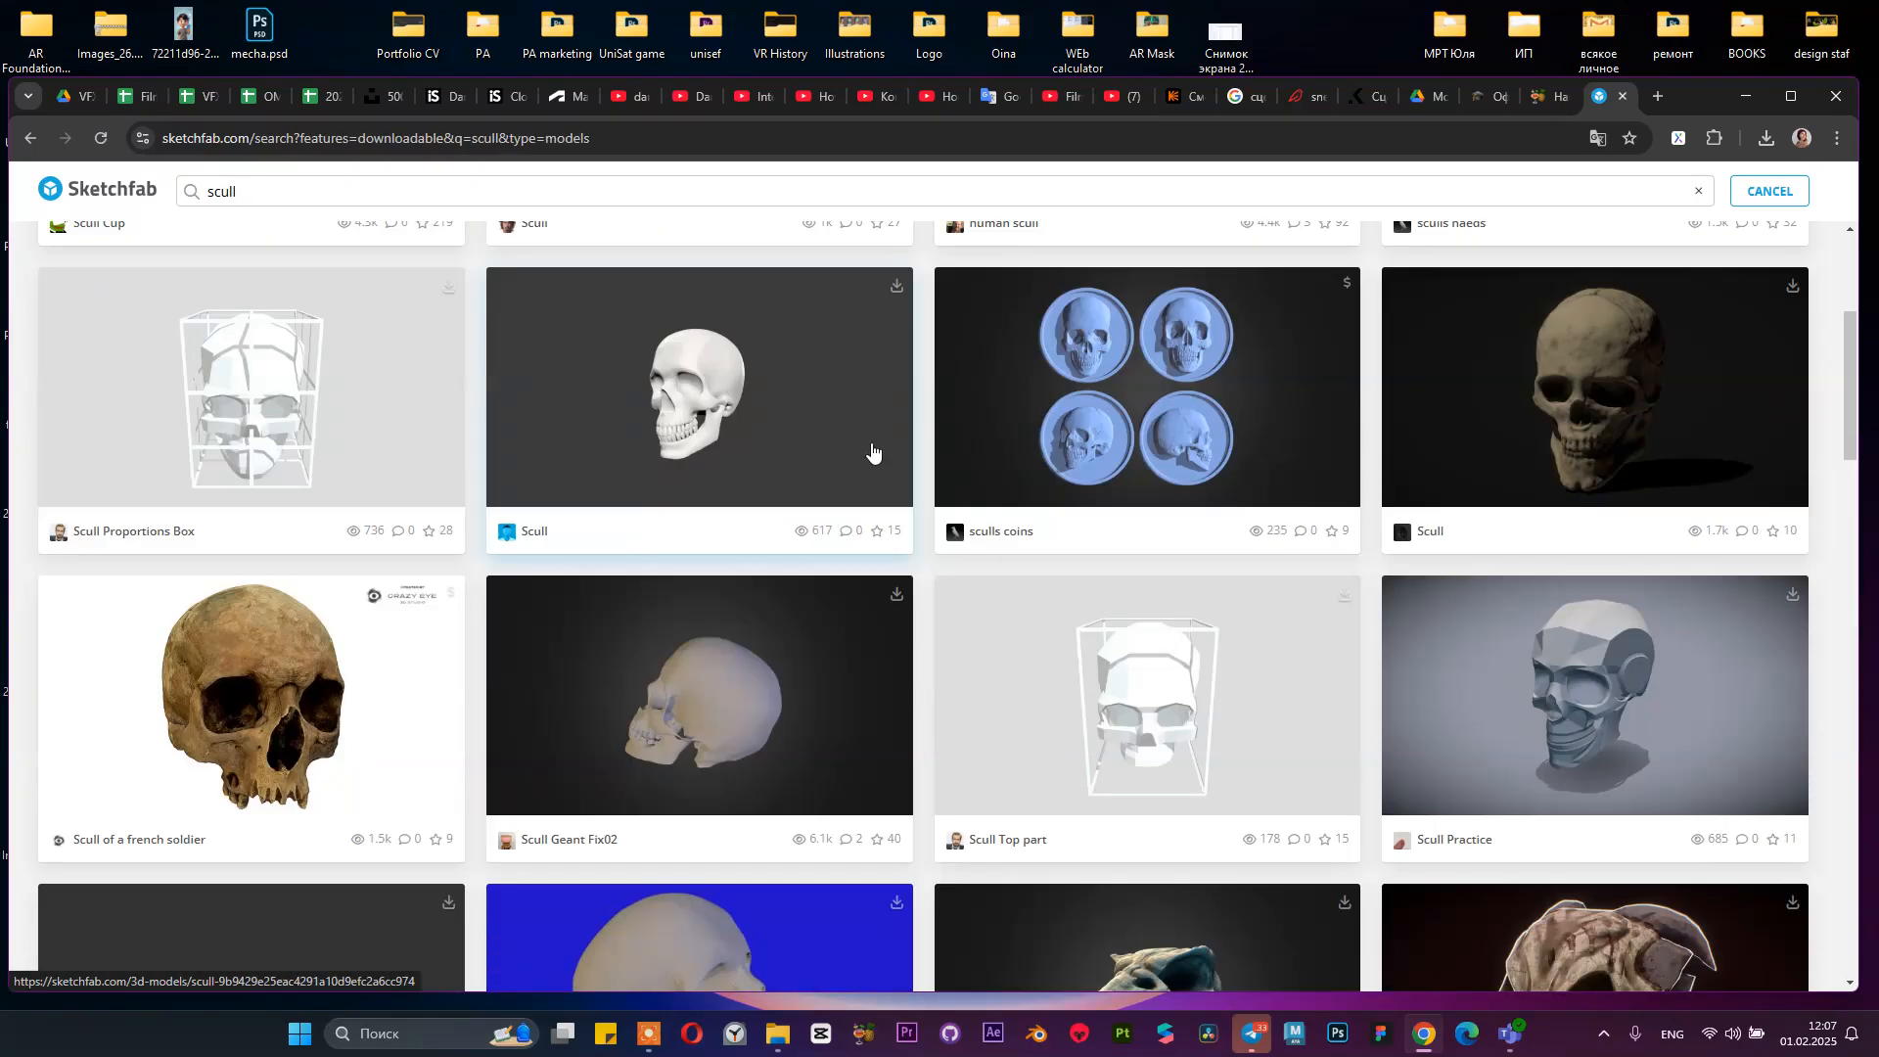
scroll(878, 443, "up", 2)
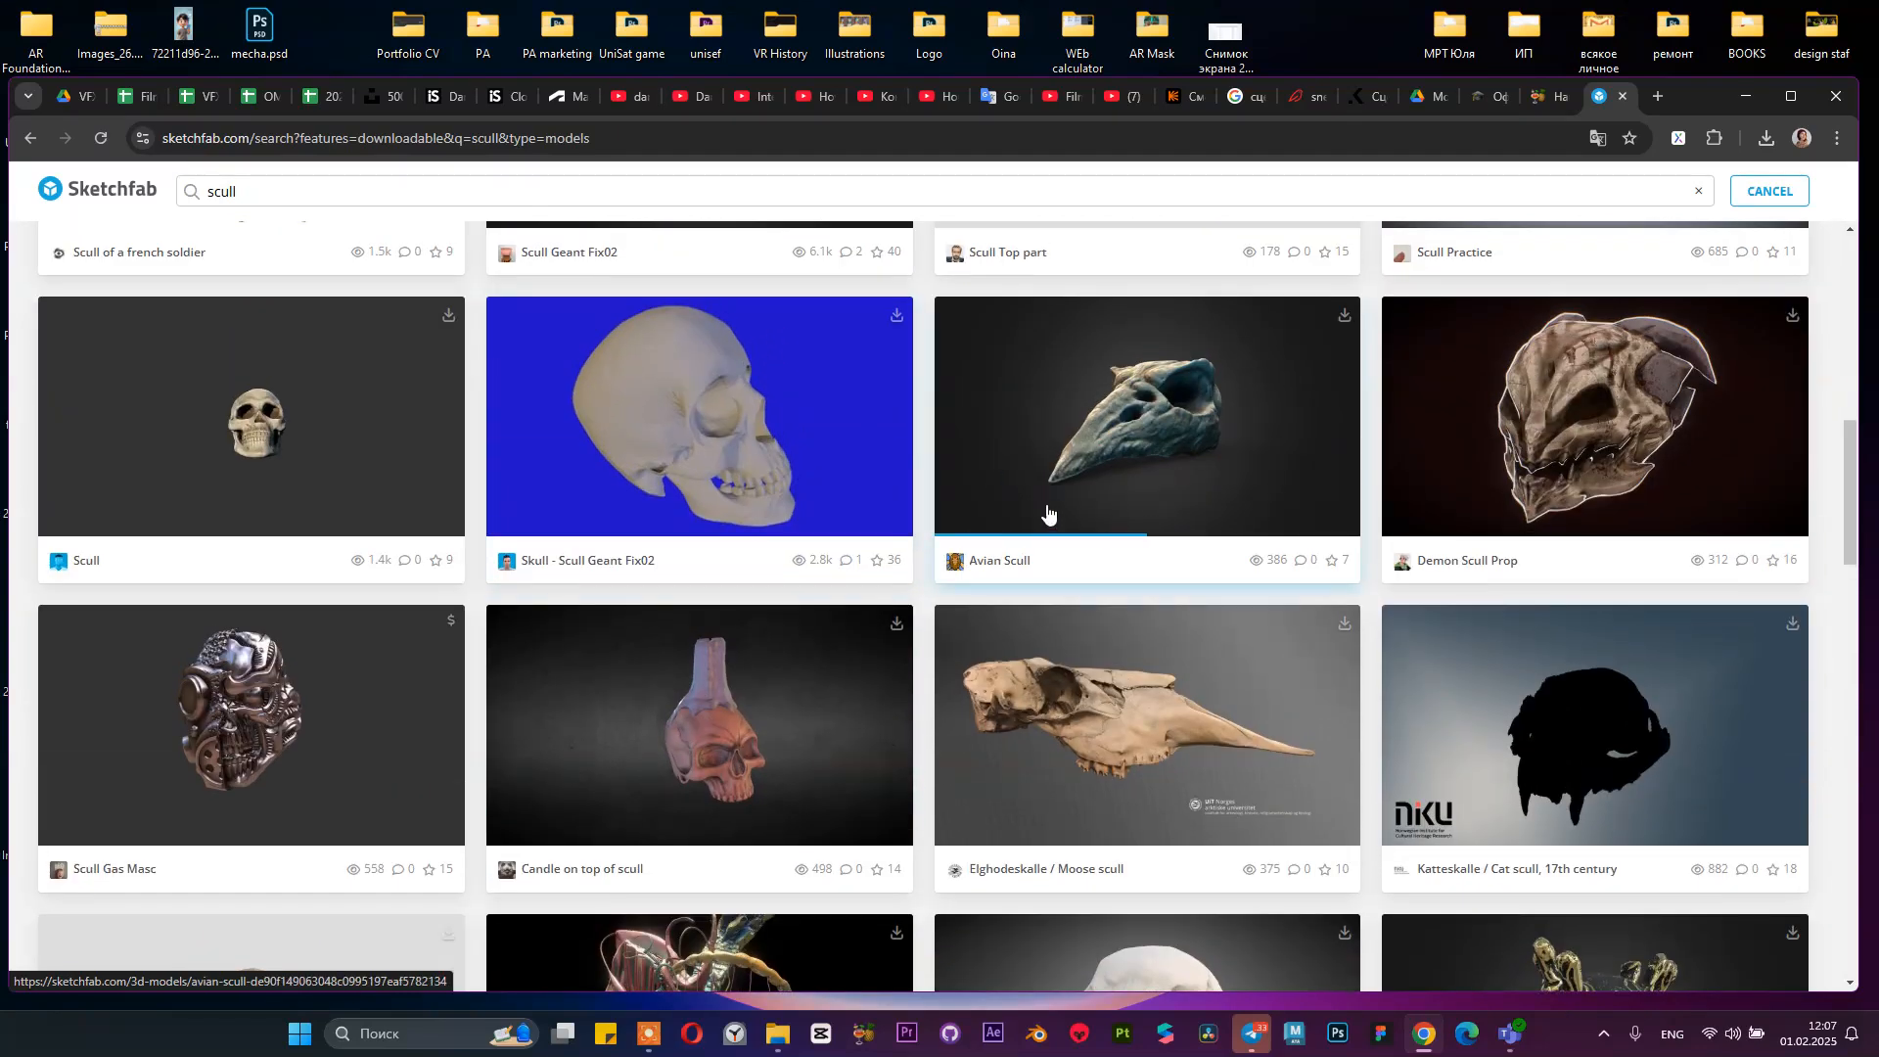
scroll(488, 442, "down", 10)
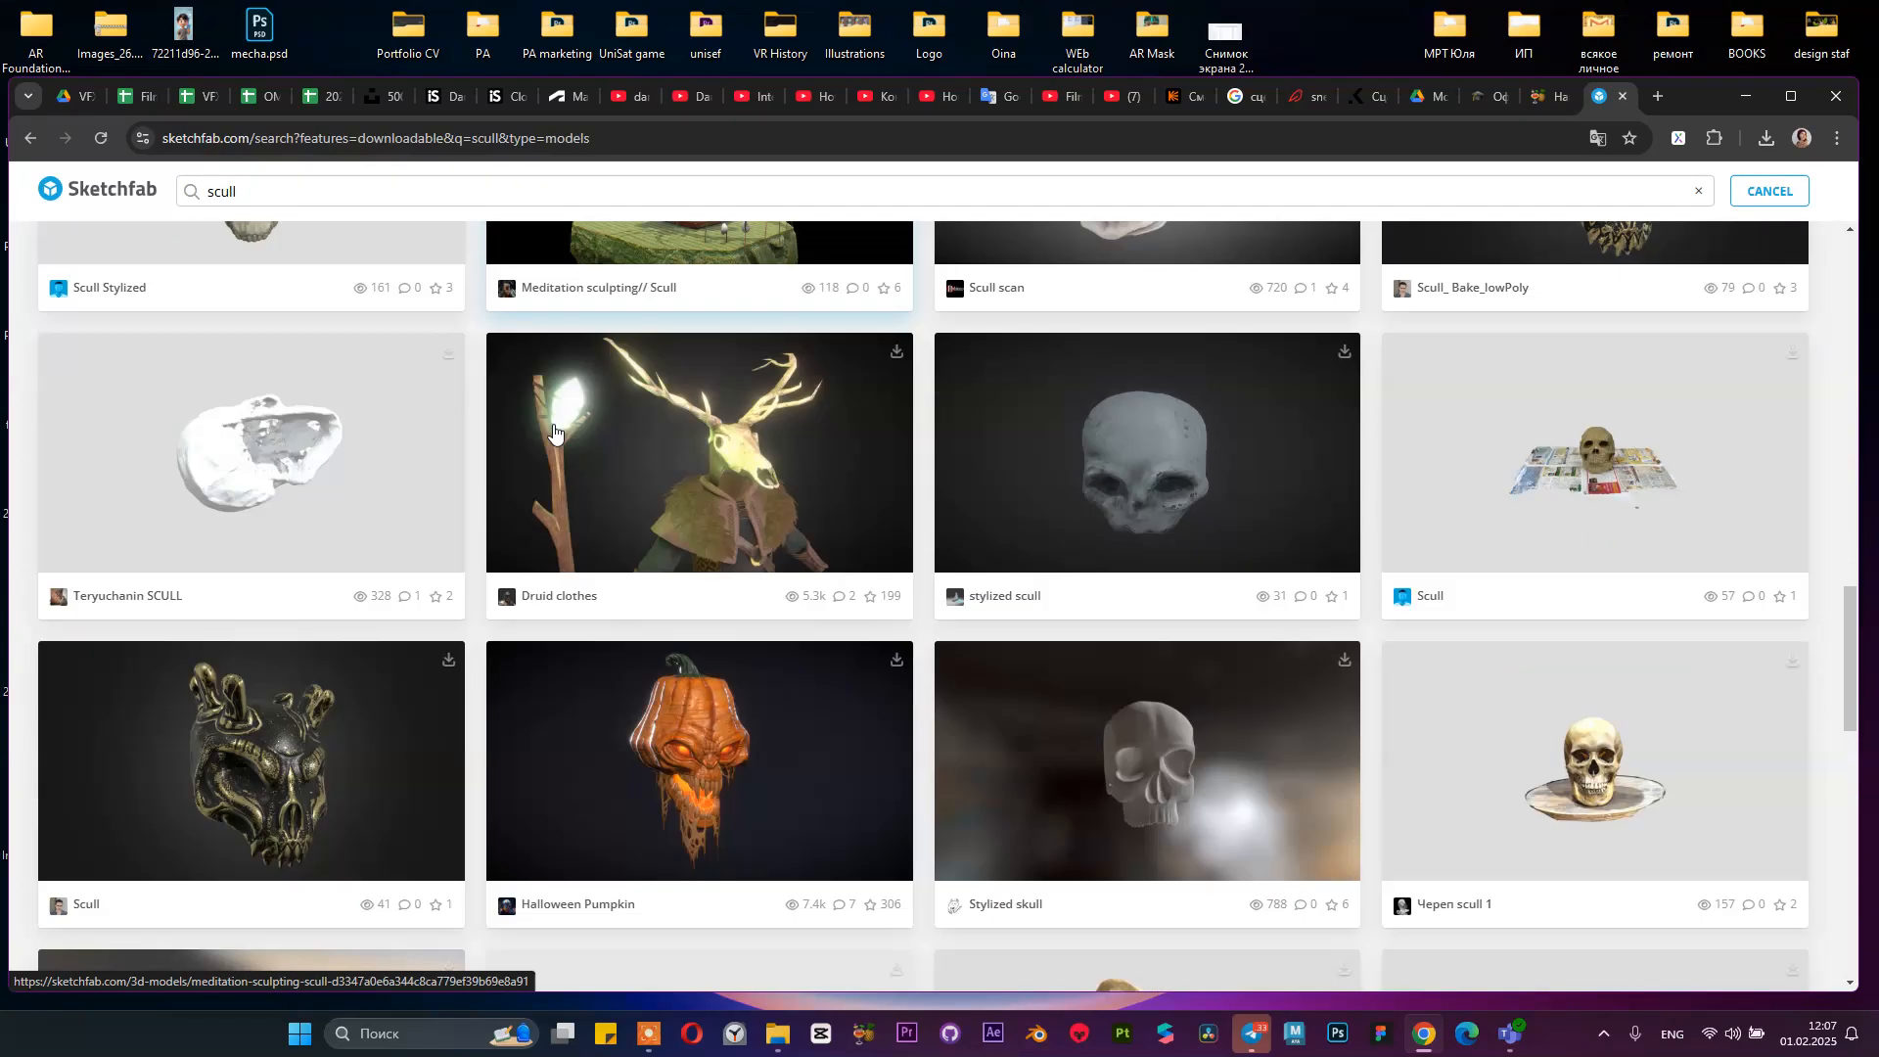
scroll(554, 431, "down", 15)
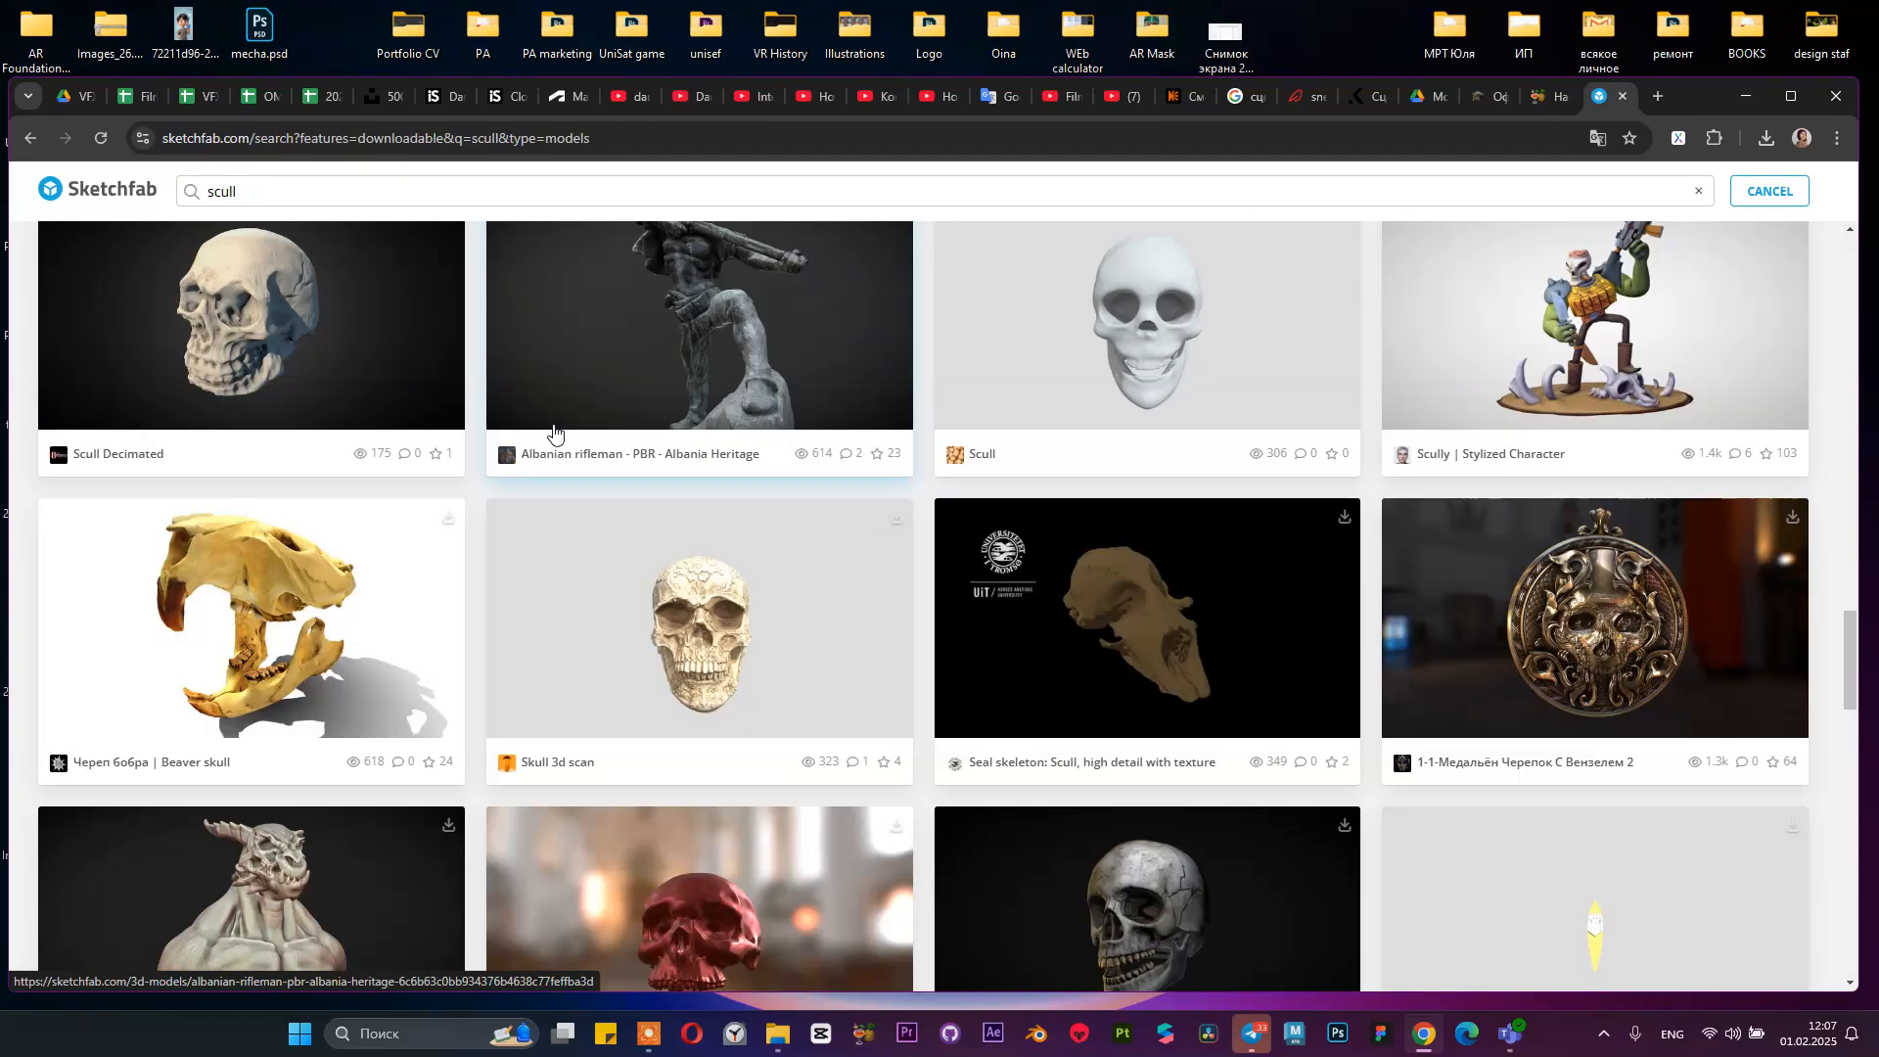
scroll(554, 431, "down", 9)
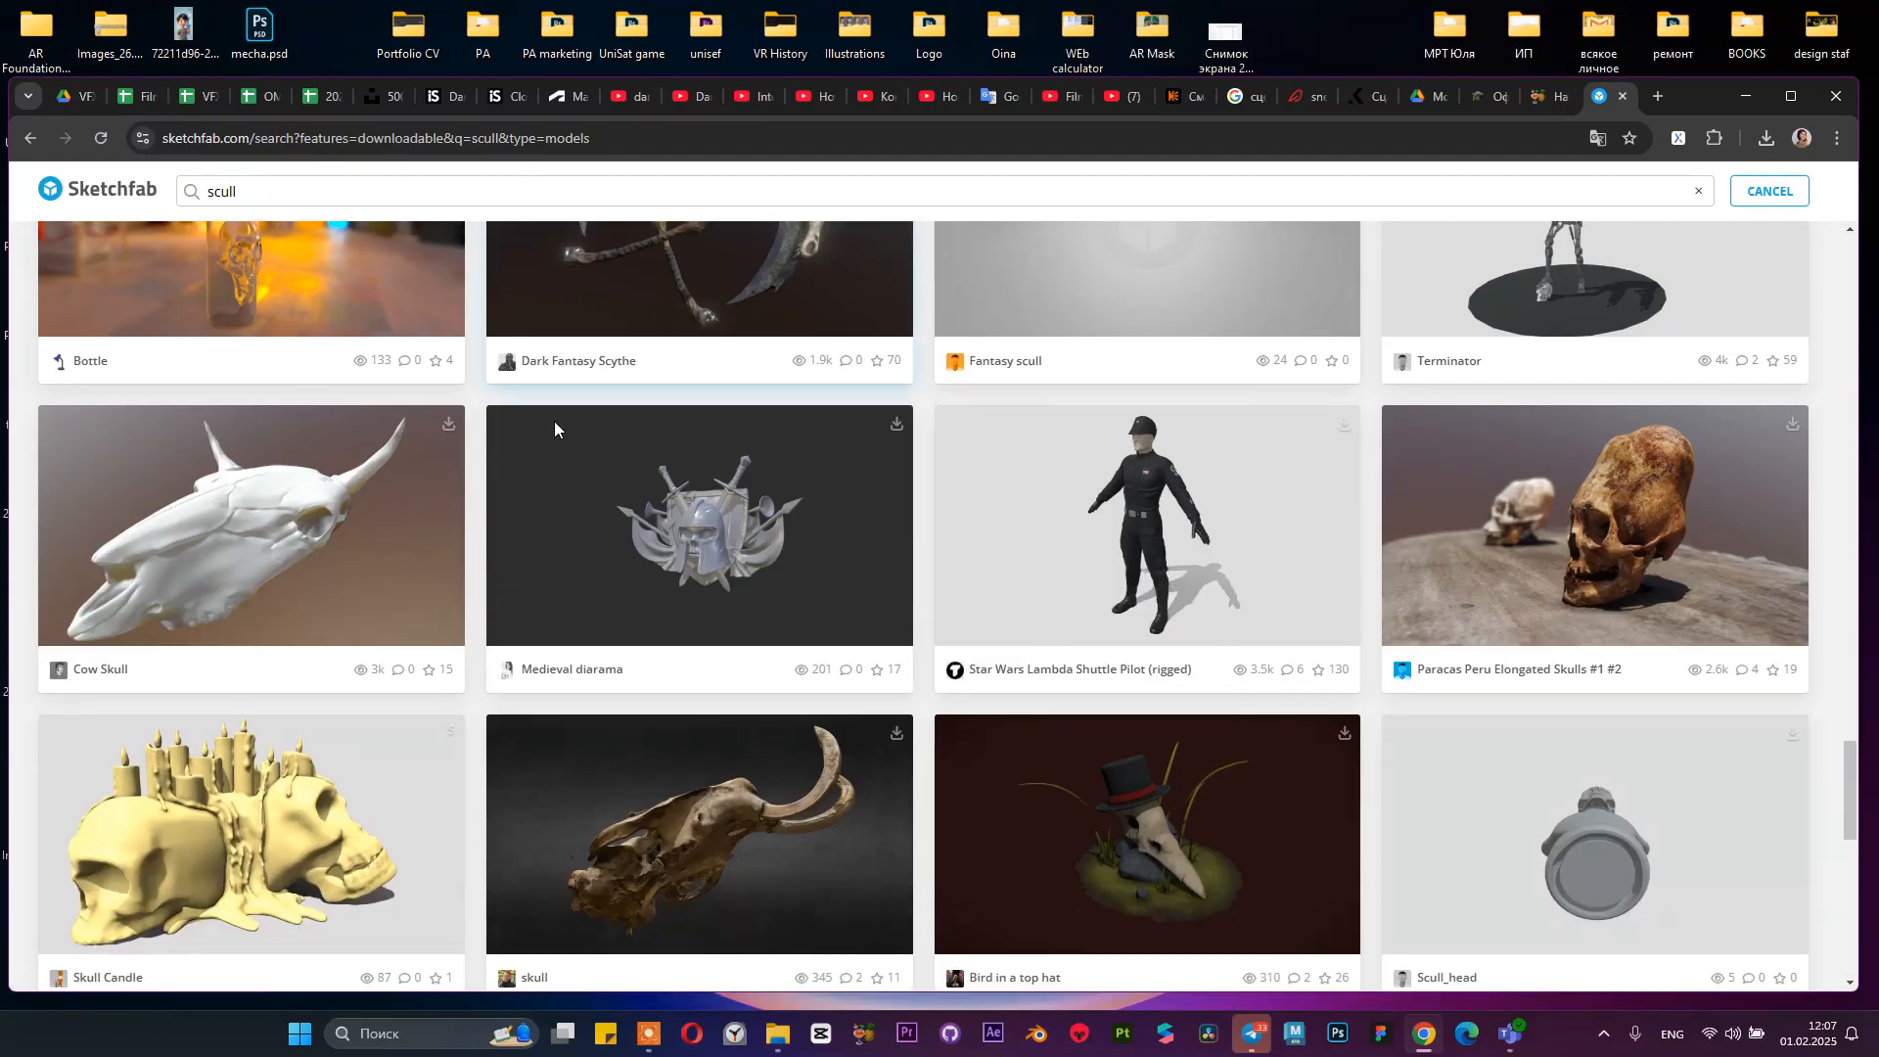
scroll(554, 427, "down", 9)
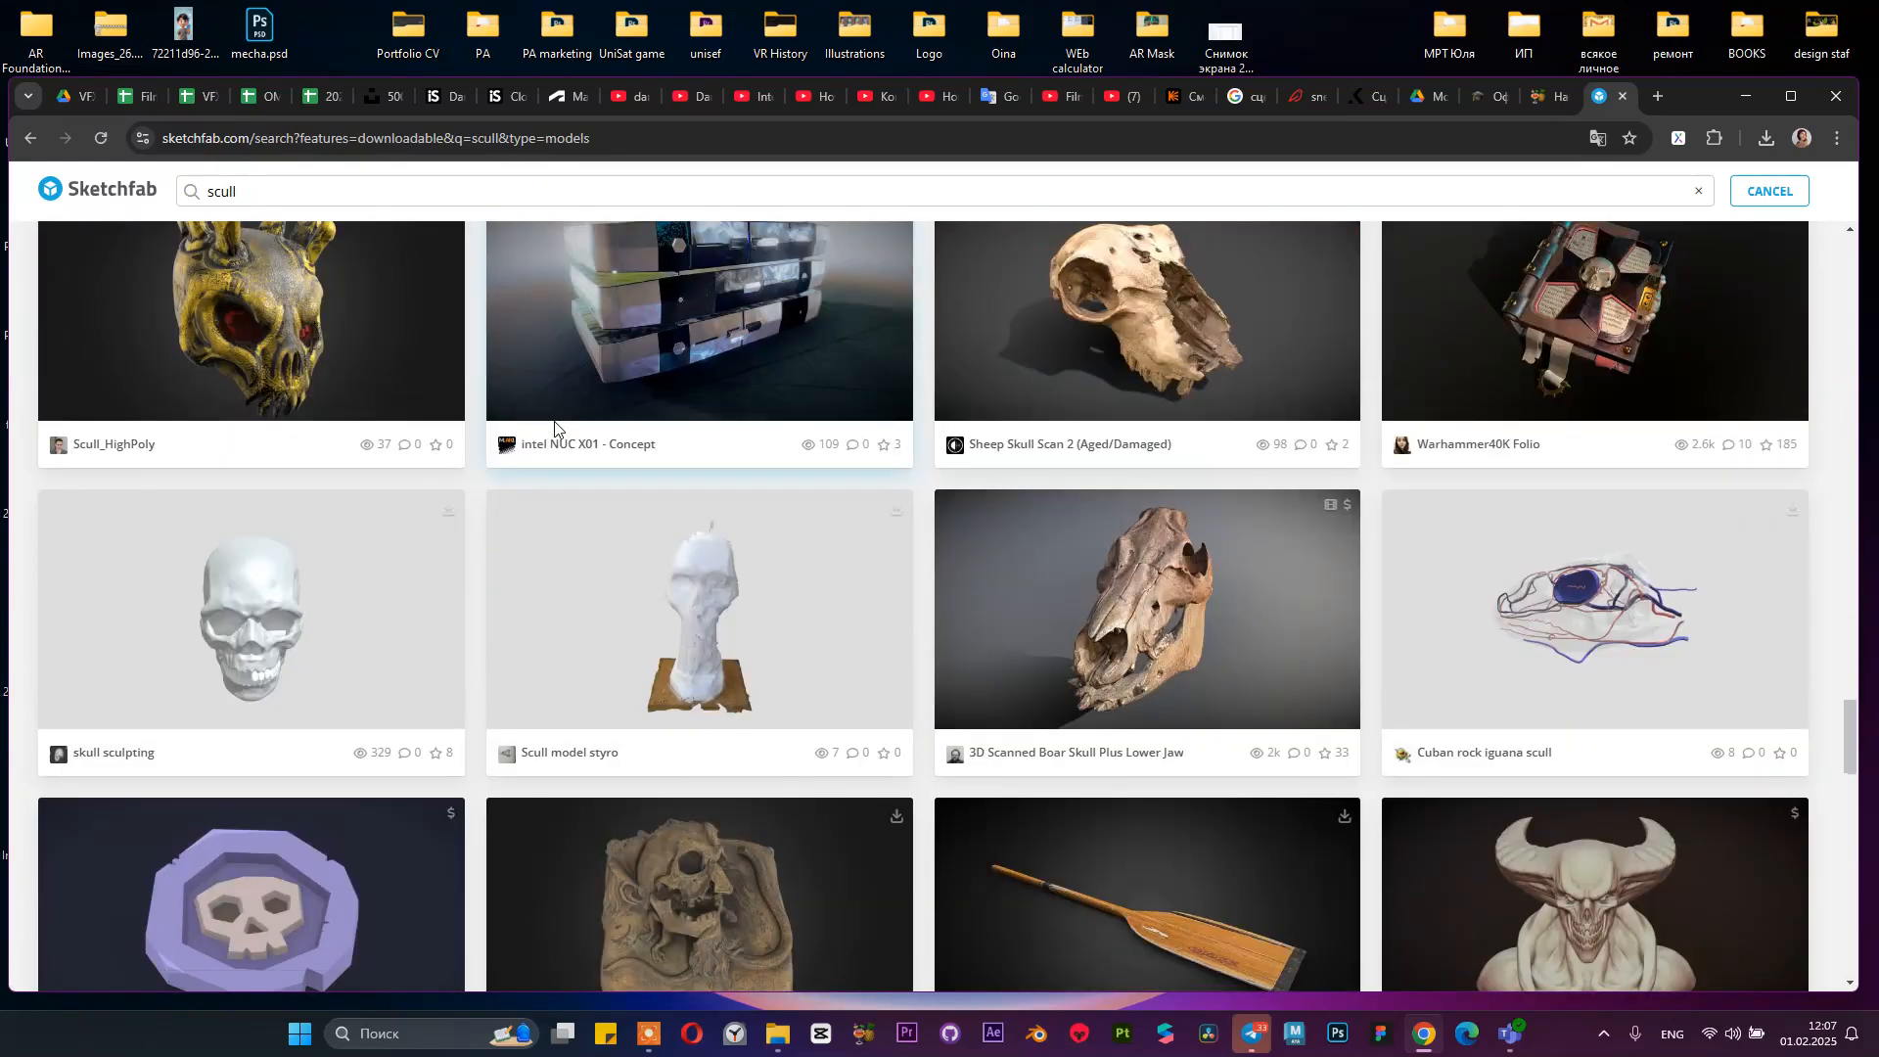
scroll(555, 428, "down", 9)
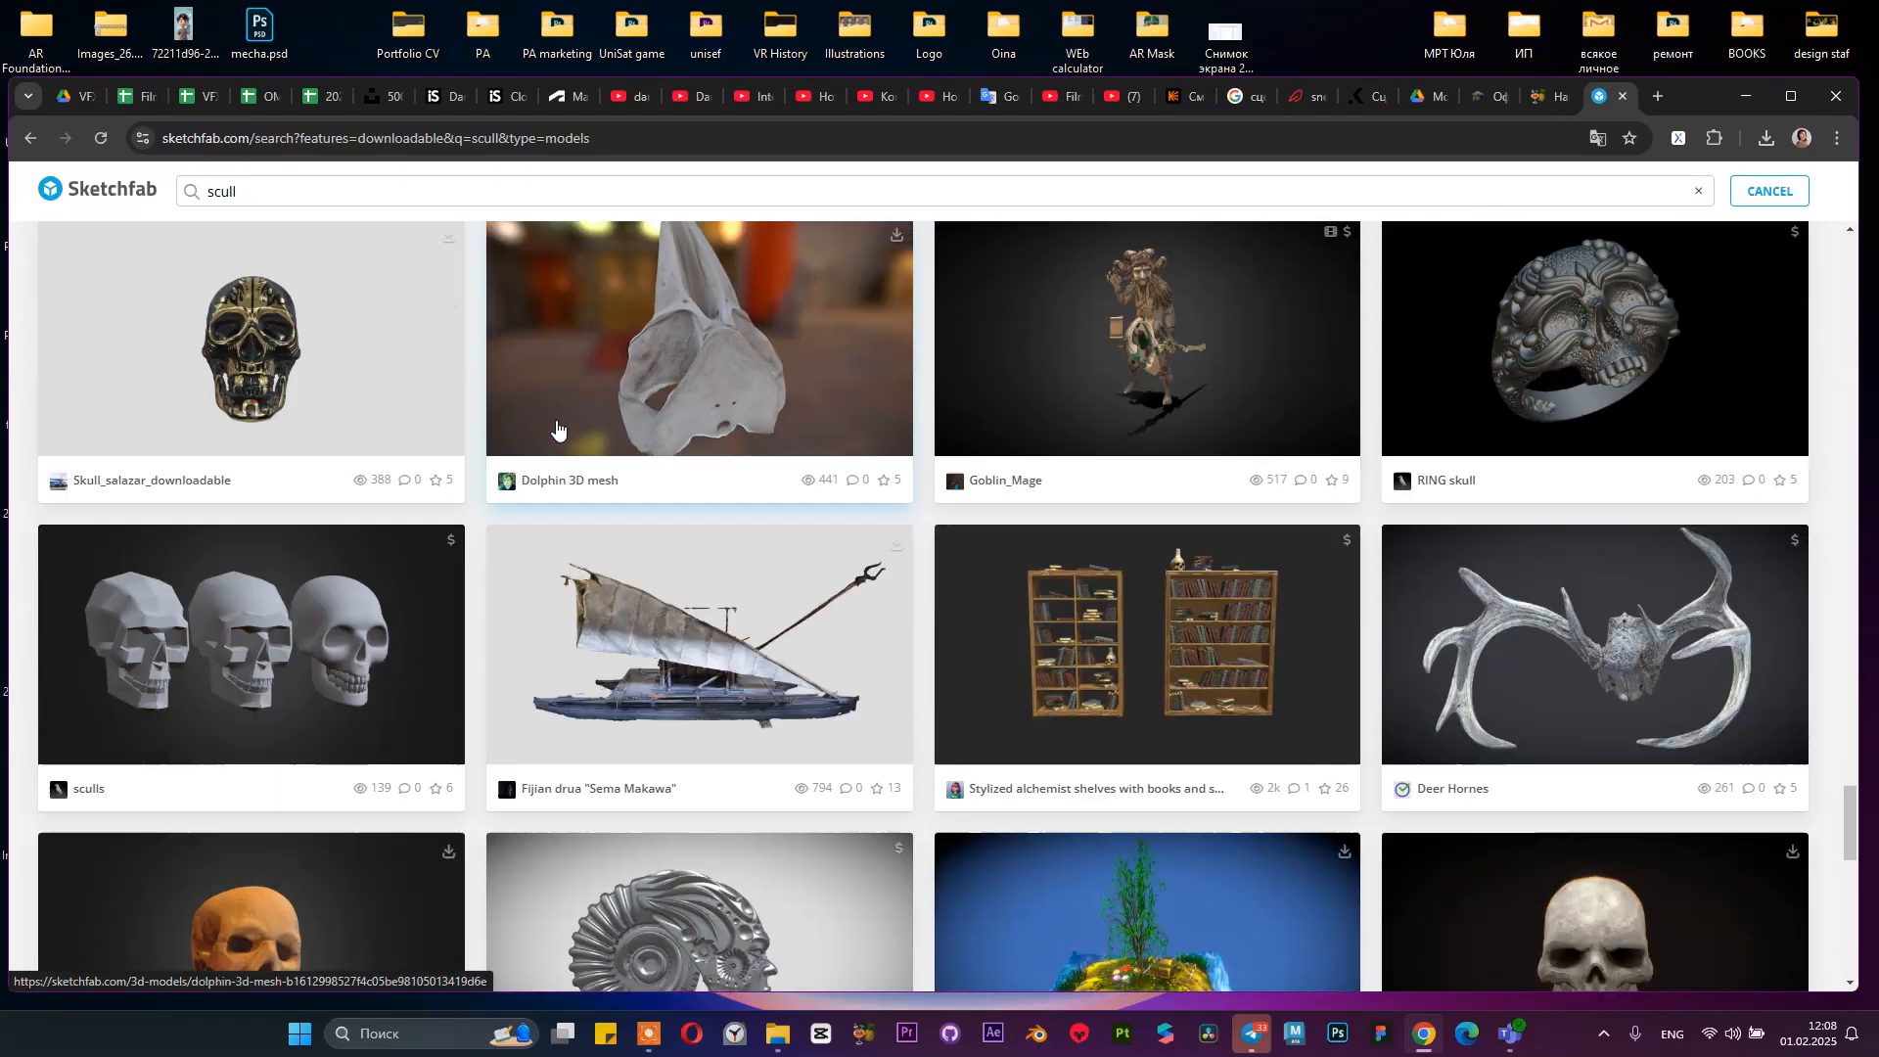
scroll(556, 428, "down", 2)
scroll(558, 422, "down", 11)
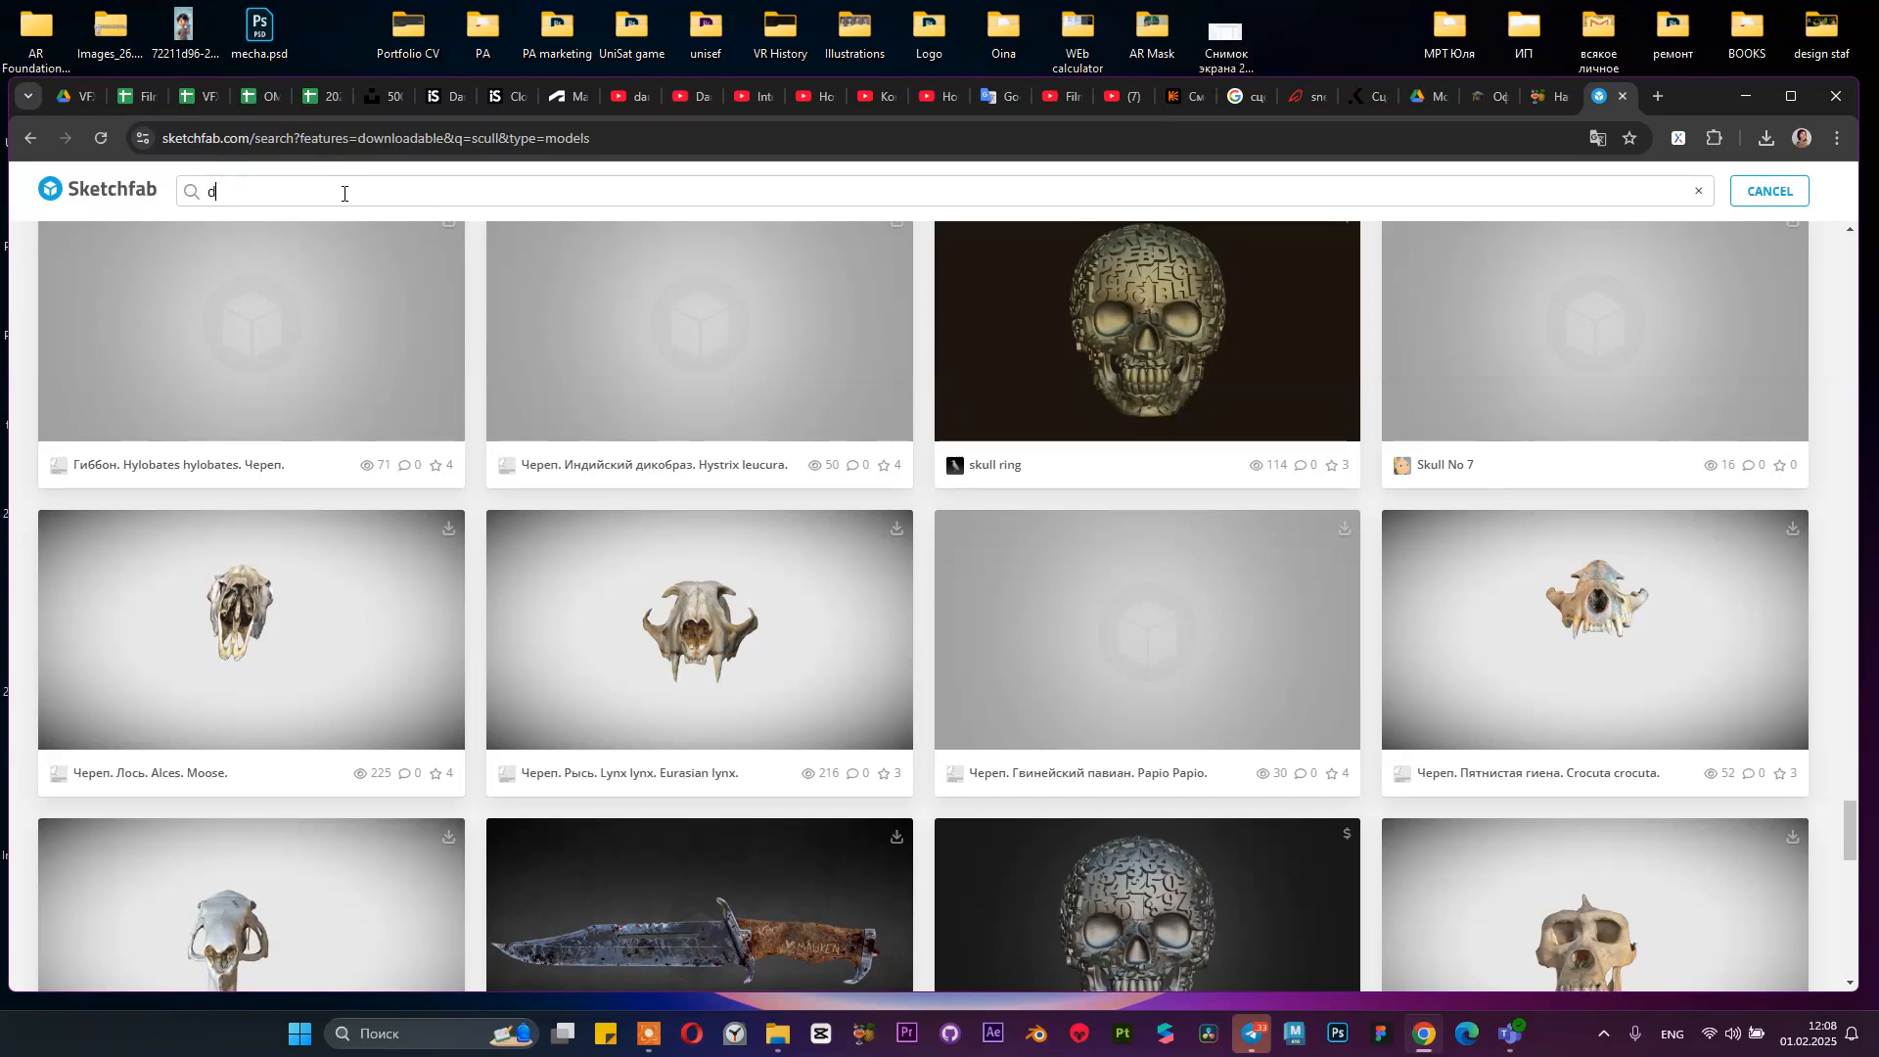
Search the downloadable models for "dragon" and look through the results
key("Return")
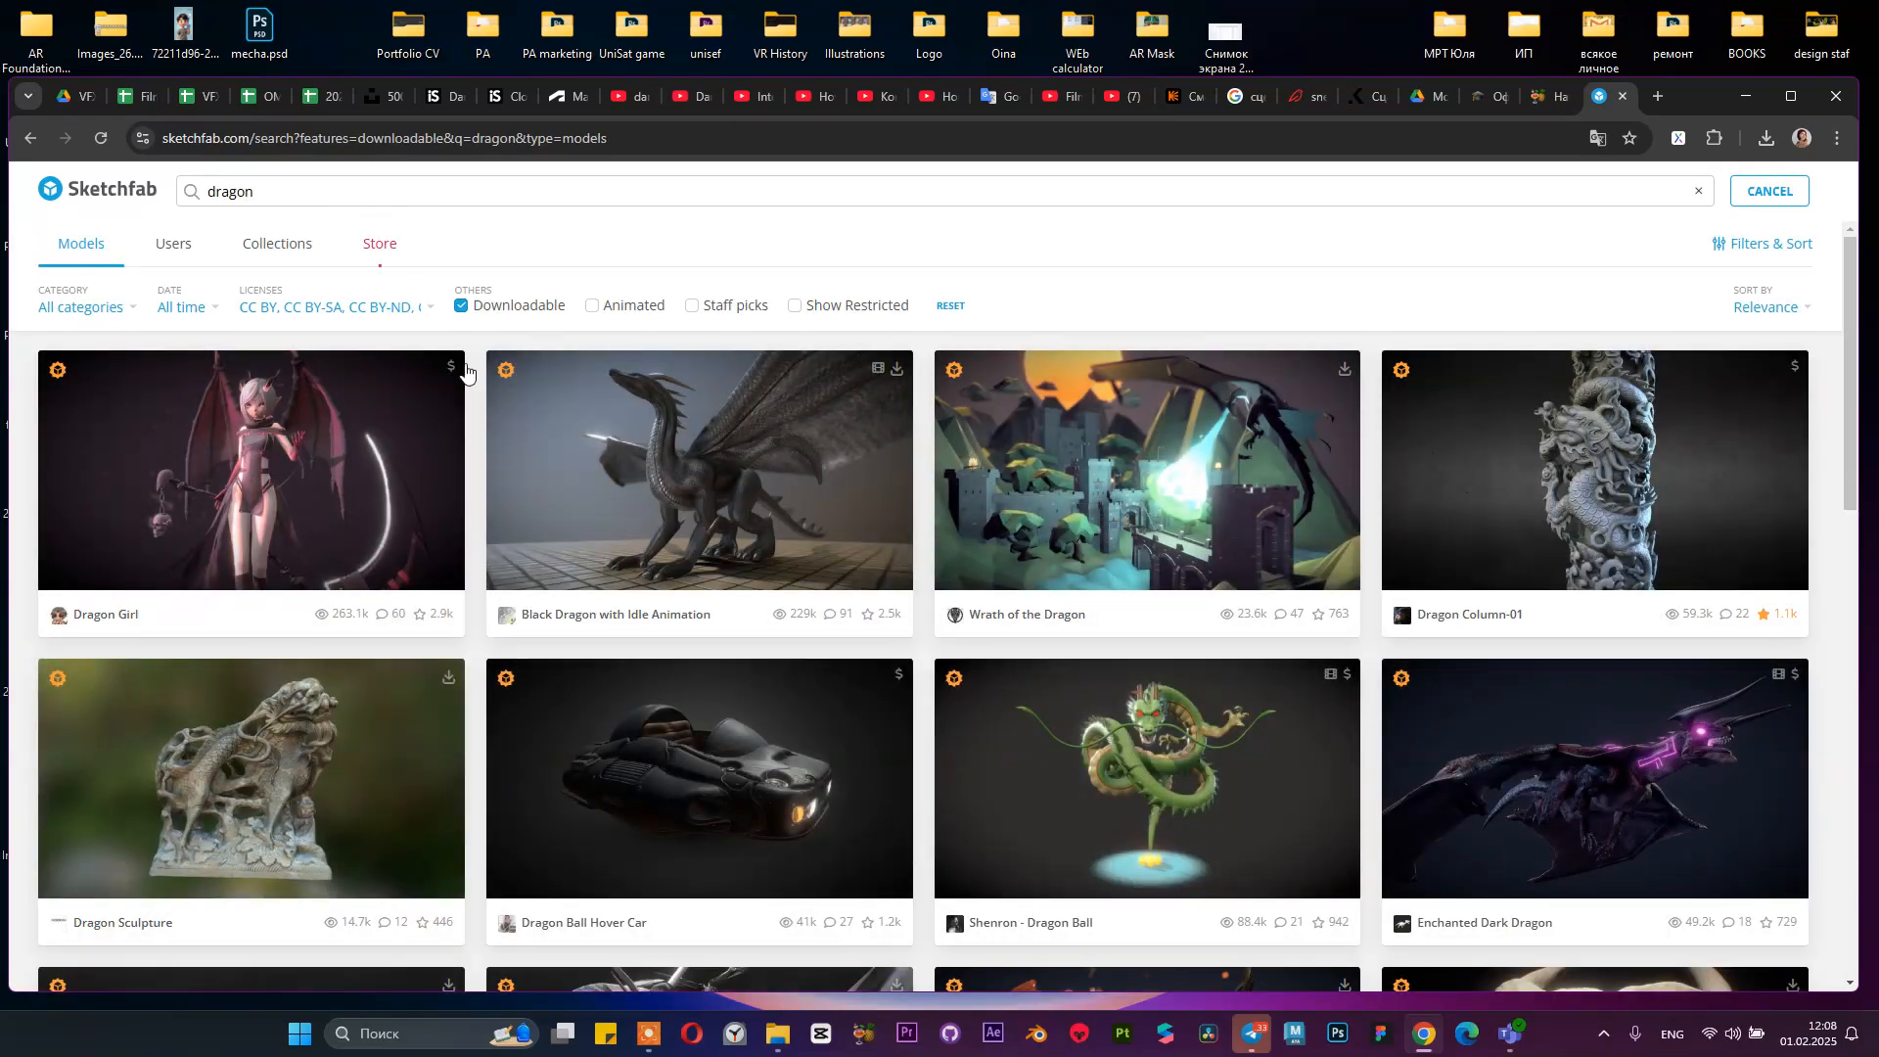
scroll(607, 480, "down", 9)
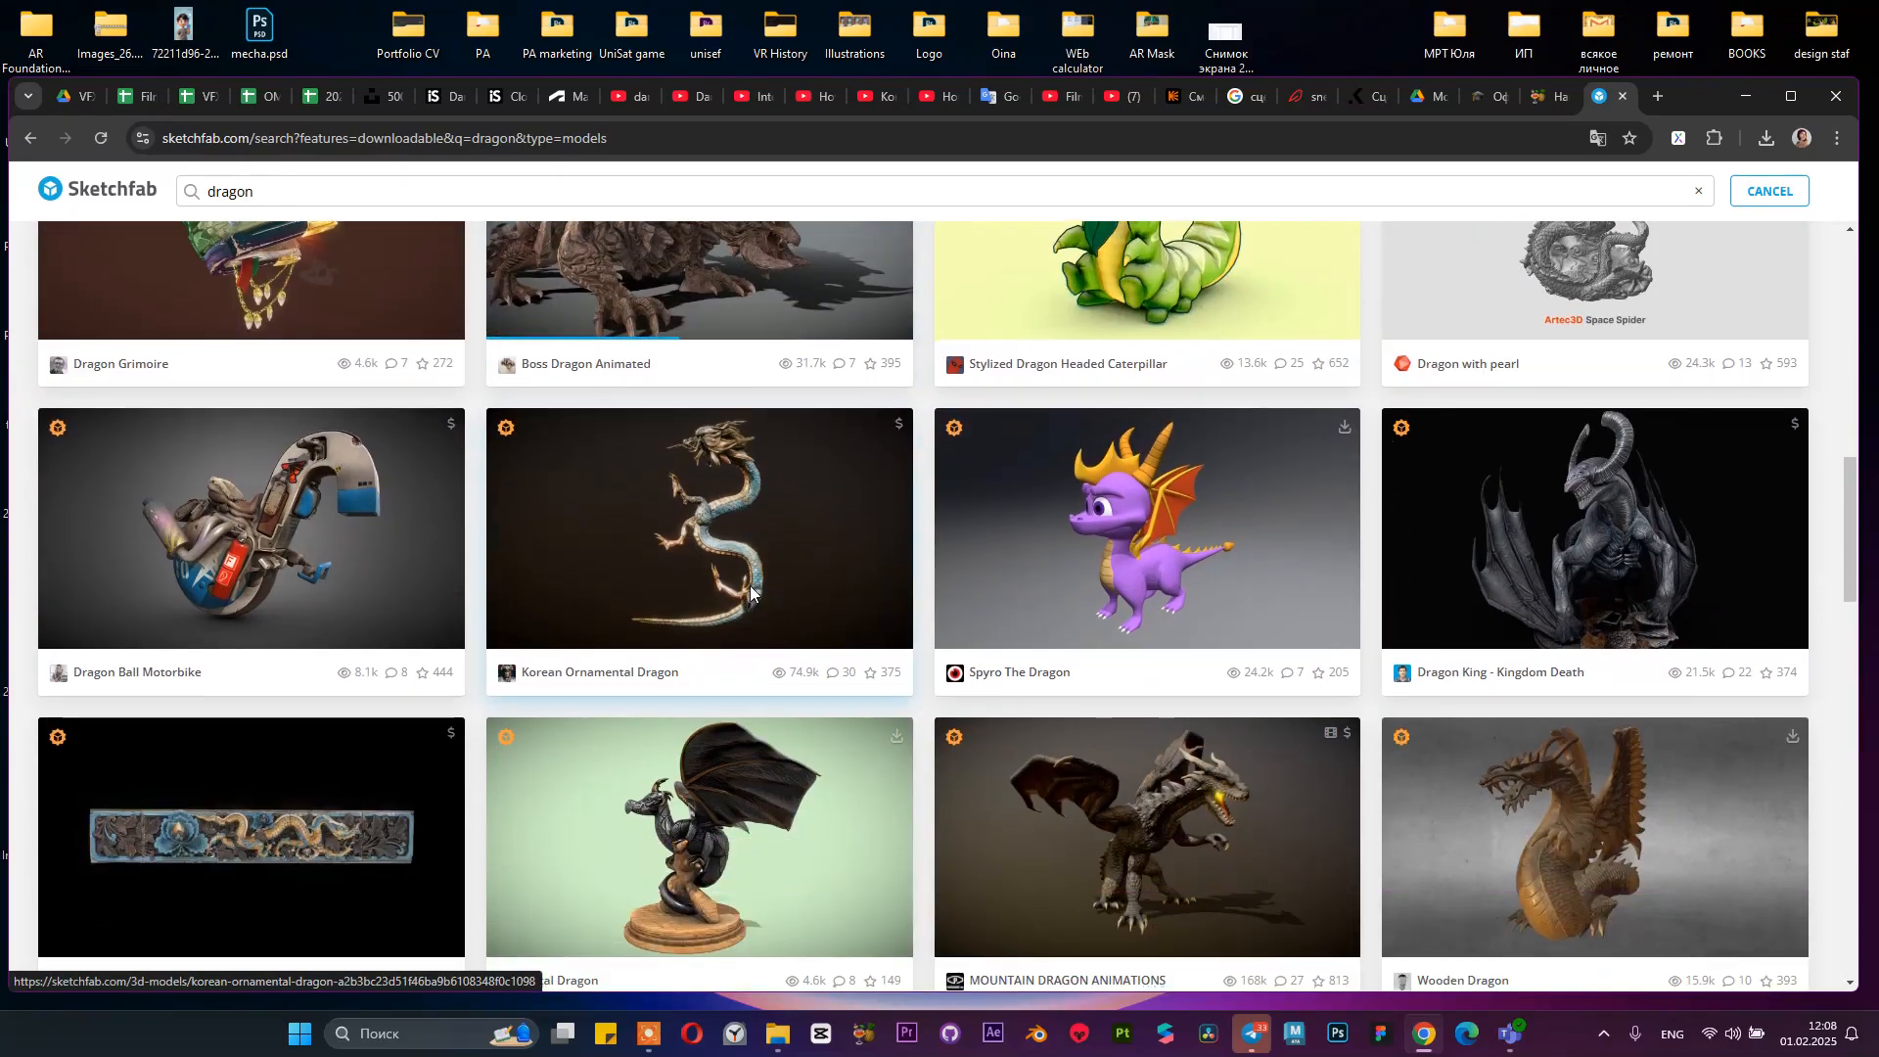
scroll(751, 591, "down", 10)
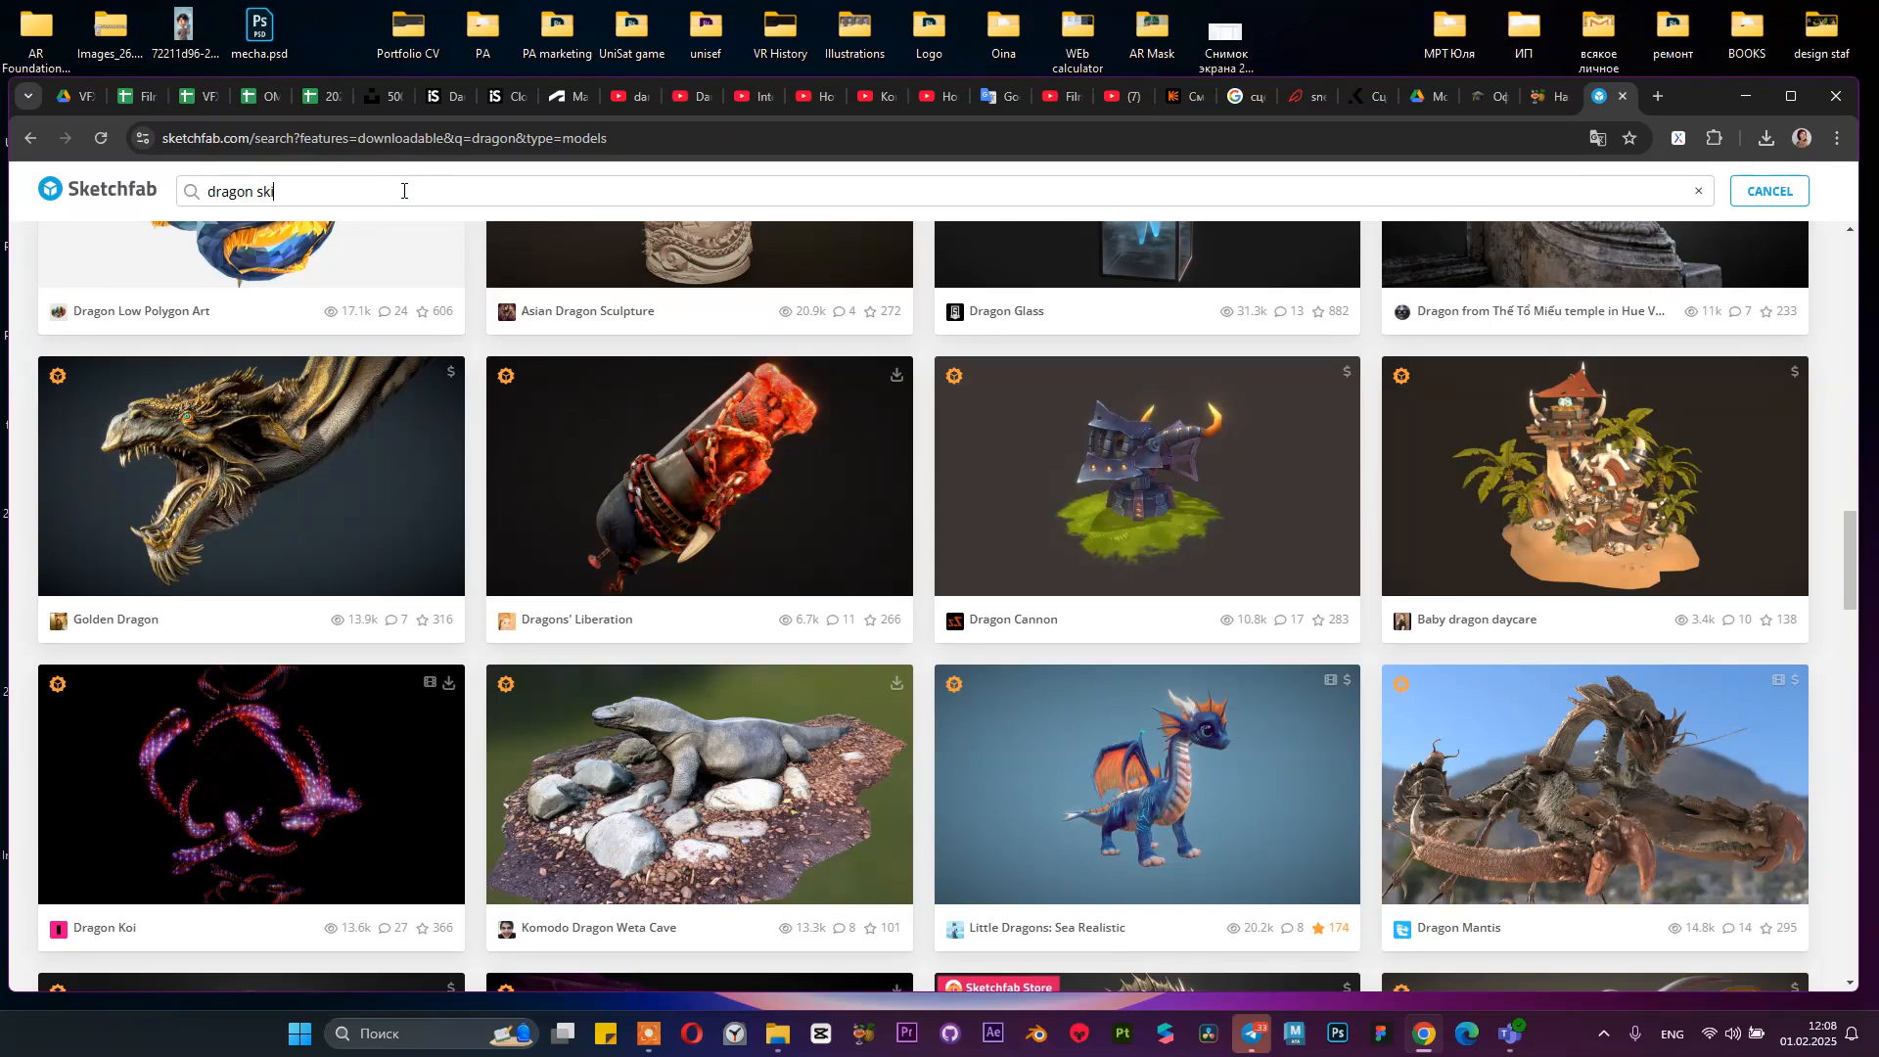
Refine the search to "dragon skull" and examine the downloadable models in the results
key("BackSpace")
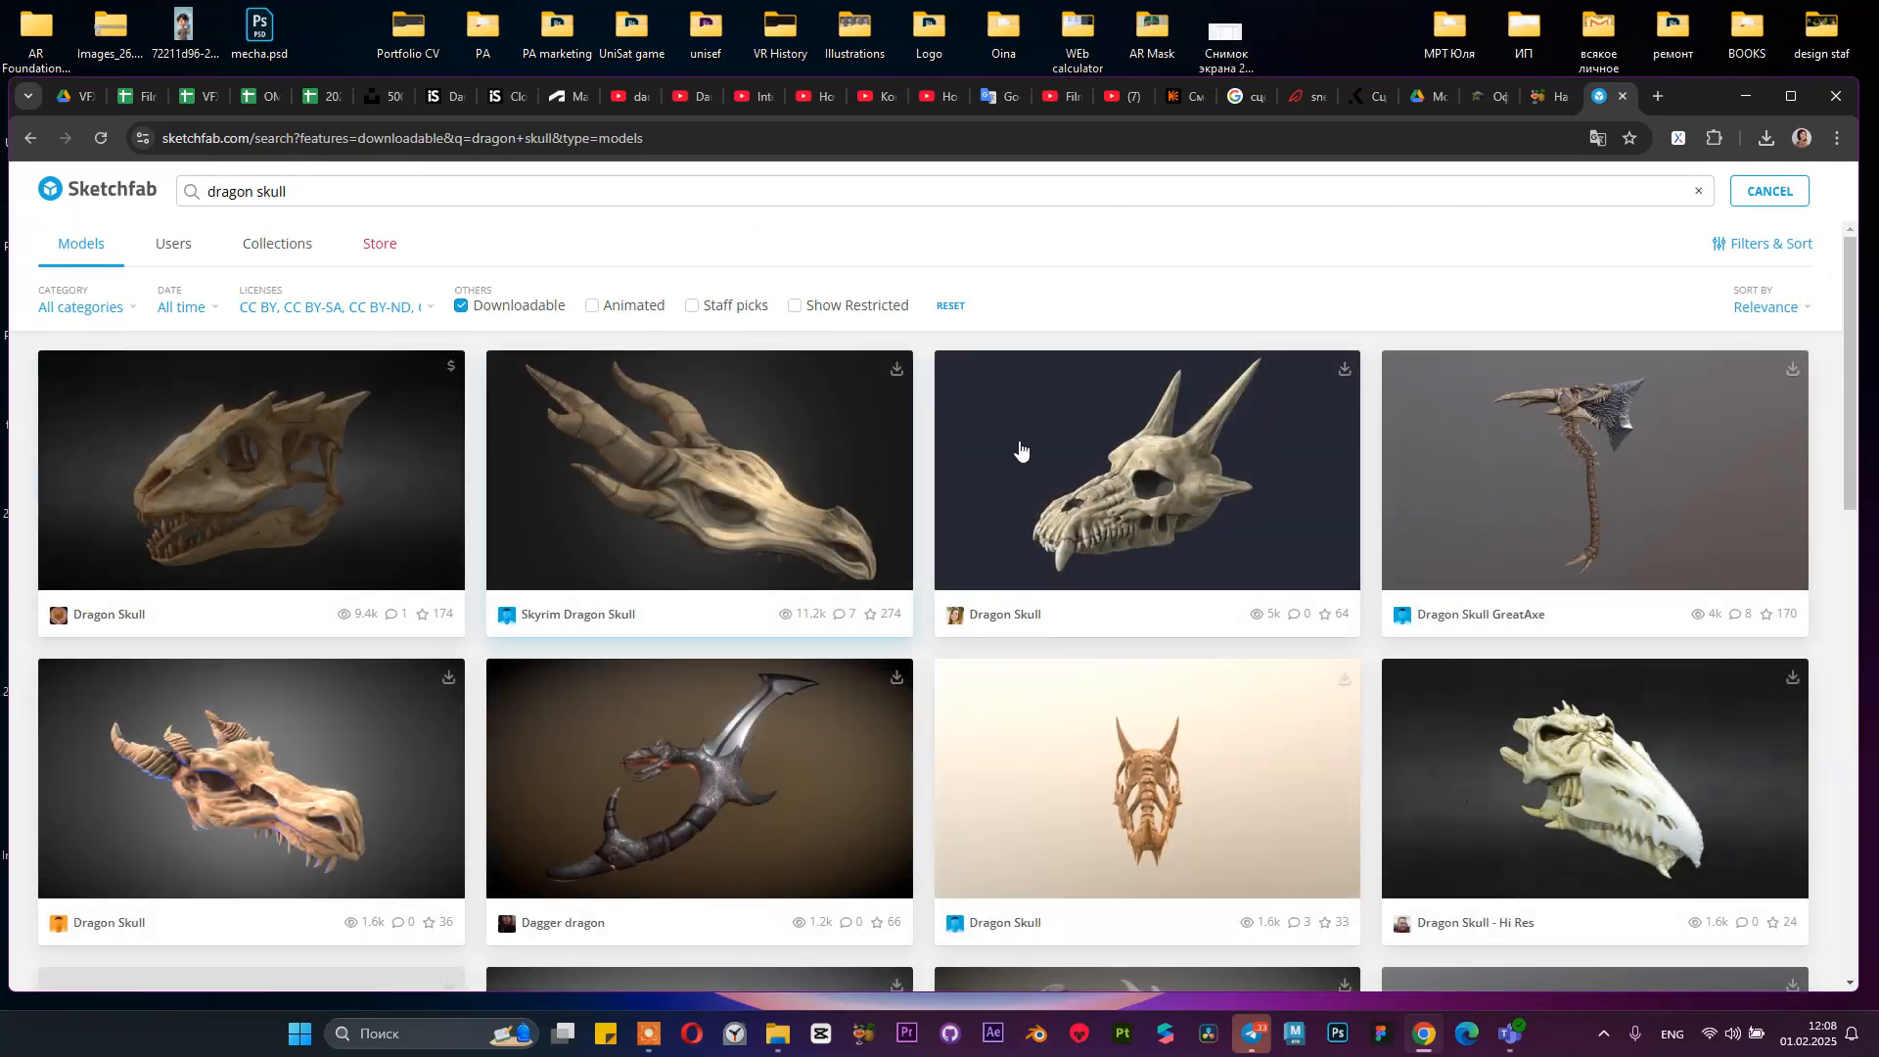
scroll(1035, 446, "down", 1)
scroll(1037, 445, "down", 3)
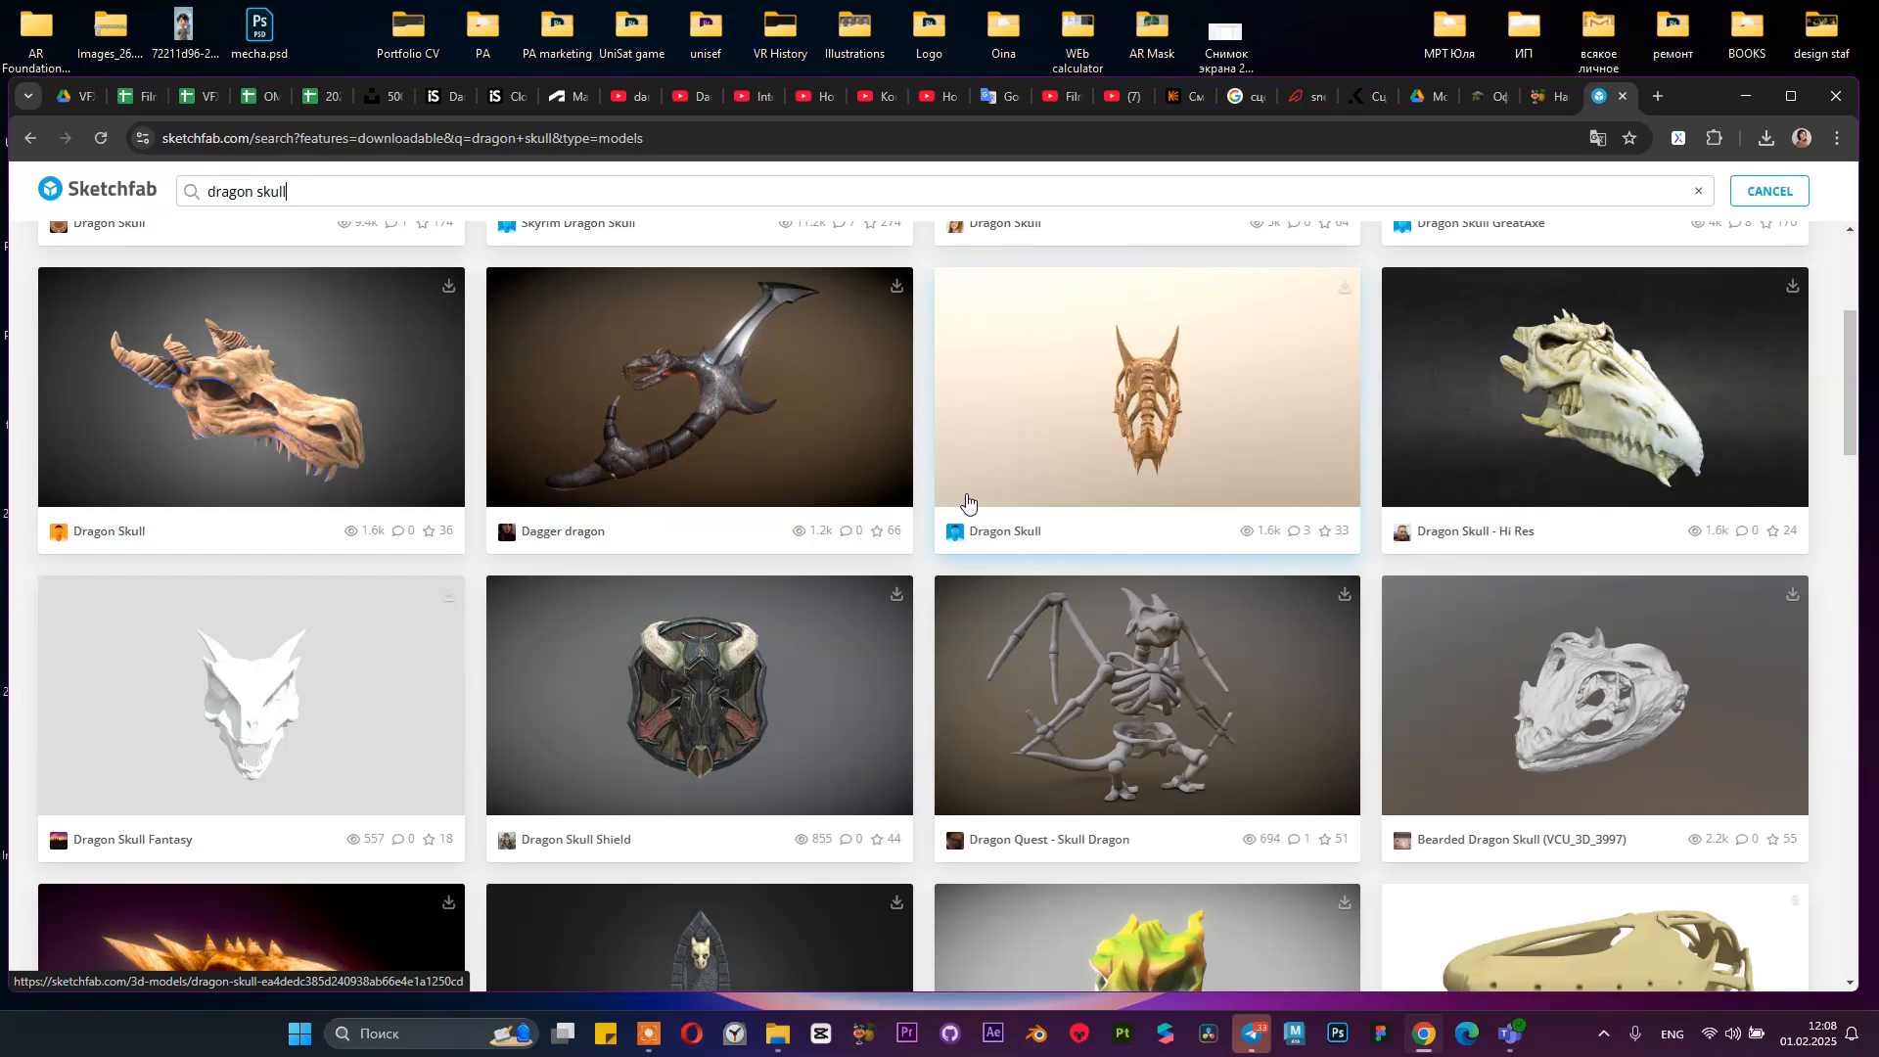
scroll(294, 666, "down", 2)
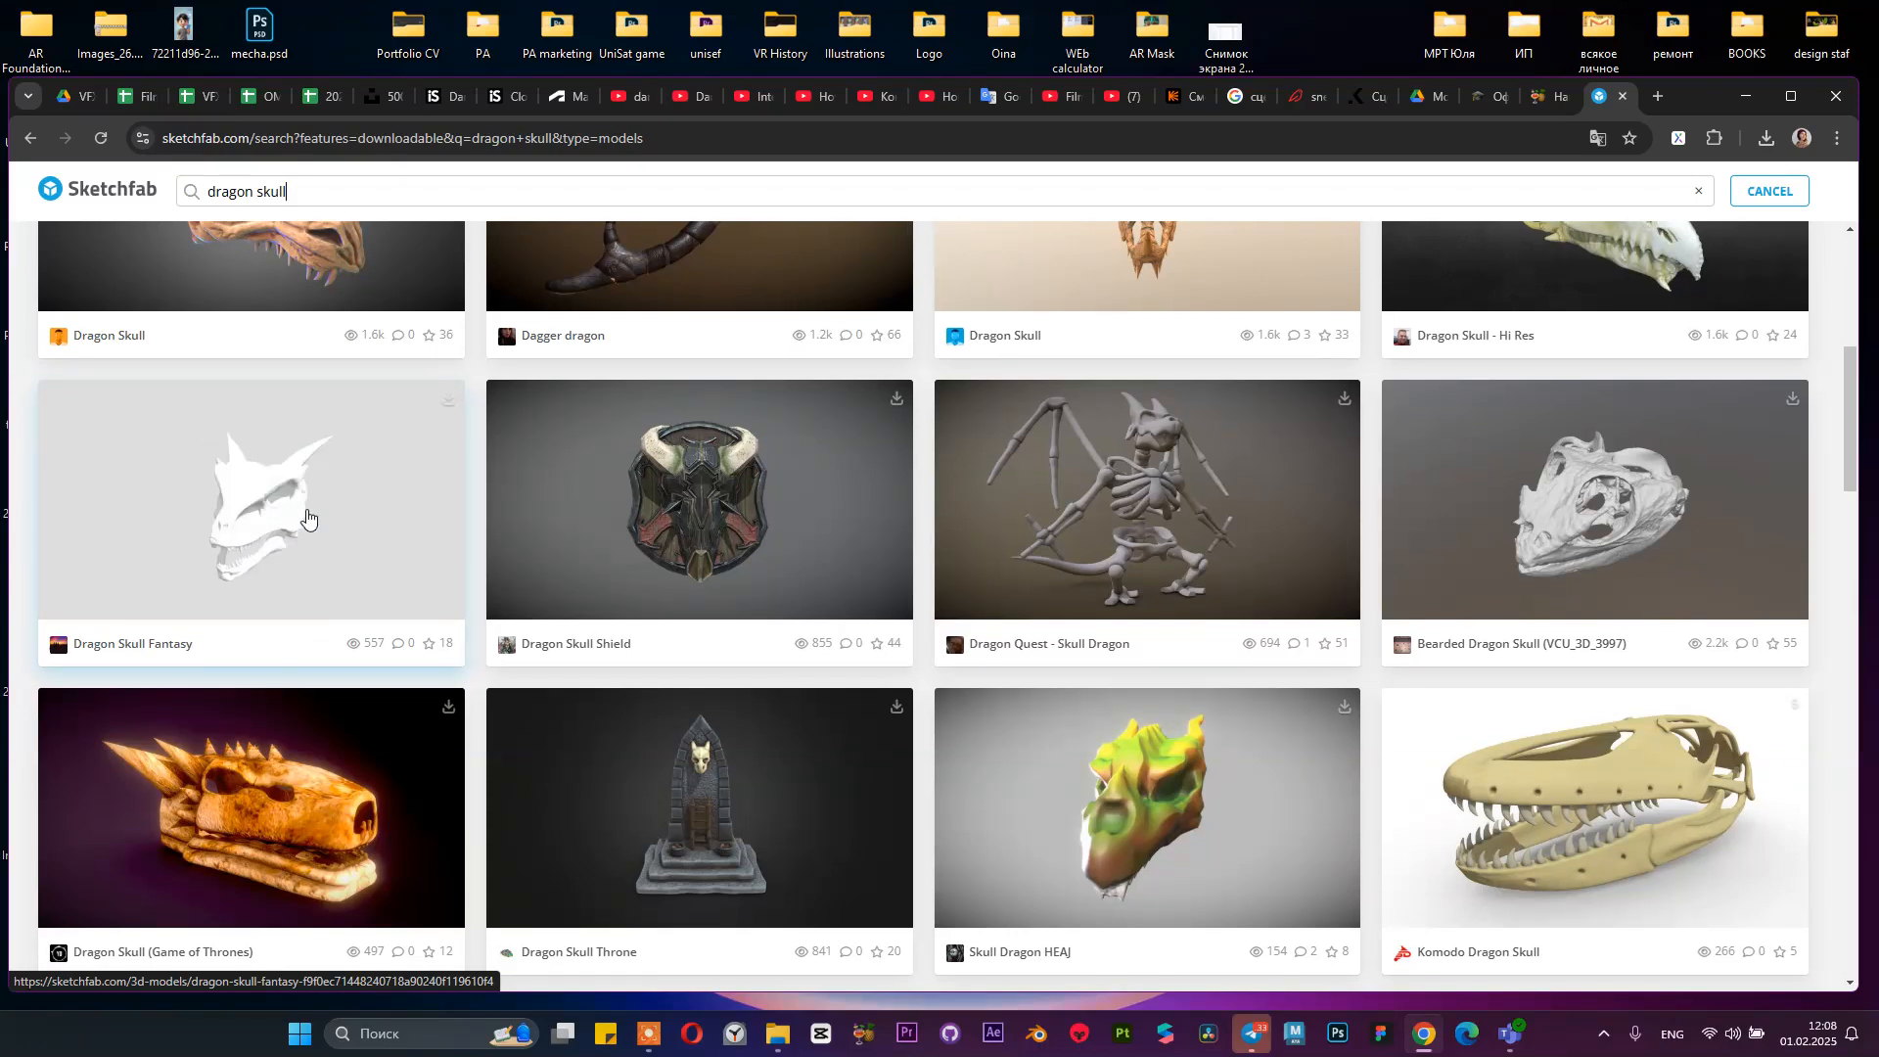
scroll(298, 514, "down", 3)
scroll(308, 516, "down", 7)
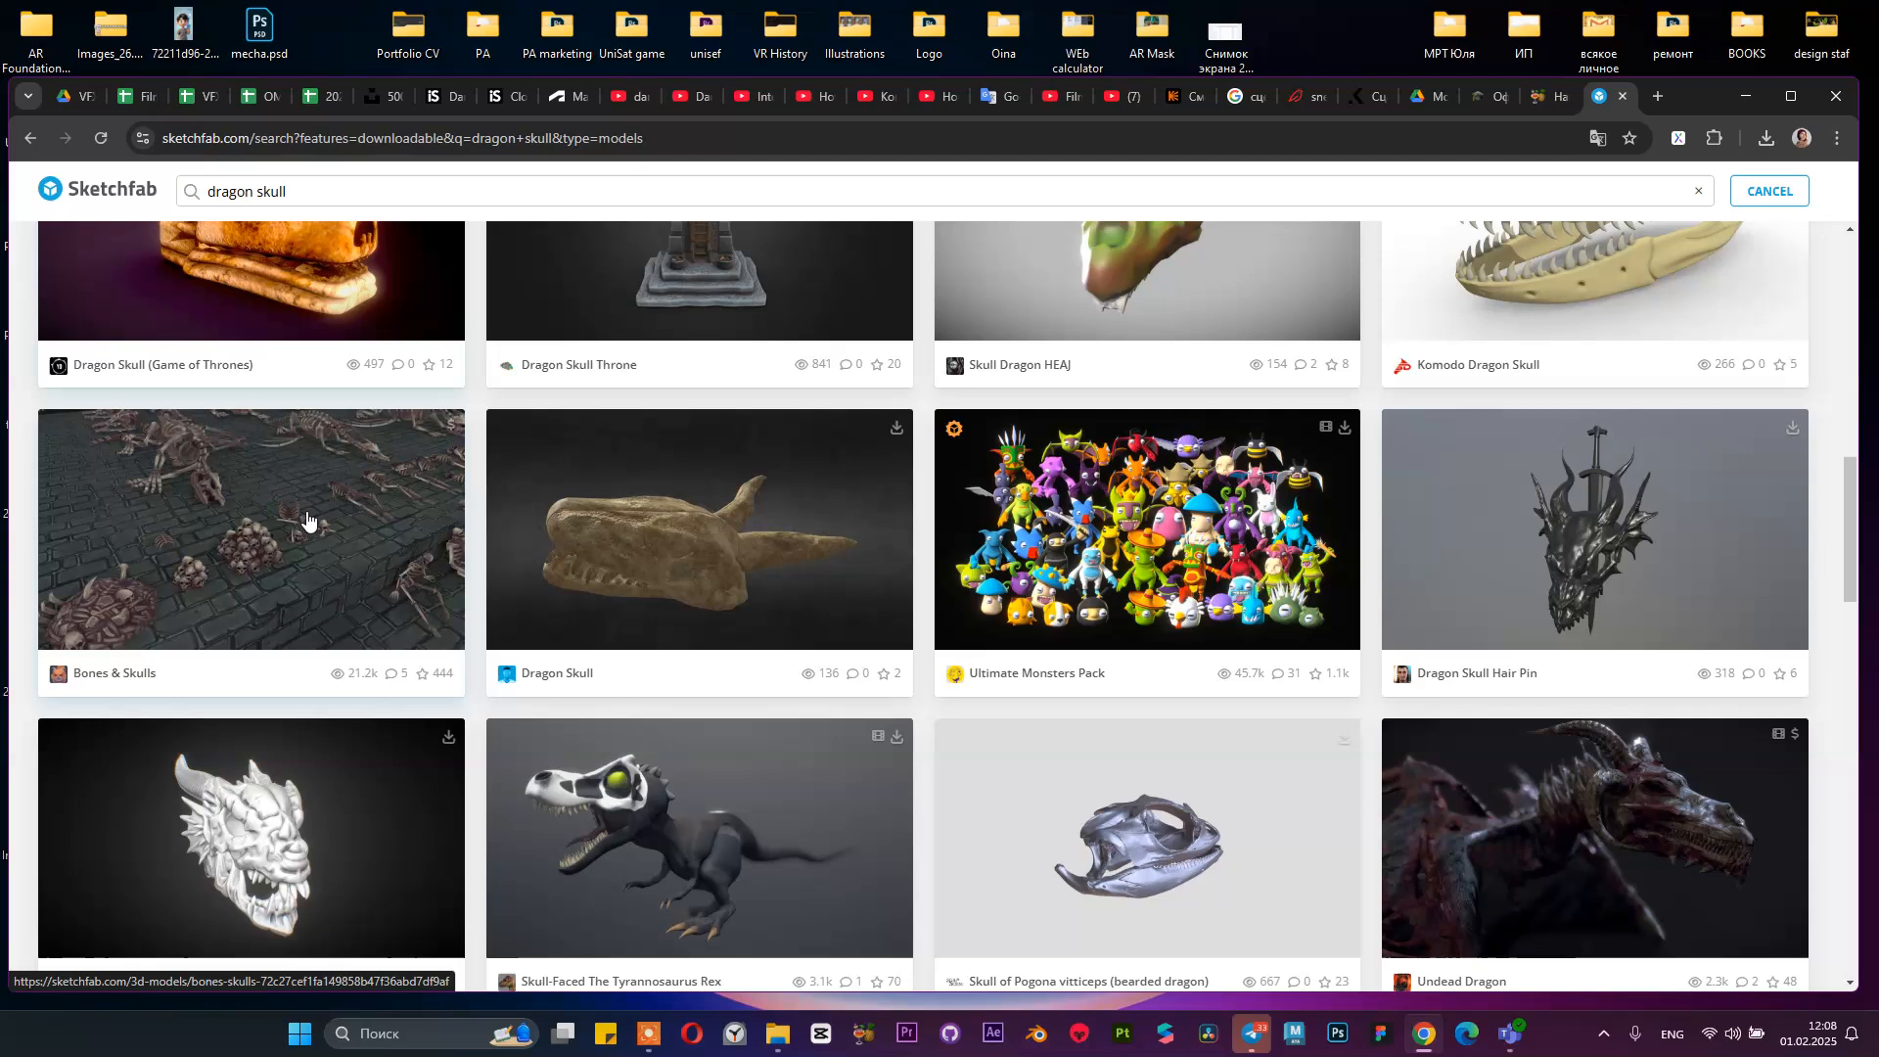
scroll(307, 511, "down", 7)
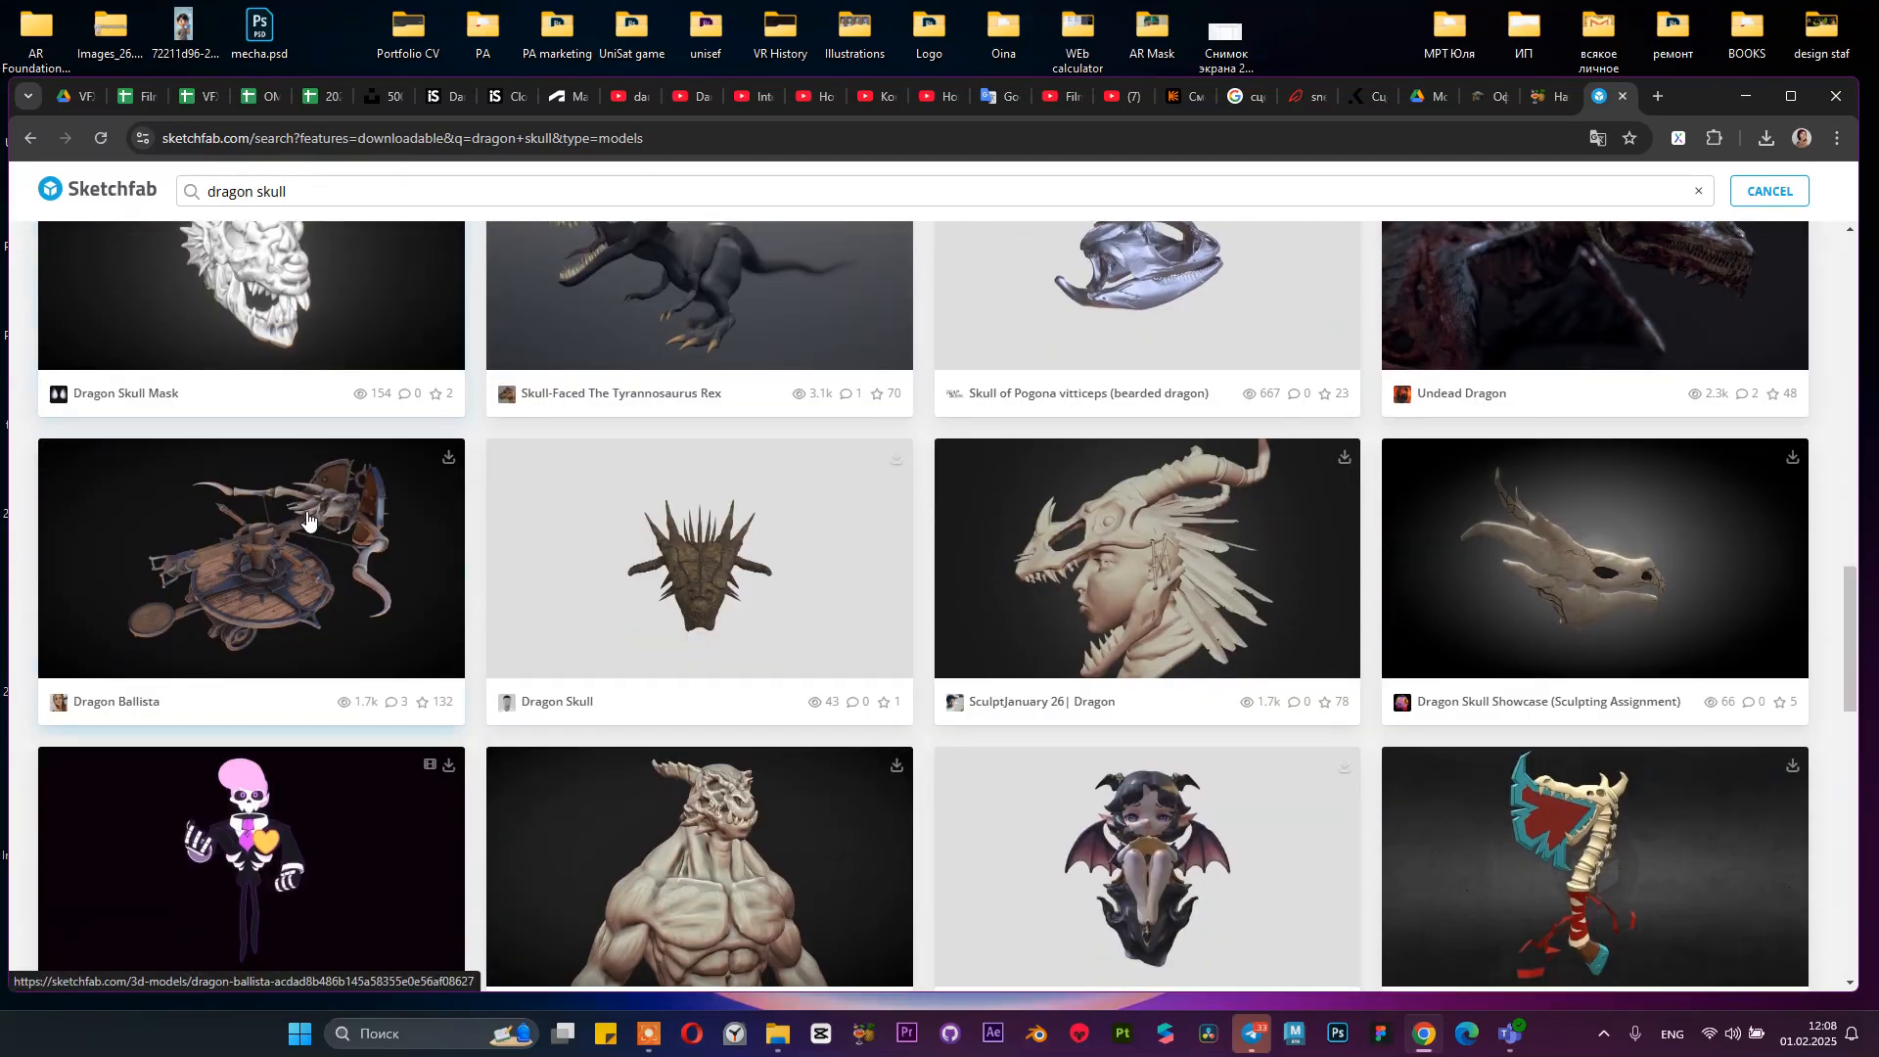
scroll(308, 511, "down", 2)
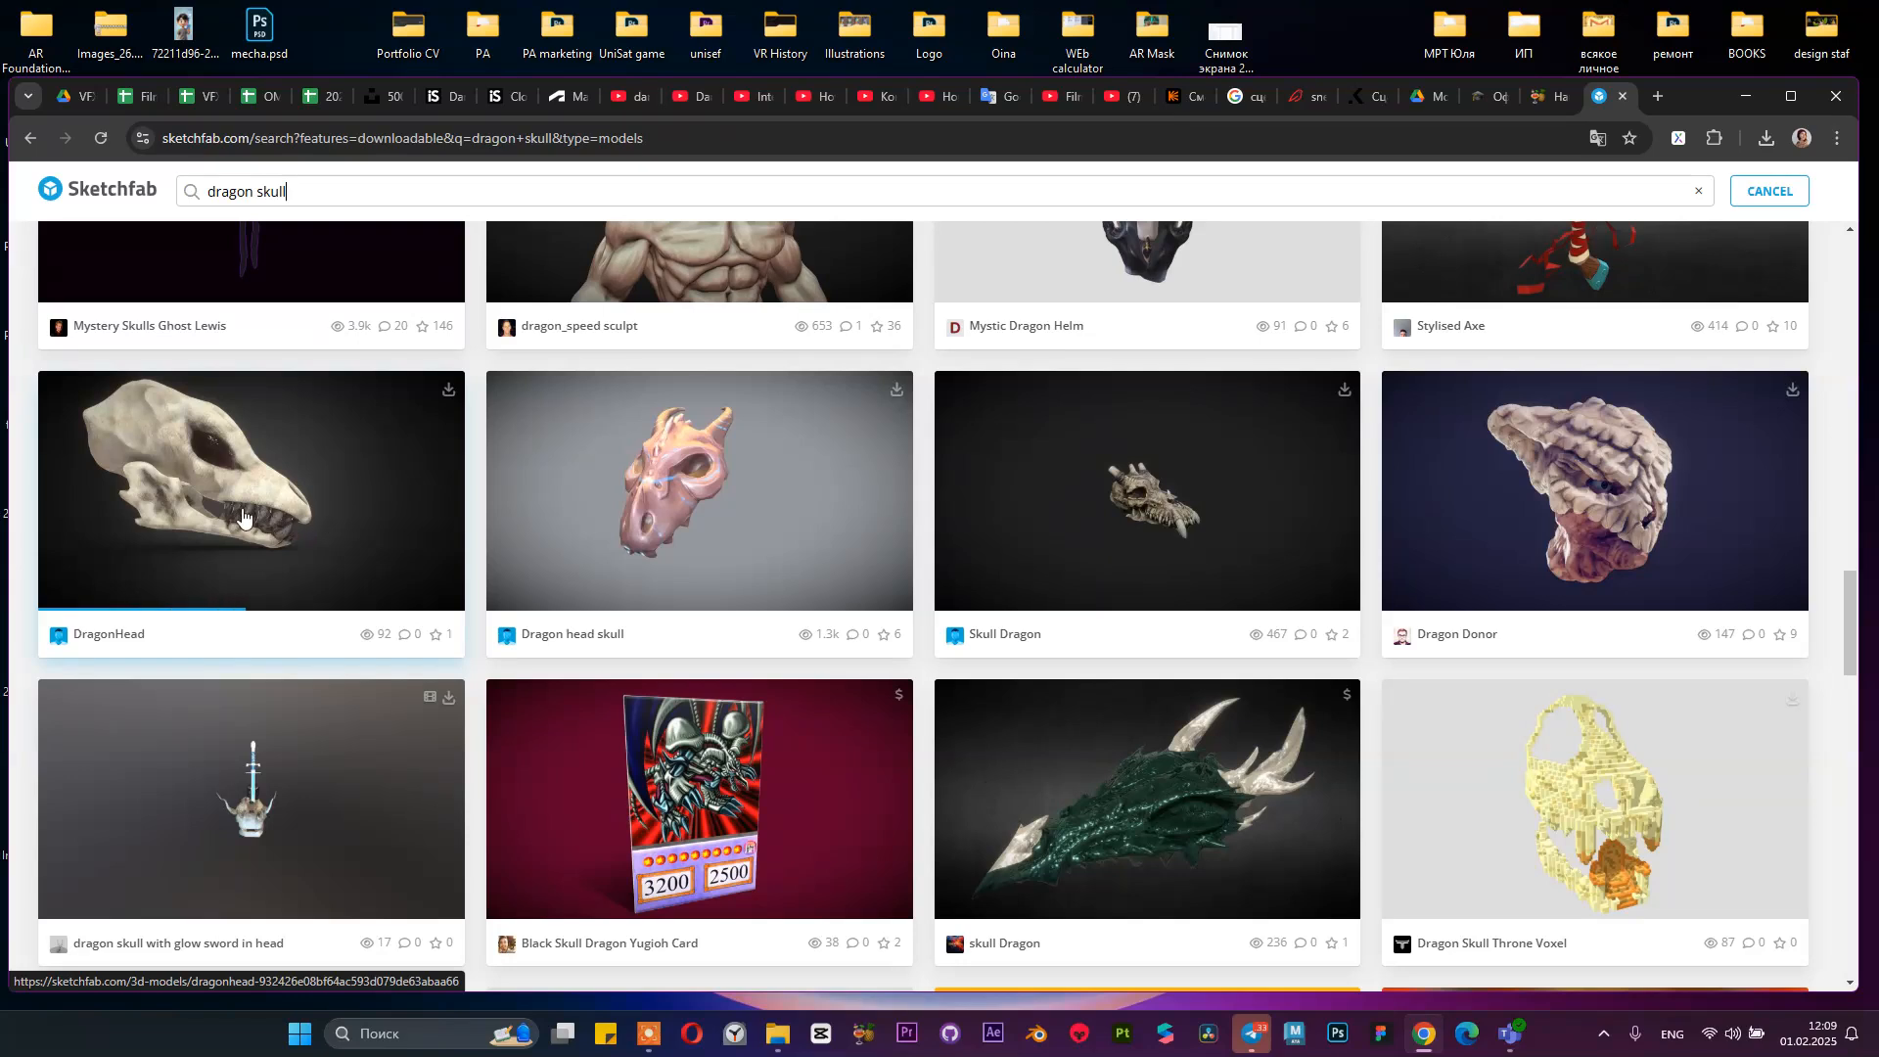
scroll(423, 521, "down", 4)
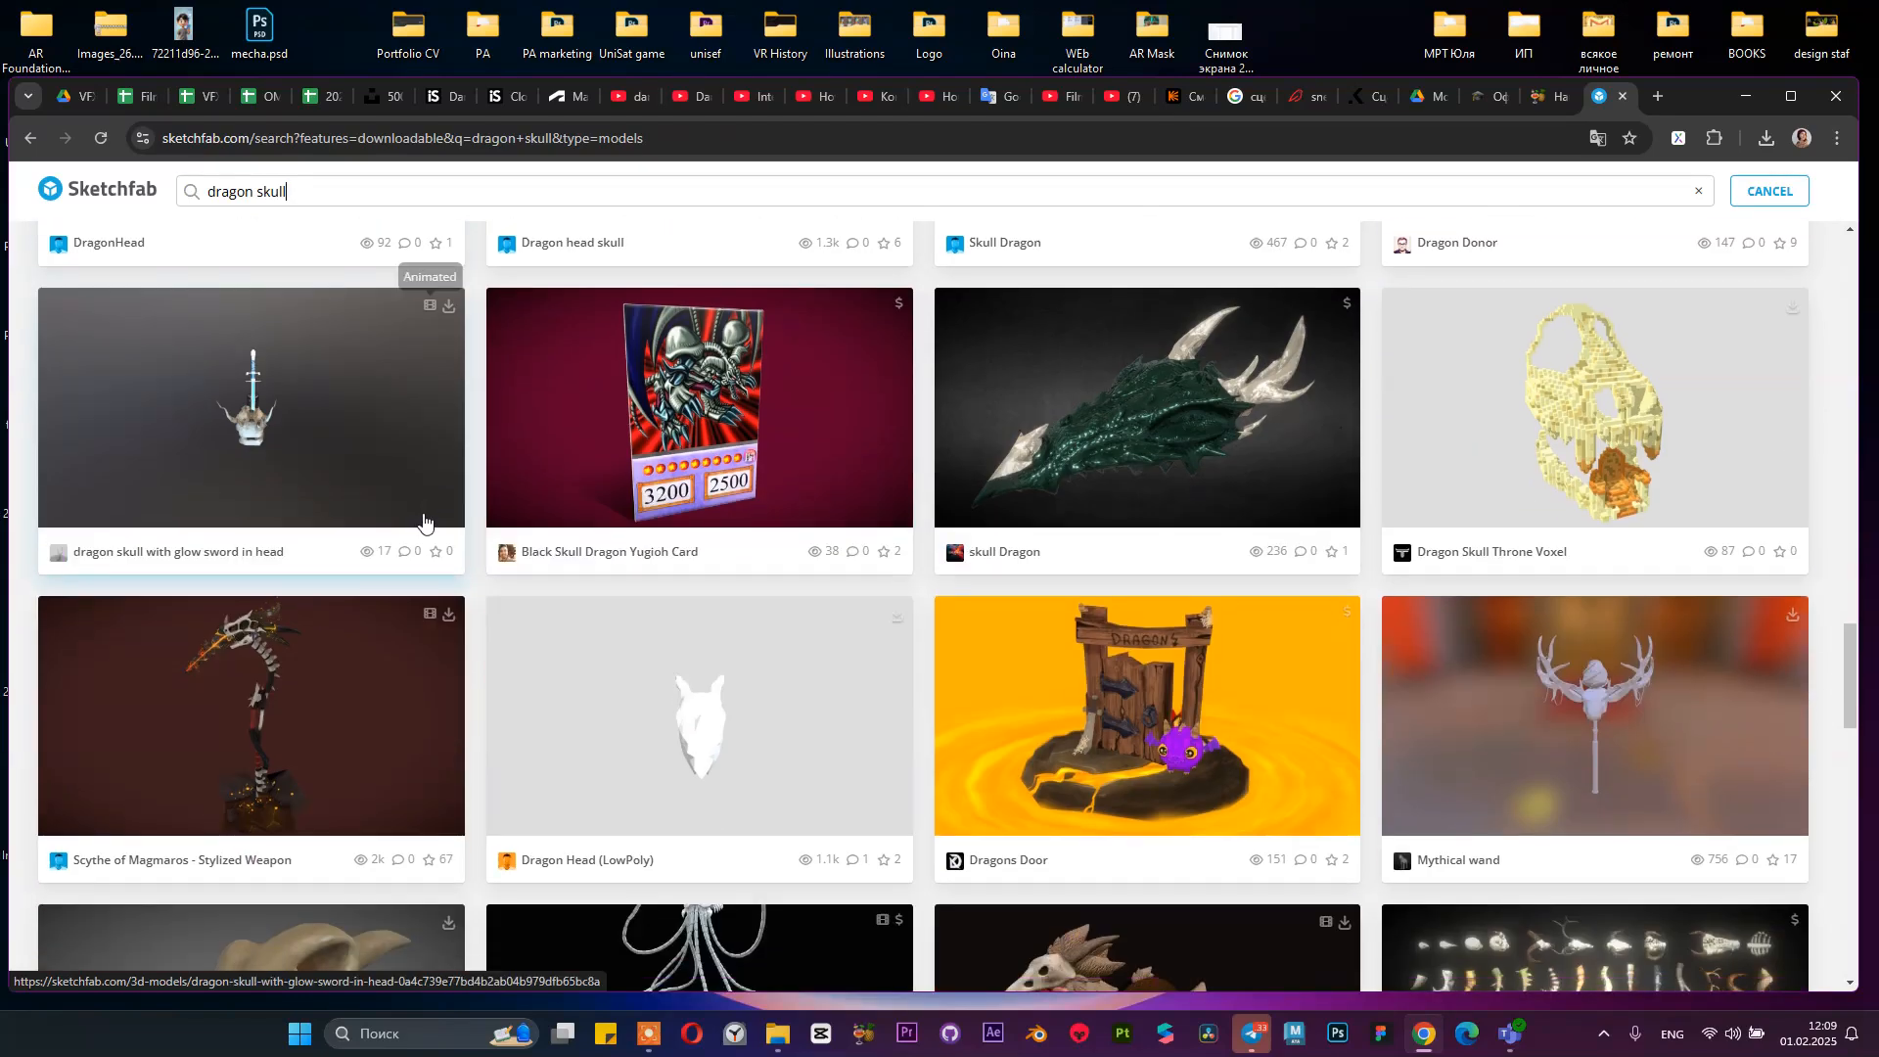
scroll(423, 521, "down", 6)
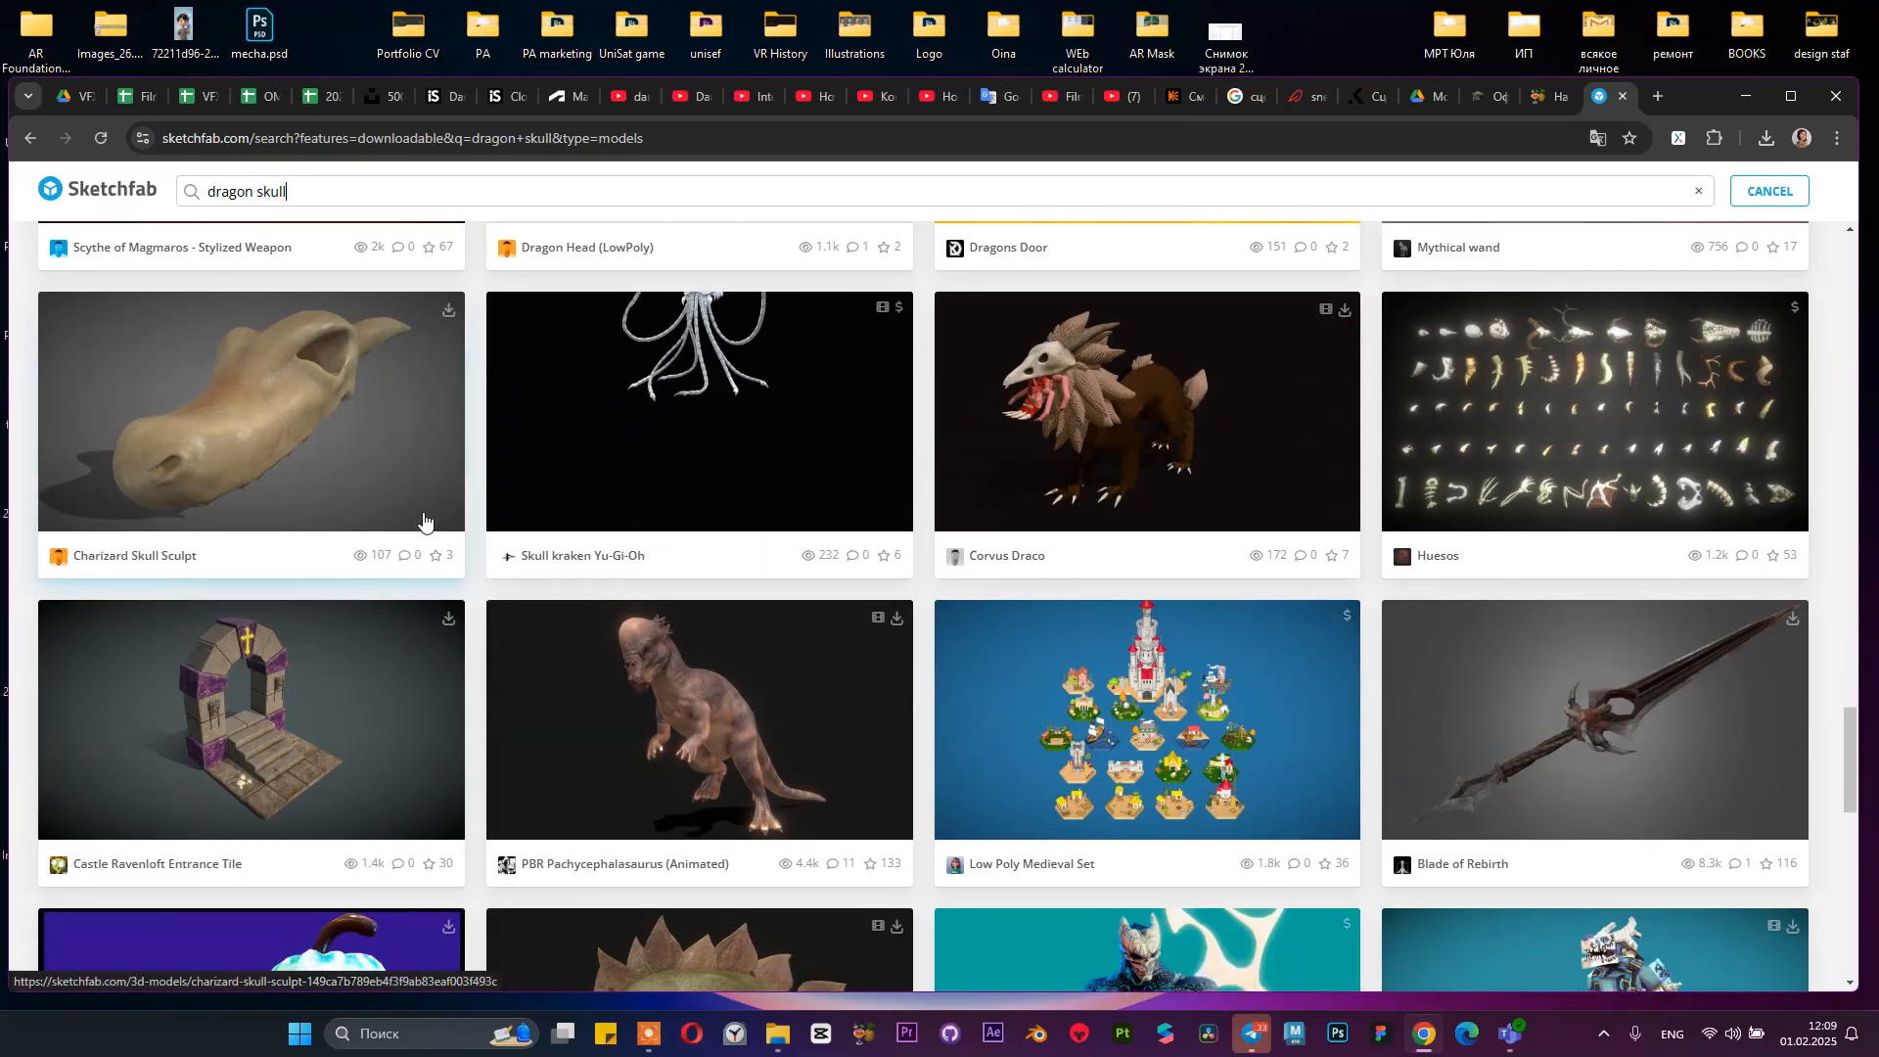
scroll(423, 521, "down", 9)
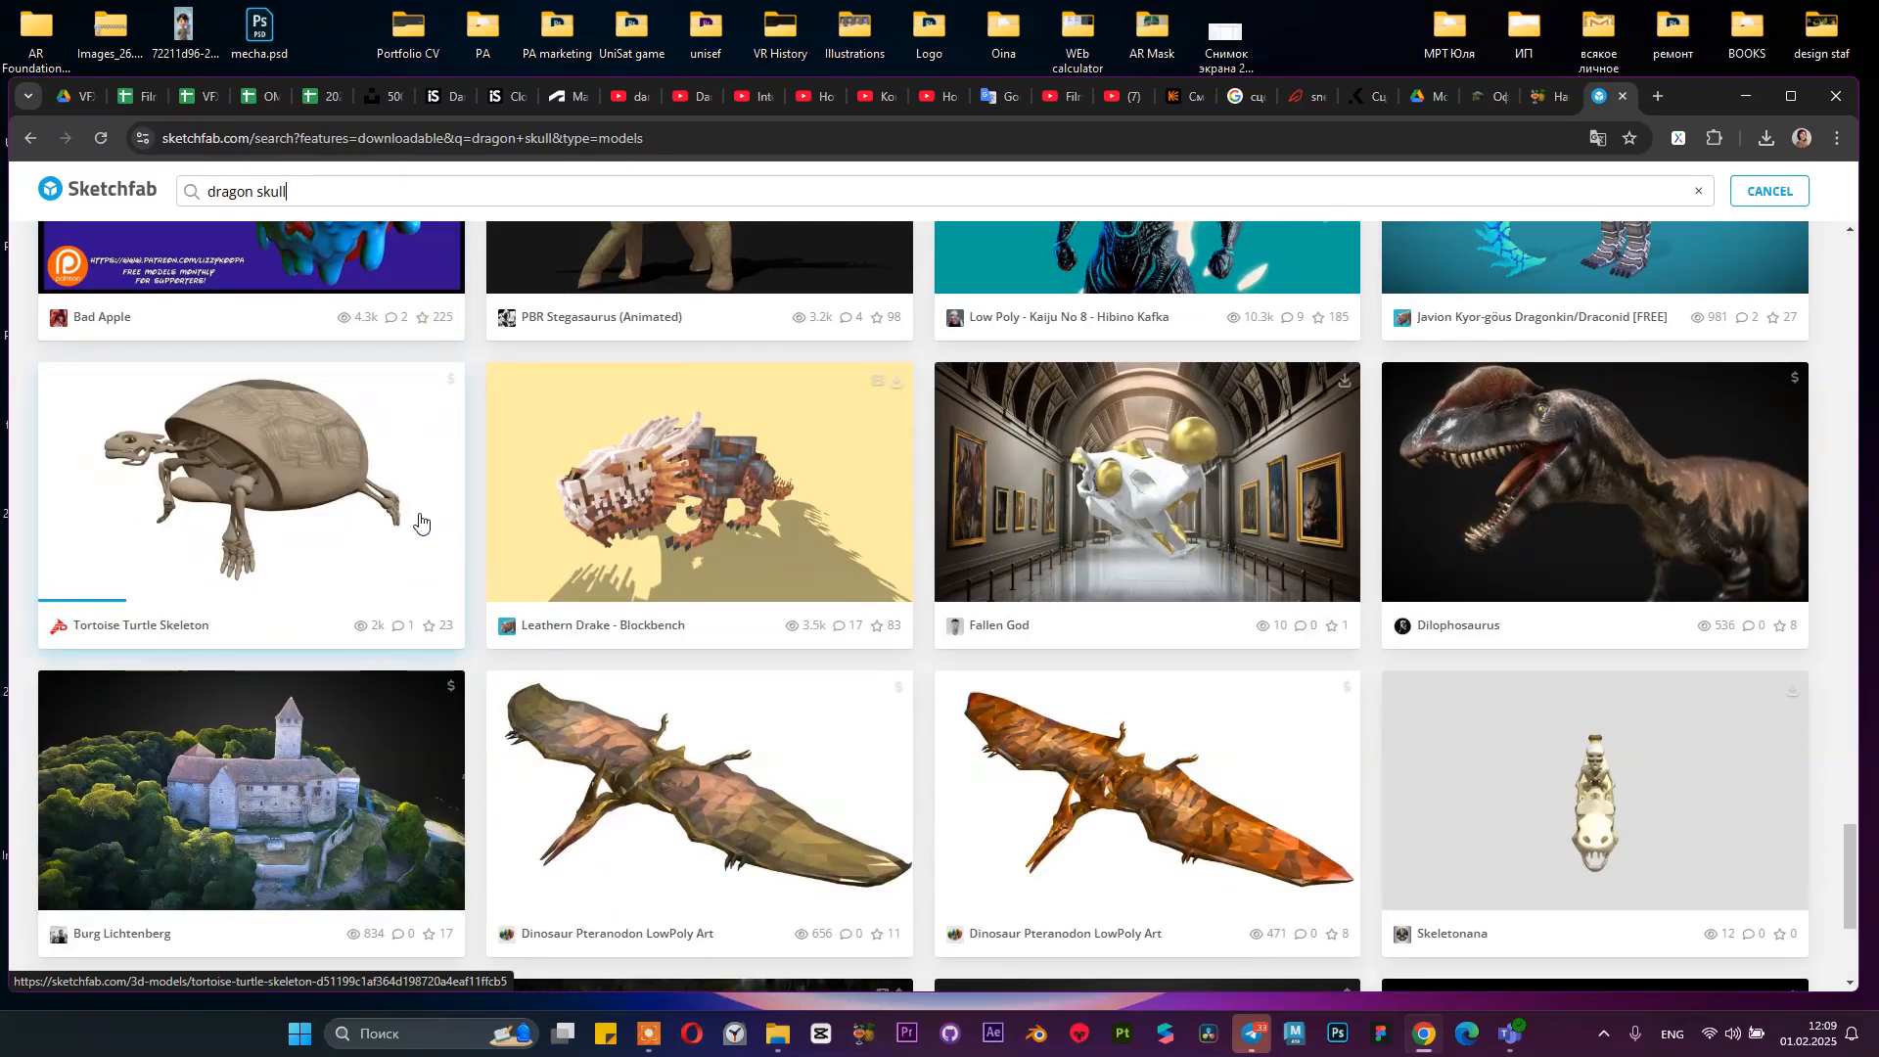
scroll(421, 524, "down", 4)
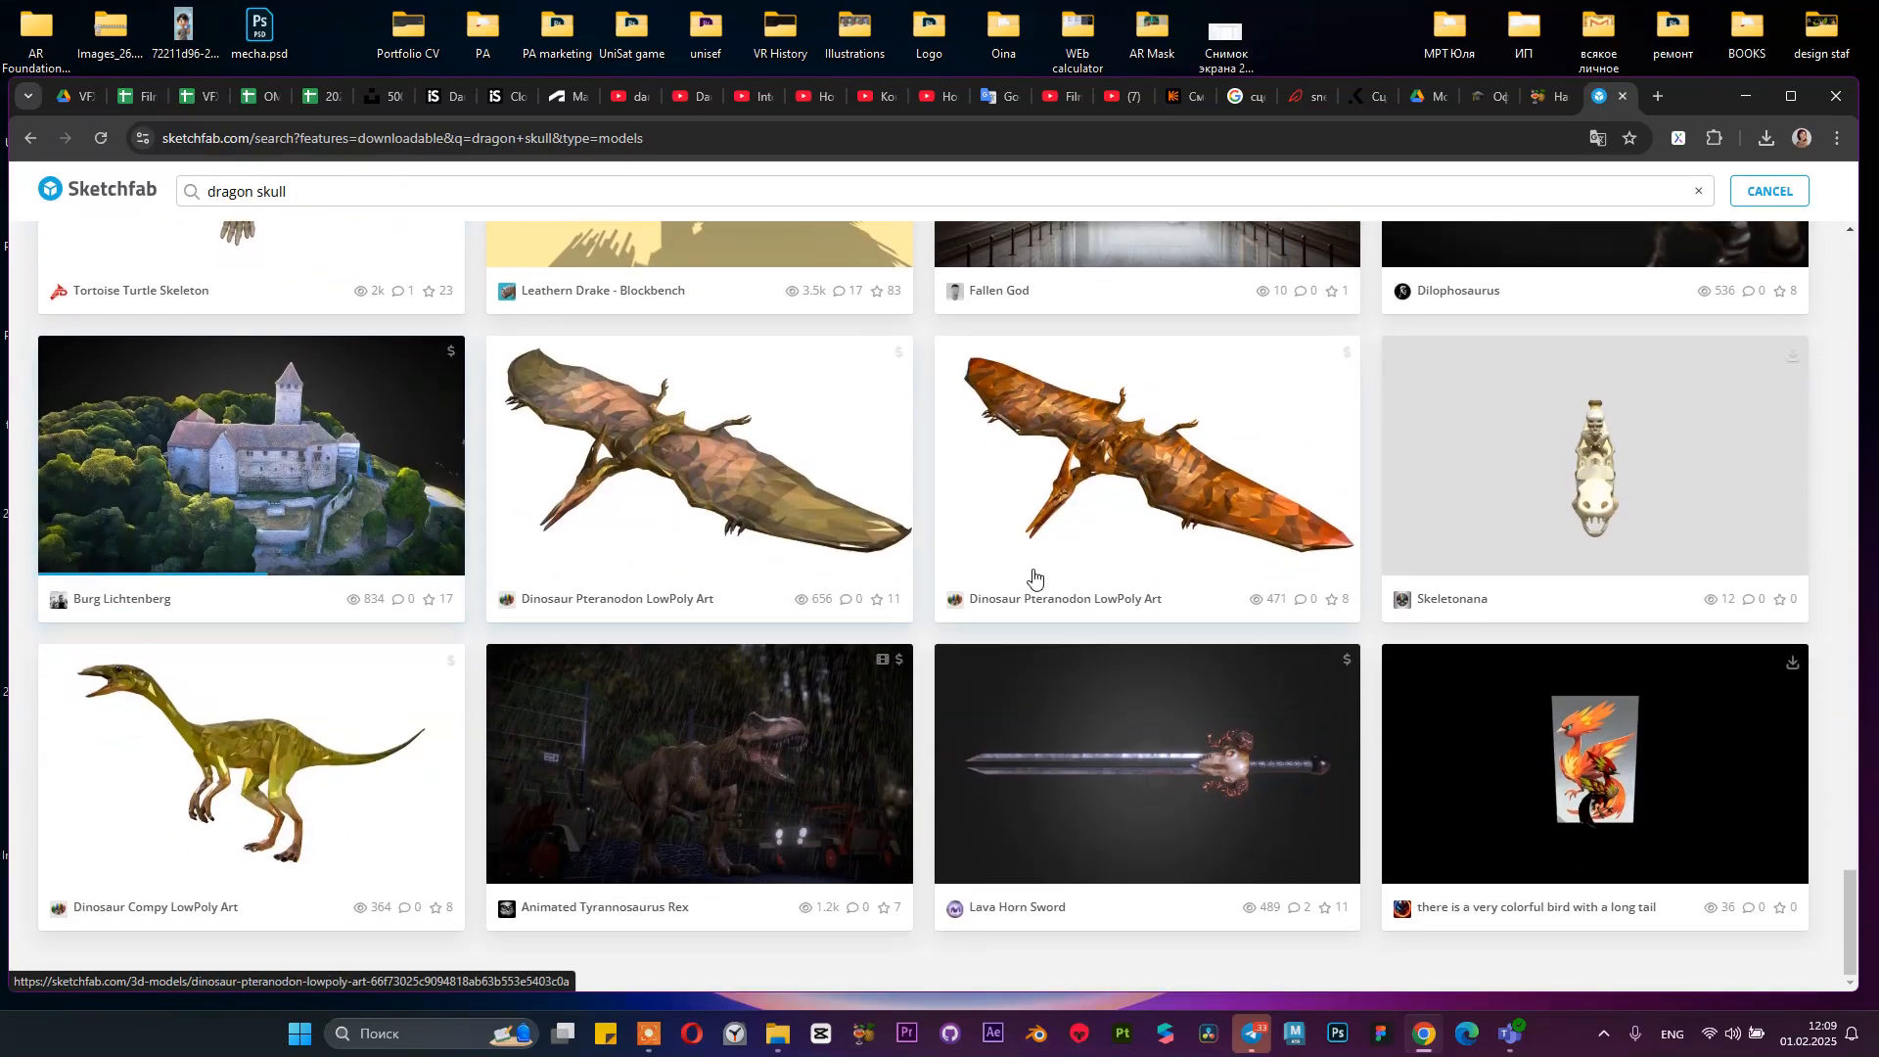
scroll(995, 574, "up", 12)
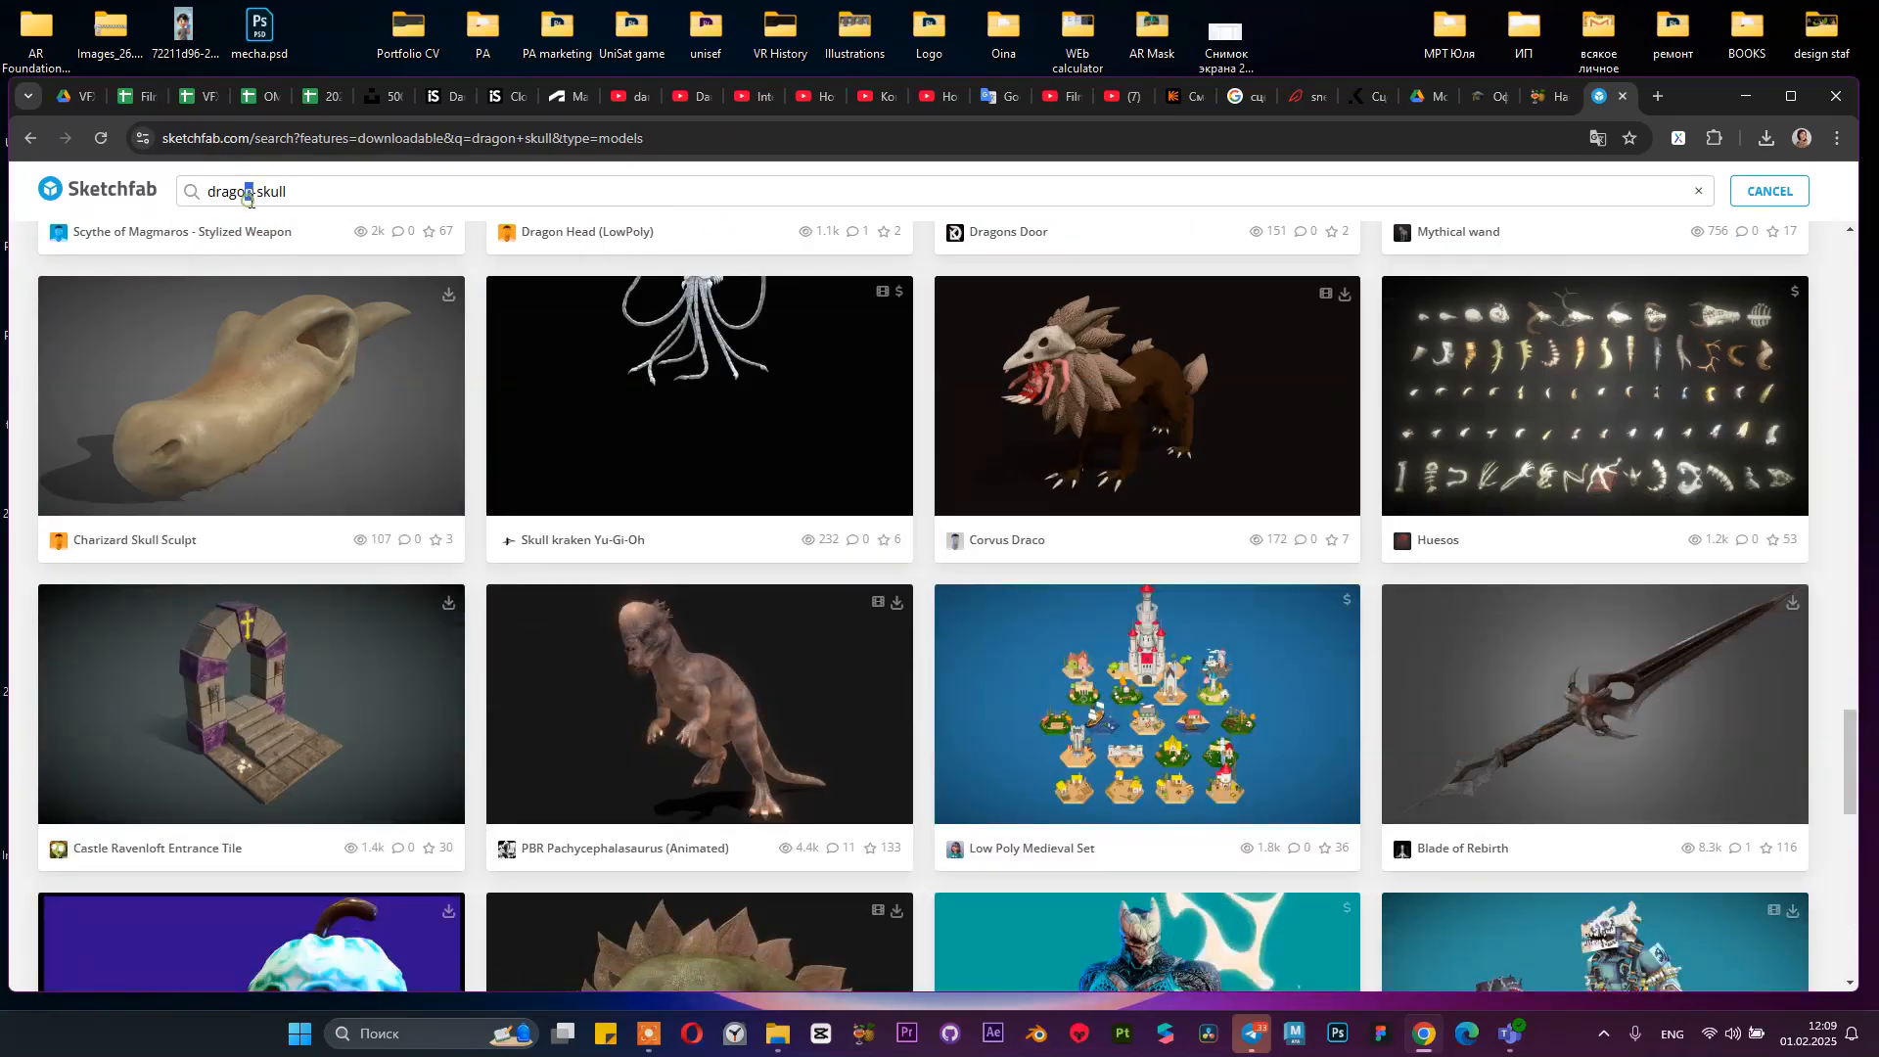
Shorten the search to "skull" and open the Skull Salazar (Downloadable) model
left_click(257, 191)
key("Return")
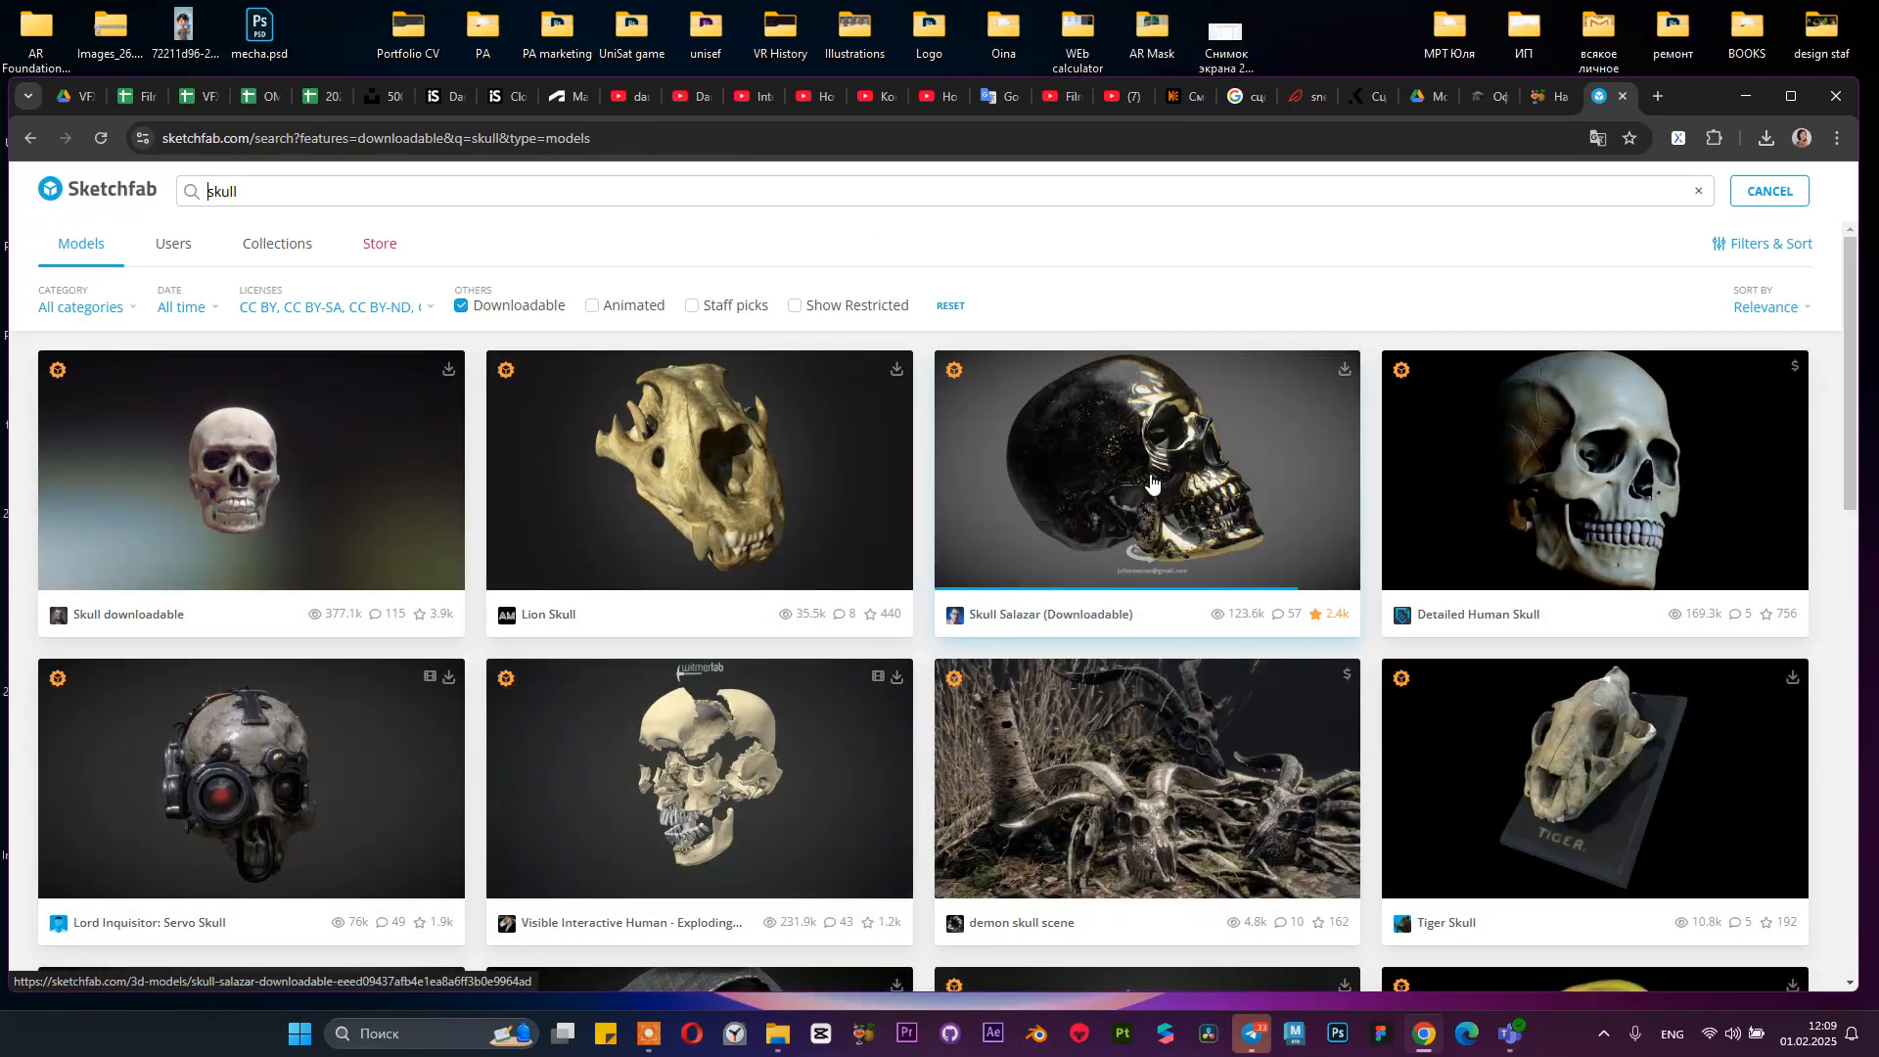
left_click(1052, 517)
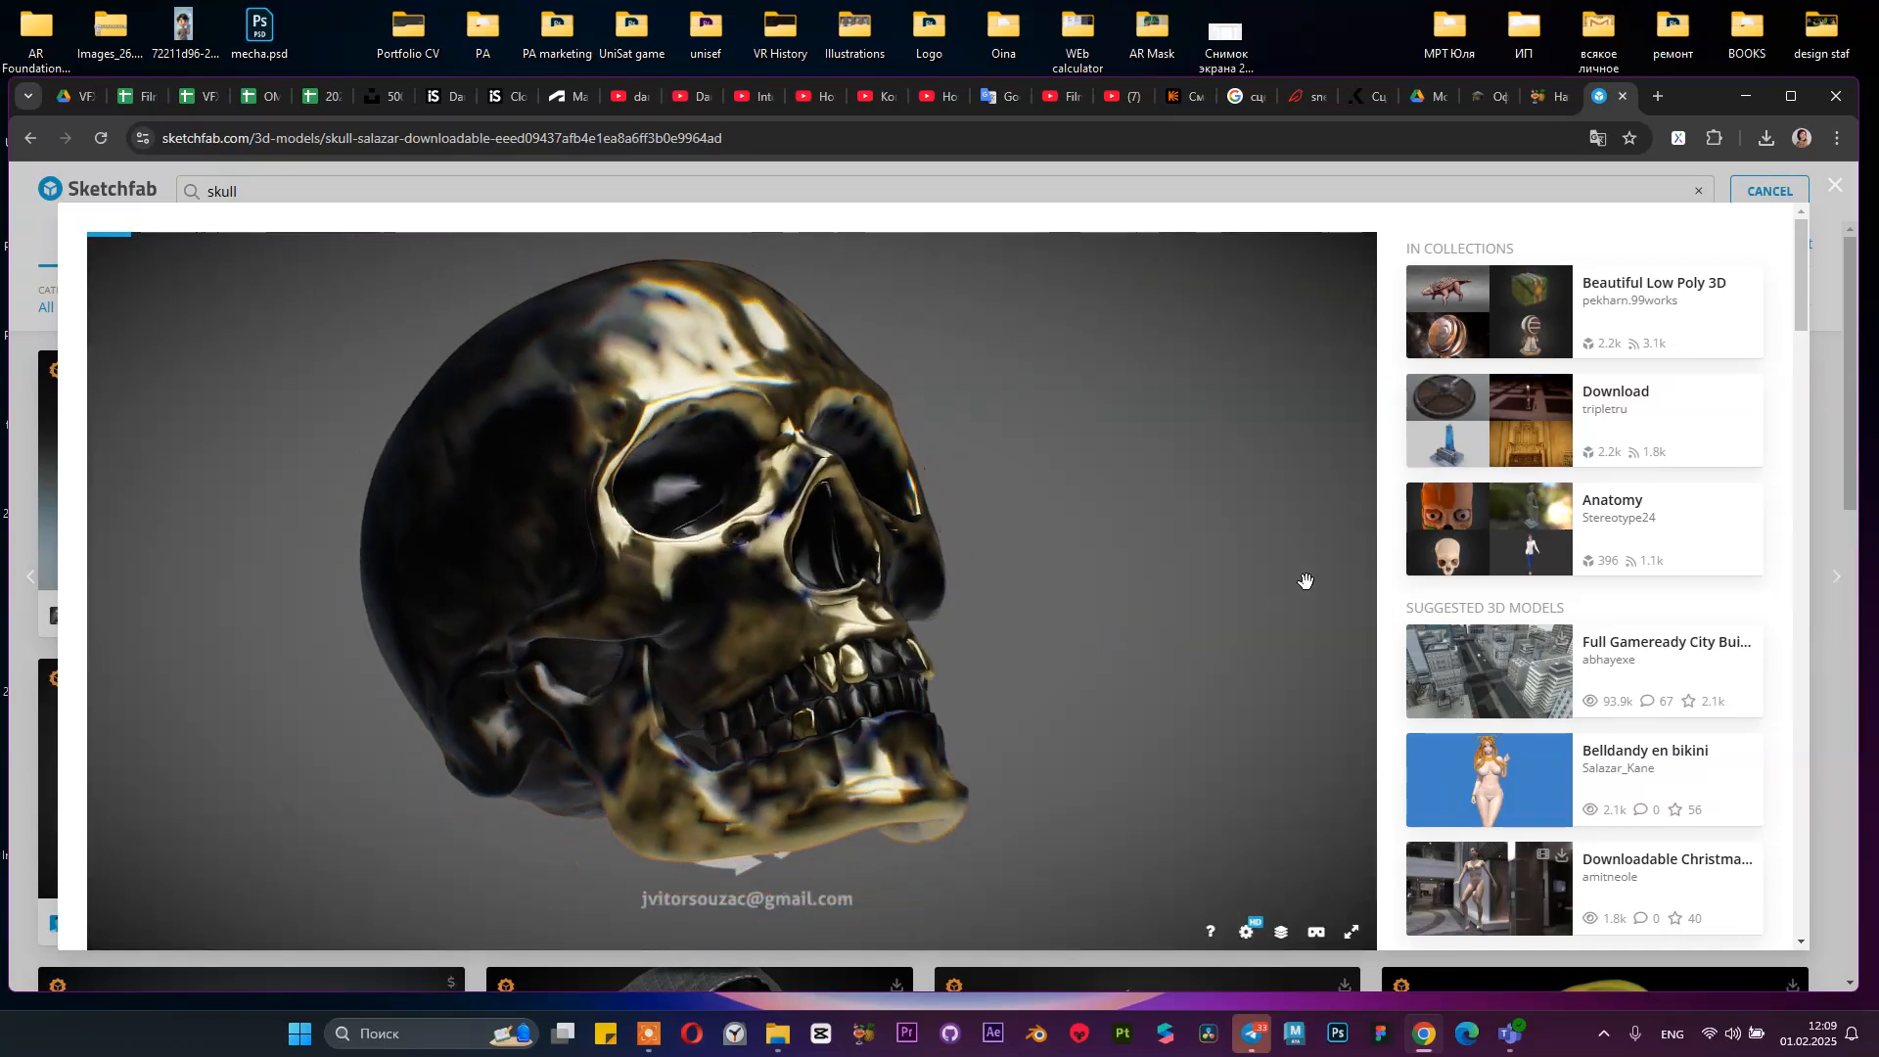
Download the Skull Salazar model in GLB format with the 2k texture size and close the download options
scroll(1420, 607, "down", 7)
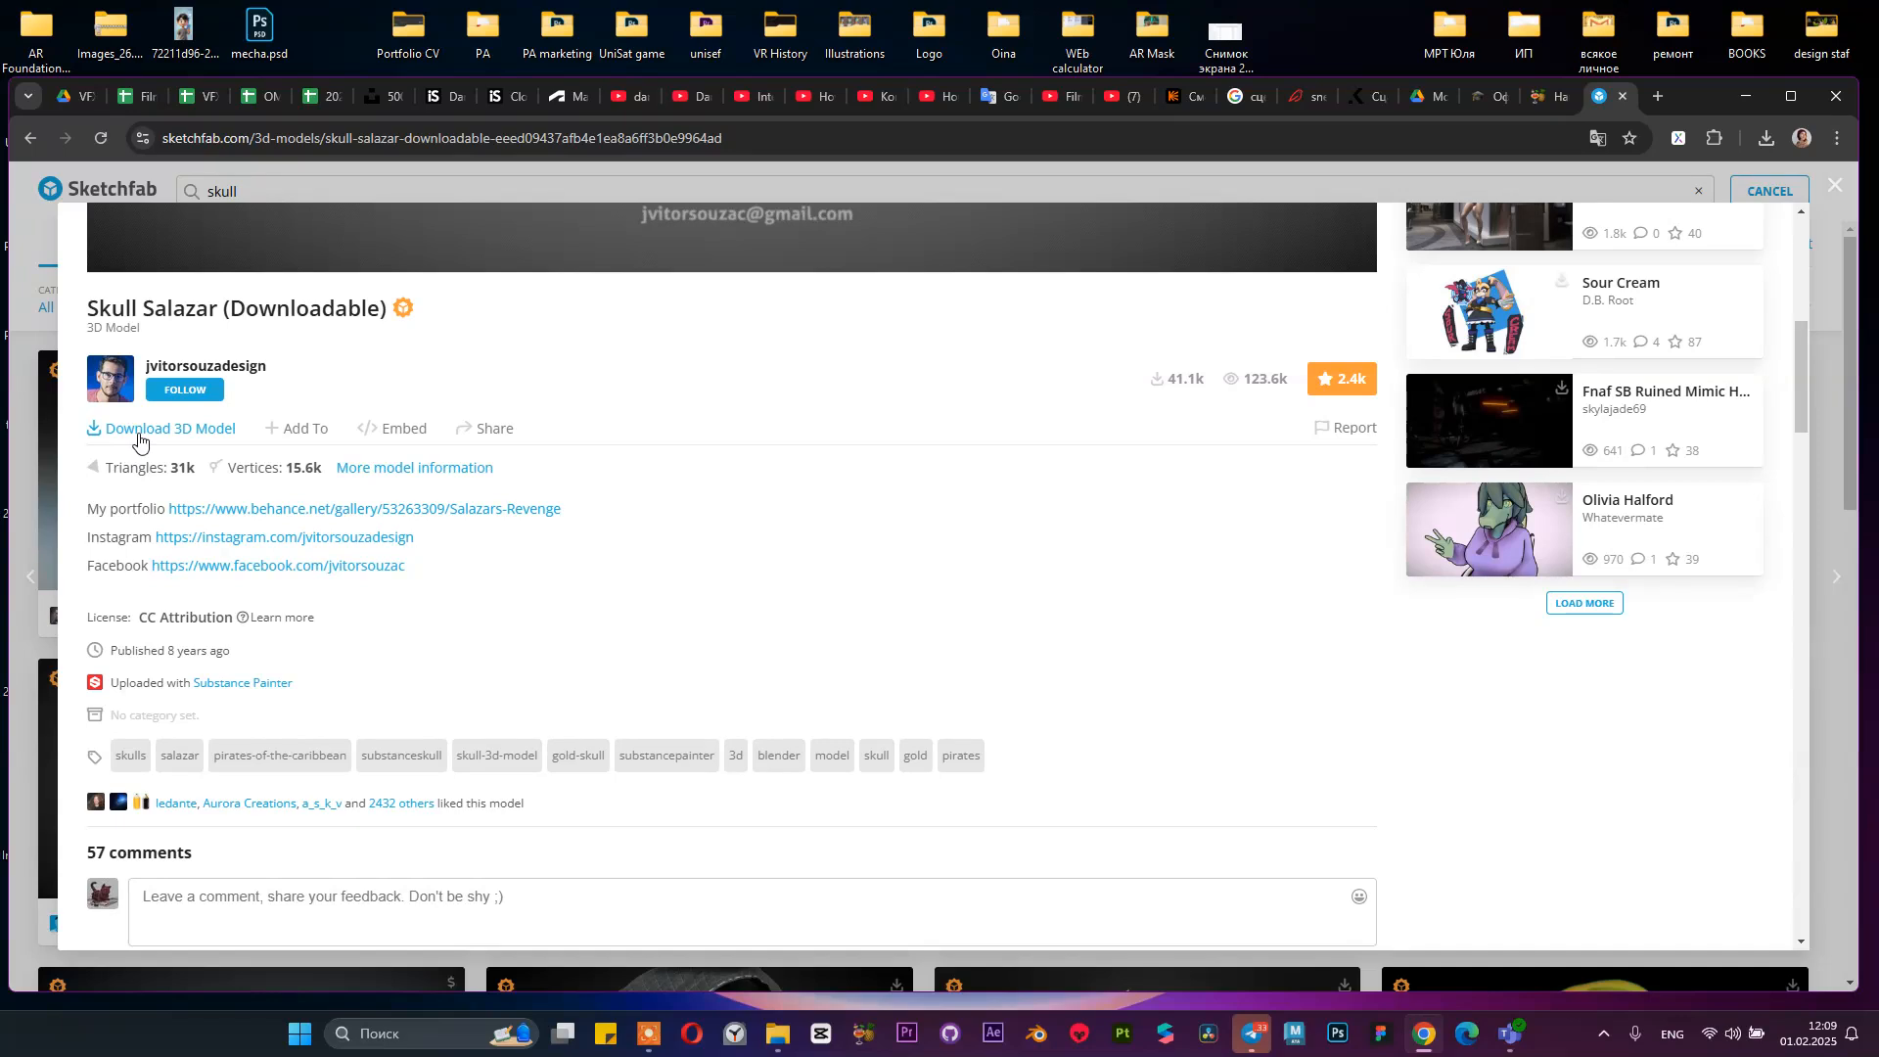
left_click(139, 439)
scroll(866, 685, "down", 1)
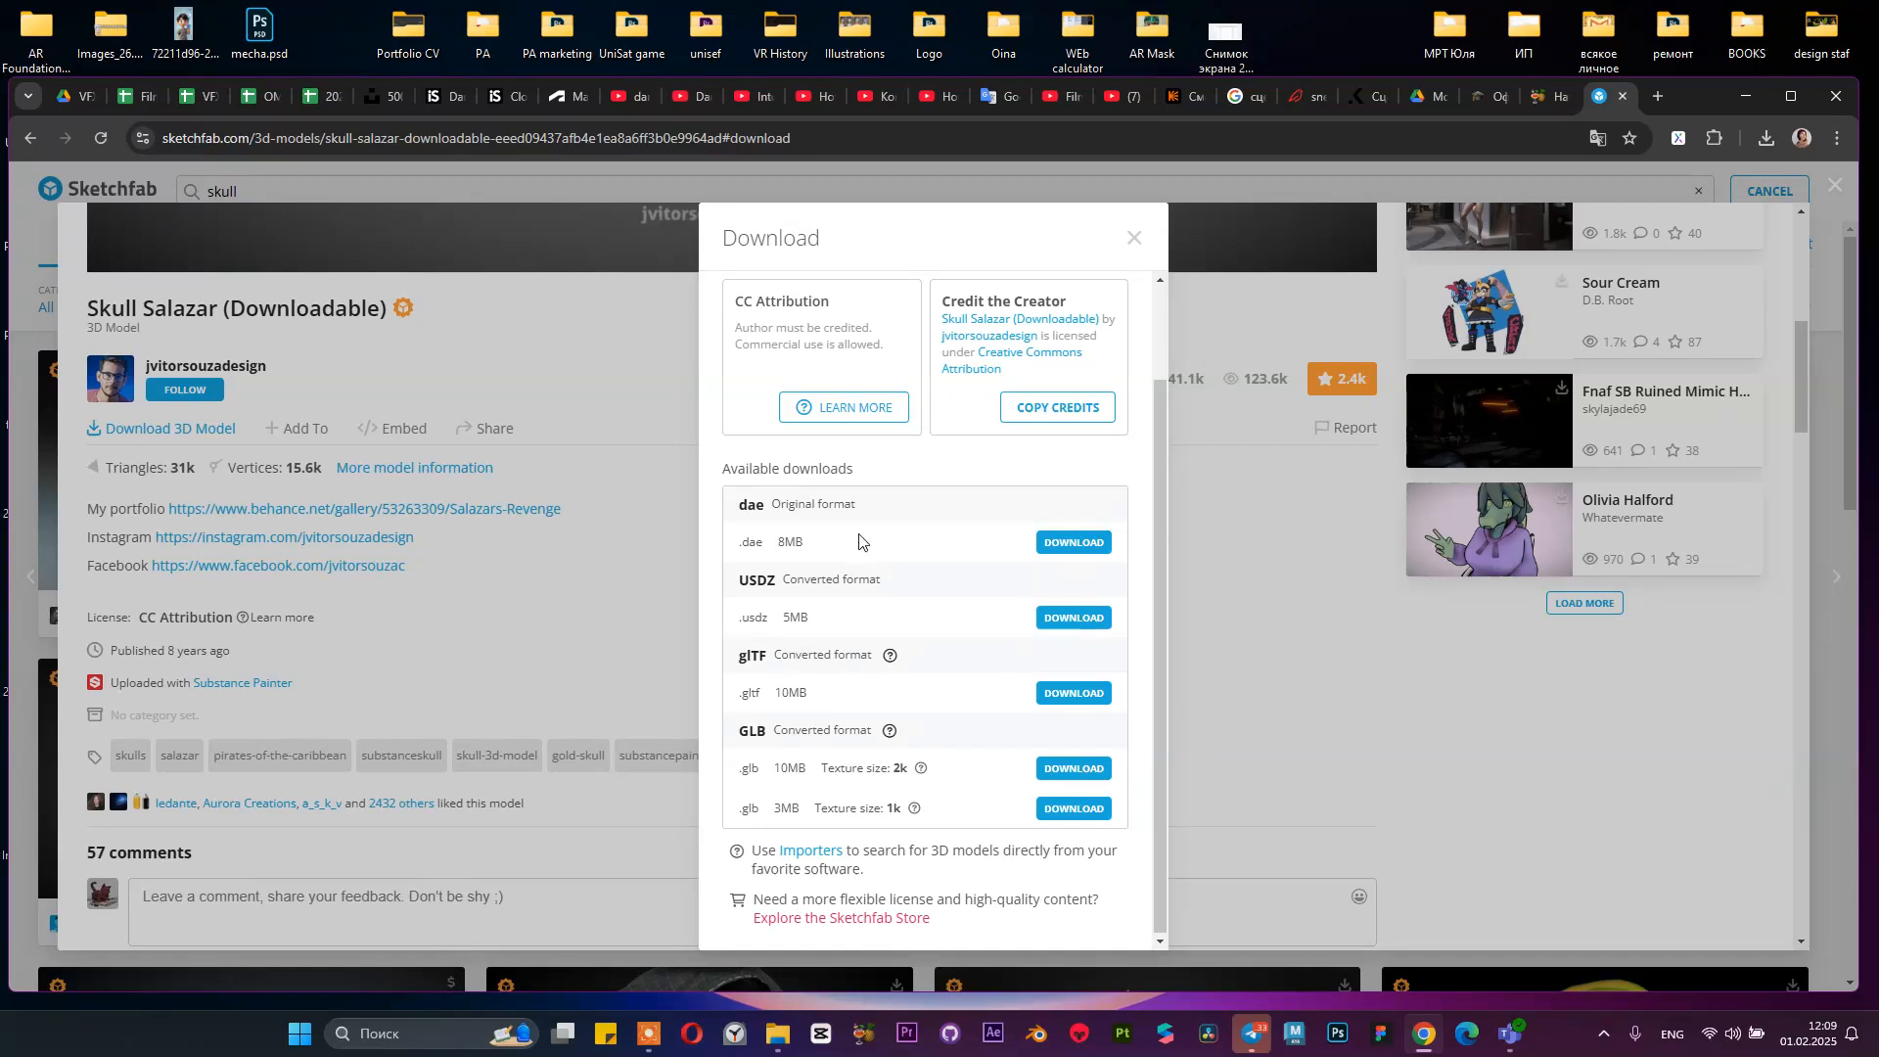
left_click(1047, 769)
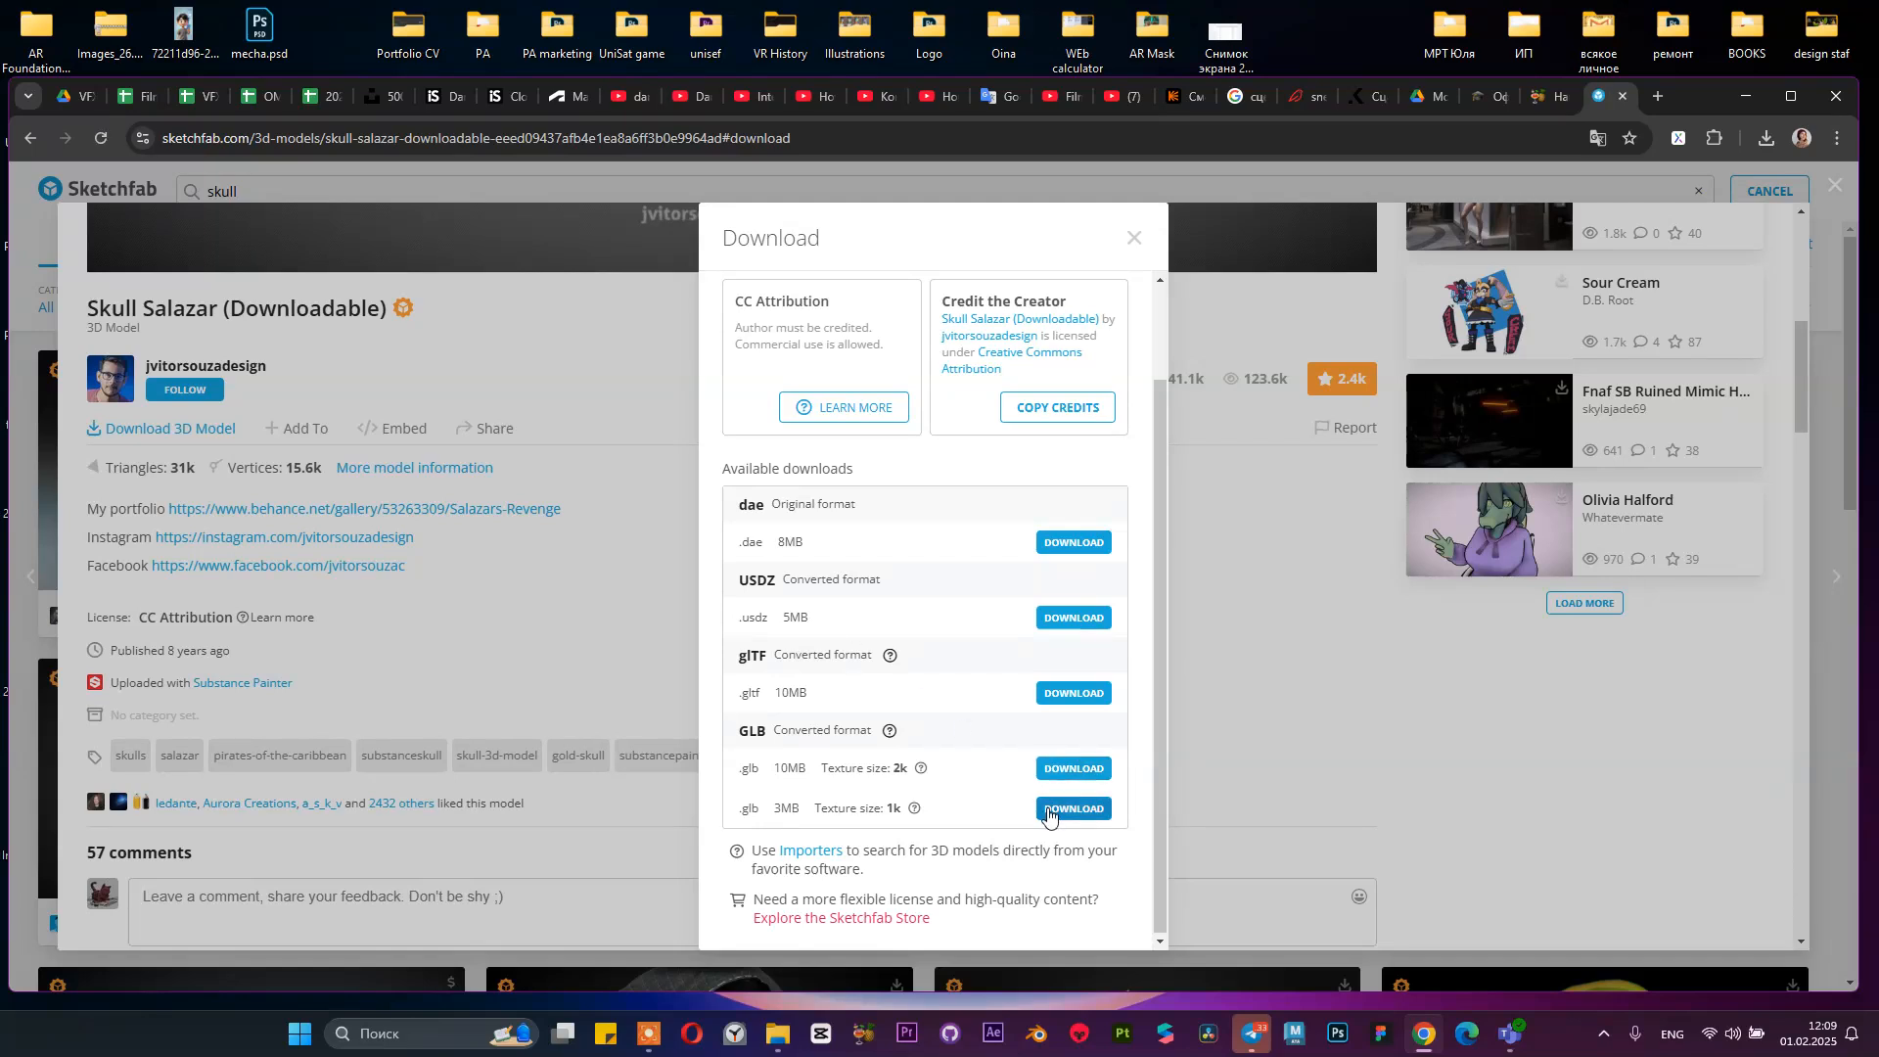
left_click(1382, 678)
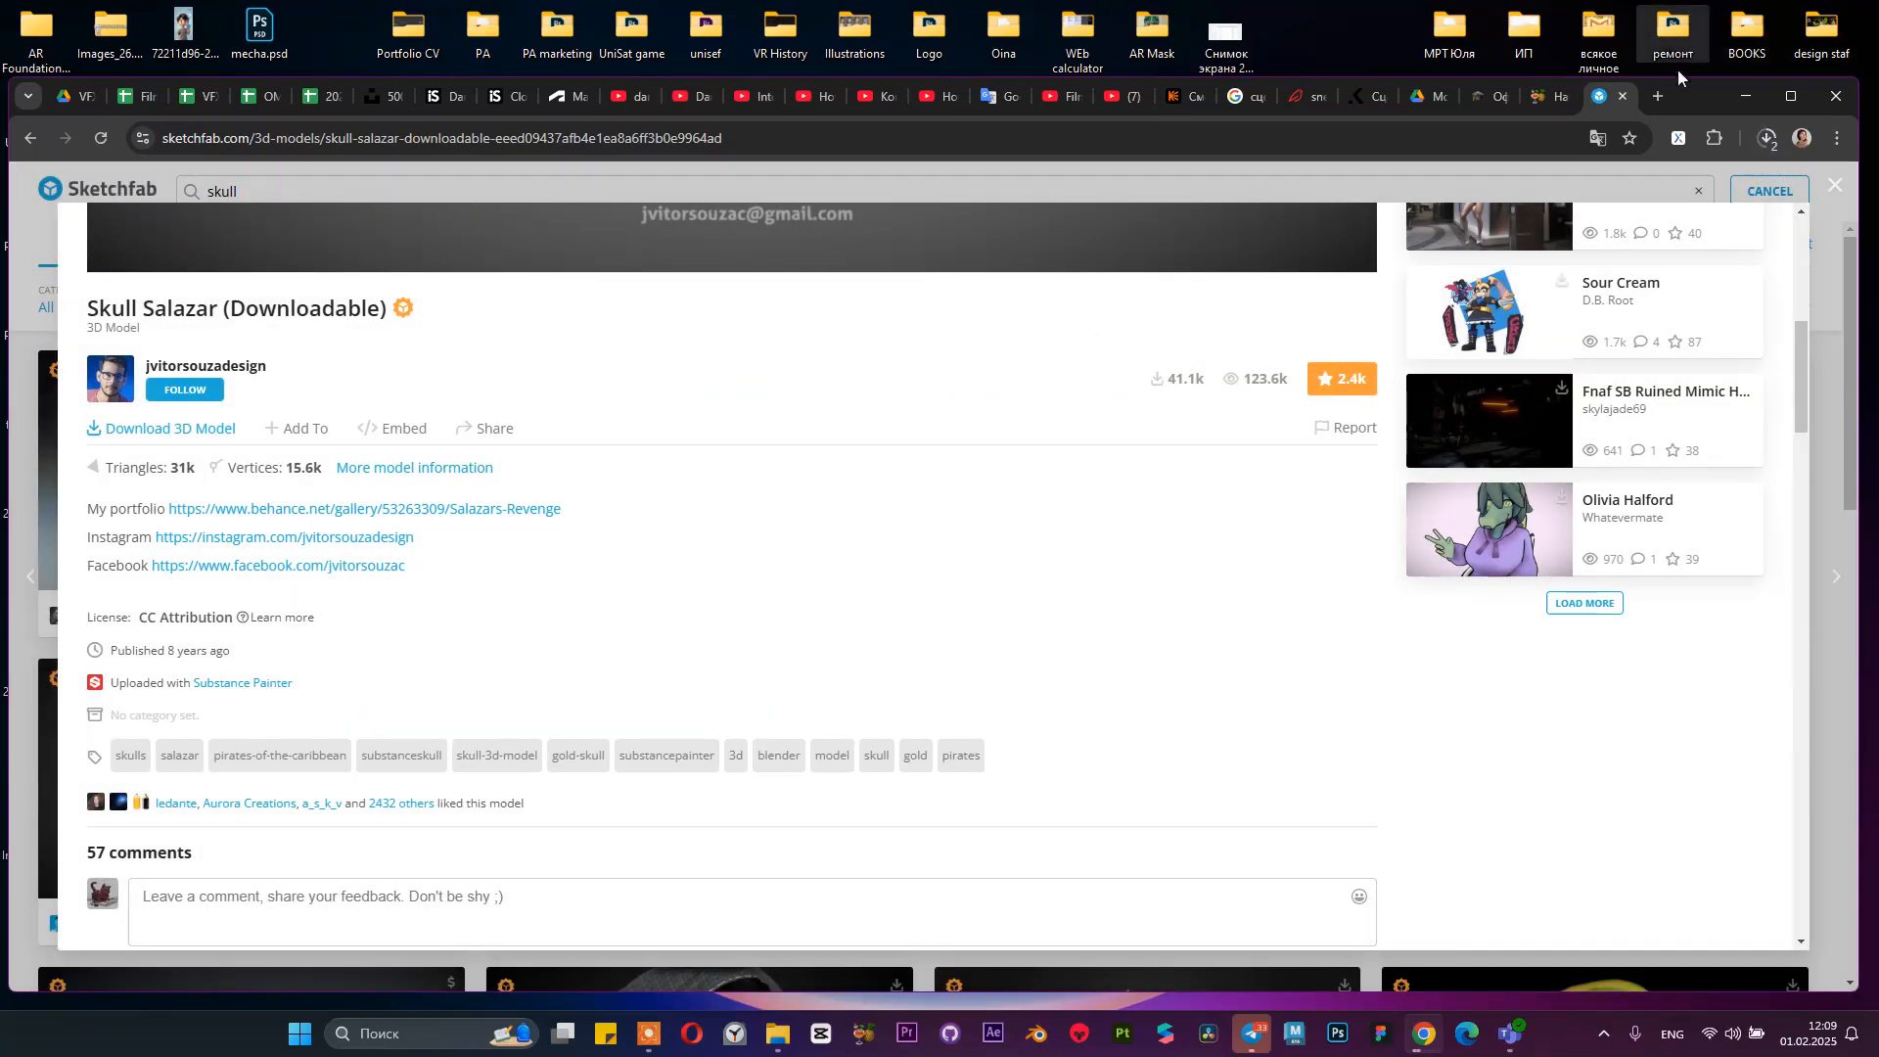
Search the web for "glb to fbx" in a new browser tab
left_click(1658, 96)
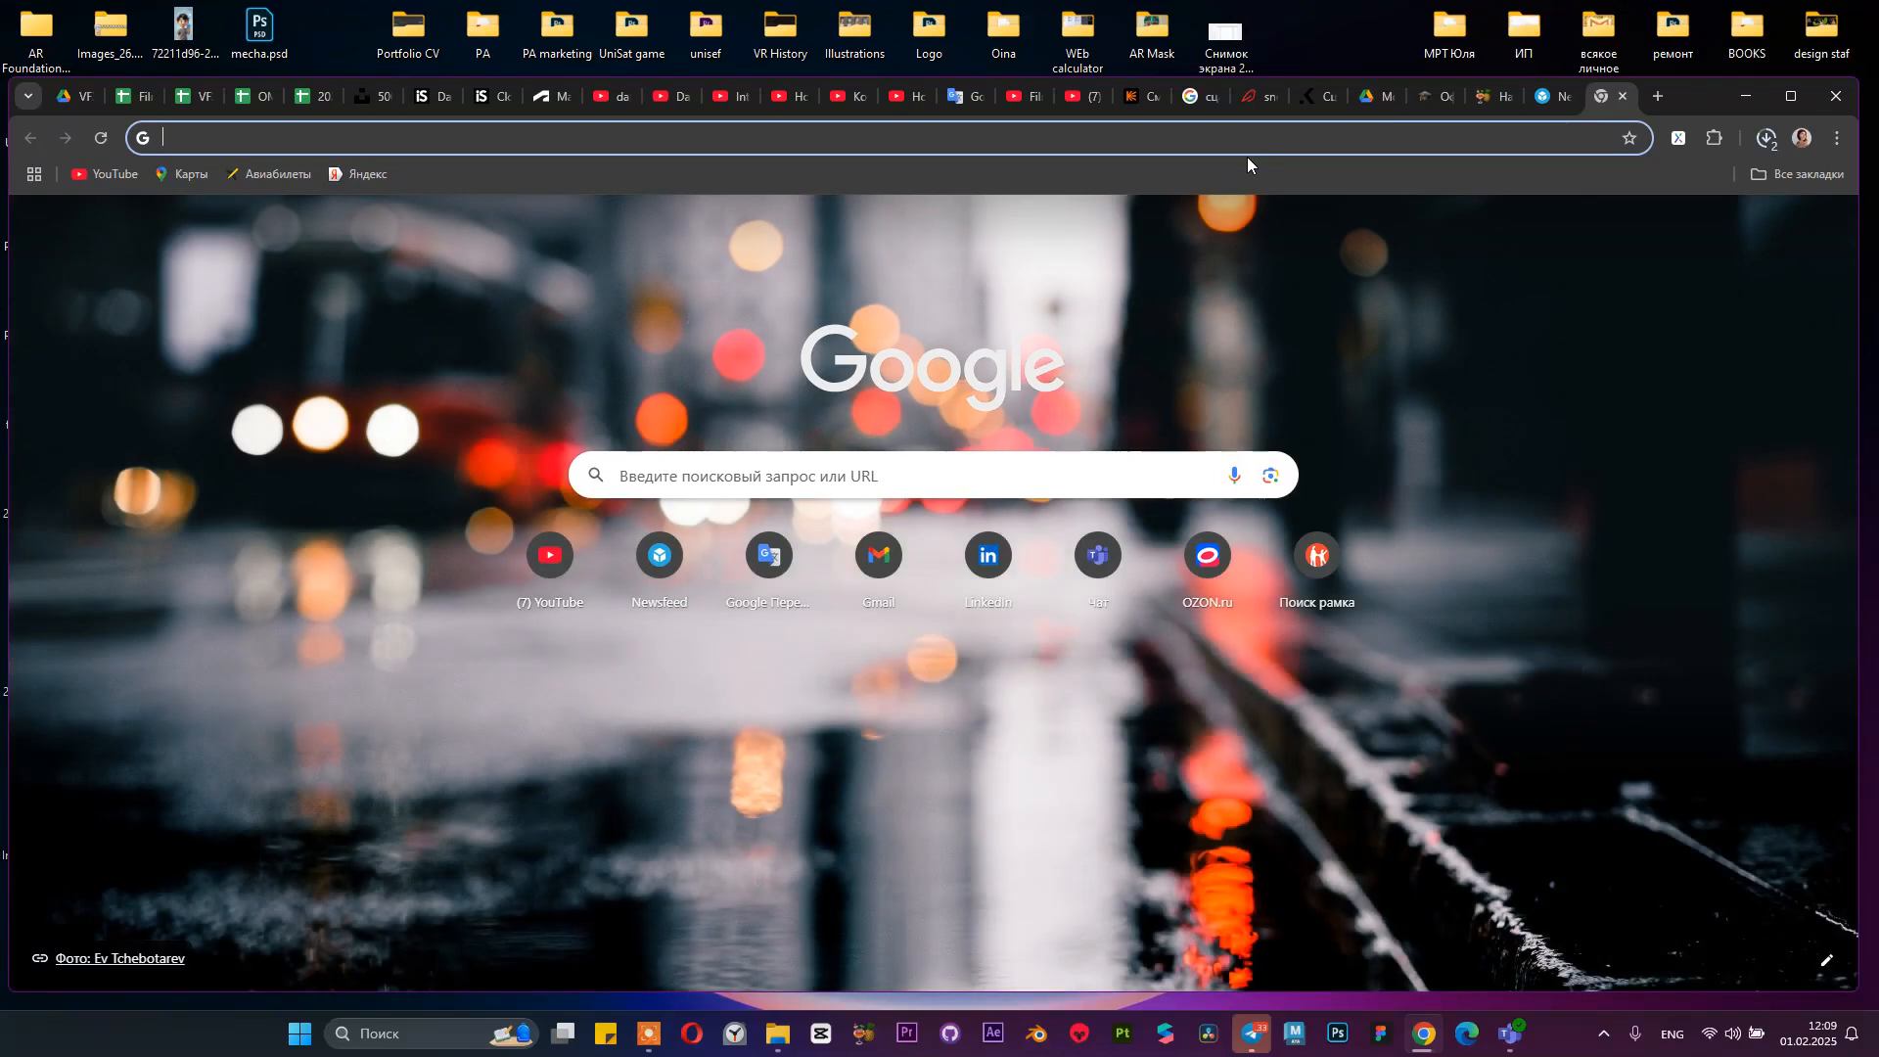
type("glb to")
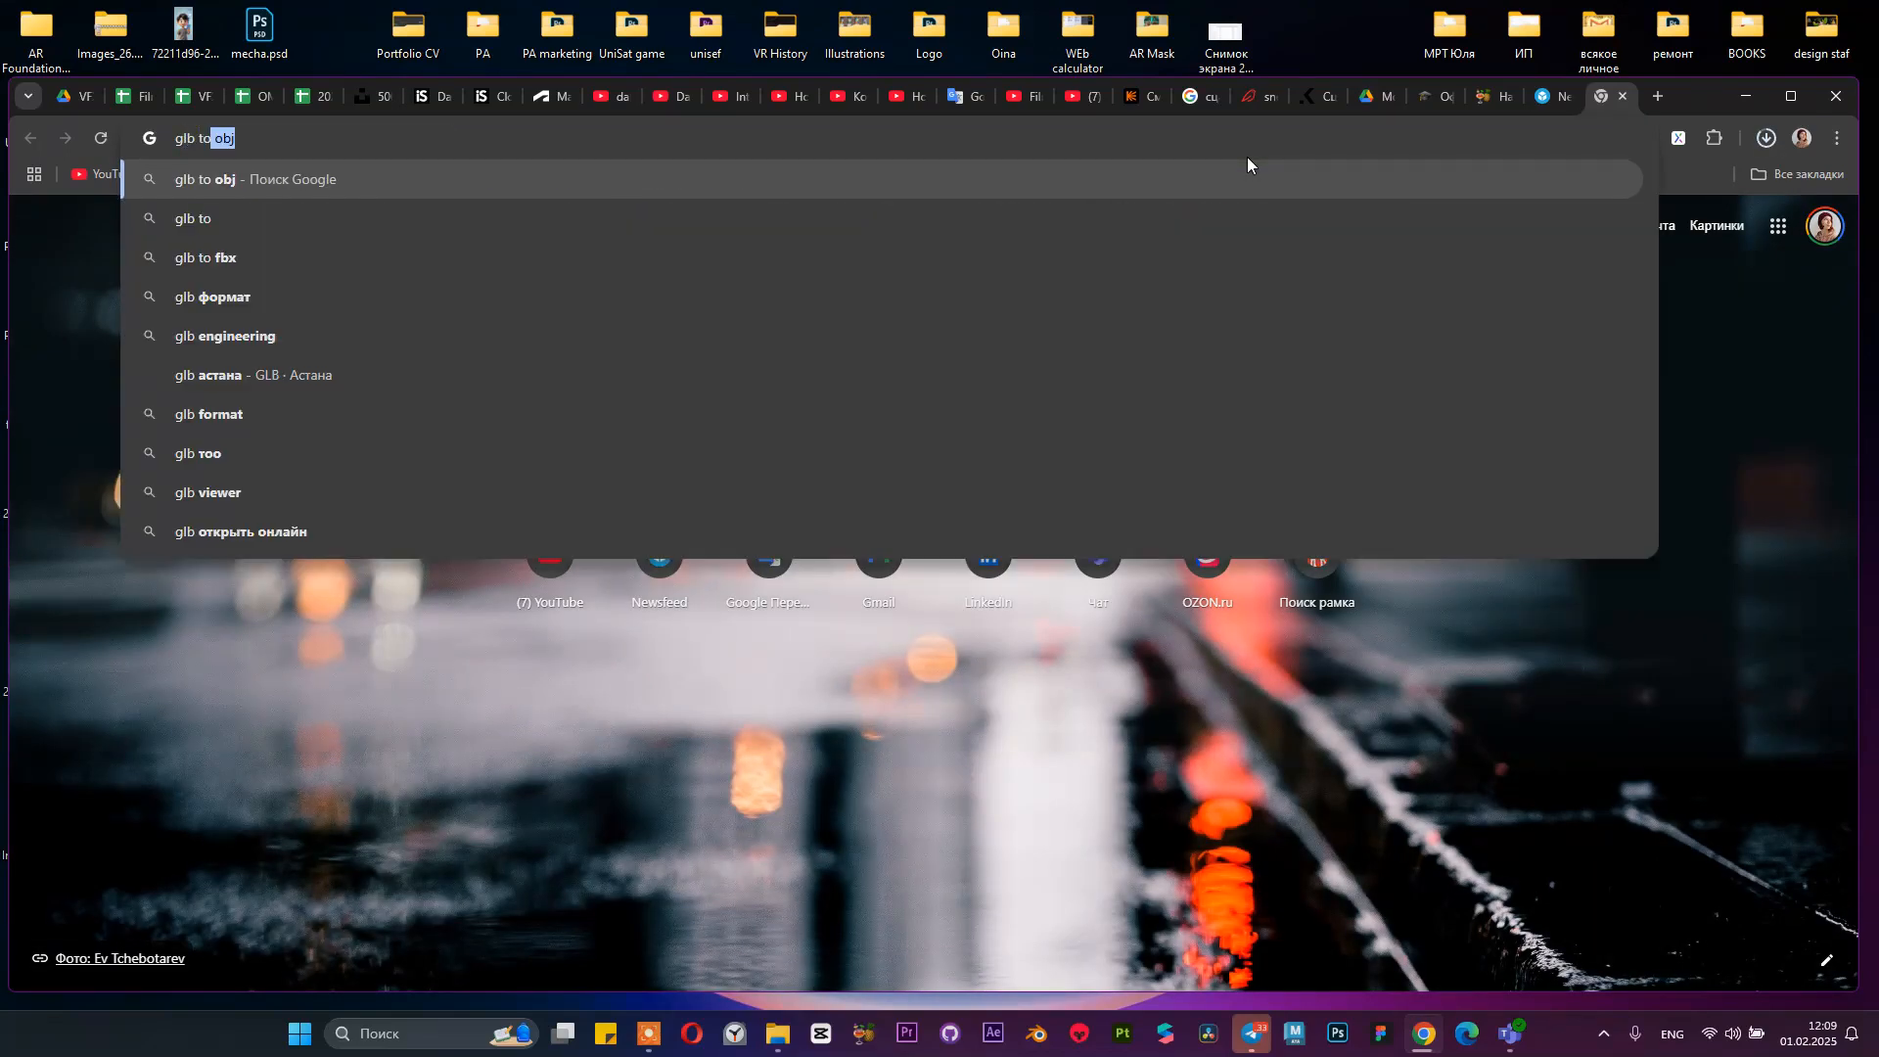
type(" fbx")
key("Return")
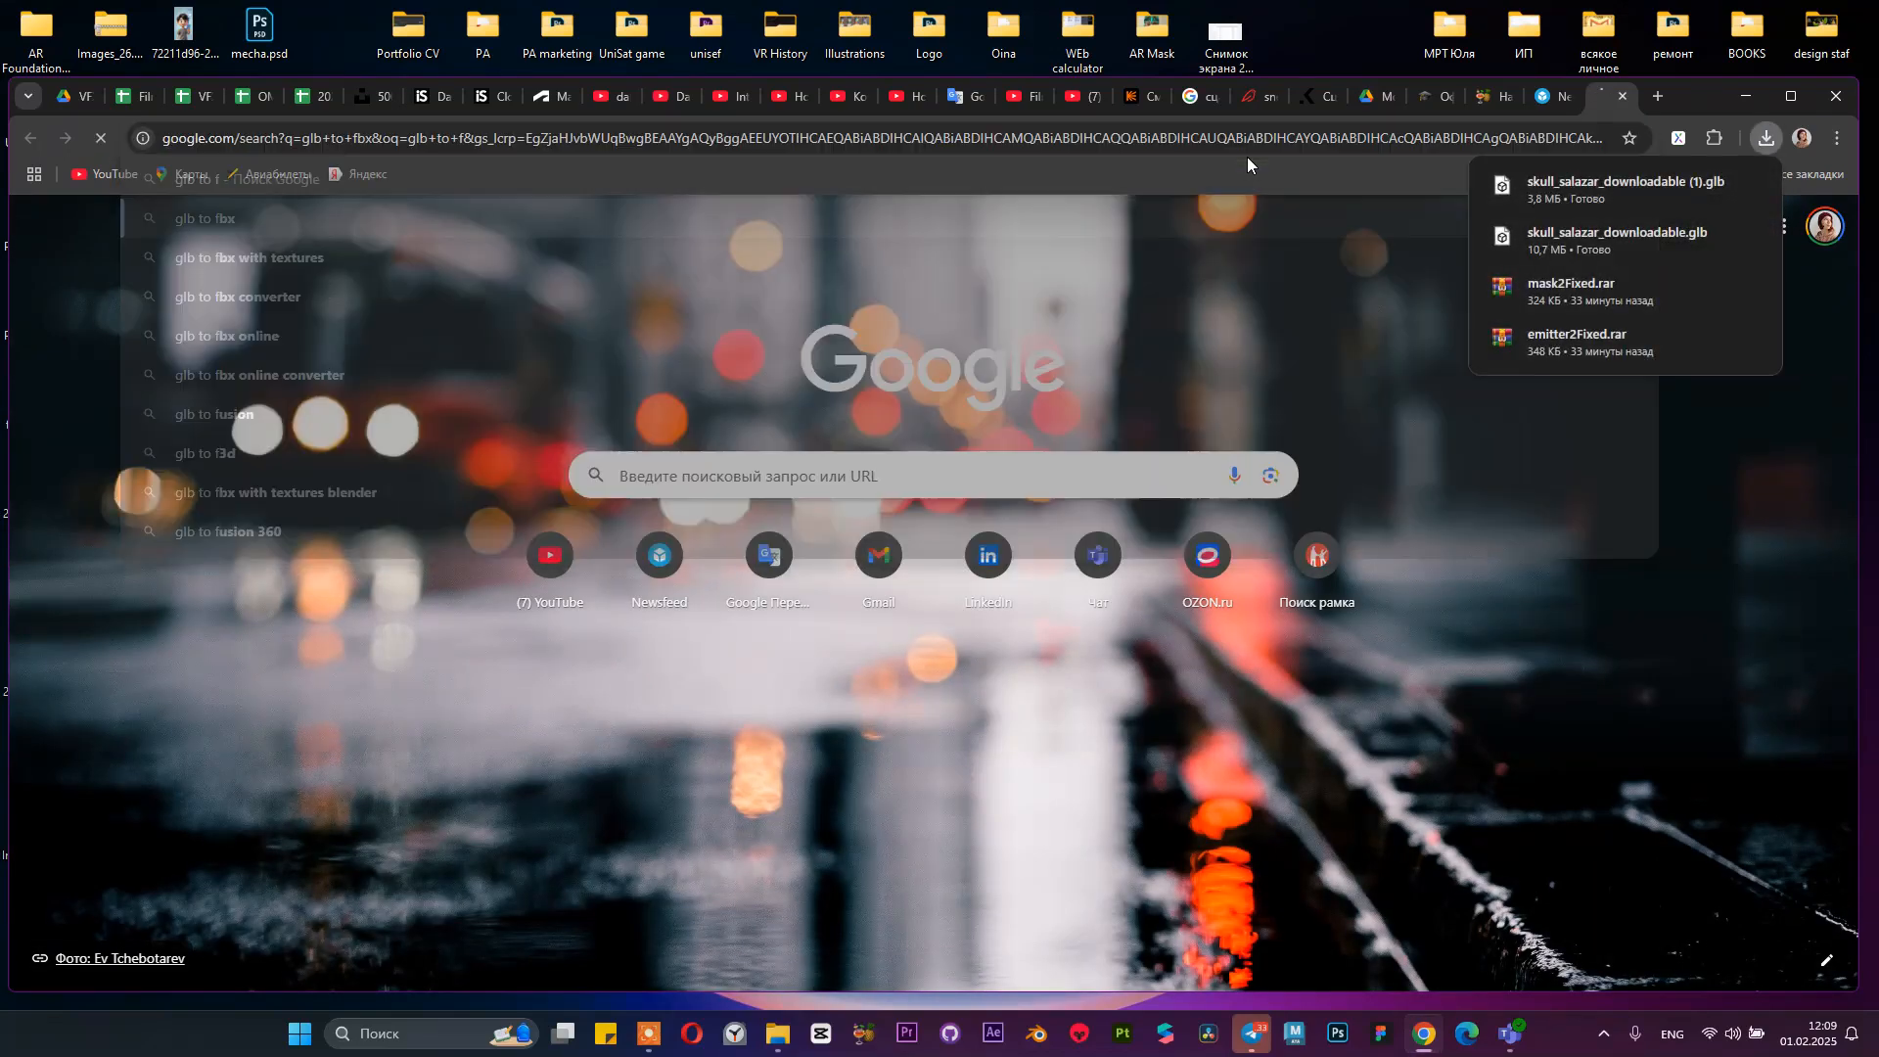
Show the downloaded skull_salazar_downloadable (1).glb in its folder and minimise the folder window
mouse_move(1634, 206)
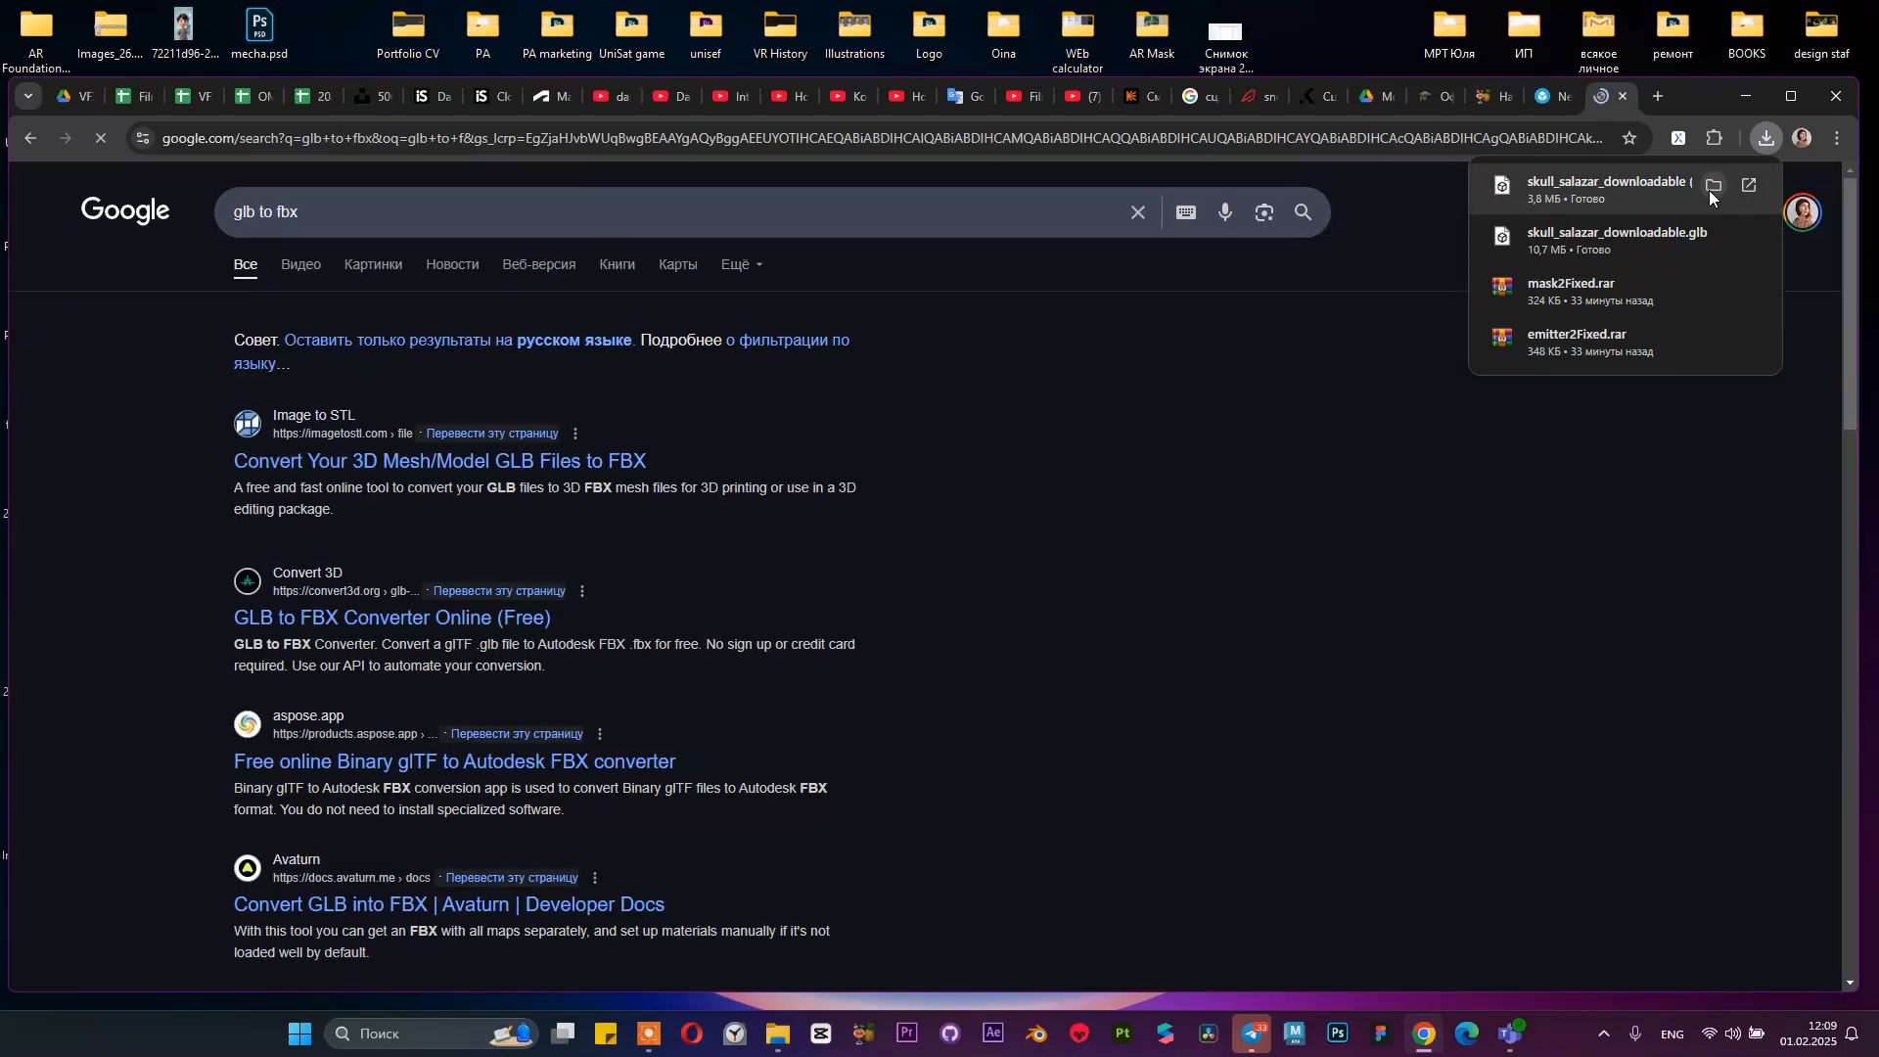
mouse_move(1705, 234)
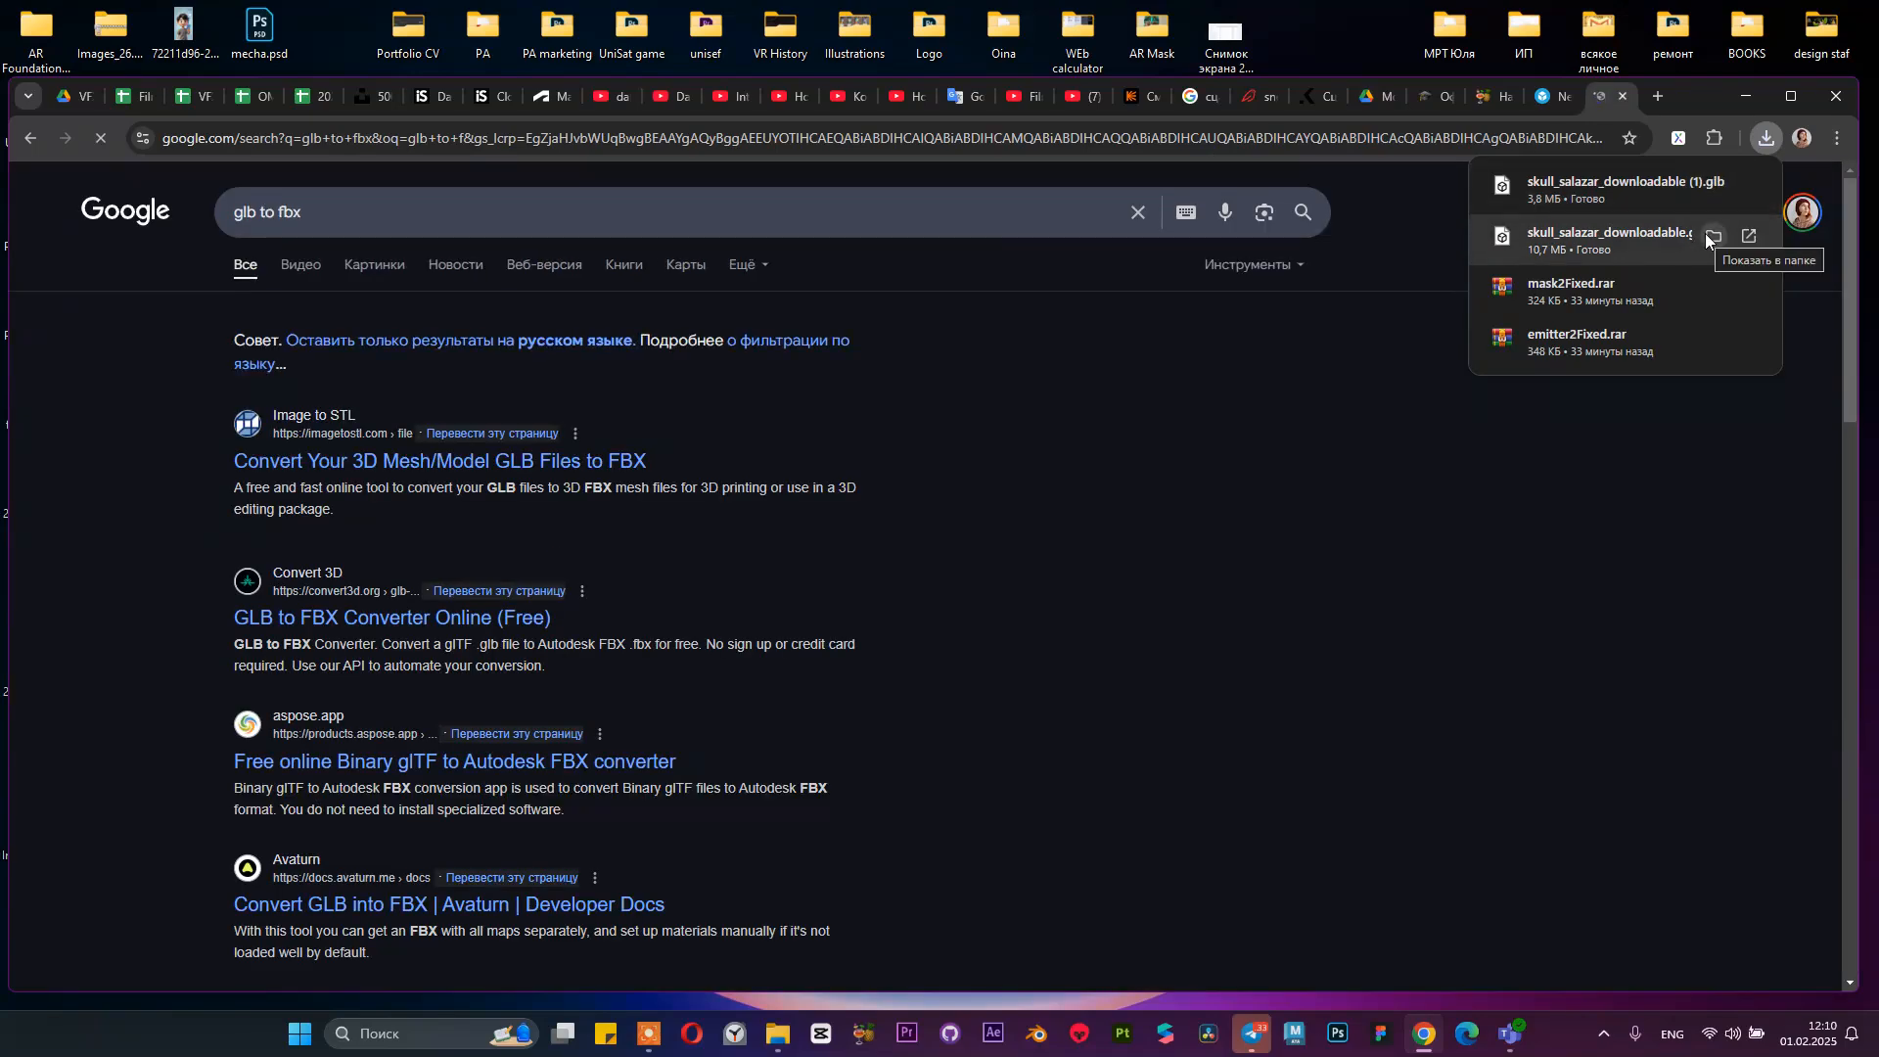
left_click(1711, 195)
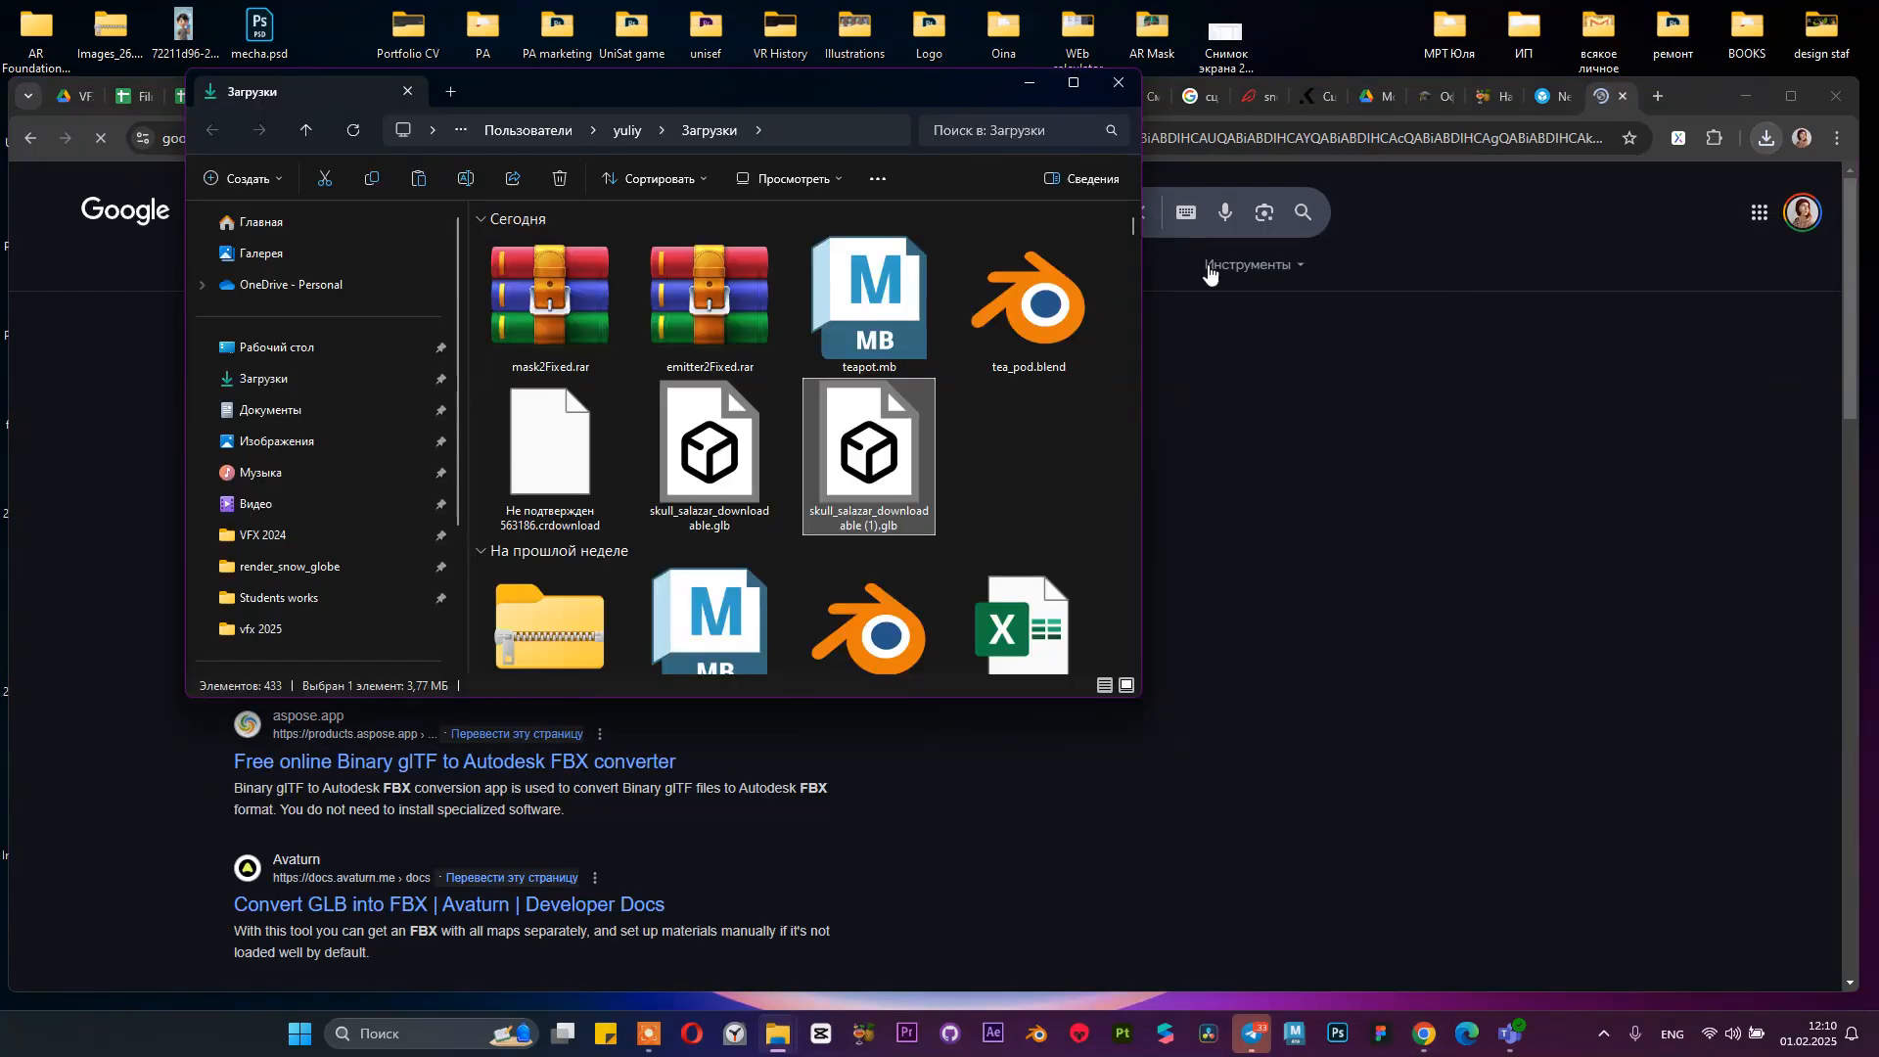
left_click(1035, 86)
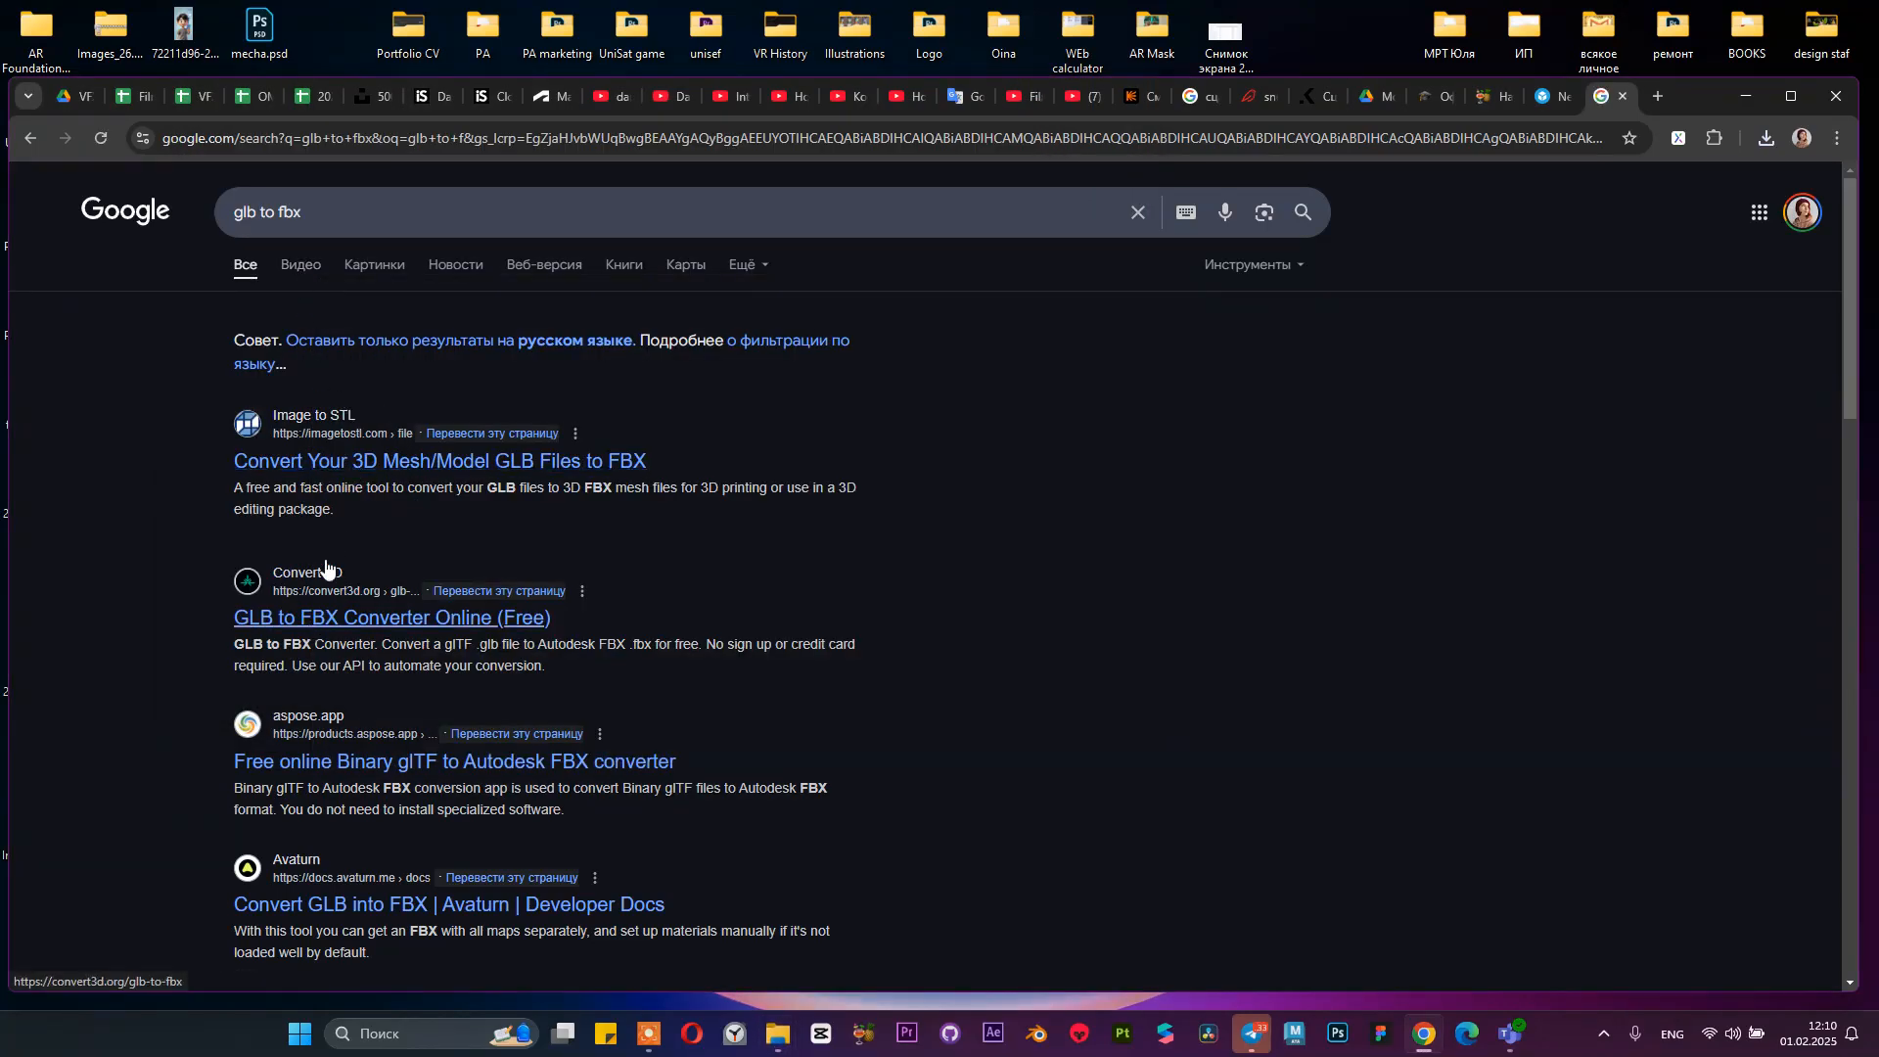
Open the Image to STL result for converting GLB files to FBX and find its upload area
left_click(358, 467)
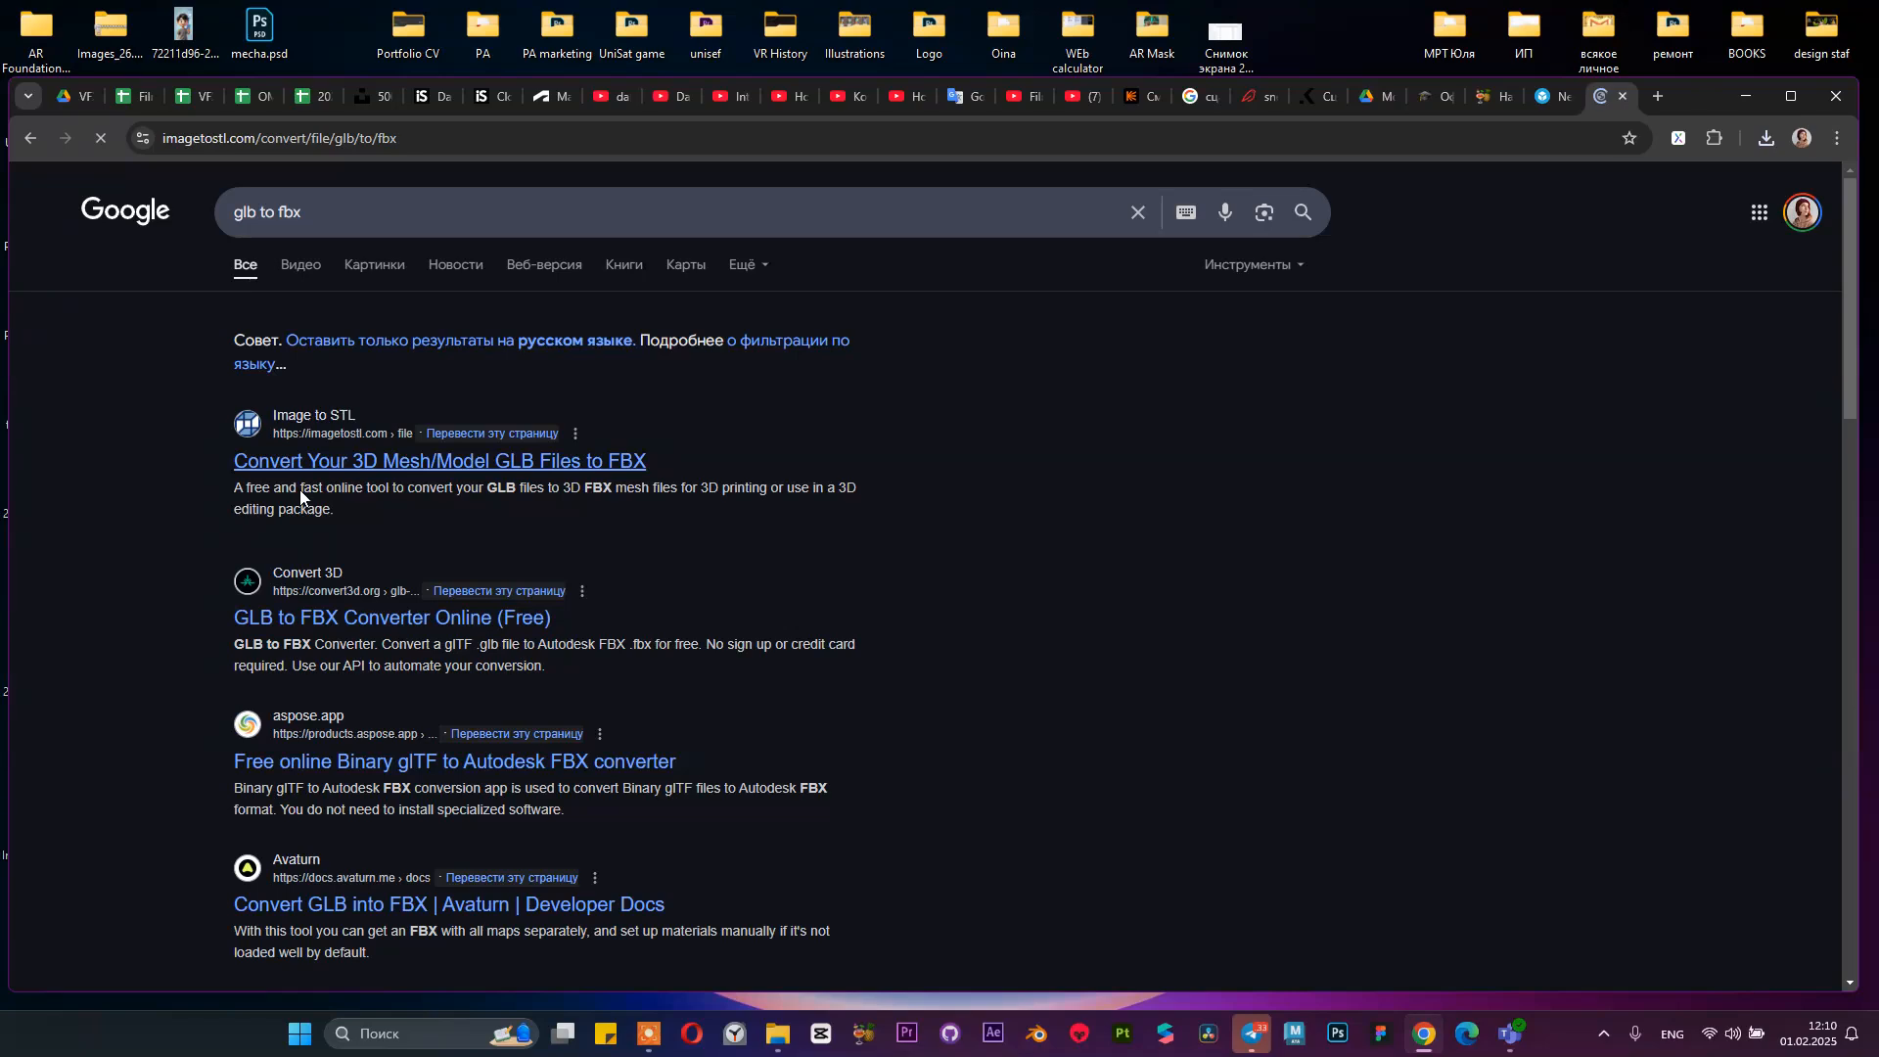
scroll(1135, 472, "down", 6)
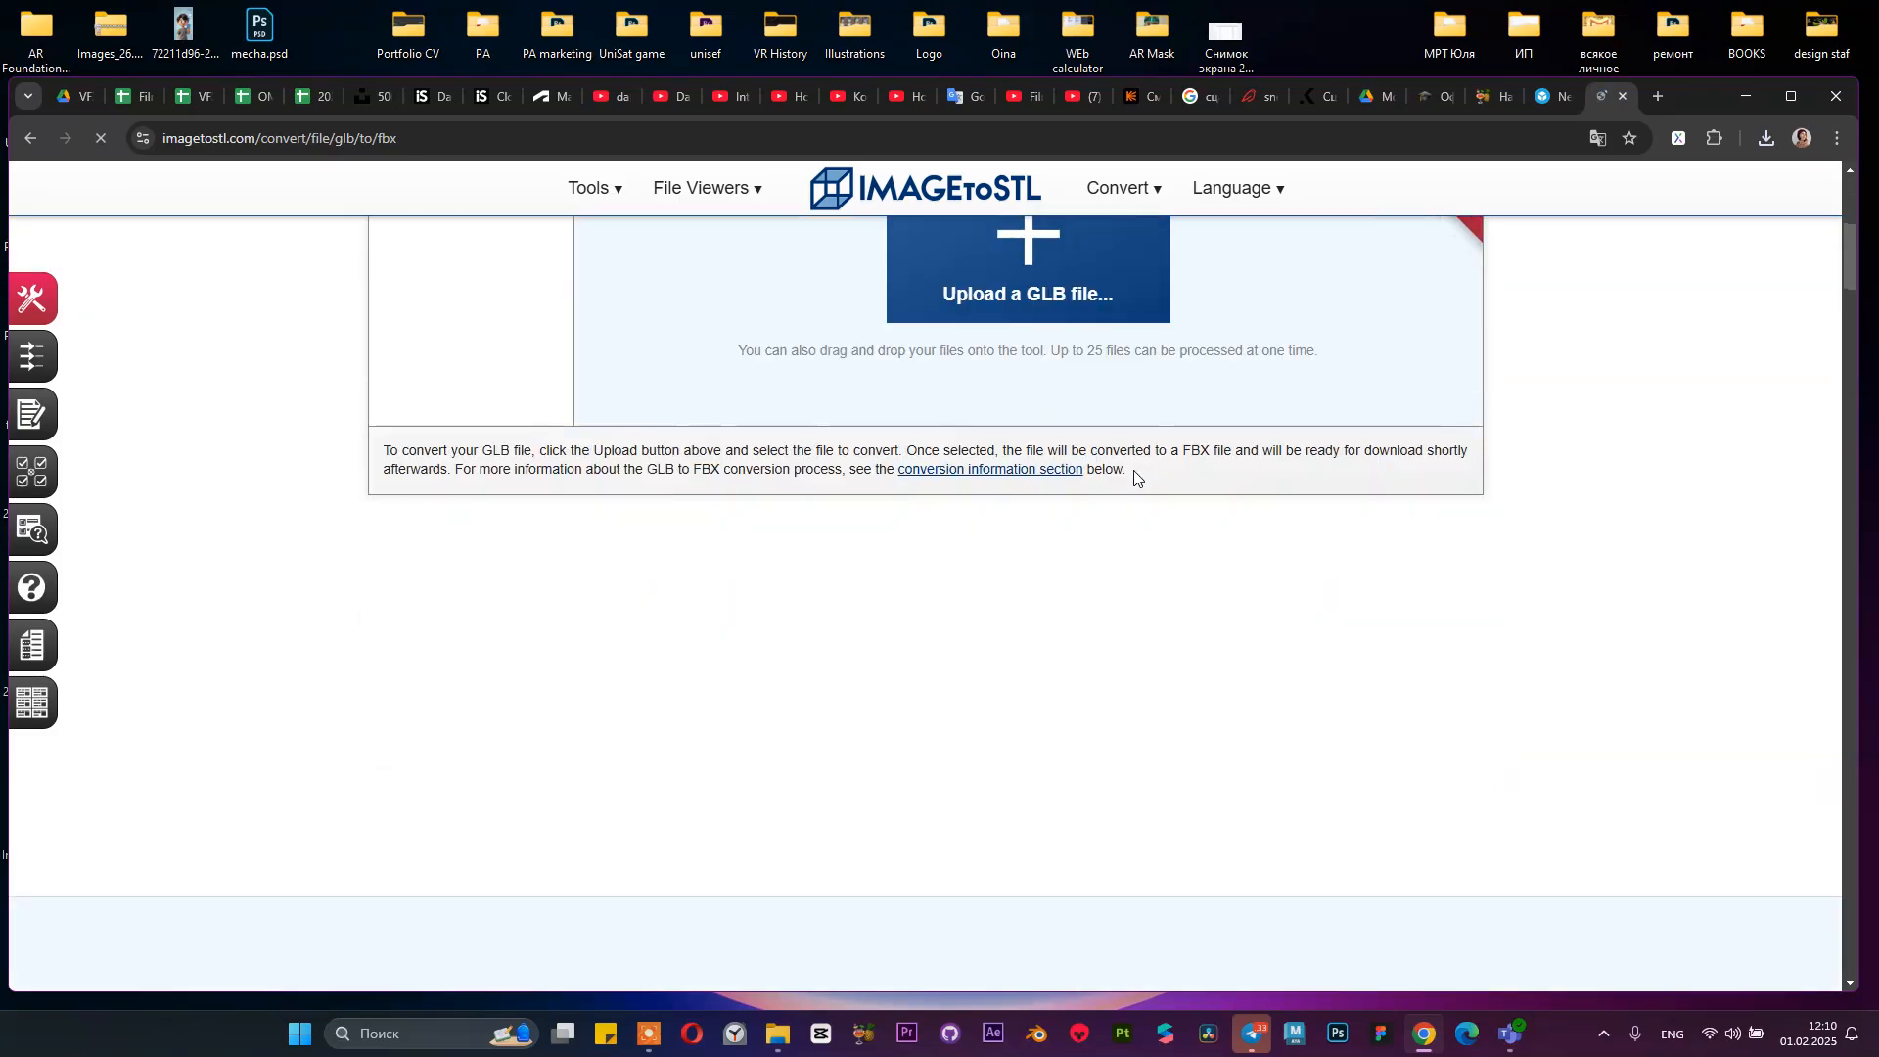
scroll(1132, 472, "up", 5)
scroll(1106, 487, "up", 2)
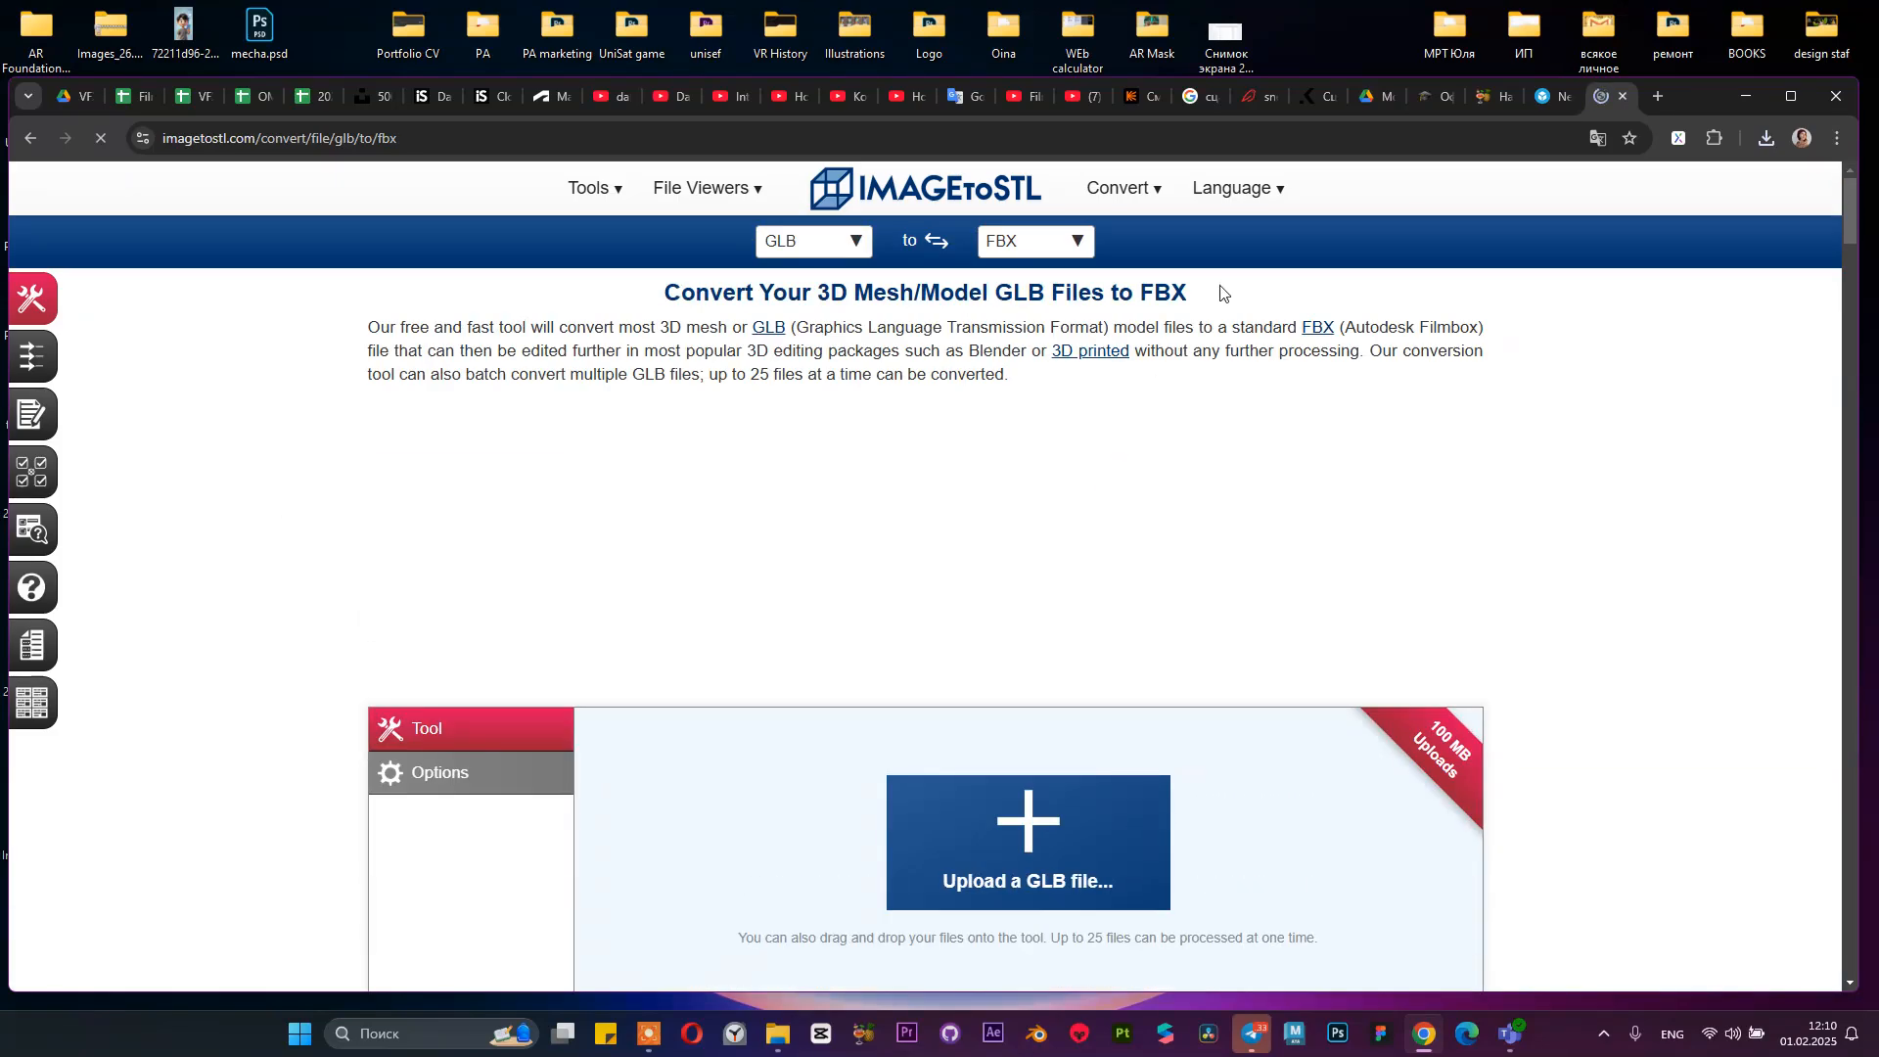
scroll(1155, 396, "down", 3)
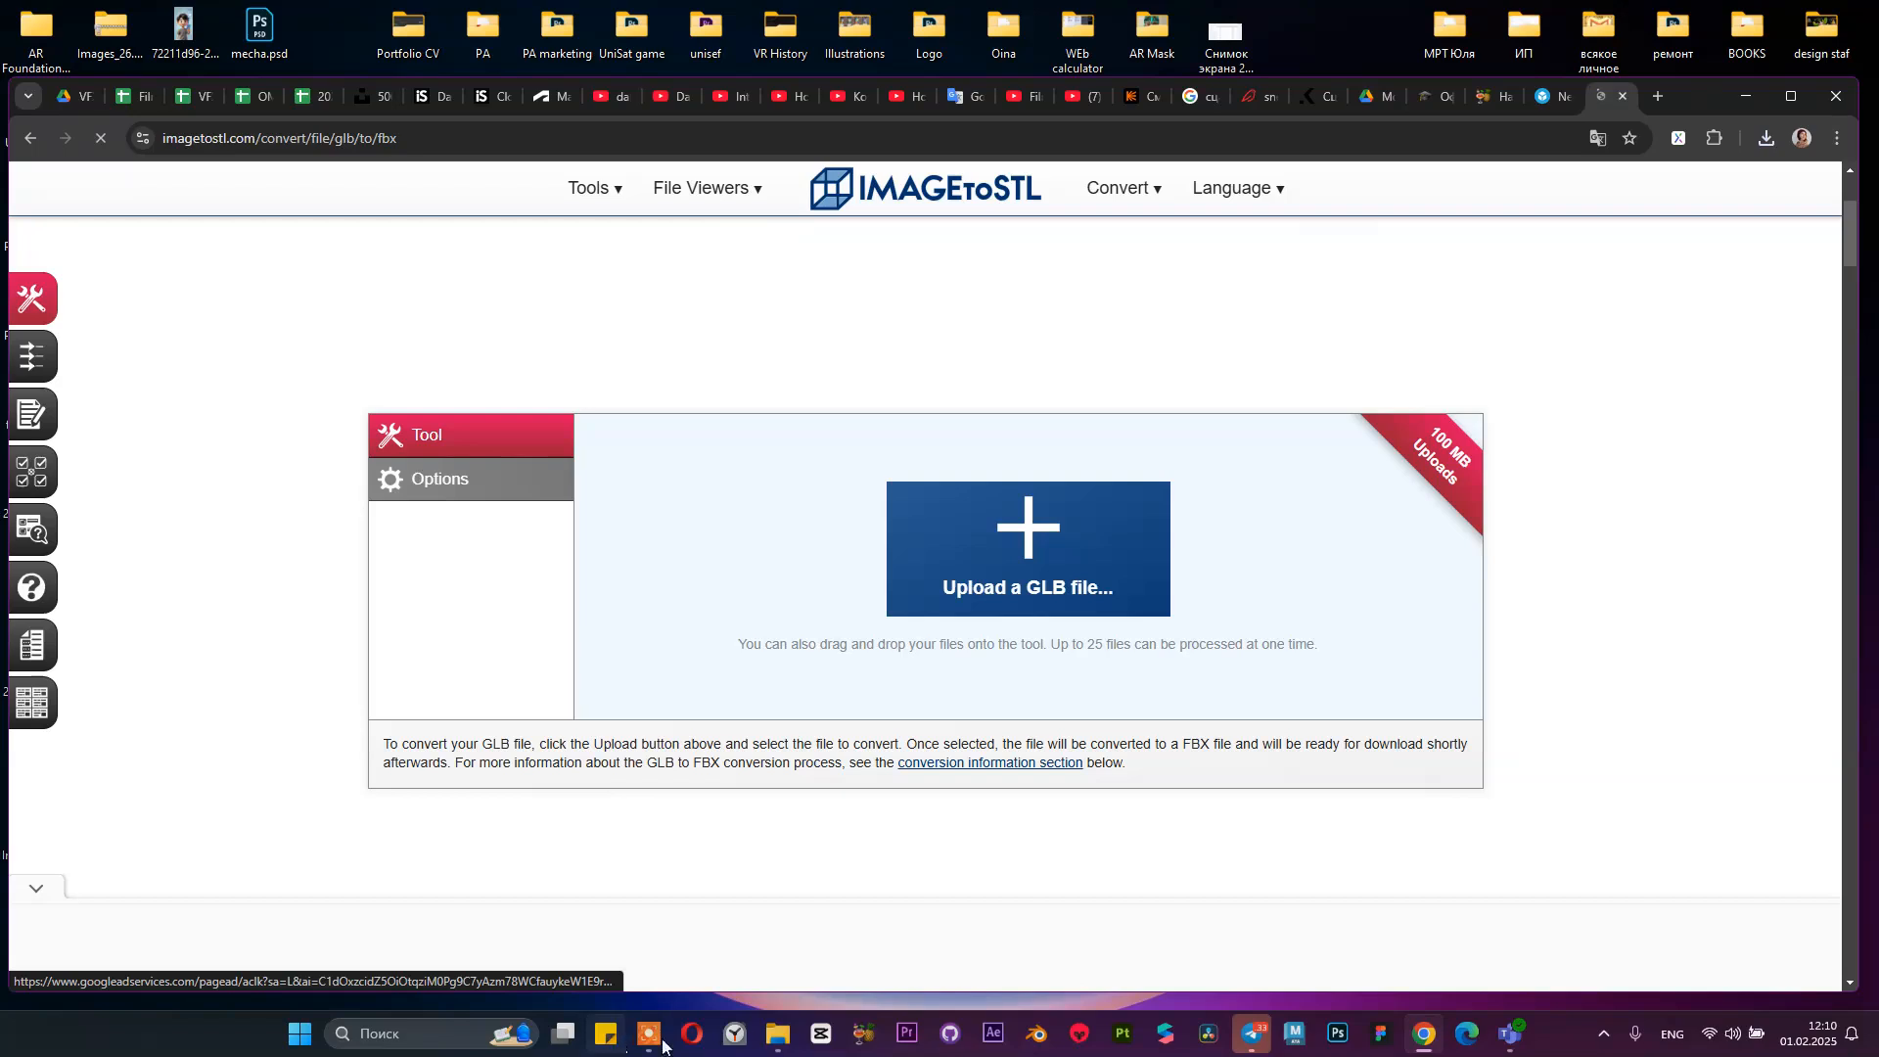
Upload skull_salazar_downloadable (1).glb from the Downloads folder to the converter and start its conversion to FBX
mouse_move(779, 1034)
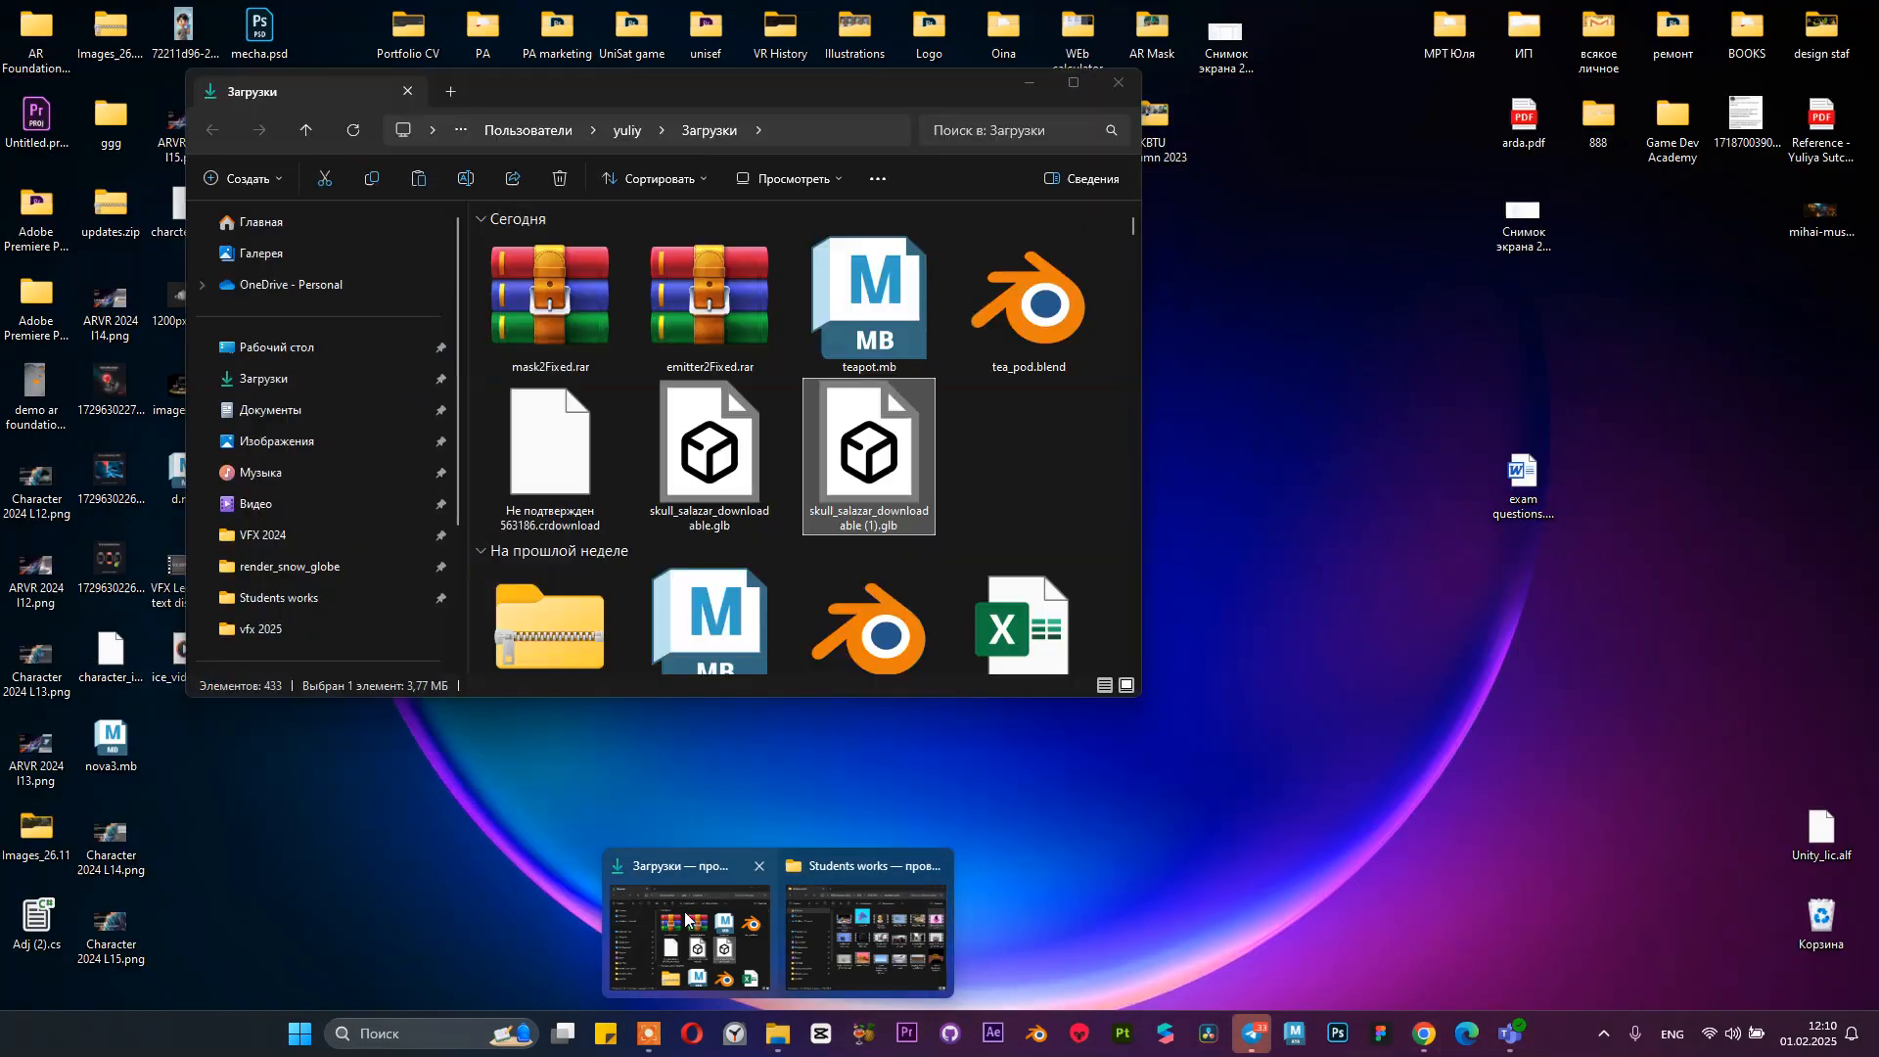
left_click(685, 920)
left_click(688, 460)
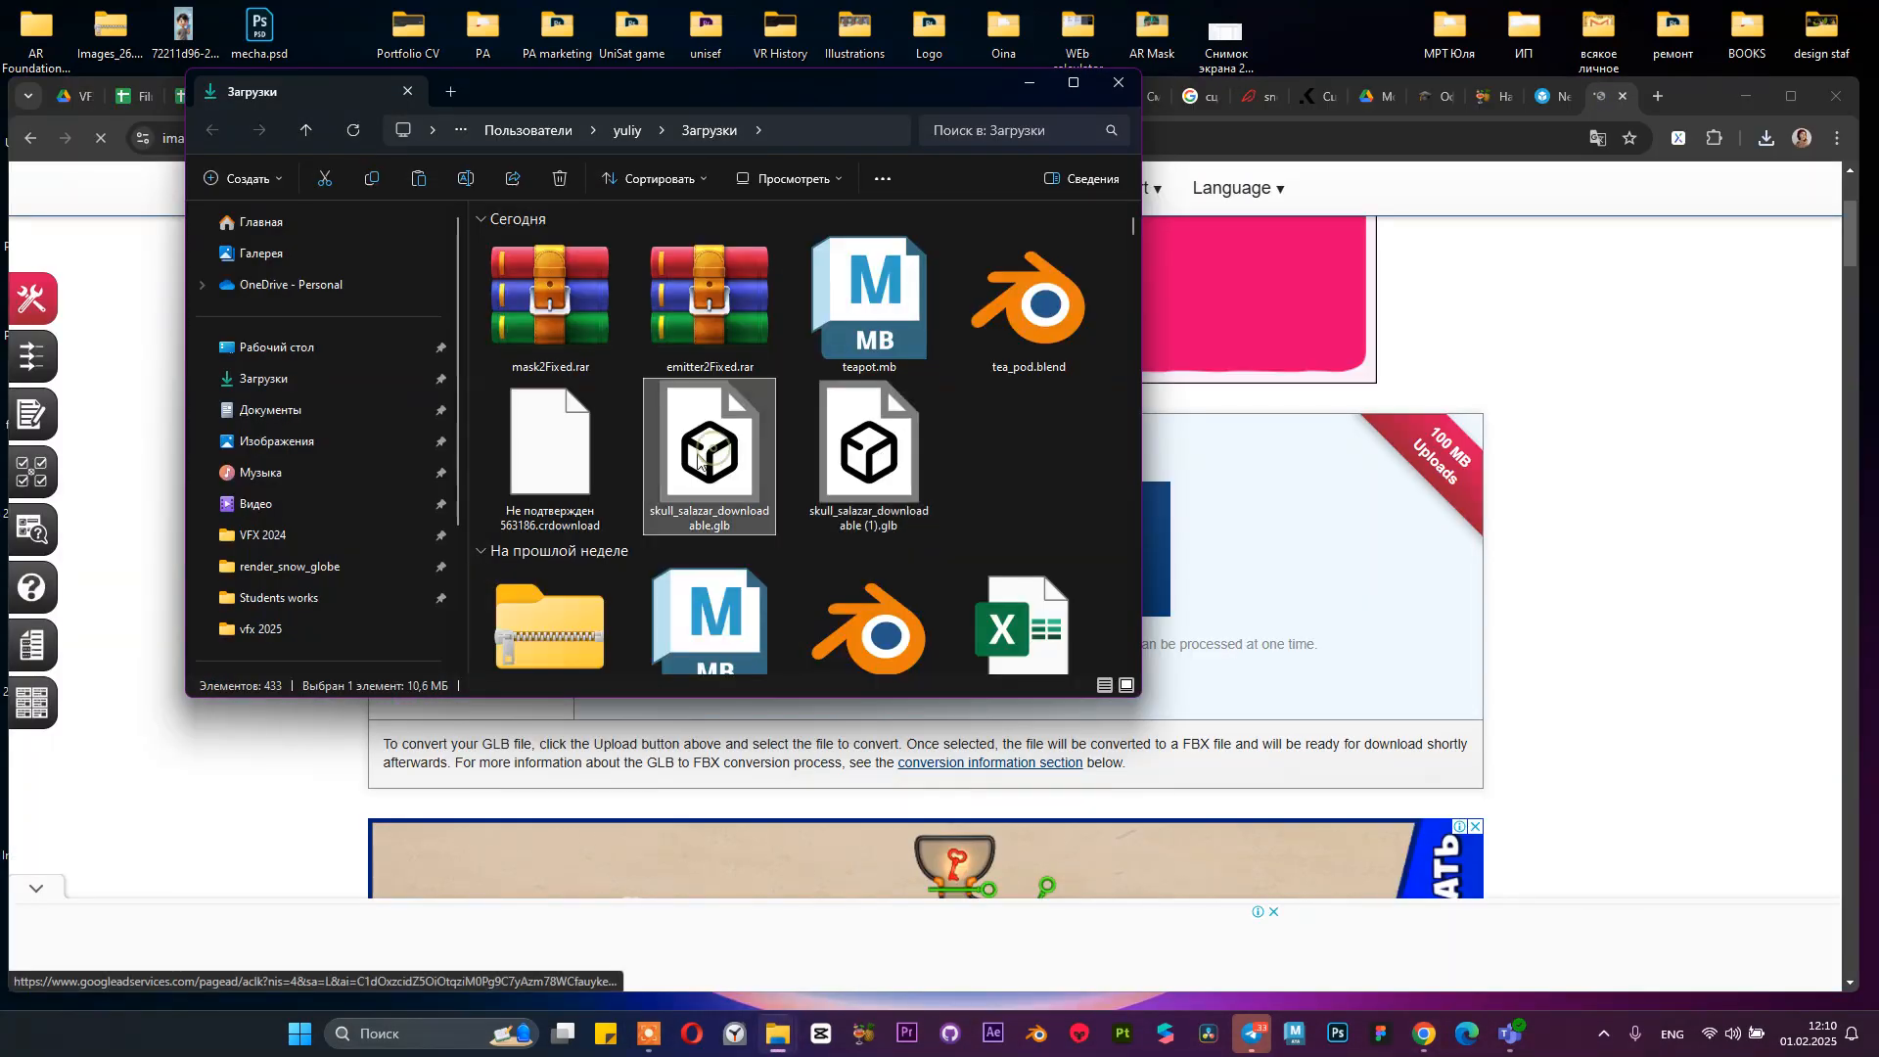
left_click_drag(867, 455, 1311, 574)
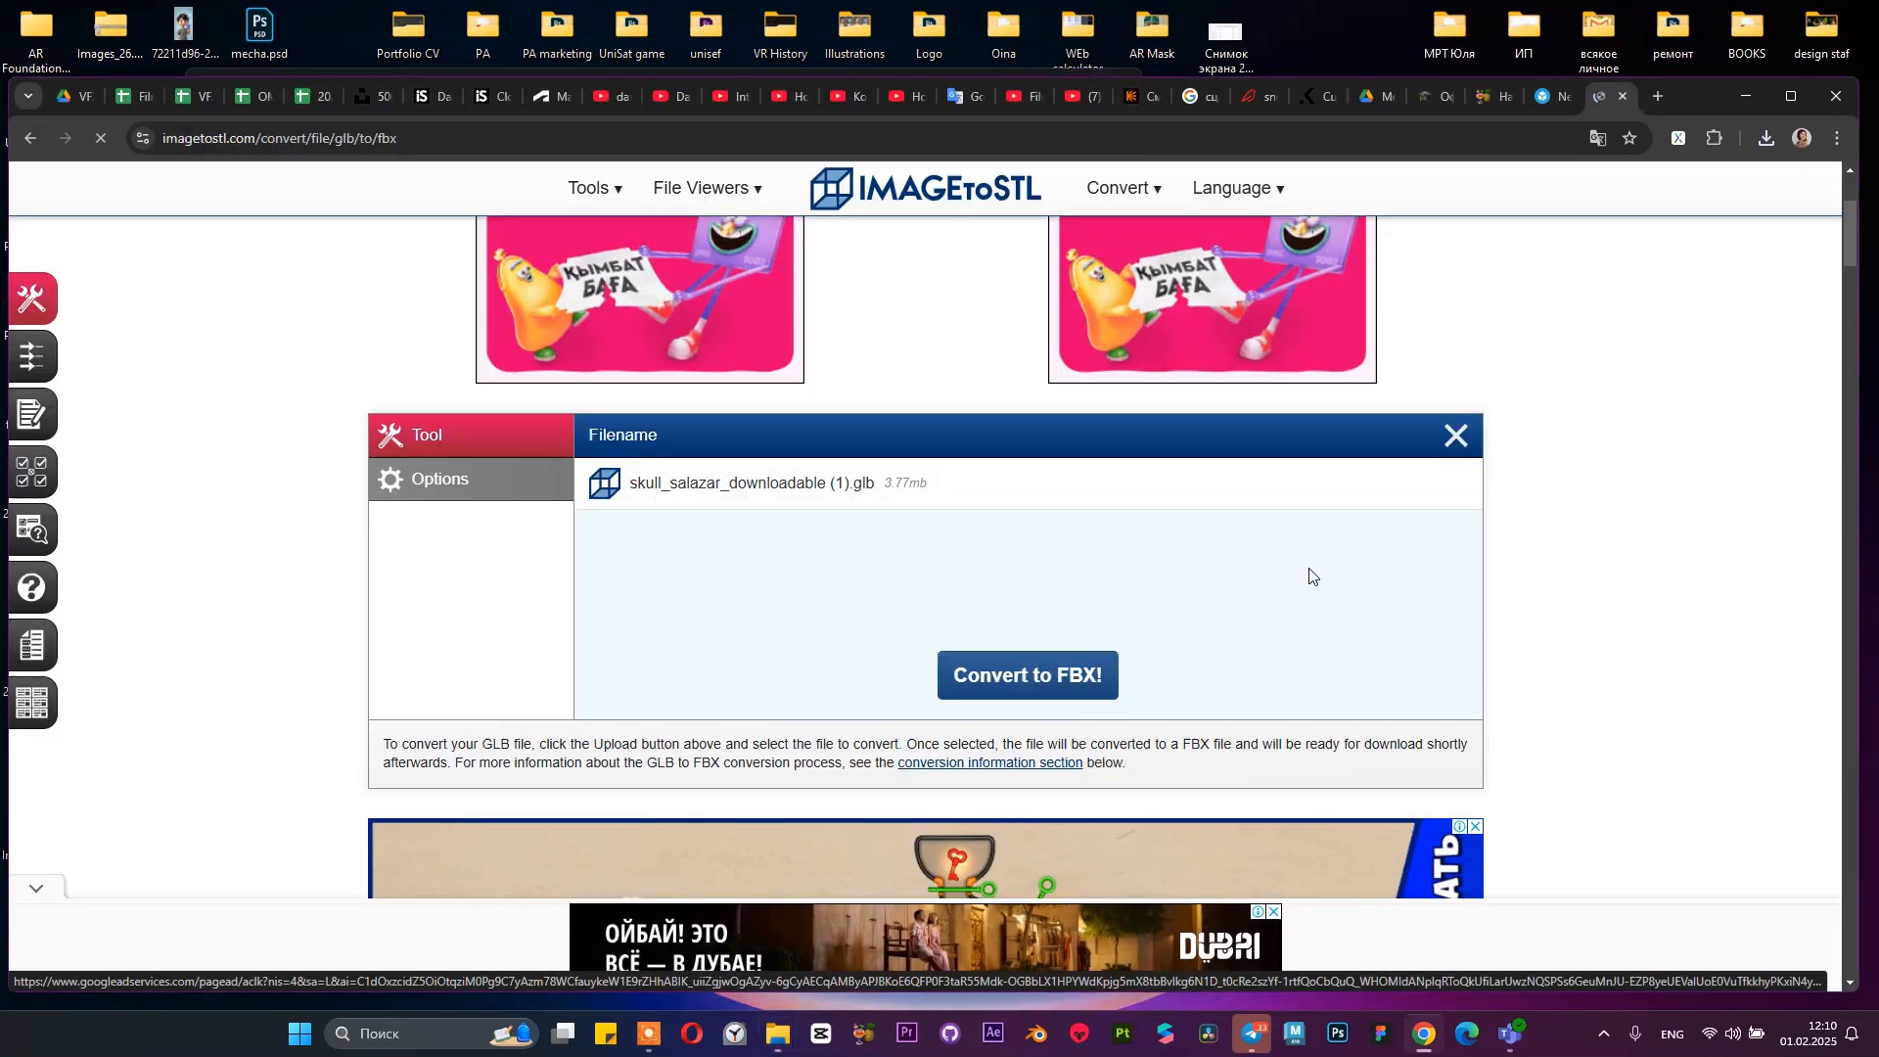
left_click(1064, 677)
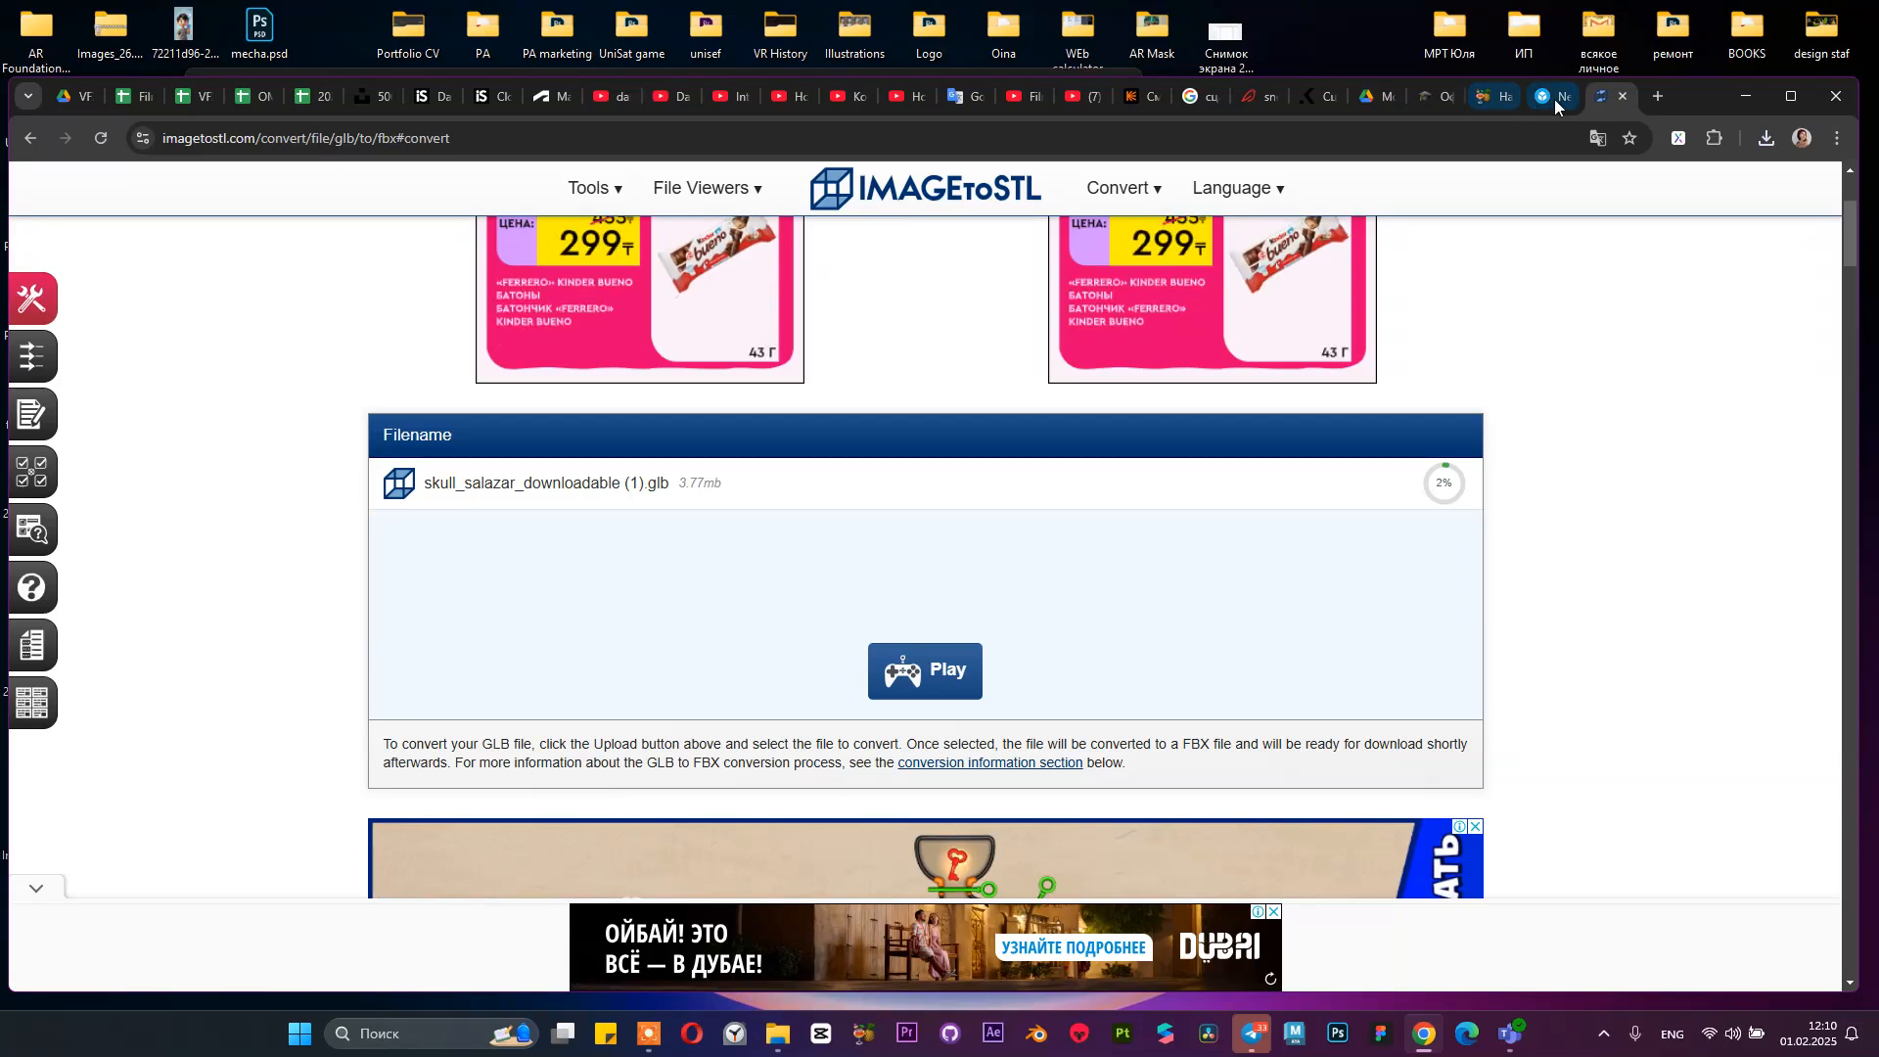
scroll(1514, 526, "down", 1)
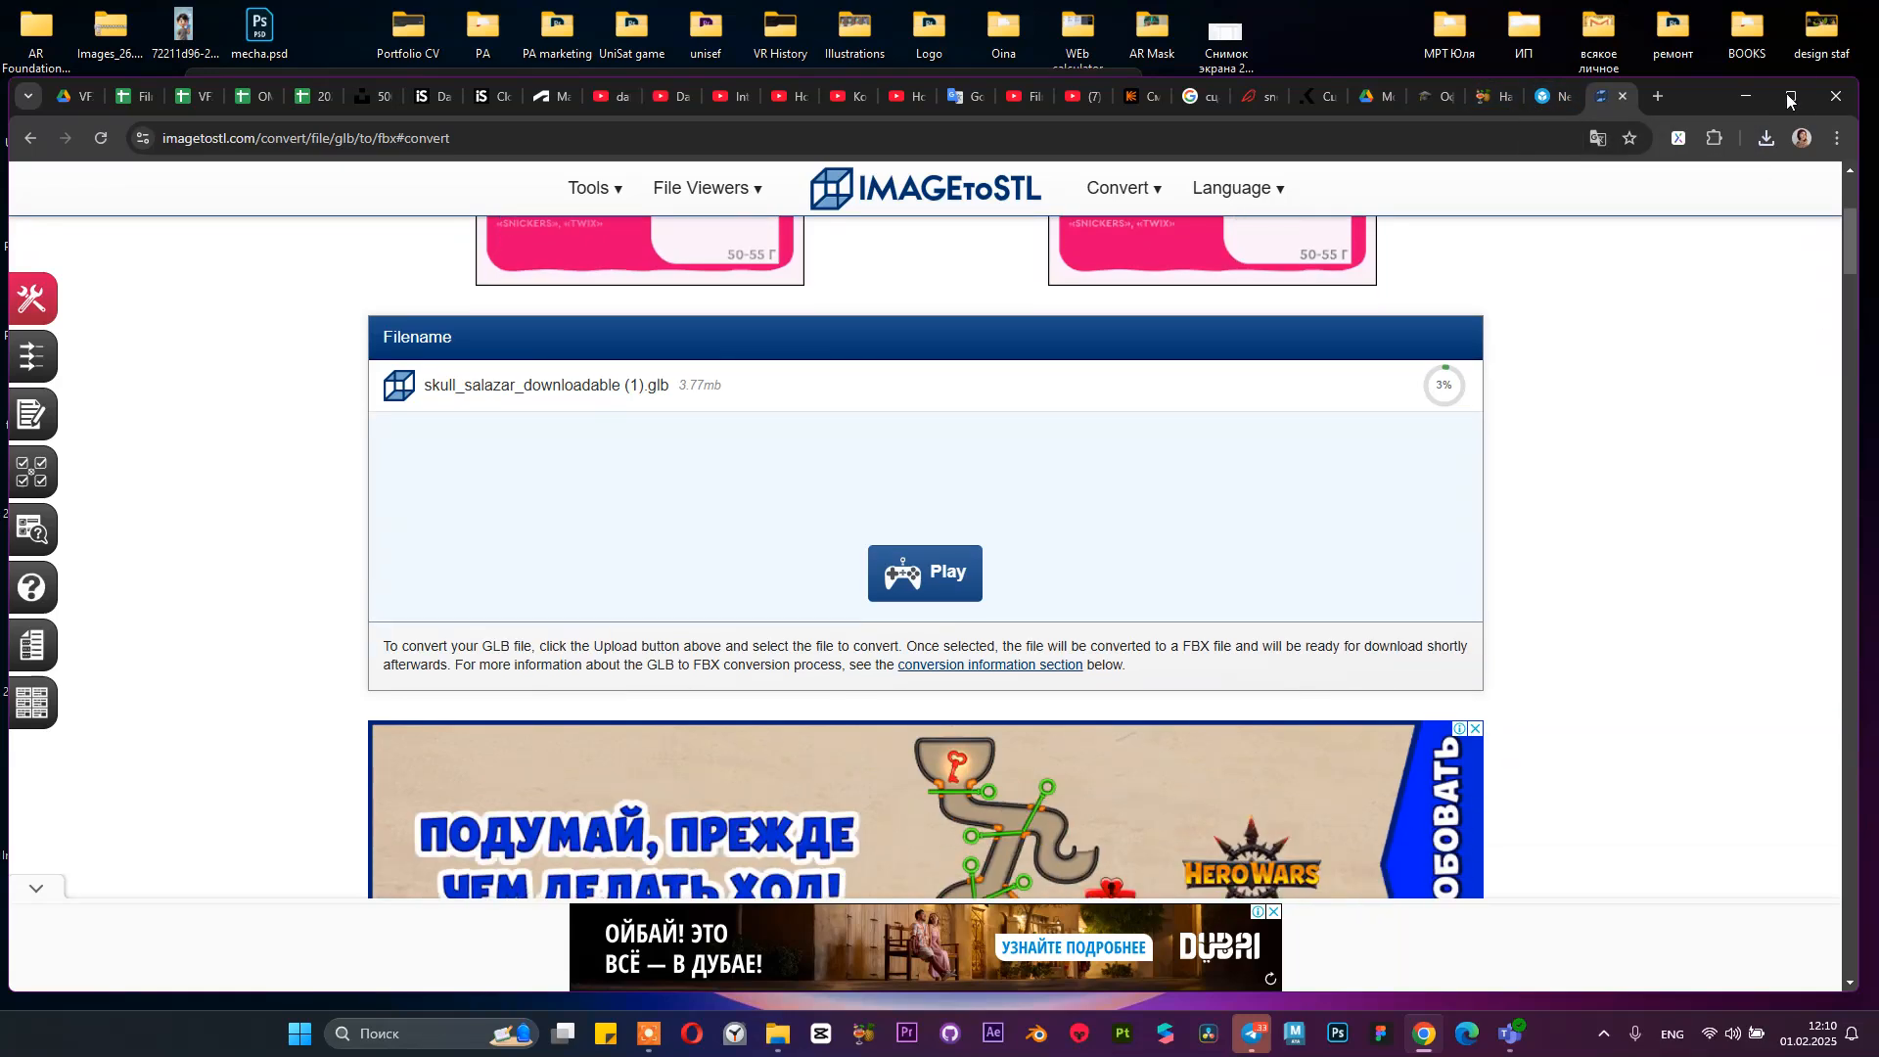
Switch to Blender, bring up the Downloads folder window over it, and minimise that window
double_click(1709, 47)
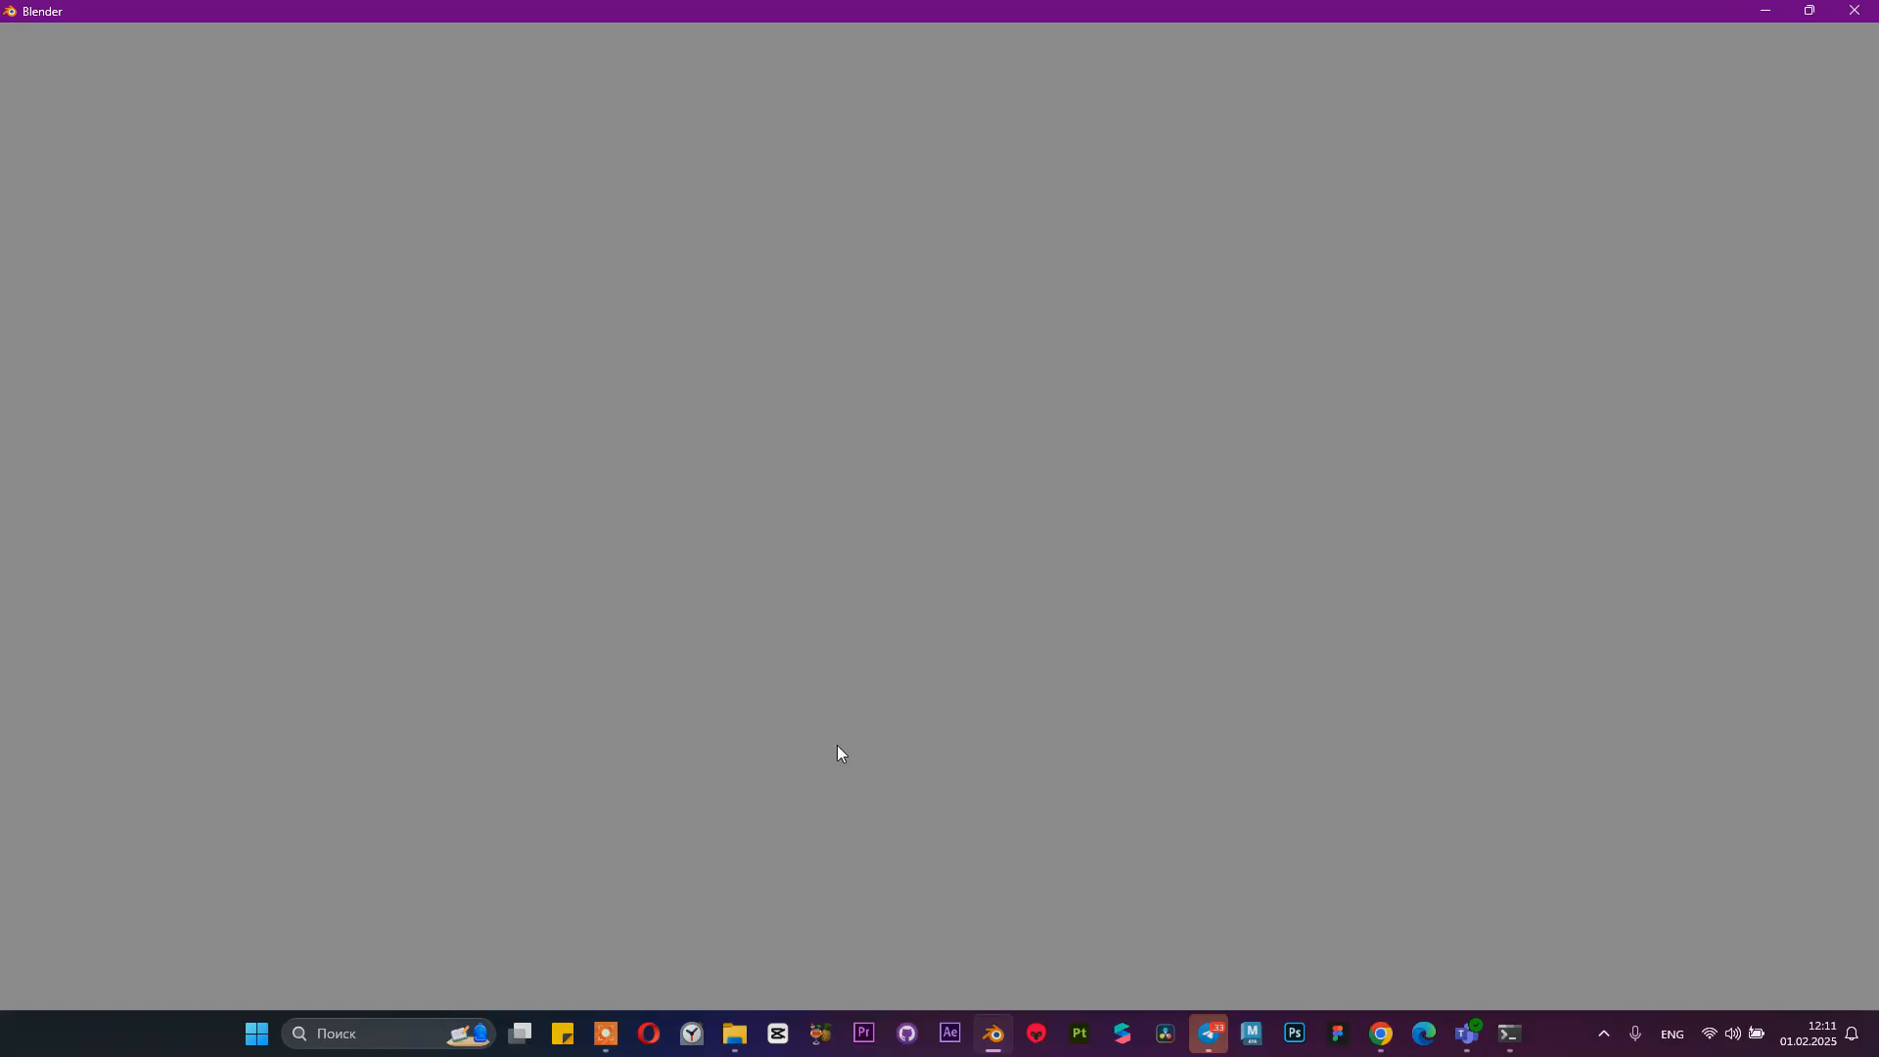
mouse_move(744, 1028)
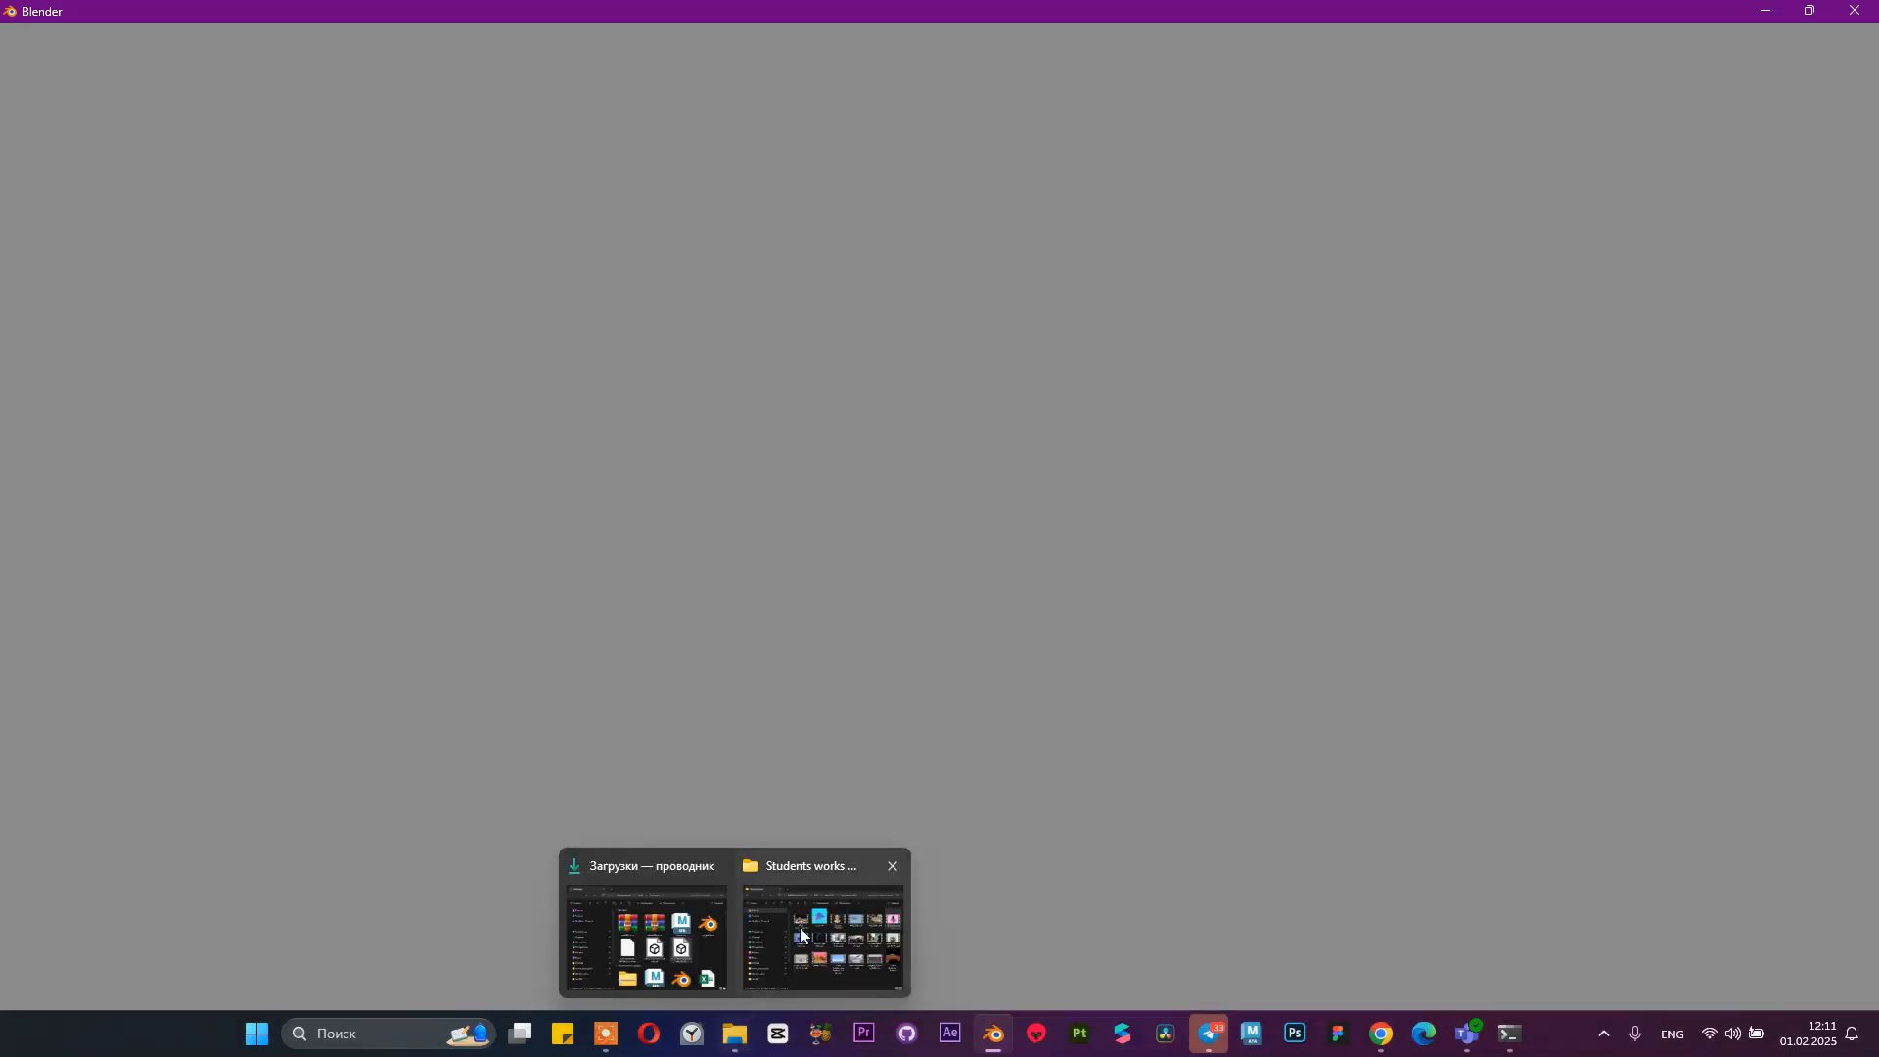
left_click(682, 955)
left_click_drag(771, 92, 702, 244)
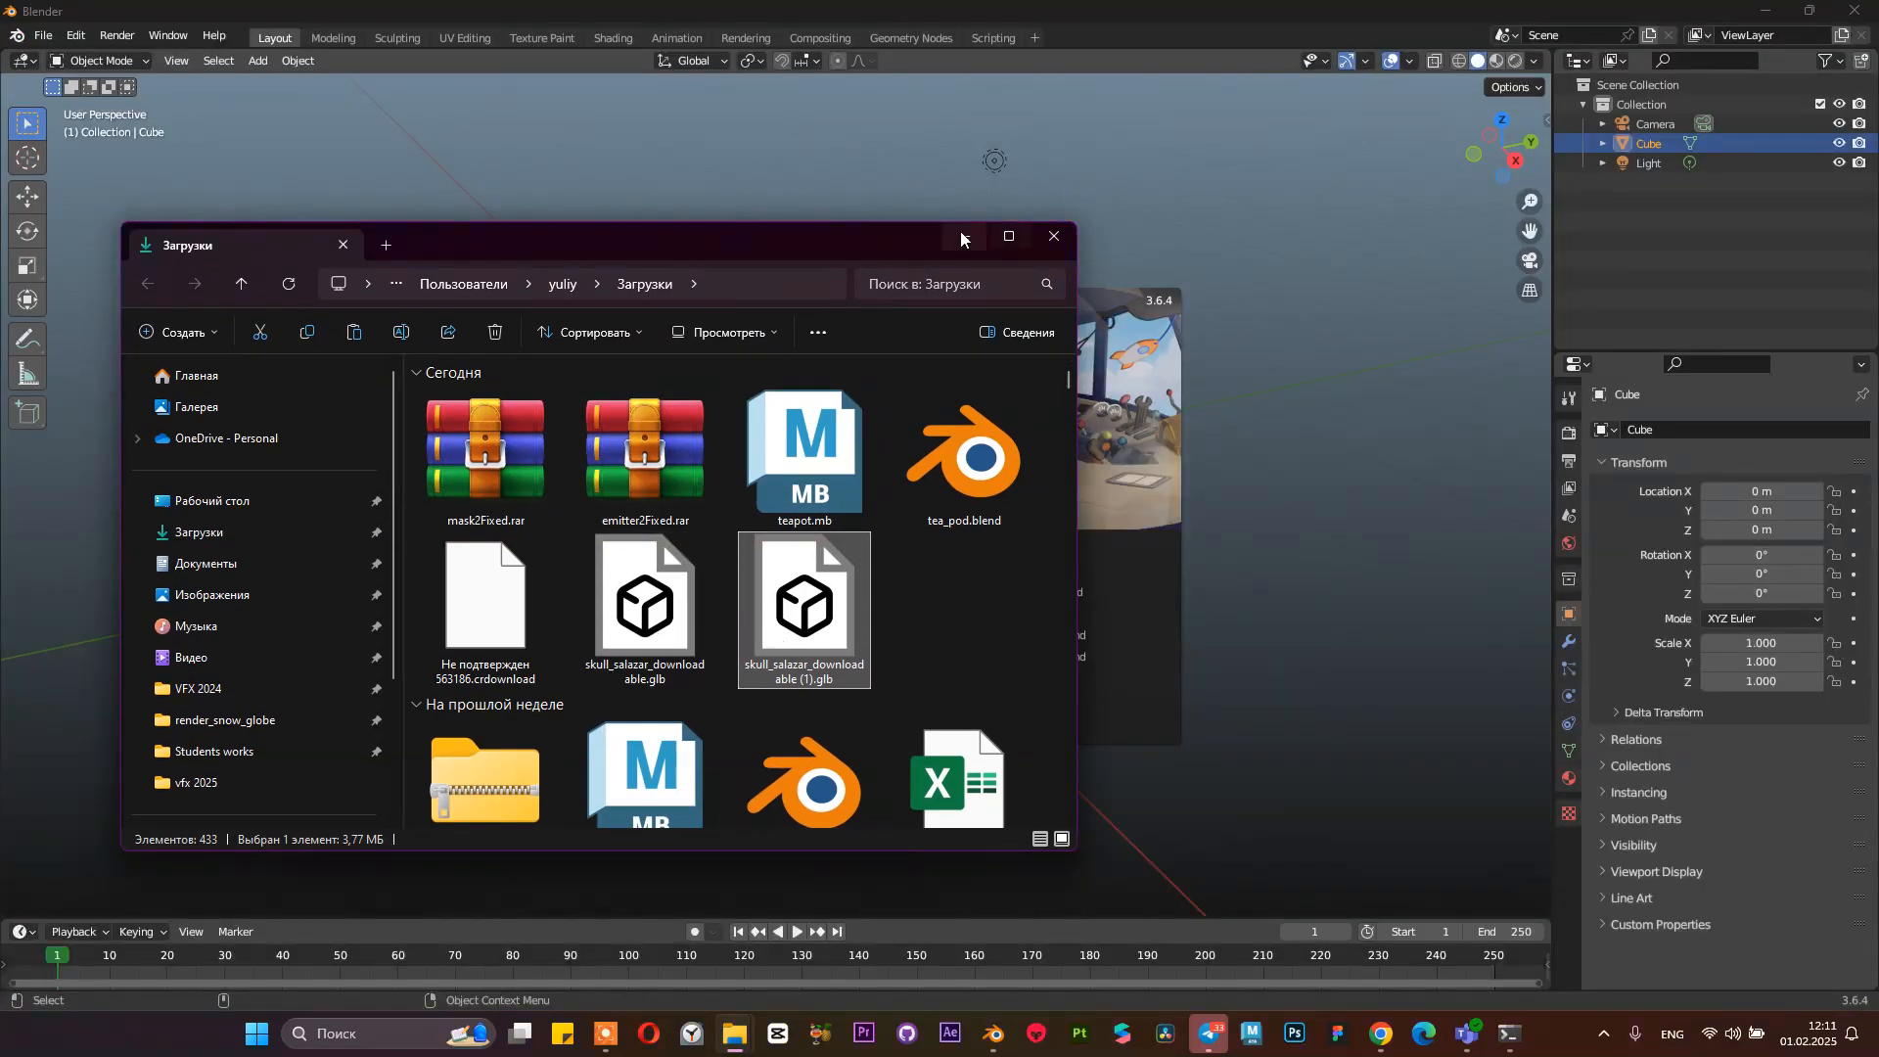
left_click(964, 236)
Dismiss the splash screen and delete the default cube from the scene
left_click(752, 574)
left_click(881, 440)
left_click(827, 446)
key("Delete")
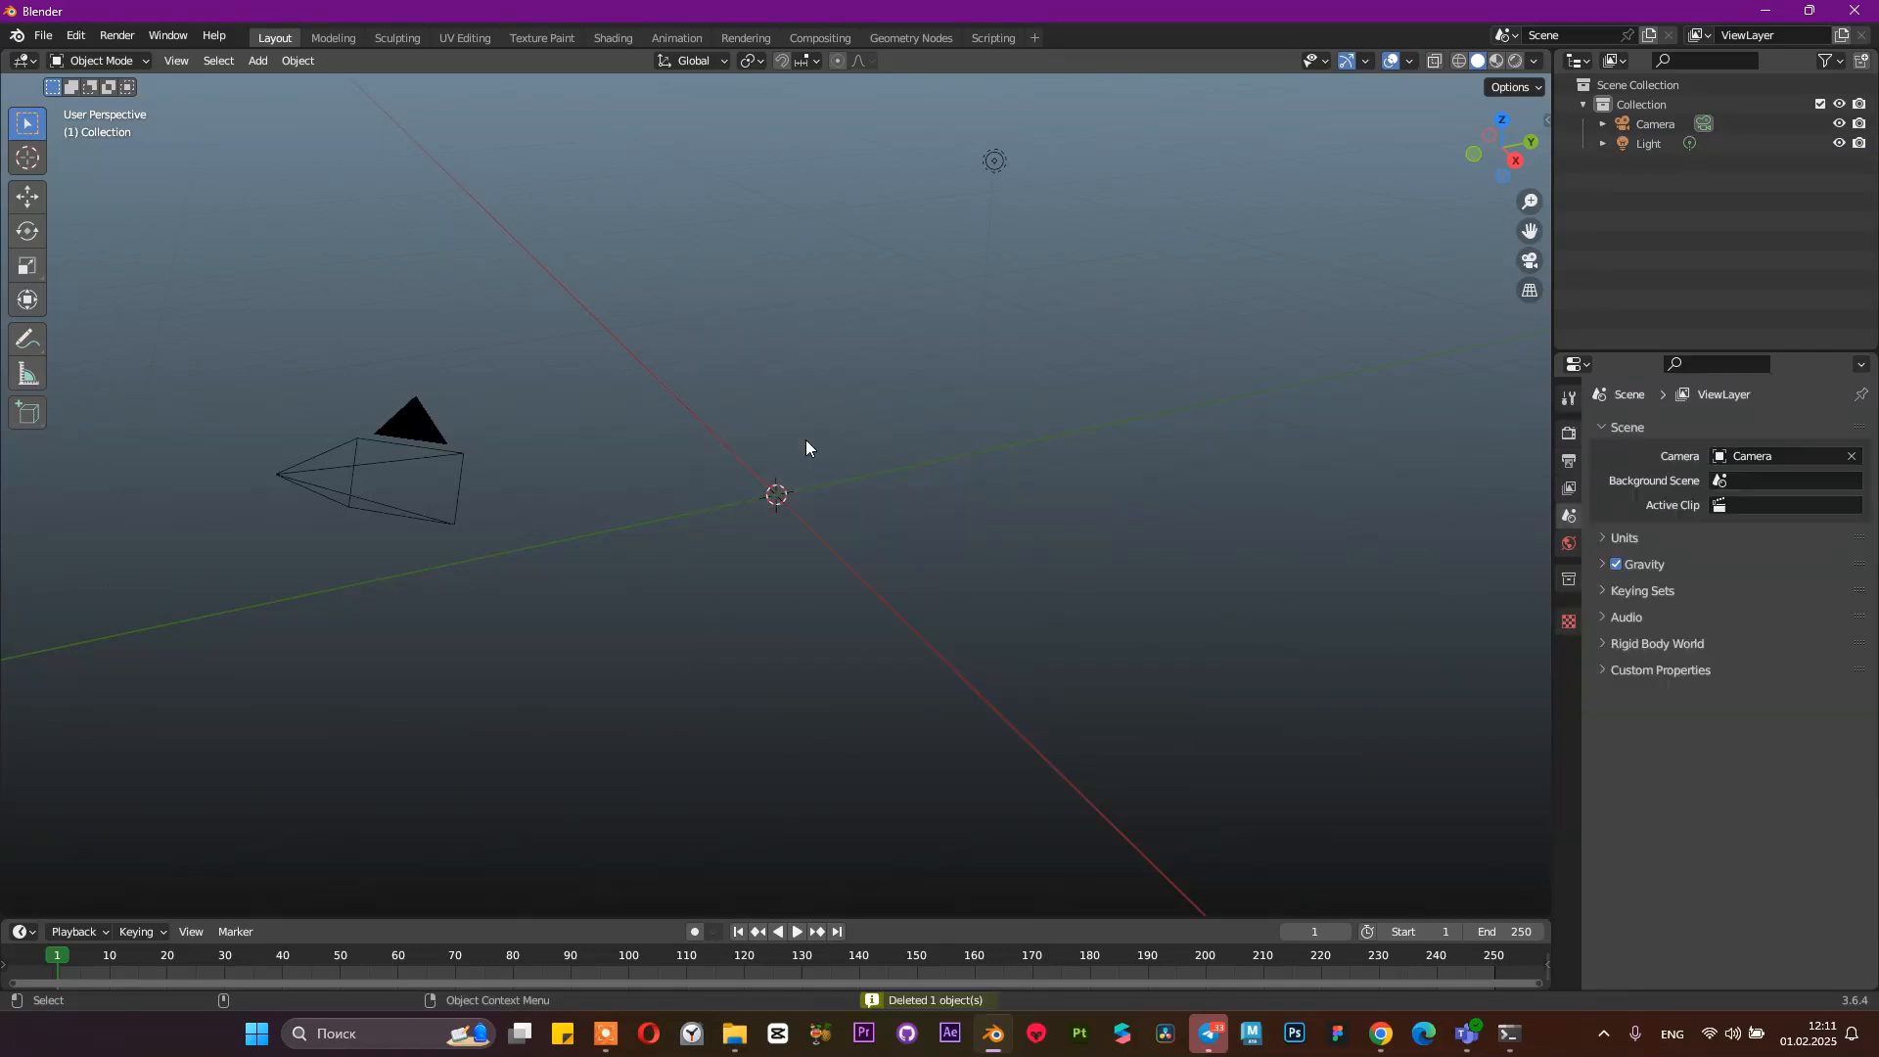
Close the Students works folder window
mouse_move(735, 1034)
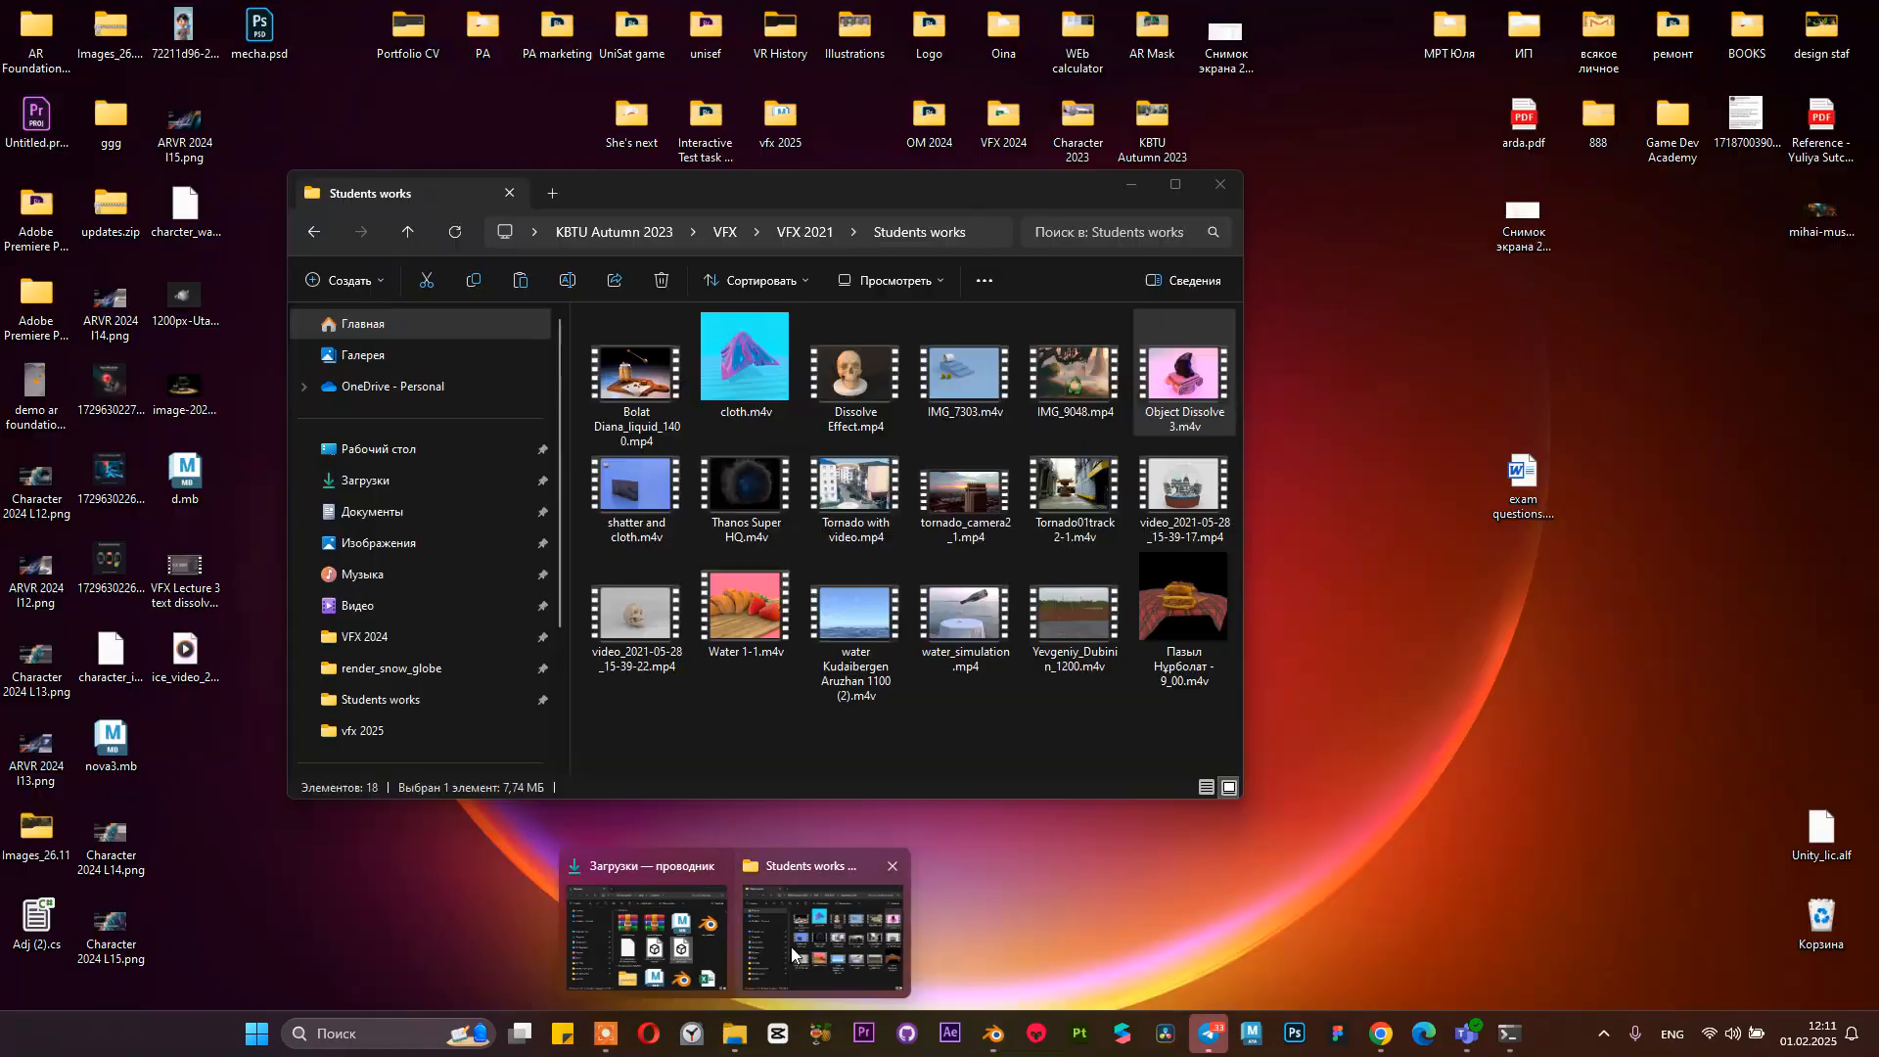
left_click(792, 952)
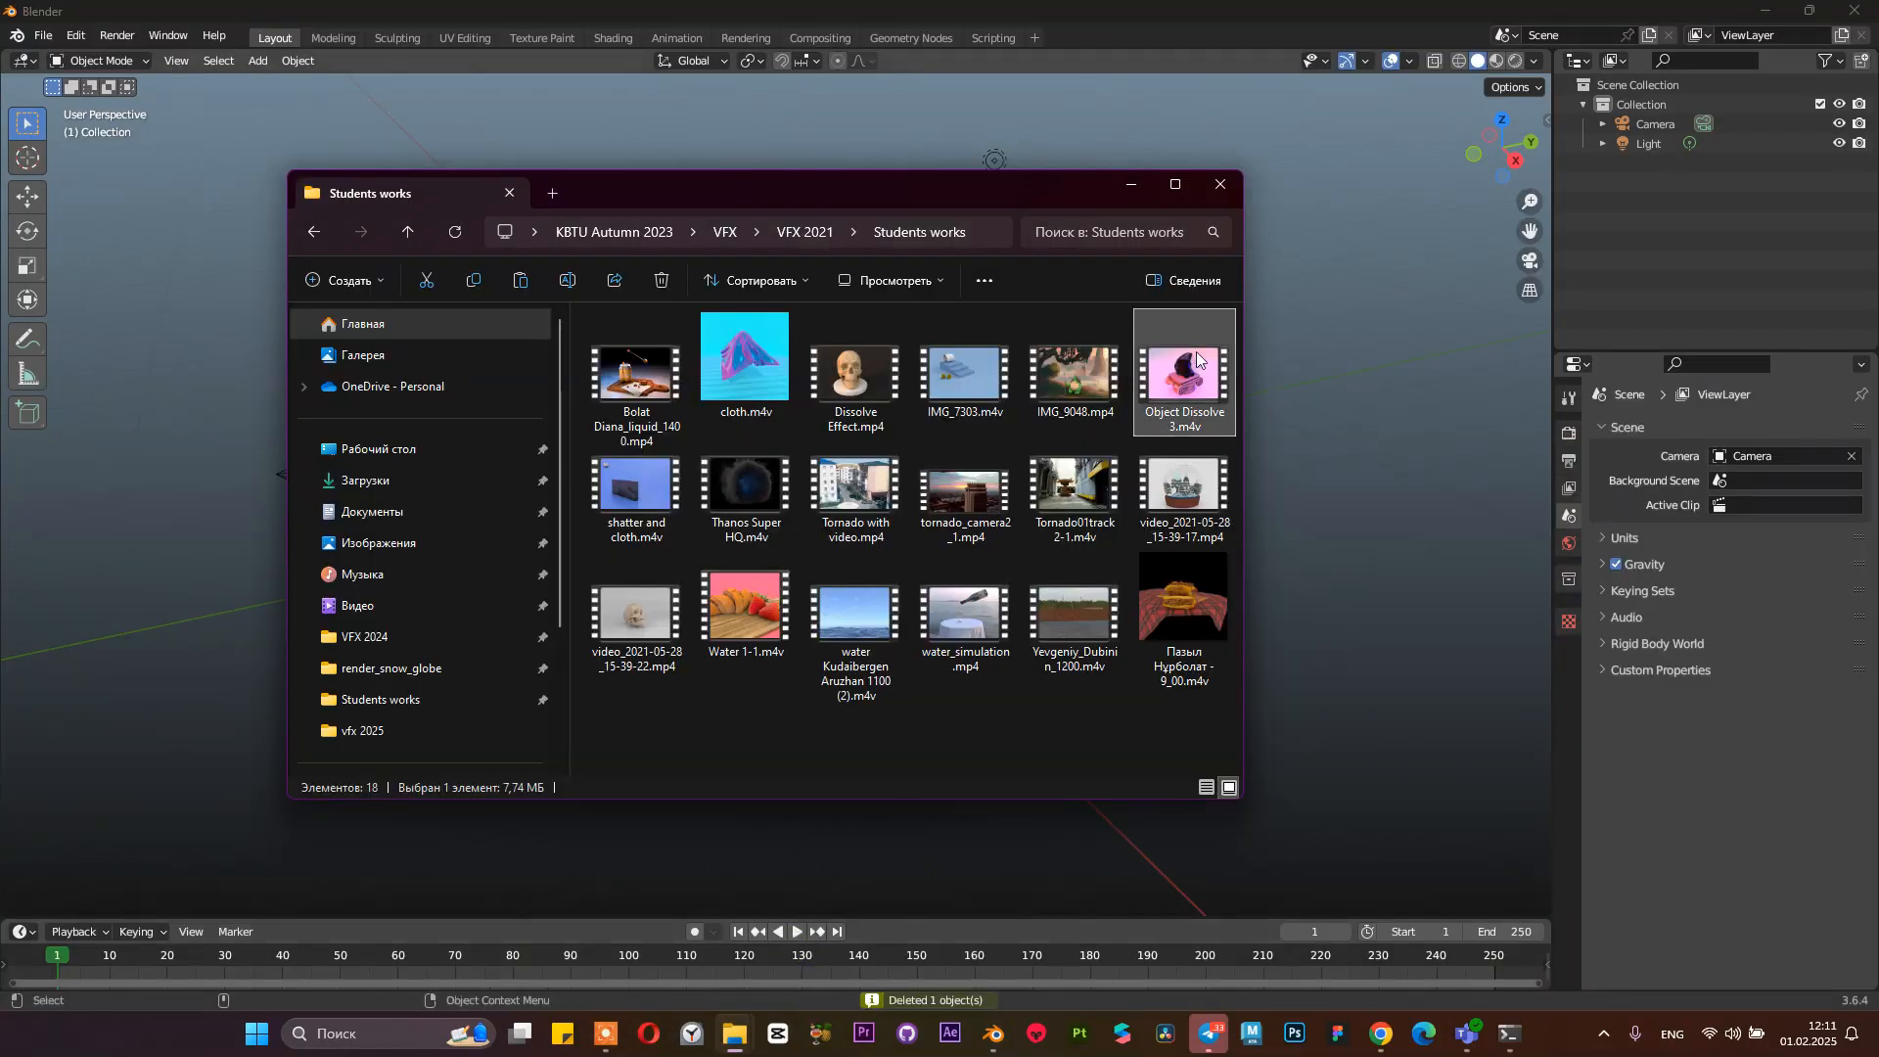
left_click(1223, 192)
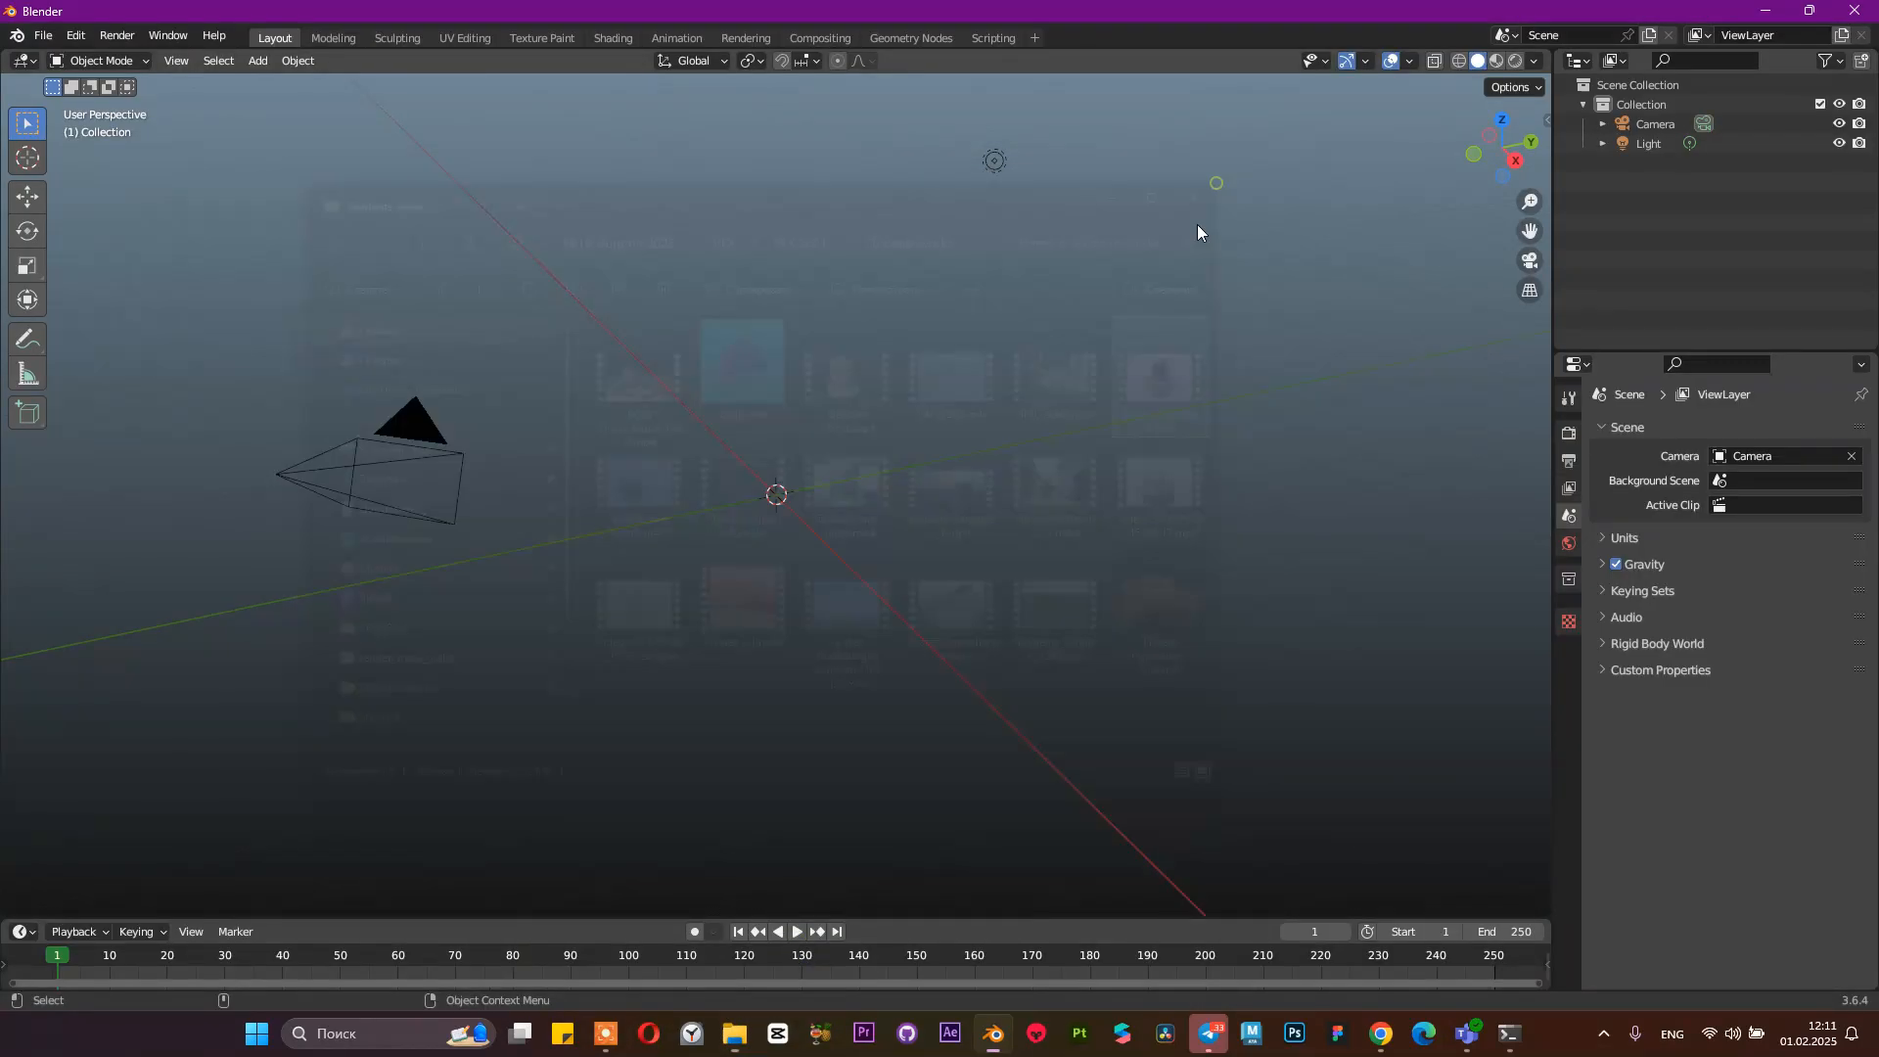
Import skull_salazar_downloadable.glb from the Downloads folder as glTF 2.0
left_click(50, 36)
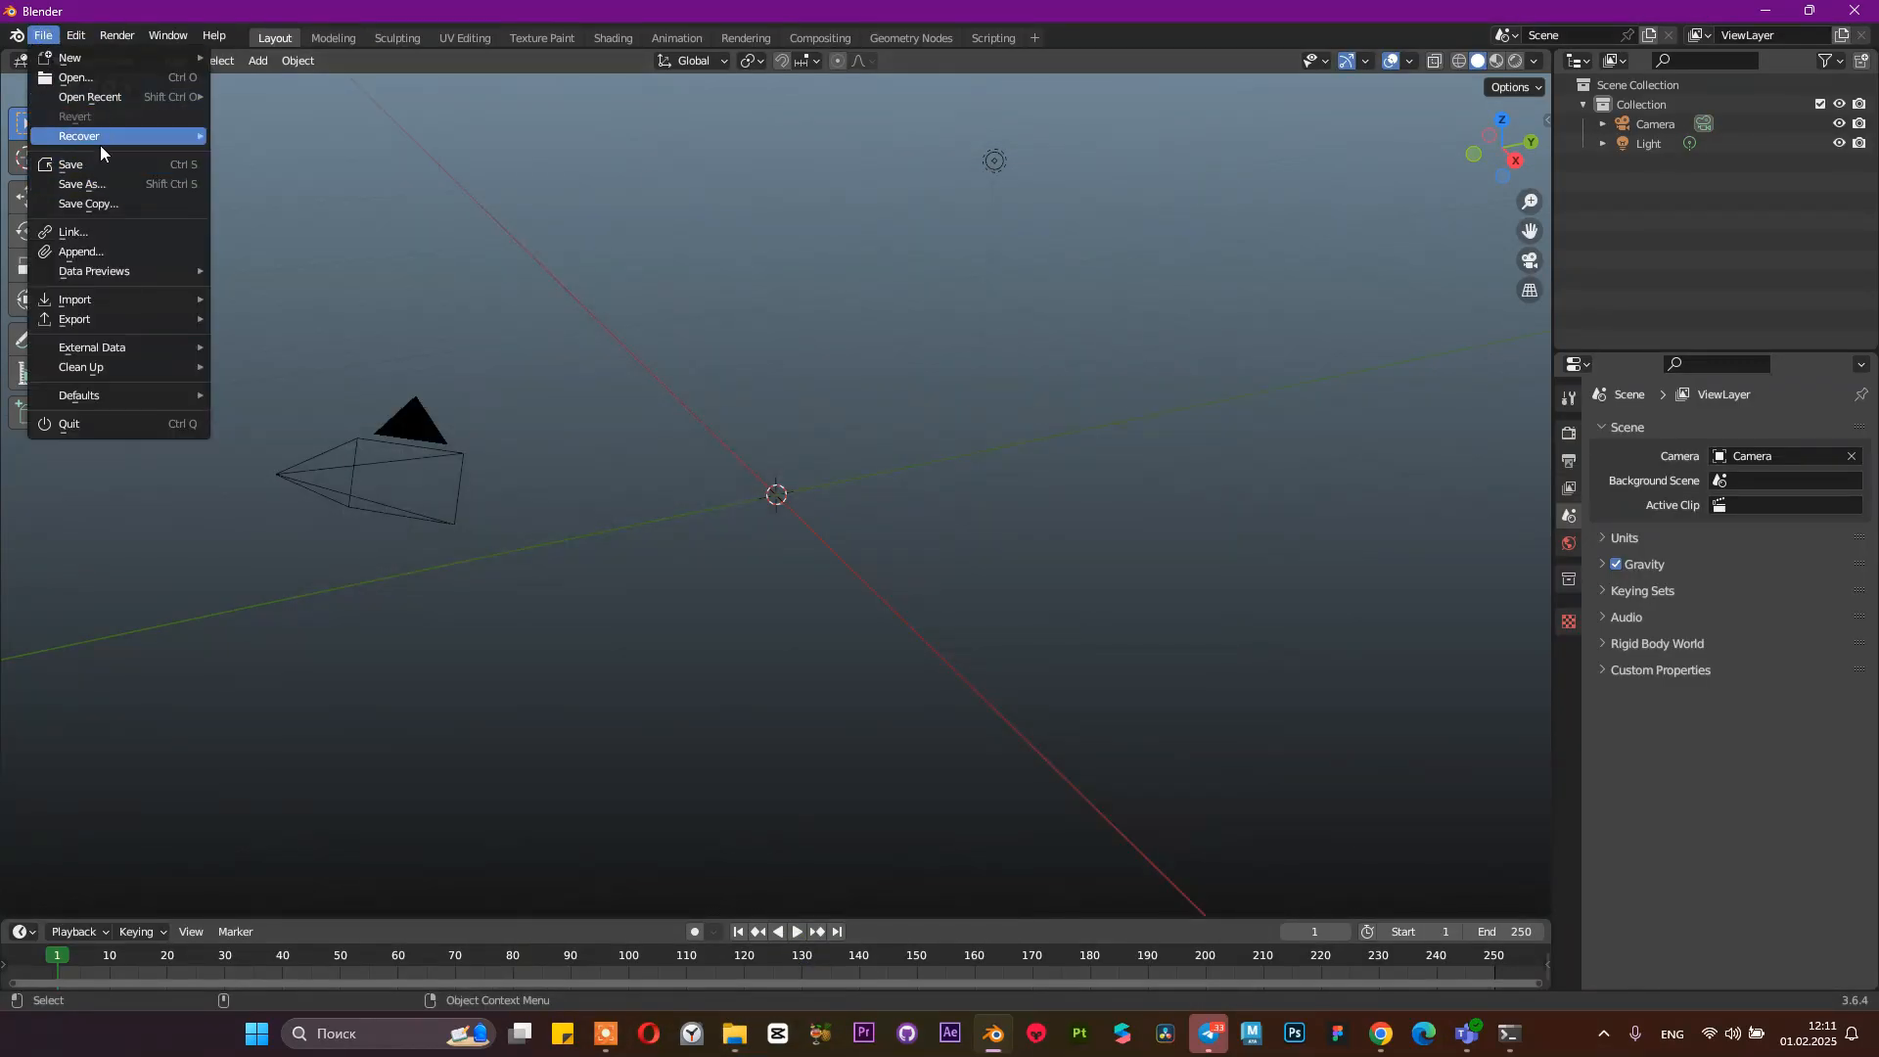
mouse_move(121, 307)
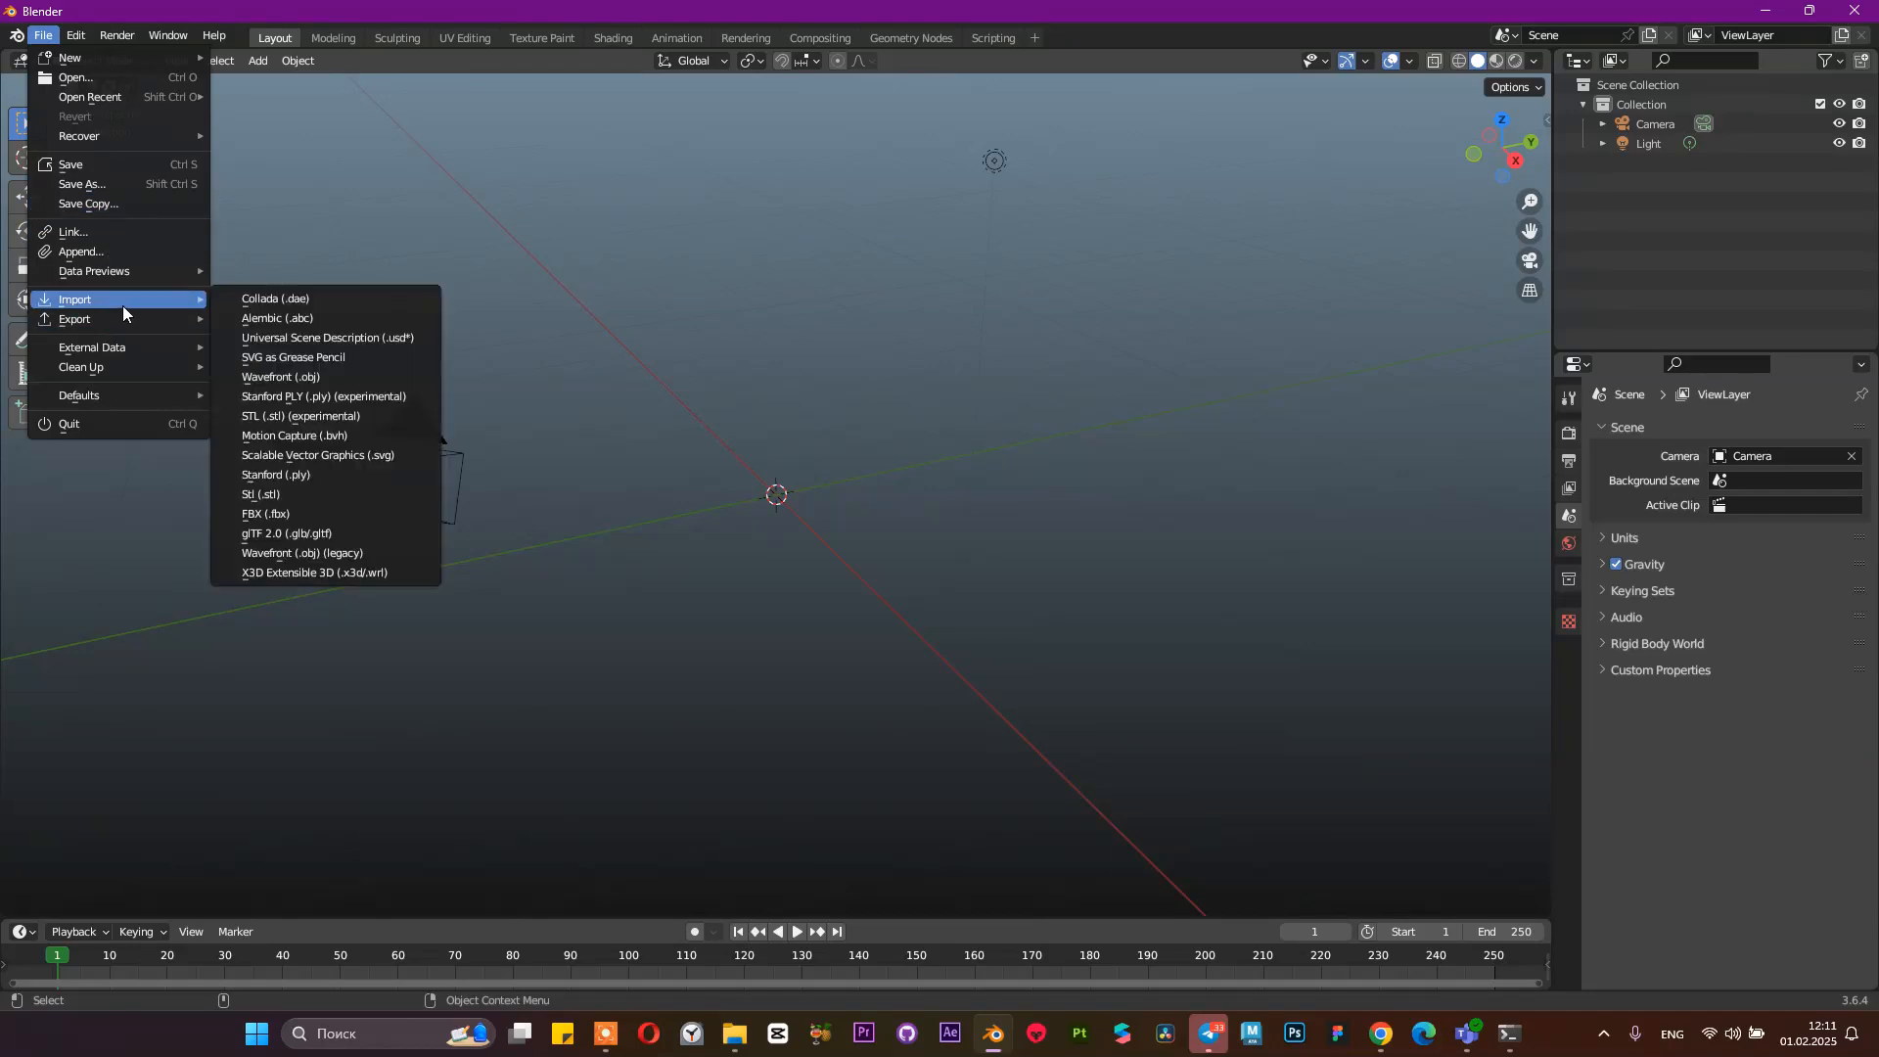
left_click(315, 538)
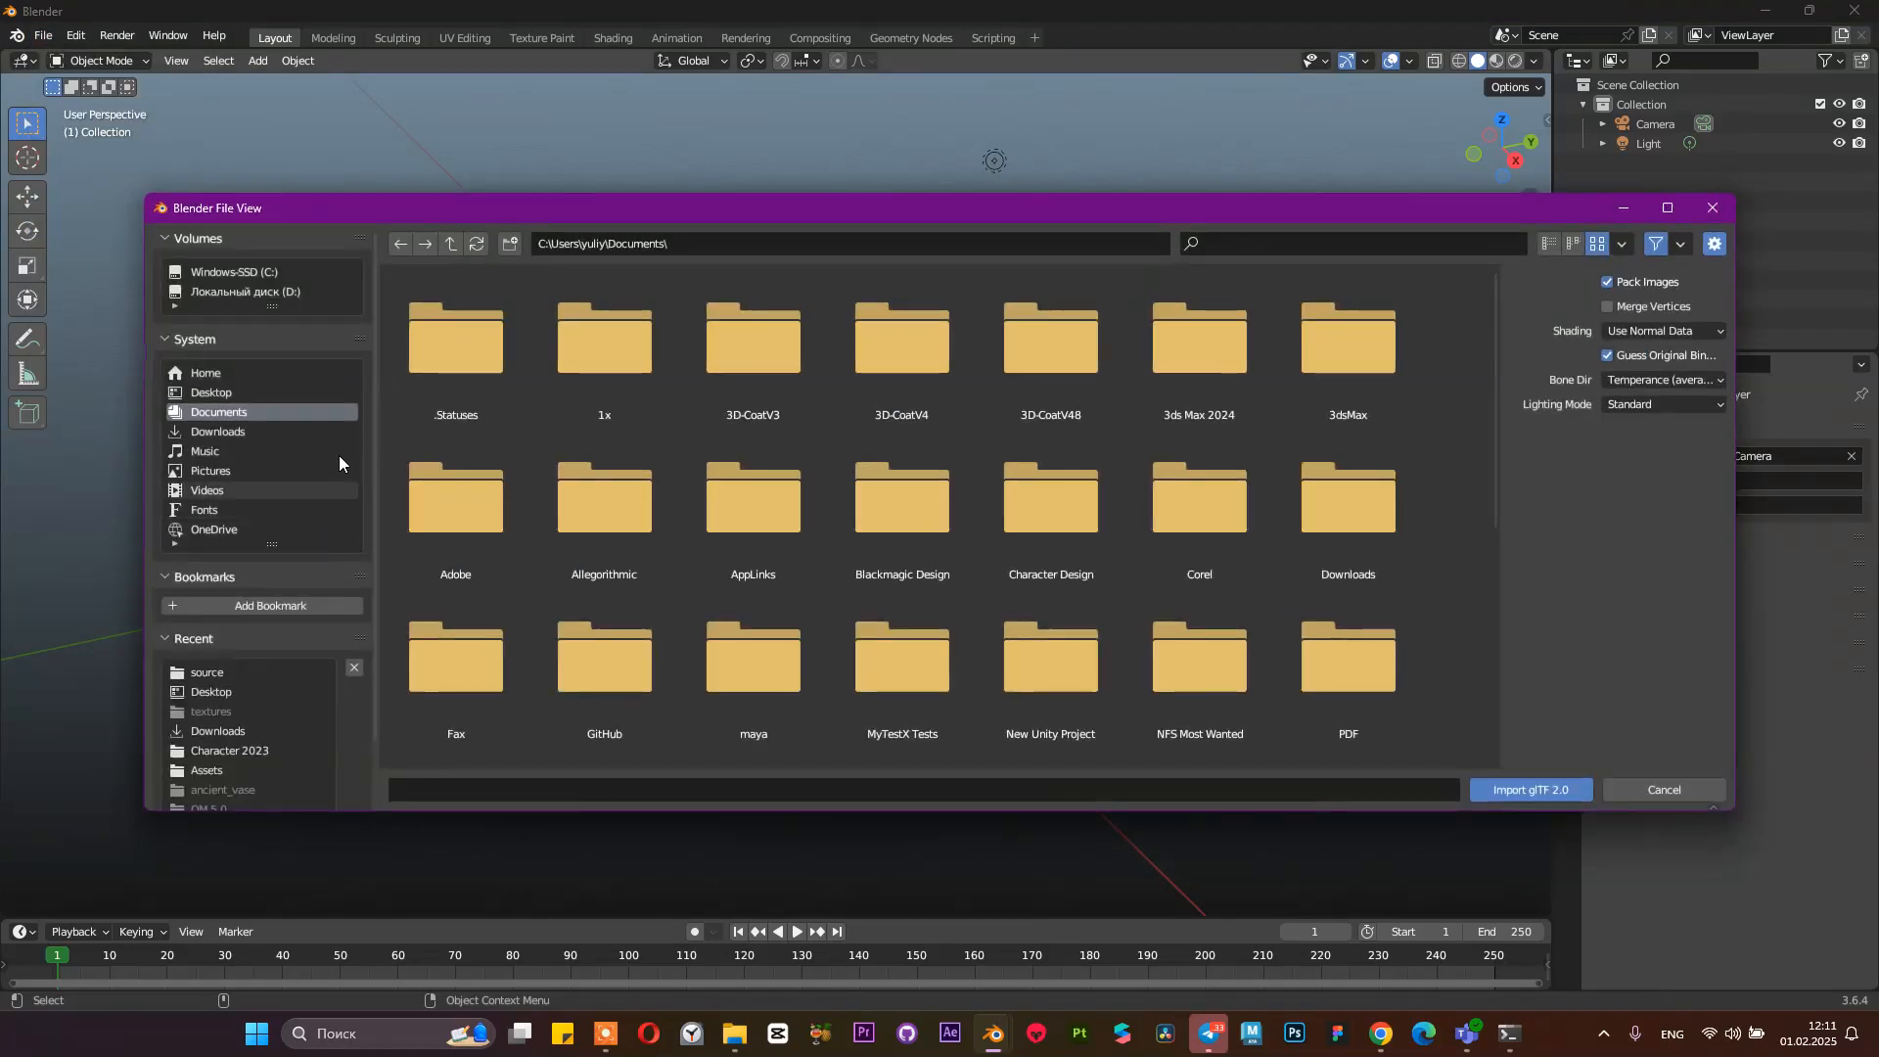
left_click(238, 433)
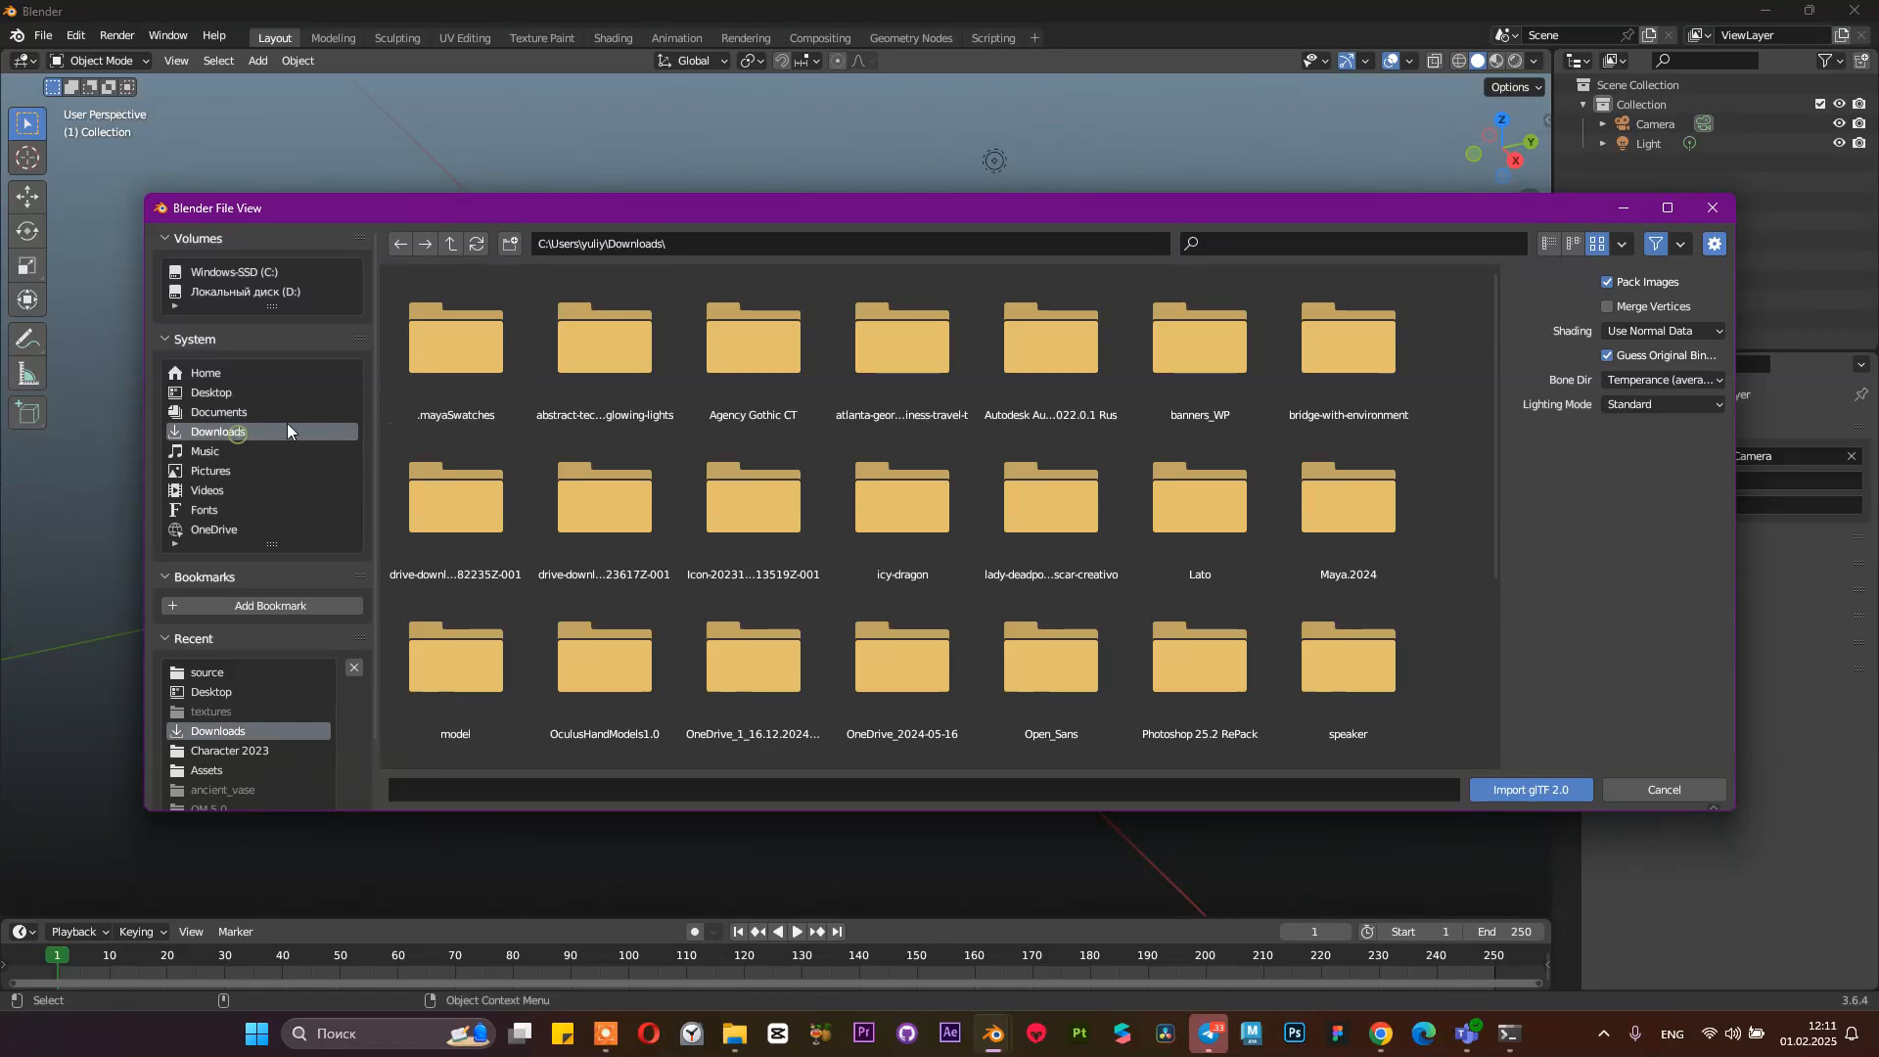
scroll(566, 410, "down", 6)
left_click(748, 653)
left_click(901, 676)
left_click(773, 673)
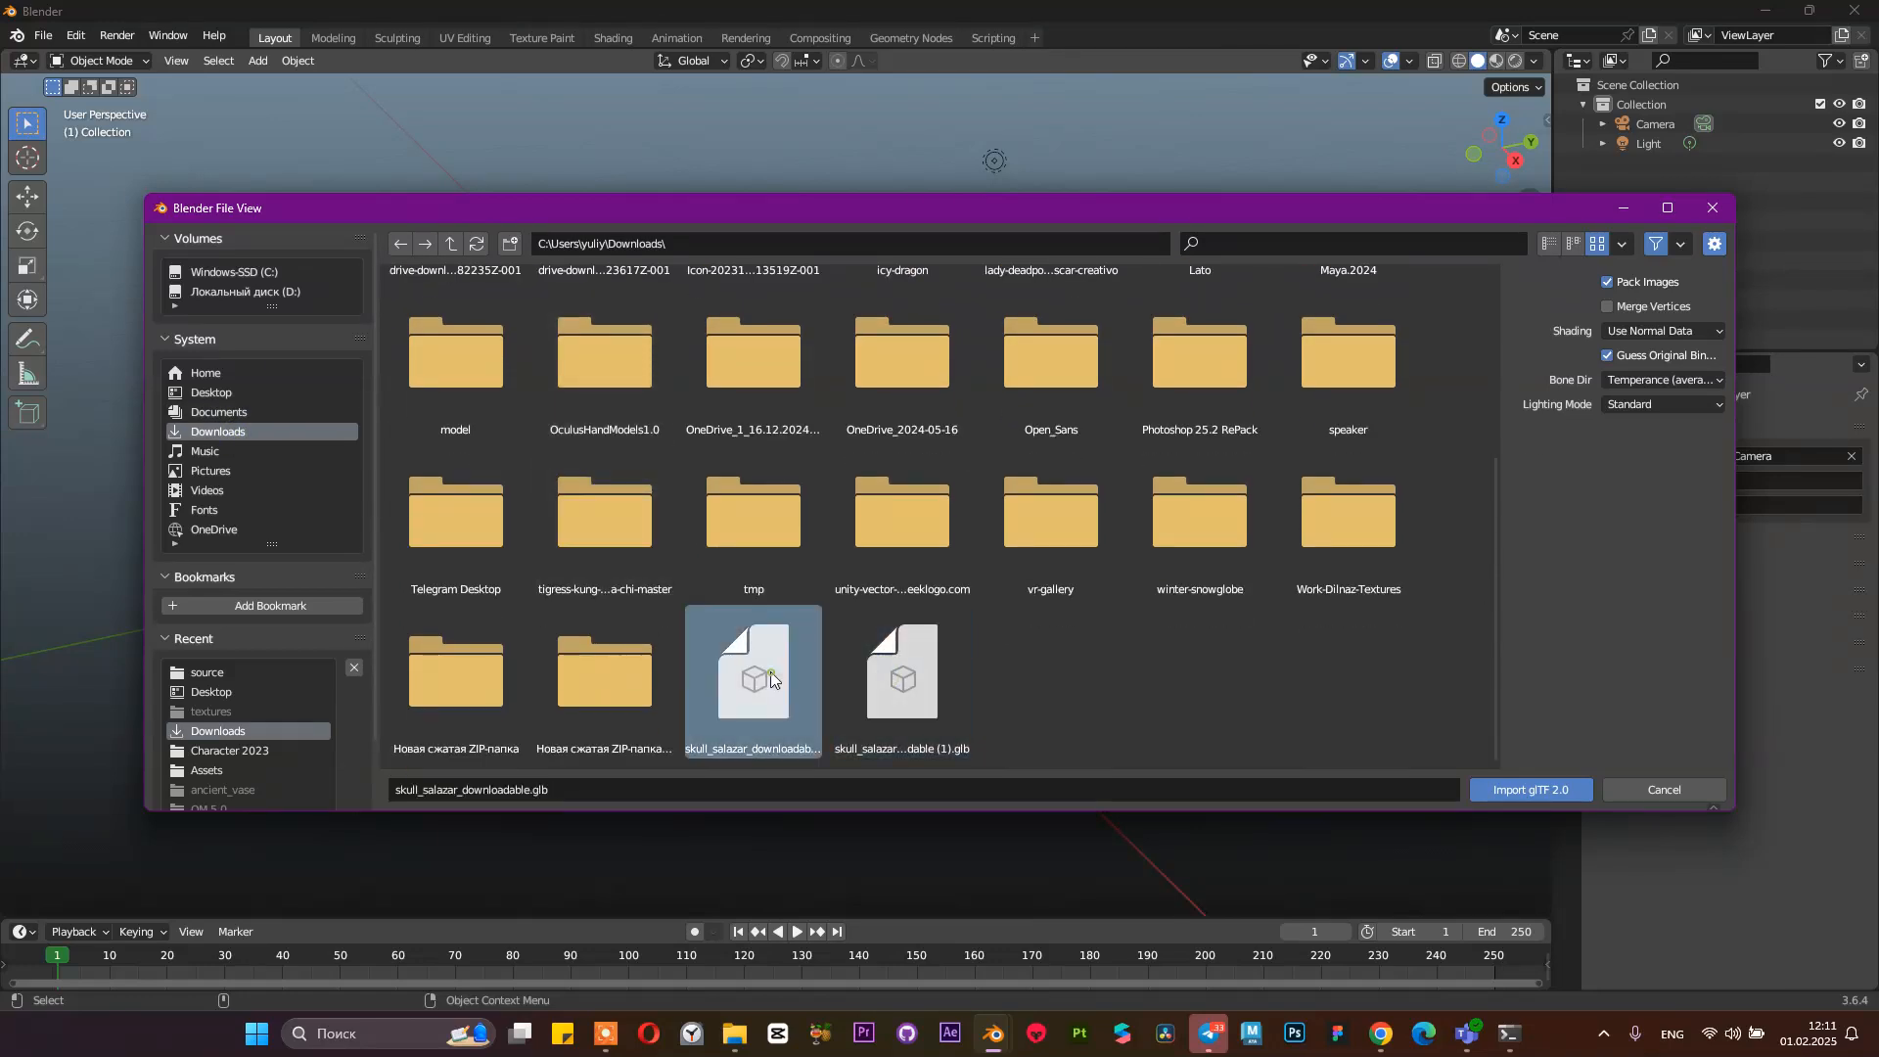
left_click(1637, 795)
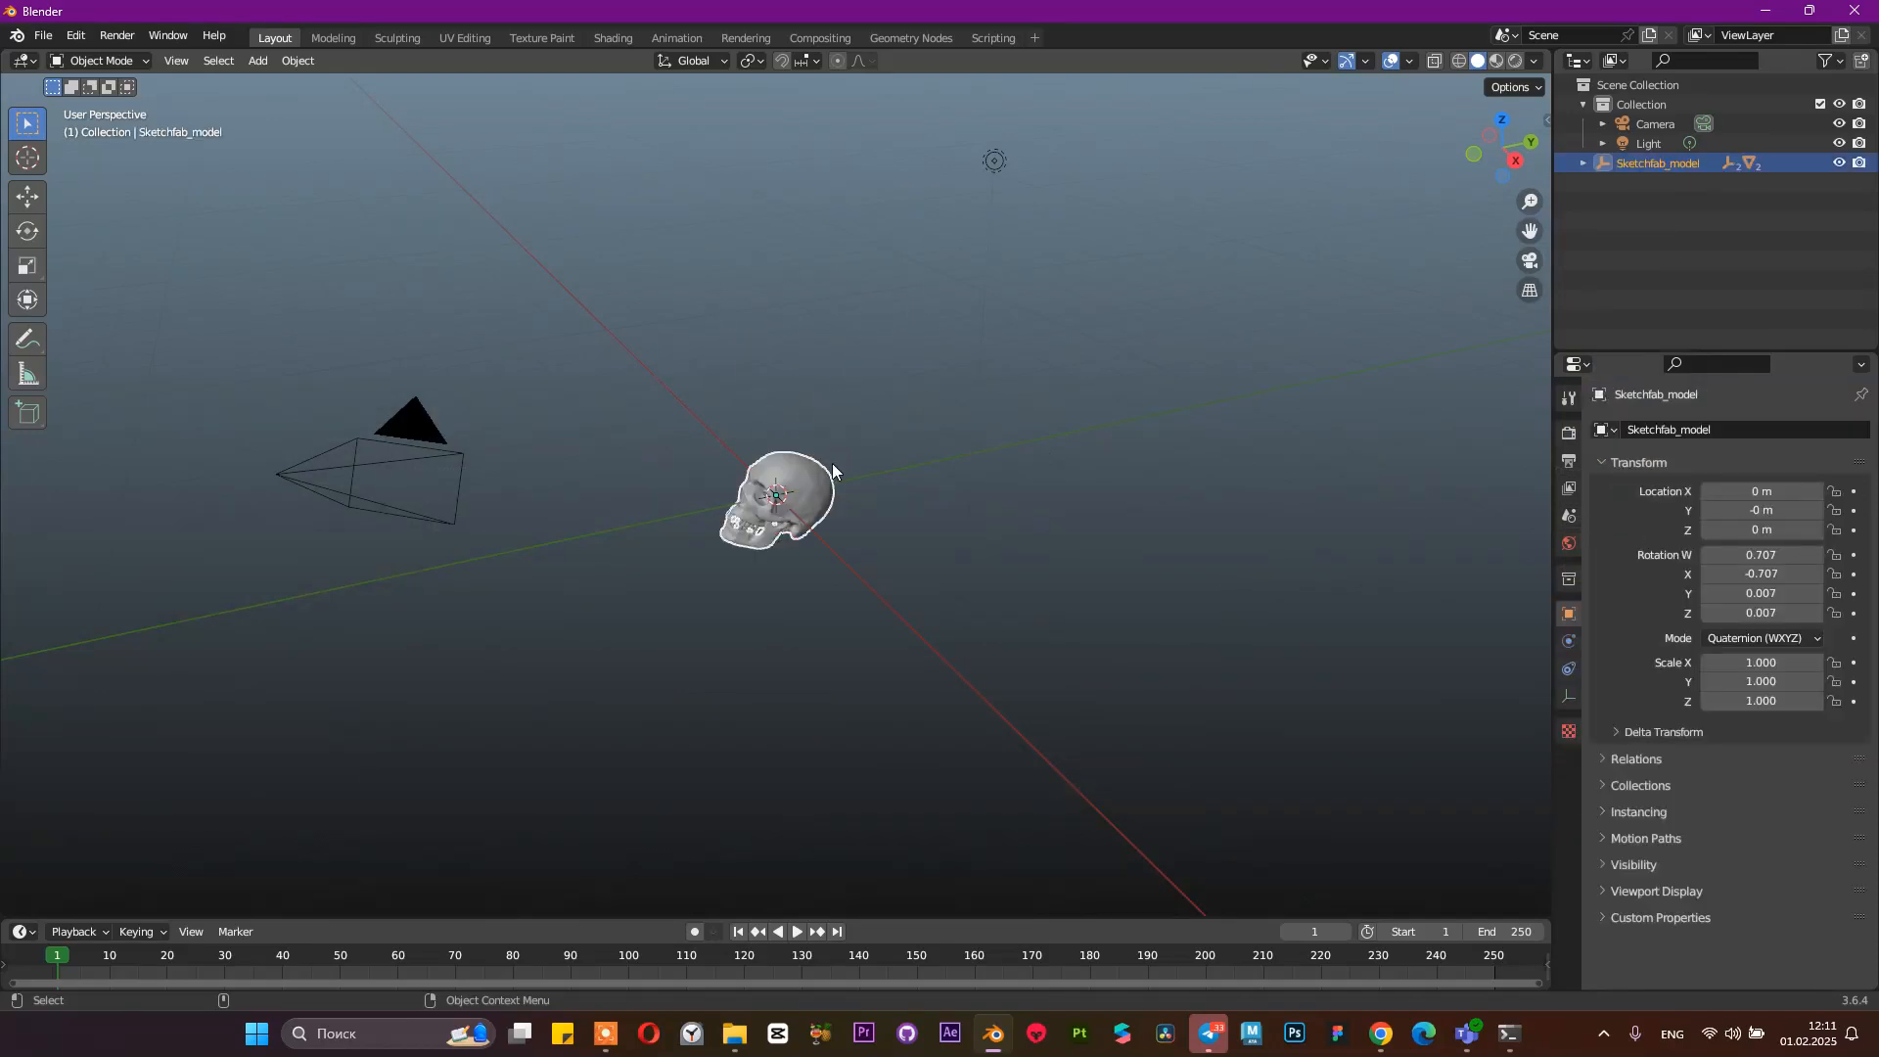
Display the imported skull up close with rendered viewport shading
scroll(806, 526, "up", 2)
left_click(1497, 61)
scroll(748, 564, "up", 8)
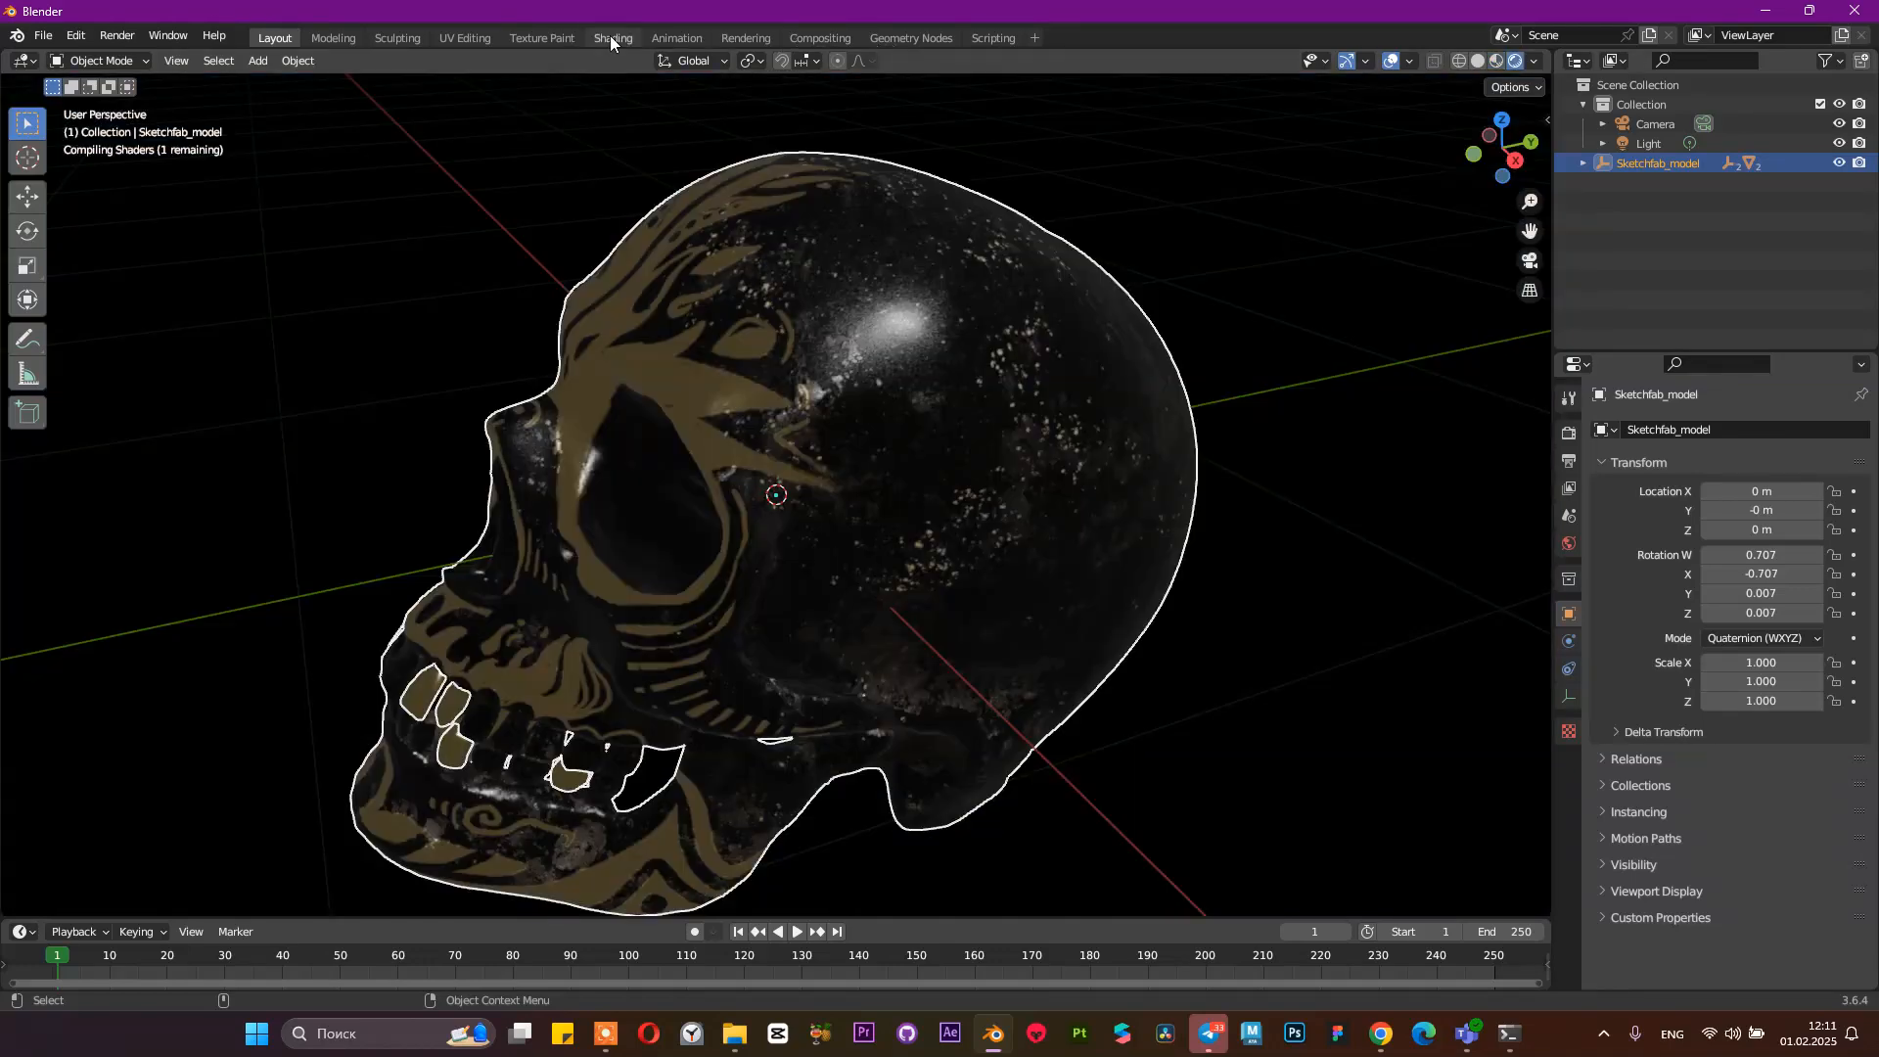
Switch to the Shading workspace and examine the textured skull from several sides
left_click(611, 38)
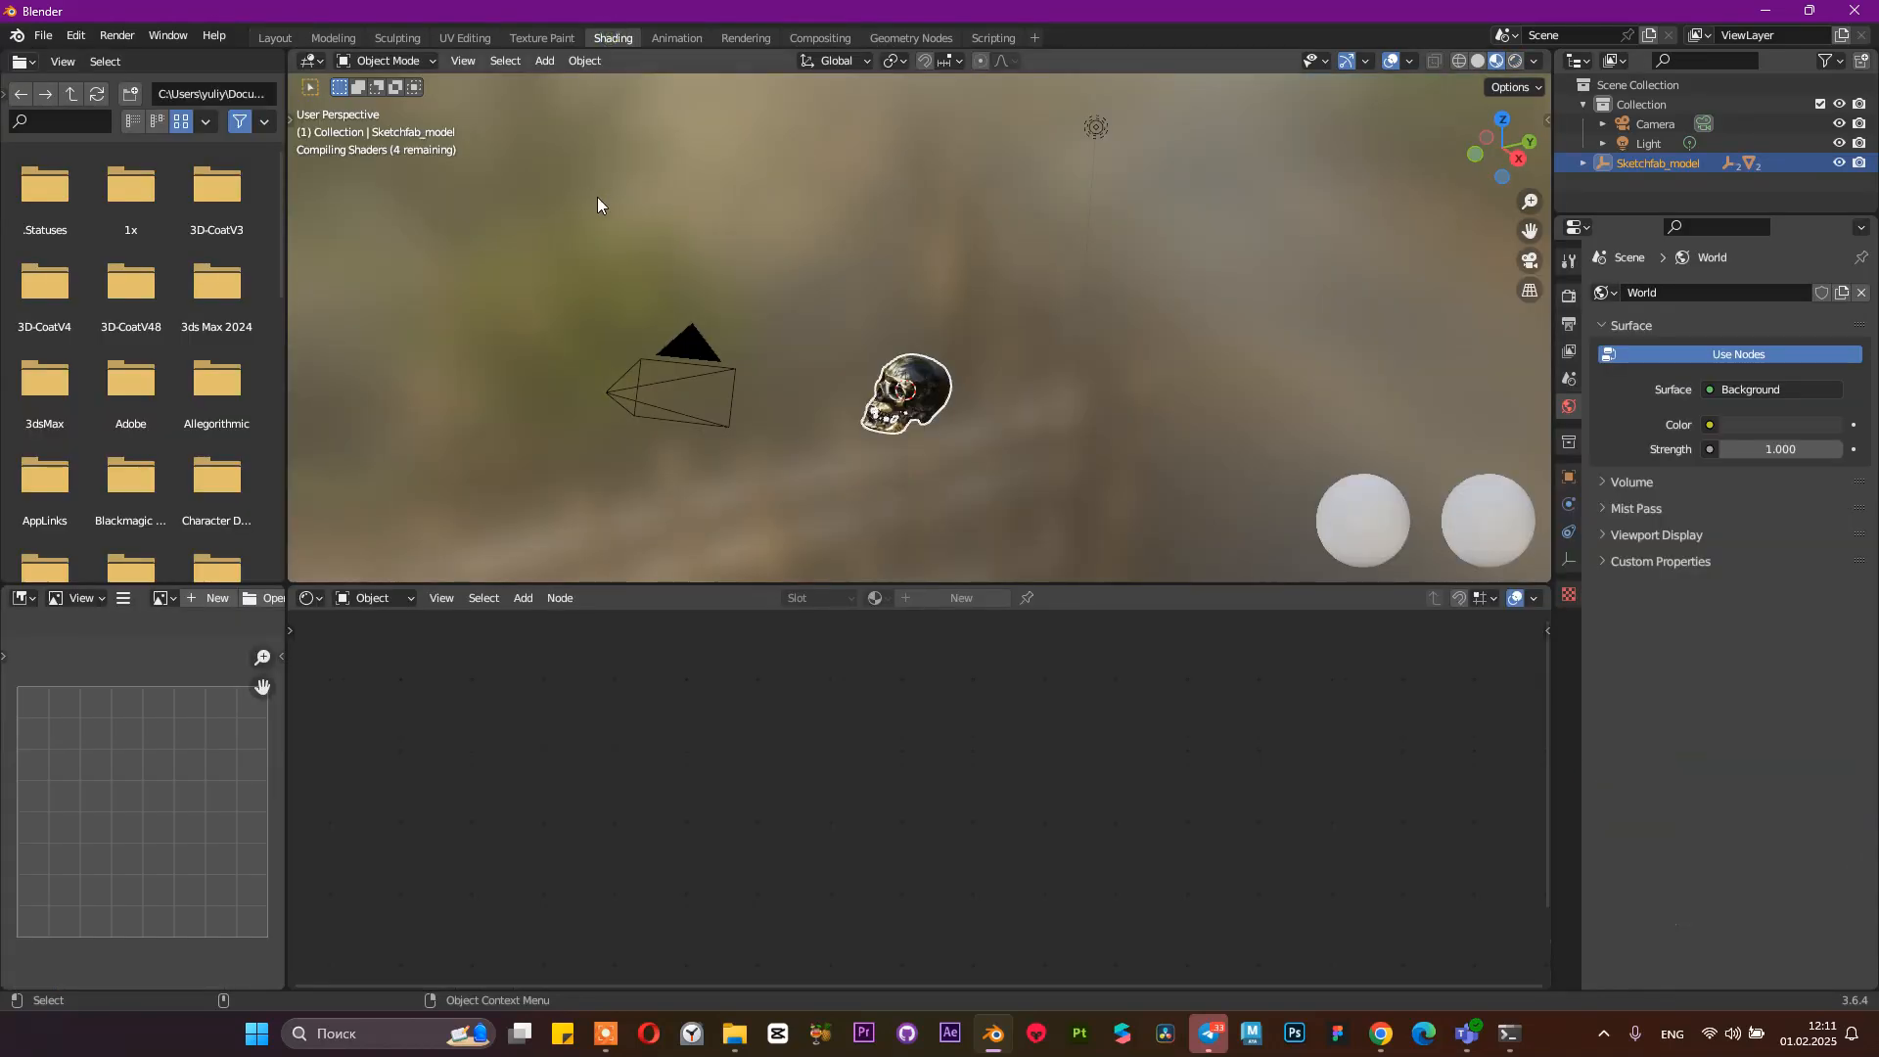
scroll(944, 466, "up", 6)
scroll(907, 485, "down", 2)
scroll(931, 553, "up", 5)
scroll(935, 538, "down", 4)
scroll(946, 523, "down", 3)
scroll(939, 514, "up", 3)
middle_click_drag(928, 494, 1096, 299, "shift")
scroll(926, 329, "up", 5)
scroll(760, 256, "up", 4)
scroll(773, 237, "down", 5)
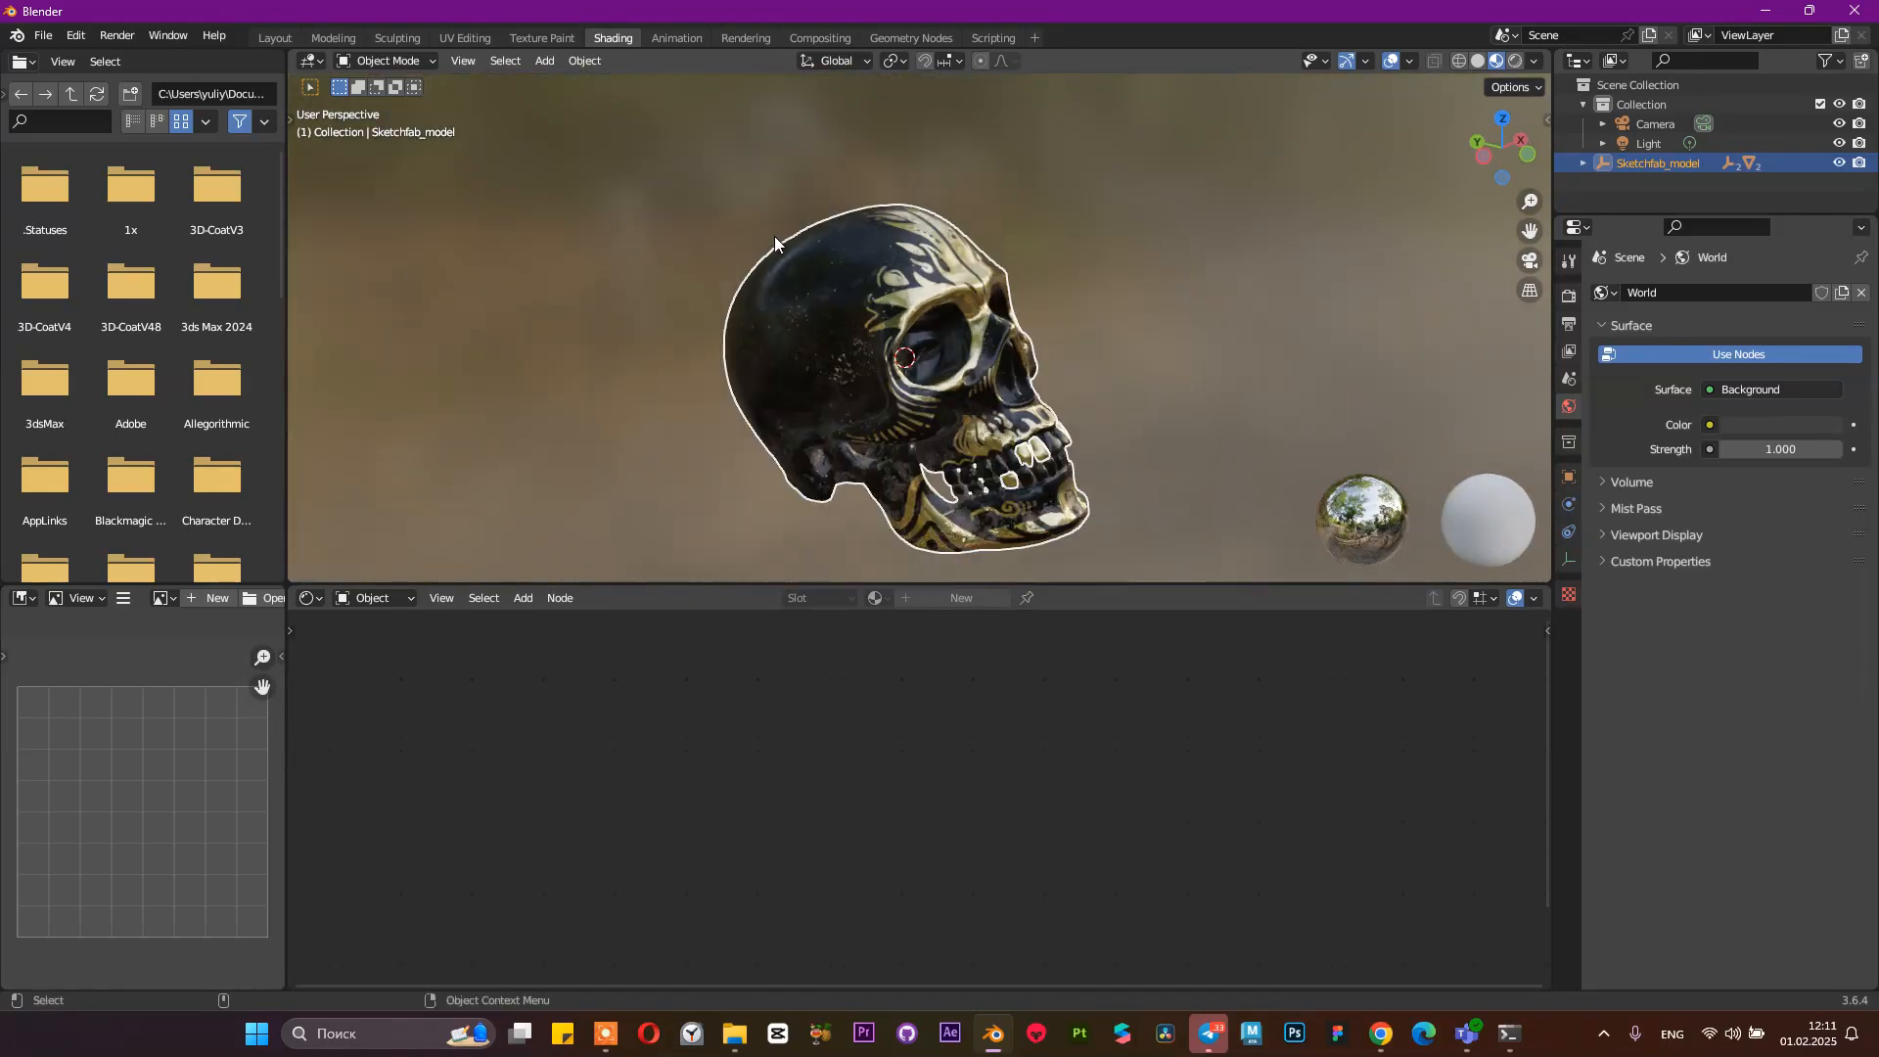
scroll(773, 237, "up", 1)
scroll(816, 298, "down", 1)
Select the skull mesh in the viewport to show its material nodes
left_click(44, 34)
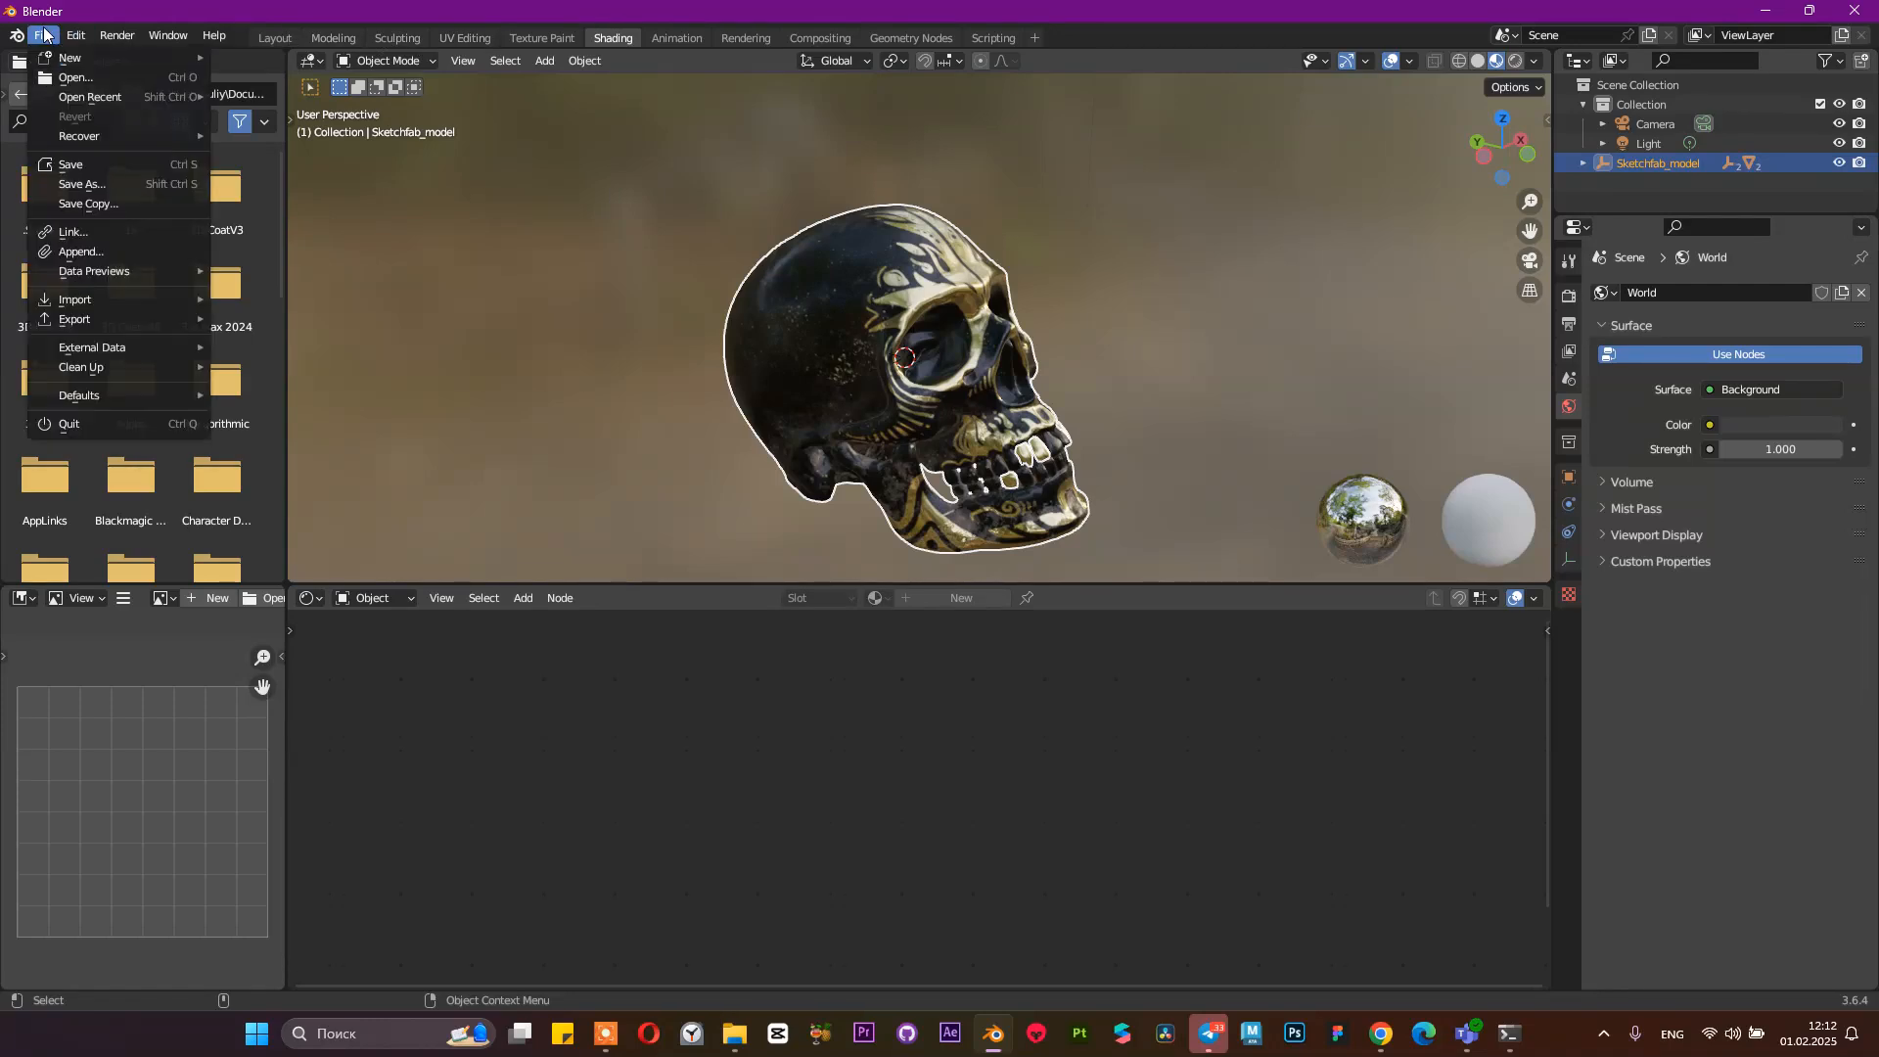
left_click(44, 36)
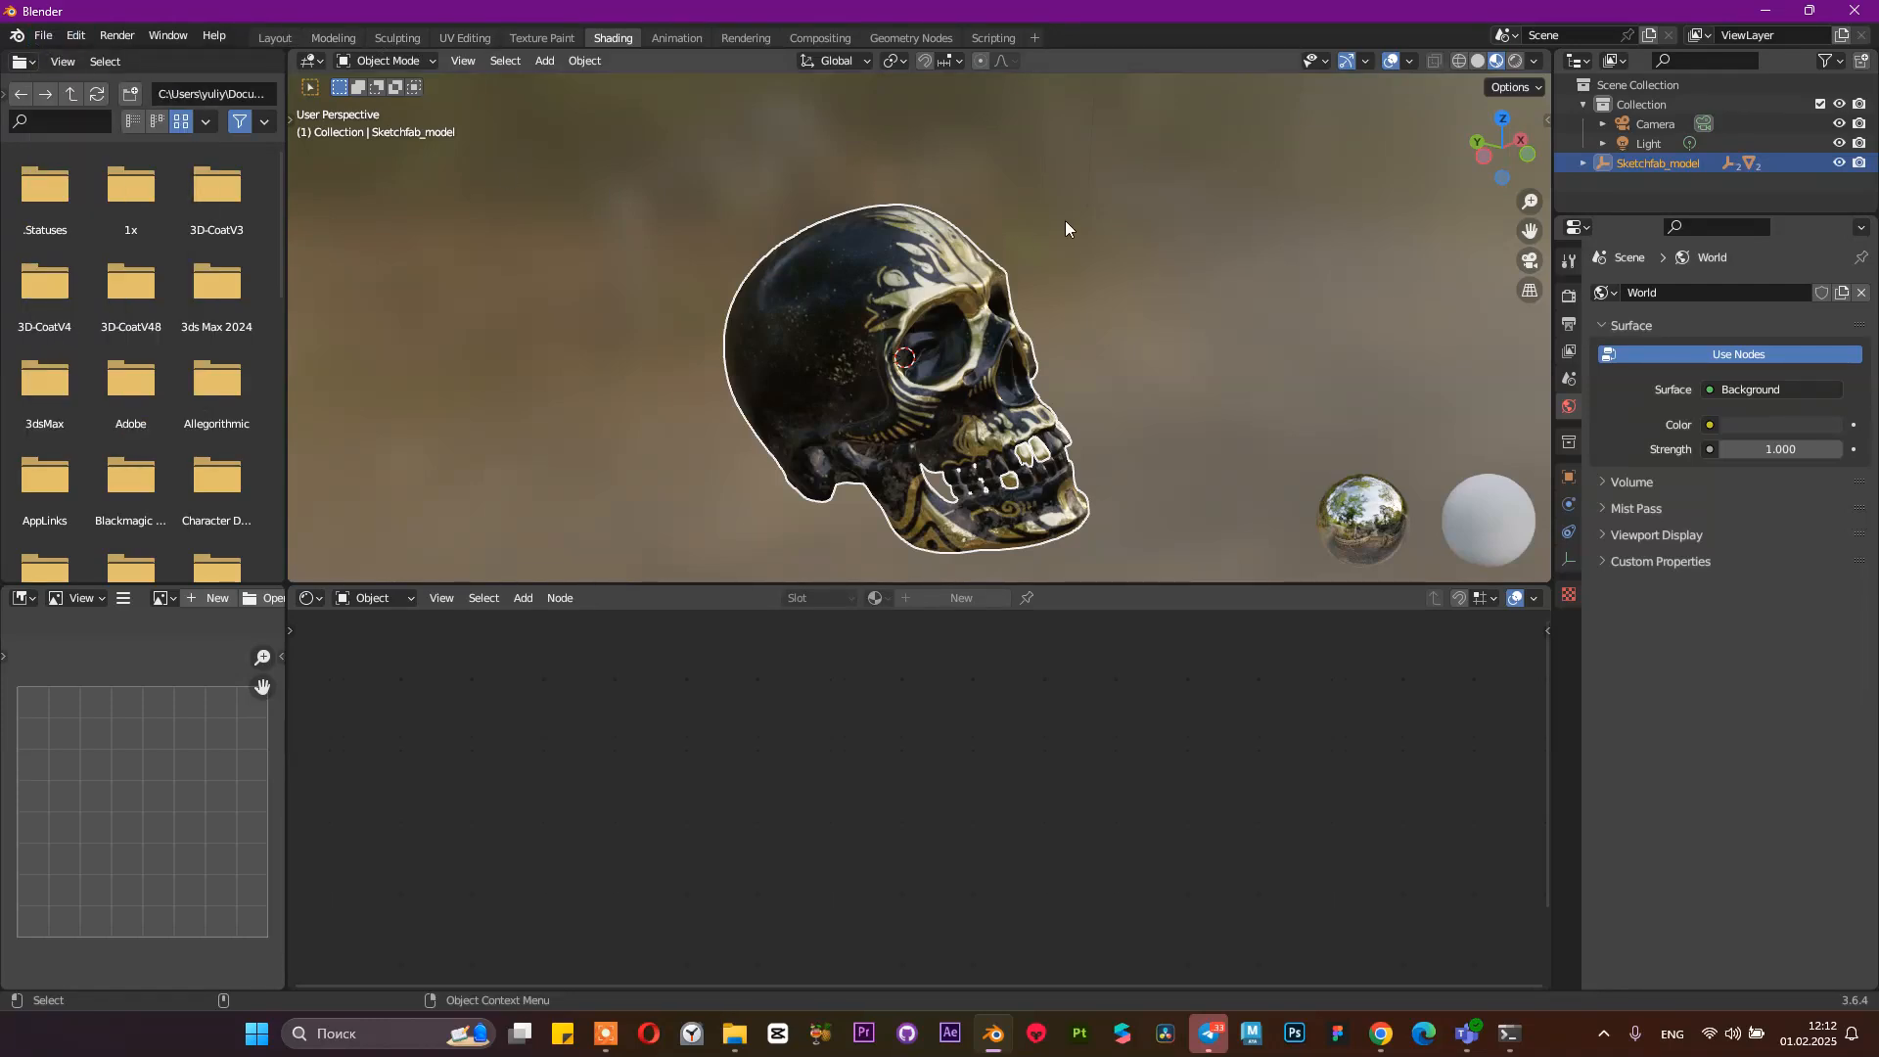
left_click(891, 409)
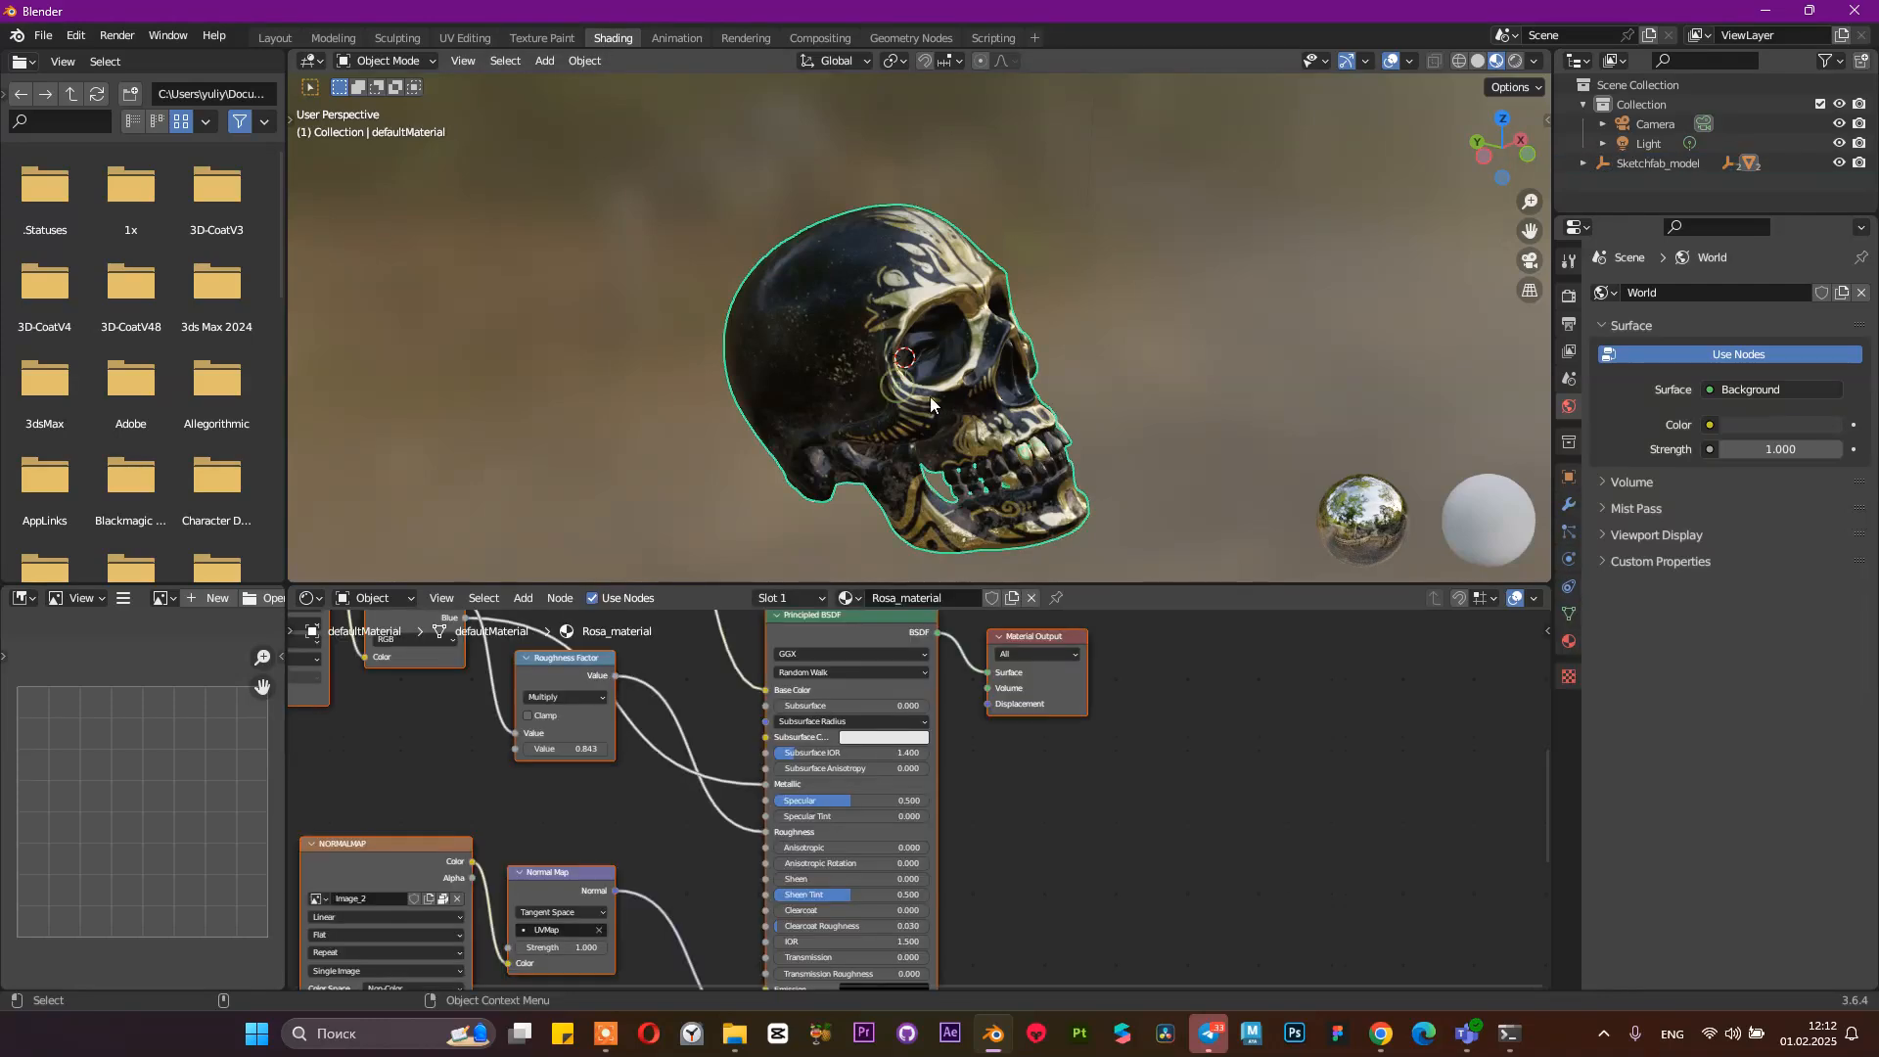
Examine the Rosa_material nodes, from the normal map and metallic roughness branches through the Principled BSDF to the Base Color texture
scroll(944, 737, "down", 1)
scroll(791, 828, "down", 1)
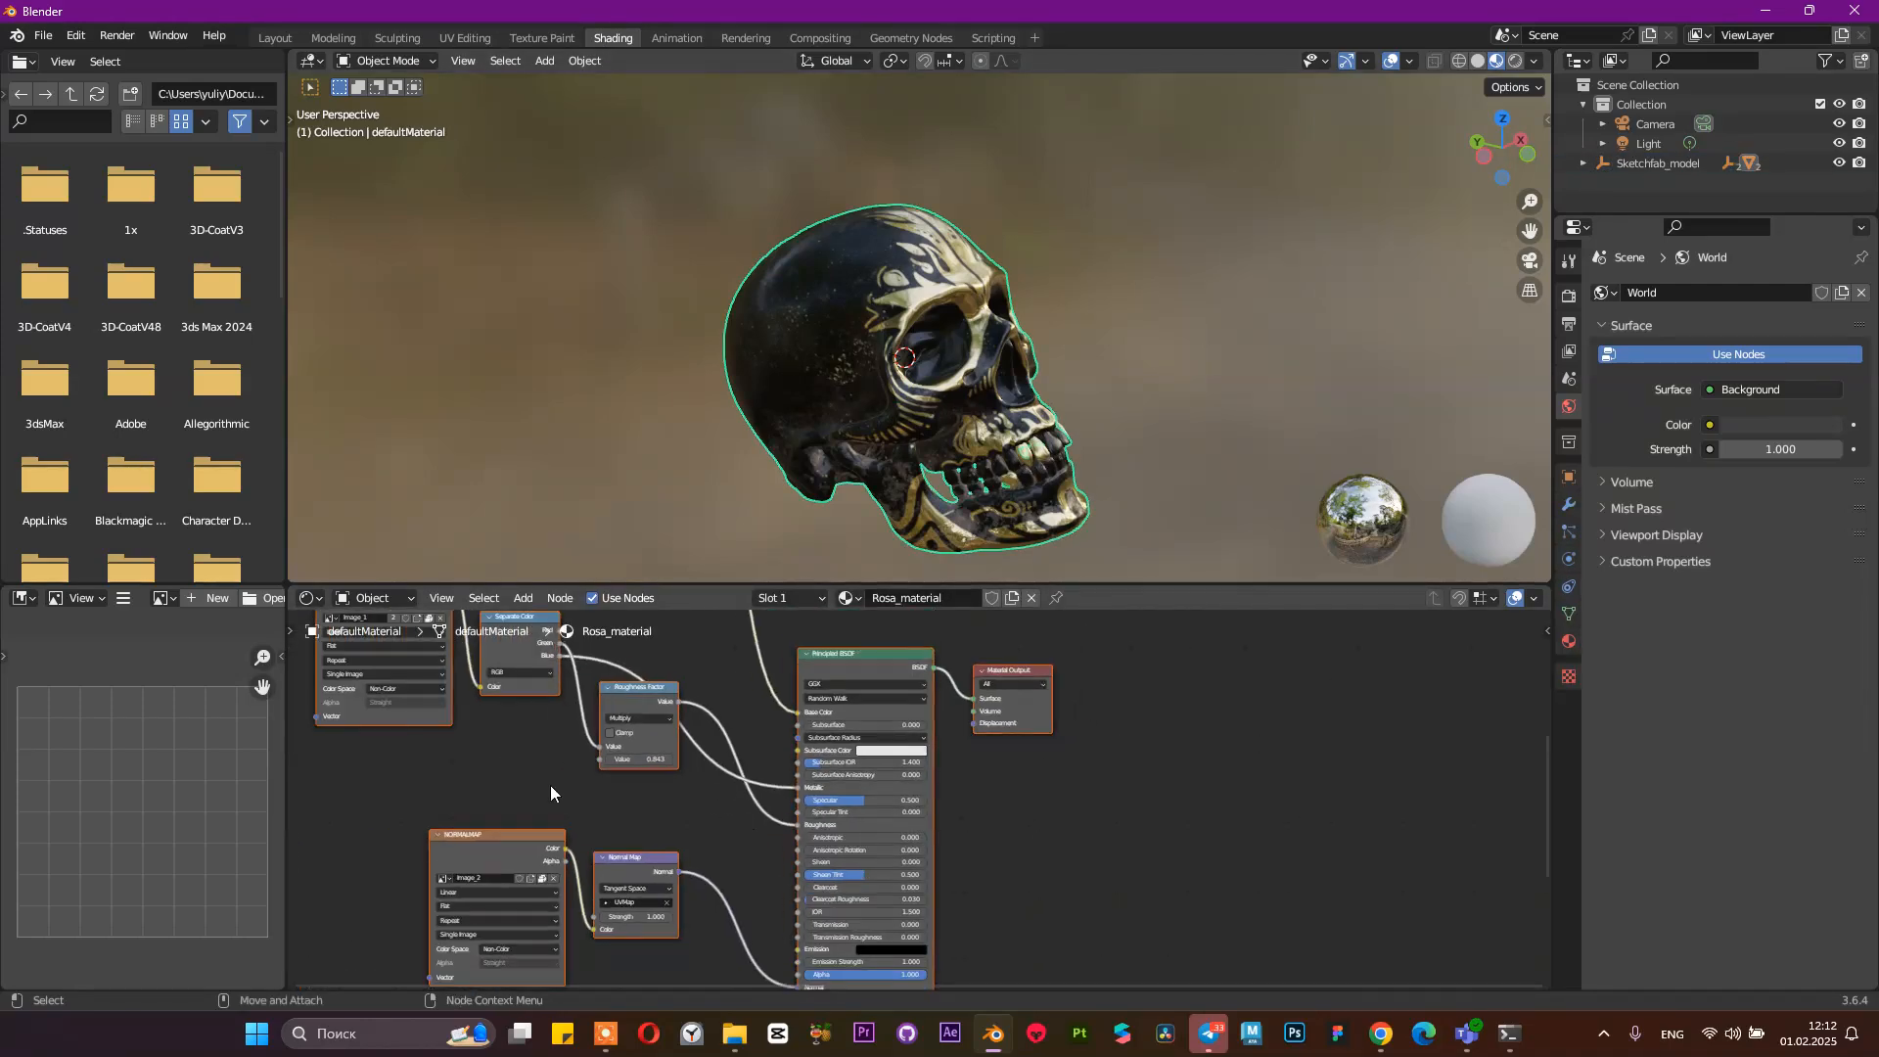
middle_click_drag(521, 770, 637, 846)
scroll(499, 752, "up", 1)
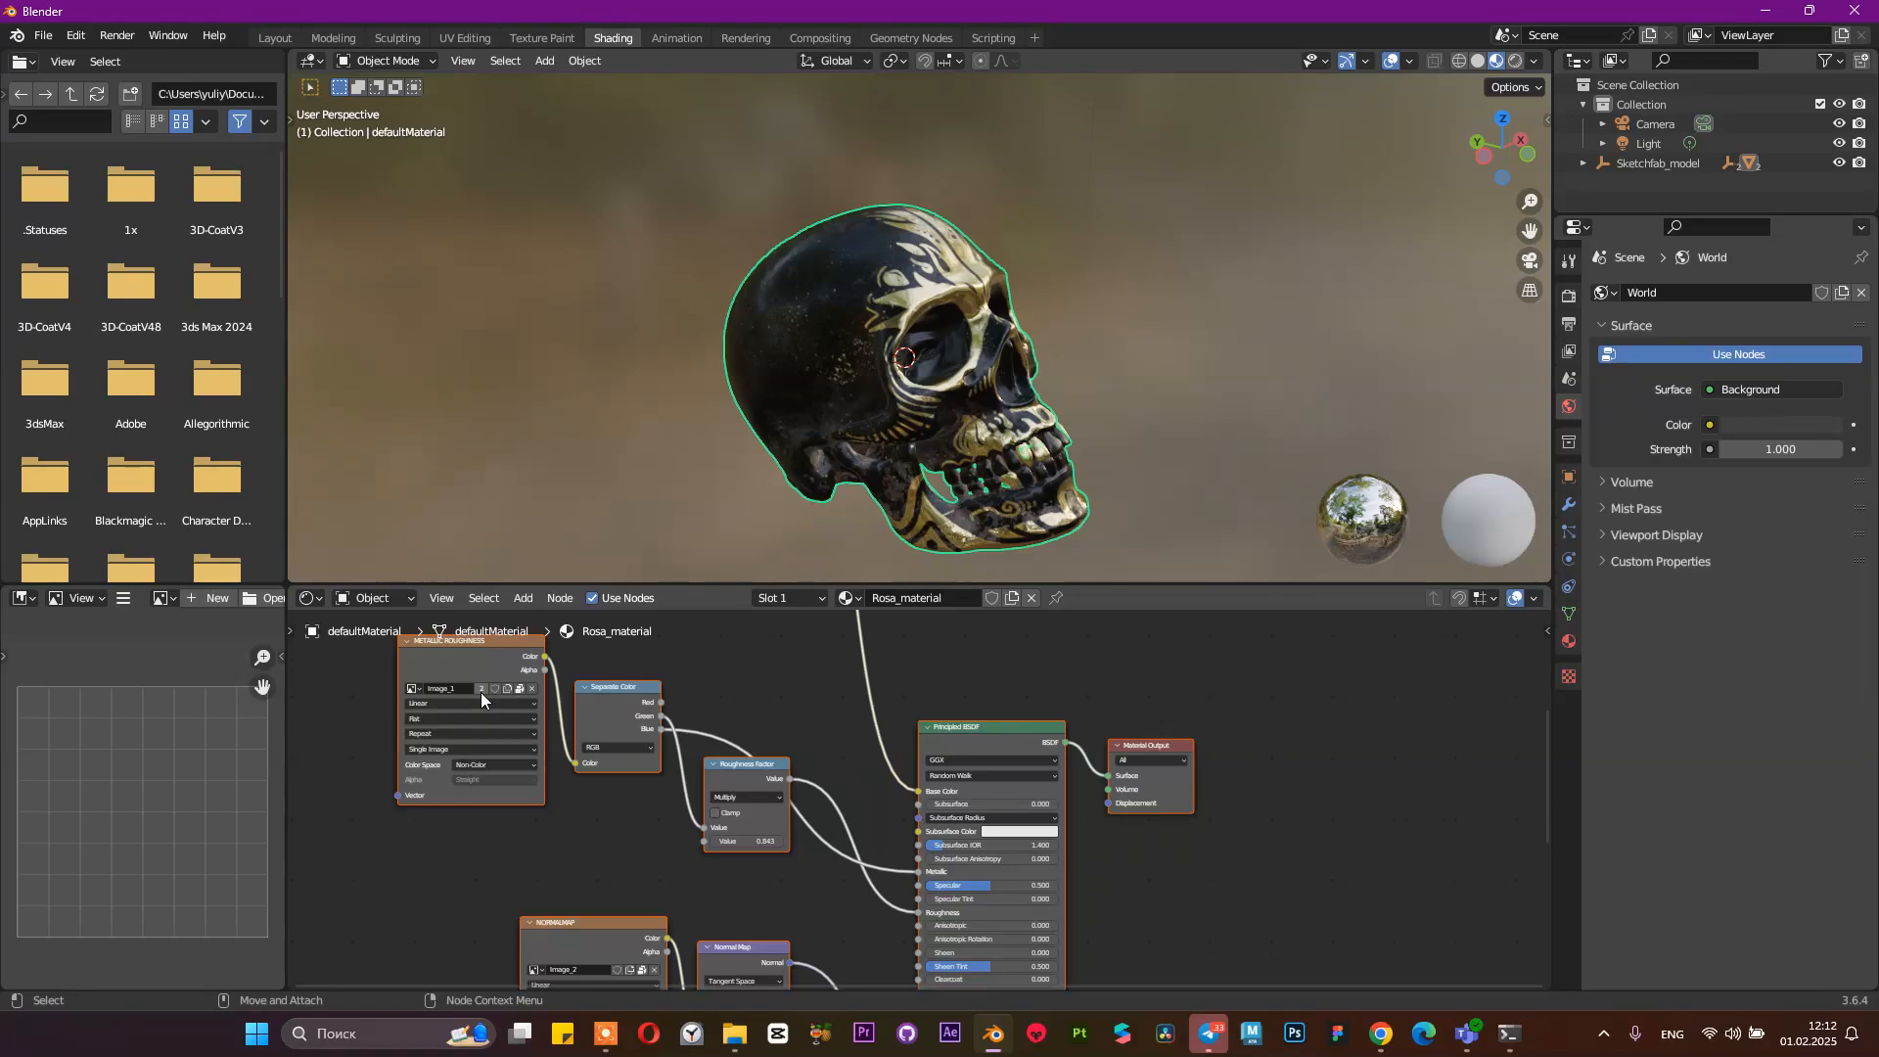
middle_click_drag(533, 712, 646, 766)
scroll(646, 766, "up", 2)
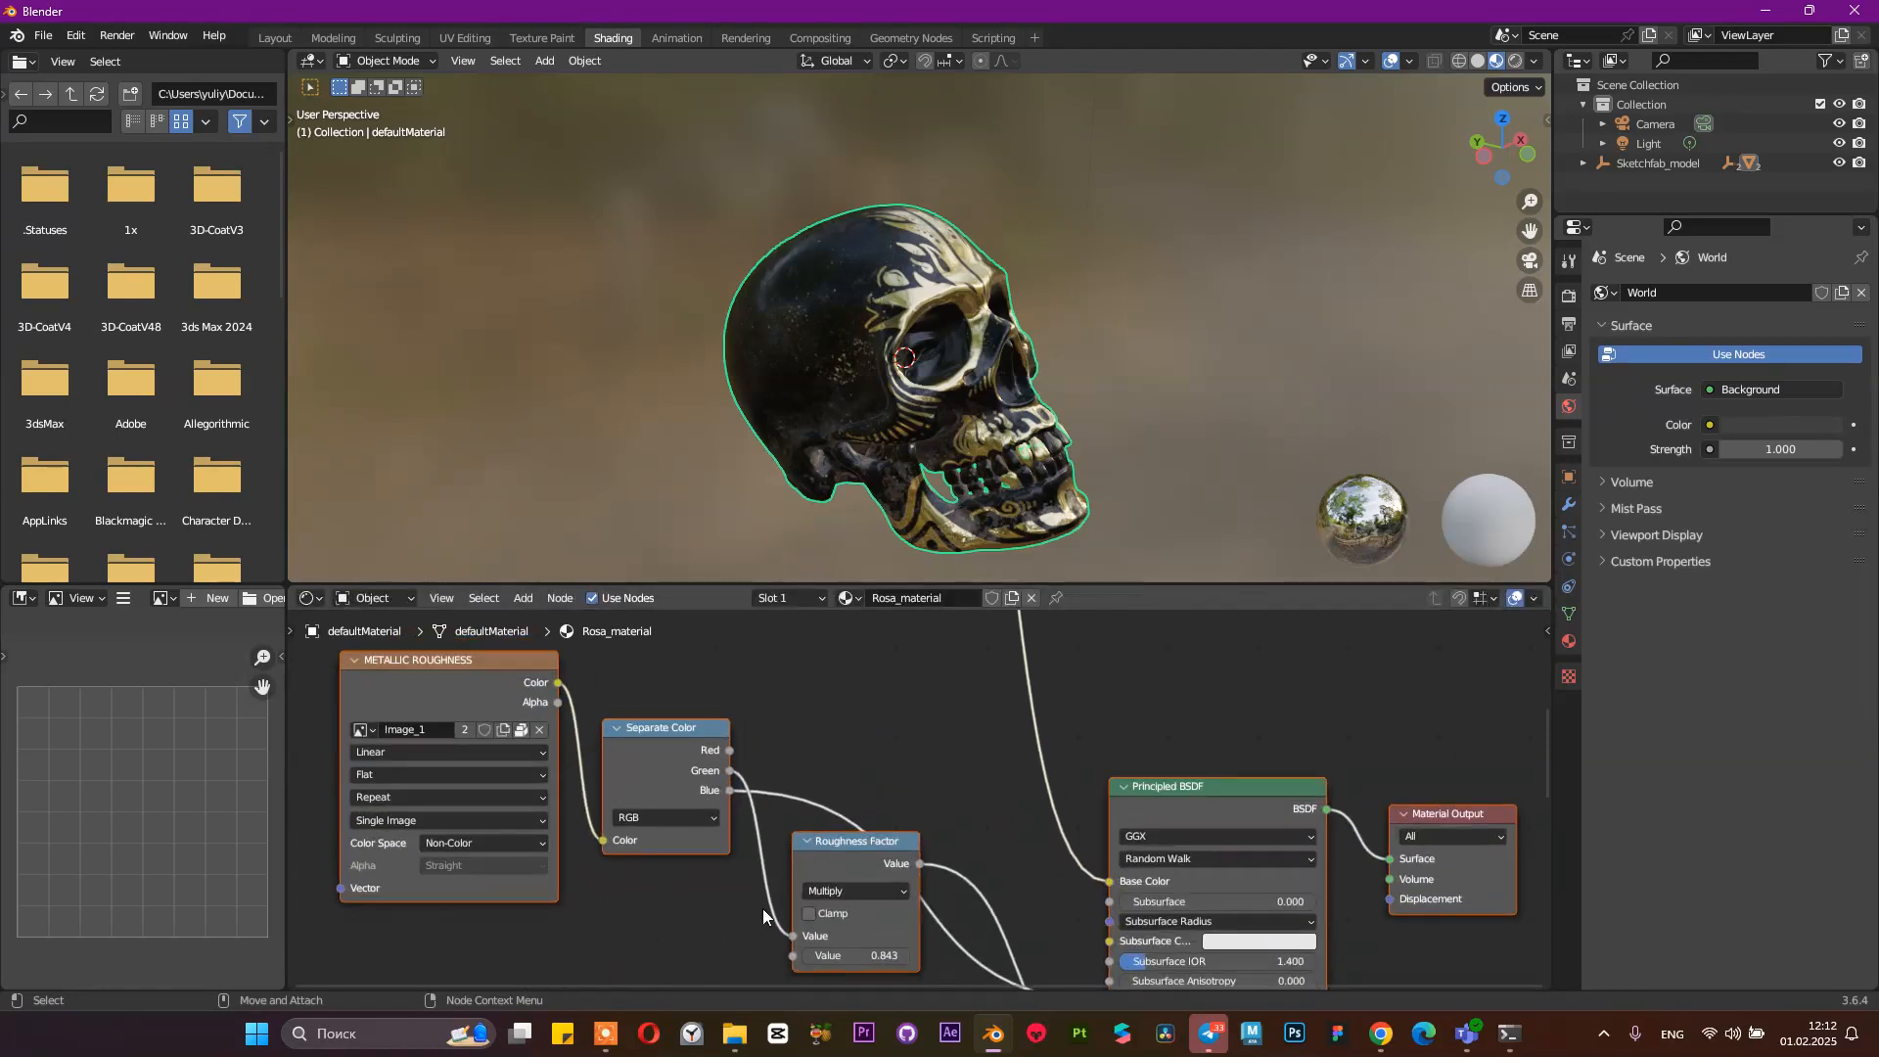
middle_click_drag(739, 873, 607, 666)
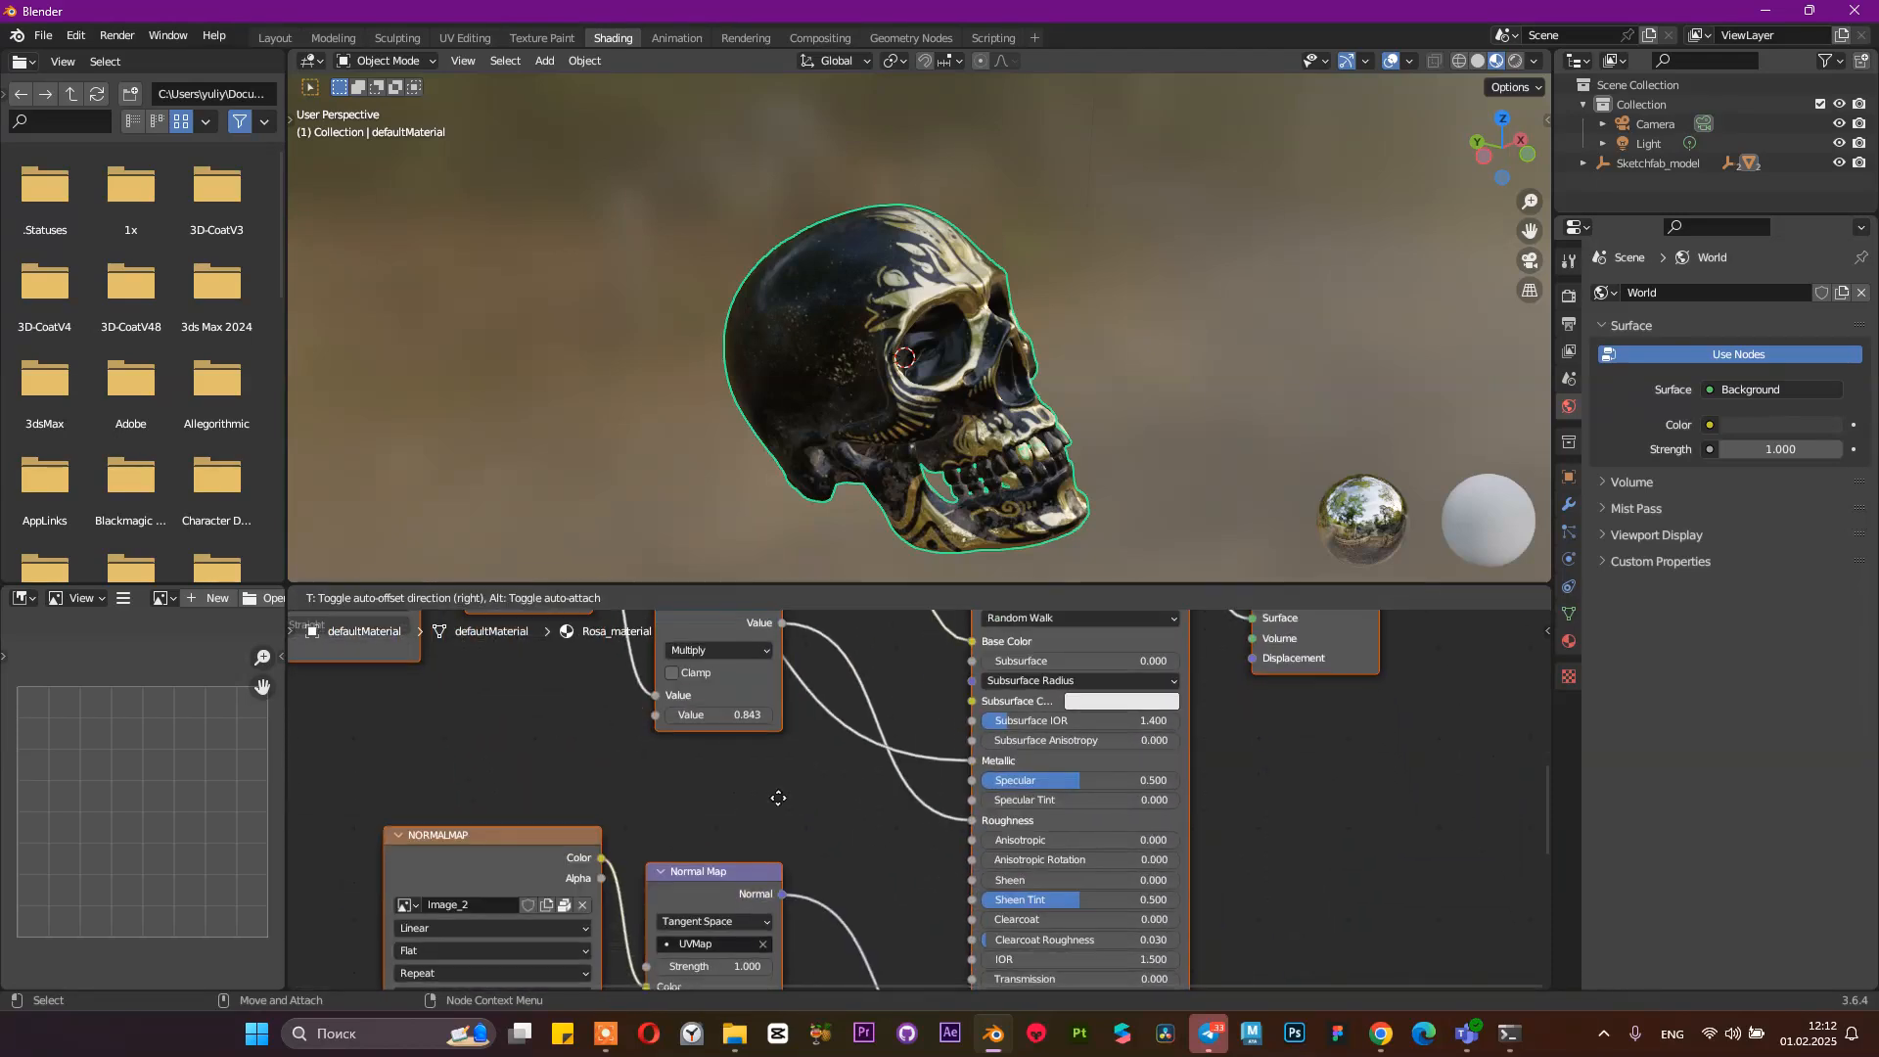
middle_click_drag(785, 831, 777, 697)
key("g")
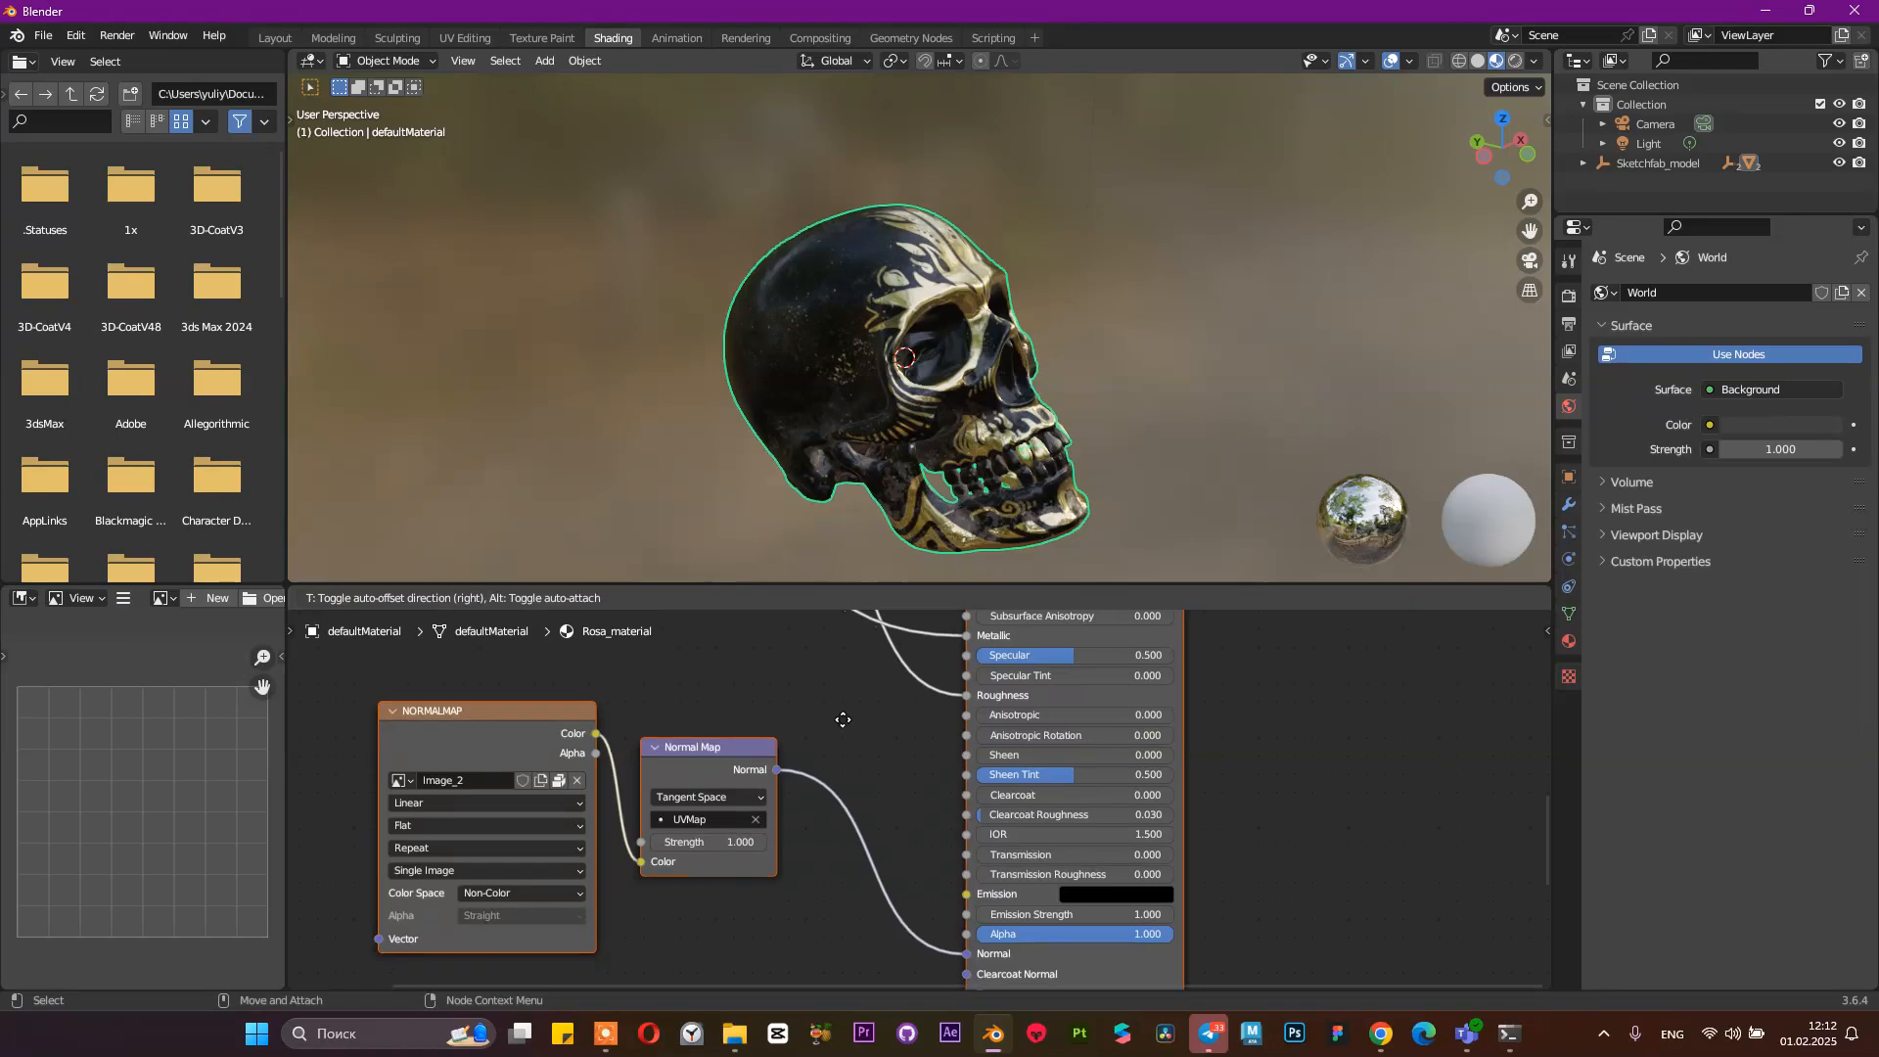
middle_click_drag(894, 684, 831, 595)
middle_click_drag(865, 1033, 847, 684)
middle_click_drag(925, 848, 879, 969)
middle_click_drag(920, 787, 940, 990)
middle_click_drag(922, 865, 930, 1001)
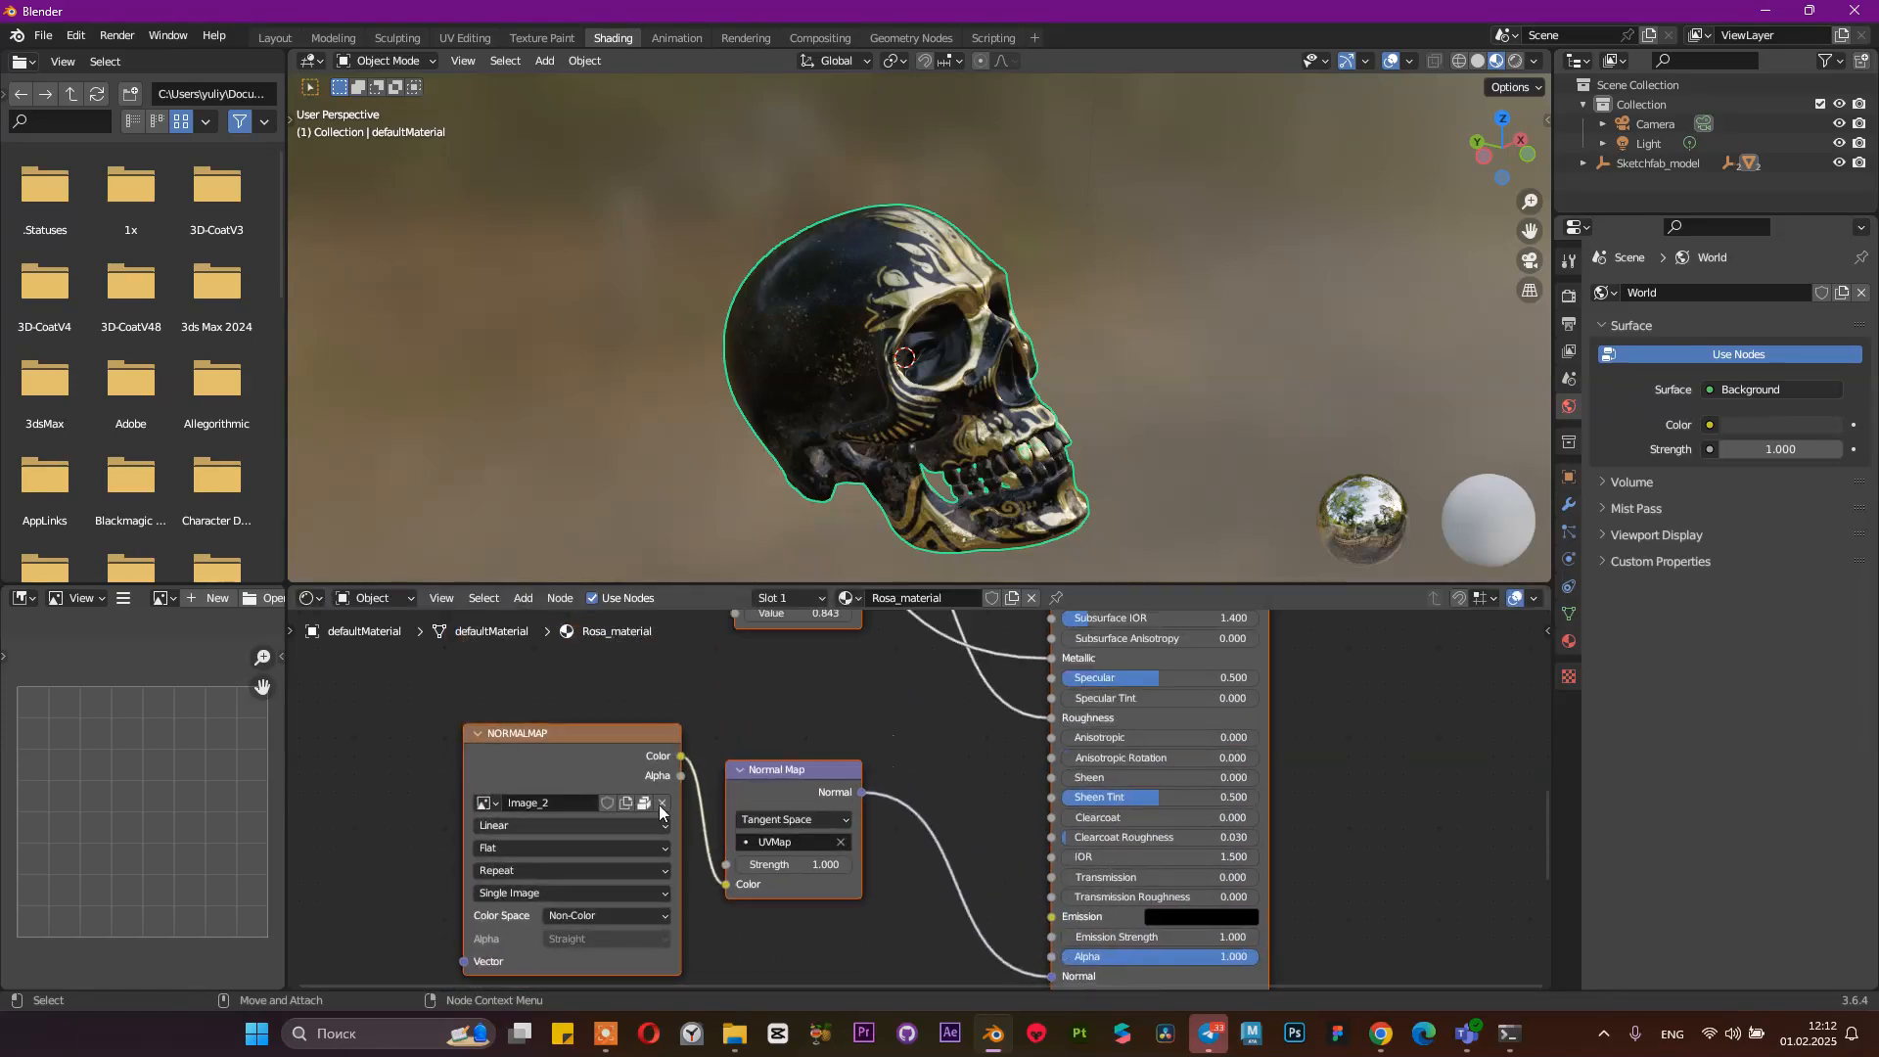
middle_click_drag(865, 710, 885, 969)
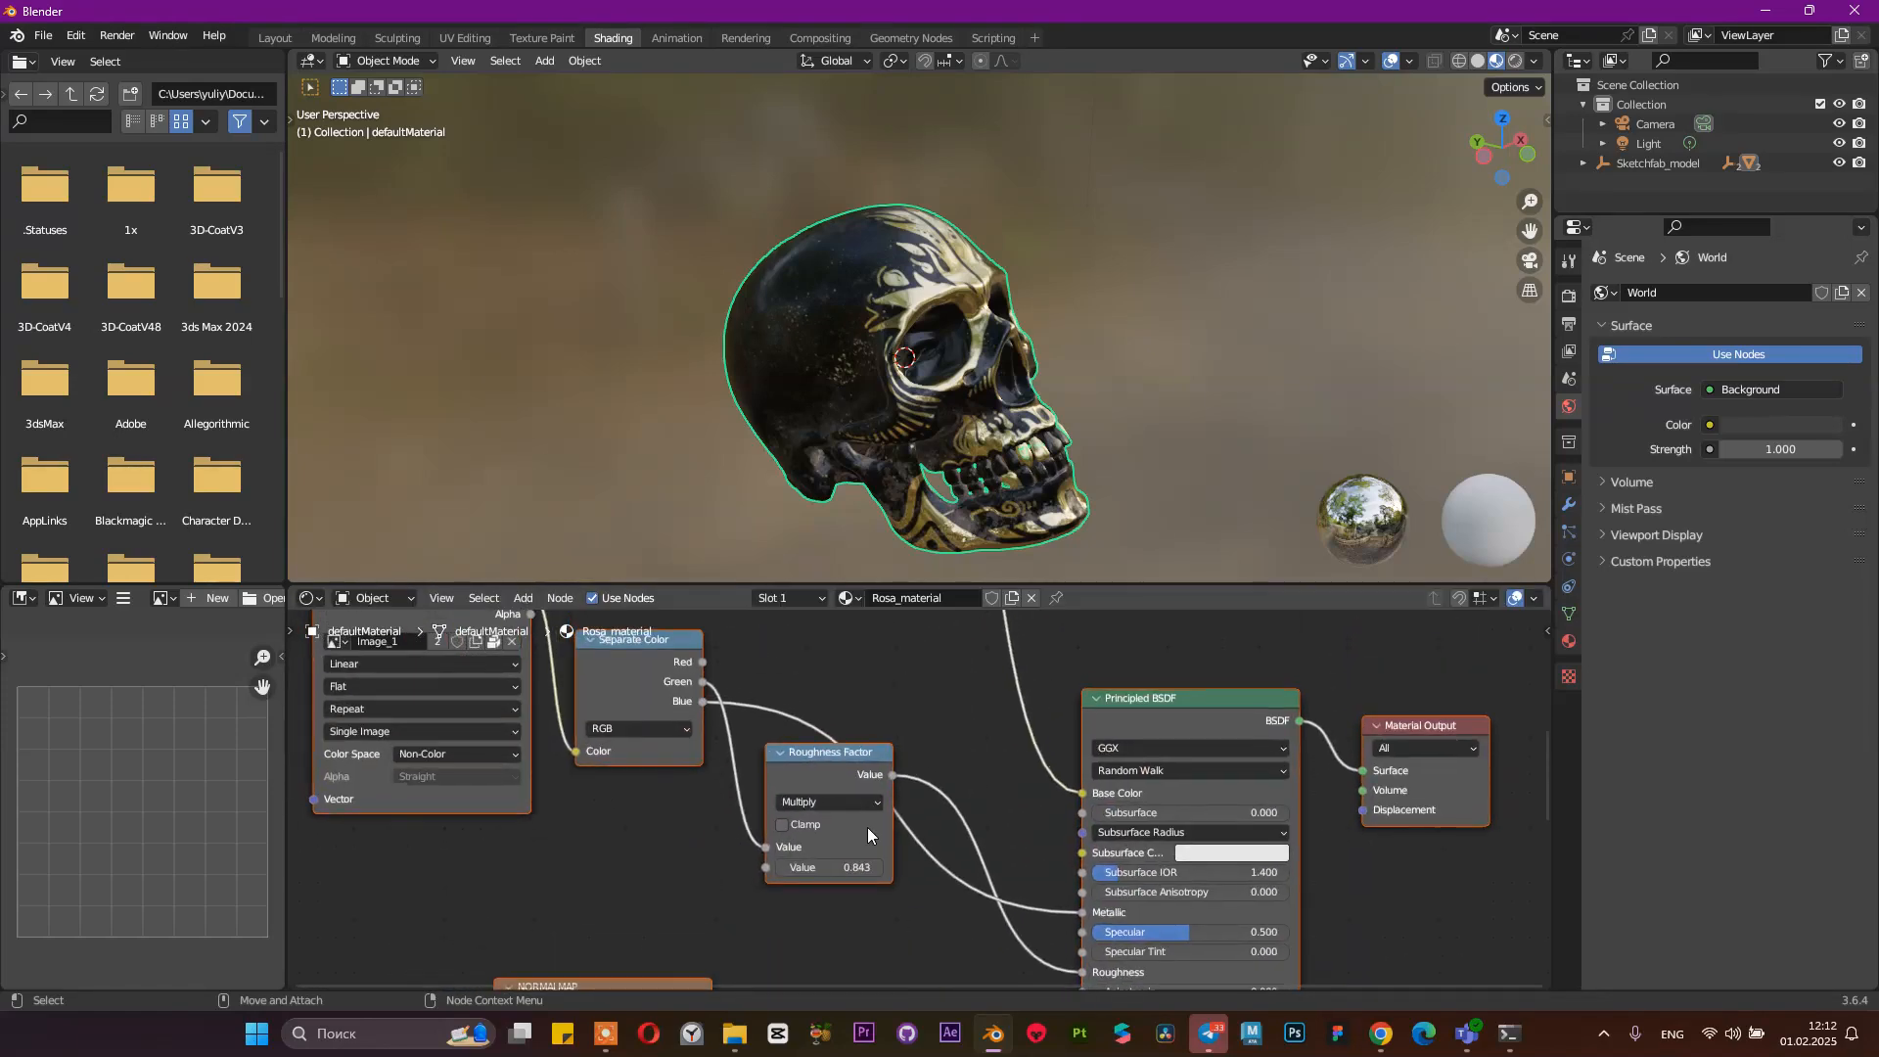
middle_click_drag(795, 762, 852, 868)
middle_click_drag(713, 719, 601, 983)
middle_click_drag(741, 791, 715, 953)
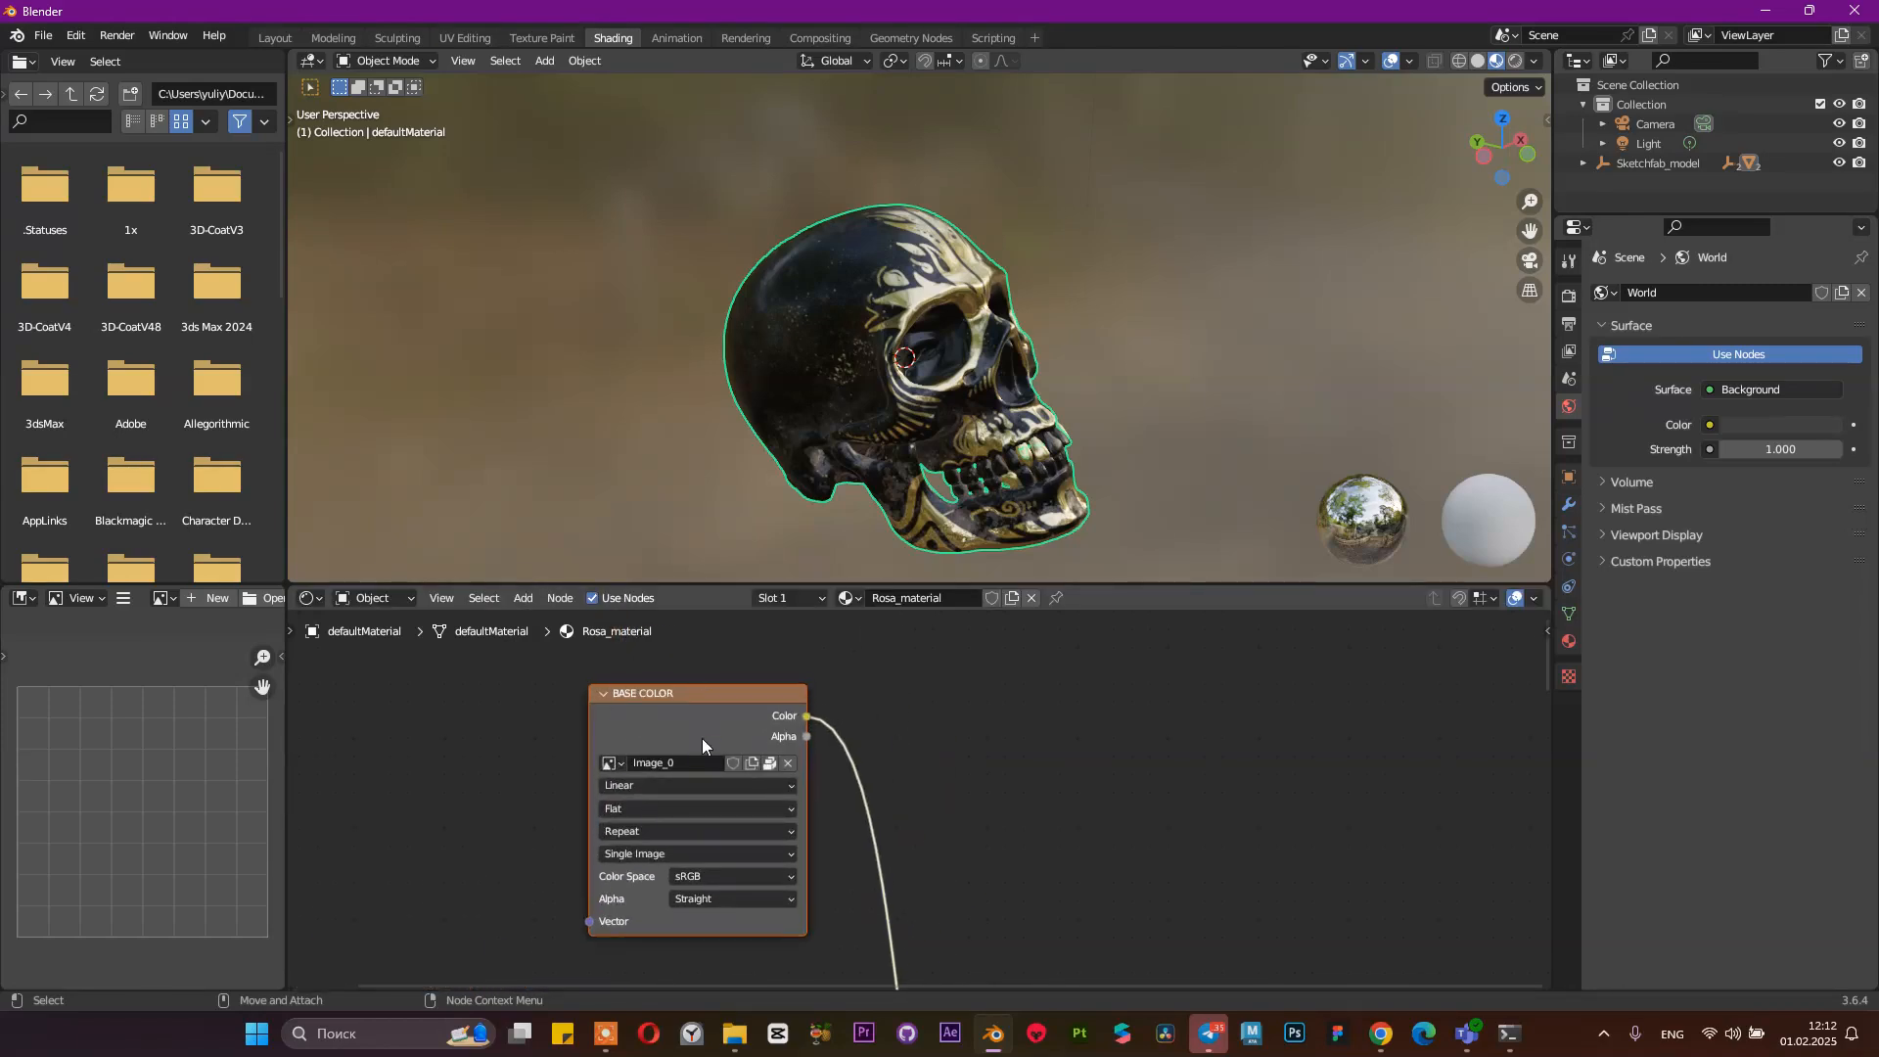
Try to unpack the Base Color image Image_0 using the file from the current directory, and undo unlinking it from the node
left_click(768, 764)
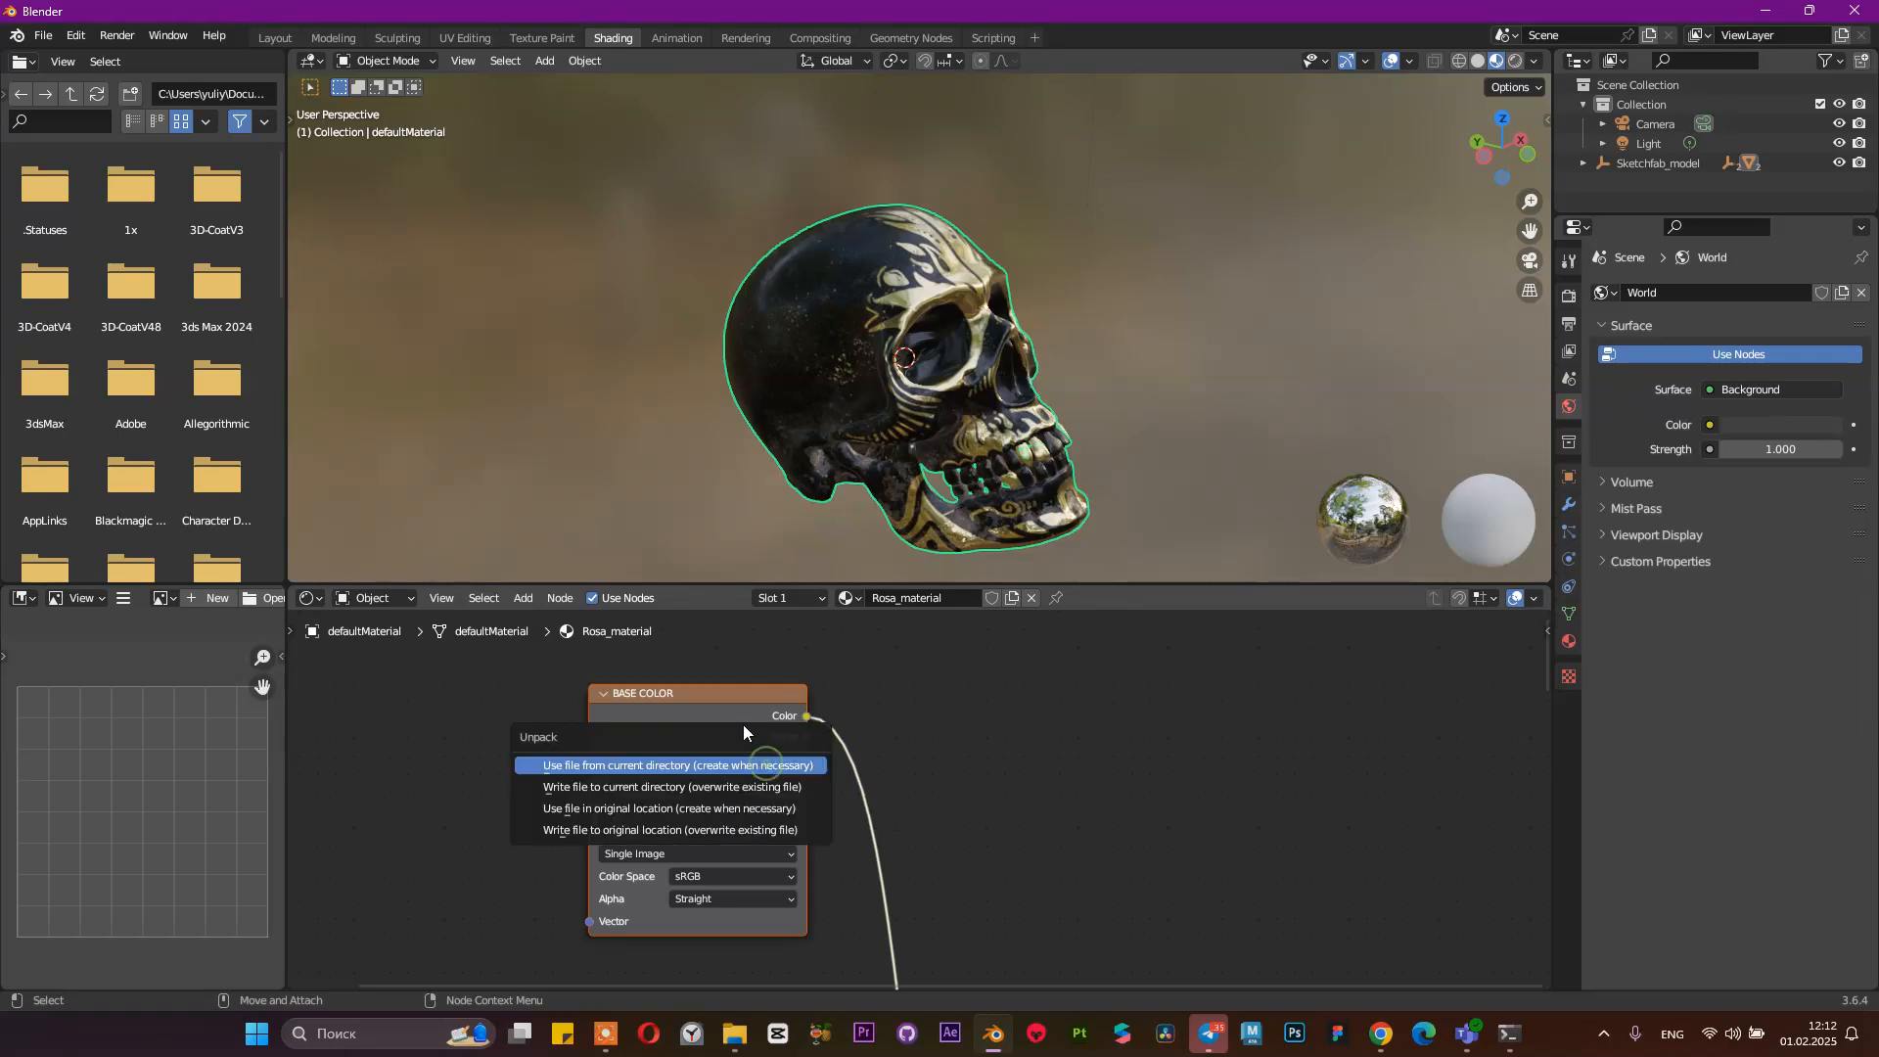
left_click(603, 768)
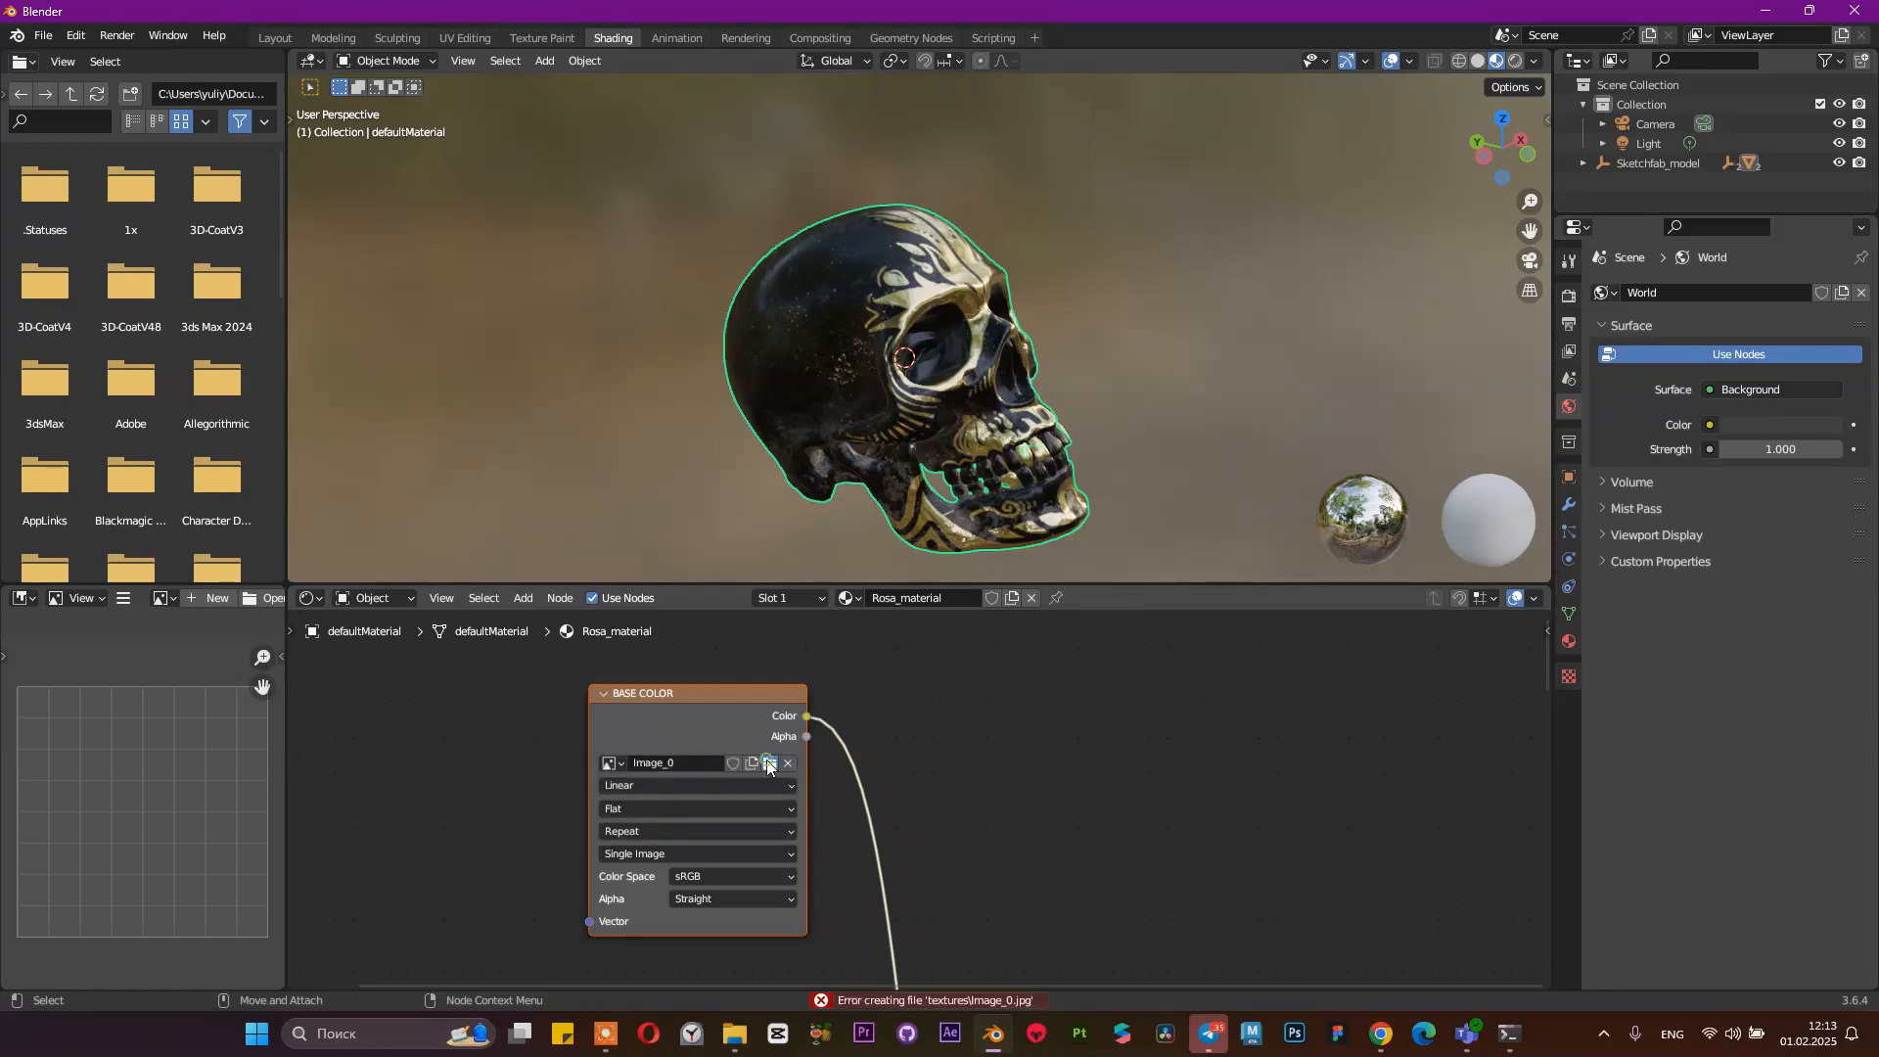
left_click(768, 764)
left_click(1693, 789)
left_click(769, 764)
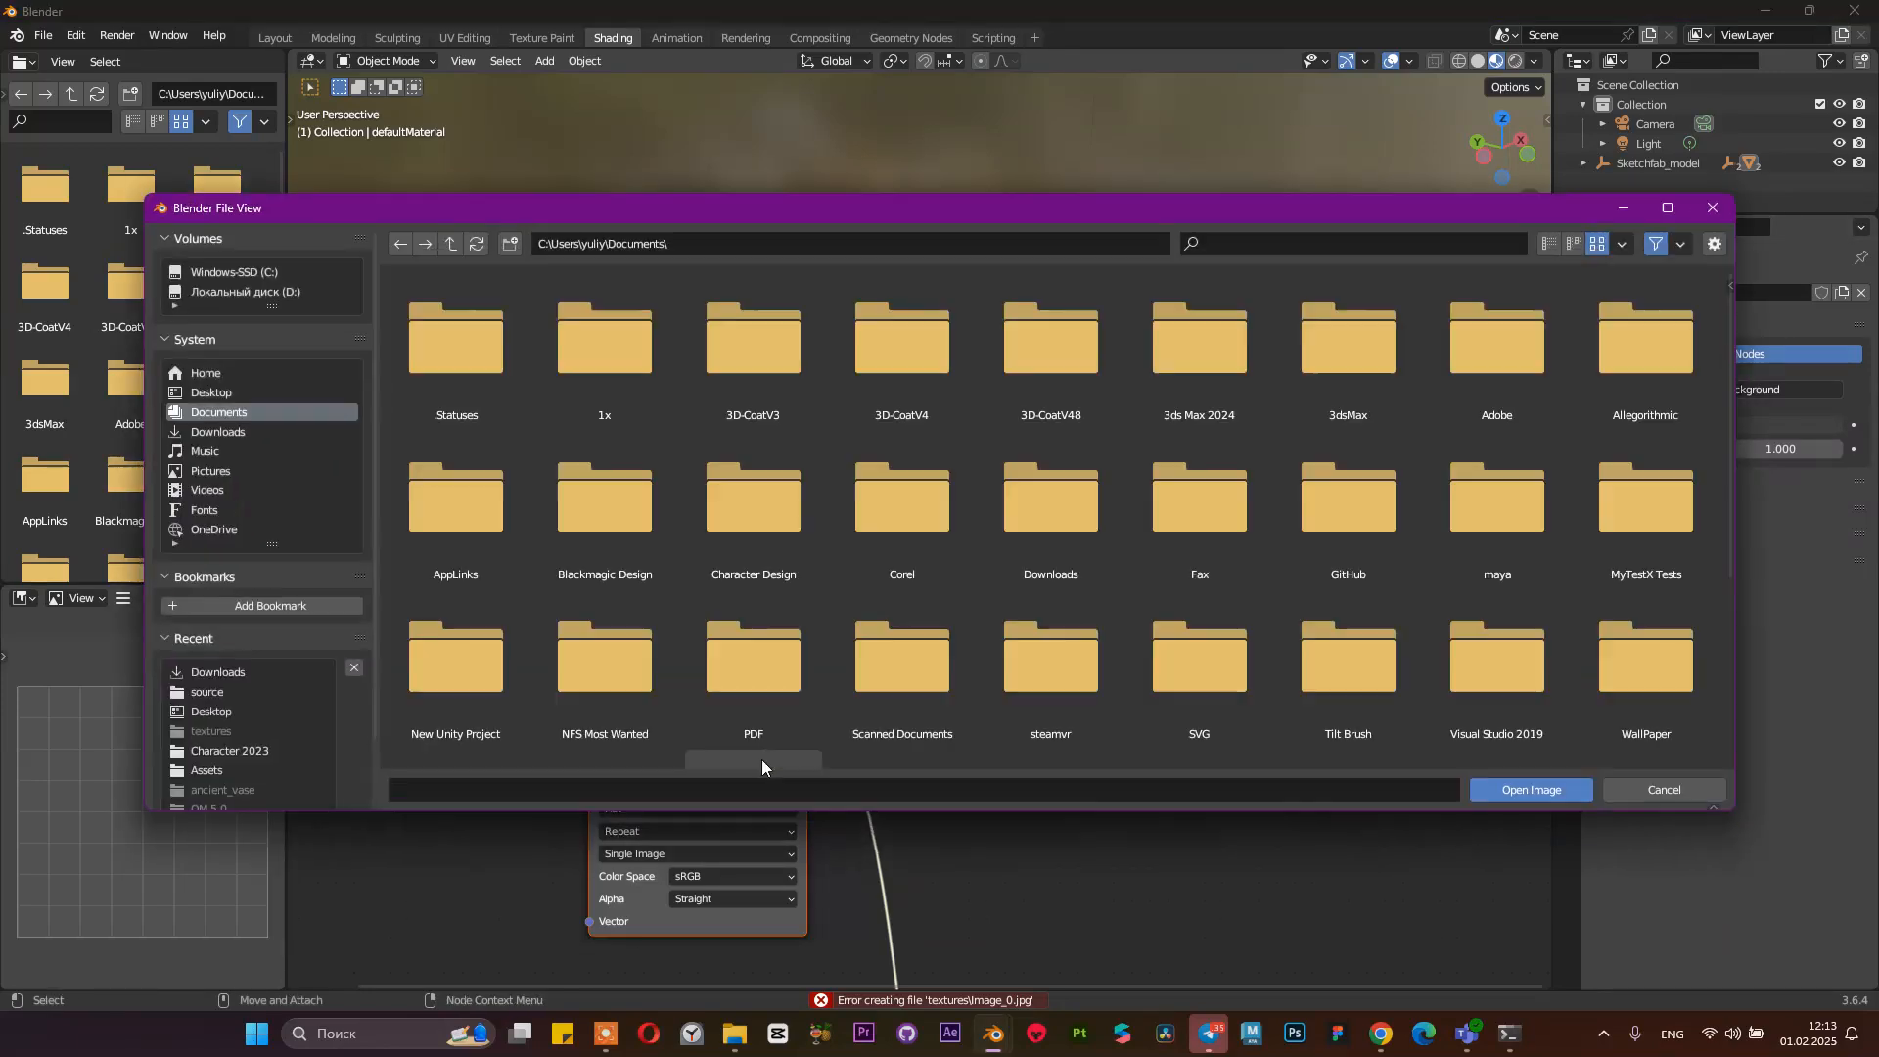
left_click(1699, 796)
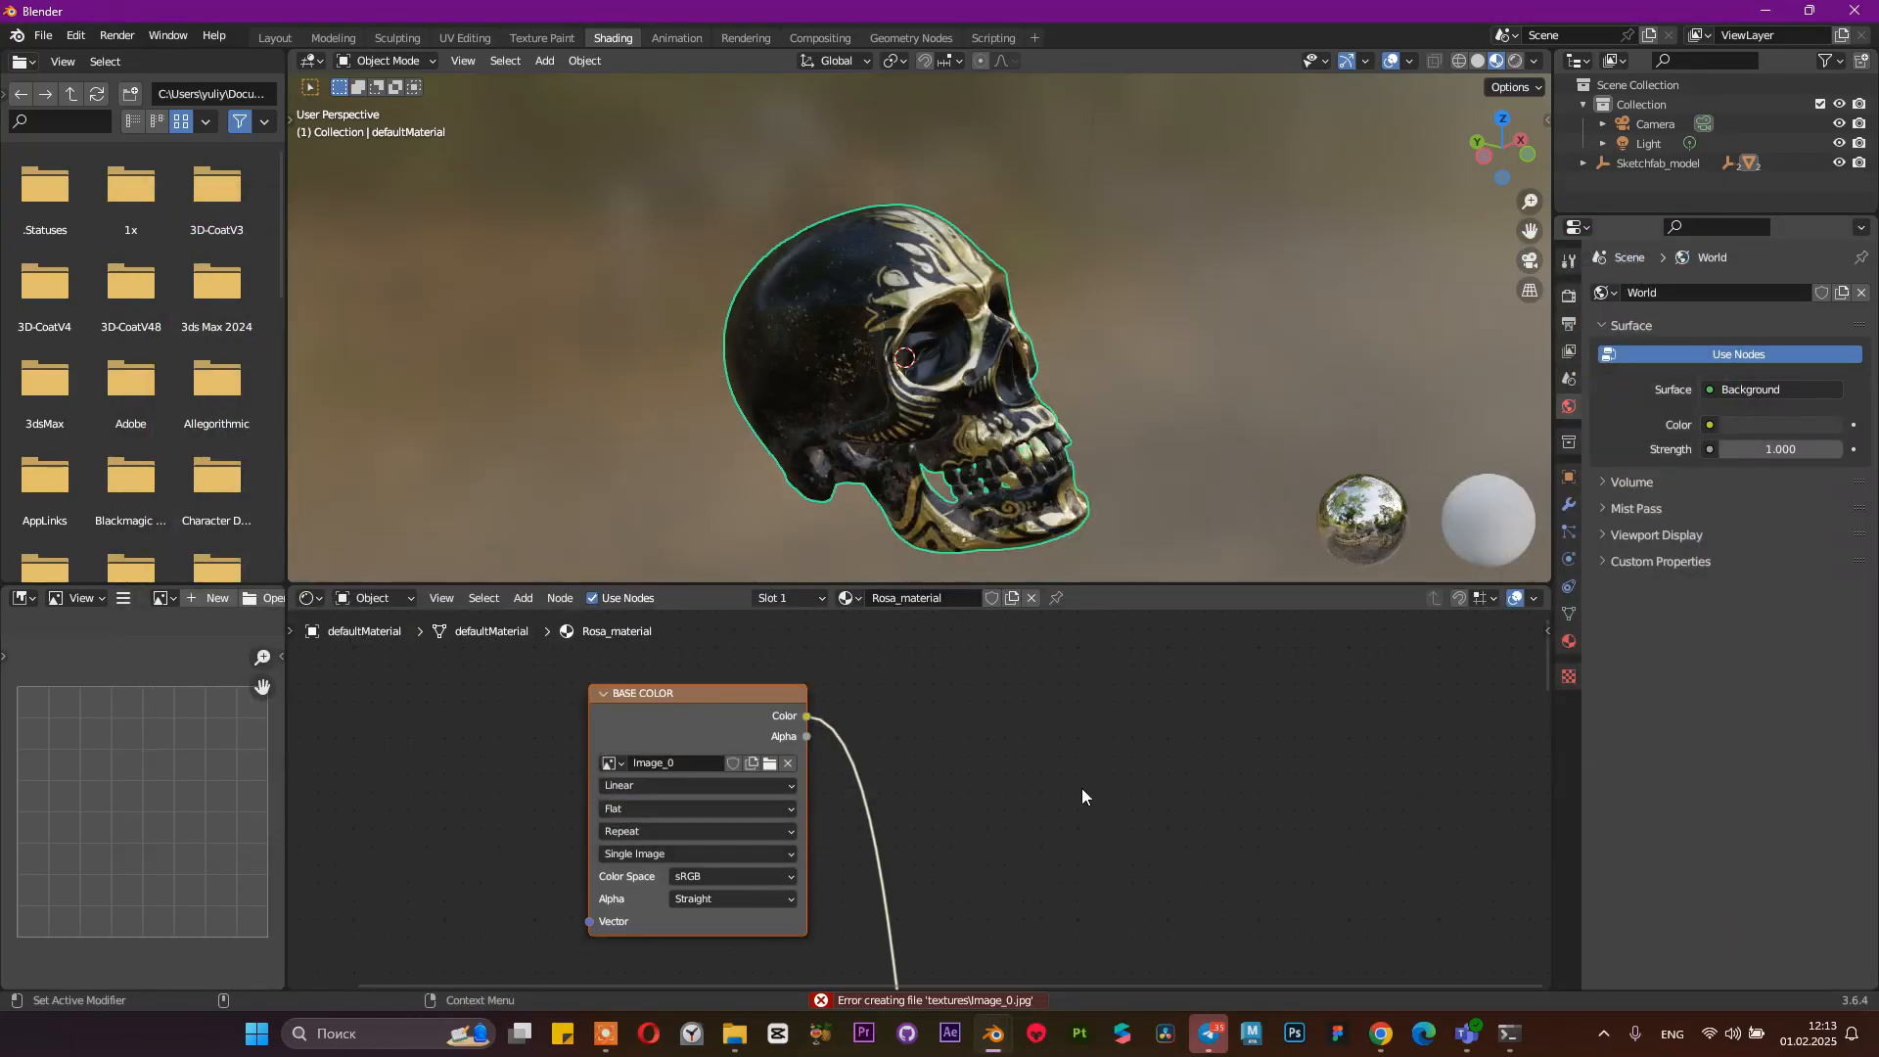
left_click(788, 764)
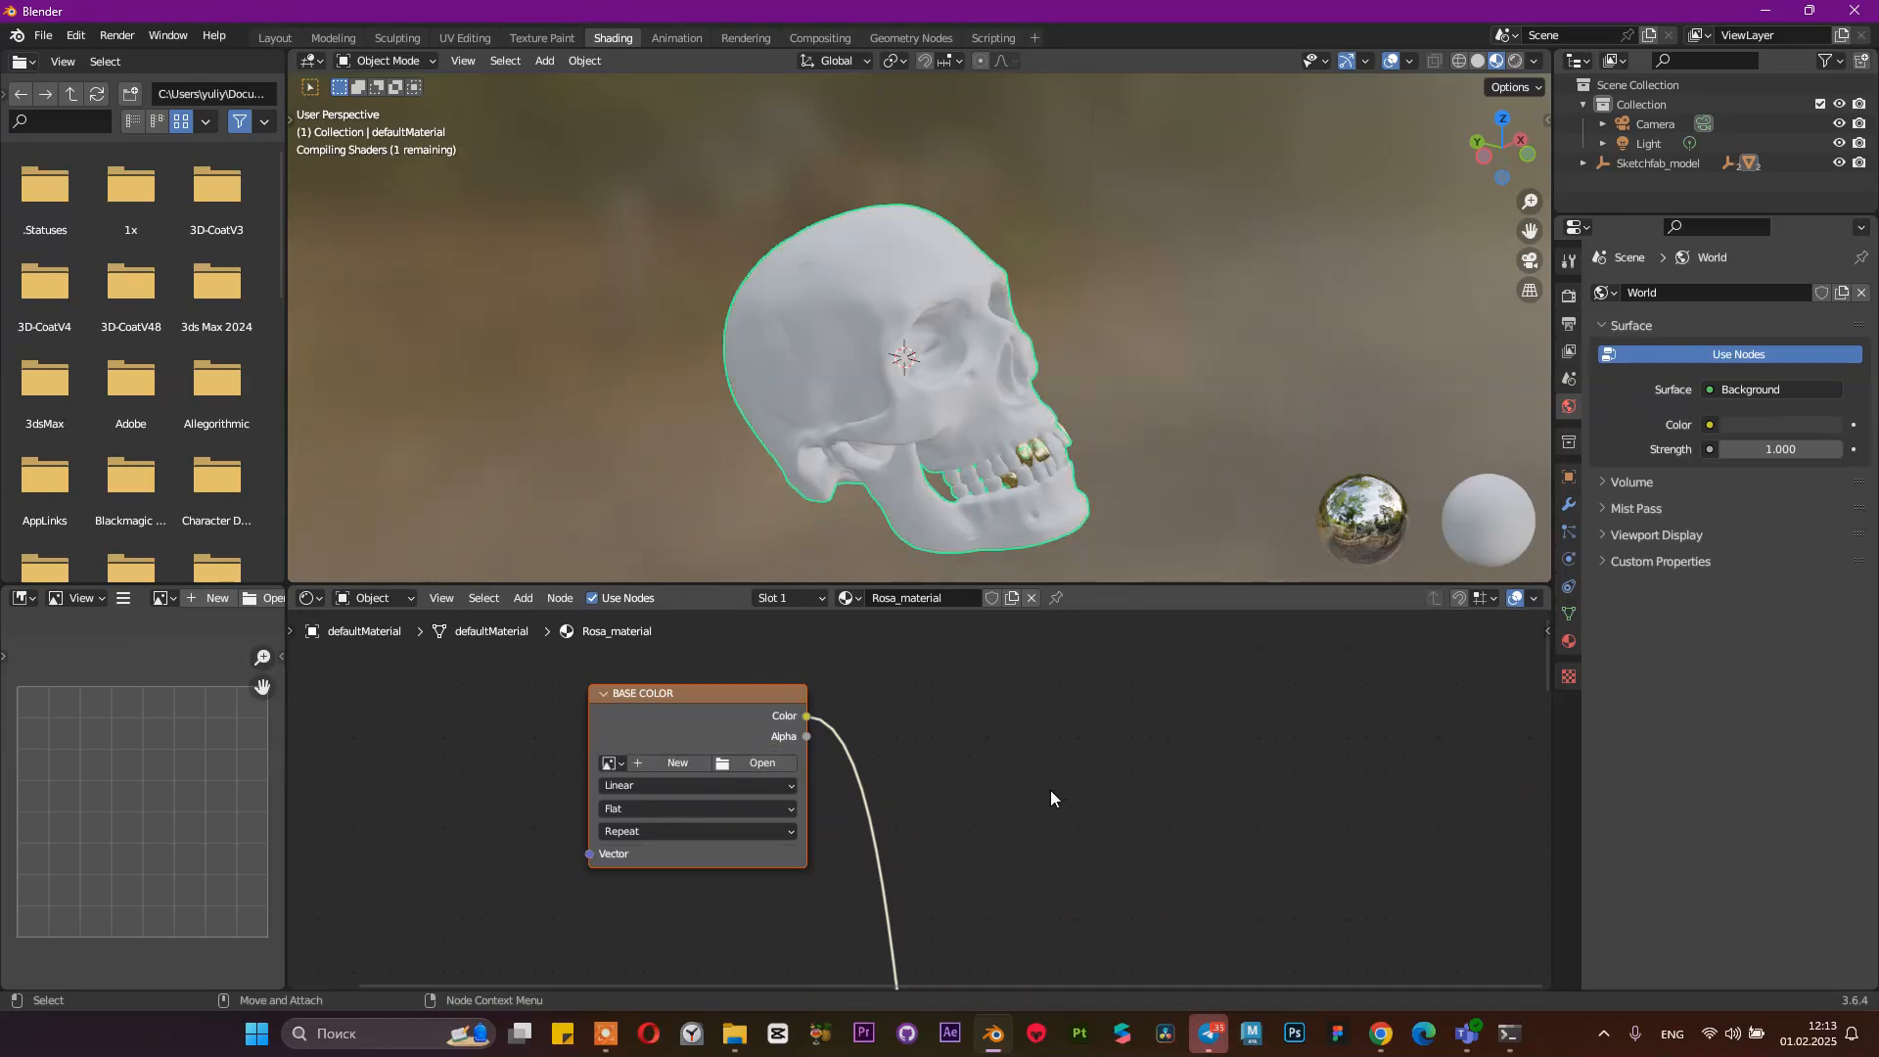
key("ctrl+z")
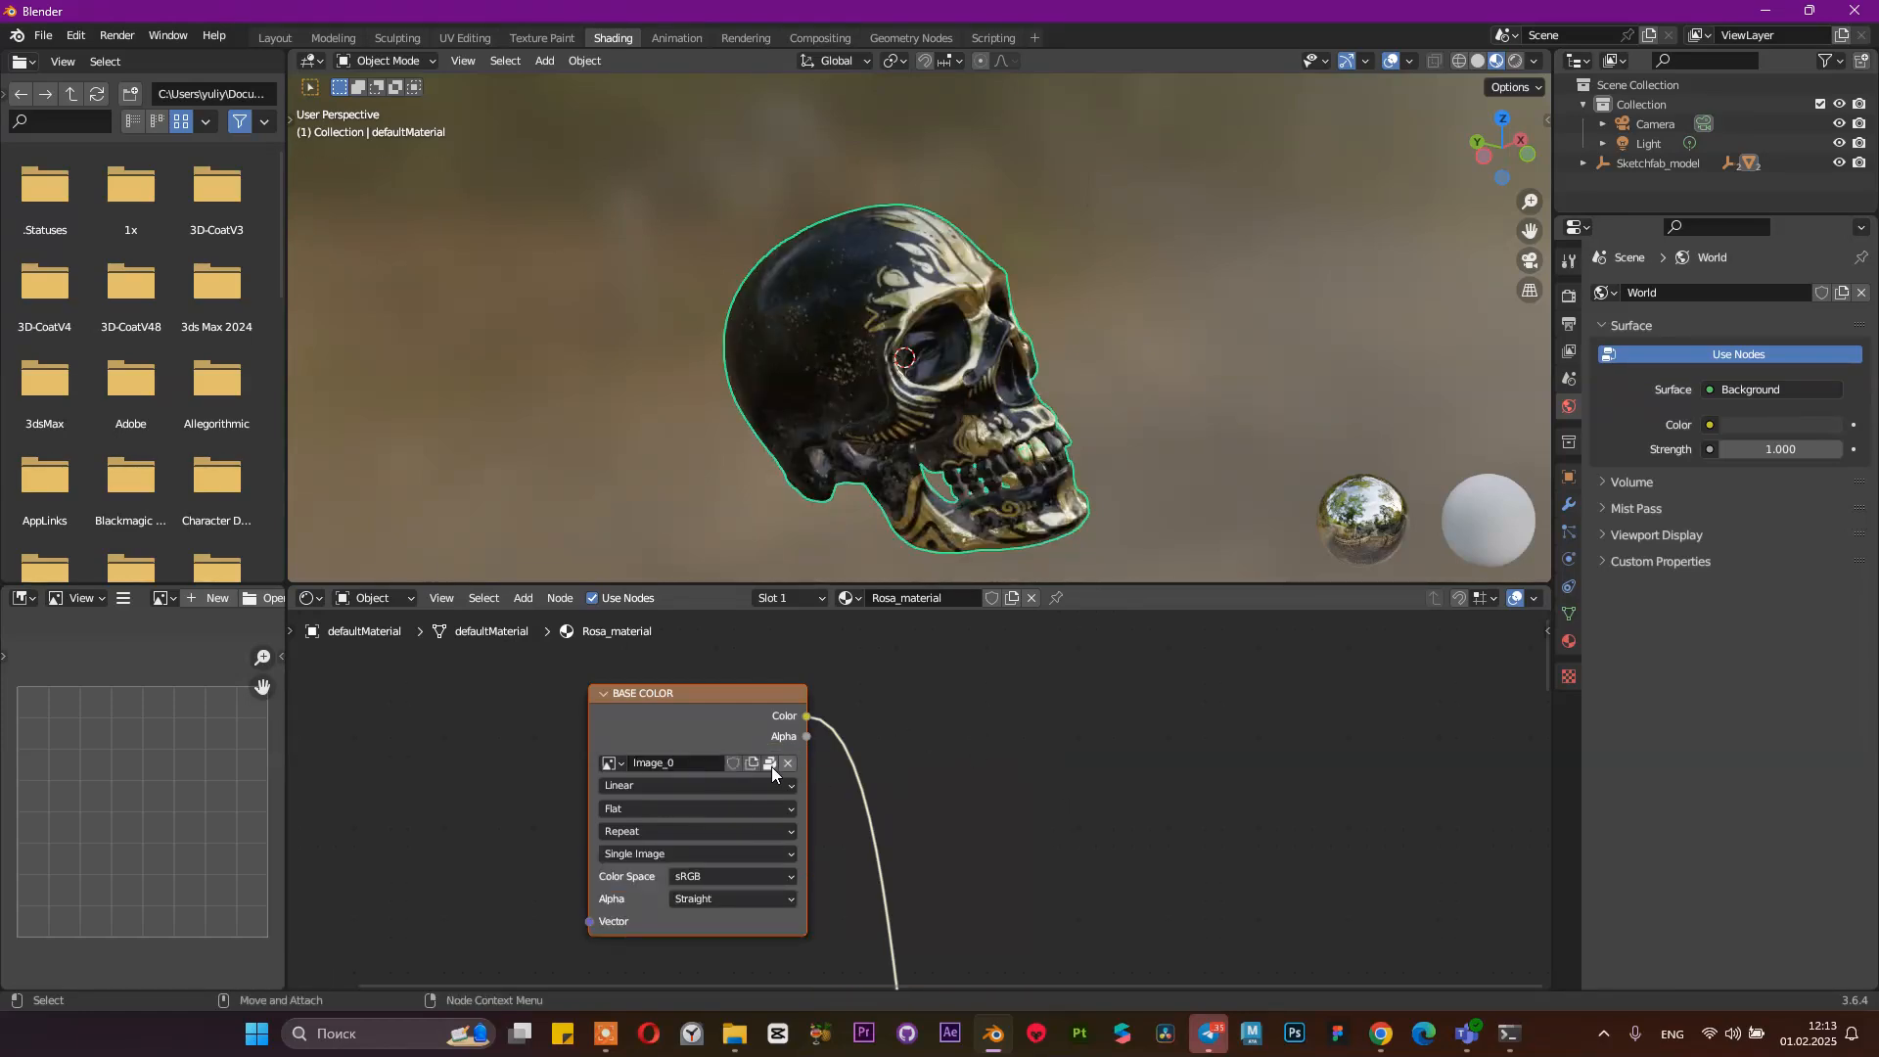
Try to unpack Image_0 by writing it to the current directory, overwriting any existing file
left_click(770, 764)
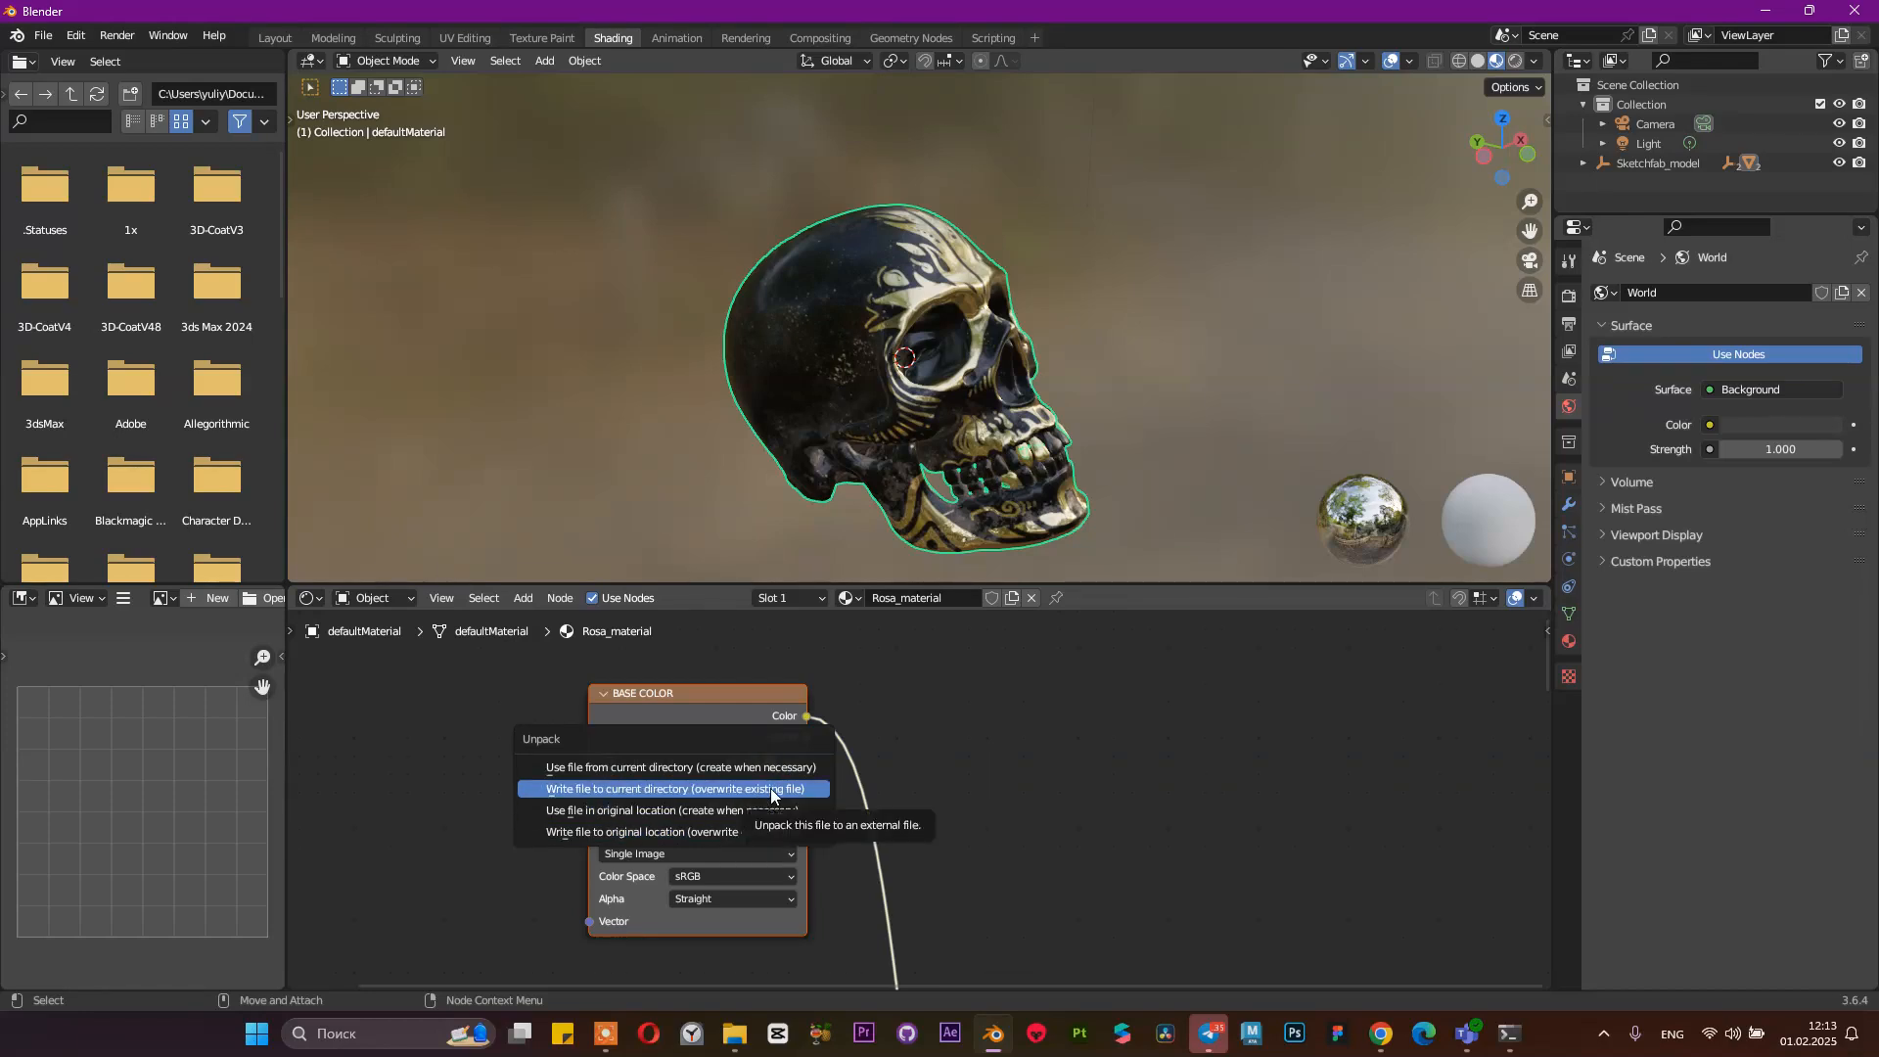
left_click(772, 789)
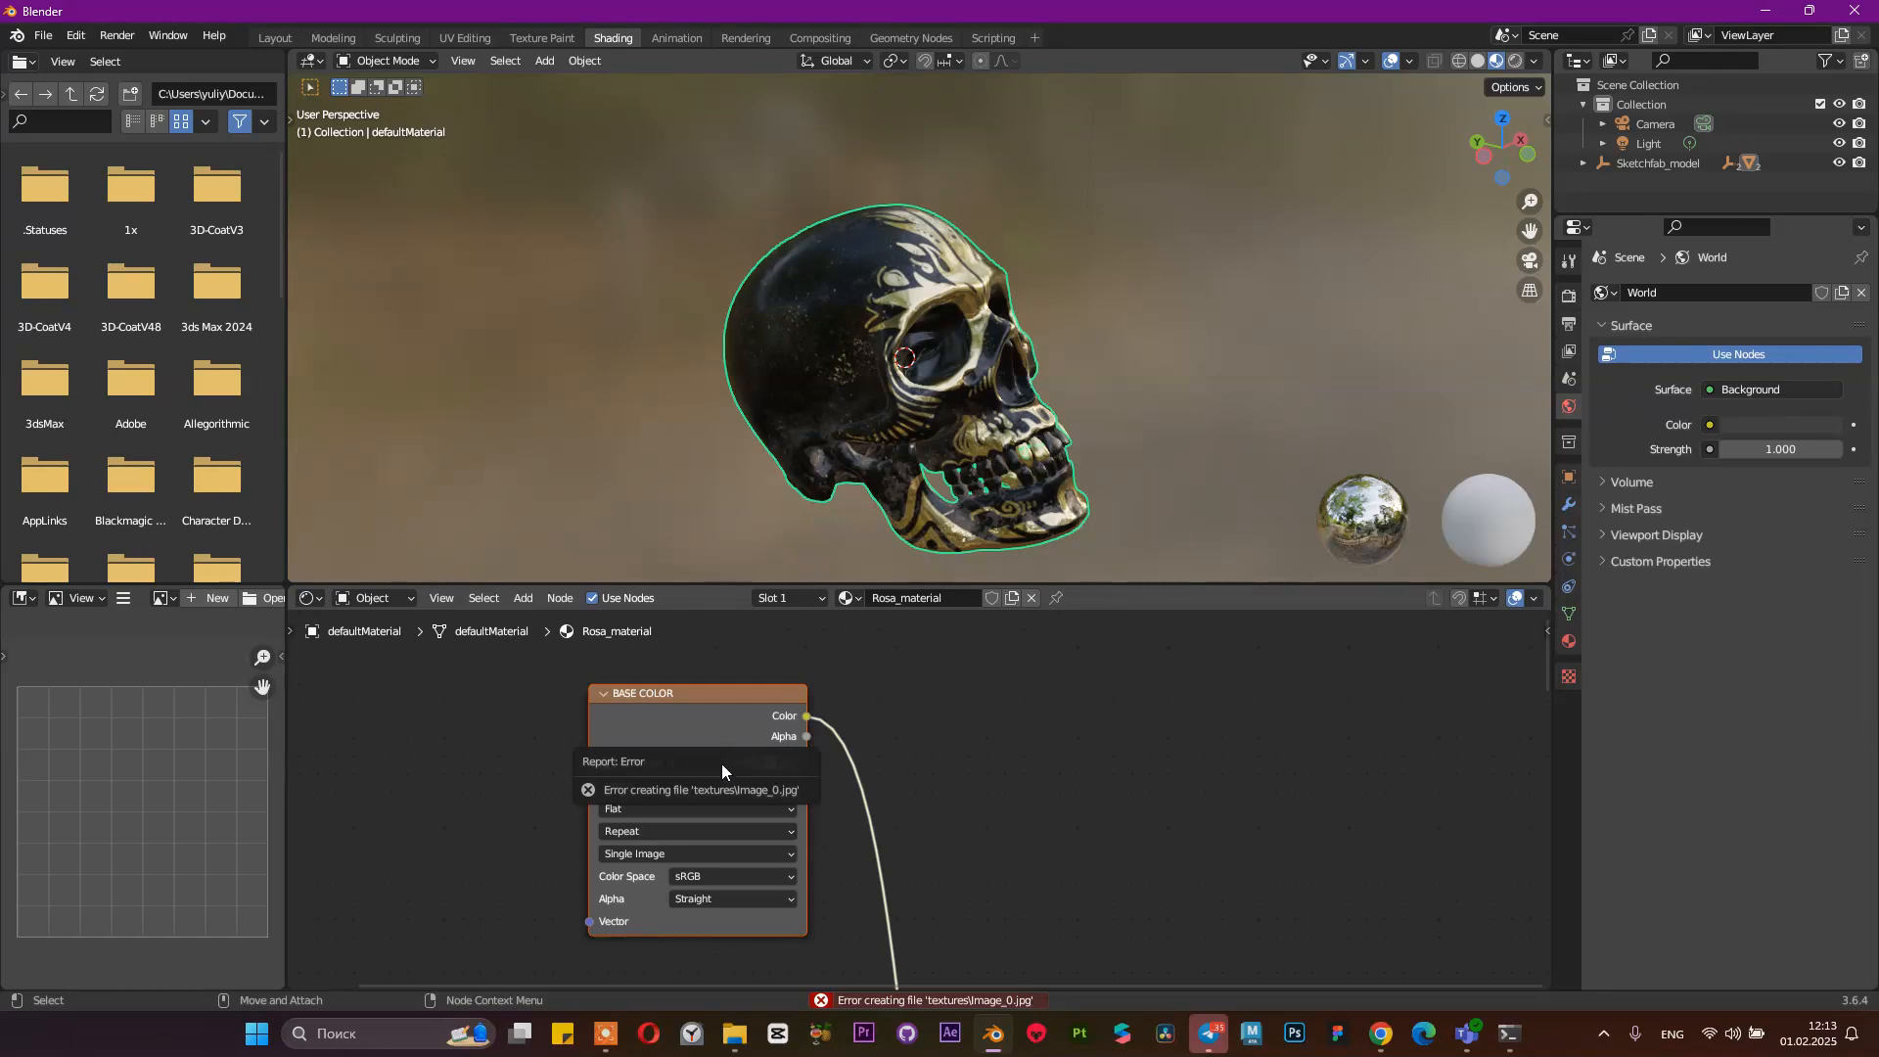
left_click(889, 761)
left_click(770, 764)
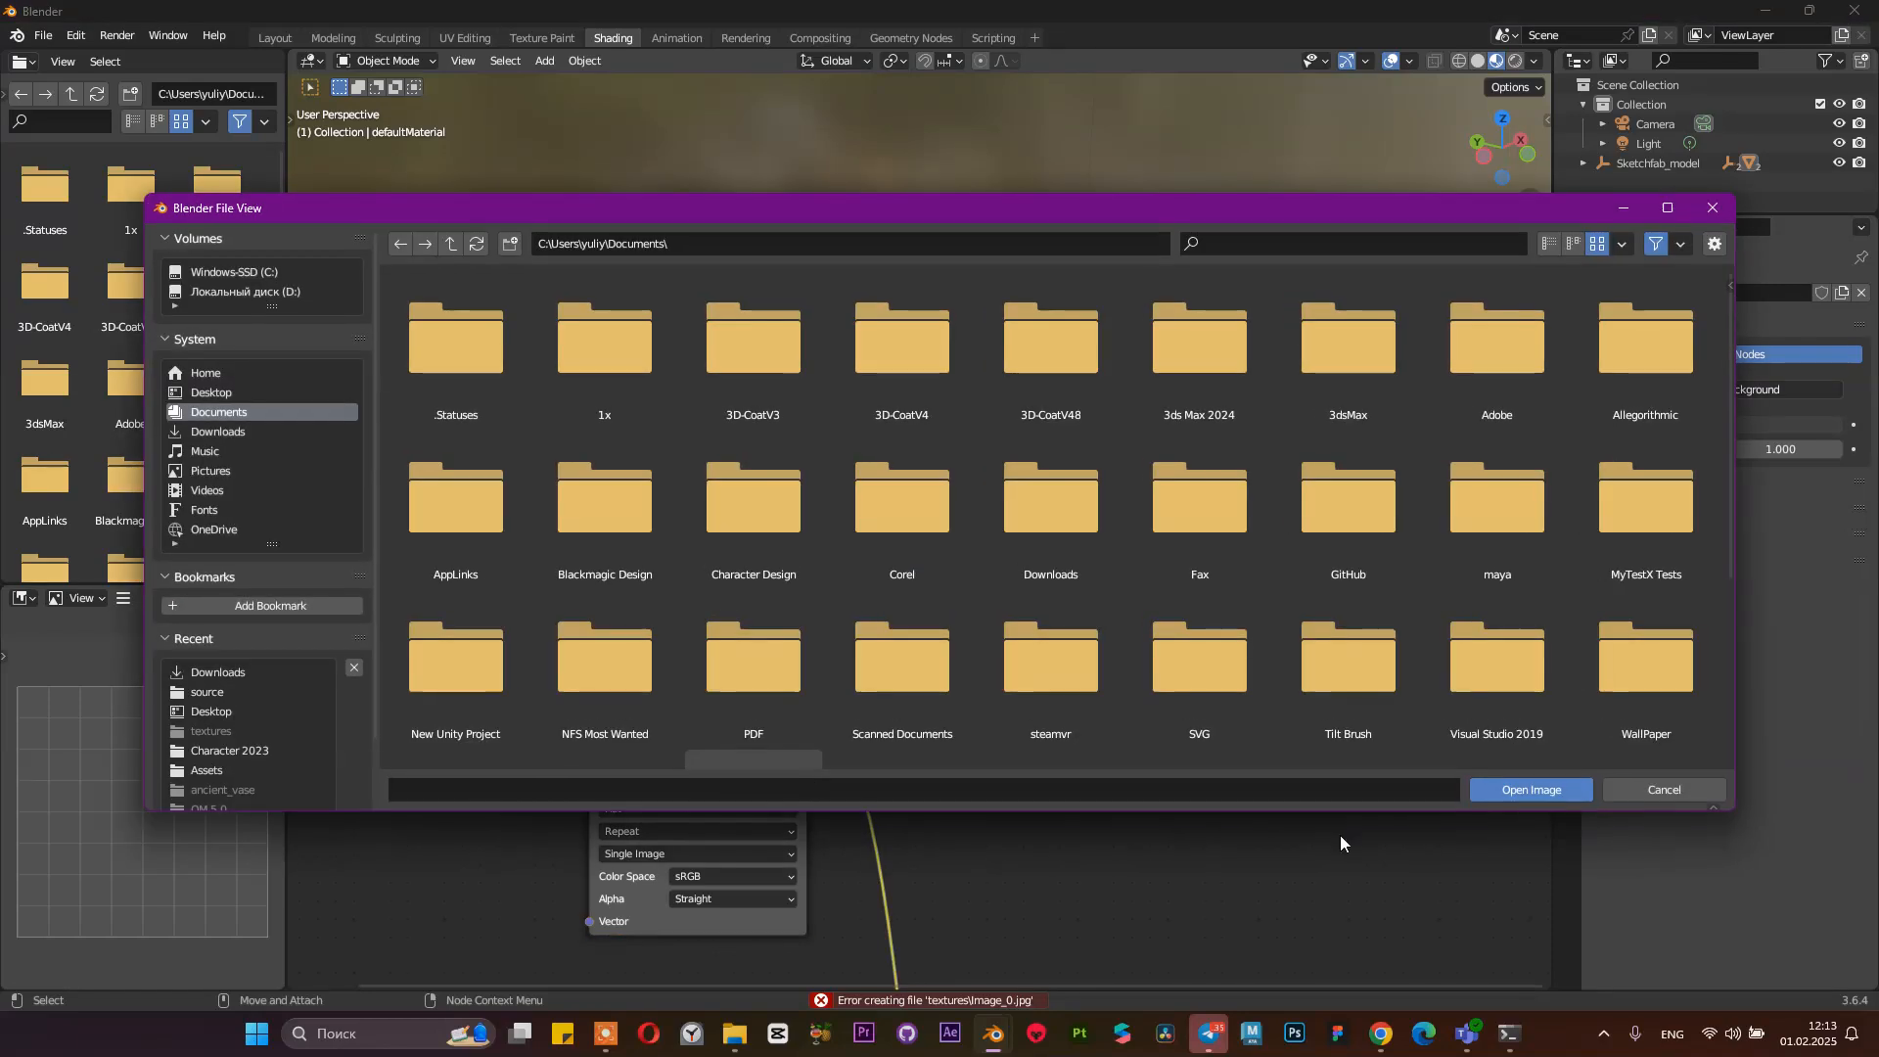
left_click(1688, 792)
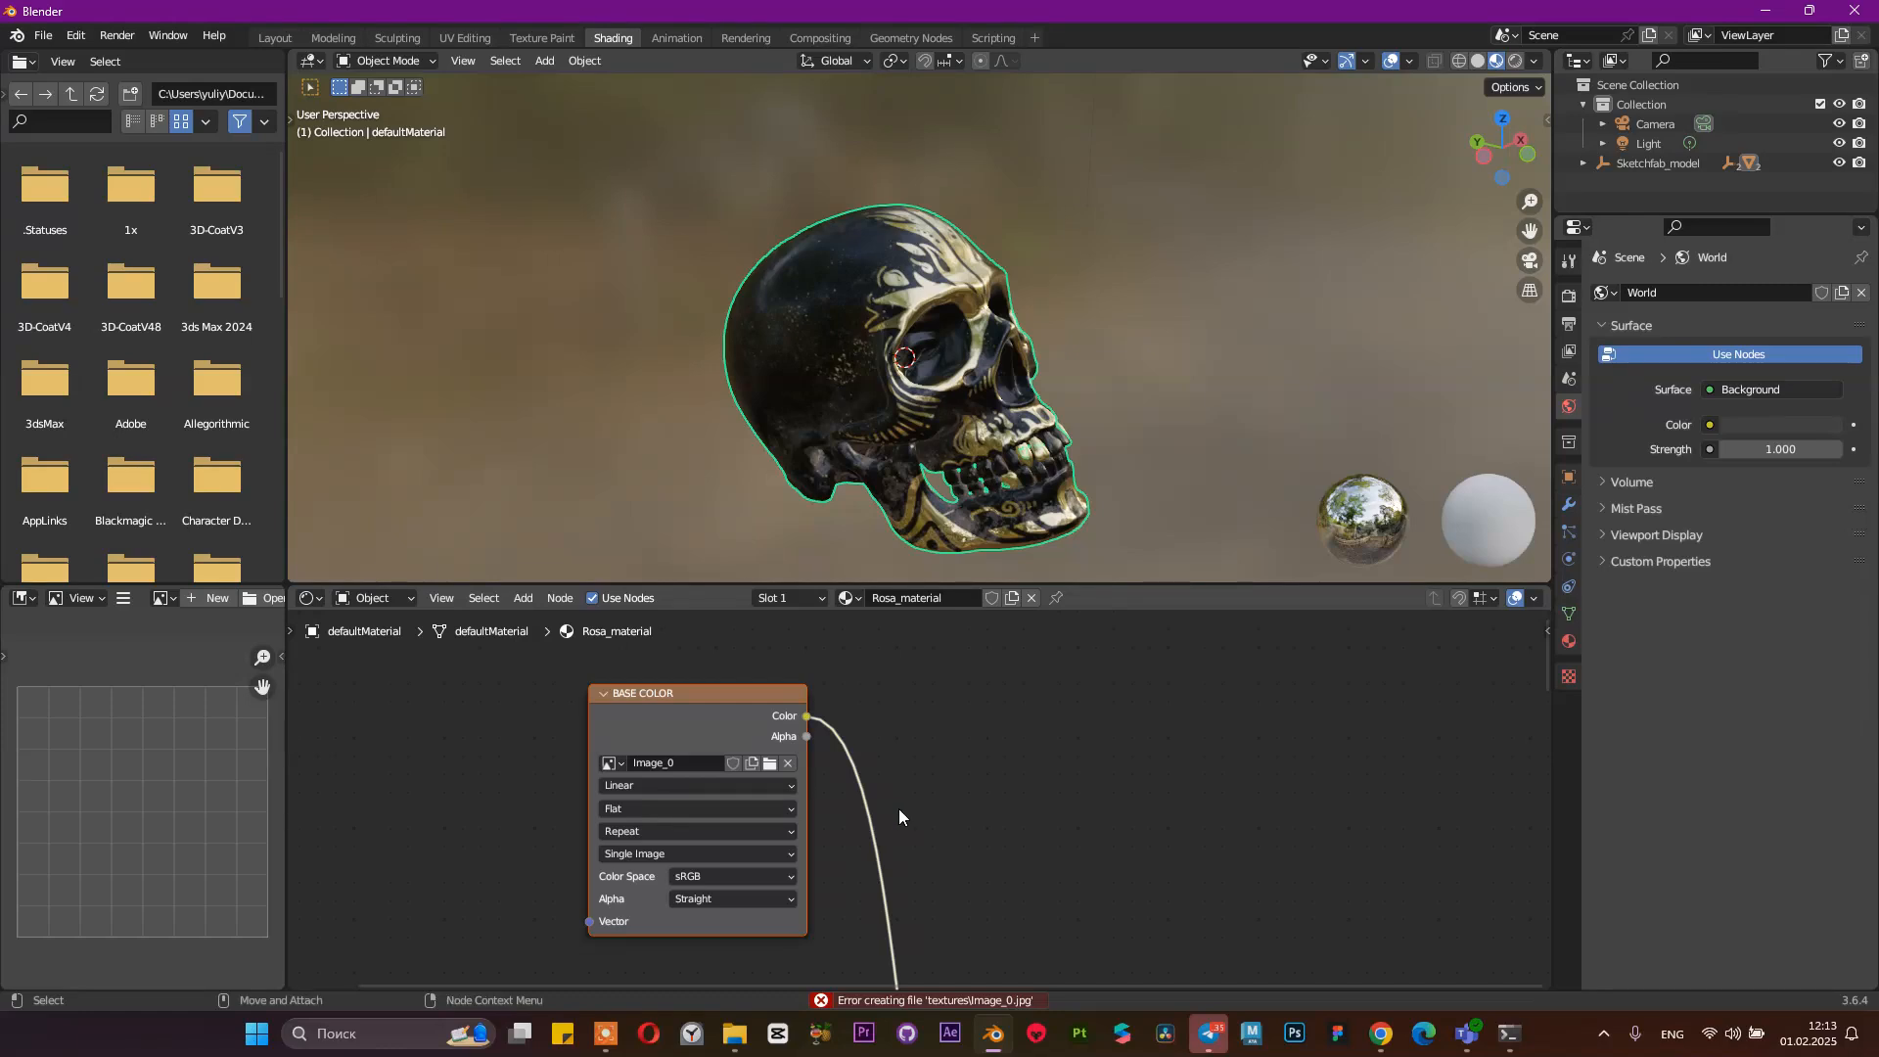
Try to unpack Image_0 by writing it to its original location, overwriting any existing file
left_click(772, 765)
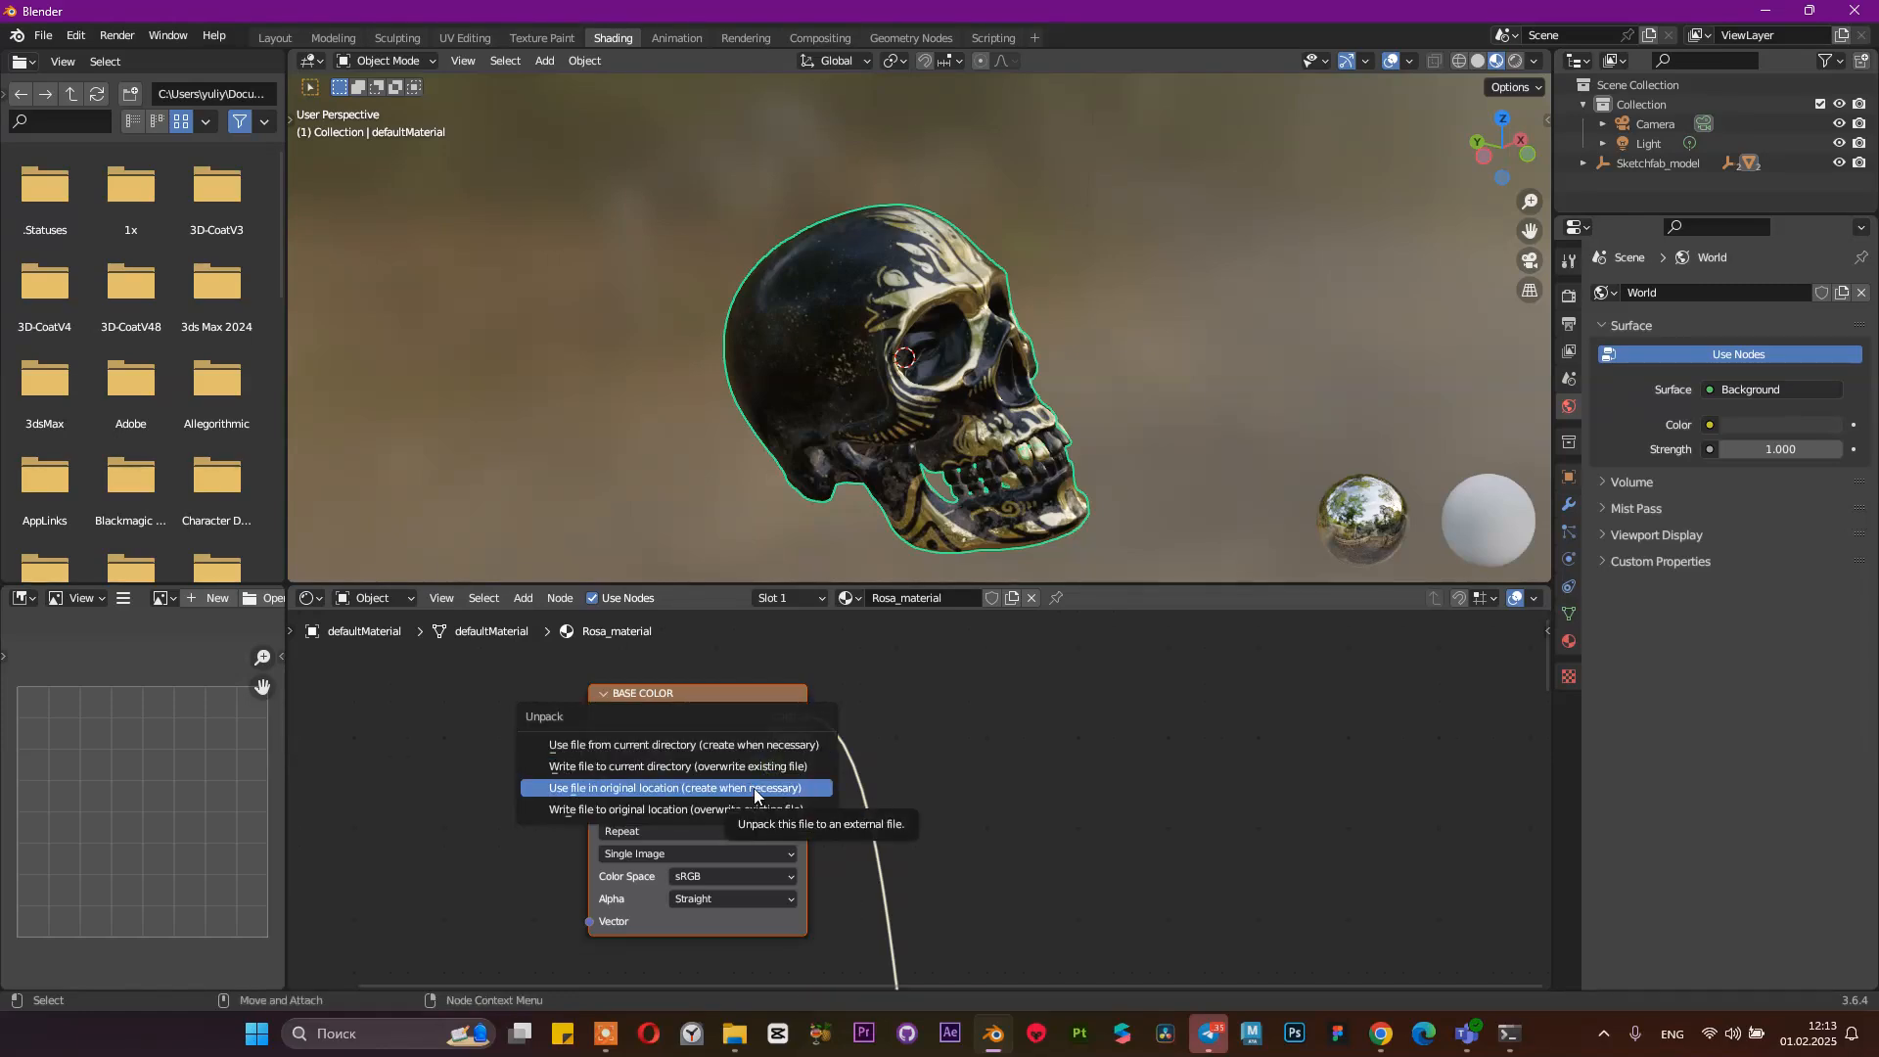
left_click(725, 807)
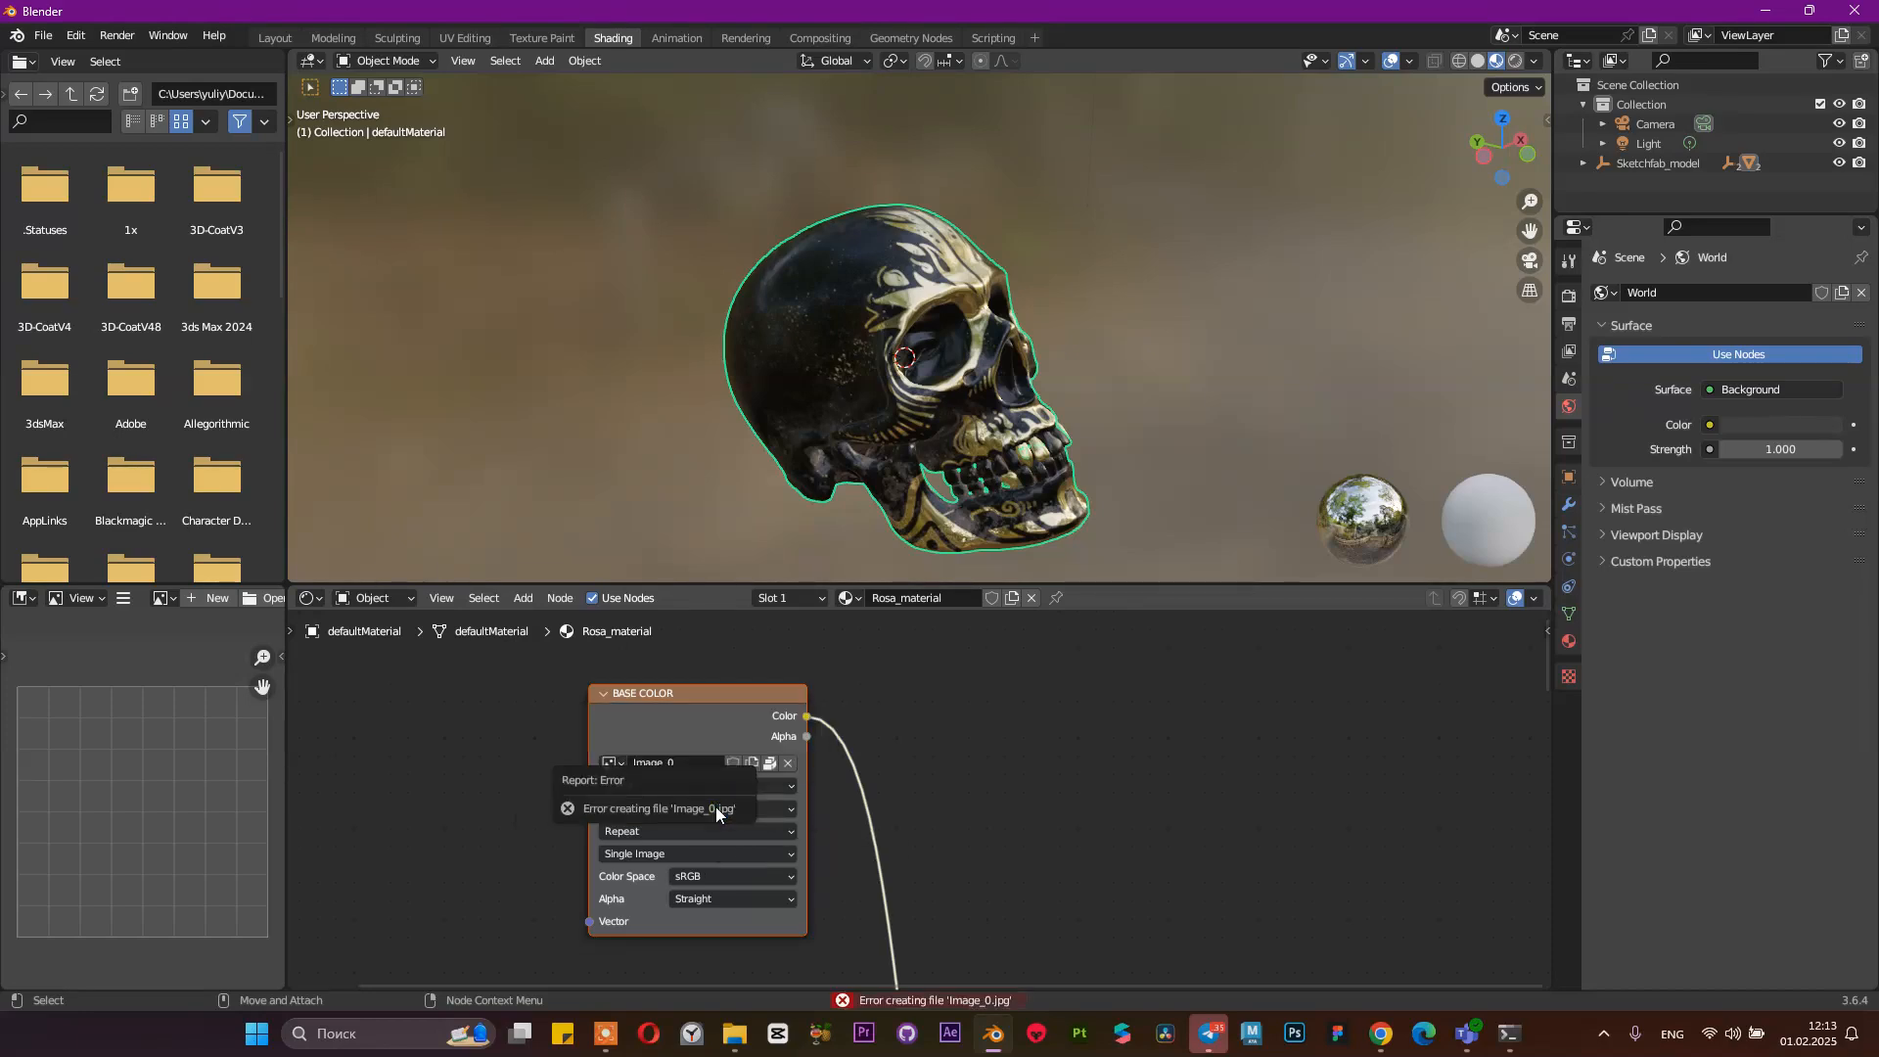
left_click(977, 692)
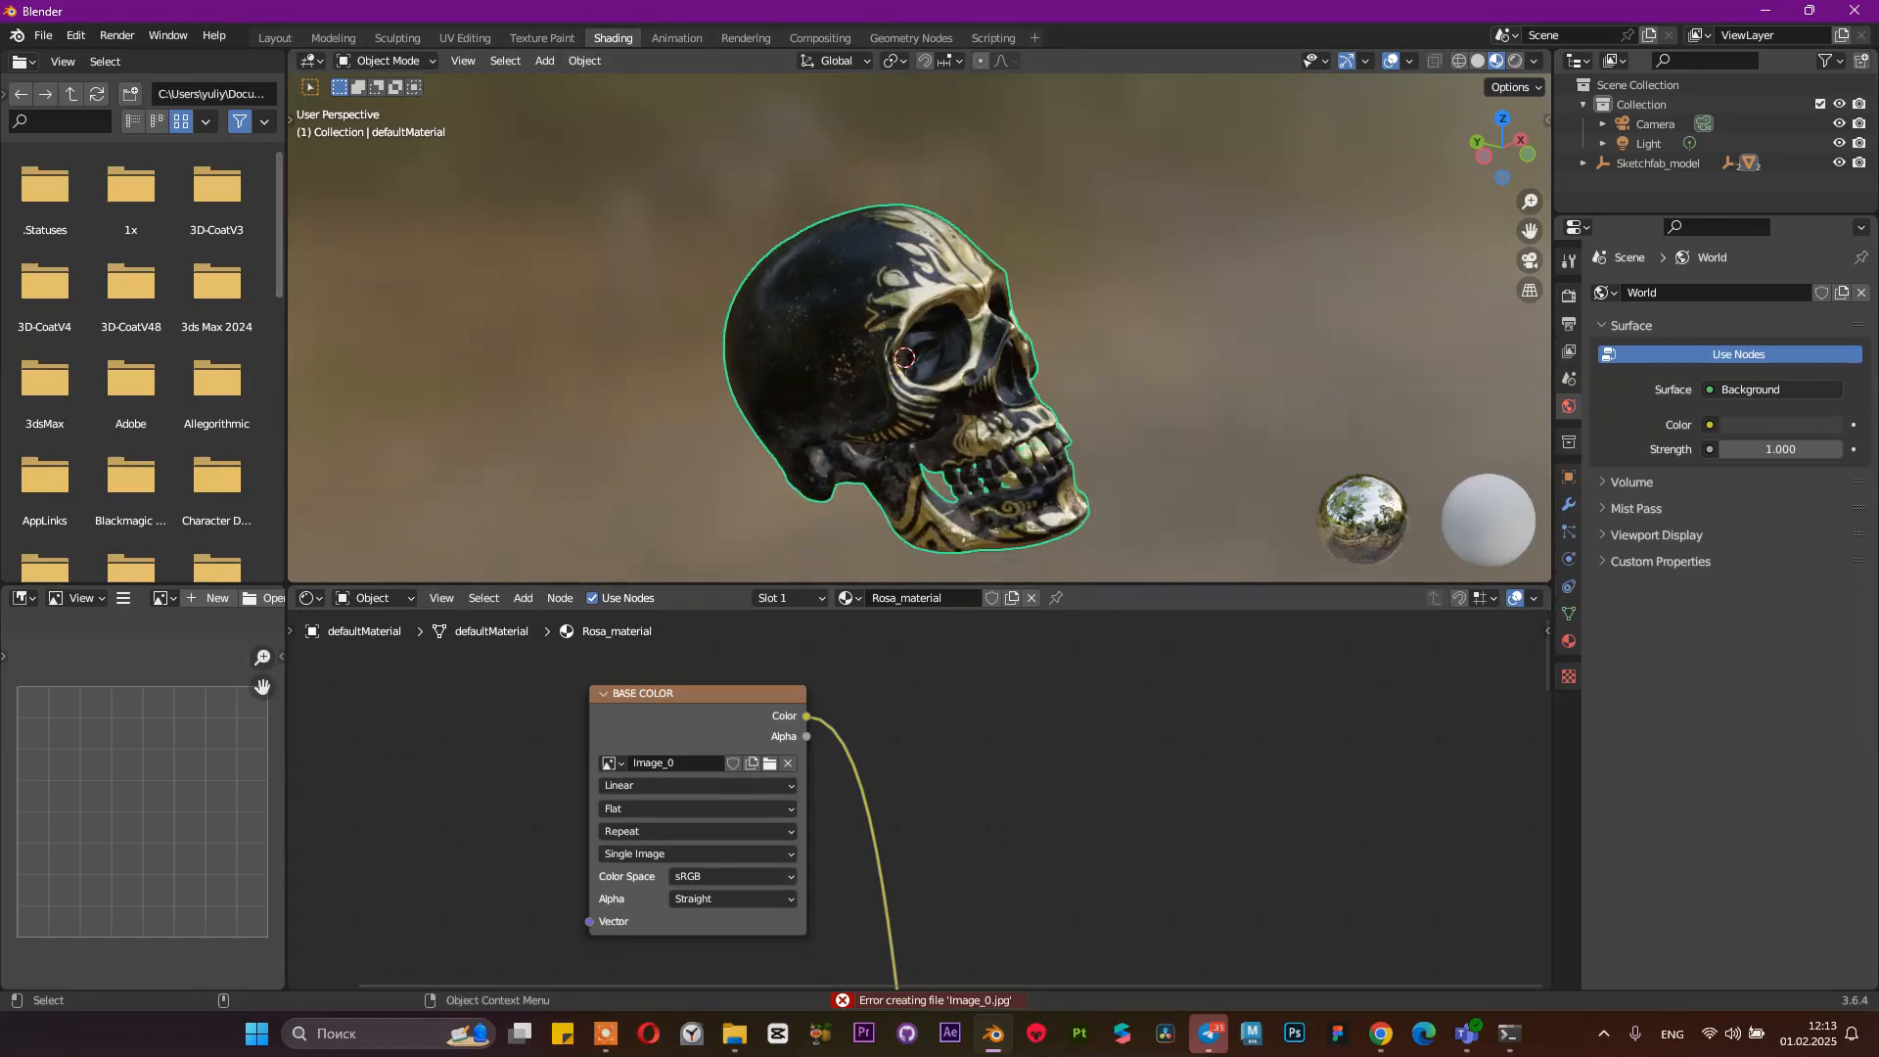
Start an FBX export of the scene and choose the vfx 2025 folder on the Desktop as its destination
left_click(39, 36)
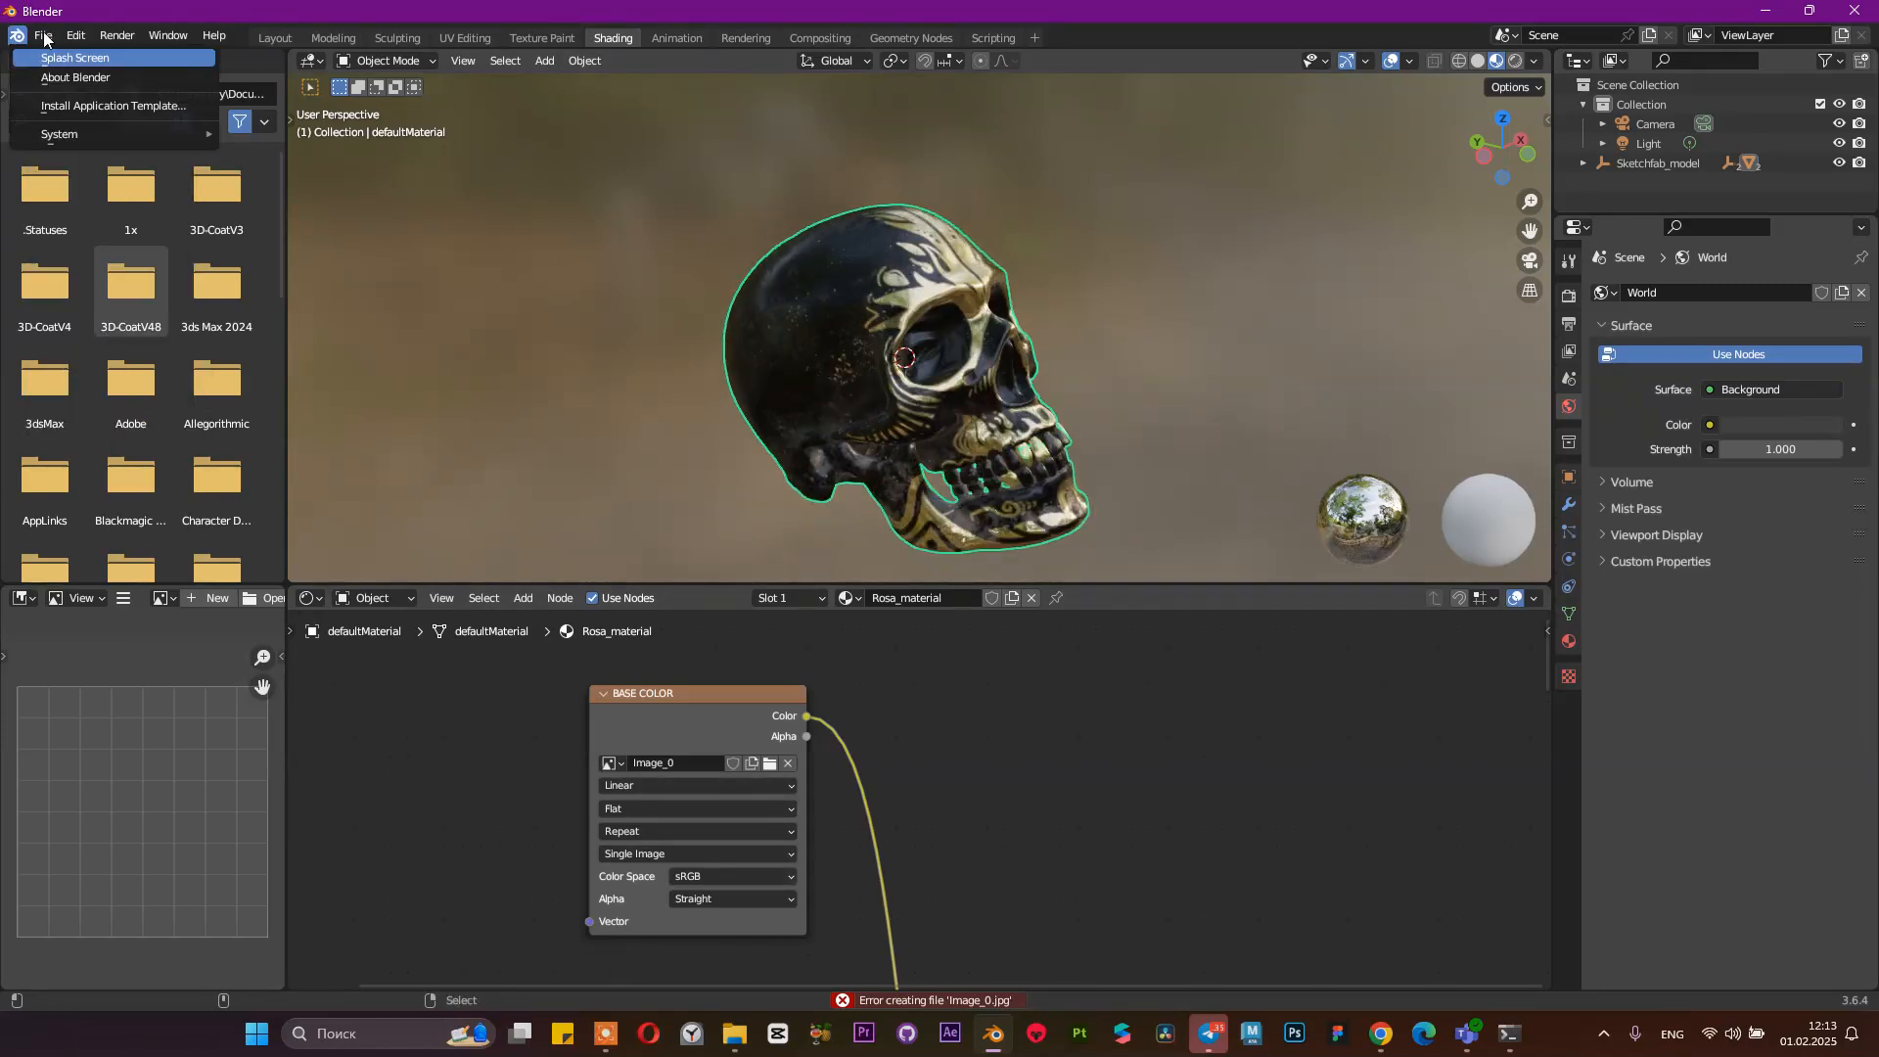
left_click(56, 35)
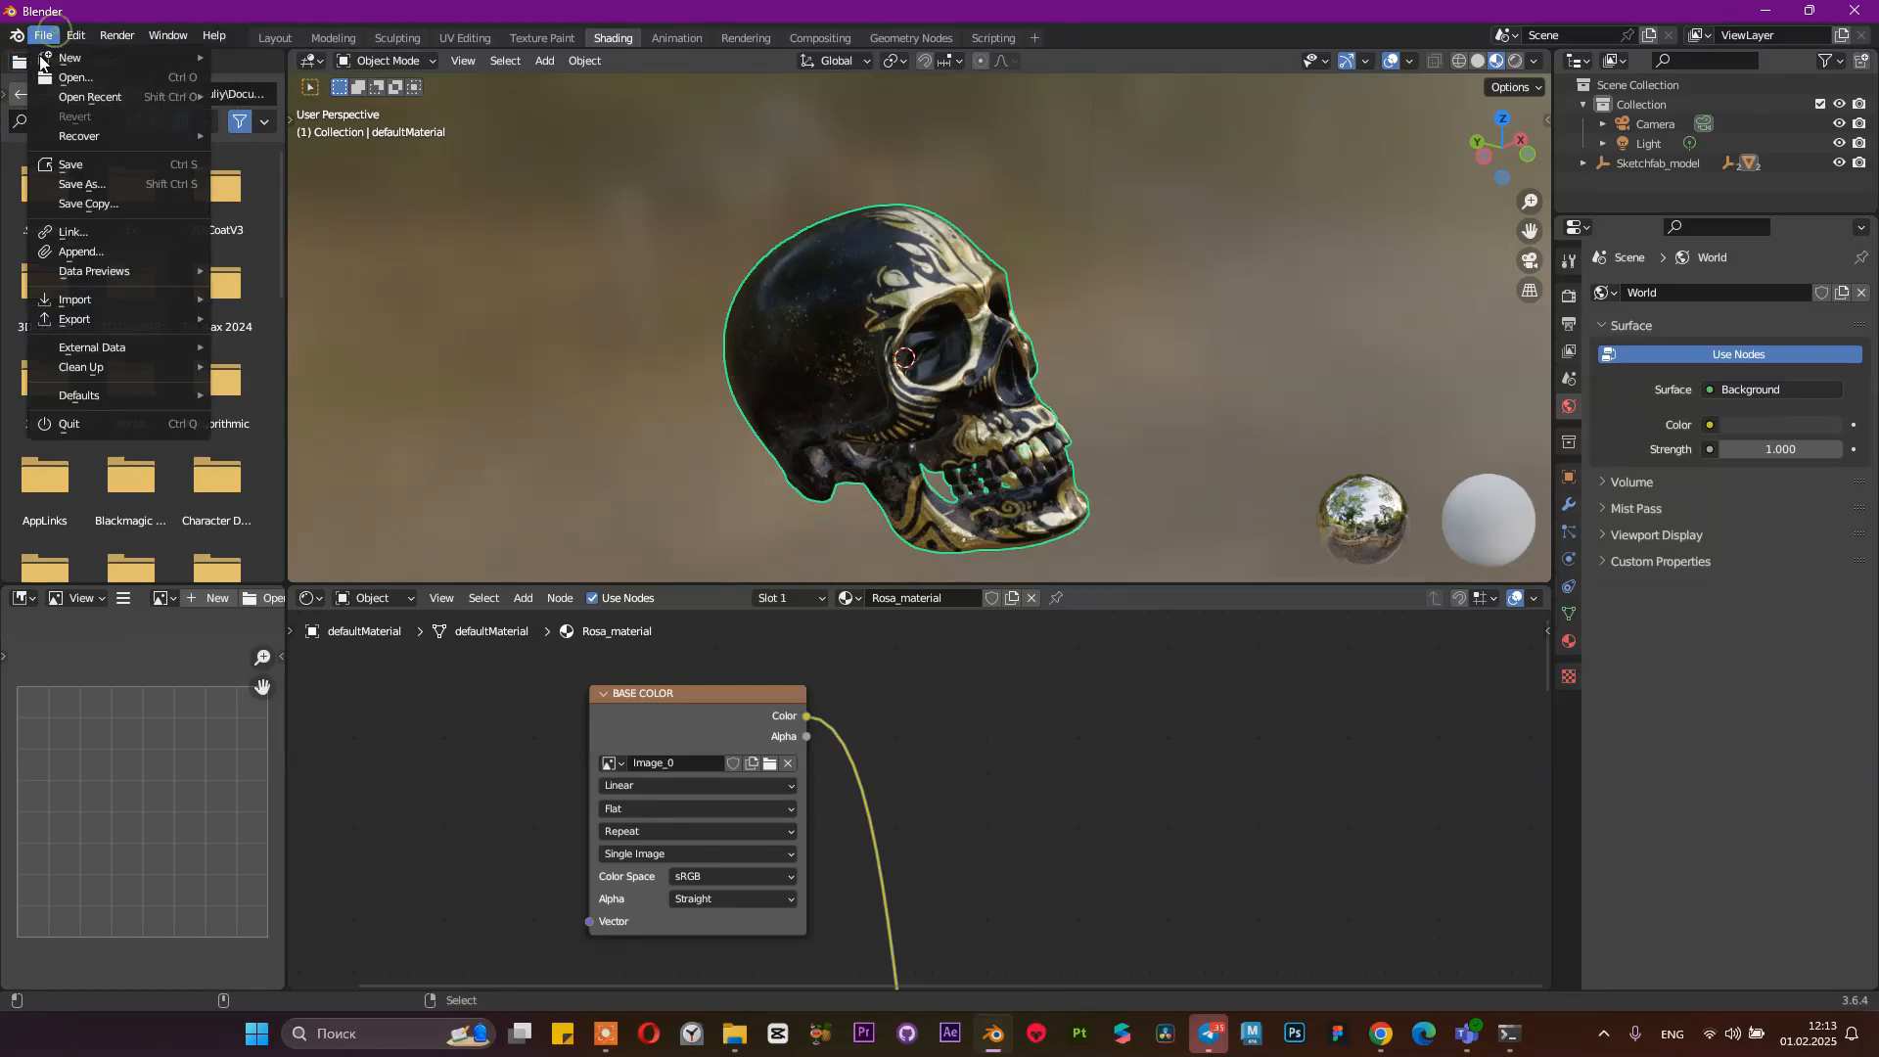
mouse_move(186, 326)
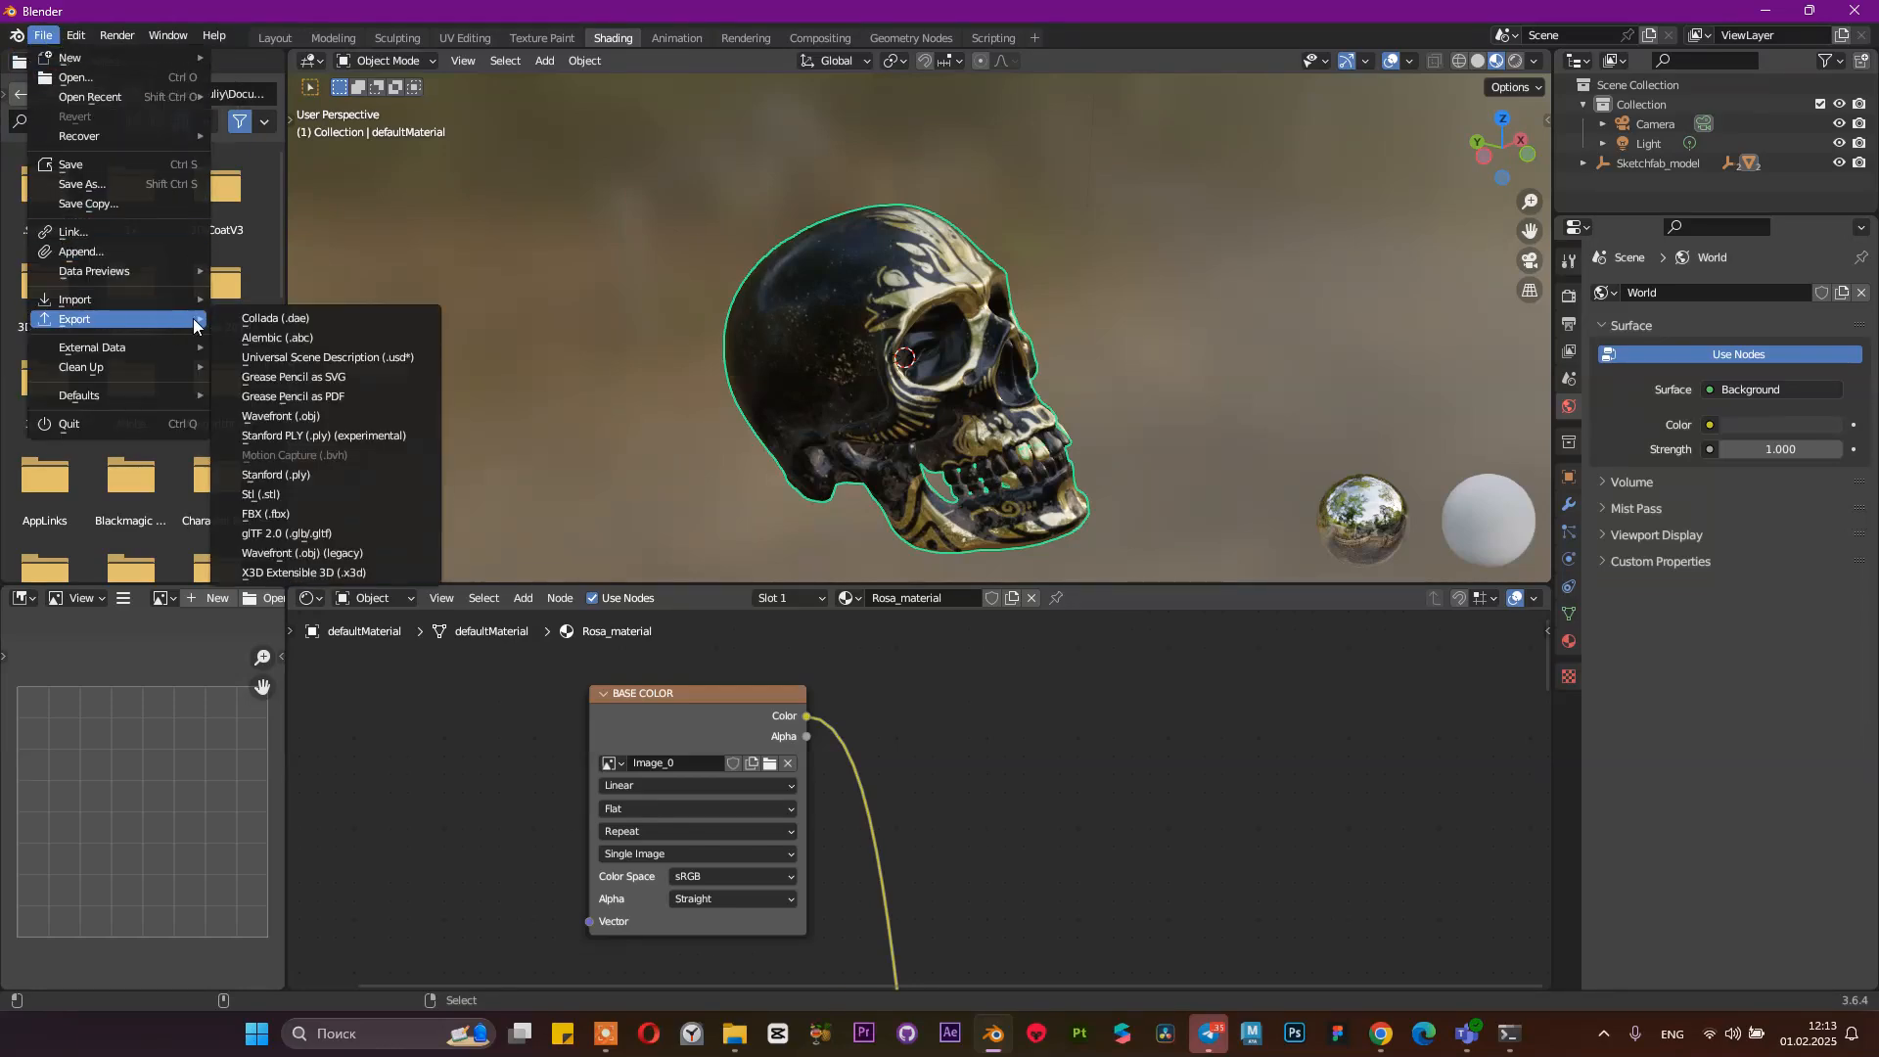
left_click(276, 513)
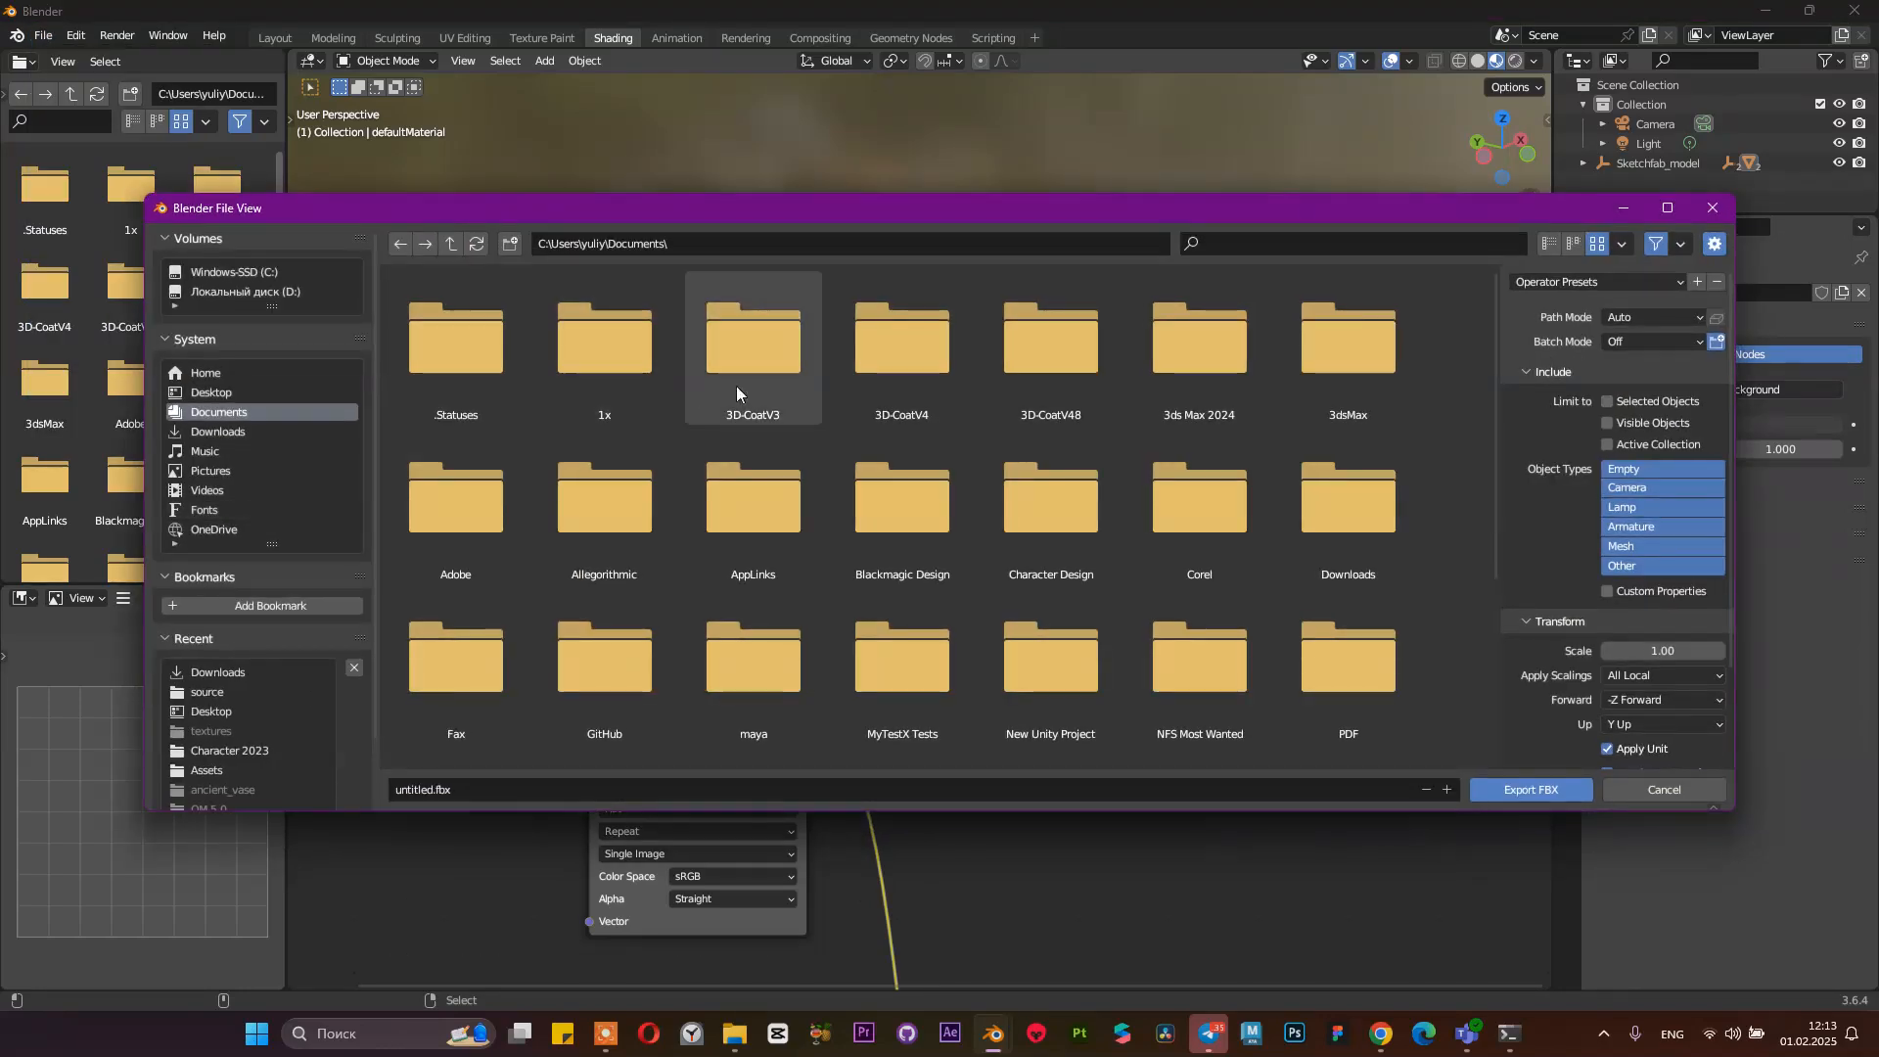
scroll(485, 407, "down", 5)
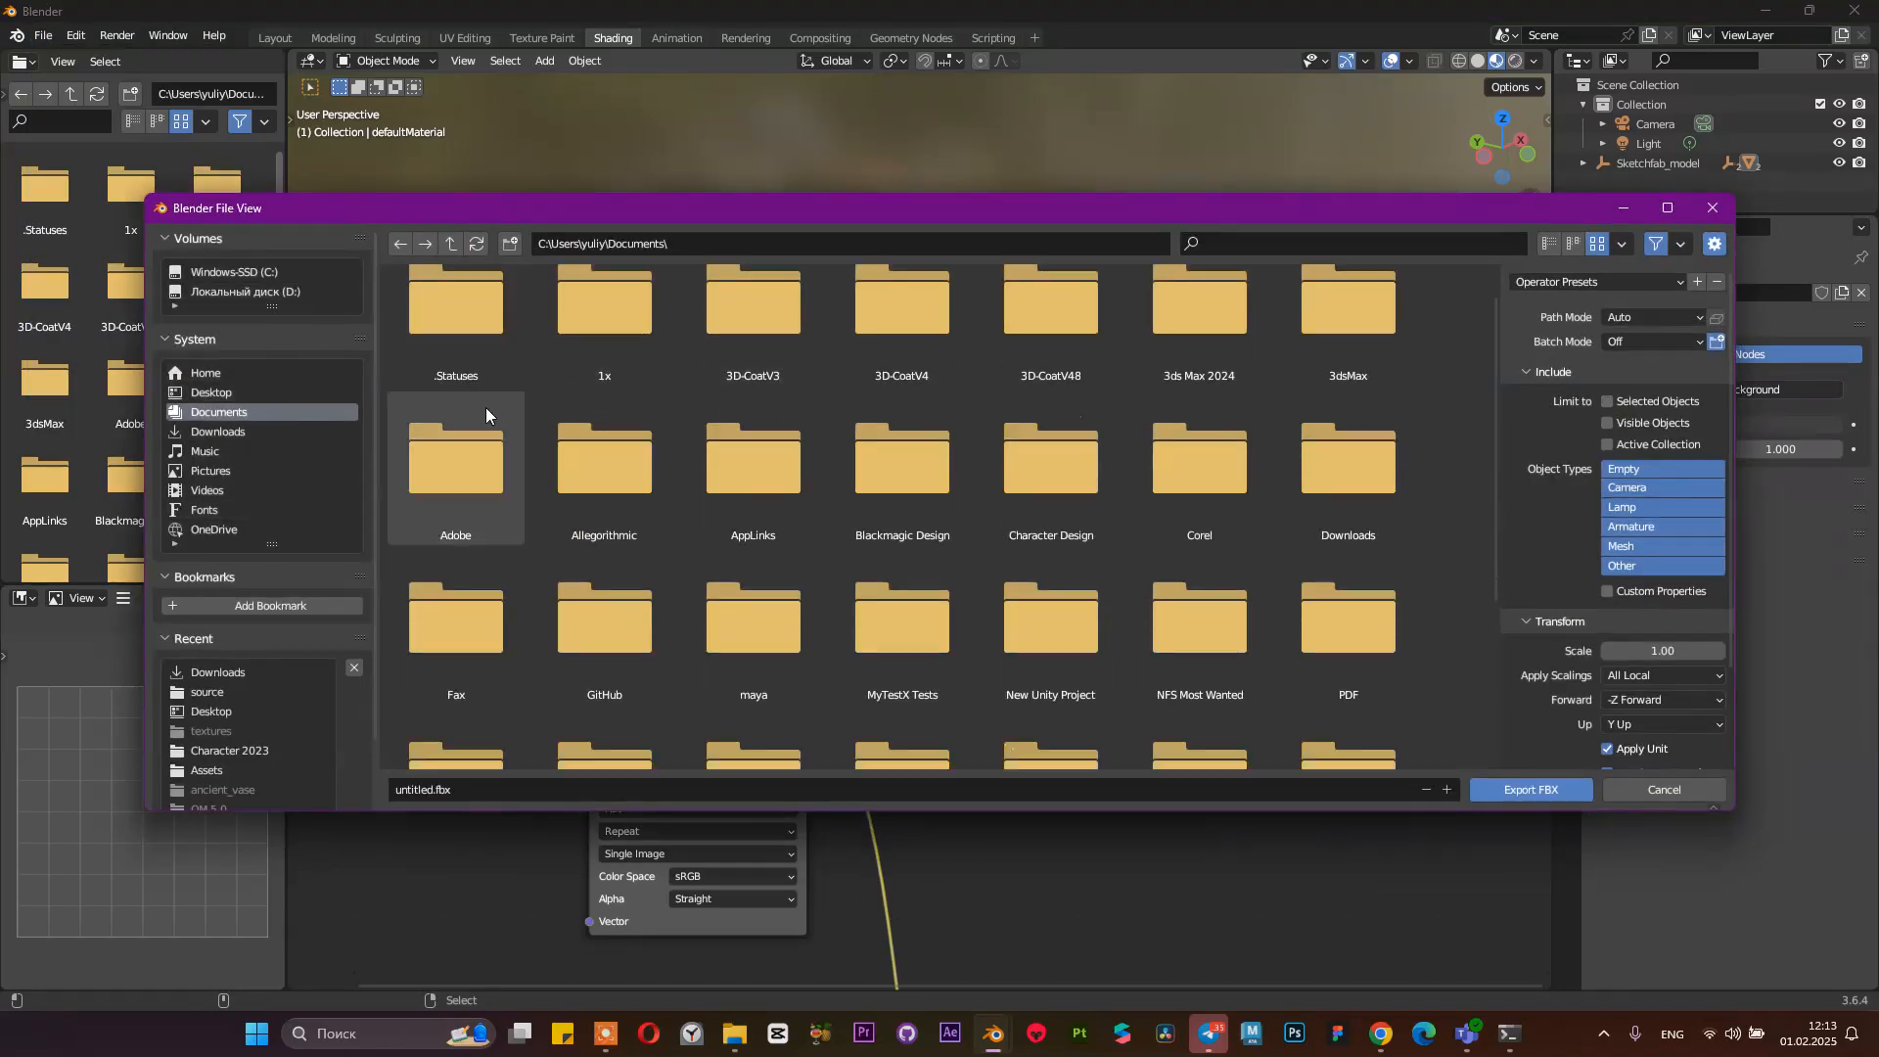
scroll(682, 495, "down", 1)
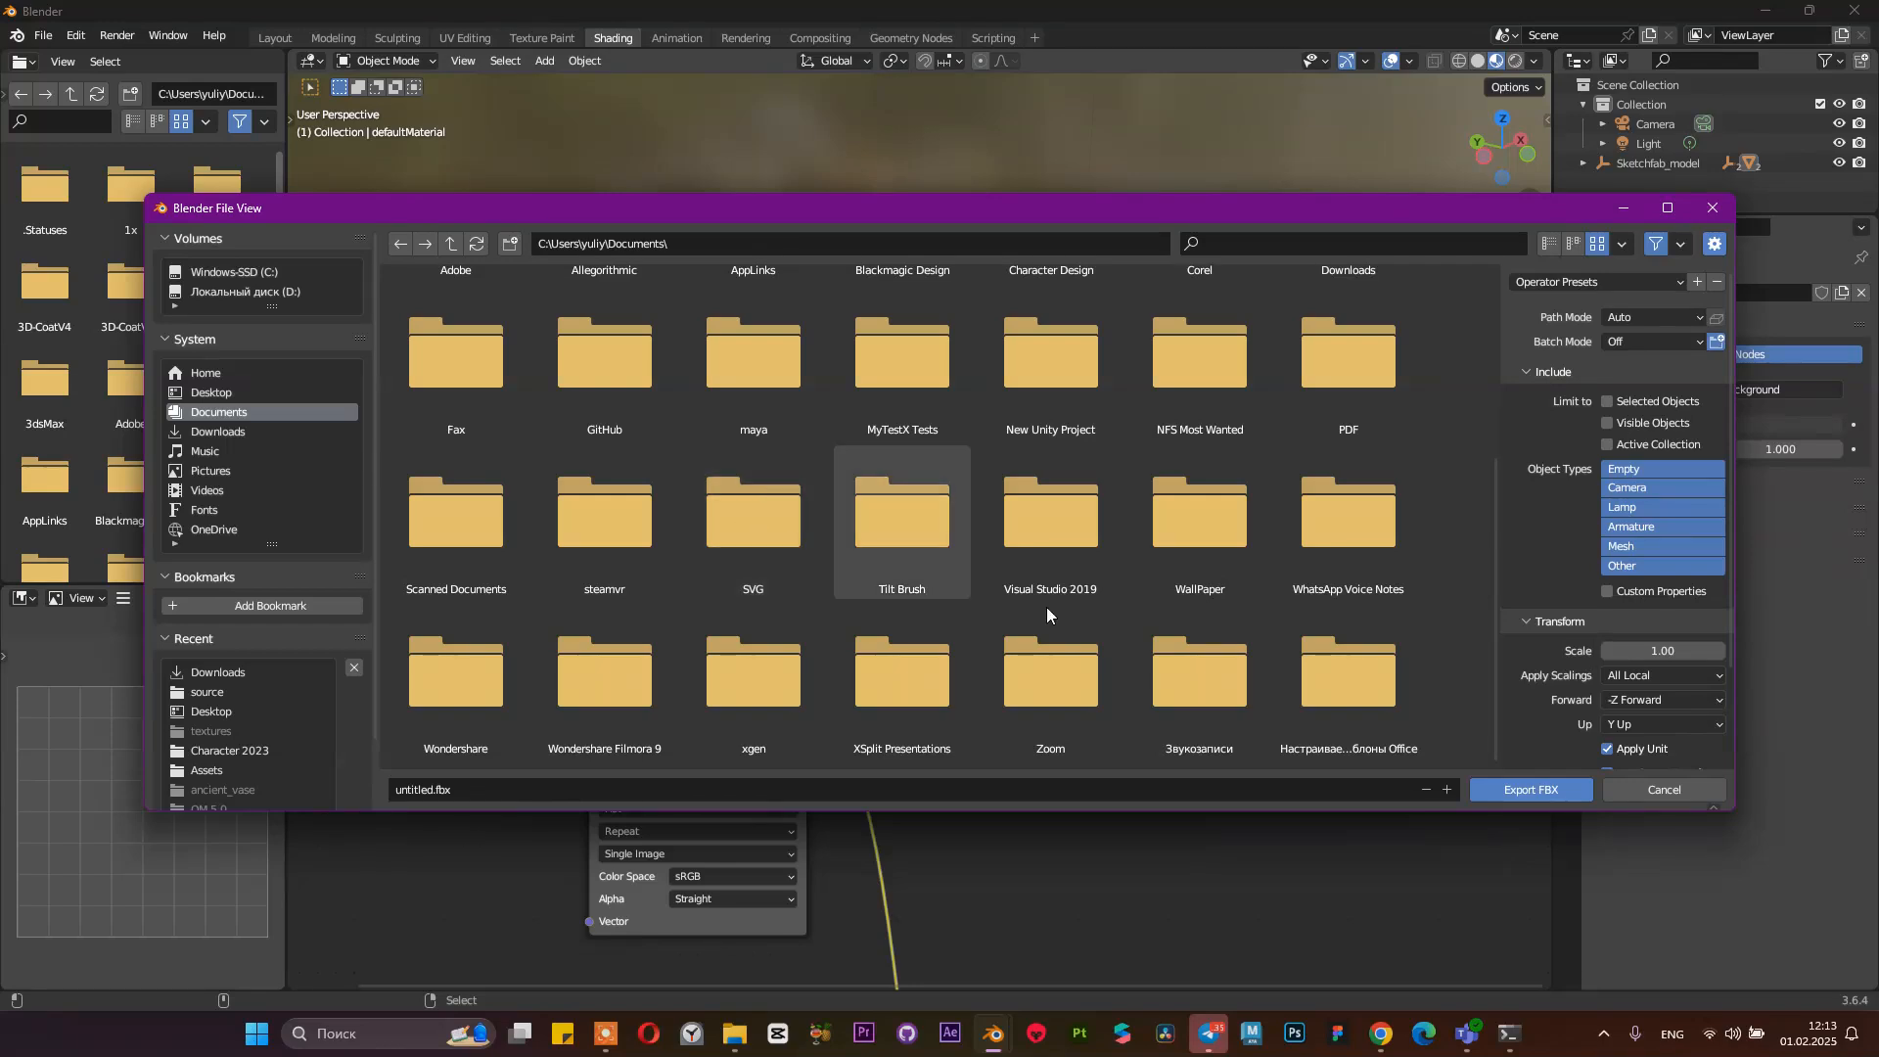
left_click(221, 392)
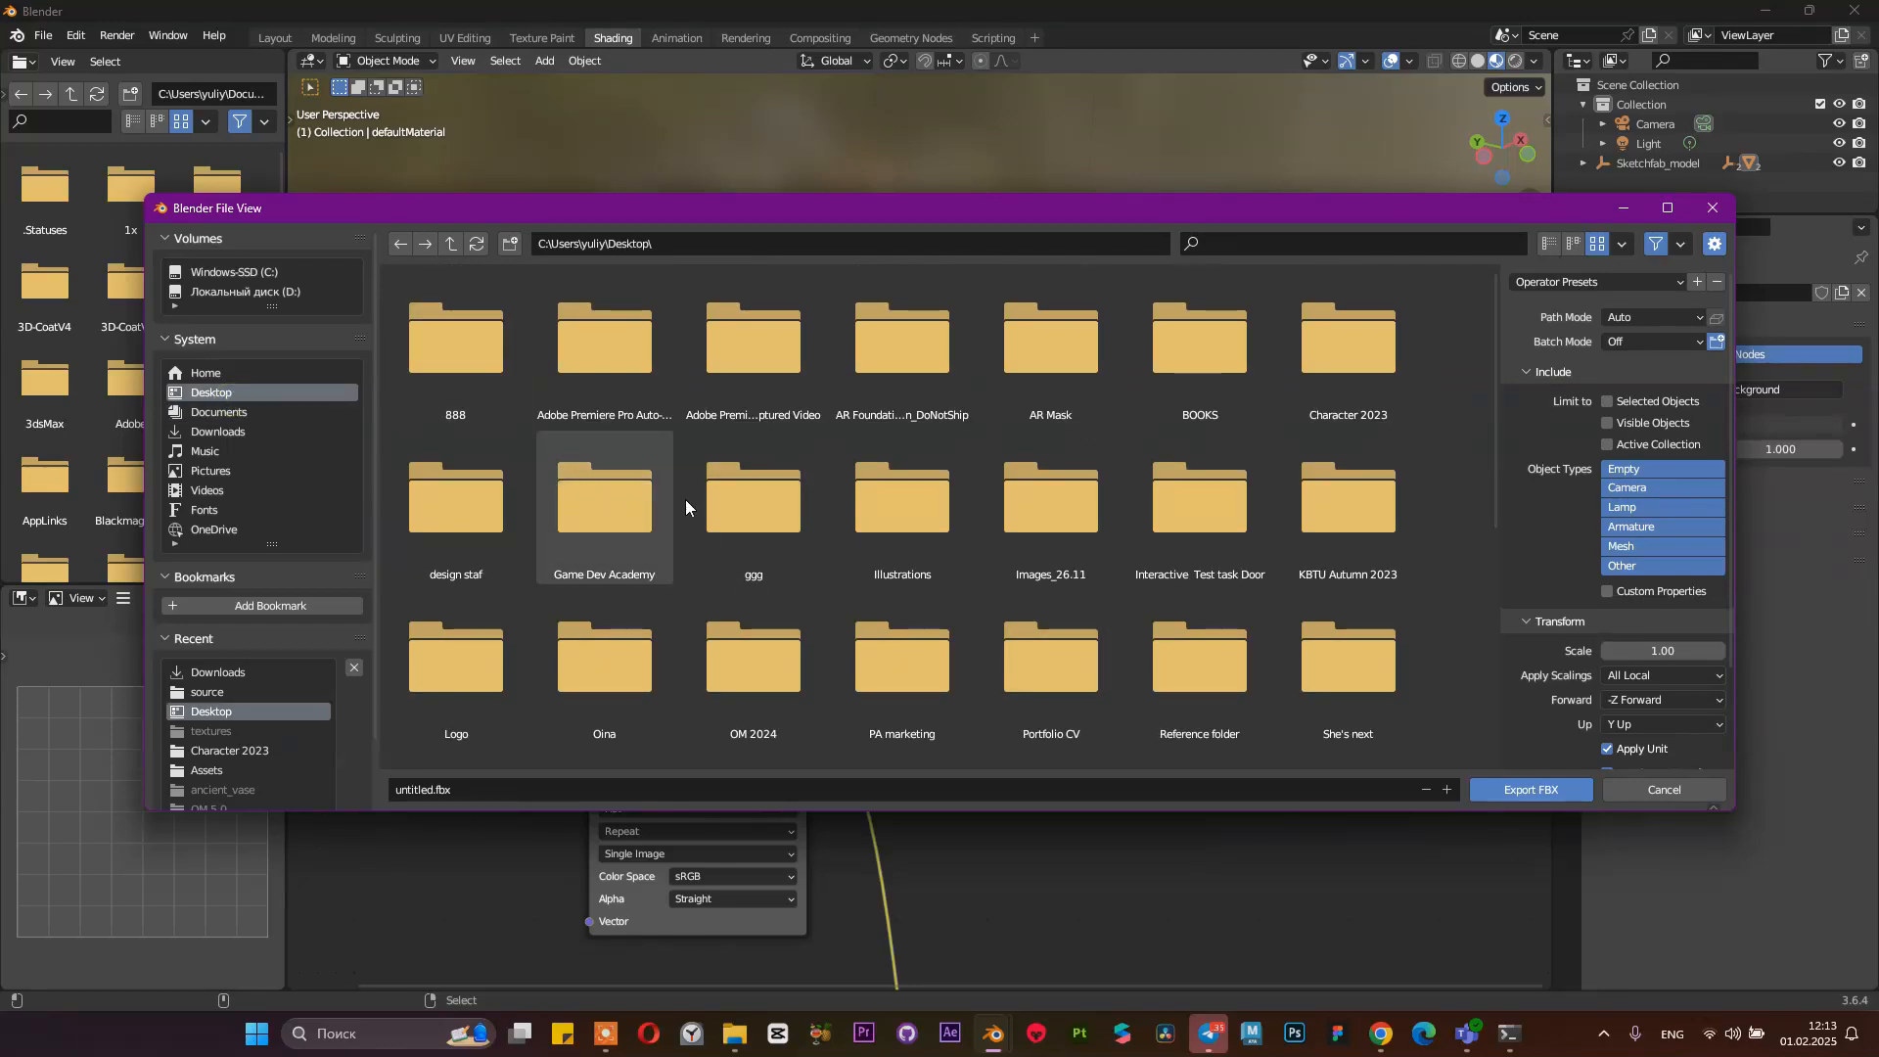
scroll(685, 499, "down", 3)
scroll(744, 534, "down", 2)
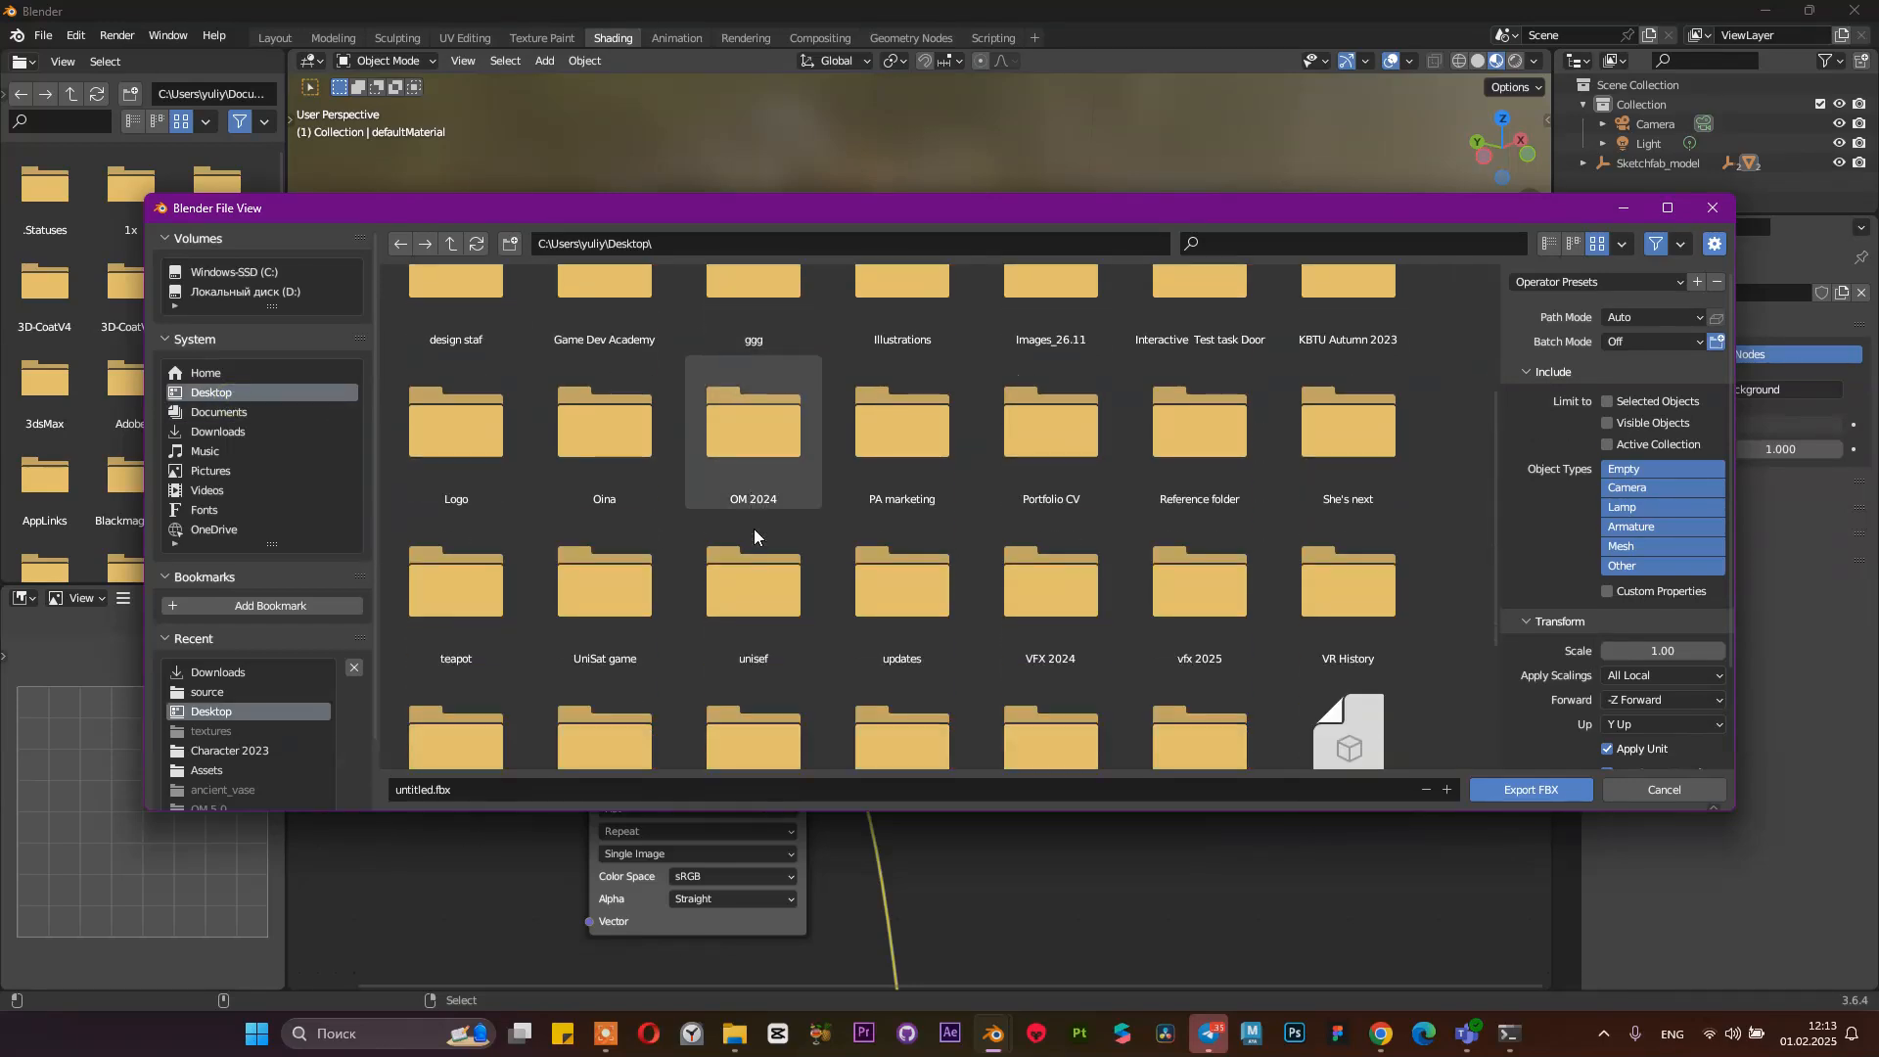
double_click(1189, 573)
Name the export file scull and export the scene as FBX
left_click(840, 789)
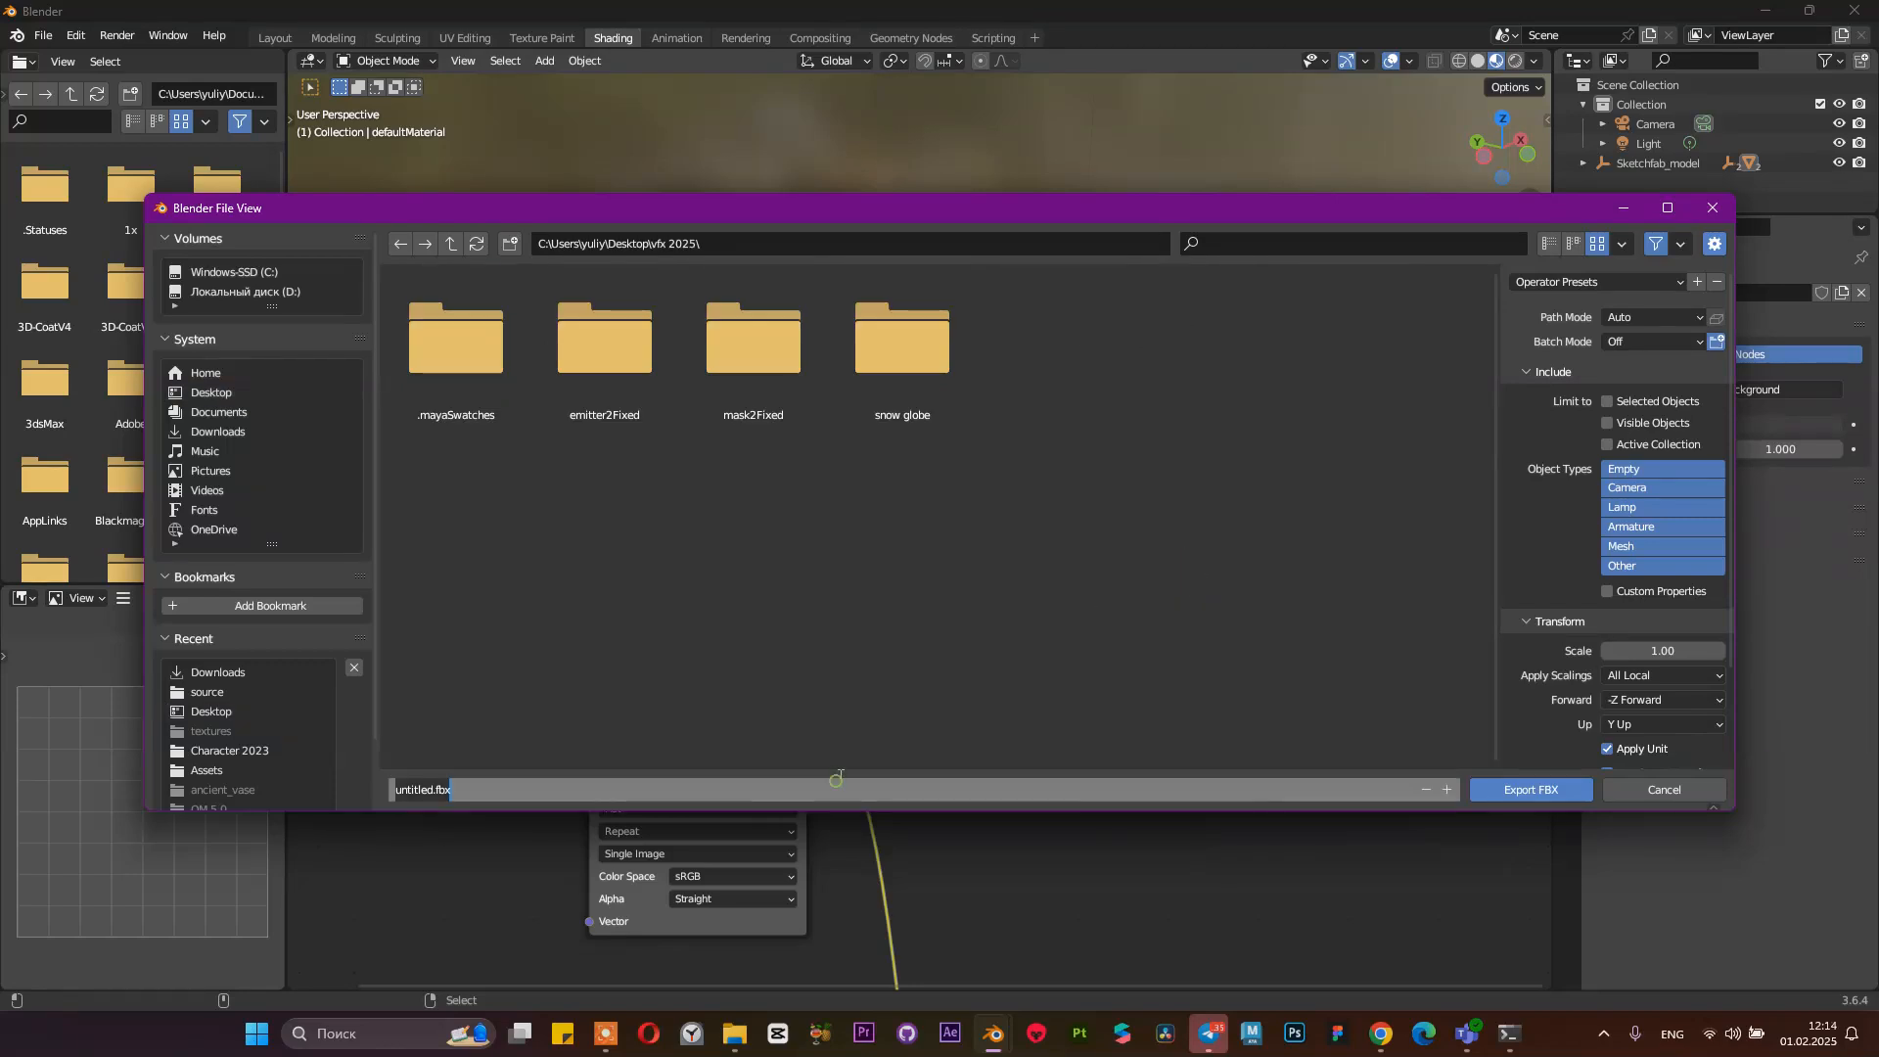
type("scull")
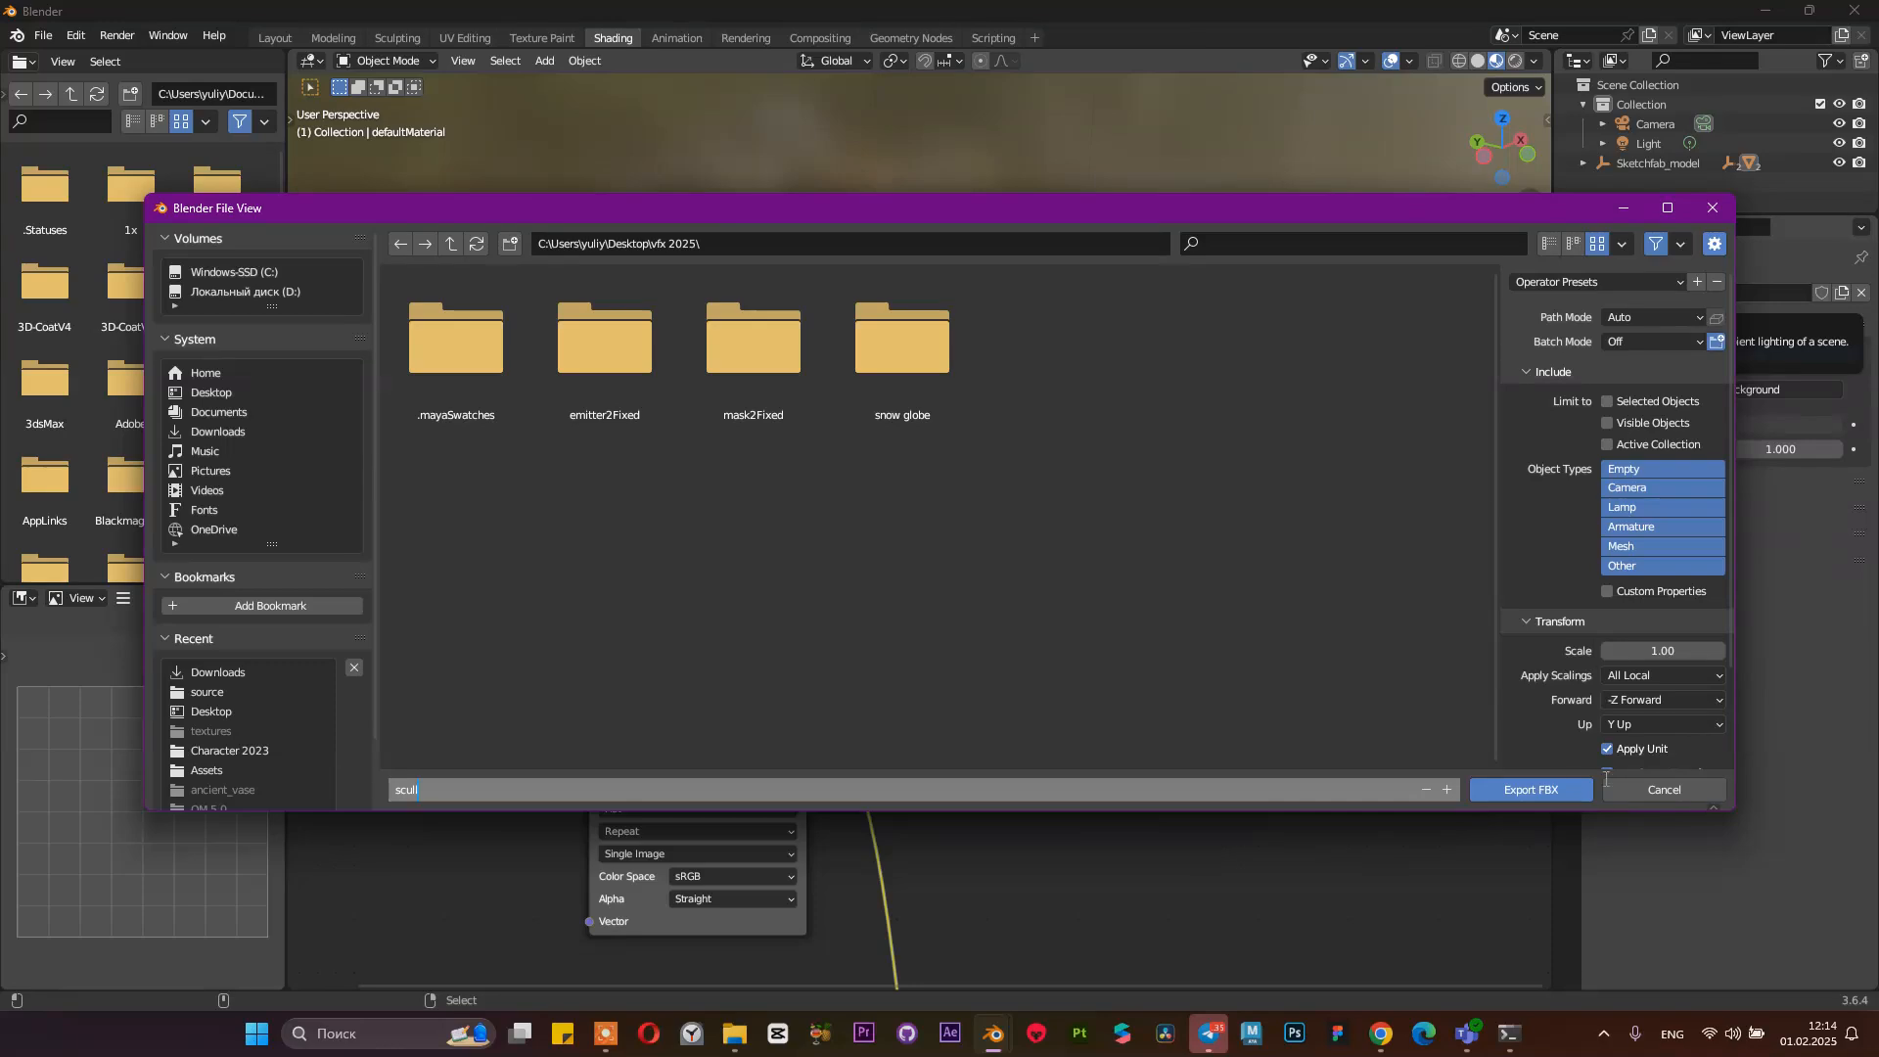
left_click(1548, 793)
left_click(1517, 790)
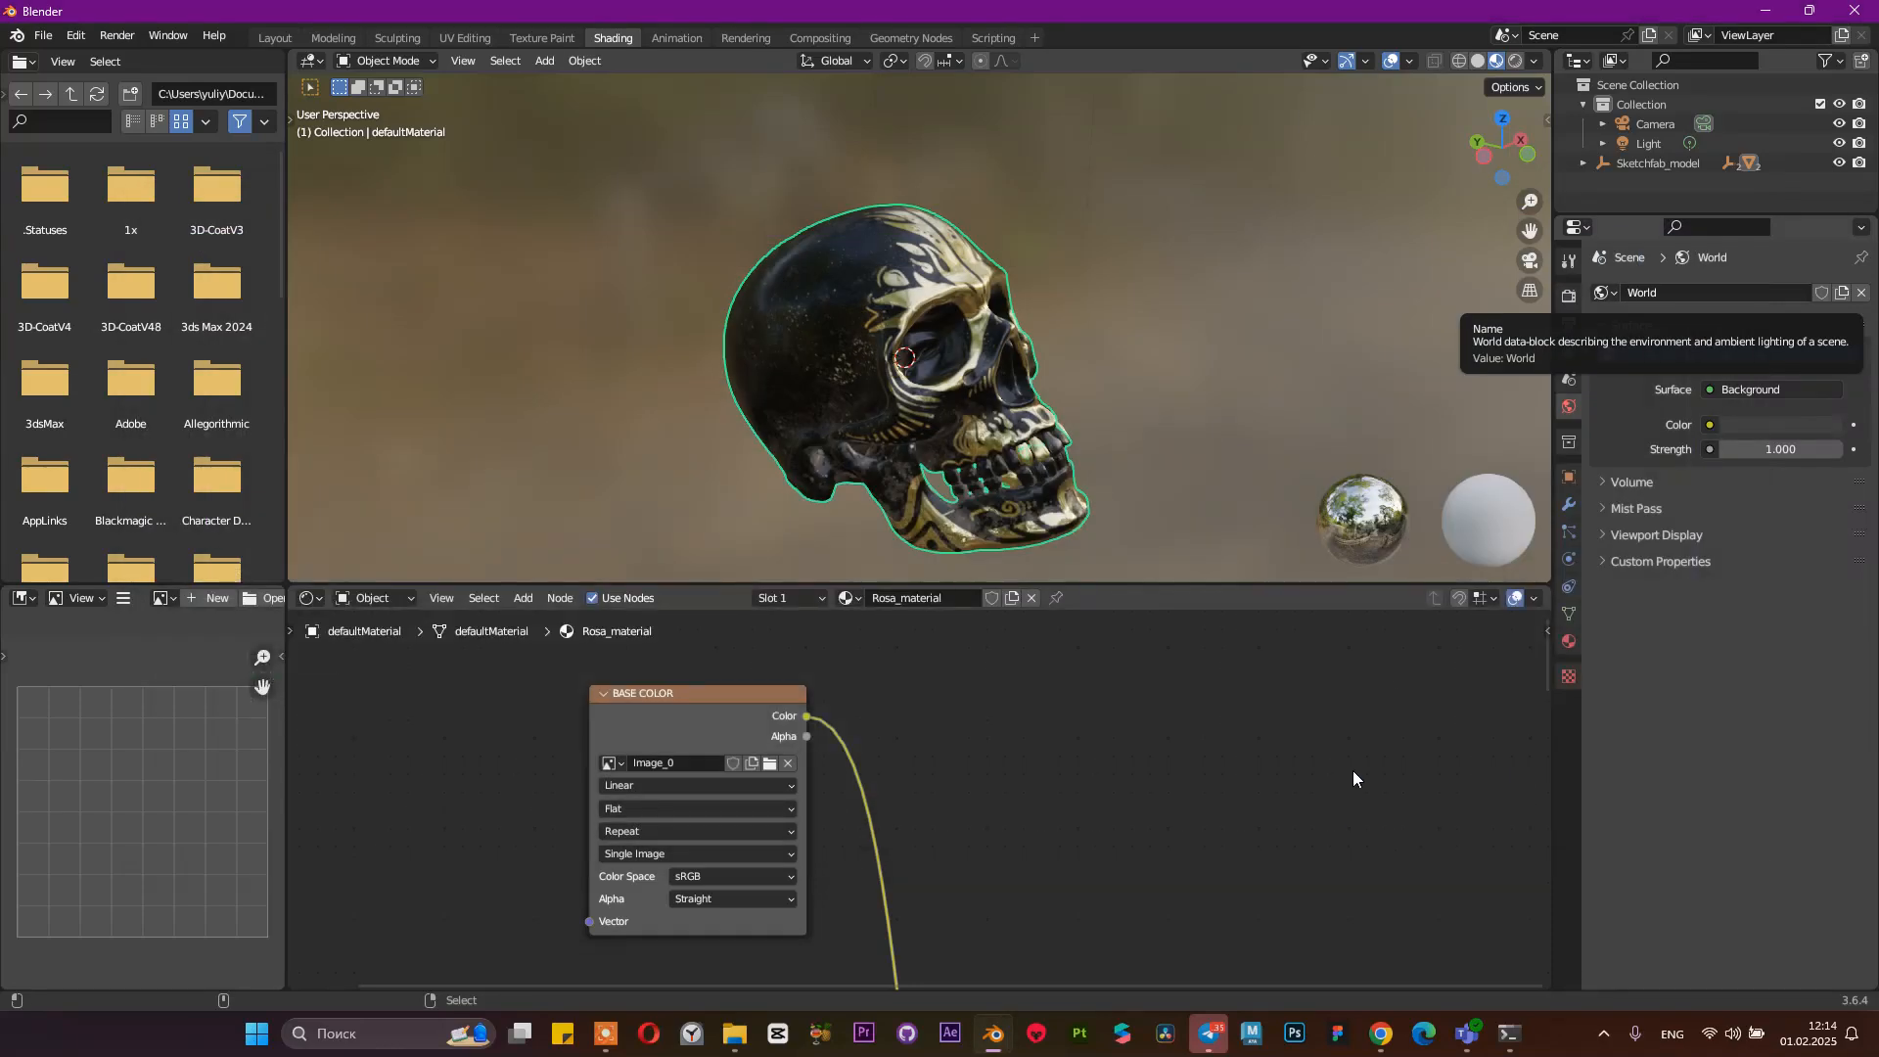
Switch to the browser's IMAGEtoSTL GLB to FBX conversion page and close the advertisement covering it
key("alt+Tab")
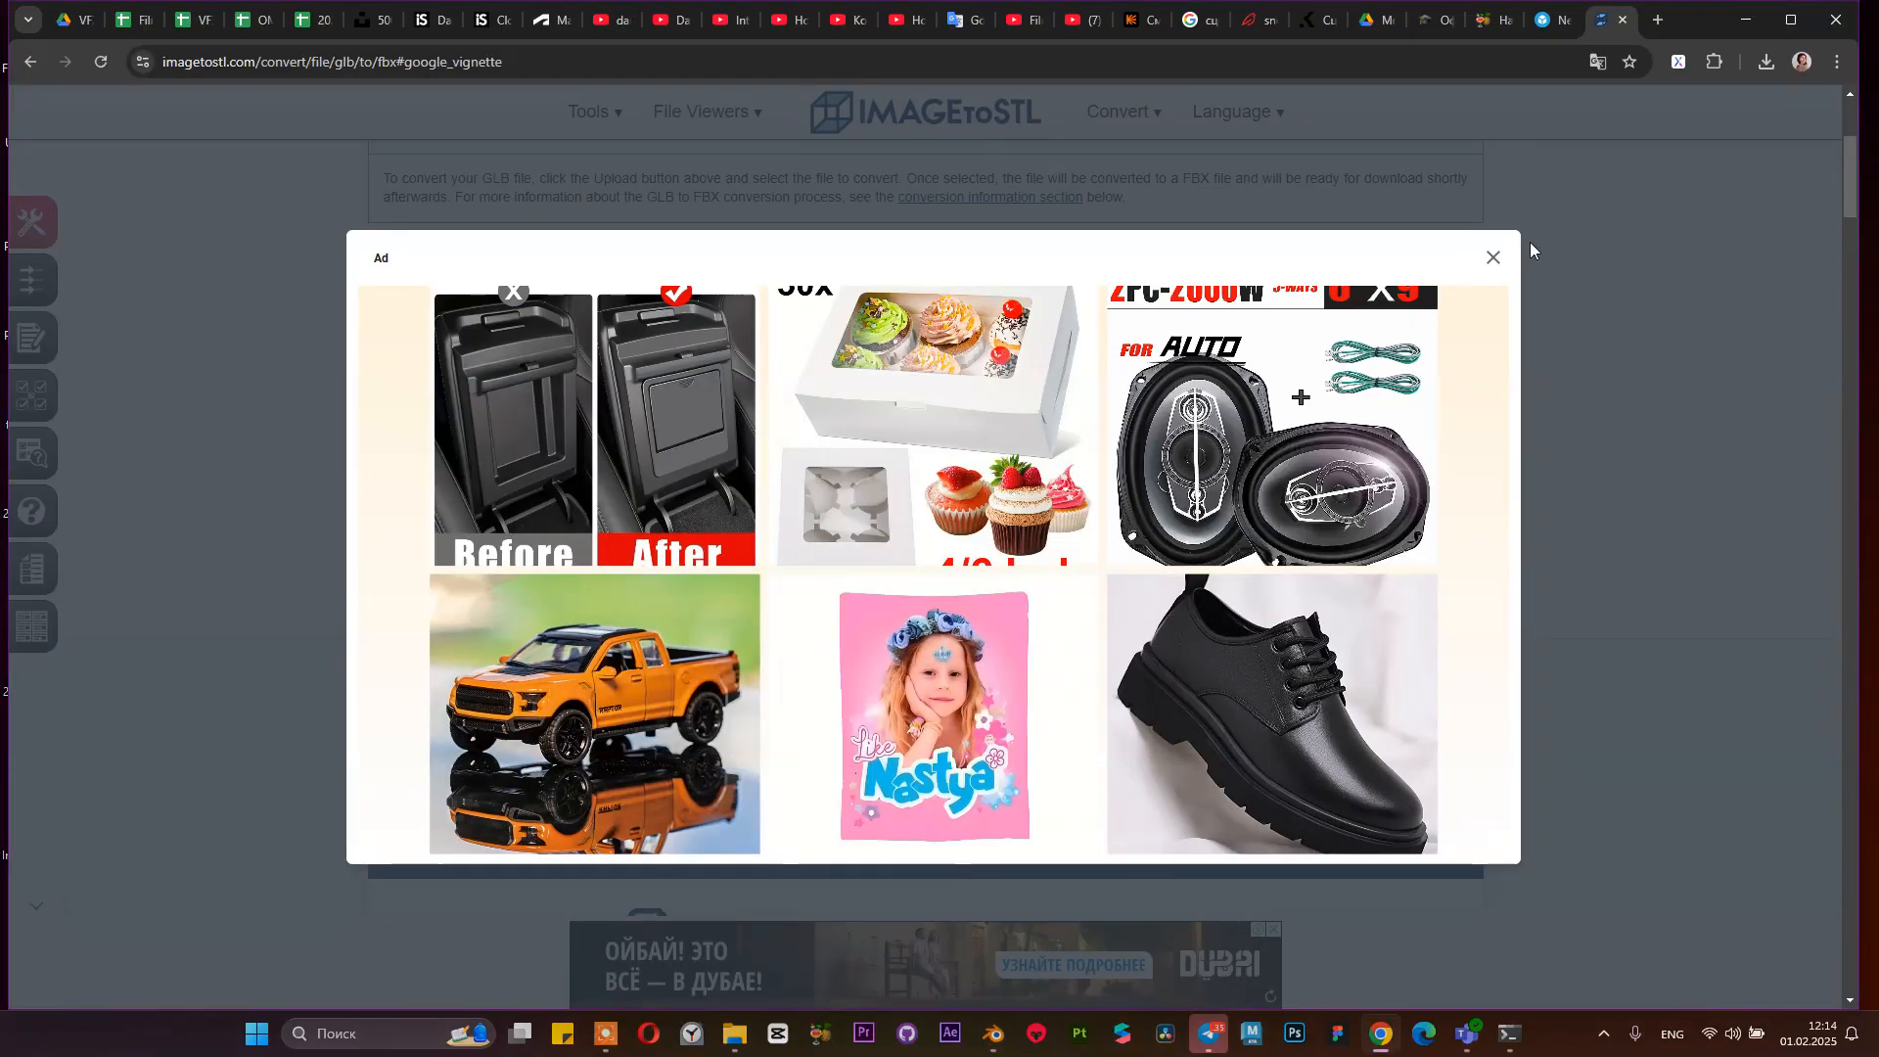
left_click(1497, 257)
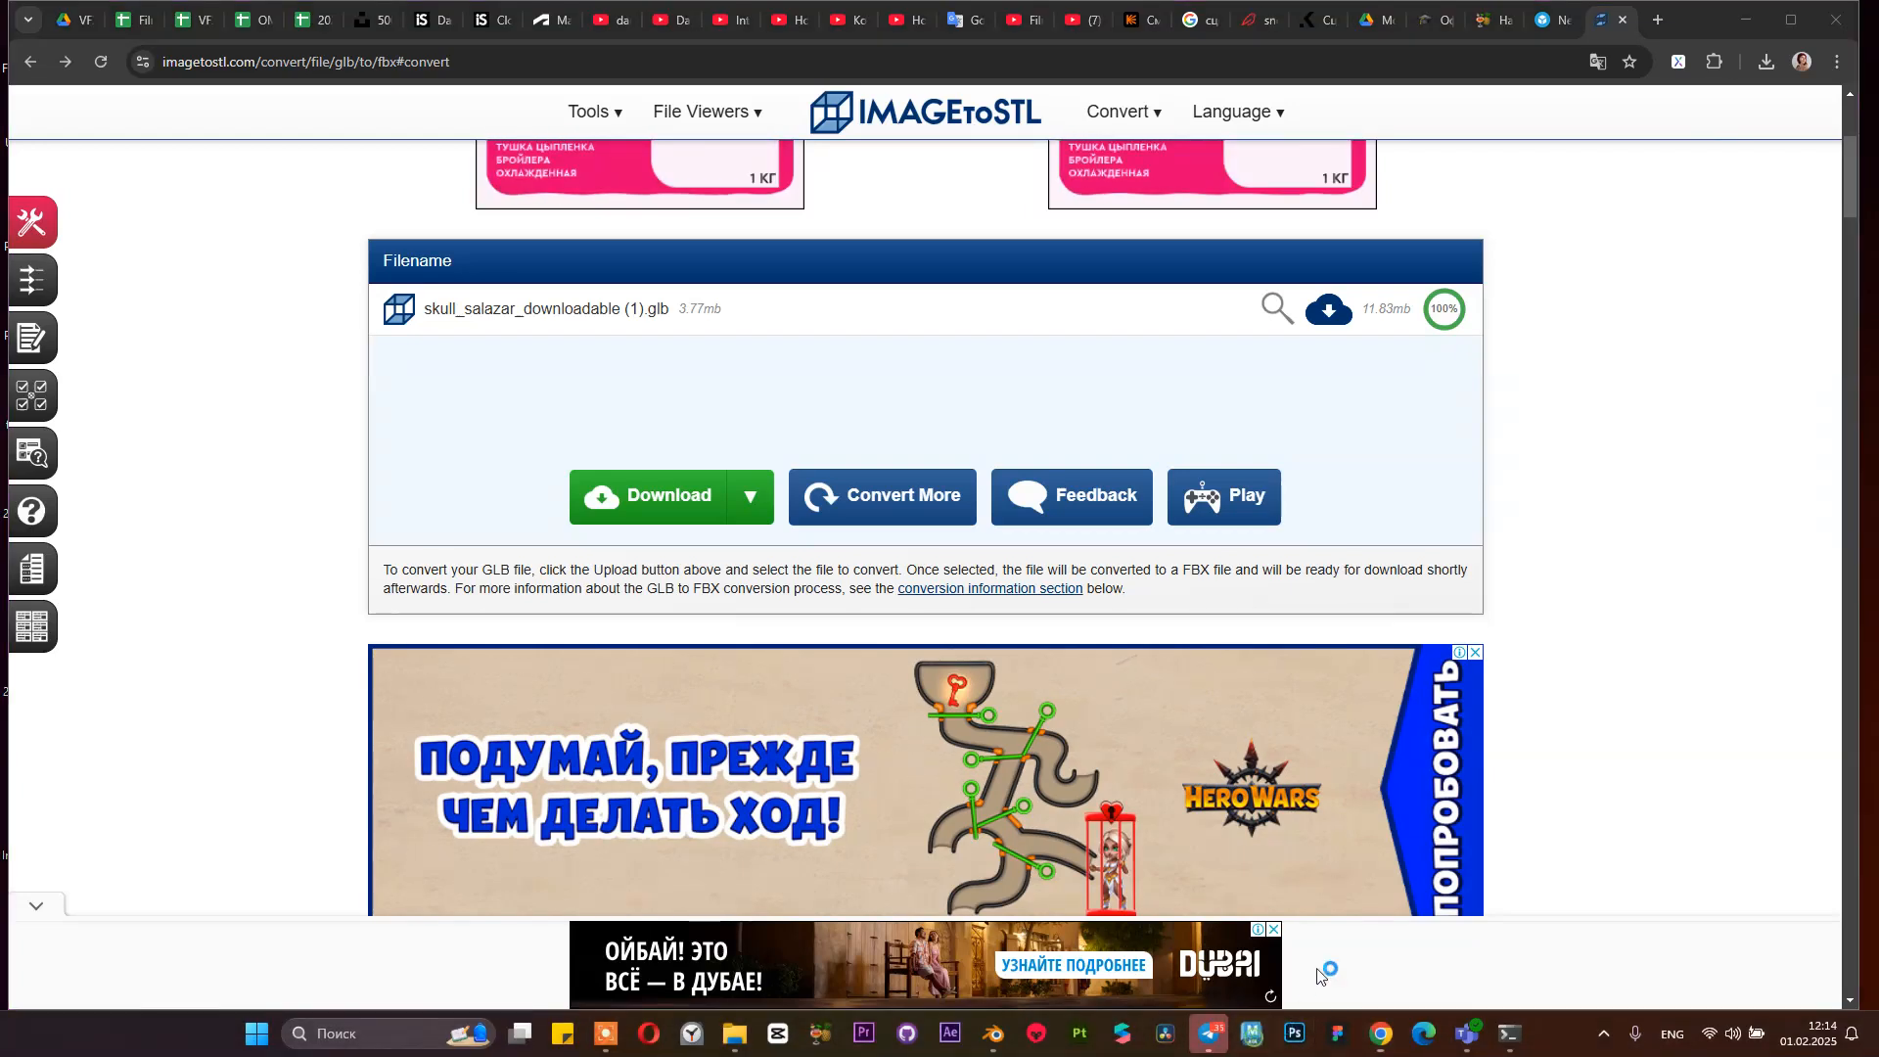
left_click(1703, 412)
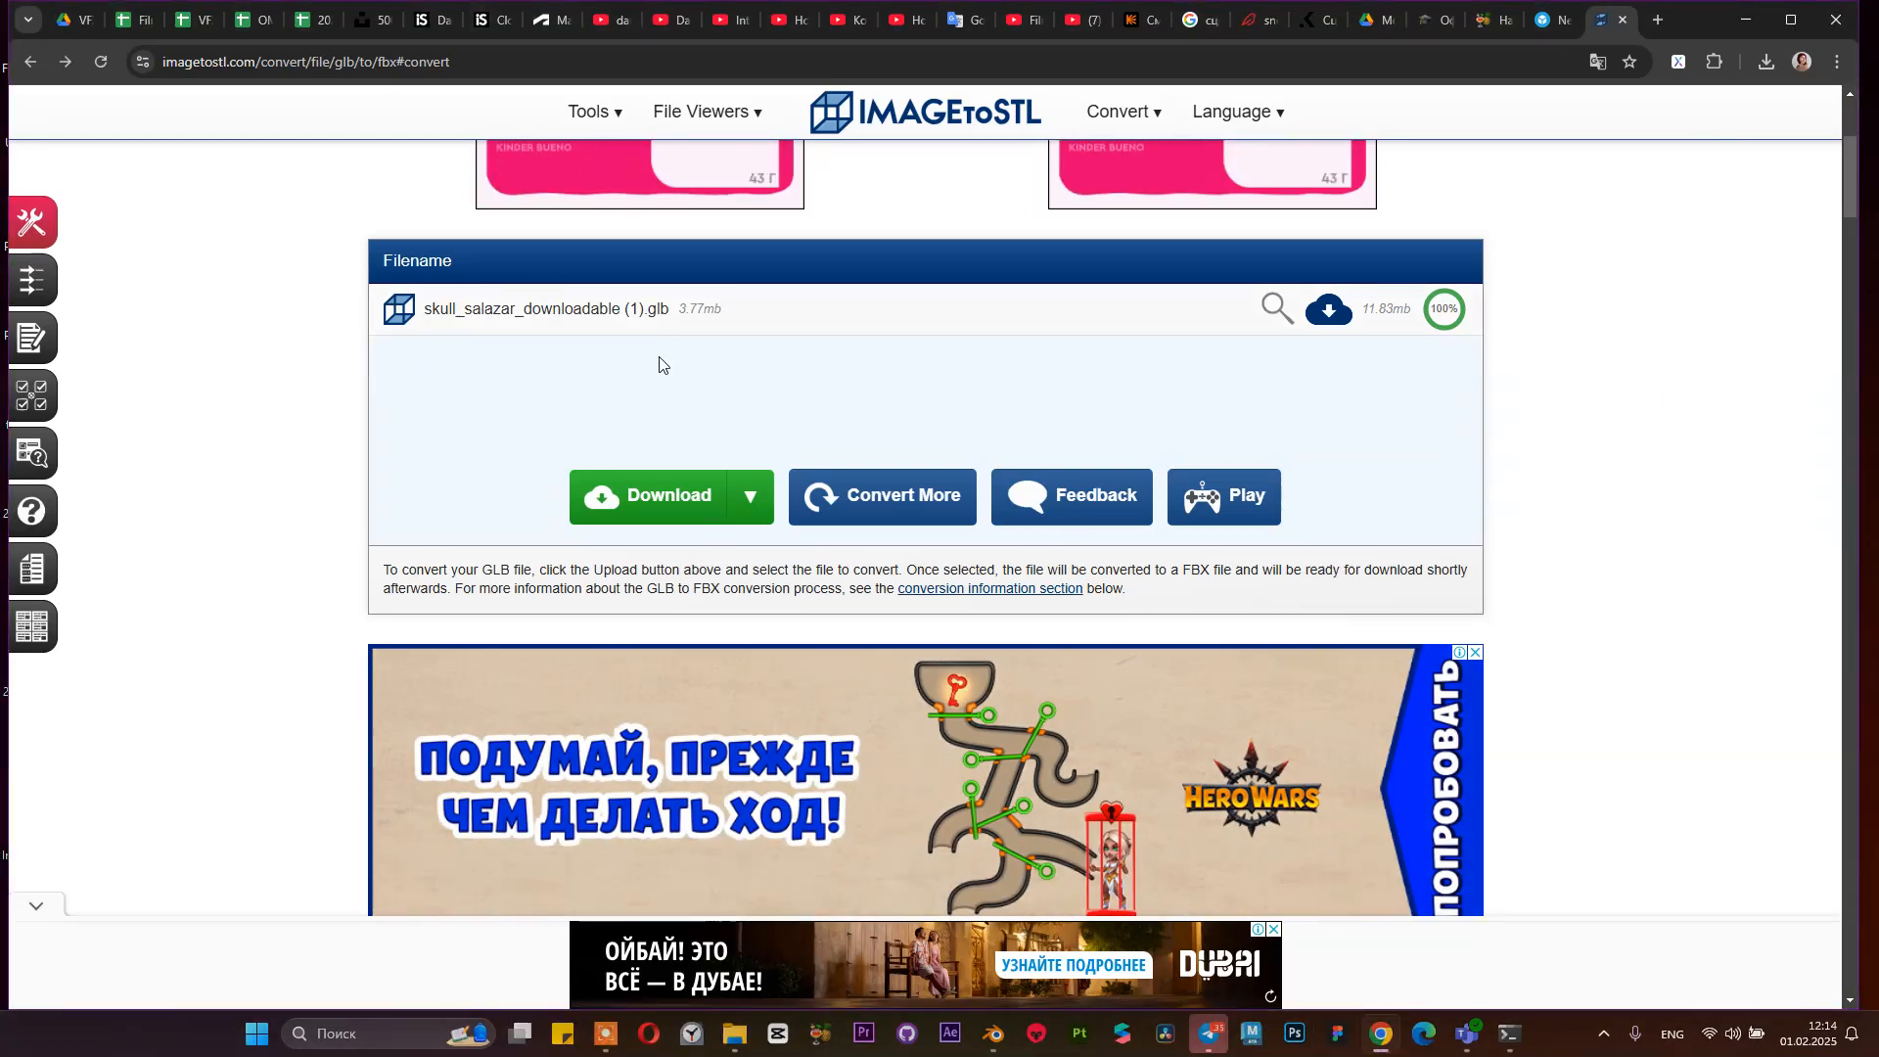
Try to download the converted skull_salazar_downloadable (1) model as FBX from the IMAGEtoSTL page
left_click(743, 487)
left_click(730, 539)
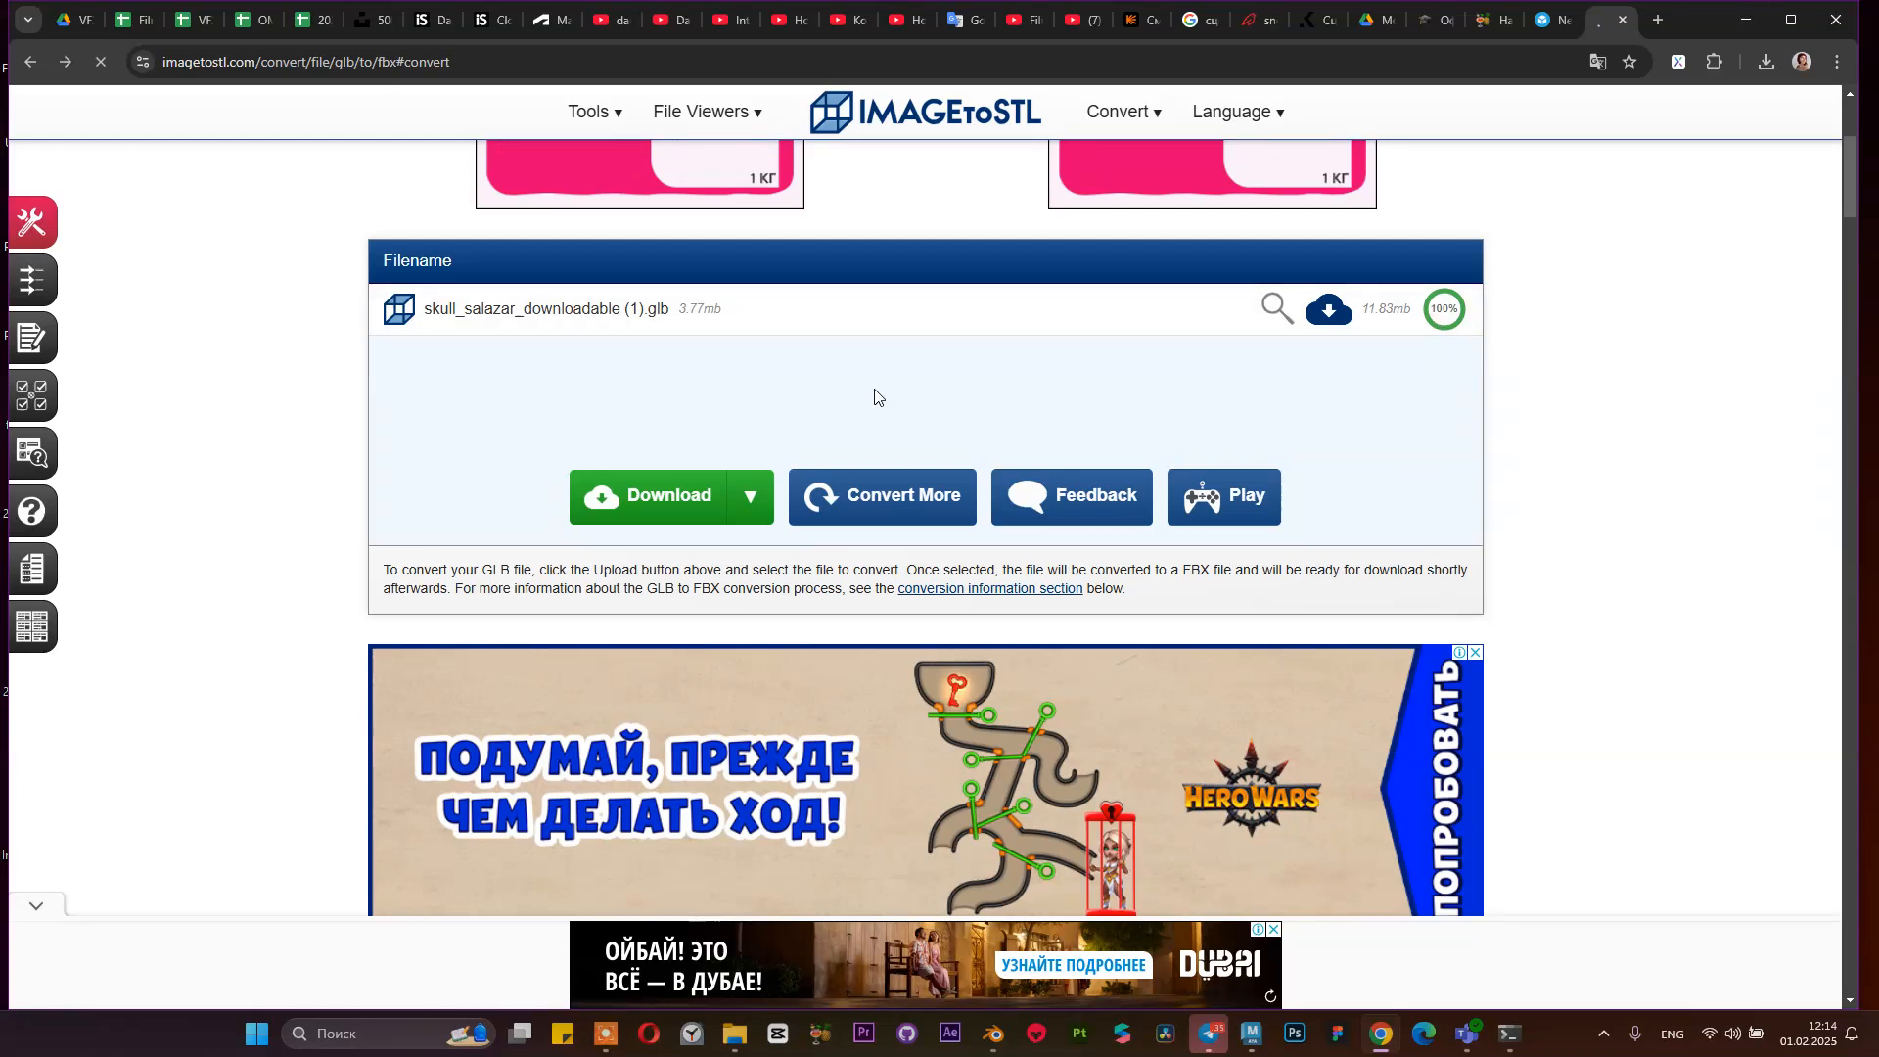
Close the terminal window that is still open and return to the IMAGEtoSTL conversion page in the browser
left_click(1749, 24)
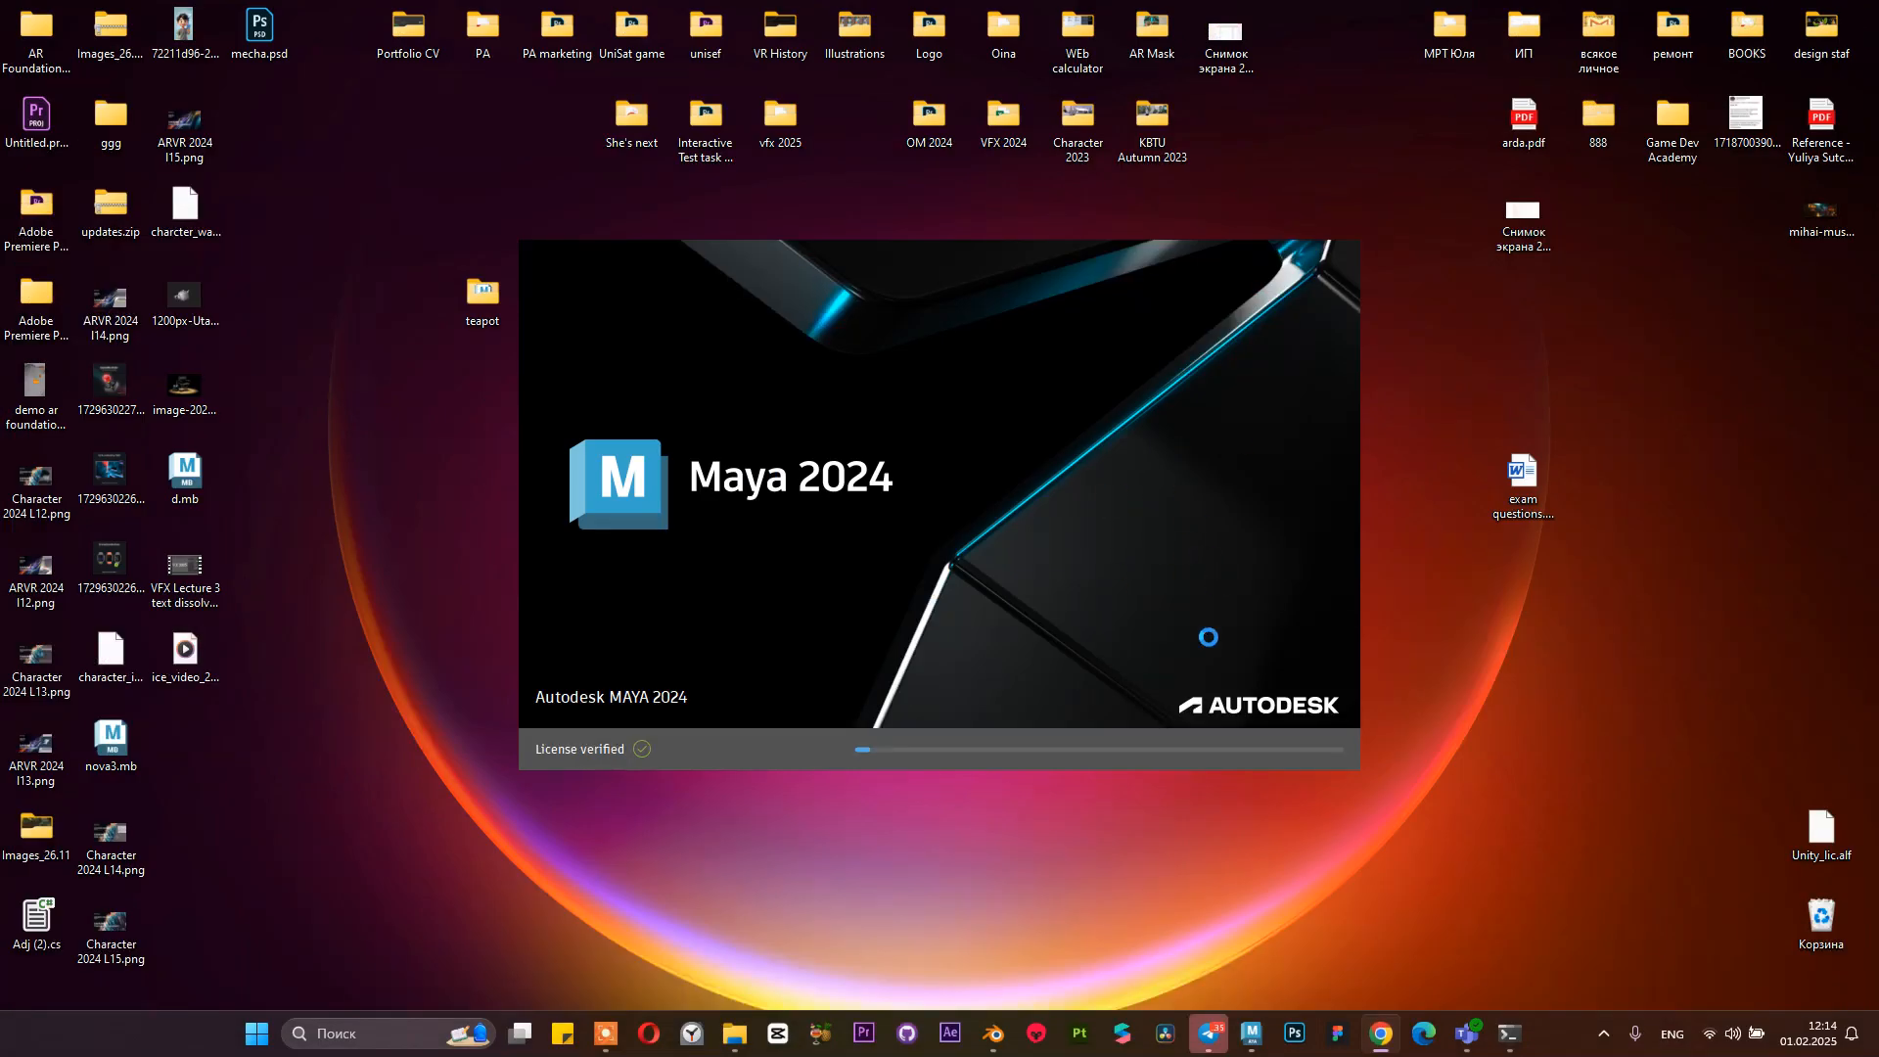
left_click(1283, 889)
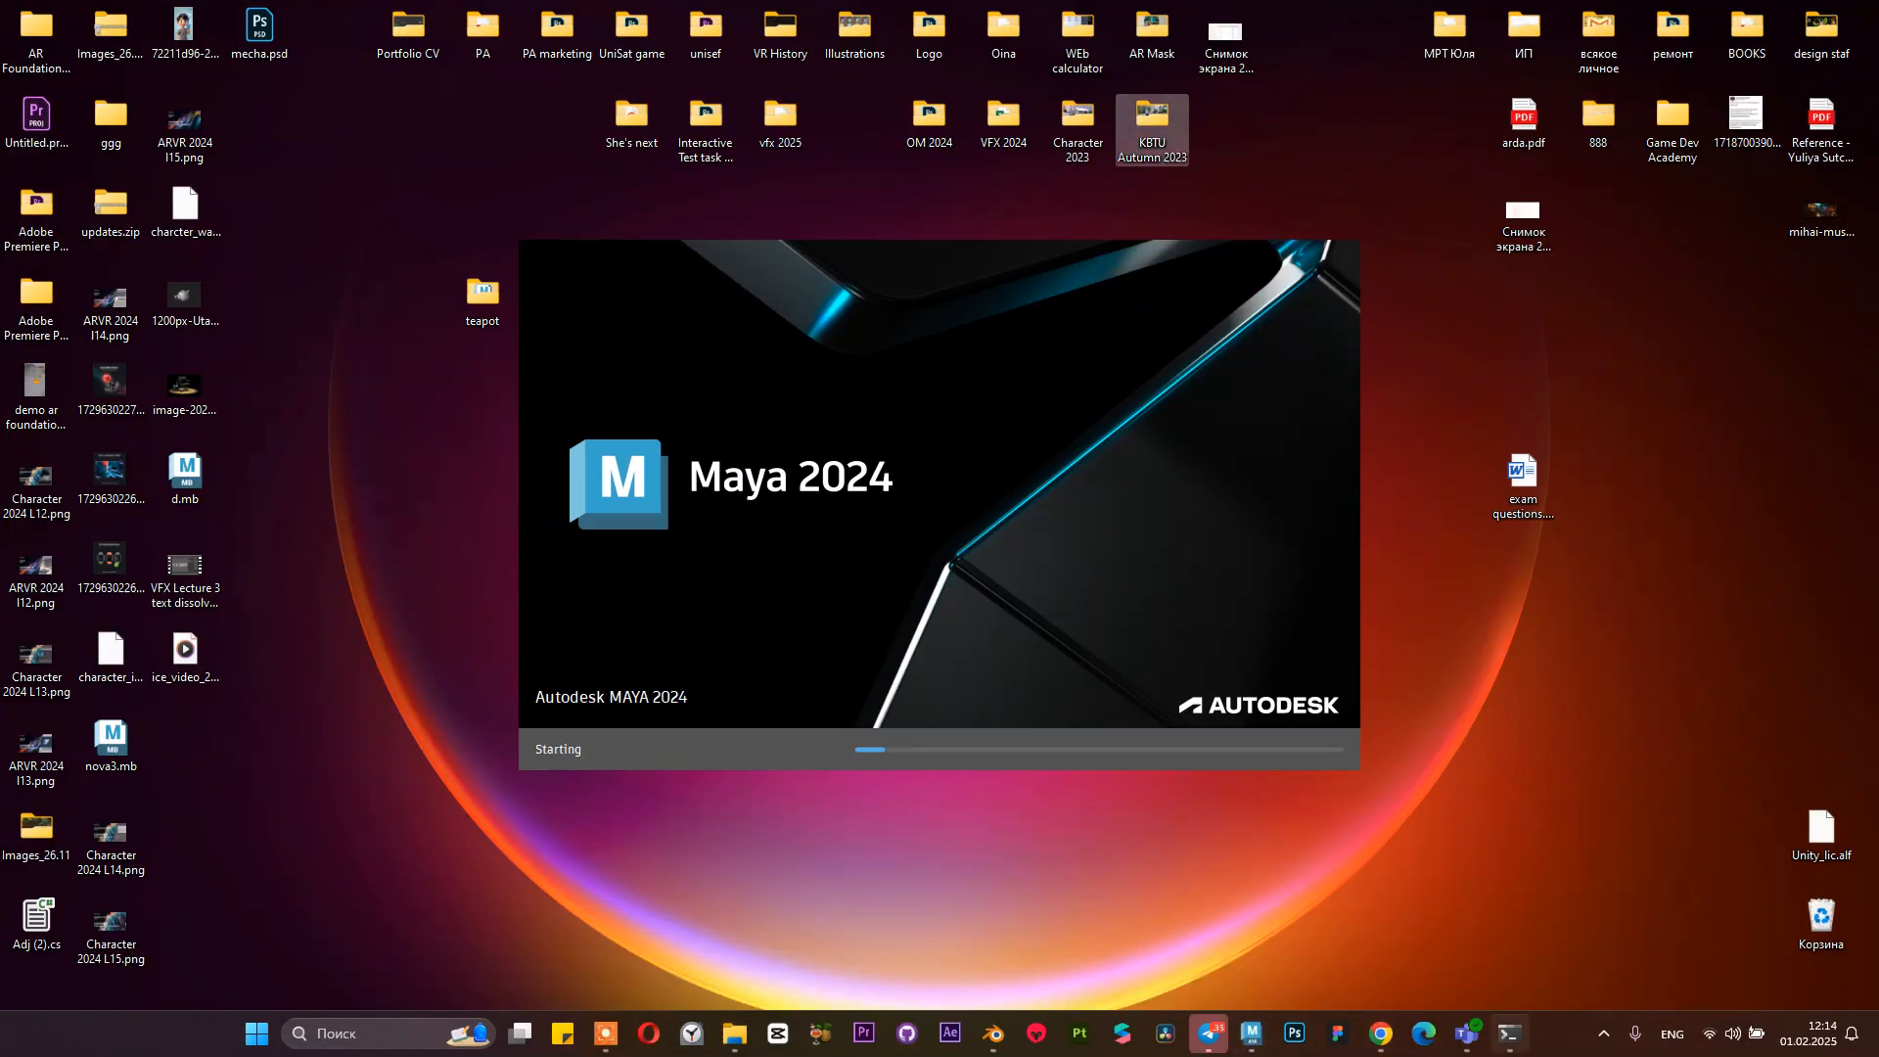
left_click(1511, 1034)
left_click(1167, 137)
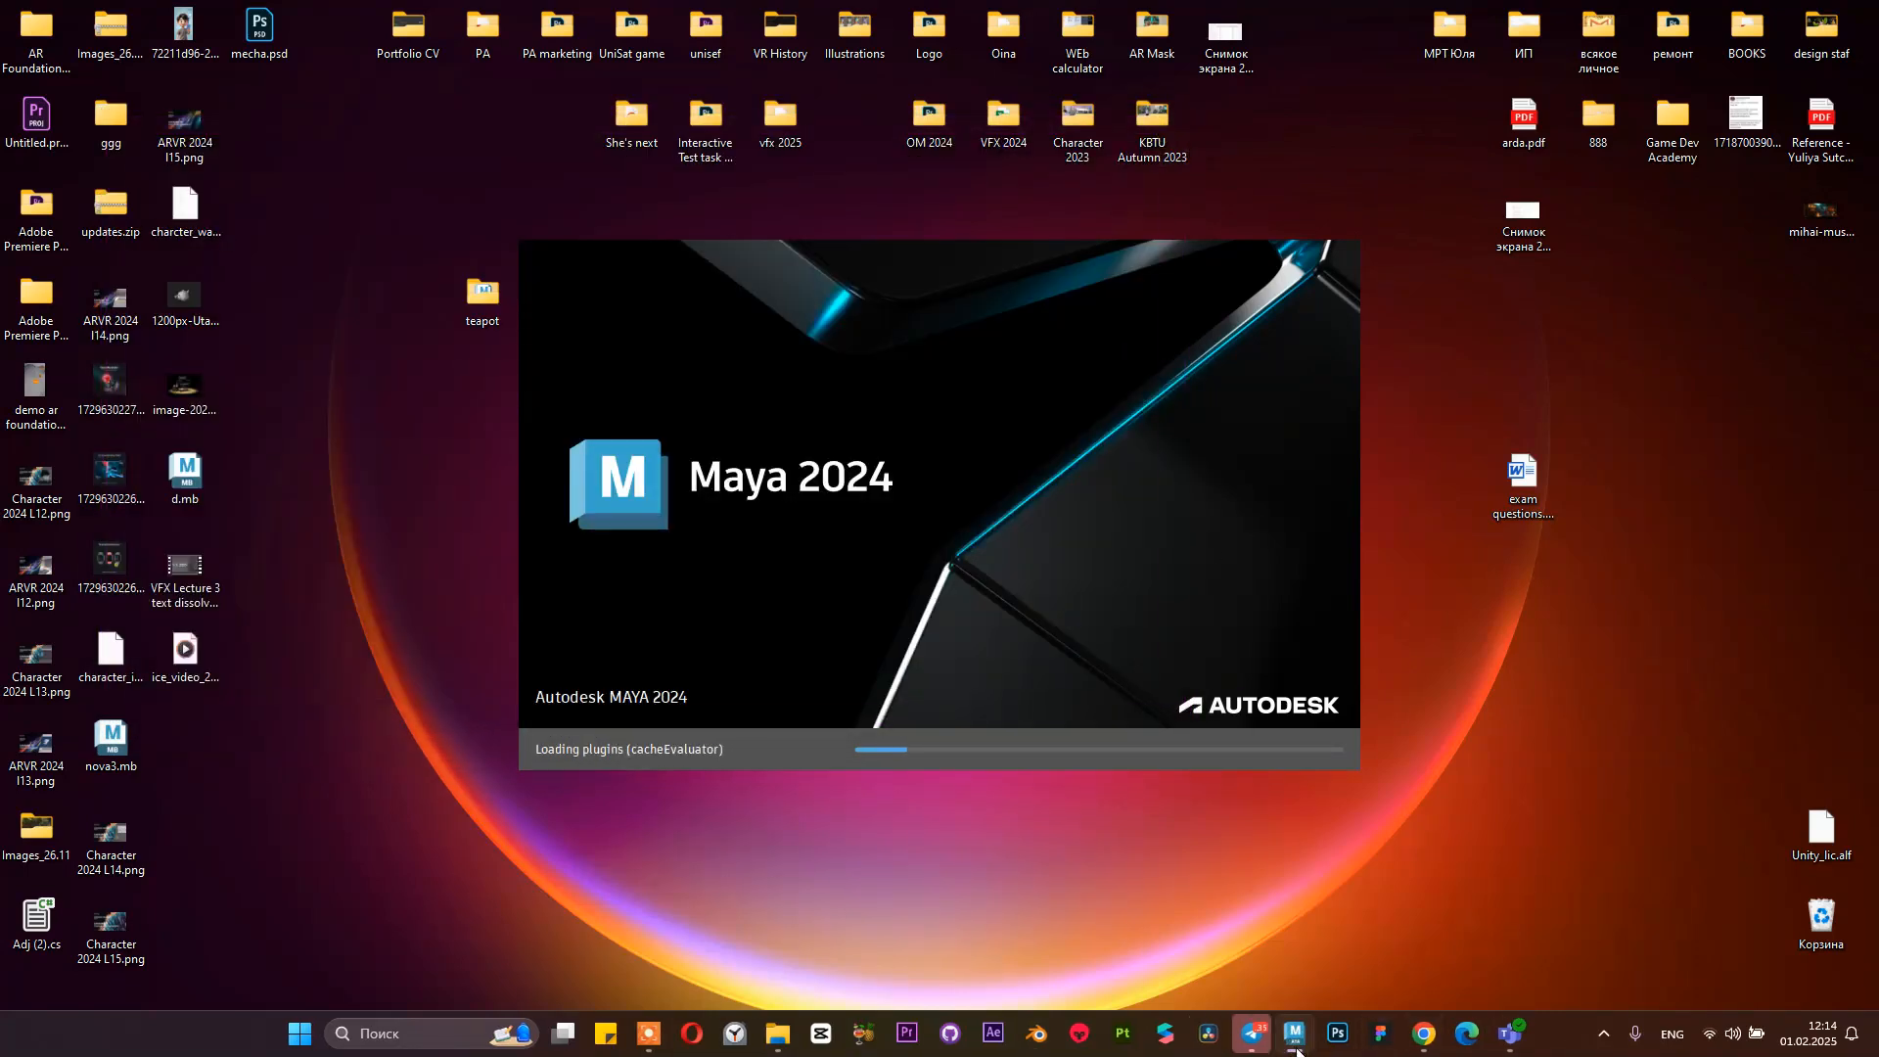
left_click(1422, 1039)
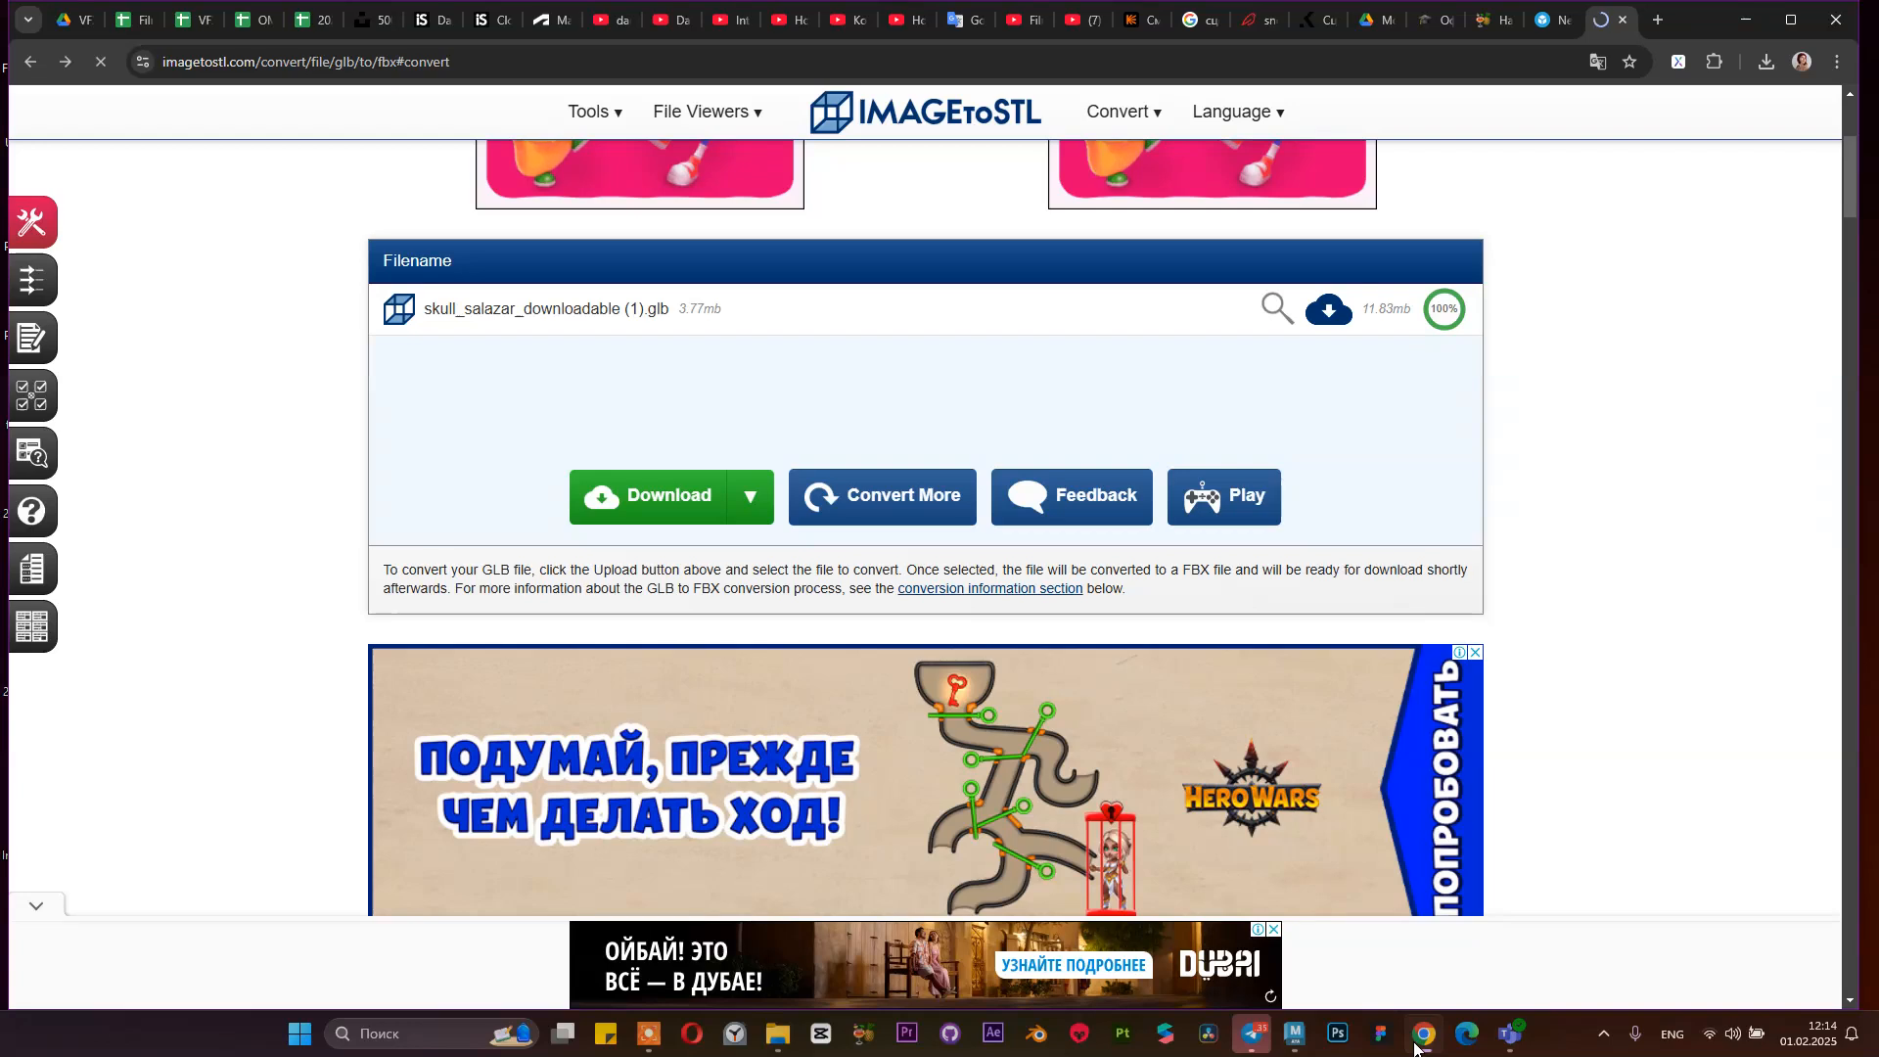
Check the recent downloads for the converted skull and request its download as FBX again
left_click(1766, 62)
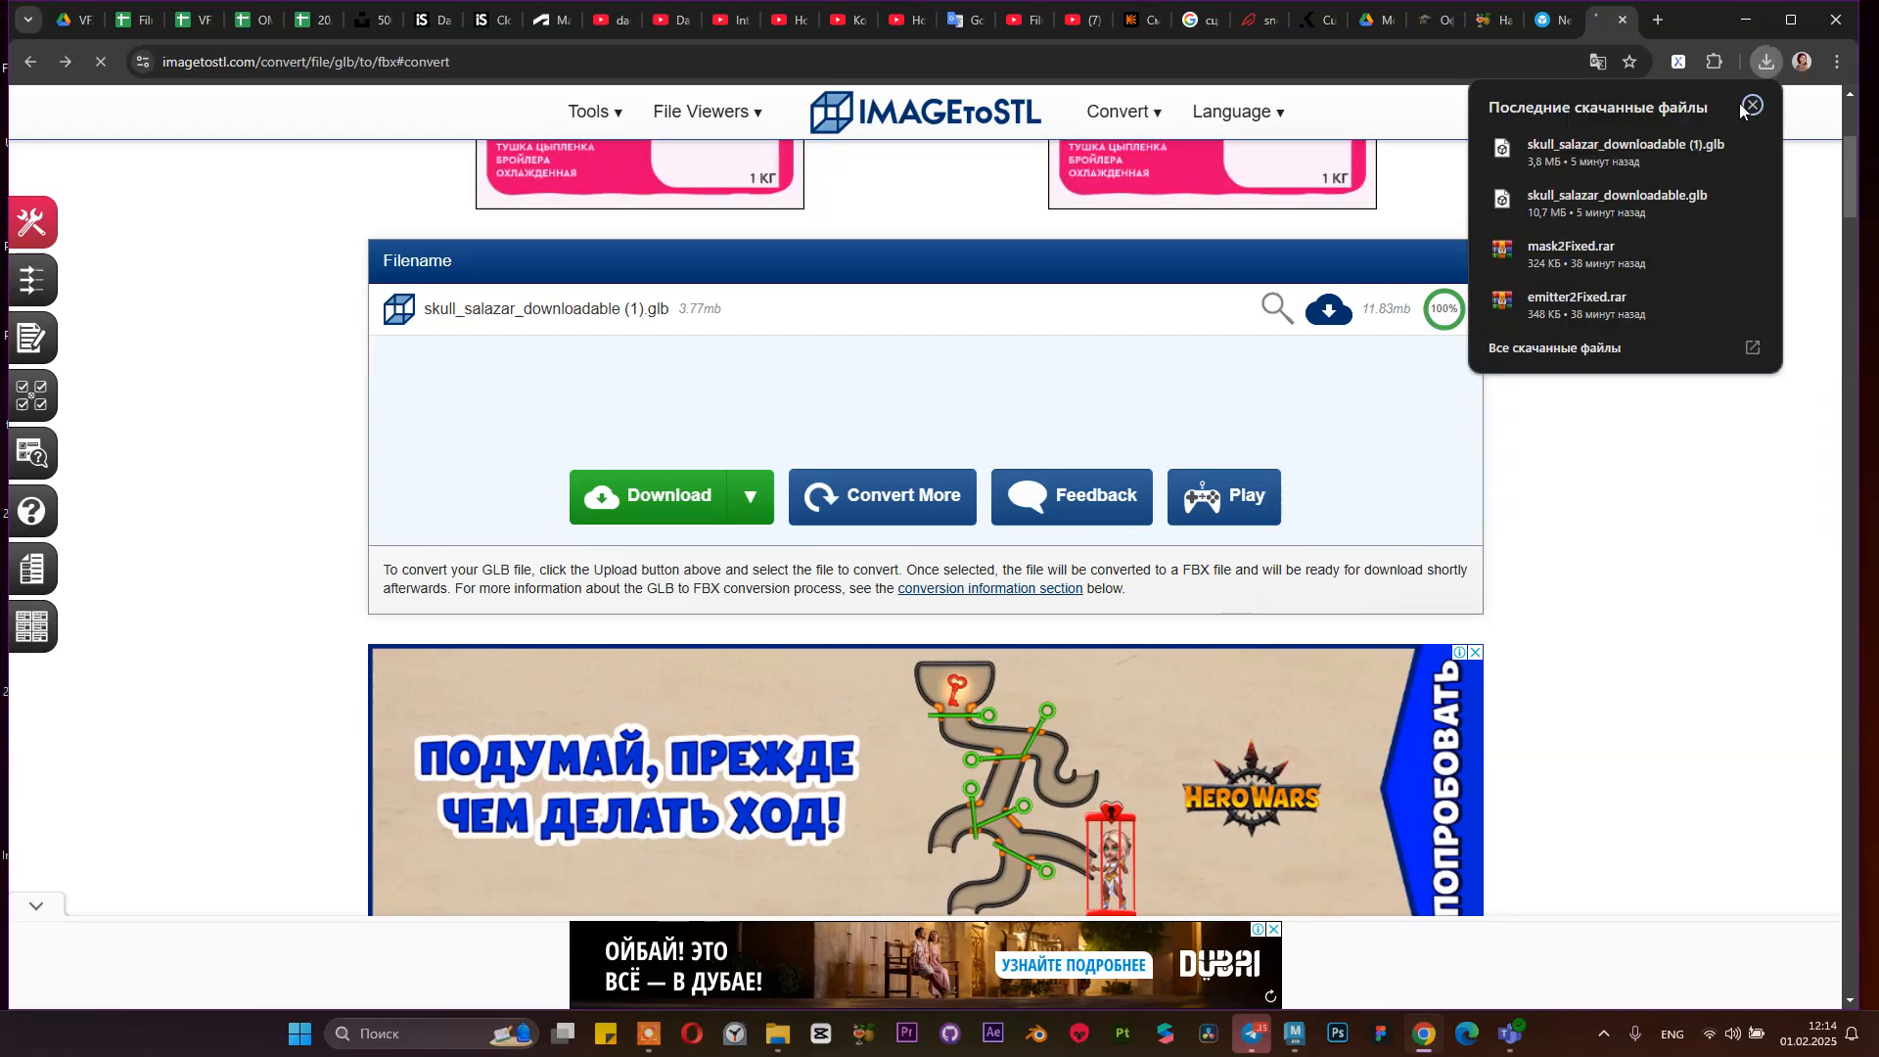
left_click(1613, 524)
left_click(750, 502)
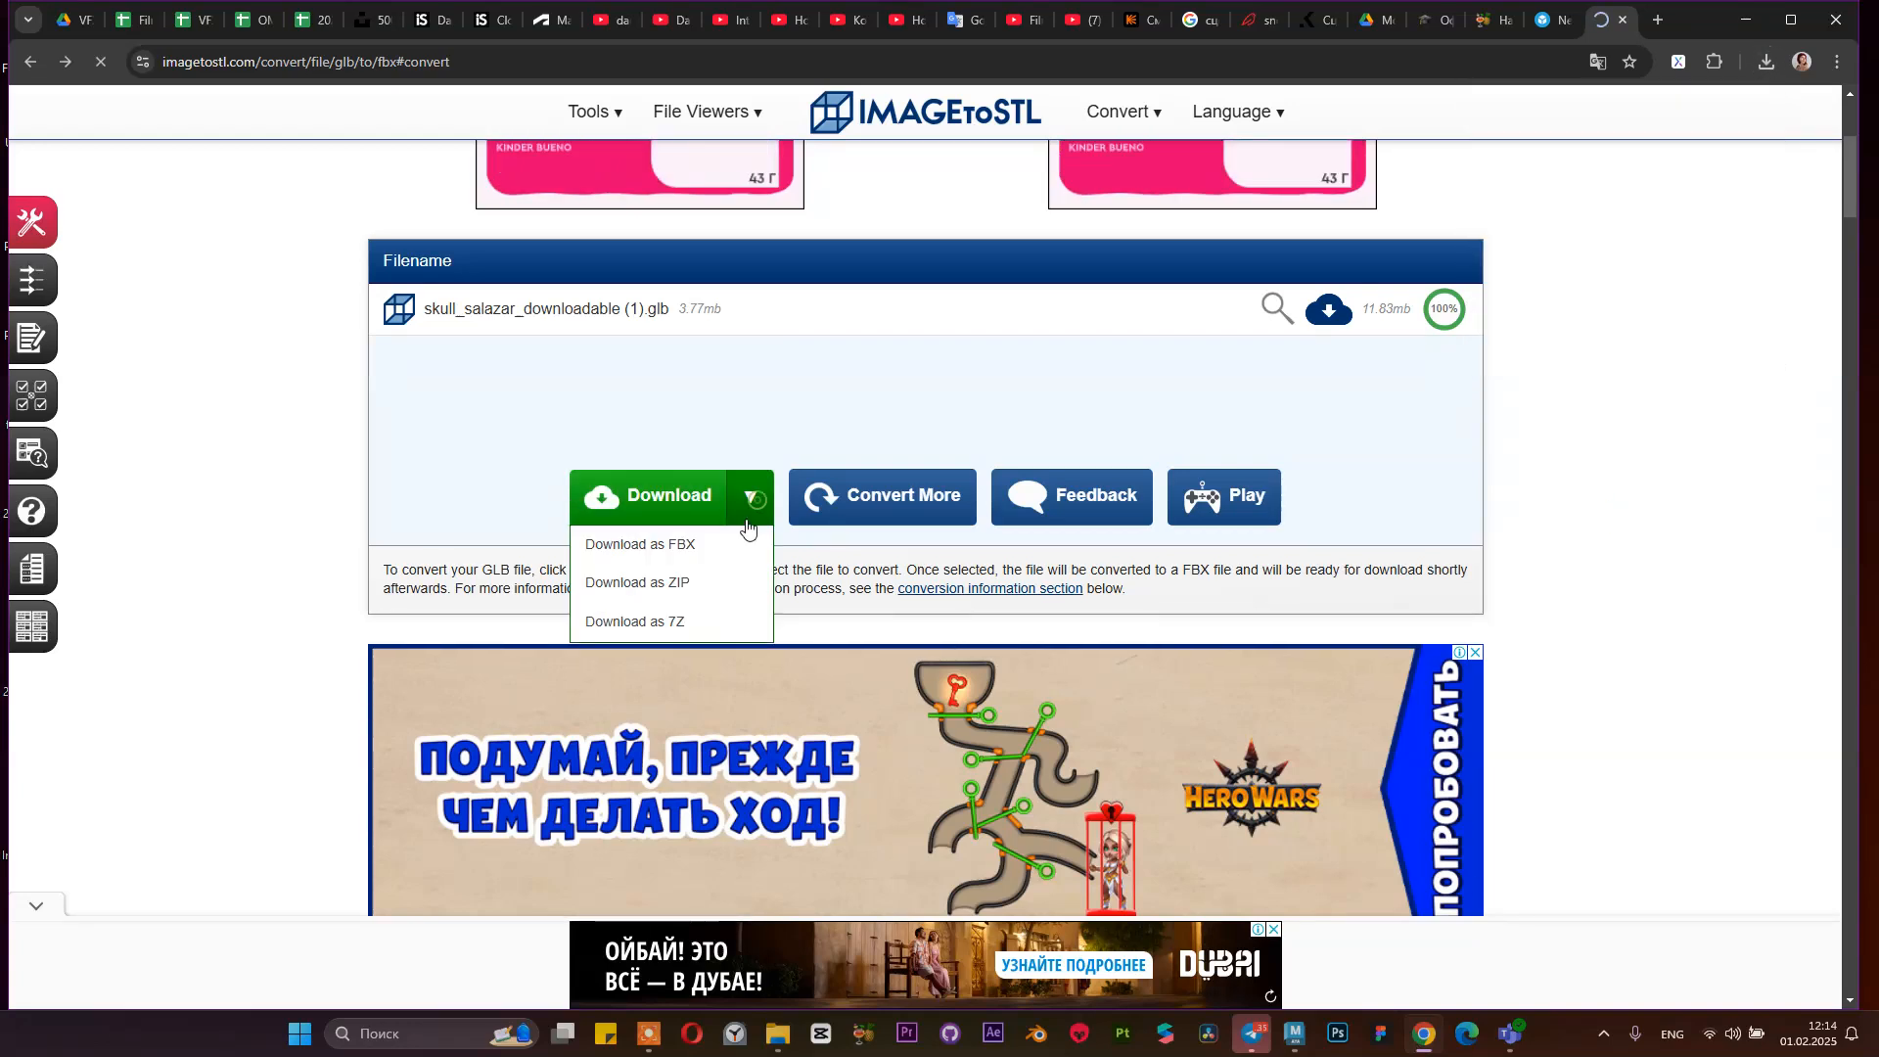
left_click(711, 543)
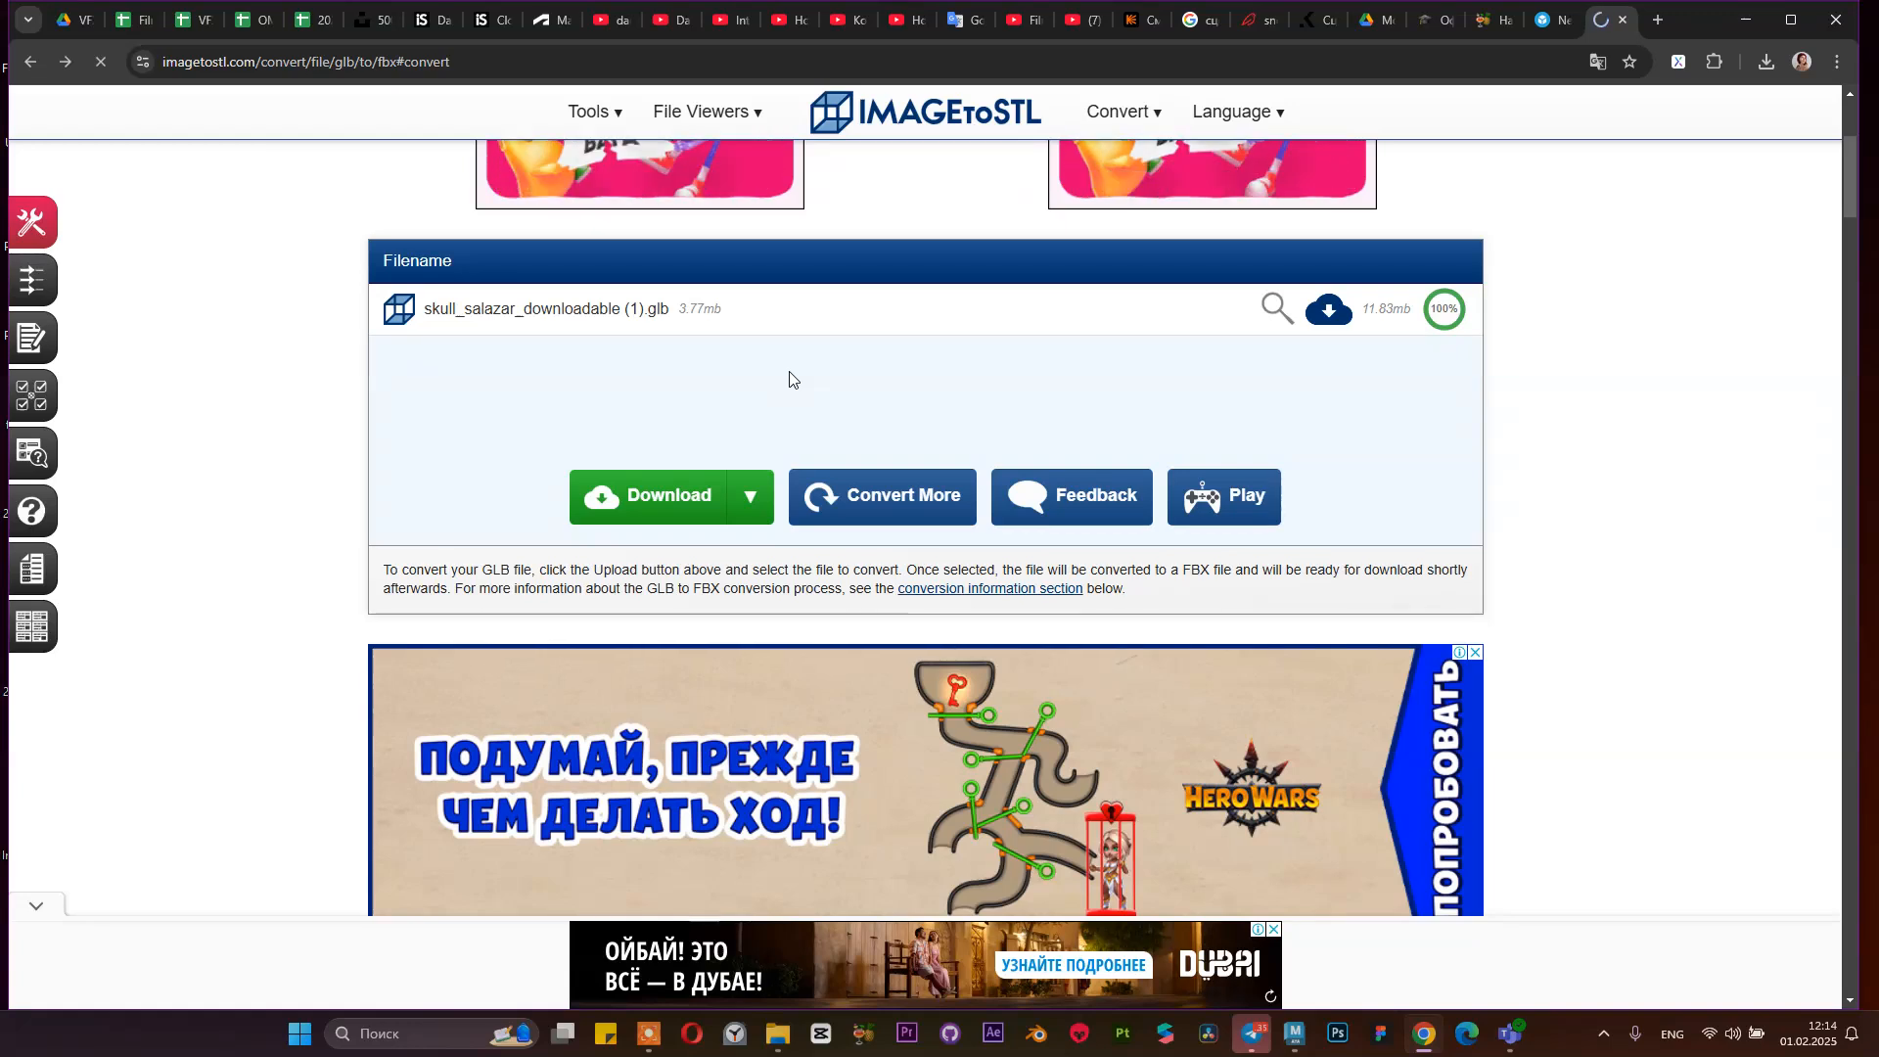
left_click(649, 1035)
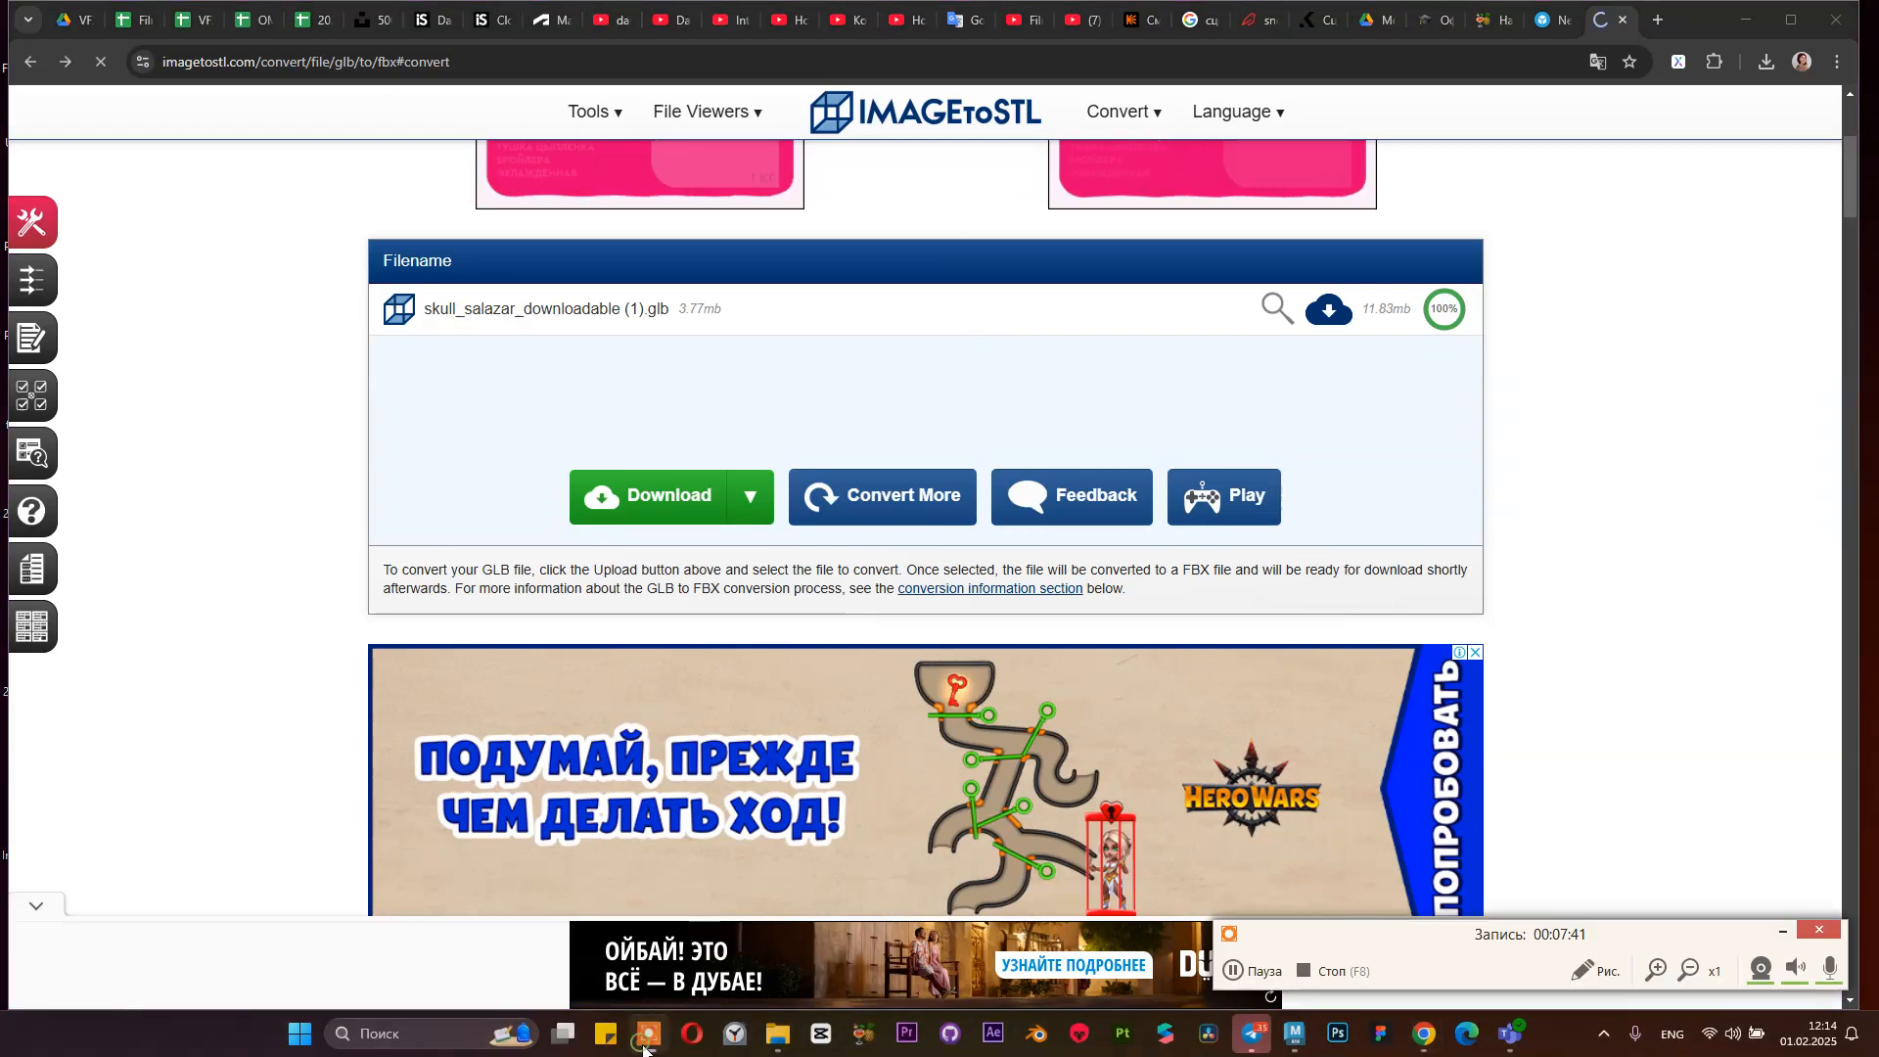
left_click(1777, 930)
Switch to Sketchfab, close the Skull Salazar model page and look through the downloadable skull results
left_click(1546, 19)
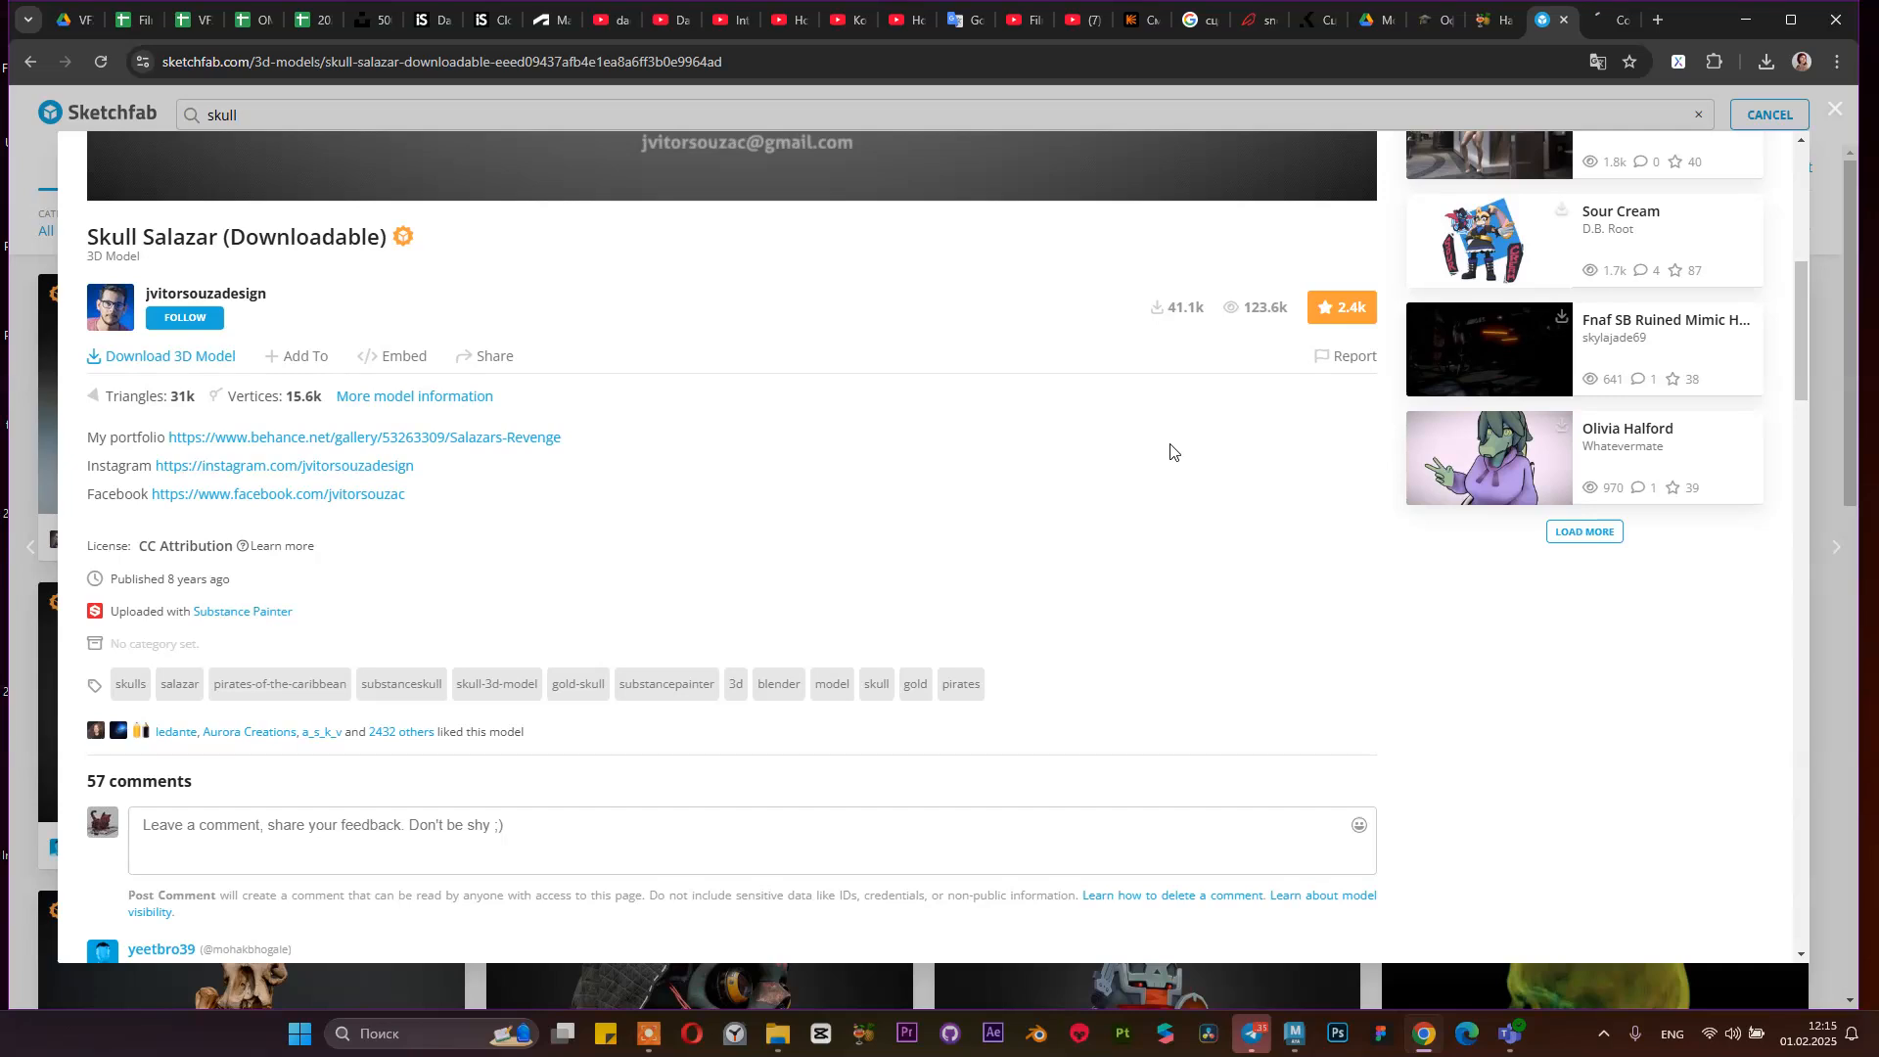
left_click(1830, 113)
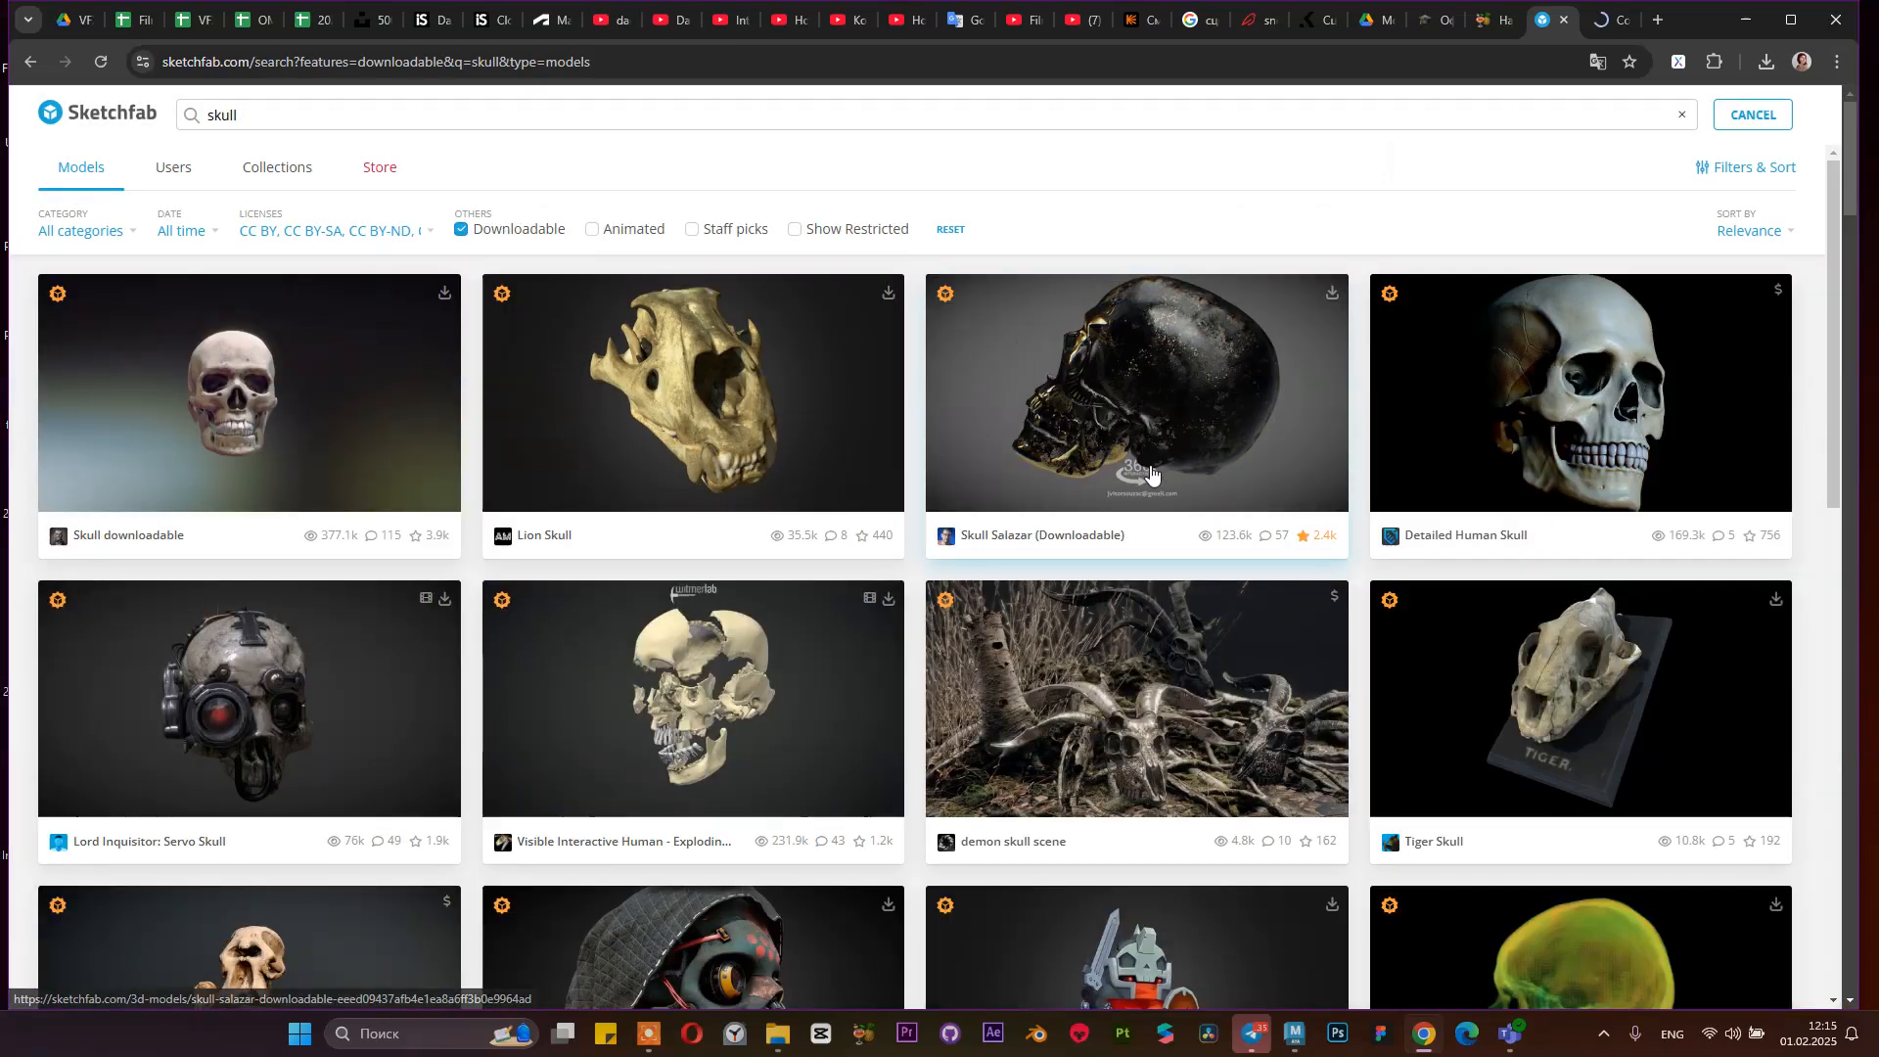
scroll(1459, 420, "down", 5)
scroll(1314, 436, "up", 5)
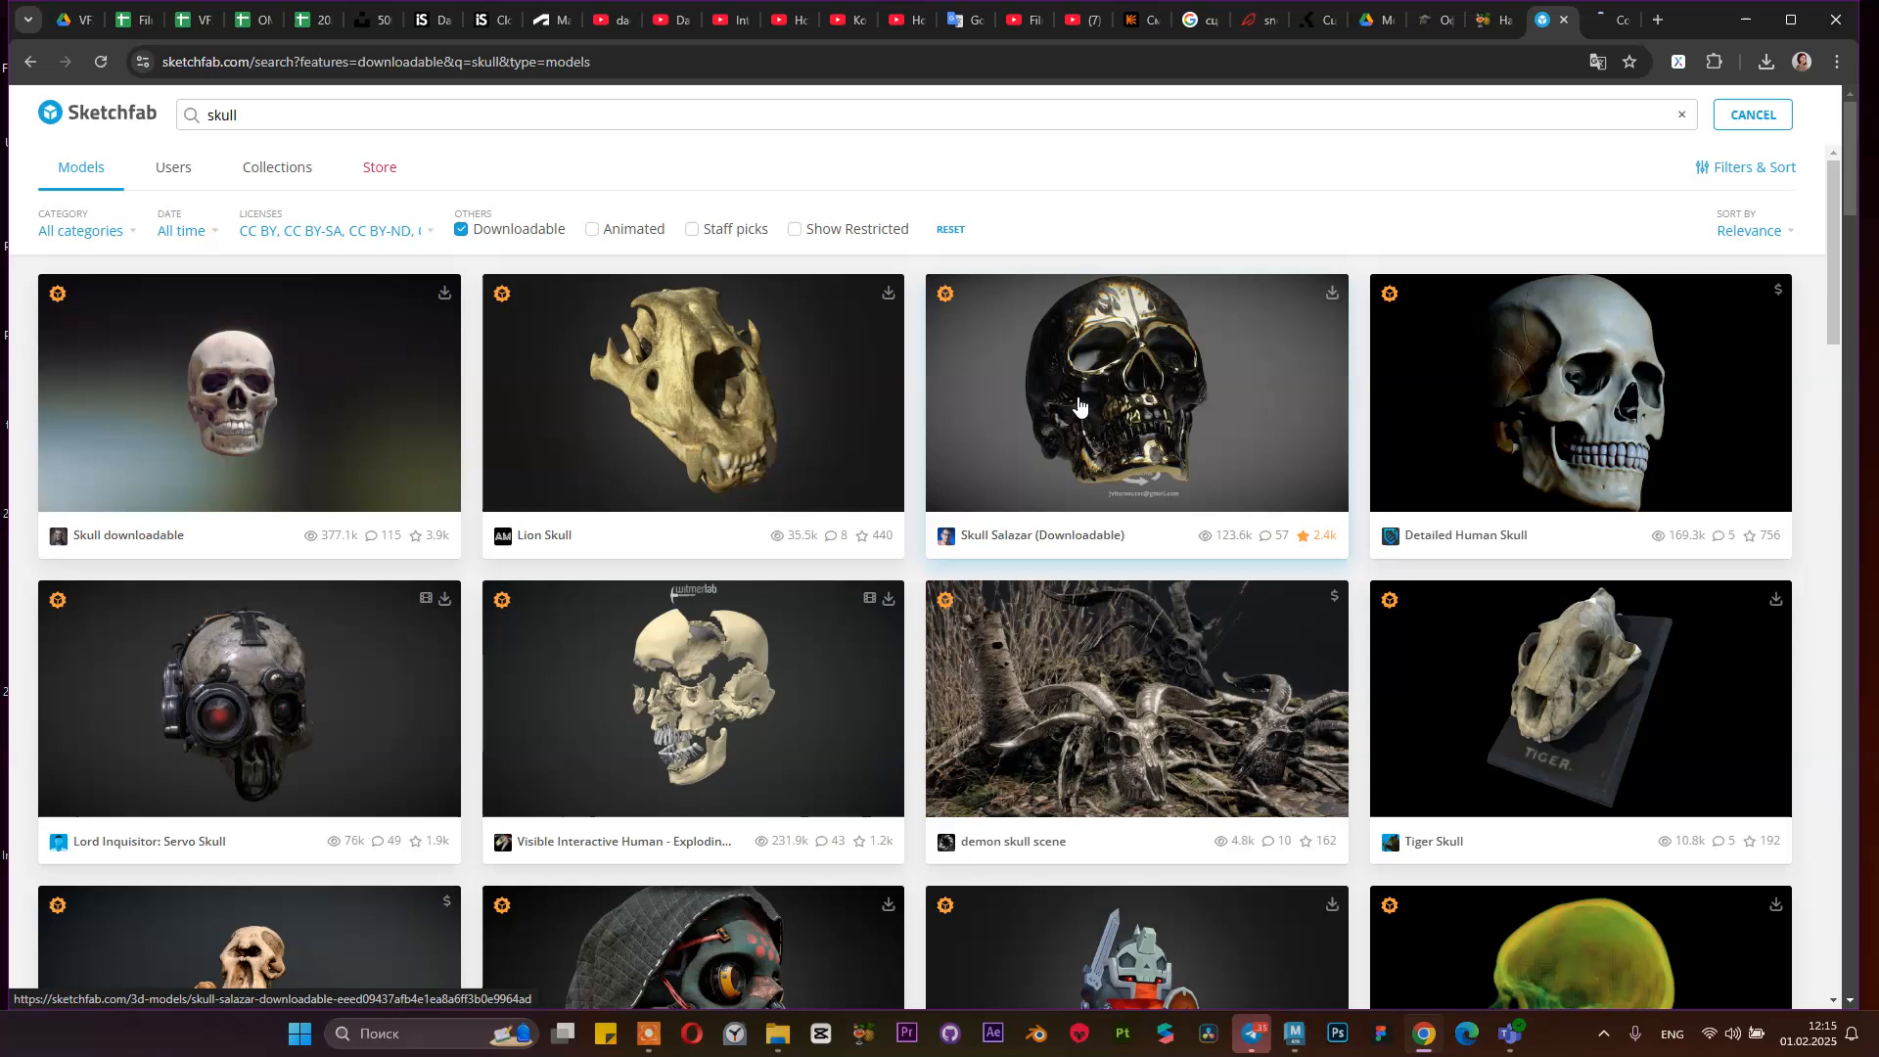
left_click(1603, 21)
left_click(1541, 20)
Search Google for texture bones in a new browser tab
left_click(1657, 20)
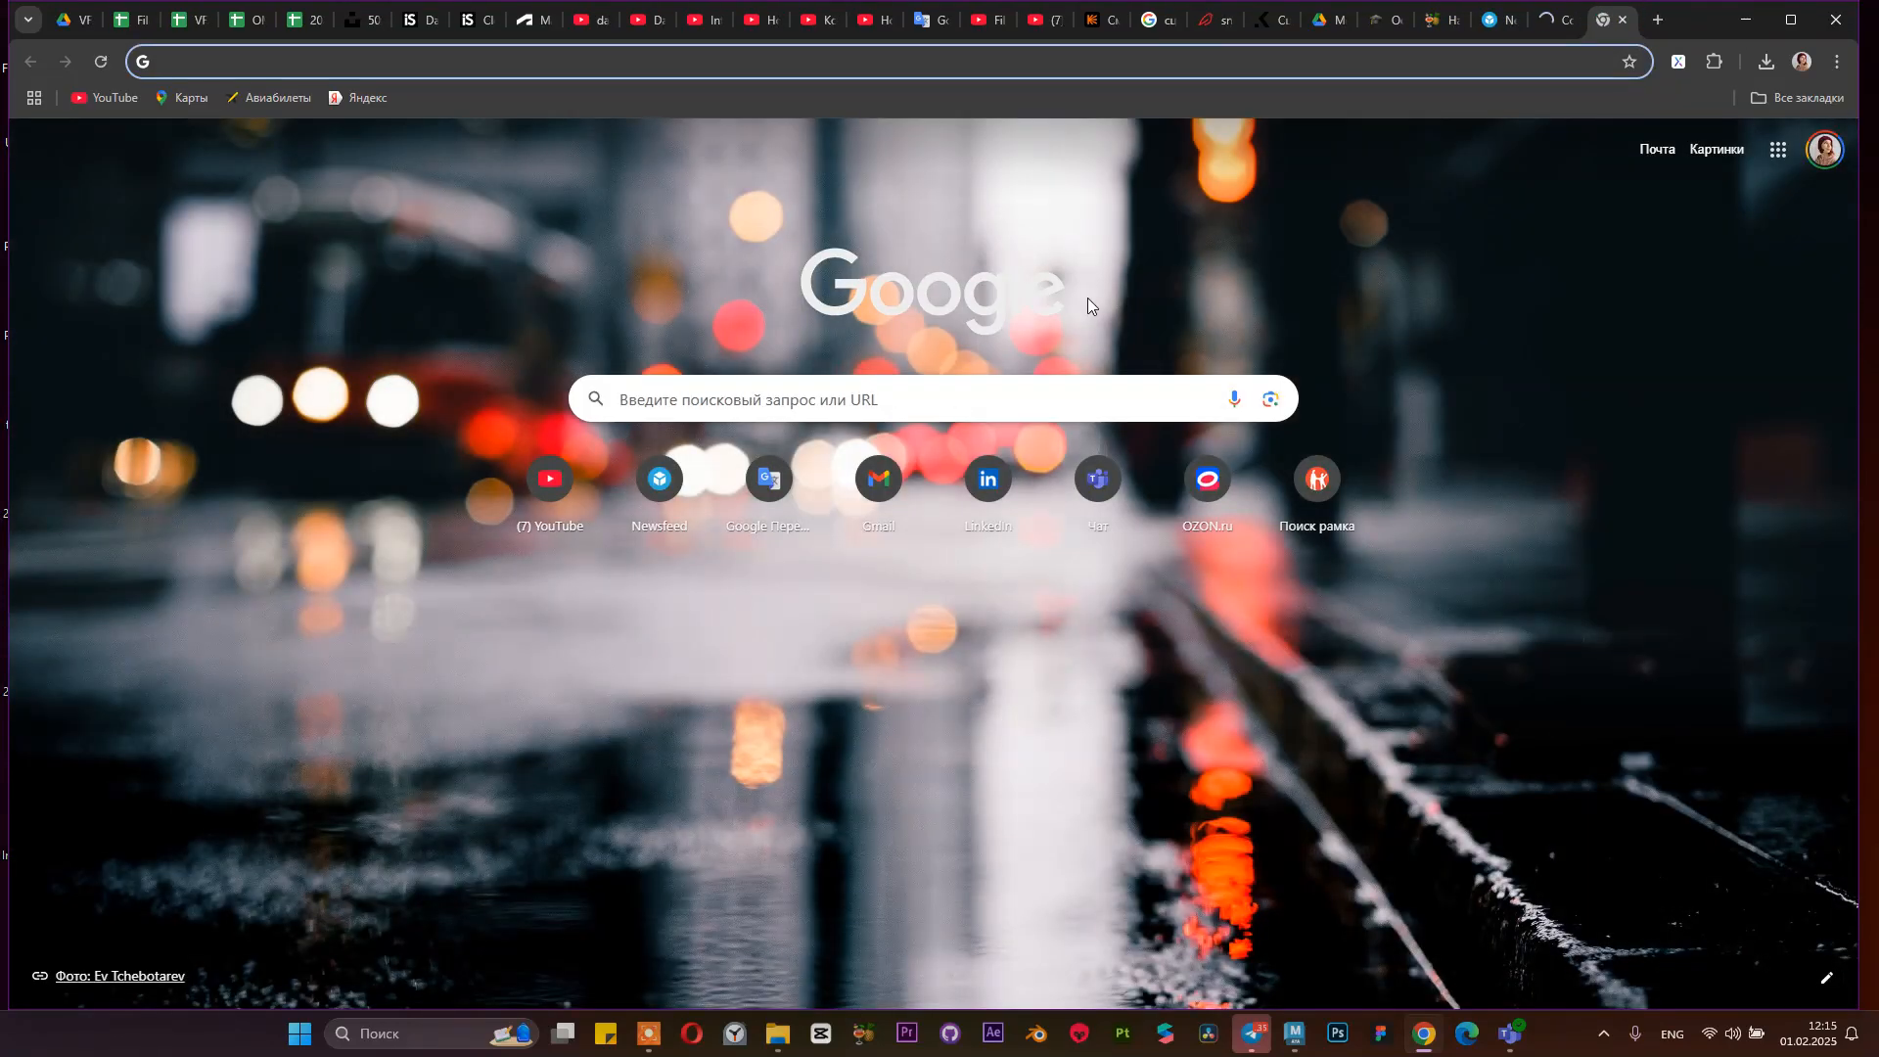
type("texu")
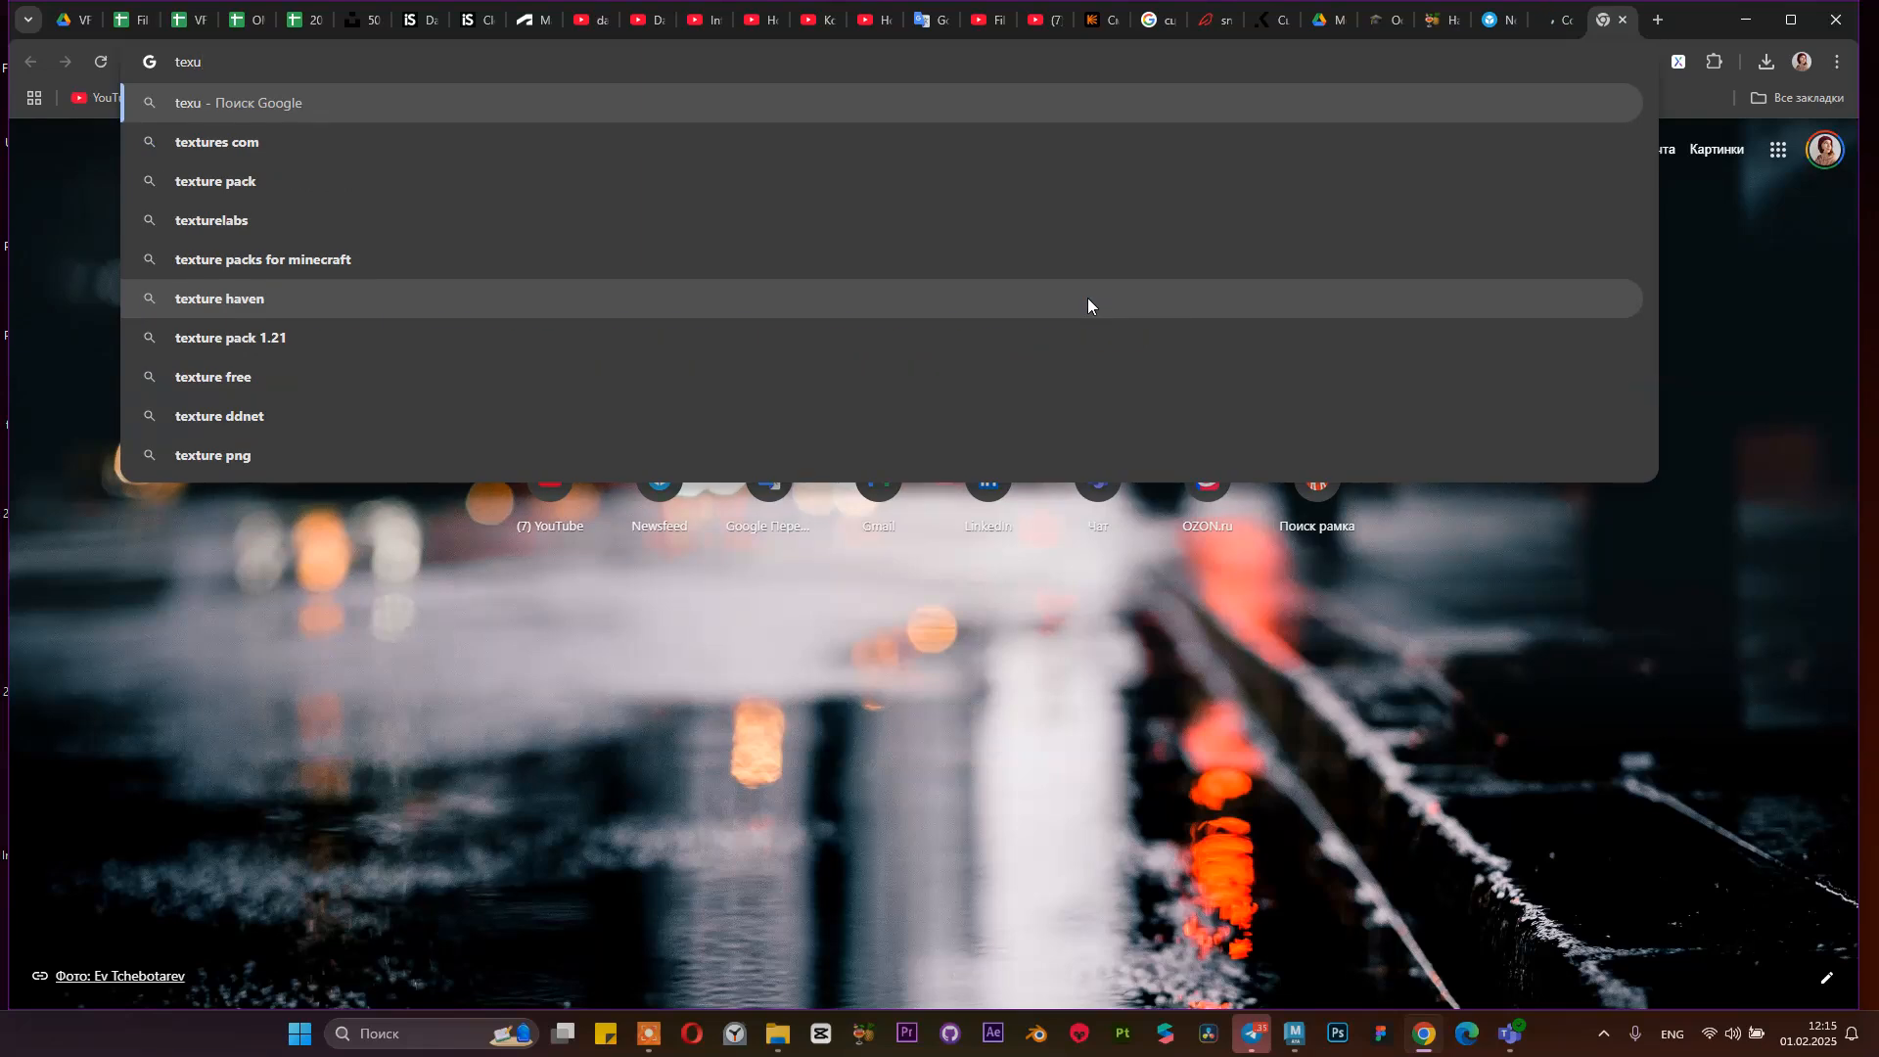
key("BackSpace")
type("ture ")
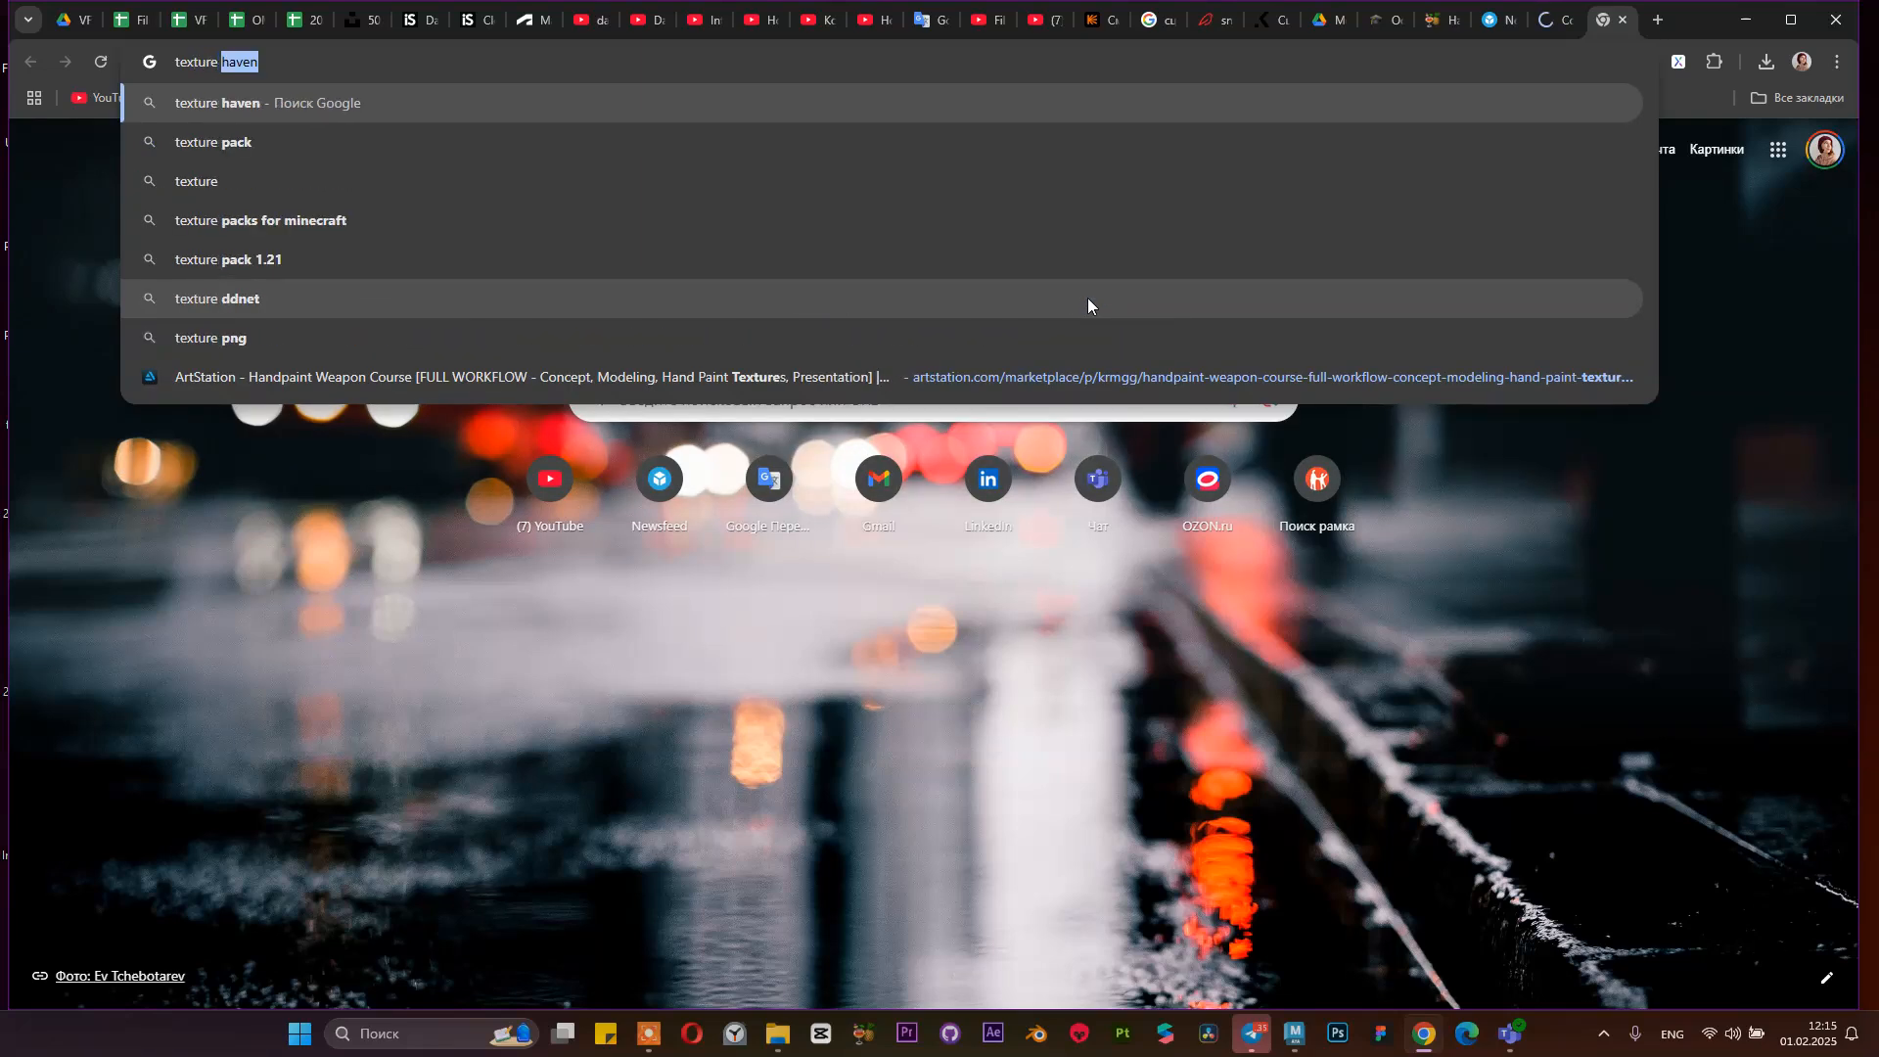
type("bone")
key("Return")
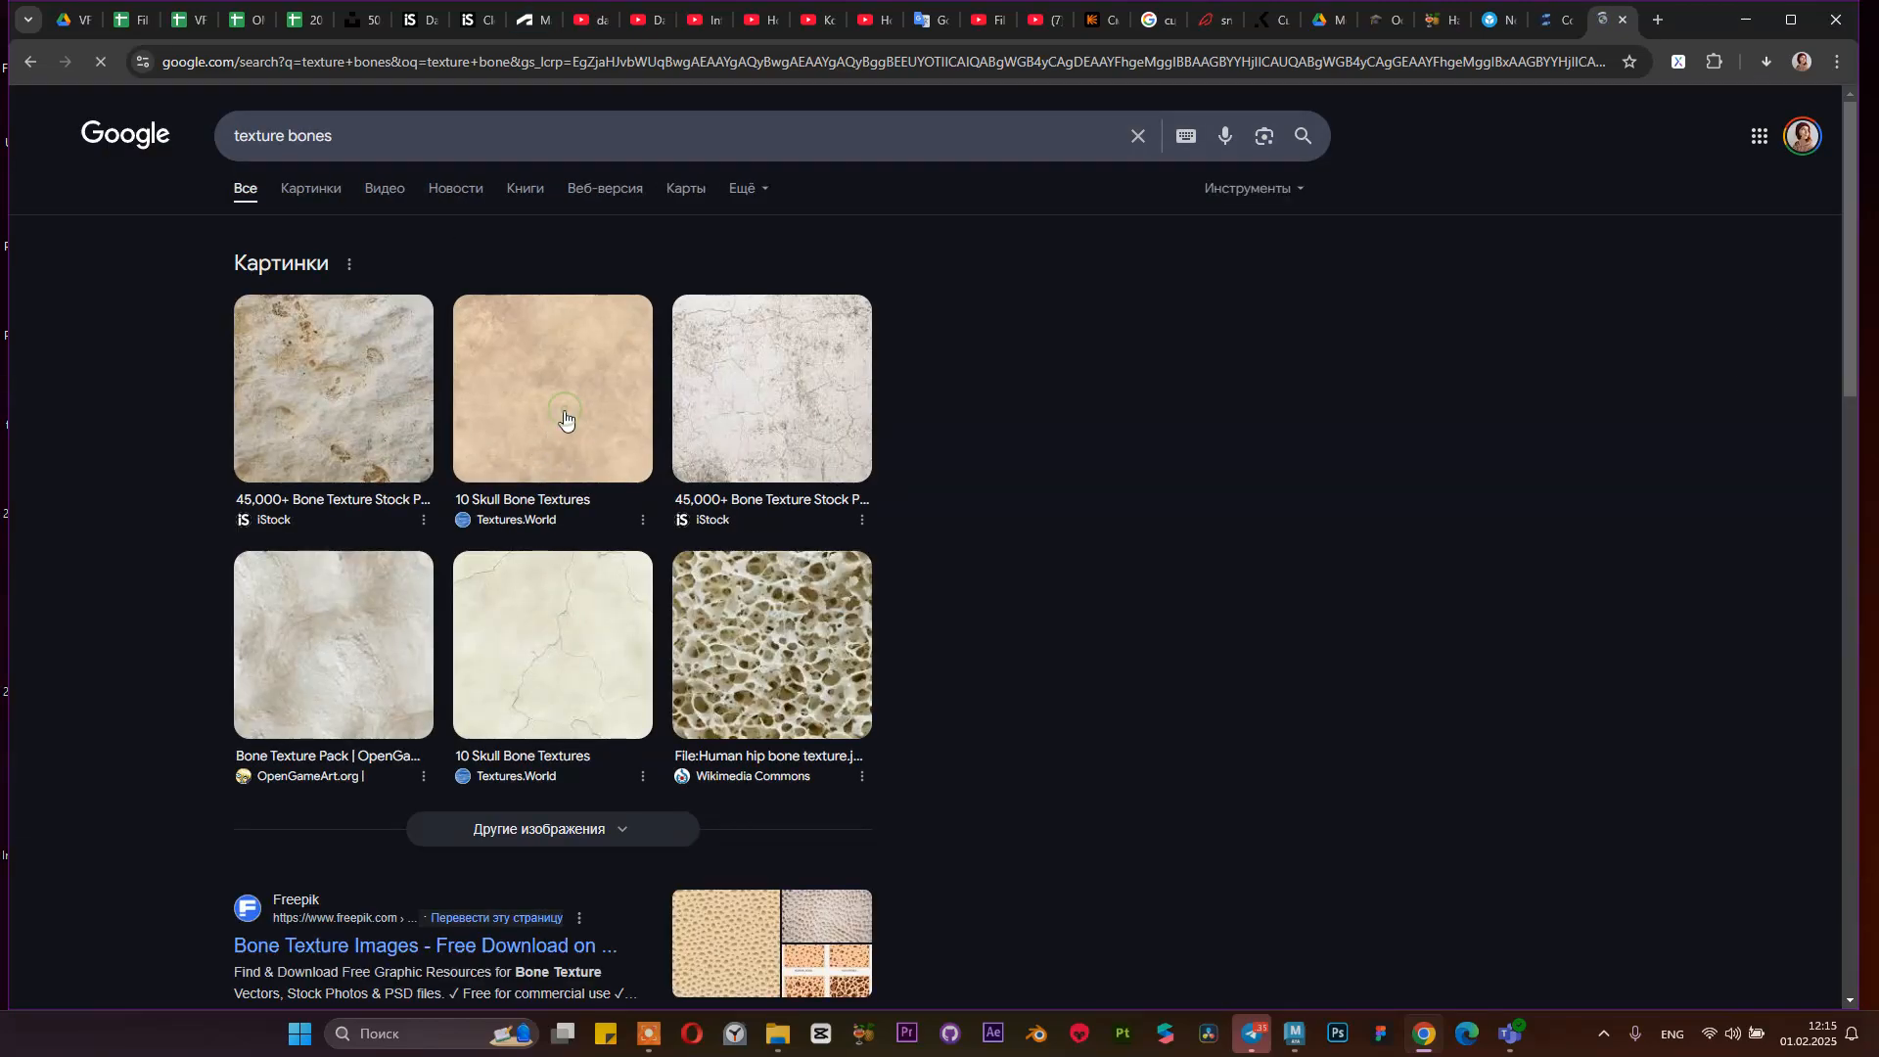
Preview the 10 Skull Bone Textures, Bone 2.0 (Texture) and iStock bone texture images among the results
left_click(565, 421)
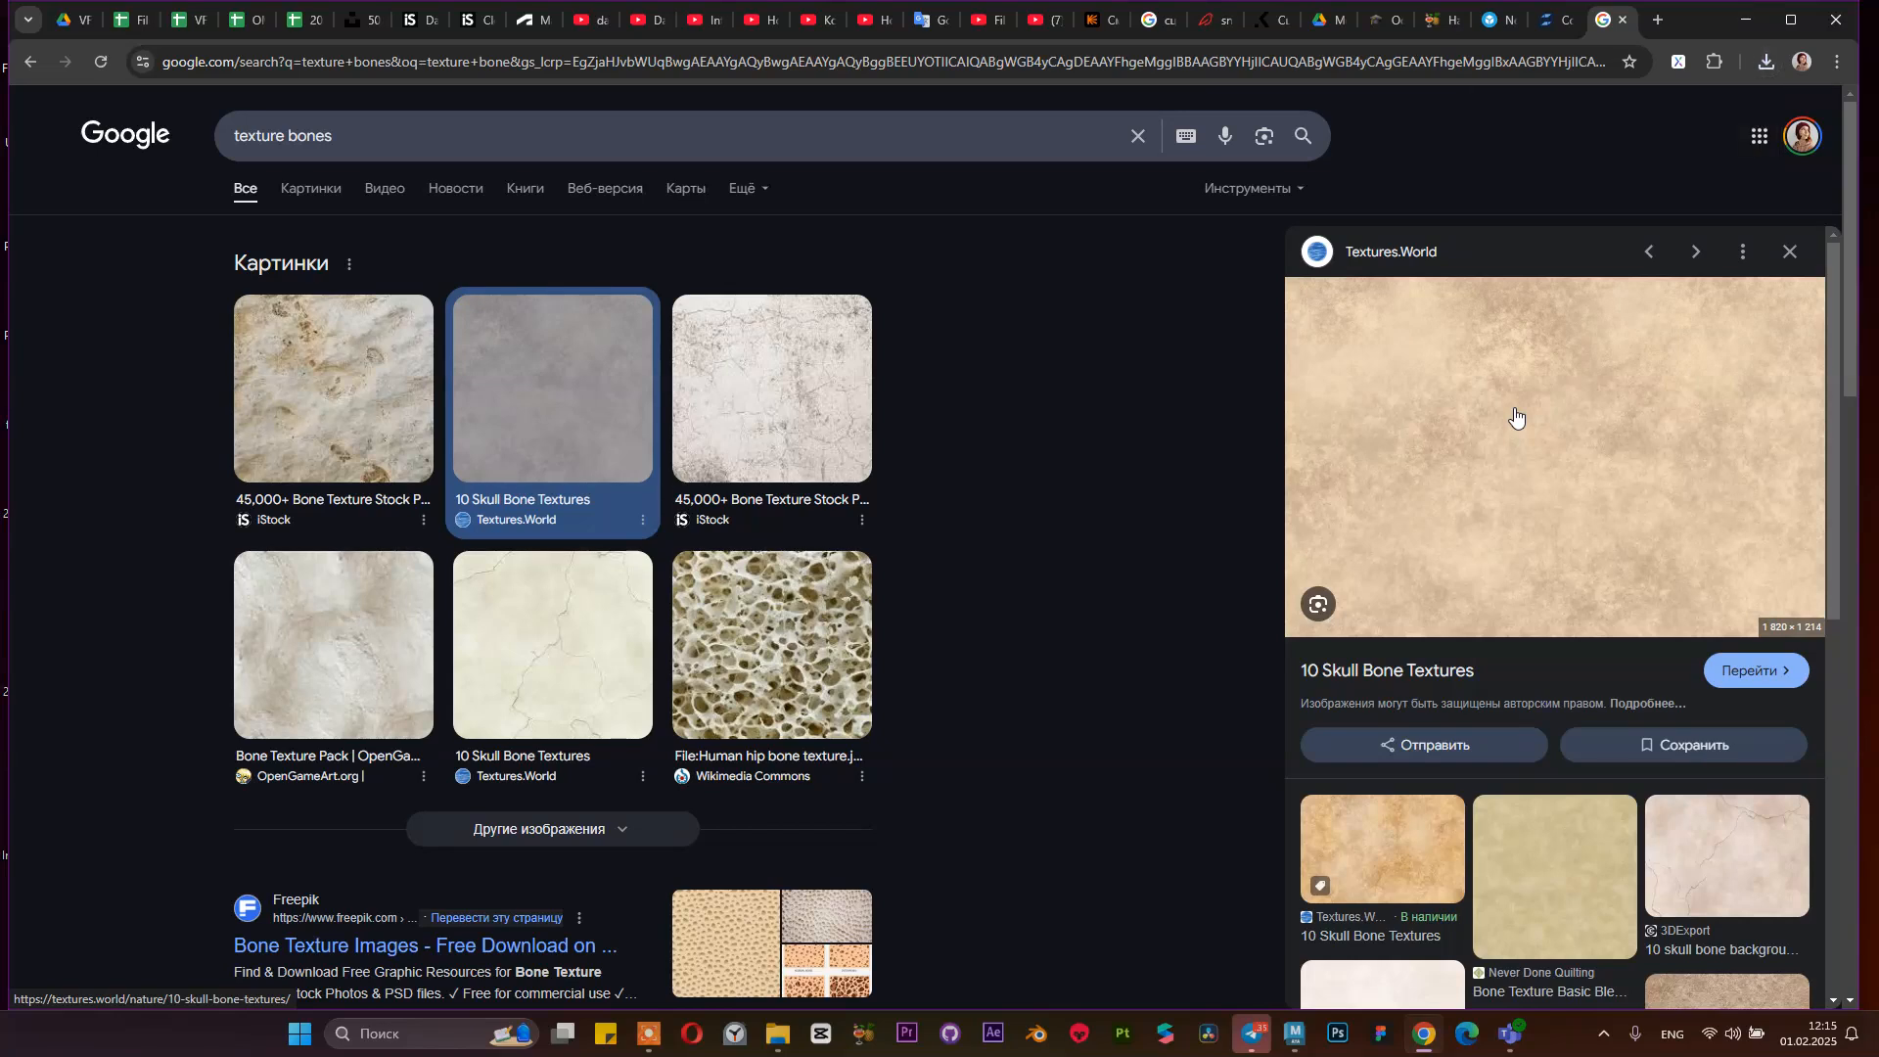
scroll(1537, 509, "down", 3)
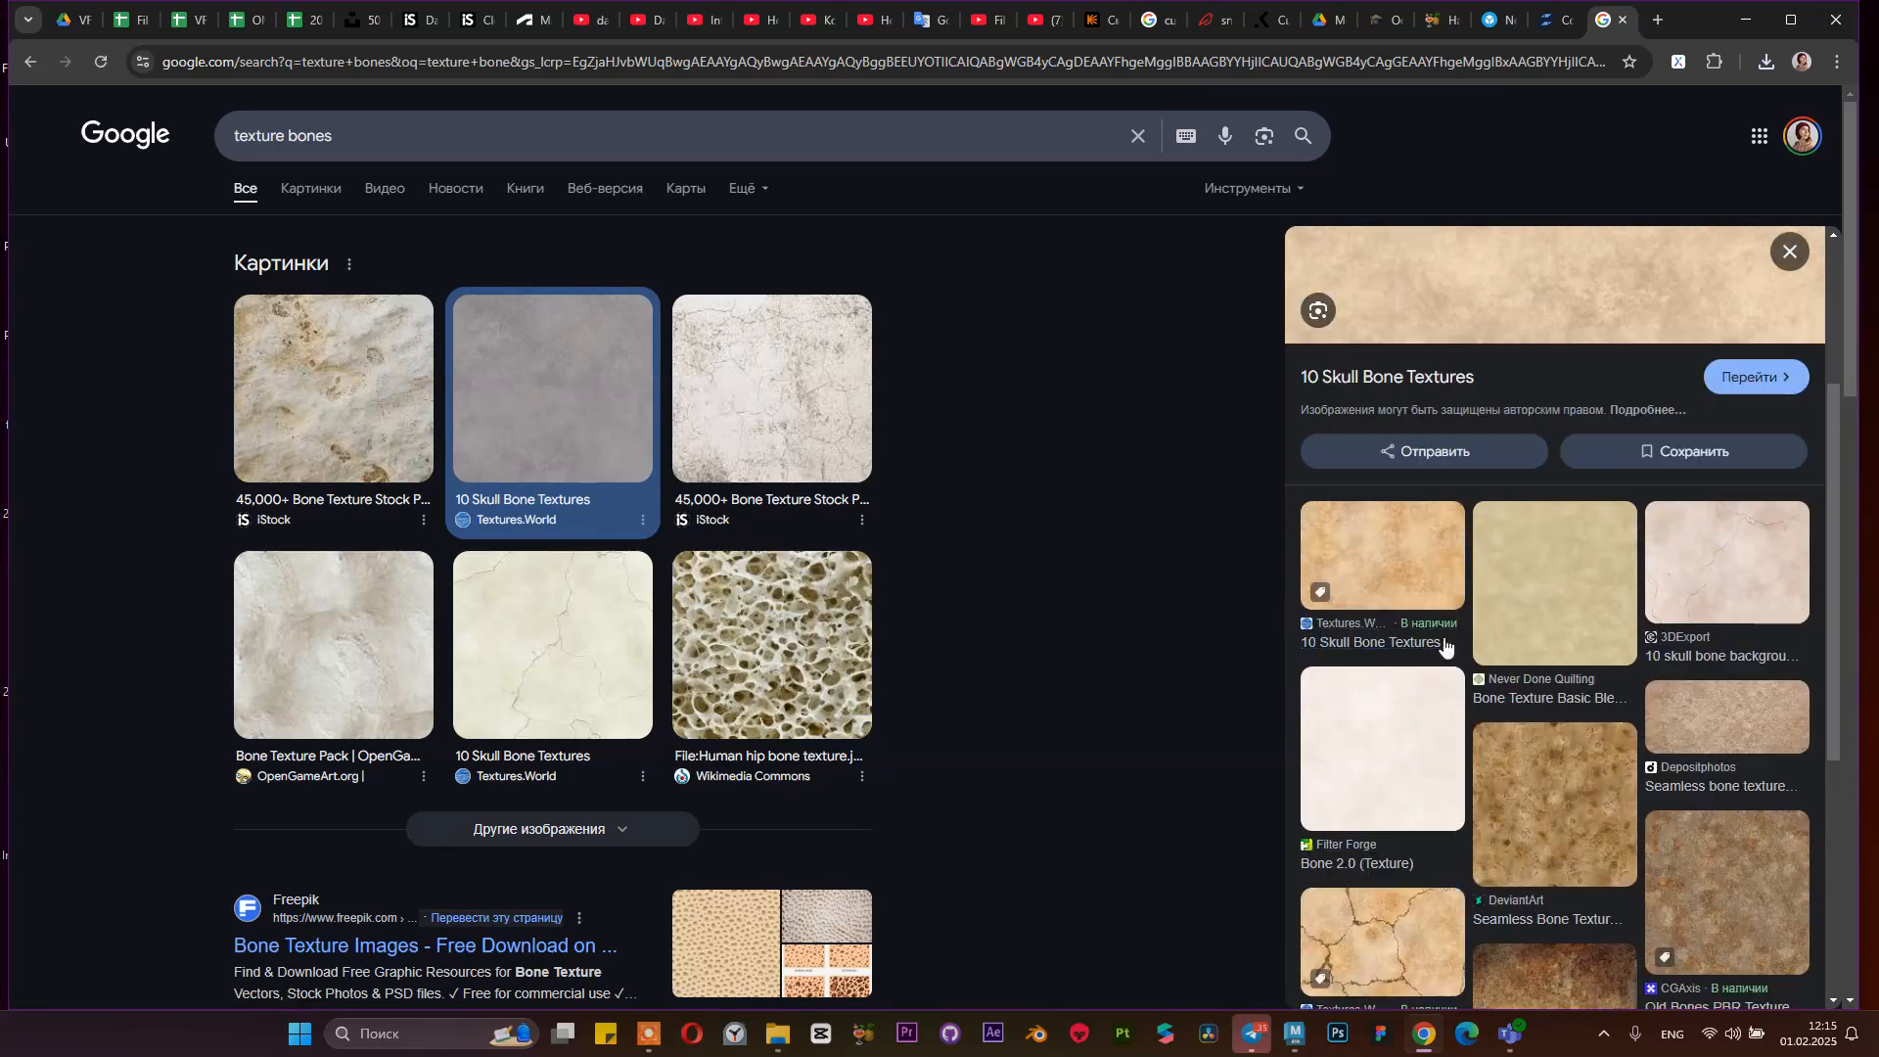
left_click(1383, 743)
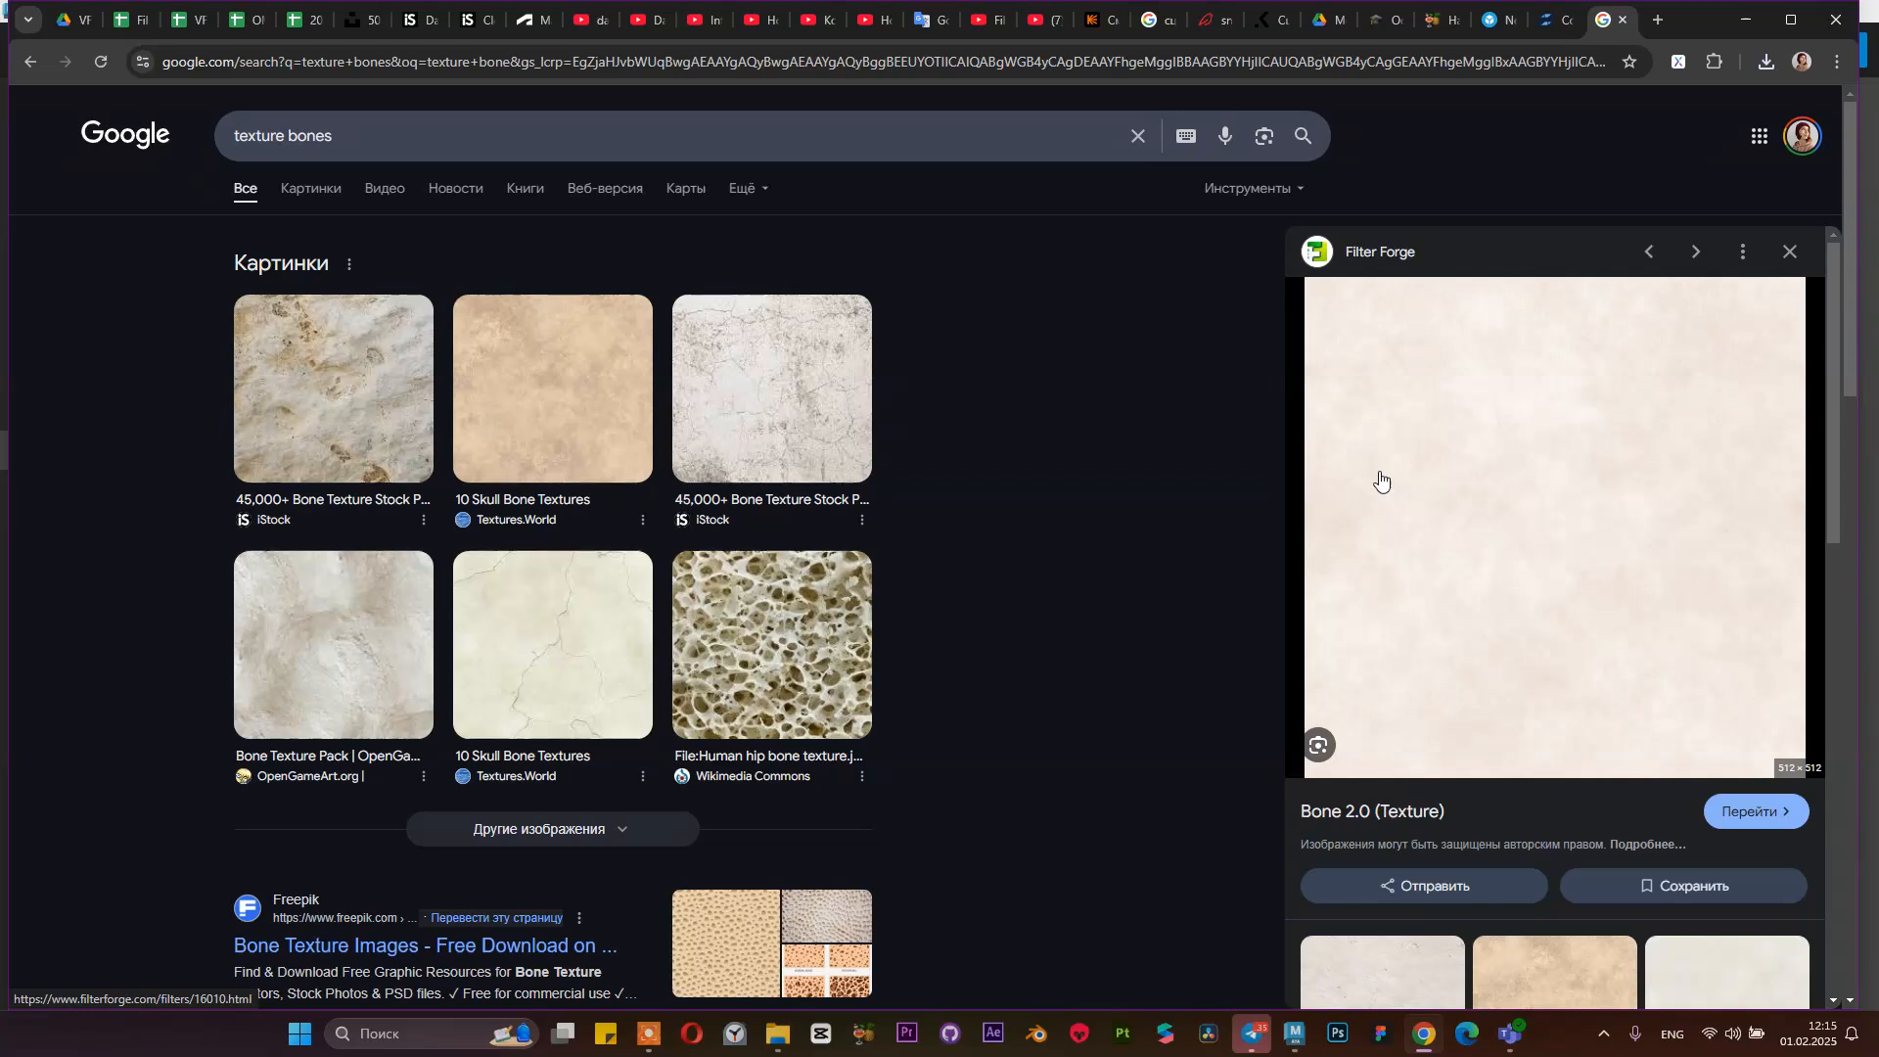
left_click(329, 394)
scroll(1585, 509, "down", 3)
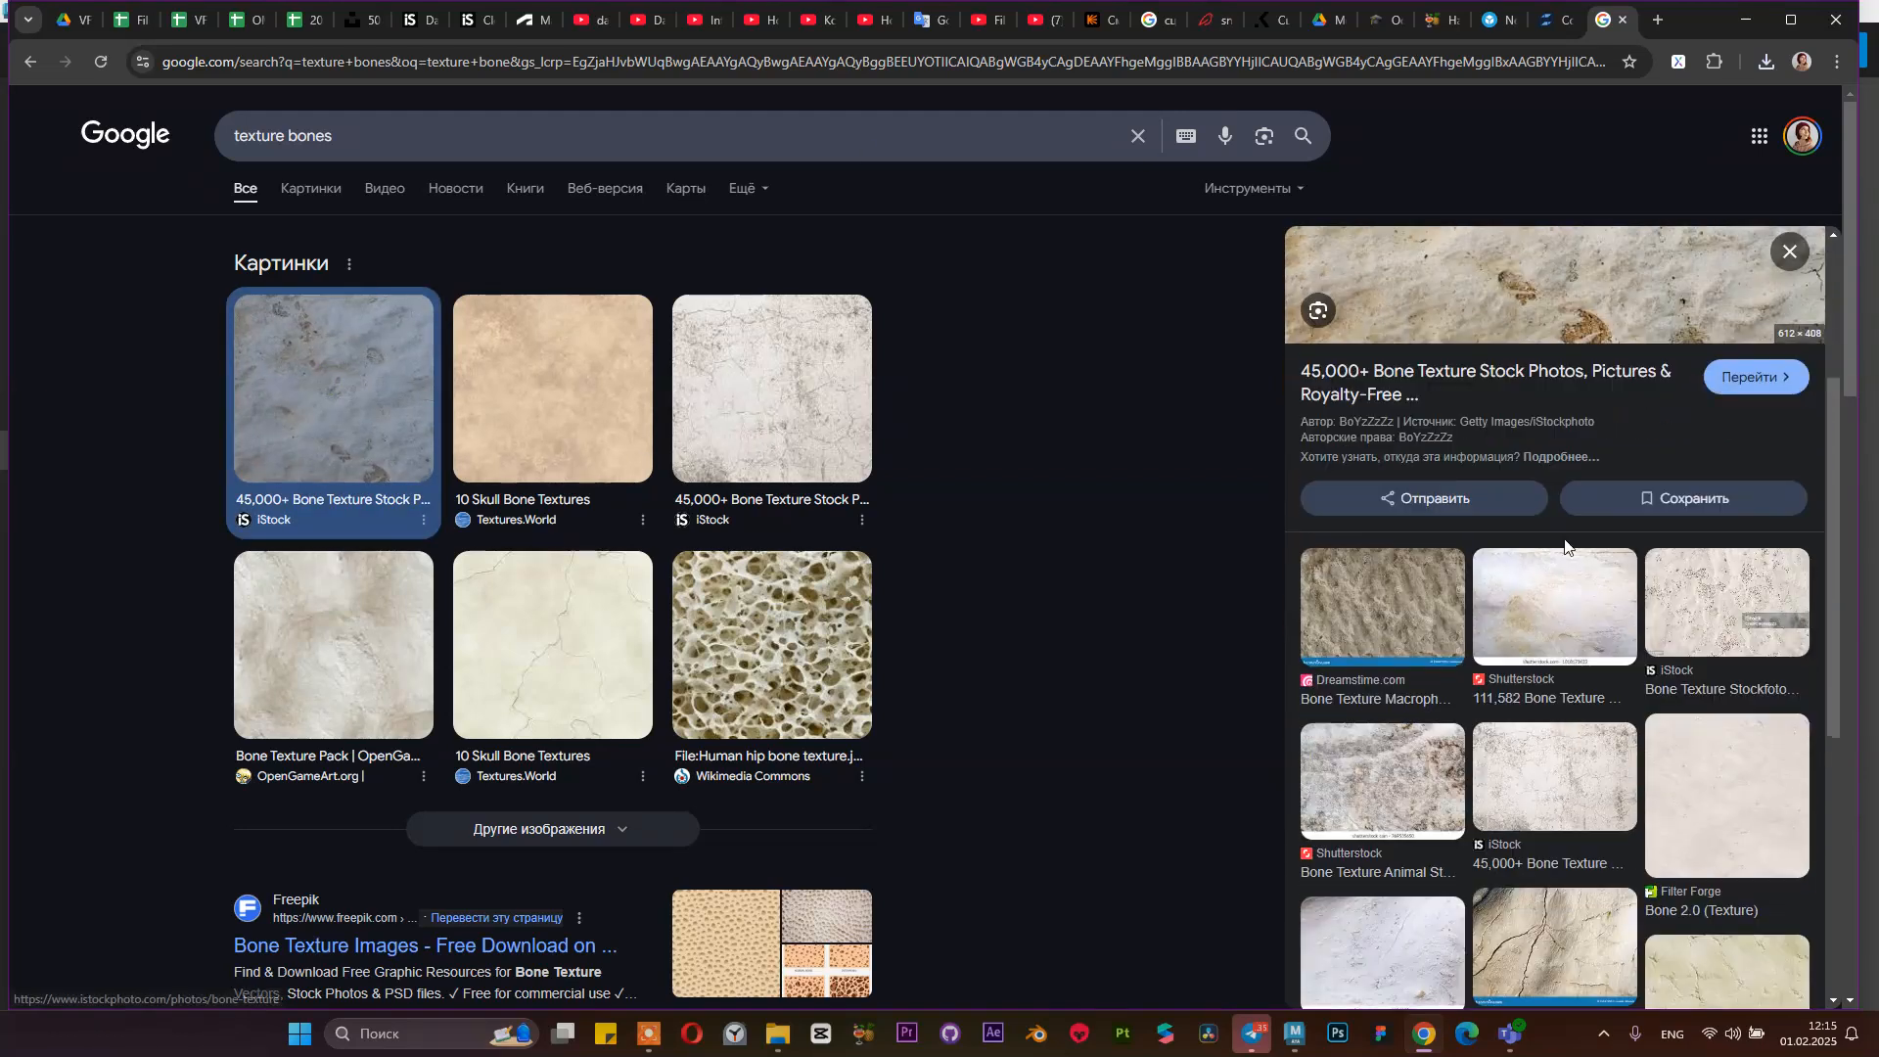
left_click(627, 370)
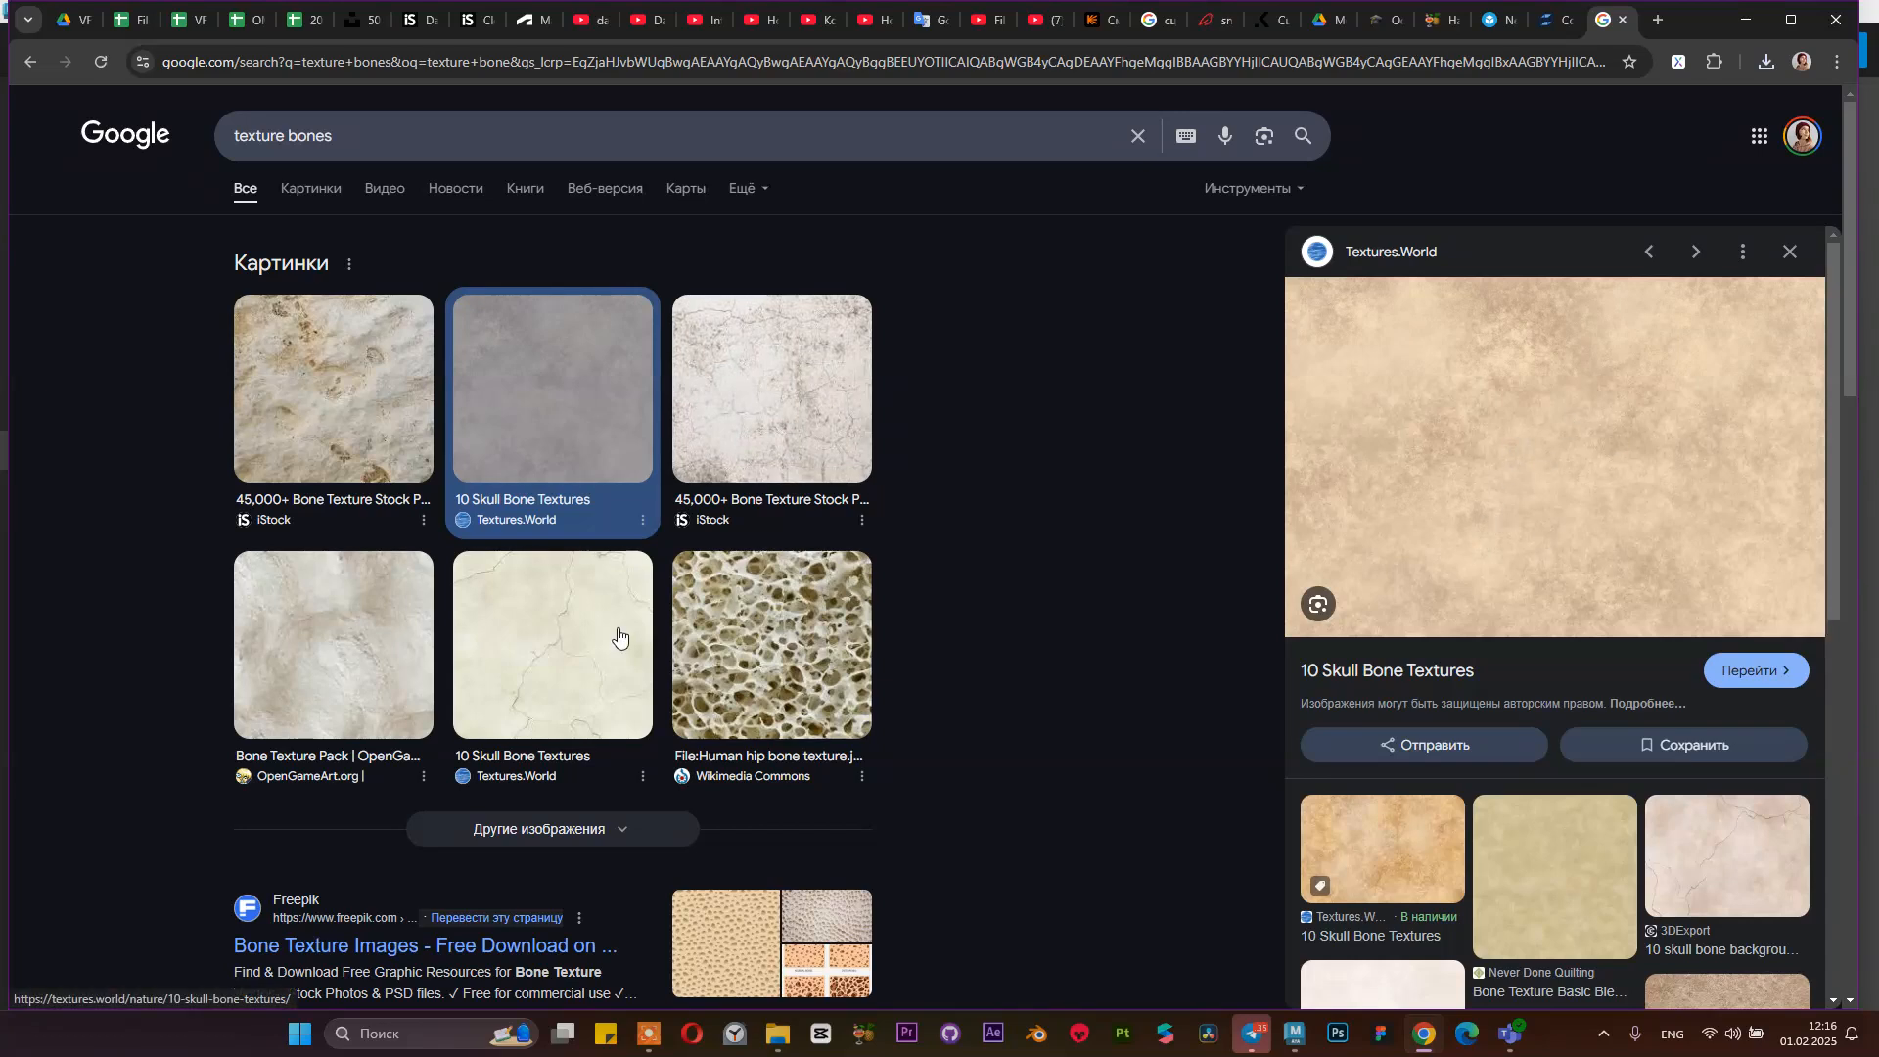
Open the Bone 2.0 (Texture) result and the Textures.World page of 10 Skull Bone Textures in new tabs
scroll(1491, 860, "down", 4)
right_click(1373, 678)
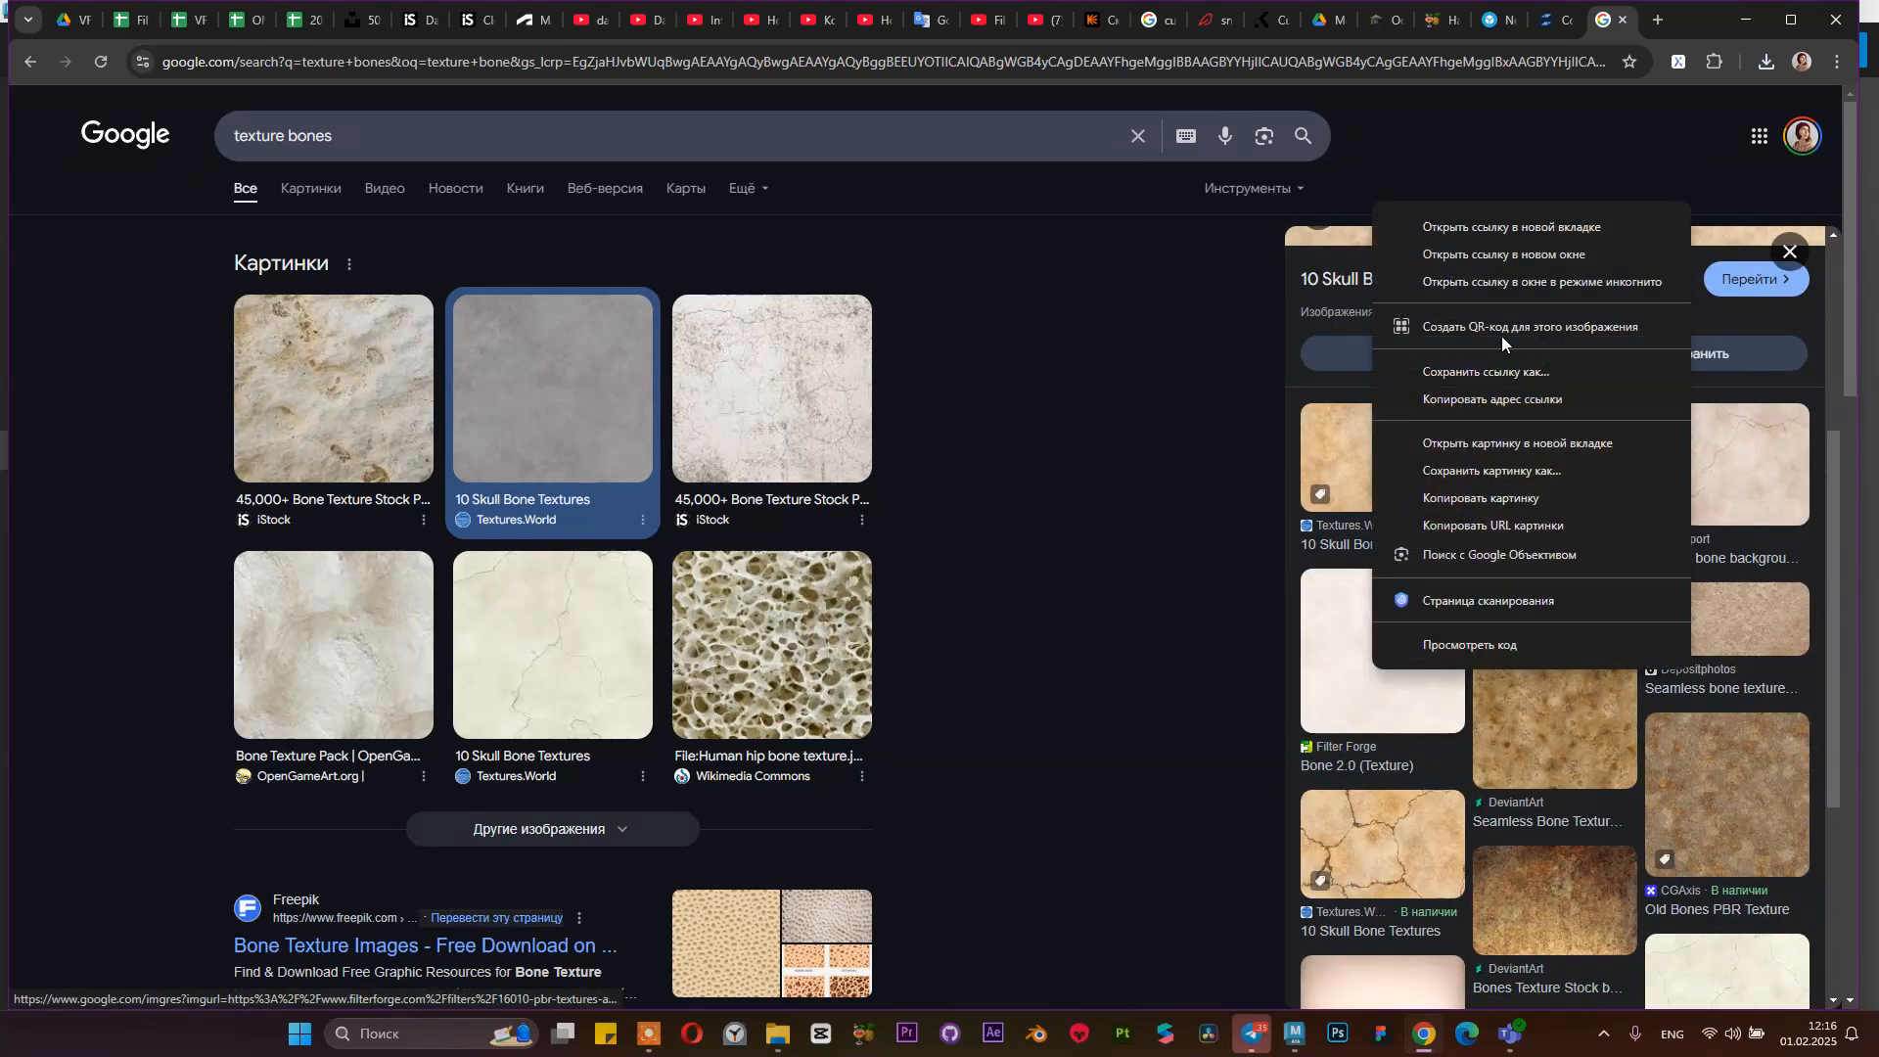
left_click(1529, 221)
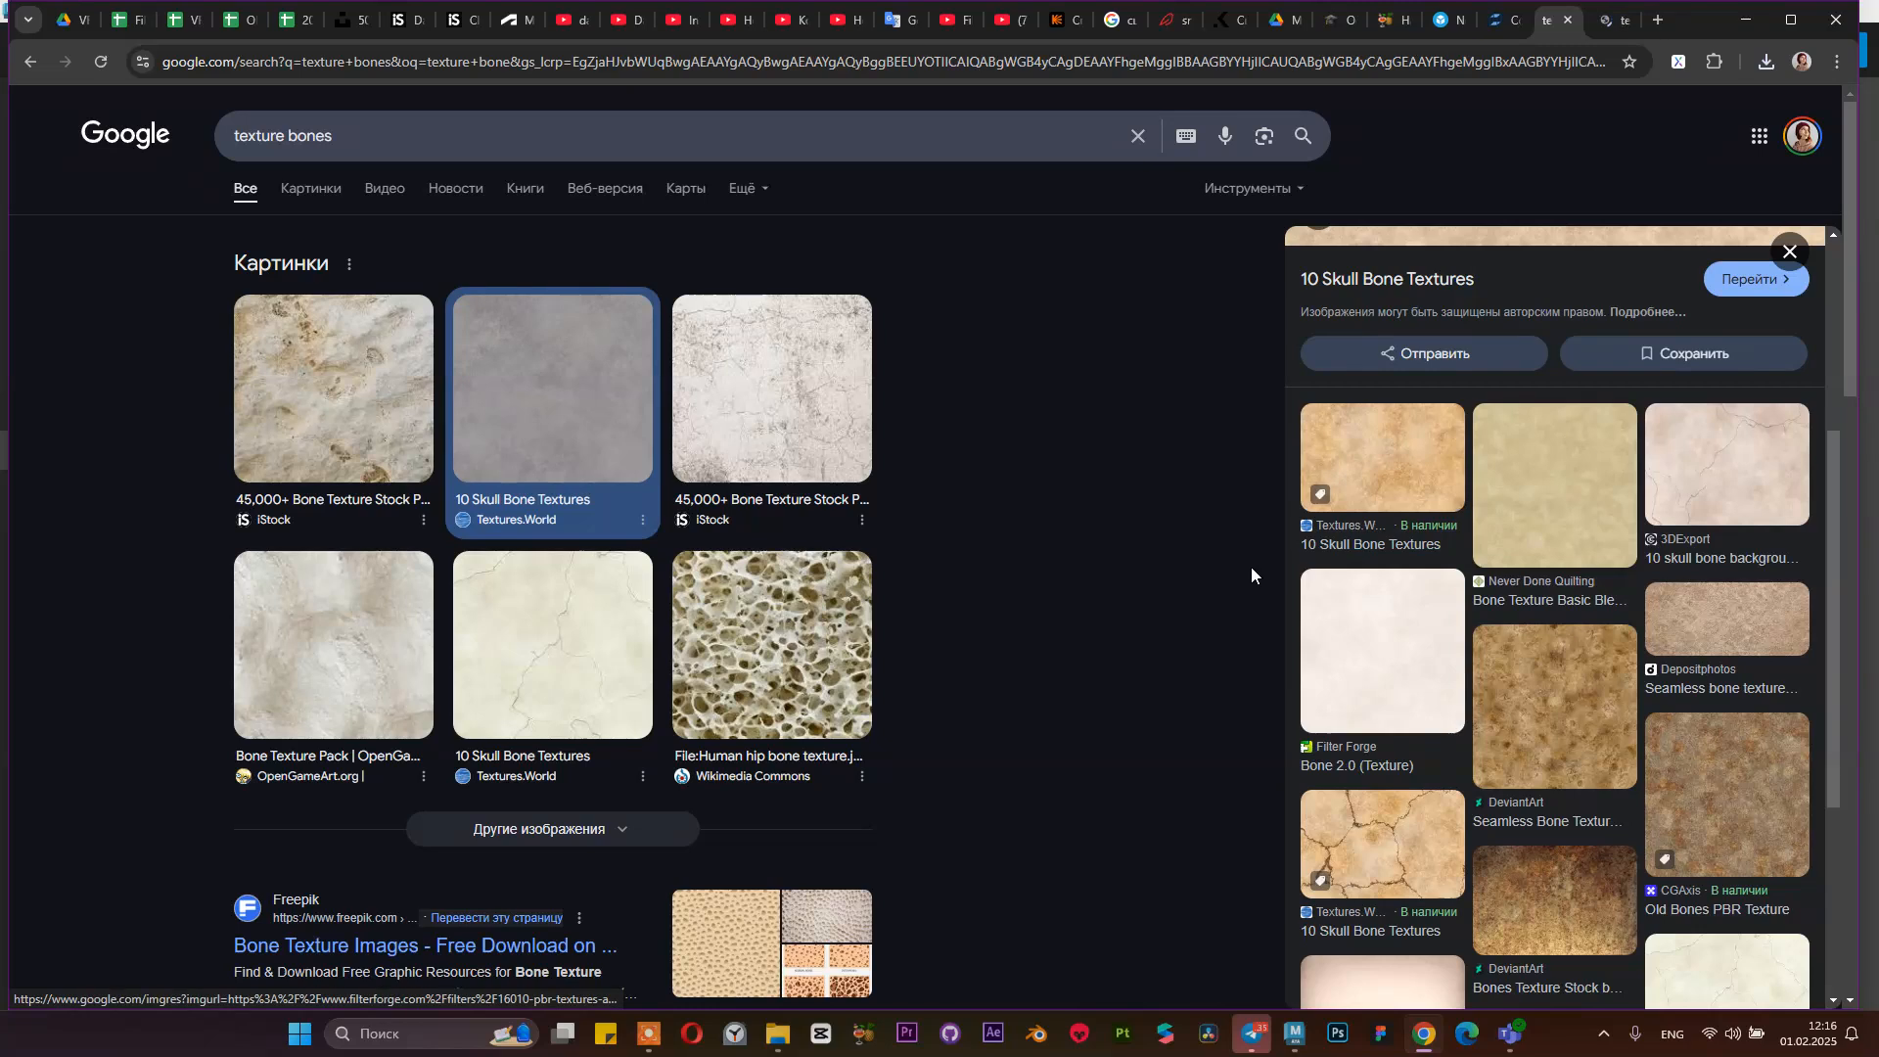
scroll(1507, 490, "up", 5)
left_click(1510, 474)
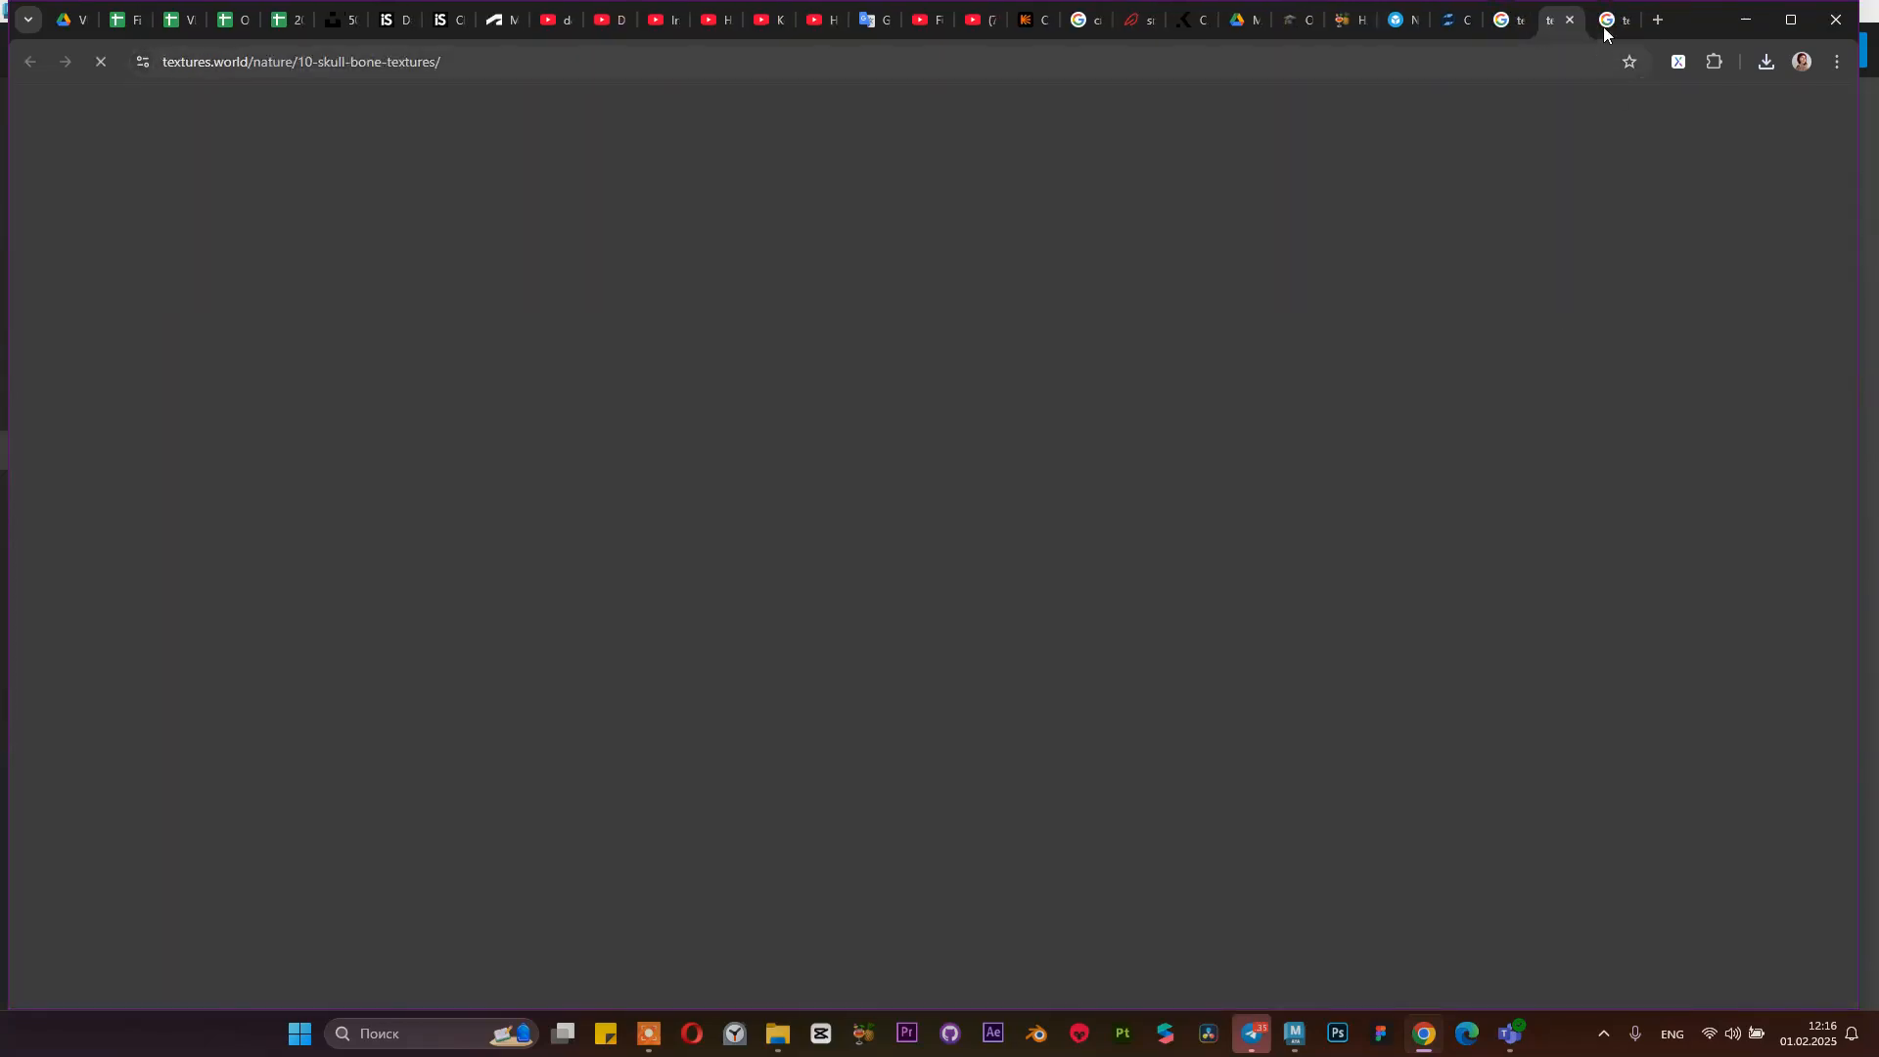
Examine the Bone 2.0 (Texture) preview in its own tab and open its Filter Forge source page
left_click(1597, 33)
scroll(1017, 487, "down", 4)
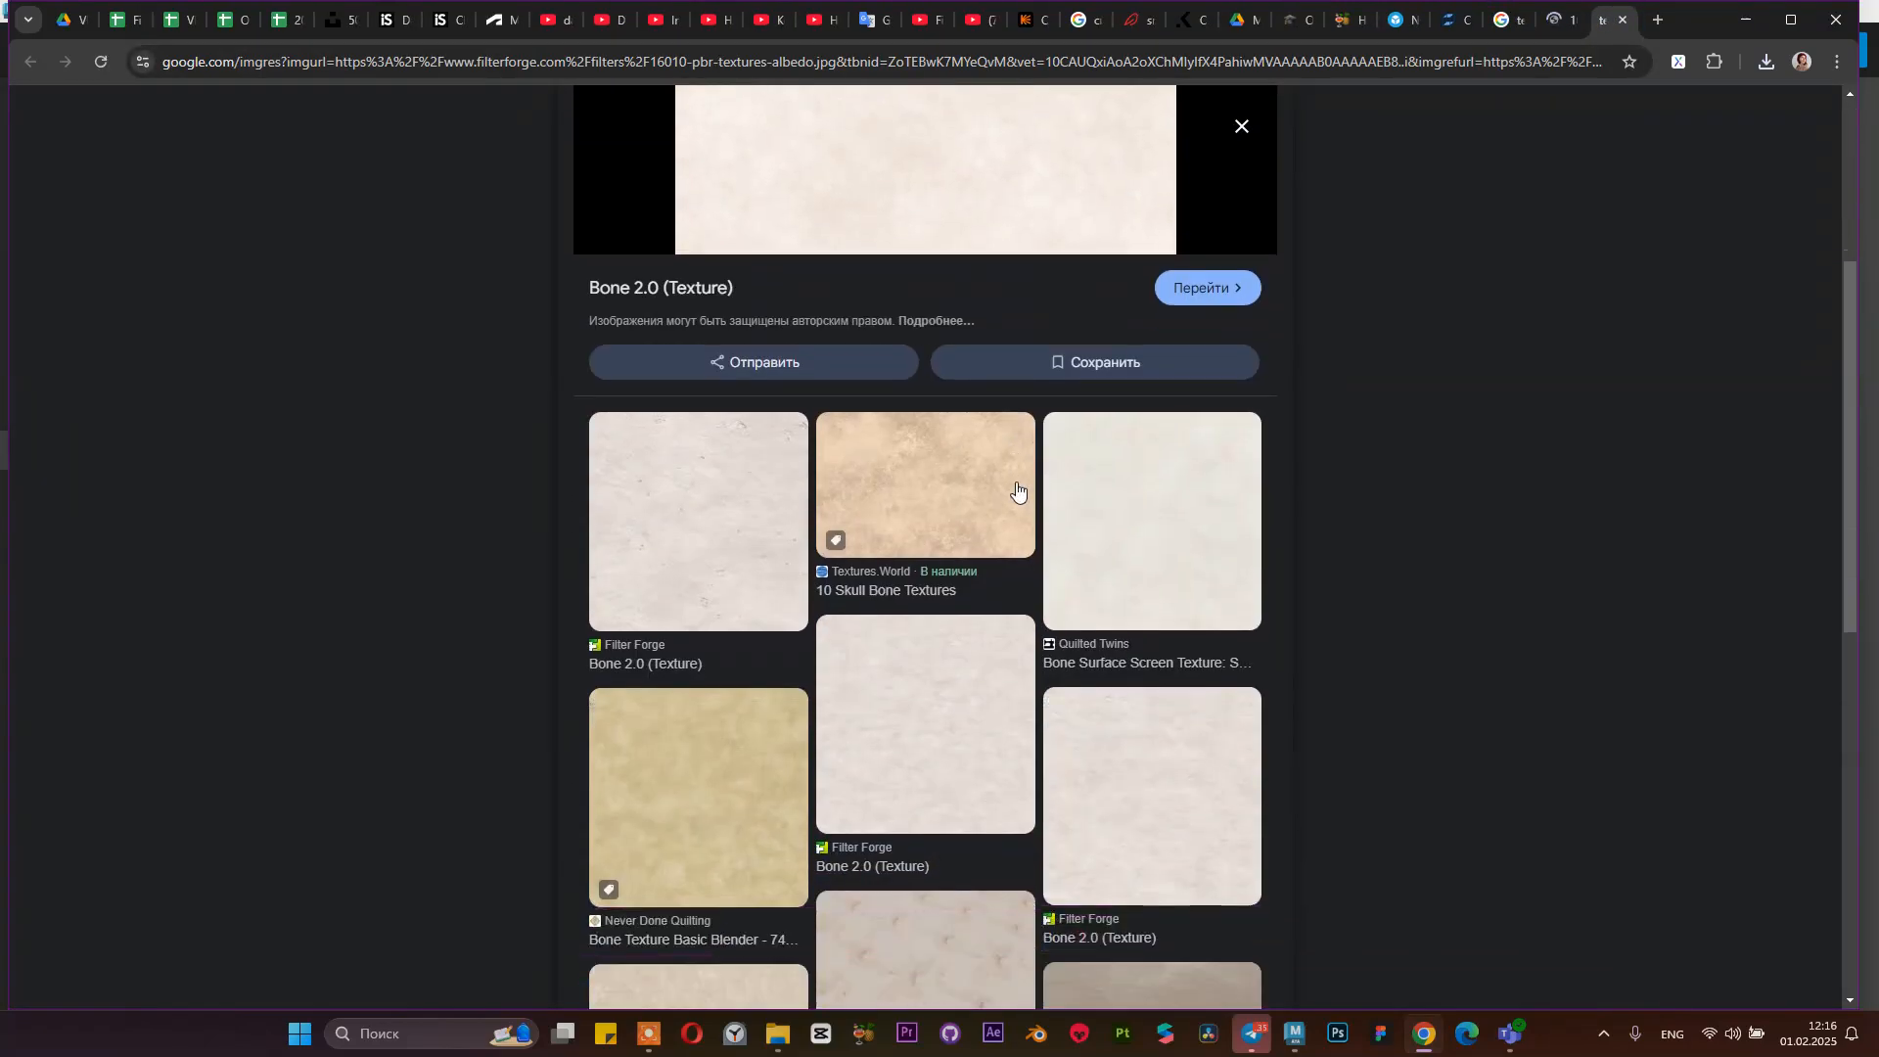
scroll(979, 480, "up", 4)
right_click(923, 379)
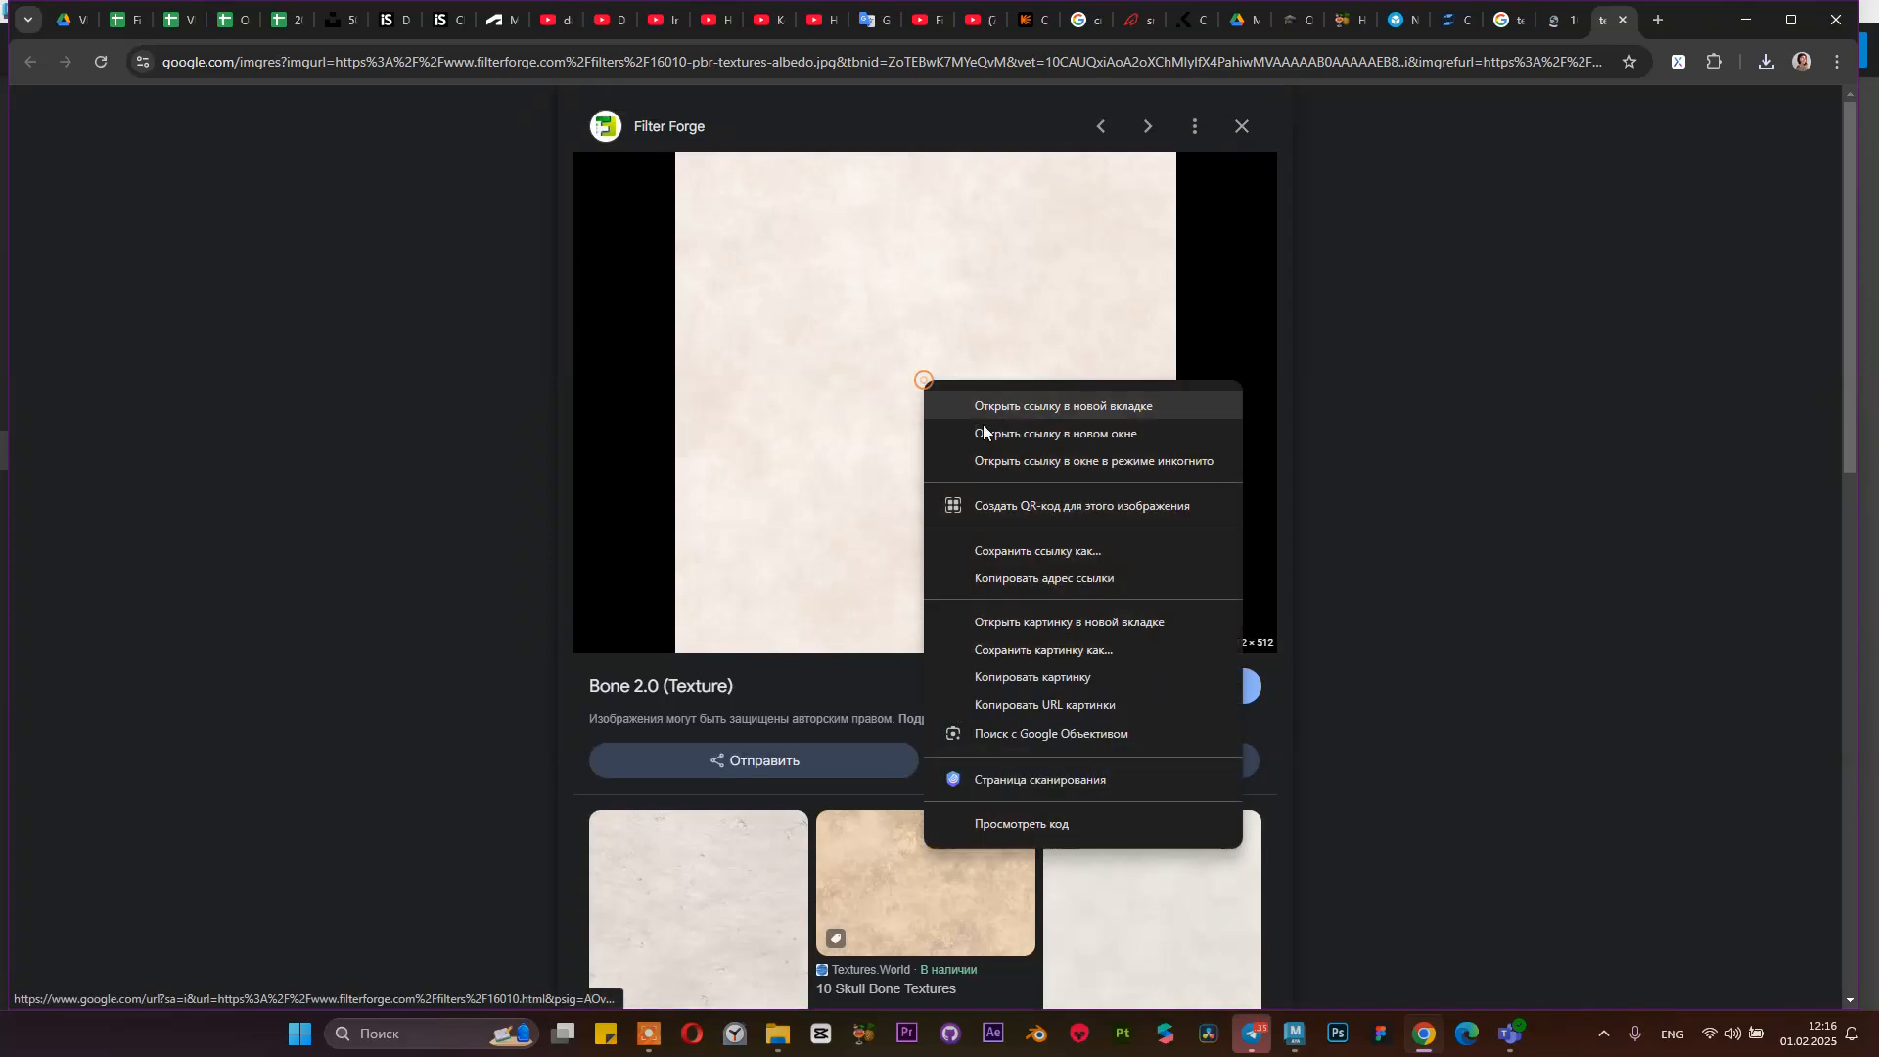
left_click(811, 447)
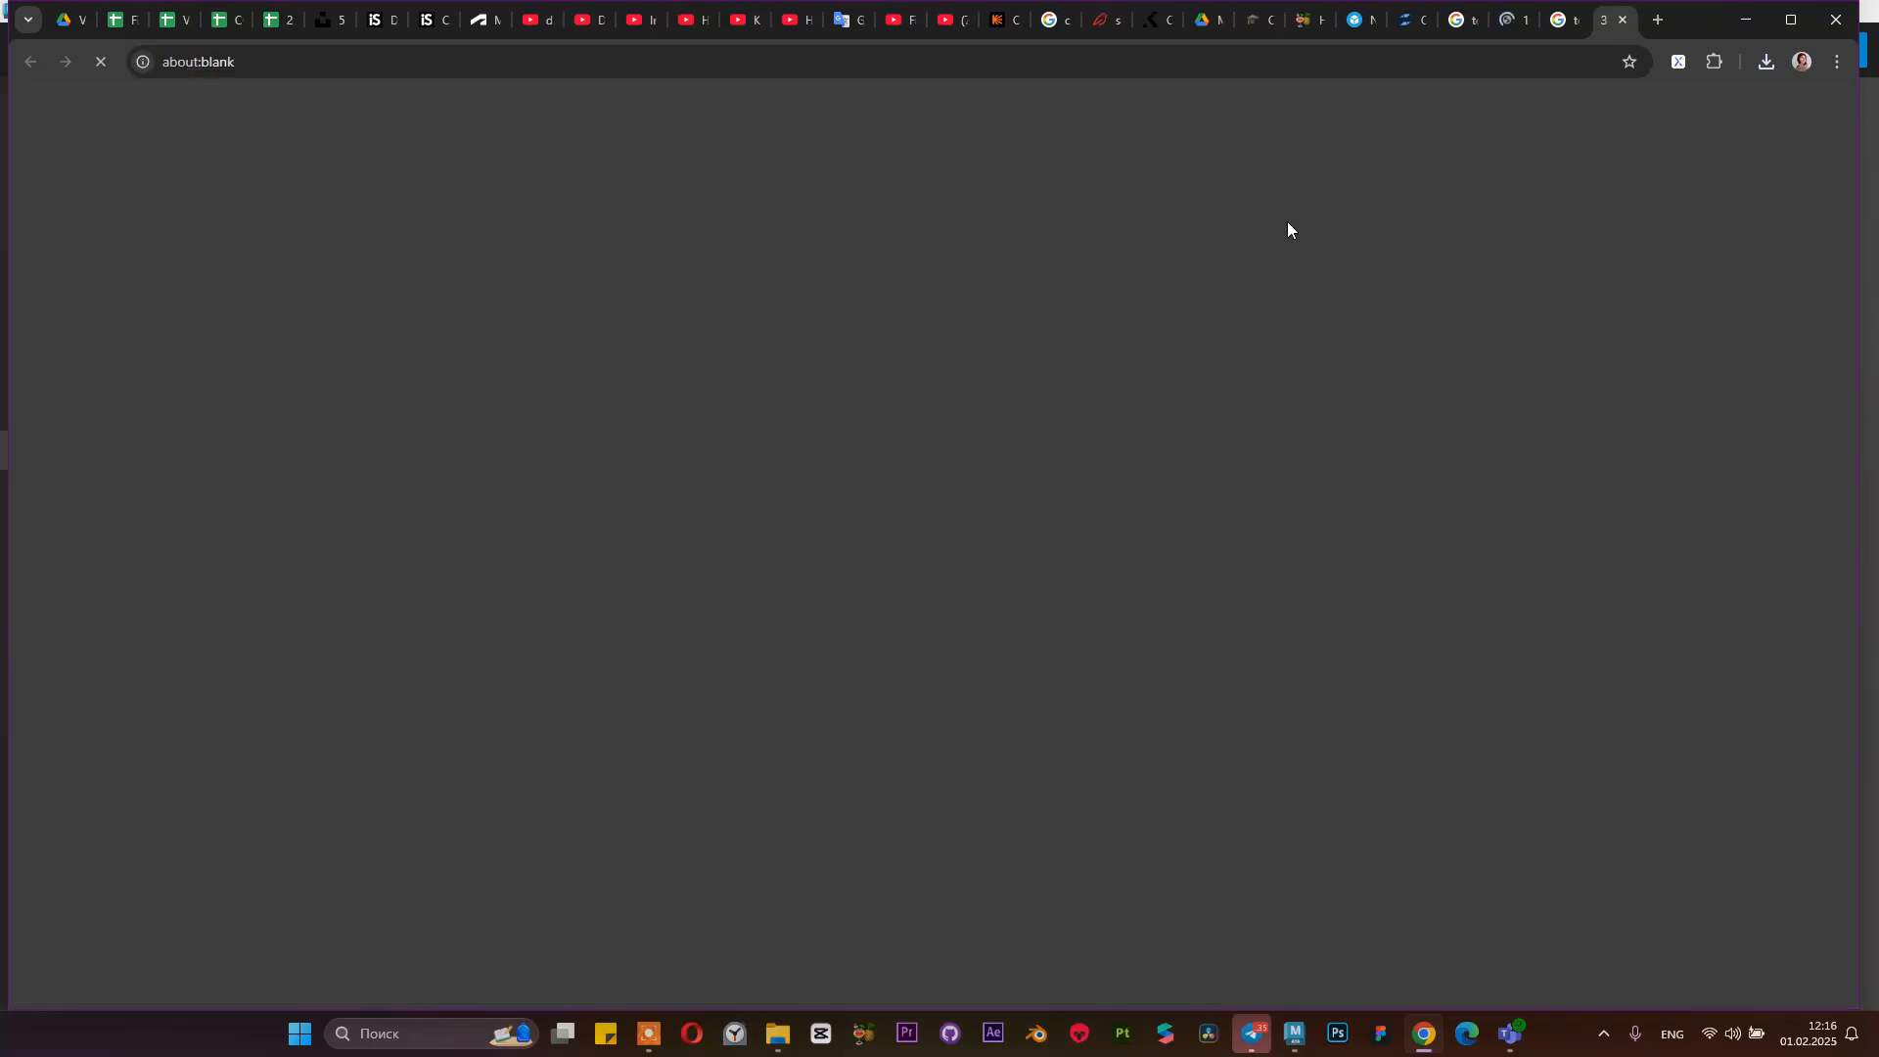
Examine the 10 Skull Bone Textures product page, show its plain beige texture sample and accept all cookies
left_click(1514, 21)
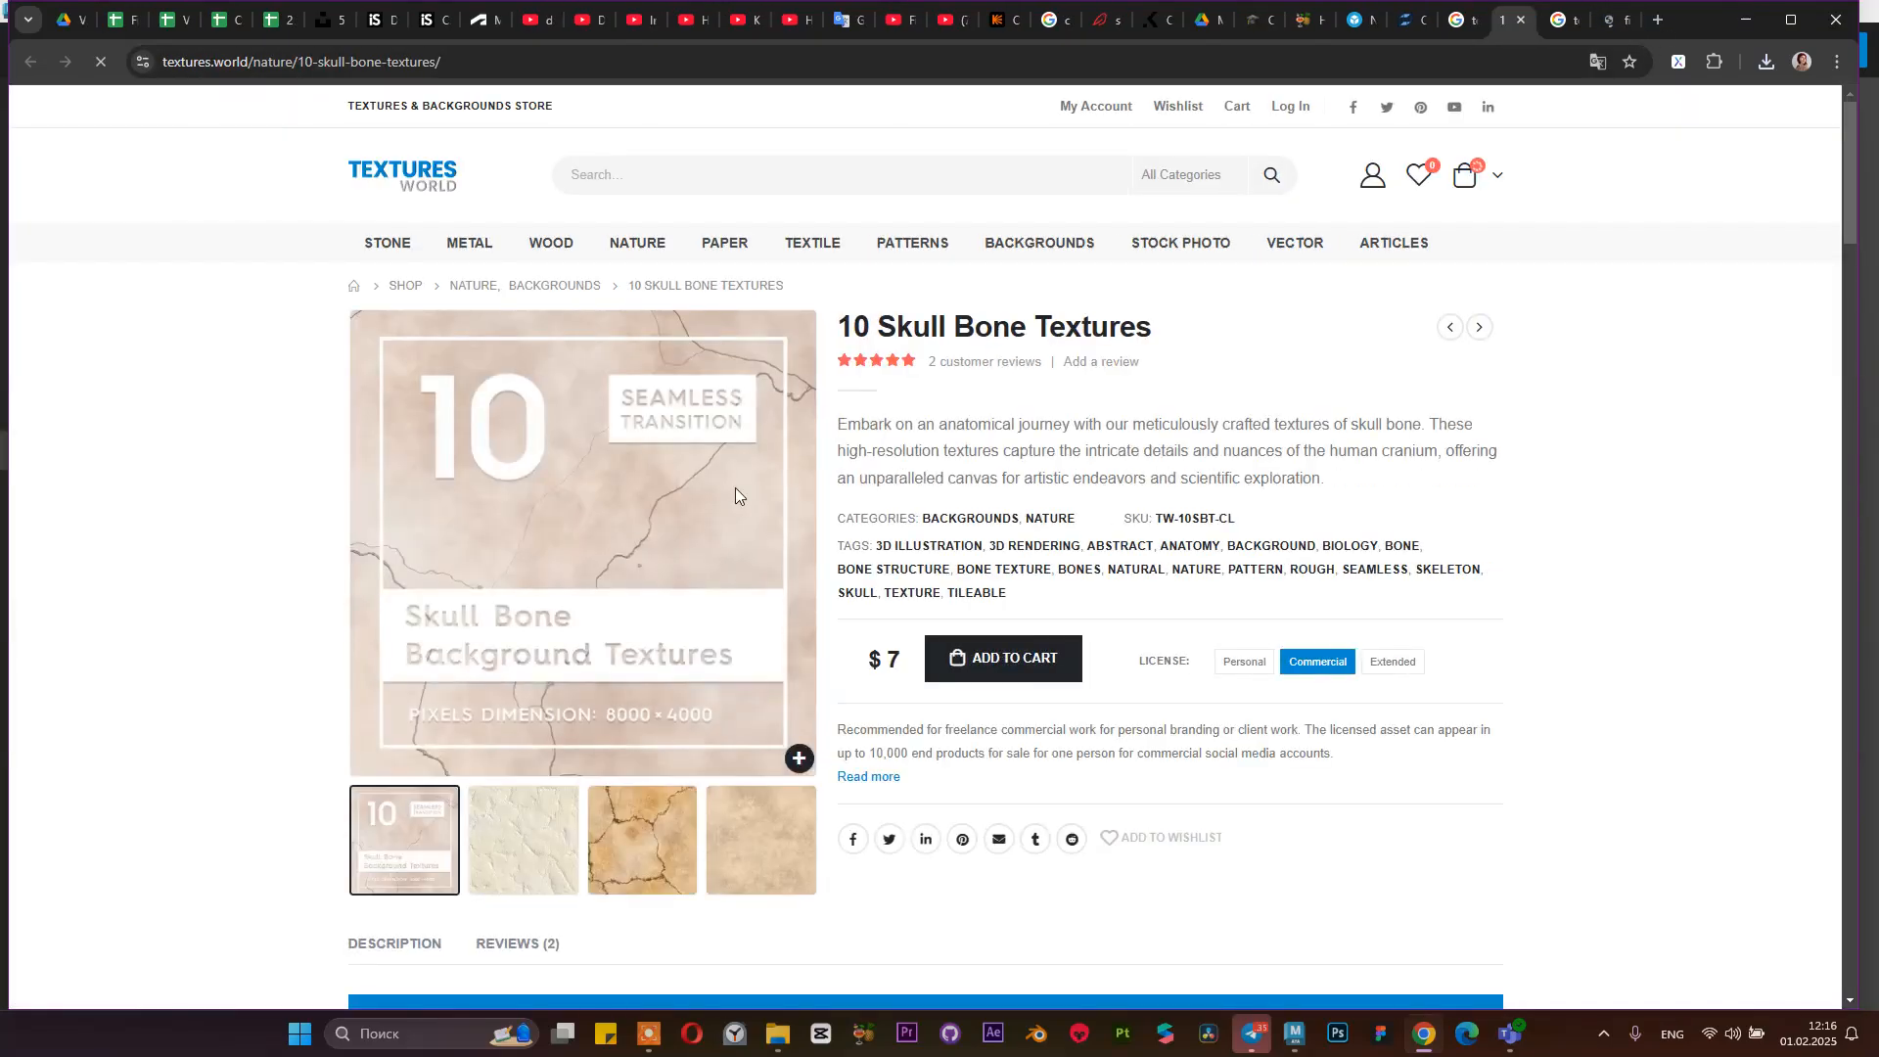
scroll(825, 449, "down", 4)
scroll(825, 448, "up", 4)
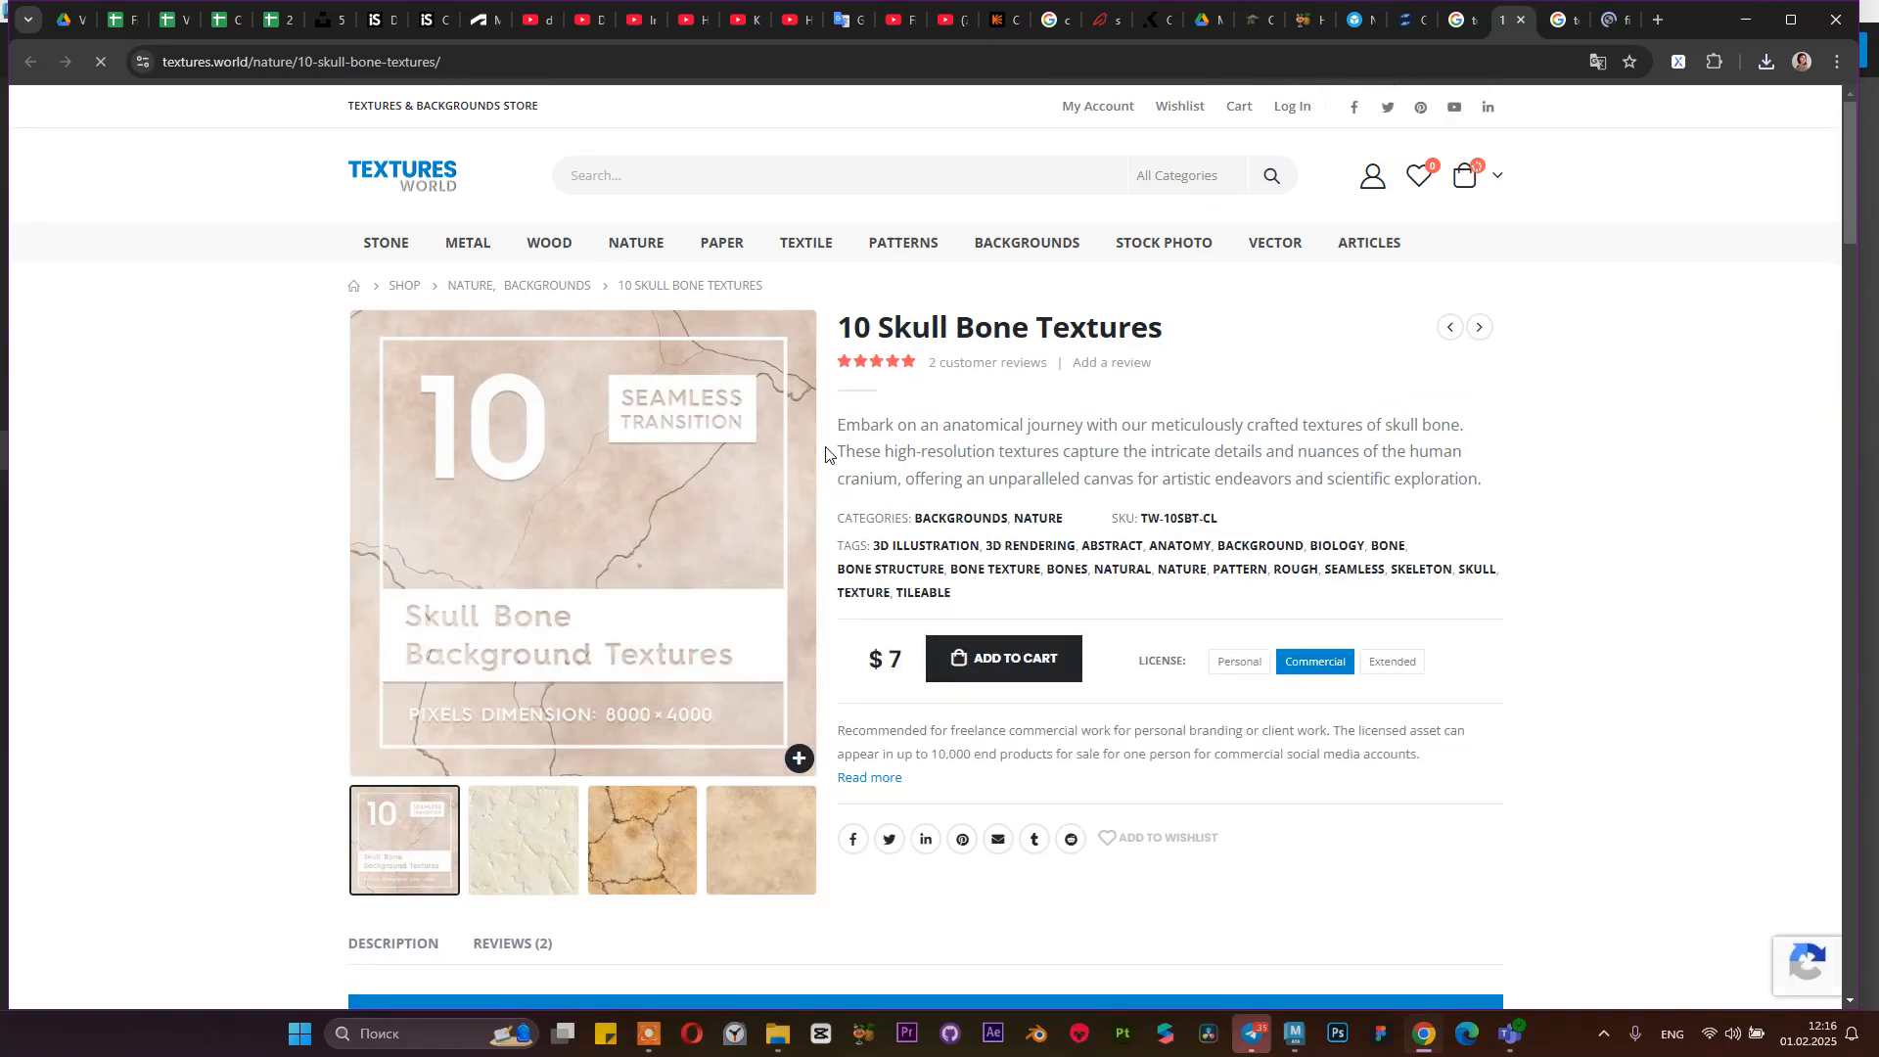
scroll(662, 423, "down", 4)
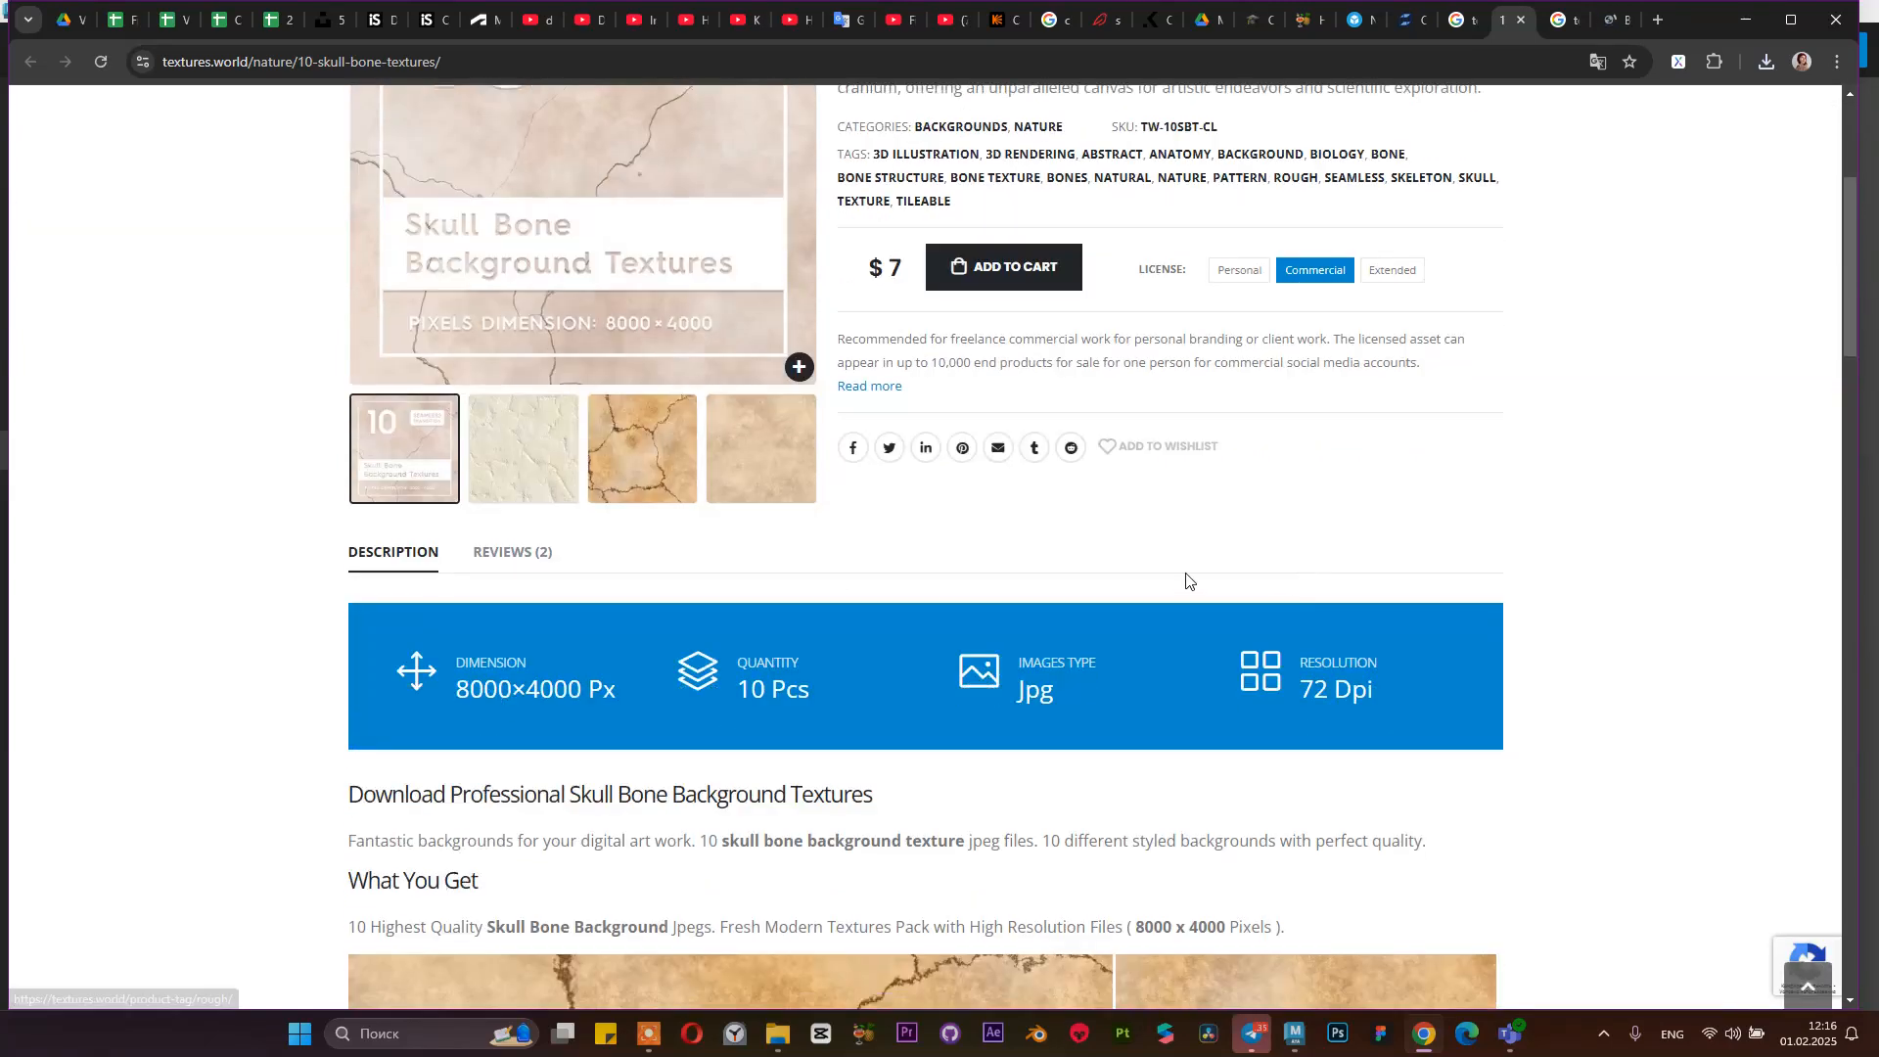
left_click(754, 452)
scroll(1253, 206, "up", 4)
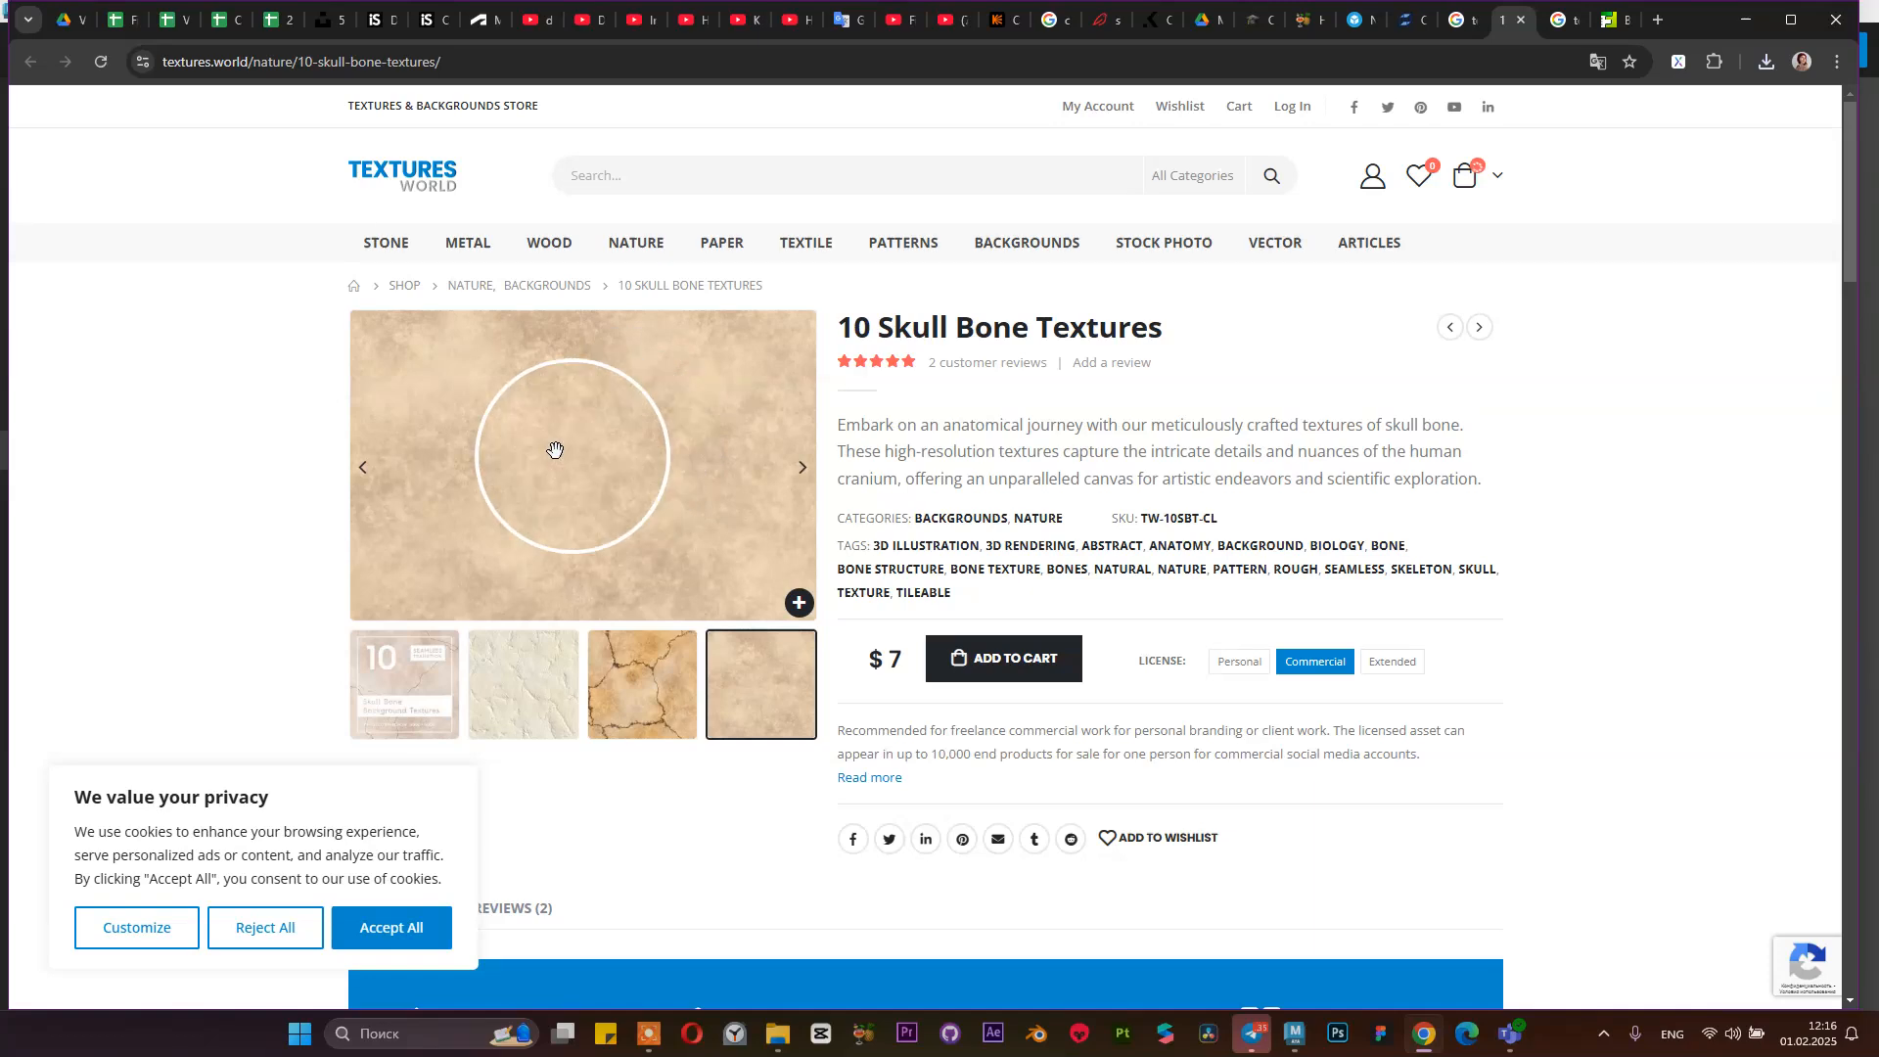
left_click(391, 927)
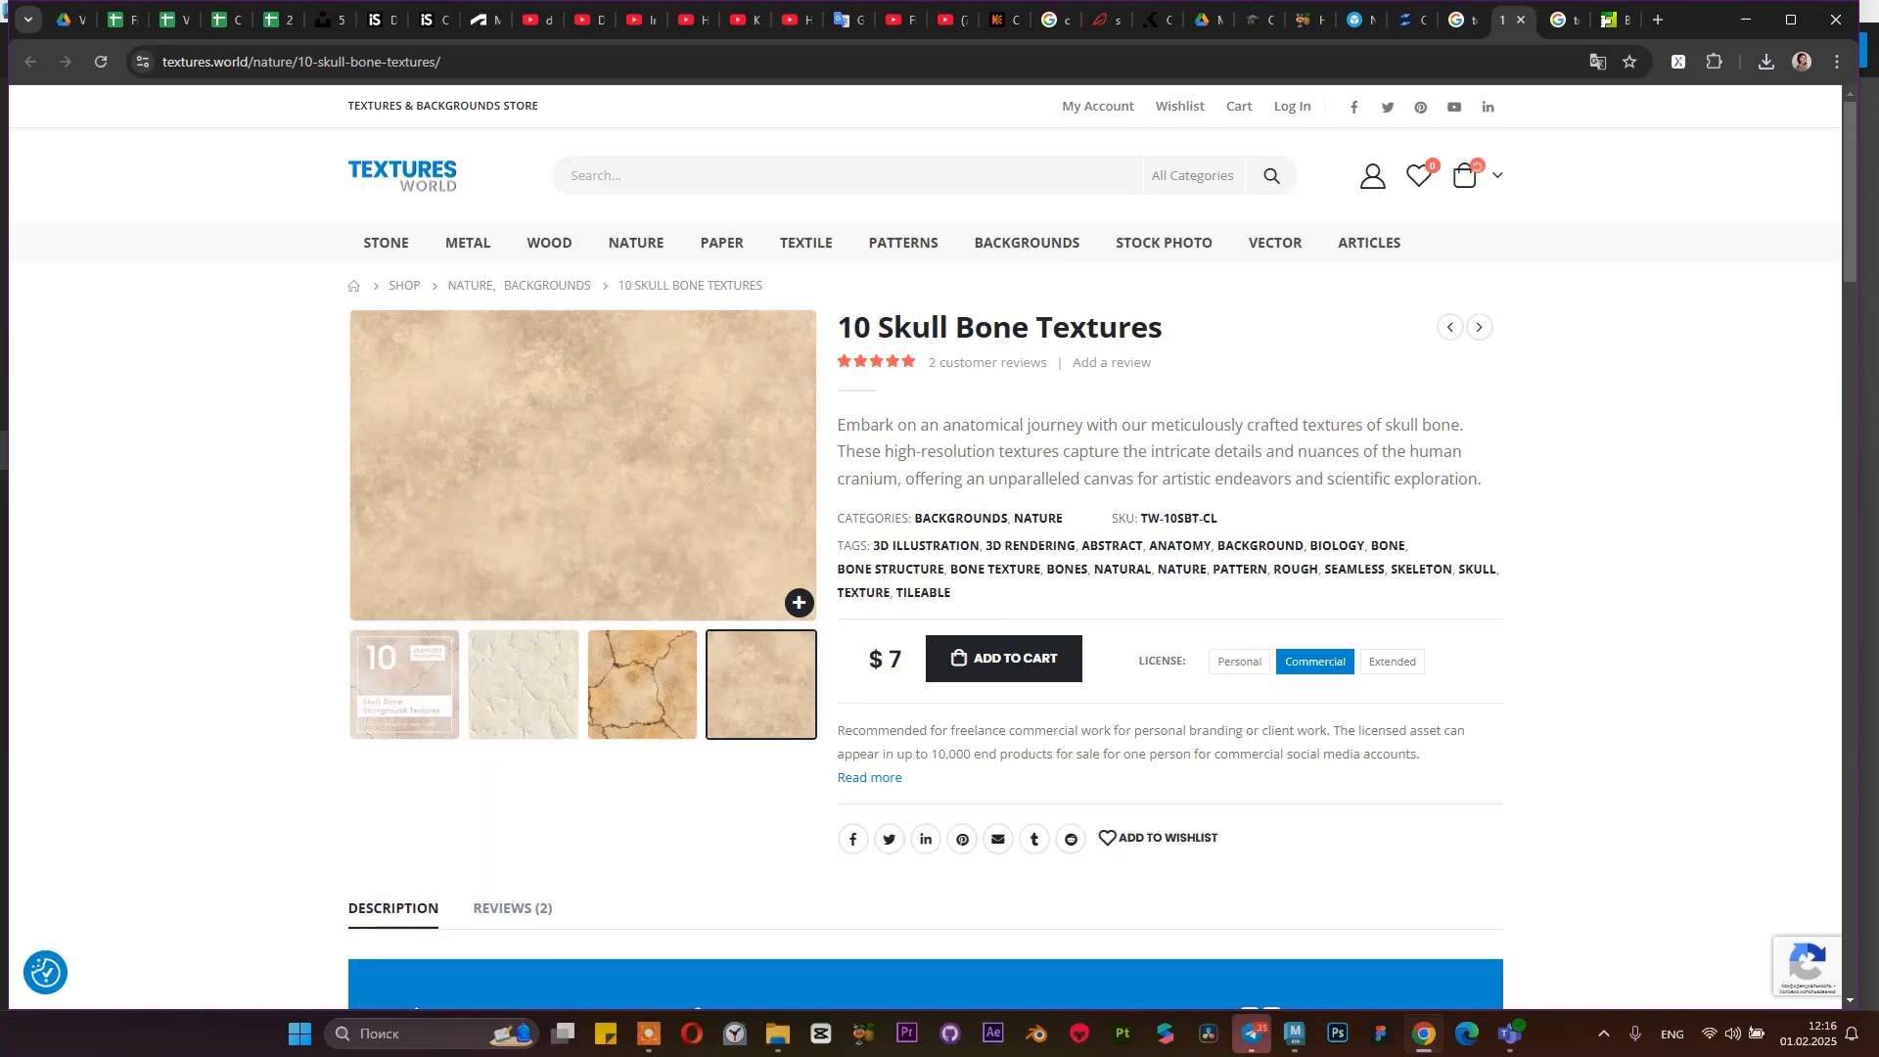
Return to the texture bones search results and open the source page of the beige 10 Skull Bone Textures image again
left_click(1578, 21)
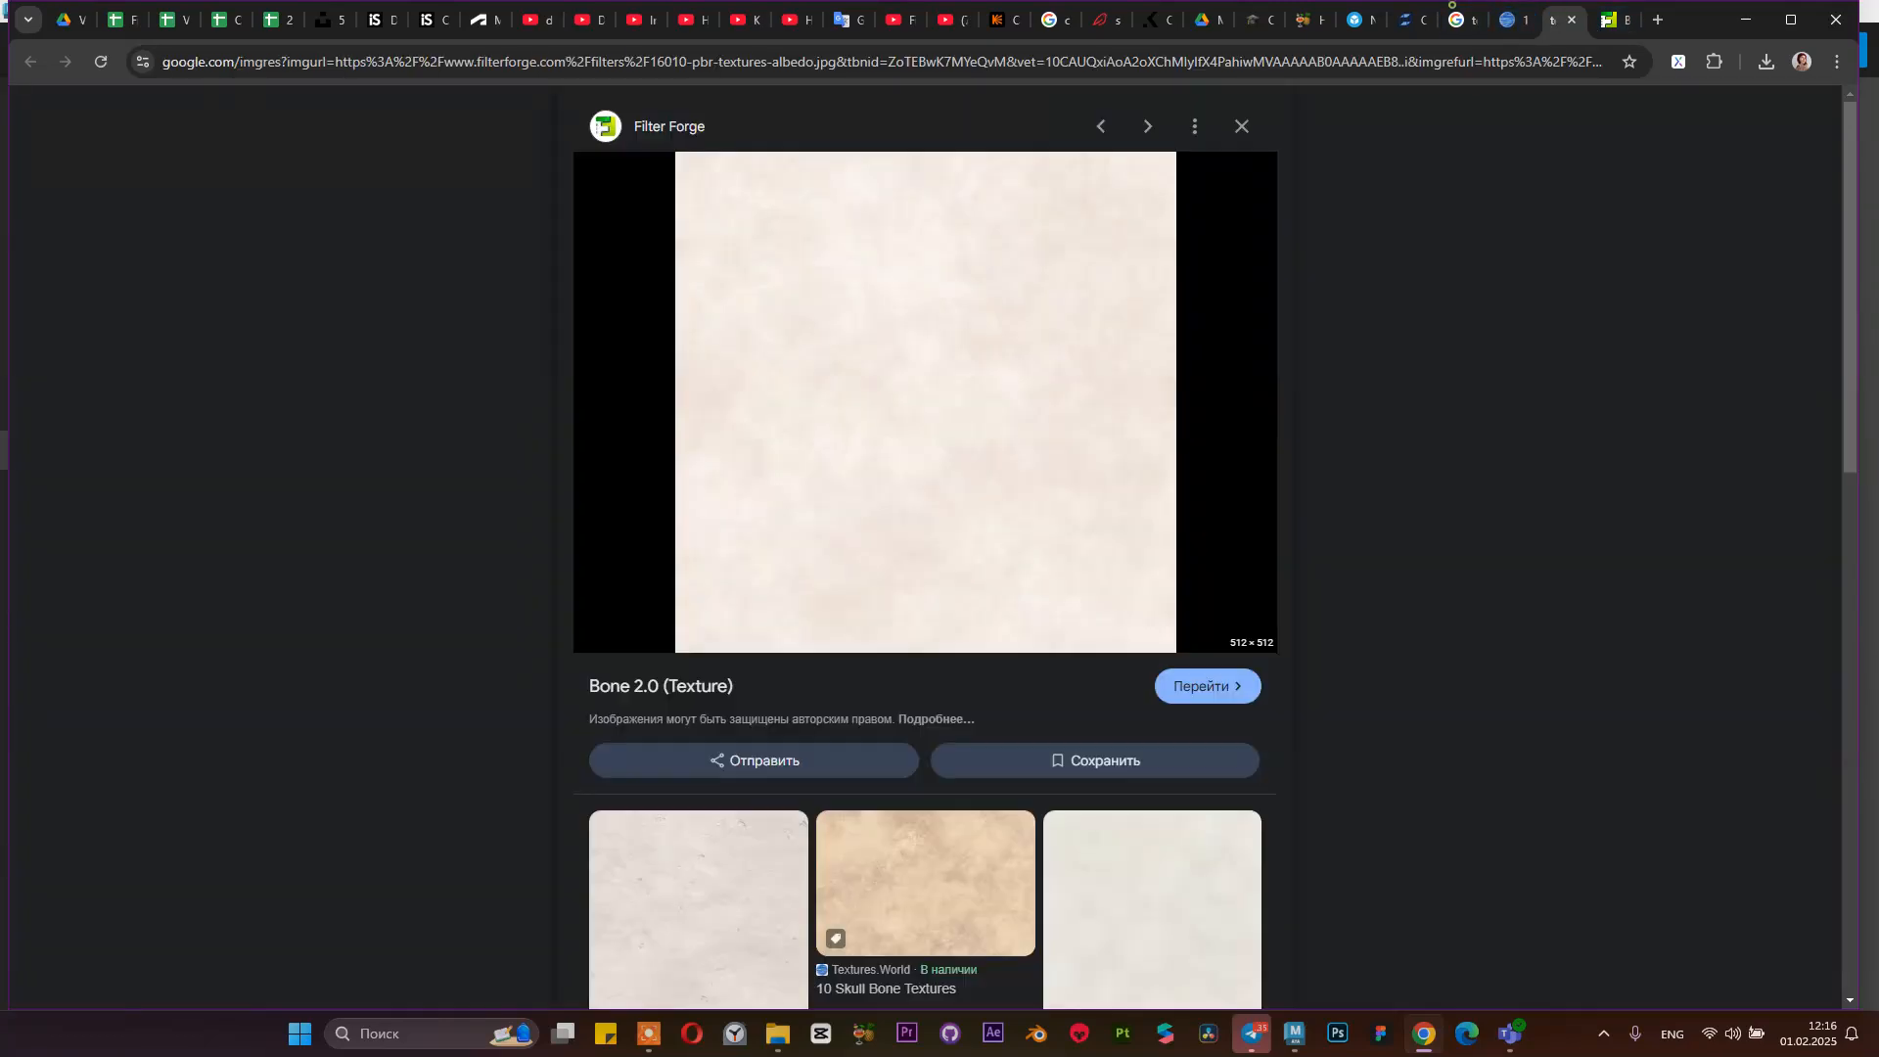
left_click(1457, 19)
right_click(1568, 426)
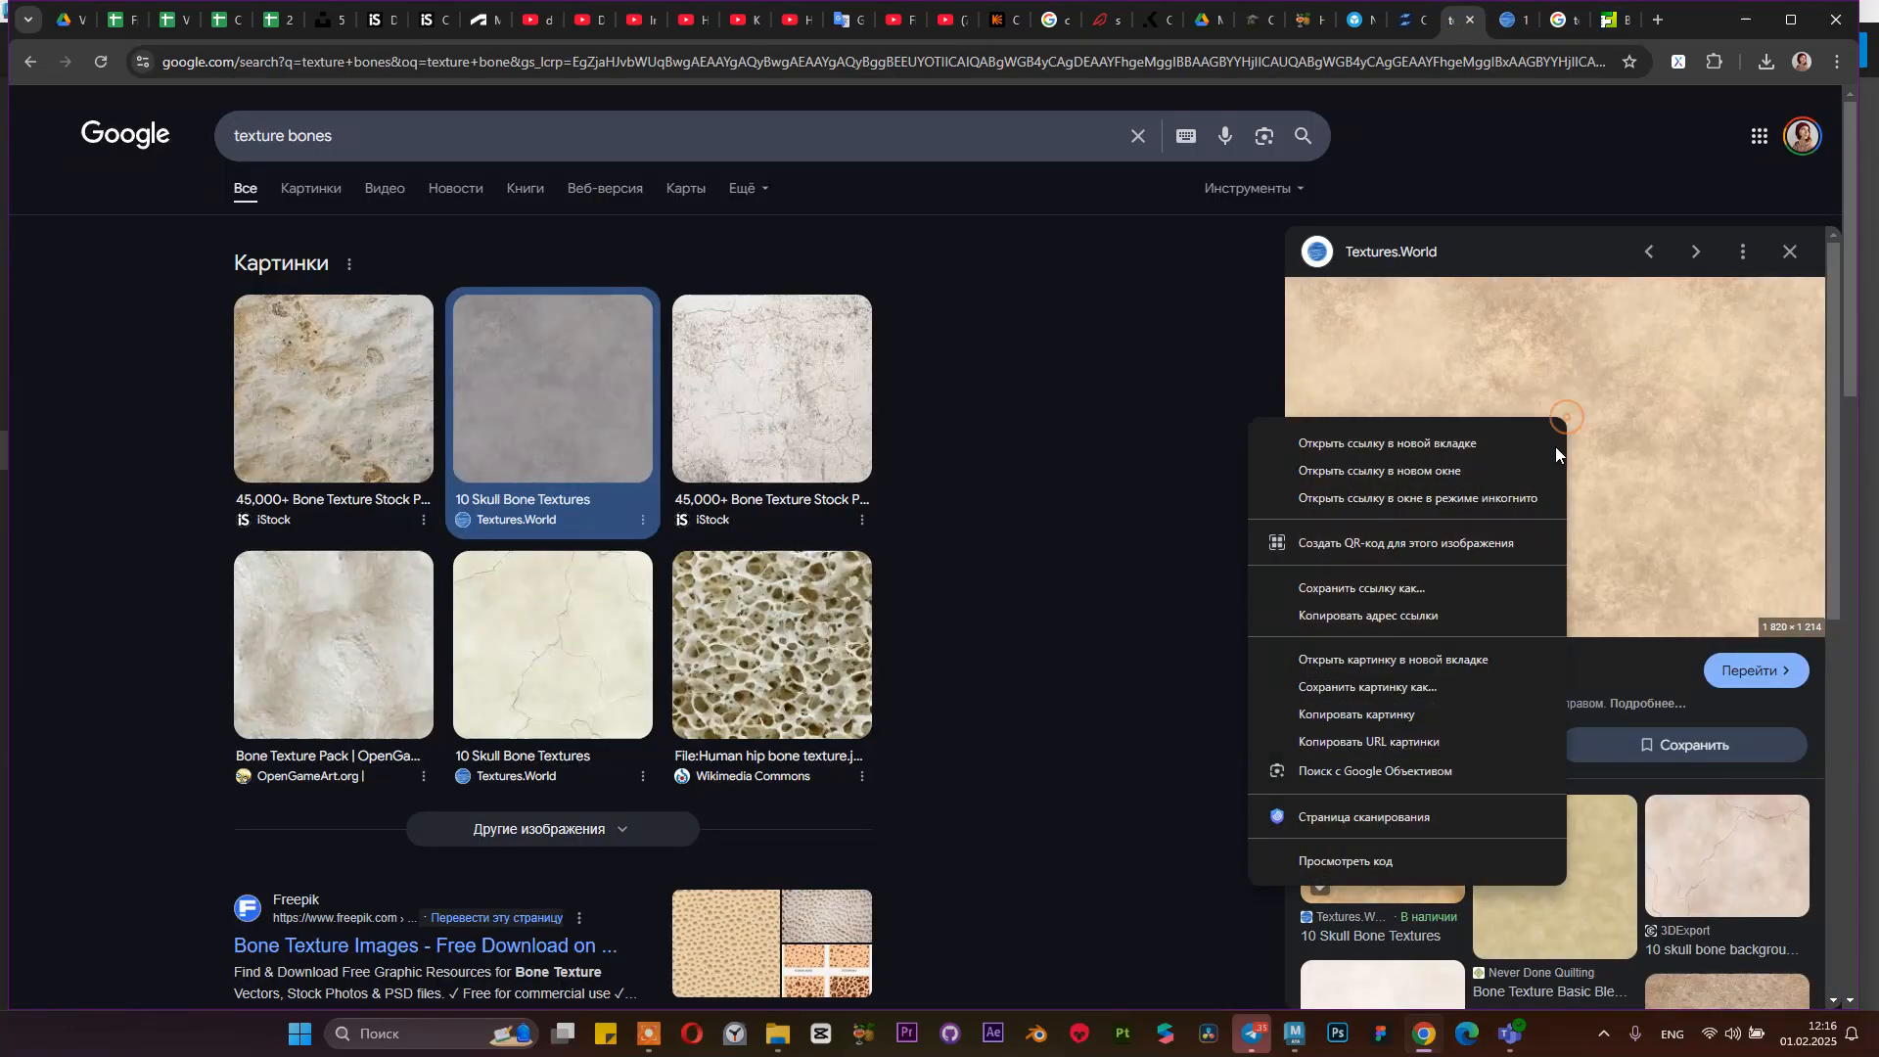
left_click(1669, 450)
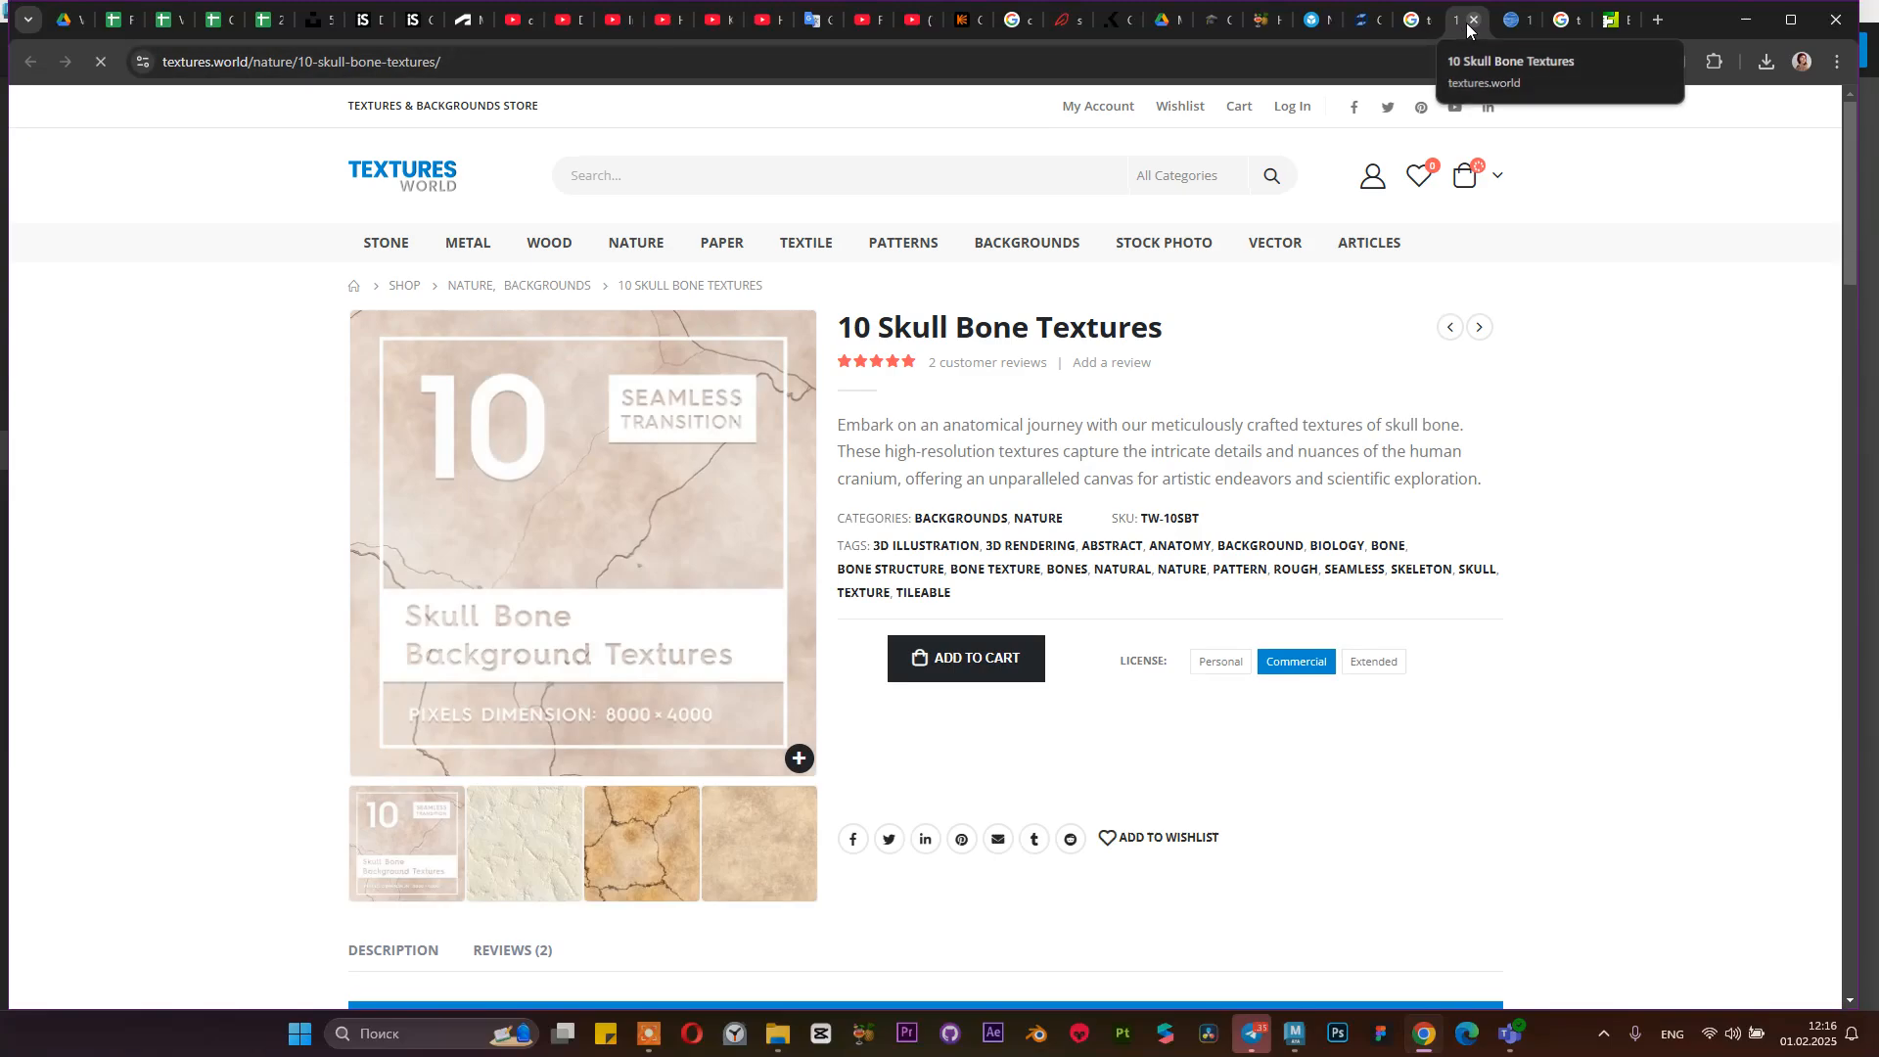
Save the beige 10 Skull Bone Textures image from the search results into the vfx 2025 folder on the desktop
key("alt+Left")
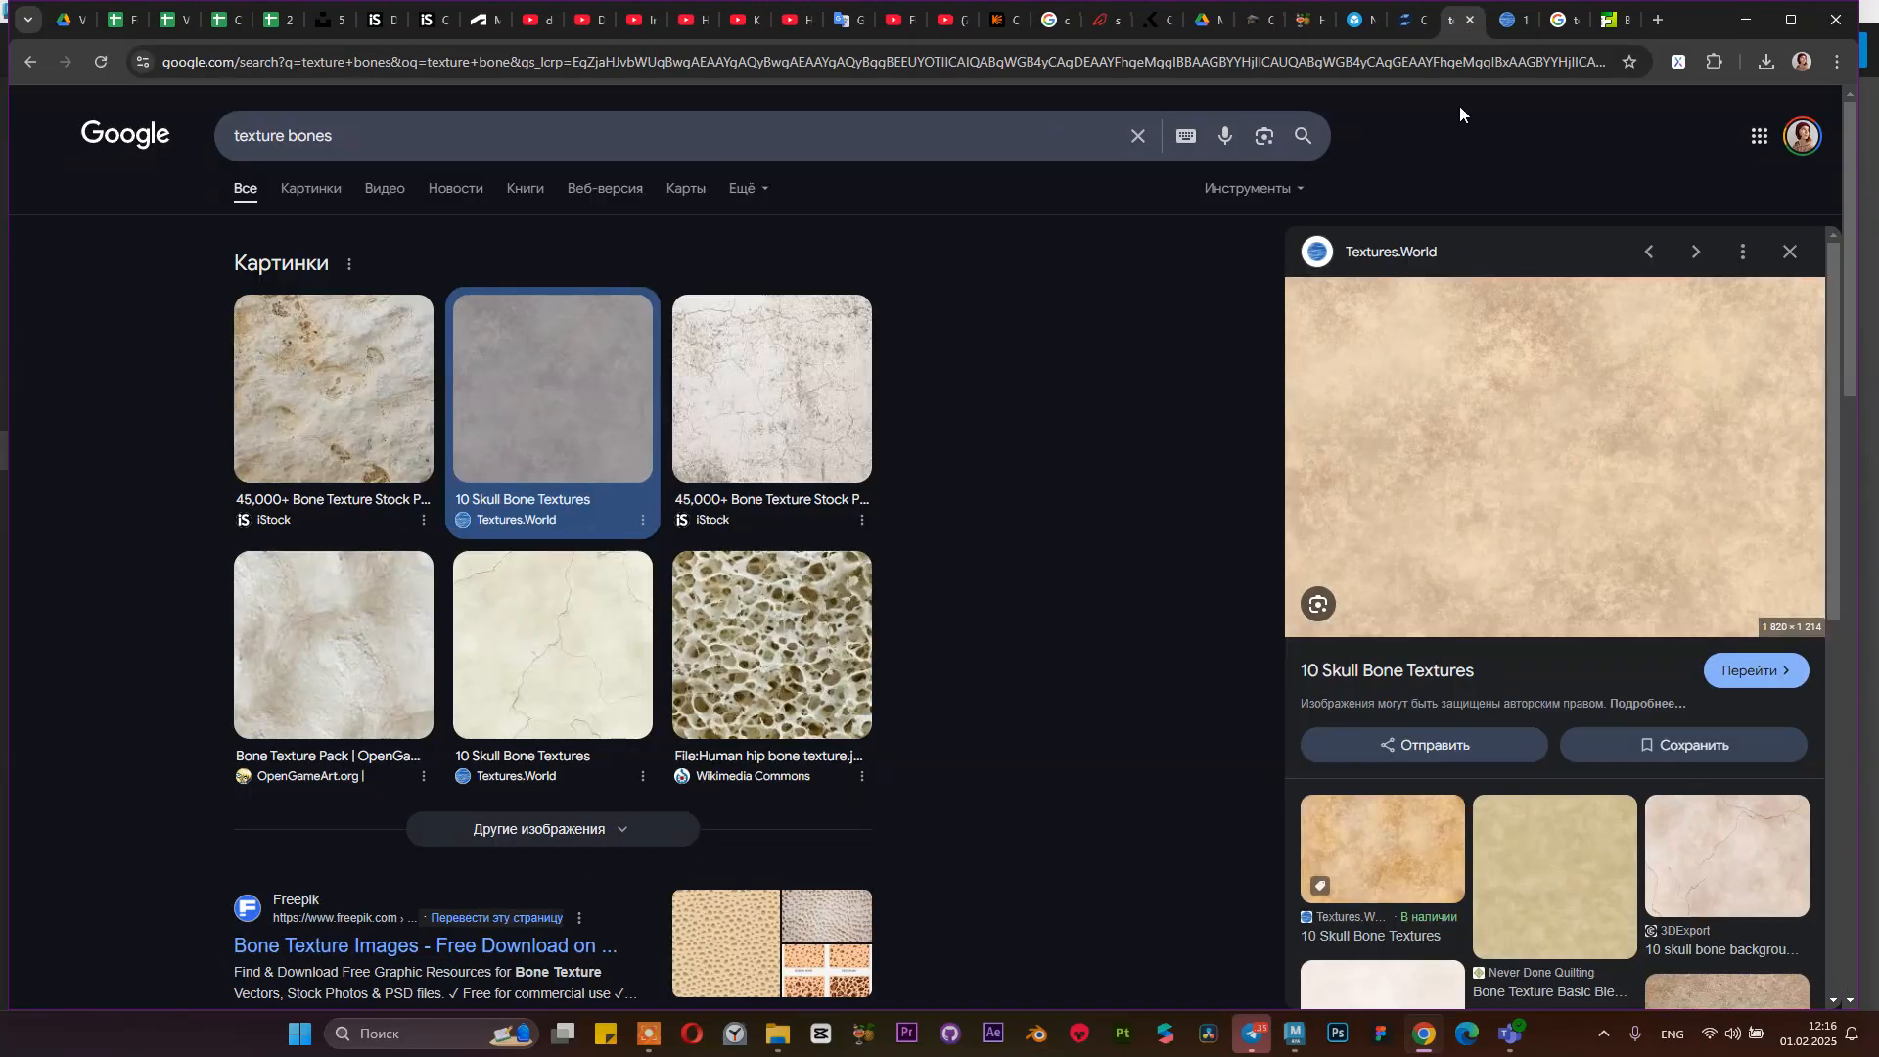
right_click(1518, 365)
left_click(1590, 632)
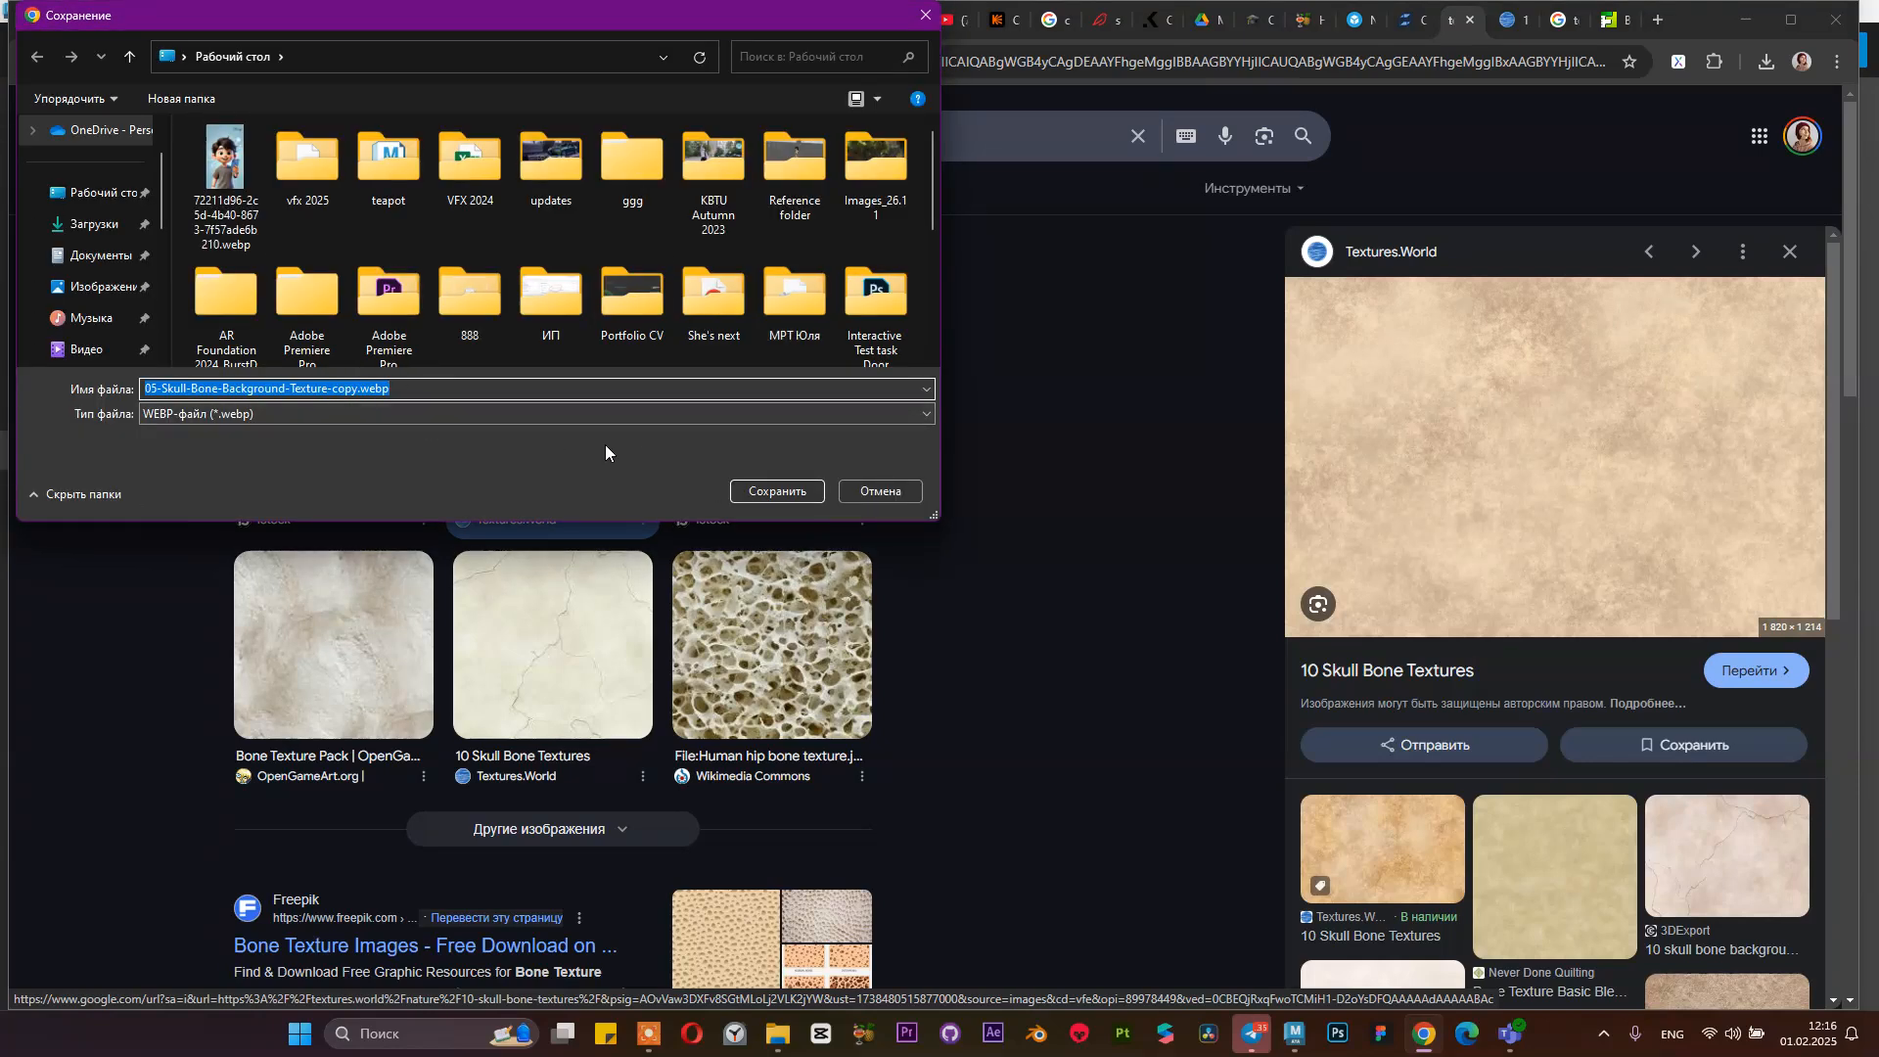
double_click(326, 151)
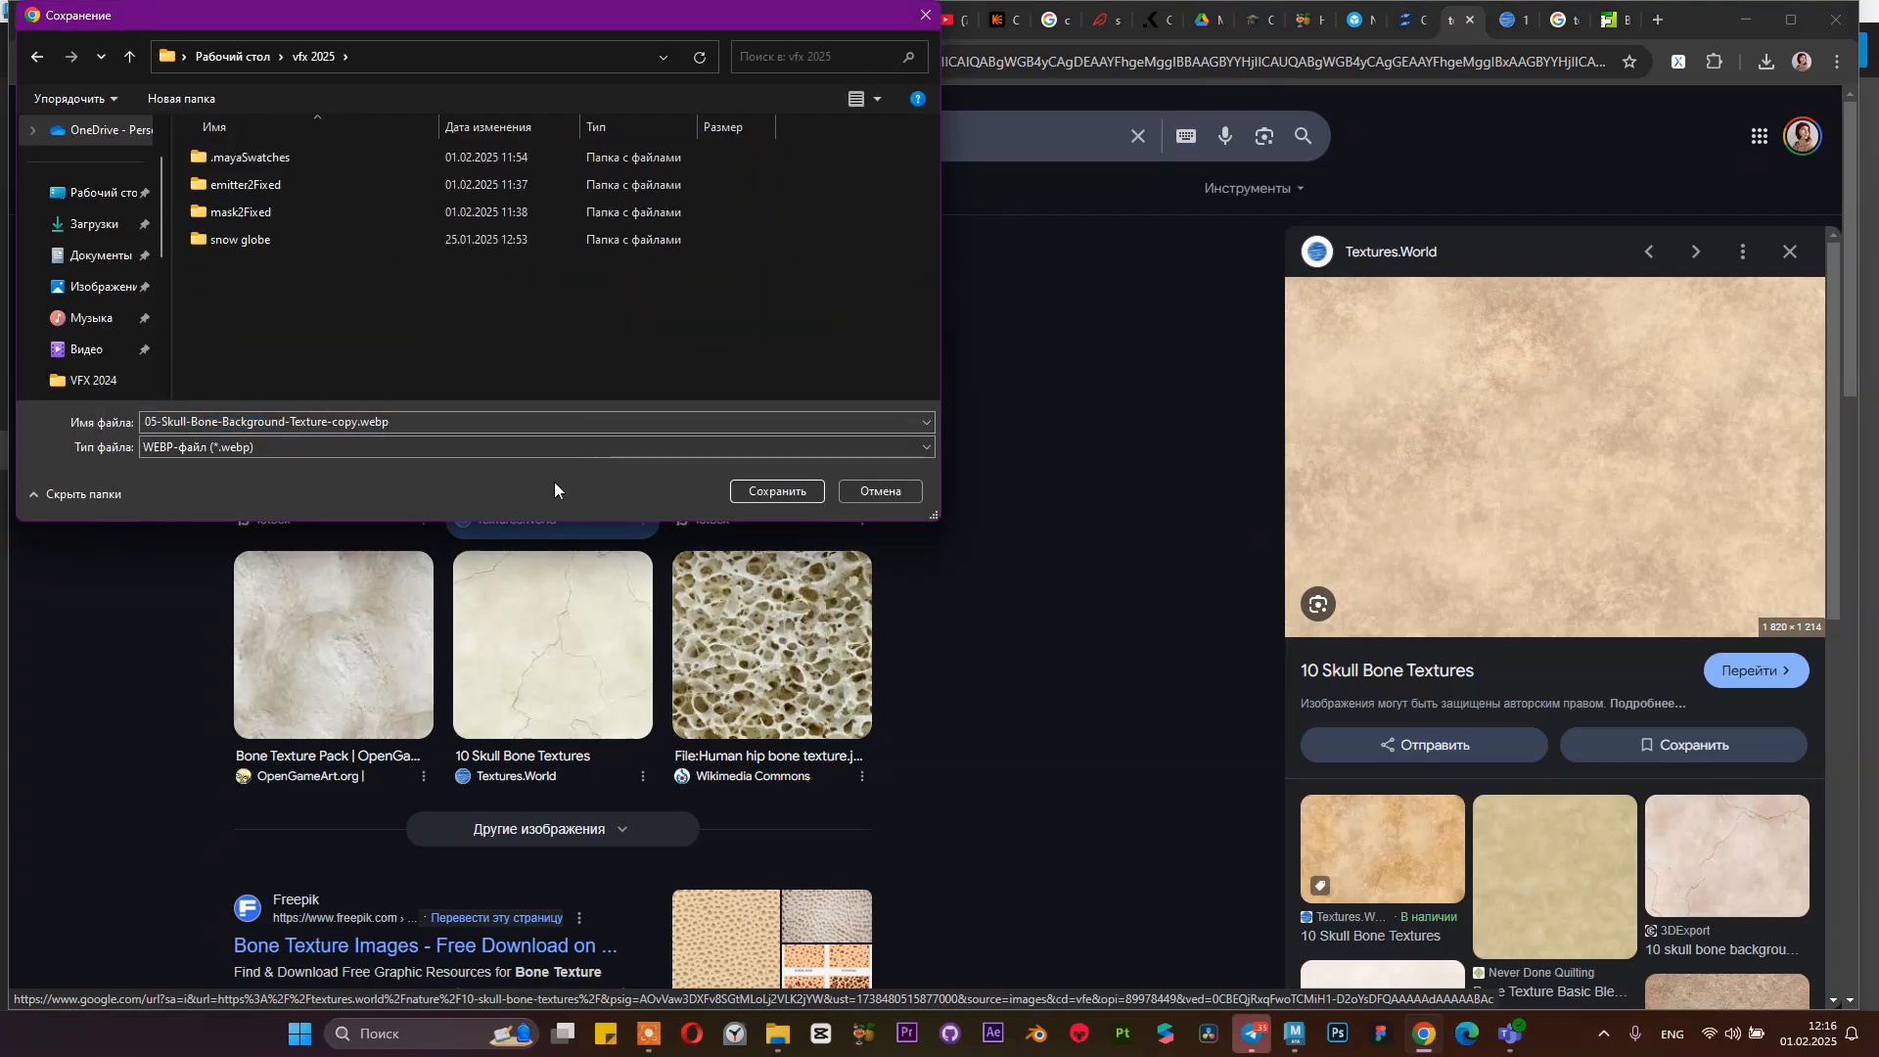
left_click(772, 490)
Look through the related bone texture images and preview the Shutterstock bone background
scroll(1683, 608, "down", 7)
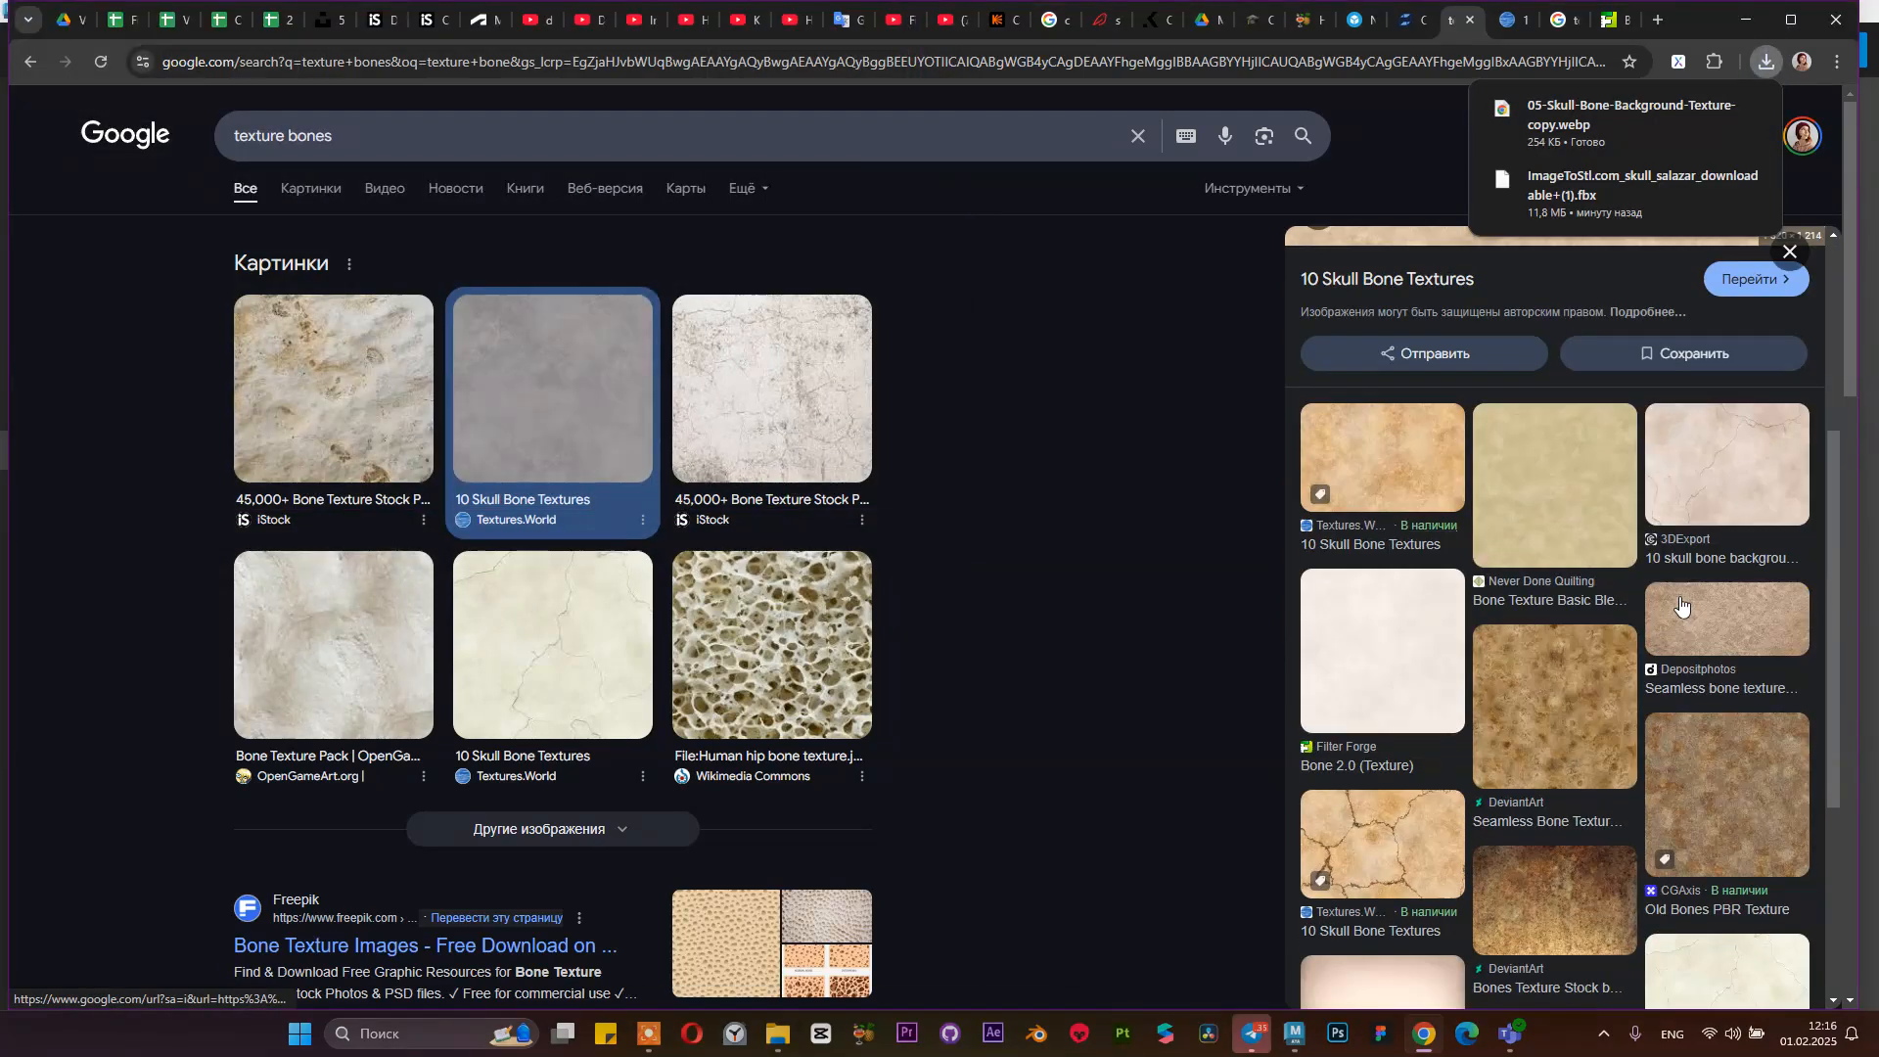
left_click(1495, 19)
left_click(1410, 19)
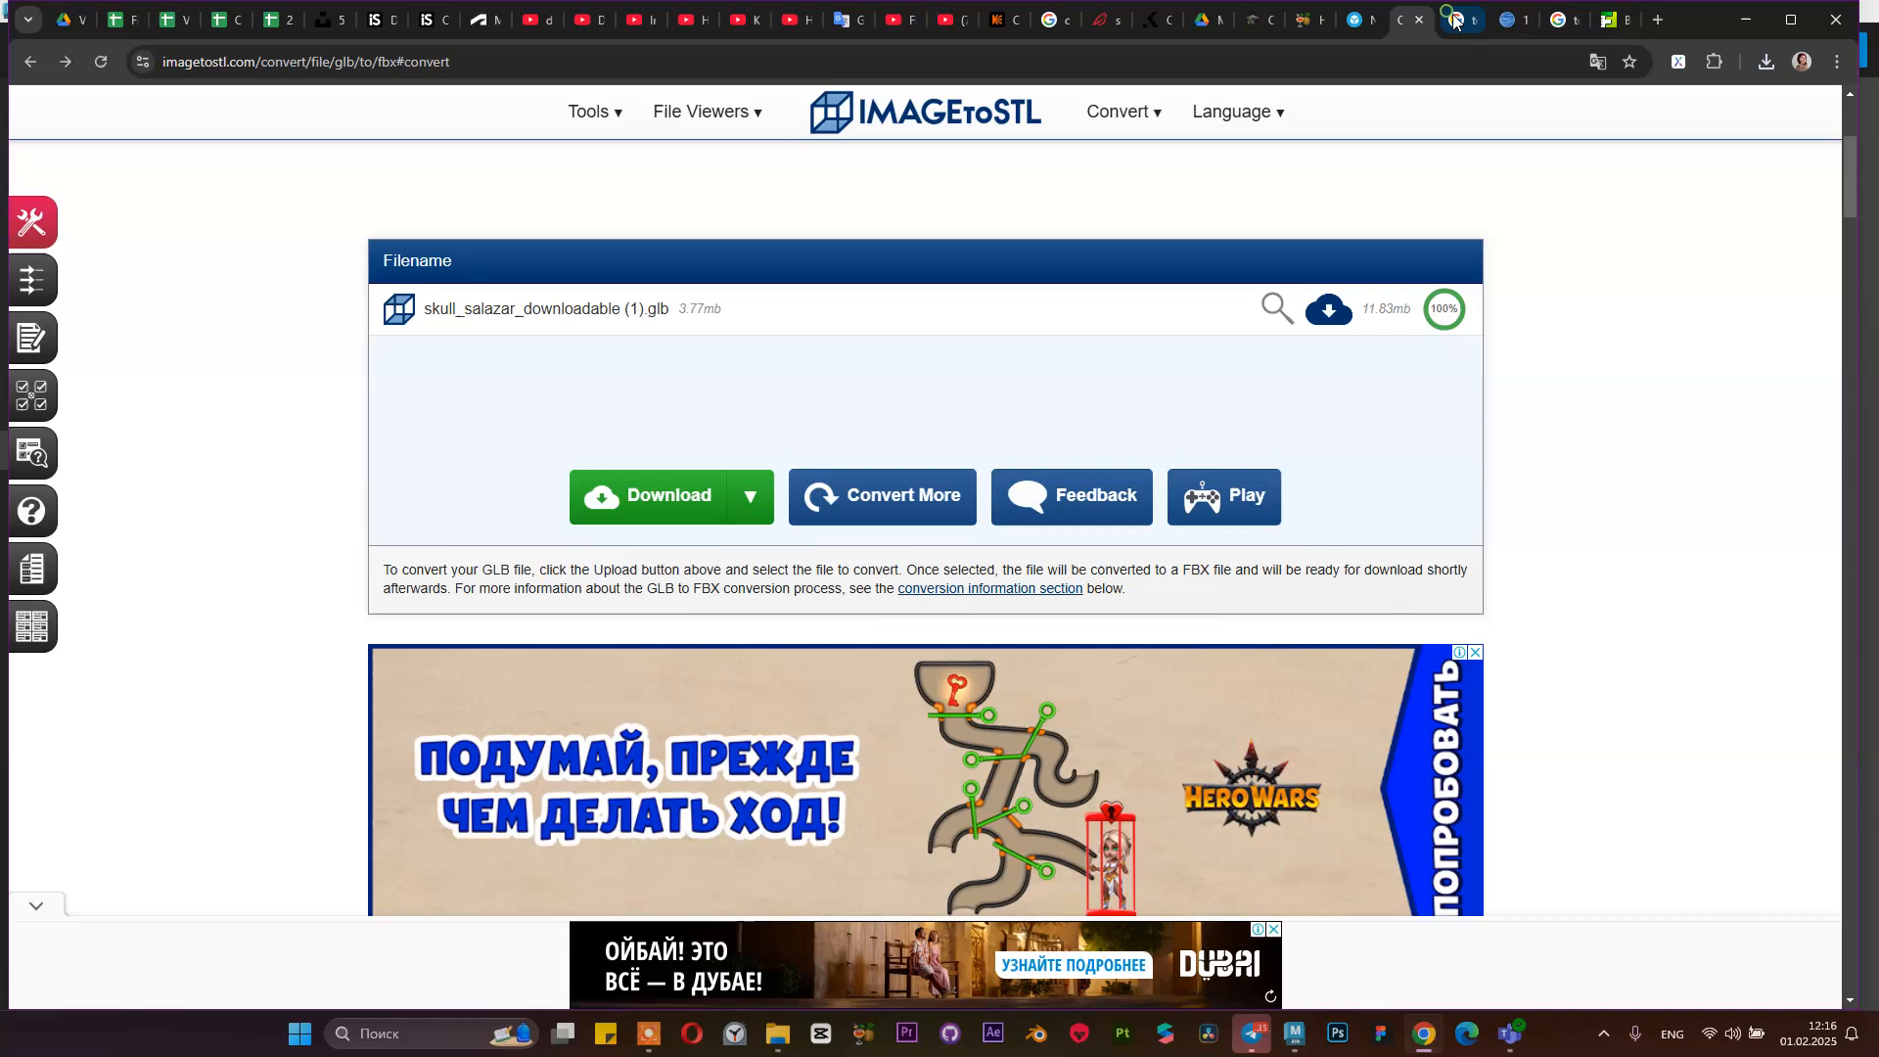
left_click(1454, 20)
left_click(1544, 784)
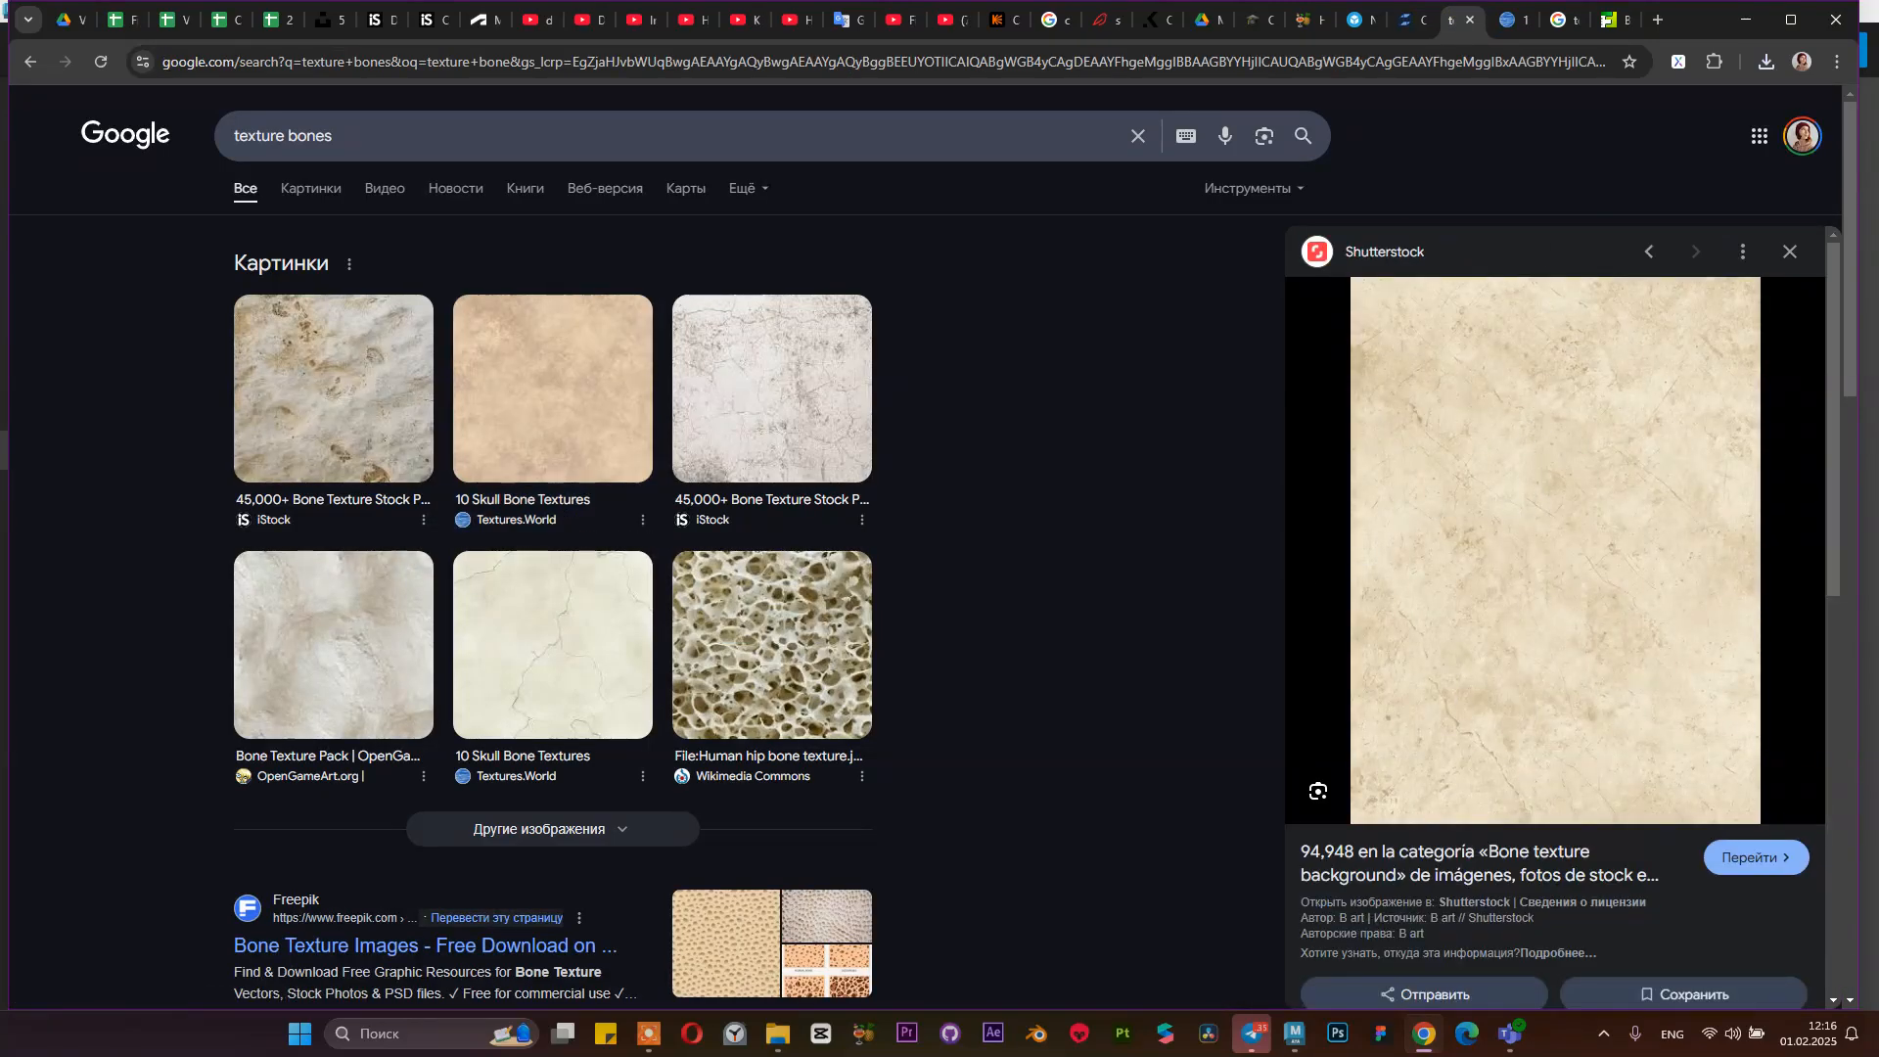
Save the Filter Forge Bone 2.0 texture as 16010-pbr-textures-albedo.jpg in the vfx 2025 folder
left_click(1564, 22)
right_click(996, 322)
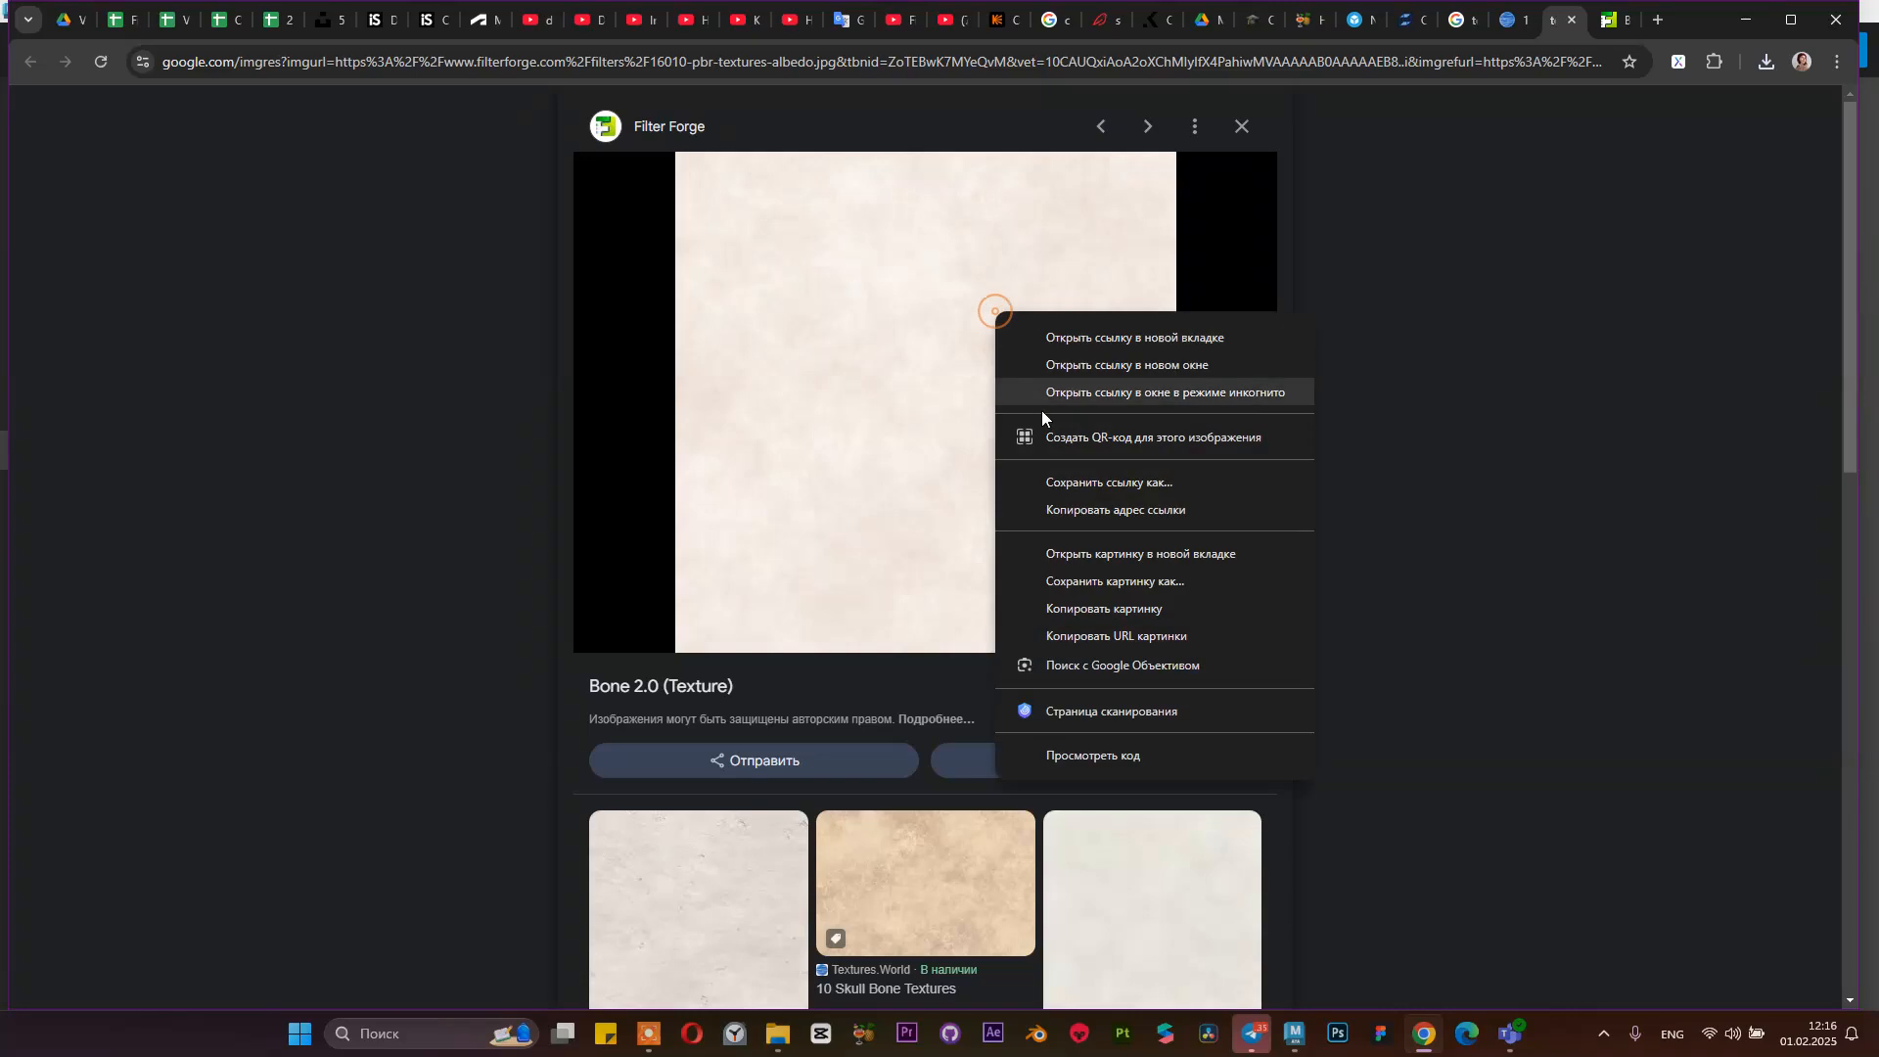
left_click(1047, 577)
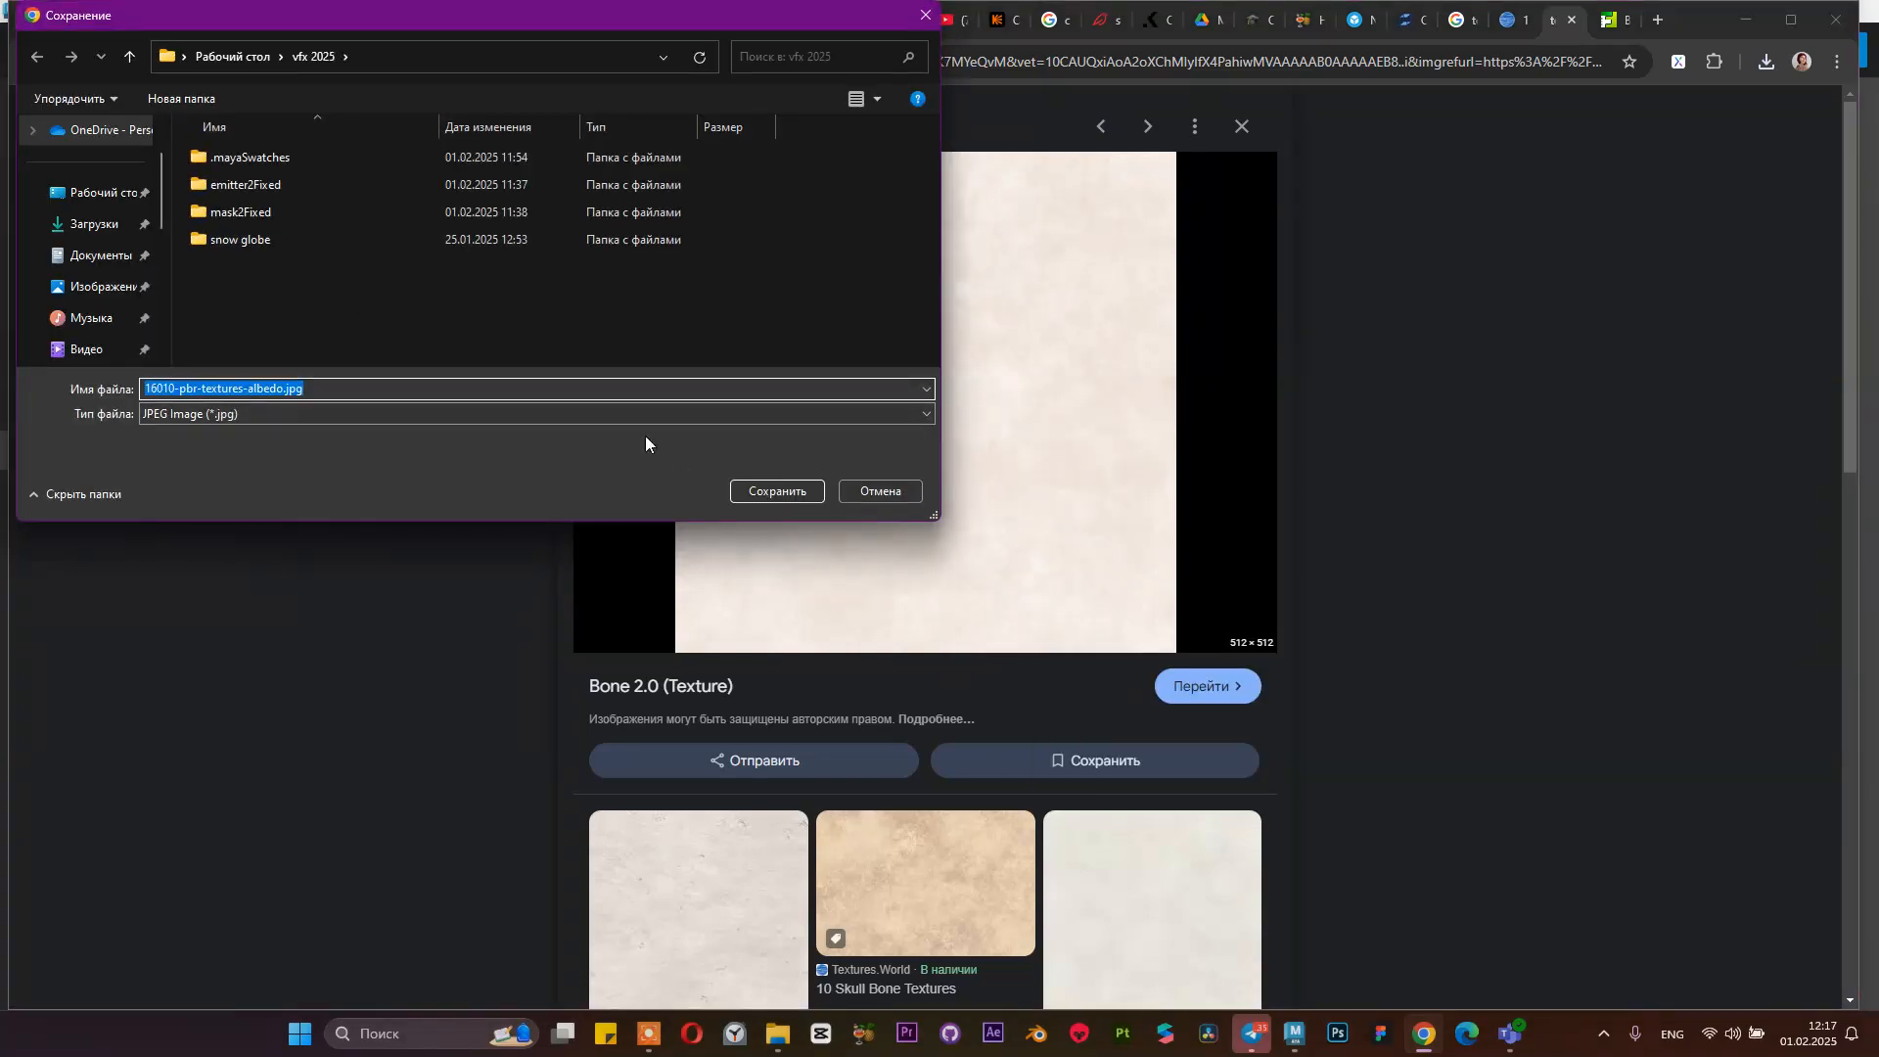
left_click(777, 492)
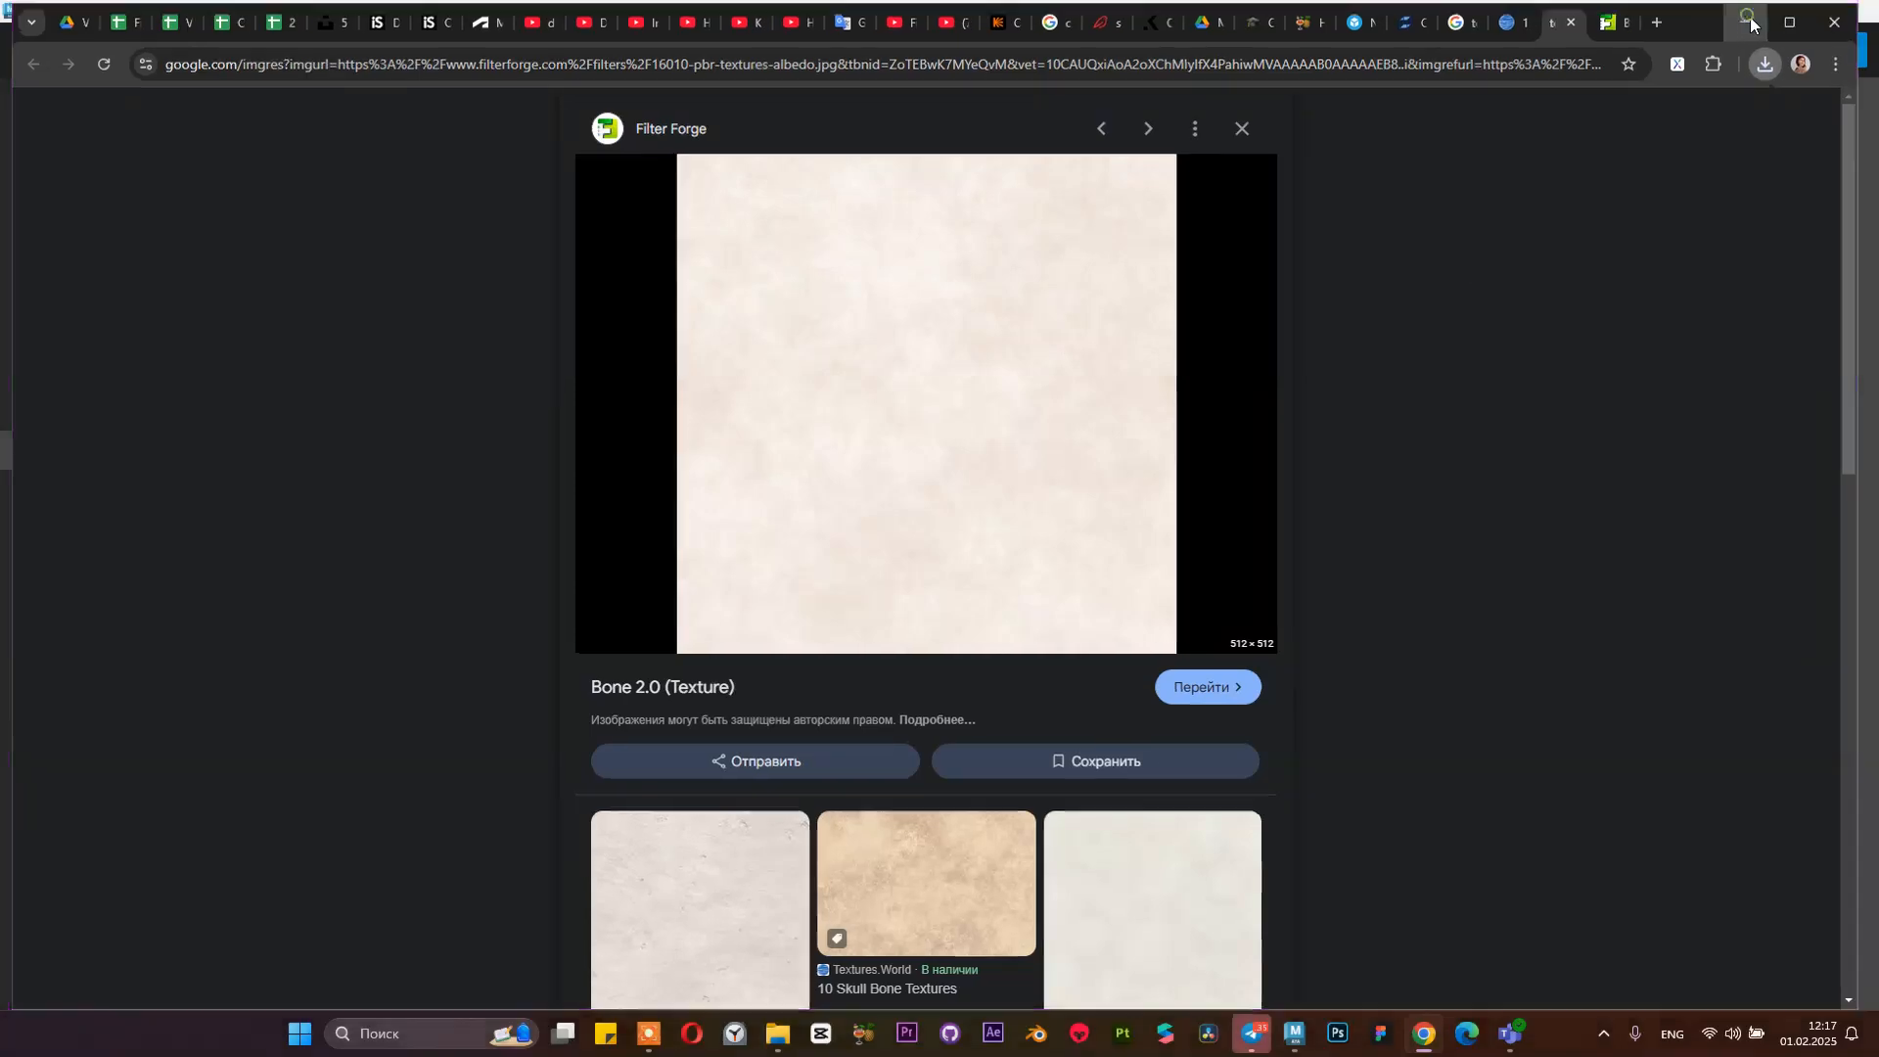
Switch to Maya, close the Hypershade window and change the menu set to Modeling
key("alt+Tab")
left_click(245, 264)
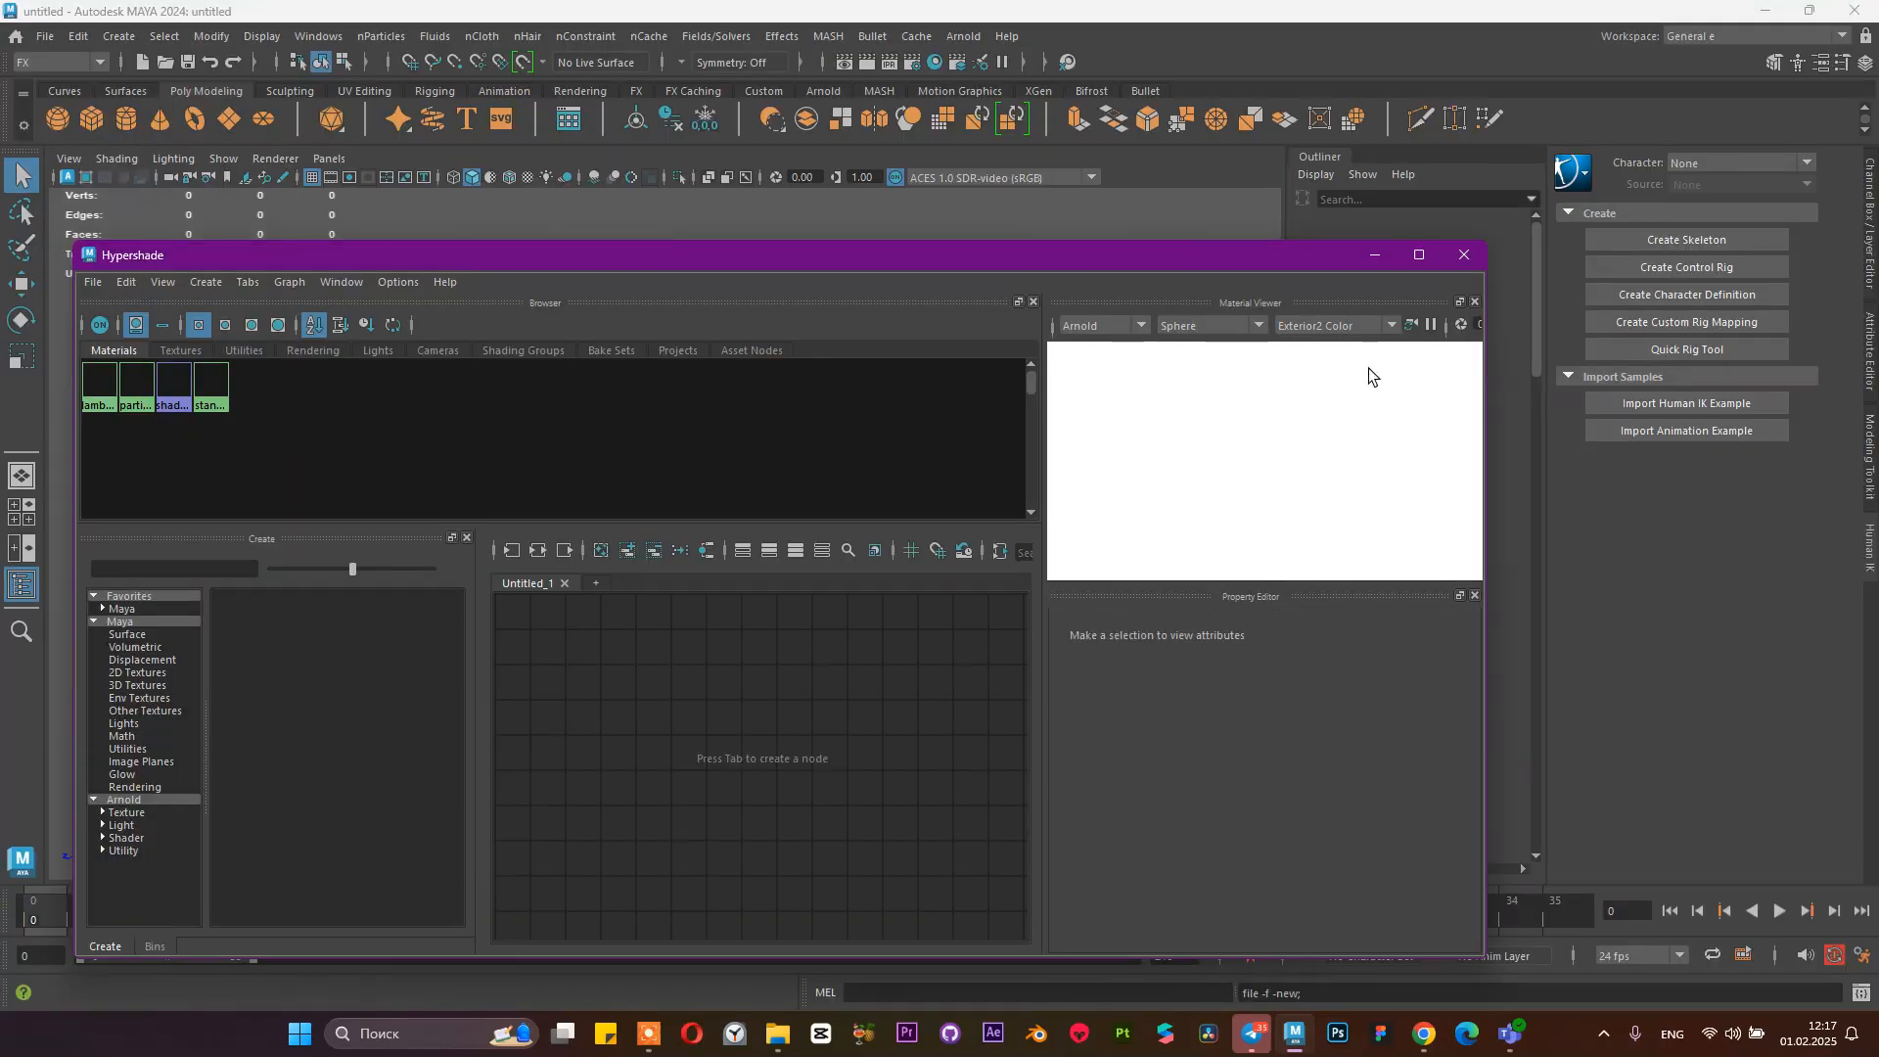
left_click(1465, 256)
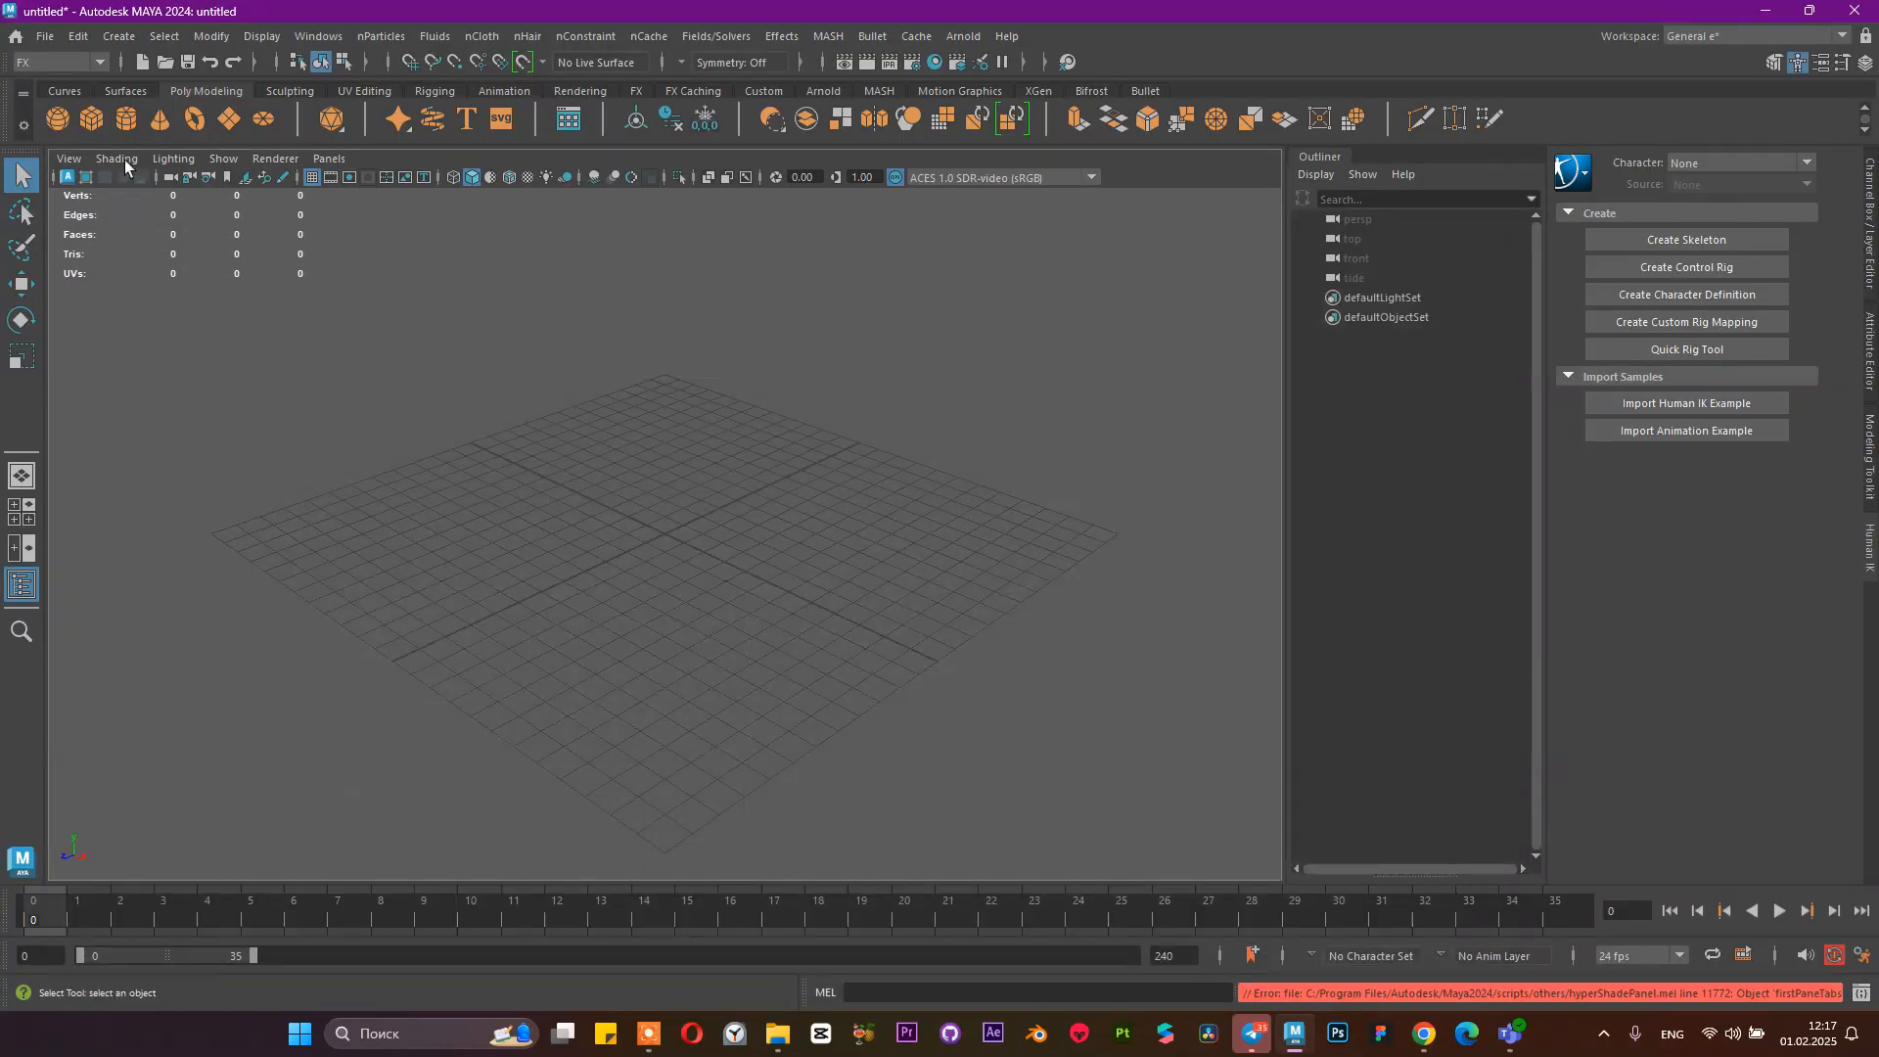
left_click(53, 41)
left_click(49, 39)
left_click(46, 63)
left_click(33, 82)
Import scull.fbx from the vfx 2025 folder on the desktop into the scene
left_click(46, 39)
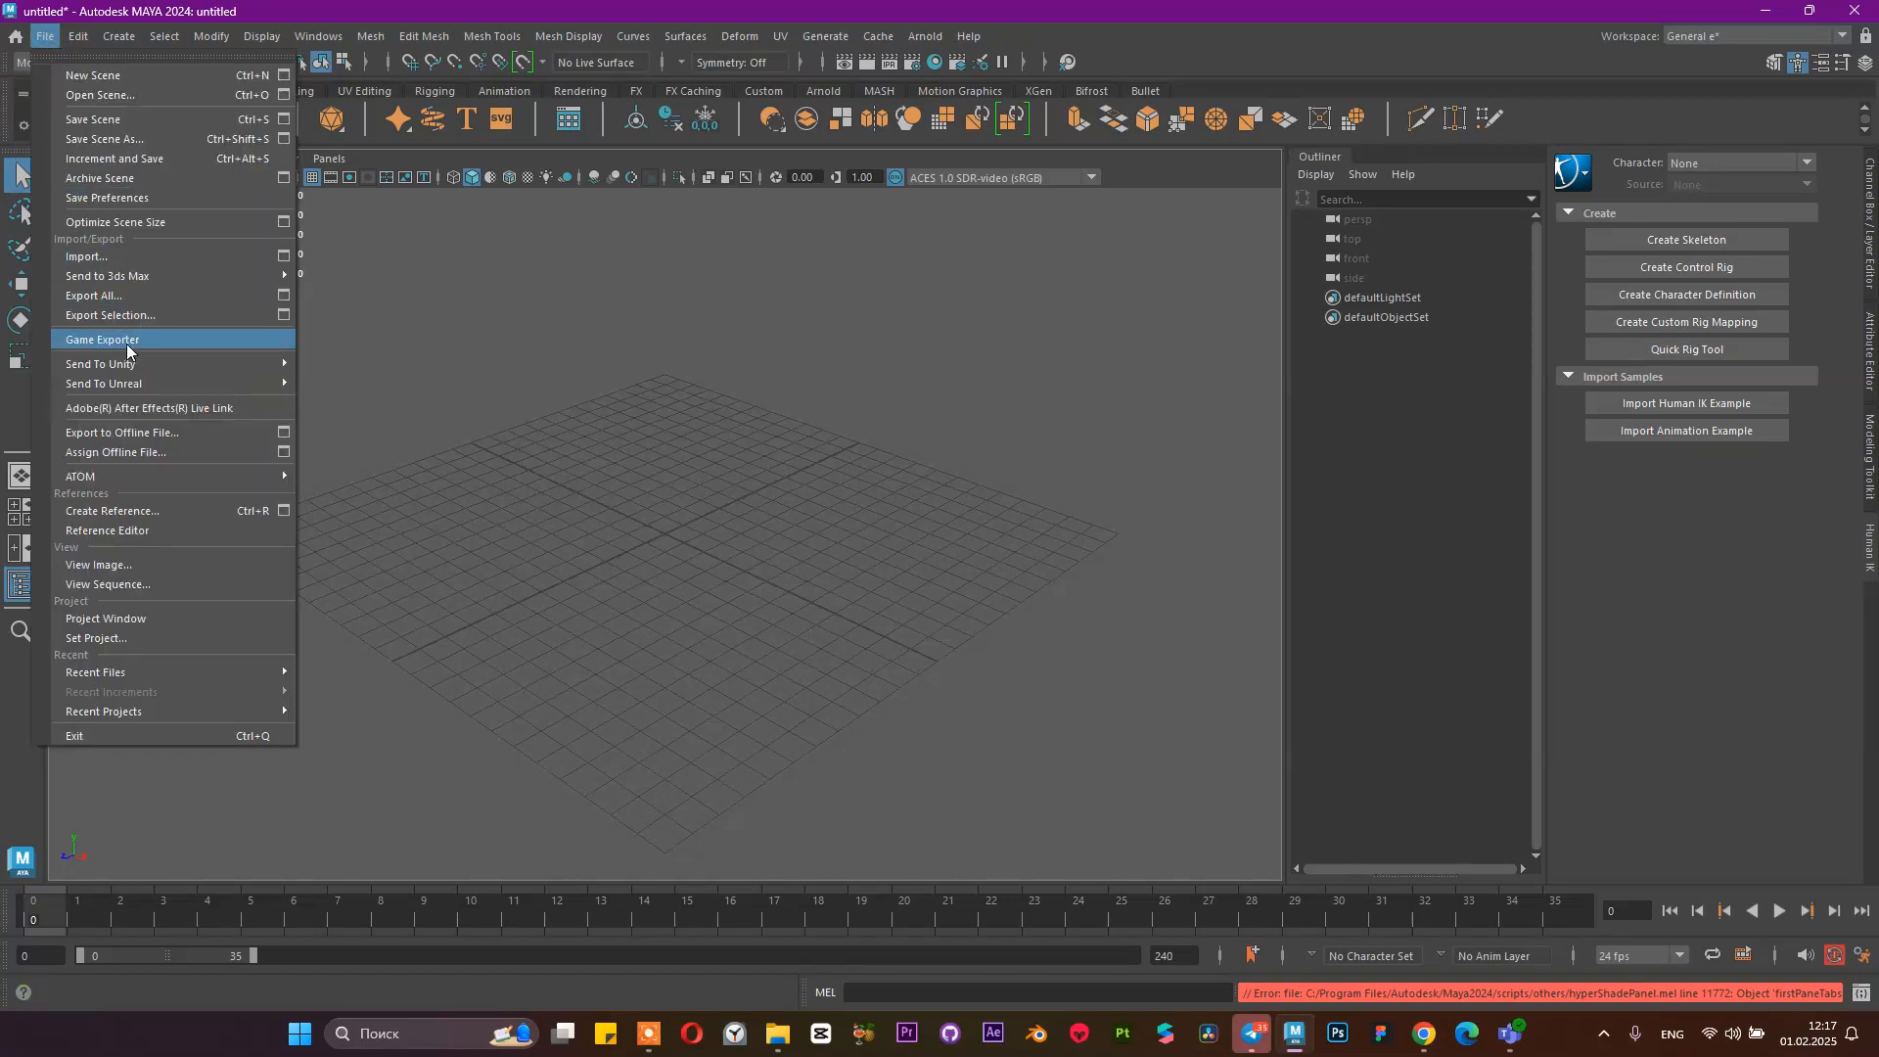
left_click(132, 256)
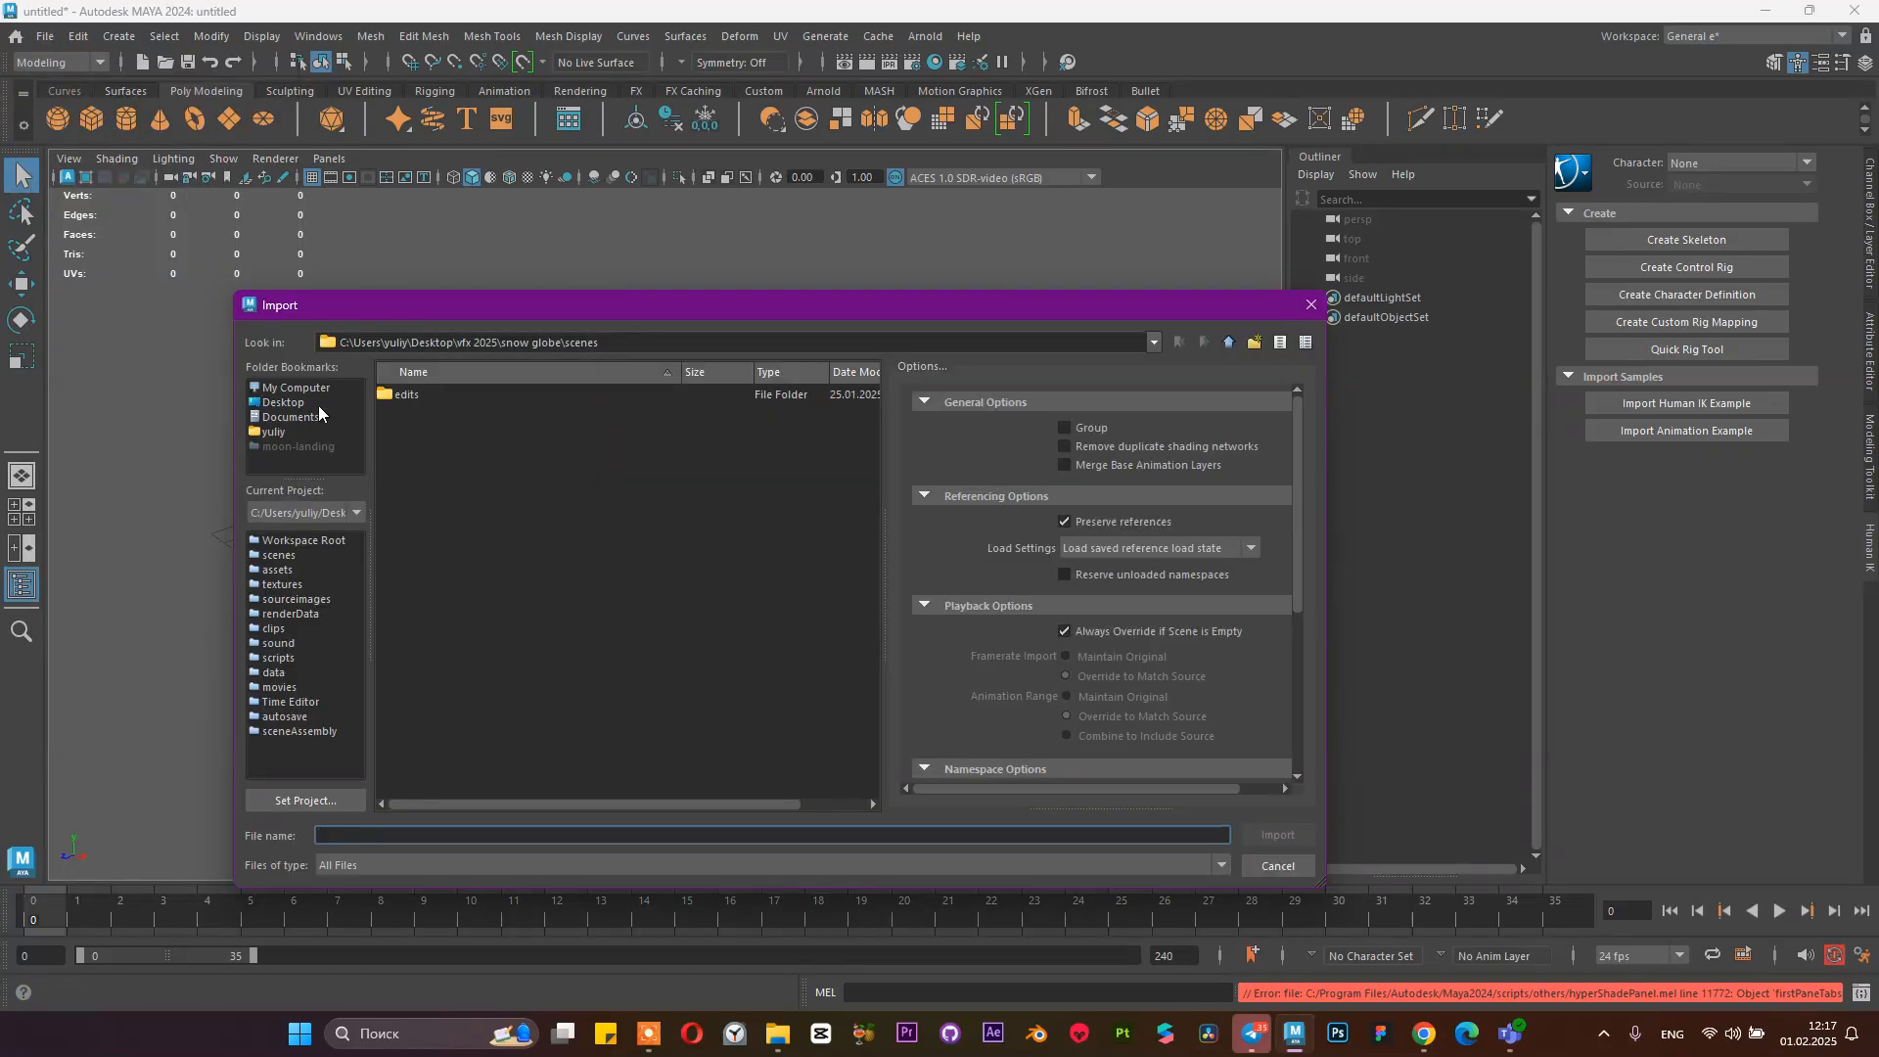
left_click(290, 402)
scroll(453, 682, "down", 2)
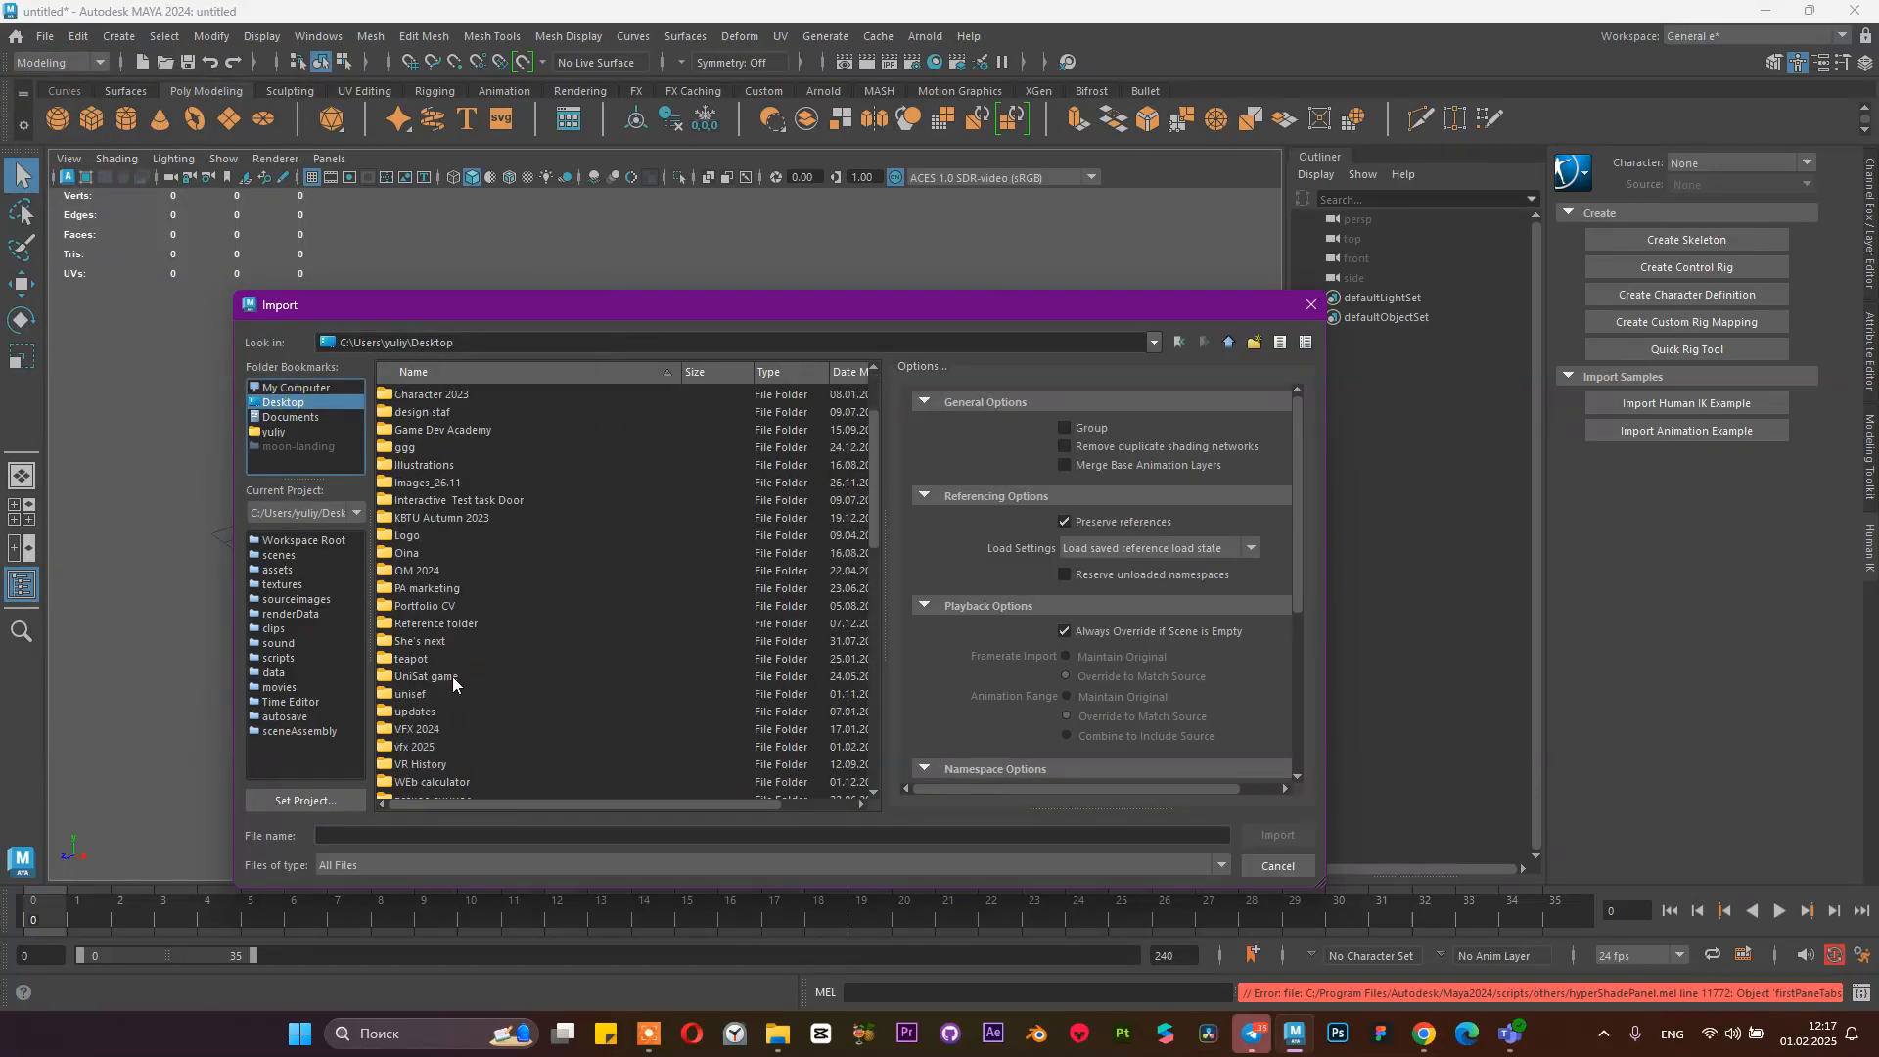
double_click(437, 744)
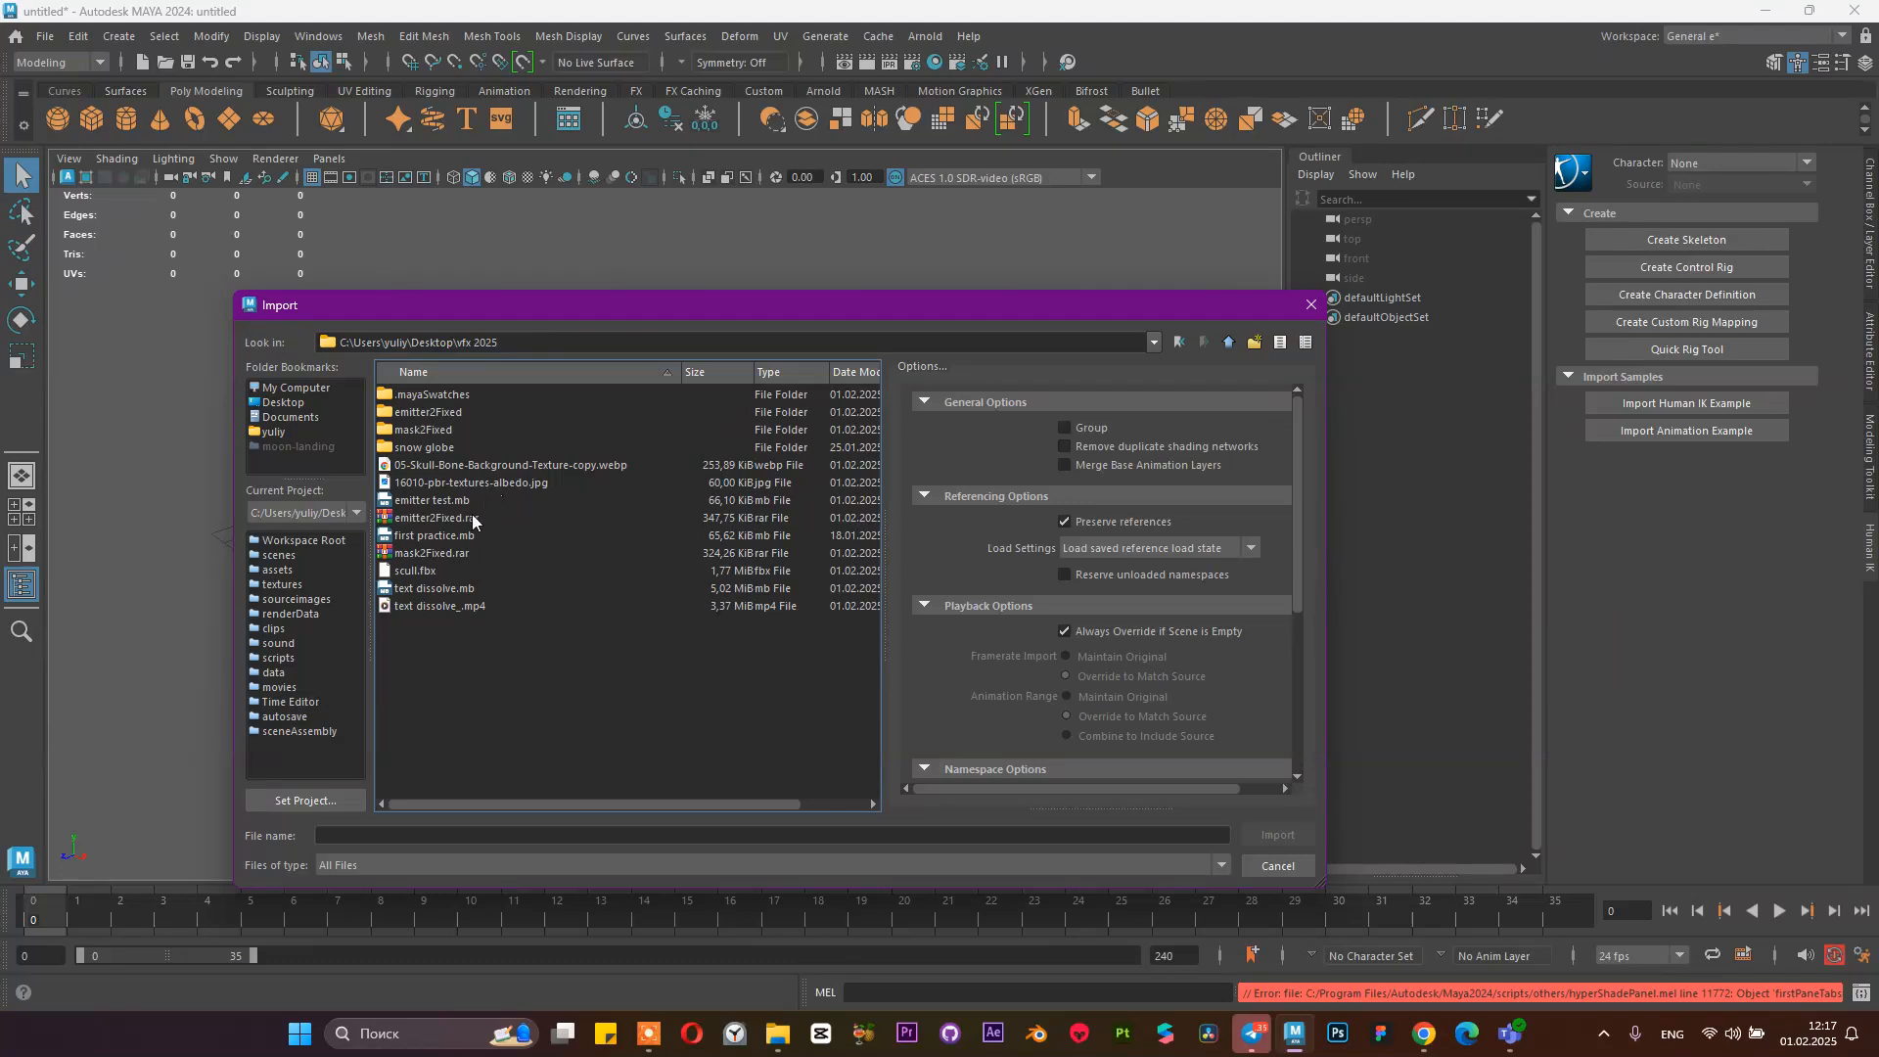
left_click(415, 570)
left_click(1278, 835)
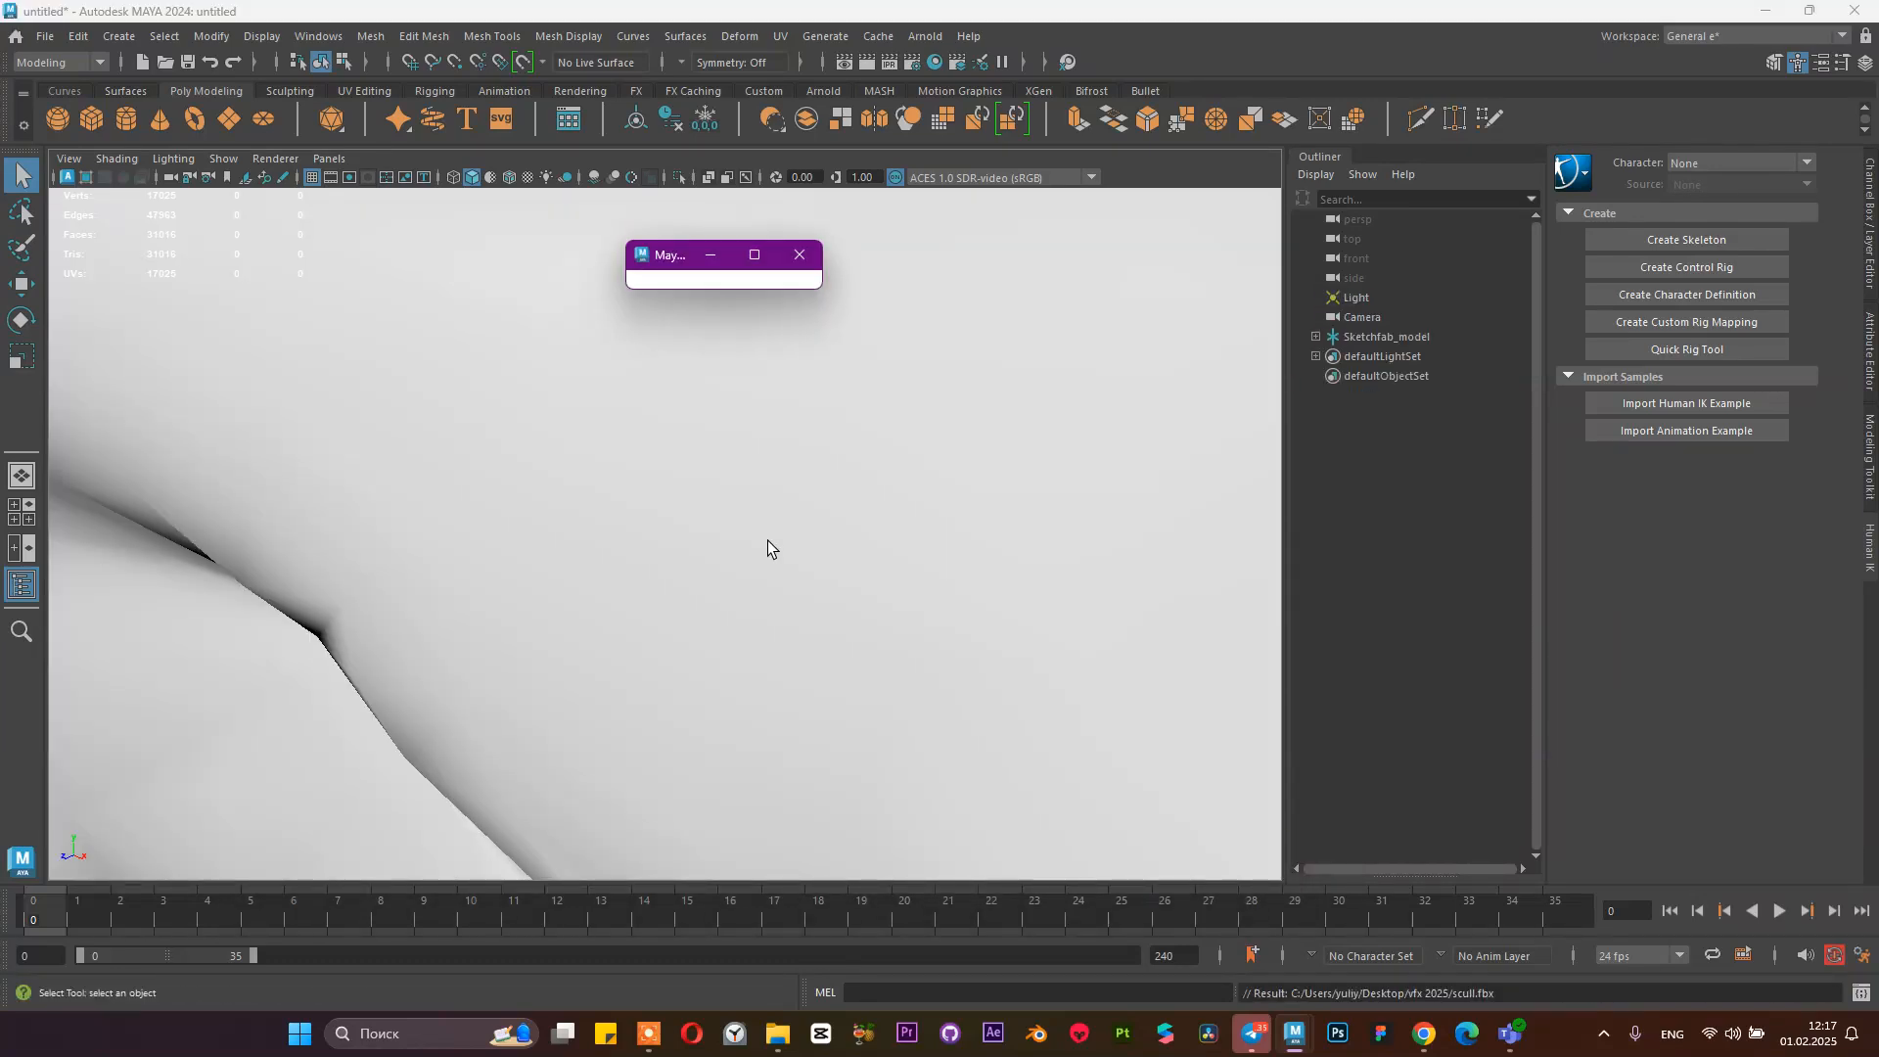
Select the main mesh of the imported skull, without the separate teeth
scroll(571, 480, "down", 6)
left_click(676, 470)
scroll(651, 509, "down", 3)
scroll(651, 519, "up", 4)
scroll(659, 500, "down", 5)
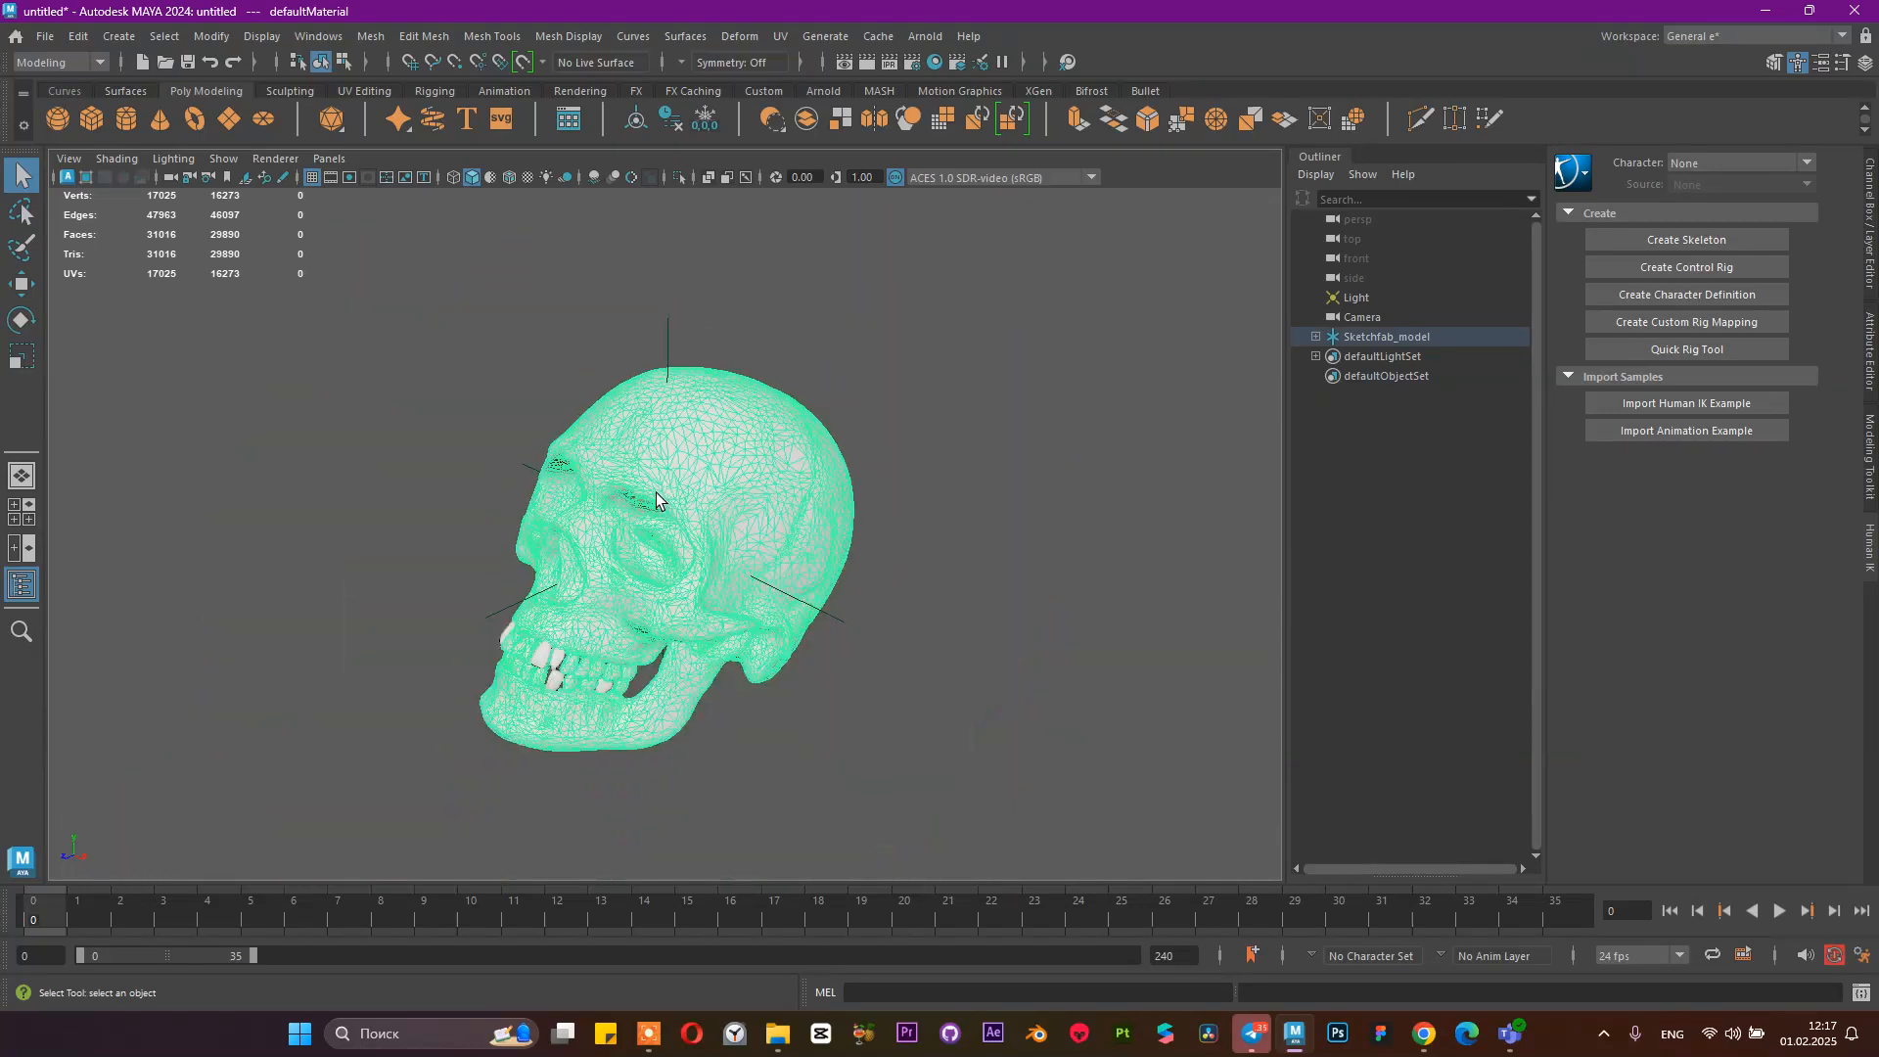
scroll(641, 521, "up", 5)
Examine the wireframe density of the skull, jaw and teeth from several sides
left_click_drag(548, 541, 729, 489, "alt")
right_click_drag(654, 427, 964, 605, "alt")
left_click_drag(866, 587, 949, 578, "alt")
right_click_drag(948, 577, 600, 512, "alt")
left_click_drag(600, 512, 633, 587, "alt")
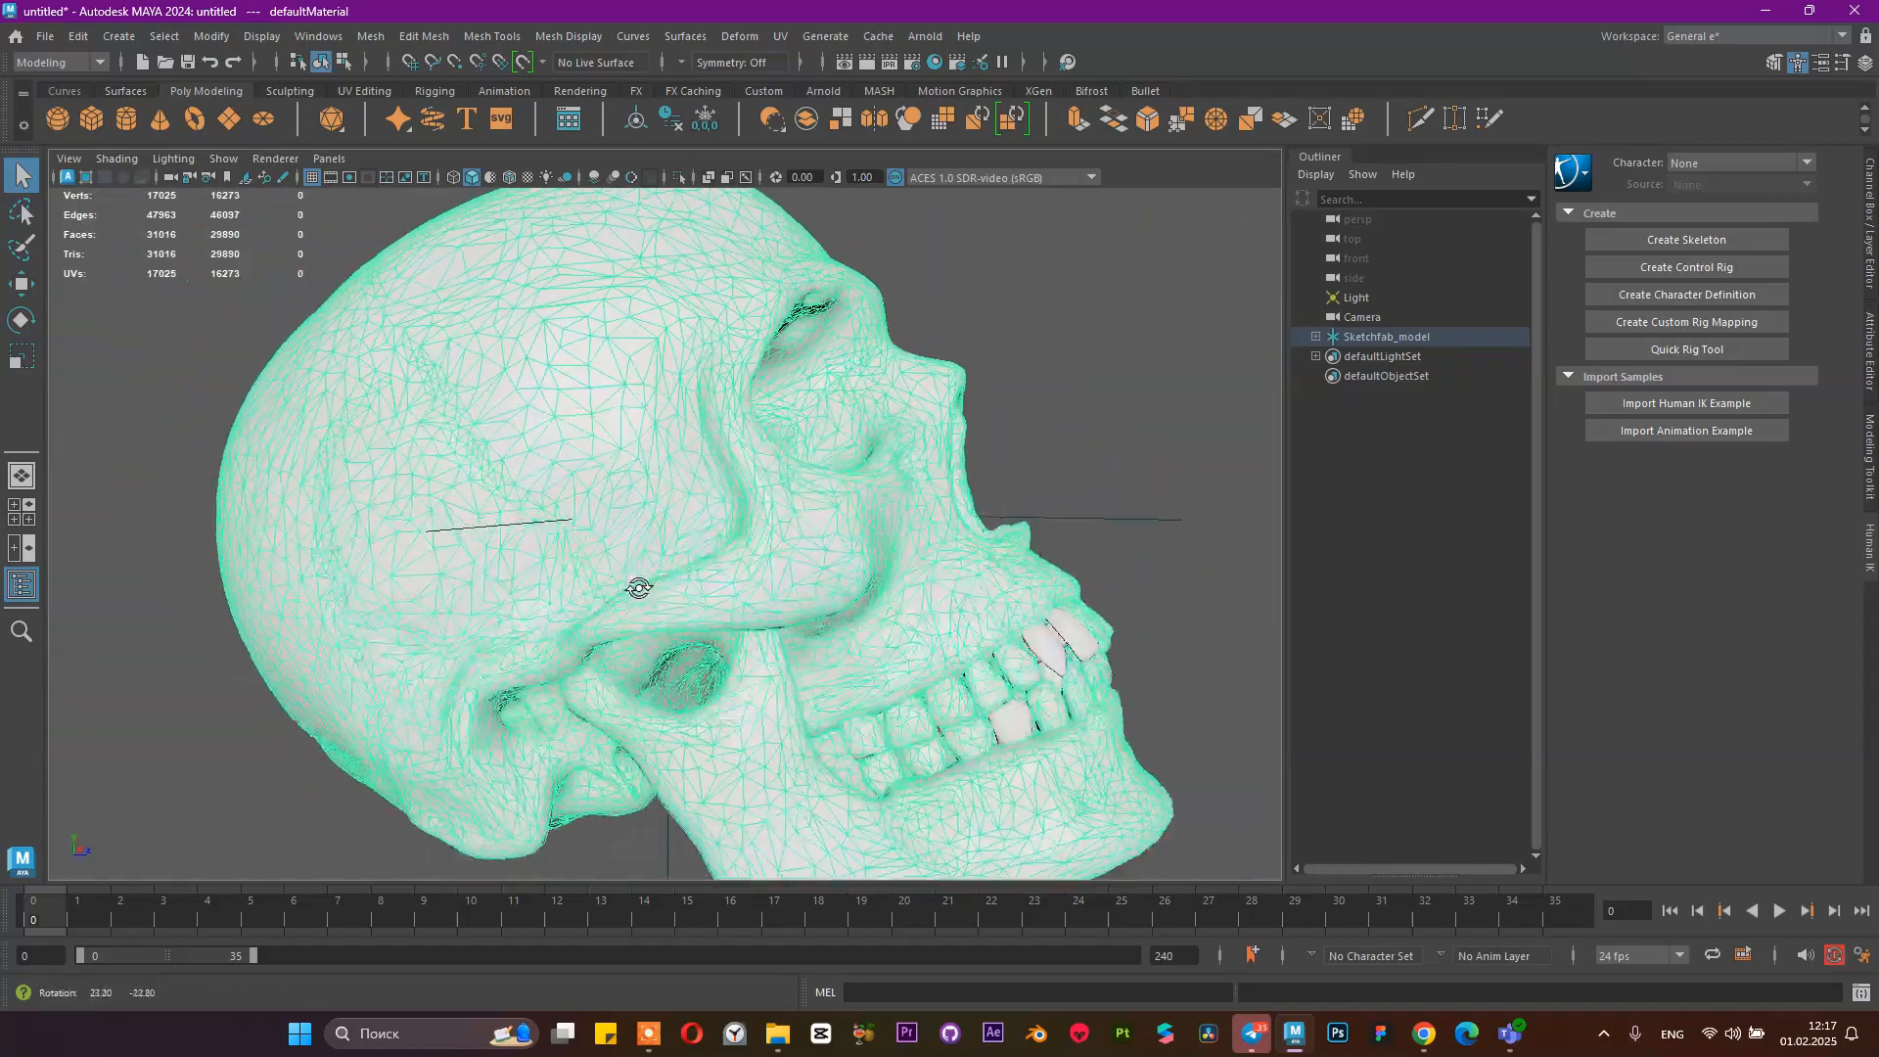
right_click_drag(633, 587, 306, 545, "alt")
left_click_drag(306, 545, 421, 553, "alt")
right_click_drag(421, 554, 719, 665, "alt")
left_click_drag(720, 665, 725, 562, "alt")
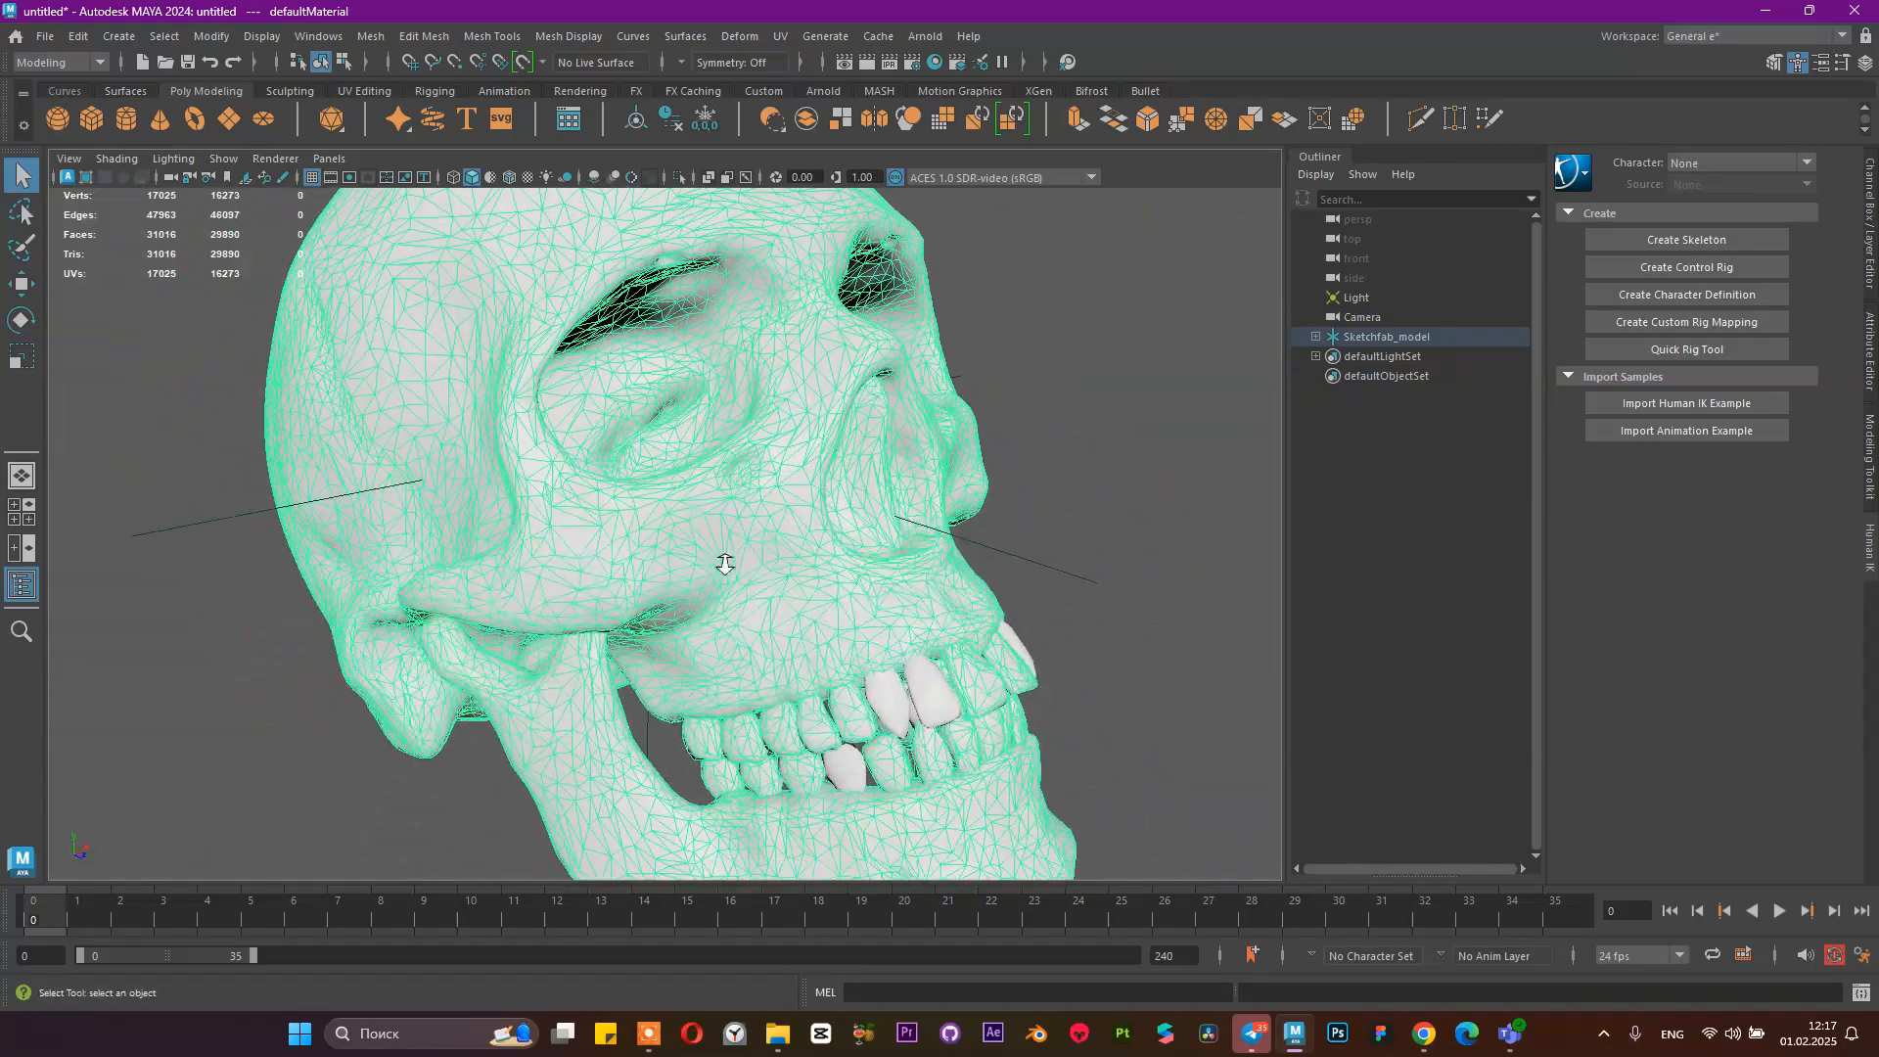
right_click_drag(725, 562, 418, 404, "alt")
Reduce the polygons of the main skull mesh by 50 percent
left_click(370, 36)
left_click(370, 36)
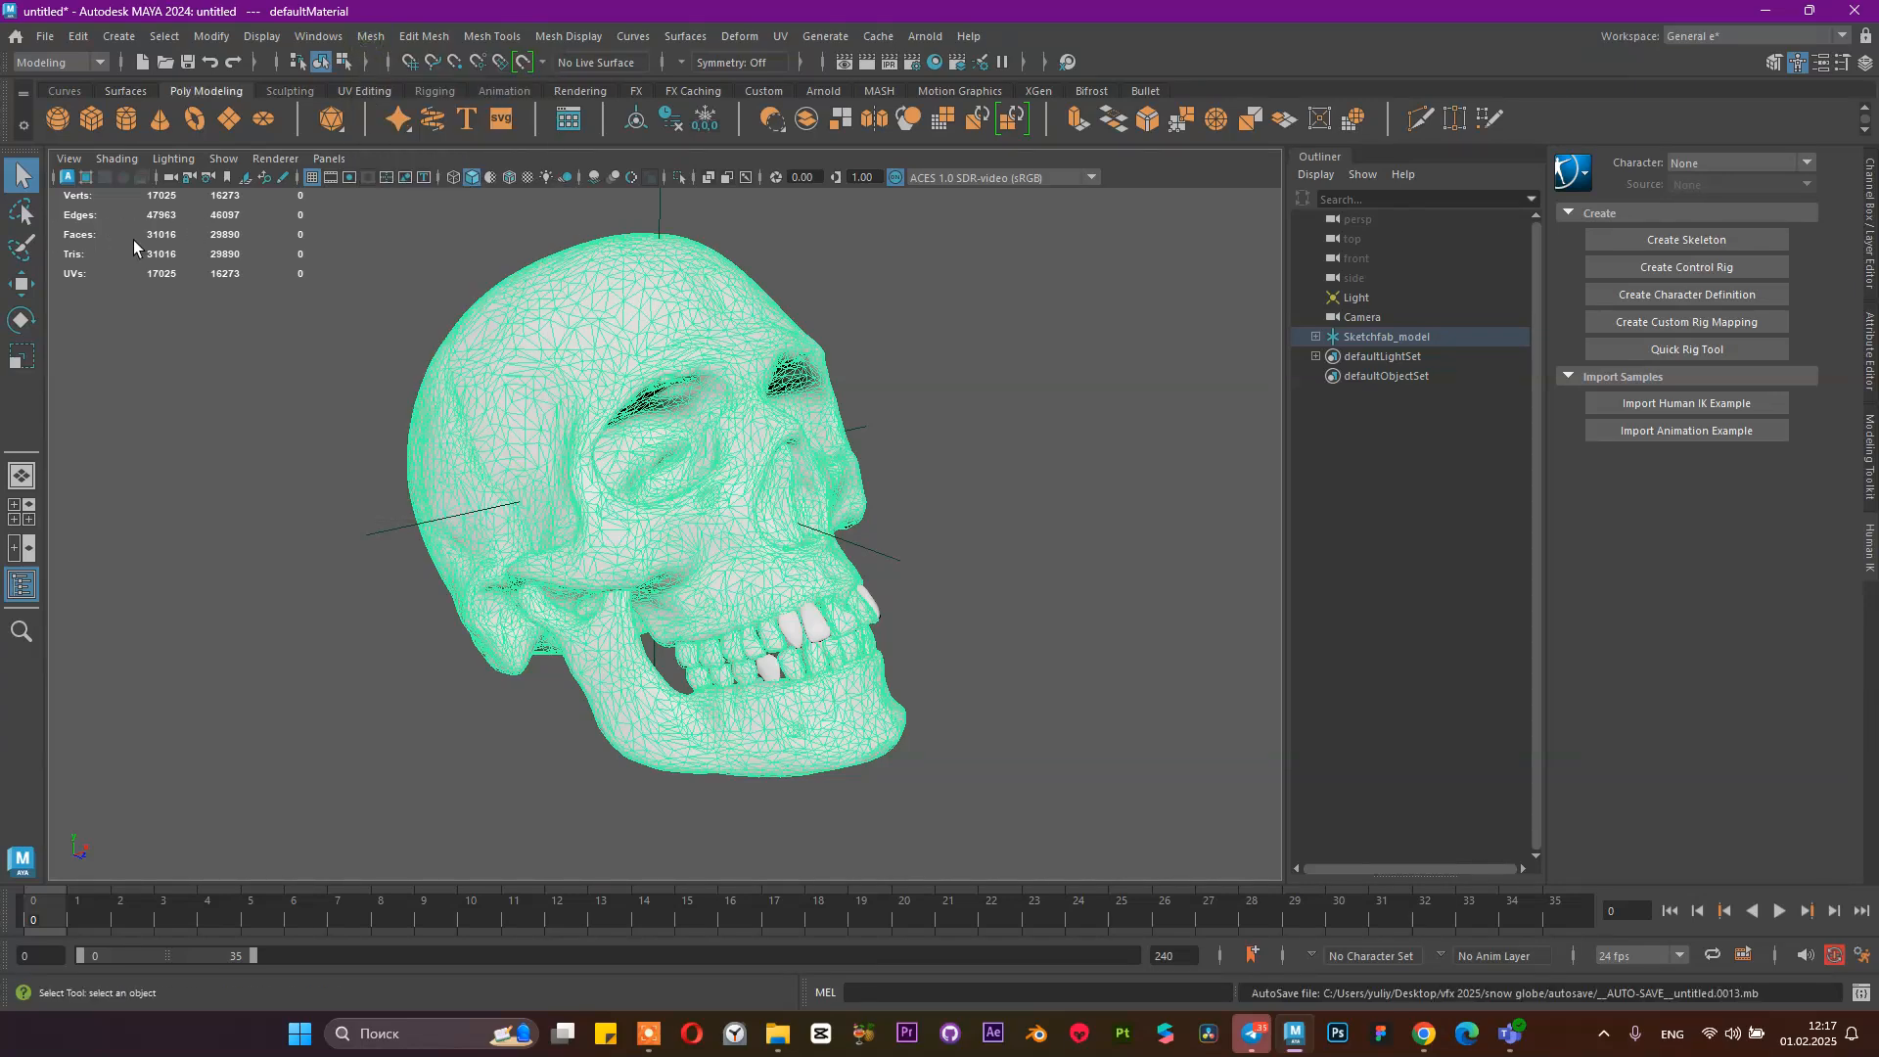
left_click(370, 37)
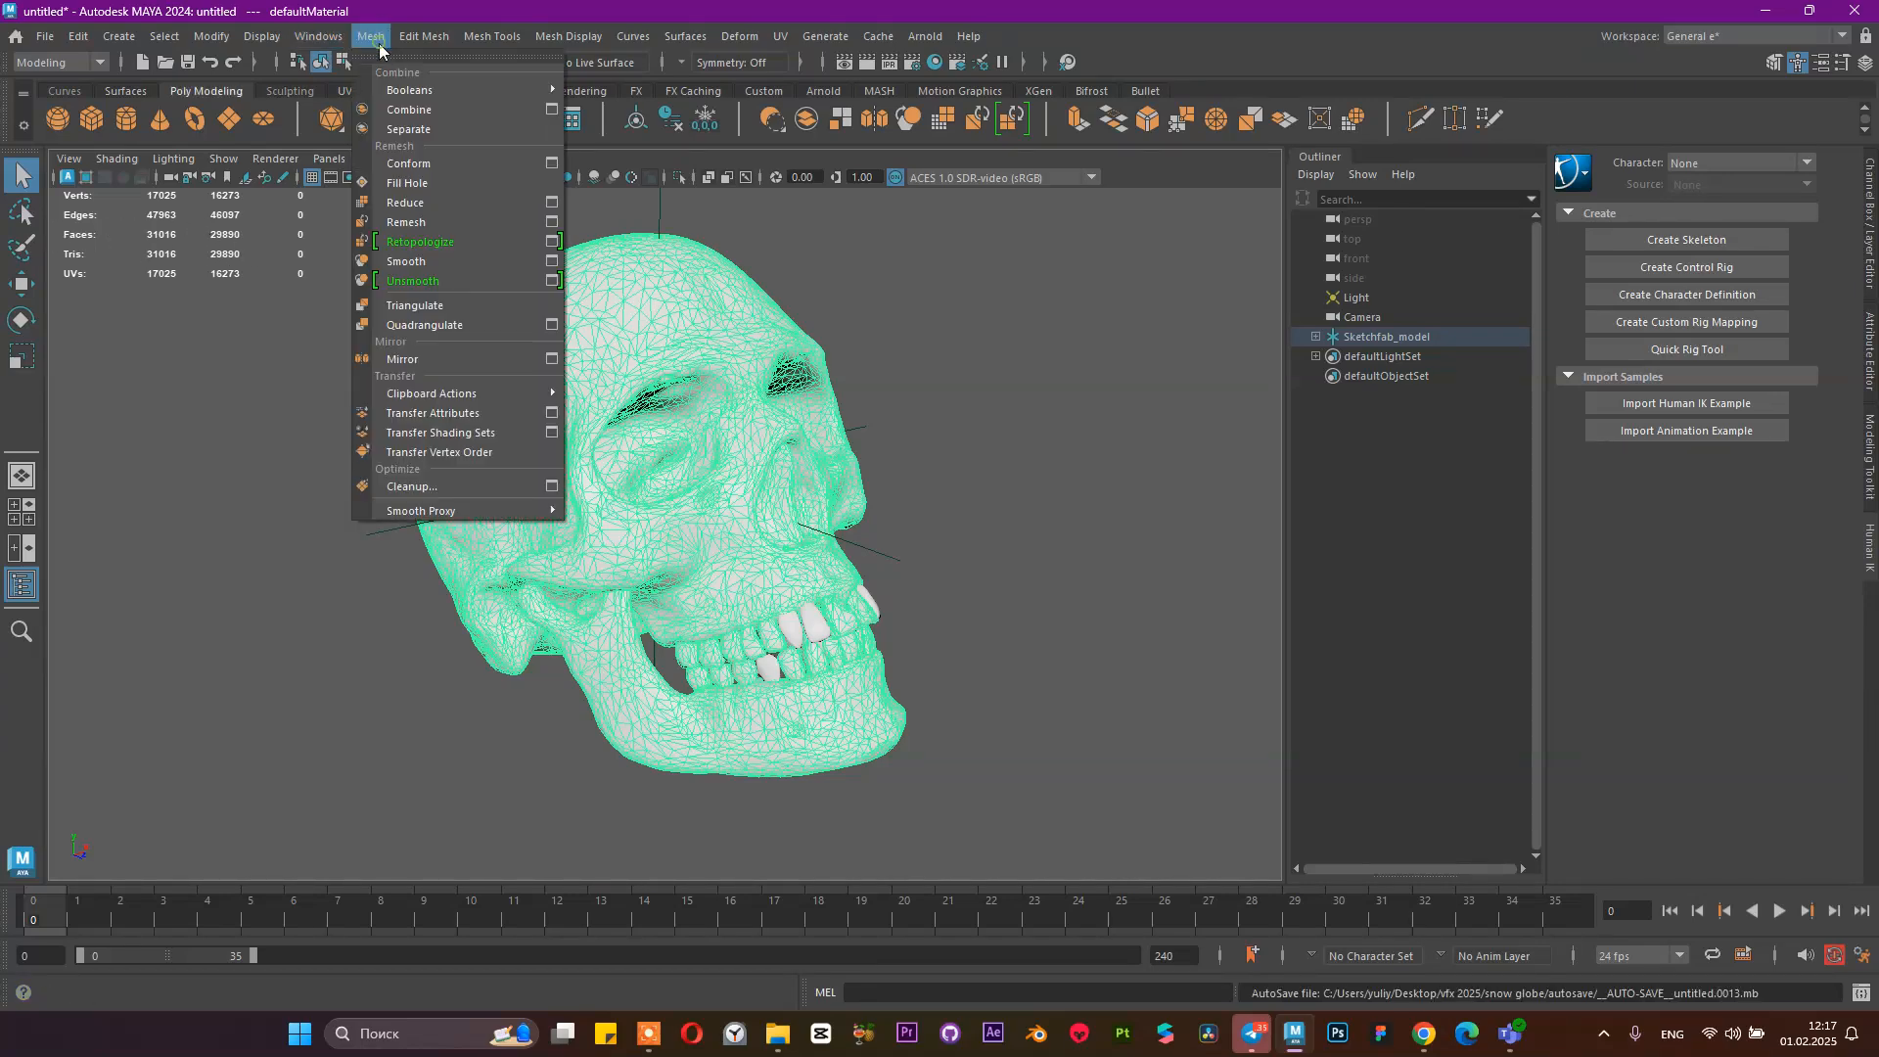
left_click(402, 204)
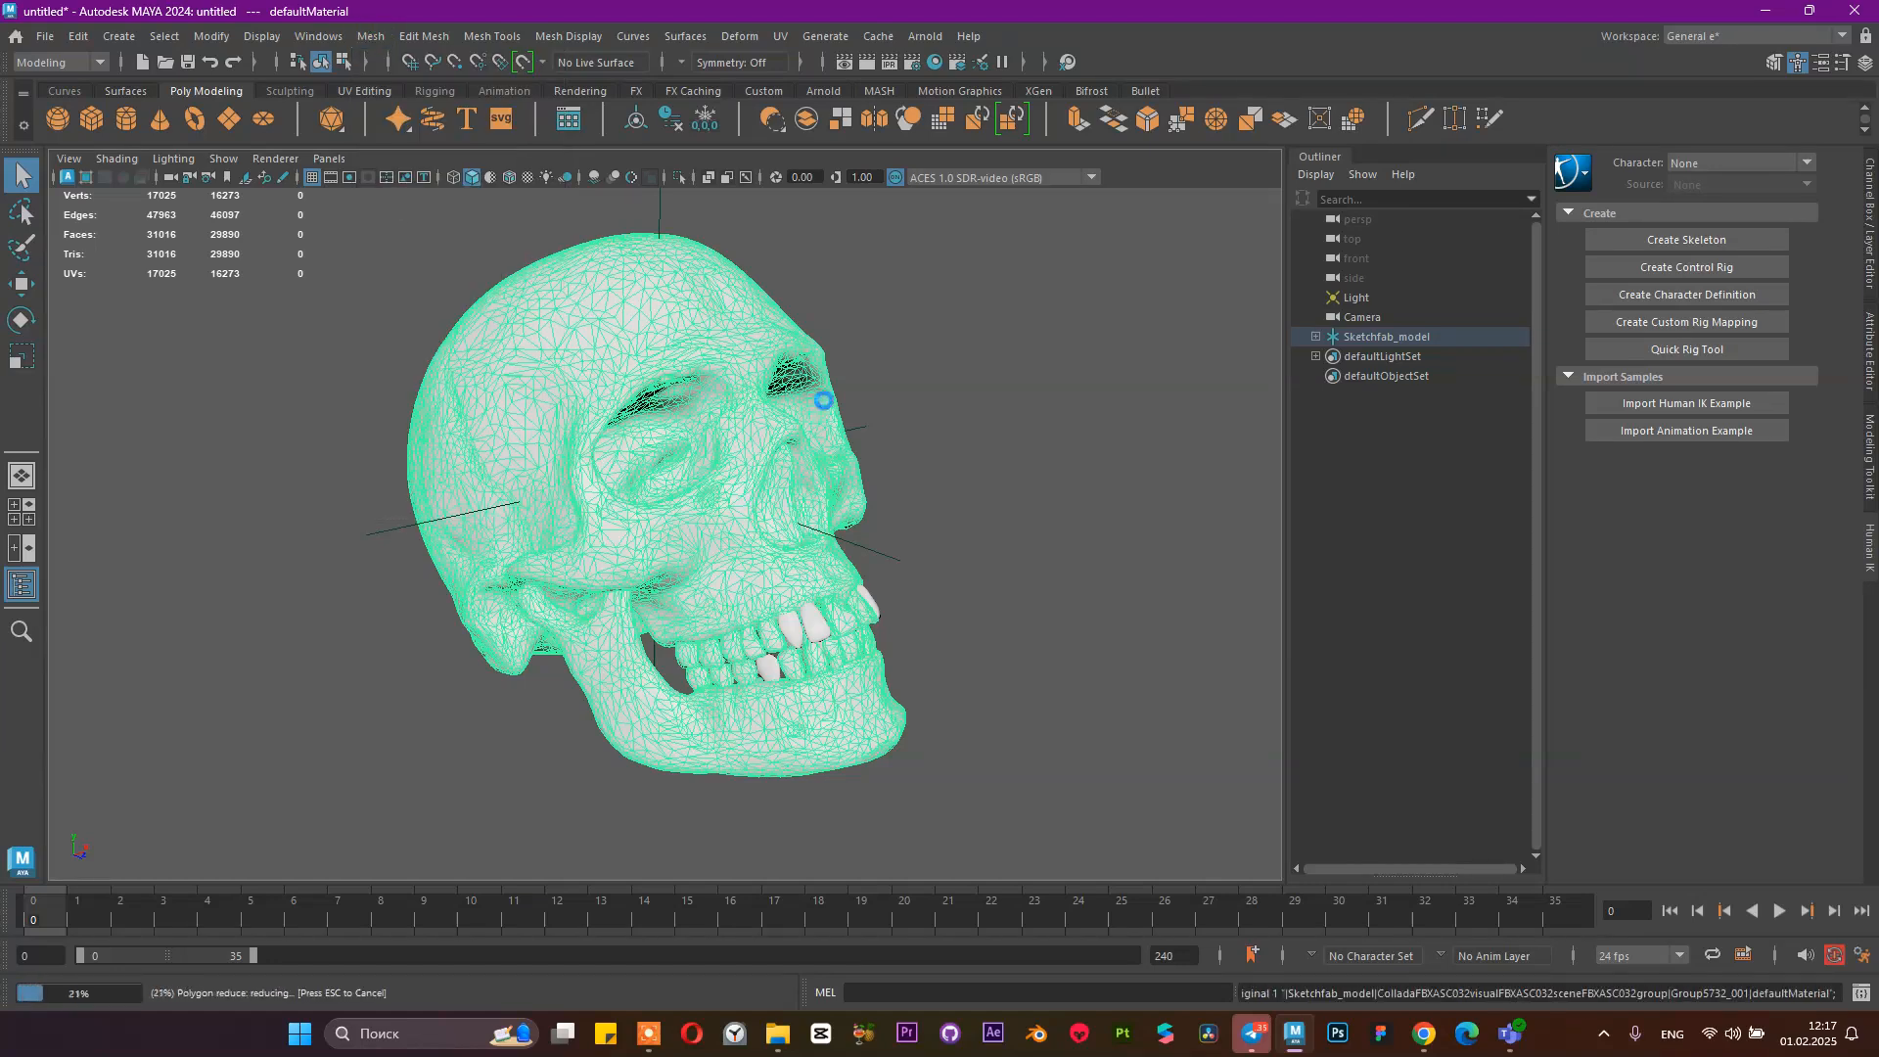
key("t")
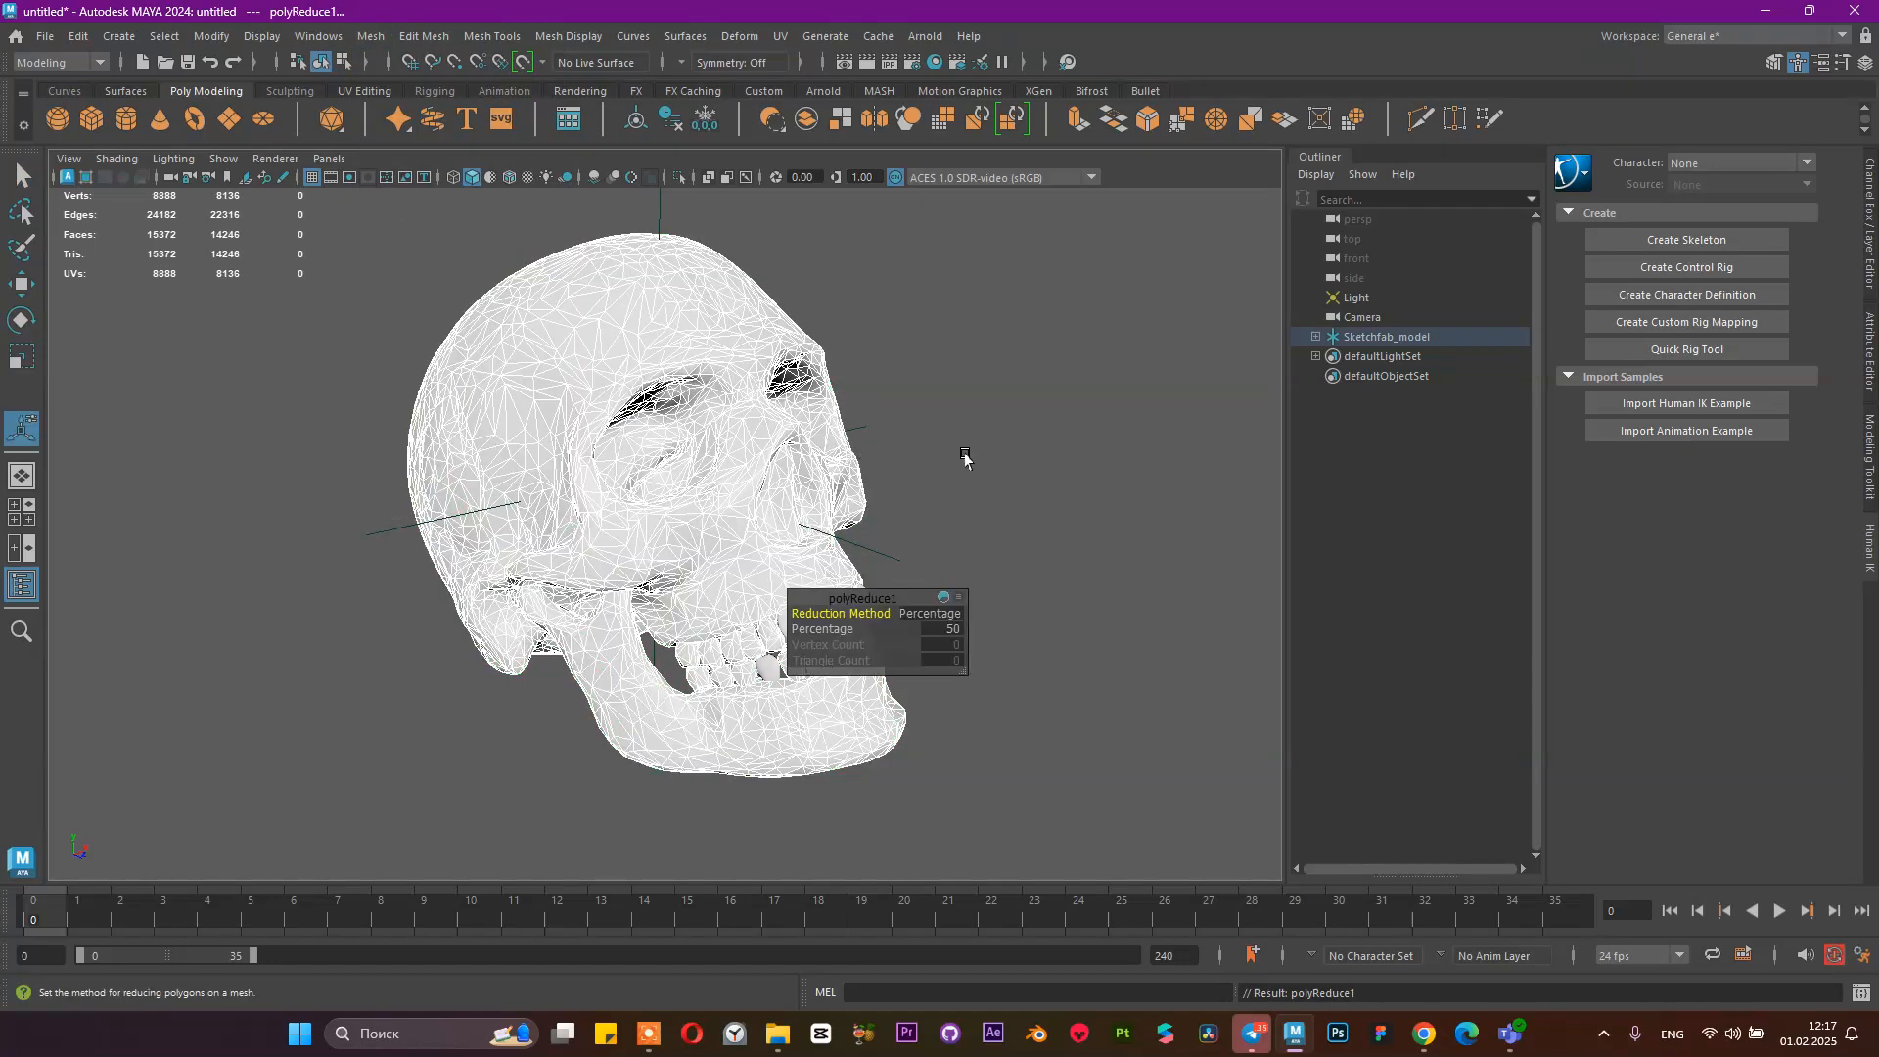
Check the reduced skull from the side and apply Soften Edge to its main mesh
left_click(935, 456)
left_click_drag(935, 456, 630, 495, "alt")
right_click_drag(725, 504, 508, 508, "alt")
mouse_move(529, 509)
left_mouse_down("alt")
mouse_move(483, 562)
mouse_move(504, 524)
left_mouse_up("alt")
right_click_drag(509, 513, 726, 605, "alt")
left_click_drag(726, 605, 785, 494, "alt")
left_click(659, 457)
left_click(538, 38)
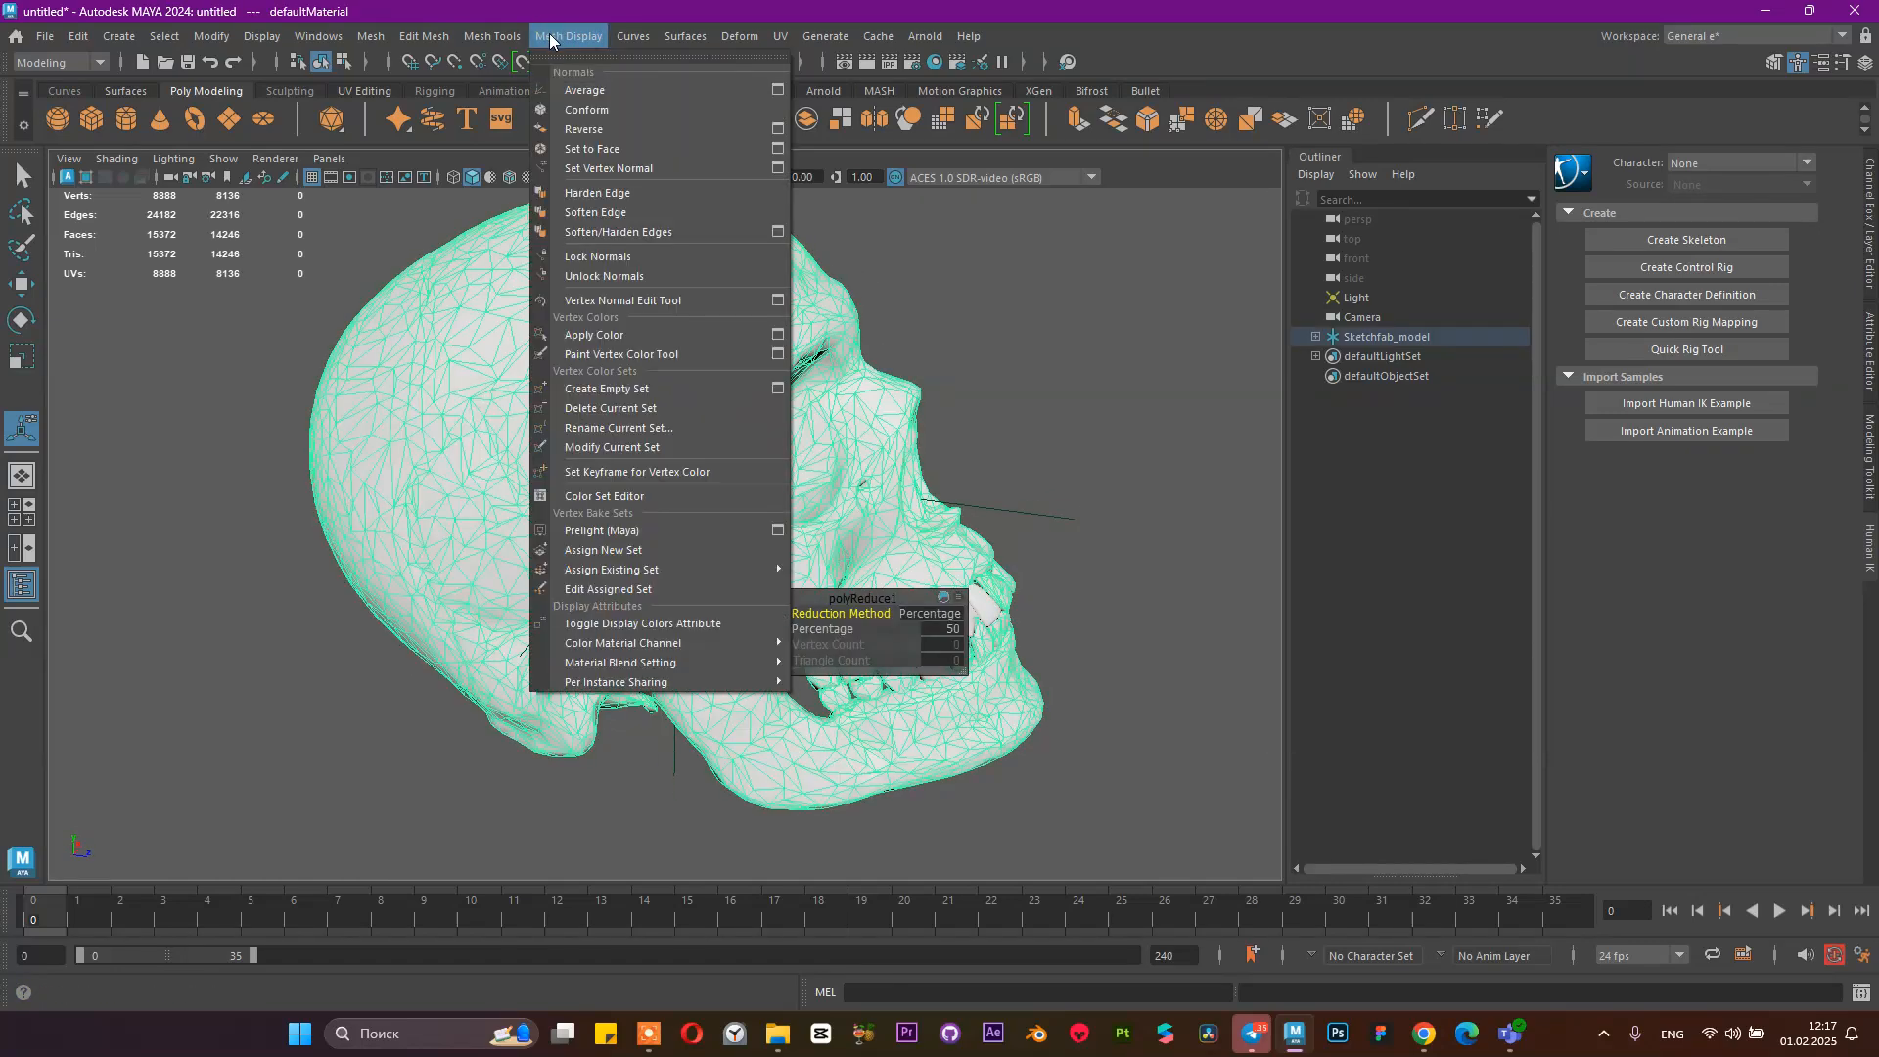
left_click(596, 213)
Examine the softened skull surface up close around the jaw and select the separate teeth mesh
left_click(1090, 344)
left_click_drag(1087, 350, 746, 501, "alt")
left_click(807, 498)
left_click_drag(861, 494, 759, 449, "alt")
left_click(956, 424)
right_click_drag(968, 482, 700, 436, "alt")
left_click_drag(700, 439, 797, 453, "alt")
right_click_drag(647, 499, 838, 526, "alt")
left_click(840, 501)
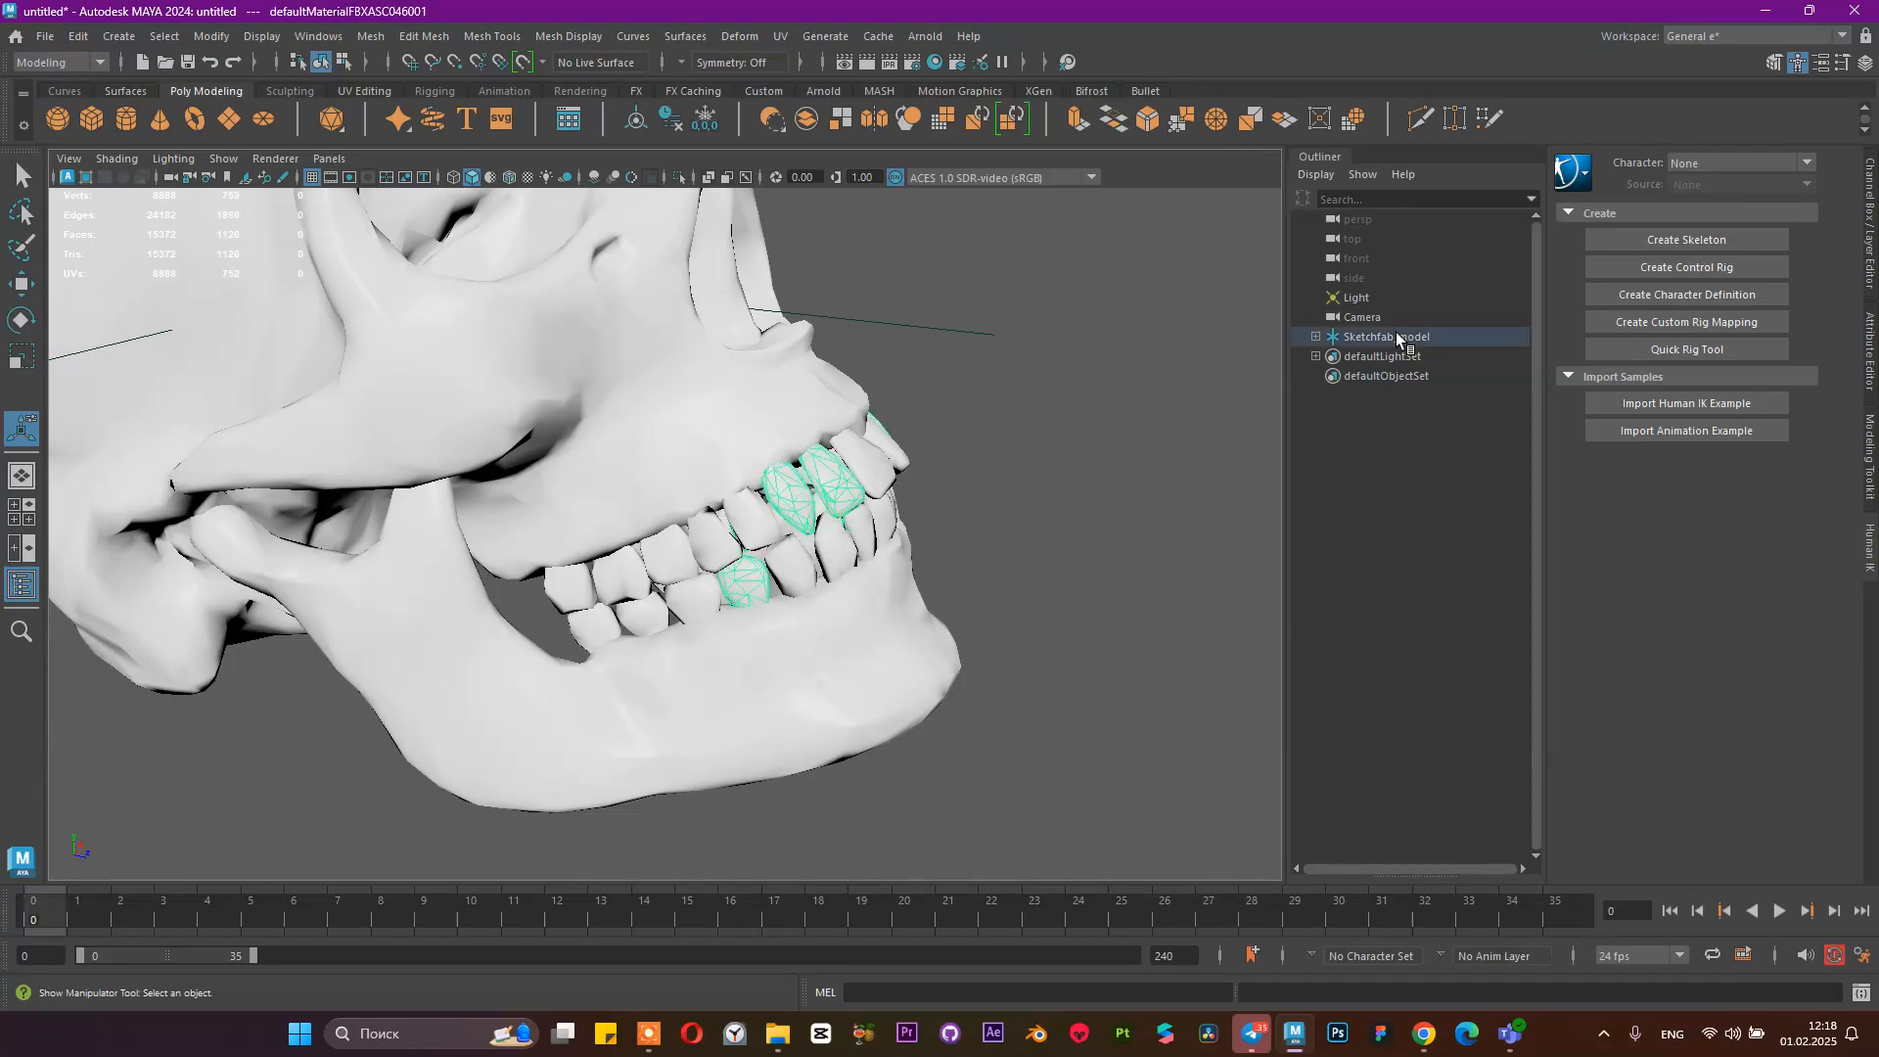
Combine the two meshes under Group5732_001, the main skull and the separate teeth, into one object
left_click(1316, 337)
left_click(1327, 356)
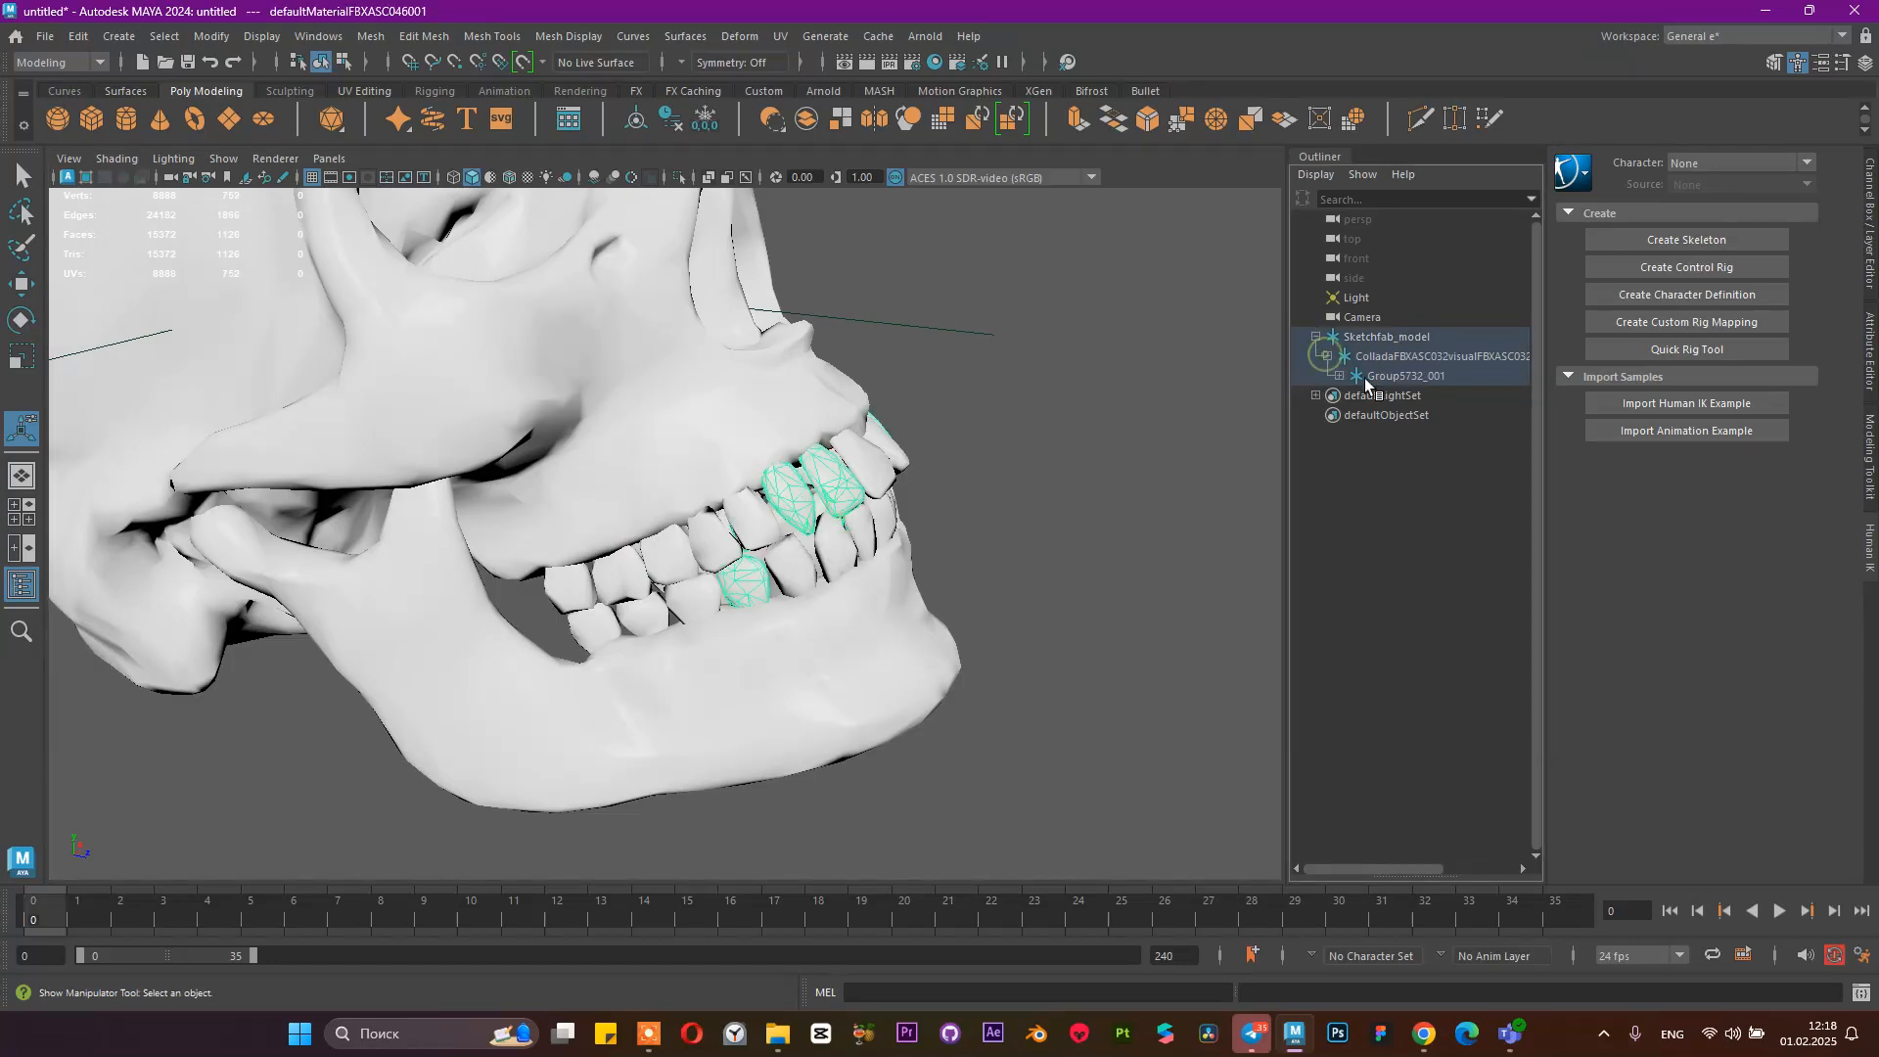
left_click(1338, 377)
left_click(1397, 399)
left_click(1408, 415)
left_click(1417, 395, "shift")
right_click_drag(1024, 495, 671, 478, "alt")
left_click_drag(670, 477, 518, 447, "alt")
right_click_drag(587, 457, 774, 556, "alt")
left_click_drag(759, 538, 840, 534, "alt")
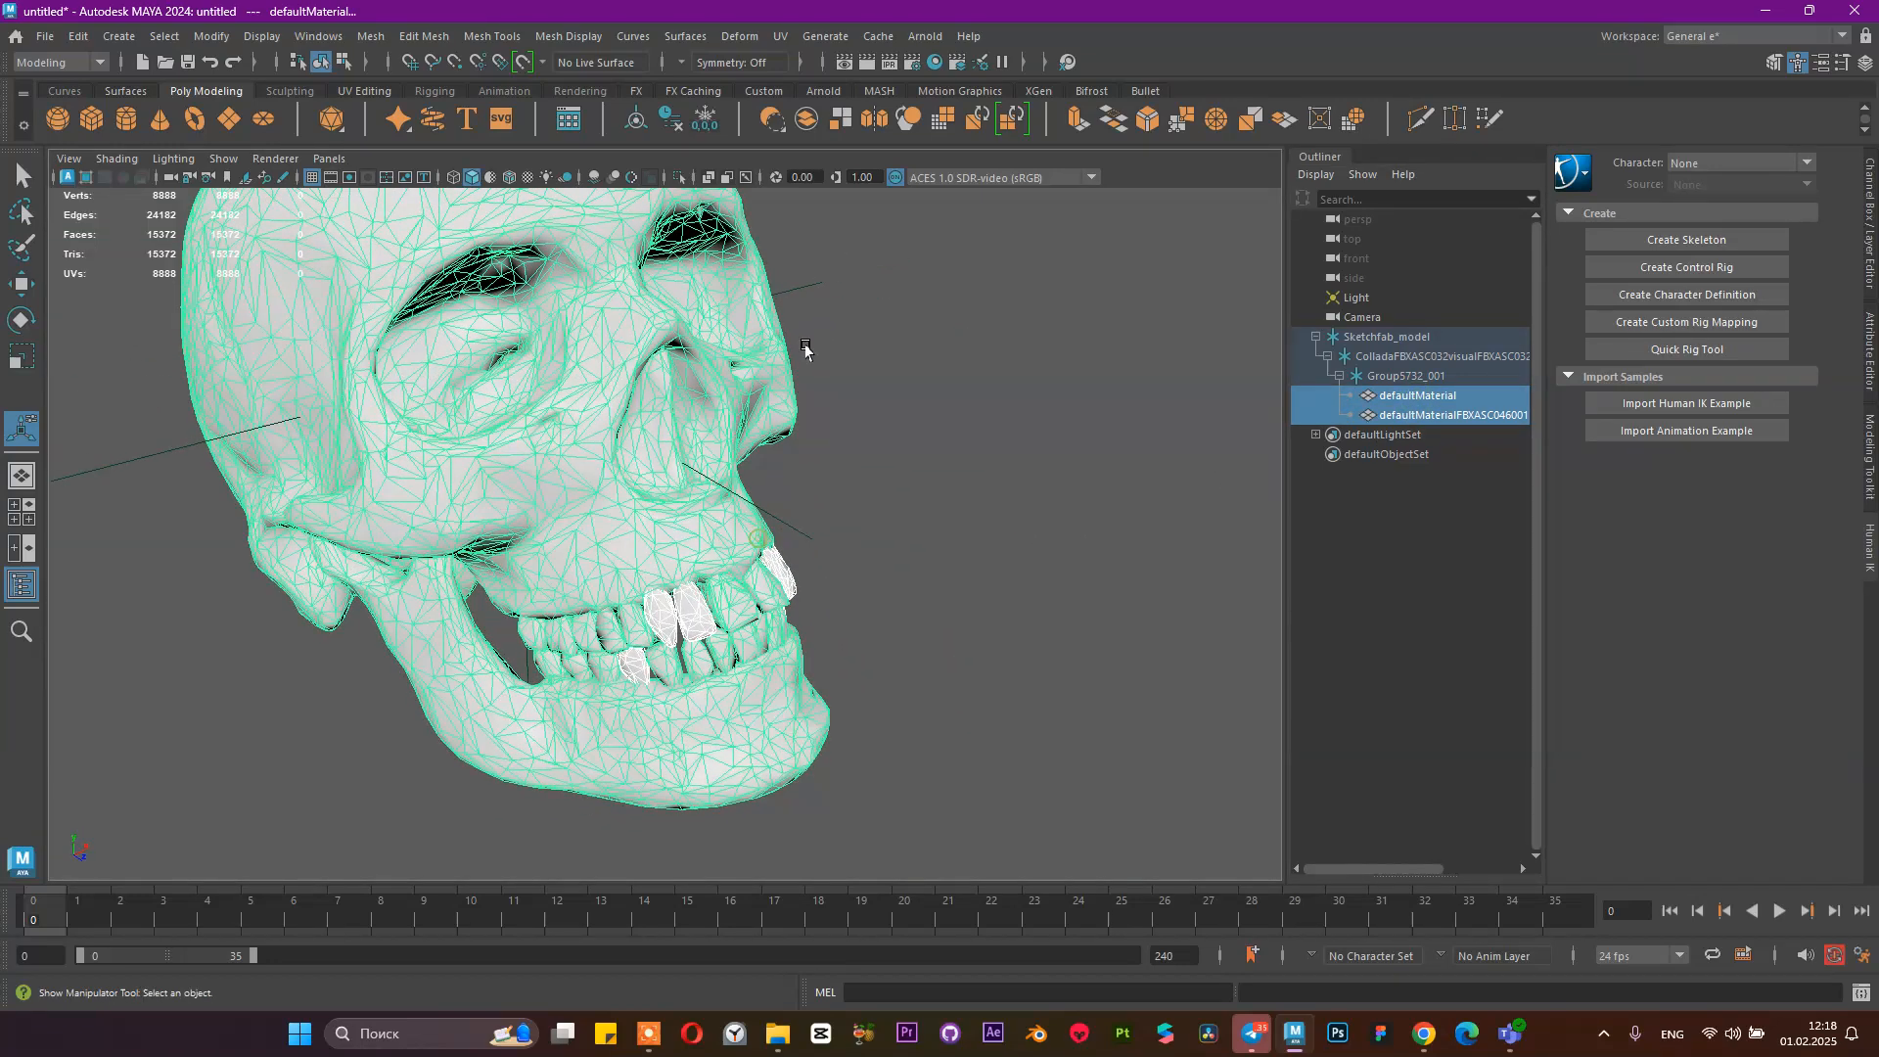
left_click(806, 118)
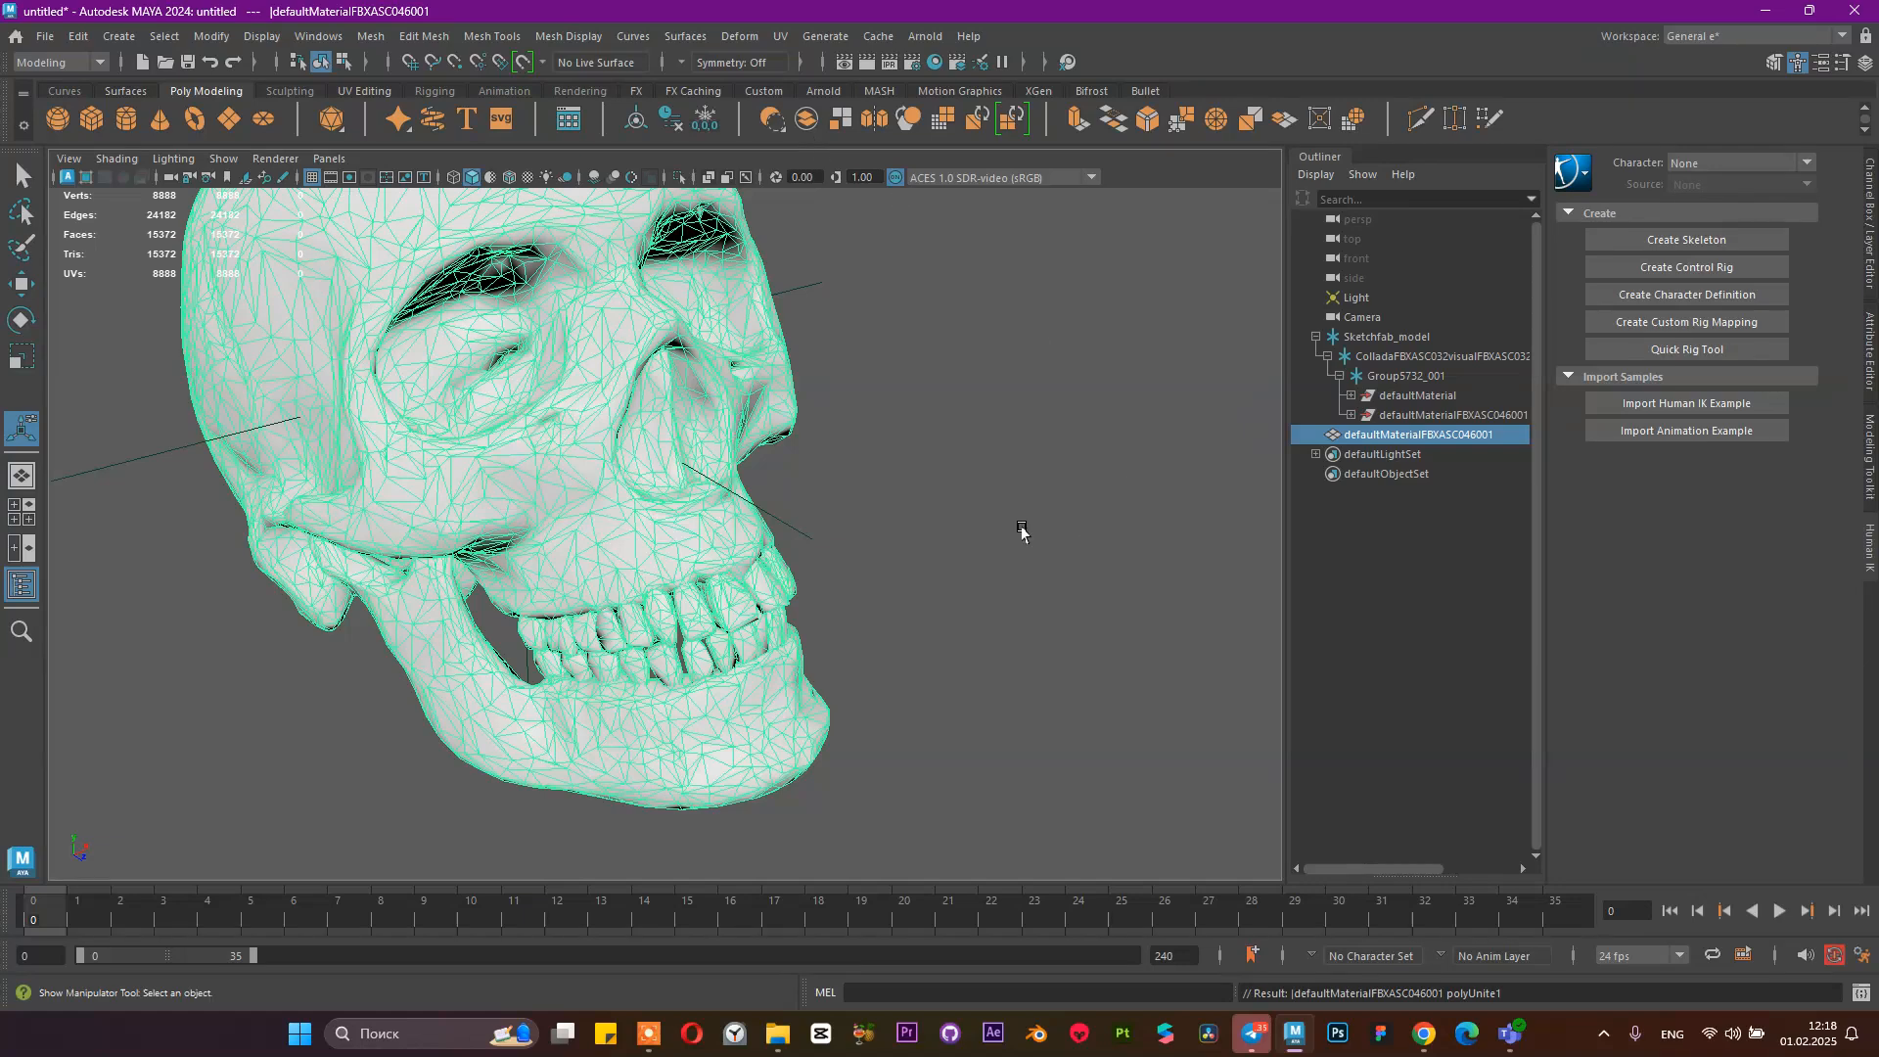
left_click_drag(1021, 531, 898, 504, "alt")
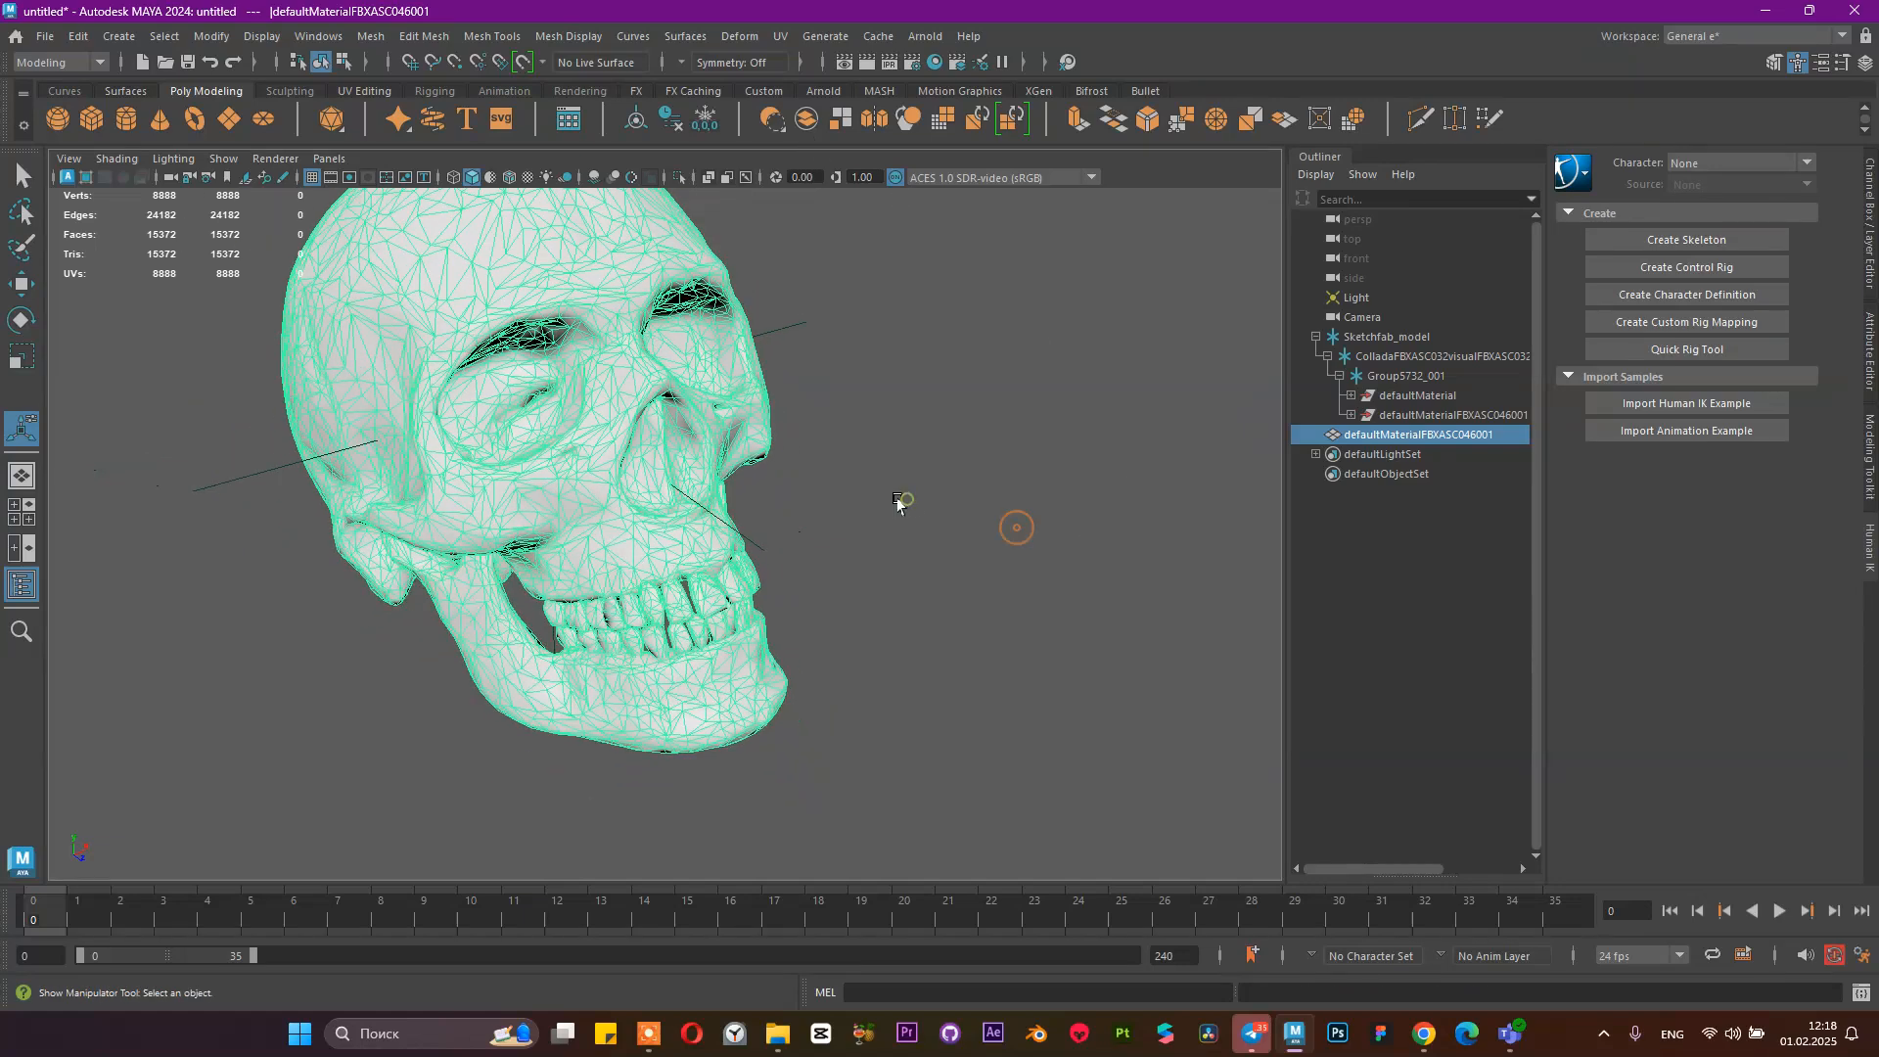
Delete the combined skull's construction history and remove the leftover Sketchfab_model group
left_click(671, 125)
left_click(1407, 337)
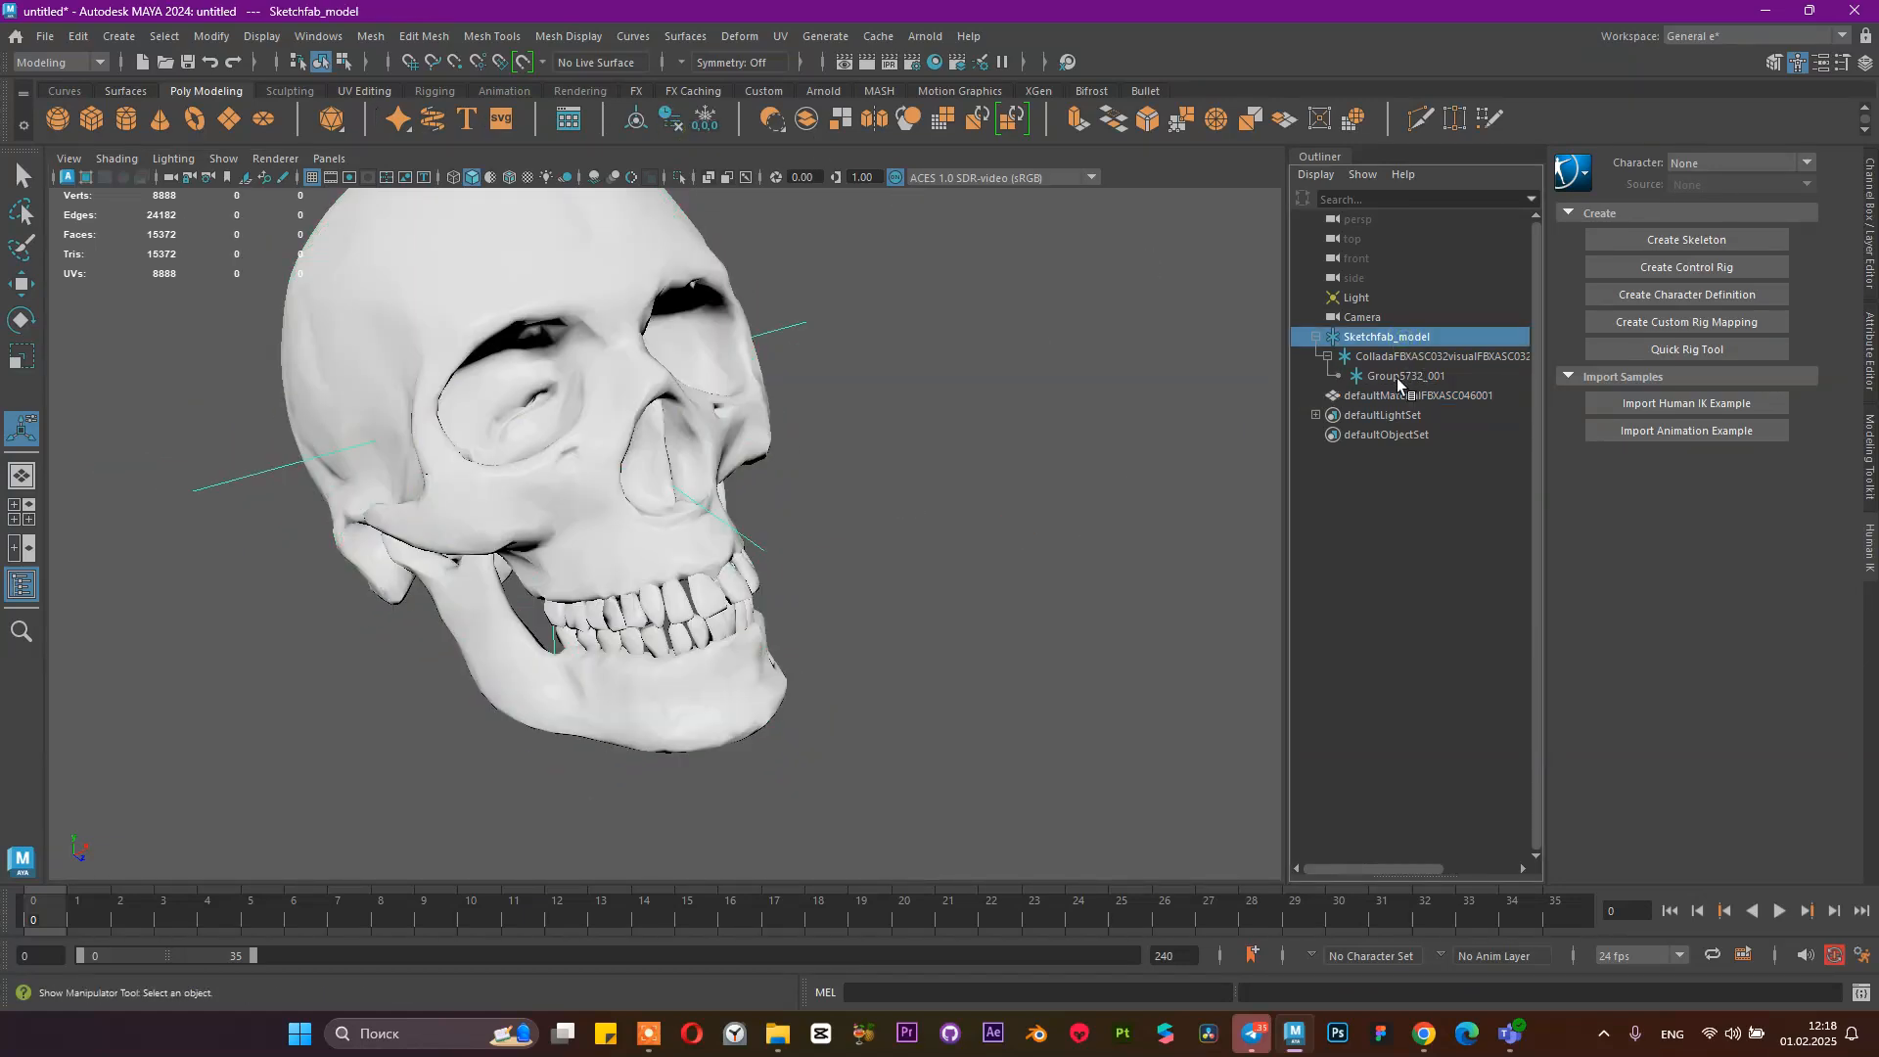
key("Delete")
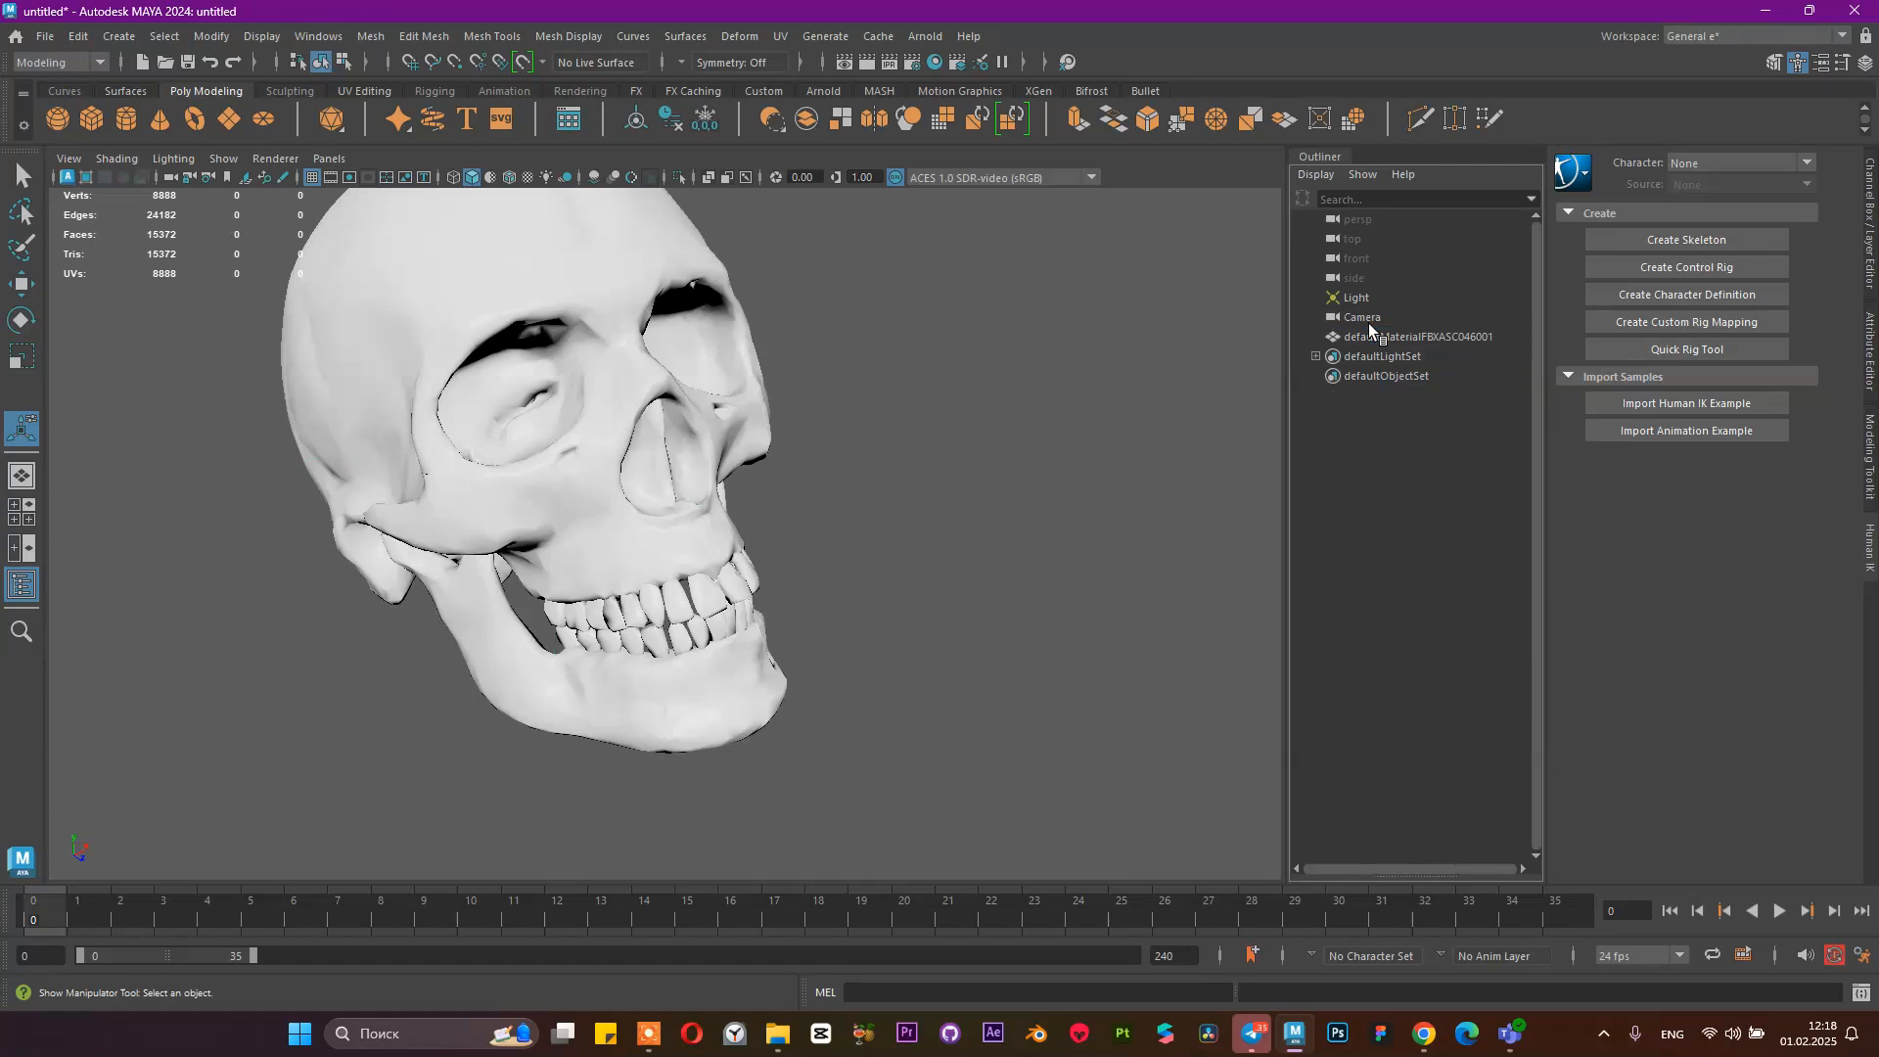
Delete the imported Light and Camera from the scene
left_click(1410, 317)
left_click(1414, 295, "shift")
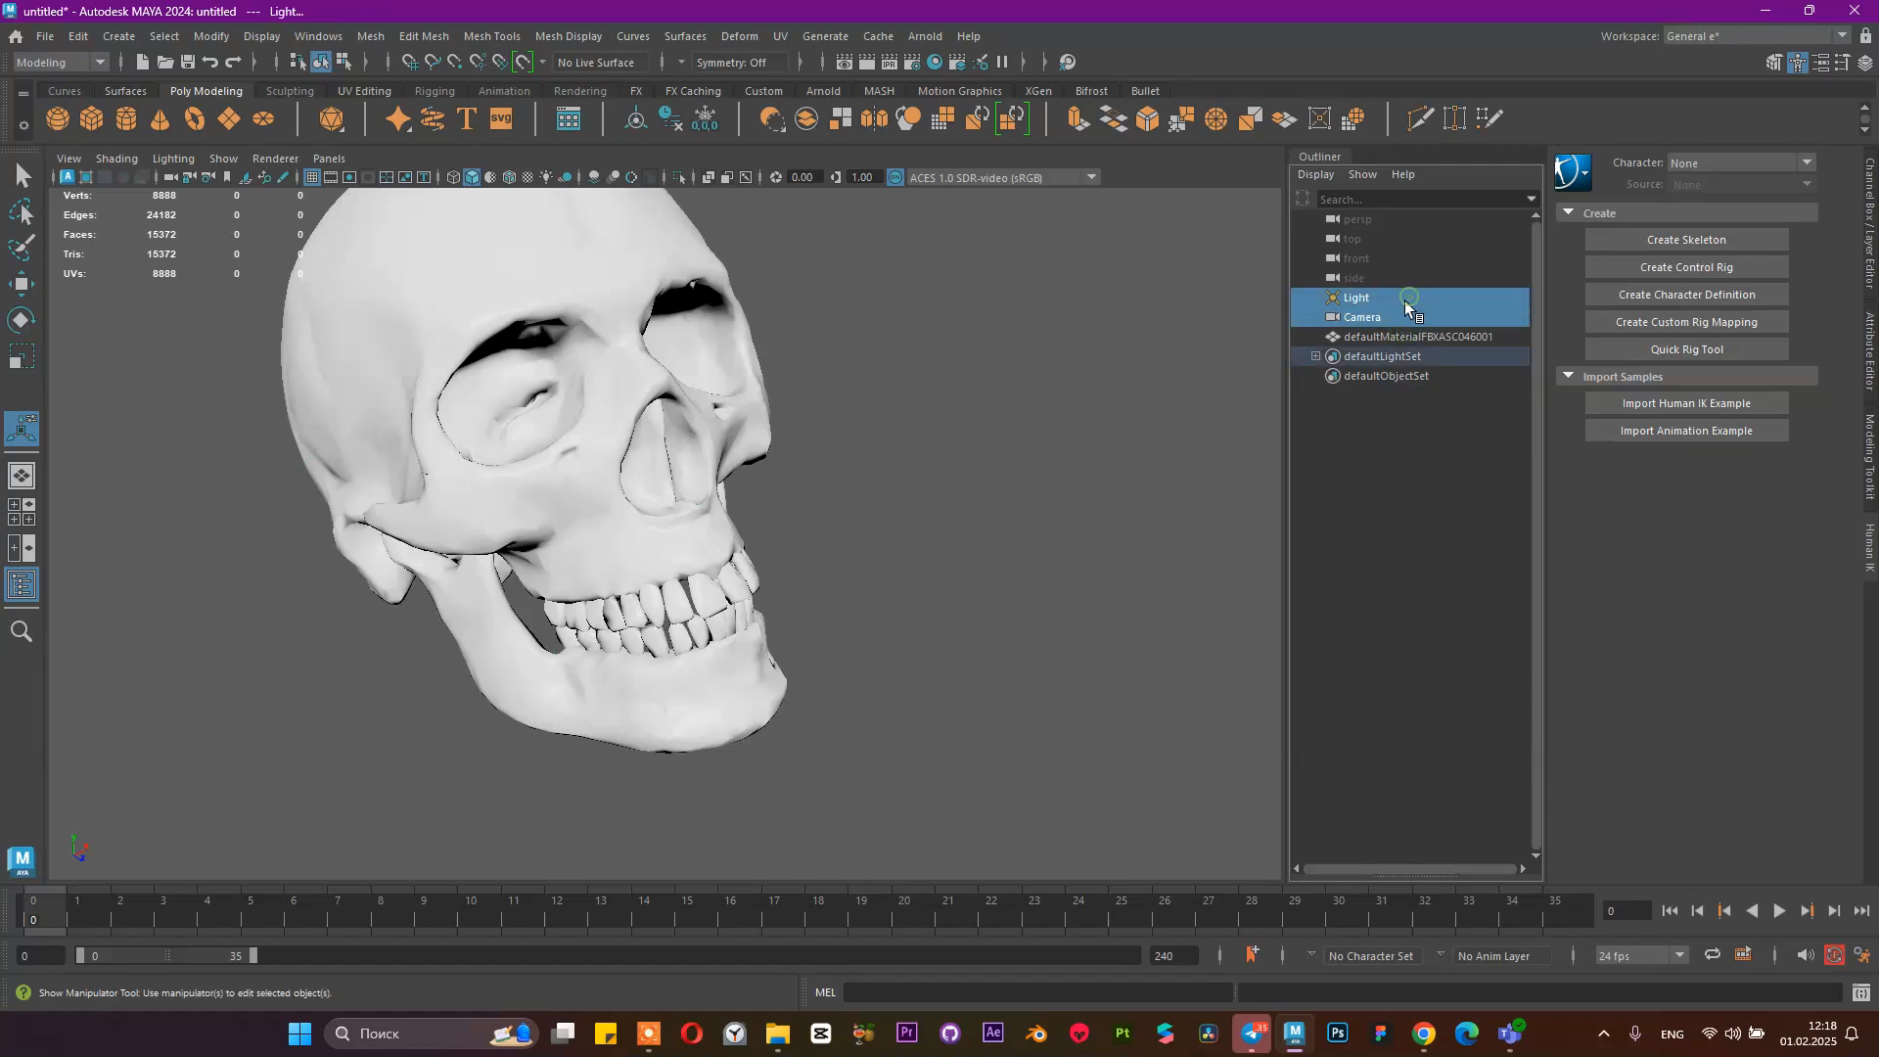
key("Delete")
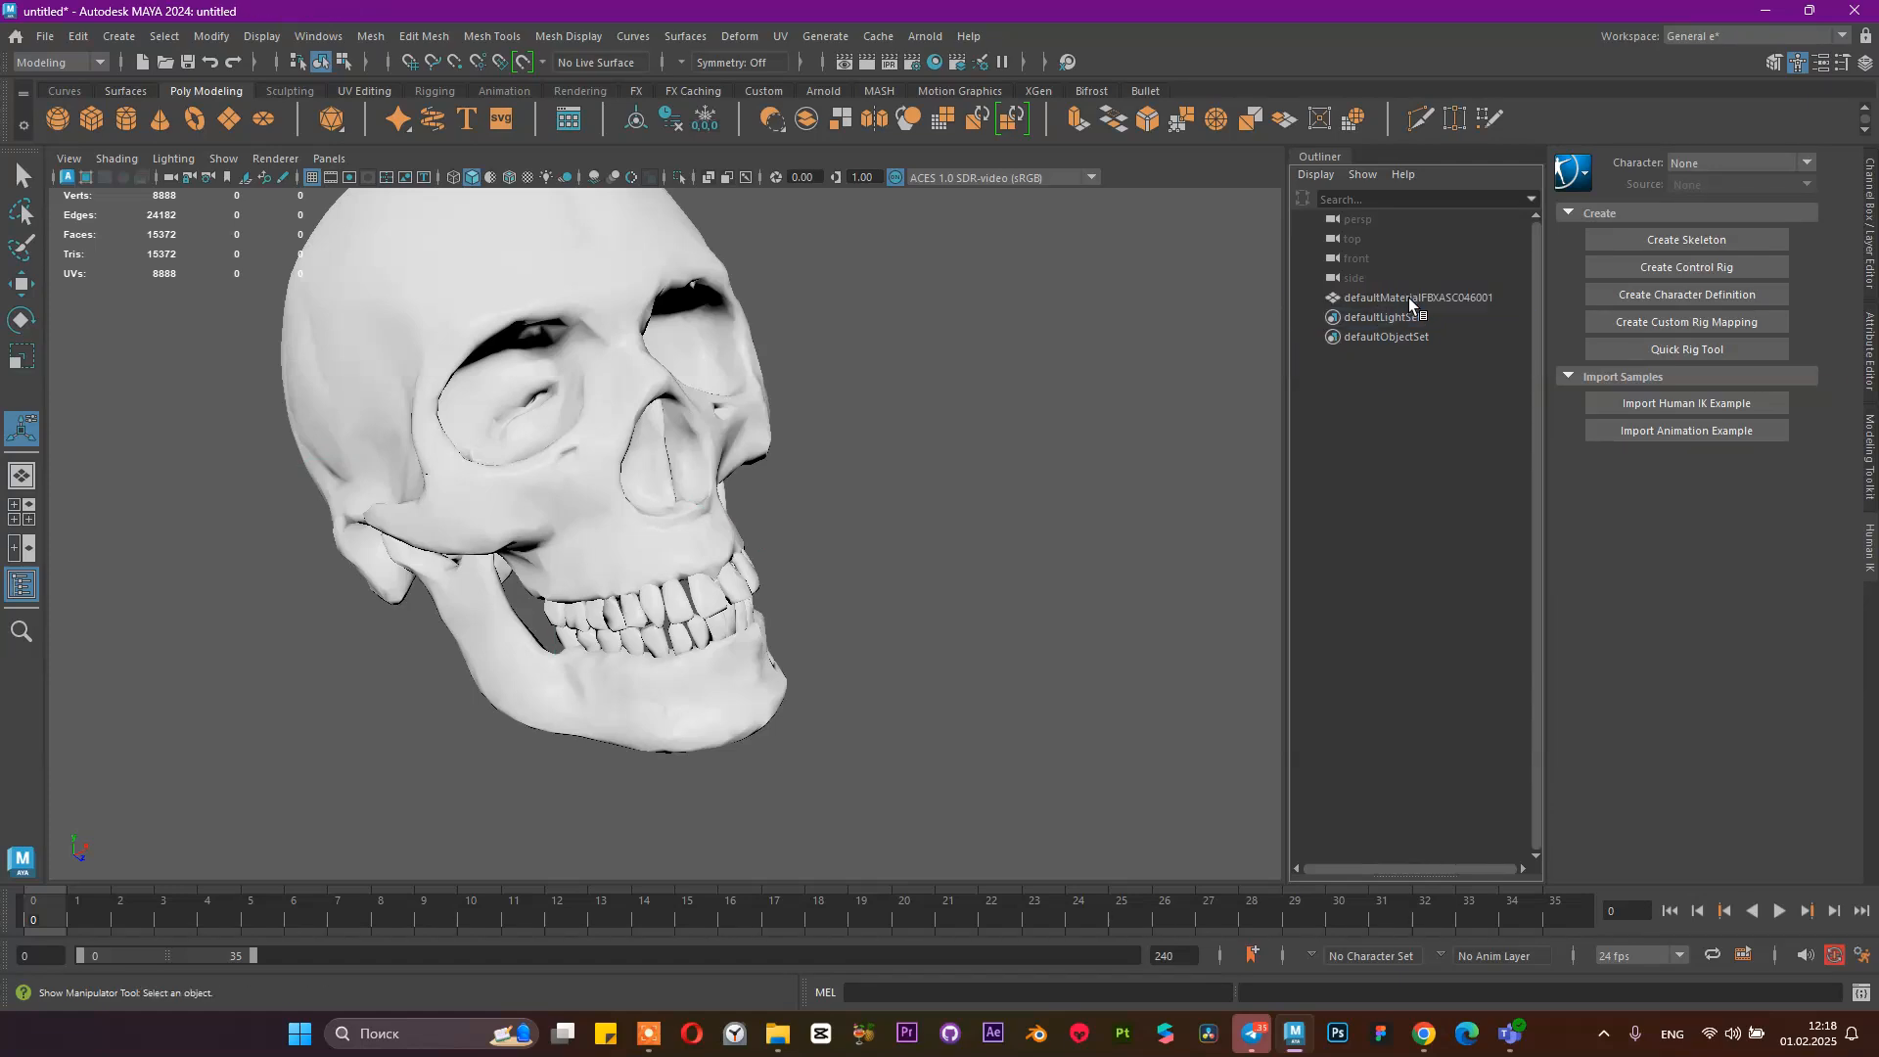
Examine the combined skull from several angles and select its mesh in the scene hierarchy
left_click_drag(755, 638, 839, 445, "alt")
scroll(631, 448, "up", 3)
left_click_drag(632, 448, 796, 542, "alt")
scroll(795, 542, "up", 1)
left_click(796, 542)
scroll(795, 543, "down", 3)
left_click_drag(542, 415, 635, 418, "alt")
scroll(744, 494, "up", 2)
middle_click_drag(740, 500, 785, 520, "alt")
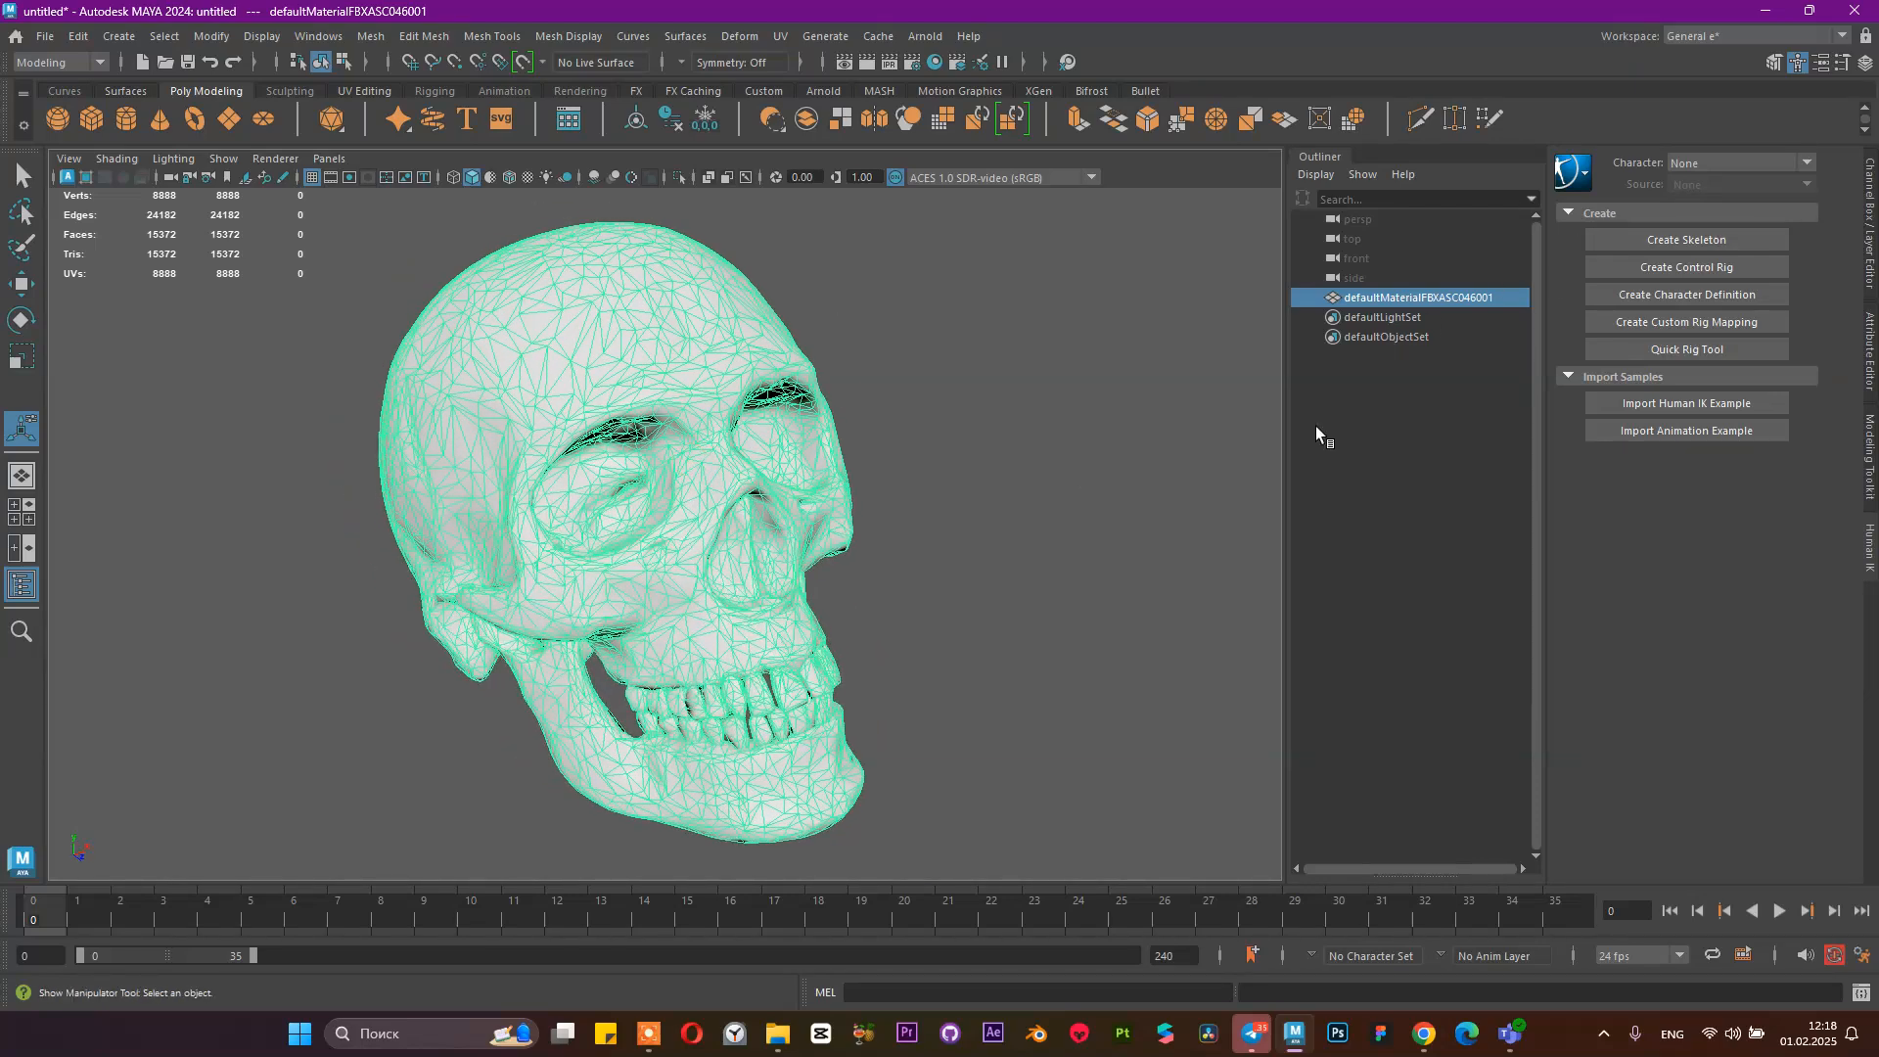
left_click(1345, 504)
left_click(1408, 298)
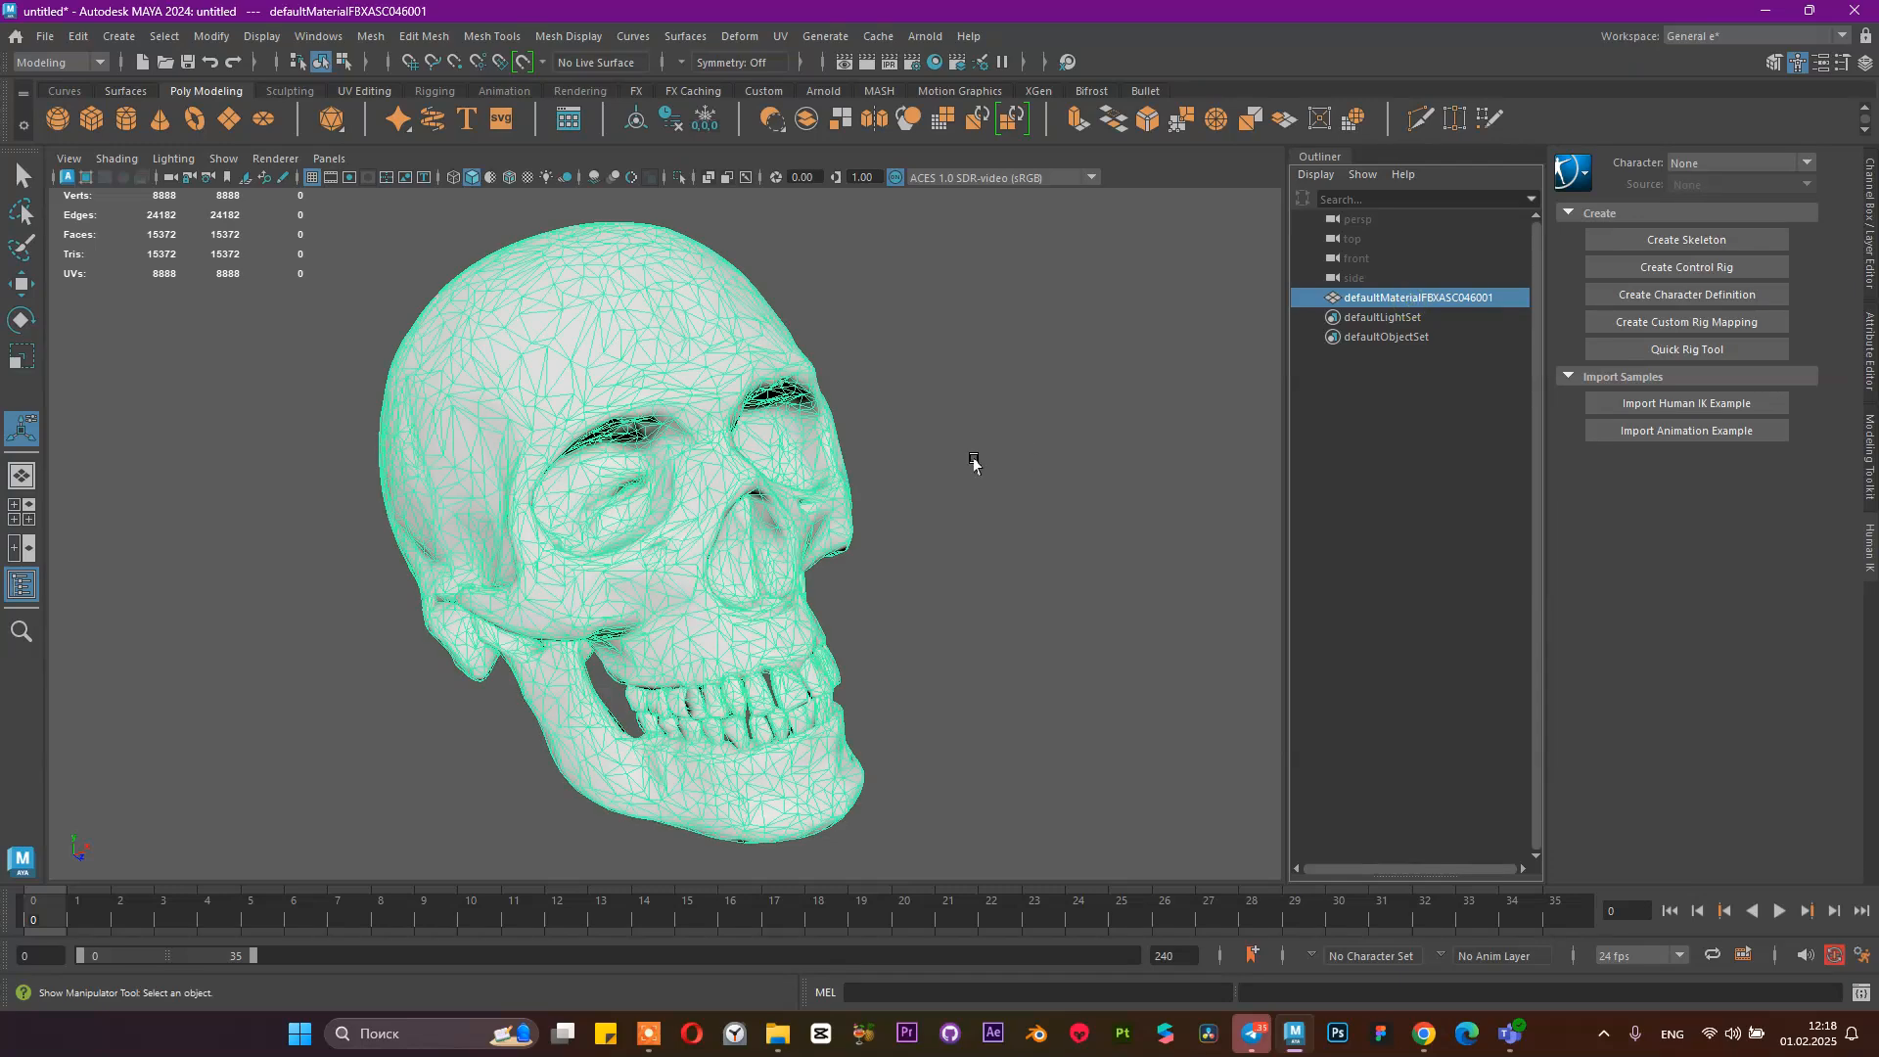
Open the UV Editor for the selected skull and examine its imported UV layout
scroll(725, 352, "down", 5)
left_click(780, 36)
left_click(813, 76)
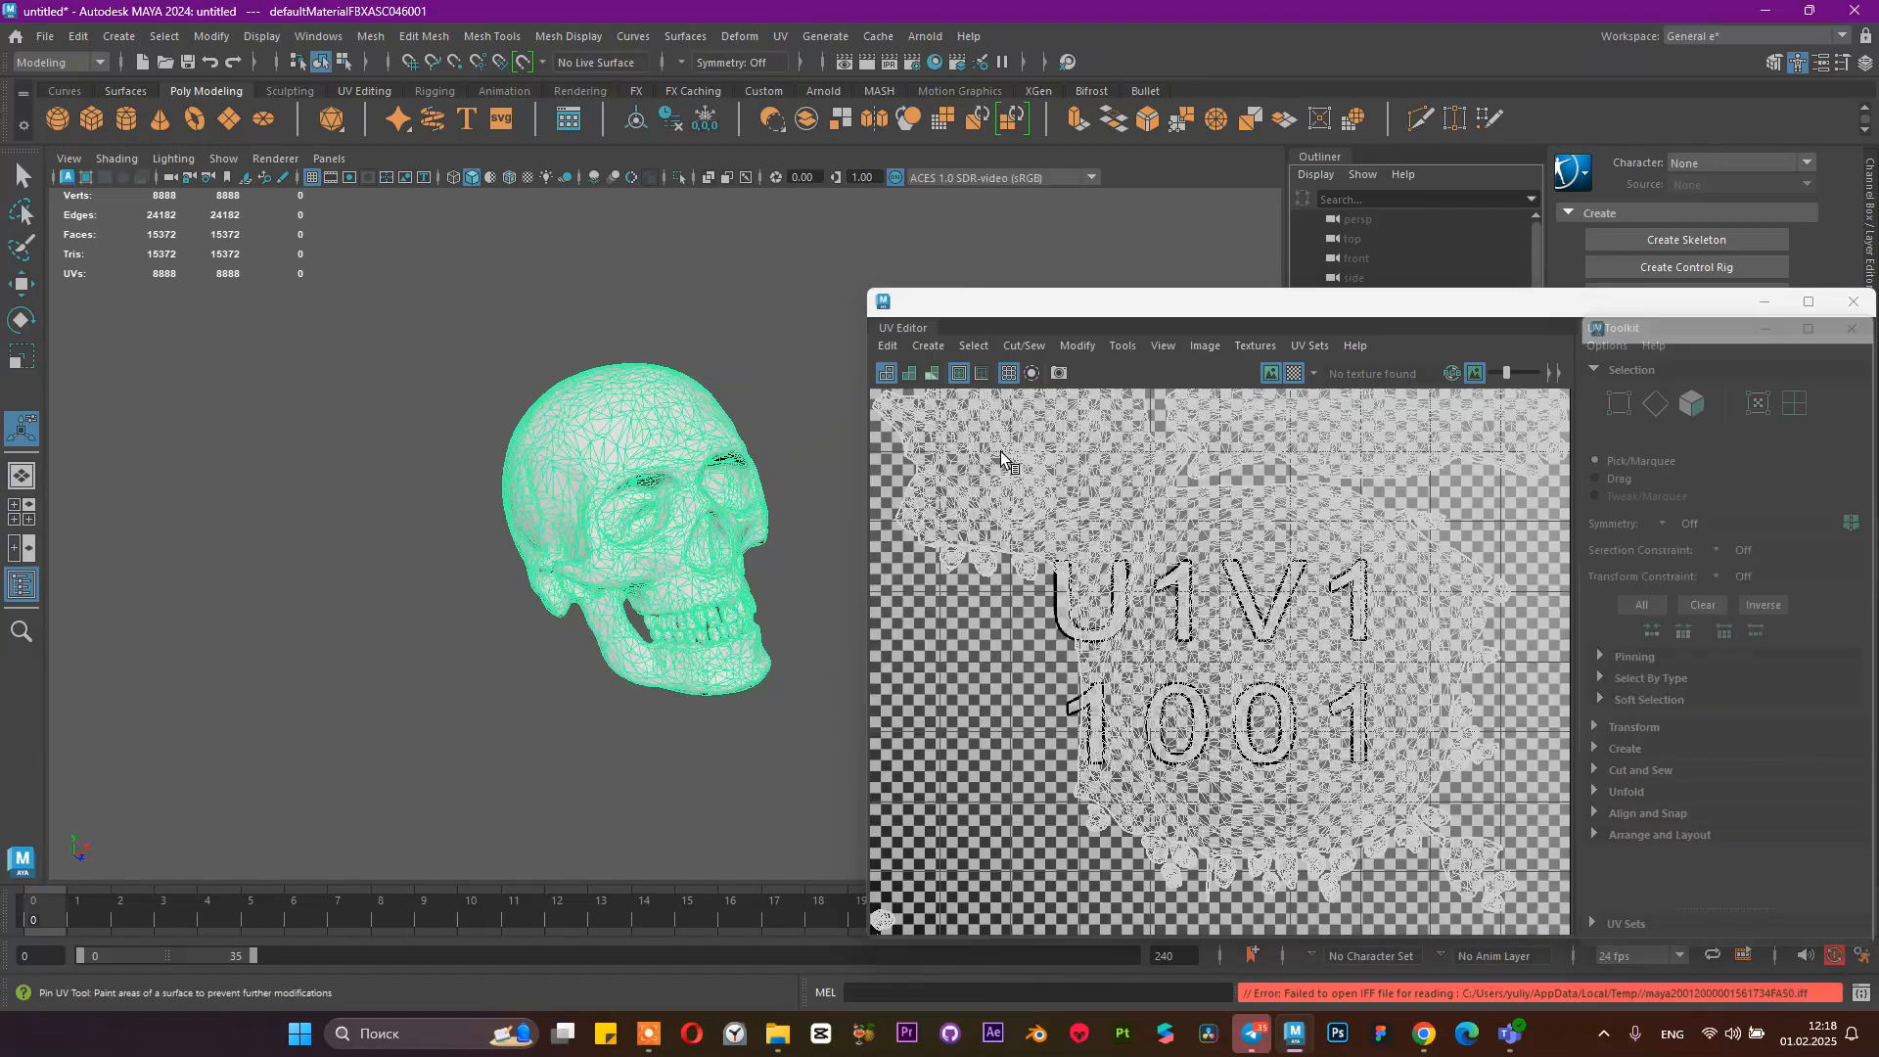
scroll(1310, 716, "up", 4)
scroll(1283, 693, "down", 1)
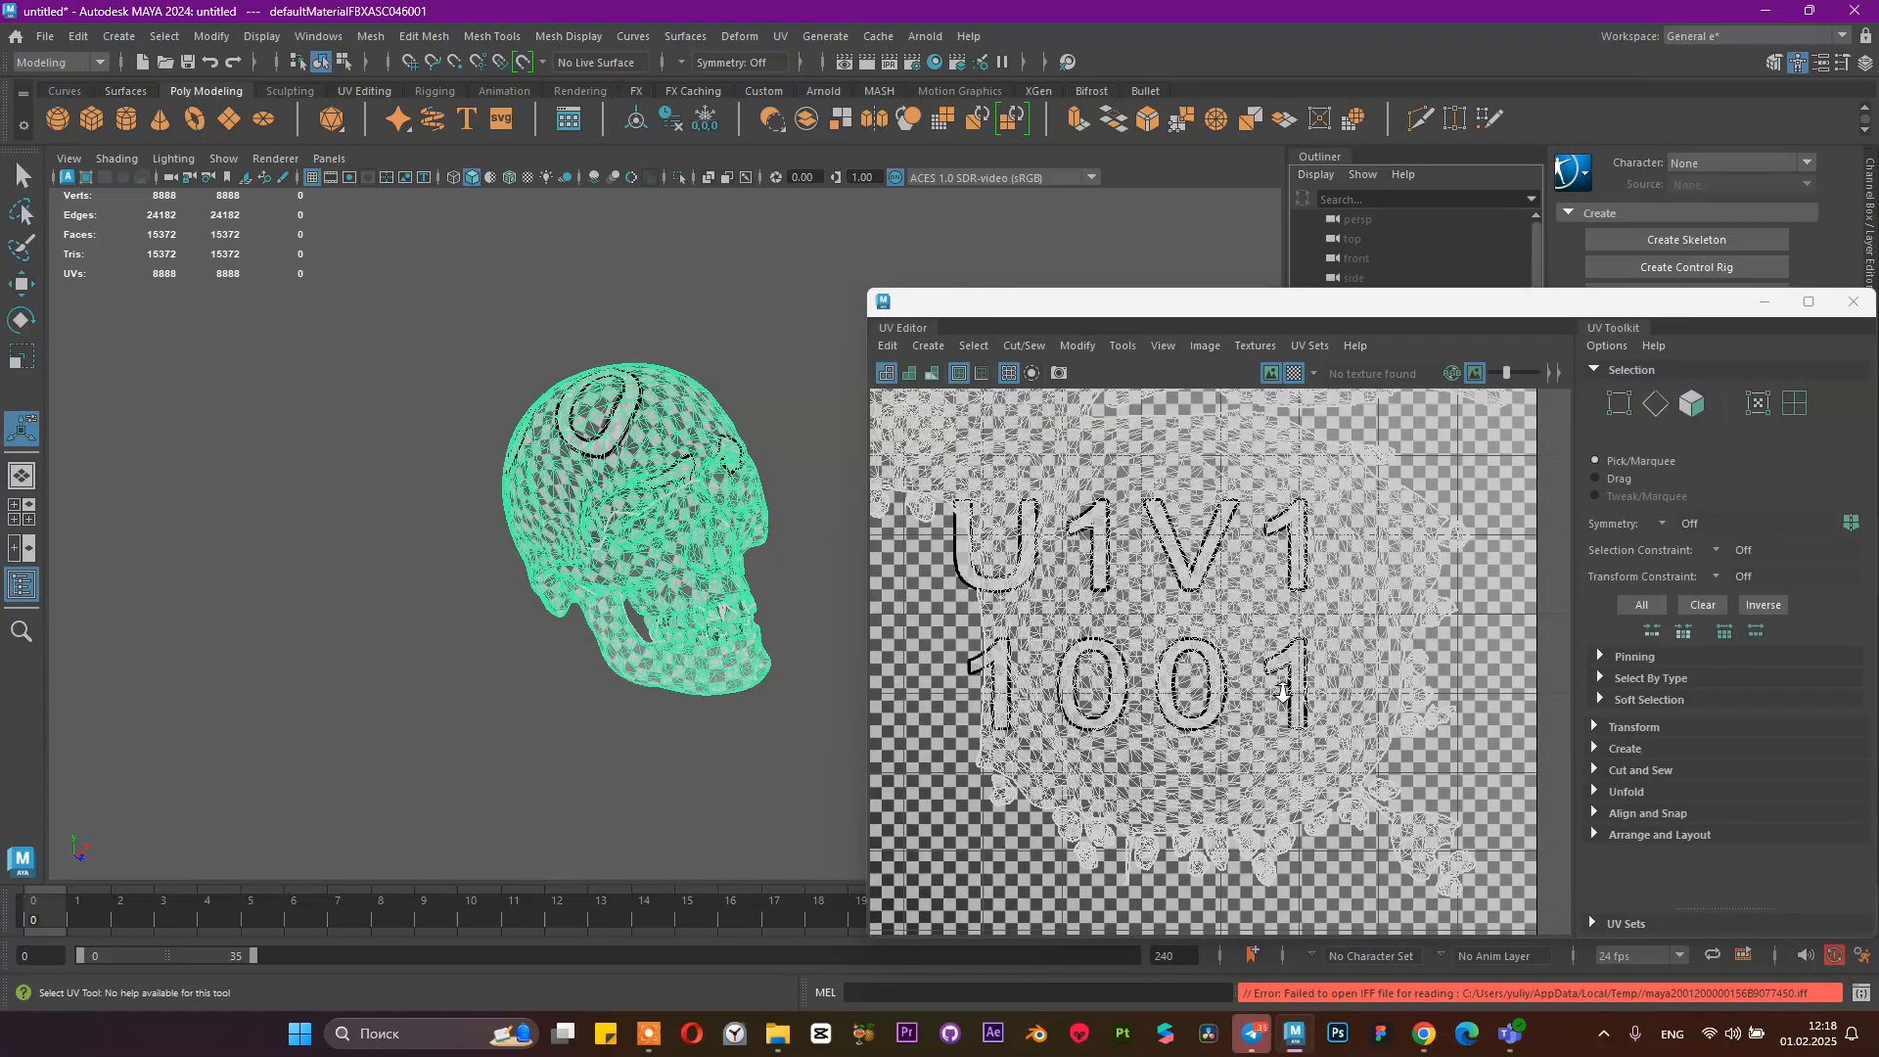
scroll(1283, 693, "down", 2)
Select a central patch of vertices in the UV layout and examine where it lies on the skull
right_click_drag(1239, 607, 1199, 615)
left_click_drag(1173, 586, 1263, 693)
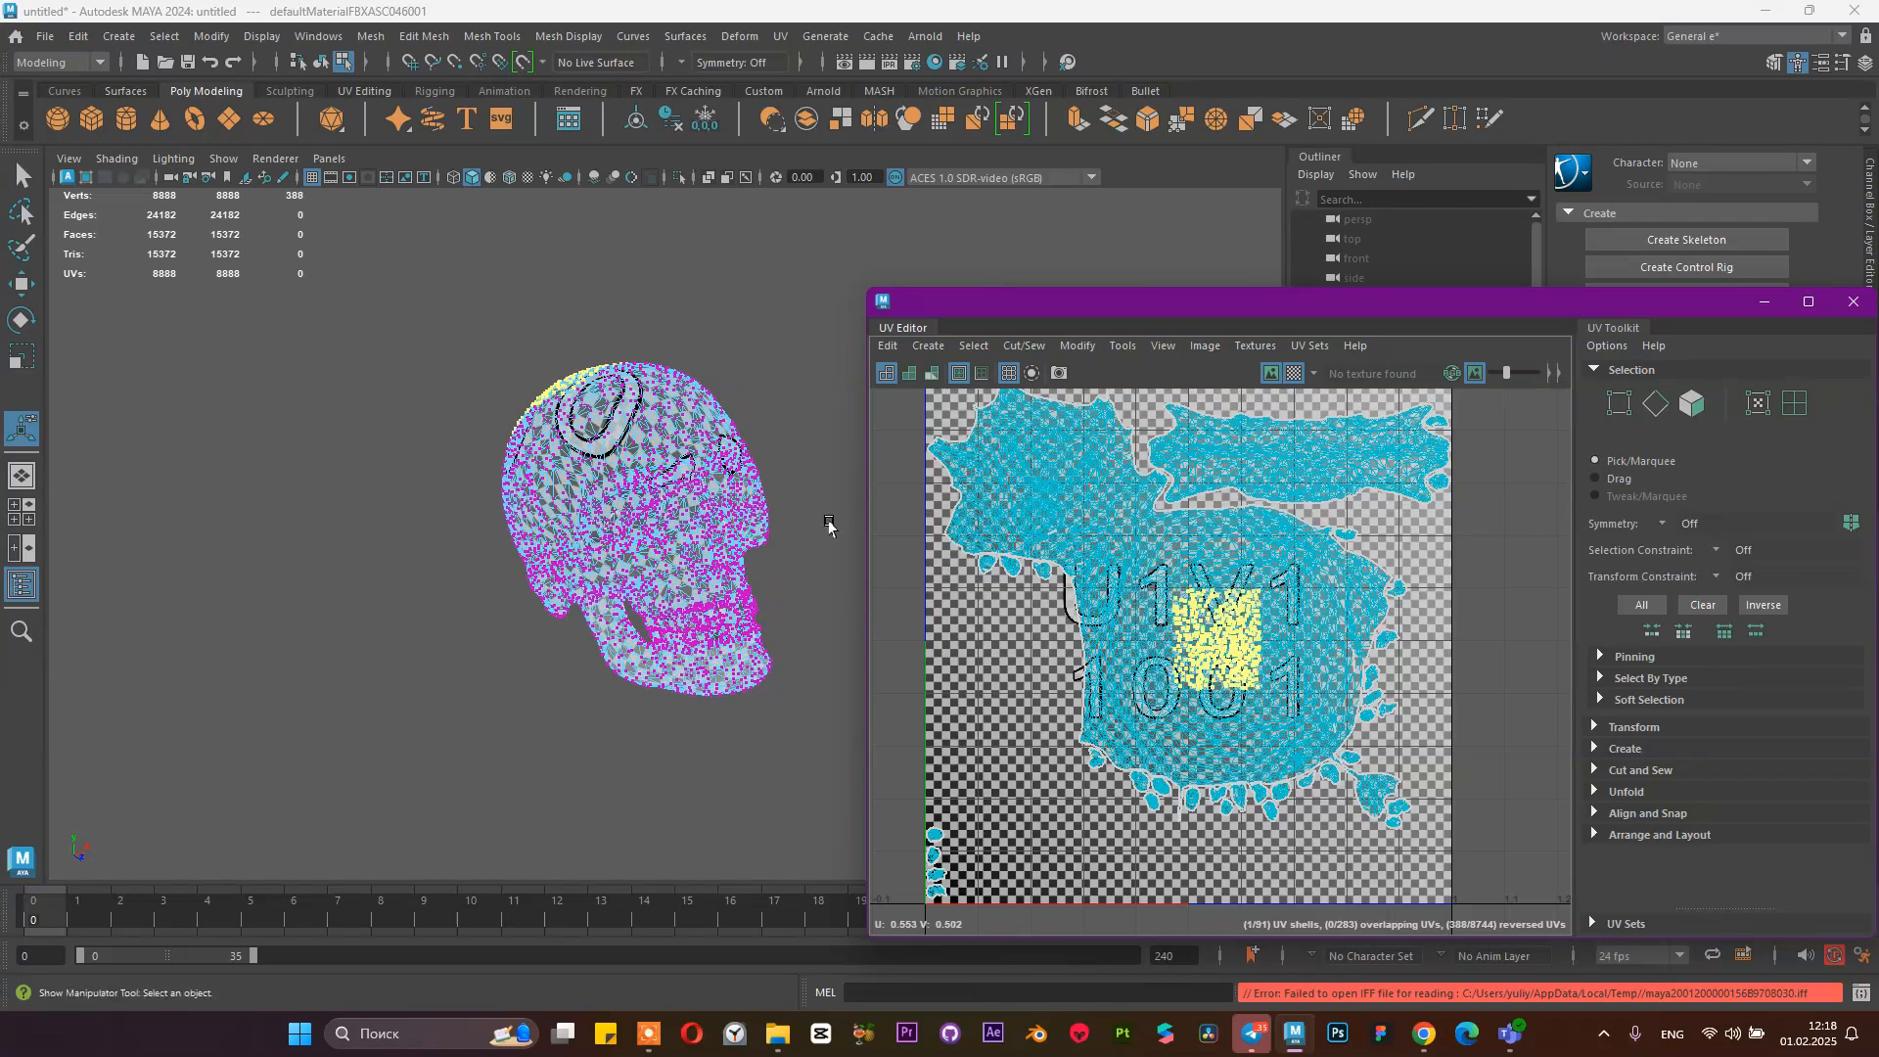
scroll(1136, 615, "down", 3)
left_click_drag(627, 460, 601, 429, "alt")
middle_click_drag(601, 429, 503, 455, "alt")
left_click_drag(503, 455, 588, 450, "alt")
right_click_drag(588, 451, 602, 522, "alt")
left_click_drag(602, 521, 556, 488, "alt")
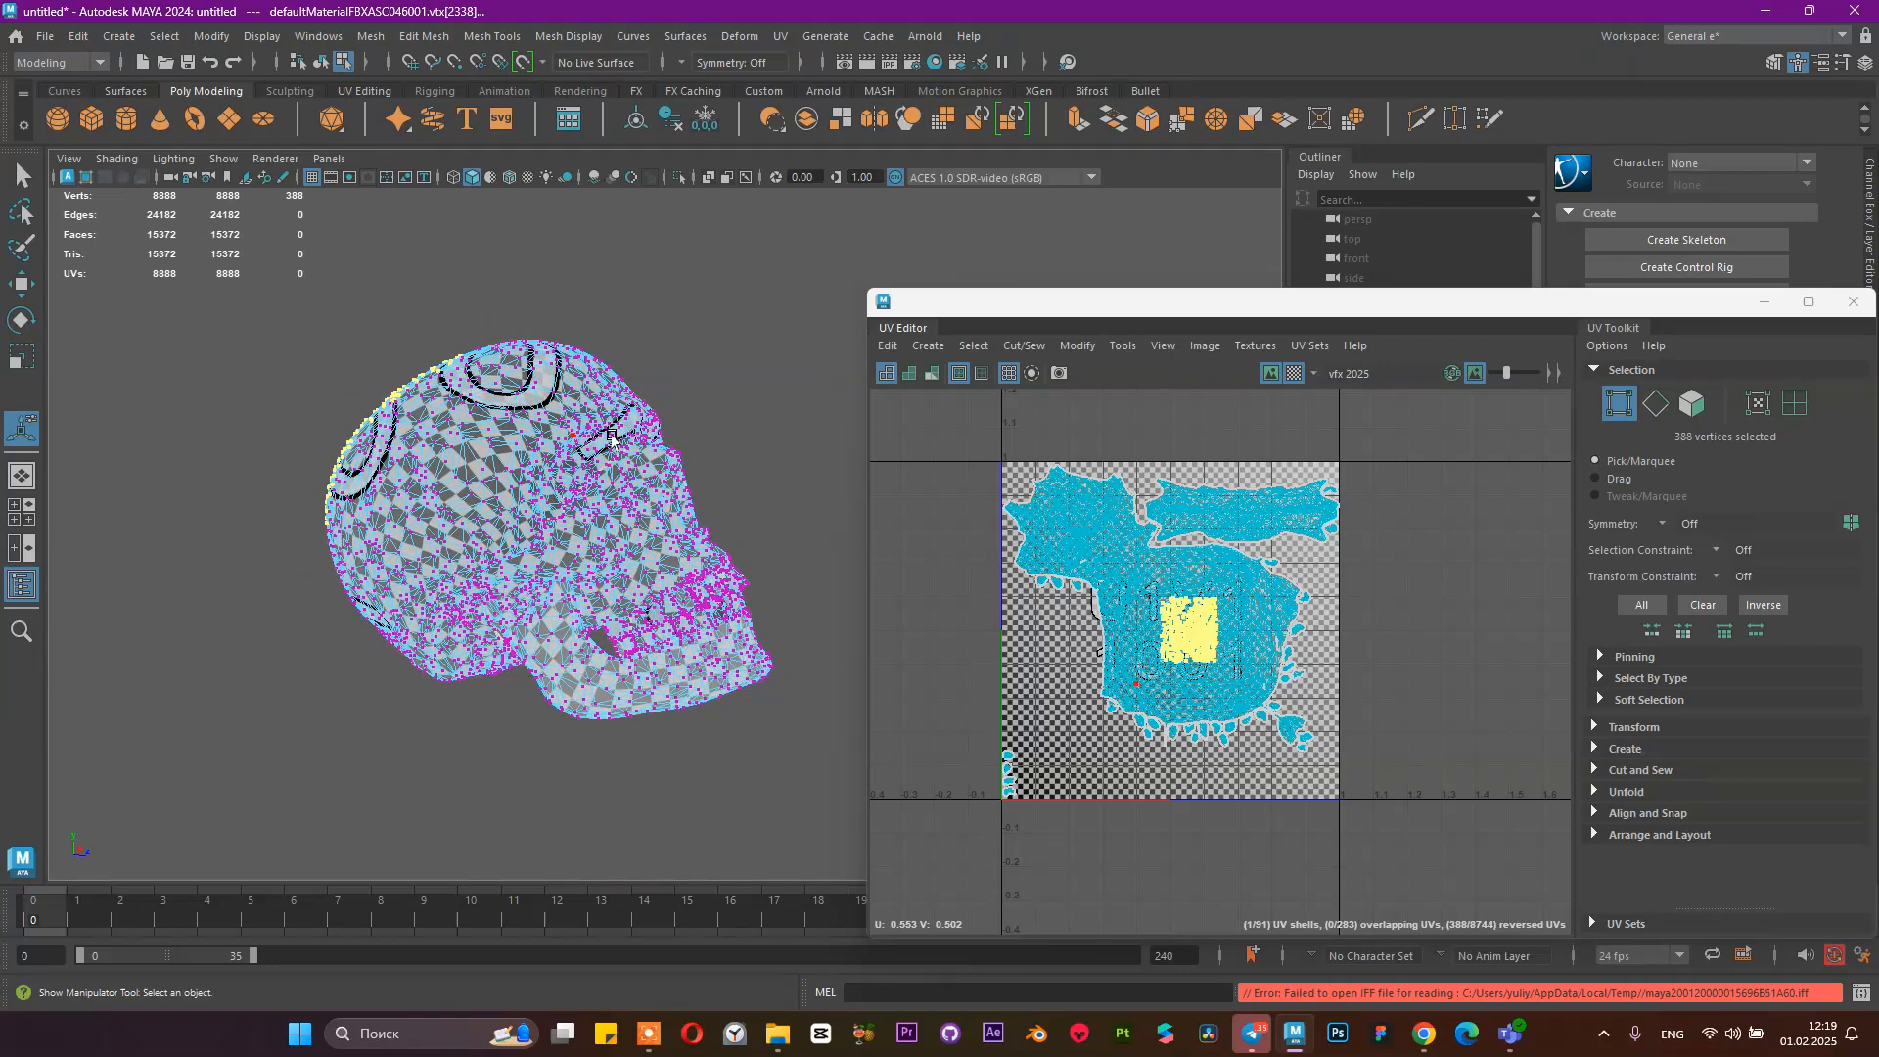
Return the skull to object selection and apply a Cylindrical UV projection to it
right_click_drag(530, 335, 430, 328)
left_click(928, 345)
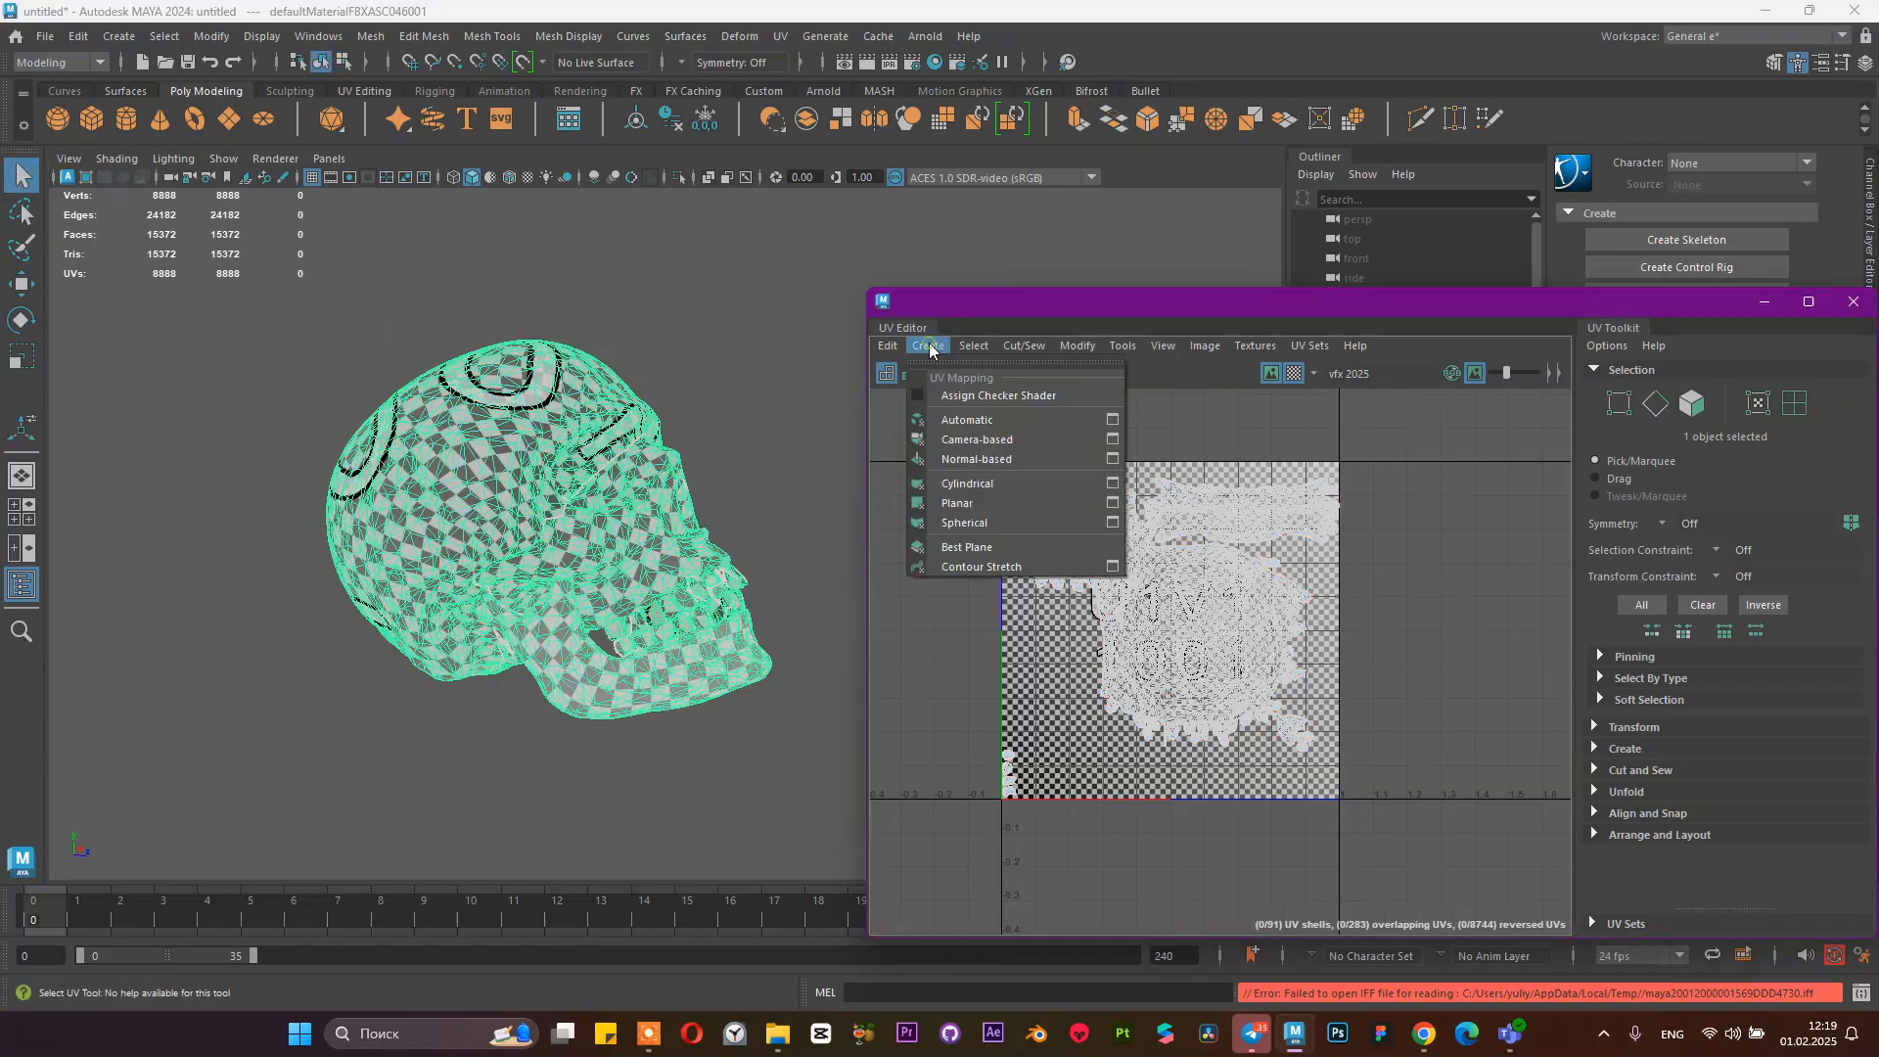
left_click(974, 494)
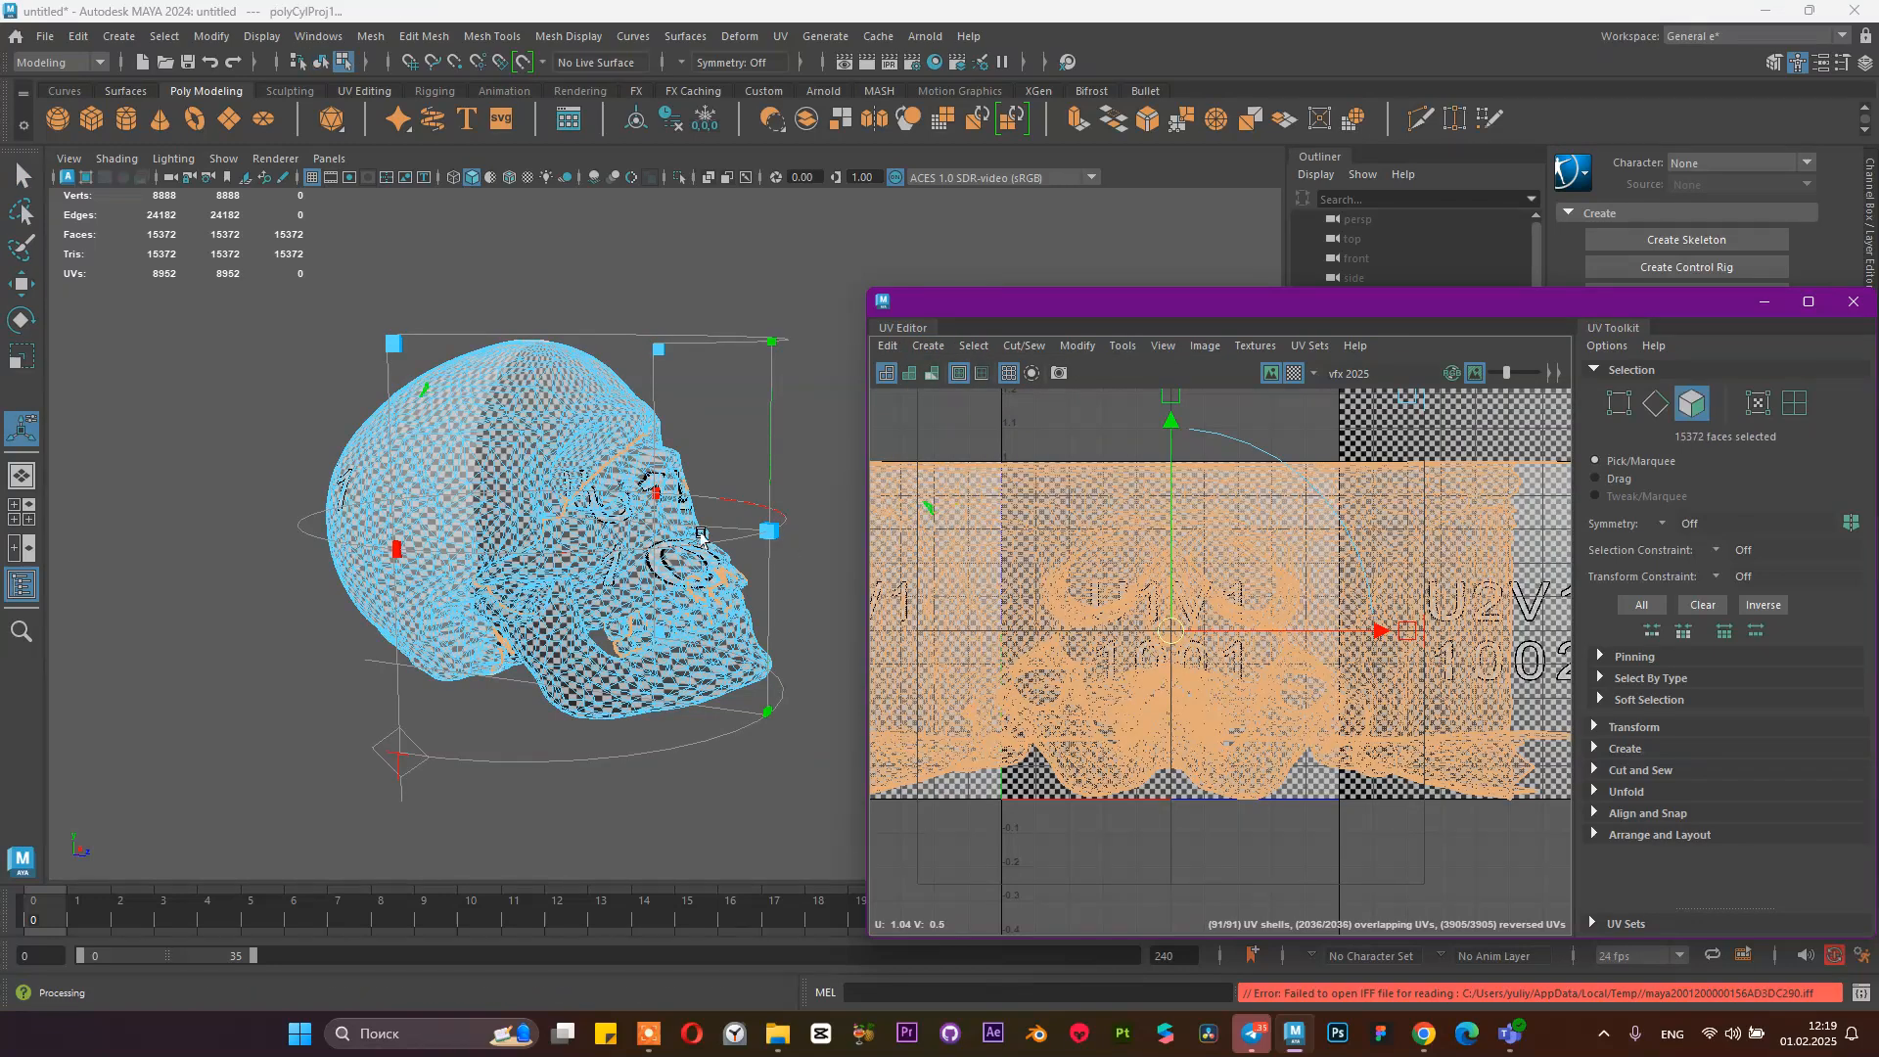
Select the upper band of the cylindrical UVs and examine which part of the skull it covers
right_click_drag(1111, 475, 1175, 479)
scroll(1165, 478, "down", 2)
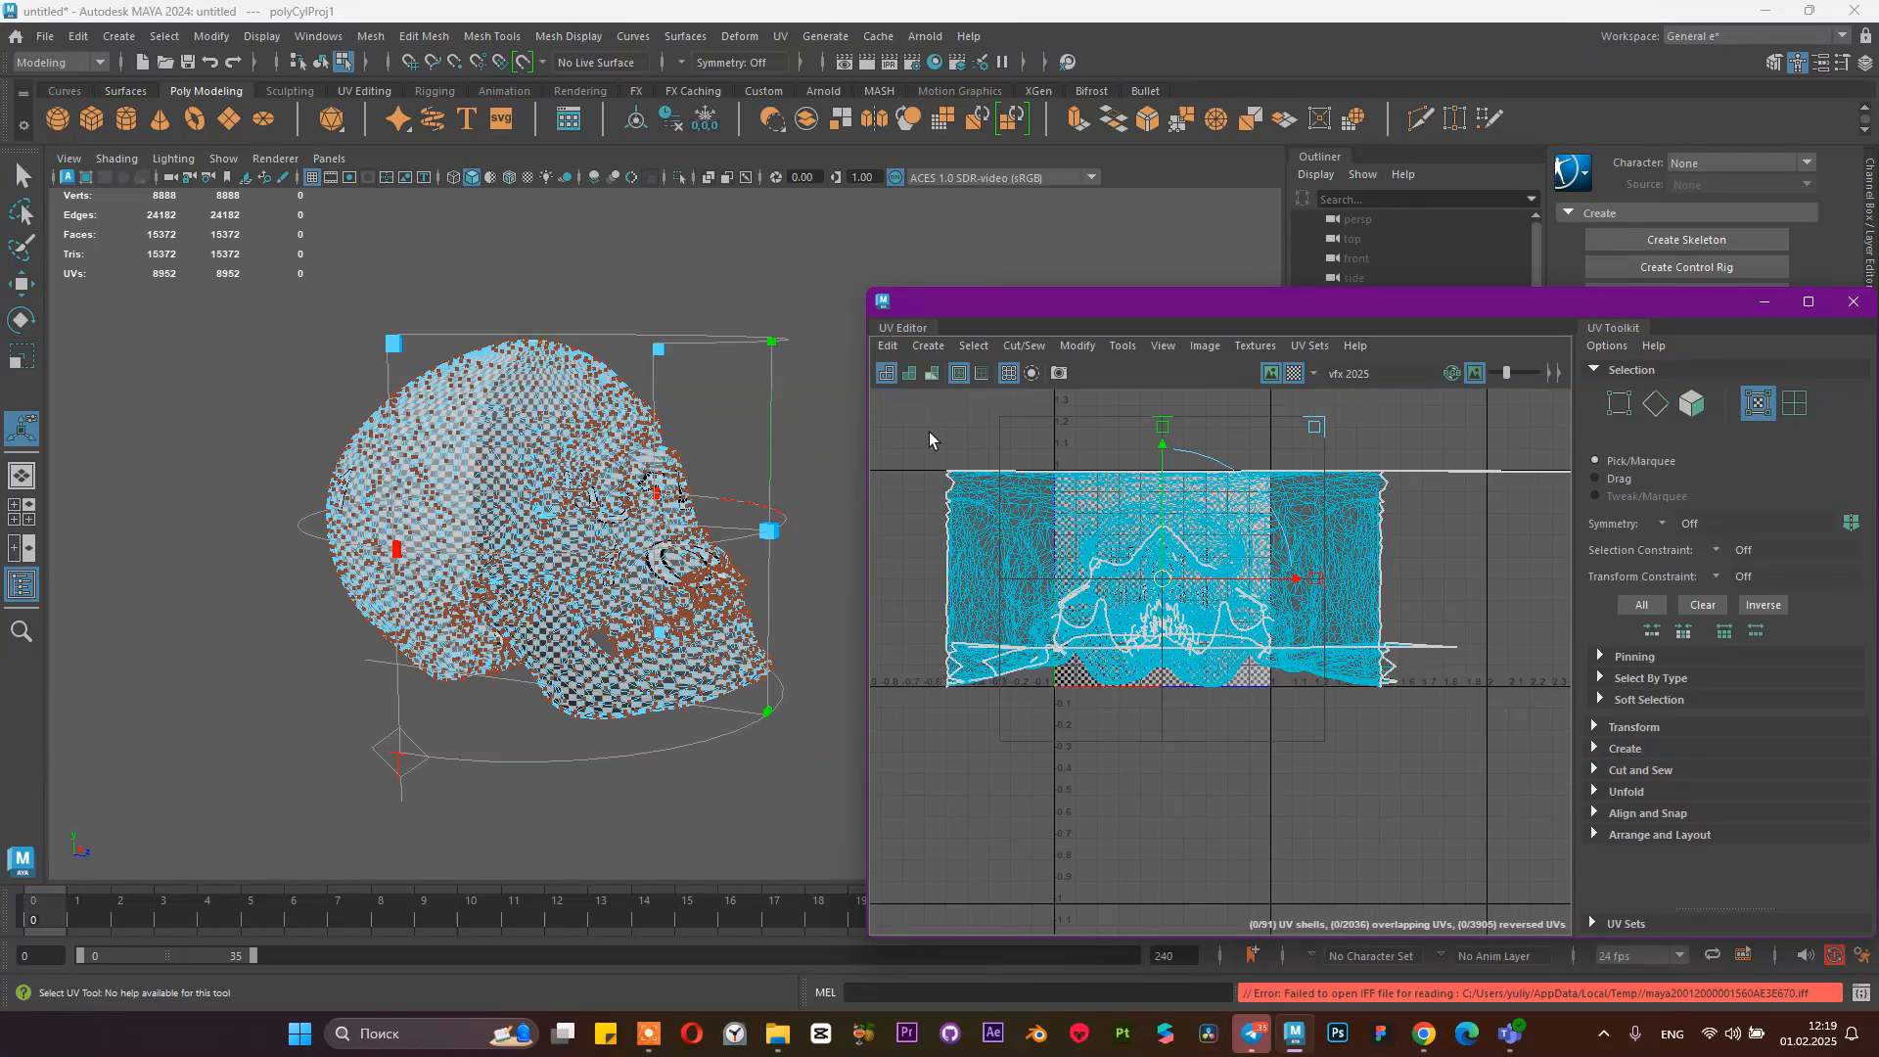
left_click_drag(919, 431, 1483, 503)
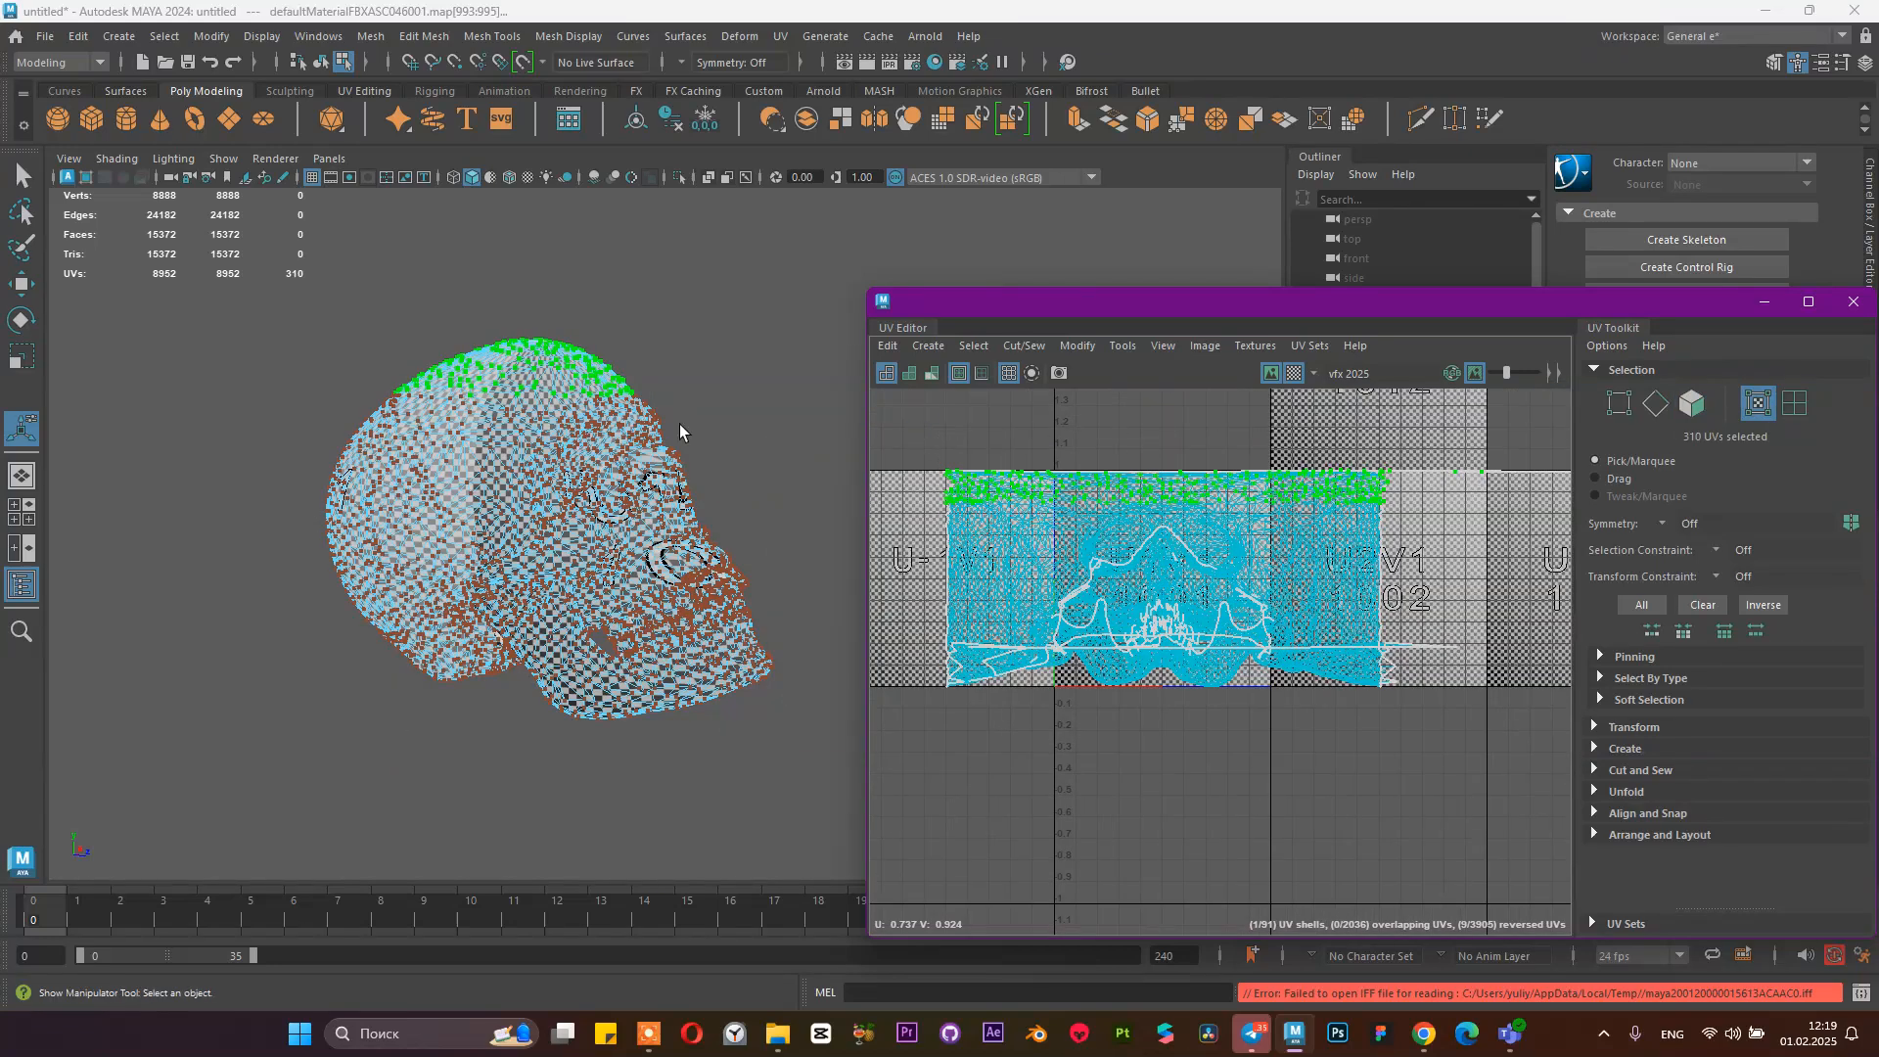
scroll(430, 323, "up", 2)
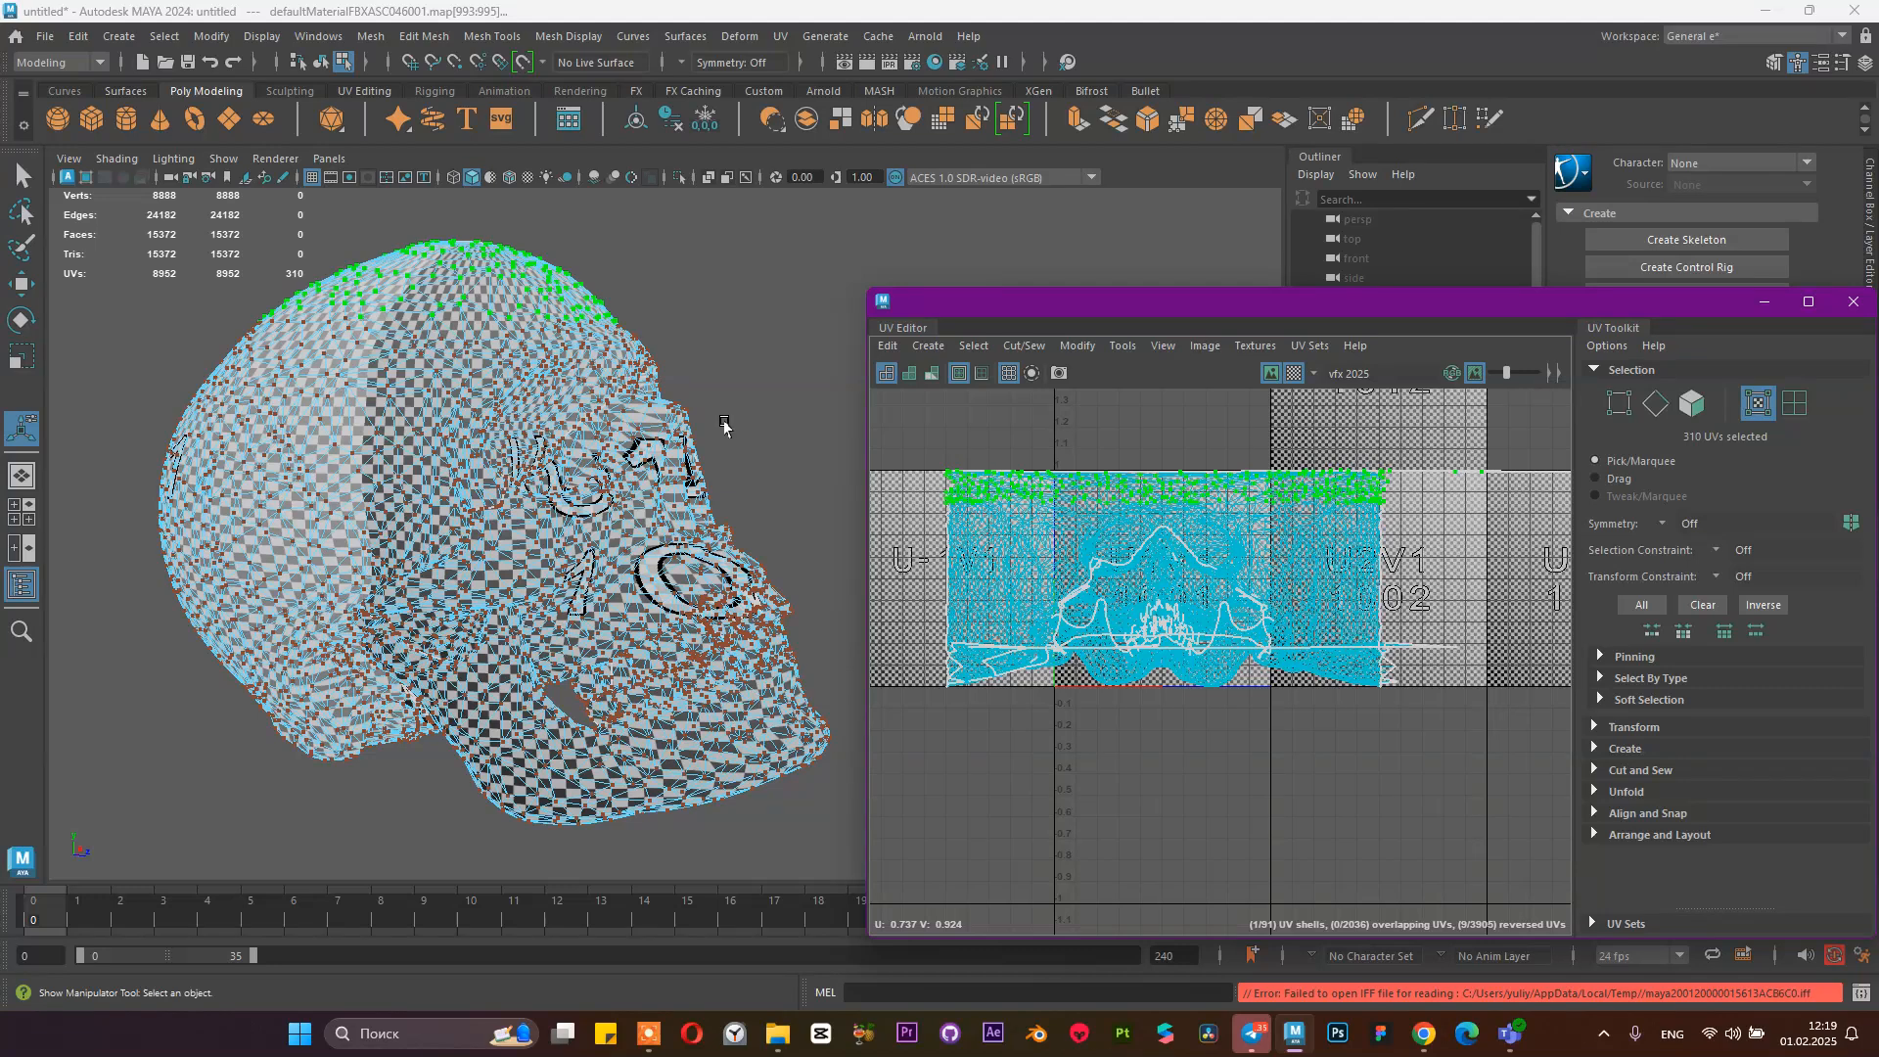
scroll(1182, 535, "up", 2)
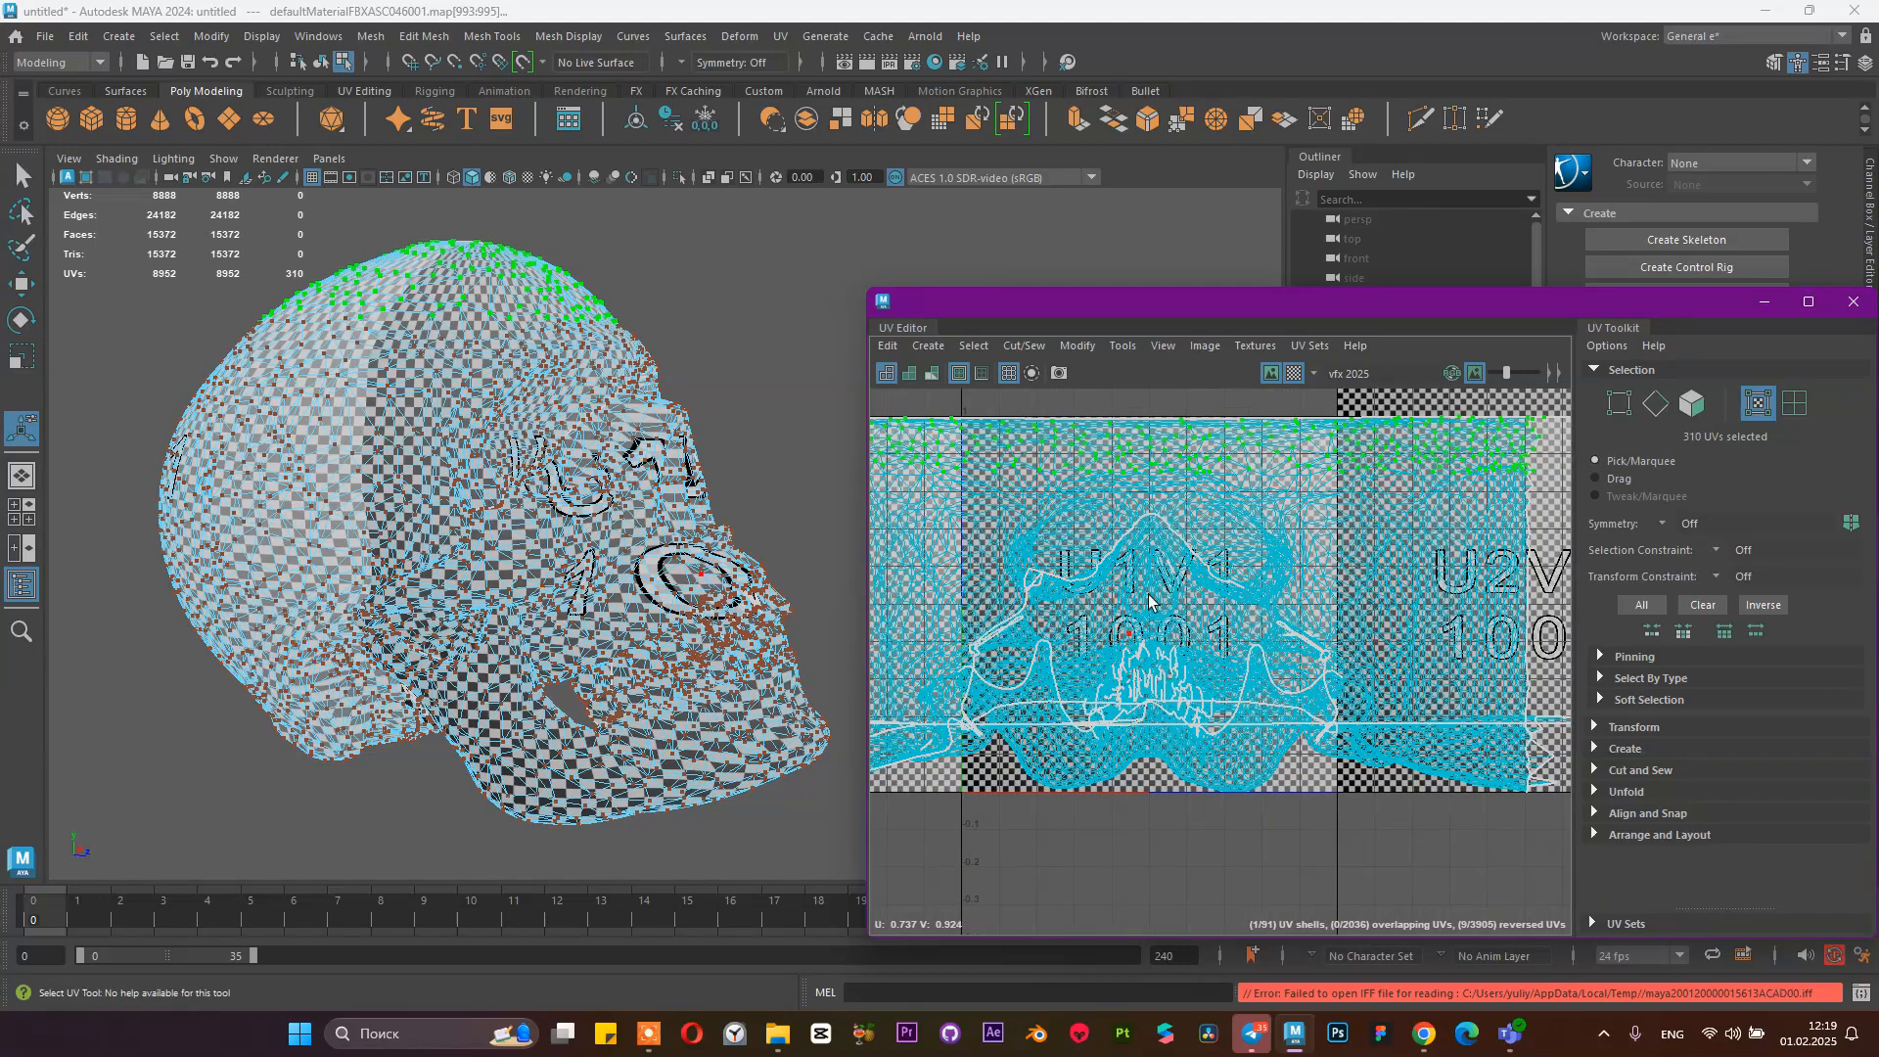
Select the middle band, then the lower band of UVs, and examine which skull areas each one covers
scroll(1086, 617, "down", 2)
left_click_drag(1196, 613, 1055, 566)
left_click_drag(1025, 631, 1238, 677)
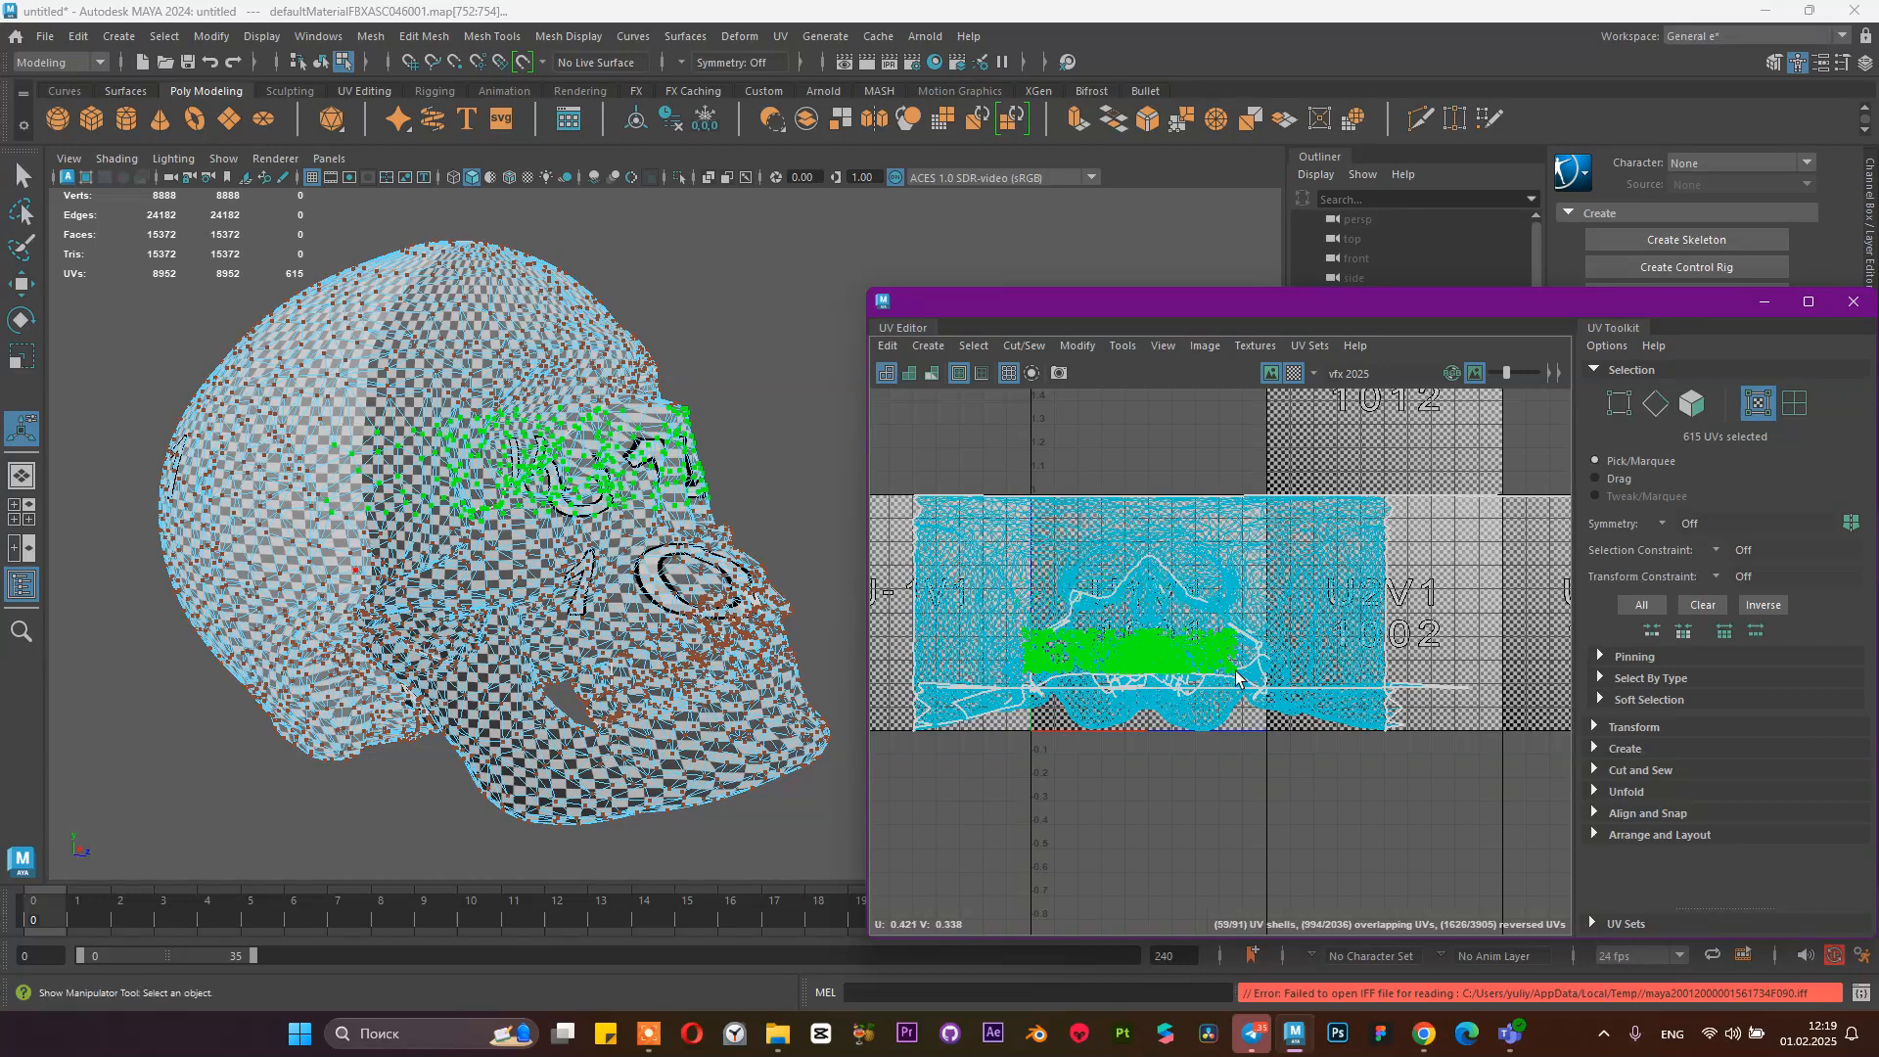
left_click_drag(999, 704, 1235, 759)
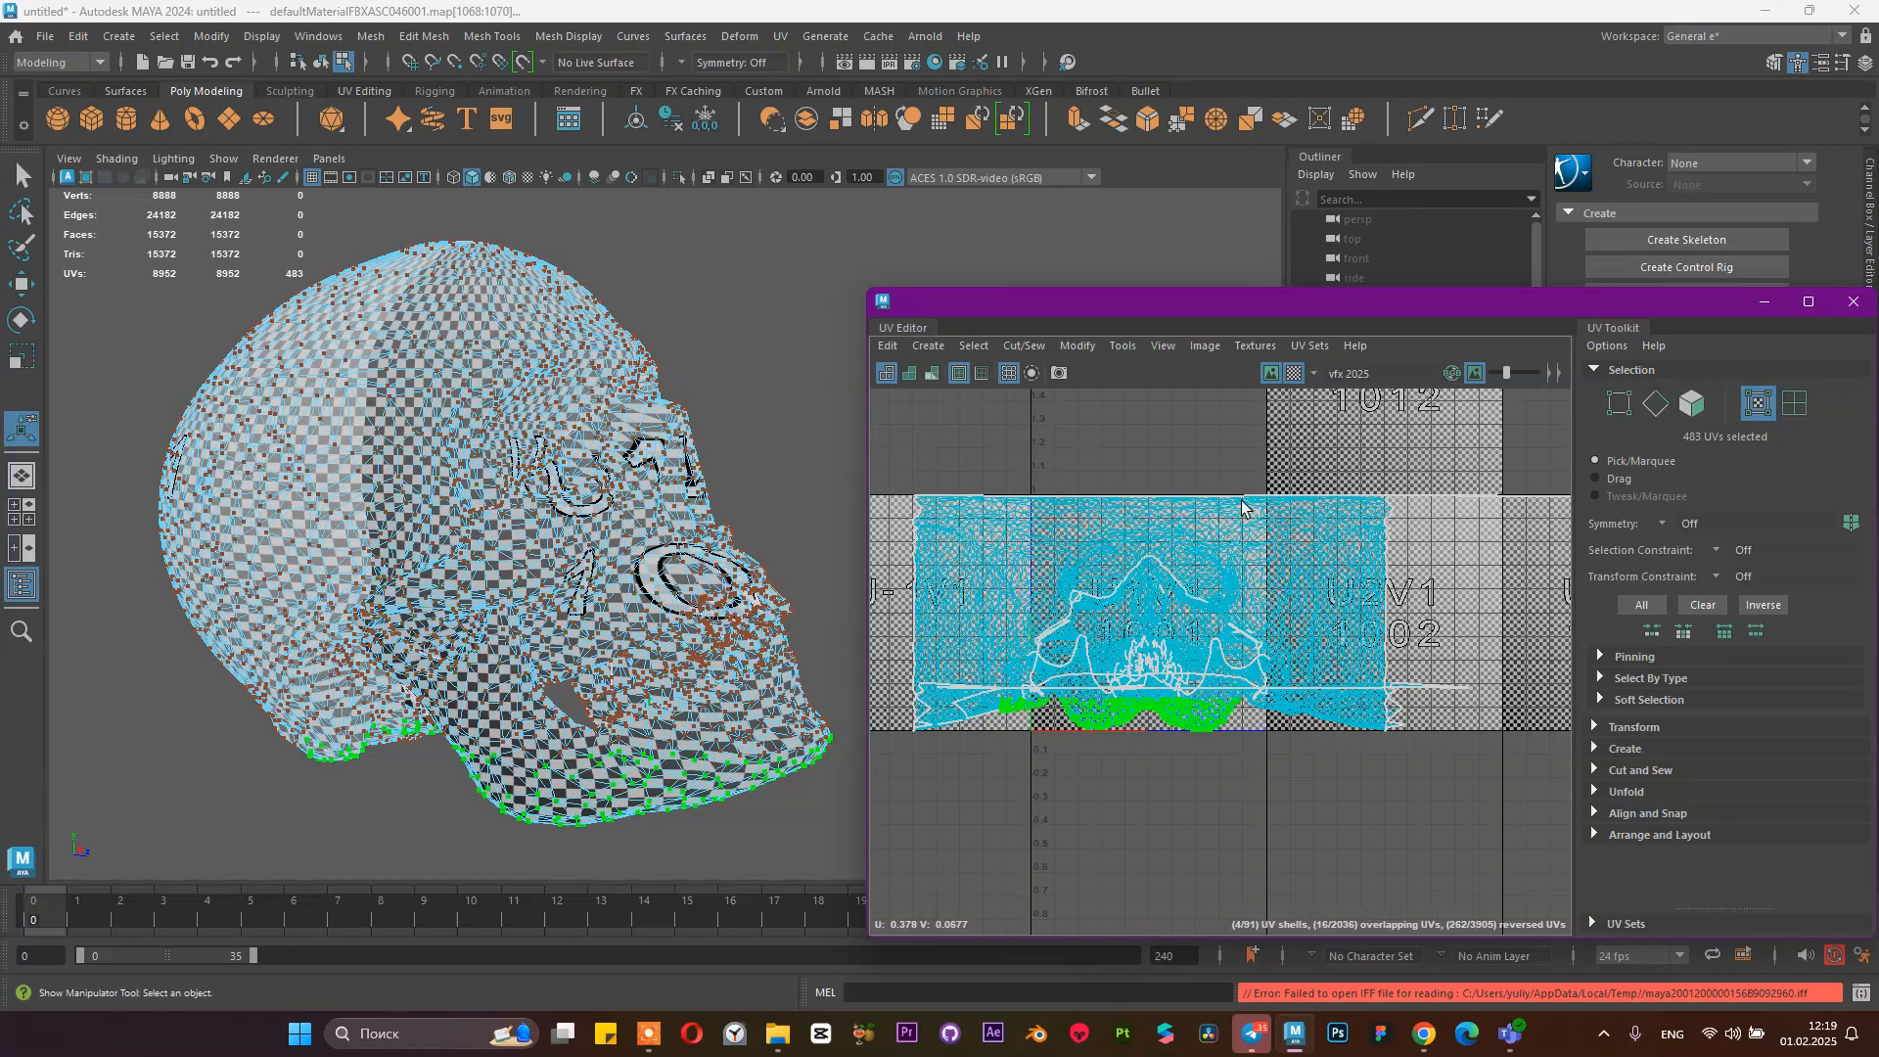
scroll(1241, 506, "up", 2)
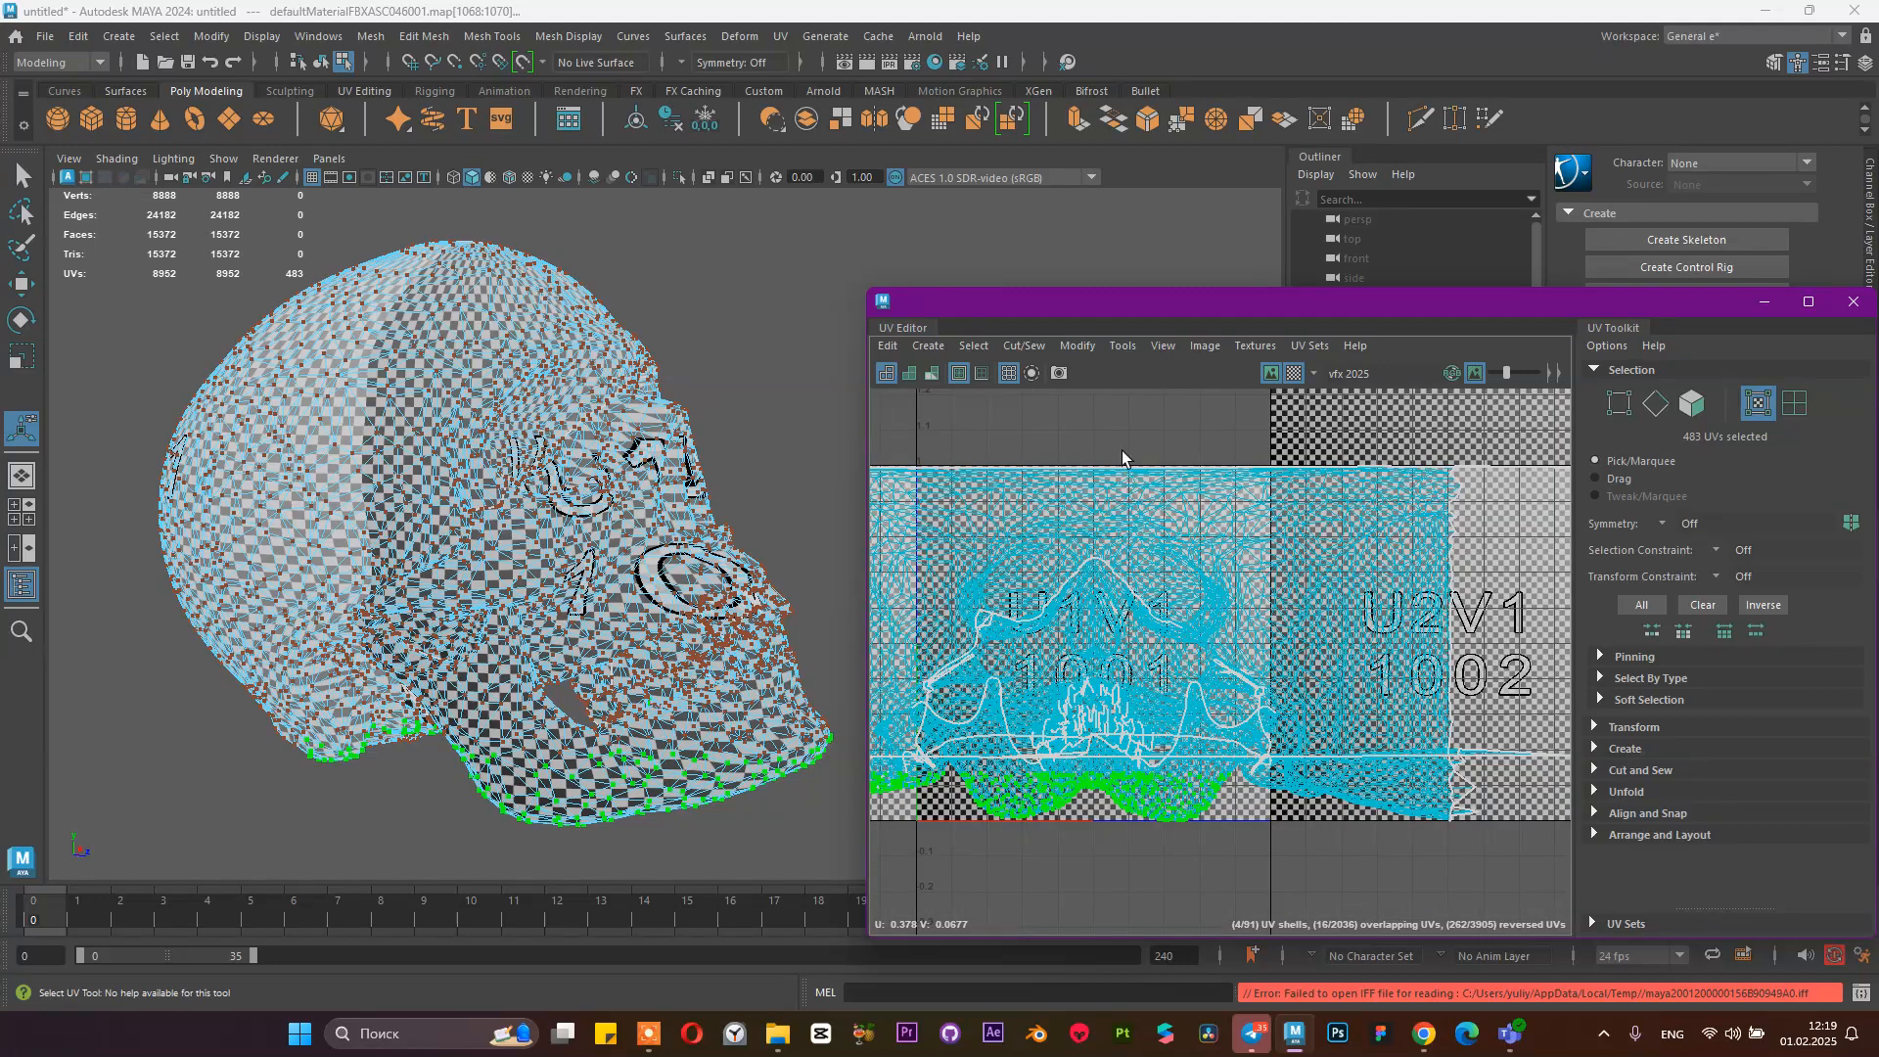
scroll(1210, 779, "down", 1)
scroll(1315, 564, "down", 1)
Select all of the skull's UVs and scale them vertically to fit the height of the UV tile
right_click_drag(1230, 601, 1341, 595)
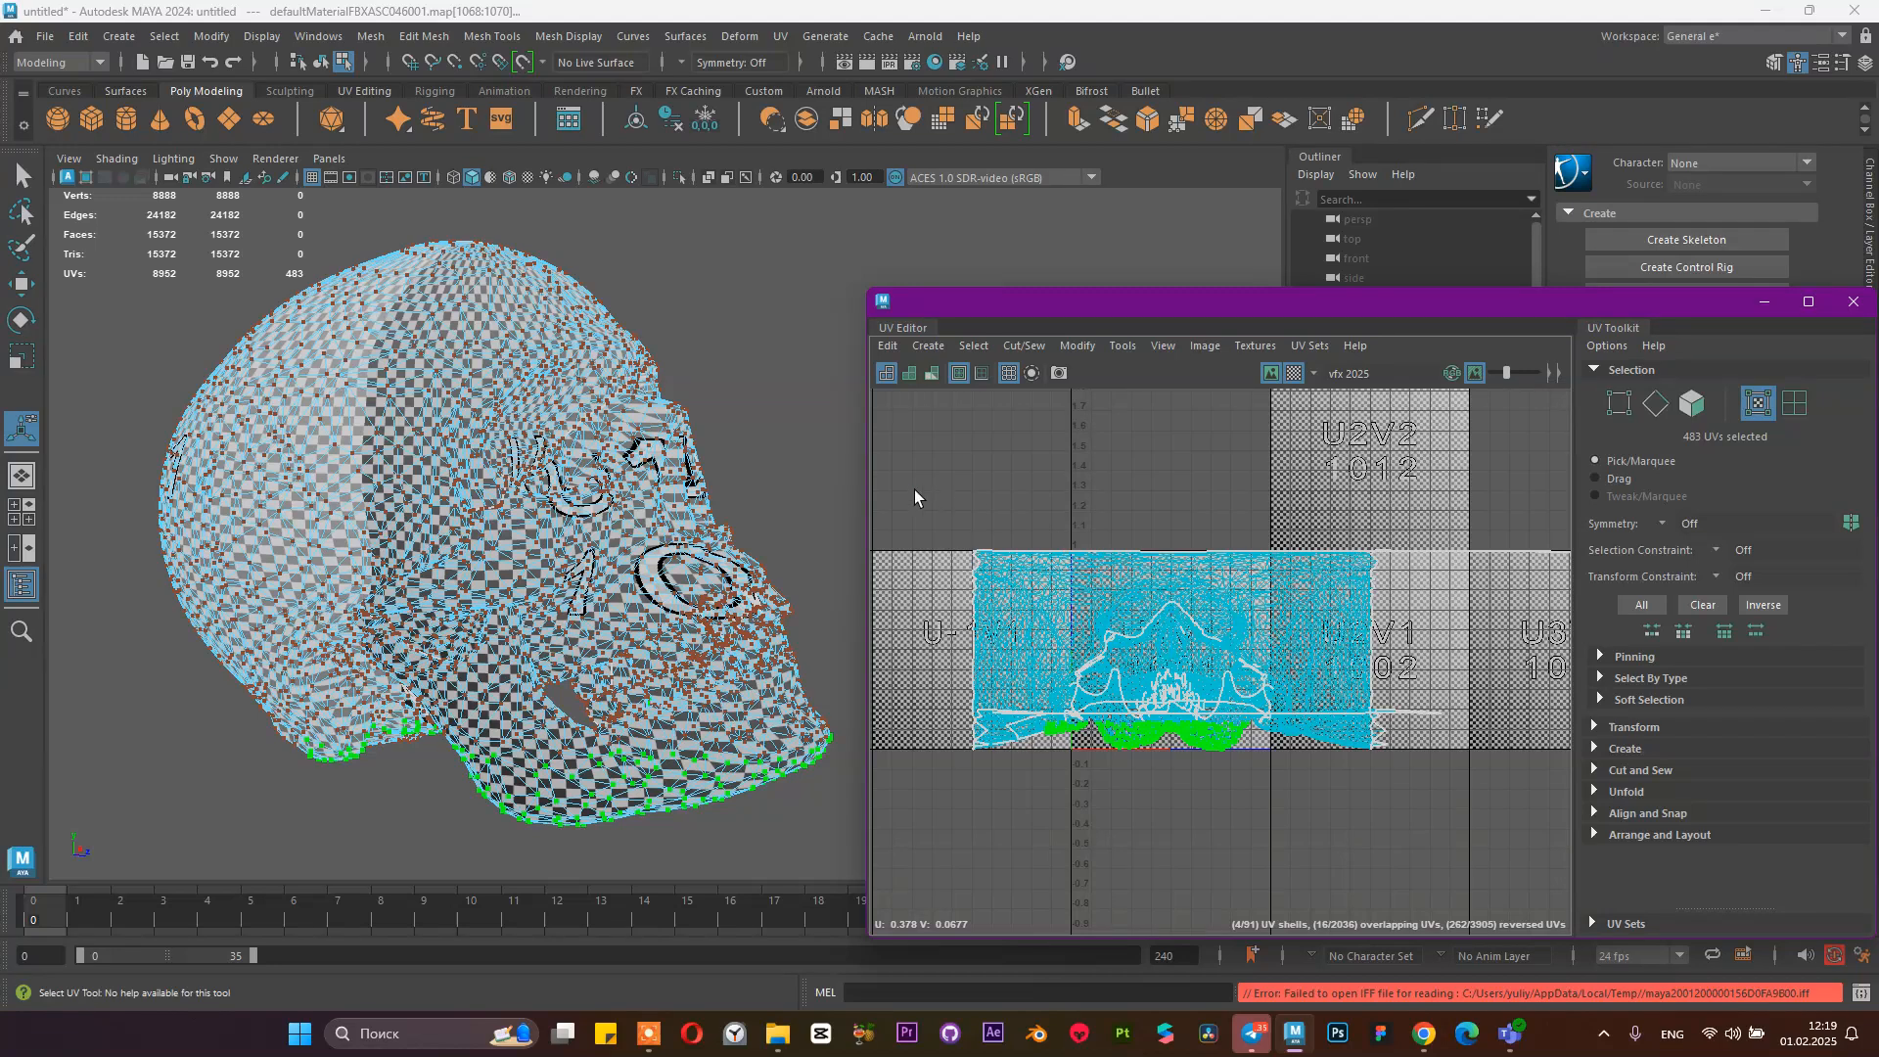
left_click_drag(914, 496, 1586, 891)
scroll(1147, 561, "up", 2)
scroll(1172, 572, "up", 2)
scroll(1172, 571, "down", 4)
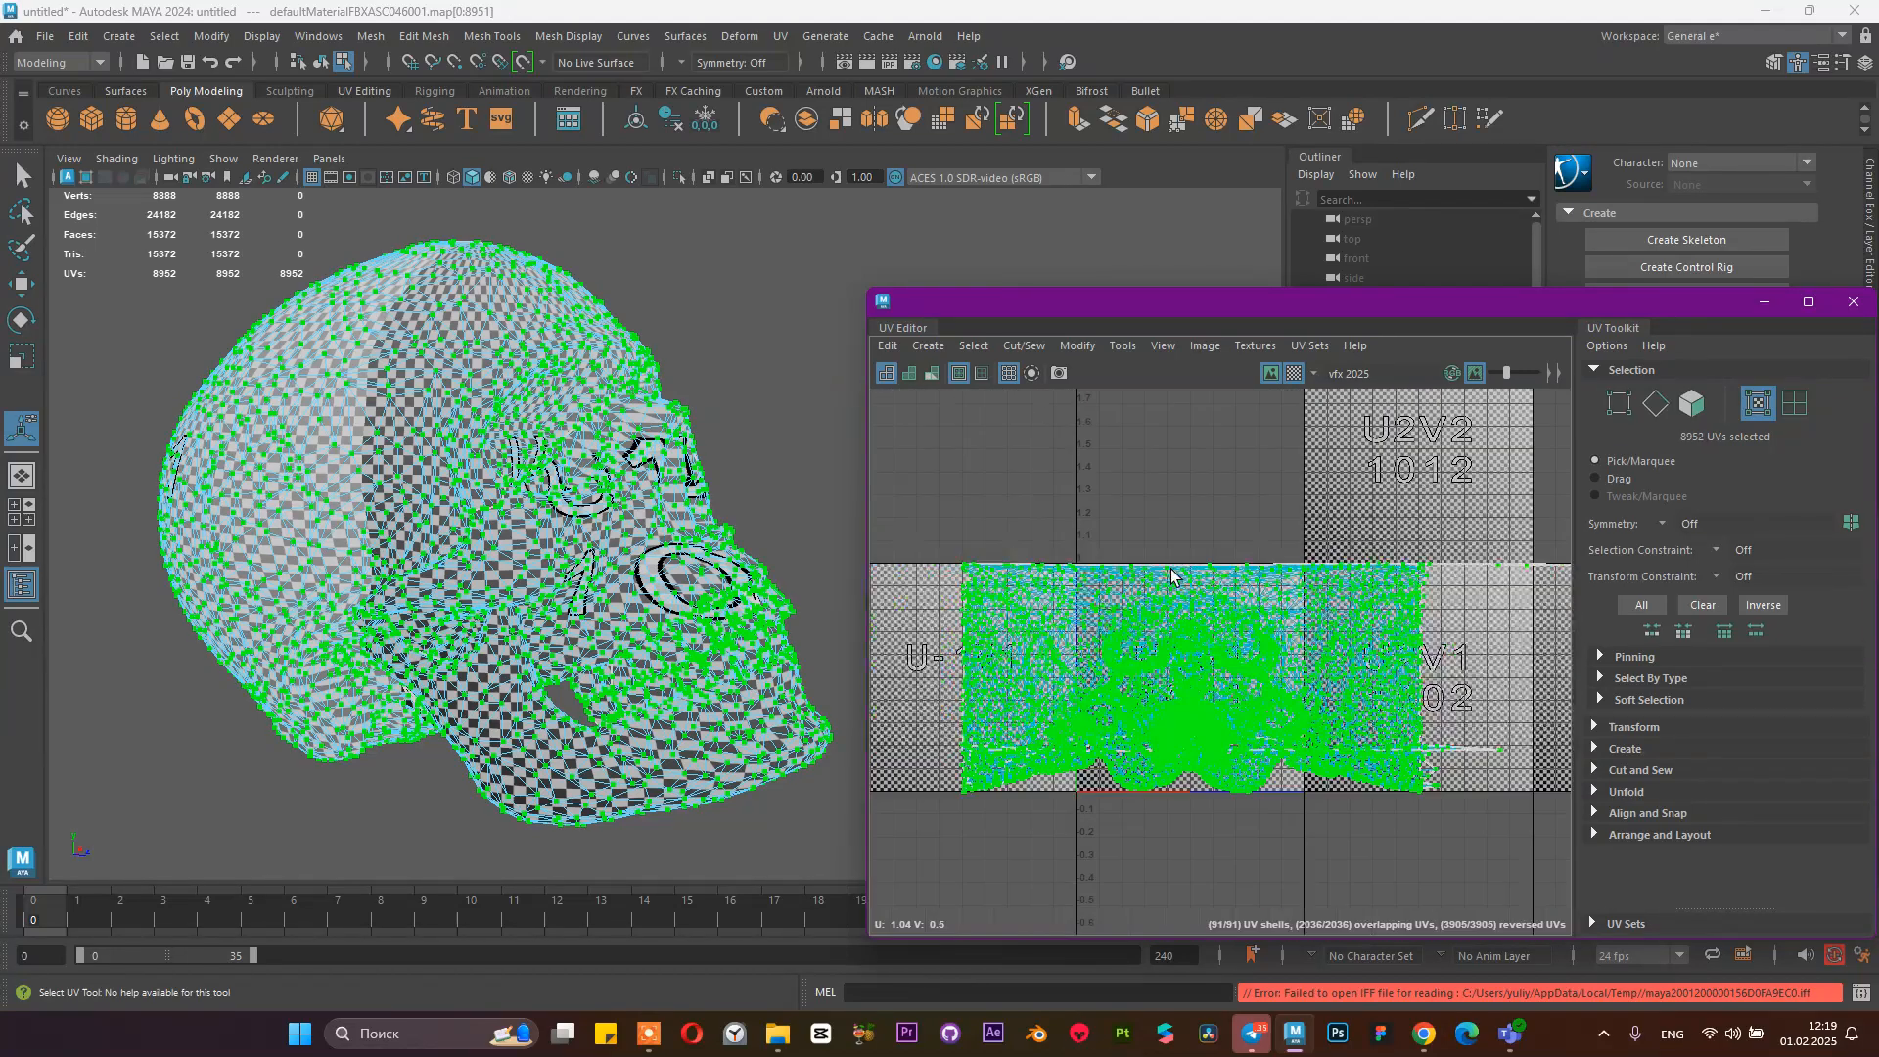
key("r")
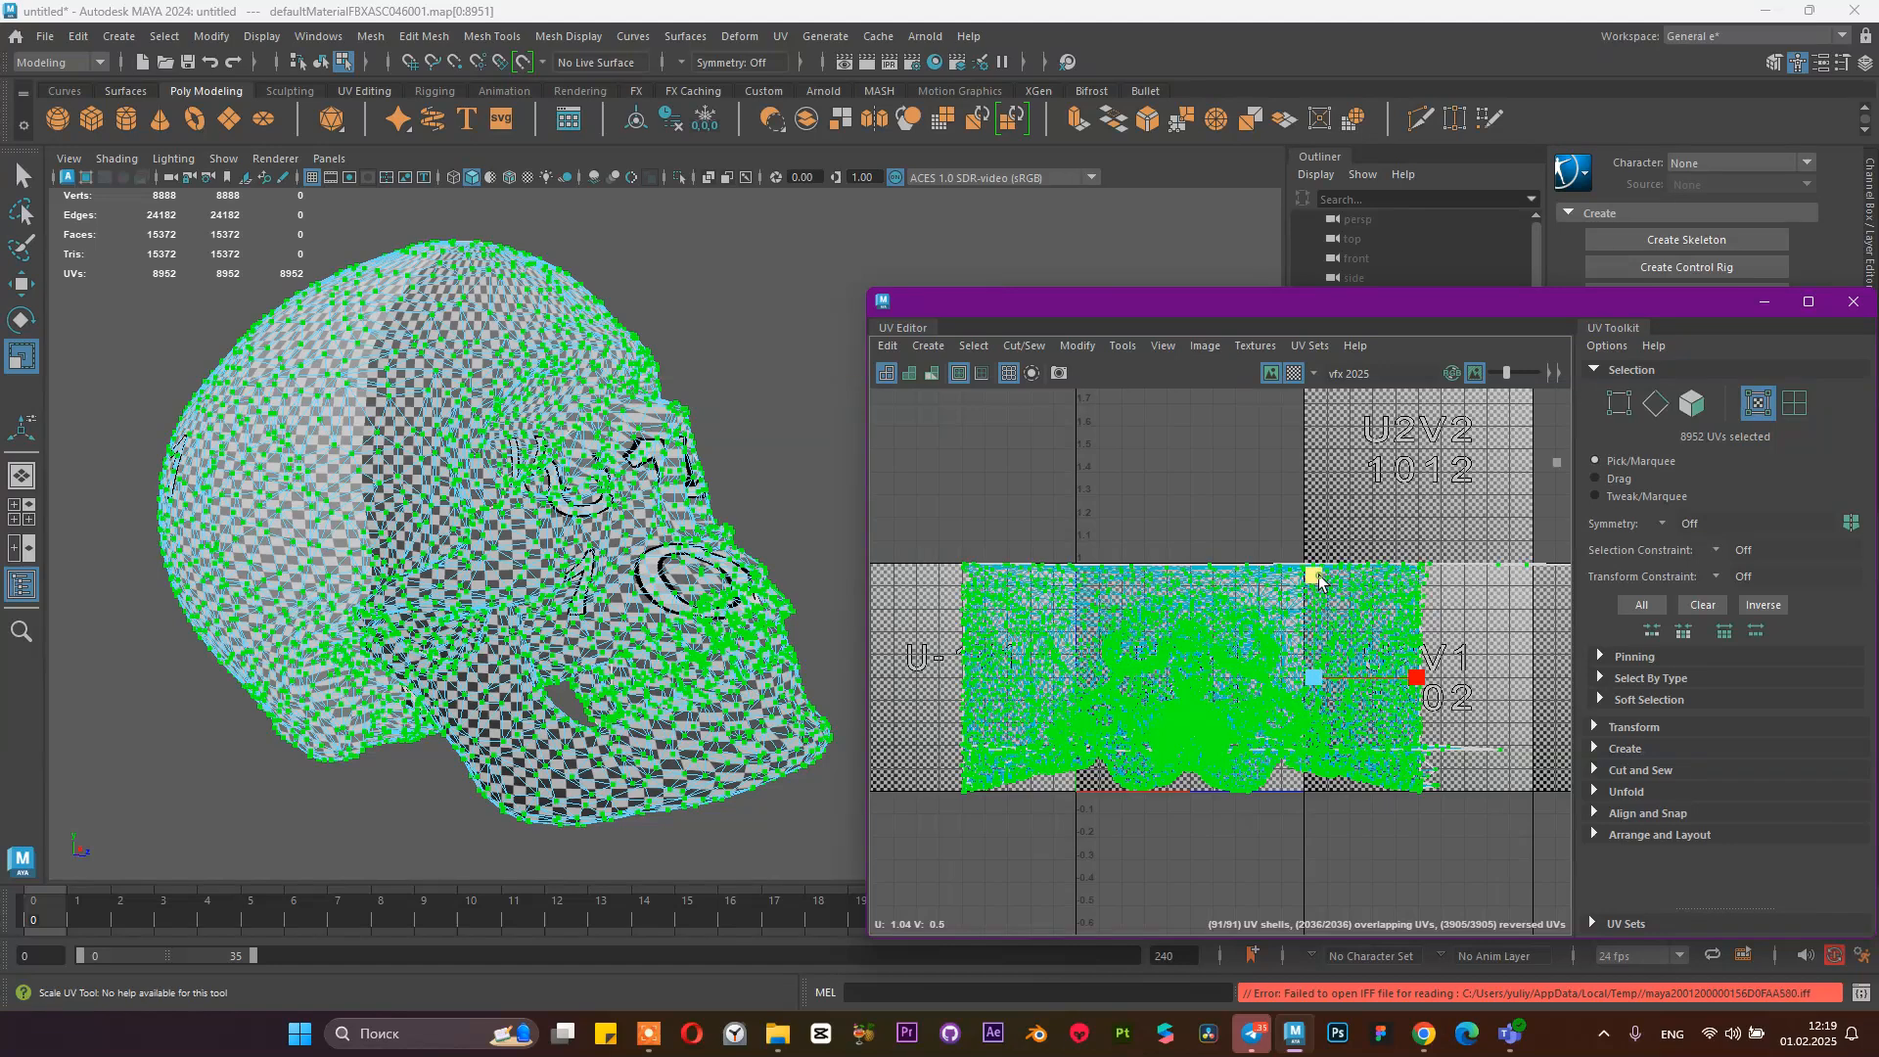
left_click(1315, 578)
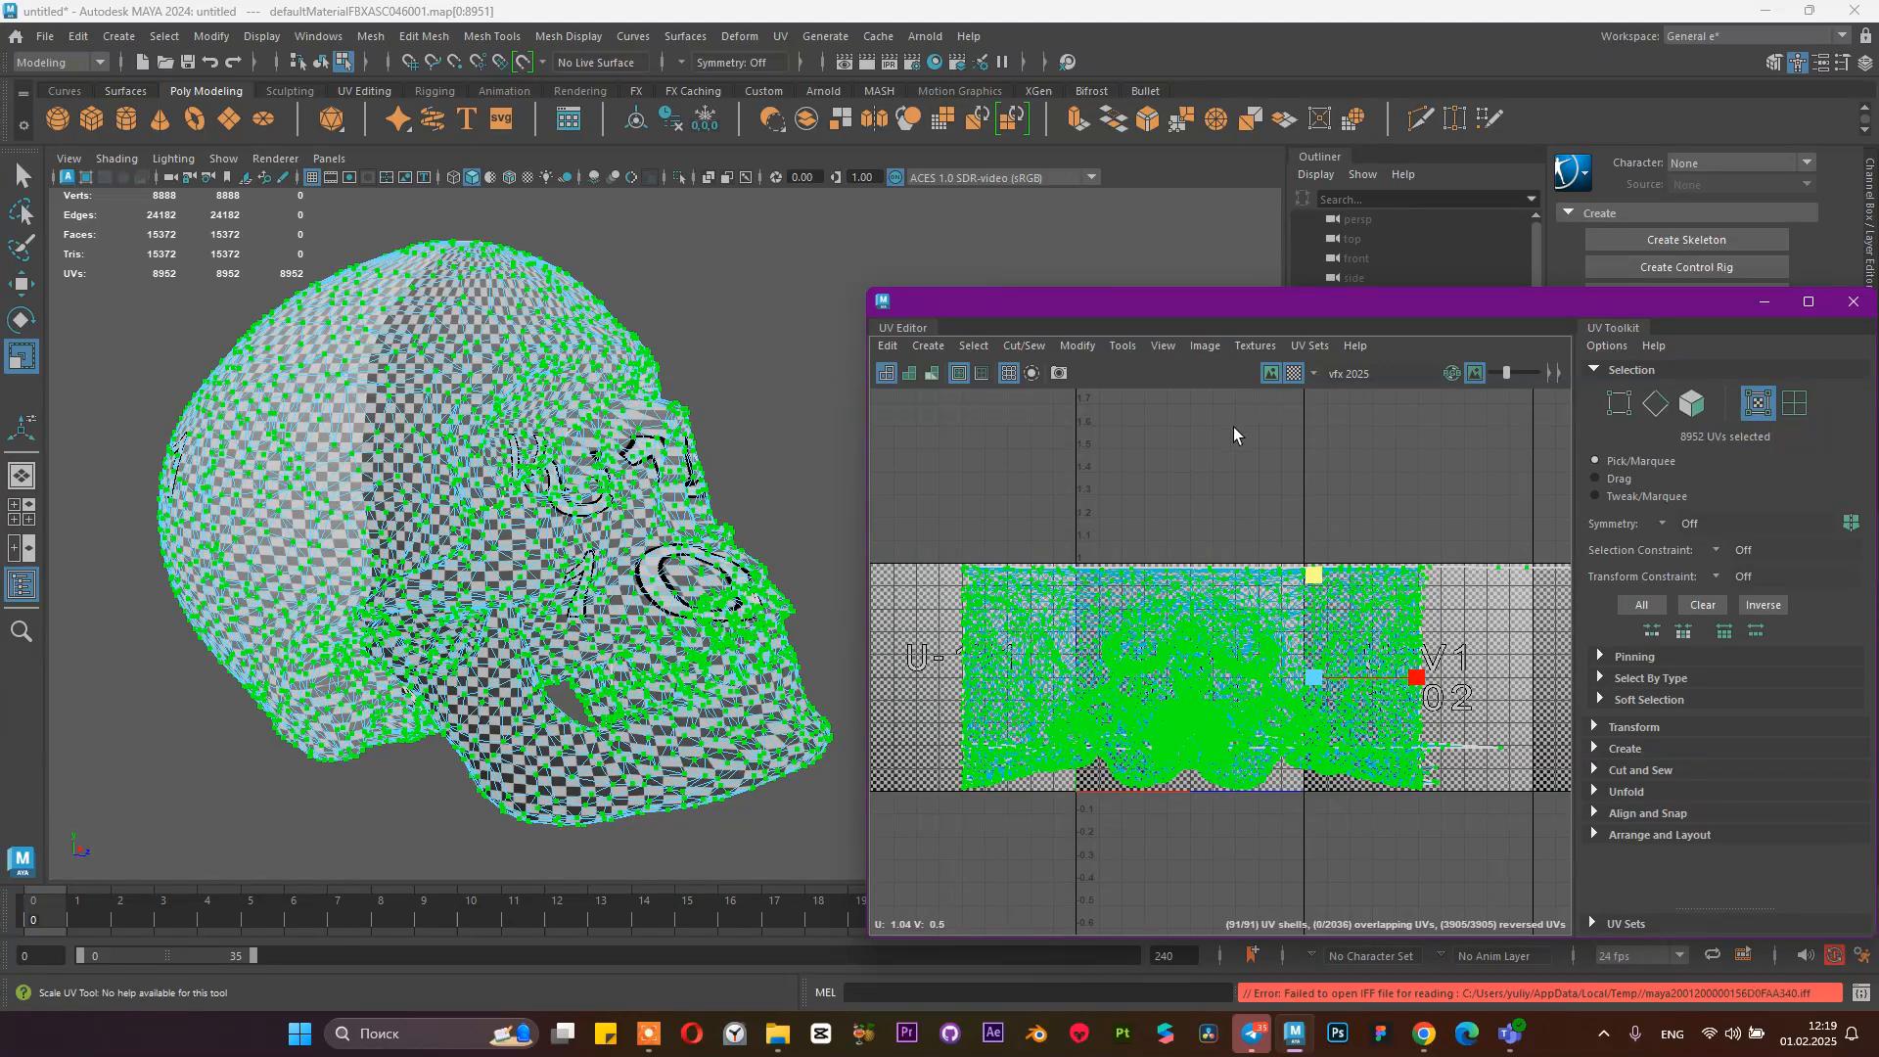
right_click_drag(1094, 521, 1303, 654, "alt")
middle_click_drag(1272, 644, 1146, 491, "alt")
left_click_drag(1330, 521, 1325, 507)
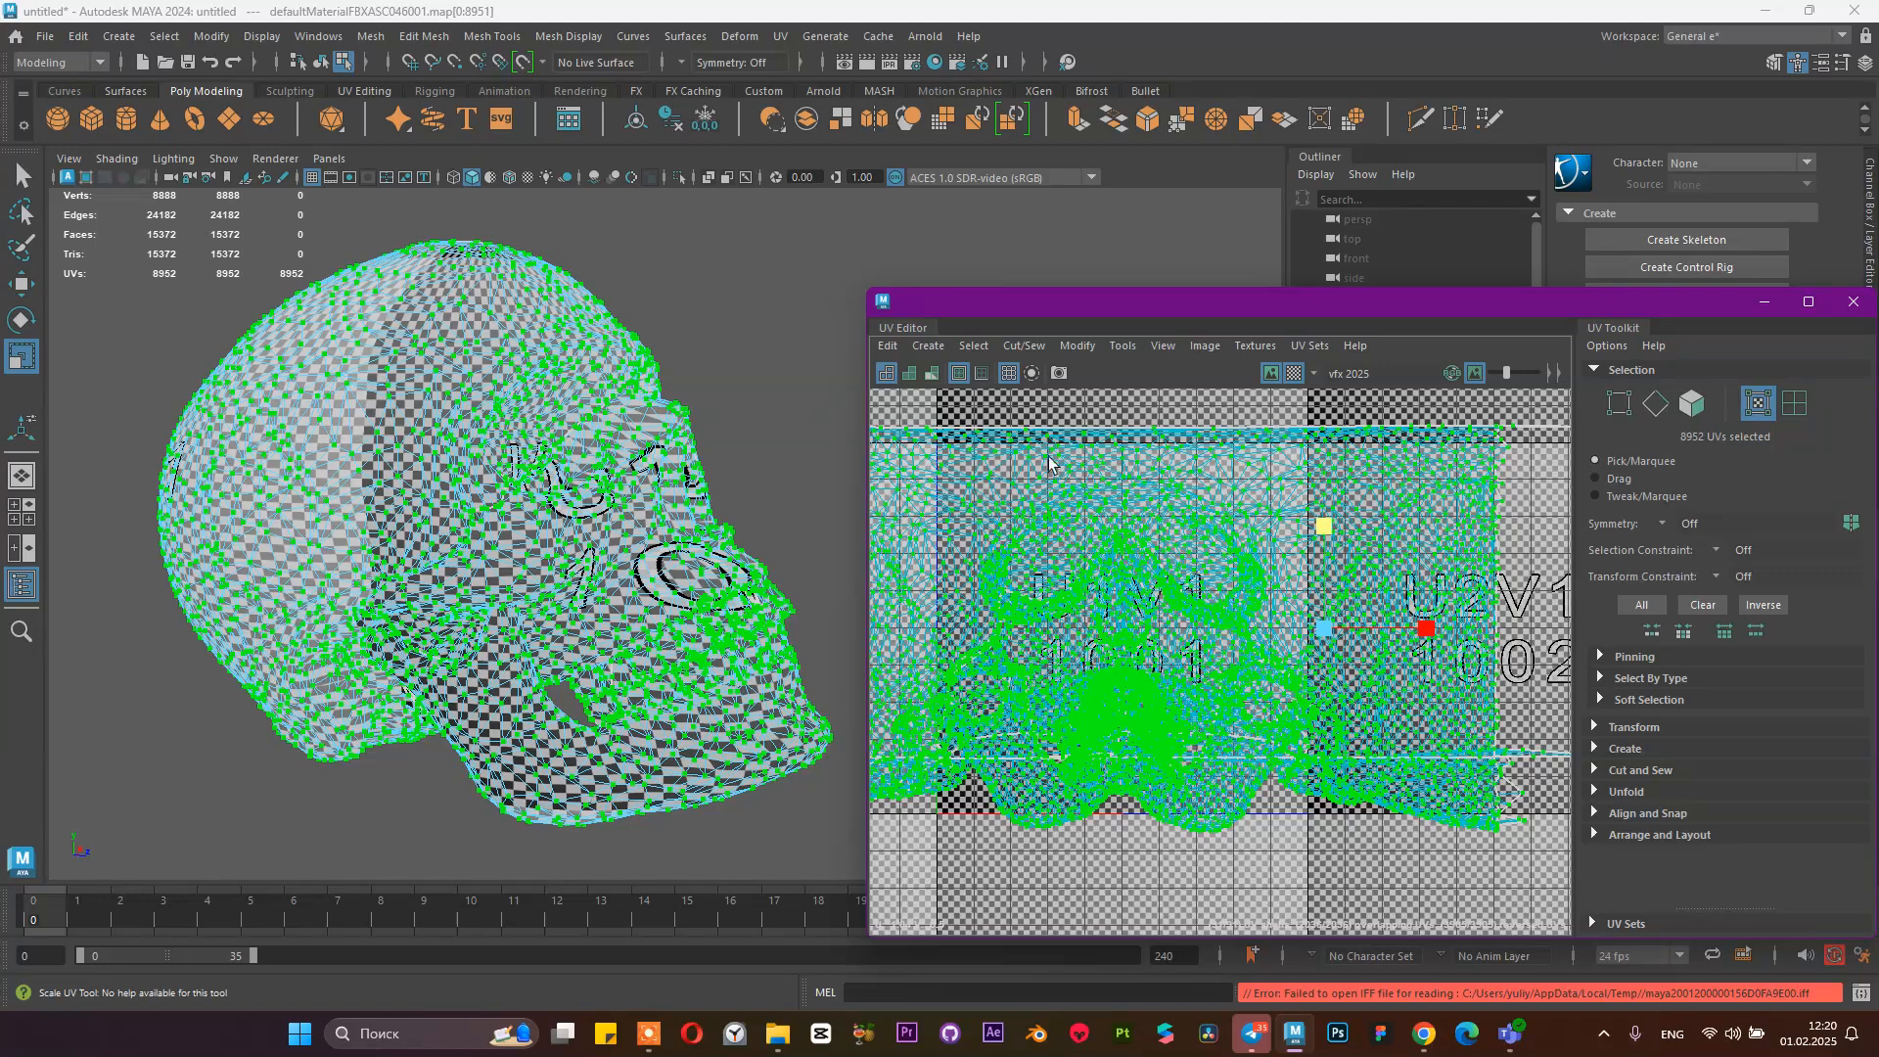
left_click_drag(1323, 527, 1333, 534)
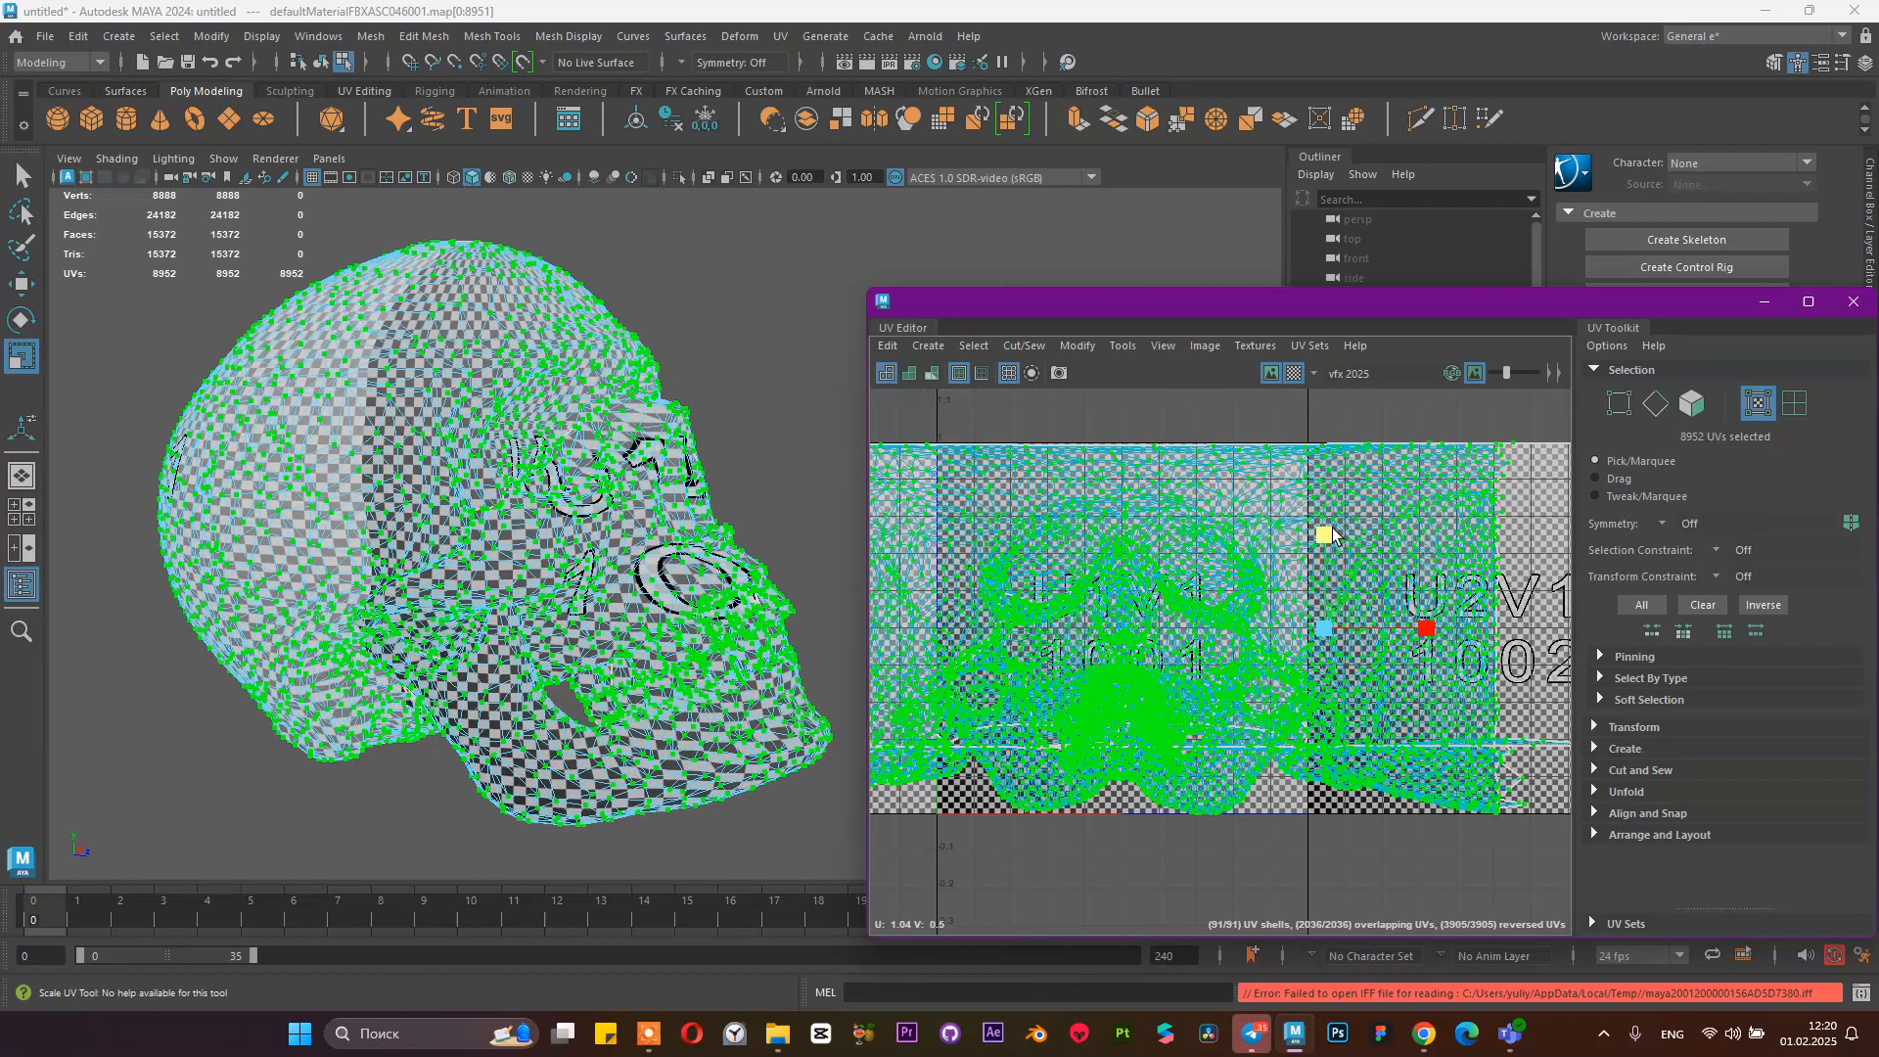
scroll(1314, 444, "up", 3)
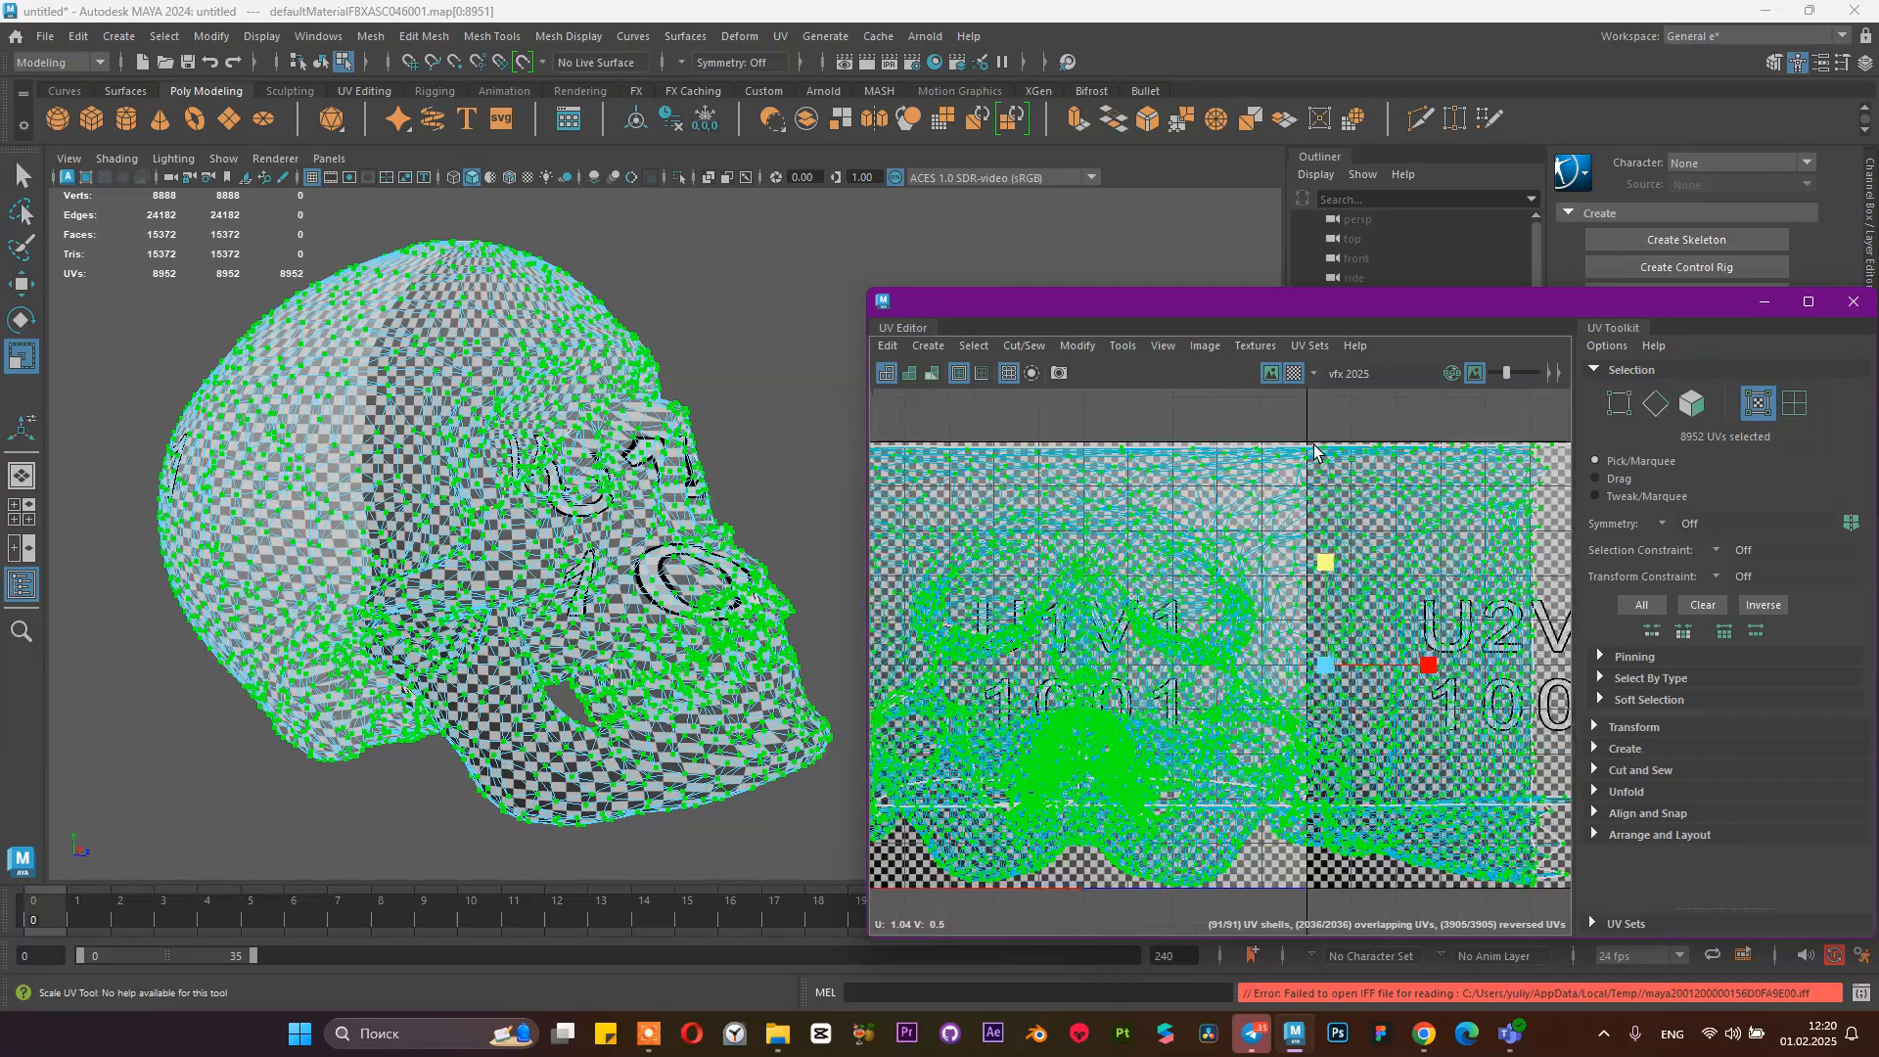
scroll(1189, 456, "down", 2)
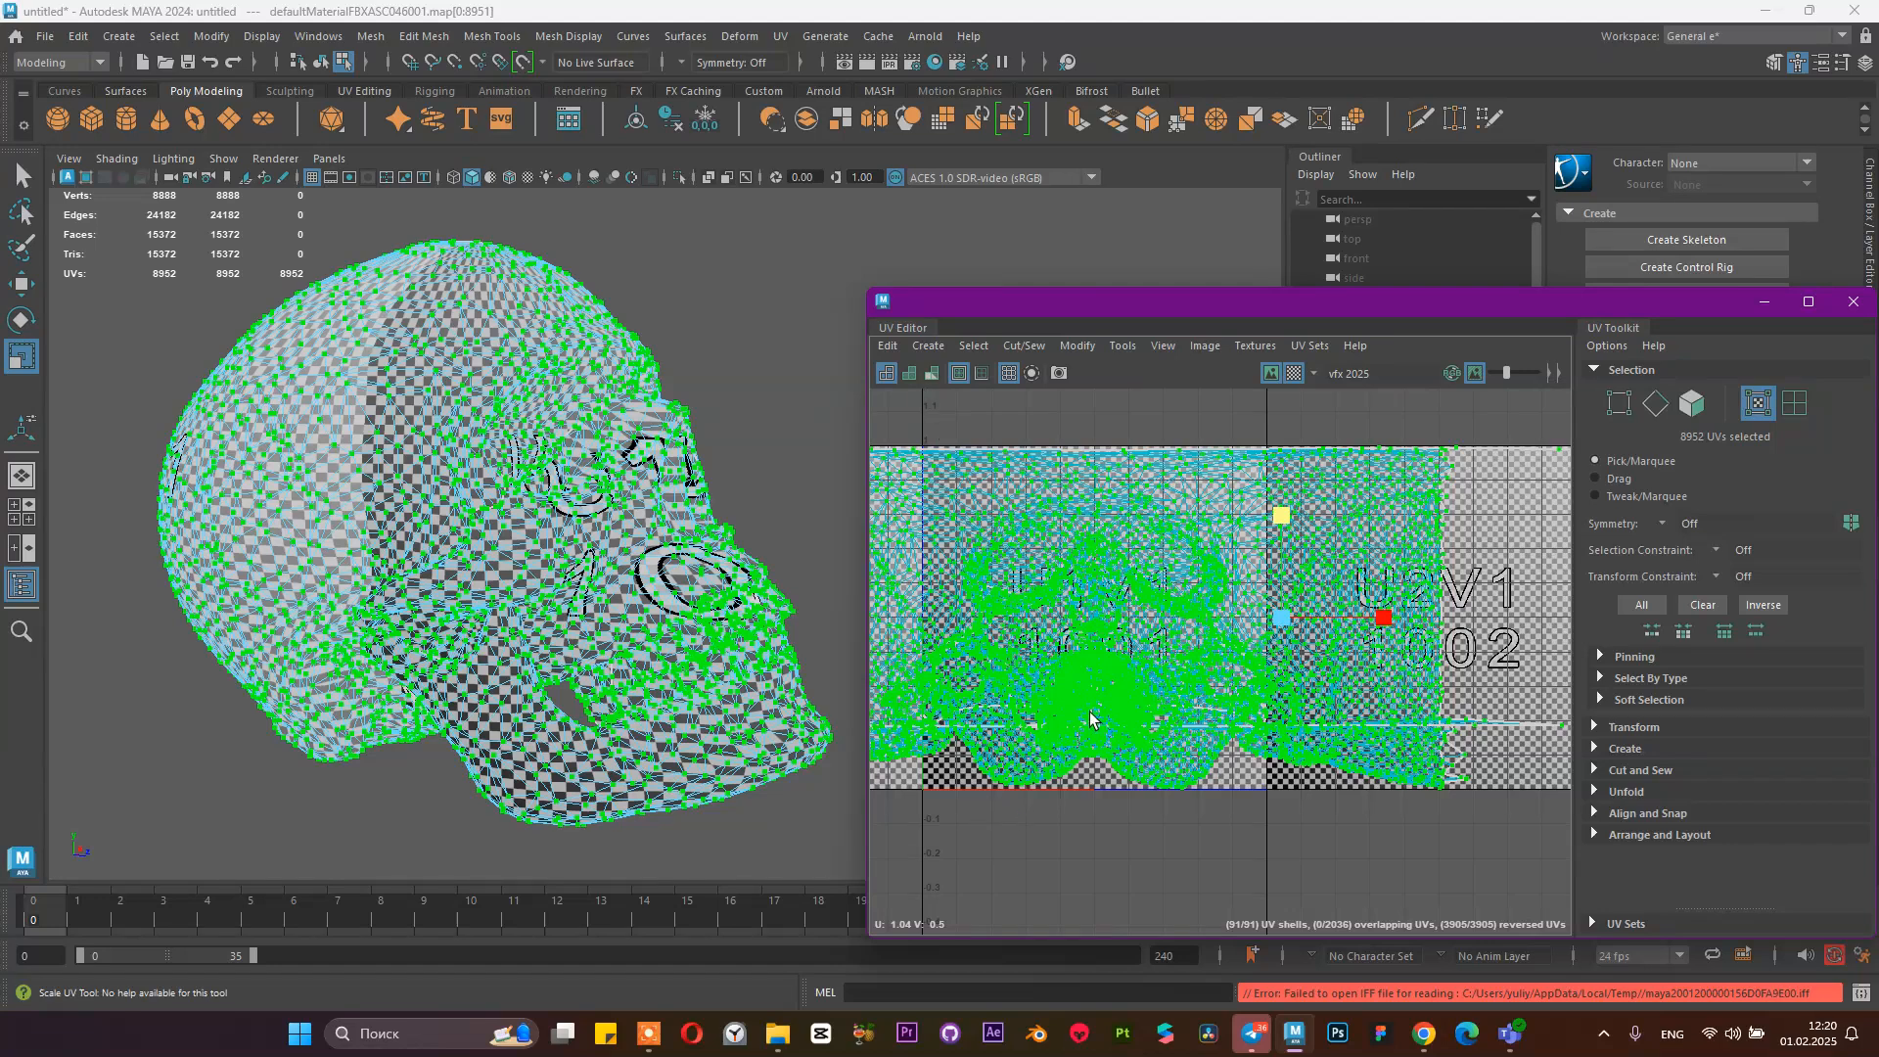
Close the UV Editor and reselect the skull as a whole object in the viewport
scroll(1089, 713, "down", 2)
scroll(1331, 632, "down", 2)
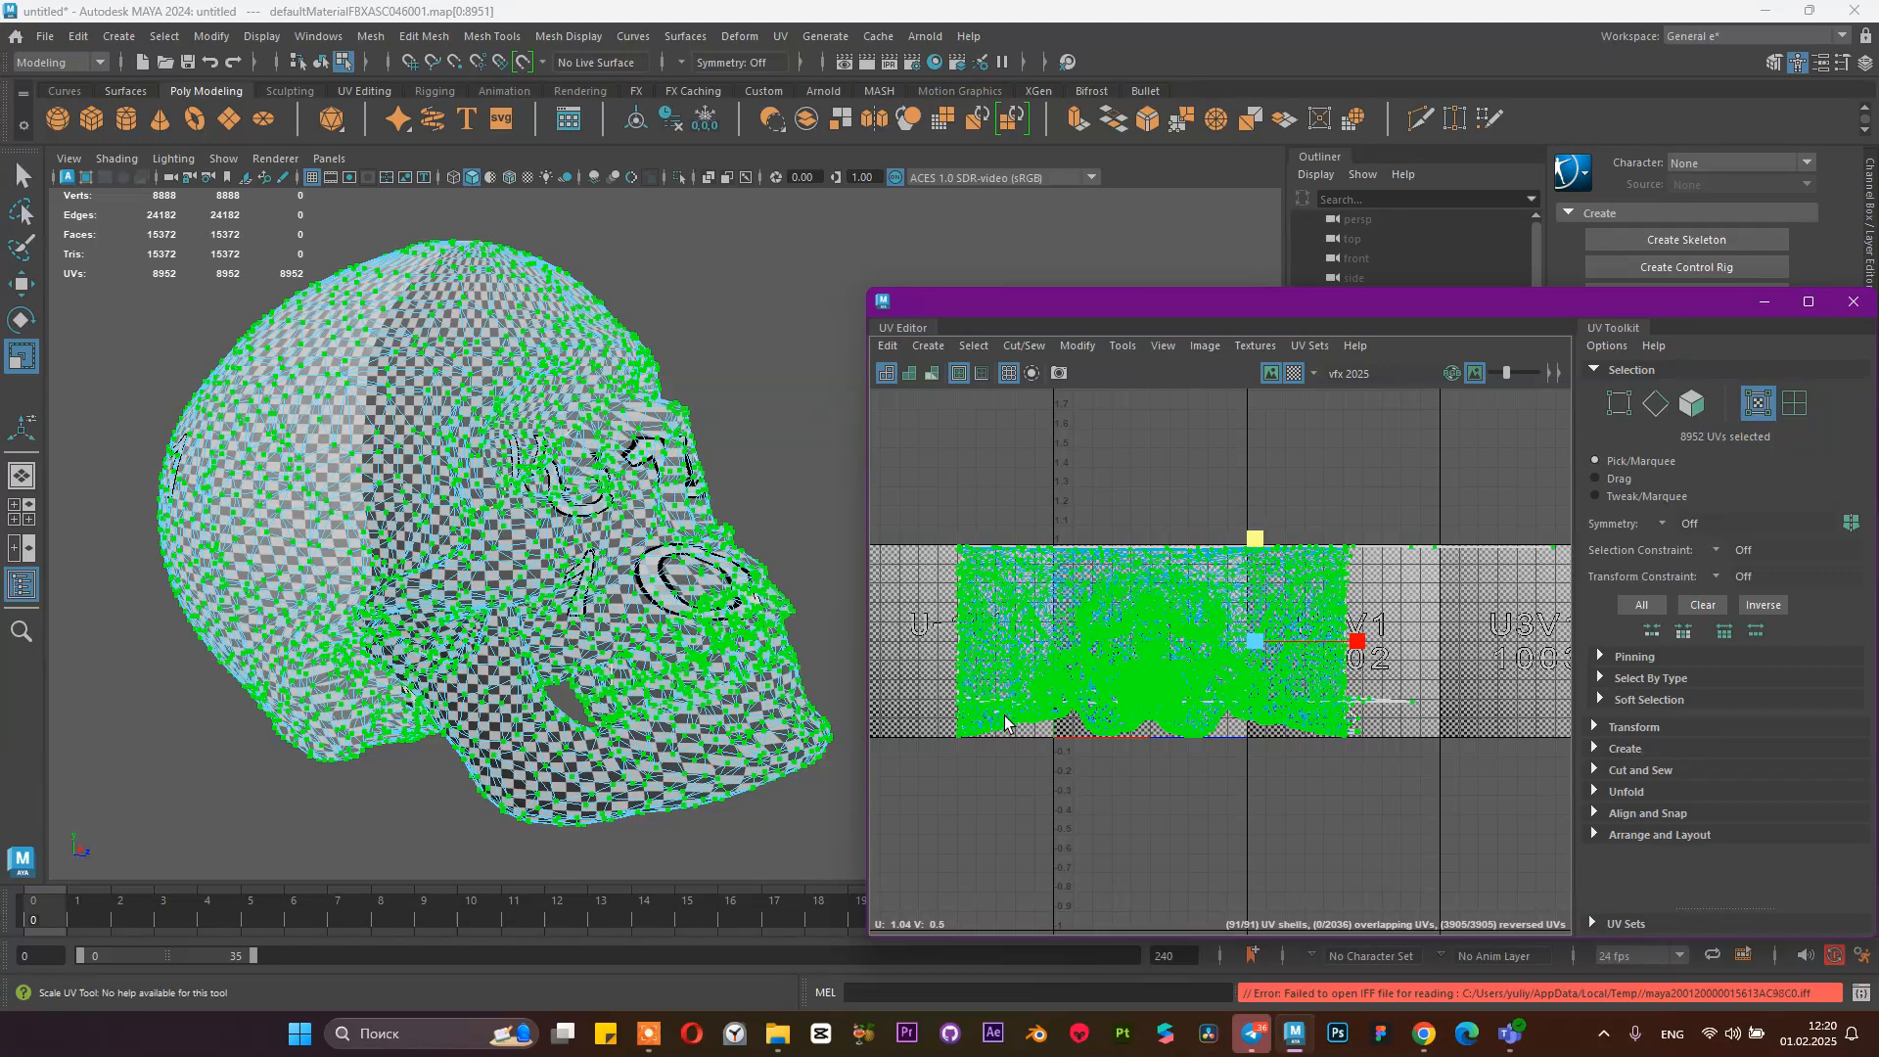
left_click(1853, 301)
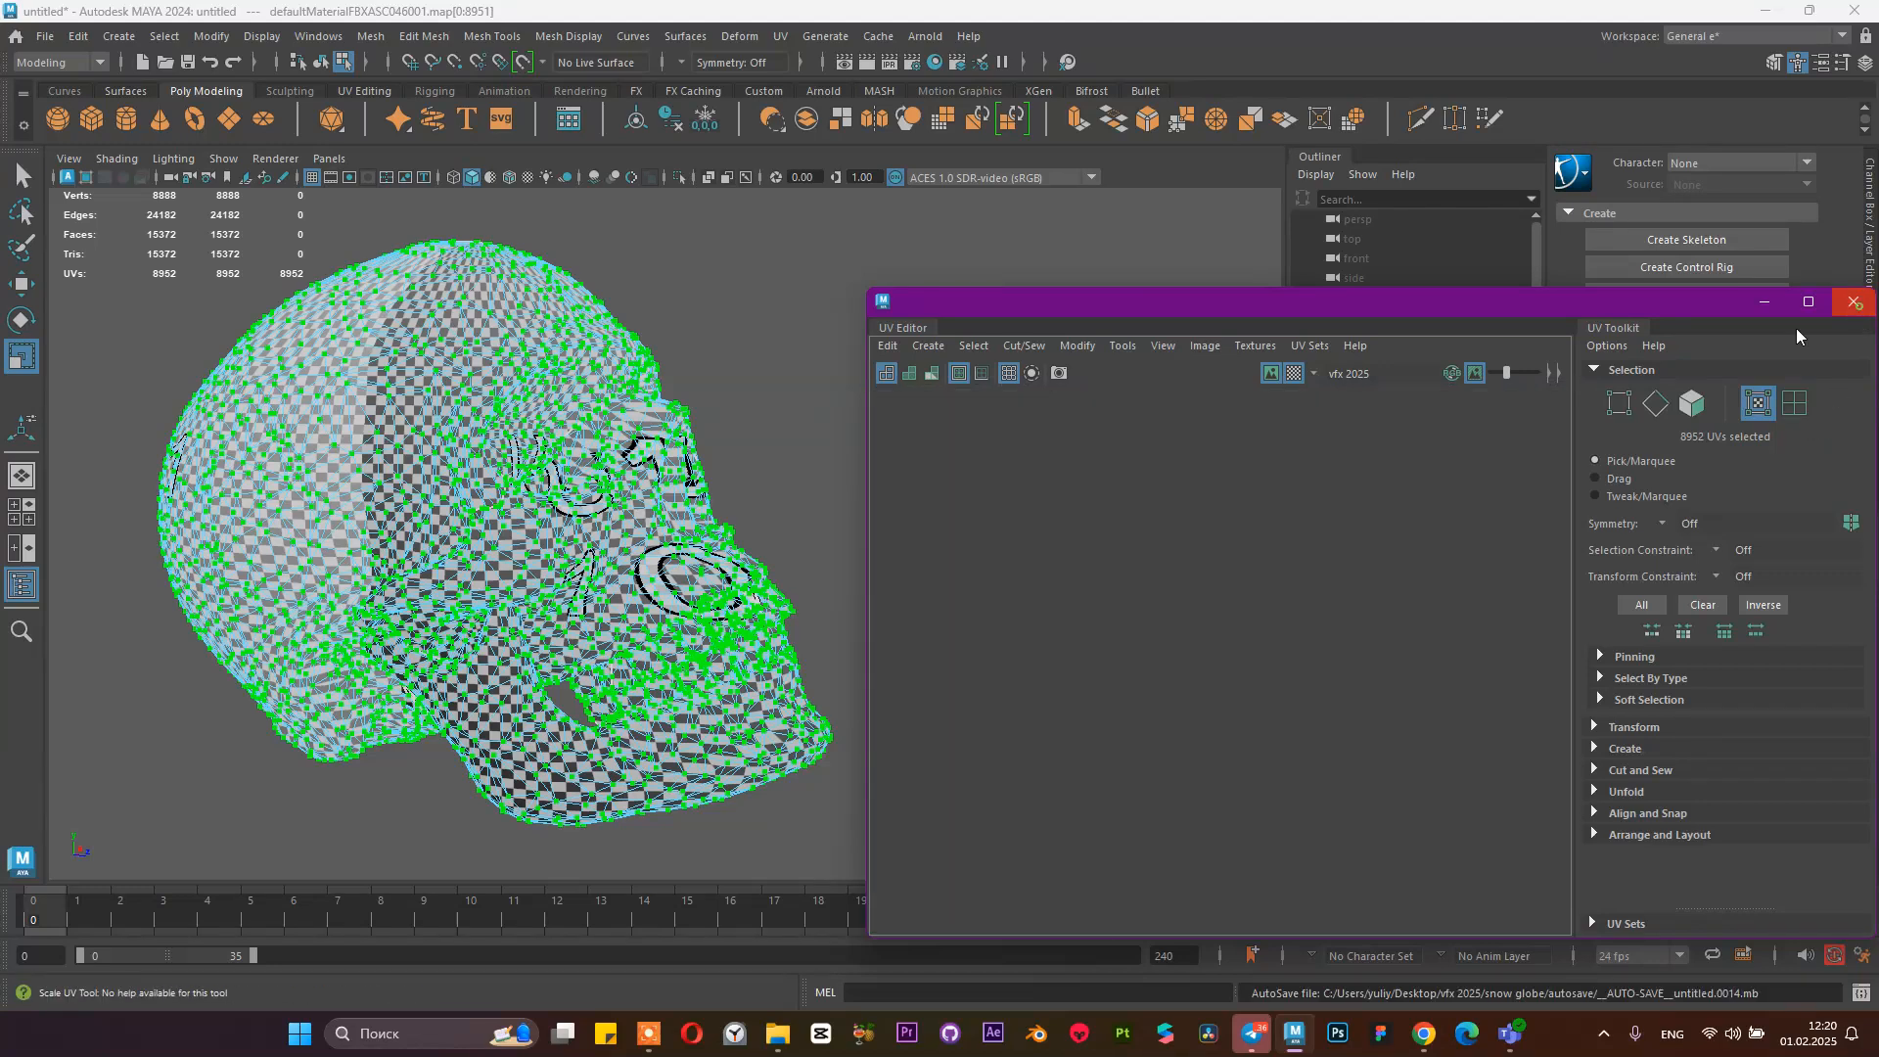
left_click_drag(848, 512, 801, 342, "alt")
left_click(901, 412)
left_click_drag(686, 430, 740, 525, "alt")
scroll(778, 475, "down", 3)
left_click(741, 503)
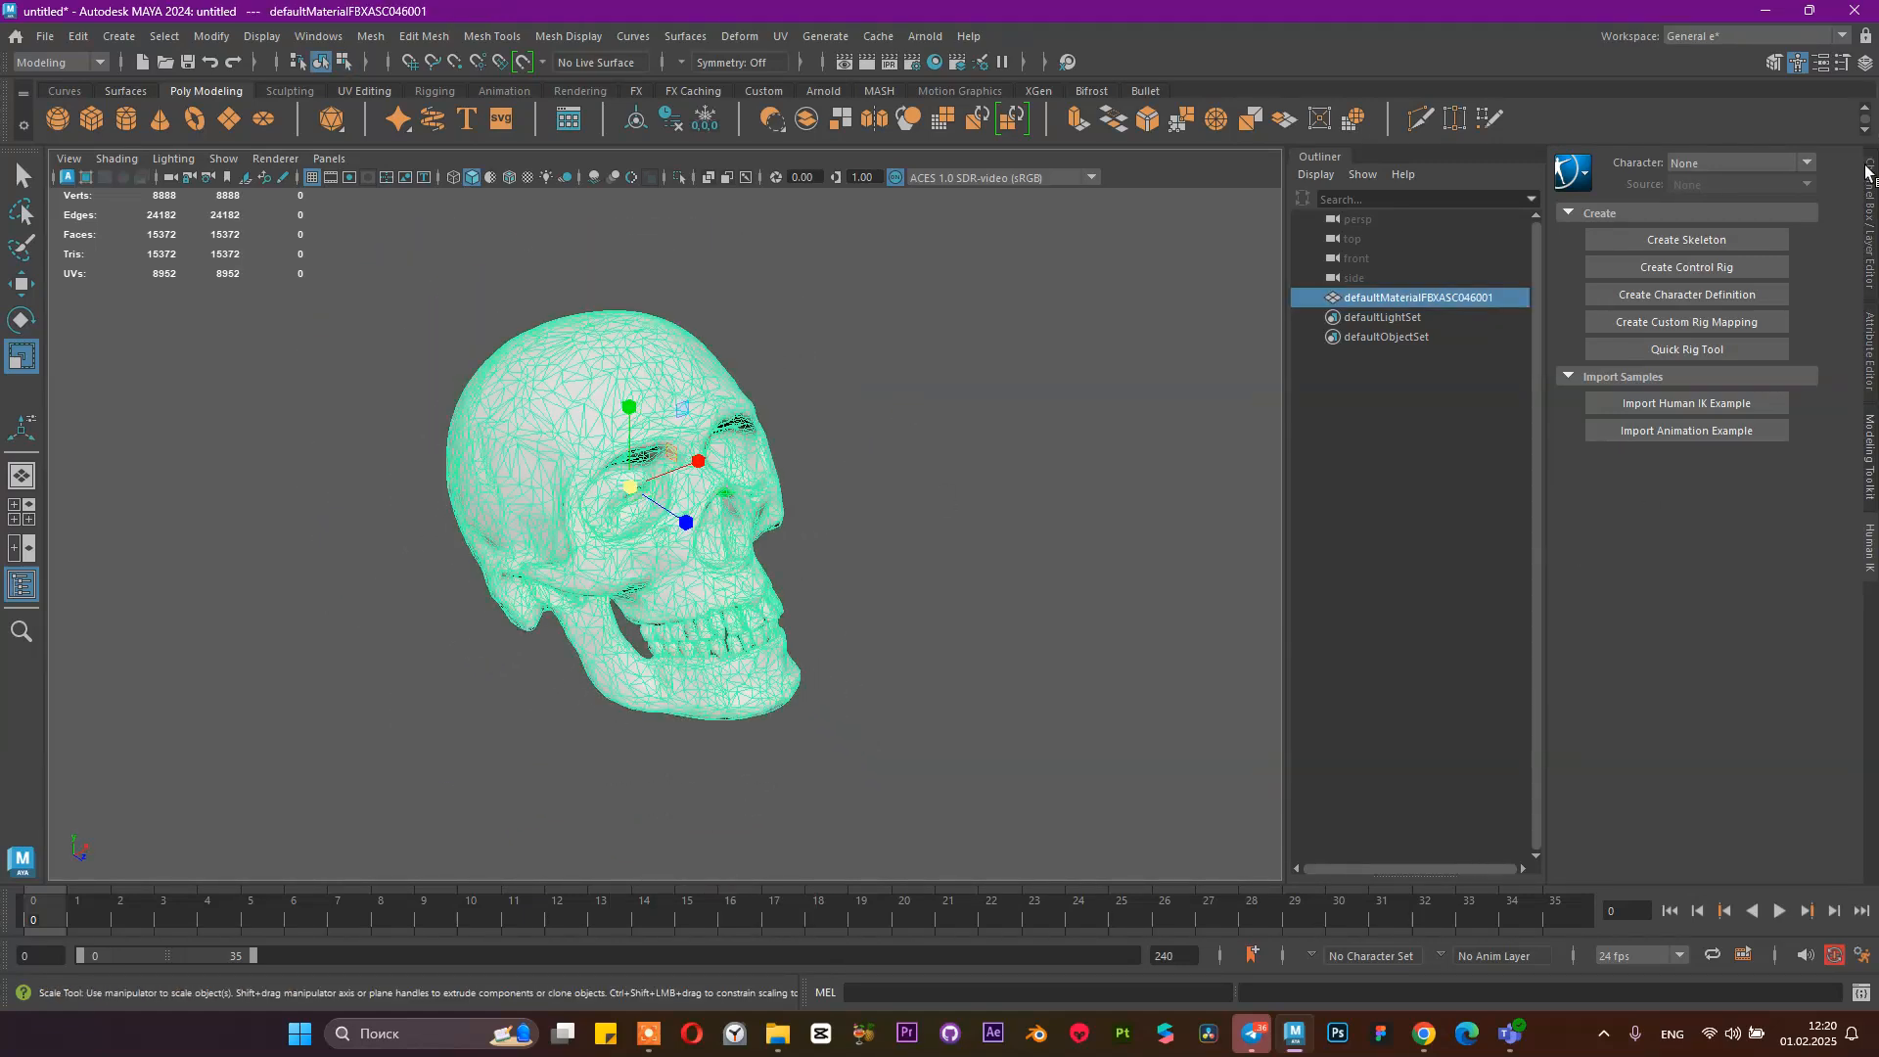
Show the skull's Channel Box and look over the available types in the new material dialog
left_click(1872, 211)
right_click_drag(684, 401, 713, 902)
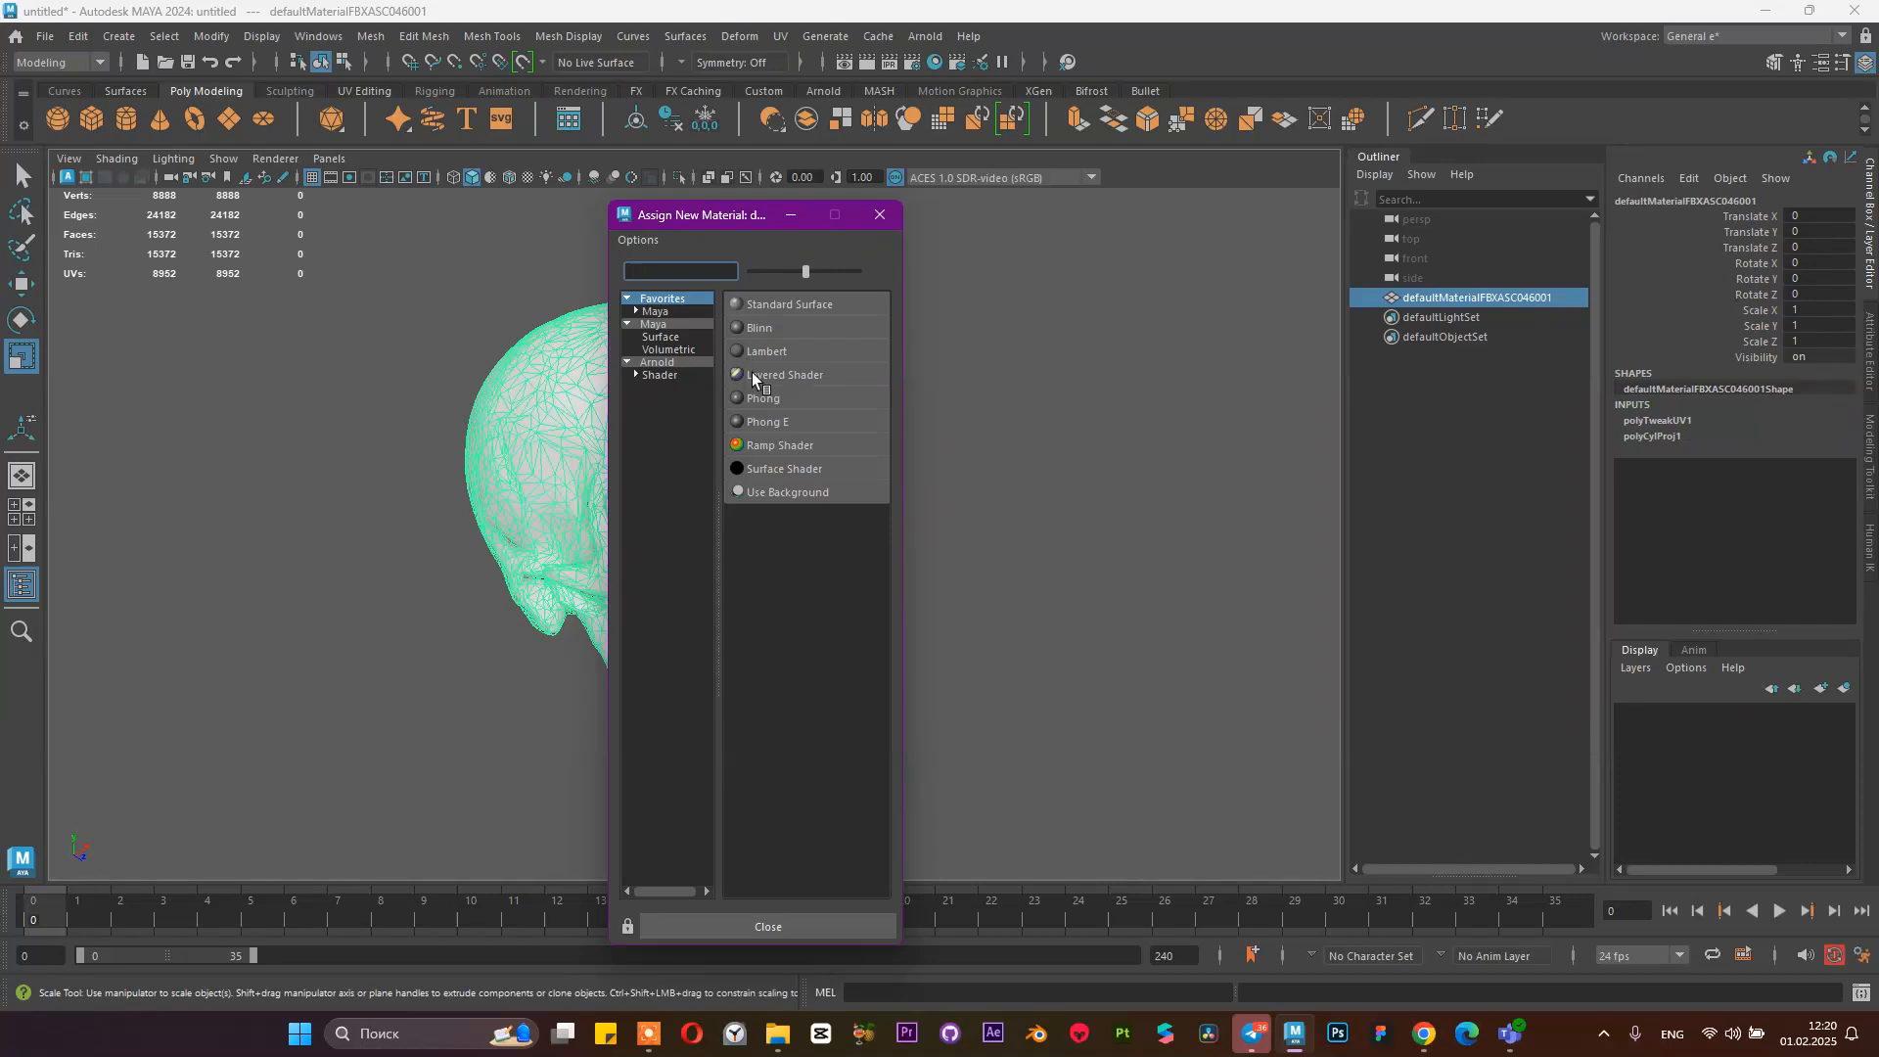
left_click(880, 215)
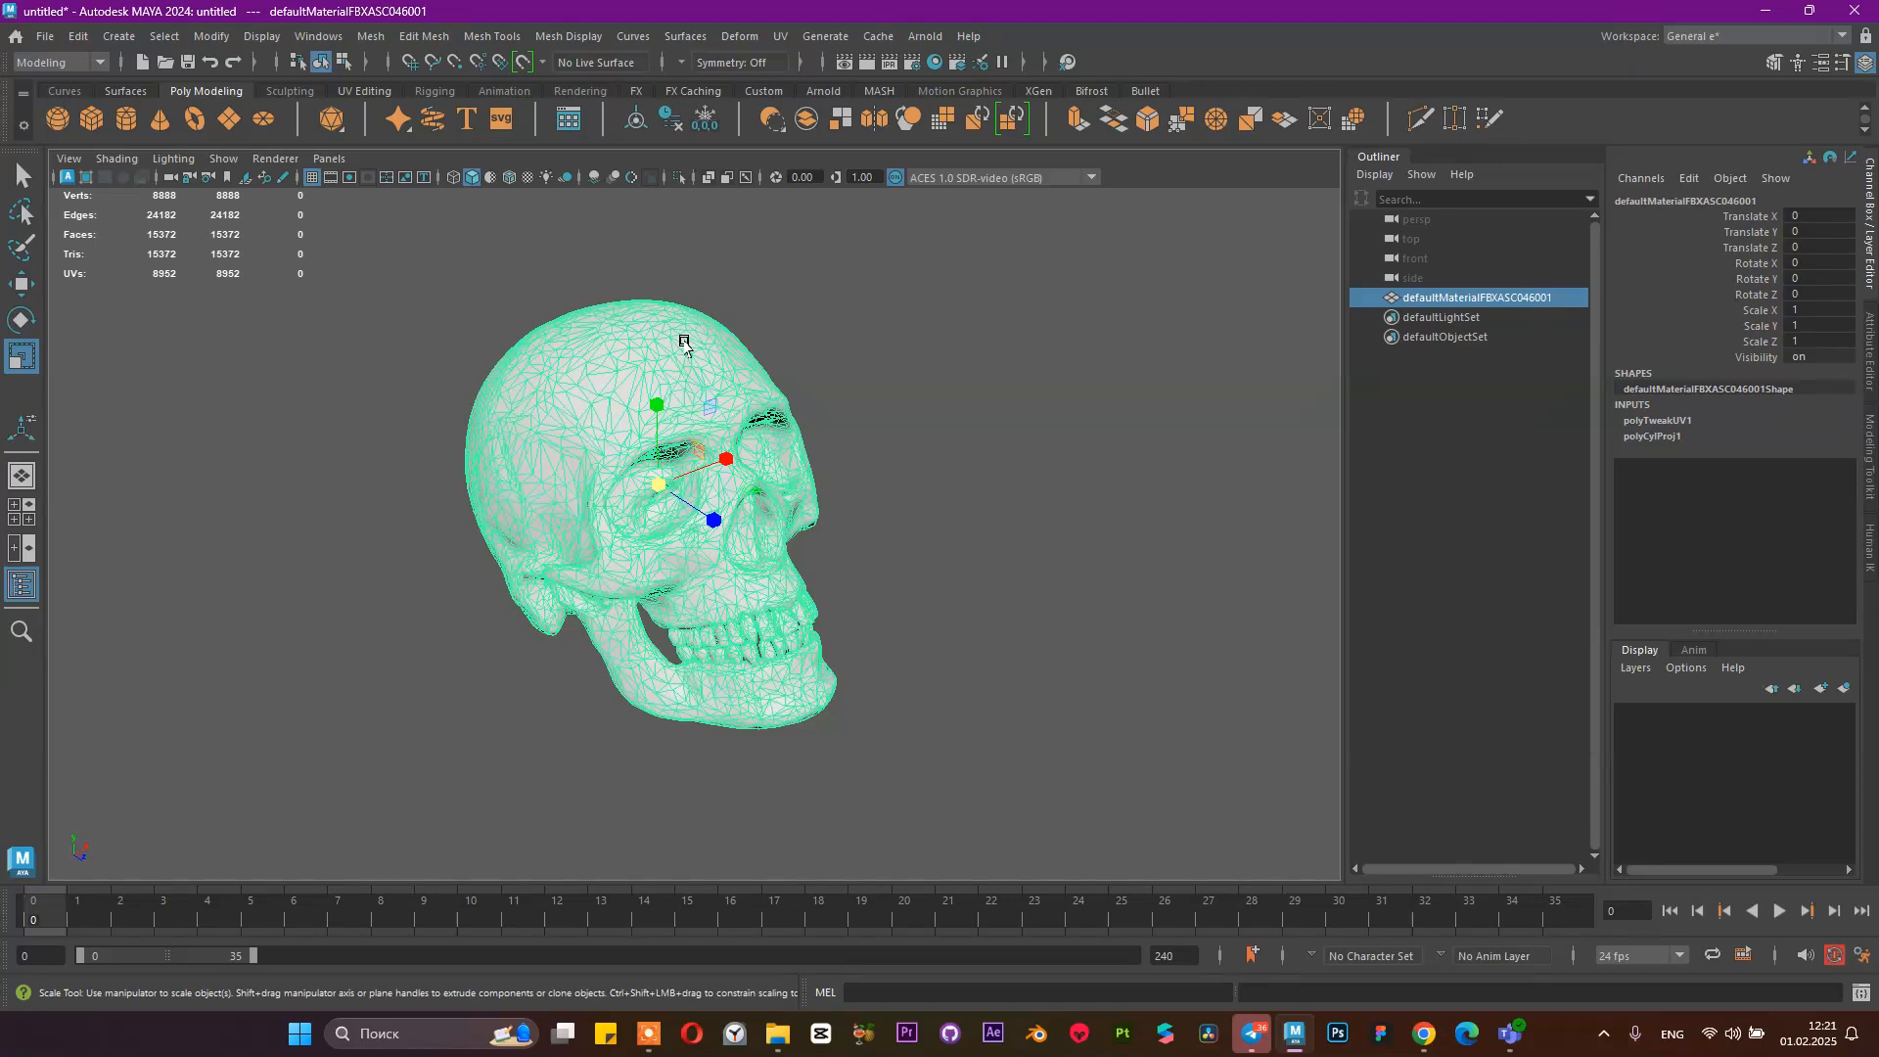
Add an Arnold SkyDome light to the scene around the skull
left_click(123, 92)
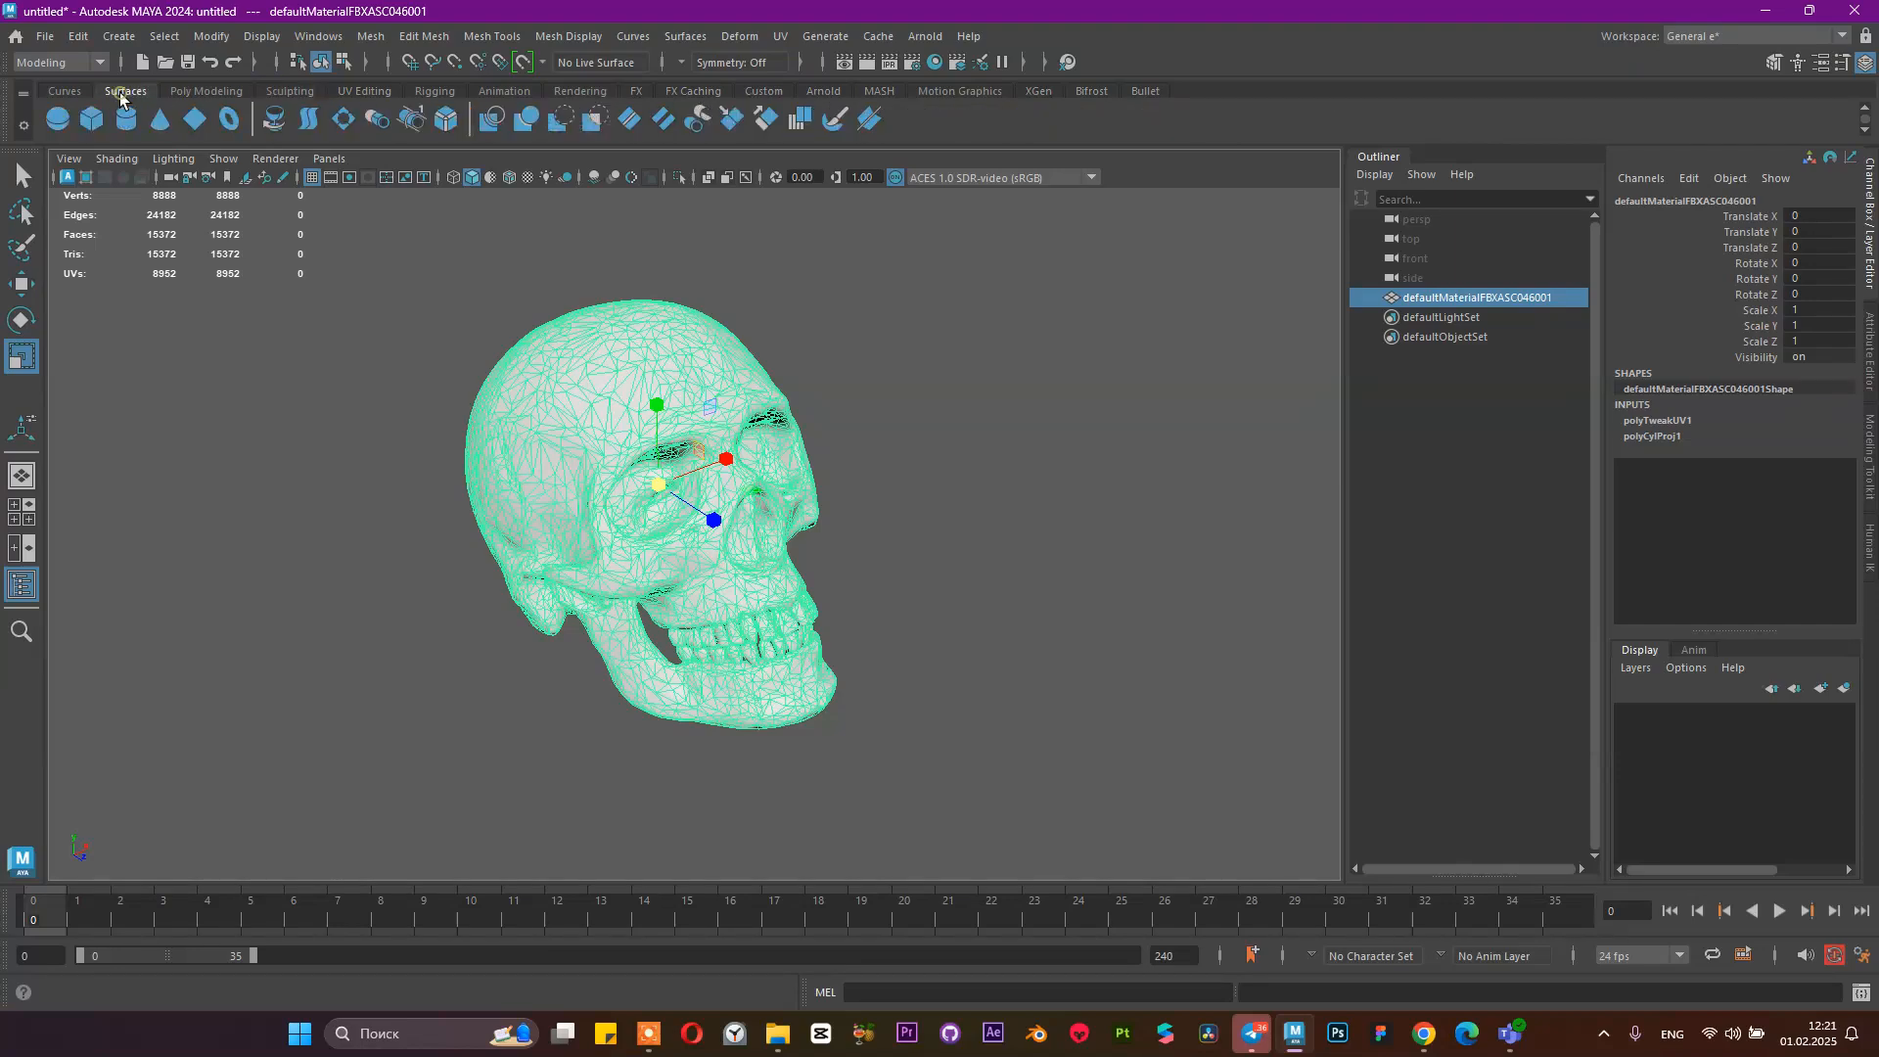
left_click(208, 93)
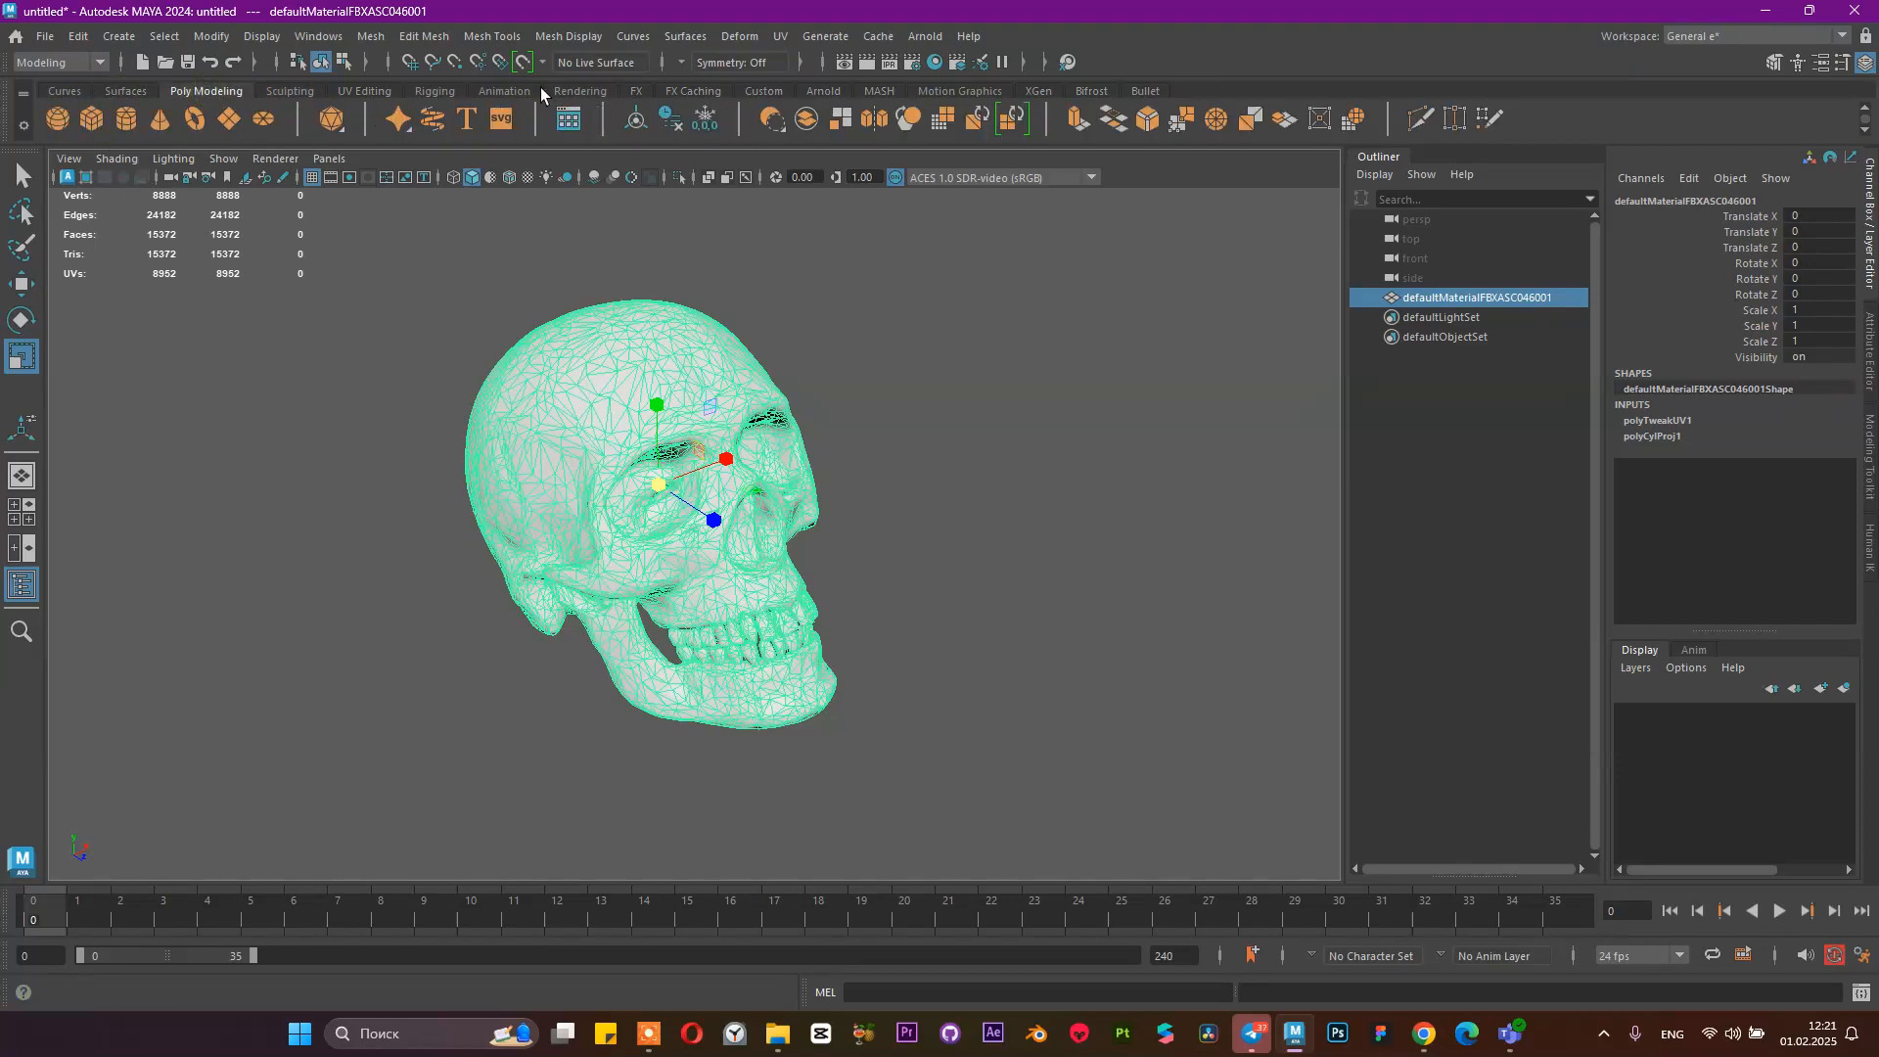
left_click(576, 91)
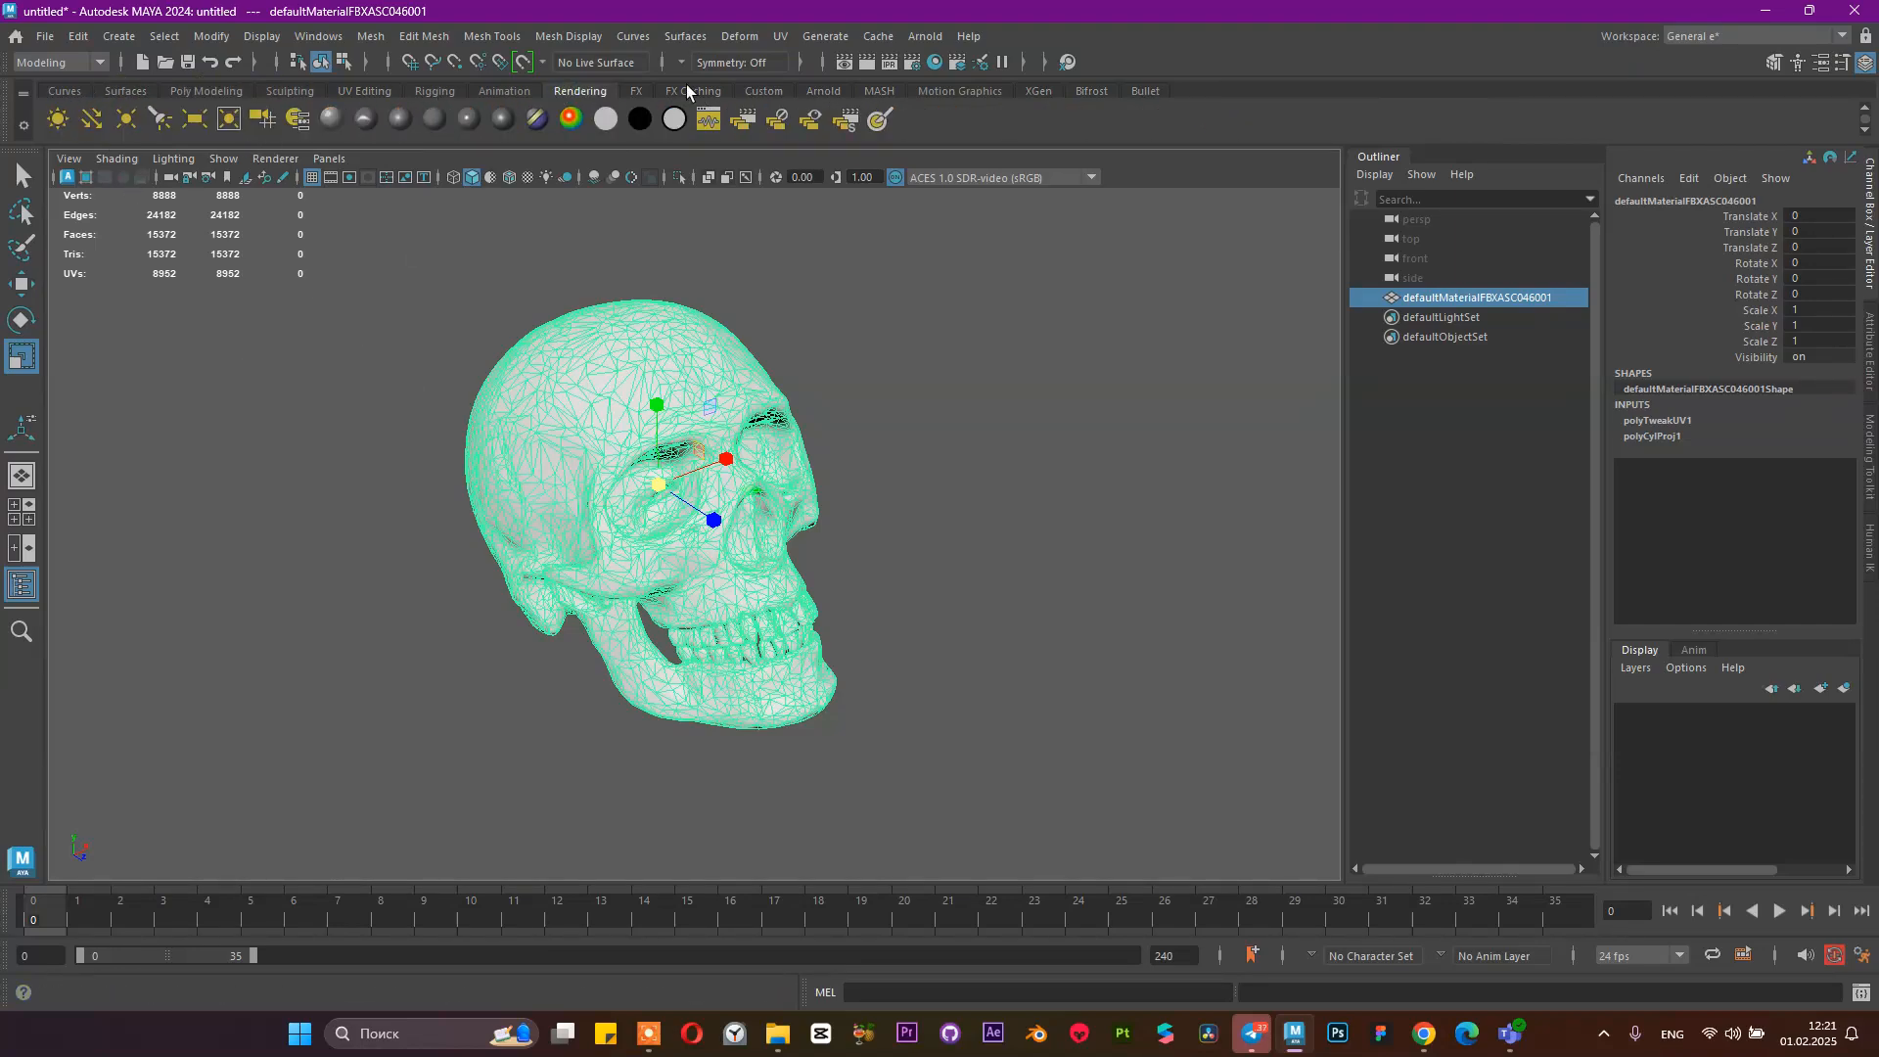
left_click(823, 91)
left_click(161, 118)
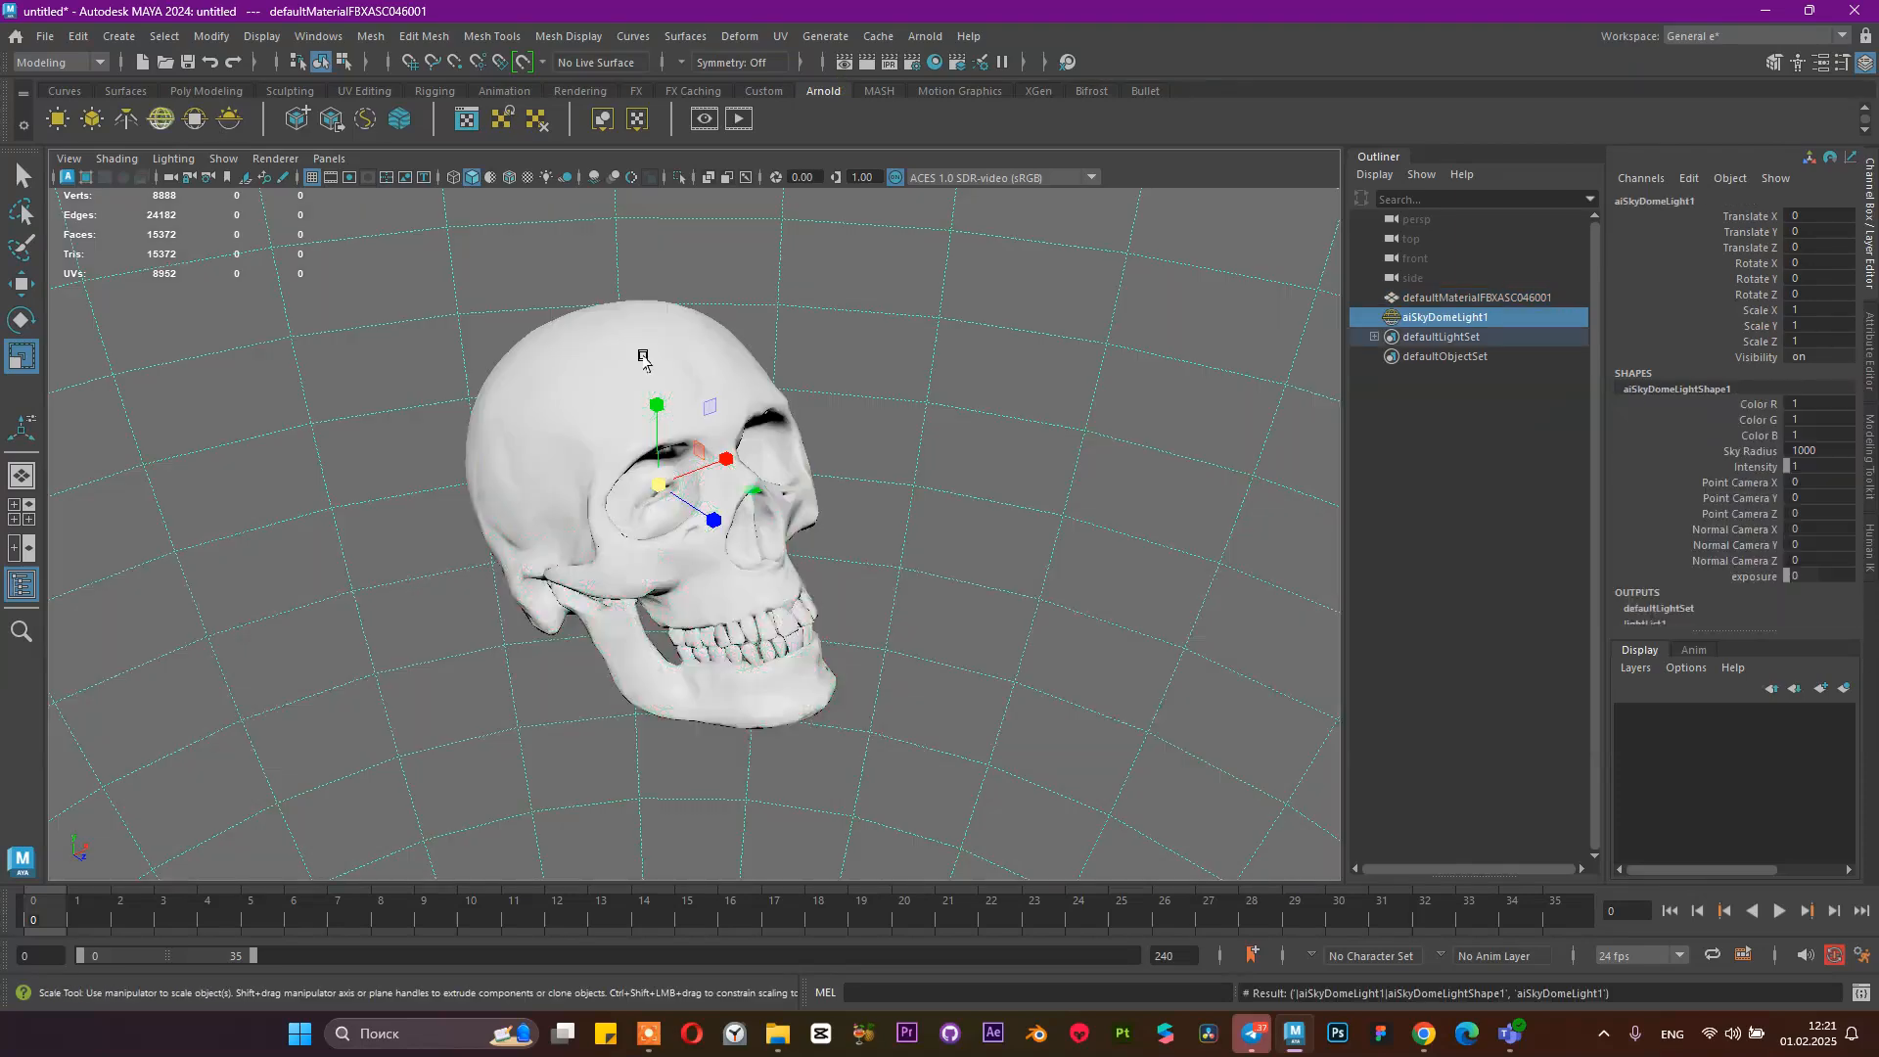
scroll(641, 455, "down", 5)
scroll(675, 451, "up", 7)
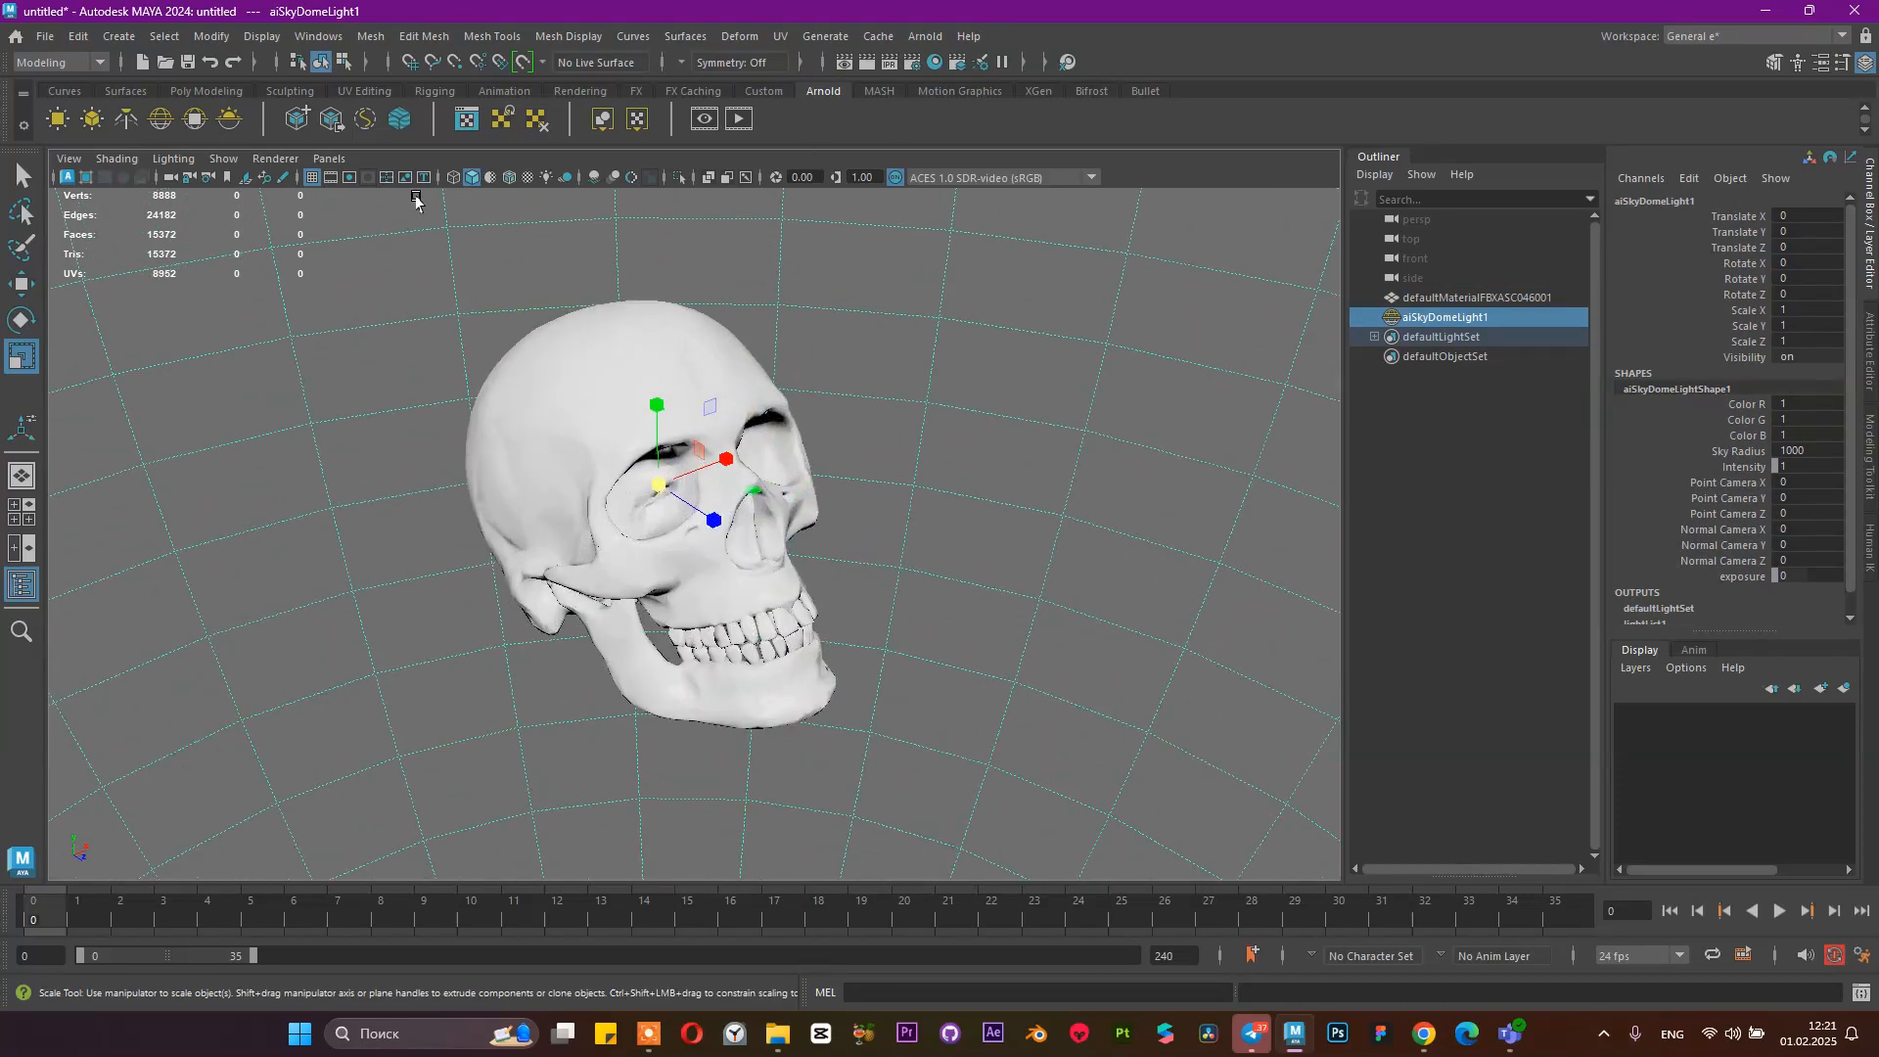
Open the Arnold RenderView and read the render's error messages in the Script Editor
left_click(920, 36)
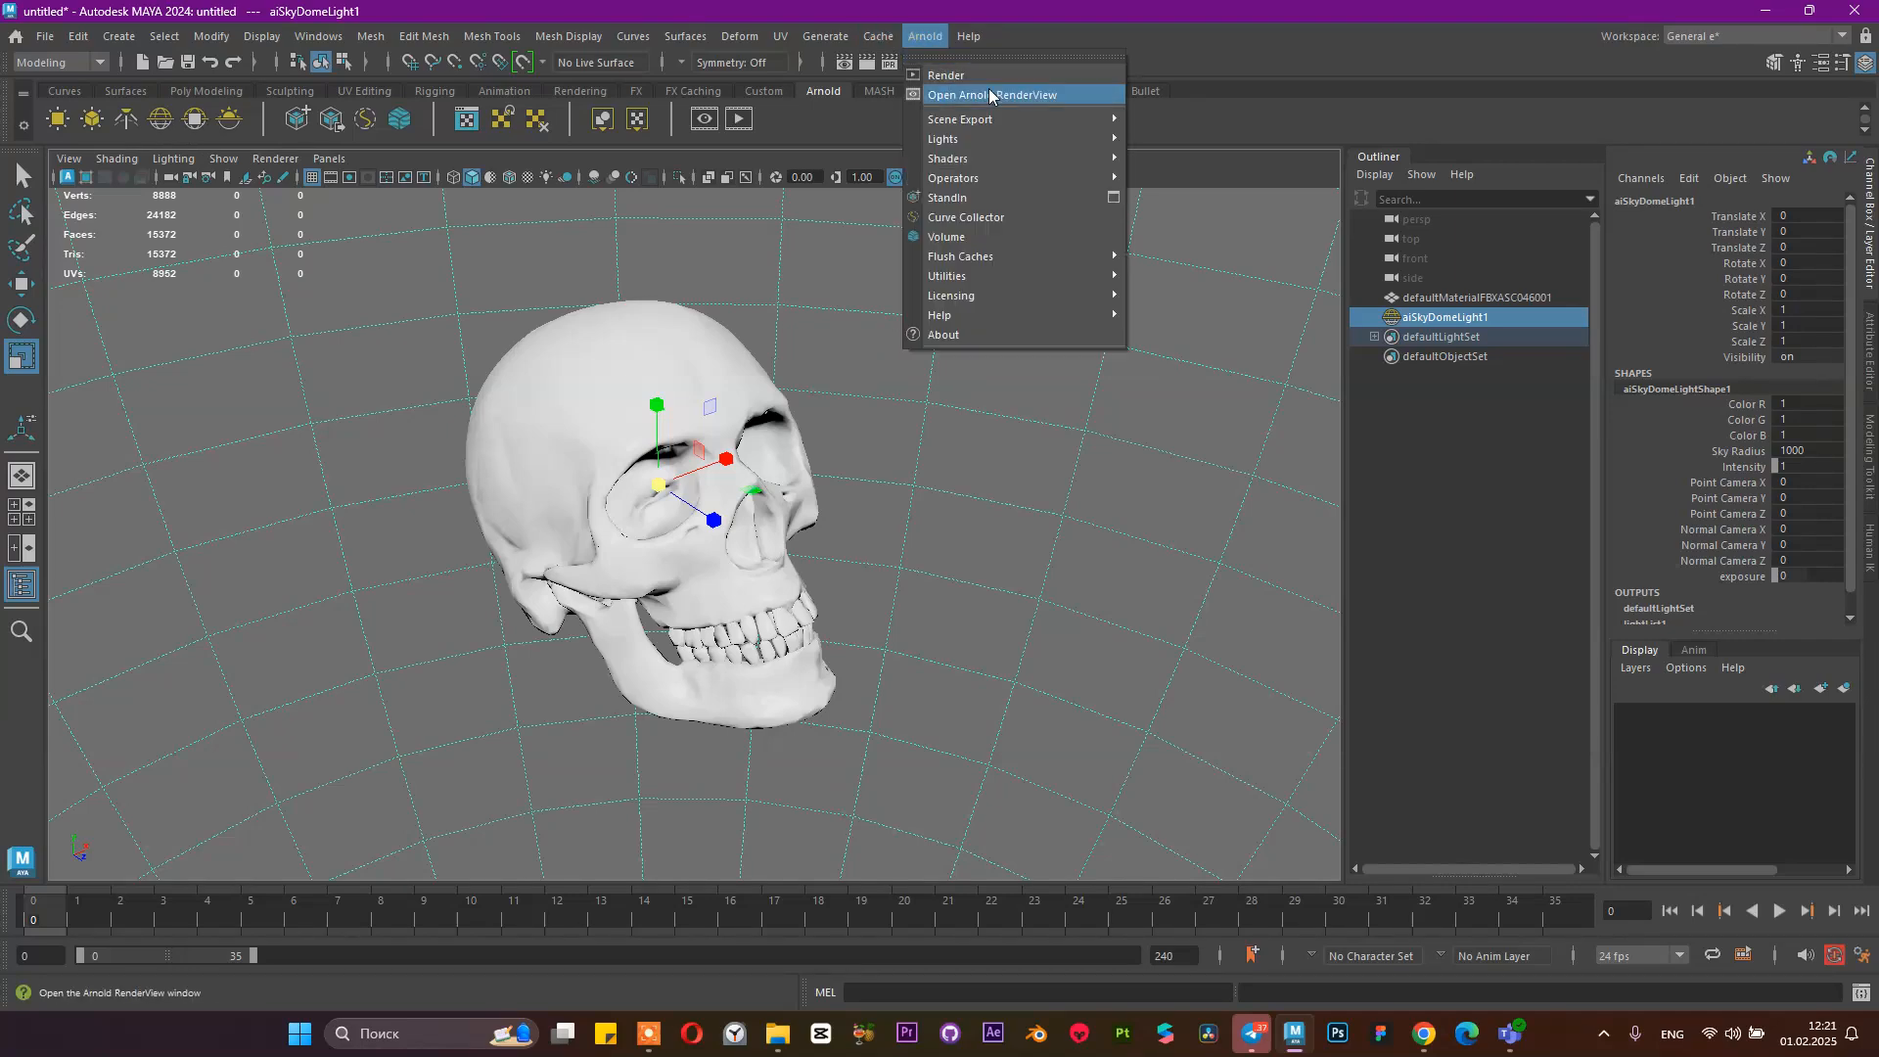
left_click(994, 95)
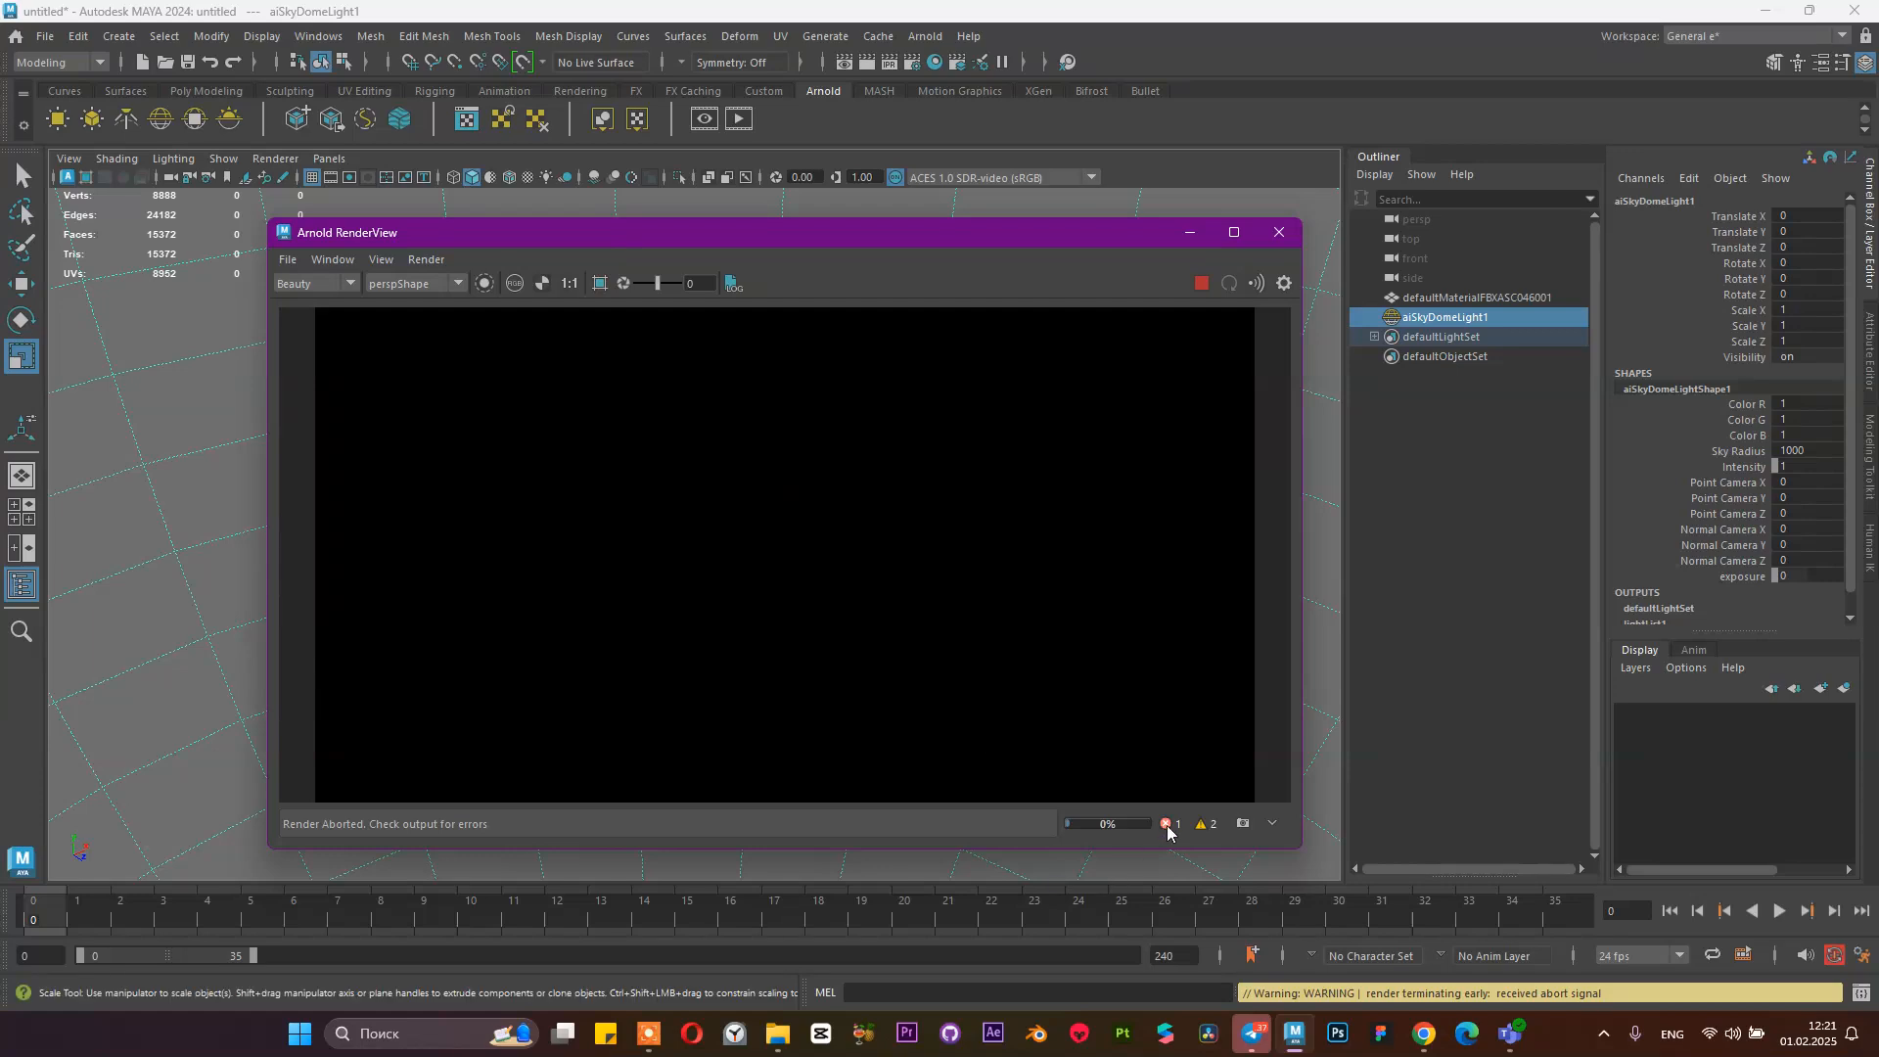
left_click(1862, 992)
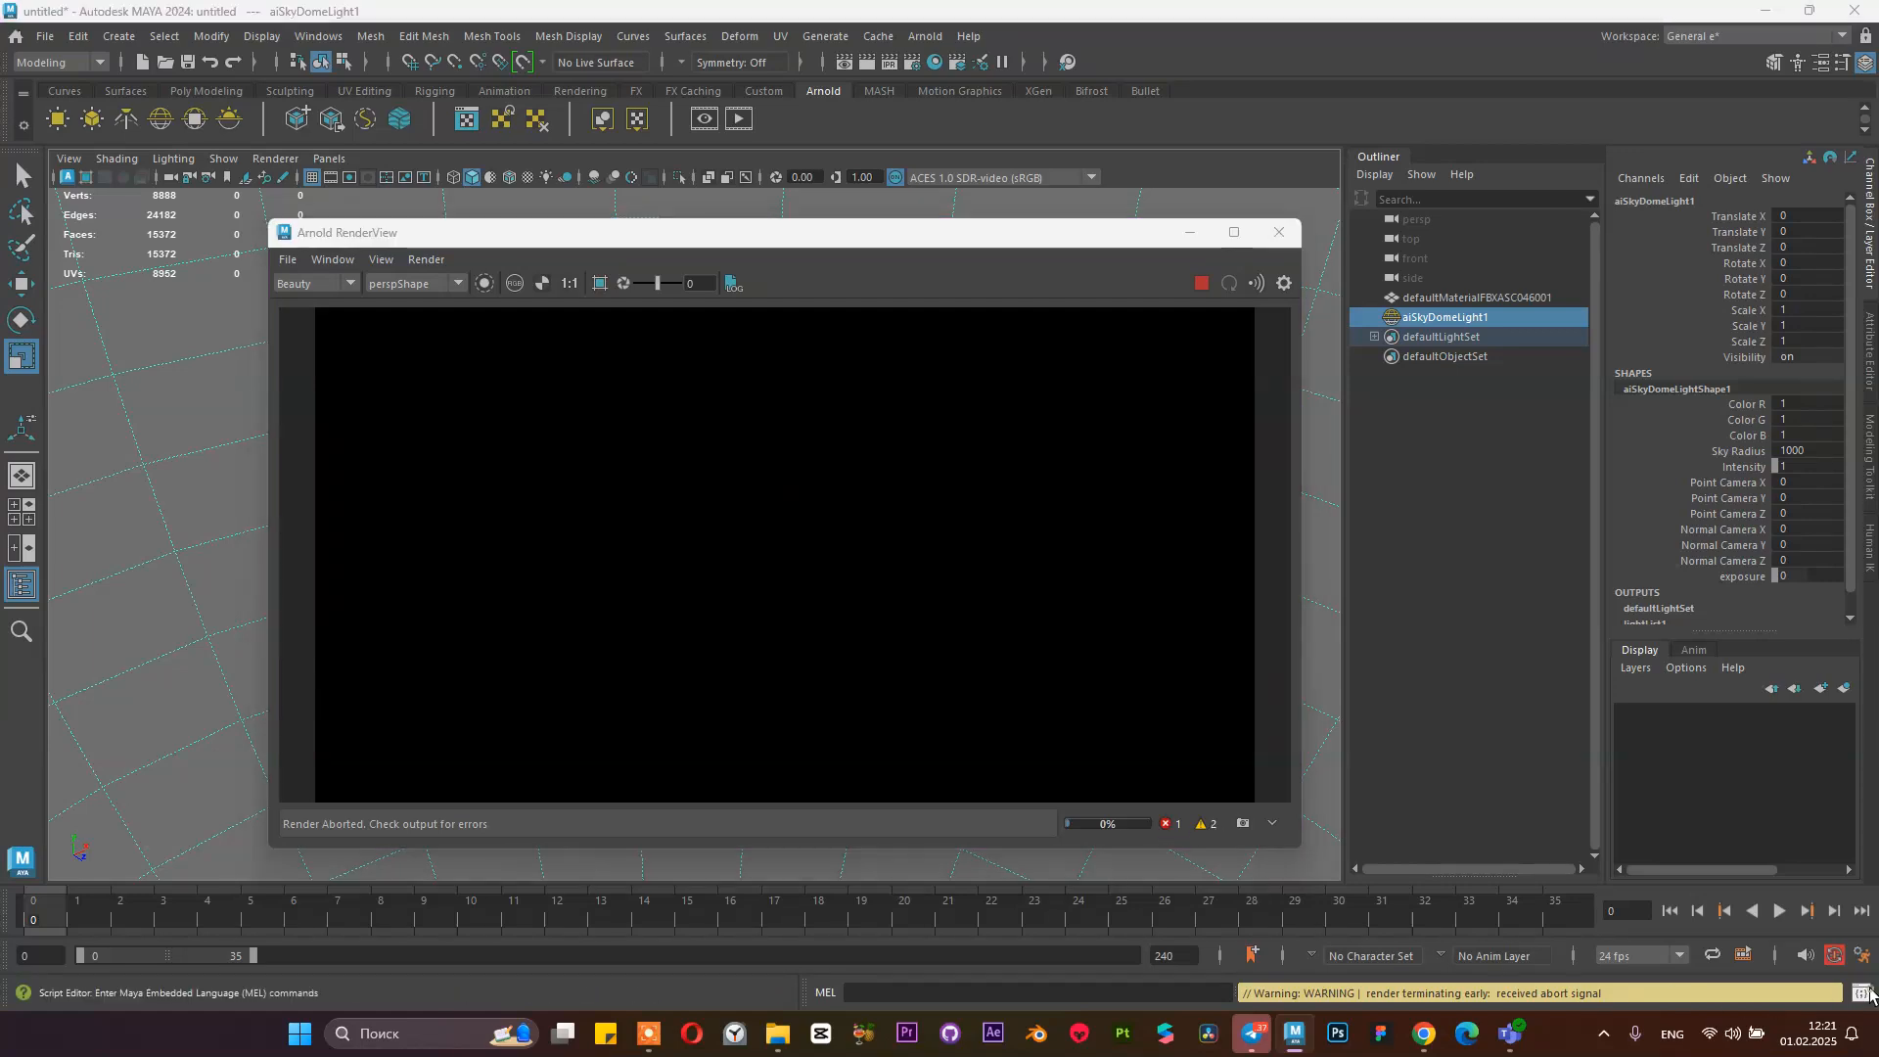
scroll(633, 333, "down", 1)
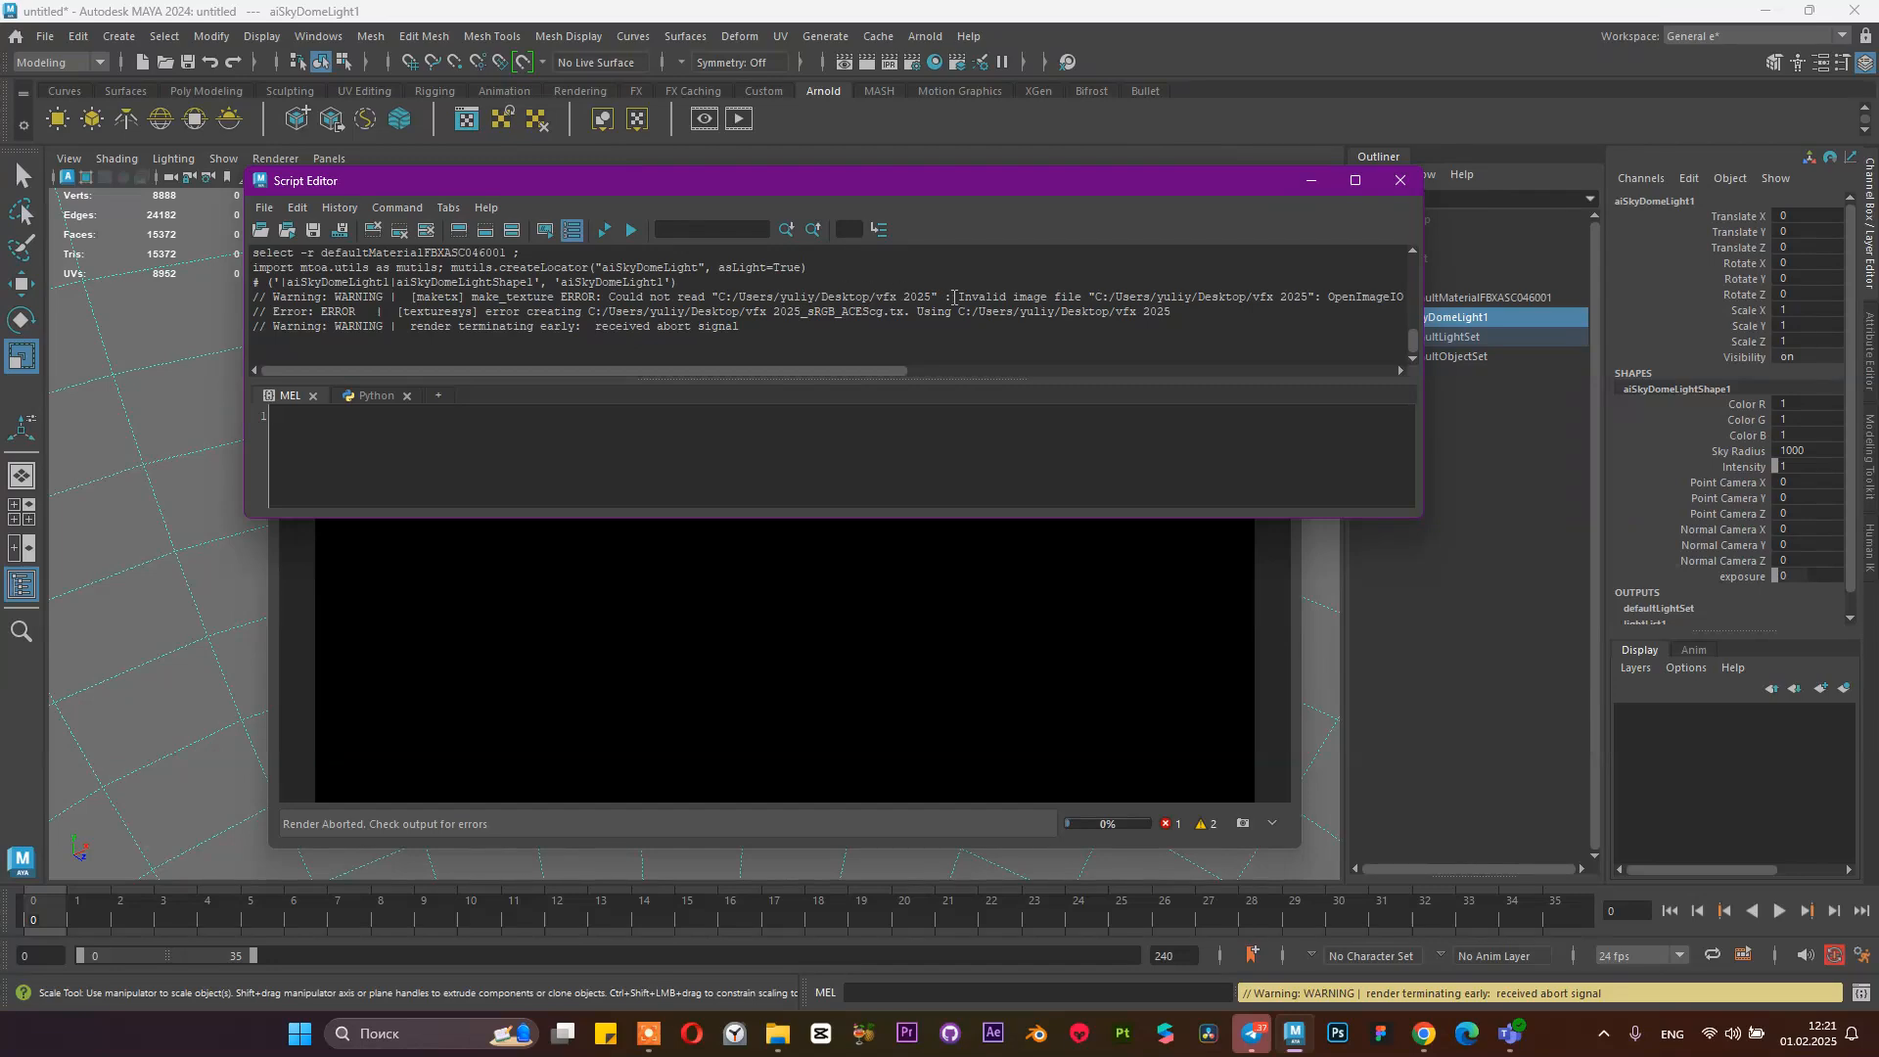
Read the texture-file error lines in the Script Editor, and close it along with the Arnold RenderView
left_click_drag(1016, 294, 1388, 298)
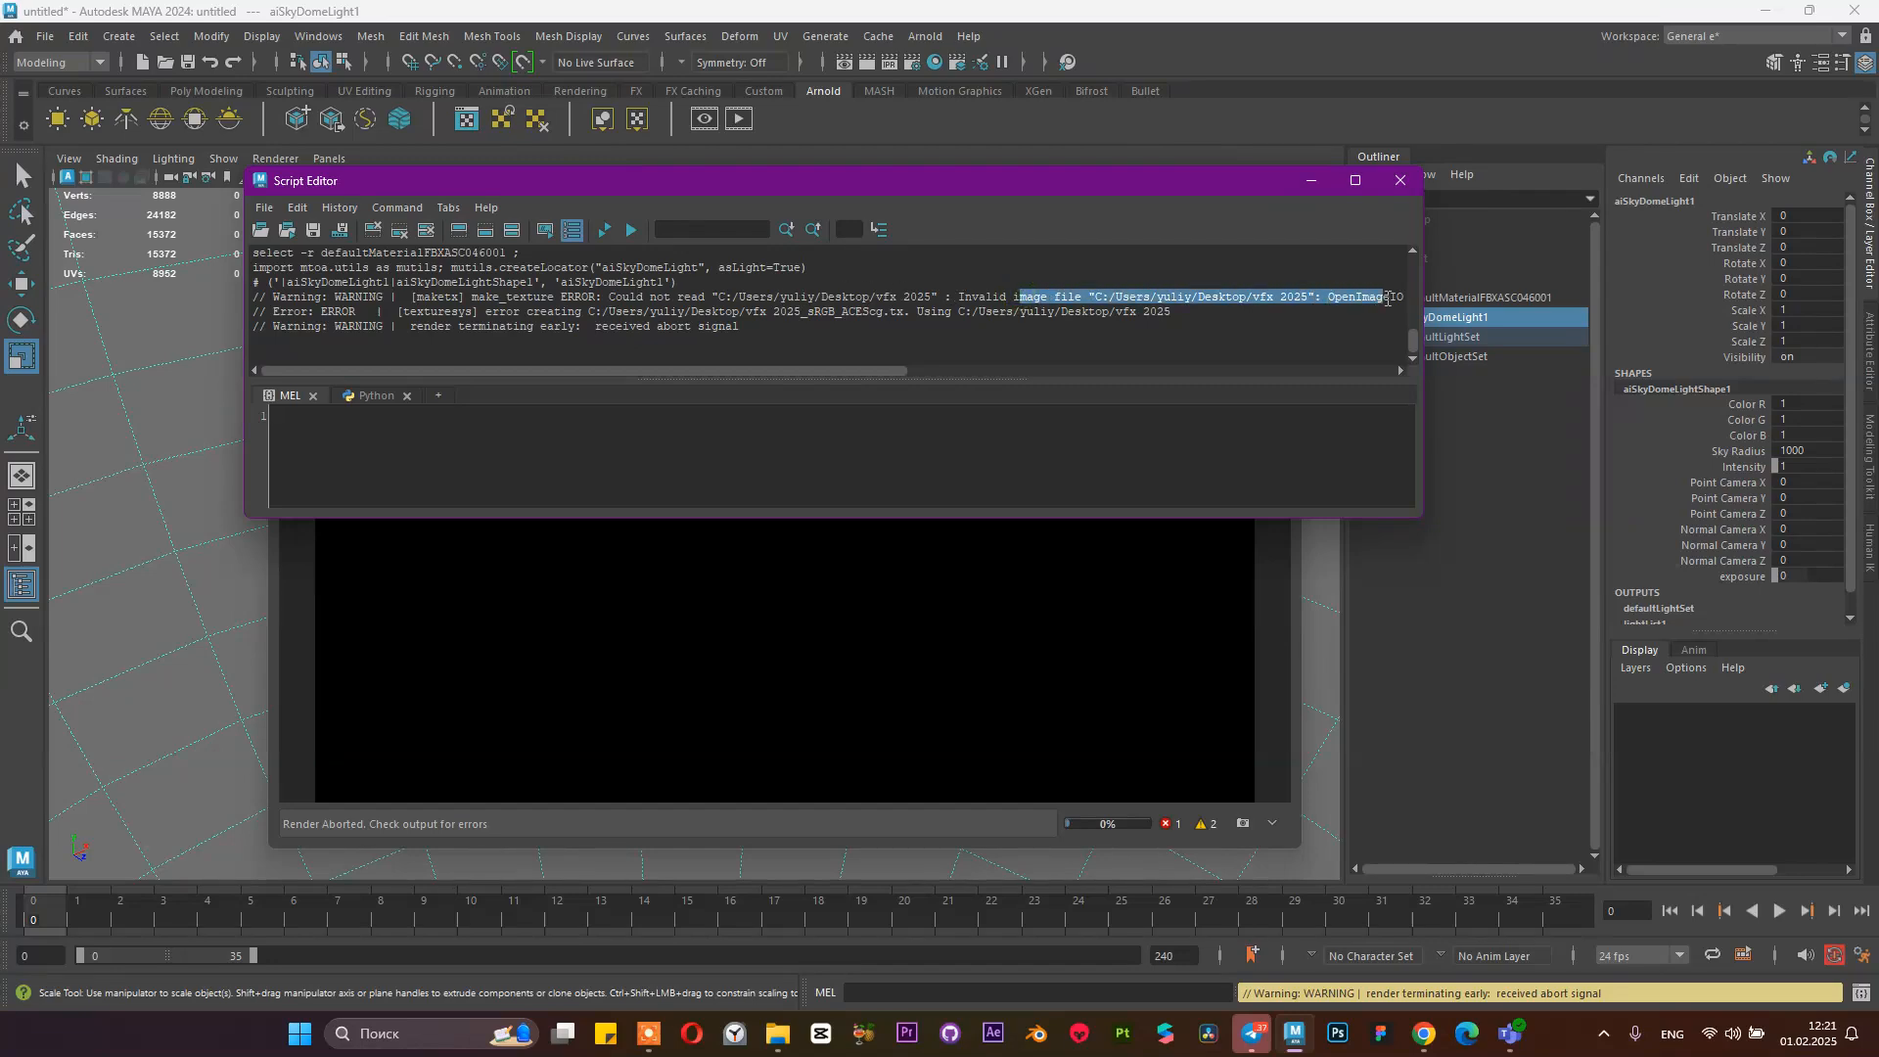
triple_click(836, 313)
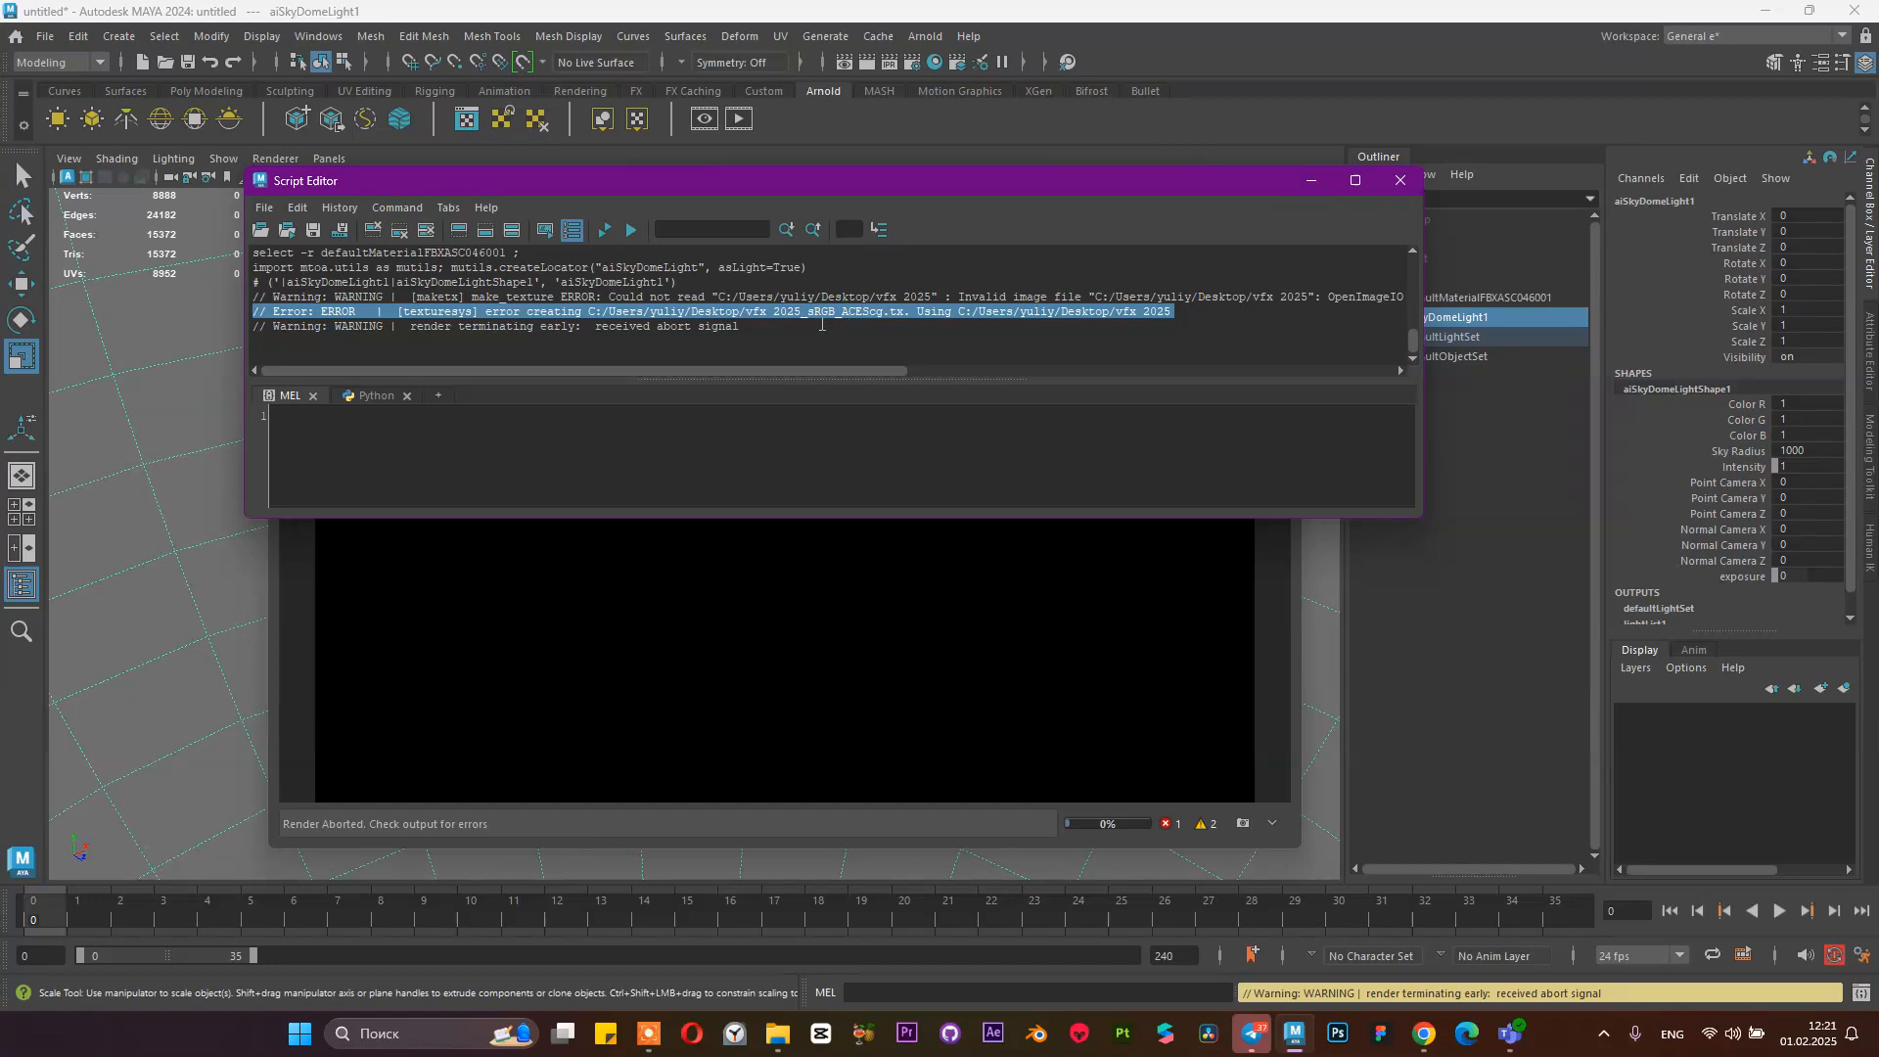
left_click(834, 315)
left_click_drag(787, 378, 1272, 381)
left_click(1405, 184)
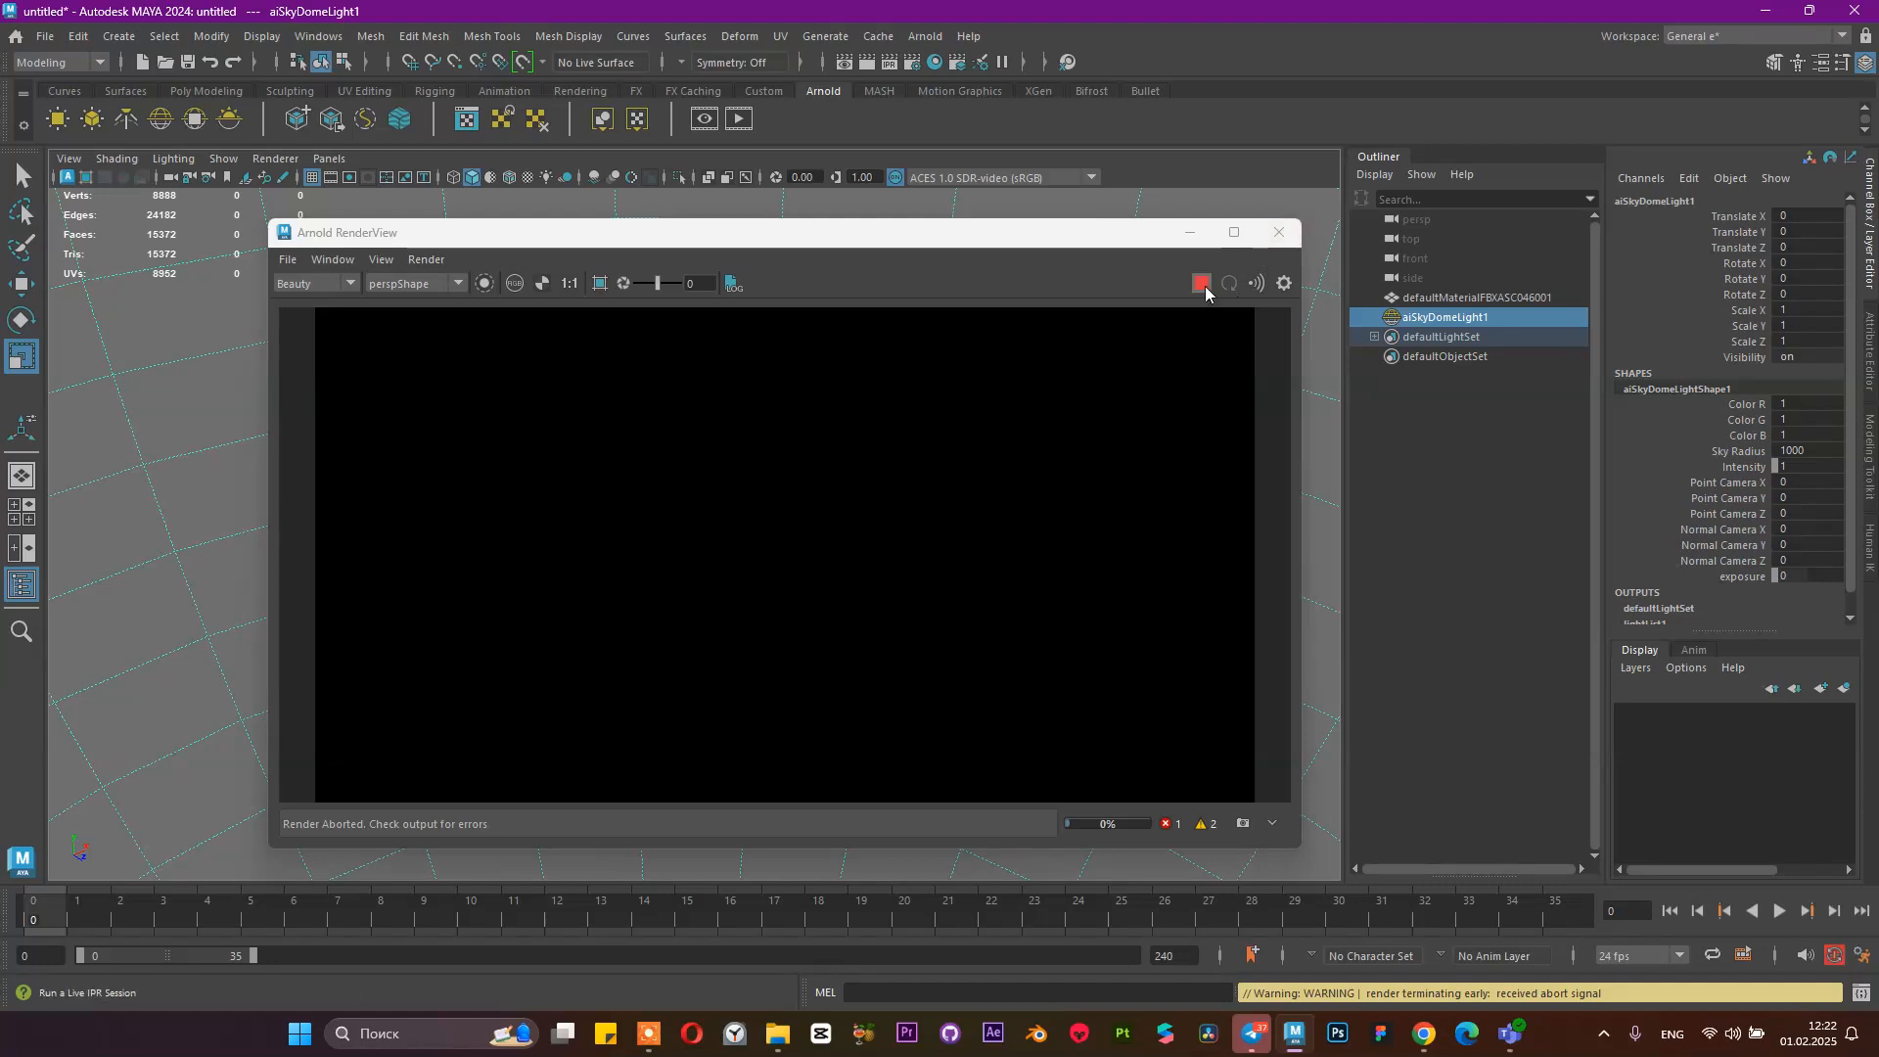
left_click(1278, 232)
Select the skull and break the texture connection on the Color of its defaultMat_material
left_click(1417, 299)
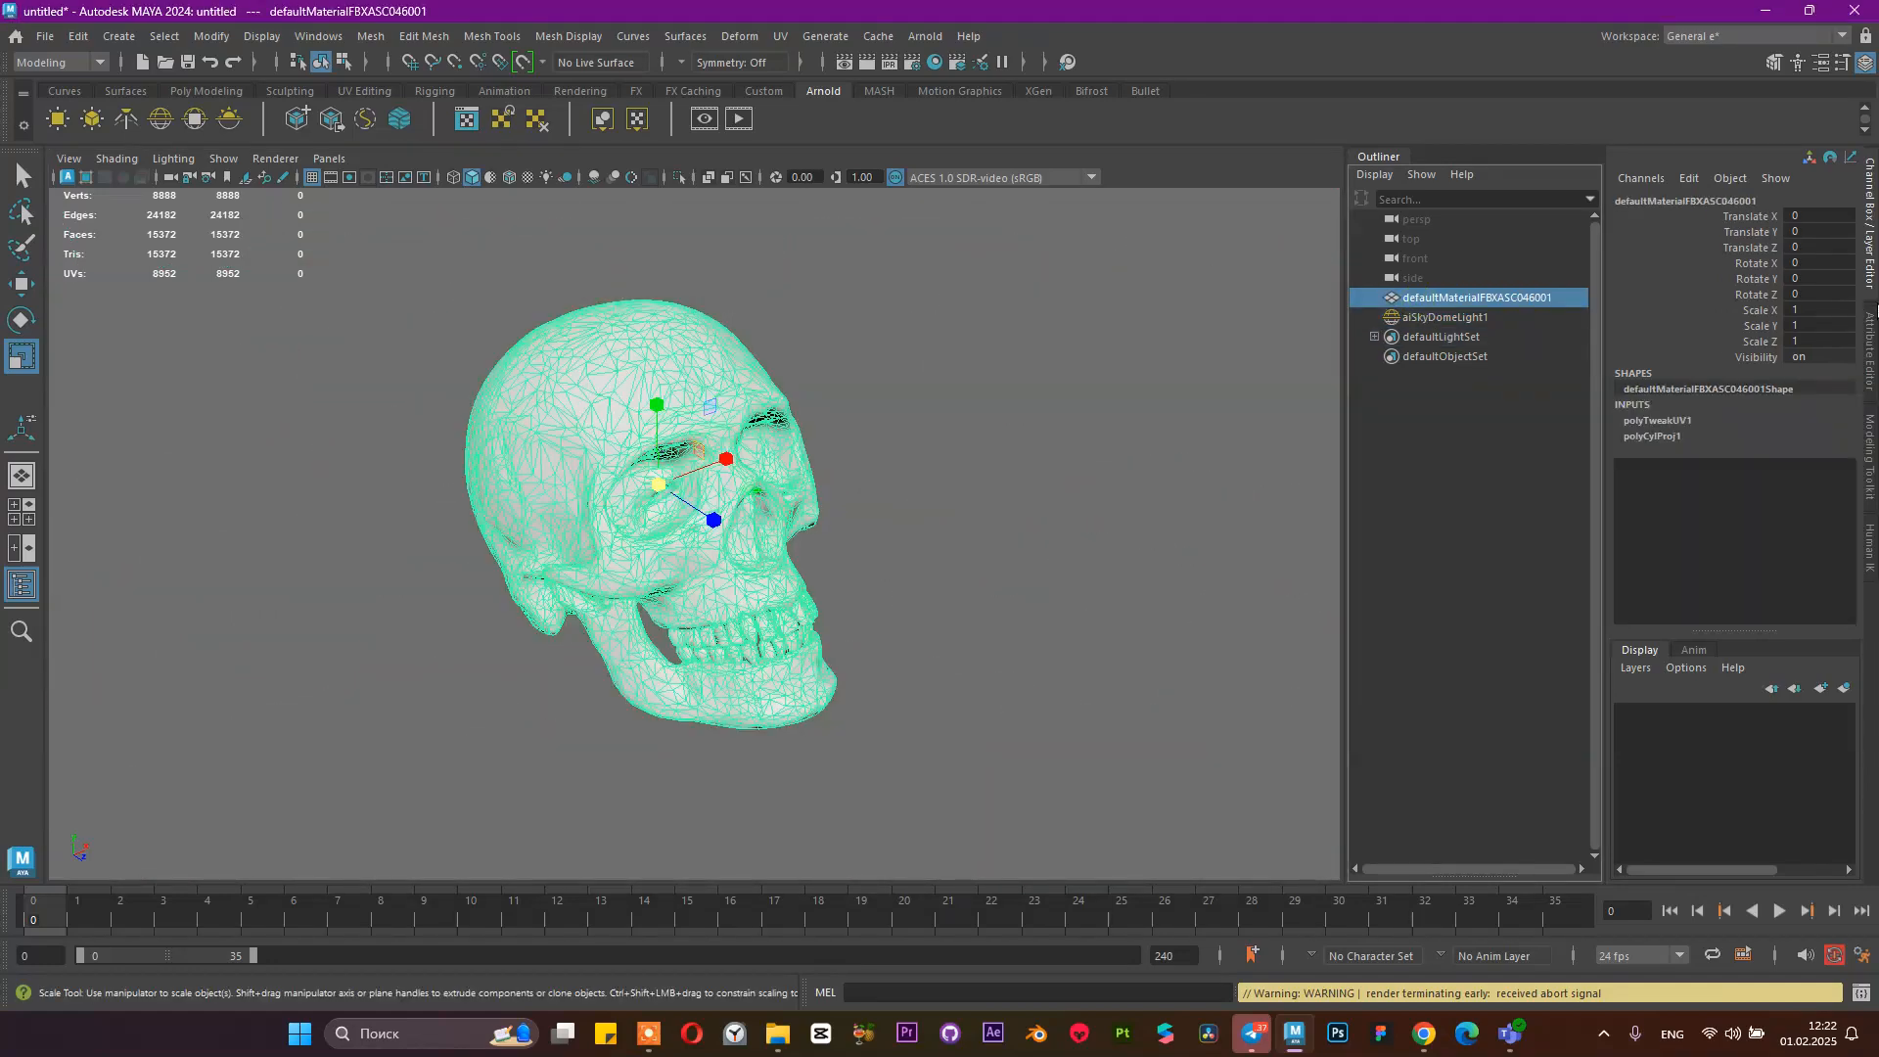
left_click(1870, 342)
left_click(1844, 199)
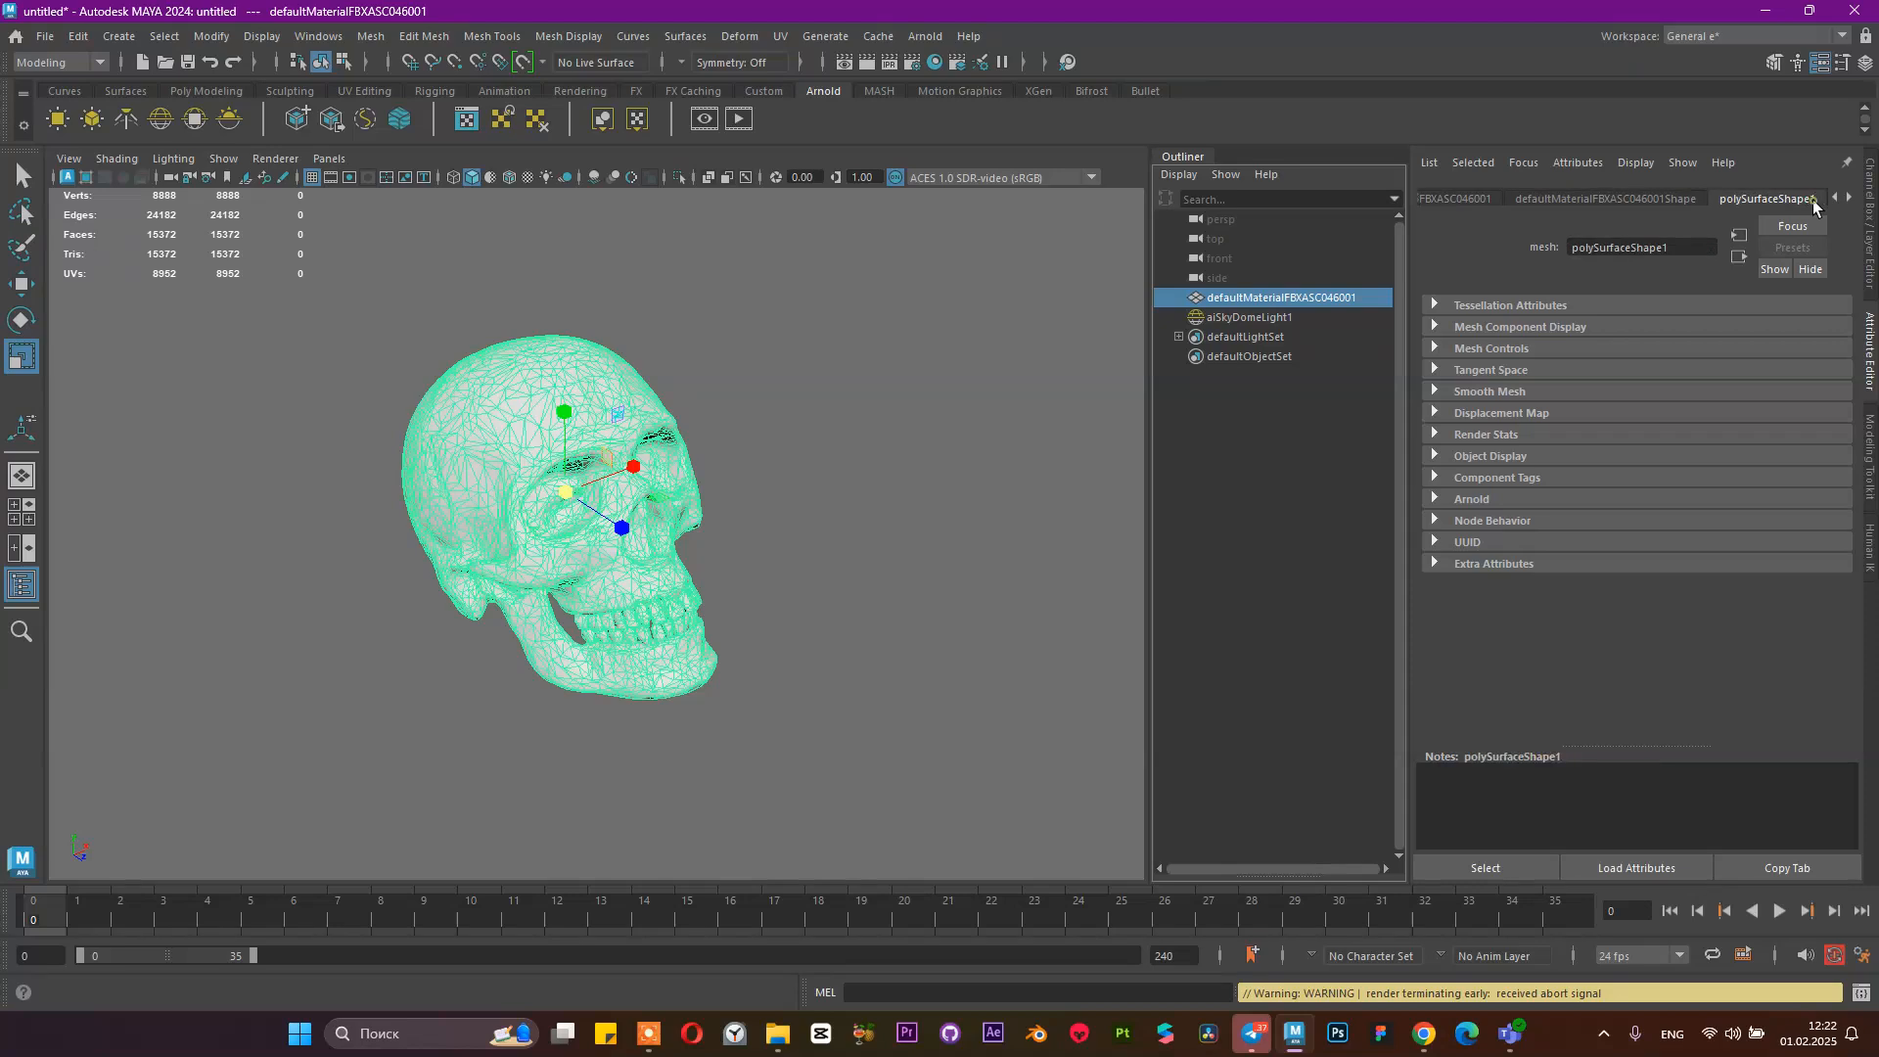
left_click(1844, 200)
left_click(1844, 200)
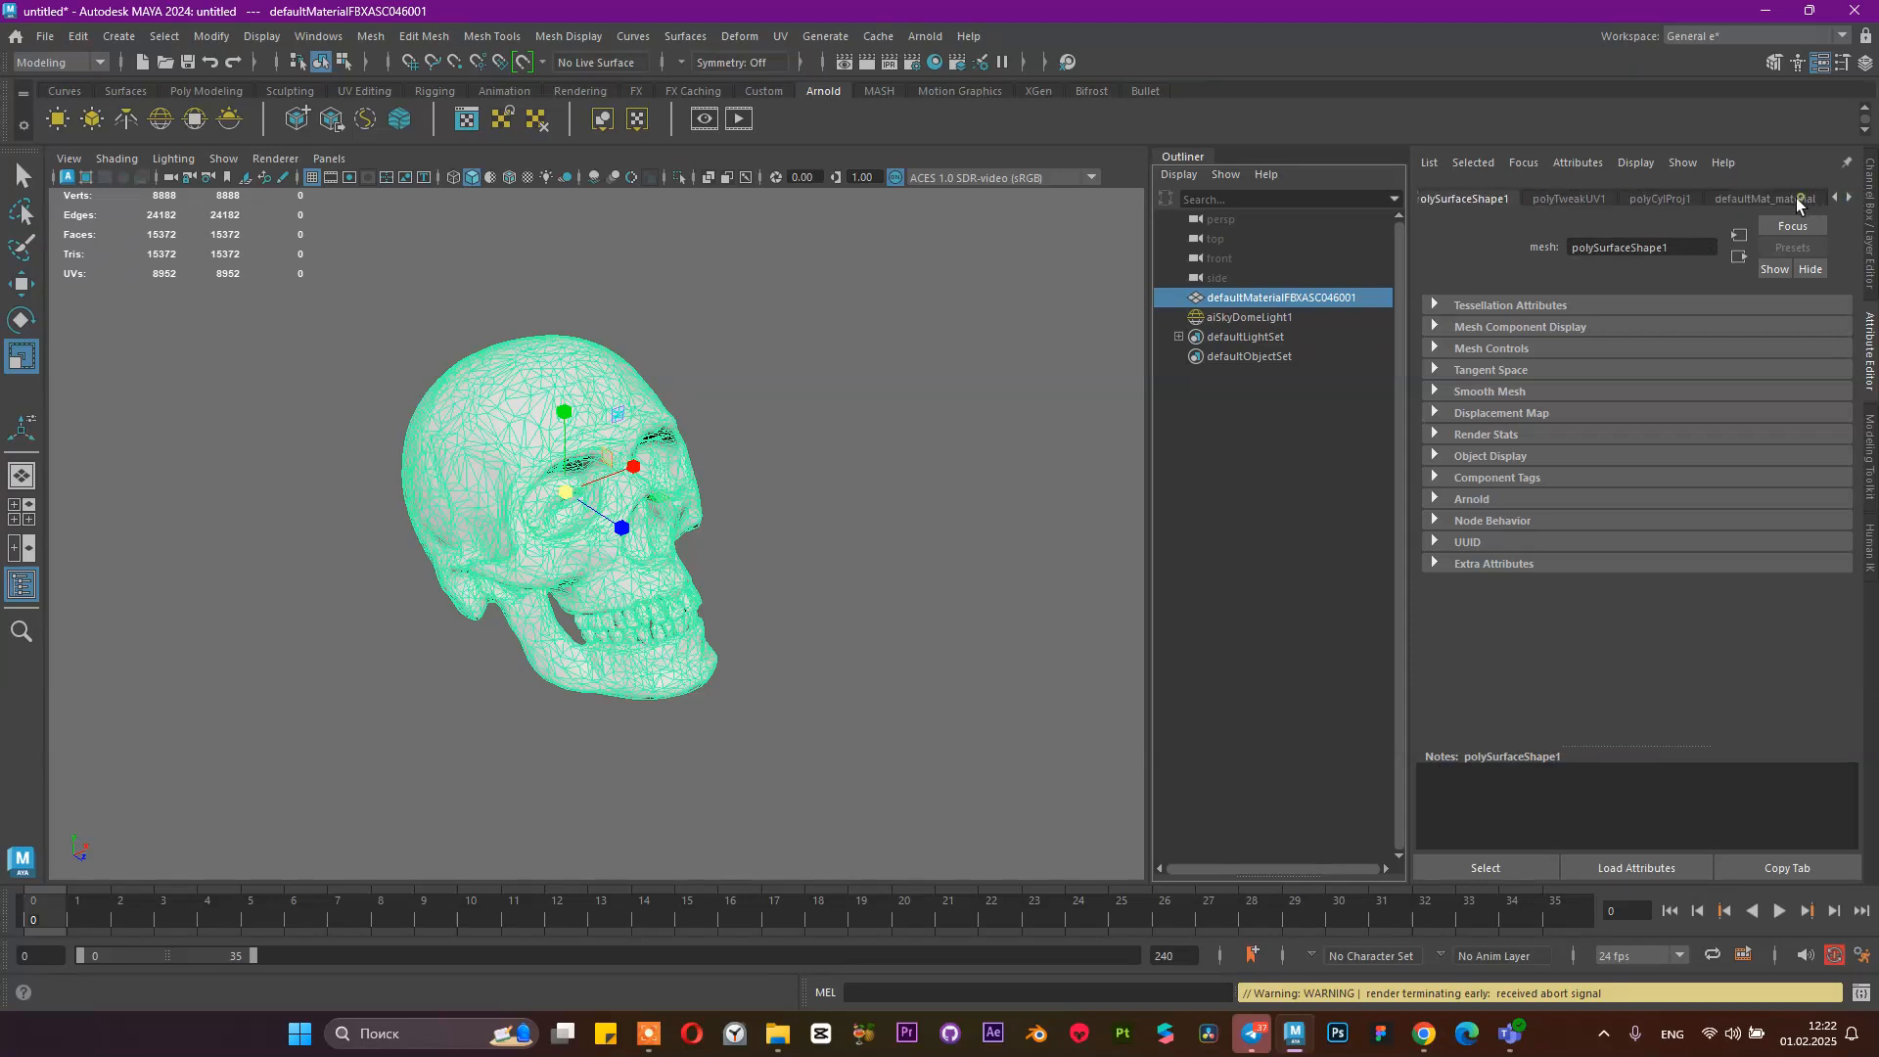
left_click(1781, 199)
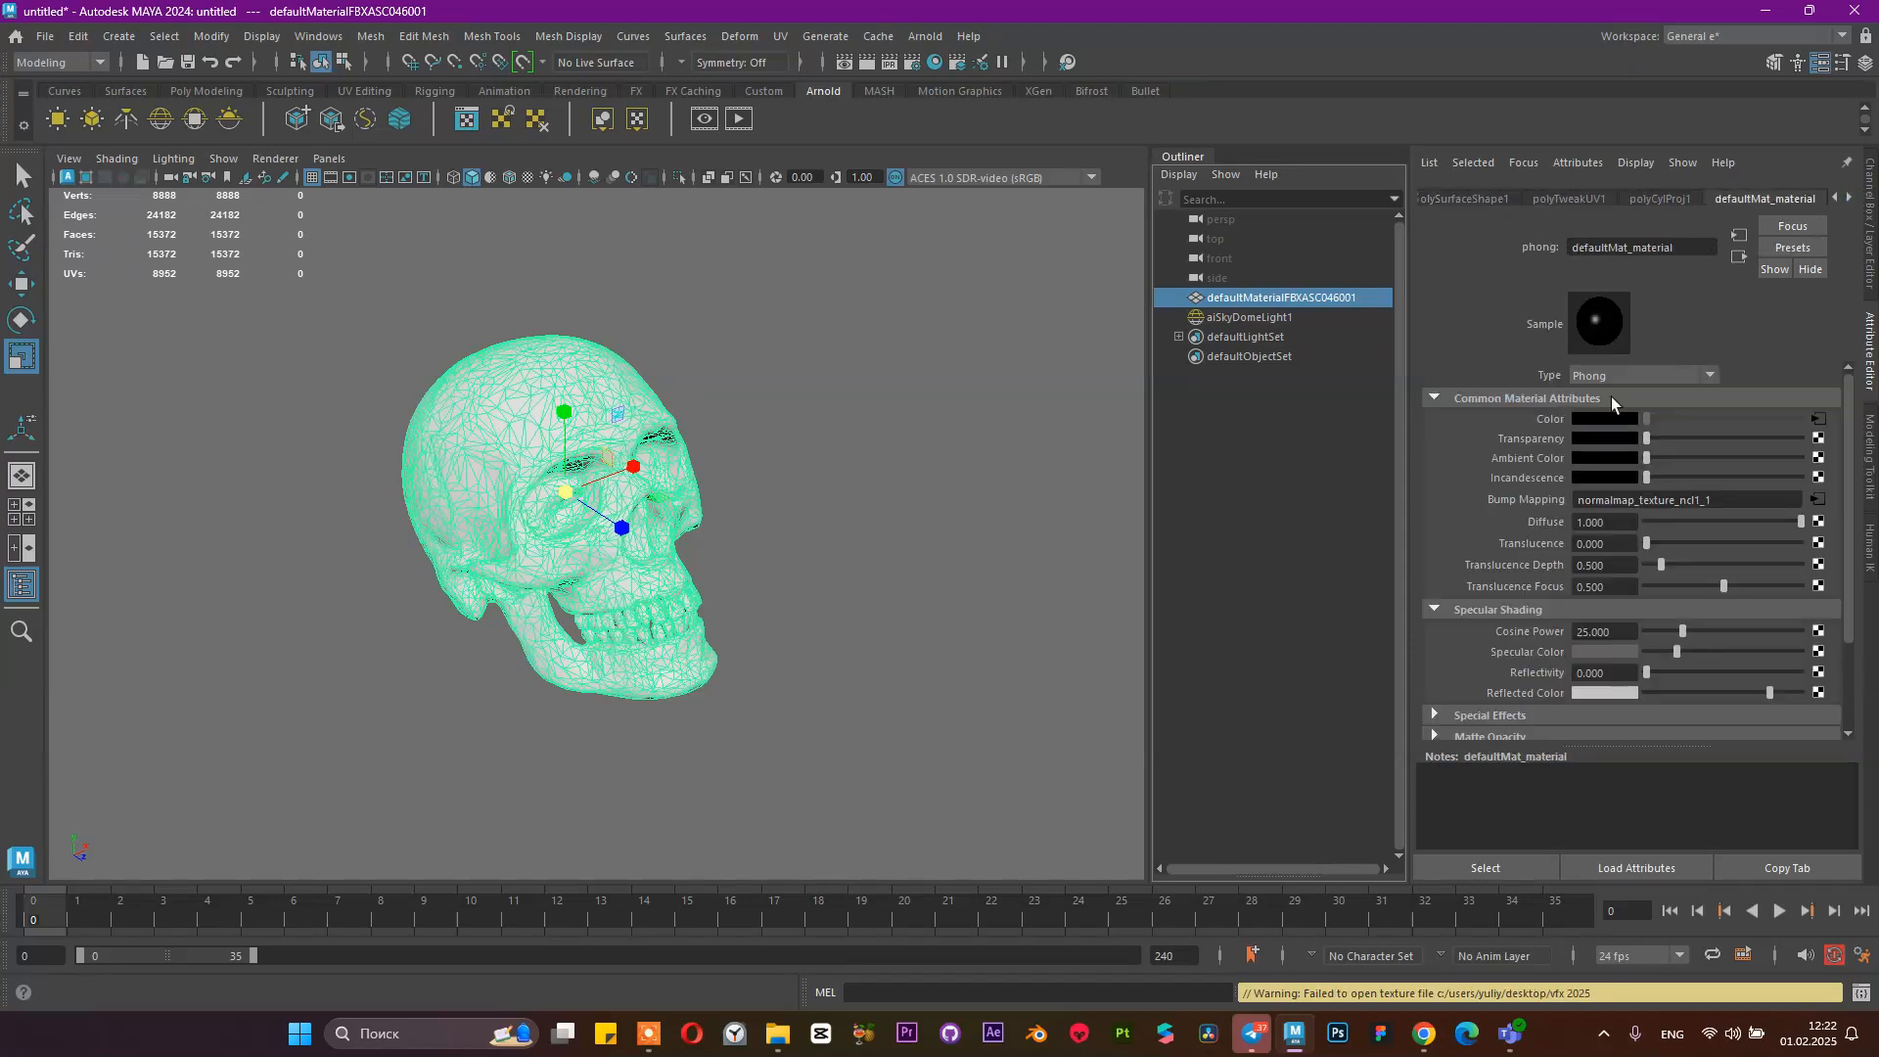
right_click(1541, 419)
left_click(1563, 474)
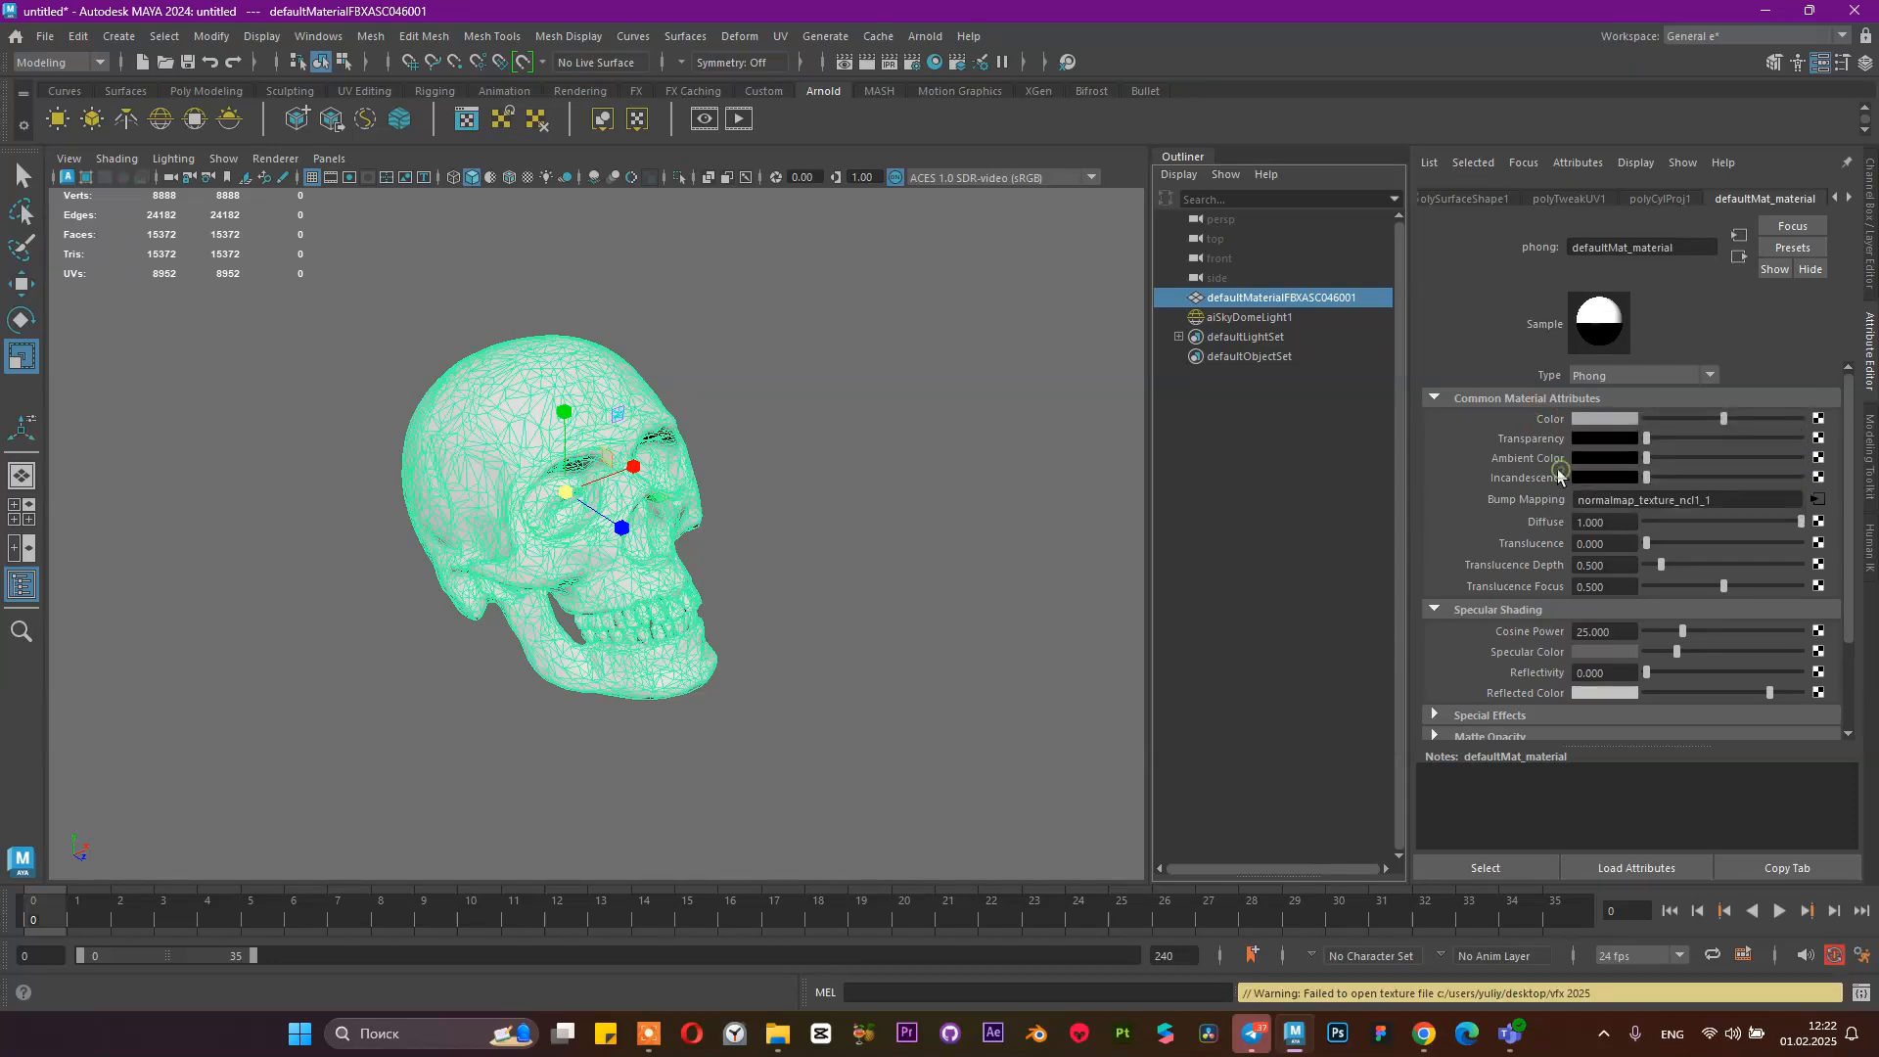
Unlock the Bump Mapping attribute of defaultMat_material and break its normal map connection
right_click(1534, 501)
left_click(1563, 574)
scroll(660, 367, "up", 3)
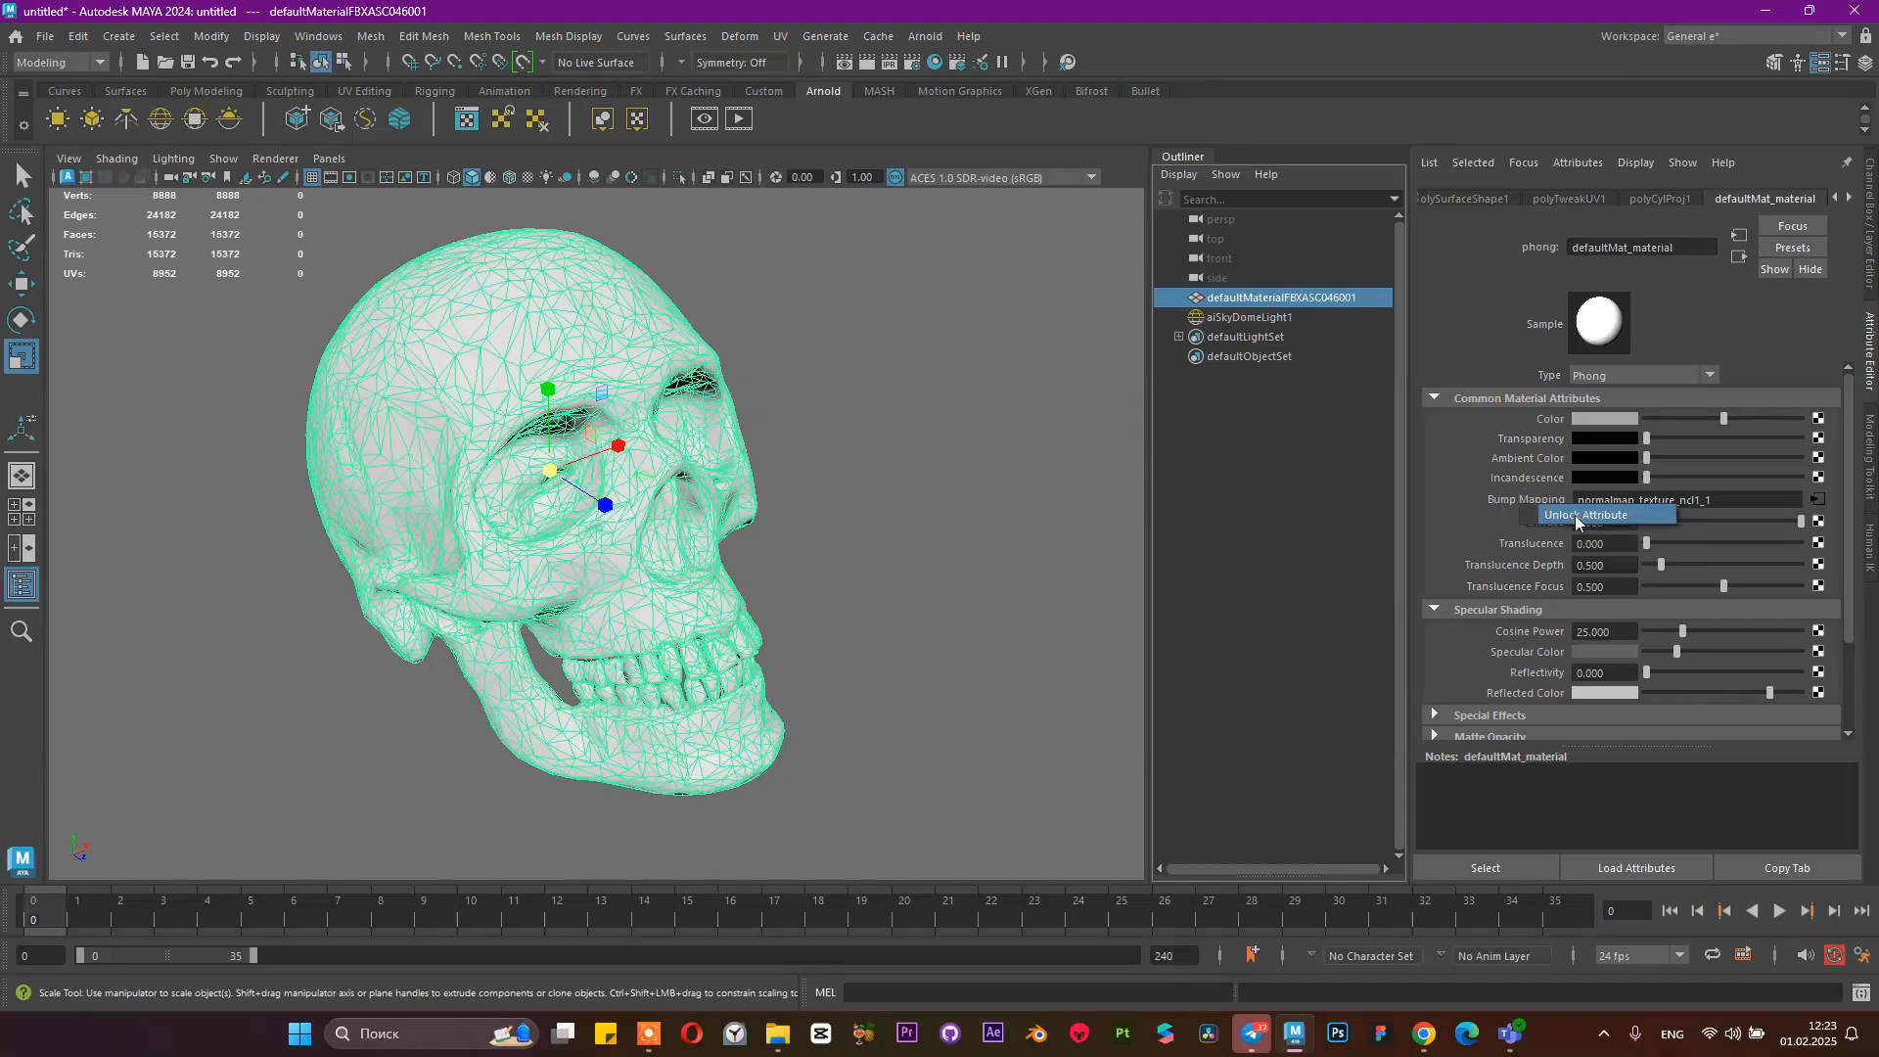
right_click(1551, 502)
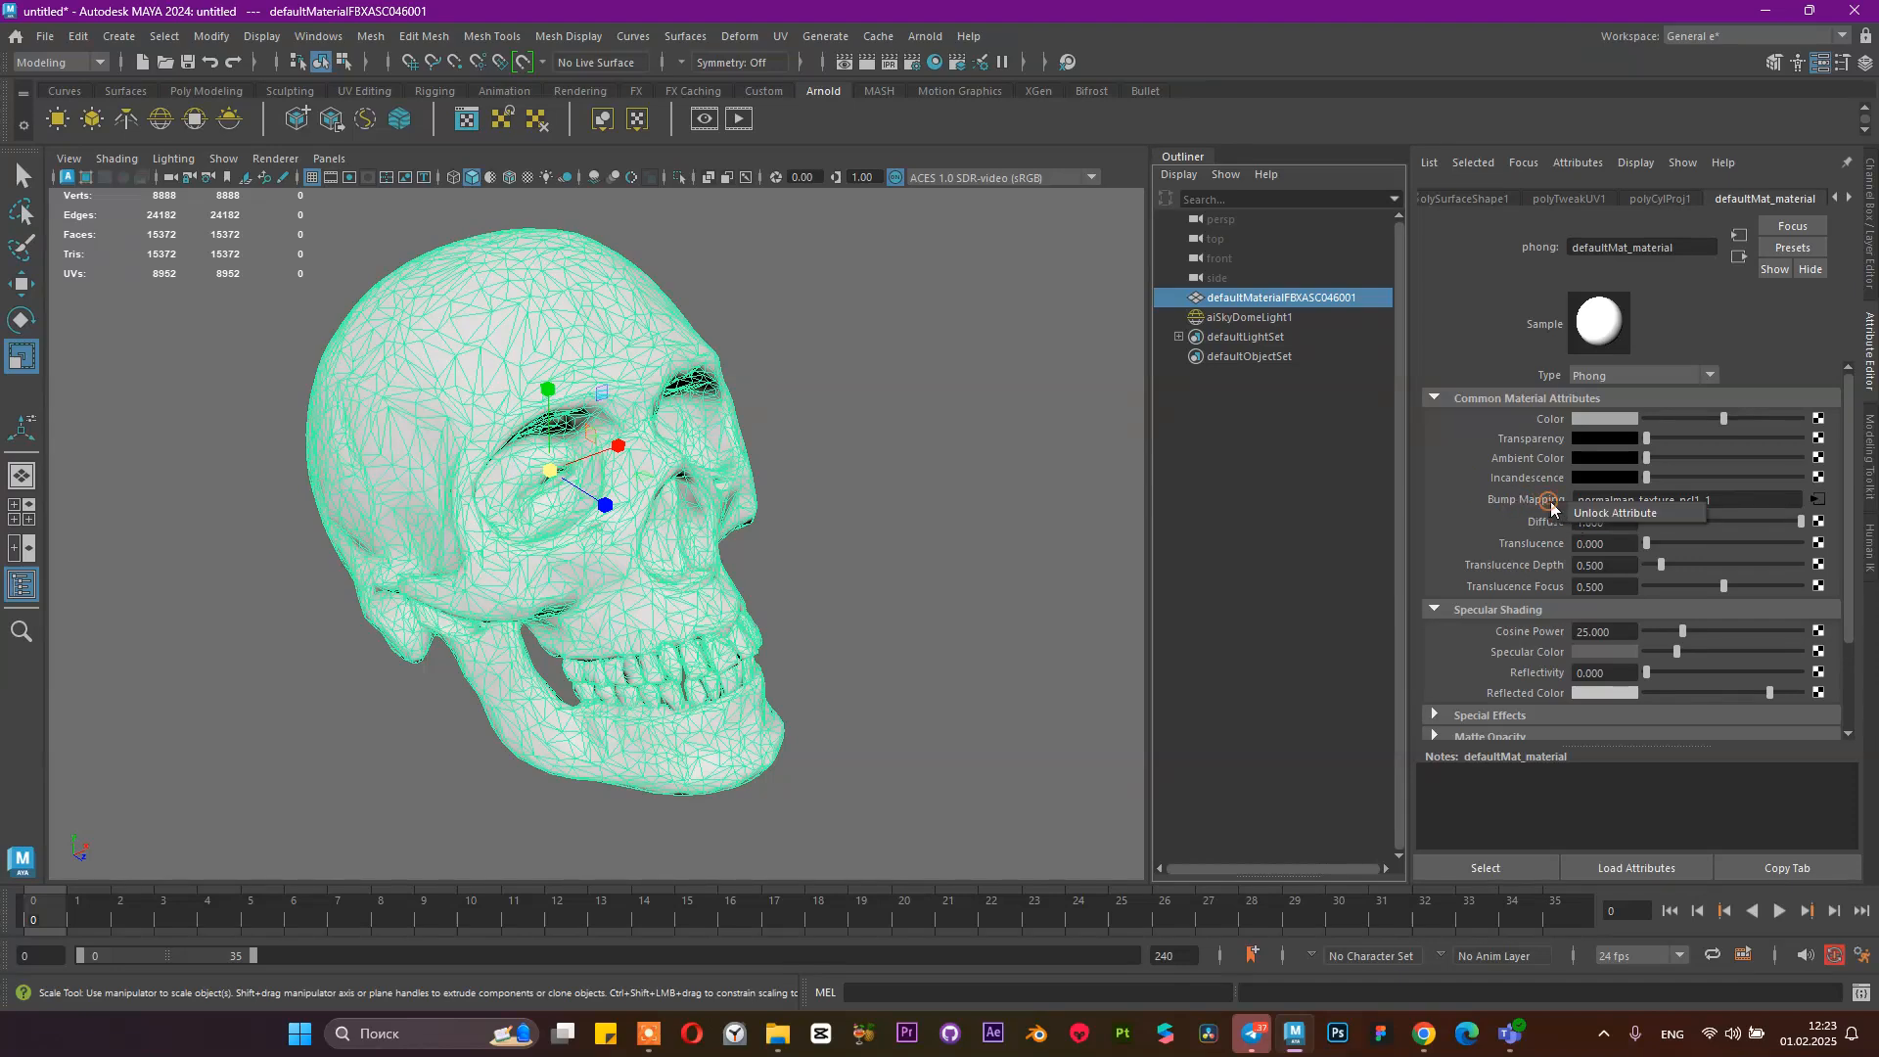
left_click(1615, 513)
right_click(1551, 502)
left_click(1602, 551)
scroll(1540, 501, "down", 3)
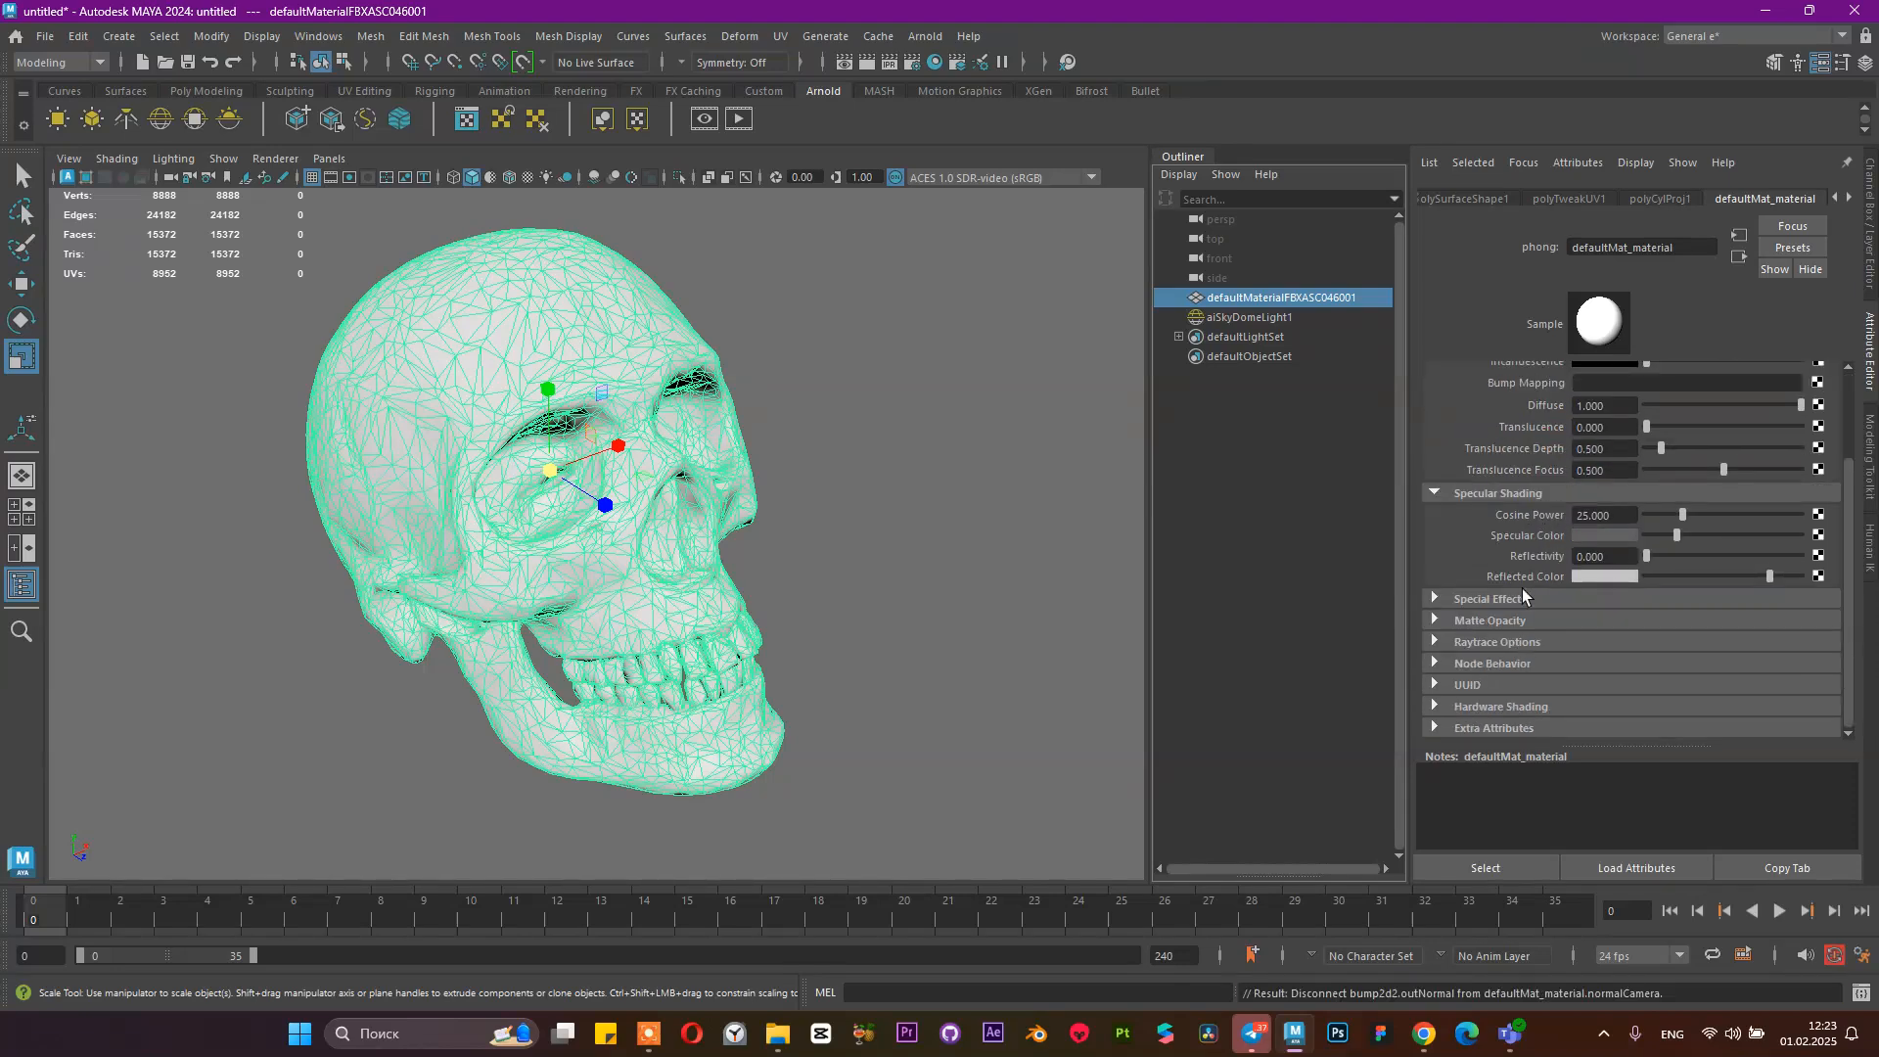
scroll(1527, 568, "up", 5)
Break the texture connections on the Color and Bump Mapping of the skull's Rosa_material
left_click(1642, 197)
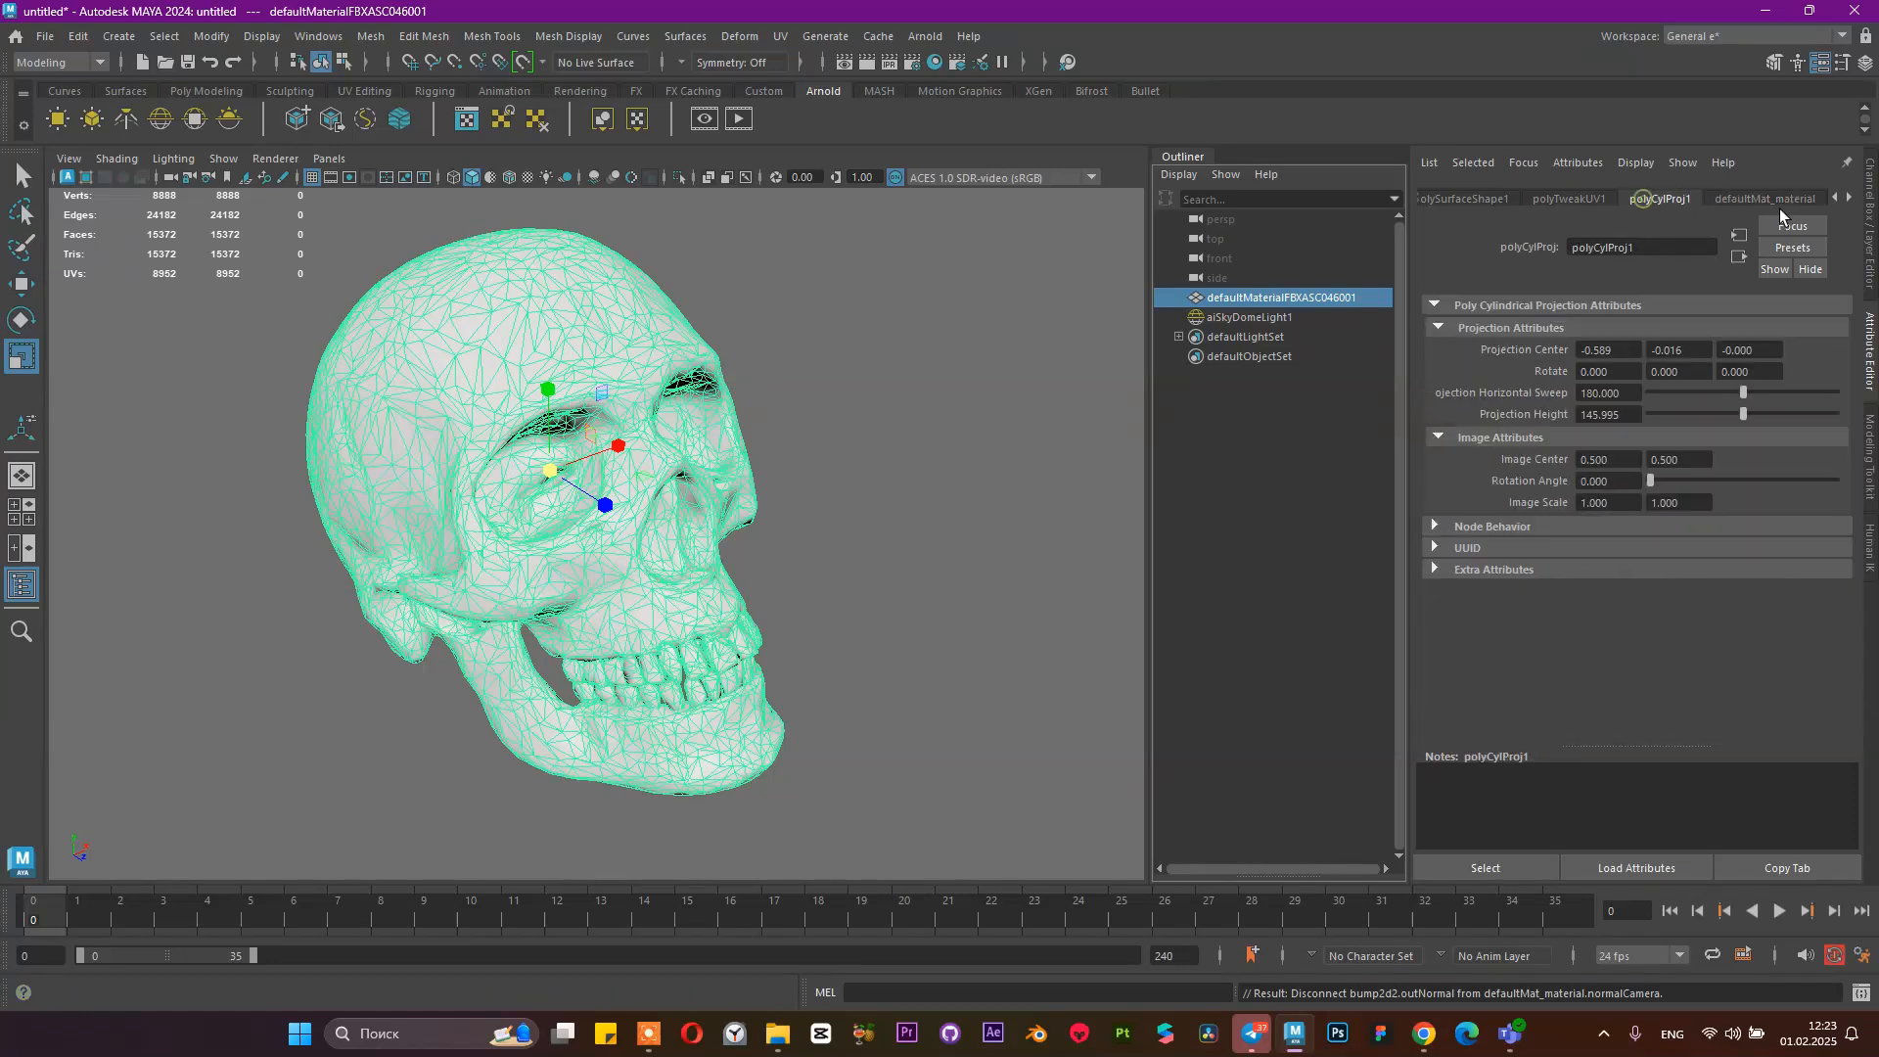
left_click(1809, 198)
left_click(1849, 198)
left_click(1758, 197)
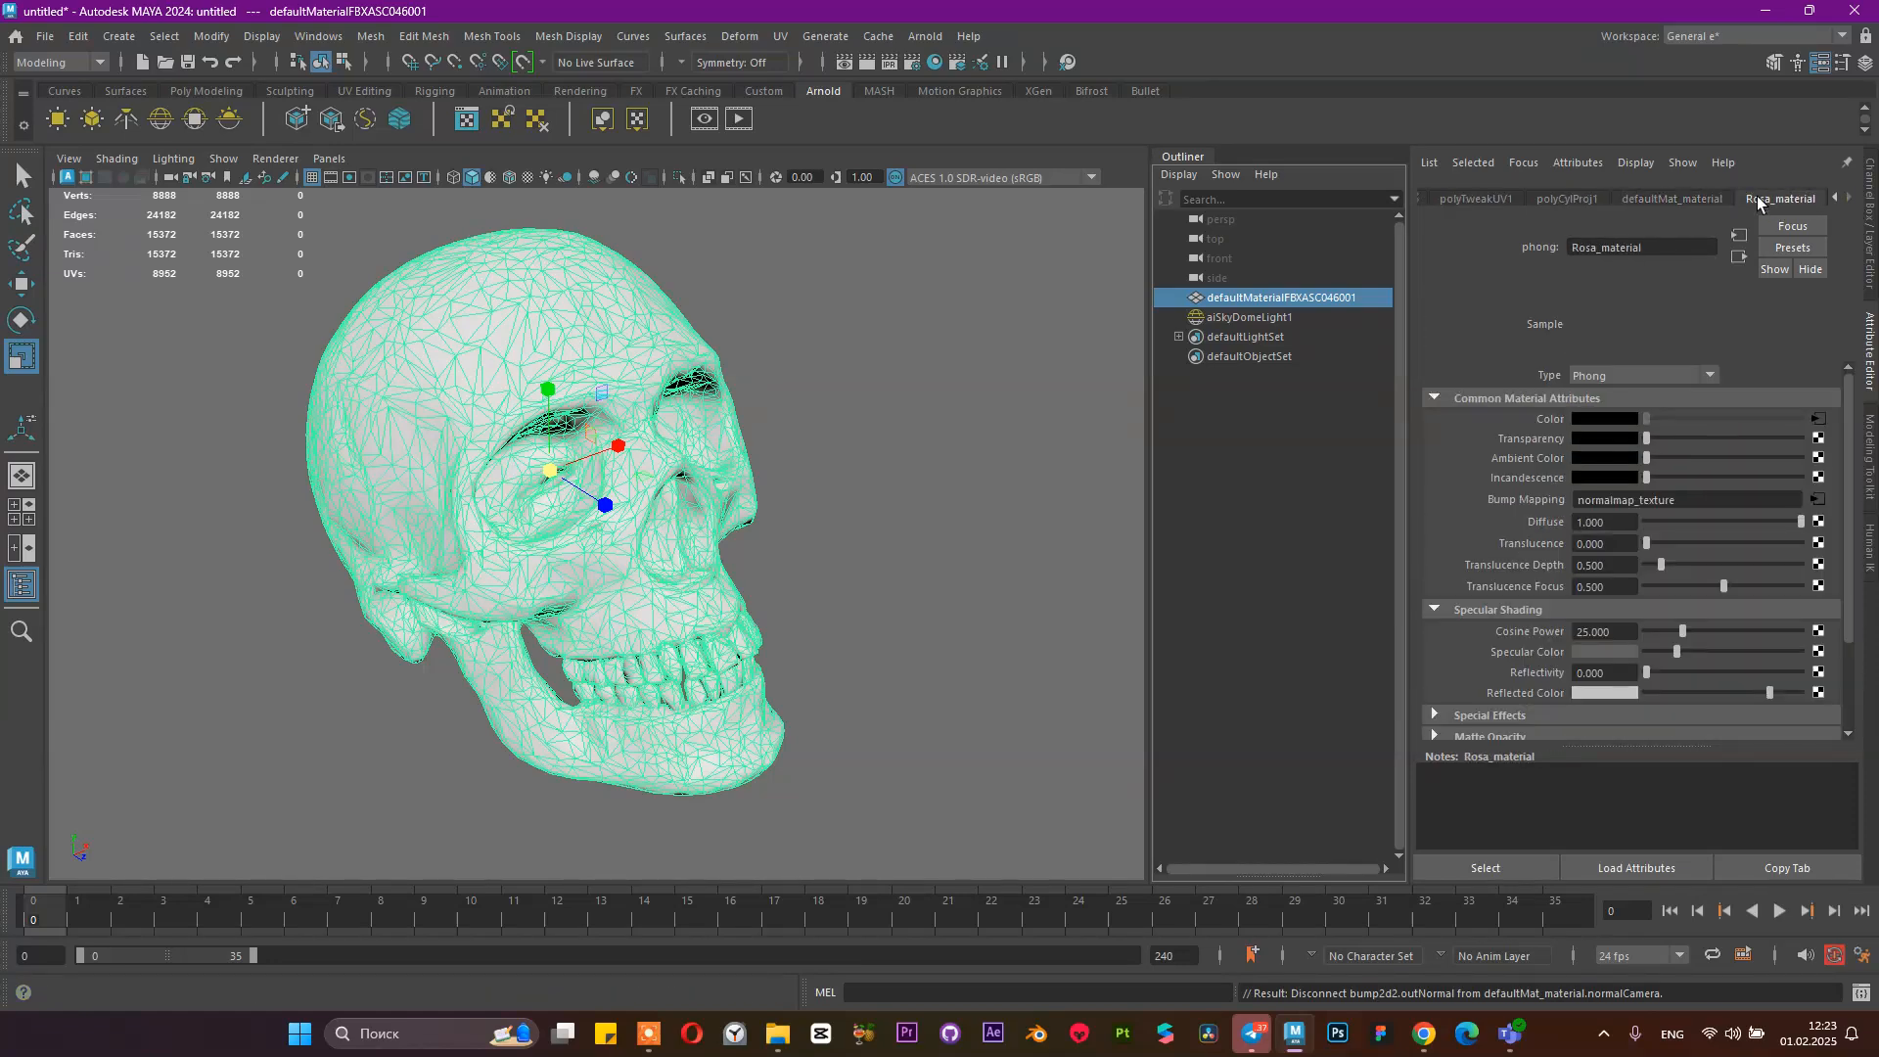
right_click(1532, 415)
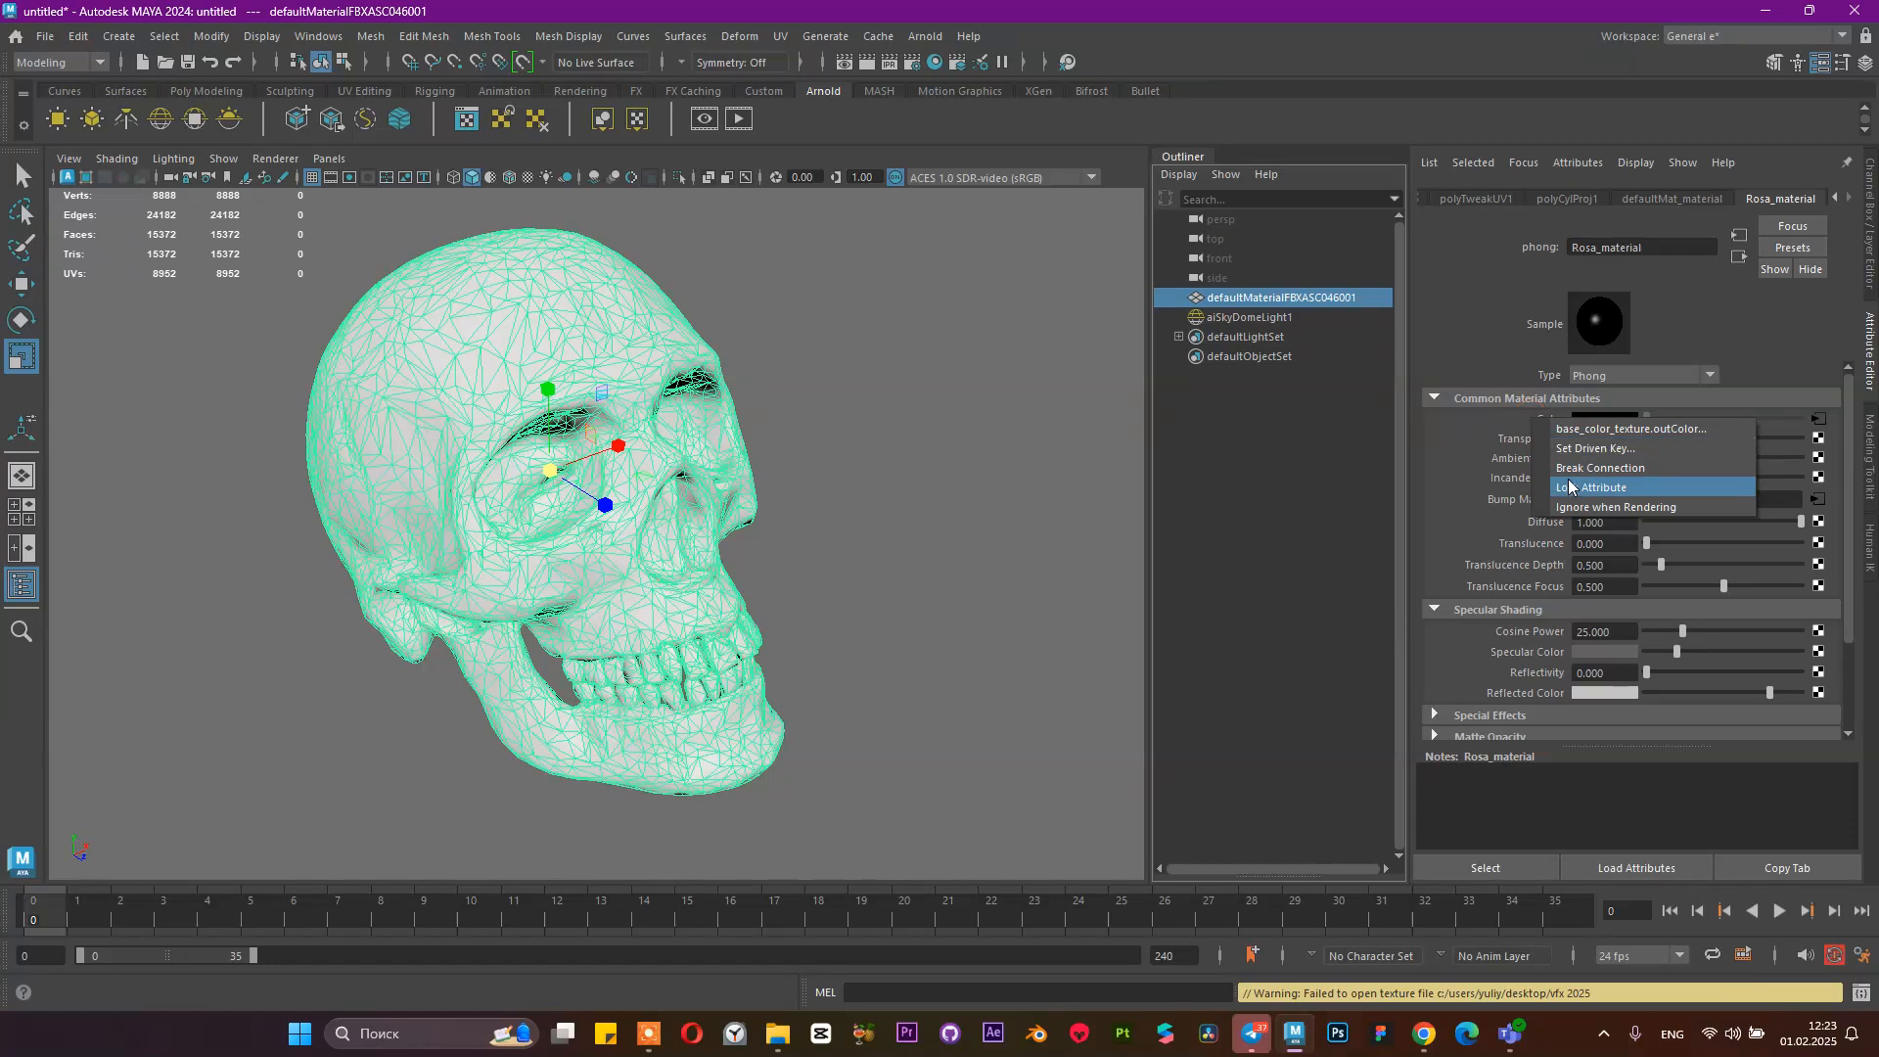
left_click(1575, 472)
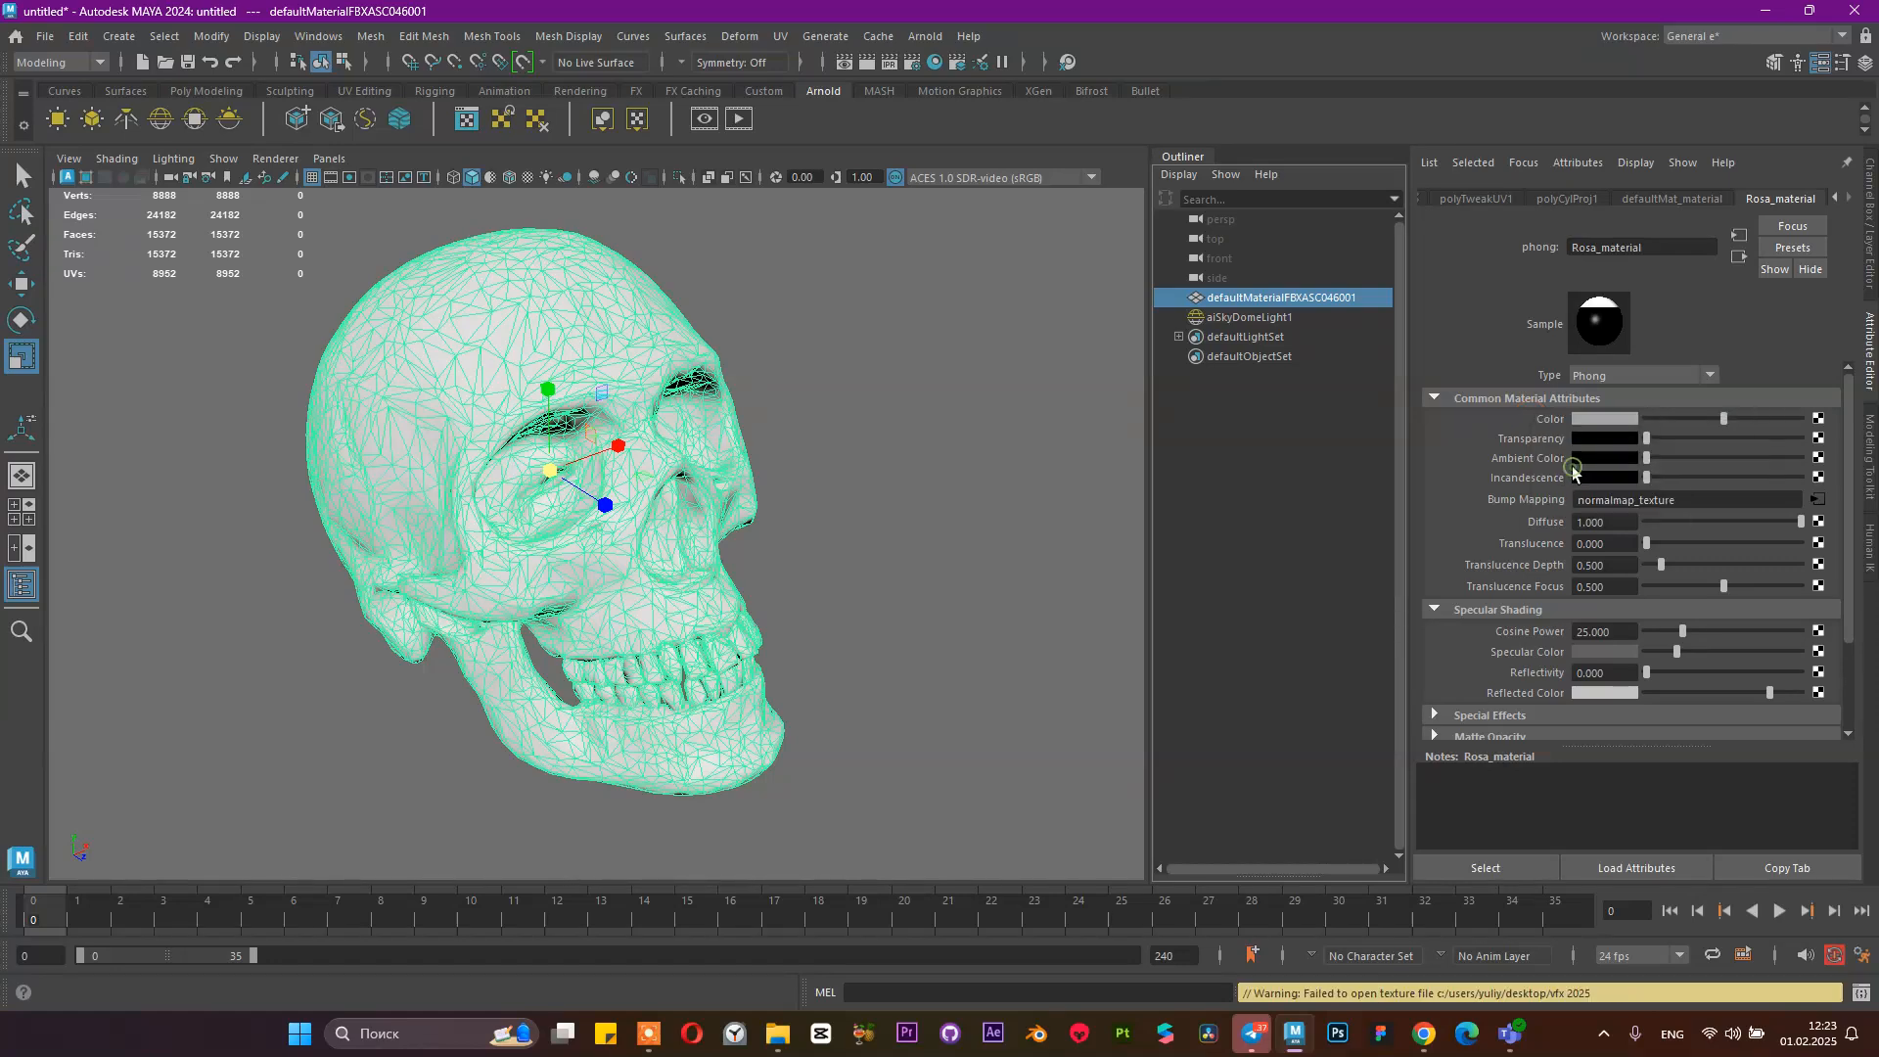
right_click(1541, 501)
left_click(1549, 546)
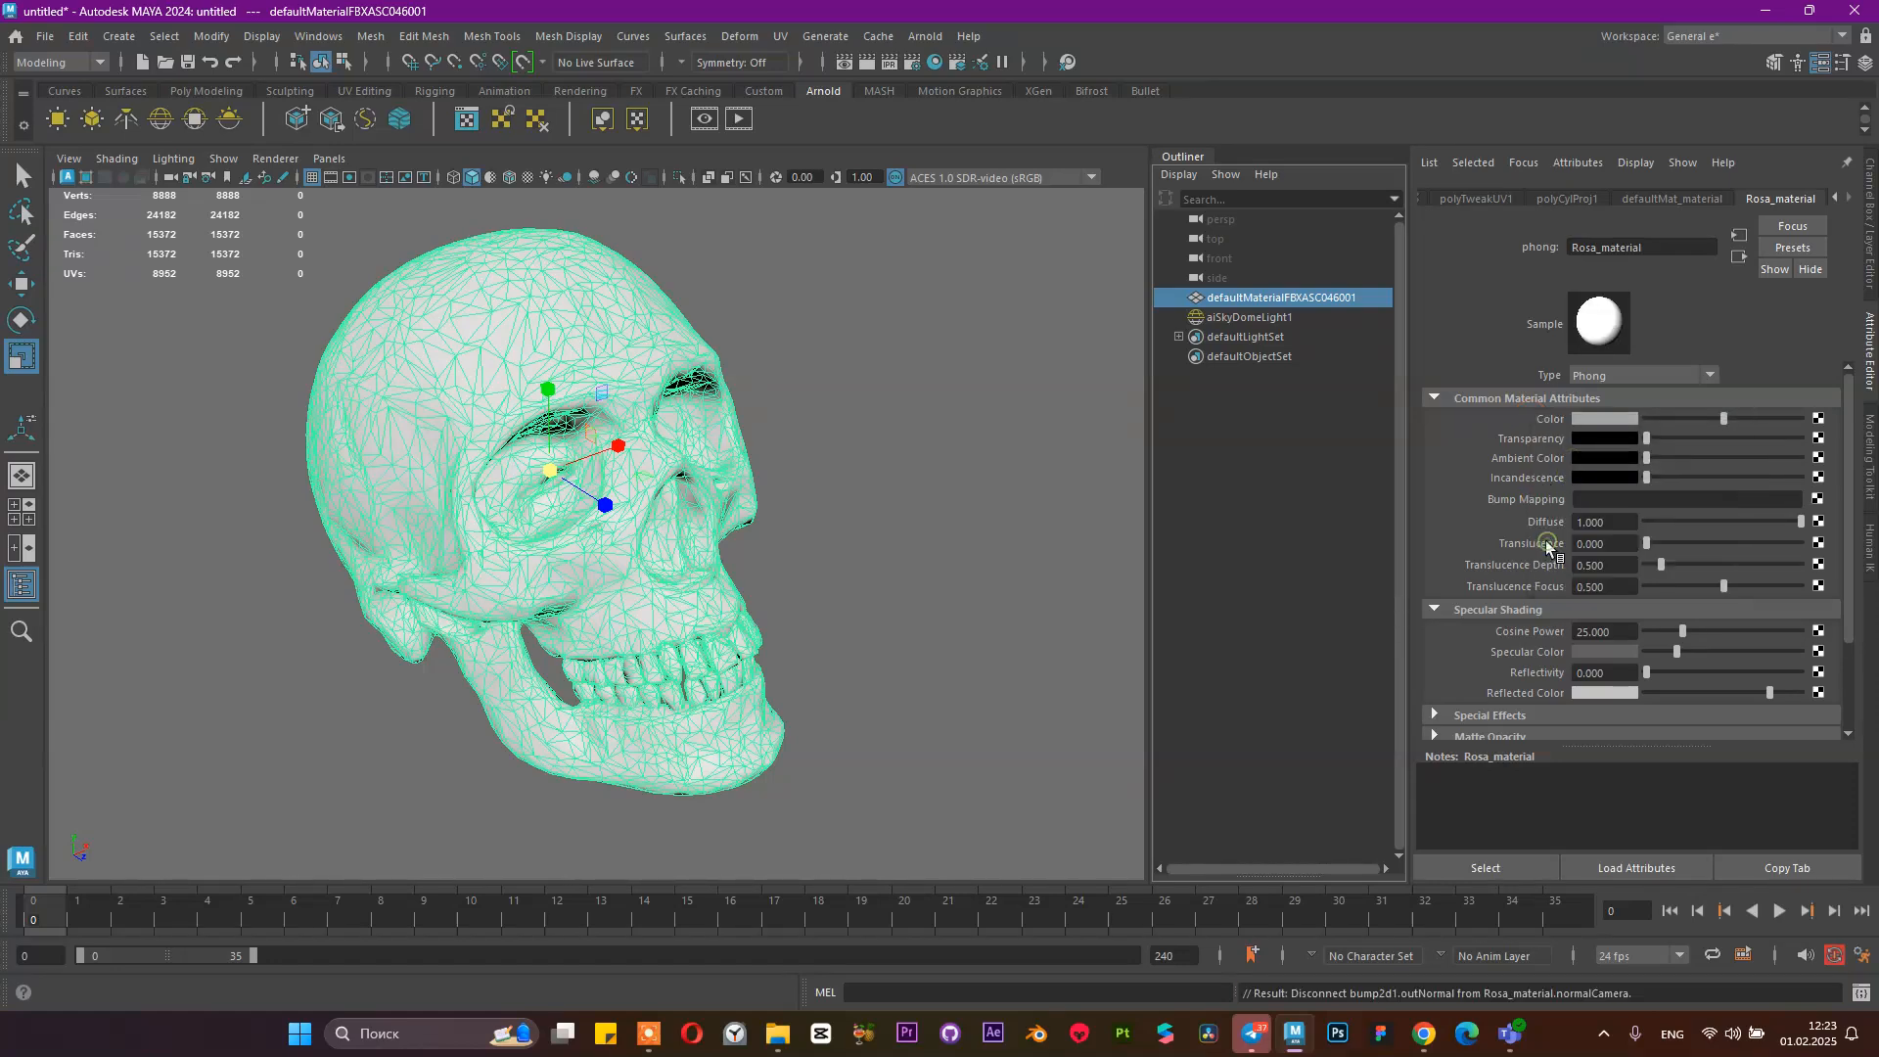
Assign a new Lambert material to the whole skull
left_click(776, 336)
left_click(563, 333)
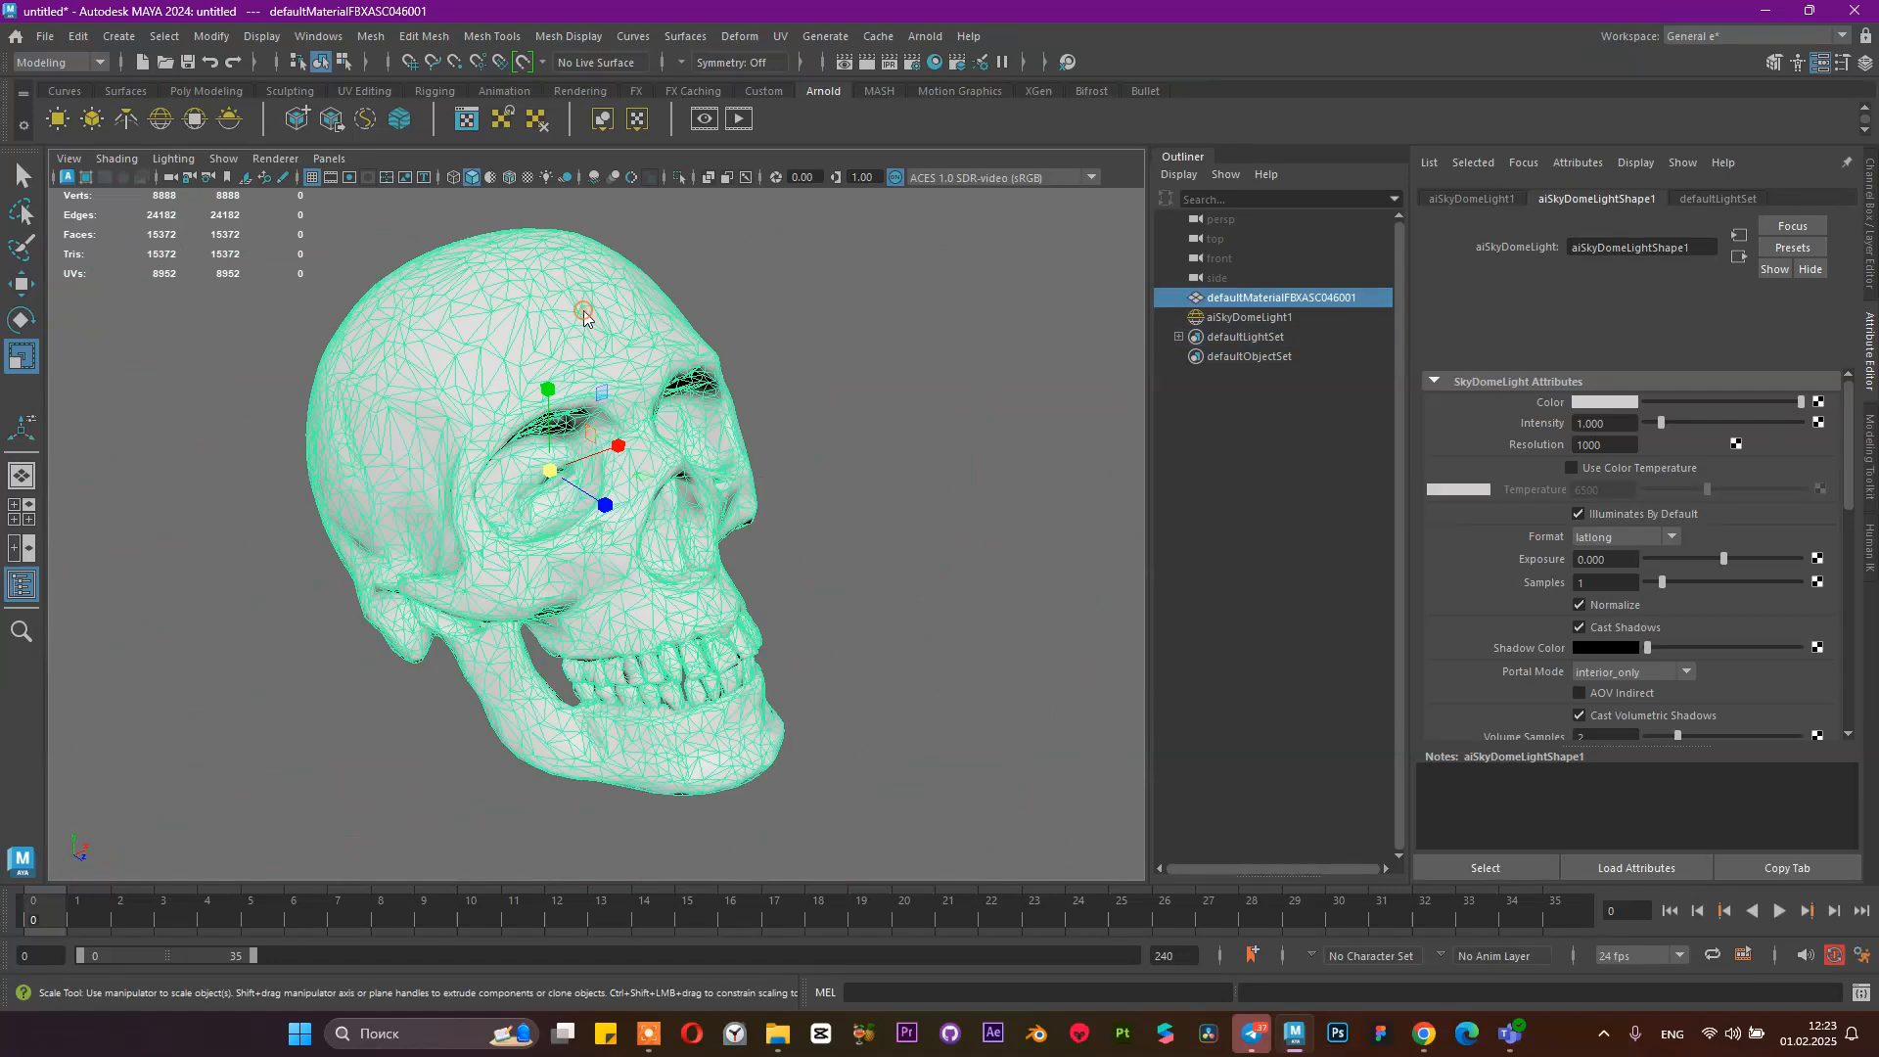
right_click_drag(584, 310, 609, 811)
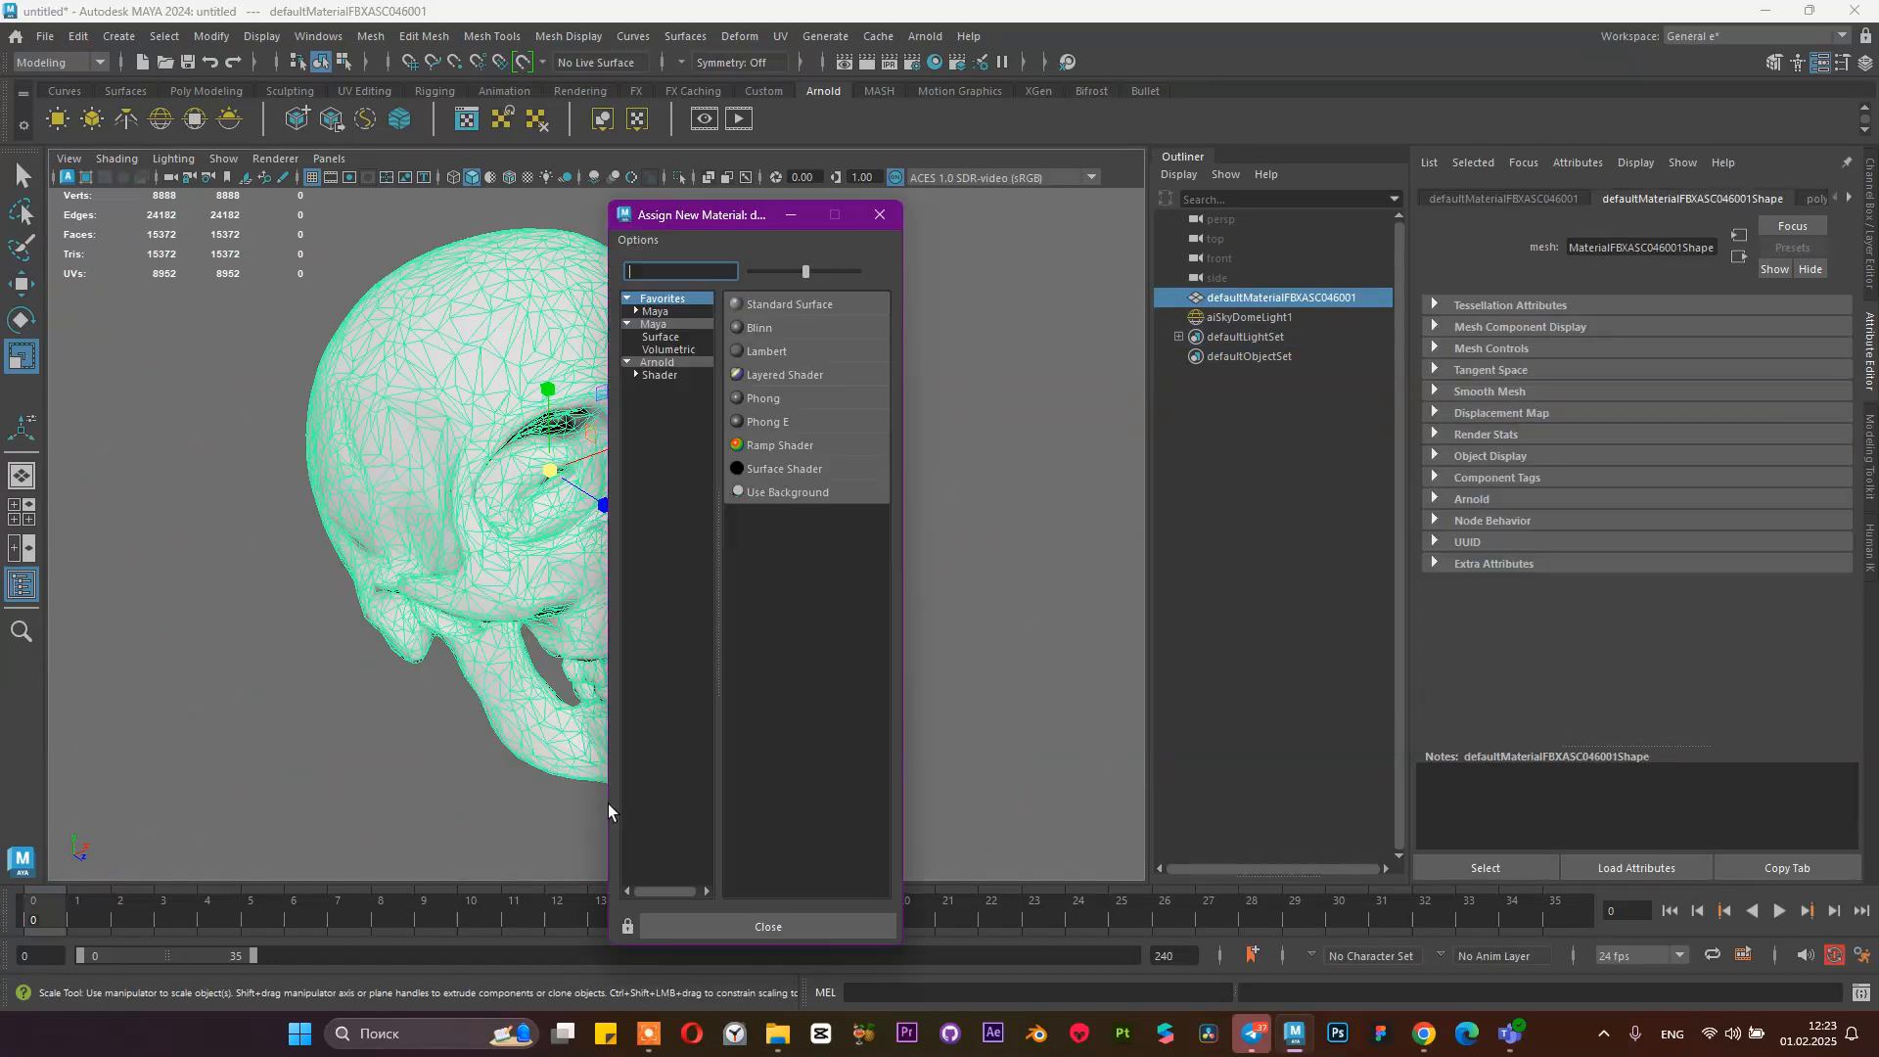
left_click(768, 351)
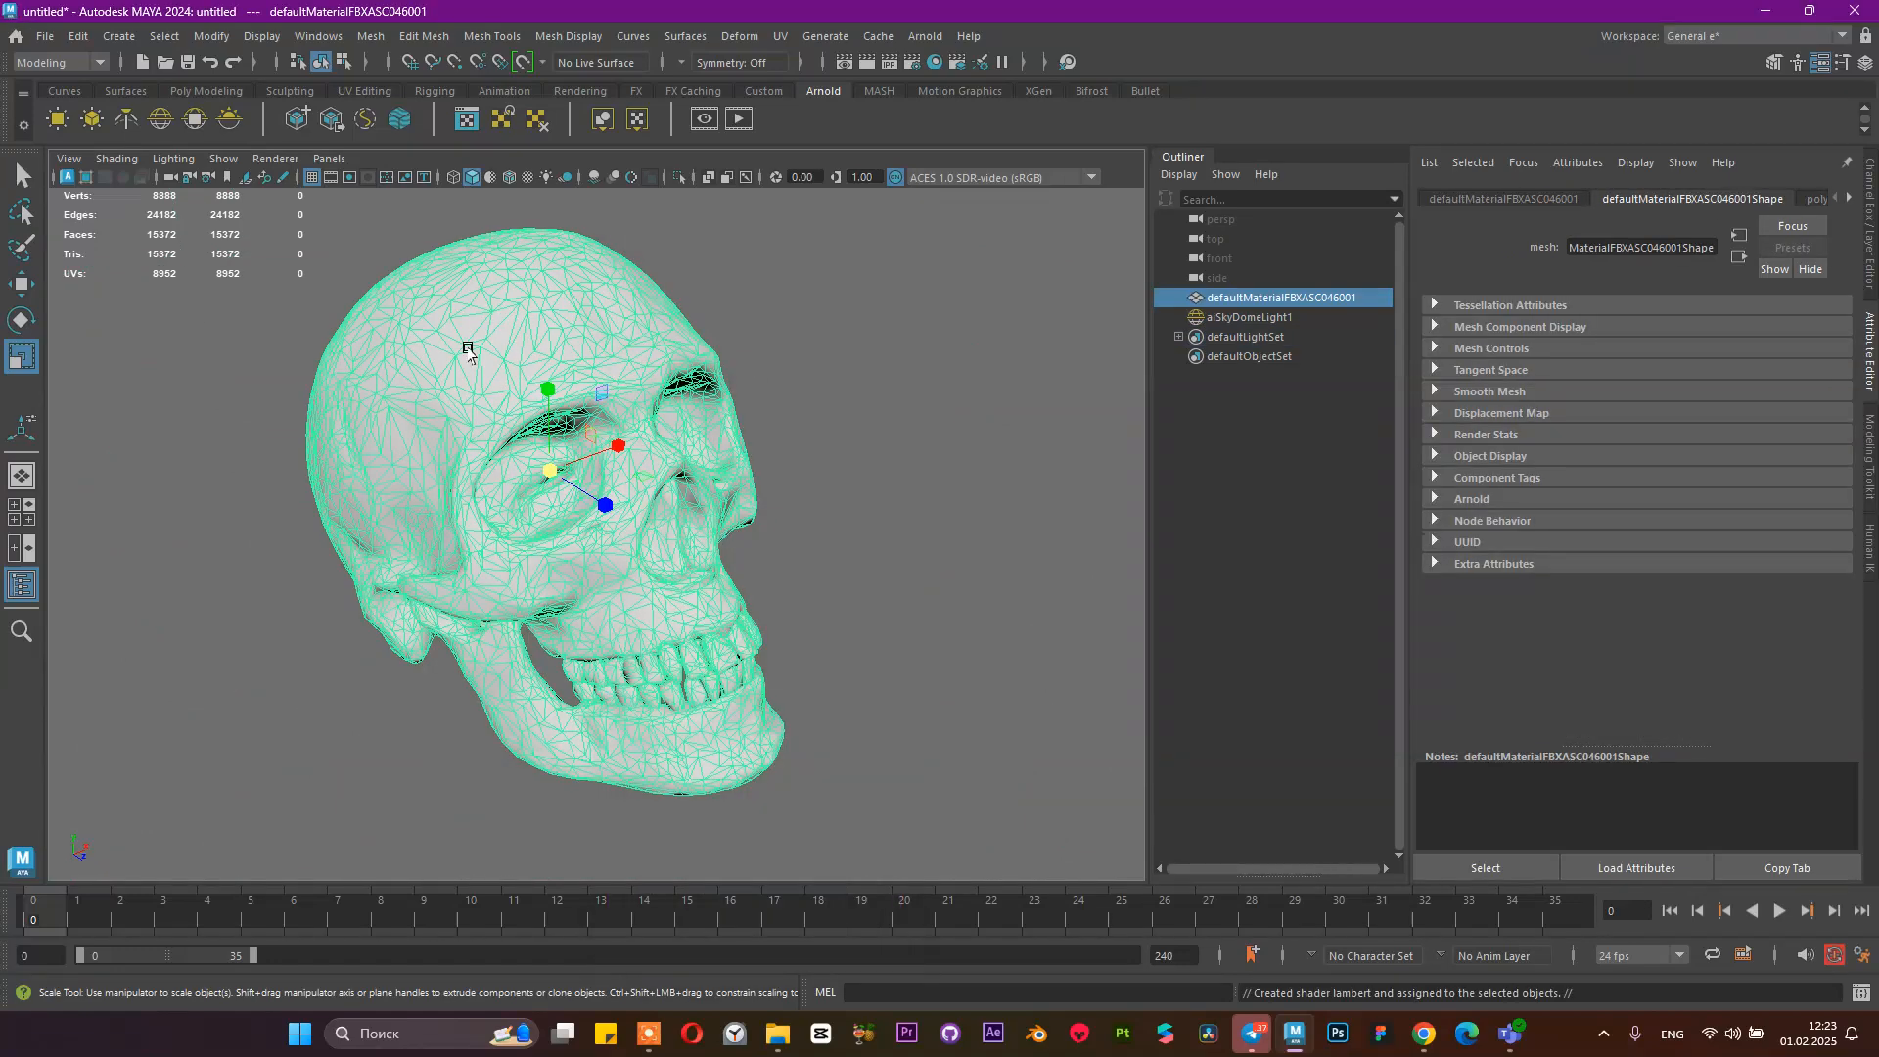
left_click(1431, 196)
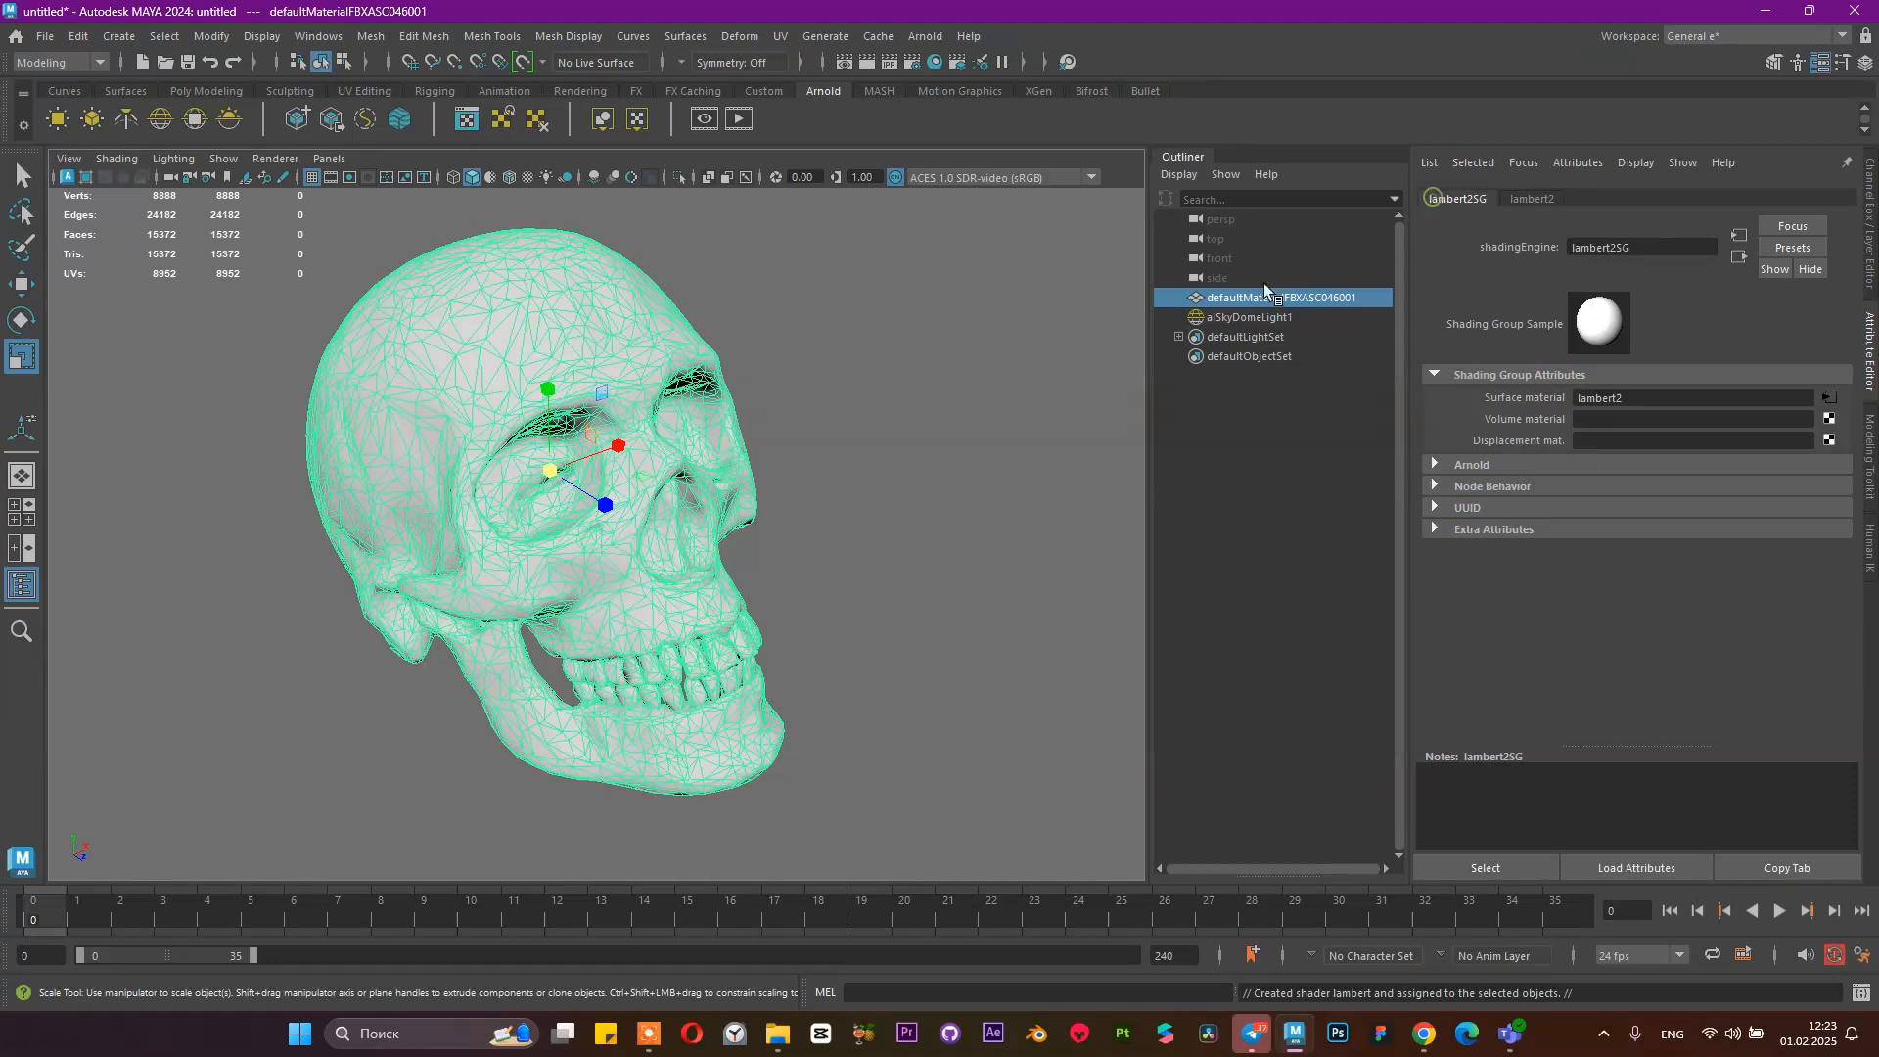
Delete the construction history of the skull mesh
left_click(1214, 298)
left_click(116, 91)
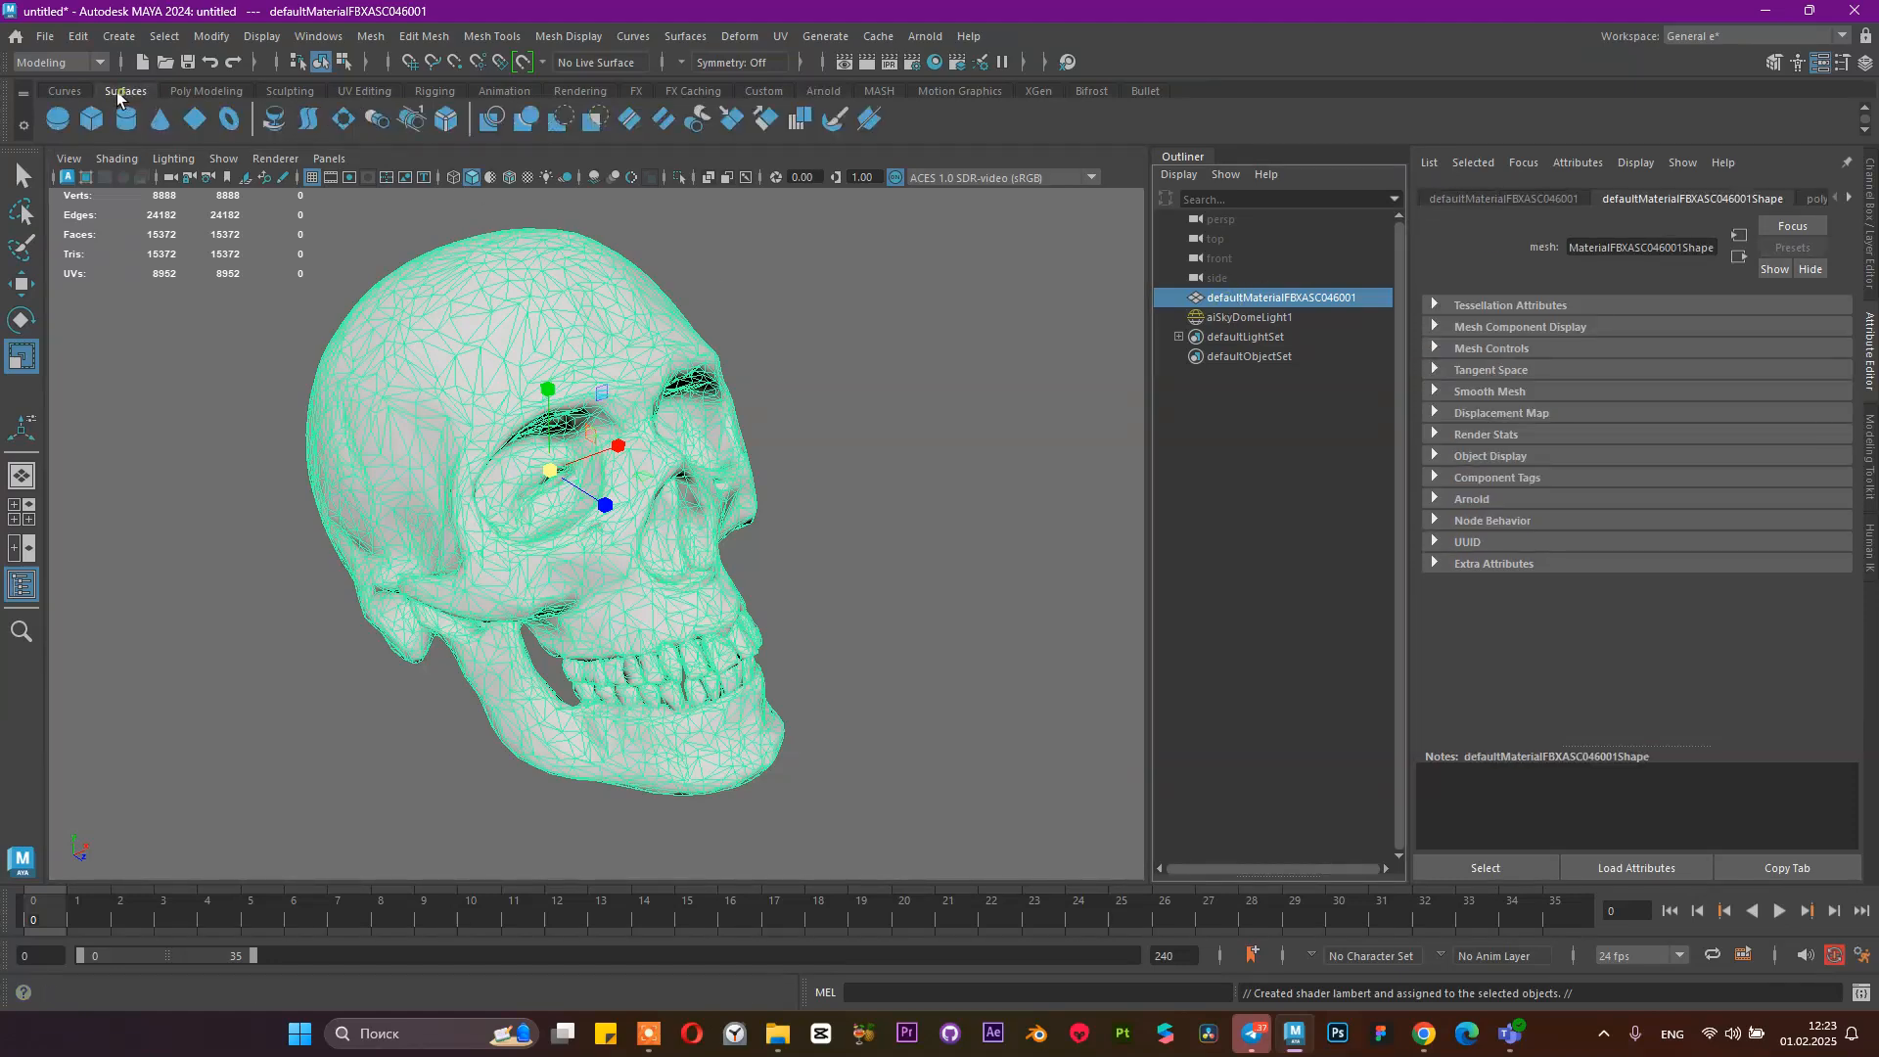
left_click(118, 36)
mouse_move(78, 36)
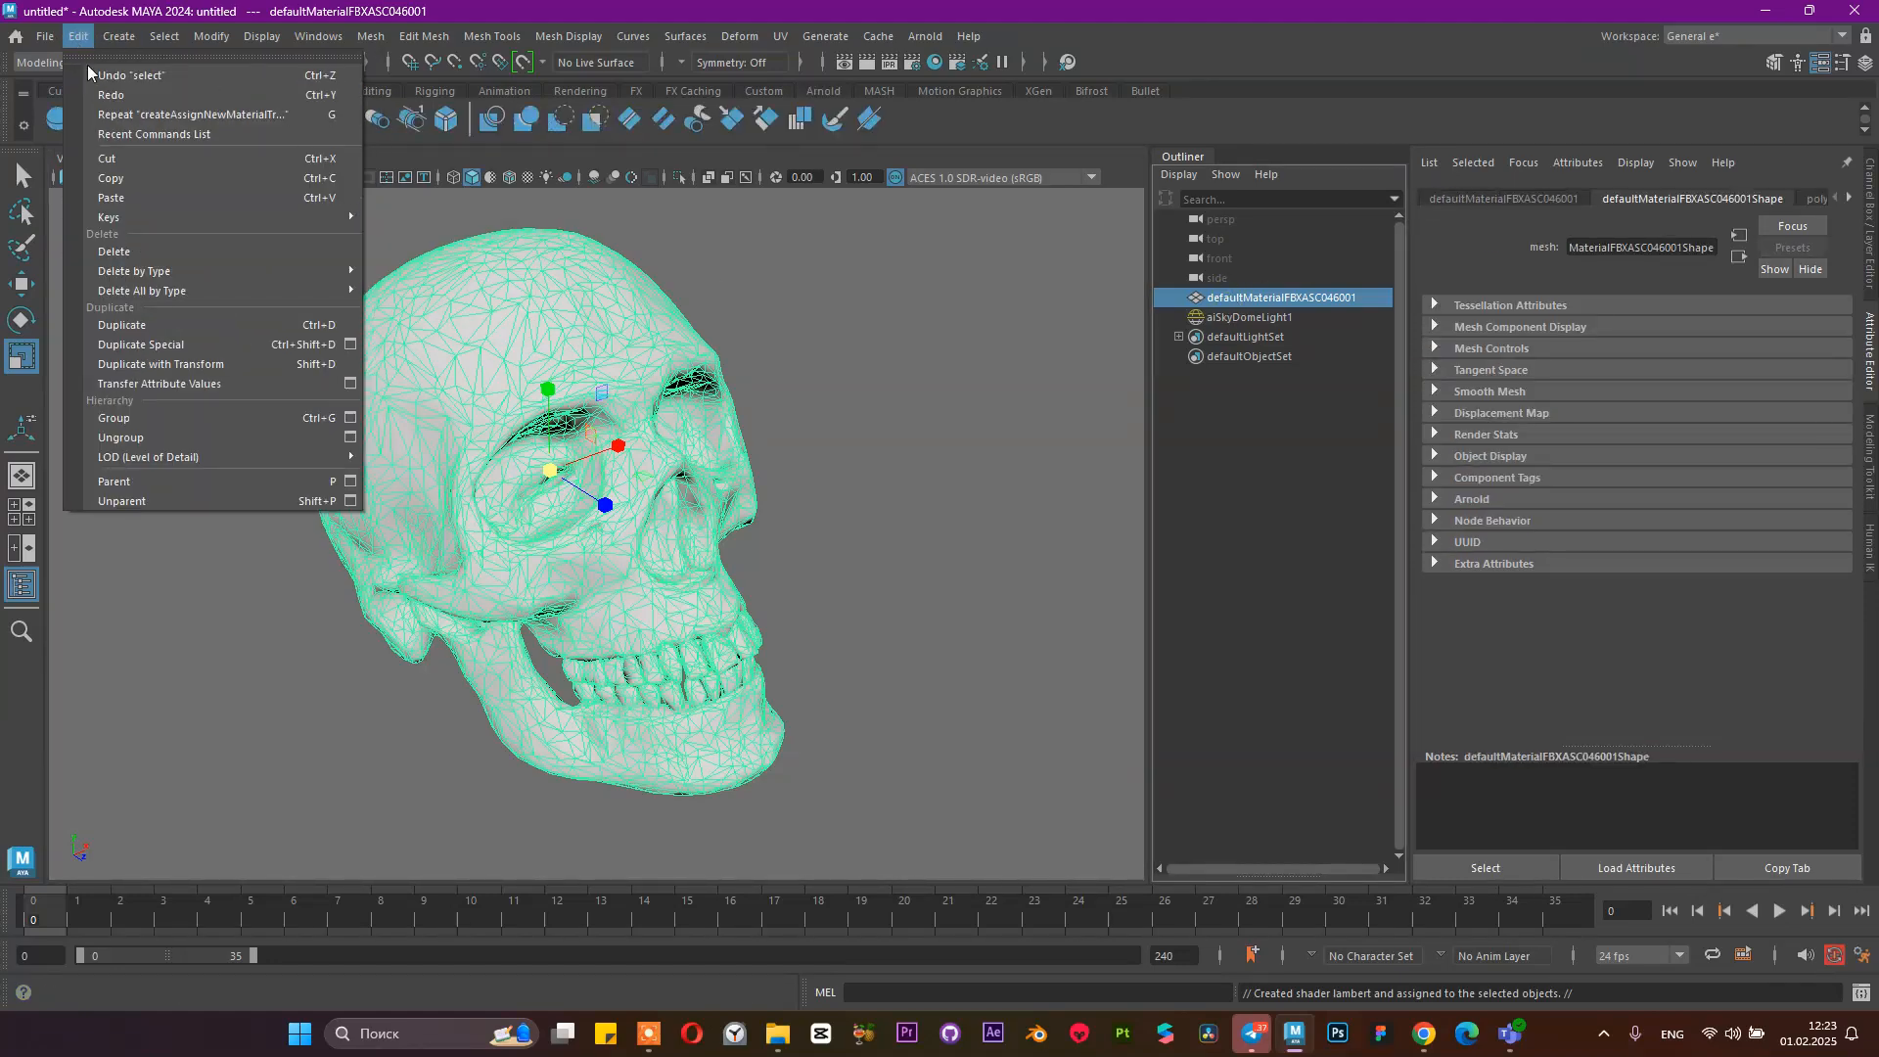
mouse_move(245, 270)
left_click(403, 271)
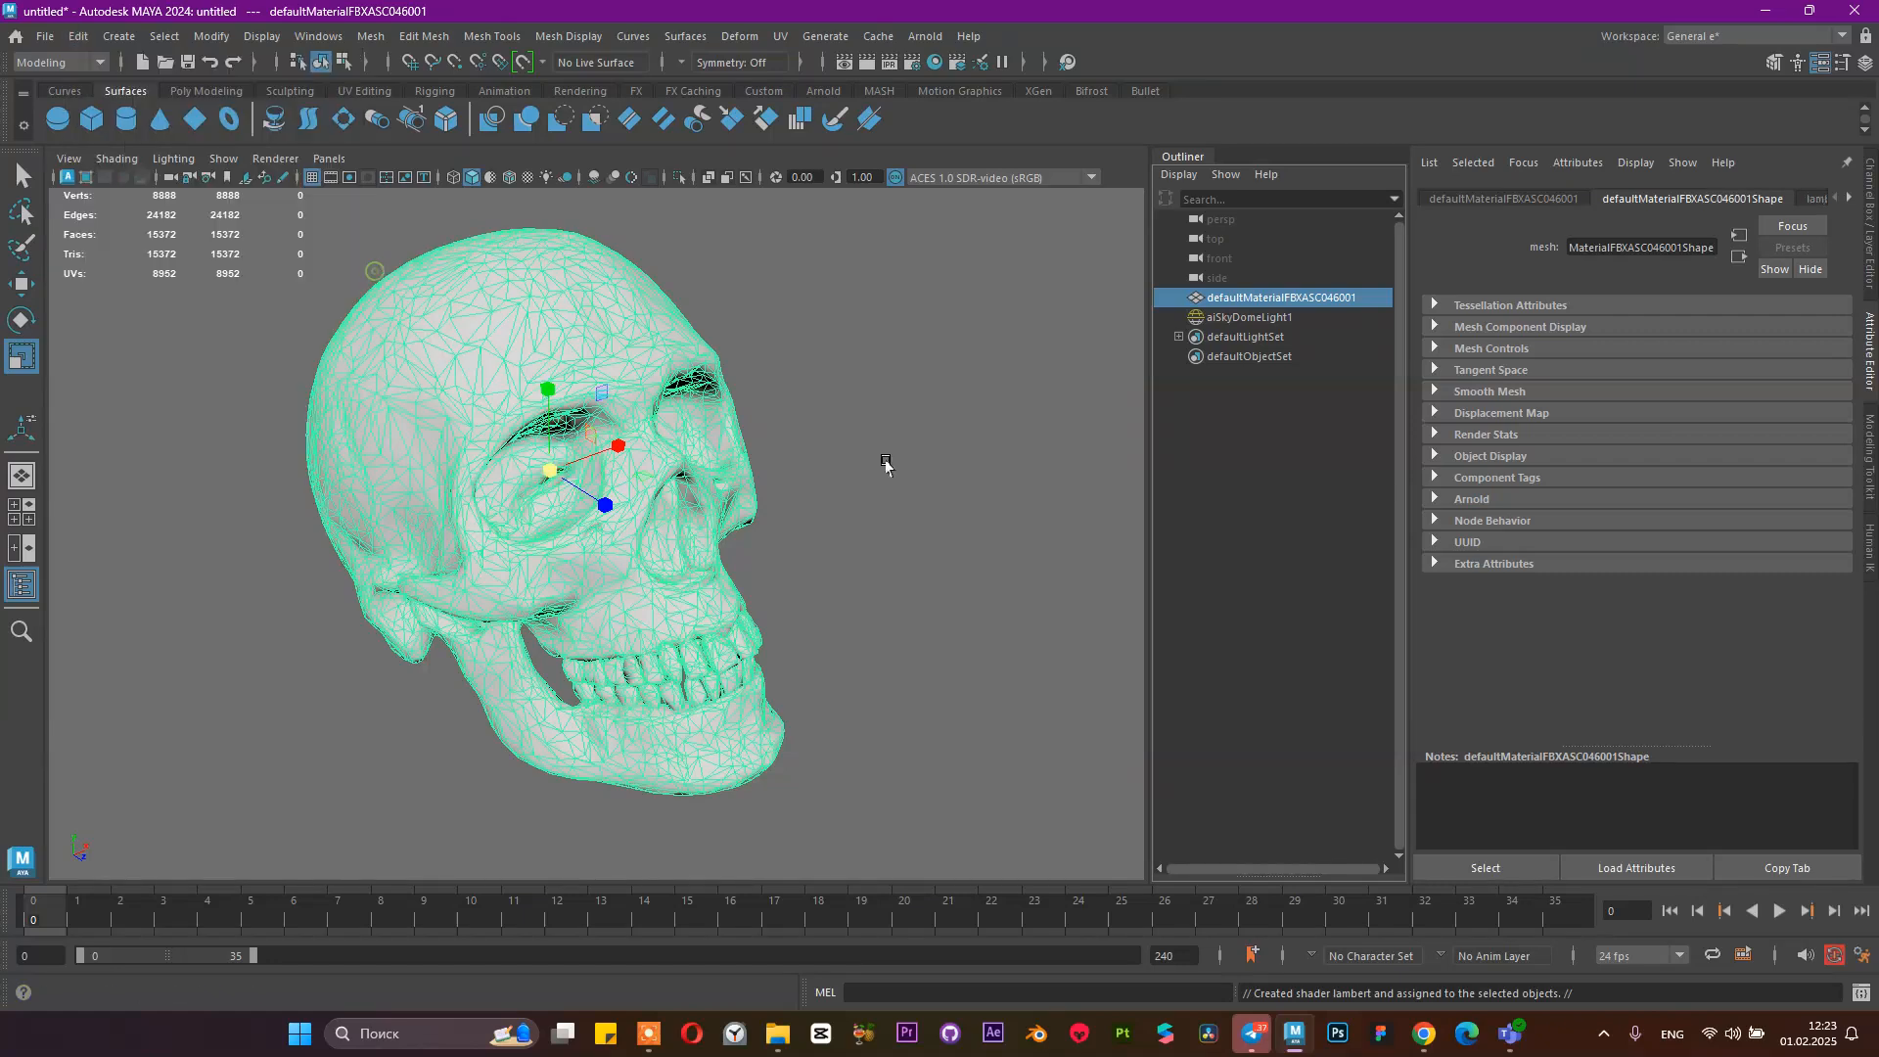
Render the skull with the sky dome lighting in the Arnold RenderView, stop the render, and minimise its window
scroll(602, 425, "down", 6)
left_click(862, 308)
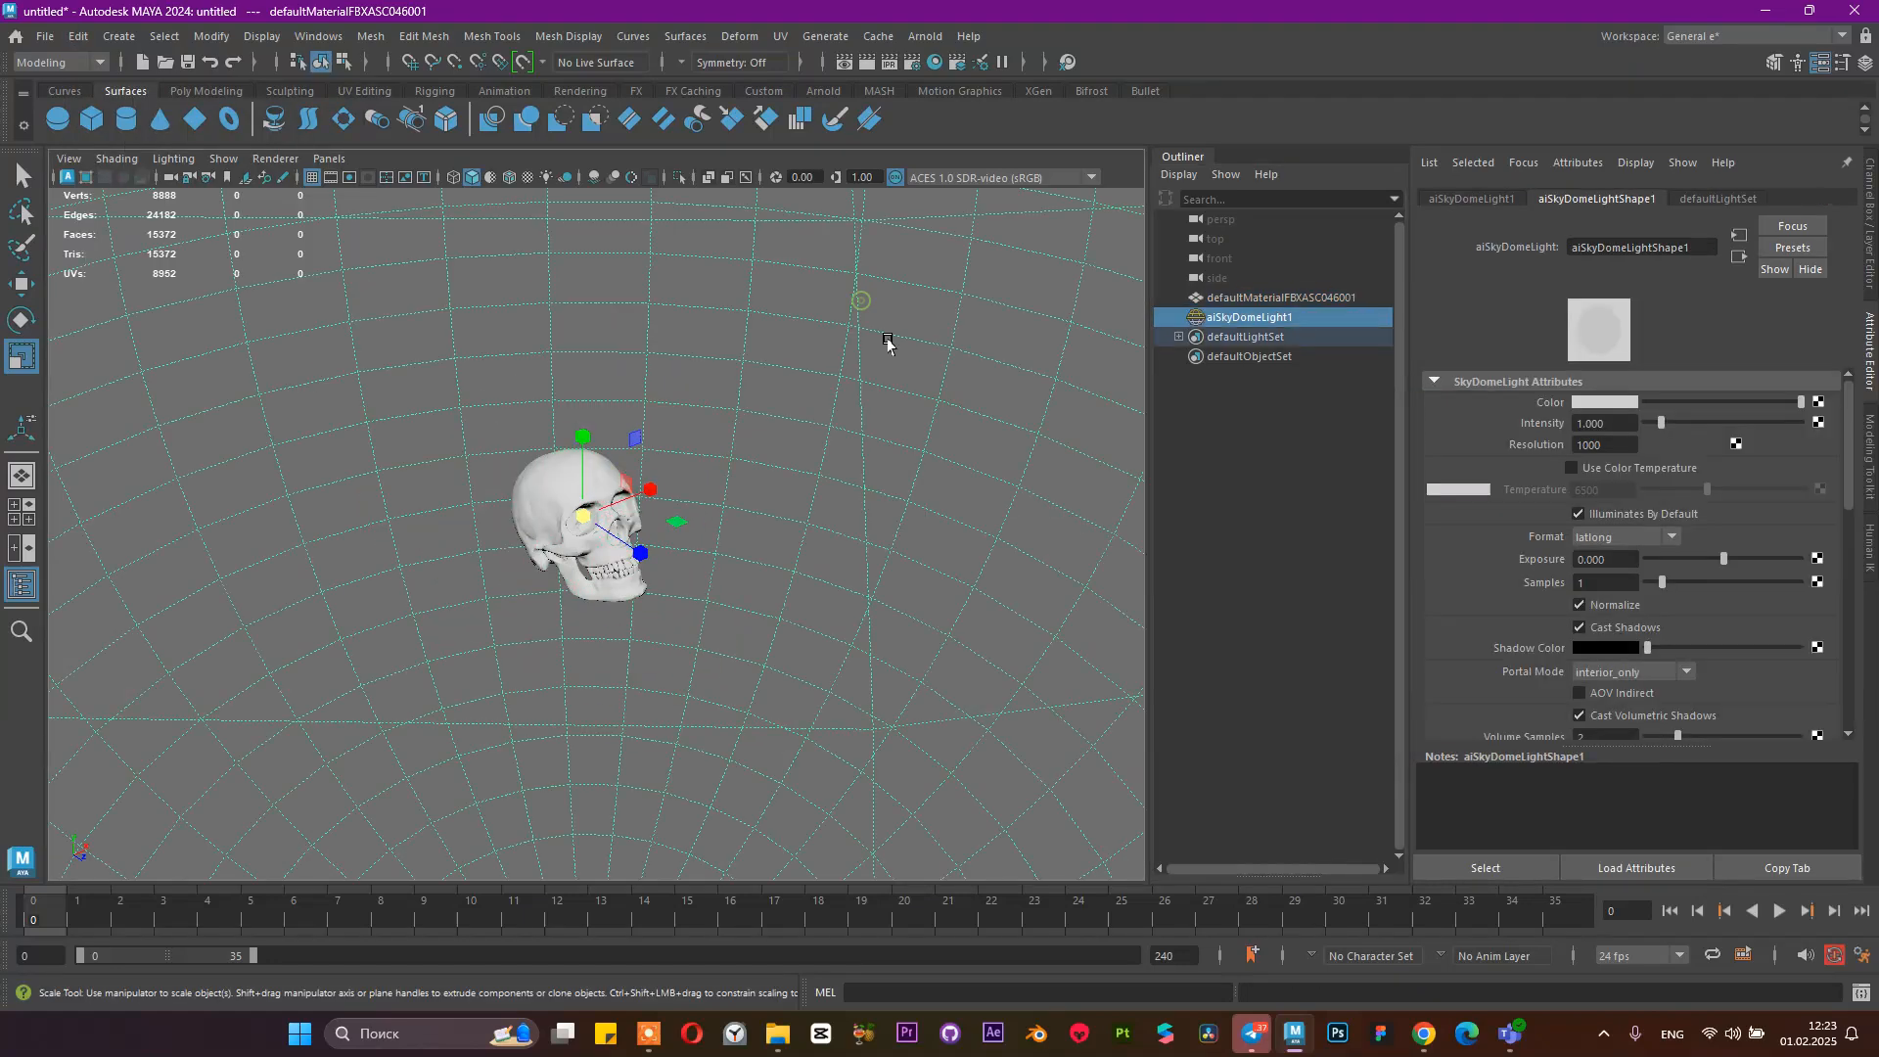
scroll(651, 446, "up", 6)
left_click(930, 36)
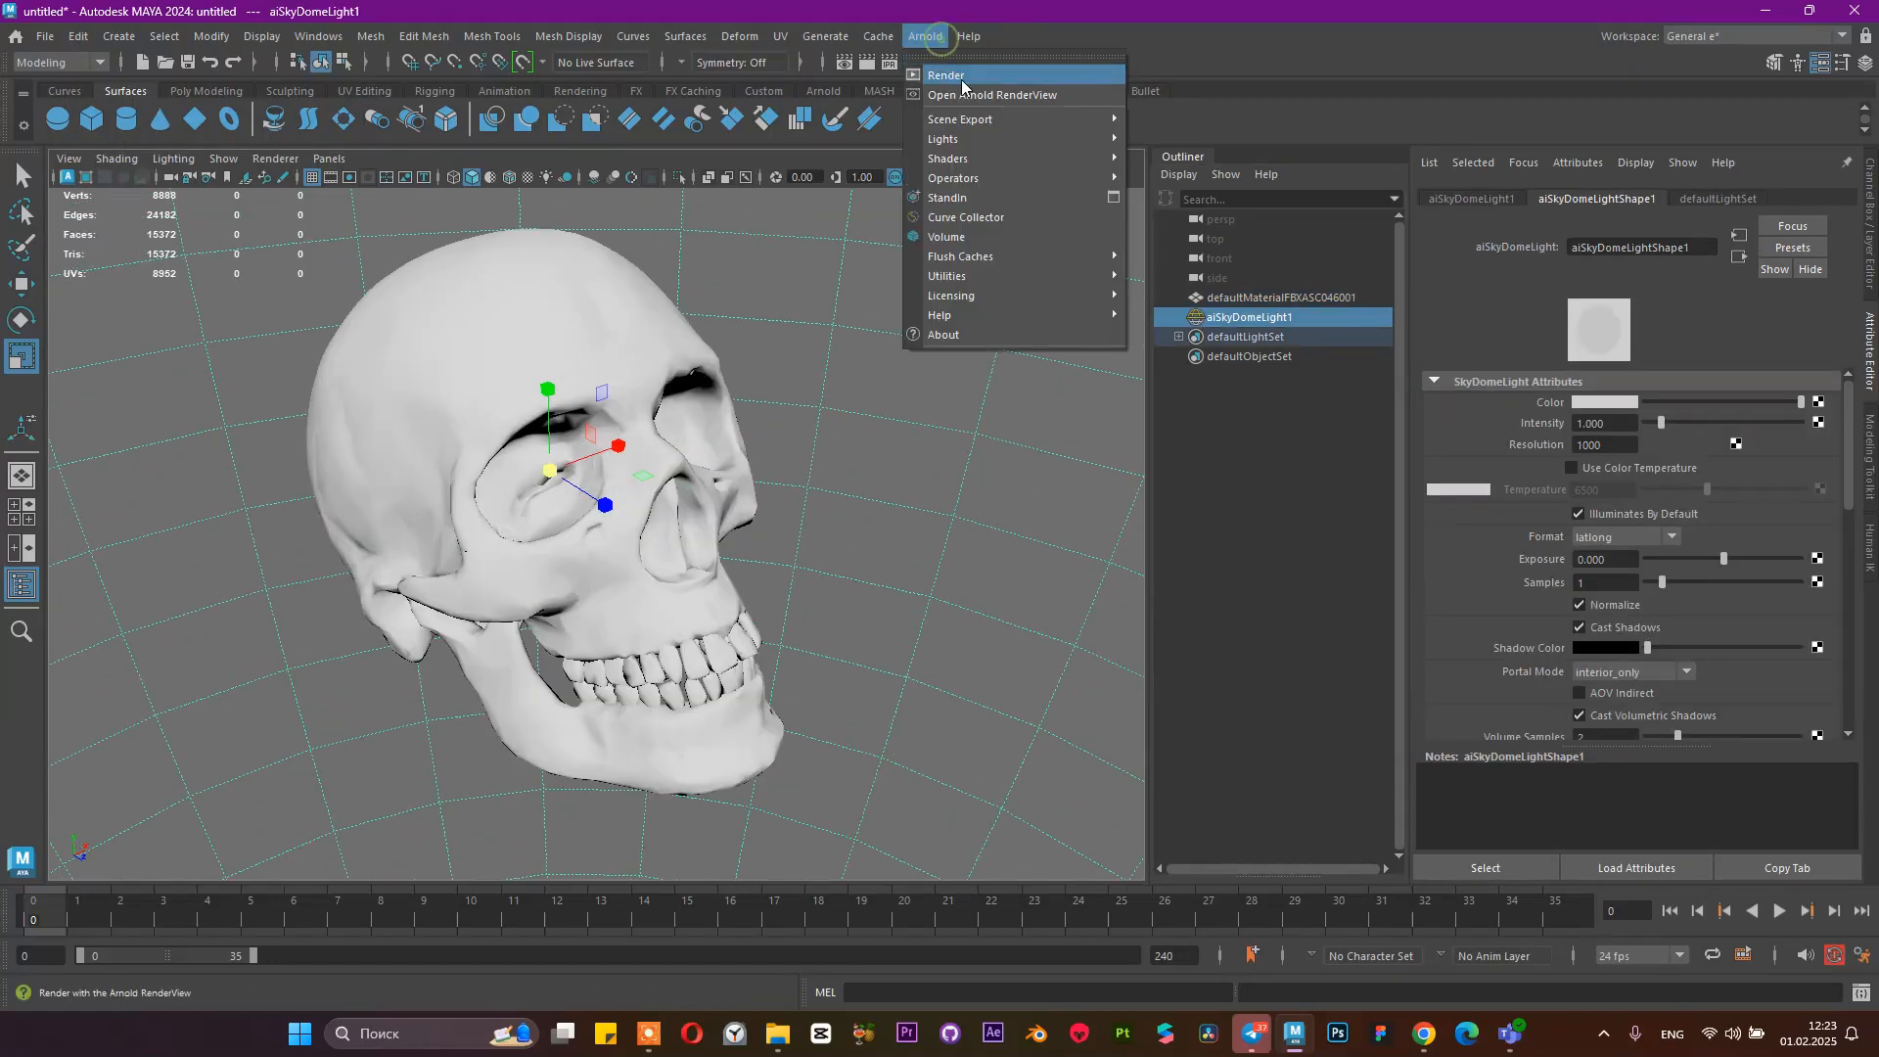
left_click(979, 92)
left_click(1204, 282)
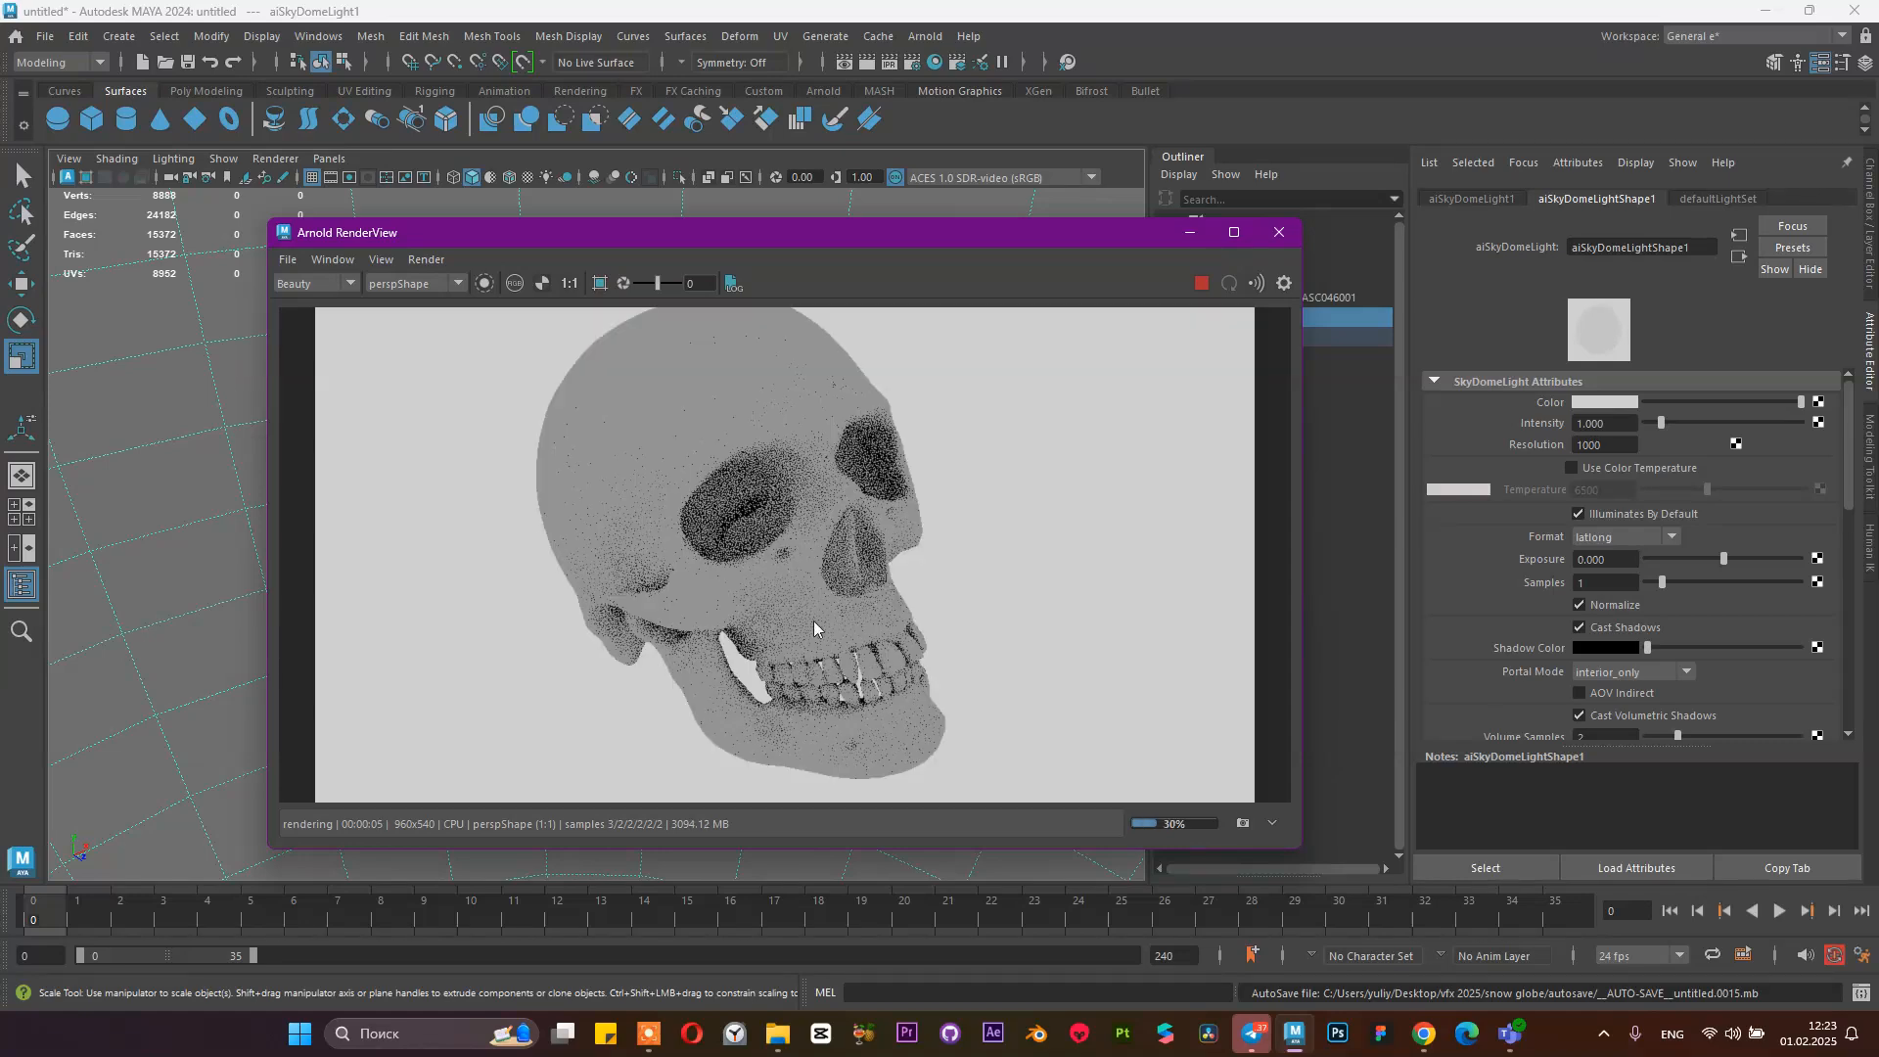
left_click(1202, 284)
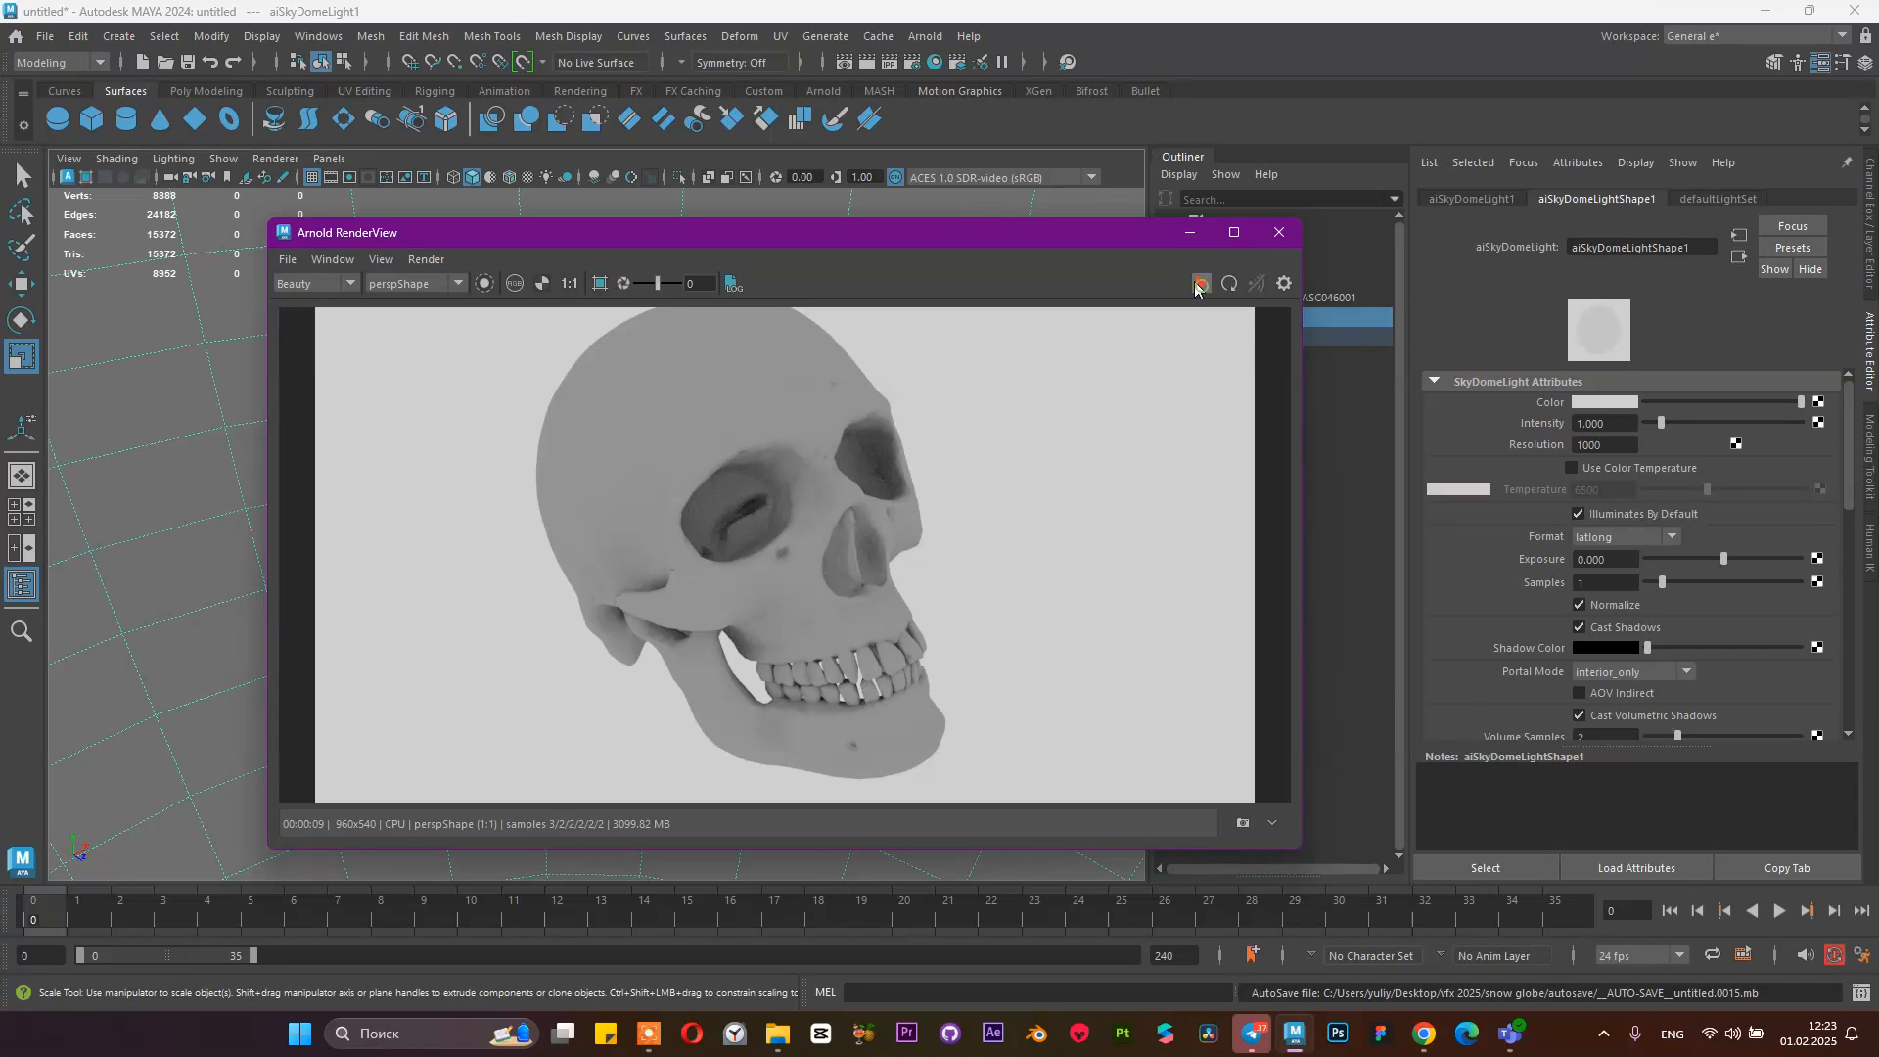
left_click(1190, 232)
Connect a new File texture to the Color of the skull's lambert2 material
left_click(631, 337)
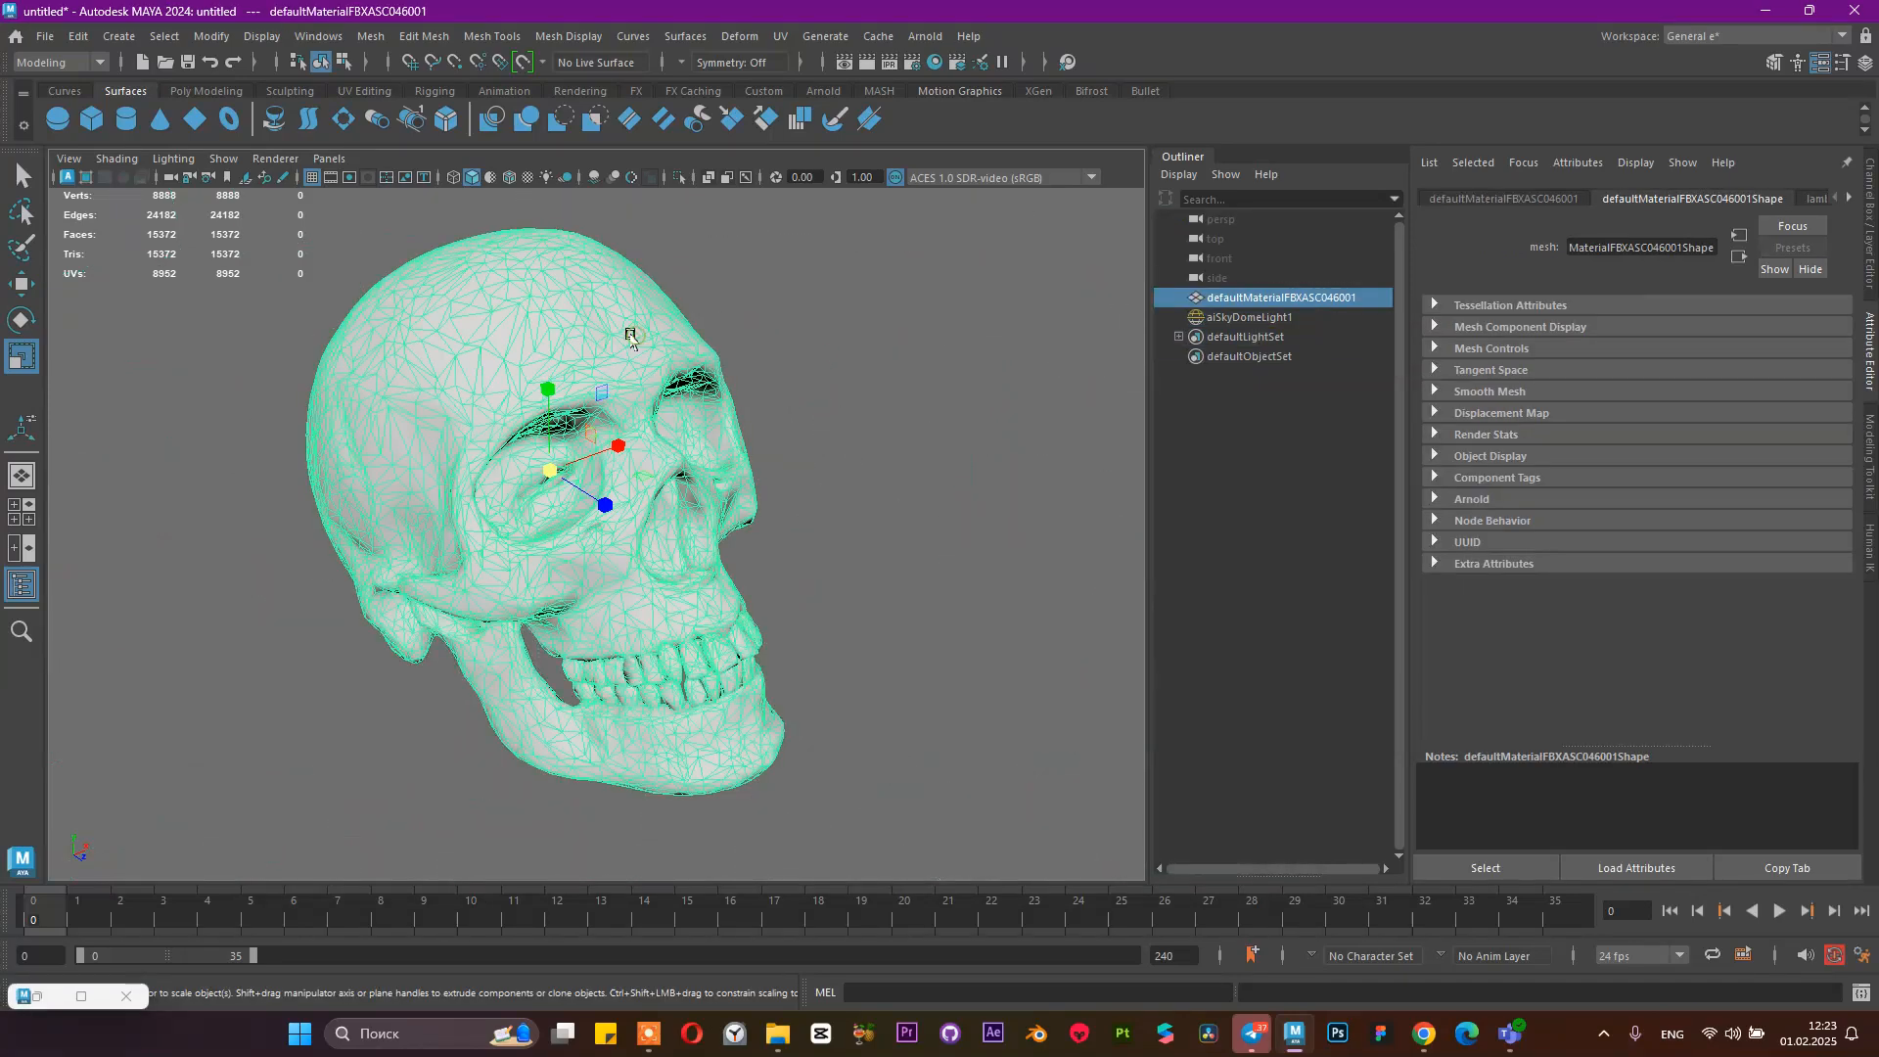
left_click(1816, 200)
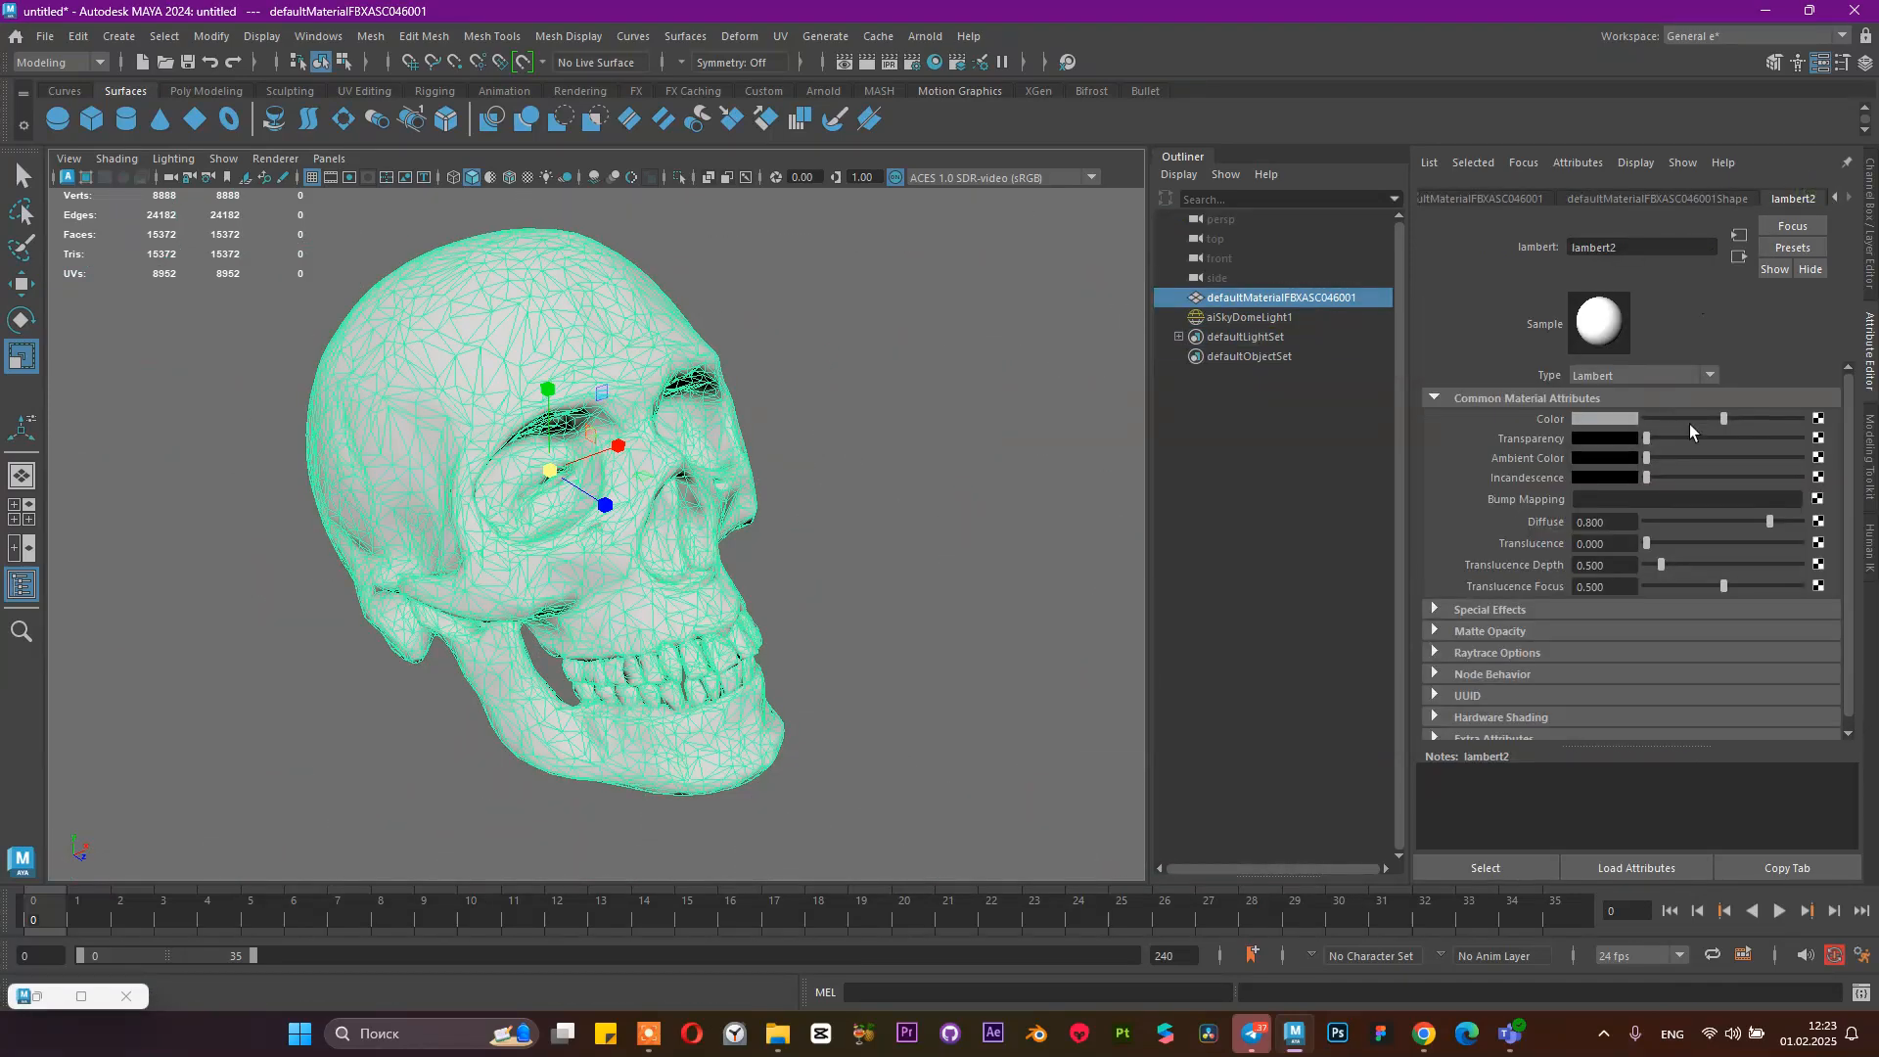
left_click(1818, 419)
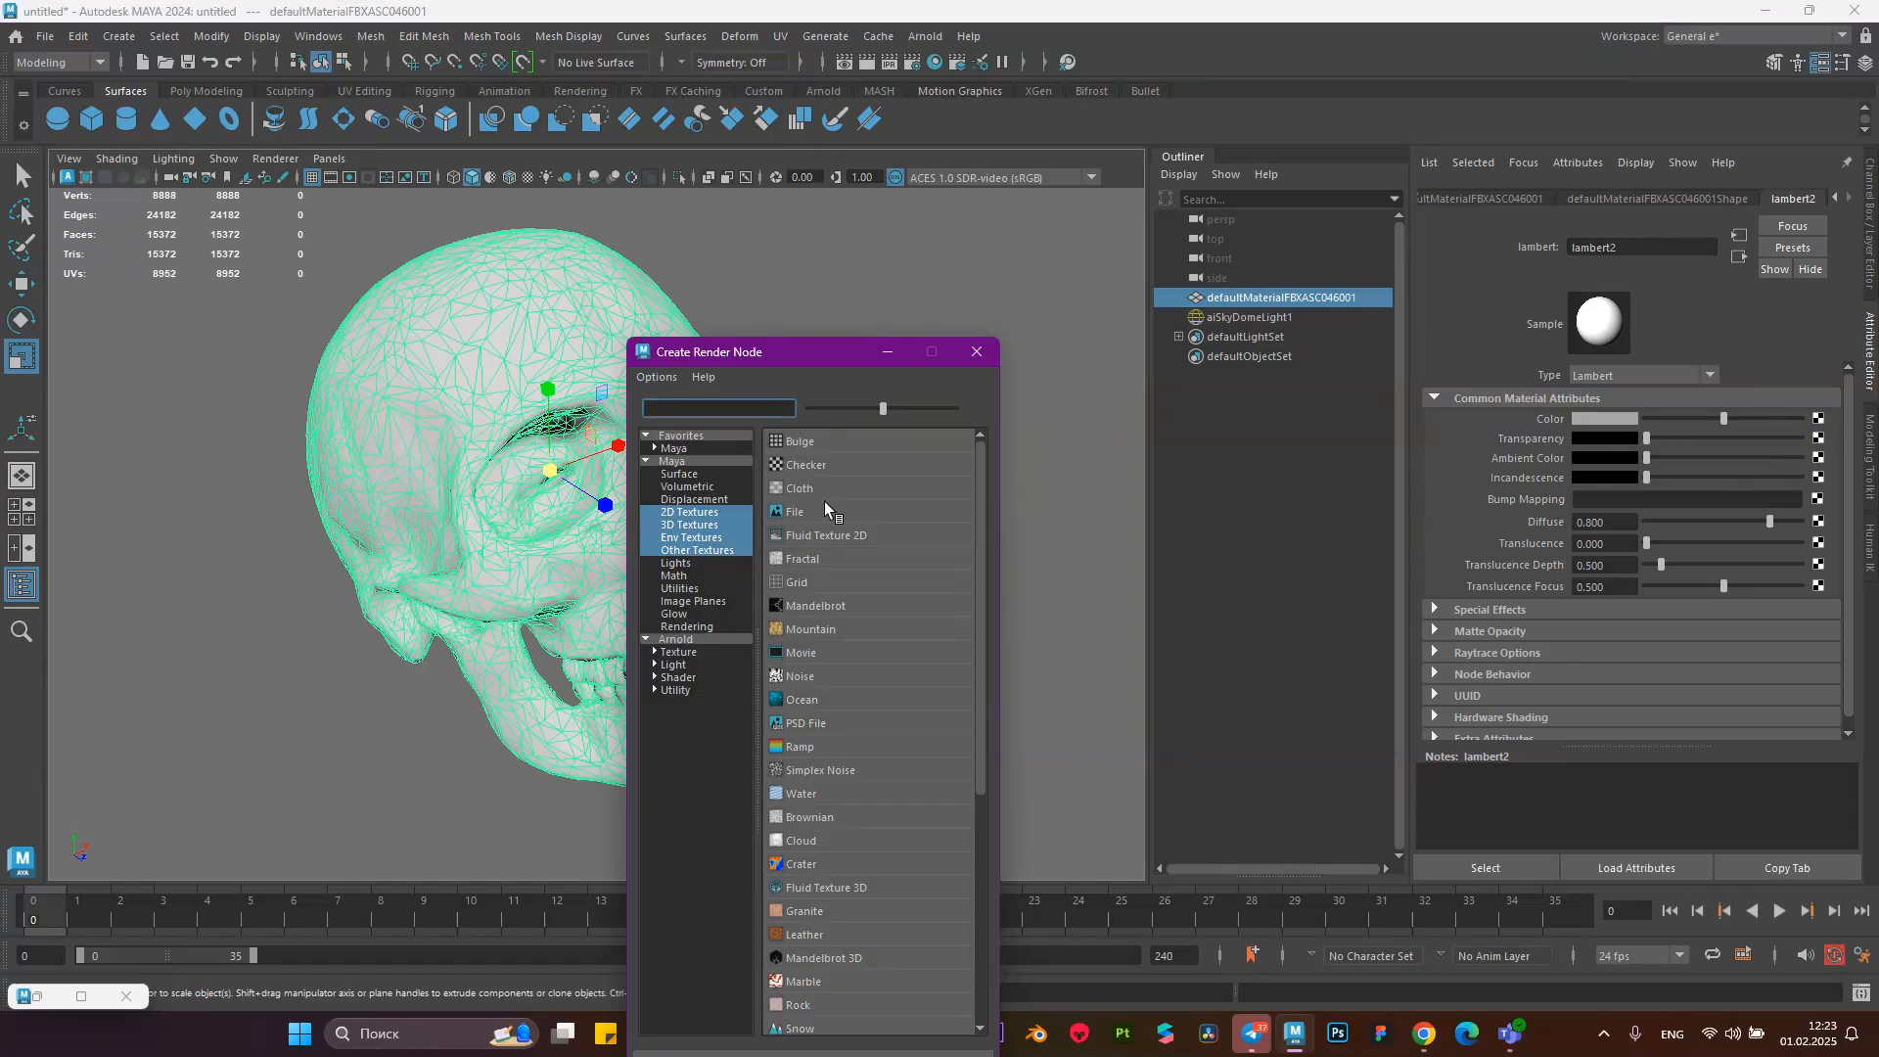
left_click(814, 515)
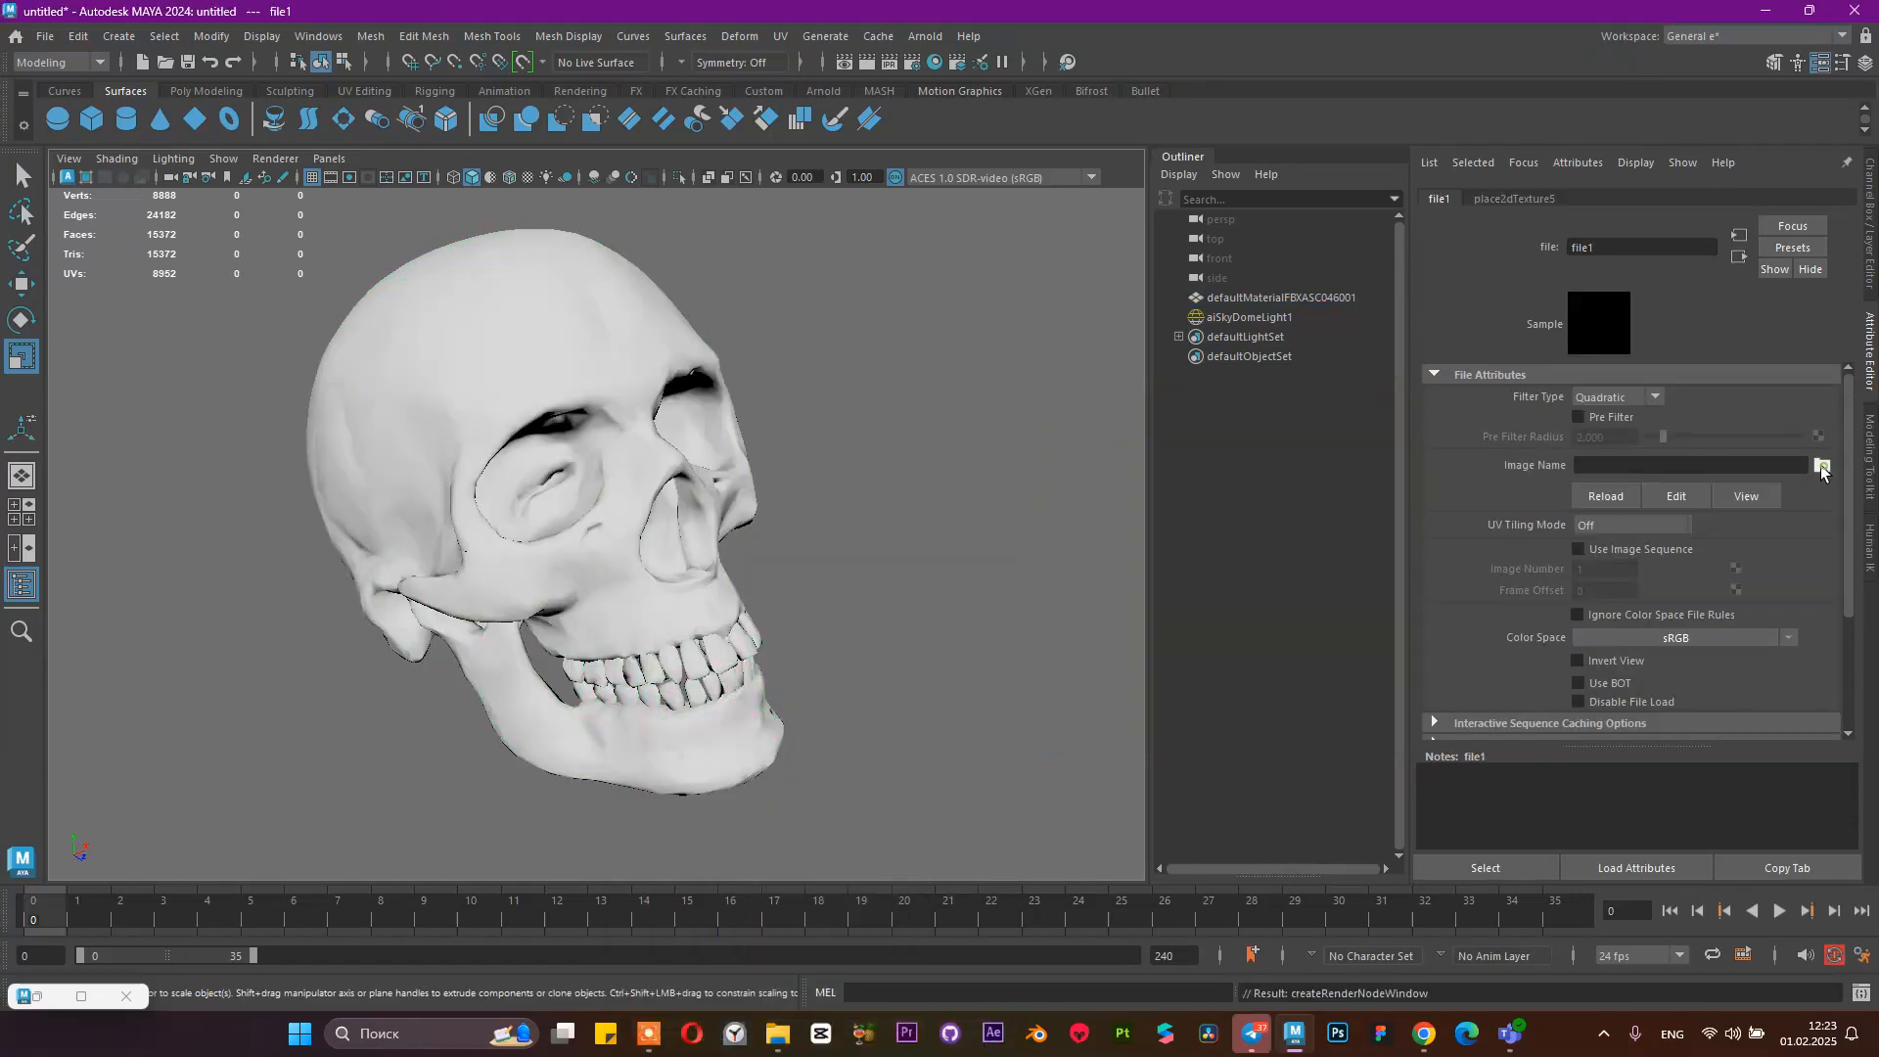
Load mask.00000.jpg from the inner mask2Fixed folder as an image sequence in the File texture, and check it at frame 14
left_click(1823, 468)
left_click(298, 402)
scroll(431, 637, "down", 2)
double_click(424, 754)
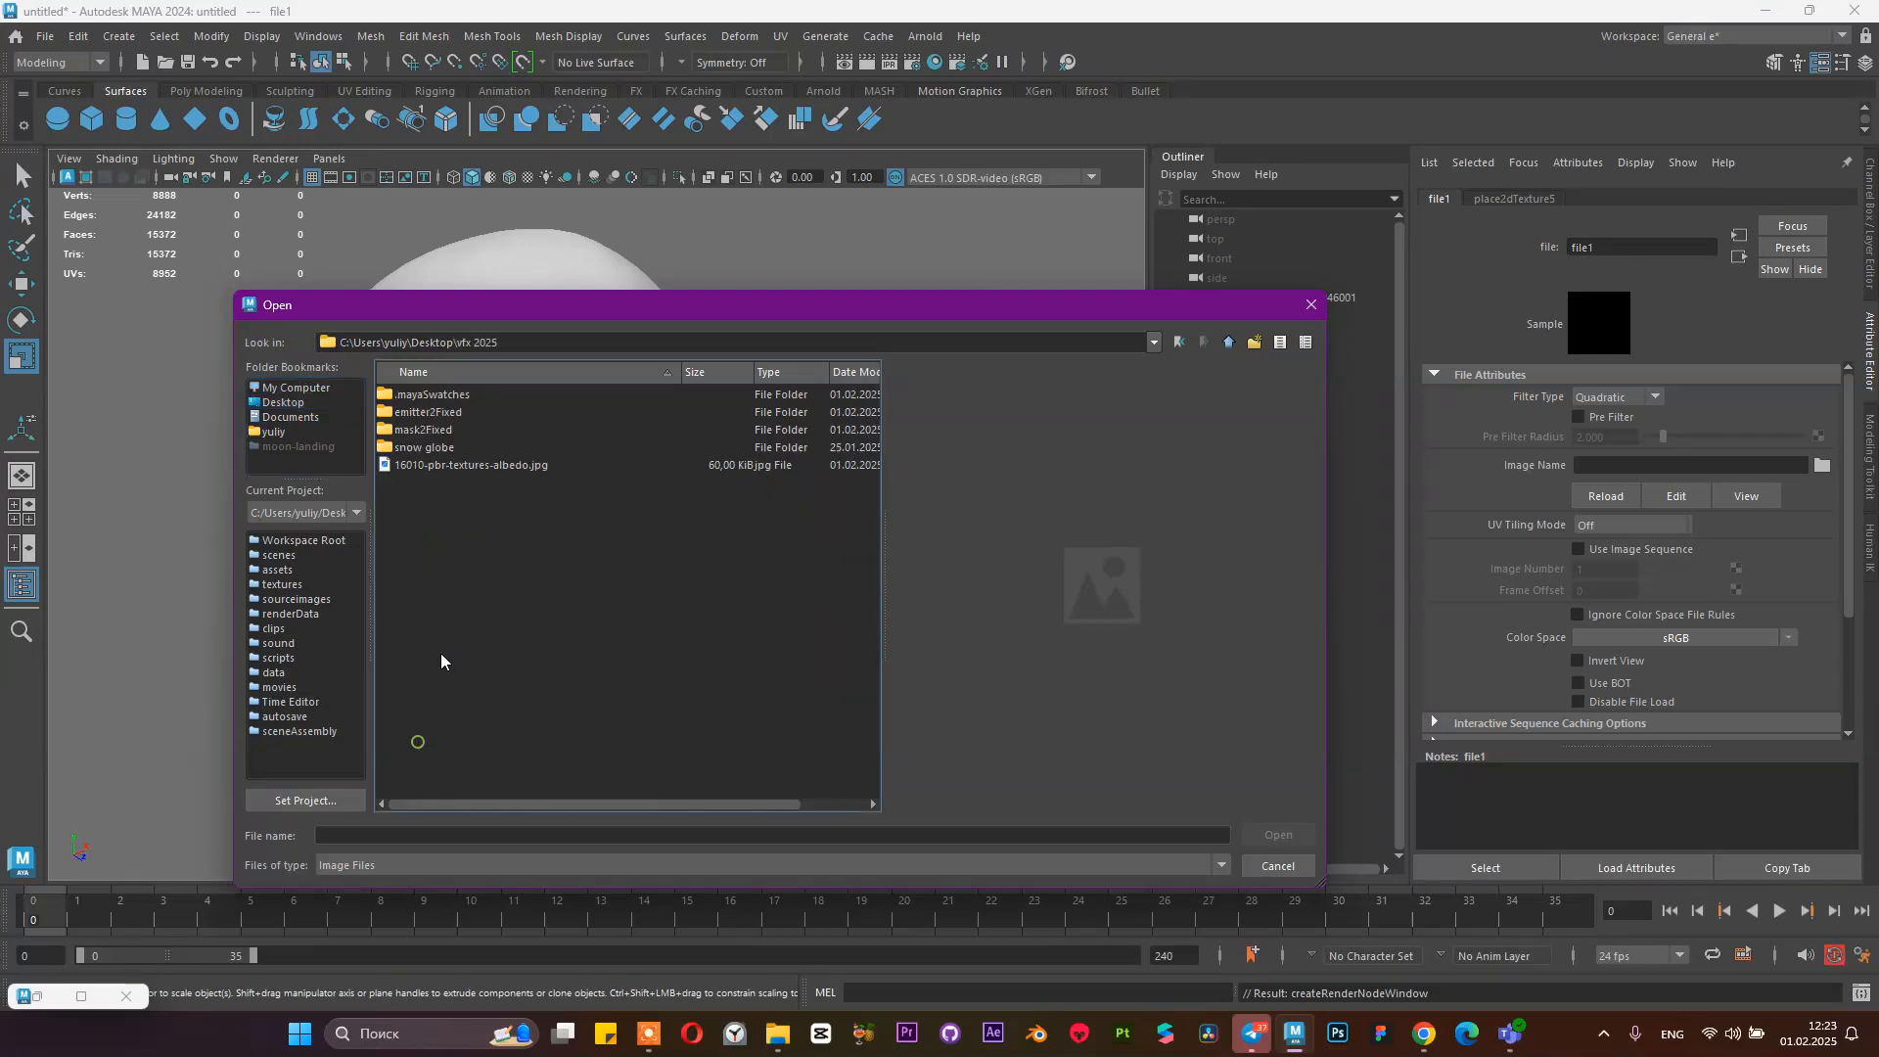
double_click(431, 430)
double_click(451, 394)
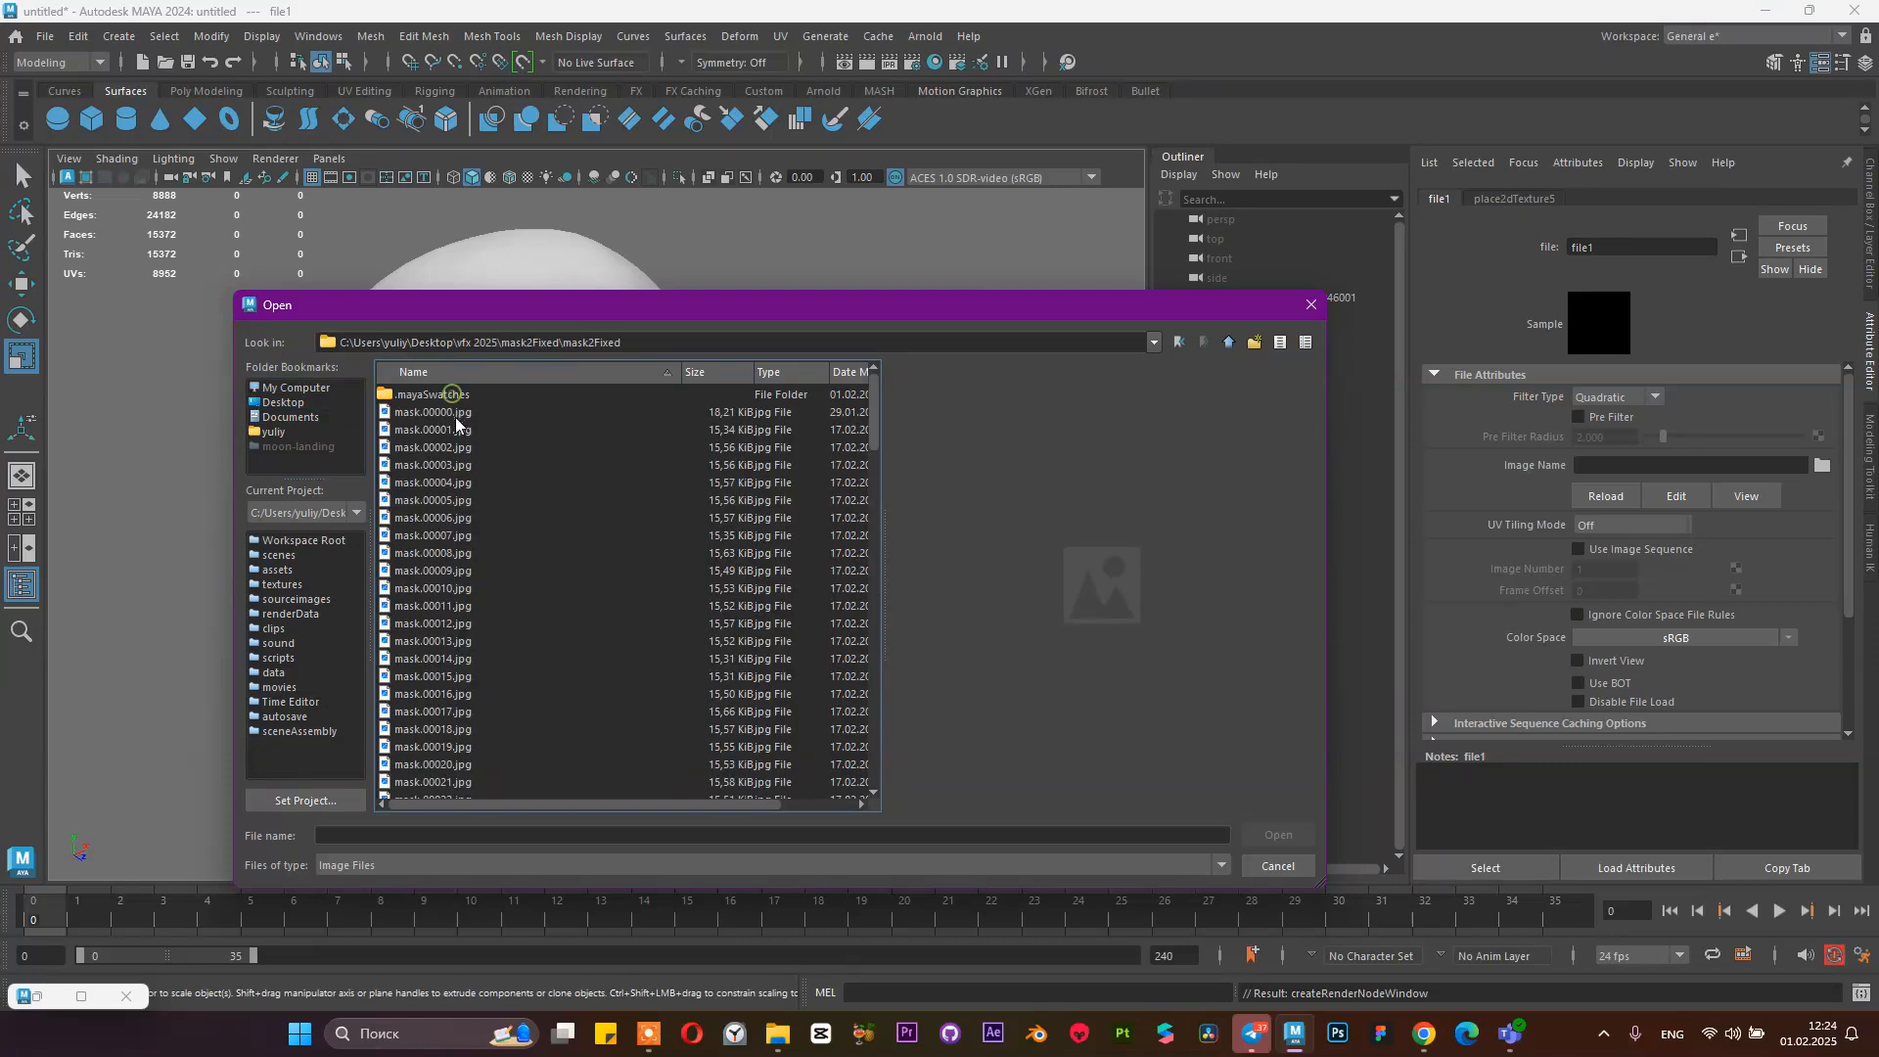
double_click(457, 415)
left_click(1605, 554)
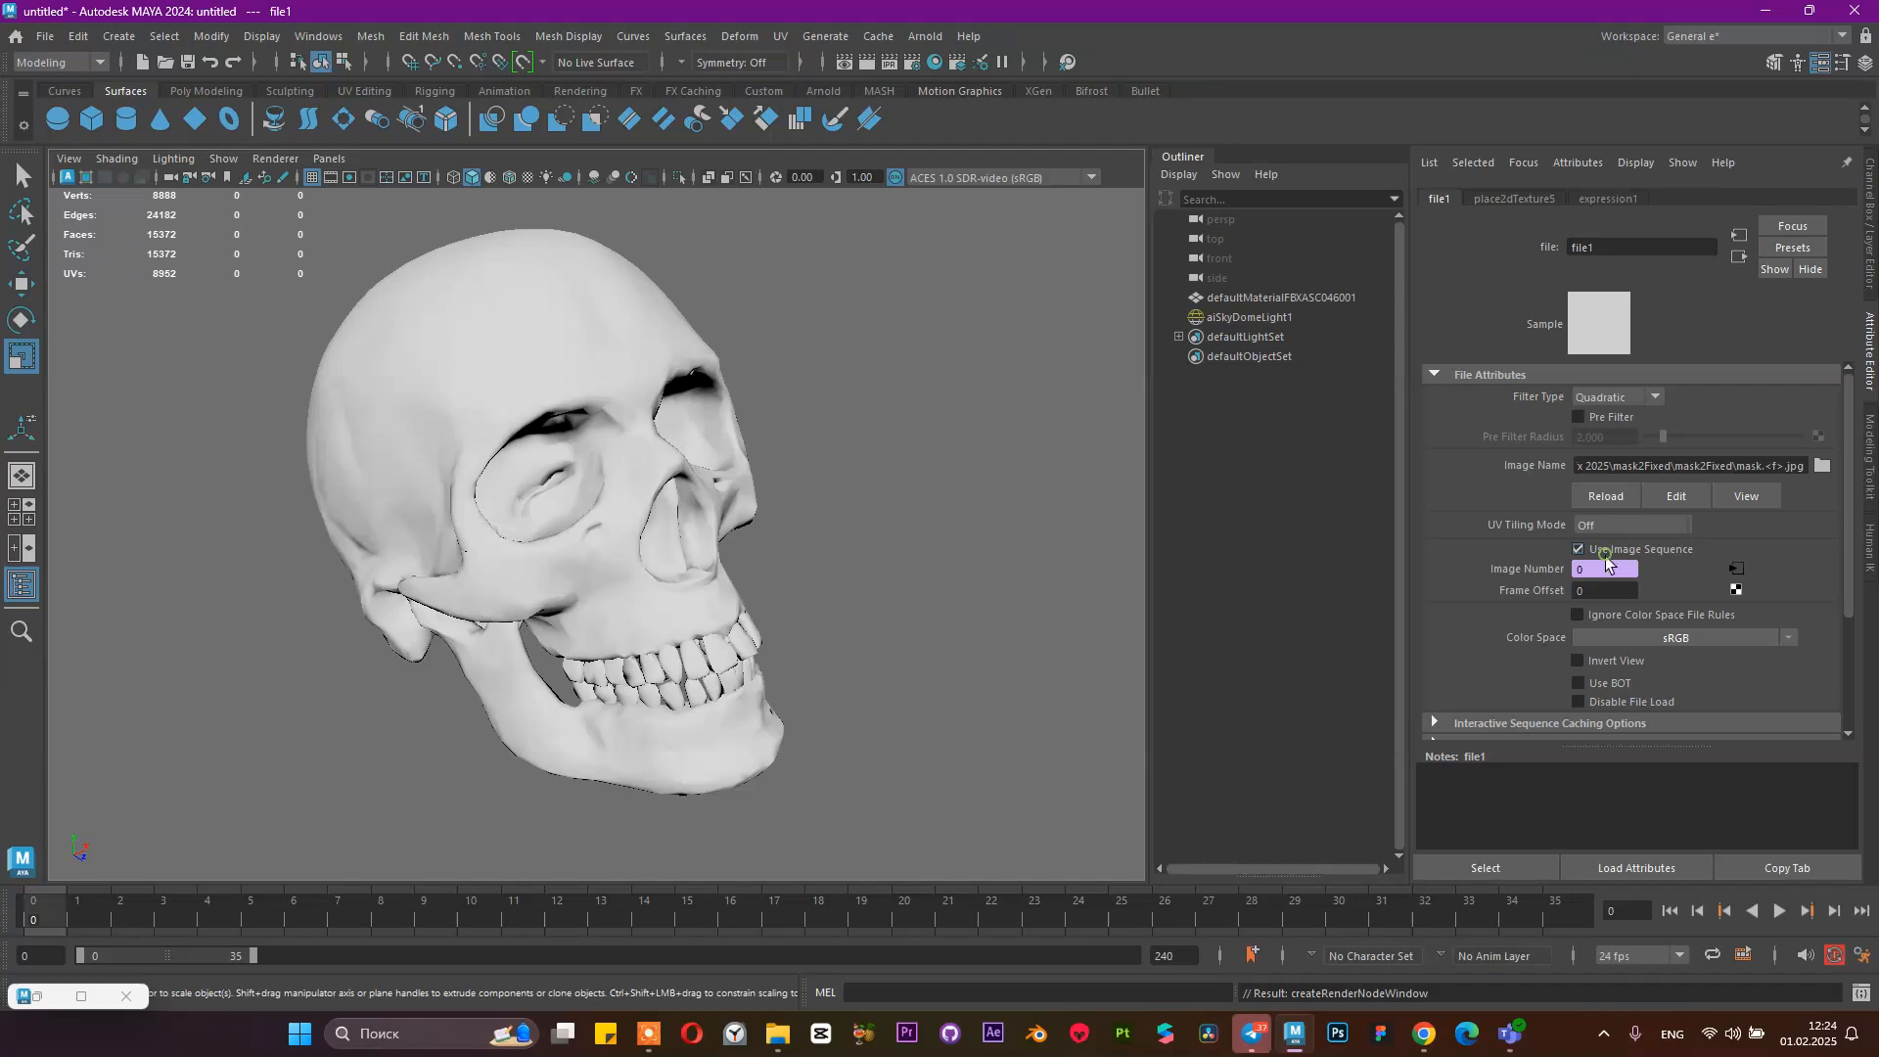
left_click(637, 909)
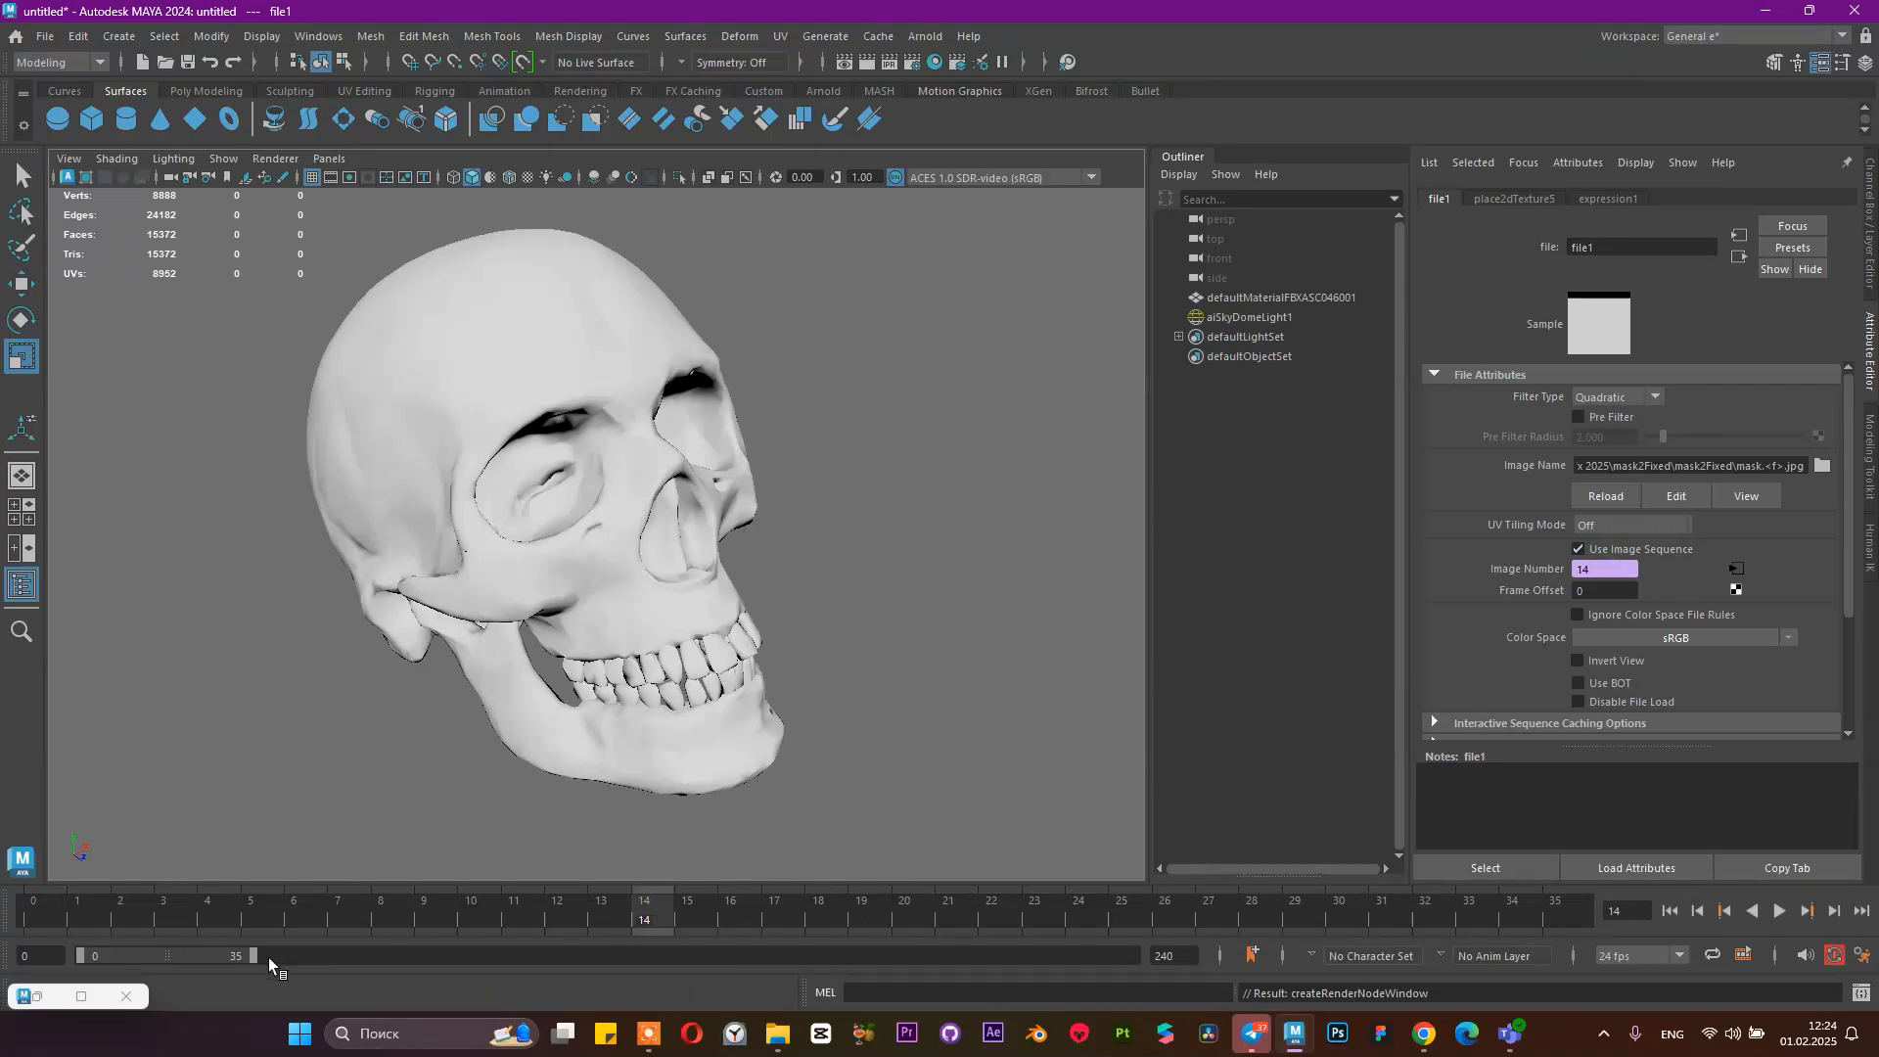
Turn on textured display in the viewport and set the animation and playback range to end at frame 119
left_click(528, 178)
left_click_drag(254, 955, 923, 956)
double_click(1164, 956)
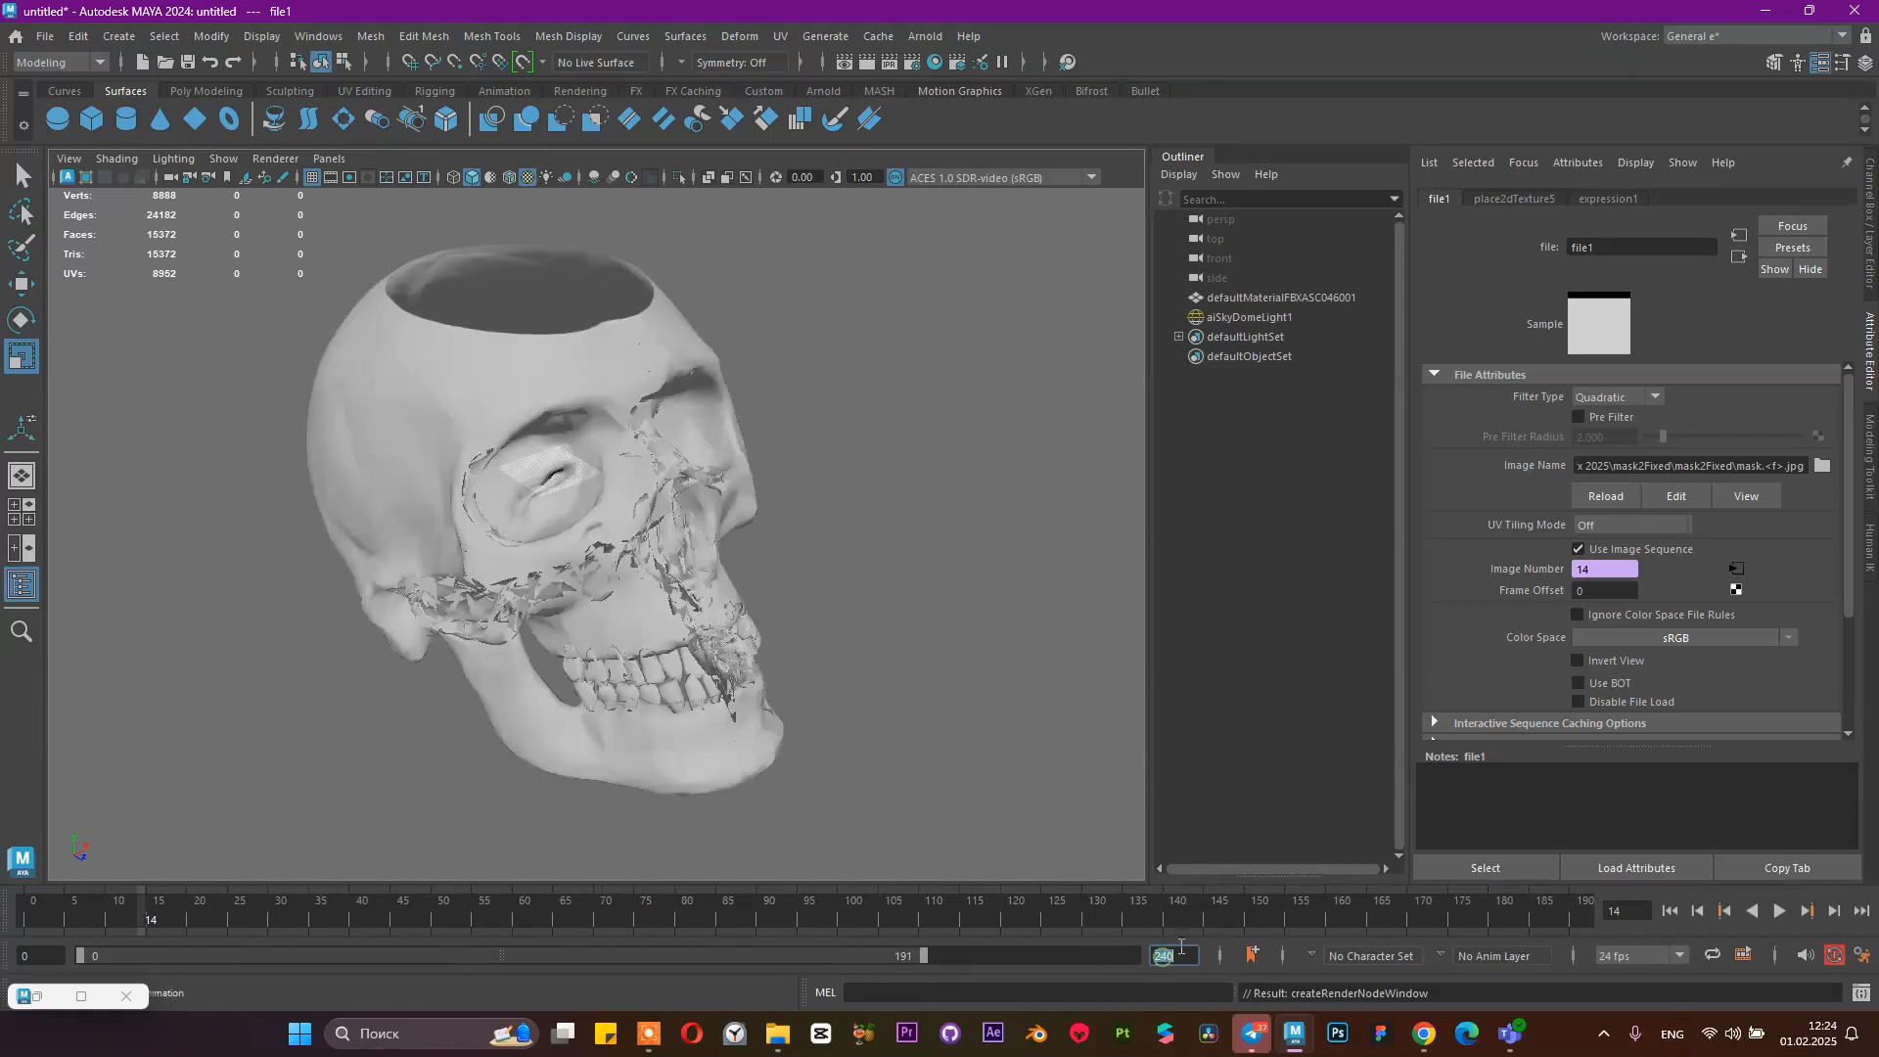
key("Return")
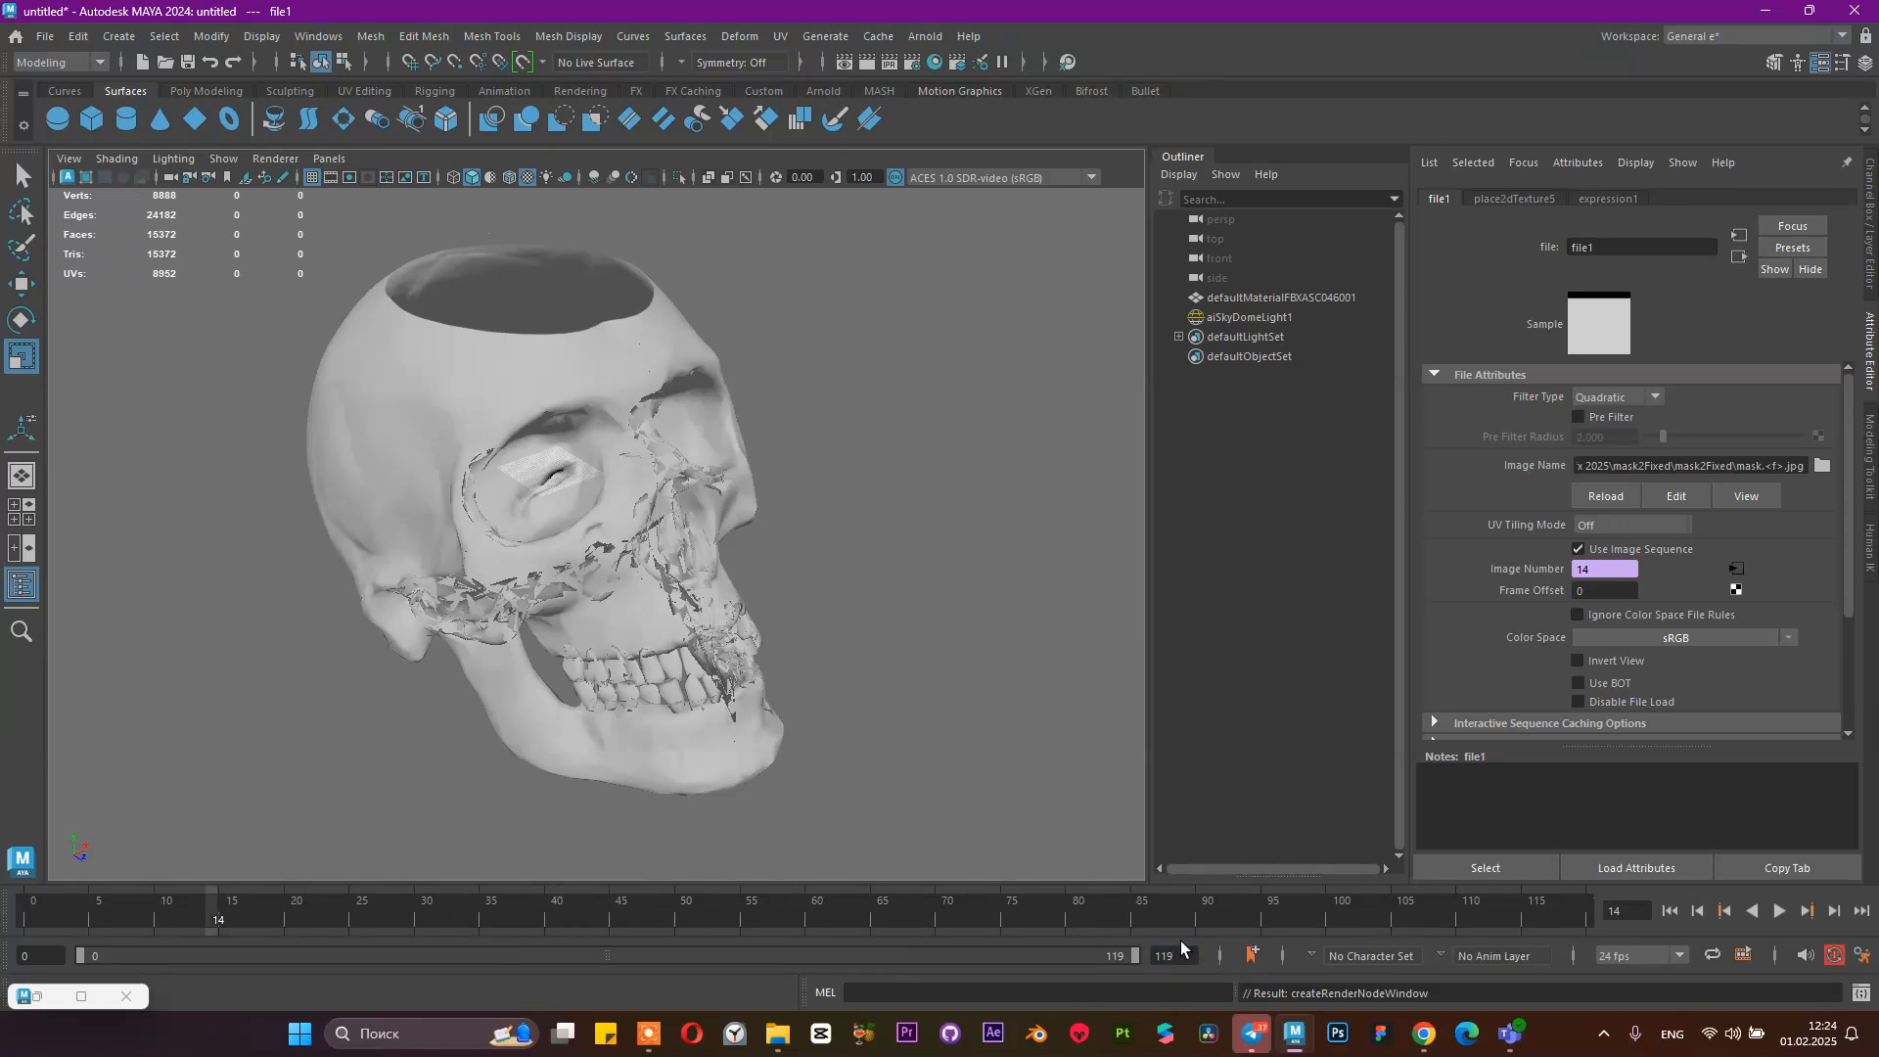
Play back the animated mask on the skull, stop it, and park the timeline at frame 54
key("alt+v")
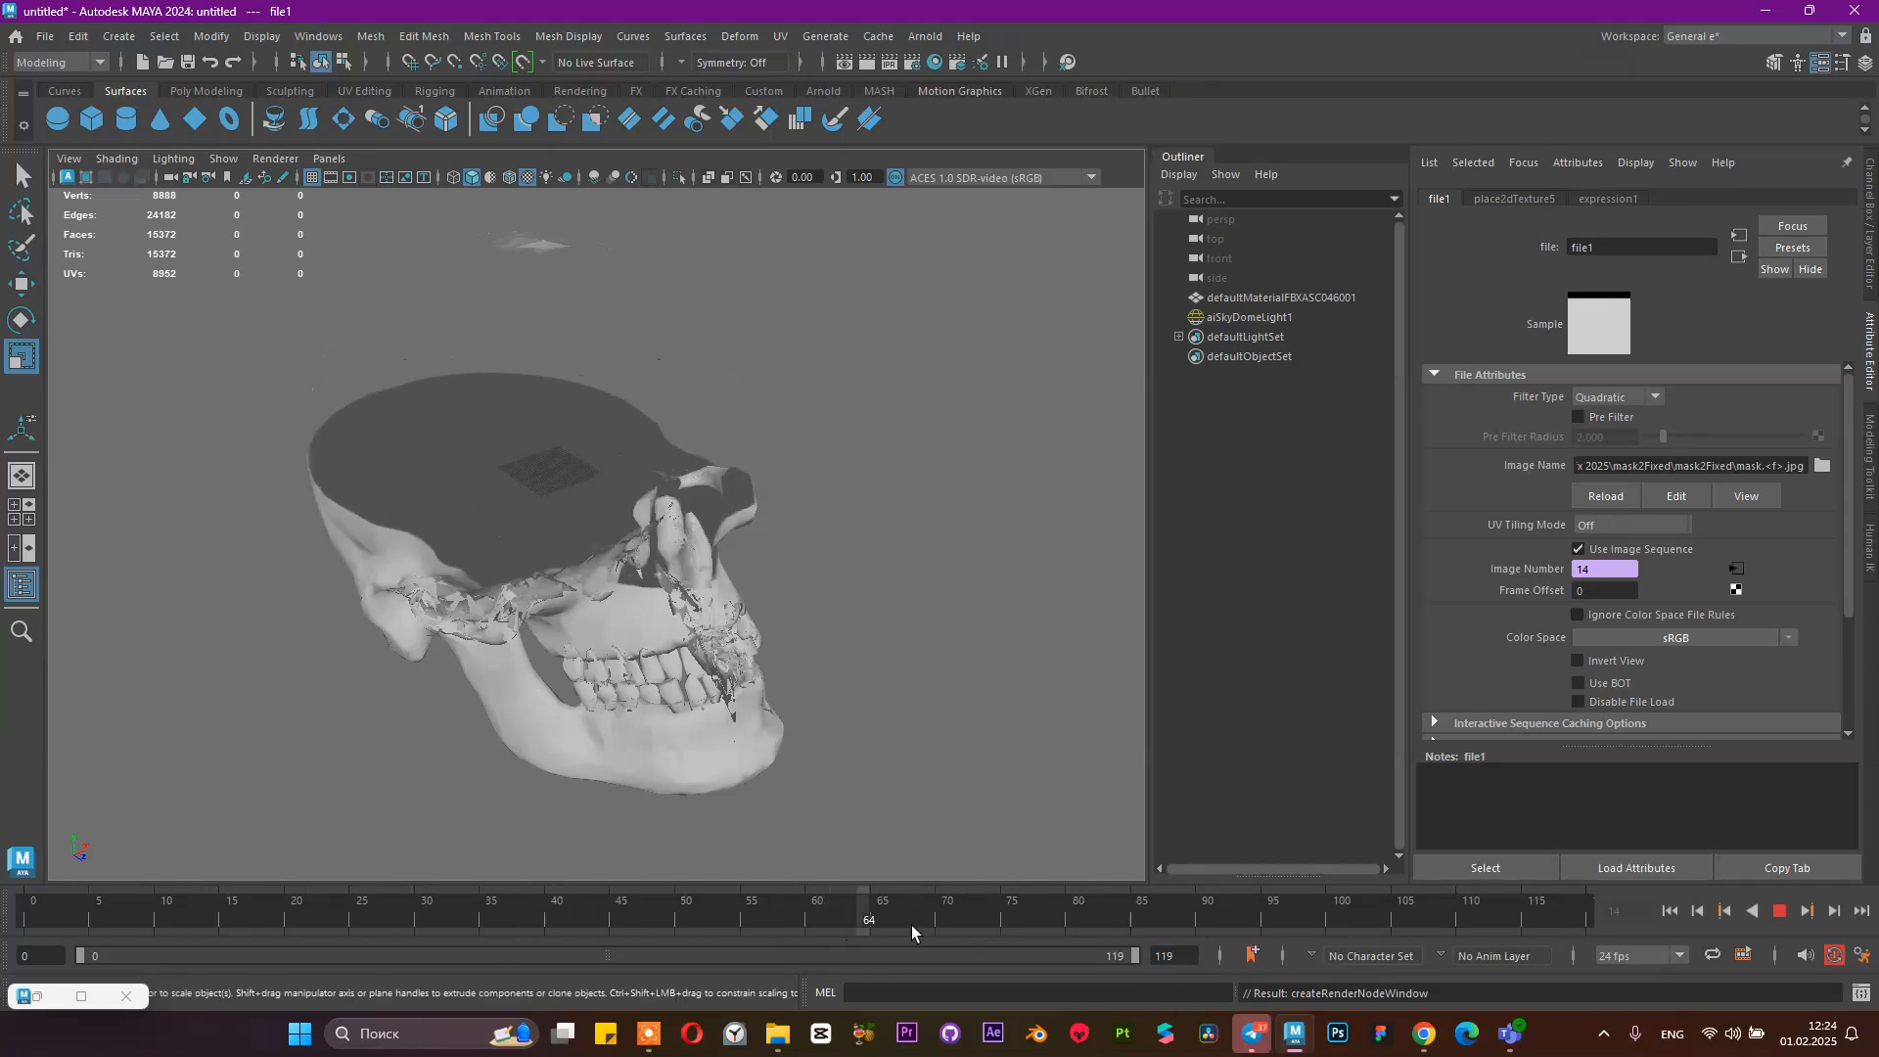
left_click(734, 929)
left_click_drag(545, 259, 577, 368, "alt")
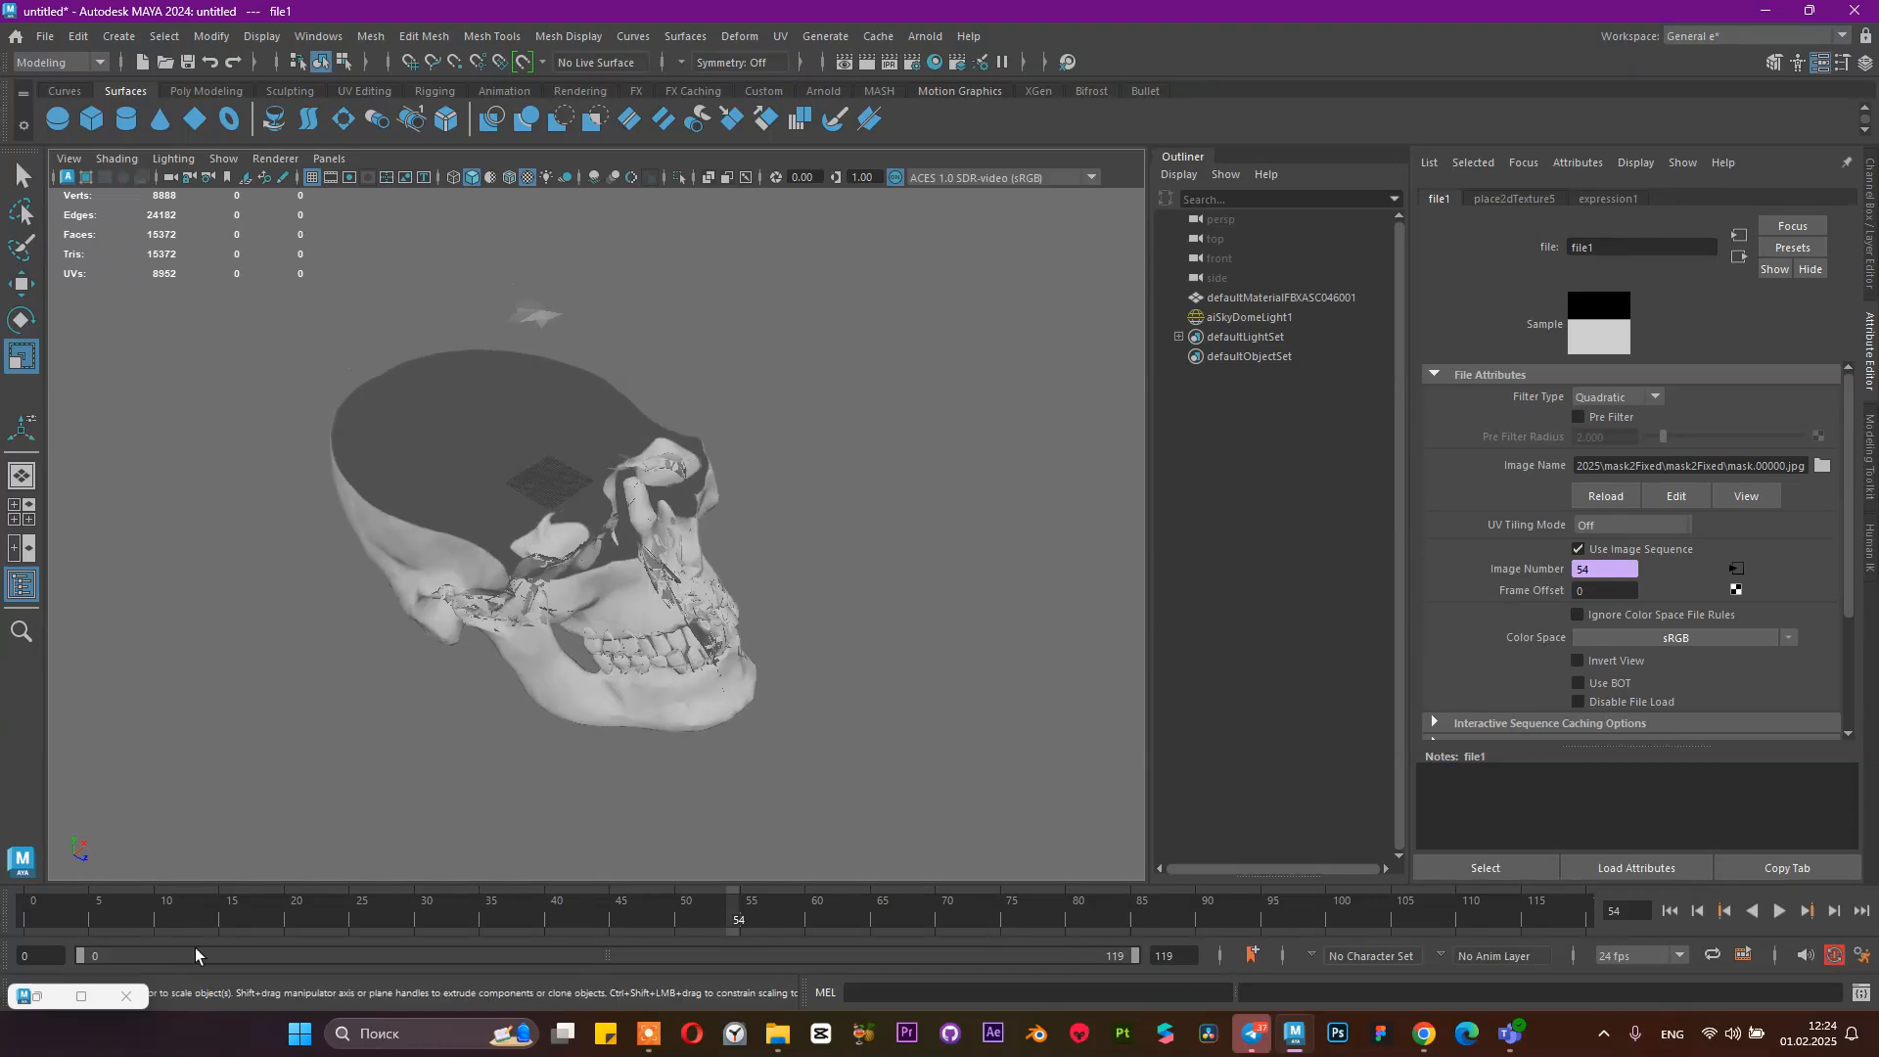
Render the masked skull at frame 54 in the Arnold RenderView, stop the render, and minimise its window
left_click(68, 995)
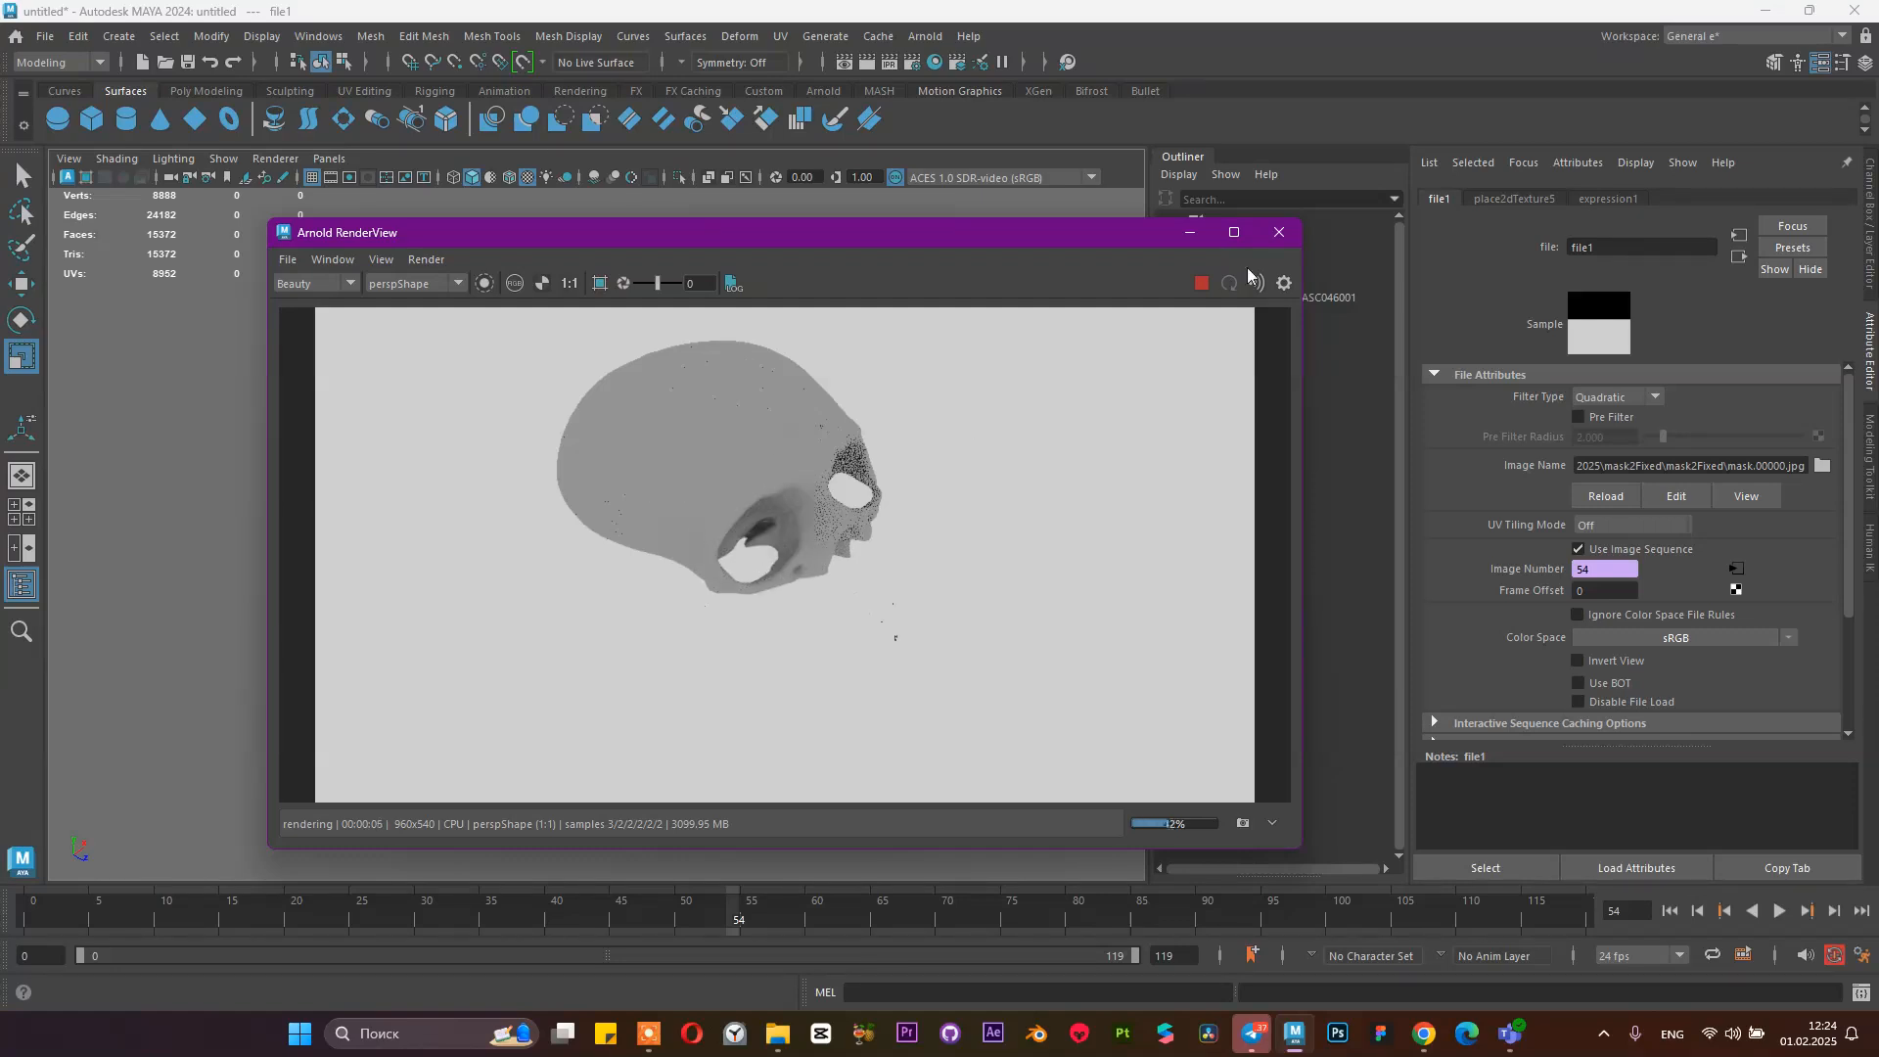
left_click(1198, 284)
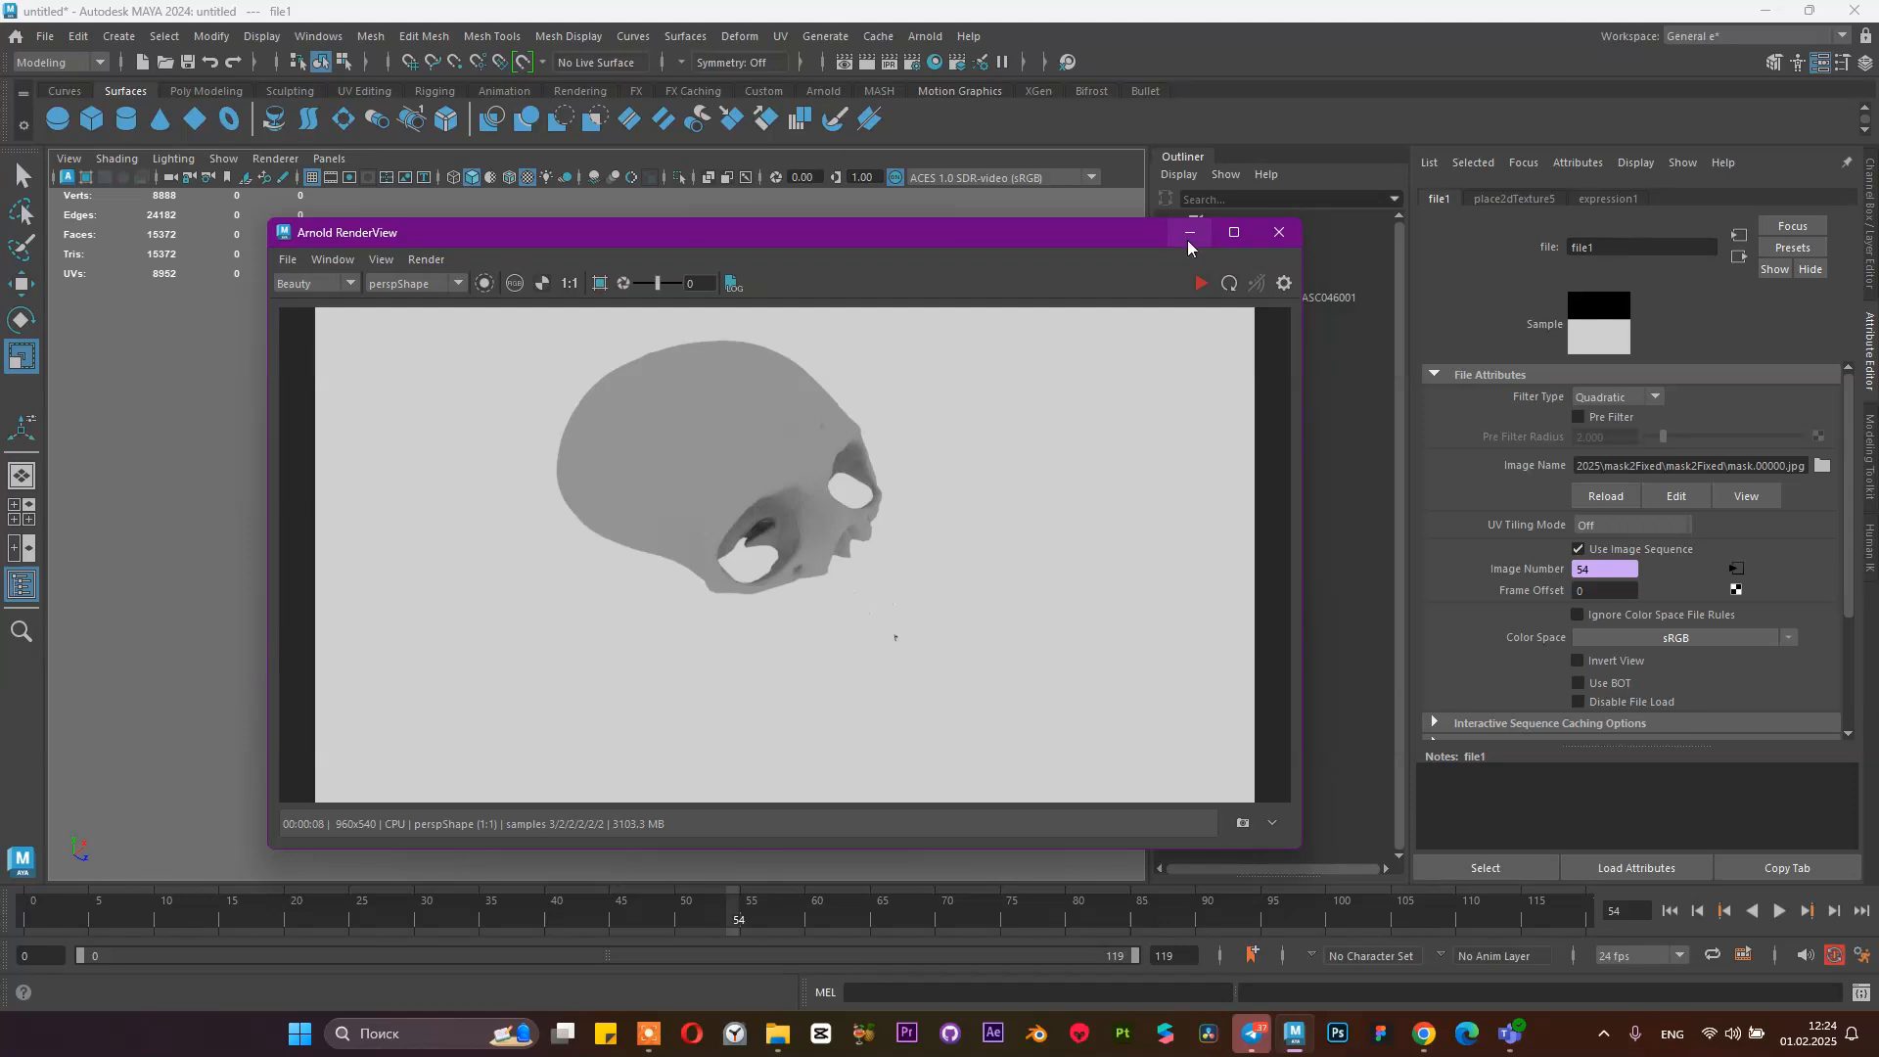
left_click(1190, 233)
Assign a new Arnold aiStandardSurface material to the skull mesh
left_click(679, 487)
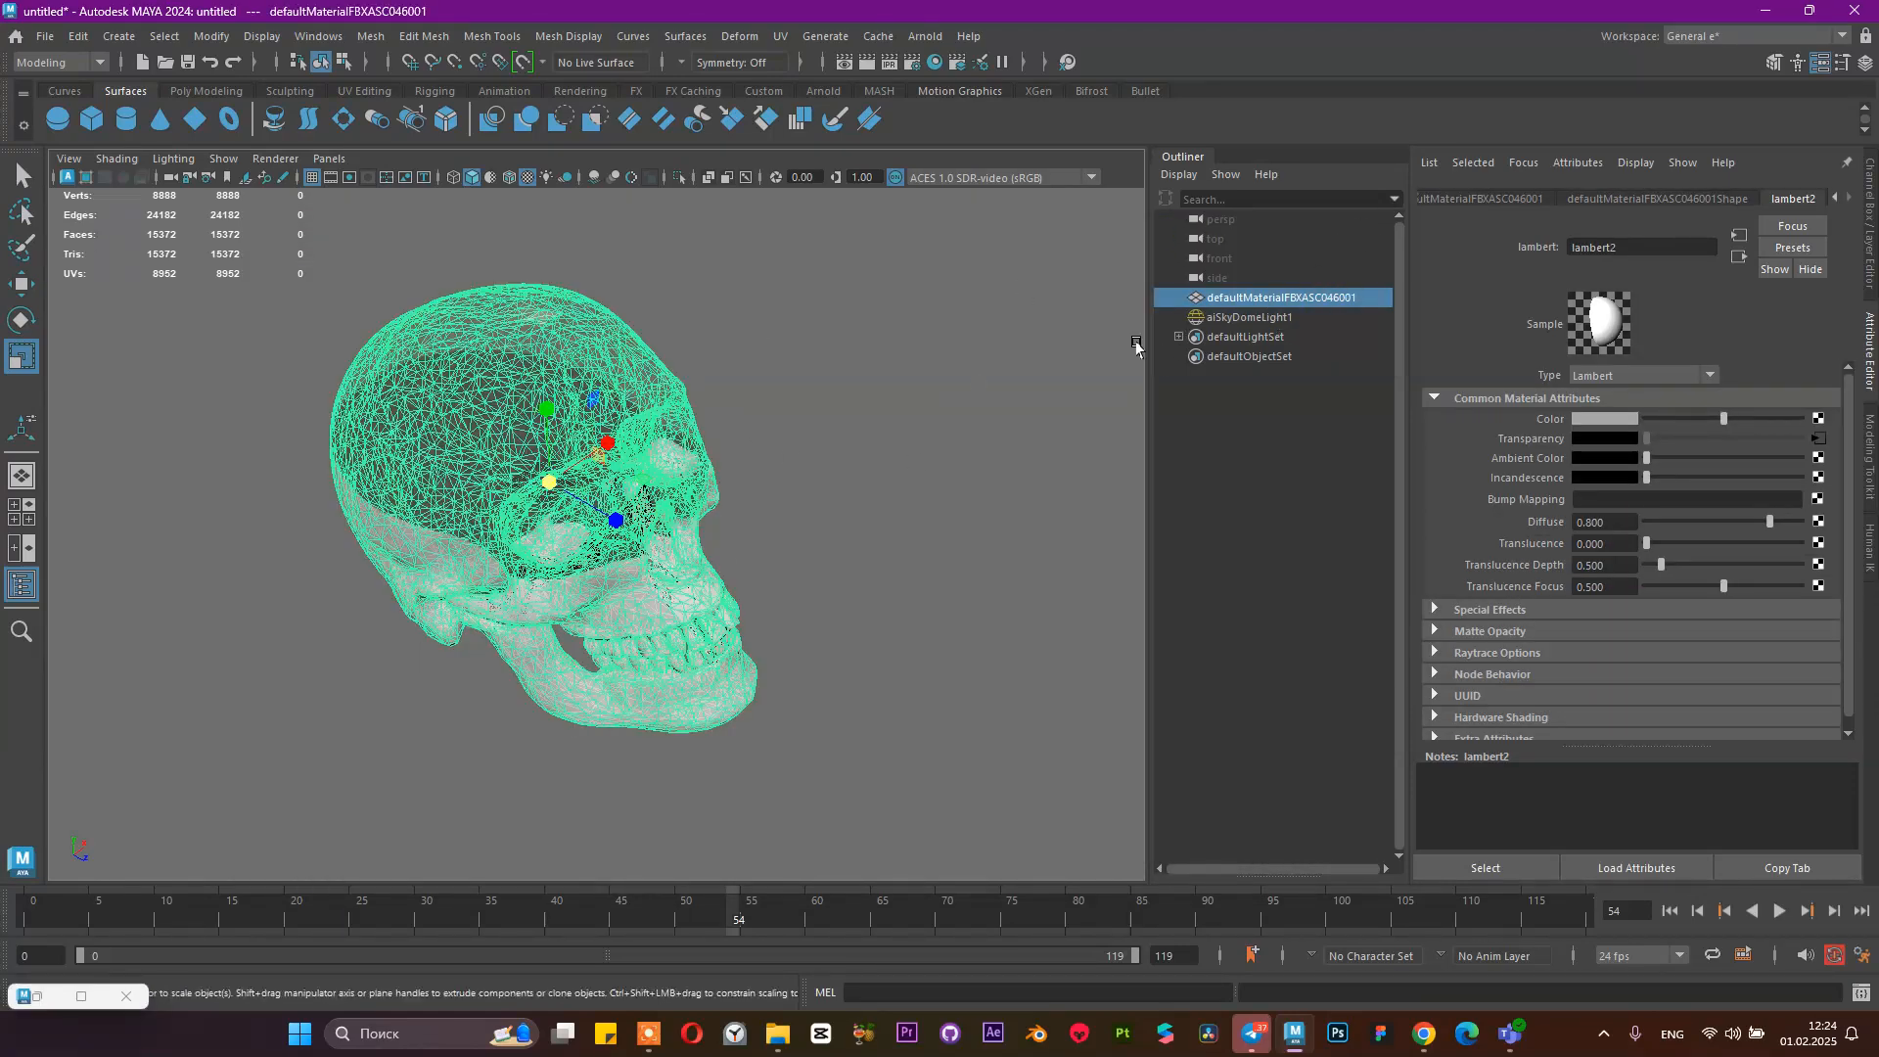
right_click_drag(685, 443, 715, 943)
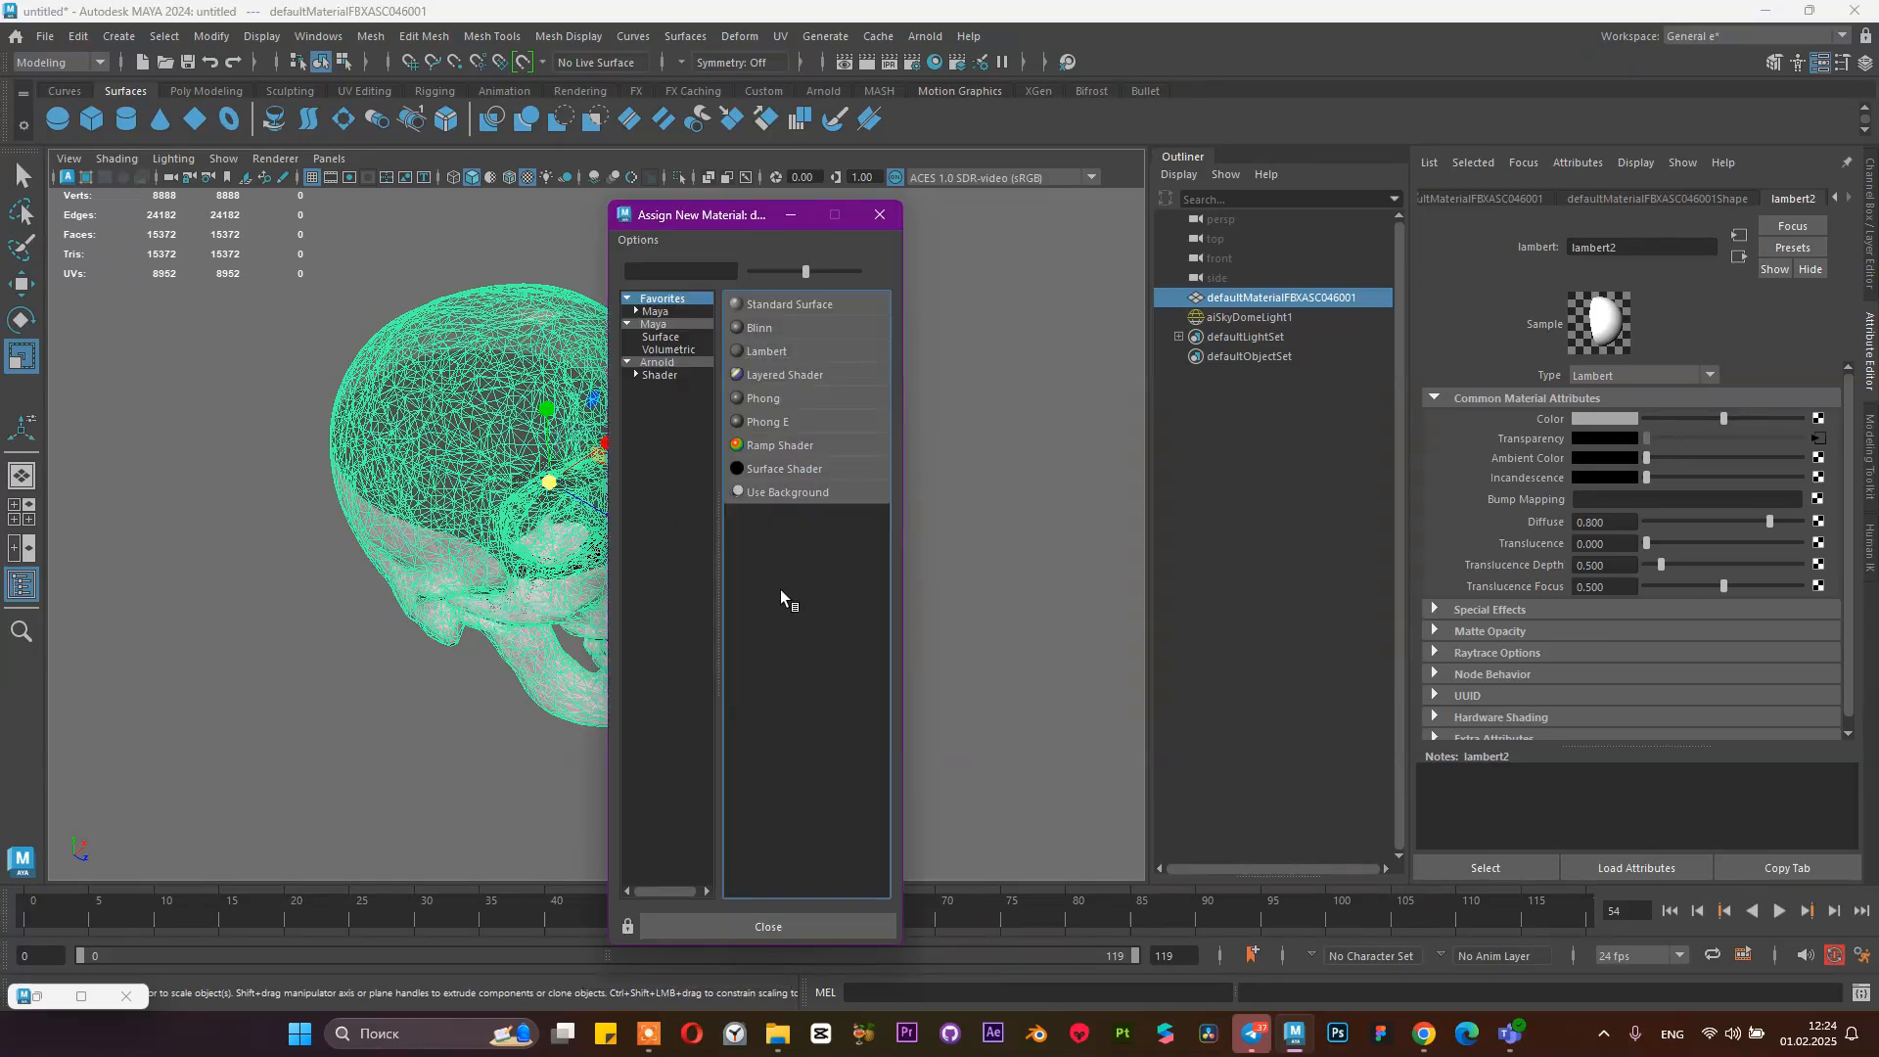
left_click(661, 363)
left_click(769, 638)
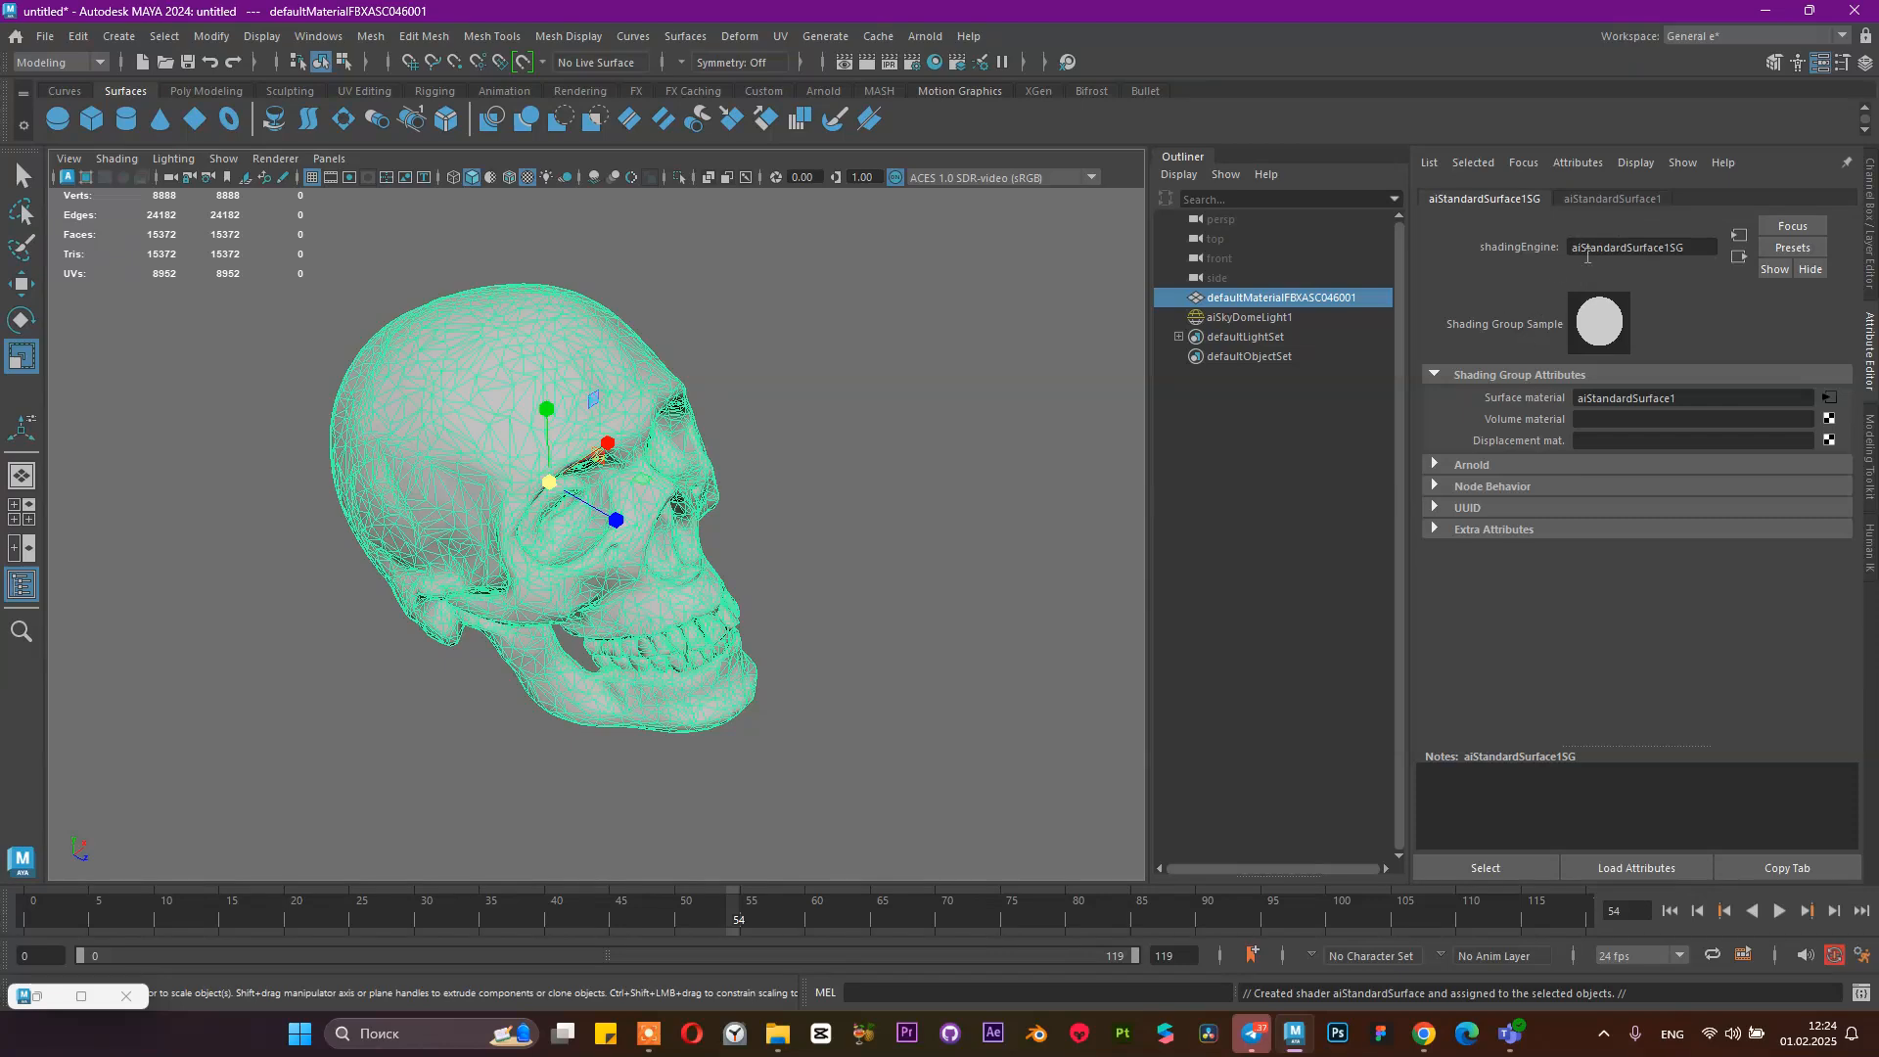
Connect a new File texture to the geometry Opacity of the skull's aiStandardSurface1 material
left_click(1611, 199)
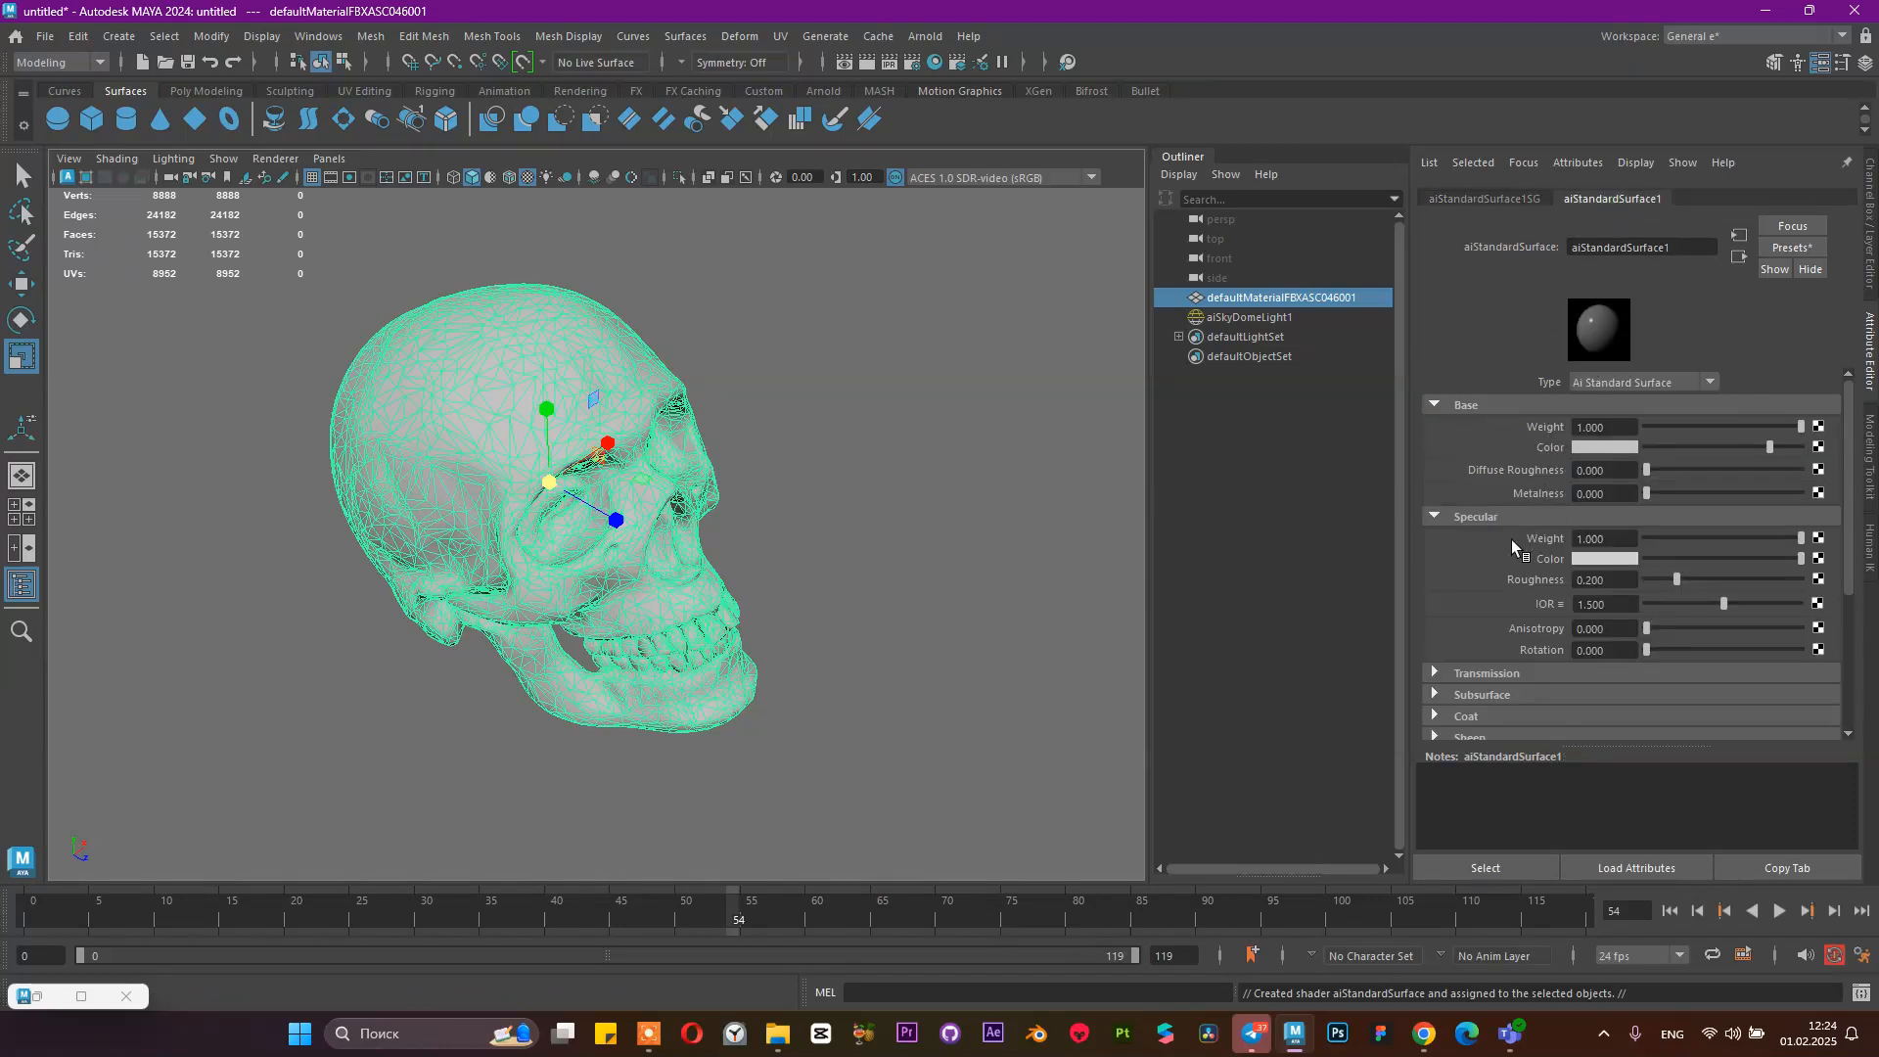
scroll(1504, 607, "down", 5)
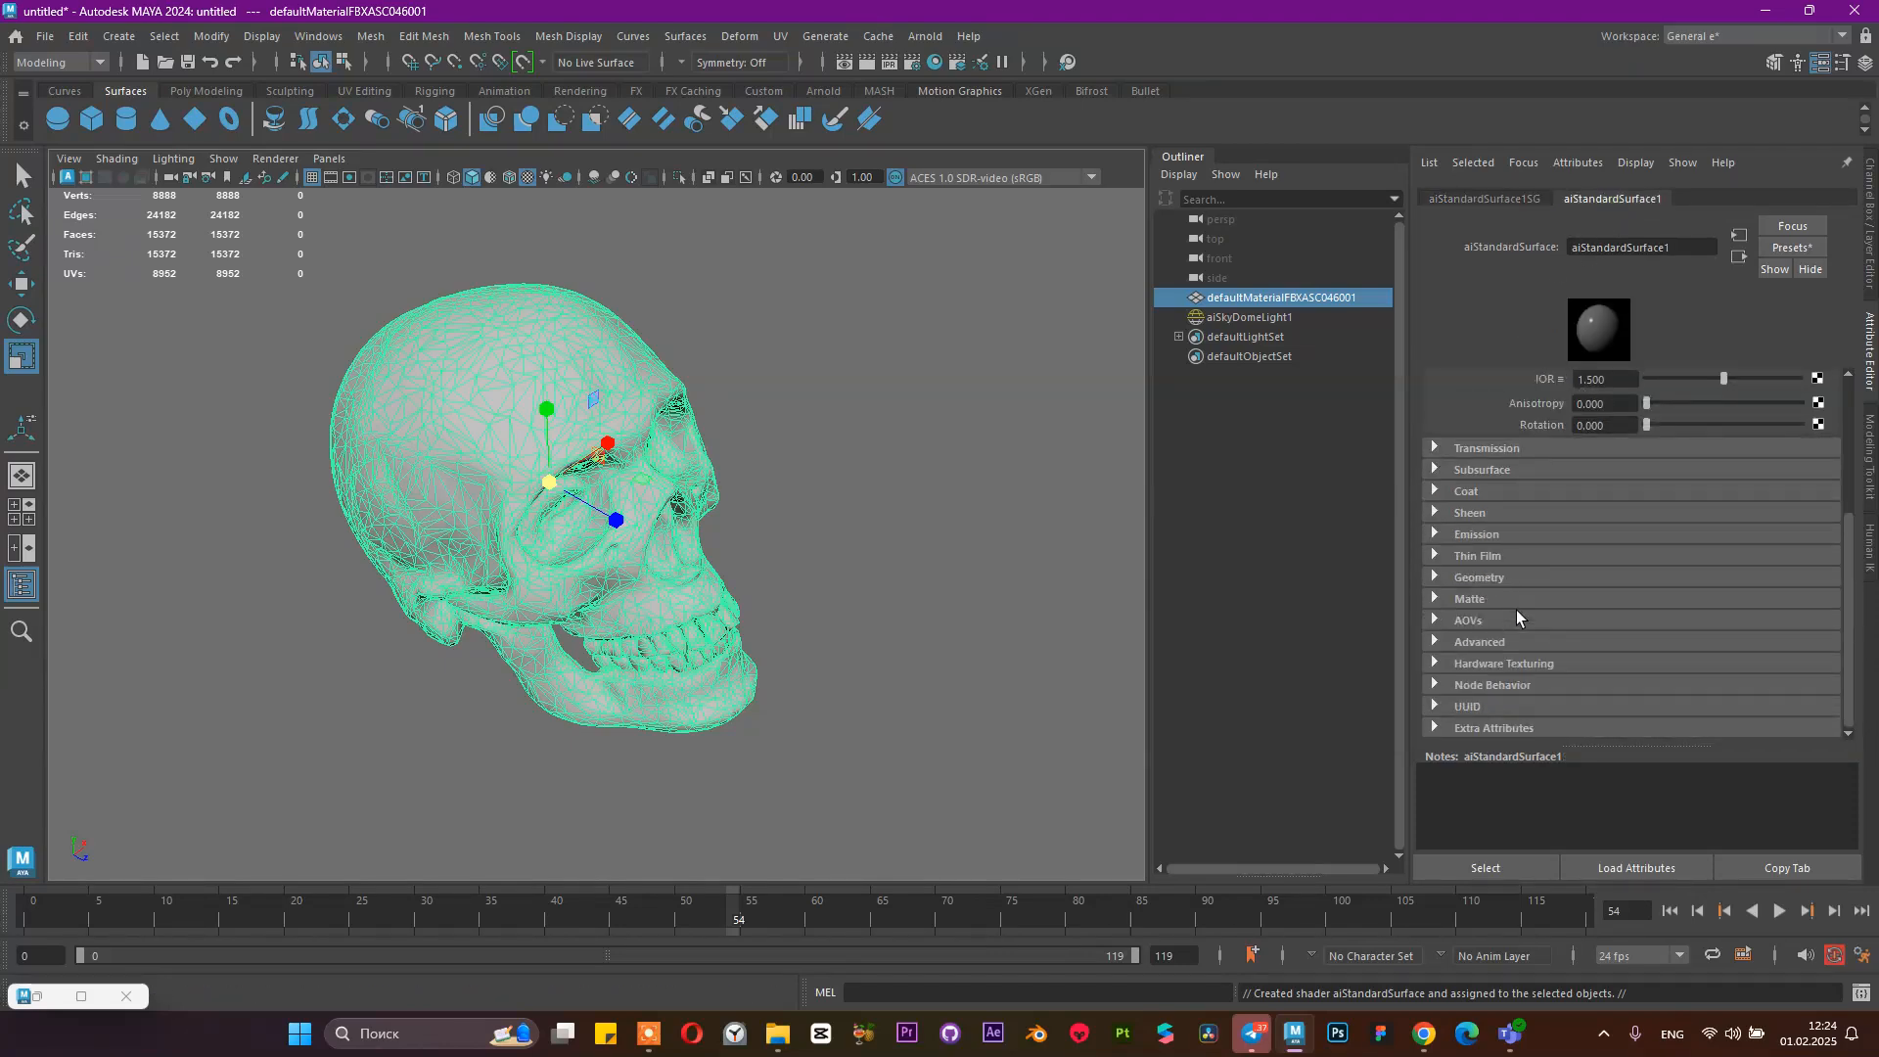
left_click(1498, 578)
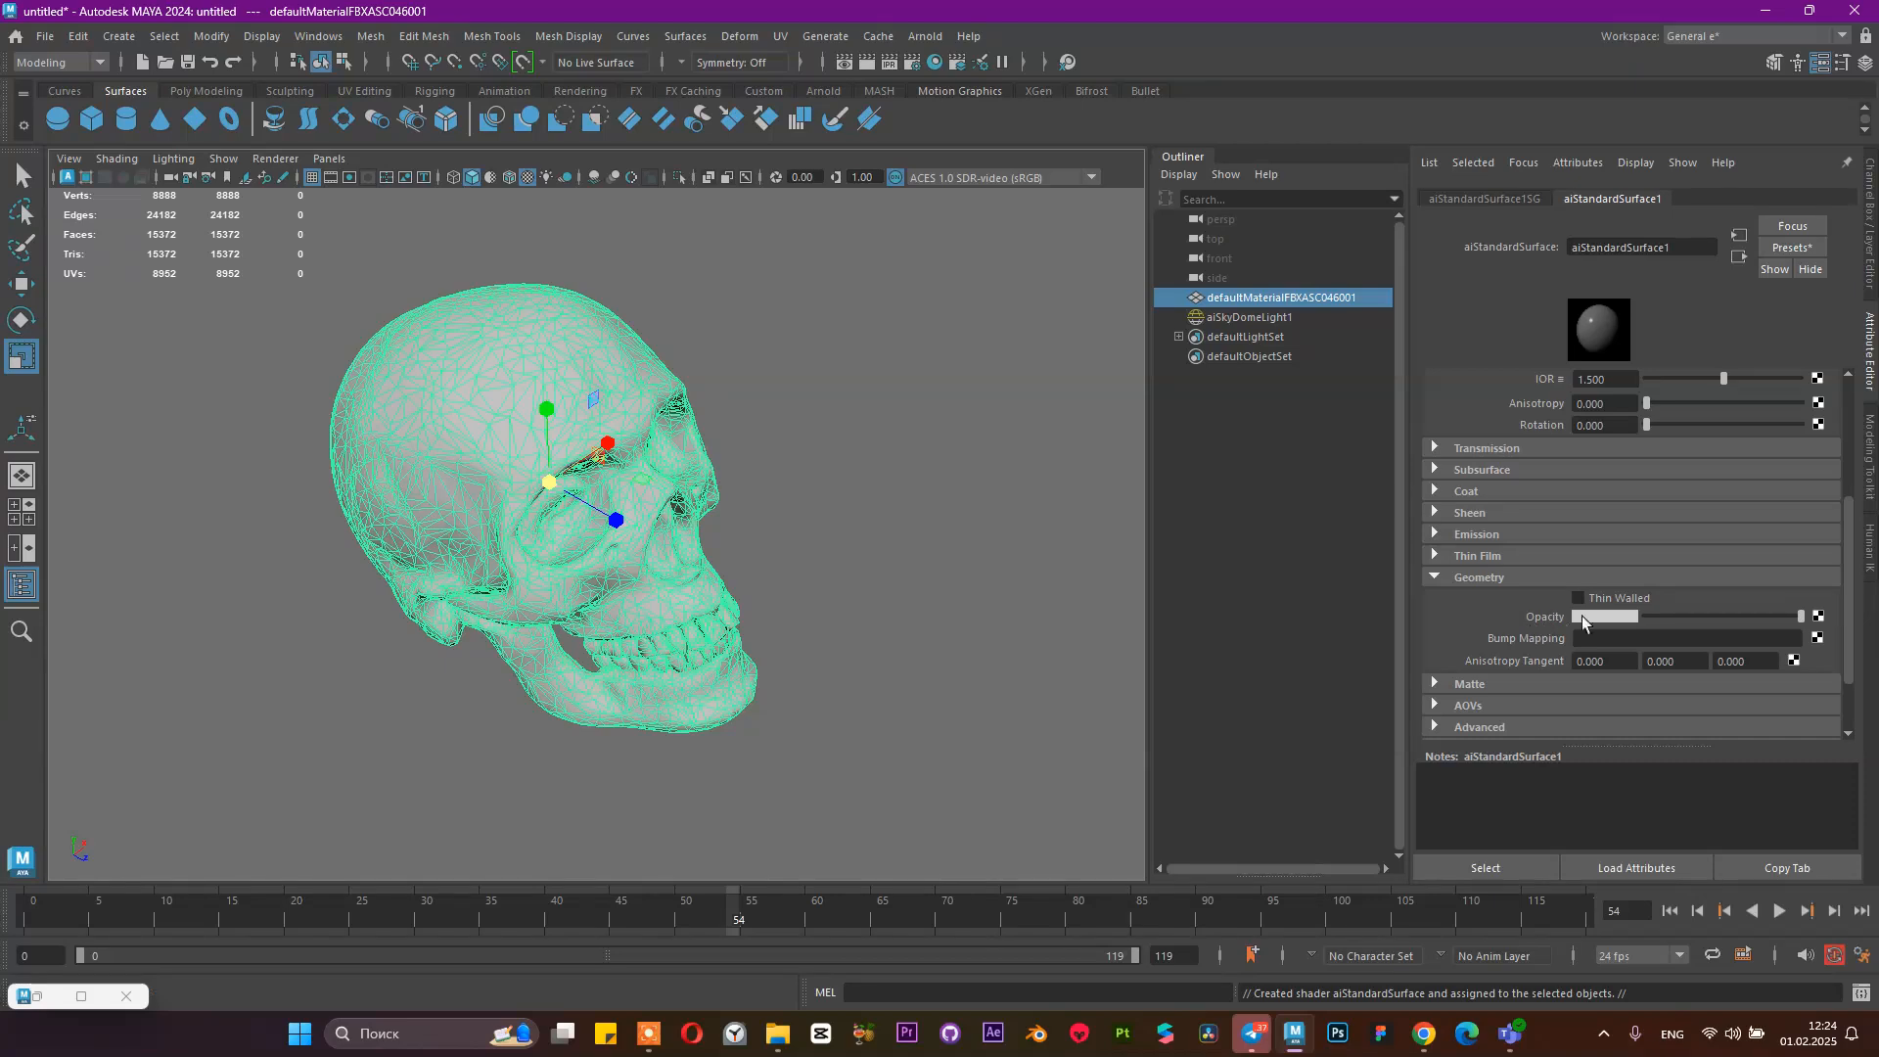
left_click(1818, 617)
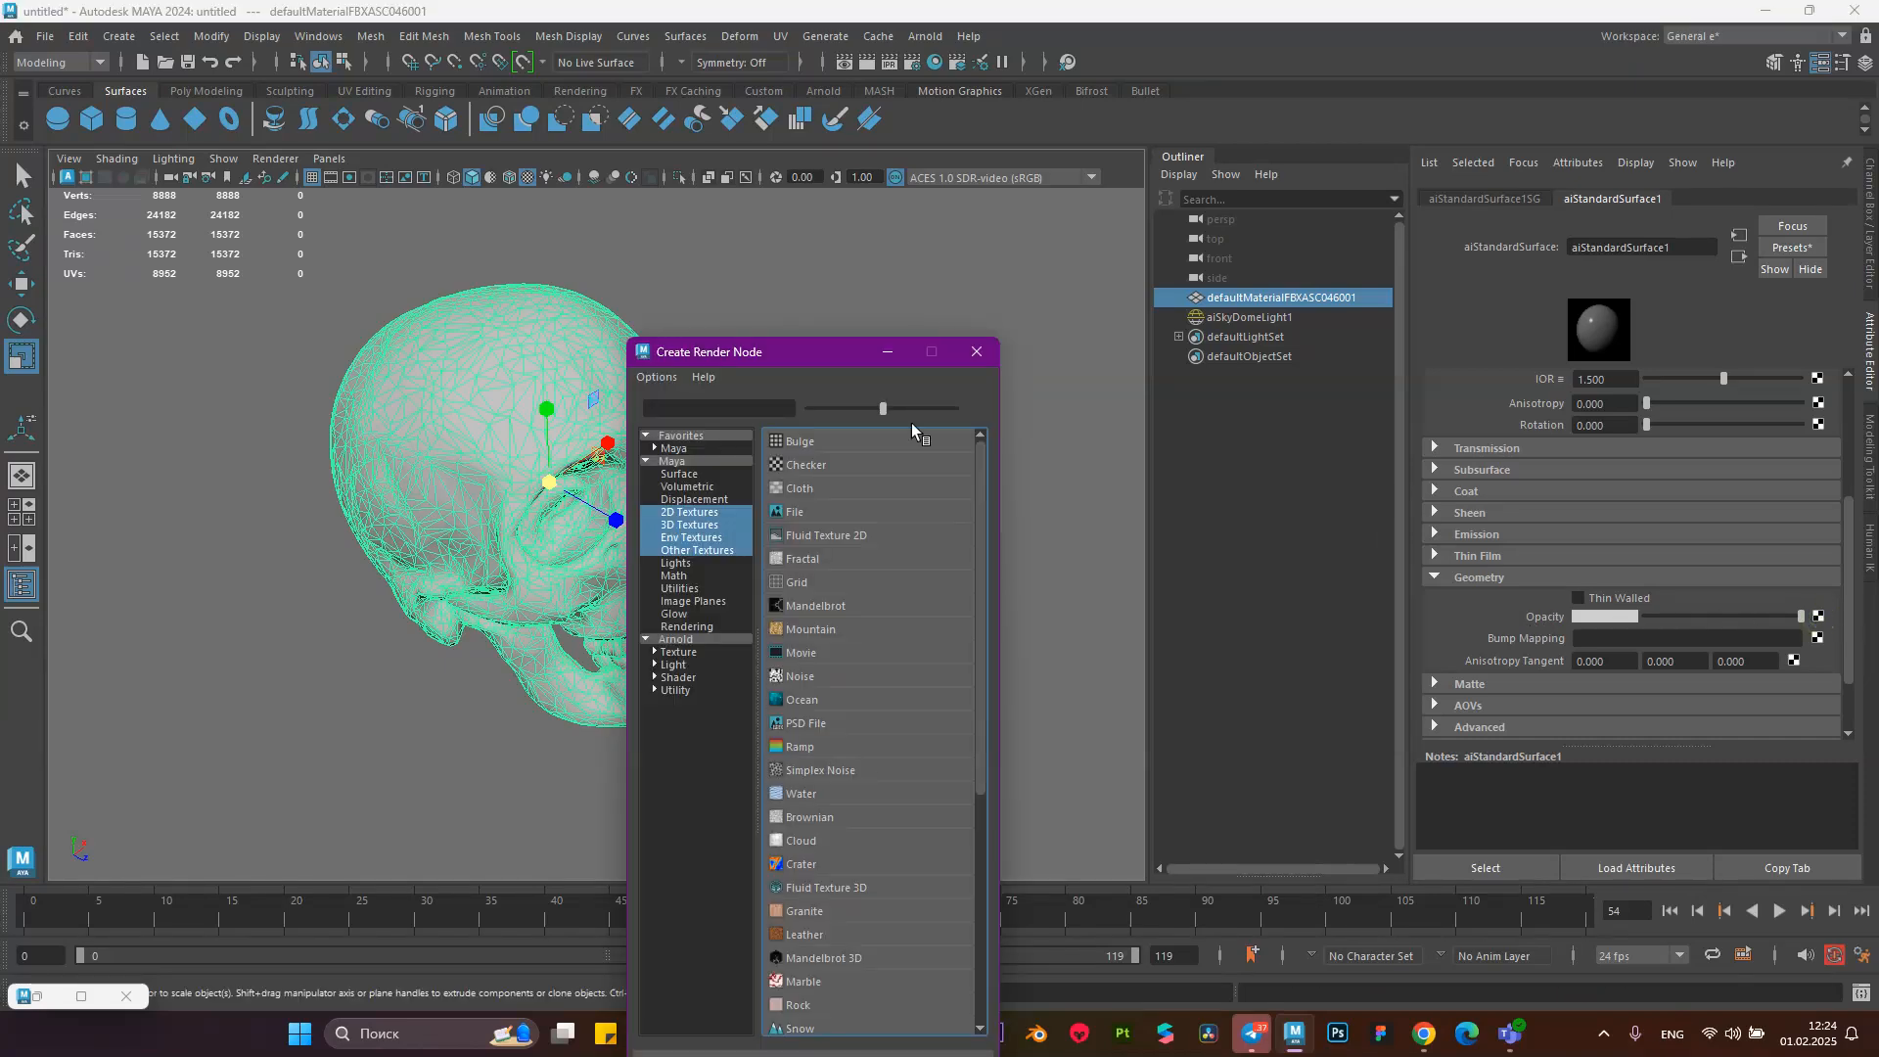
left_click(833, 509)
Load mask.00000.jpg from the inner mask2Fixed folder in vfx 2025 into the opacity File texture as an image sequence
left_click(1822, 467)
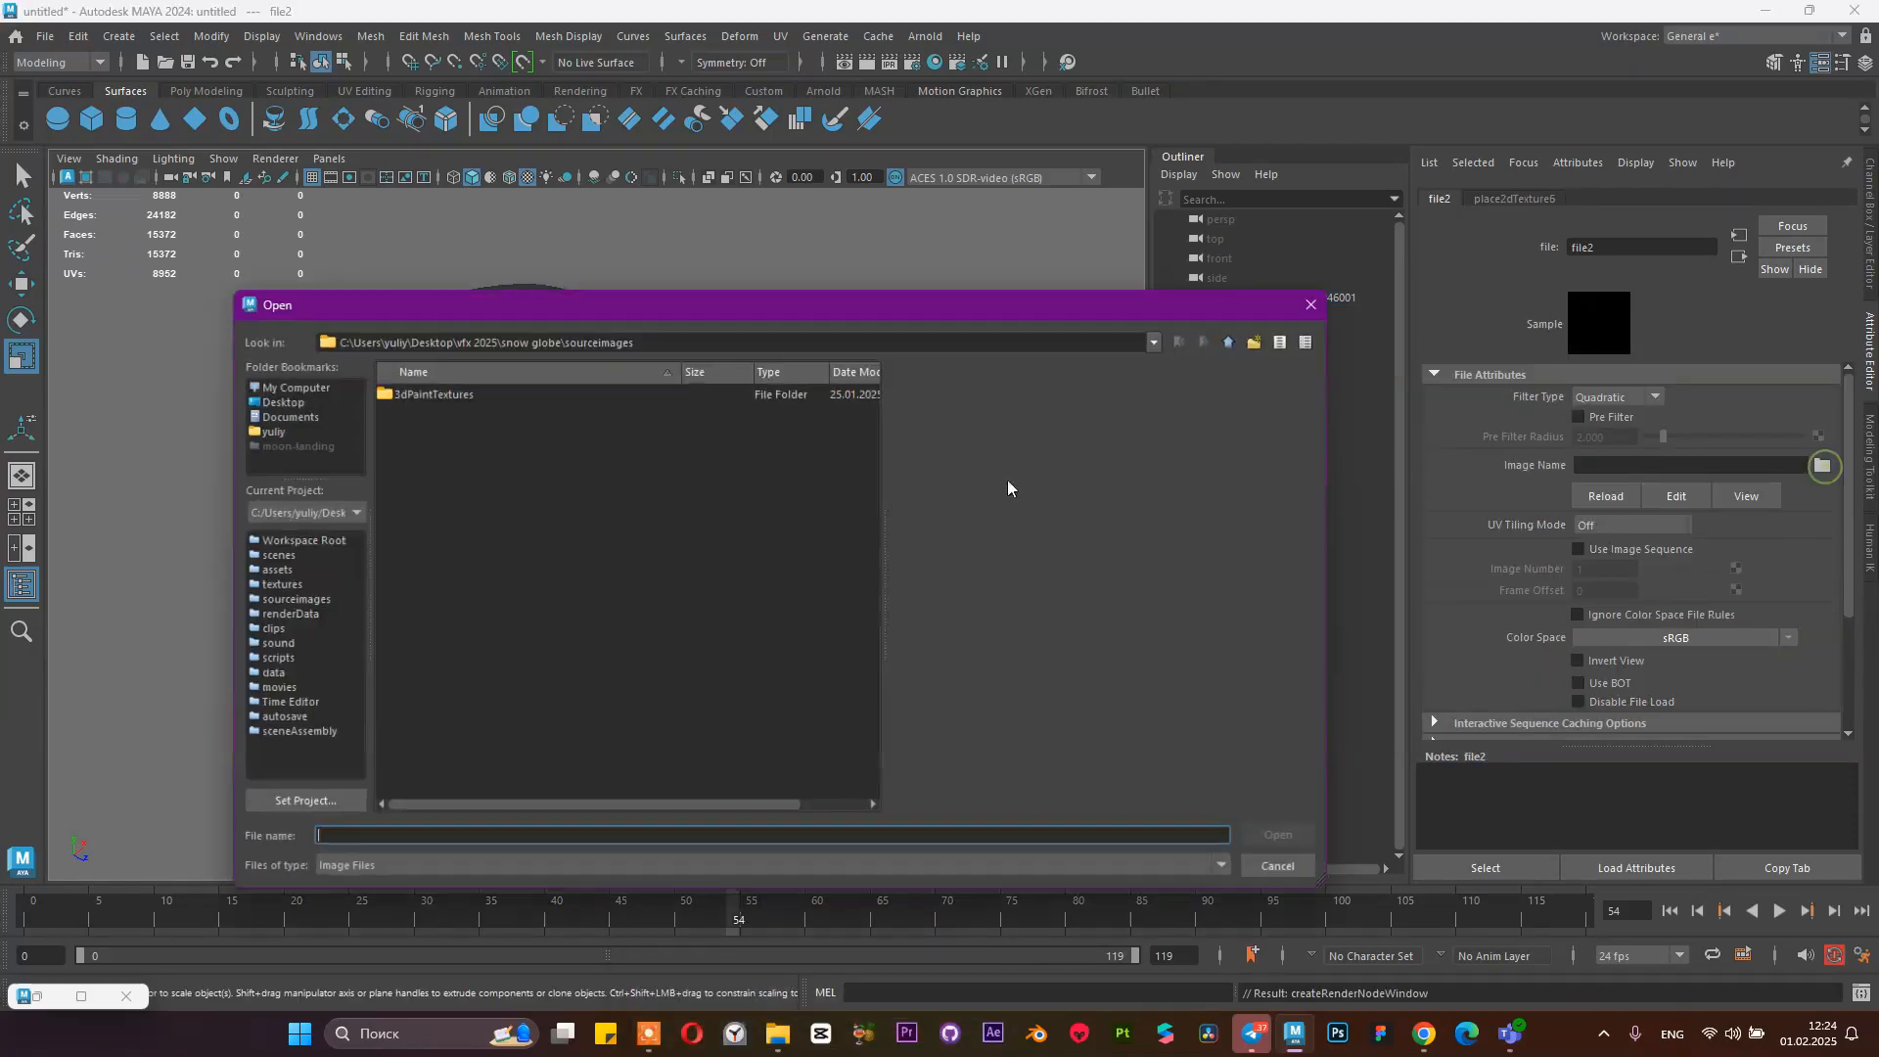
left_click(285, 402)
scroll(477, 641, "down", 4)
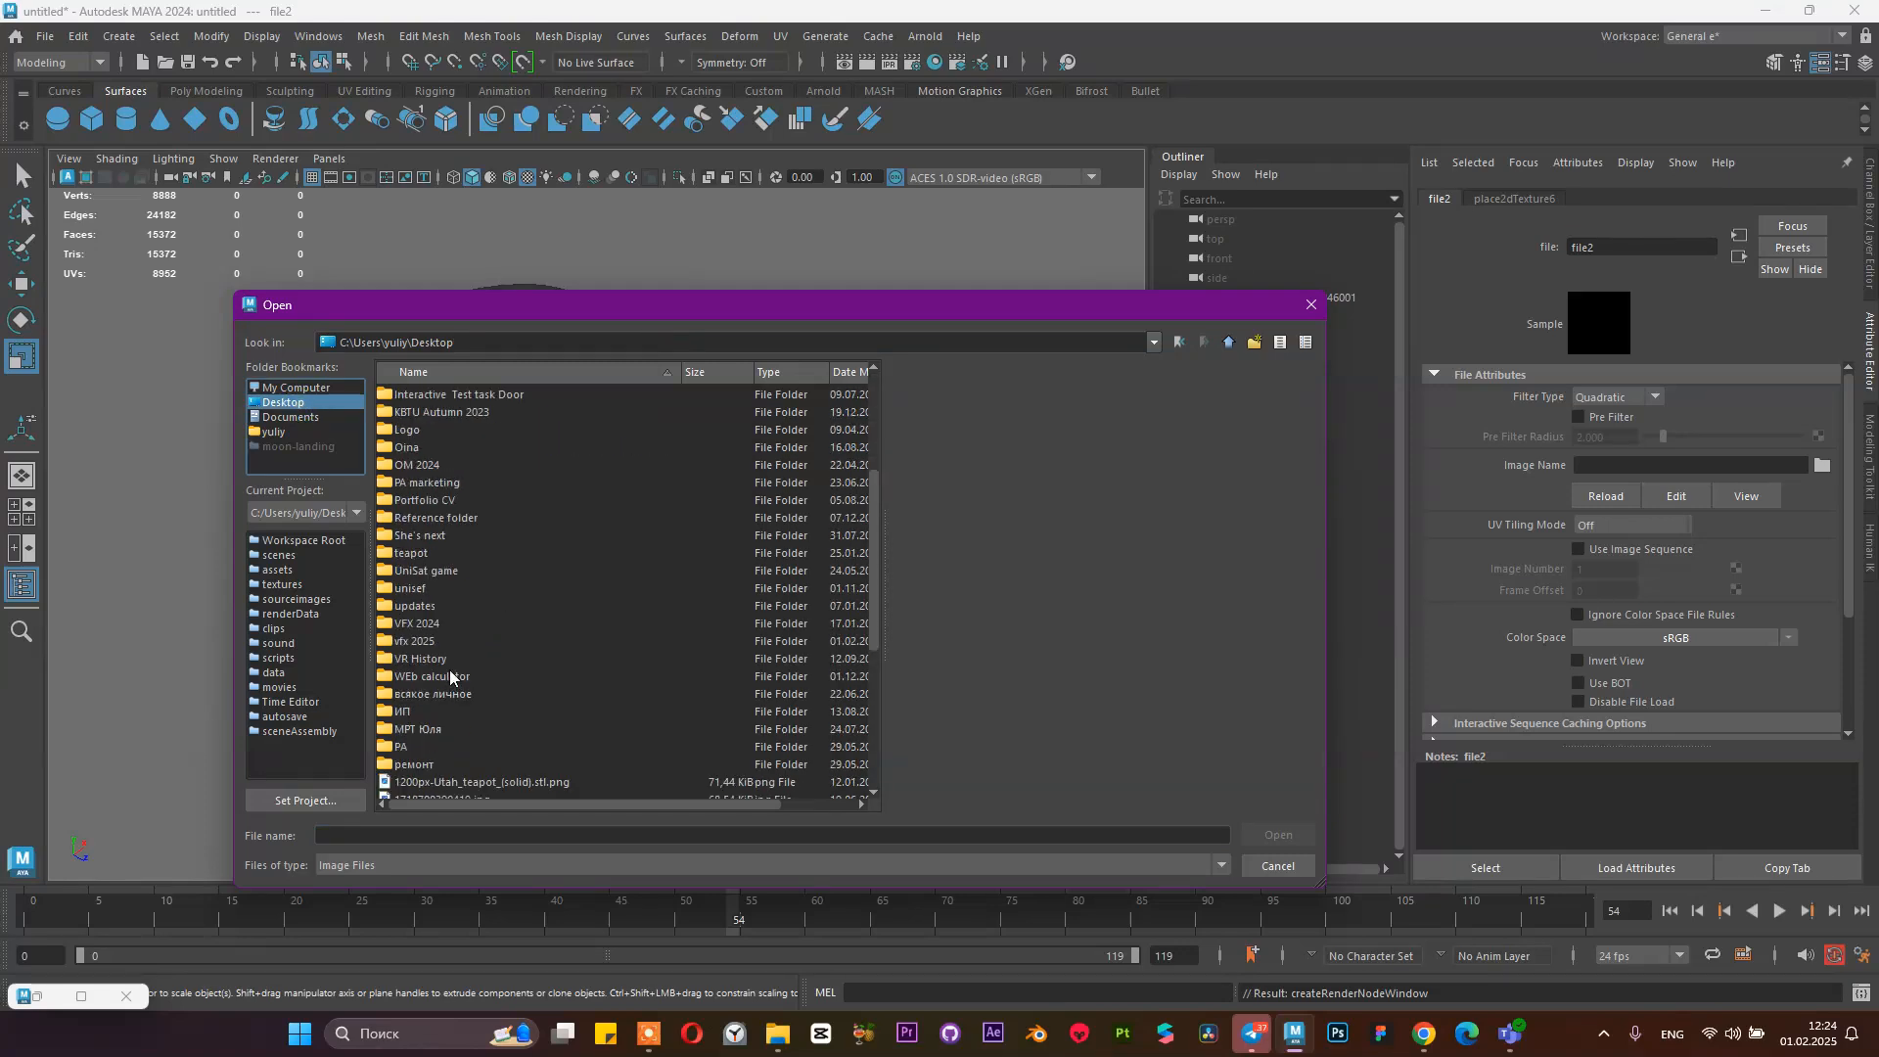
double_click(436, 642)
double_click(426, 432)
double_click(443, 396)
double_click(442, 412)
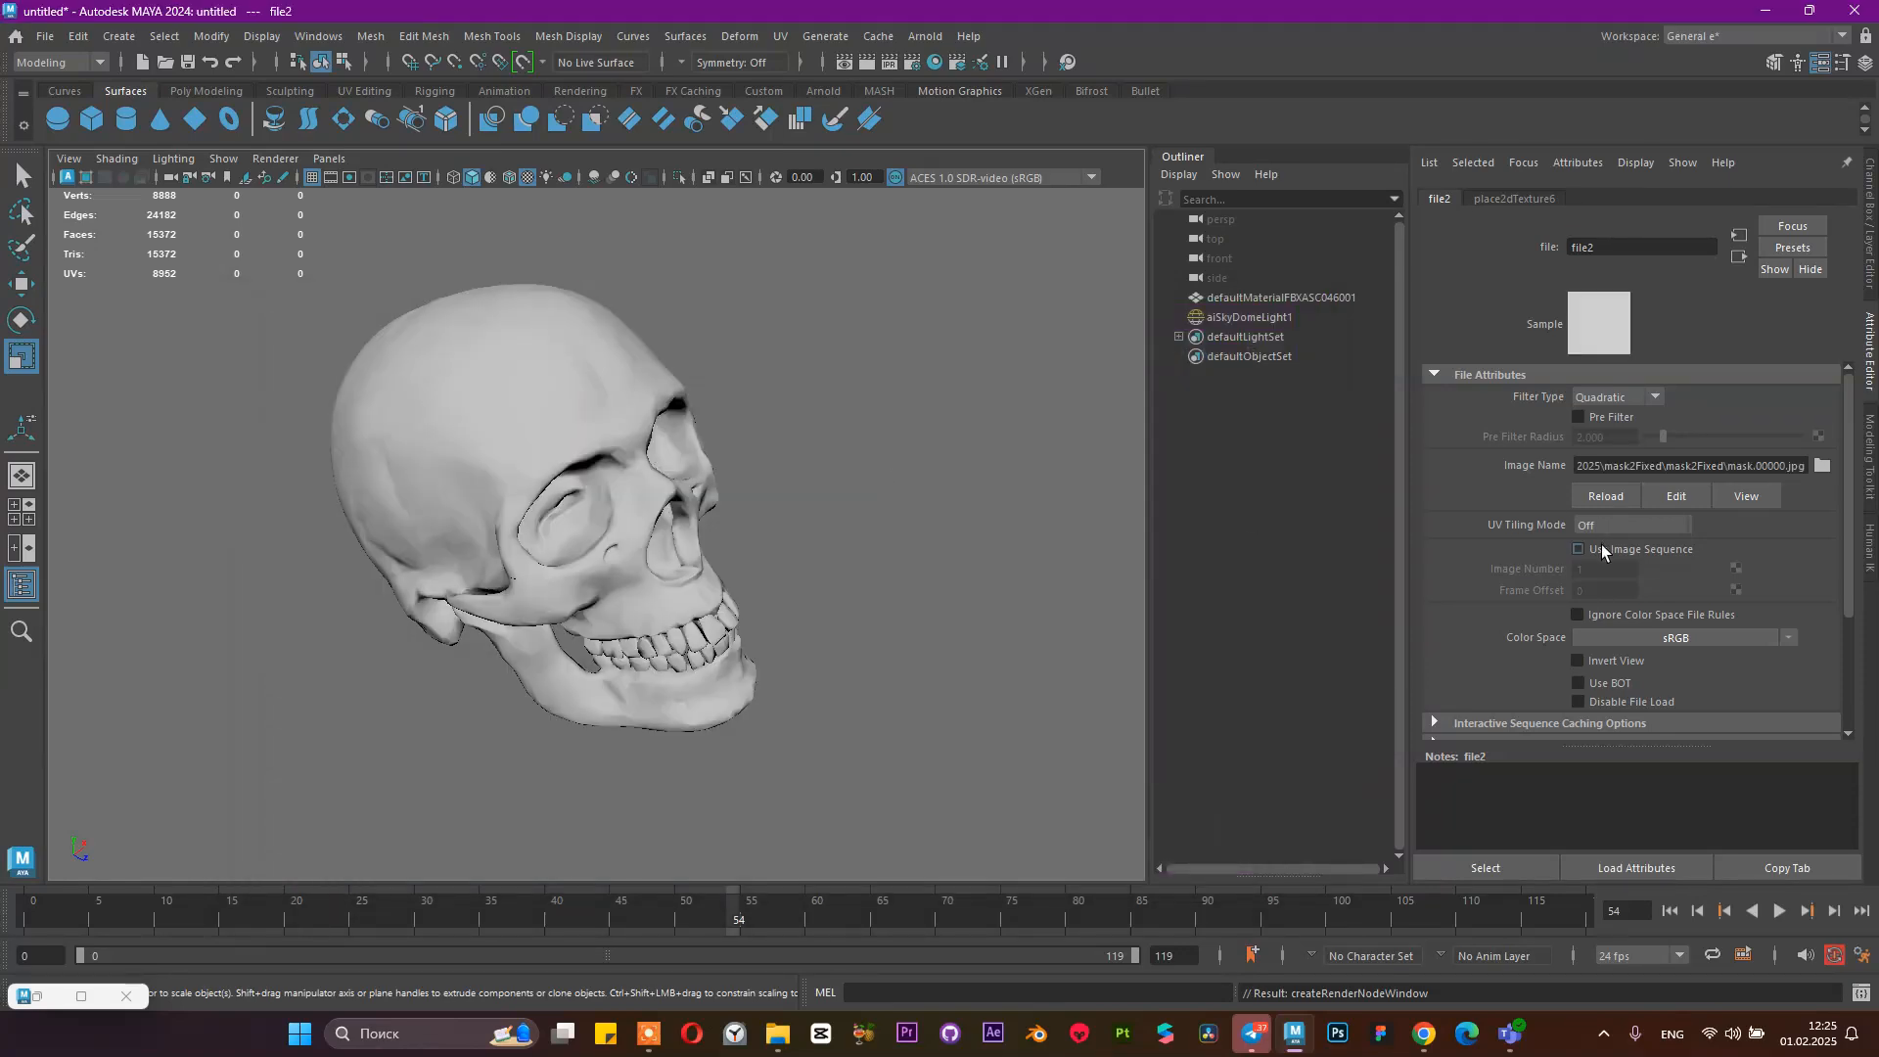
left_click(1602, 550)
Render the skull with its opacity mask in the Arnold RenderView, stop the render, and minimise its window
left_click(611, 539)
left_click(37, 996)
left_click(1203, 283)
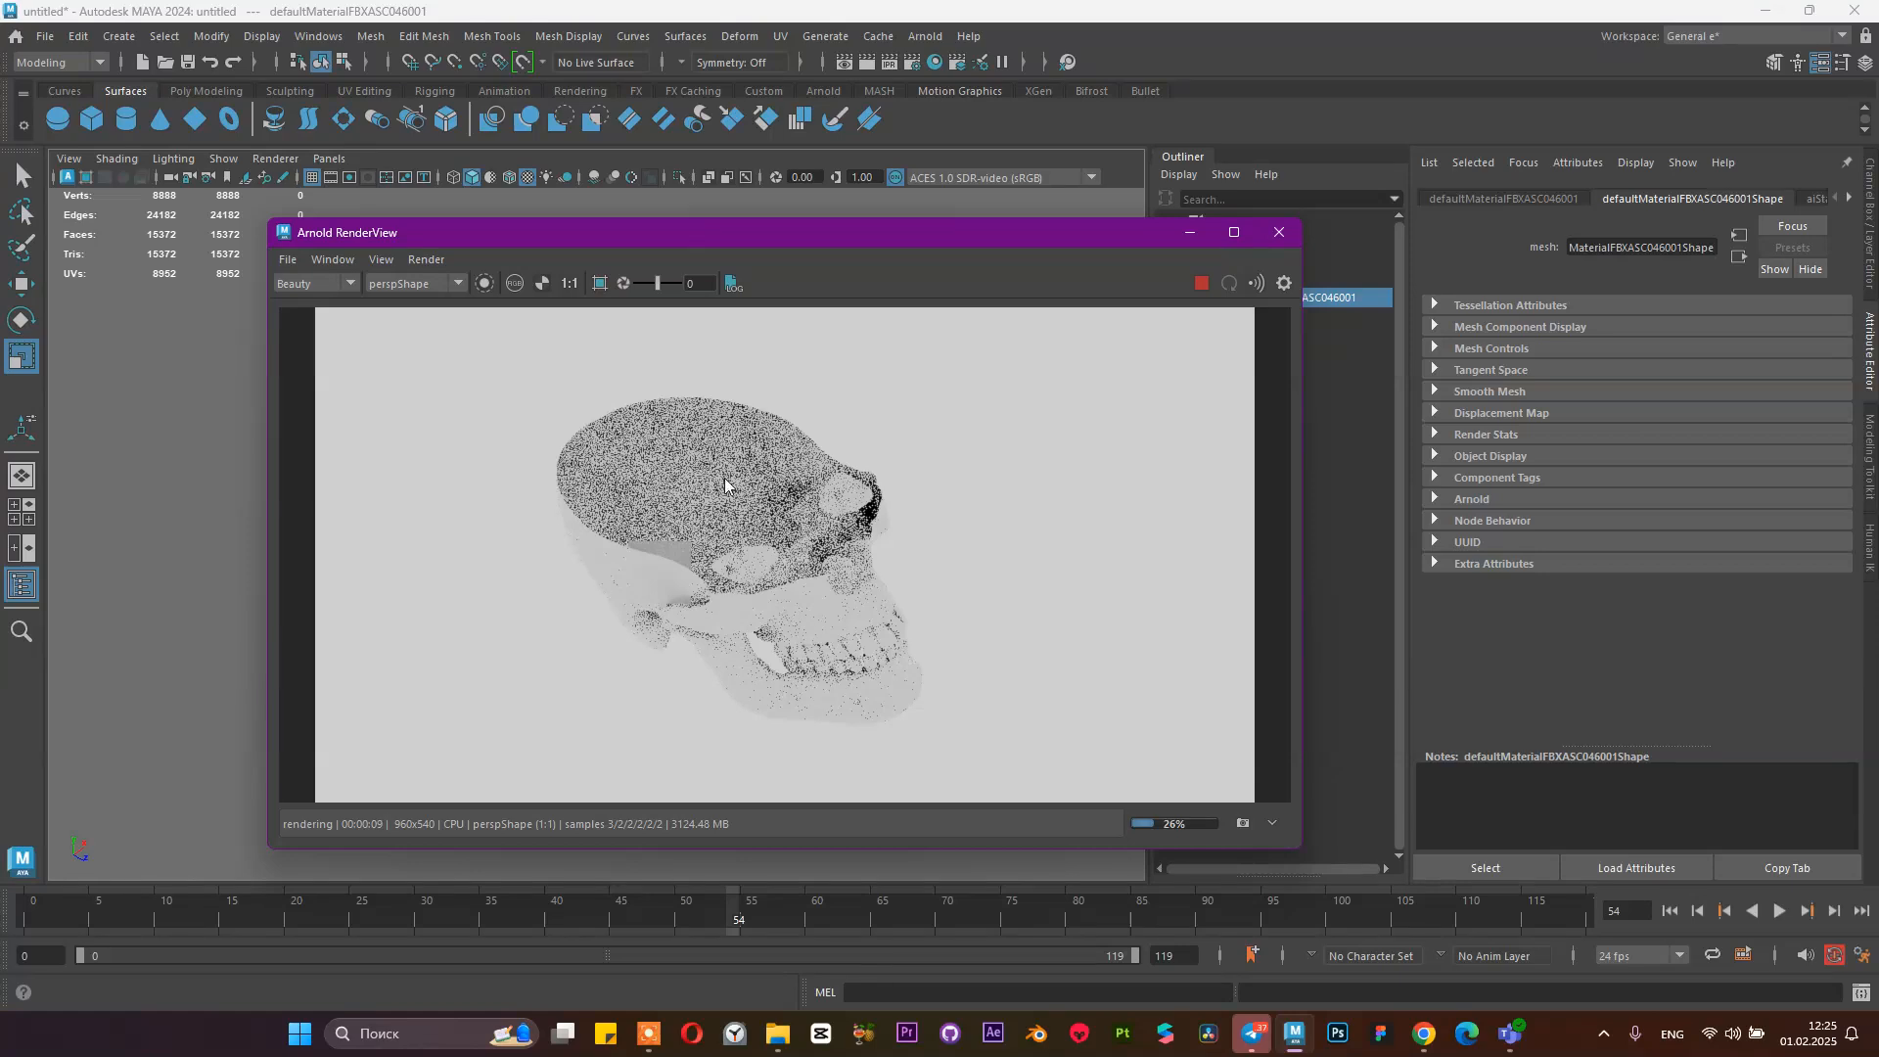
left_click(1198, 284)
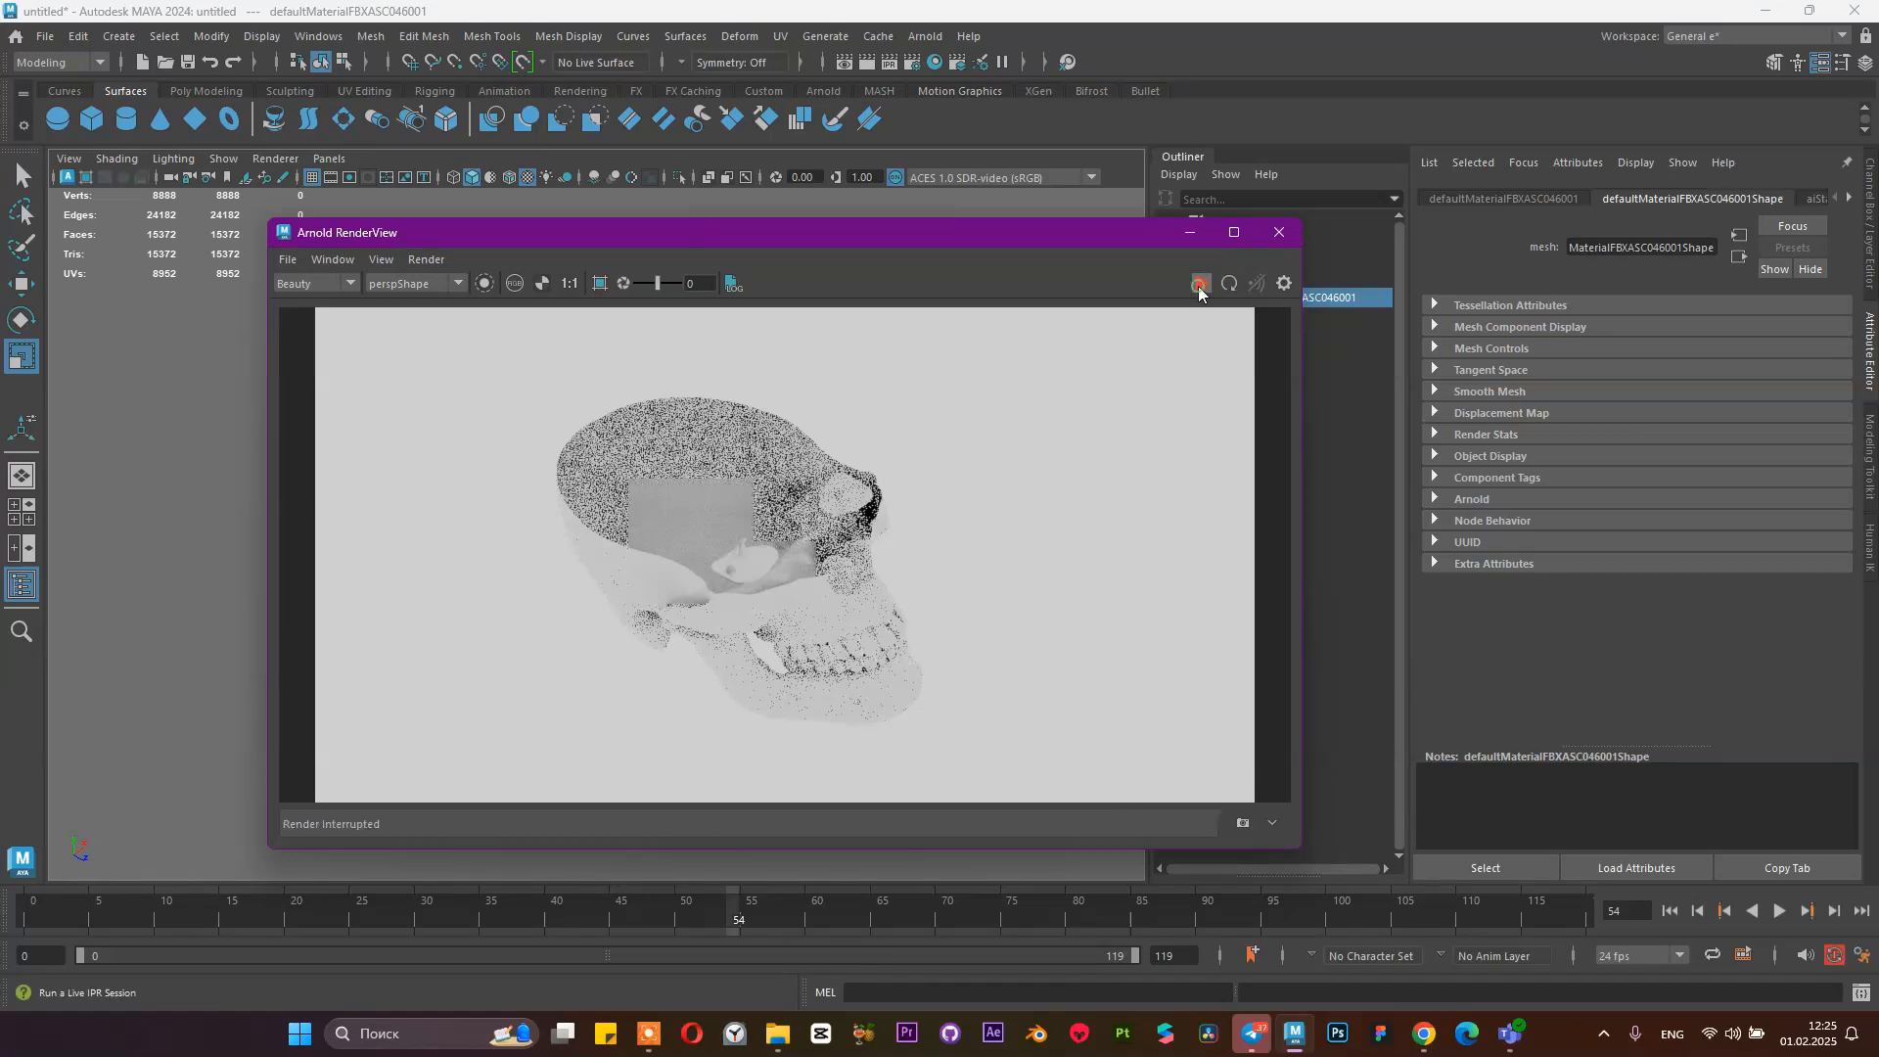
left_click(1190, 233)
Render a closer front view of the masked cranium in the Arnold RenderView, stop the render, and minimise its window
scroll(756, 497, "down", 2)
left_click_drag(744, 518, 741, 578, "alt")
left_click(777, 304)
right_click_drag(614, 339, 936, 532, "alt")
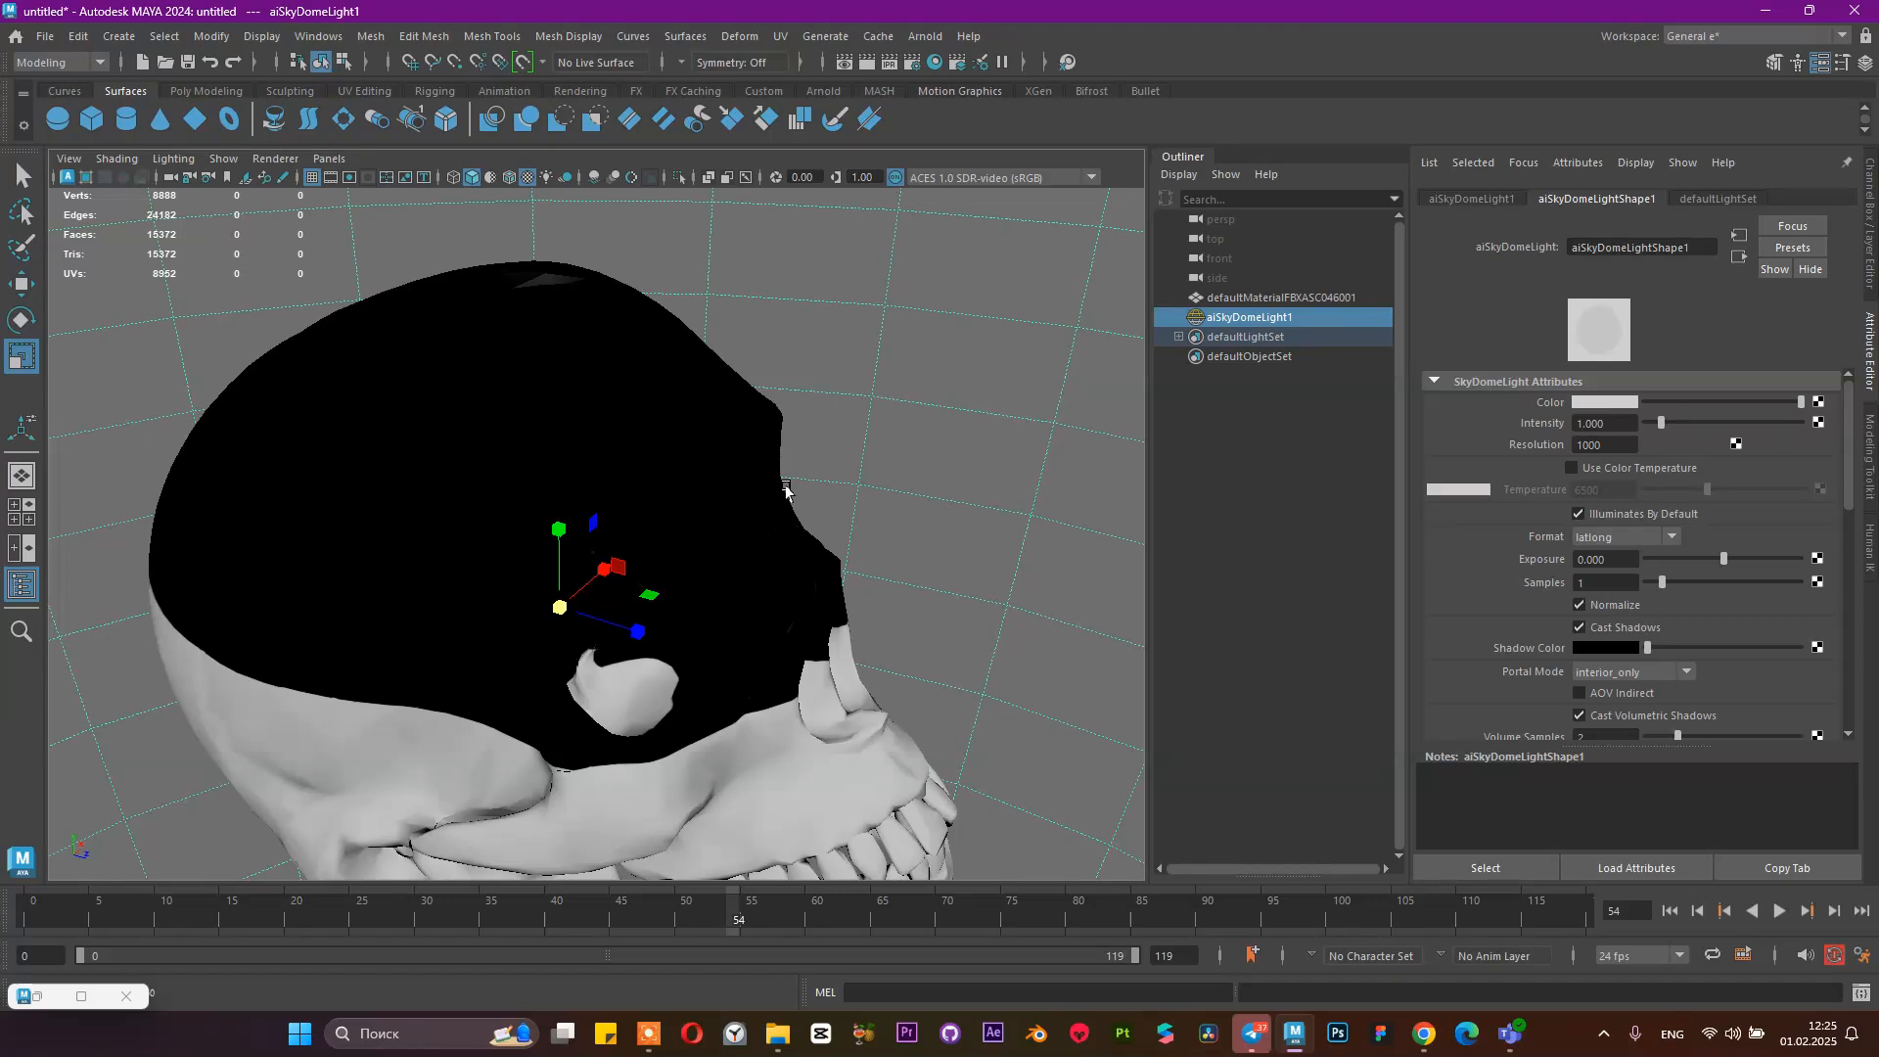
left_click_drag(936, 532, 918, 538, "alt")
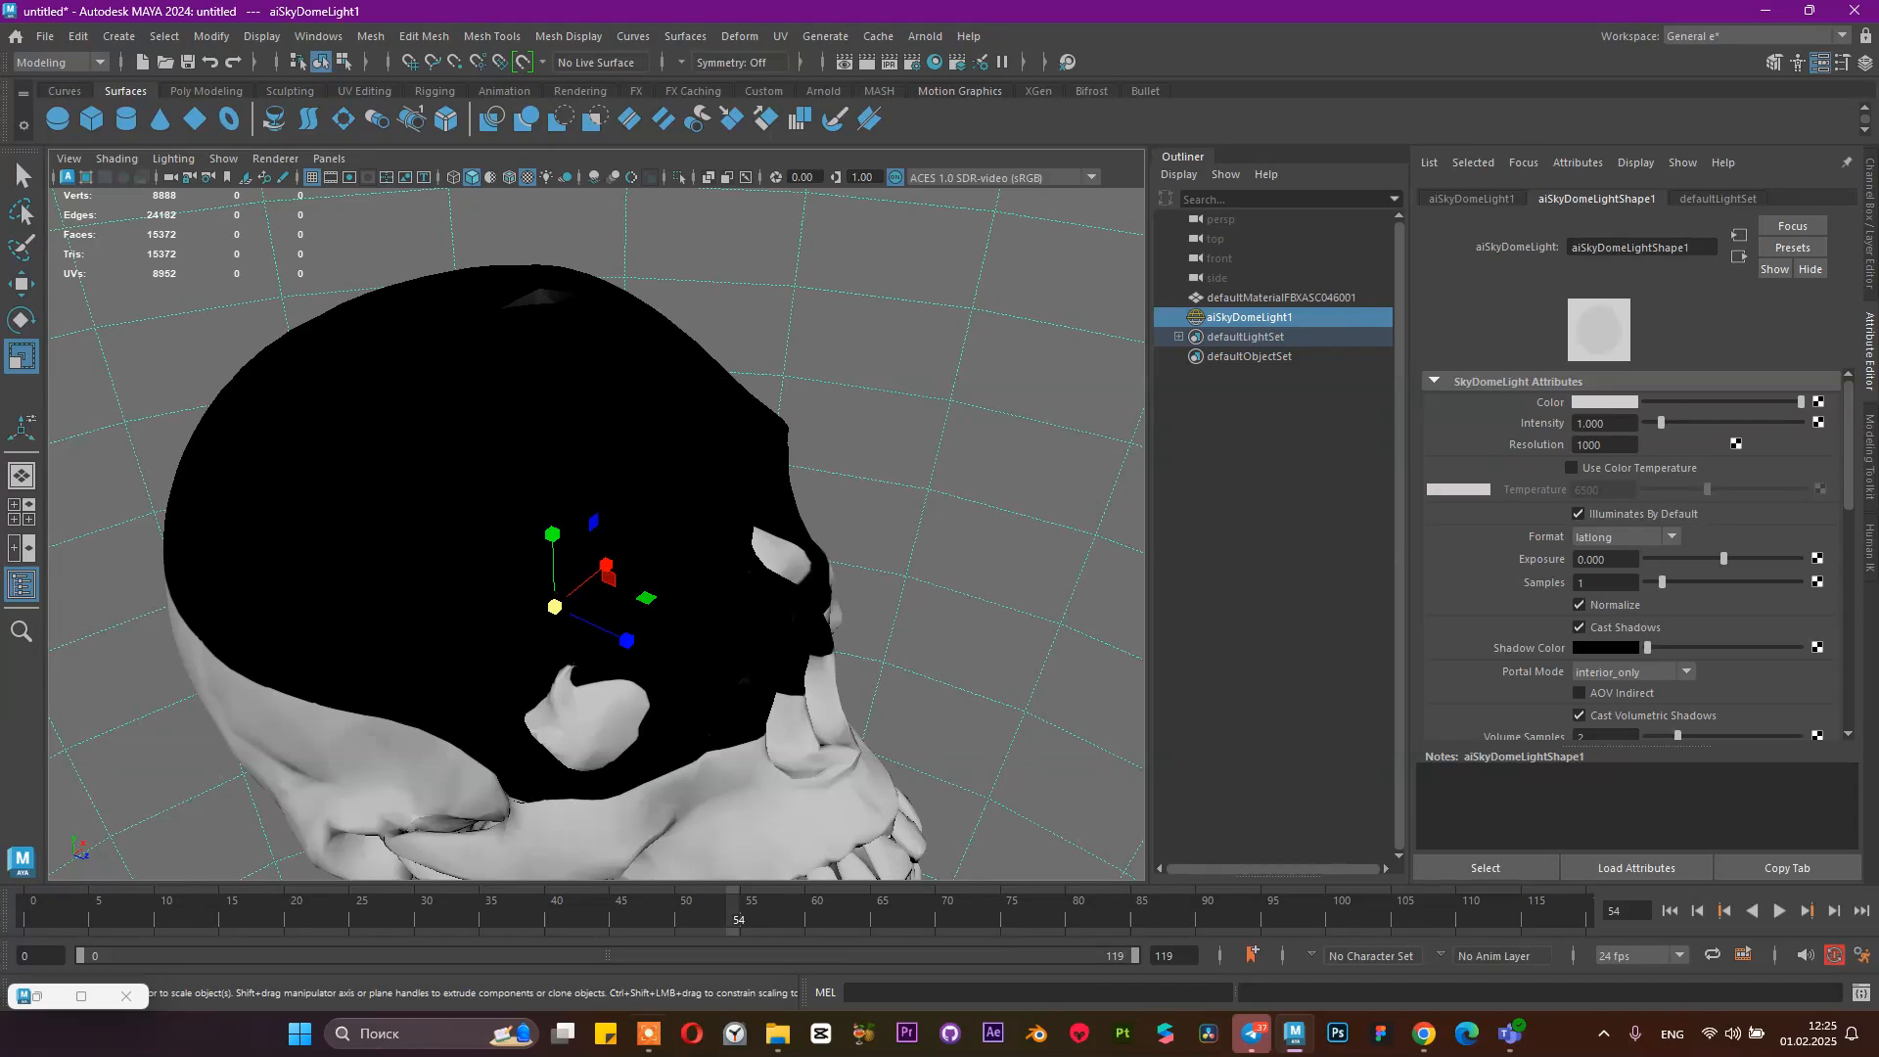
left_click_drag(671, 370, 577, 365, "alt")
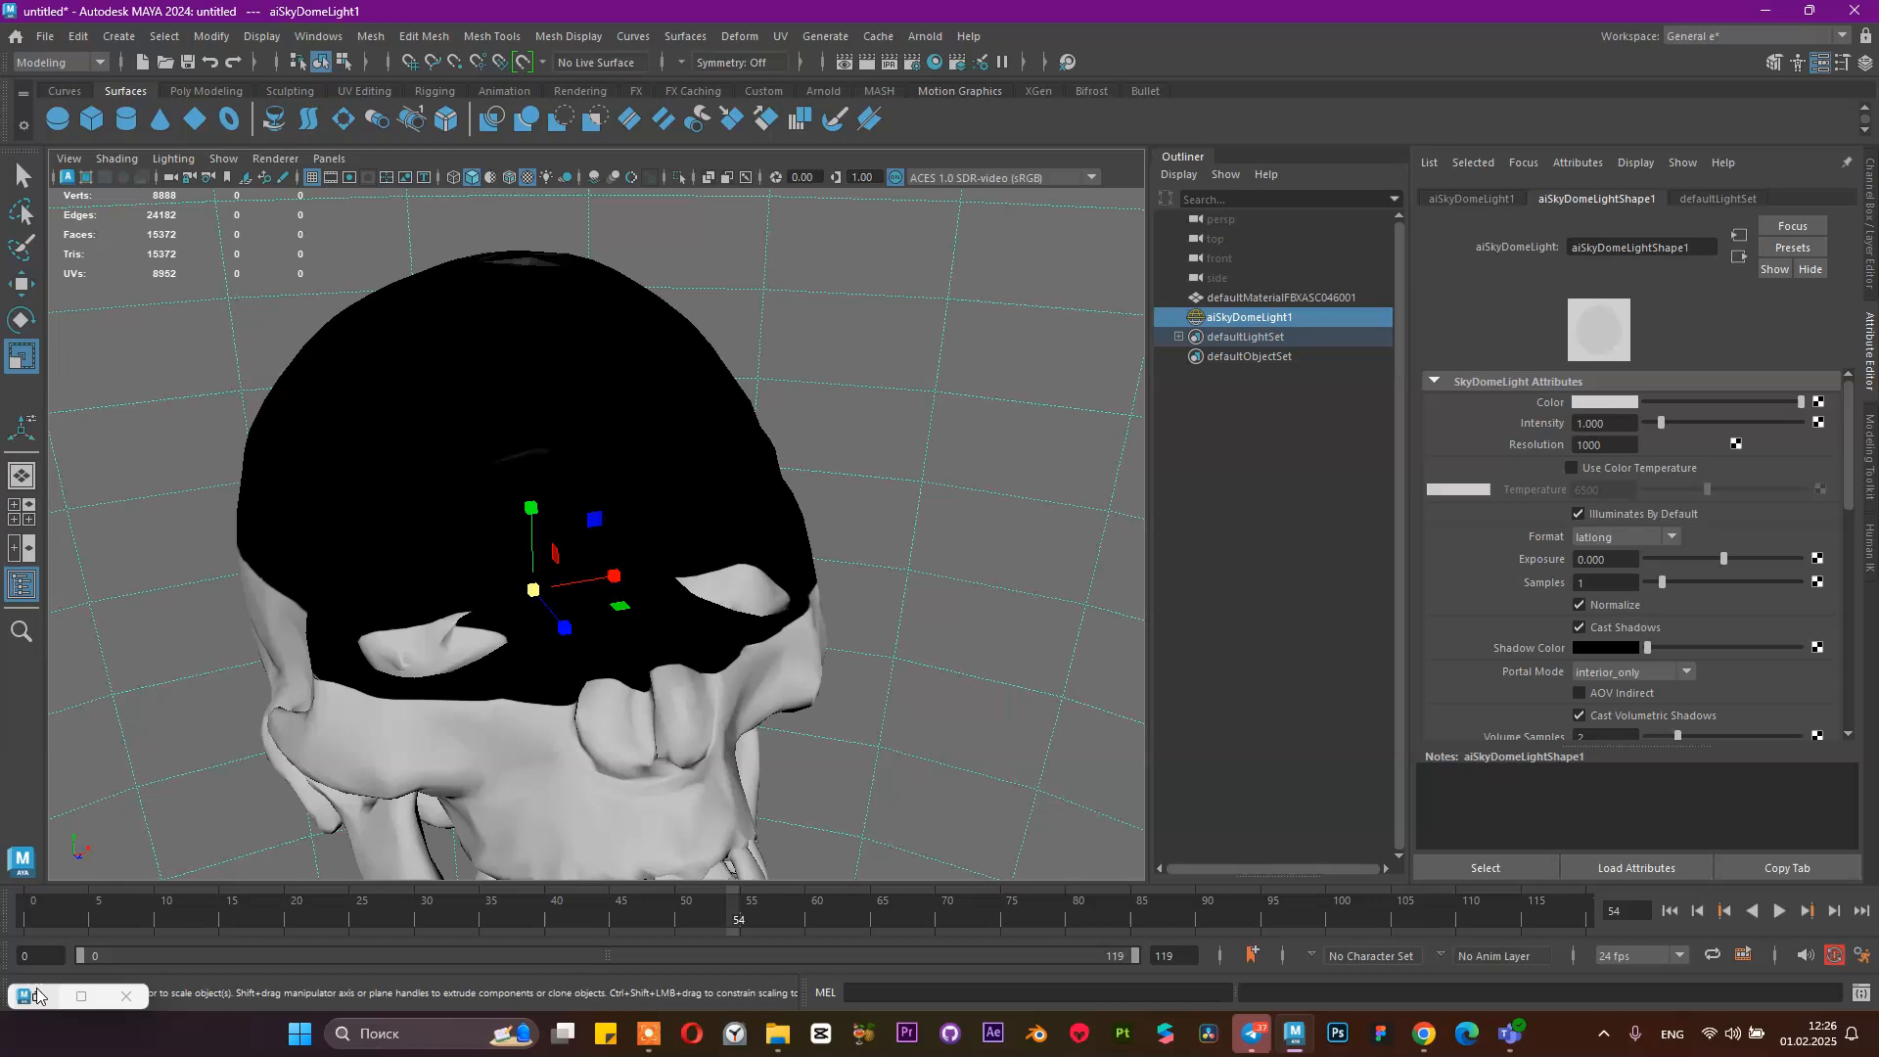
left_click(81, 996)
left_click(1199, 284)
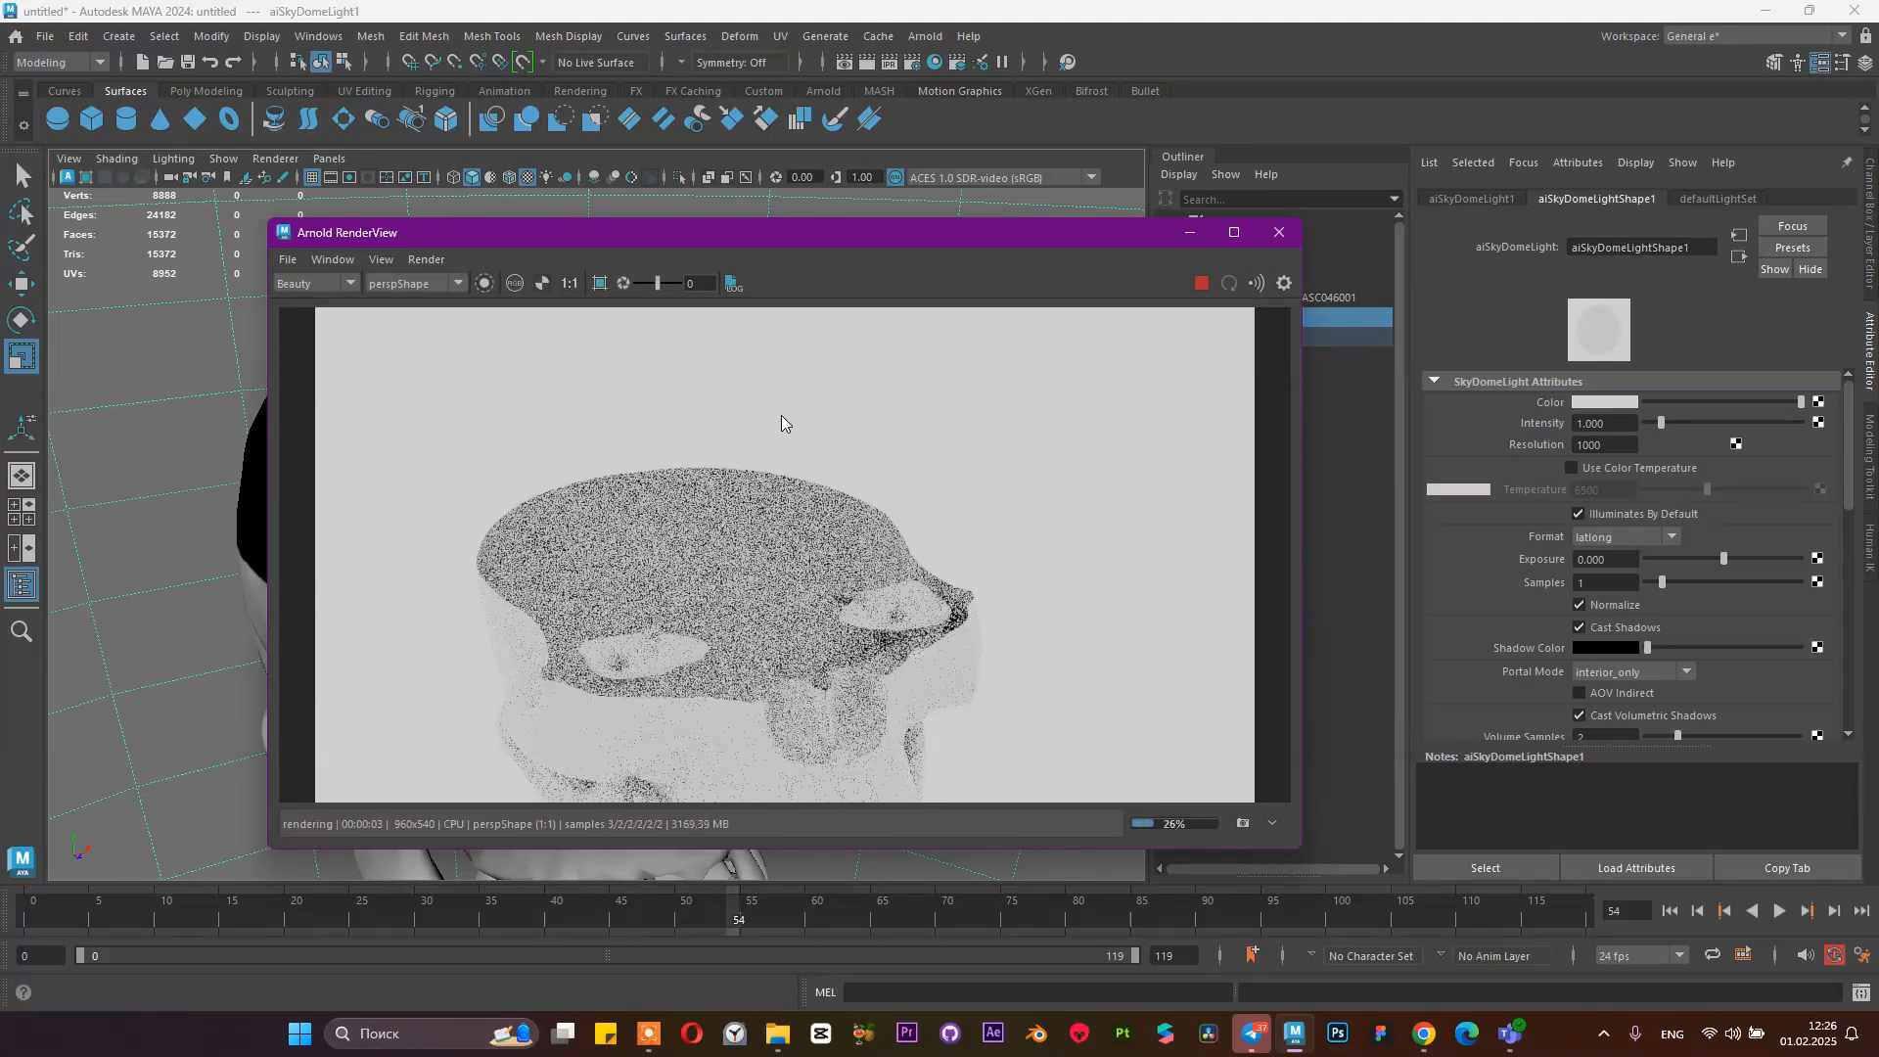
left_click(1196, 285)
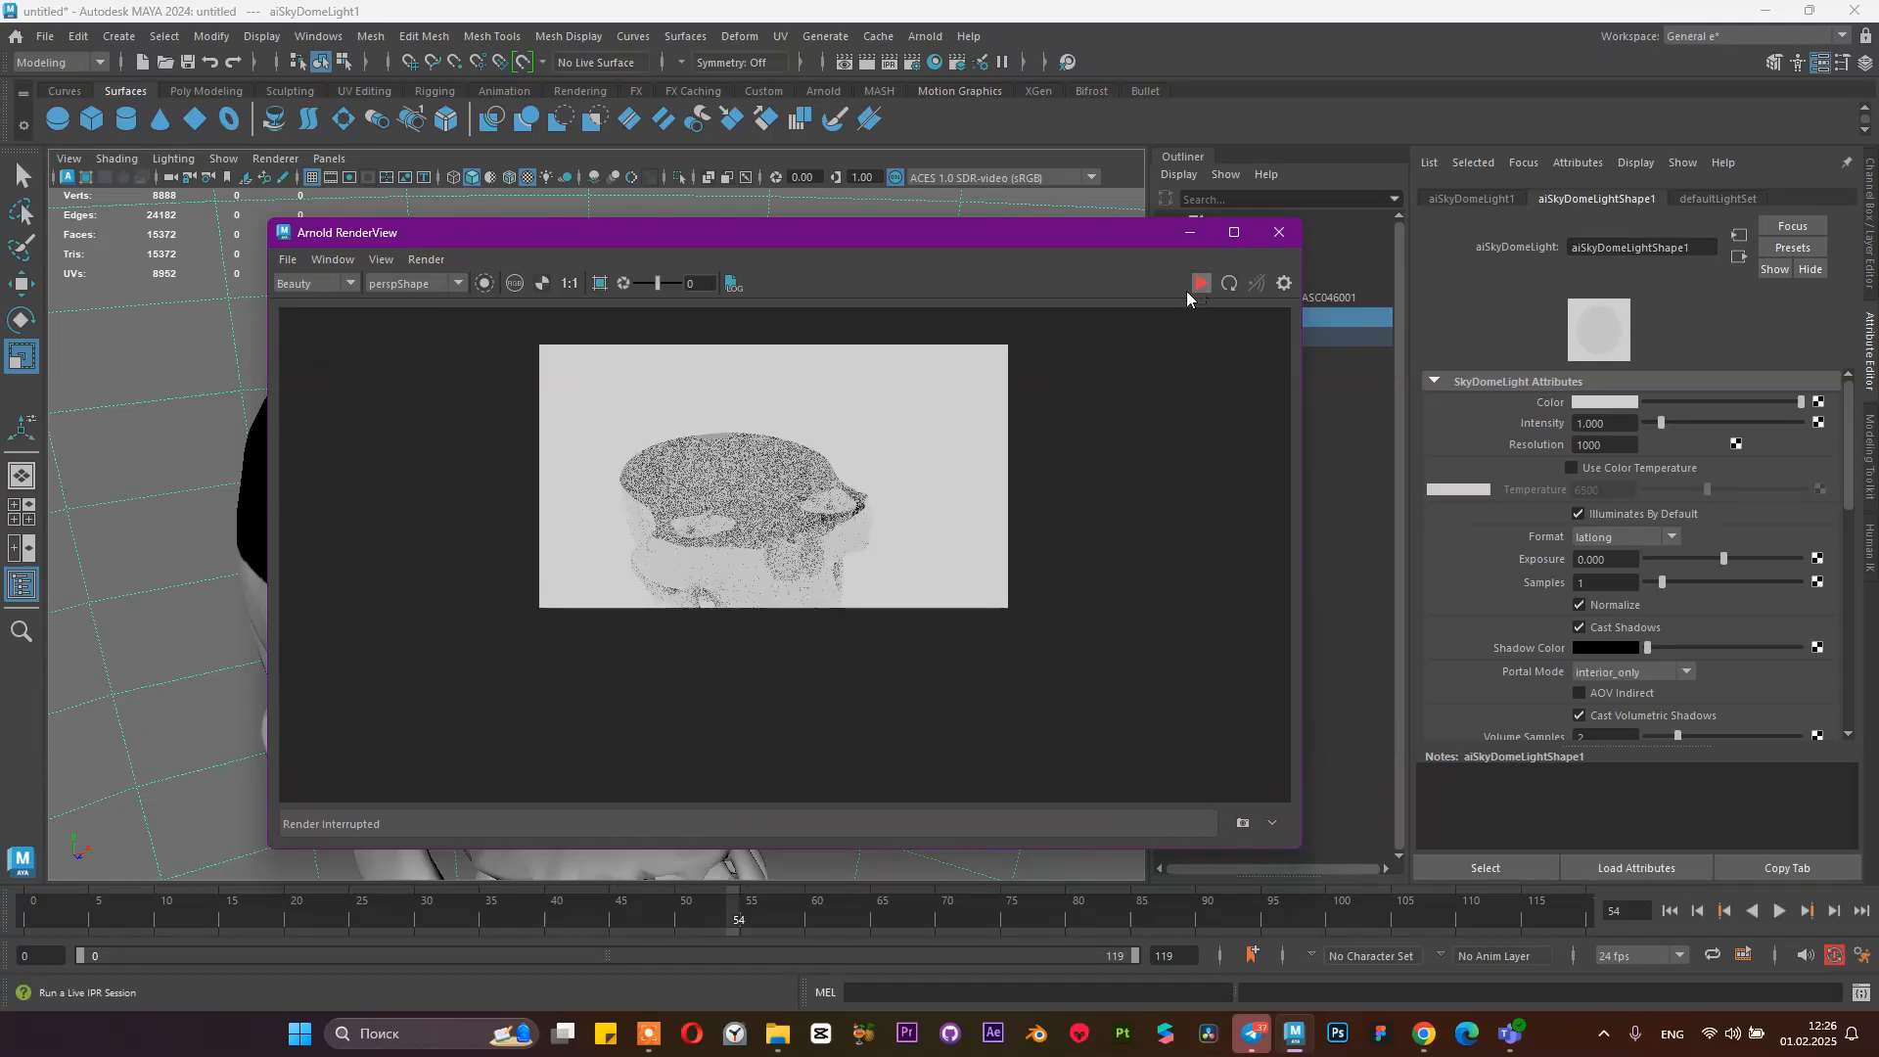
left_click(1186, 240)
Examine the masked skull from several angles, finishing with a side view of the cut edge around the cranium
left_click_drag(861, 380, 784, 465, "alt")
left_click_drag(534, 416, 520, 287, "alt")
right_click_drag(585, 273, 798, 514, "alt")
left_click_drag(700, 501, 813, 499, "alt")
right_click_drag(813, 500, 570, 496, "alt")
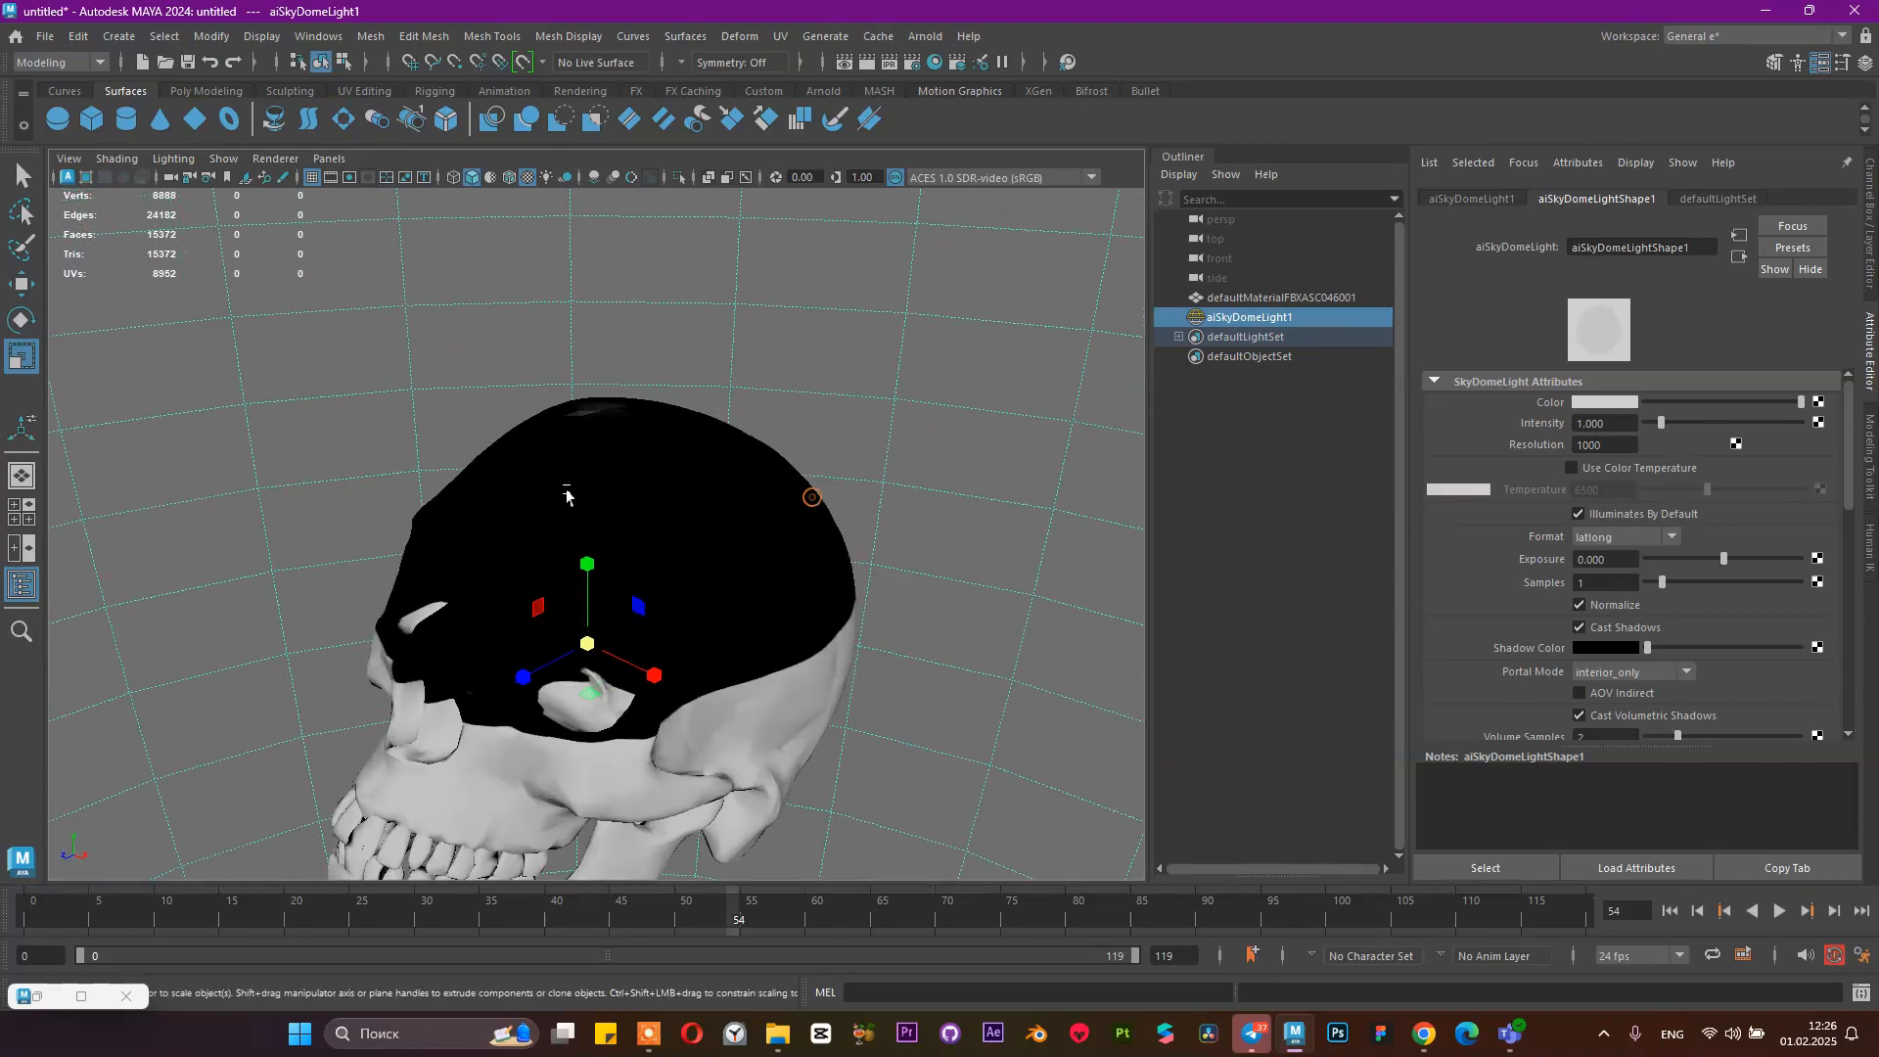
middle_click_drag(563, 565, 616, 468, "alt")
left_click_drag(616, 469, 692, 460, "alt")
right_click_drag(692, 460, 851, 486, "alt")
left_click_drag(851, 487, 860, 444, "alt")
right_click_drag(860, 444, 695, 582, "alt")
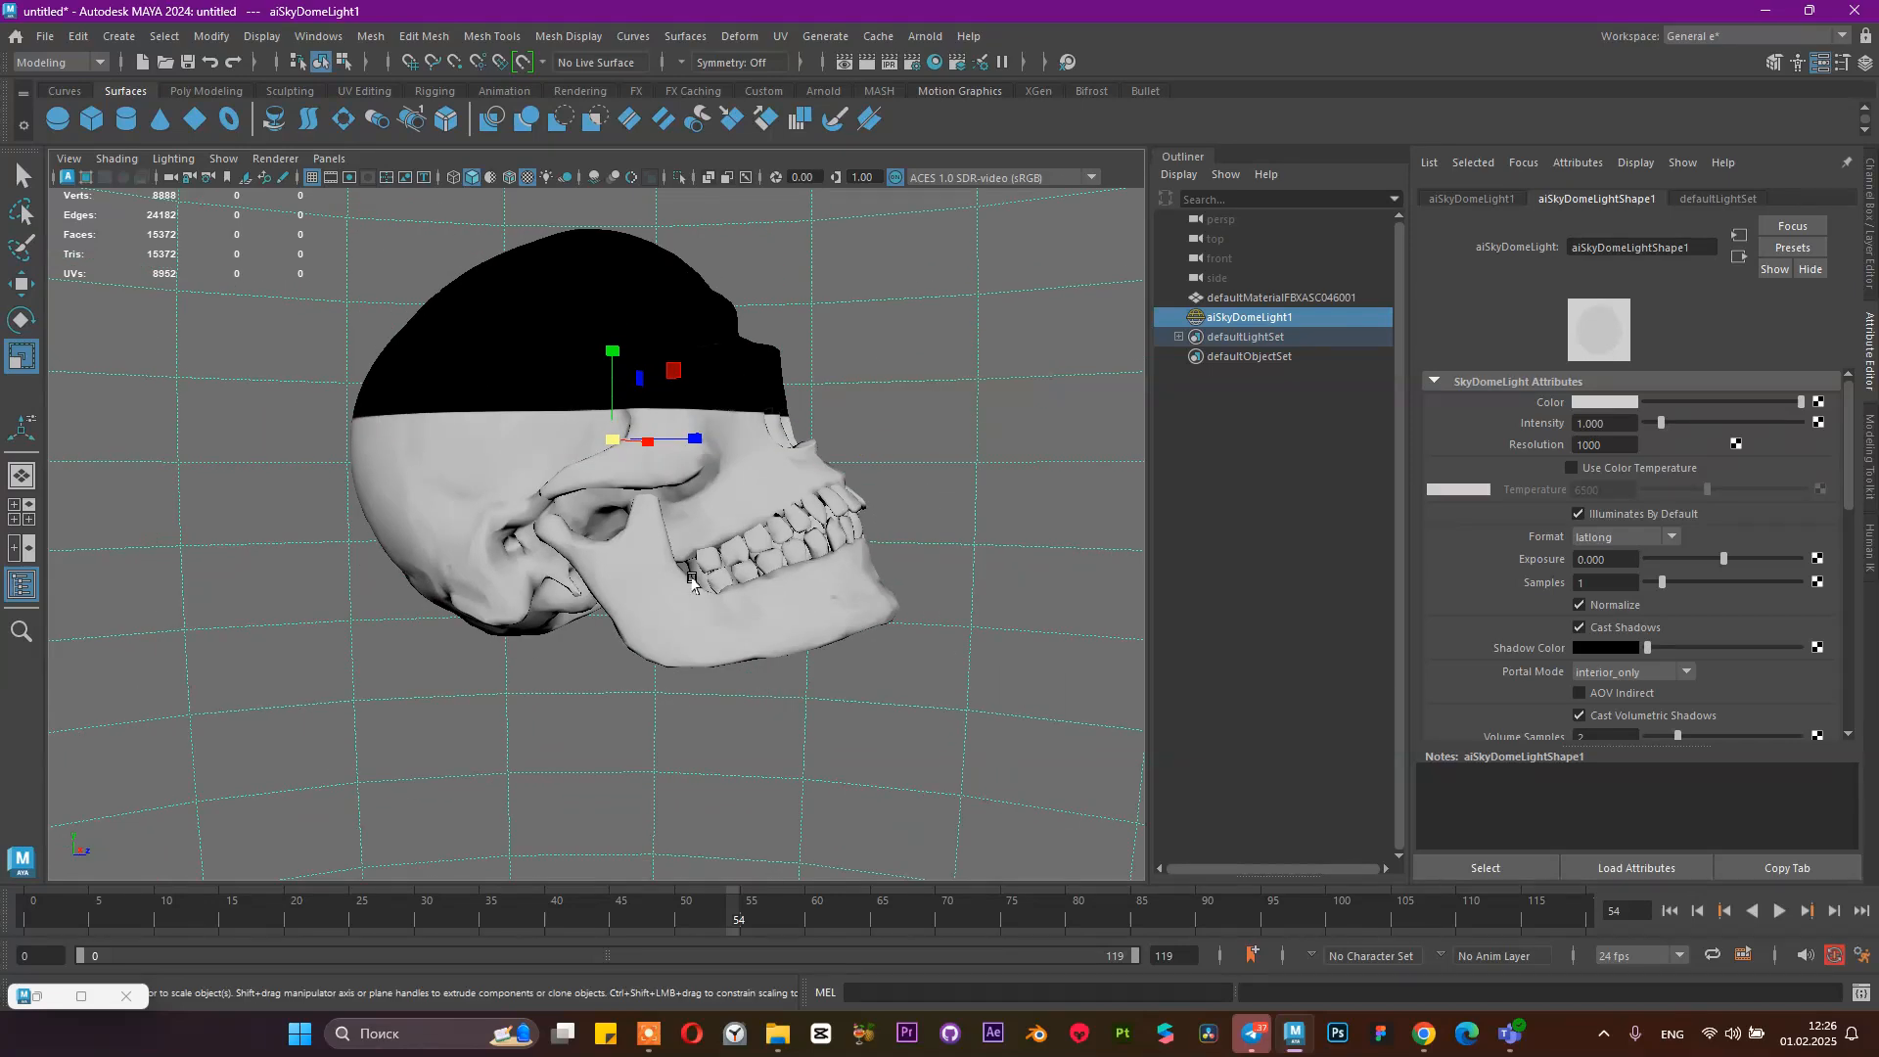
Render the side view of the masked skull in the Arnold RenderView and minimise its window
left_click(82, 996)
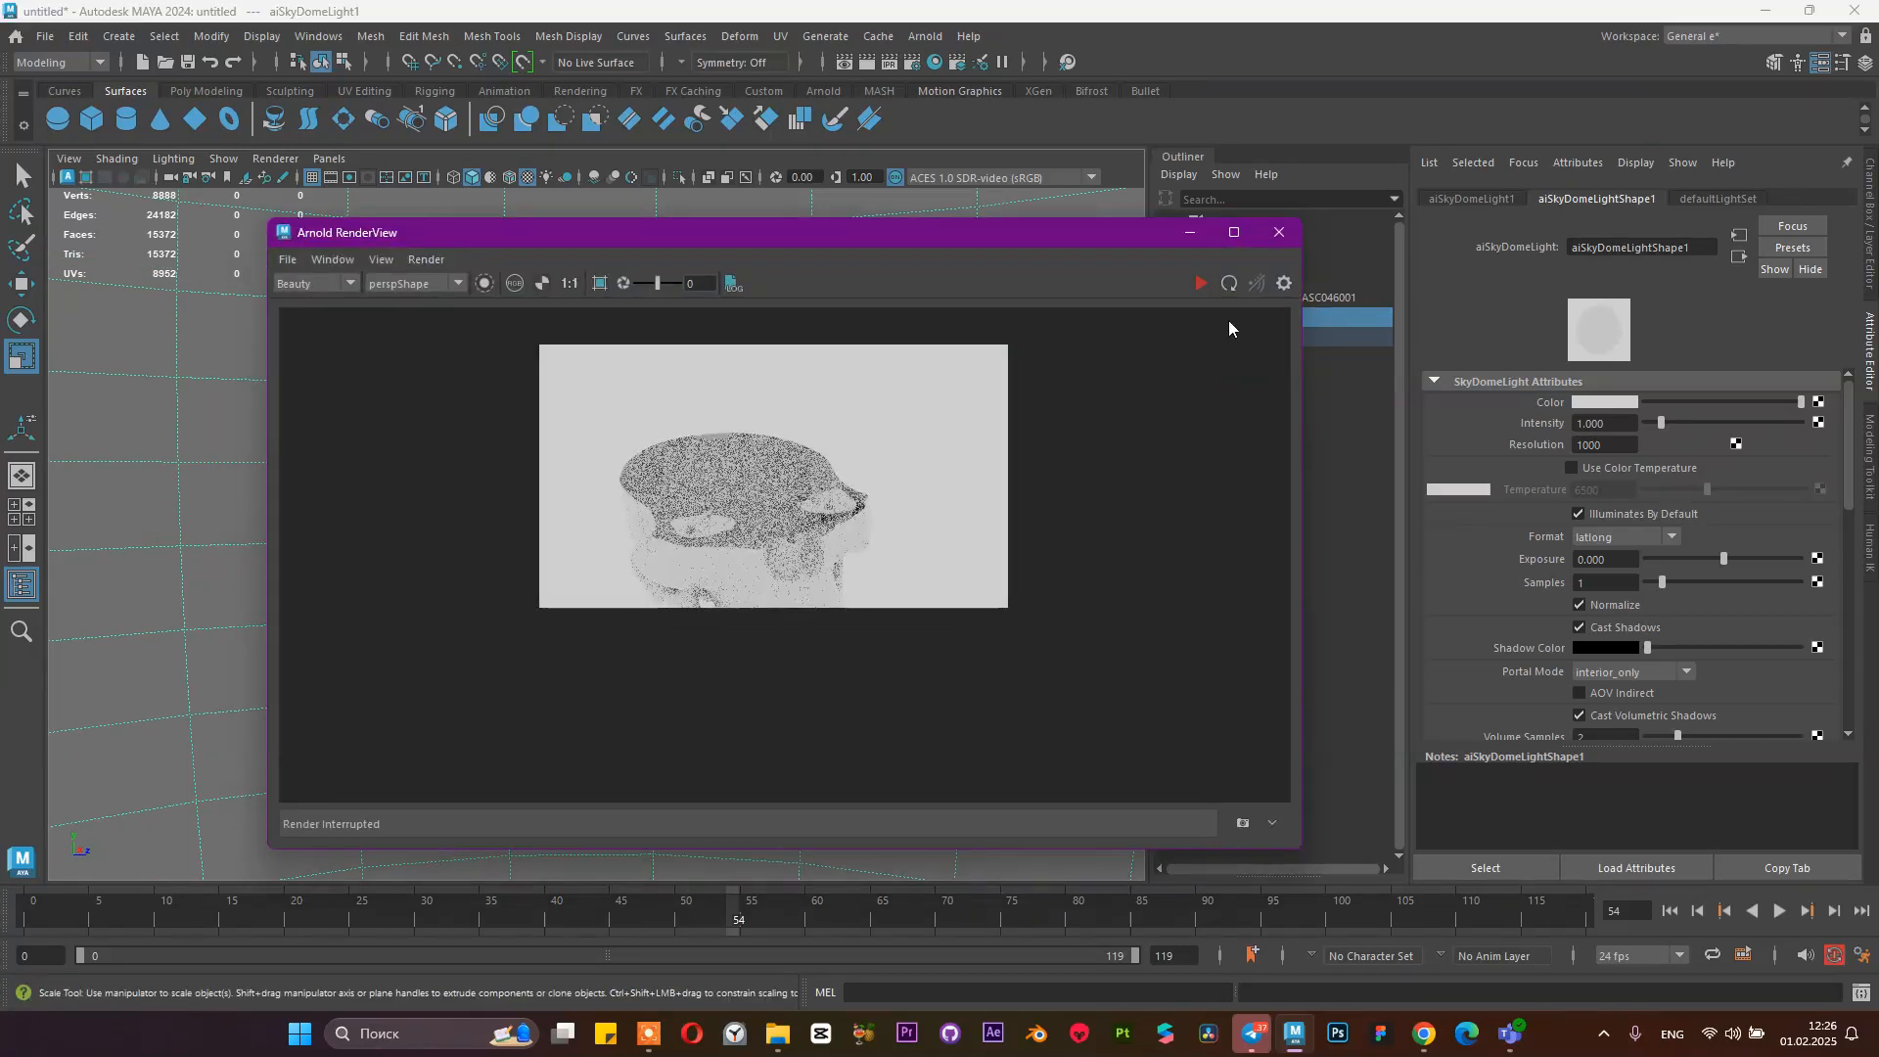
left_click(1199, 283)
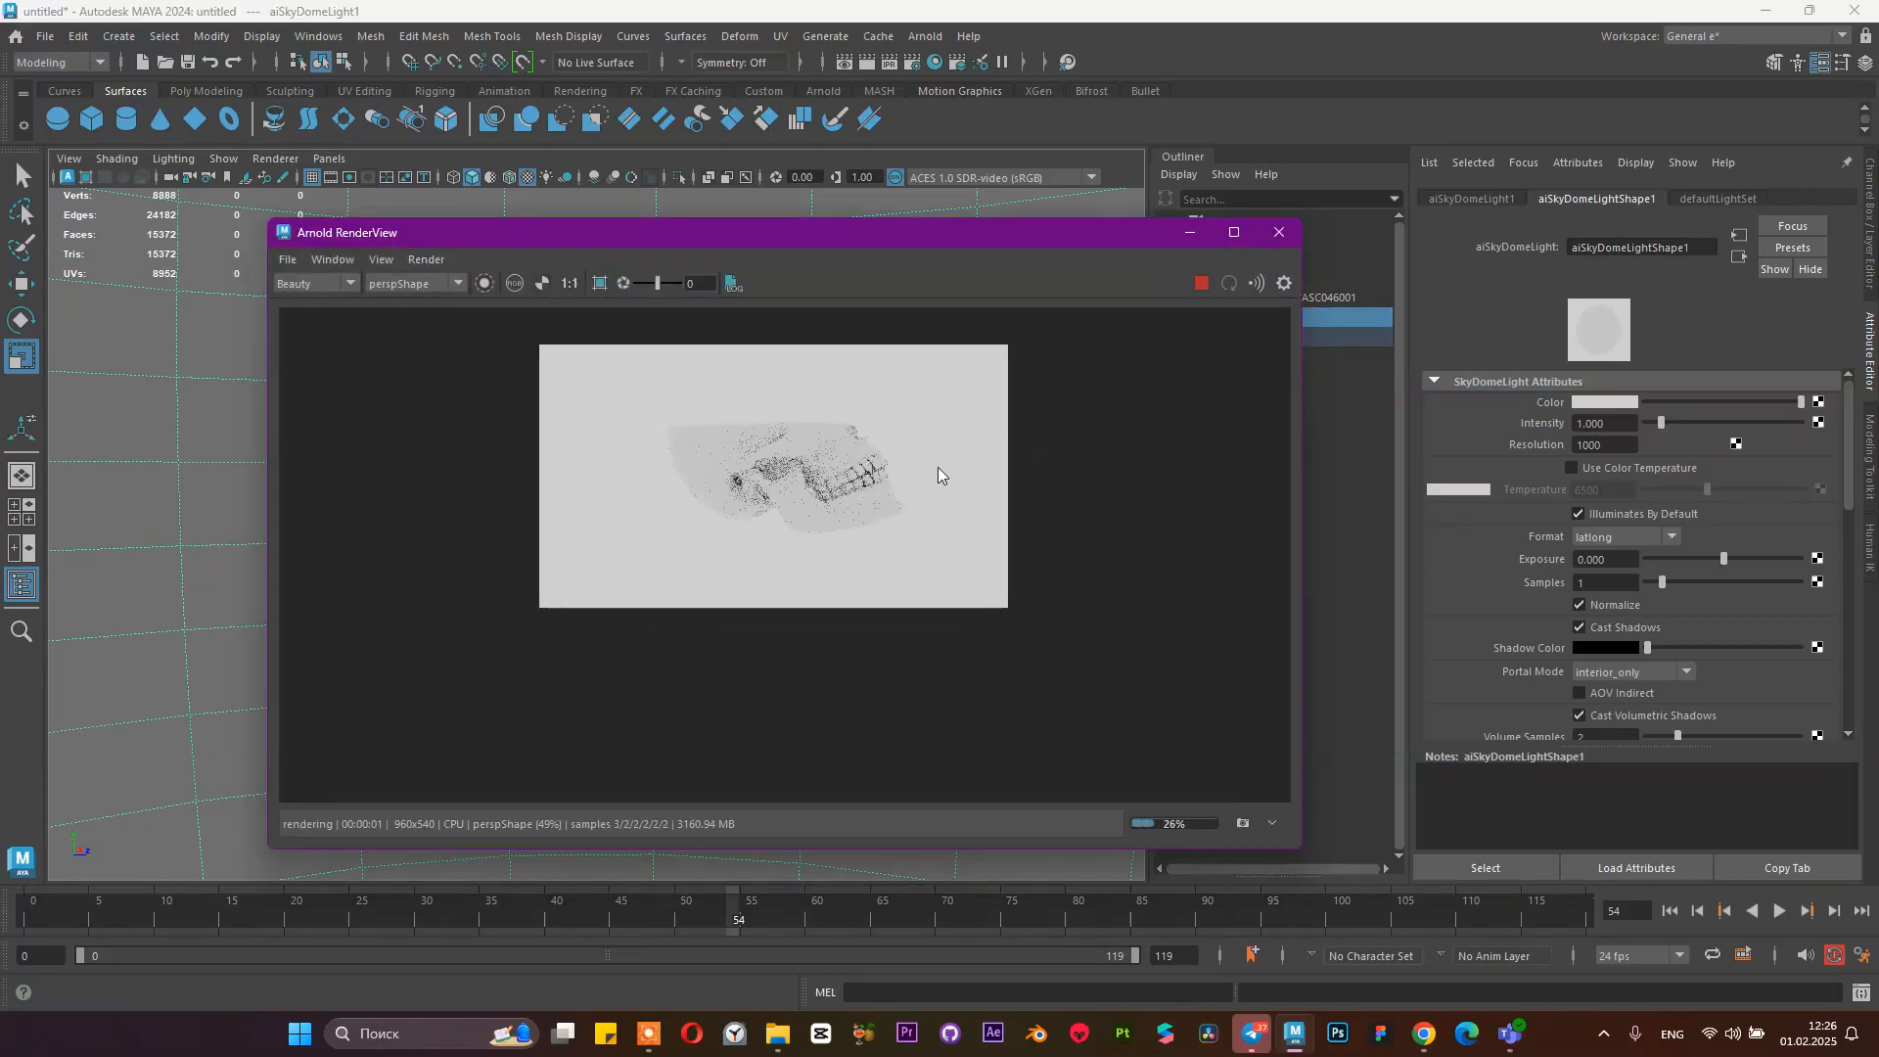
left_click(1190, 233)
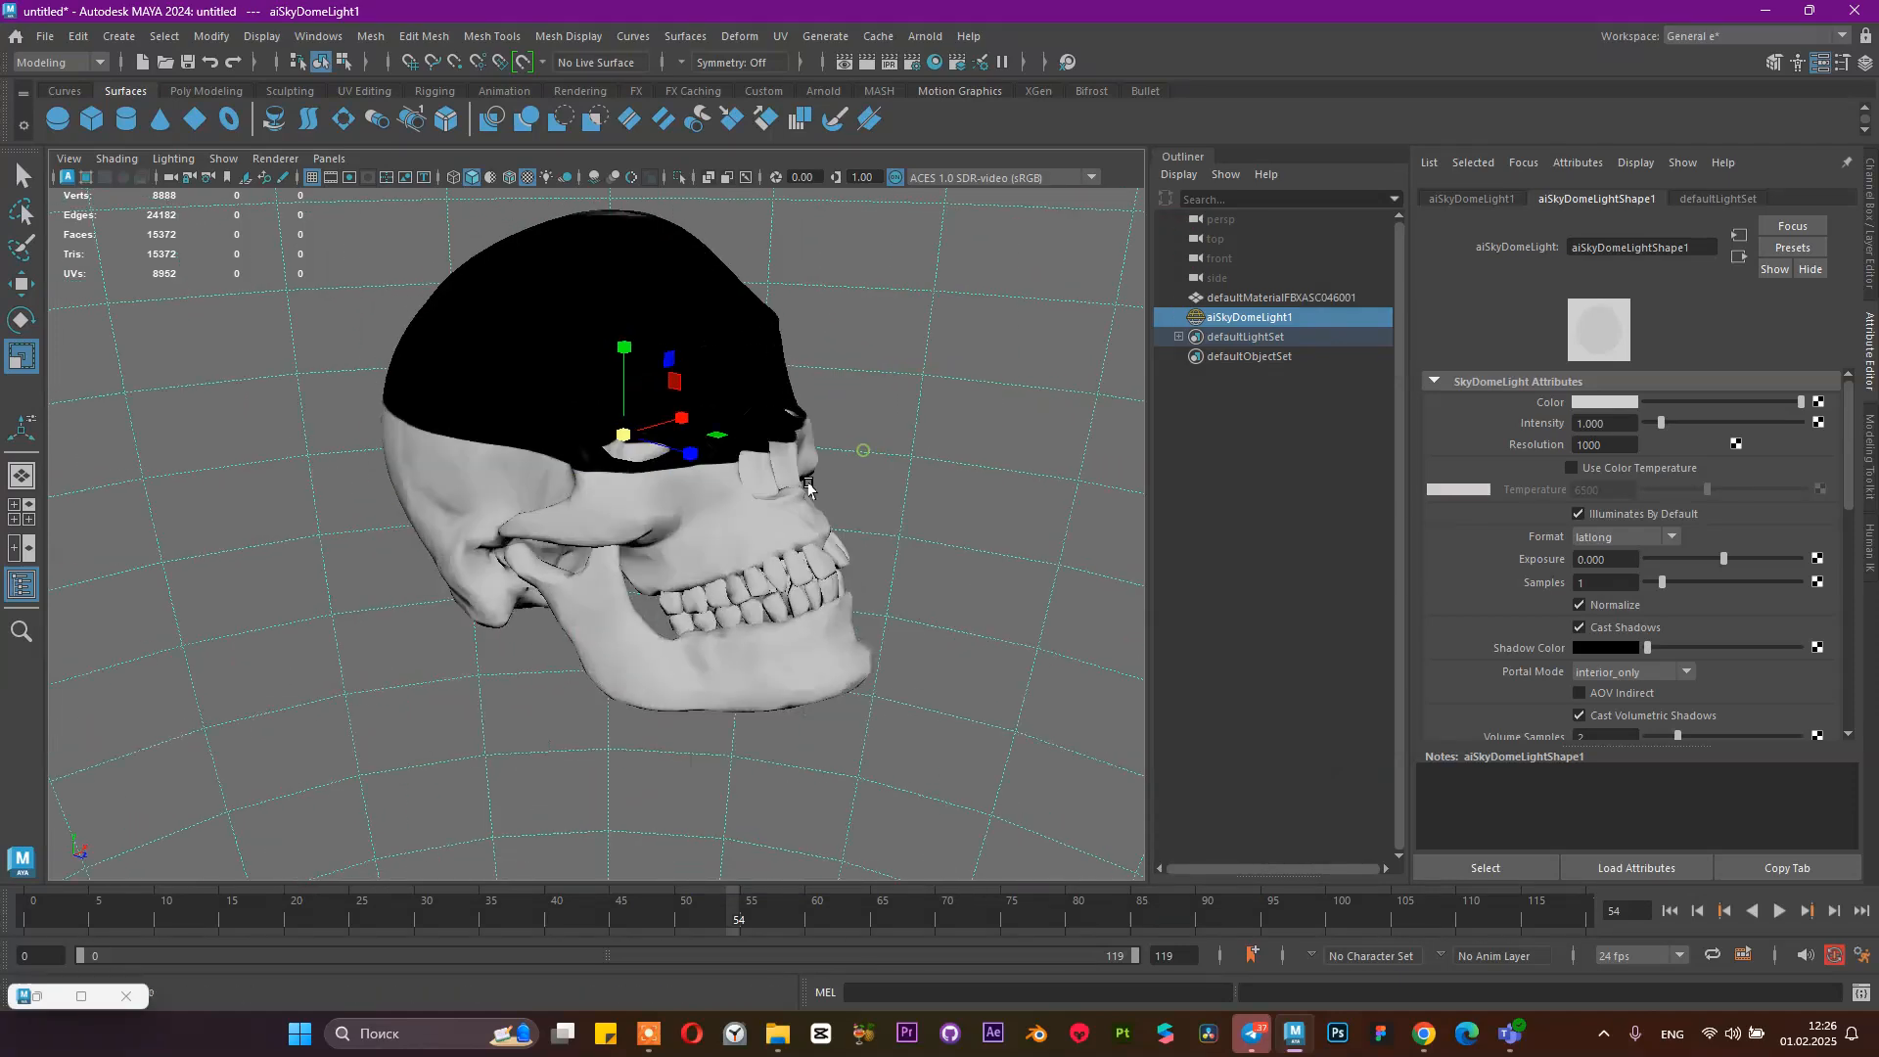
Select the skull mesh and connect a new File texture to the base Color of its aiStandardSurface1 material
left_click_drag(809, 488, 783, 511, "alt")
scroll(783, 511, "up", 3)
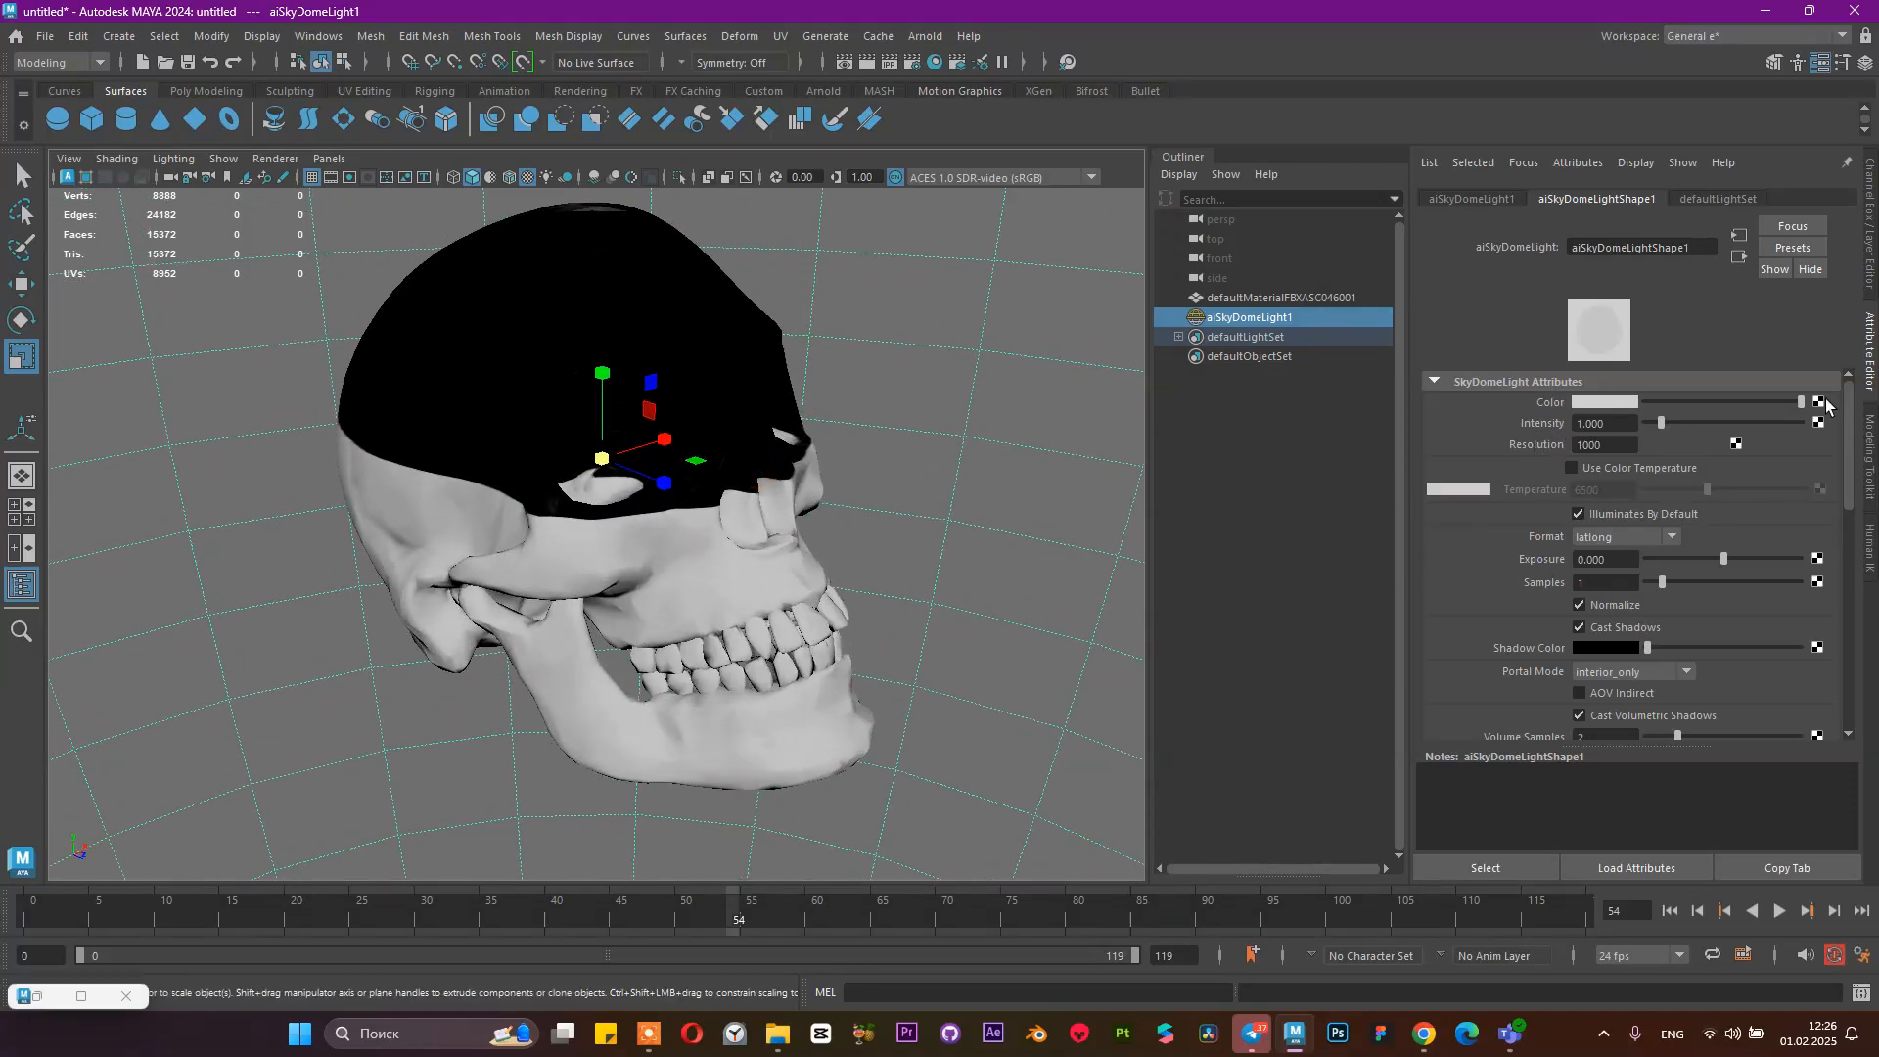
left_click(1278, 297)
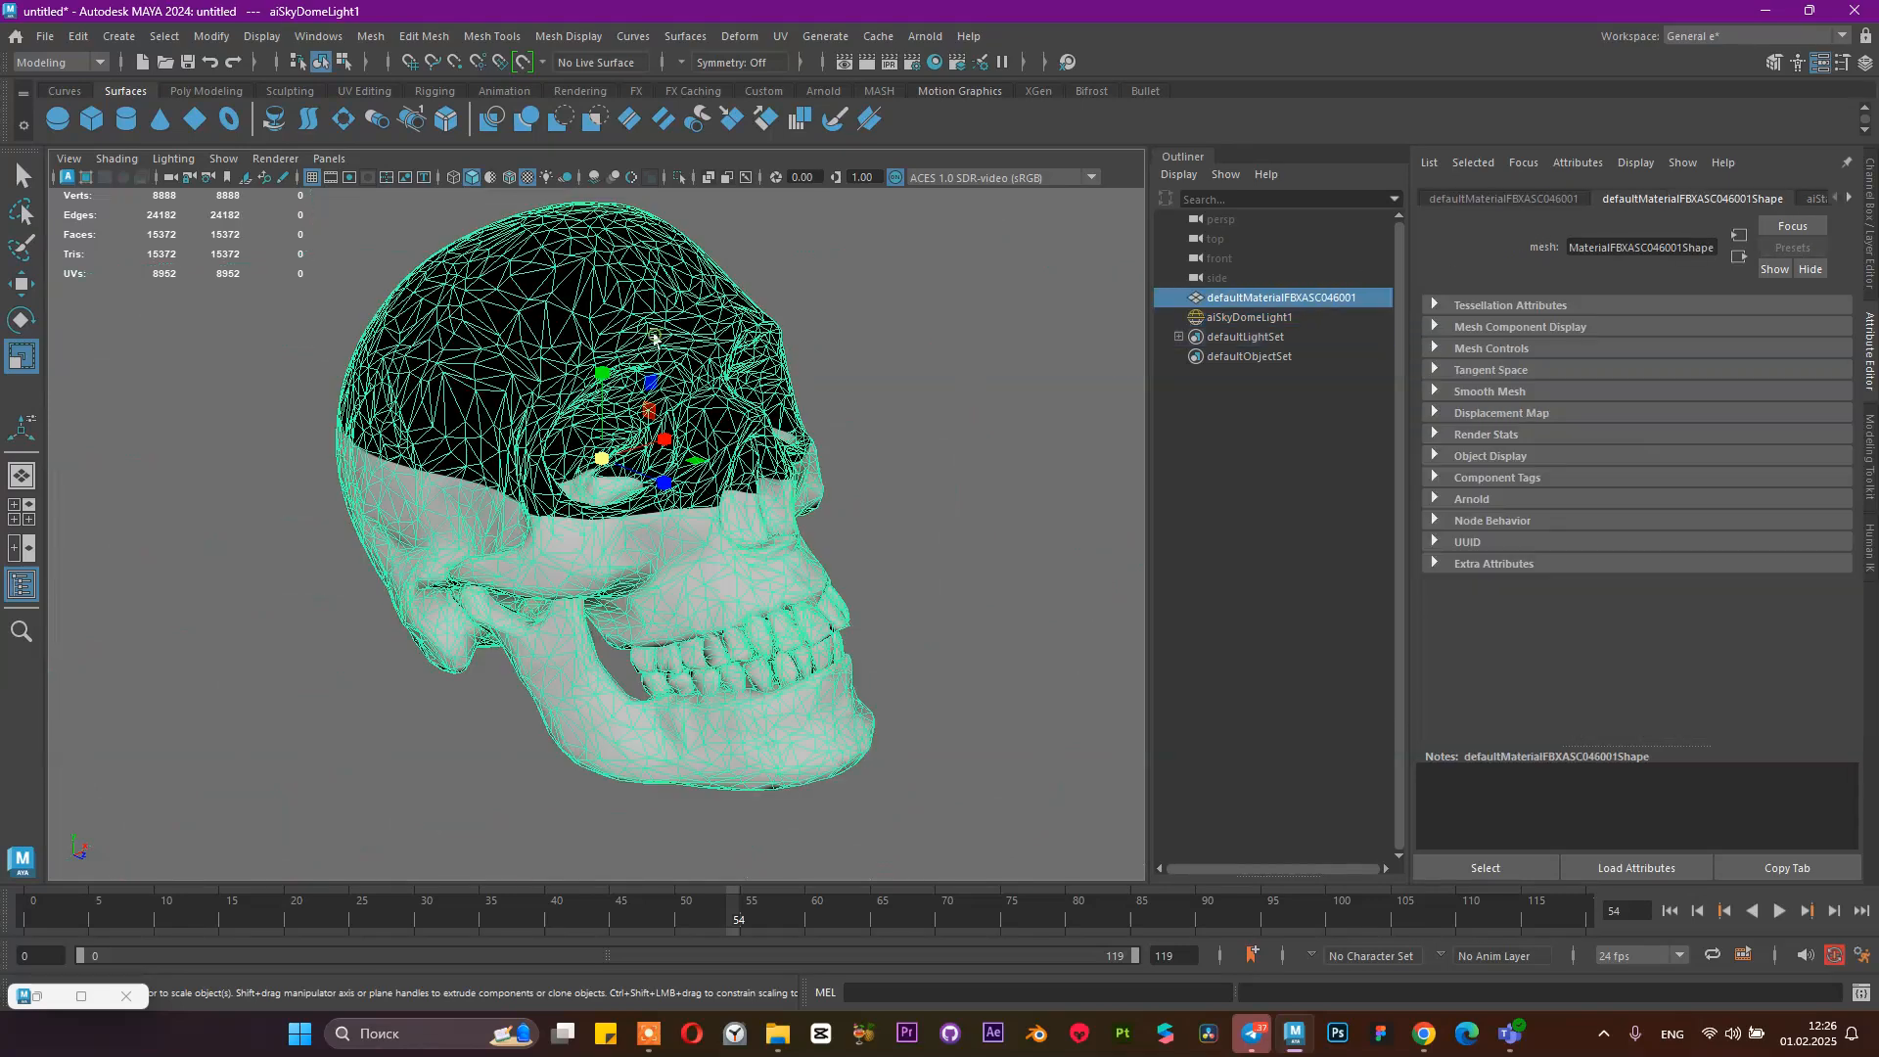
left_click(1812, 202)
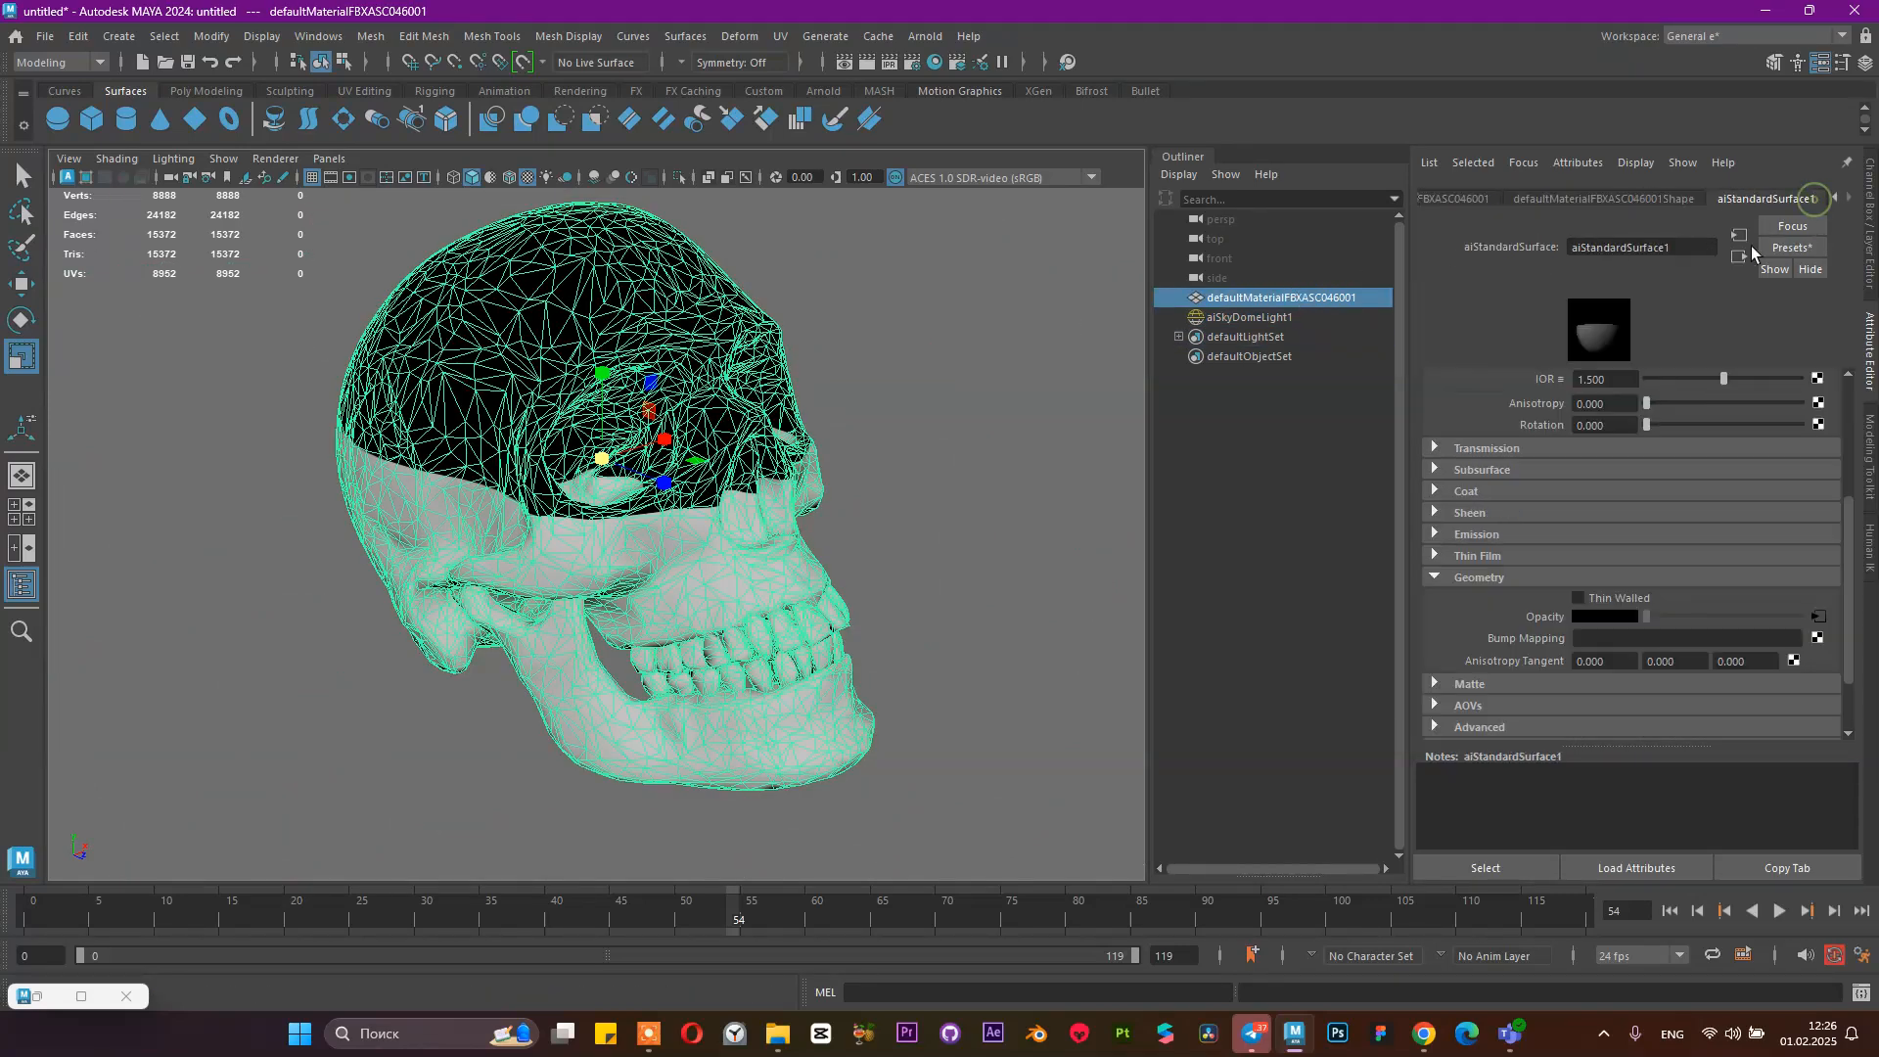
left_click(1531, 492)
scroll(1670, 544, "up", 1)
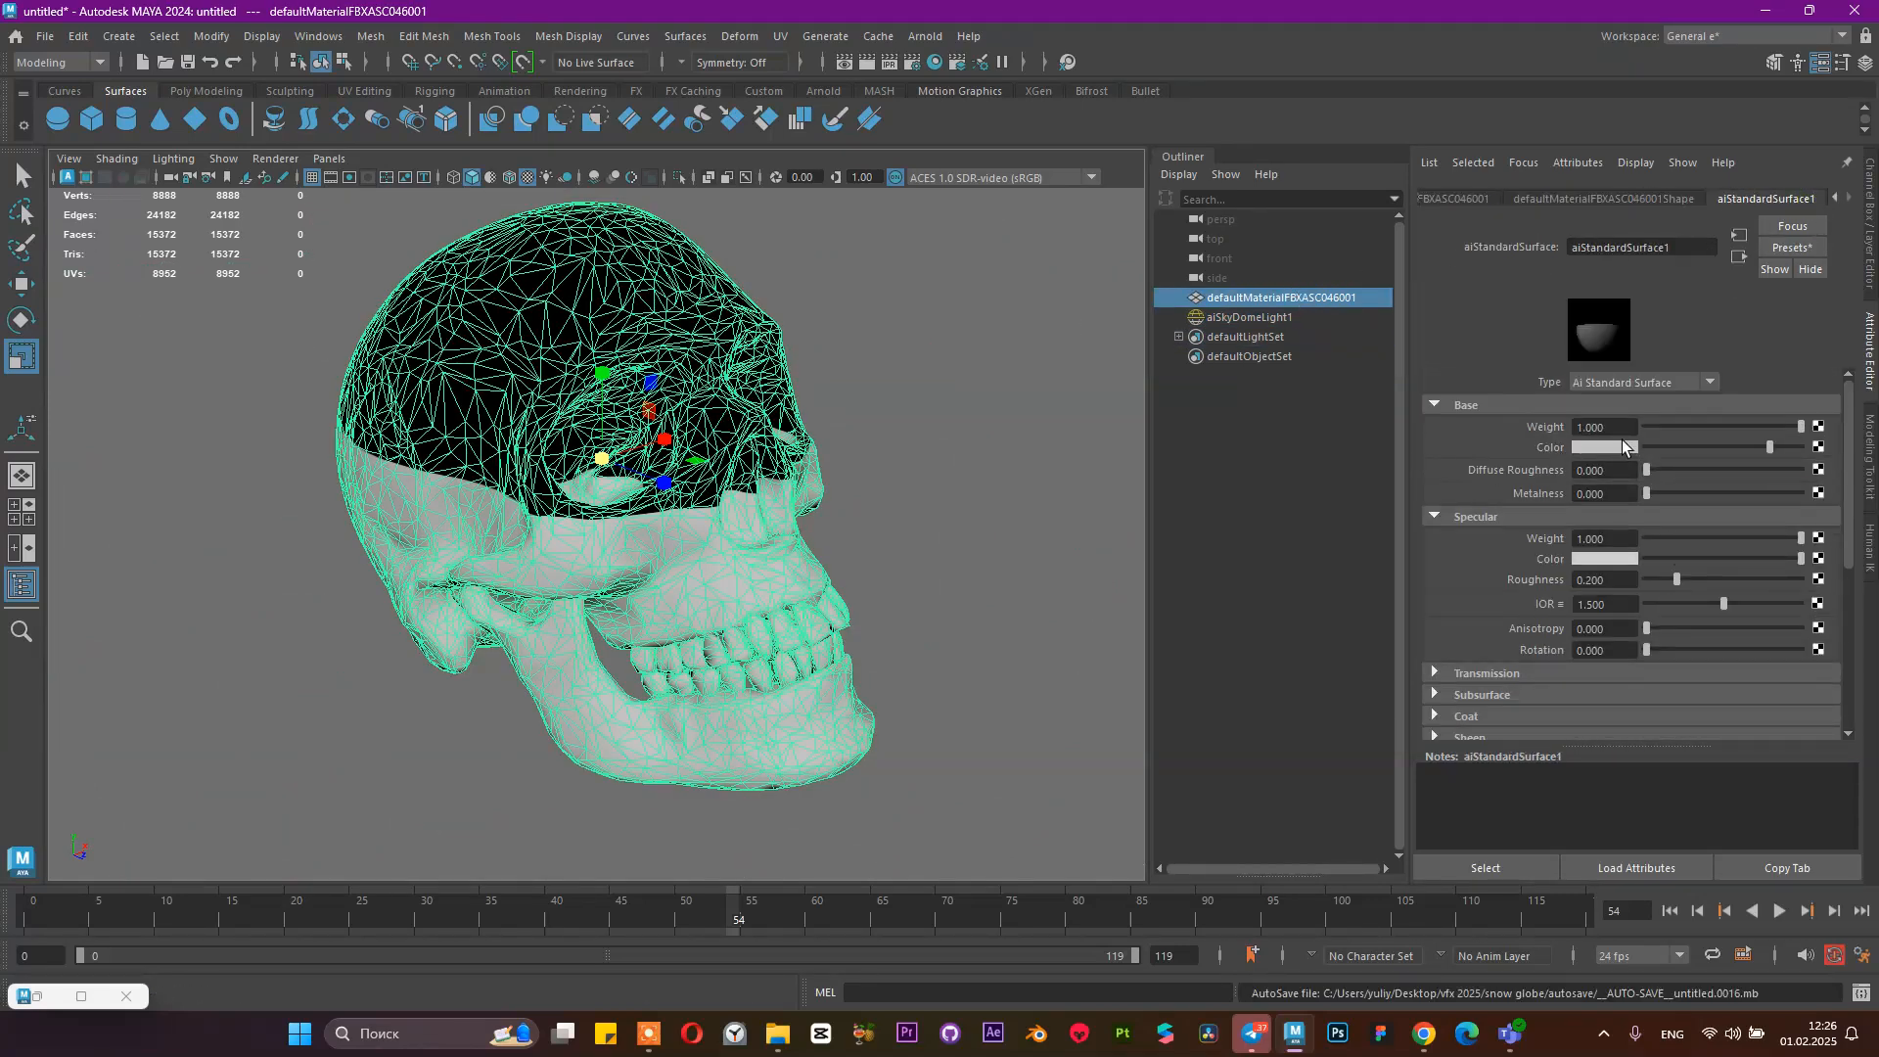
left_click(1820, 448)
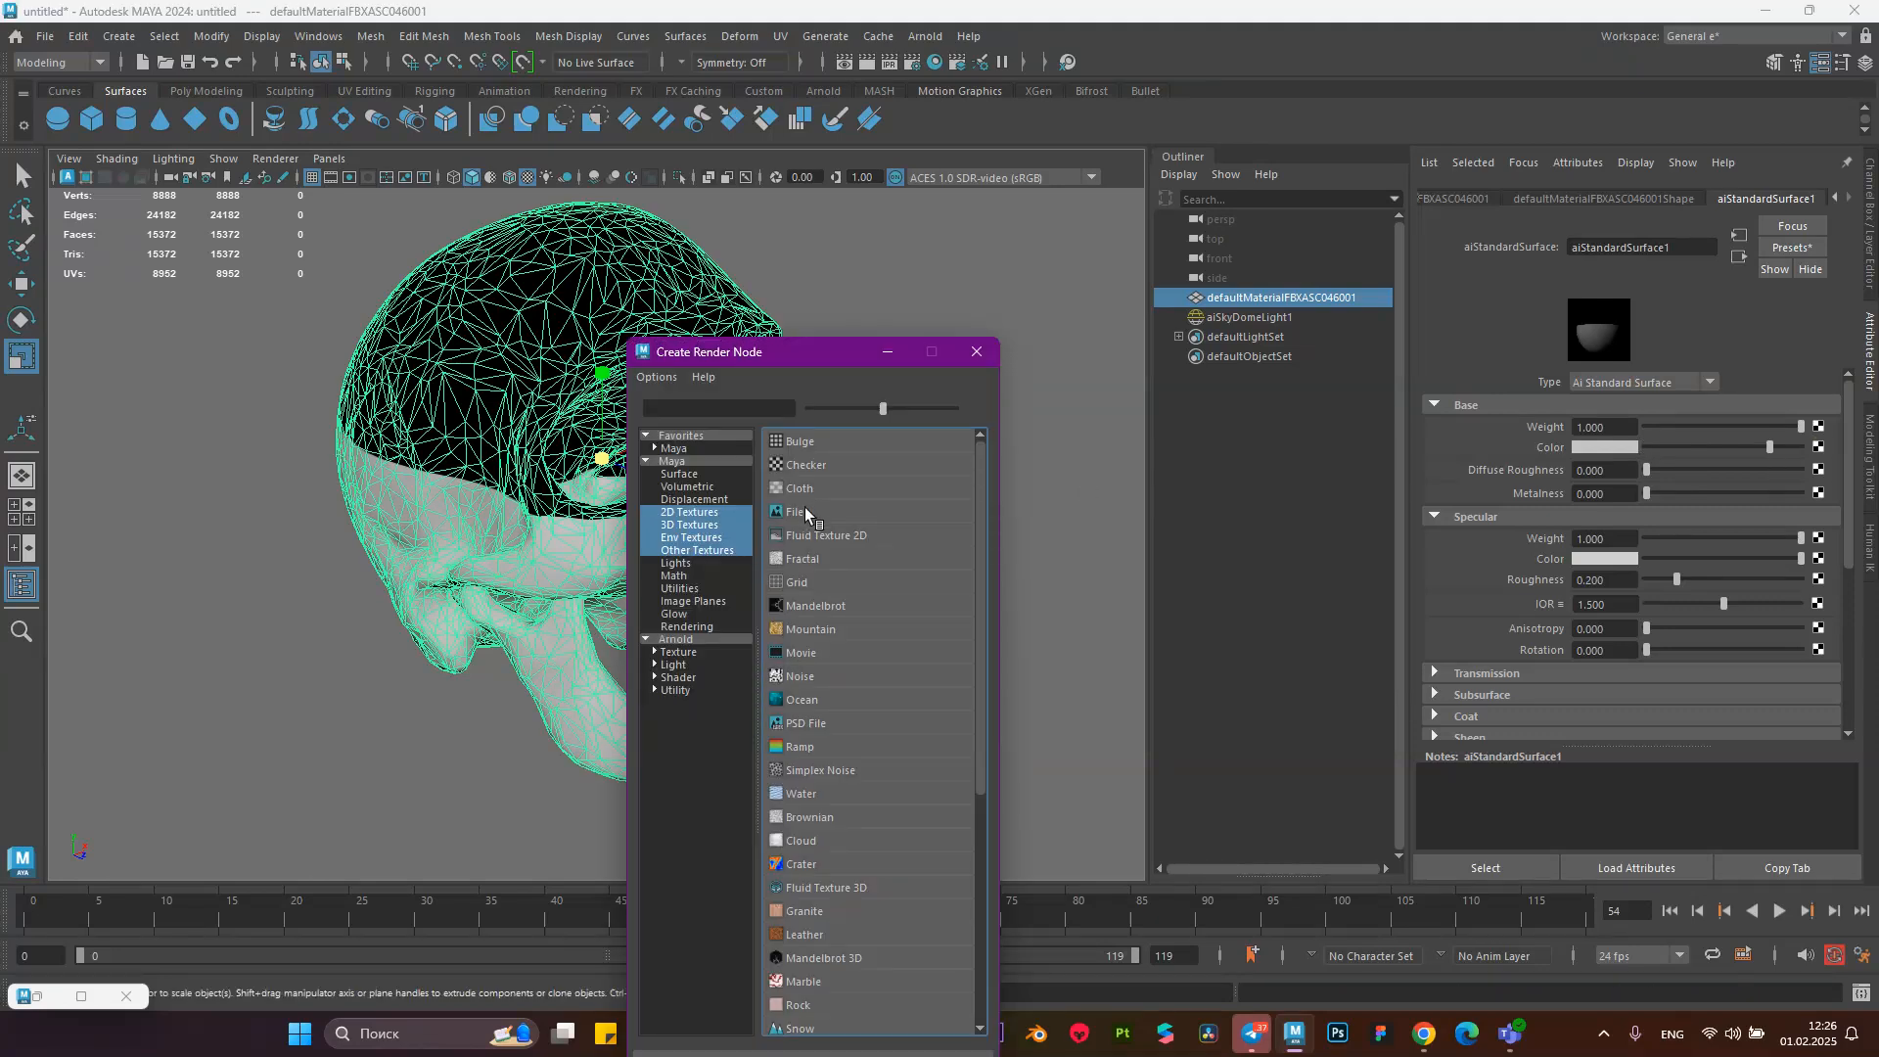
left_click(798, 512)
Load 16010-pbr-textures-albedo.jpg from the vfx 2025 folder into the base color's File texture
left_click(1822, 466)
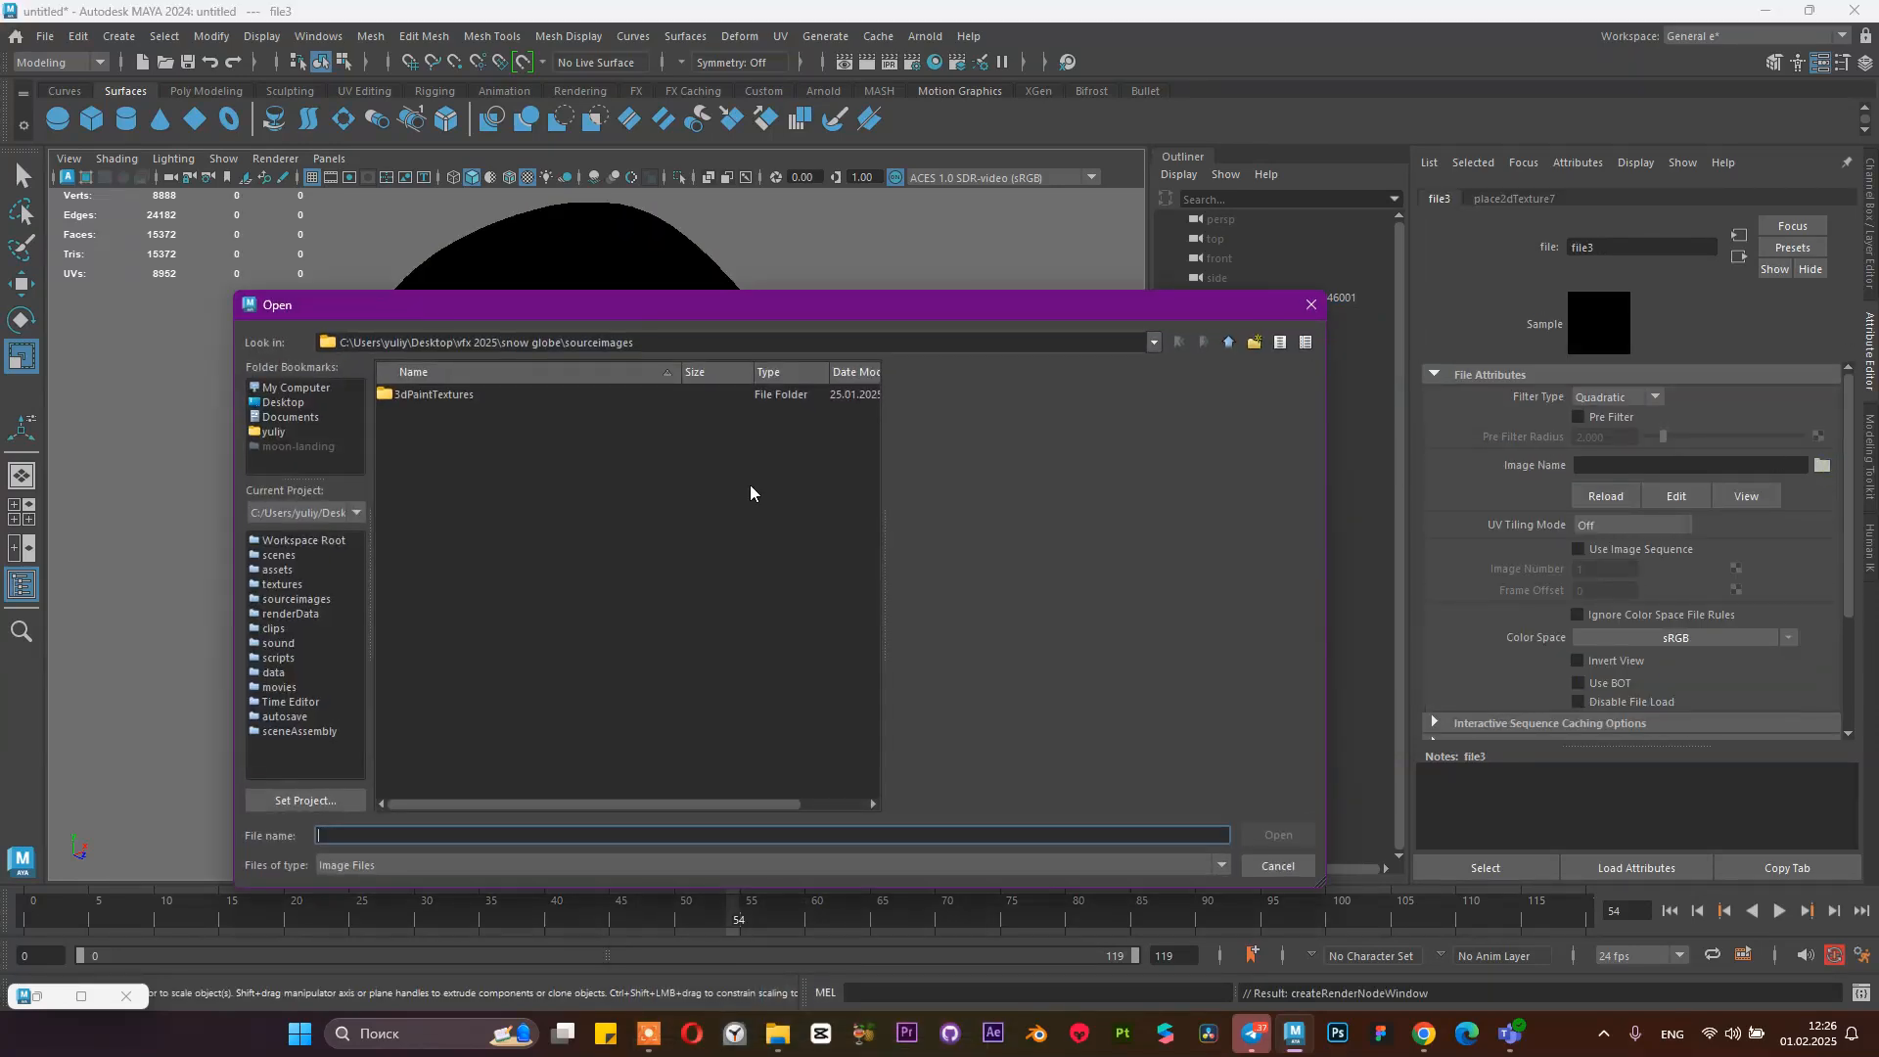
left_click(326, 403)
scroll(421, 666, "down", 2)
double_click(433, 749)
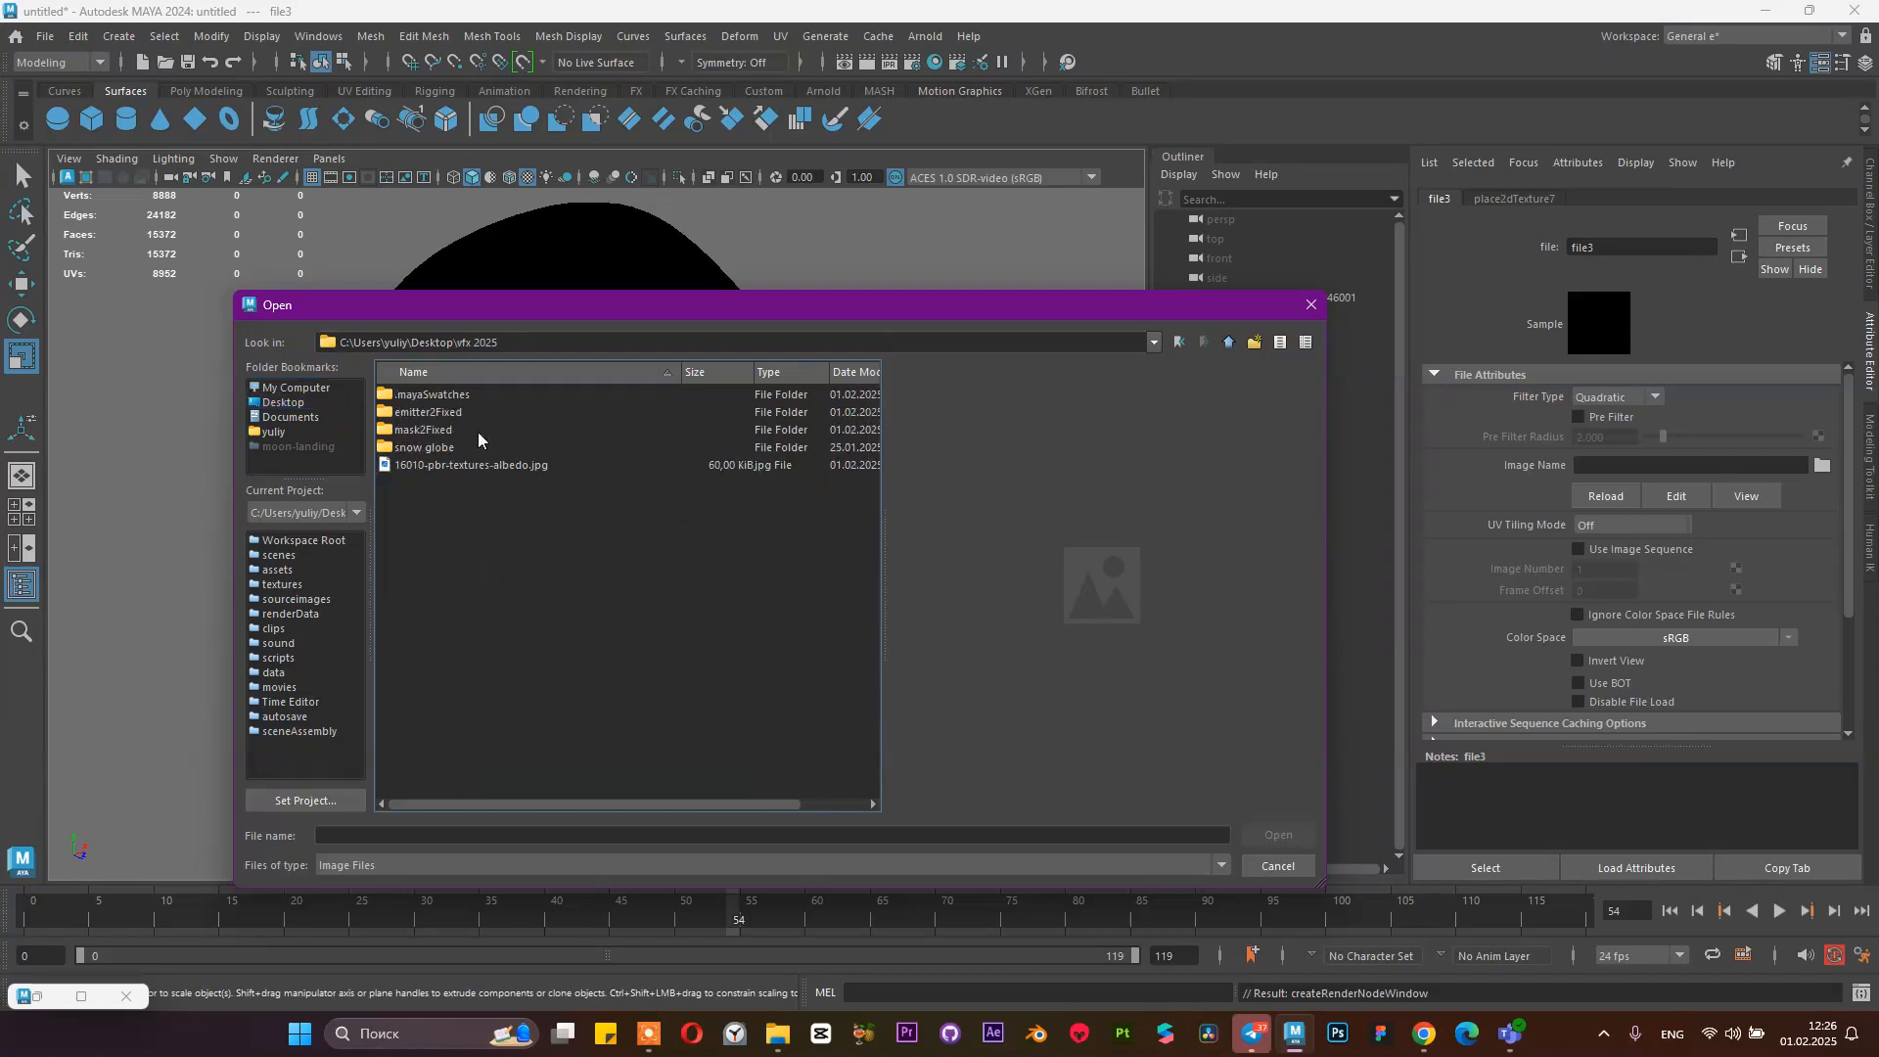
left_click(460, 467)
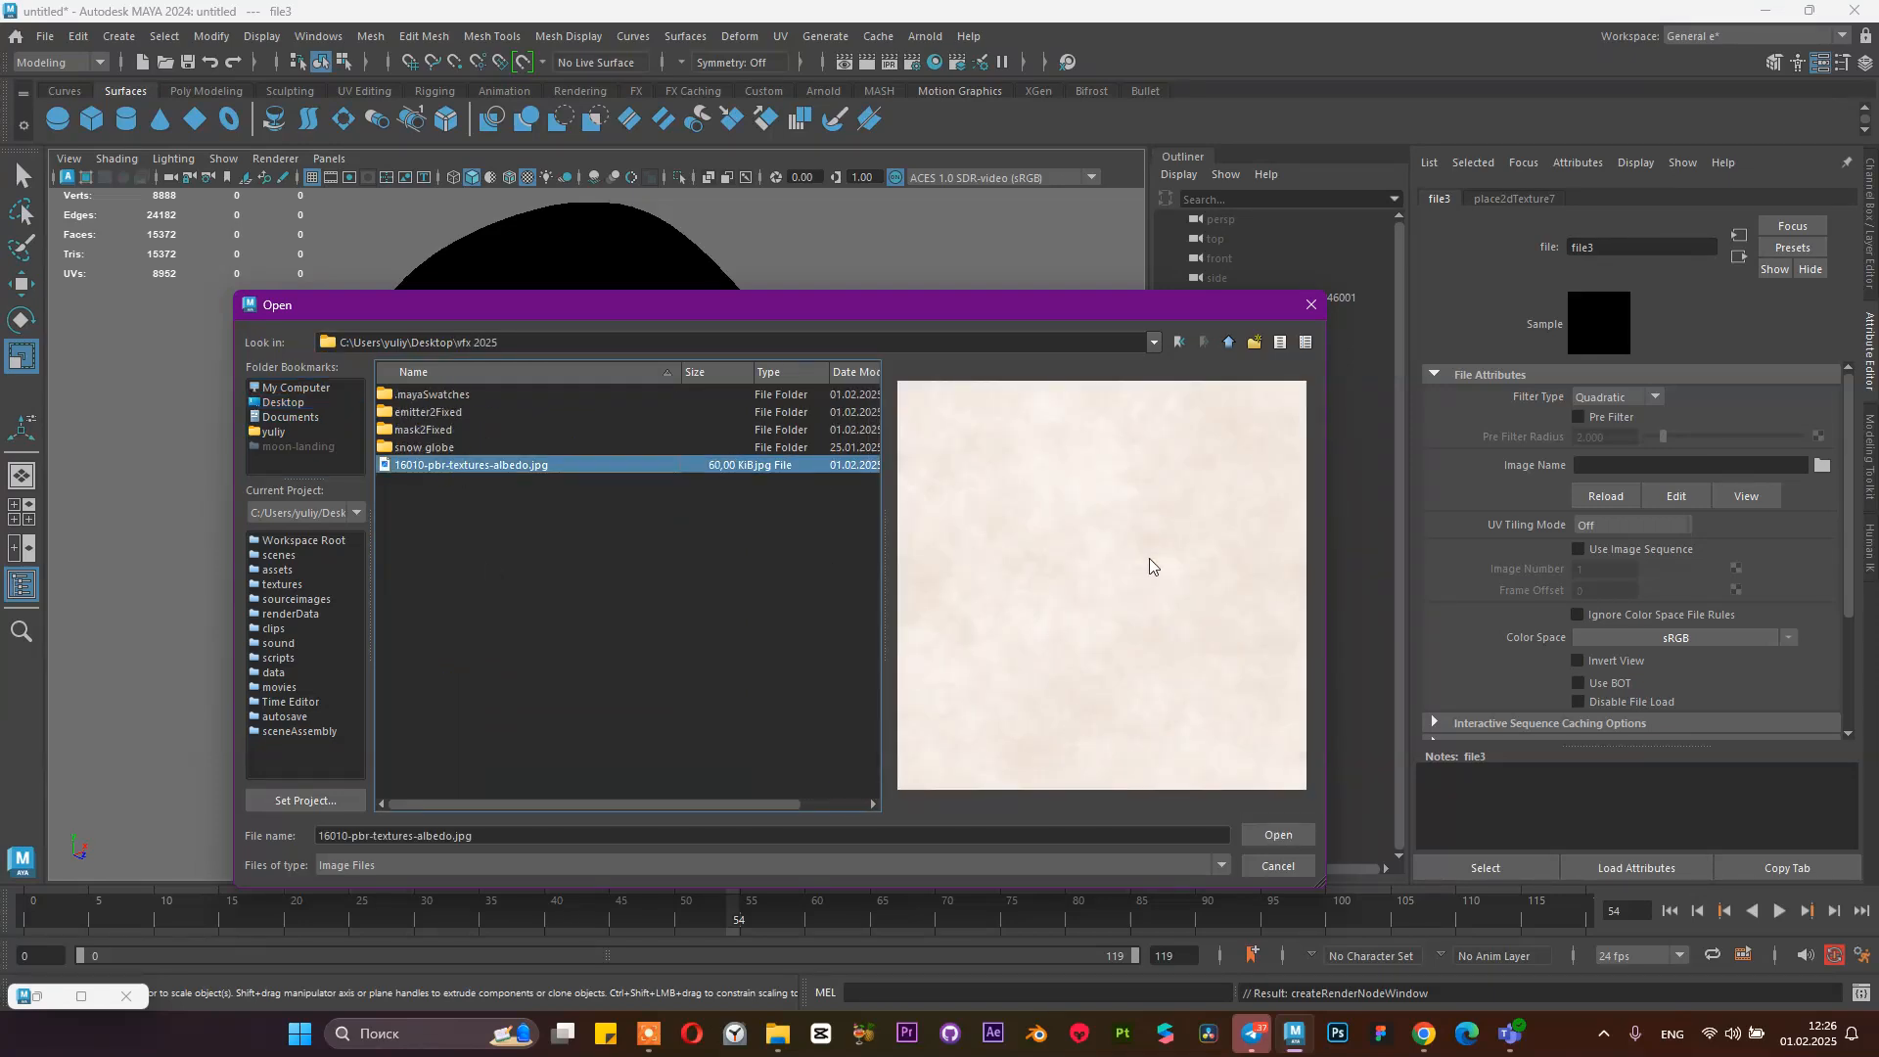
left_click(1278, 835)
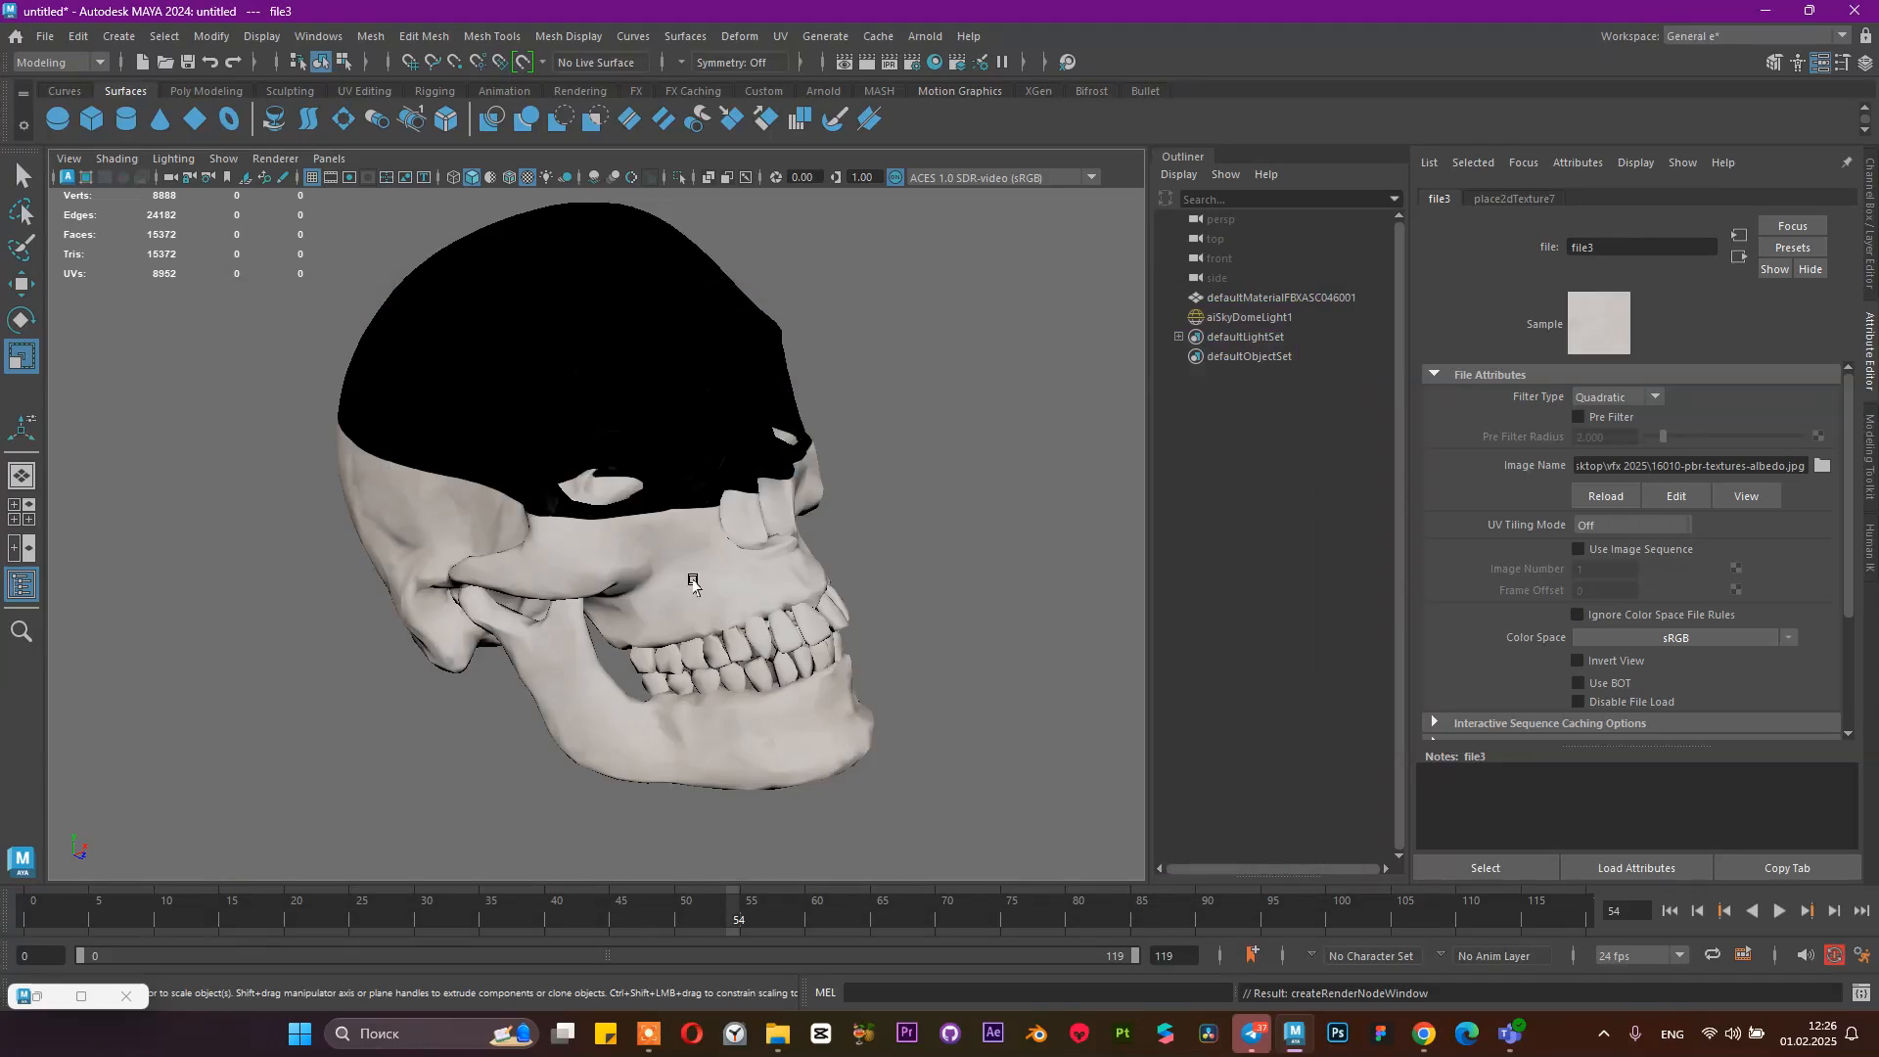
Examine the bone texture on the skull from several angles, including the teeth, jaw and back of the cranium
scroll(642, 579, "up", 4)
scroll(646, 584, "down", 3)
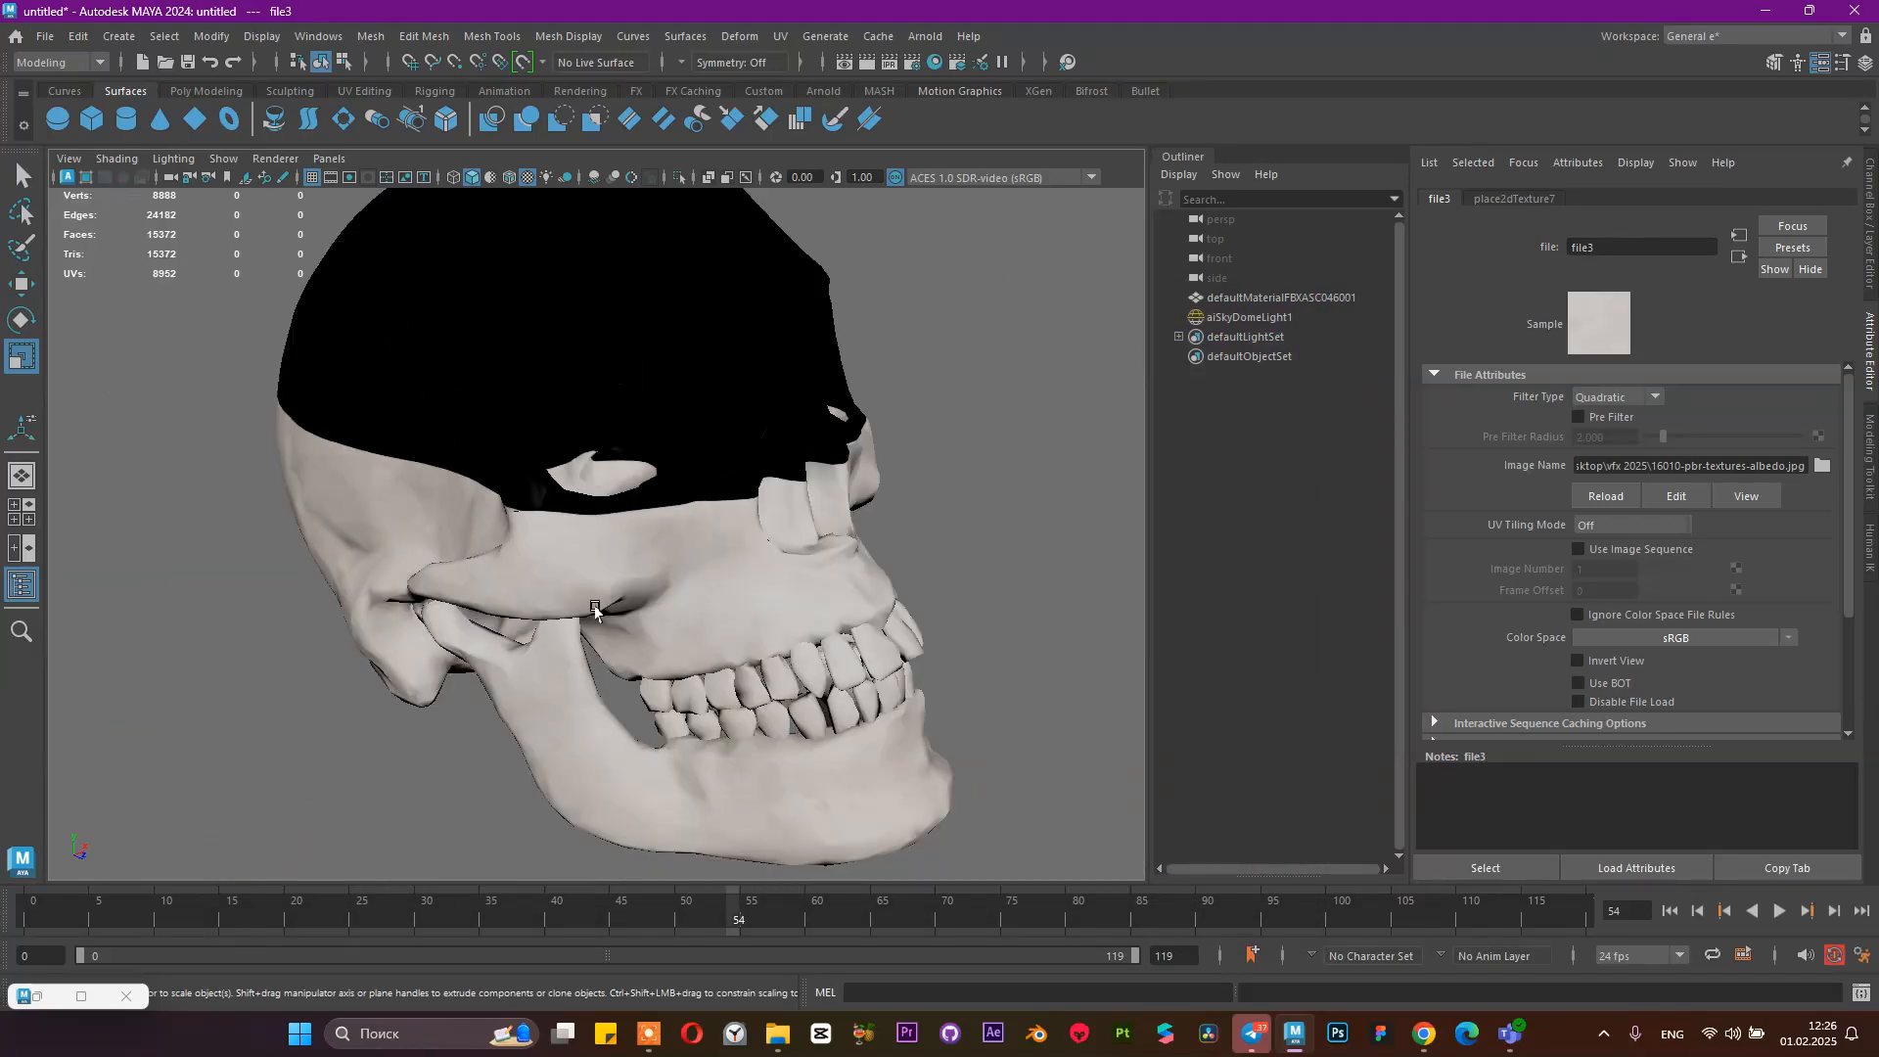
left_click_drag(595, 609, 620, 519, "alt")
scroll(685, 577, "up", 3)
left_click_drag(686, 577, 888, 544, "alt")
scroll(482, 476, "down", 4)
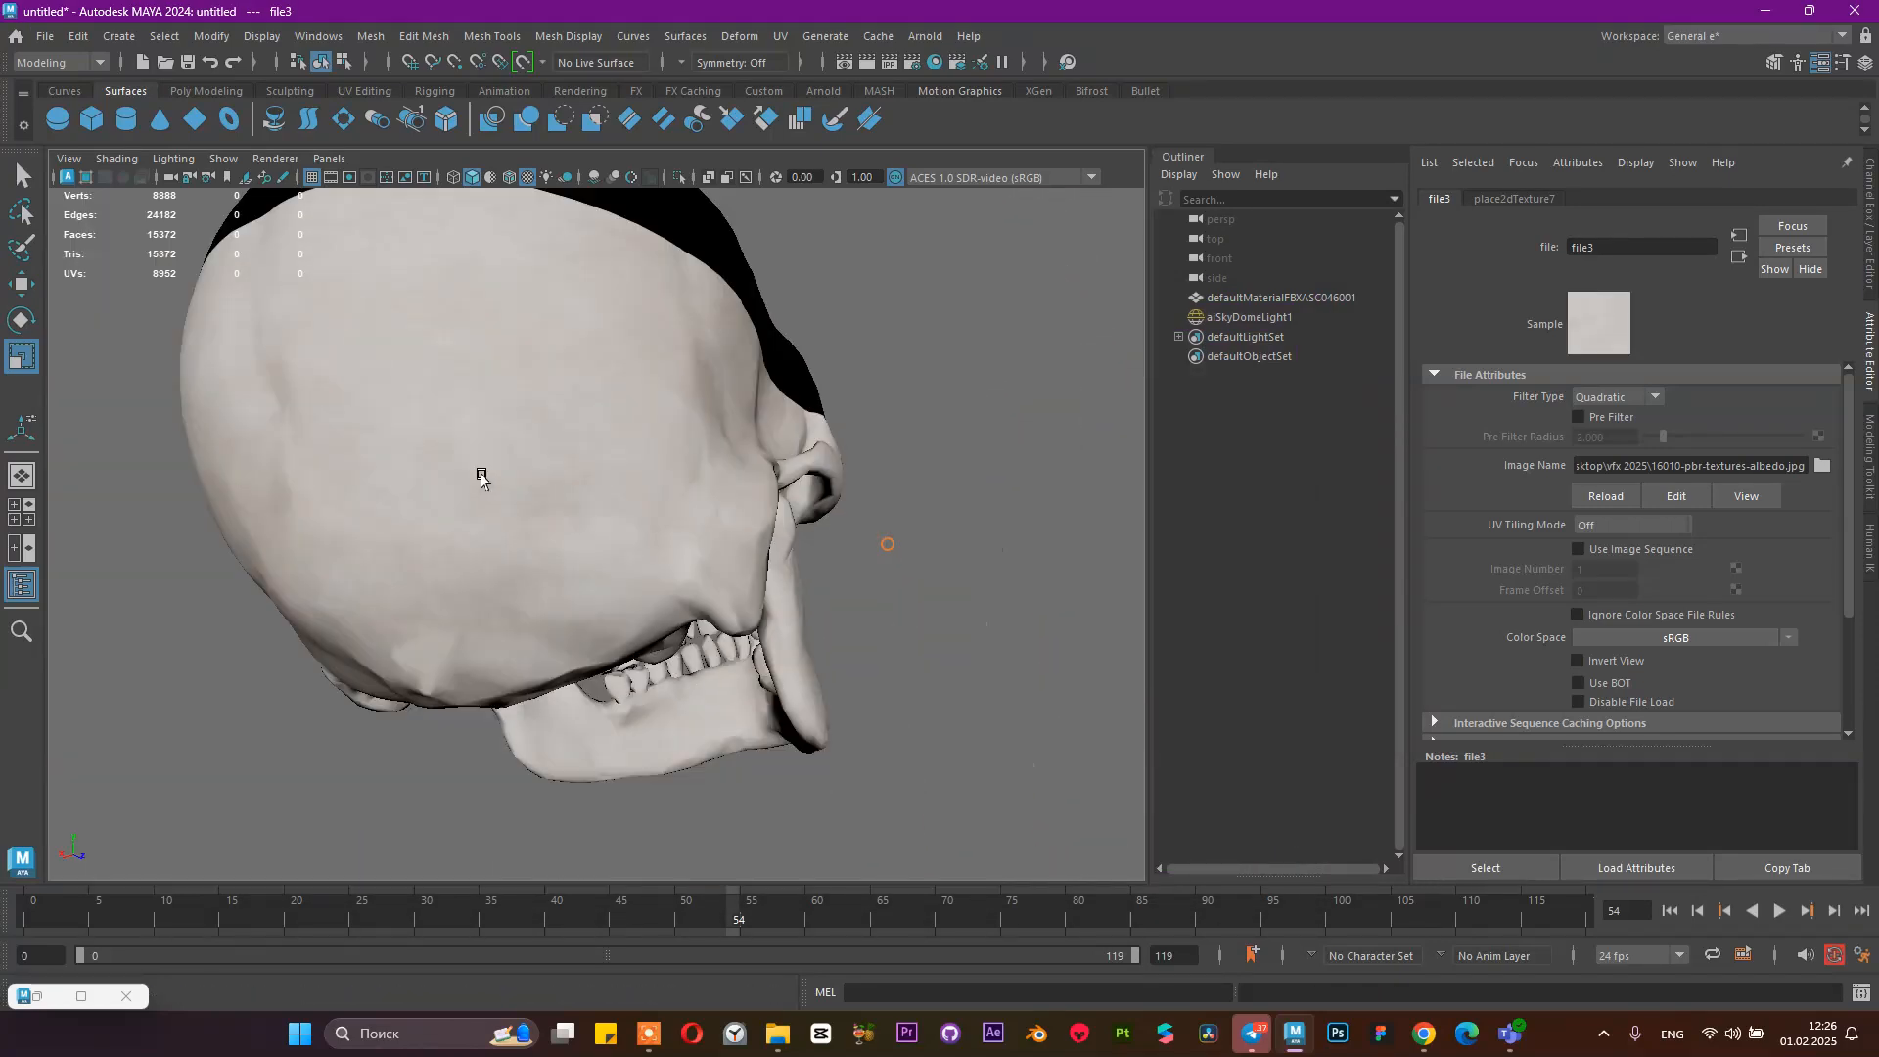
scroll(481, 475, "down", 2)
left_click_drag(482, 476, 877, 526, "alt")
scroll(642, 515, "up", 5)
scroll(877, 526, "down", 5)
left_click_drag(714, 466, 750, 479, "alt")
left_click(751, 478)
left_click_drag(438, 519, 495, 538, "alt")
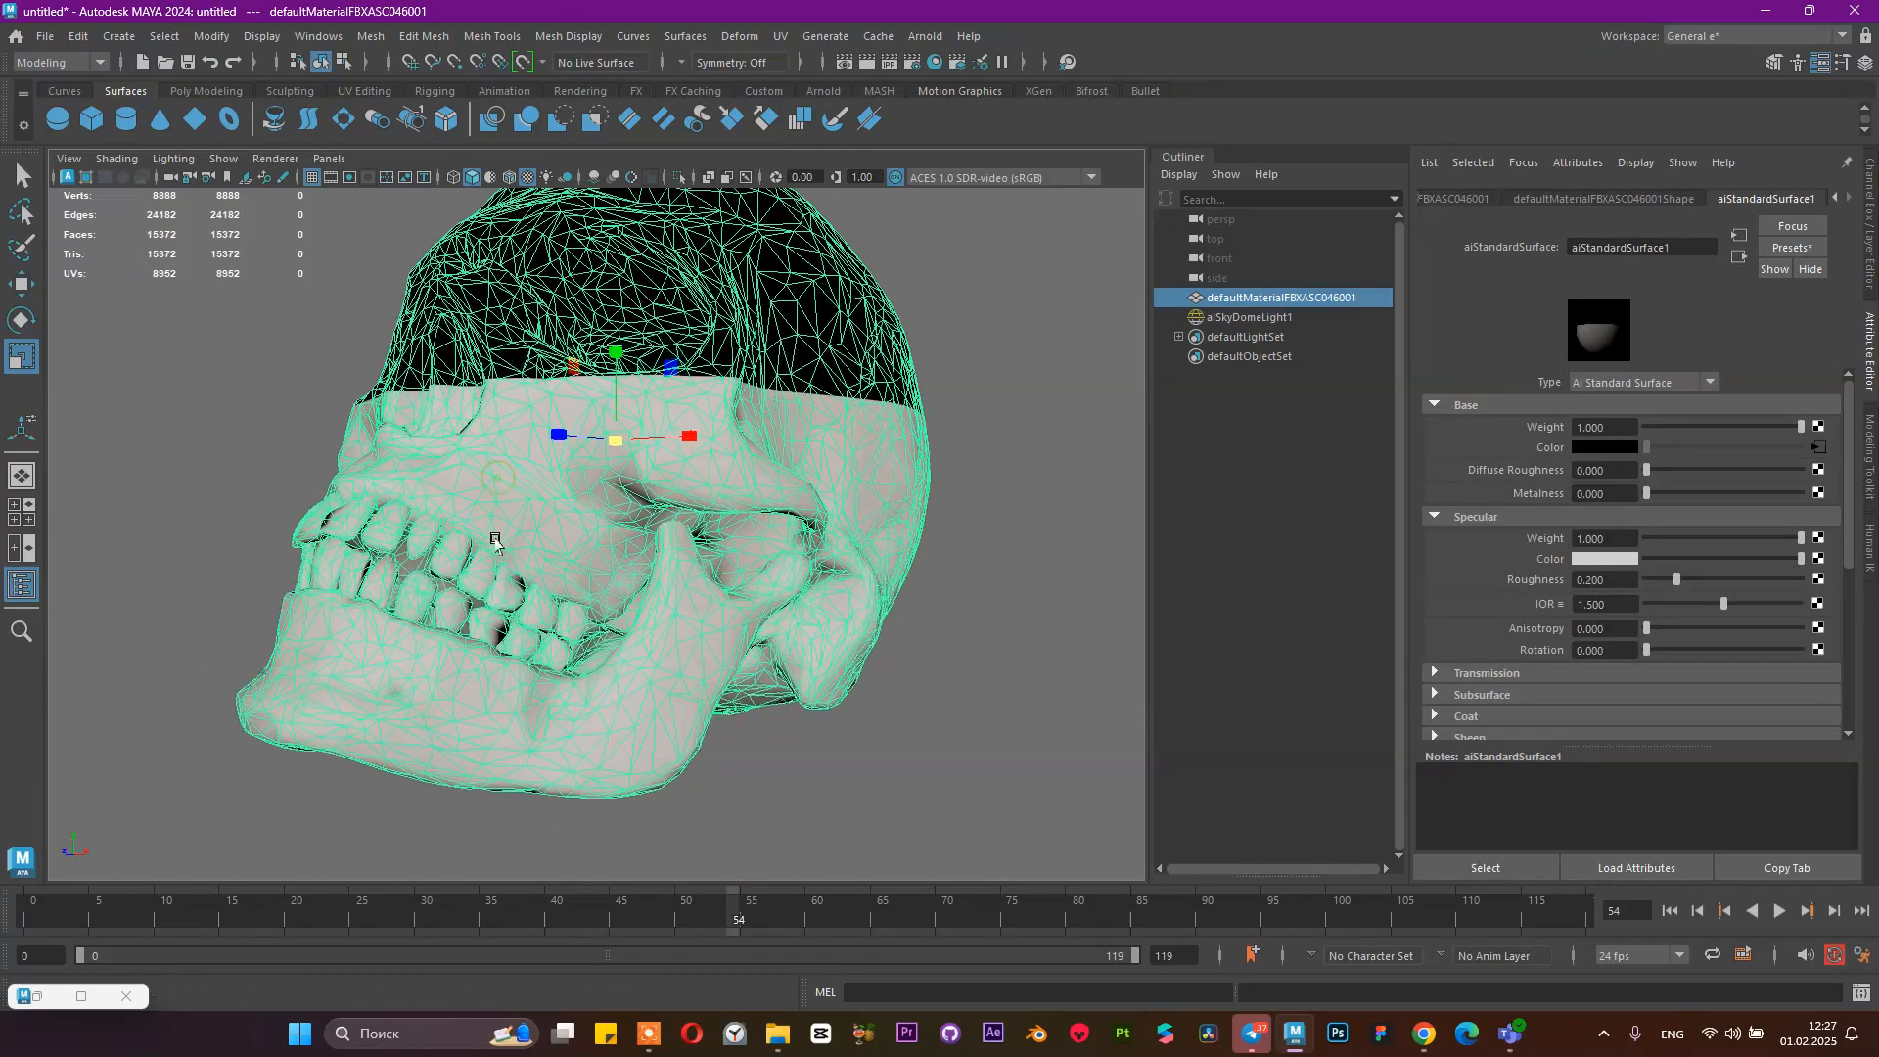
scroll(495, 539, "up", 2)
left_click_drag(799, 585, 554, 564, "alt")
scroll(704, 554, "down", 4)
scroll(831, 619, "up", 5)
scroll(783, 617, "up", 2)
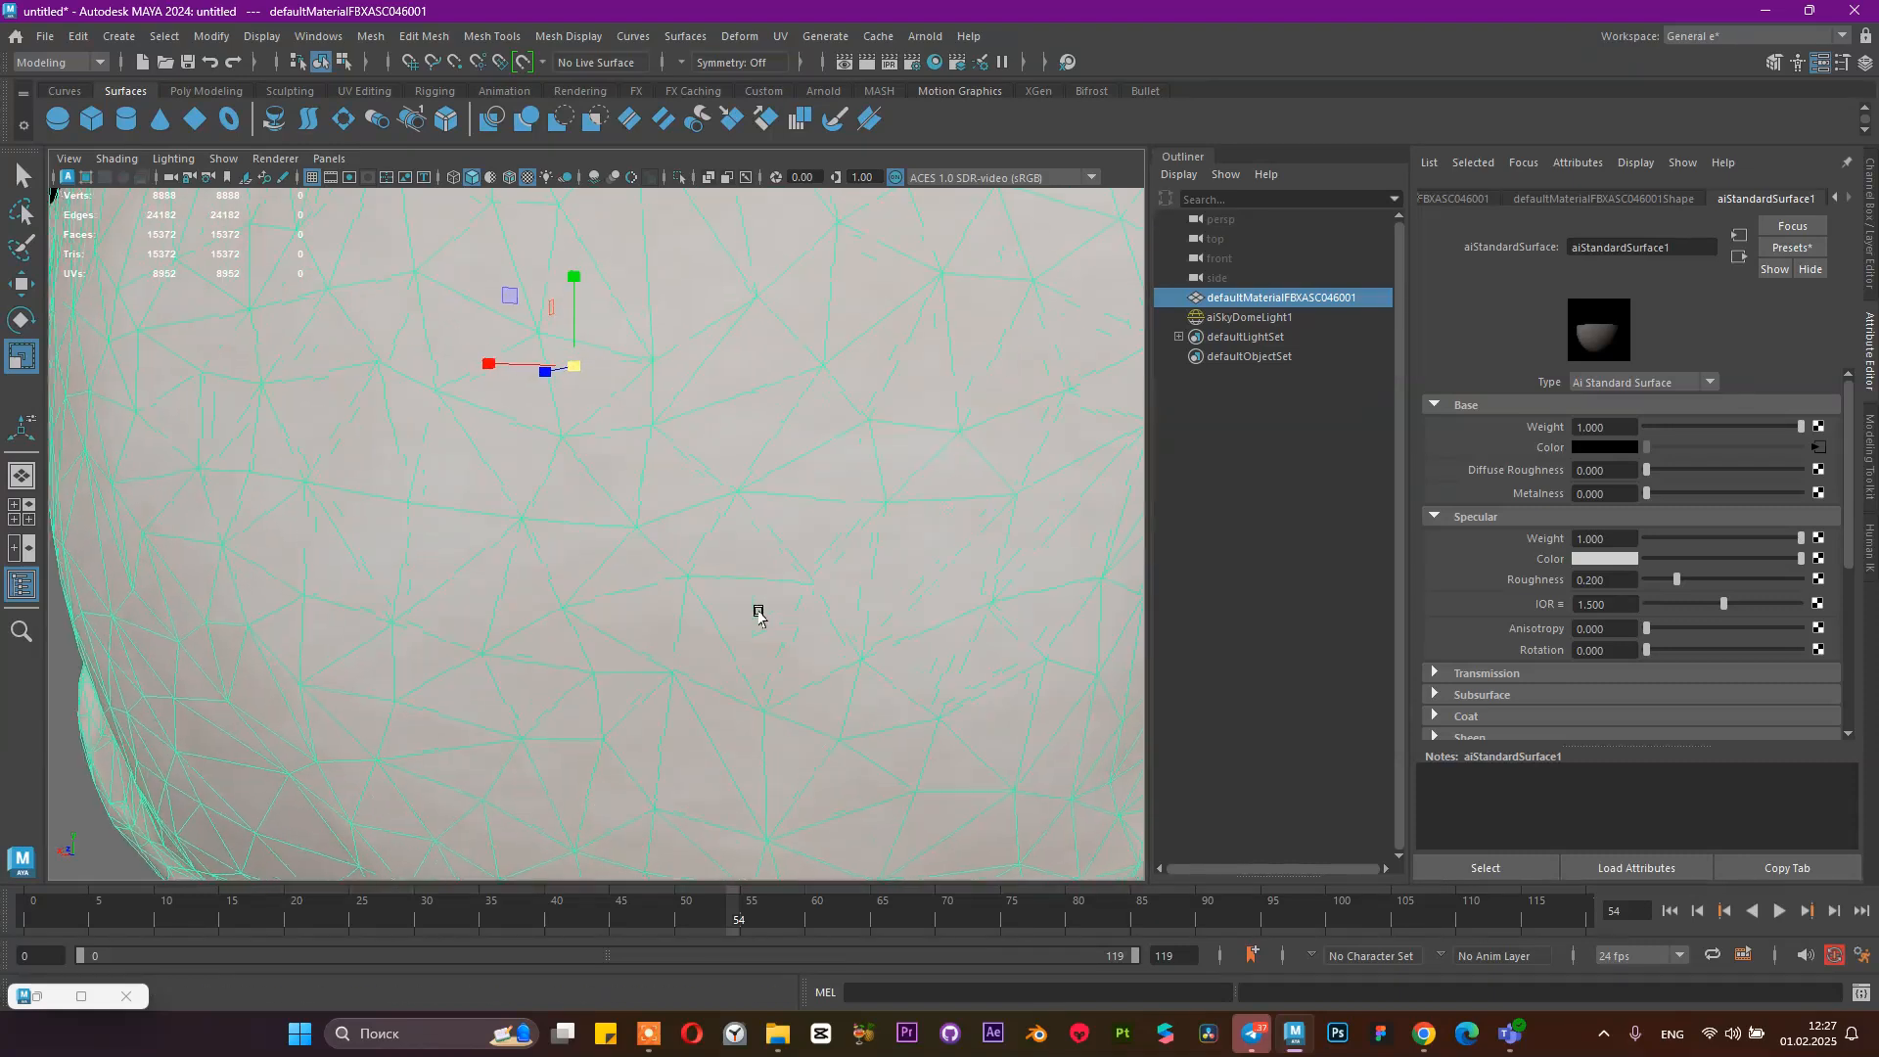
scroll(757, 615, "down", 6)
left_click_drag(633, 503, 323, 501, "alt")
scroll(760, 609, "up", 5)
scroll(760, 612, "down", 8)
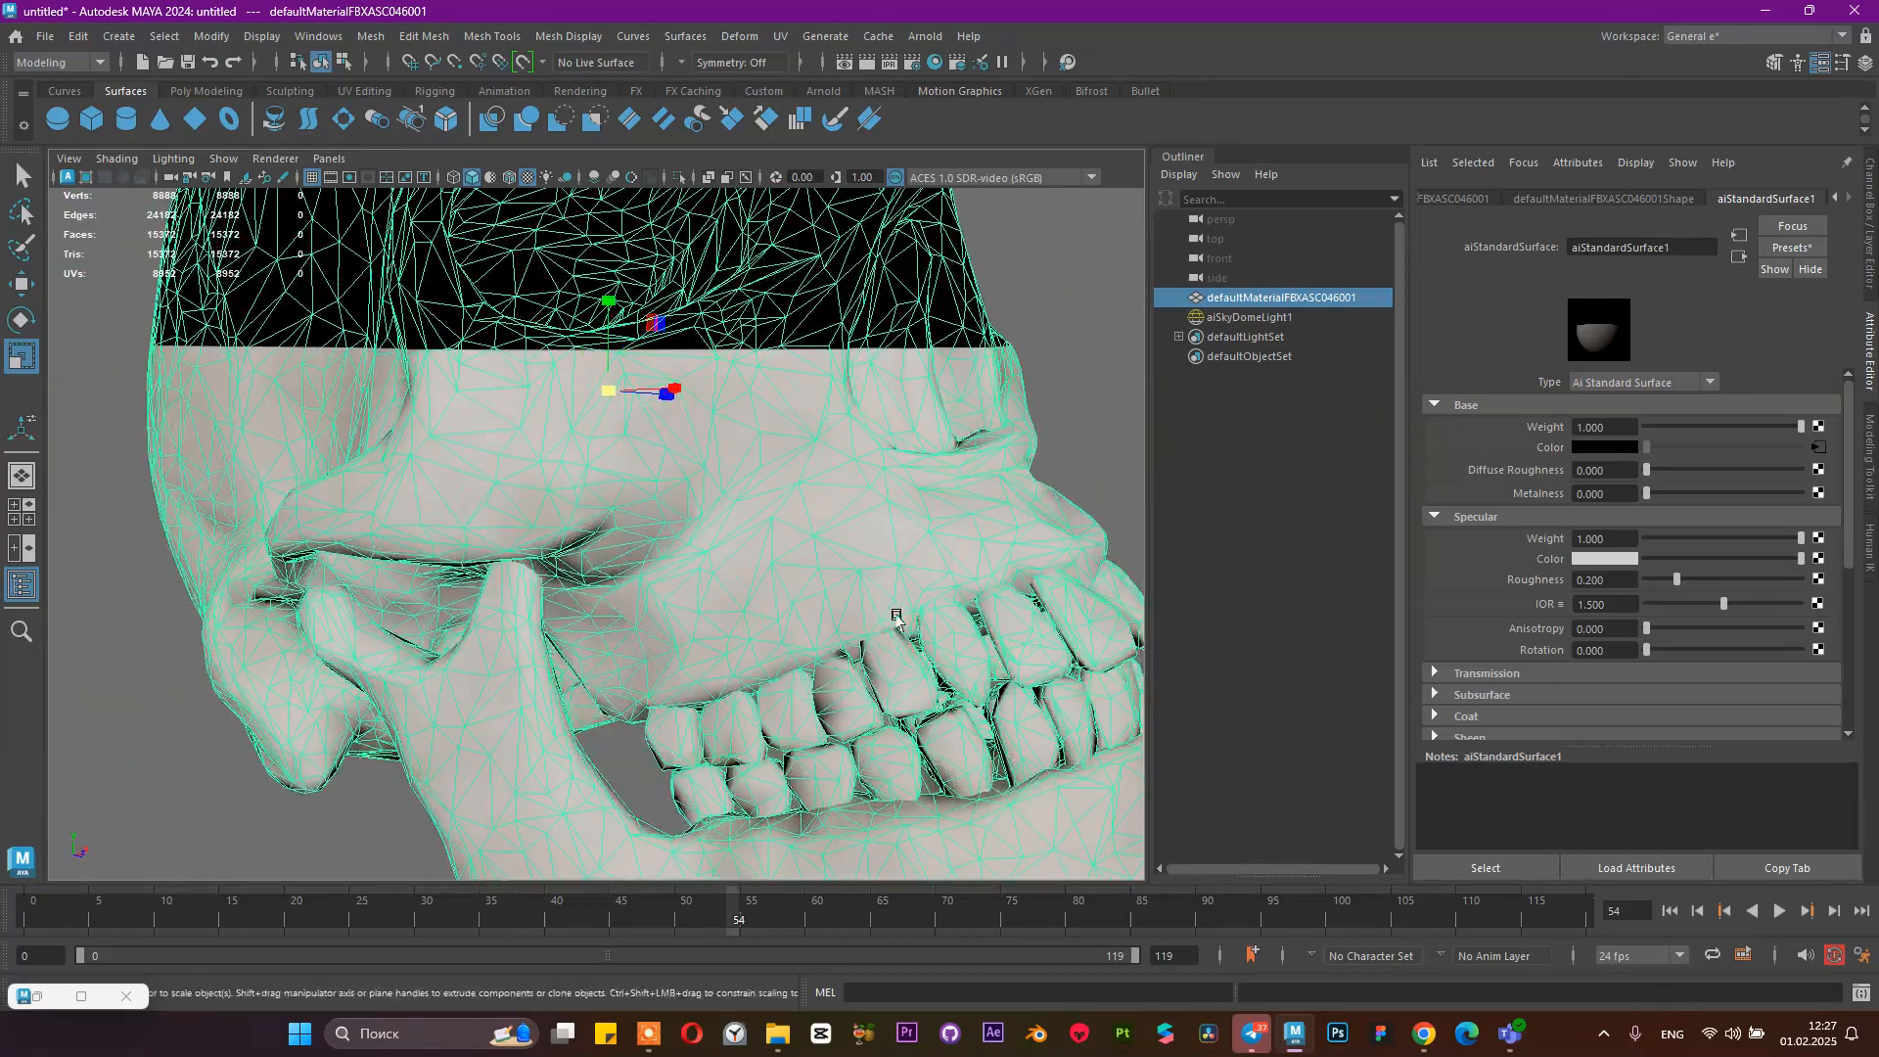
Render the textured skull's side view in the Arnold RenderView, inspect the teeth closely, stop the render and minimise its window
left_click(37, 998)
left_click(1200, 284)
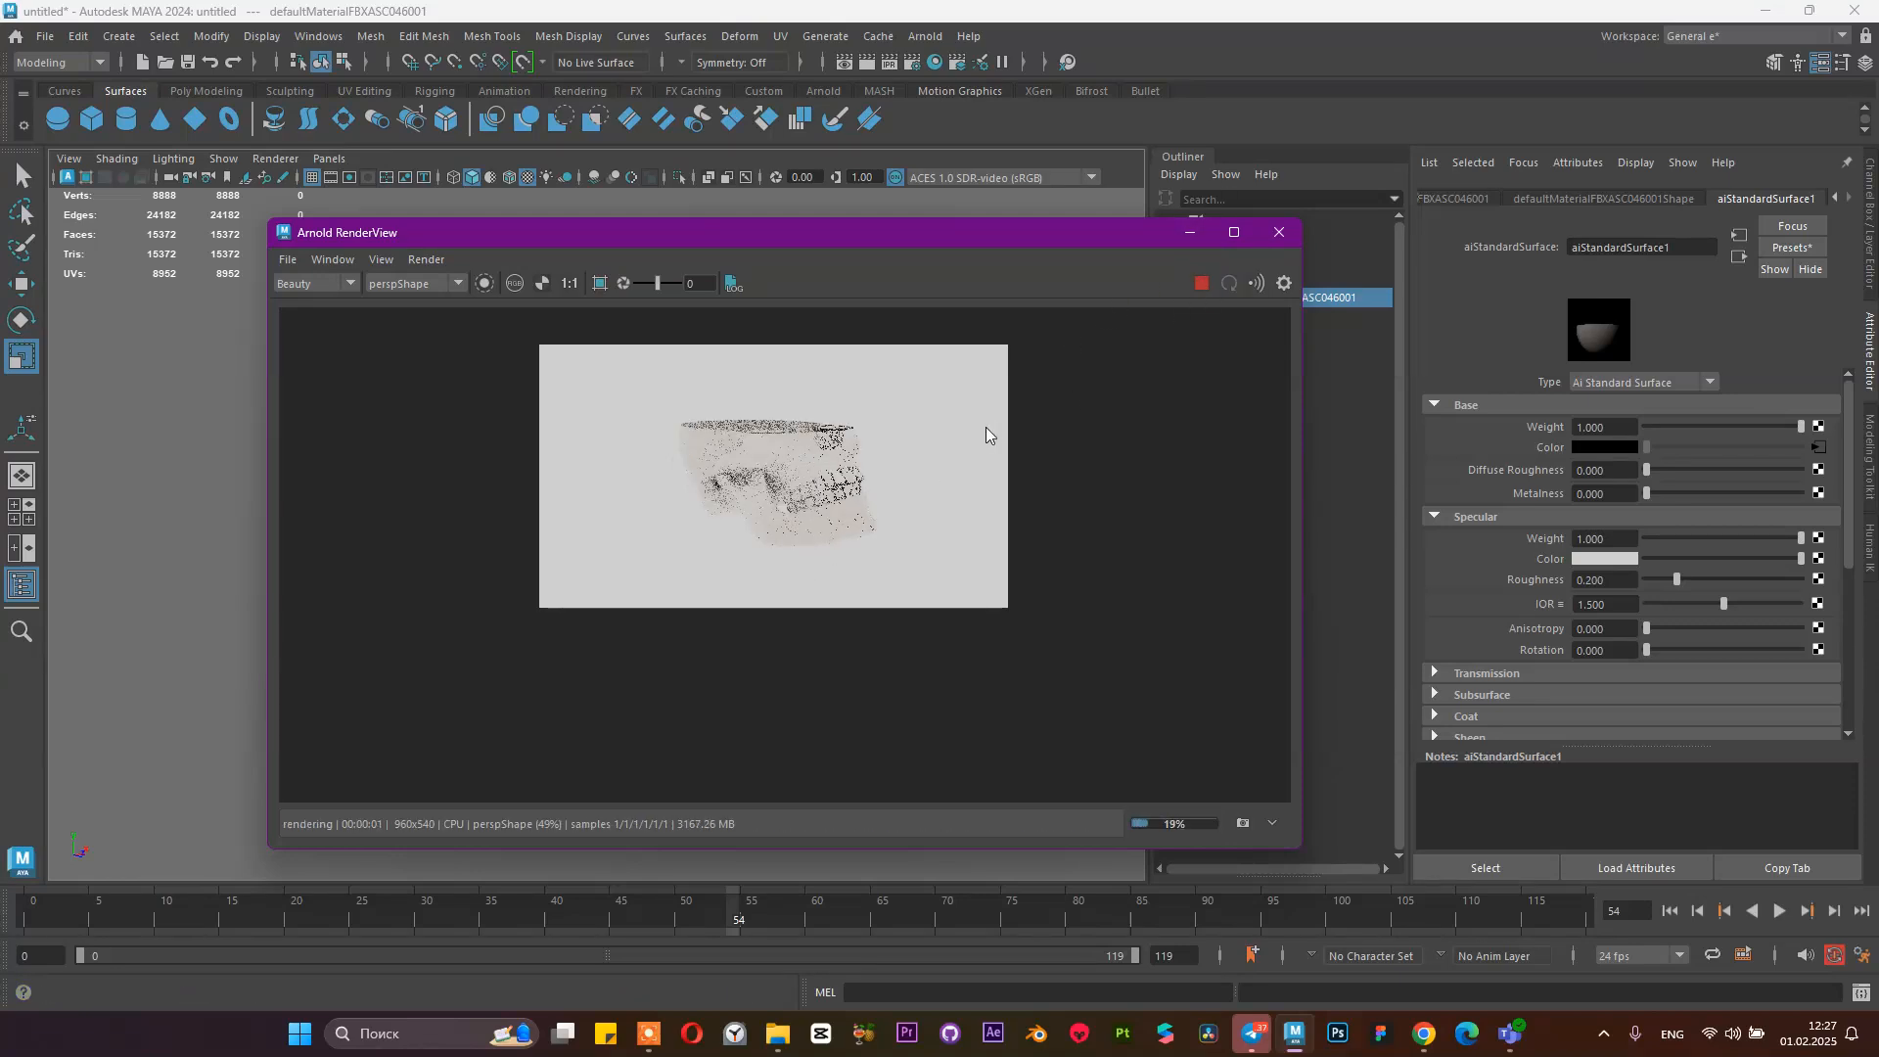
scroll(860, 522, "up", 2)
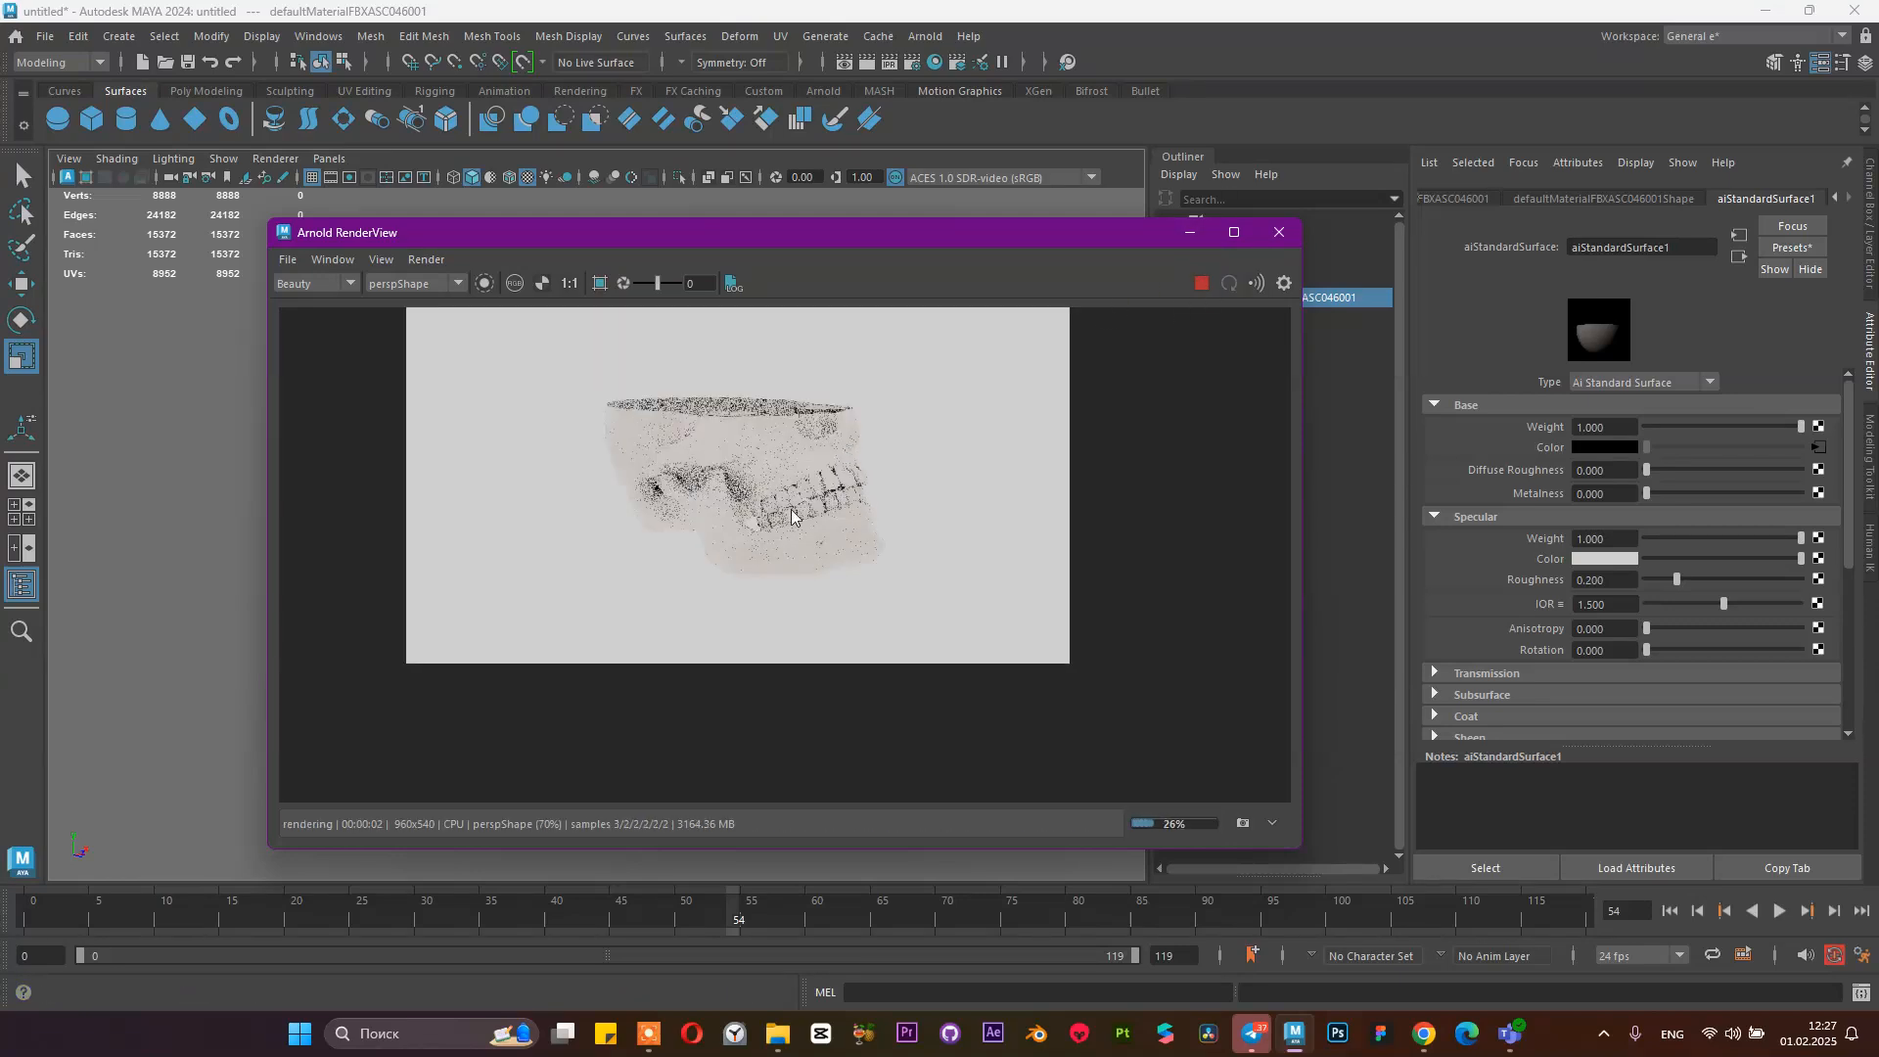
scroll(806, 513, "up", 1)
scroll(841, 476, "up", 2)
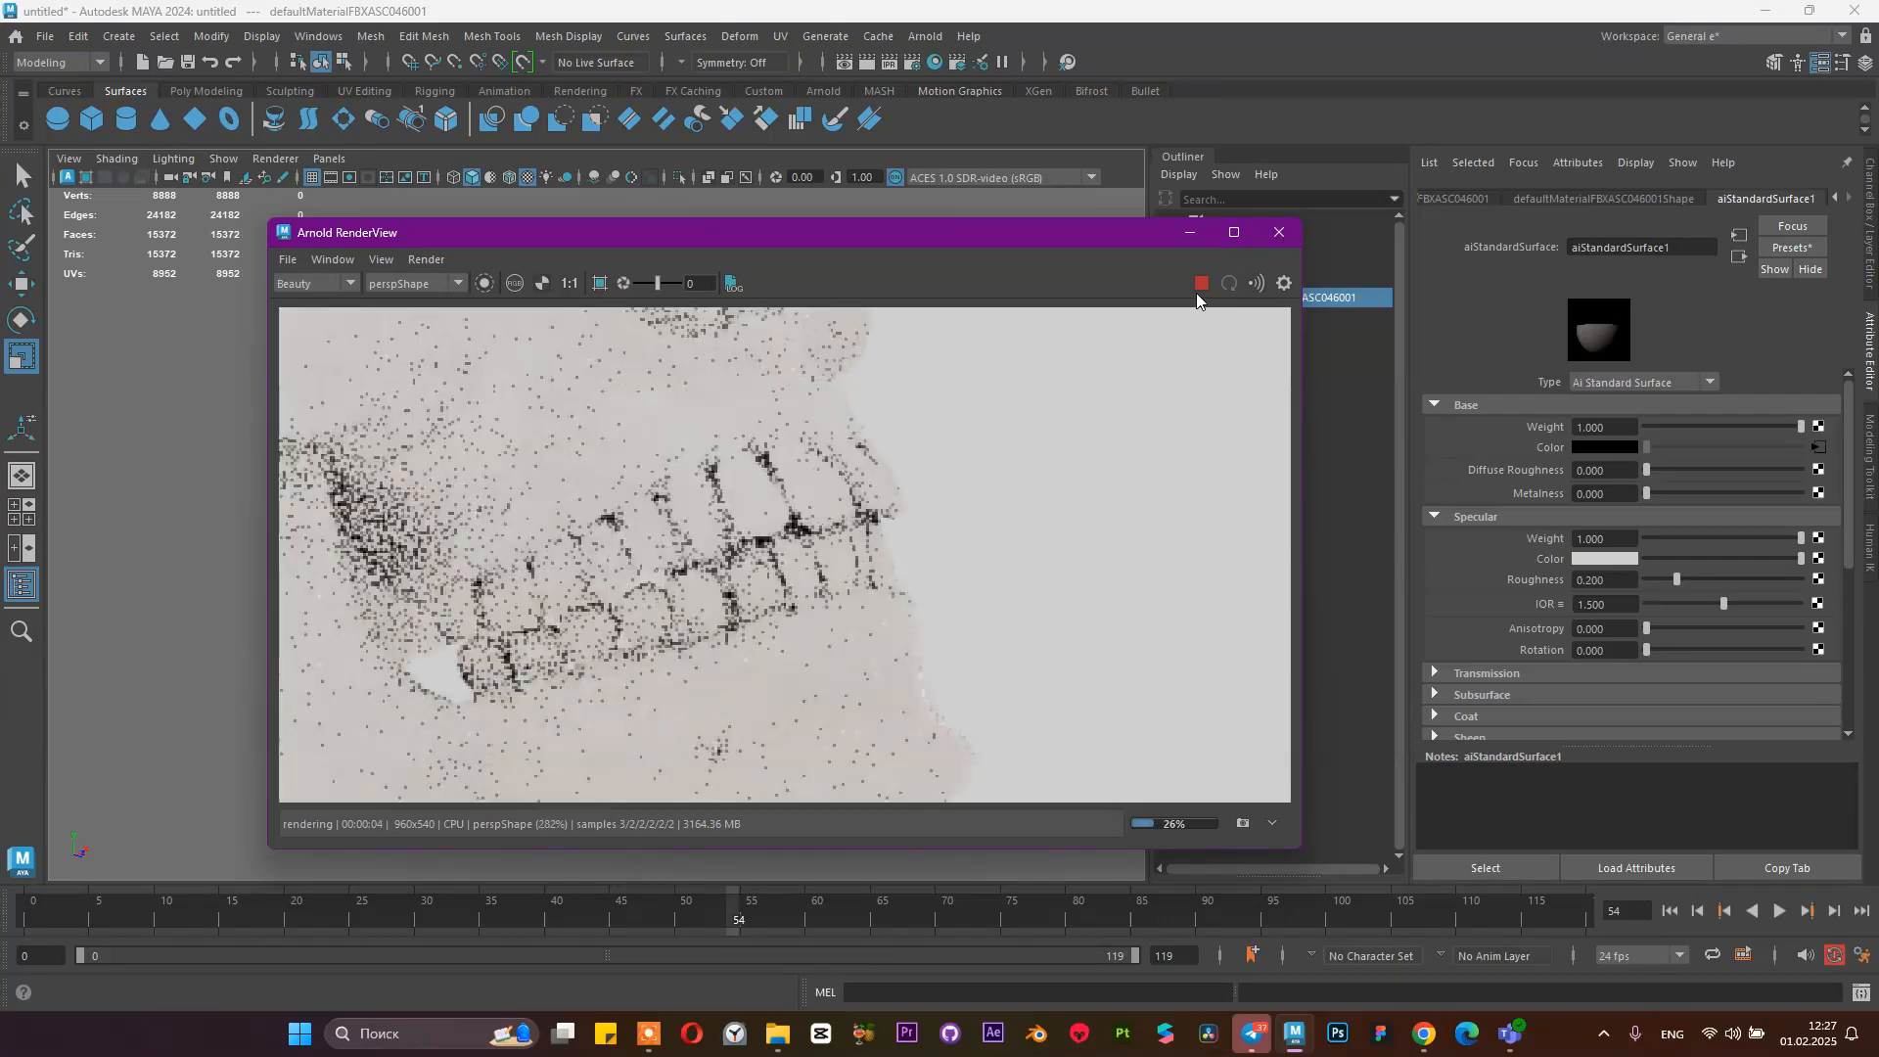
left_click(1200, 283)
left_click(1190, 233)
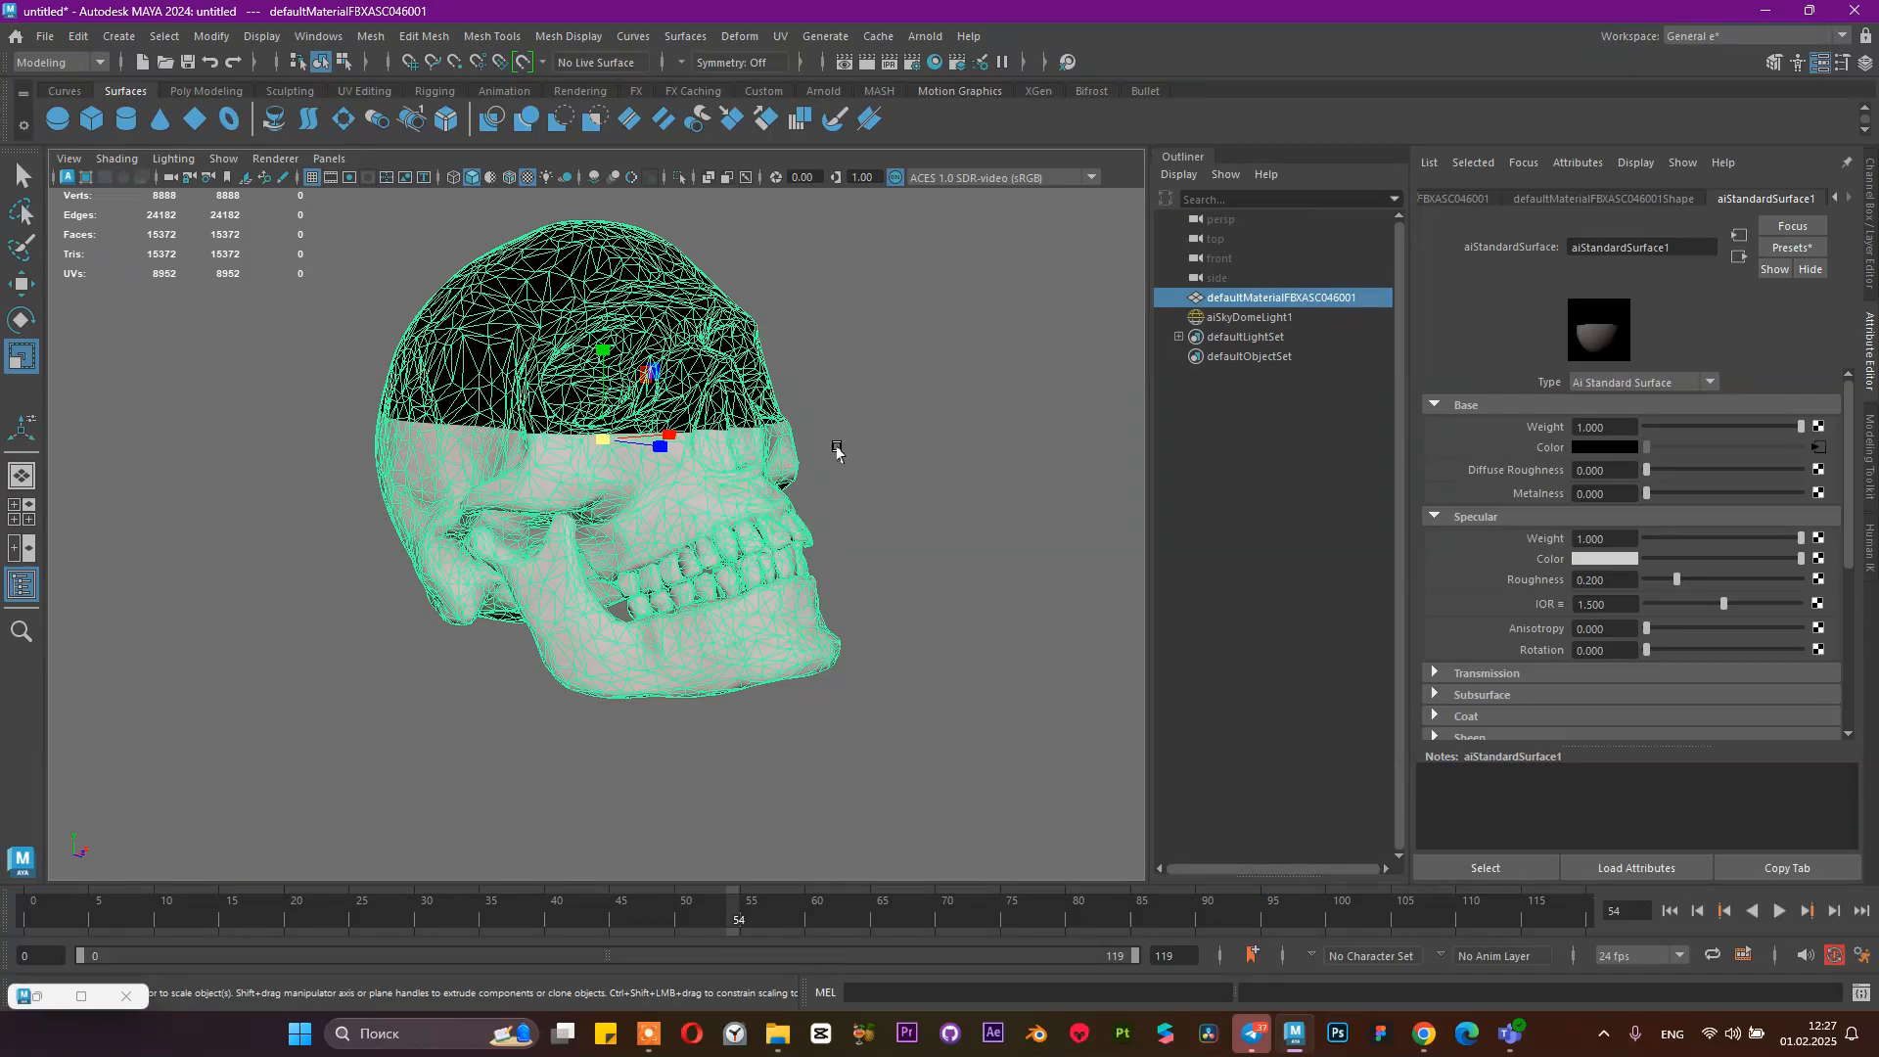
Create a polygon cylinder in the scene for a stand beneath the skull
left_click(1253, 448)
left_click_drag(646, 440, 780, 344, "alt")
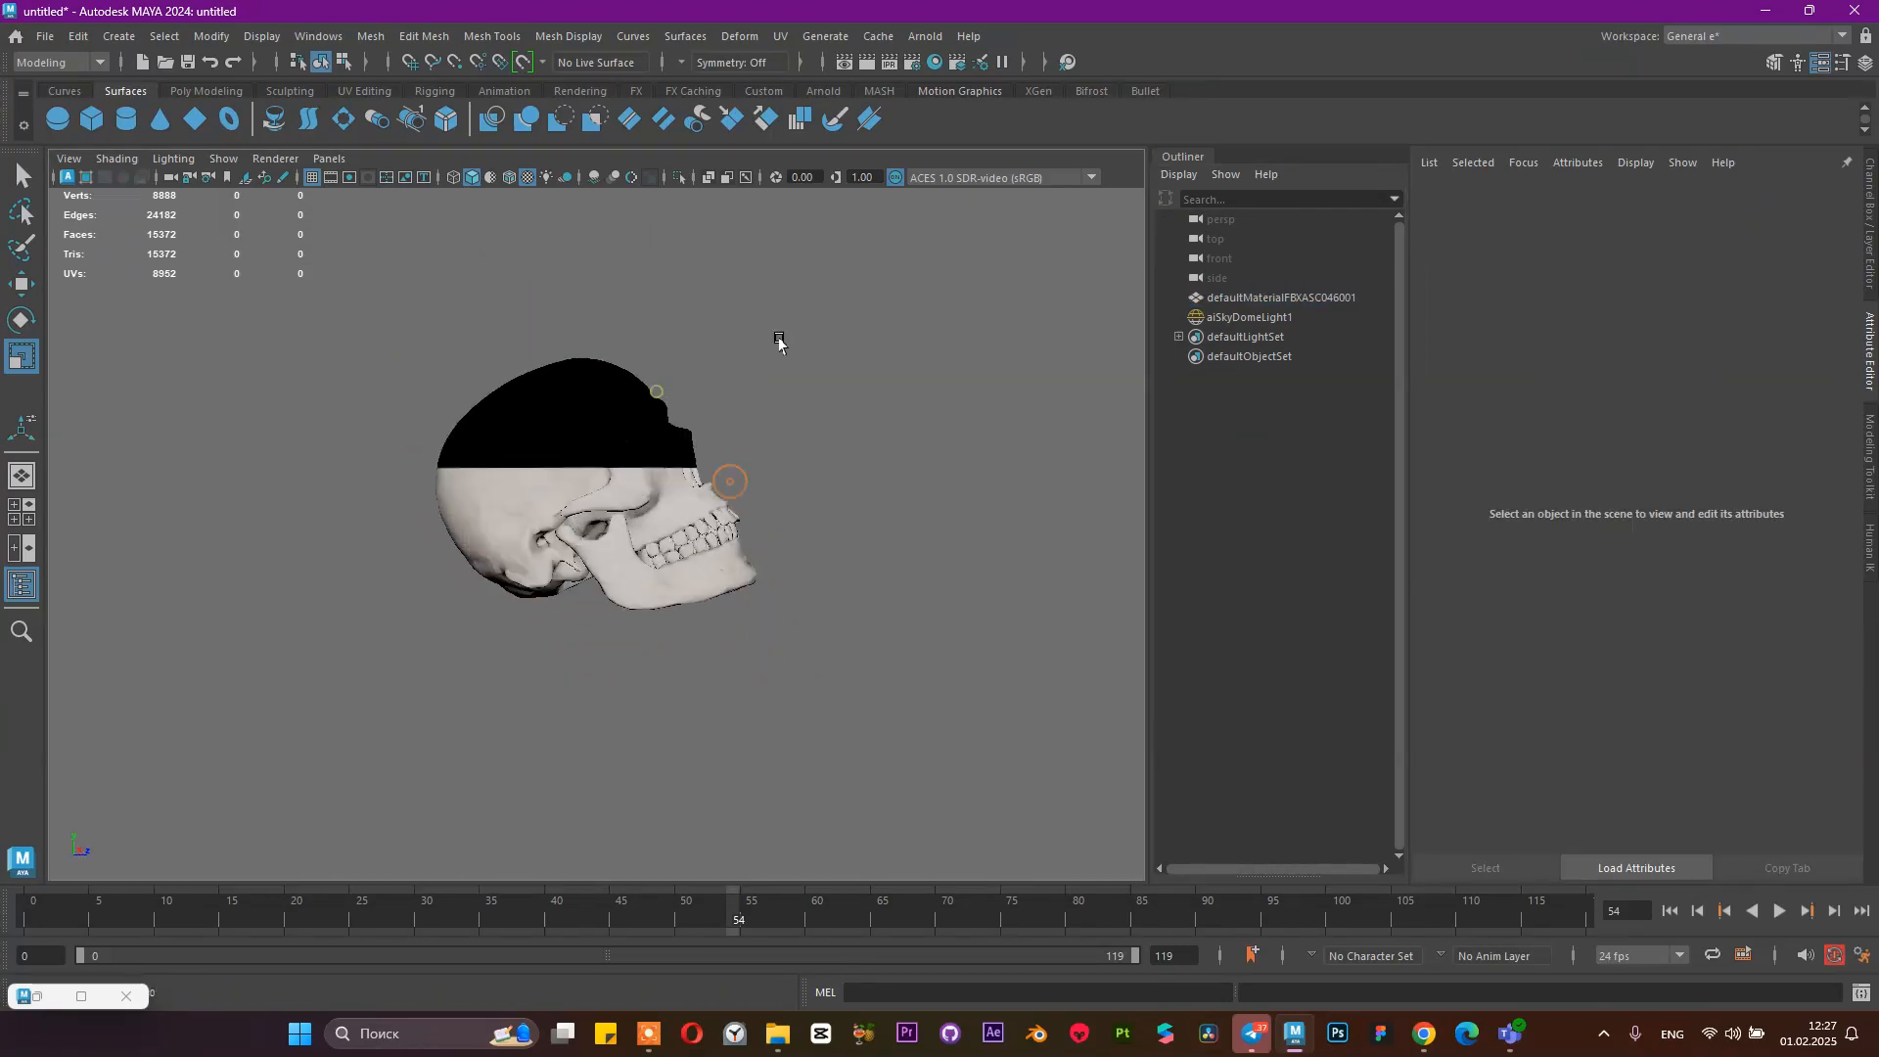
scroll(780, 344, "up", 3)
left_click_drag(401, 832, 423, 794, "alt")
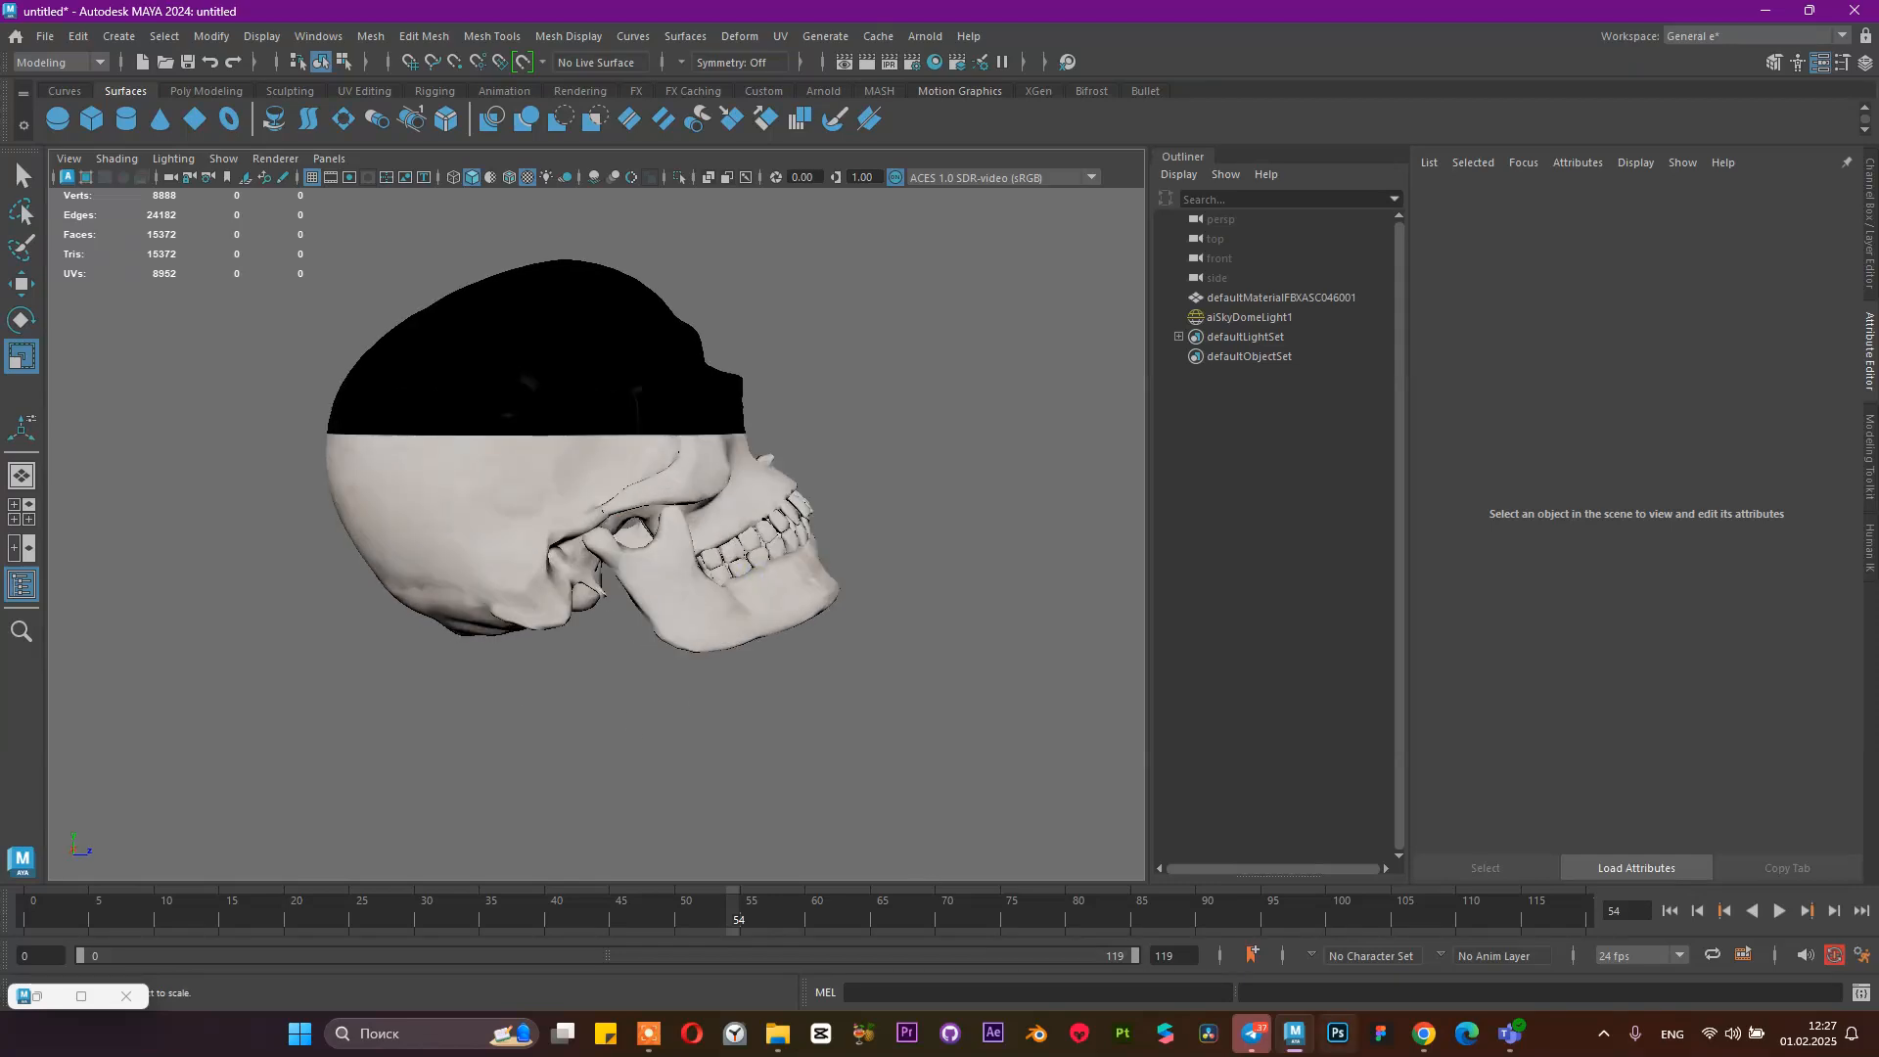
left_click(1257, 299)
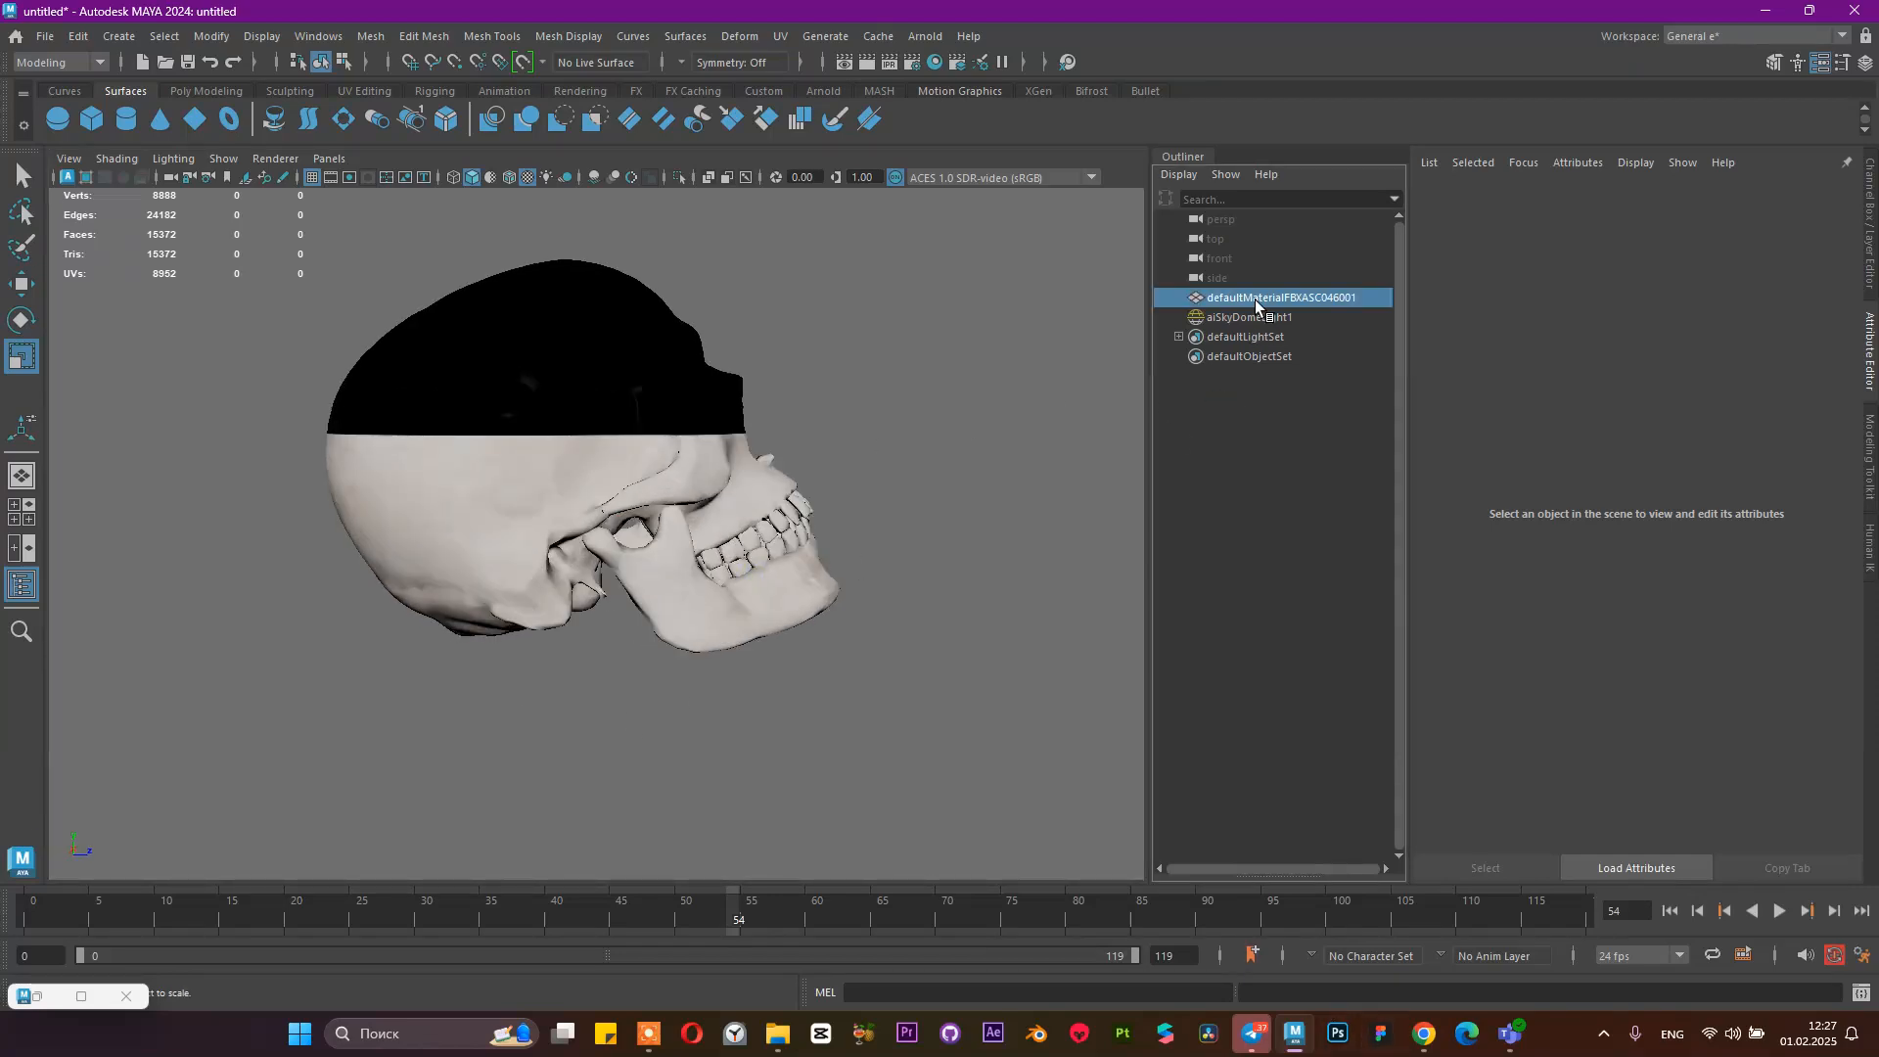
left_click(201, 91)
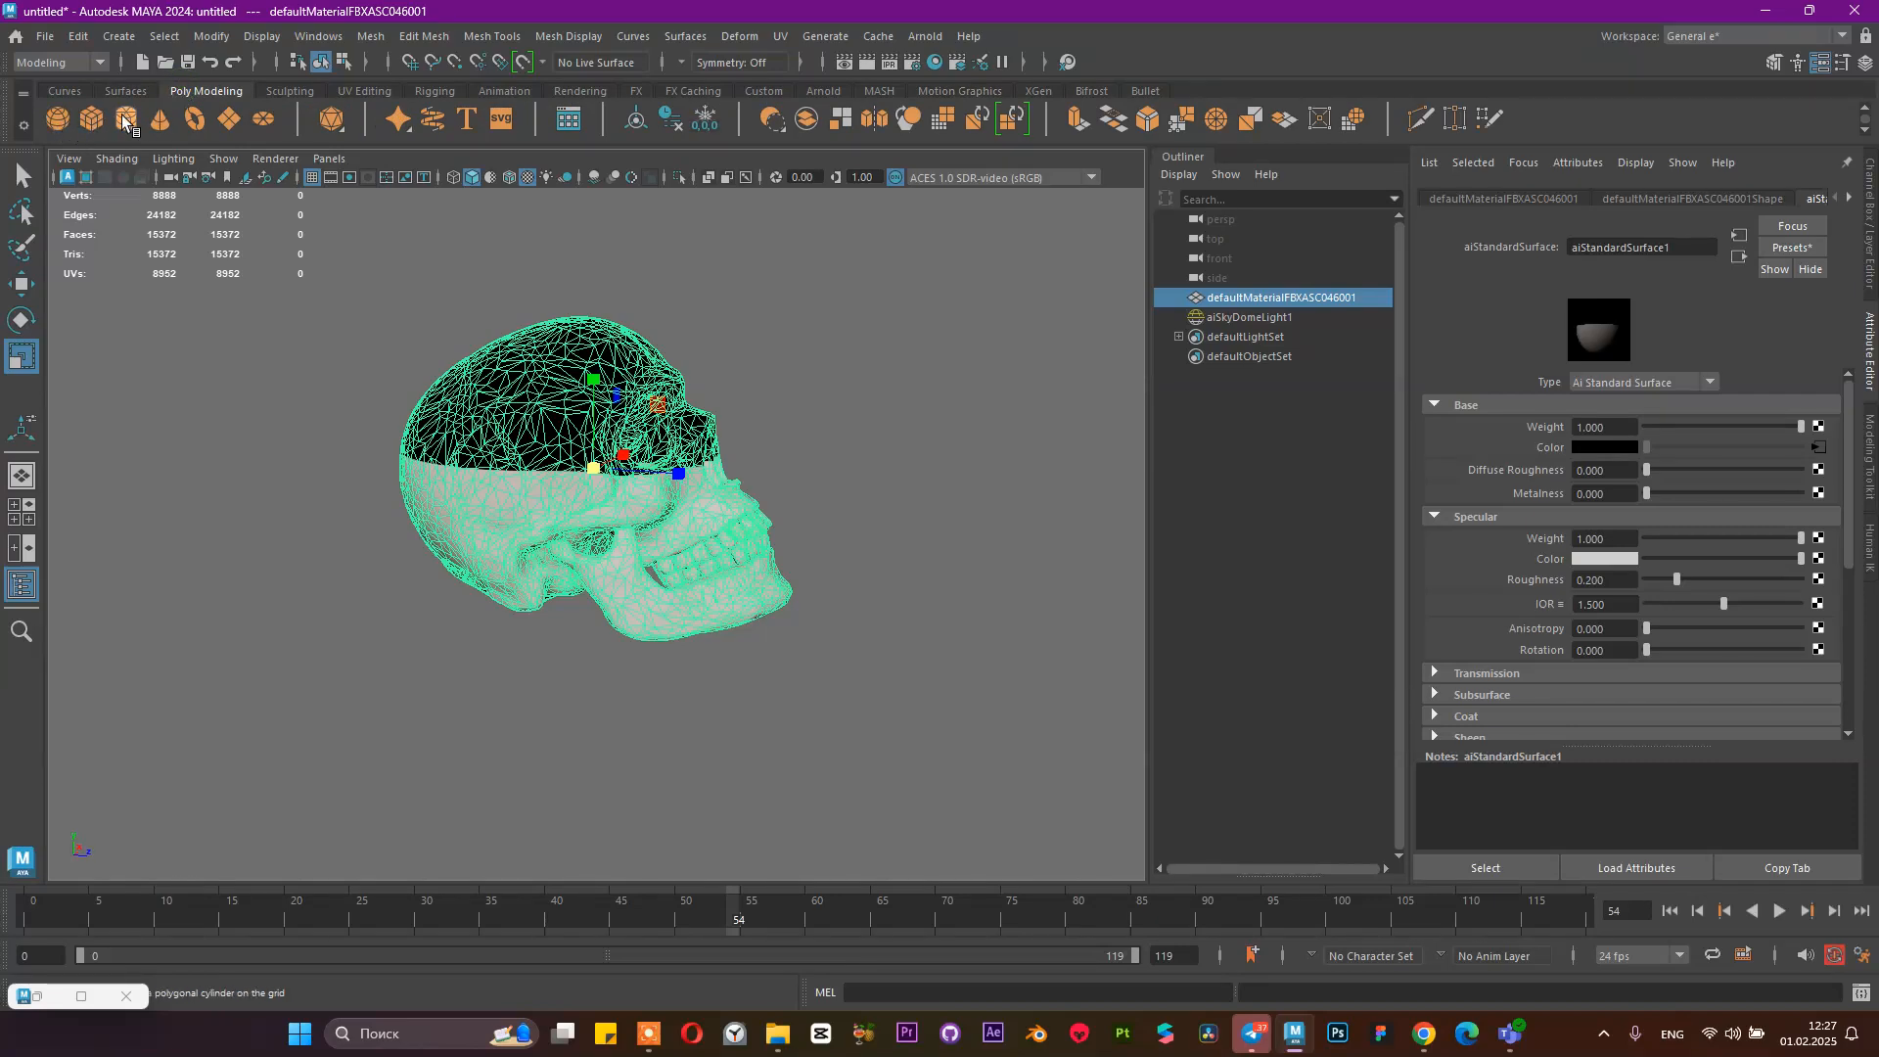
left_click(126, 118)
left_click_drag(1077, 475, 773, 465, "alt")
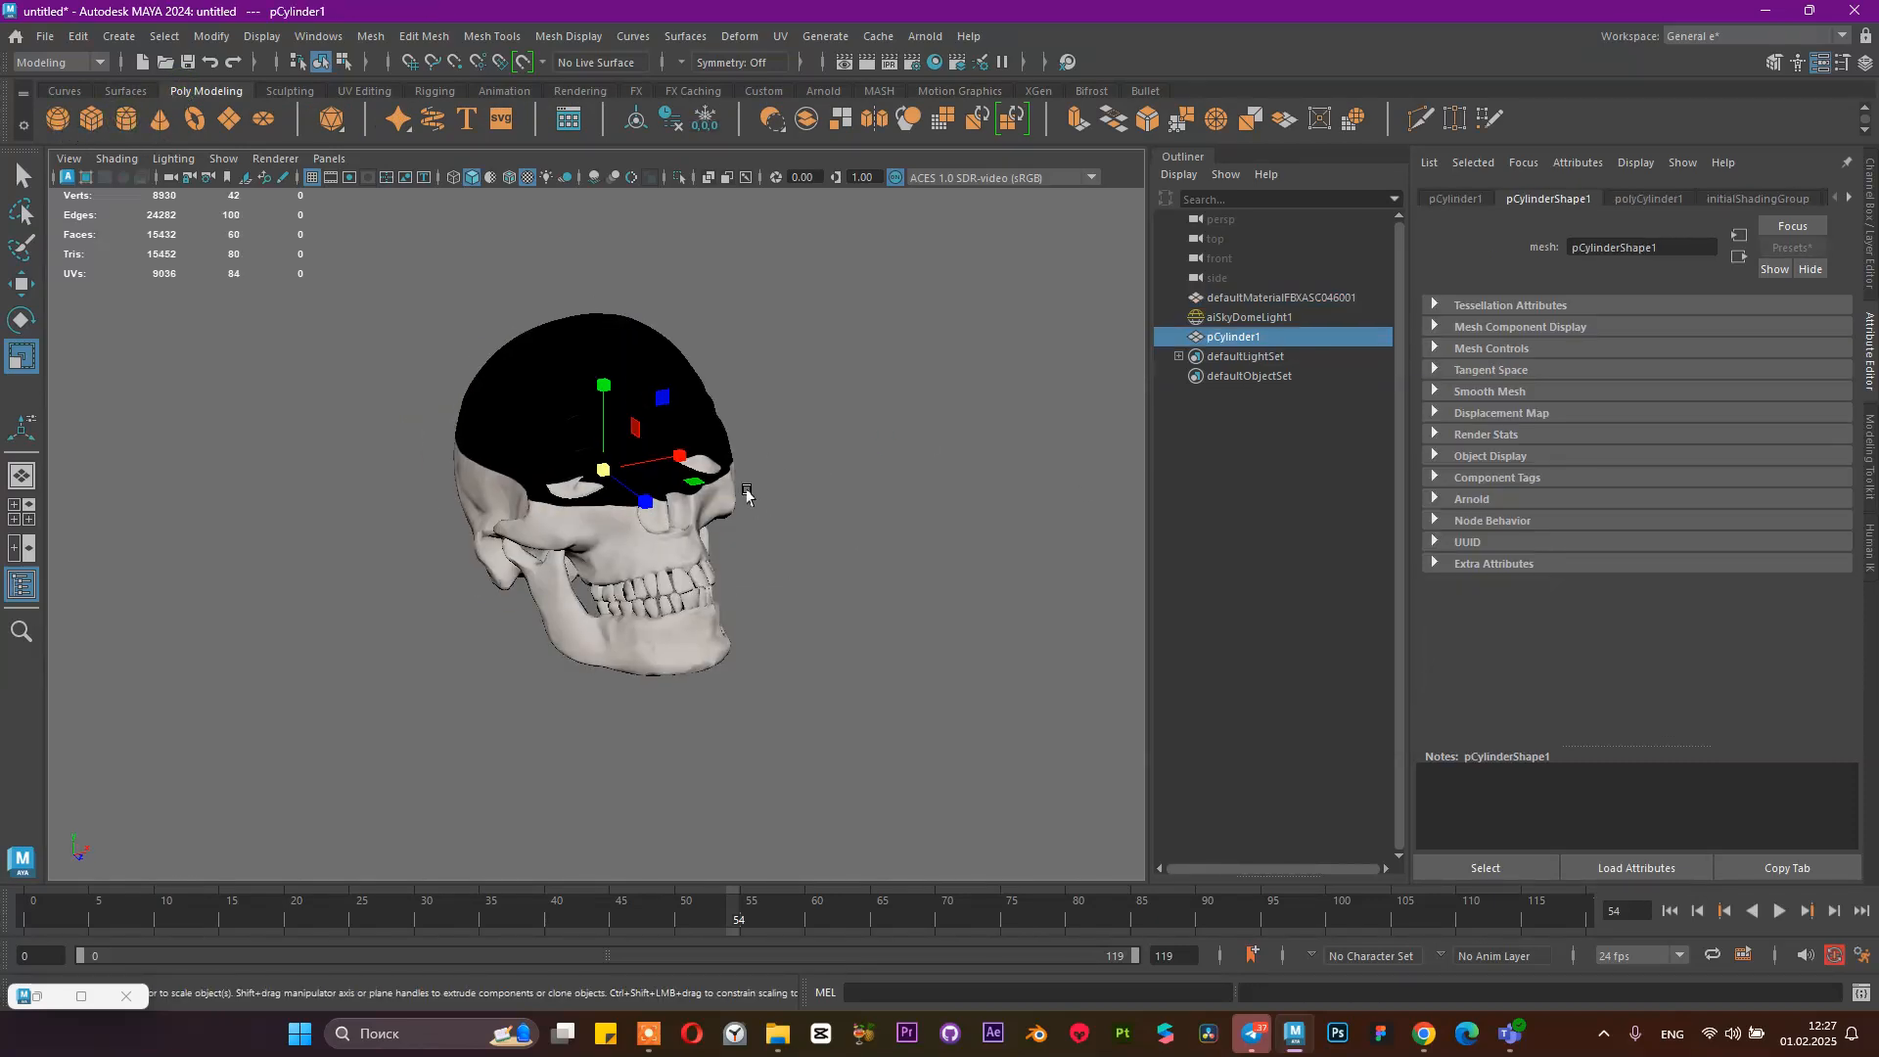
Enlarge and flatten the cylinder into a wide disc and place it directly beneath the skull
left_click_drag(604, 470, 853, 537)
mouse_move(602, 469)
left_mouse_down()
mouse_move(666, 479)
mouse_move(624, 475)
left_mouse_up()
left_click_drag(606, 393, 656, 536)
key("w")
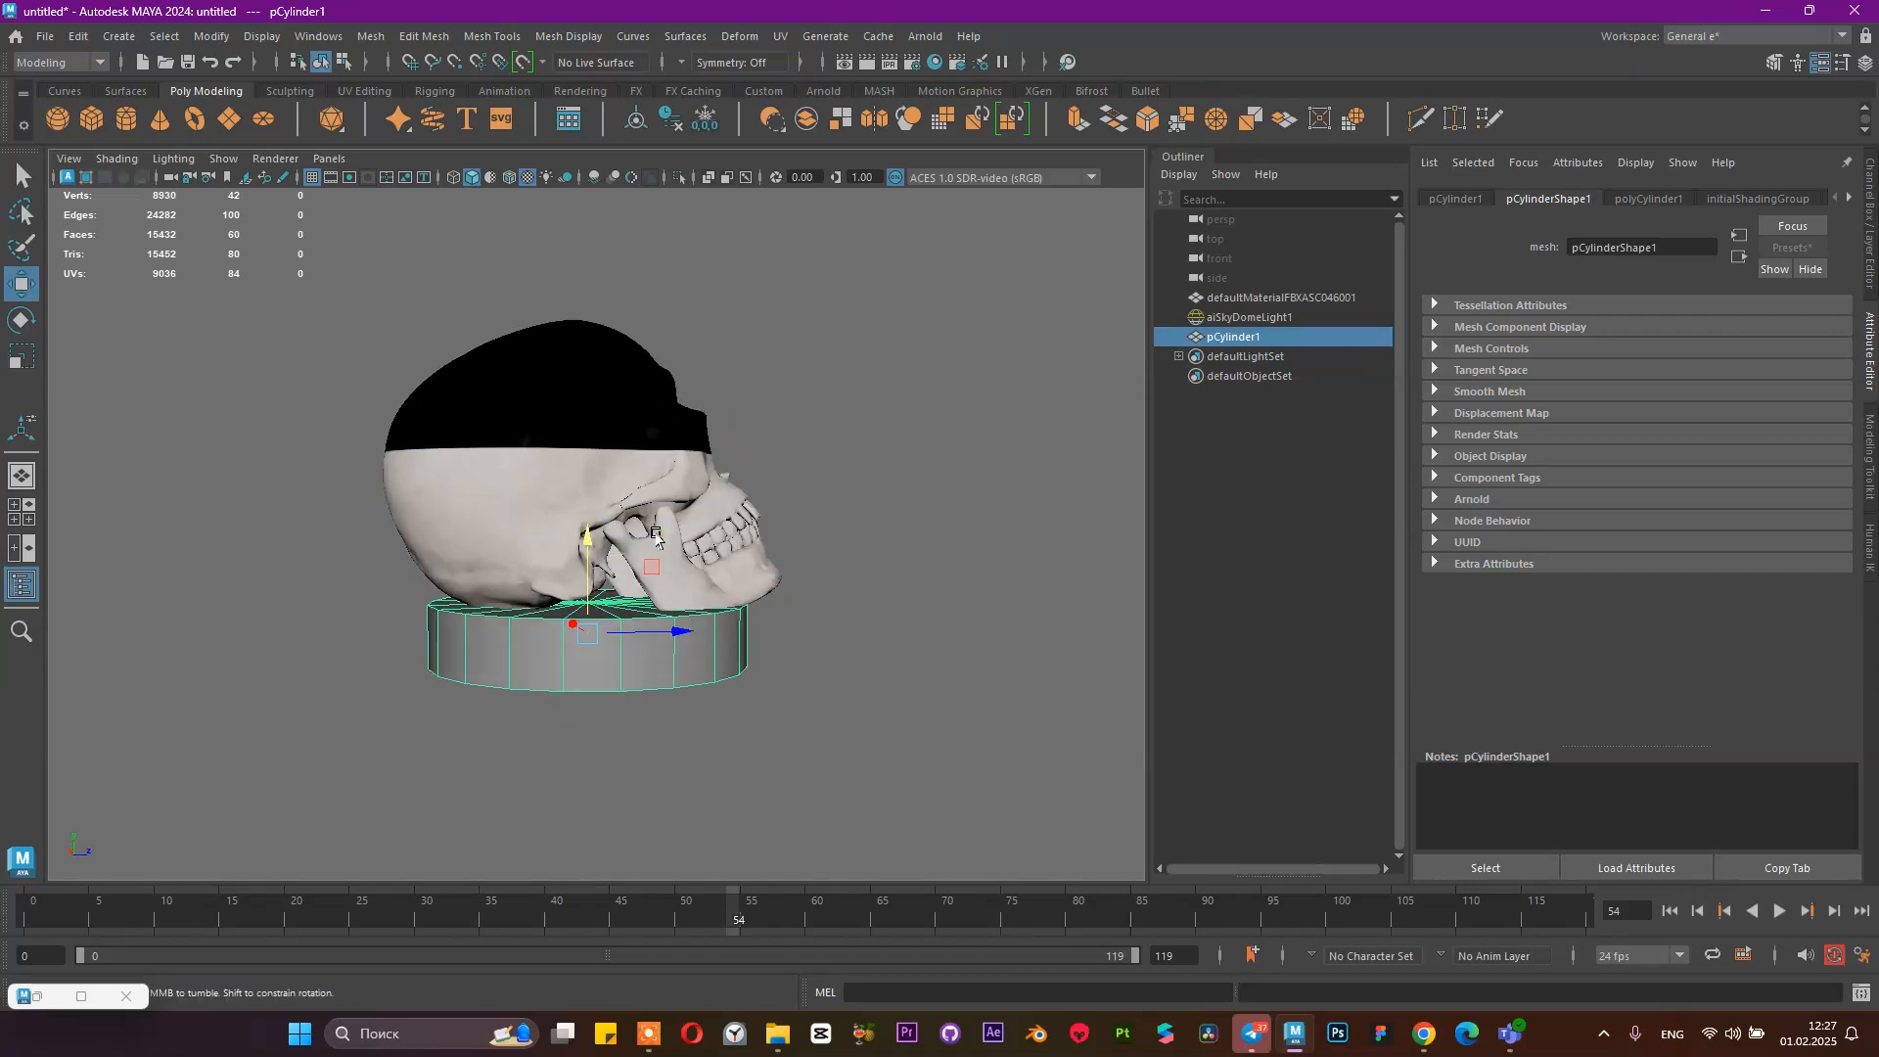
Examine from several angles how the disc fits beneath the skull's jaw and base
scroll(656, 537, "up", 5)
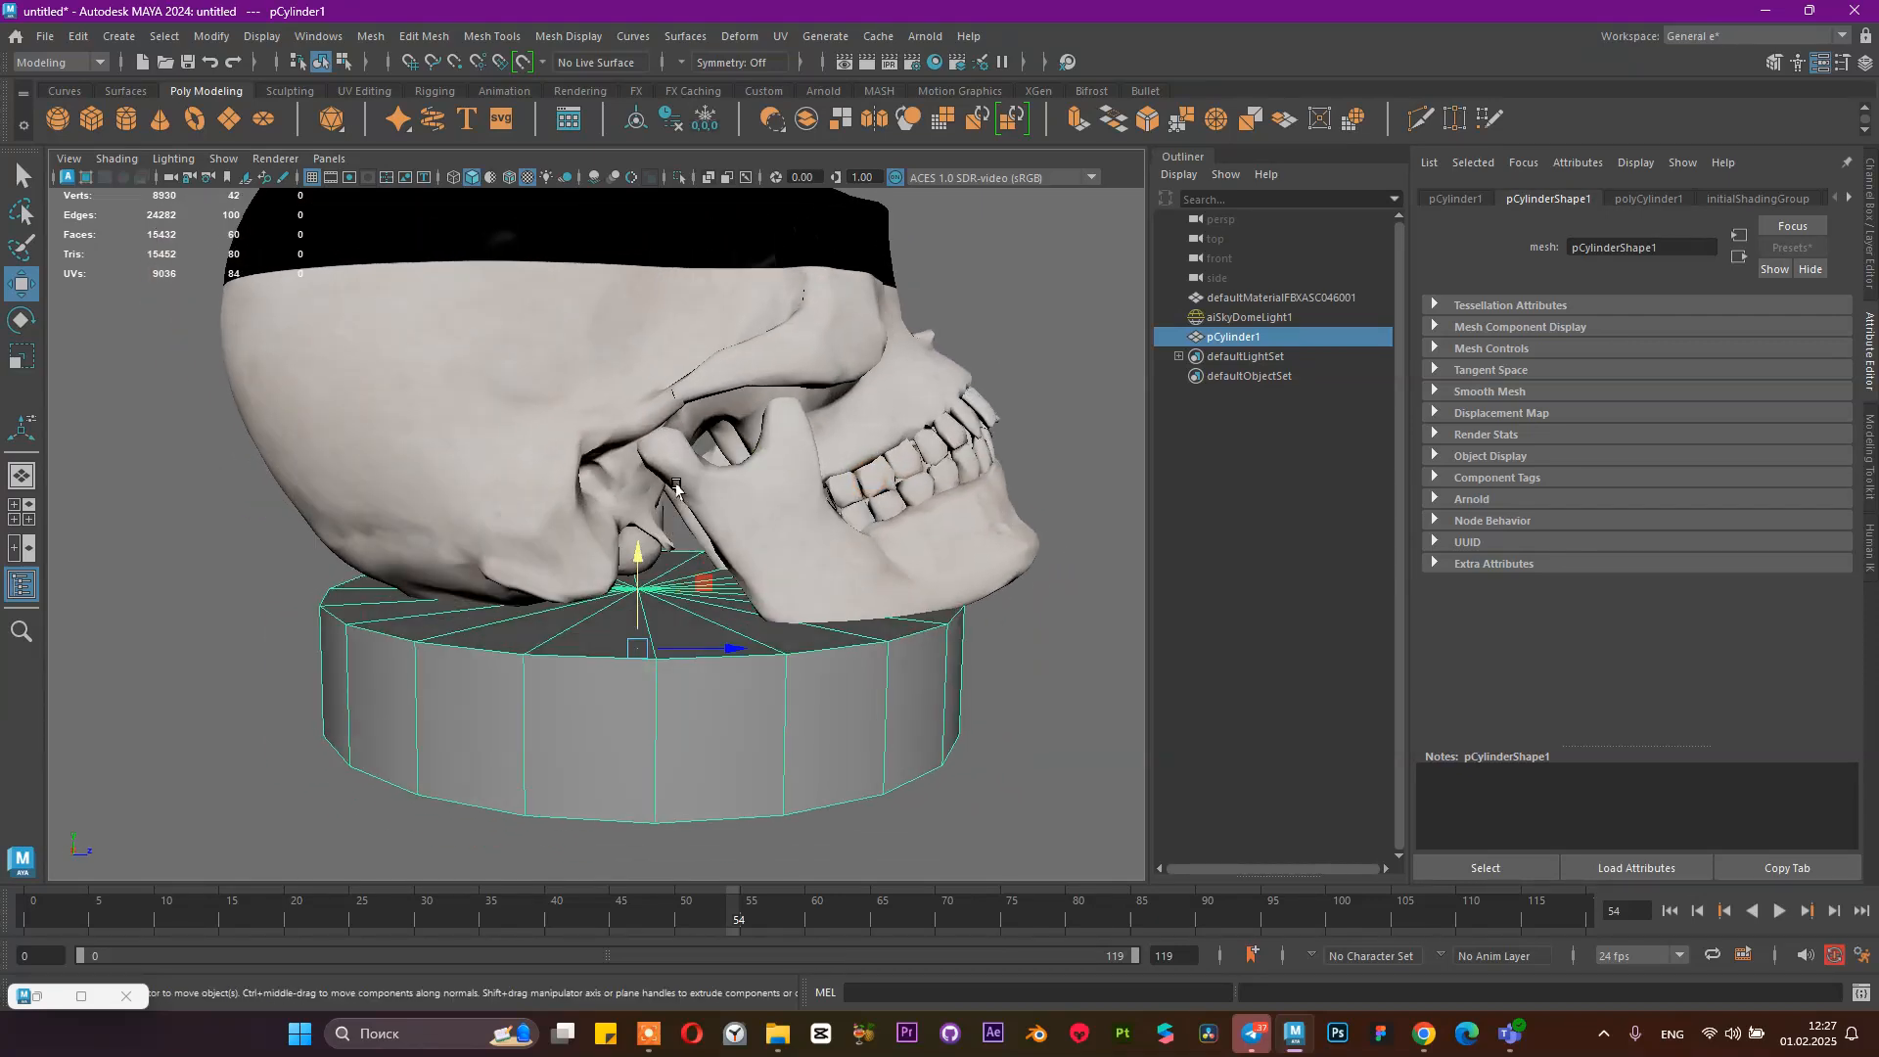
left_click_drag(646, 554, 561, 565, "alt")
scroll(648, 528, "up", 3)
scroll(659, 622, "down", 4)
scroll(685, 538, "down", 3)
scroll(422, 528, "up", 3)
middle_click_drag(665, 594, 691, 451, "alt")
left_click_drag(700, 473, 739, 548, "alt")
scroll(774, 587, "up", 3)
mouse_move(773, 612)
left_mouse_down("alt")
mouse_move(814, 585)
mouse_move(725, 537)
left_mouse_up("alt")
Bevel the disc's top and bottom rim edges with a fraction of 0.2 and 3 segments
right_click_drag(459, 543, 469, 416)
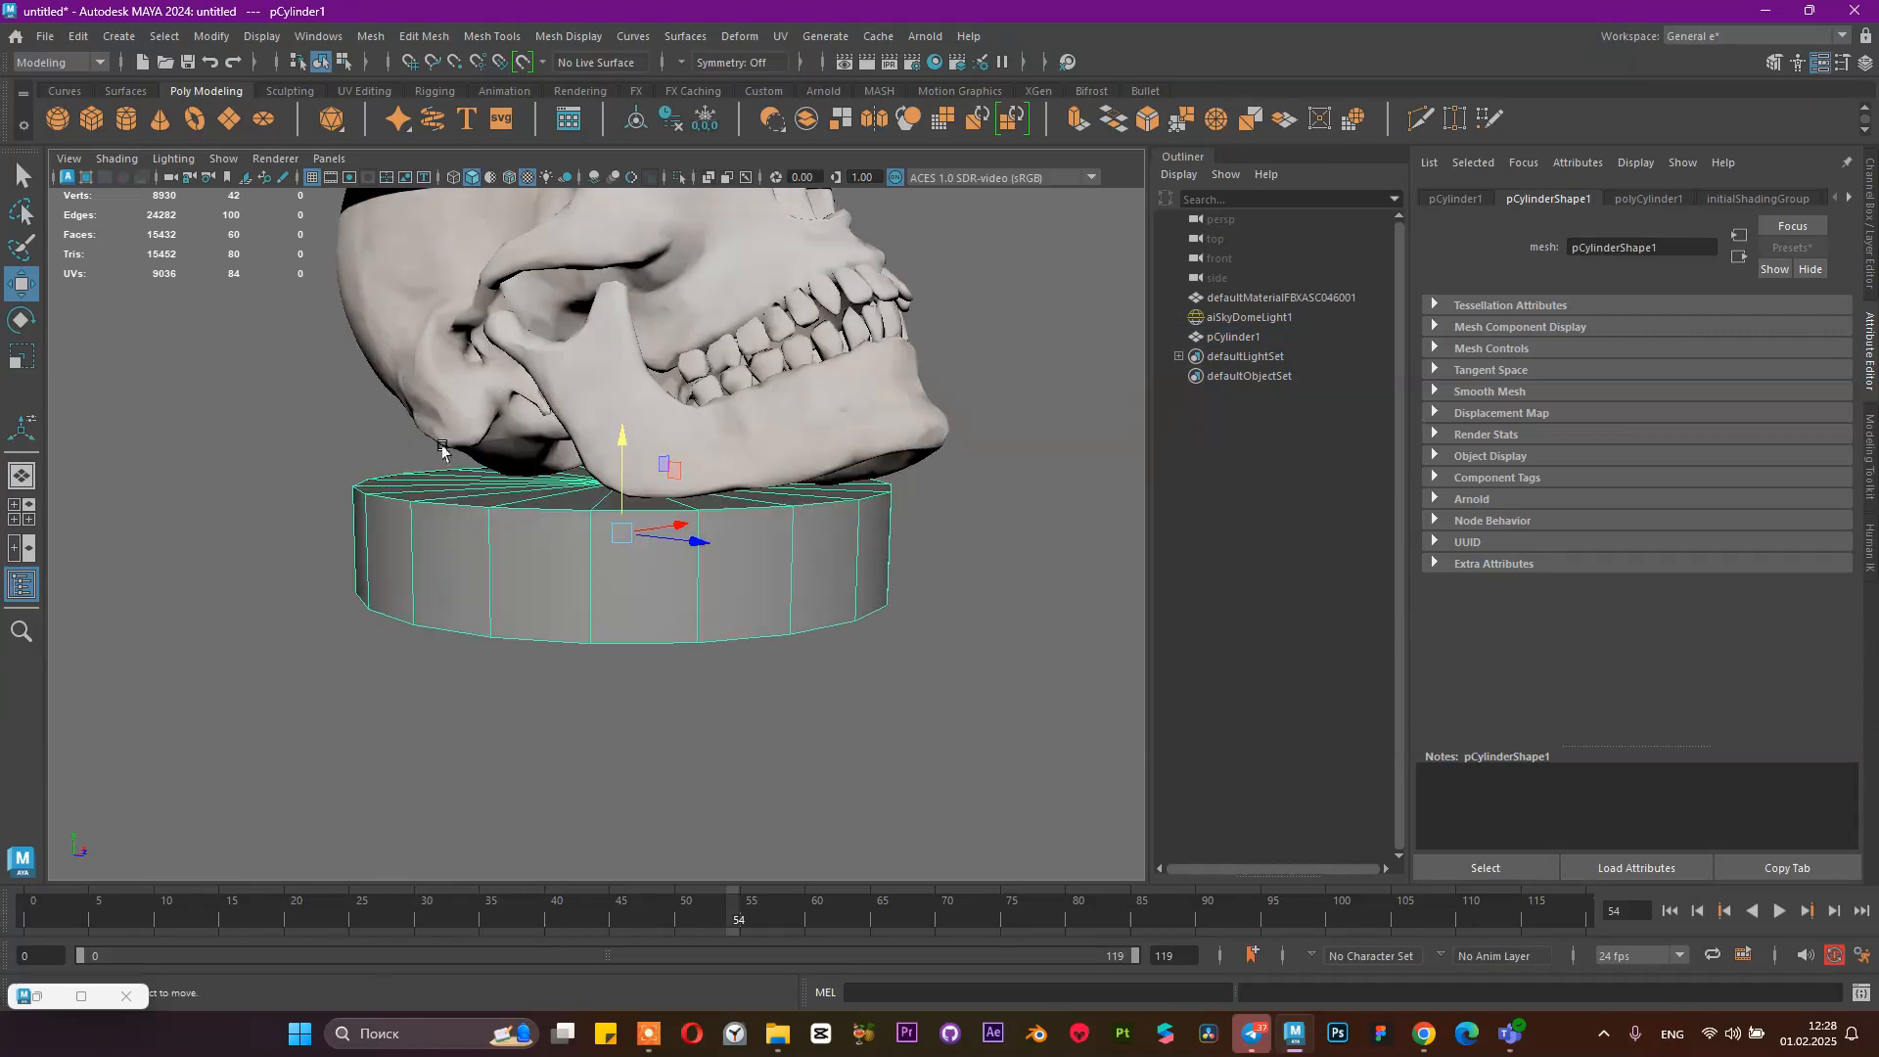
double_click(432, 508)
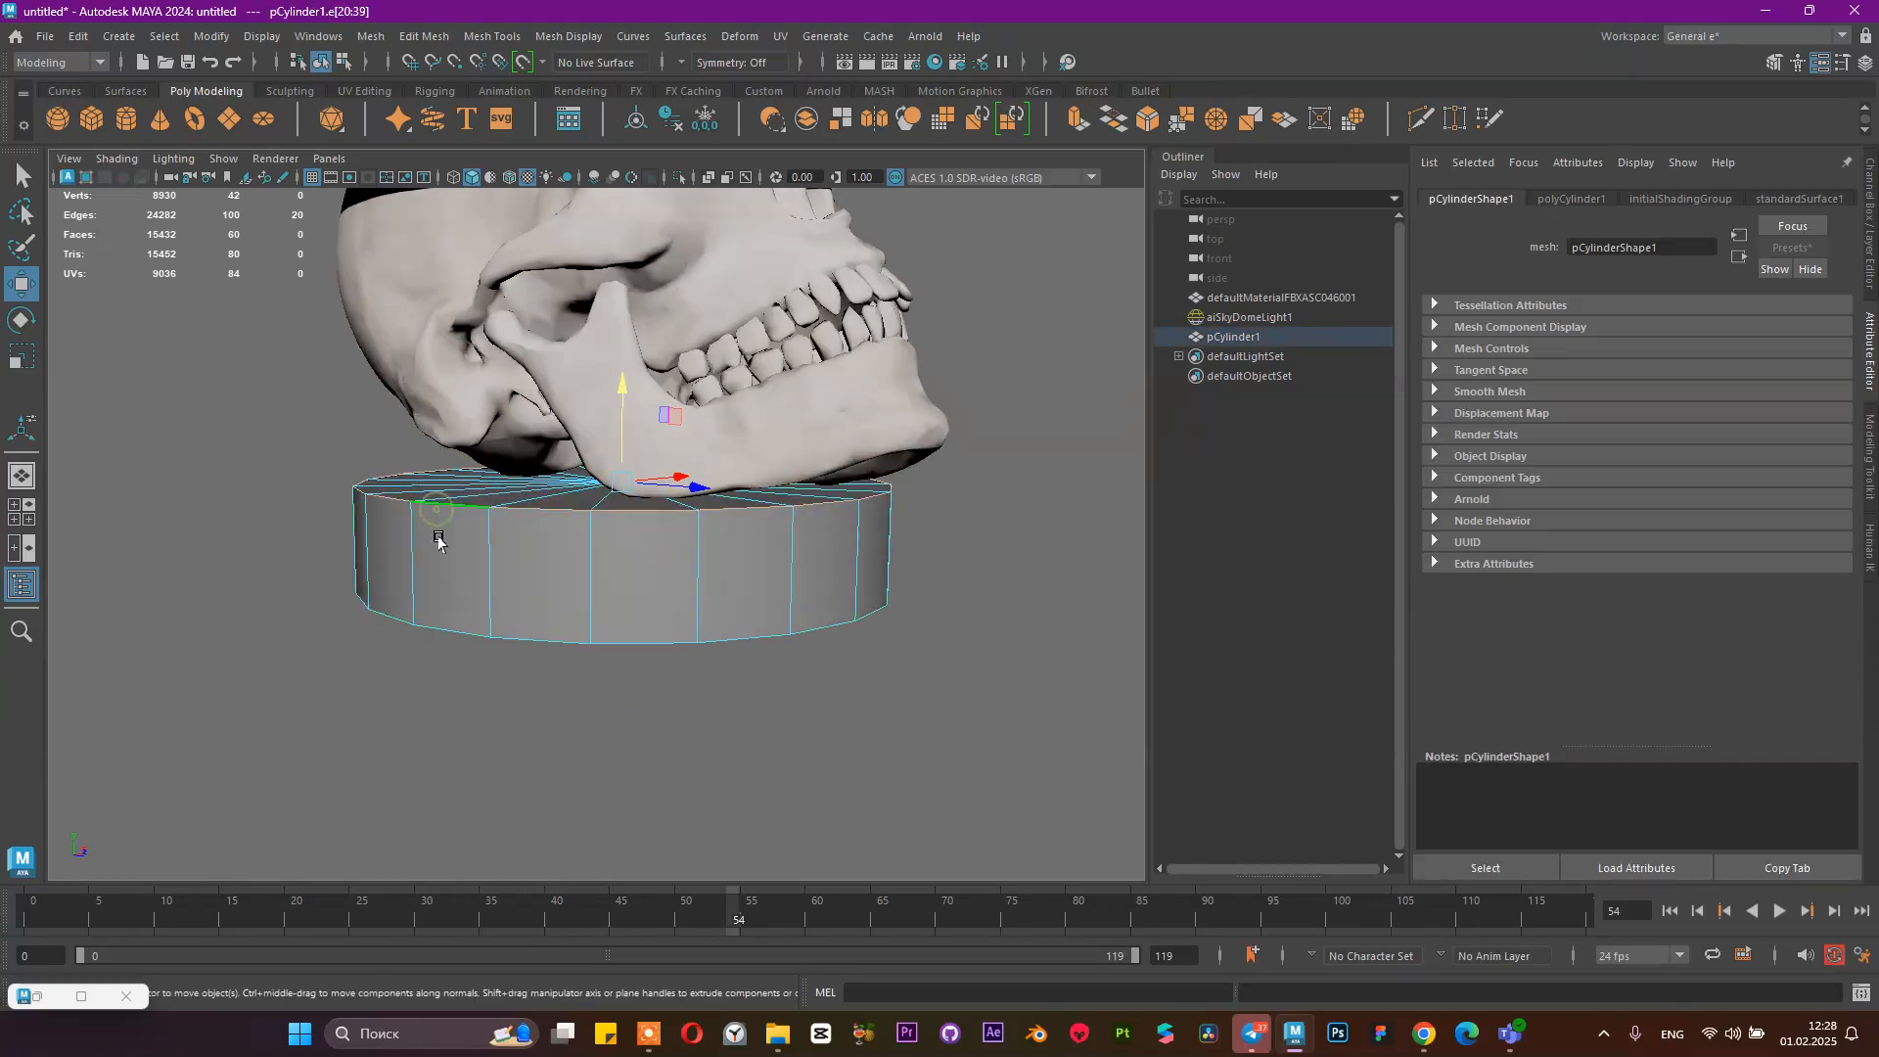
double_click(455, 635, "shift")
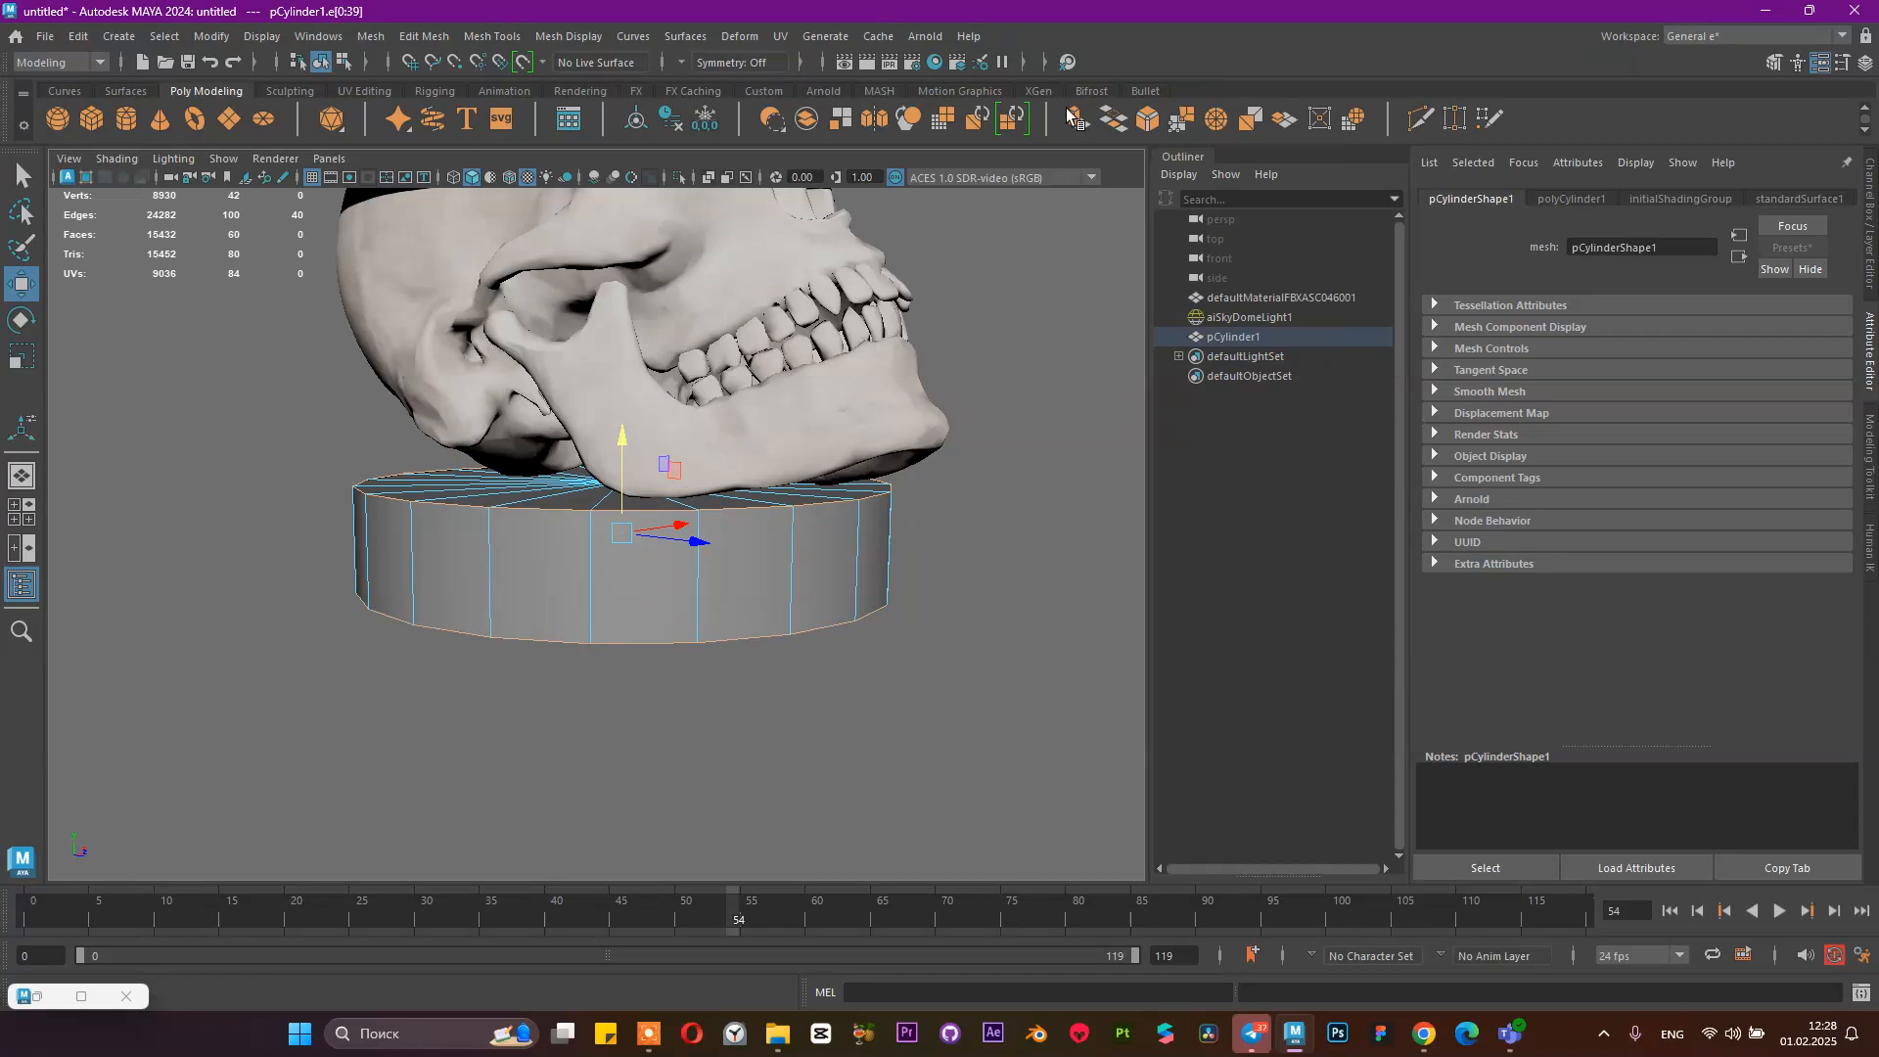
left_click(1146, 121)
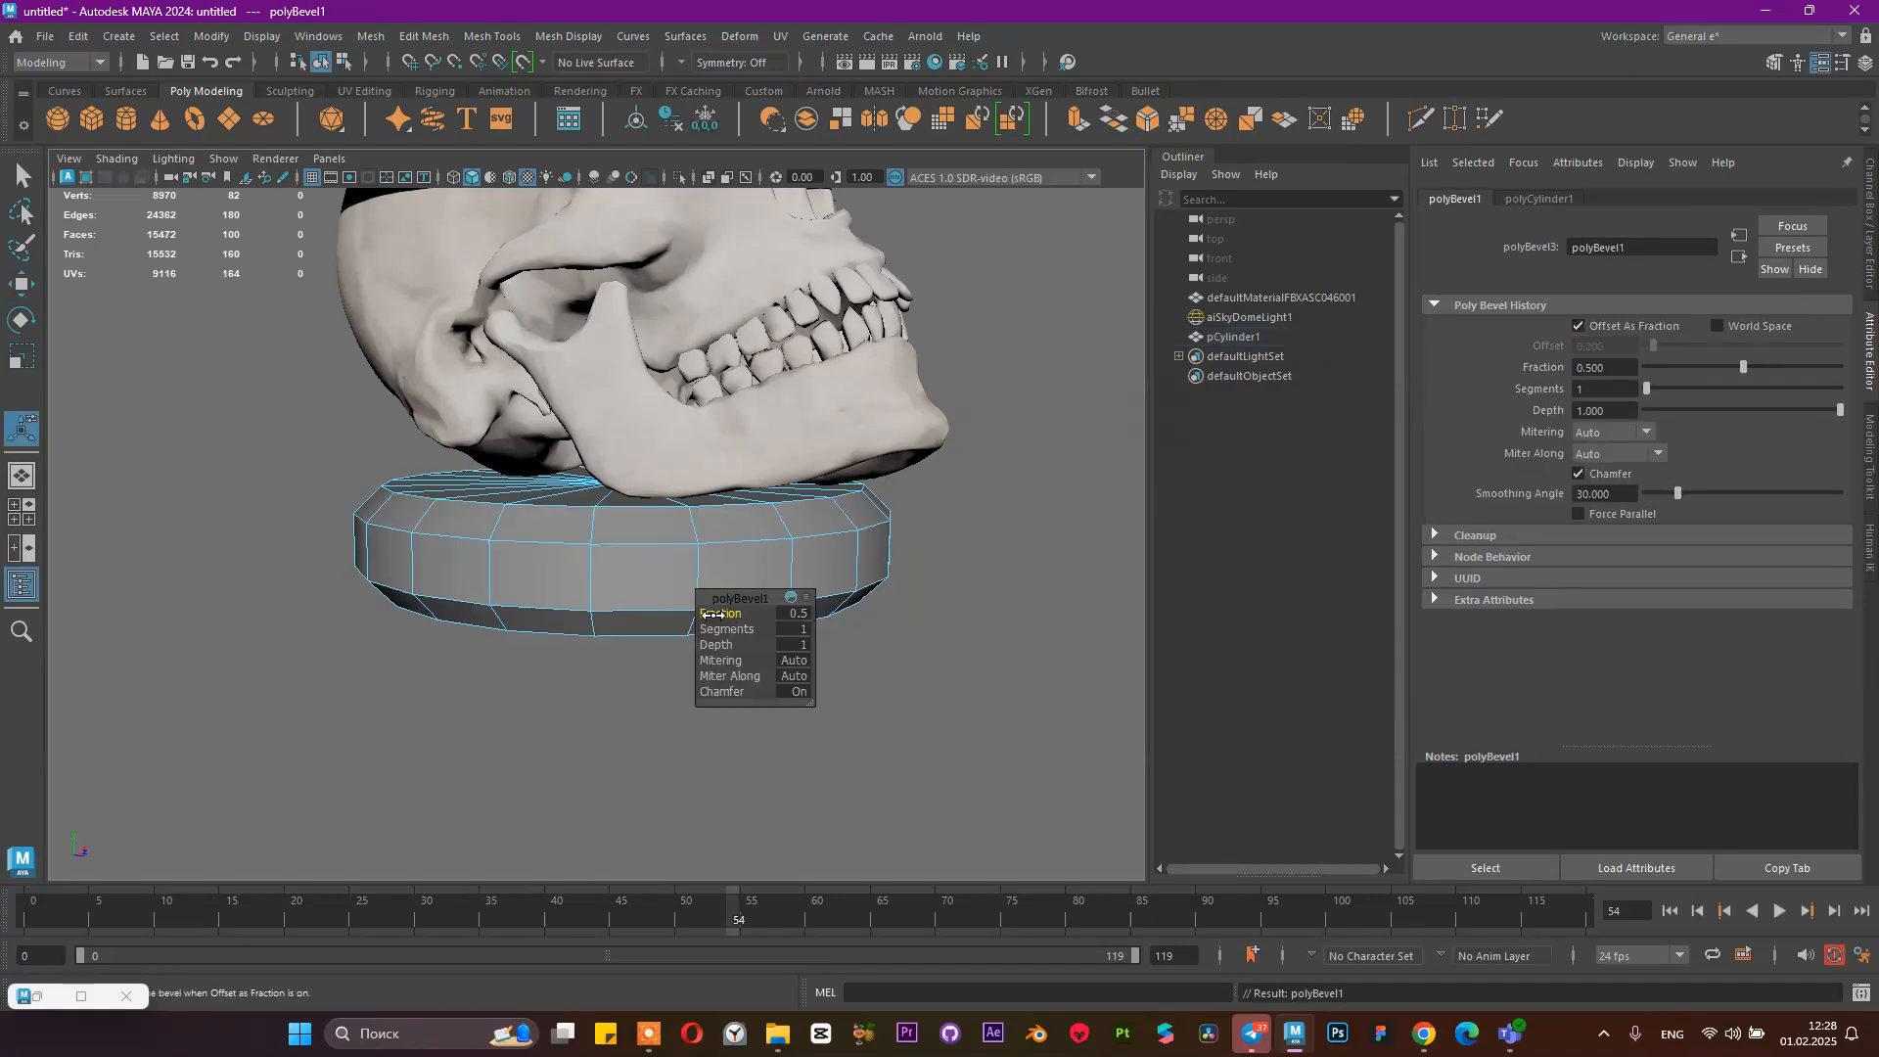
mouse_move(712, 613)
middle_mouse_down()
mouse_move(752, 629)
mouse_move(728, 612)
middle_mouse_up()
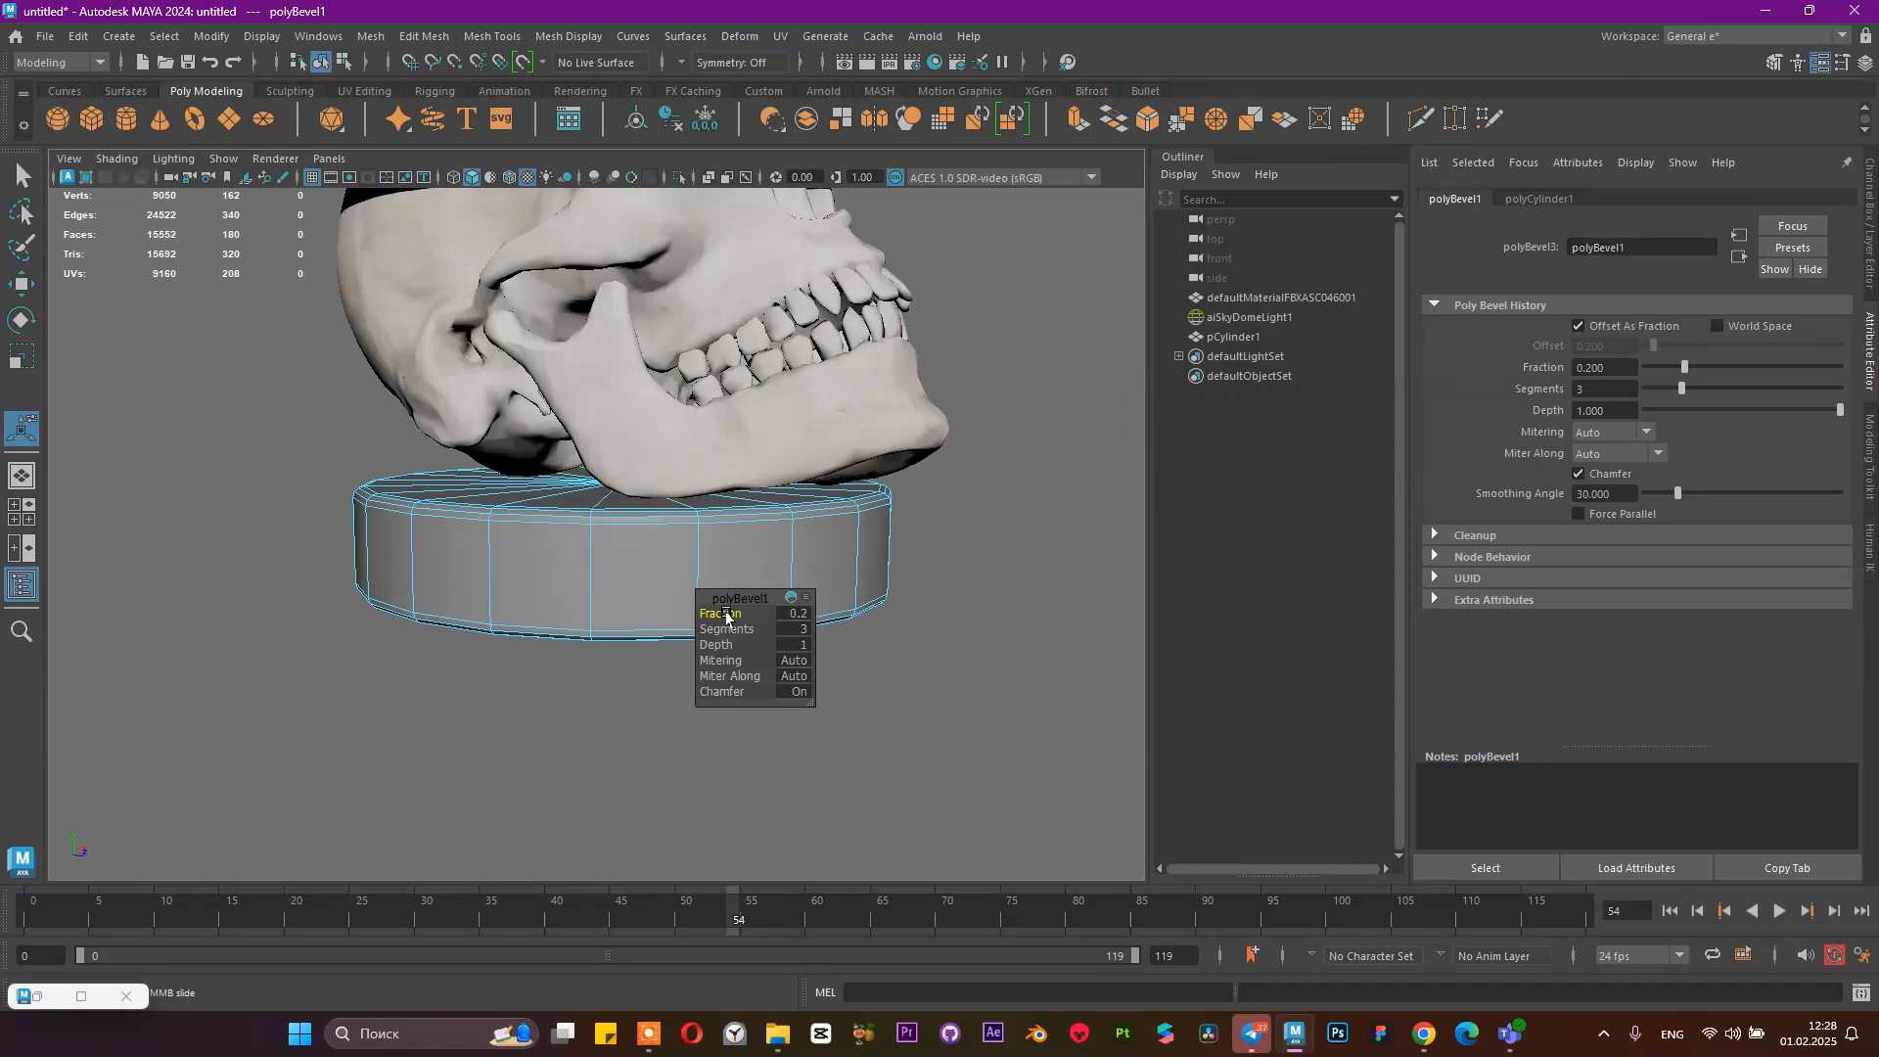
Return the beveled disc to object mode and smooth its mesh
scroll(671, 504, "down", 3)
left_click_drag(671, 440, 424, 478, "alt")
right_click_drag(492, 451, 587, 424)
left_click(370, 437)
left_click_drag(372, 439, 617, 469, "alt")
left_click(862, 543)
left_click_drag(861, 542, 696, 580, "alt")
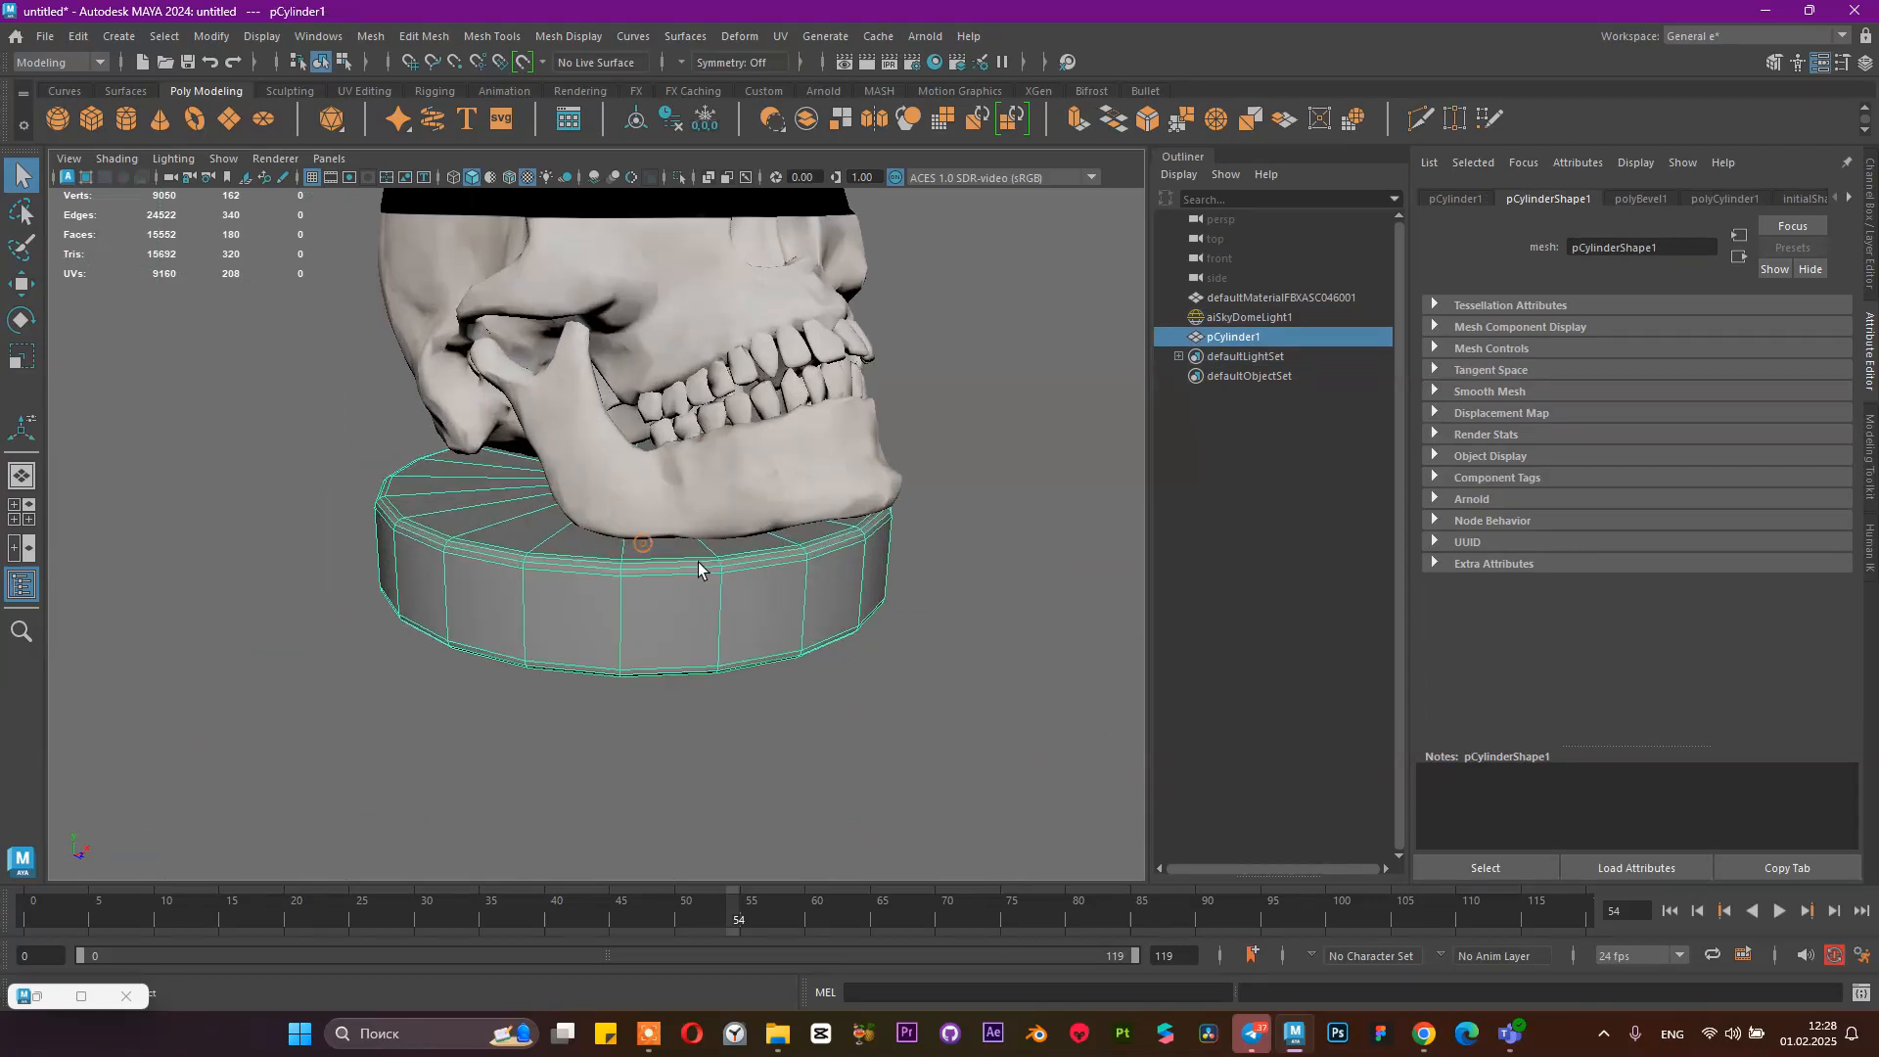
left_click(492, 36)
mouse_move(402, 38)
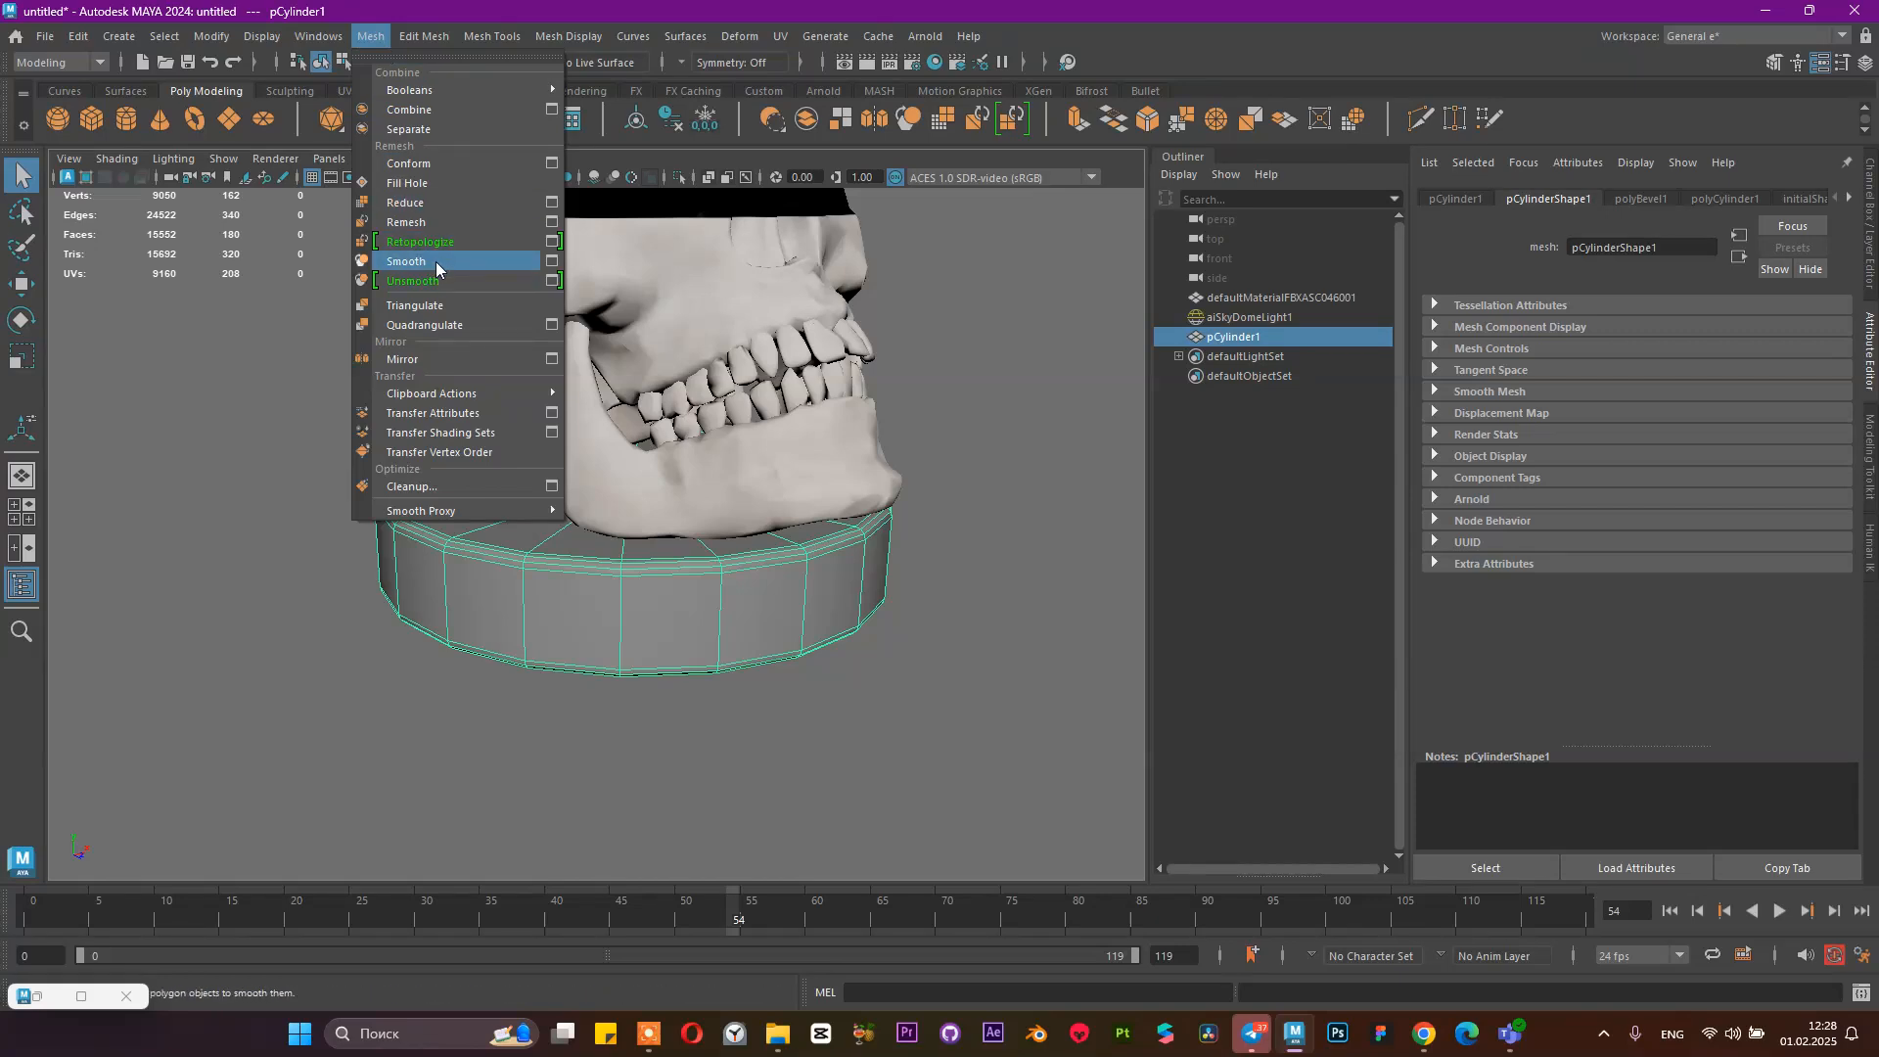
left_click(436, 261)
Examine the smoothed disc and its rounded rim beneath the skull
left_click(1225, 600)
left_click_drag(979, 489, 621, 494, "alt")
left_click(798, 565)
left_click(580, 532)
scroll(623, 497, "up", 5)
left_click(655, 575)
scroll(768, 533, "down", 2)
left_click_drag(767, 533, 749, 499, "alt")
scroll(749, 499, "up", 5)
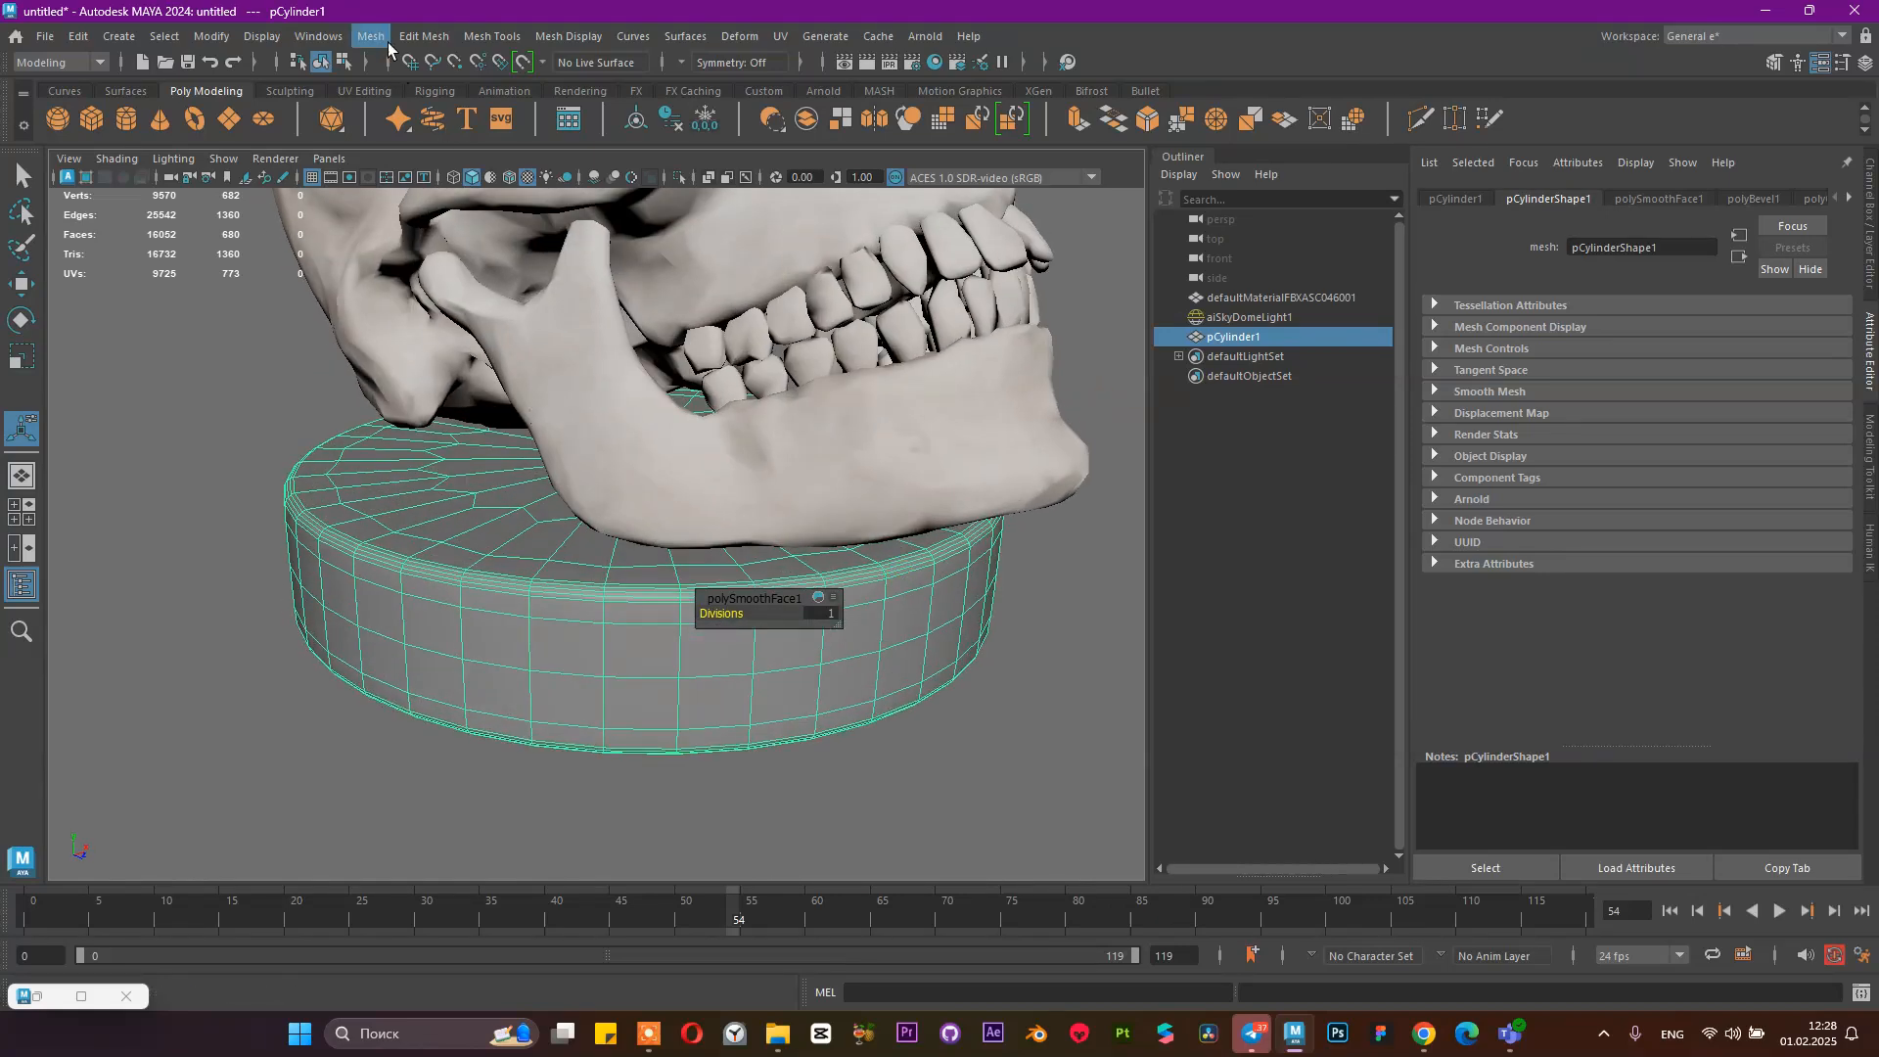
Assign a new Arnold aiStandardSurface material to the pCylinder1 disc
left_click(1365, 428)
left_click(1231, 338)
right_click_drag(532, 526, 565, 959)
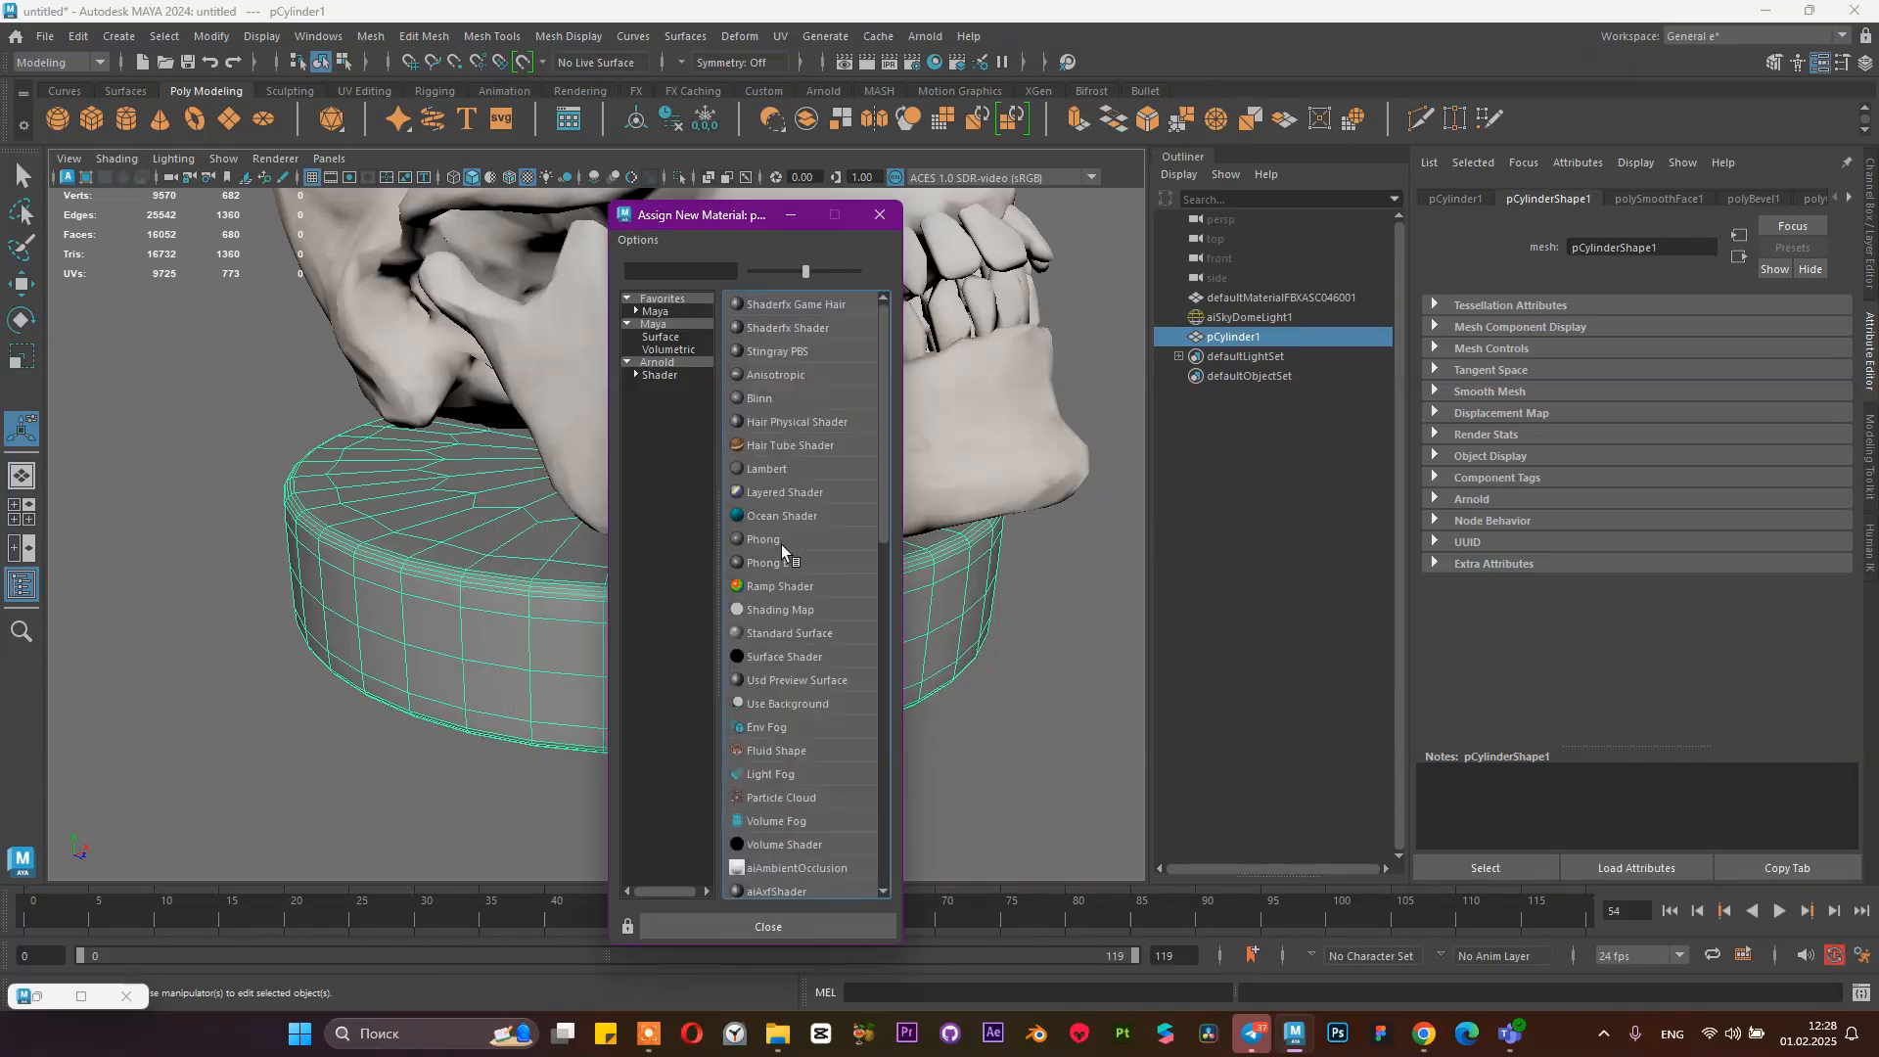
left_click(650, 362)
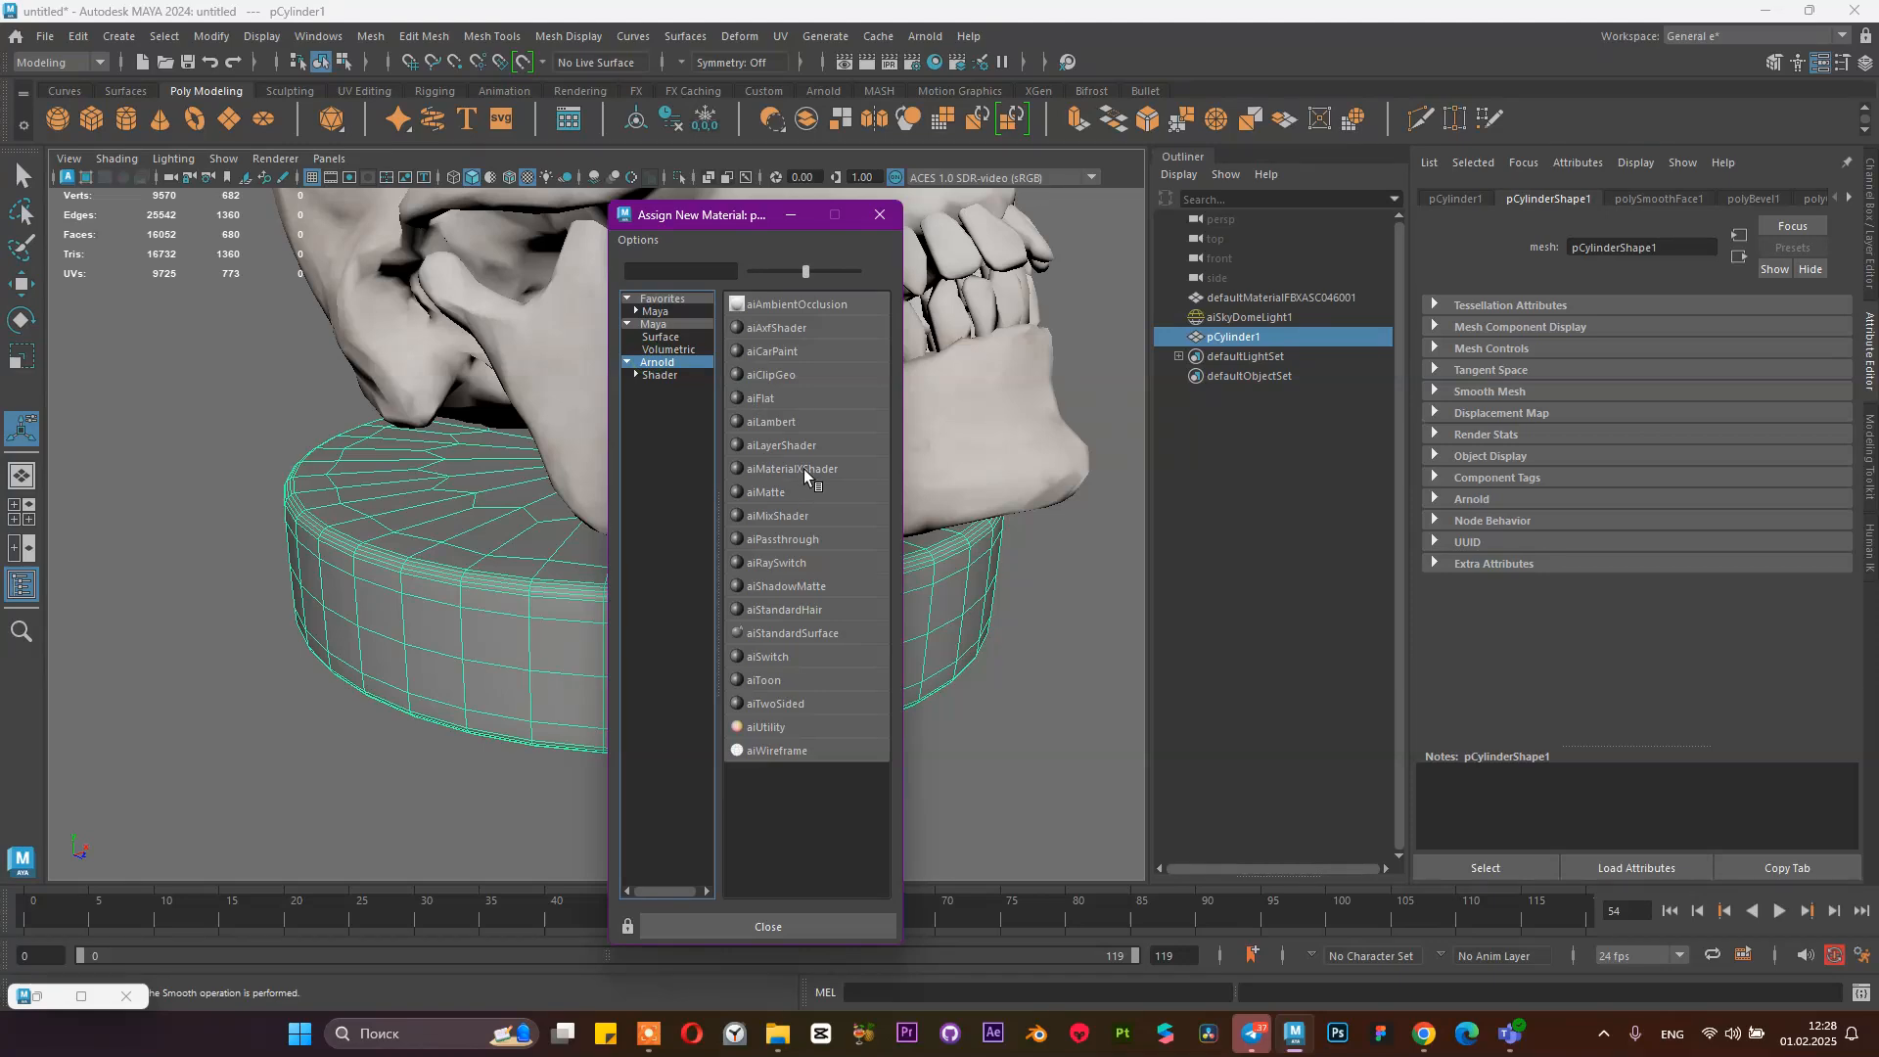
left_click(795, 629)
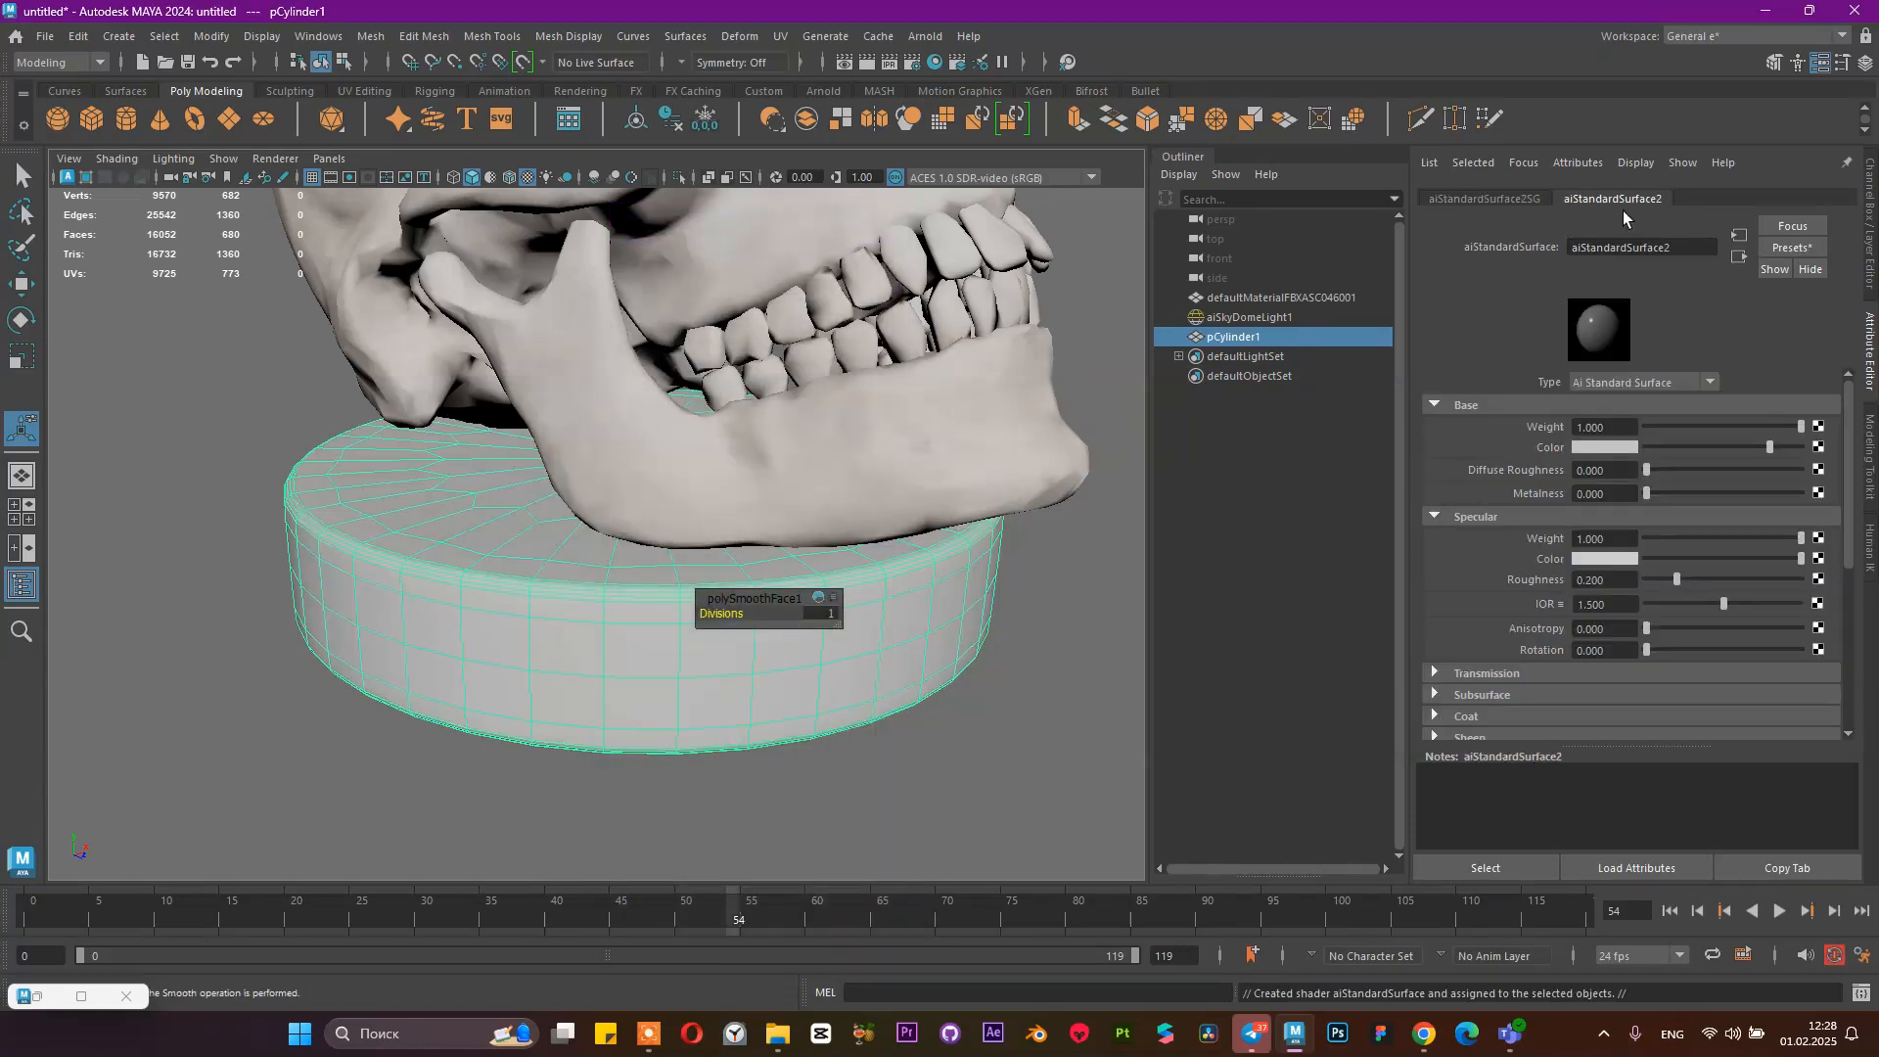
Open the presets for the disc's aiStandardSurface2 material
left_click(1794, 248)
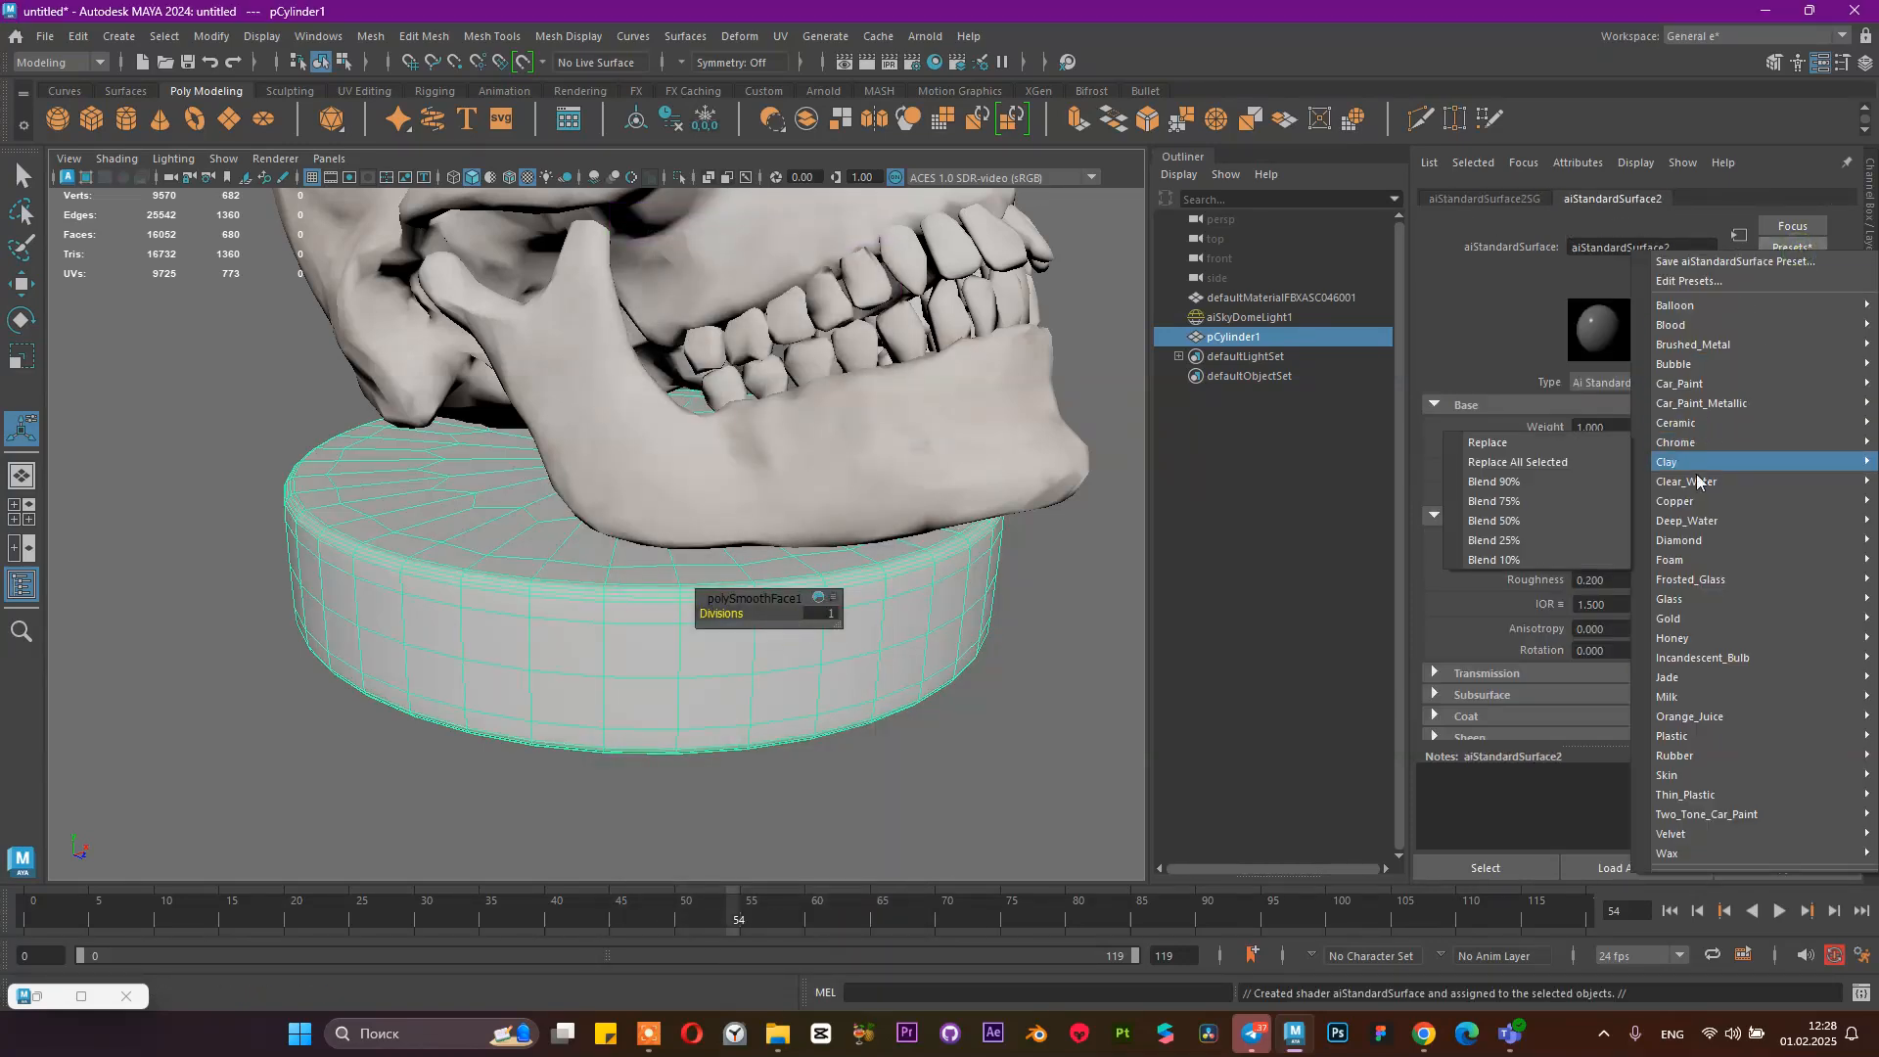
mouse_move(1750, 618)
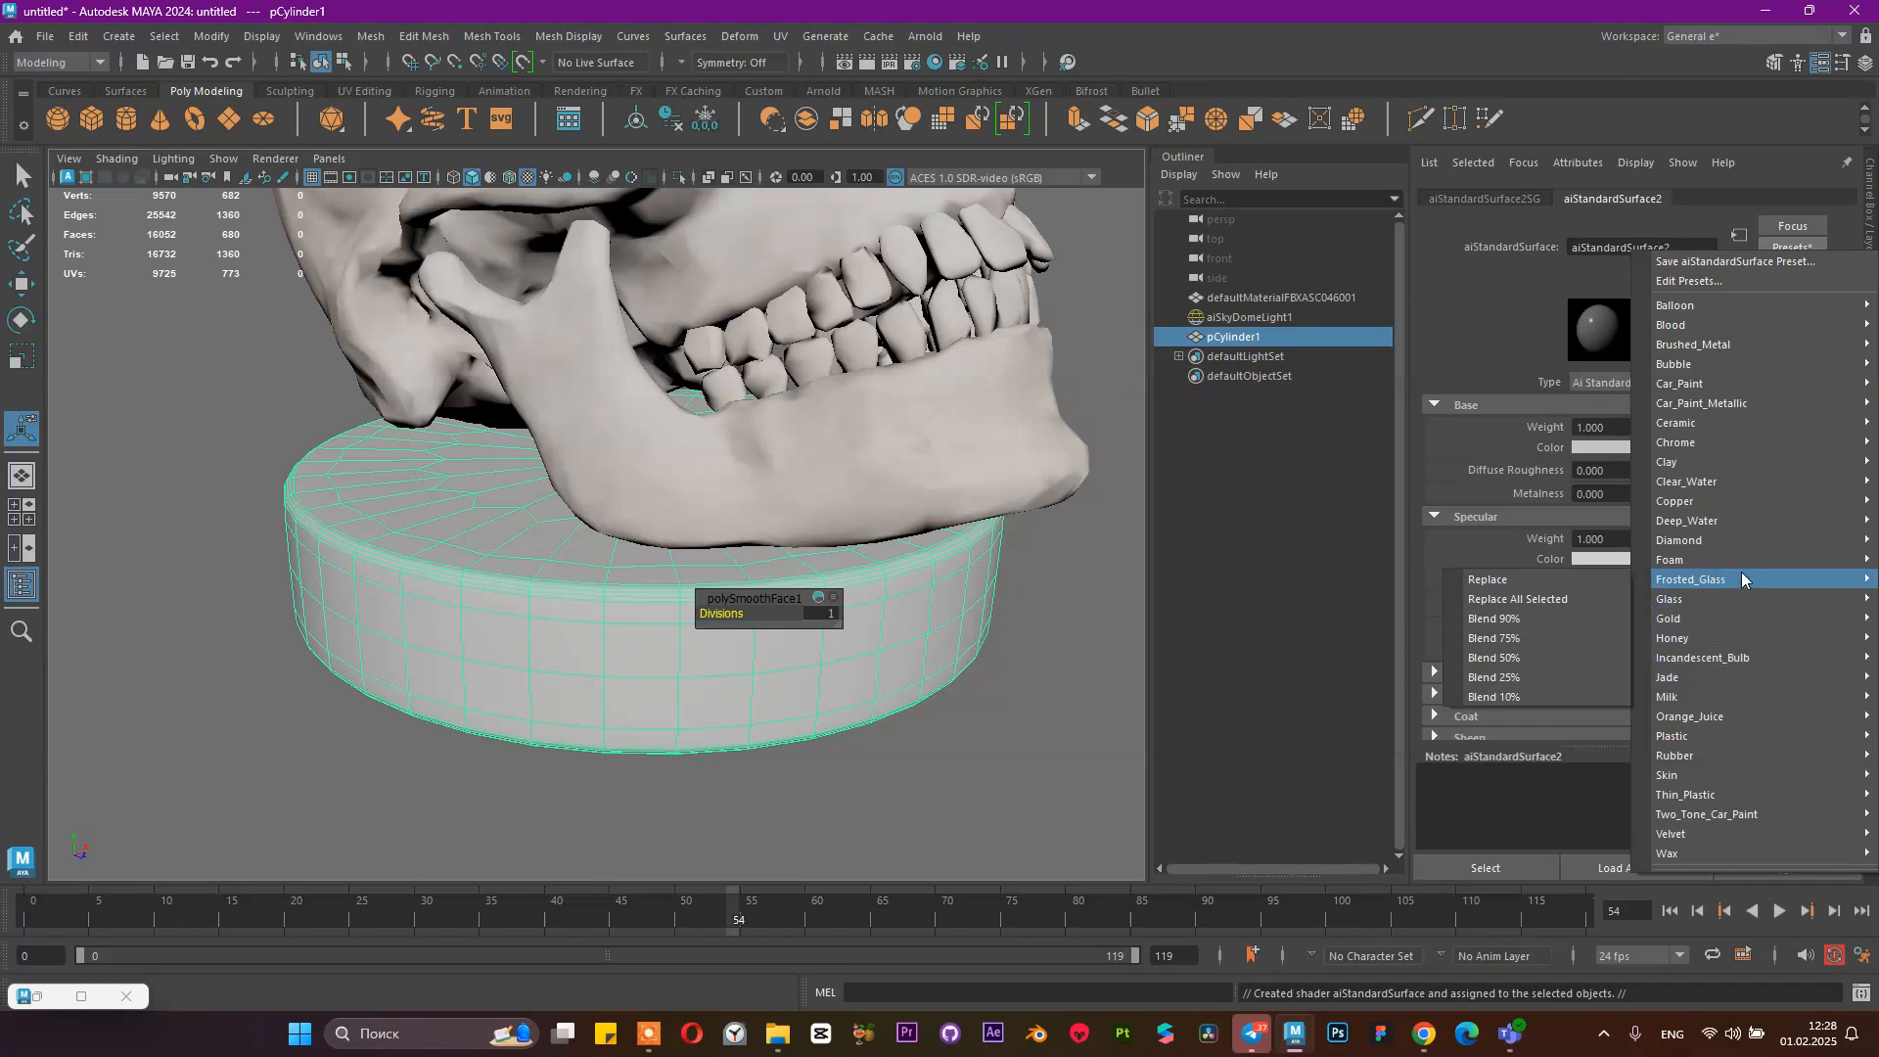
Apply the Rubber preset to the cylinder base's aiStandardSurface2 material, replacing its current settings
mouse_move(1694, 462)
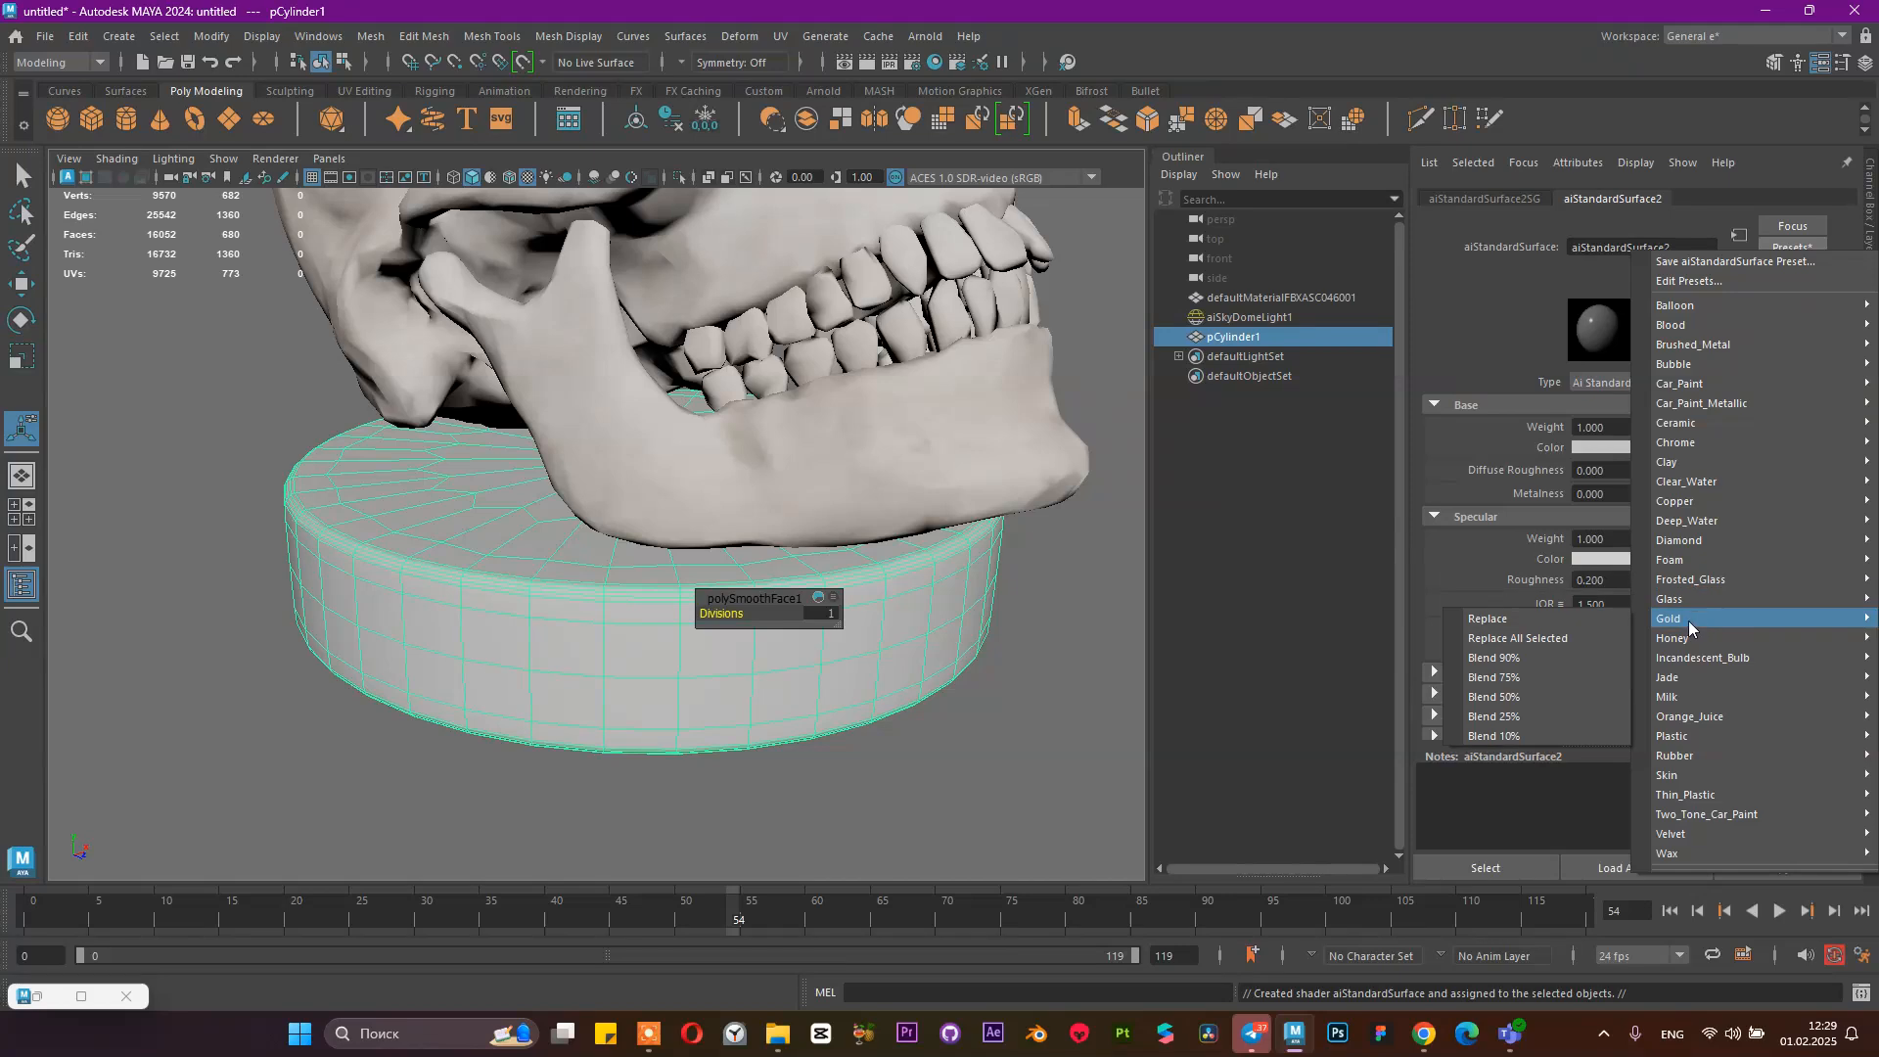
mouse_move(1693, 698)
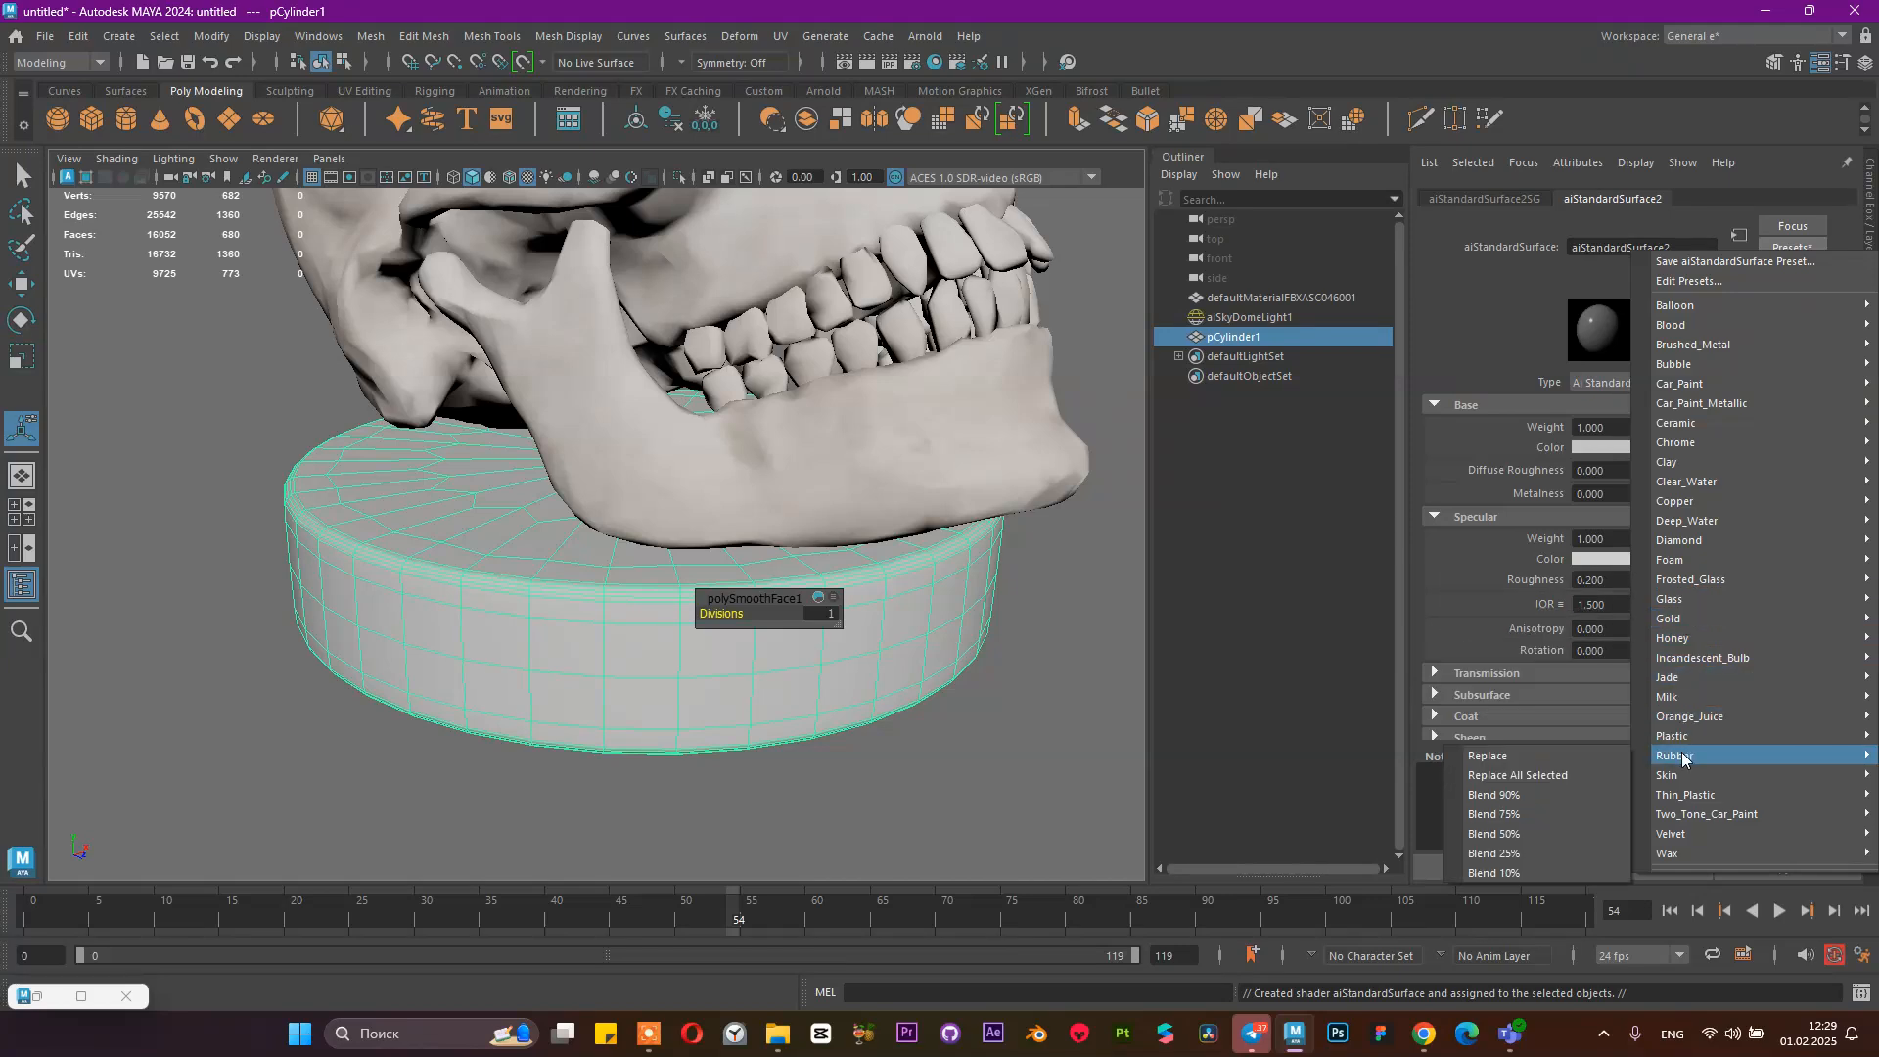
left_click(1590, 756)
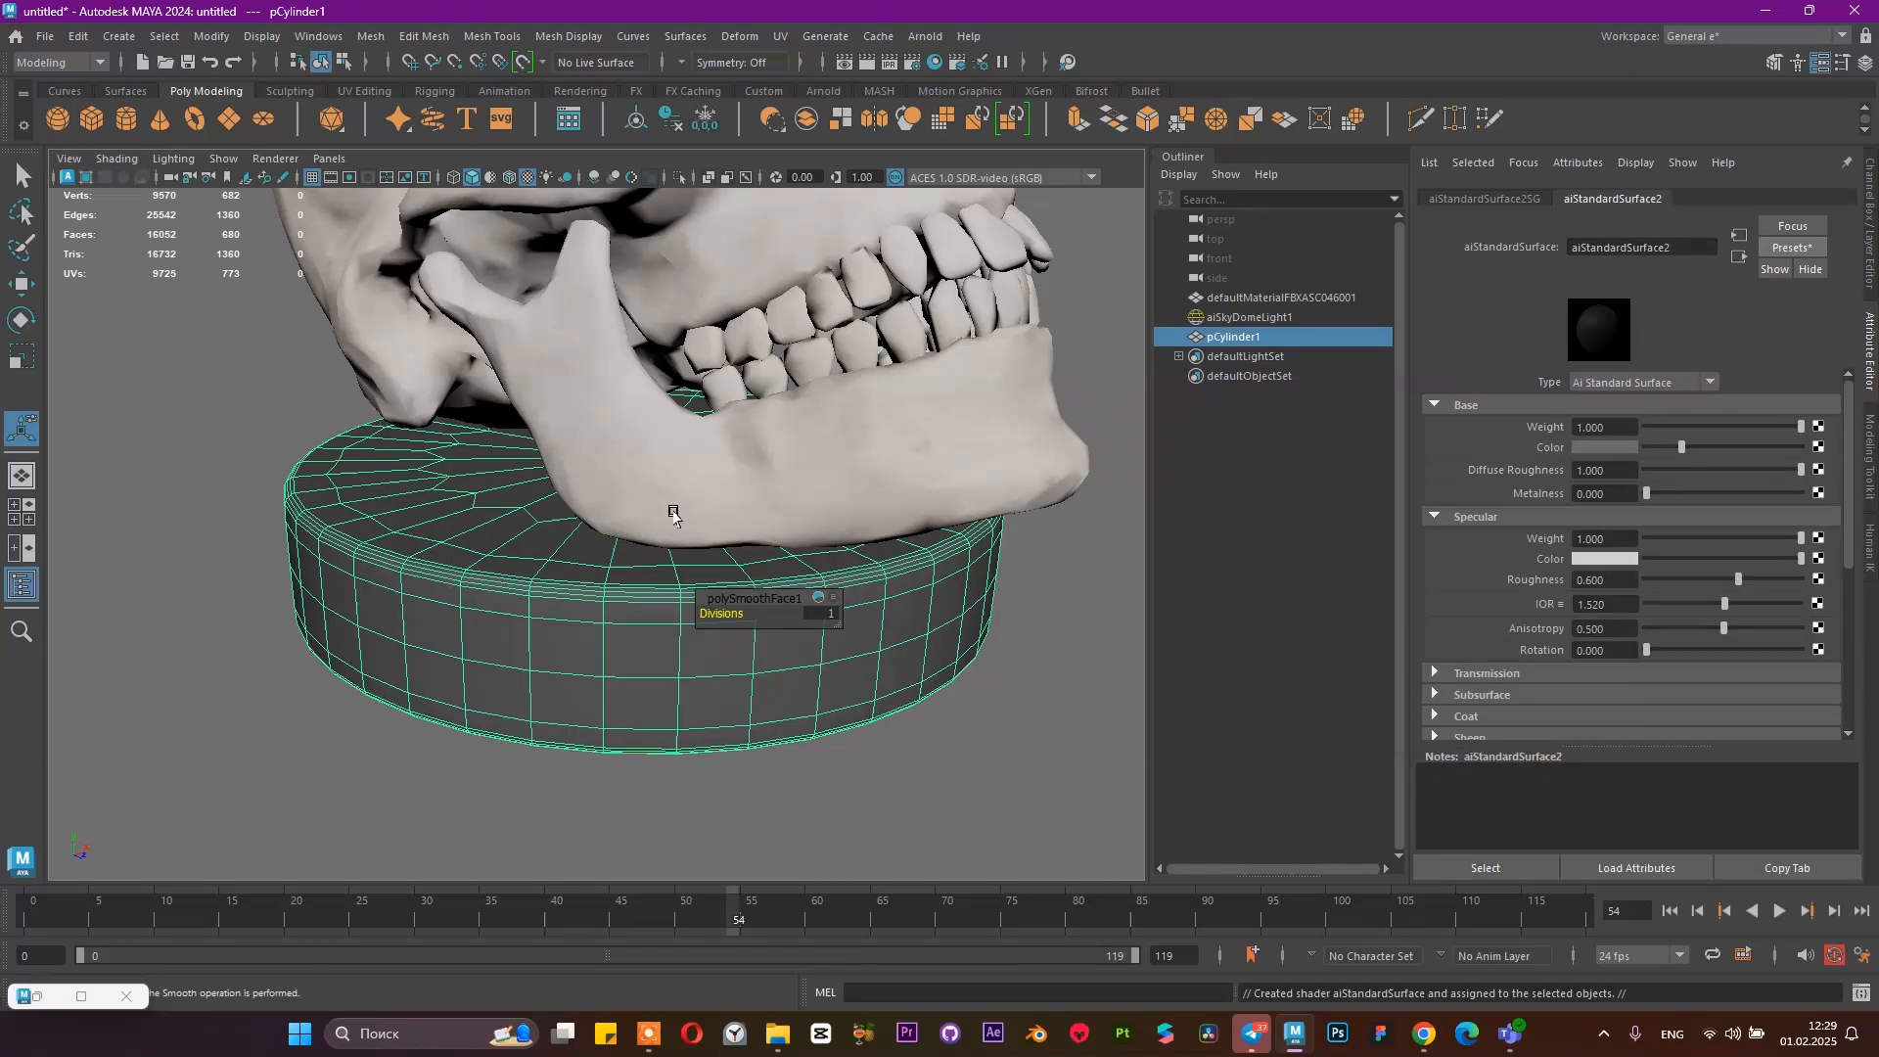
Render the current view in the Arnold RenderView to check how the cylinder base's material looks
left_click(37, 996)
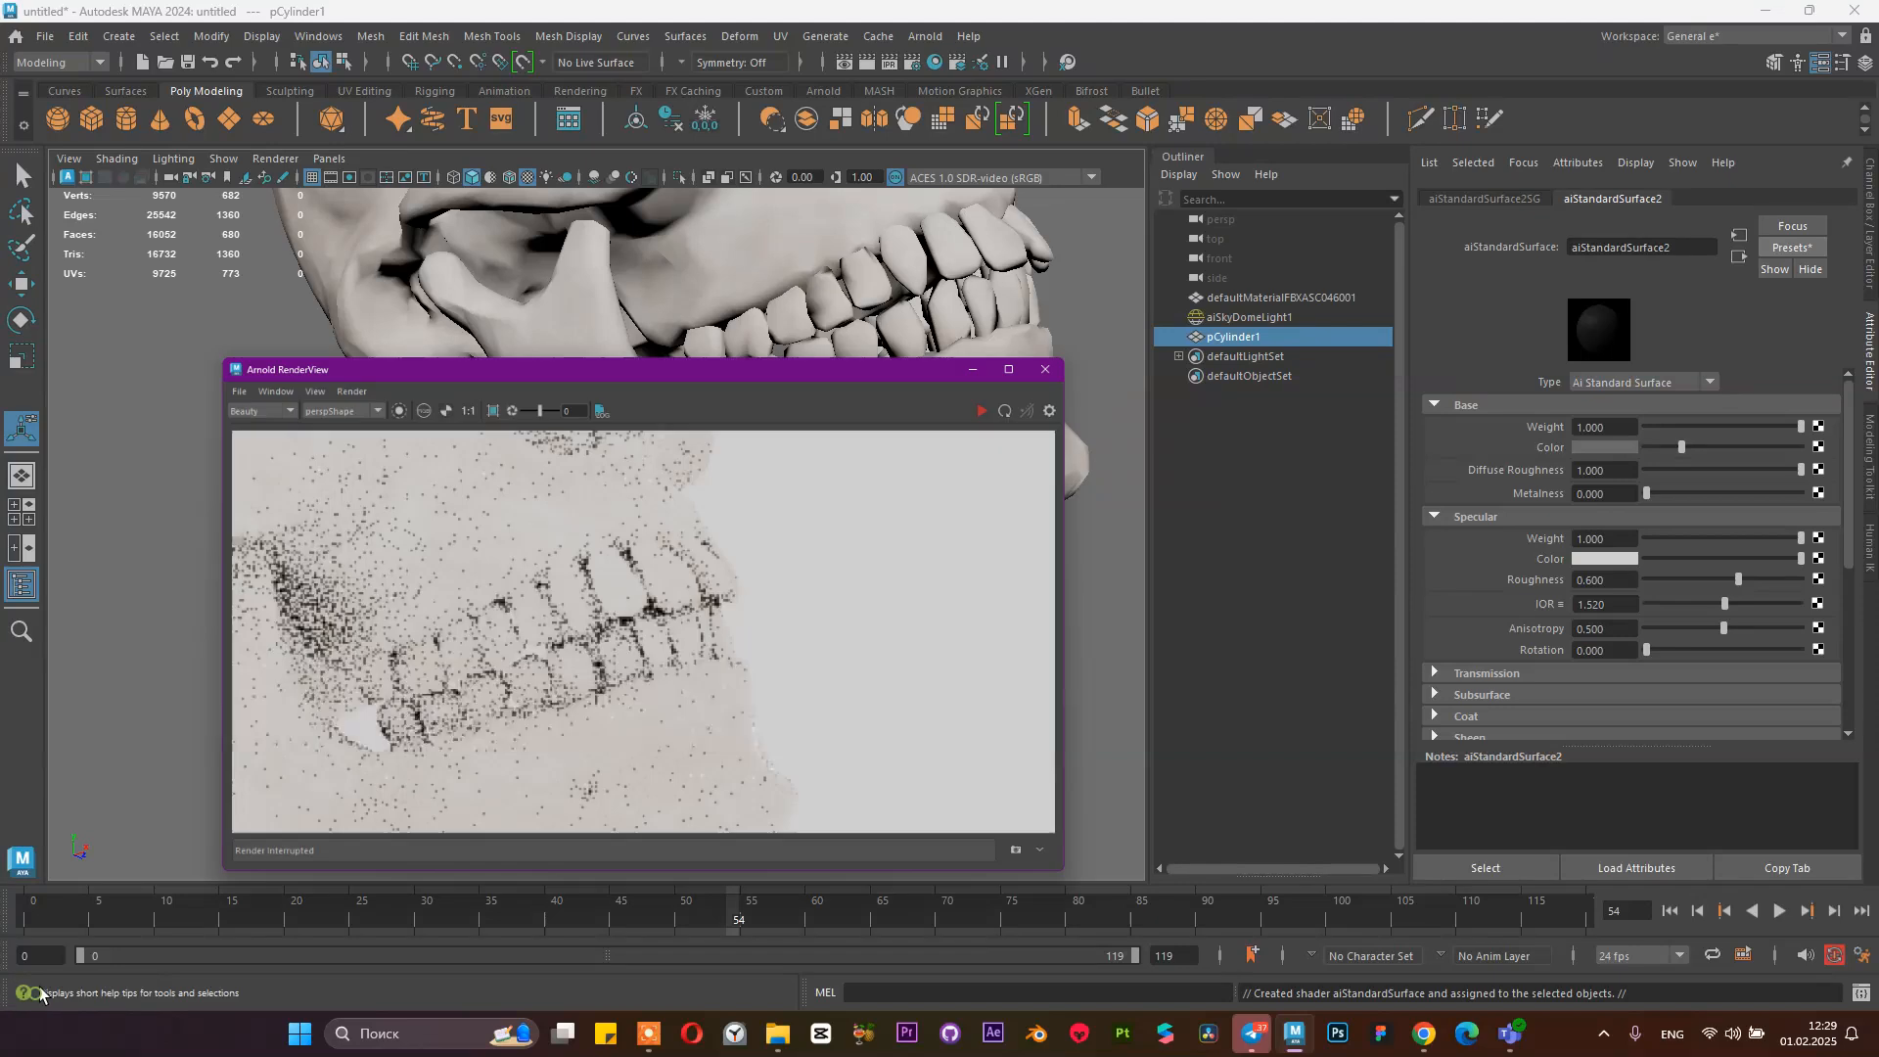
scroll(927, 460, "down", 3)
scroll(925, 455, "down", 2)
left_click(1200, 283)
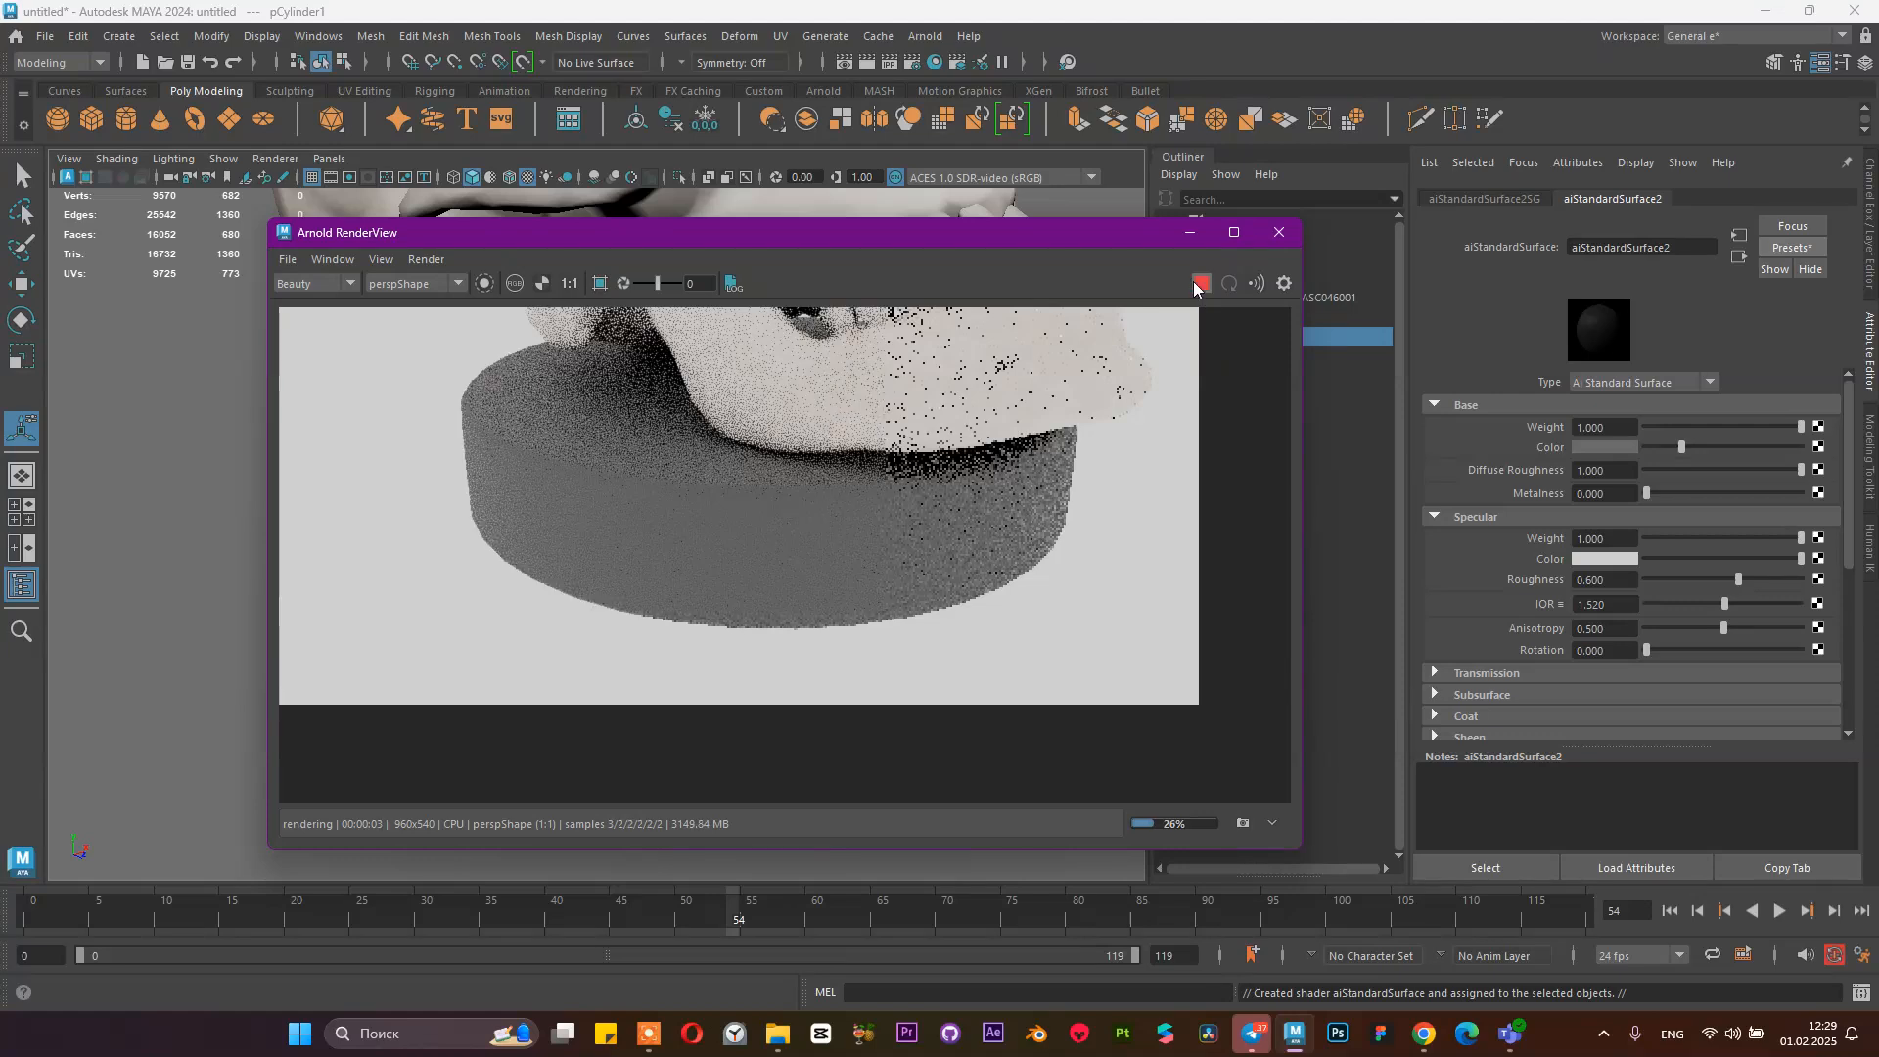
left_click(1191, 232)
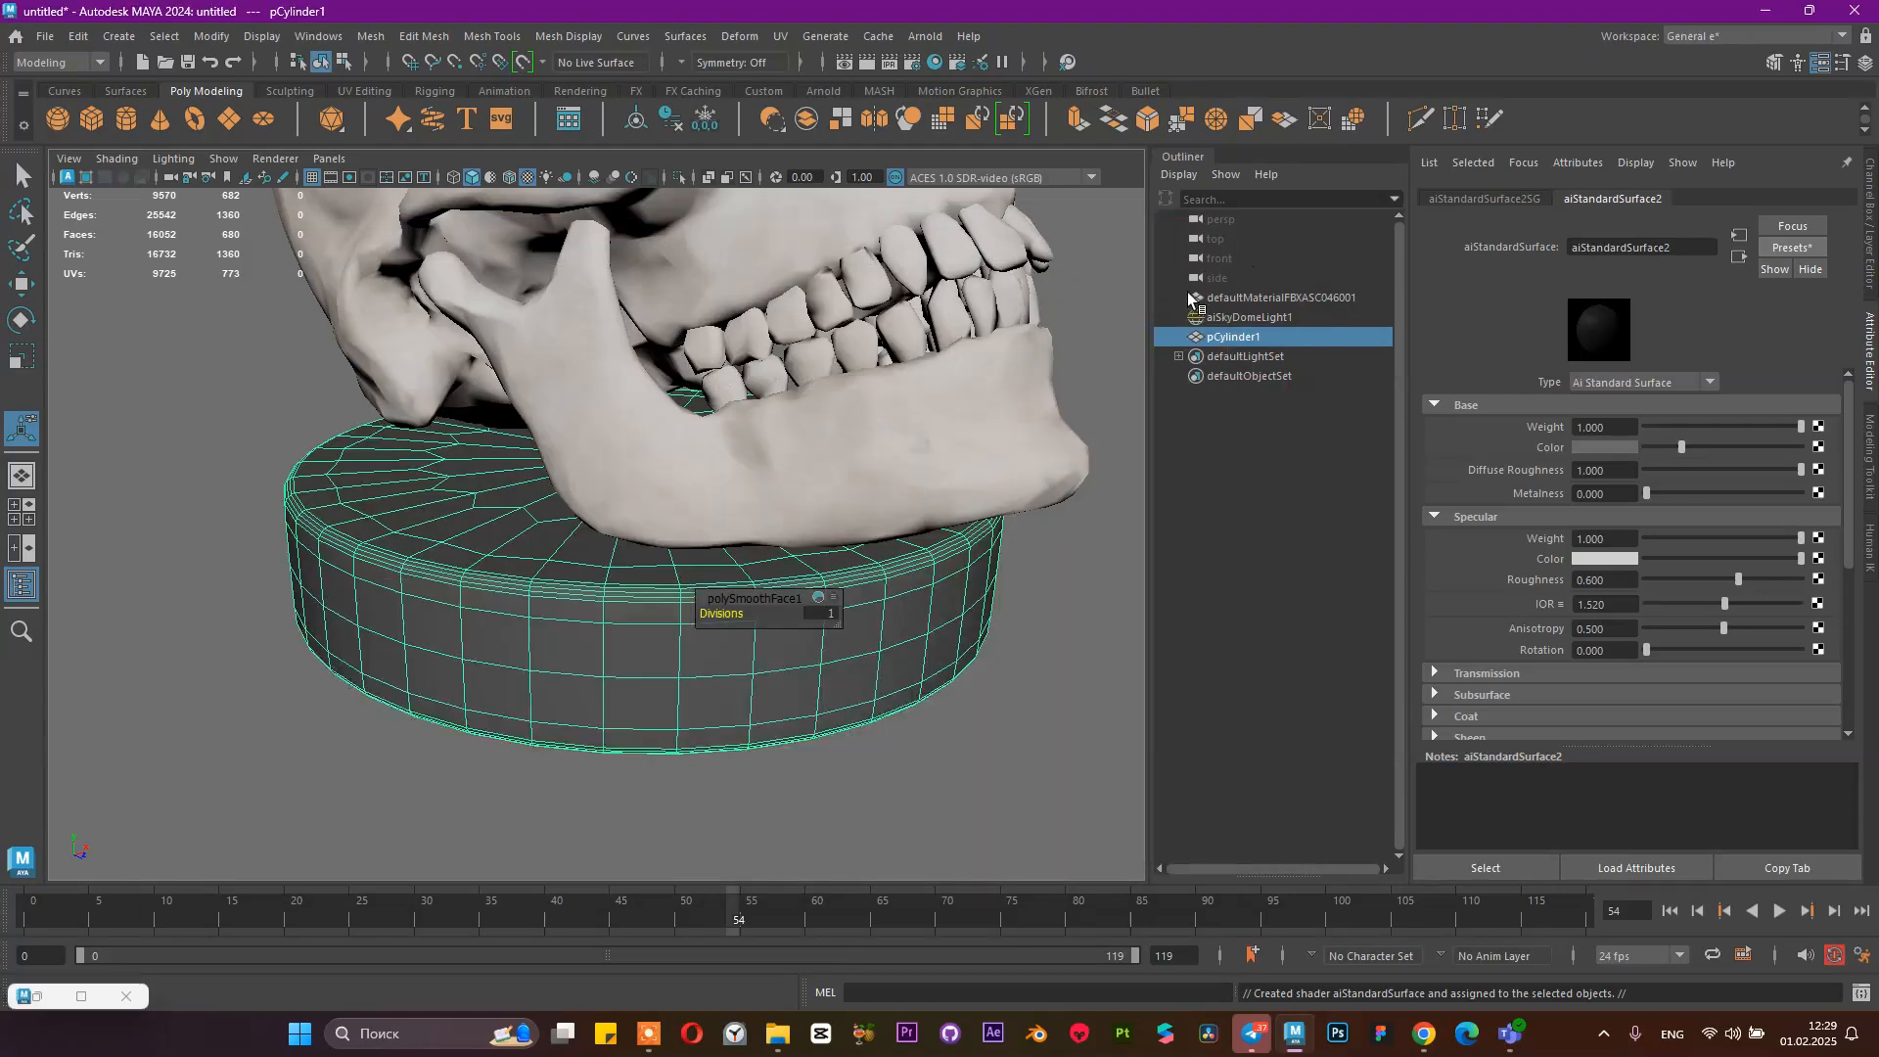
Replace the cylinder base's aiStandardSurface2 material settings with the Velvet preset
left_click(1776, 251)
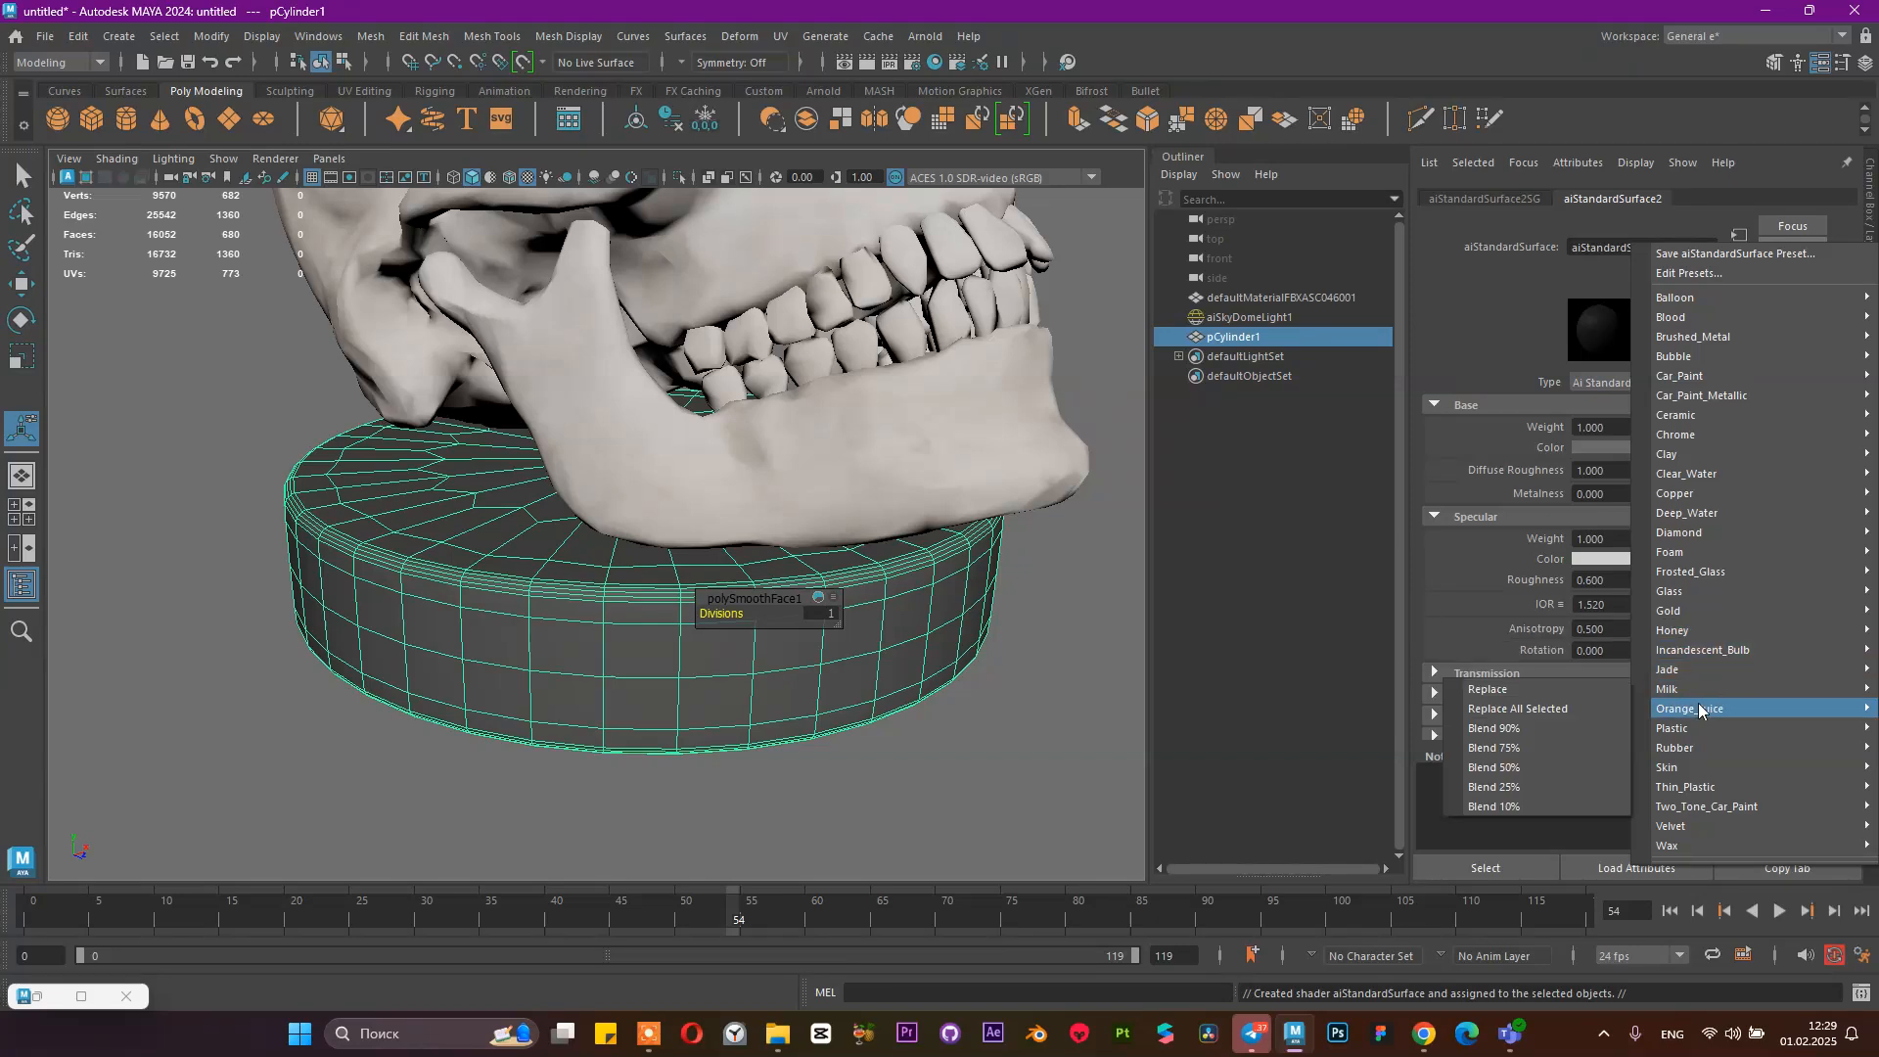
mouse_move(1698, 756)
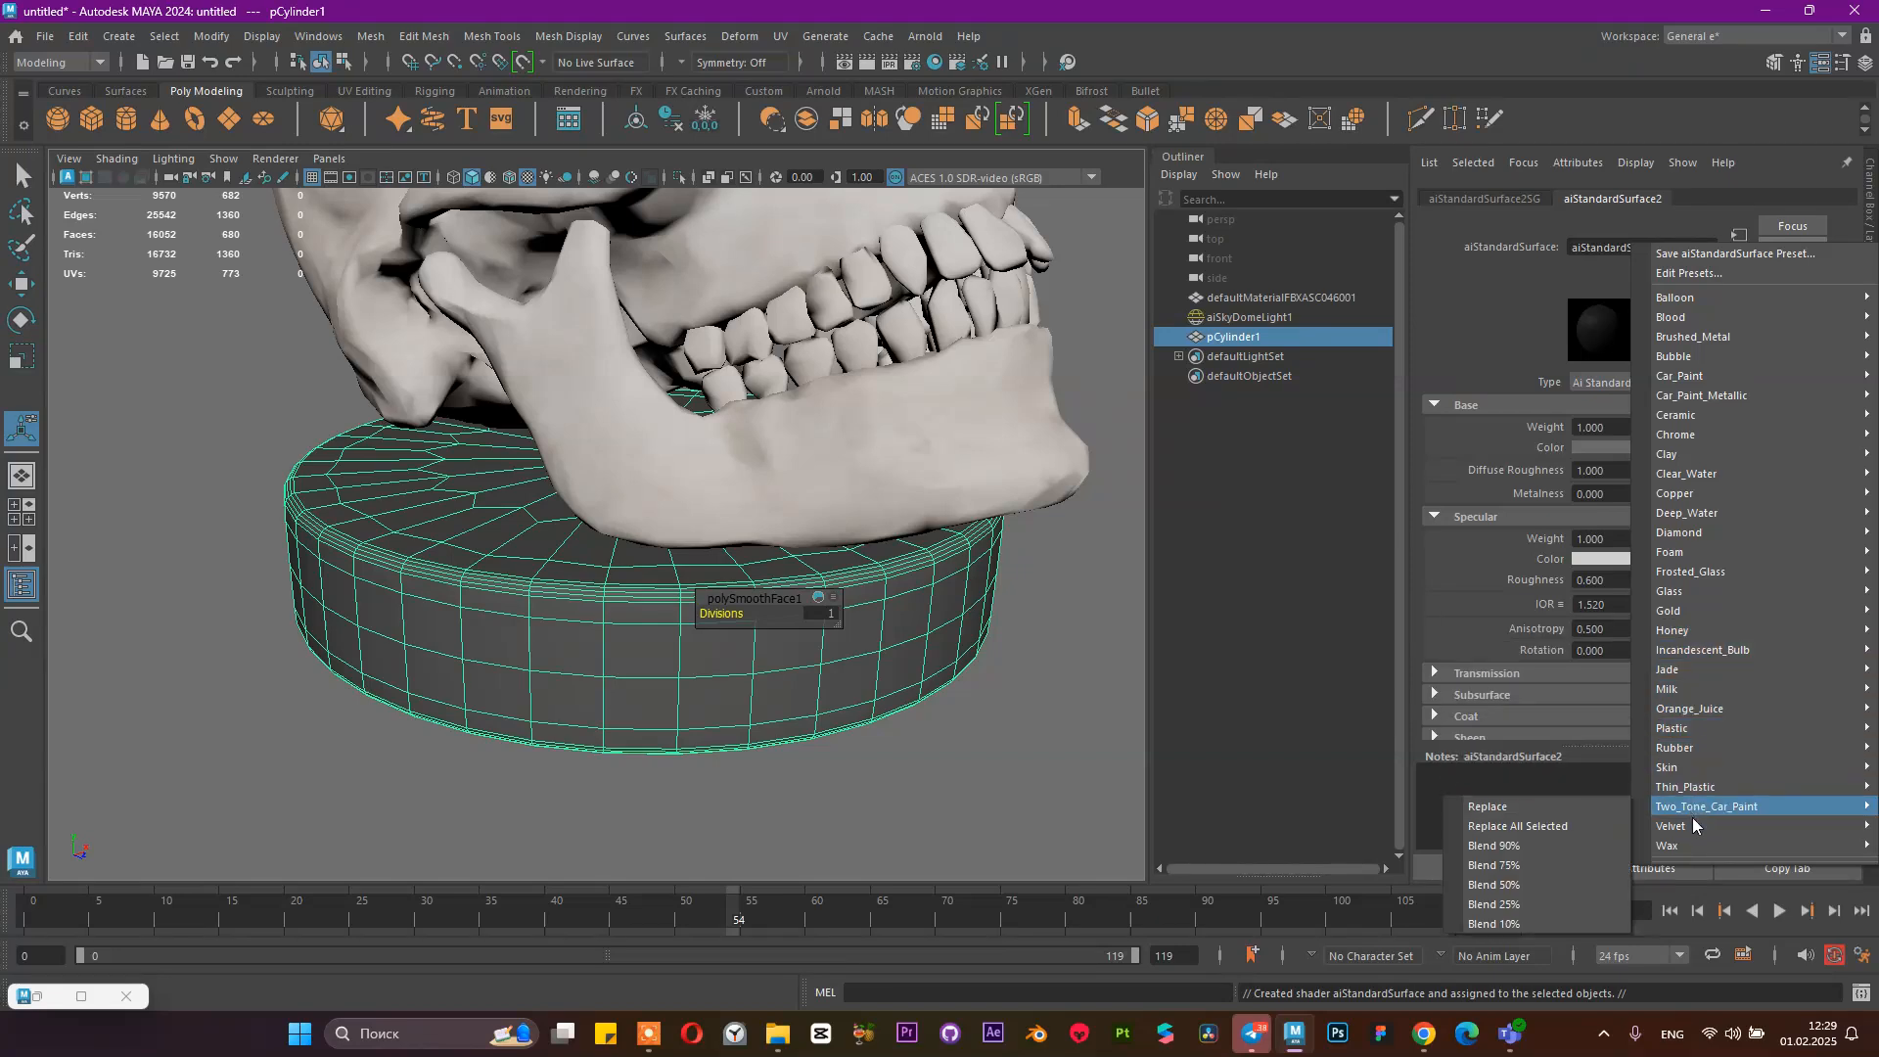
mouse_move(1701, 830)
left_click(1562, 826)
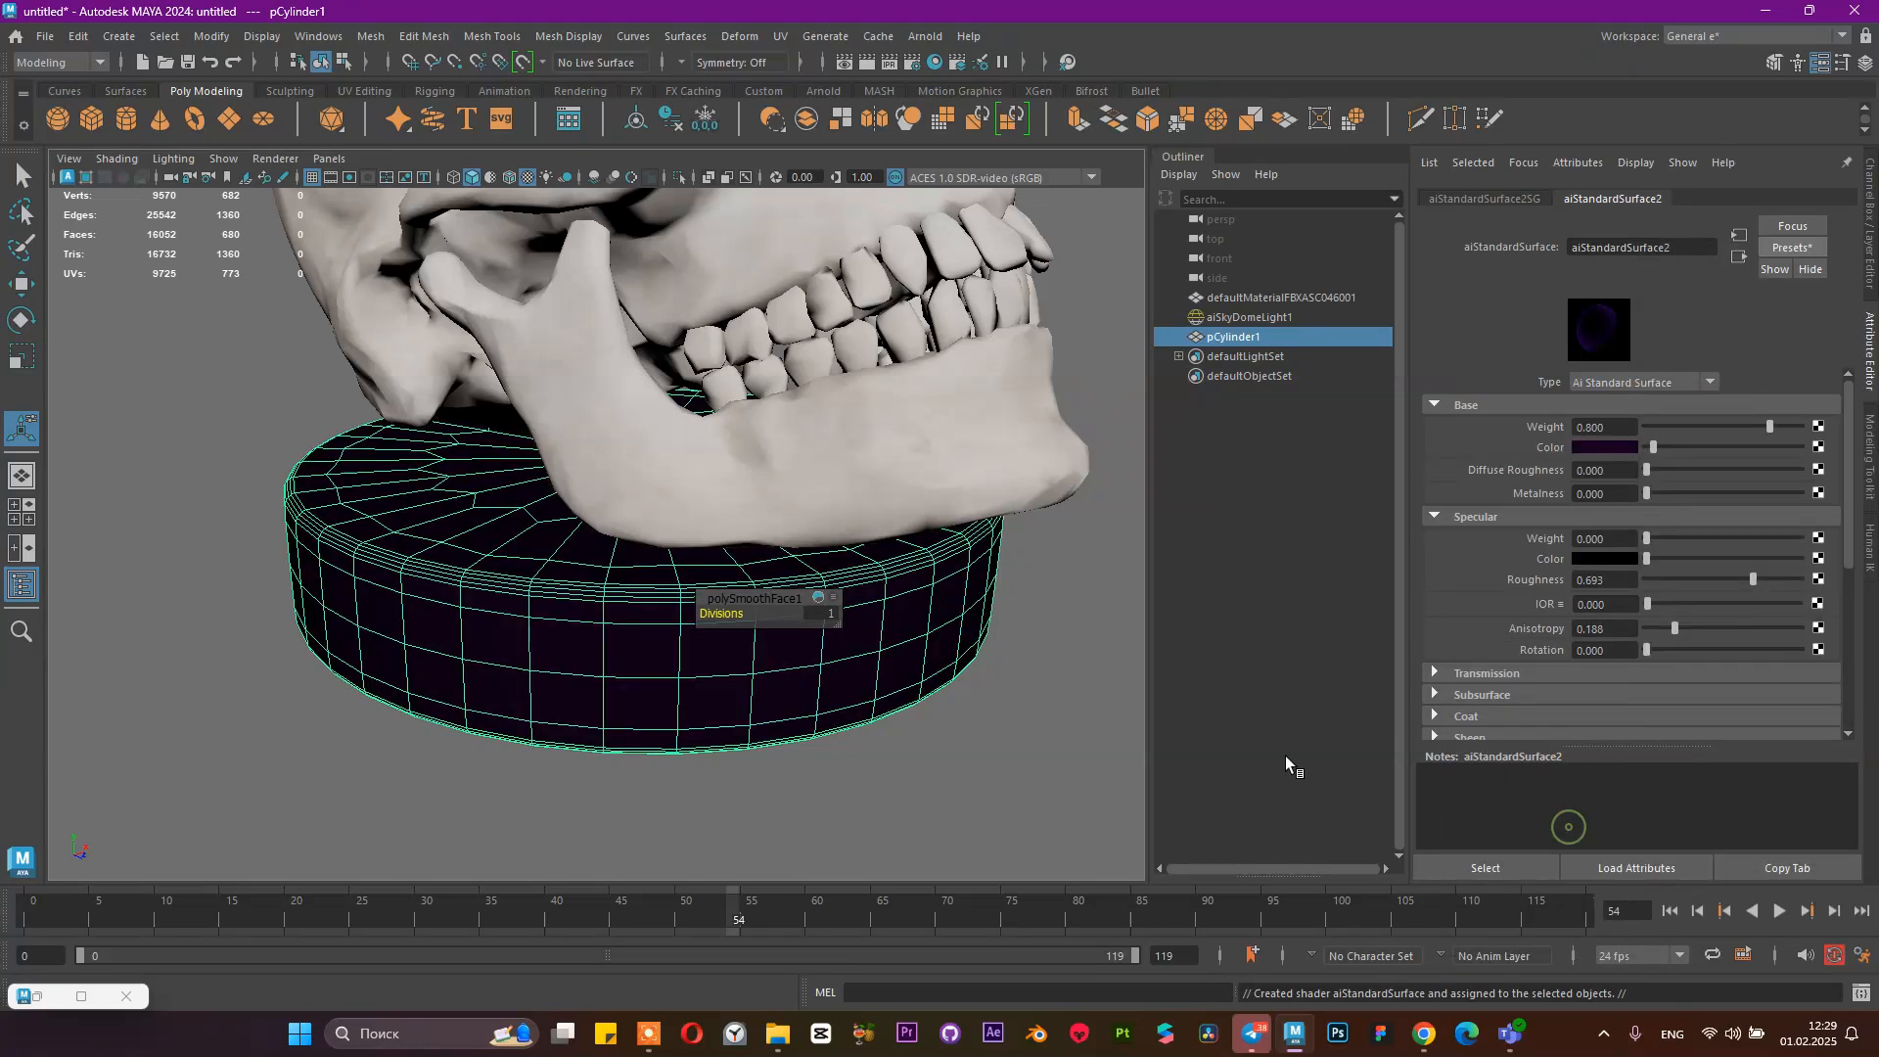
left_click(14, 1000)
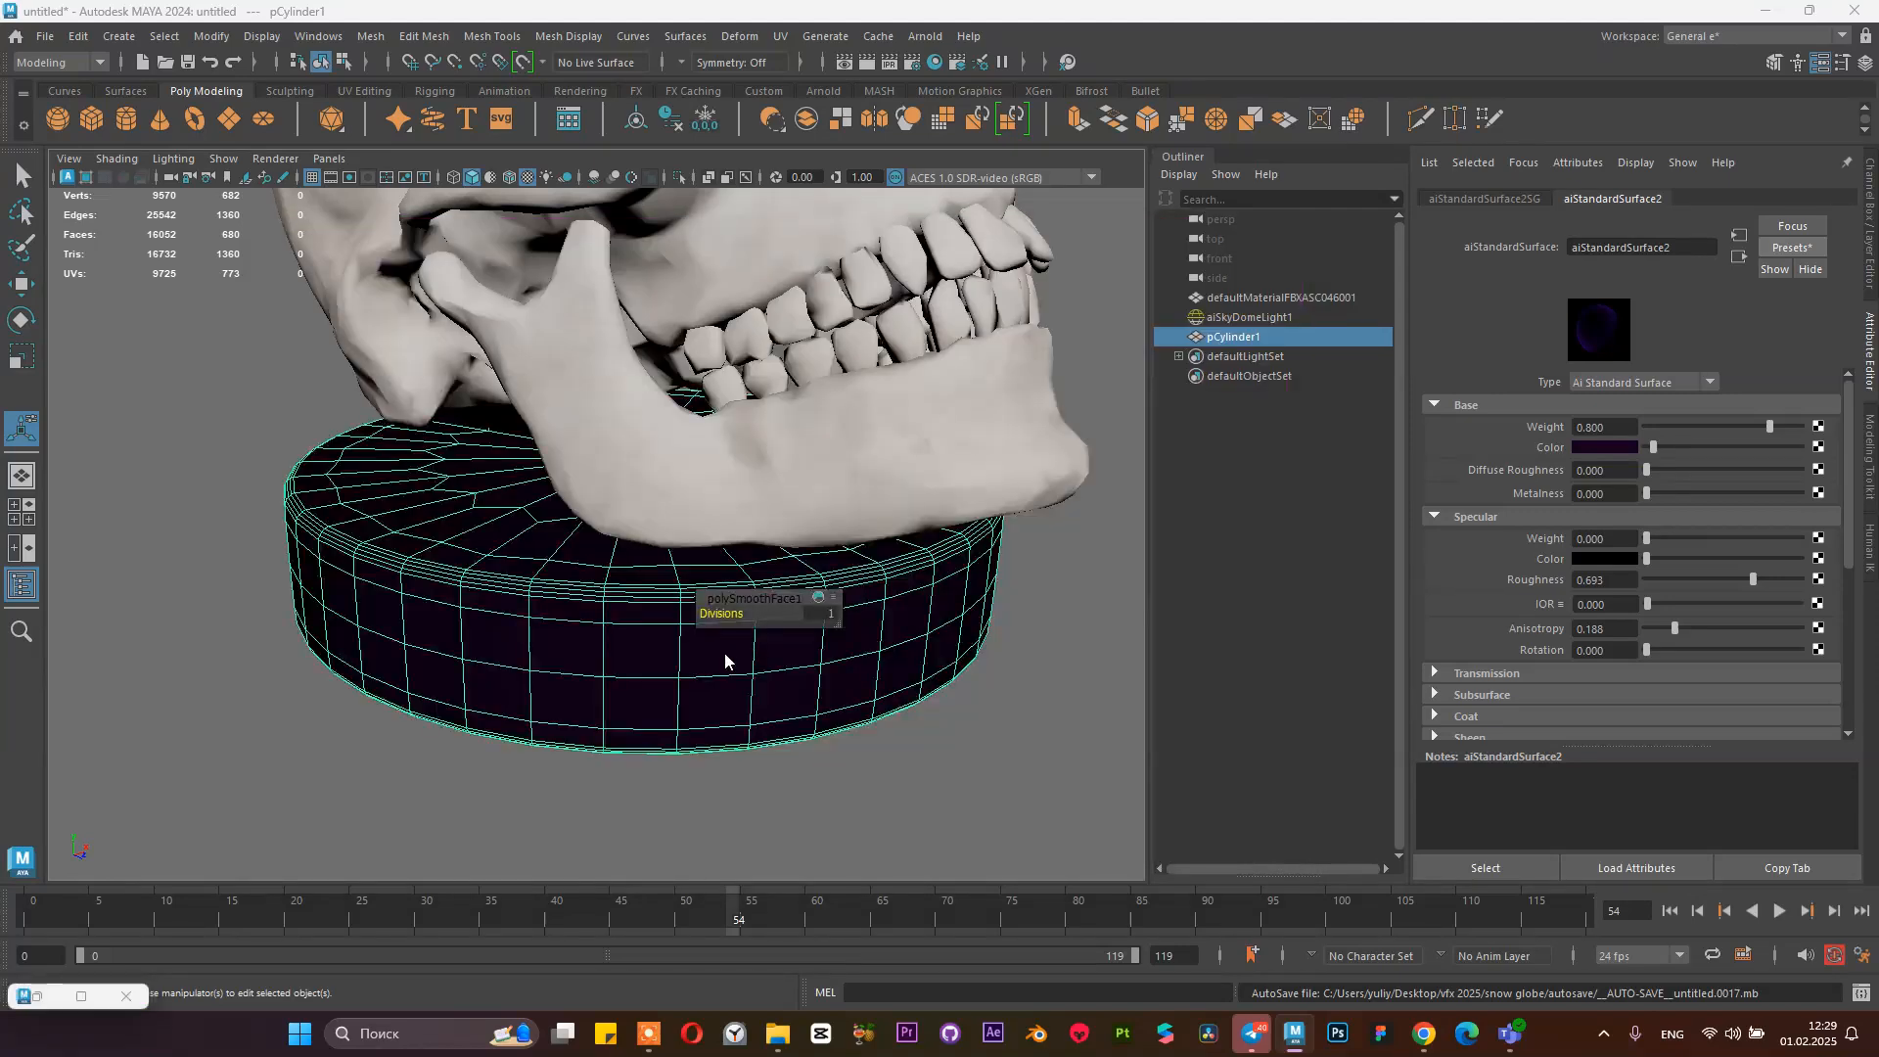
Save the scene as a Maya Binary file named "object dissapier" in the Desktop's vfx 2025 folder
scroll(721, 495, "up", 3)
scroll(780, 447, "down", 5)
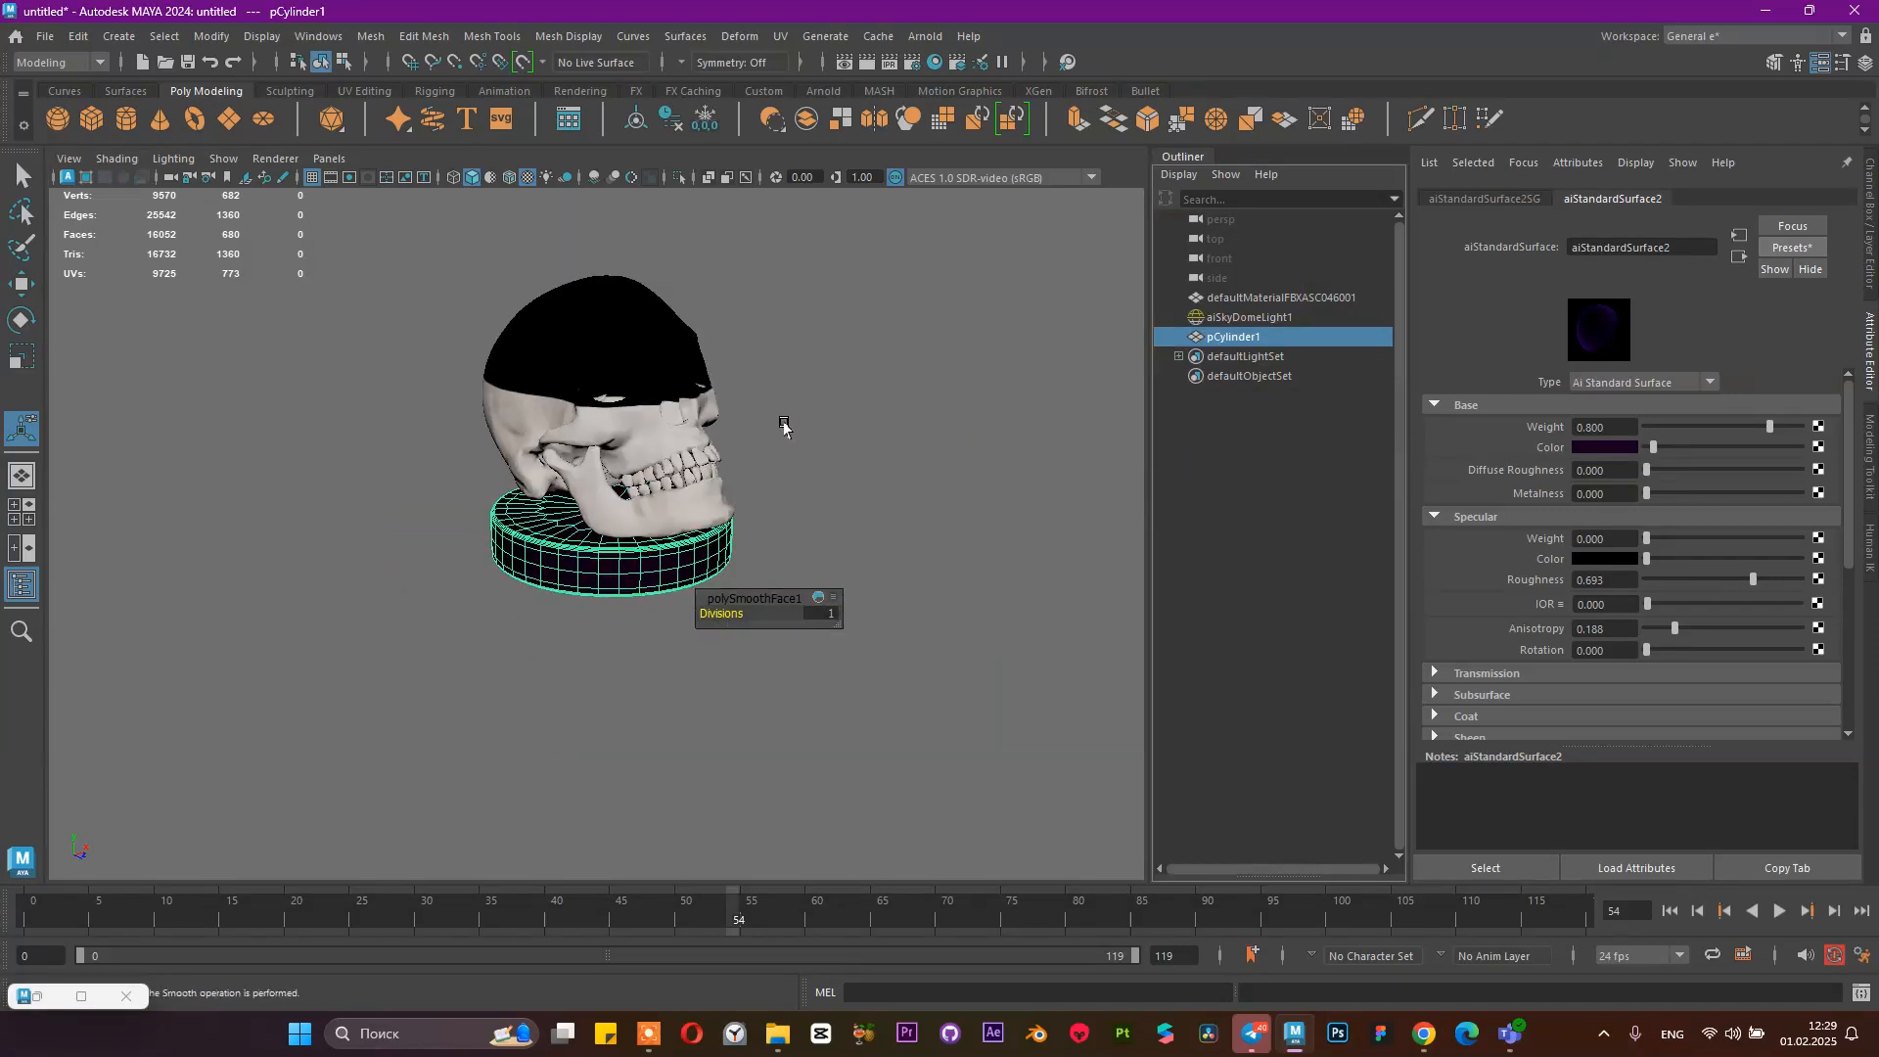
mouse_move(686, 419)
left_mouse_down("alt")
mouse_move(437, 470)
mouse_move(620, 471)
mouse_move(944, 427)
mouse_move(705, 406)
left_mouse_up("alt")
key("ctrl+s")
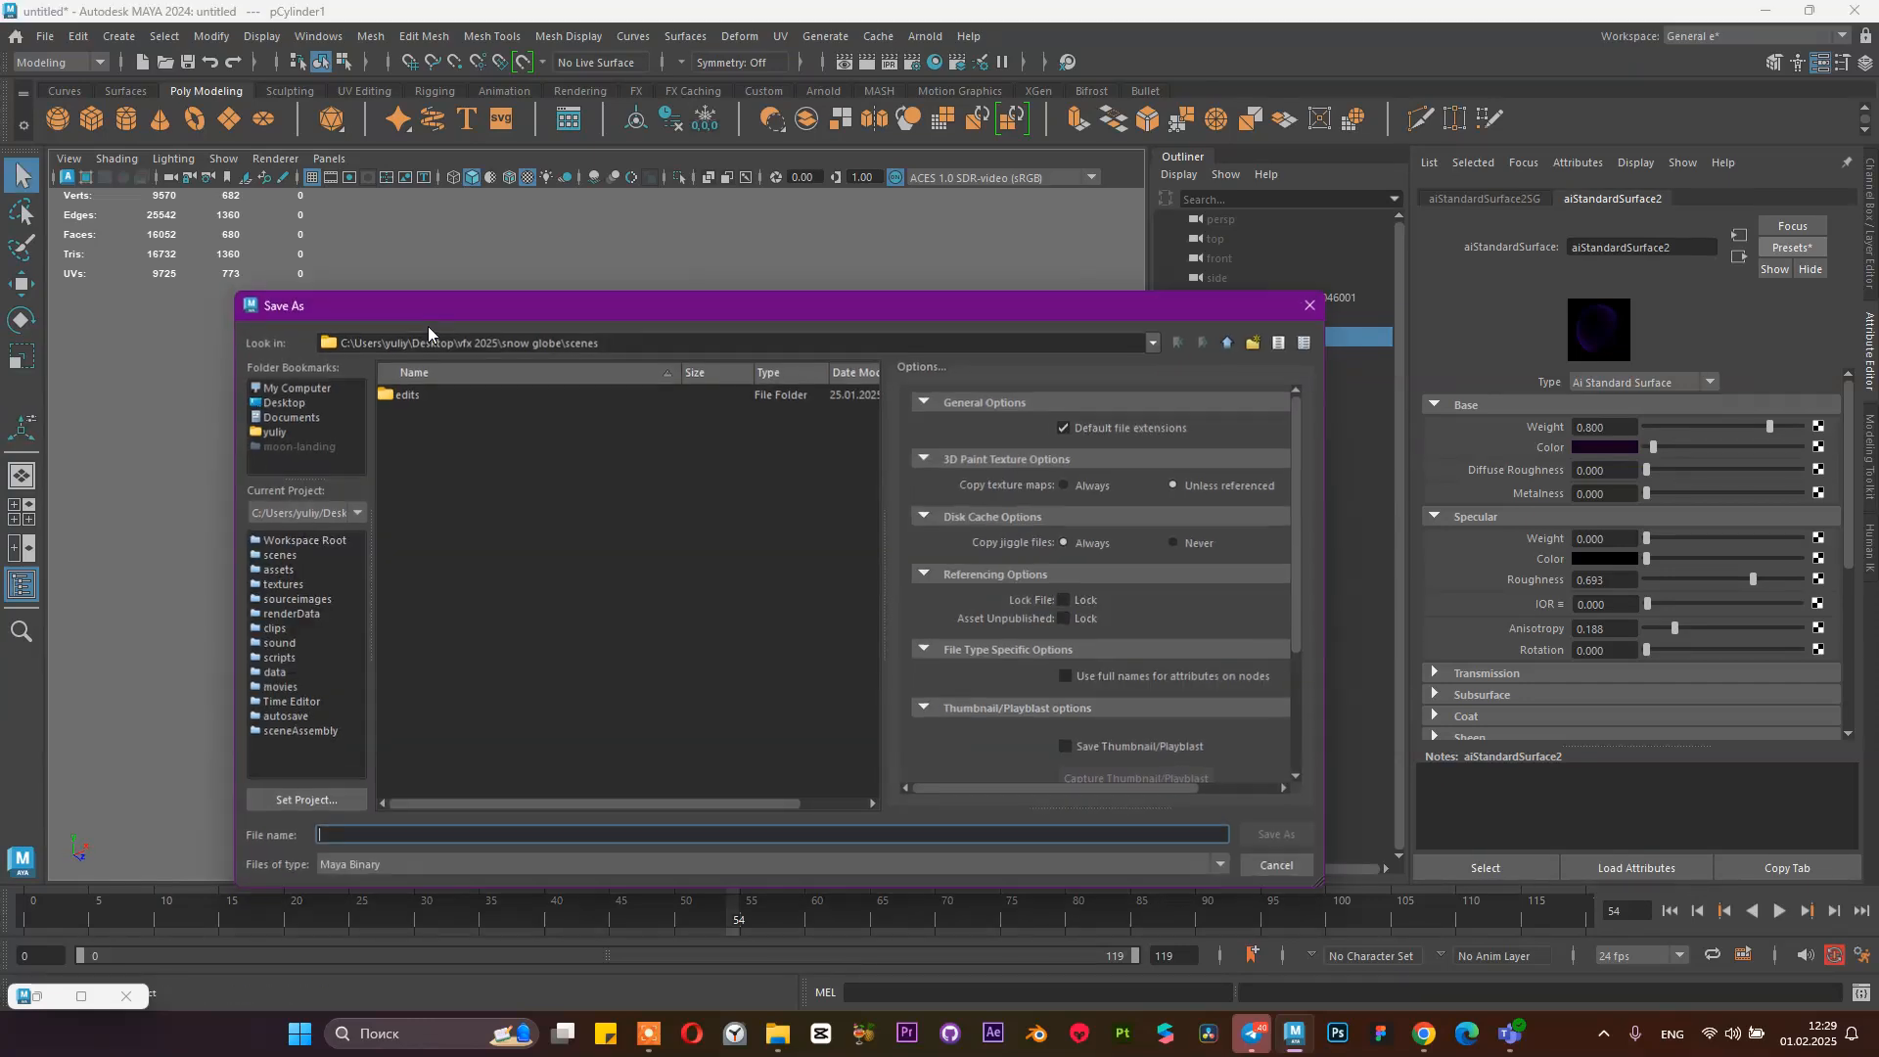
left_click(283, 402)
scroll(437, 646, "down", 5)
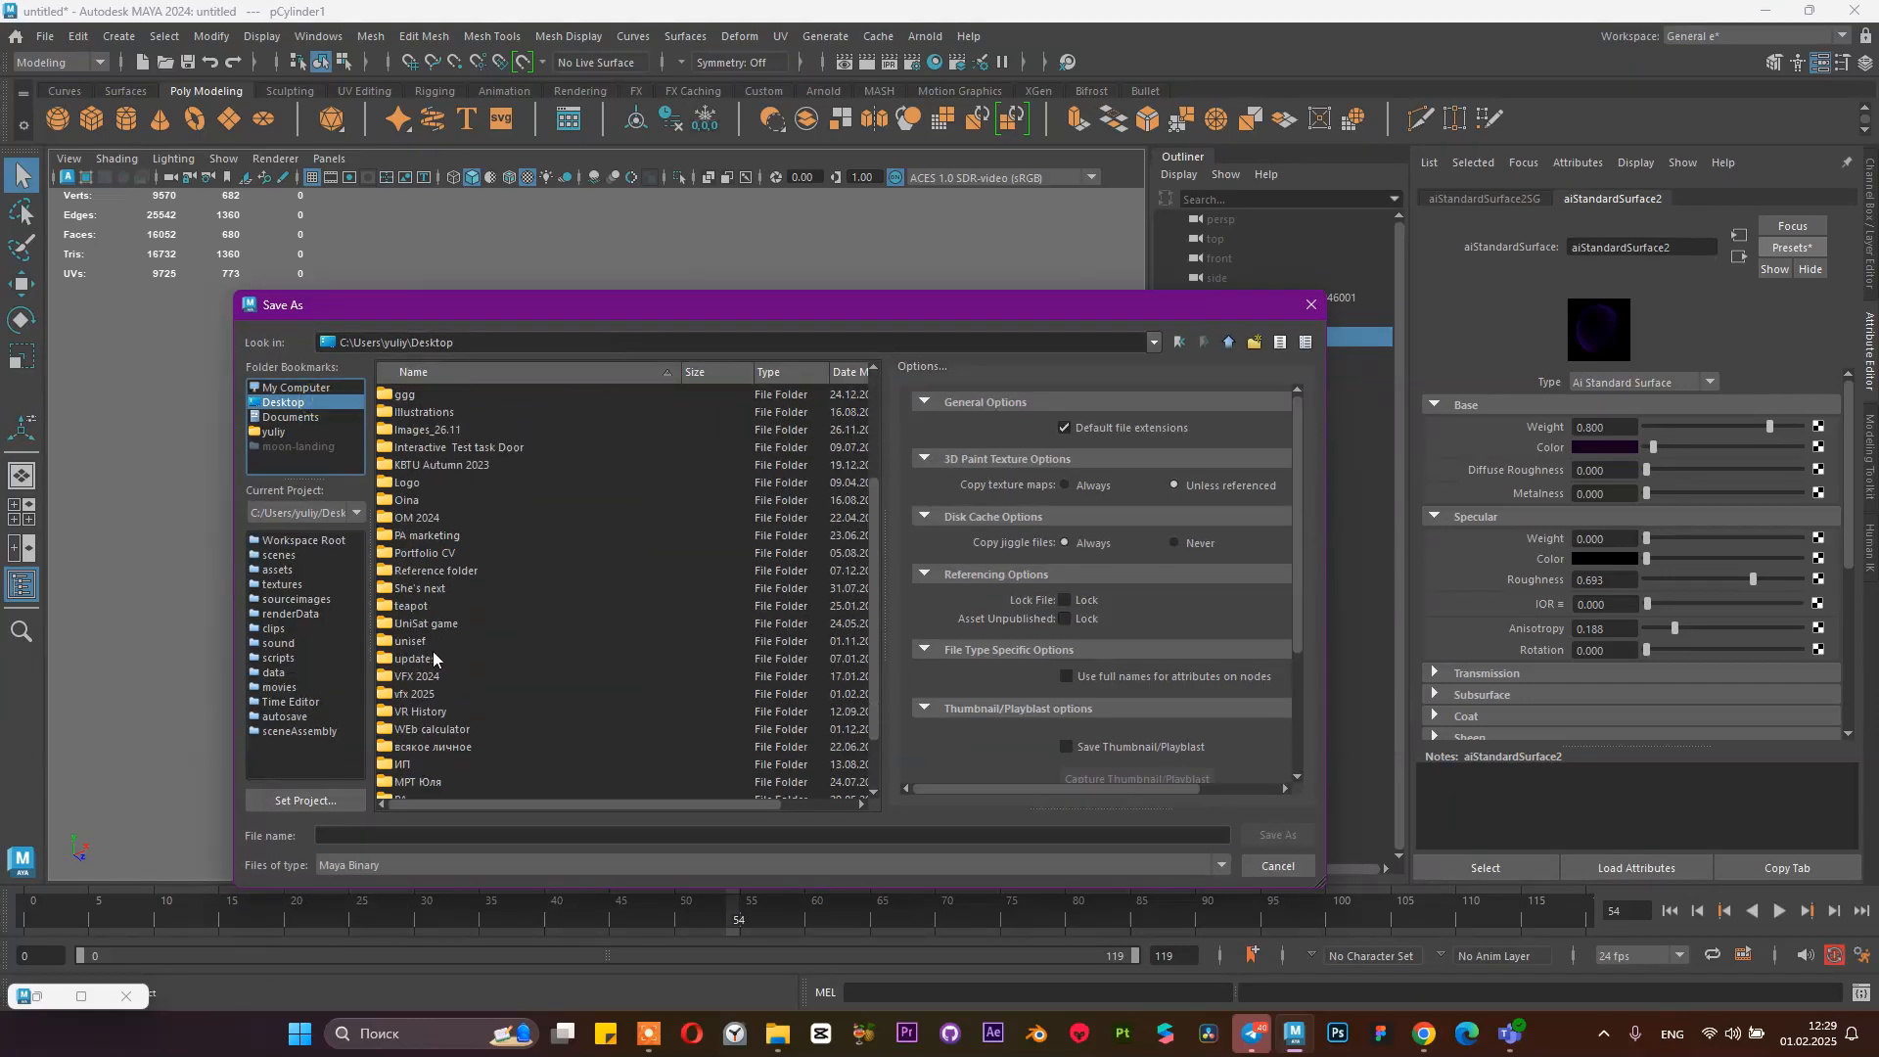
double_click(438, 619)
left_click(410, 838)
type("obje")
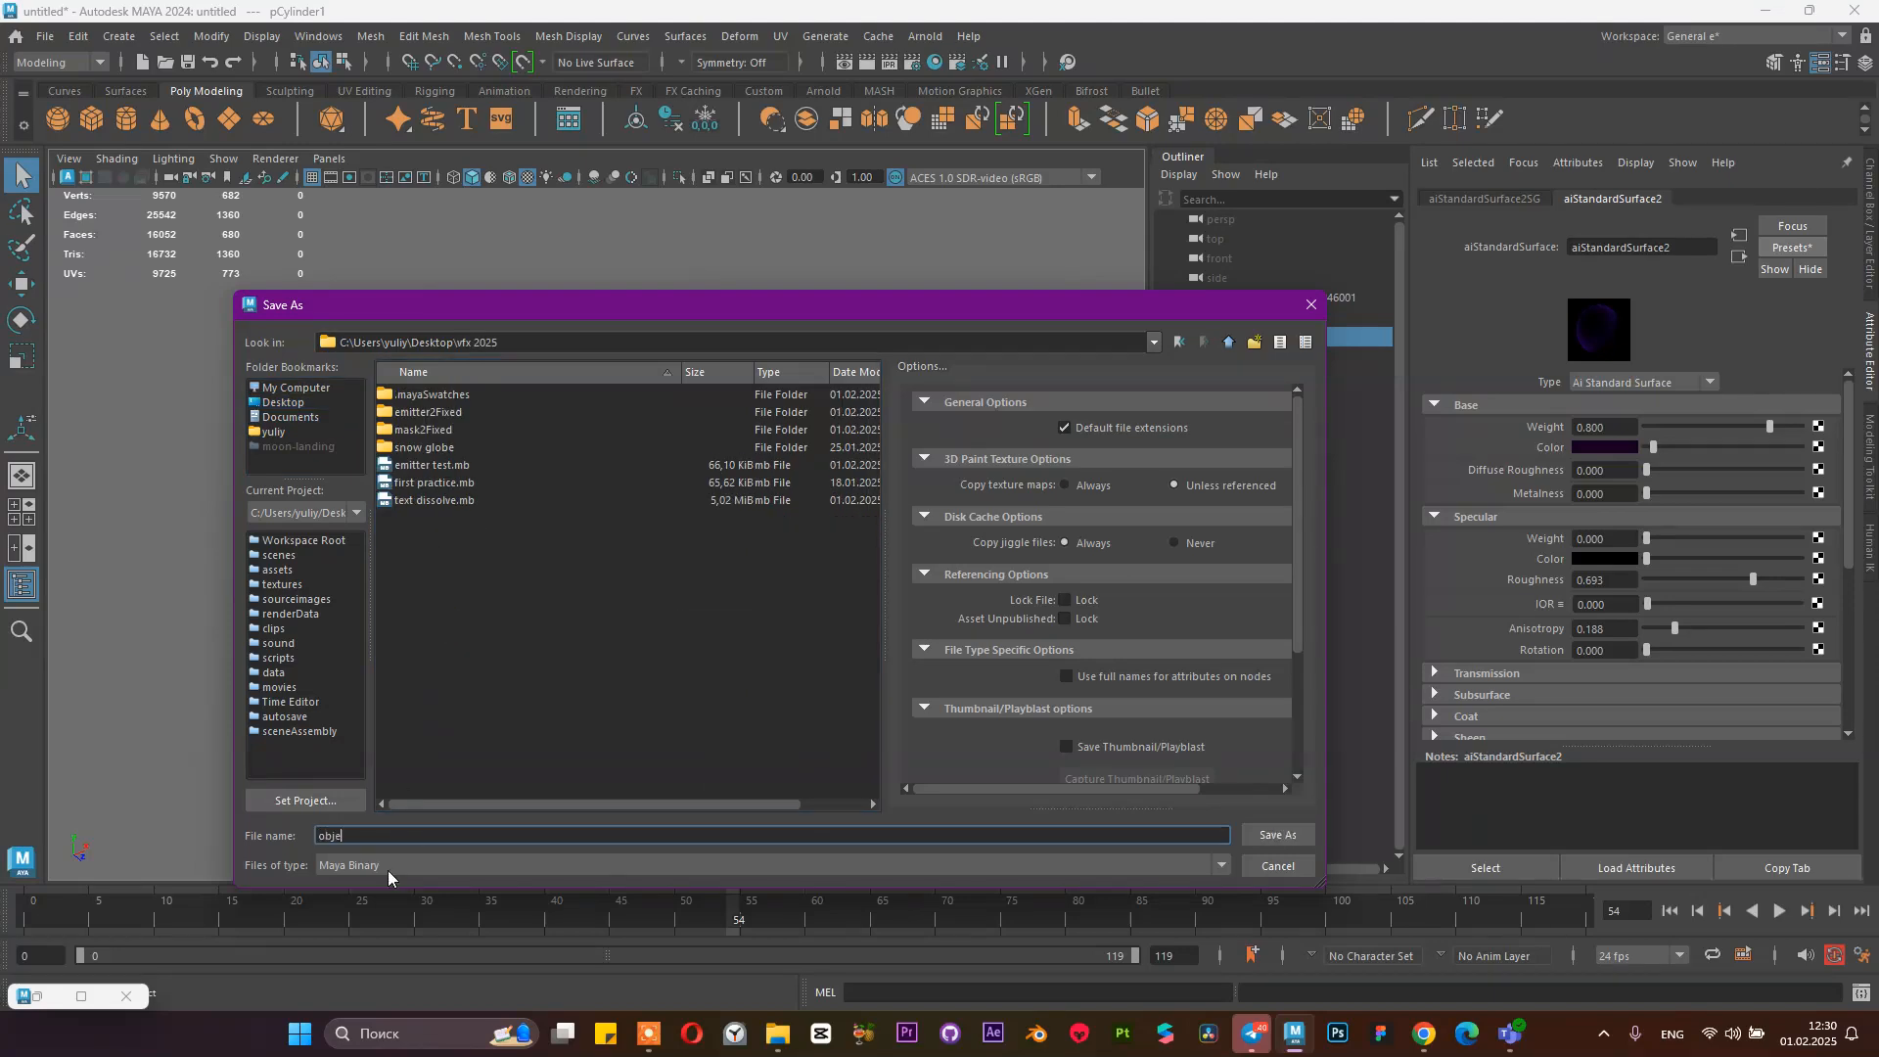
type("ct dissapier")
key("Return")
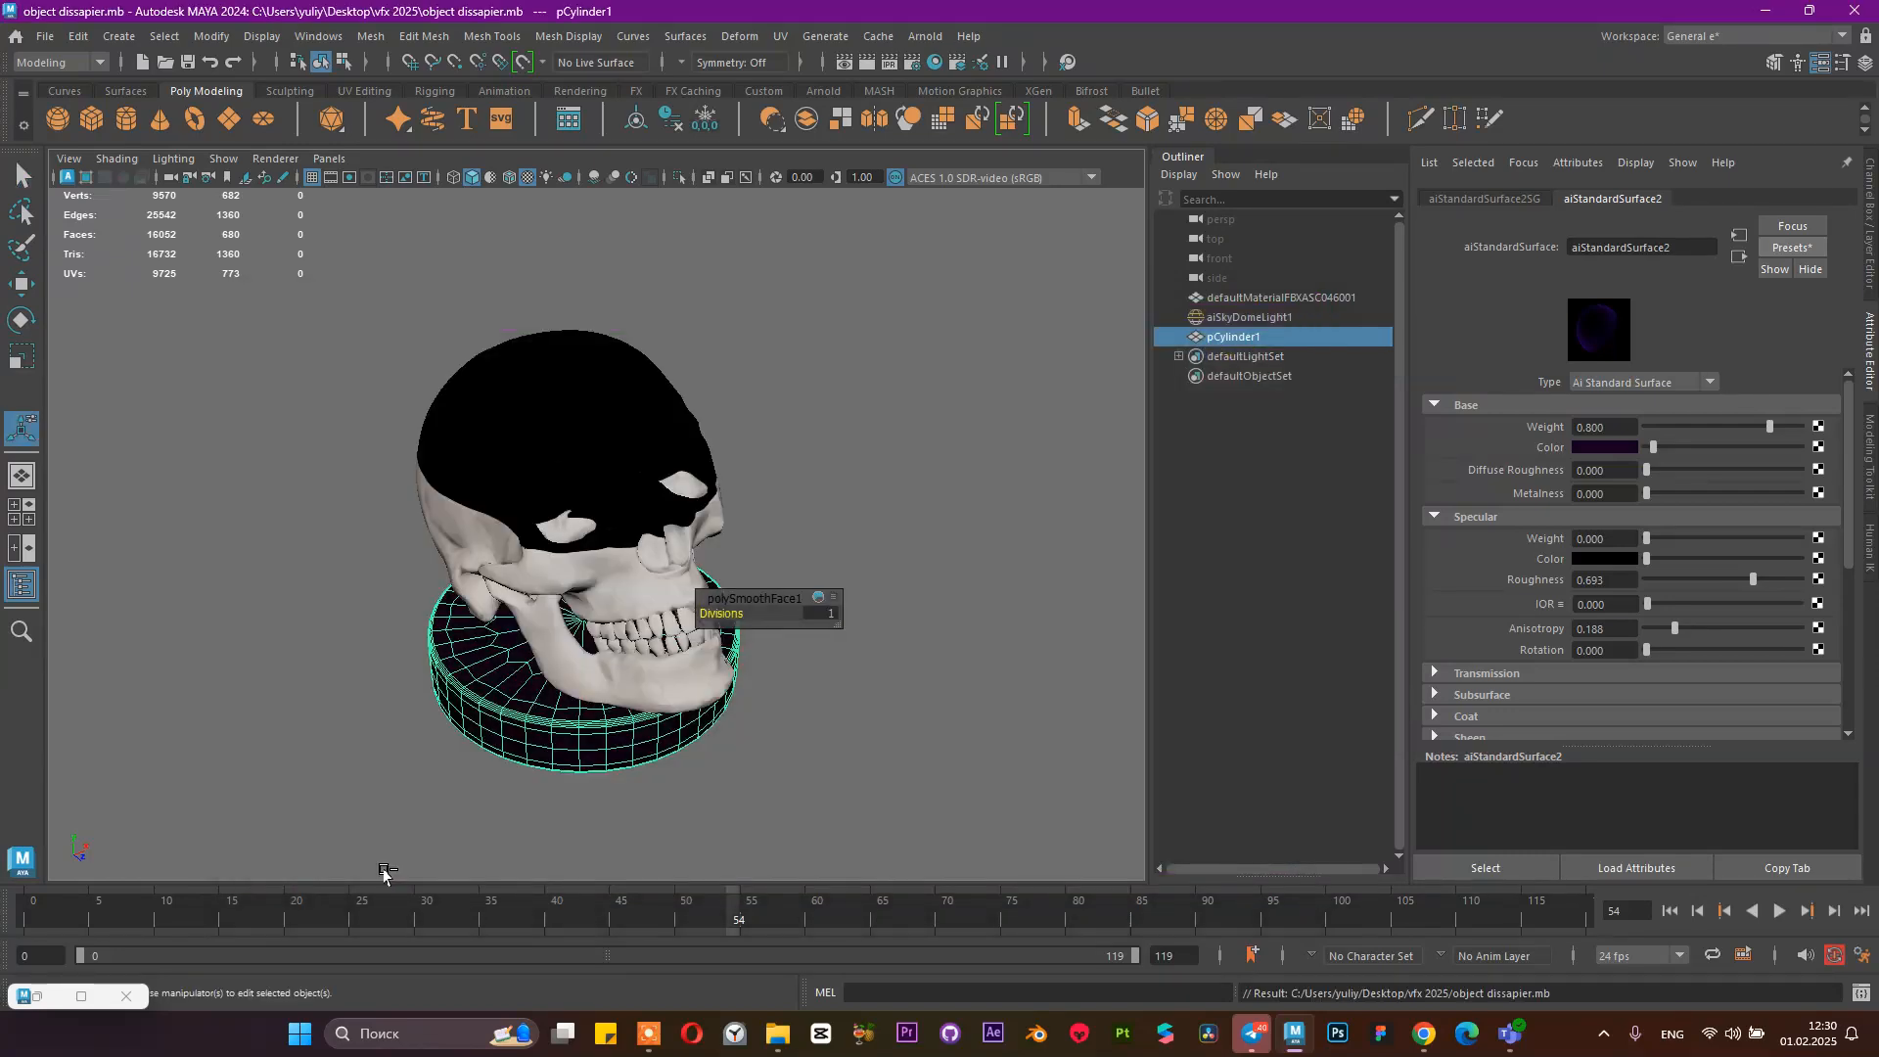
Deselect the cylinder and set the timeline back to frame 0
left_click(1341, 433)
scroll(624, 580, "up", 5)
scroll(625, 579, "down", 5)
left_click_drag(683, 908, 30, 918)
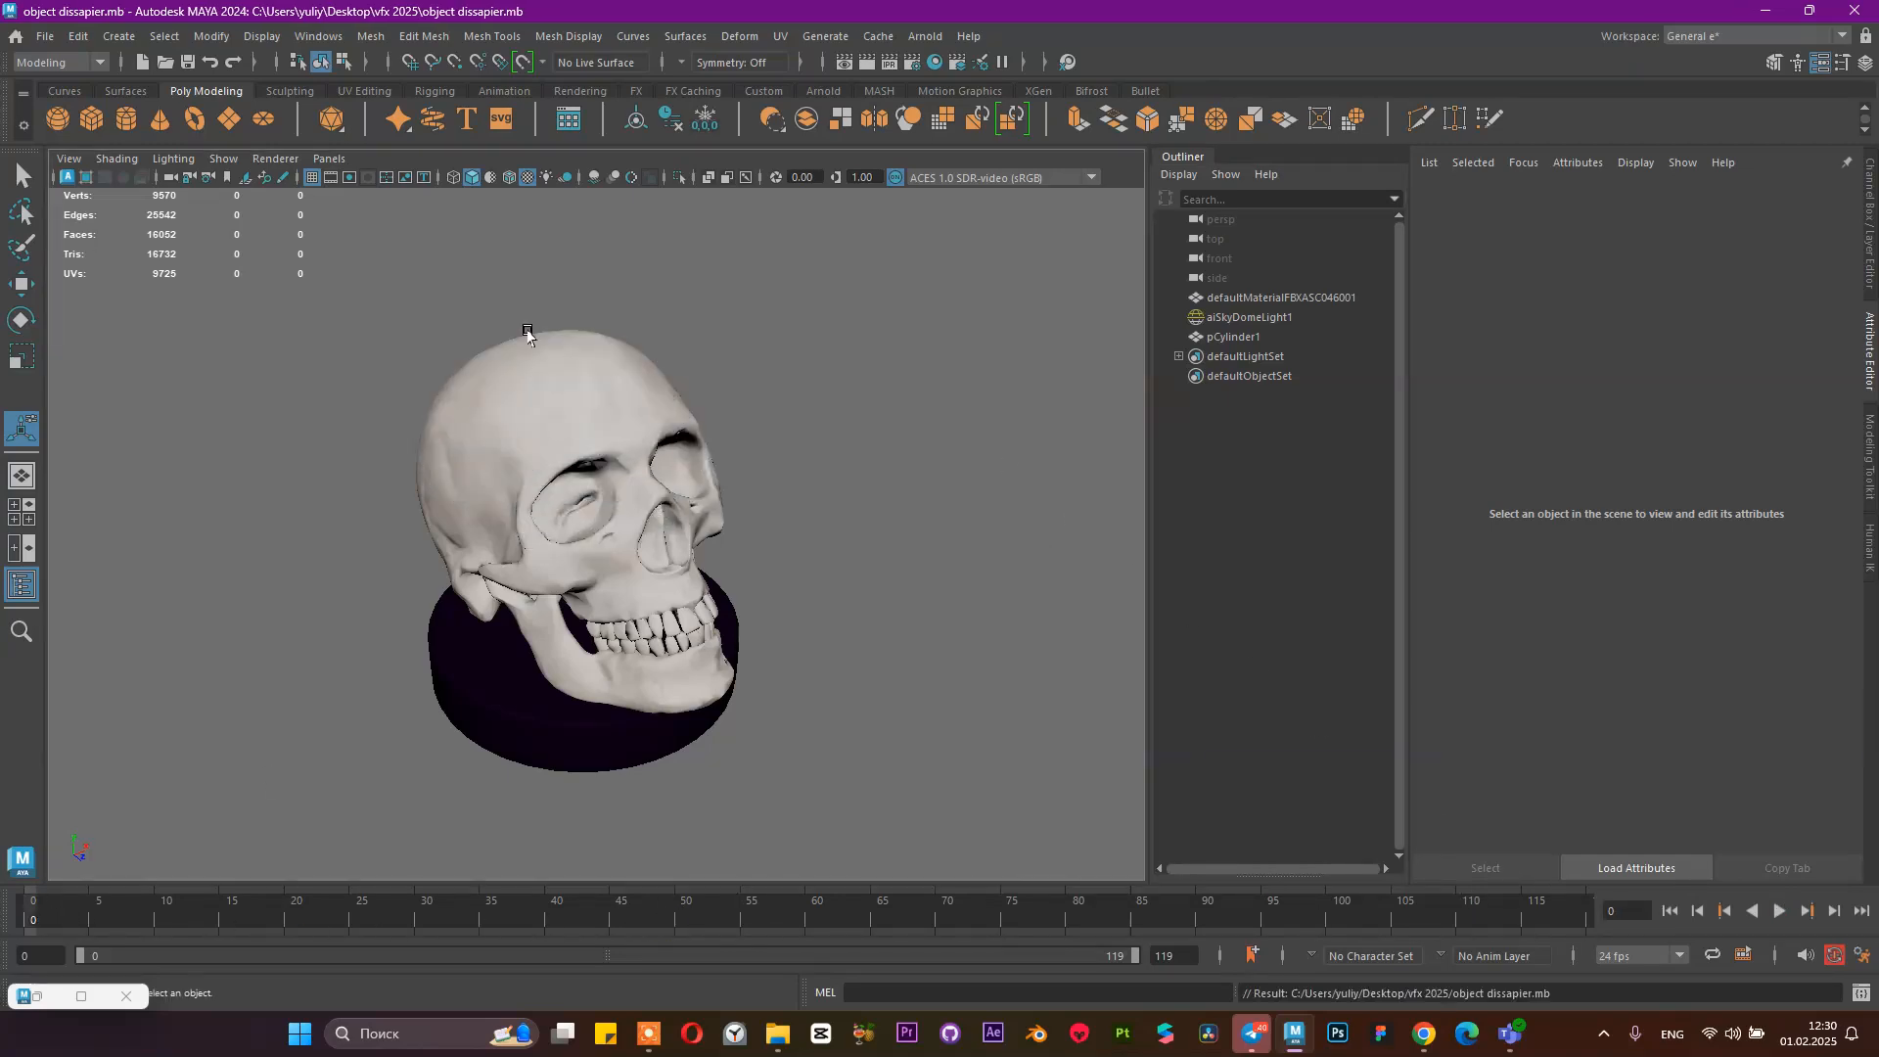
Switch to the FX toolset and create an nParticle emitter from the skull mesh with Emit from Object
left_click(524, 378)
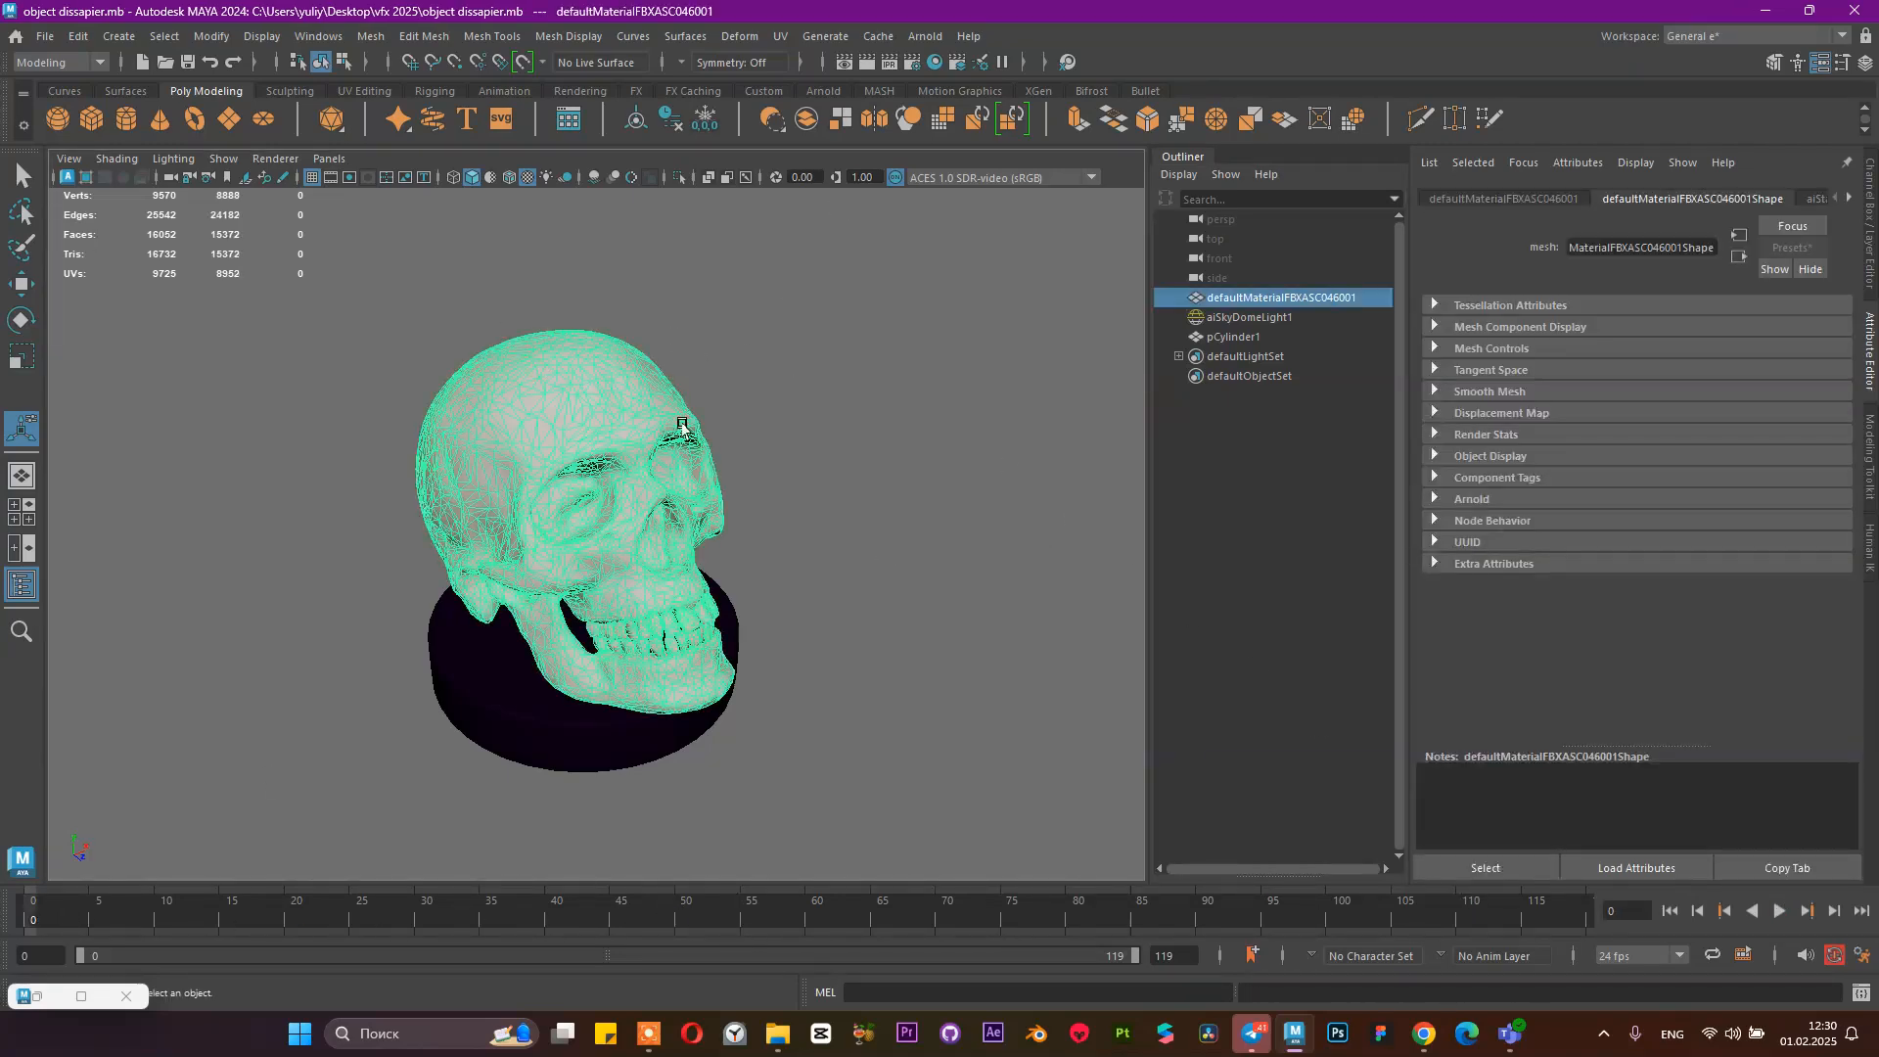
left_click(312, 36)
left_click(305, 37)
left_click(58, 61)
left_click(39, 144)
left_click(381, 37)
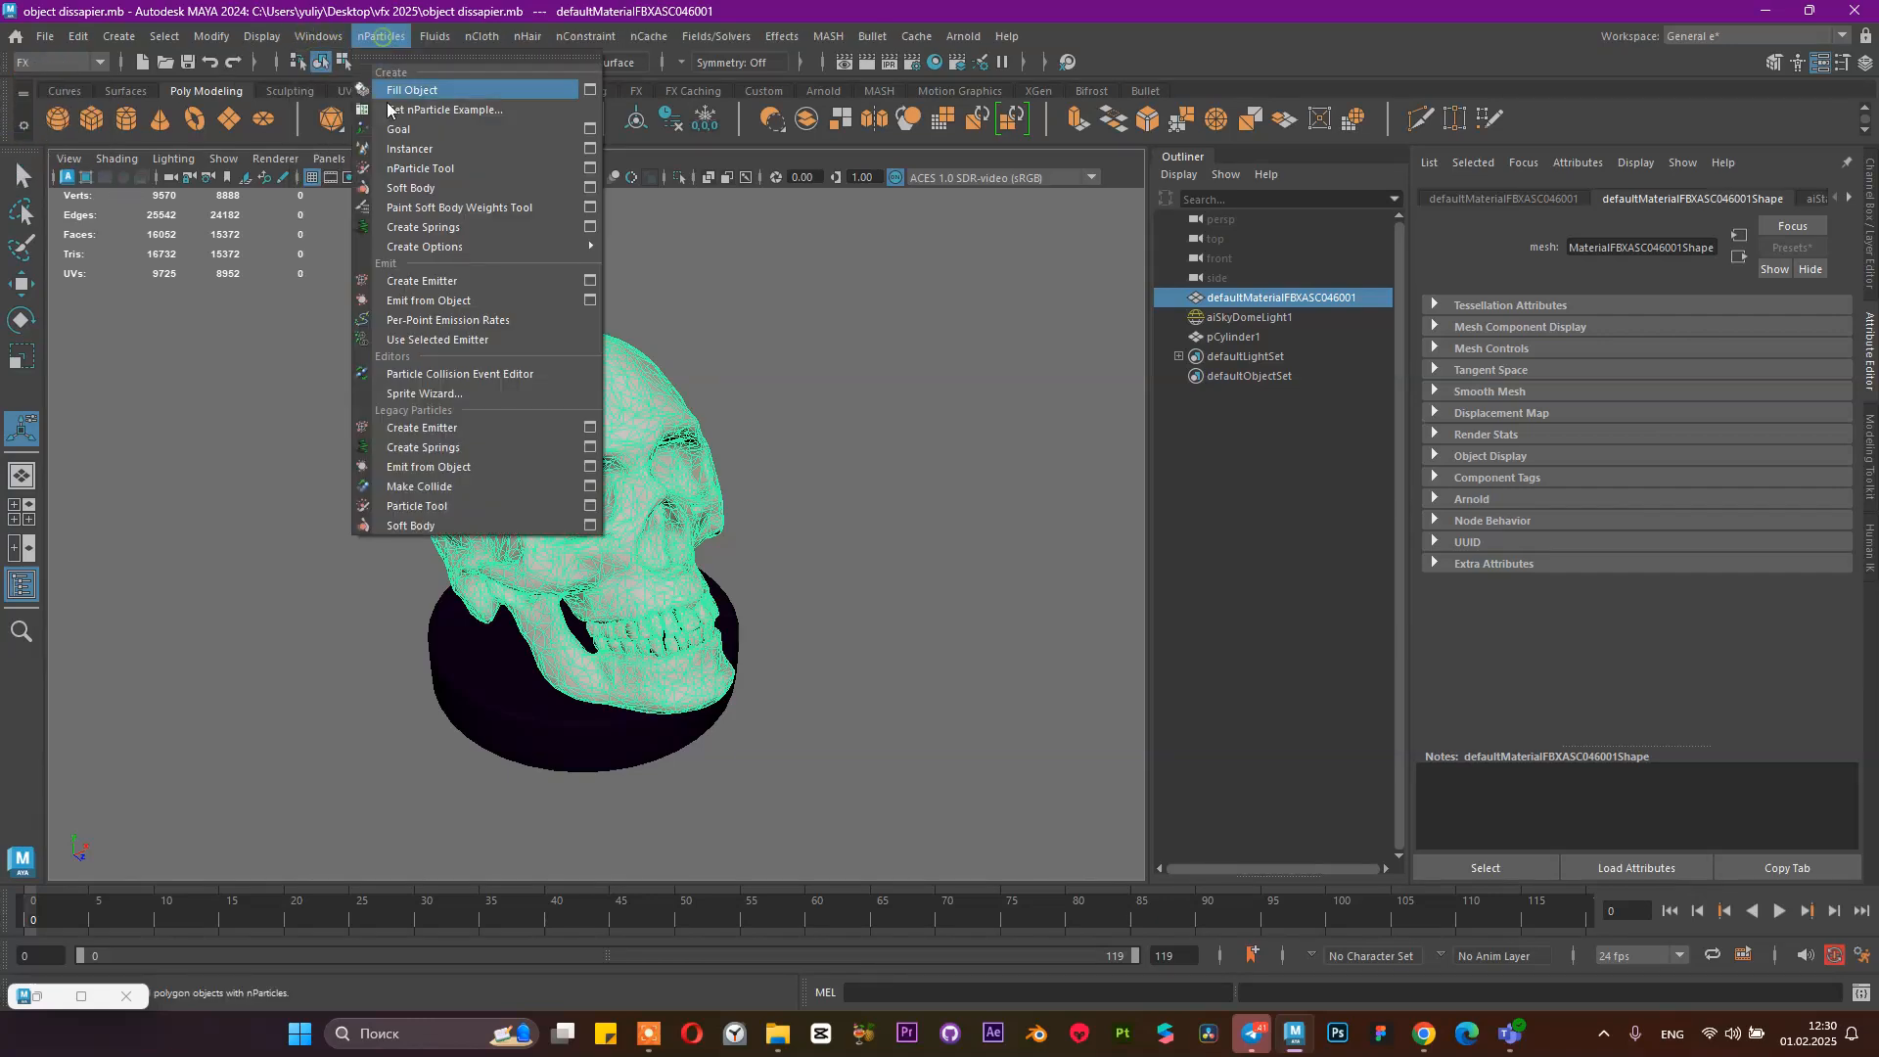
left_click(428, 301)
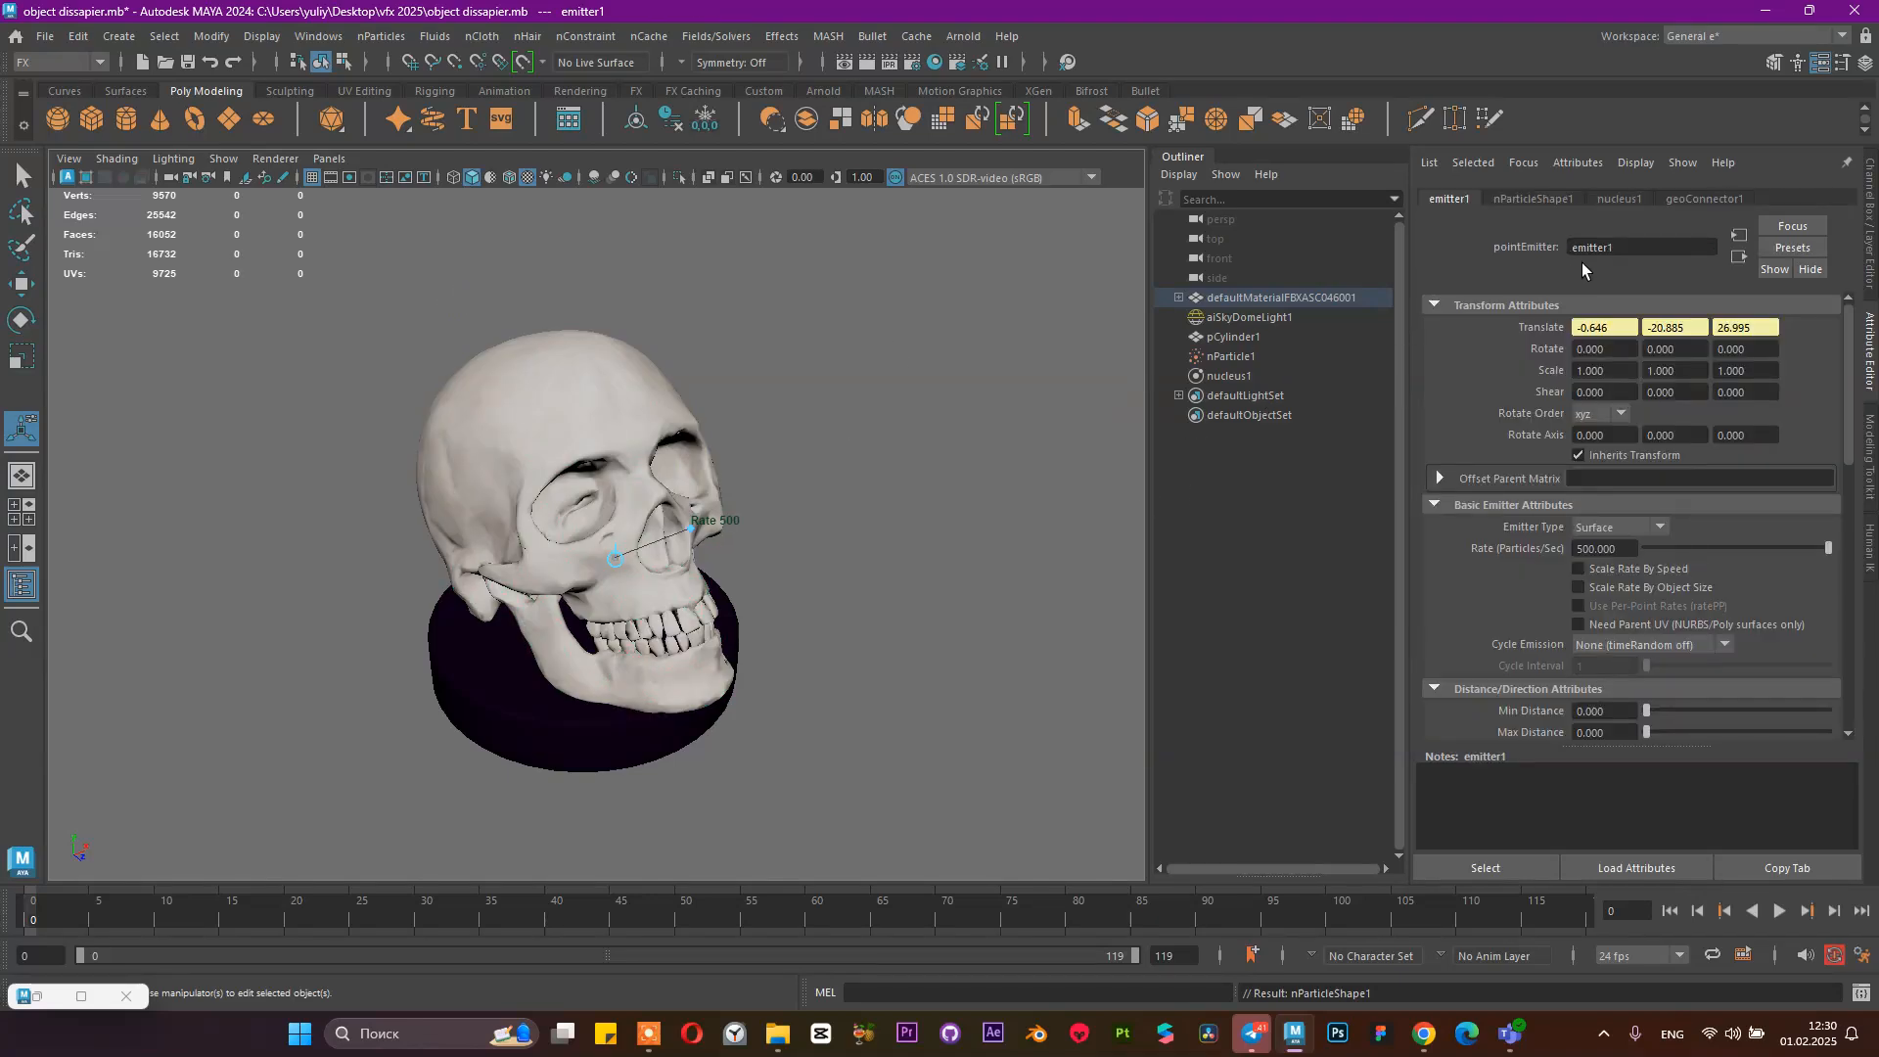
Set the emission rate of the skull's emitter1 to 50000 particles per second
left_click(1176, 297)
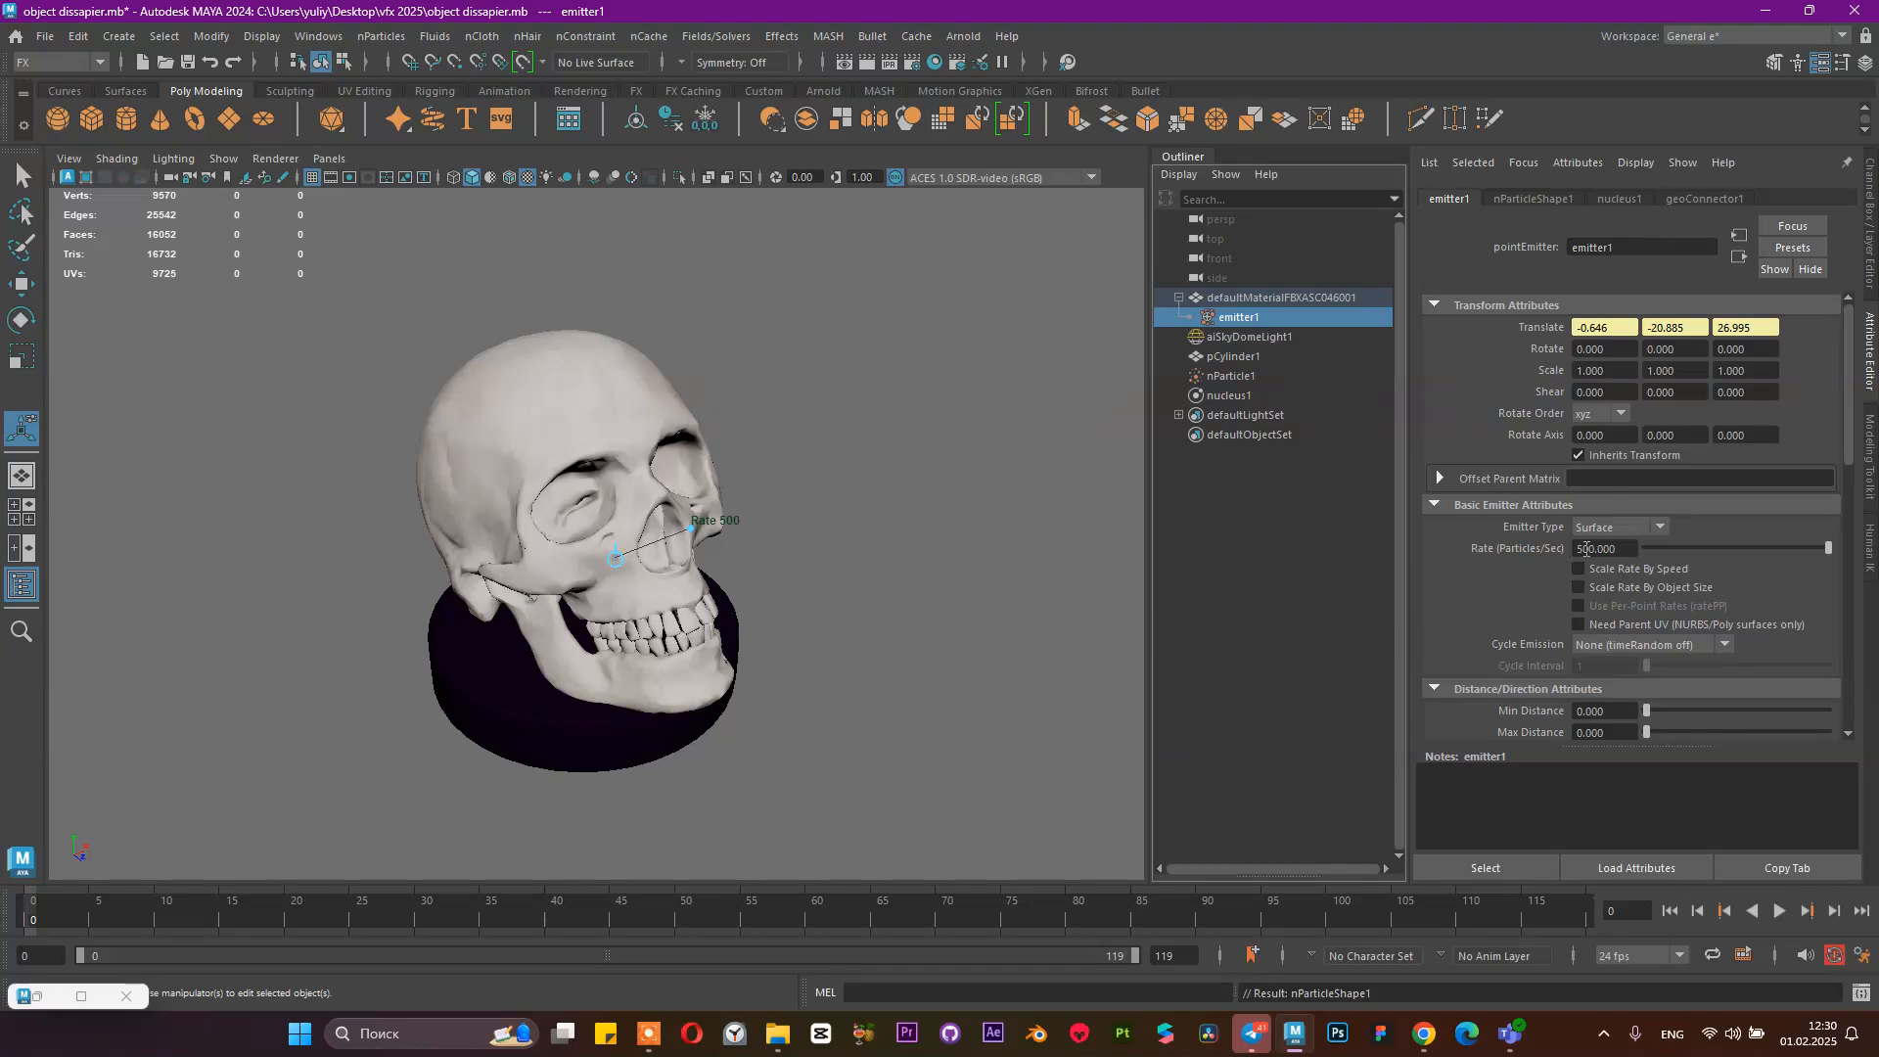
key("Right")
type("00")
key("Return")
Connect a File texture to the Texture Rate attribute of emitter1
scroll(1668, 522, "down", 10)
scroll(1652, 528, "down", 5)
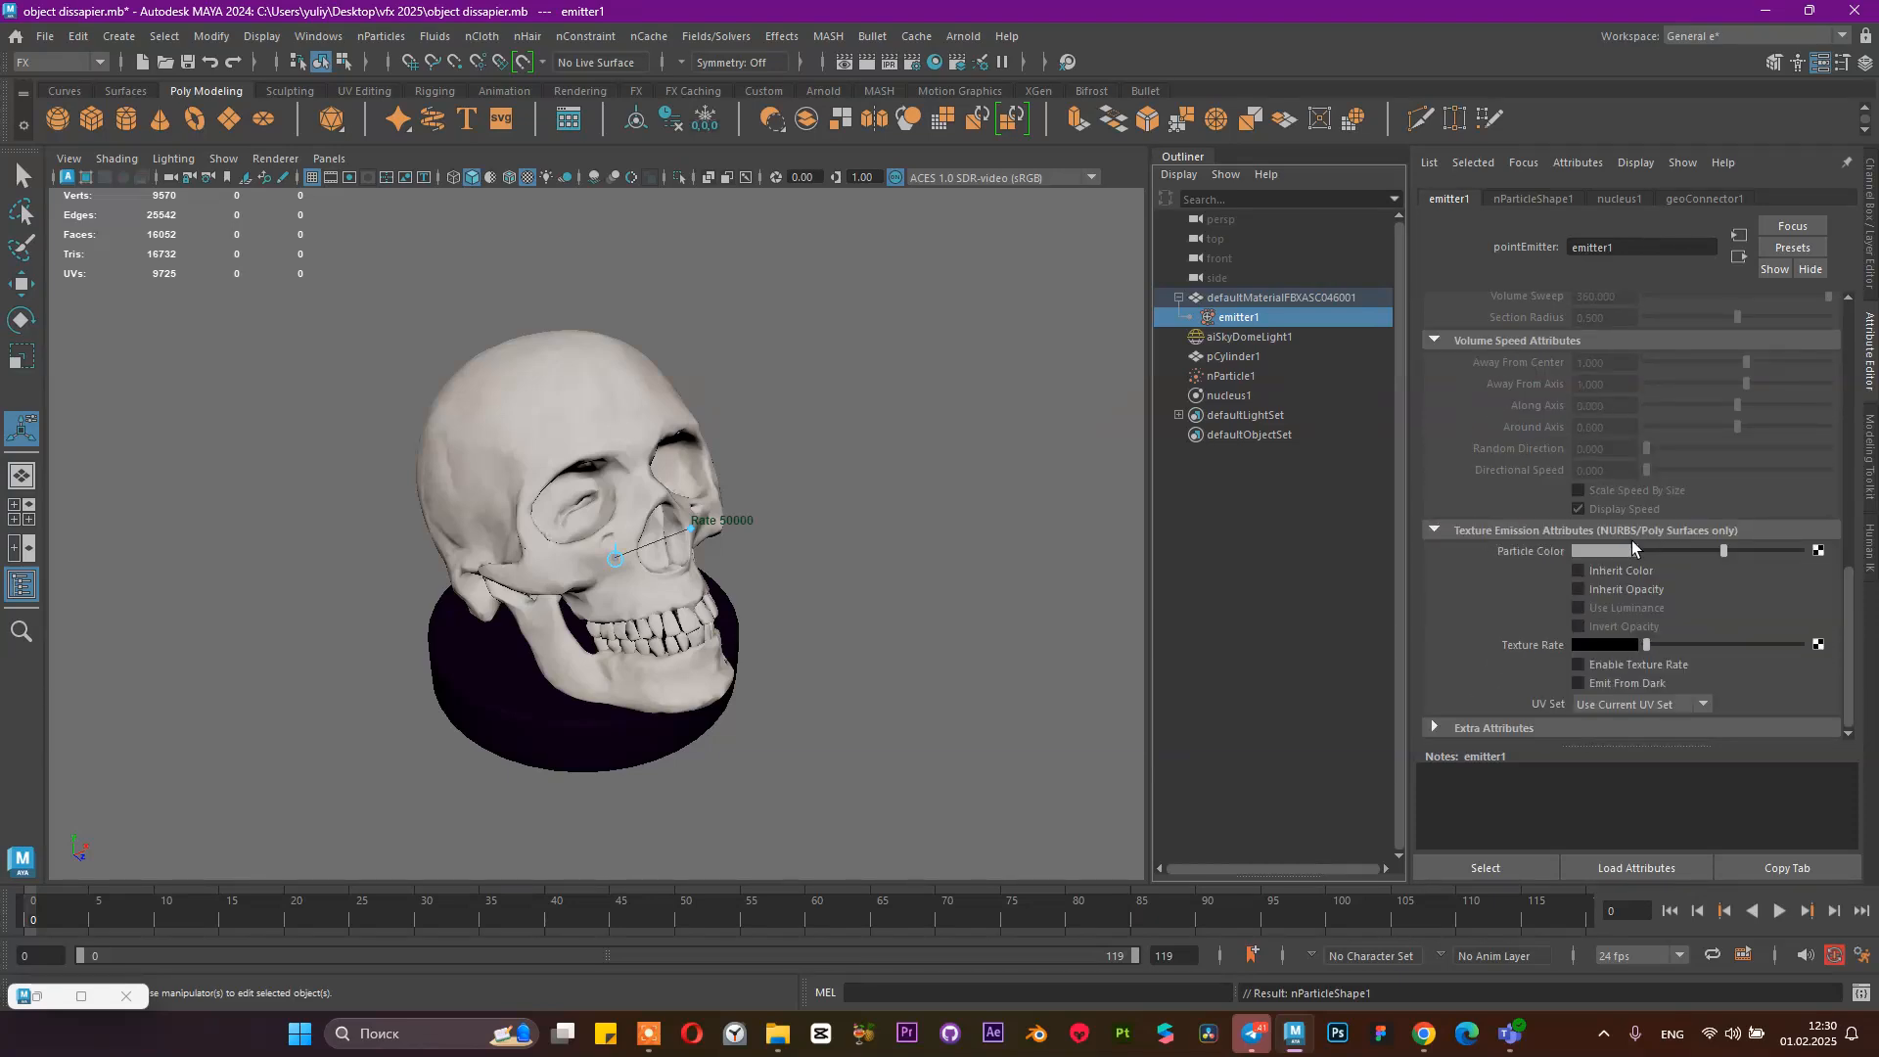
left_click(1818, 644)
left_click(832, 516)
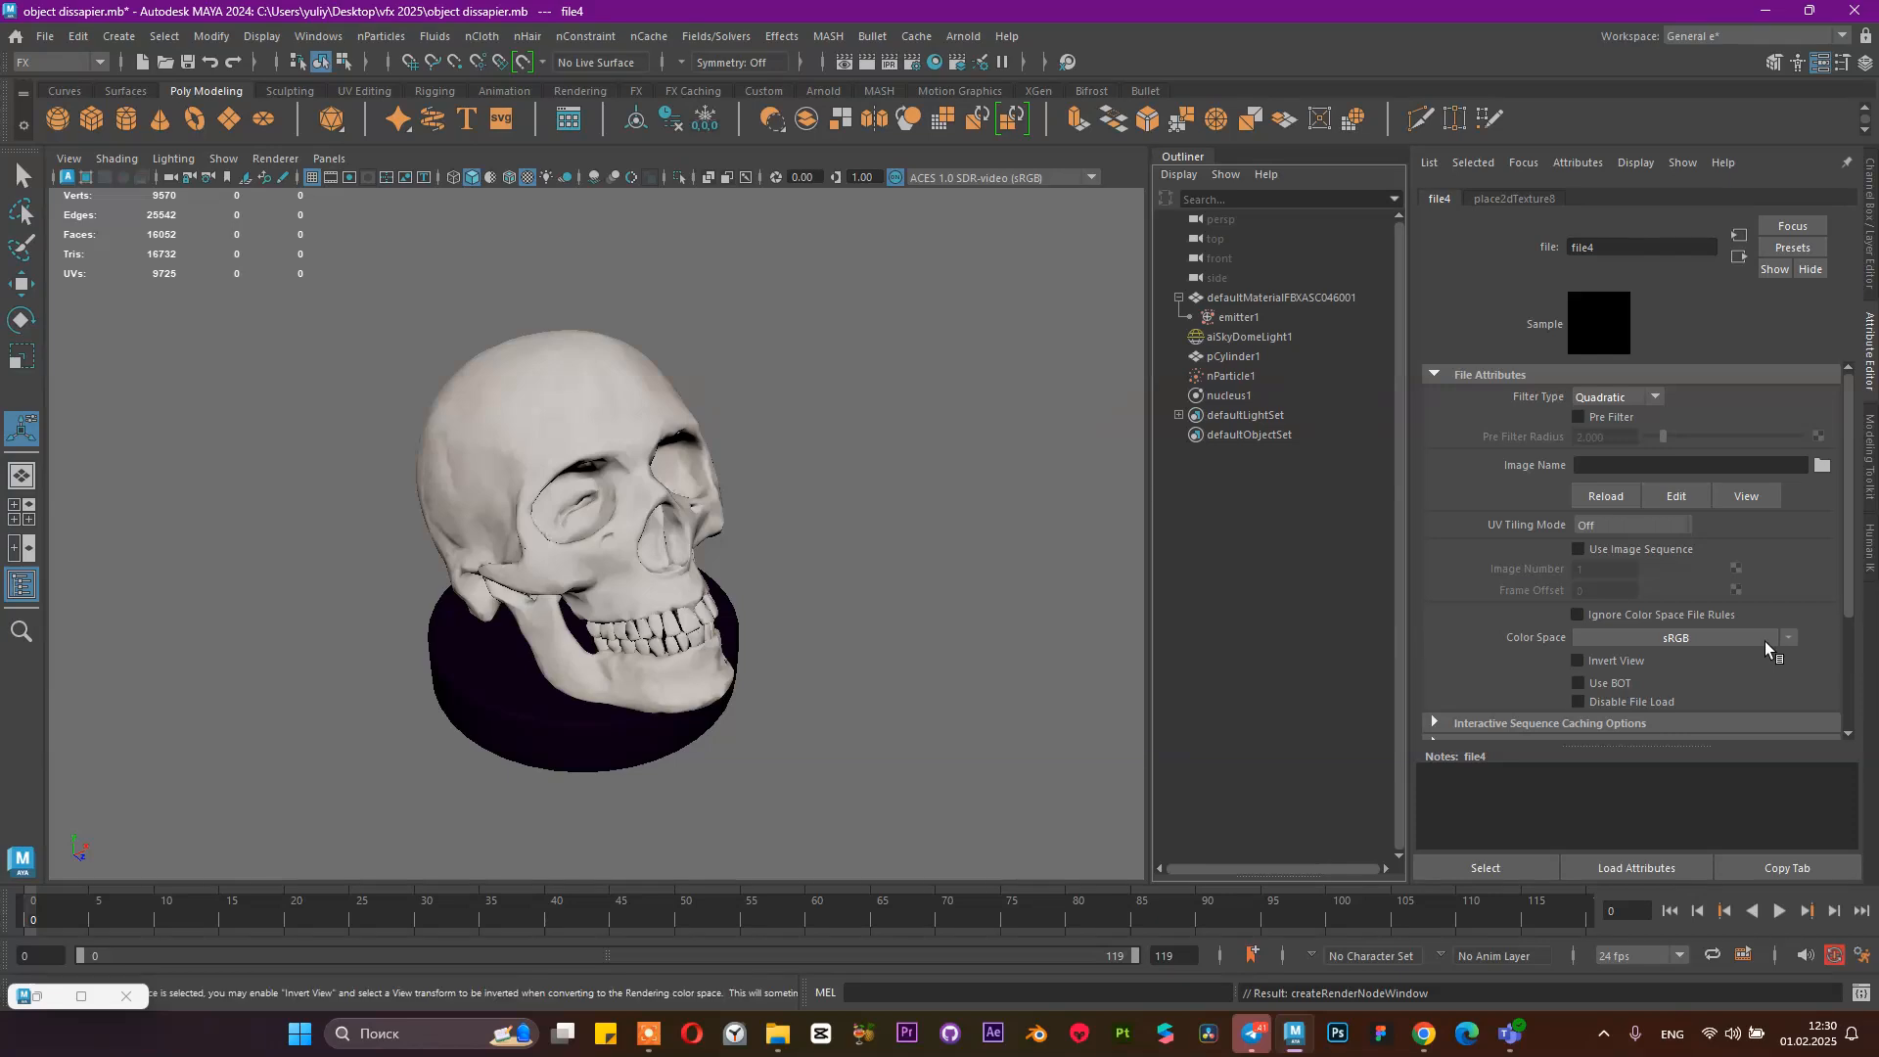
Load emitter.00000.jpg from the nested emitter2Fixed folder in vfx 2025 into the file texture and enable Use Image Sequence
left_click(1821, 466)
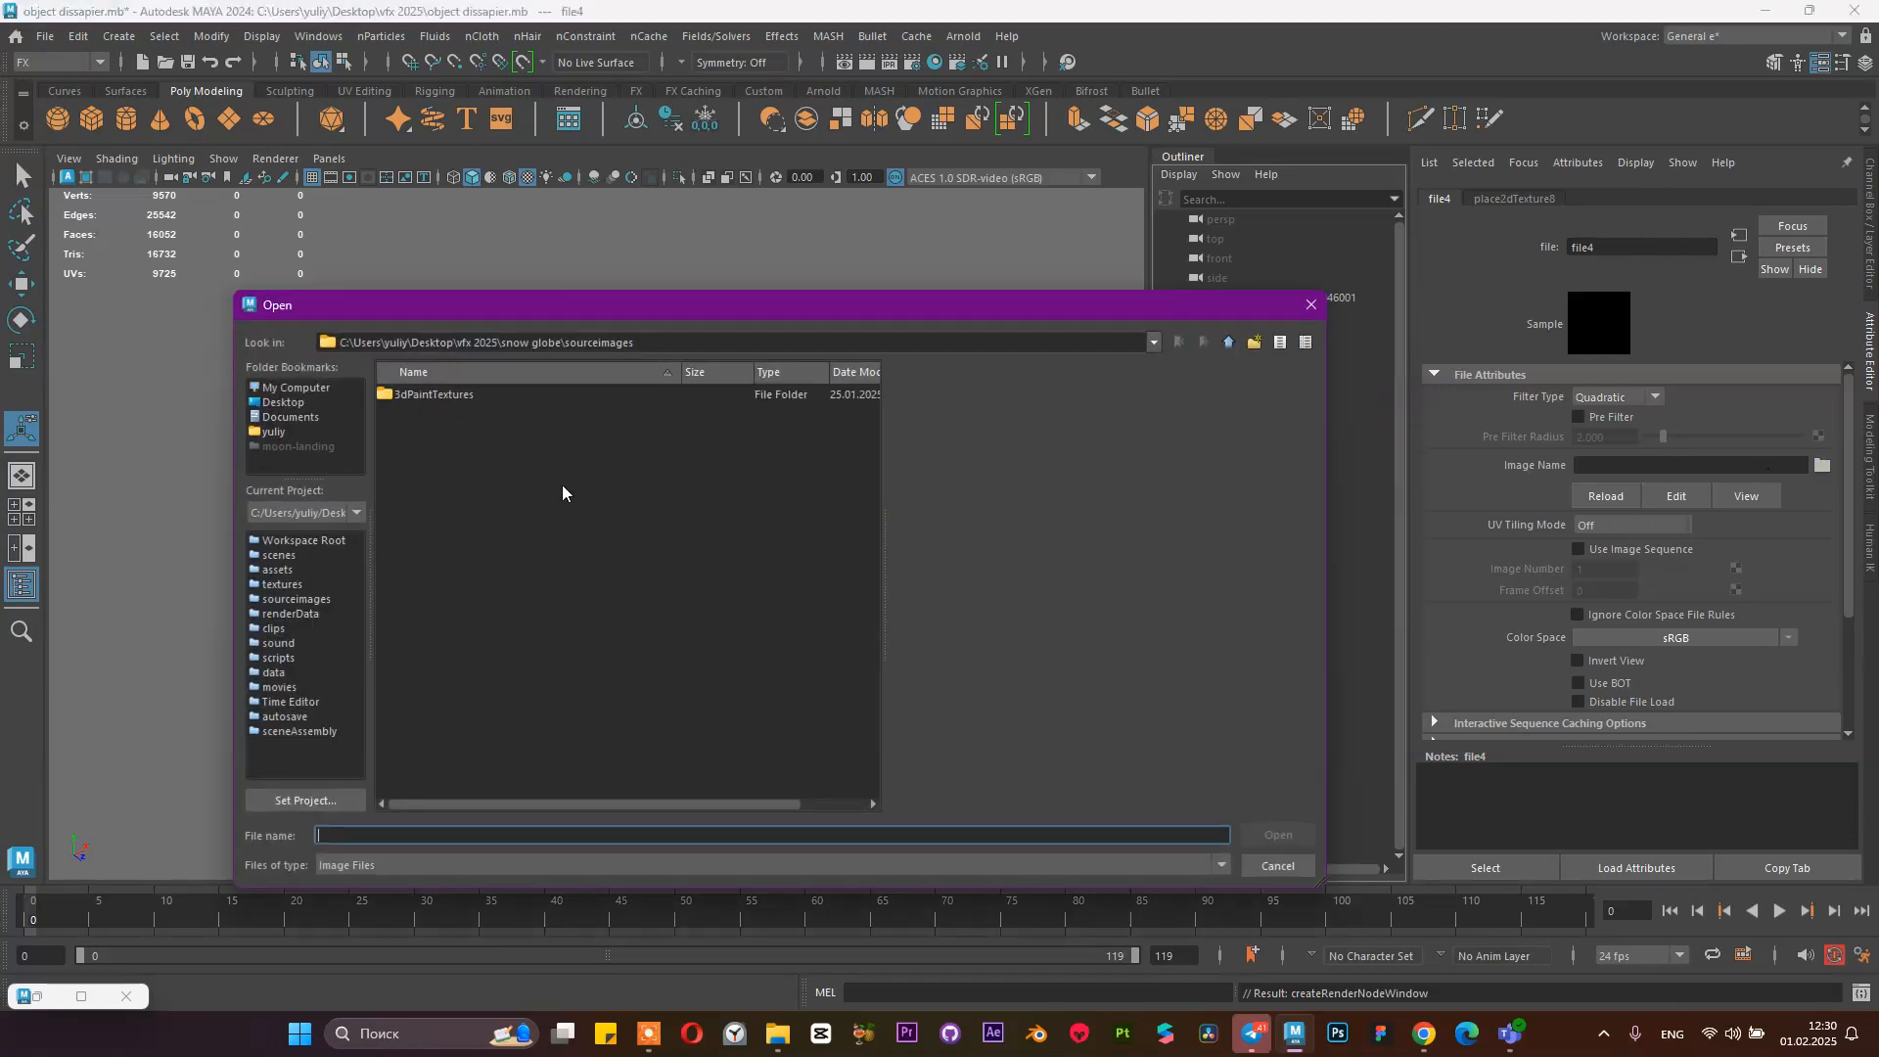
left_click(289, 404)
scroll(458, 584, "down", 5)
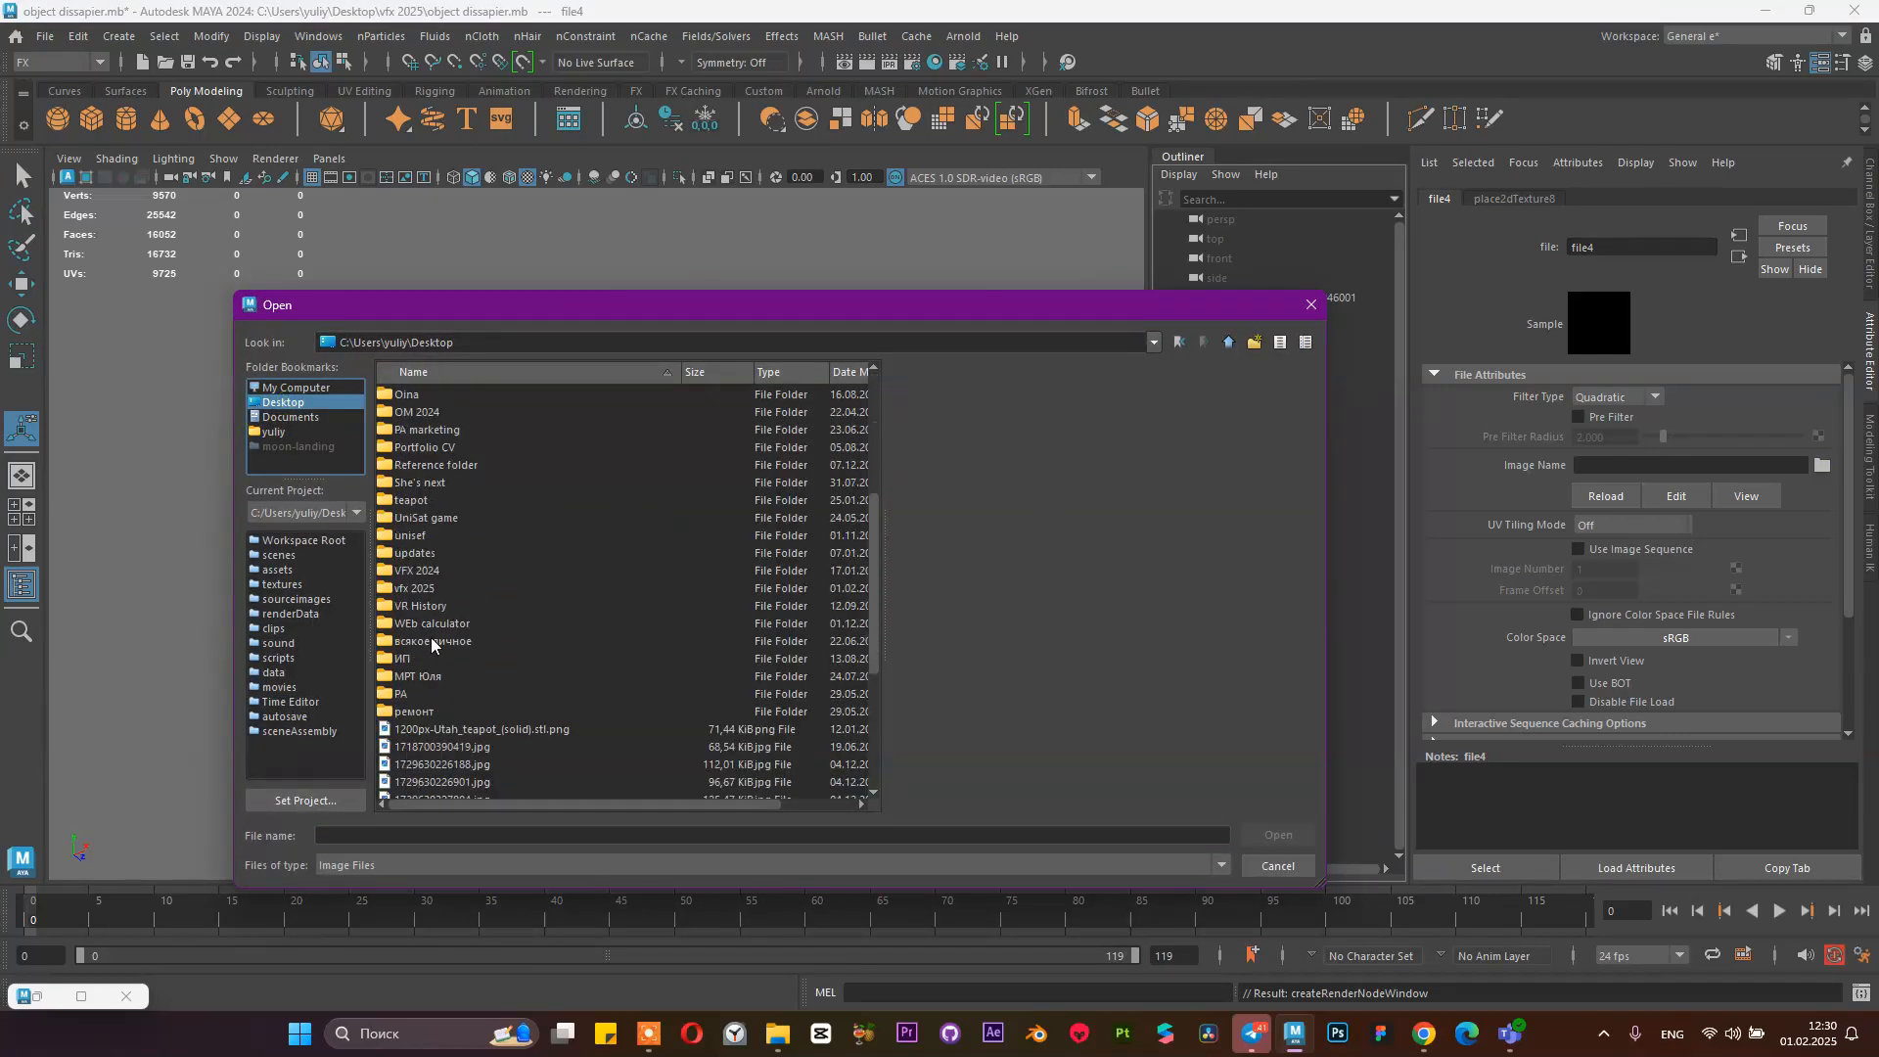
double_click(437, 590)
double_click(437, 412)
double_click(443, 396)
left_click(451, 413)
double_click(451, 413)
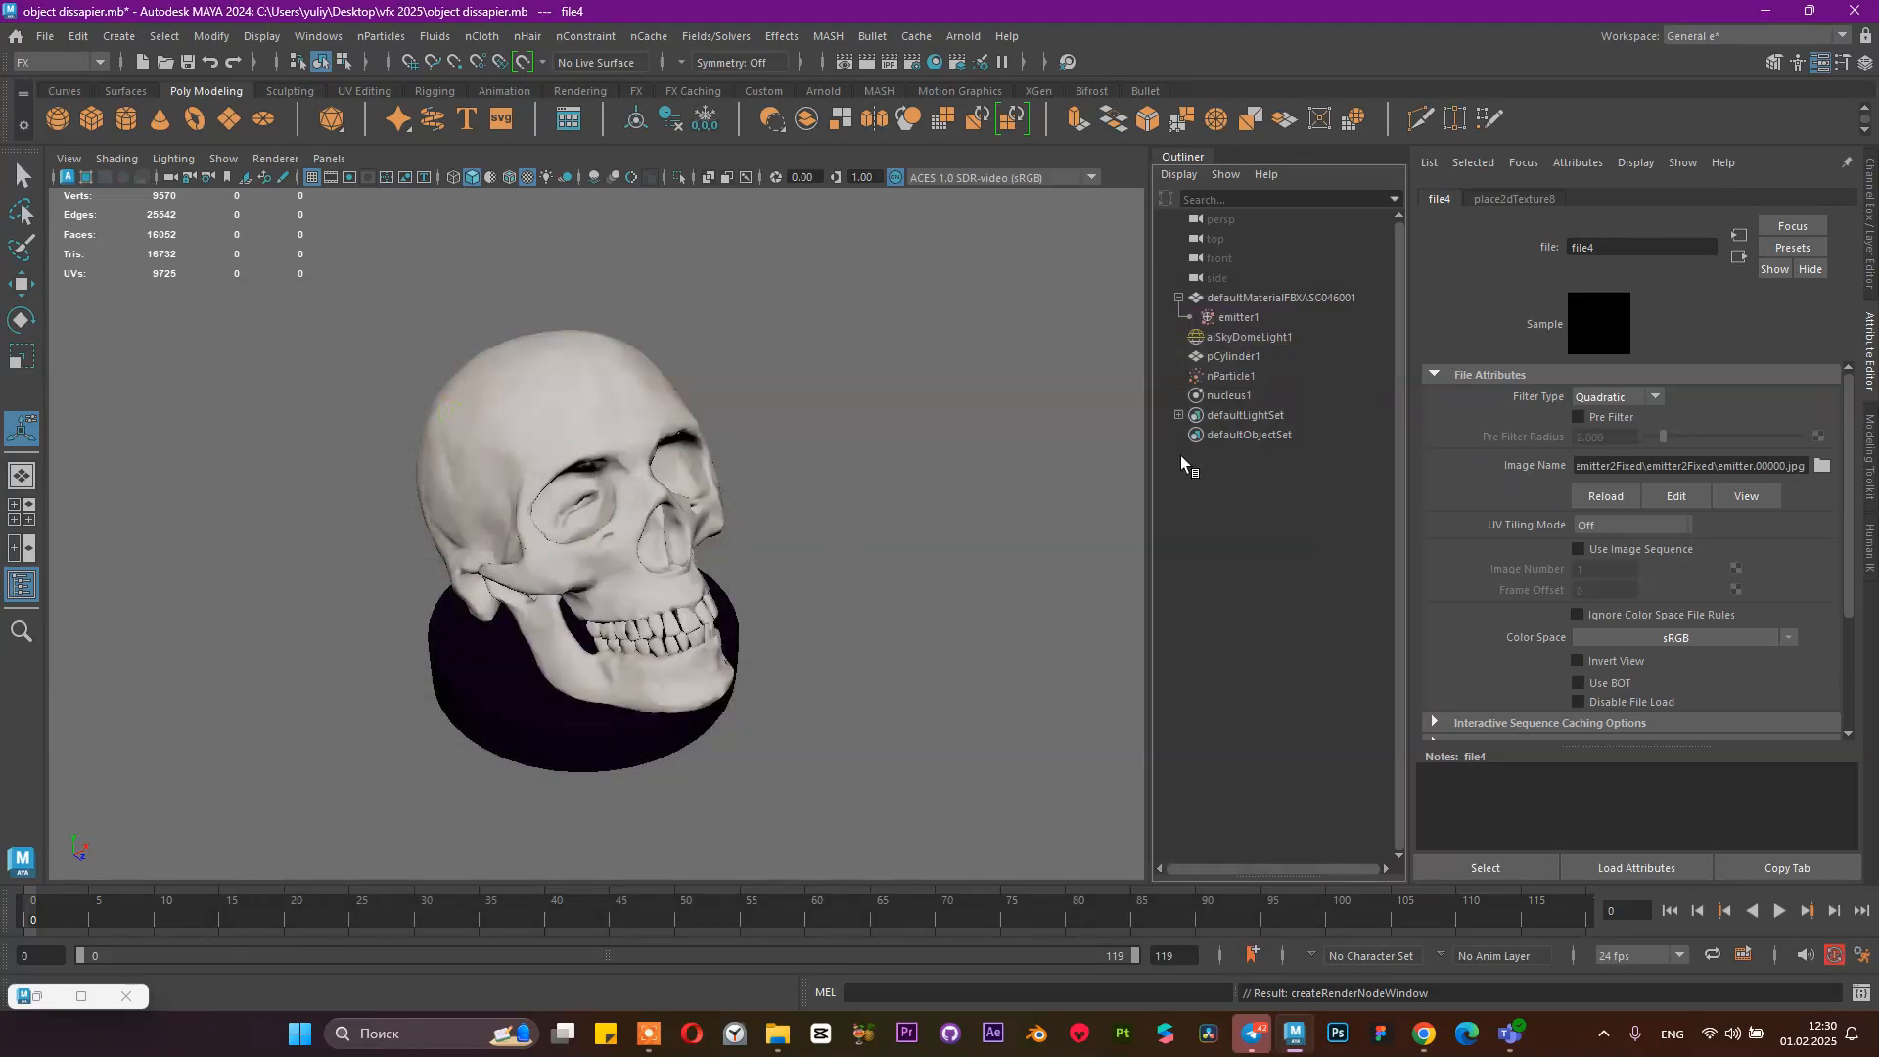
left_click(1615, 550)
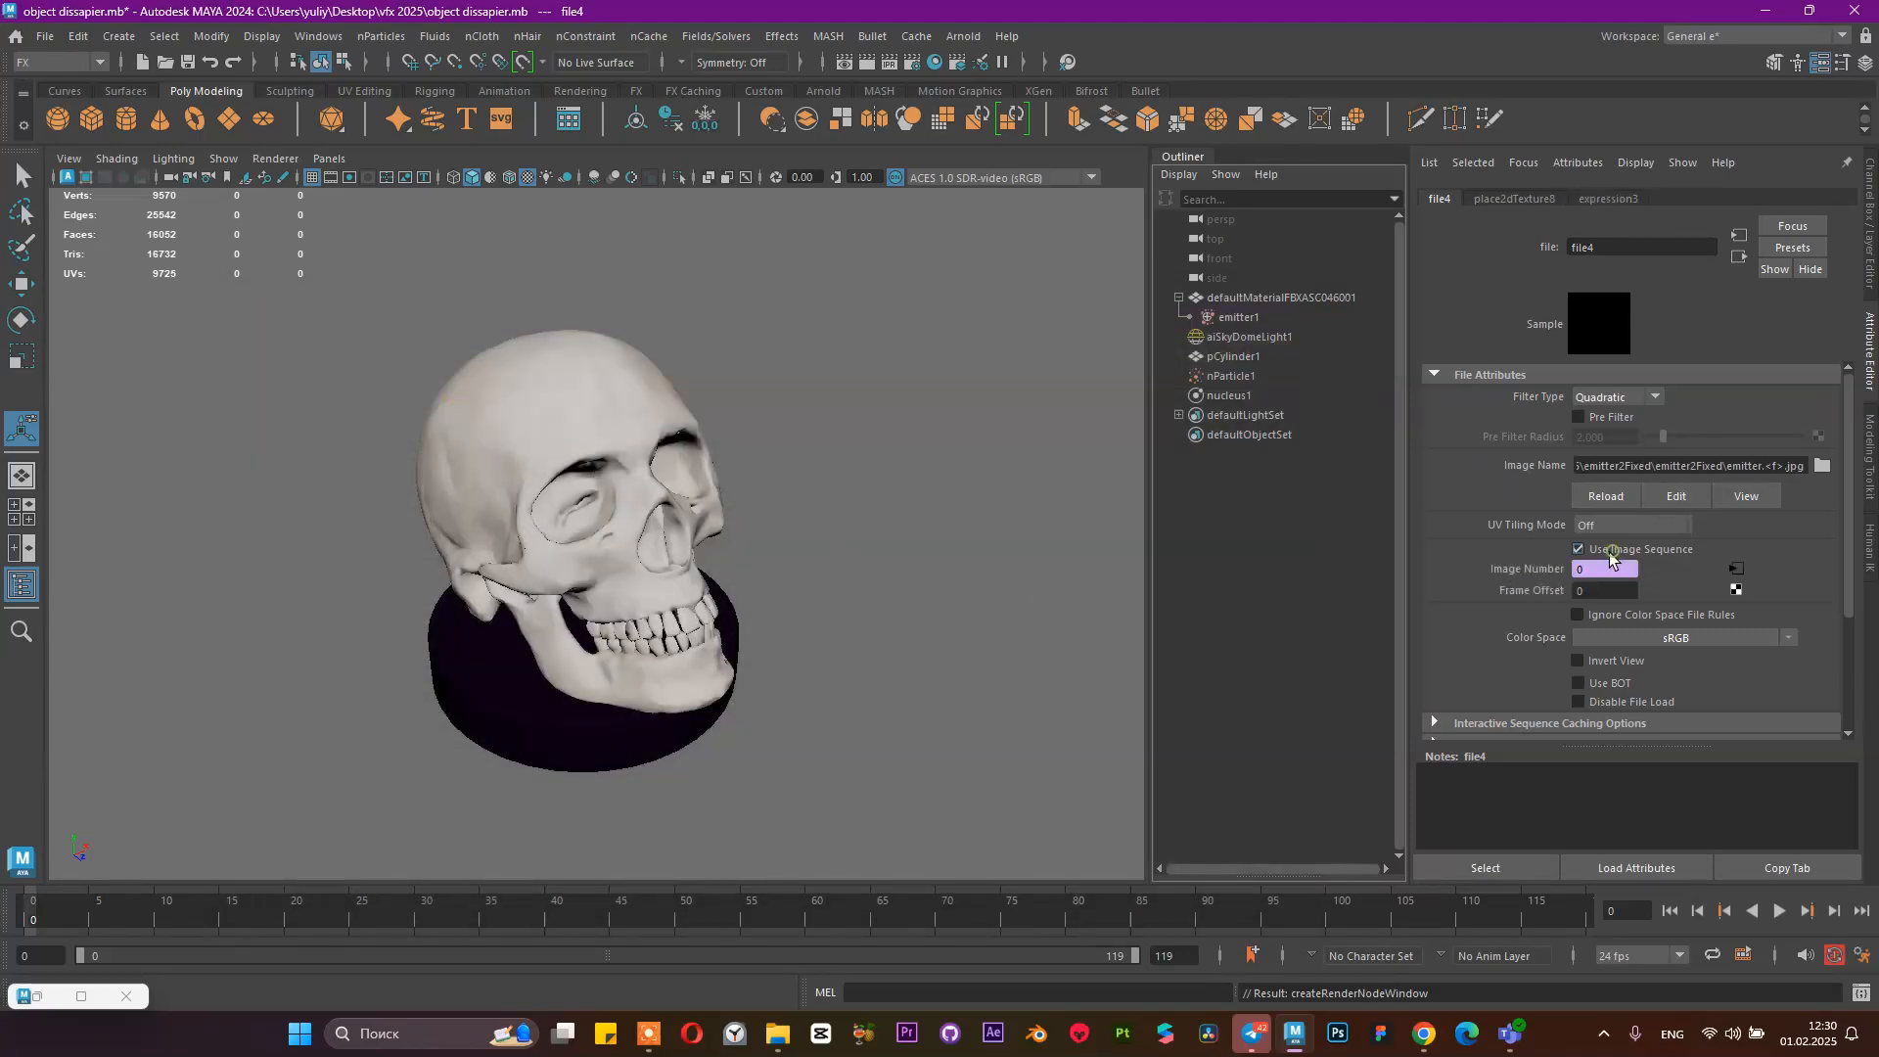
Set the Gravity of nucleus1 to 0
left_click(1253, 366)
left_click(1285, 318)
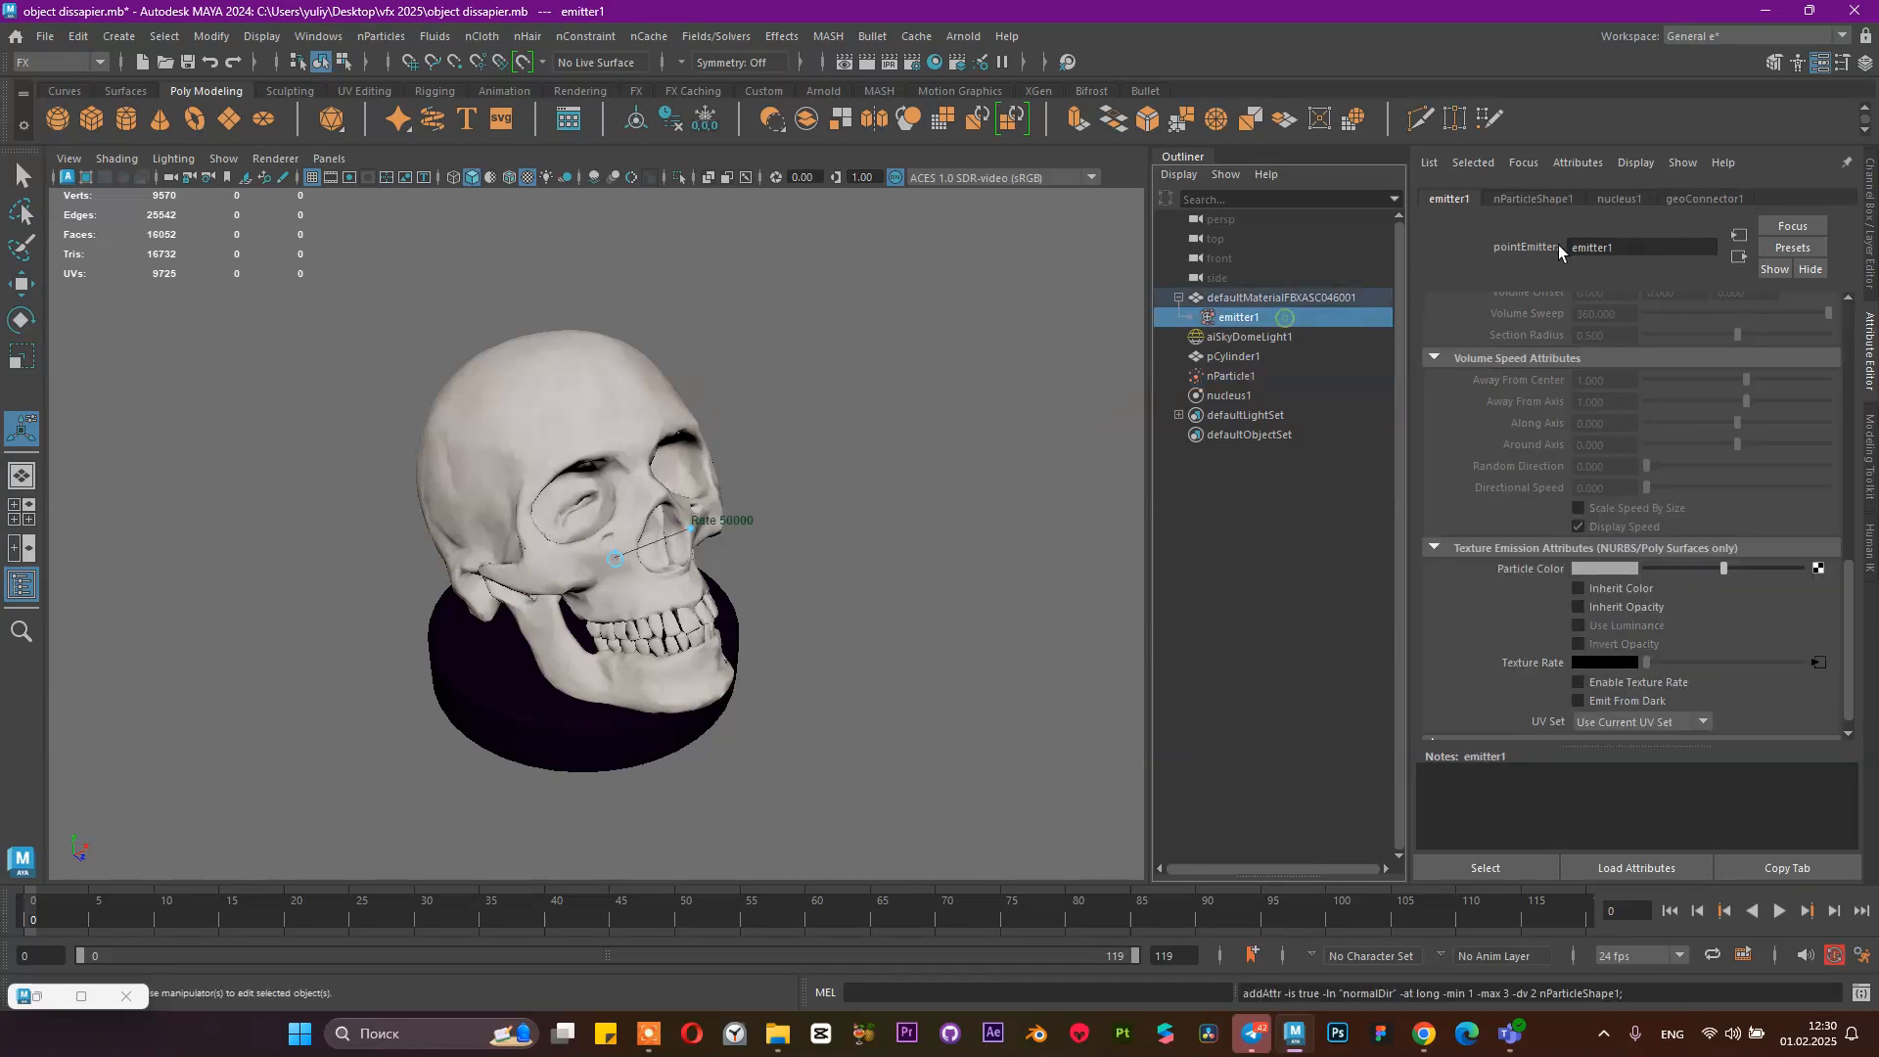
left_click(1651, 199)
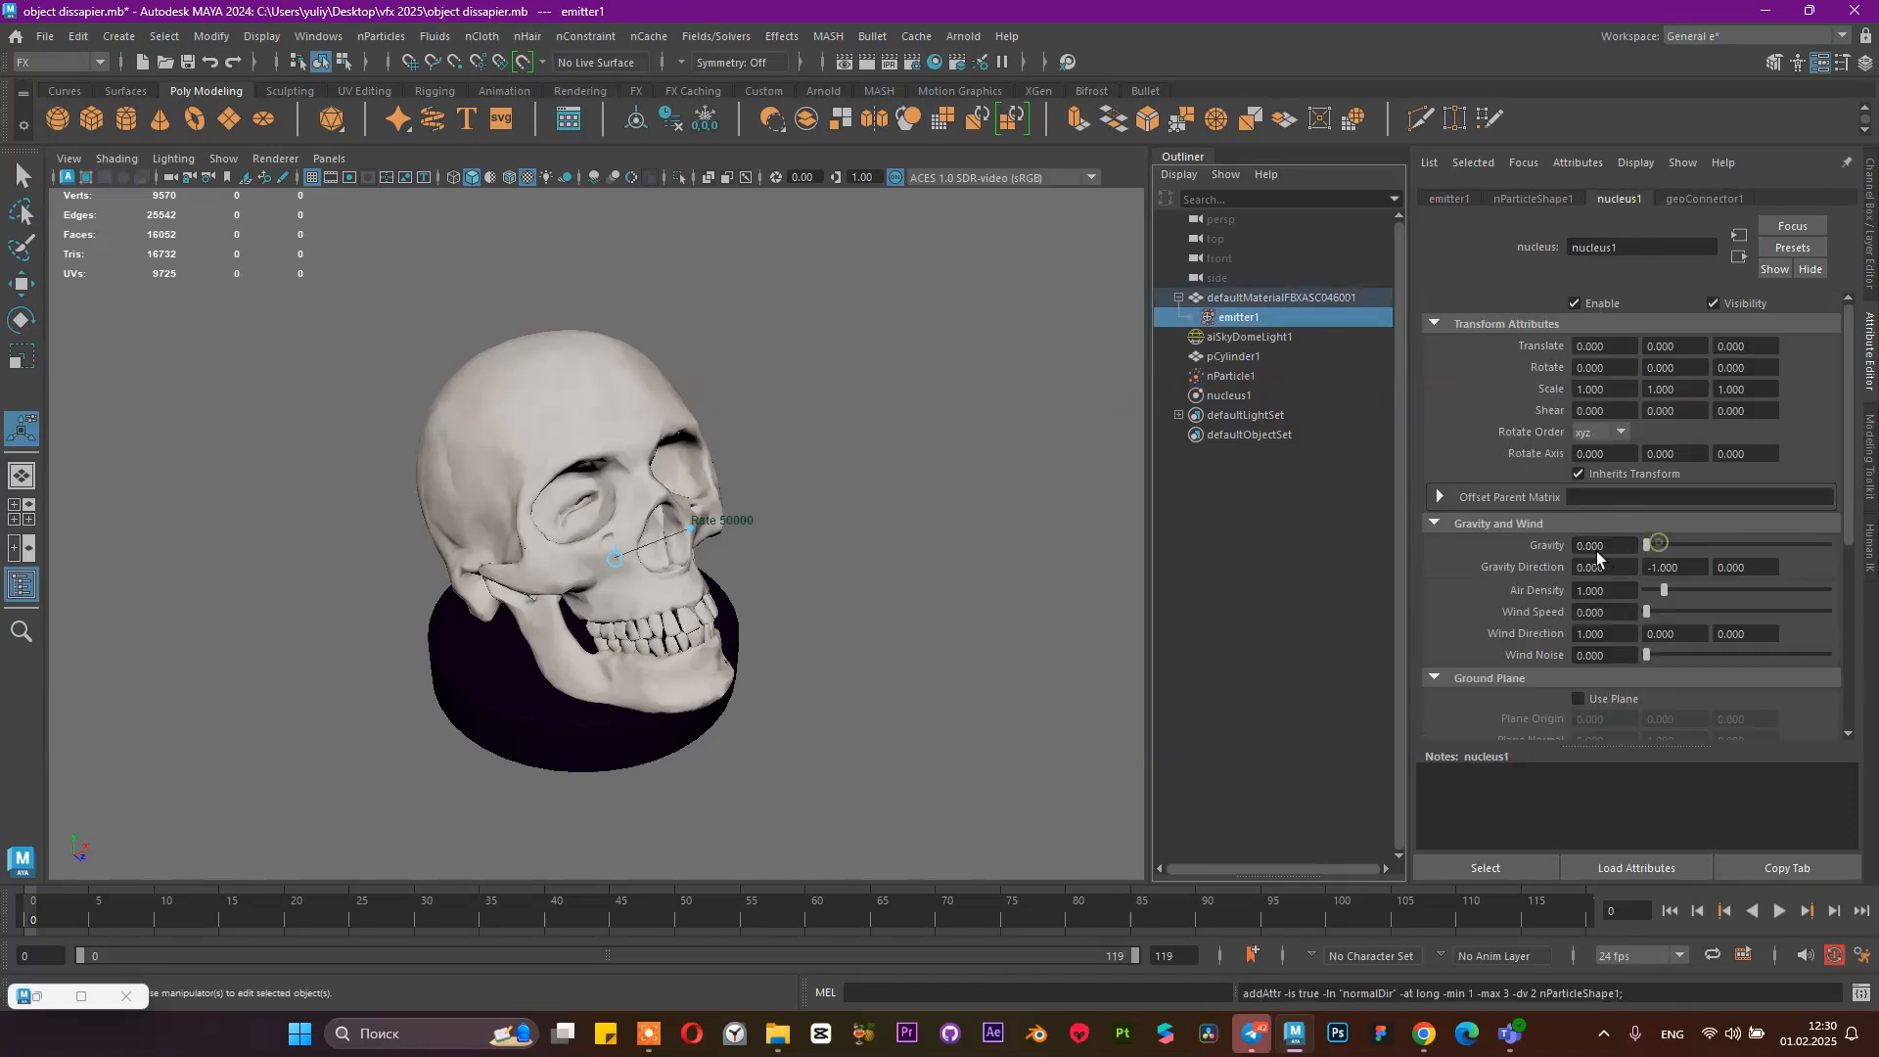
Enable Texture Rate in the texture emission attributes of emitter1
left_click(1268, 377)
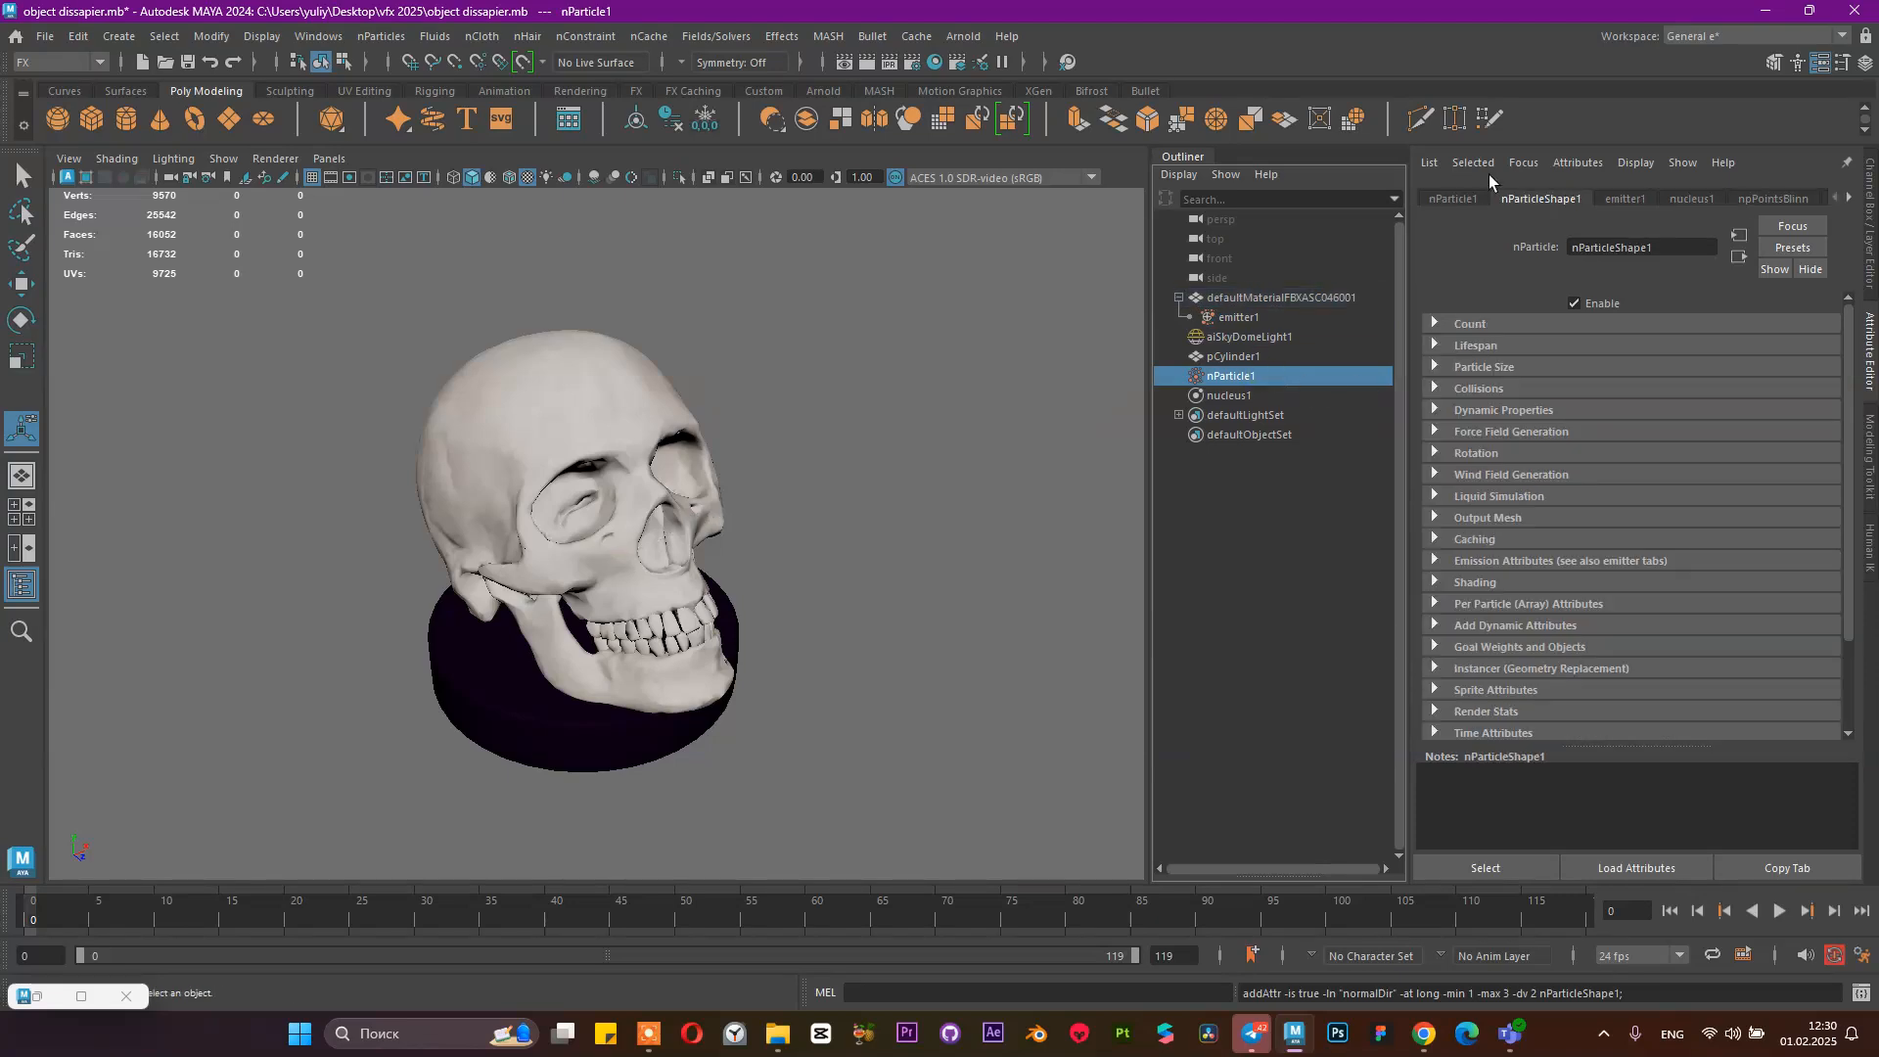
left_click(1623, 200)
scroll(1584, 470, "down", 5)
scroll(1593, 520, "up", 1)
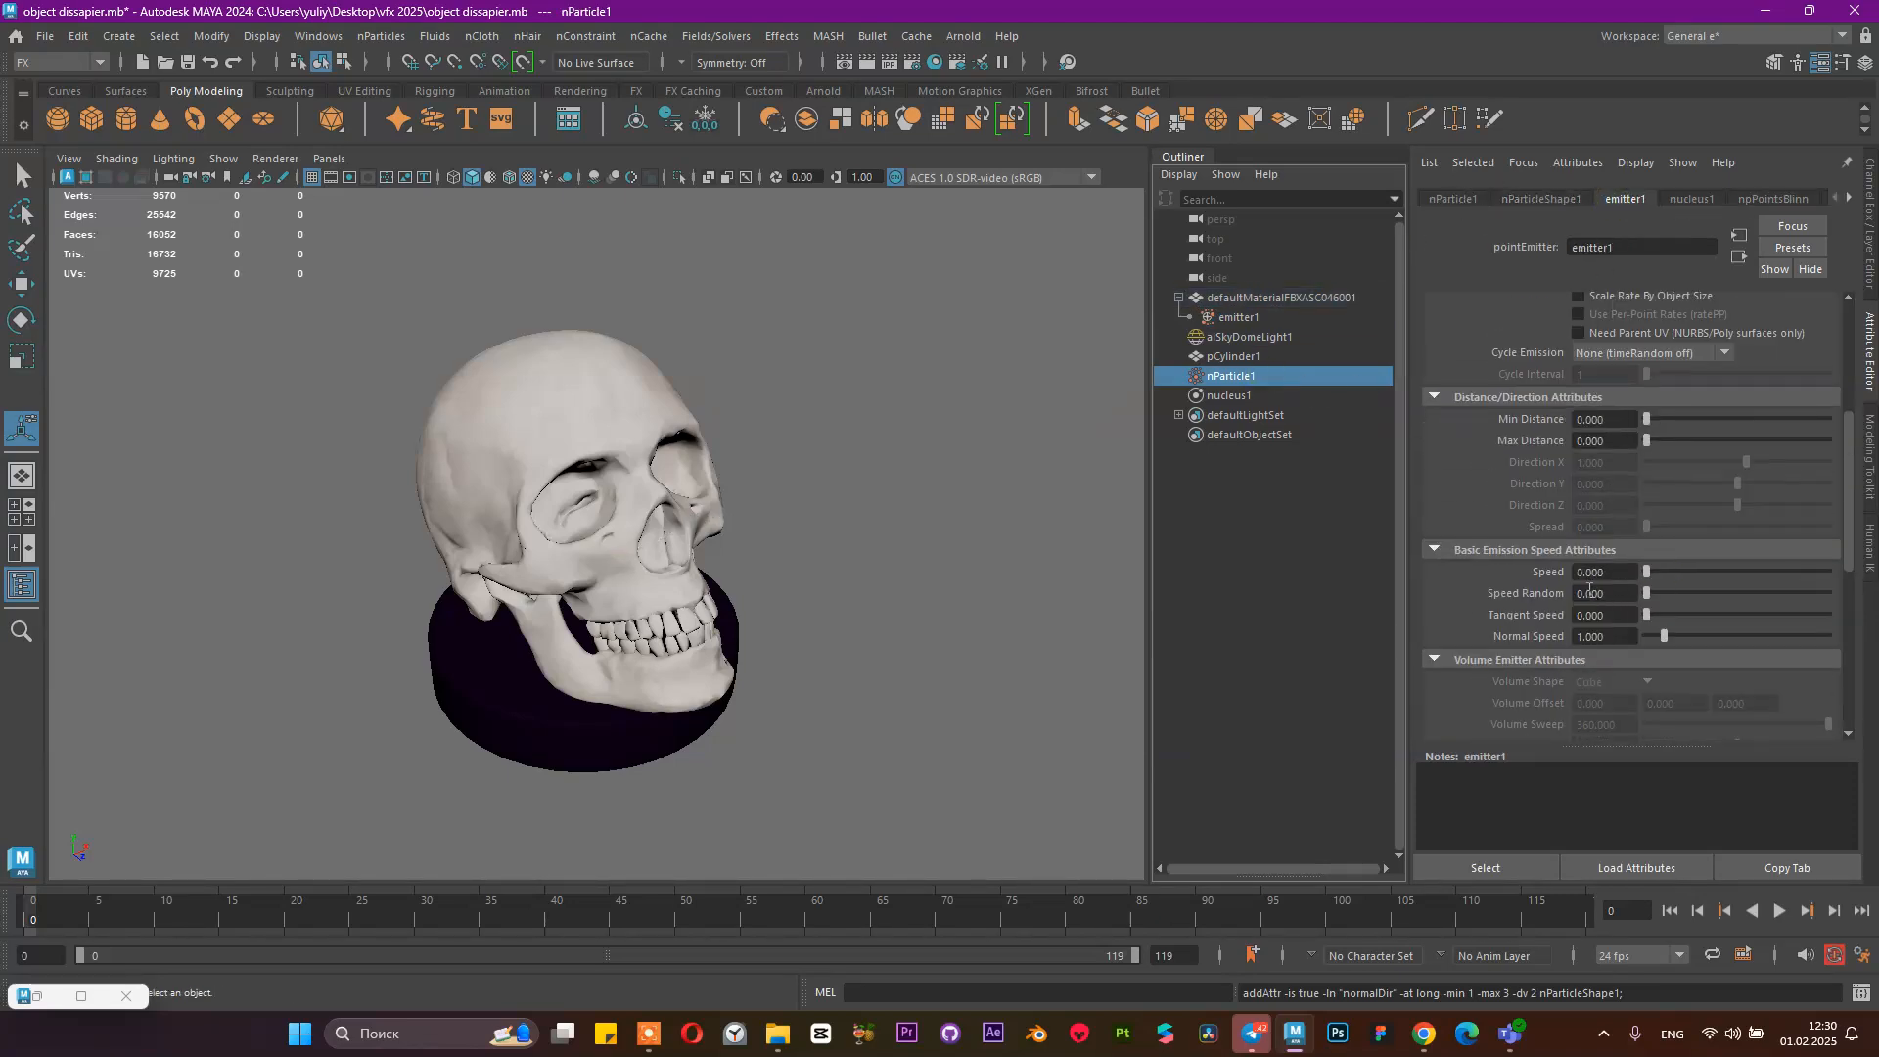
scroll(1594, 578, "down", 6)
scroll(1605, 576, "down", 1)
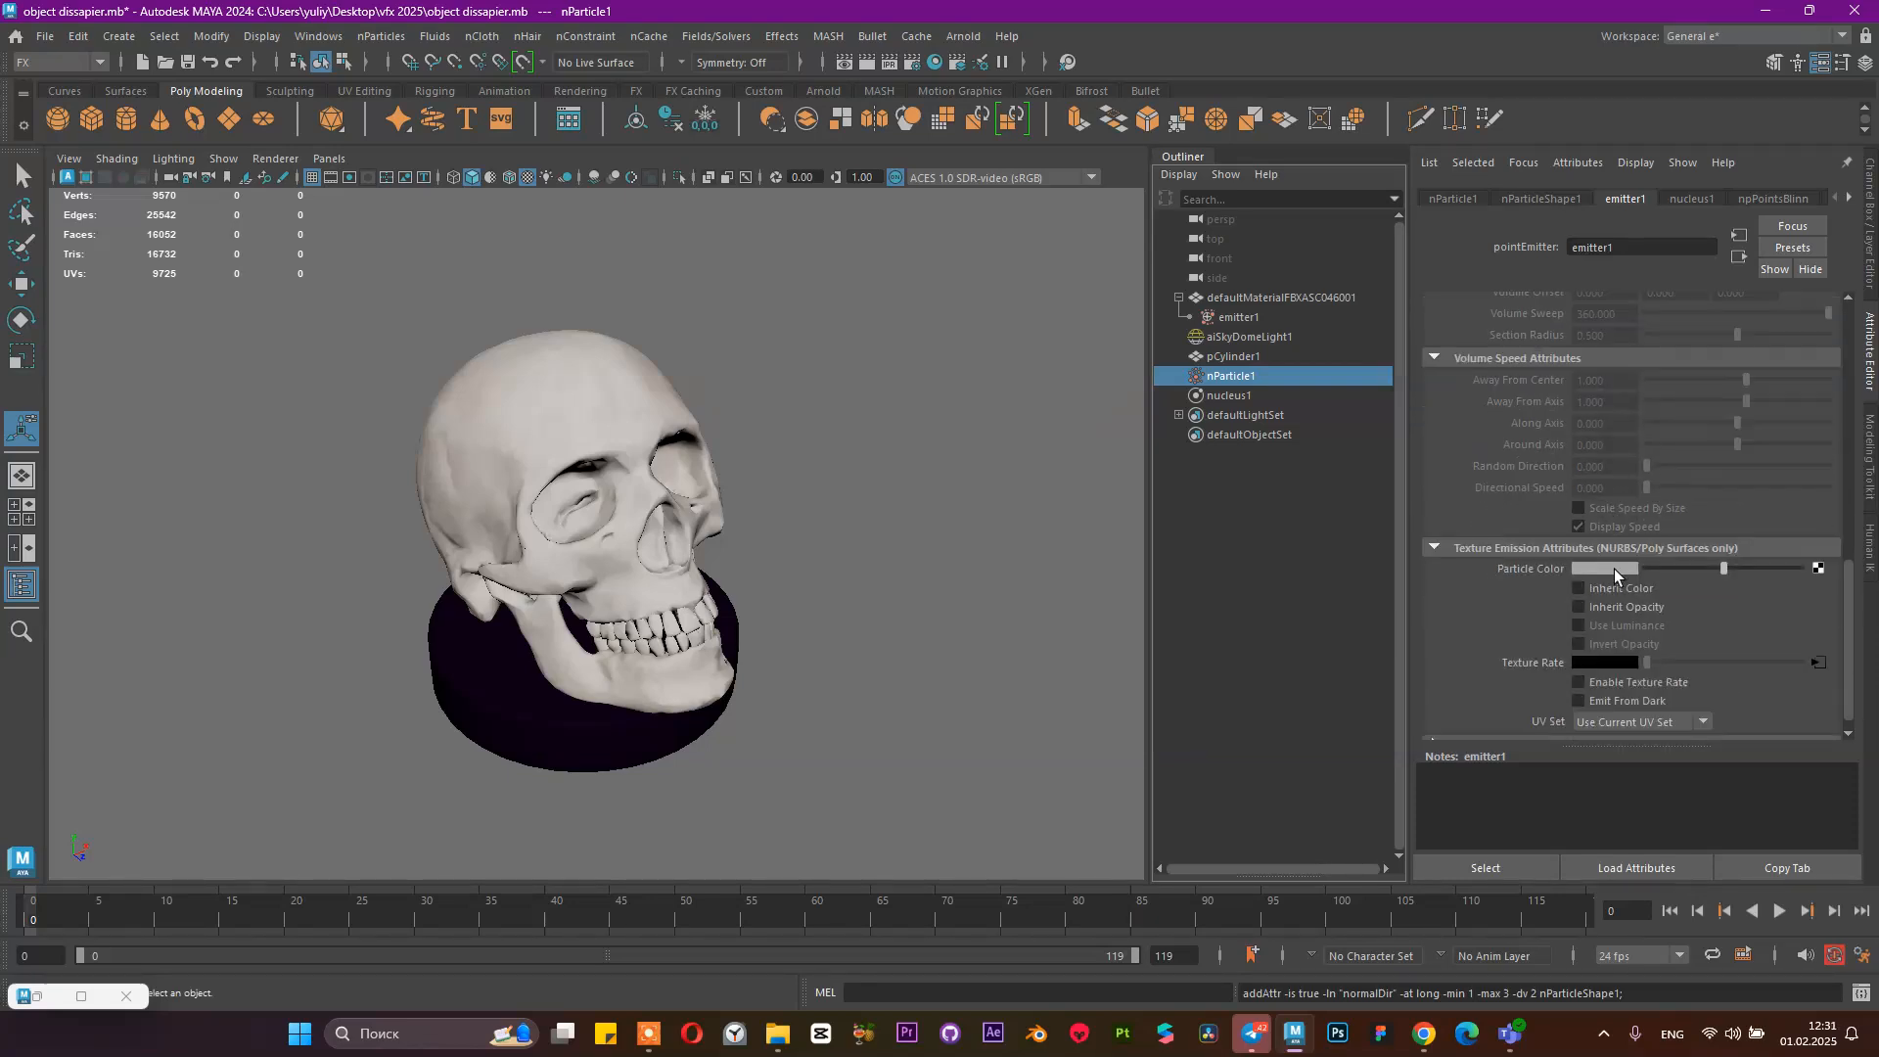
left_click(1587, 682)
Play the particle simulation, stop it partway and inspect the emission on the skull up close
left_click(1777, 912)
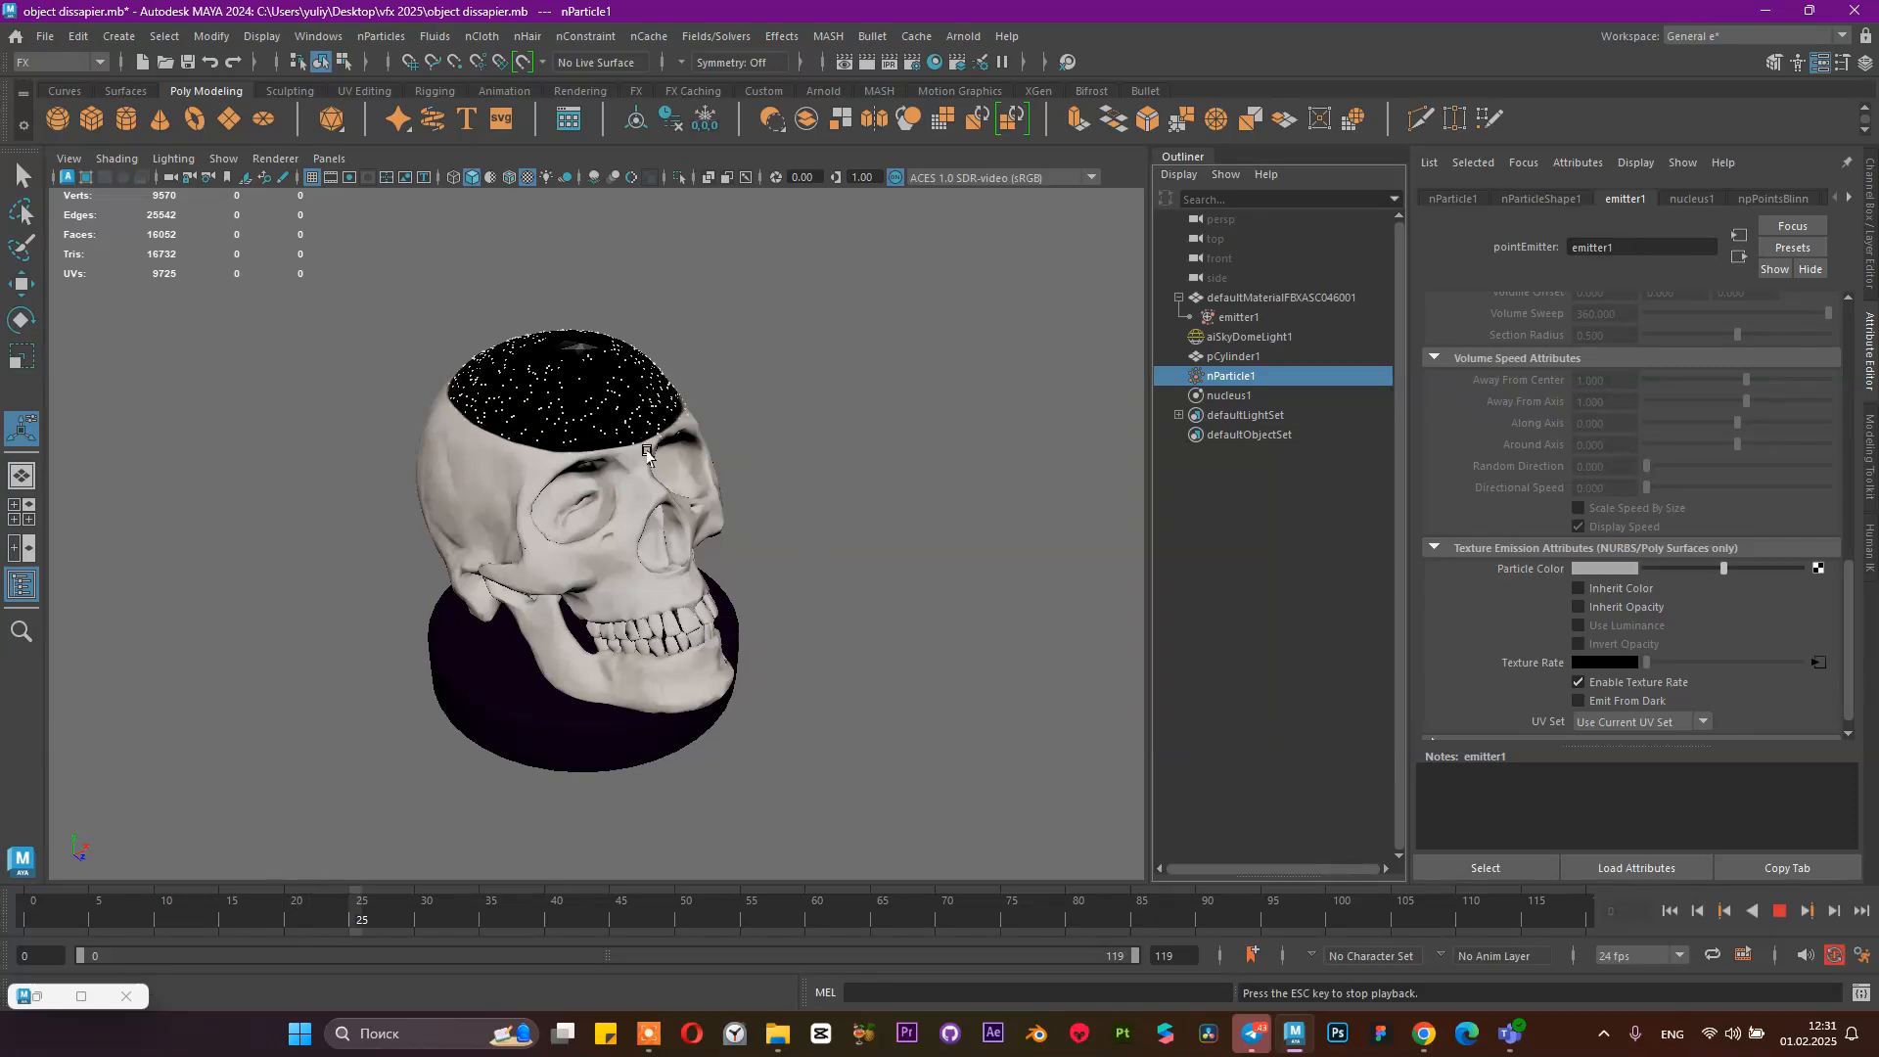
scroll(578, 453, "up", 4)
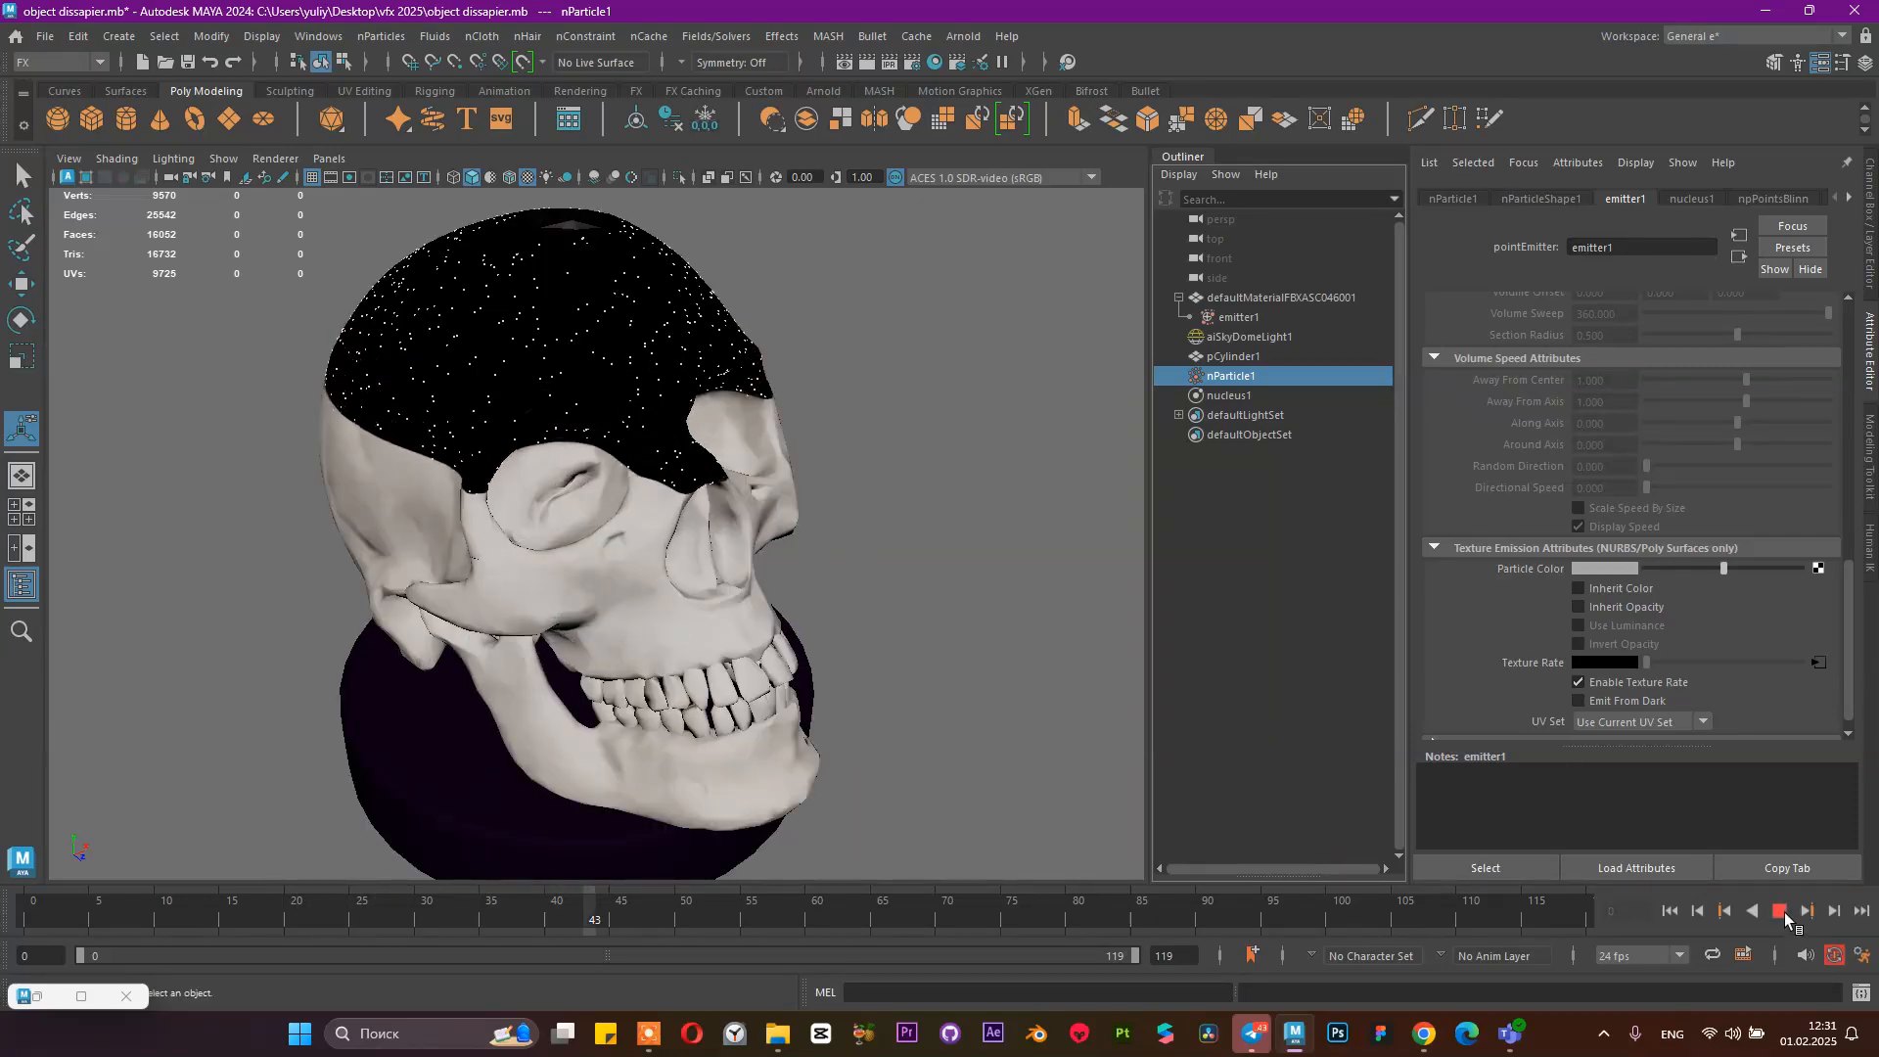
left_click(1781, 912)
scroll(747, 473, "down", 3)
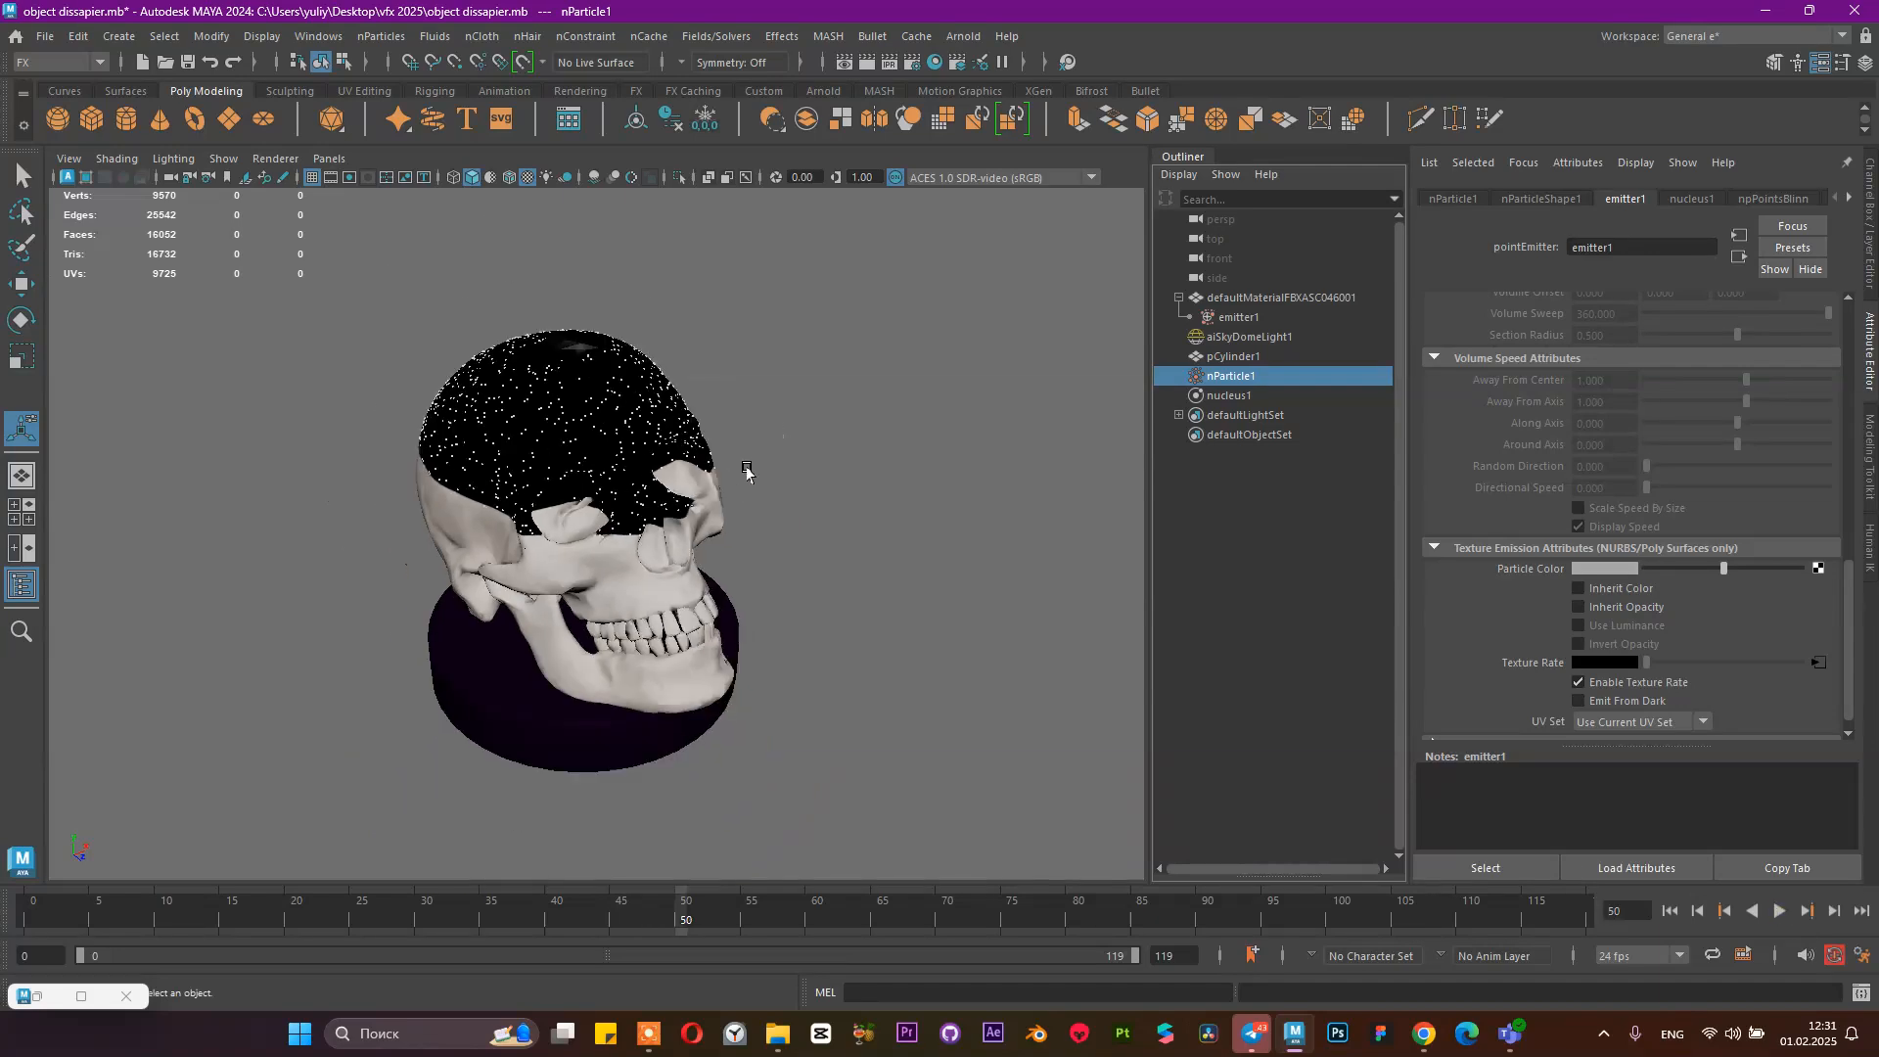
left_click_drag(441, 533, 479, 279, "alt")
scroll(666, 527, "up", 5)
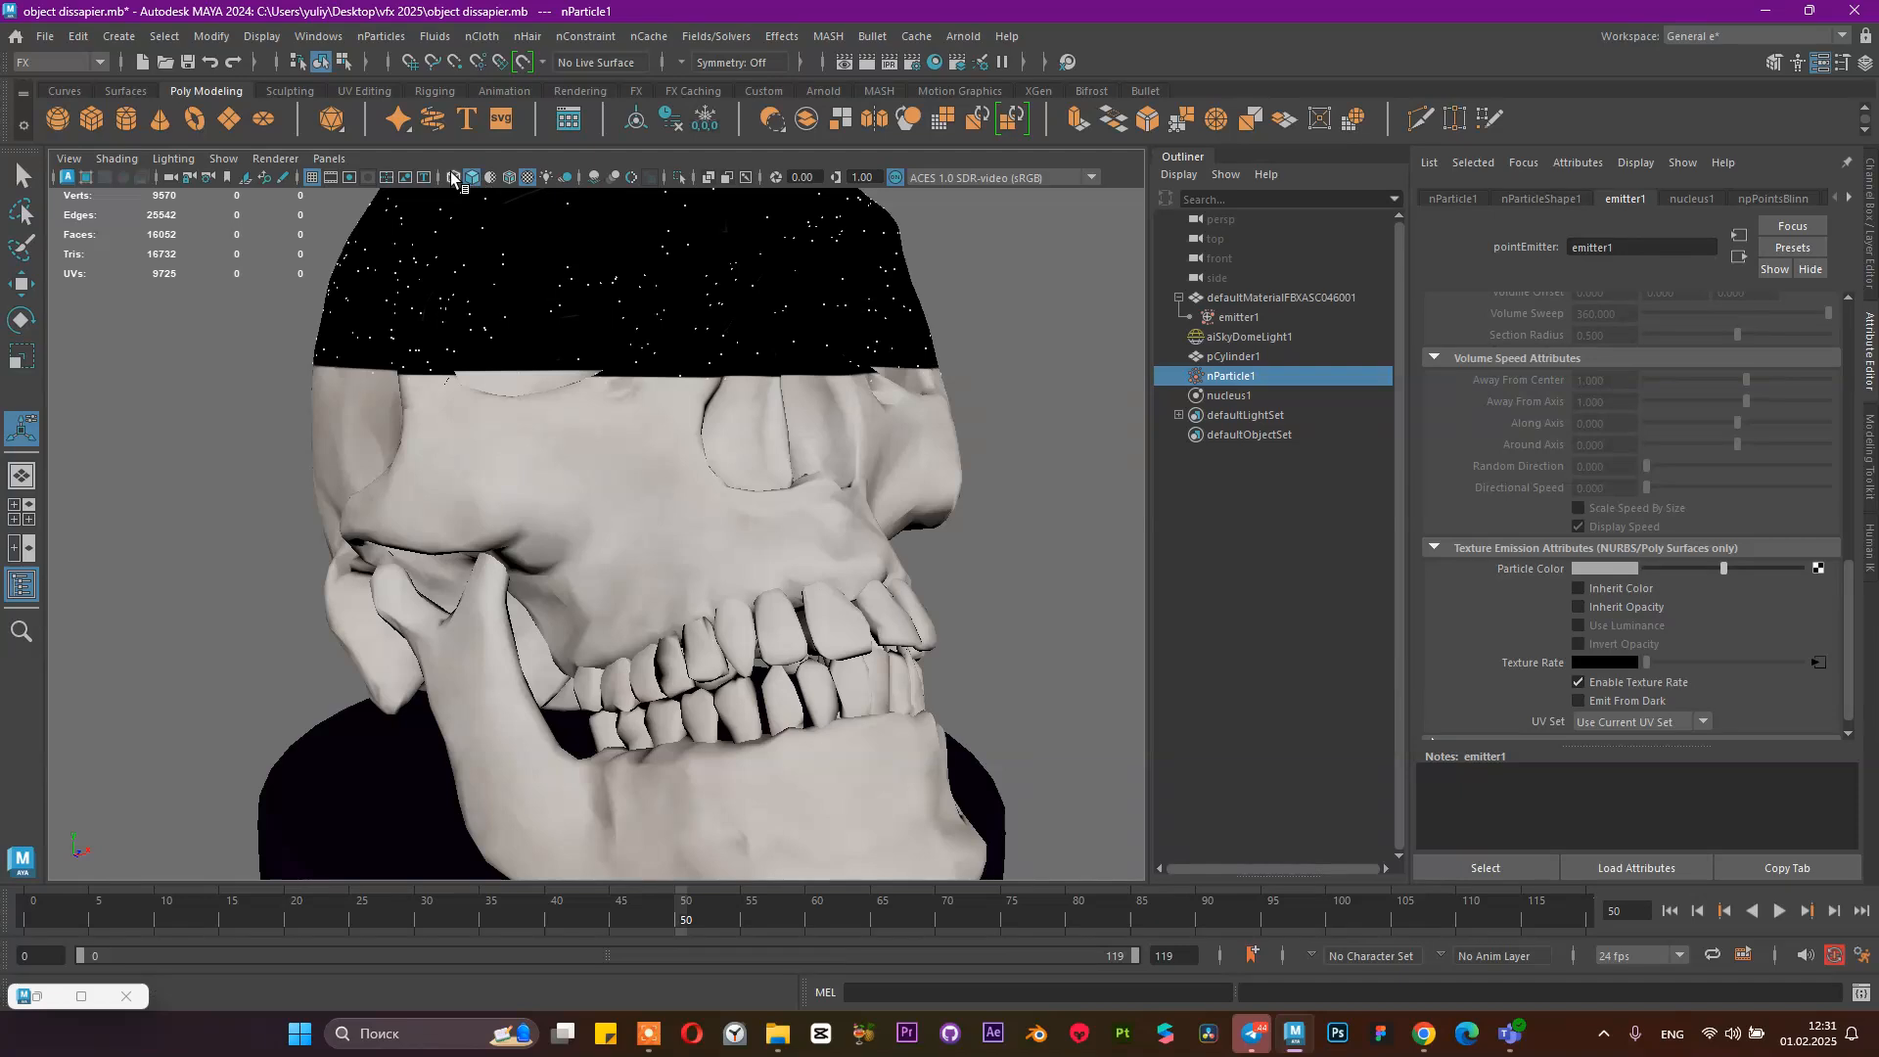
Switch the viewport to wireframe and examine emitter1's attributes and the image sequence file connected to its Texture Rate
left_click(452, 177)
scroll(538, 411, "down", 3)
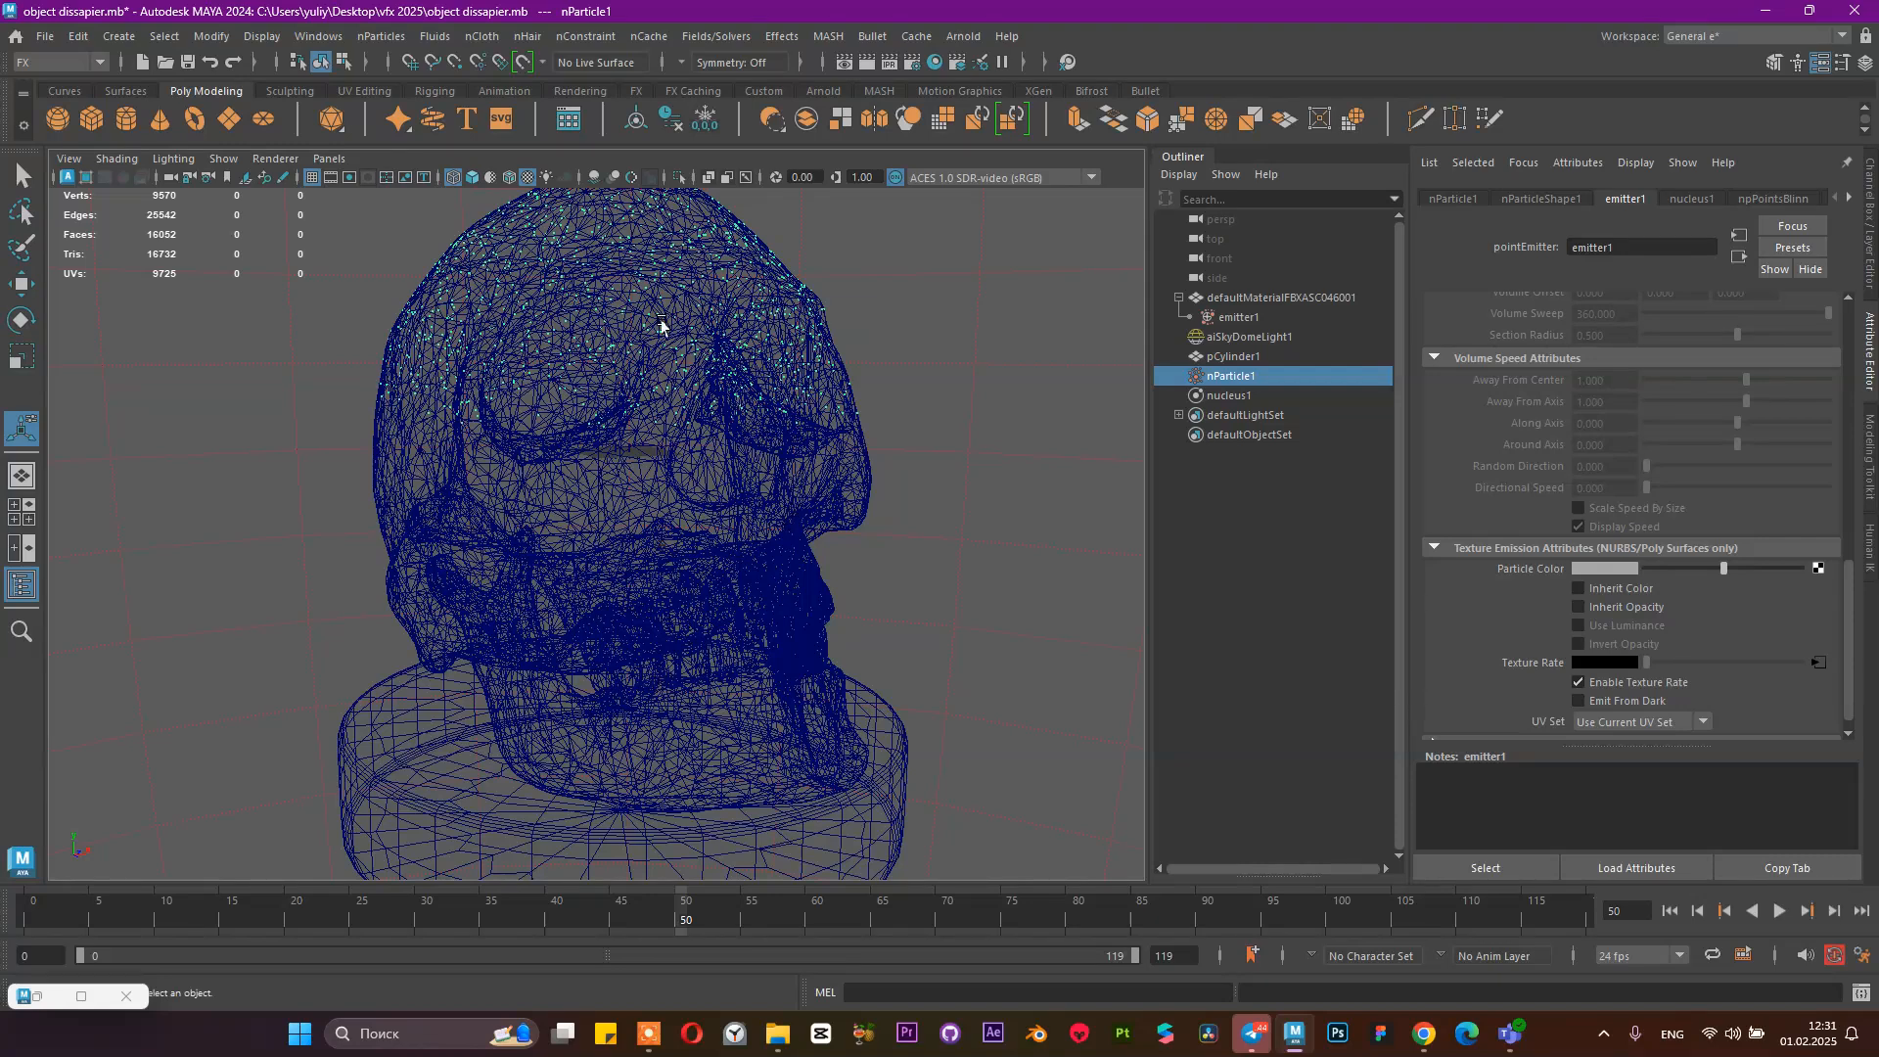
left_click(1238, 317)
scroll(1650, 649, "down", 5)
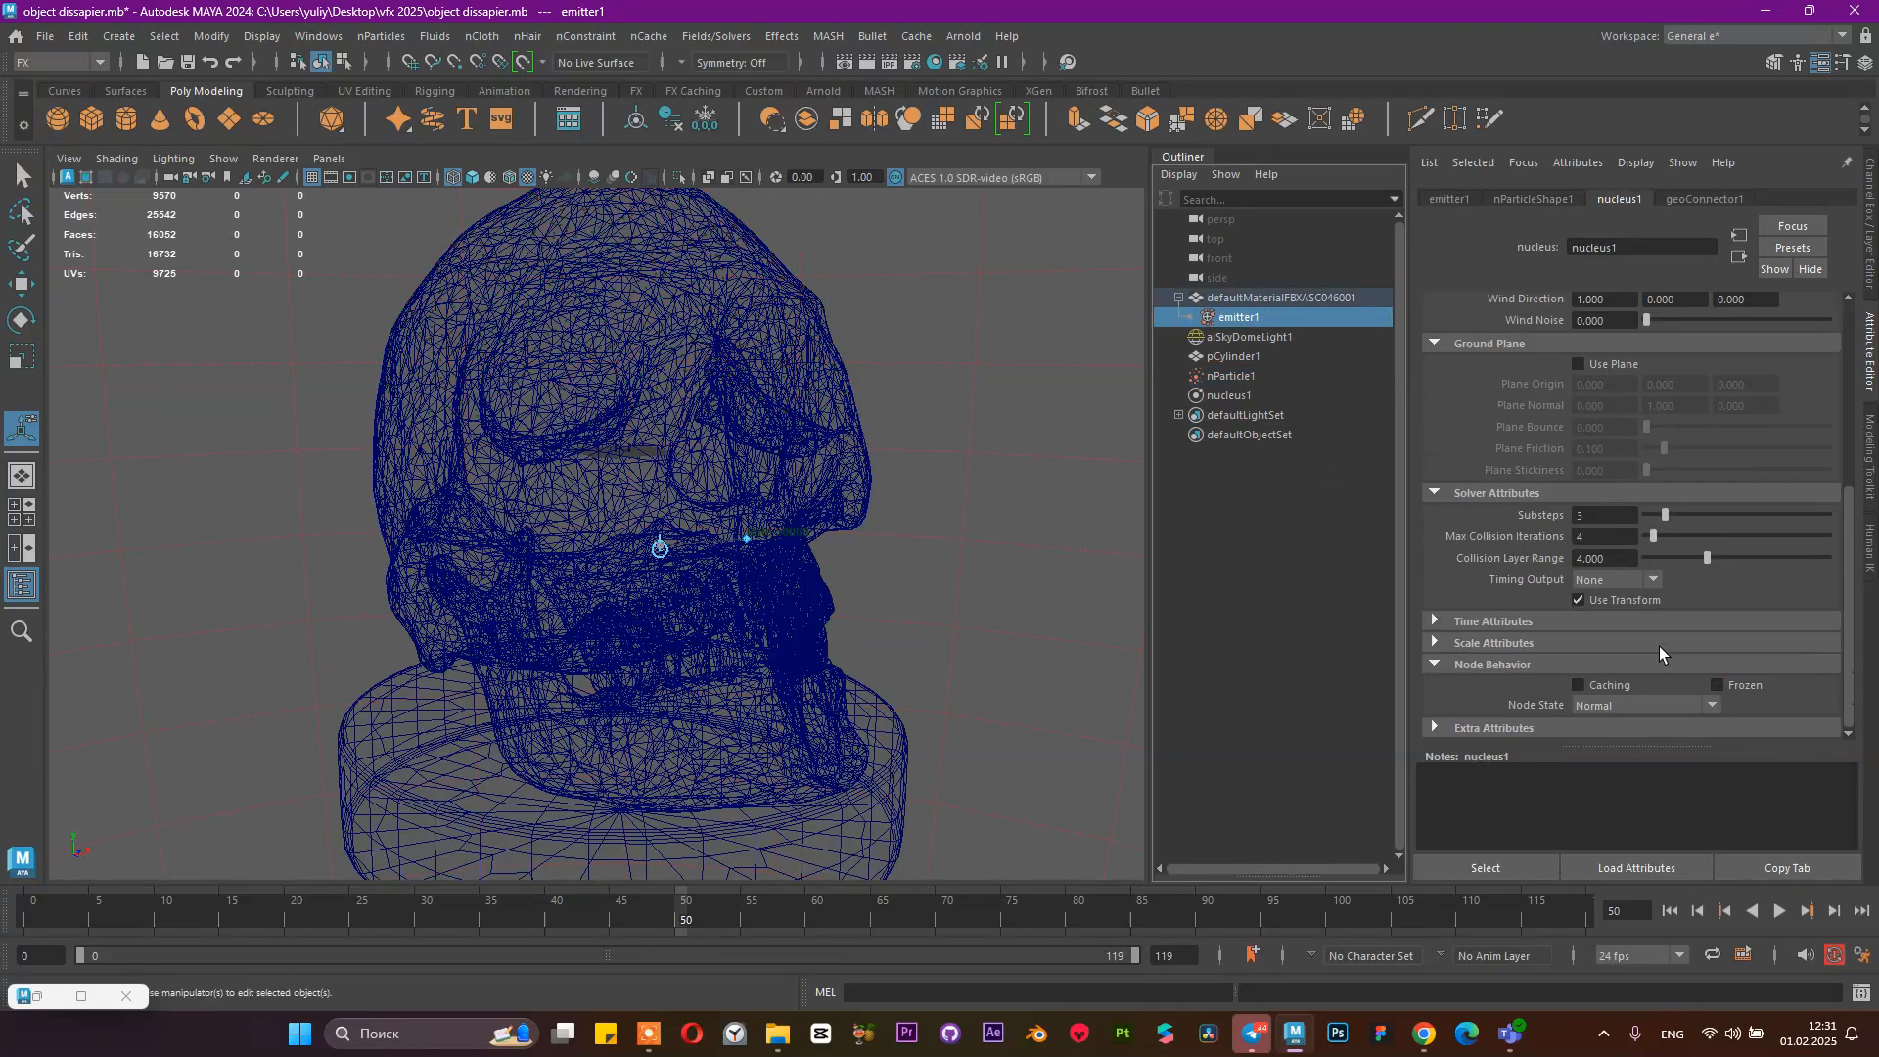
left_click(1476, 196)
scroll(1571, 589, "down", 10)
scroll(1571, 589, "down", 1)
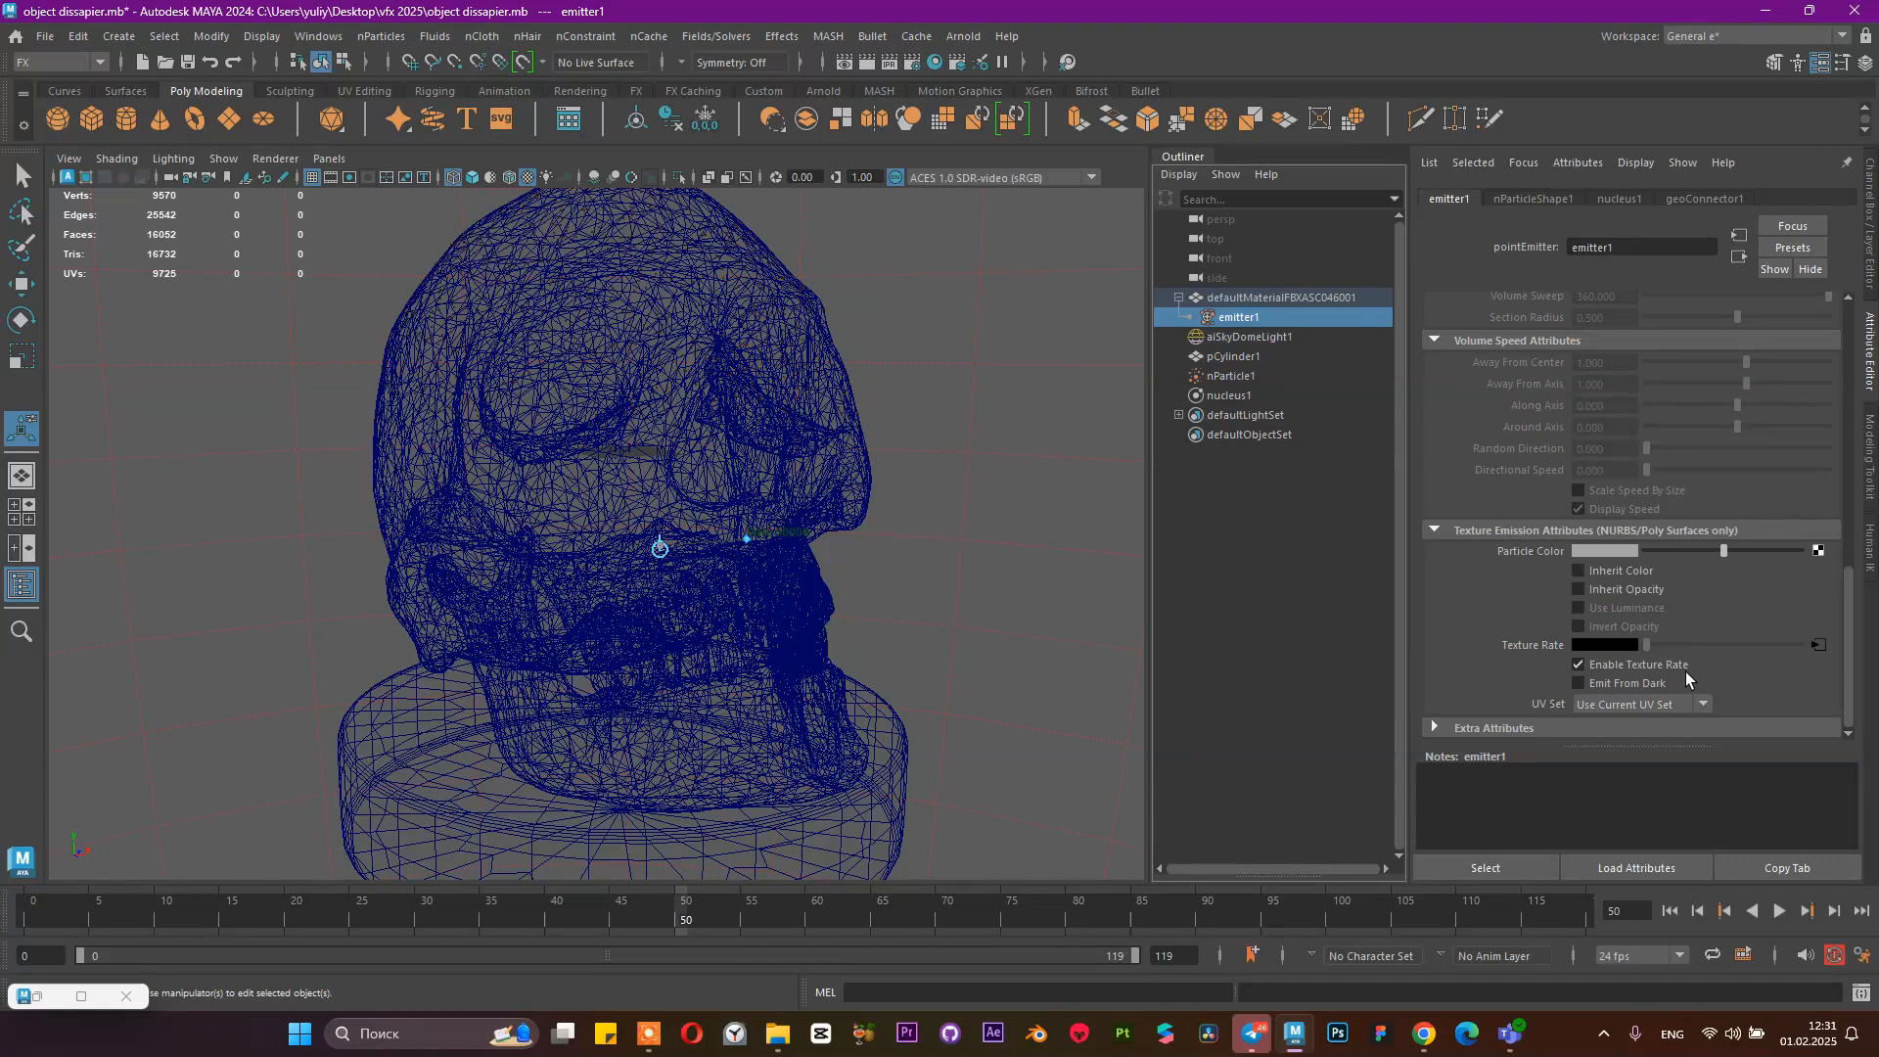
left_click(1812, 645)
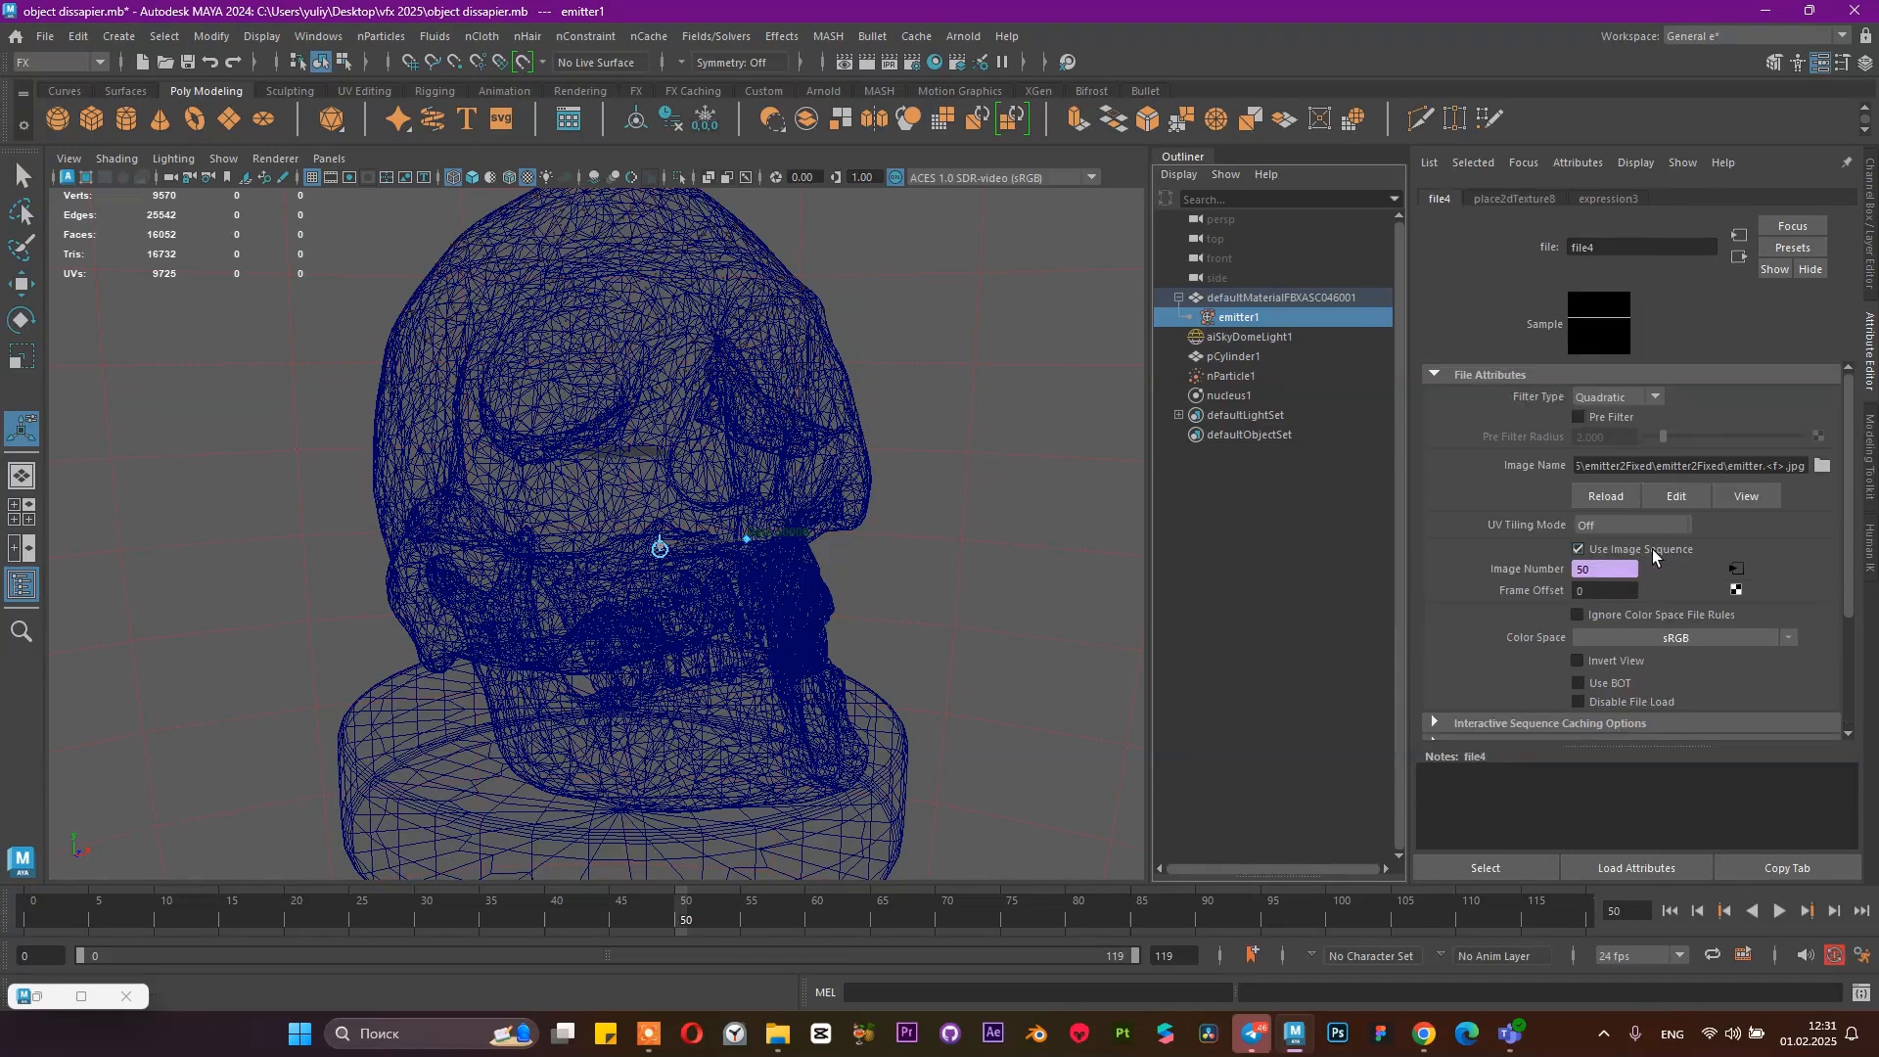
left_click(1290, 317)
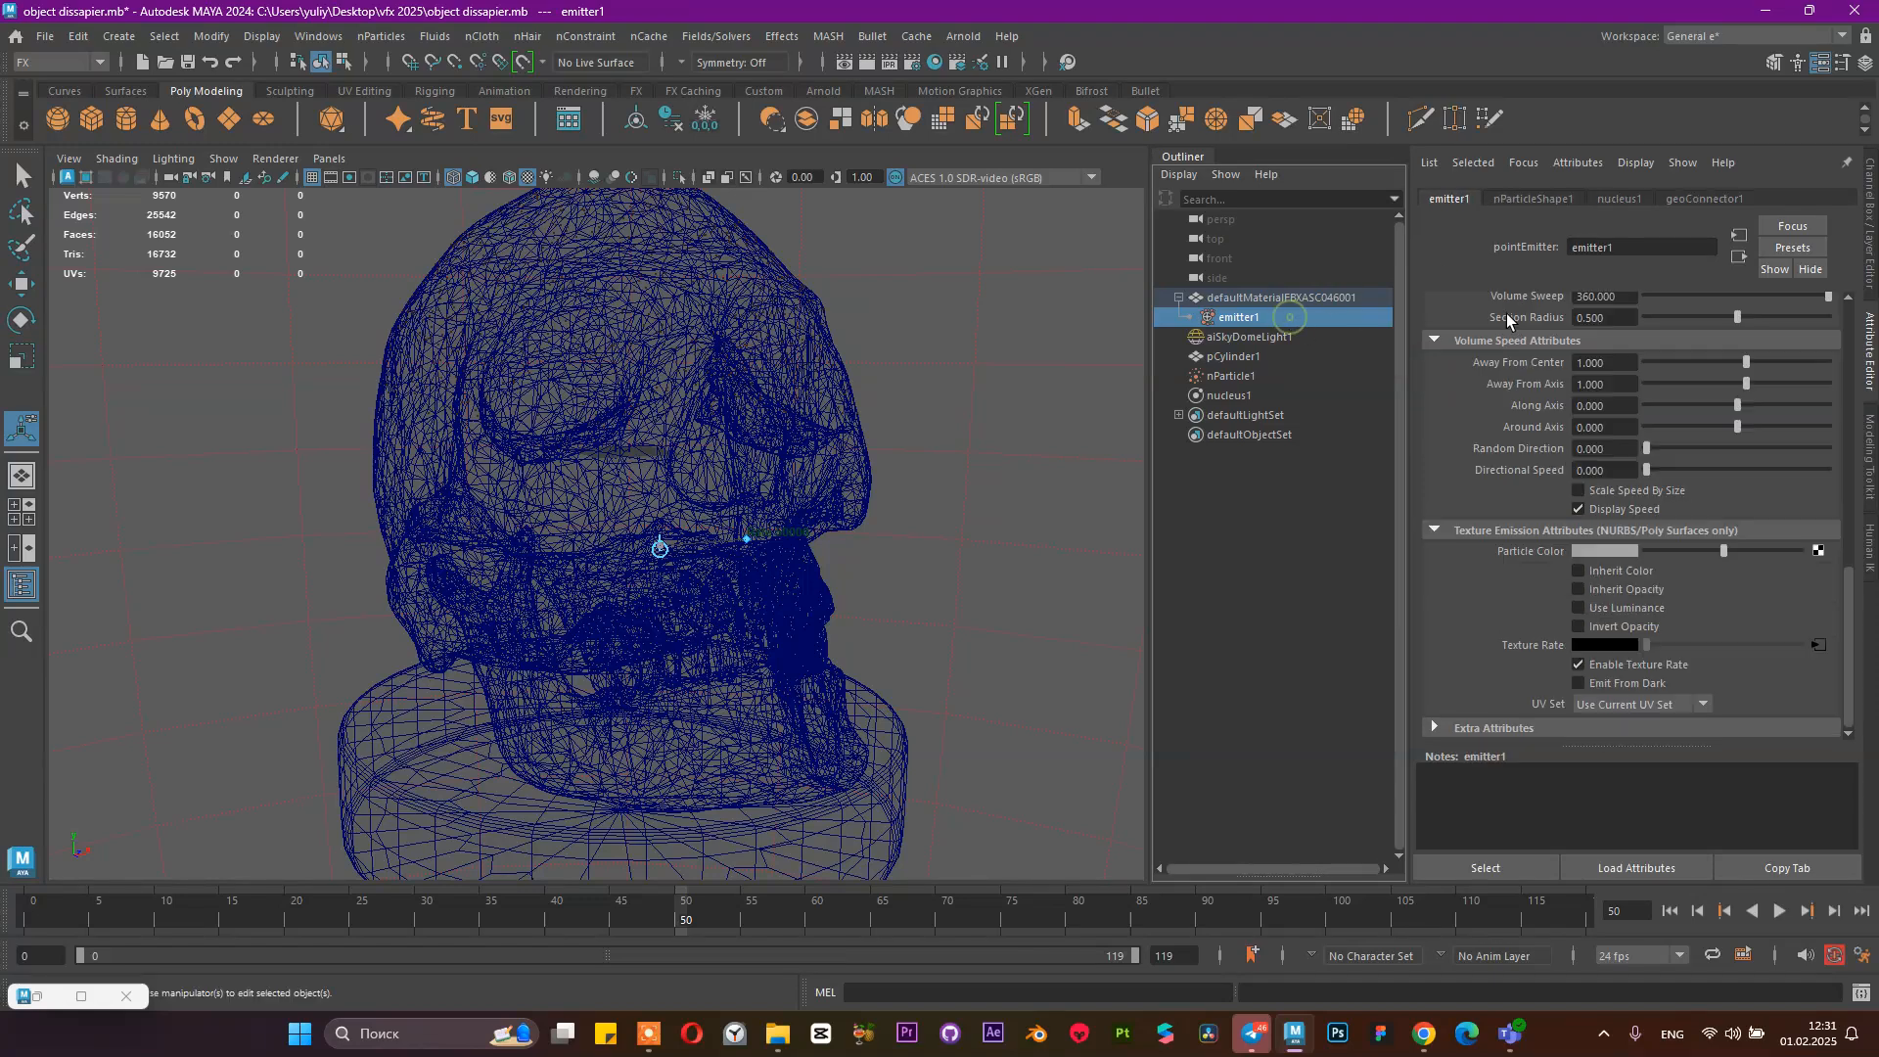
scroll(1567, 460, "up", 10)
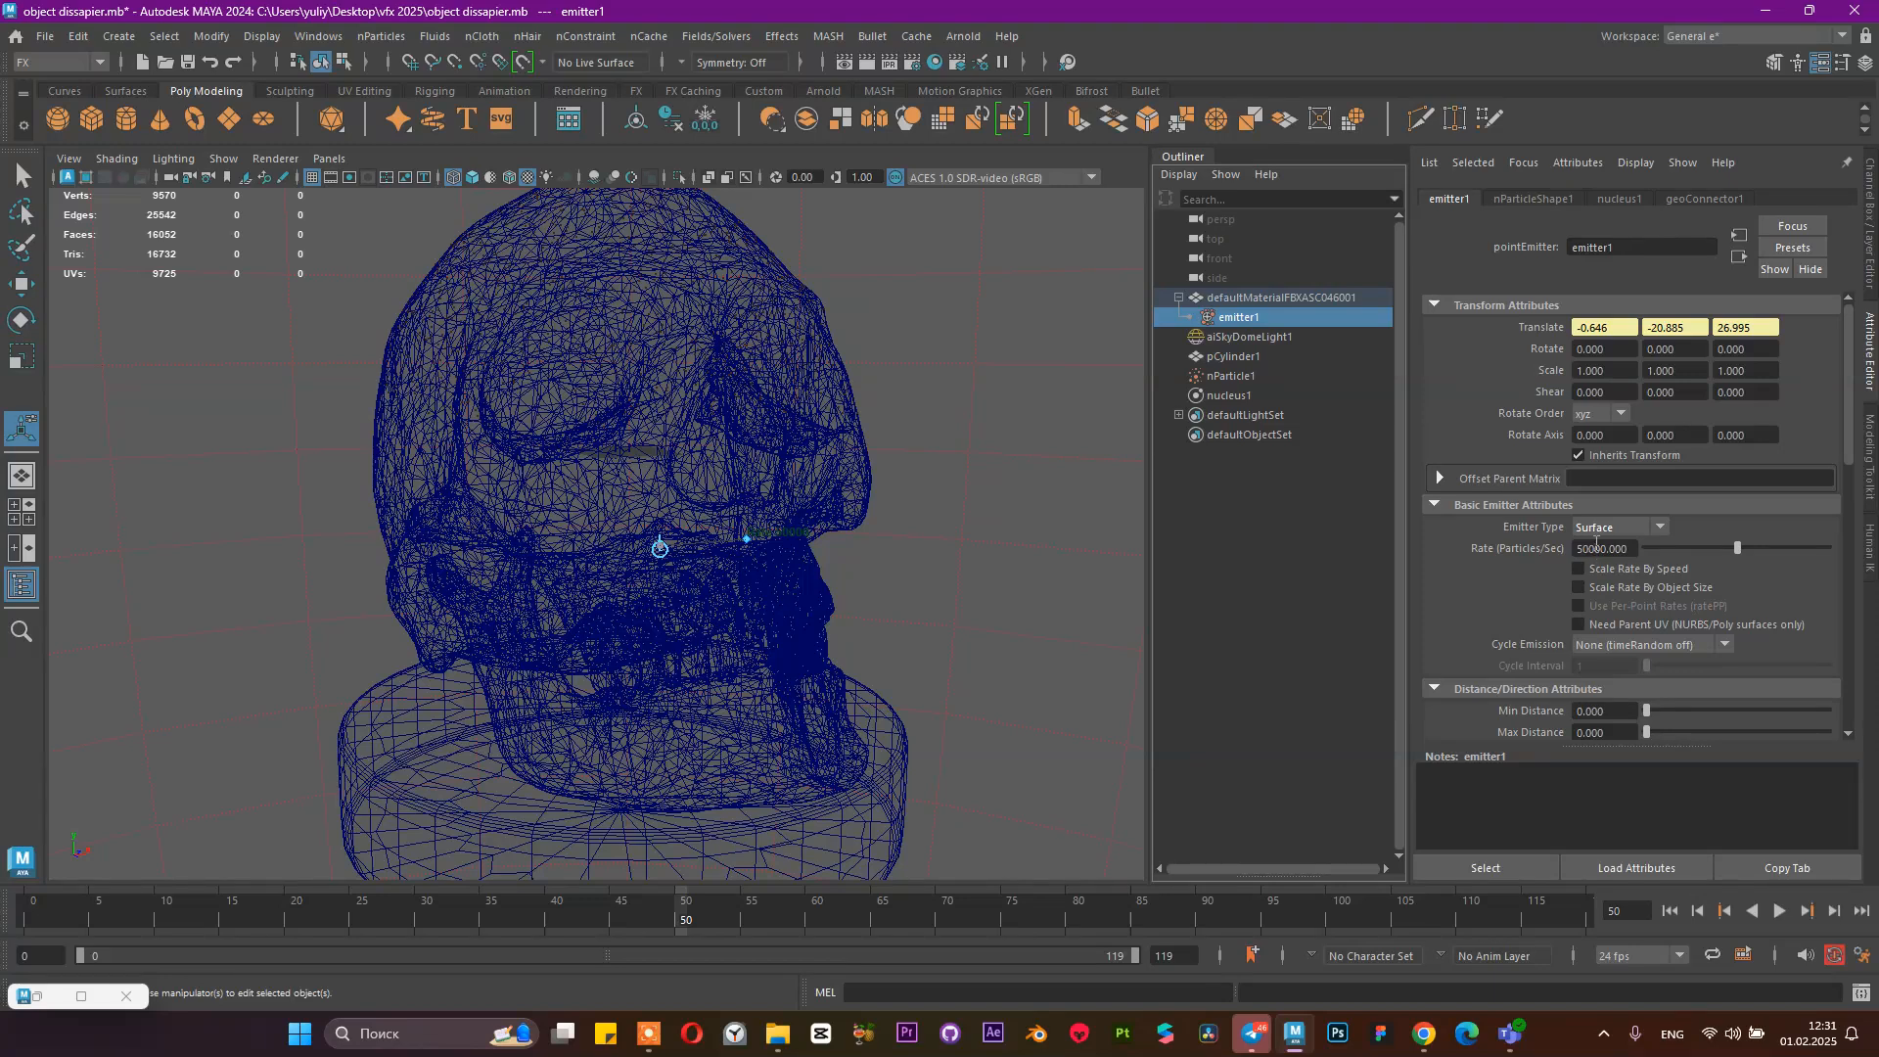
scroll(1592, 528, "down", 8)
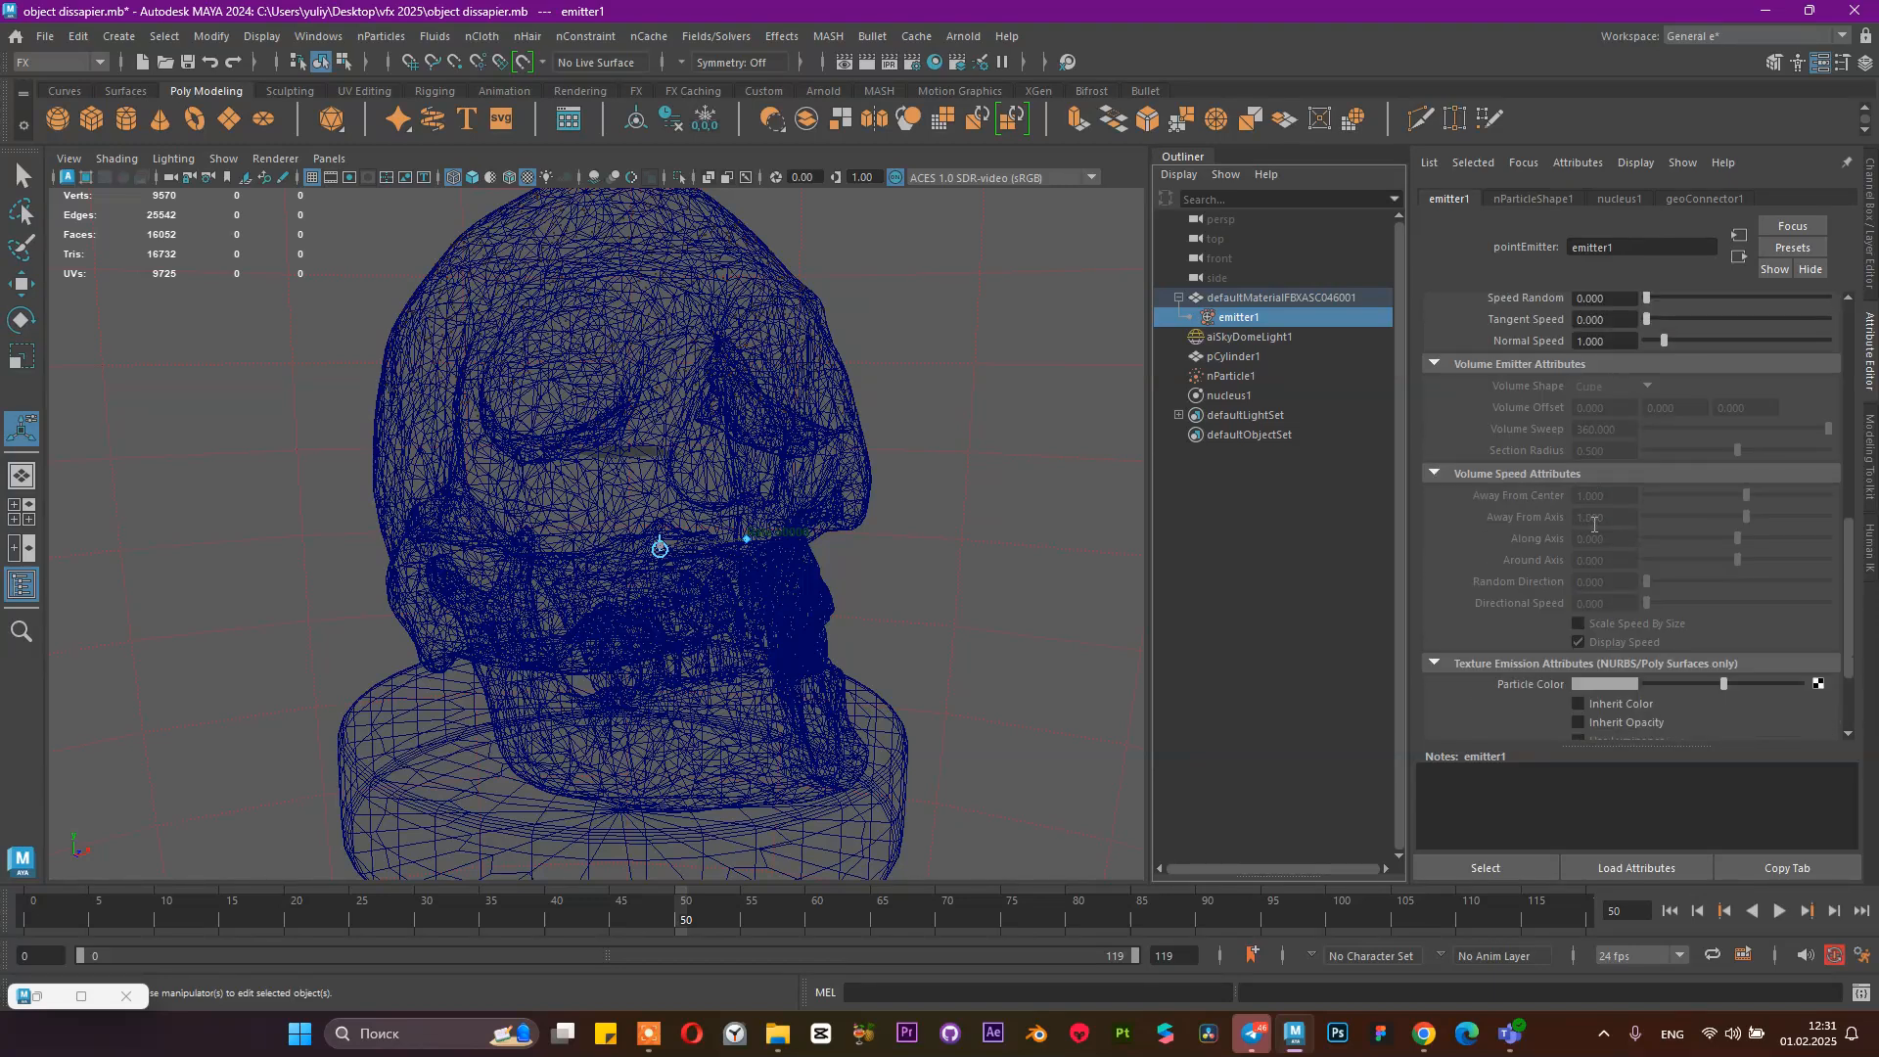
scroll(1588, 530, "up", 8)
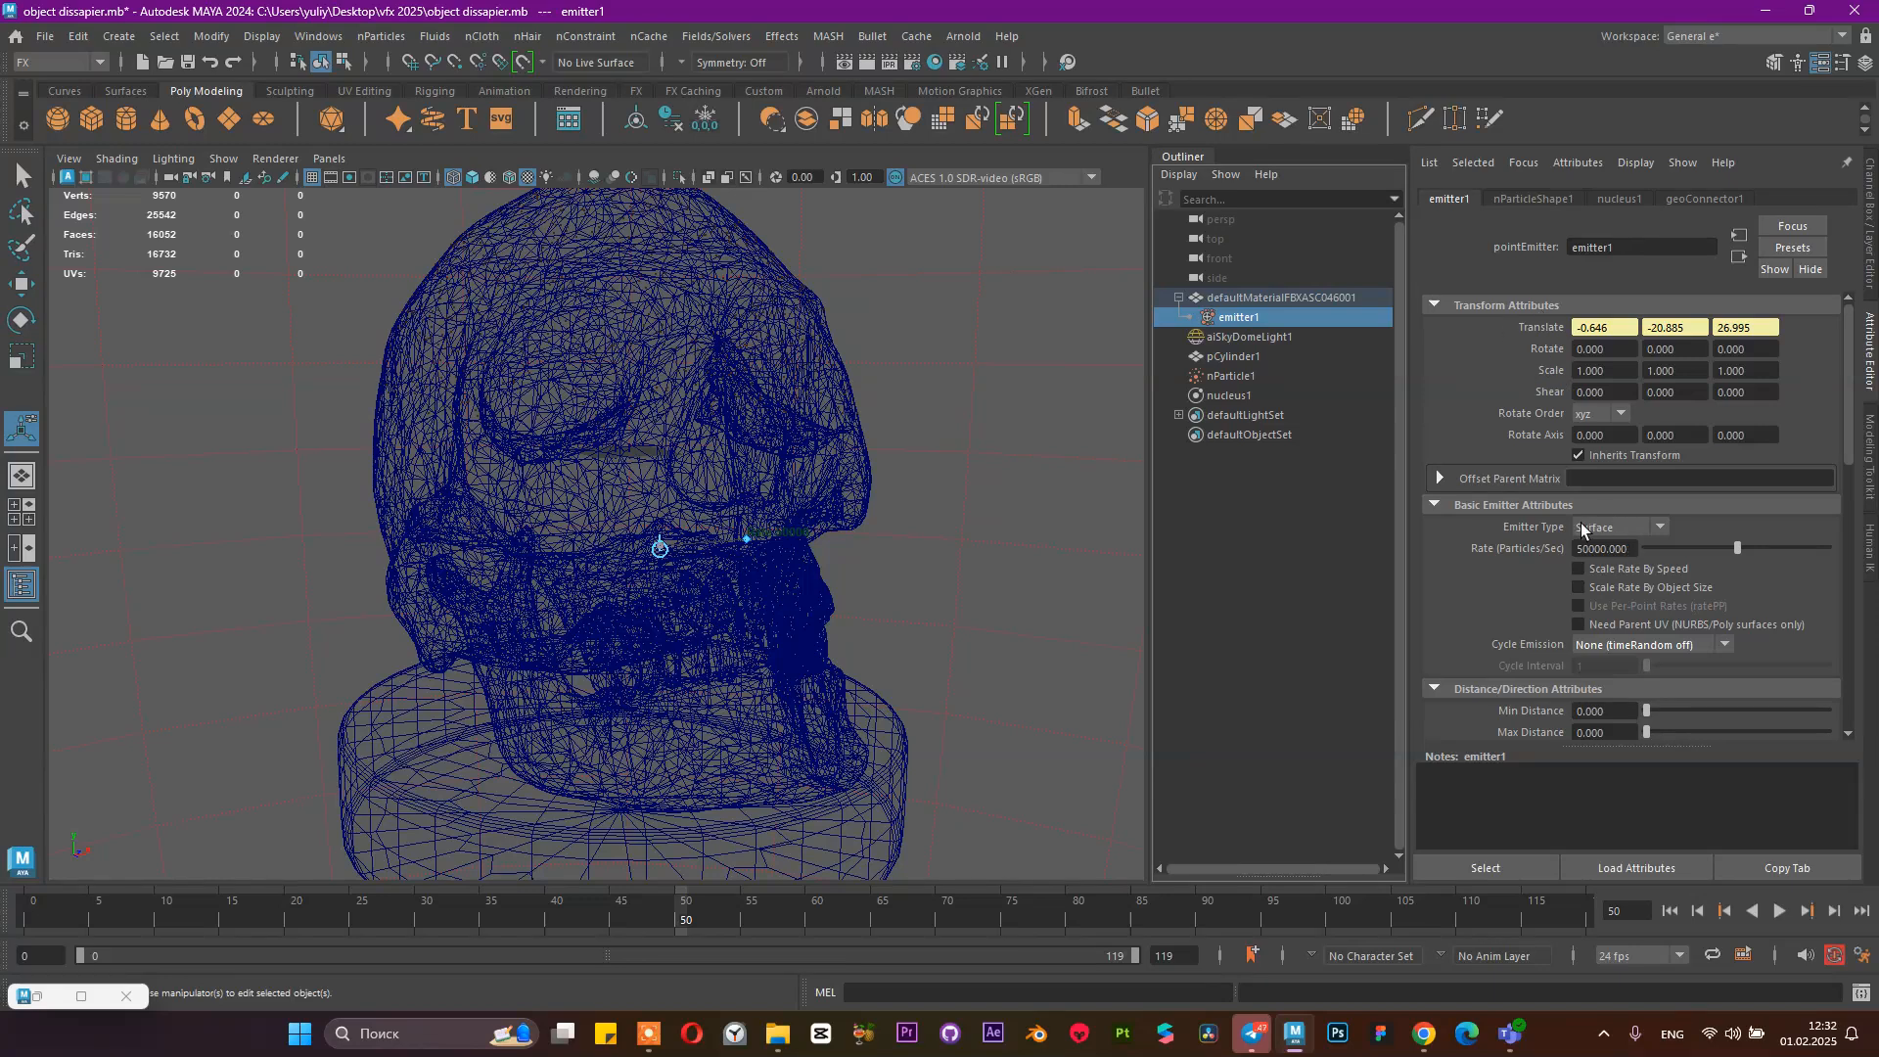
Play the particle simulation briefly in wireframe, rewind it to the first frame and clear the selection
left_click(1672, 912)
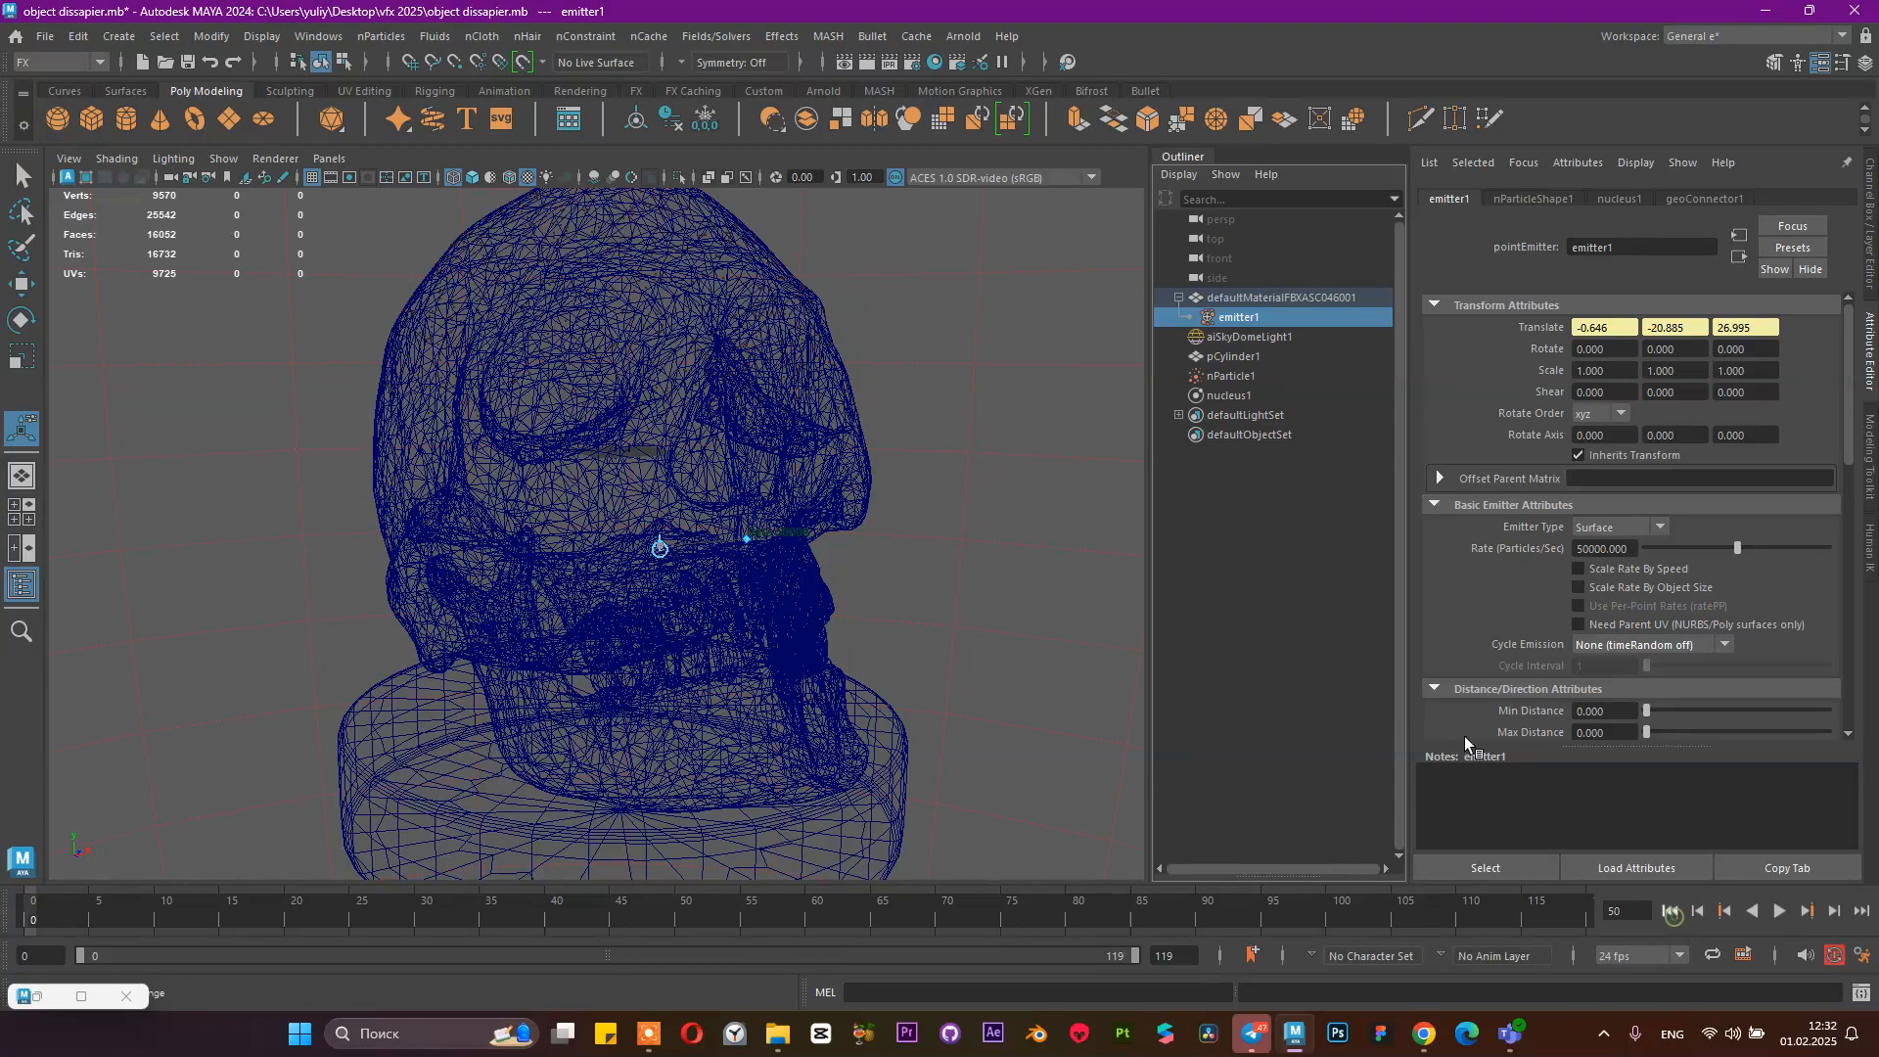
left_click(1780, 911)
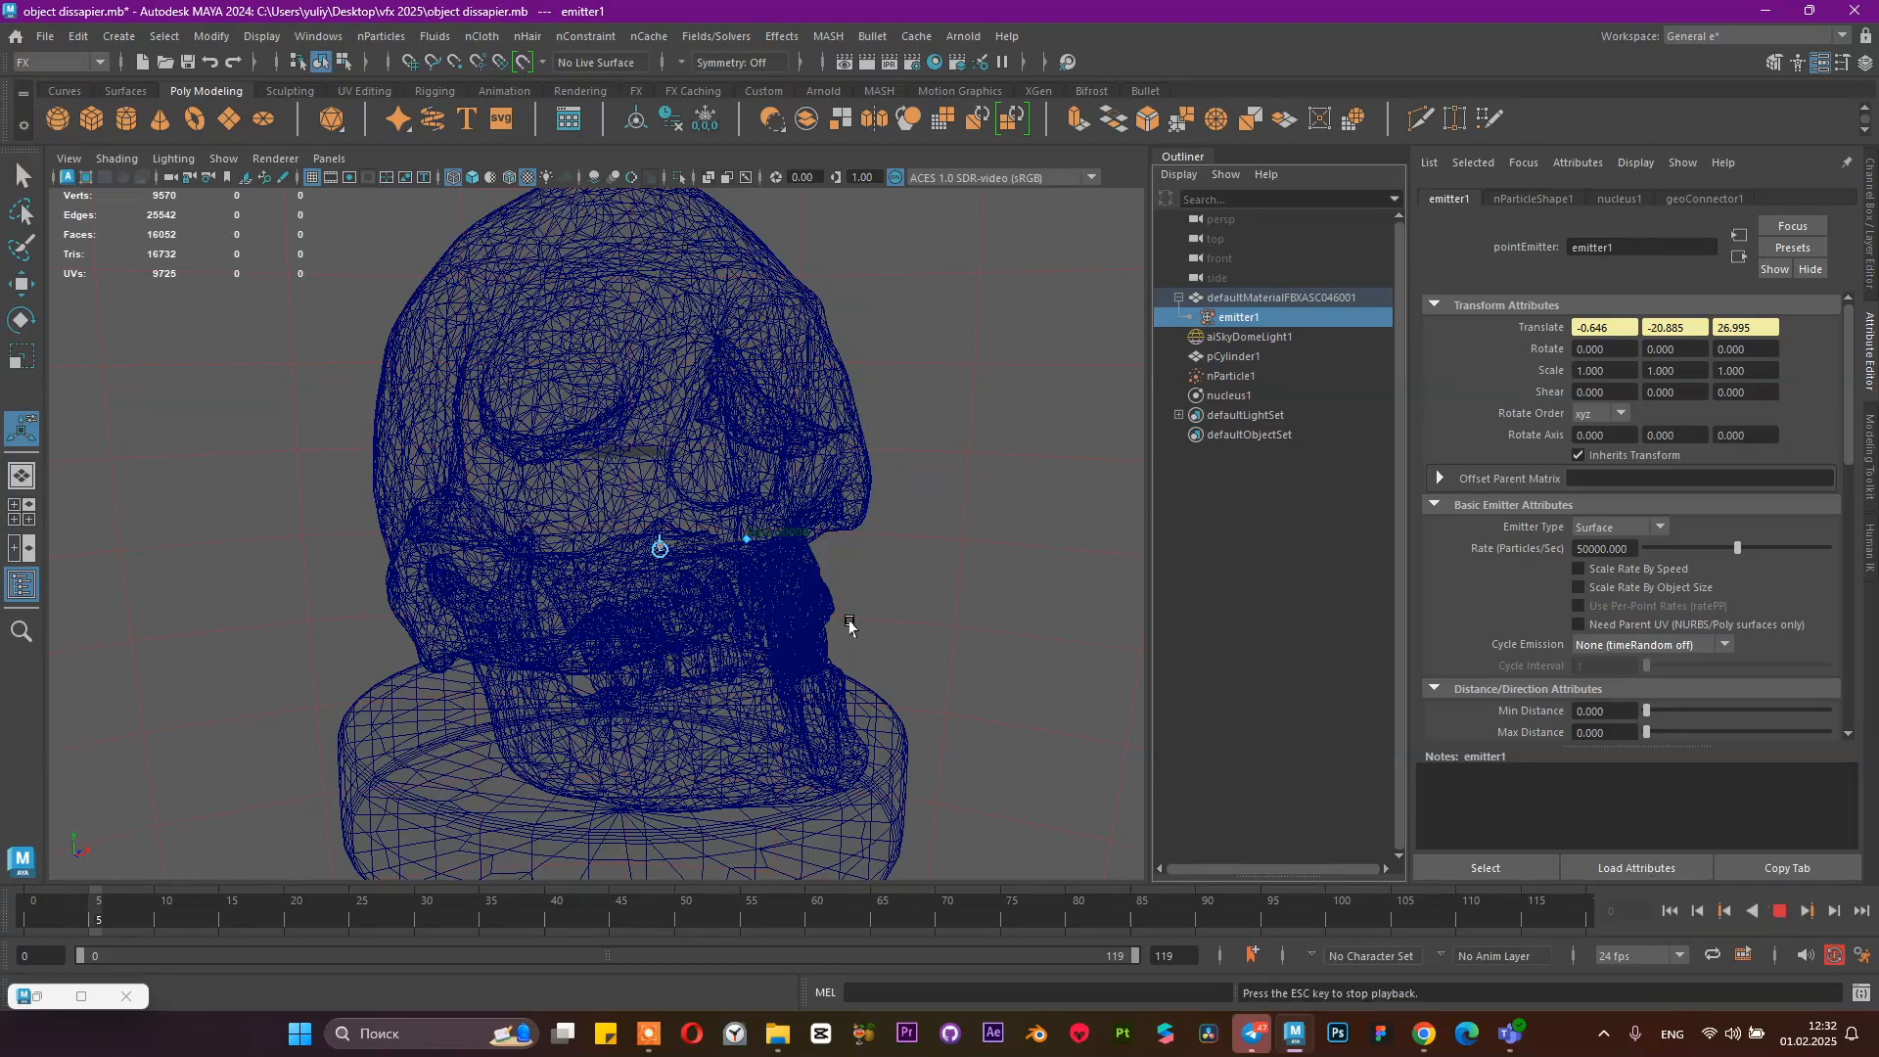
left_click(1783, 910)
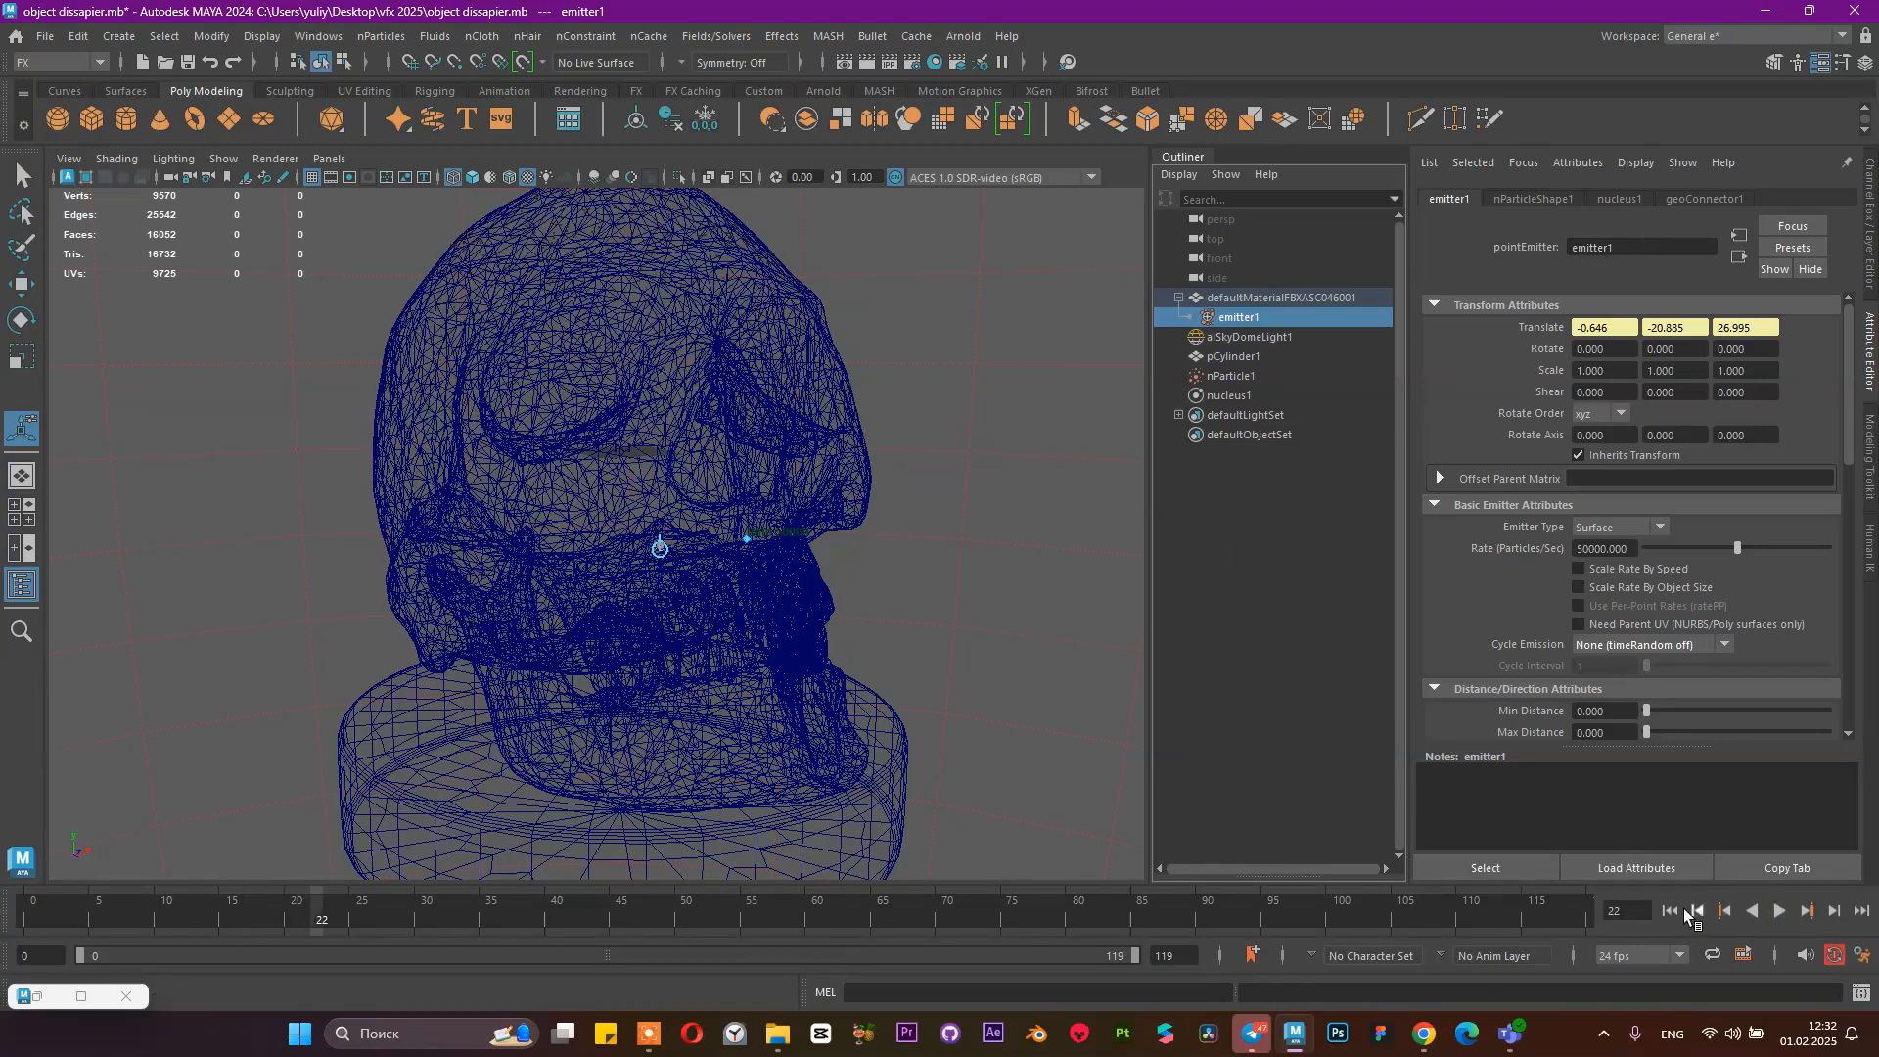
left_click(1672, 911)
left_click(1164, 565)
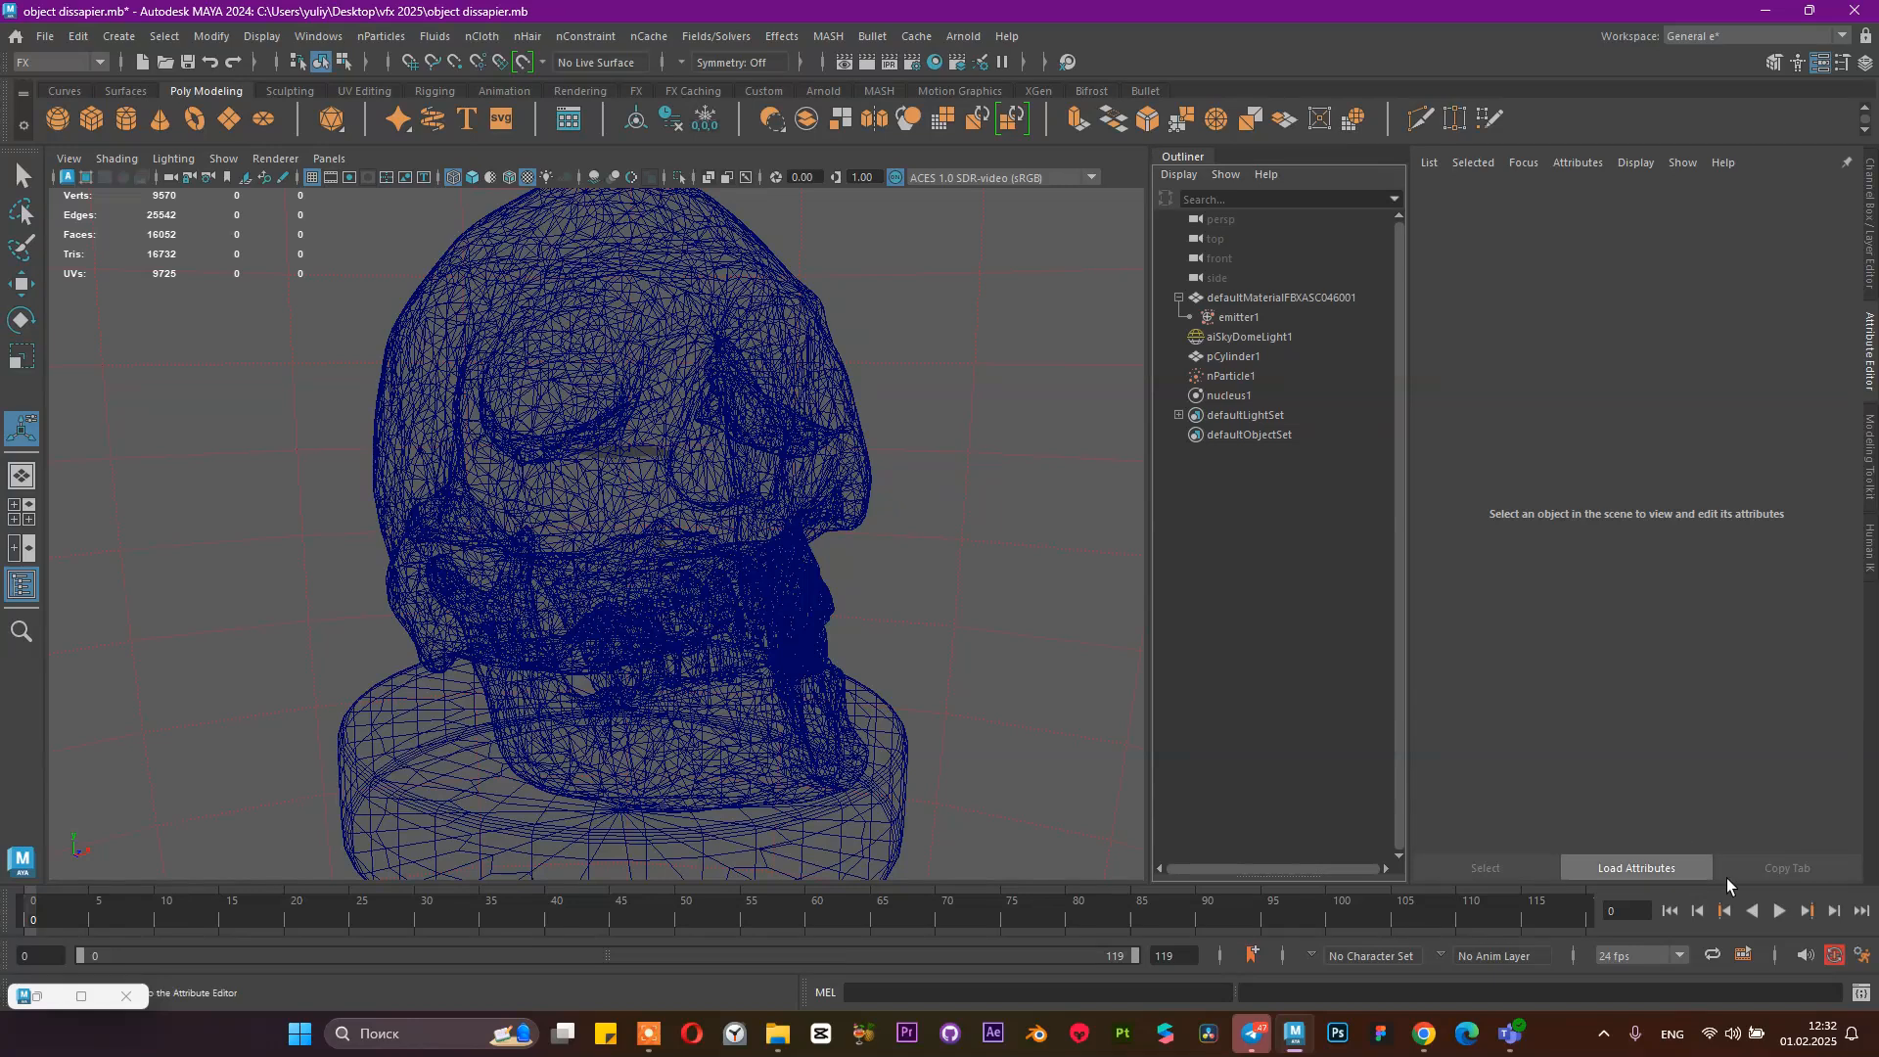
Replay the simulation, compare the nParticle1 emission in wireframe and shaded display, and stop the playback in shaded display
left_click(1779, 911)
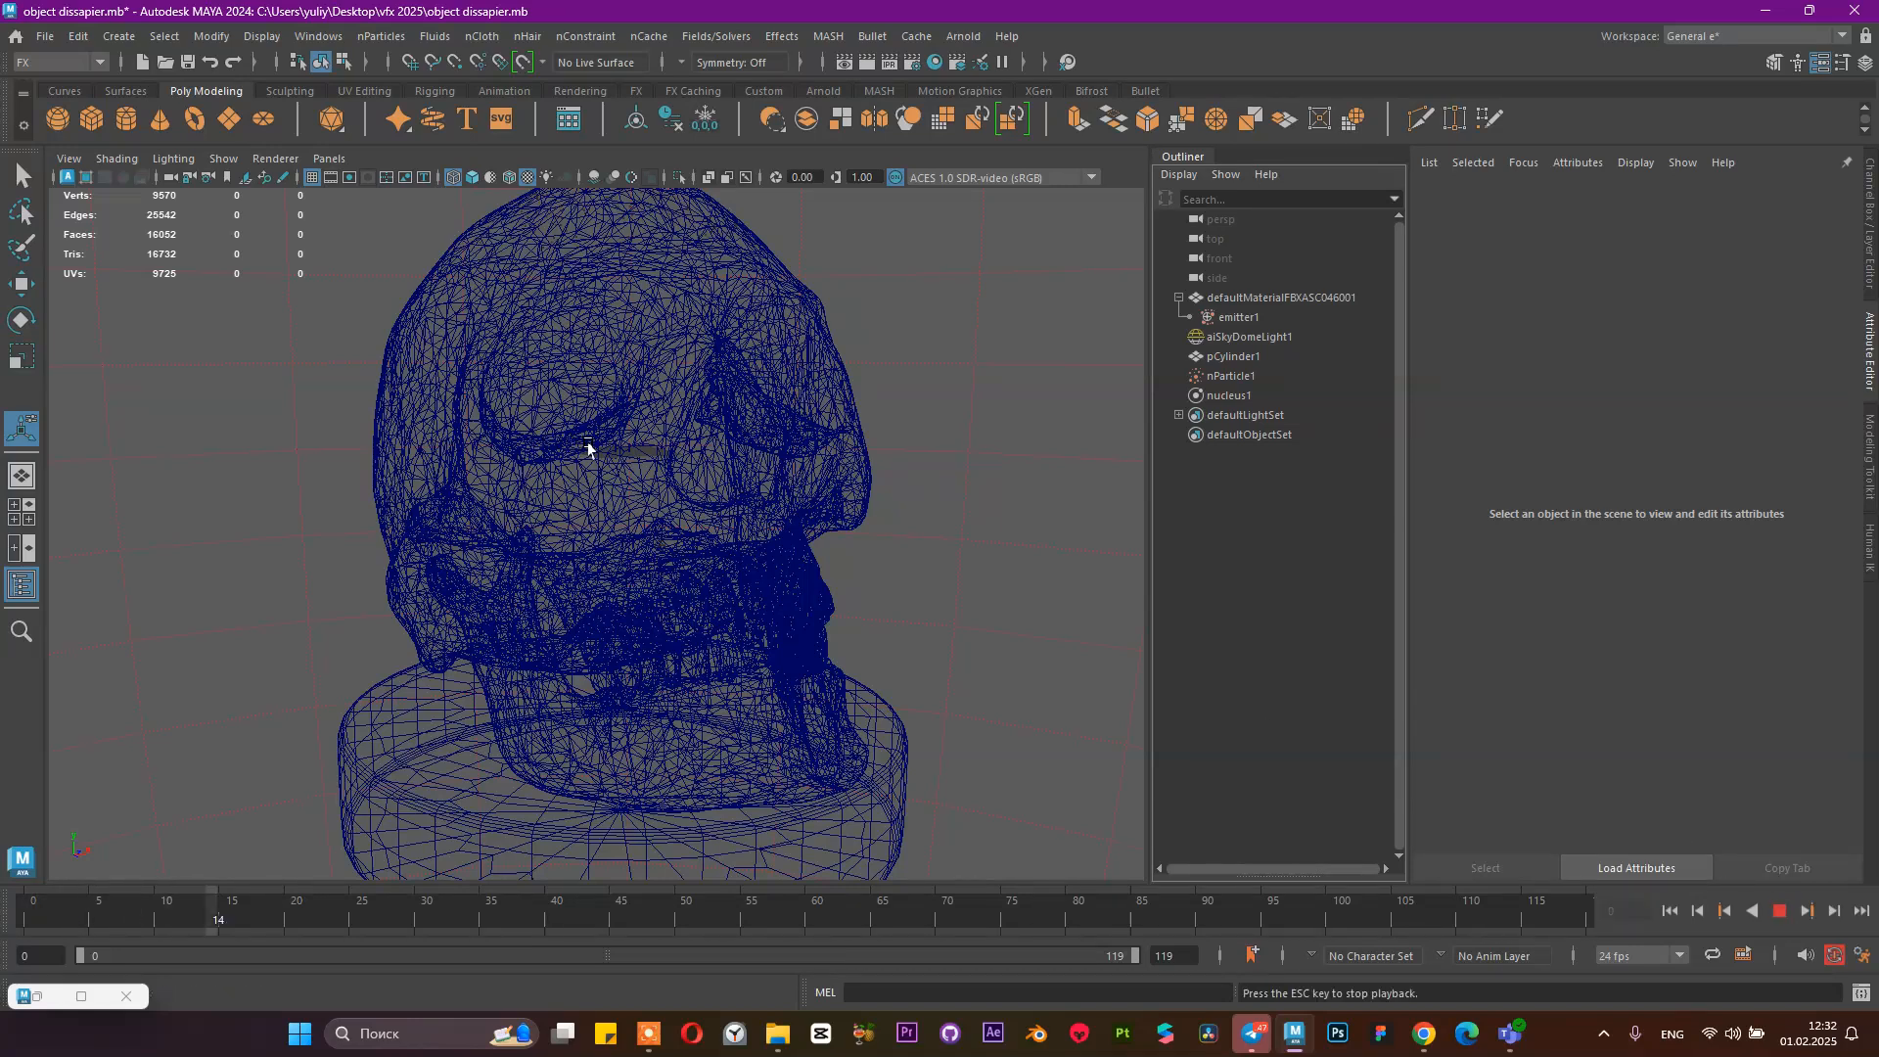
scroll(587, 441, "down", 5)
scroll(597, 438, "up", 3)
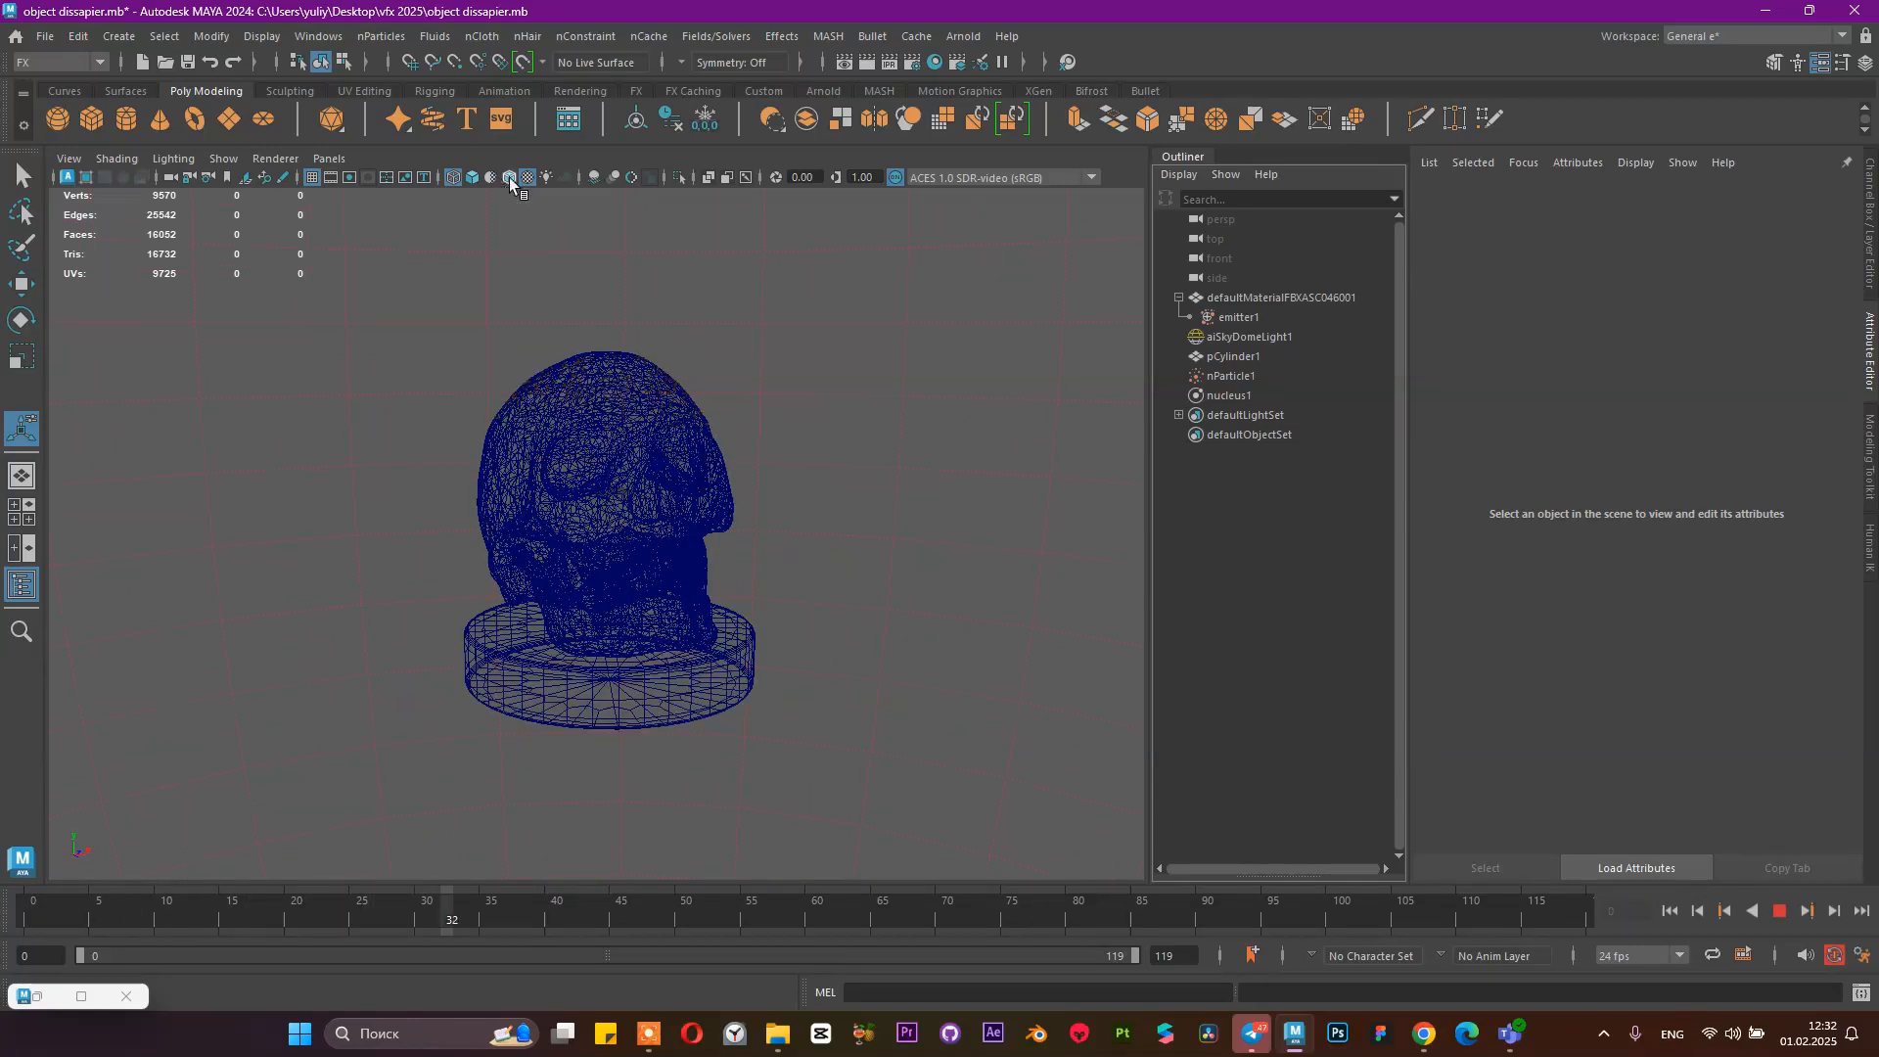
left_click(471, 177)
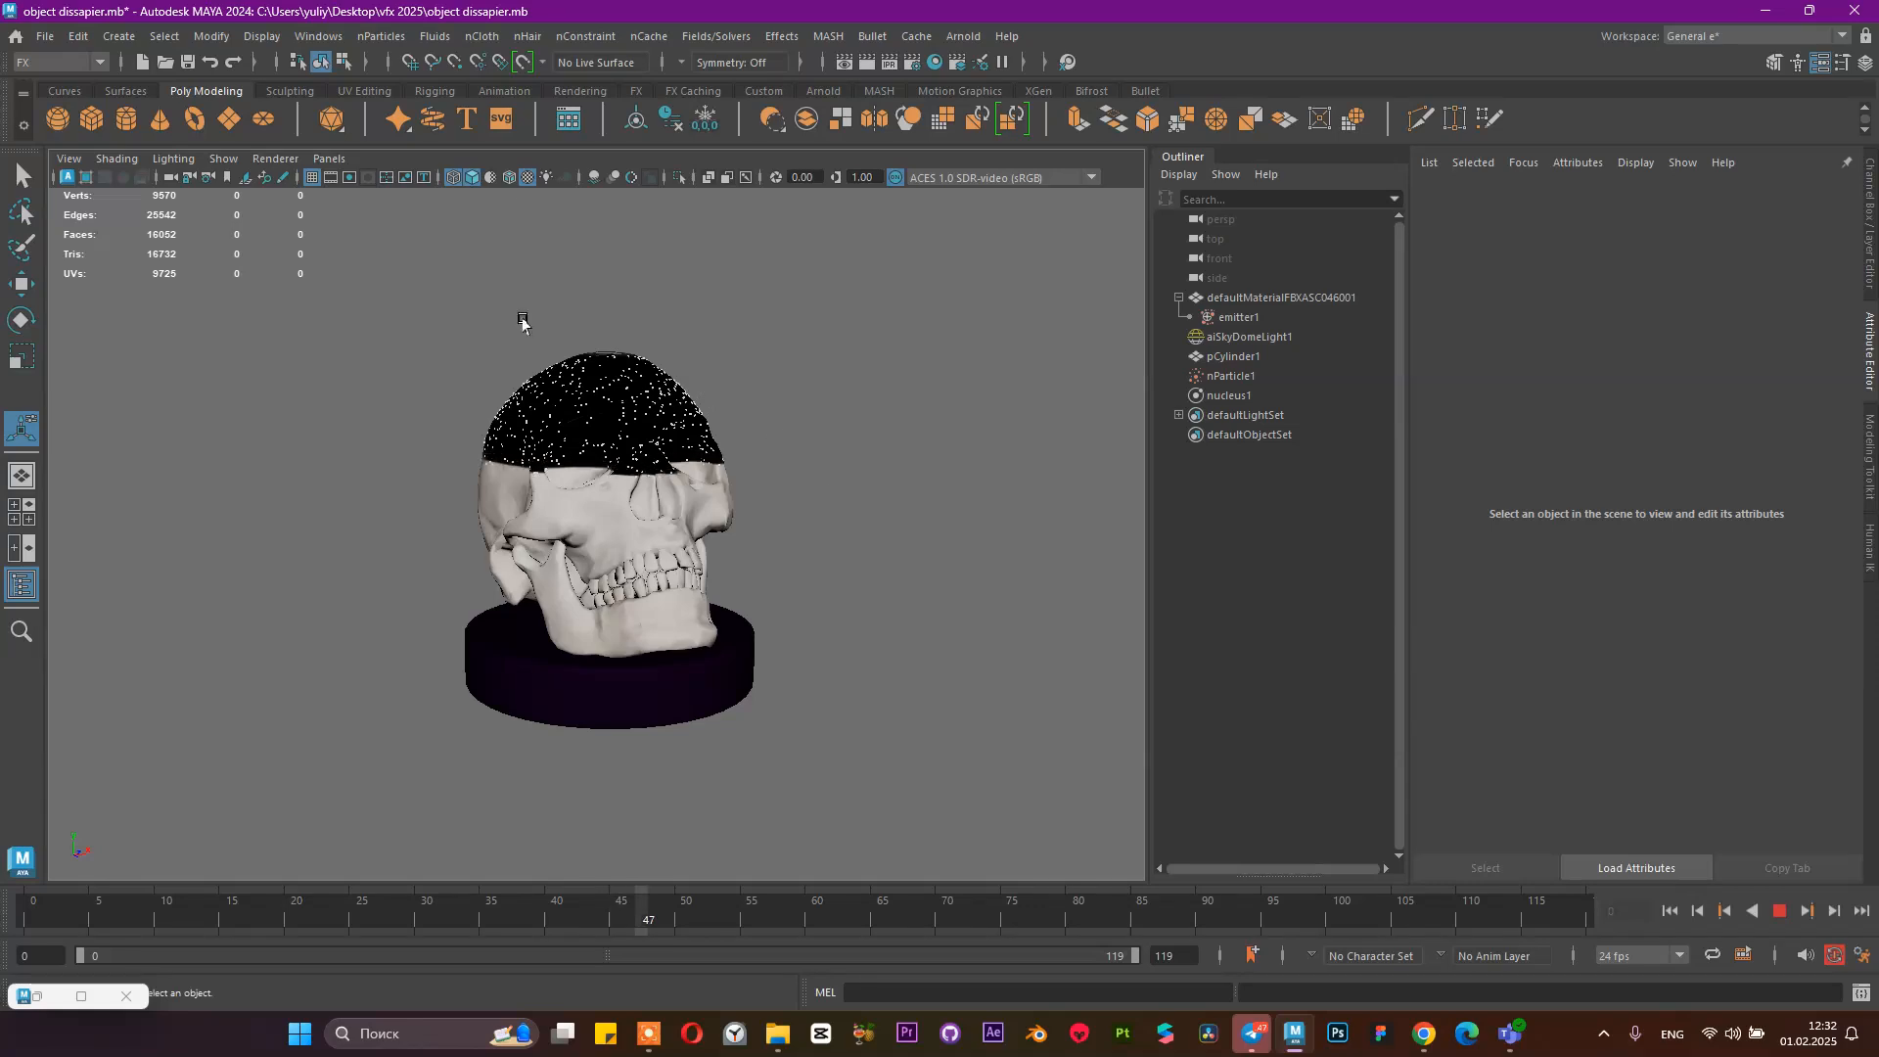
left_click(453, 178)
left_click(472, 177)
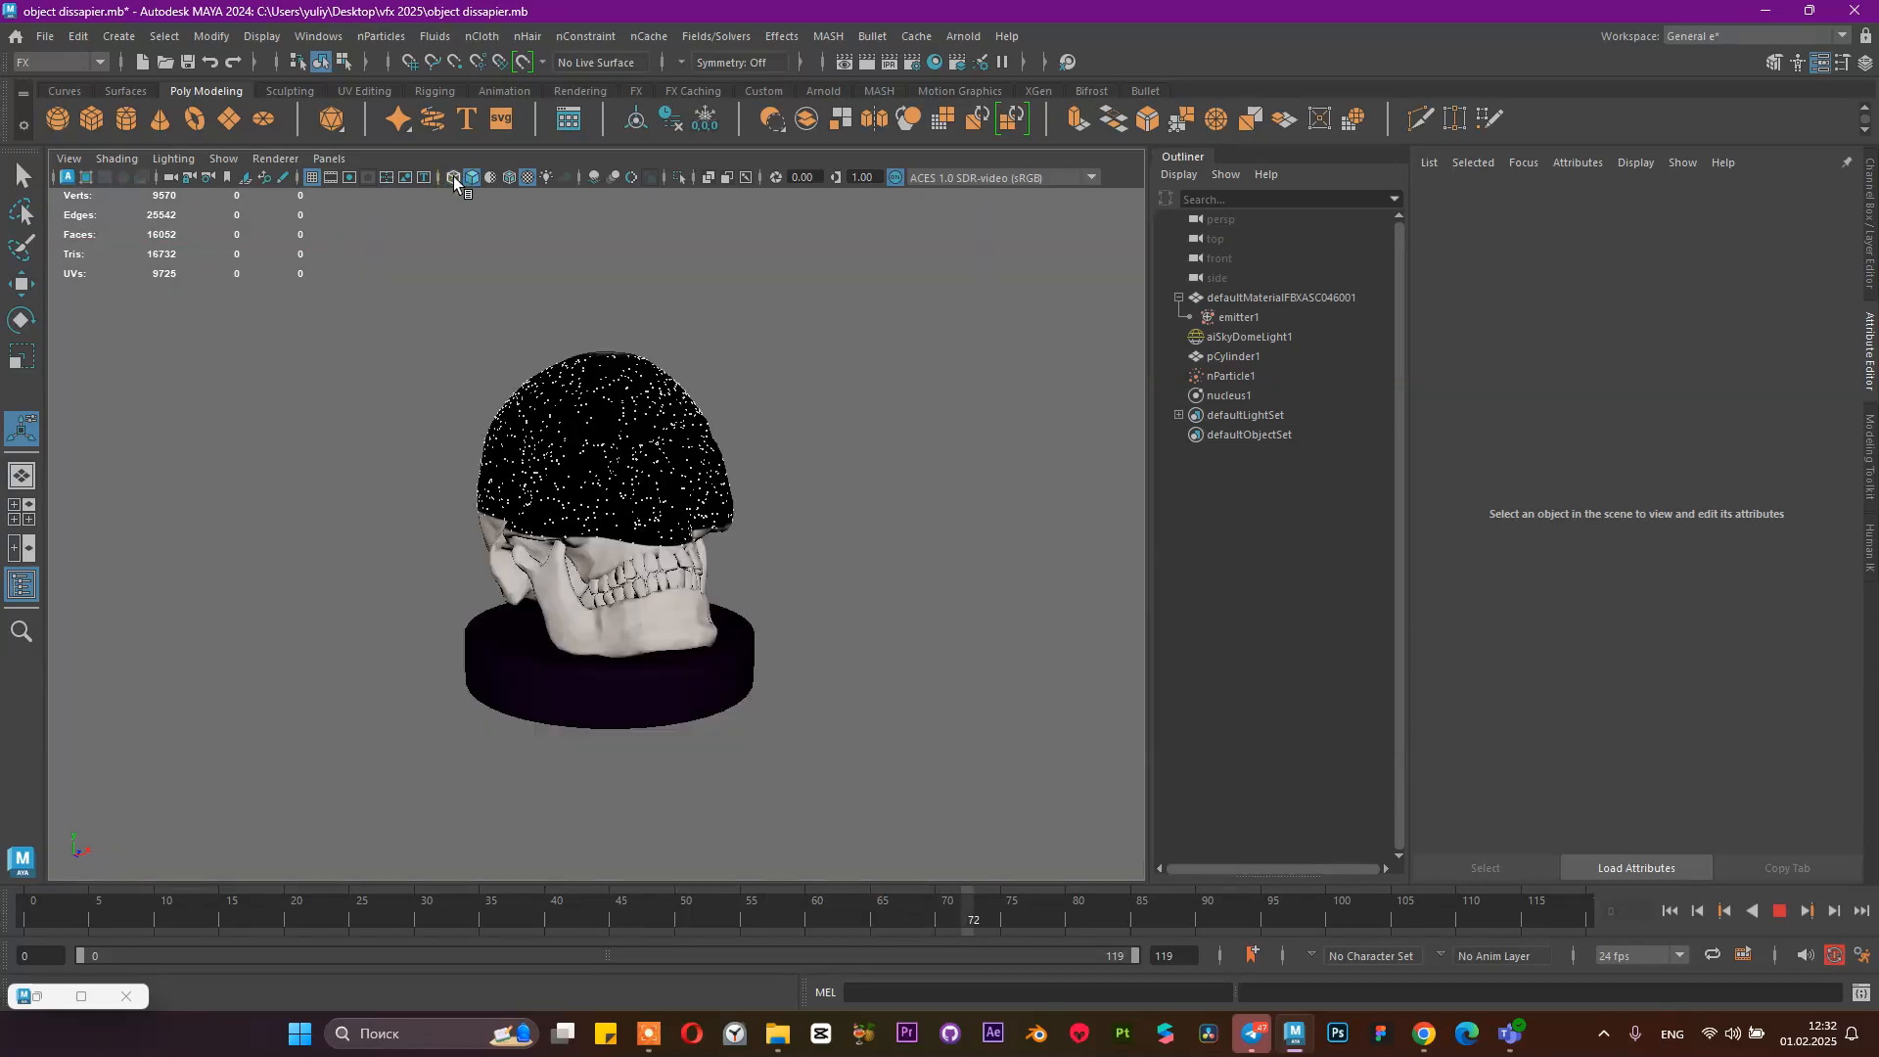
left_click(1231, 374)
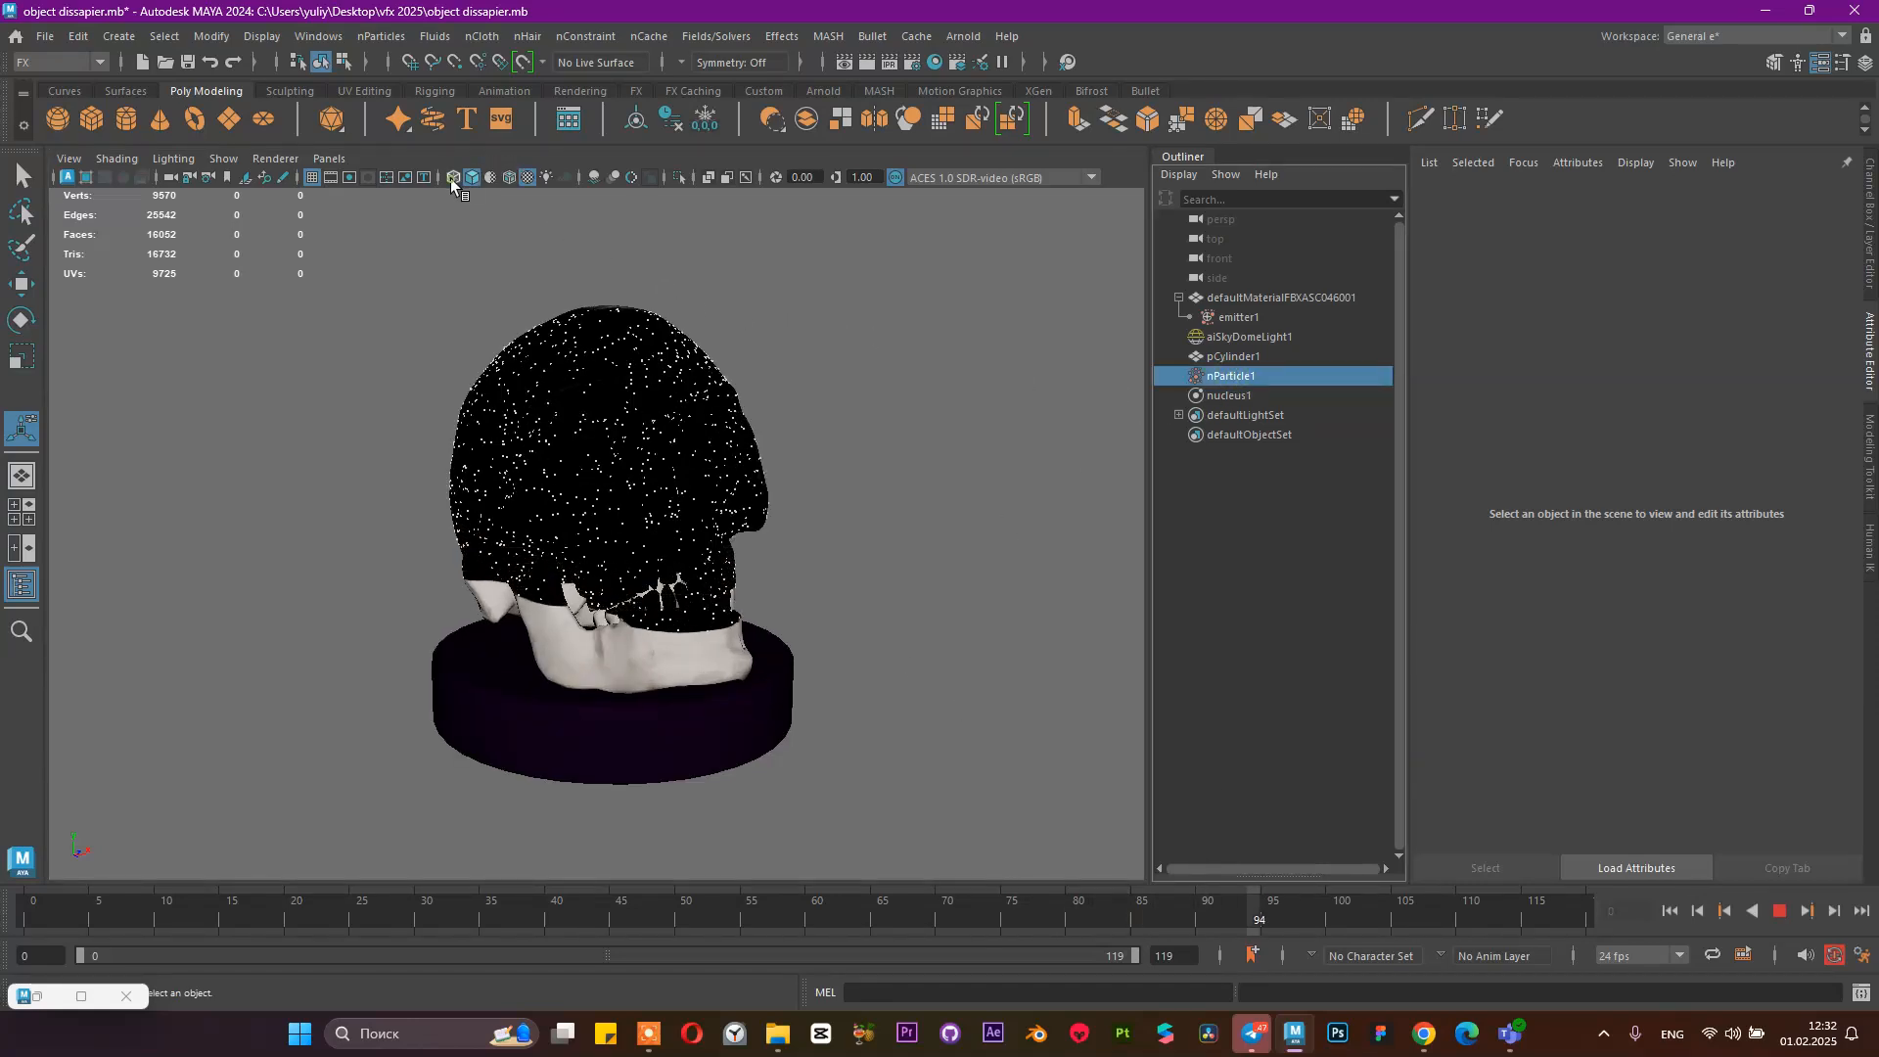
left_click(451, 178)
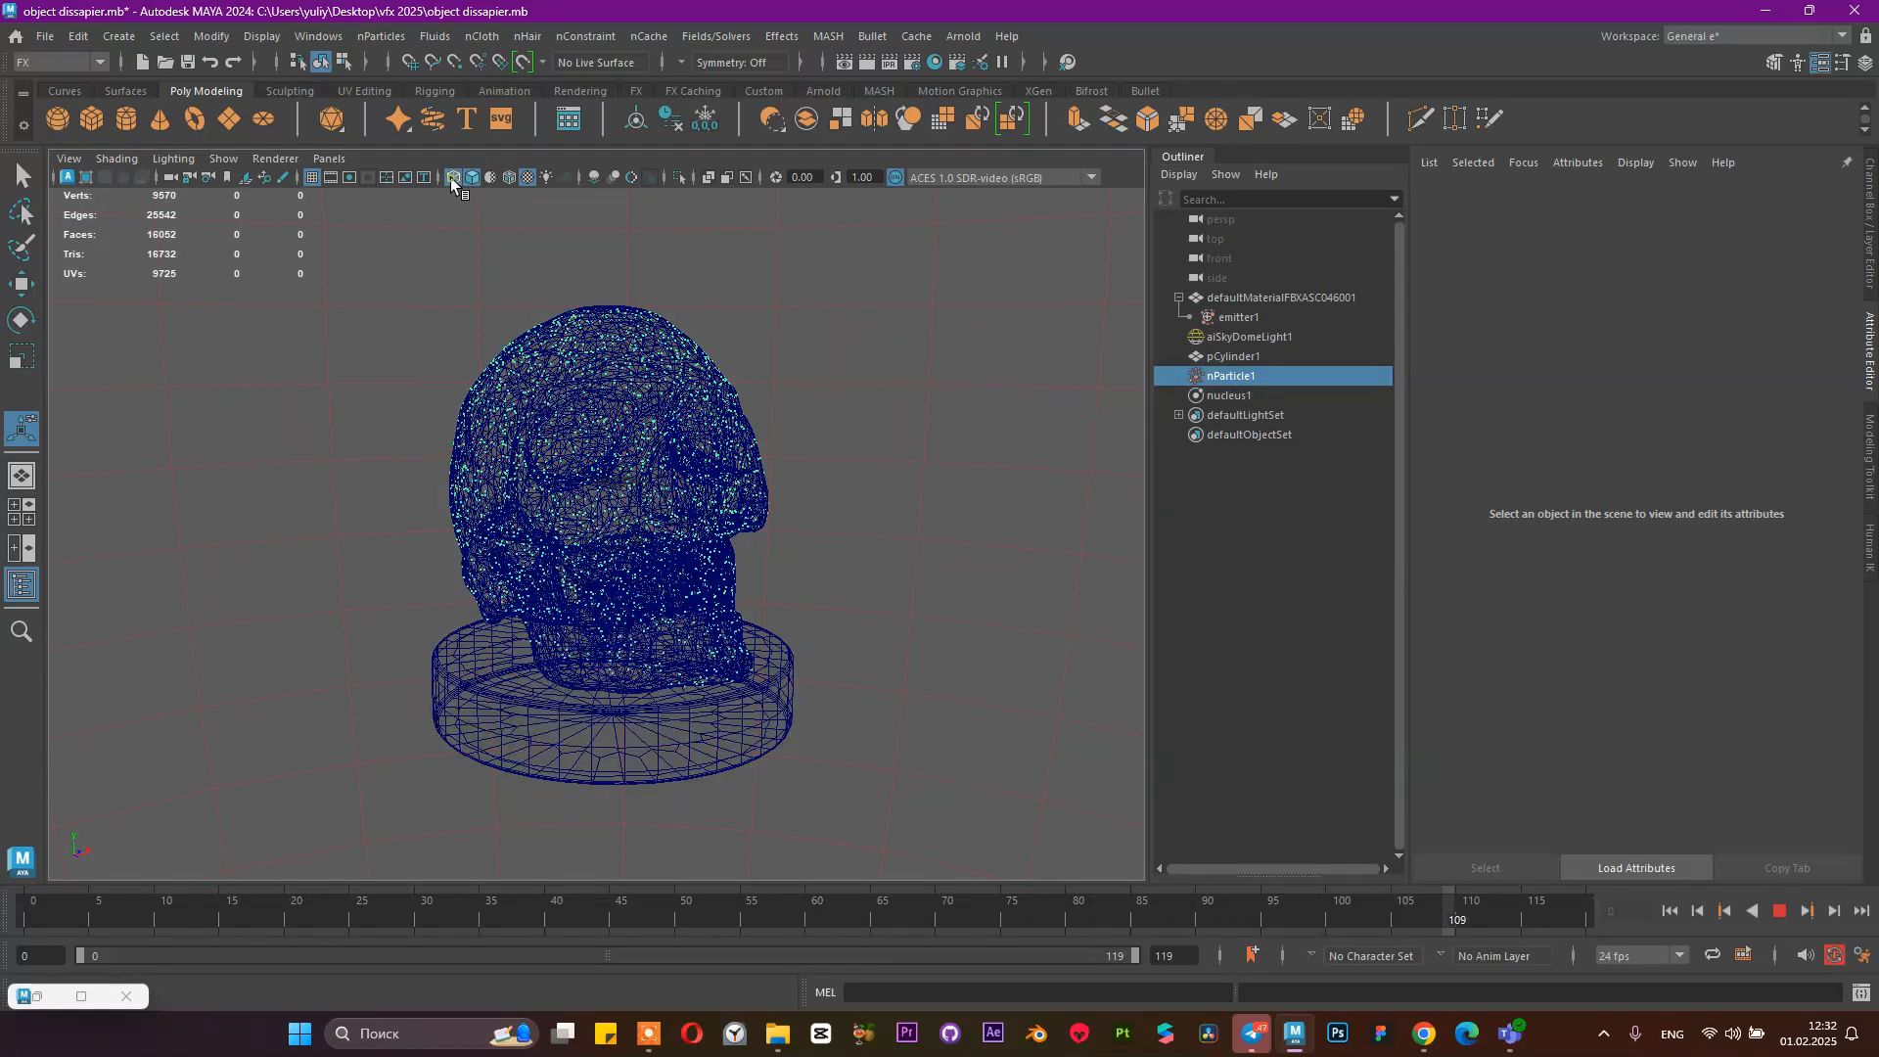
left_click(472, 178)
left_click(1778, 913)
Save the scene and set the Rate (Particles/Sec) of emitter1 to 500000
scroll(797, 571, "down", 2)
left_click_drag(632, 511, 719, 556, "alt")
key("ctrl+s")
left_click(1587, 549)
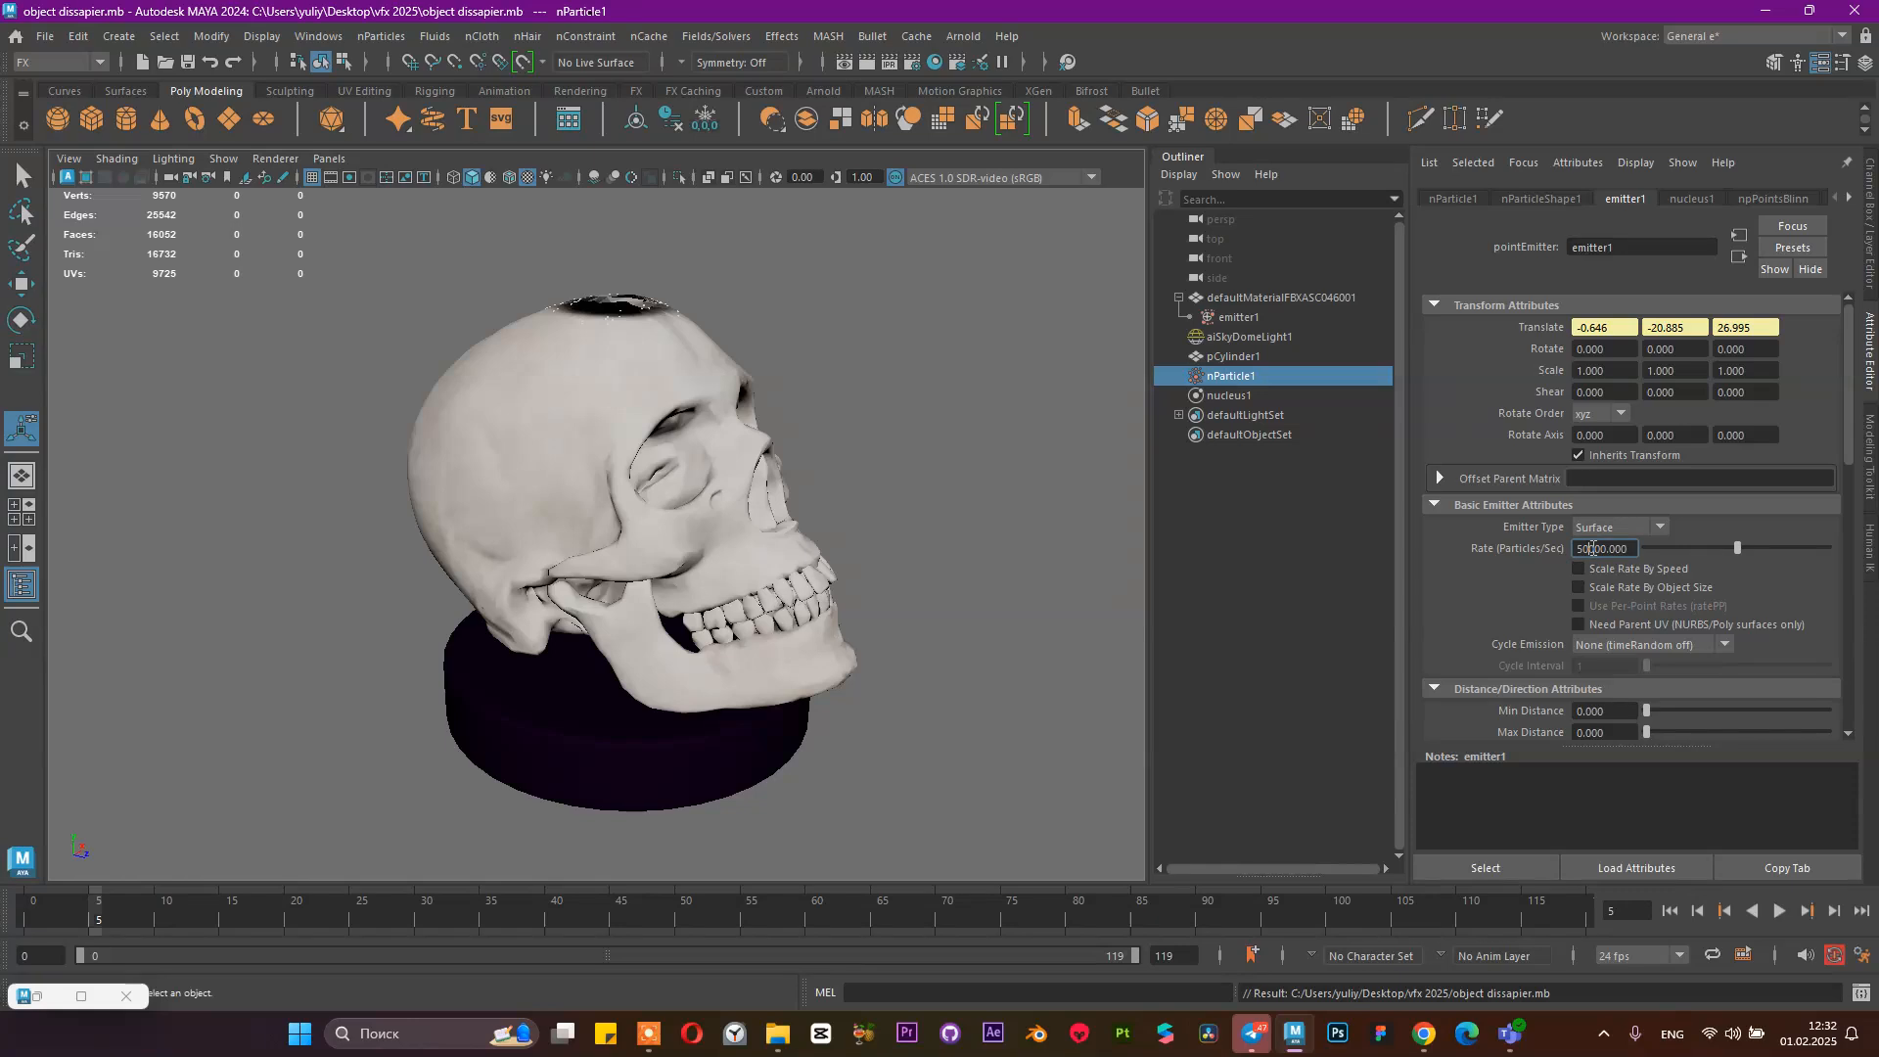
type("0")
key("Return")
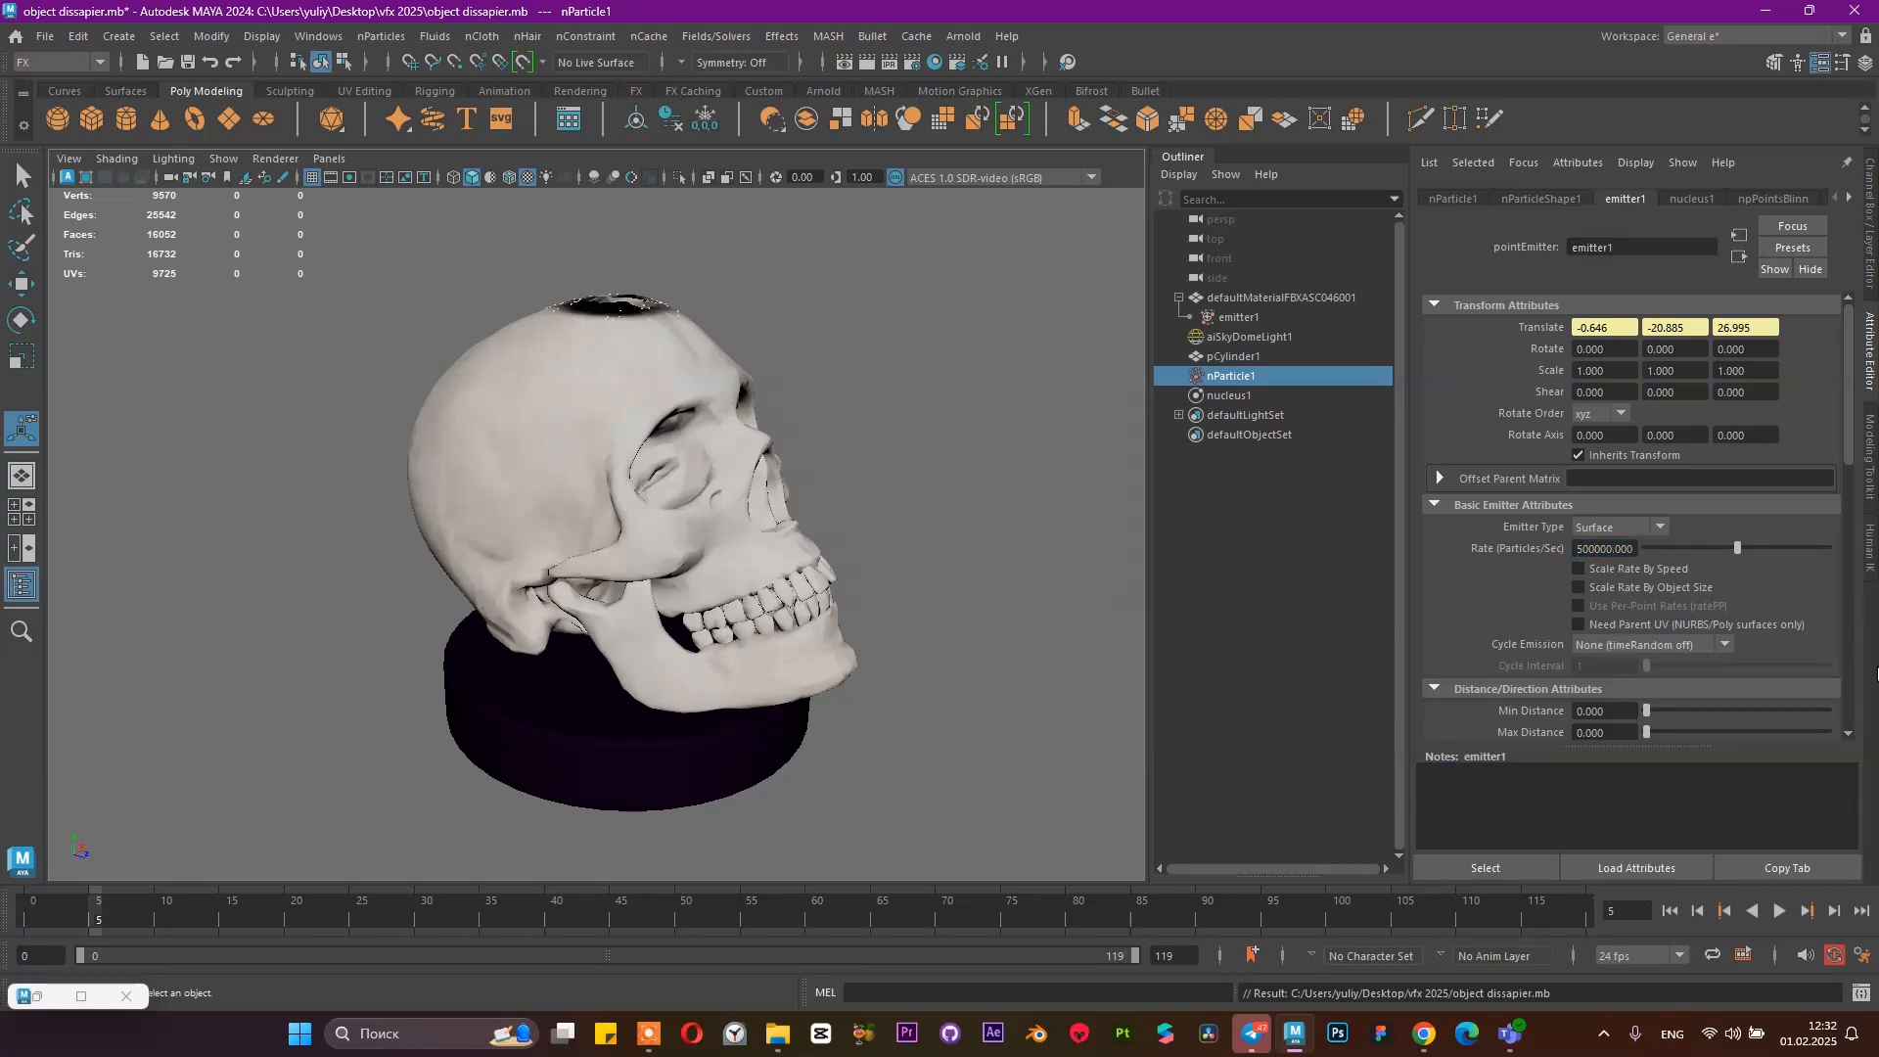
Play the simulation from the first frame and stop it early to check the particle density on the skull
left_click(1671, 910)
left_click(1779, 910)
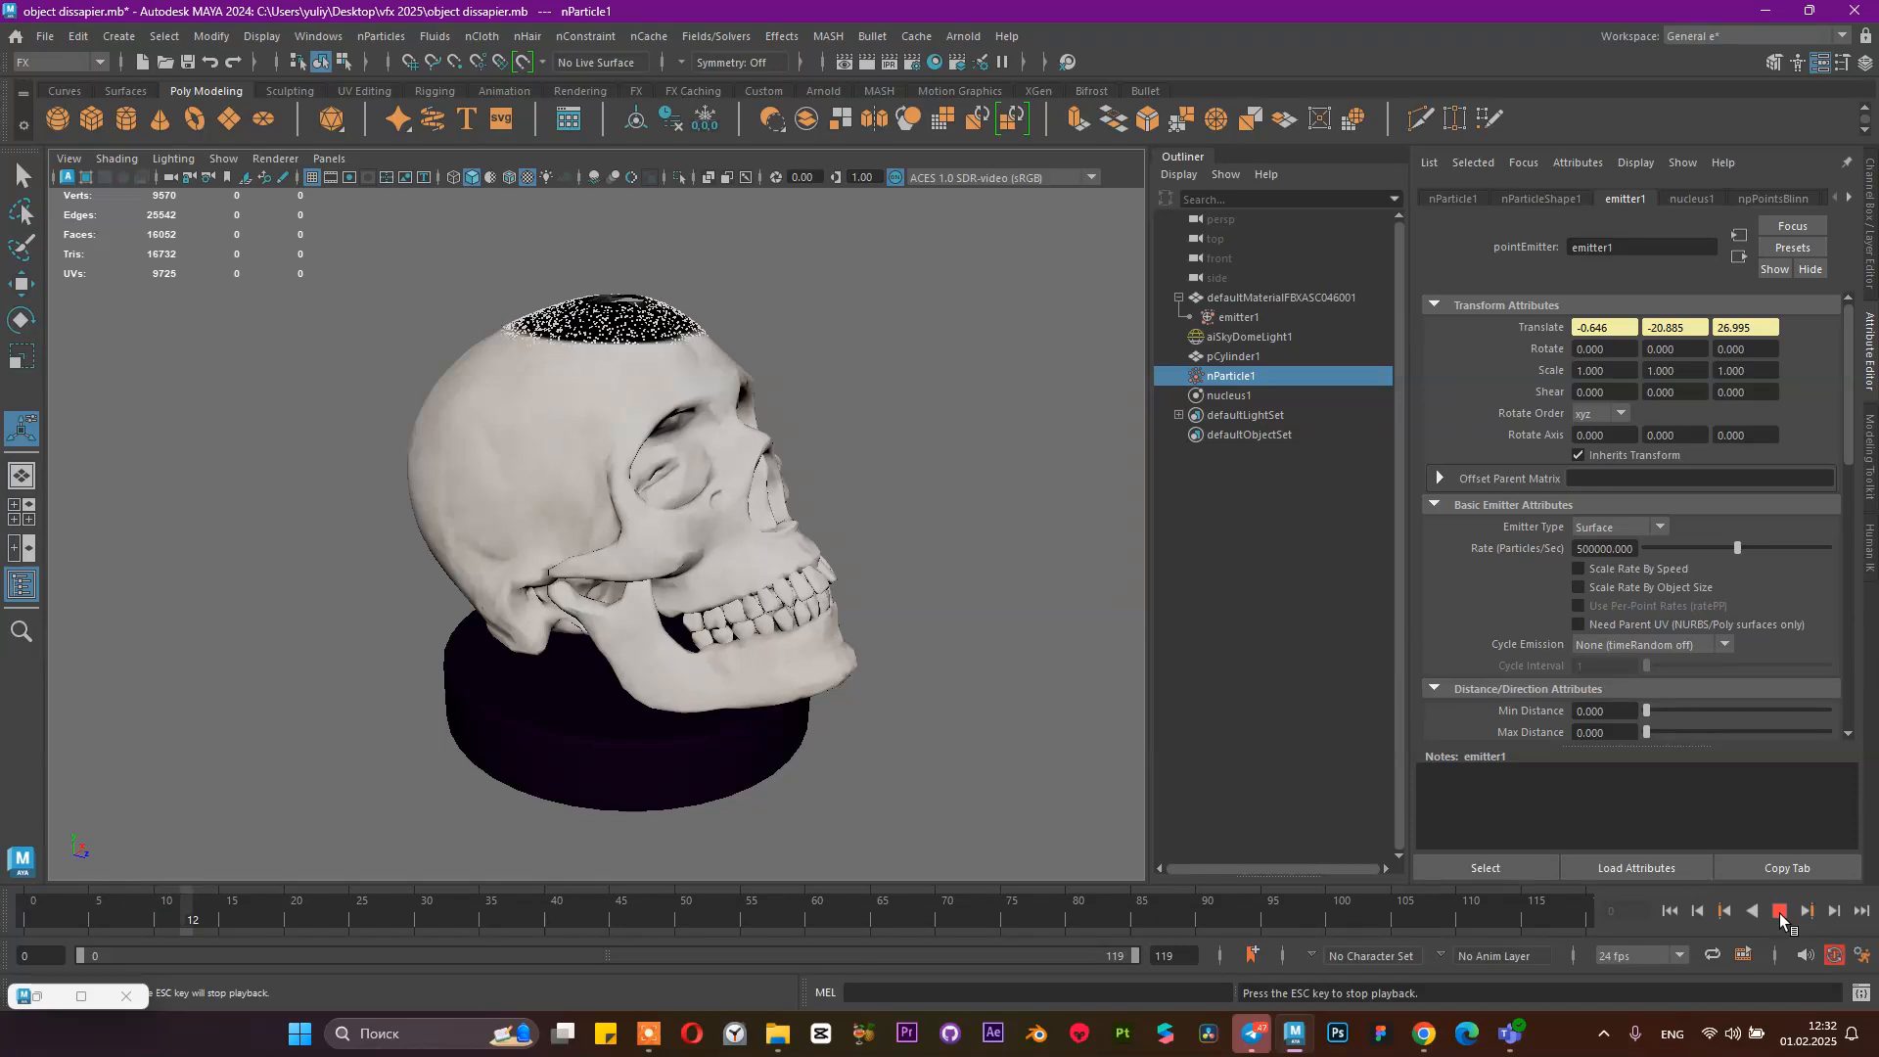
left_click(1779, 911)
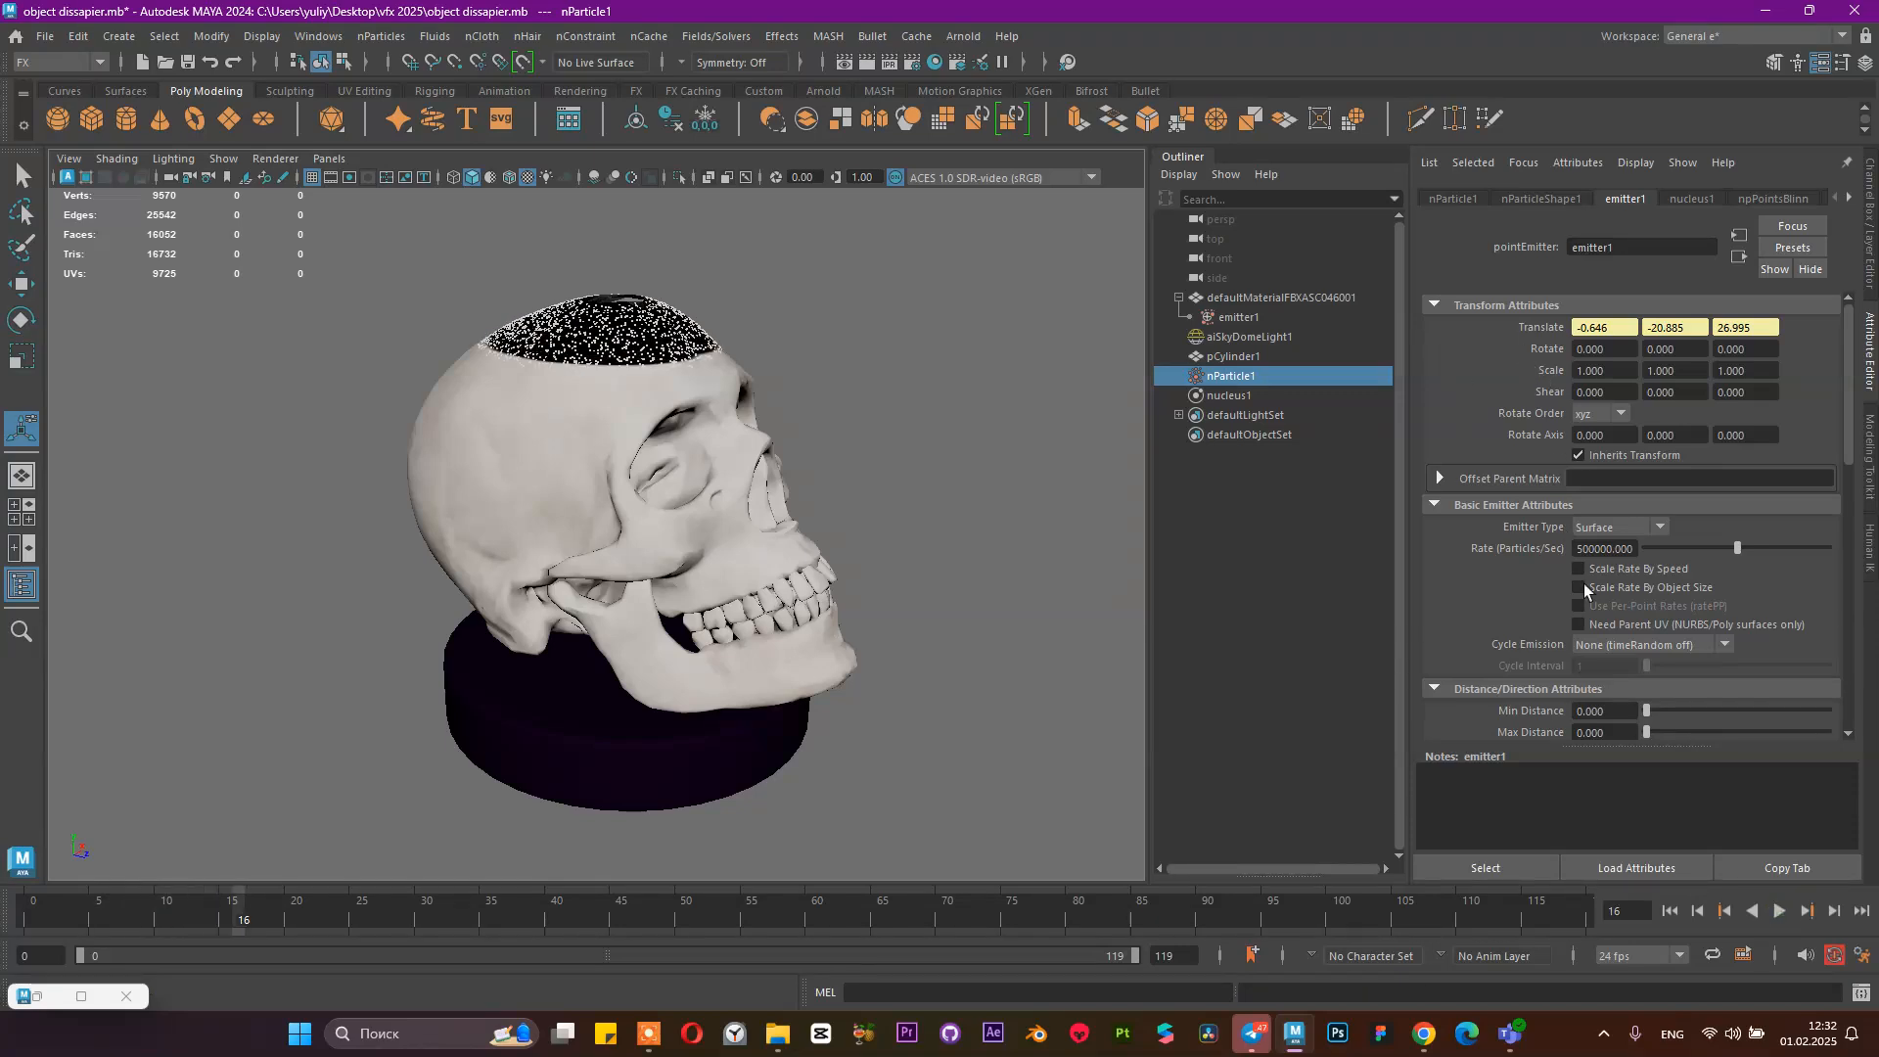
Set the emission Speed of emitter1 to 1.630 and play the simulation from the start to check the particle motion
scroll(1616, 617, "down", 3)
scroll(1625, 613, "down", 4)
left_click_drag(1667, 570, 1675, 565)
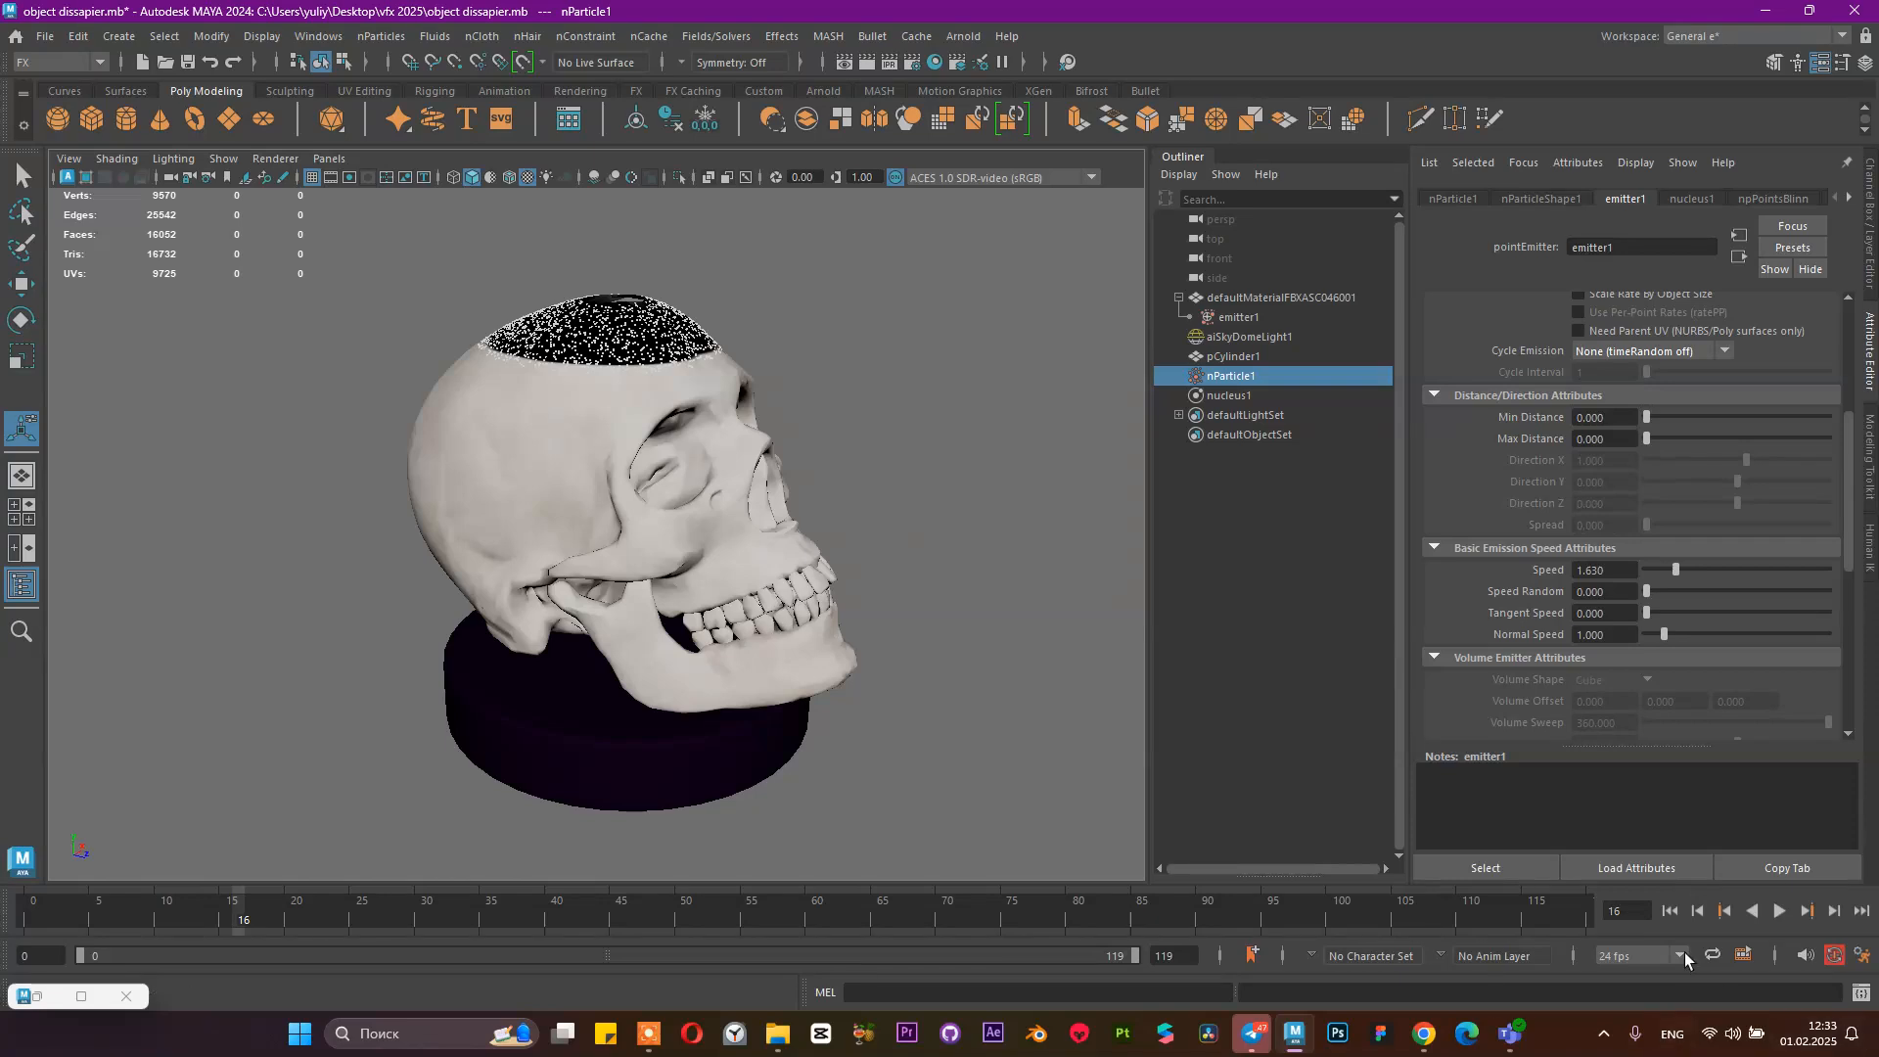
left_click(1666, 911)
left_click(1780, 912)
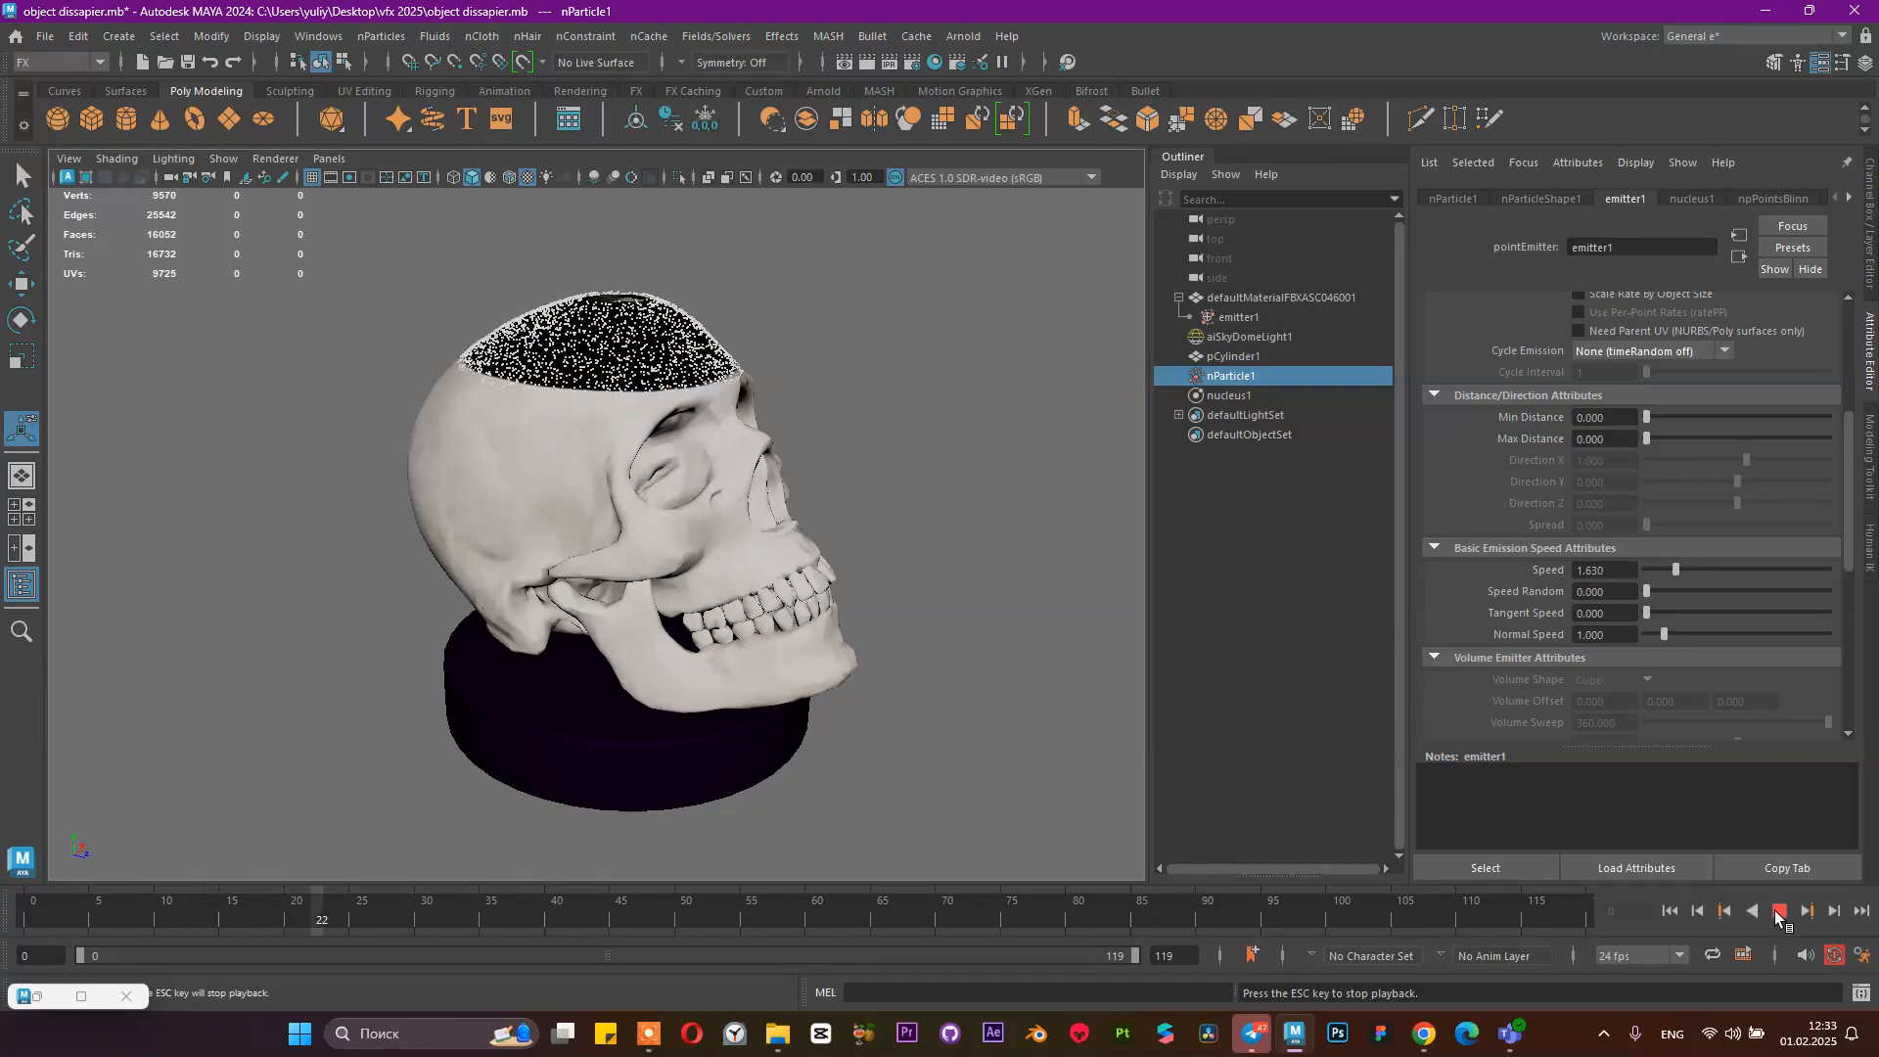
key("Escape")
scroll(649, 354, "up", 3)
scroll(656, 357, "down", 2)
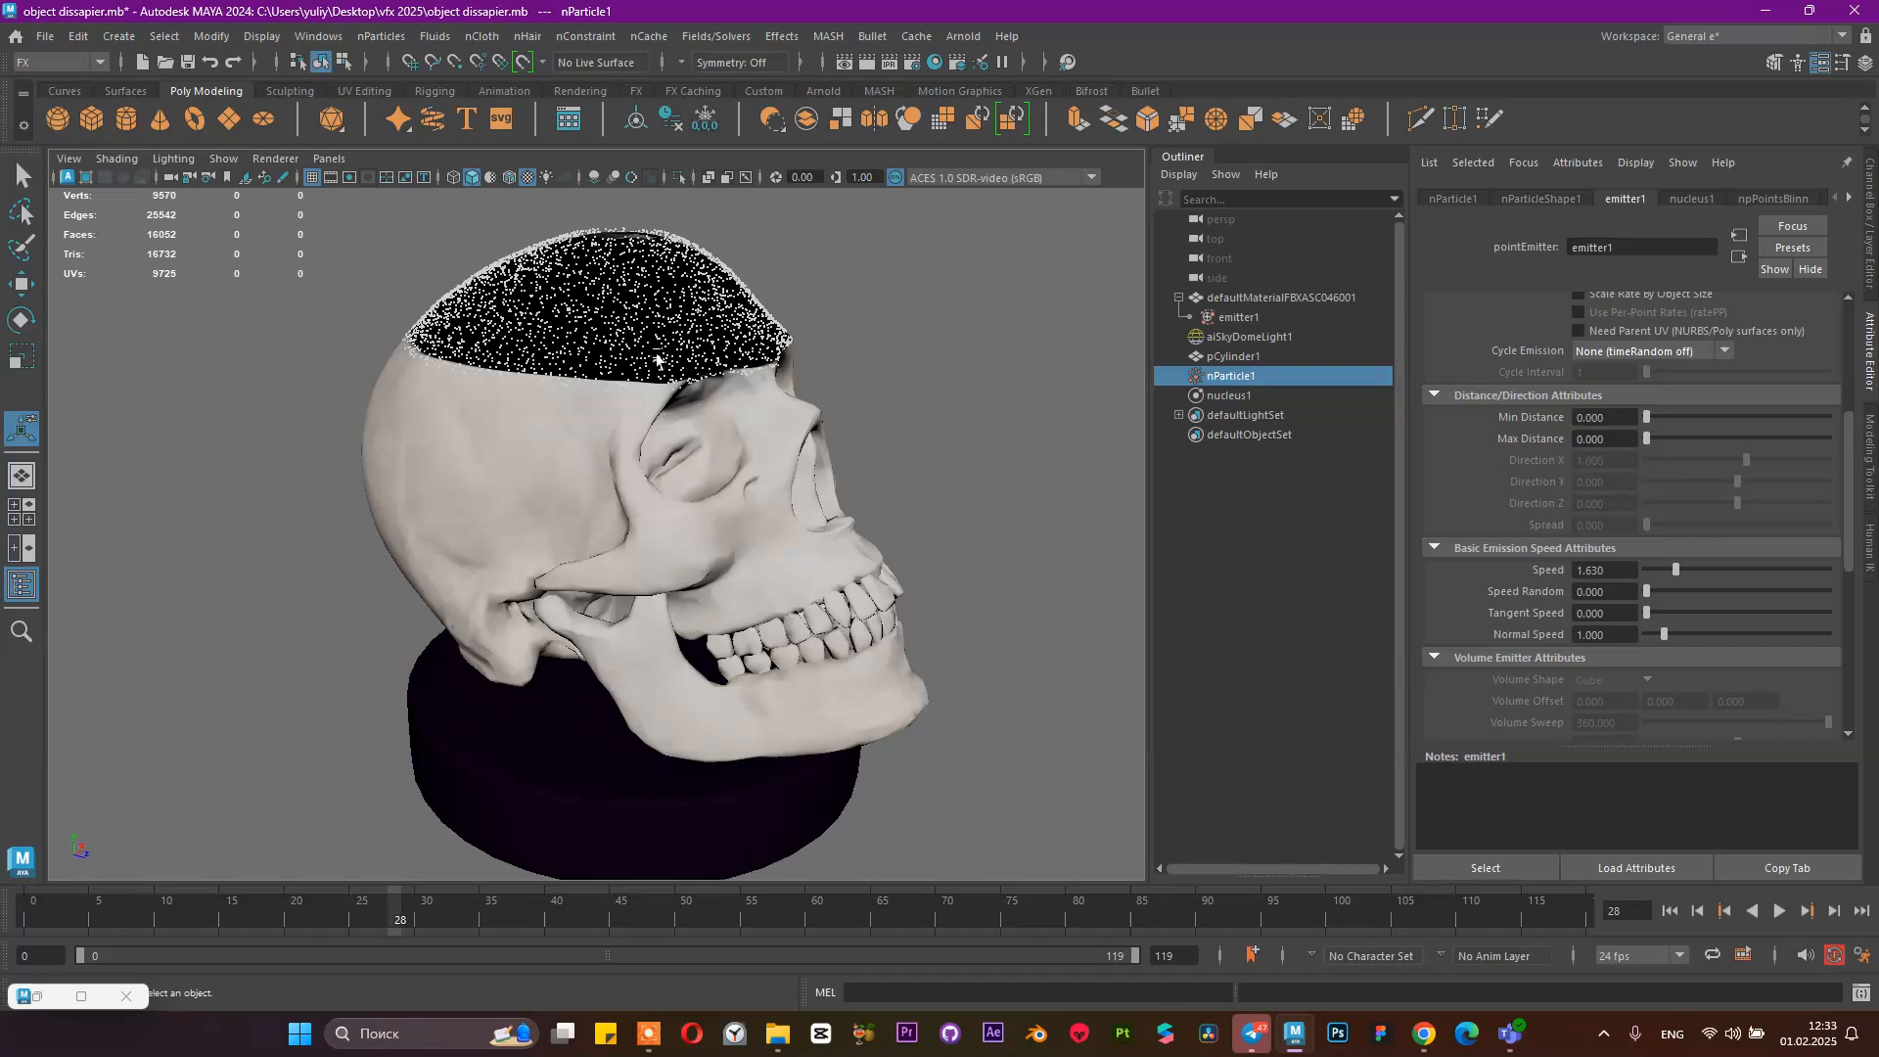
Raise the emission Speed of emitter1 to 9.565, replay the simulation from the start and review the emitter's attributes
scroll(901, 538, "down", 3)
scroll(865, 549, "up", 3)
left_click(1671, 910)
left_click(1779, 910)
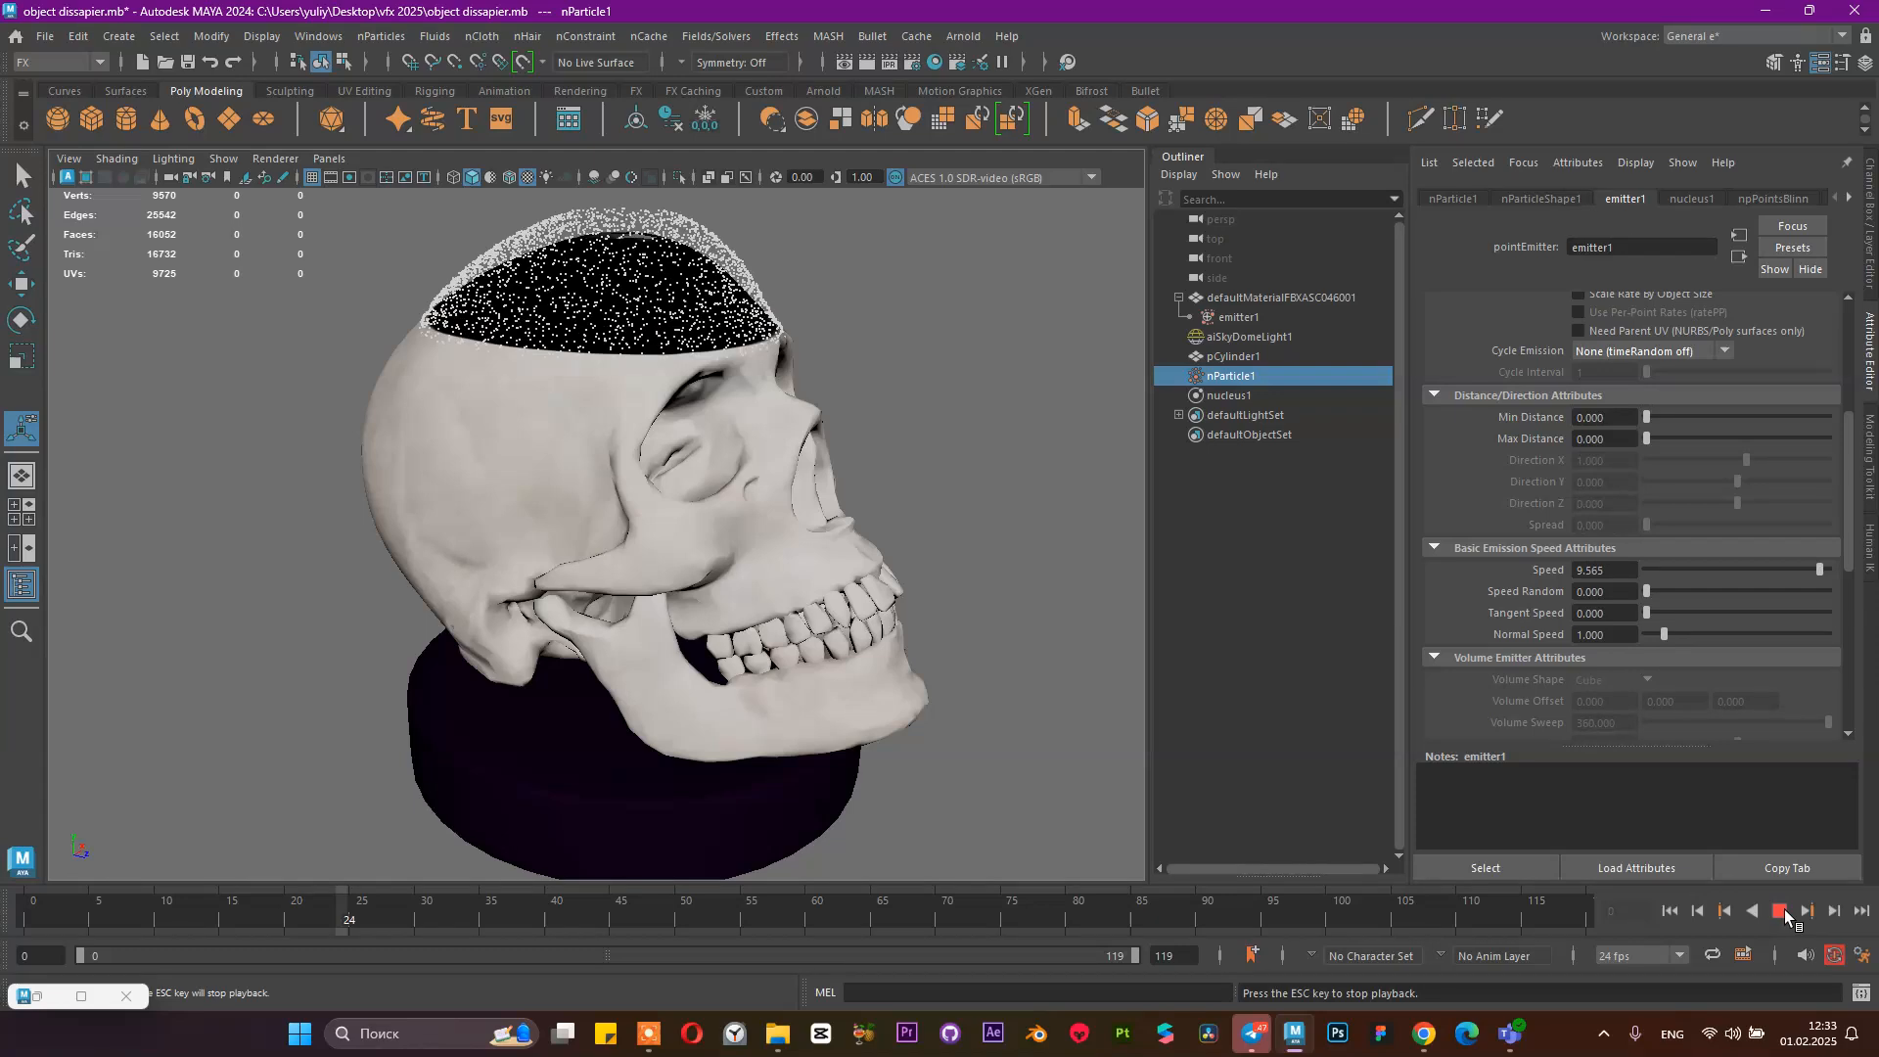
left_click(1779, 910)
scroll(1629, 450, "up", 5)
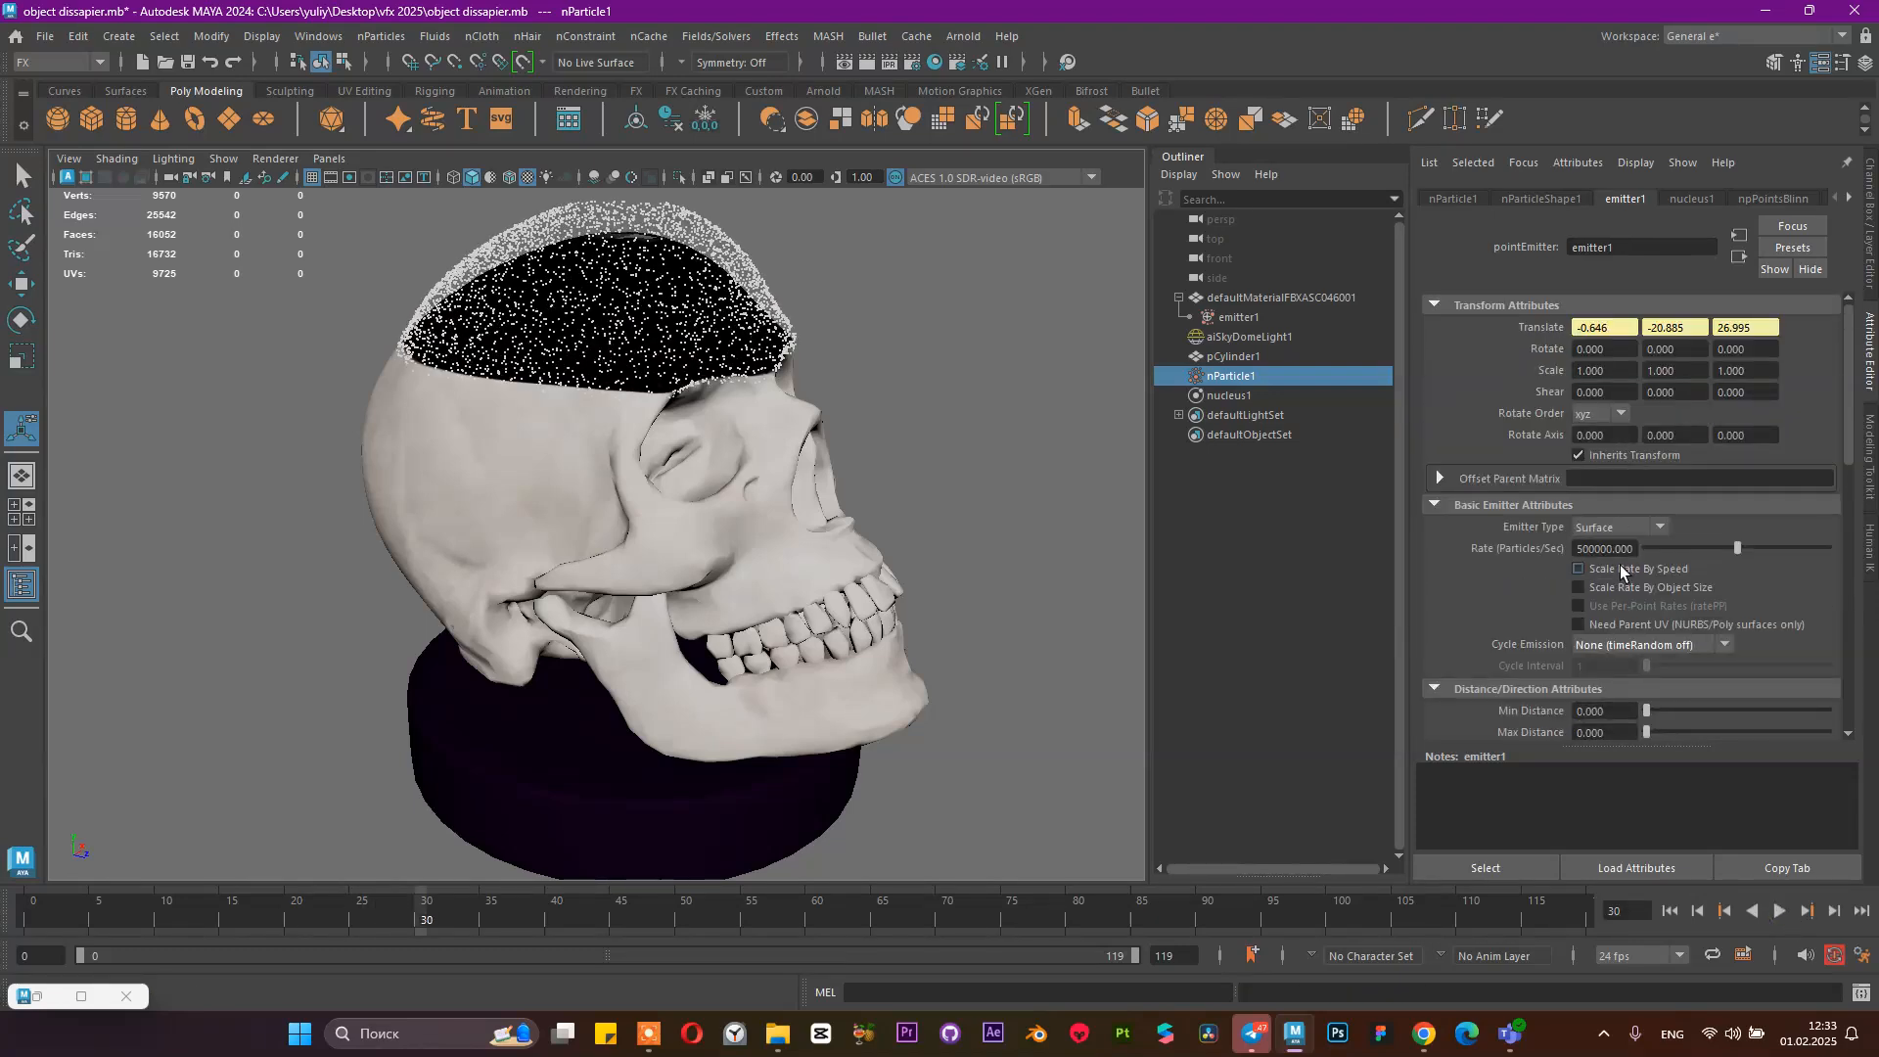
scroll(1676, 534, "down", 3)
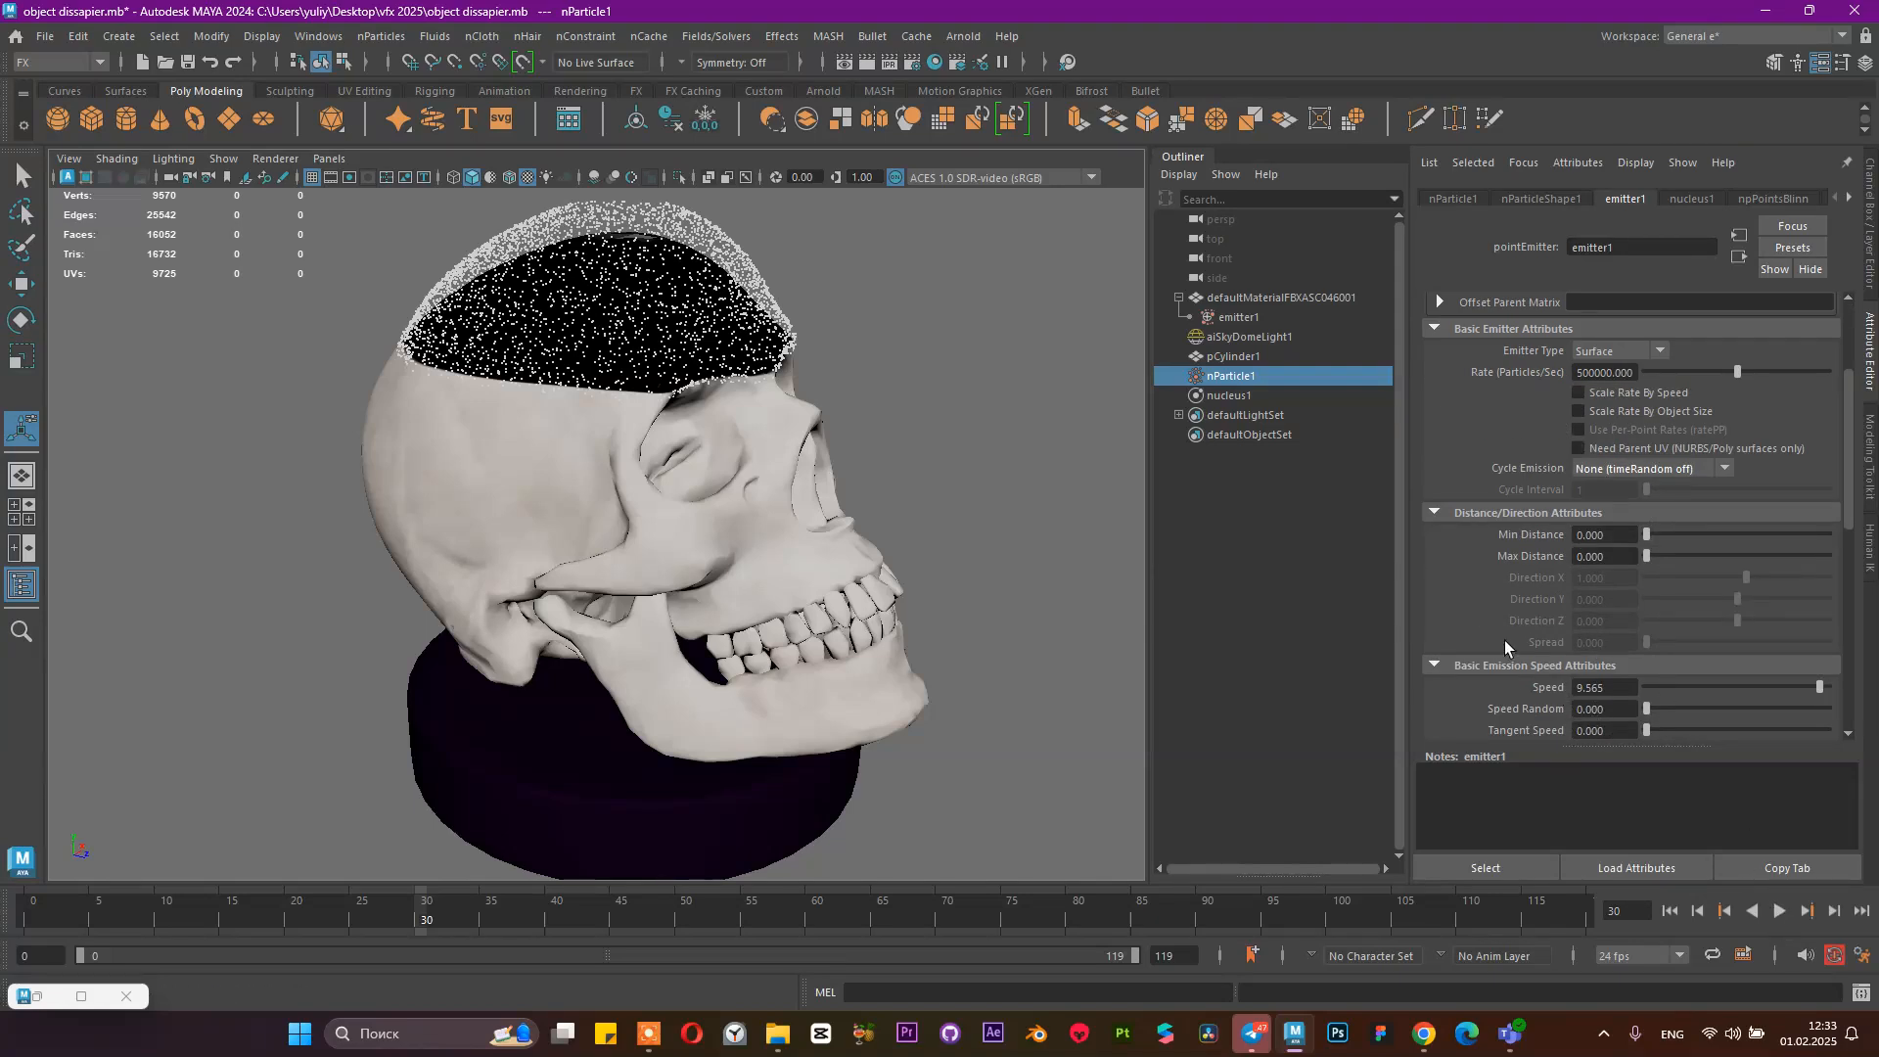
left_click(1294, 554)
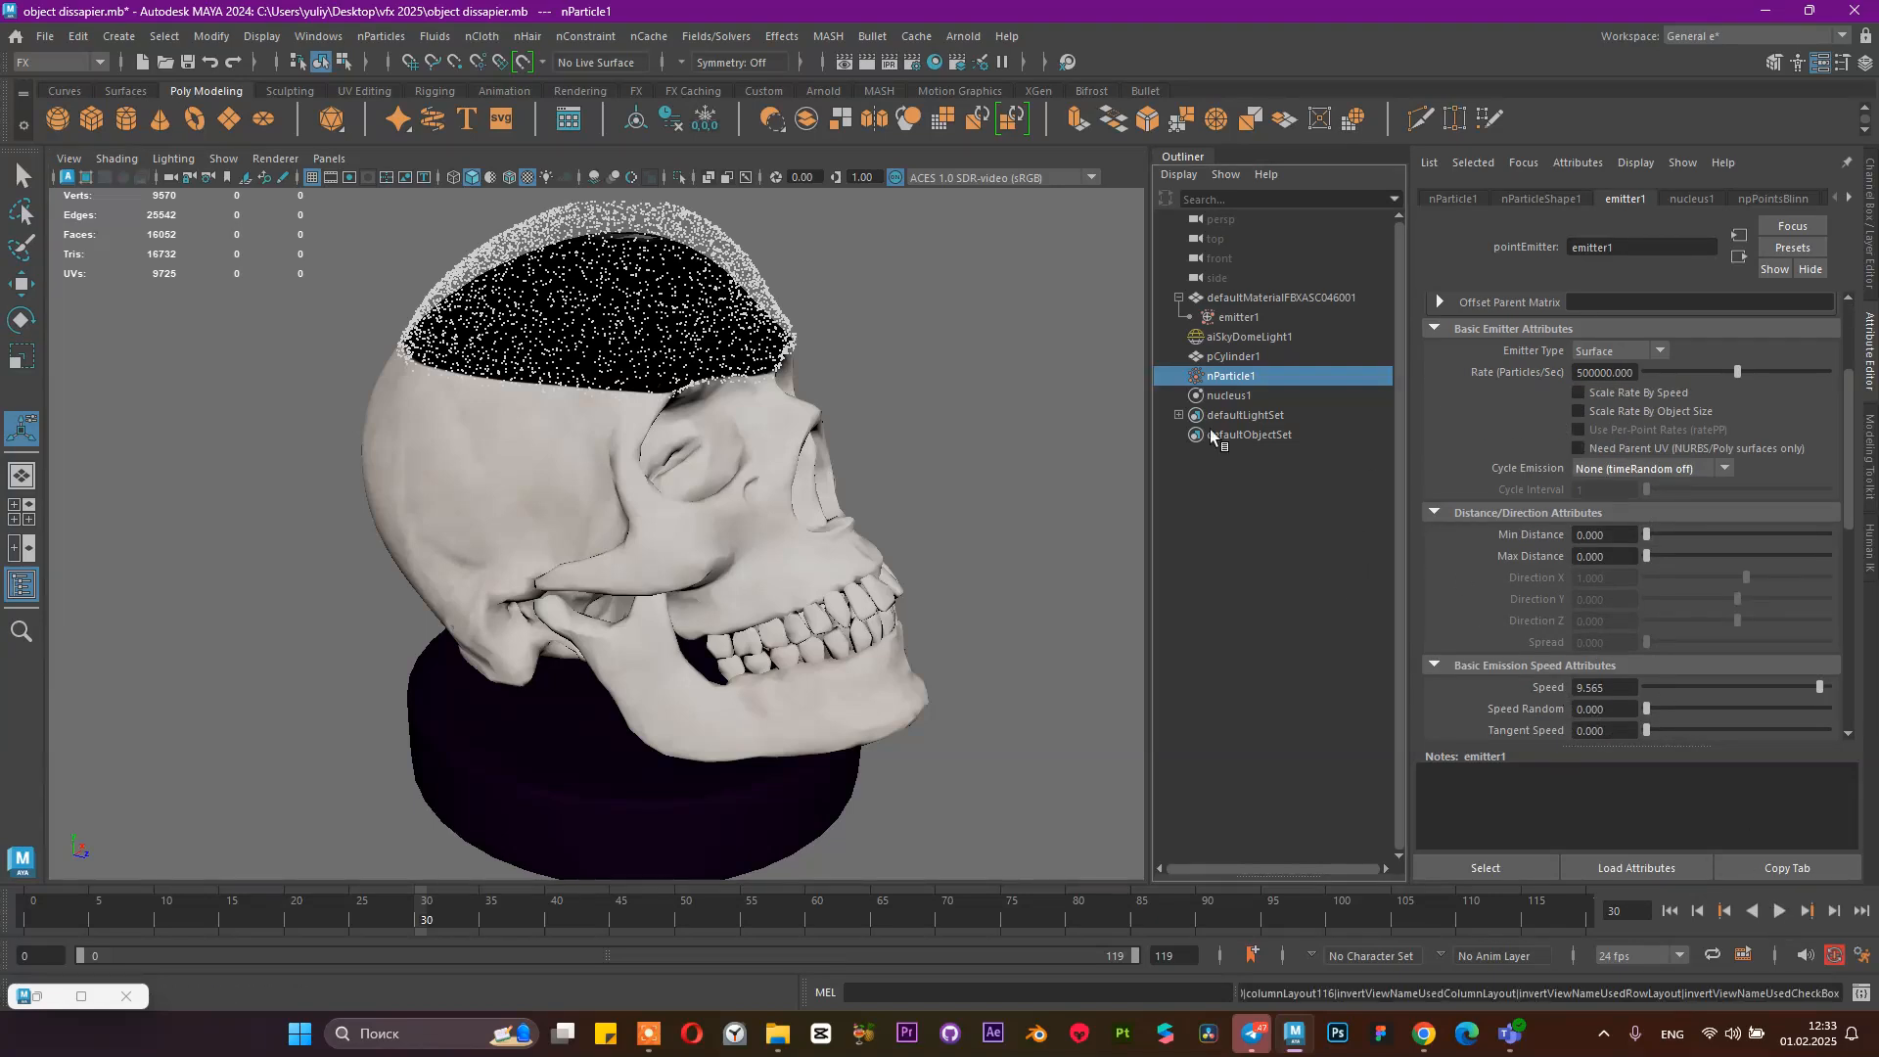
left_click(1231, 376)
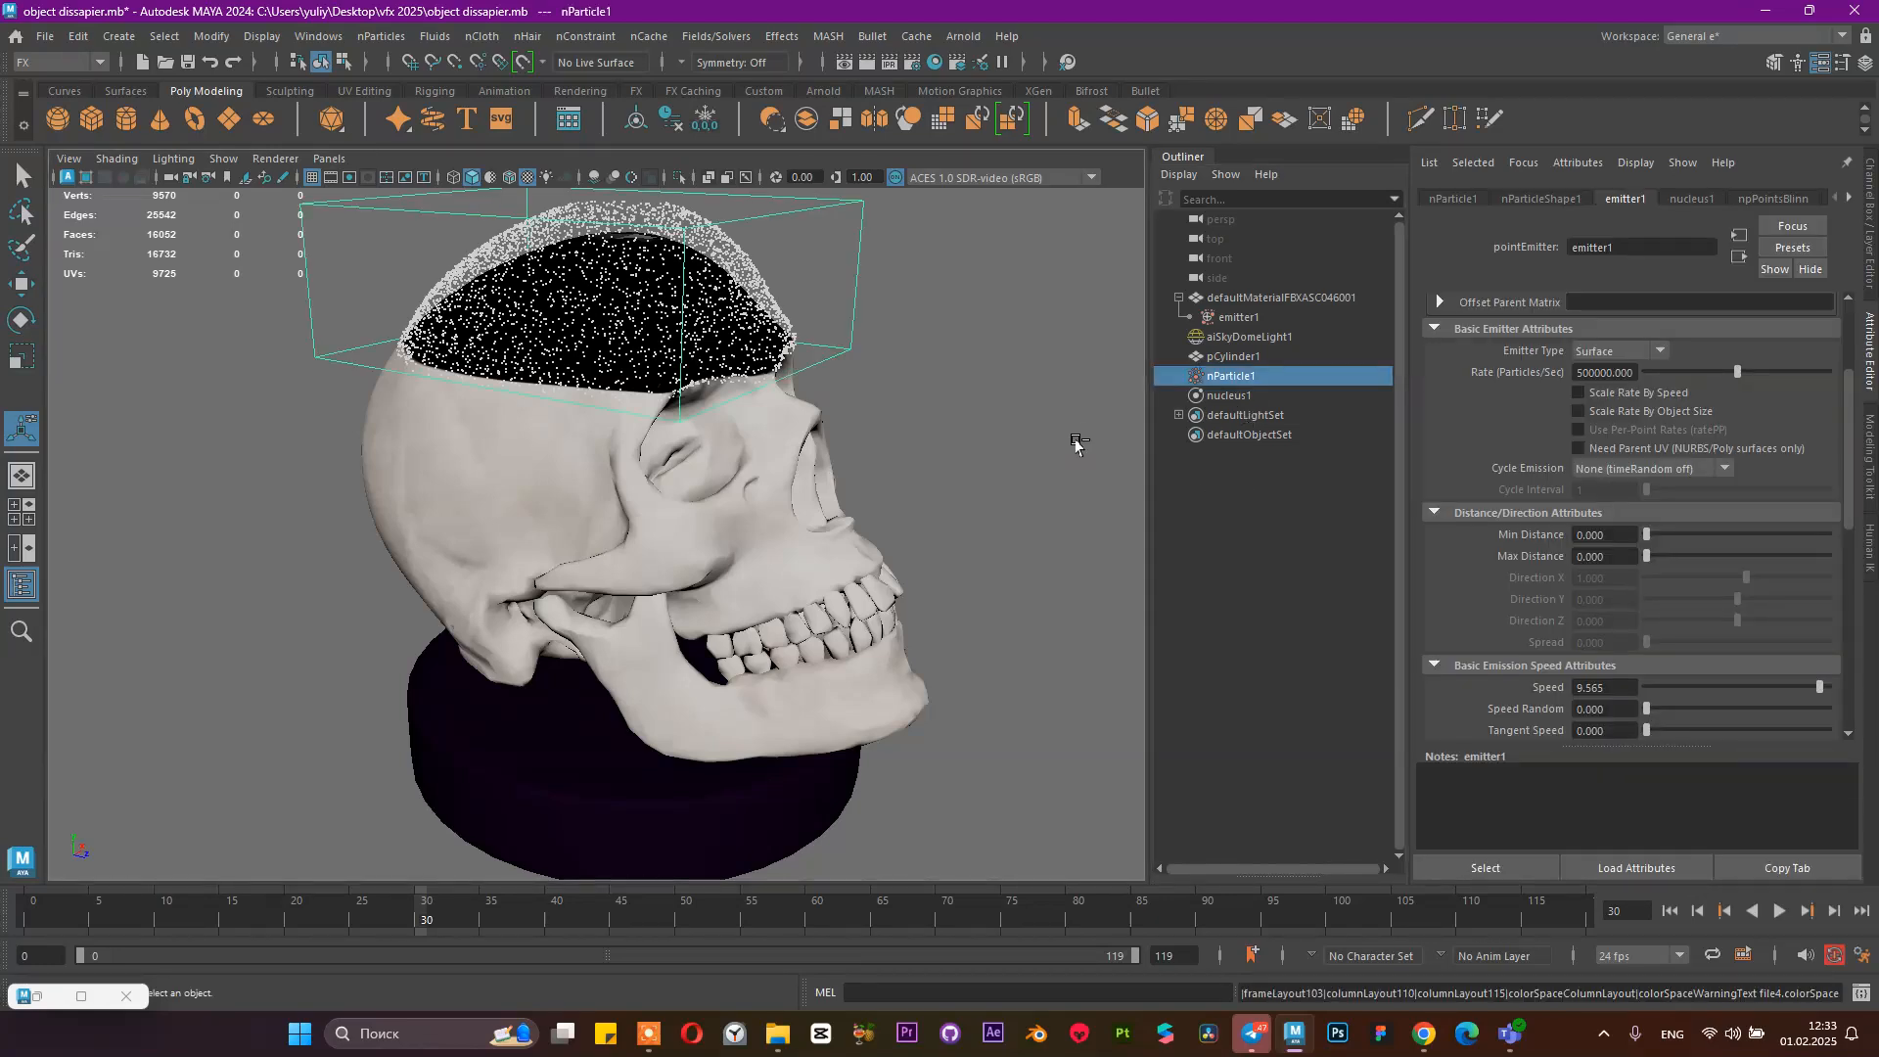
left_click(1257, 461)
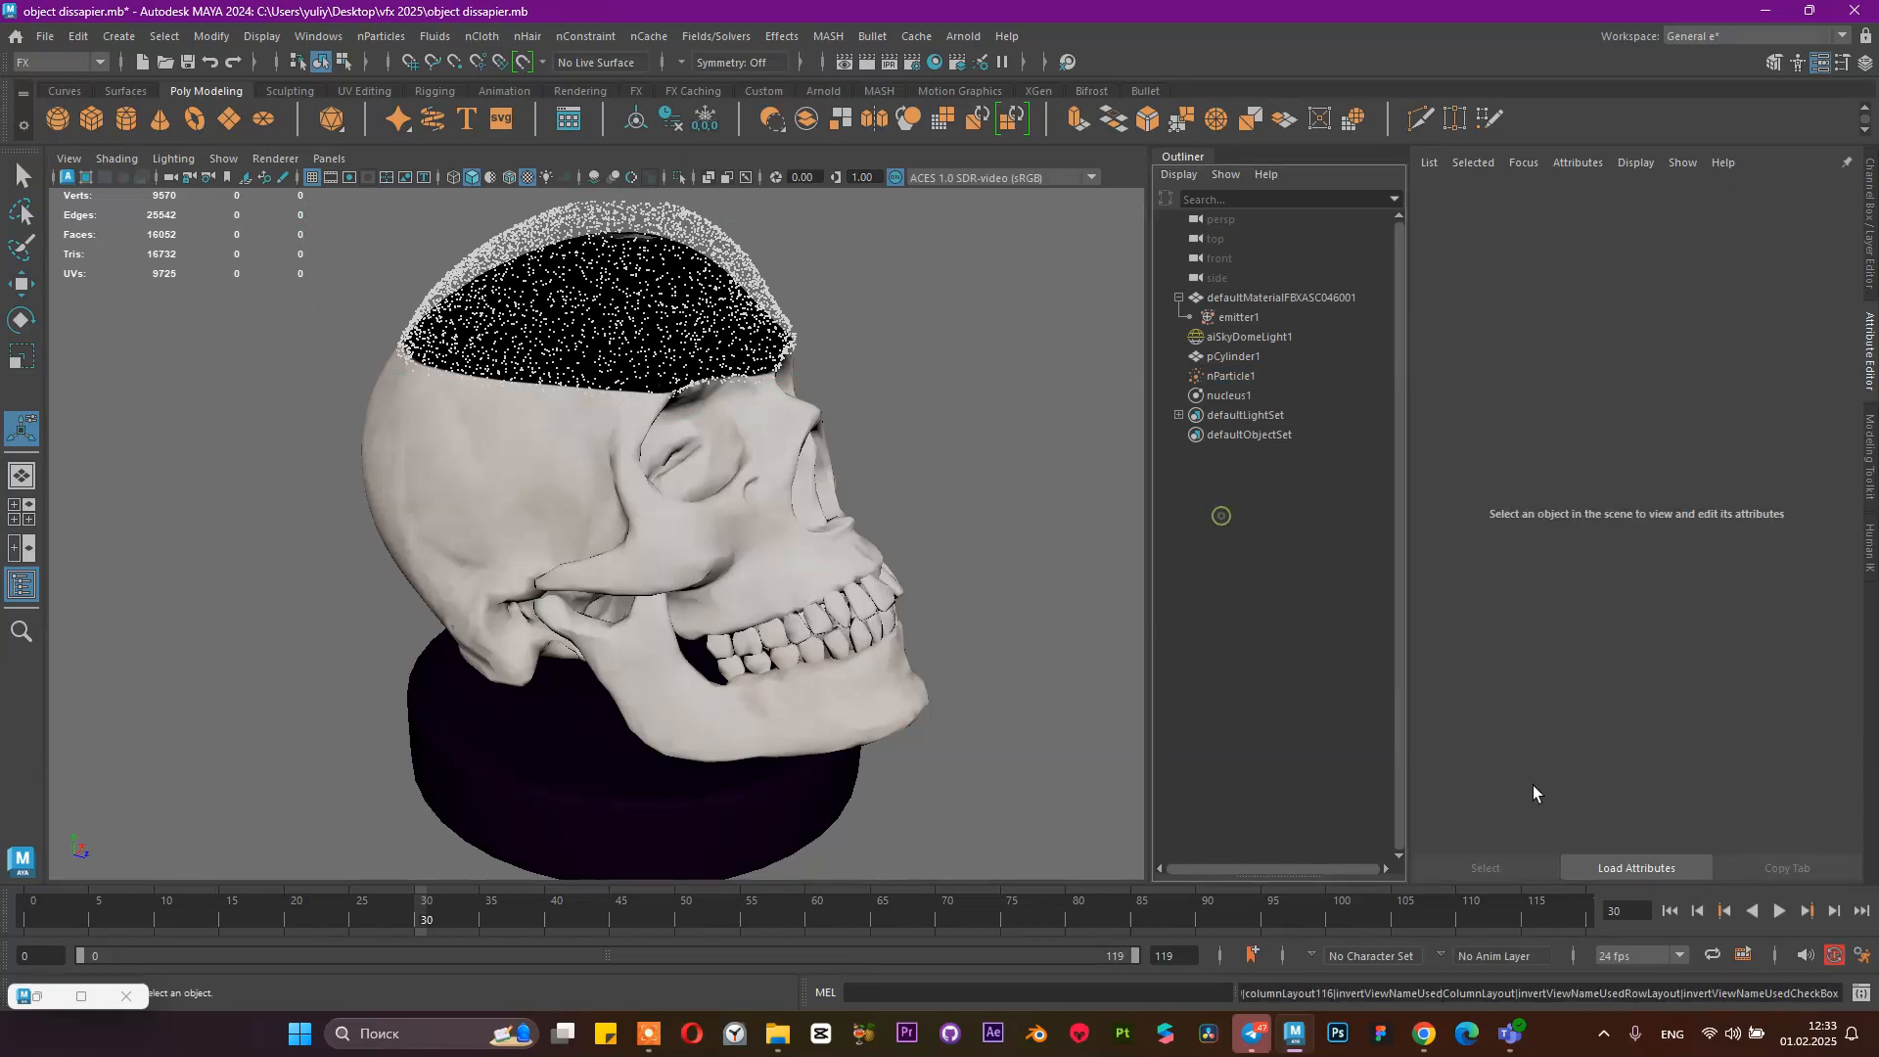
Return to the first frame and group the skull mesh, pCylinder1 and nParticle1 together
left_click(1670, 910)
left_click_drag(948, 427, 913, 436, "alt")
left_click(1179, 297)
left_click(1231, 297)
left_click(1235, 337)
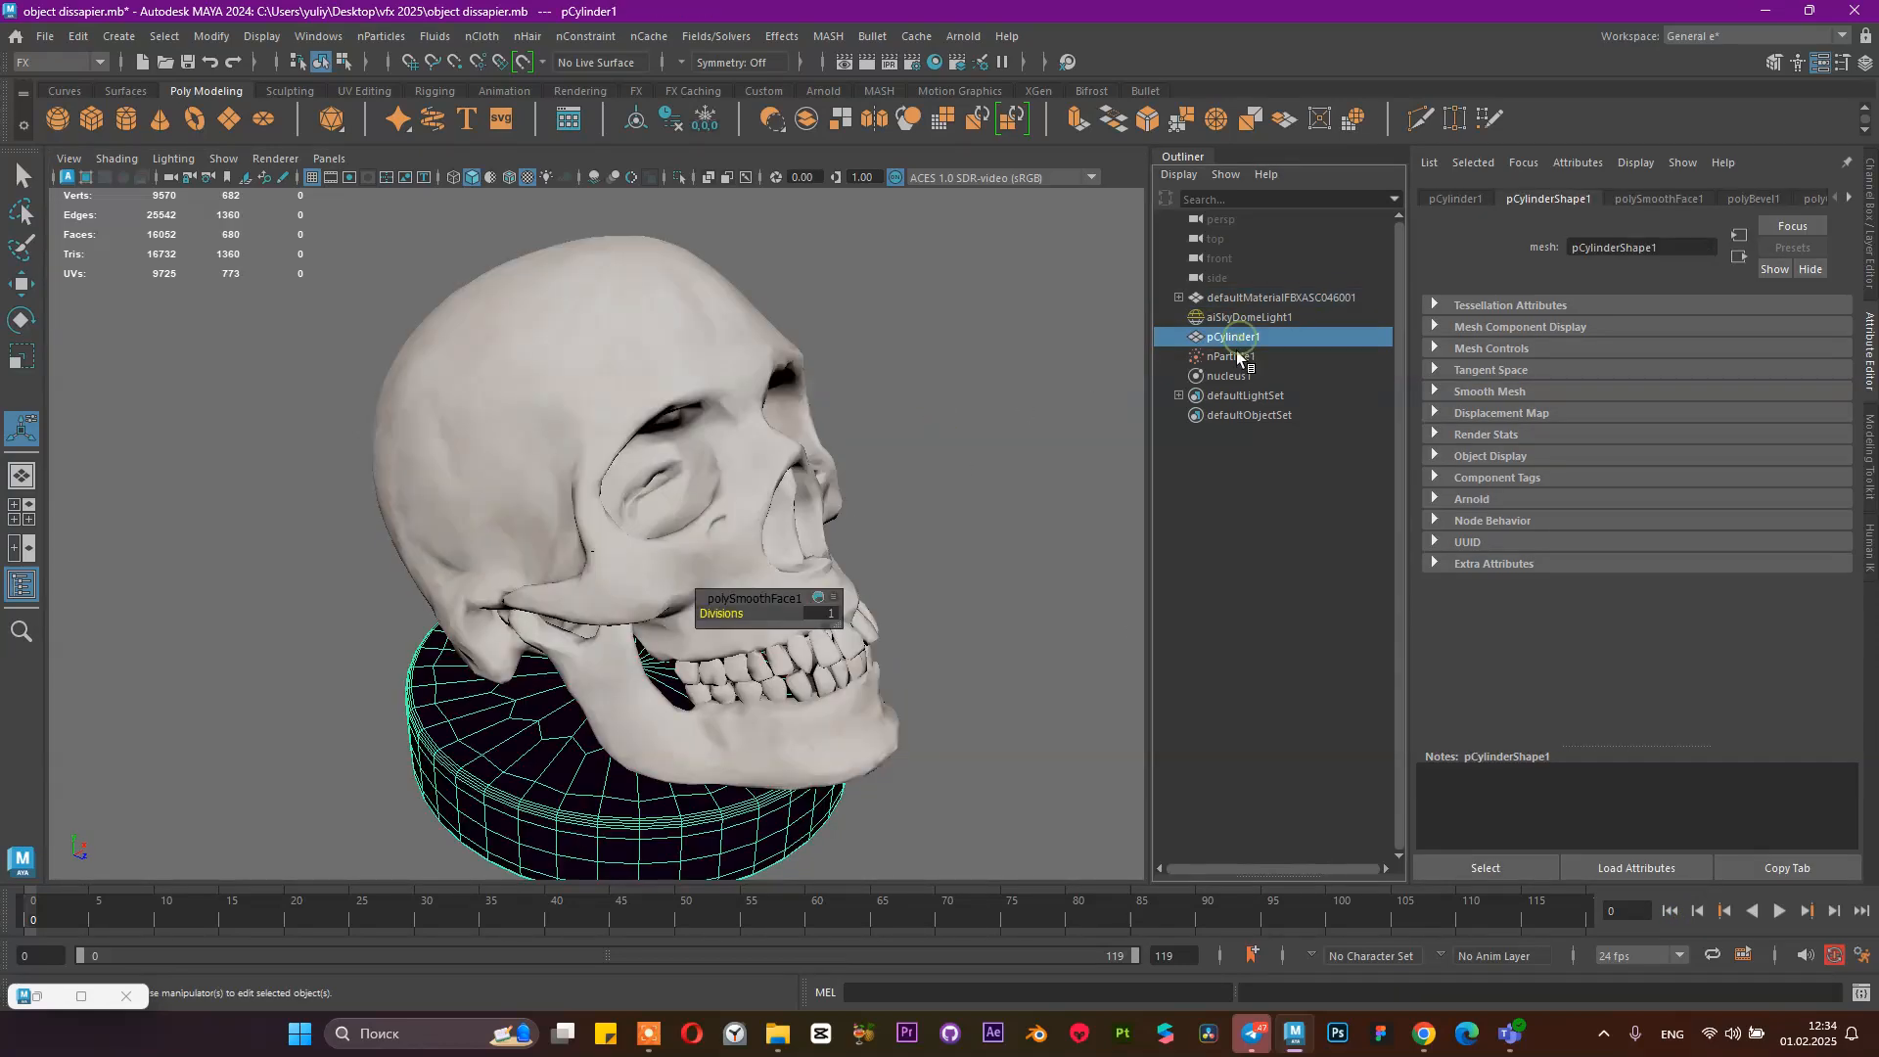
left_click(1232, 357, "ctrl")
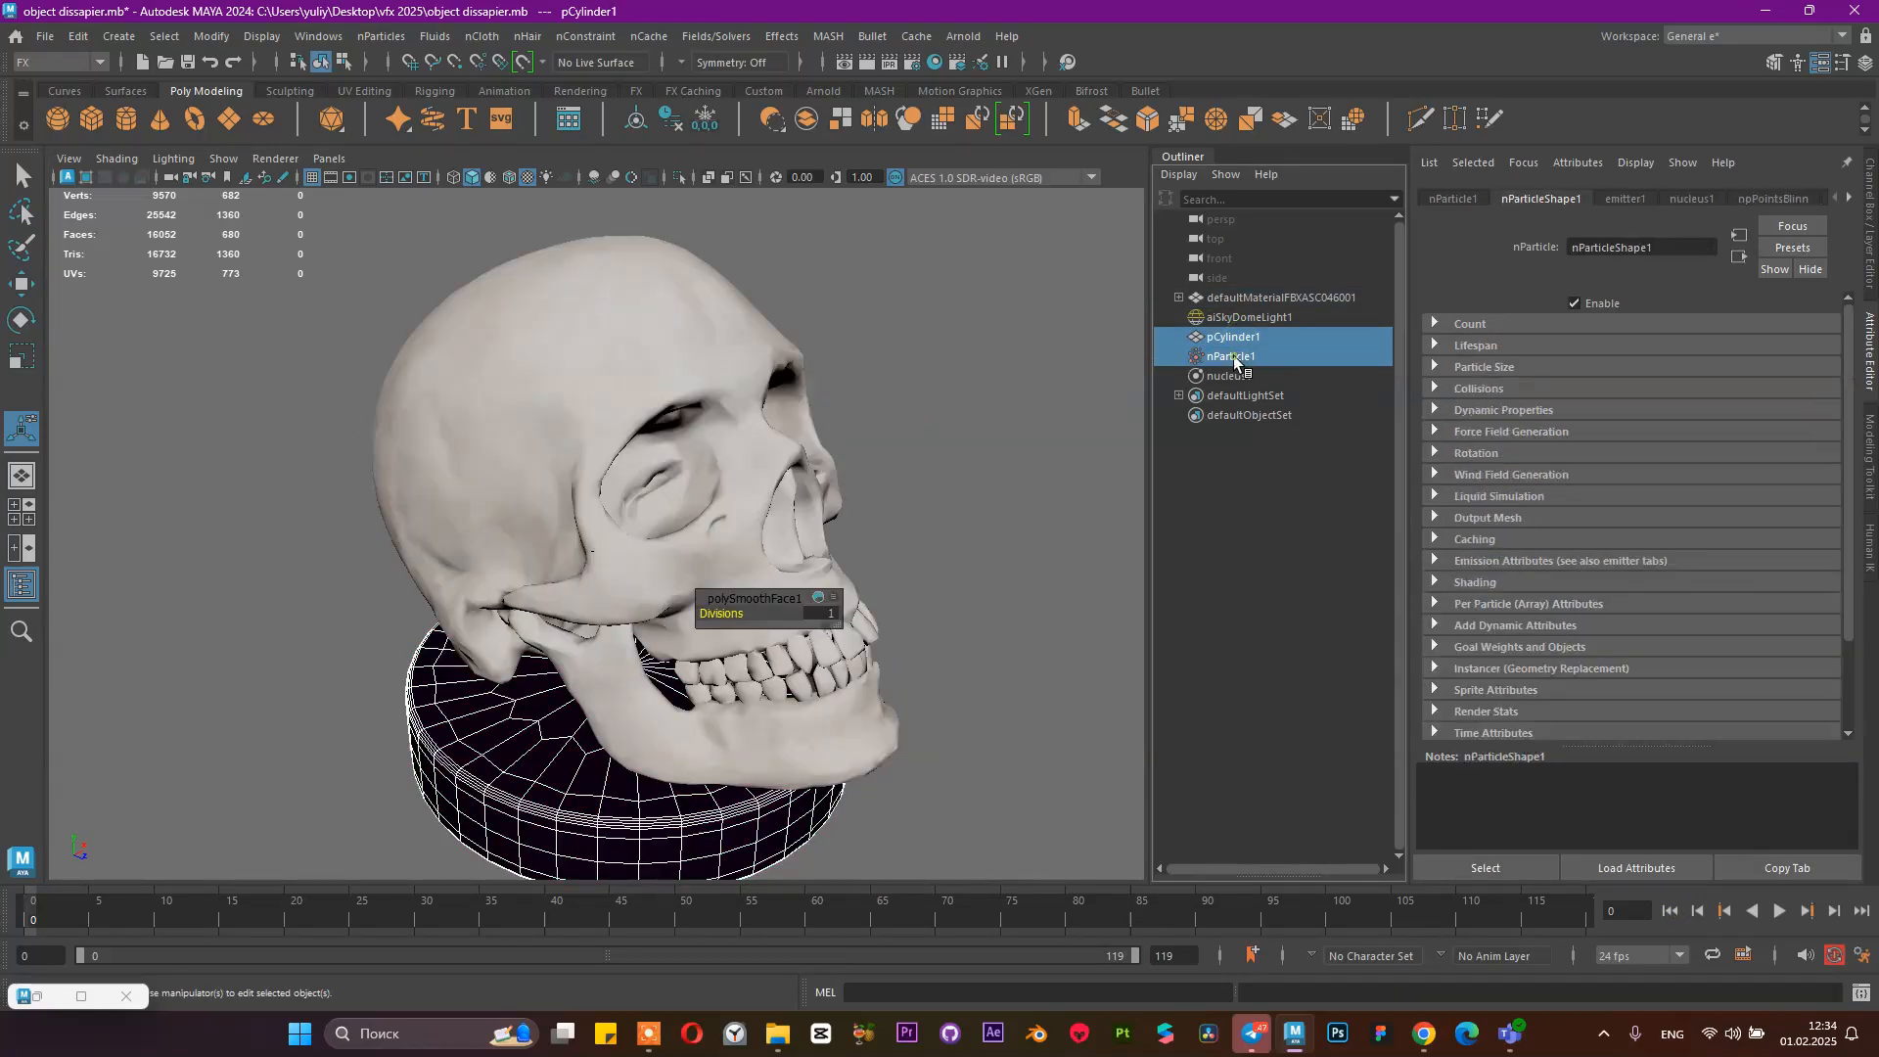
left_click(1257, 298, "ctrl")
key("ctrl+g")
Scale group1 down uniformly to about 0.139
key("r")
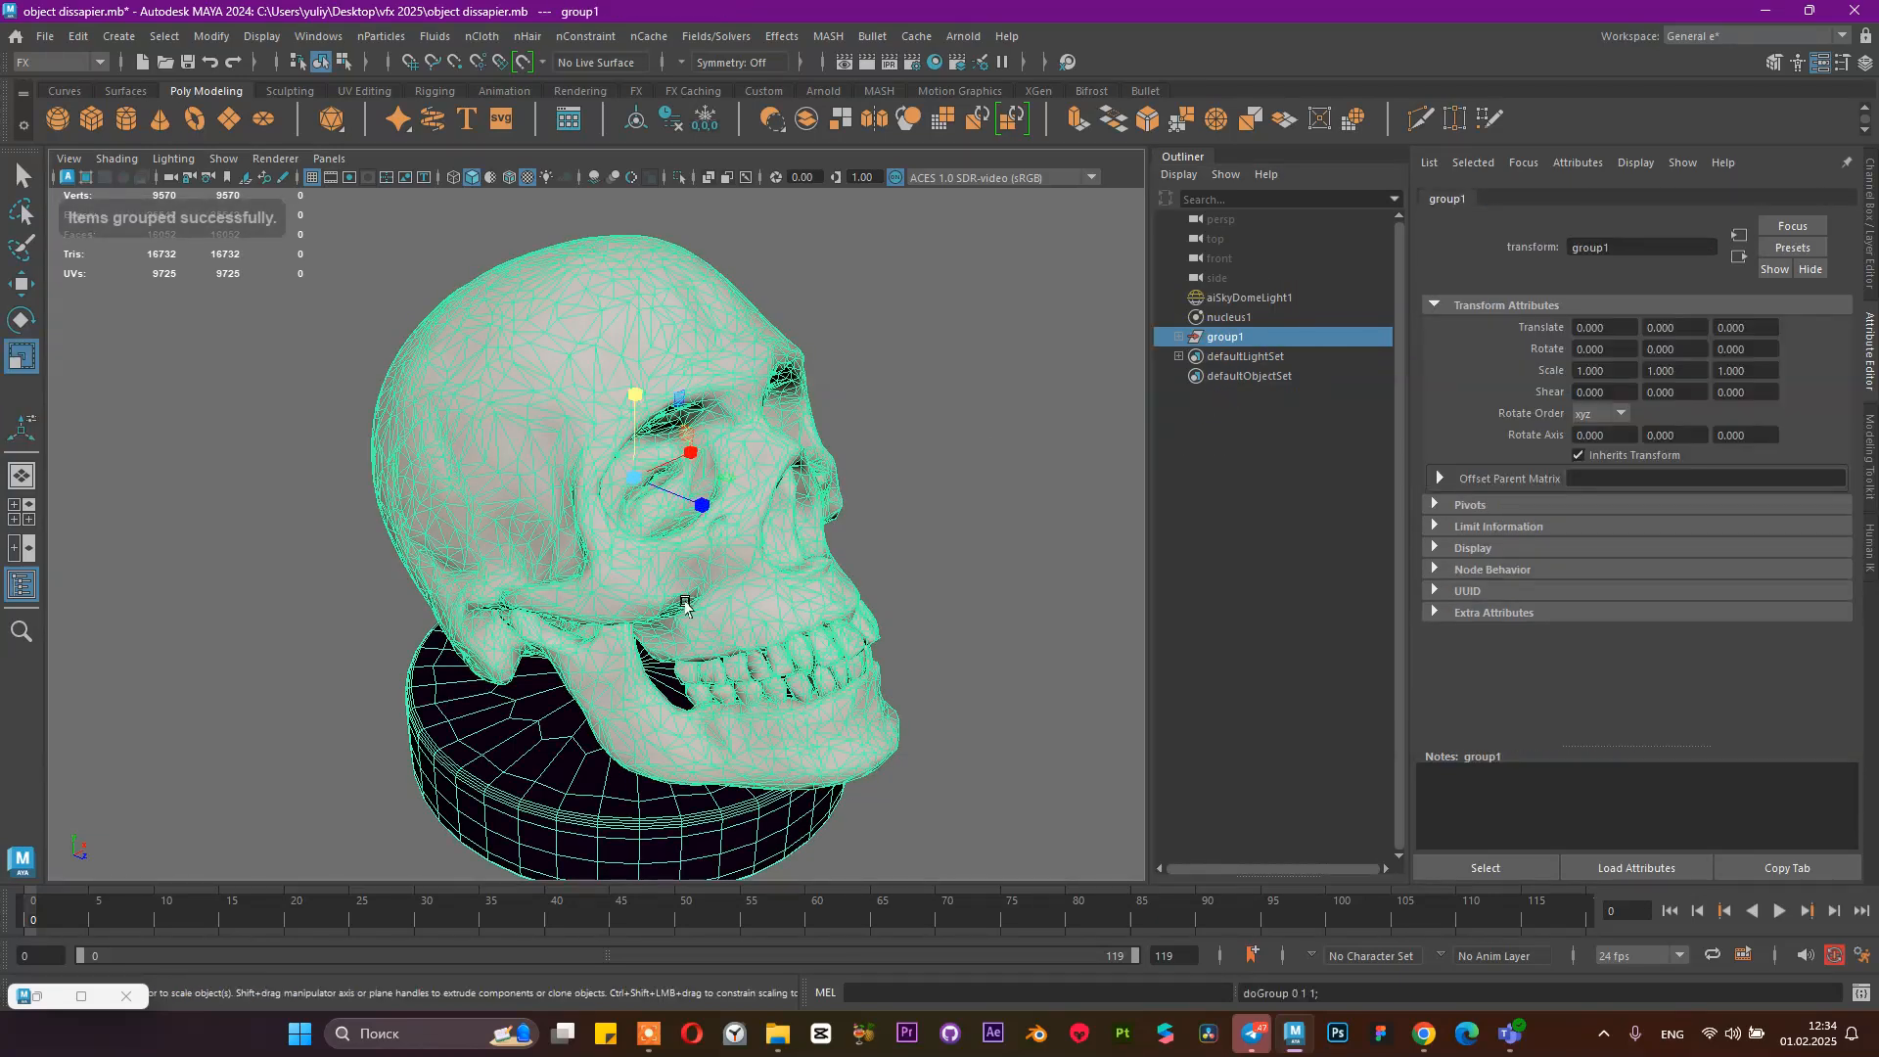
left_click_drag(650, 492, 197, 617)
scroll(685, 411, "up", 5)
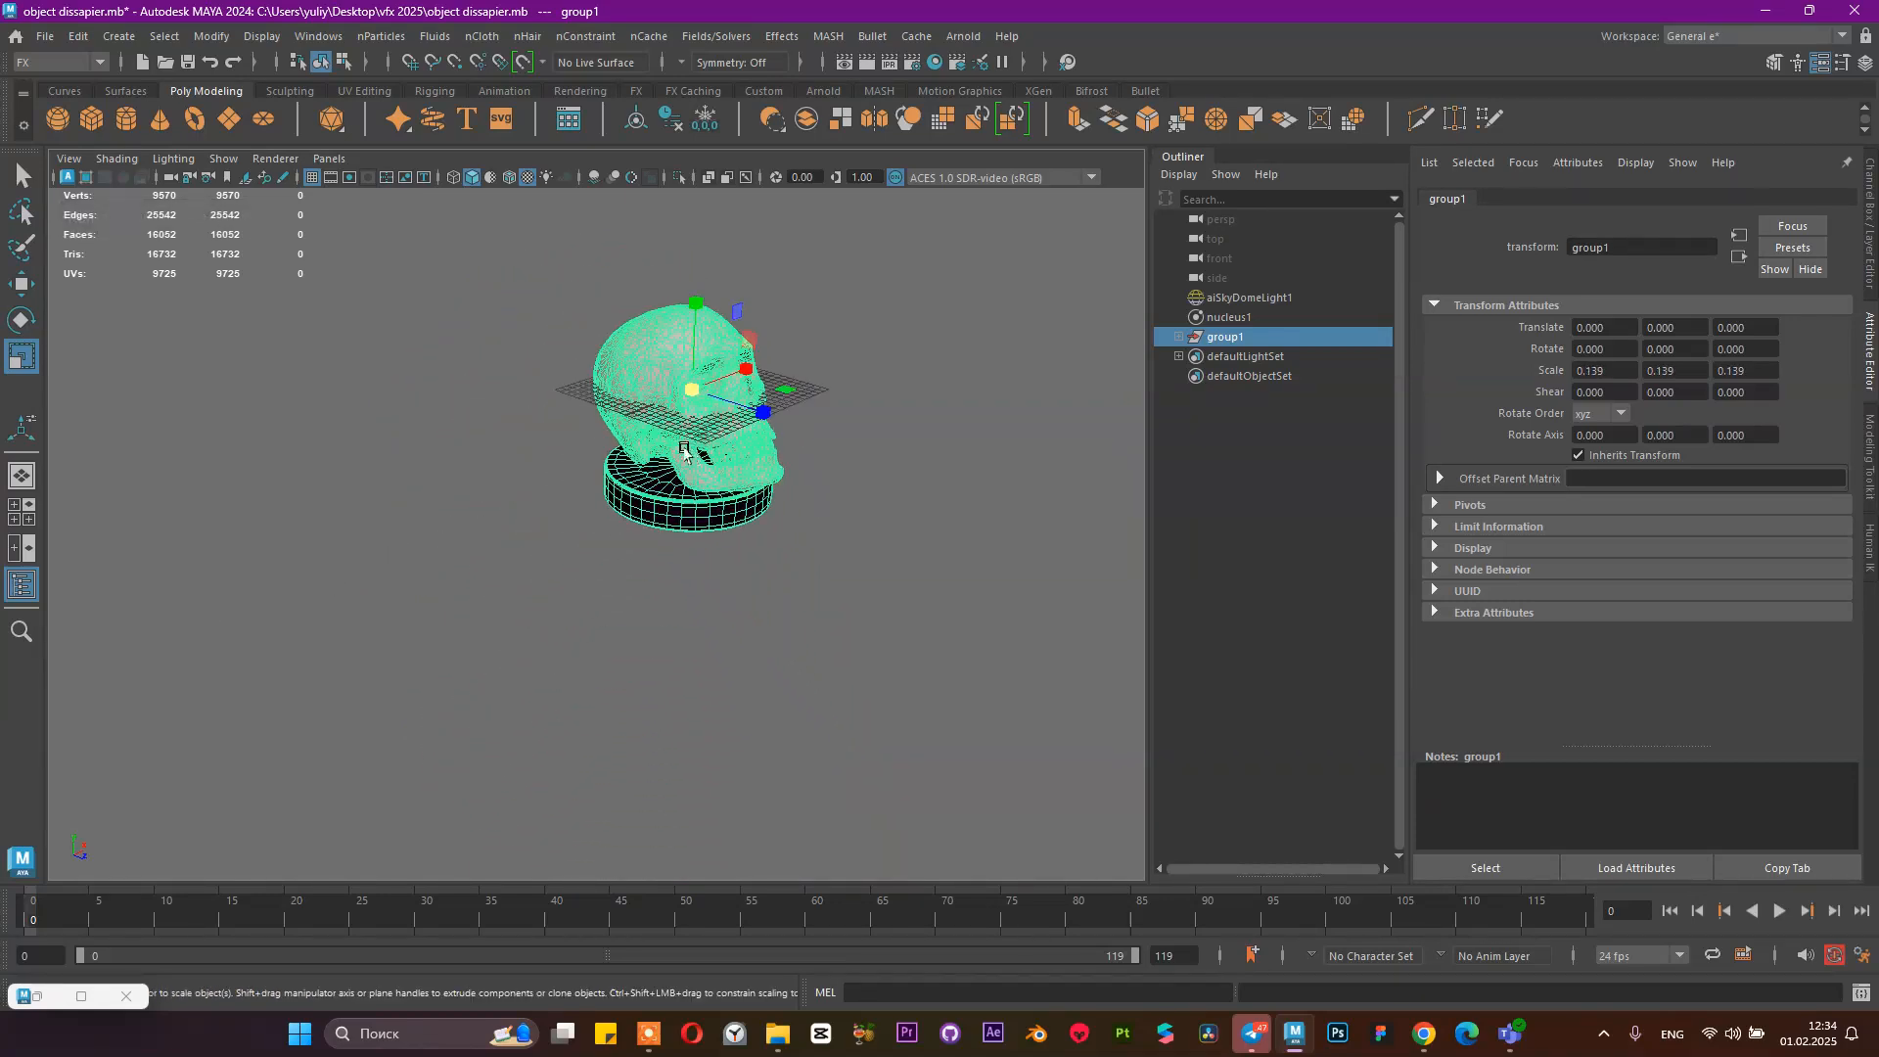
Scale group1 down uniformly to about 0.051
right_click_drag(648, 527, 986, 632, "alt")
left_click_drag(661, 569, 145, 595)
left_click_drag(830, 626, 881, 612, "alt")
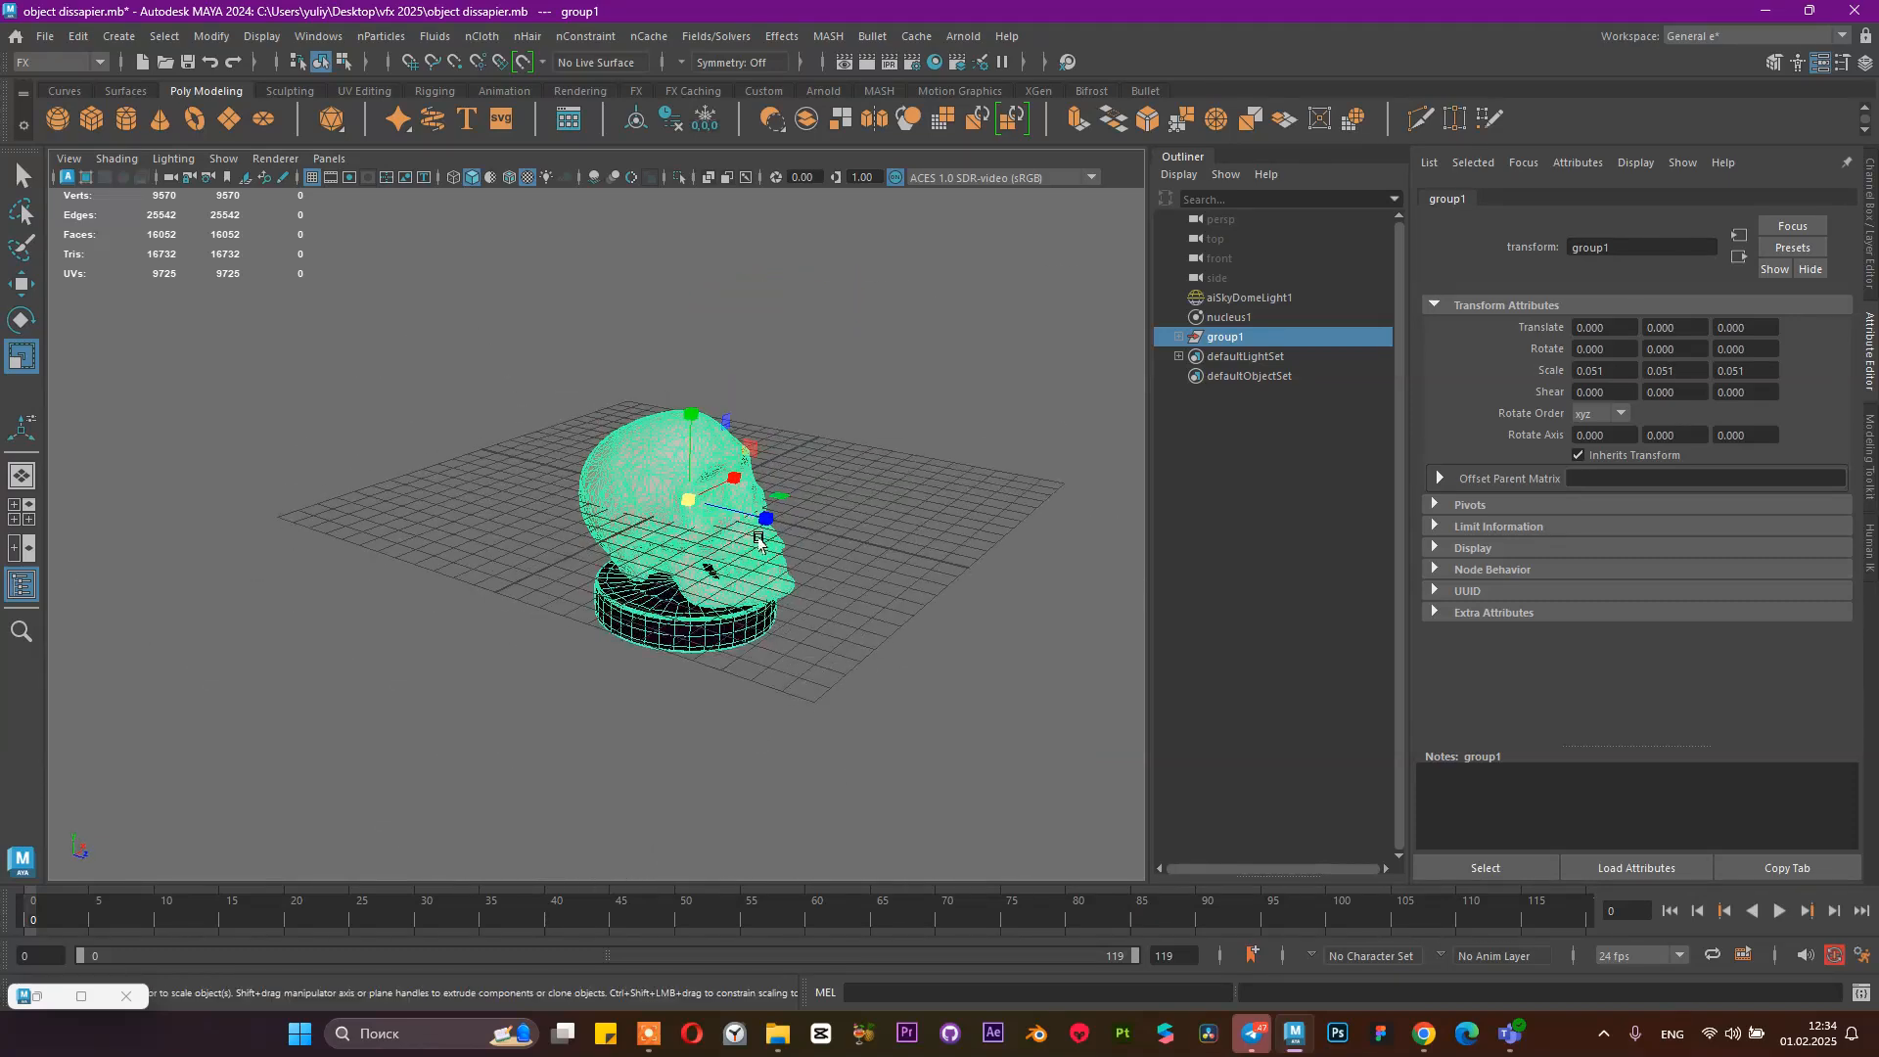
Raise group1 vertically above the grid to about 5.564 in Translate Y
scroll(888, 600, "up", 5)
key("w")
left_click_drag(773, 383, 851, 119)
left_click_drag(850, 200, 745, 289, "alt")
right_click_drag(745, 290, 608, 348, "alt")
left_click_drag(608, 349, 726, 503, "alt")
scroll(658, 450, "up", 4)
right_click_drag(726, 503, 721, 525, "alt")
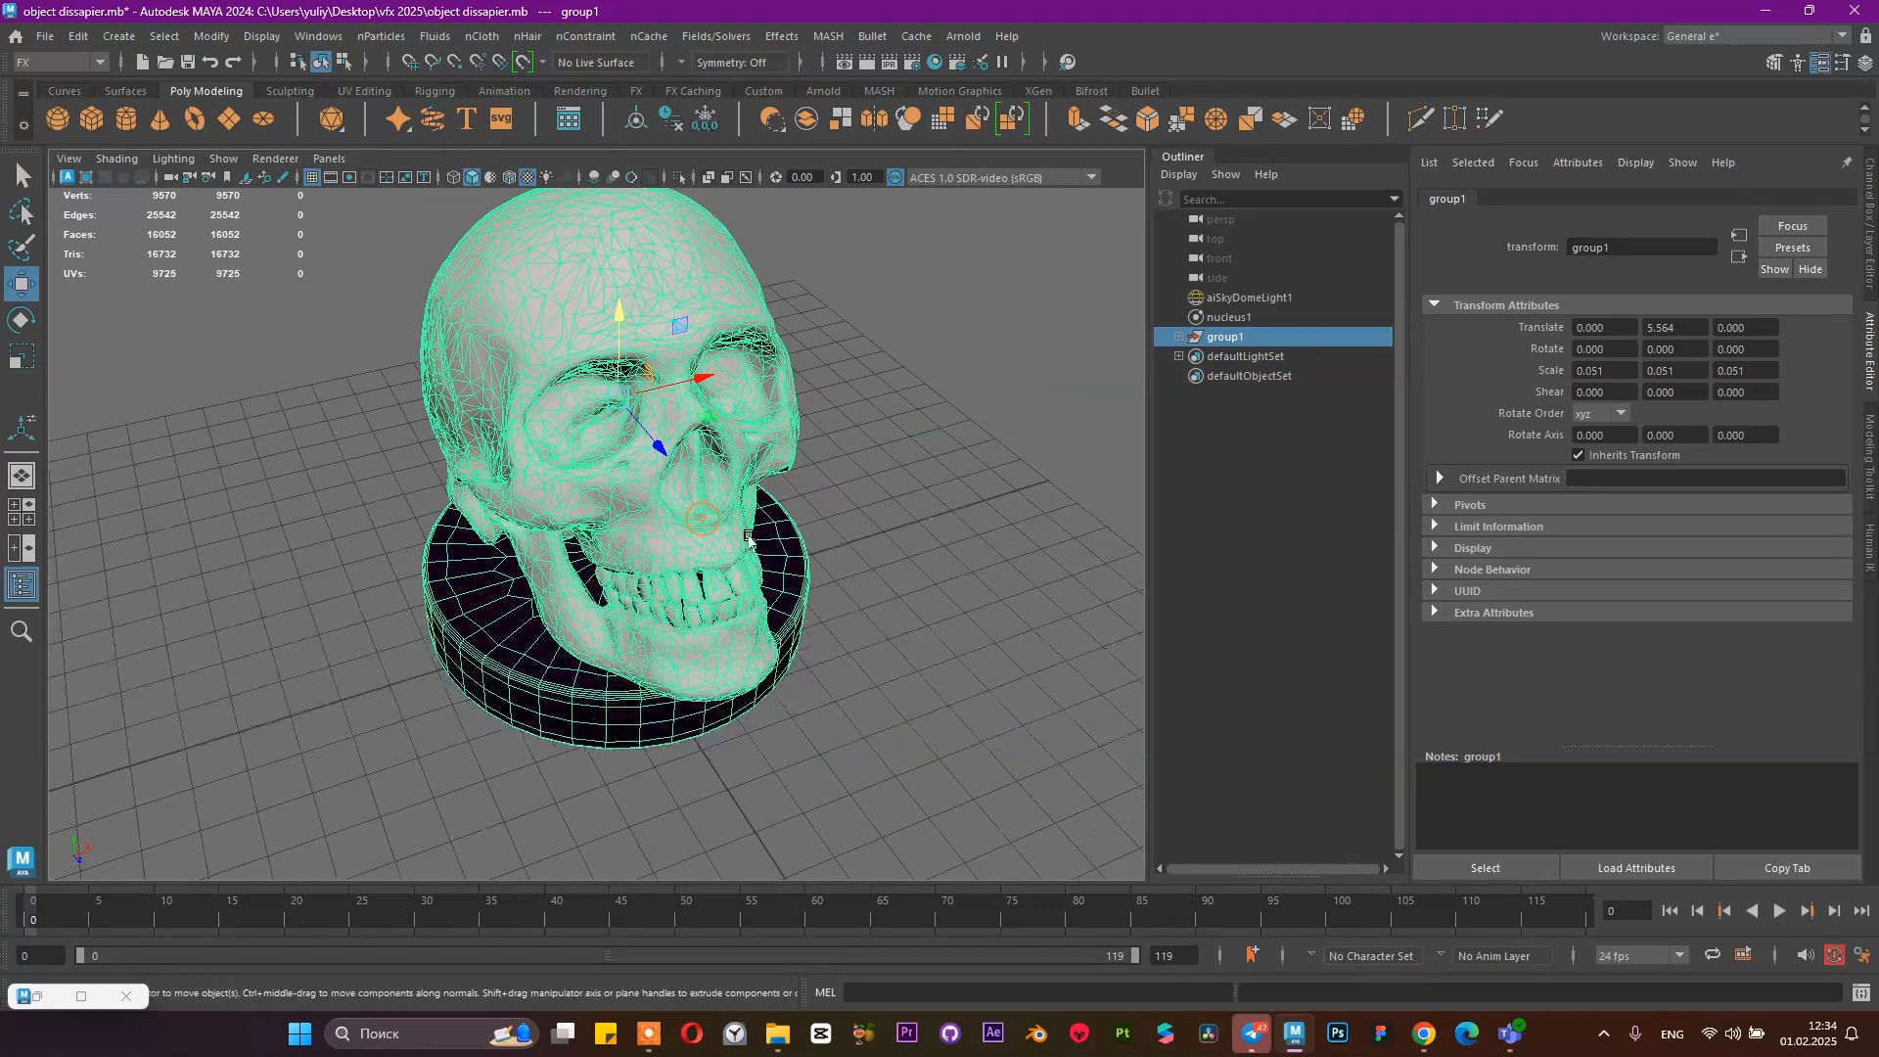
right_click_drag(1028, 565, 669, 454, "alt")
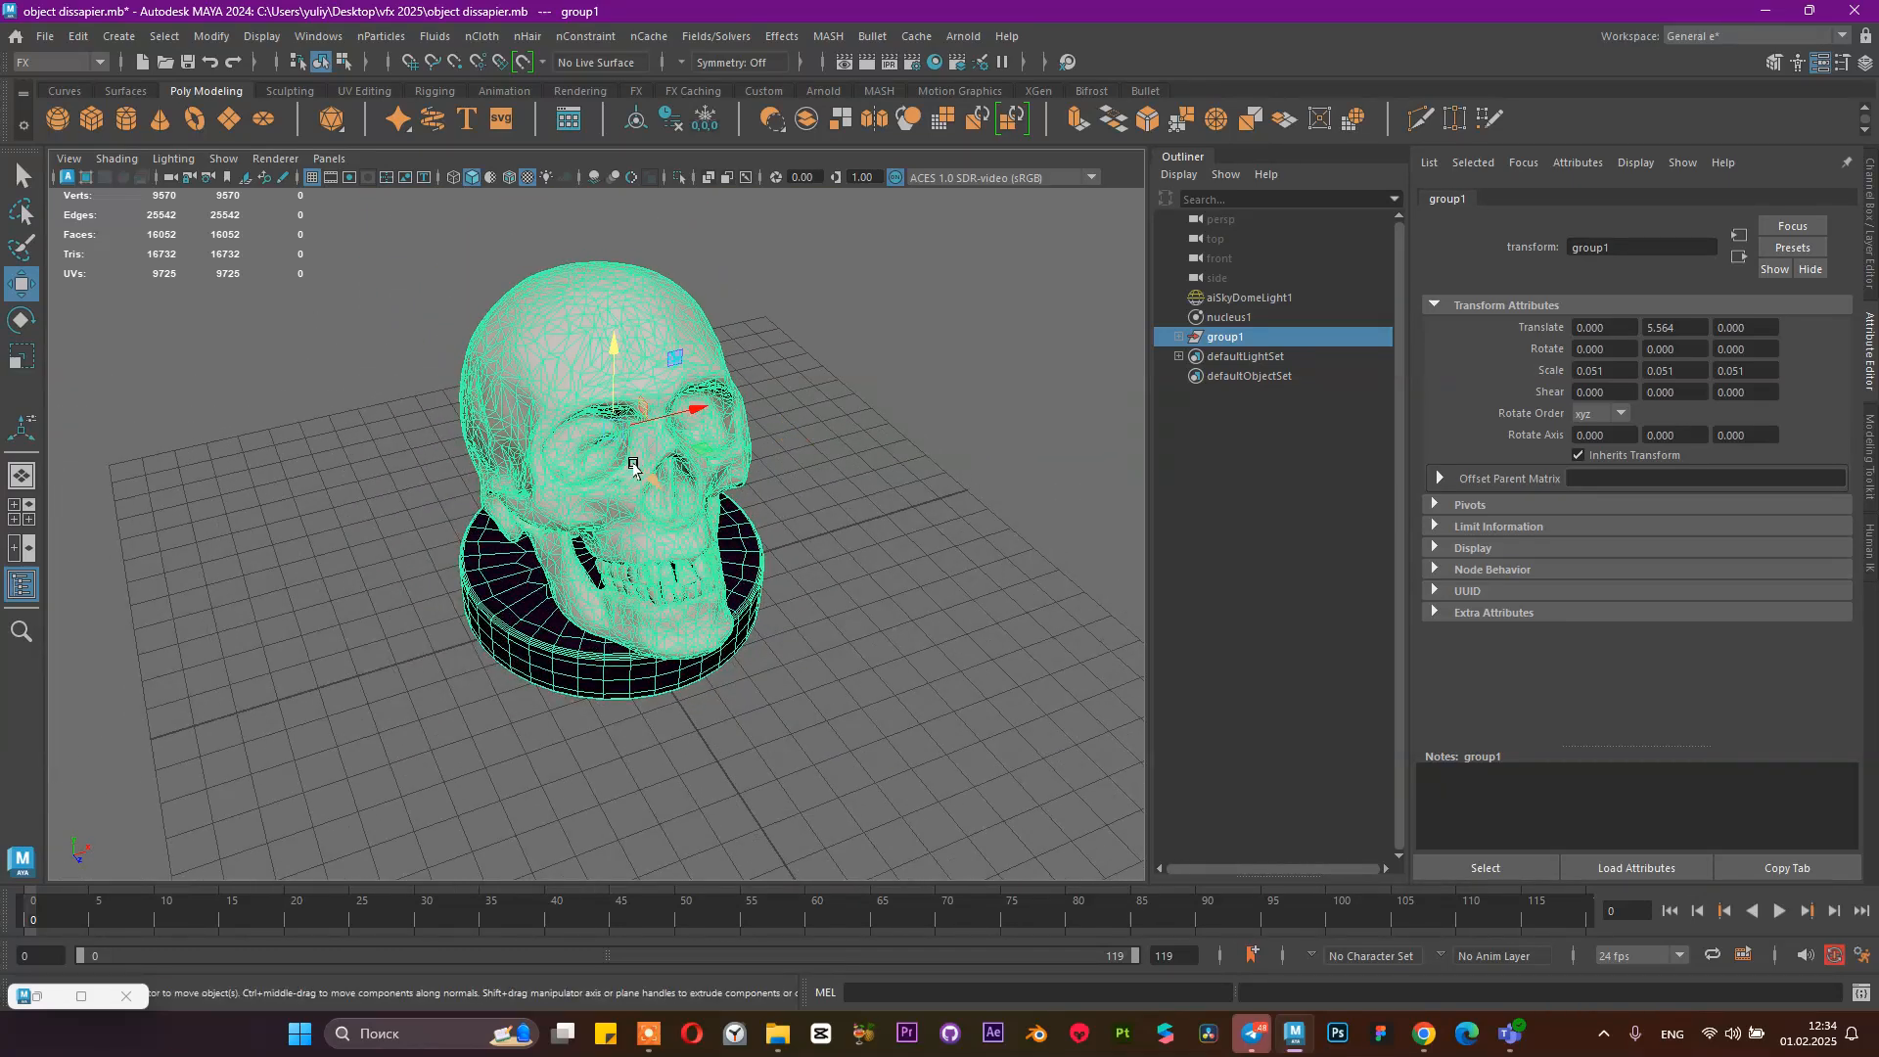
Scale group1 down uniformly to about 0.044, lower it to about 4.541 in Translate Y and save the scene
key("r")
left_click_drag(637, 413, 640, 292)
scroll(654, 401, "down", 3)
left_click_drag(658, 415, 663, 462, "alt")
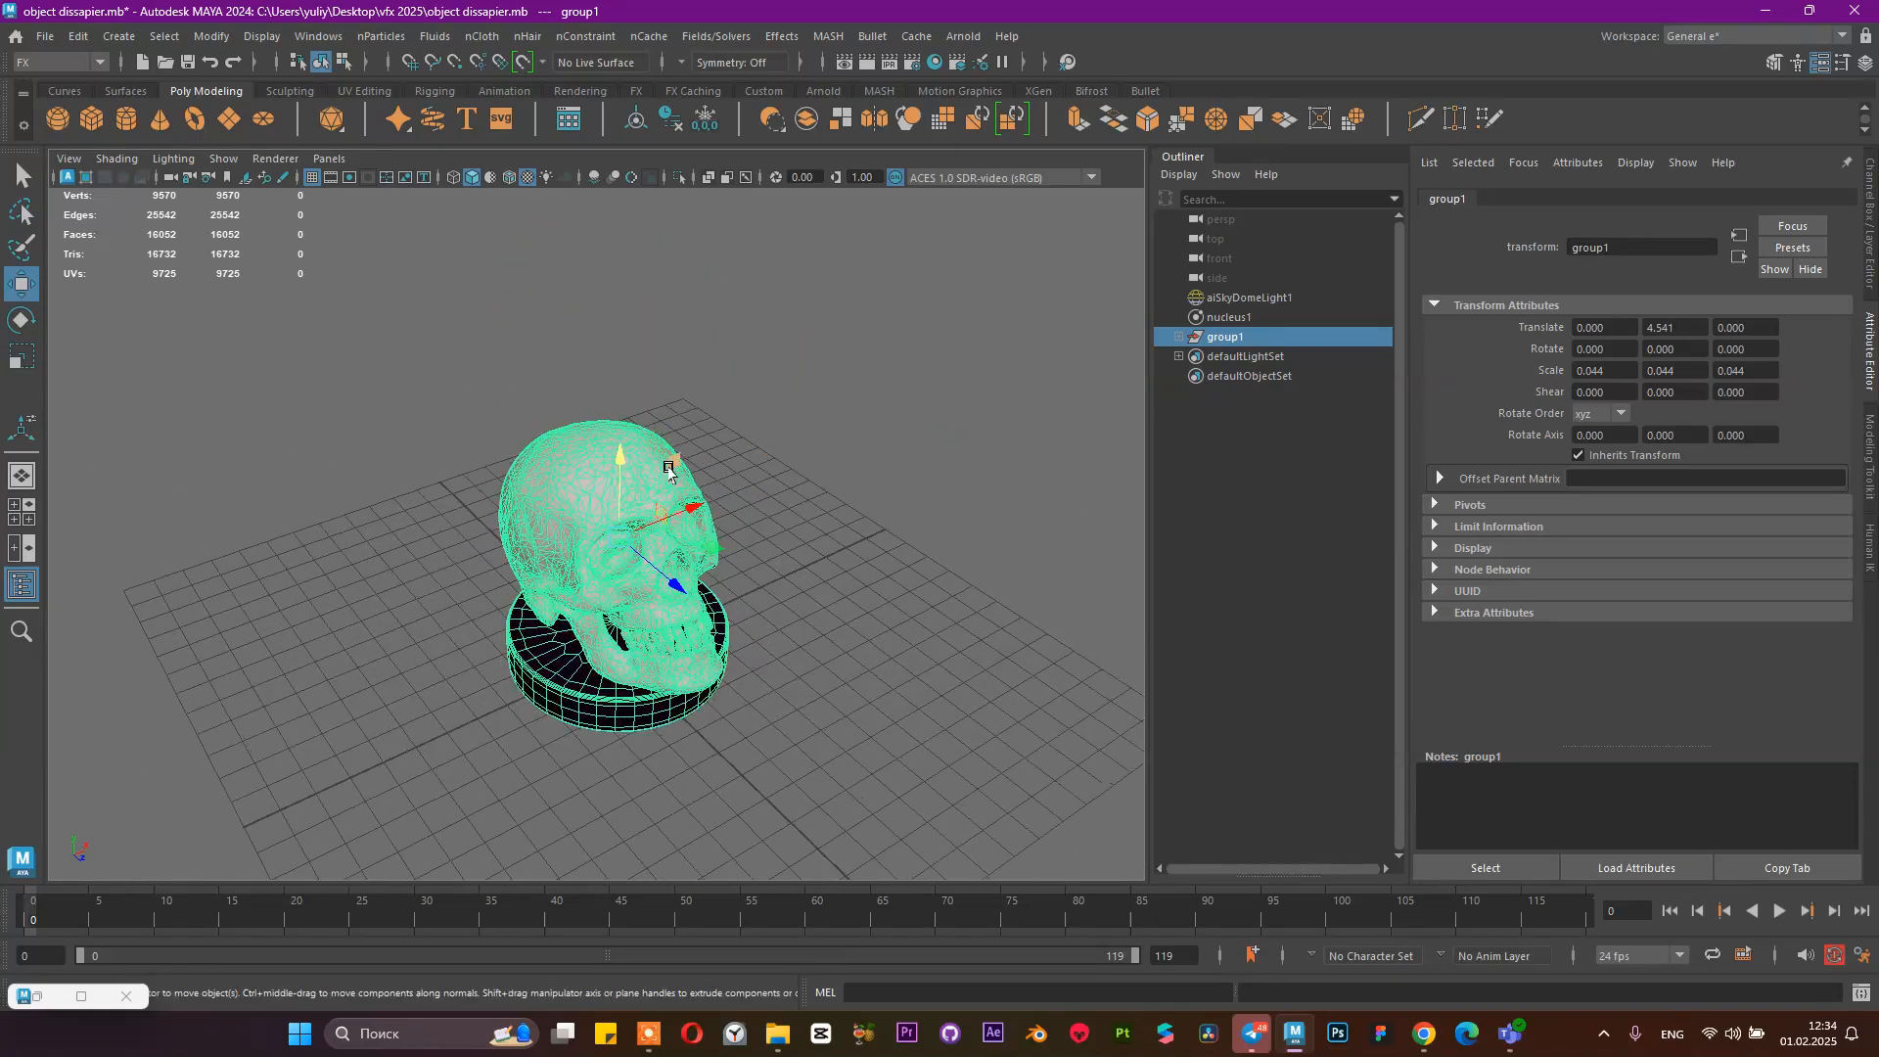
key("ctrl+s")
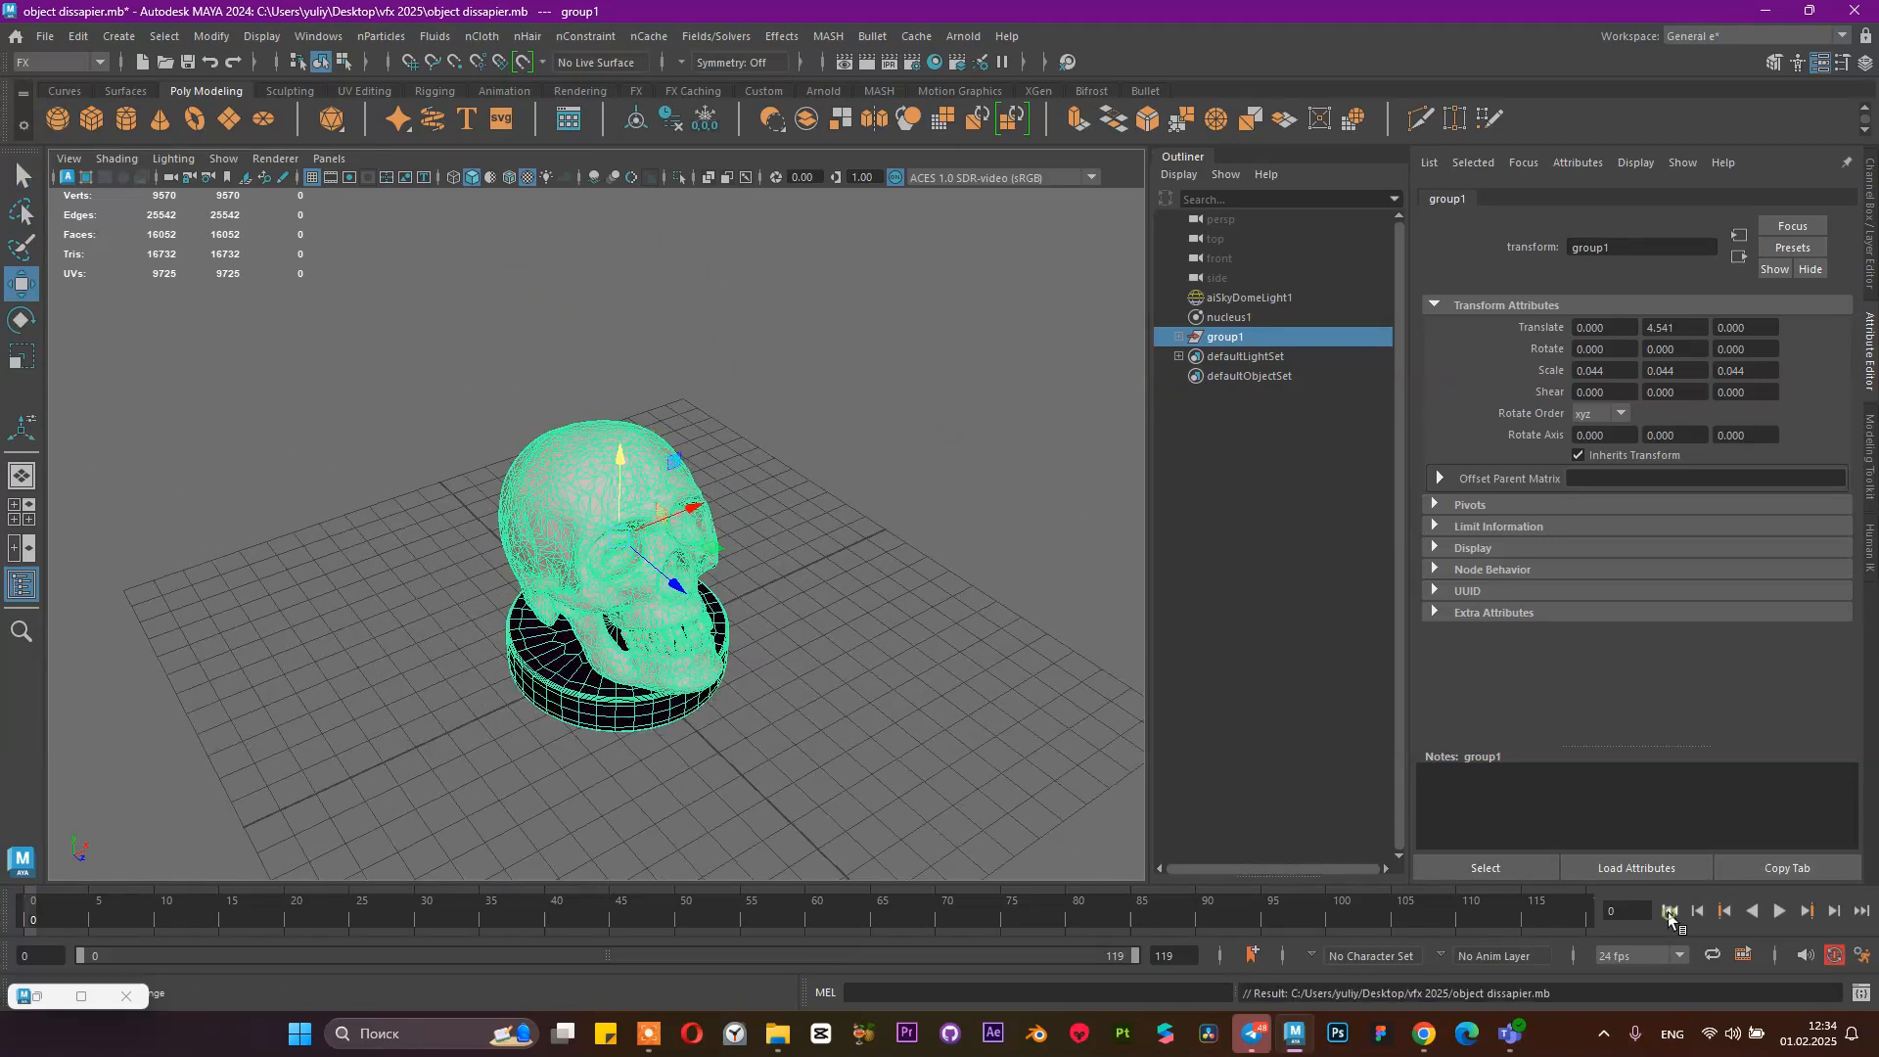
Play the simulation briefly to check the particle spread, and reduce the emission Speed of emitter1 to 0.217
left_click(1778, 912)
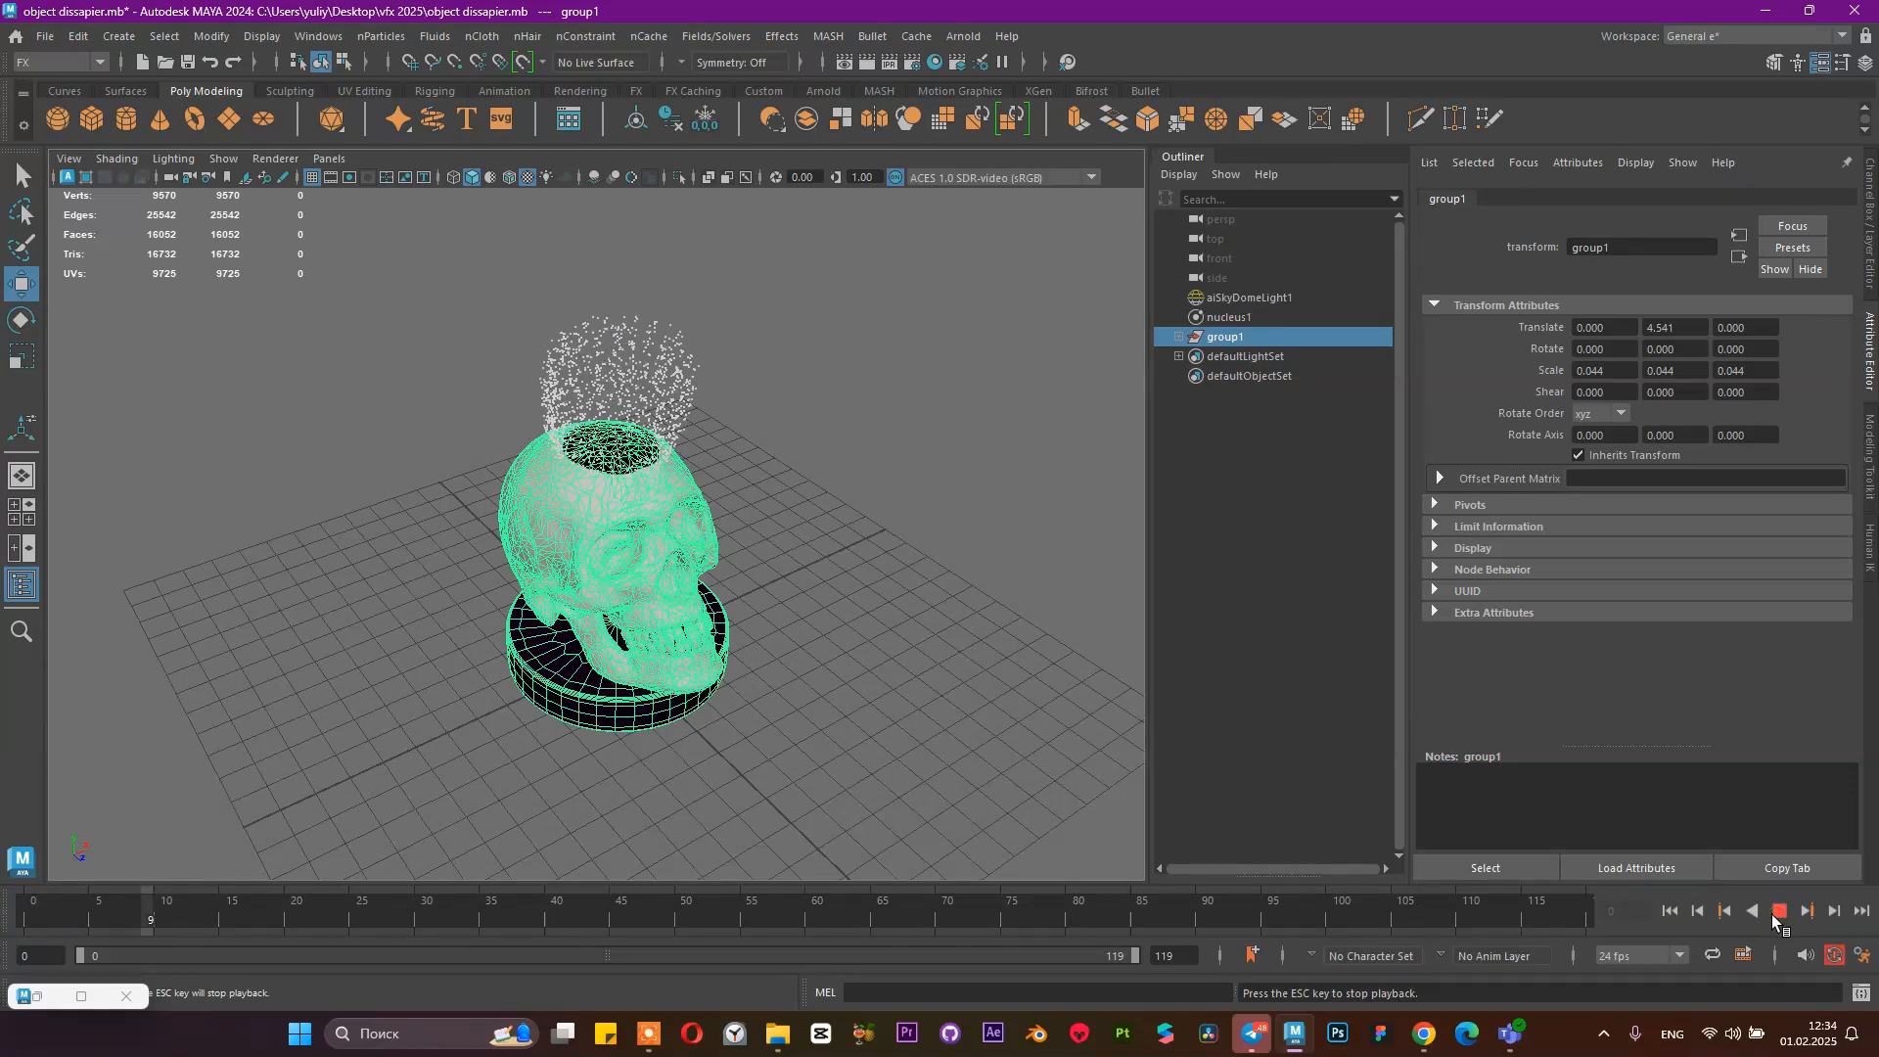
key("Escape")
left_click(1179, 337)
left_click(1233, 375)
left_click(1556, 201)
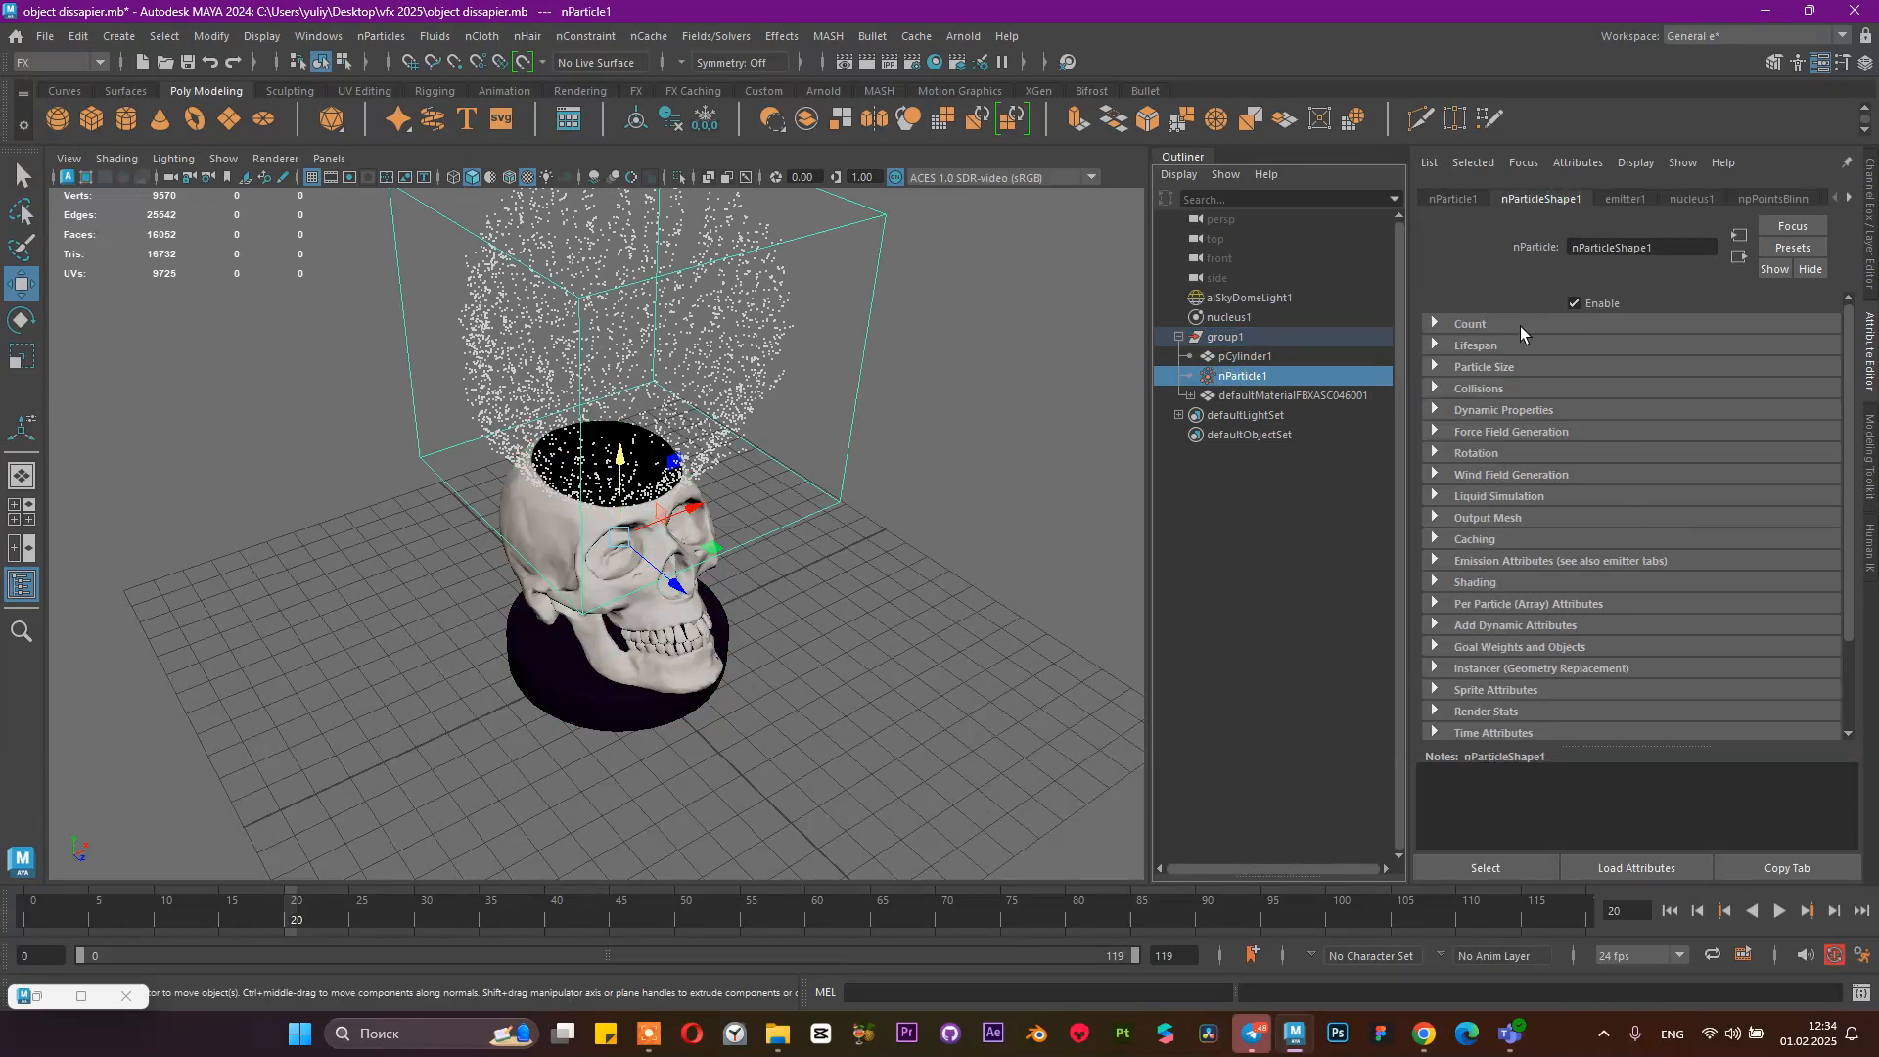
left_click(1455, 200)
left_click(1626, 199)
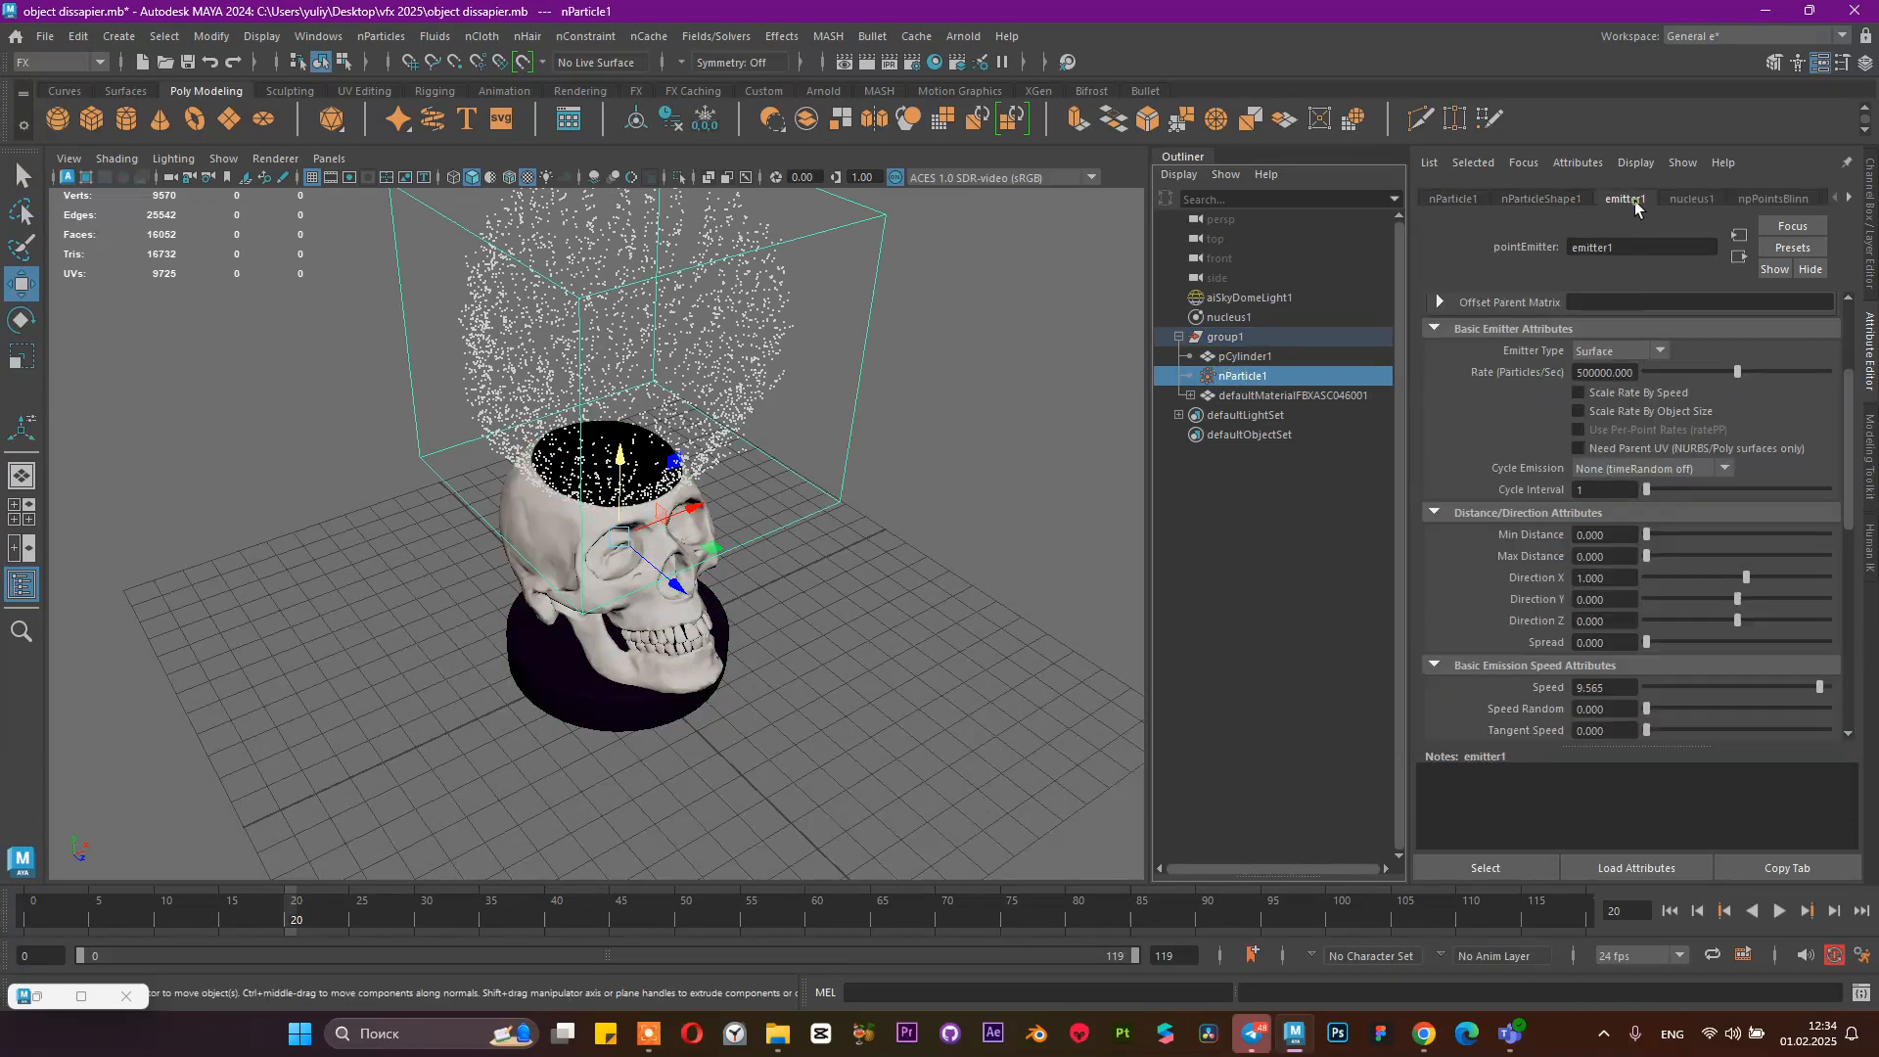
scroll(1642, 509, "down", 3)
scroll(1642, 509, "down", 4)
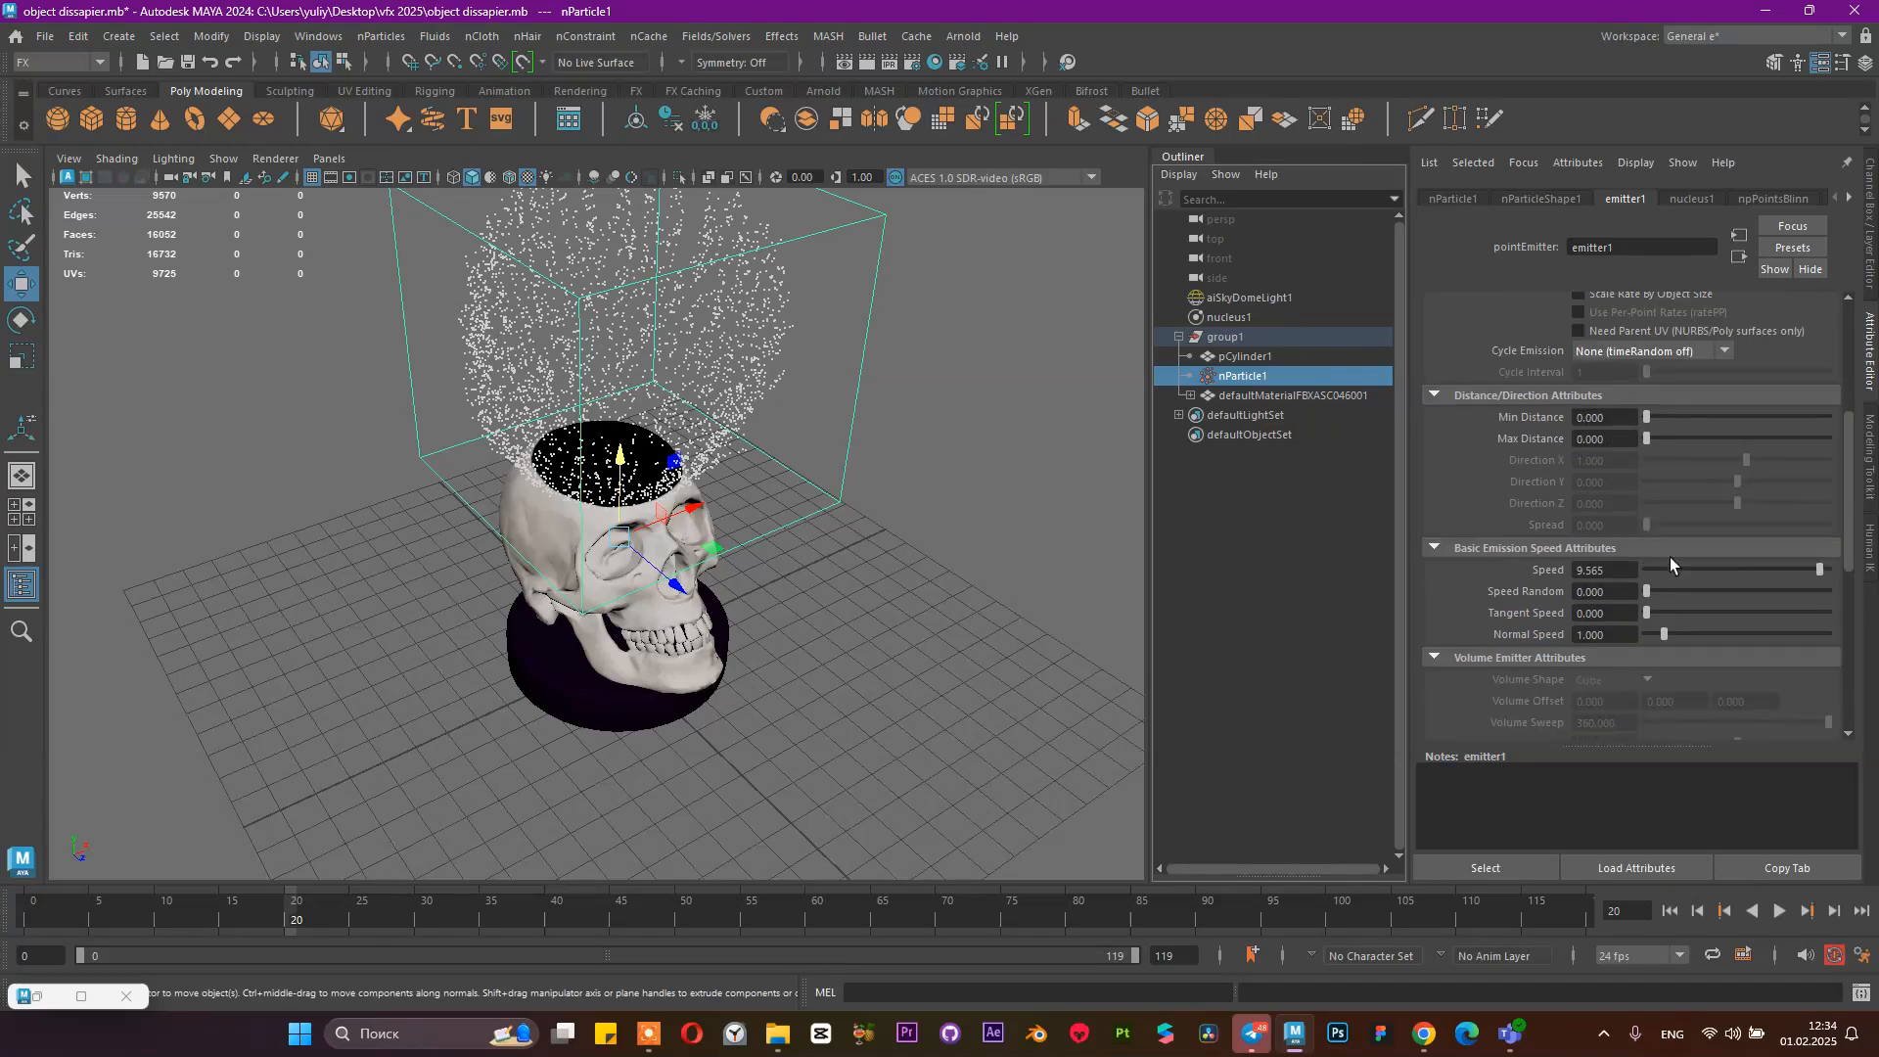
left_click_drag(1671, 568, 1659, 570)
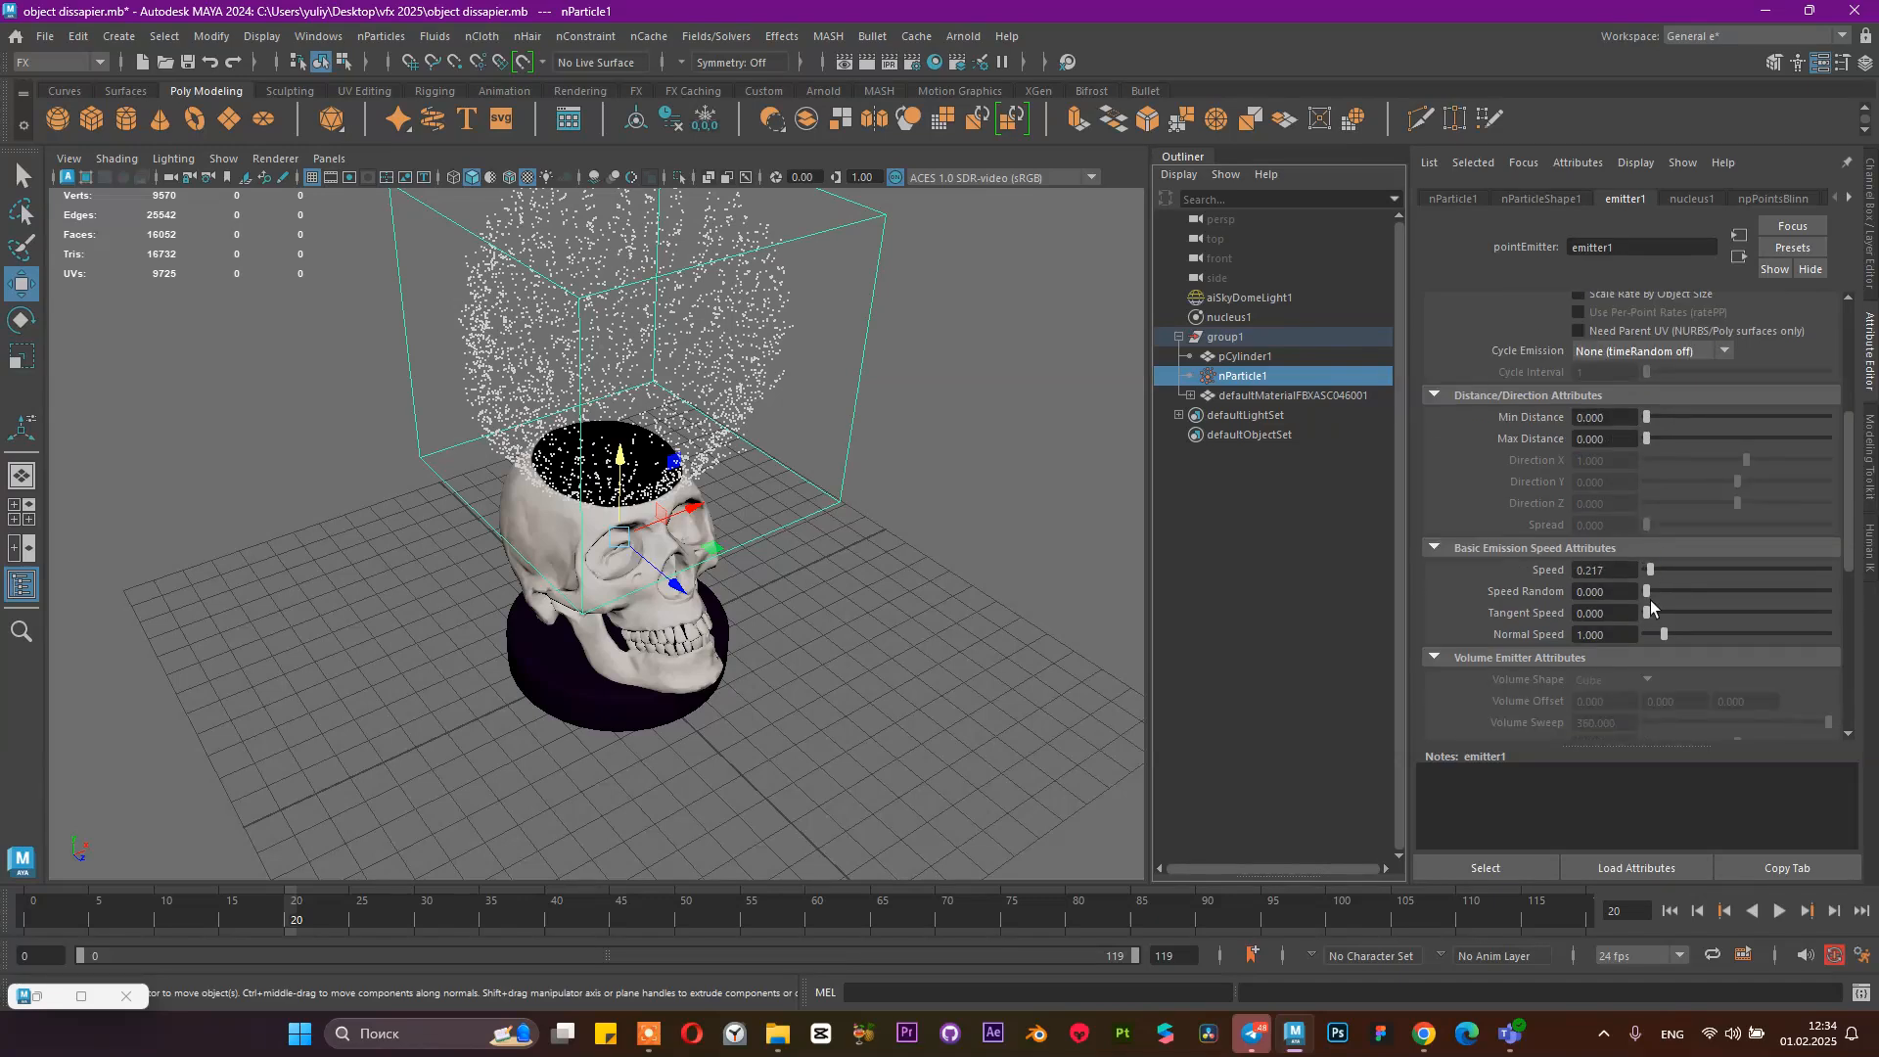
Replay the simulation from the start, inspect the particles on the skull's crown and review emitter1's attributes
left_click(1671, 912)
left_click(1779, 911)
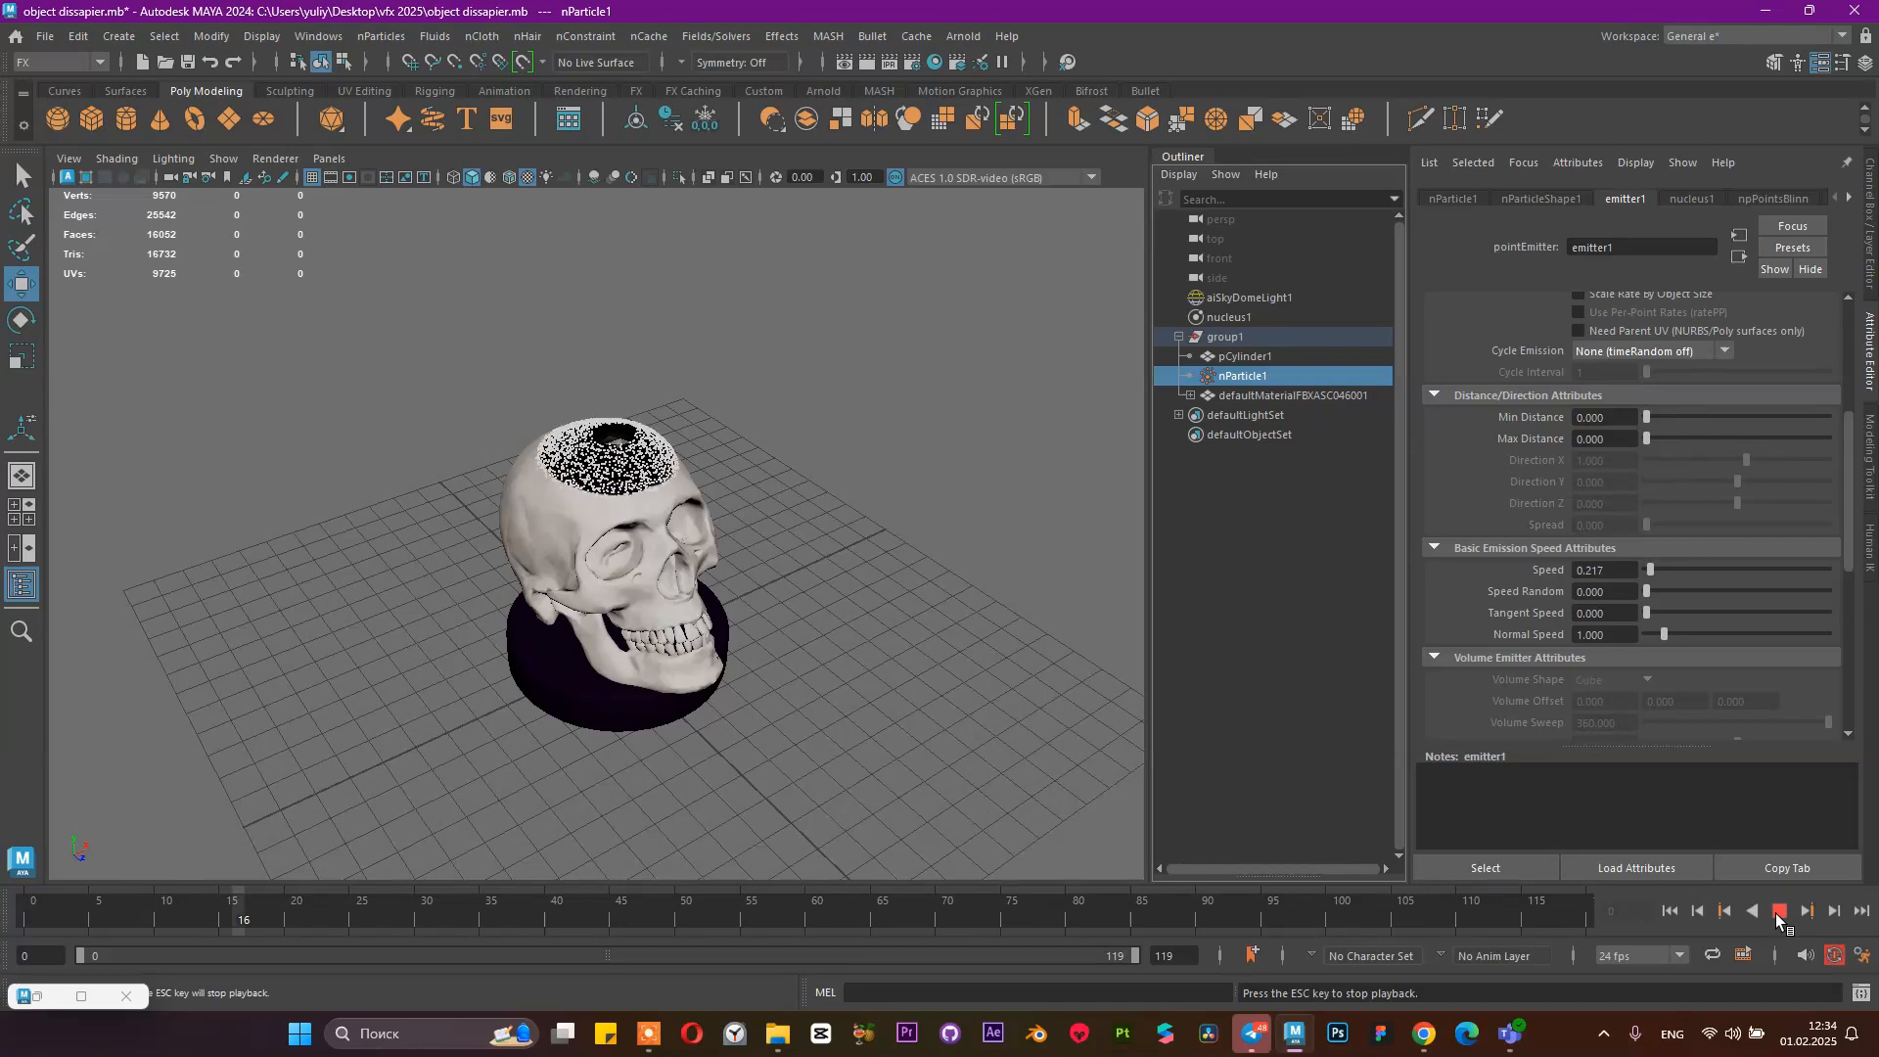
left_click(1777, 913)
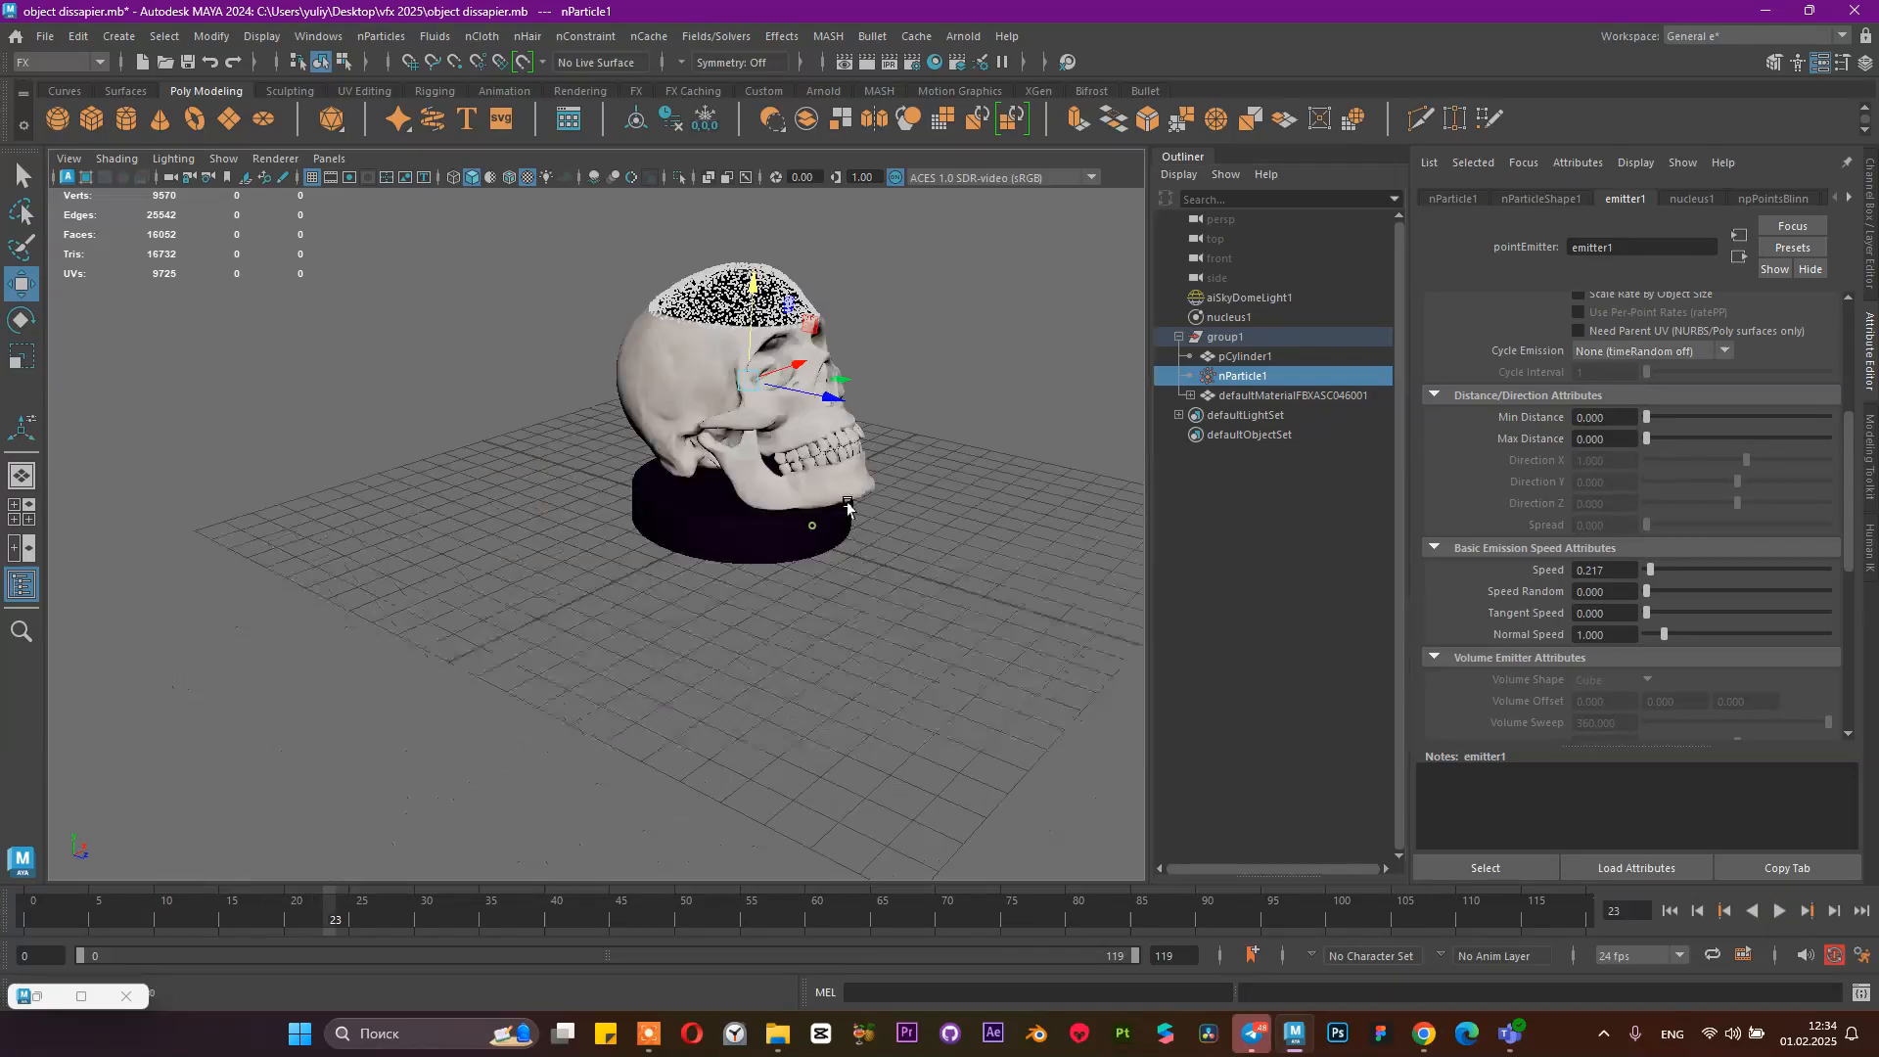
left_click_drag(848, 507, 760, 649, "alt")
scroll(844, 552, "up", 5)
scroll(851, 670, "down", 3)
scroll(759, 649, "down", 3)
scroll(1578, 533, "down", 2)
scroll(1577, 536, "down", 5)
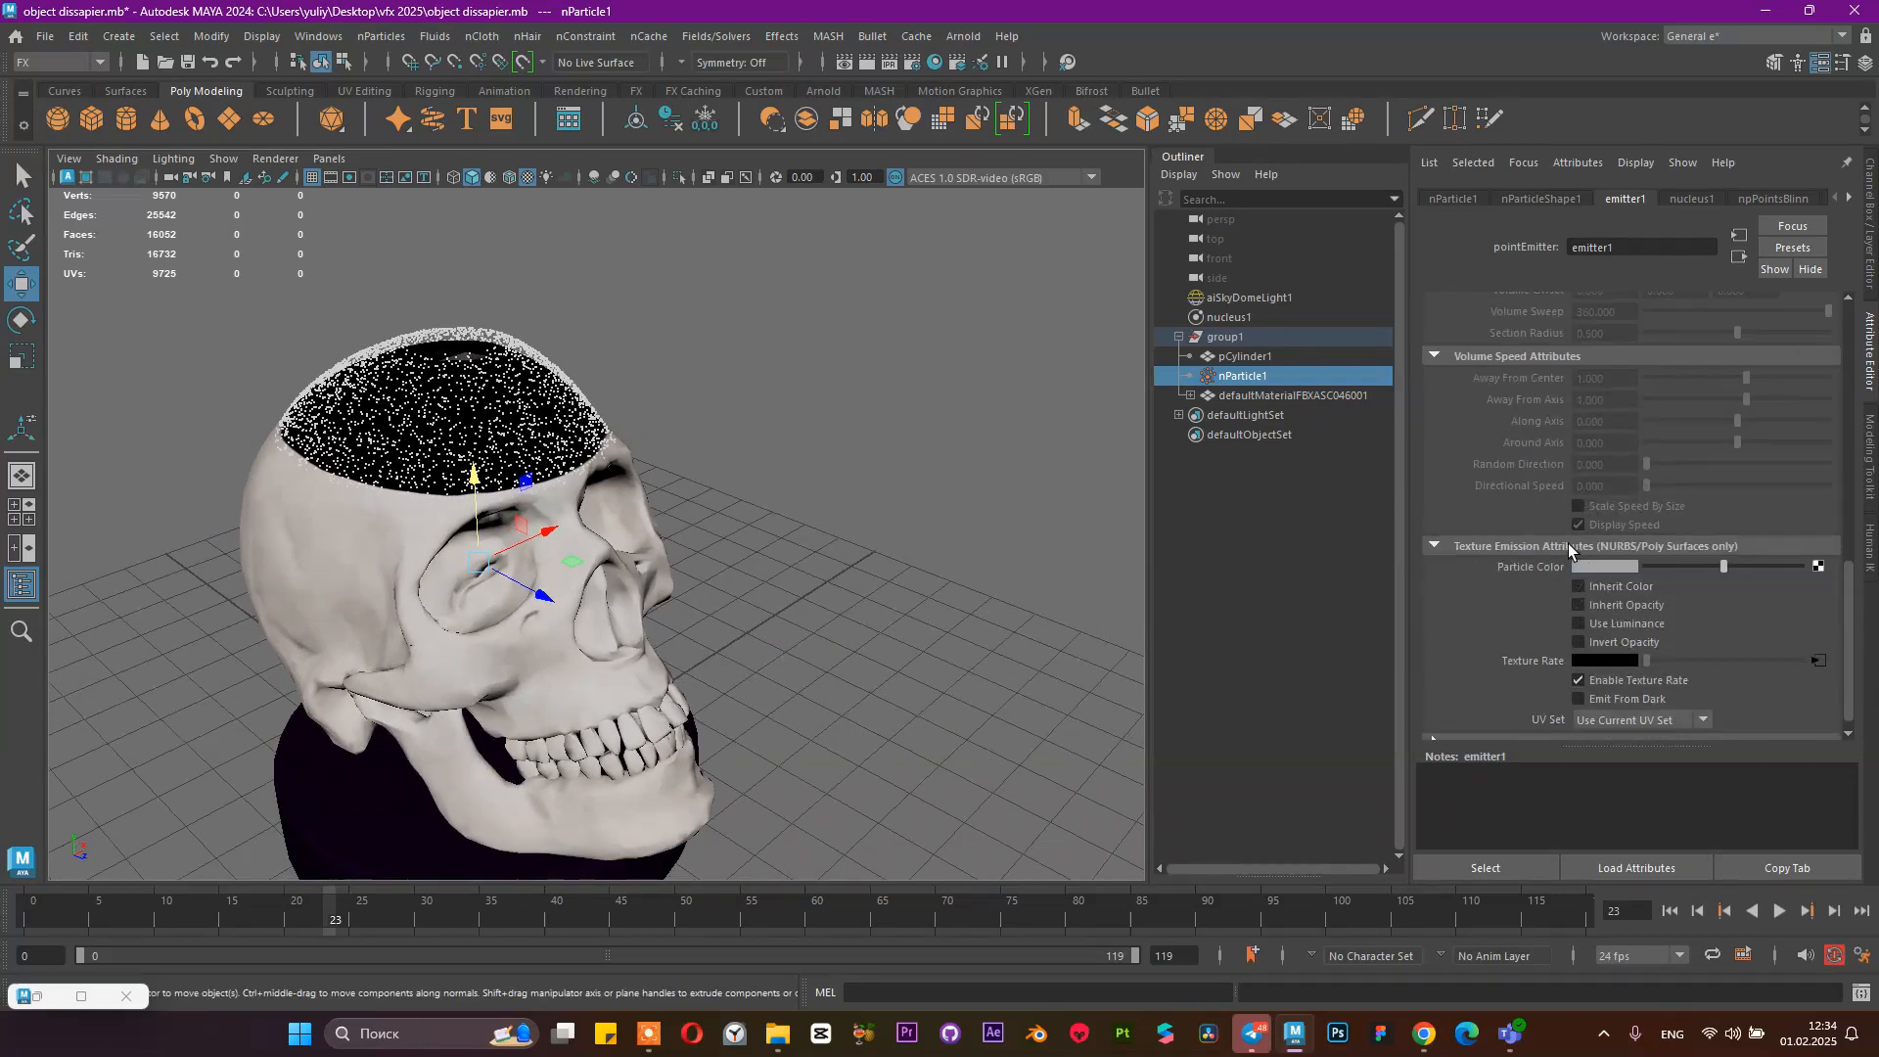
scroll(1565, 544, "up", 10)
scroll(1556, 519, "up", 2)
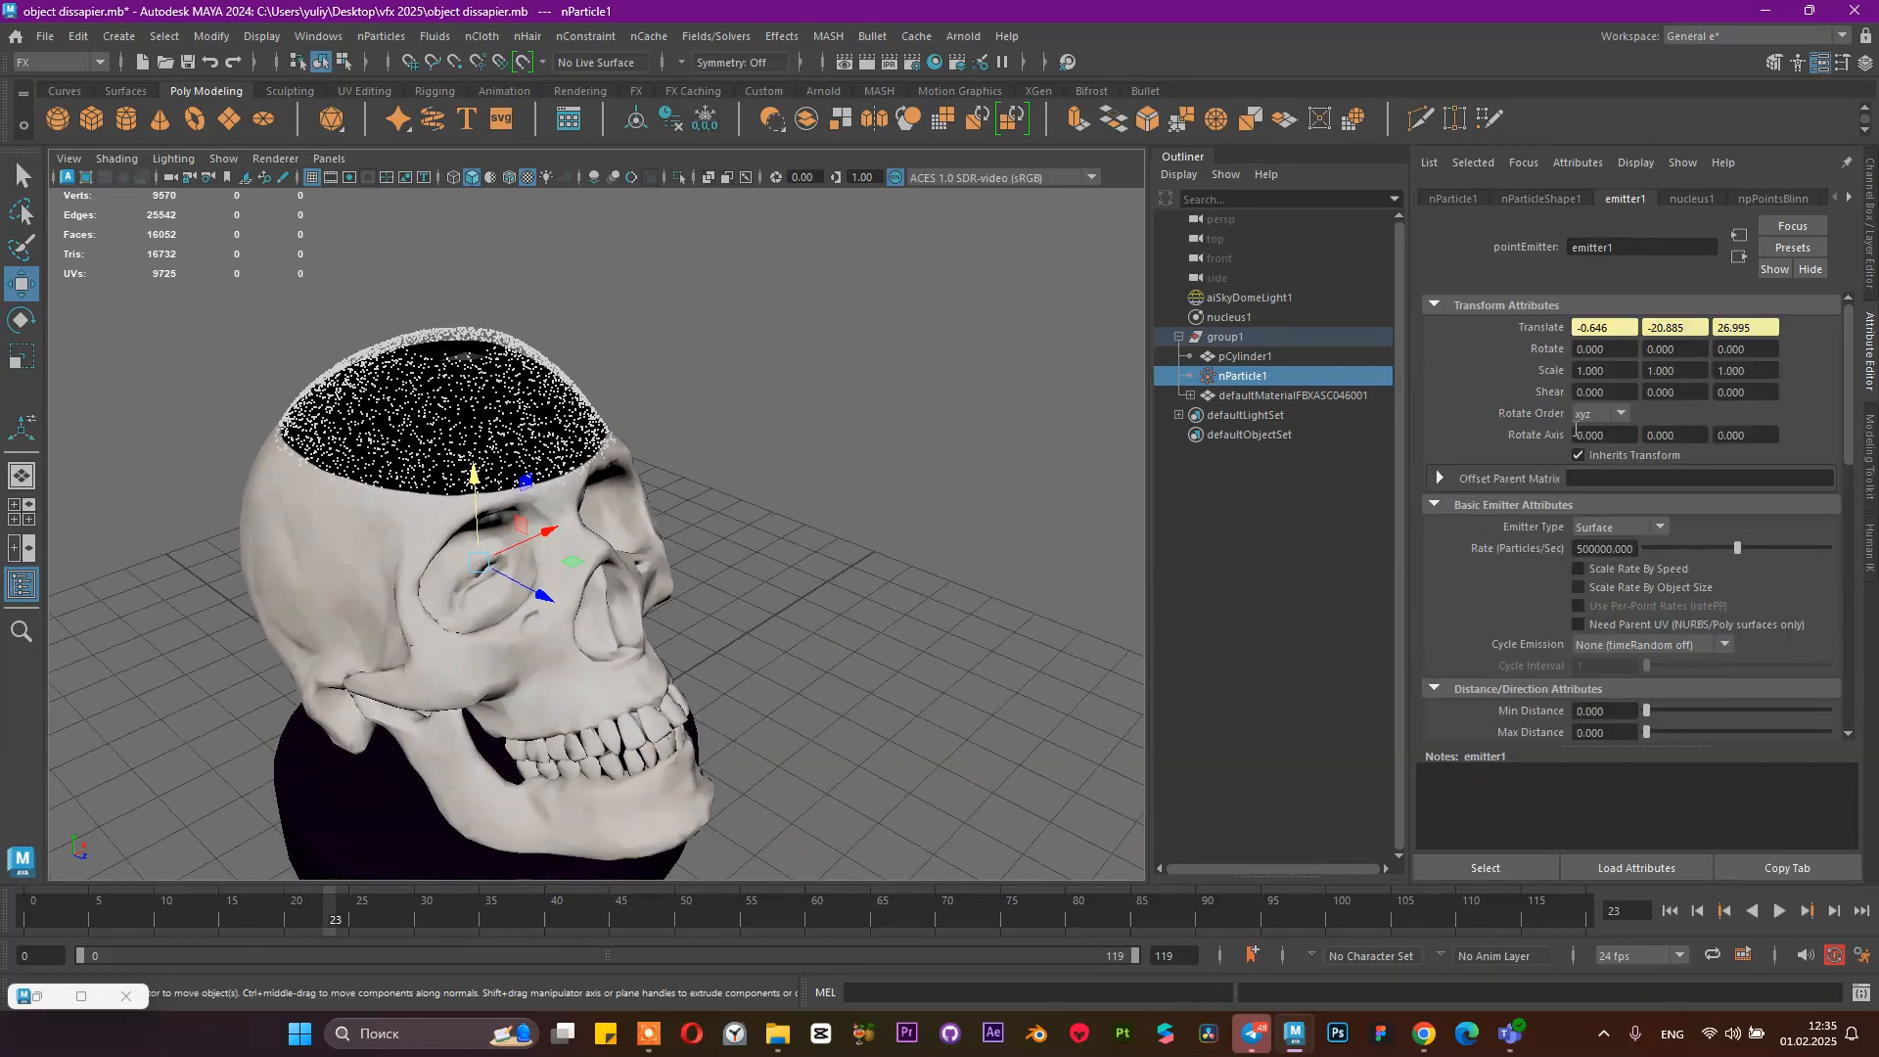
Set the Particle Render Type of nParticleShape1 to Spheres
left_click(1551, 199)
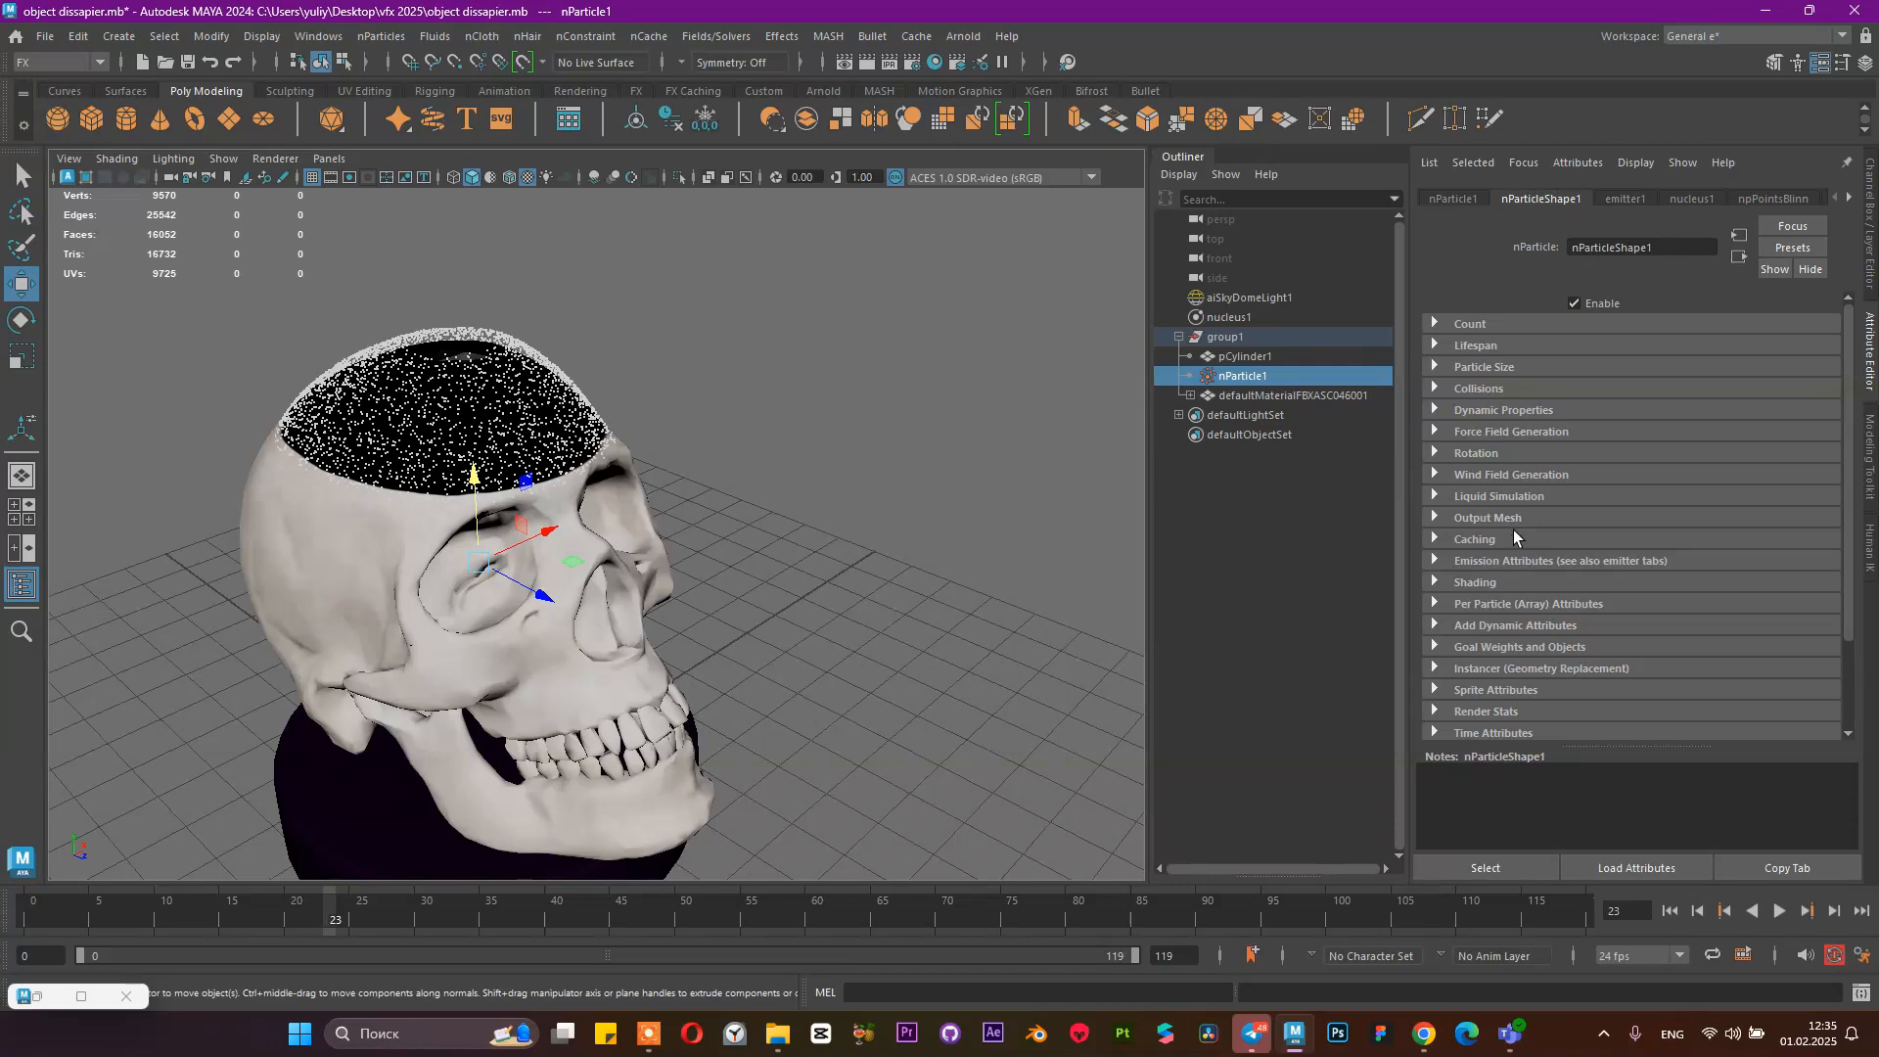
left_click(1505, 578)
scroll(1507, 578, "down", 2)
left_click(1615, 487)
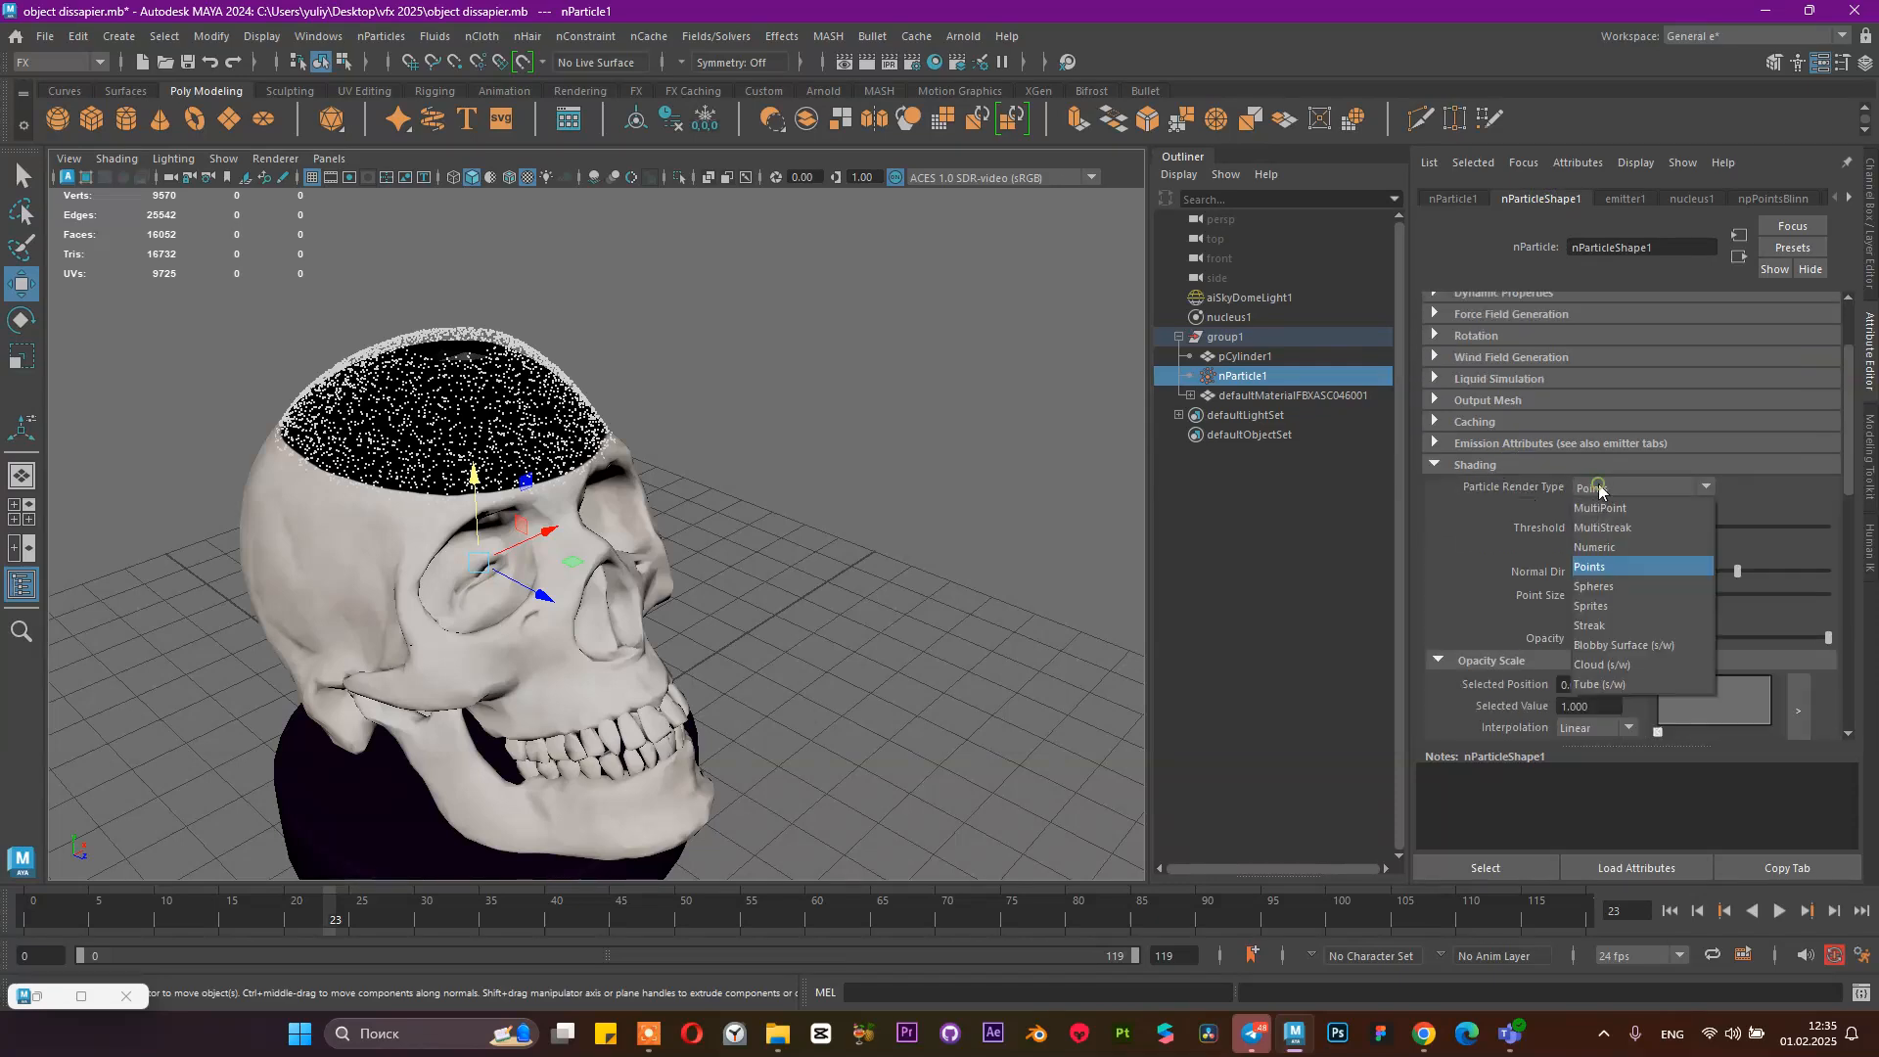
left_click(1605, 587)
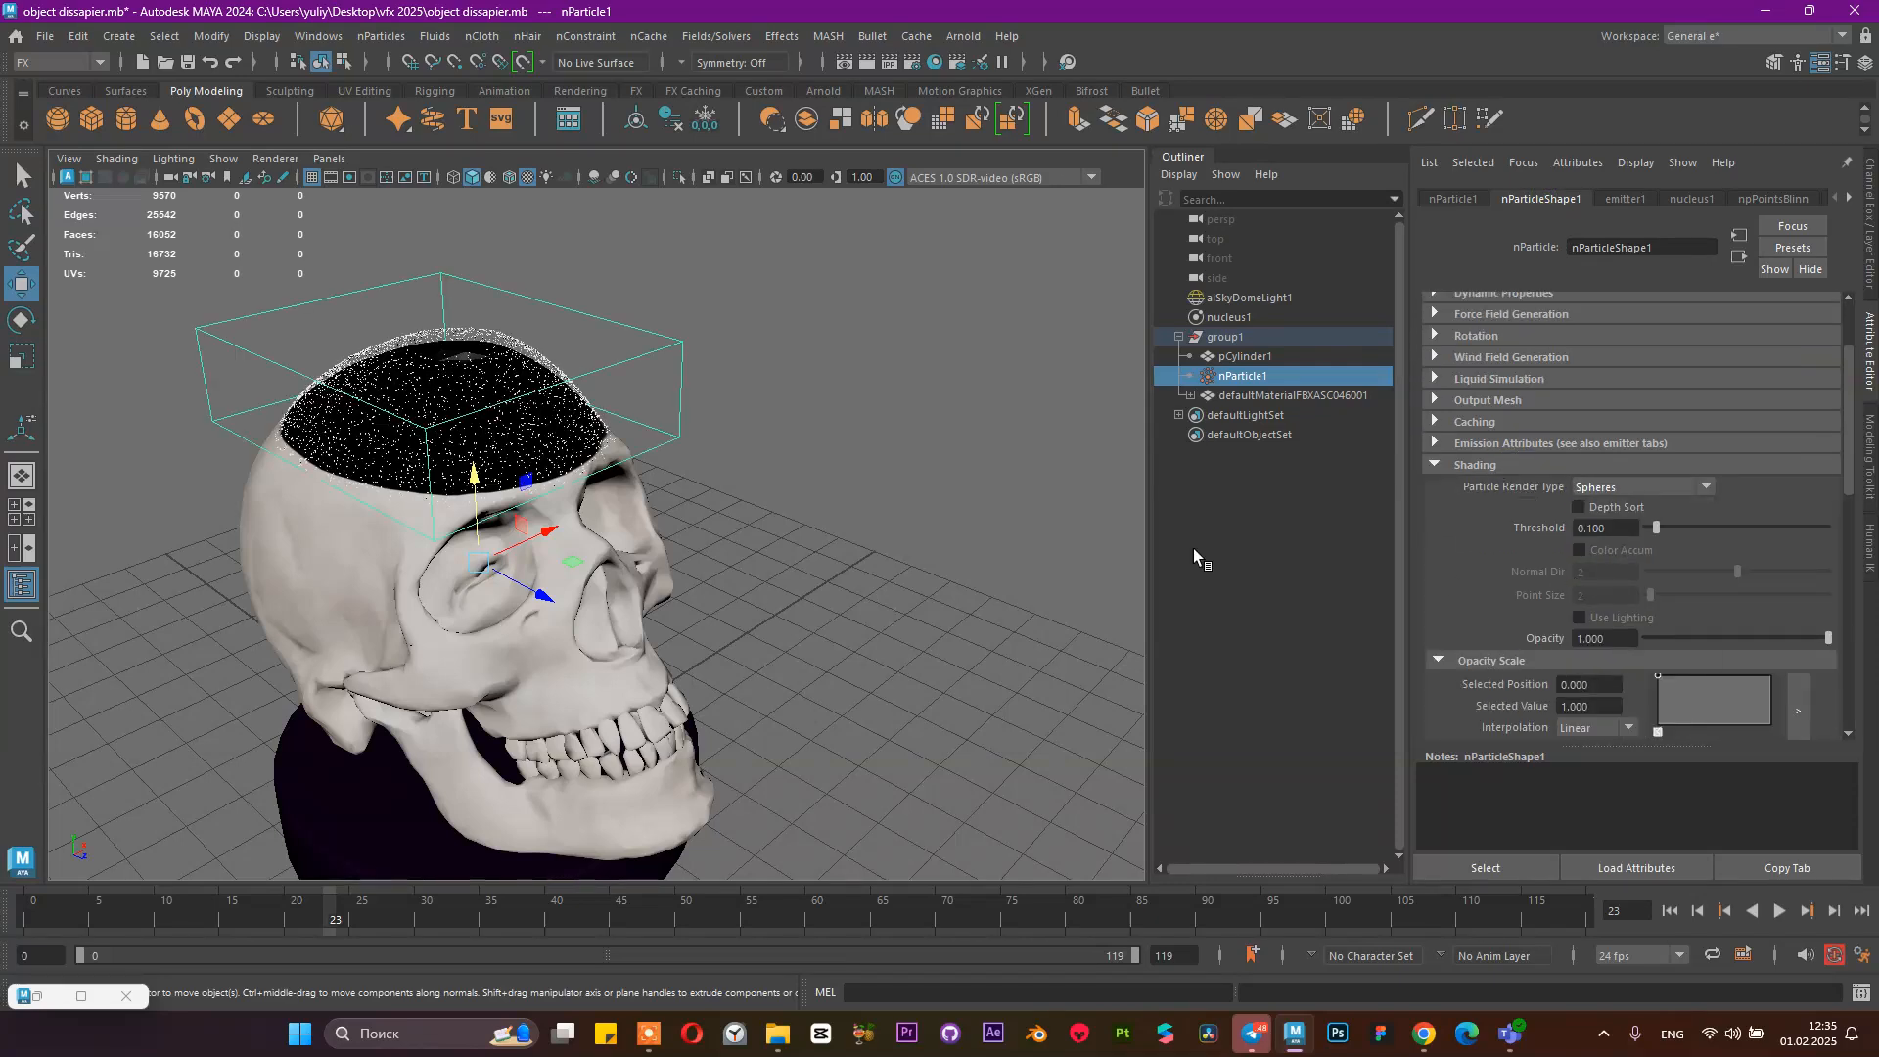
Replay the simulation to inspect the sphere particles up close, and save the scene back at the first frame
scroll(475, 420, "up", 5)
scroll(480, 426, "down", 2)
scroll(1540, 526, "up", 2)
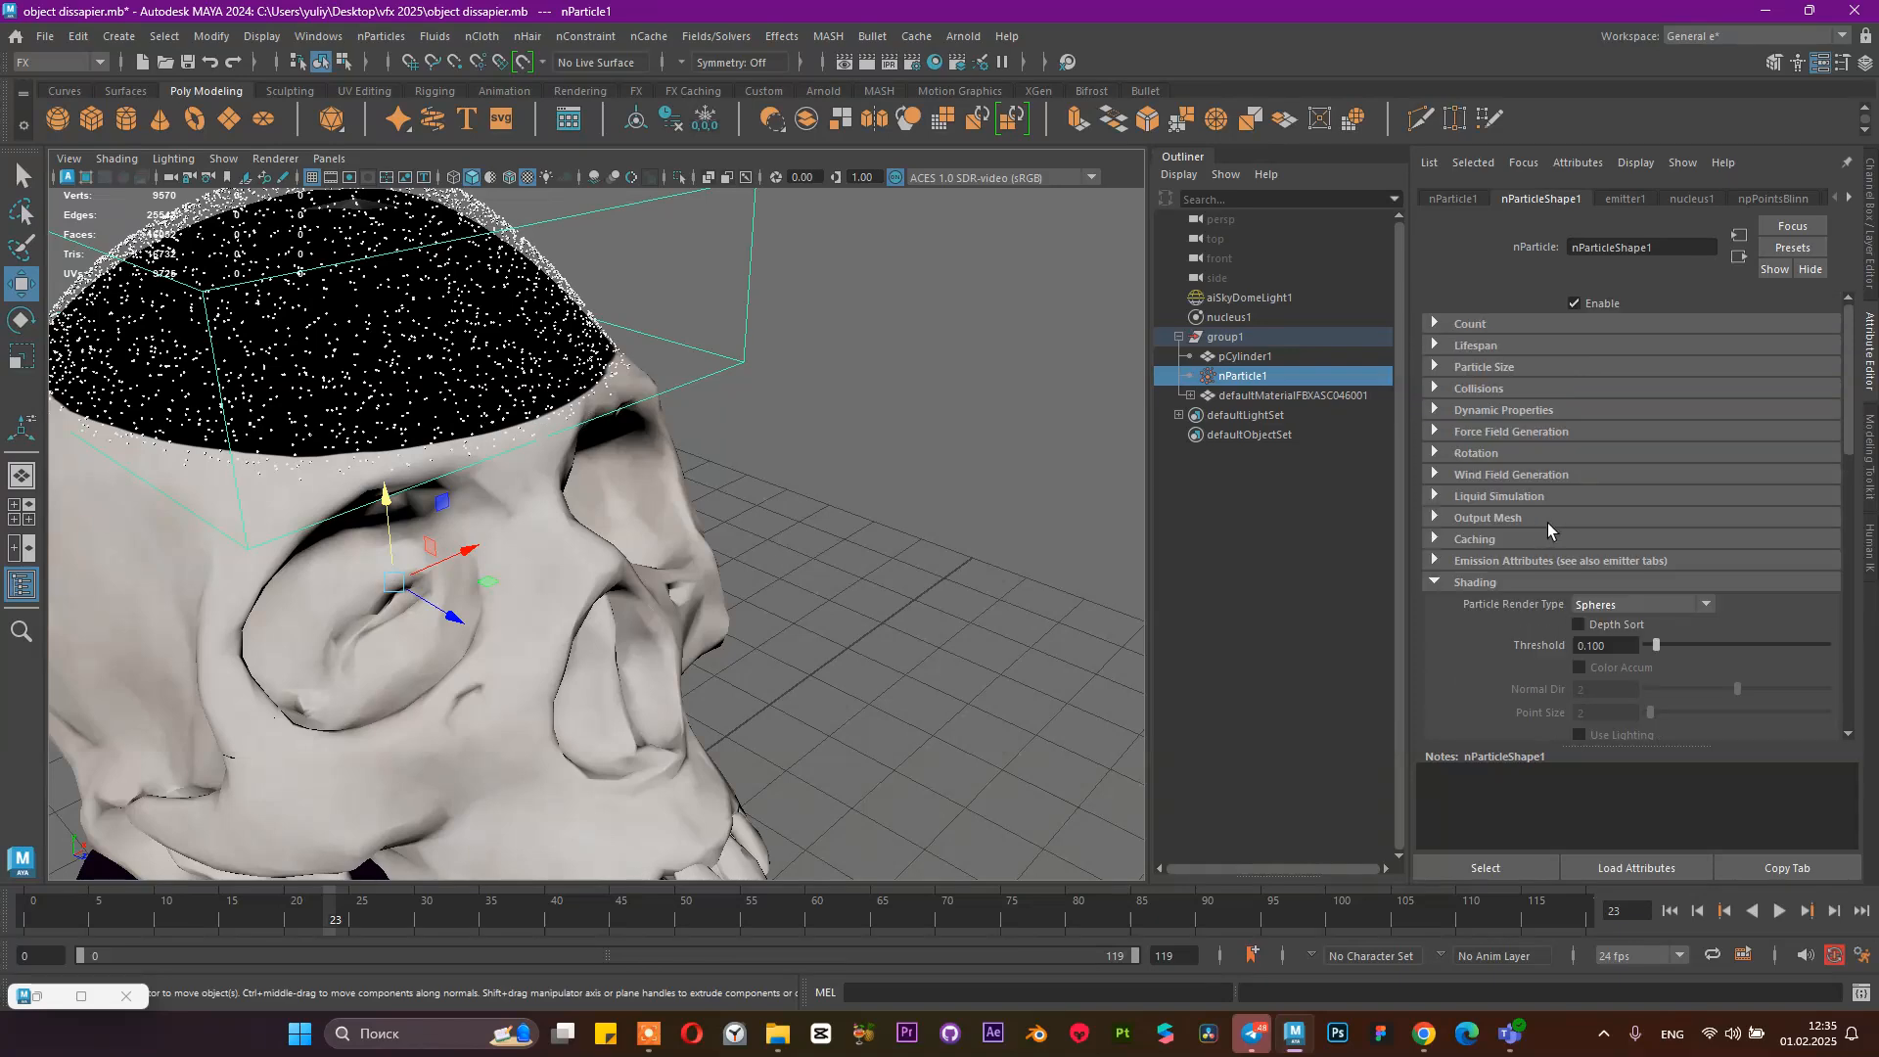
scroll(607, 299, "up", 4)
scroll(607, 298, "down", 5)
left_click(1671, 910)
left_click(1779, 910)
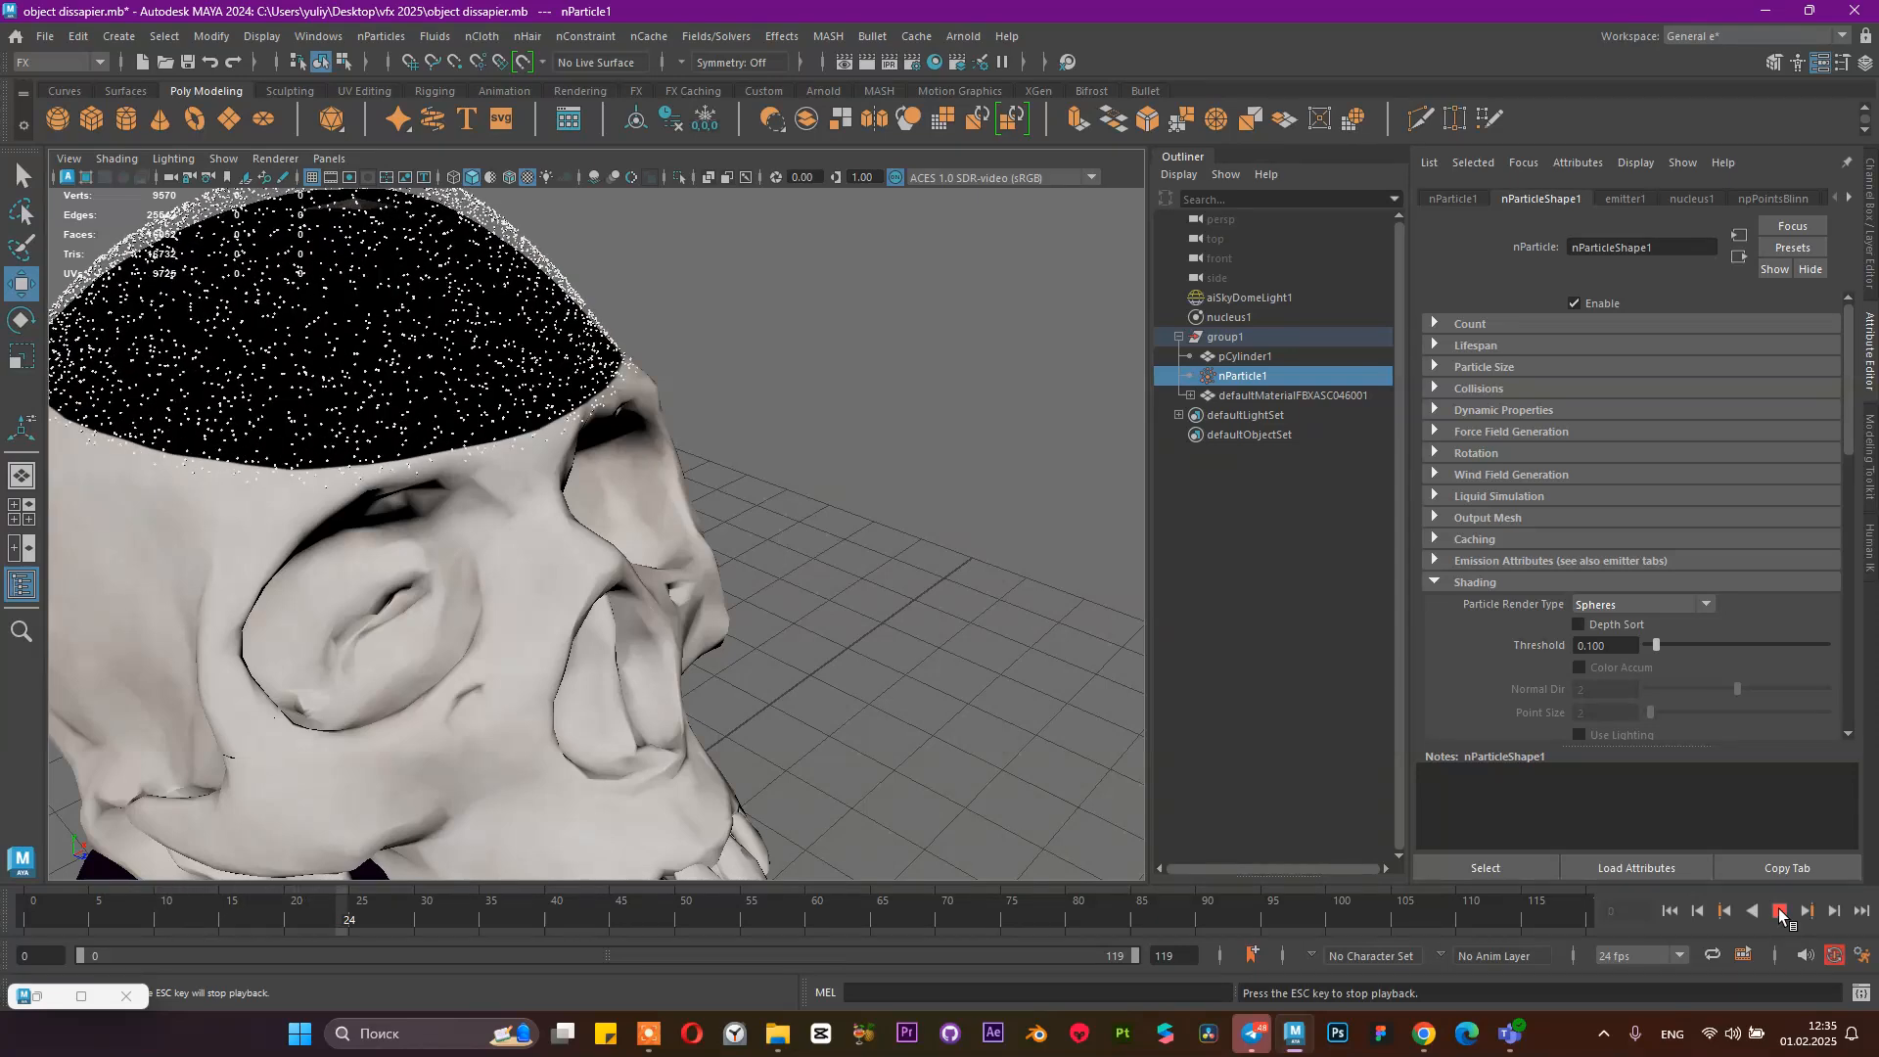
left_click(1779, 912)
scroll(535, 514, "down", 6)
scroll(535, 514, "up", 5)
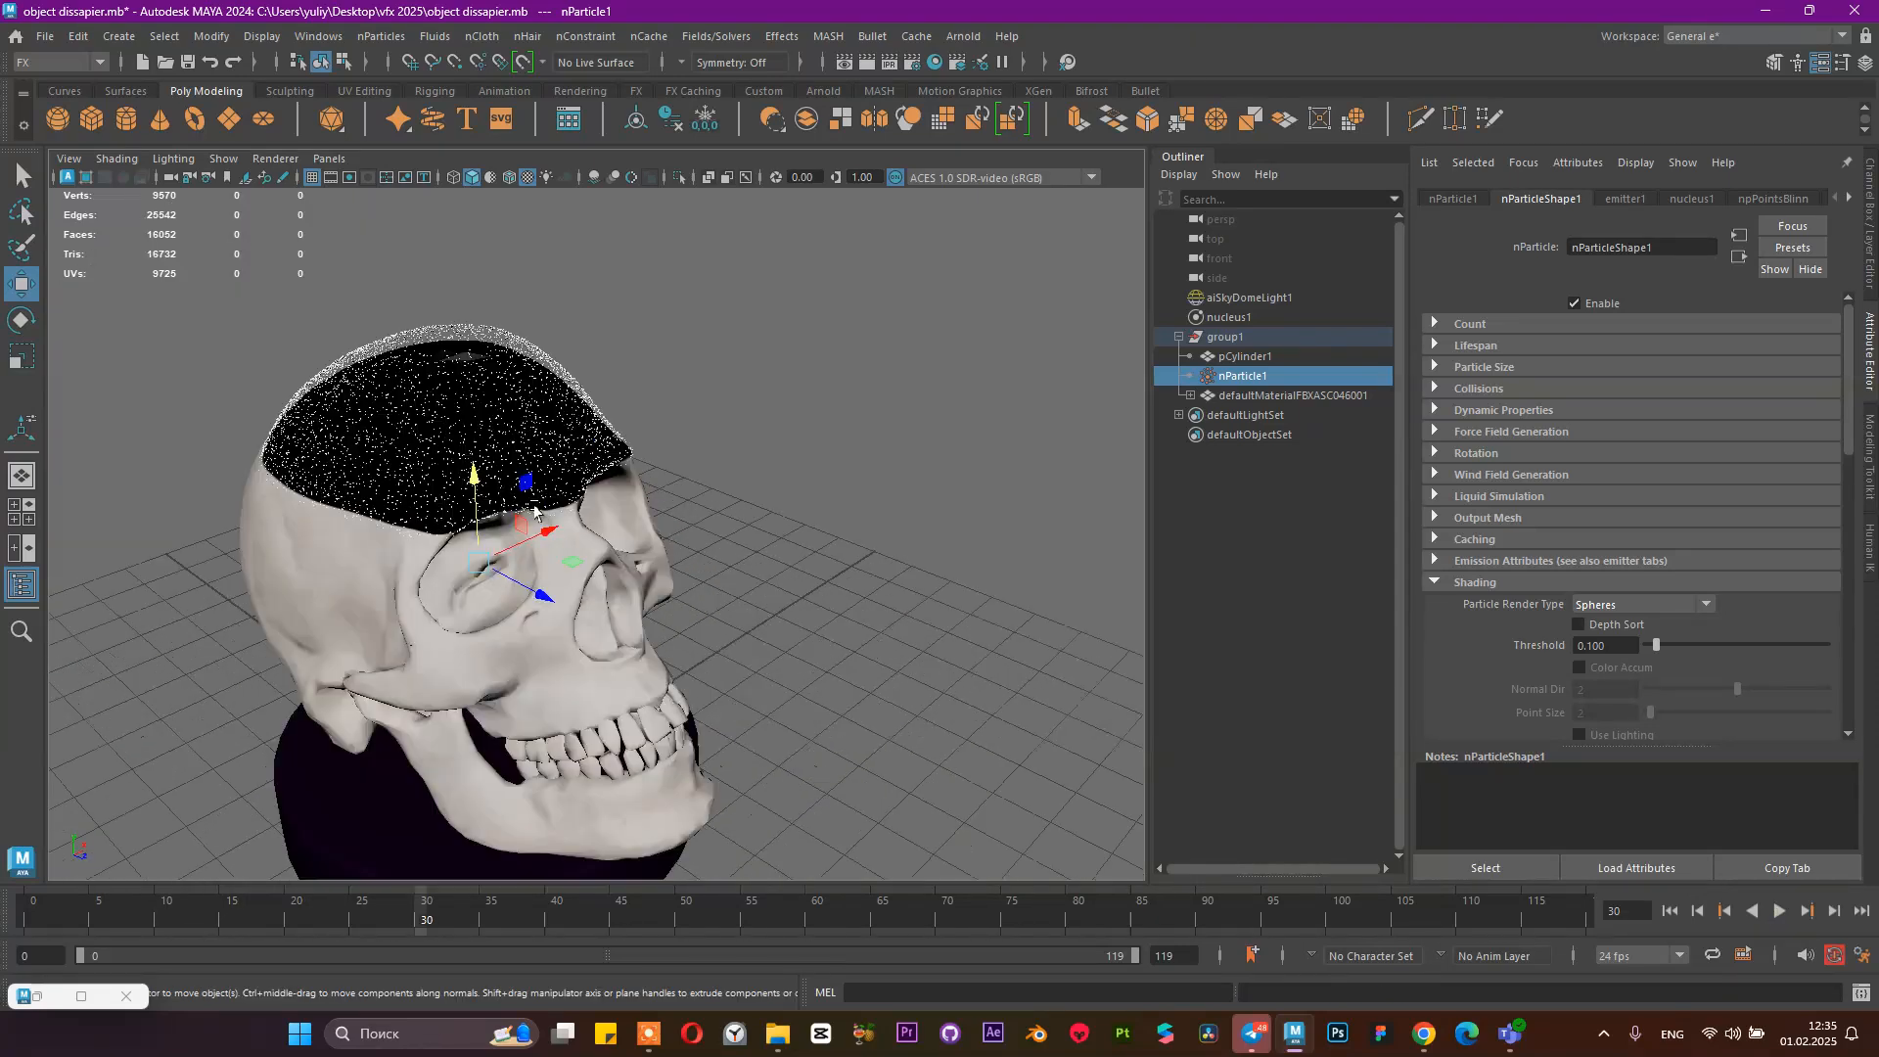
scroll(641, 460, "up", 5)
scroll(635, 441, "down", 5)
left_click(1670, 911)
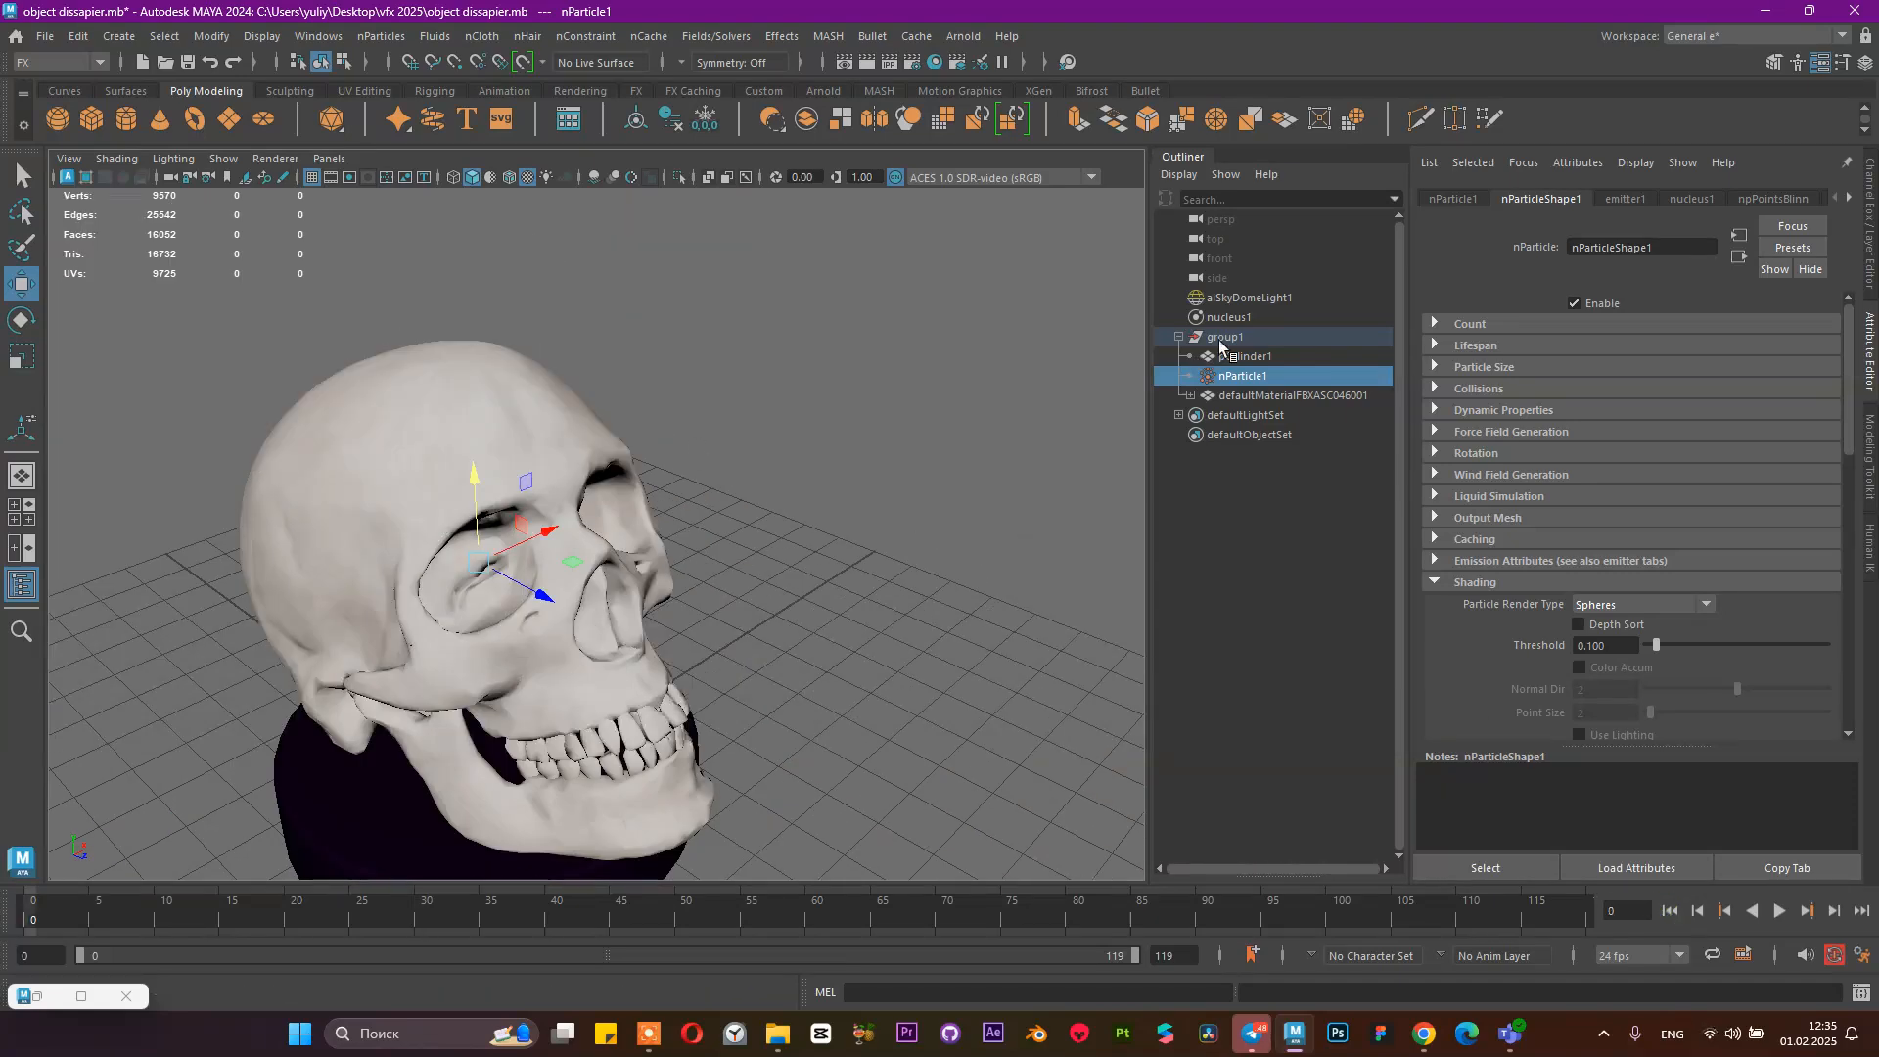
key("ctrl+s")
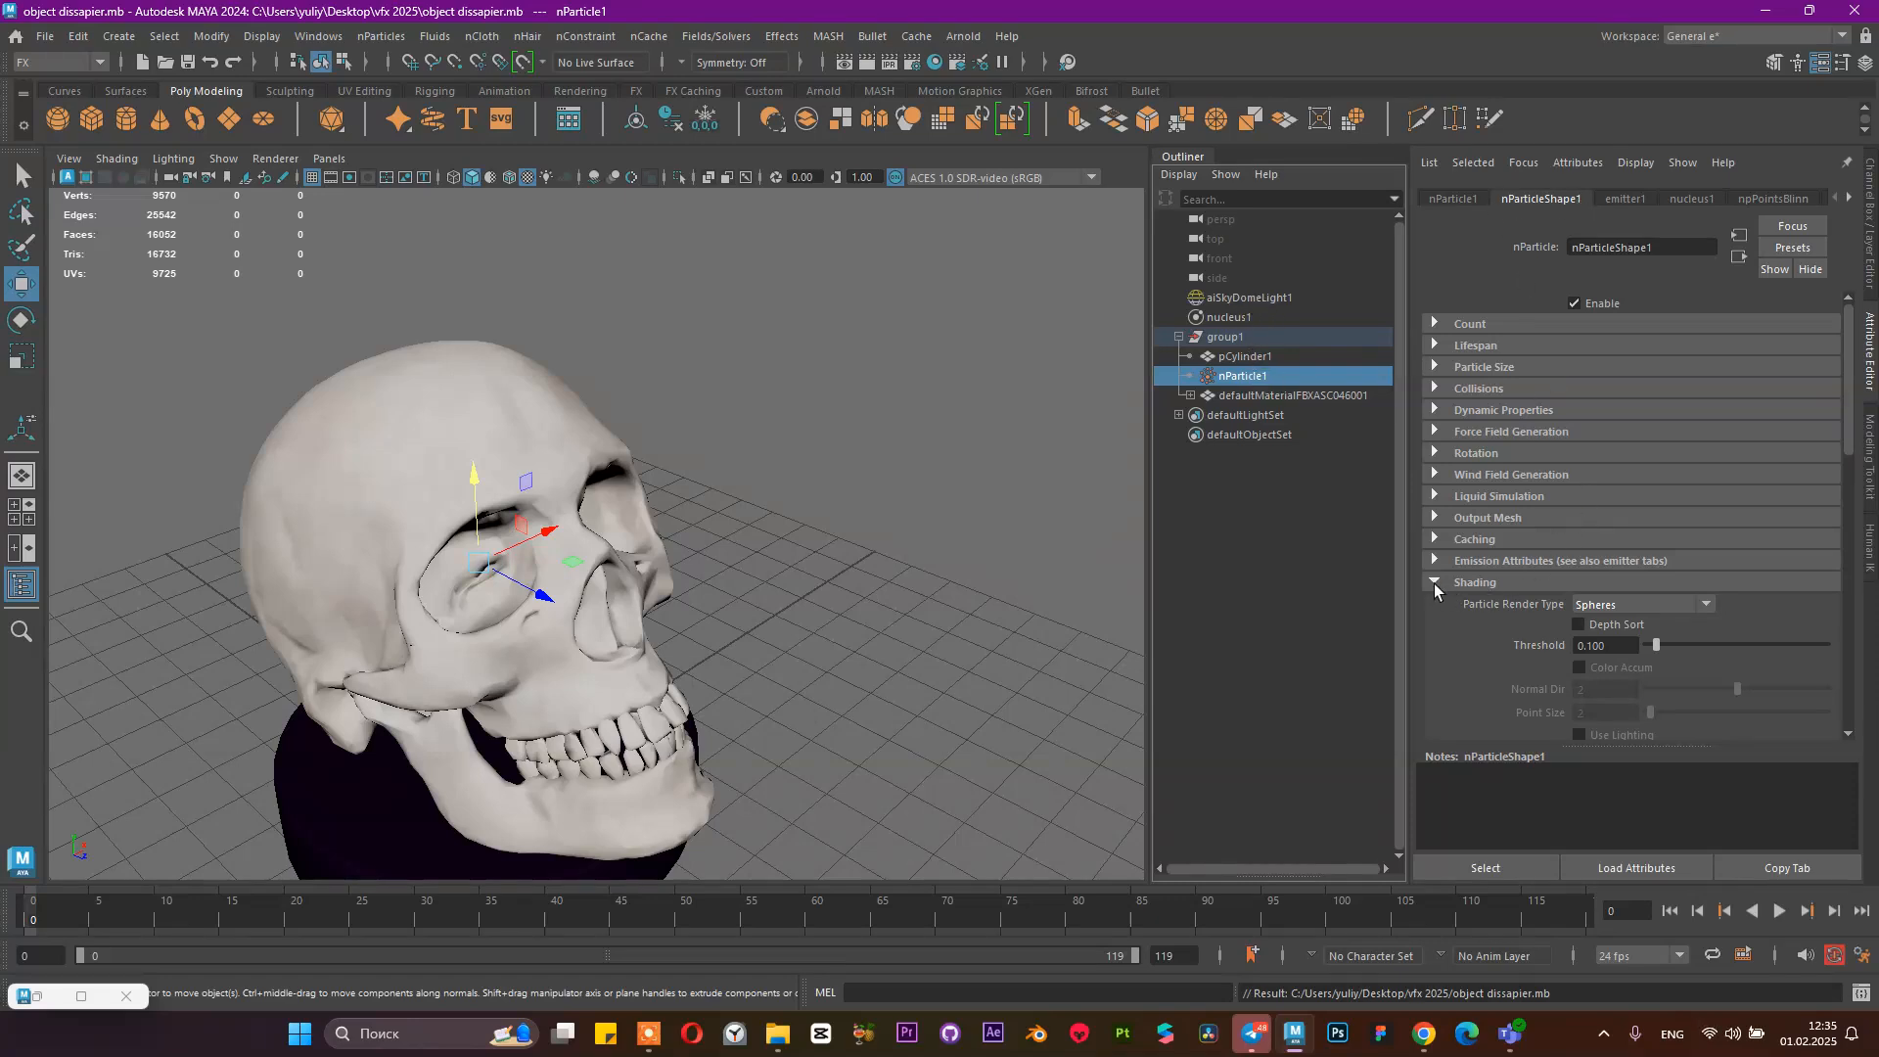
Add a per-particle Color attribute to nParticleShape1 and show its Per Particle (Array) Attributes
scroll(1458, 584, "down", 2)
left_click(1432, 522)
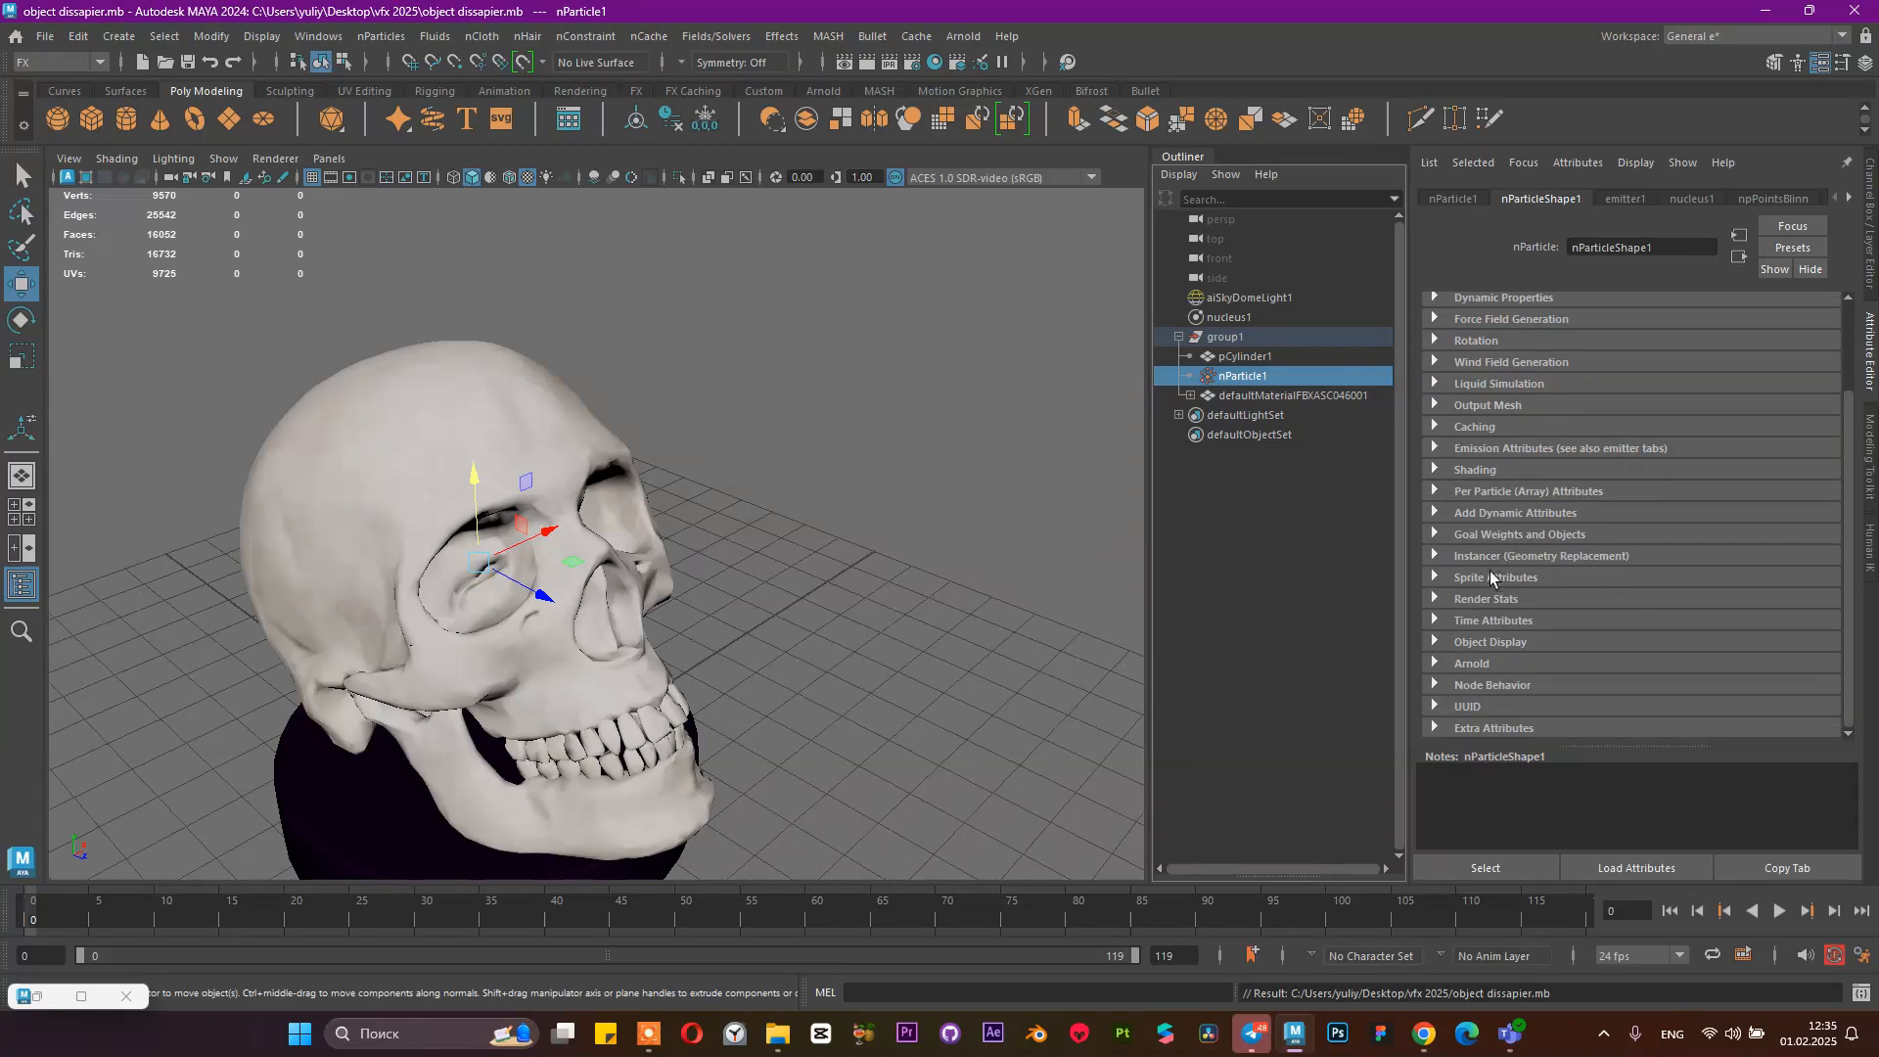
left_click(1496, 514)
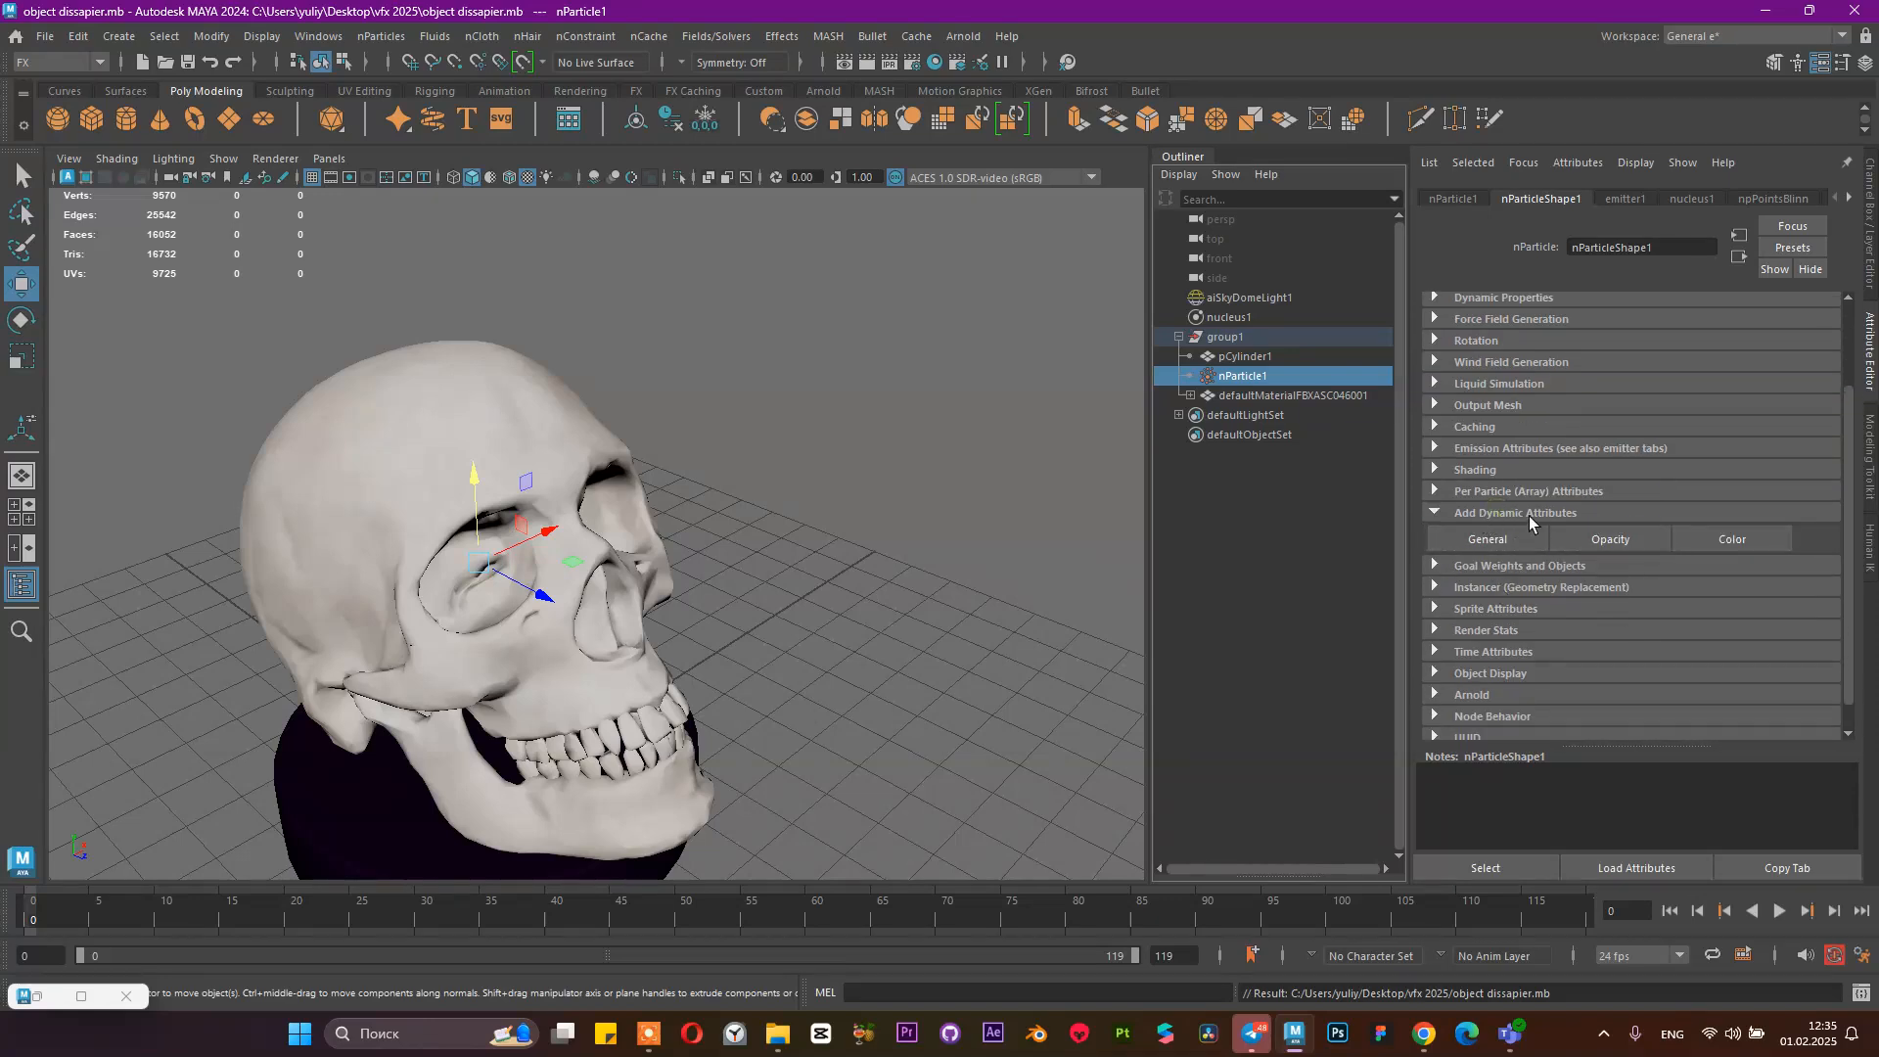
left_click(1717, 534)
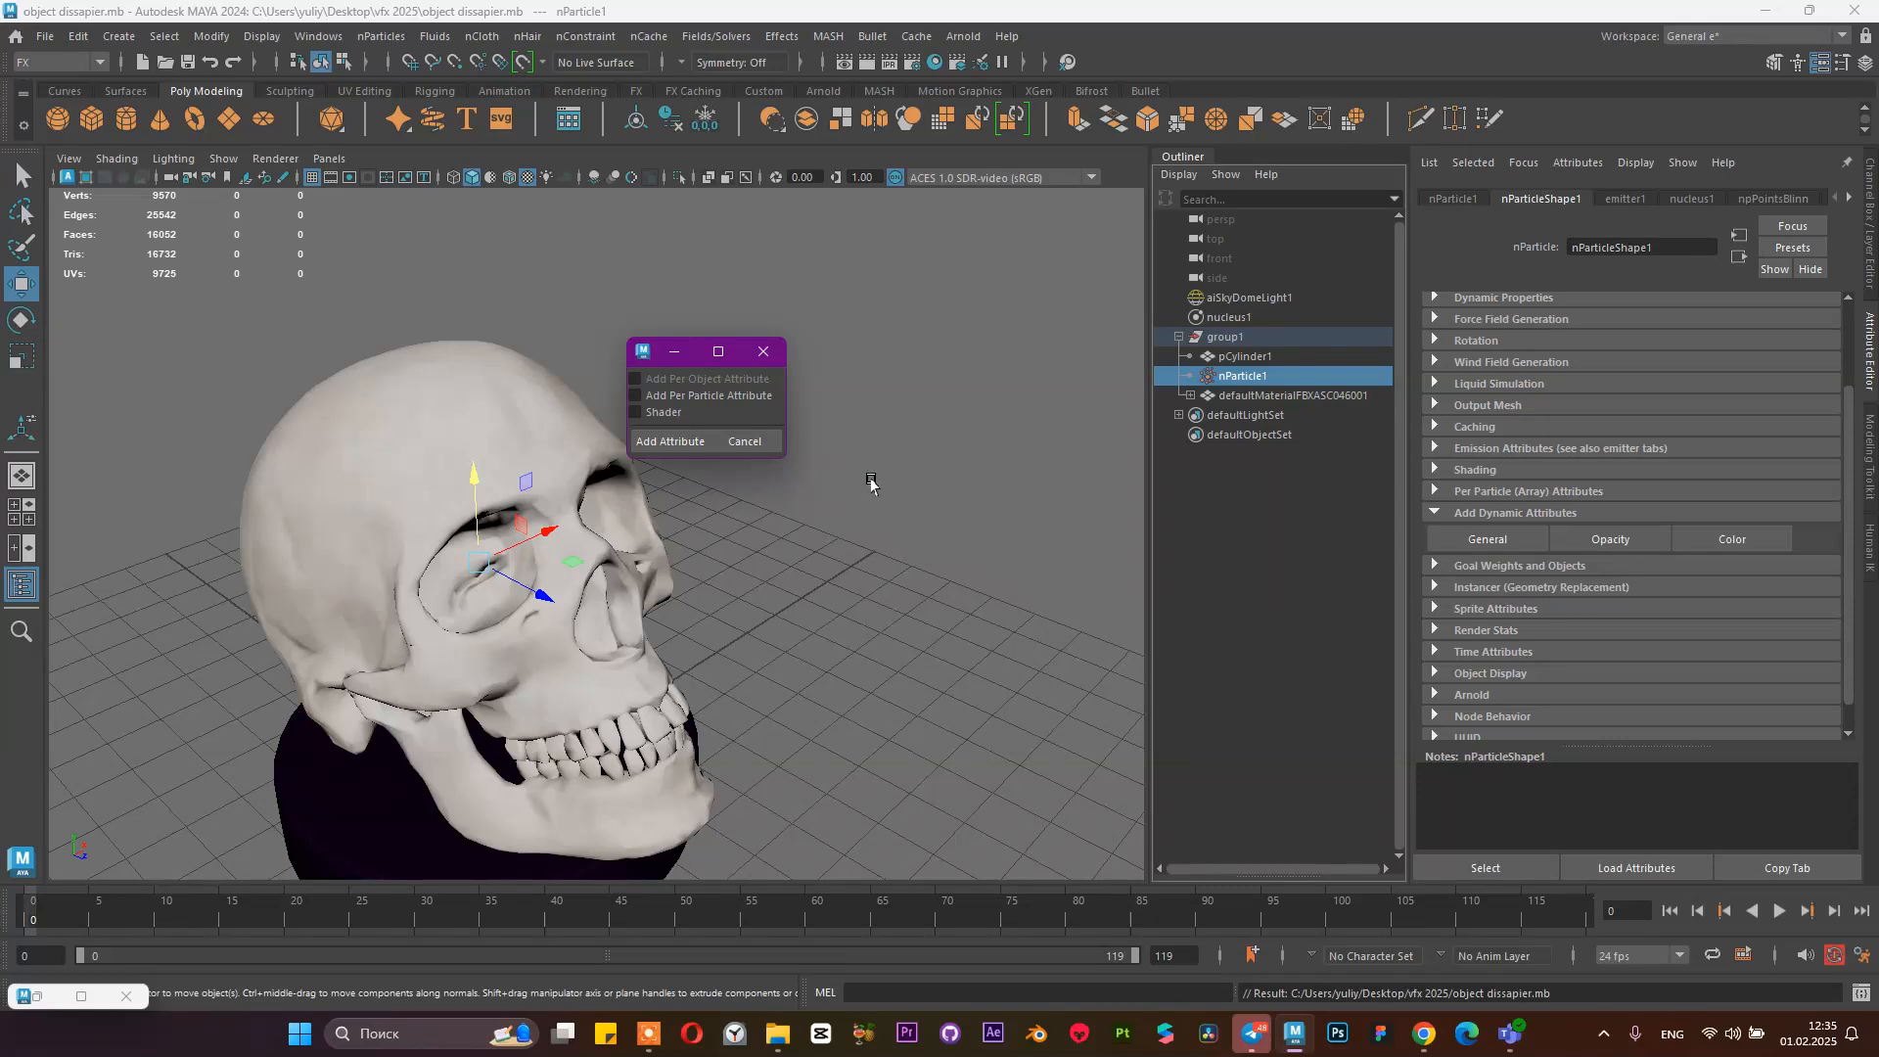
left_click(671, 441)
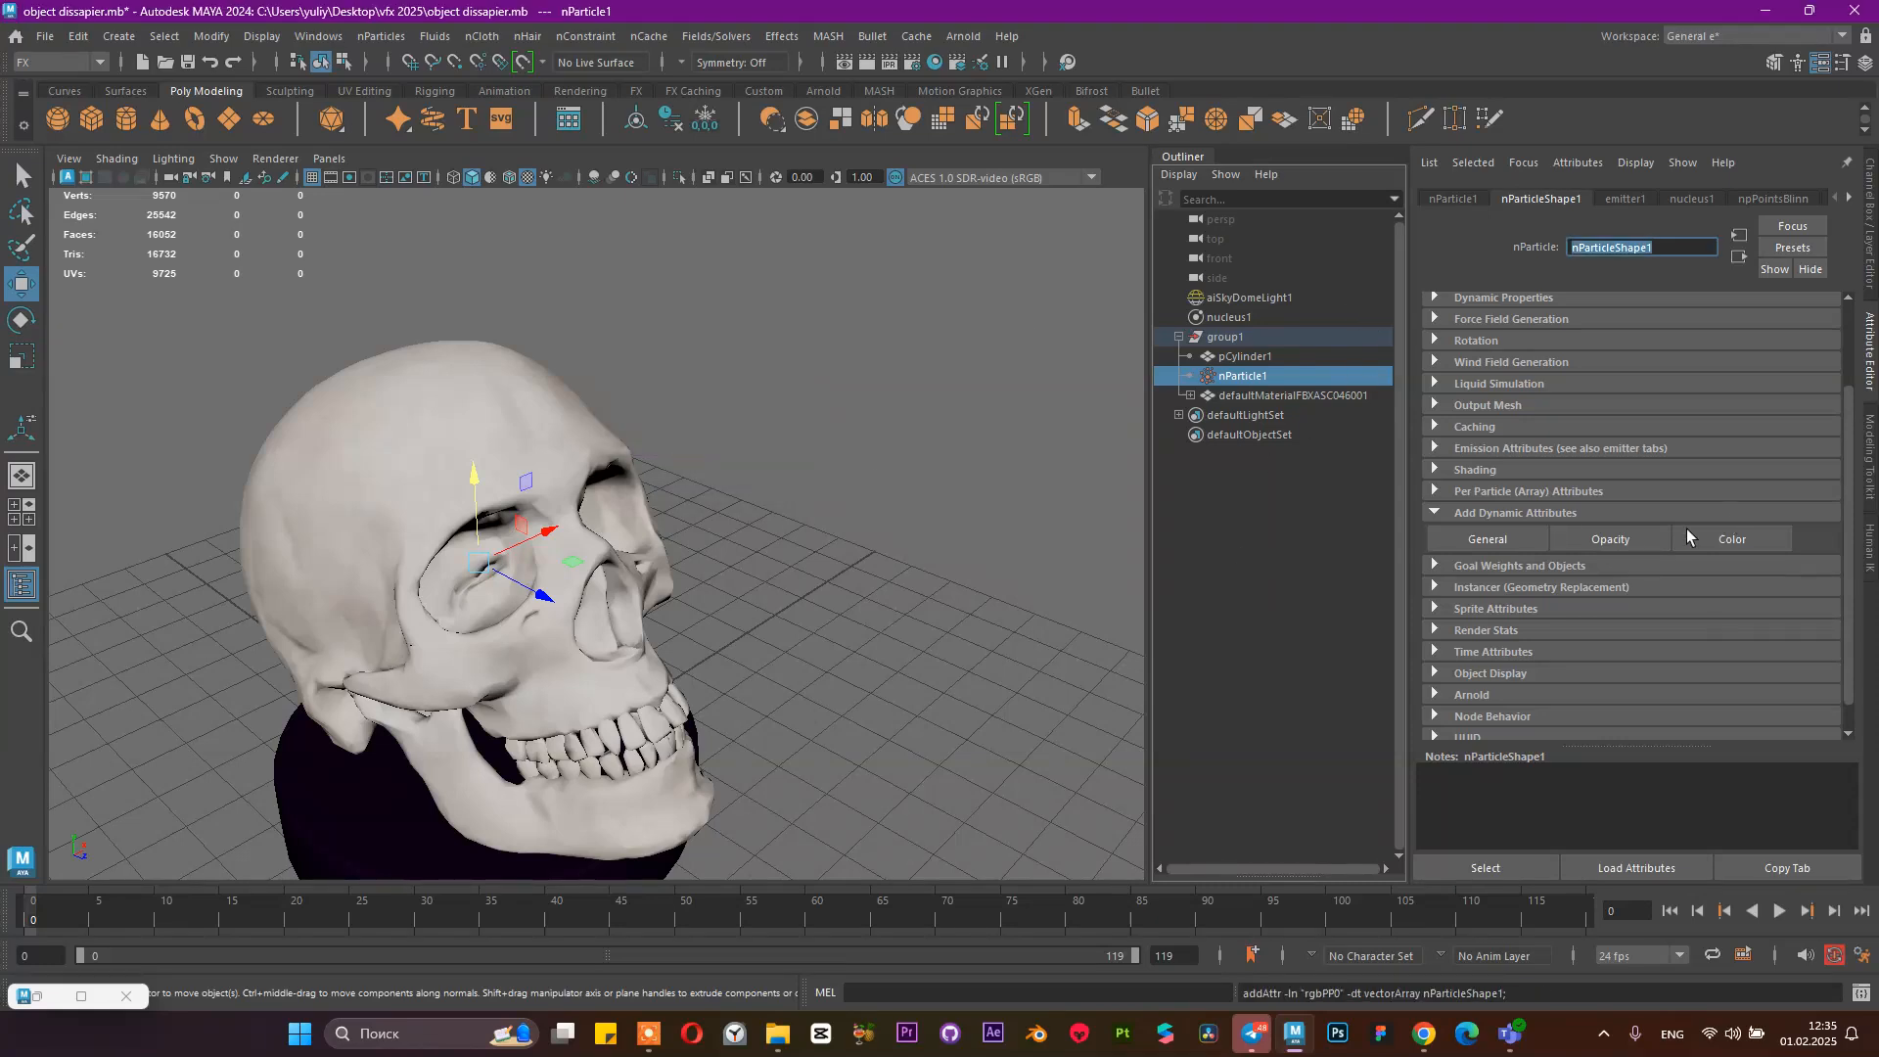
scroll(1527, 470, "up", 3)
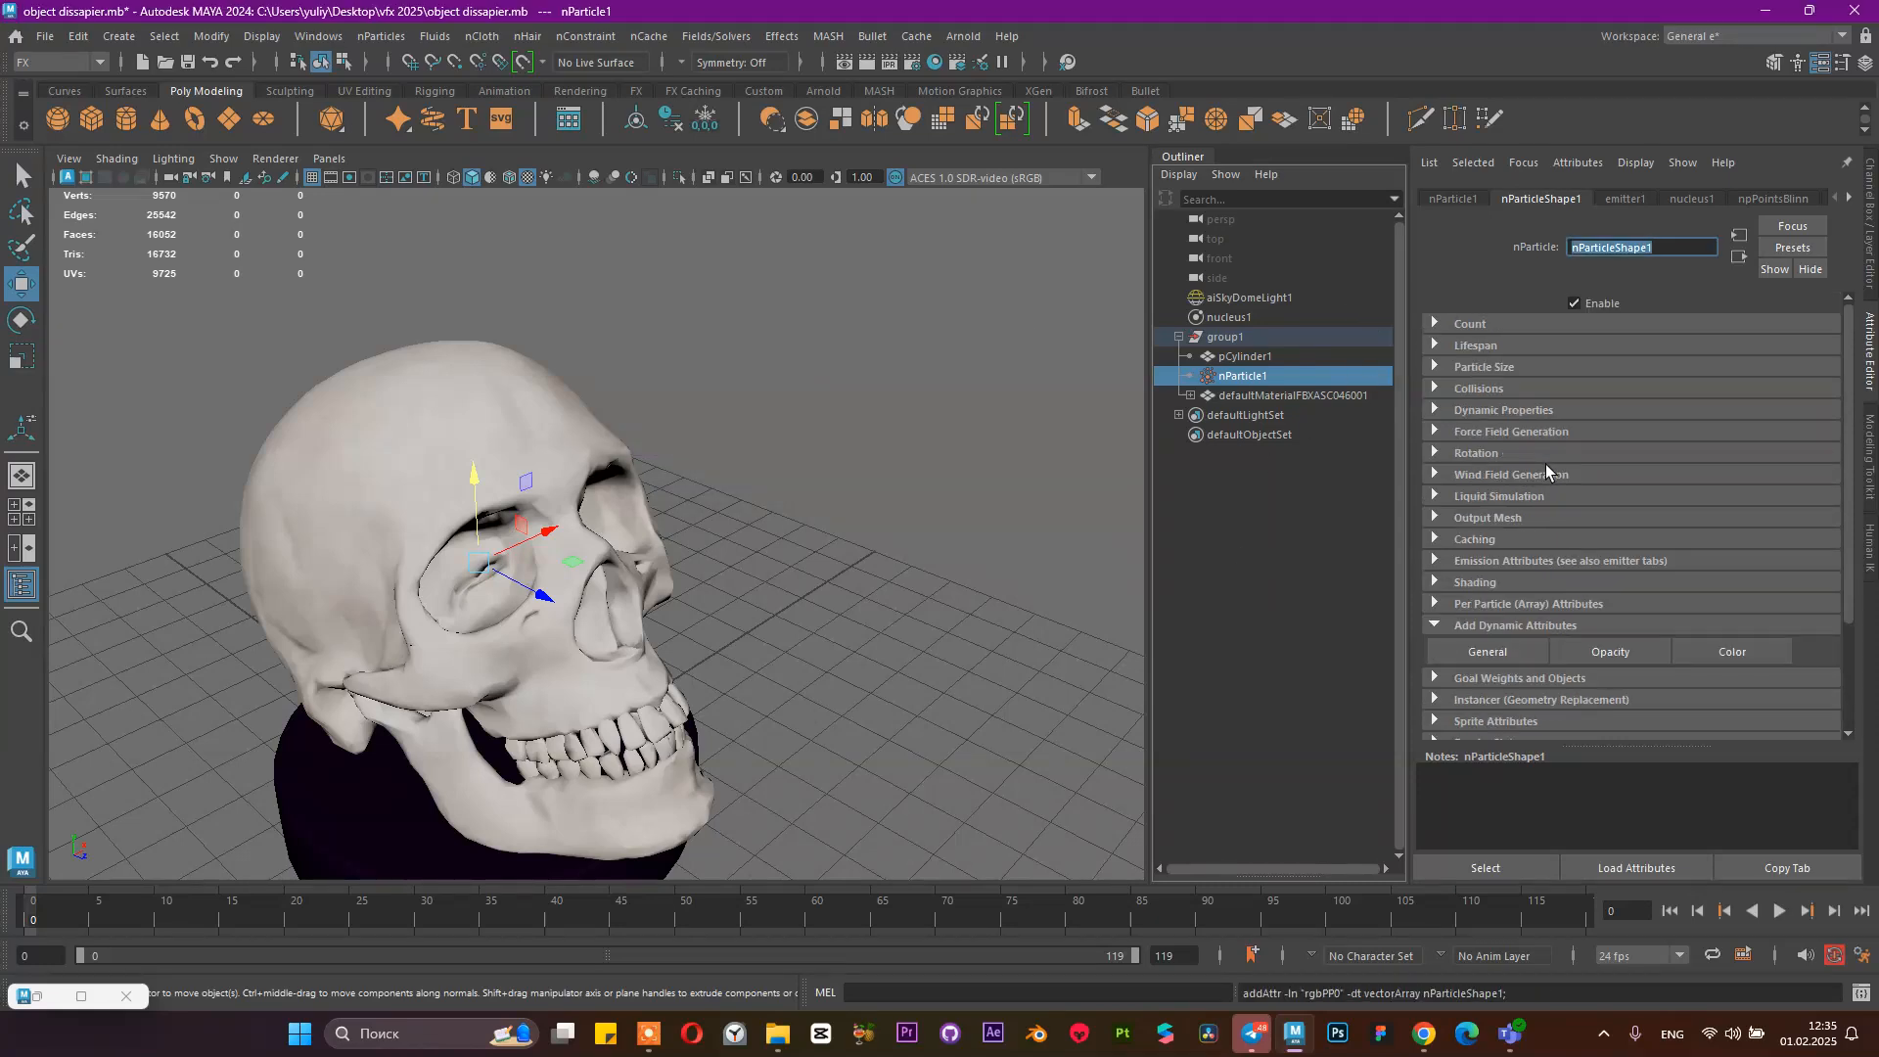
left_click(1434, 605)
scroll(1527, 548, "down", 5)
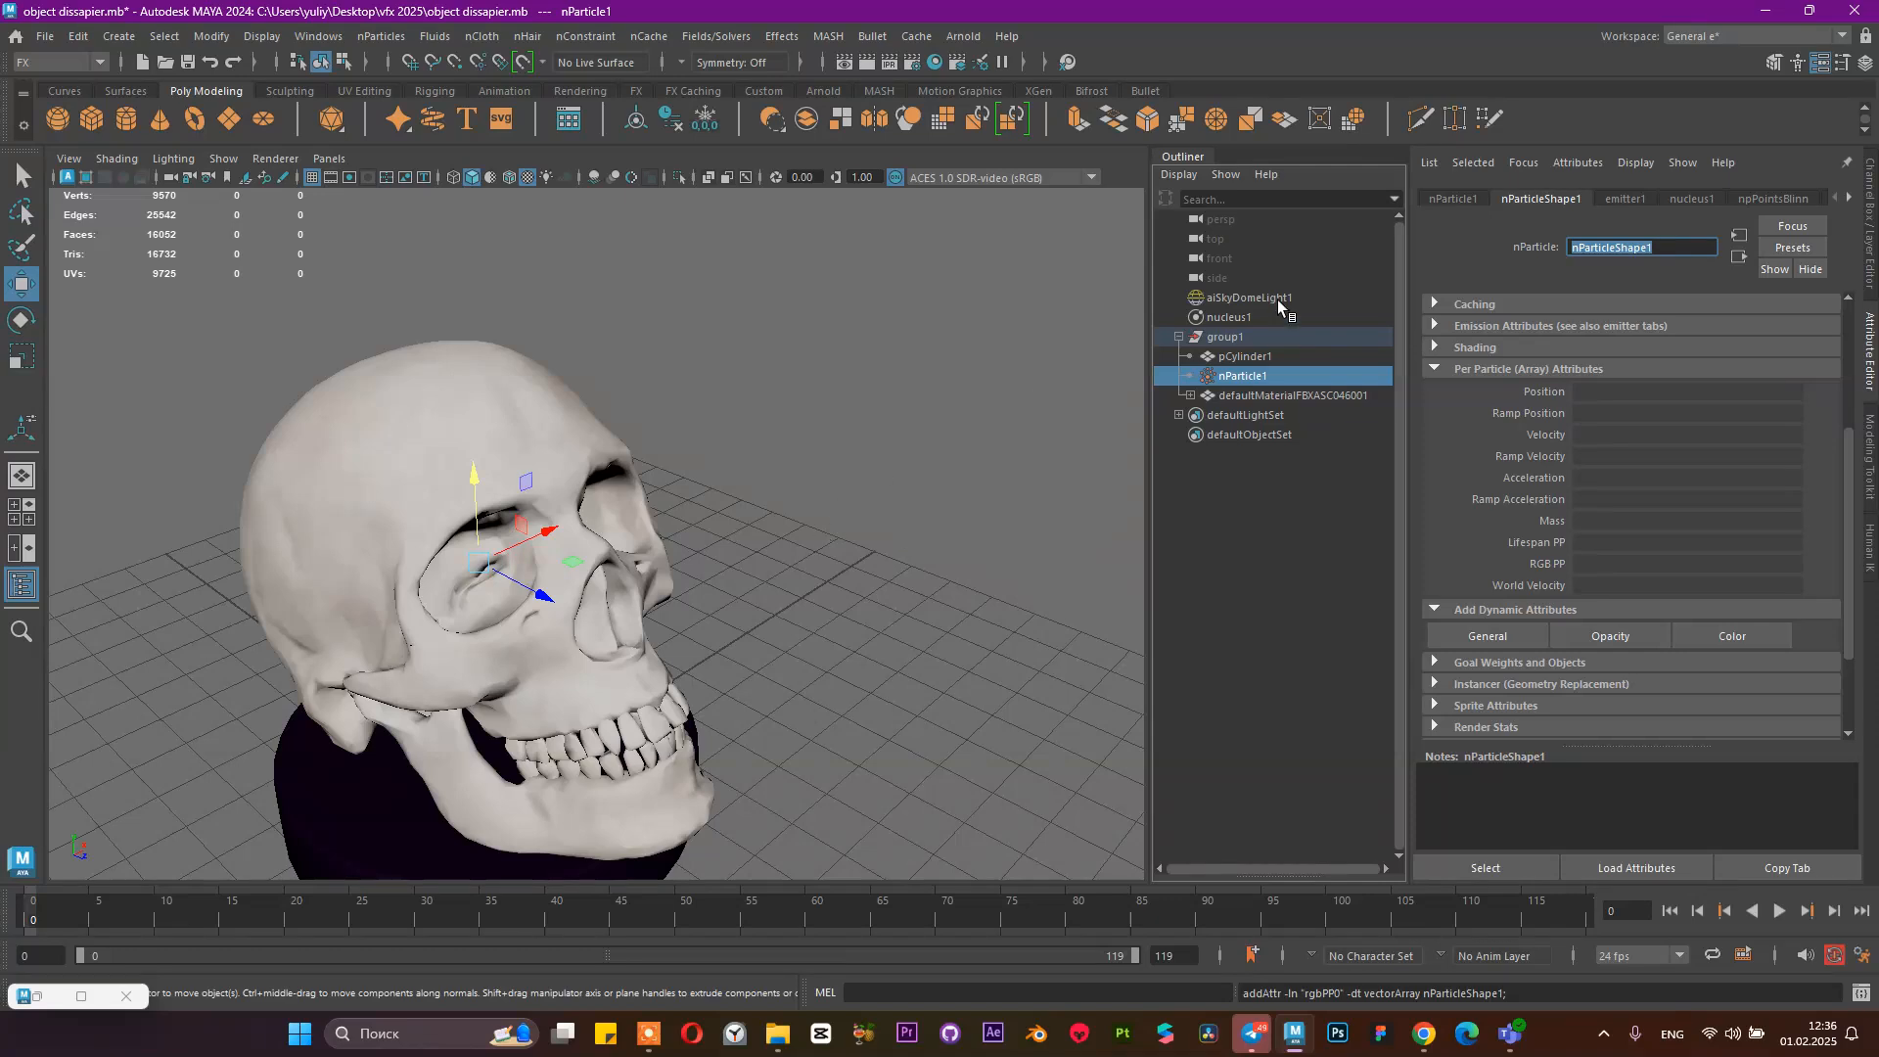
Look through group1, pCylinder1 and nParticle1, and examine the emission speed and Texture Emission Attributes of emitter1
left_click(1020, 428)
left_click(1225, 336)
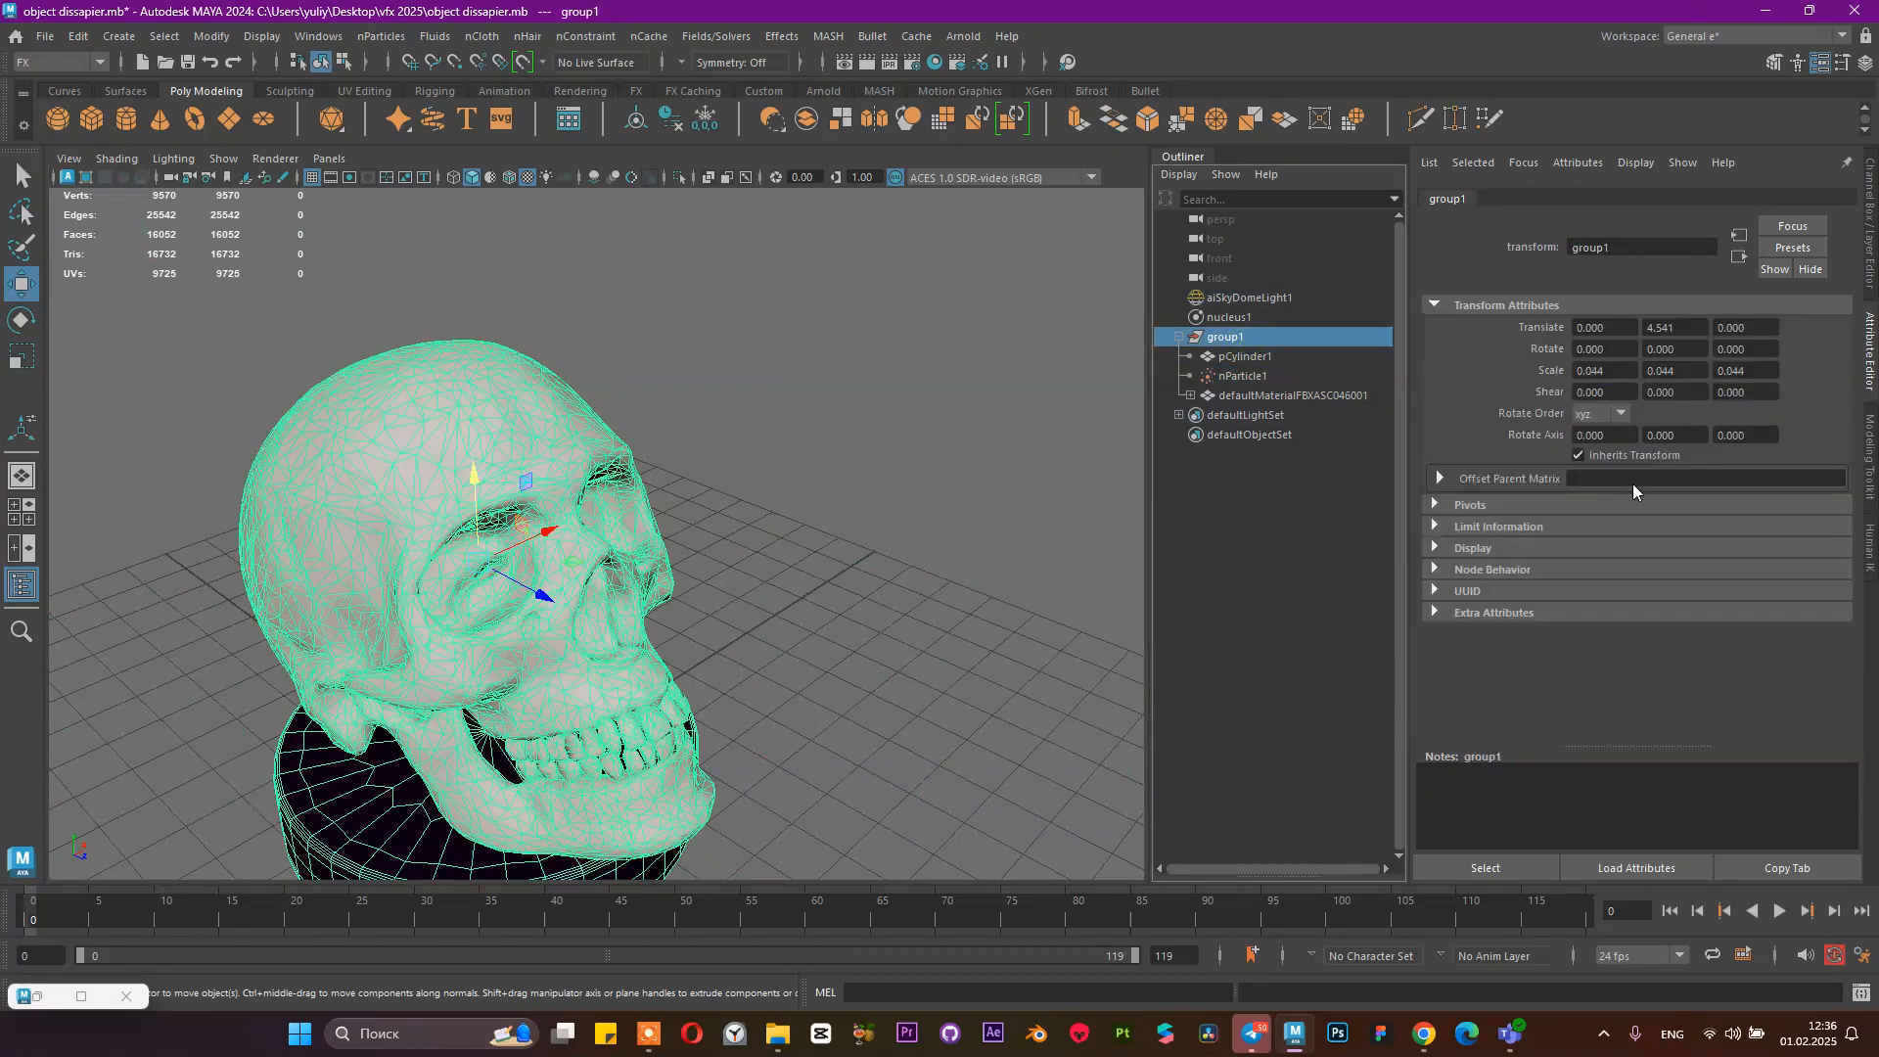
left_click(1237, 356)
left_click(1242, 376)
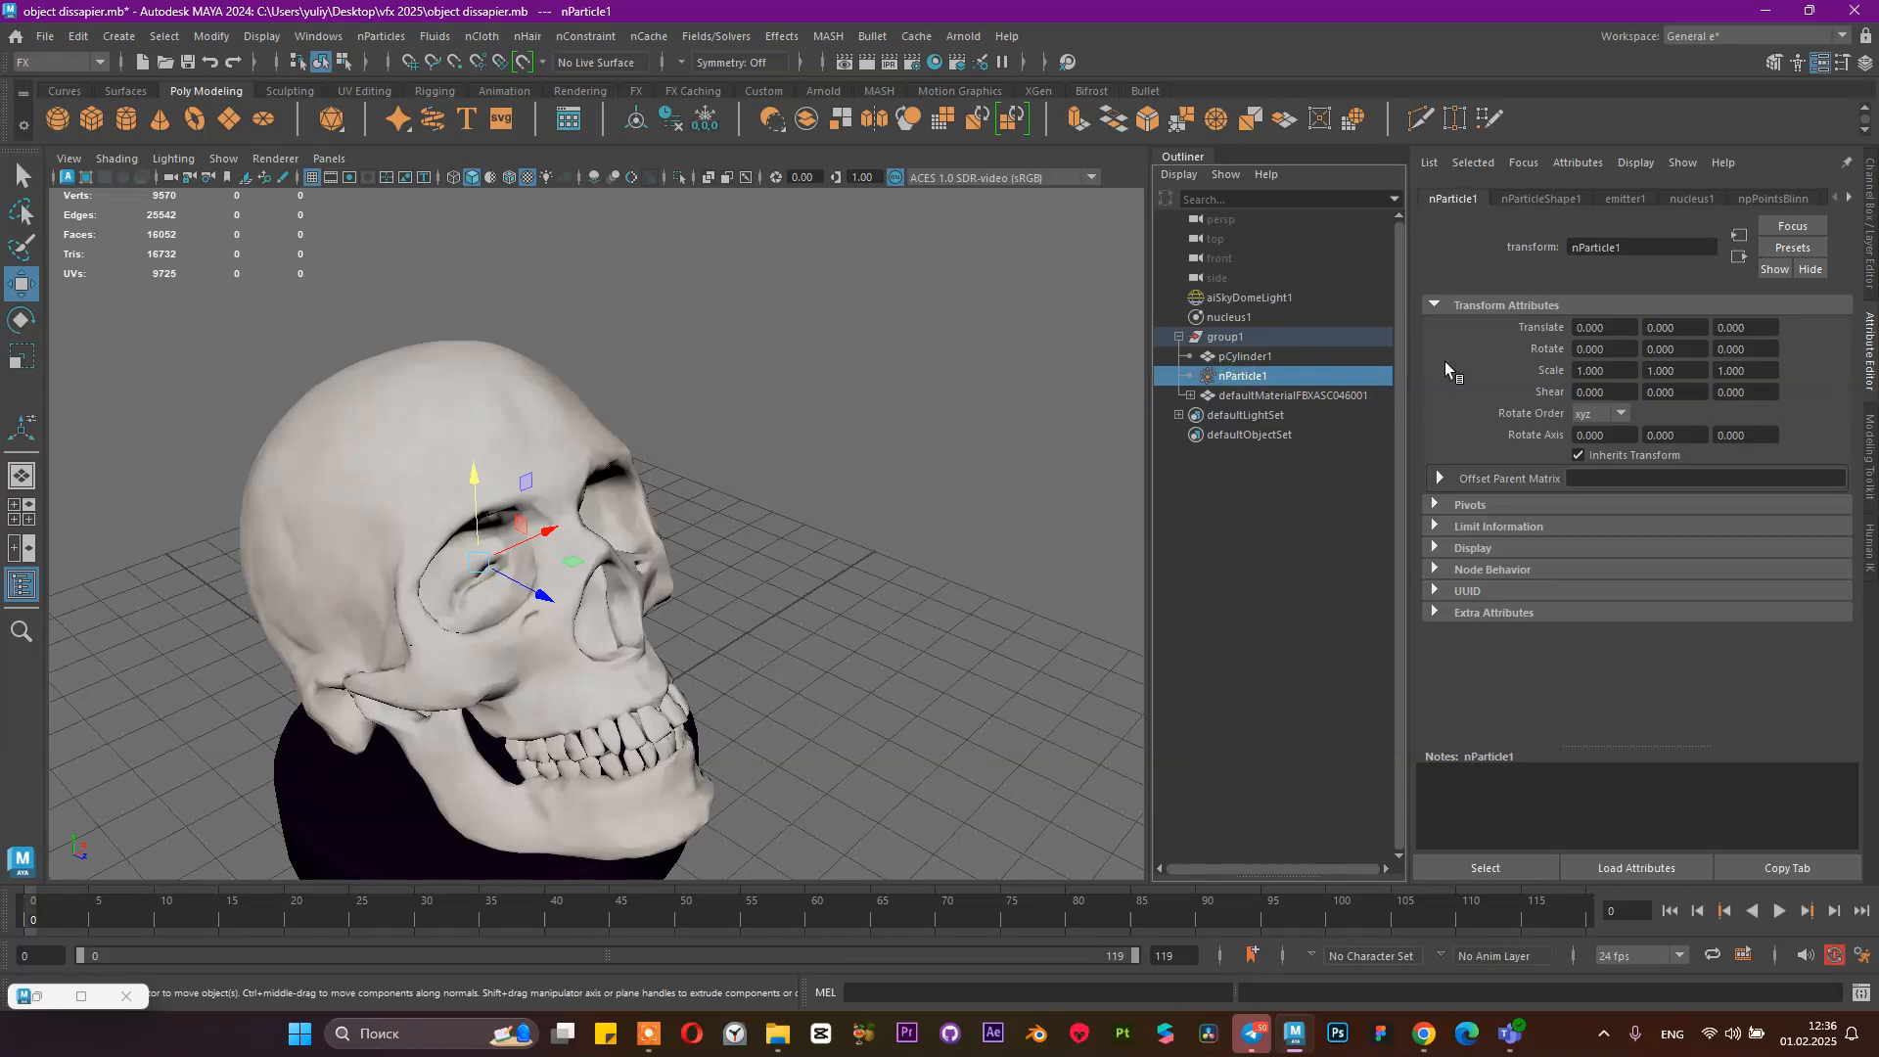
left_click(1540, 200)
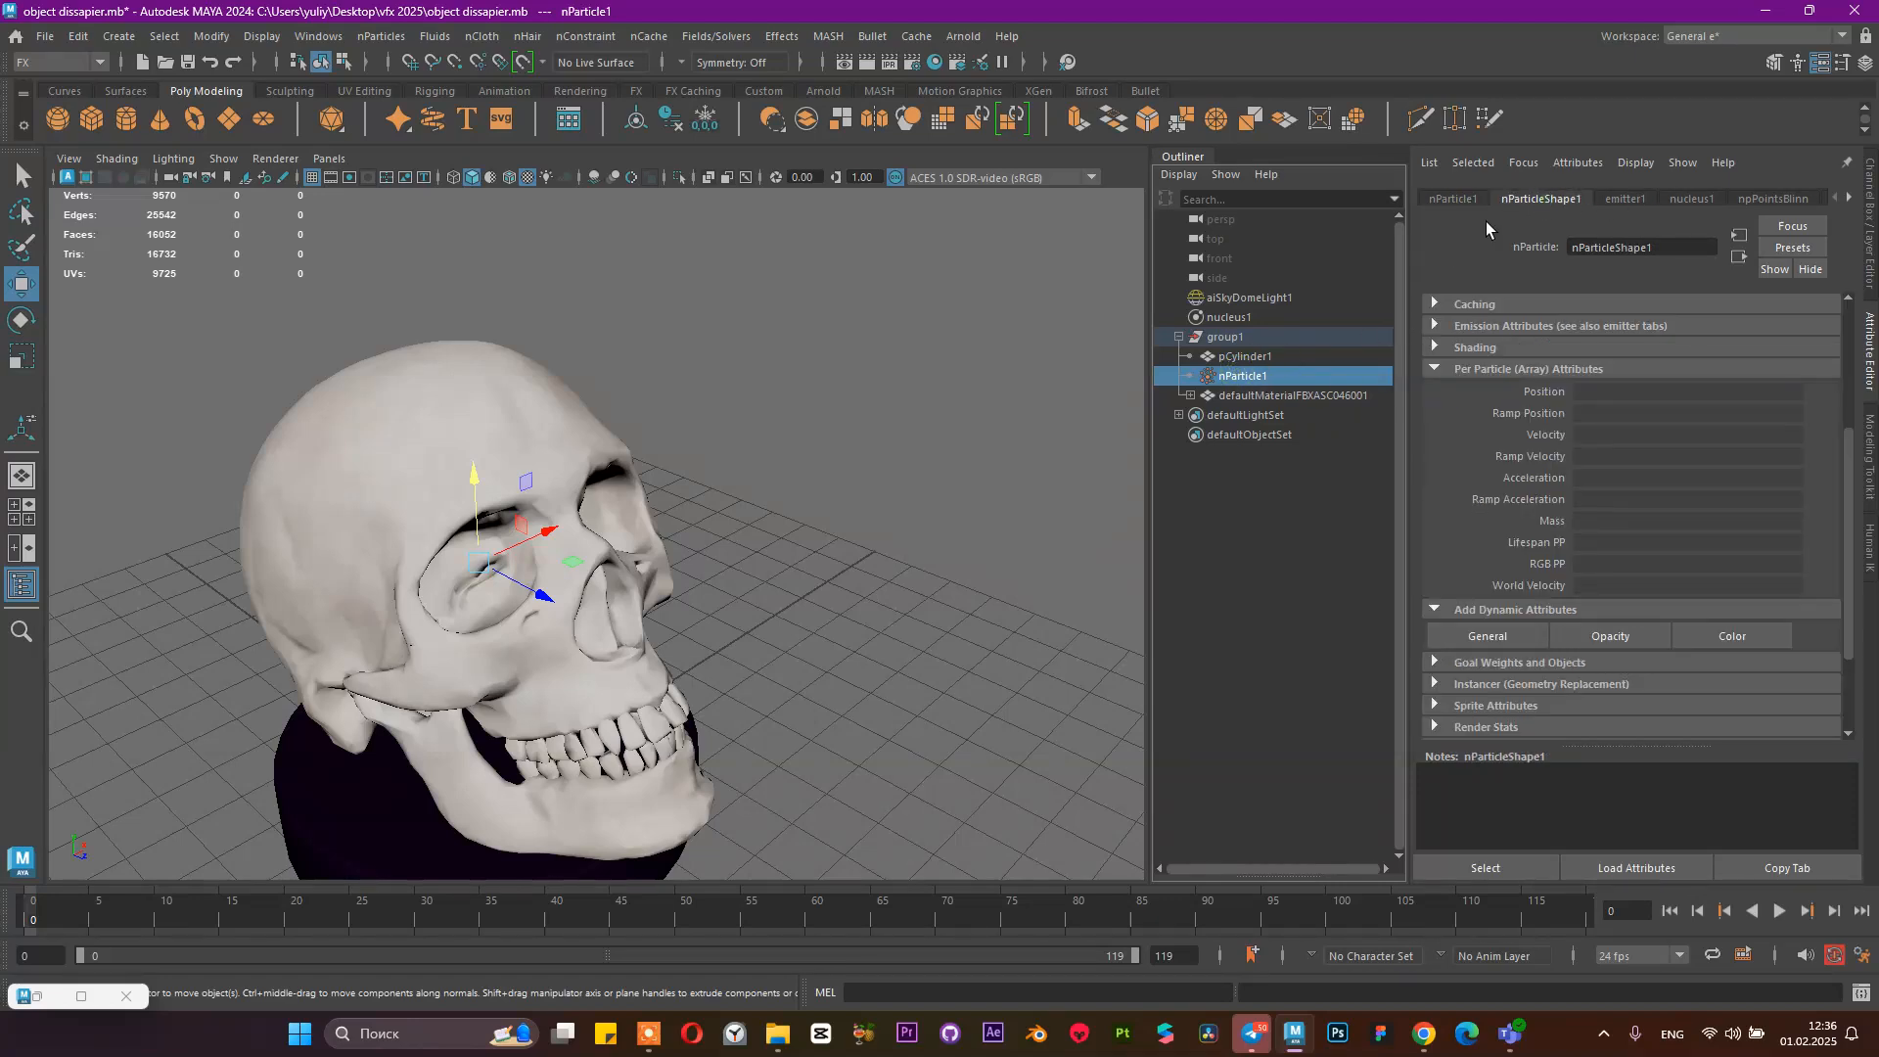
left_click(1625, 200)
scroll(1566, 509, "down", 5)
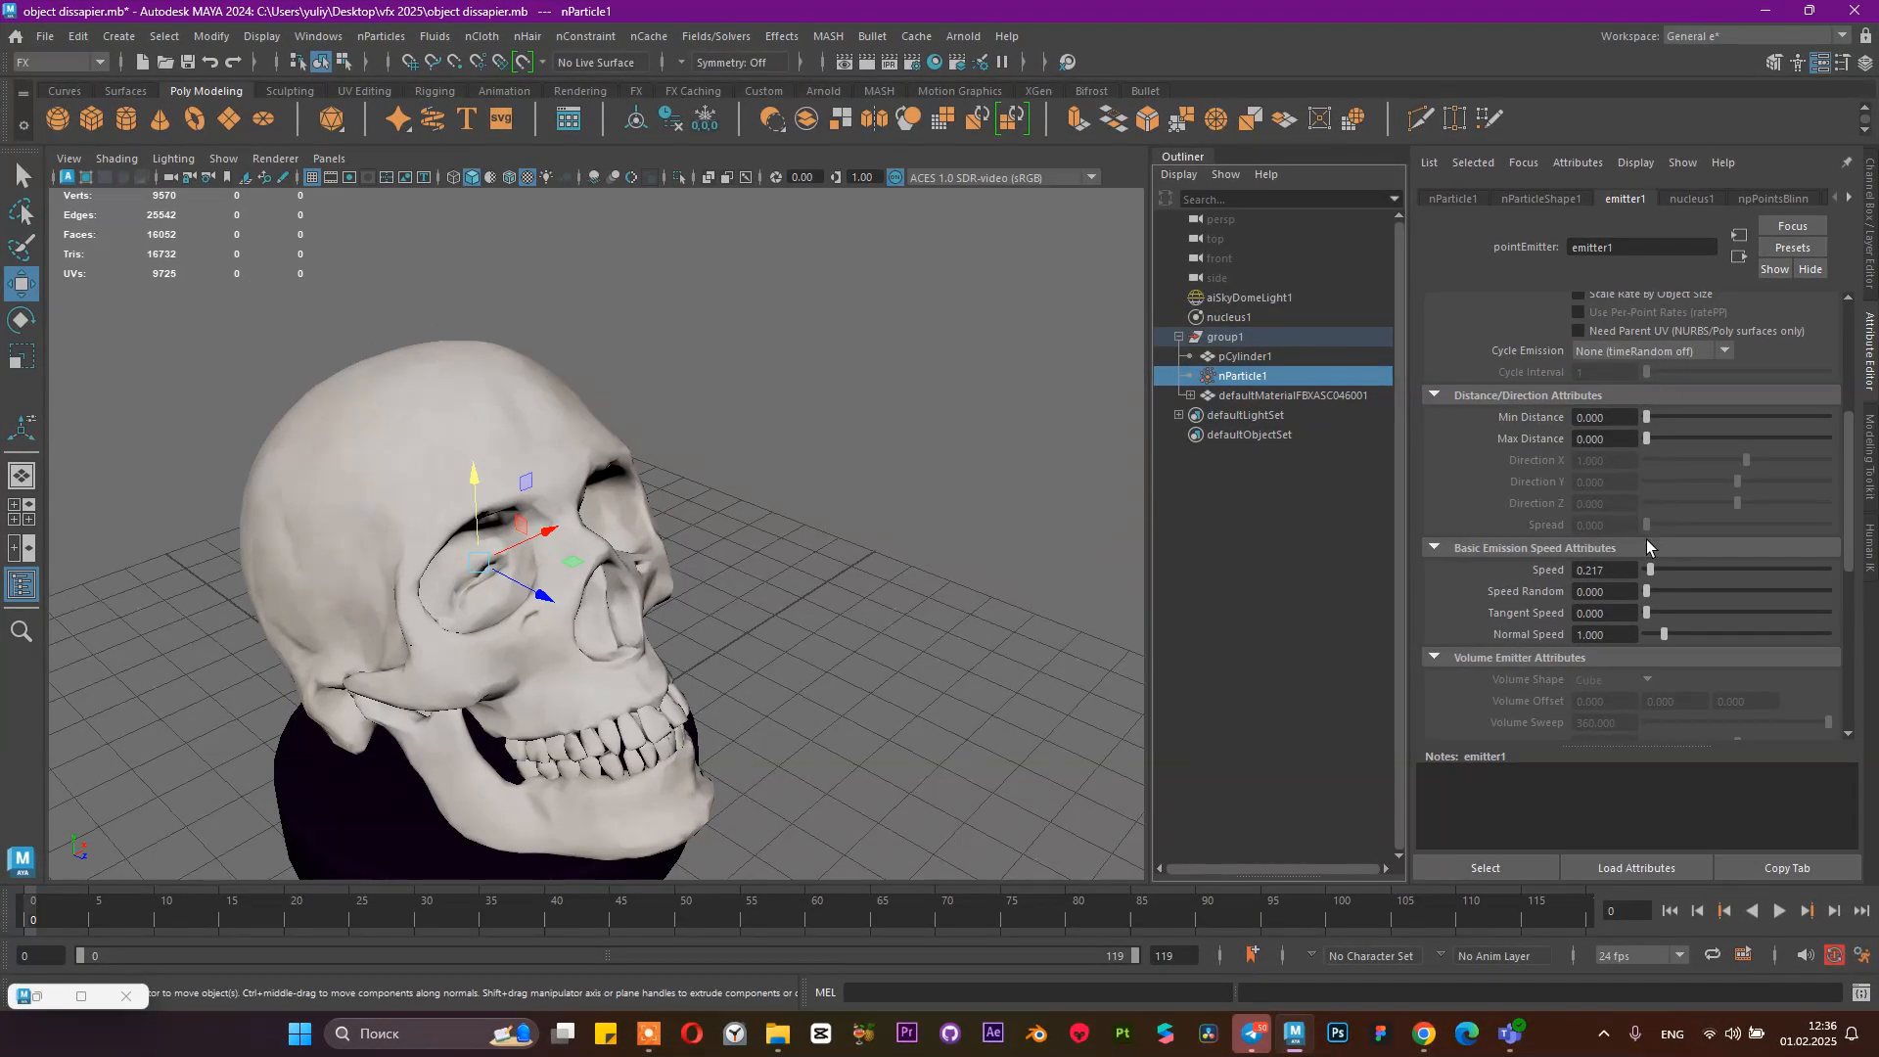
scroll(1640, 582, "down", 5)
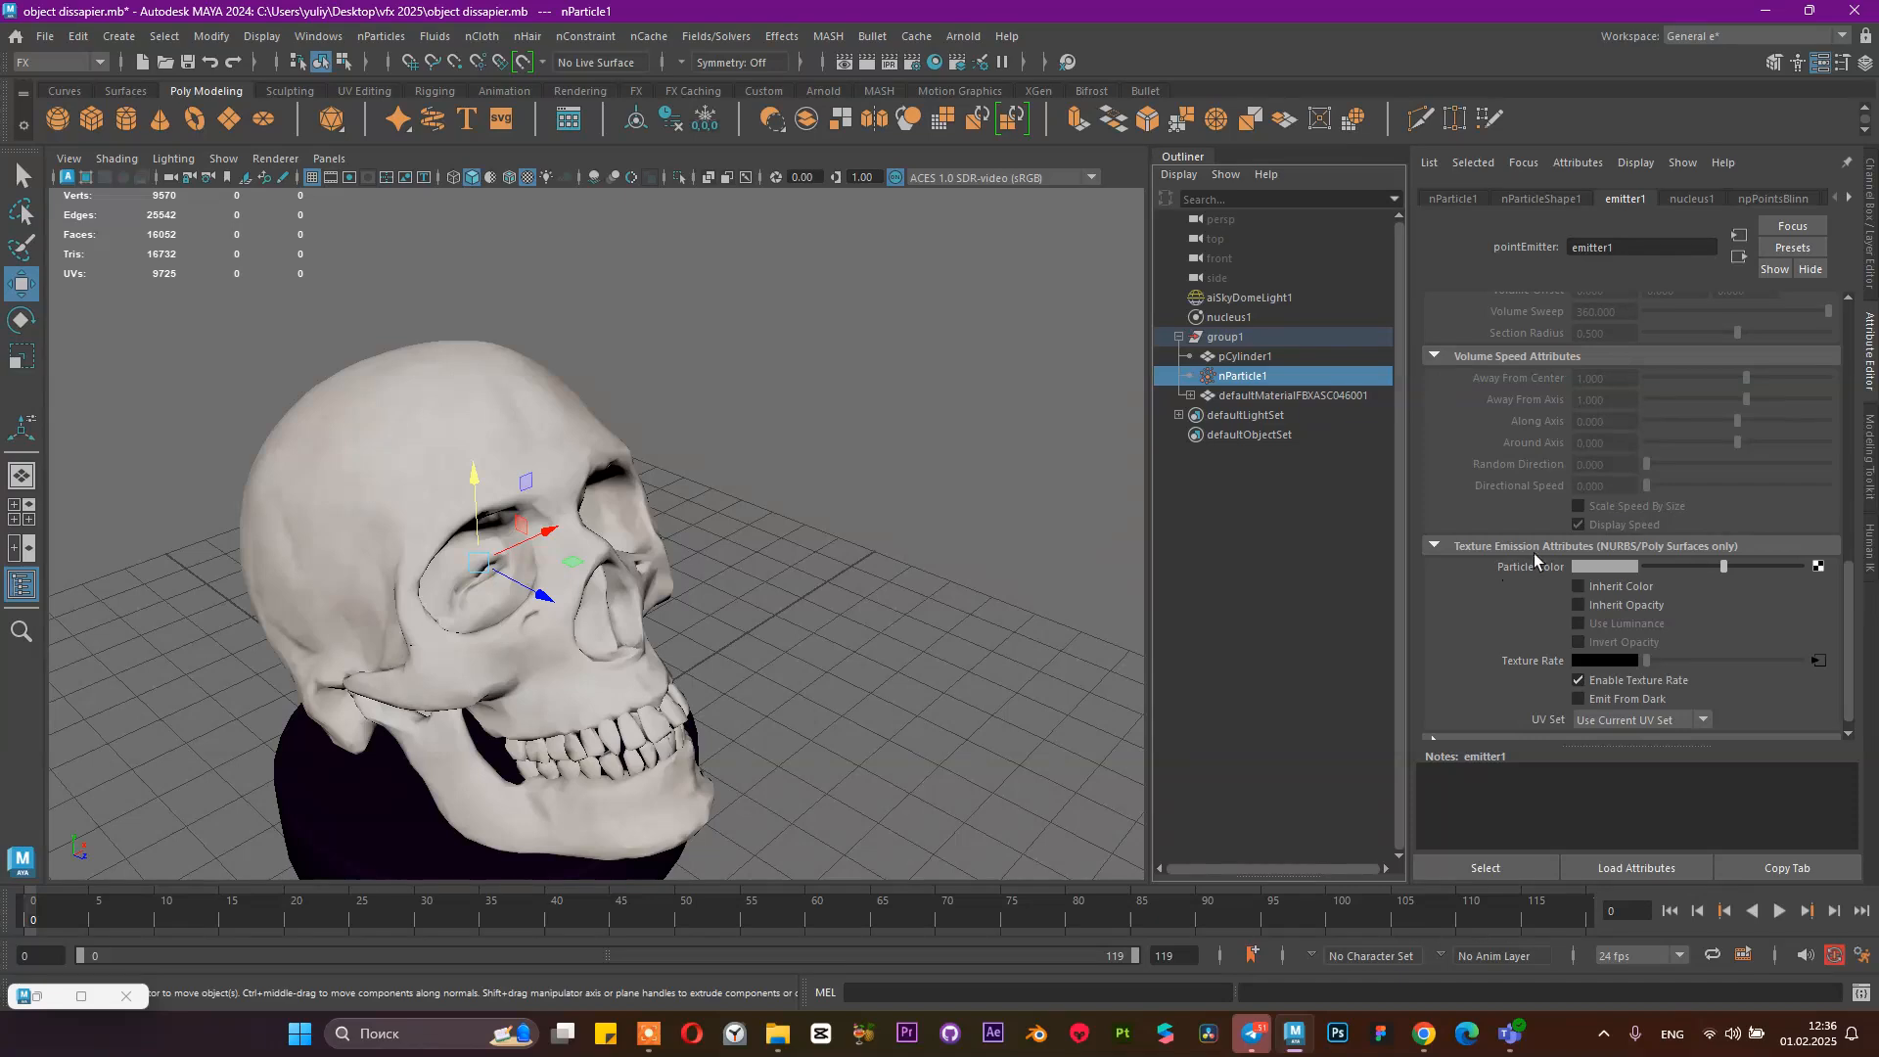
Bring up the Arnold RenderView to check the last render, and minimize it again
left_click(32, 1006)
left_click(49, 850)
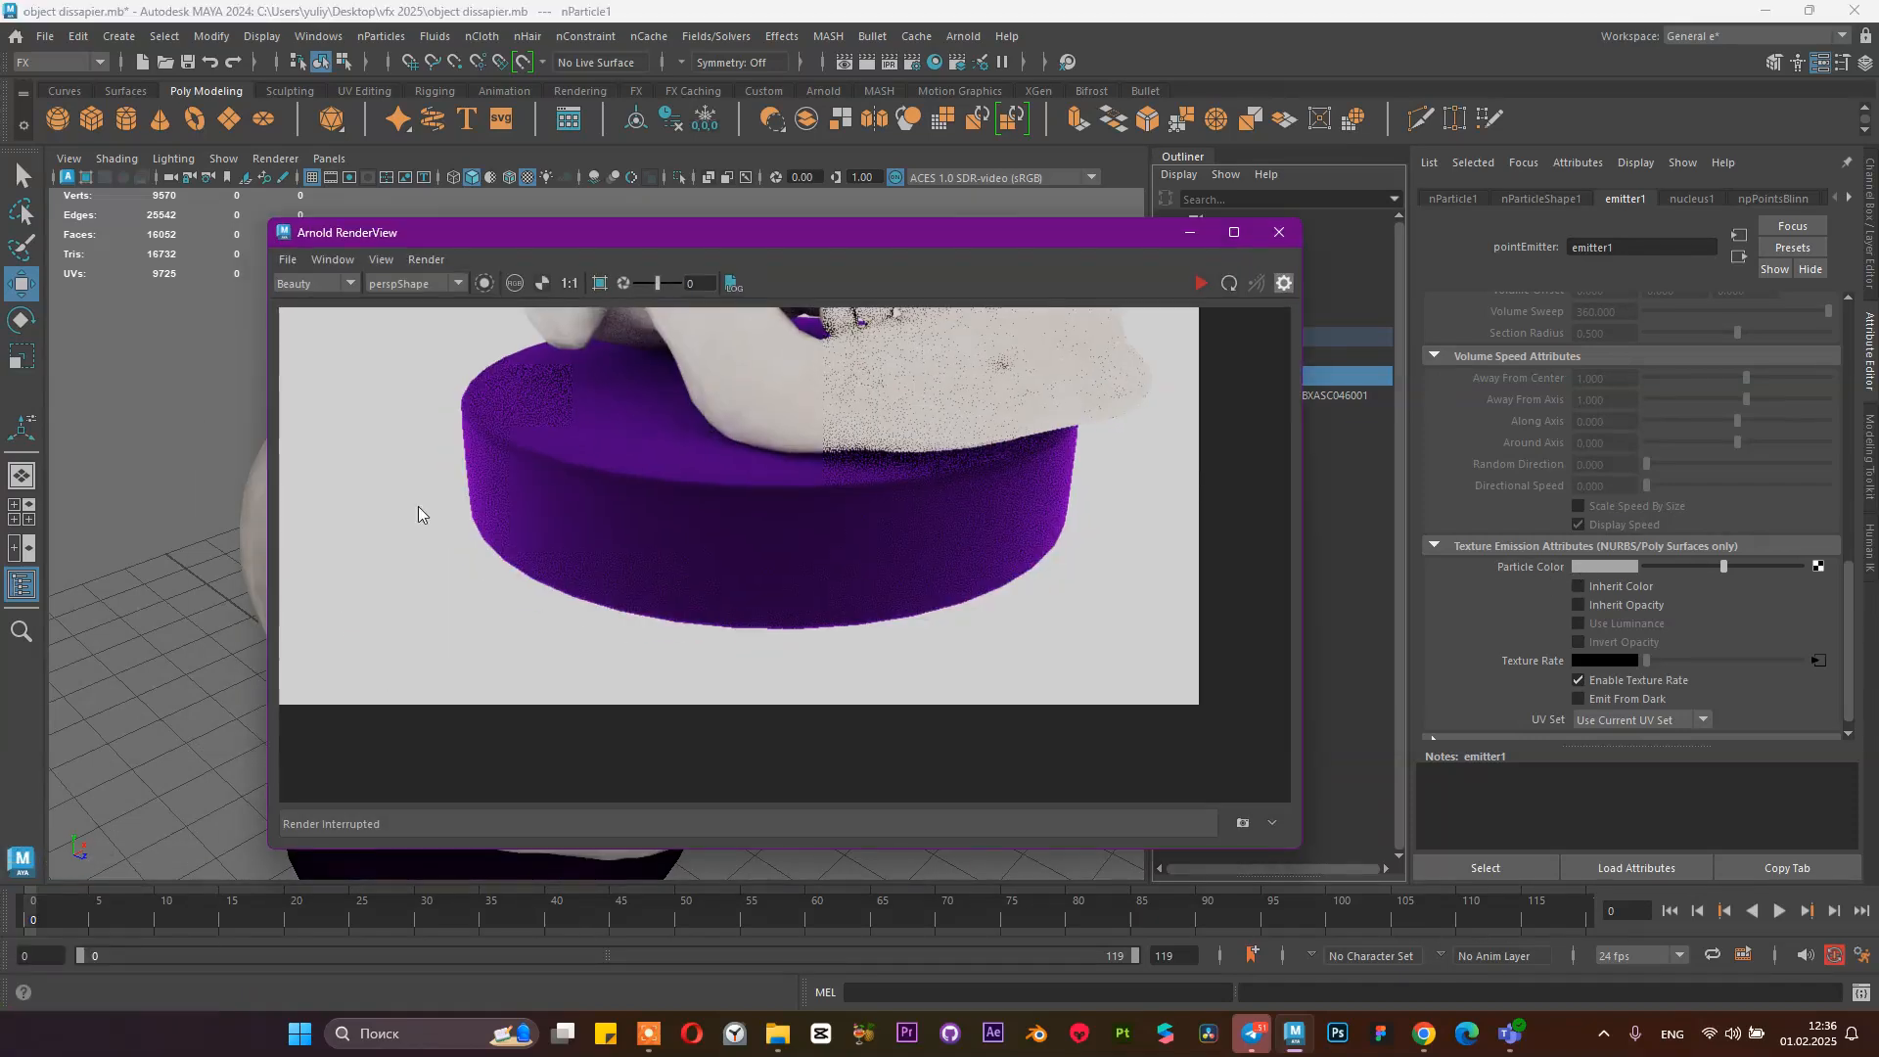
left_click(1190, 233)
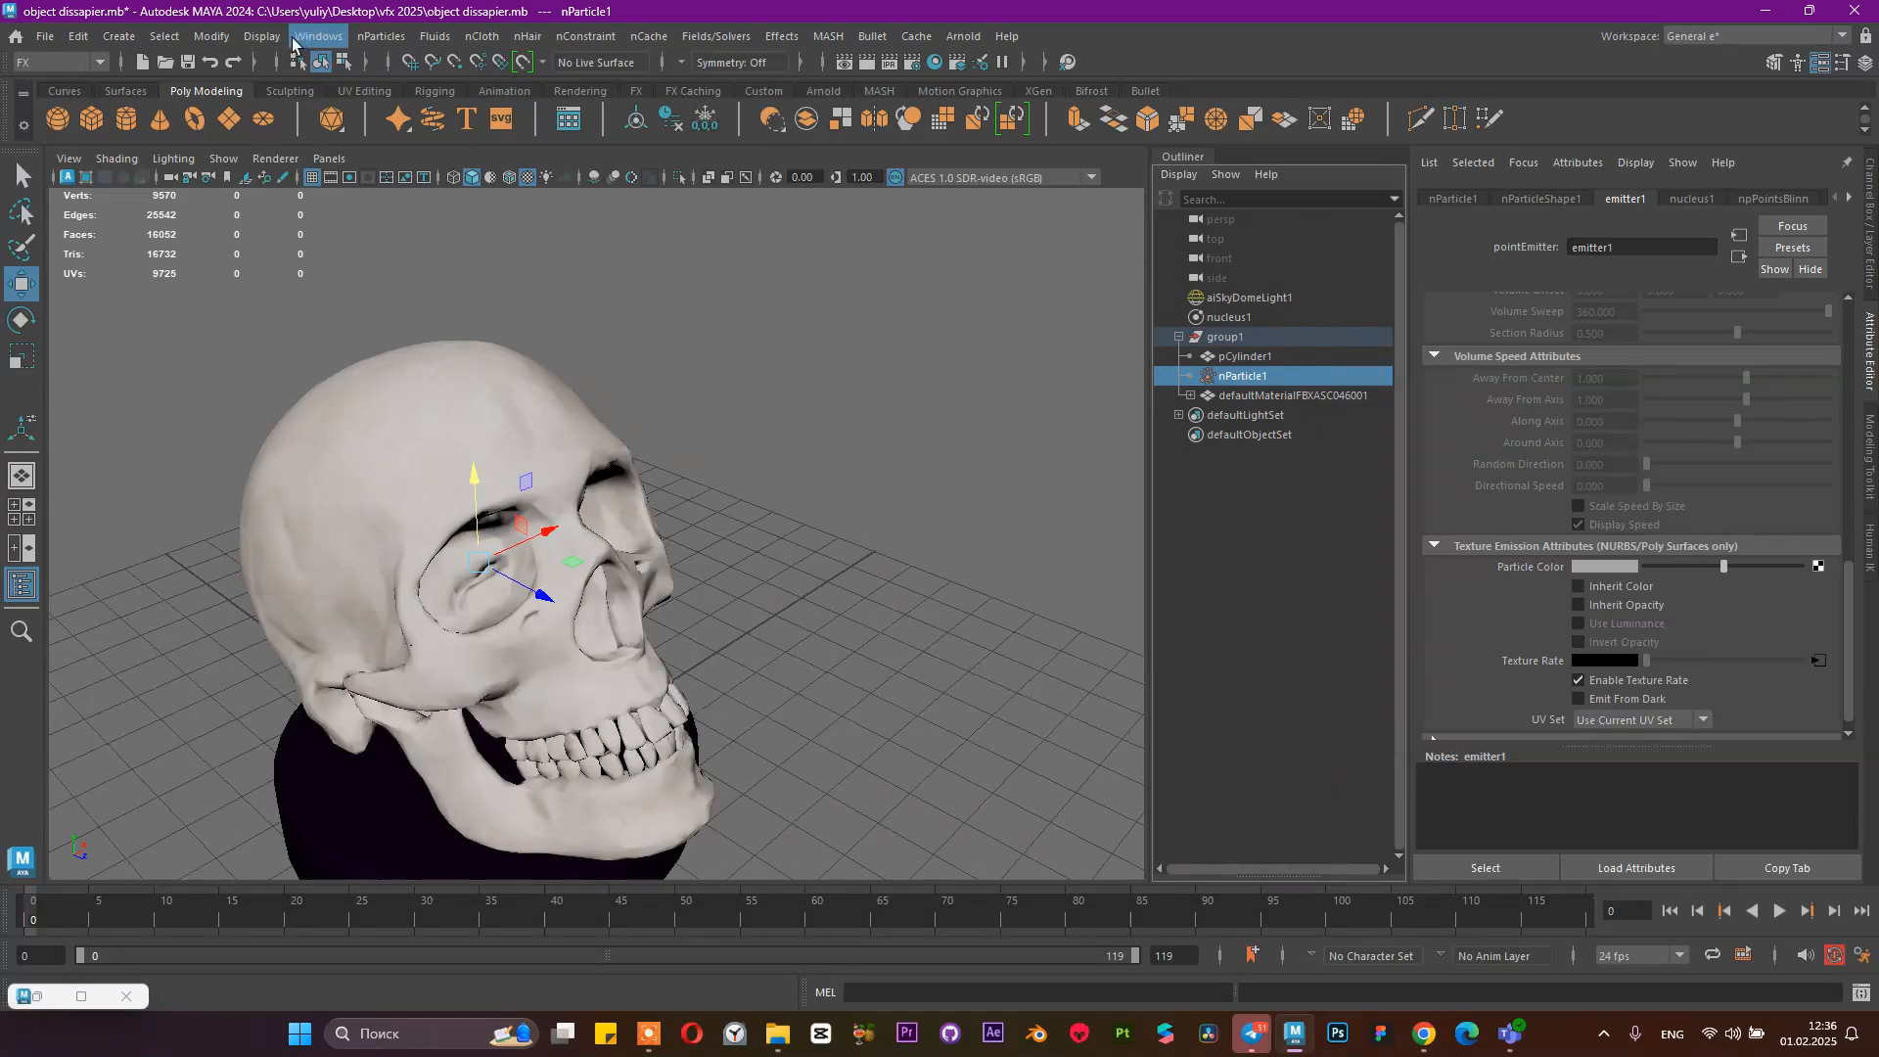
Open the Hypershade and show the scene's texture nodes
left_click(319, 36)
mouse_move(370, 193)
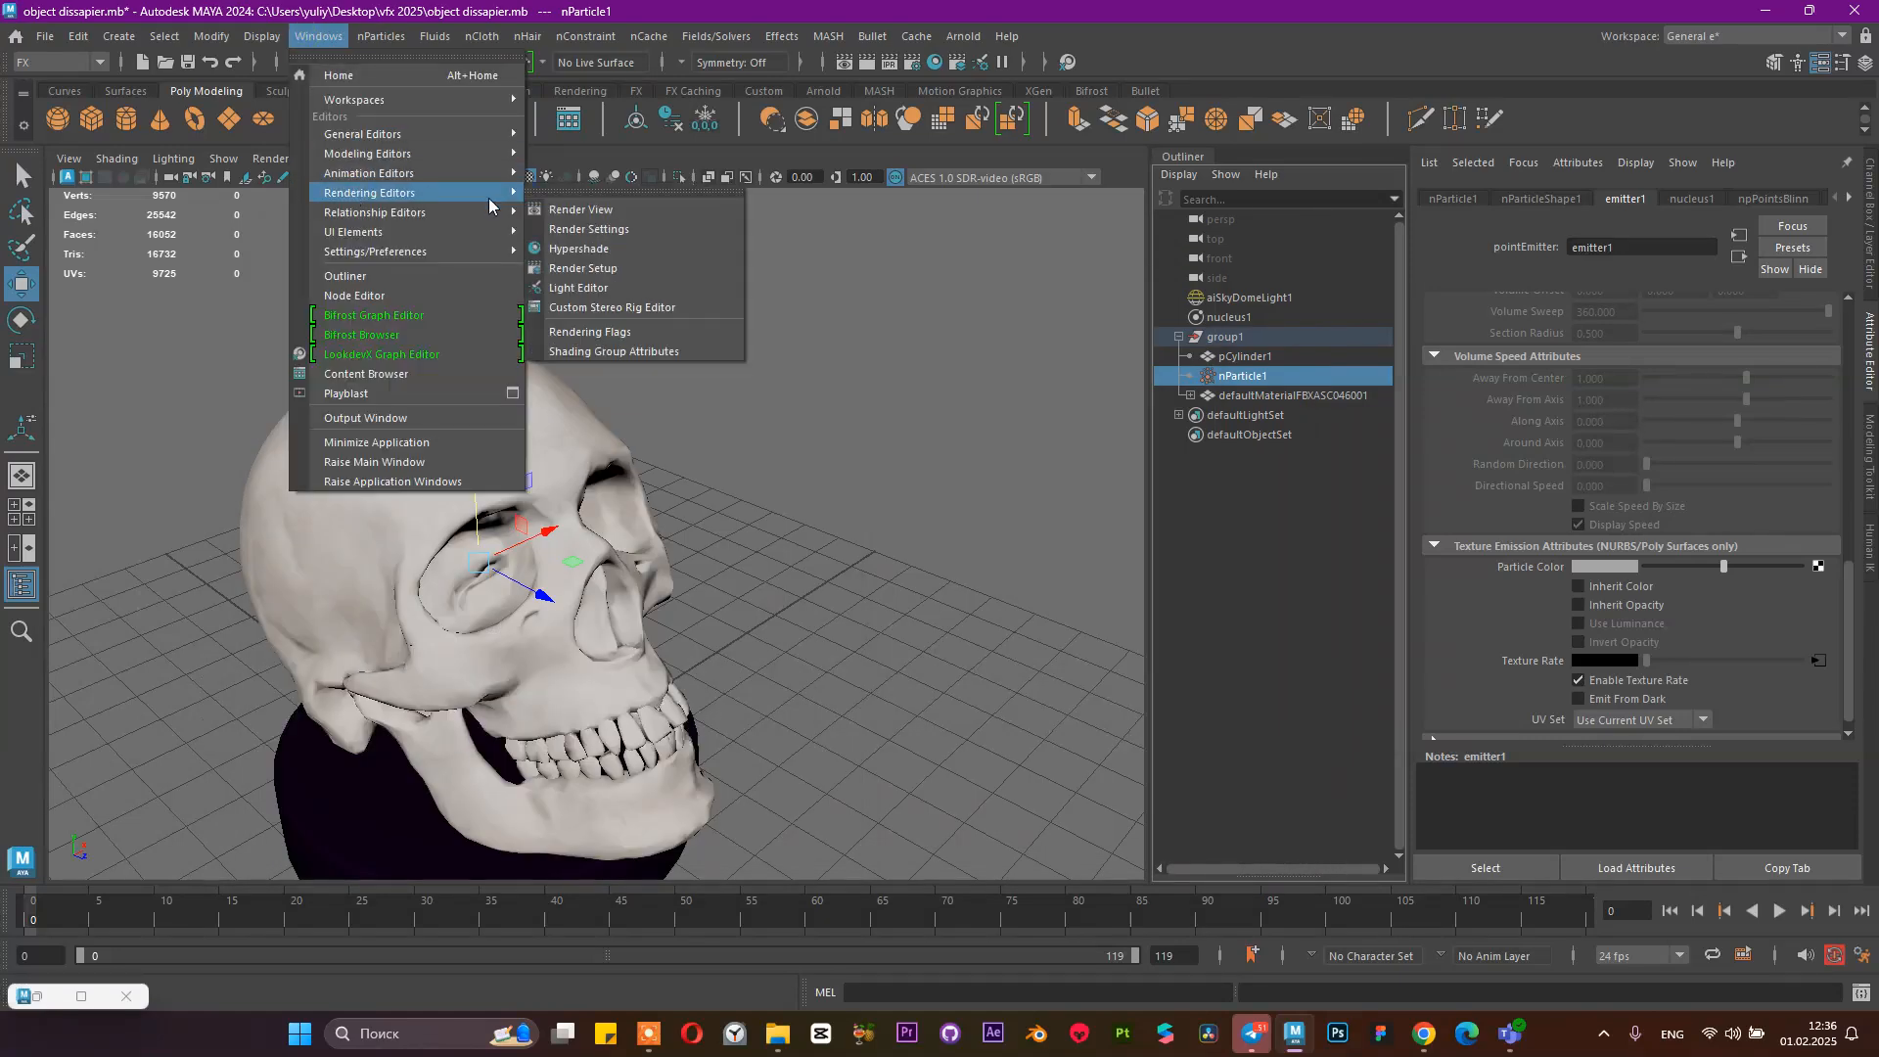
left_click(543, 244)
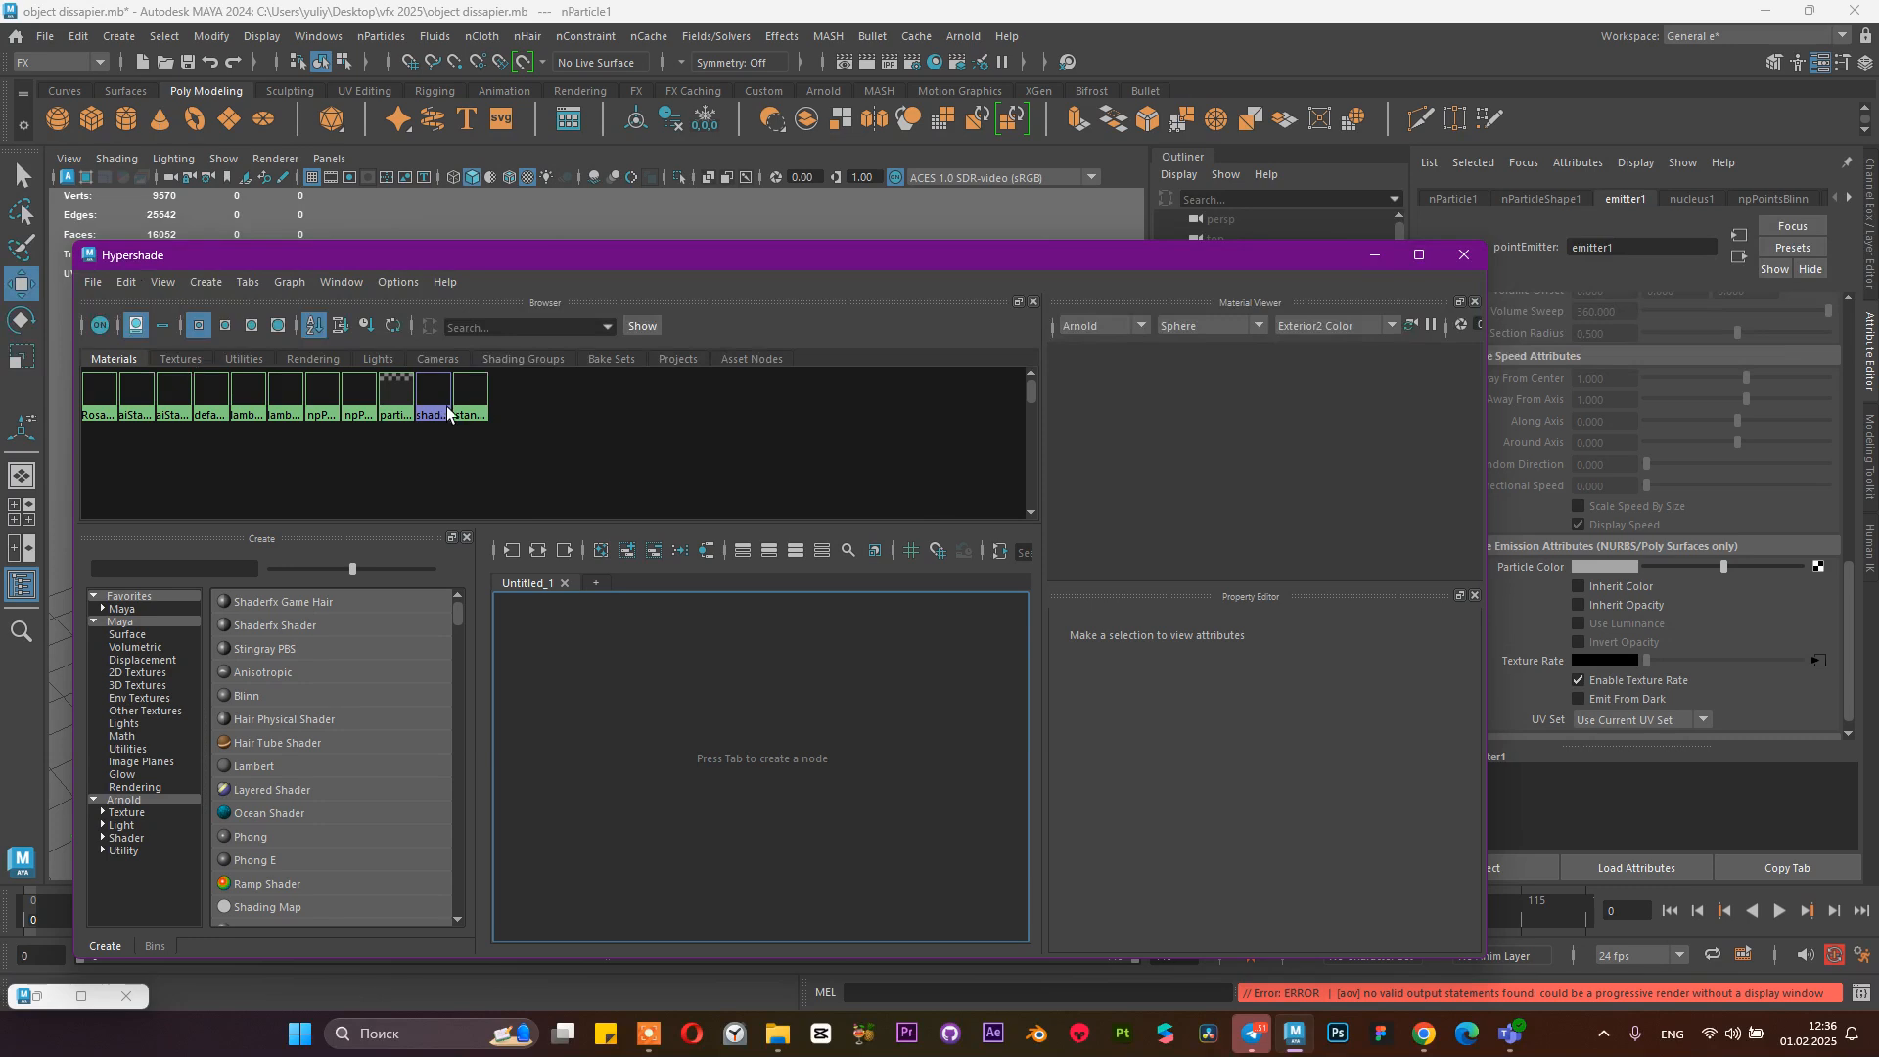
left_click(182, 359)
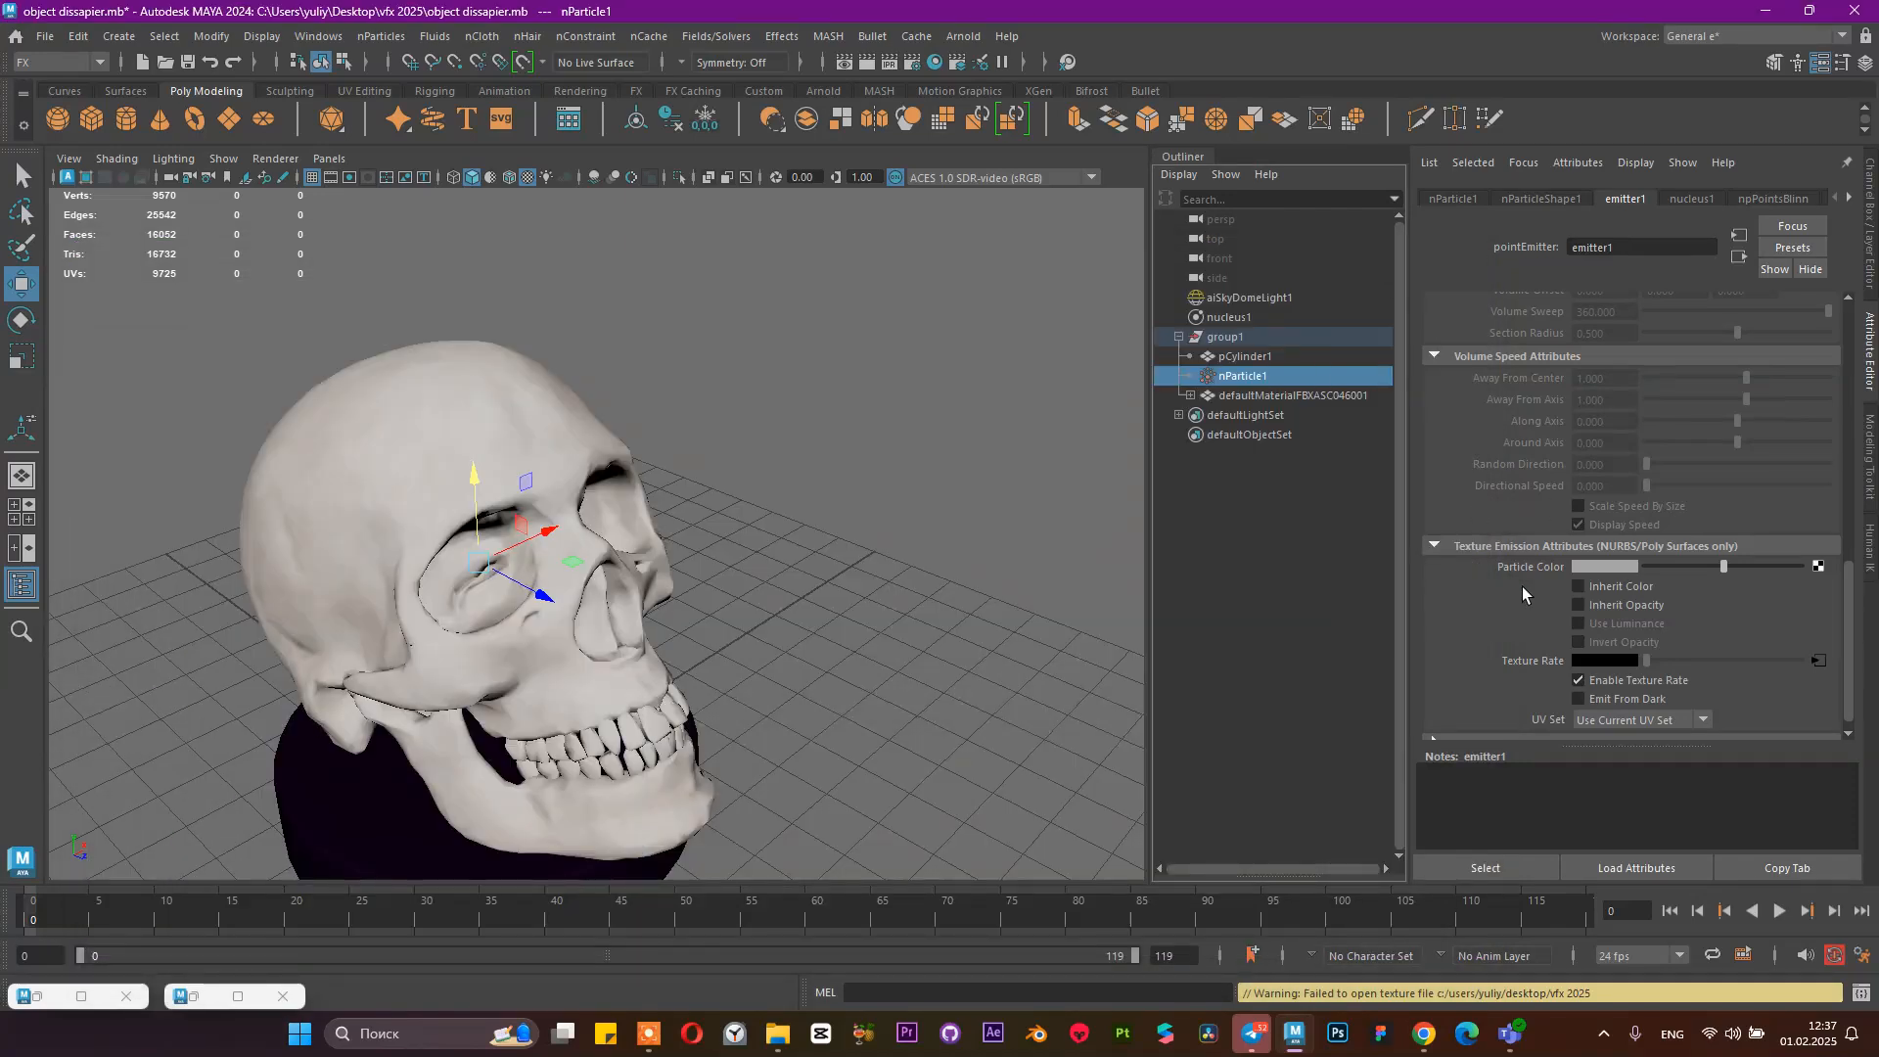
Try to map a File texture to emitter1's Particle Color, and dismiss the crash report
left_click(1818, 568)
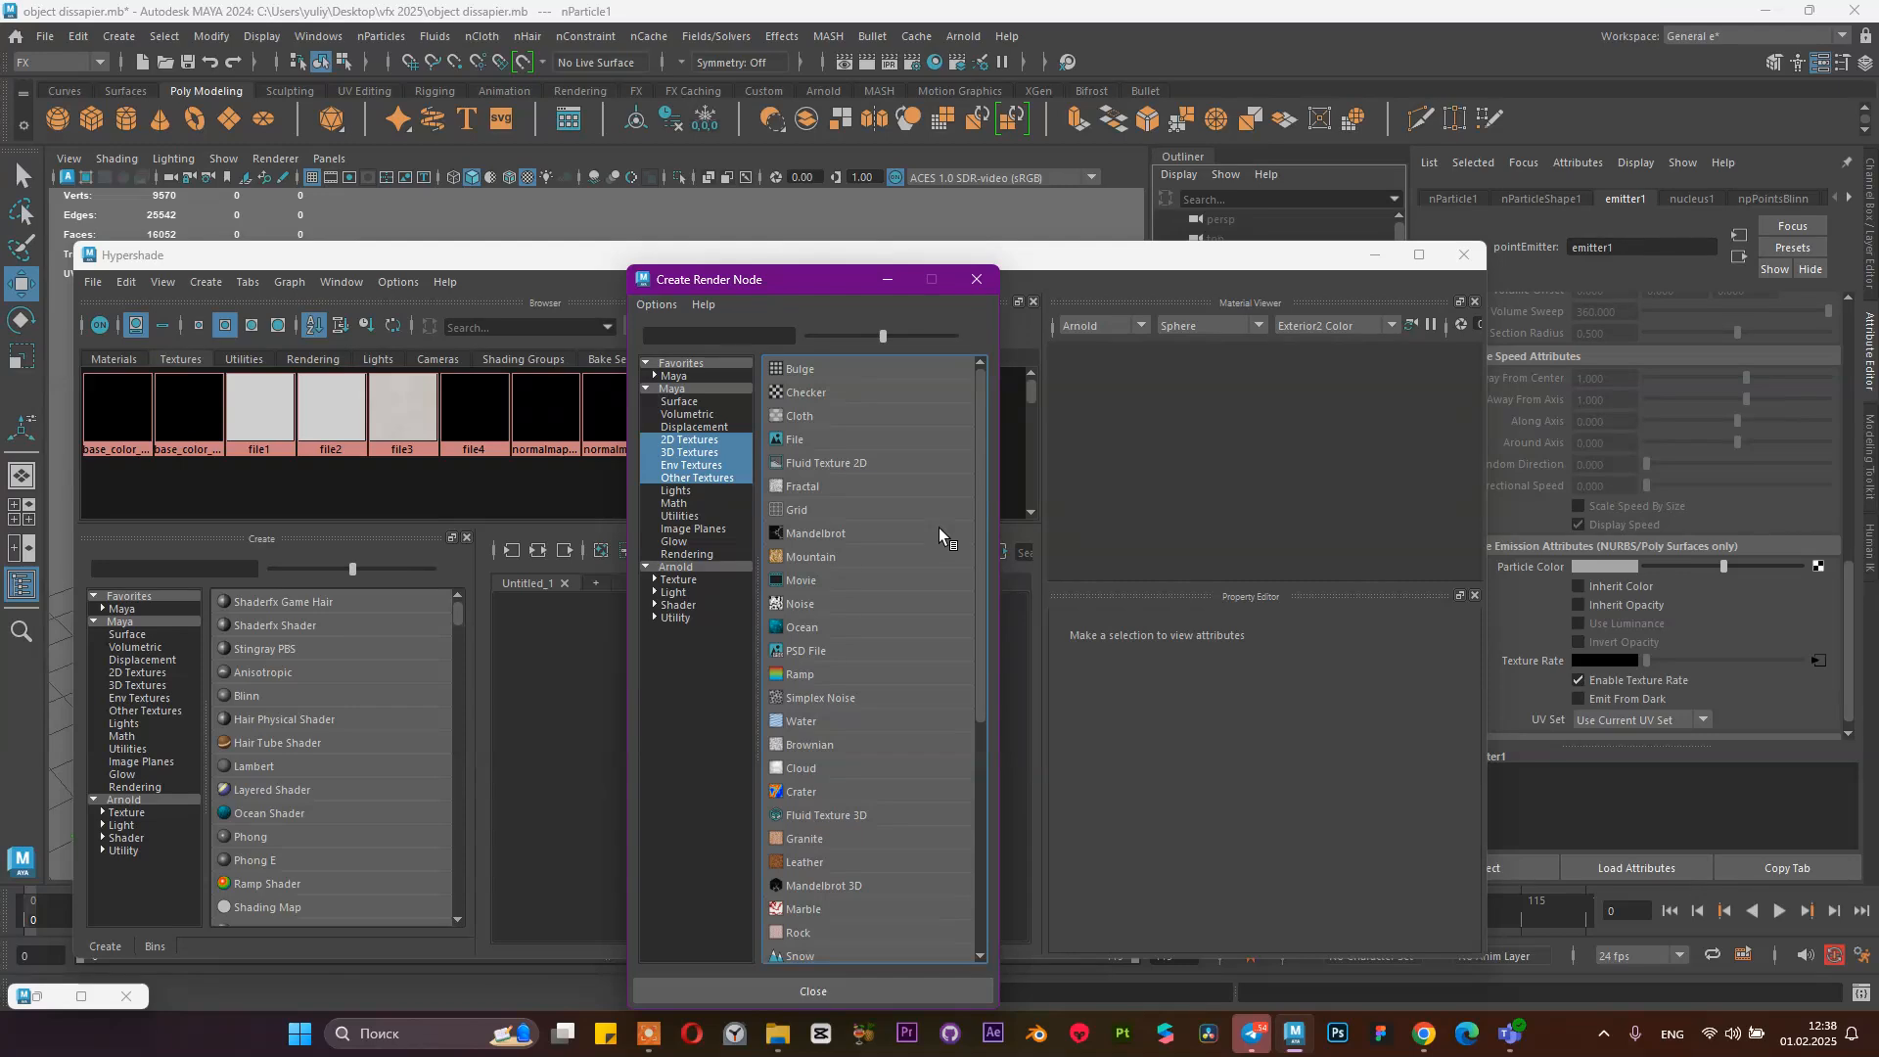
left_click(840, 438)
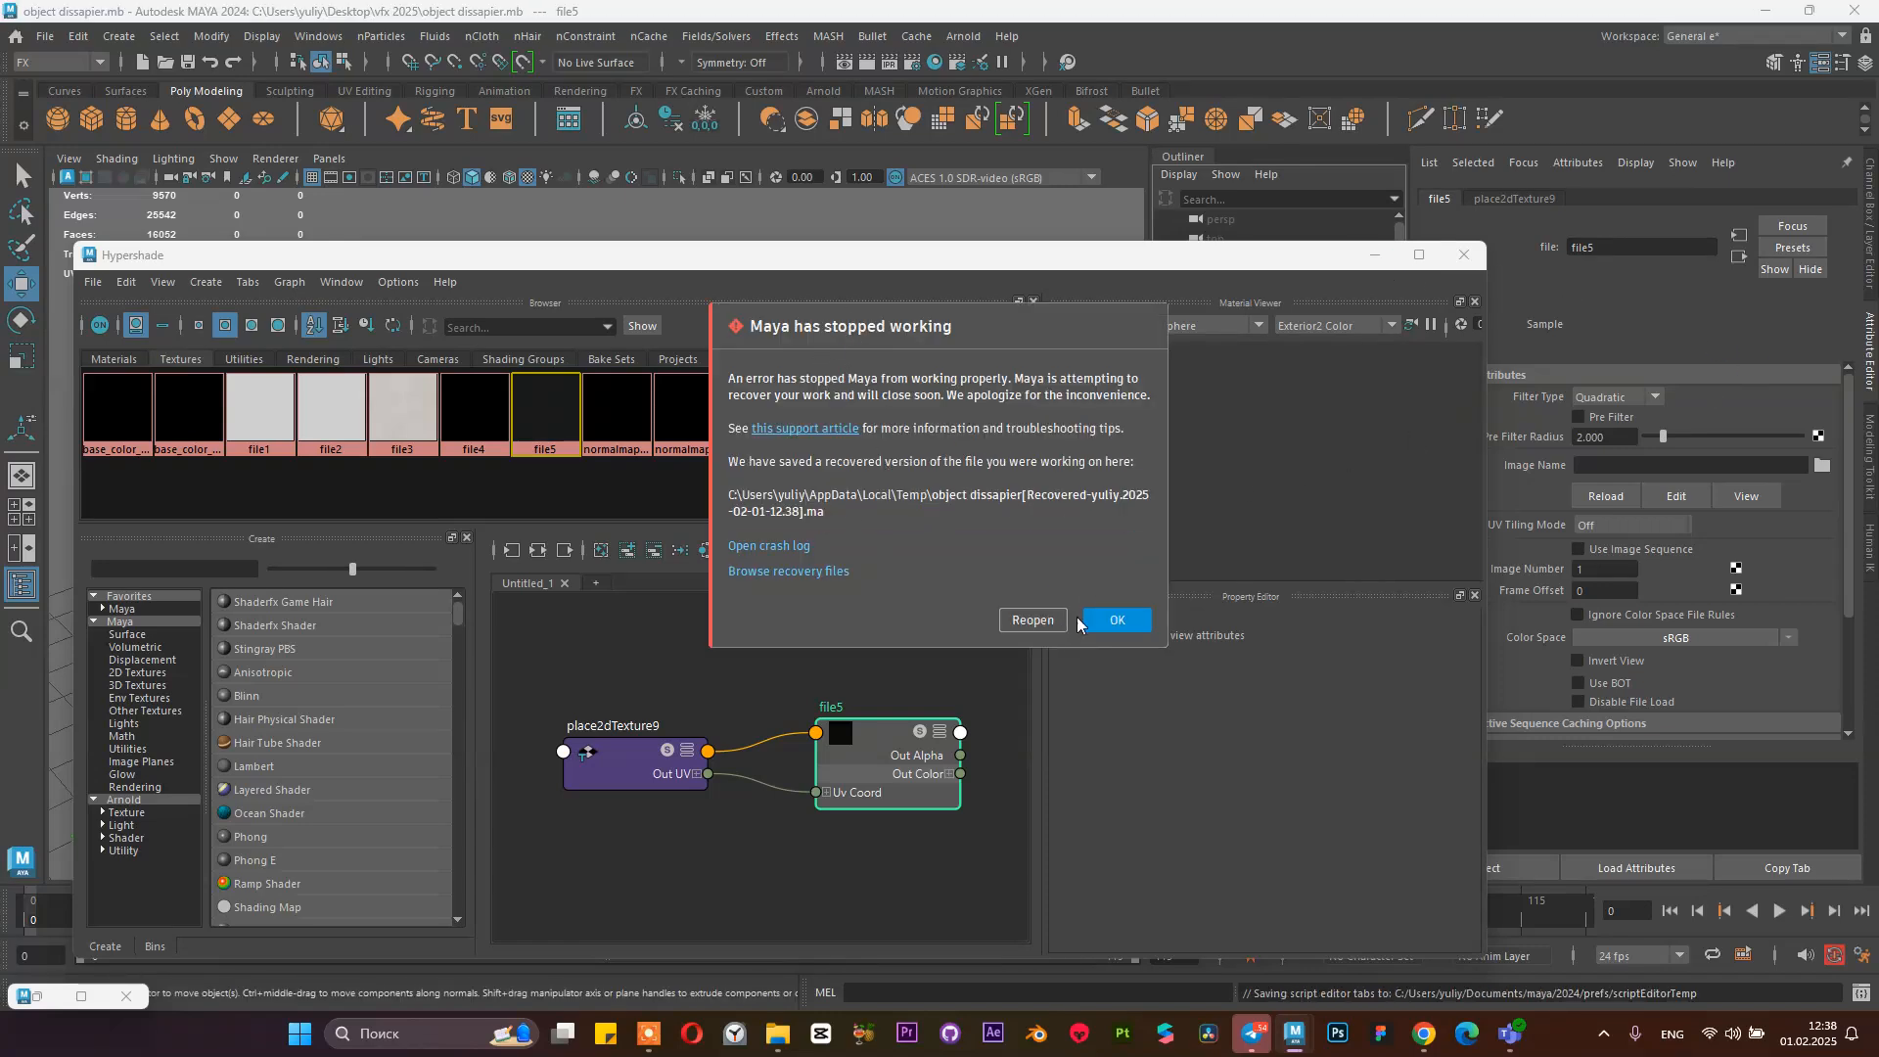
left_click(1114, 620)
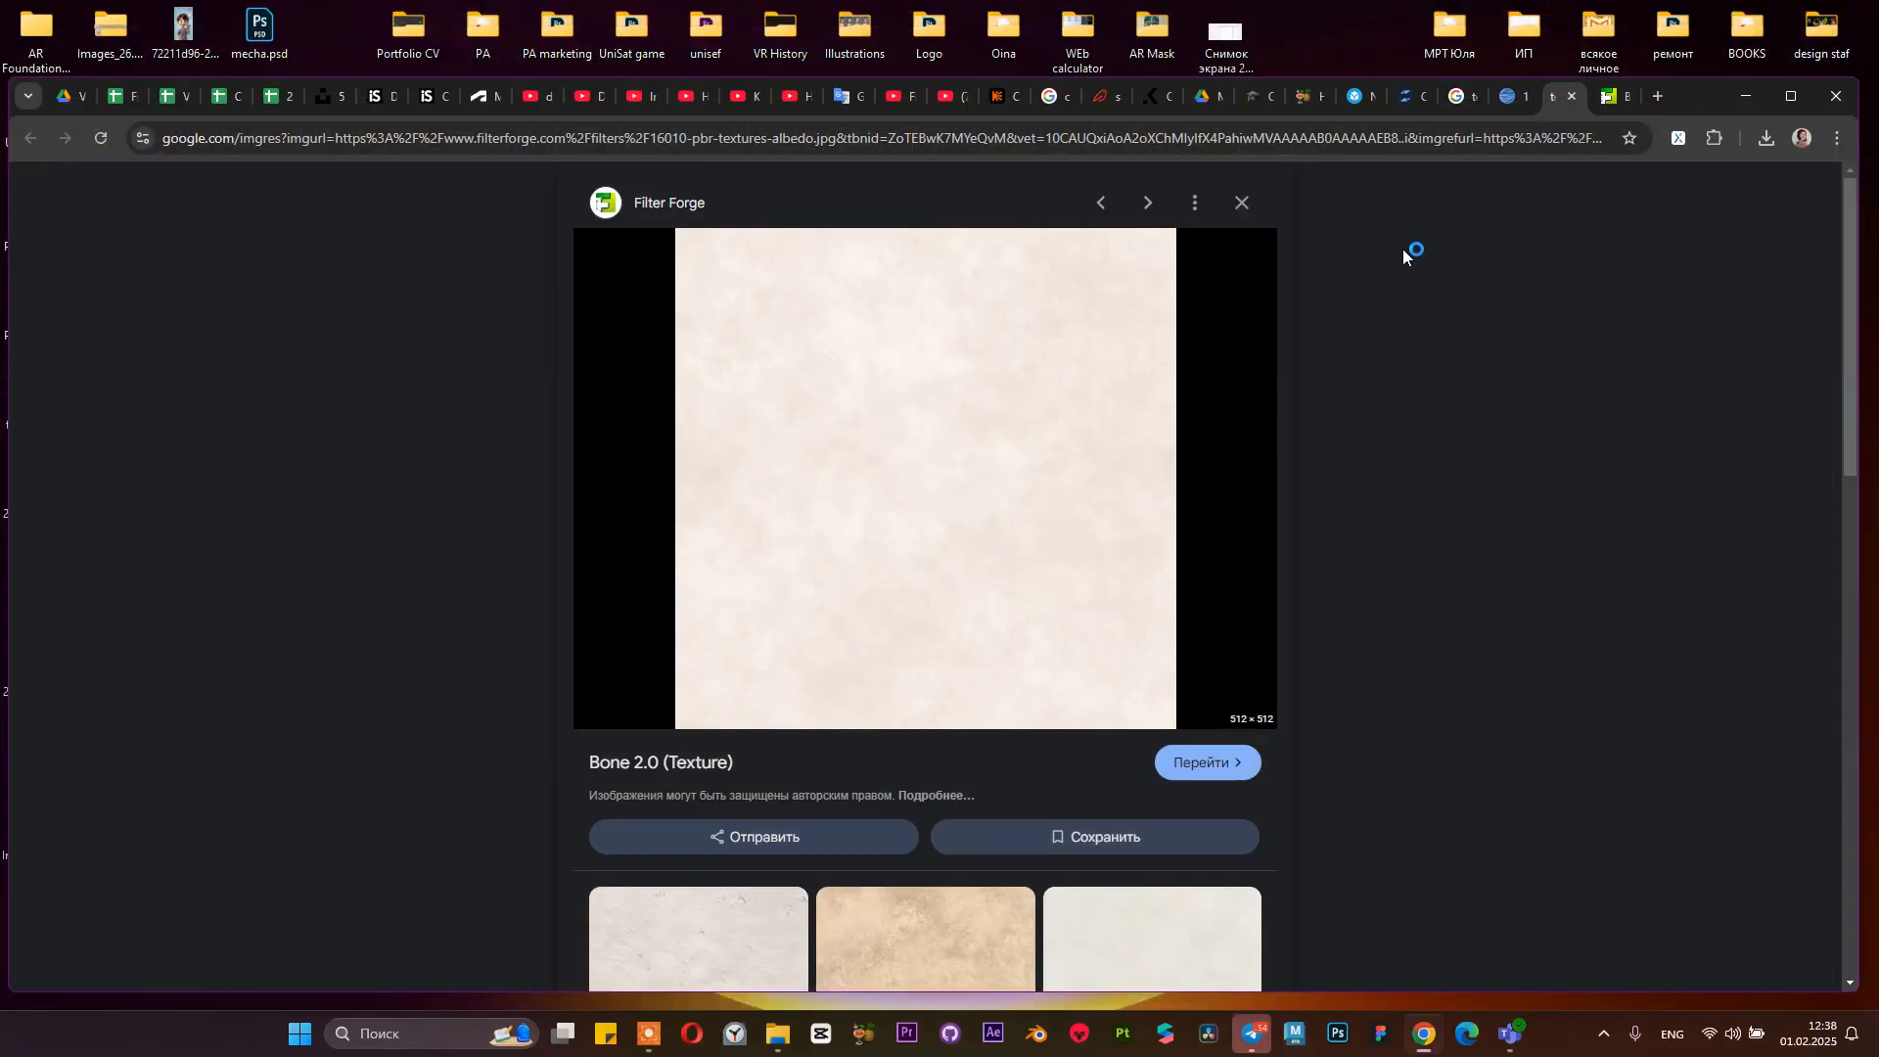
Reopen the scene object dissapier.mb from the vfx 2025 folder on the desktop, and close the Hypershade
left_click(1748, 102)
left_click(1153, 135)
left_click(1062, 512)
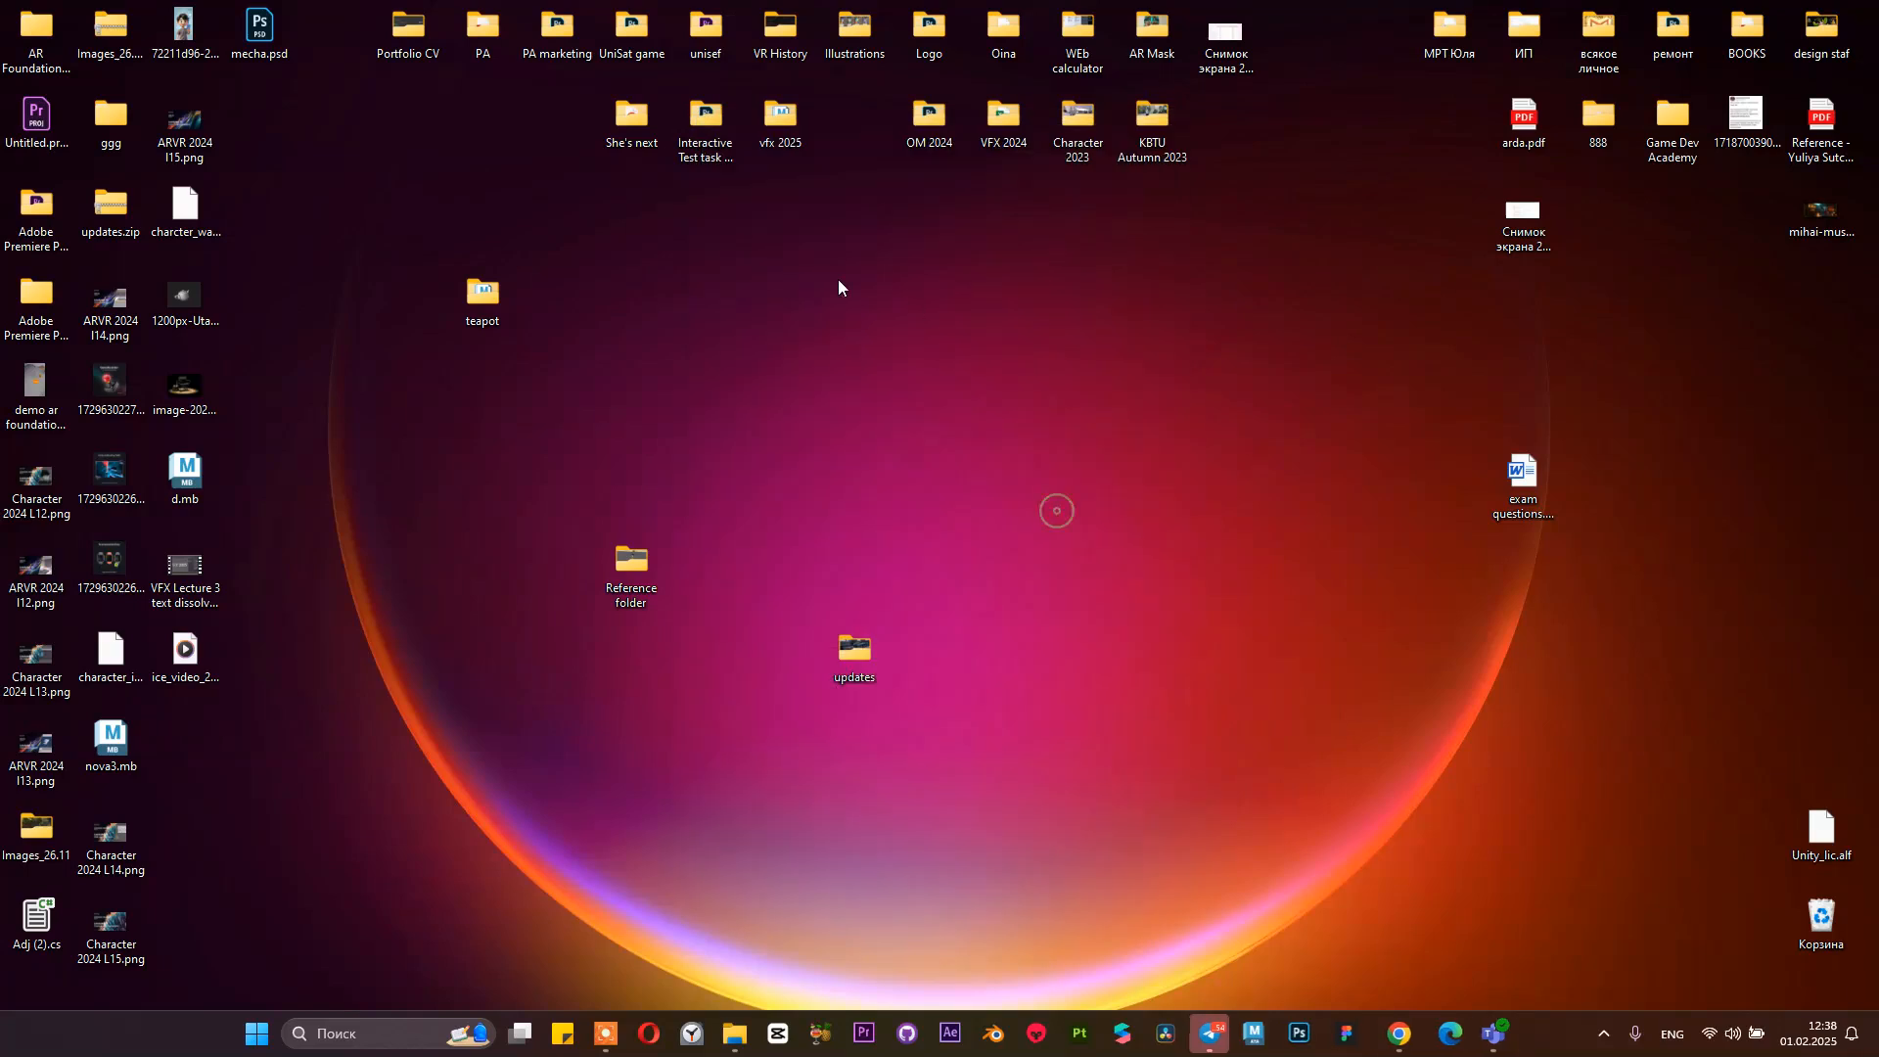
double_click(780, 119)
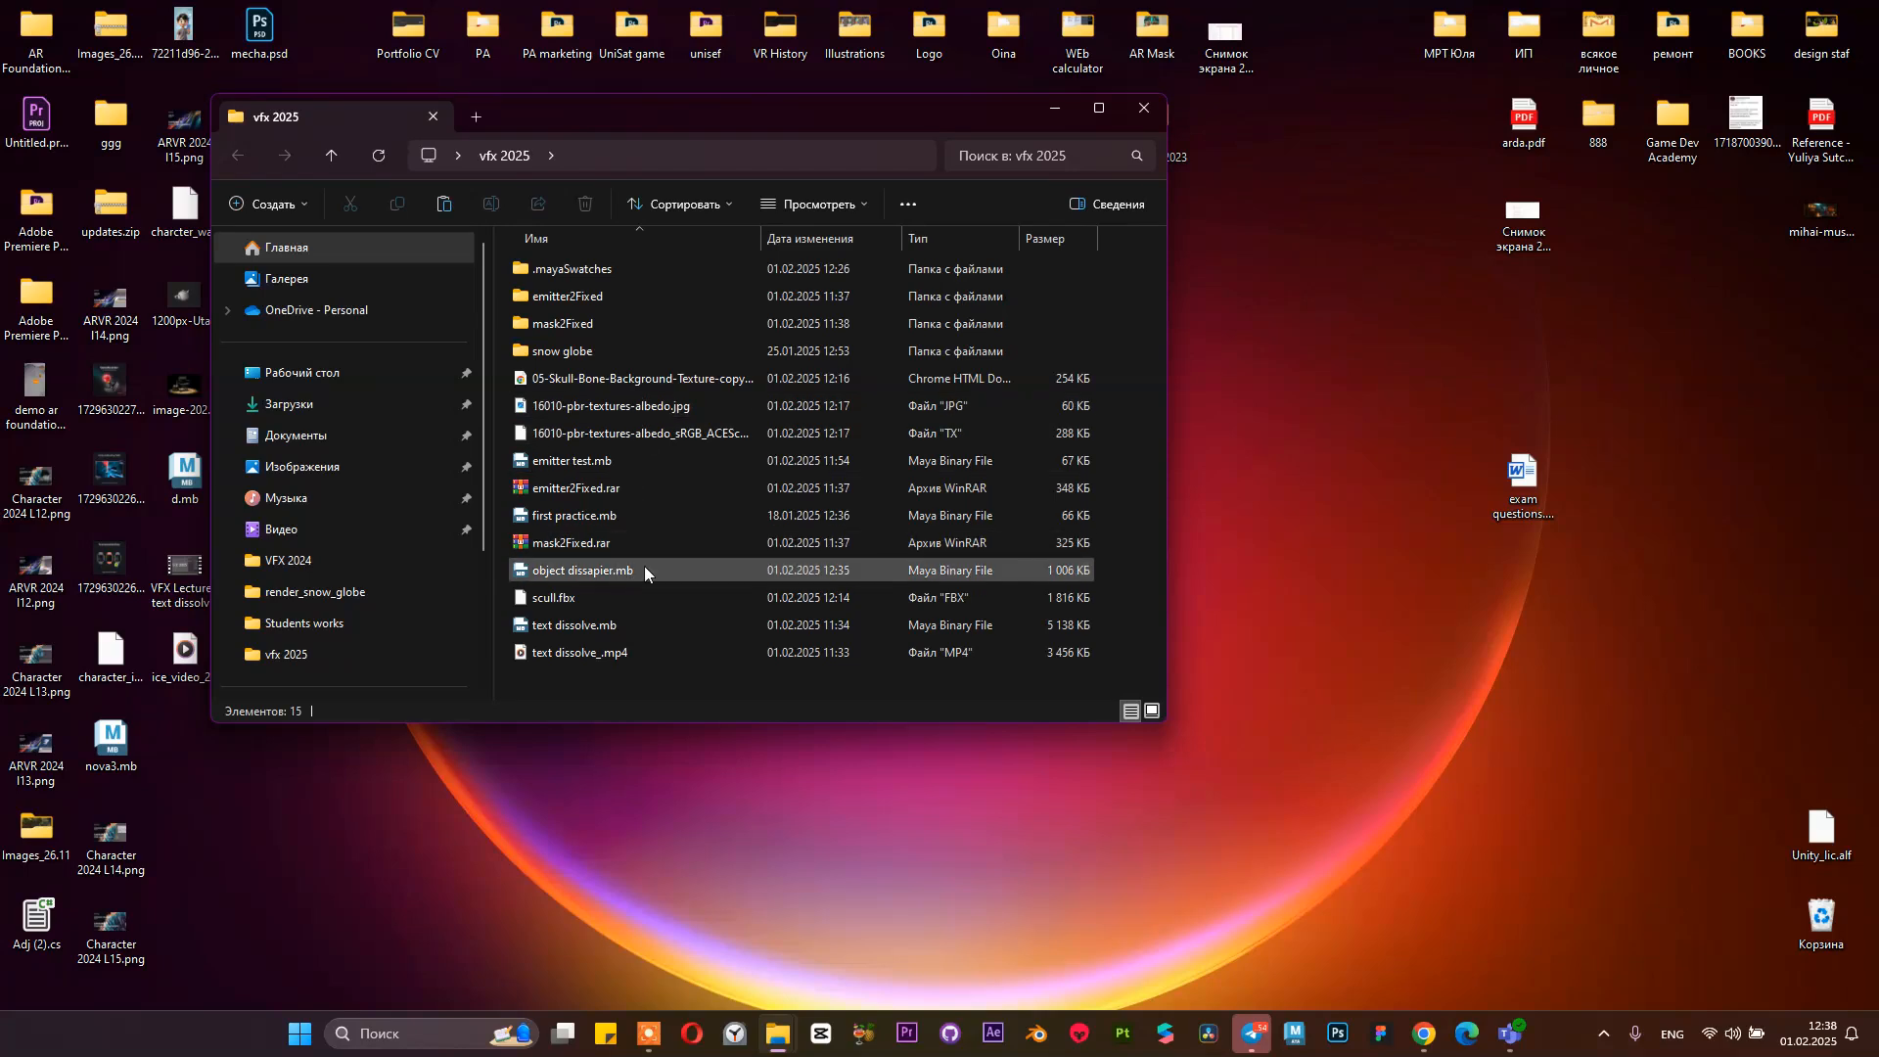
left_click(668, 569)
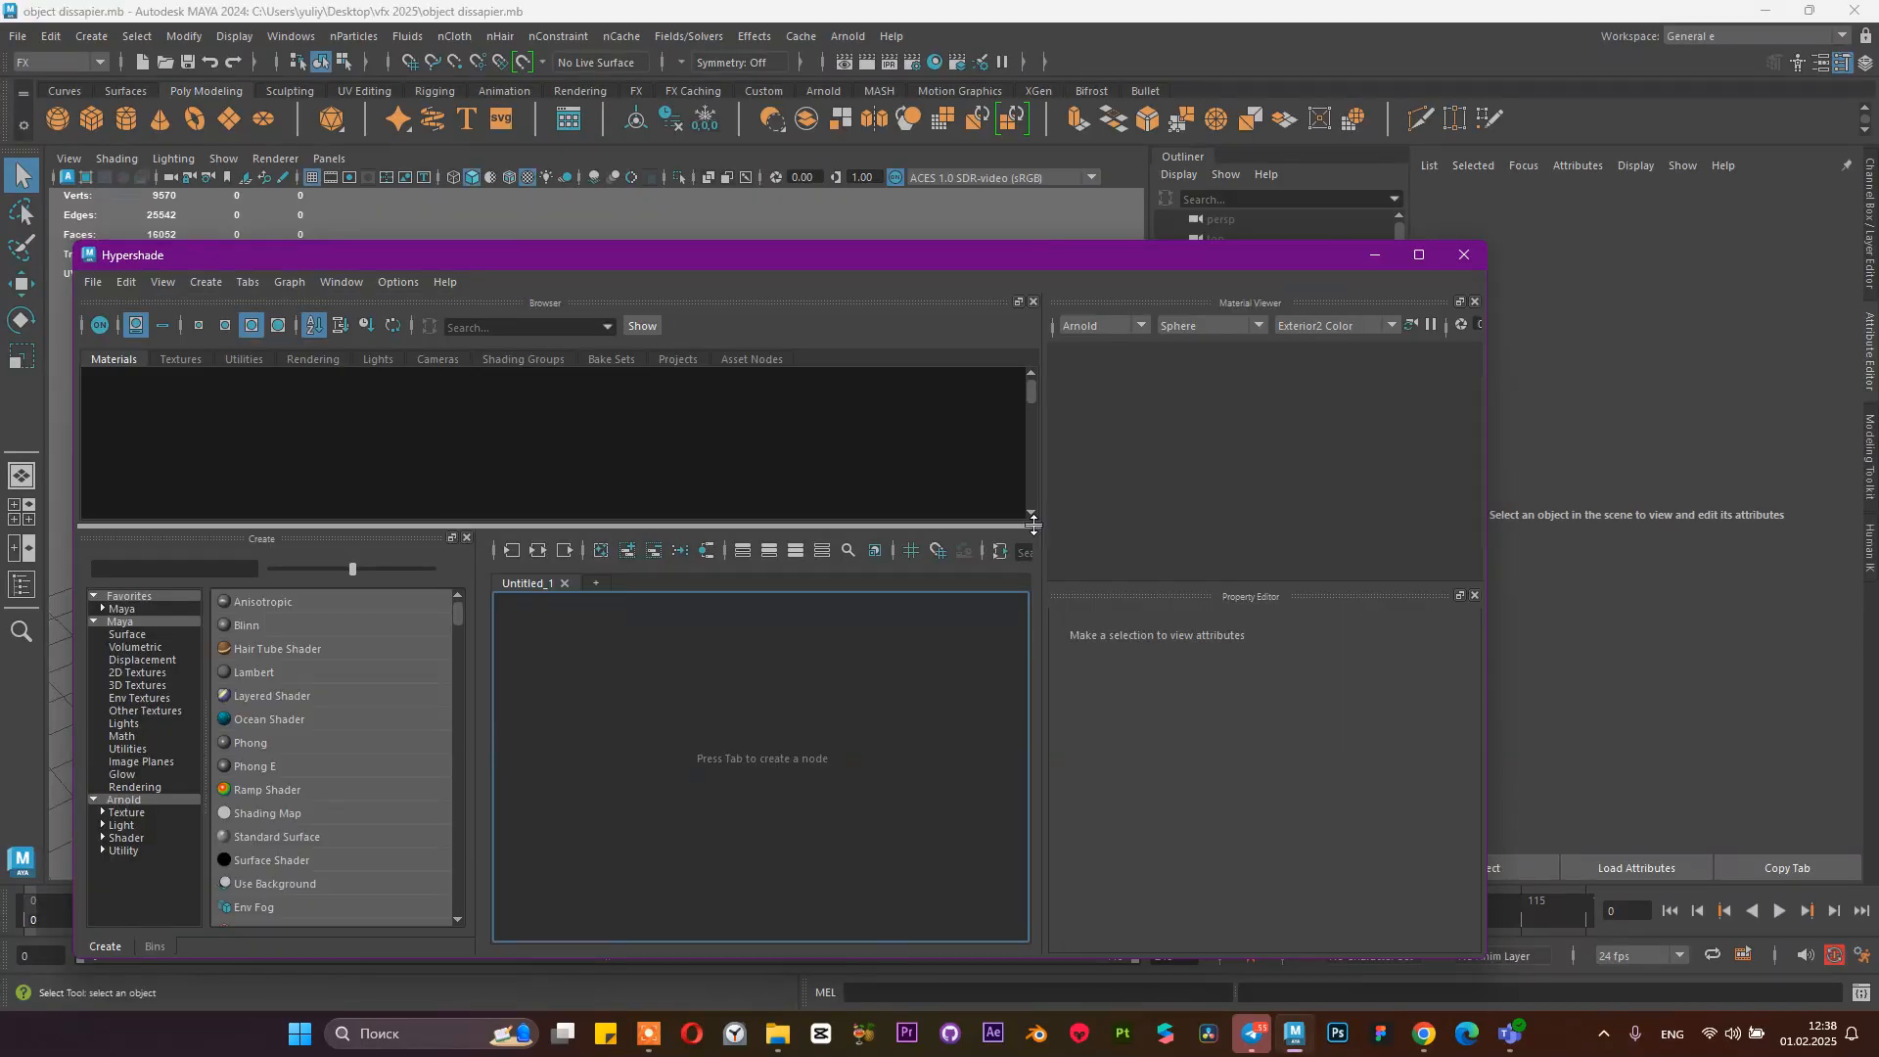
left_click(1465, 256)
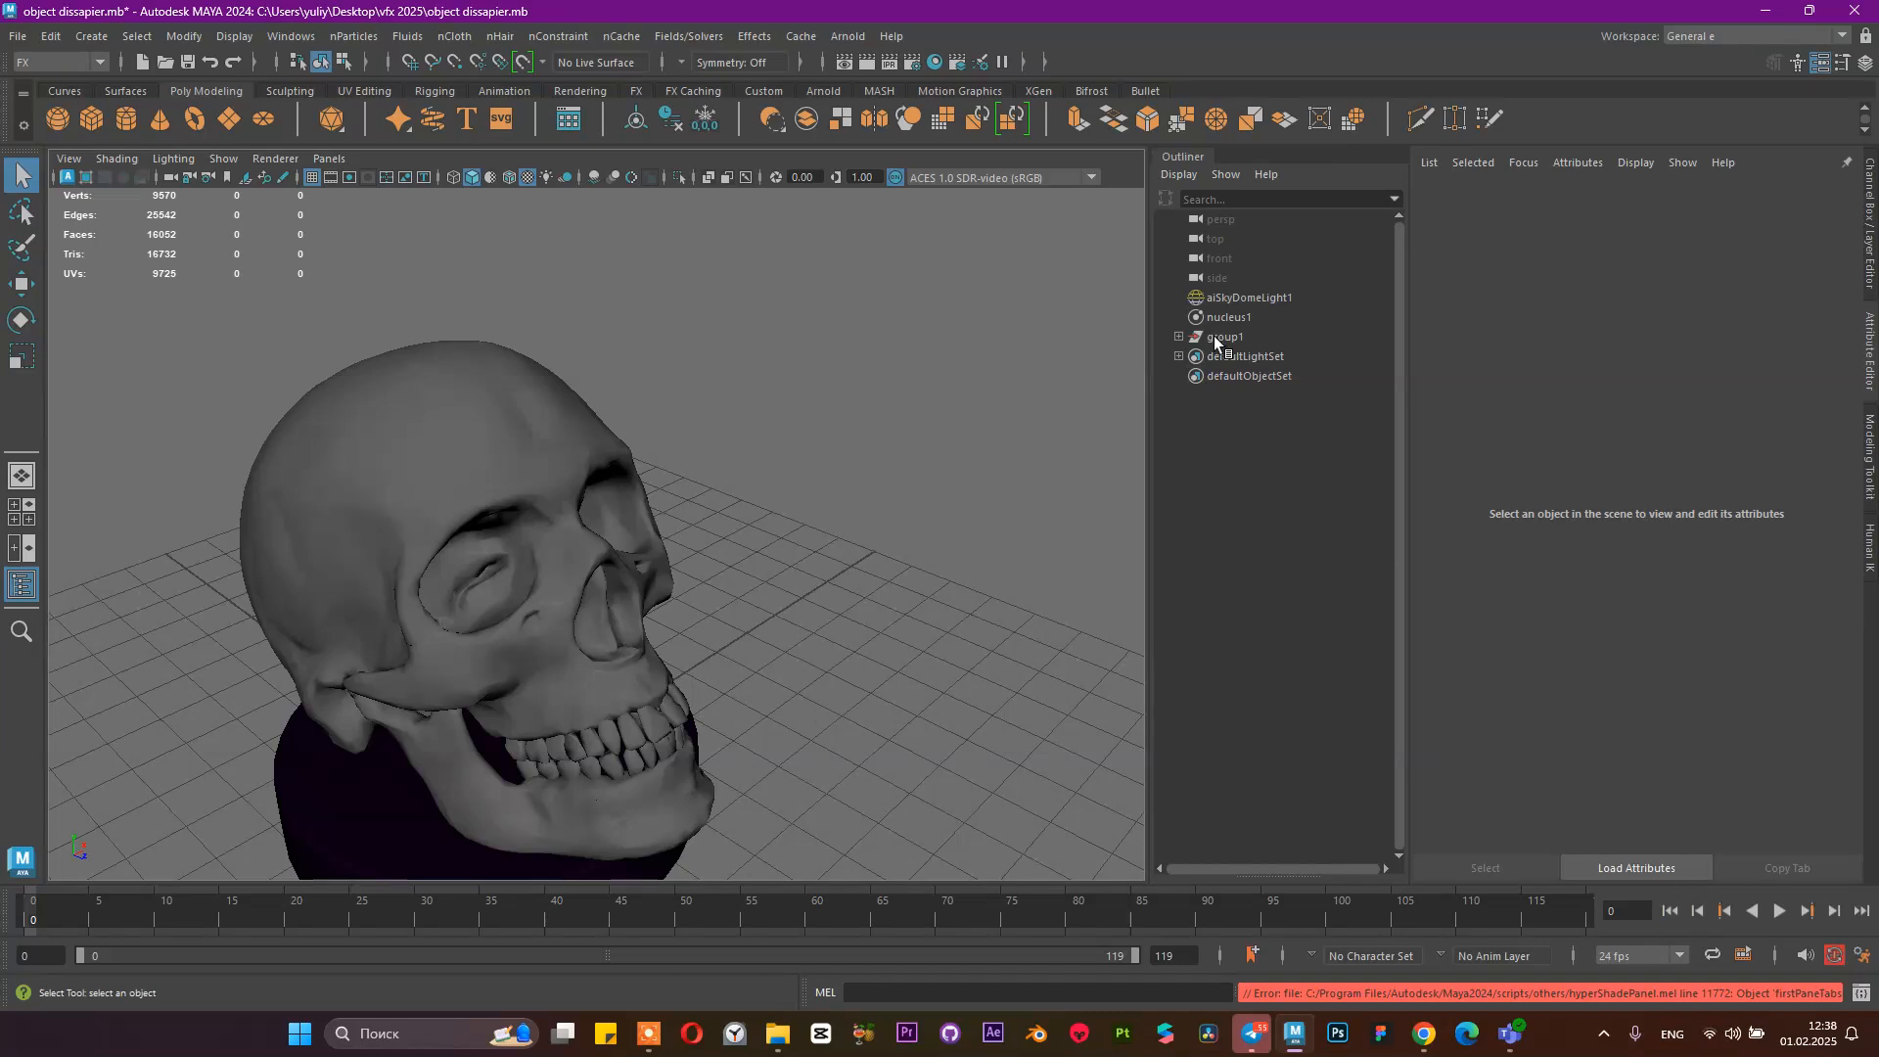
Play the start of the simulation and inspect nParticle1's particles on the crown of the skull
left_click(1777, 908)
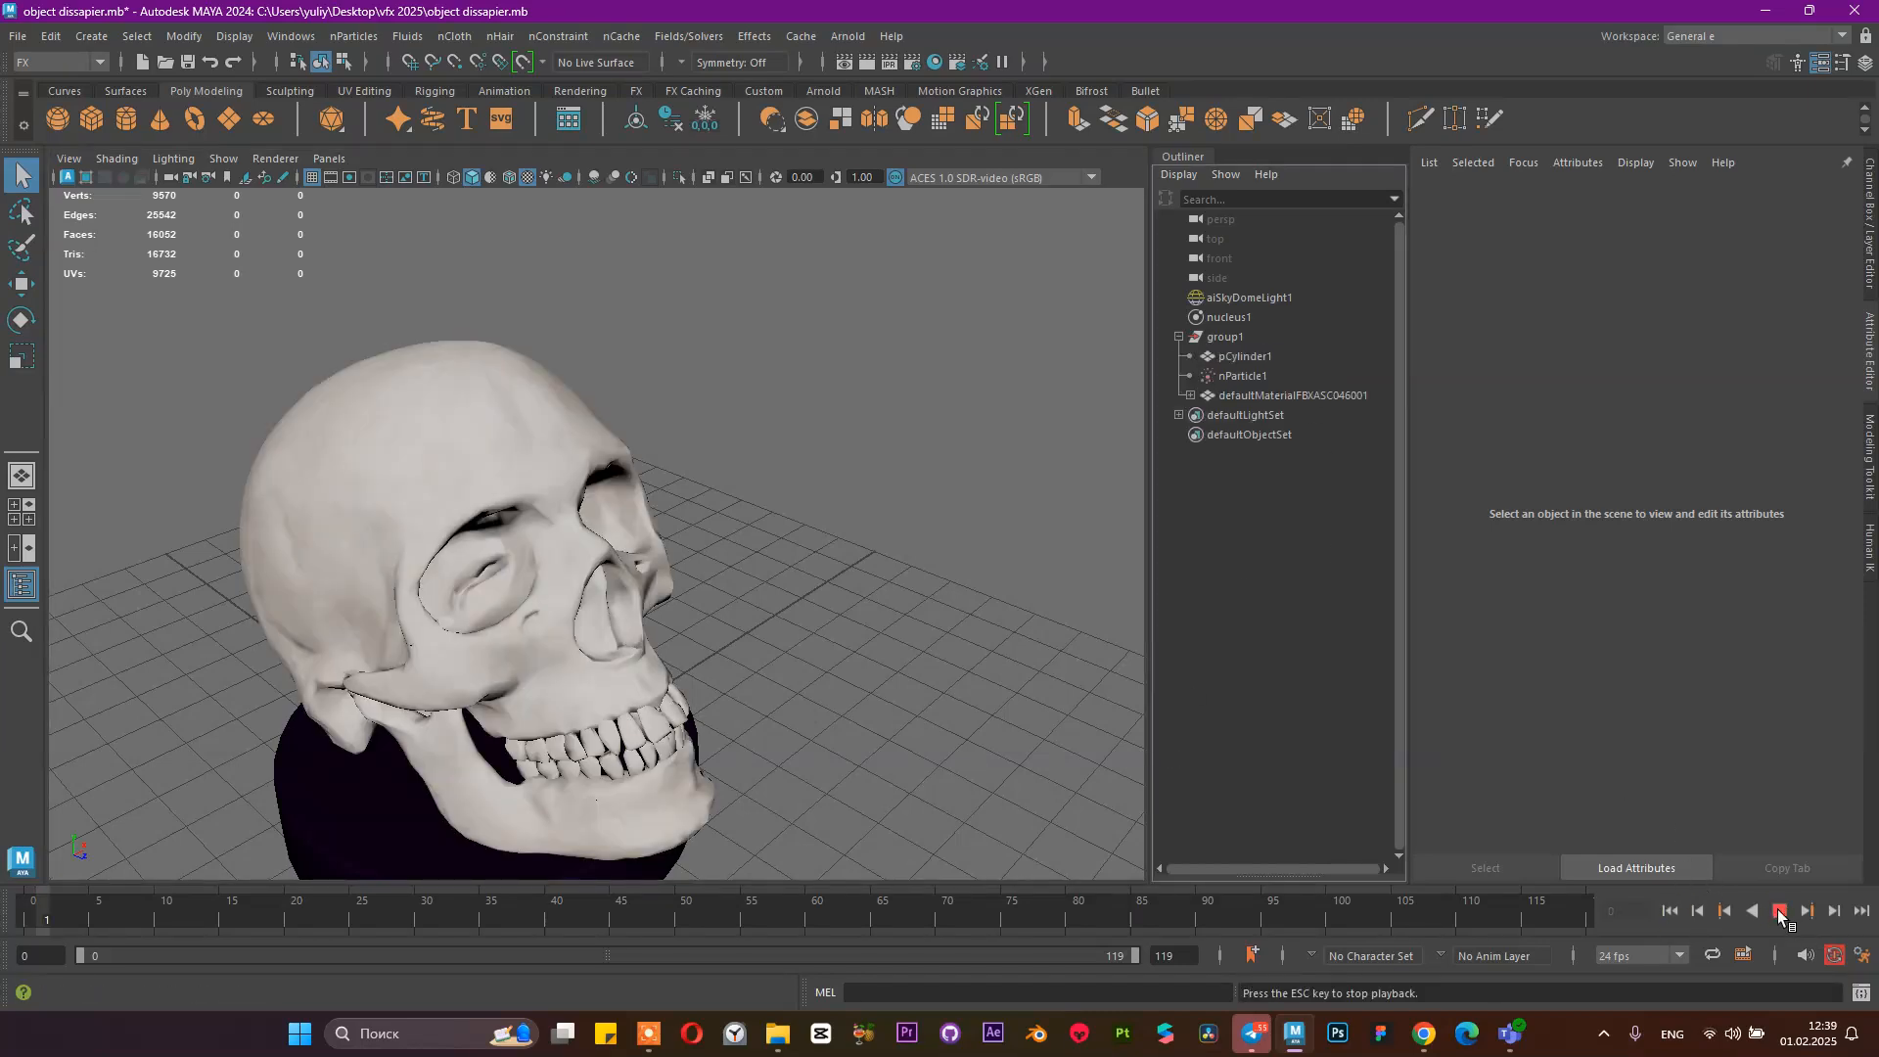
left_click(1777, 909)
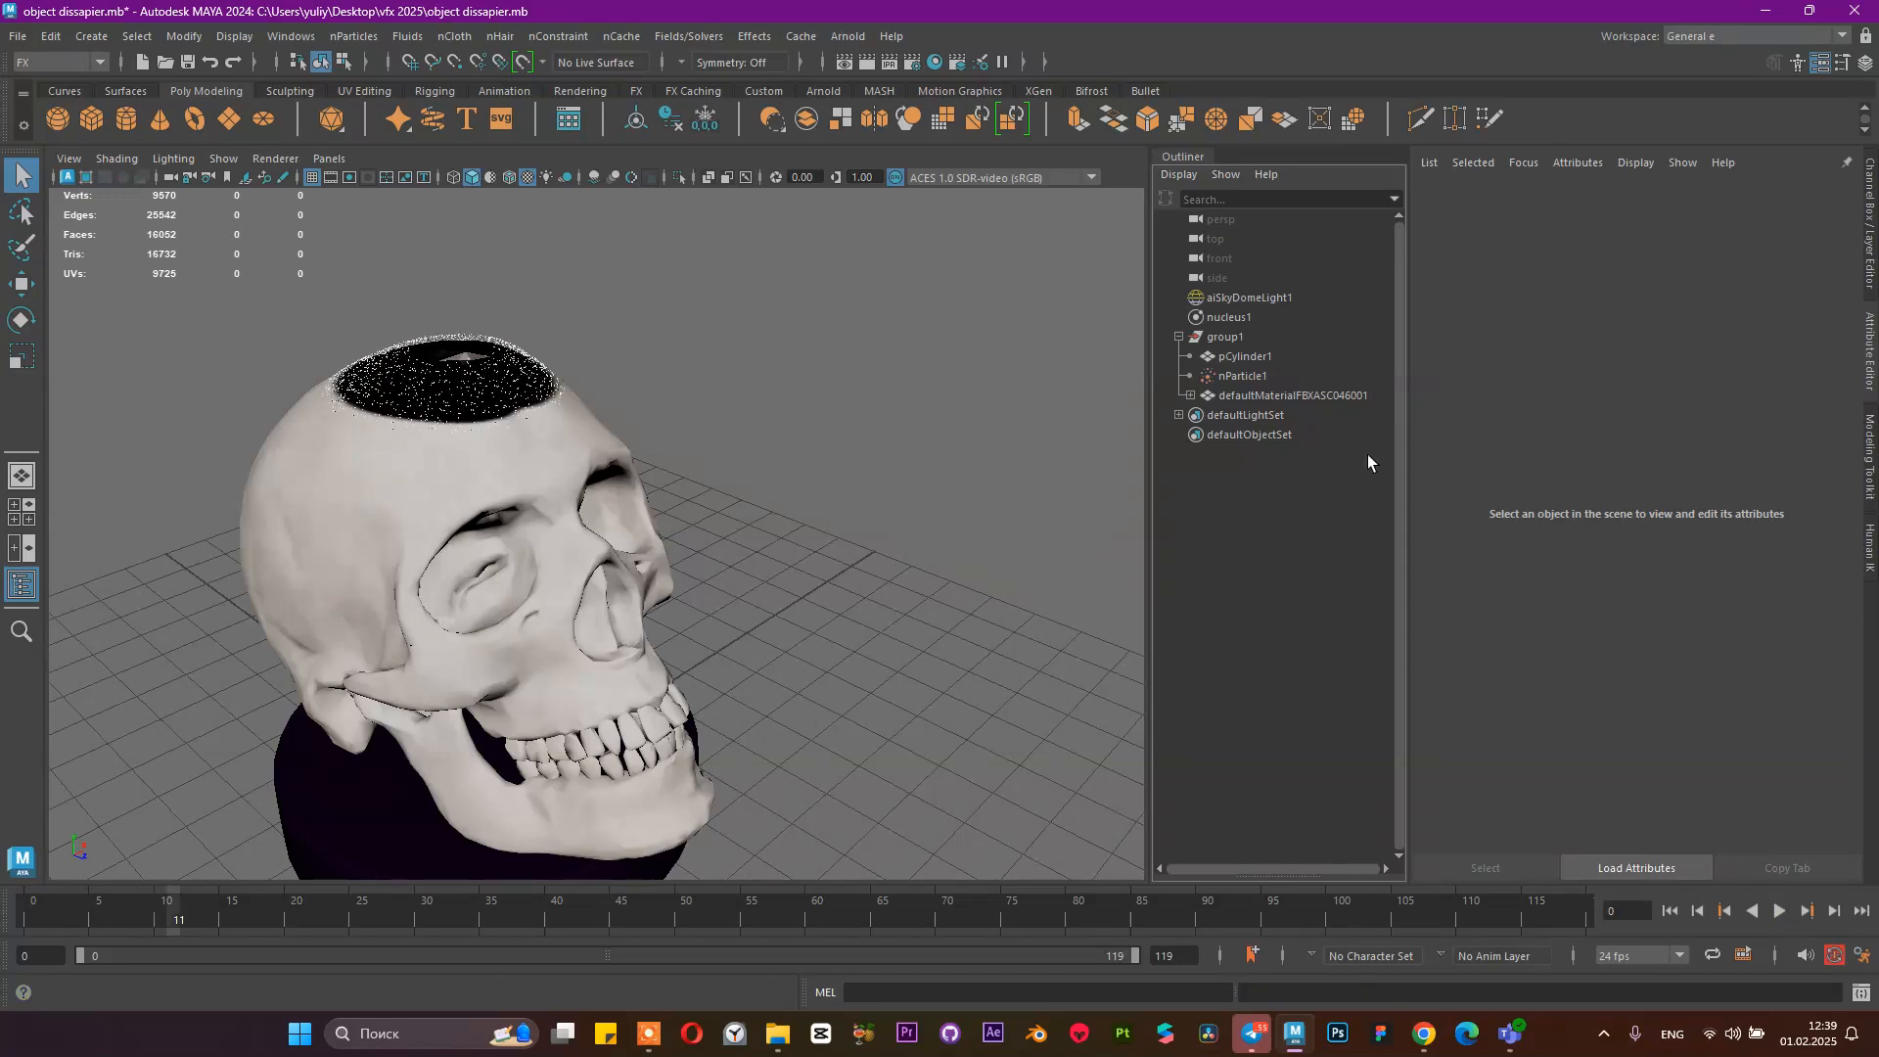
left_click(1243, 376)
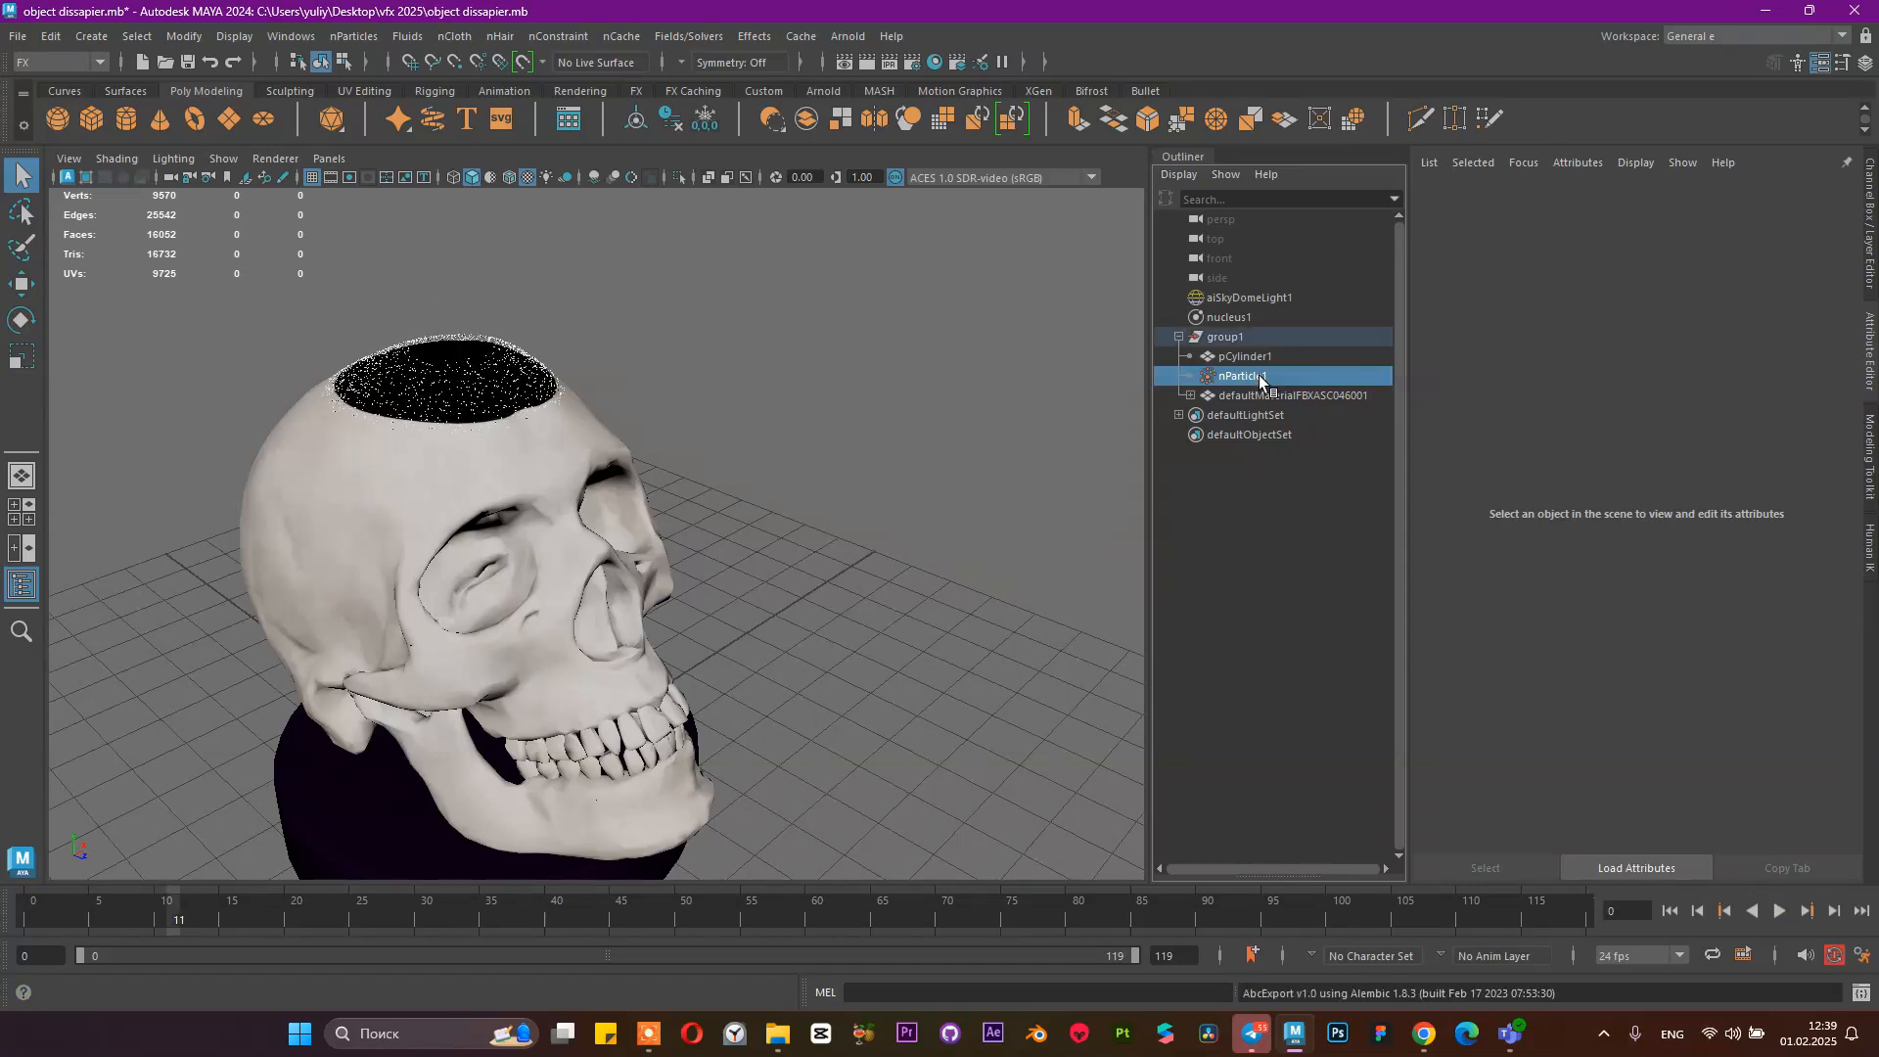
scroll(478, 372, "up", 8)
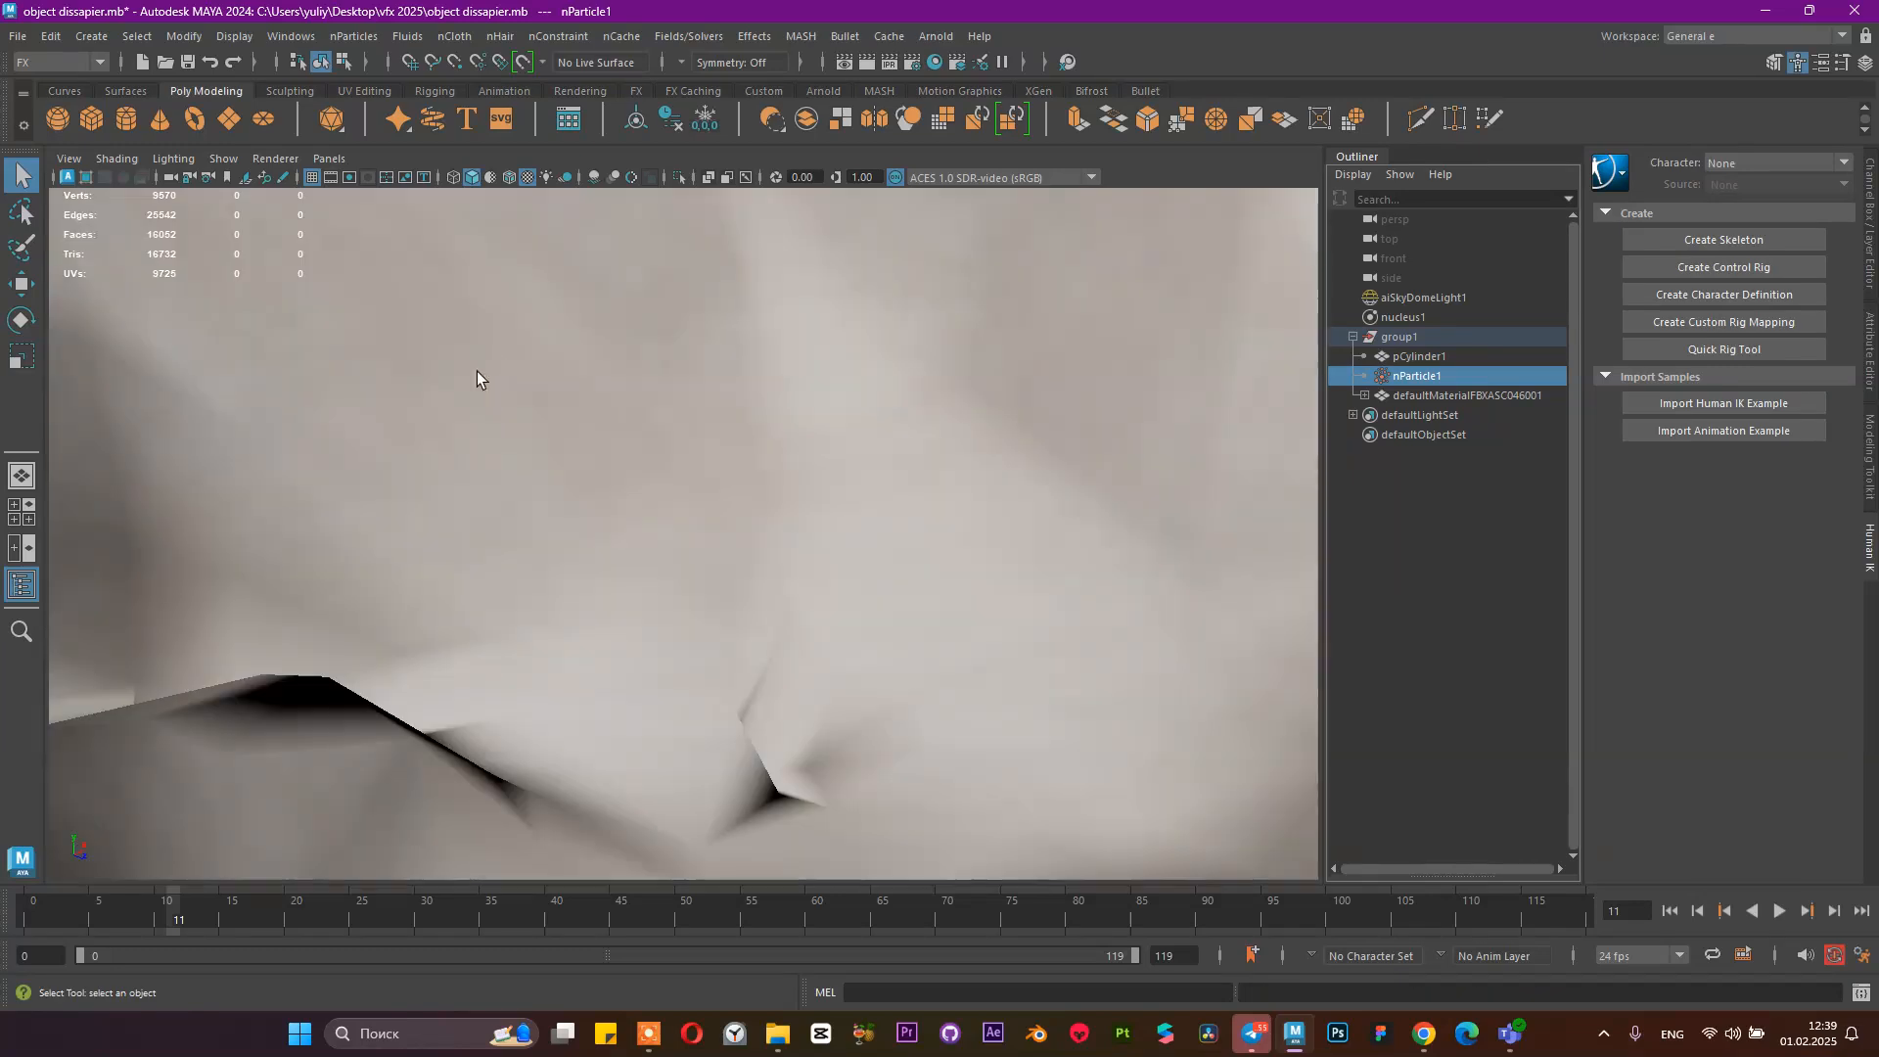
scroll(481, 353, "down", 5)
scroll(479, 303, "up", 3)
scroll(468, 290, "down", 3)
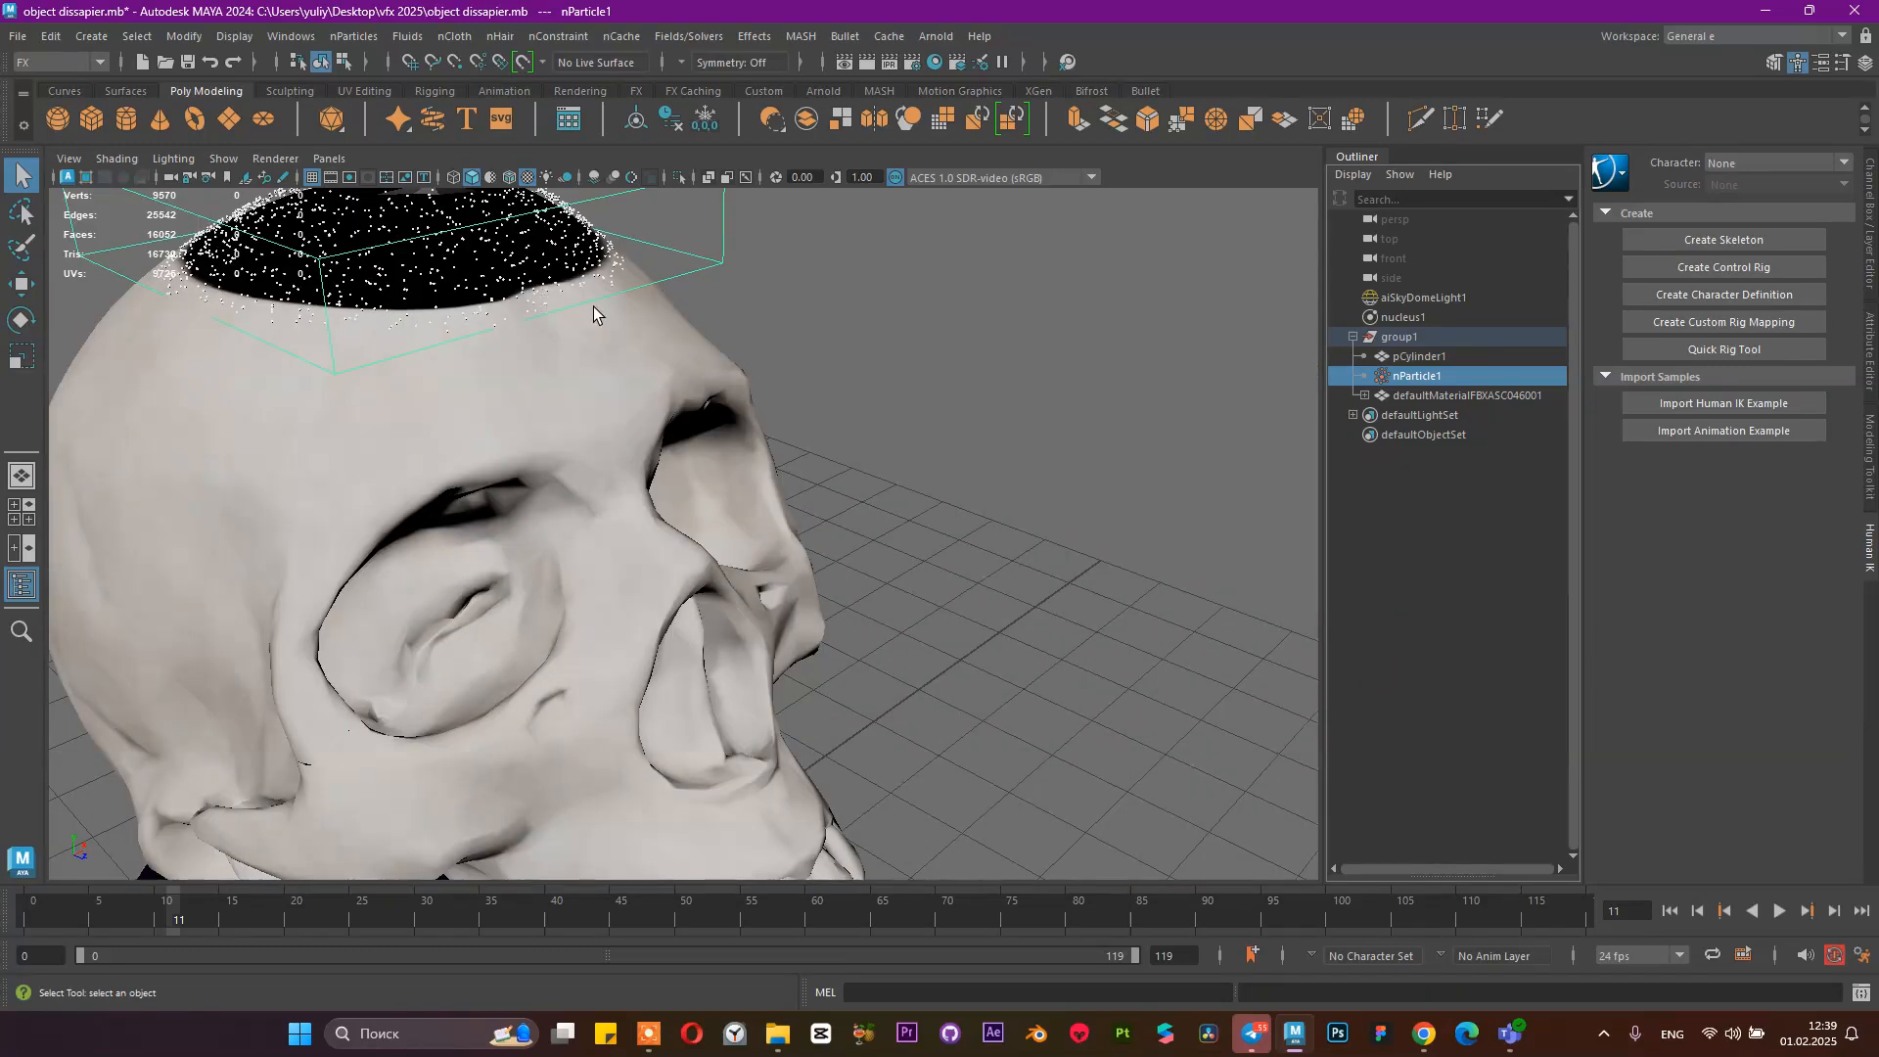
Add a per-particle Color attribute to nParticleShape1 through its dynamic attributes
left_click(1871, 244)
left_click(1870, 347)
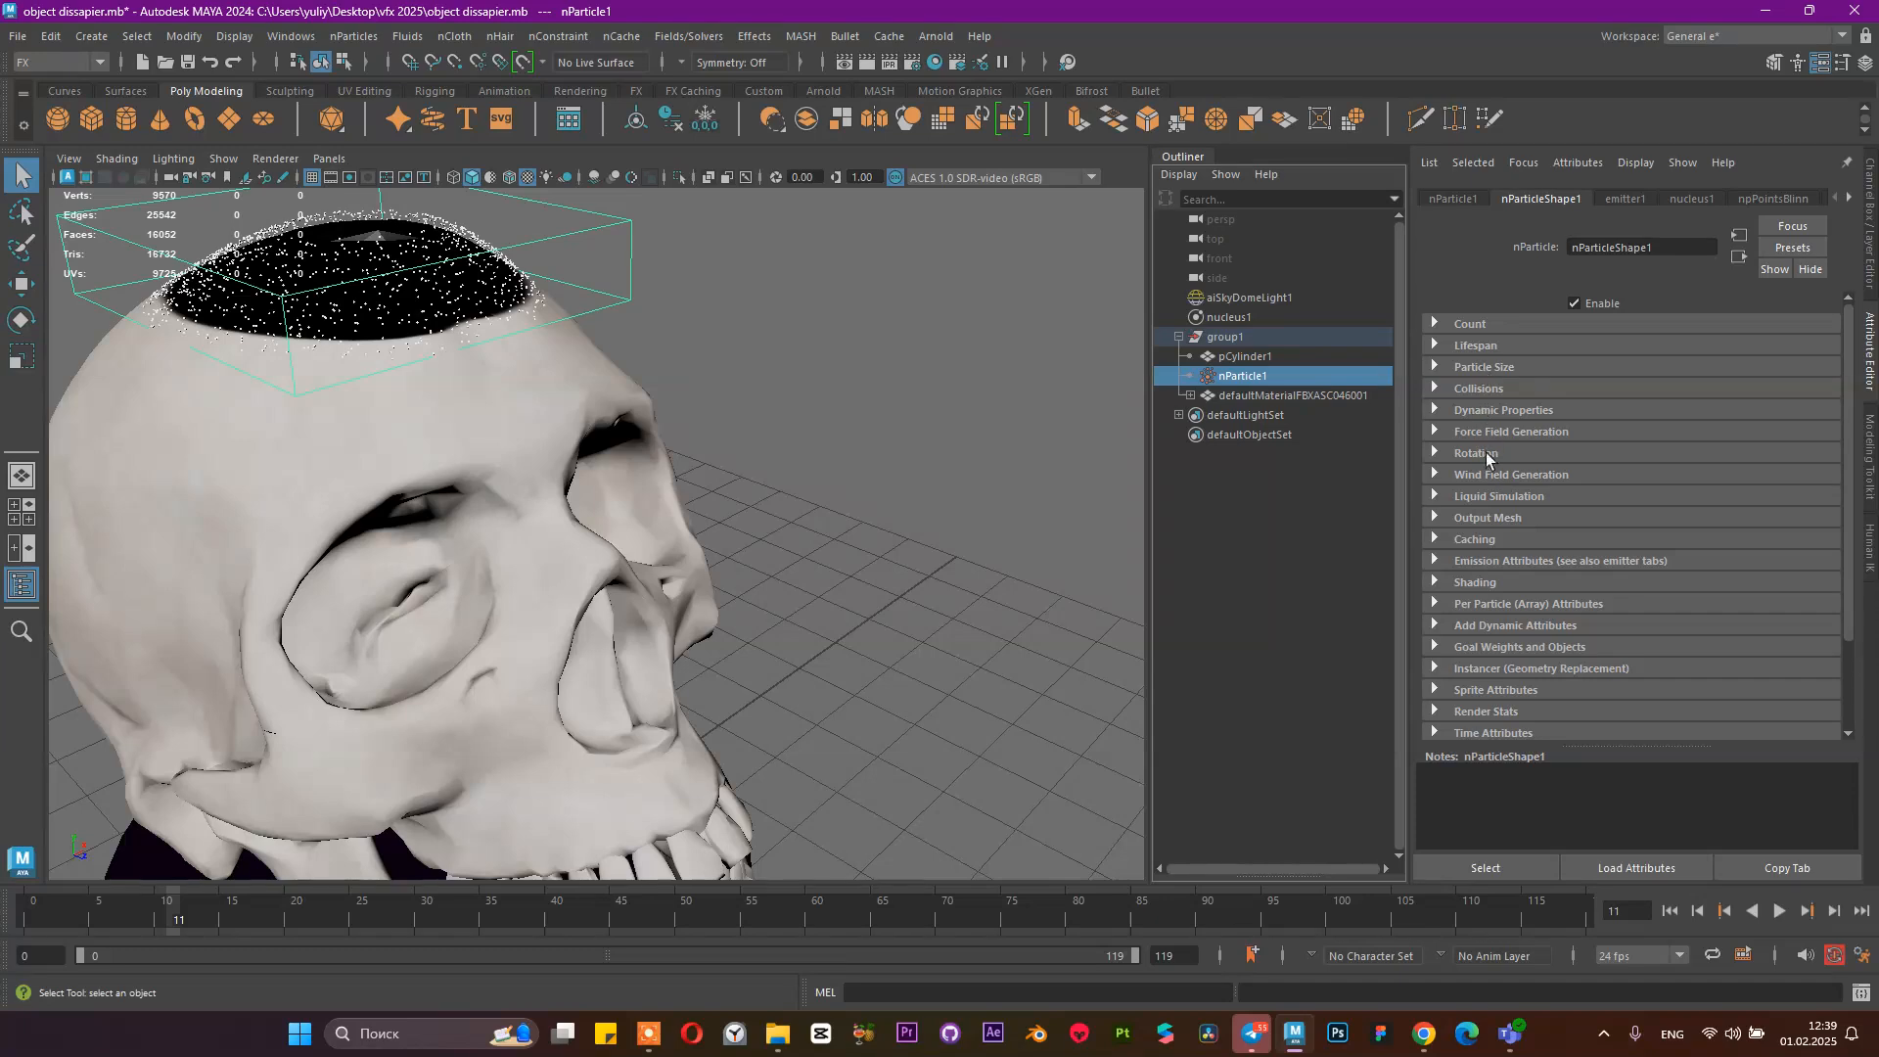
left_click(1466, 604)
scroll(1473, 605, "down", 3)
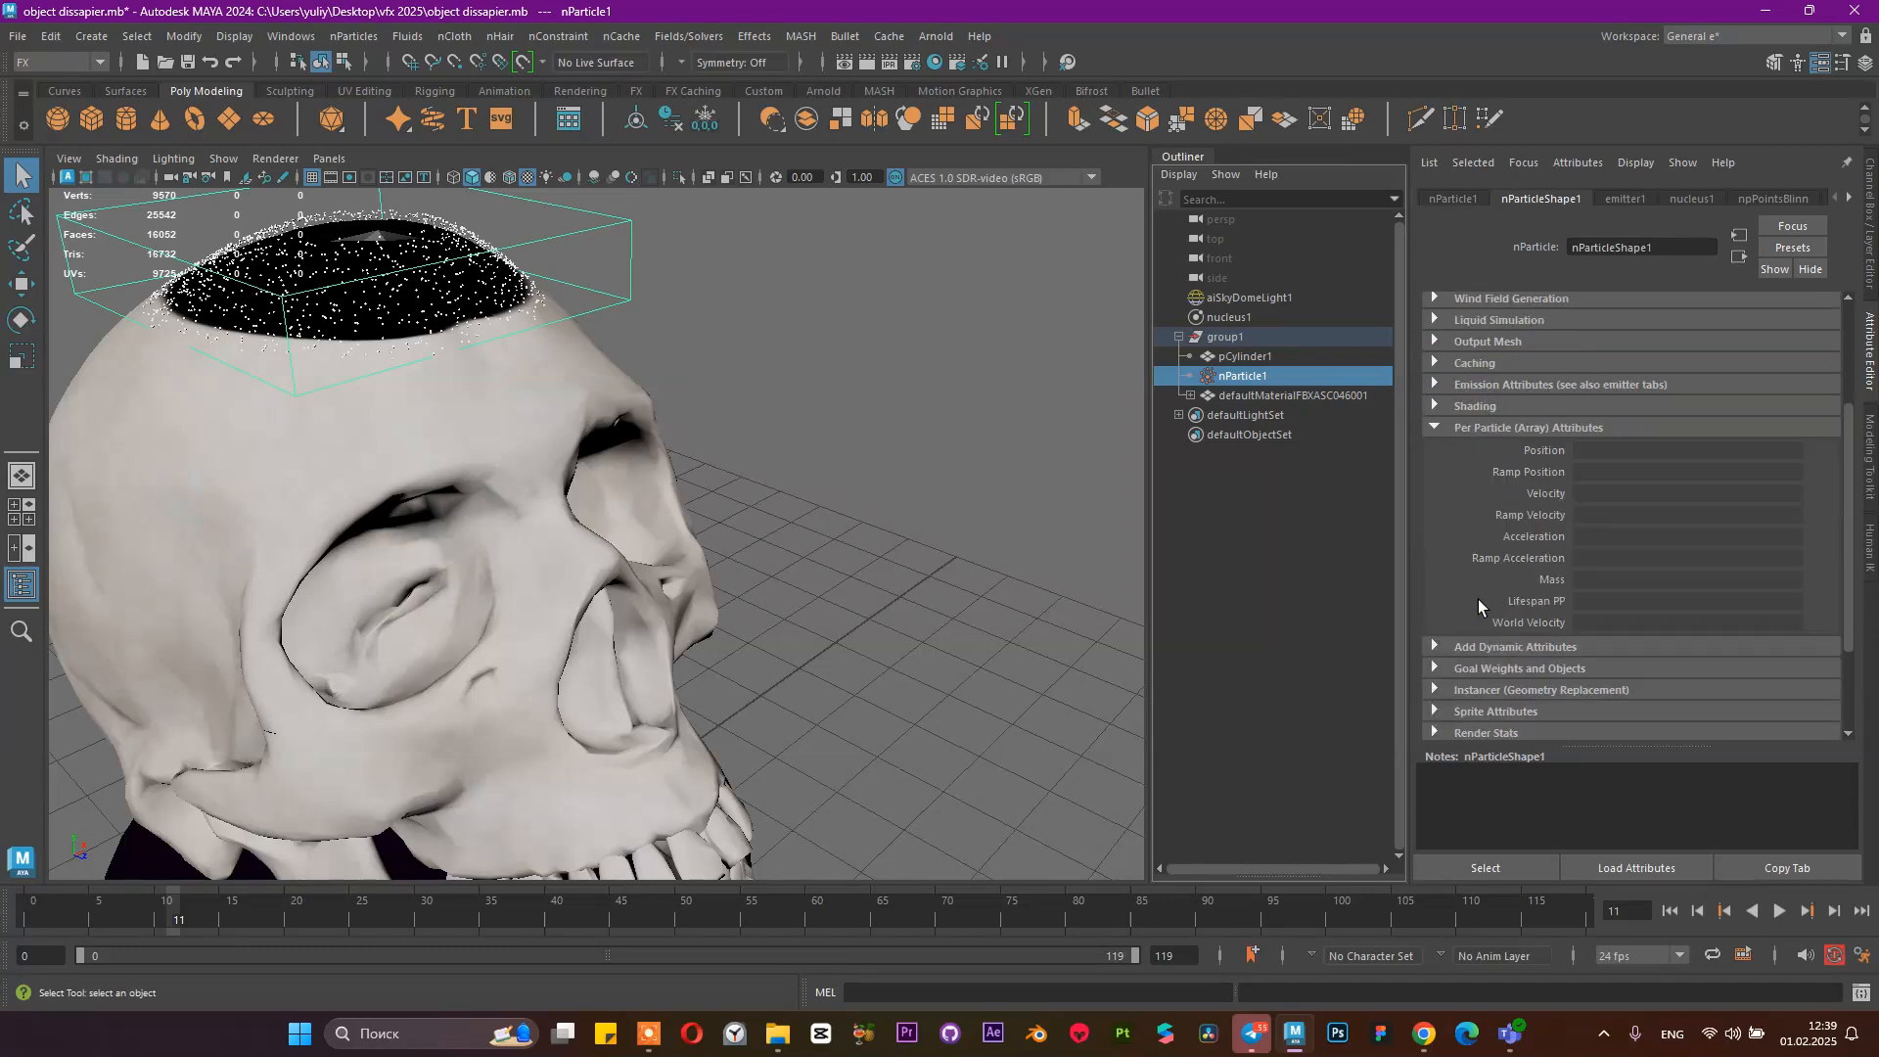
left_click(1522, 646)
left_click(1724, 674)
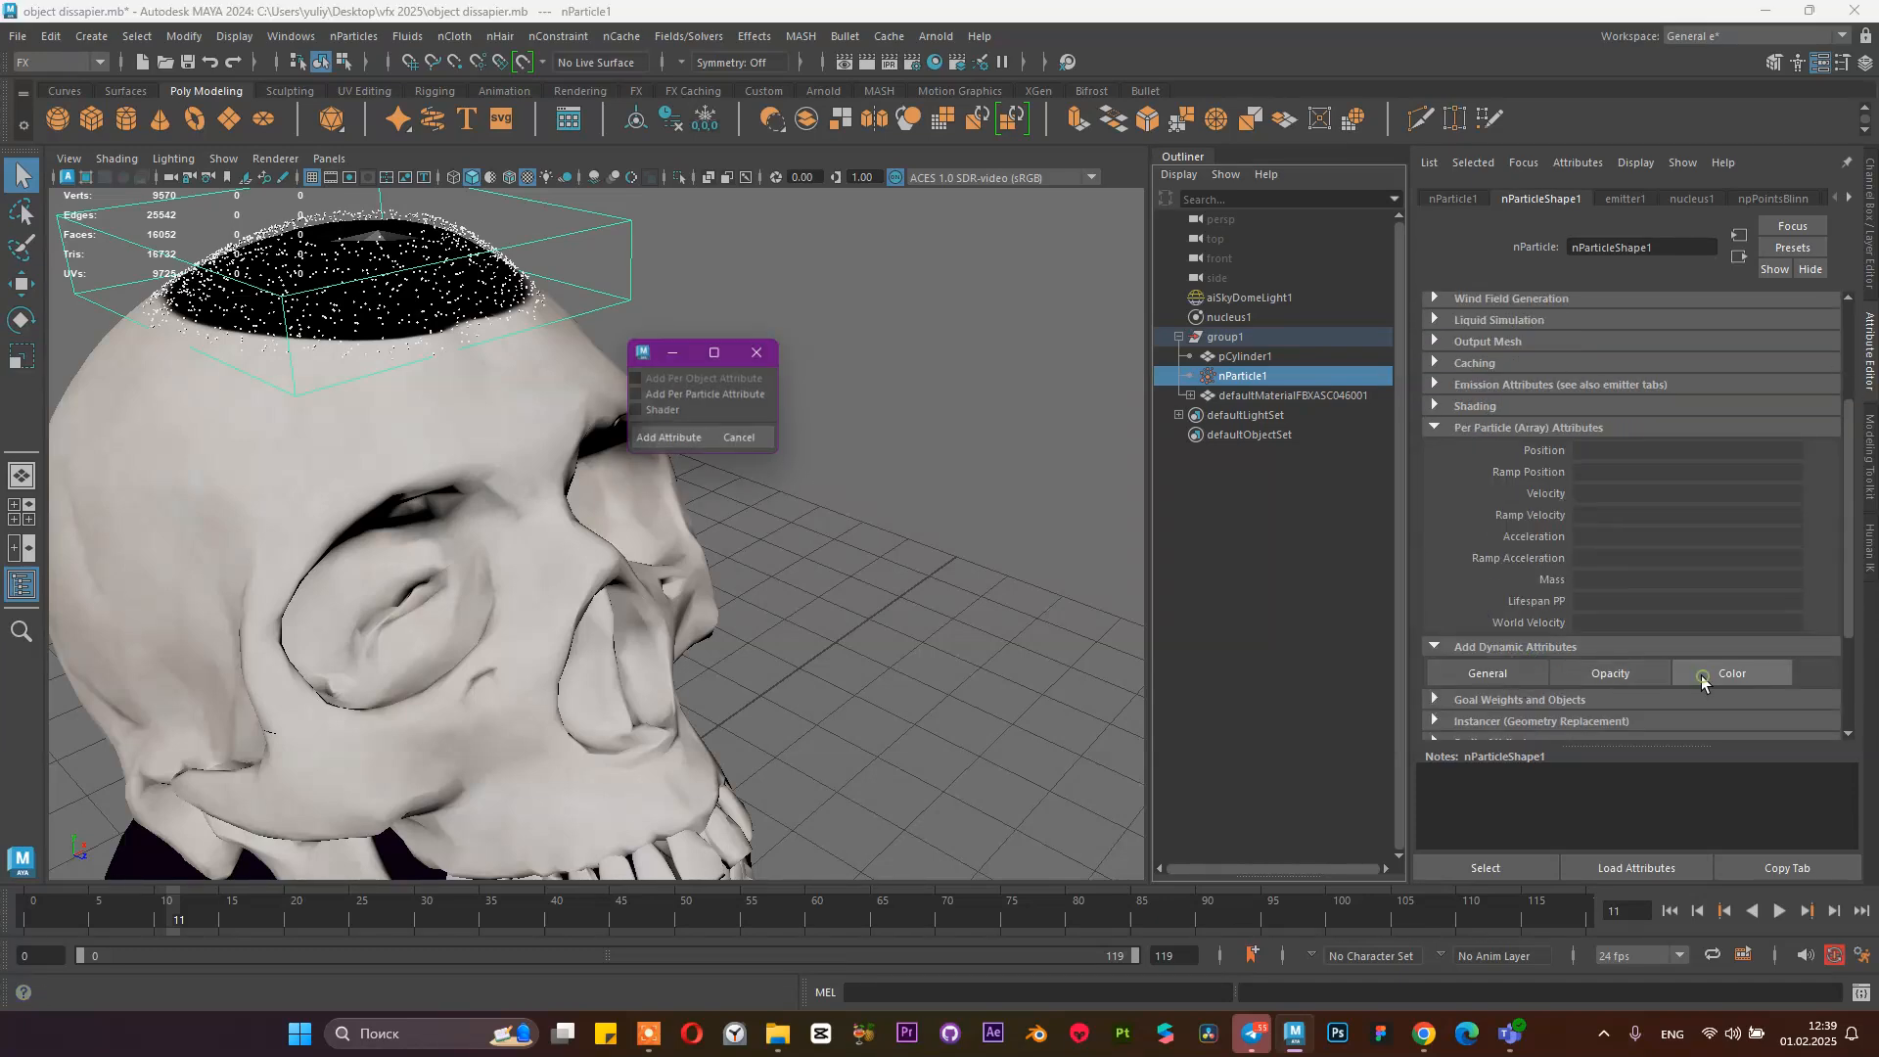
left_click(725, 396)
left_click(690, 440)
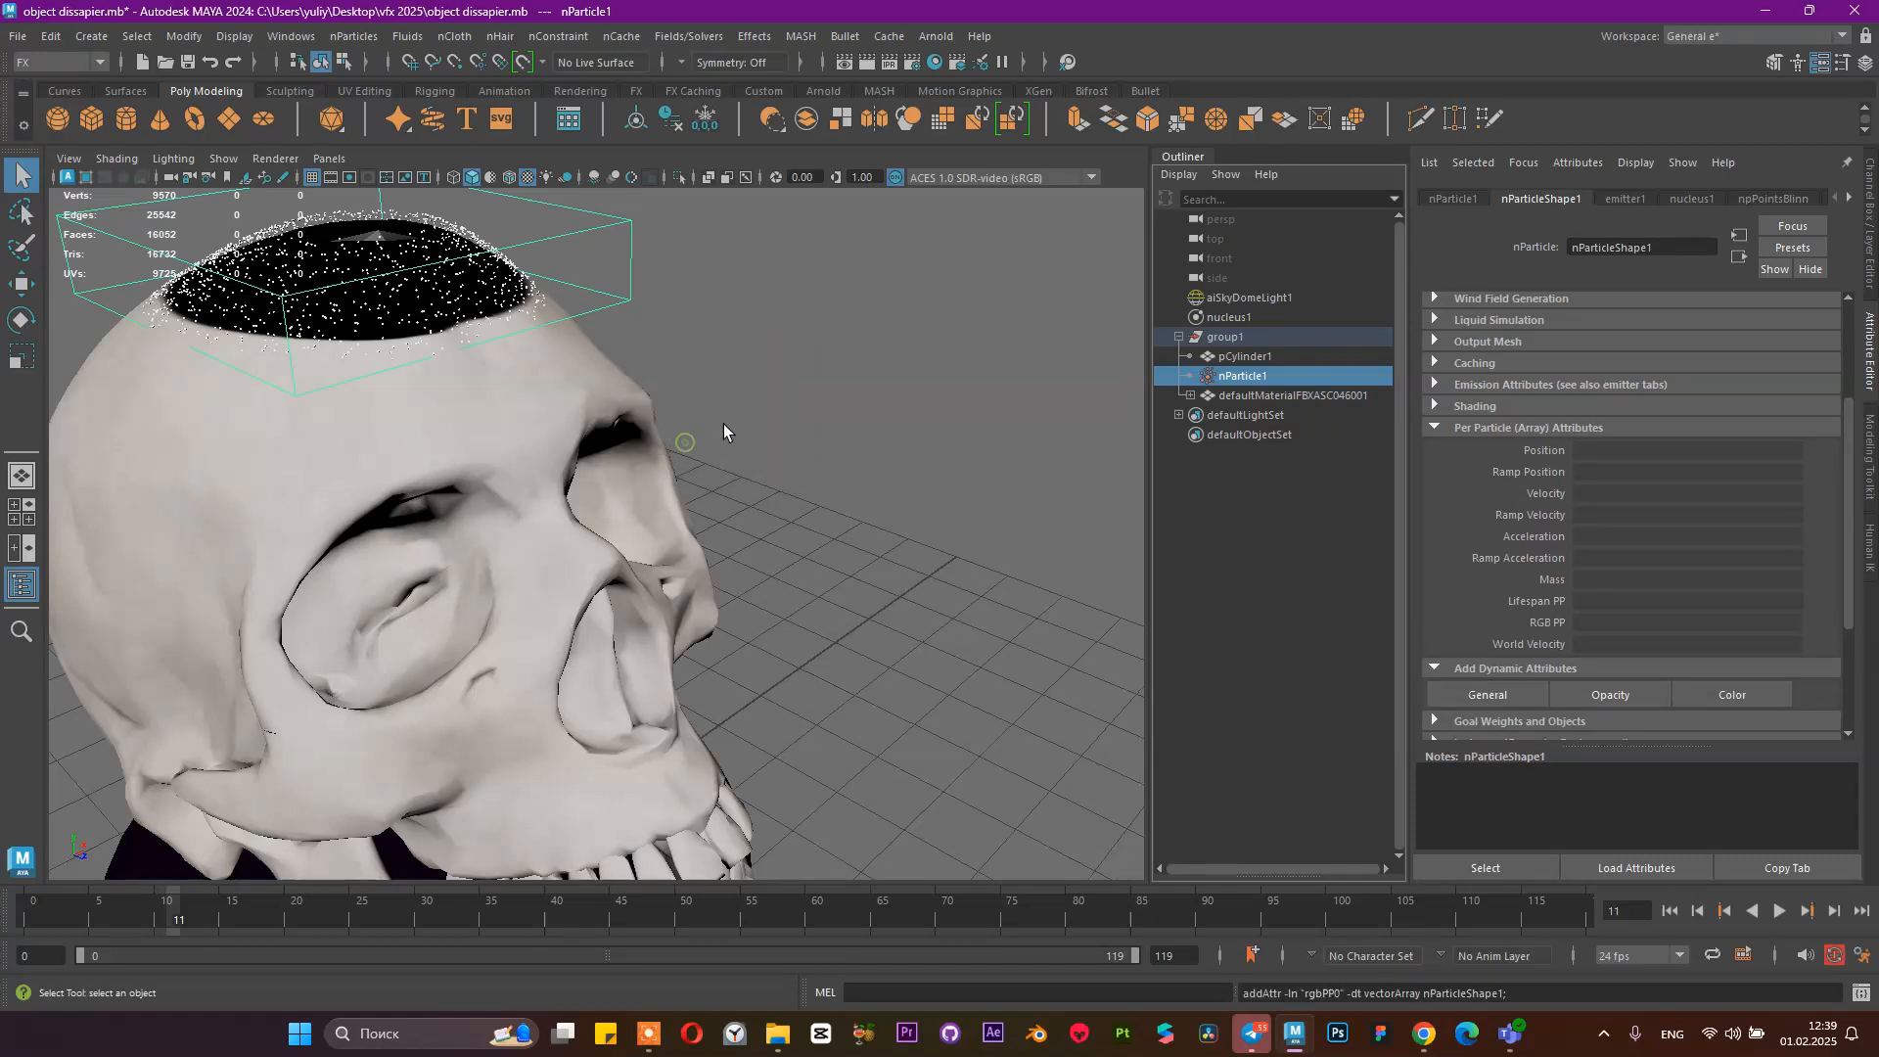
Map a File texture node to the Particle Color in emitter1's Texture Emission Attributes
left_click(1469, 196)
left_click(1626, 199)
scroll(1638, 634, "down", 5)
scroll(1637, 634, "down", 3)
left_click(1818, 553)
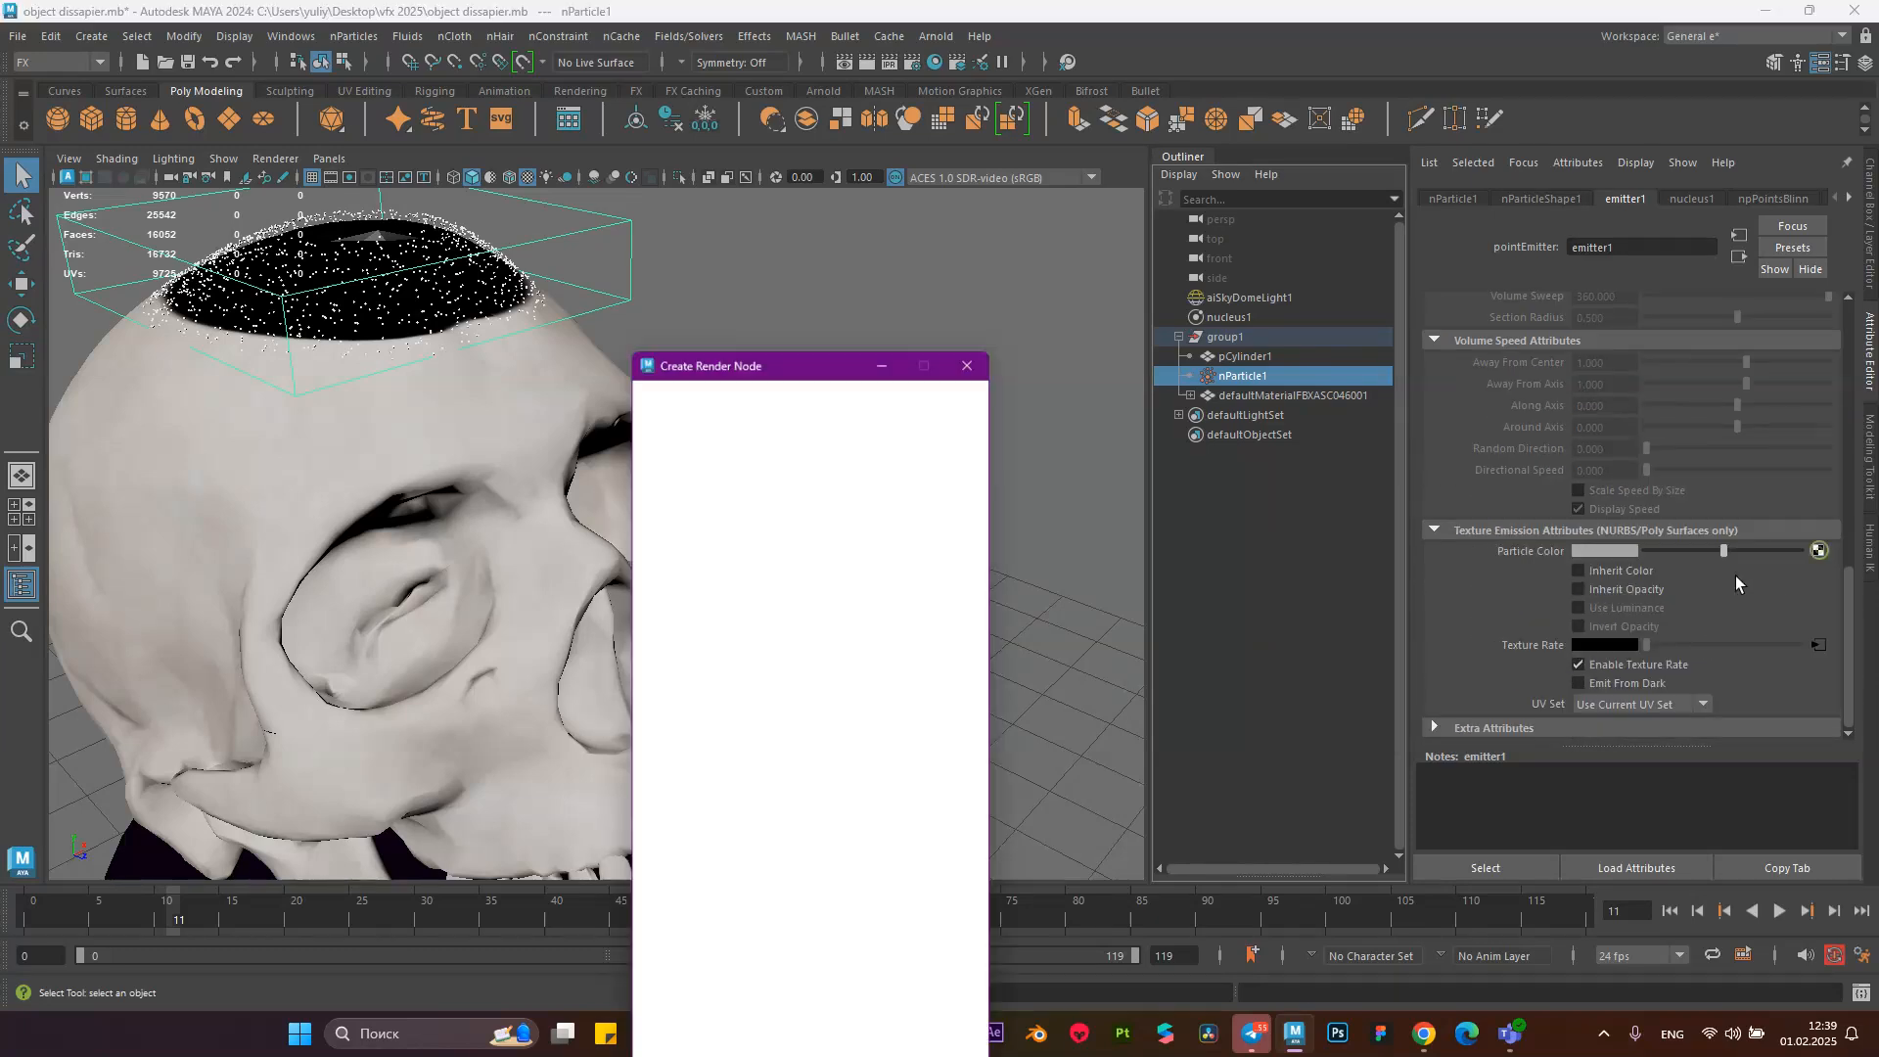
left_click(856, 513)
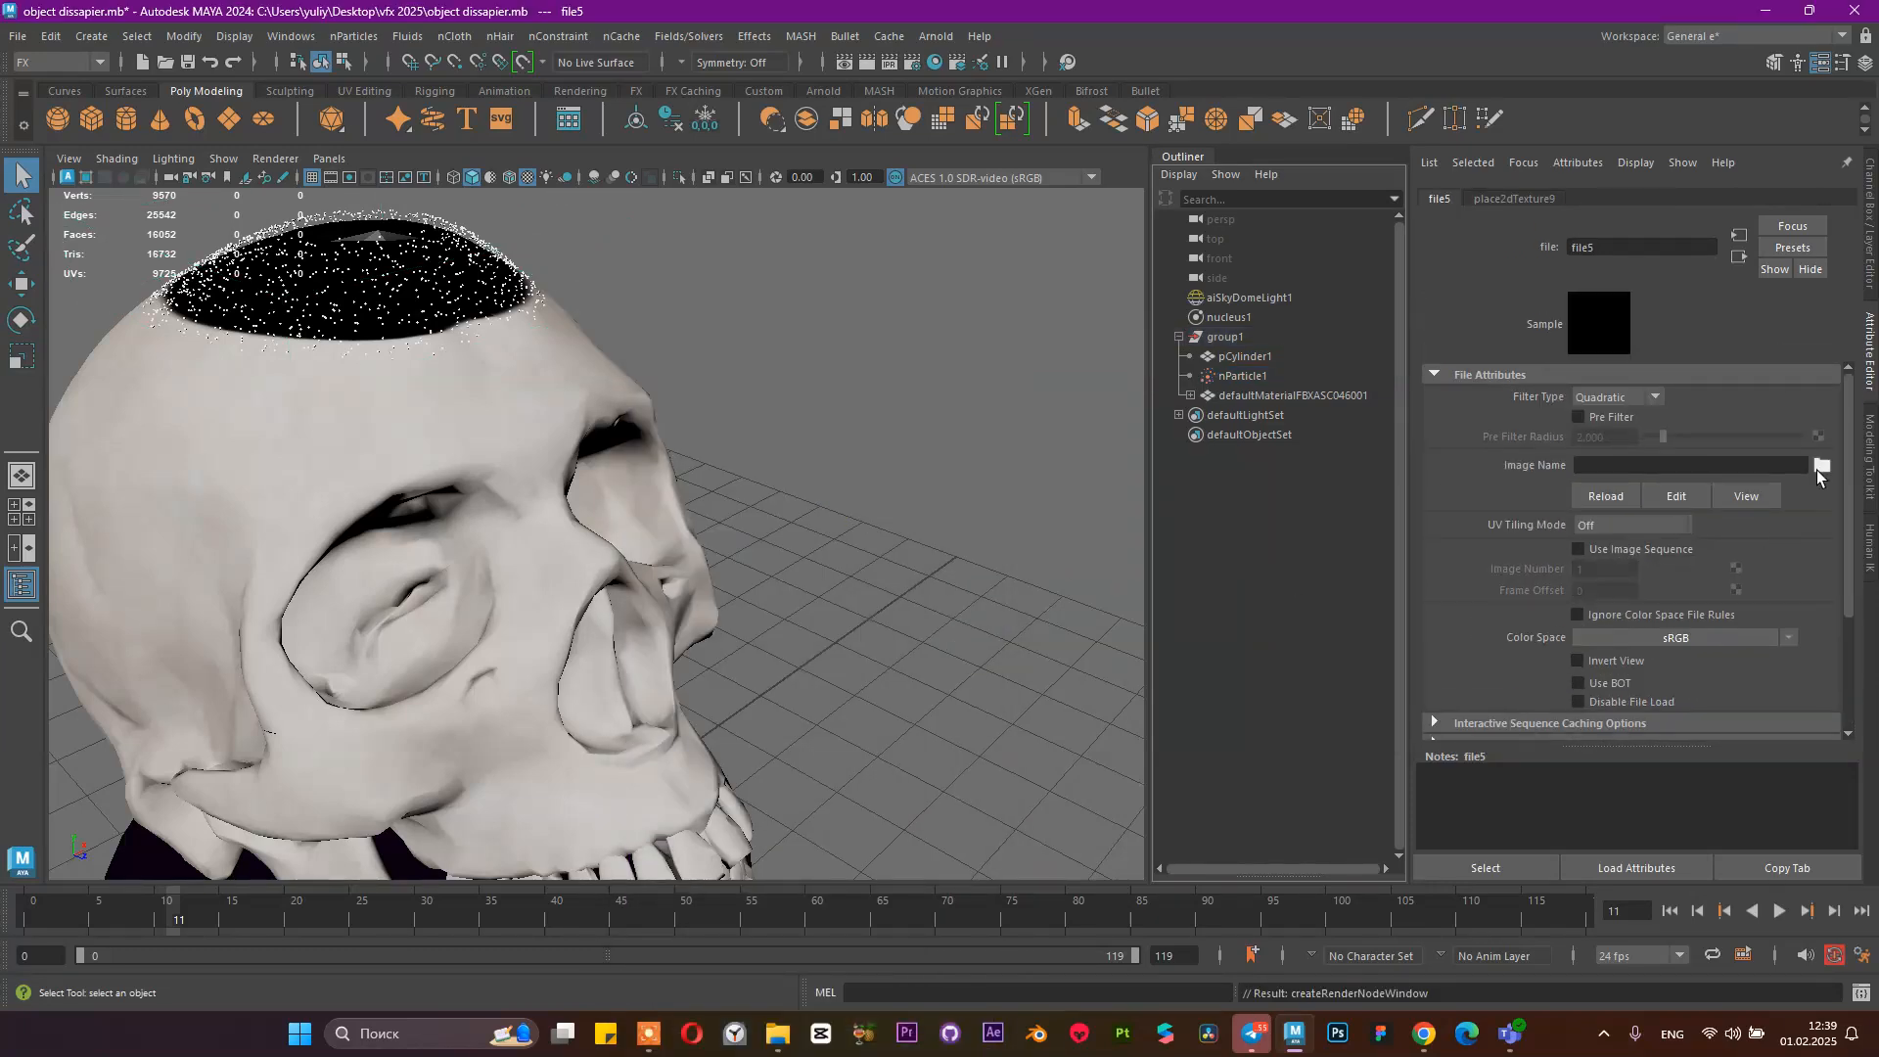
Load 16010-pbr-textures-albedo.jpg from the desktop's vfx 2025 folder as the file texture's image
left_click(1821, 468)
left_click(294, 402)
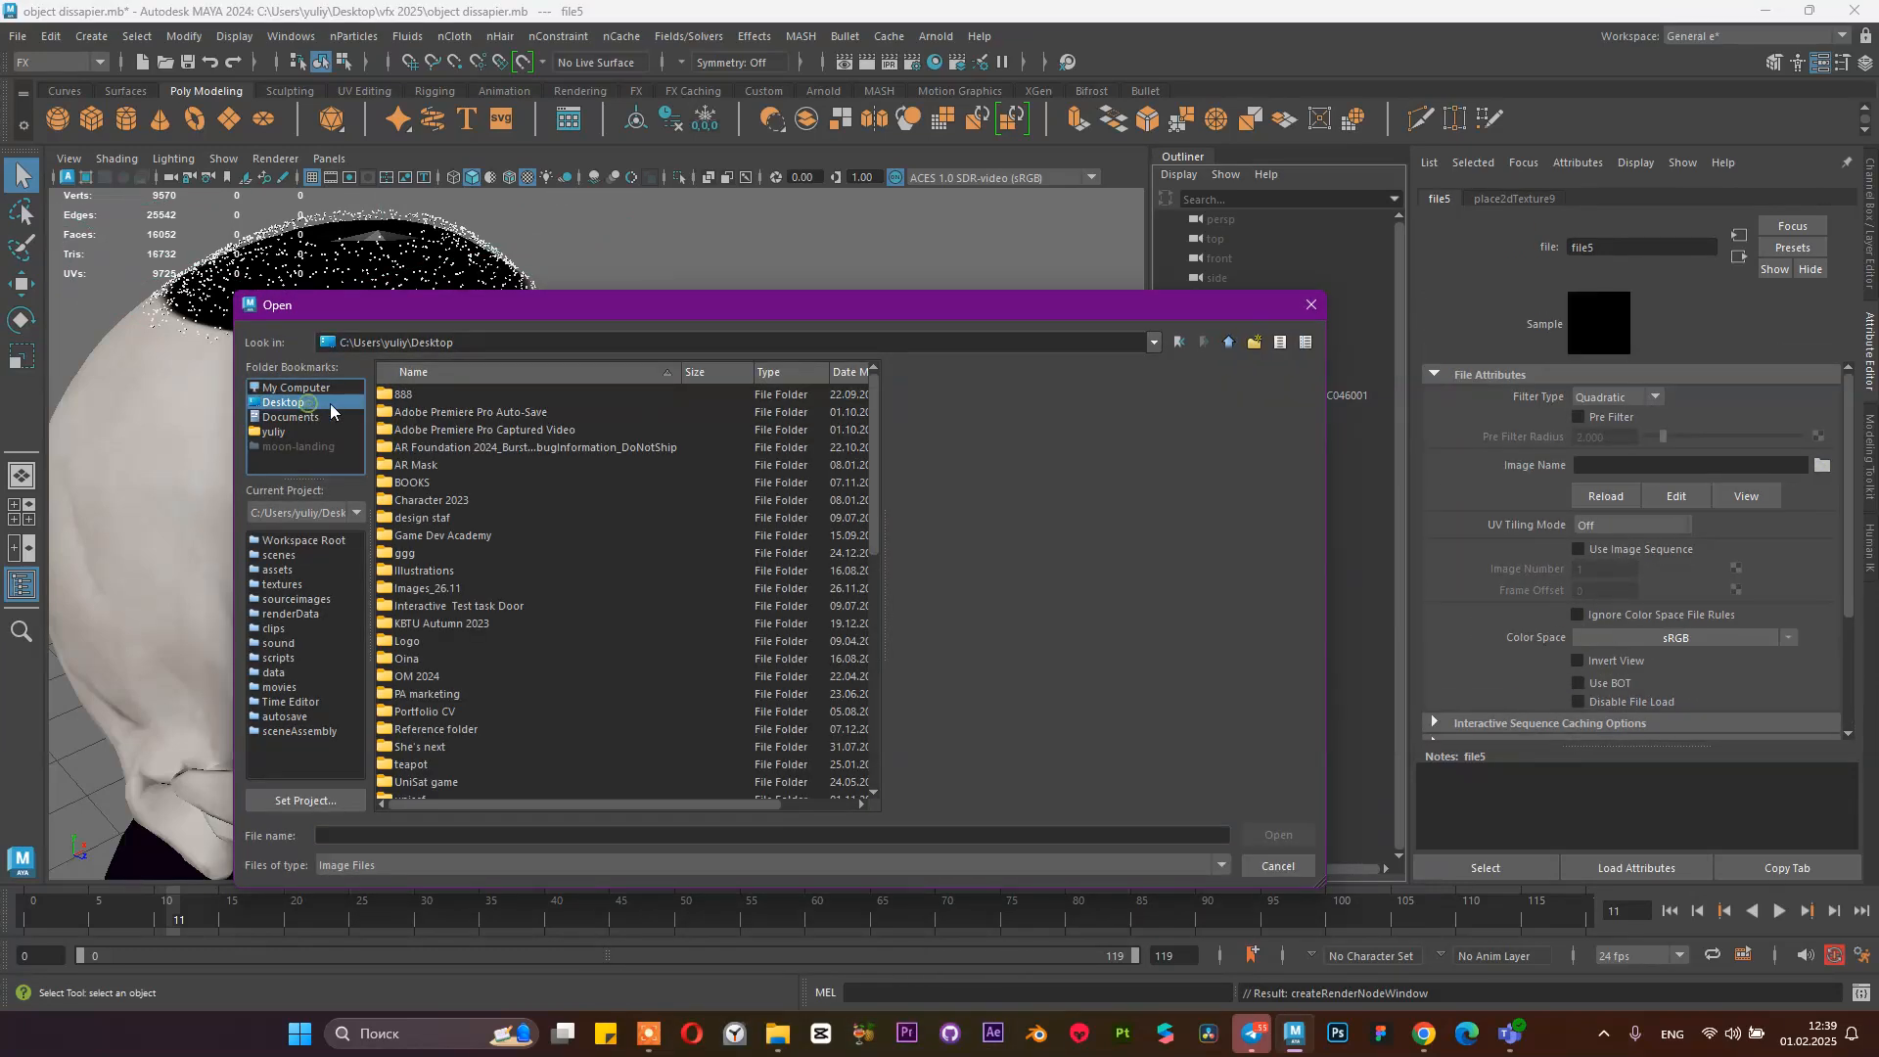
scroll(442, 587, "down", 5)
double_click(450, 590)
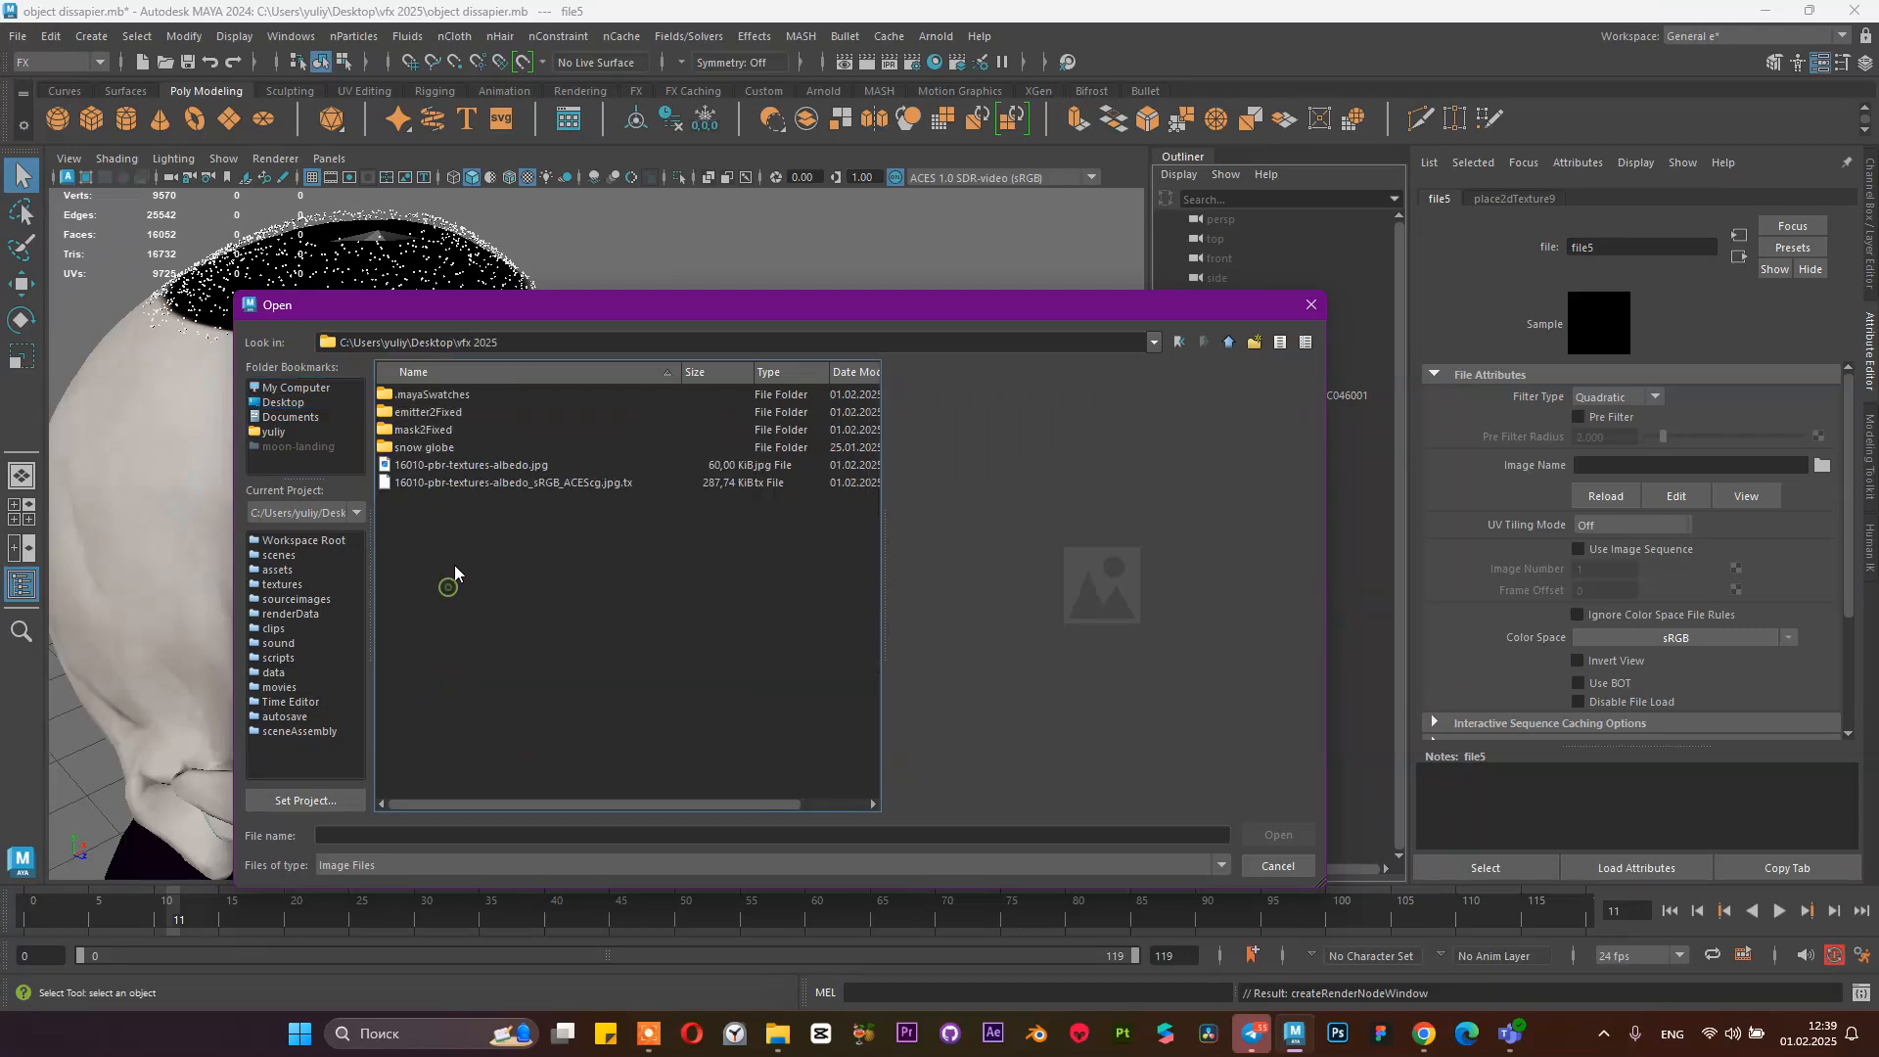
left_click(470, 465)
left_click(1275, 835)
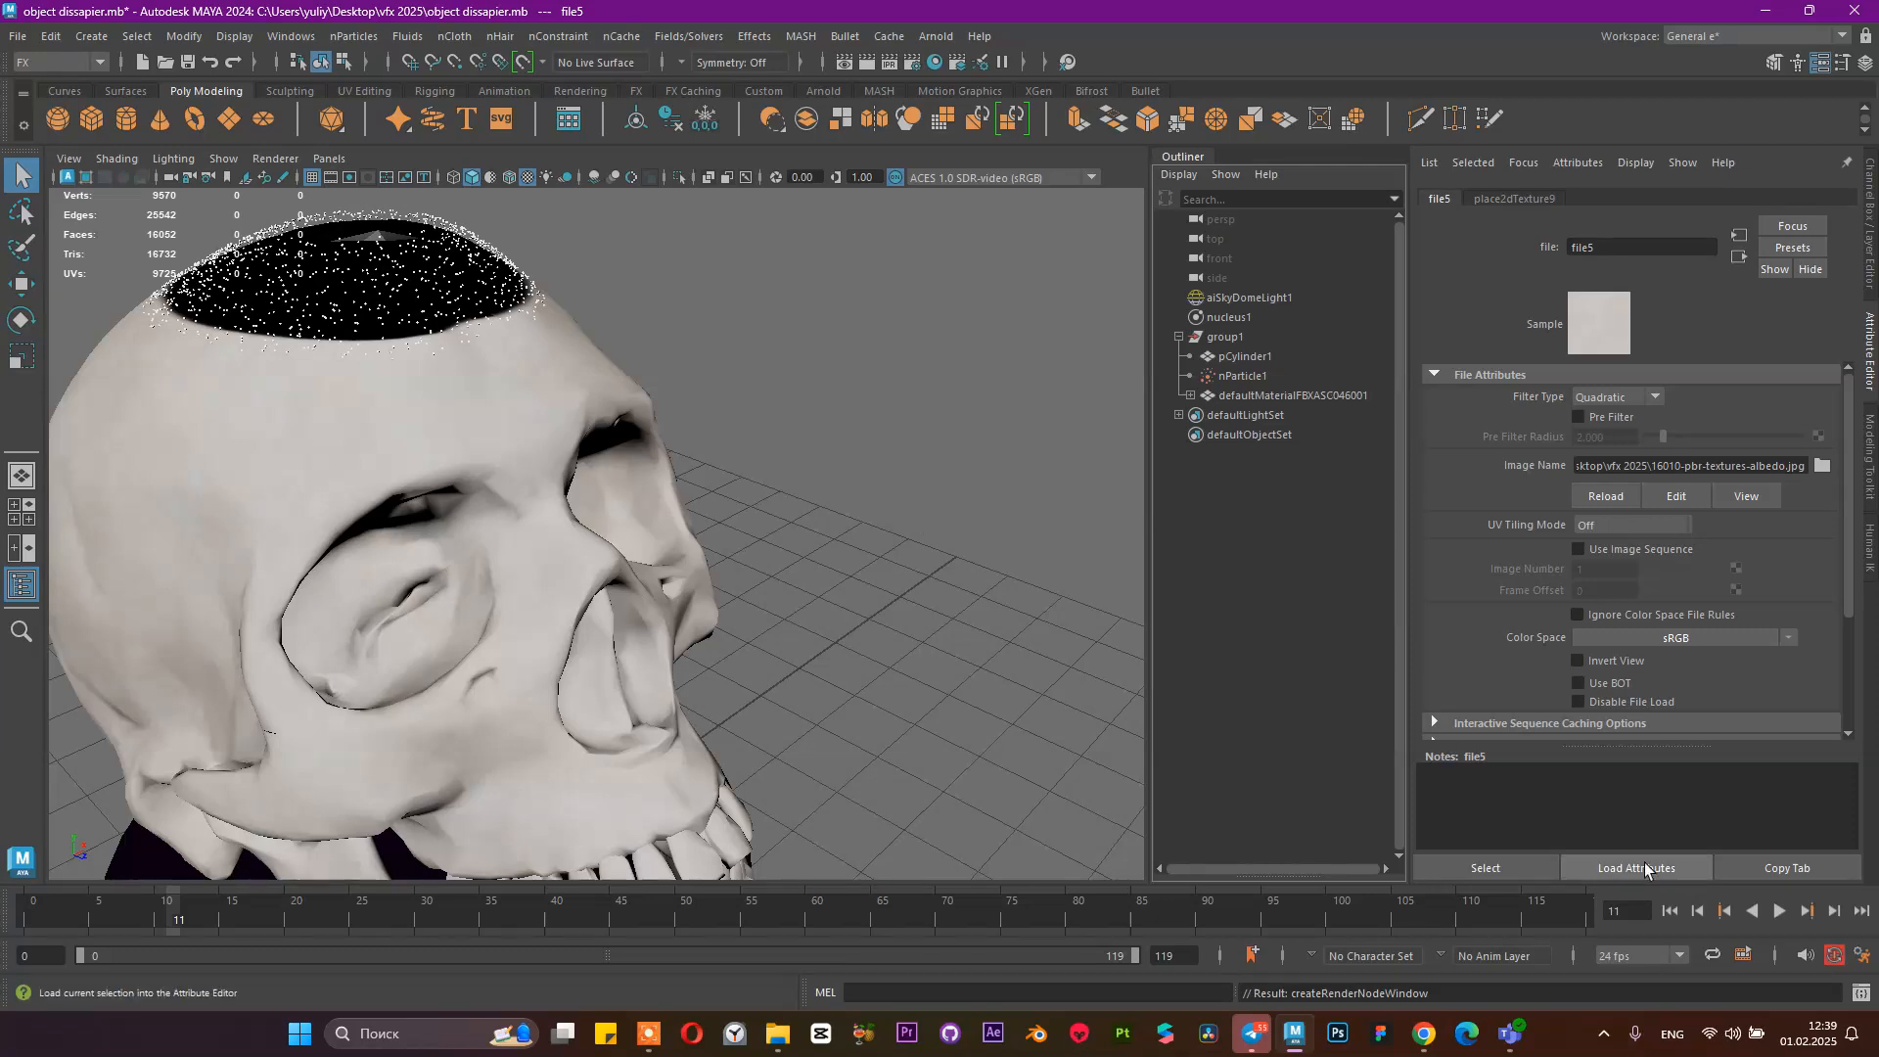
Replay the simulation from the first frame to about frame 50 and inspect the particles' colour up close
left_click(1670, 911)
left_click(1779, 912)
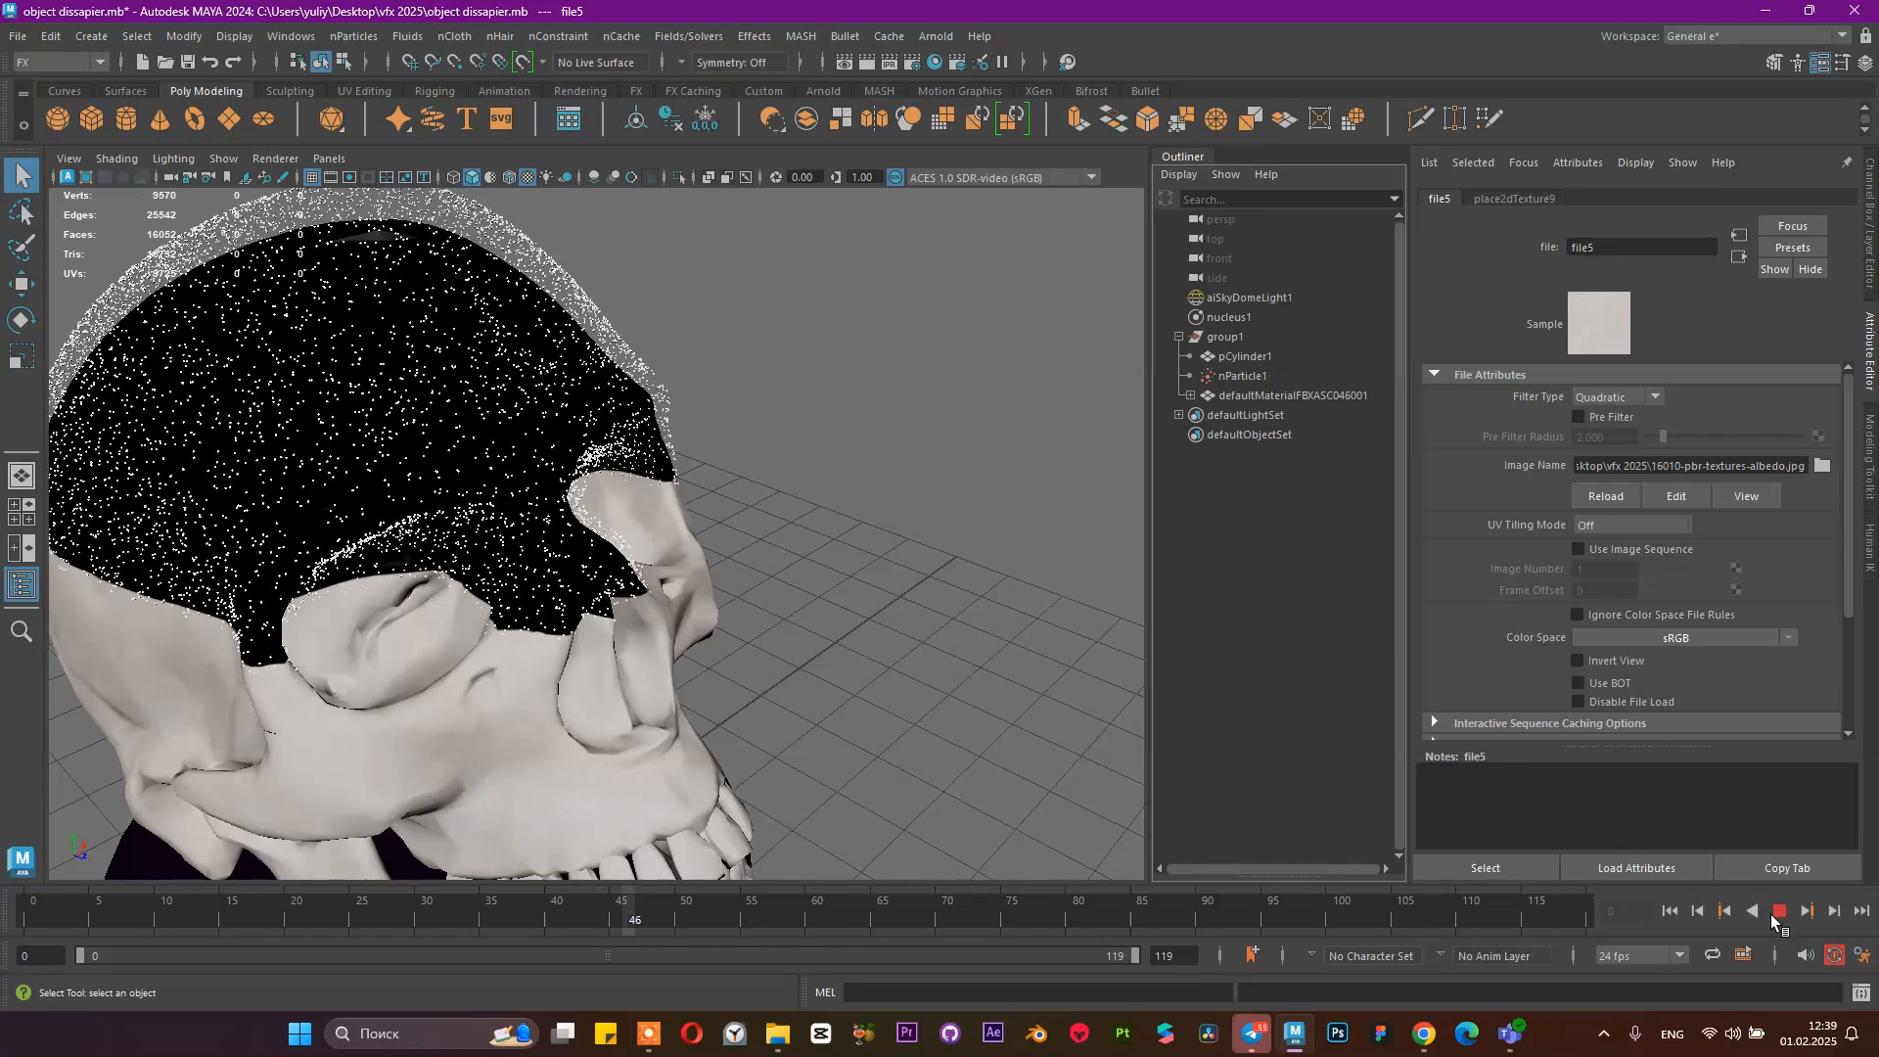
key("Escape")
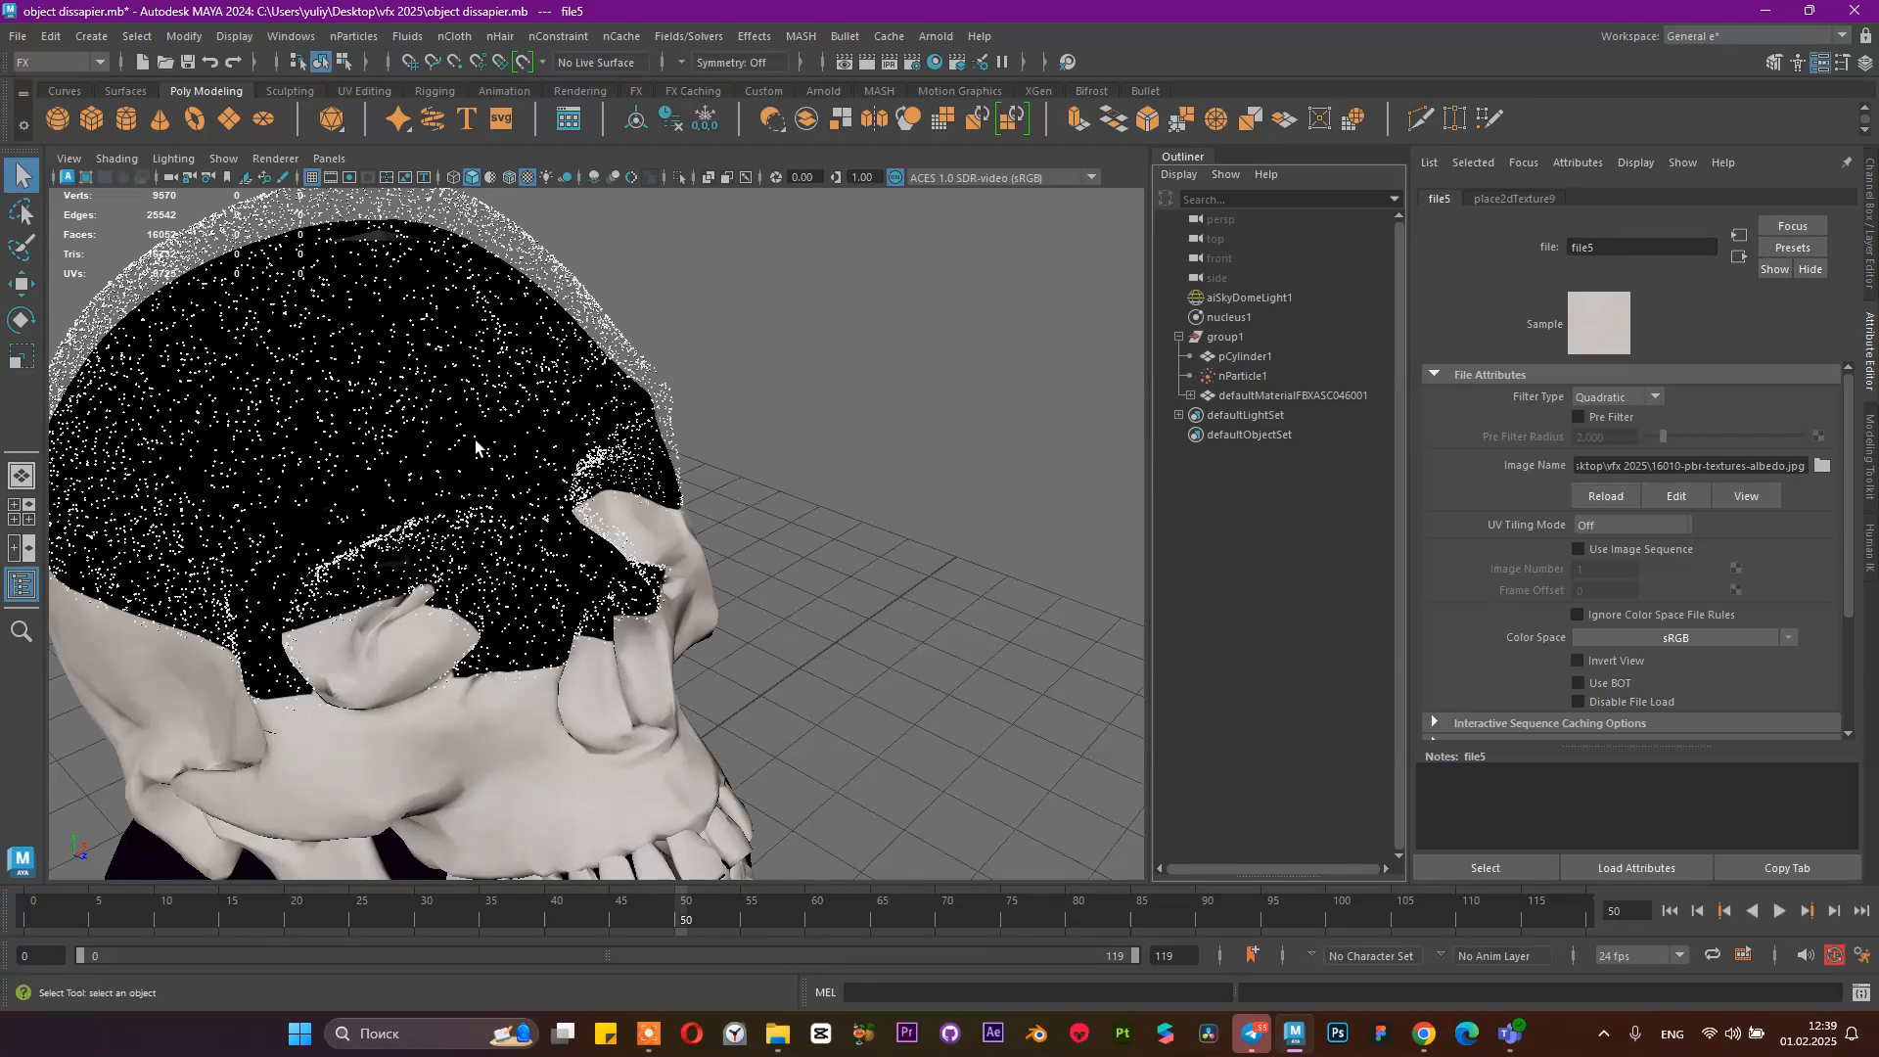
scroll(556, 446, "up", 5)
Enable Inherit Color in the Texture Emission Attributes of nParticle1's emitter1
left_click(1251, 360)
left_click(1251, 378)
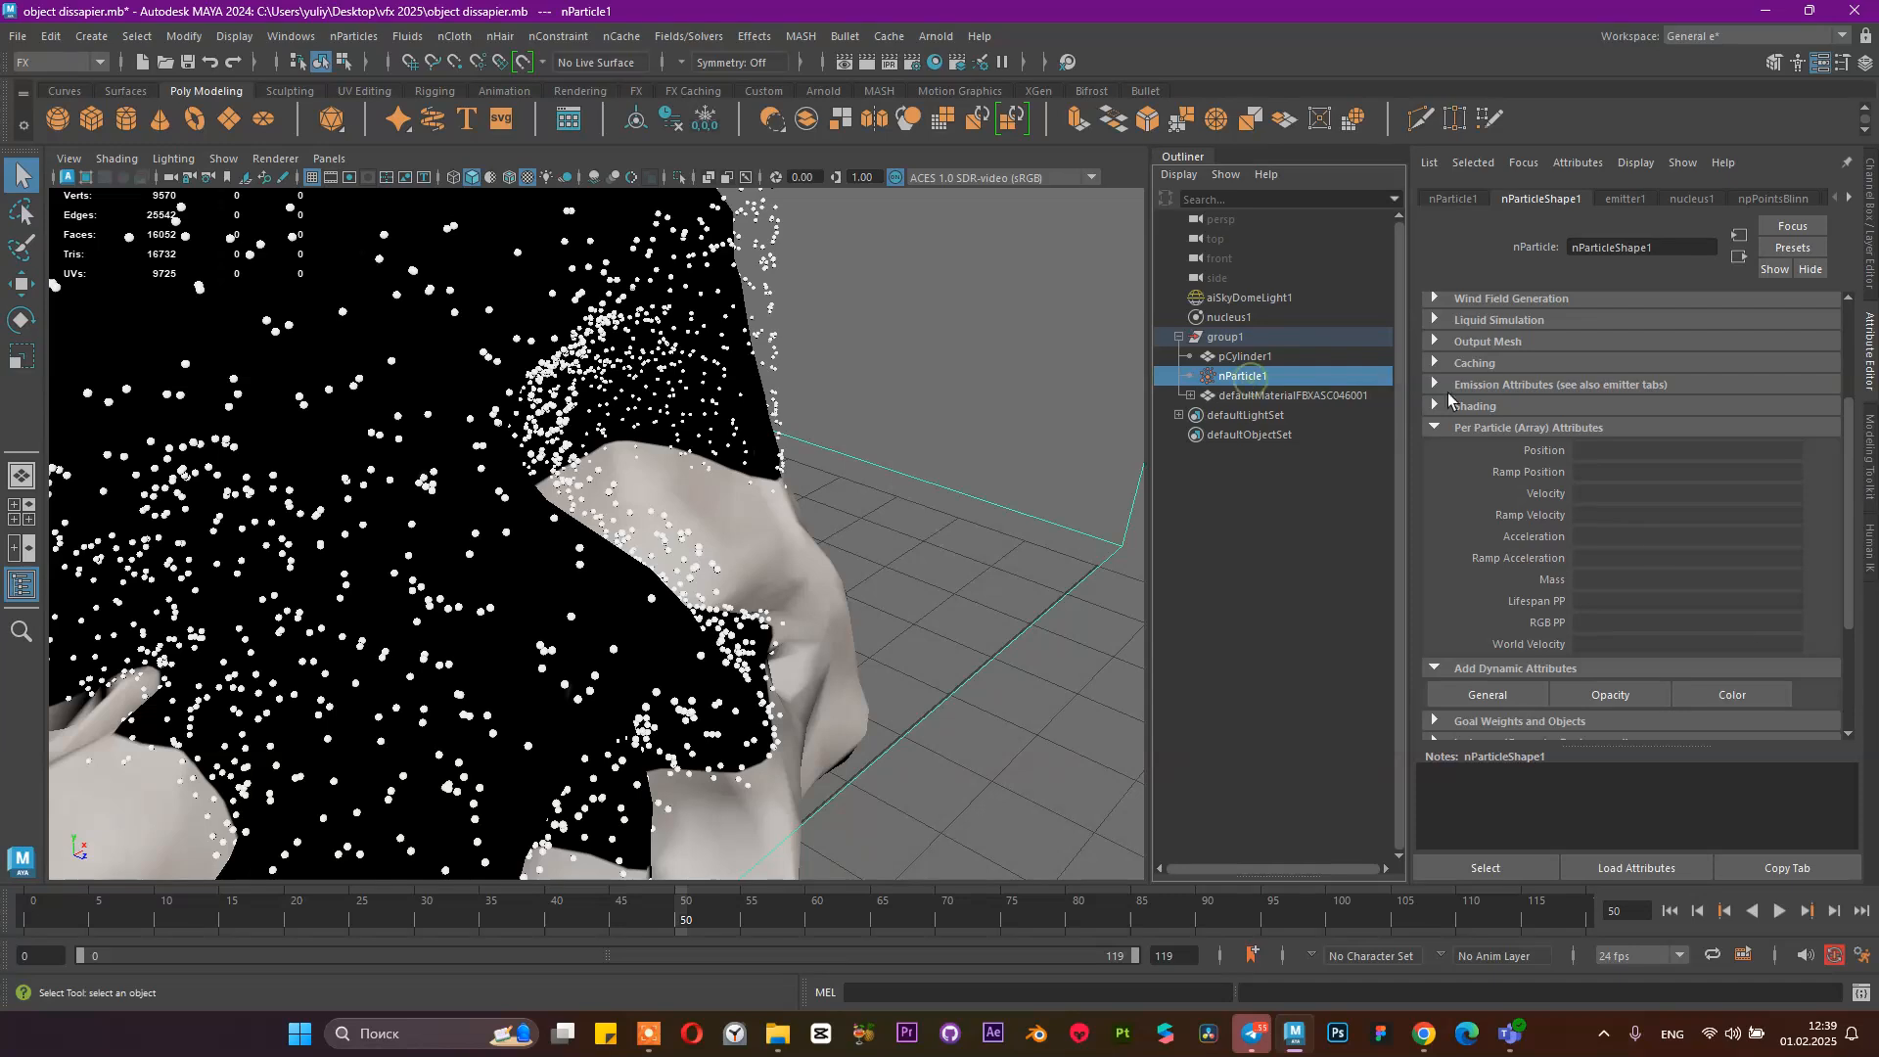
scroll(1753, 663, "down", 3)
left_click(1627, 199)
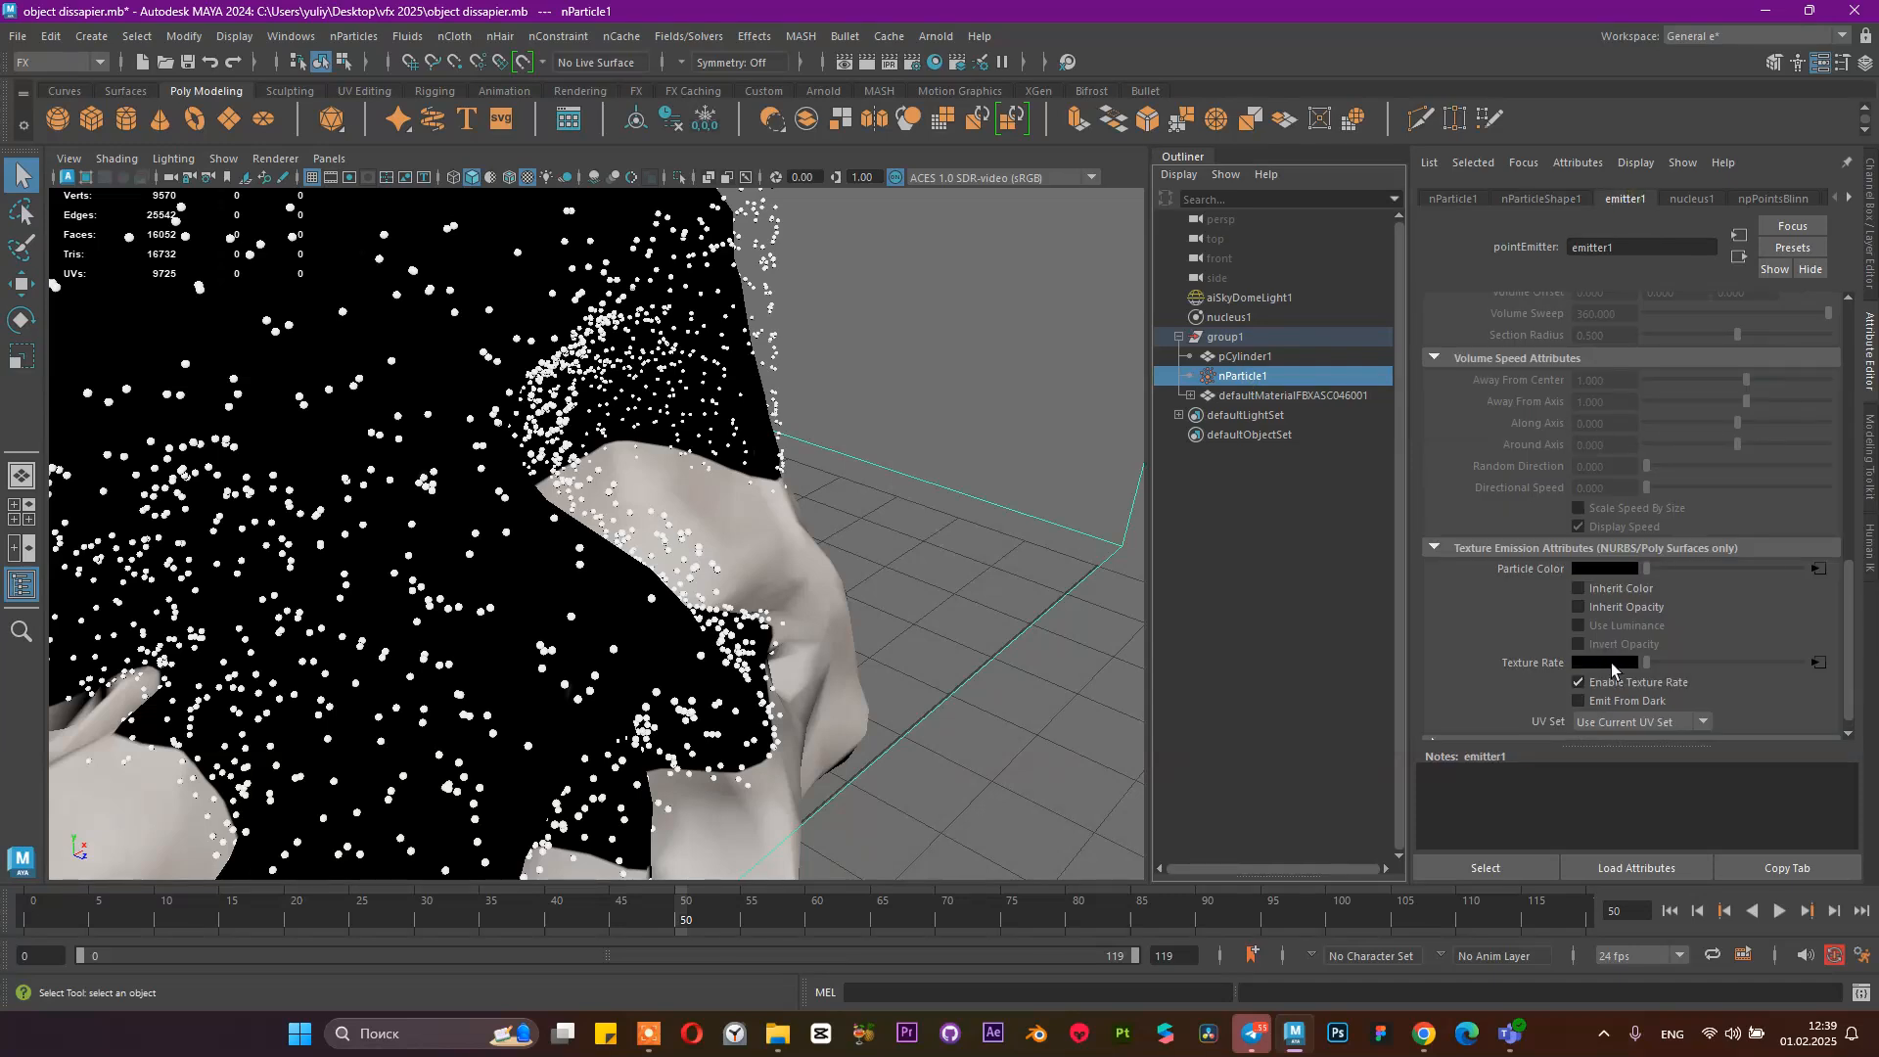
left_click(1615, 588)
Replay the simulation from the first frame to frame 39 and examine the emitted particles' colour
left_click(1670, 911)
left_click(1779, 911)
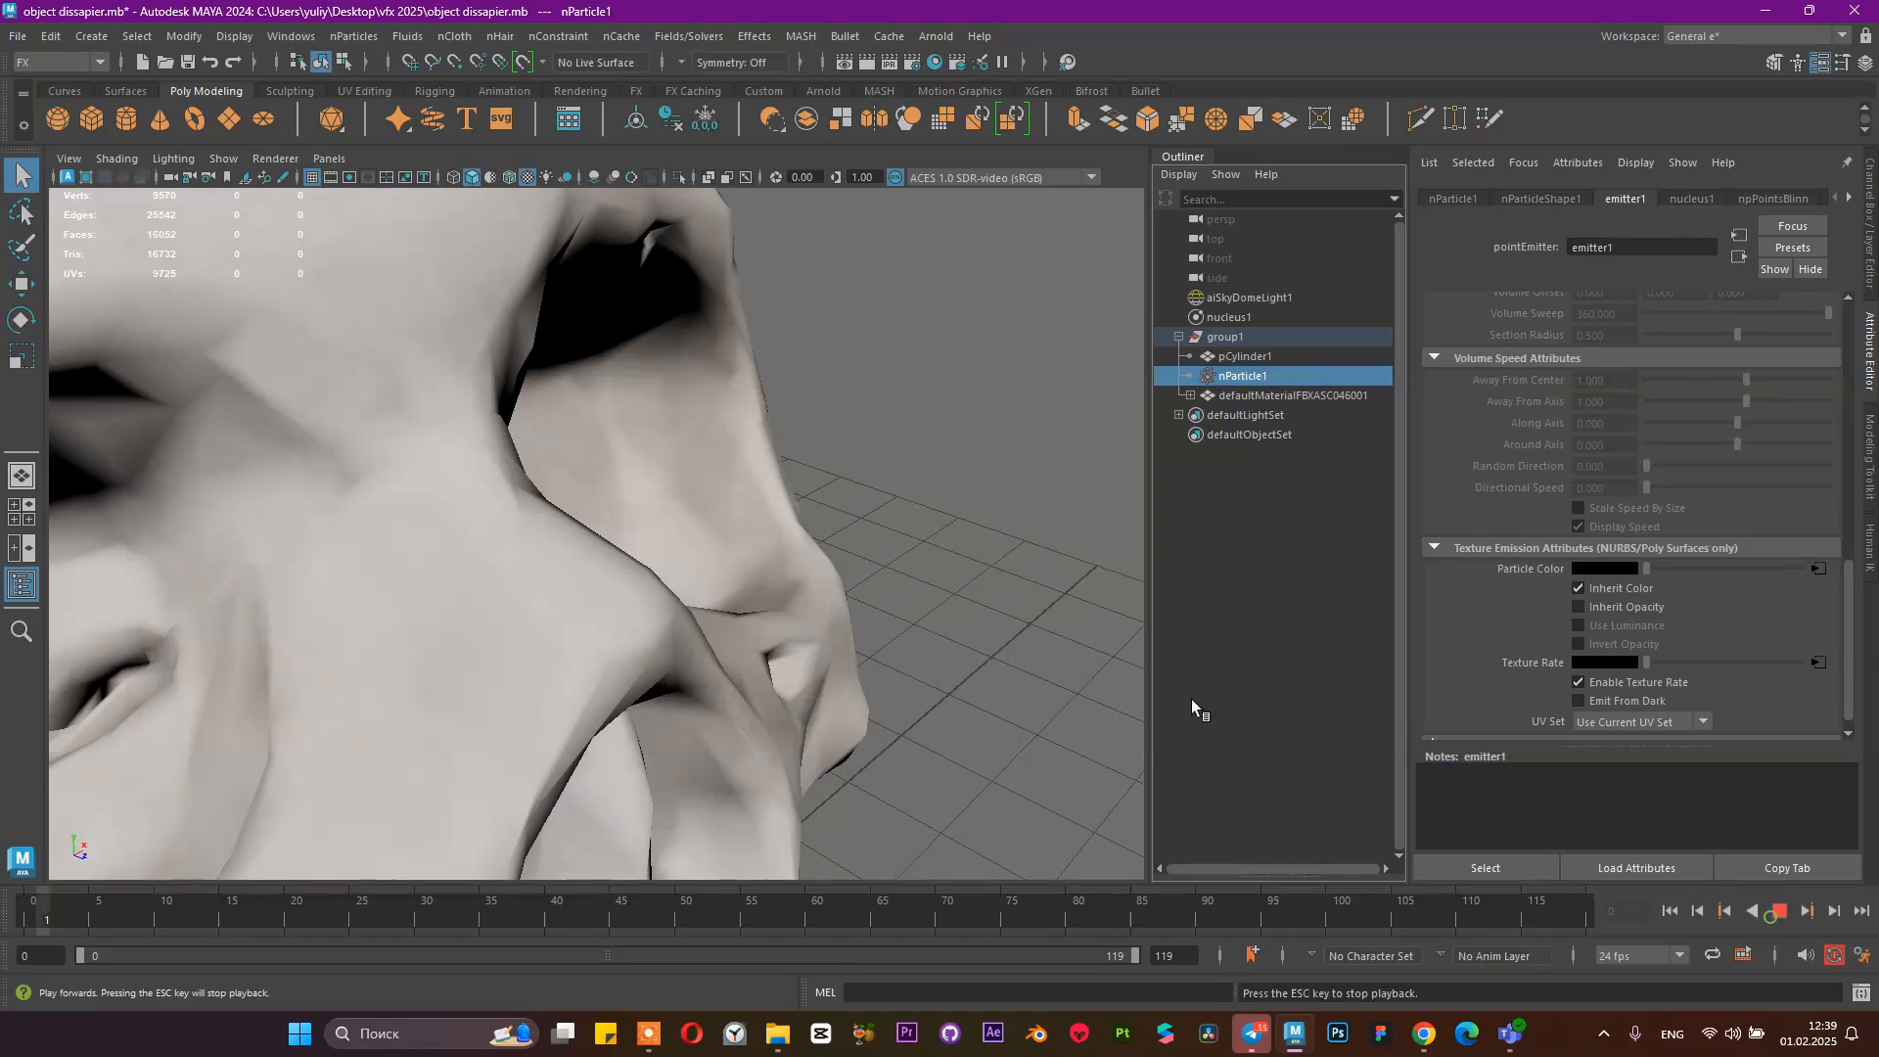
scroll(504, 363, "down", 5)
scroll(503, 363, "up", 5)
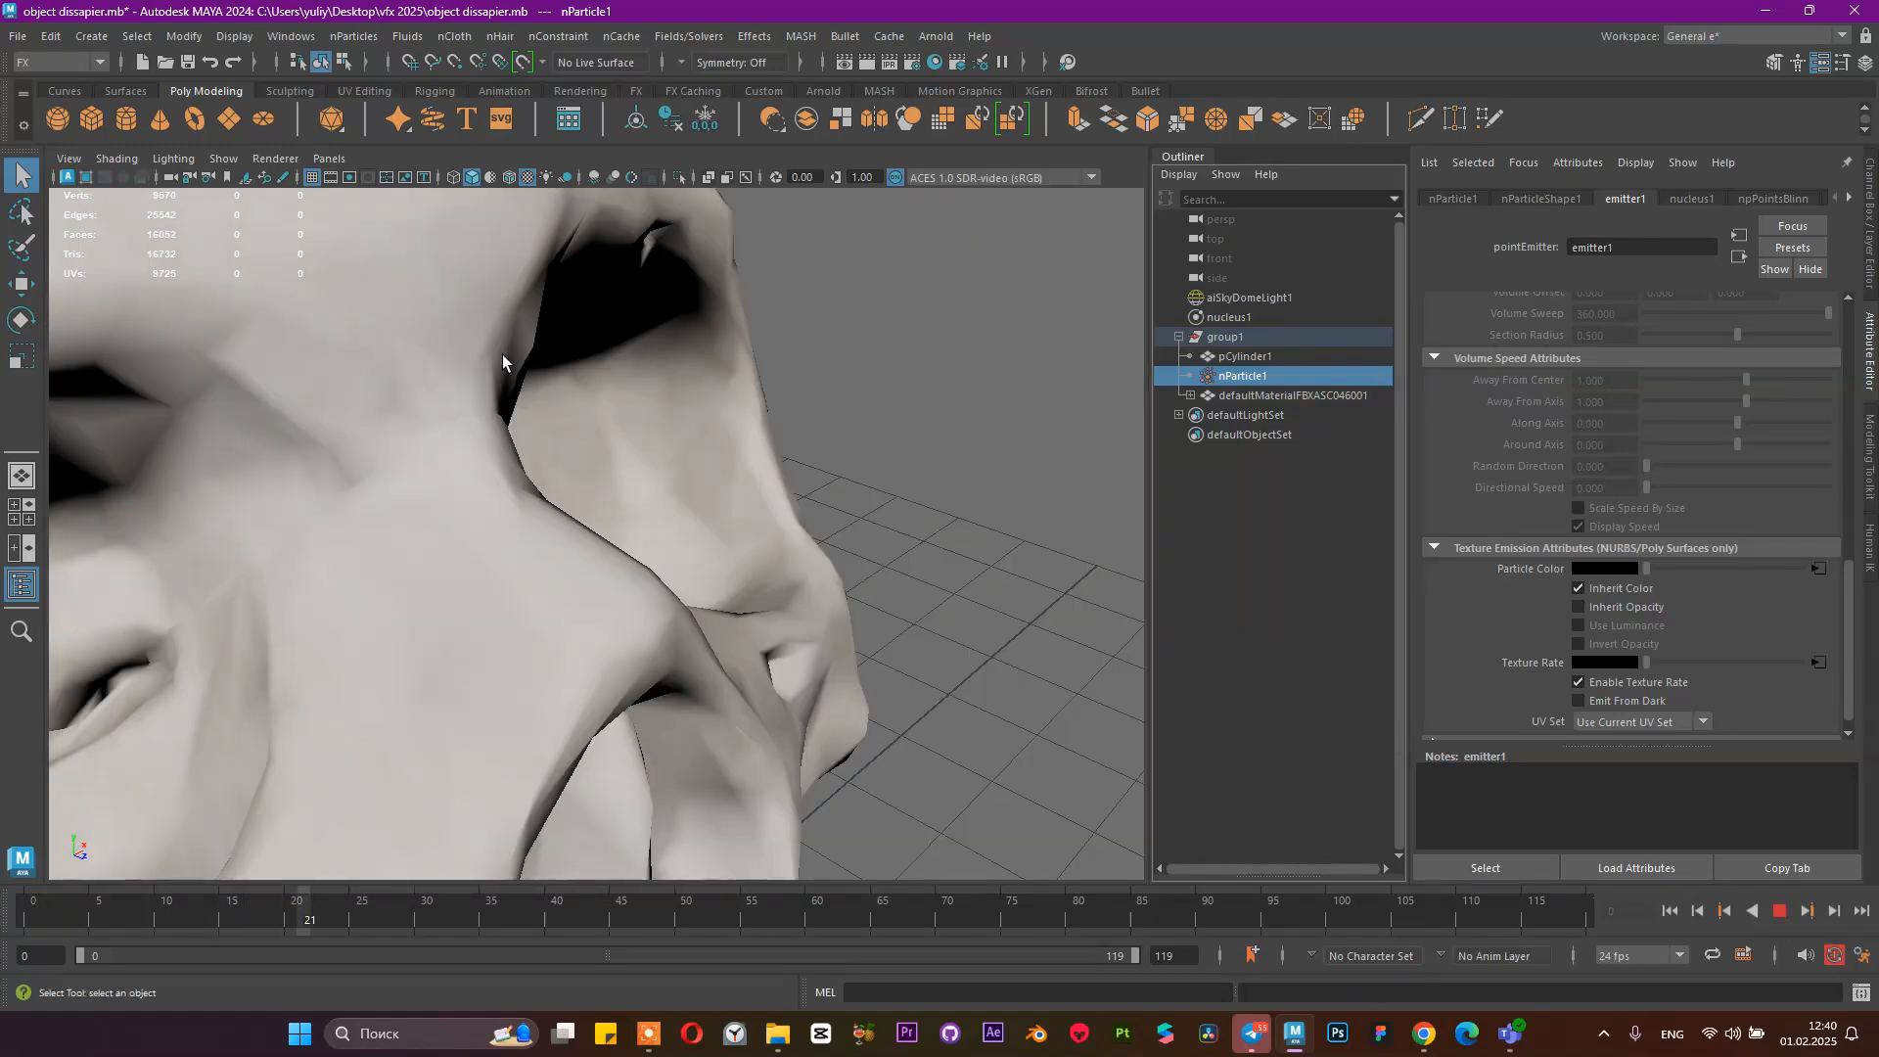
scroll(502, 354, "down", 5)
scroll(502, 355, "up", 5)
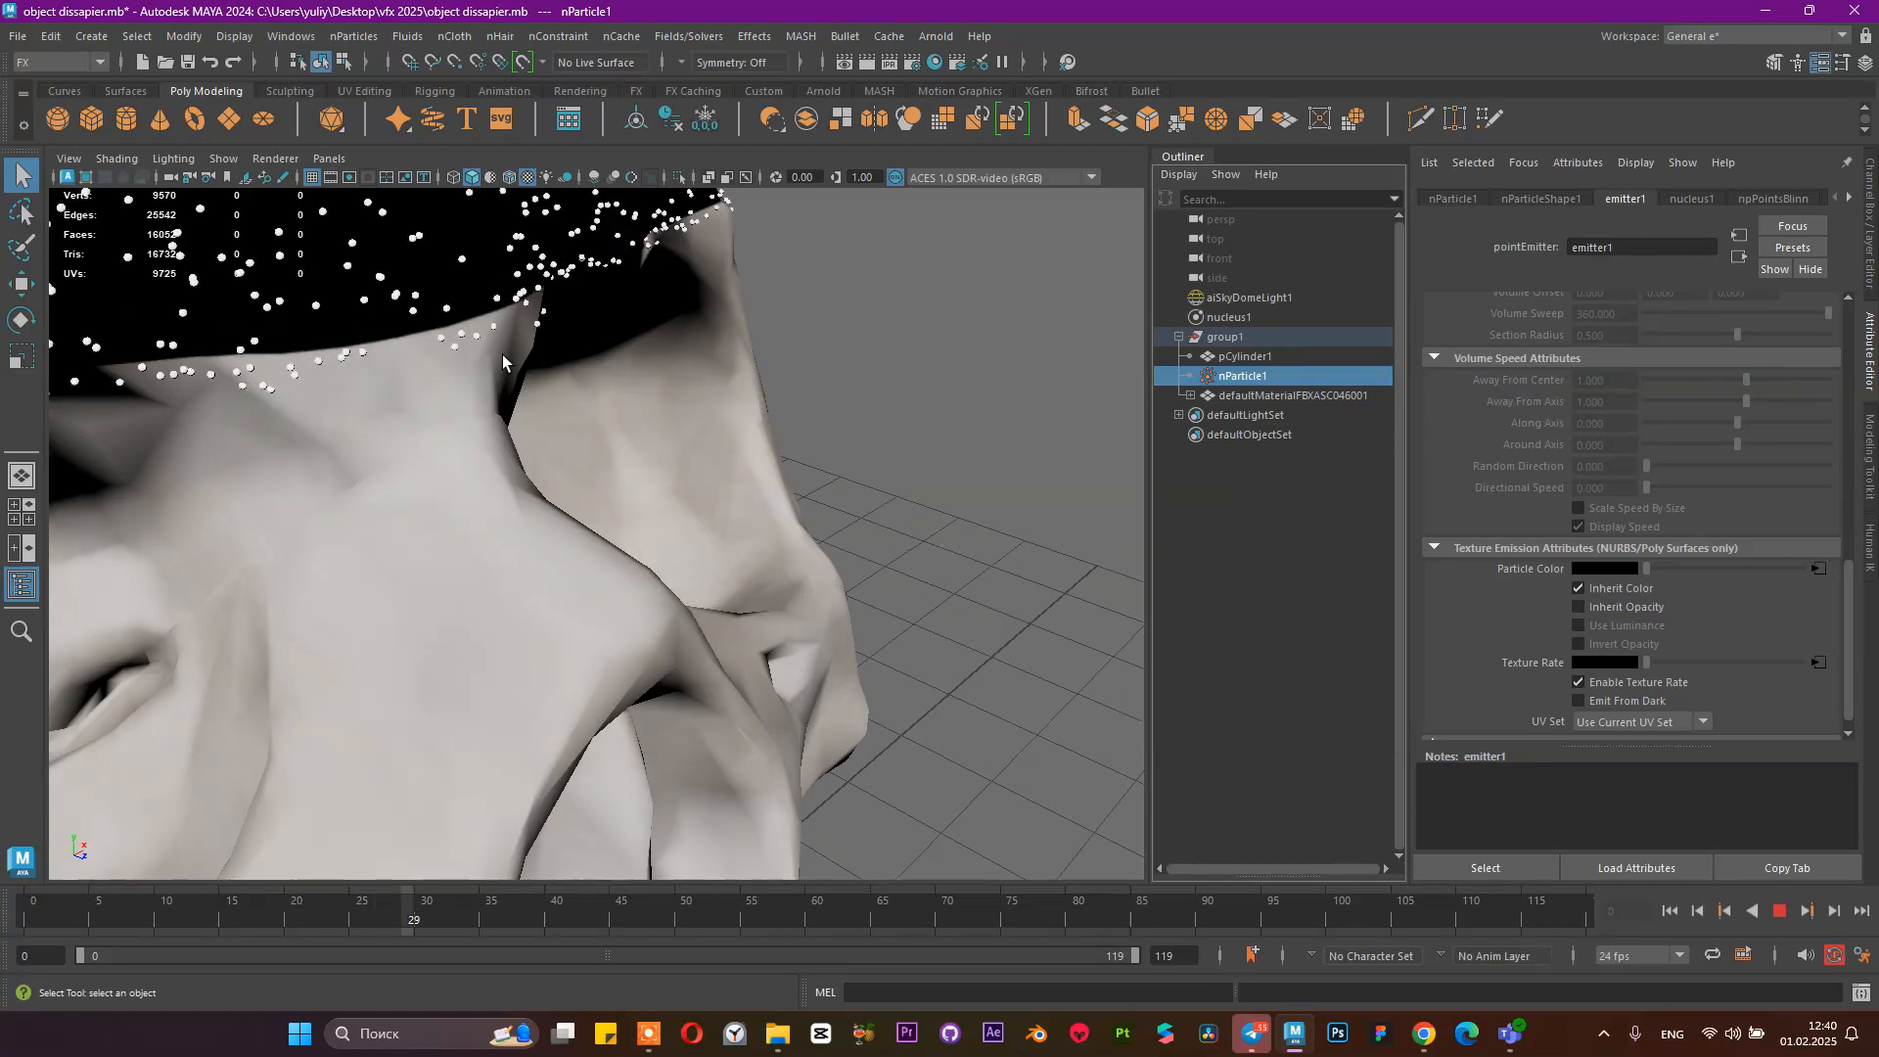
left_click(1781, 911)
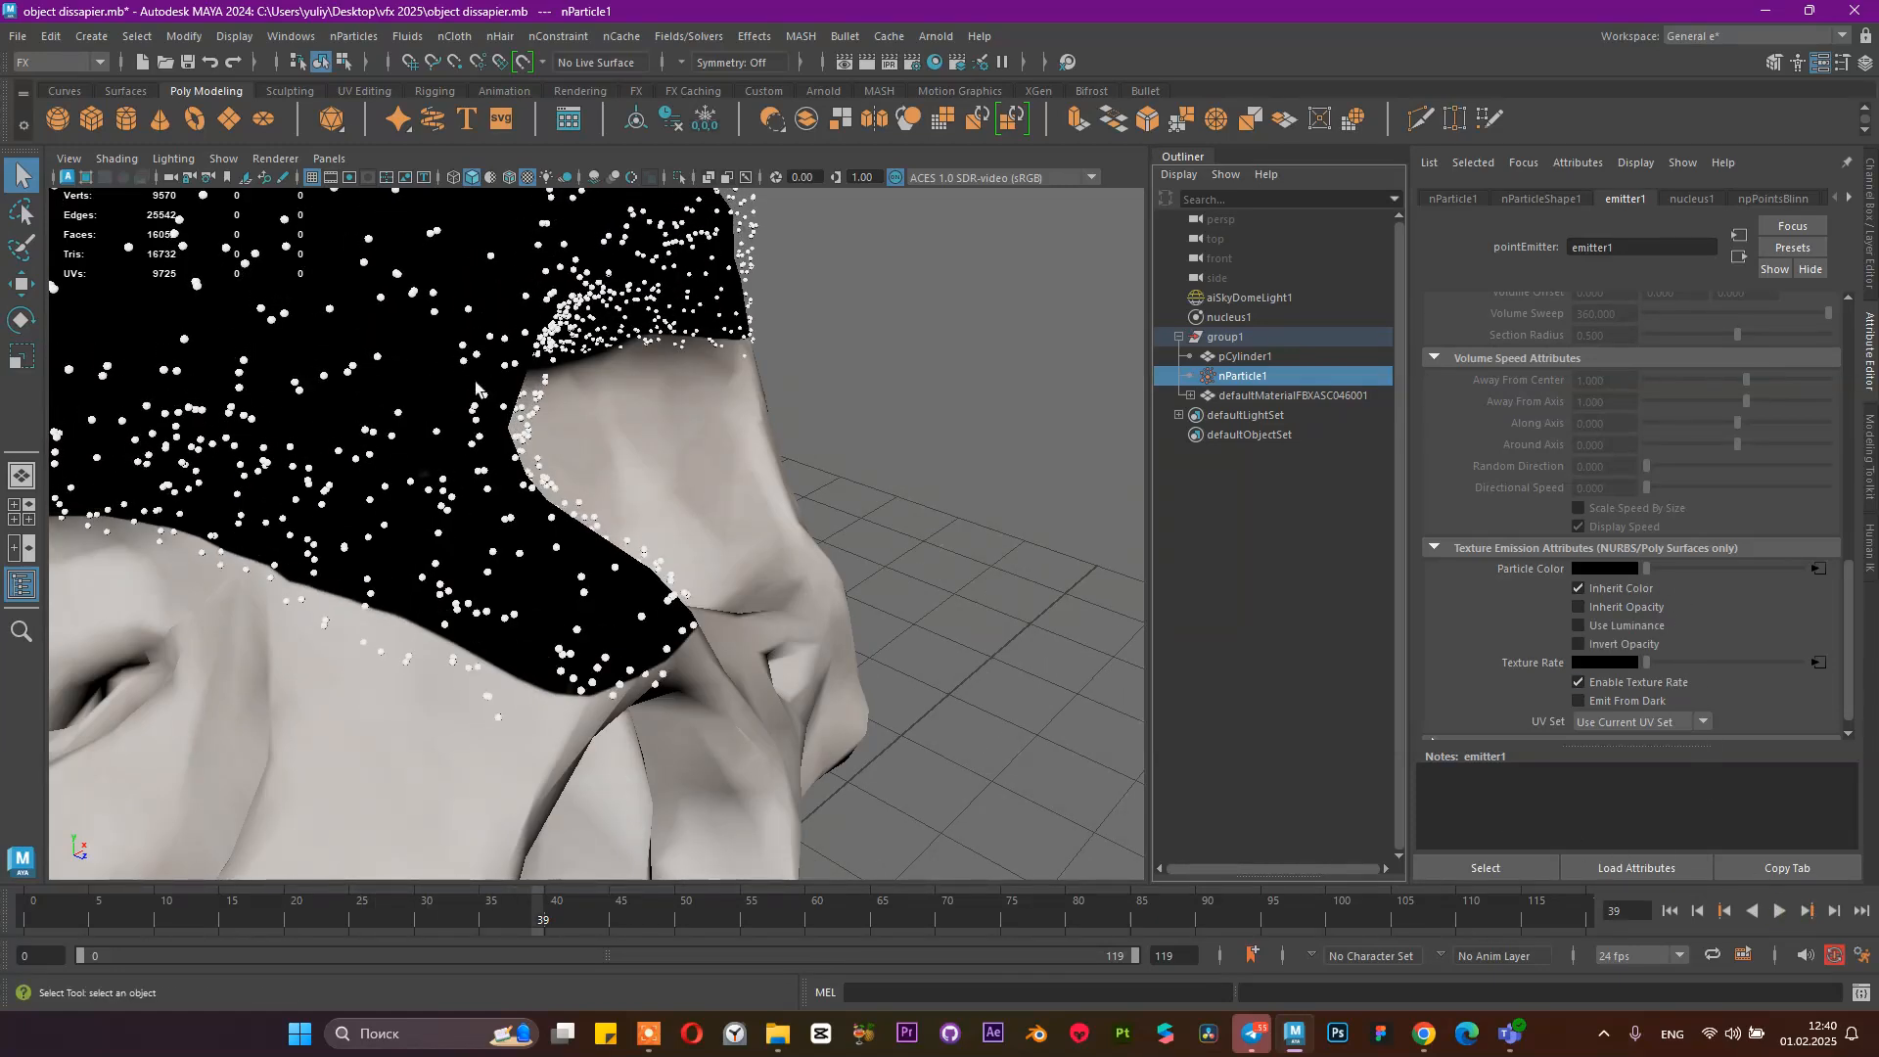
Select the particles and render the current frame in the Arnold RenderView to check their colour
left_click(634, 329)
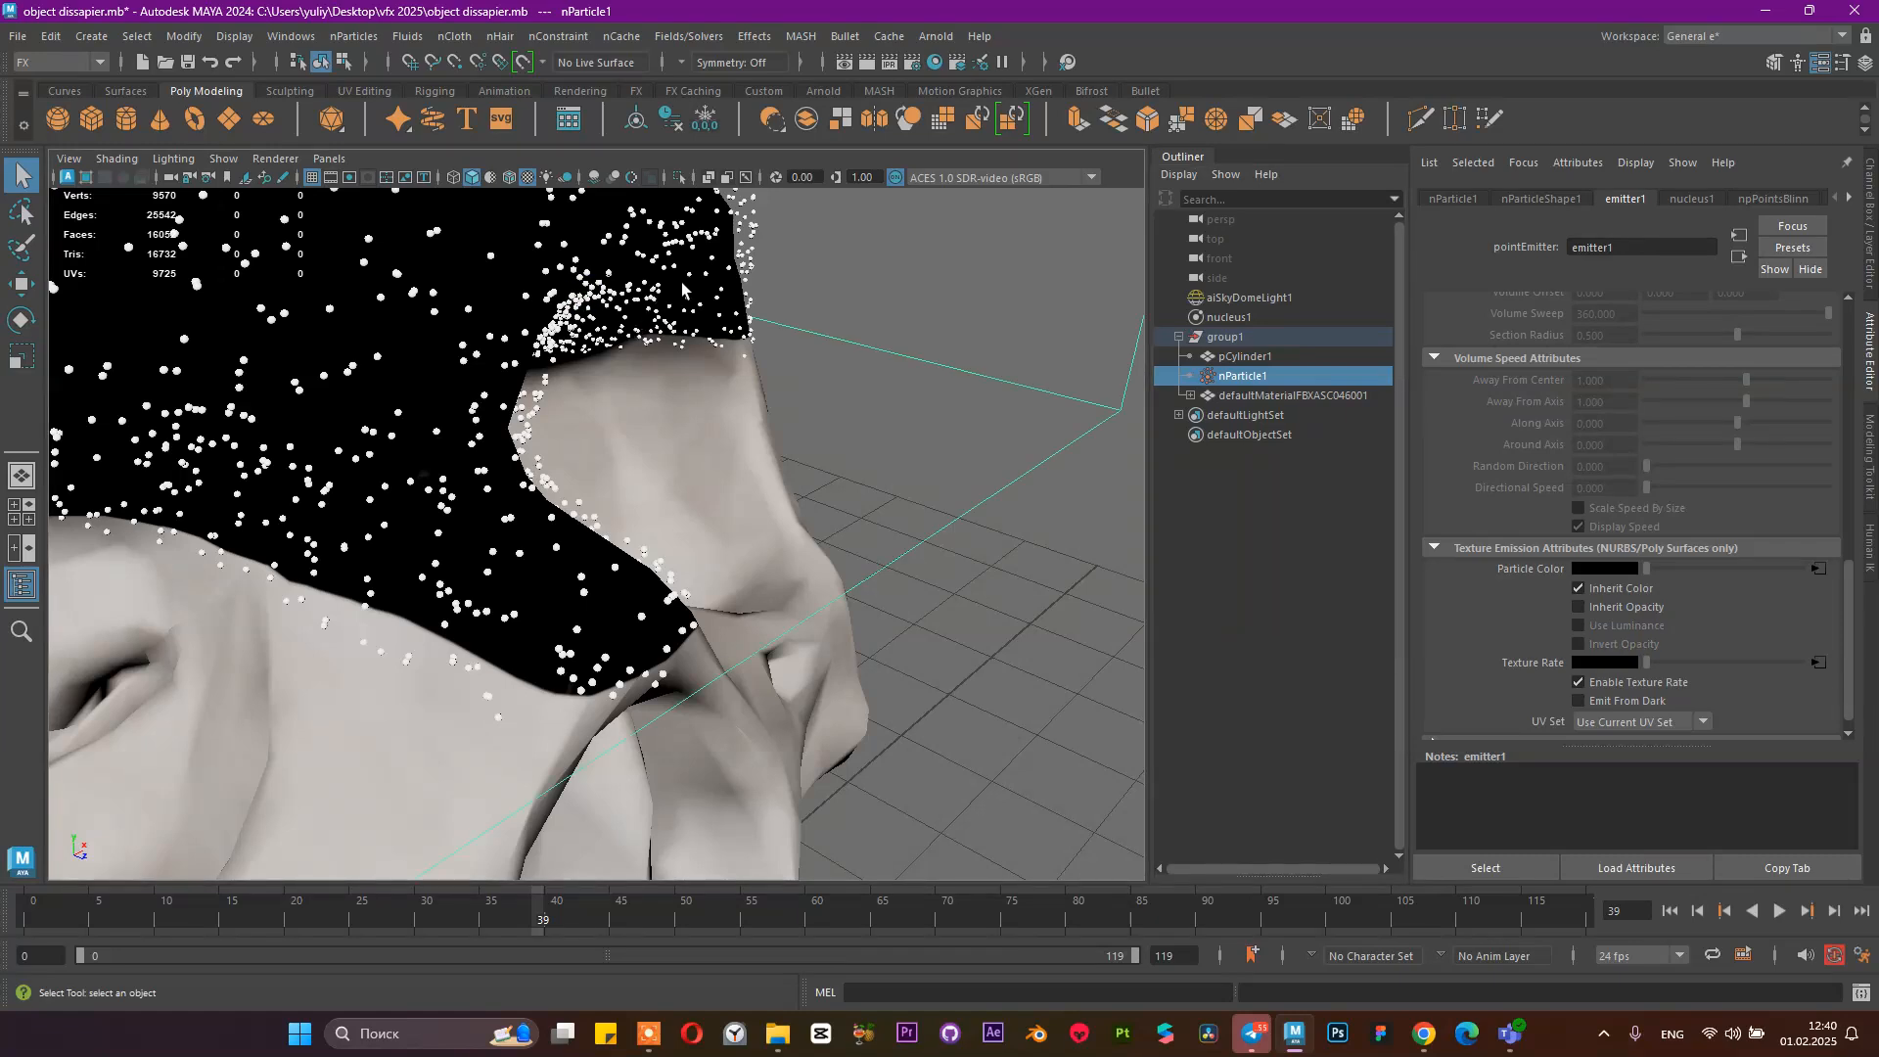
left_click(934, 36)
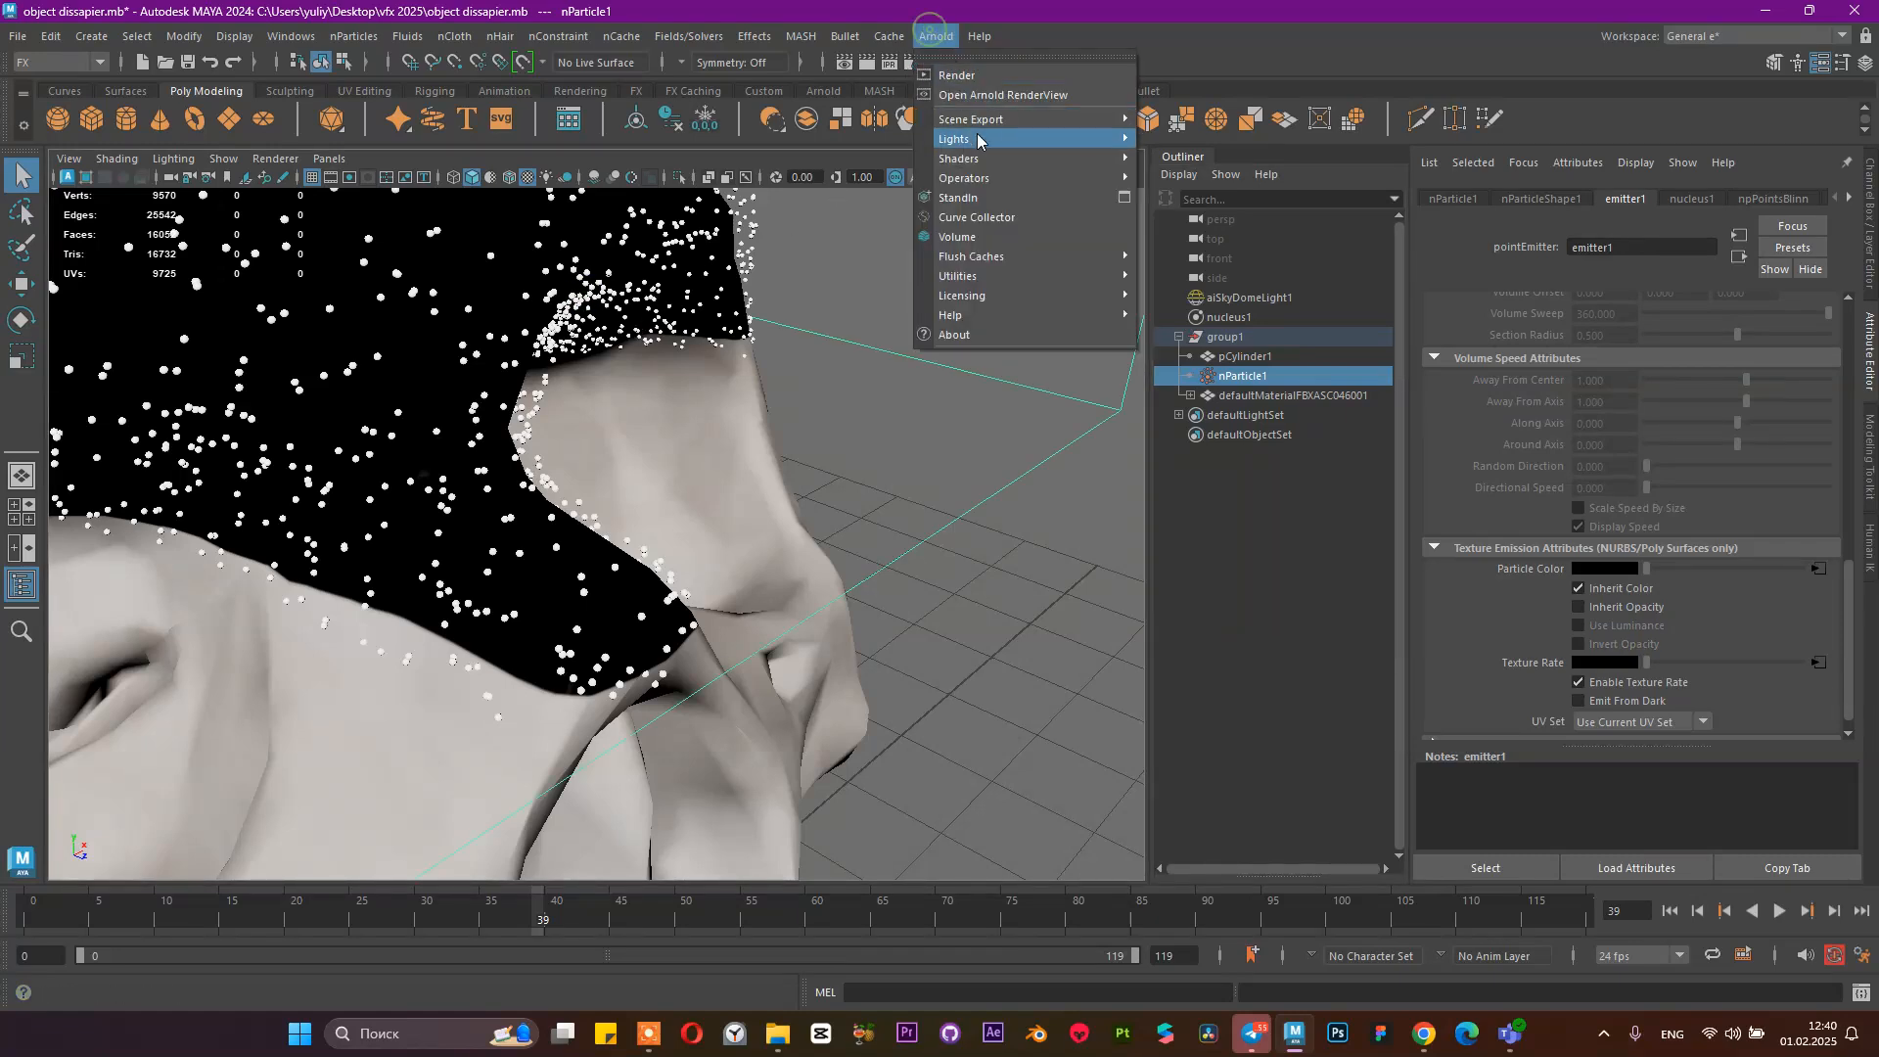
left_click(1013, 95)
left_click(1202, 284)
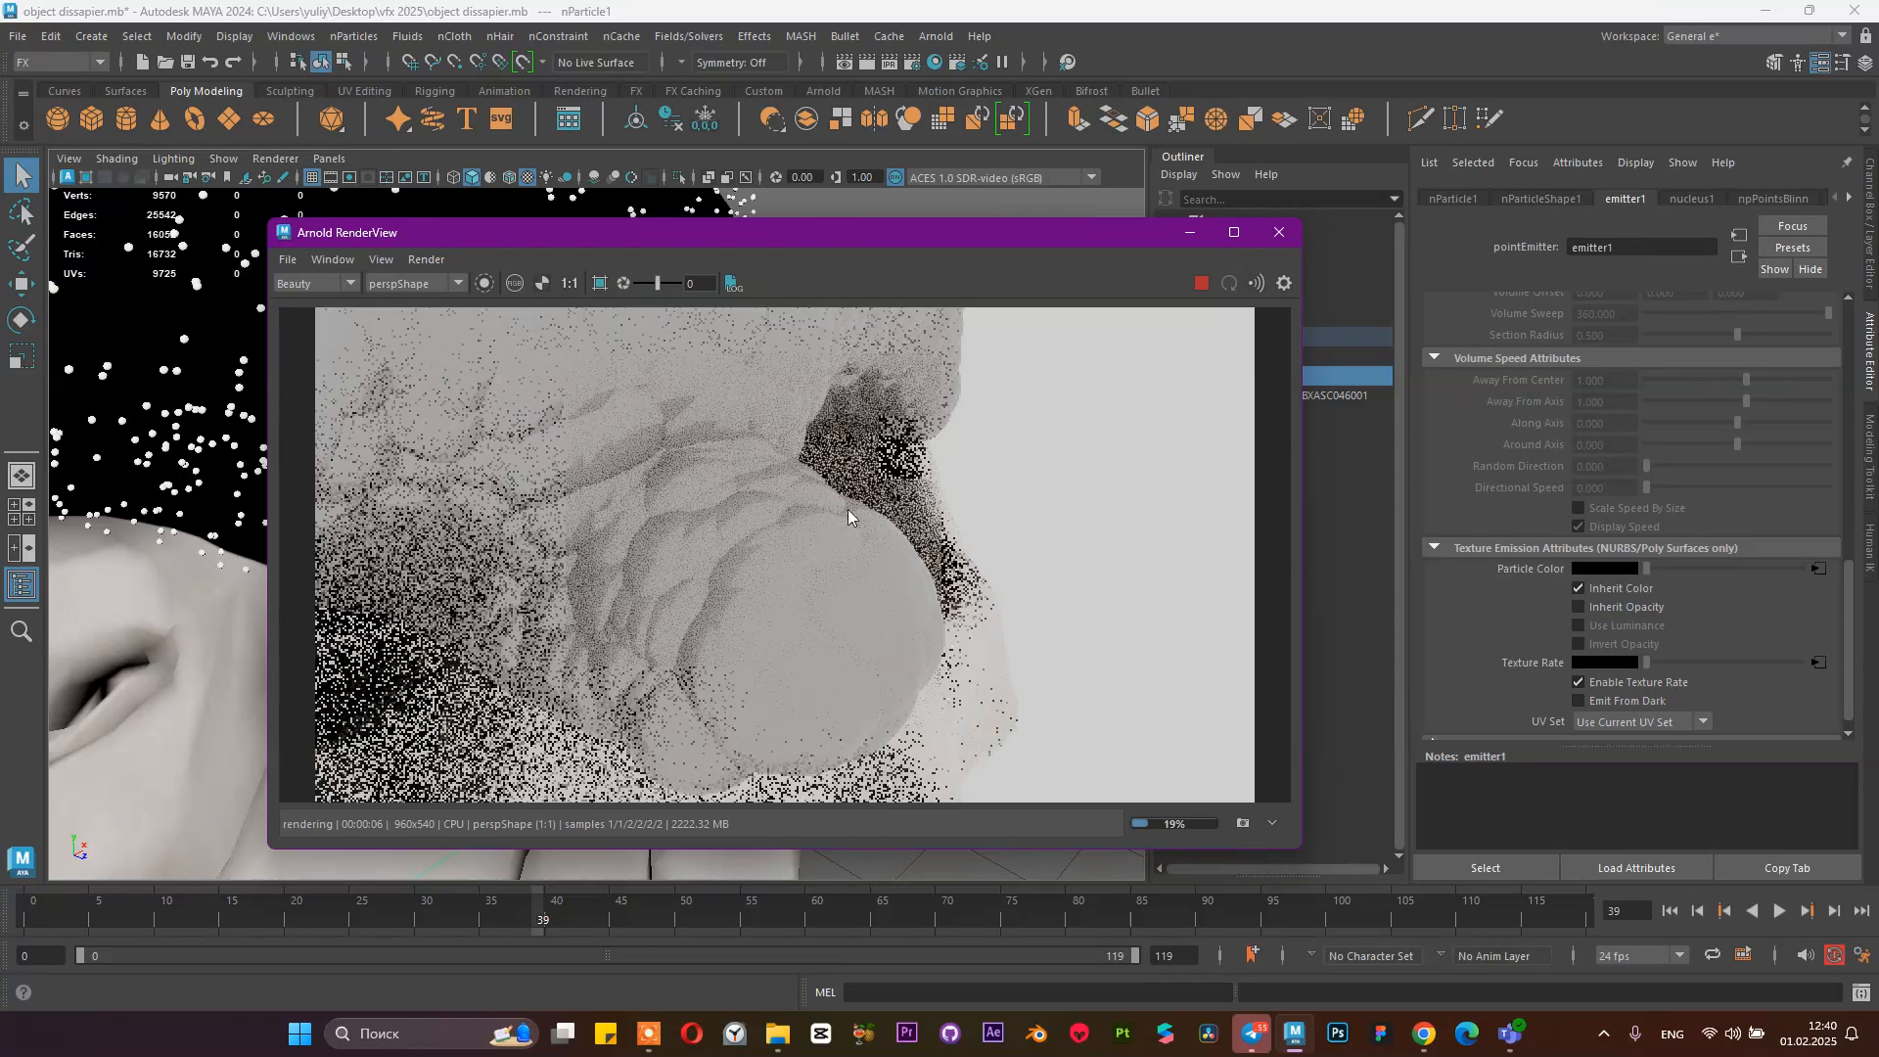
Examine the particles in the Arnold render at different magnifications, stop the render and minimize the RenderView
scroll(744, 587, "down", 2)
scroll(759, 585, "up", 2)
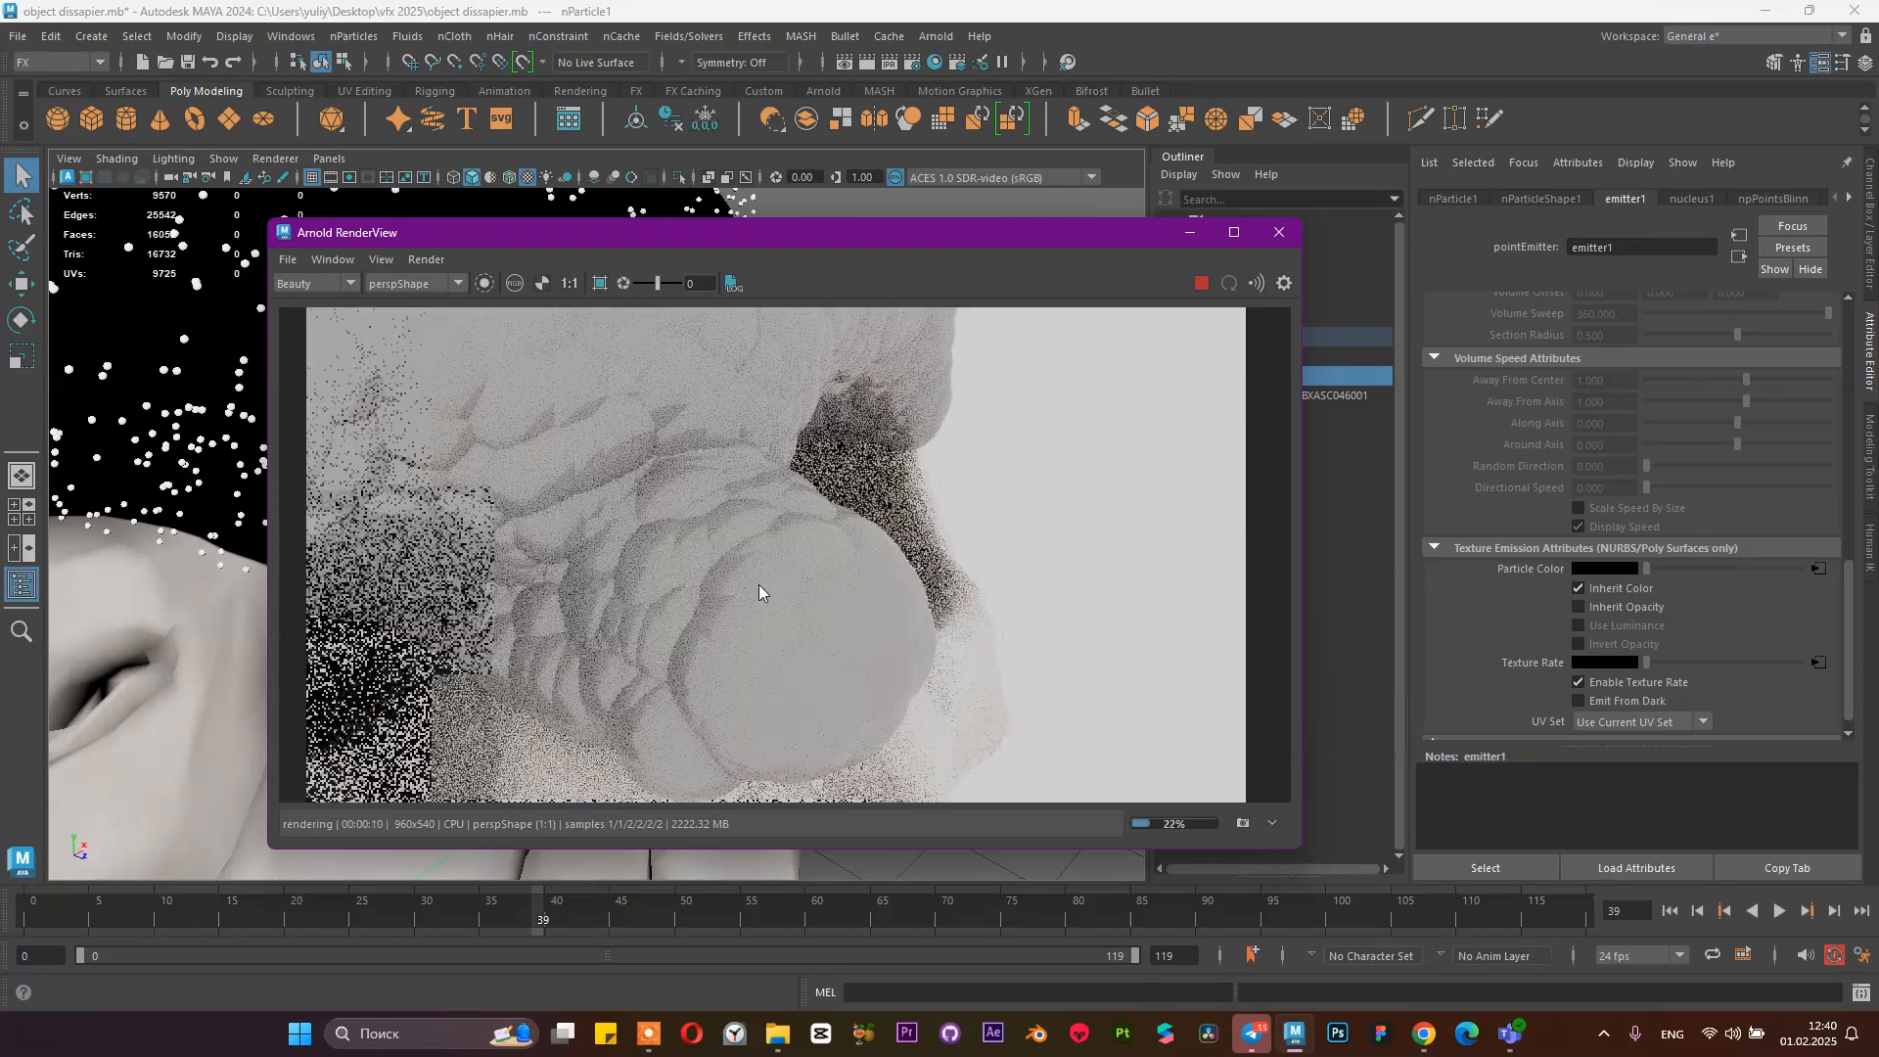
scroll(760, 585, "down", 2)
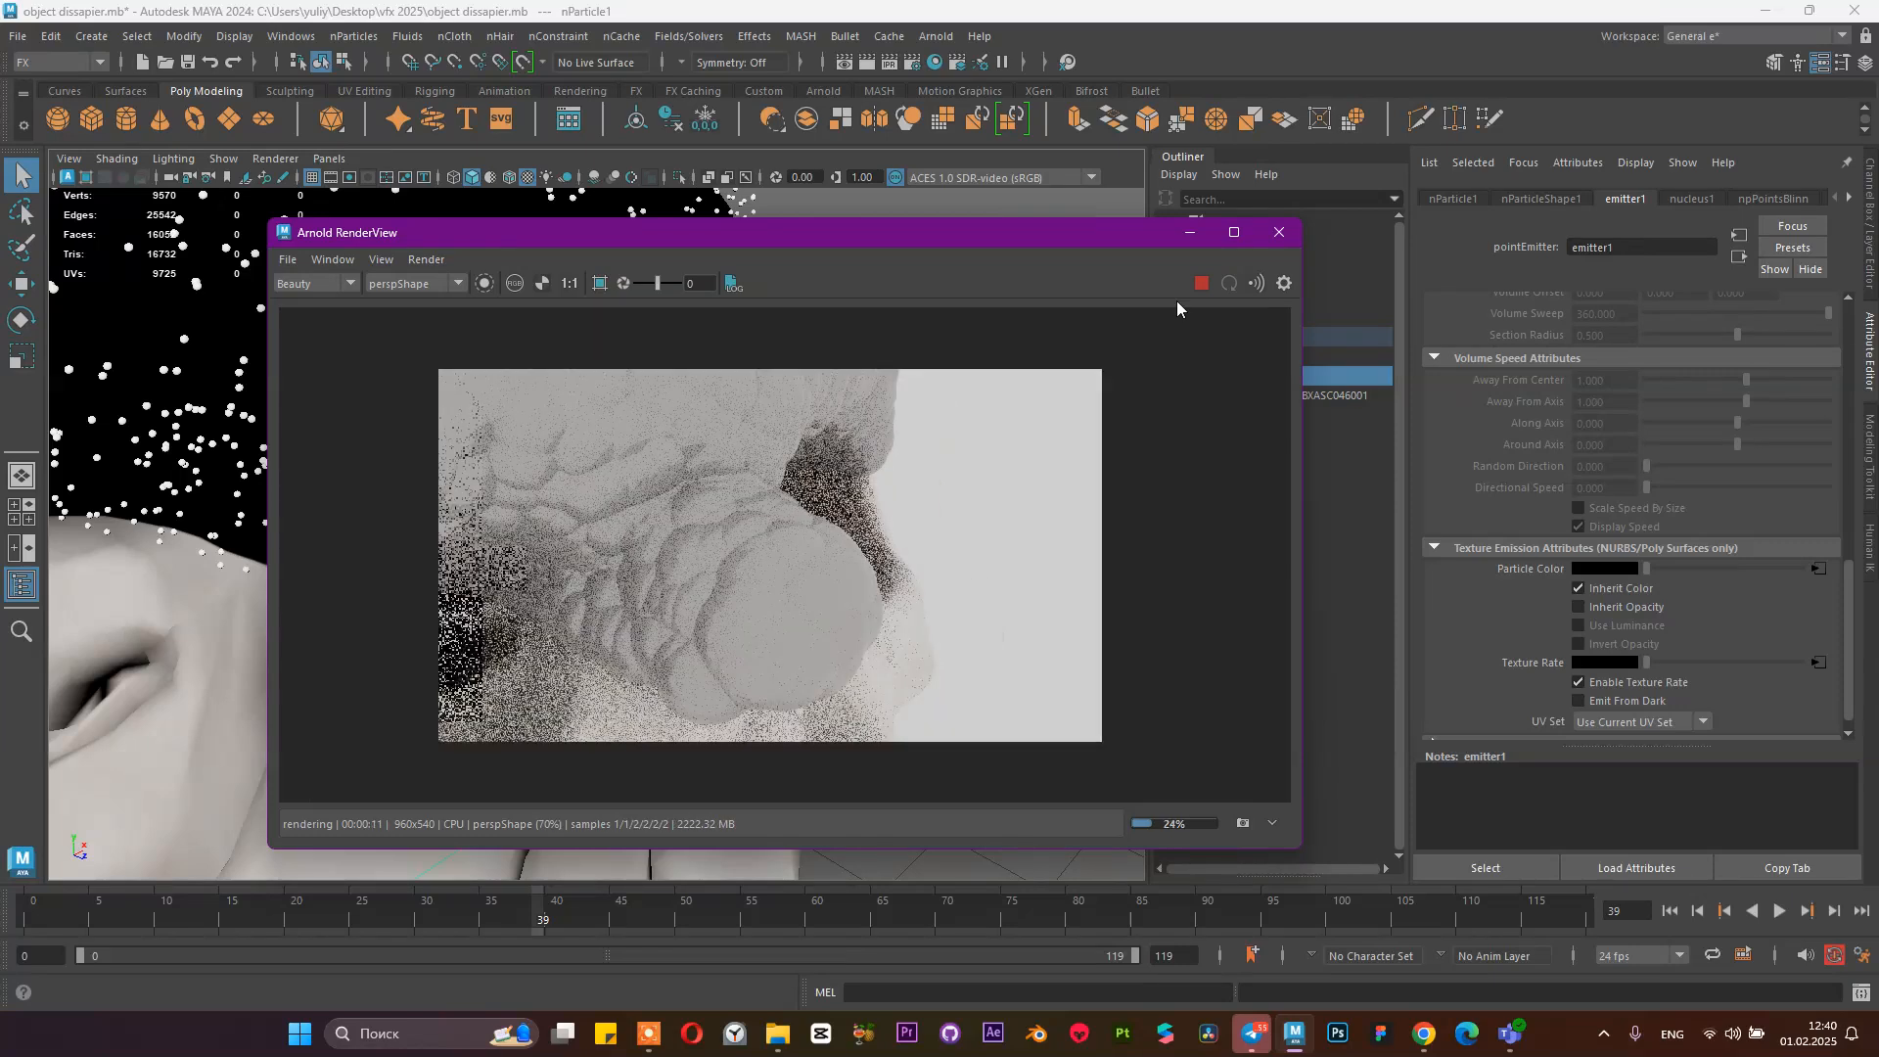
left_click(1201, 283)
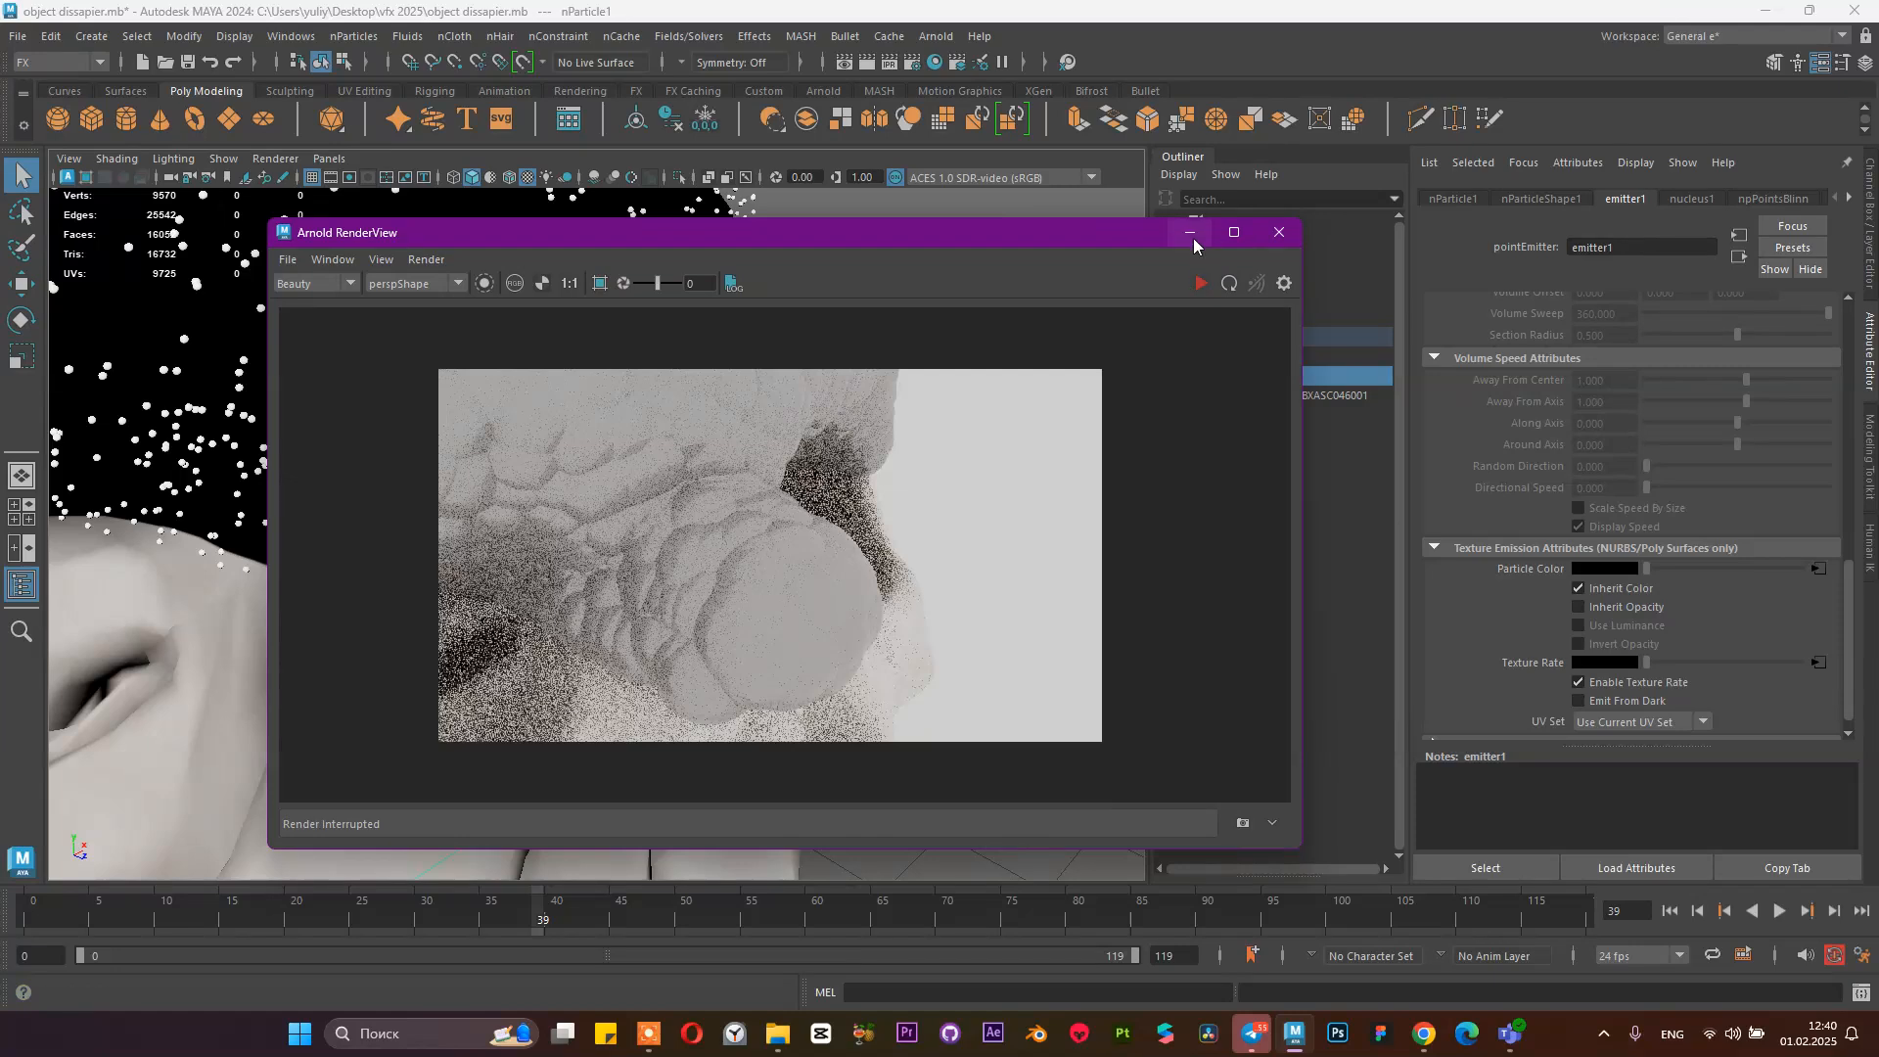
left_click(1190, 235)
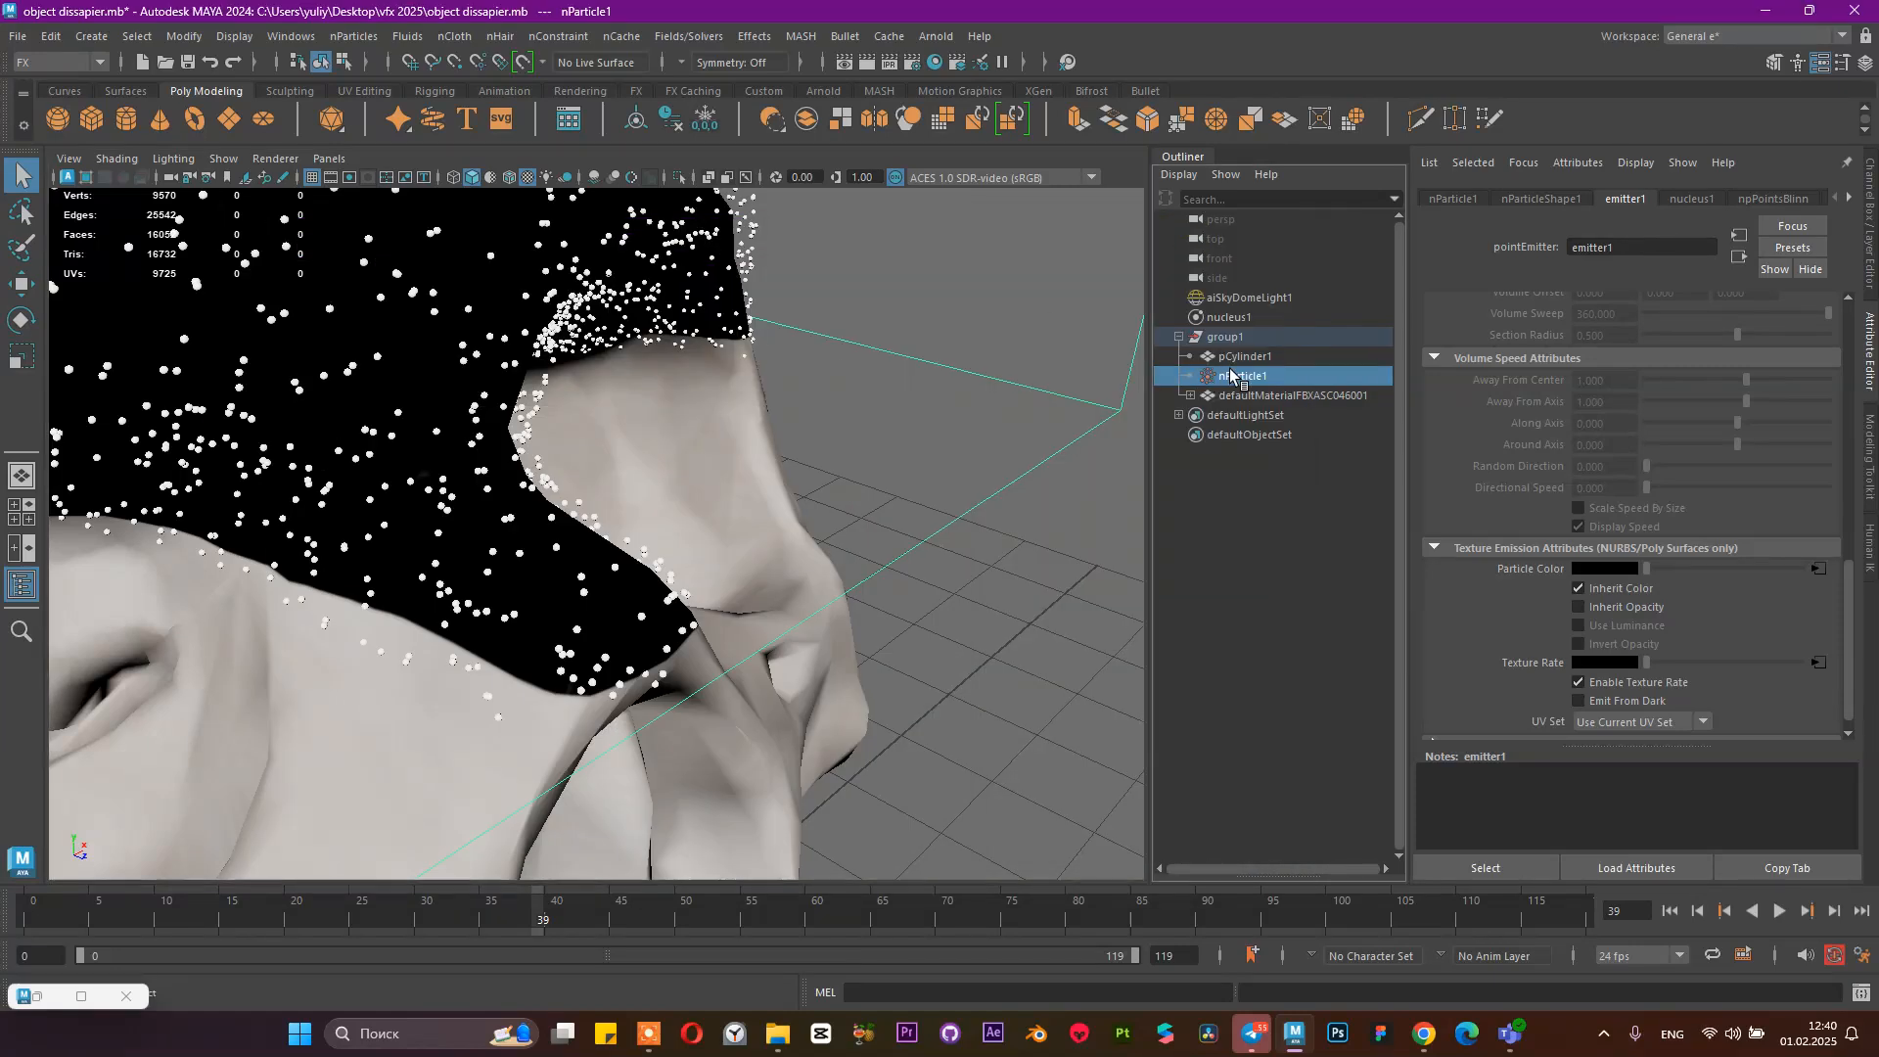
Check the particle render type of nParticleShape1 and set the particle radius to 0.1
scroll(1617, 432, "up", 3)
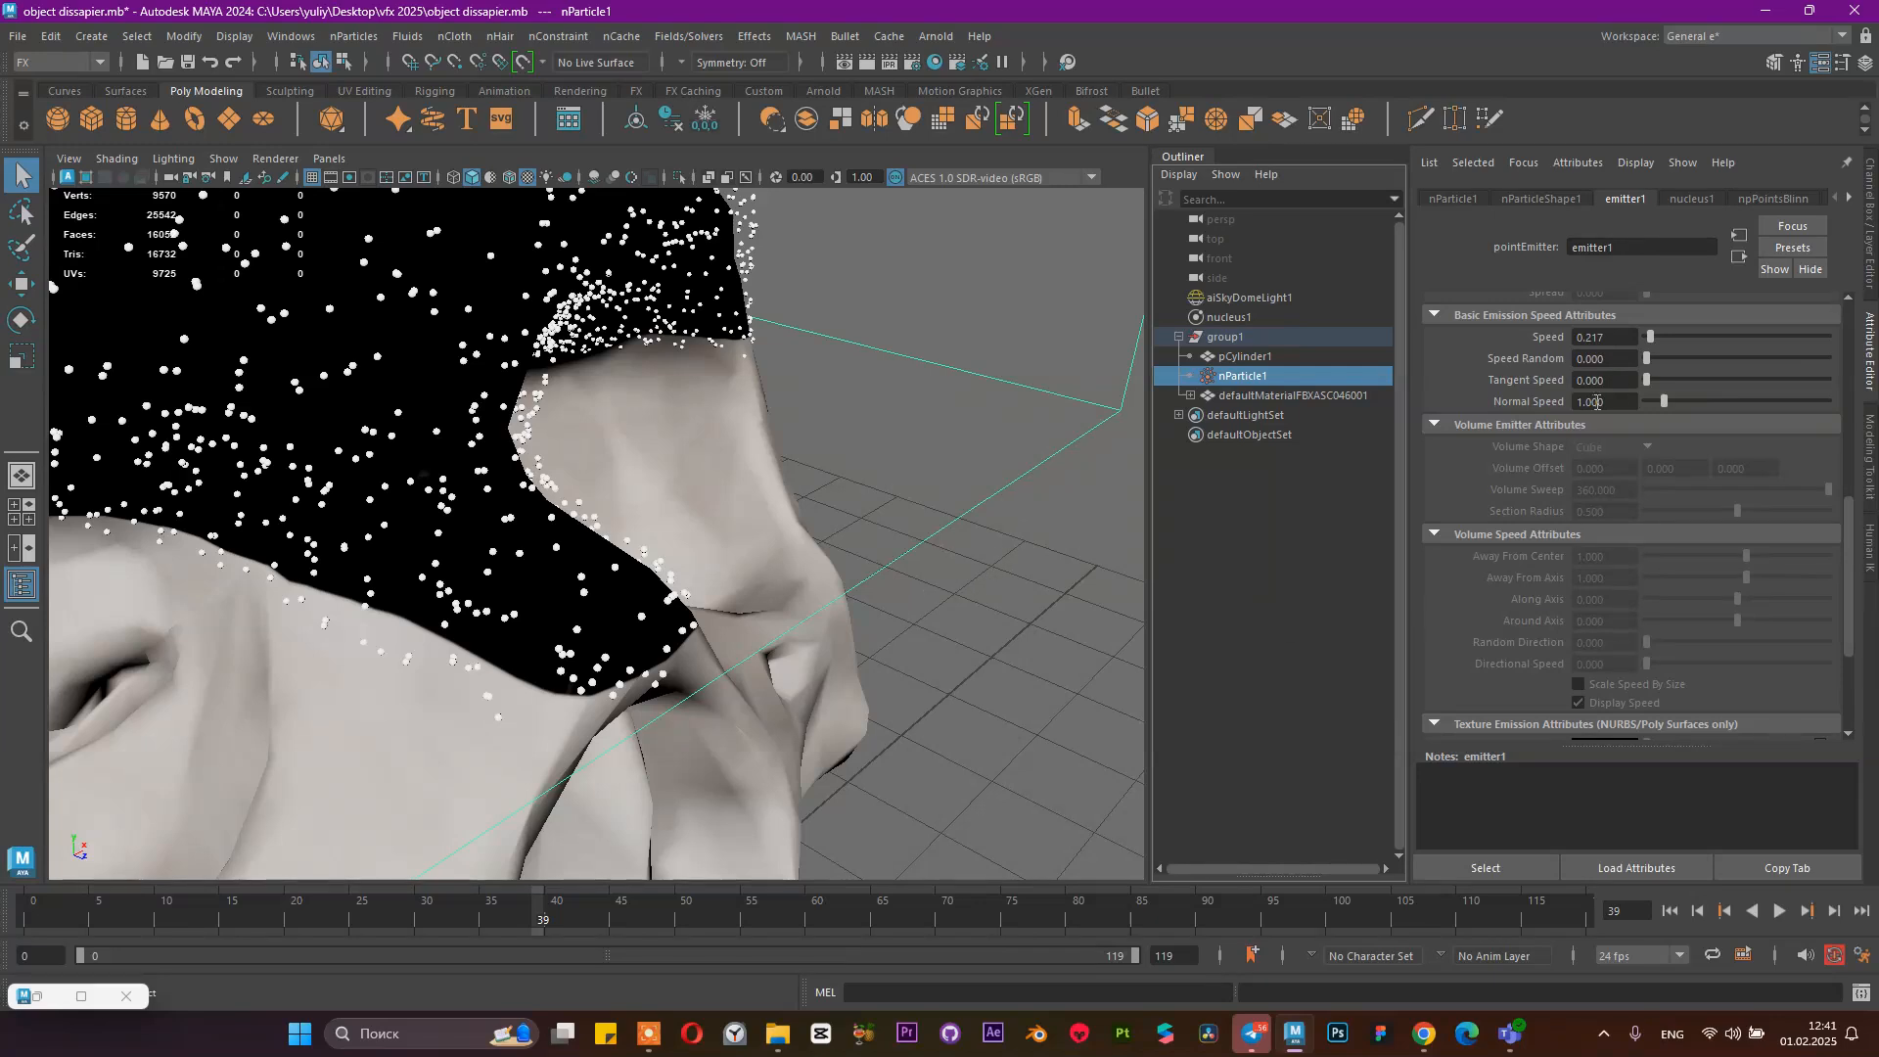
left_click(1541, 199)
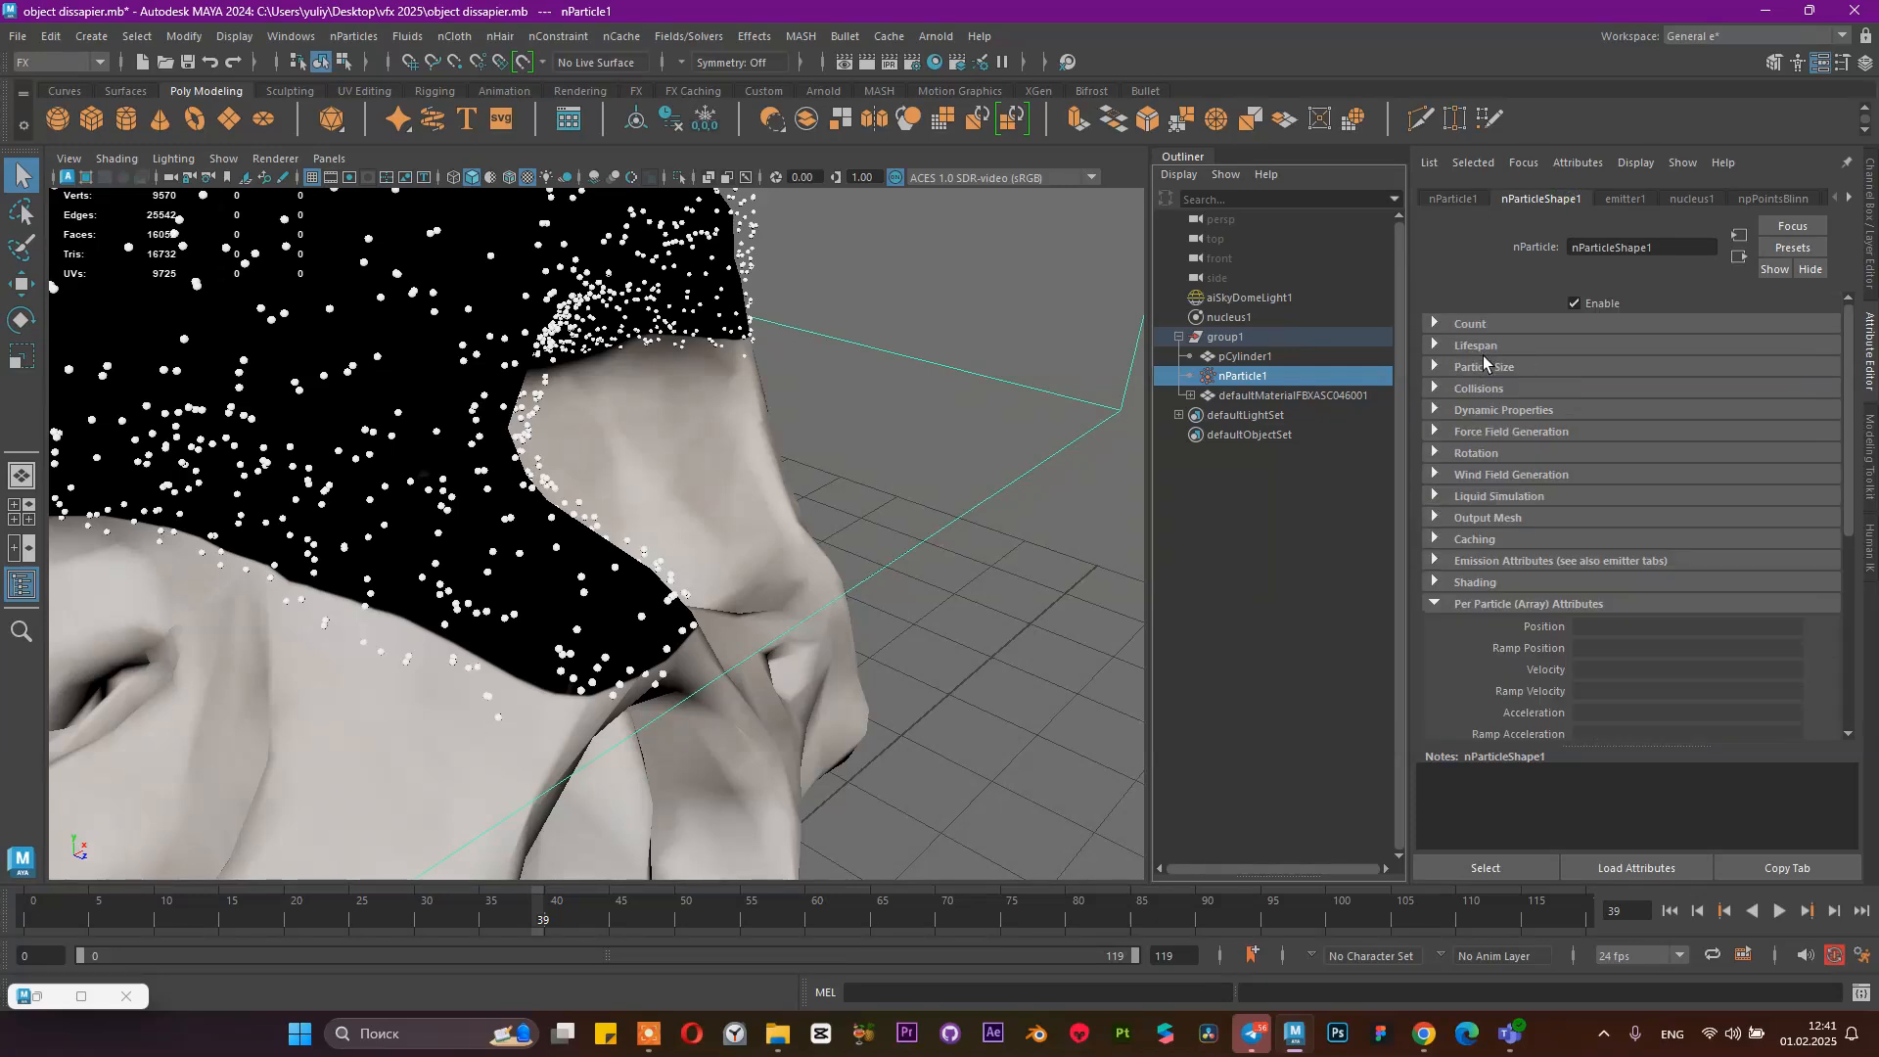
left_click(1476, 582)
left_click(1607, 606)
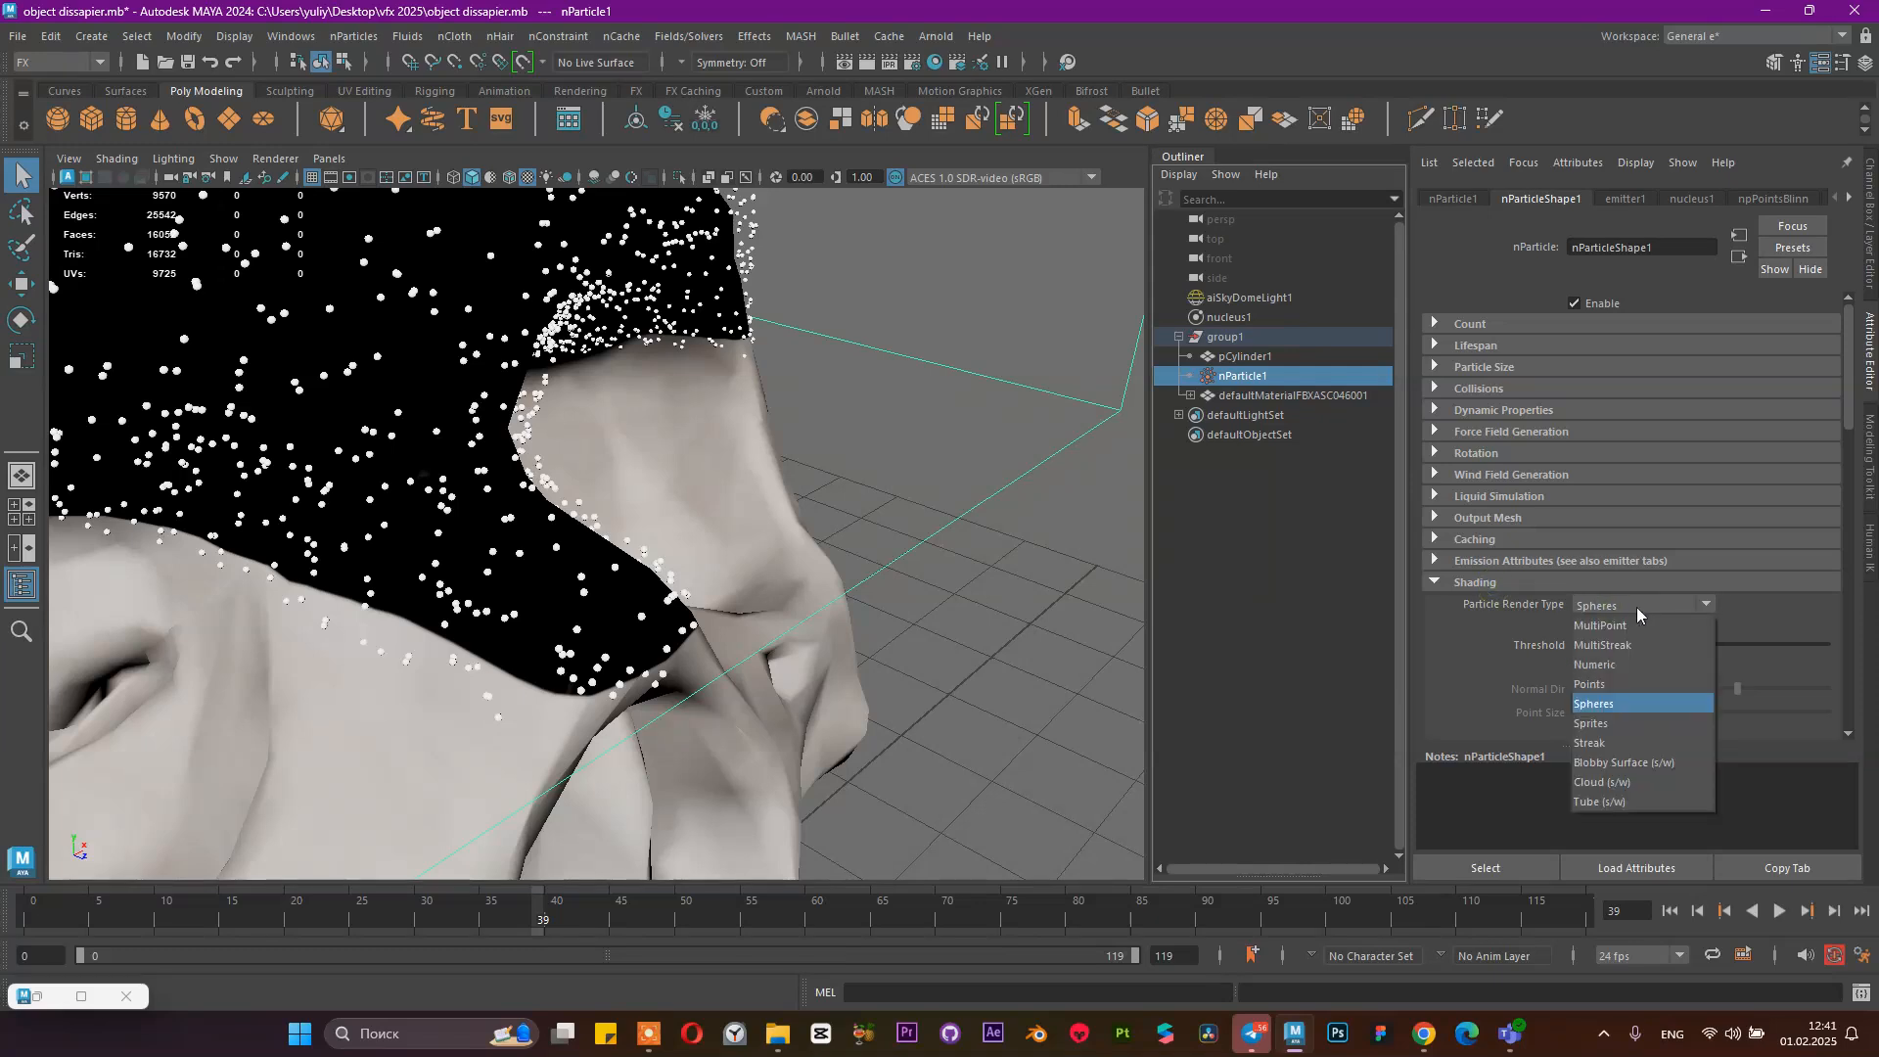
left_click(1644, 611)
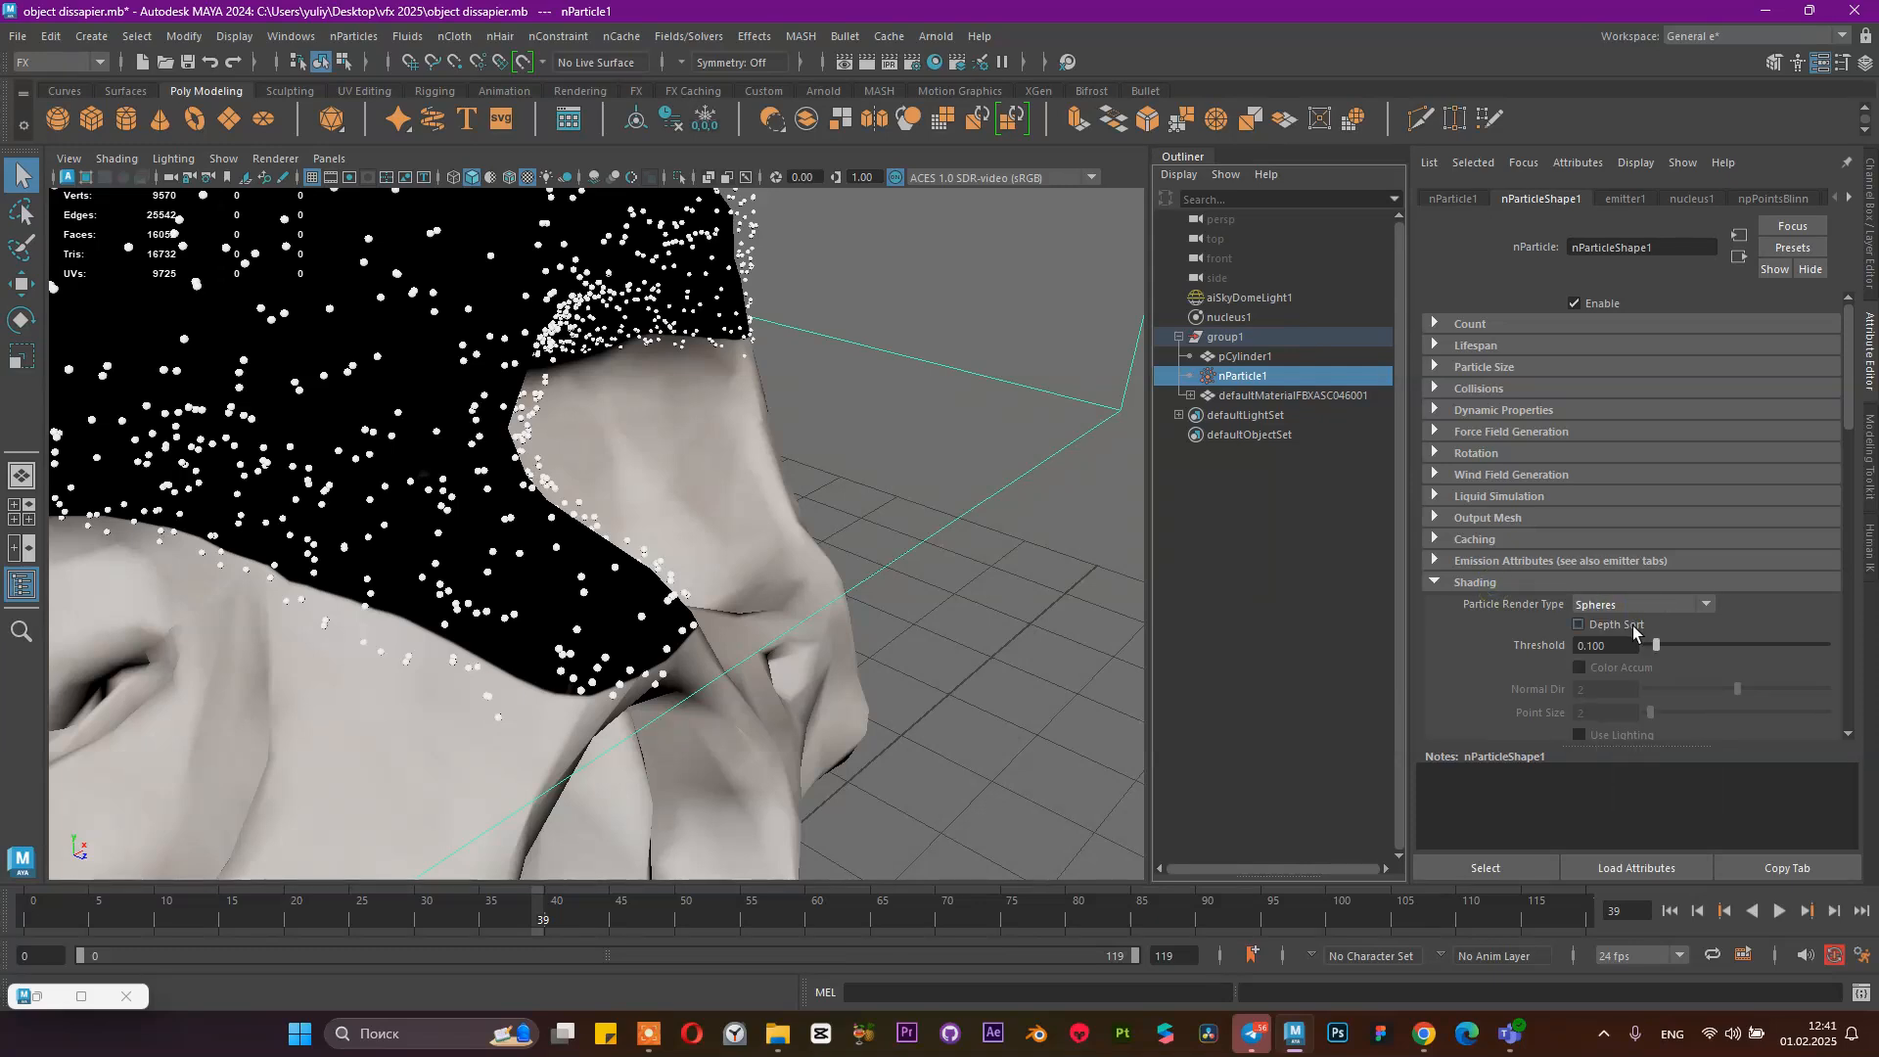
left_click(1515, 368)
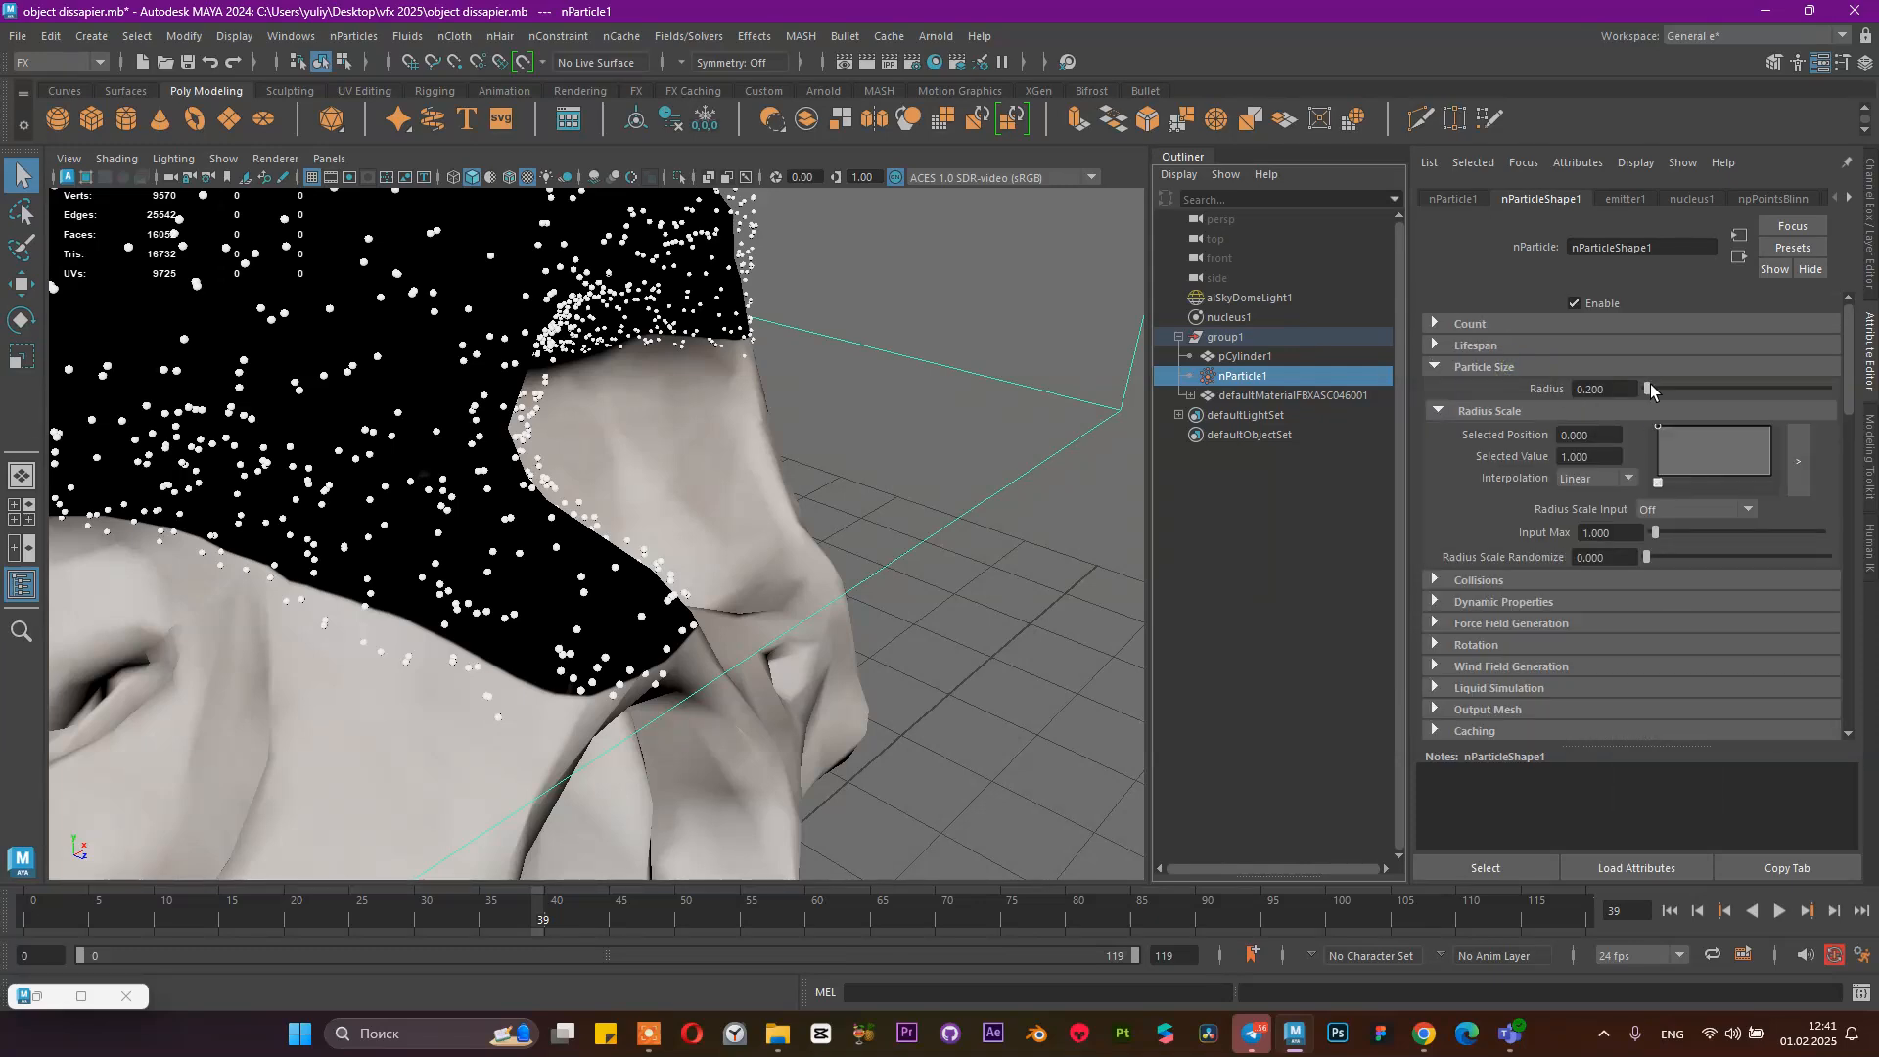
double_click(1595, 389)
type("0.1")
key("Return")
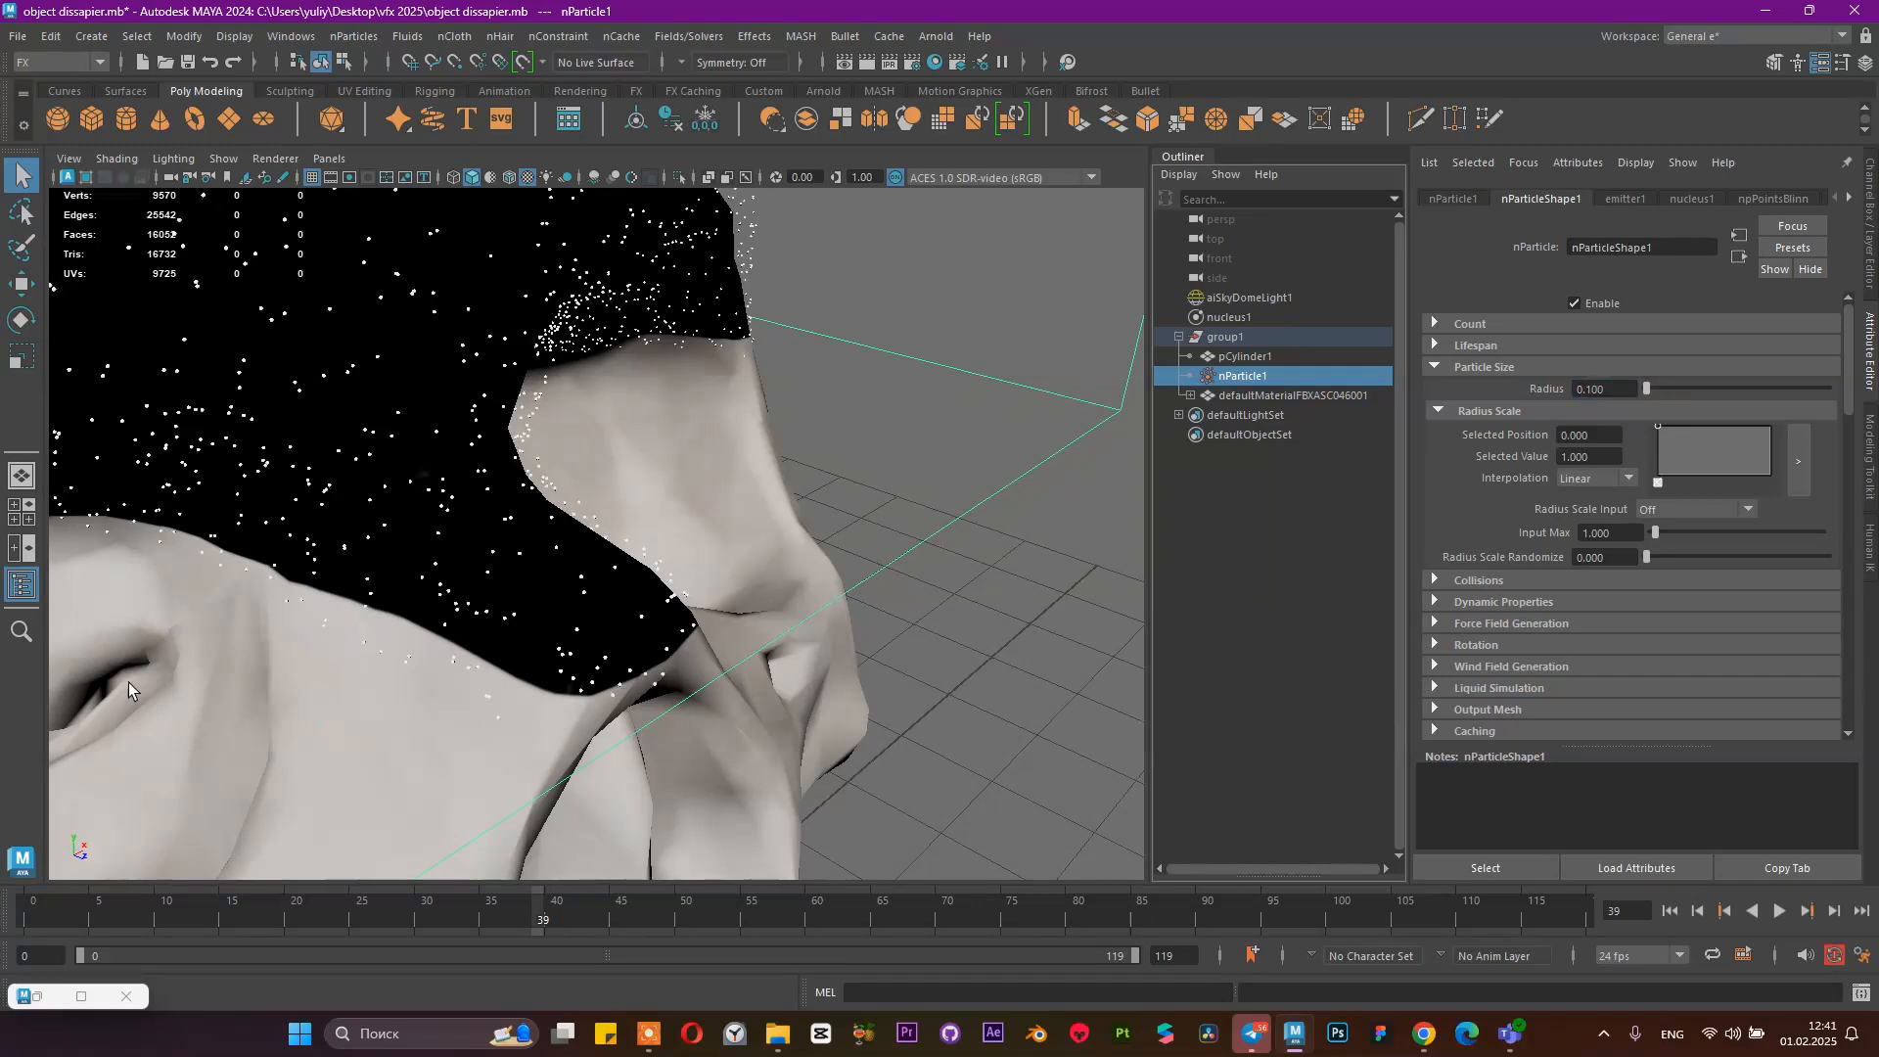
Render the smaller particles at frame 39 in the Arnold RenderView, stop the render and minimize the window
double_click(36, 996)
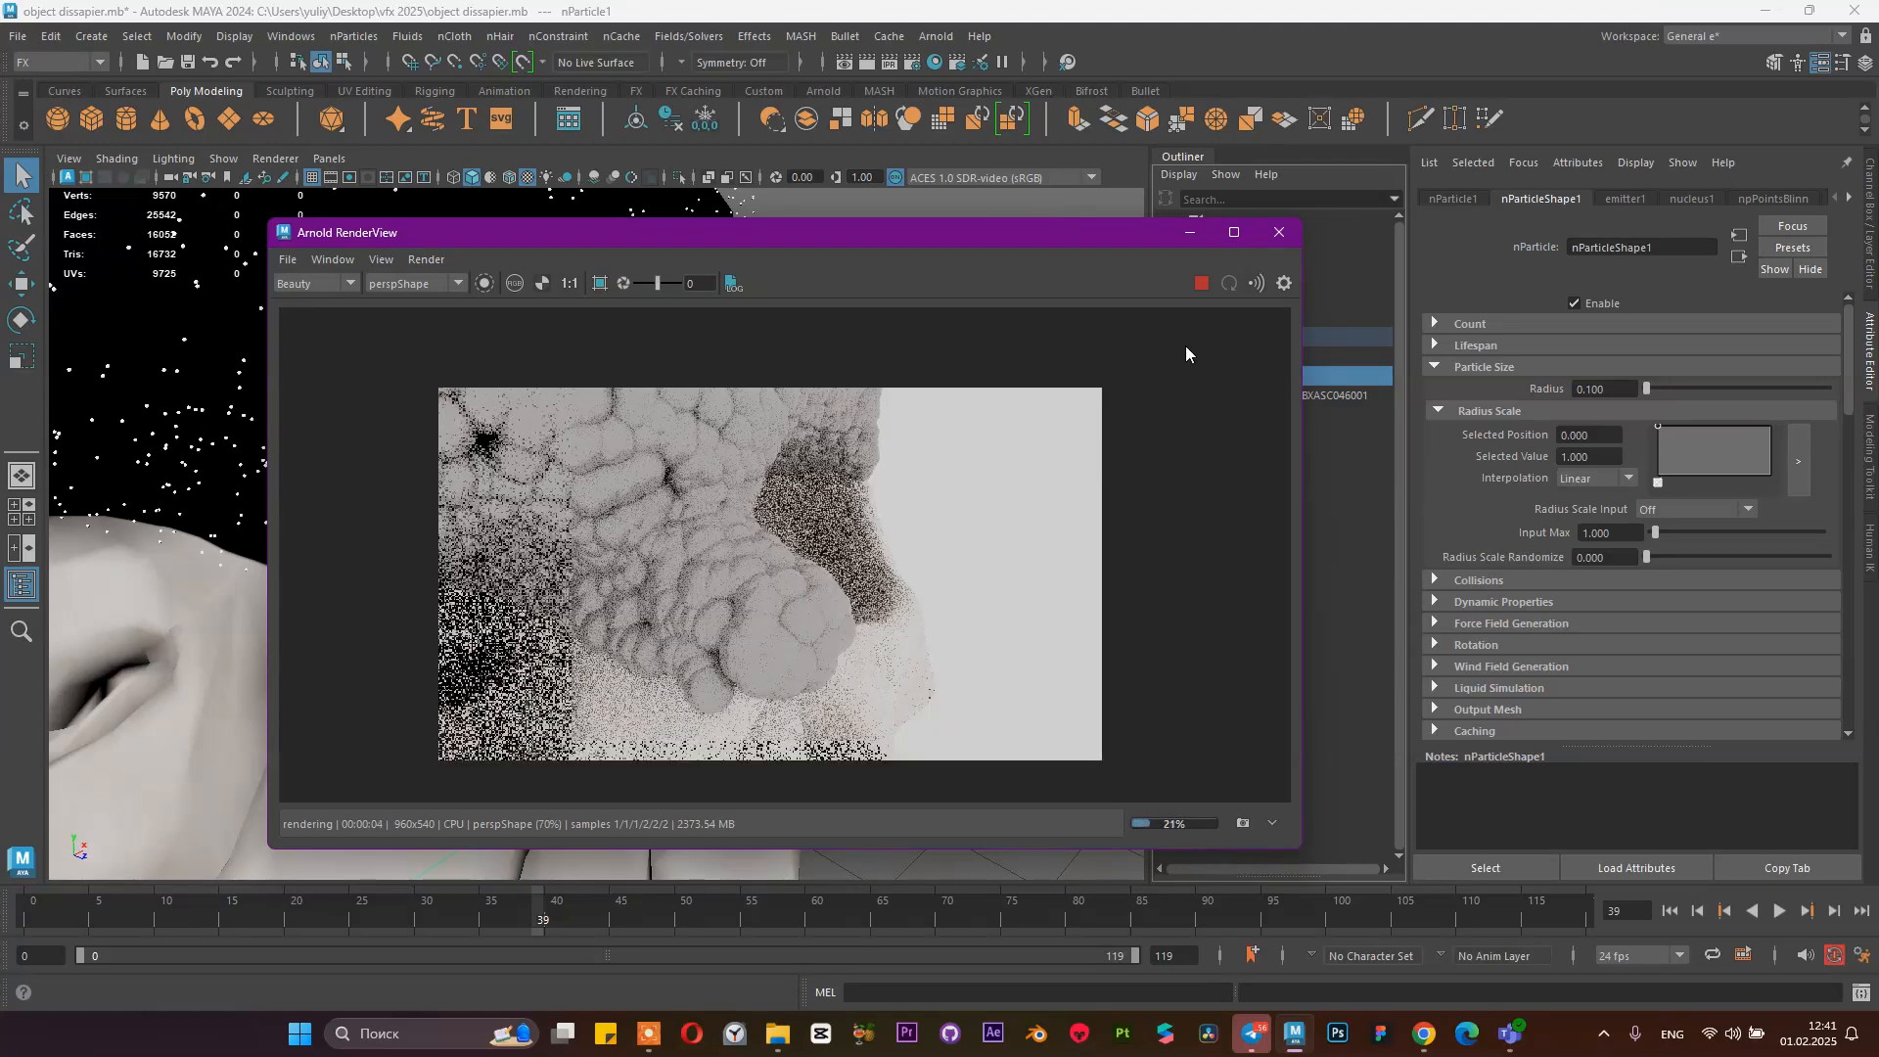
left_click(1200, 283)
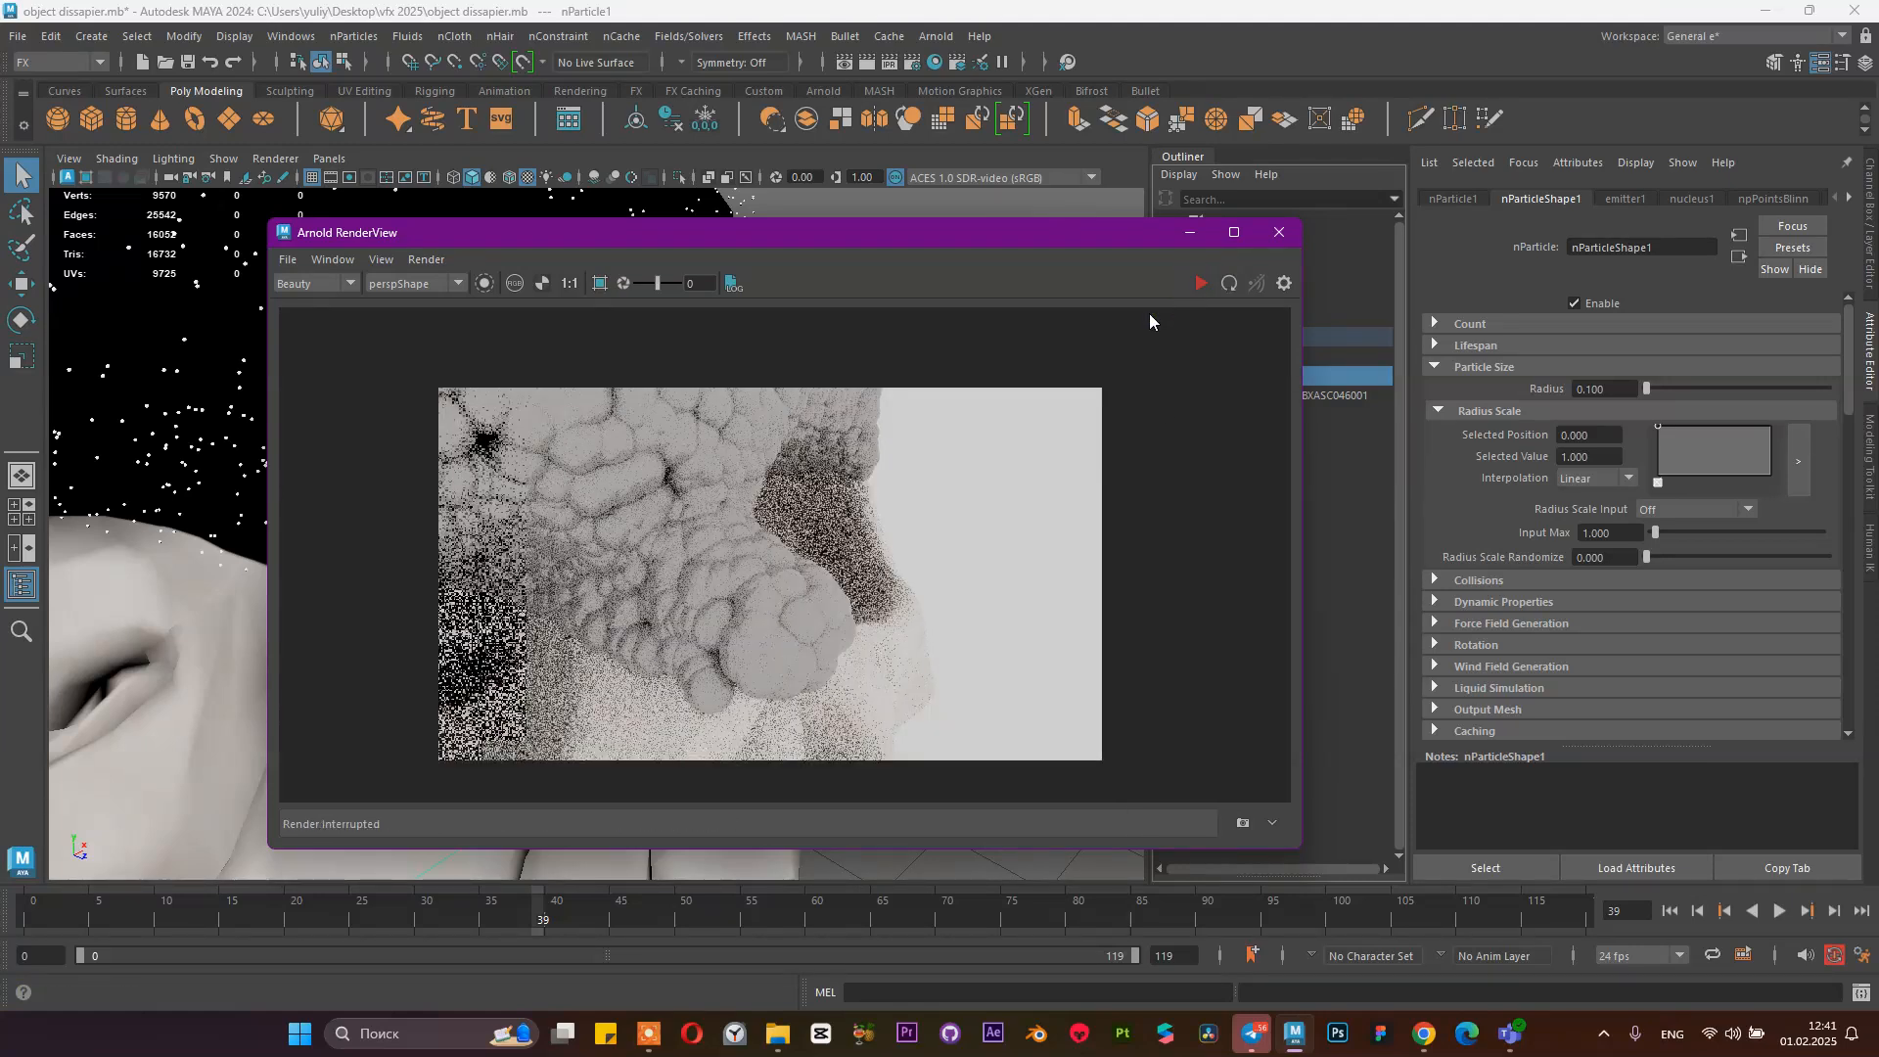
left_click(1181, 234)
Reduce the radius of nParticleShape1 to 0.01
left_click_drag(759, 403, 677, 556, "alt")
right_click_drag(678, 556, 620, 485, "alt")
middle_click_drag(620, 485, 595, 520, "alt")
right_click_drag(595, 519, 658, 540, "alt")
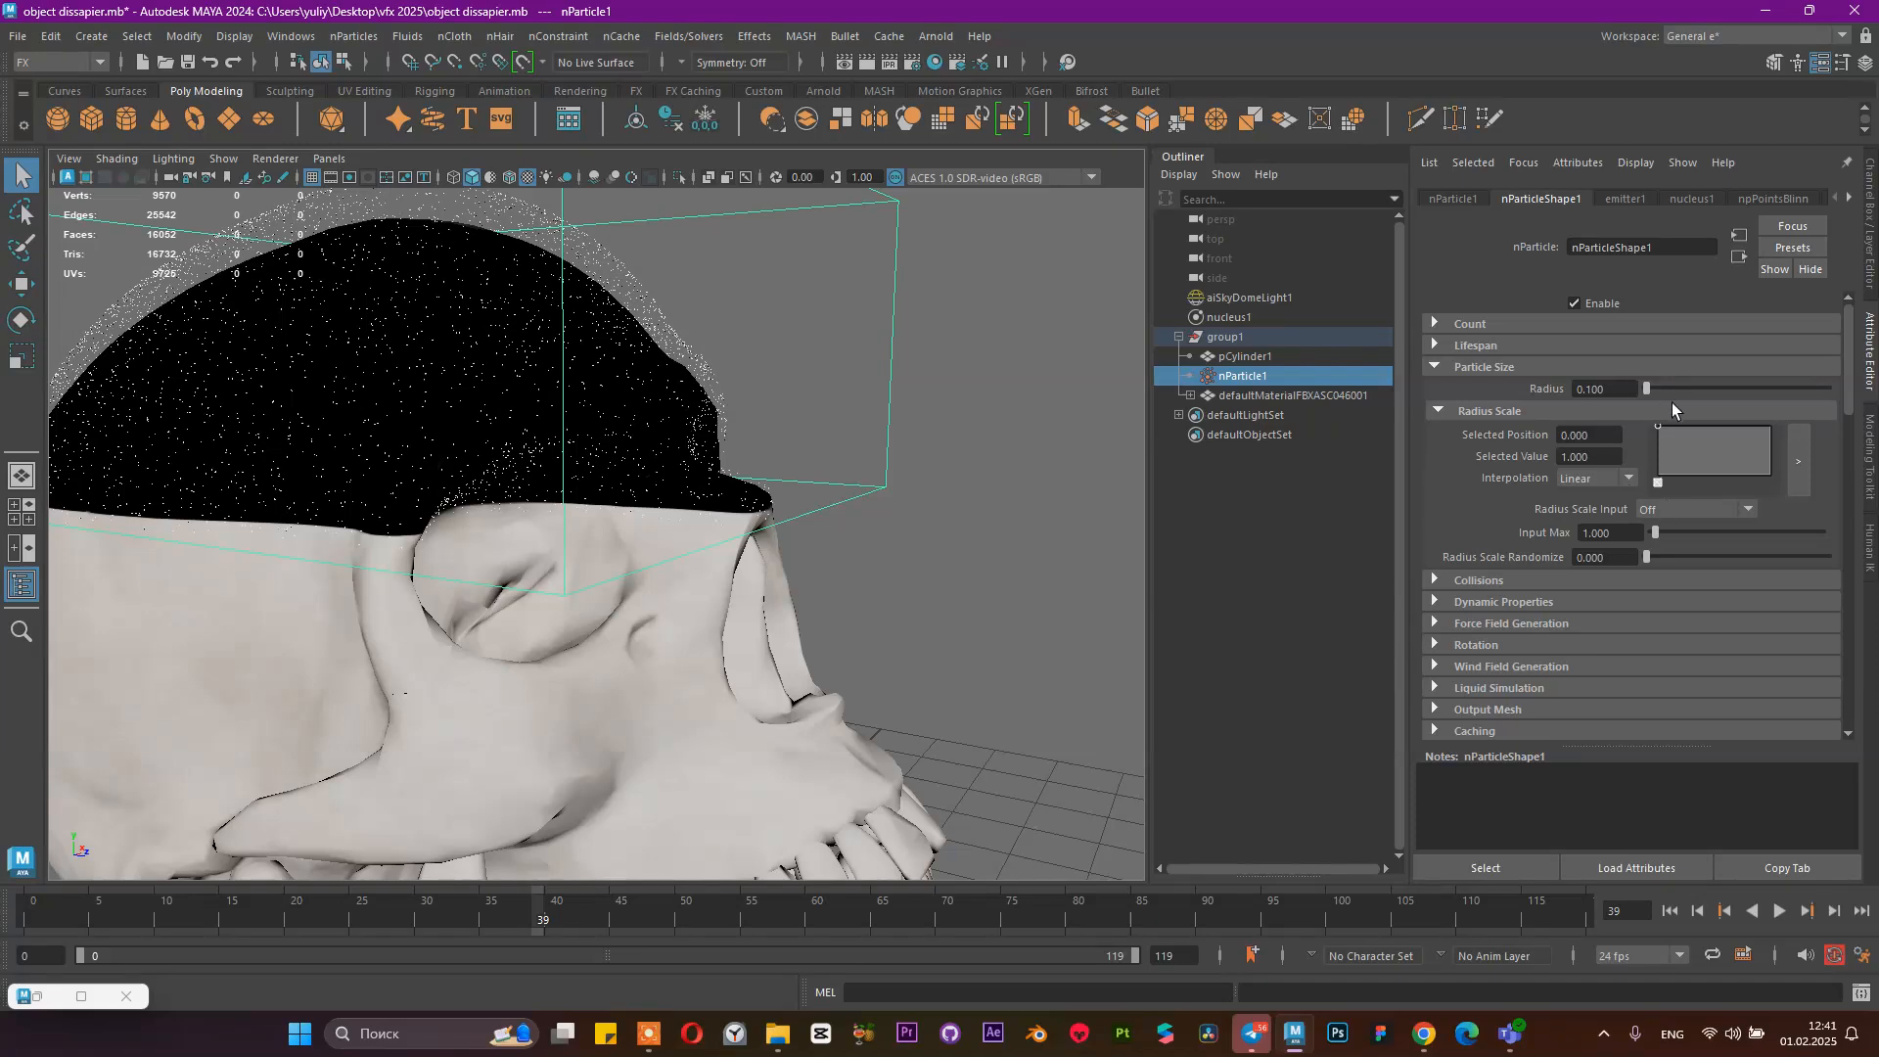
left_click_drag(1621, 387, 1589, 387)
type("01")
key("Return")
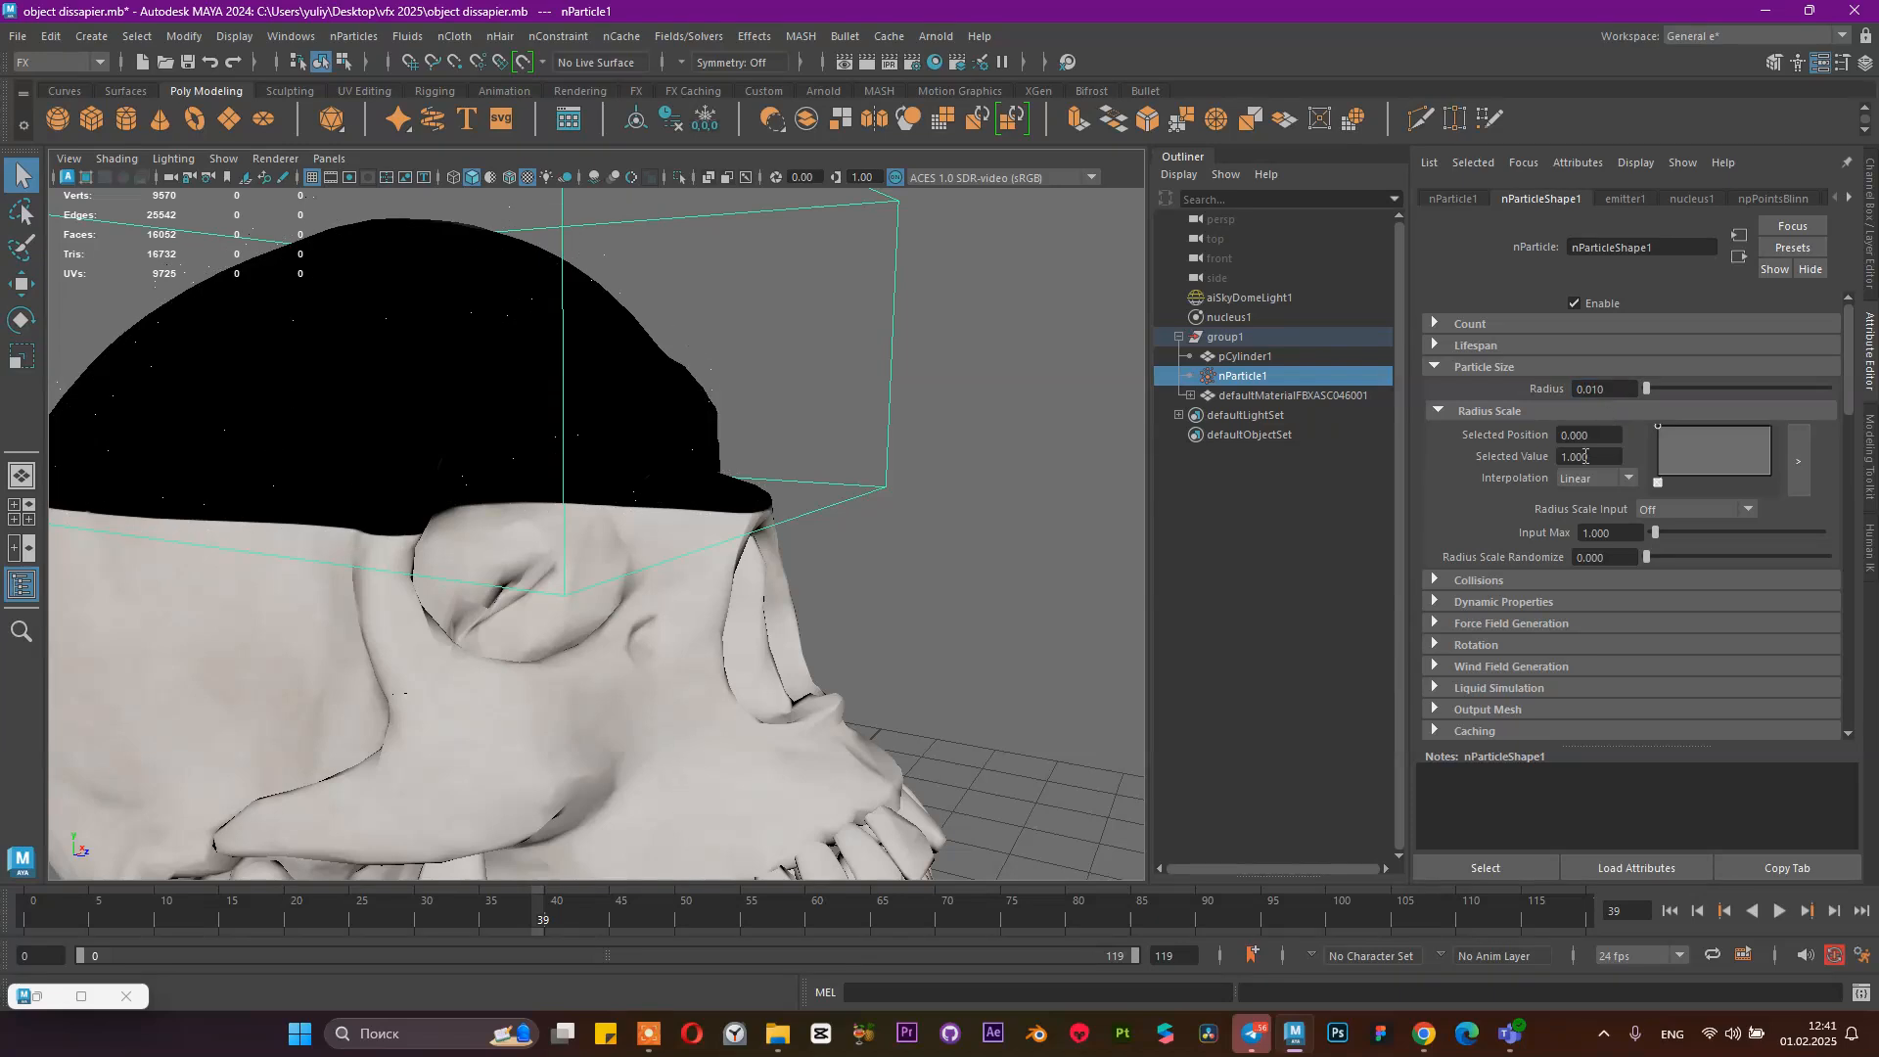
Render the skull at frame 39, examine the tiny particles near the eye socket, and minimize the RenderView
left_click(37, 995)
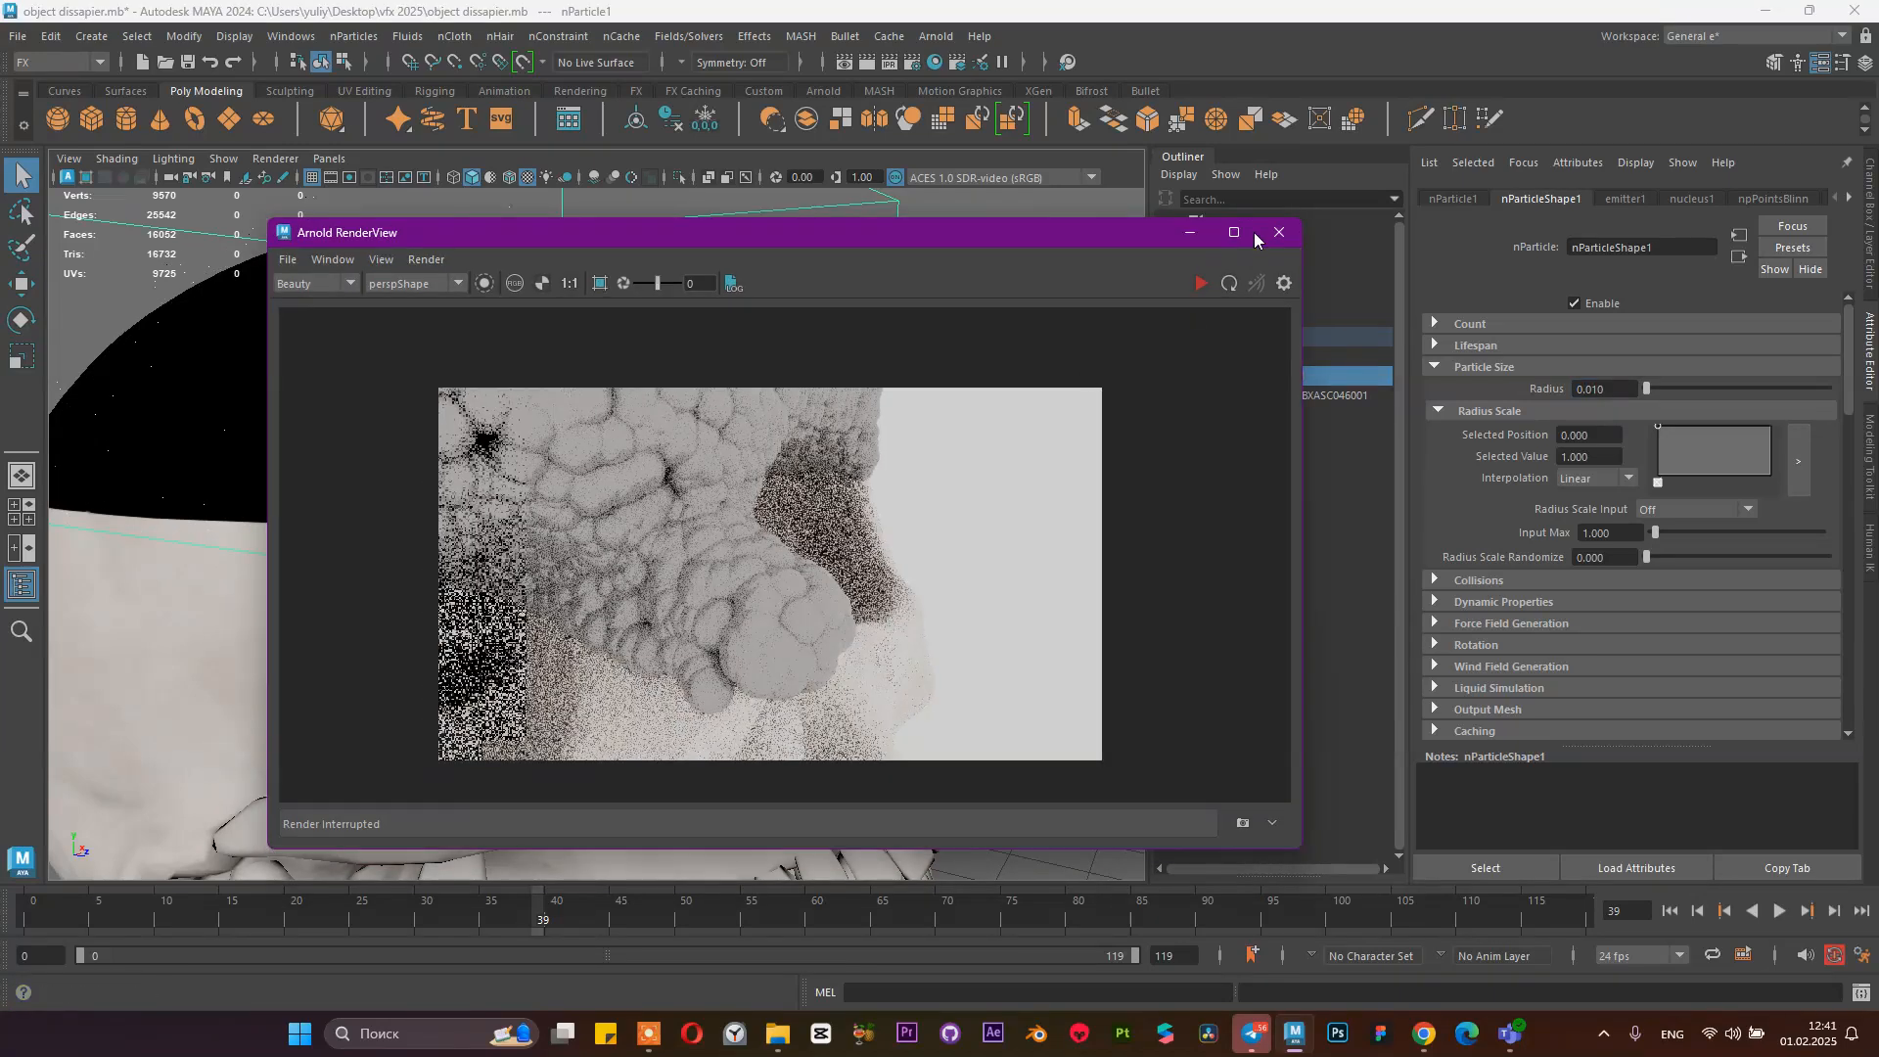
left_click(1198, 284)
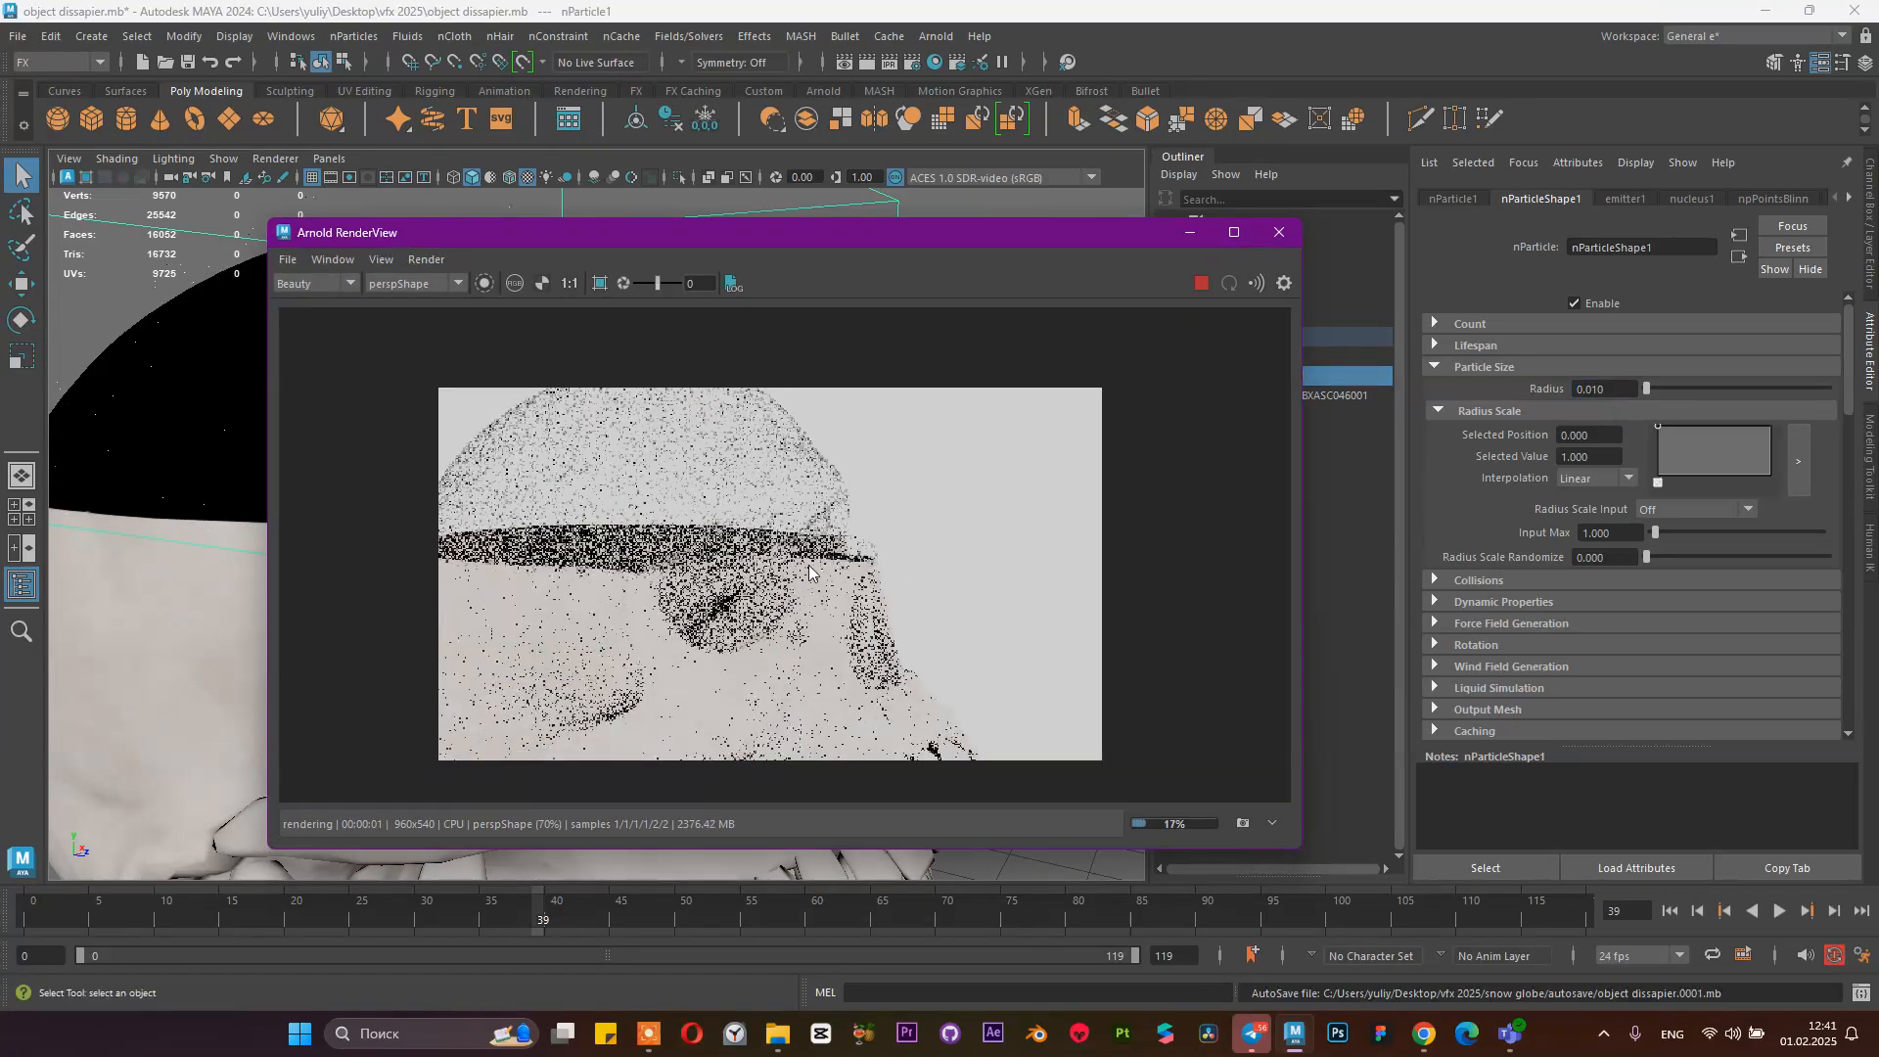
scroll(755, 607, "up", 2)
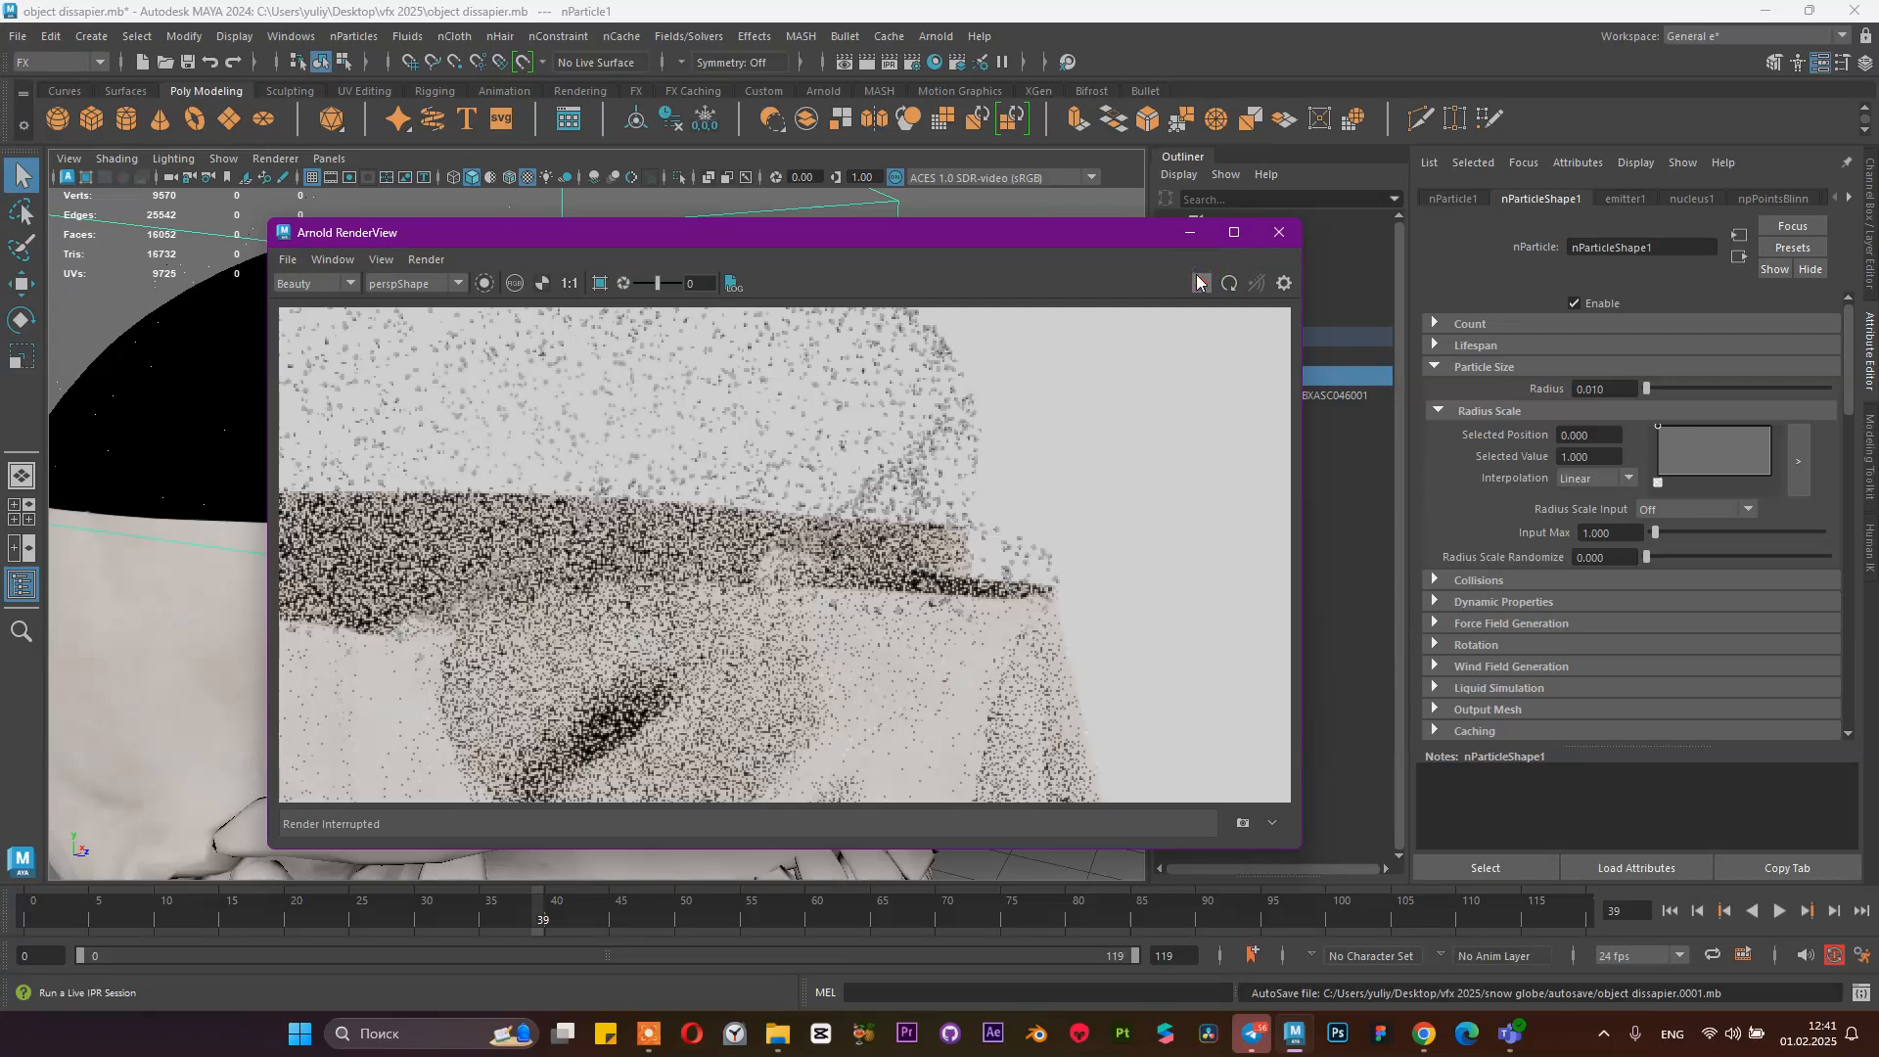
left_click(1190, 233)
Replay the simulation from the first frame to frame 21 and check the whole skull in the Arnold RenderView
left_click_drag(973, 422, 873, 454, "alt")
right_click_drag(873, 455, 826, 424, "alt")
left_click_drag(826, 424, 821, 456, "alt")
left_click(1670, 910)
left_click(1779, 910)
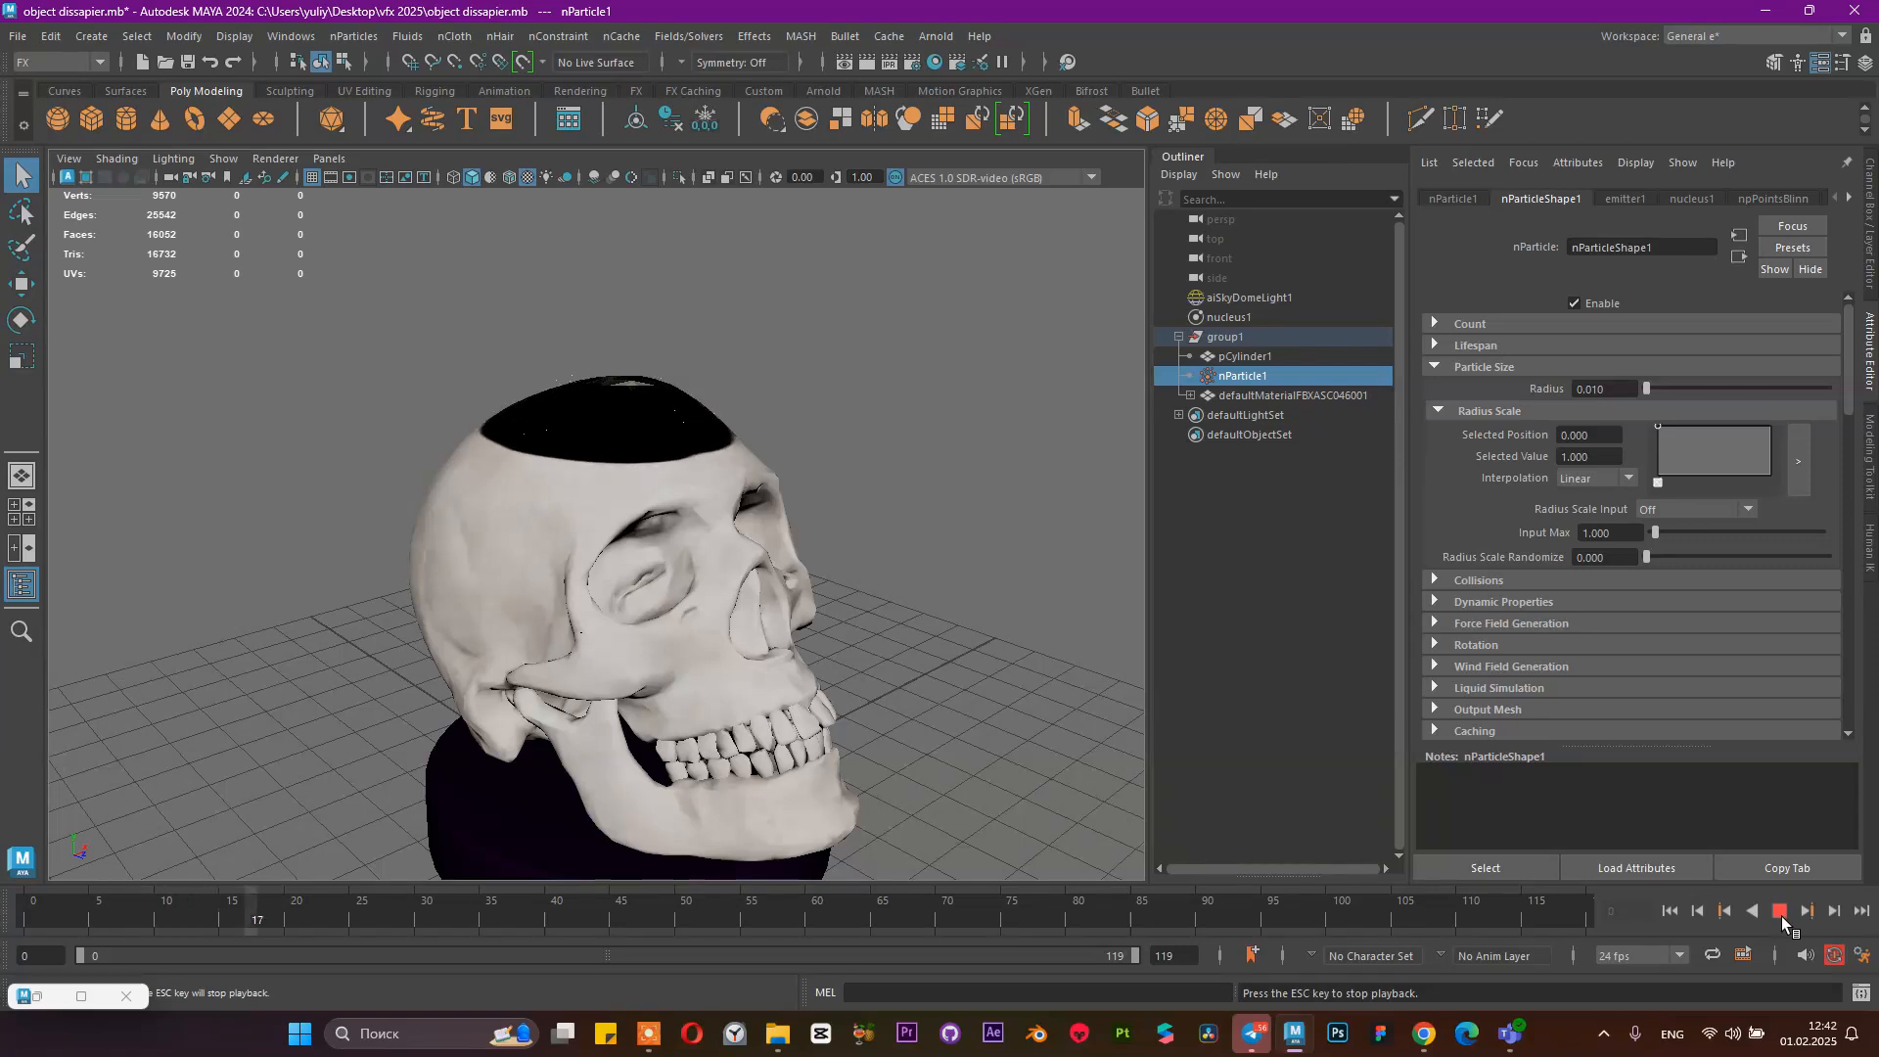
left_click(1775, 912)
left_click(55, 996)
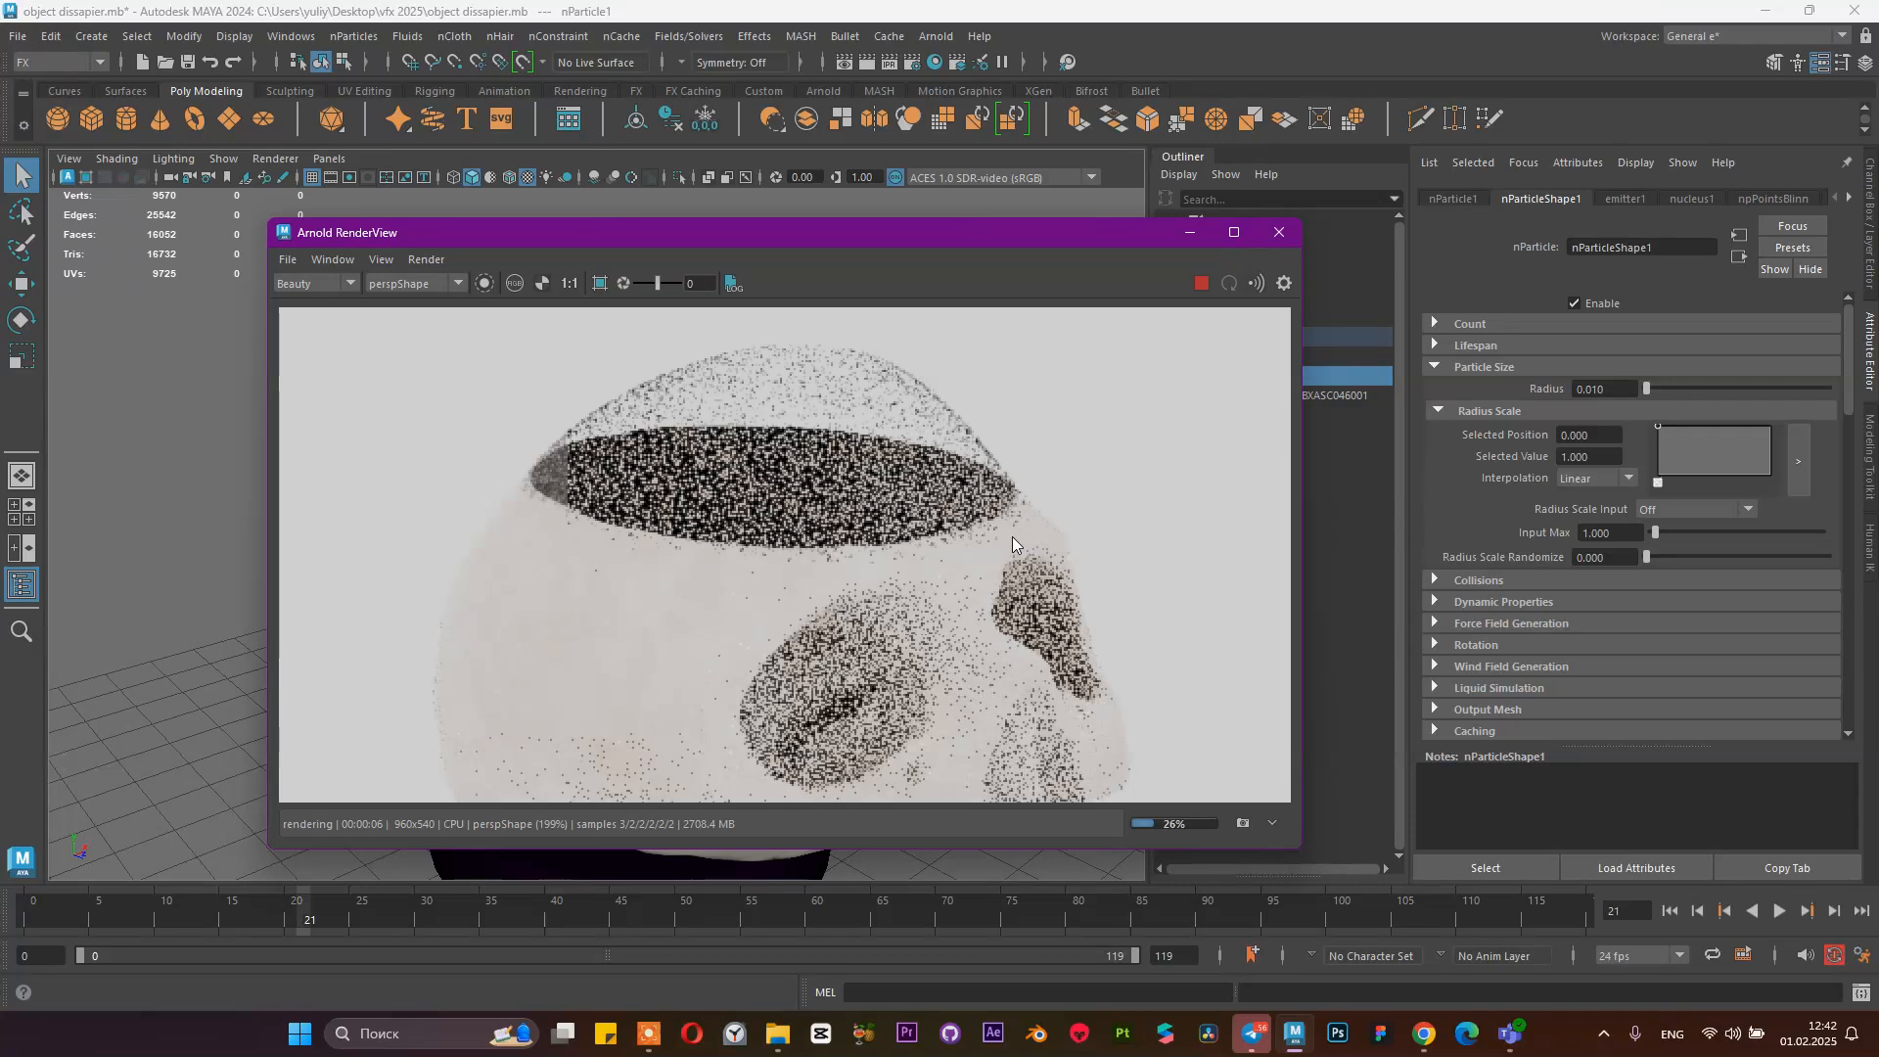
left_click(1190, 232)
Review nParticle1's shading settings, including render type, opacity, color, incandescence and per-particle attributes
left_click(1263, 355)
left_click(1265, 376)
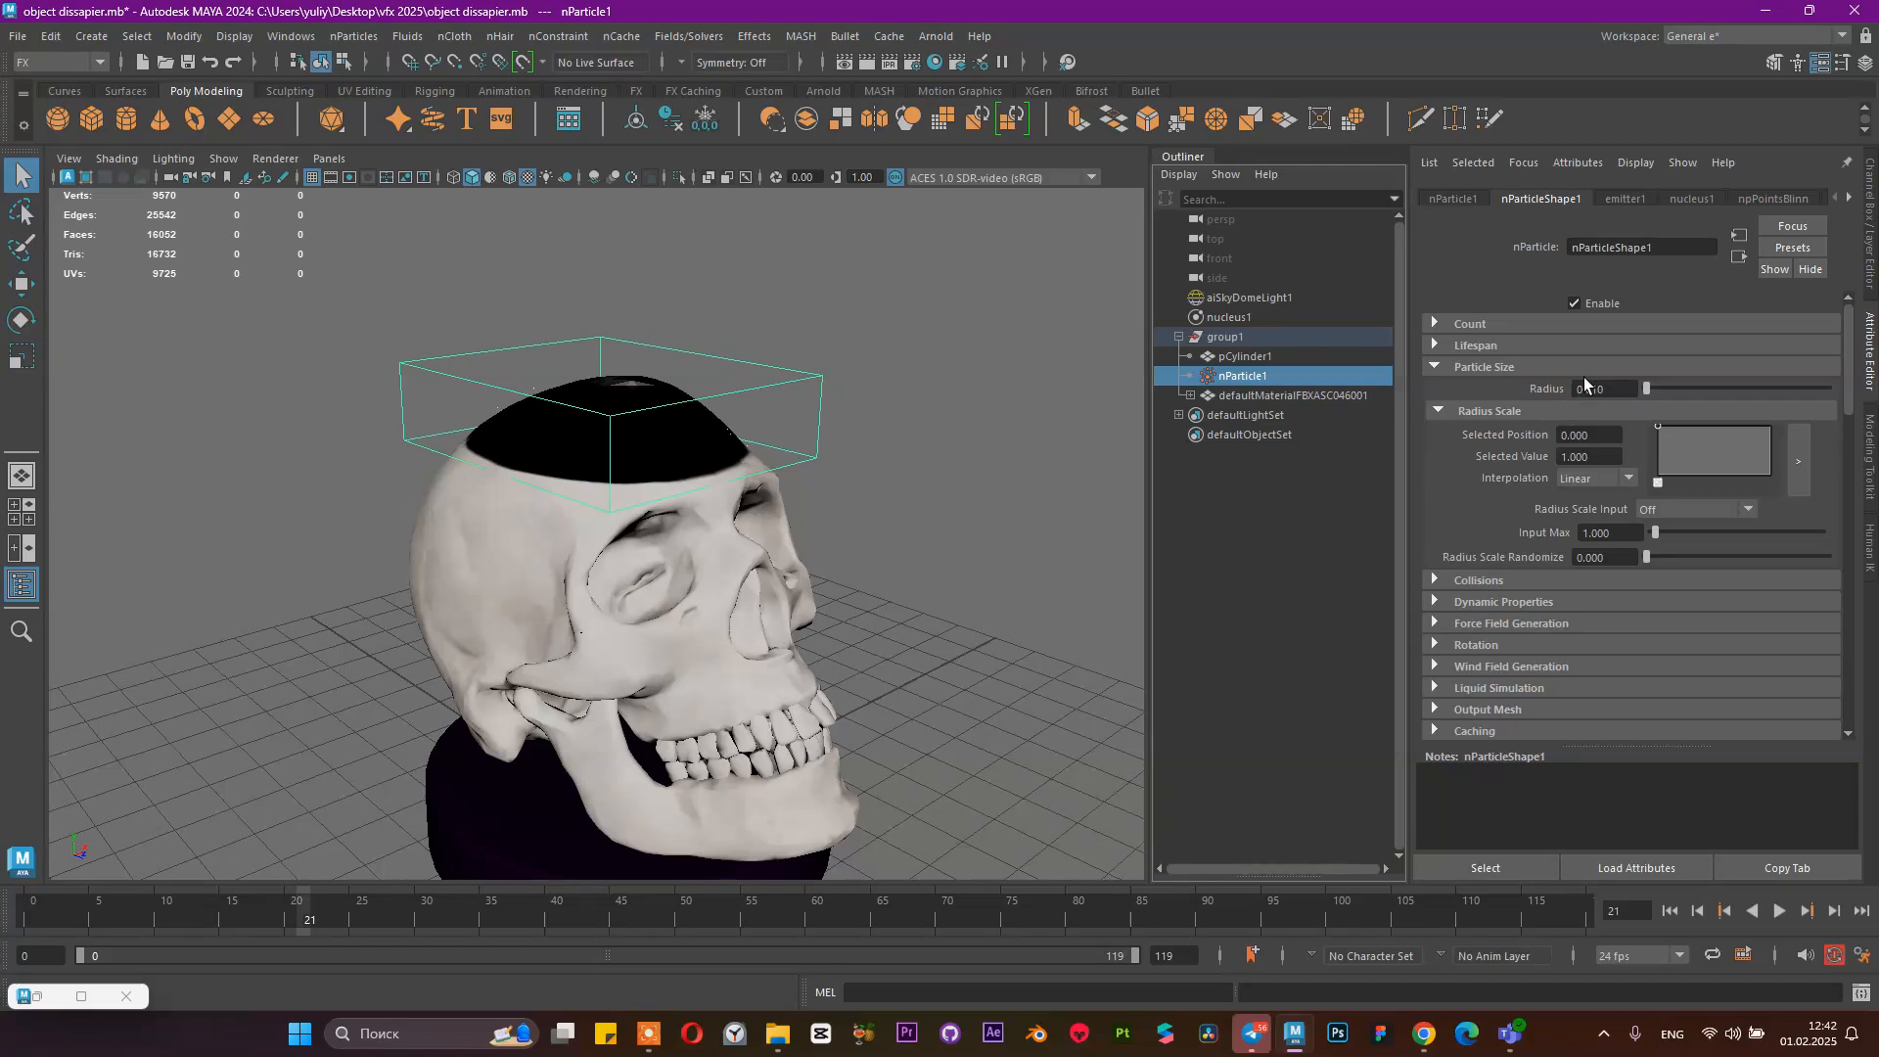
scroll(1500, 506, "down", 3)
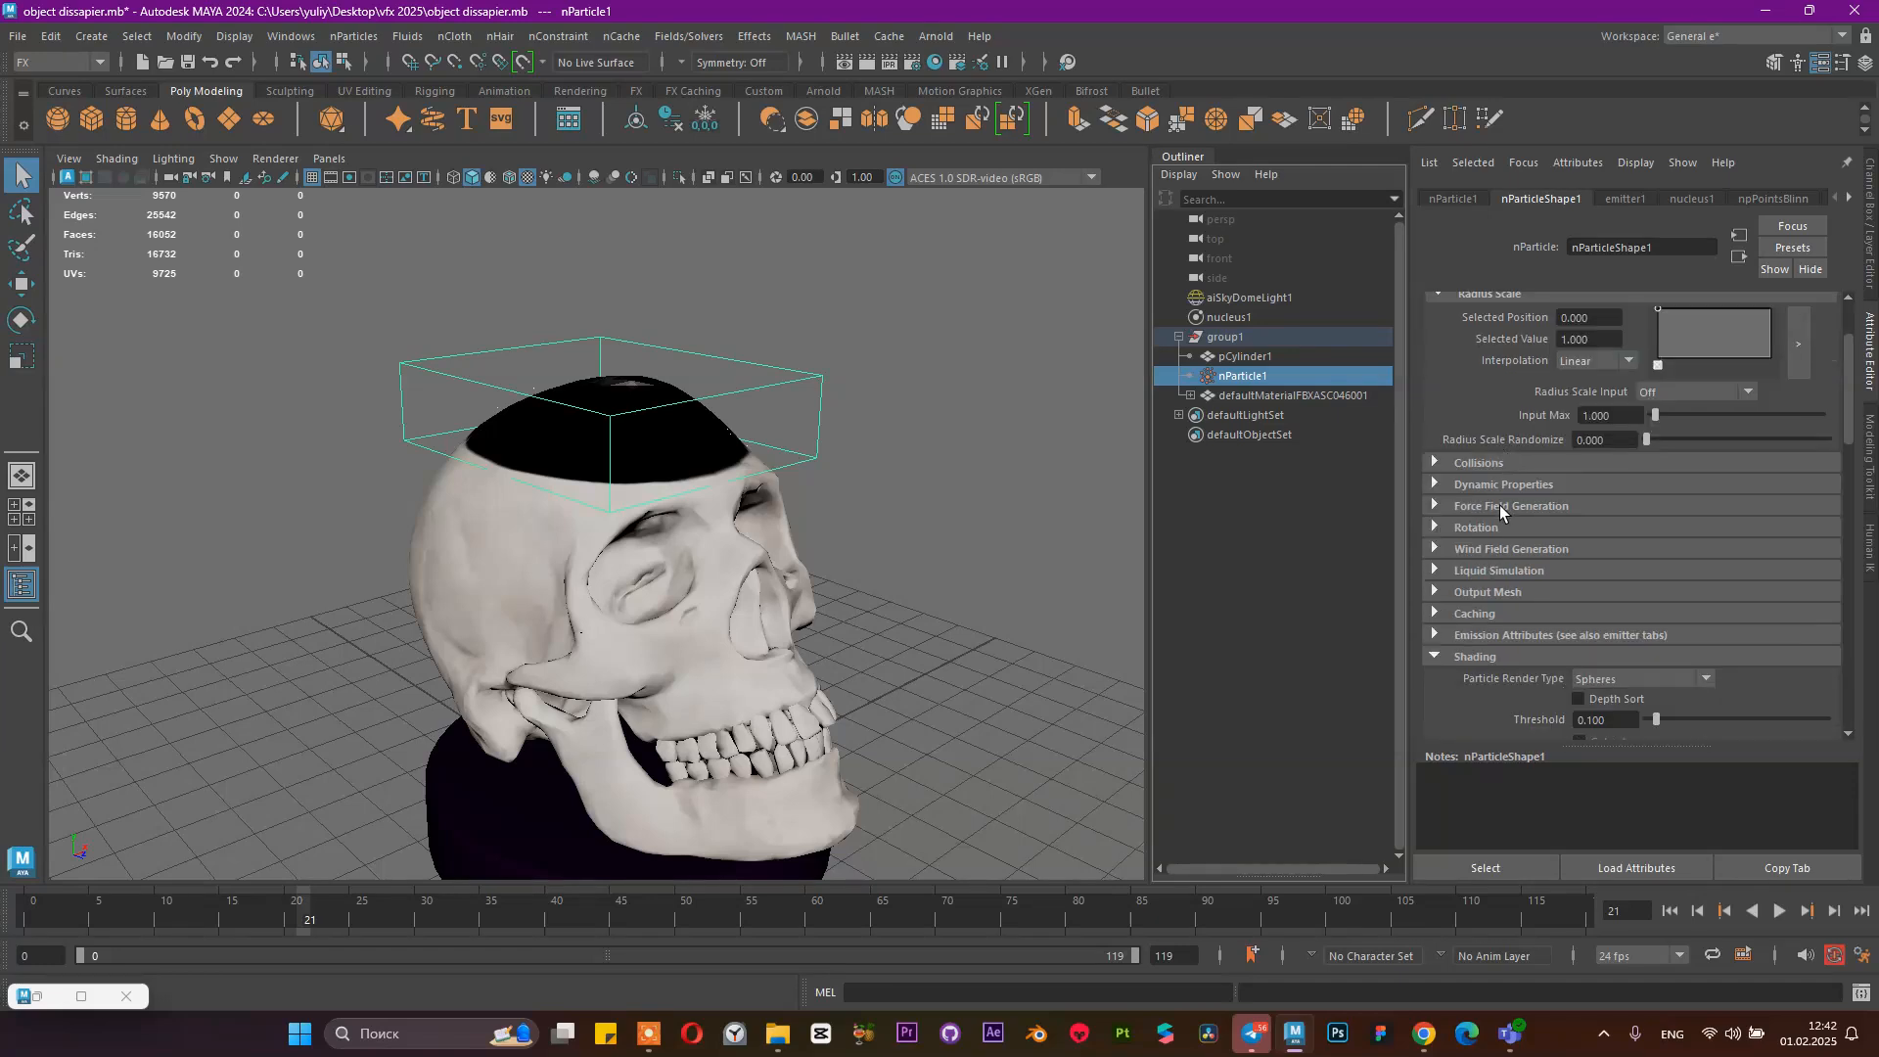
scroll(1499, 505, "down", 1)
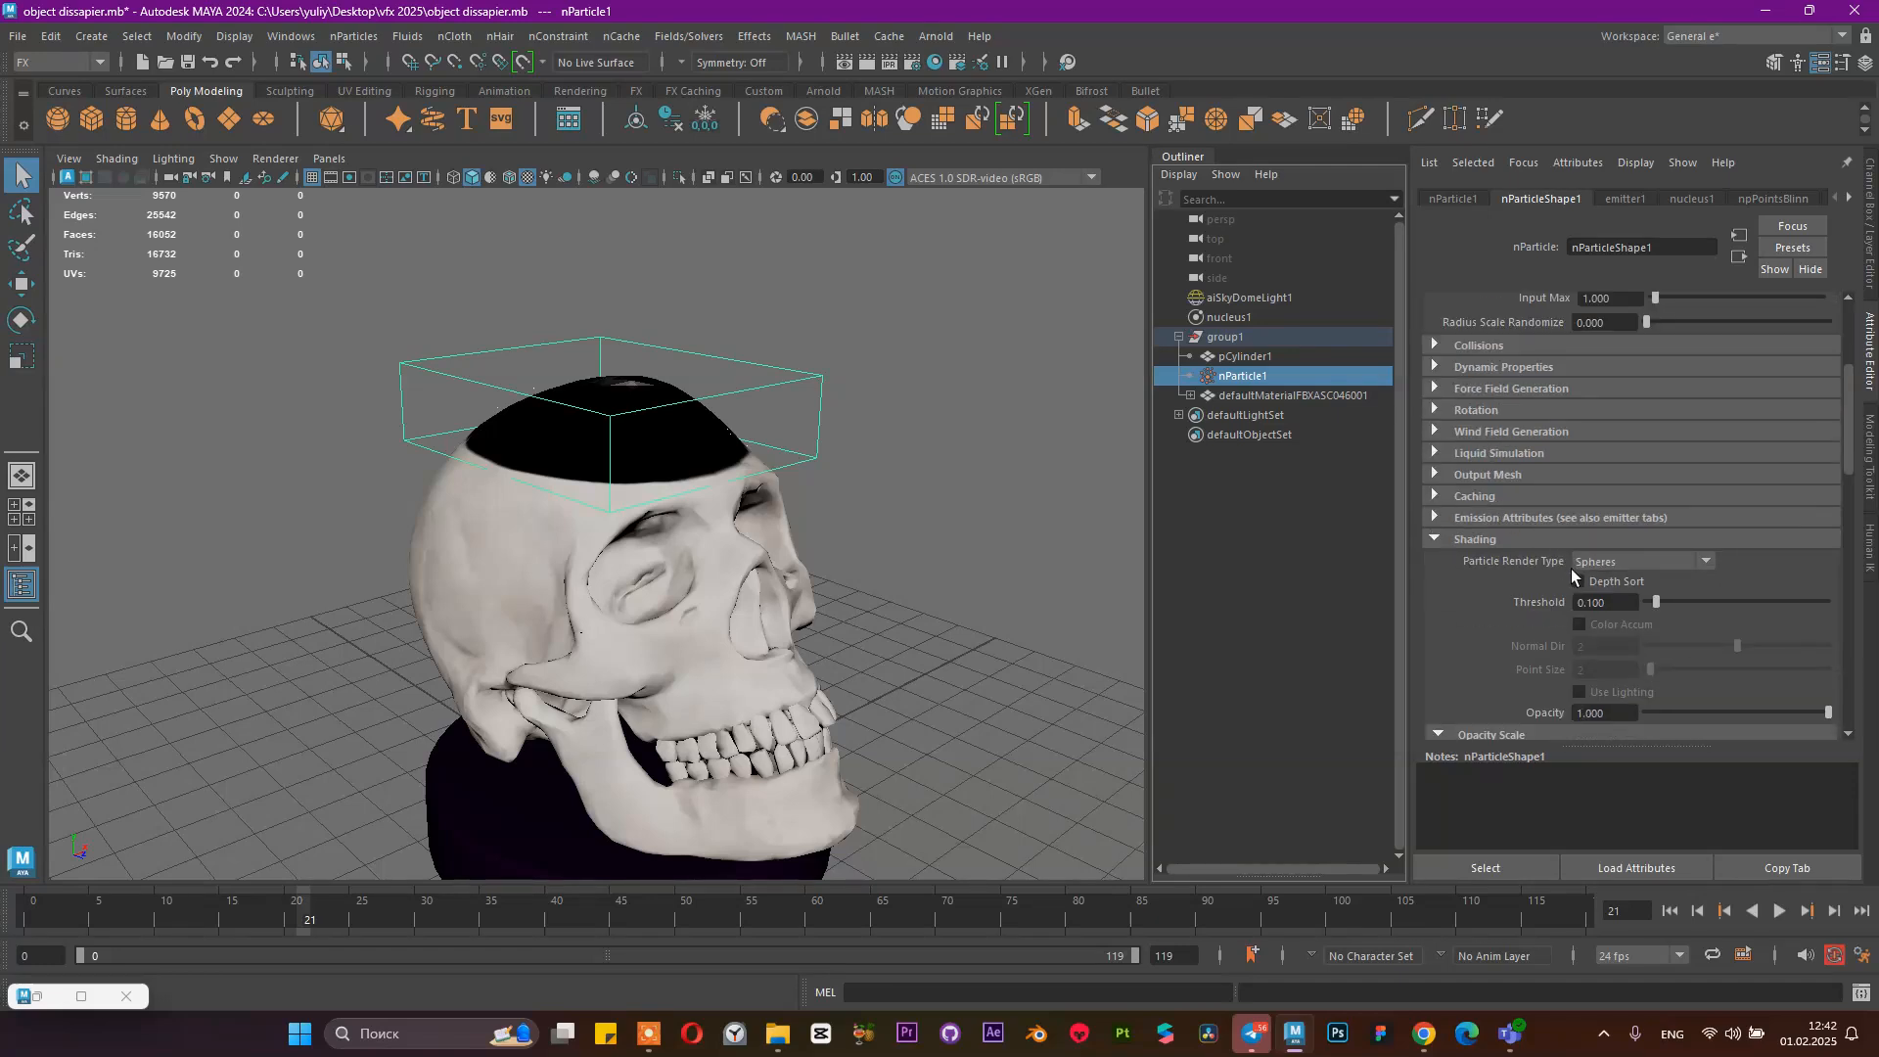
scroll(1571, 570, "down", 1)
left_click(1628, 503)
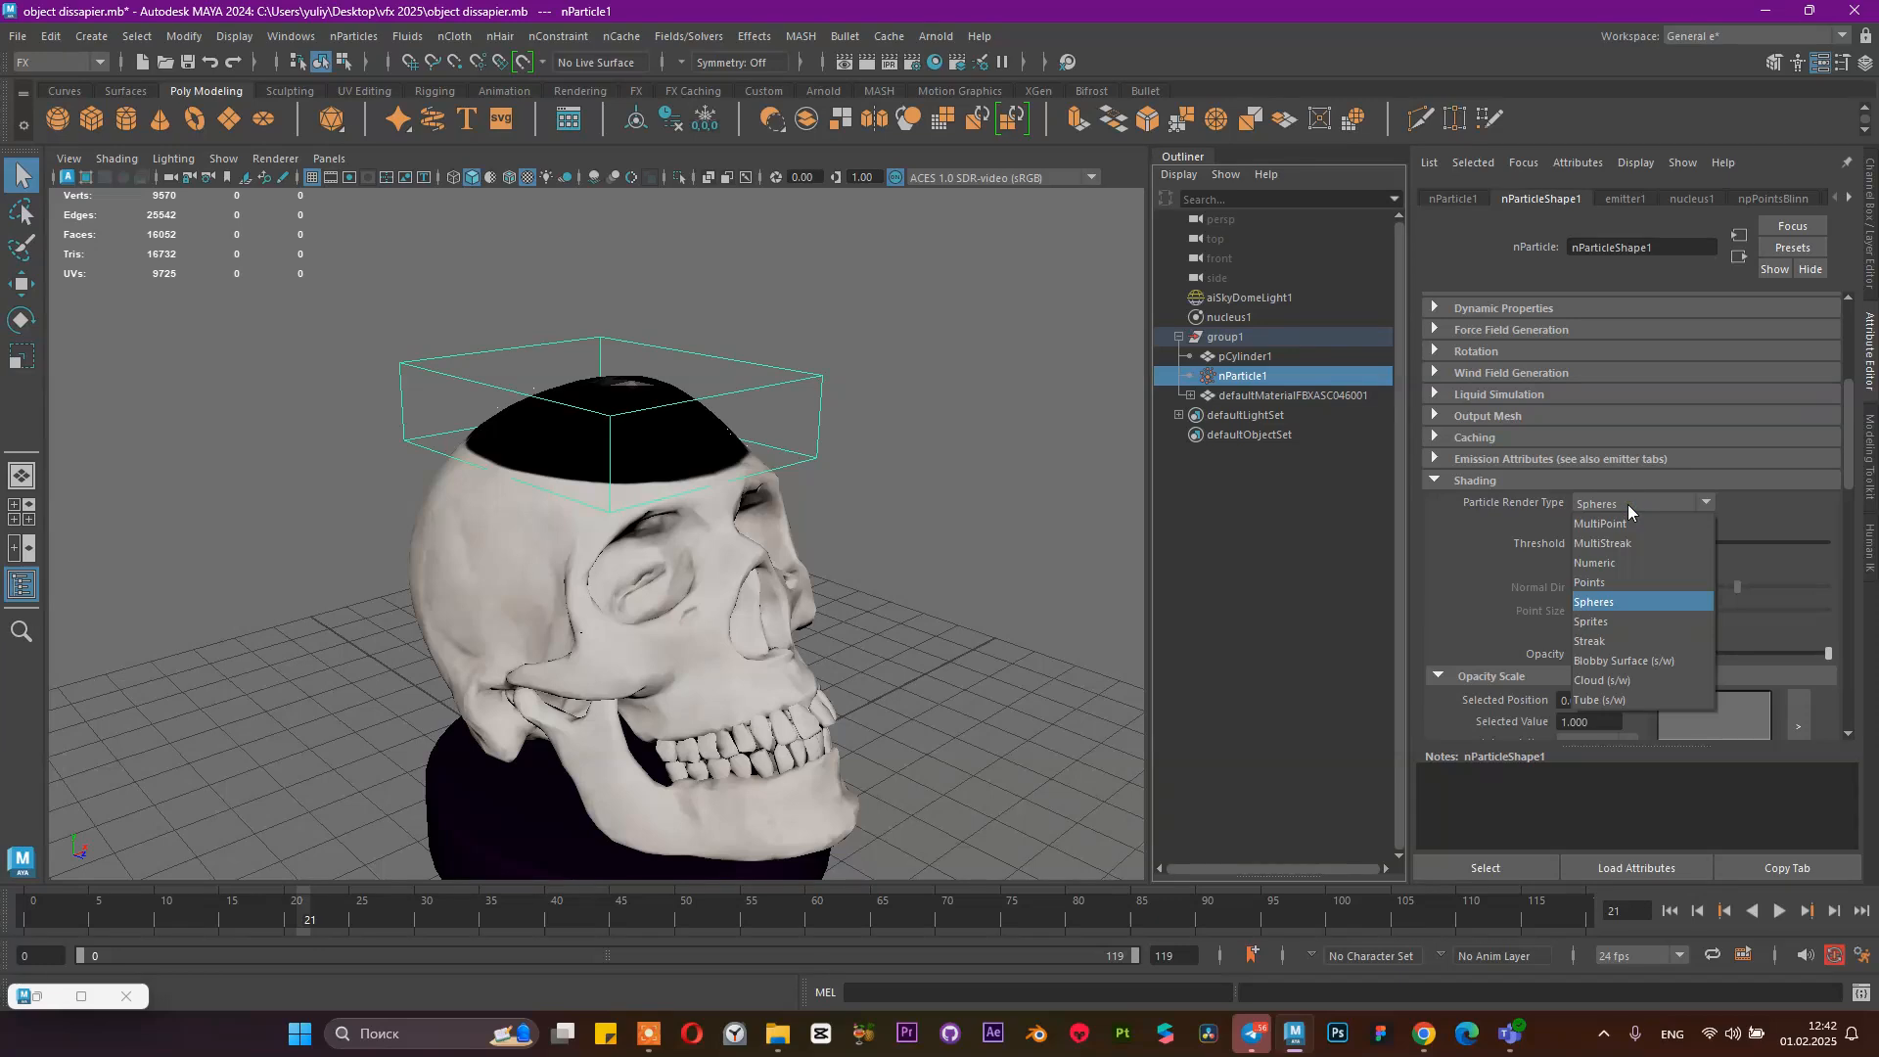
left_click(1629, 503)
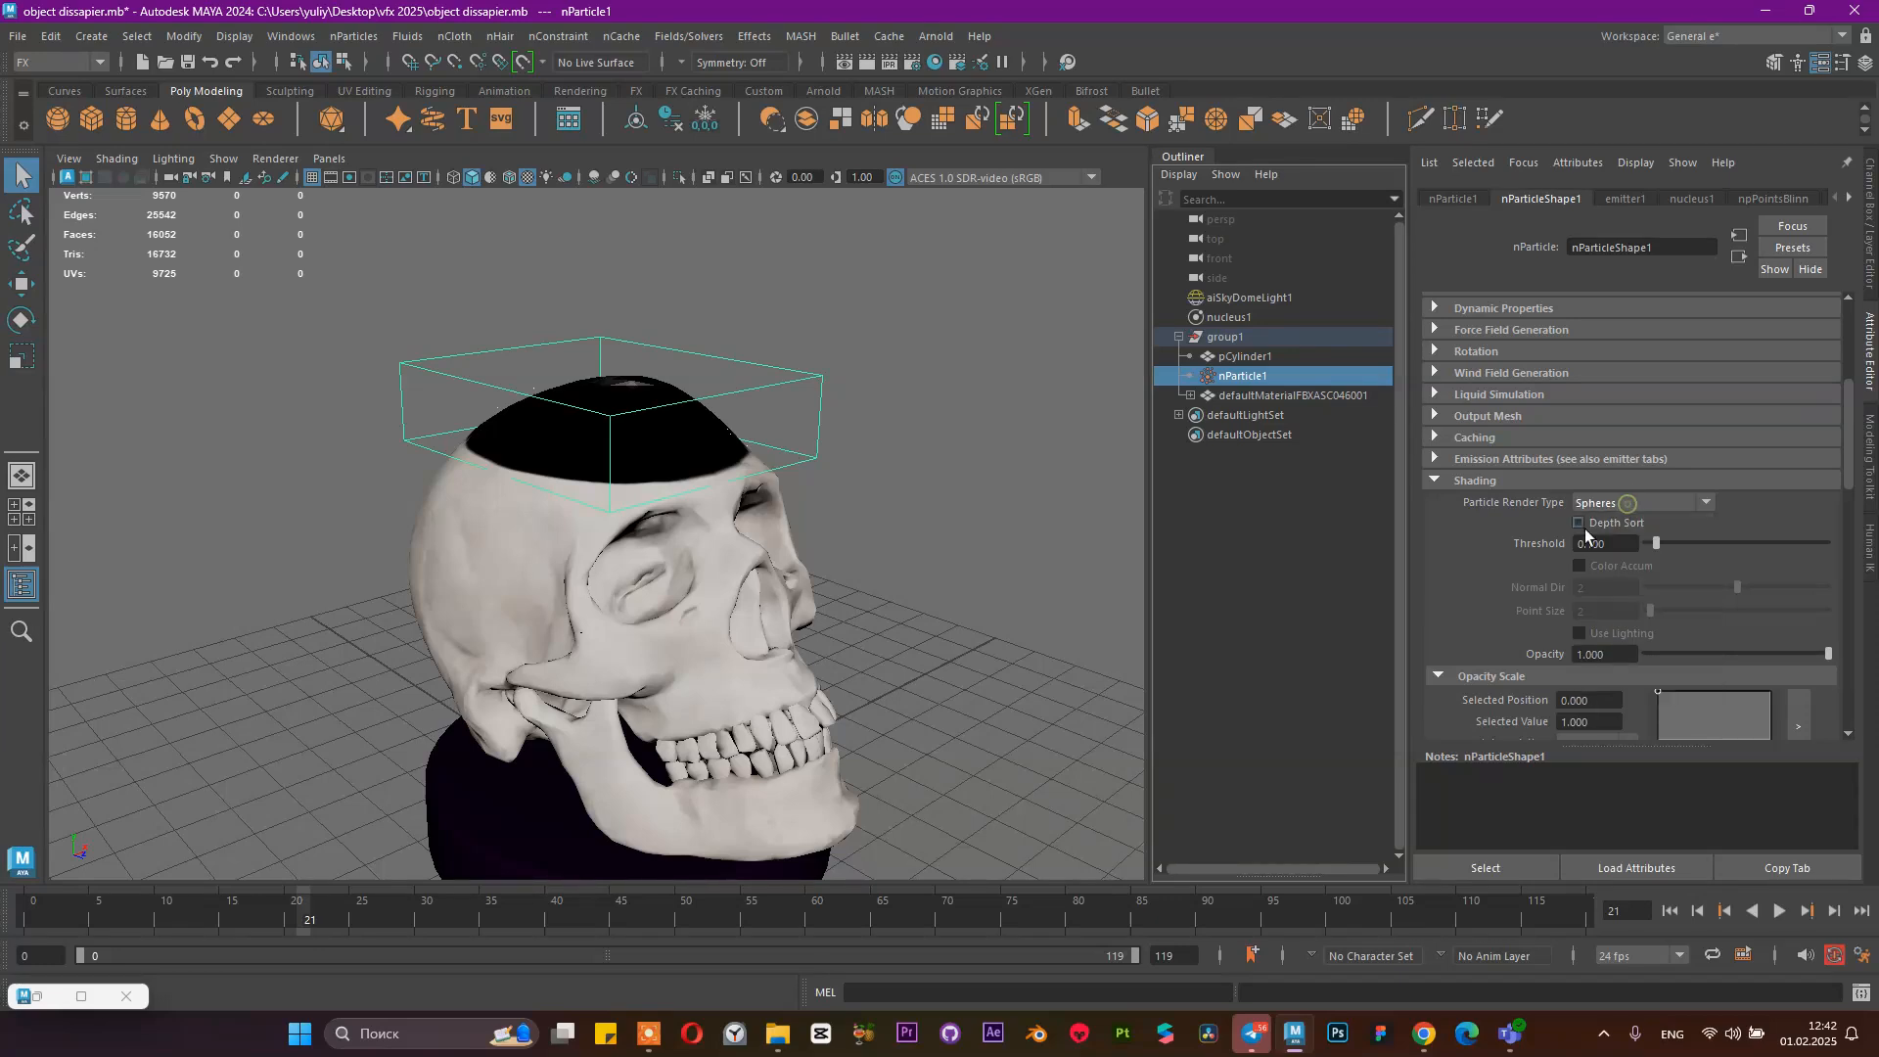
scroll(1560, 550, "down", 1)
scroll(1566, 558, "down", 2)
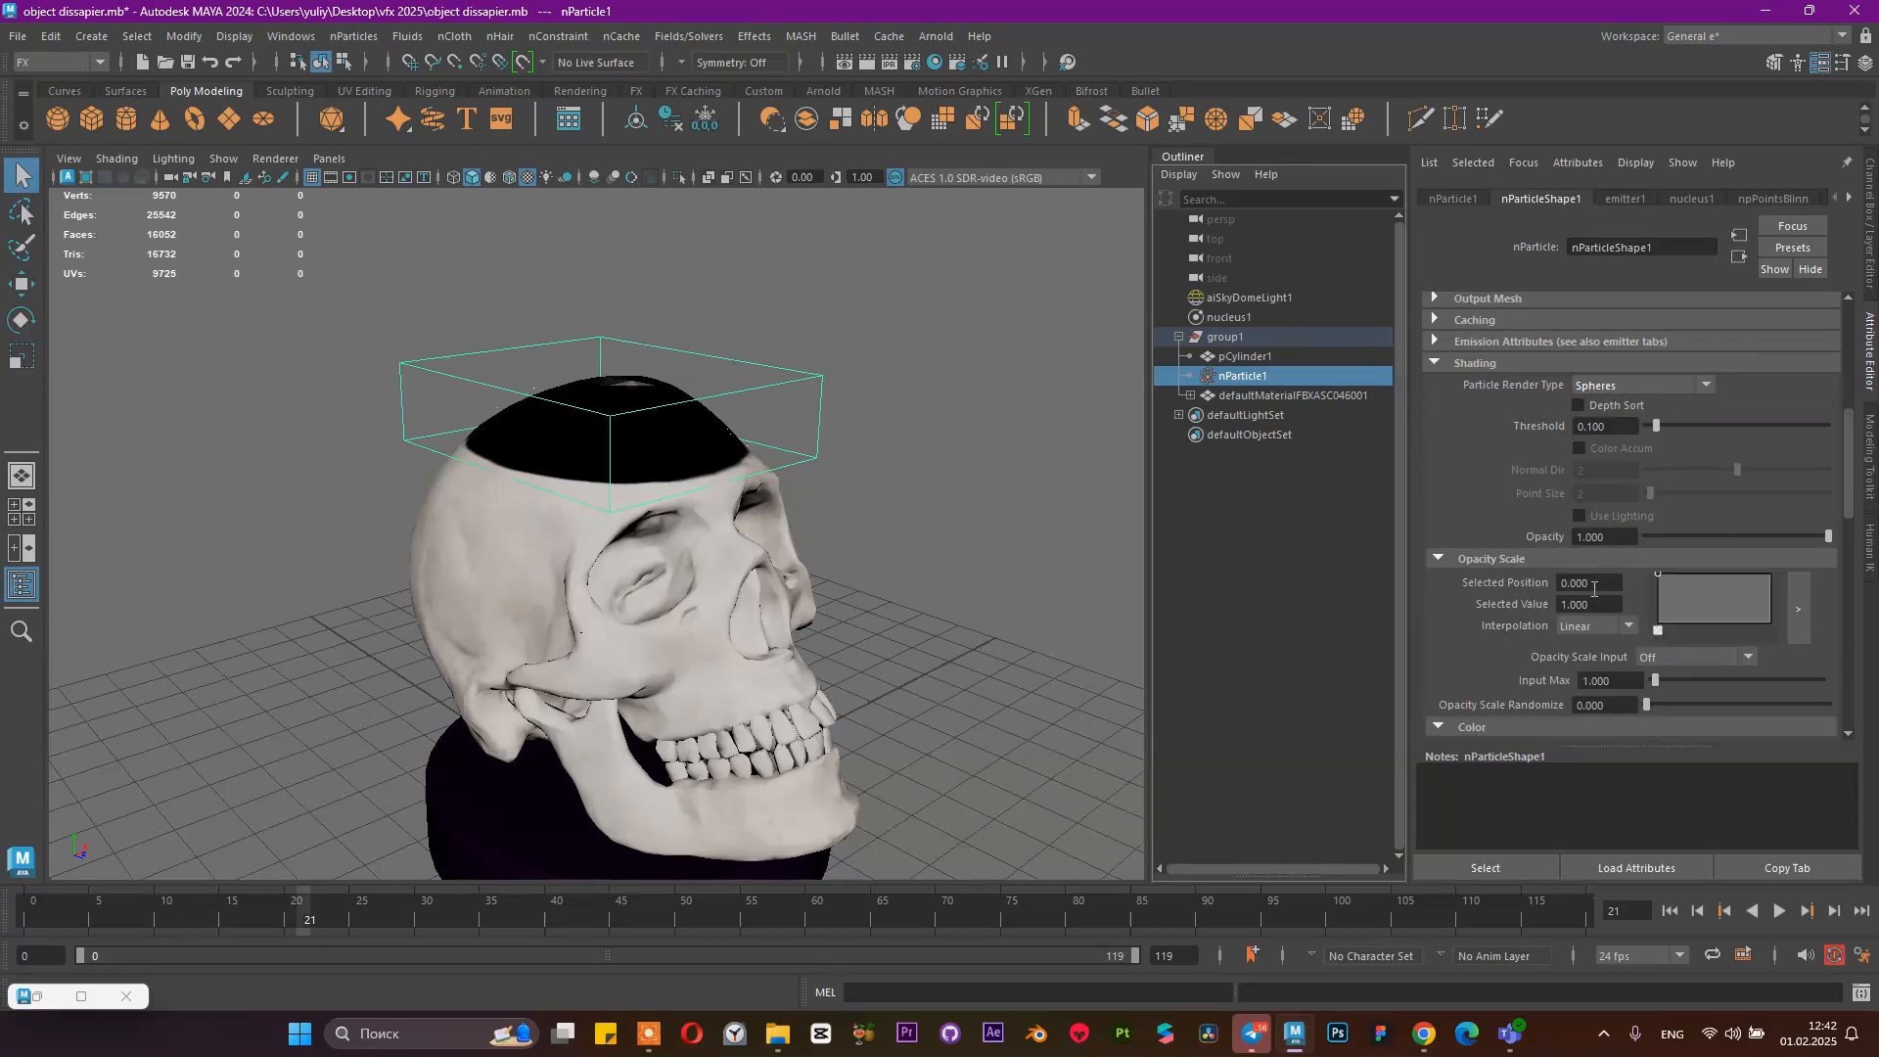
scroll(1594, 590, "down", 7)
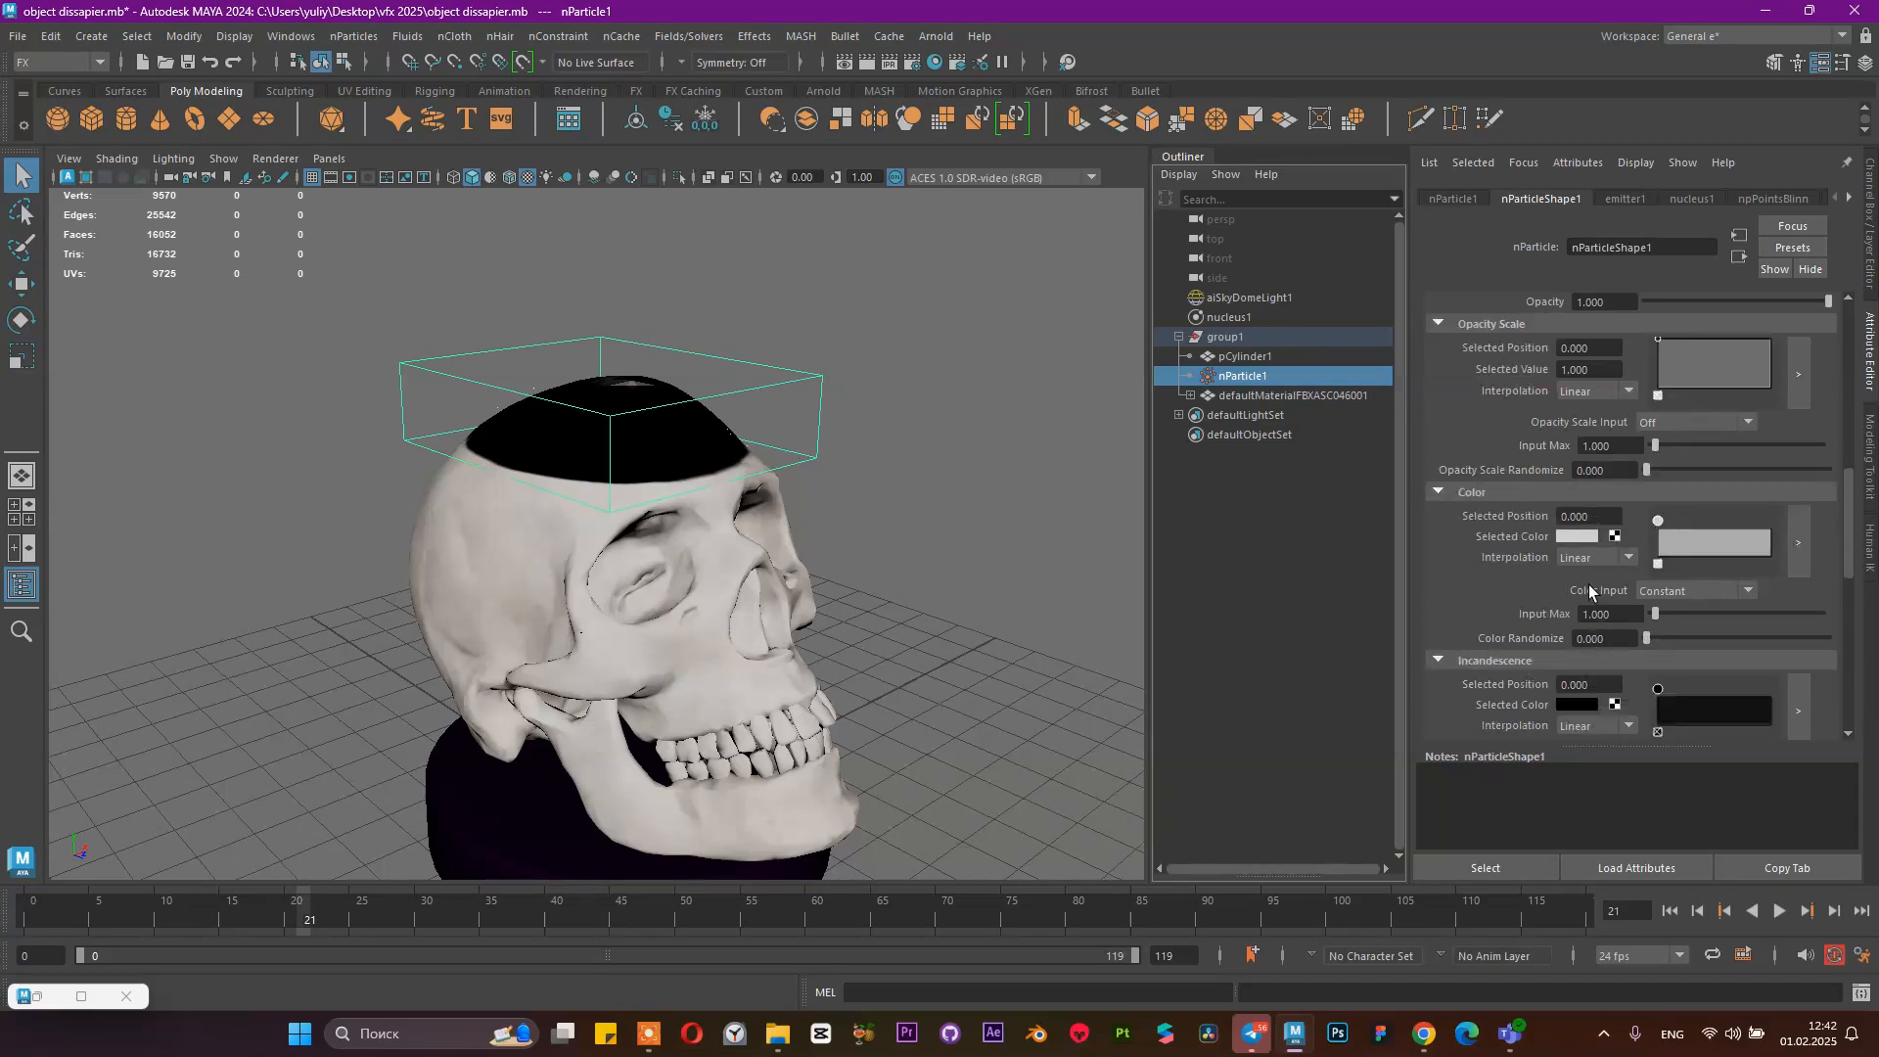
scroll(1586, 582, "down", 2)
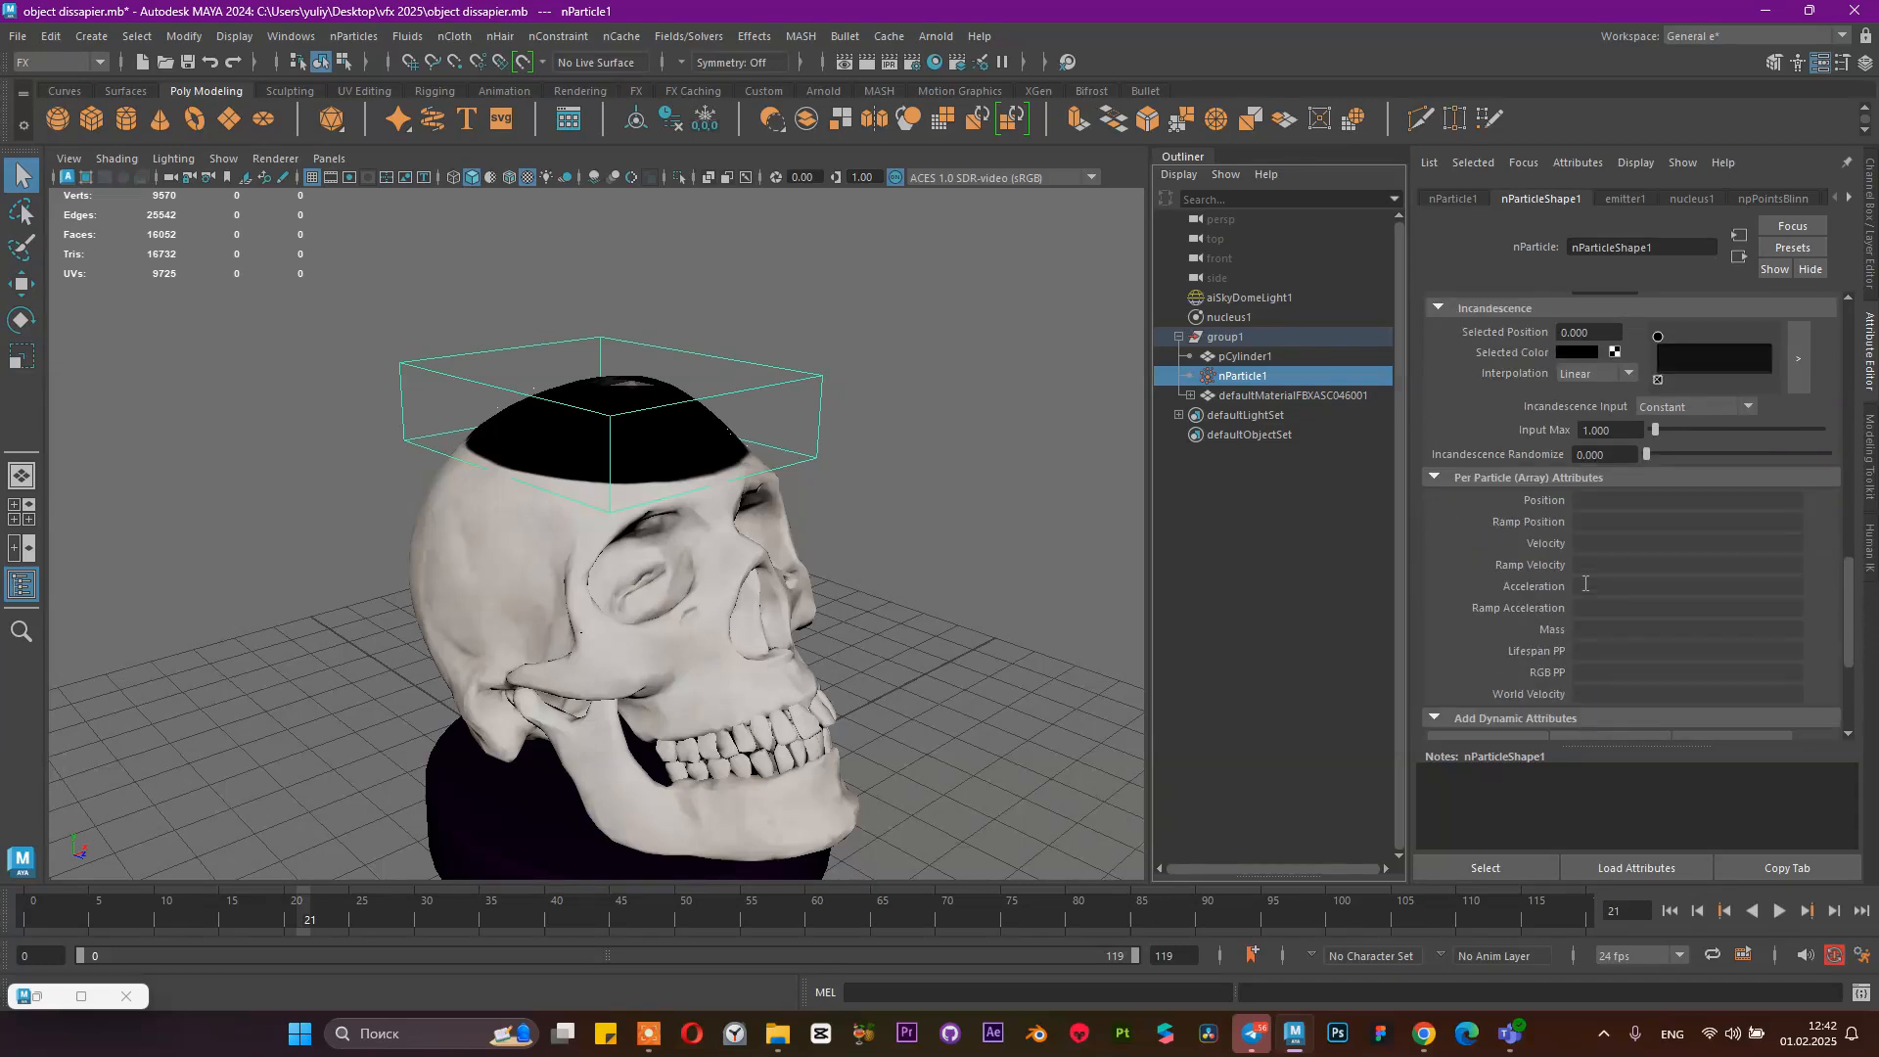
scroll(1586, 583, "up", 8)
Inspect the particles around the dissolved opening on top of the skull and the skull's face from several angles
left_click_drag(544, 403, 397, 546, "alt")
middle_click_drag(397, 546, 539, 307, "alt")
right_click_drag(539, 307, 681, 454, "alt")
left_click_drag(682, 460, 563, 449, "alt")
right_click_drag(563, 449, 692, 306, "alt")
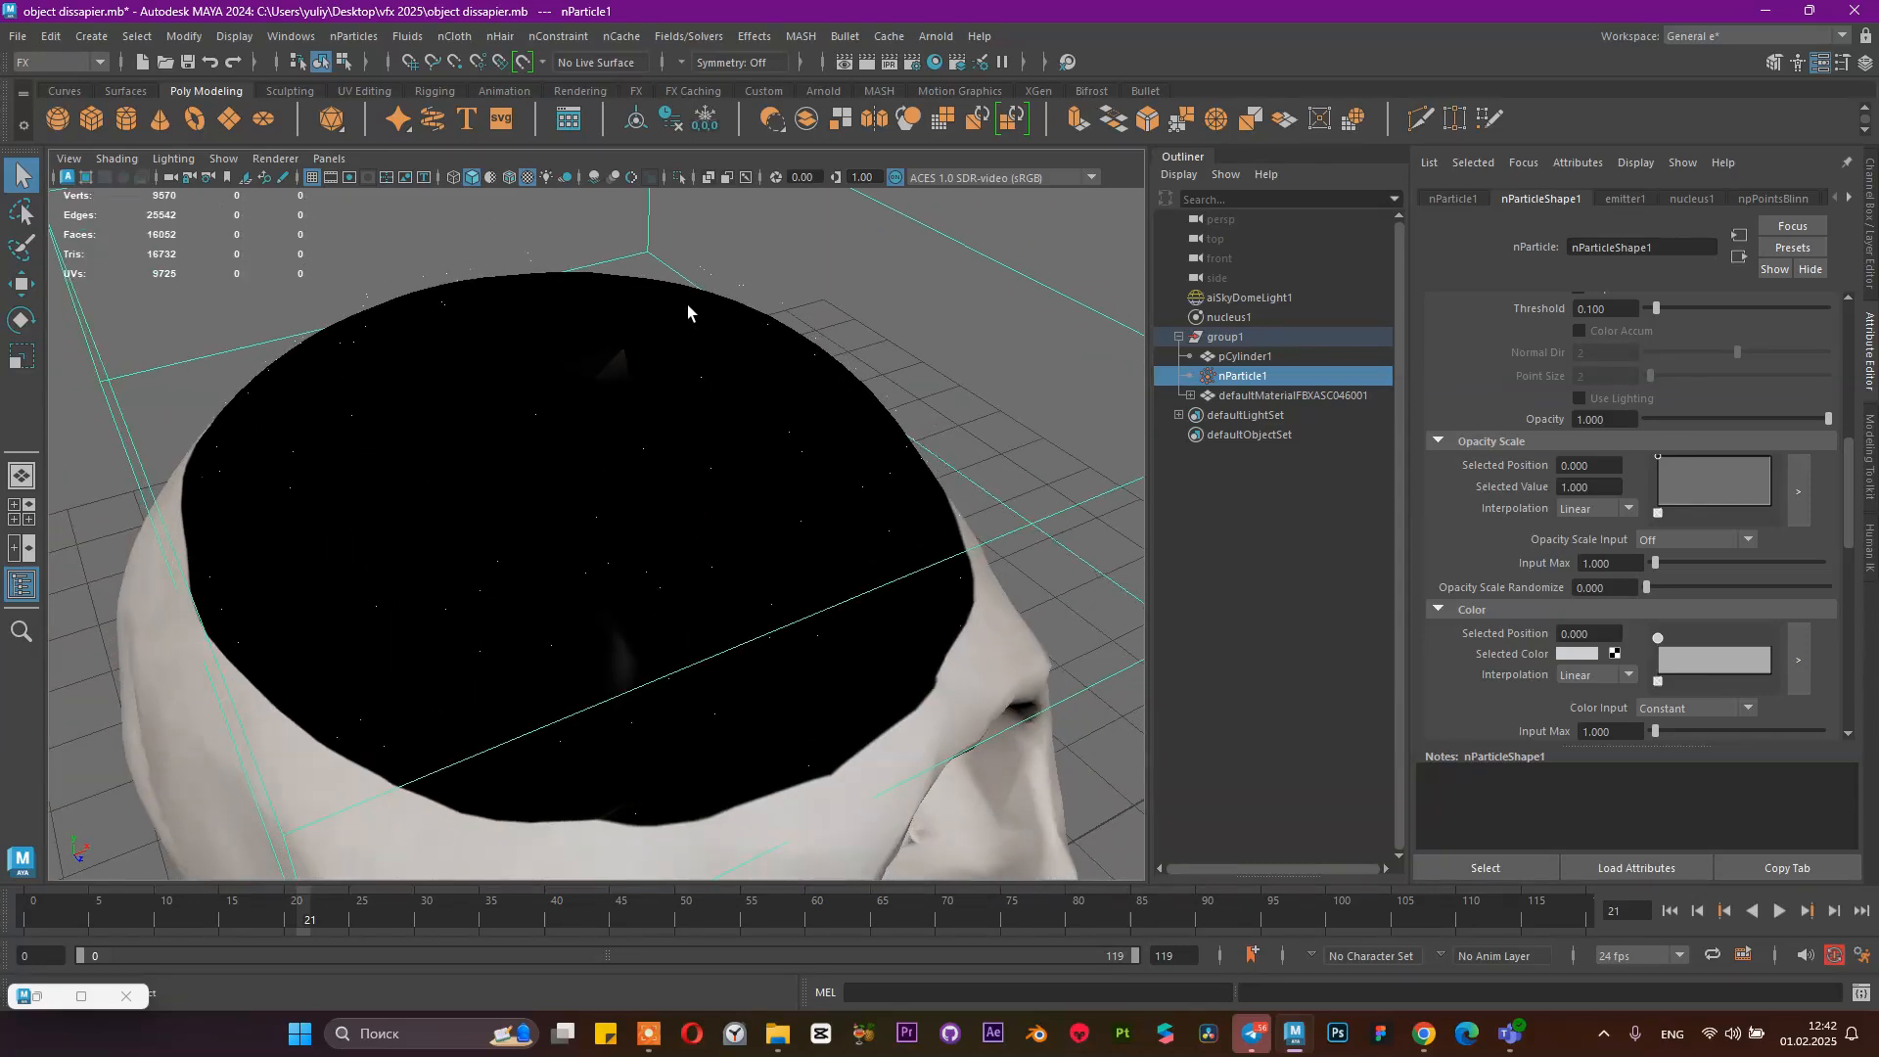
right_click_drag(809, 432, 749, 405, "alt")
left_click_drag(749, 405, 732, 379, "alt")
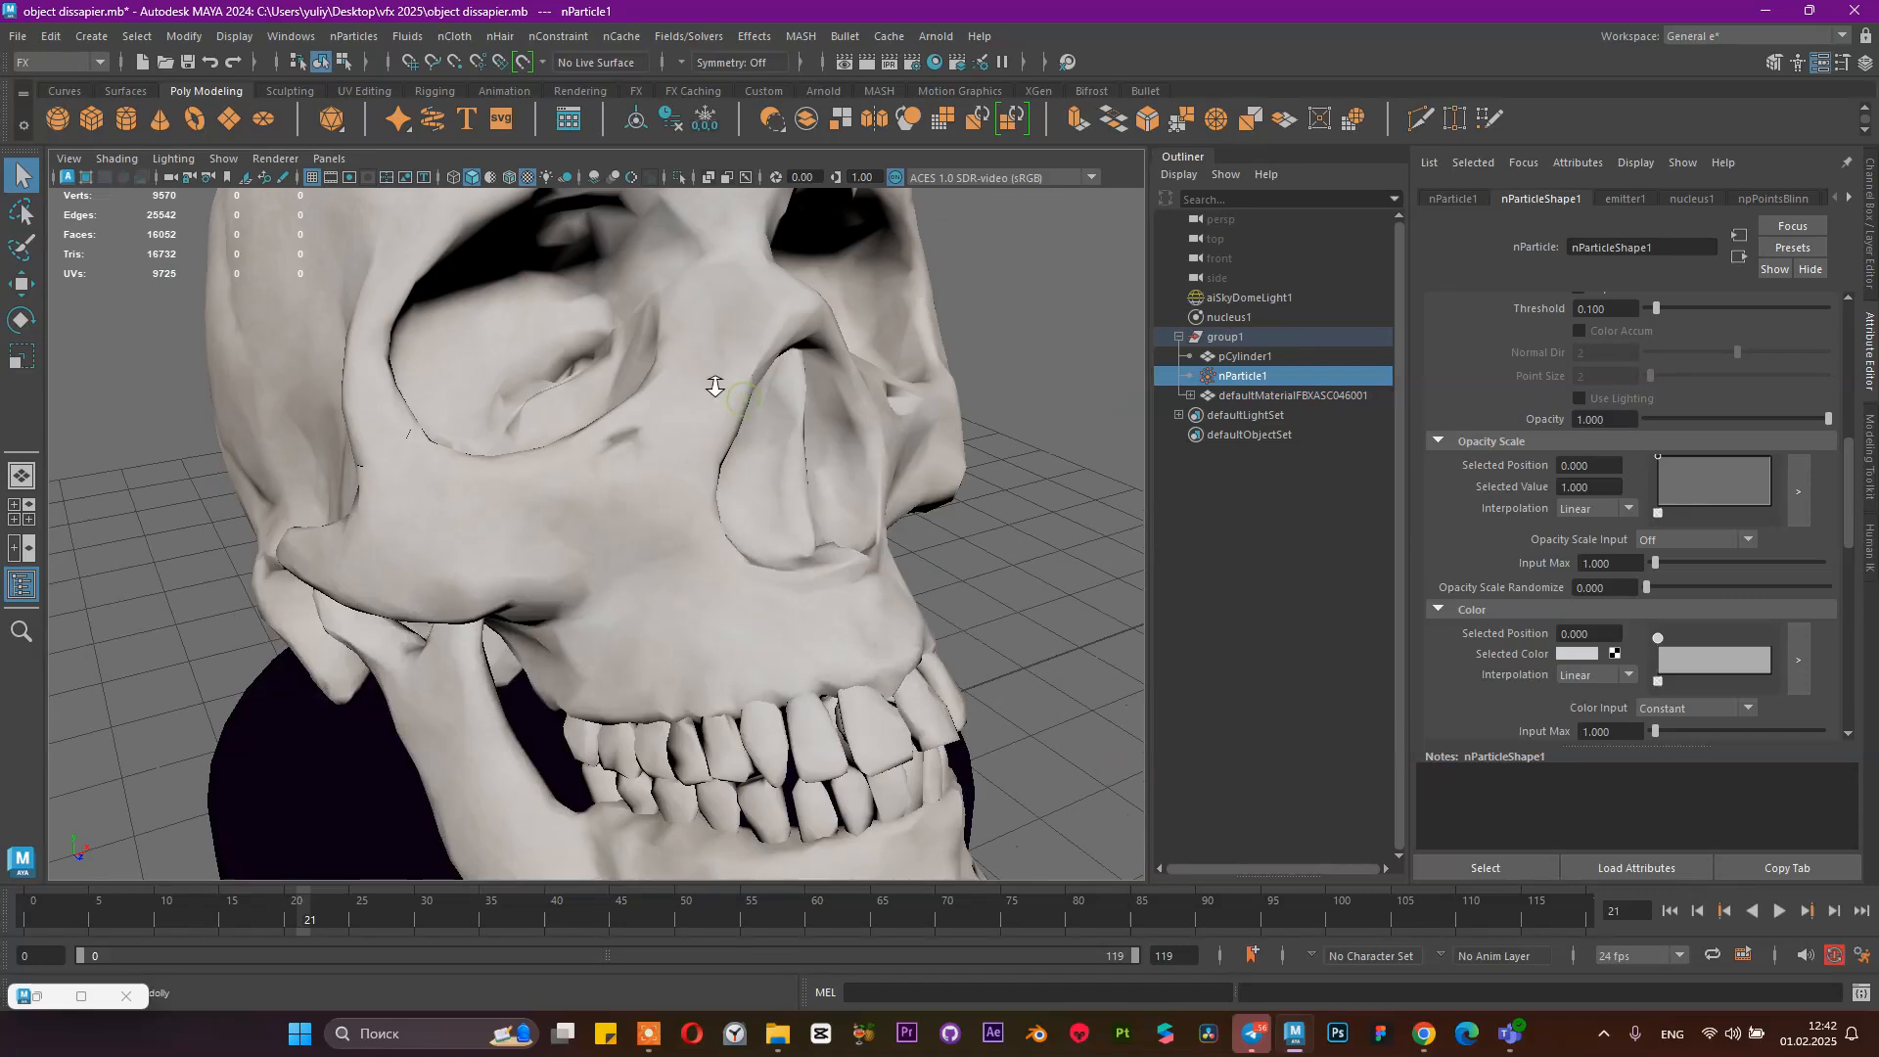
middle_click_drag(732, 380, 646, 646, "alt")
right_click_drag(646, 646, 730, 382, "alt")
right_click_drag(600, 449, 576, 494, "alt")
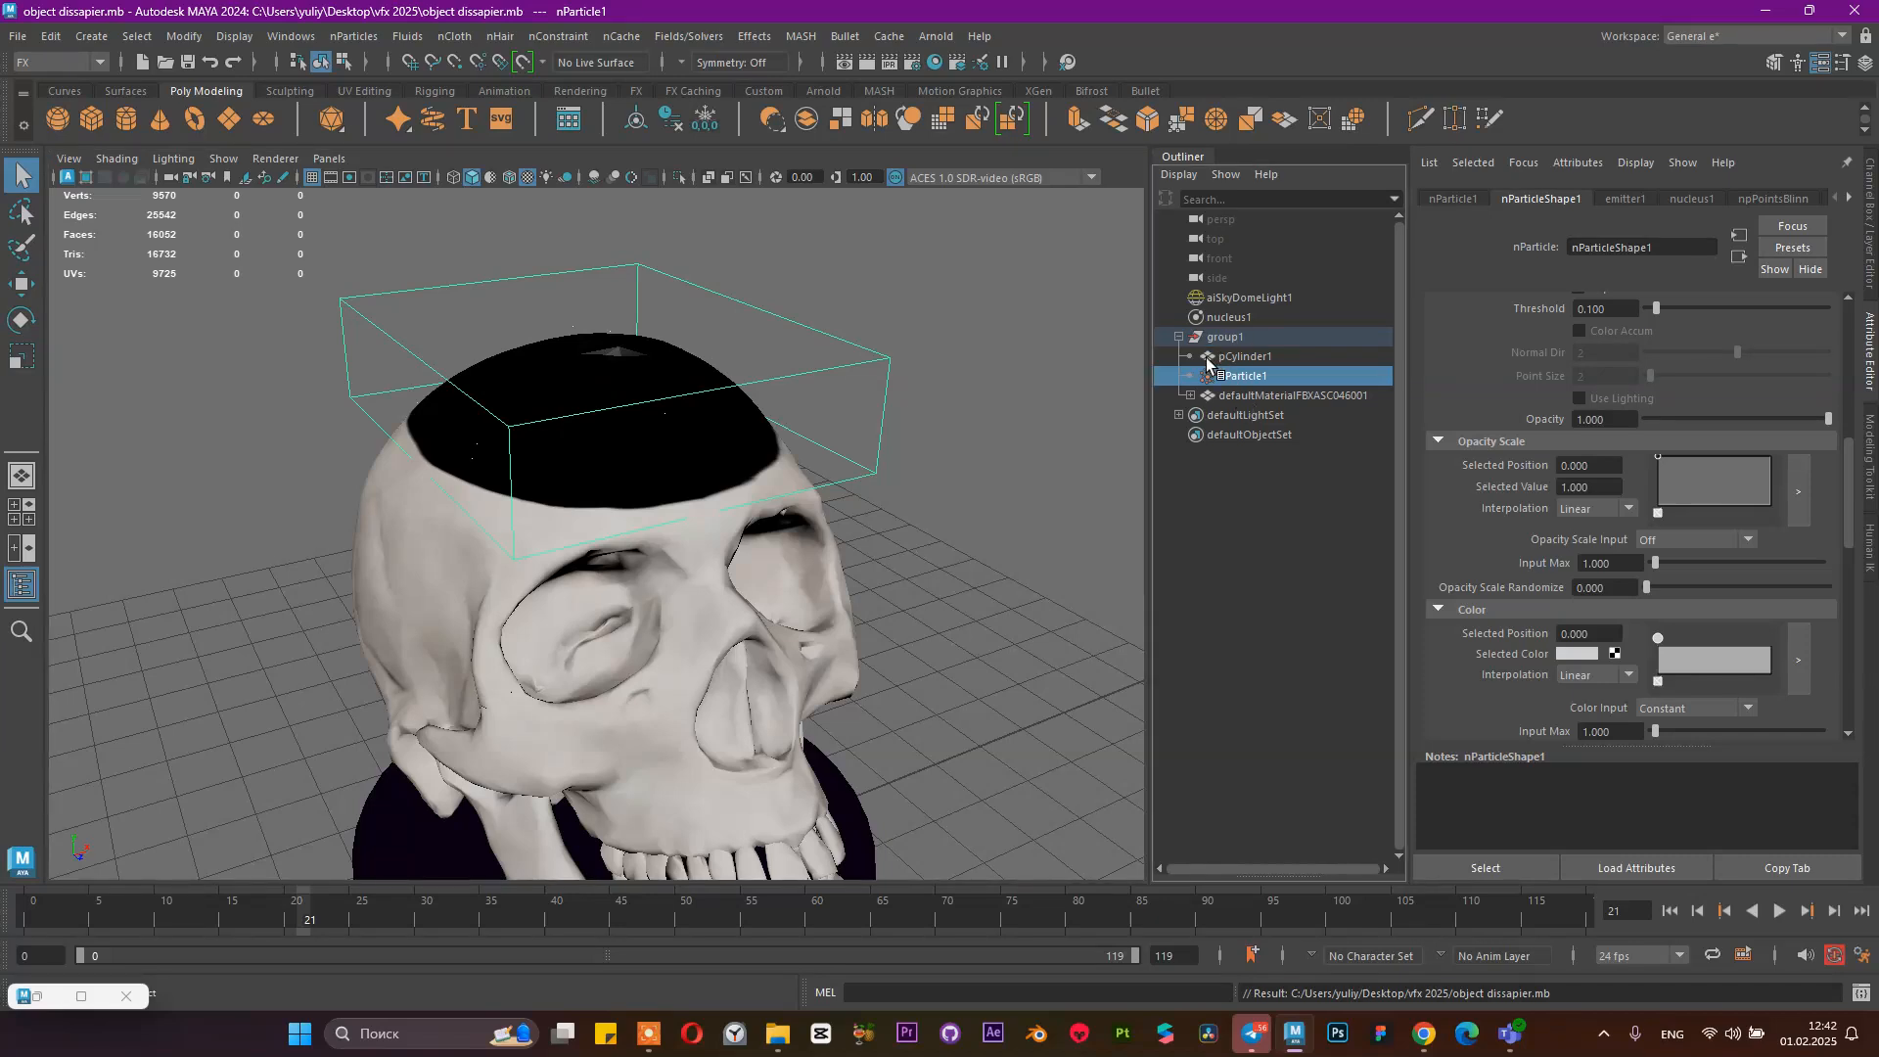
Delete emitter1 from the skull mesh and delete nParticle1 from the scene
left_click(1190, 396)
left_click(1223, 415)
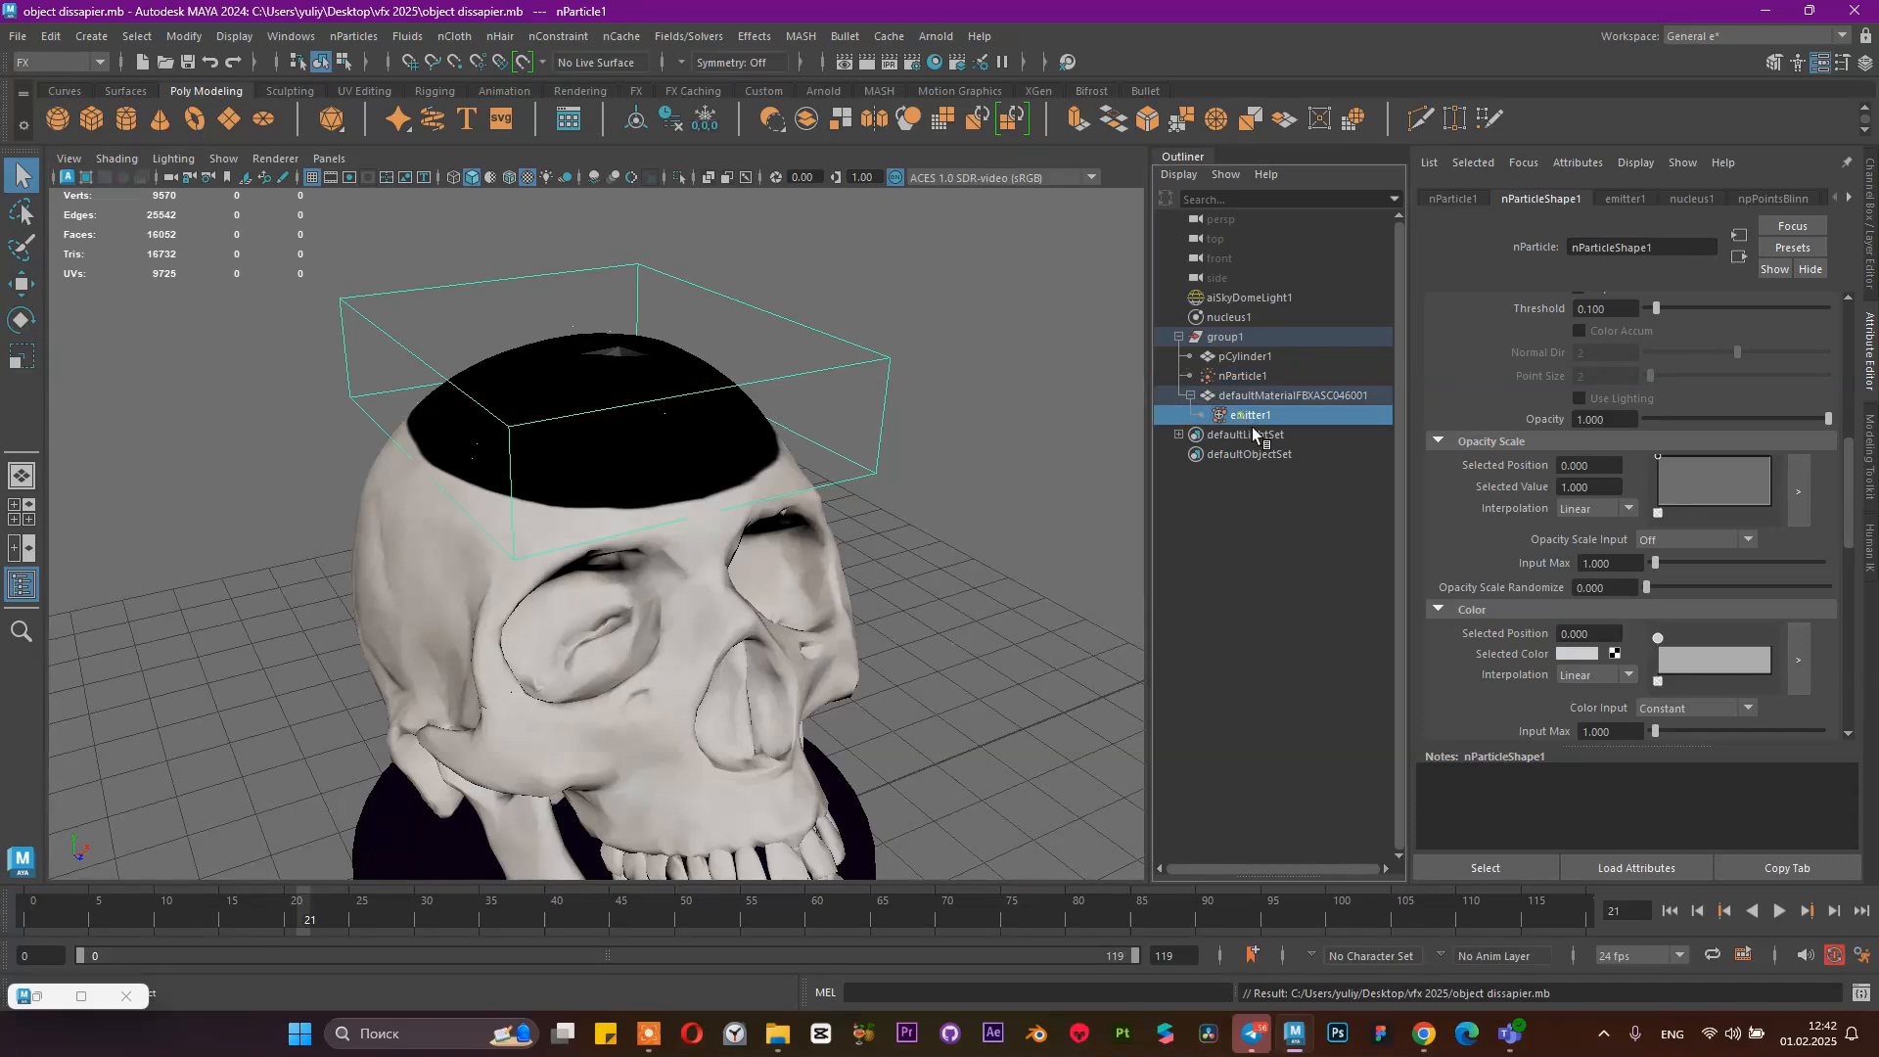
key("Delete")
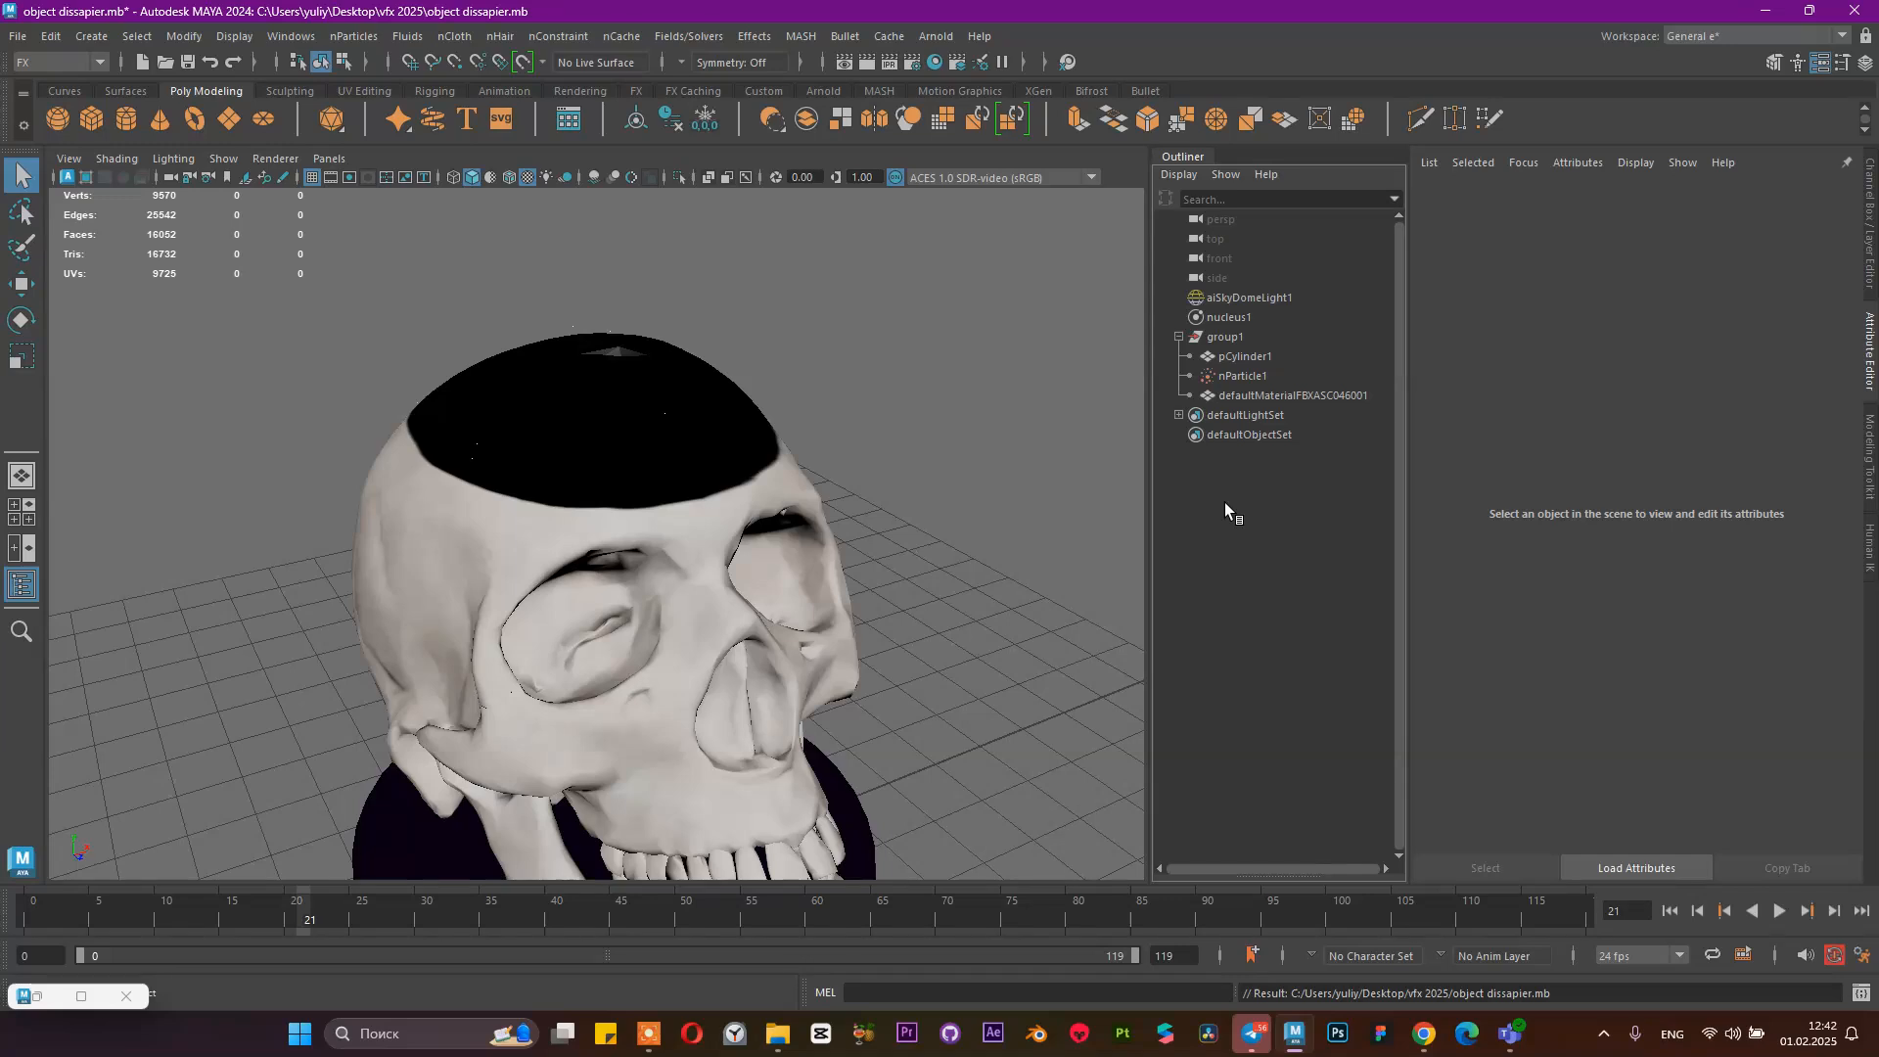
left_click(1263, 375)
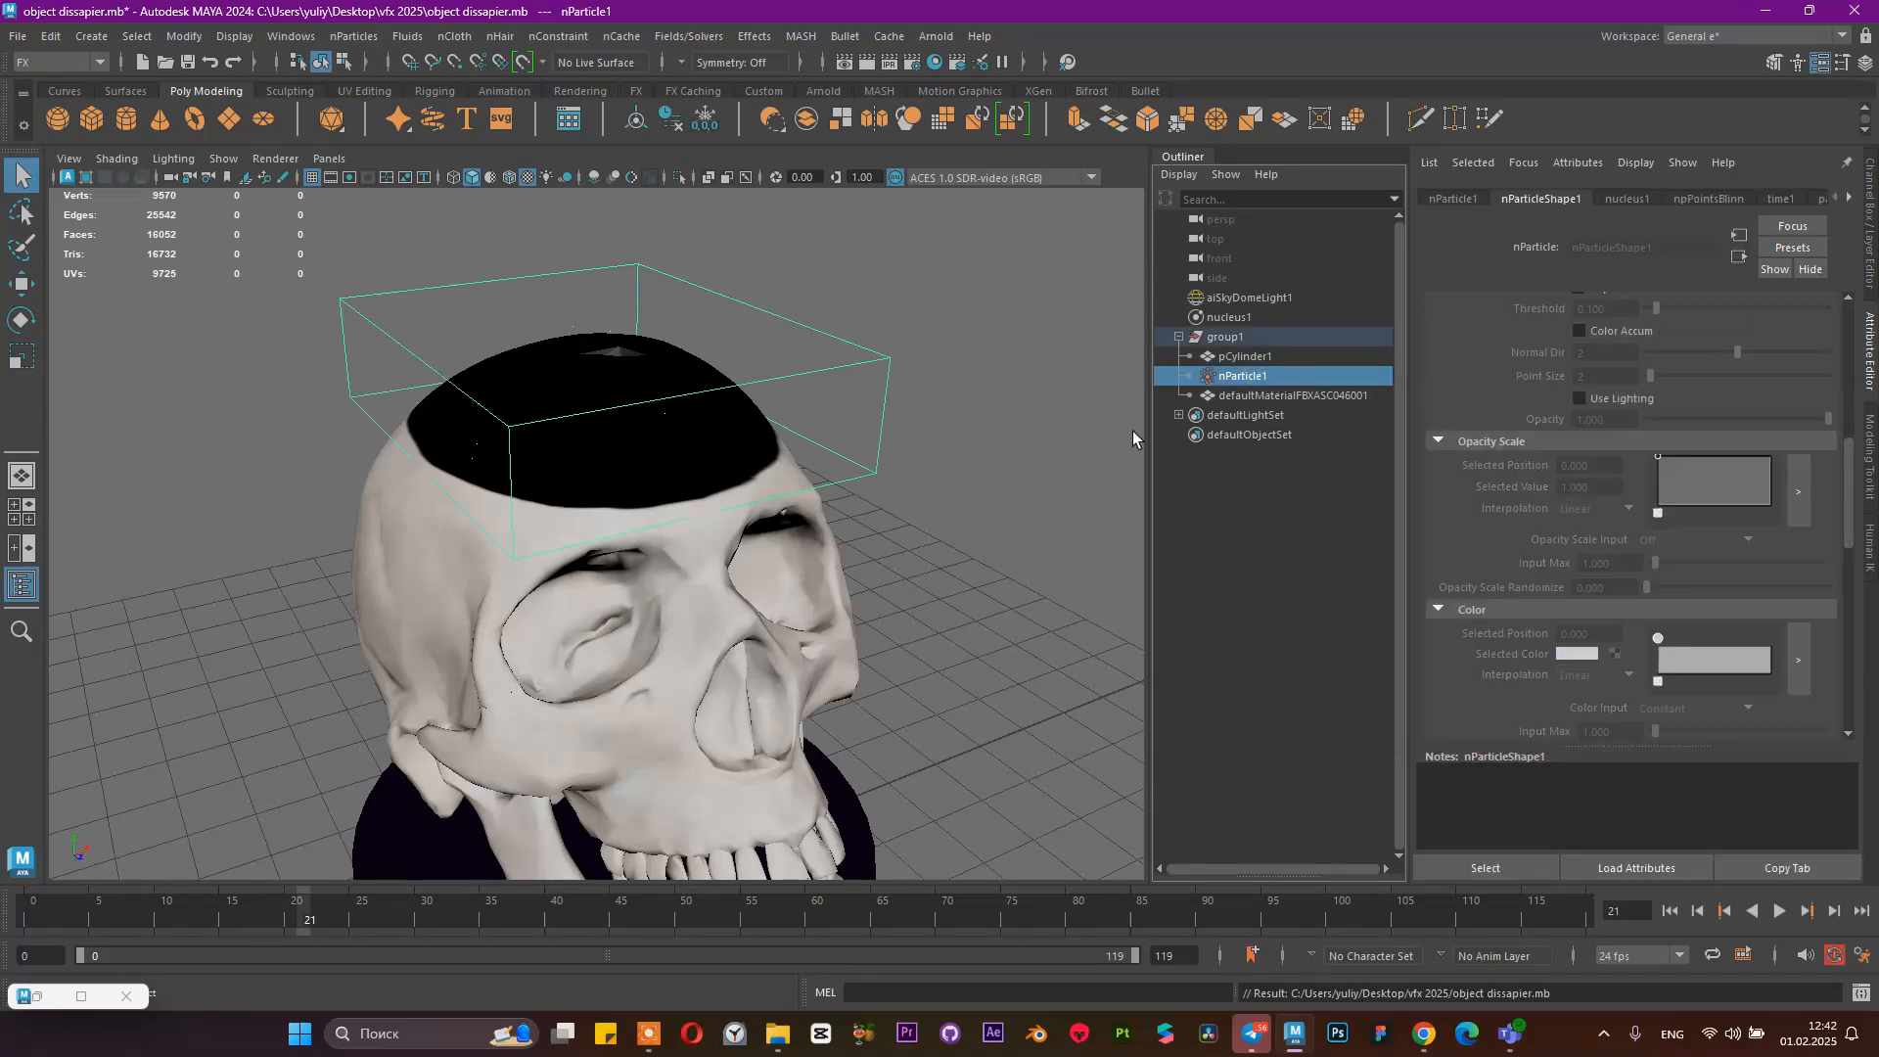
key("Delete")
Emit nParticles from the skull mesh defaultMaterialFBXASC046001 using Emit from Object
left_click(1251, 377)
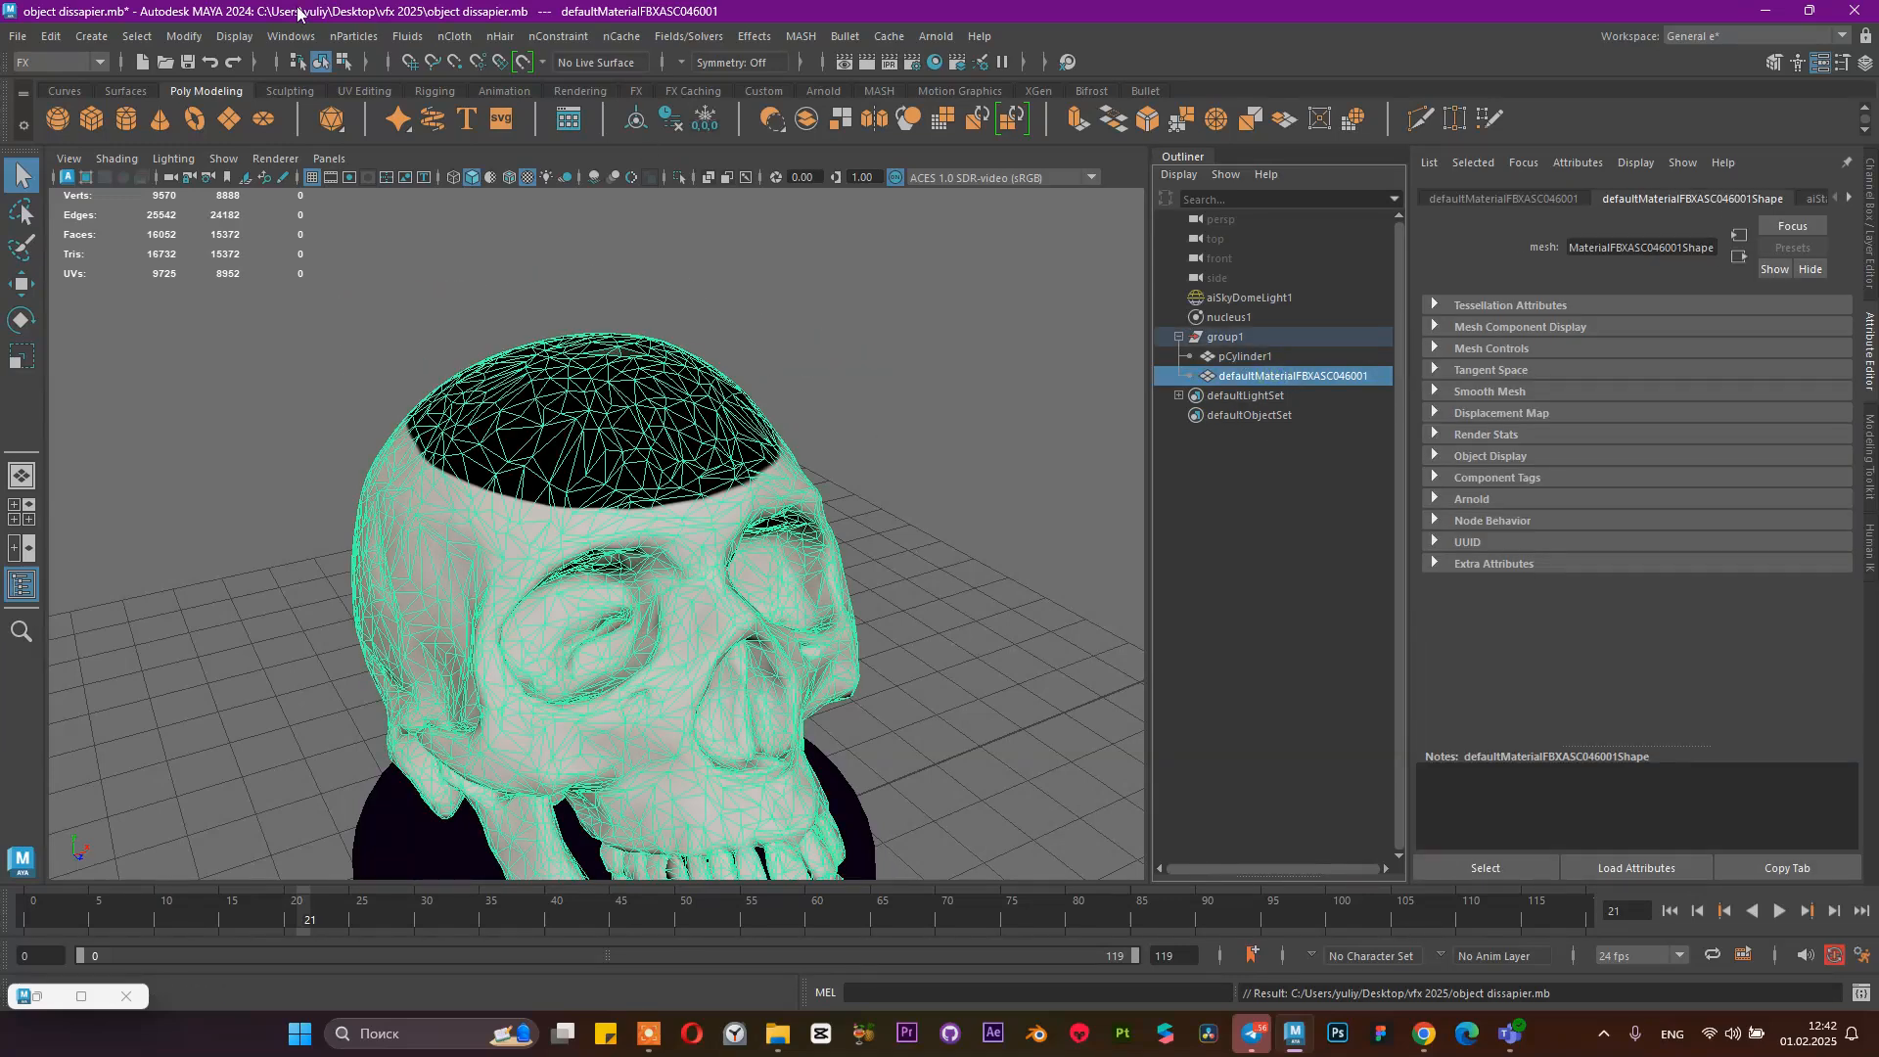
left_click(92, 36)
left_click(355, 36)
left_click(367, 36)
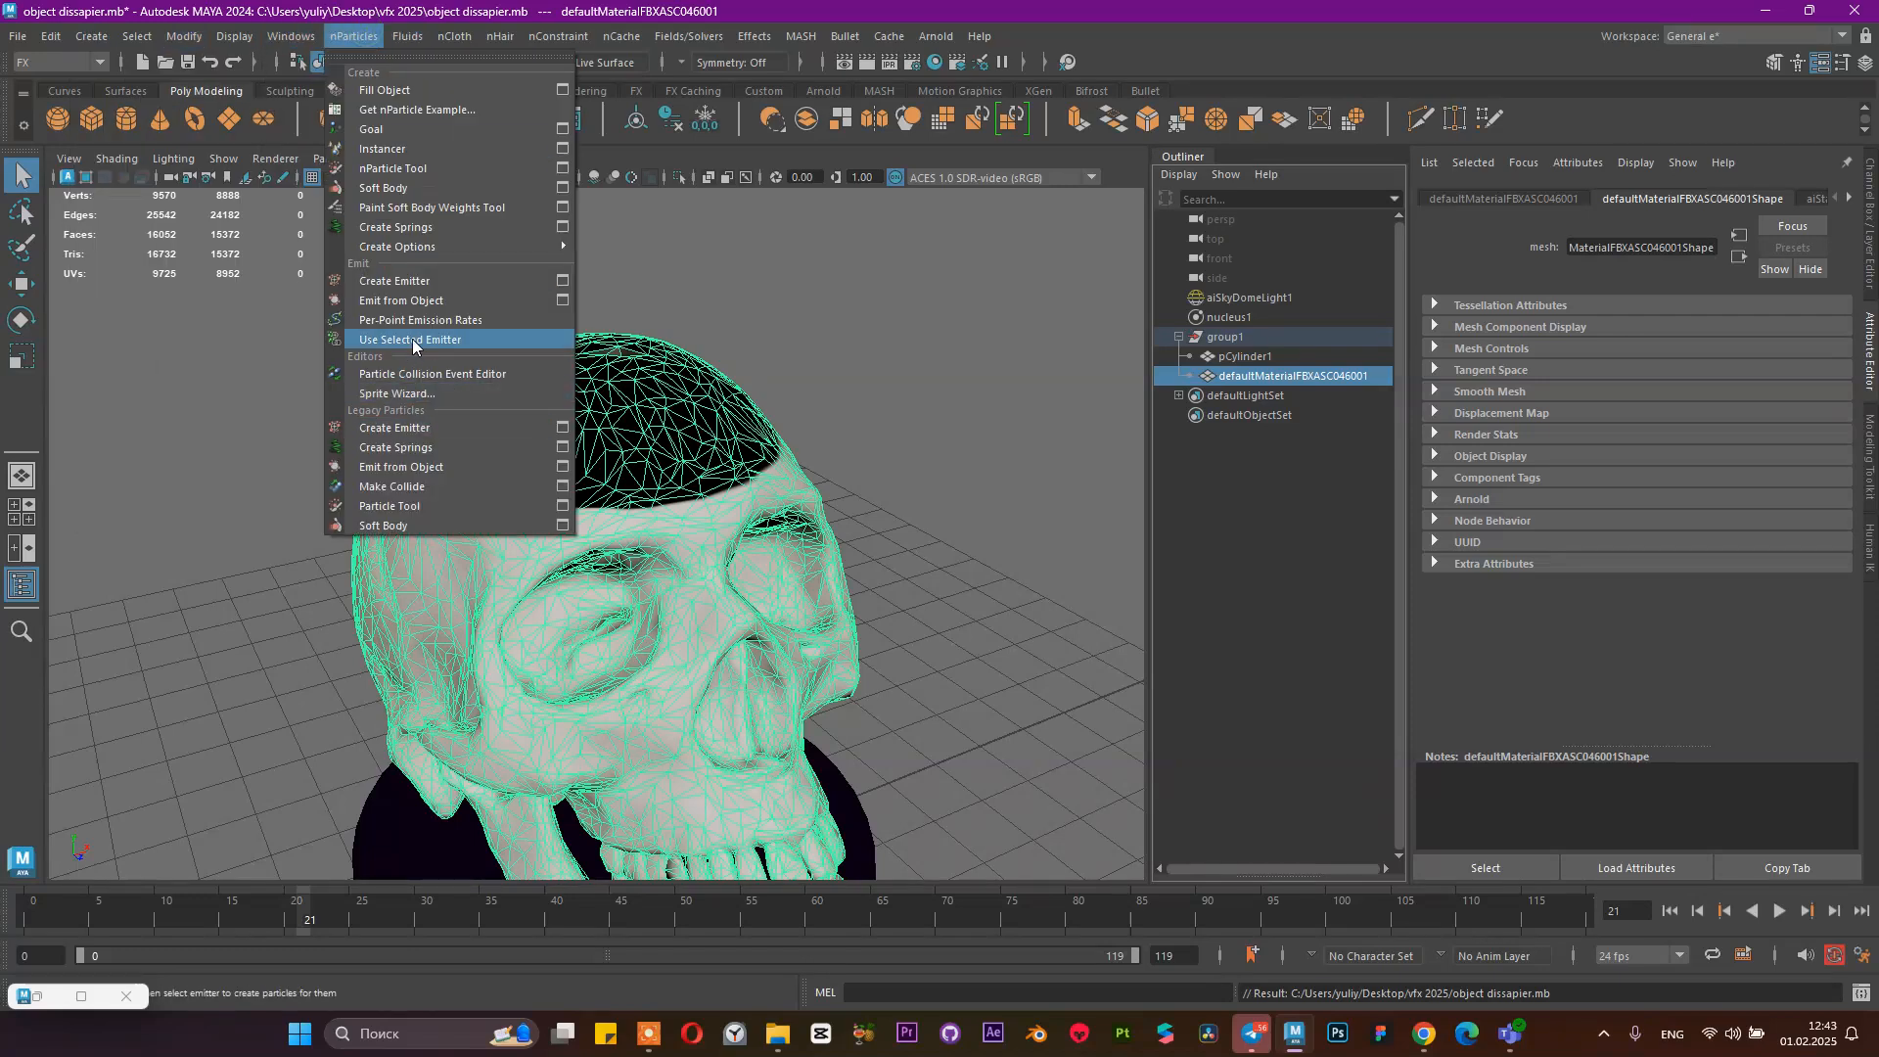
left_click(411, 300)
Map emitter1's Texture Rate to a File texture and load the first emitter JPG from the emitter2Fixed folder inside vfx 2025
scroll(1629, 499, "down", 5)
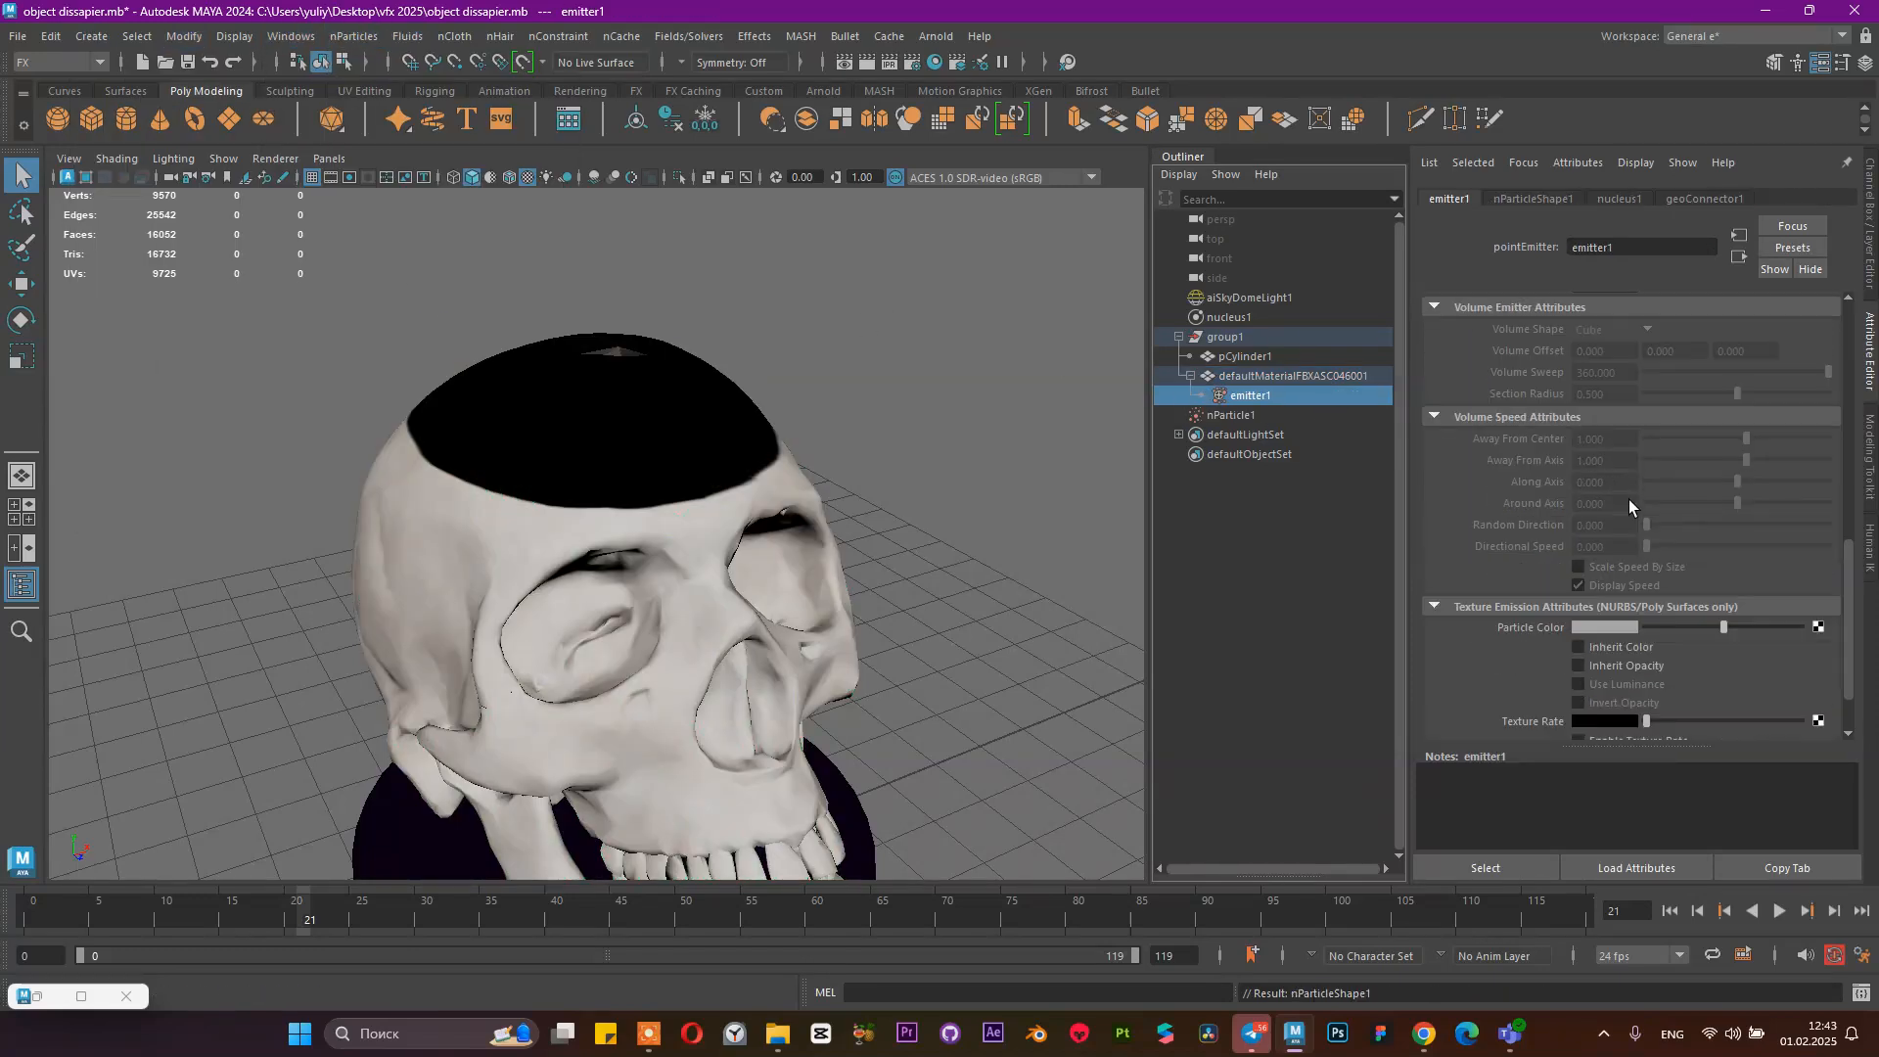
left_click(1819, 646)
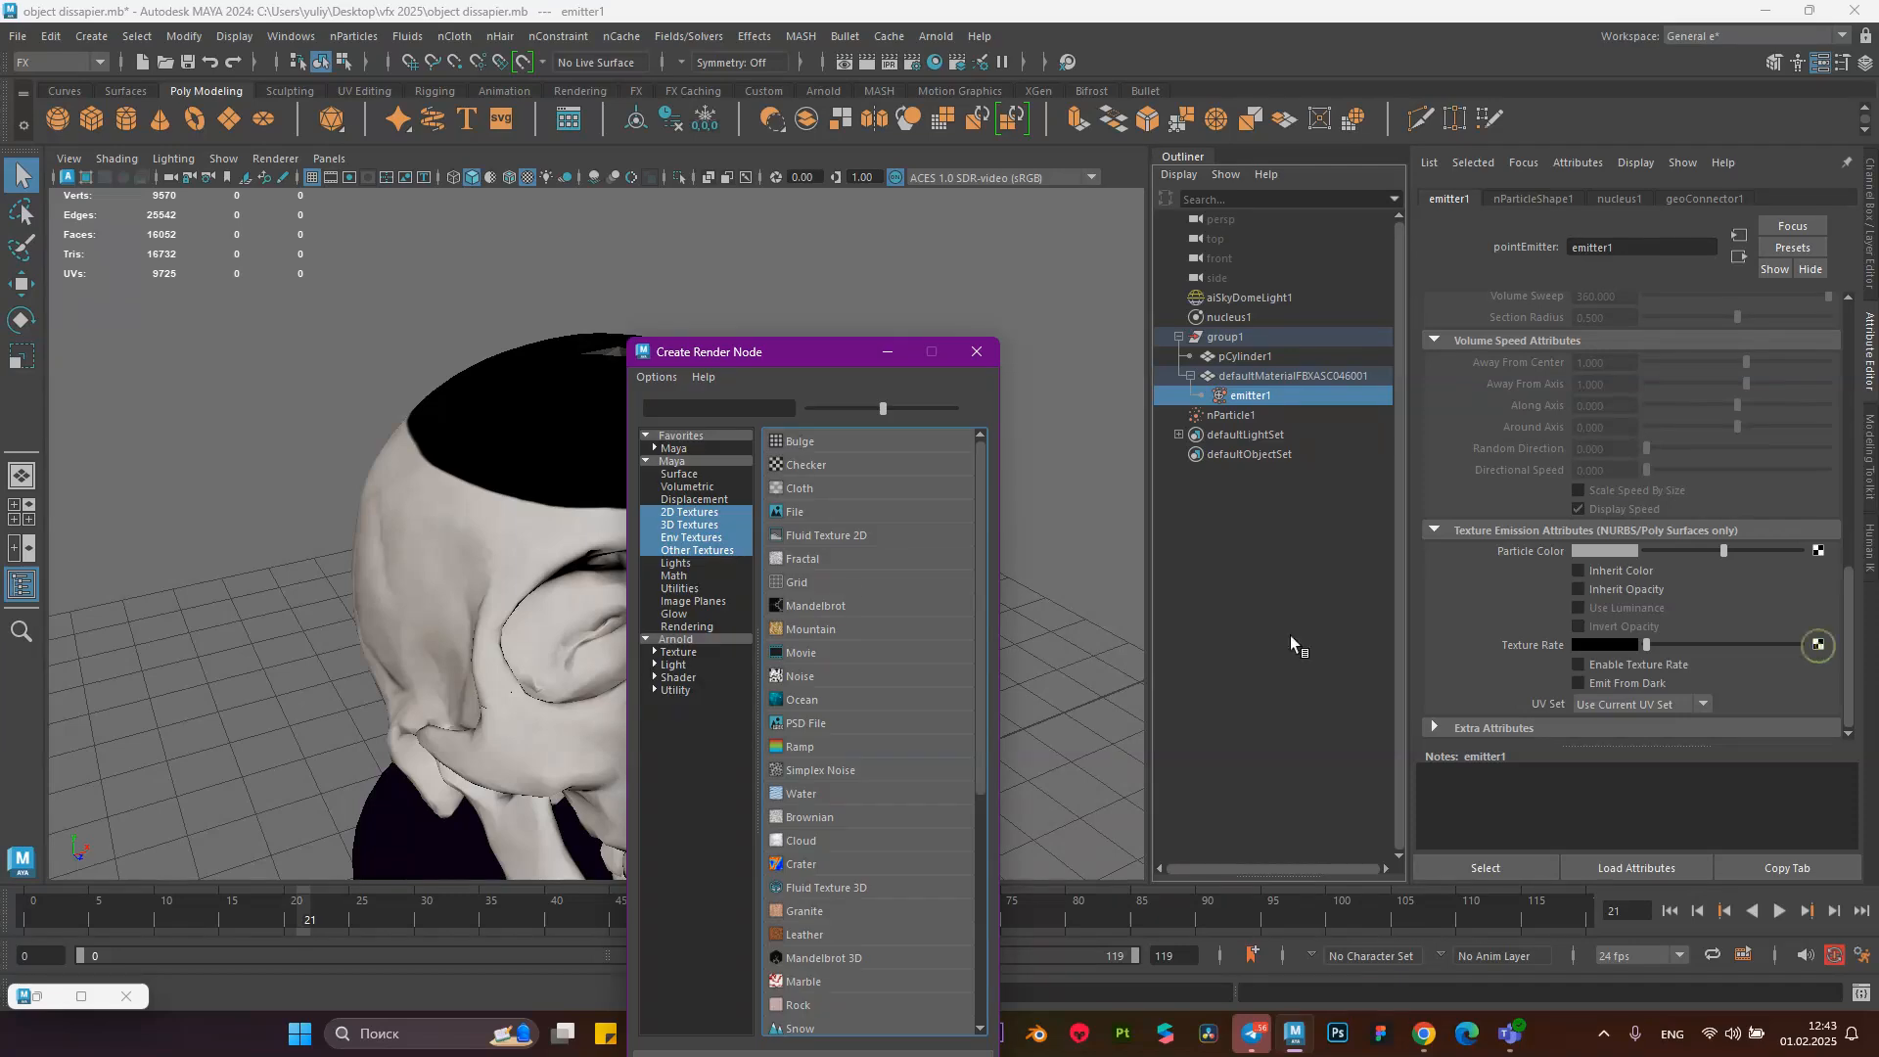
left_click(783, 525)
left_click(1822, 465)
left_click(328, 403)
scroll(428, 501, "down", 5)
double_click(439, 478)
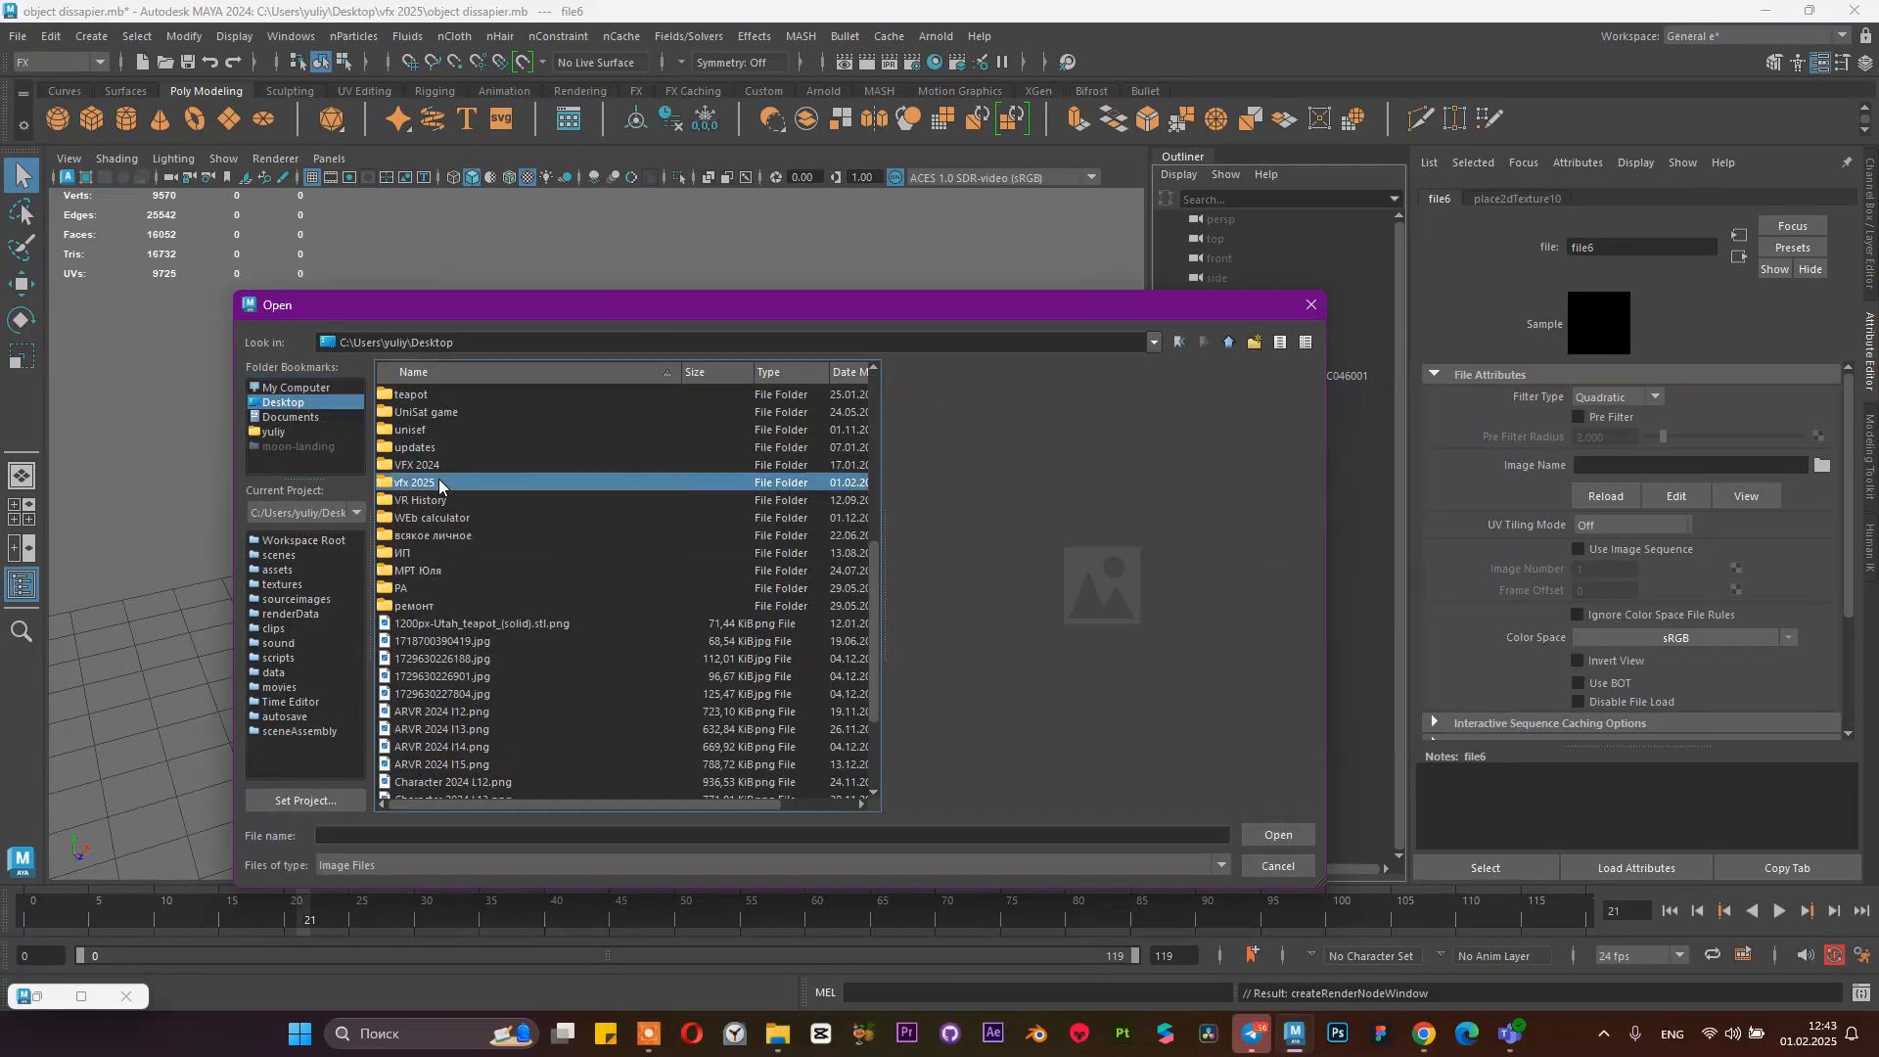
double_click(452, 414)
double_click(446, 398)
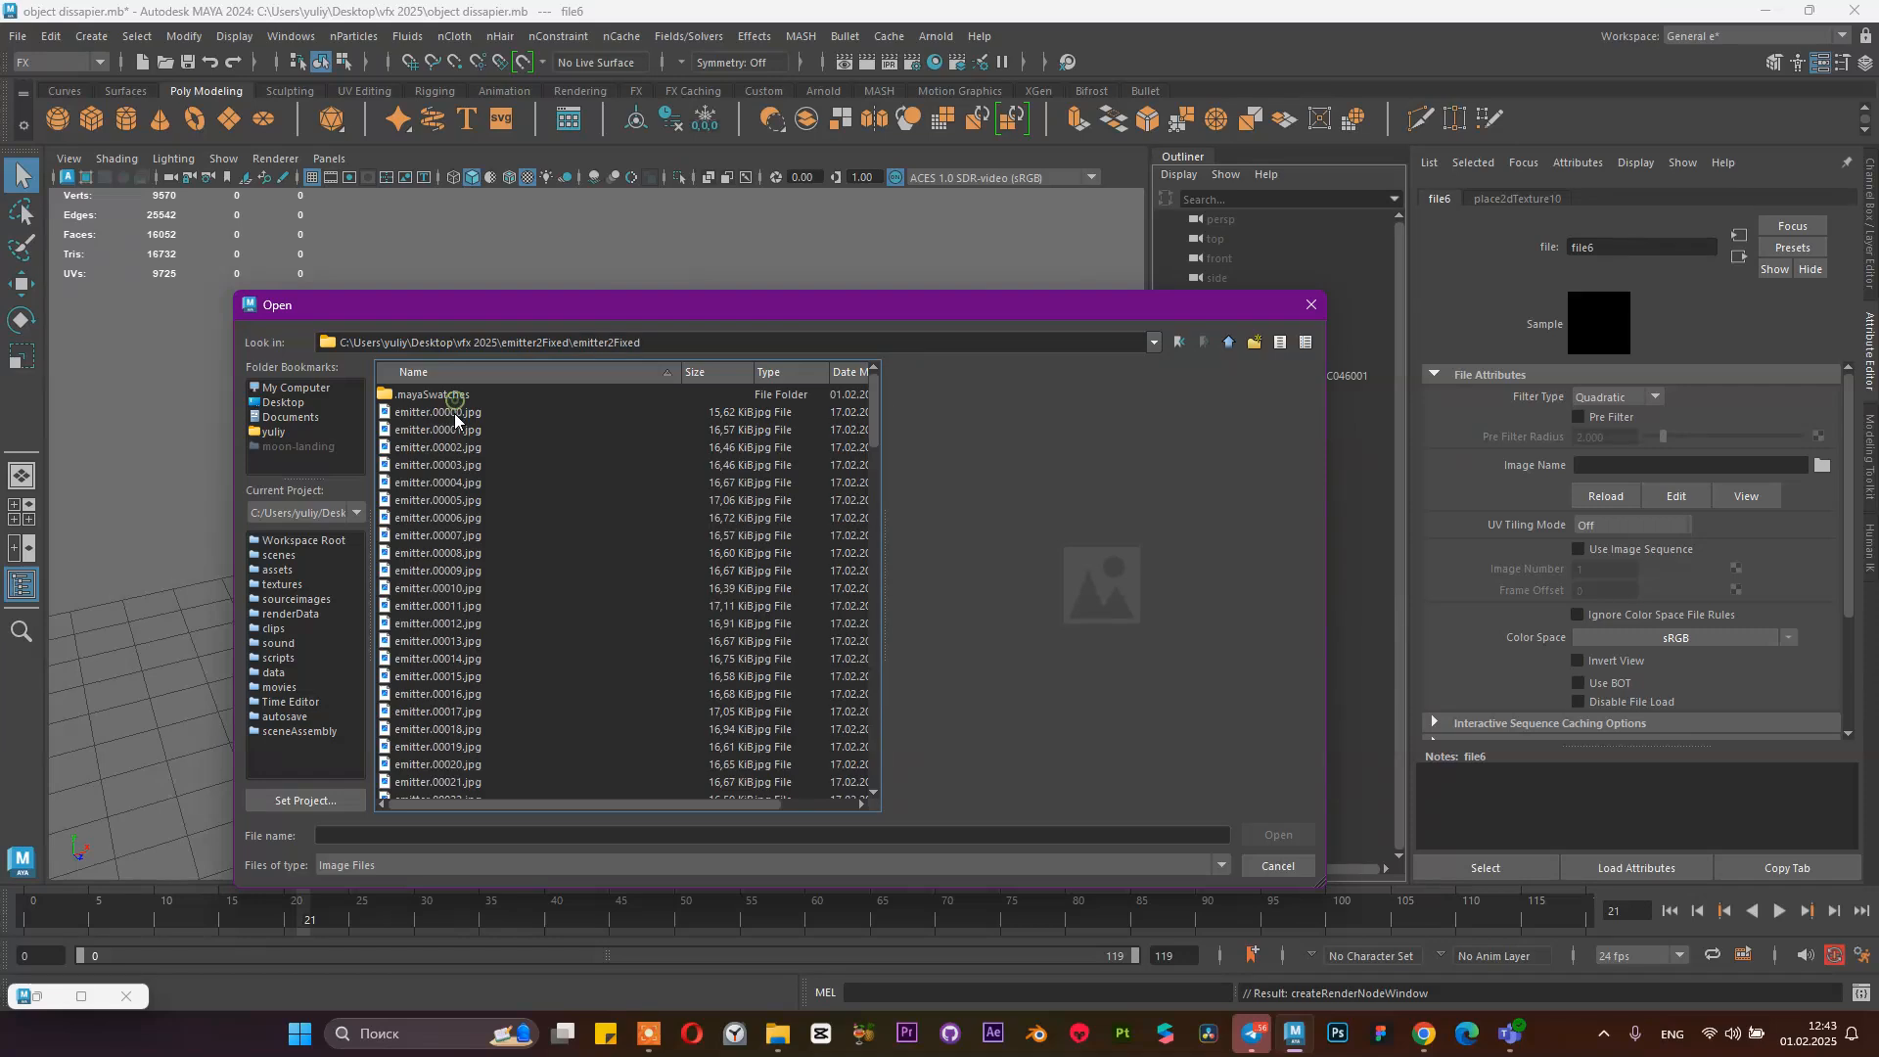
double_click(448, 409)
Make the emission texture use an image sequence and enable Texture Rate on emitter1
left_click(1669, 549)
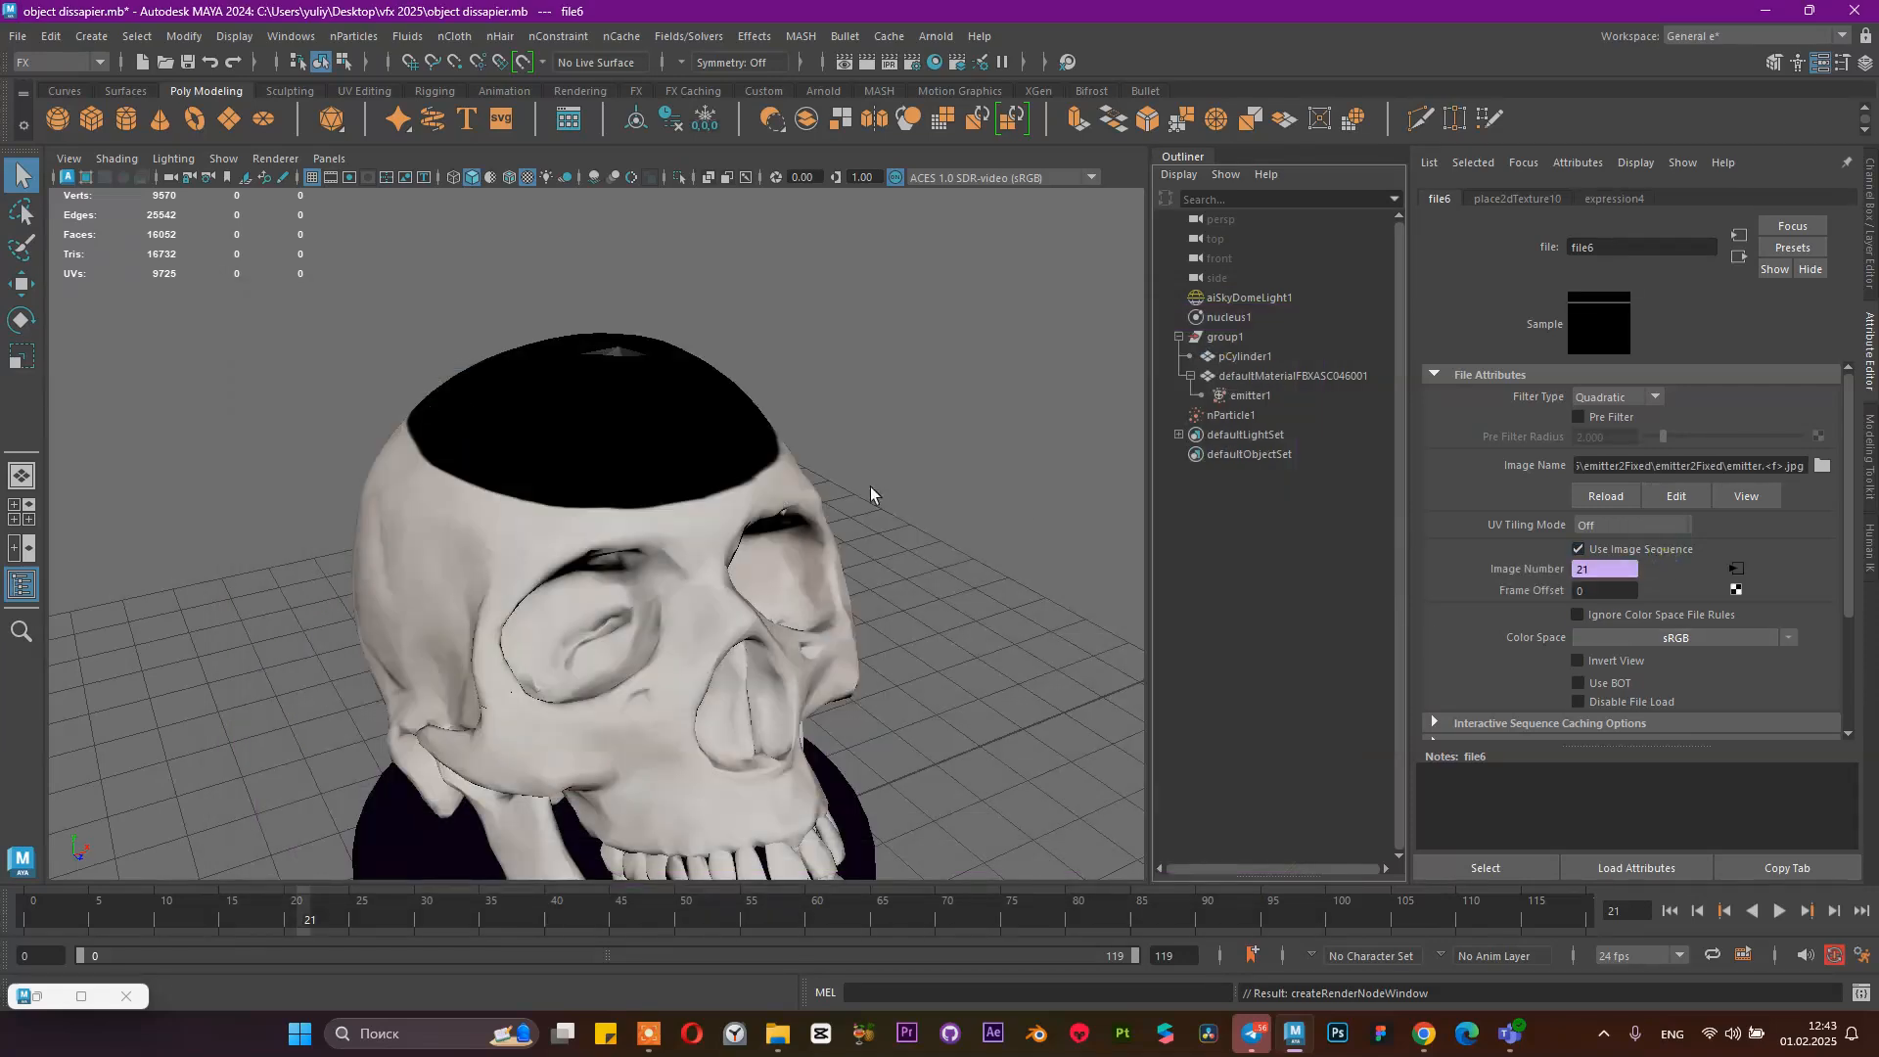
left_click(741, 481)
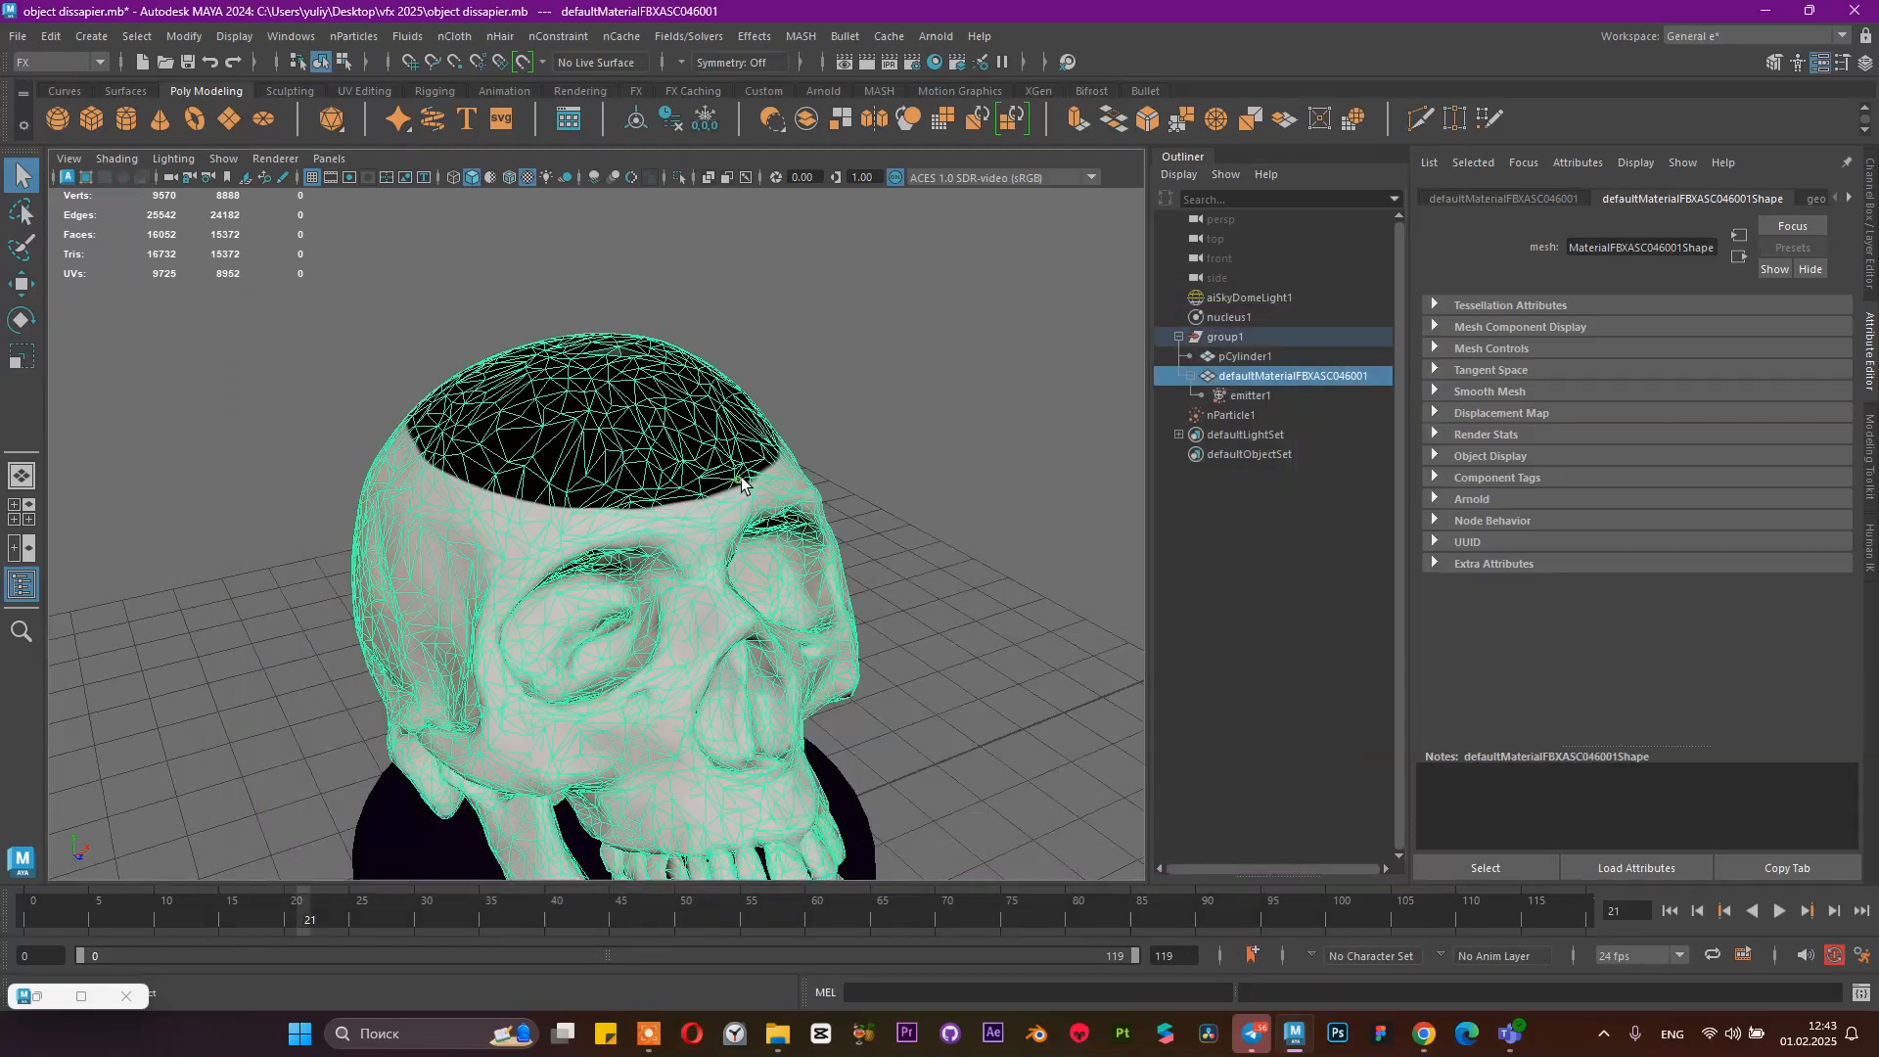
left_click(1210, 395)
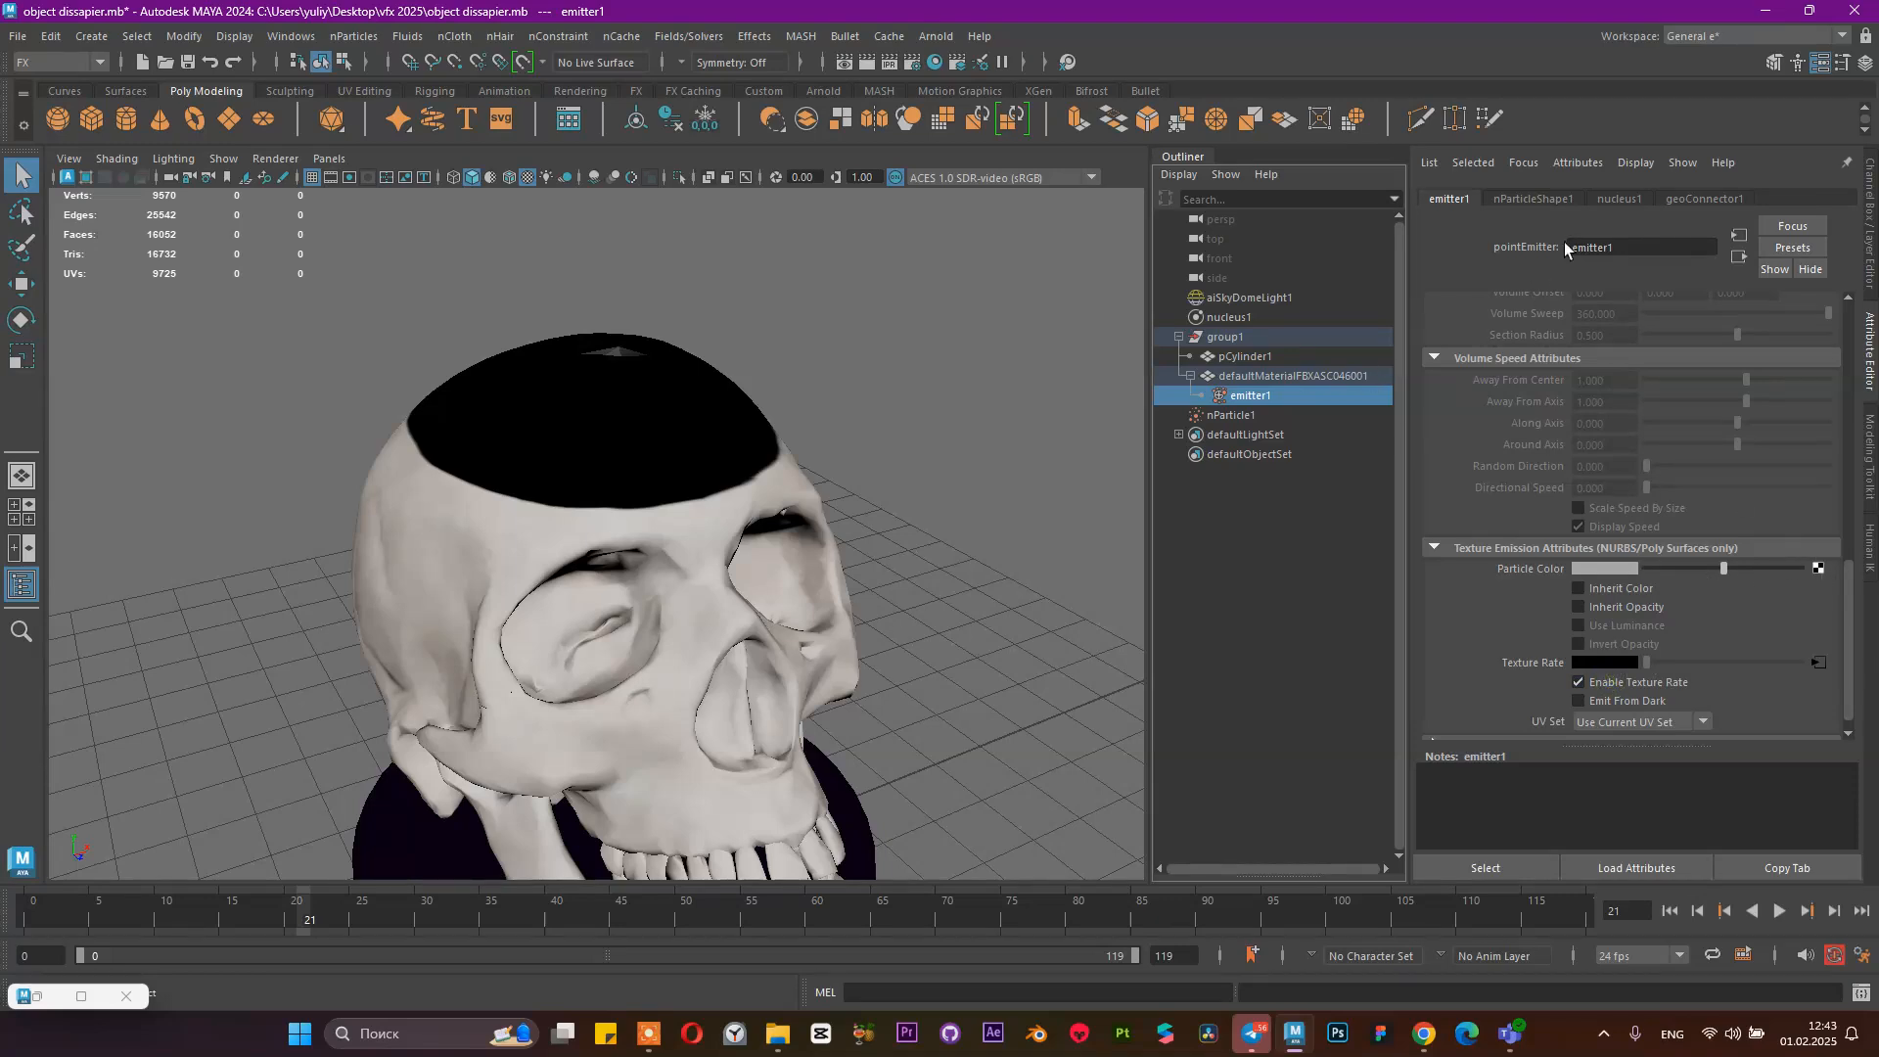
Add a per-particle color attribute (RGB PP) to nParticleShape1
left_click(1545, 197)
scroll(1644, 508, "down", 10)
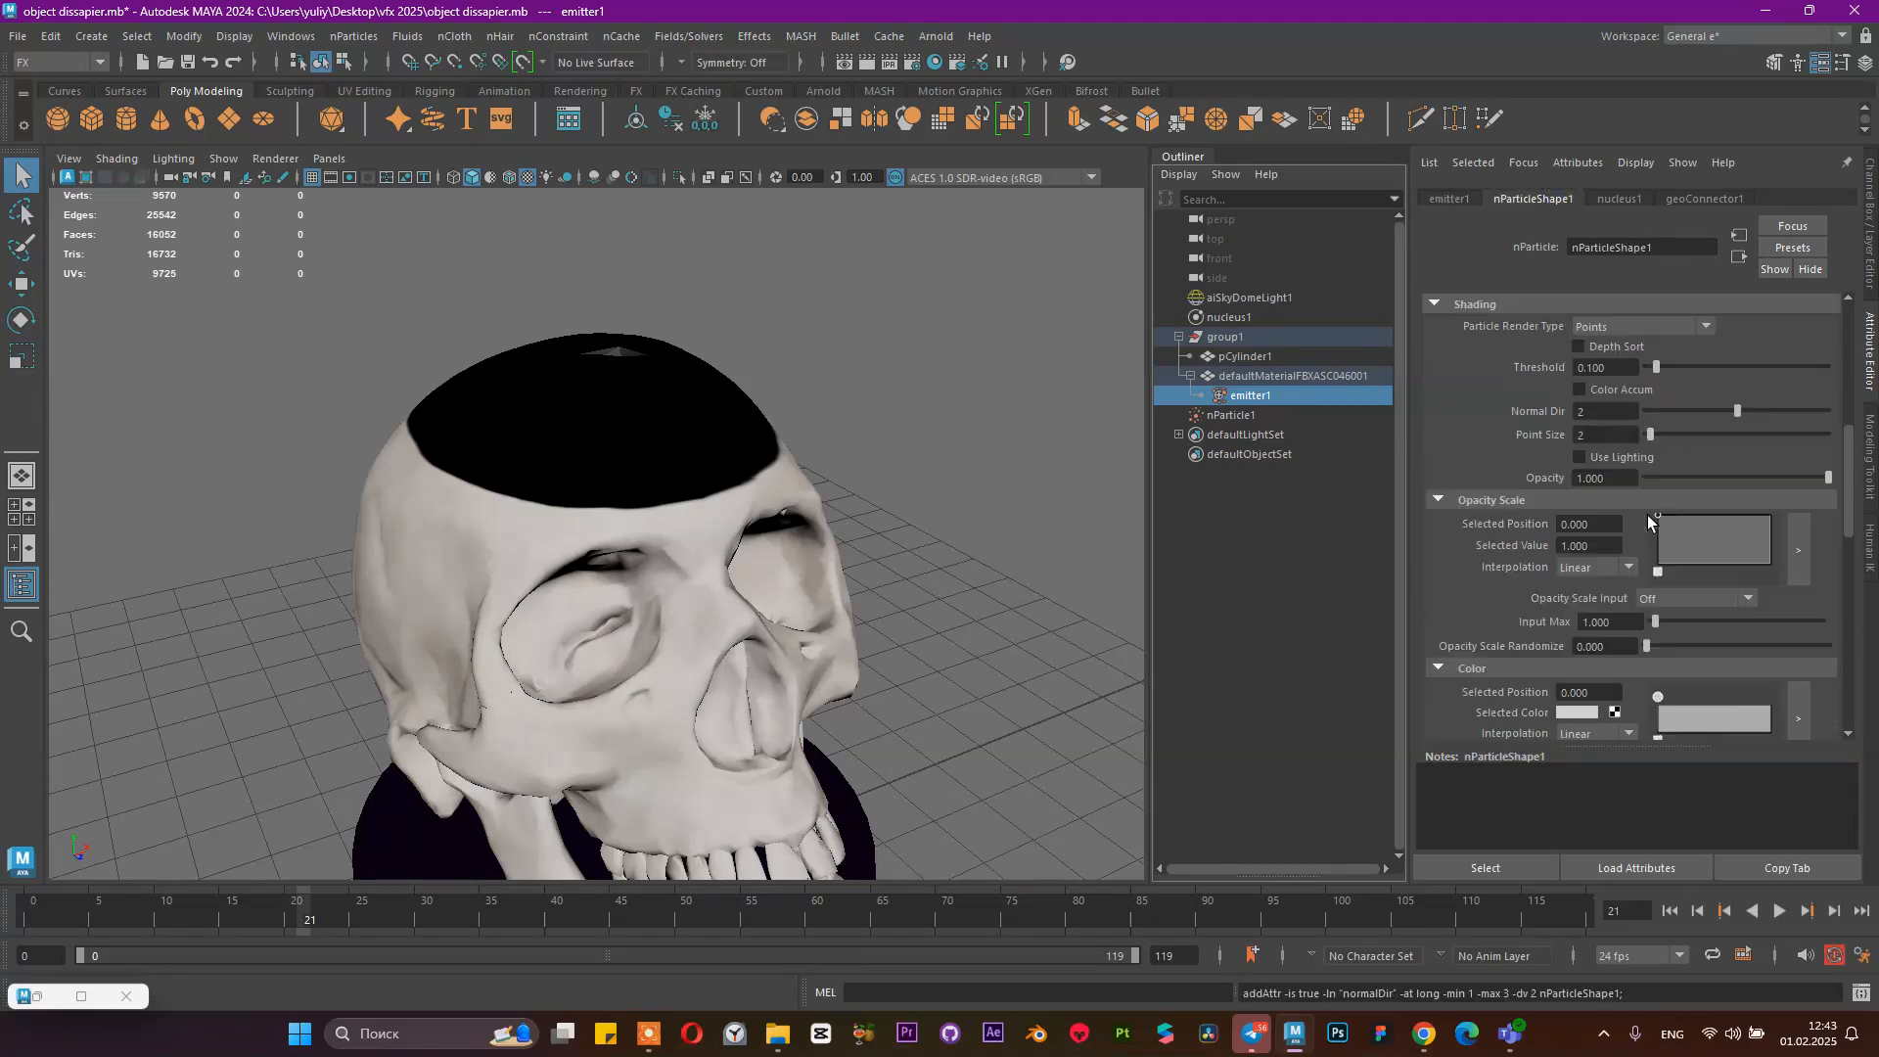
left_click(1500, 538)
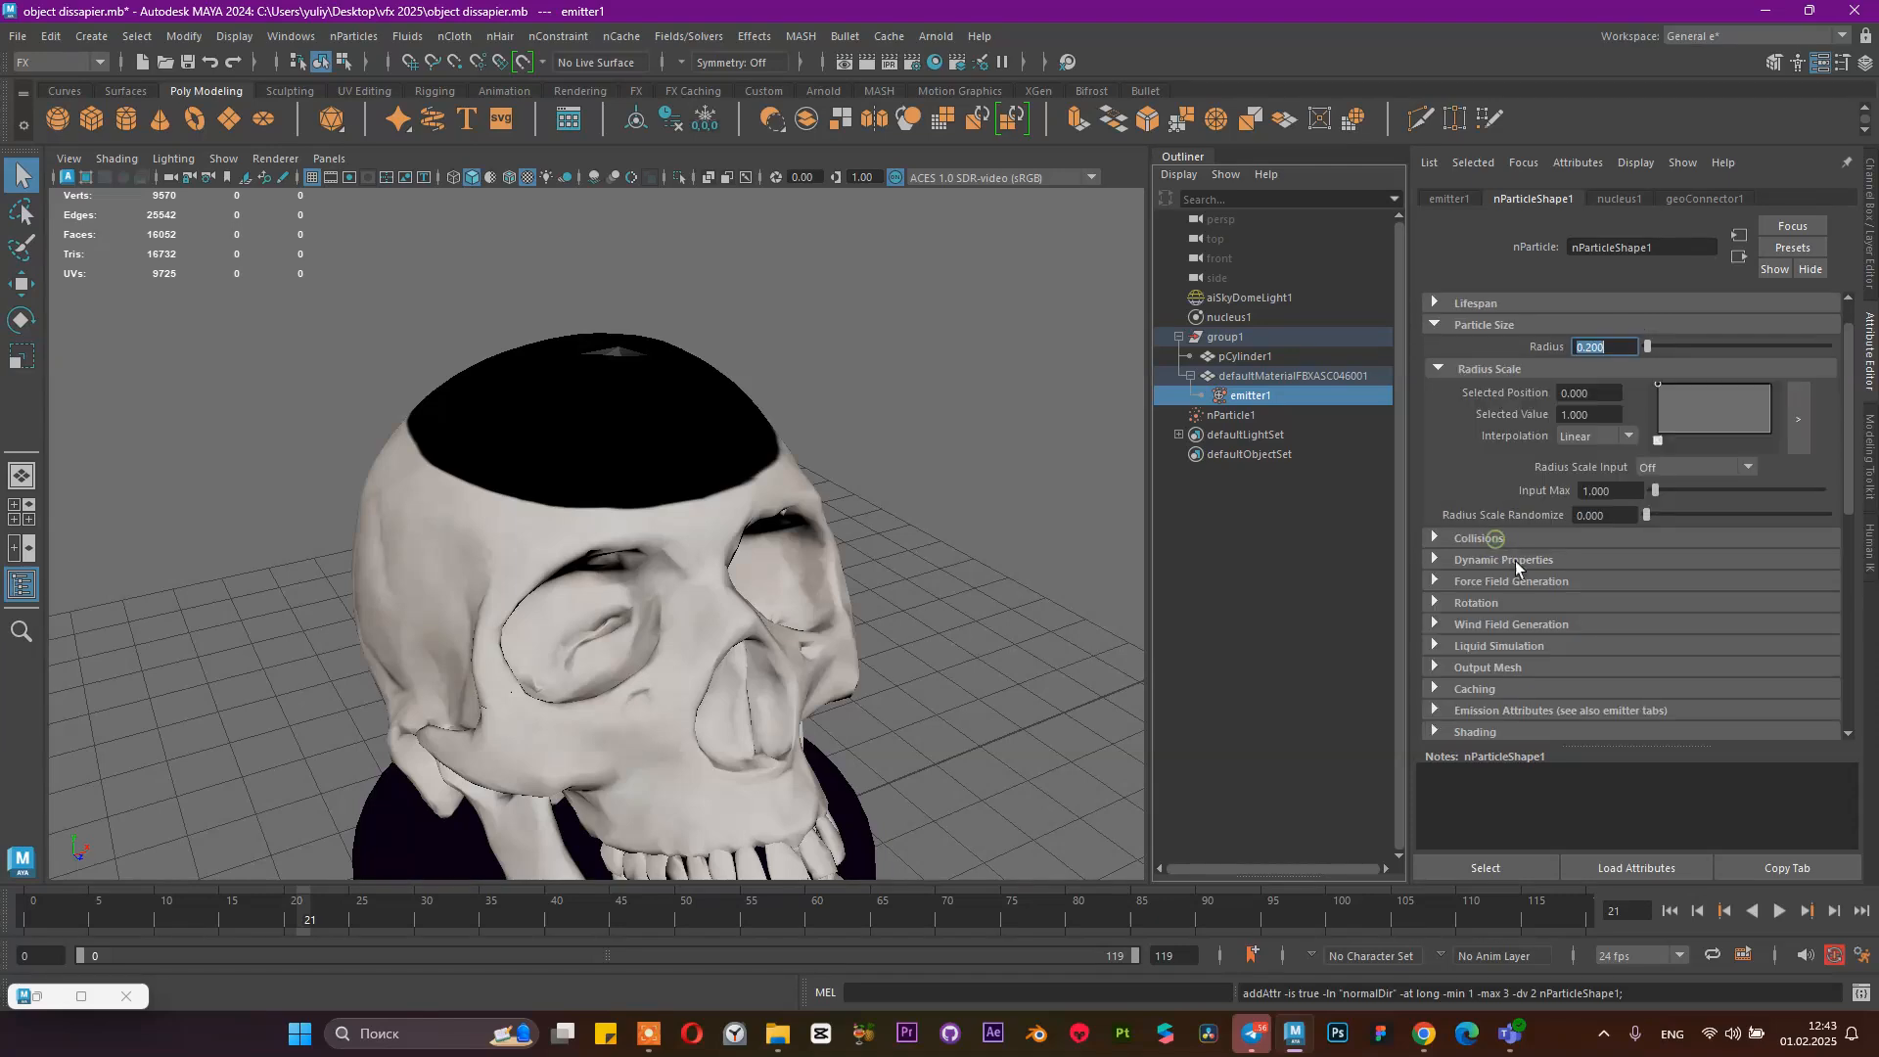
scroll(1494, 637, "down", 8)
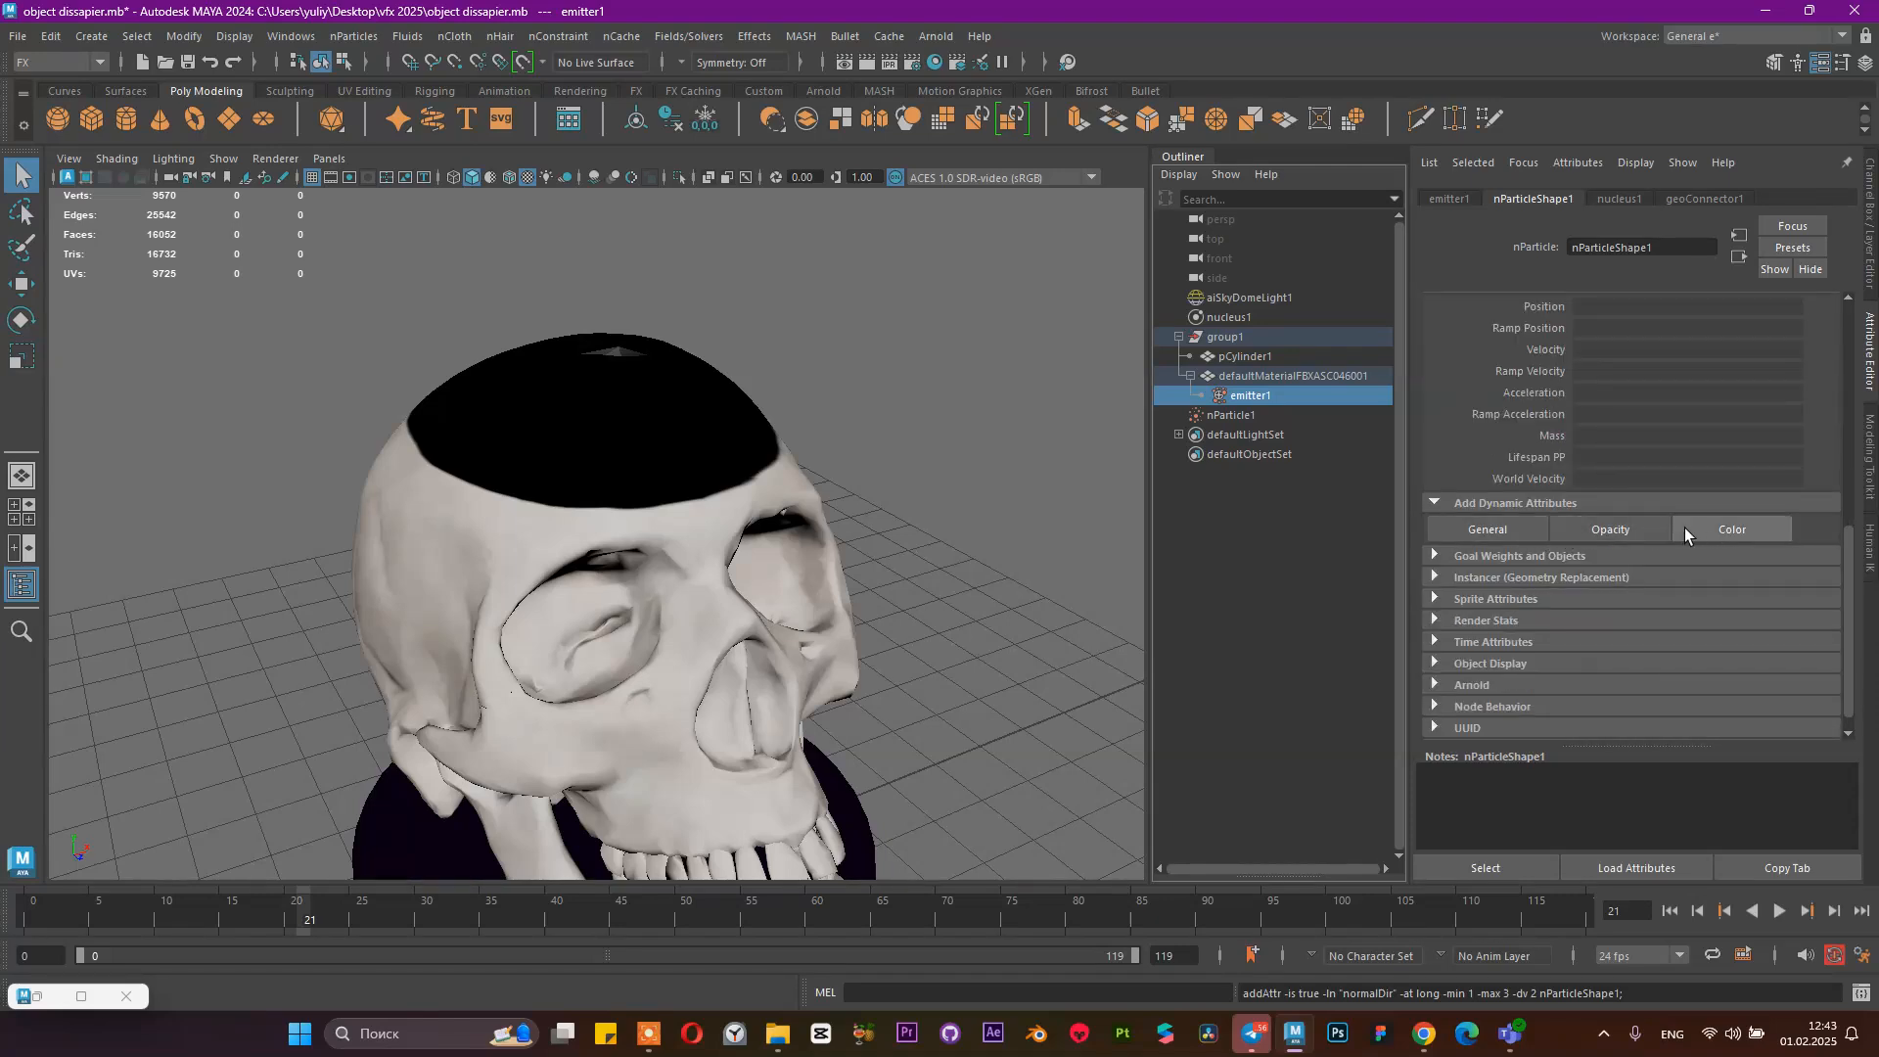
left_click(1647, 532)
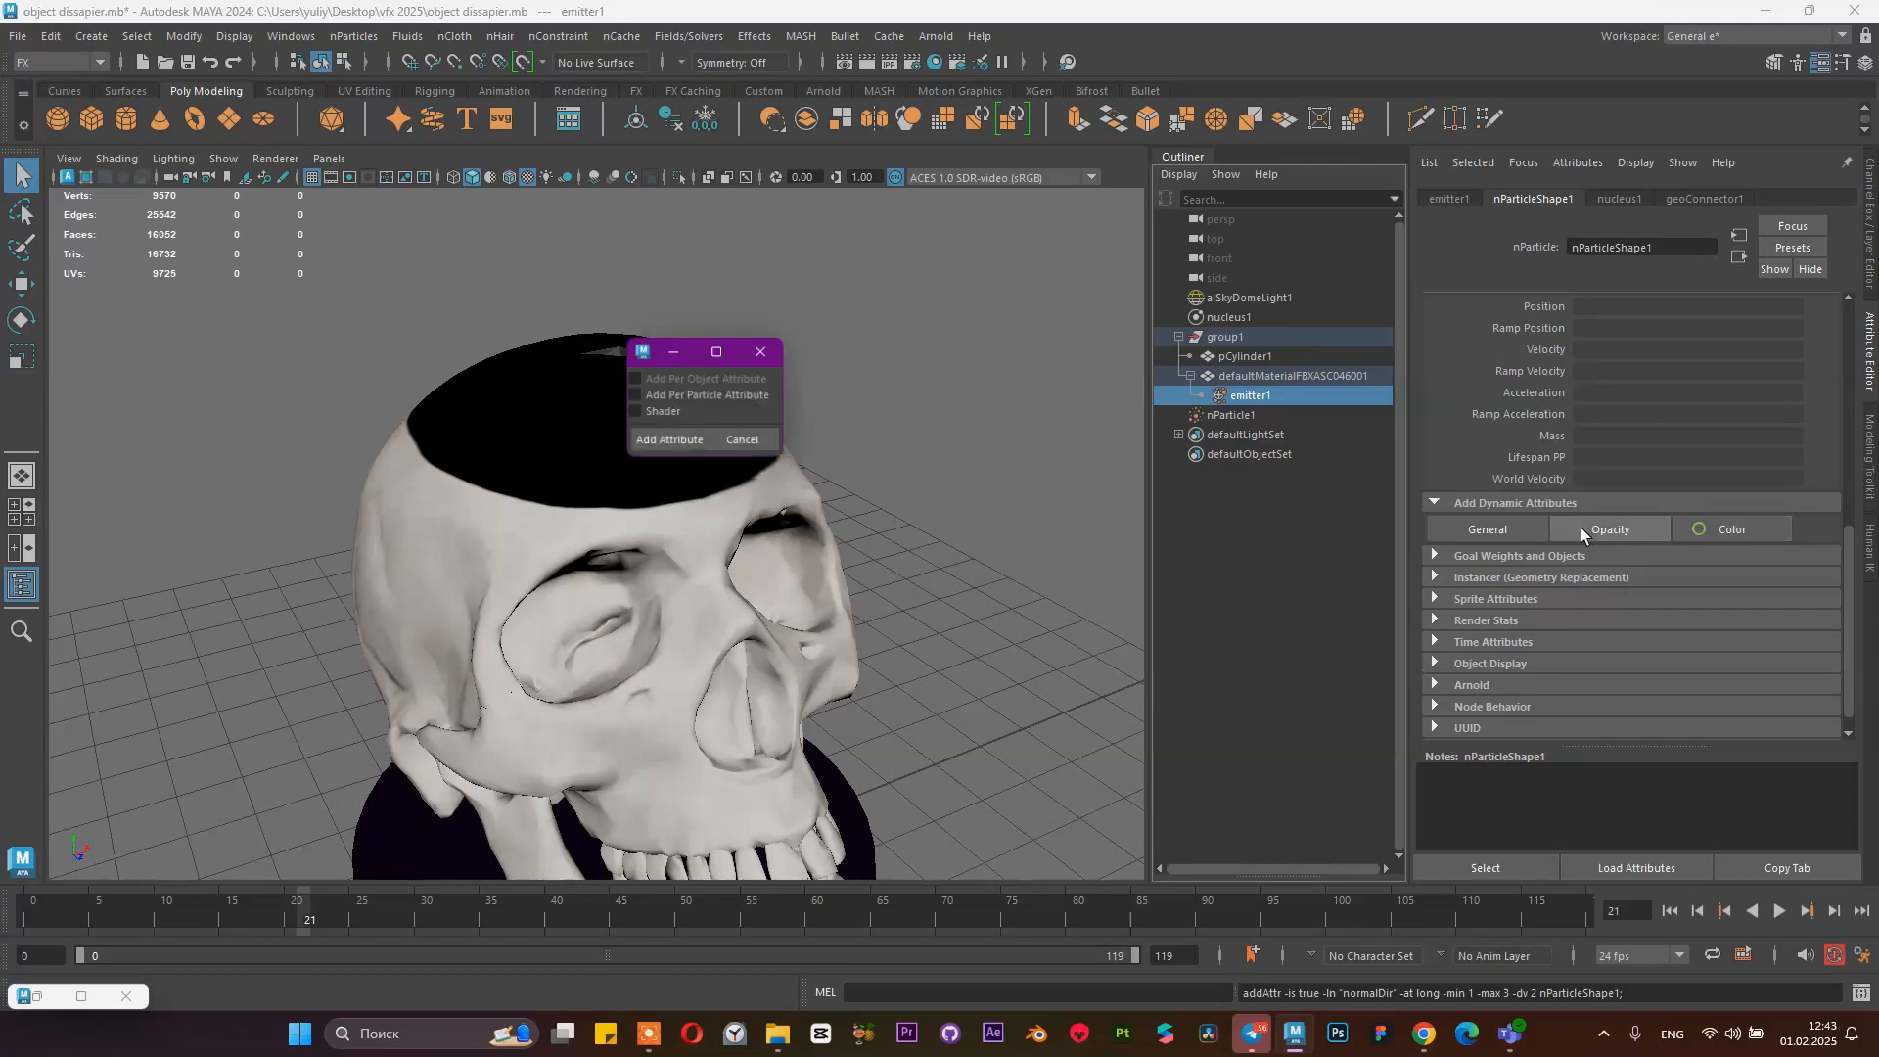
left_click(661, 440)
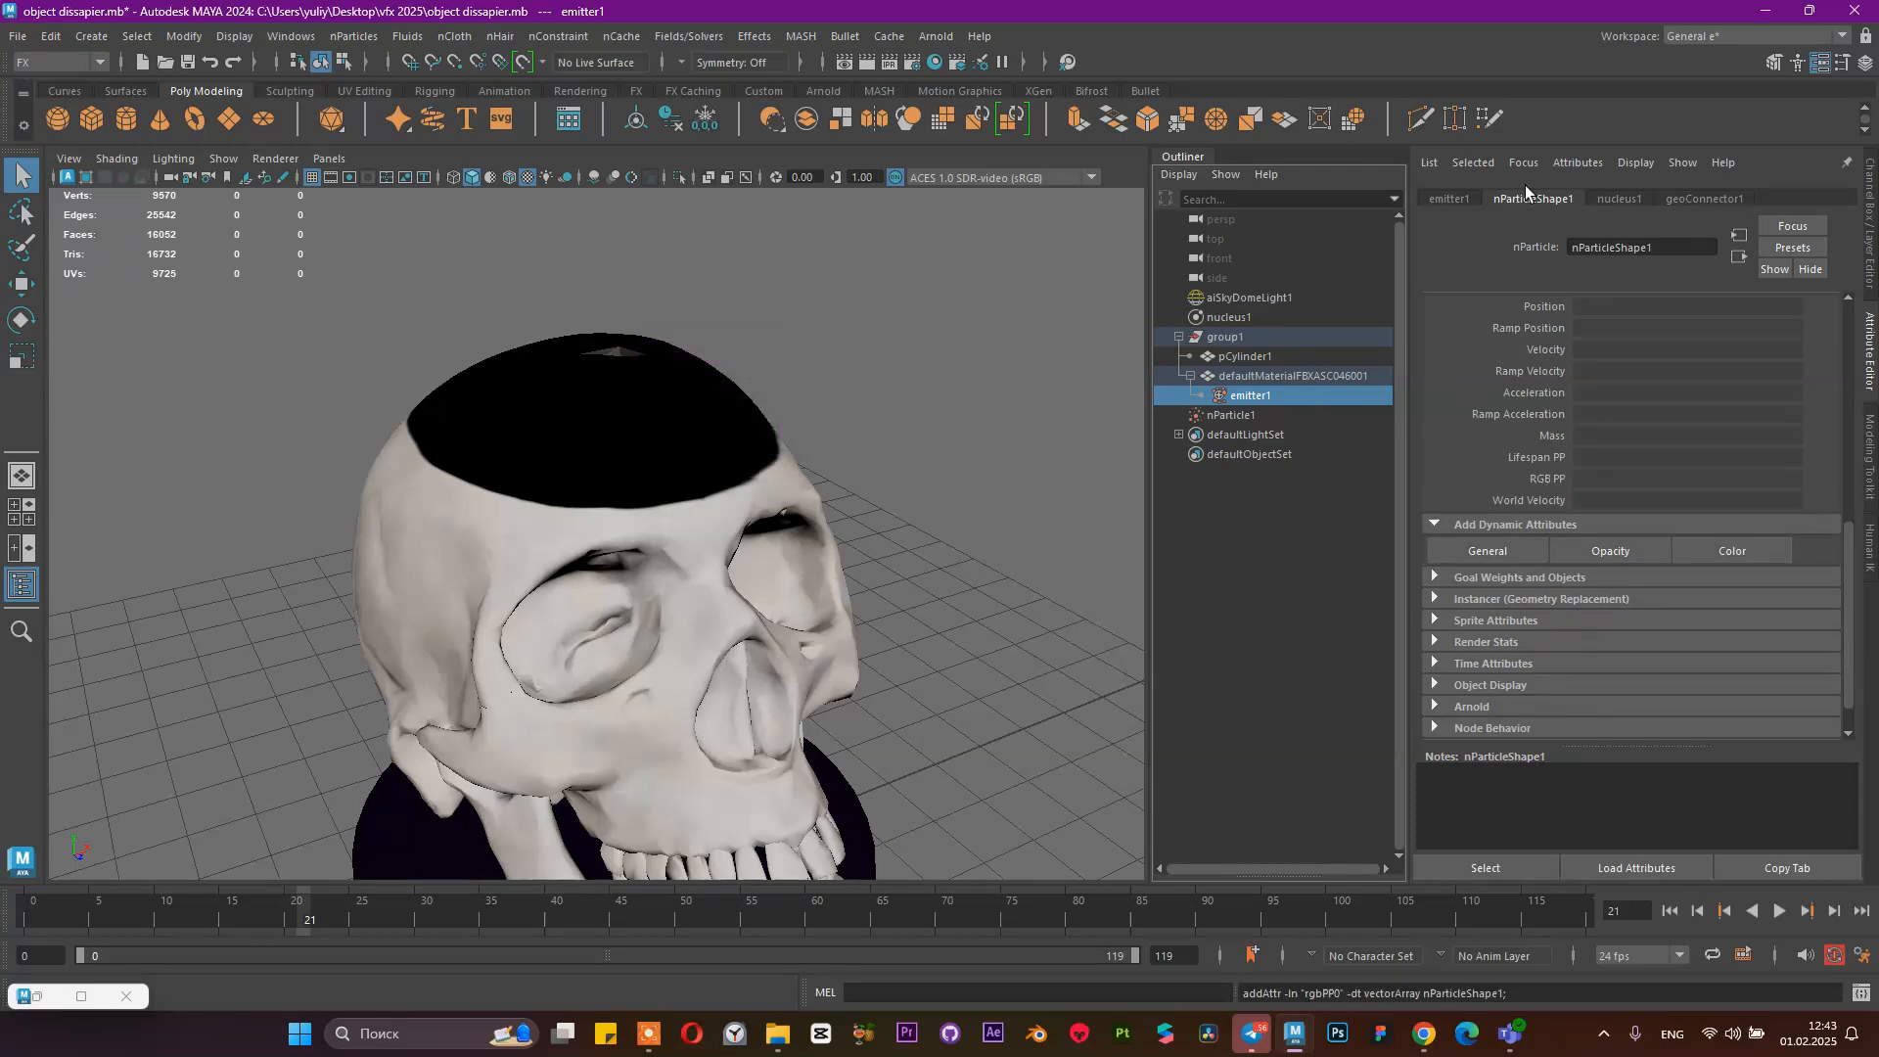
Map emitter1's Particle Color to a File texture using 16010-pbr-textures-albedo.jpg from the vfx 2025 folder
left_click(1453, 199)
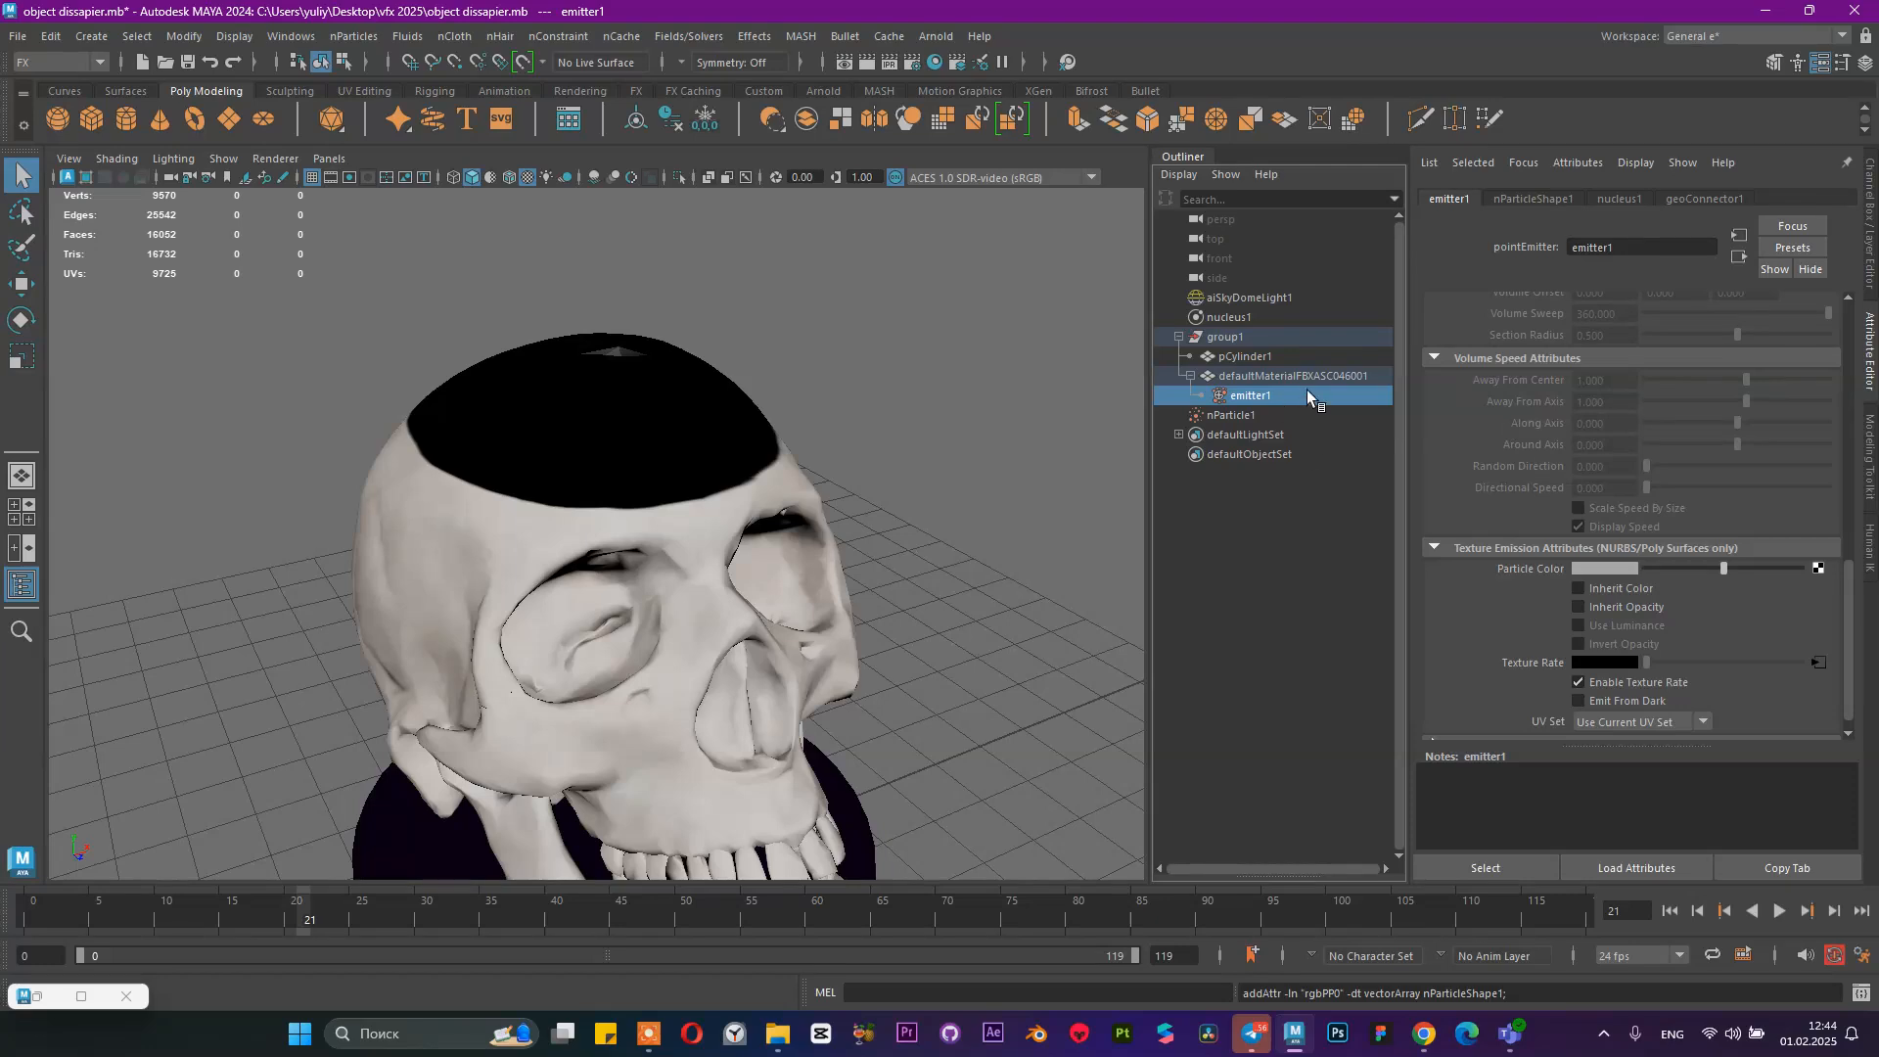
left_click(1826, 570)
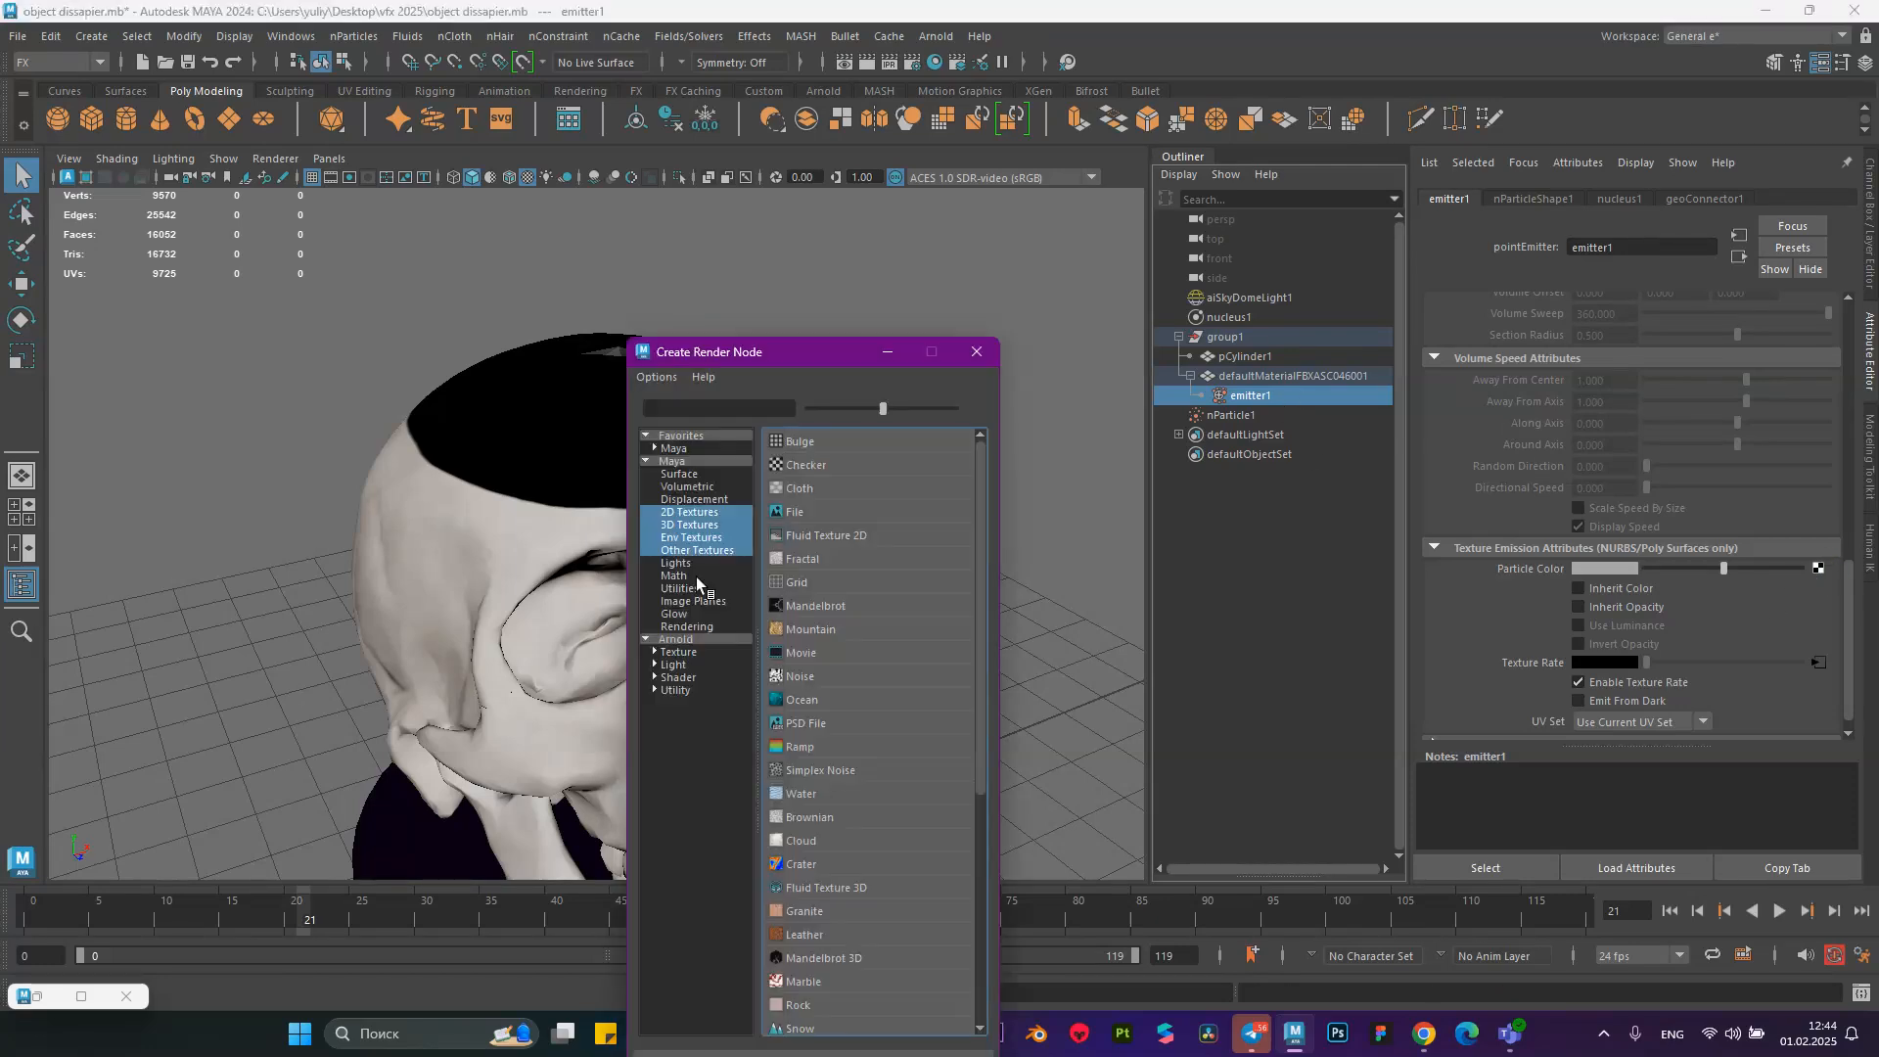
left_click(801, 513)
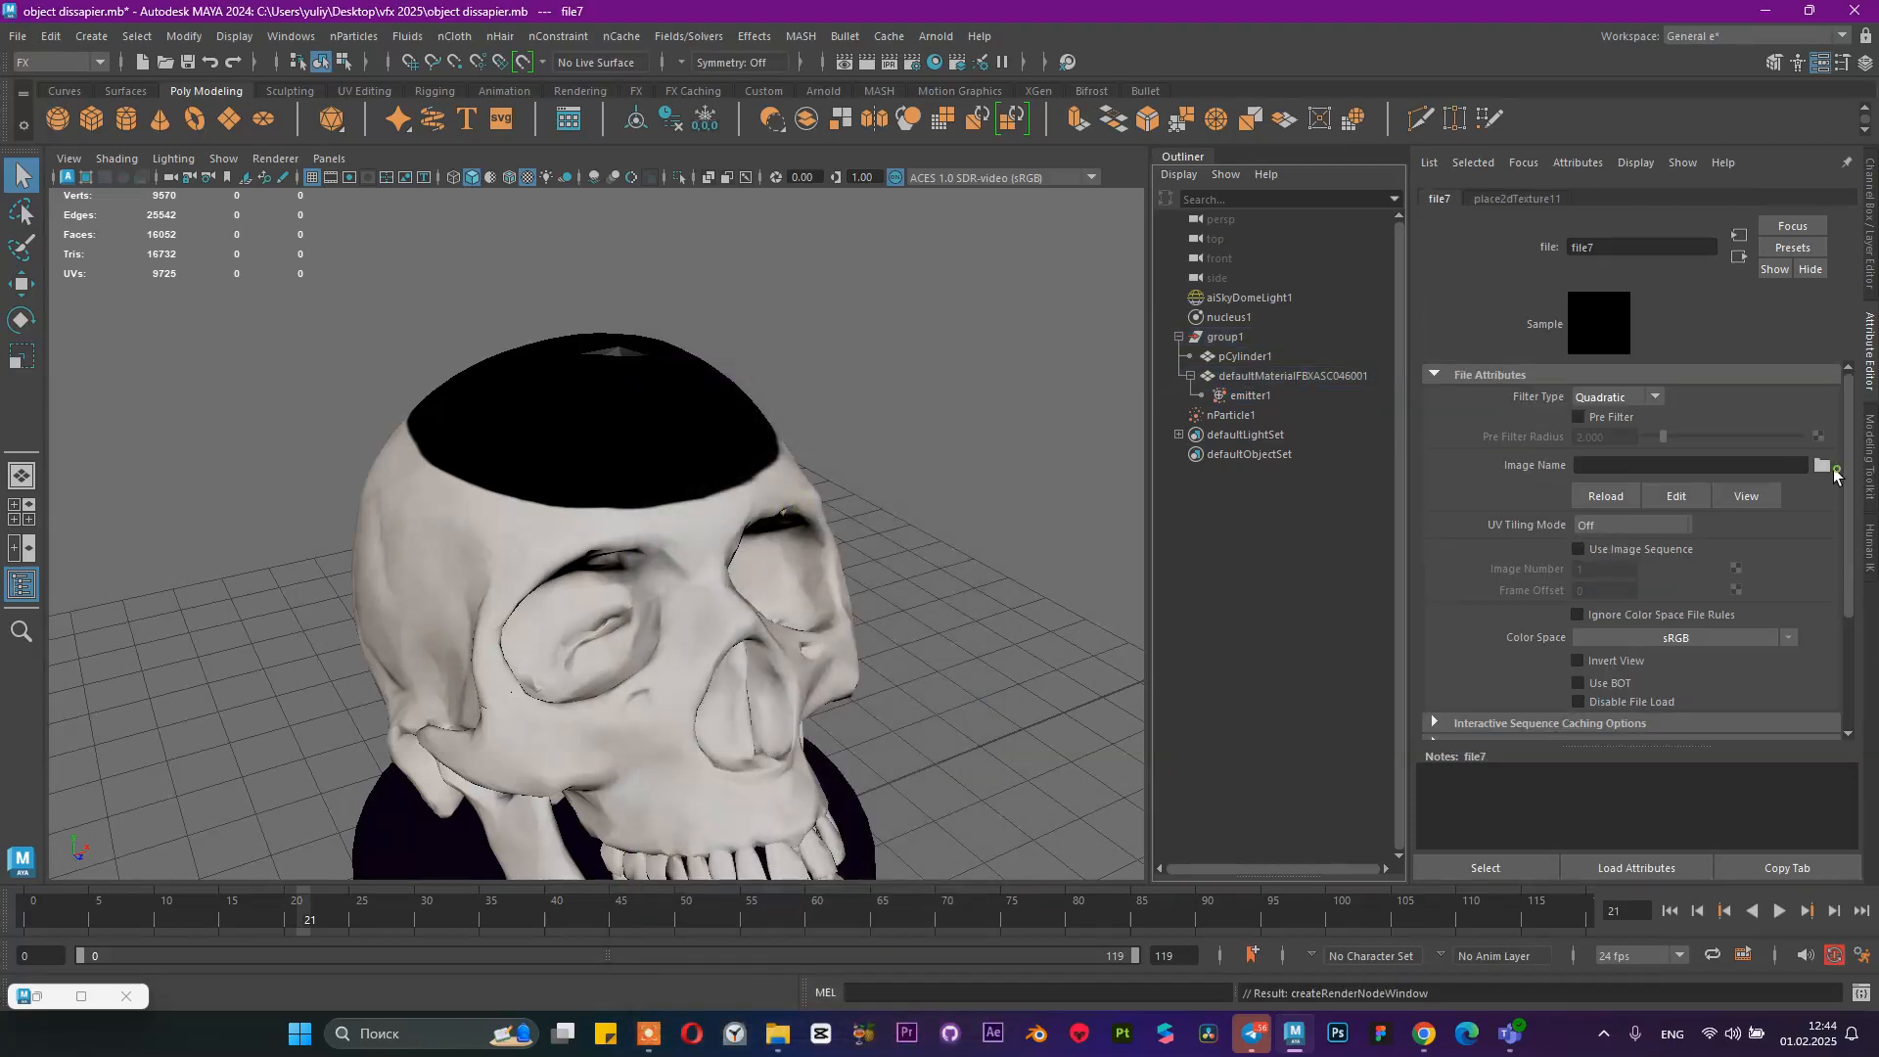
left_click(1822, 466)
left_click(289, 402)
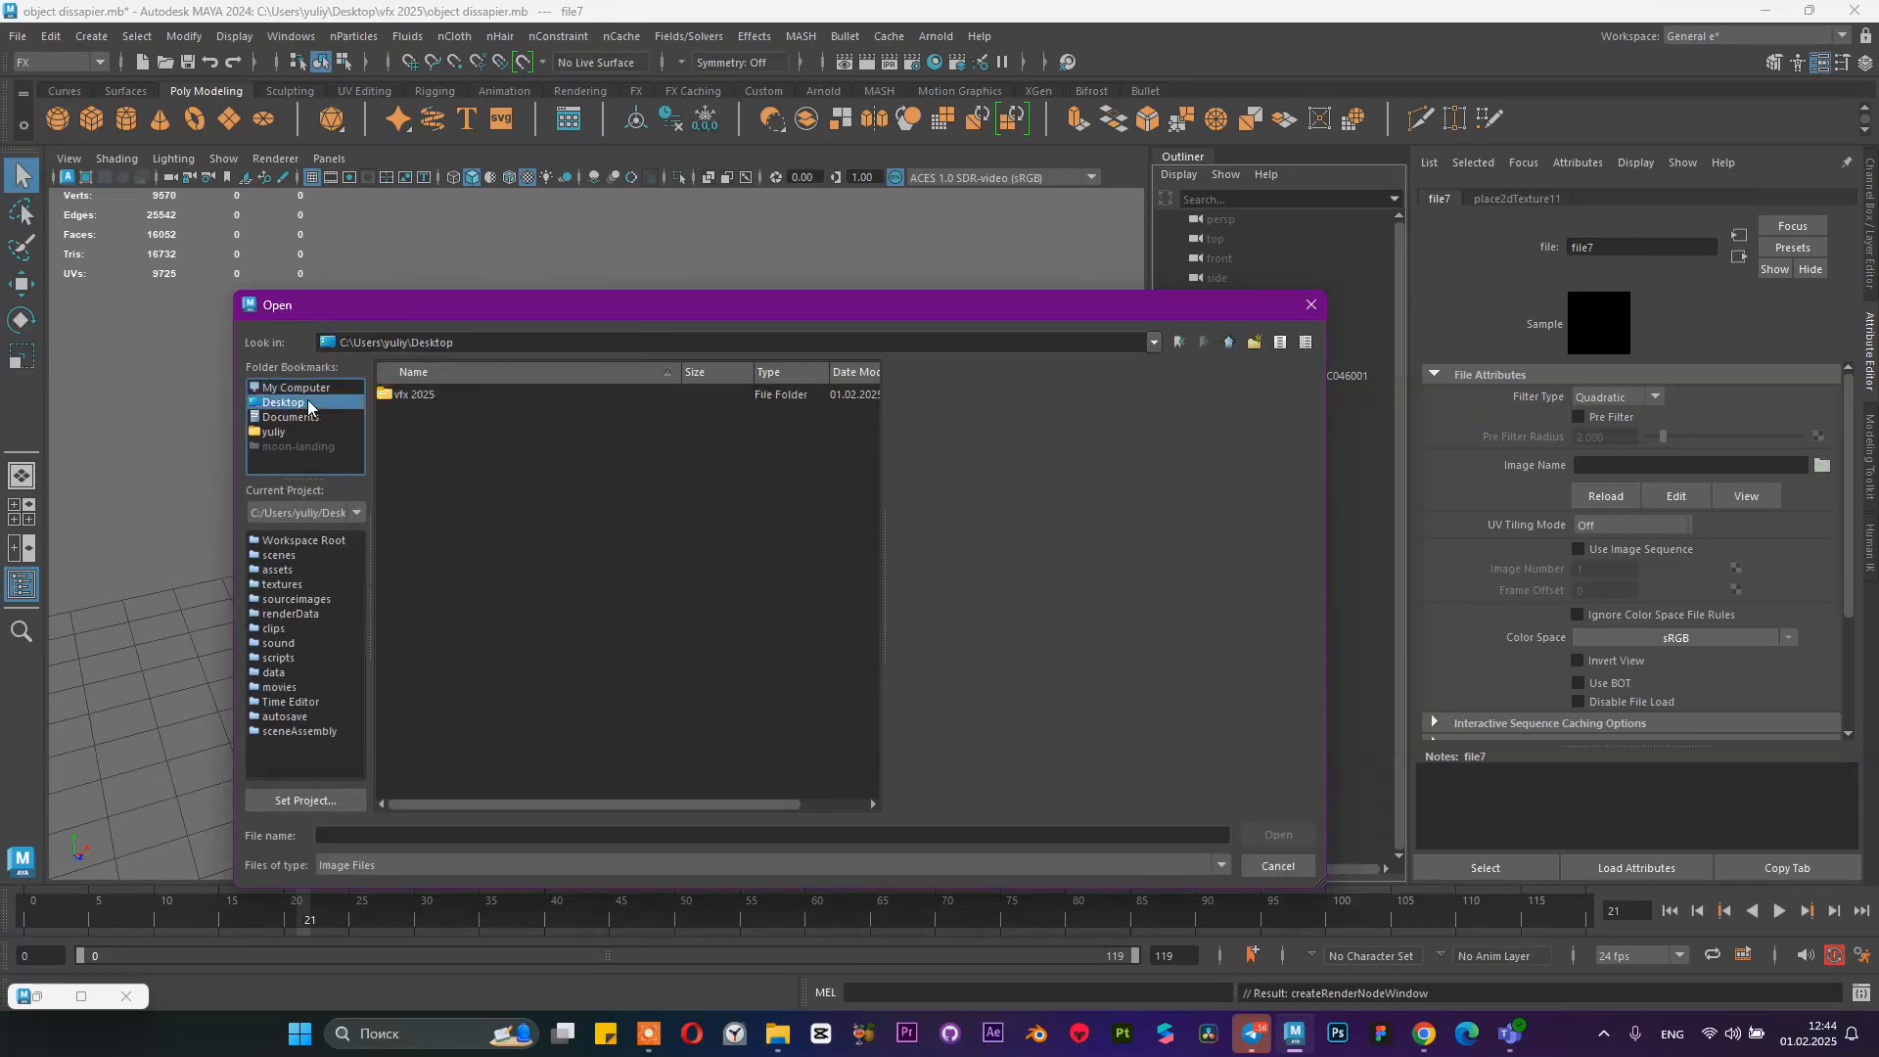
scroll(440, 578, "down", 5)
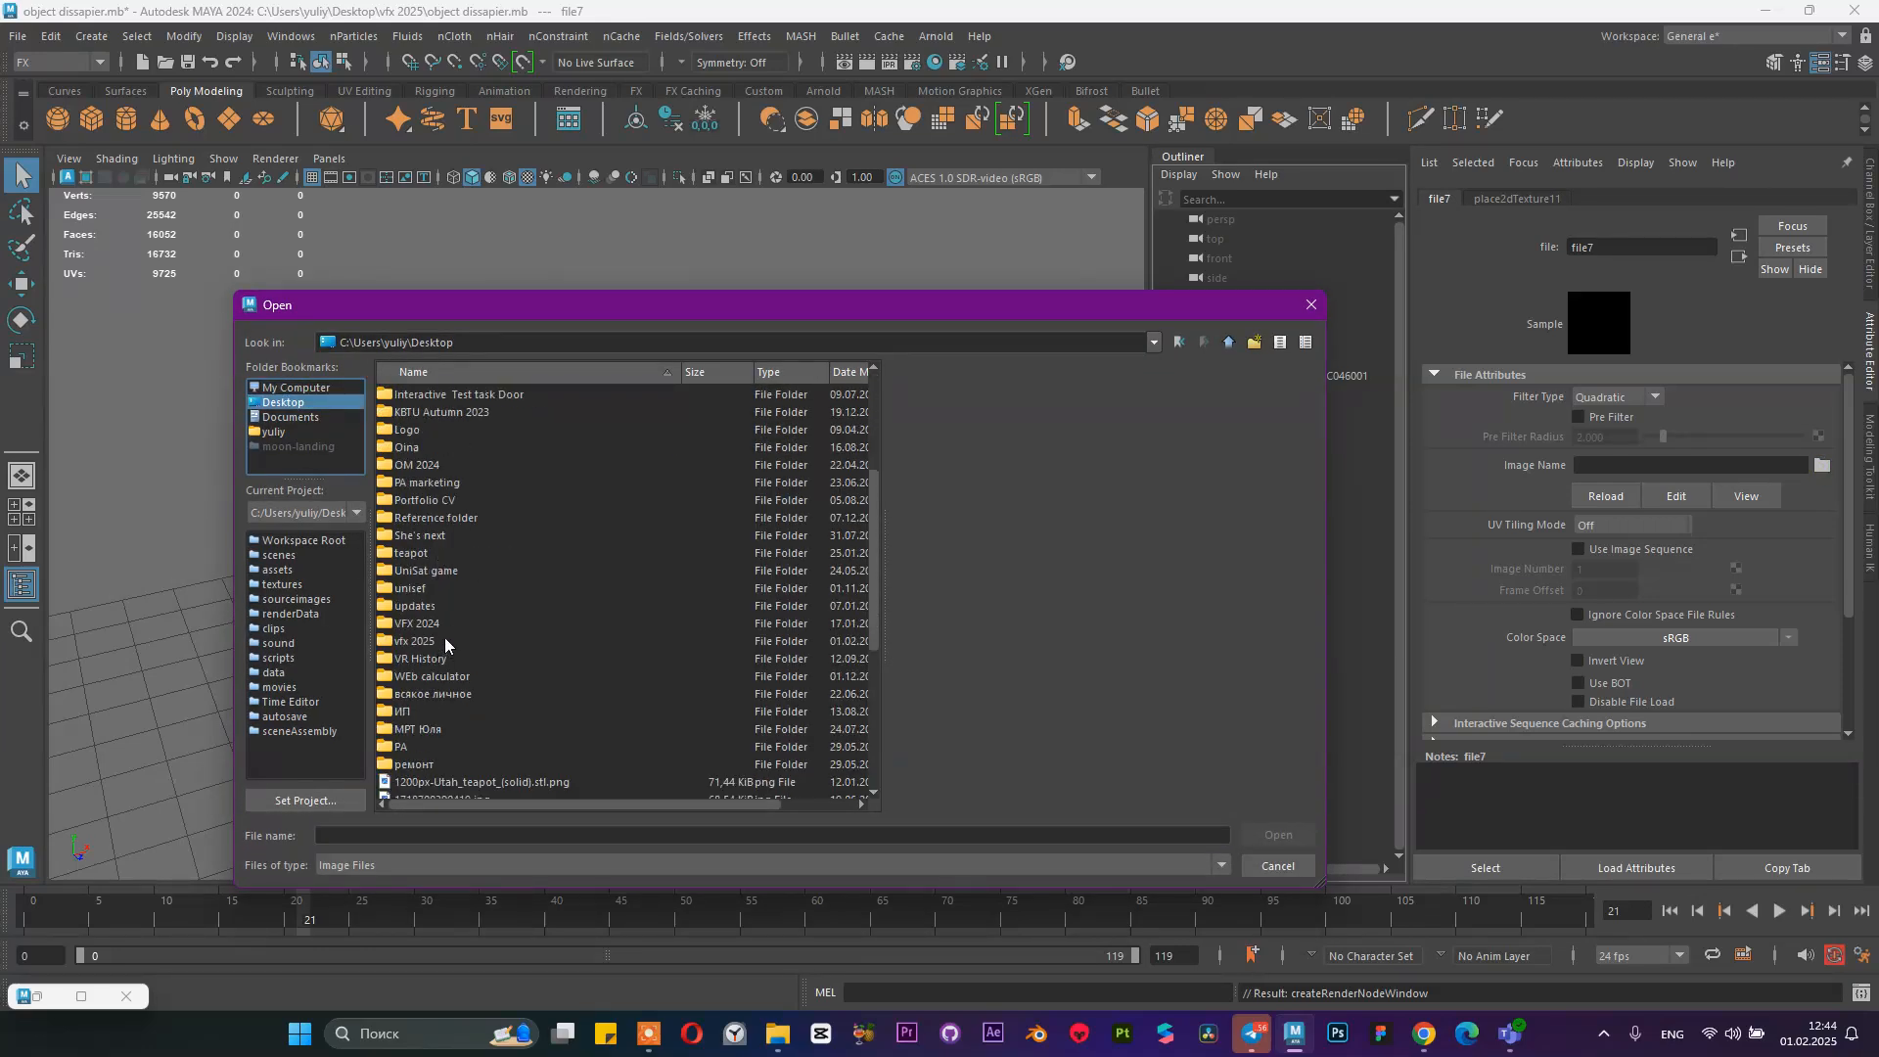
double_click(431, 641)
left_click(479, 465)
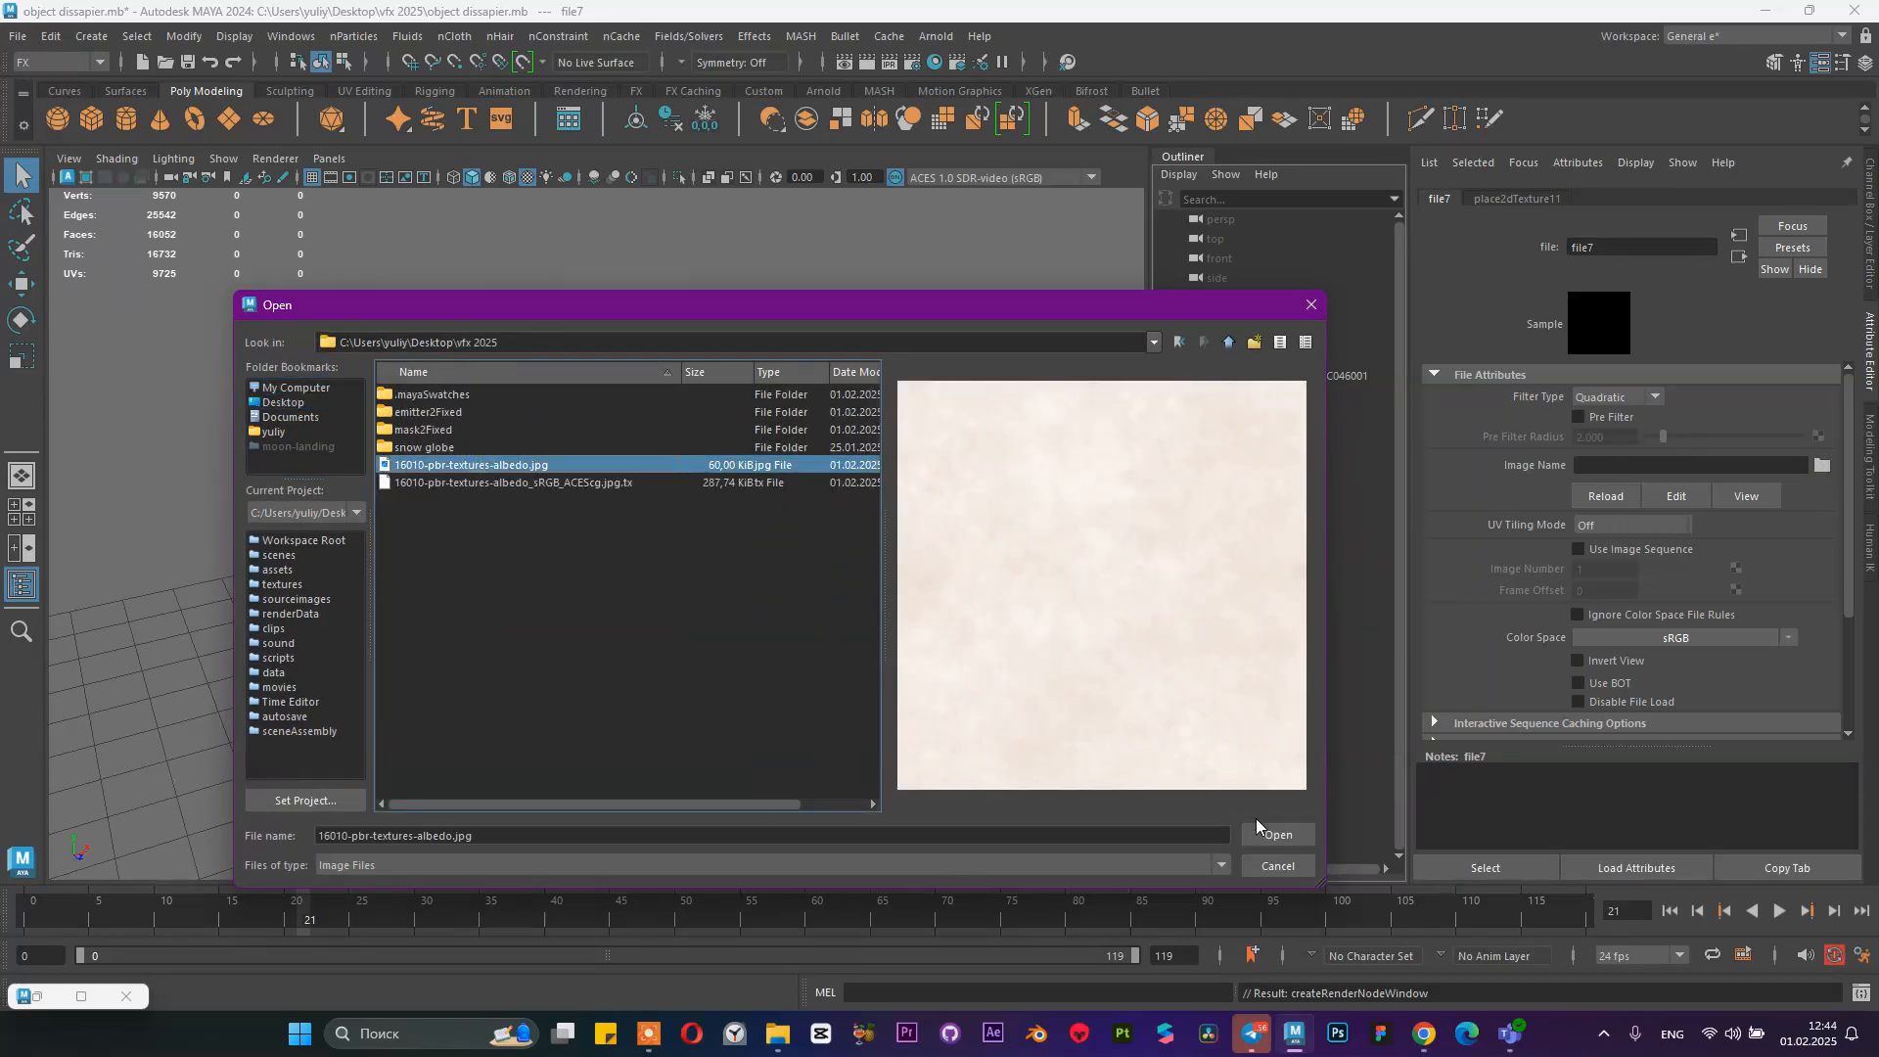
left_click(1275, 835)
Play the new nParticle1 simulation from the first frame to frame 12
left_click(1290, 394)
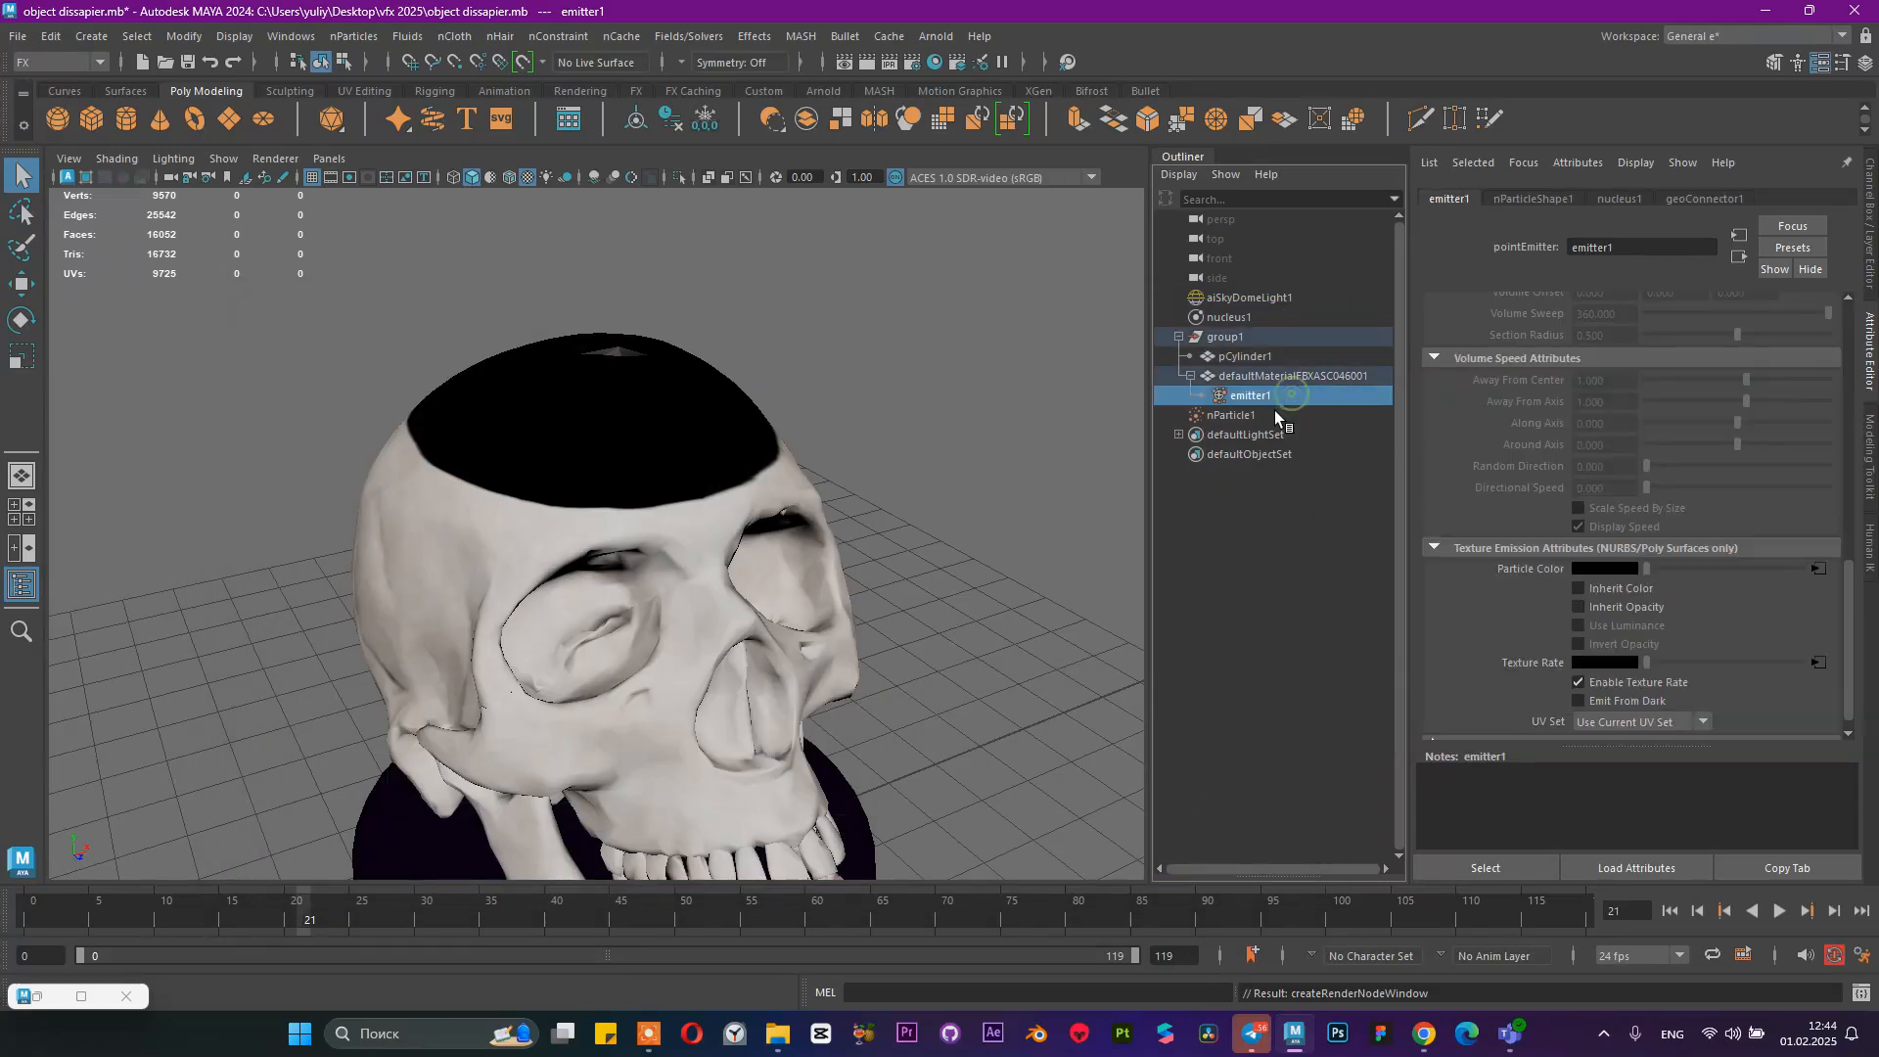
left_click(1272, 415)
left_click(1671, 910)
left_click(1780, 911)
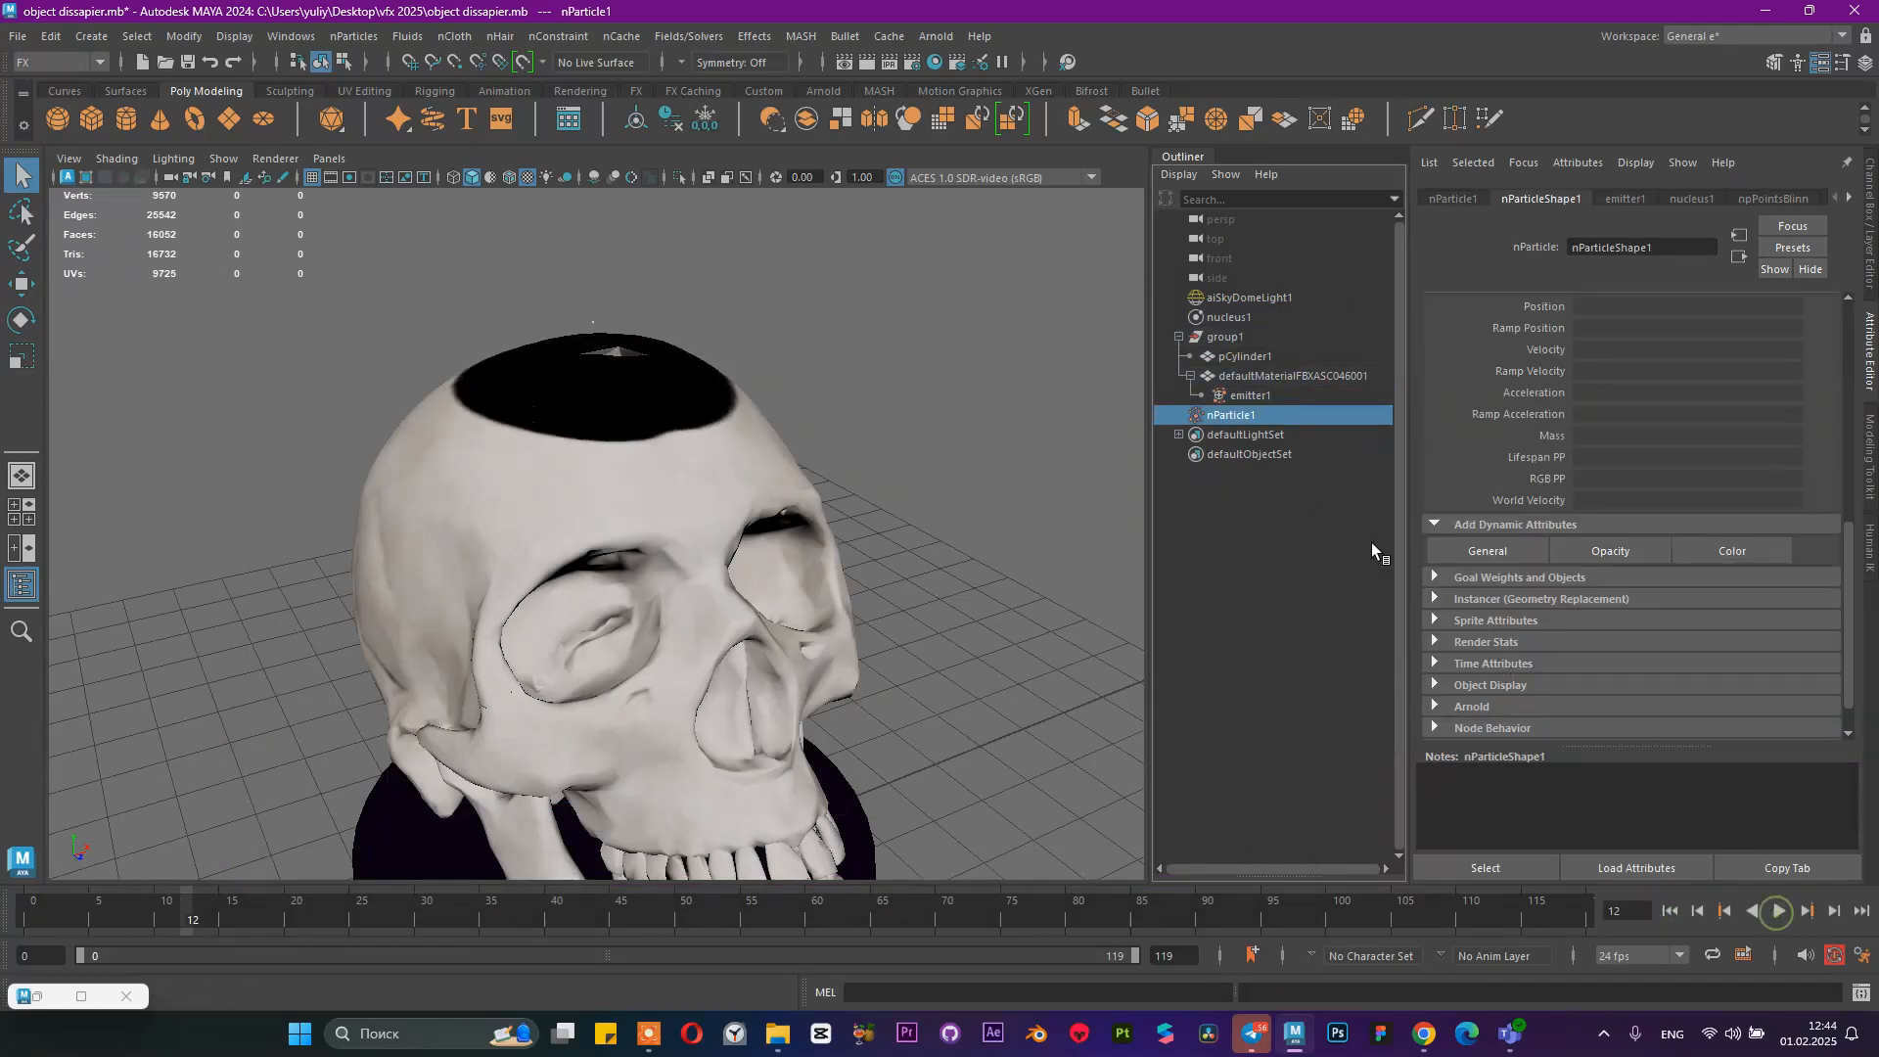
key("Escape")
Set emitter1's emission rate to 50000 particles per second
left_click(1251, 395)
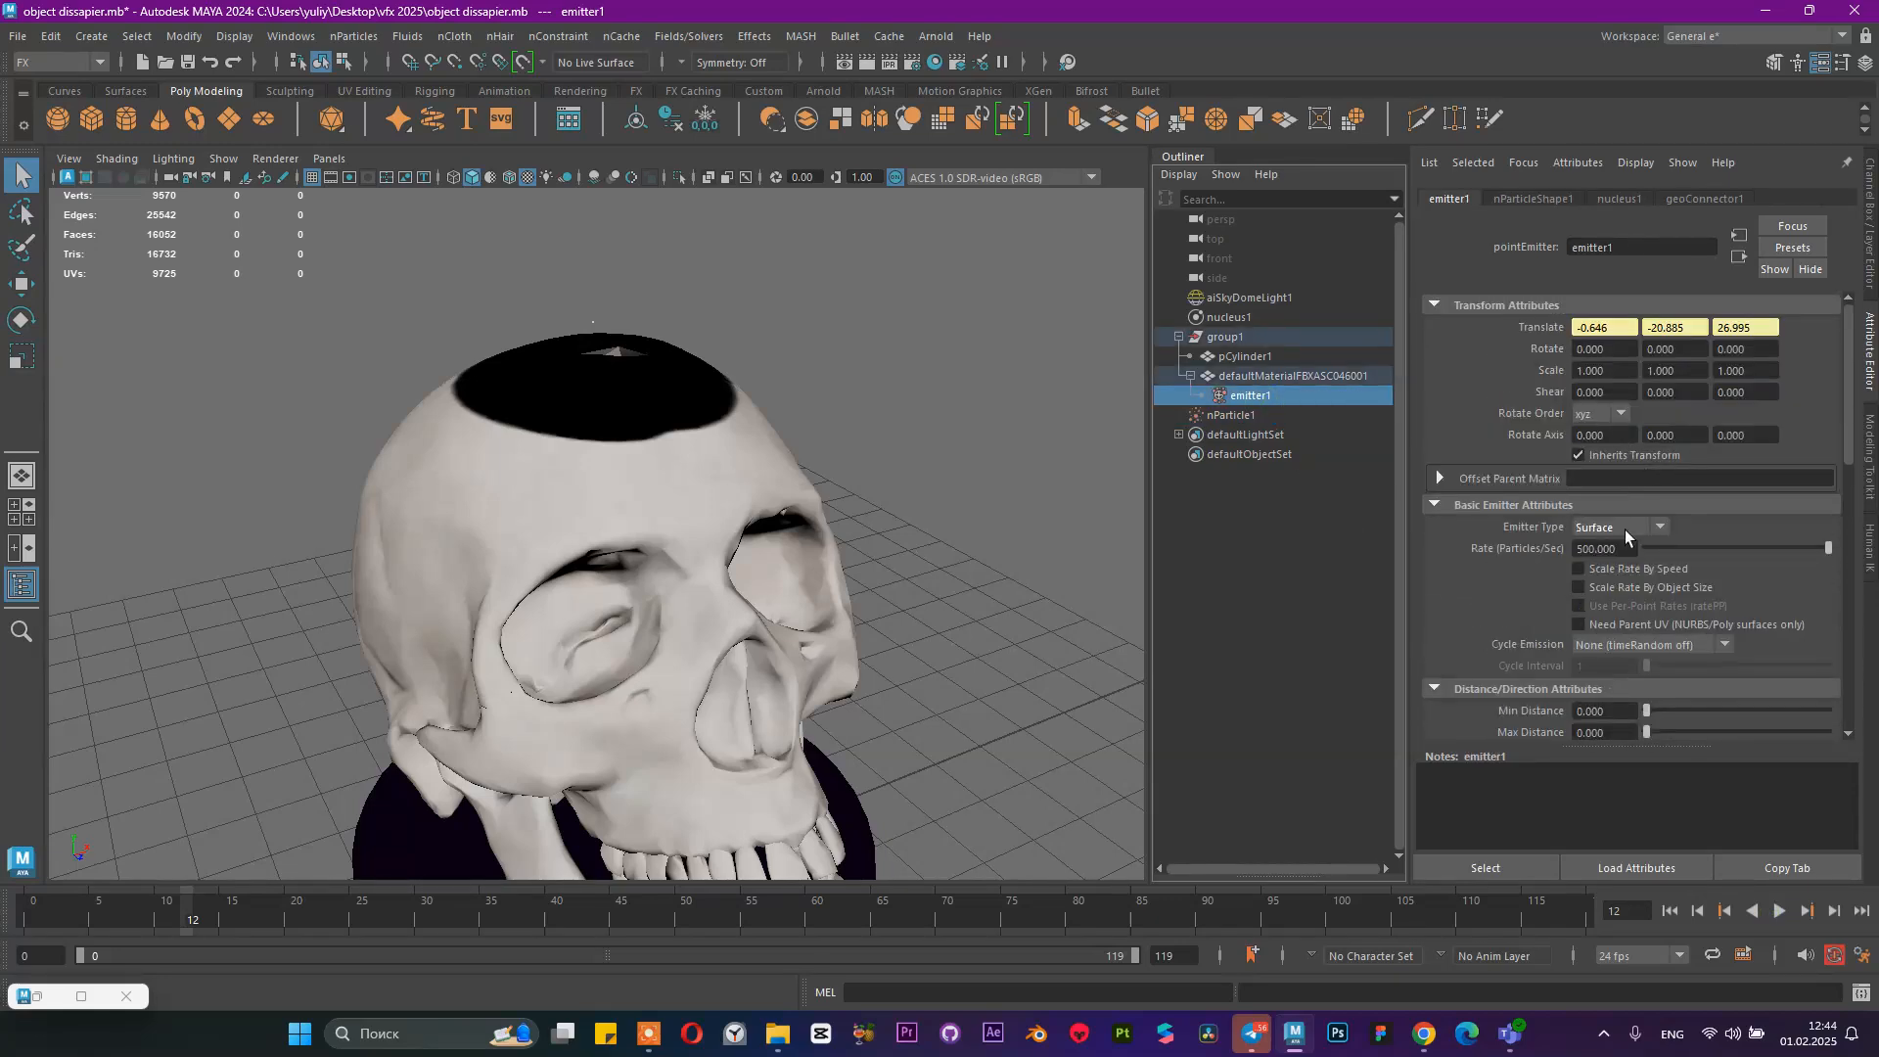
left_click(1586, 548)
type("00")
key("Return")
Replay the denser simulation from the first frame to frame 12 and check it in the Arnold RenderView
left_click(1671, 909)
left_click(1779, 910)
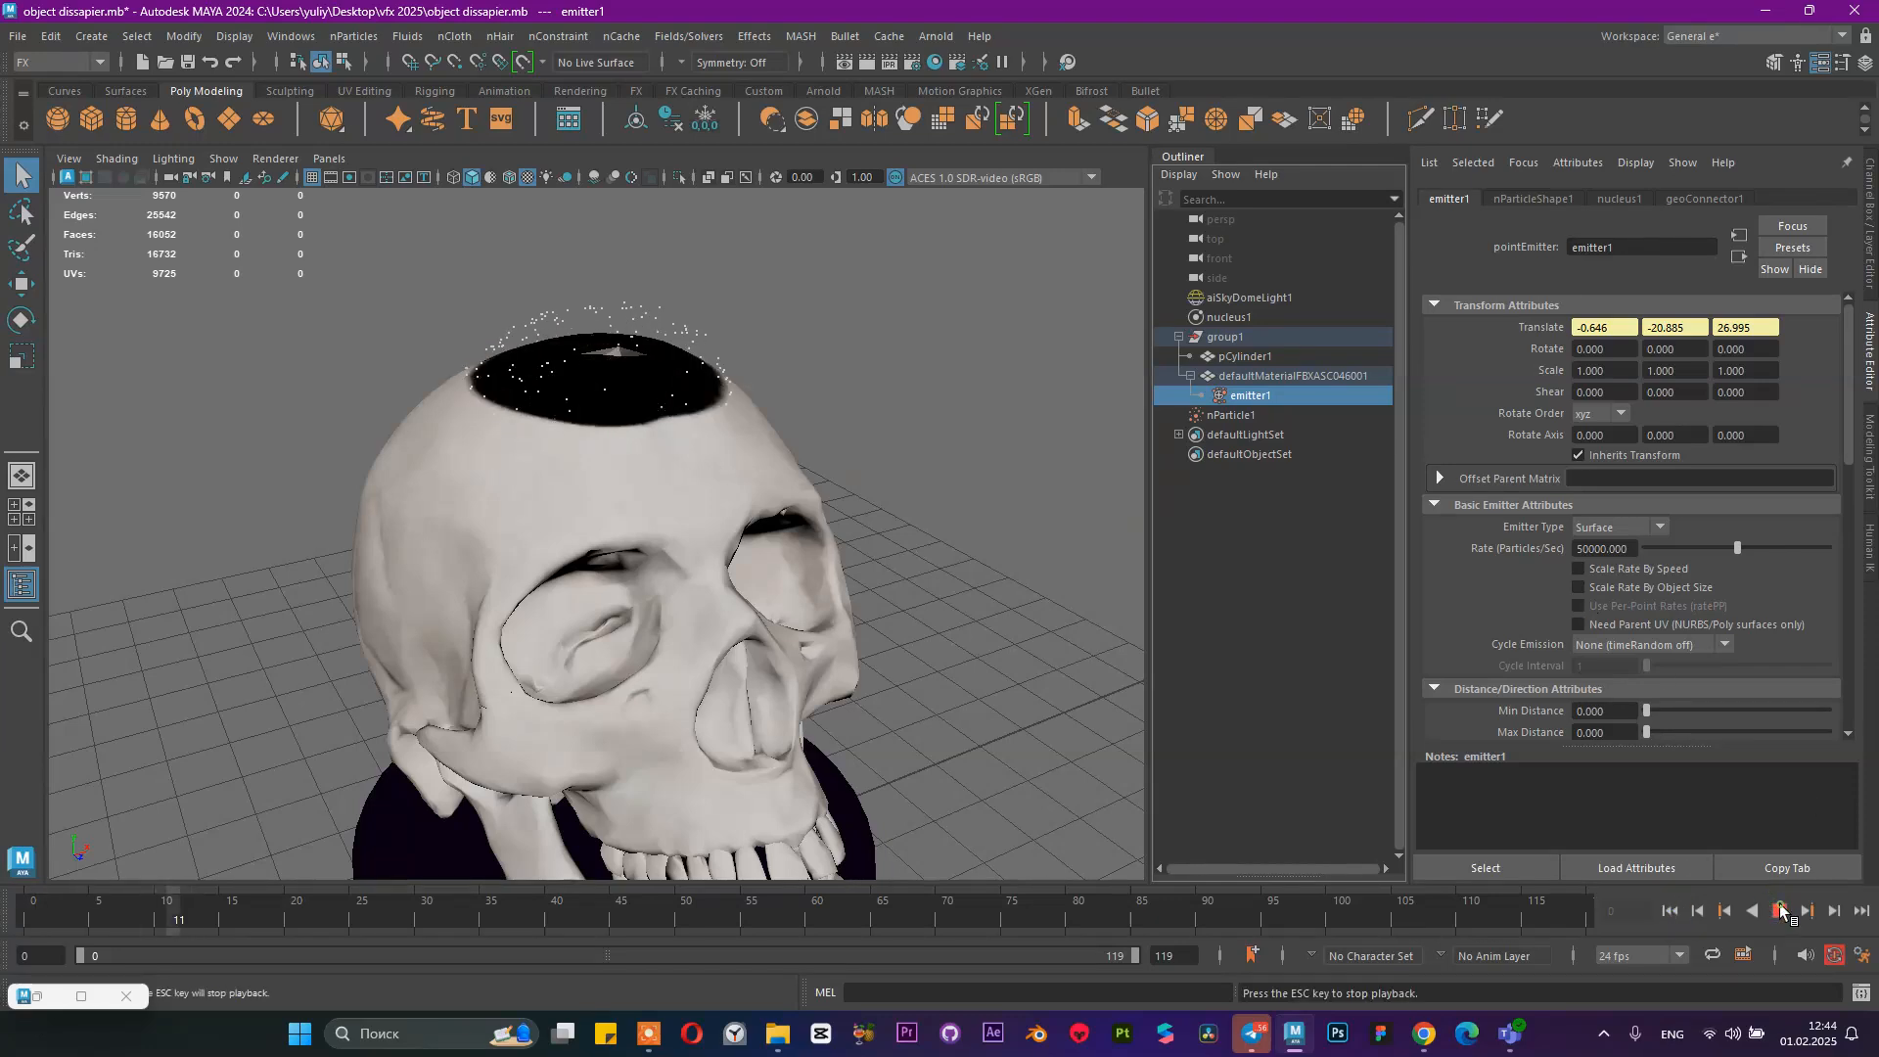
left_click(1779, 908)
left_click(37, 996)
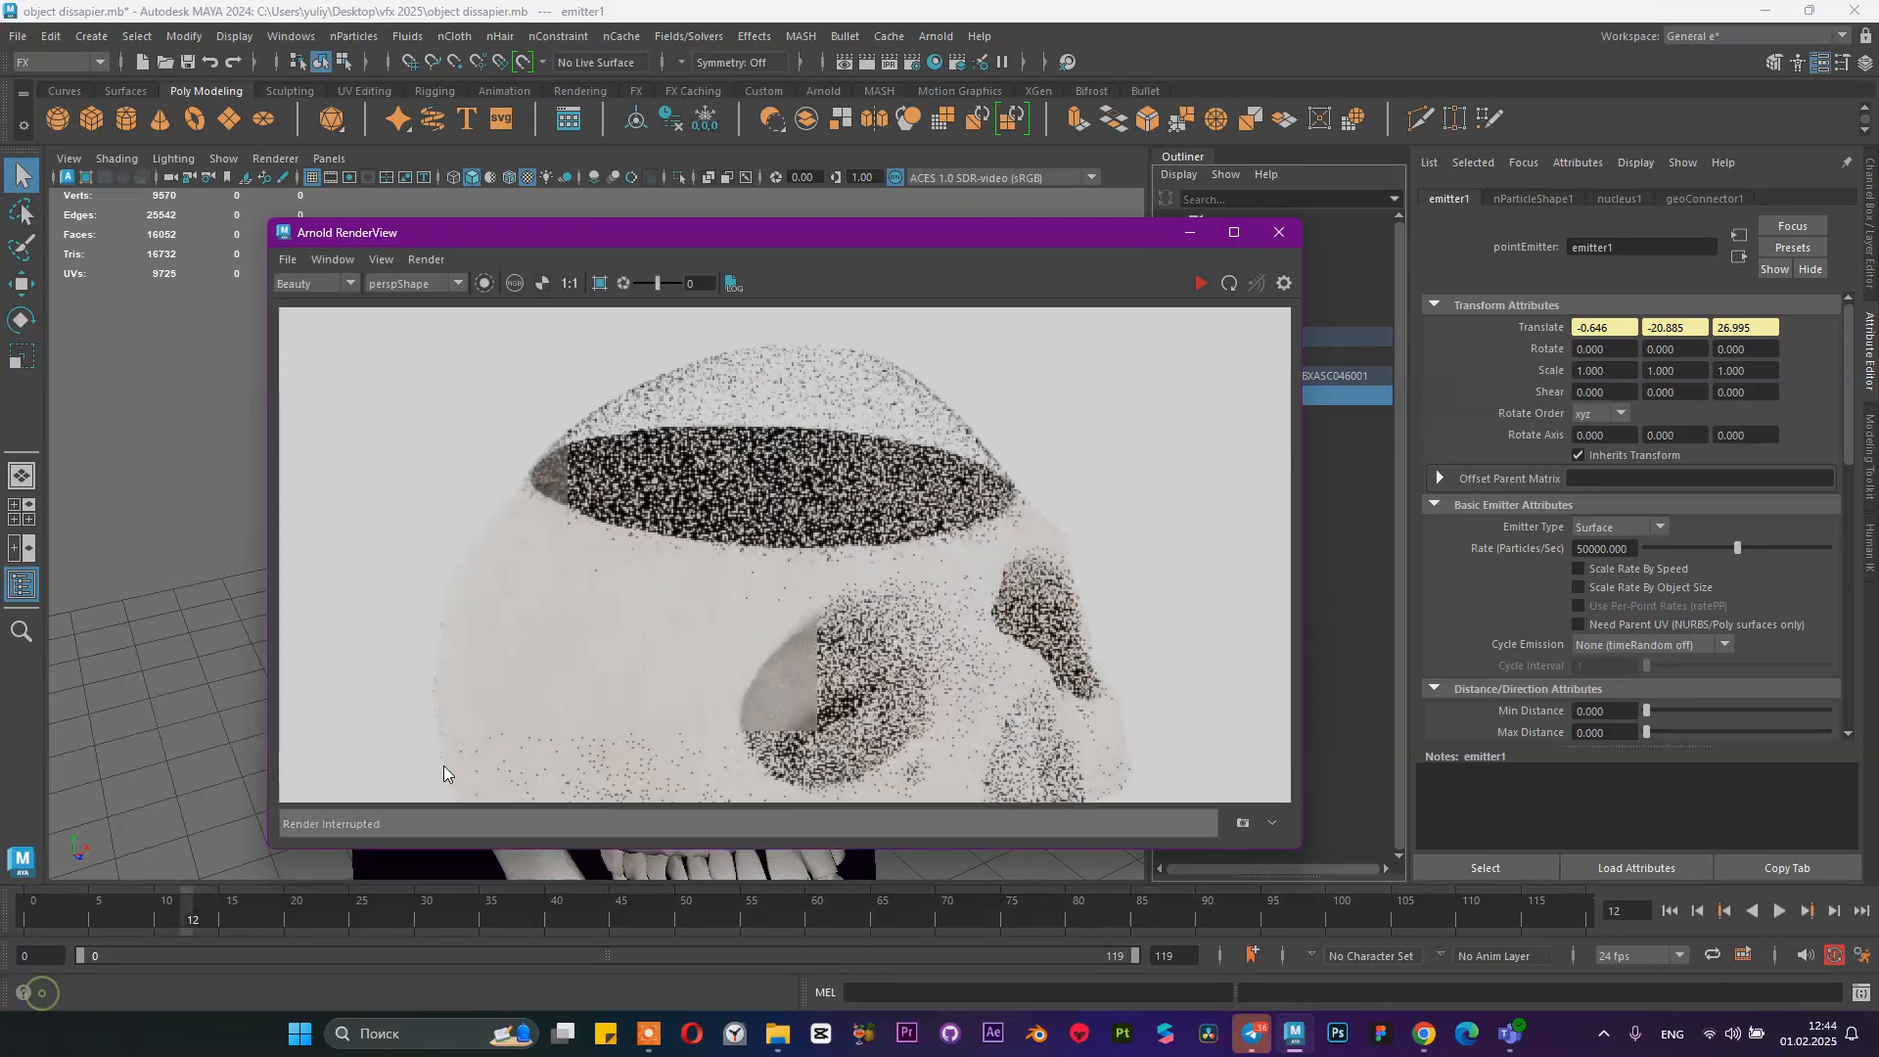
left_click(1201, 283)
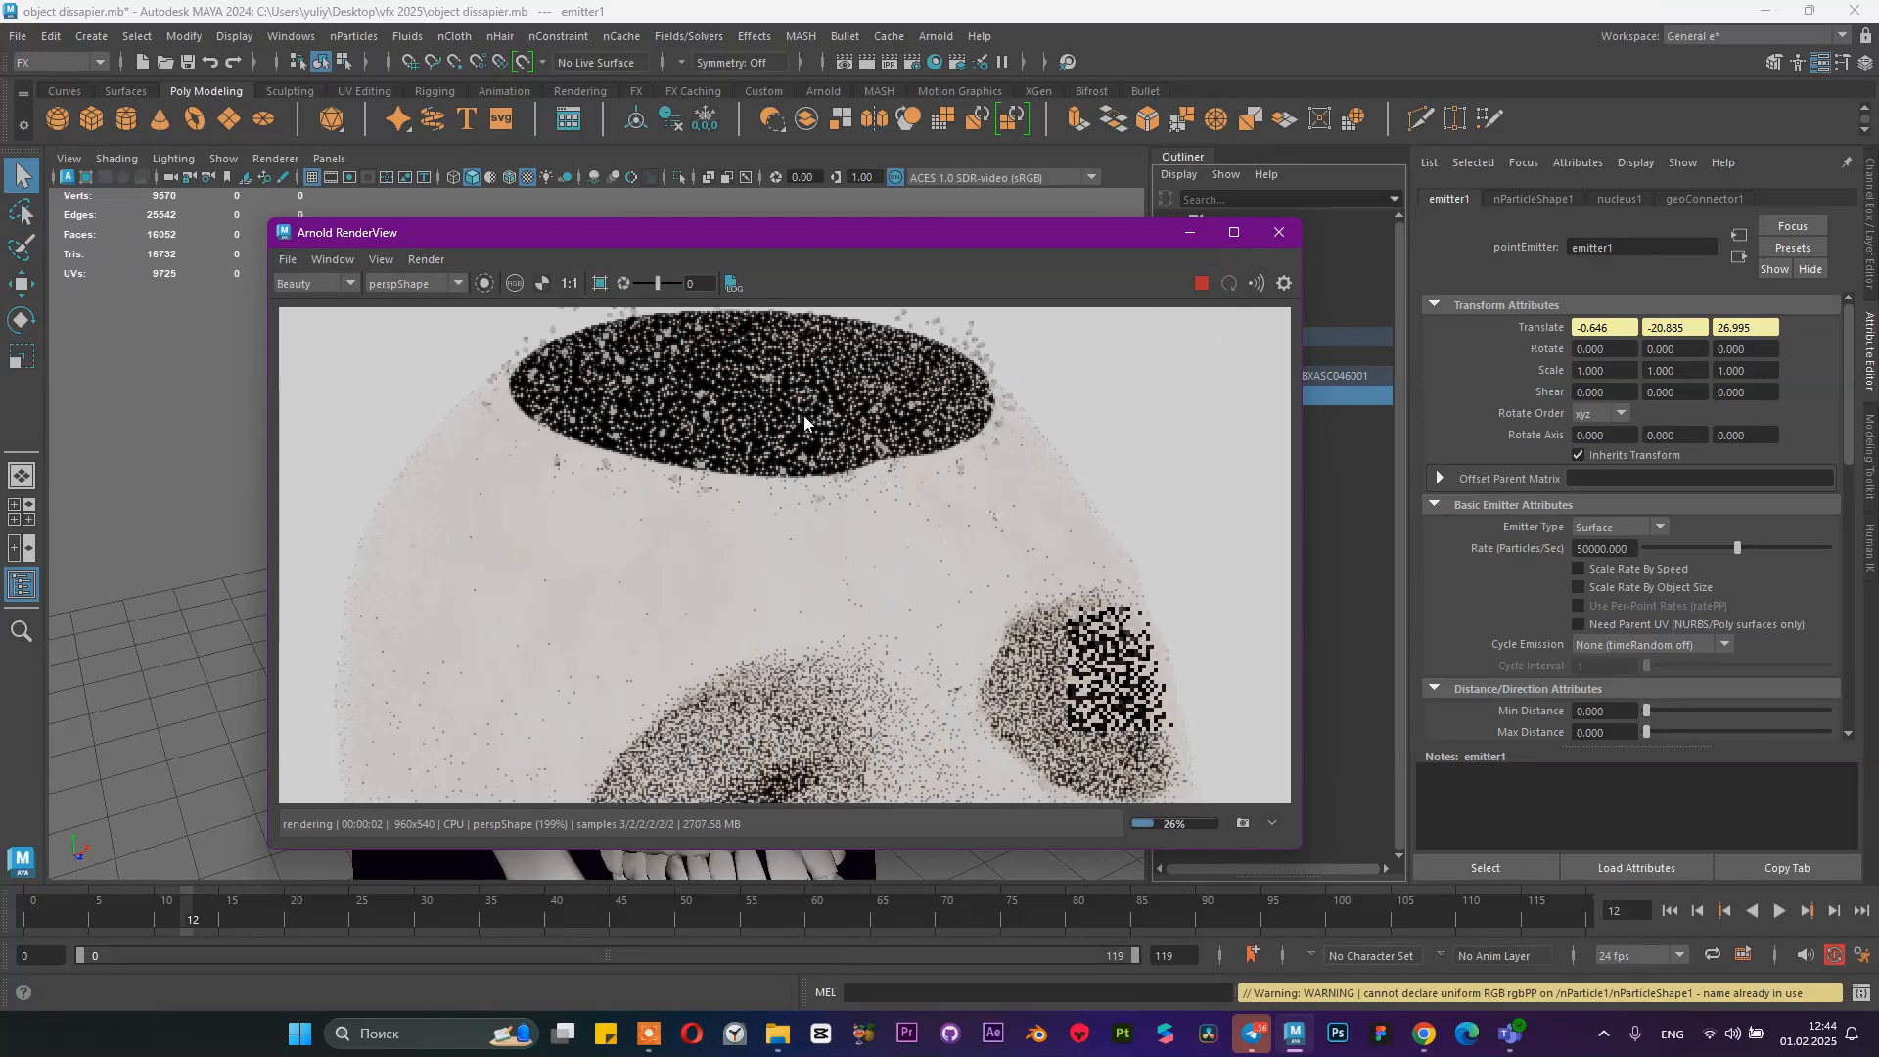
left_click(1204, 284)
left_click(1185, 232)
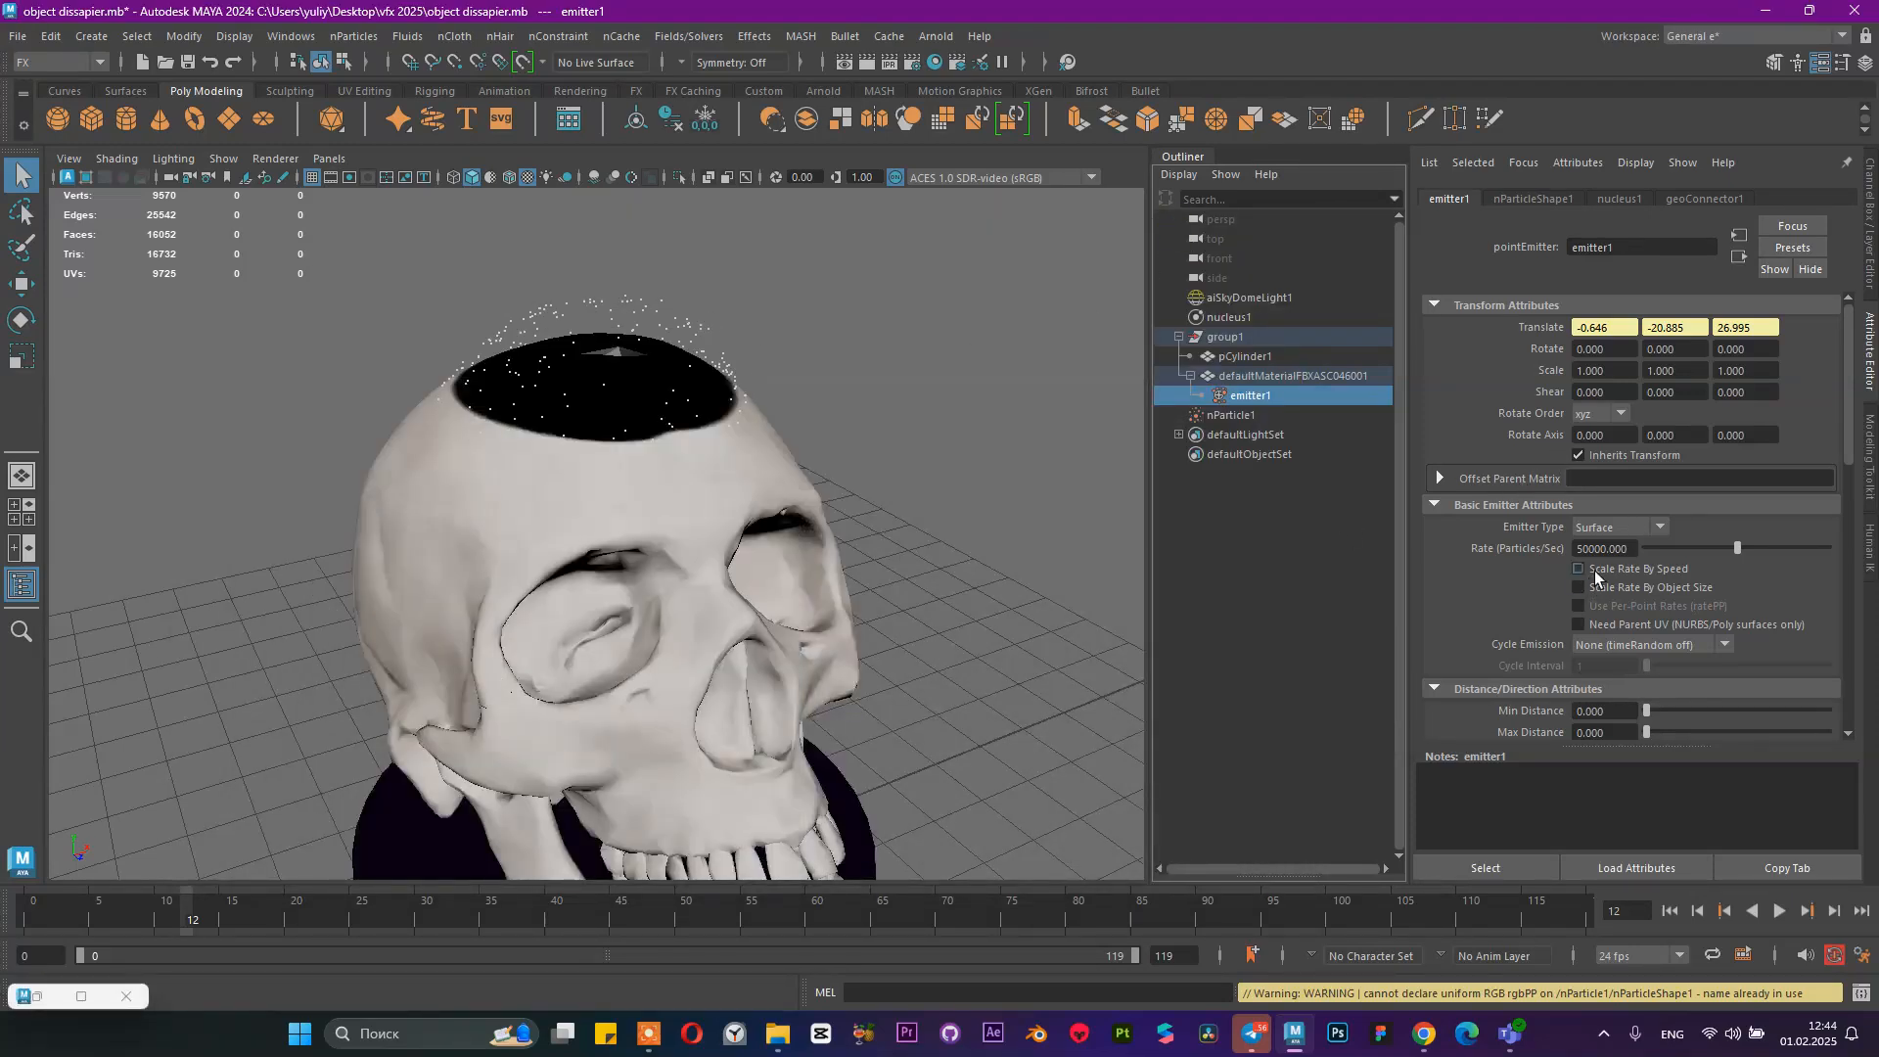
Enable Inherit Color in emitter1's texture emission settings and render frame 12 again in the Arnold RenderView
scroll(1696, 589, "down", 10)
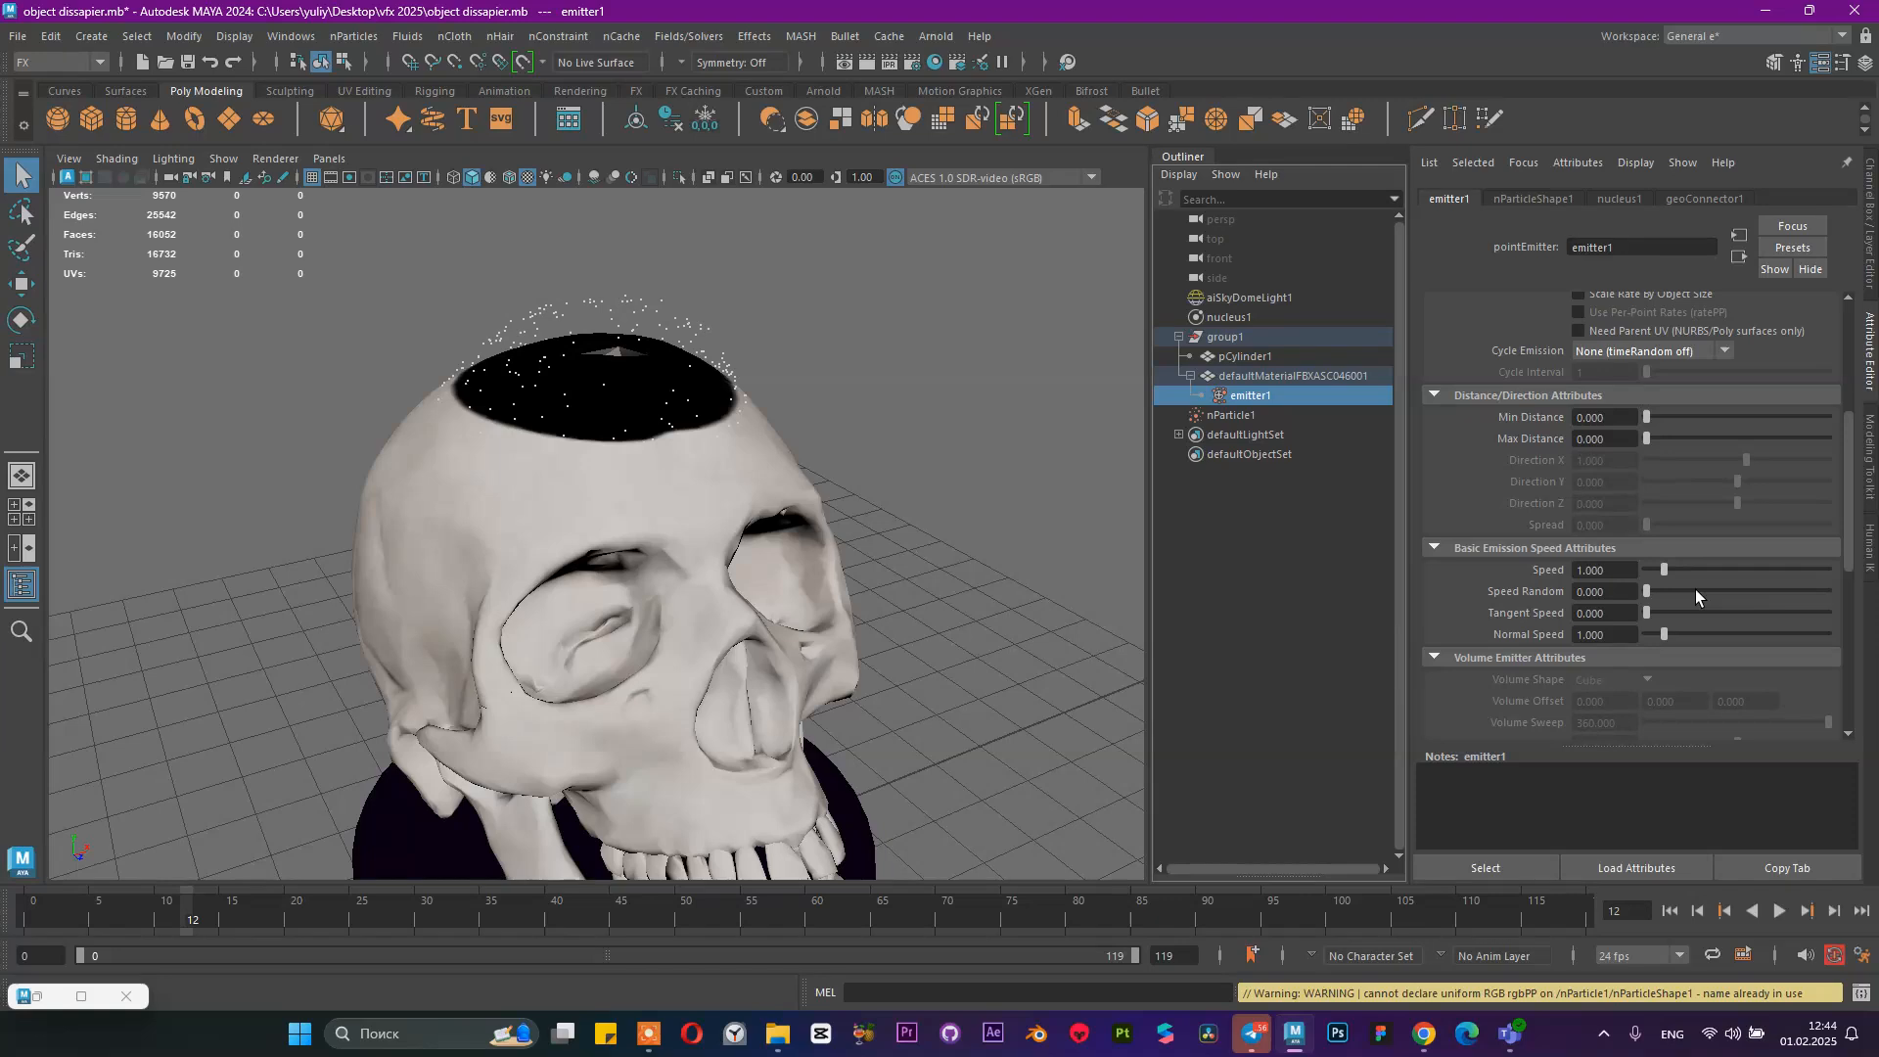
scroll(1629, 477, "down", 5)
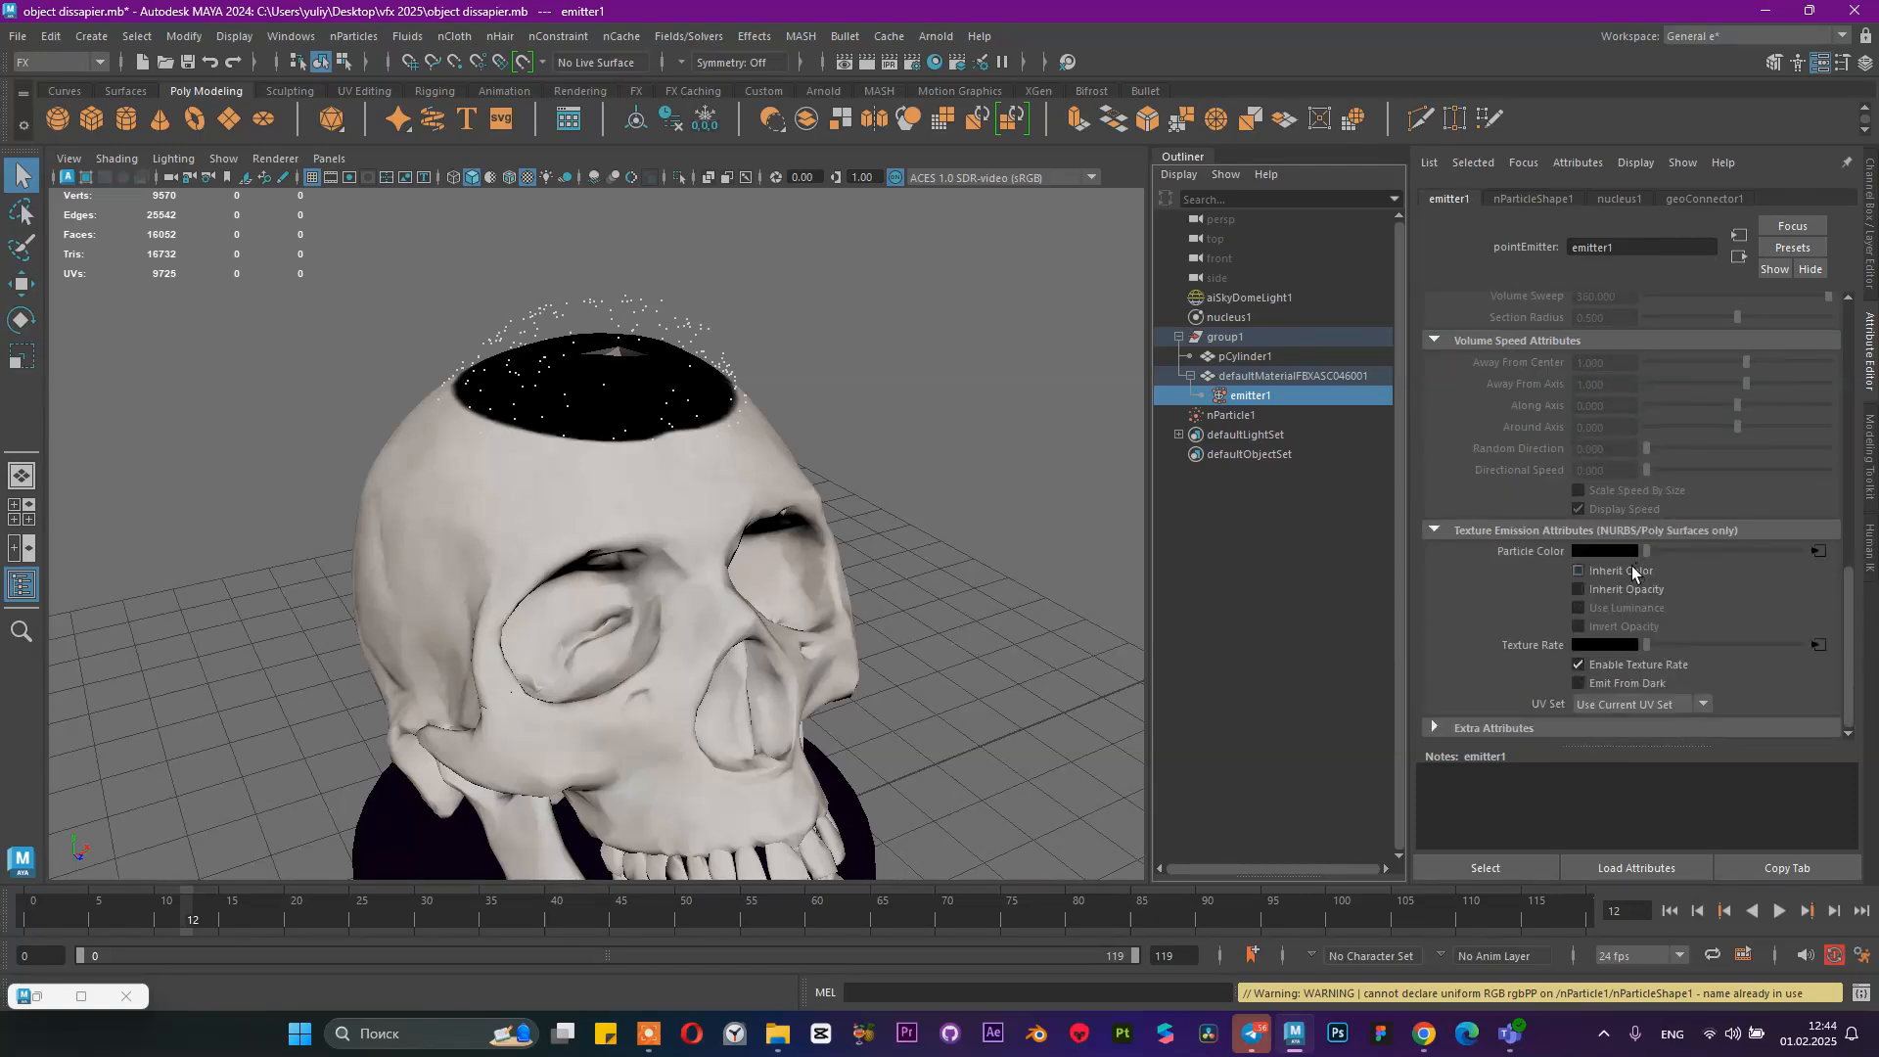
right_click(36, 999)
left_click(95, 853)
left_click(1230, 282)
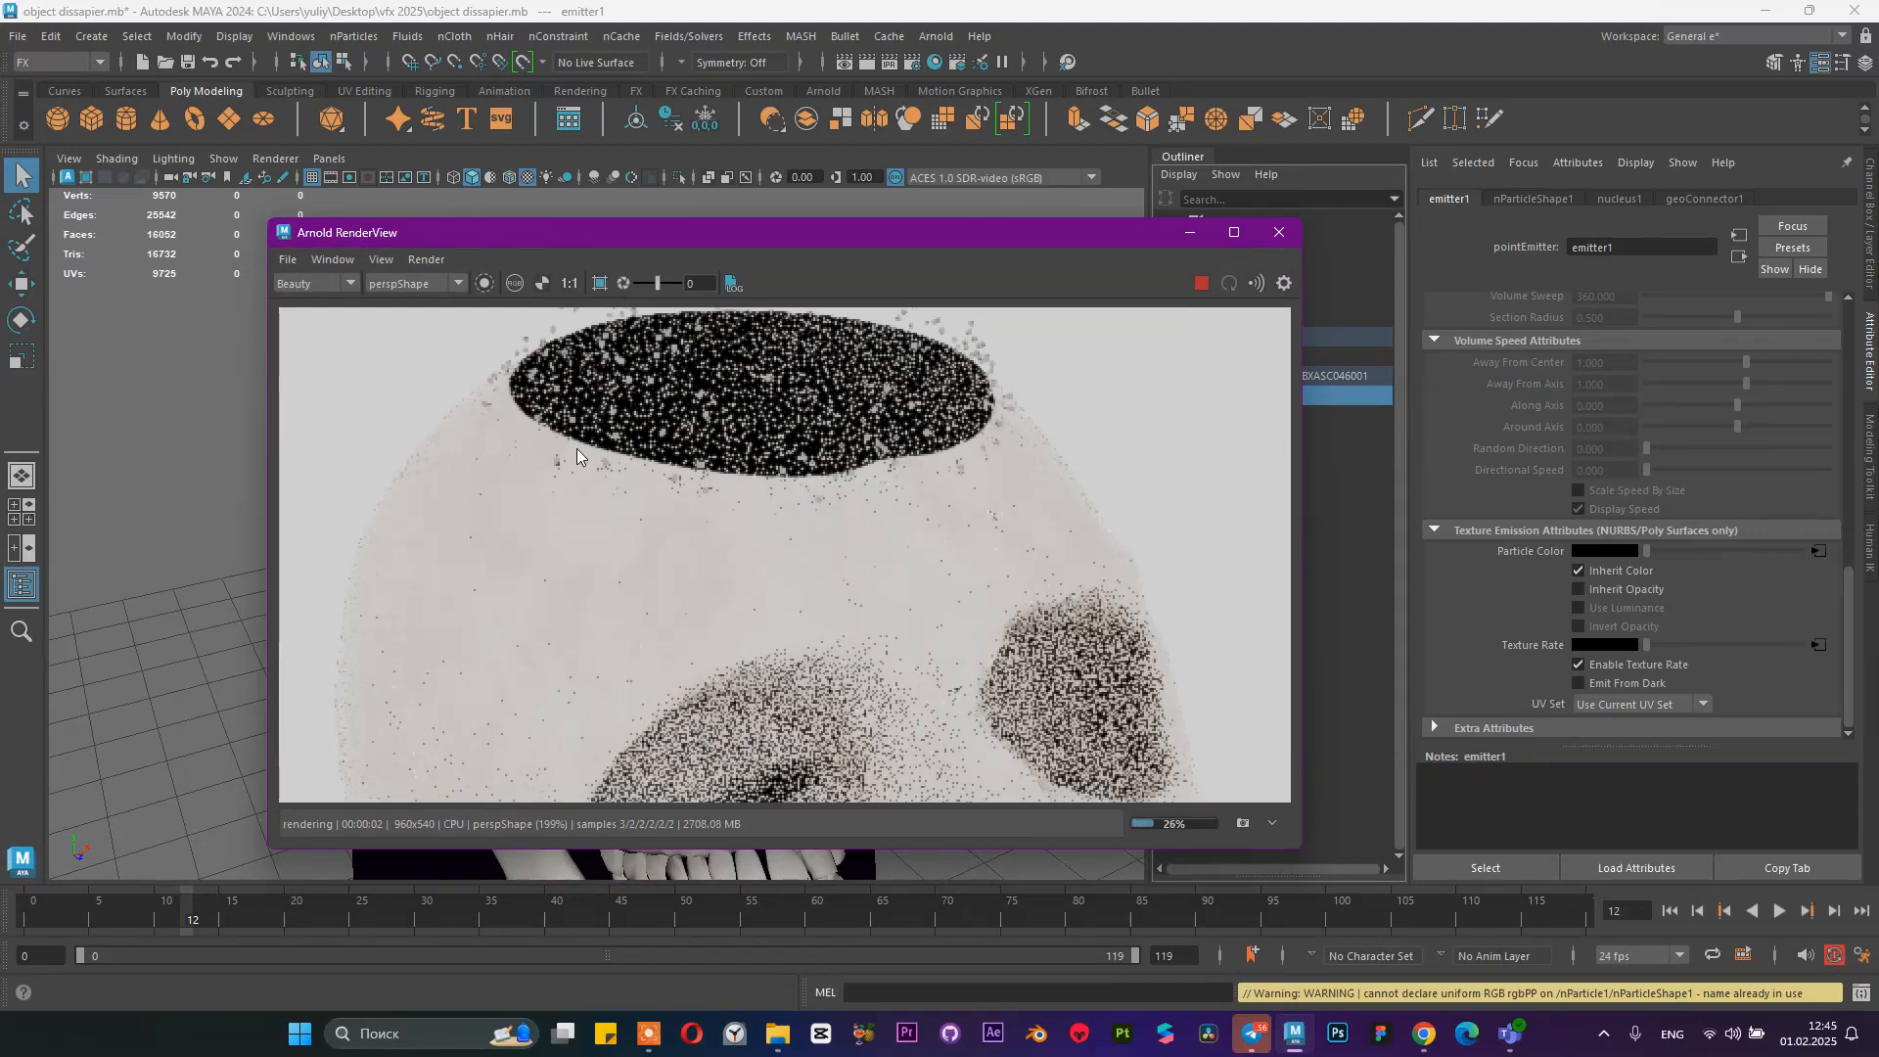
Examine the rendered color of the particles around the opening in the skull up close
scroll(530, 435, "up", 3)
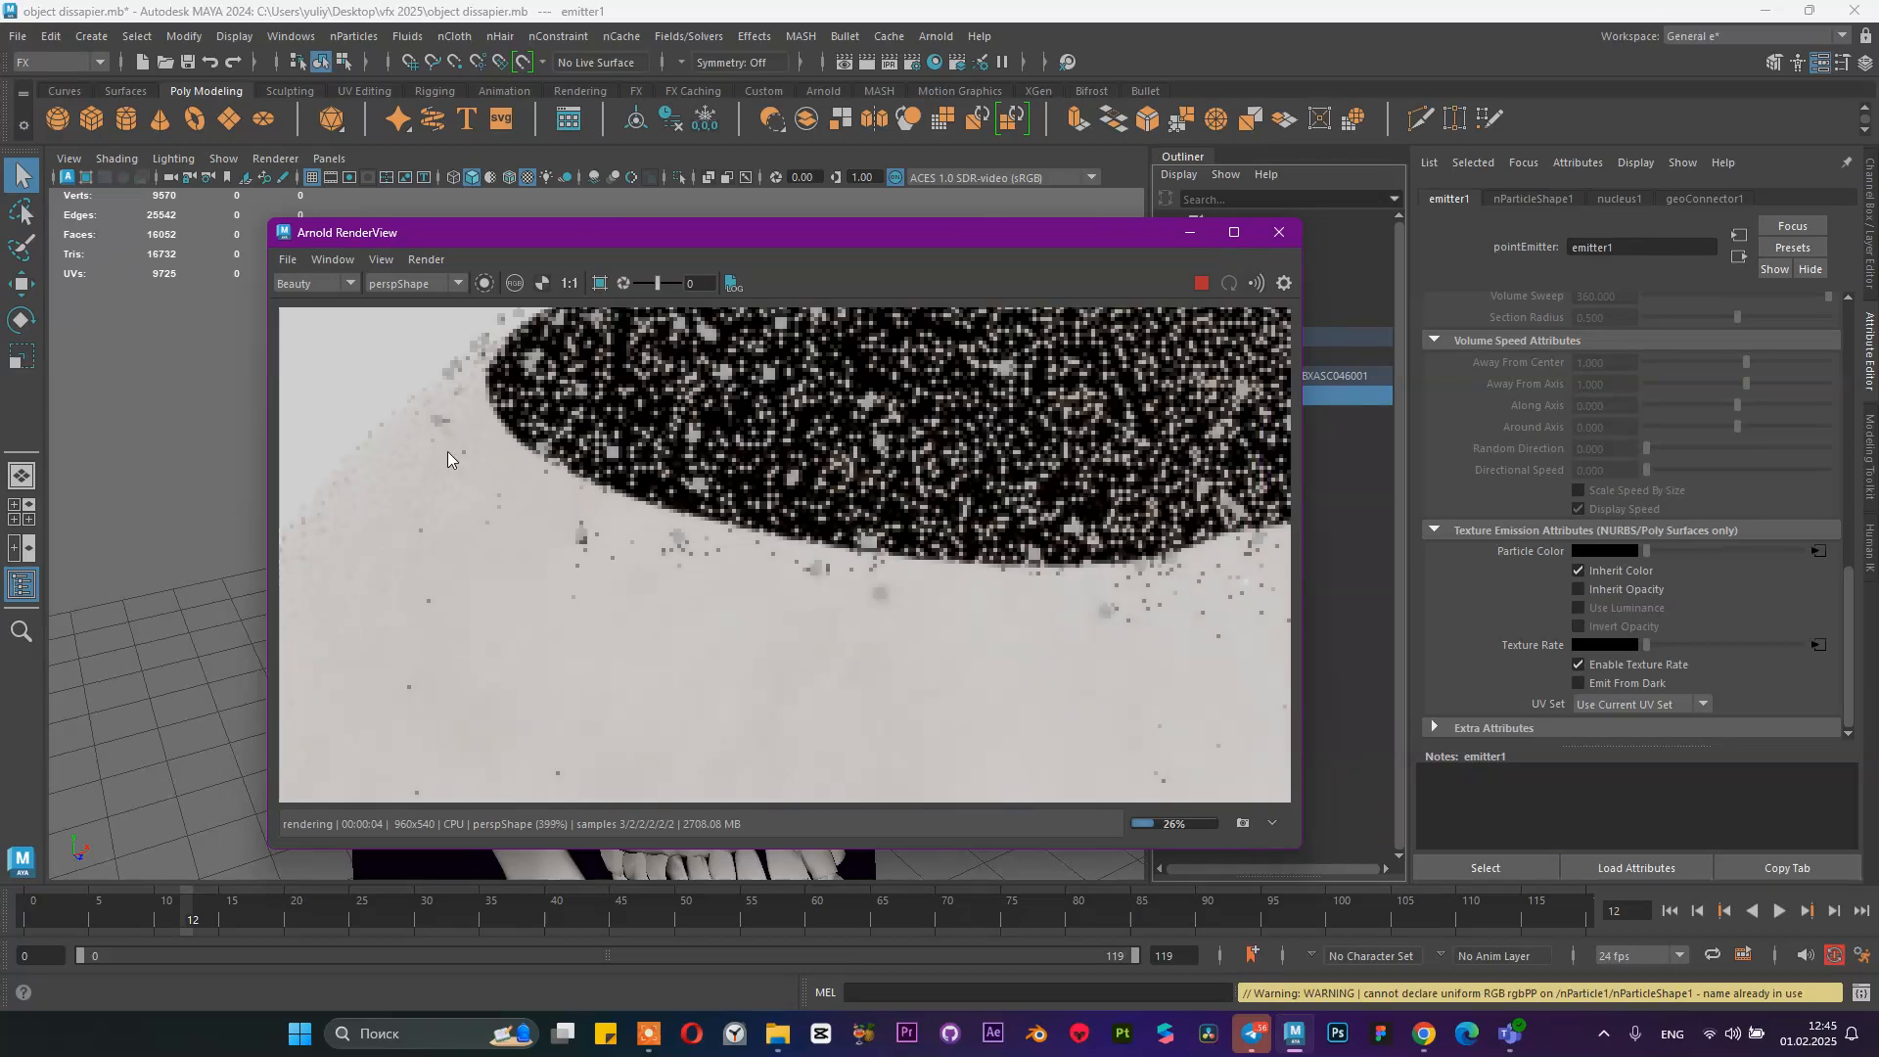
scroll(714, 583, "down", 3)
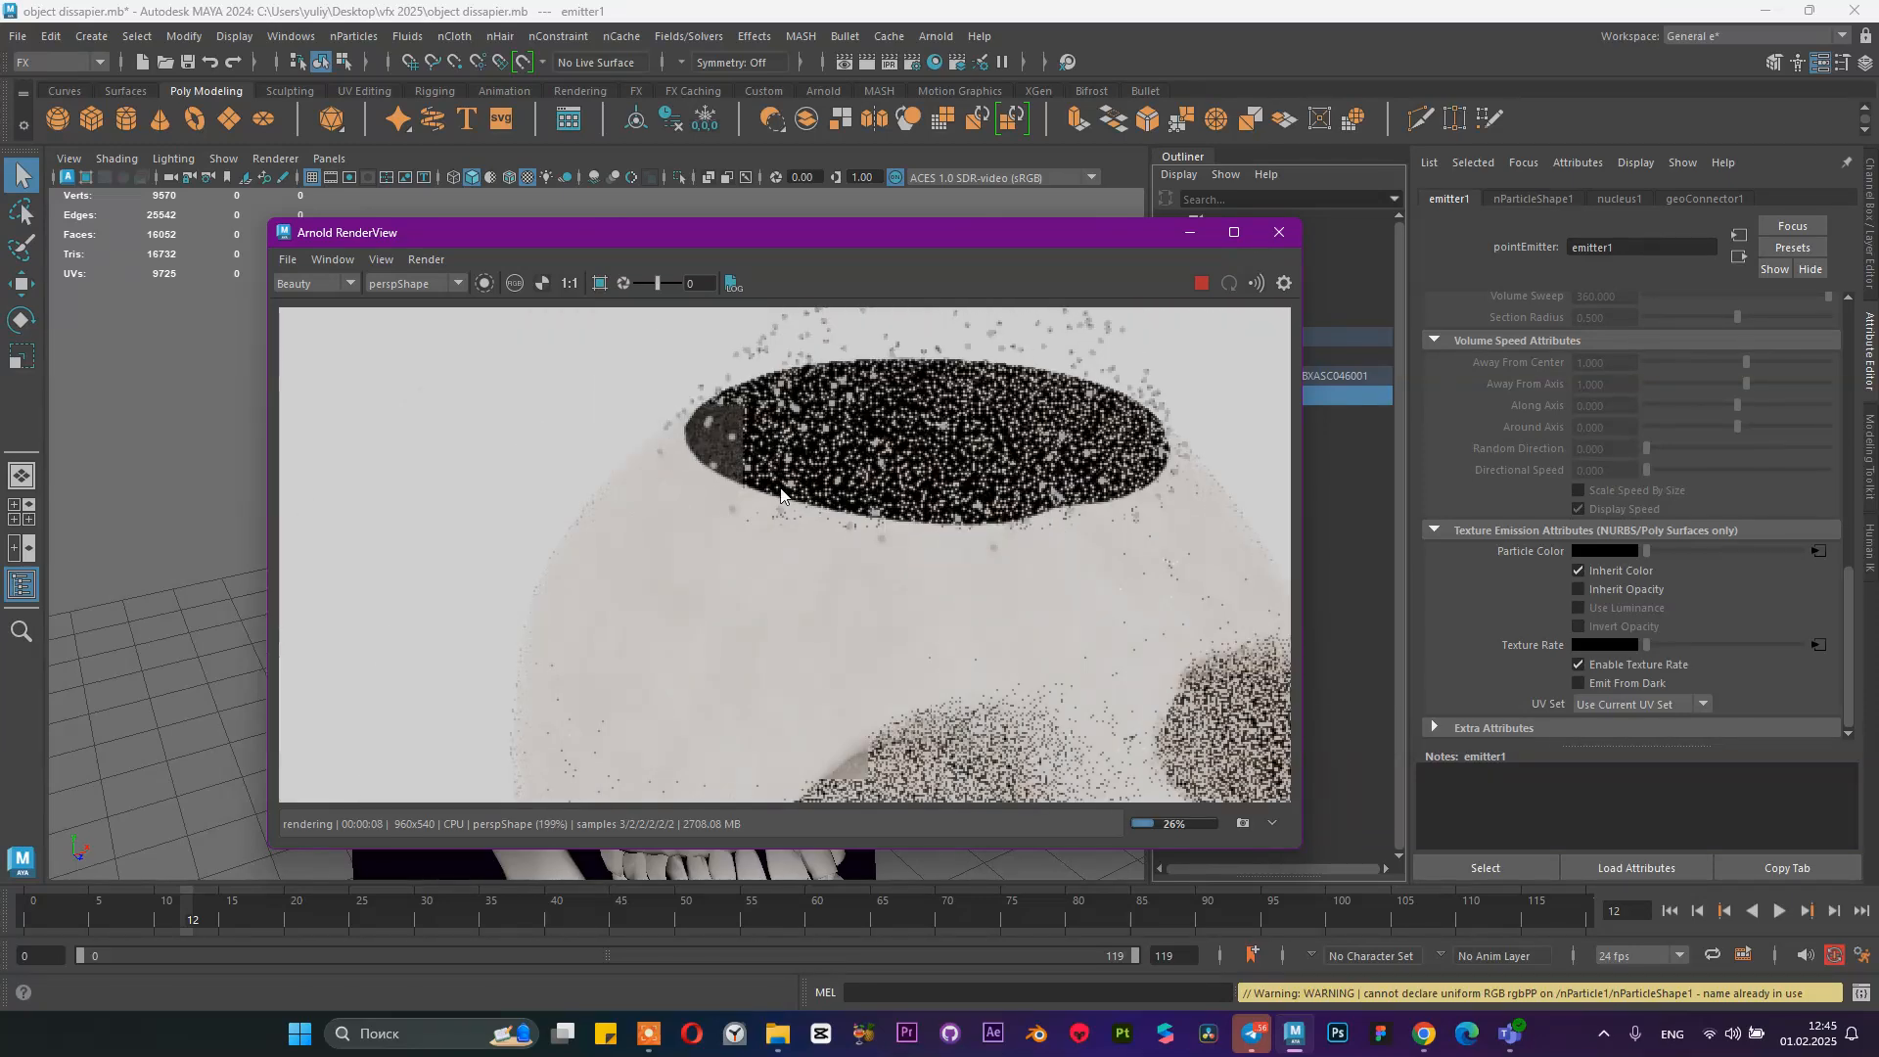
left_click_drag(1061, 233, 818, 198)
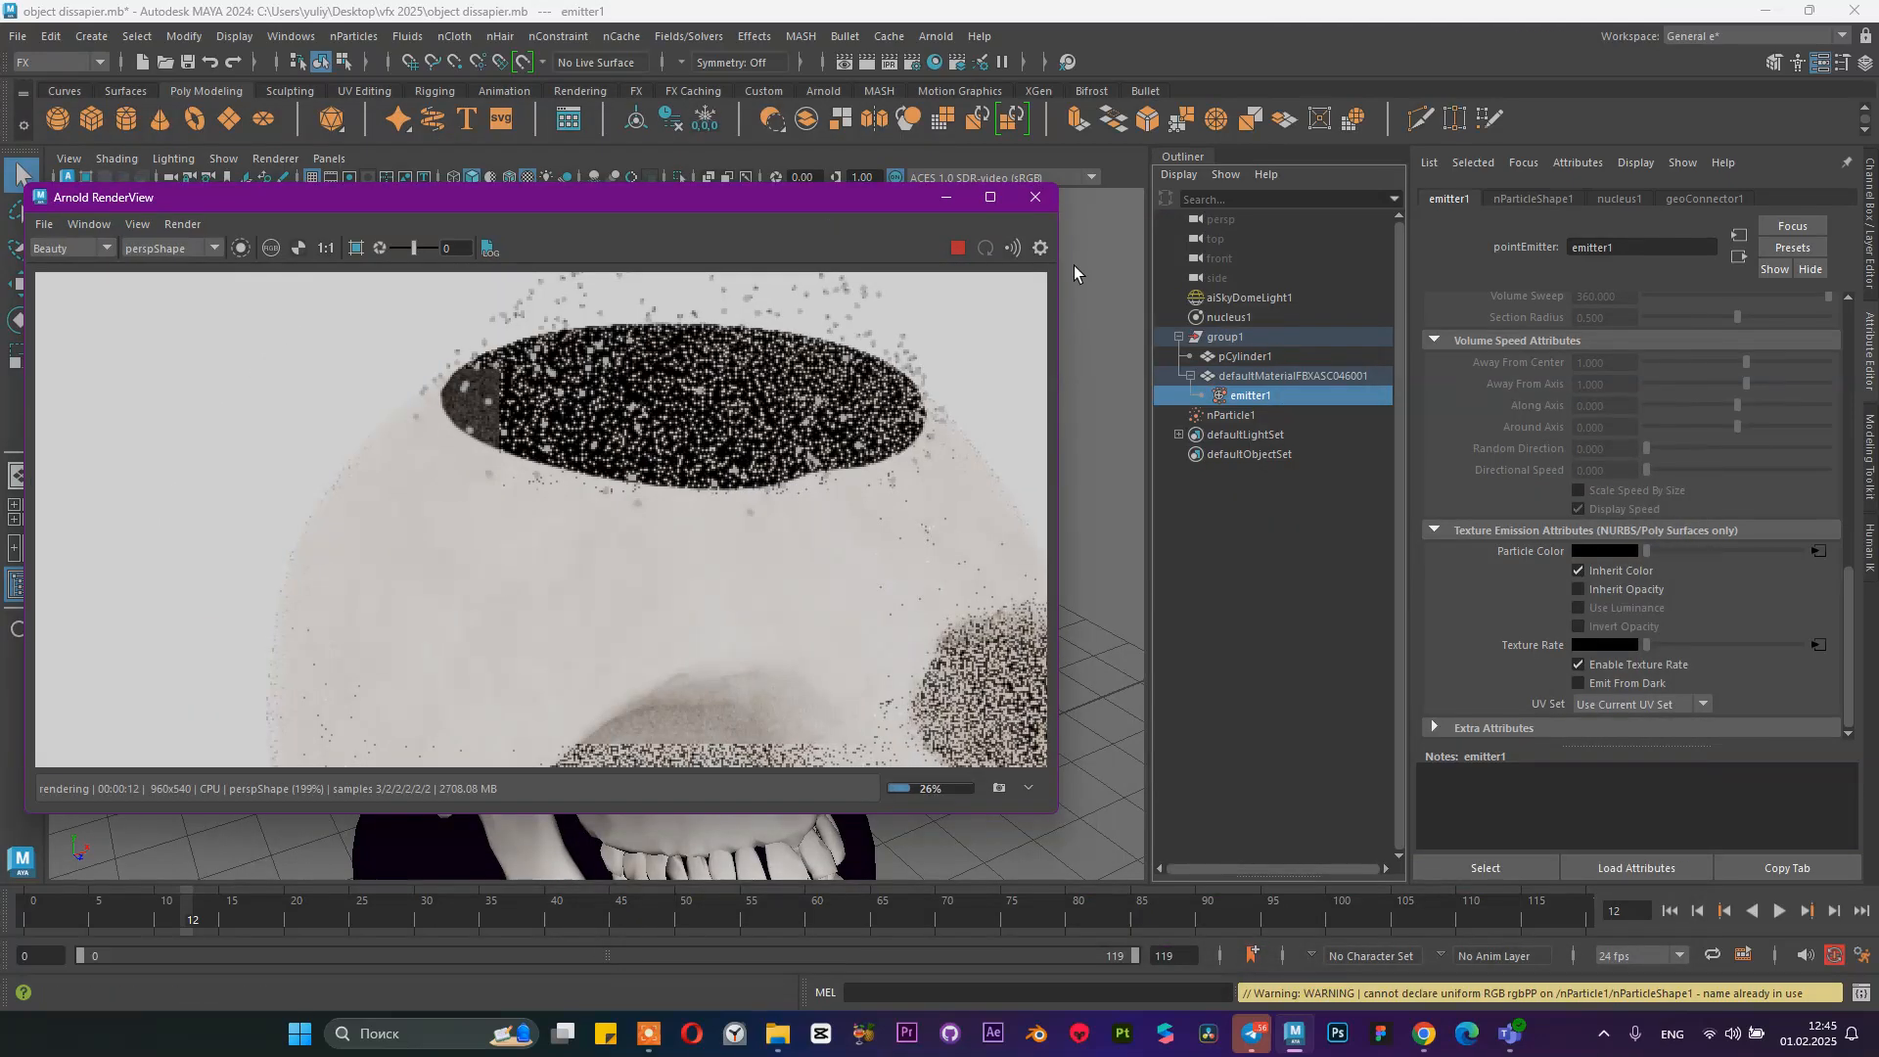
left_click(946, 197)
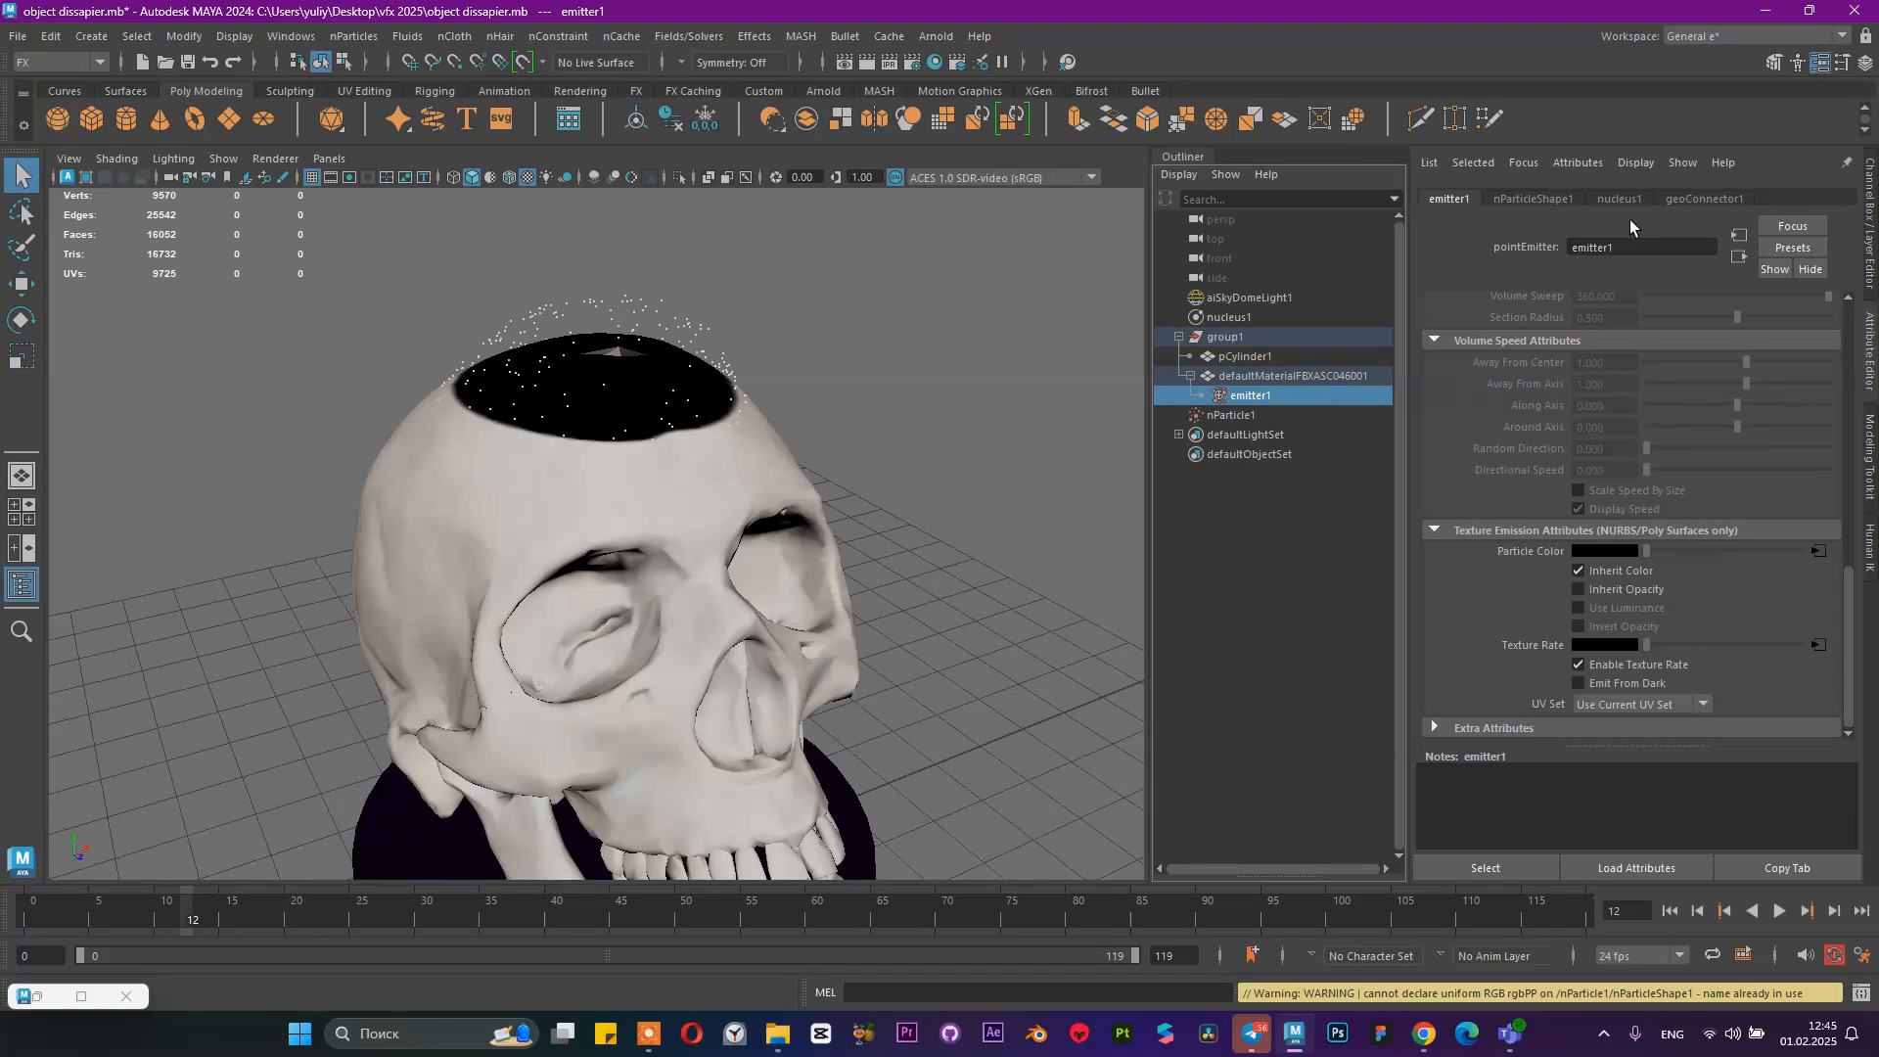
Set the particle render type of nParticleShape1 to Spheres in its shading settings
left_click(1518, 197)
scroll(1545, 413, "down", 3)
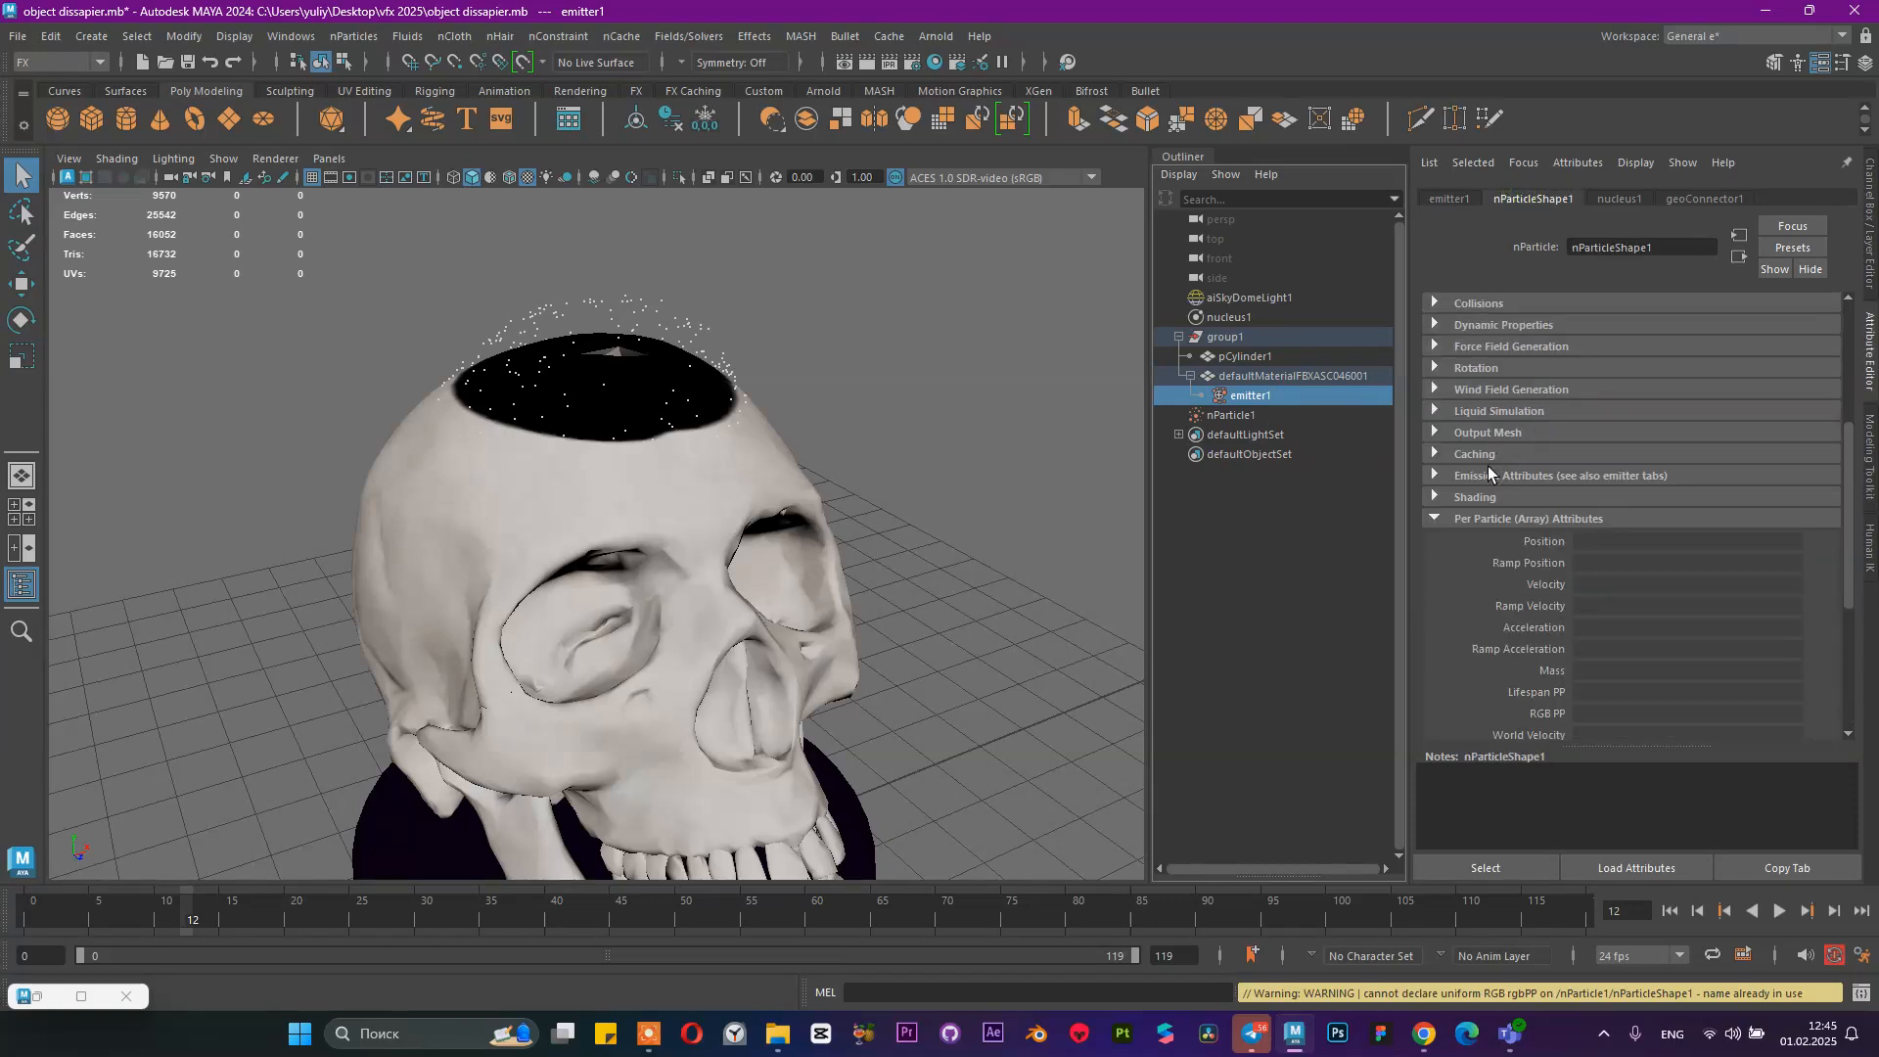
left_click(1466, 519)
left_click(1478, 499)
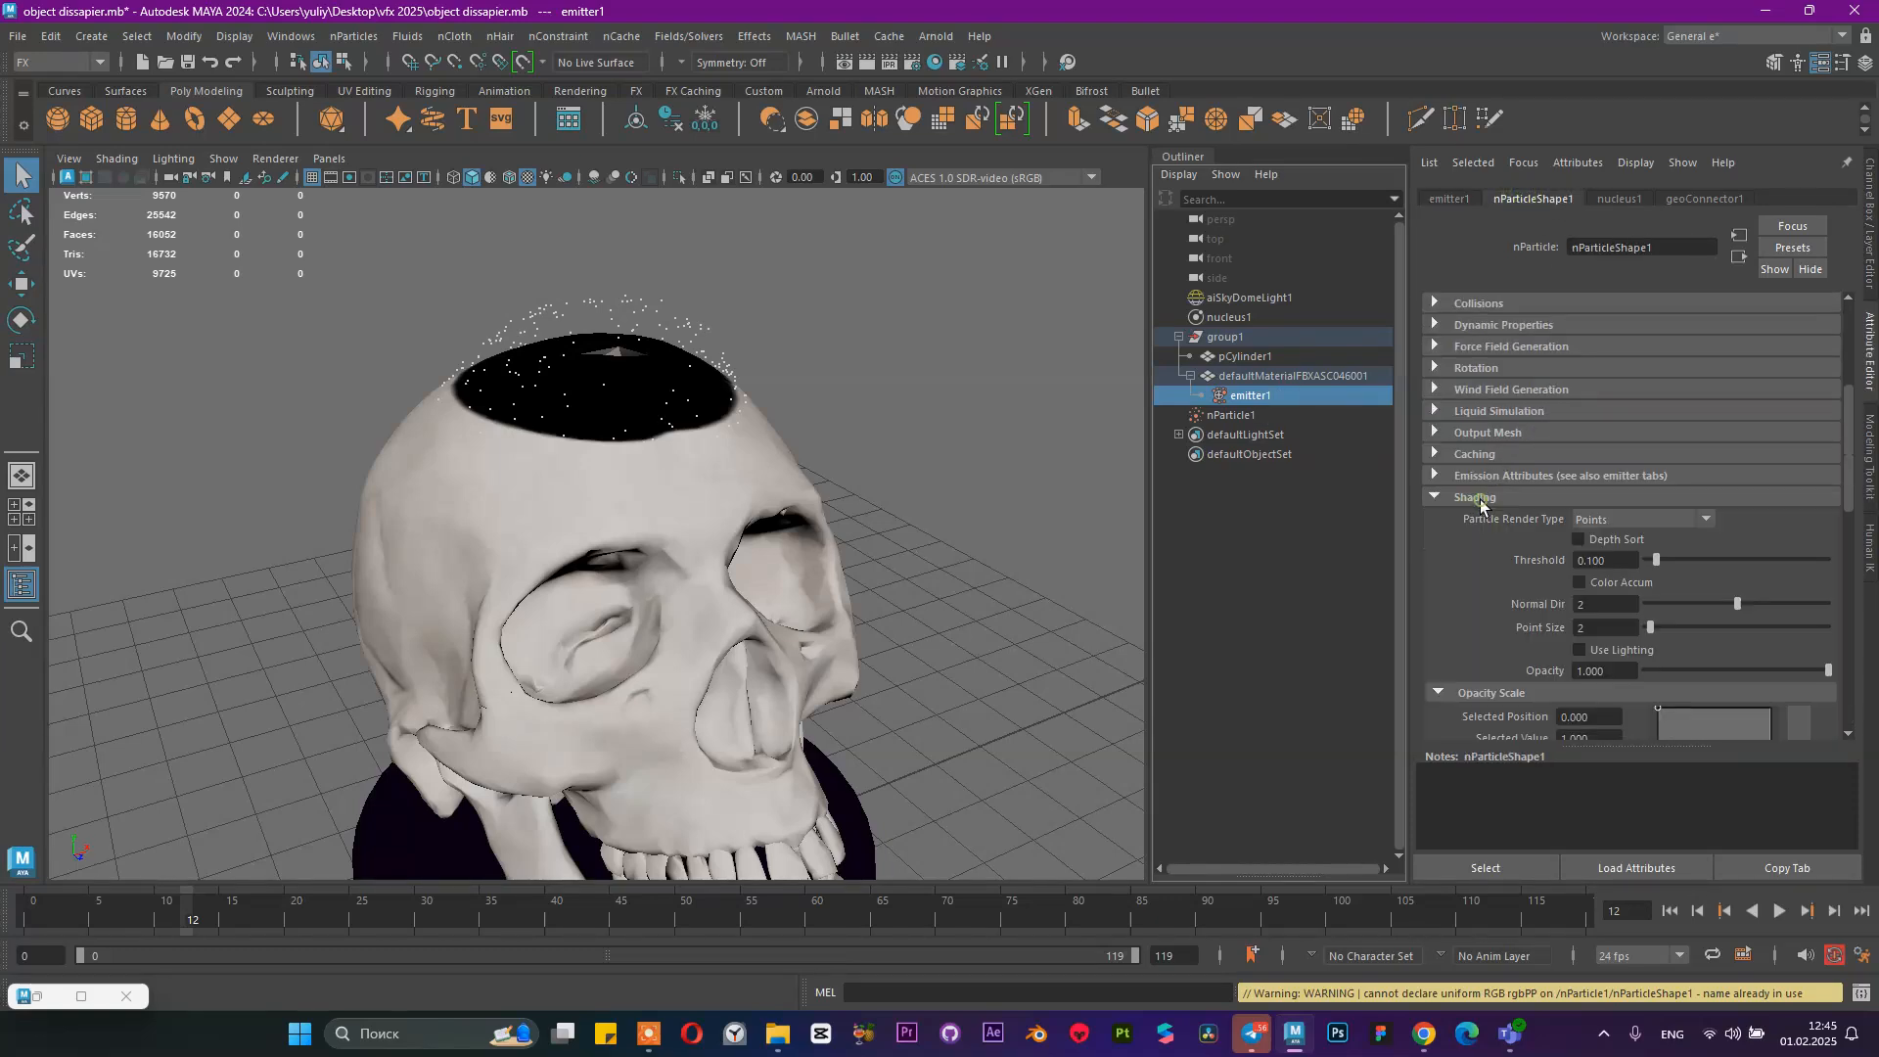
left_click(1600, 520)
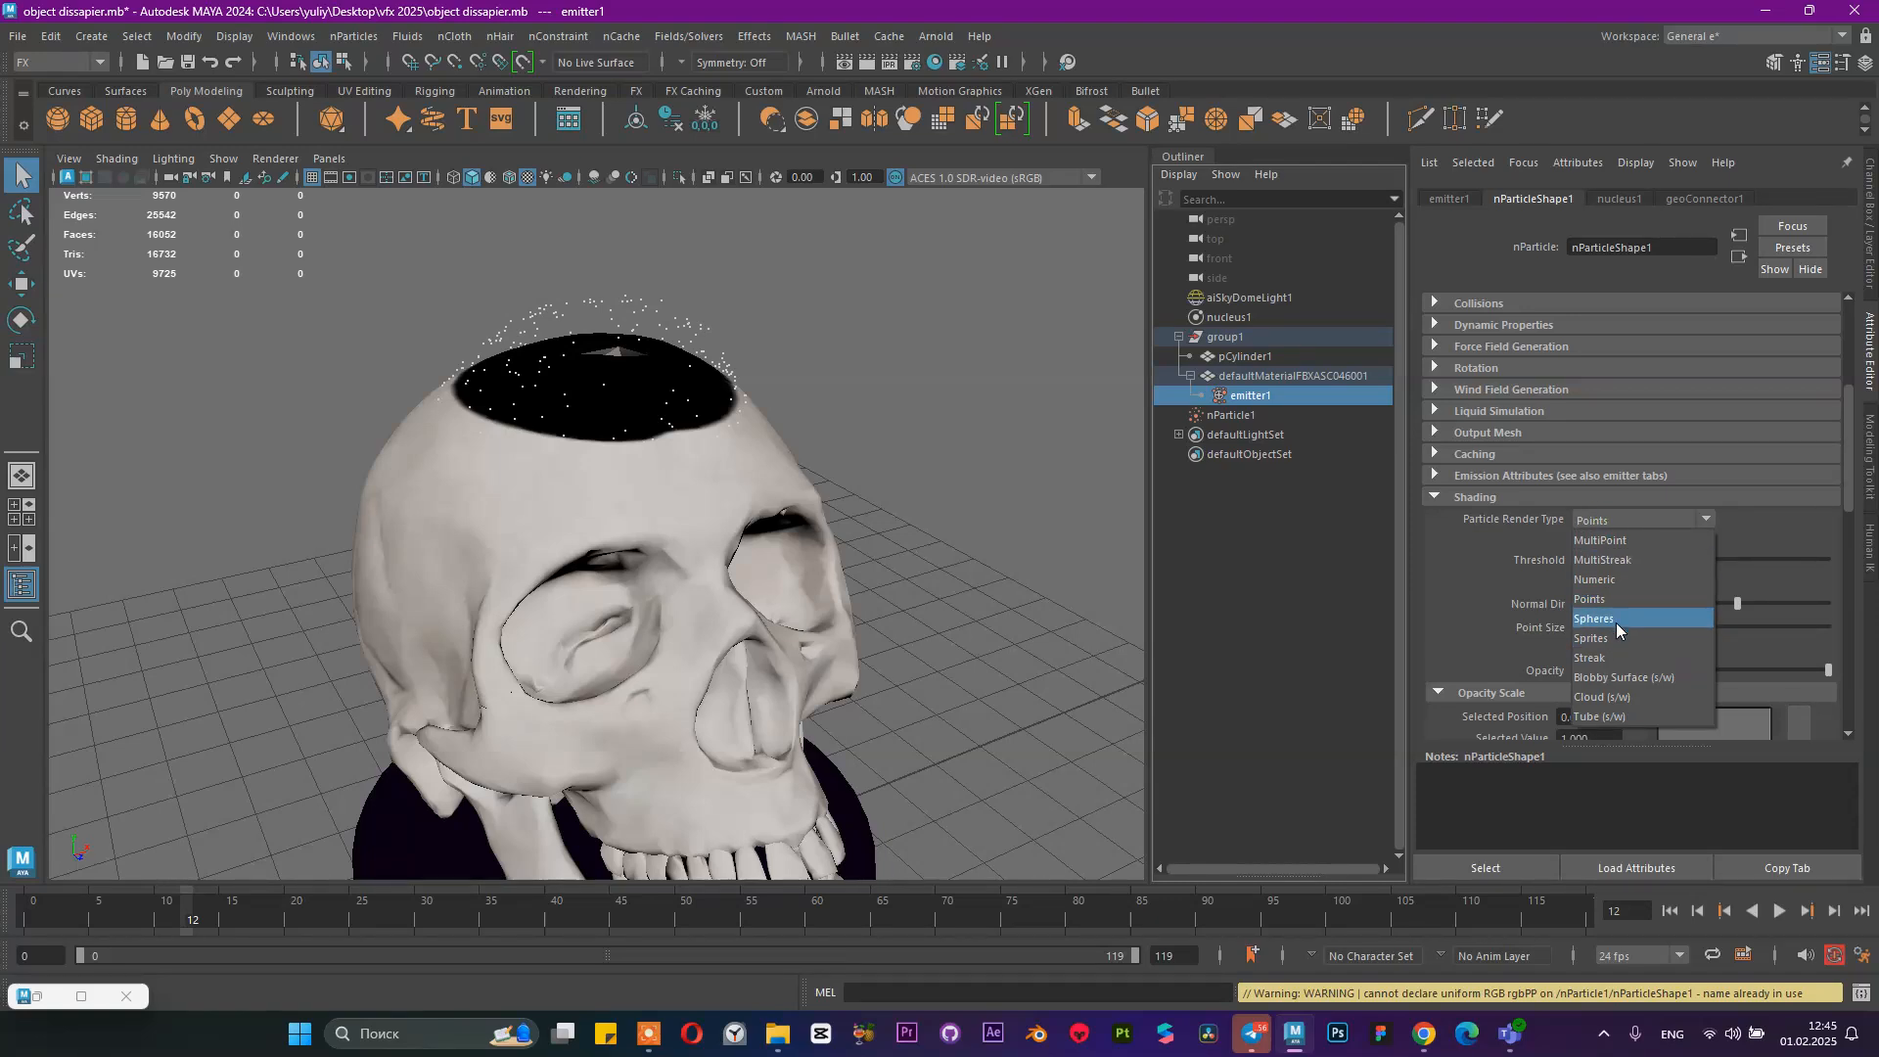
left_click(1616, 619)
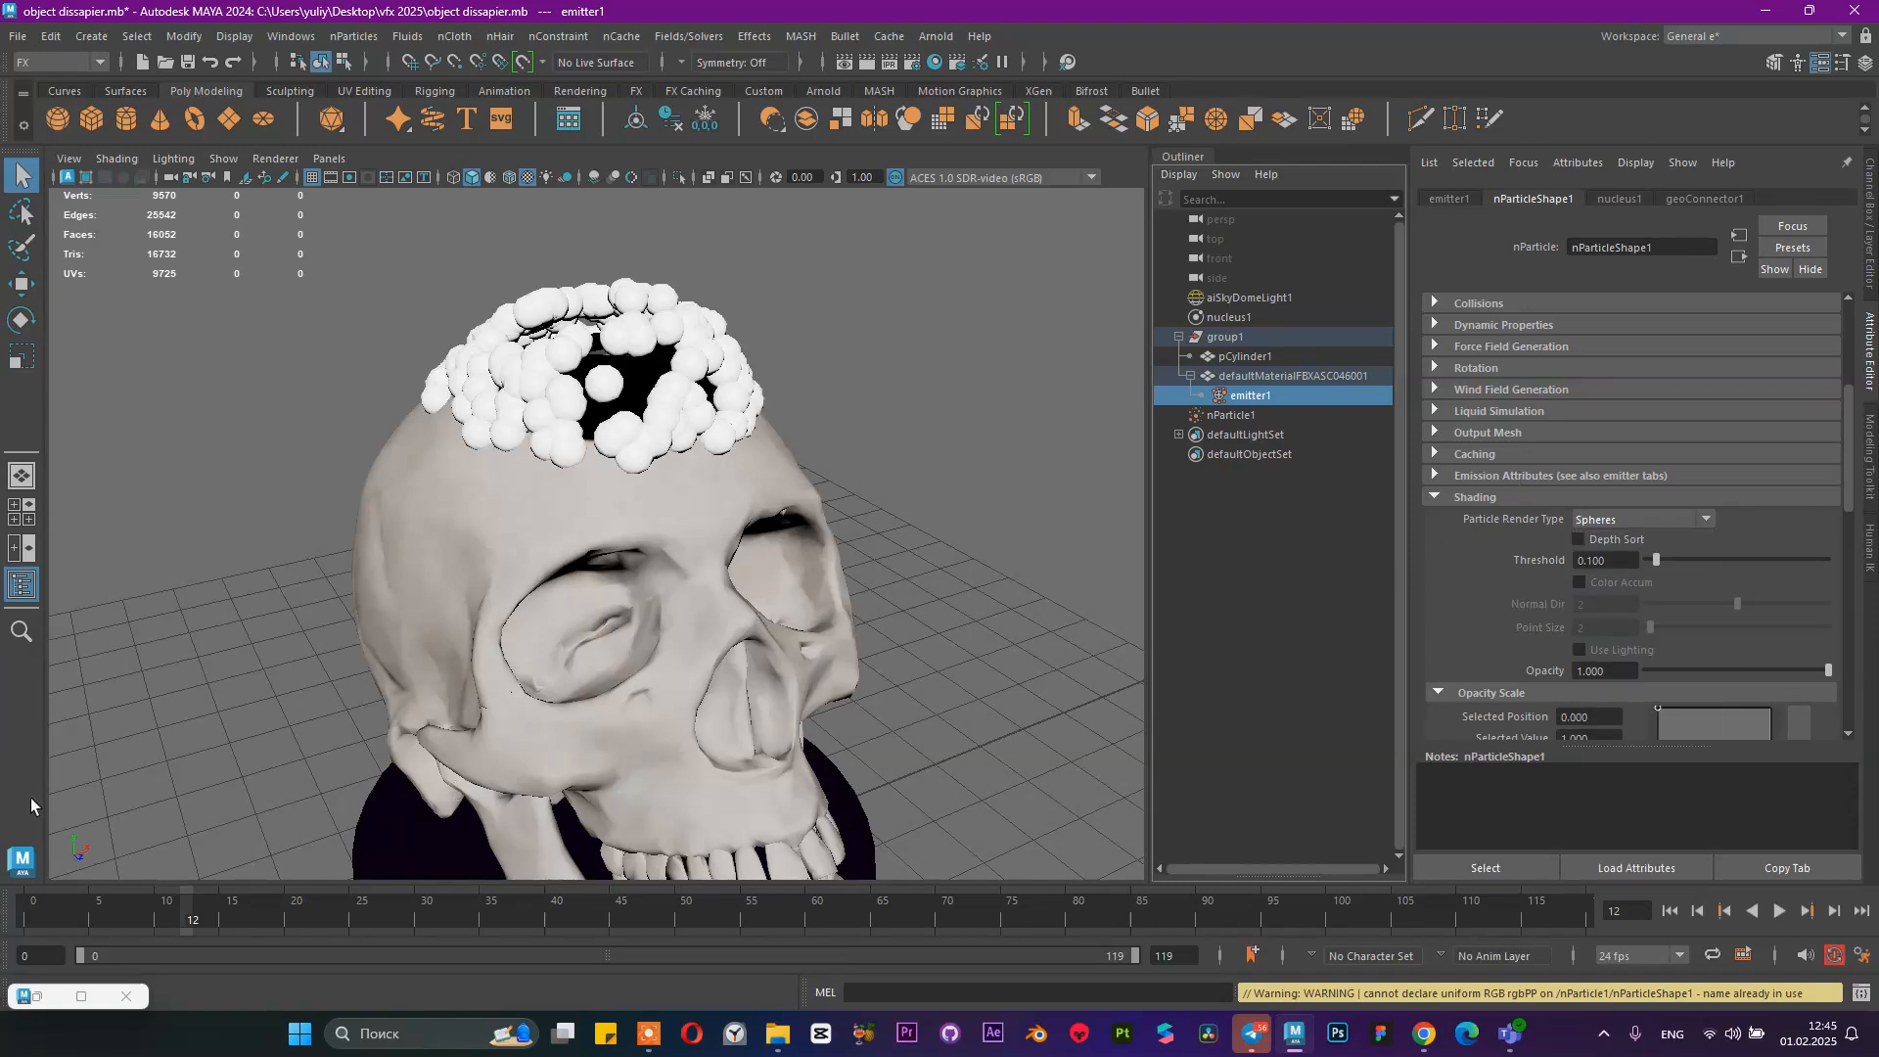
Render frame 12 in the Arnold RenderView to check the sphere particles on the skull
left_click(28, 990)
left_click(118, 855)
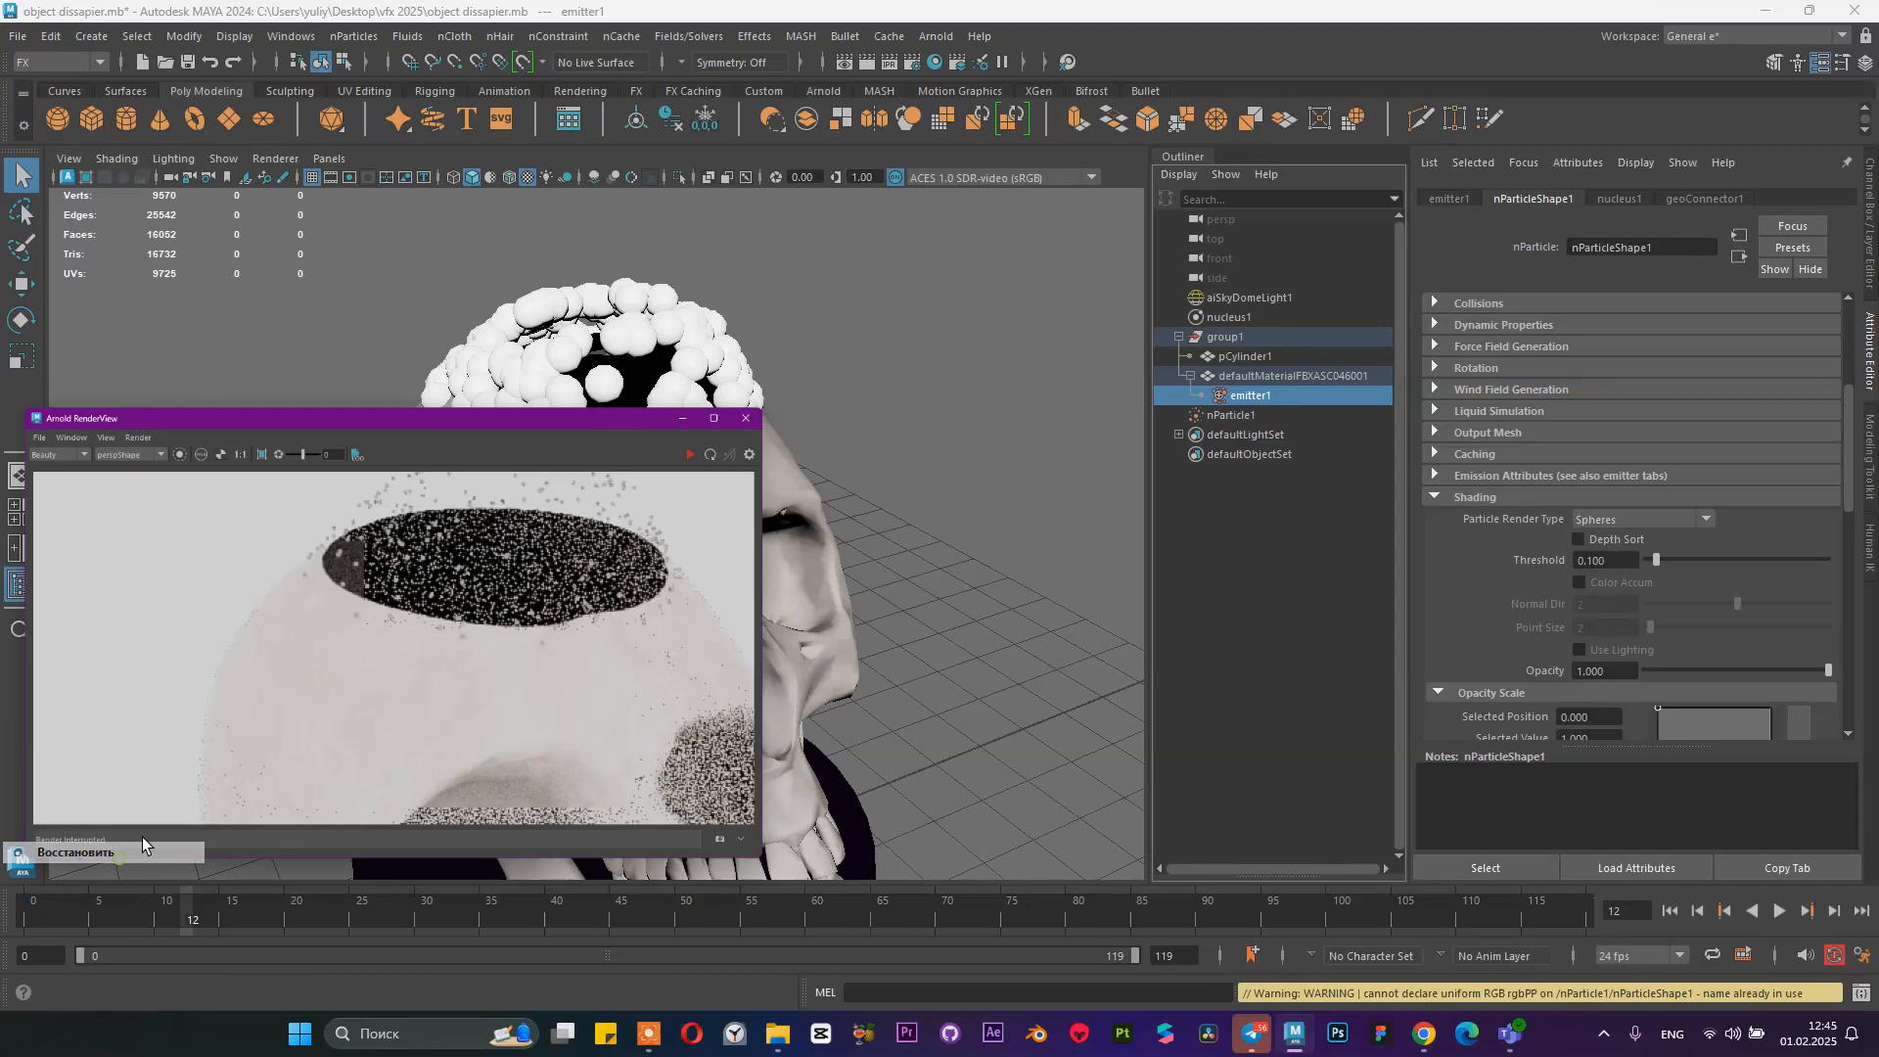
left_click(957, 249)
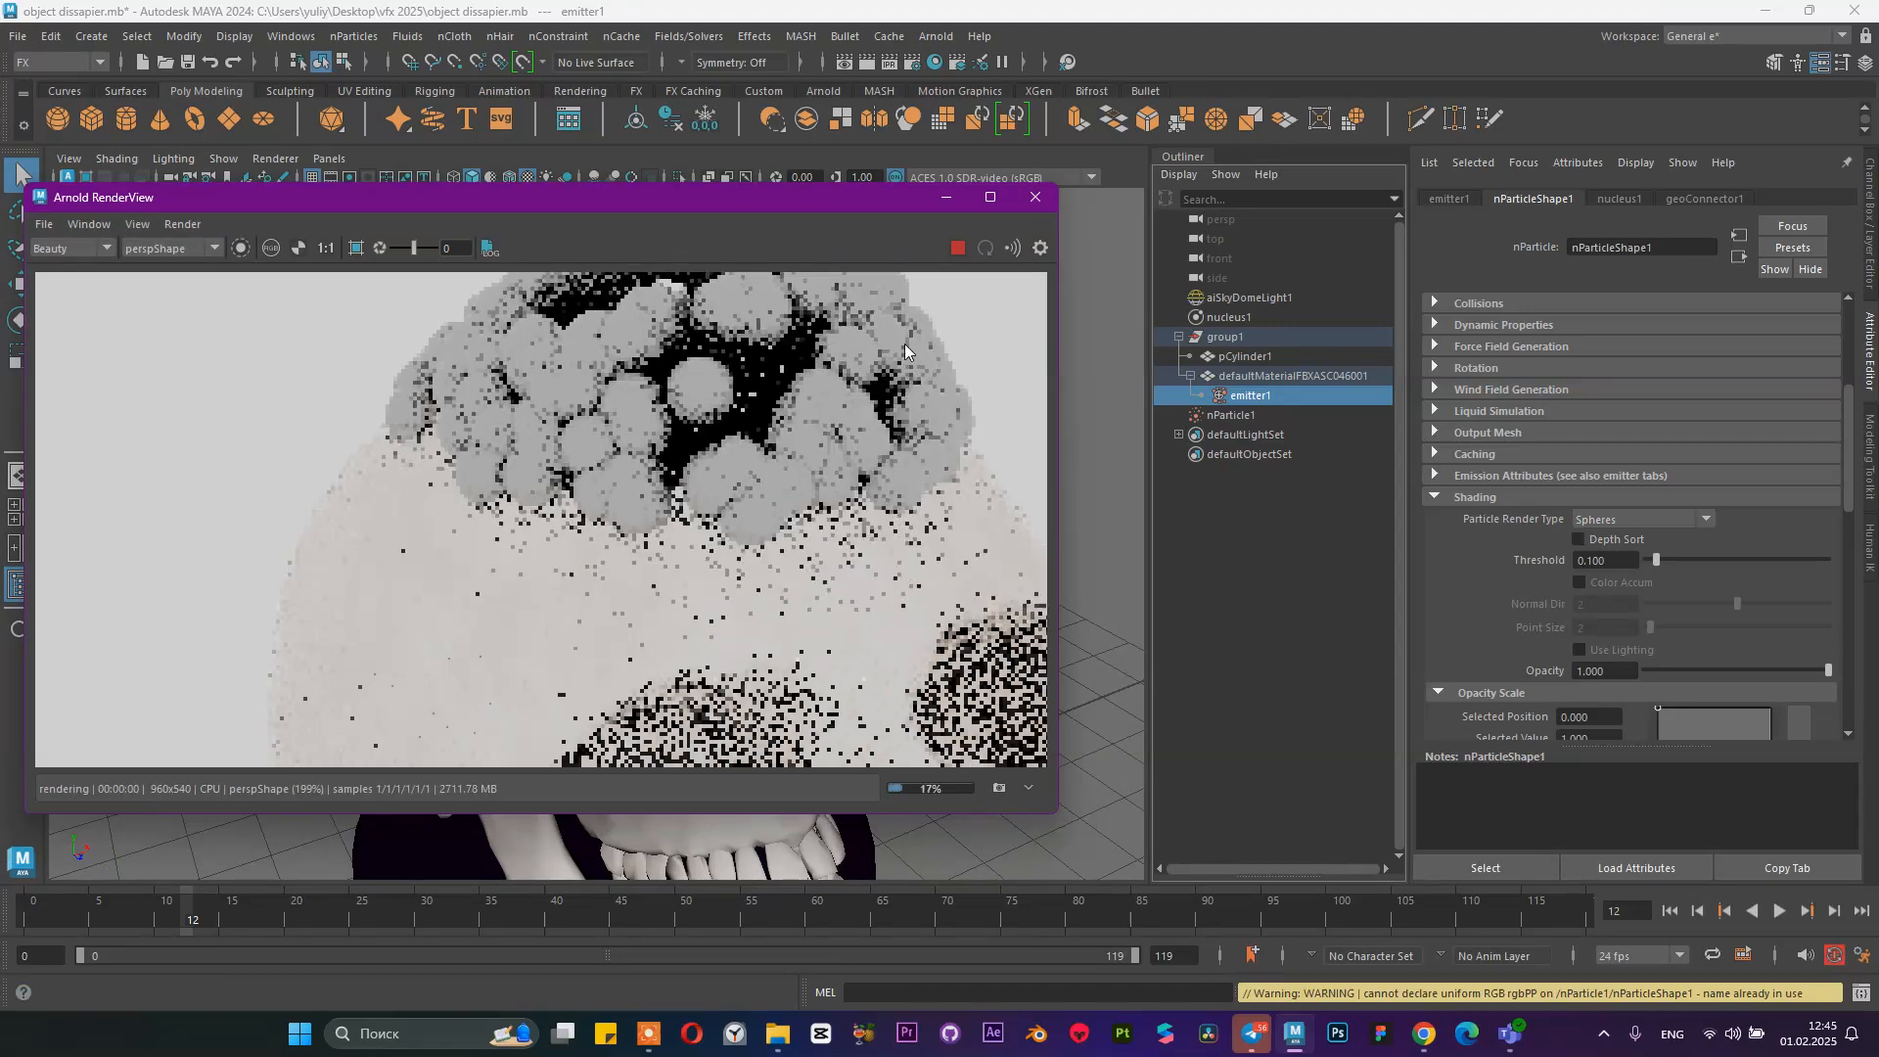
left_click(946, 197)
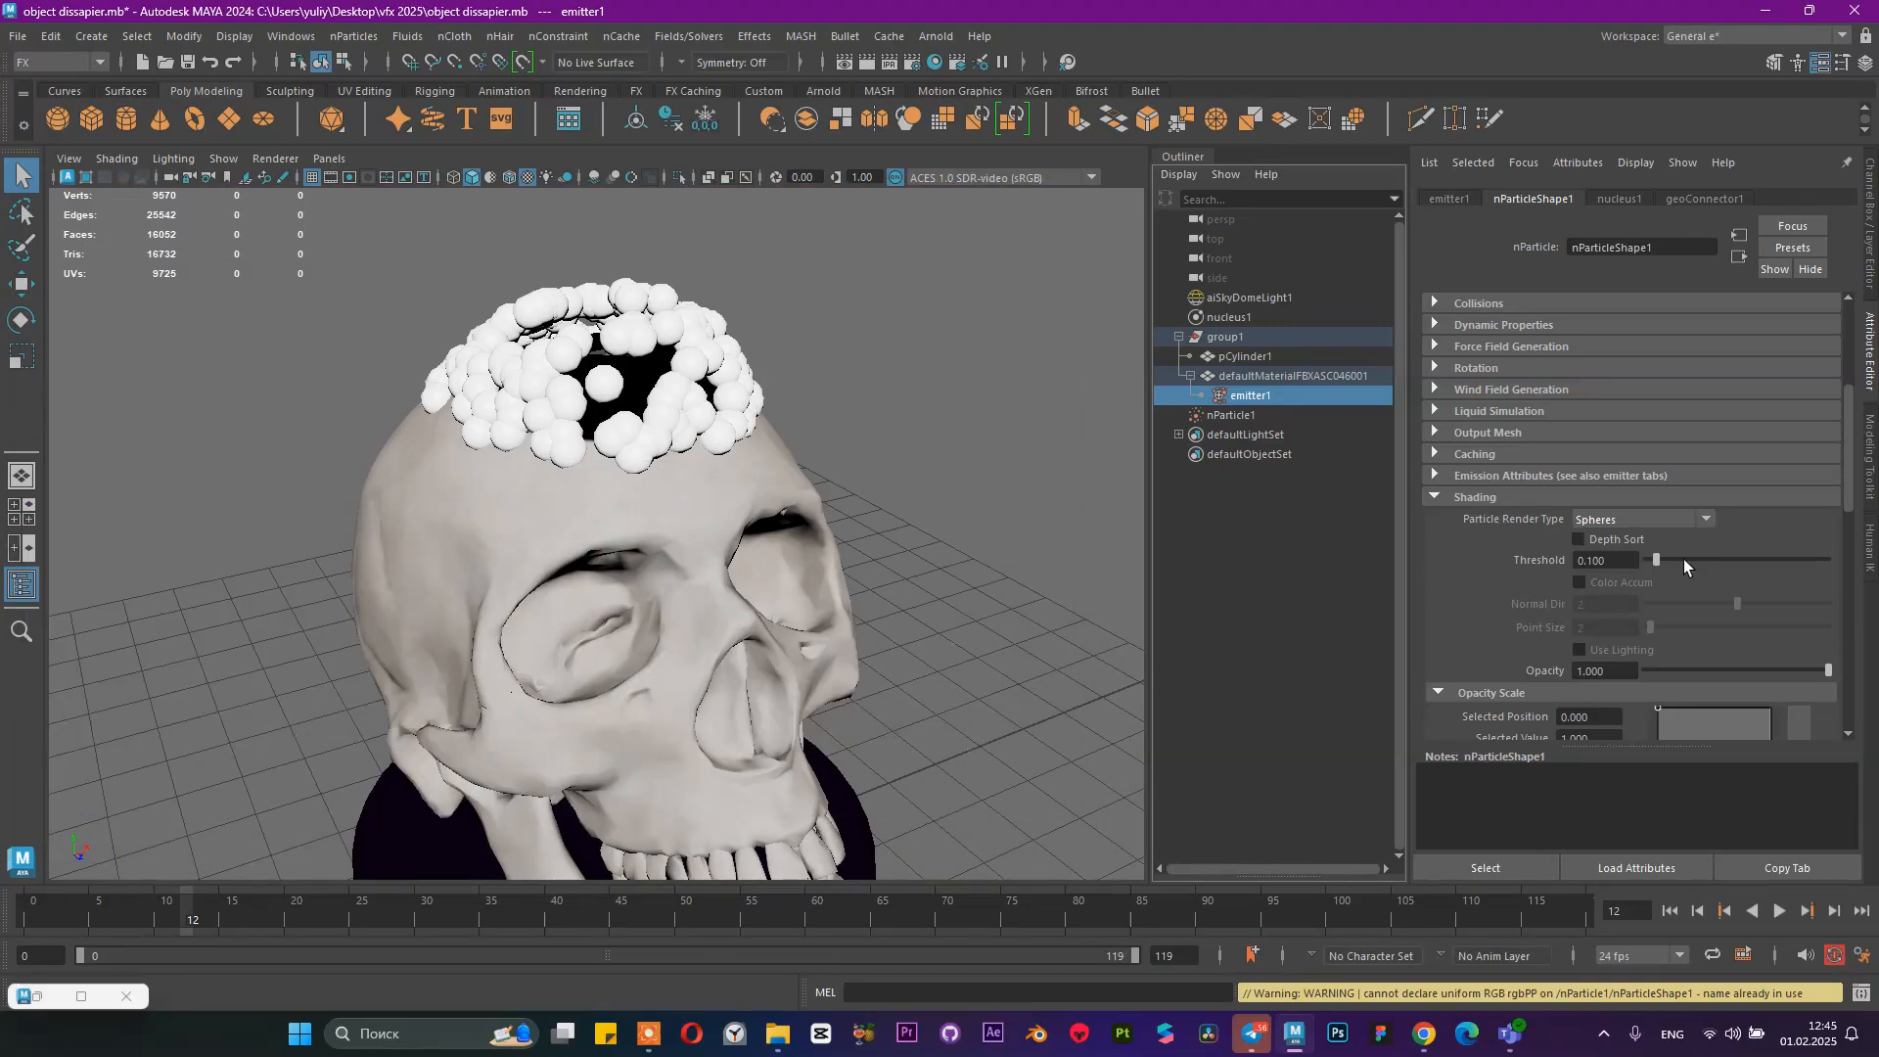
Set the particle radius of nParticleShape1 to 0.010
scroll(1654, 509, "up", 5)
scroll(1612, 441, "up", 2)
left_click_drag(1615, 390, 1587, 391)
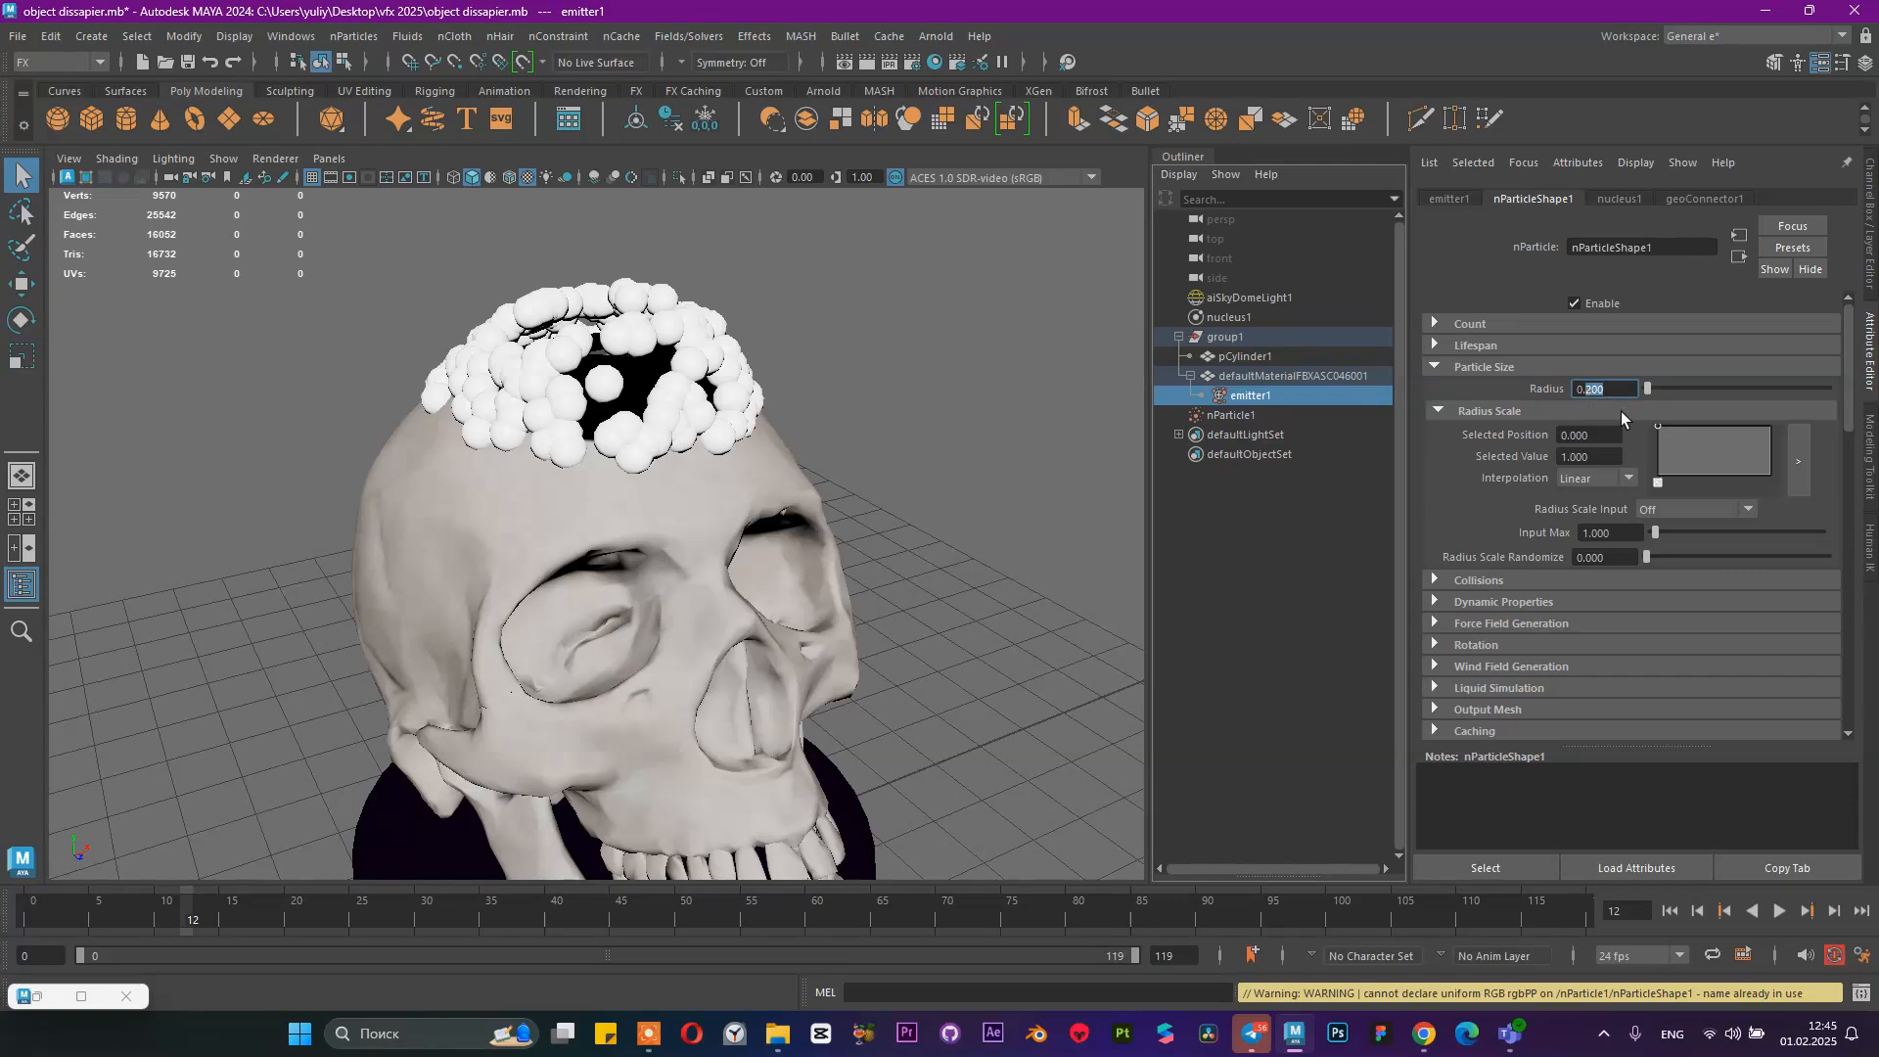
type("010")
key("Return")
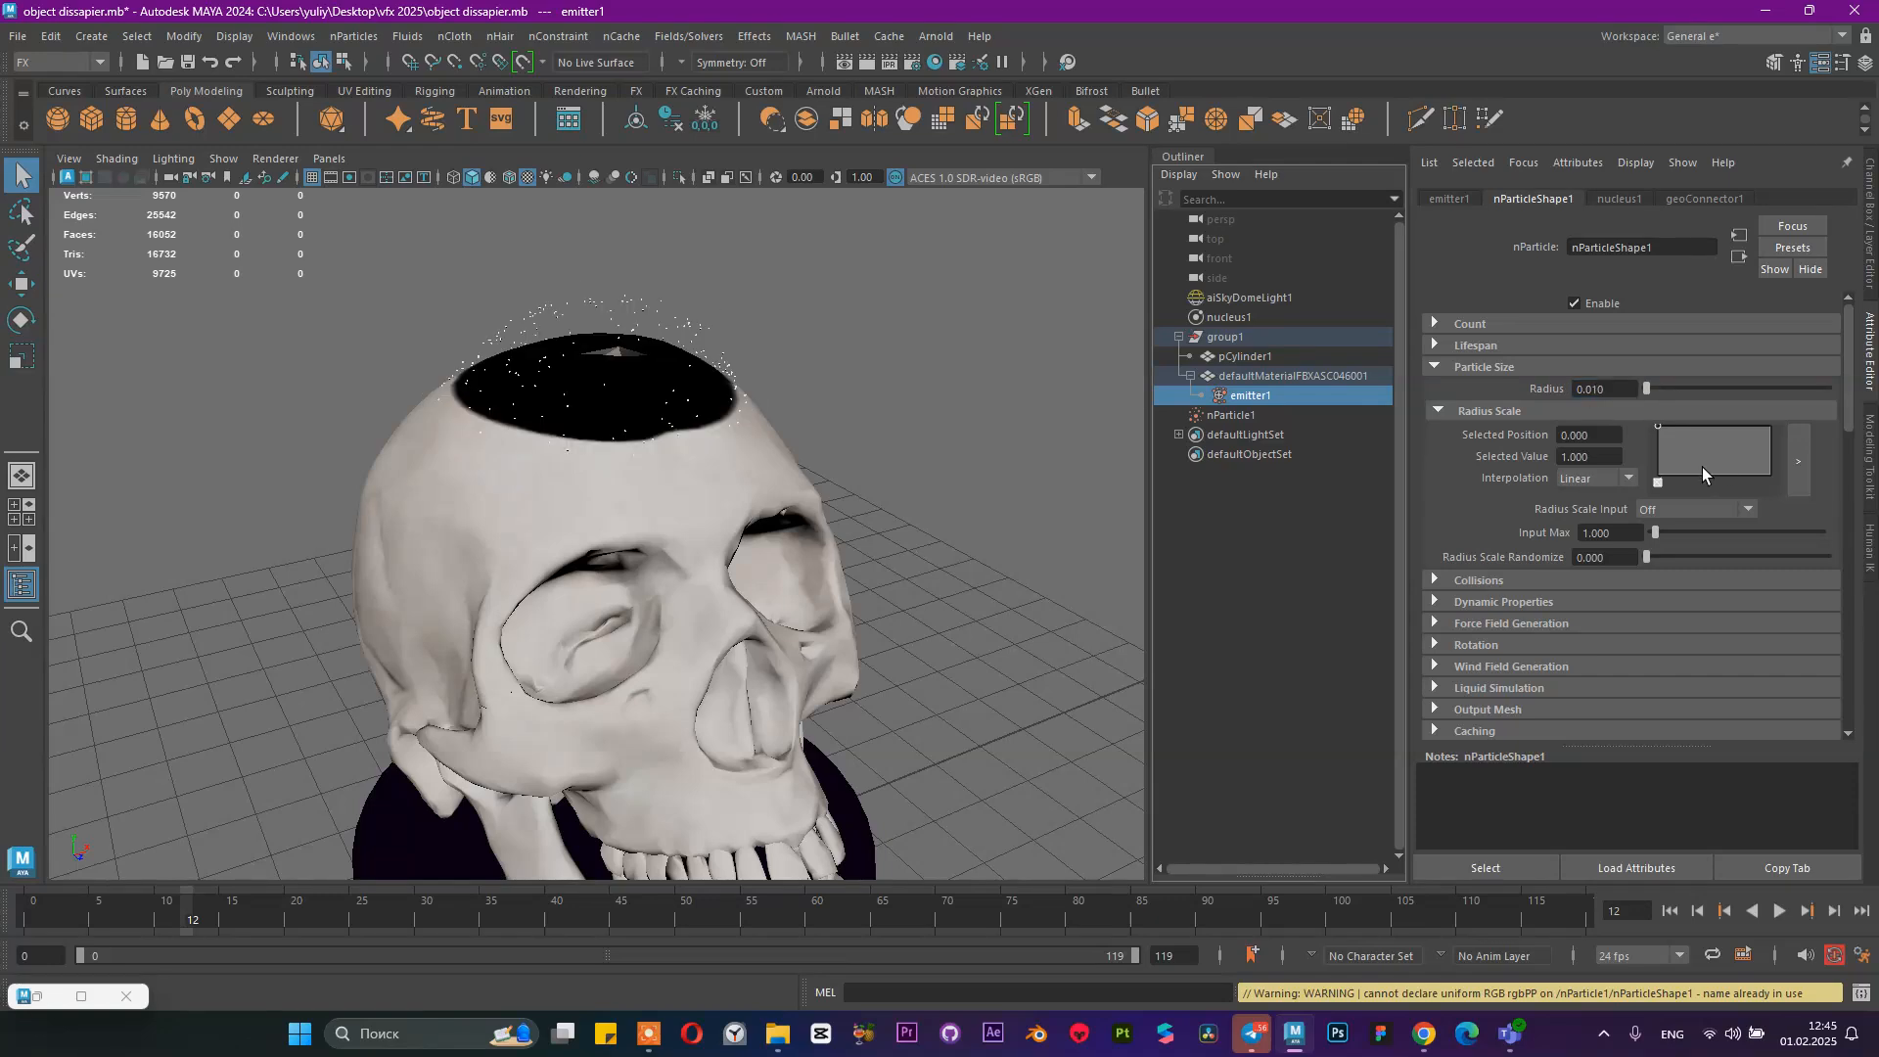
Render frame 12 with the smaller spheres and examine the particles around the skull opening up close
left_click(81, 996)
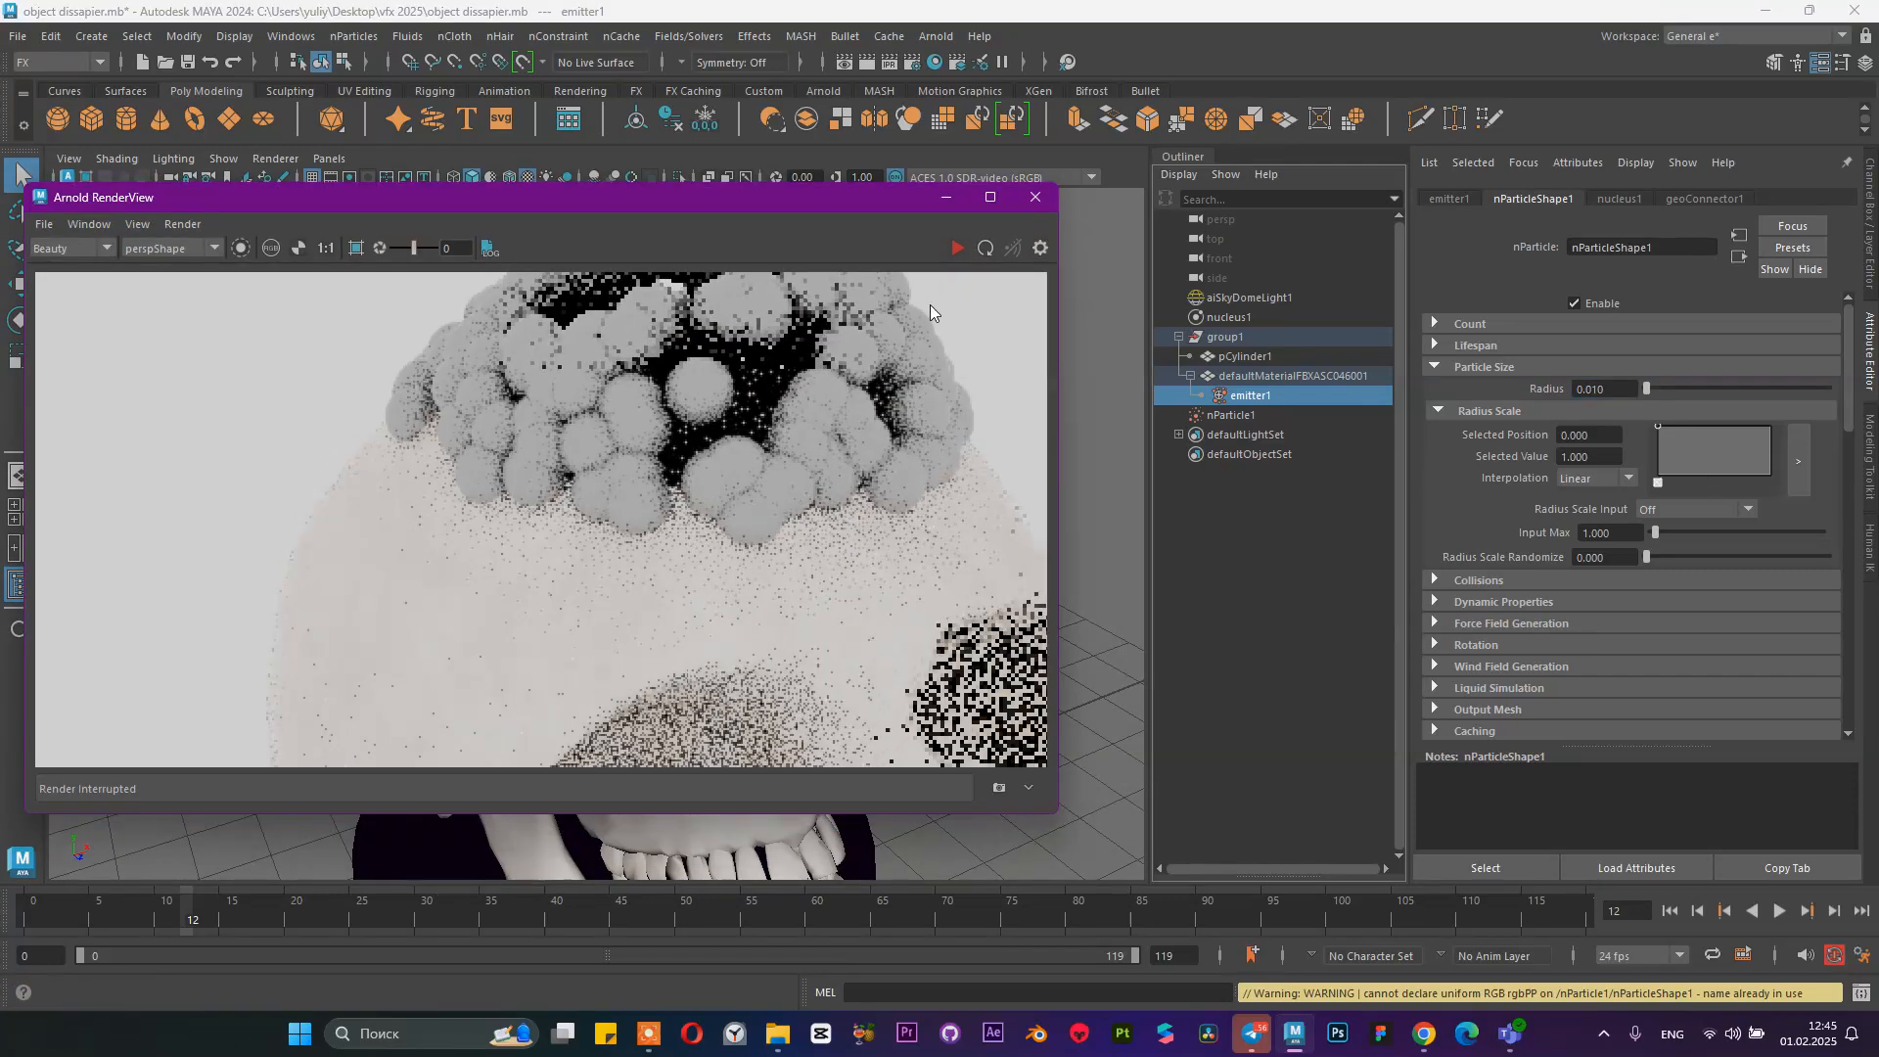
left_click(957, 251)
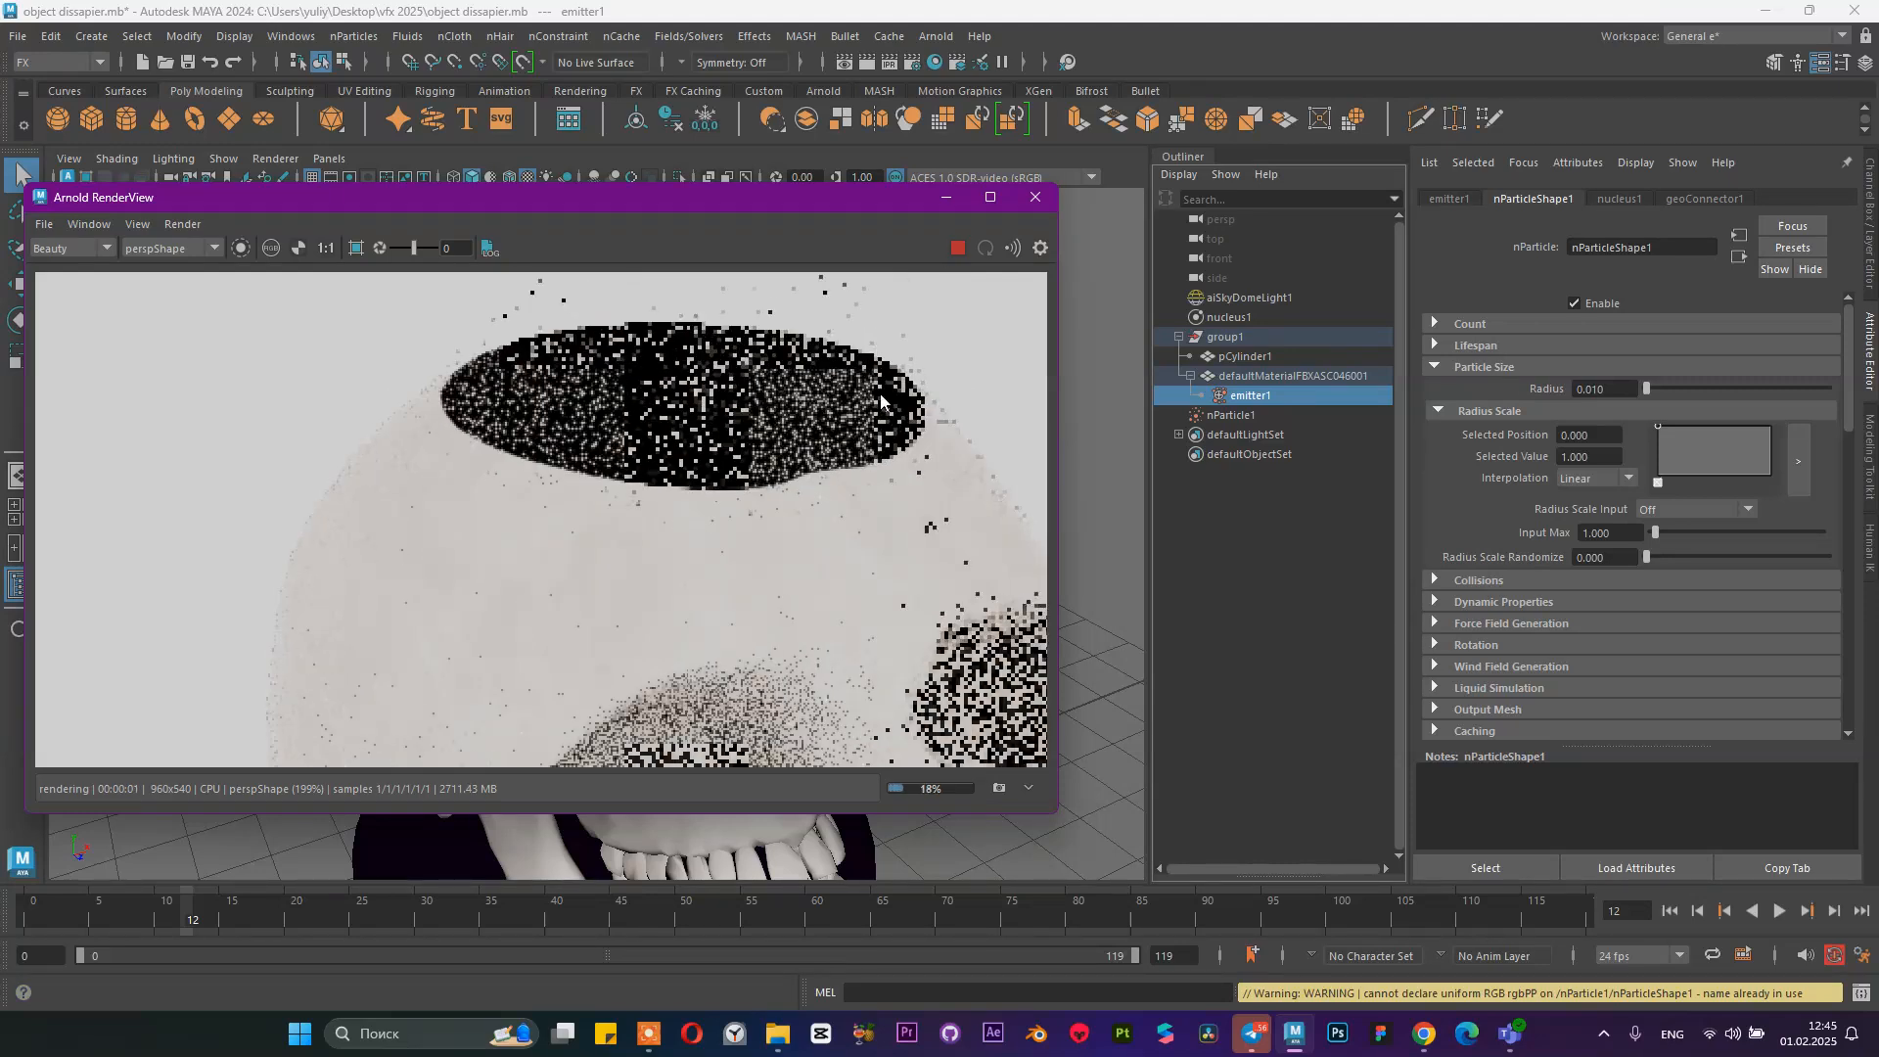
scroll(779, 421, "up", 2)
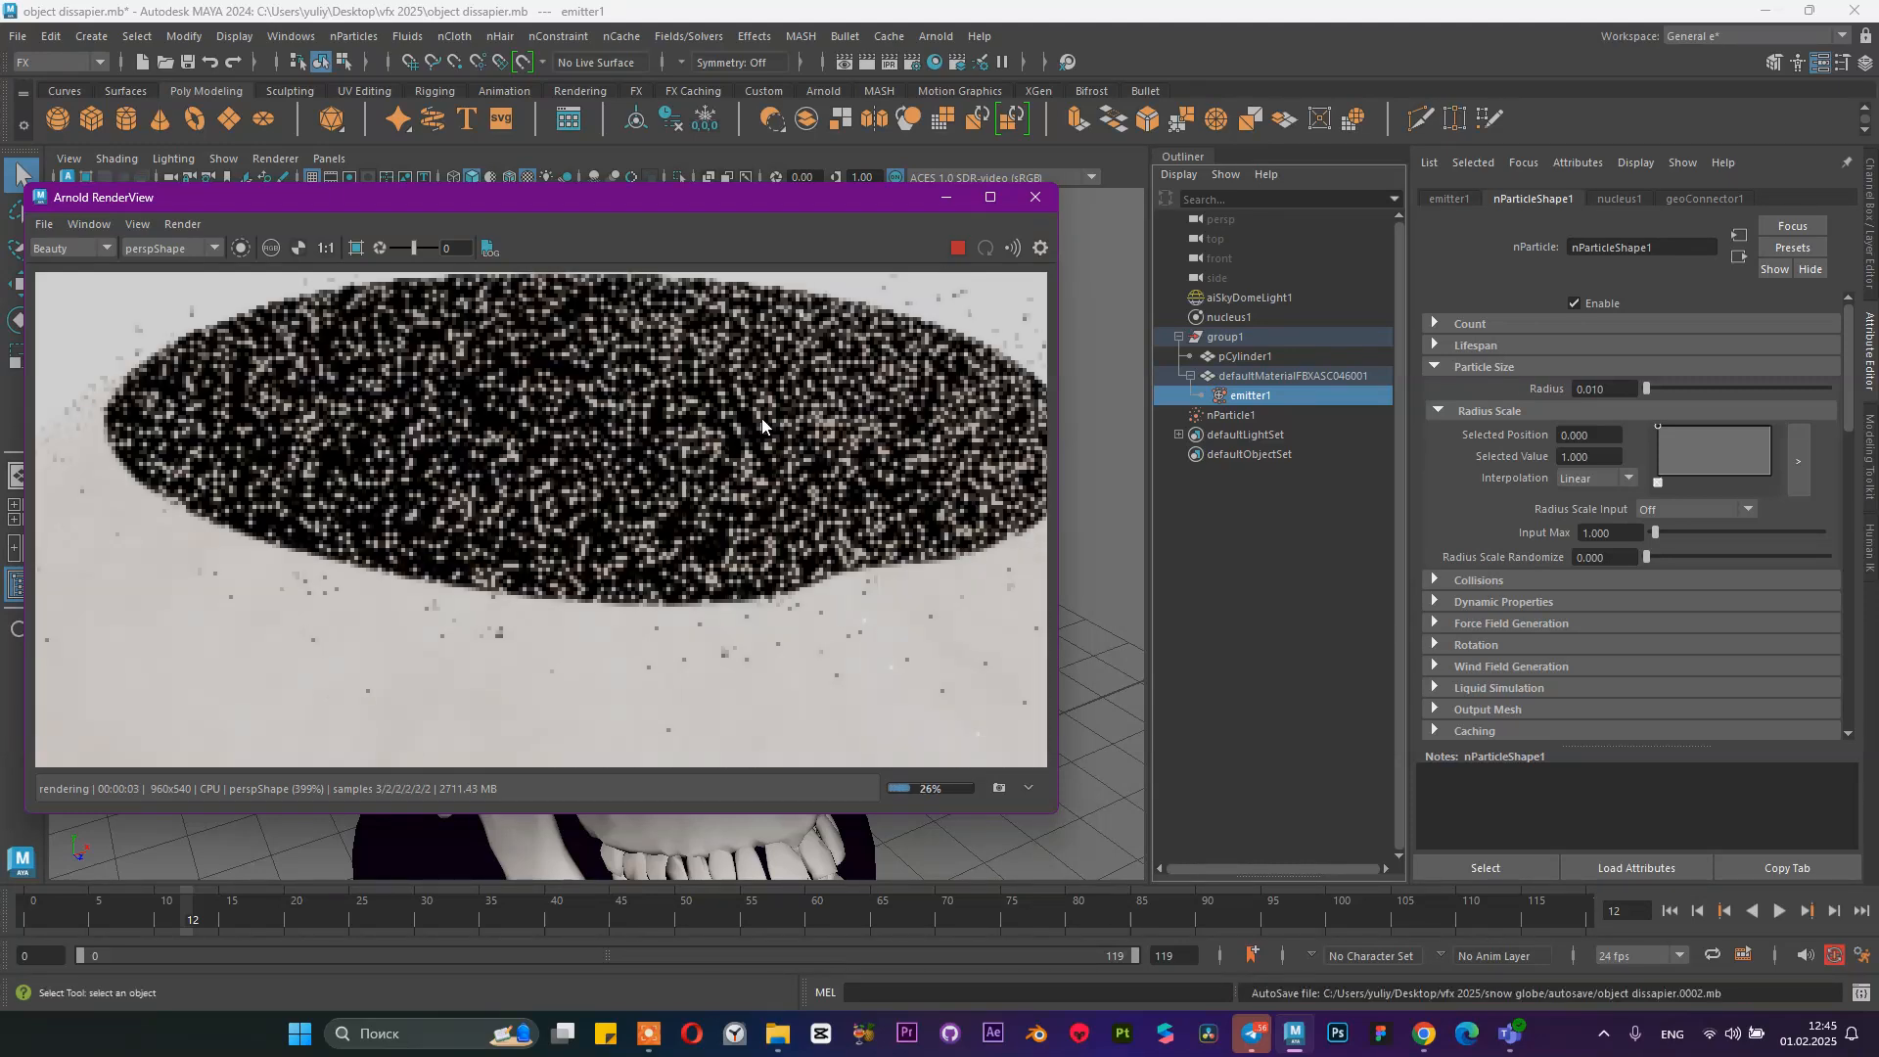
scroll(750, 409, "down", 4)
scroll(714, 426, "up", 3)
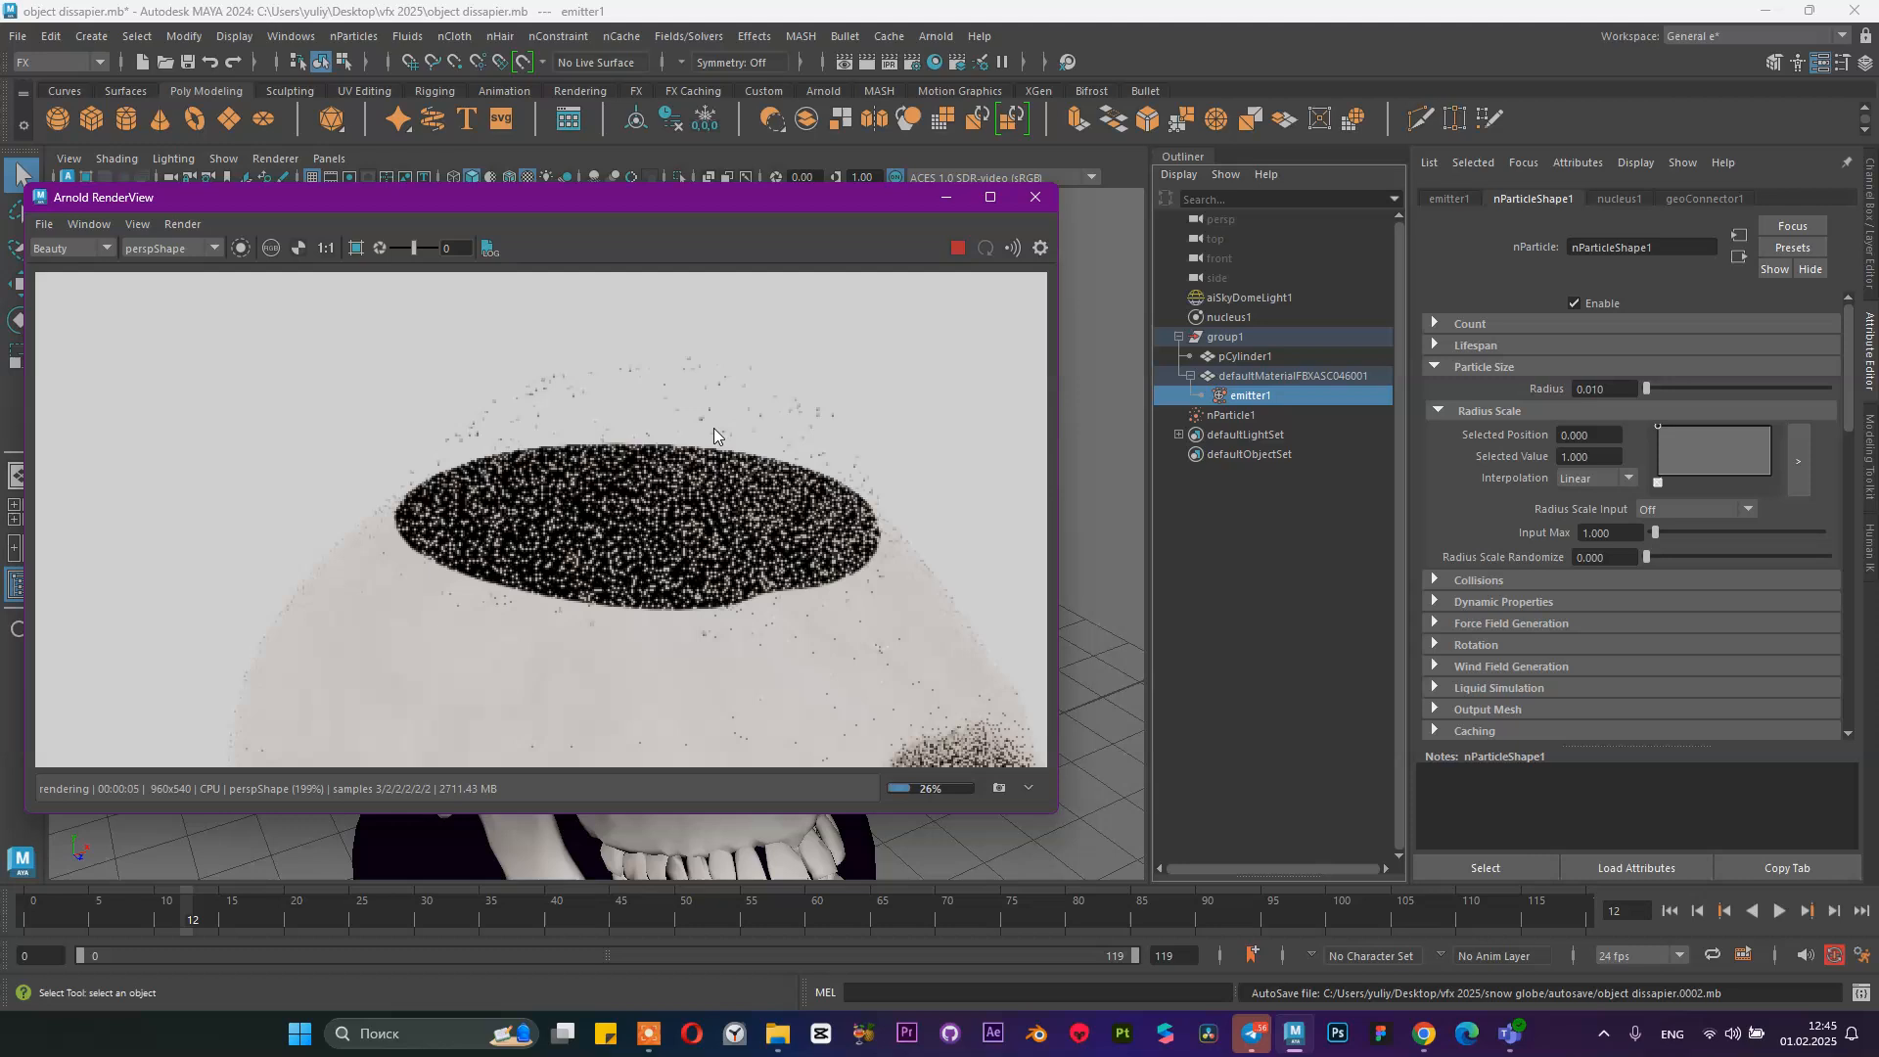
scroll(713, 427, "up", 1)
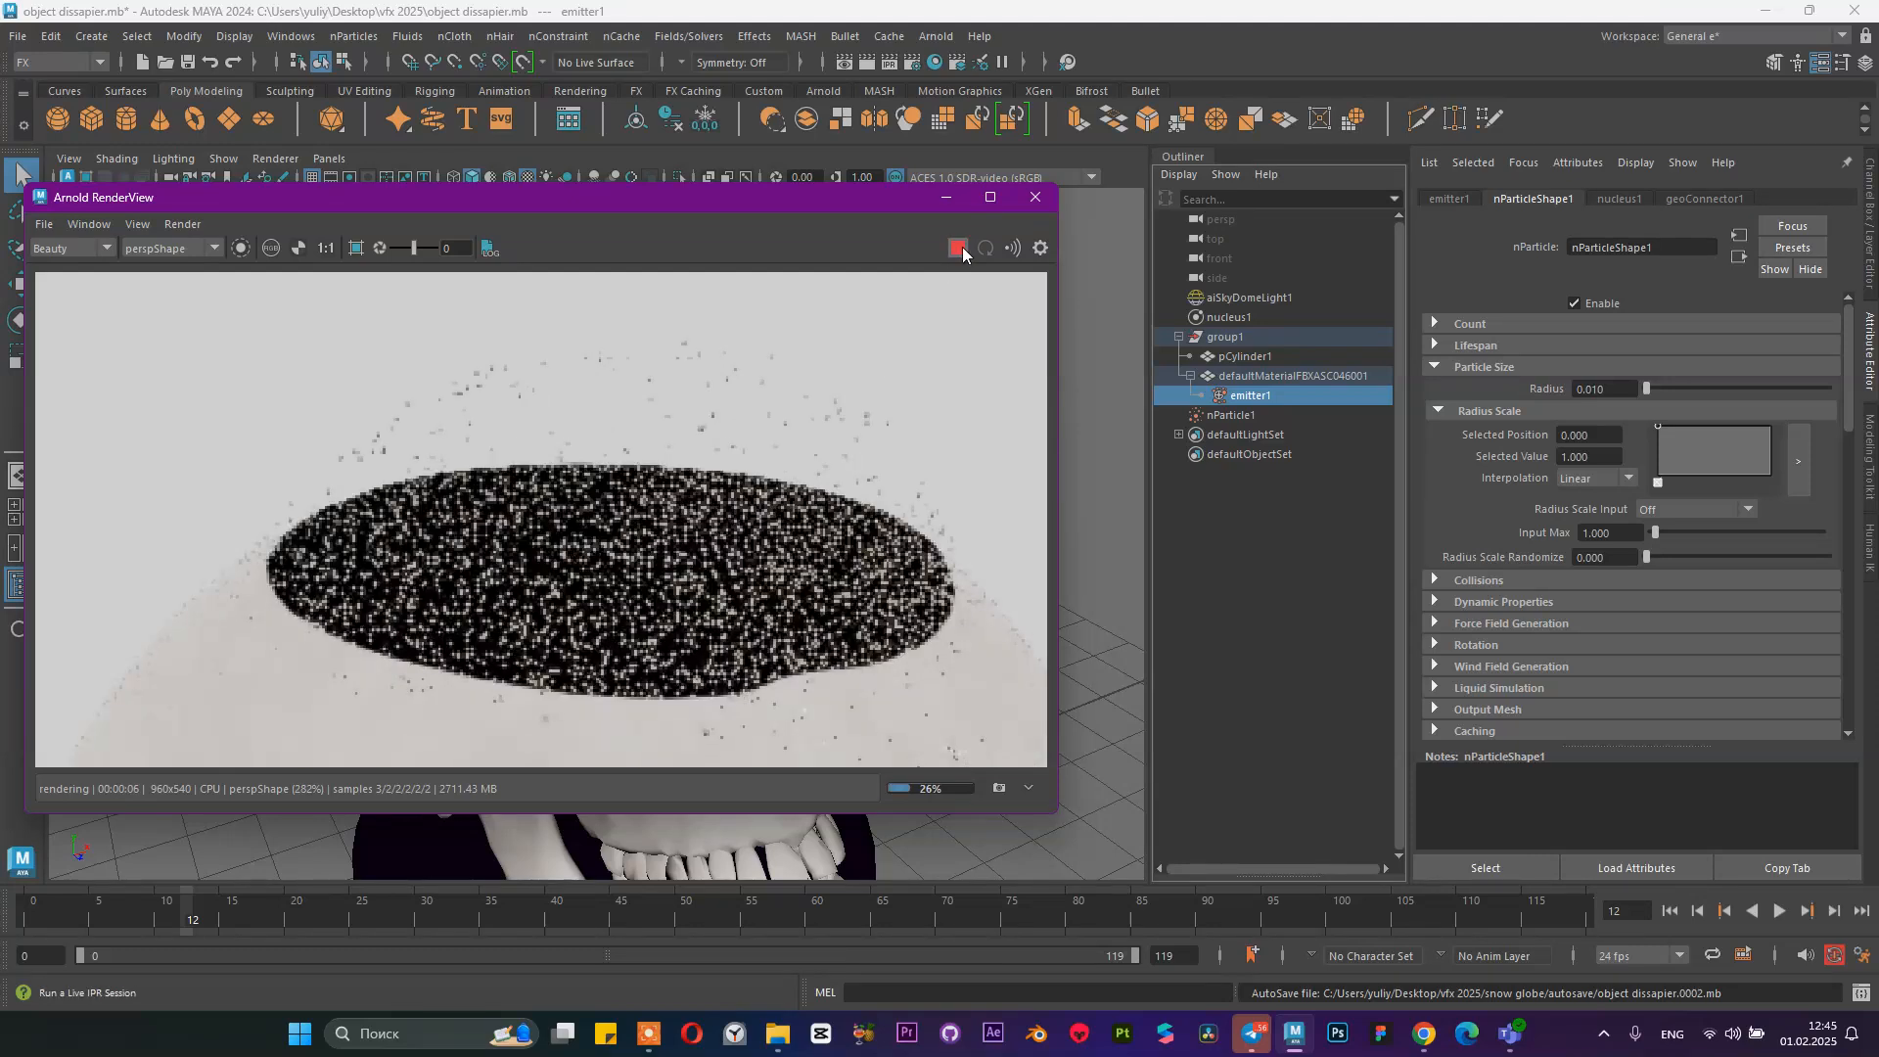
left_click(960, 250)
left_click(945, 199)
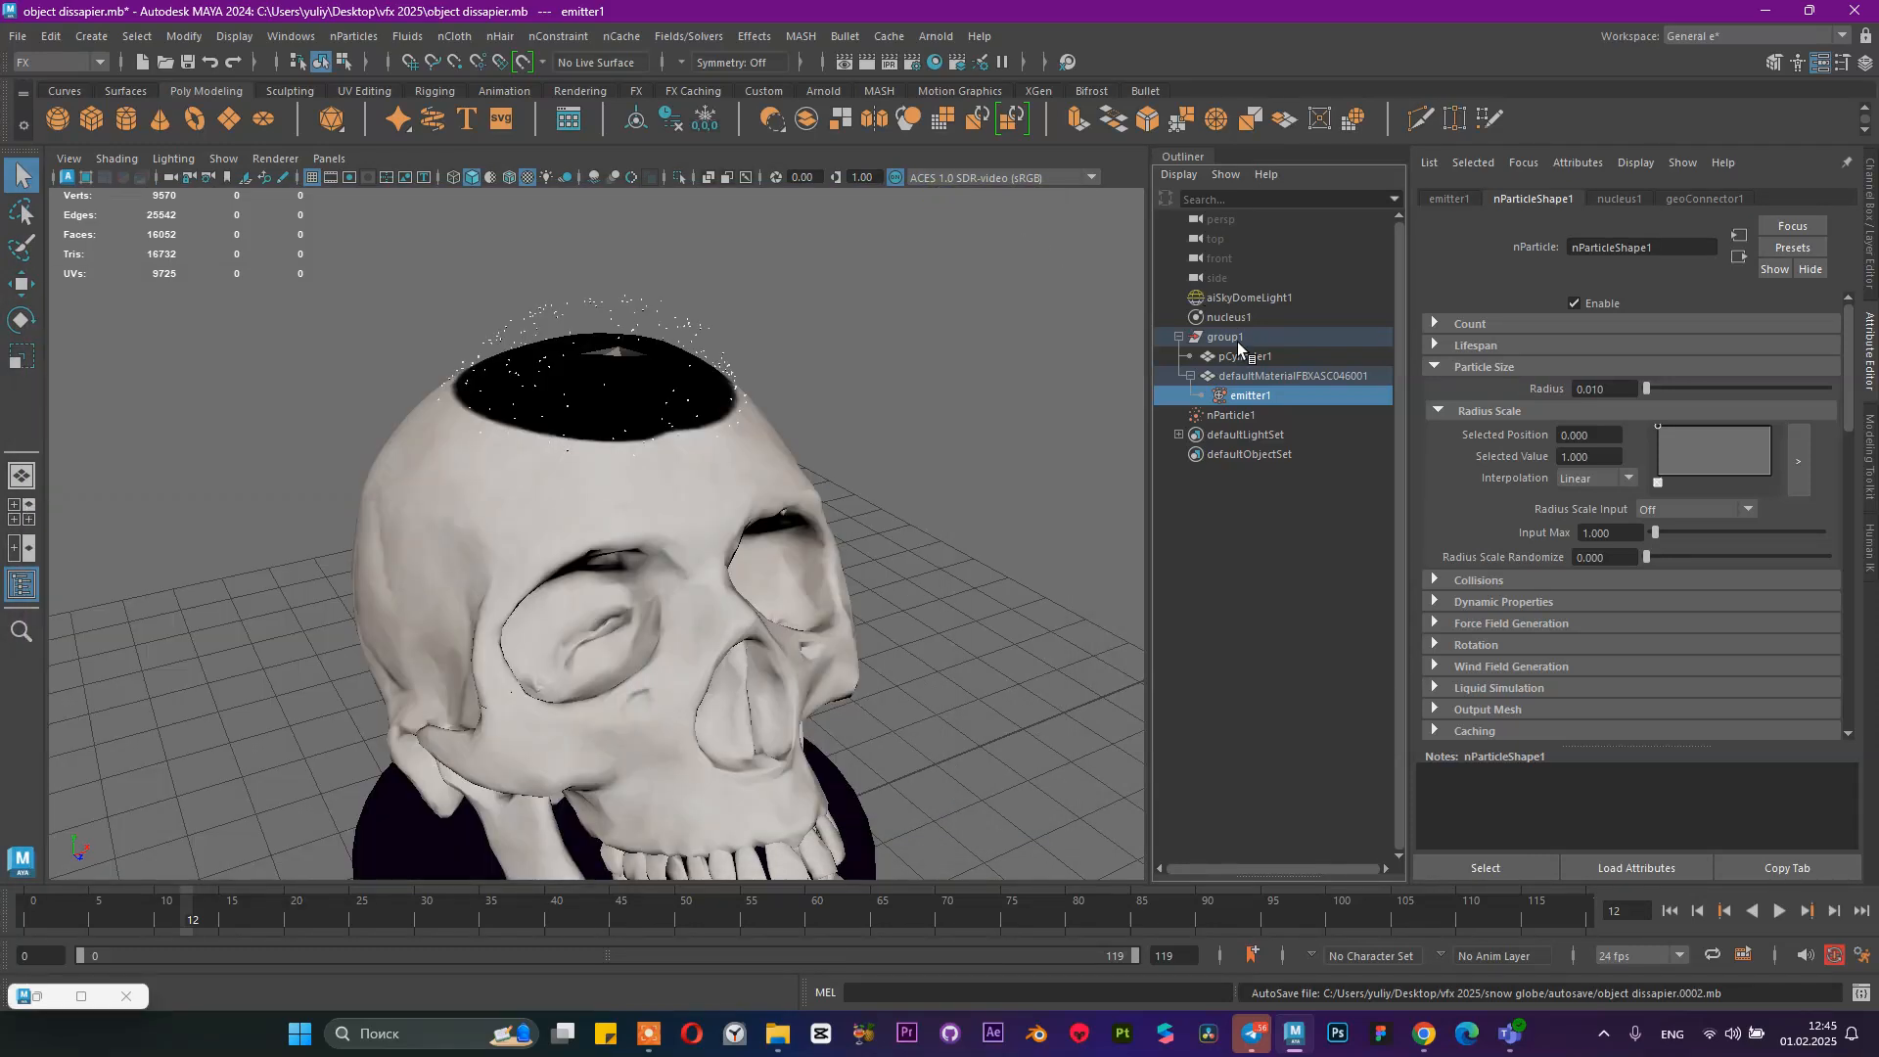
Replay the sphere particle simulation from the first frame and stop it at frame 24
left_click(1669, 910)
left_click(1779, 912)
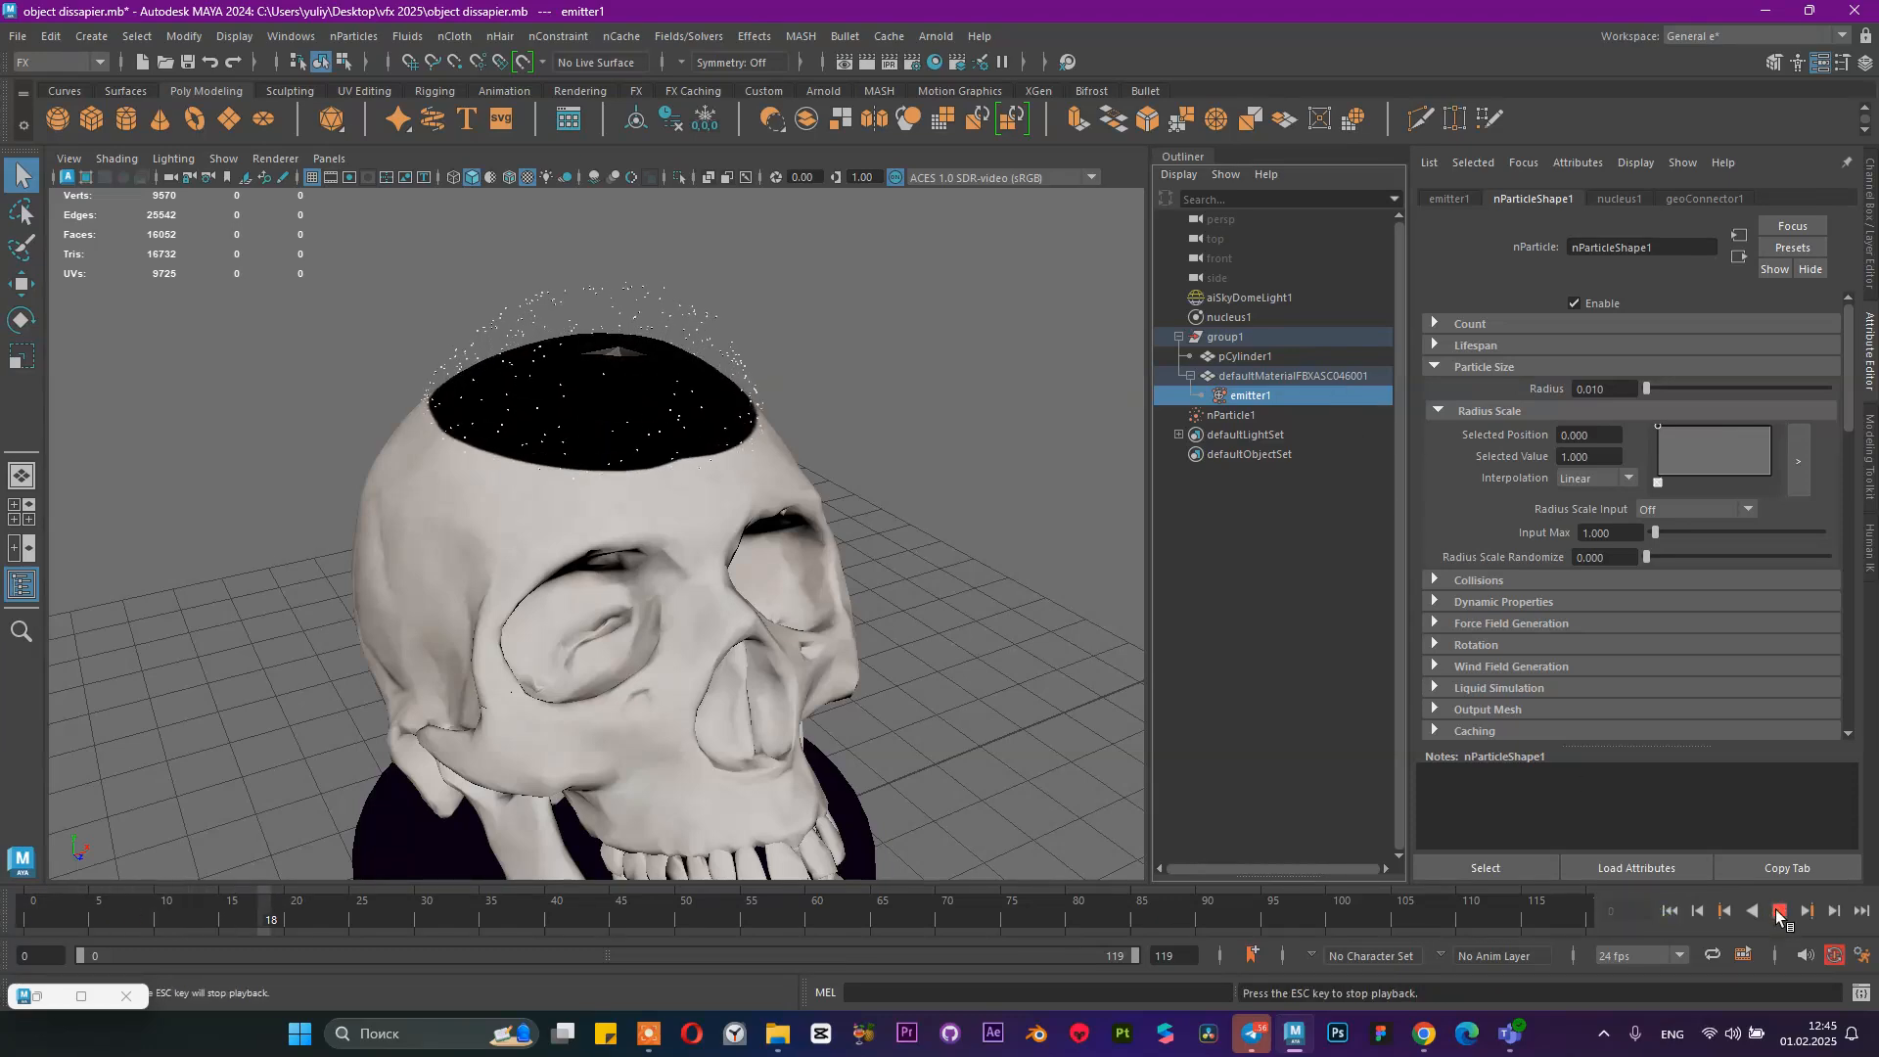
key("Escape")
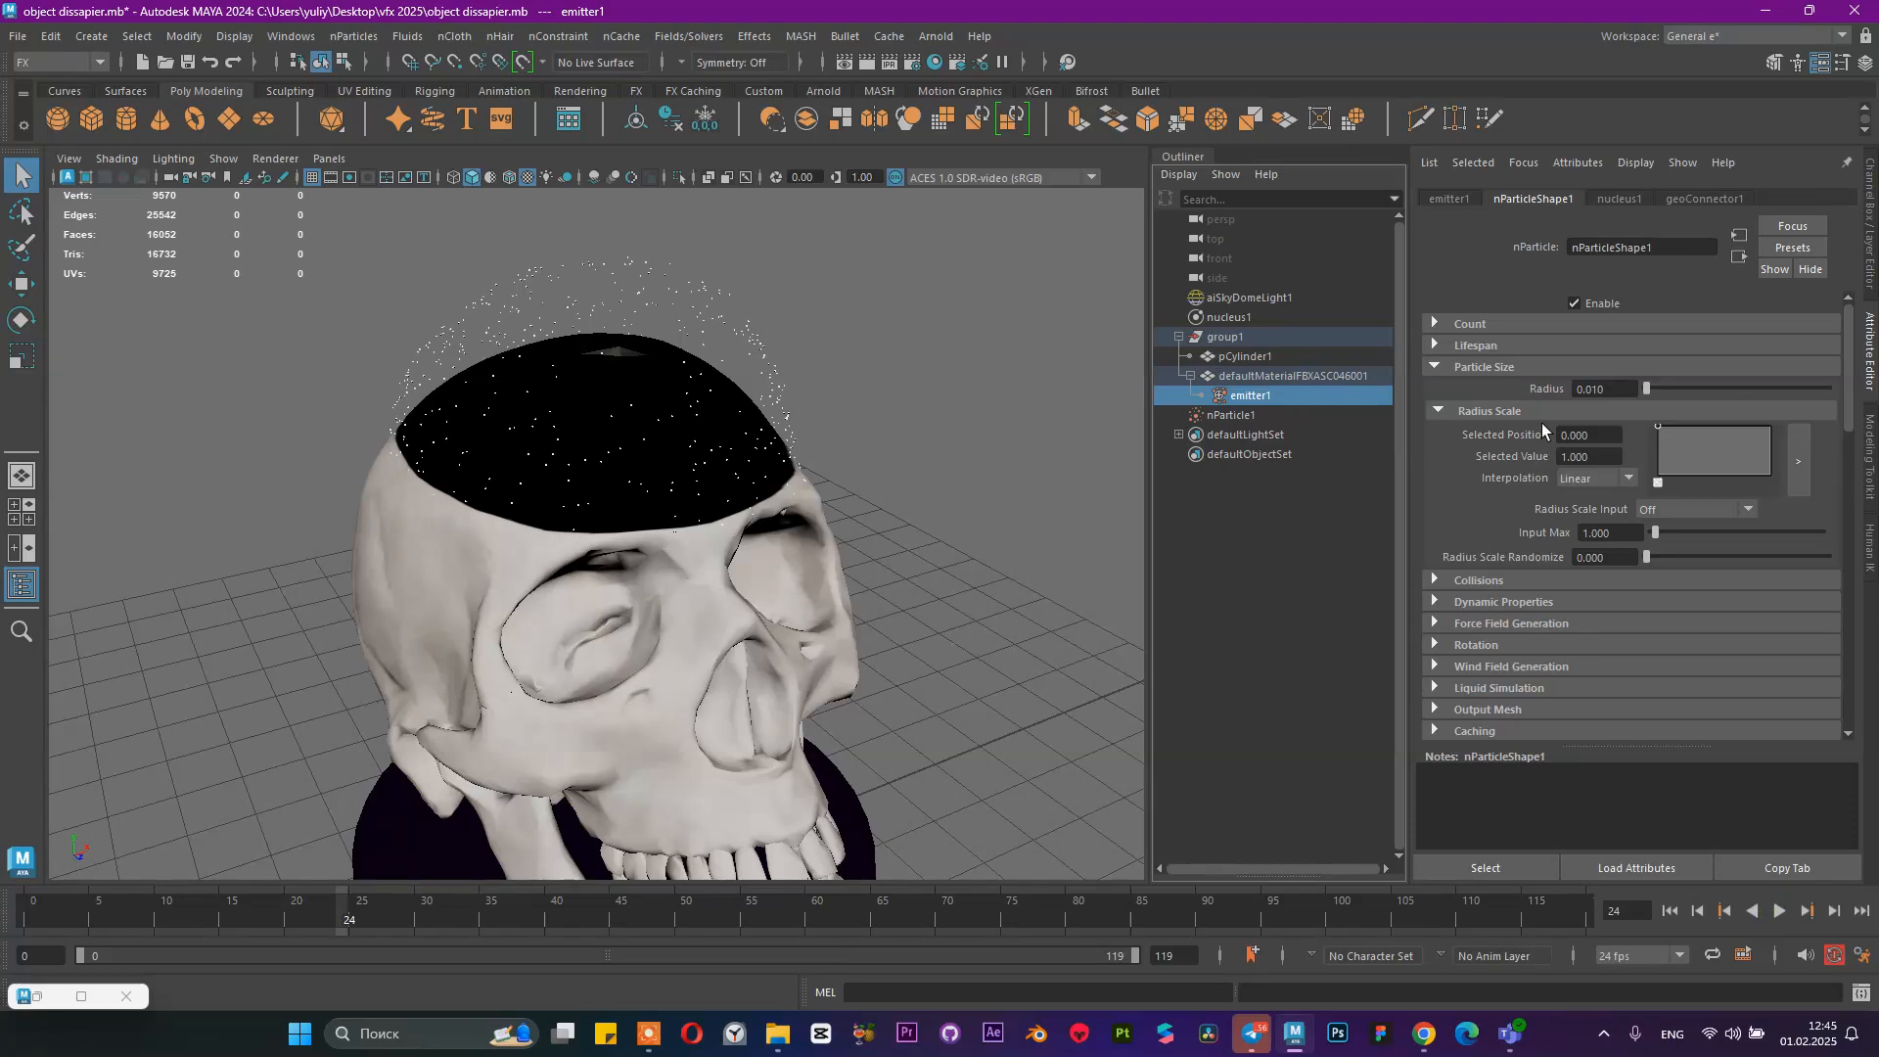
Set emitter1's emission rate to 500000 particles per second and save the scene
left_click(1447, 197)
scroll(1603, 564, "down", 3)
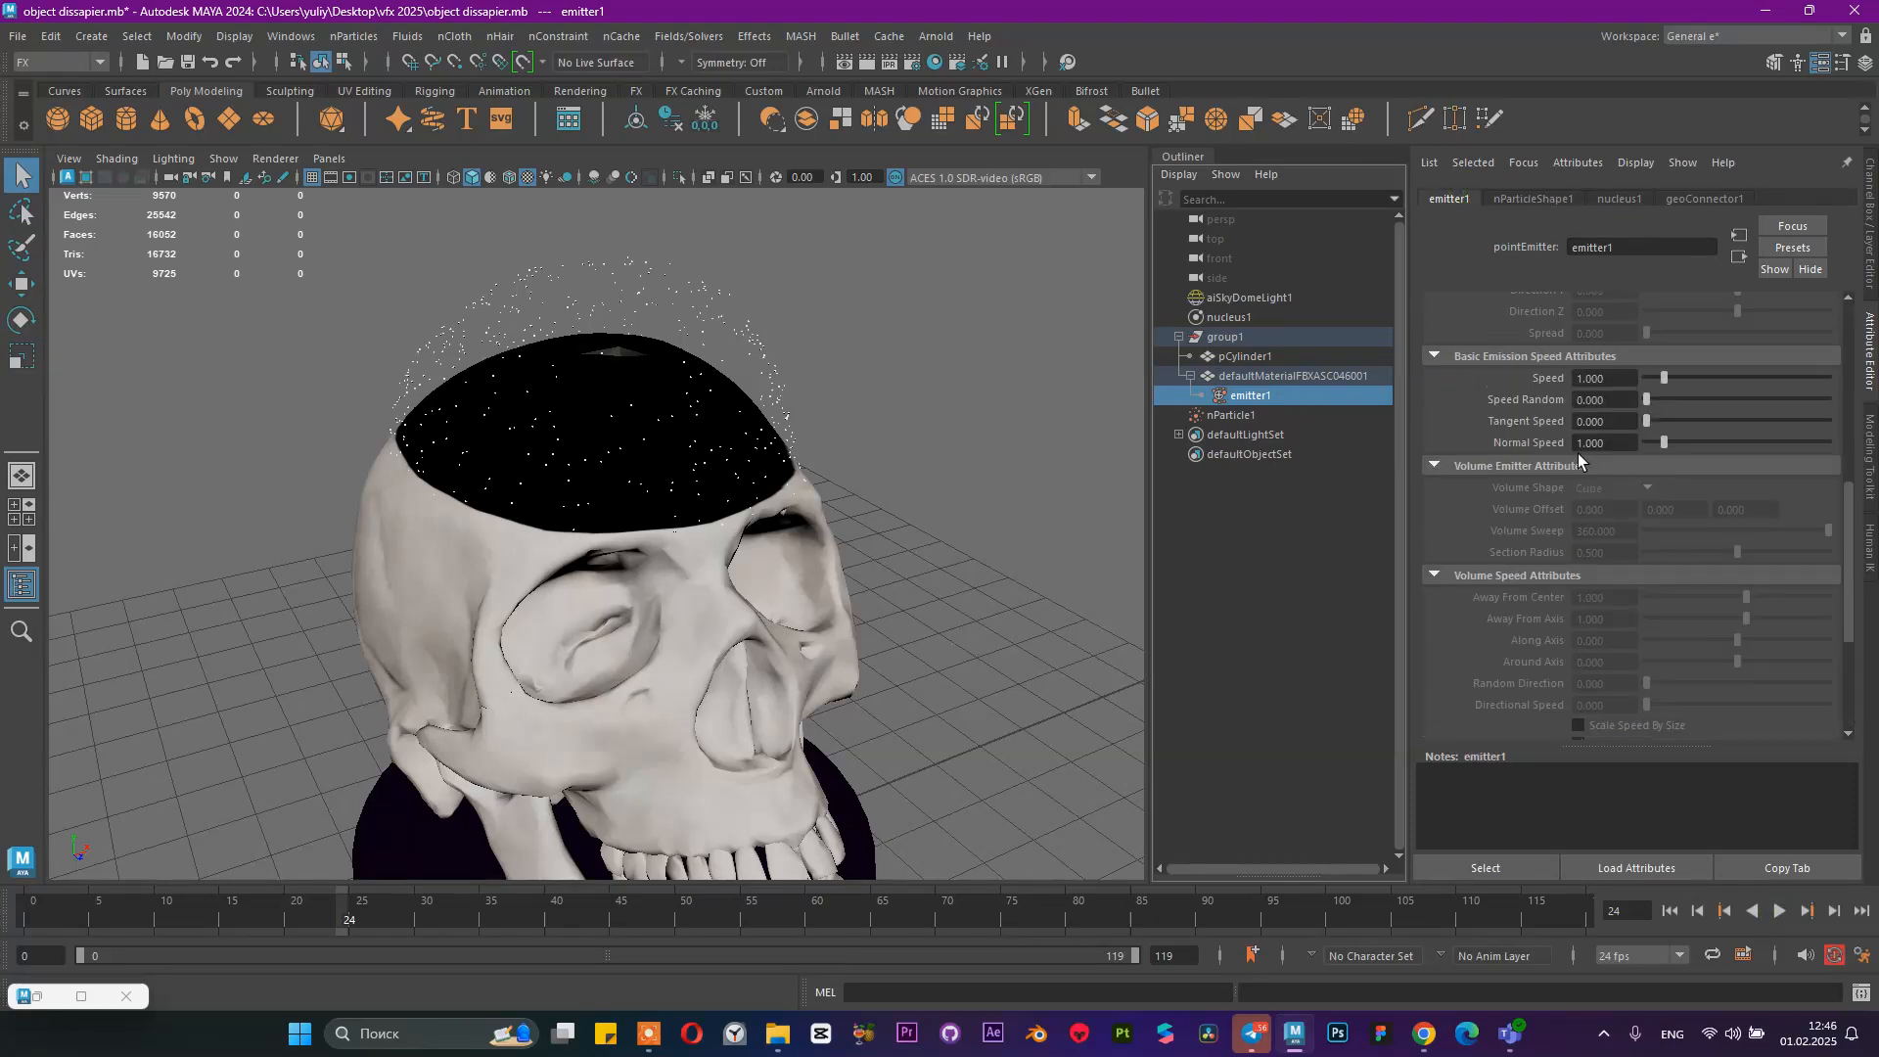
scroll(1584, 432, "up", 3)
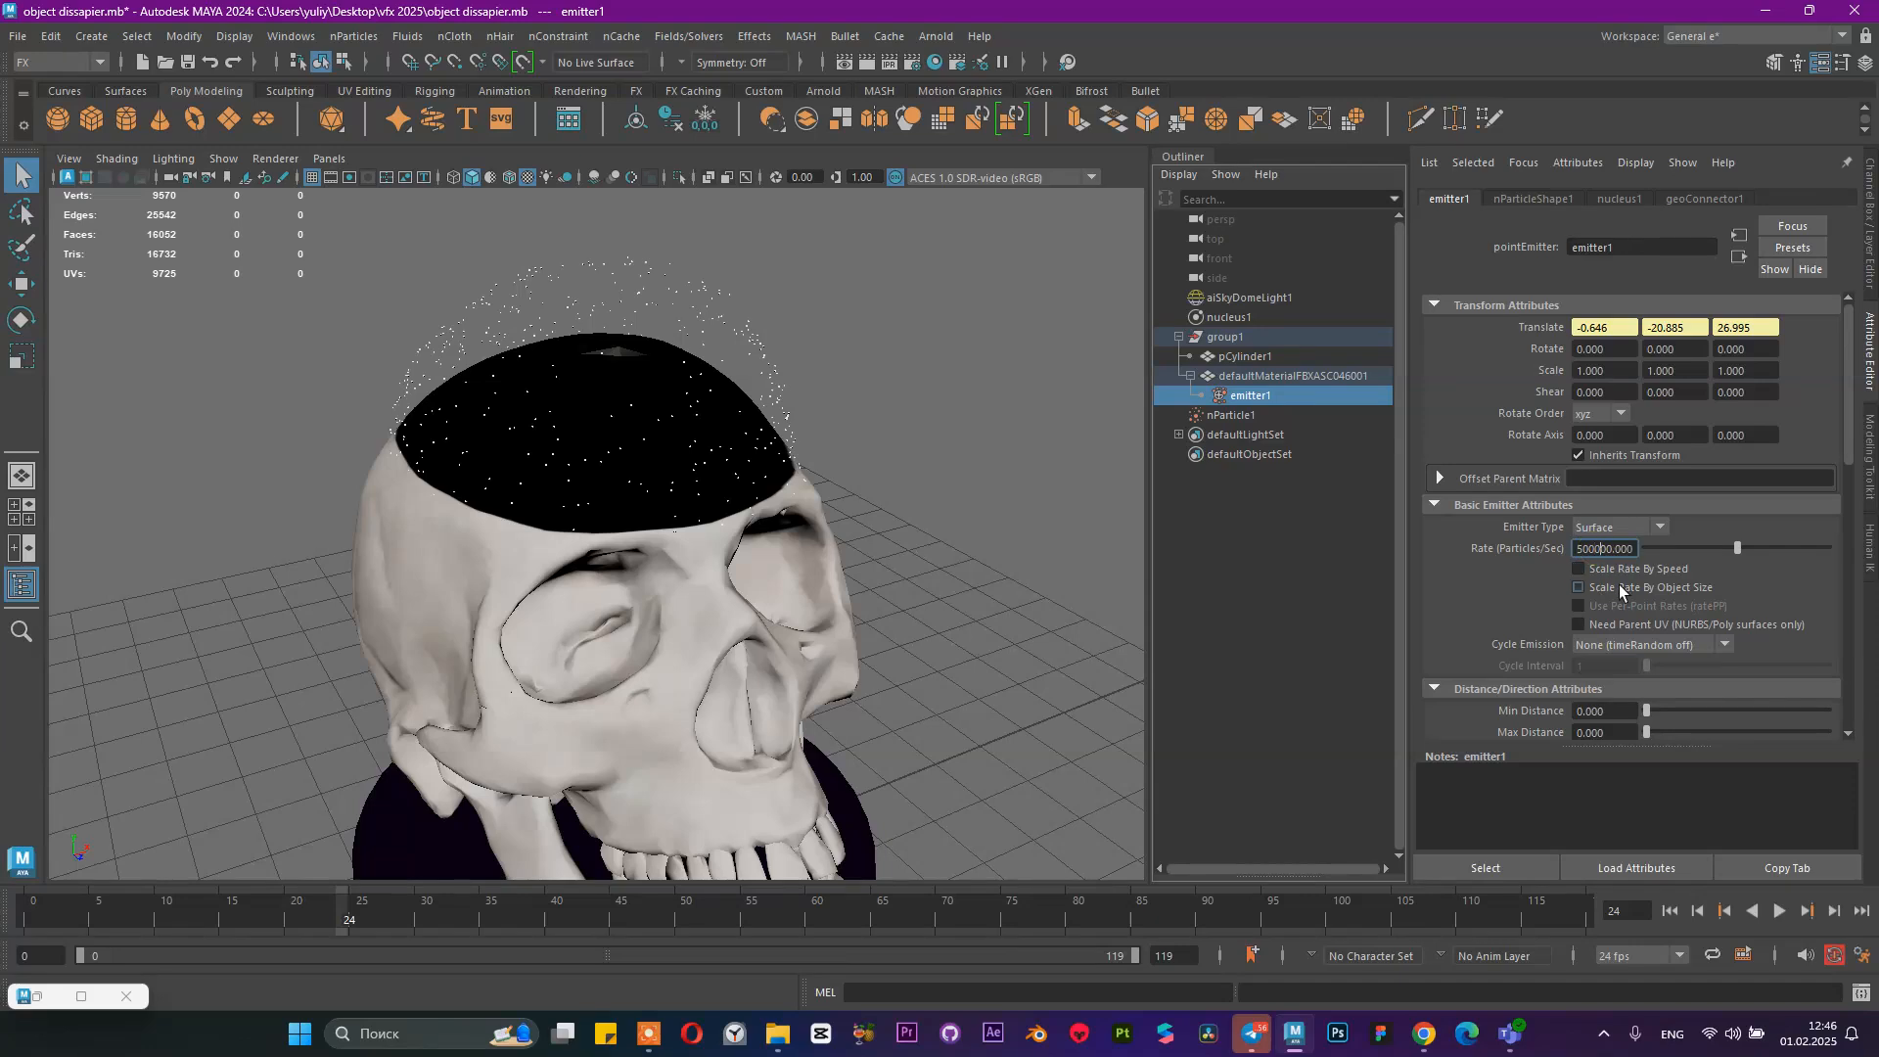
key("ctrl+s")
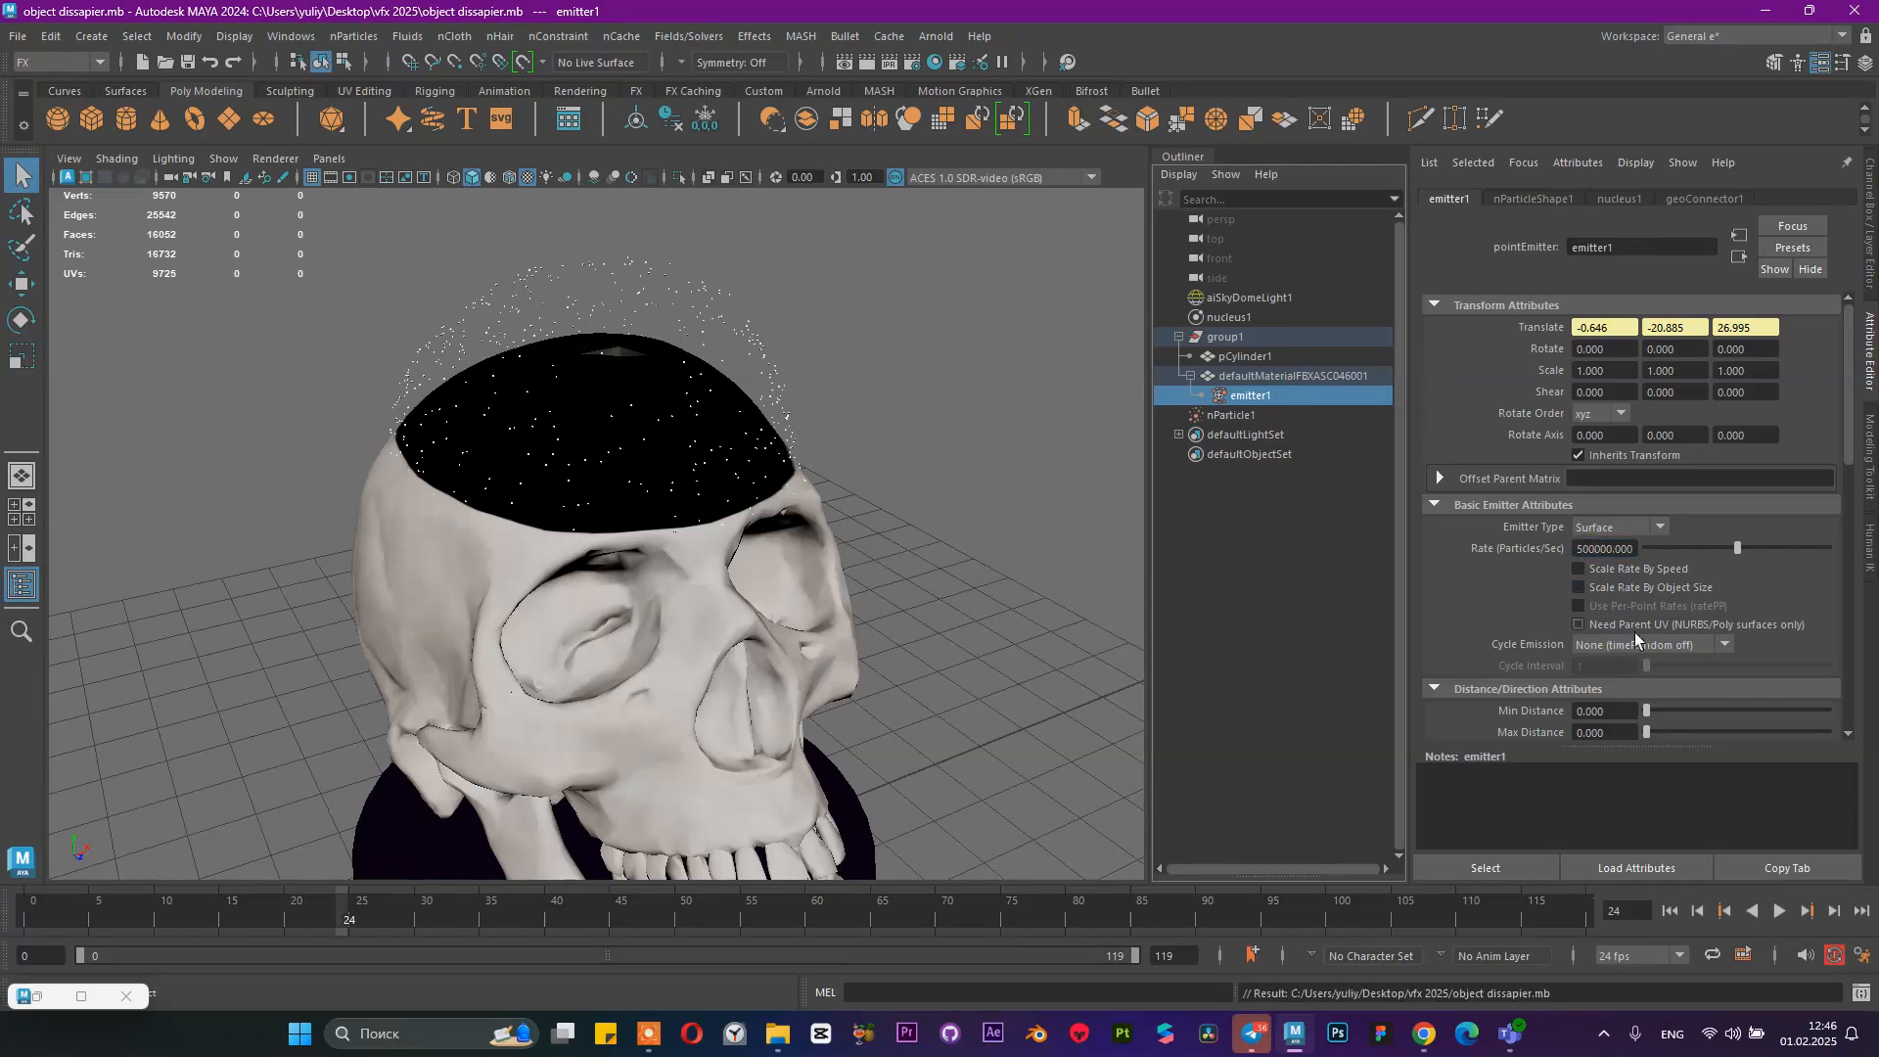
Replay the simulation from the first frame to frame 22 and check the particle density in the Arnold RenderView
left_click(1671, 911)
left_click(1777, 911)
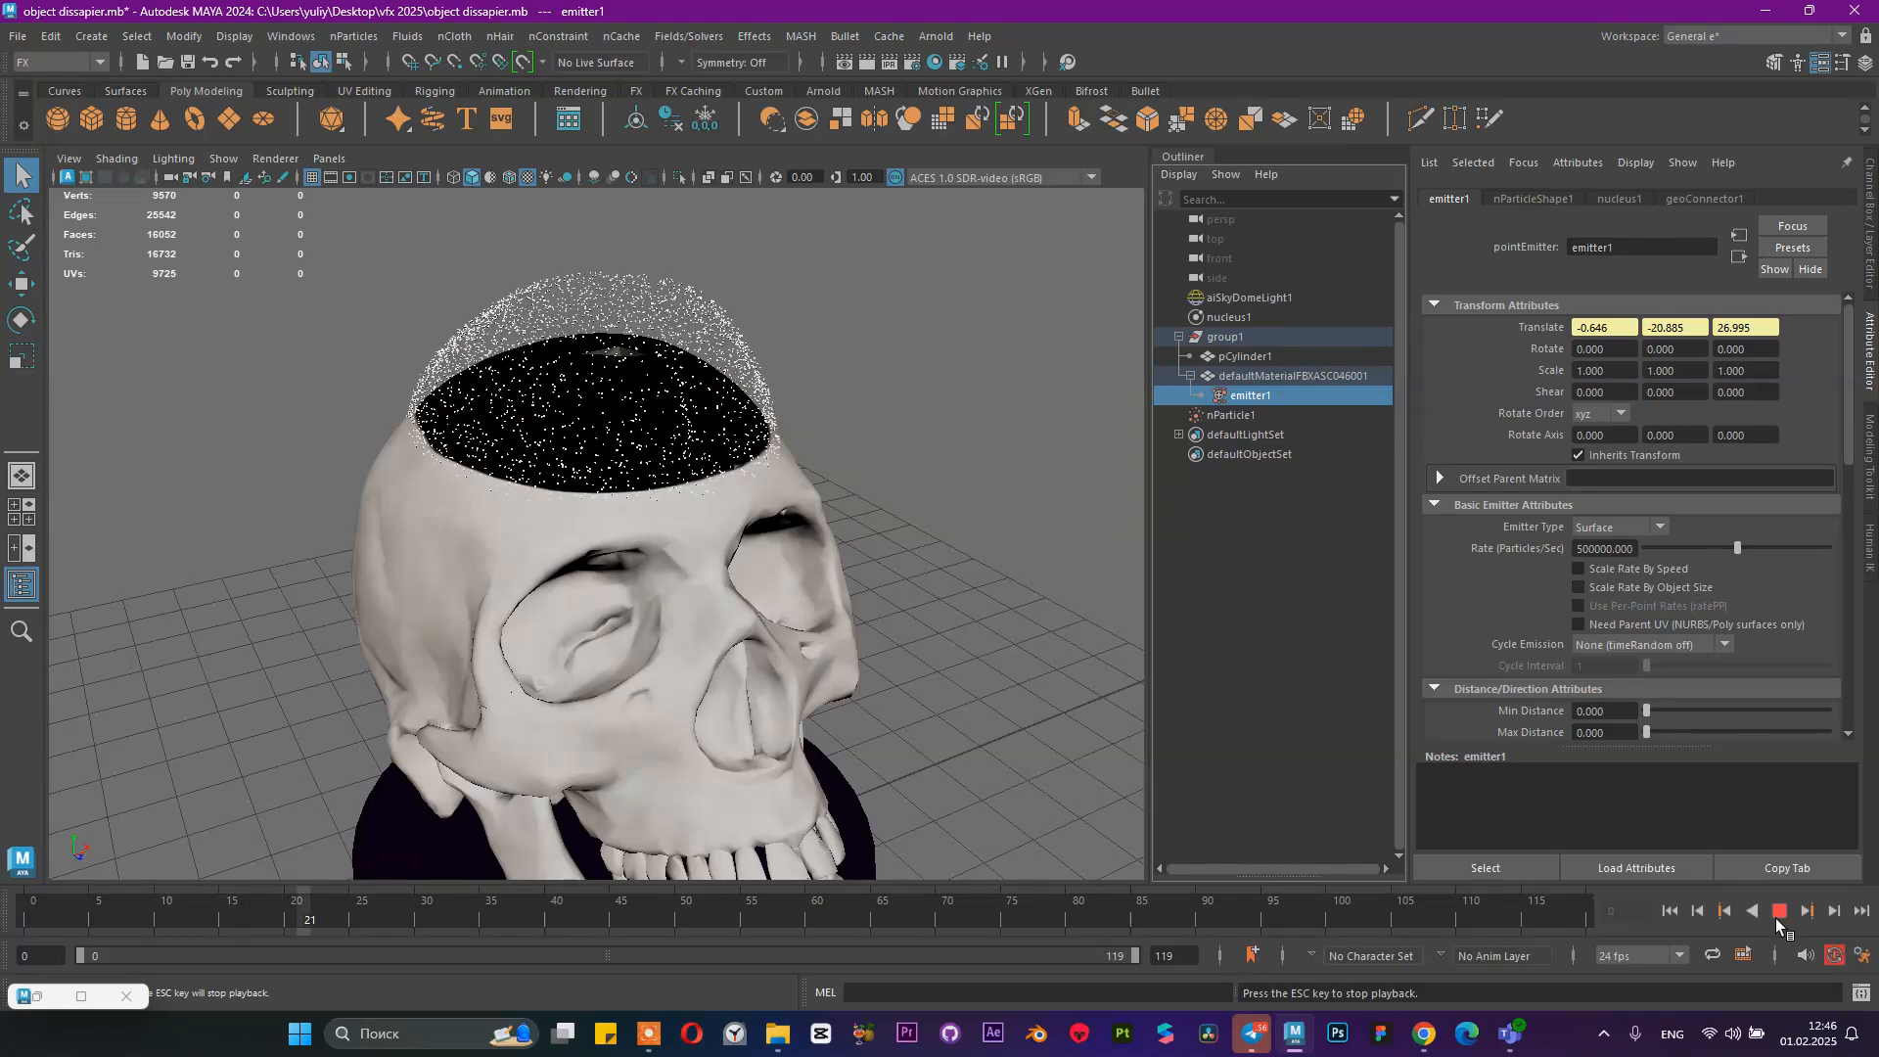
left_click(1777, 917)
left_click(36, 997)
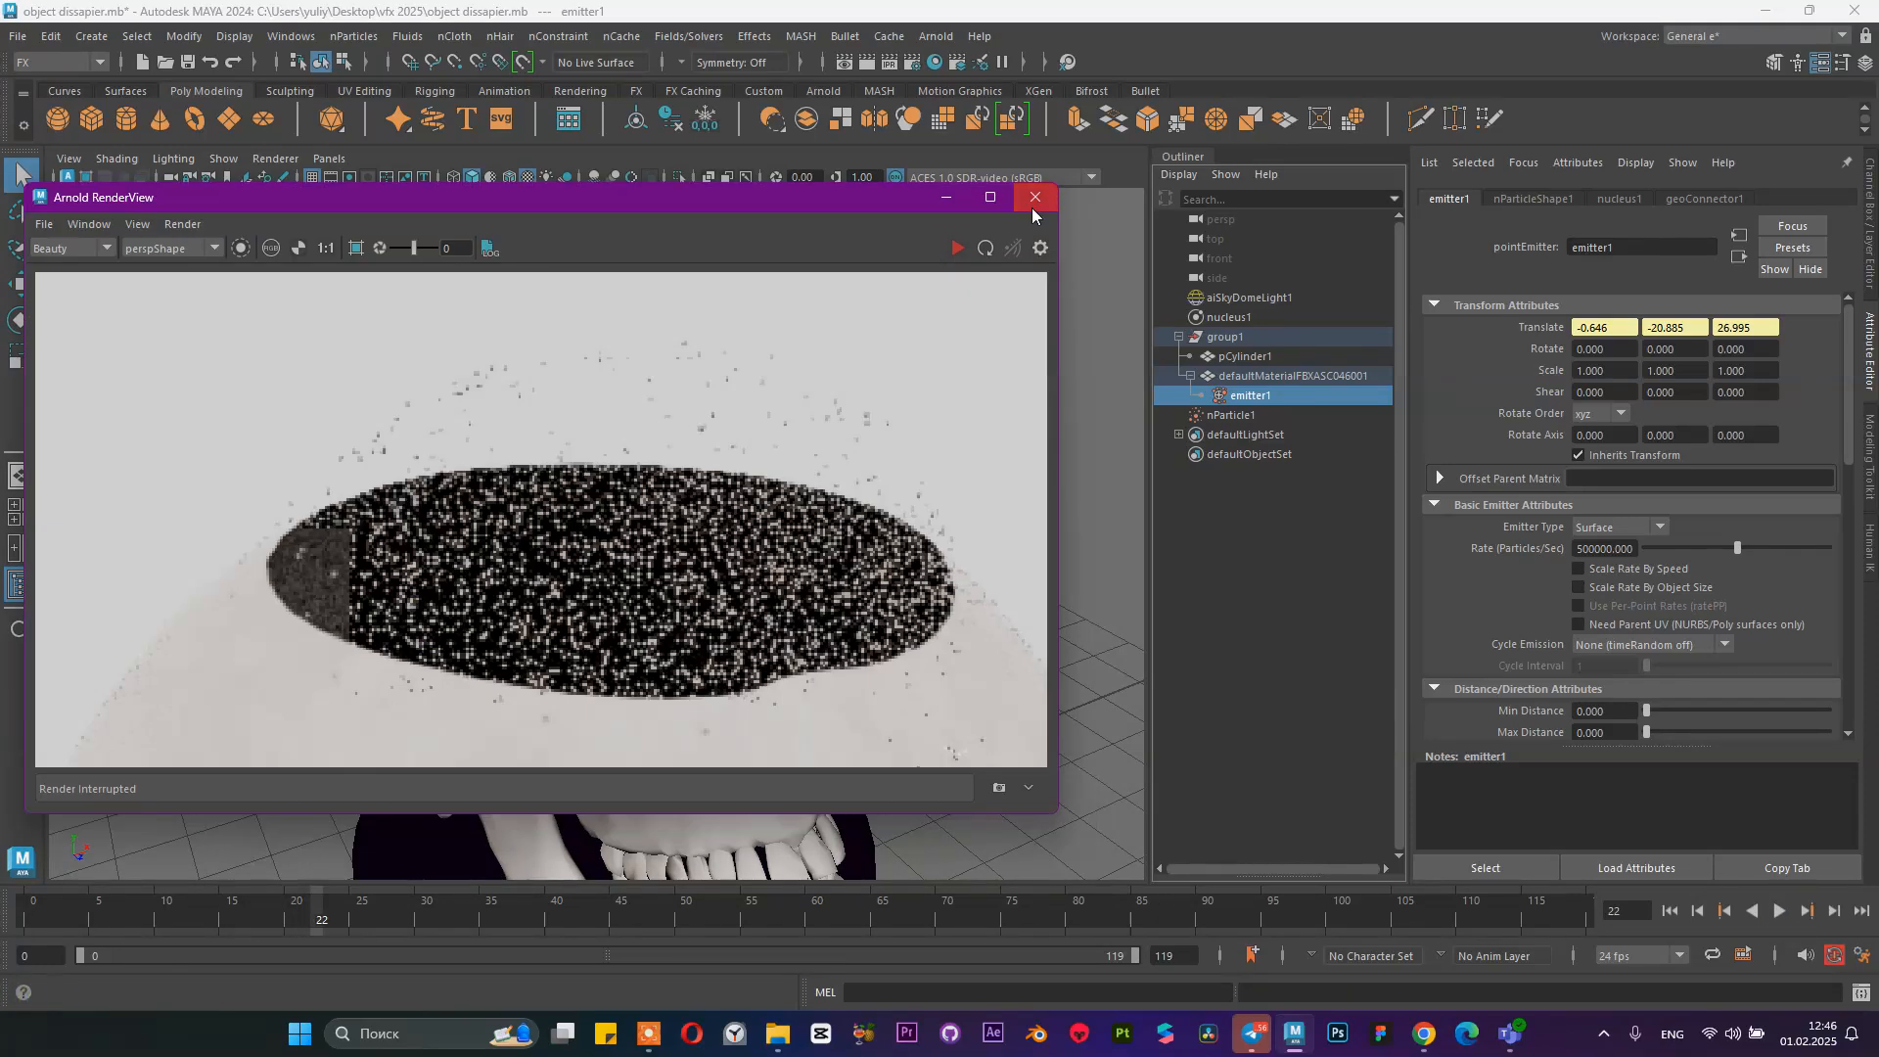
left_click(959, 247)
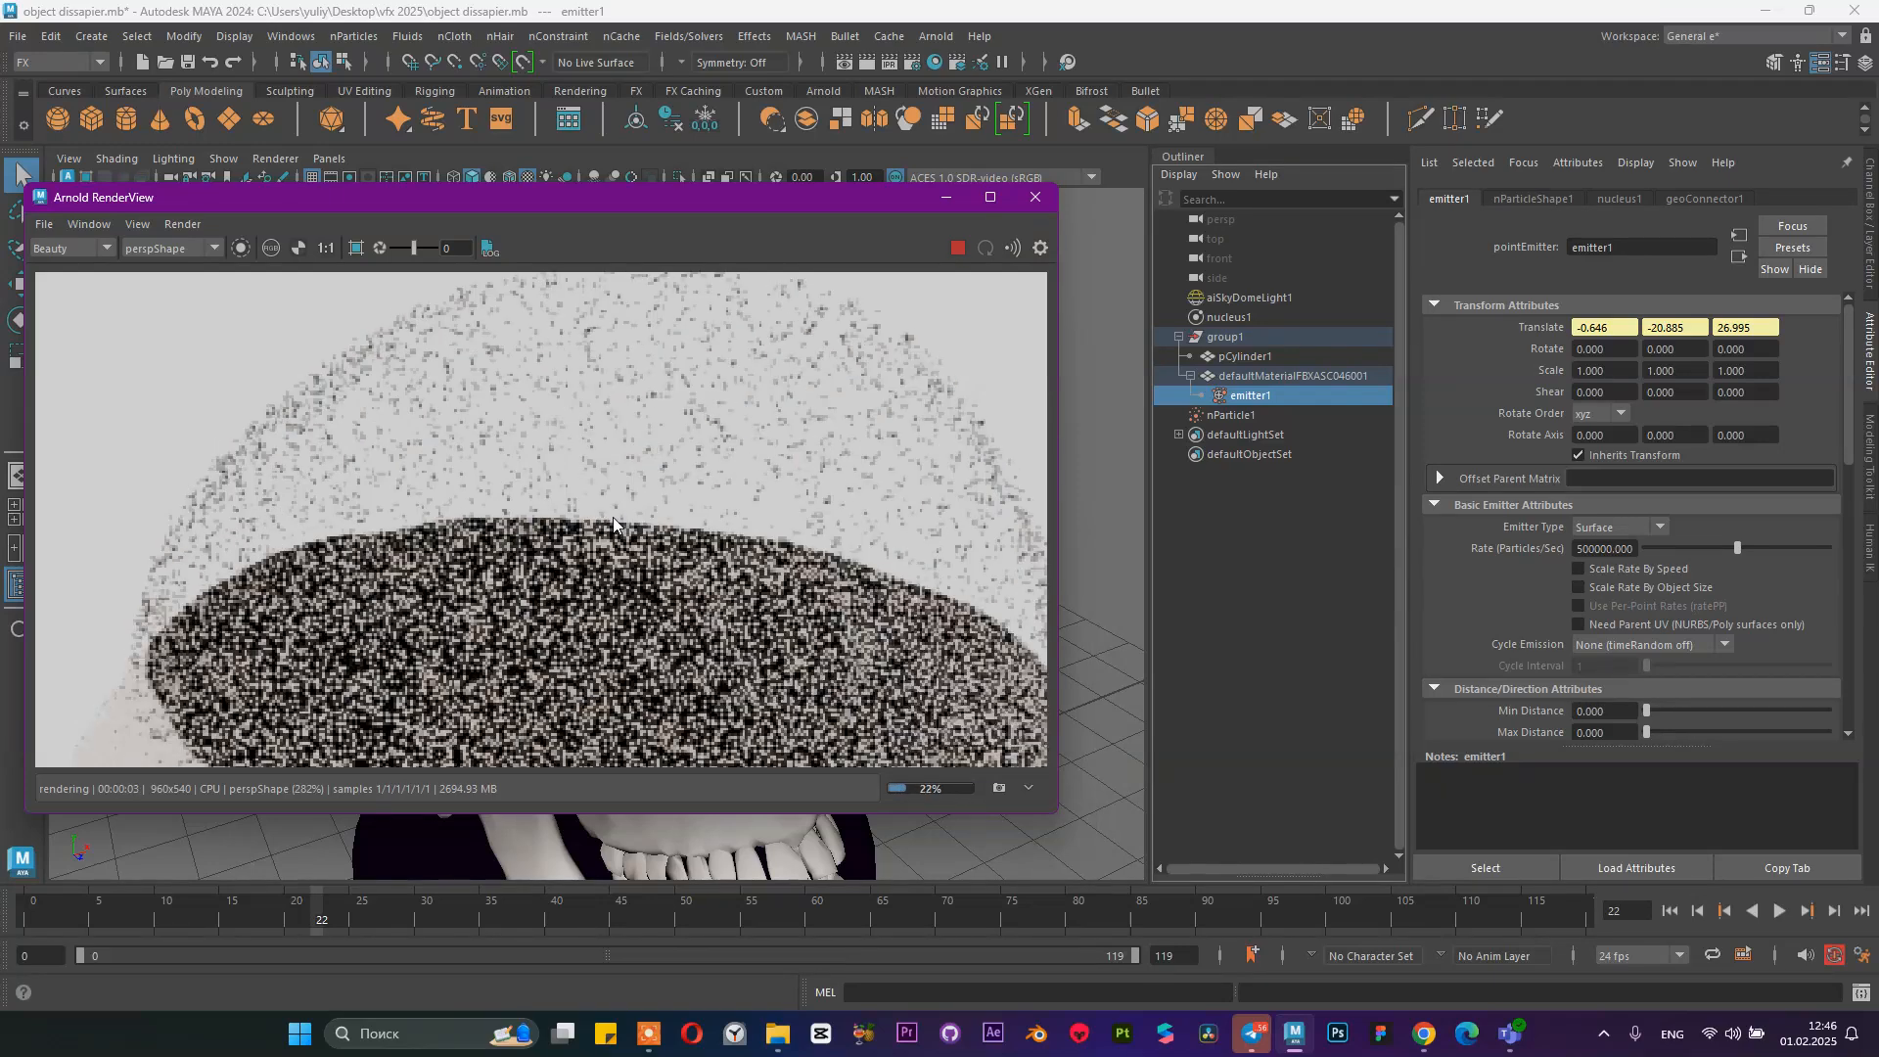
scroll(642, 496, "down", 3)
left_click(956, 251)
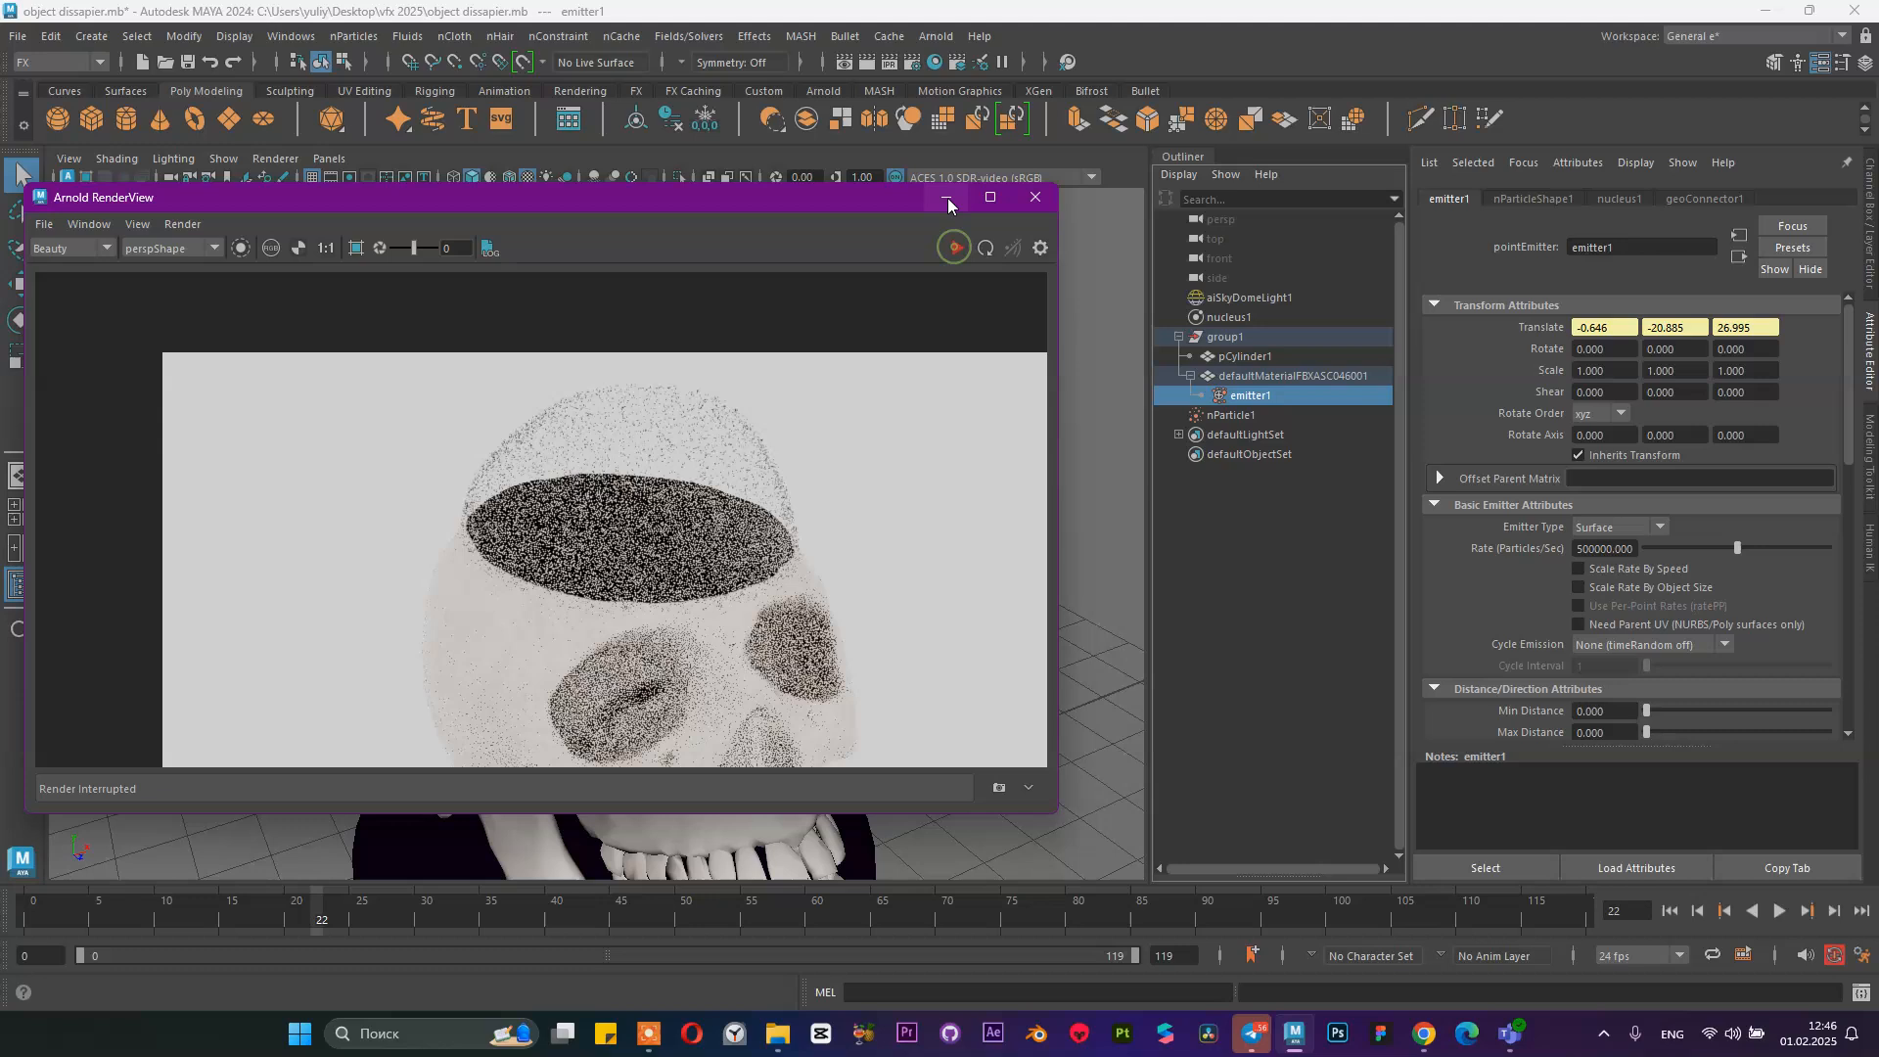
left_click(948, 199)
Darken the color of aiSkyDomeLight1 to a medium grey and check frame 22 in the Arnold RenderView
left_click(931, 314)
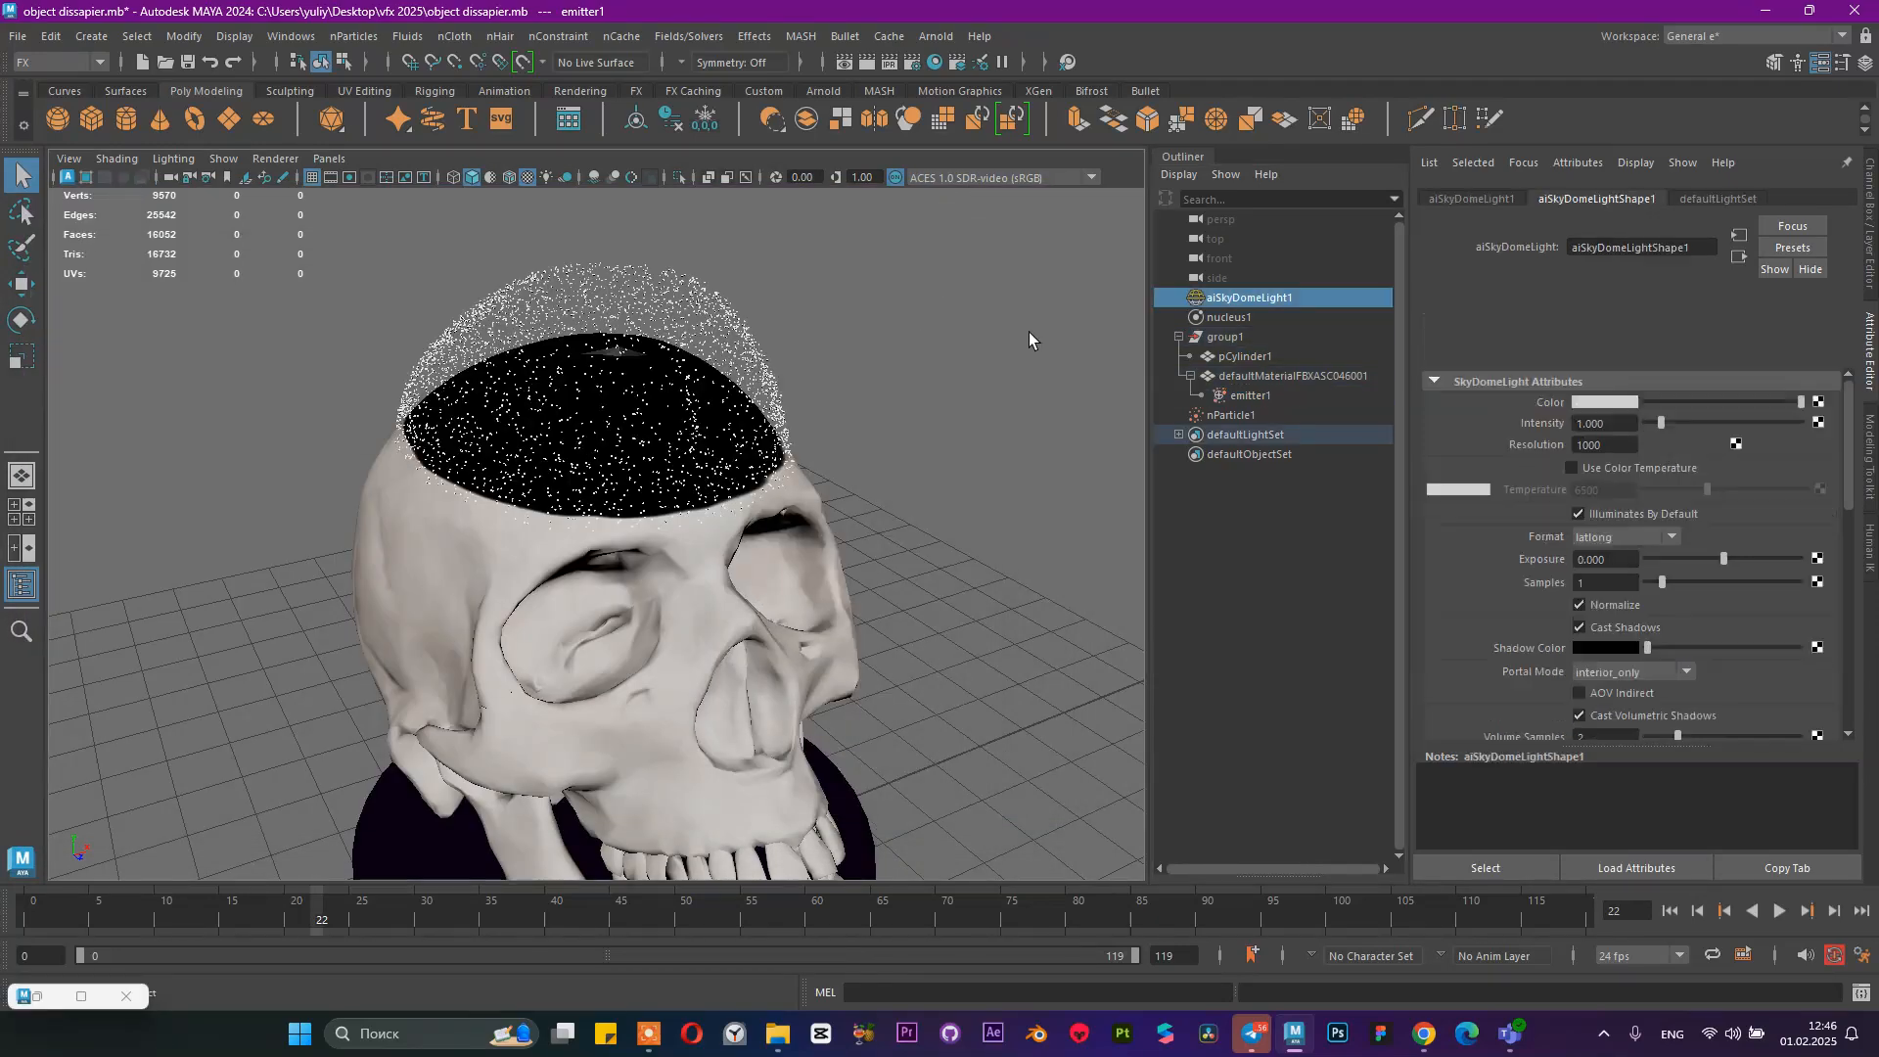
left_click(1710, 403)
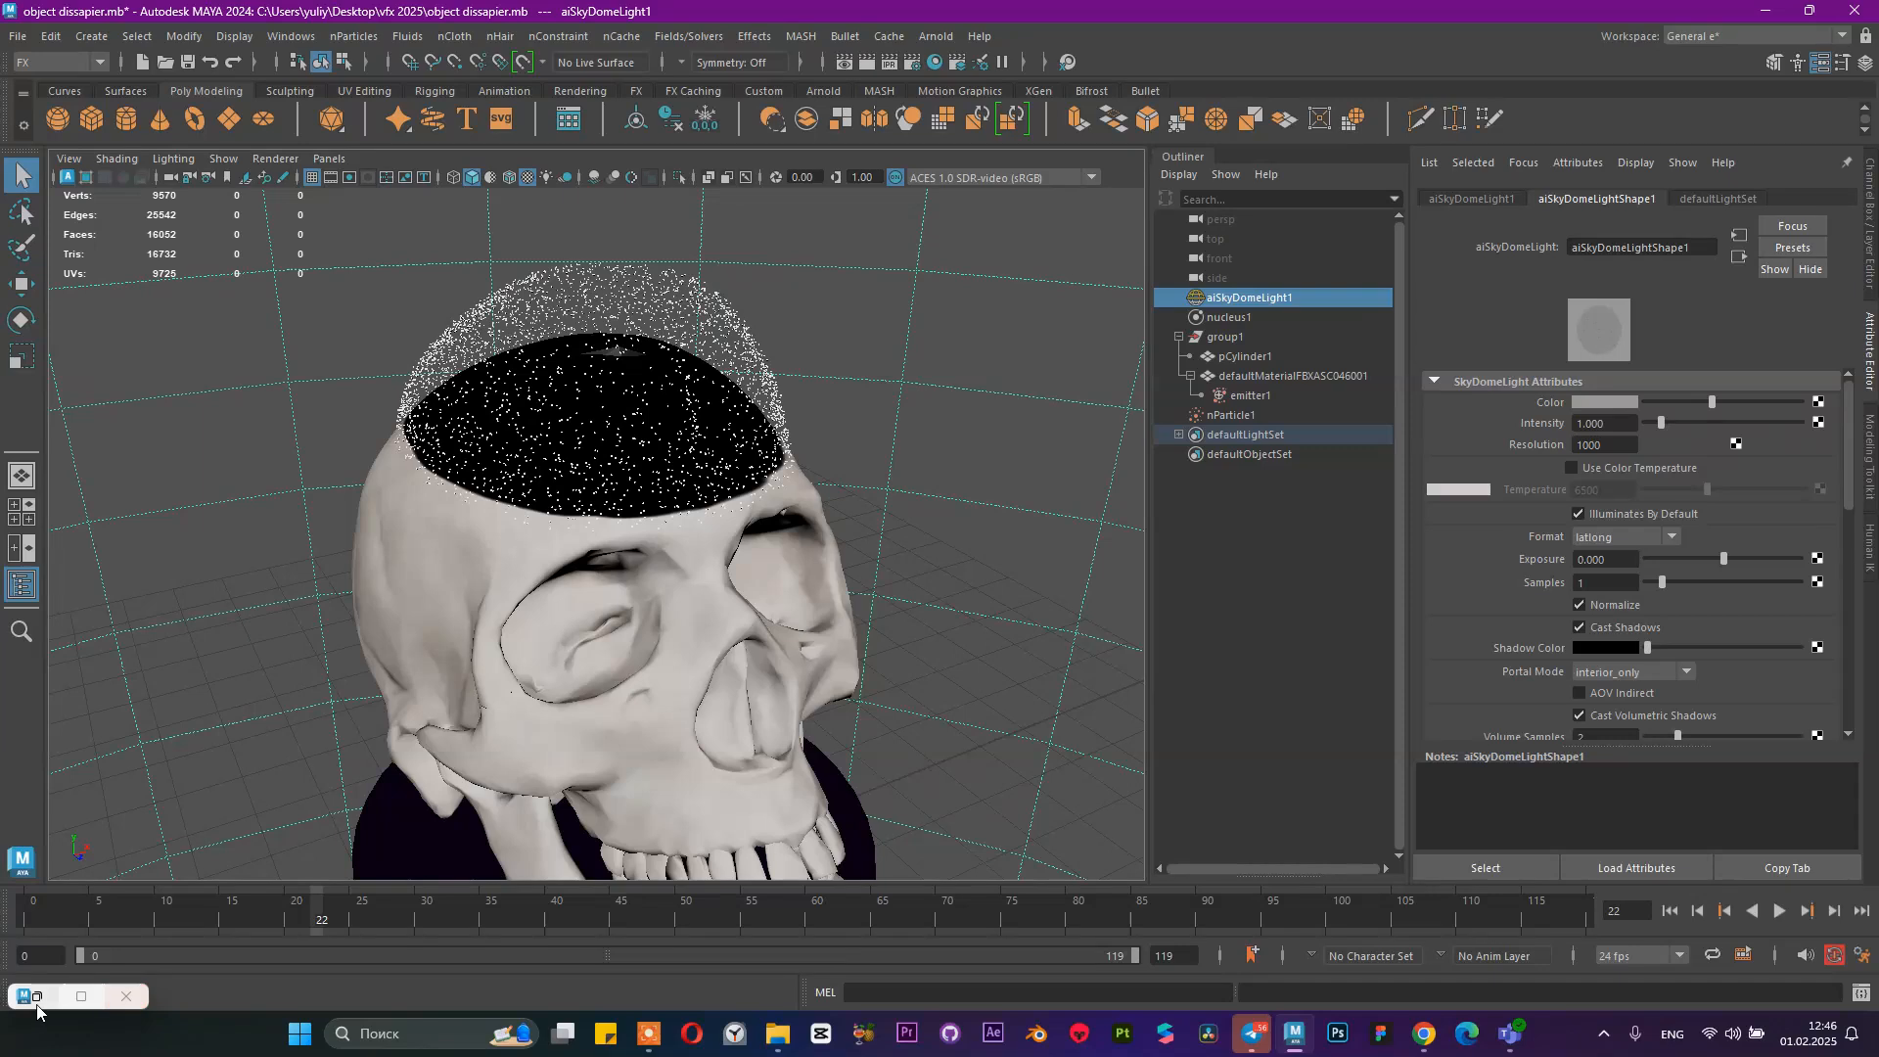
left_click(82, 996)
left_click(999, 249)
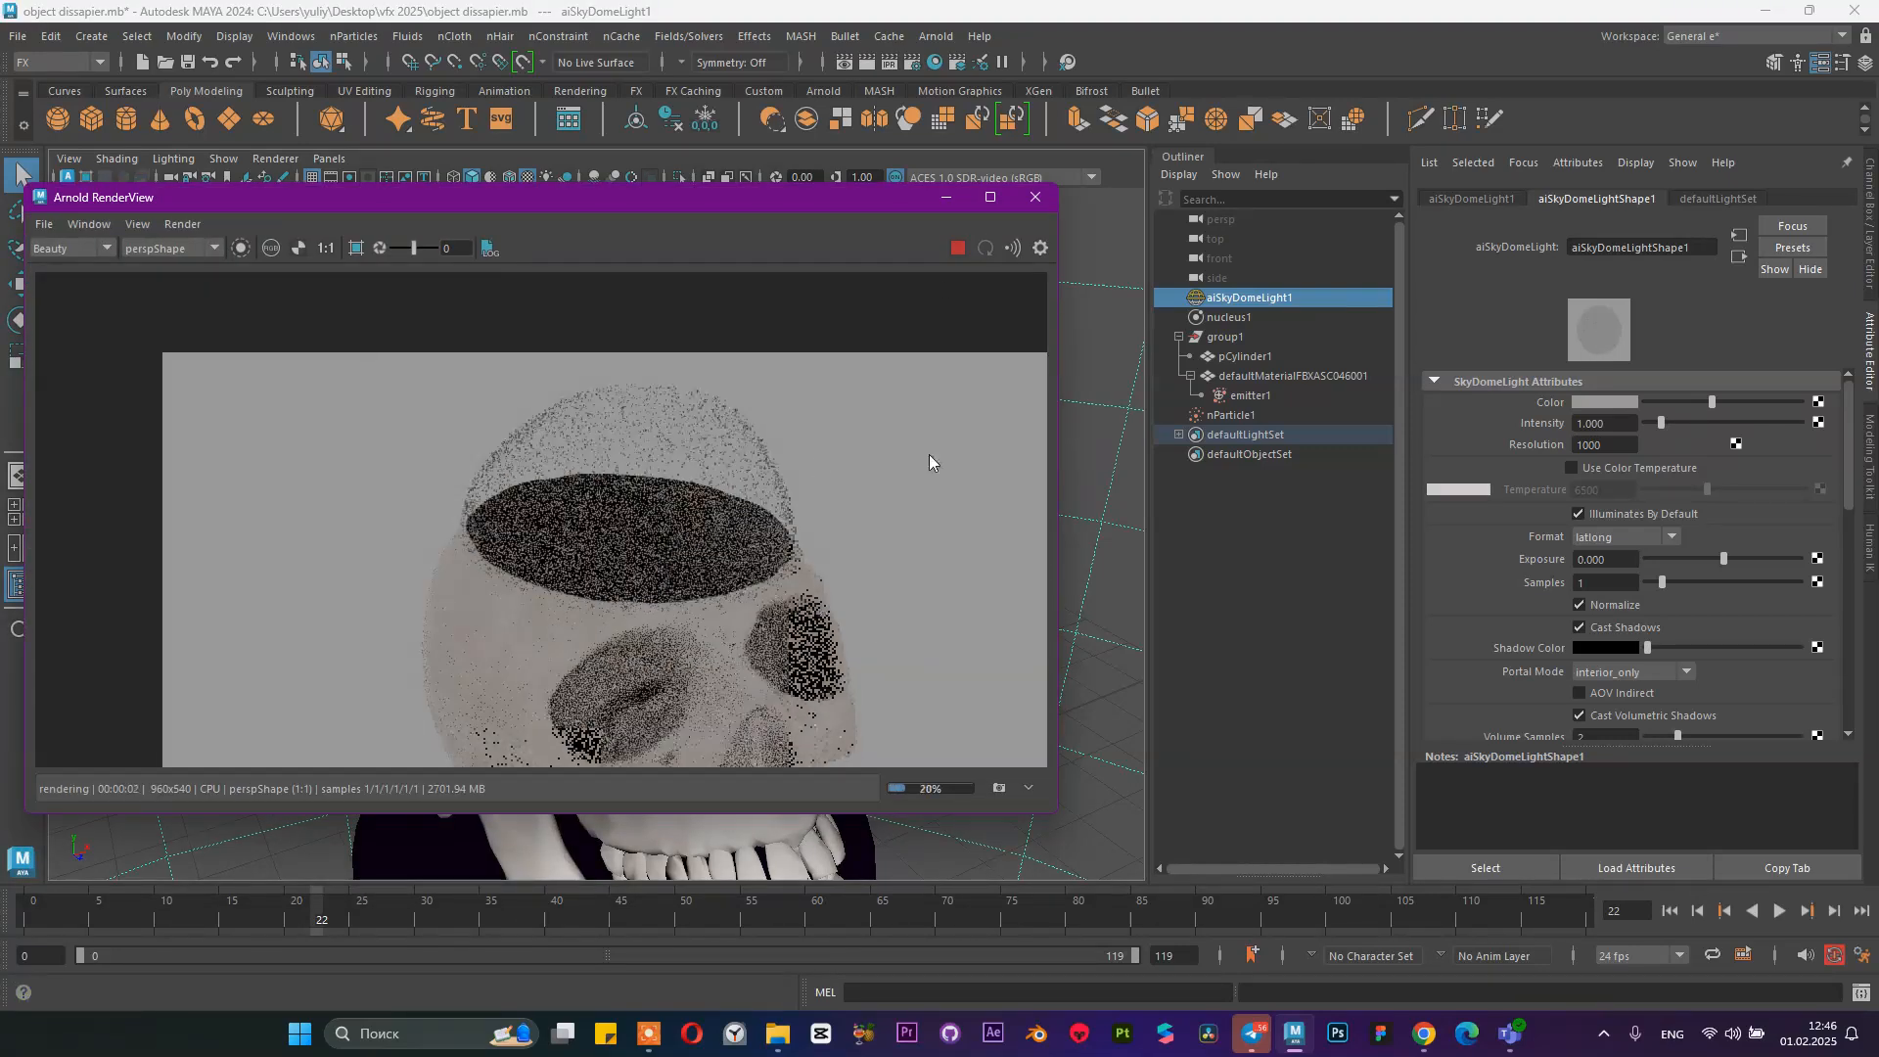
left_click(960, 249)
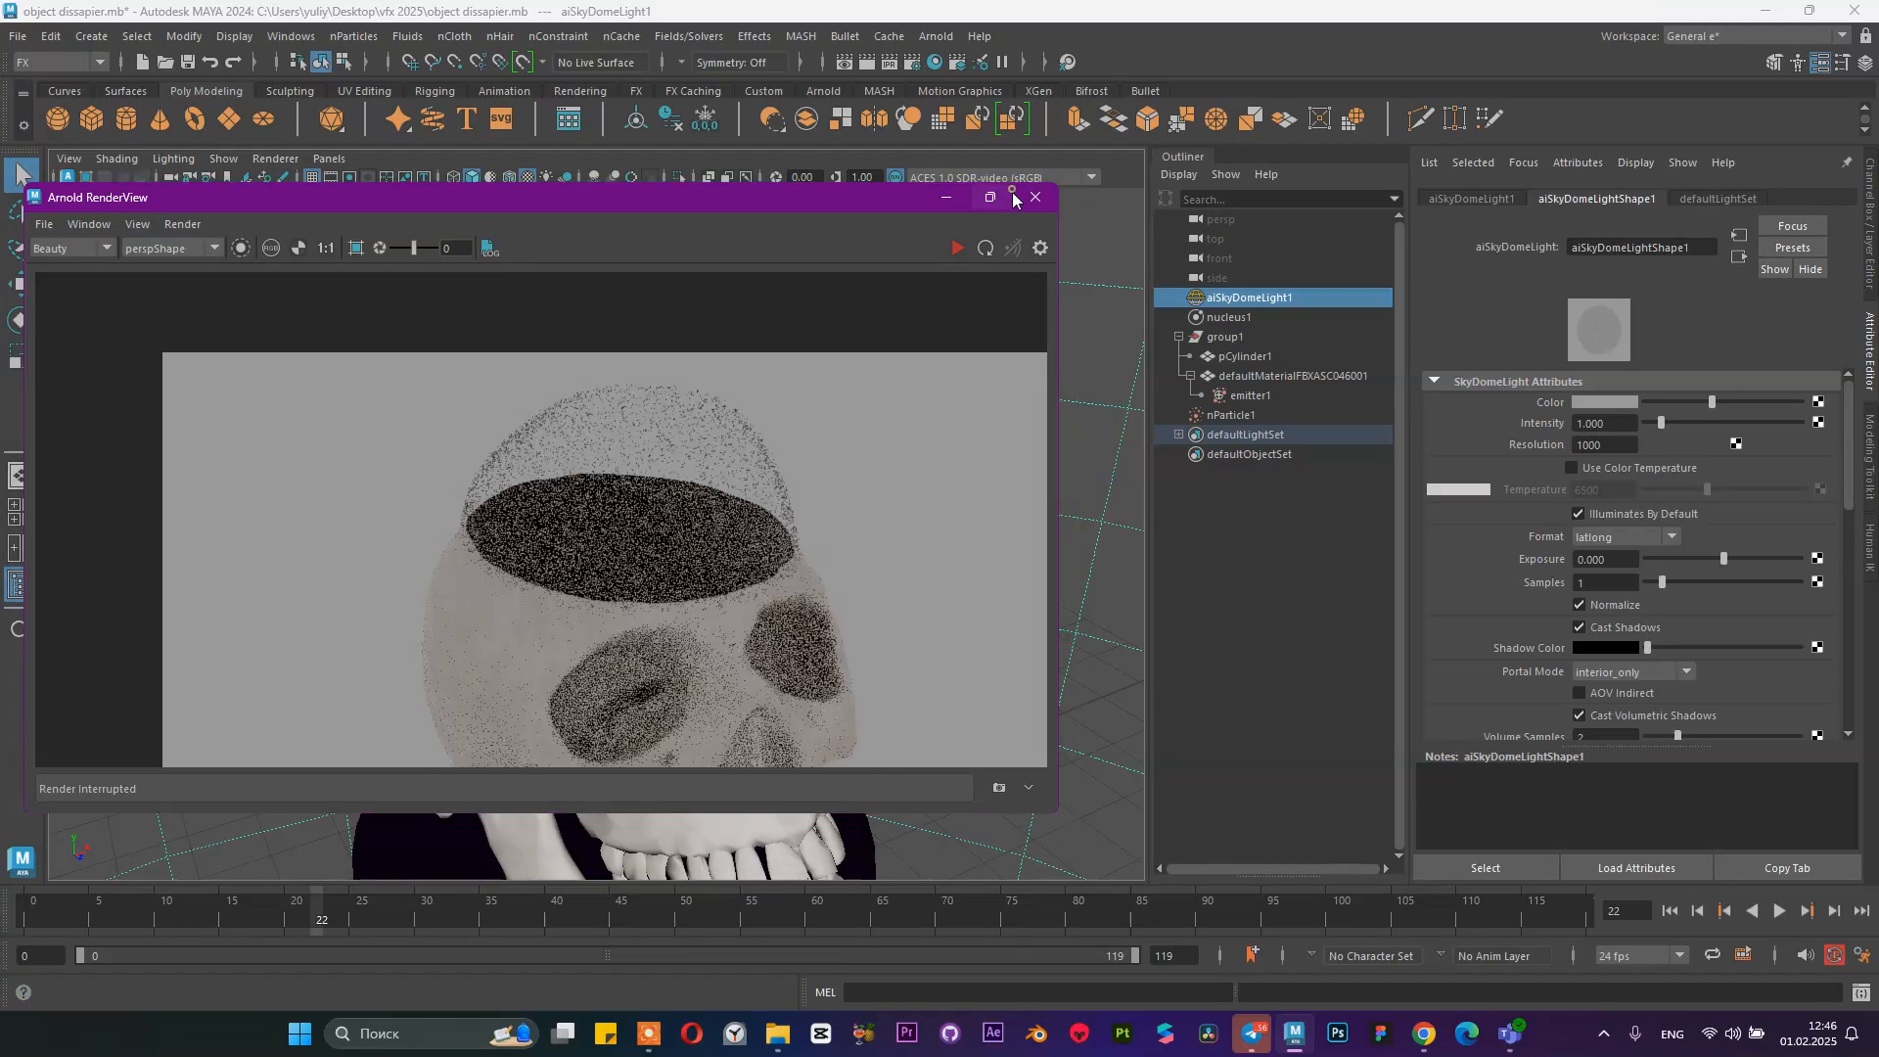
left_click(991, 197)
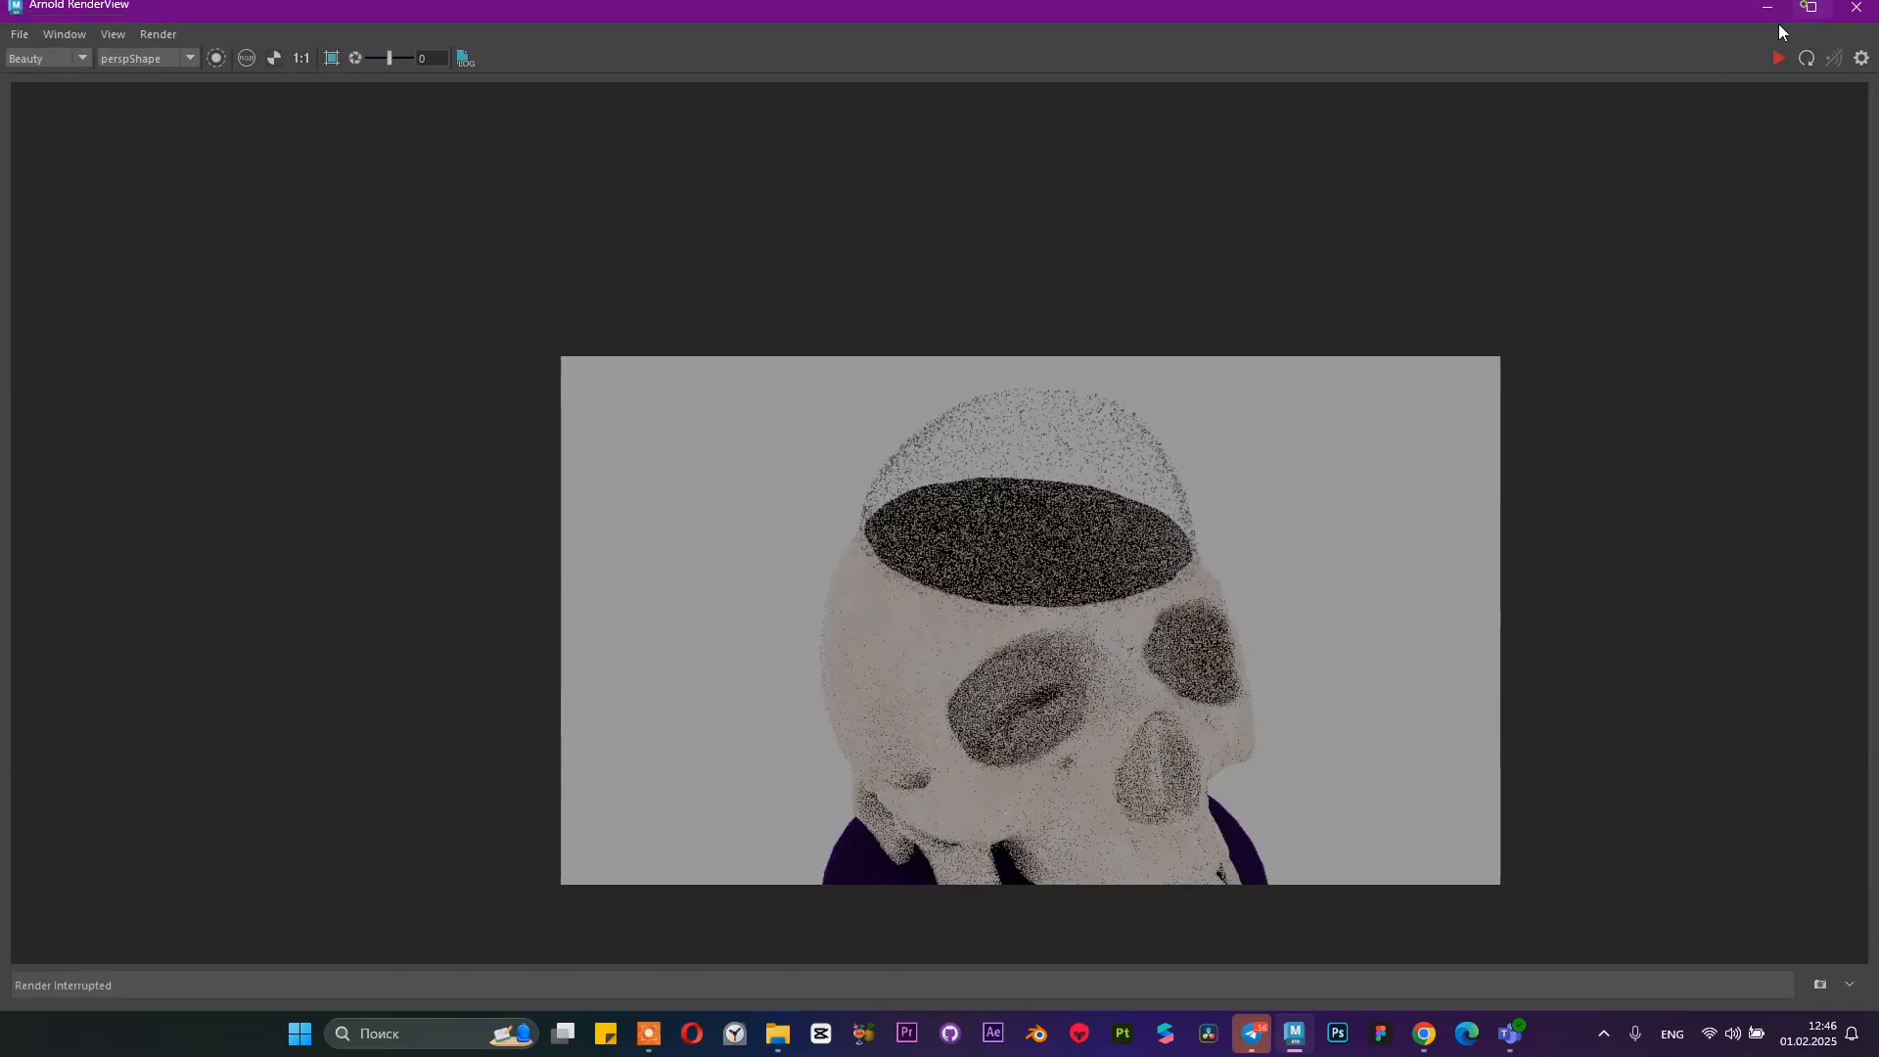
left_click(1810, 11)
left_click(1036, 199)
Save the scene with the darkened sky dome light
left_click_drag(697, 499, 802, 415, "alt")
middle_click_drag(802, 415, 649, 524, "alt")
scroll(650, 525, "down", 3)
mouse_move(705, 480)
left_mouse_down("alt")
mouse_move(633, 520)
mouse_move(719, 504)
left_mouse_up("alt")
scroll(607, 554, "up", 3)
key("ctrl+s")
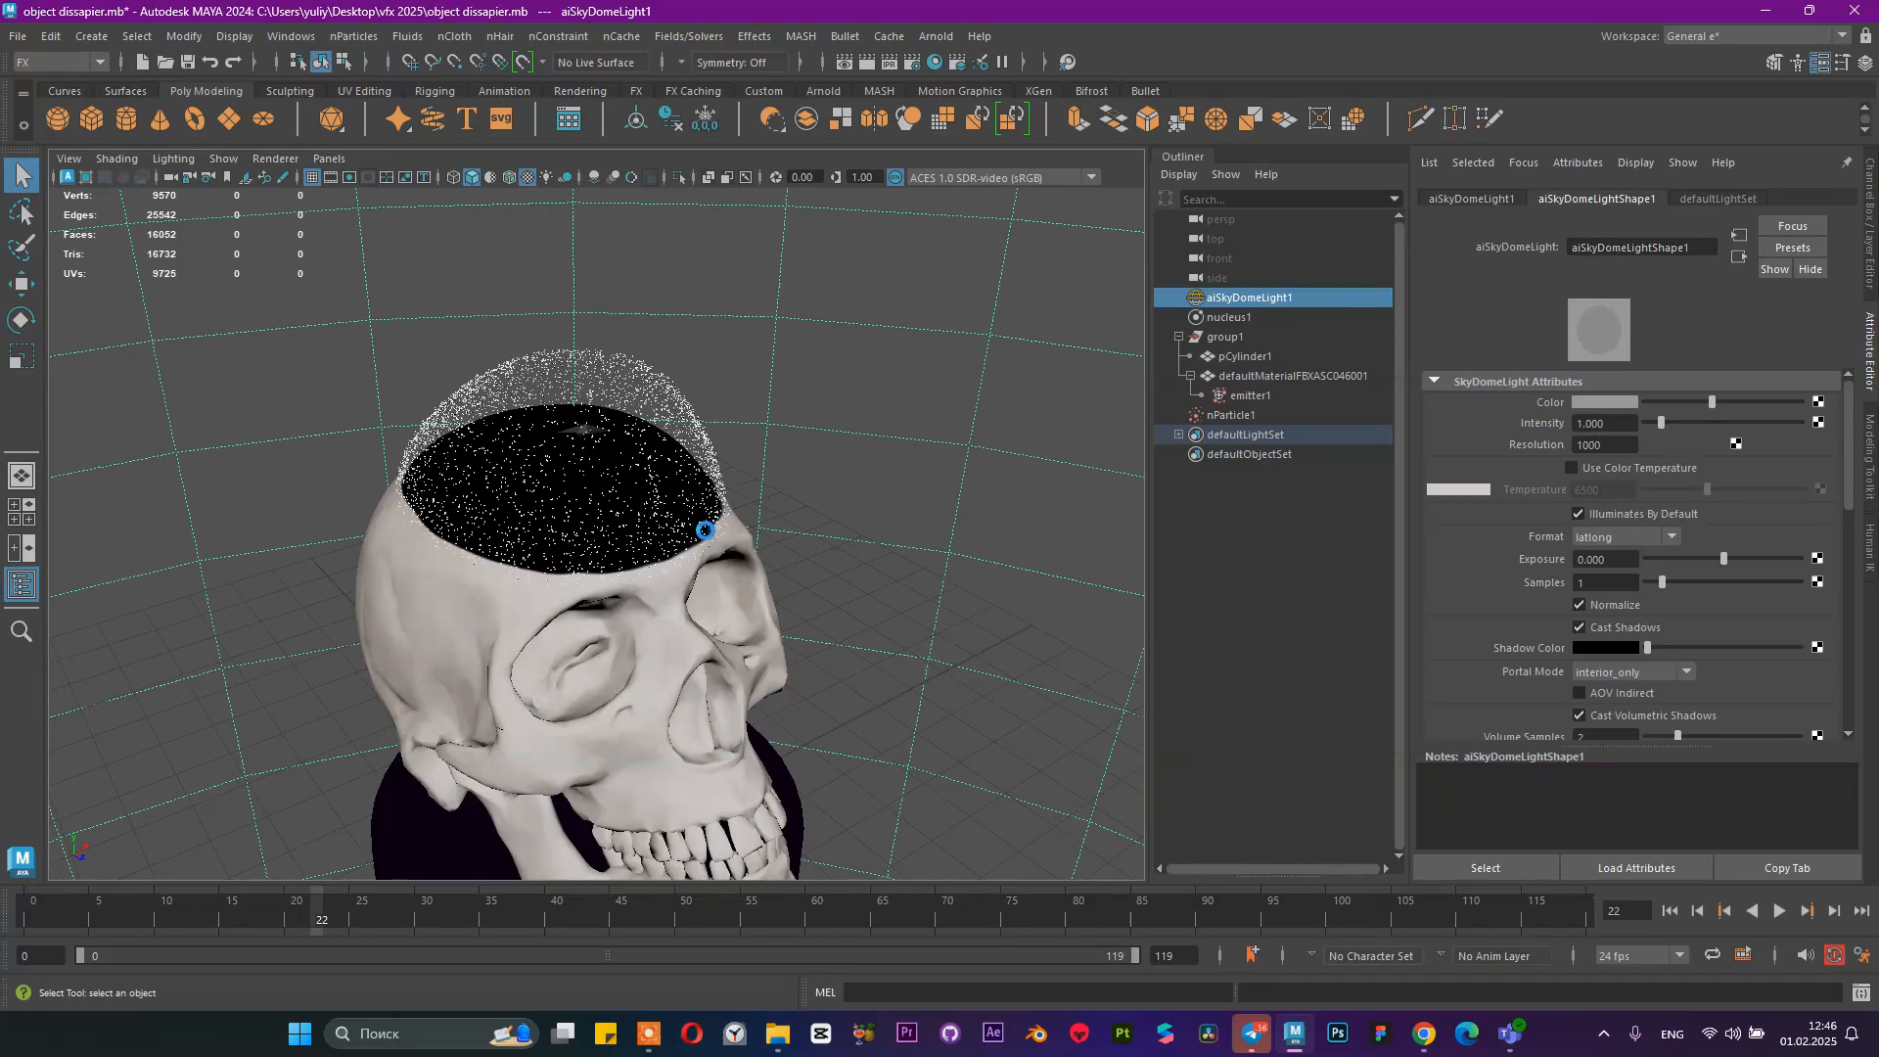
Add a Volume Axis field to nParticle1
middle_click_drag(686, 605, 732, 527, "alt")
left_click(1231, 415)
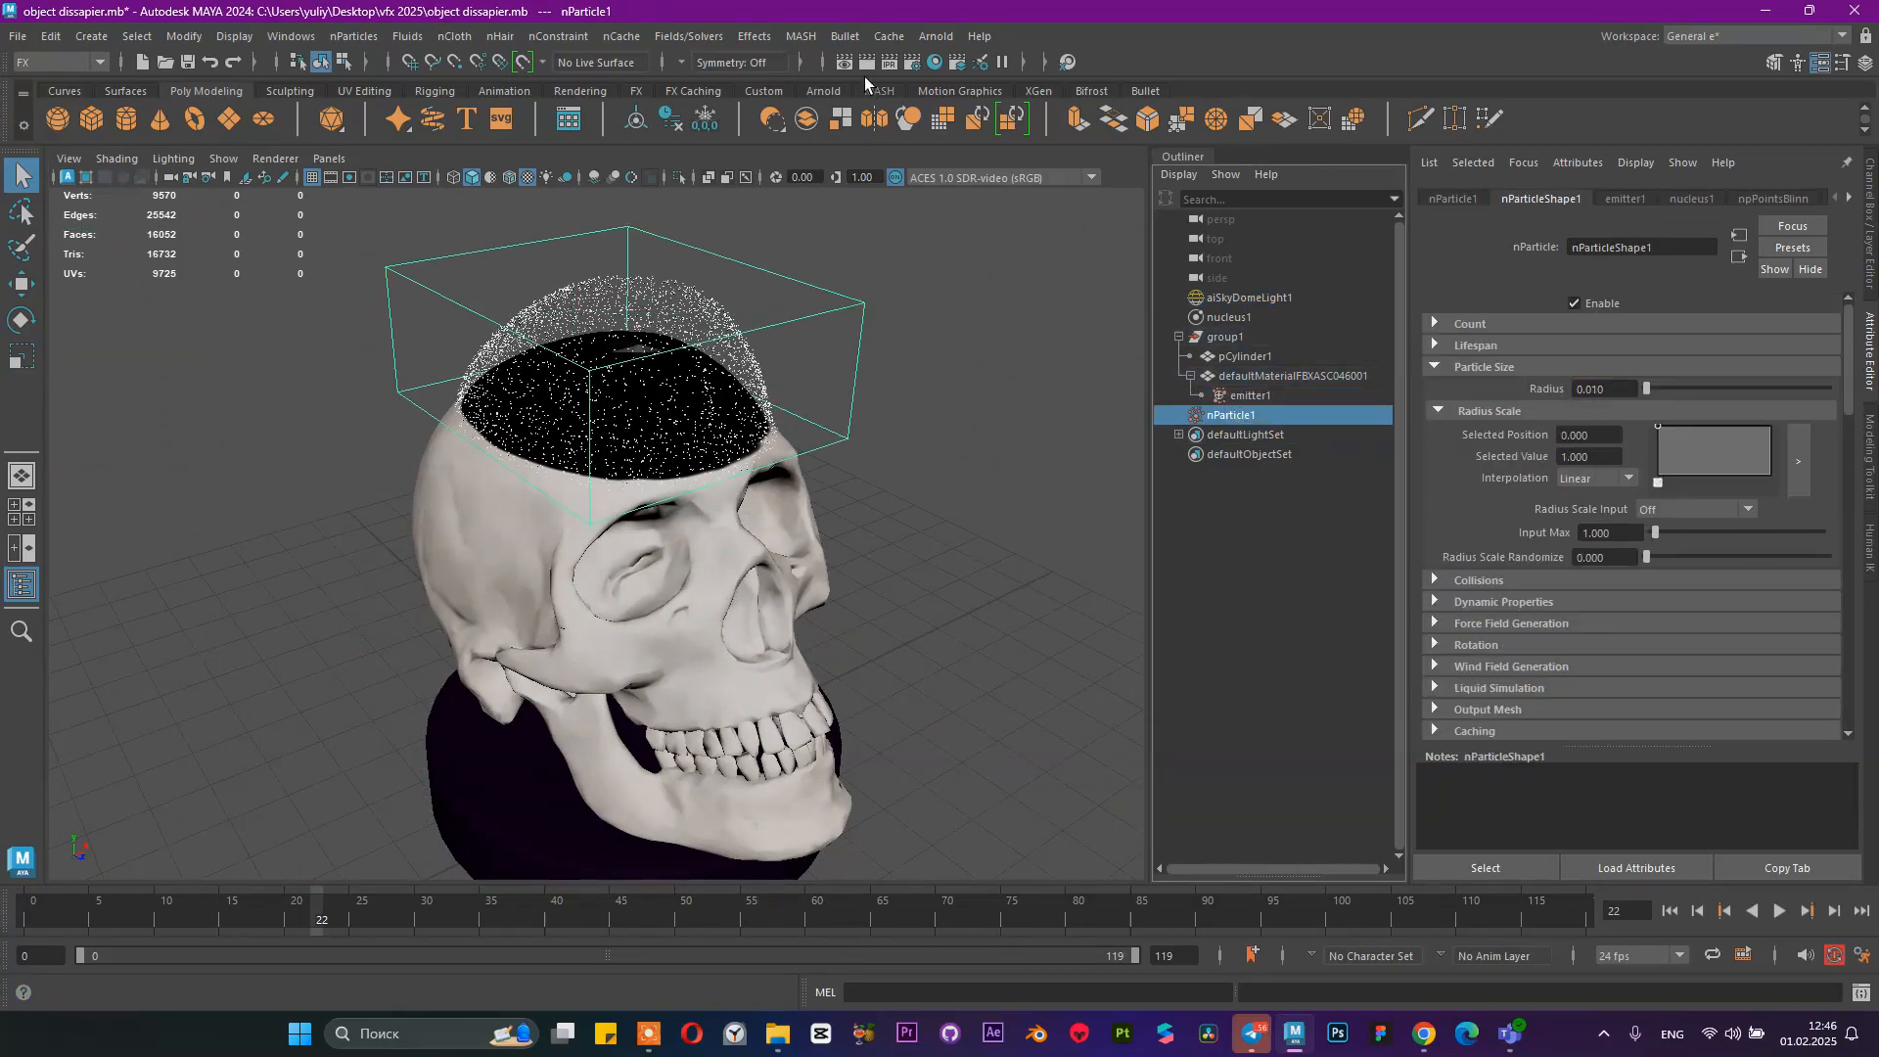
left_click(688, 37)
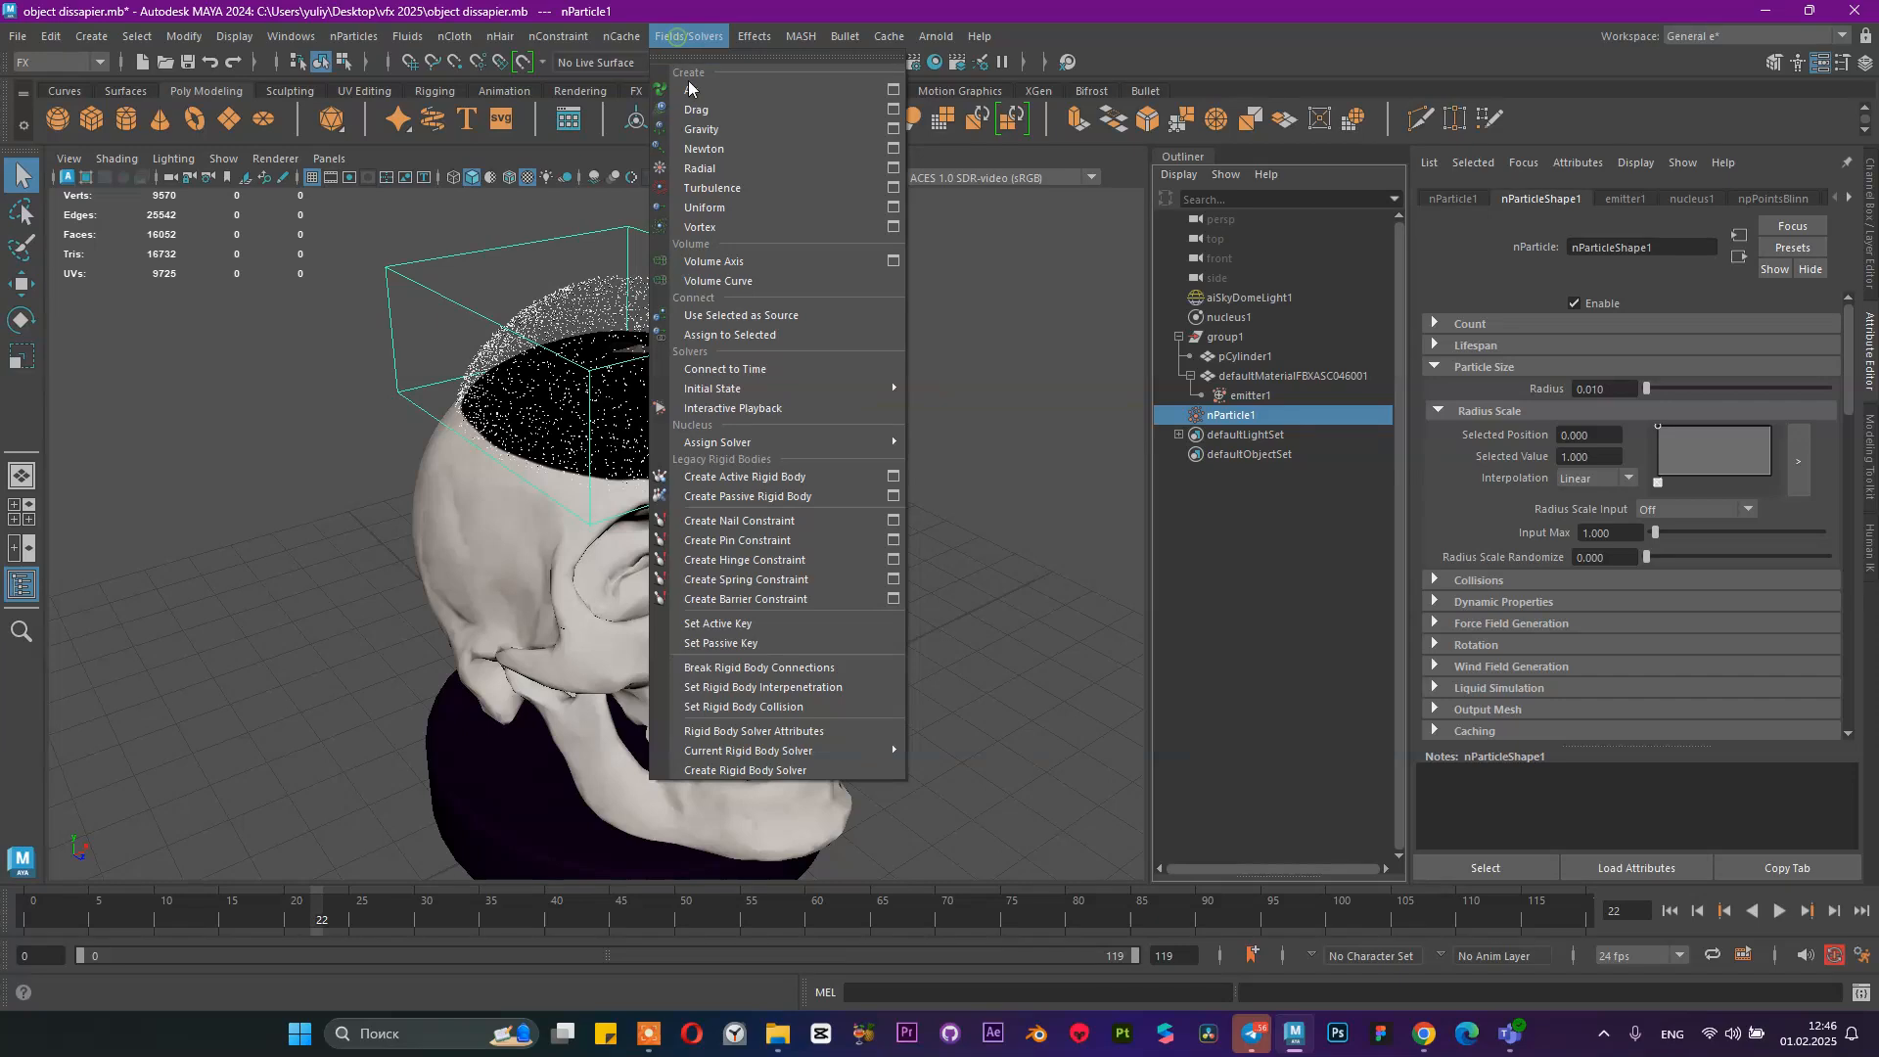
left_click(754, 261)
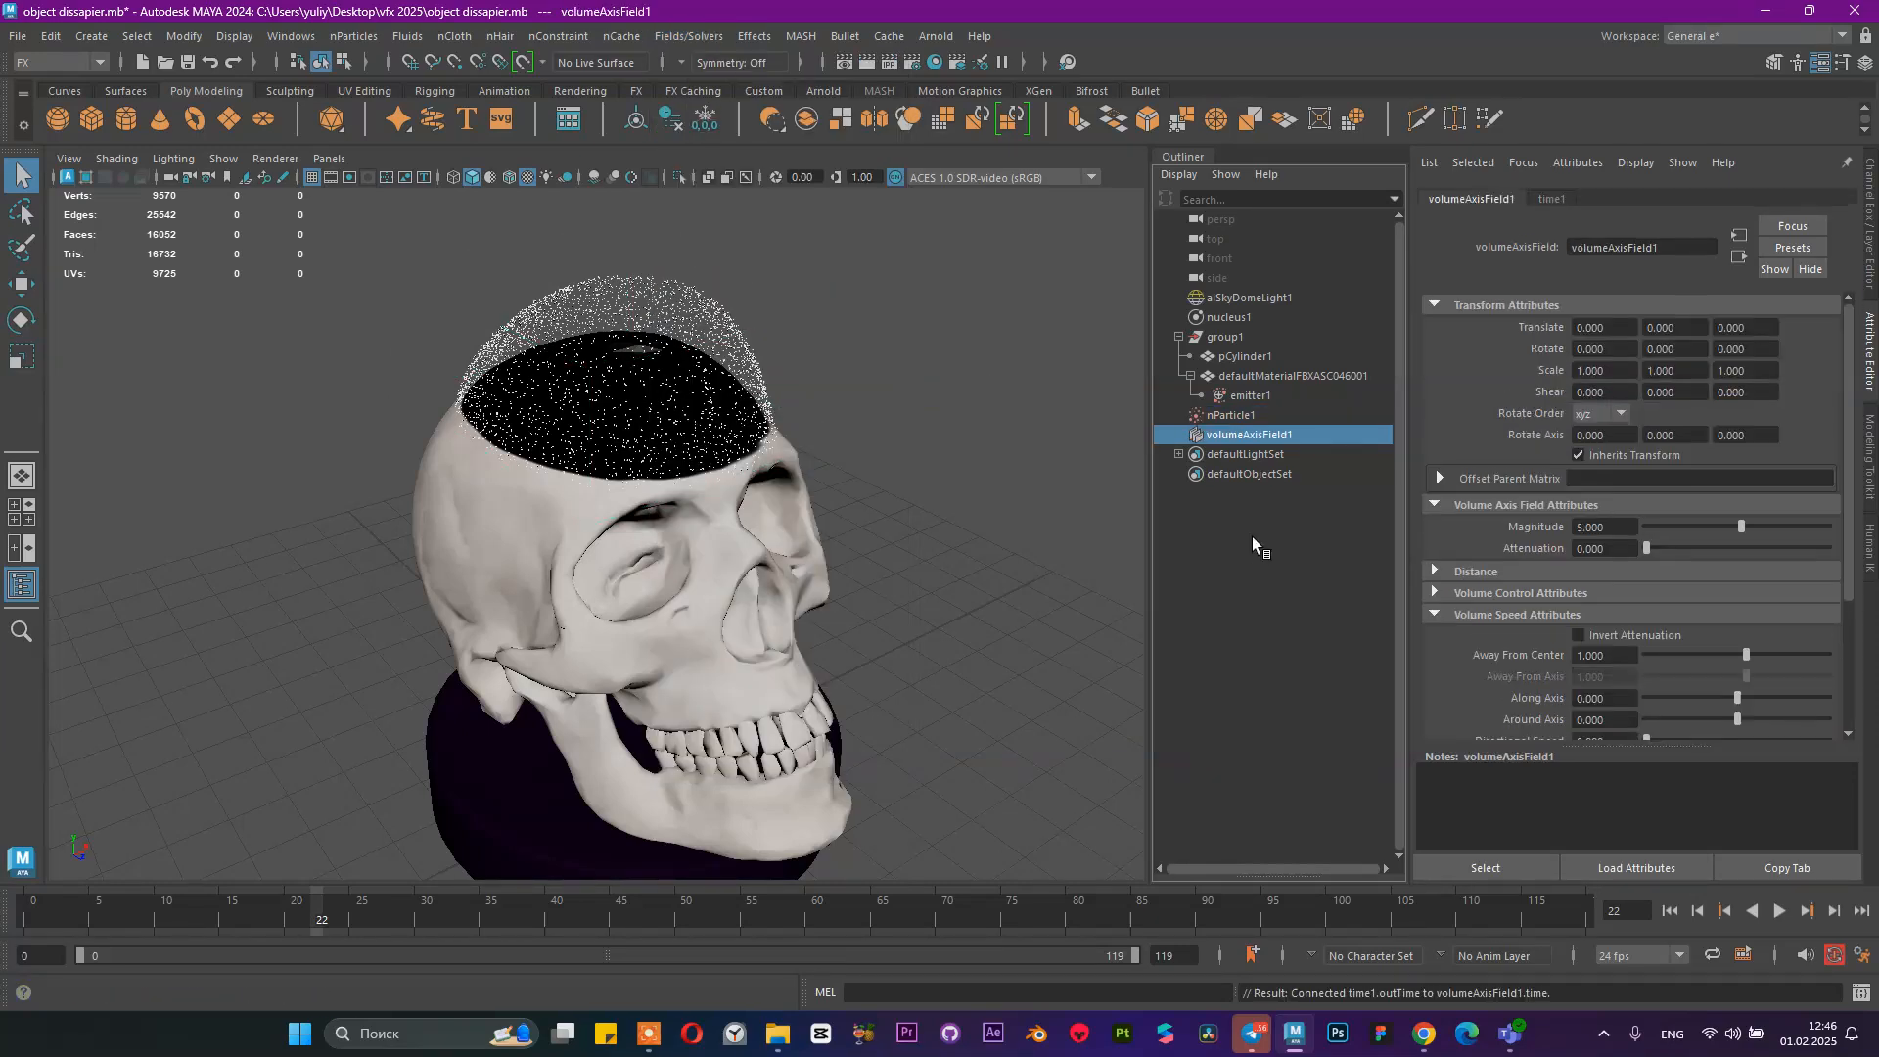
Scale the volume axis field uniformly to about 4.55 and raise it to about 5.109 in Y around the skull
scroll(896, 613, "down", 3)
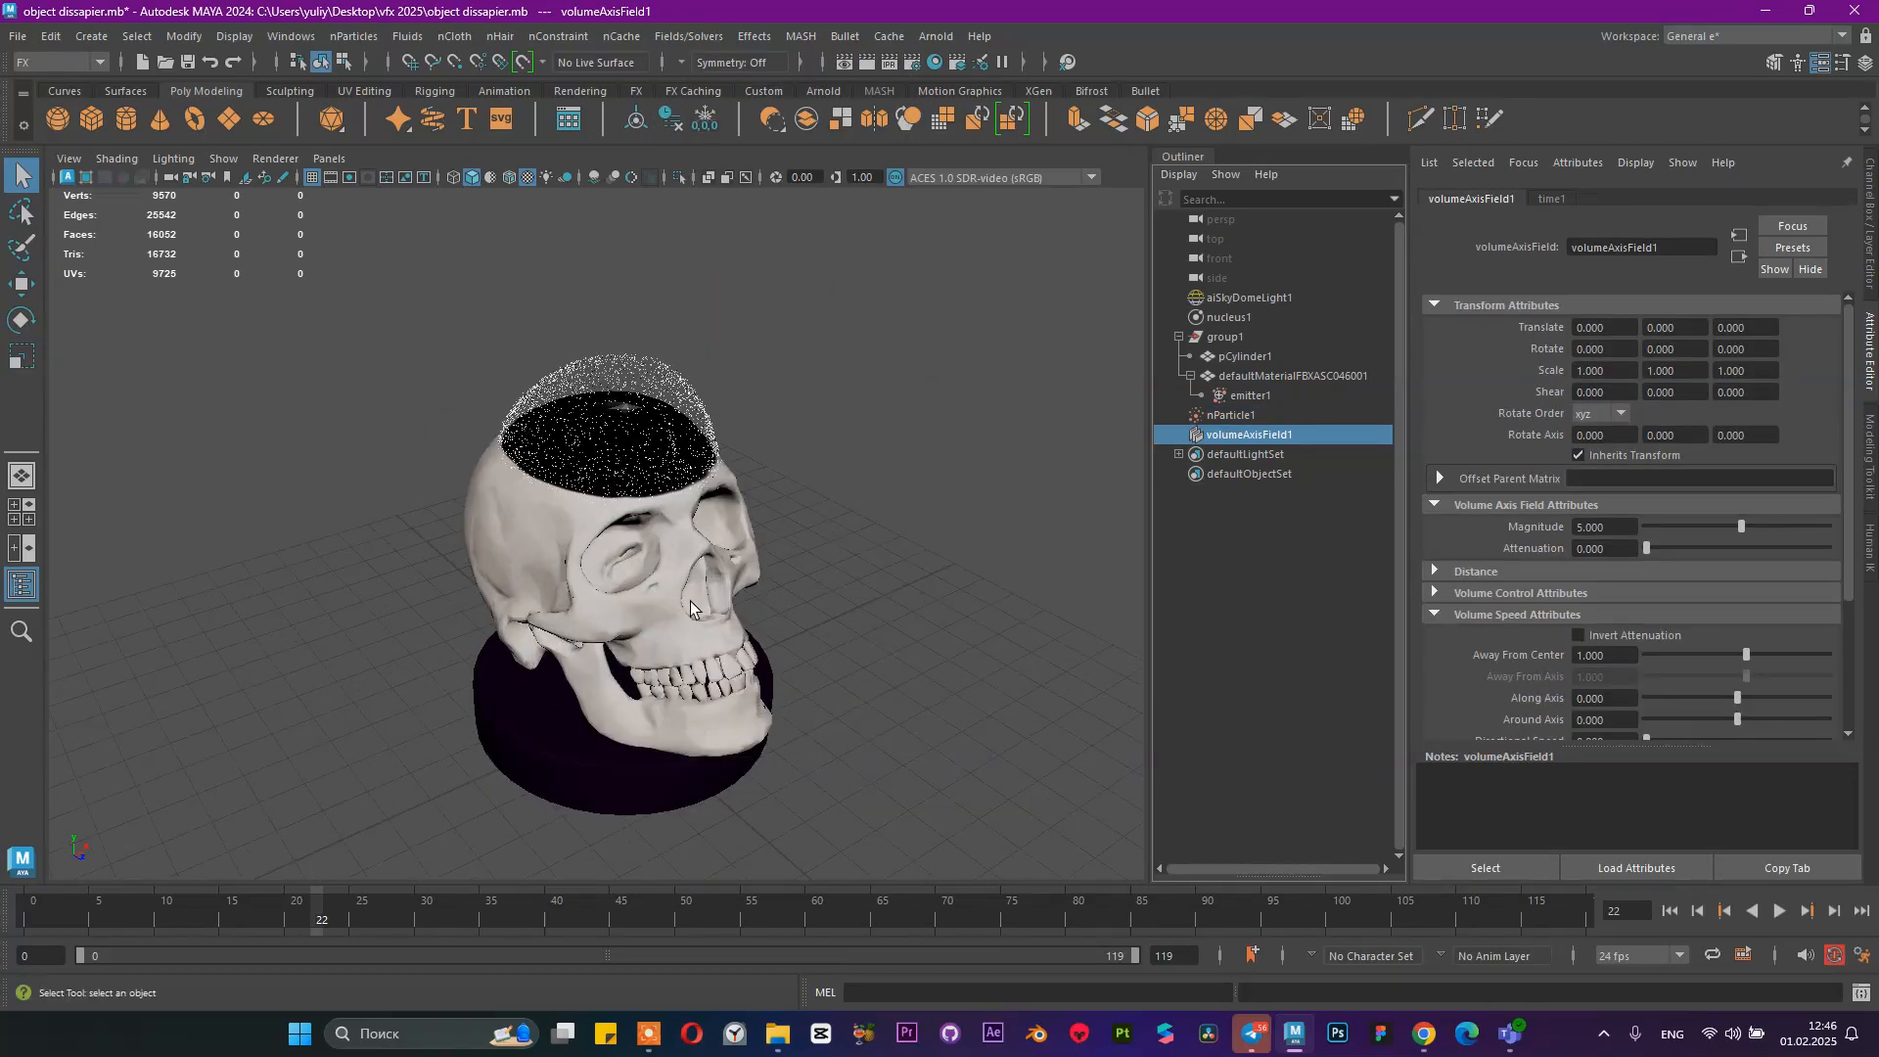
scroll(825, 652, "down", 2)
key("r")
left_click_drag(616, 675, 617, 475)
key("w")
scroll(676, 509, "up", 3)
left_click_drag(769, 535, 654, 537, "alt")
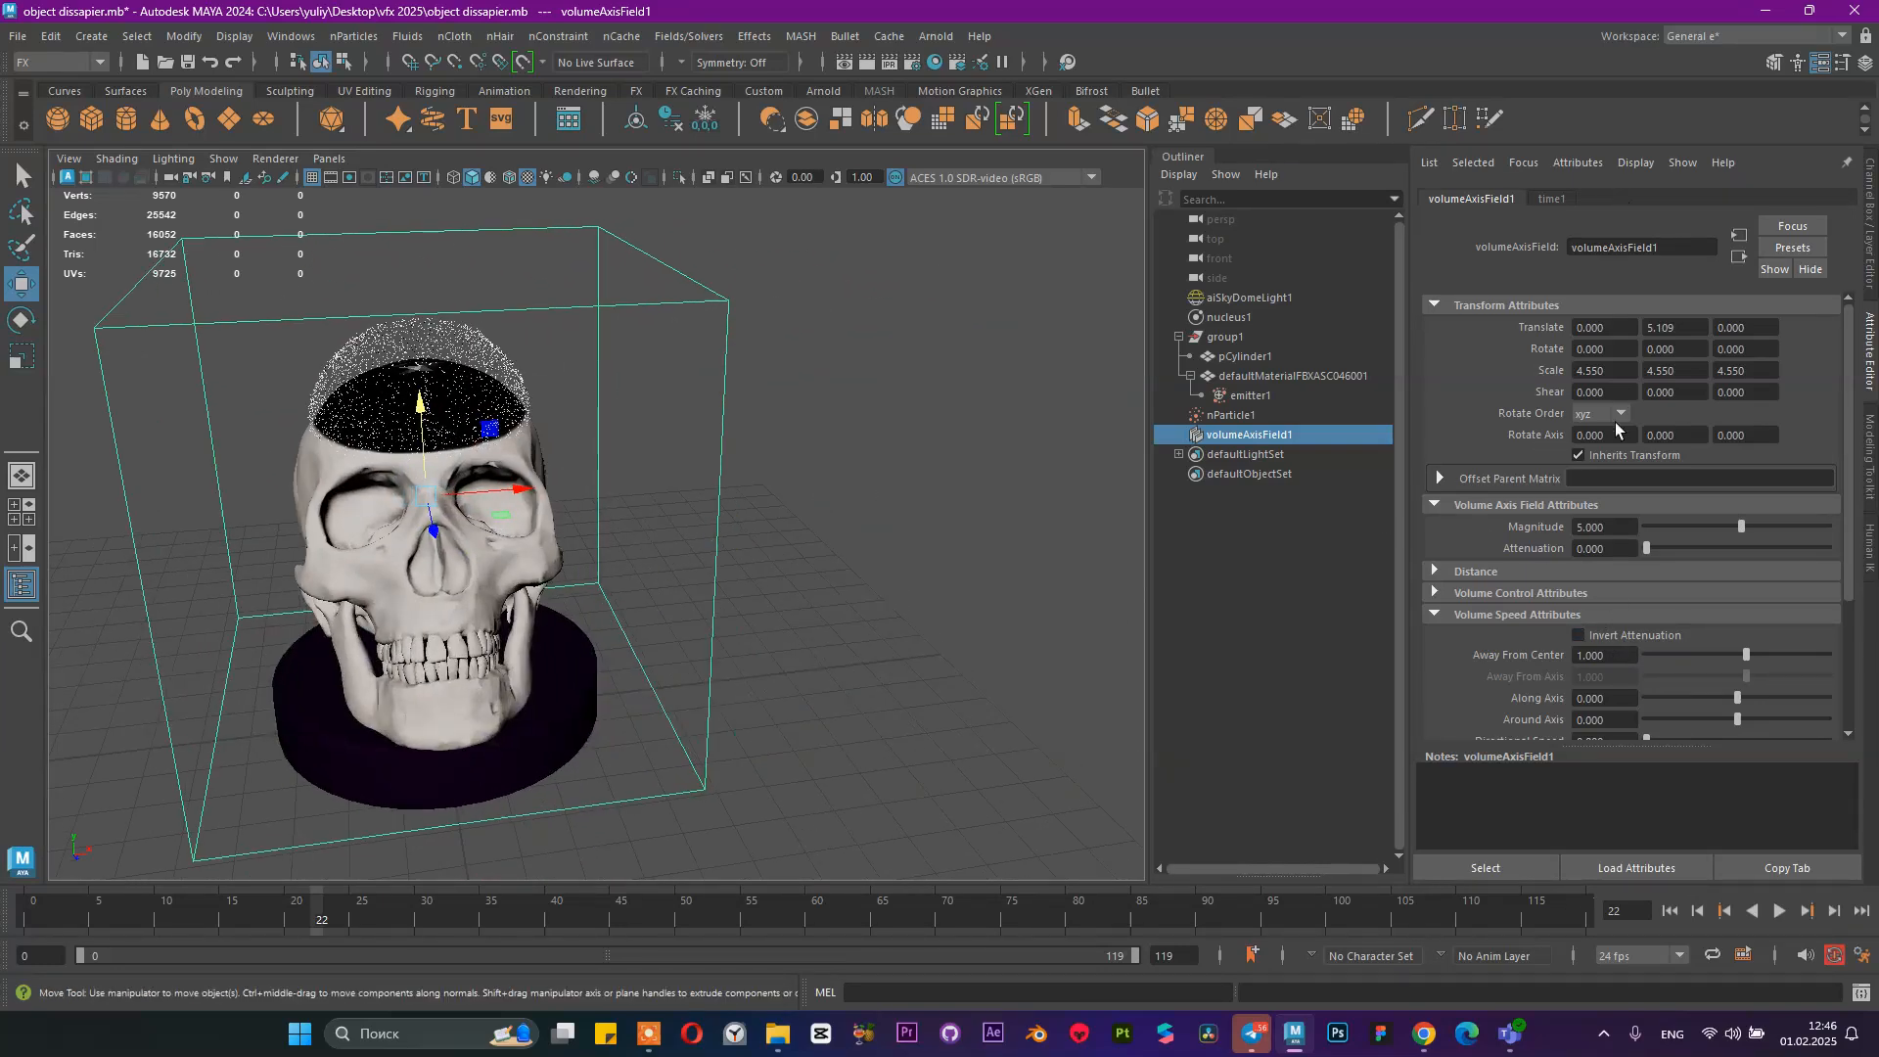
Set the volume axis field's Away From Center to 0 and its Directional Speed to 10
scroll(1617, 428, "down", 4)
double_click(1615, 465)
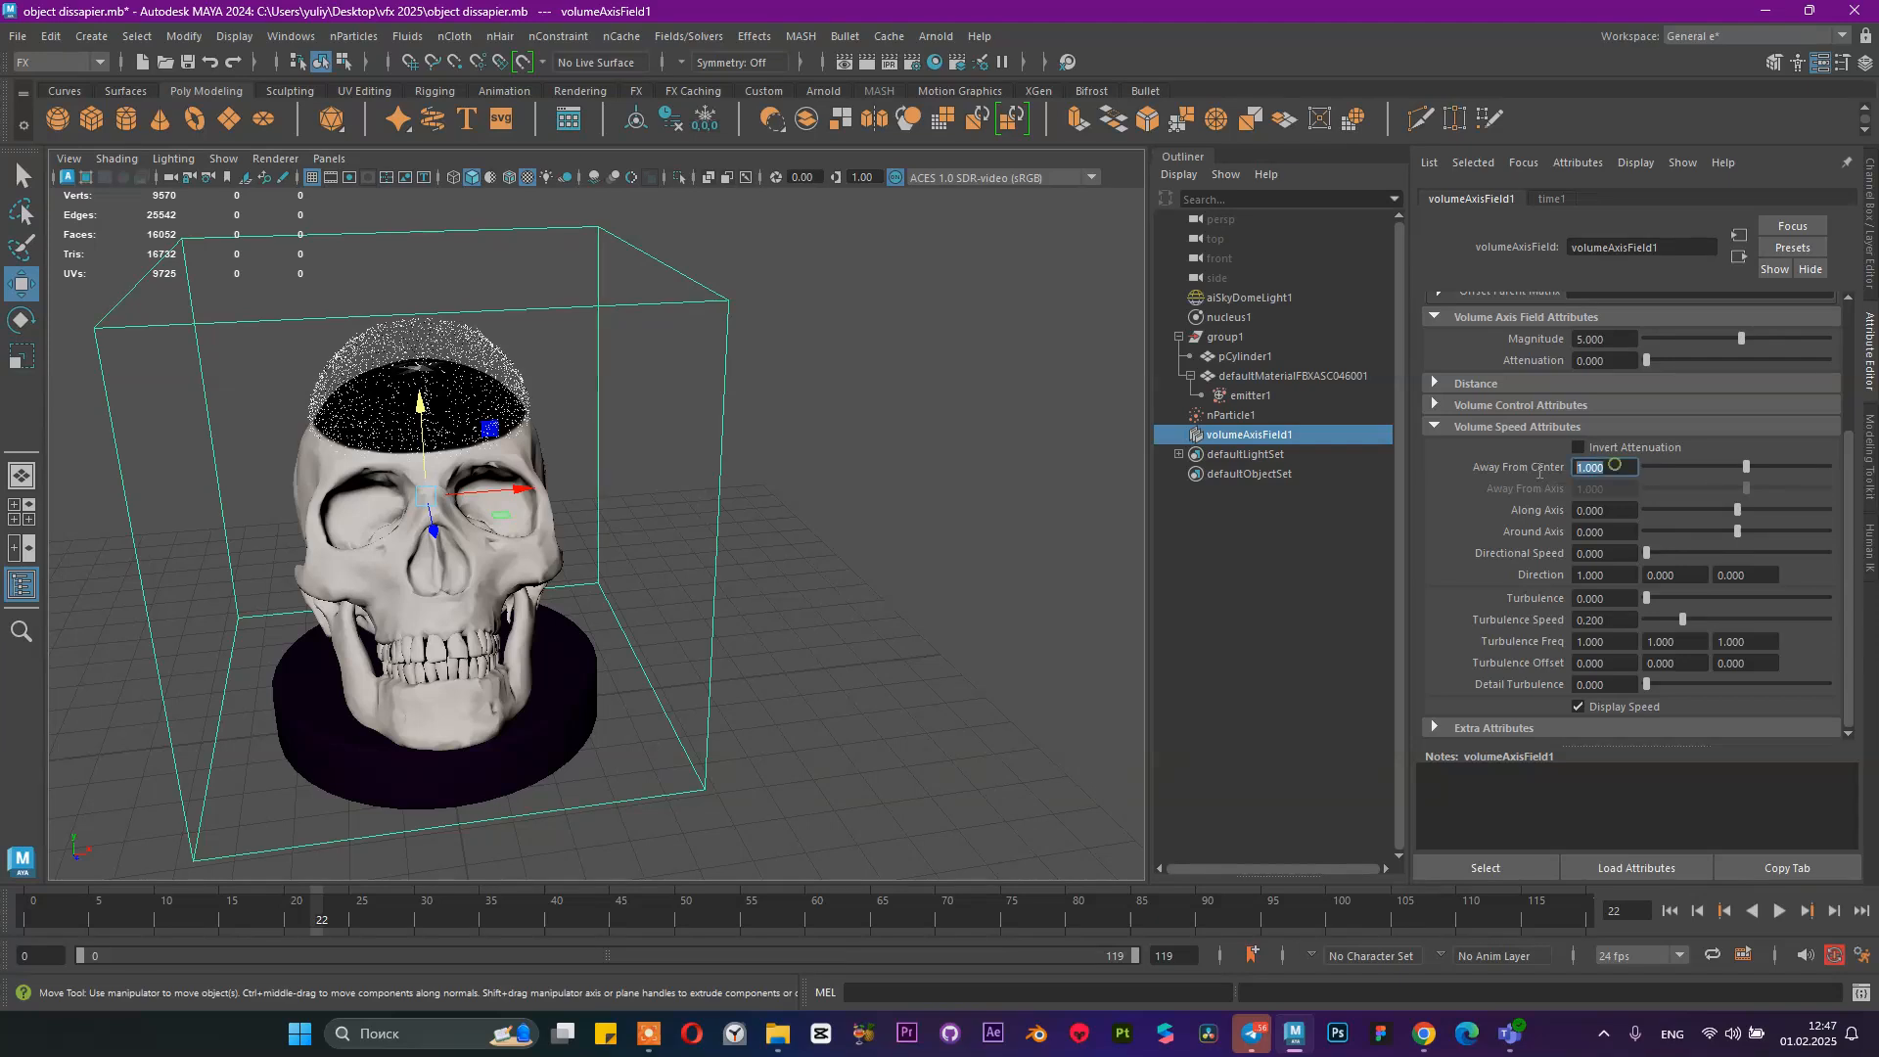
type("0")
key("Return")
double_click(1623, 551)
type("10")
key("Return")
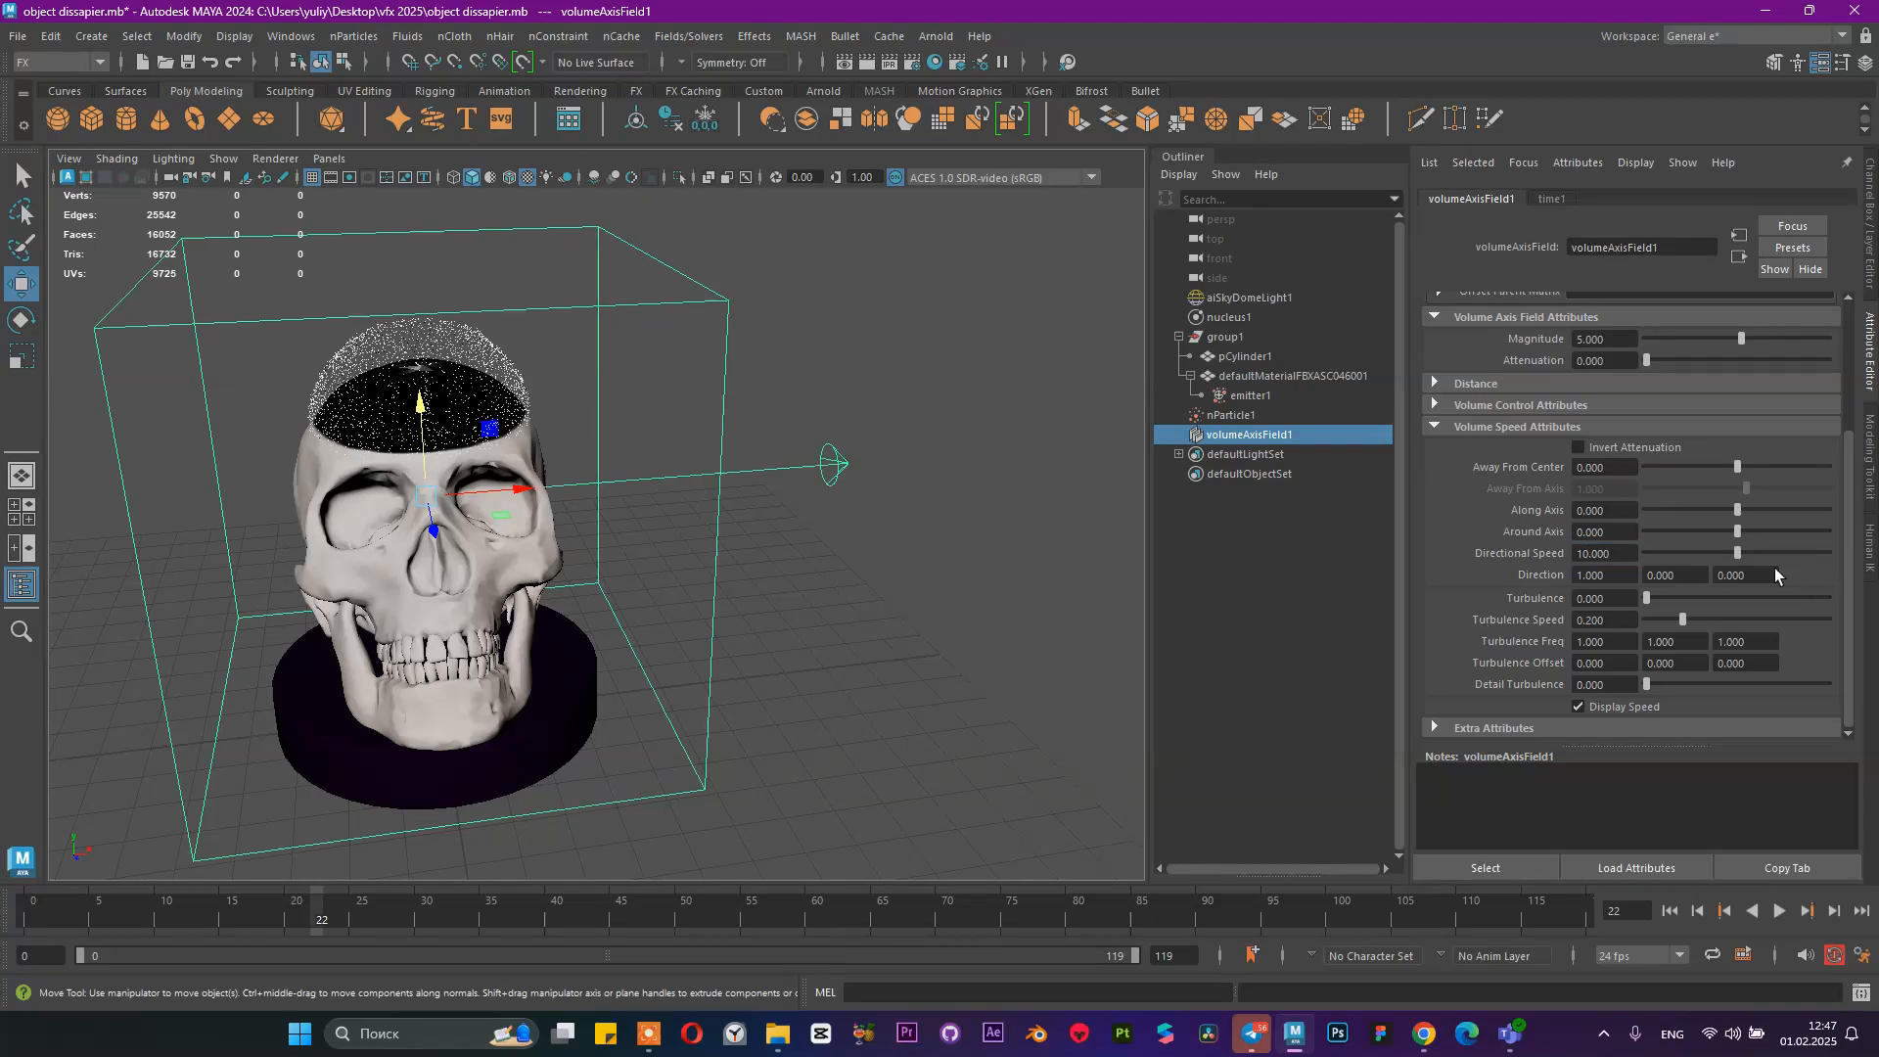
Set the Y component of the volume axis field's Direction to 1
double_click(1700, 575)
type("1")
key("Return")
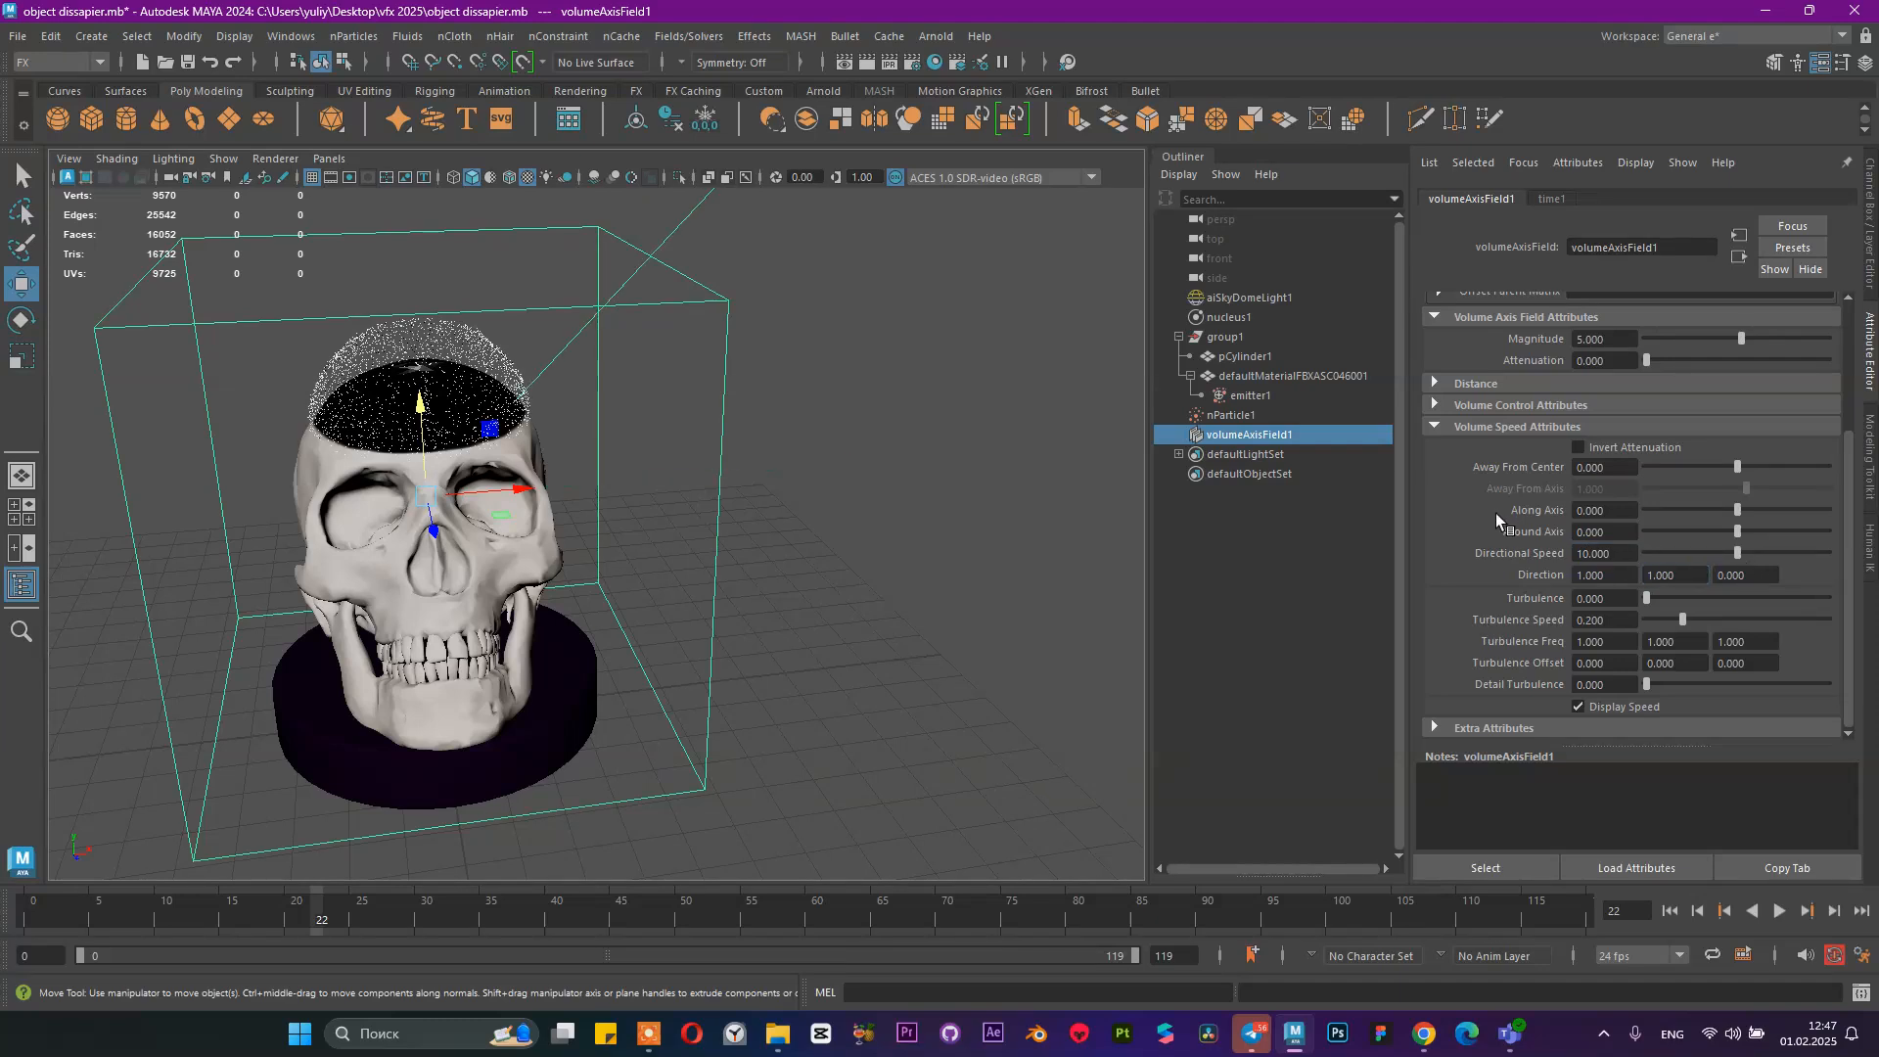
scroll(470, 442, "down", 4)
left_click_drag(470, 443, 614, 423, "alt")
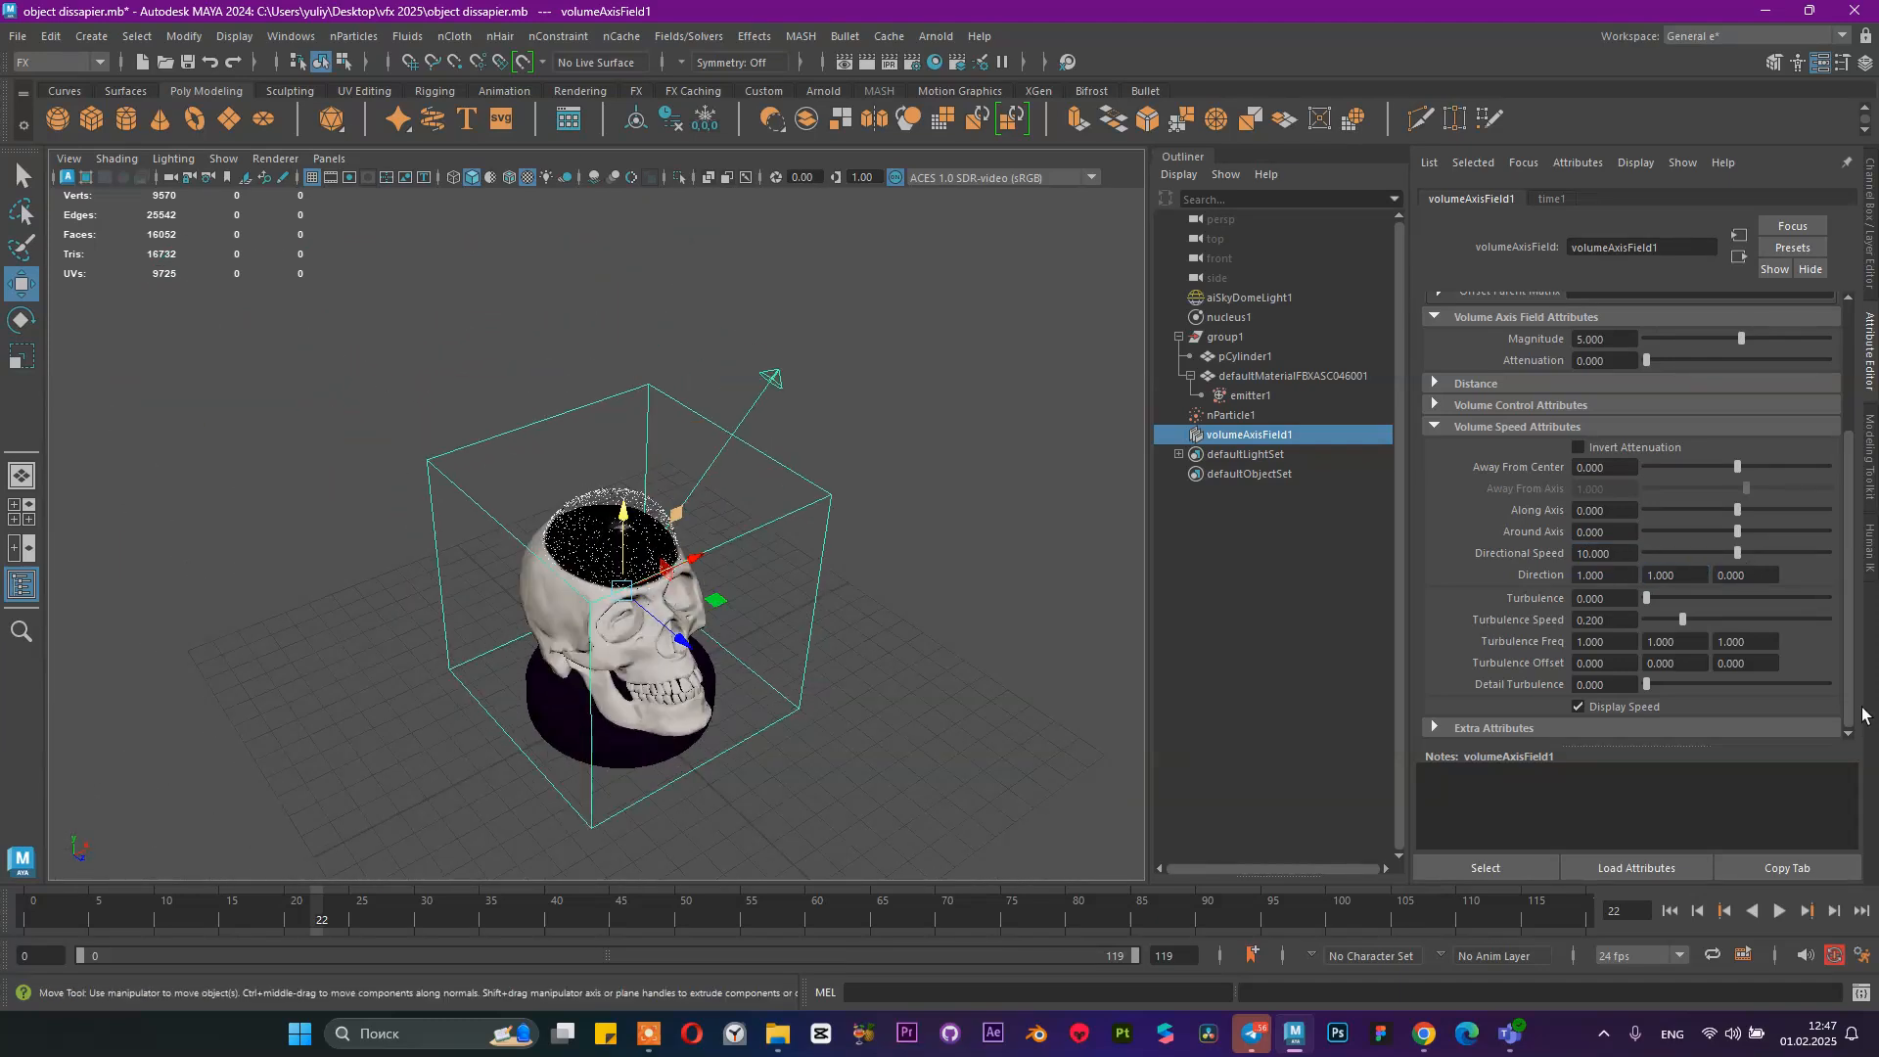
Try the Z component of the field's Direction at 1, then reverse it to -1
double_click(1752, 575)
type("1")
key("Return")
left_click(1751, 575)
left_click(1722, 575)
type("-")
key("Return")
left_click_drag(818, 565, 886, 529, "alt")
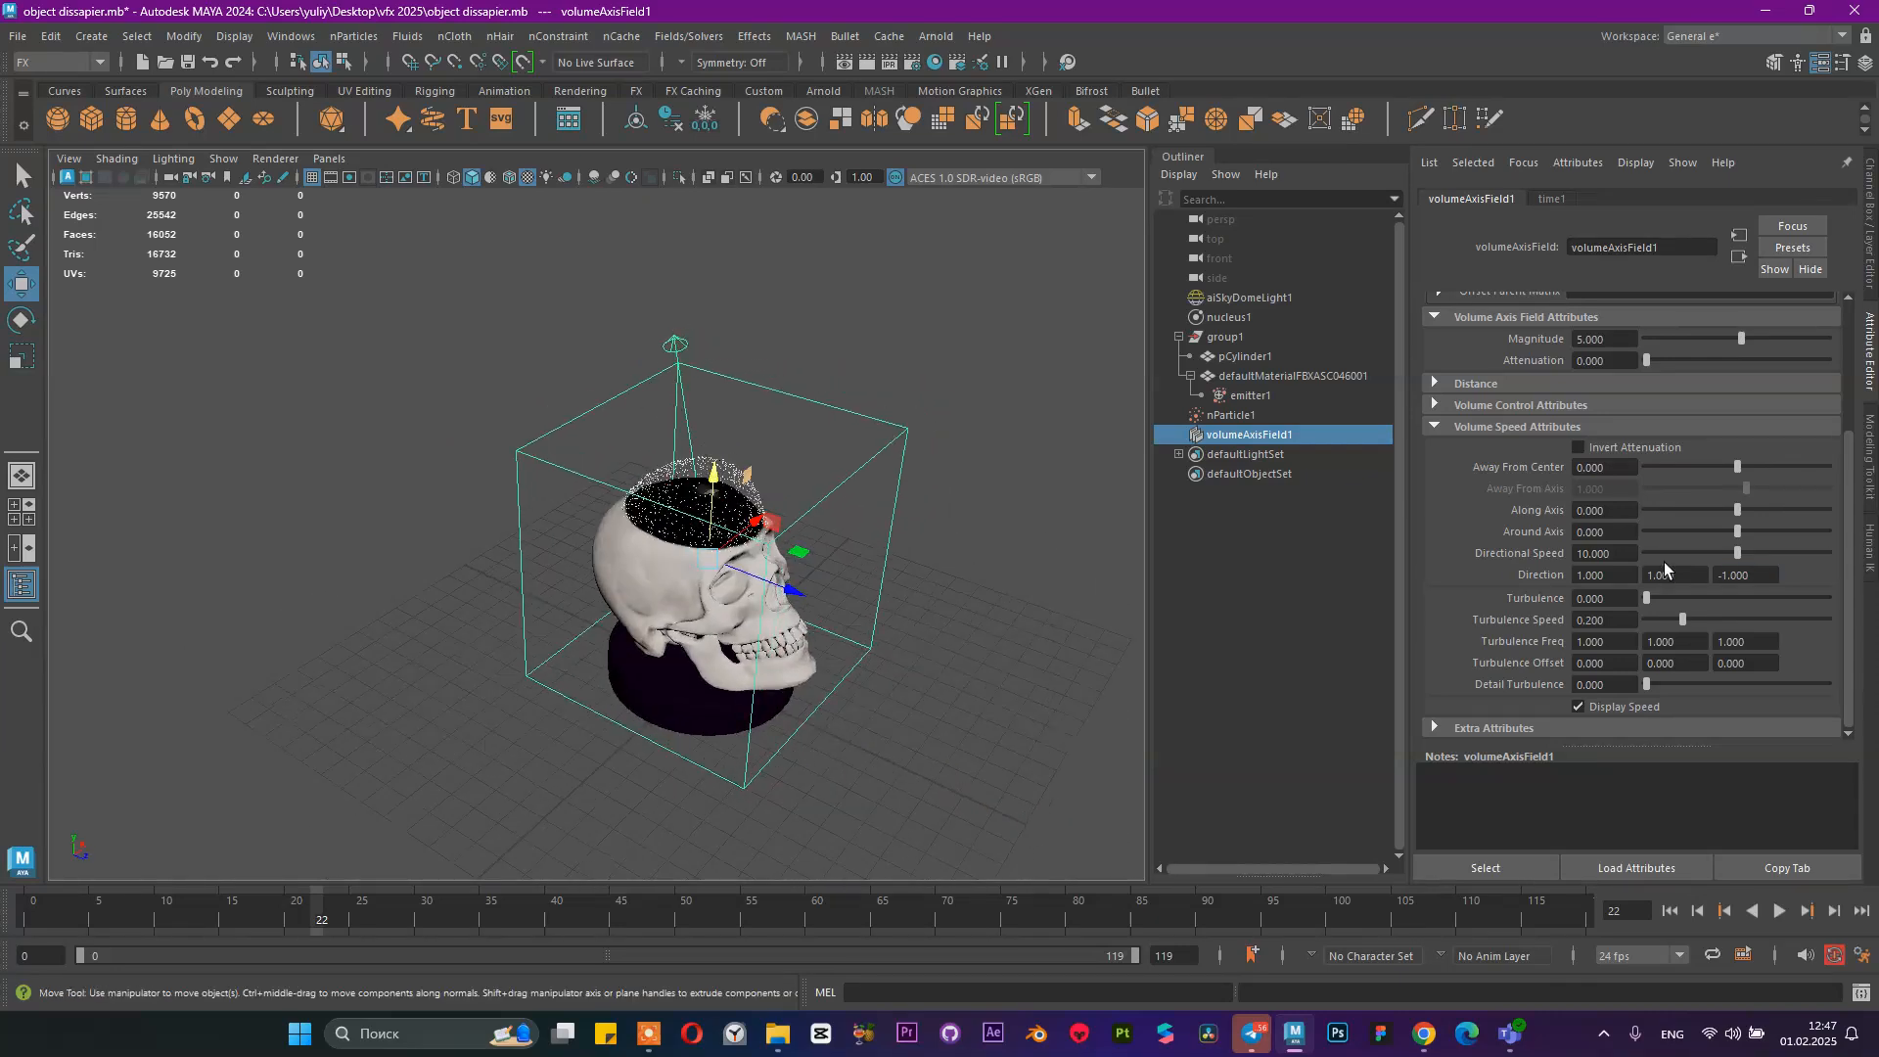
Try reversing the Y component of the field's Direction to -1, then undo that change
left_click(1676, 574)
key("Home")
type("-")
key("Return")
left_click_drag(592, 563, 560, 514, "alt")
key("ctrl+z")
Try values of -1 and 1.5 for the X component of the field's Direction
left_click(1586, 576)
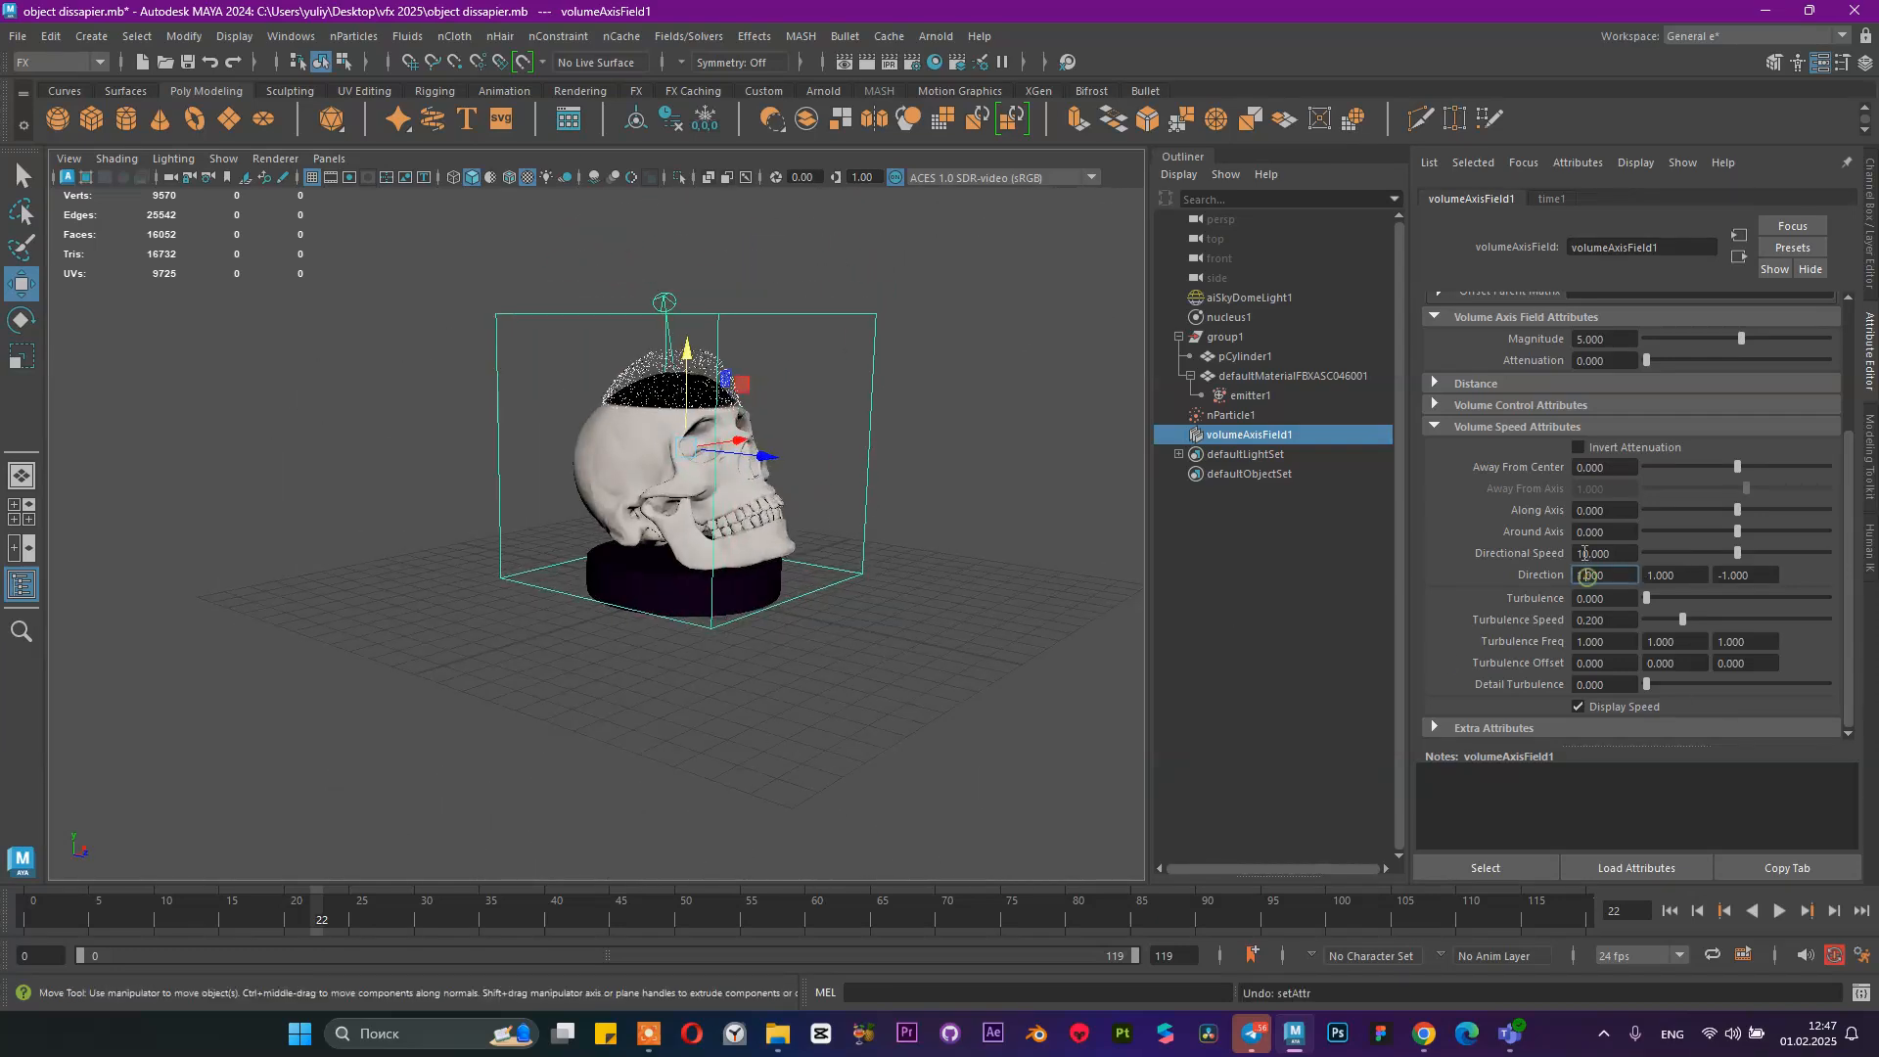
key("Return")
left_click_drag(710, 531, 713, 533, "alt")
left_click(1631, 575)
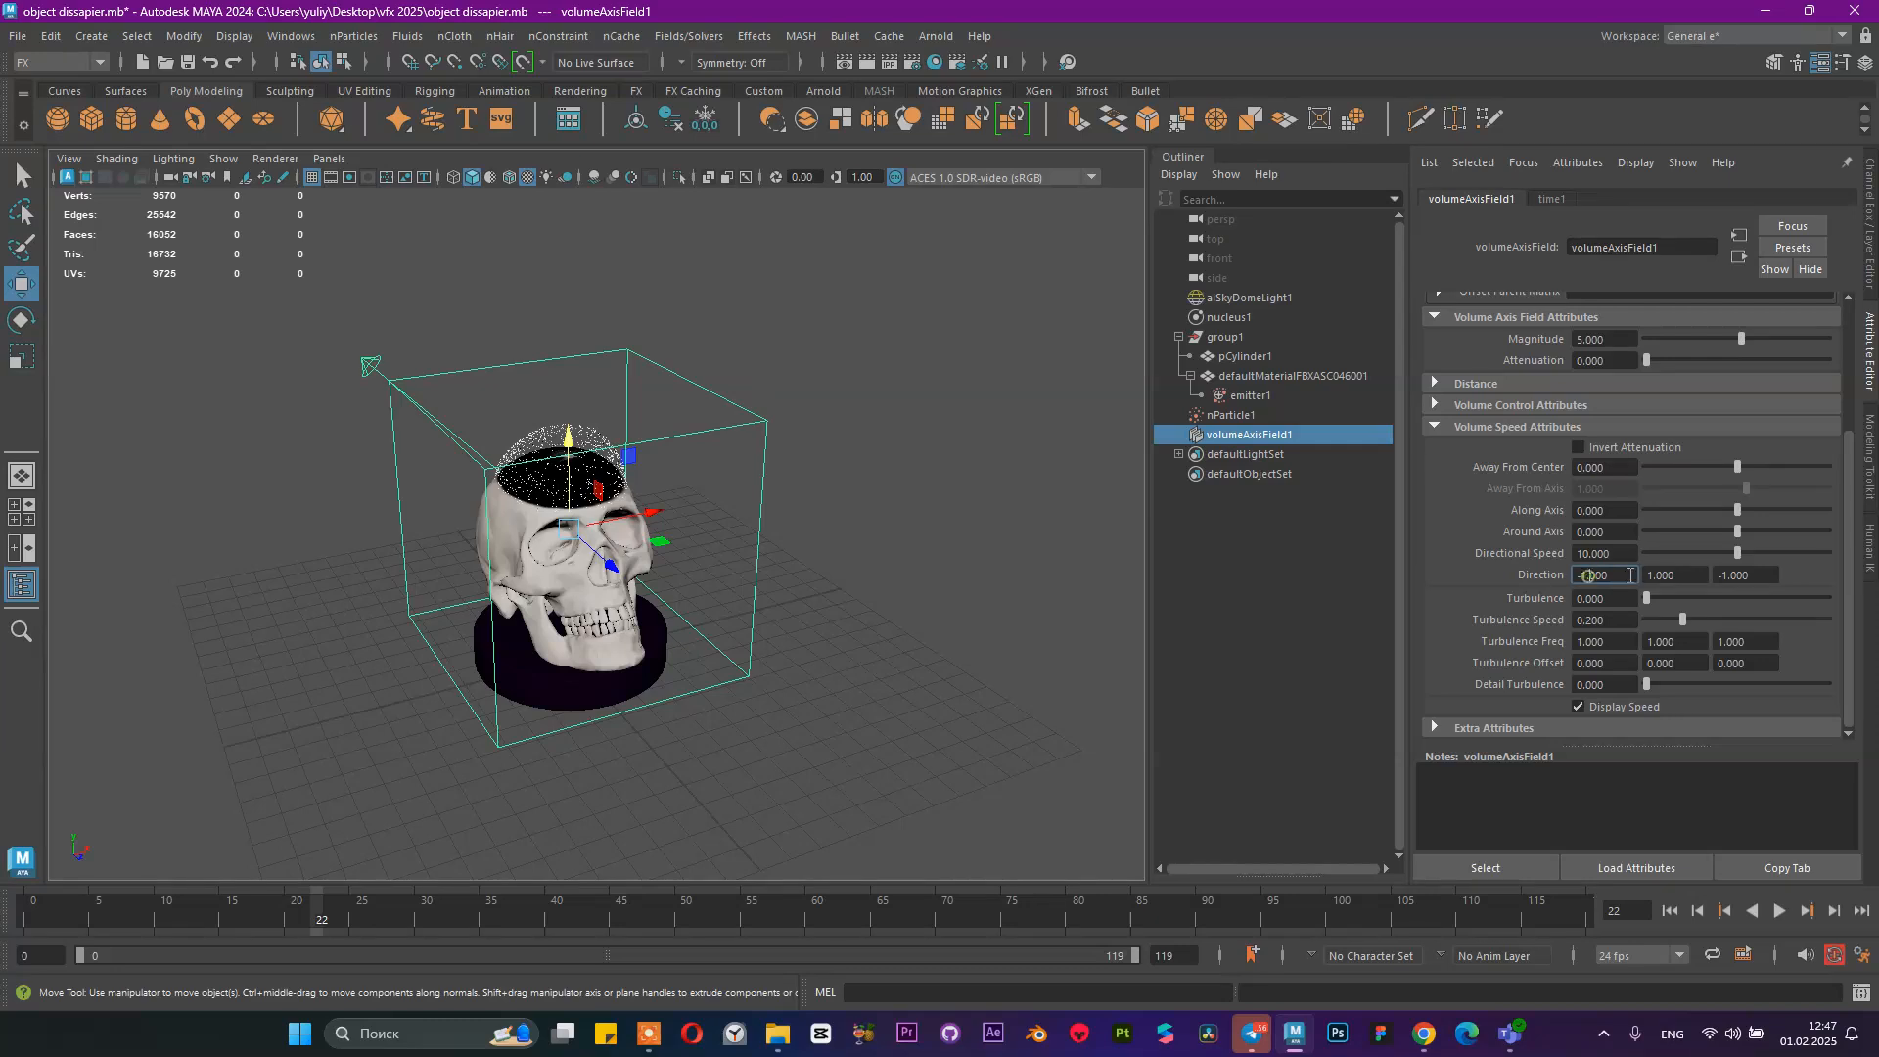
type("5")
key("Return")
key("BackSpace")
key("Return")
left_click_drag(902, 421, 1015, 489, "alt")
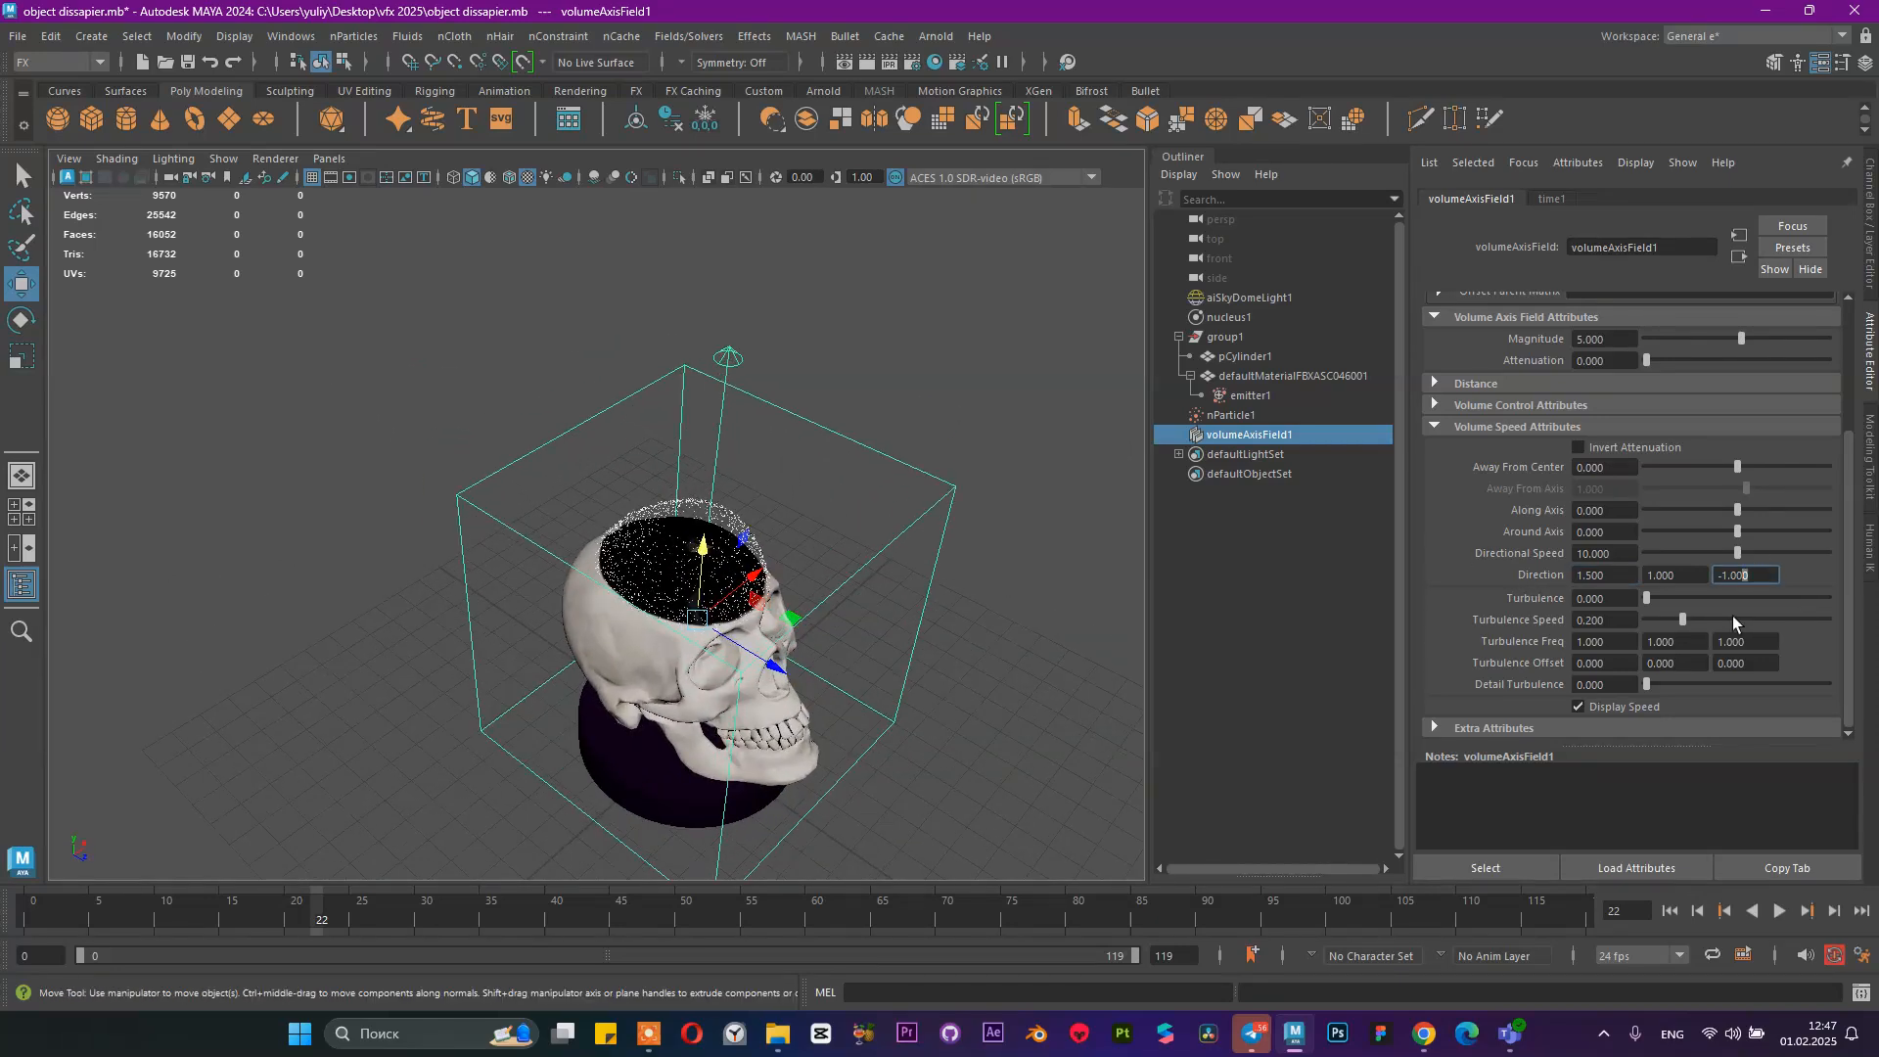
Set the Z component of the field's Direction to -1.5 and try 2 for the X component
type("-1.5")
key("Return")
left_click(1603, 576)
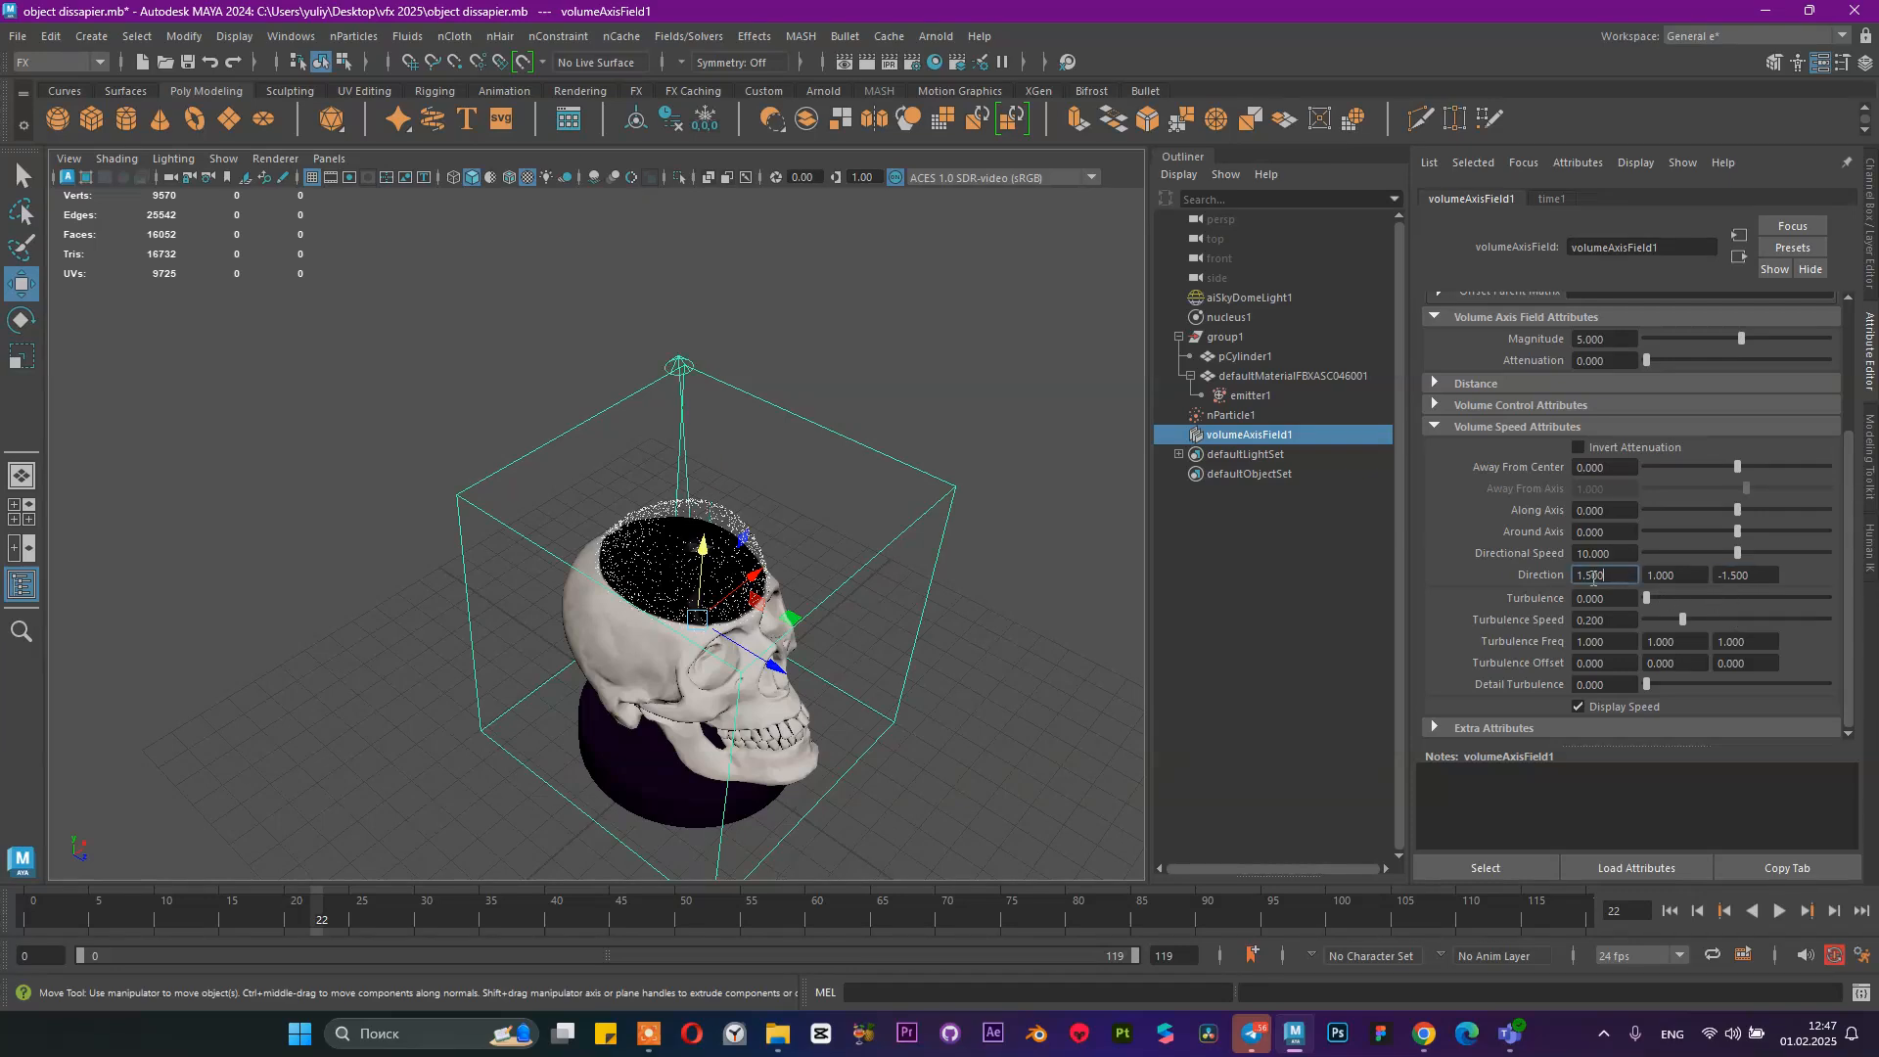
type("2")
key("Return")
left_click_drag(859, 433, 749, 493, "alt")
Set the X component of the field's Direction to 0.5 so the arrow points up behind the skull
left_click(1615, 576)
double_click(1615, 576)
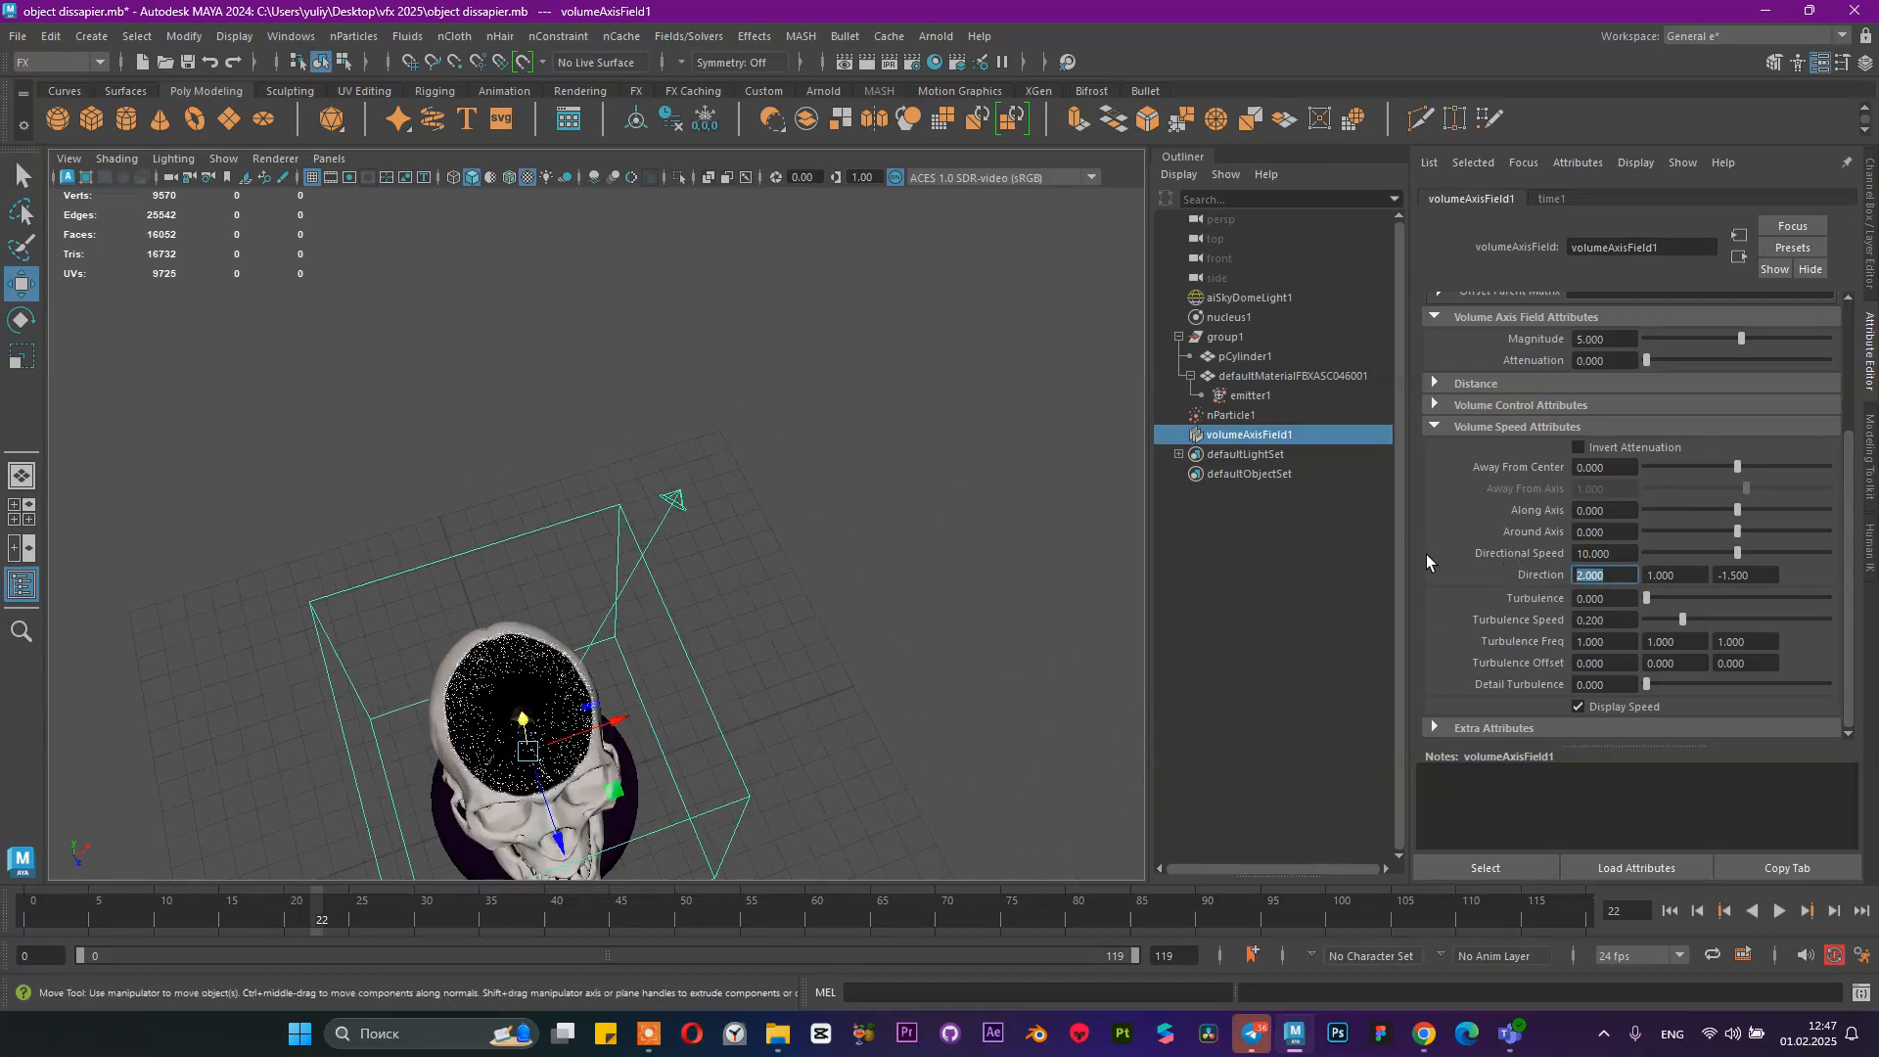
type("0.5")
key("Return")
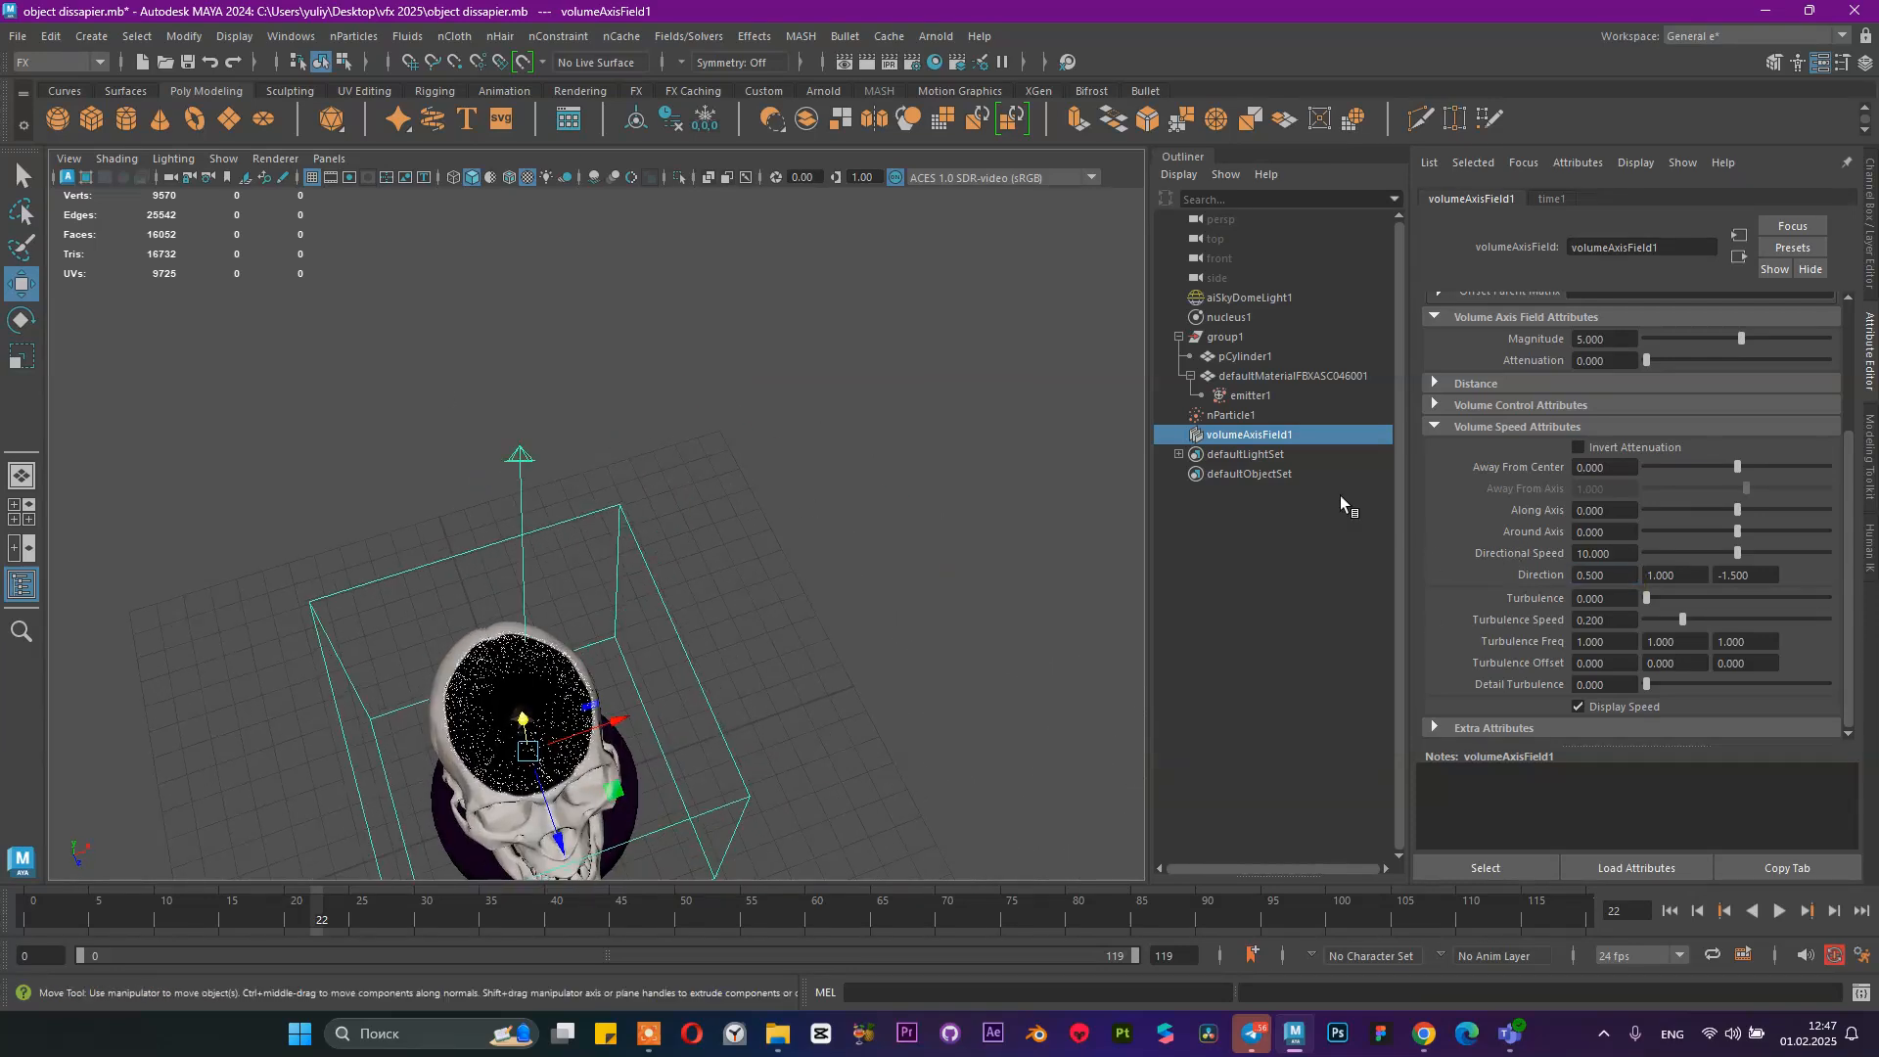
left_click_drag(262, 380, 484, 313, "alt")
left_click_drag(685, 421, 663, 489, "alt")
scroll(675, 532, "up", 4)
scroll(664, 489, "up", 3)
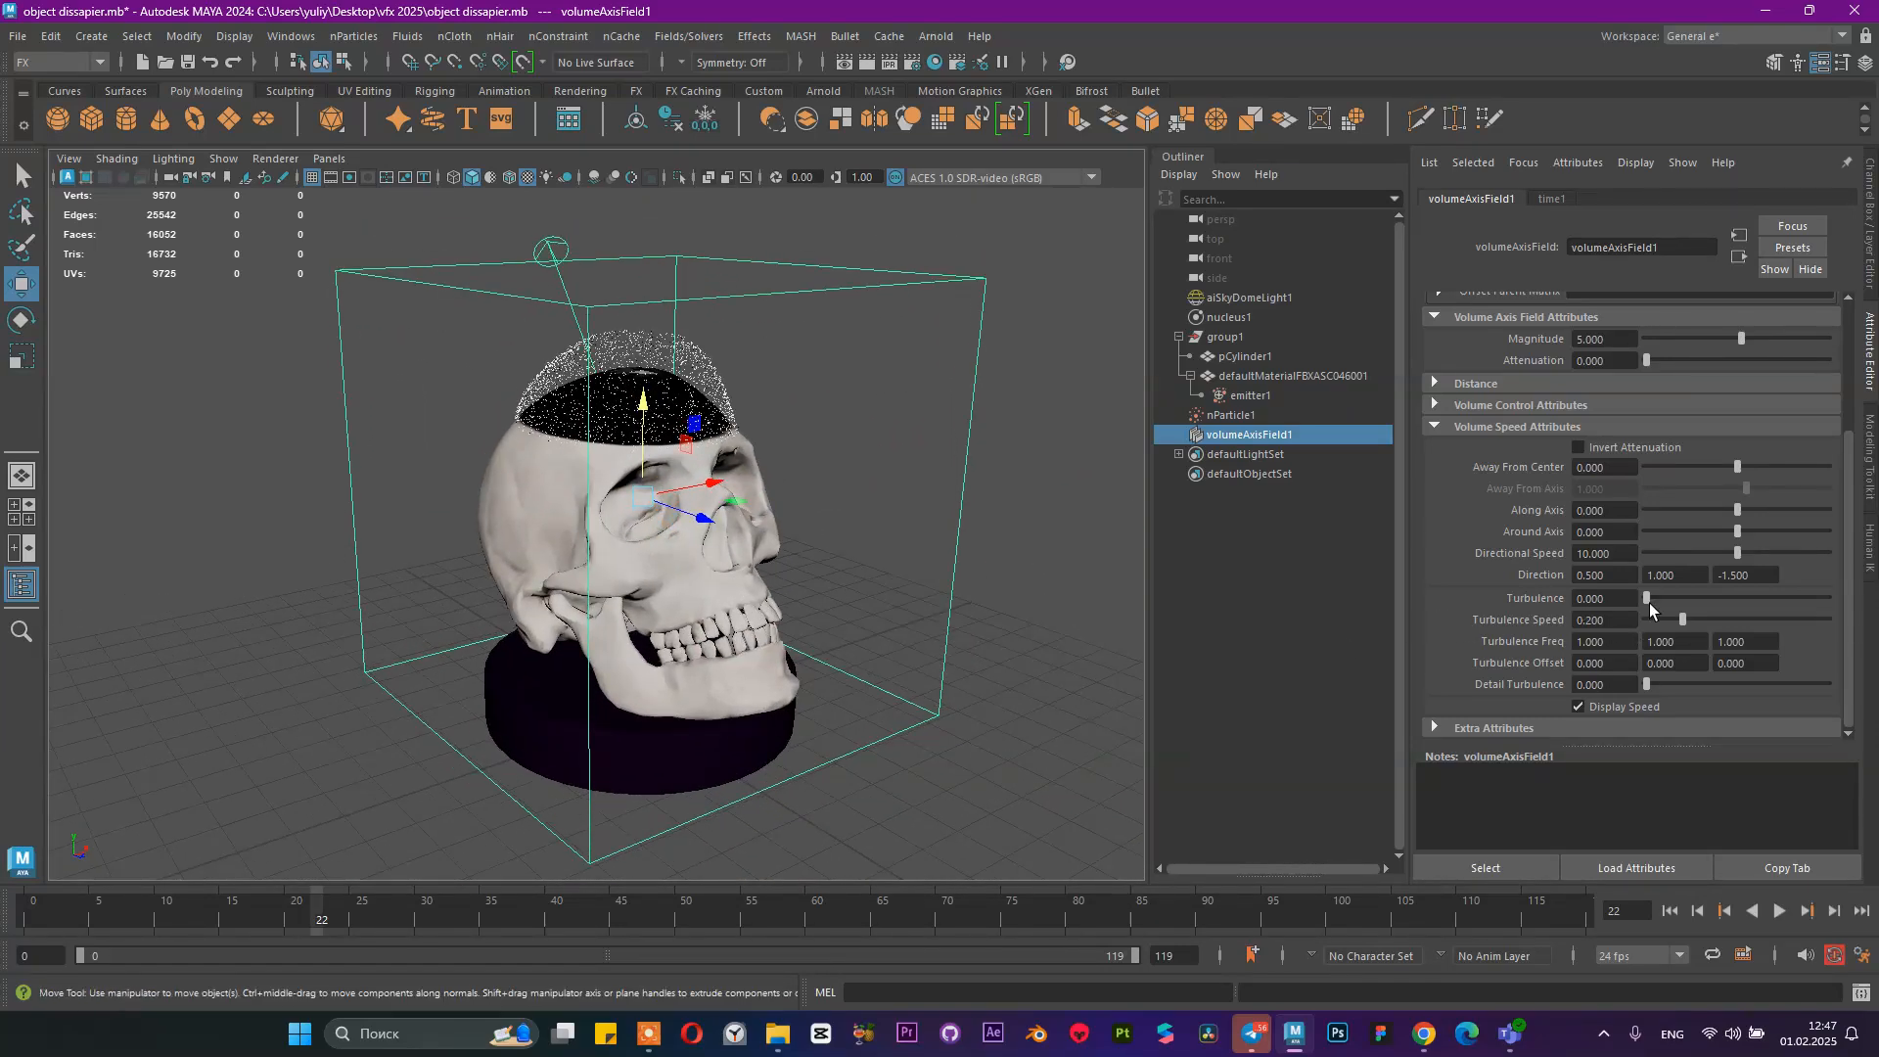
Set the field's Turbulence to about 2.609 and play the simulation from the start to about frame 25
left_click(1669, 910)
left_click(1780, 911)
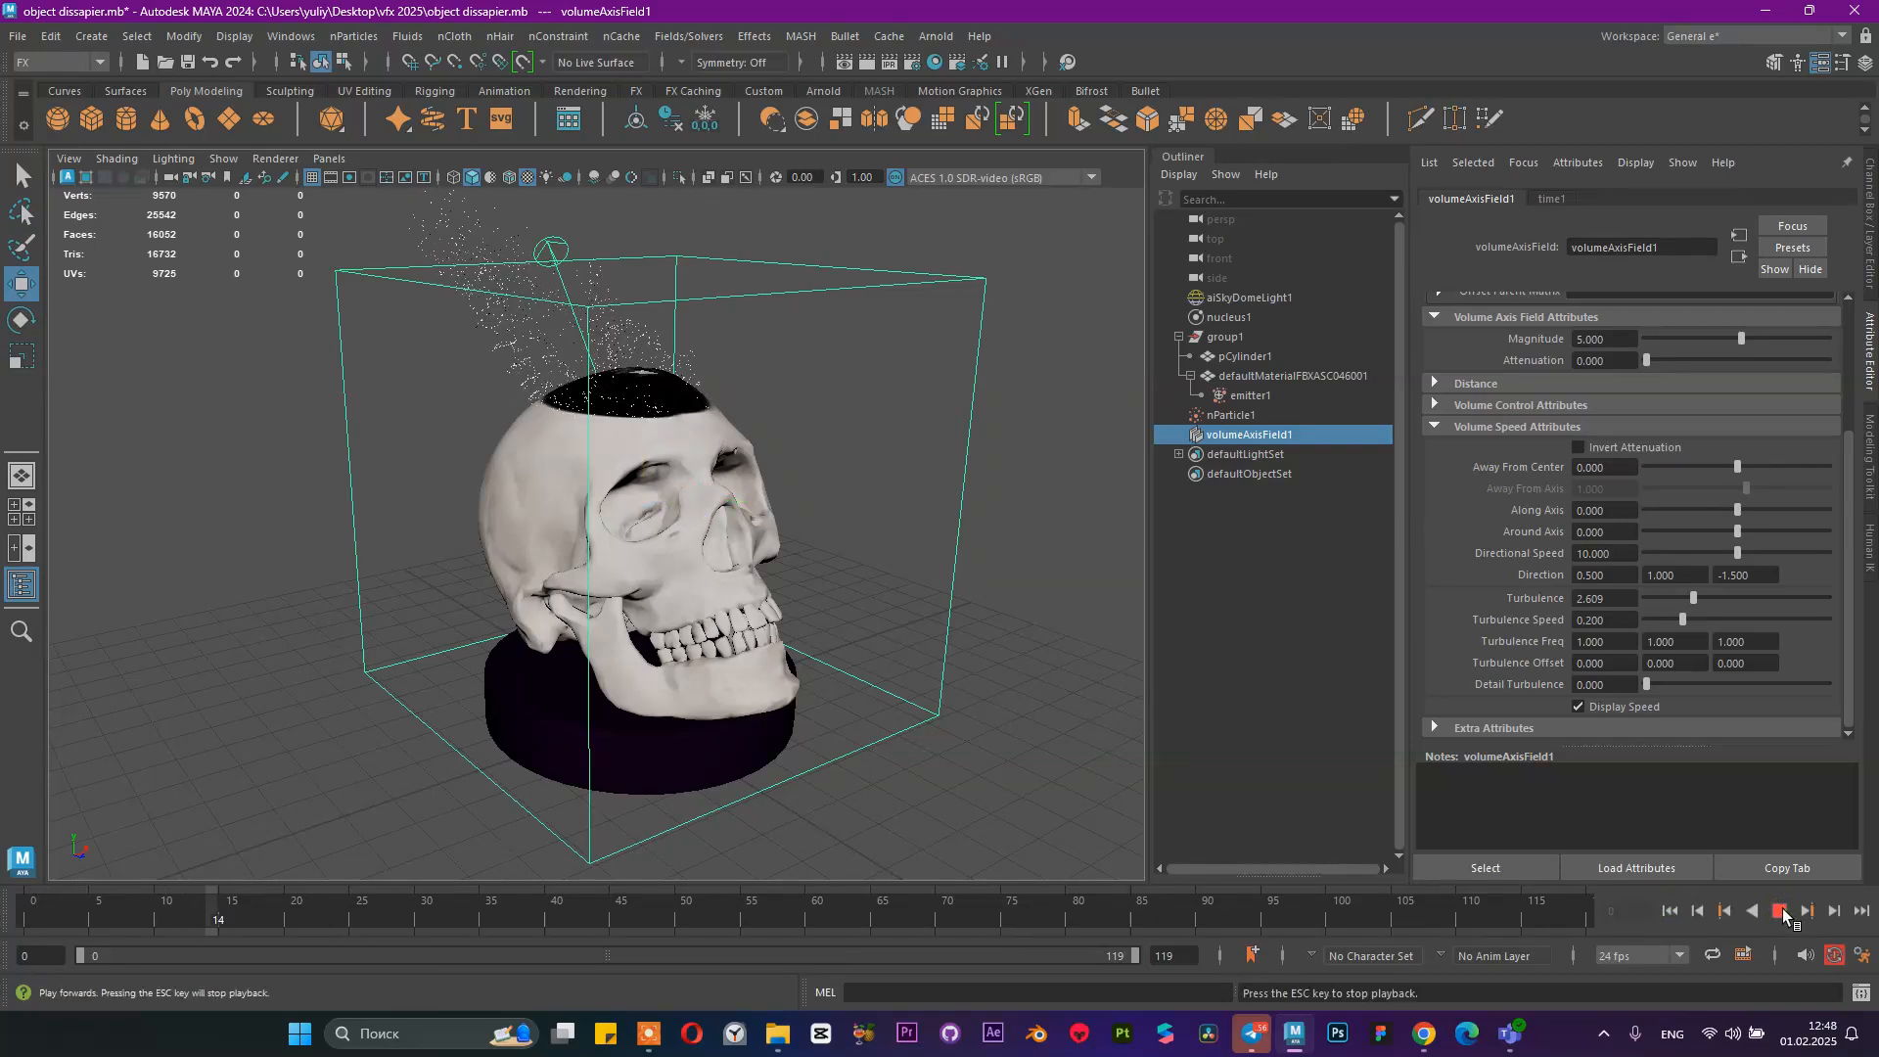
left_click(1782, 911)
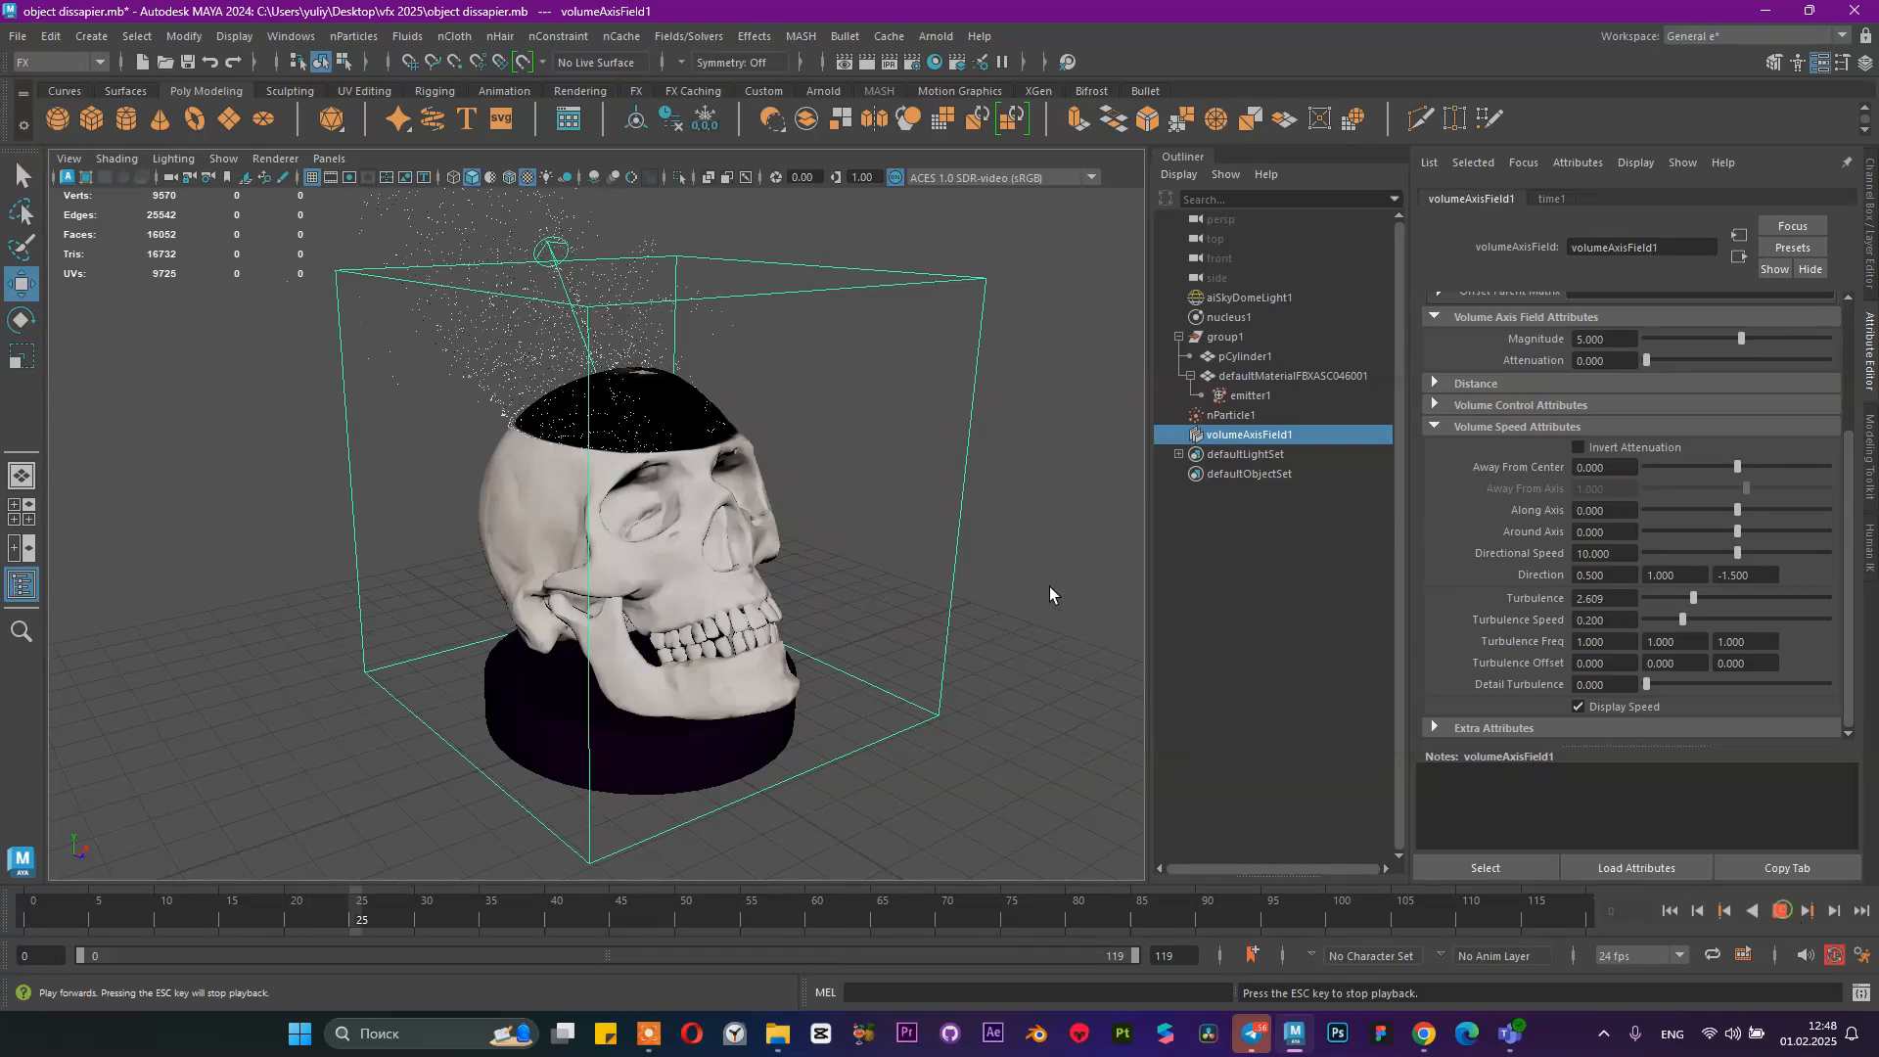
right_click_drag(949, 538, 772, 466, "alt")
left_click_drag(785, 454, 677, 527, "alt")
right_click_drag(680, 527, 772, 587, "alt")
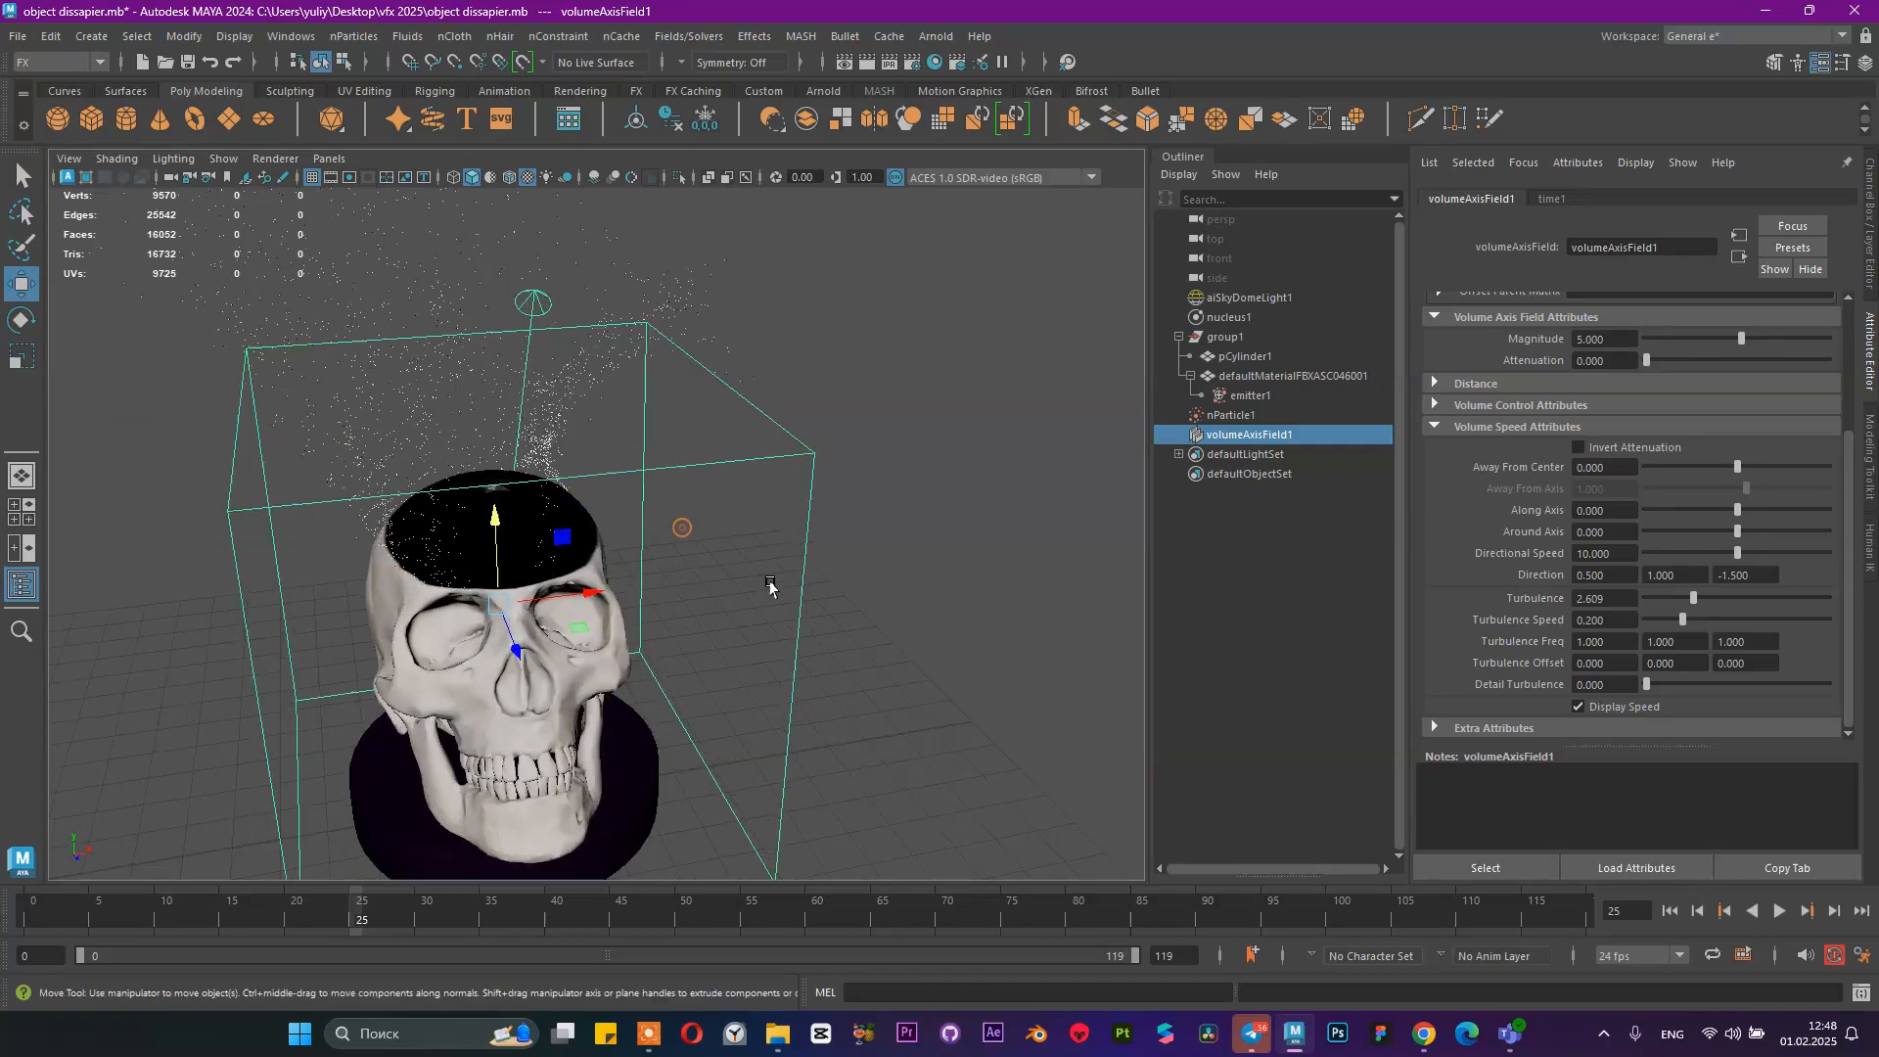
Raise the field's Around Axis speed to about 0.761 and play the simulation from the start to about frame 17
left_click(1611, 530)
left_click_drag(1738, 534, 1745, 534)
left_click(1671, 911)
left_click(1779, 911)
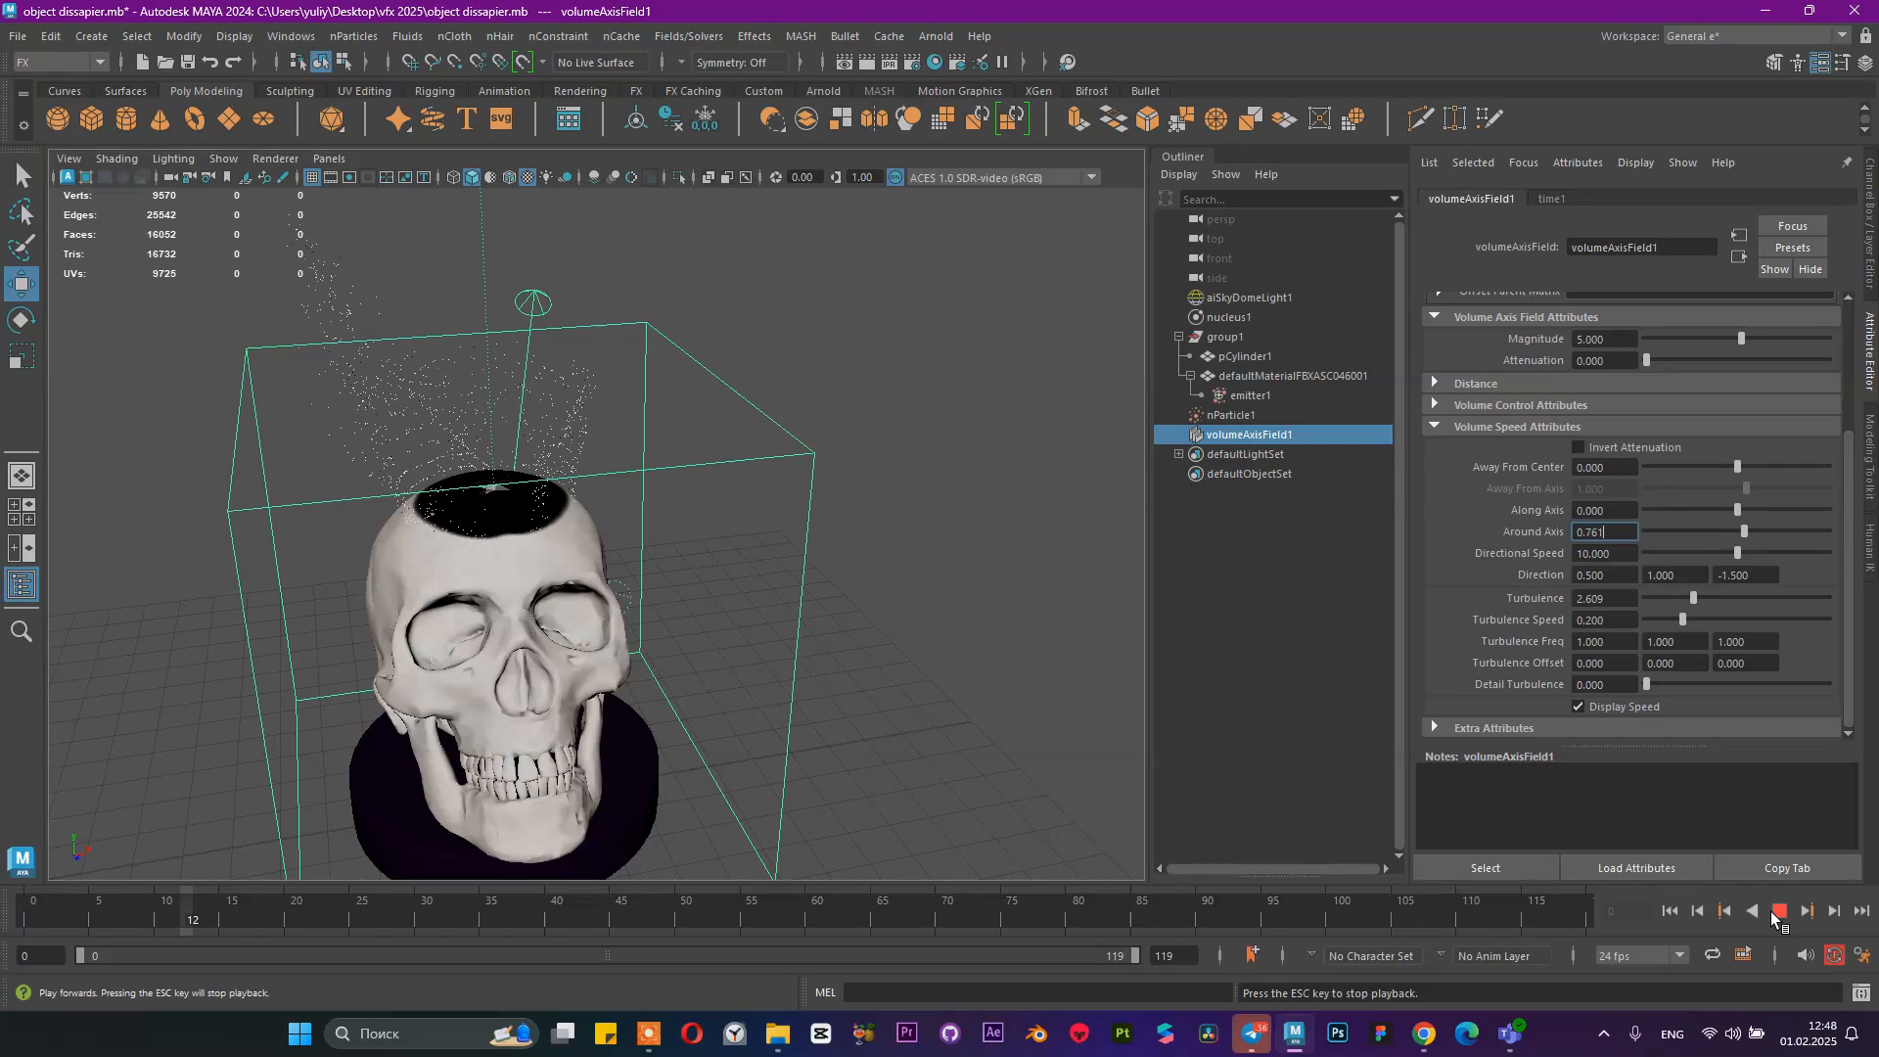
left_click(1778, 917)
scroll(684, 544, "down", 5)
left_click_drag(685, 545, 713, 519, "alt")
Set the field's Directional Speed to 4 and play the simulation from the start to about frame 24
left_click(1606, 554)
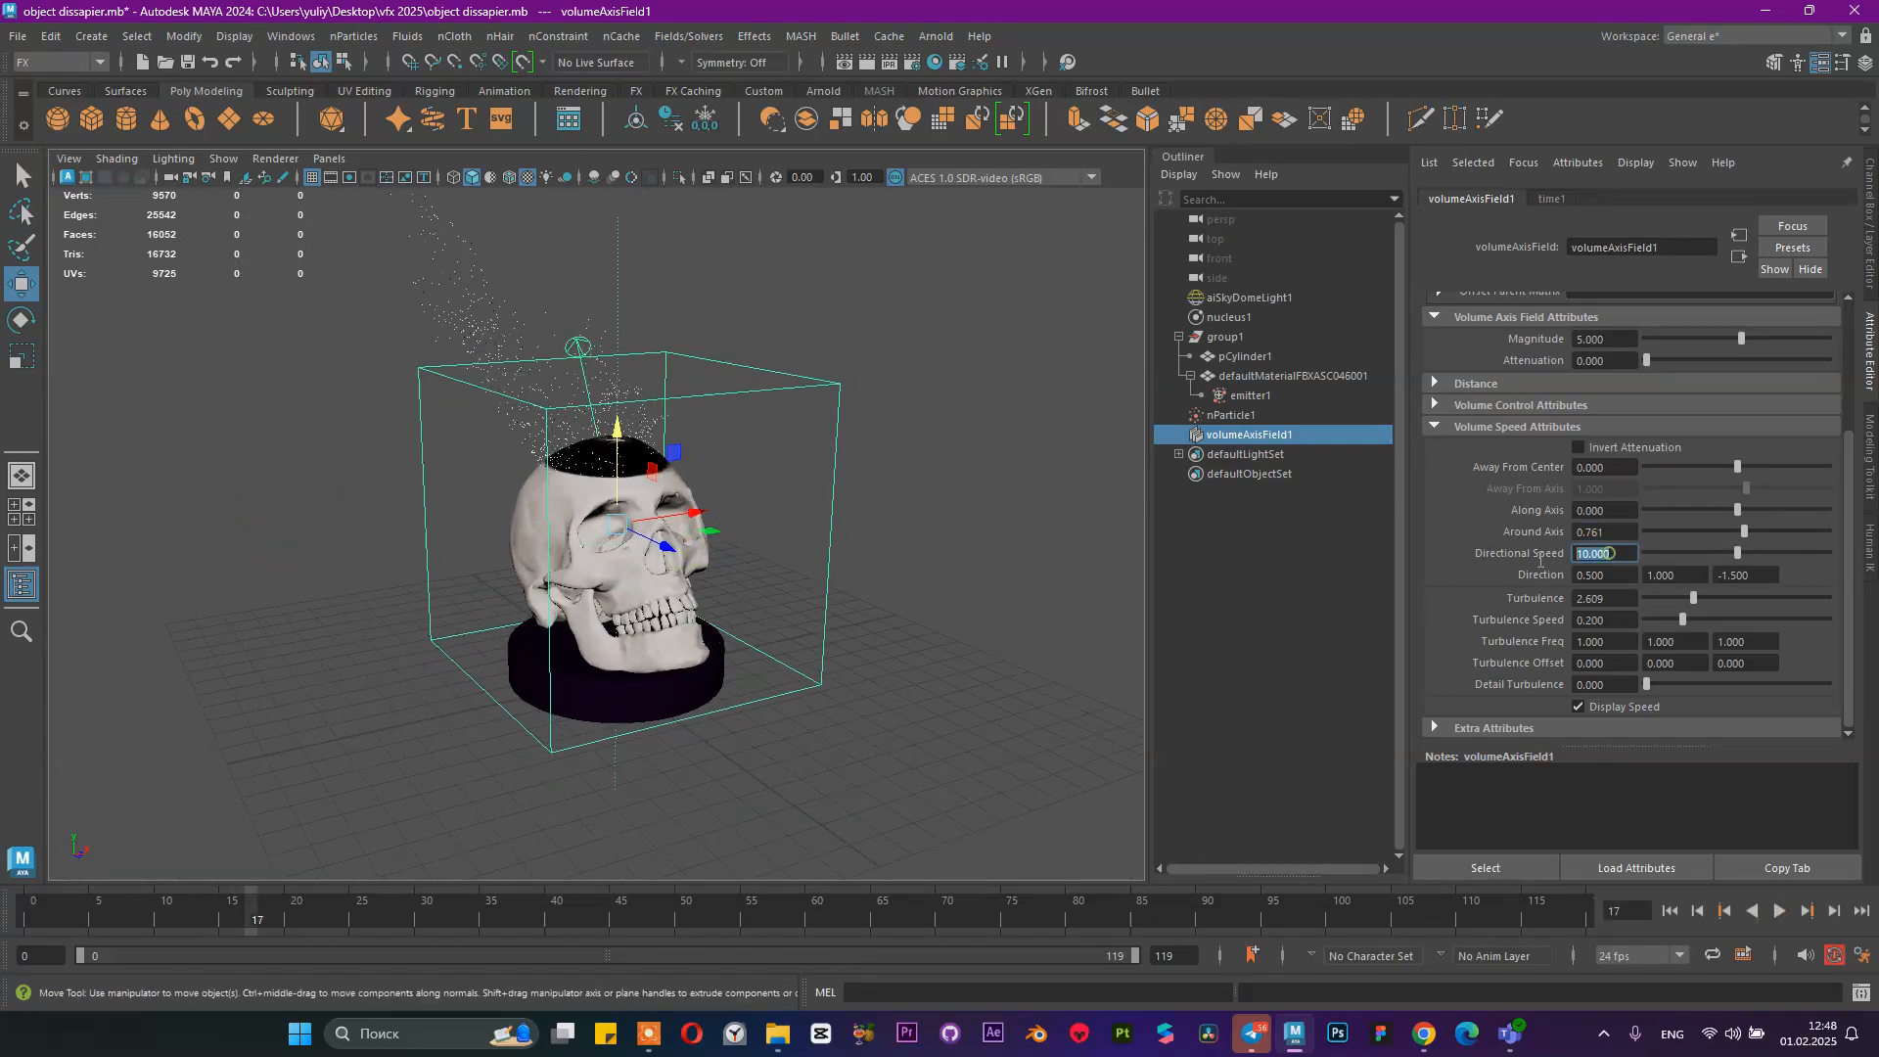
type("4")
key("Return")
left_click(1676, 910)
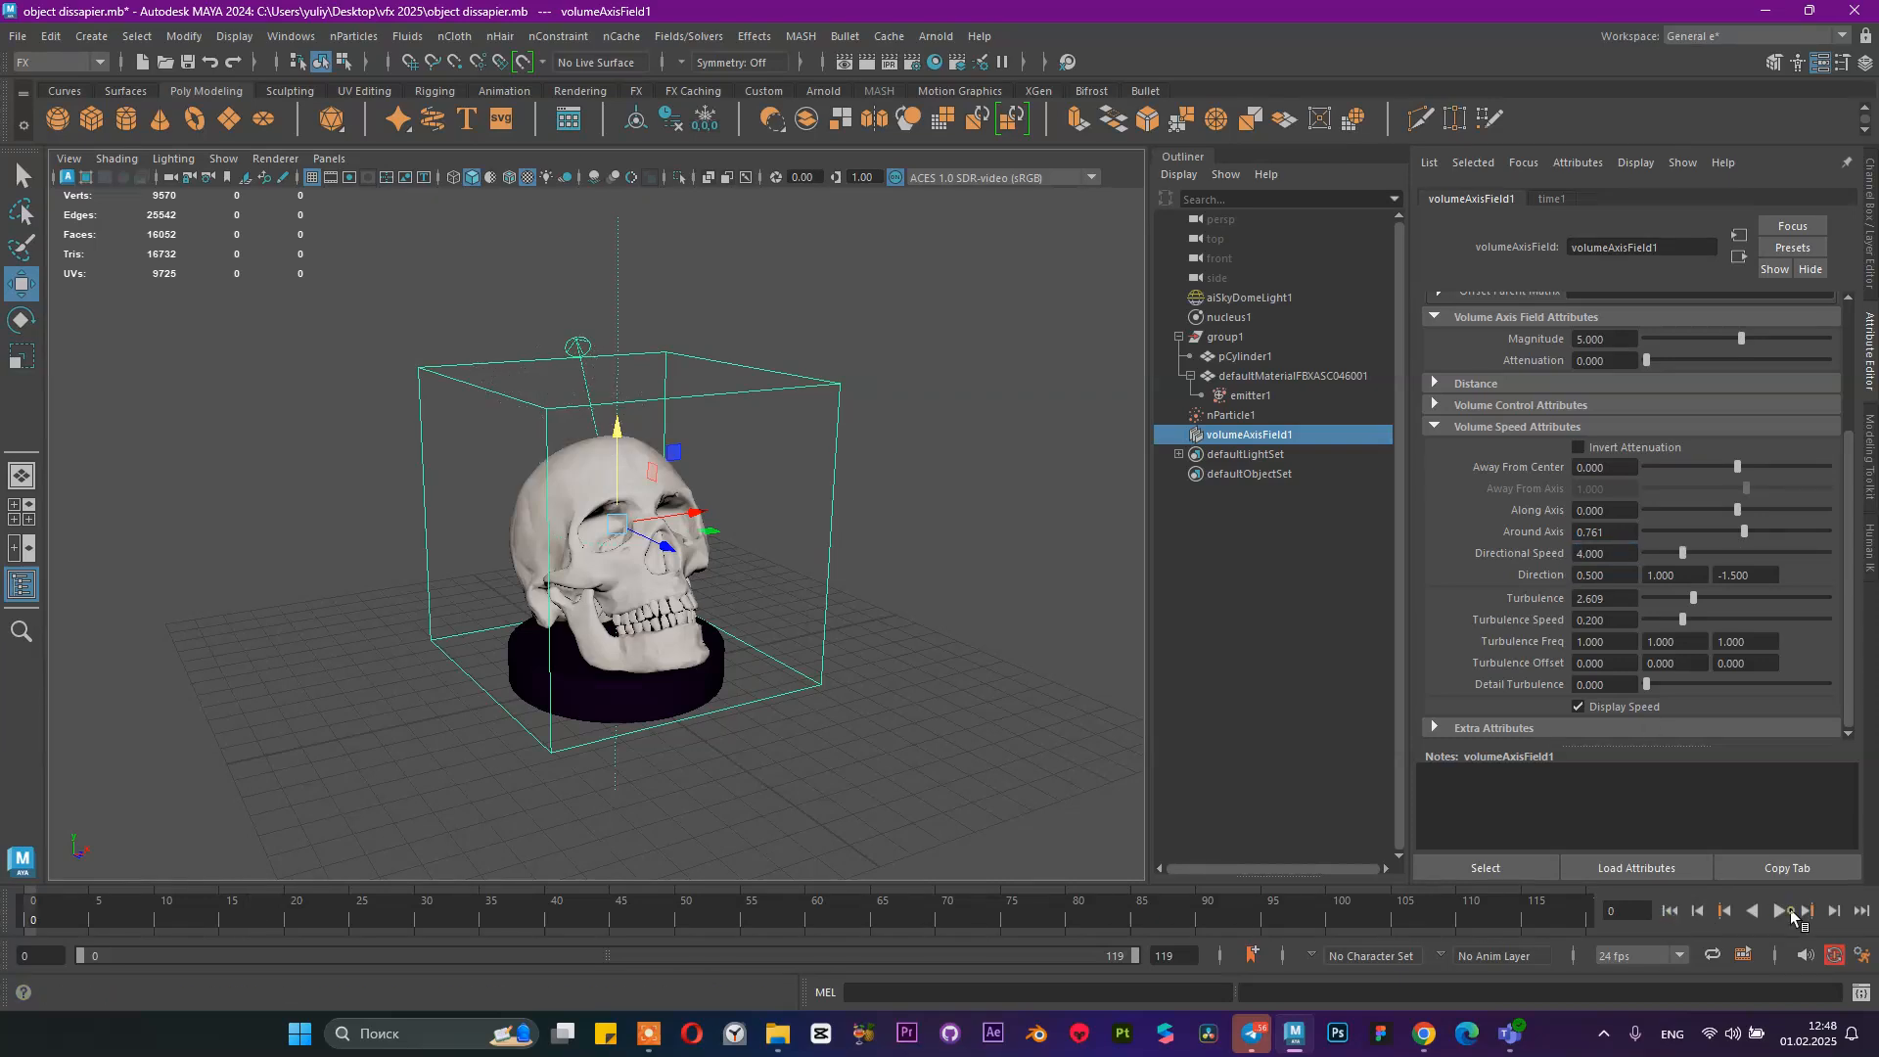
left_click(1787, 909)
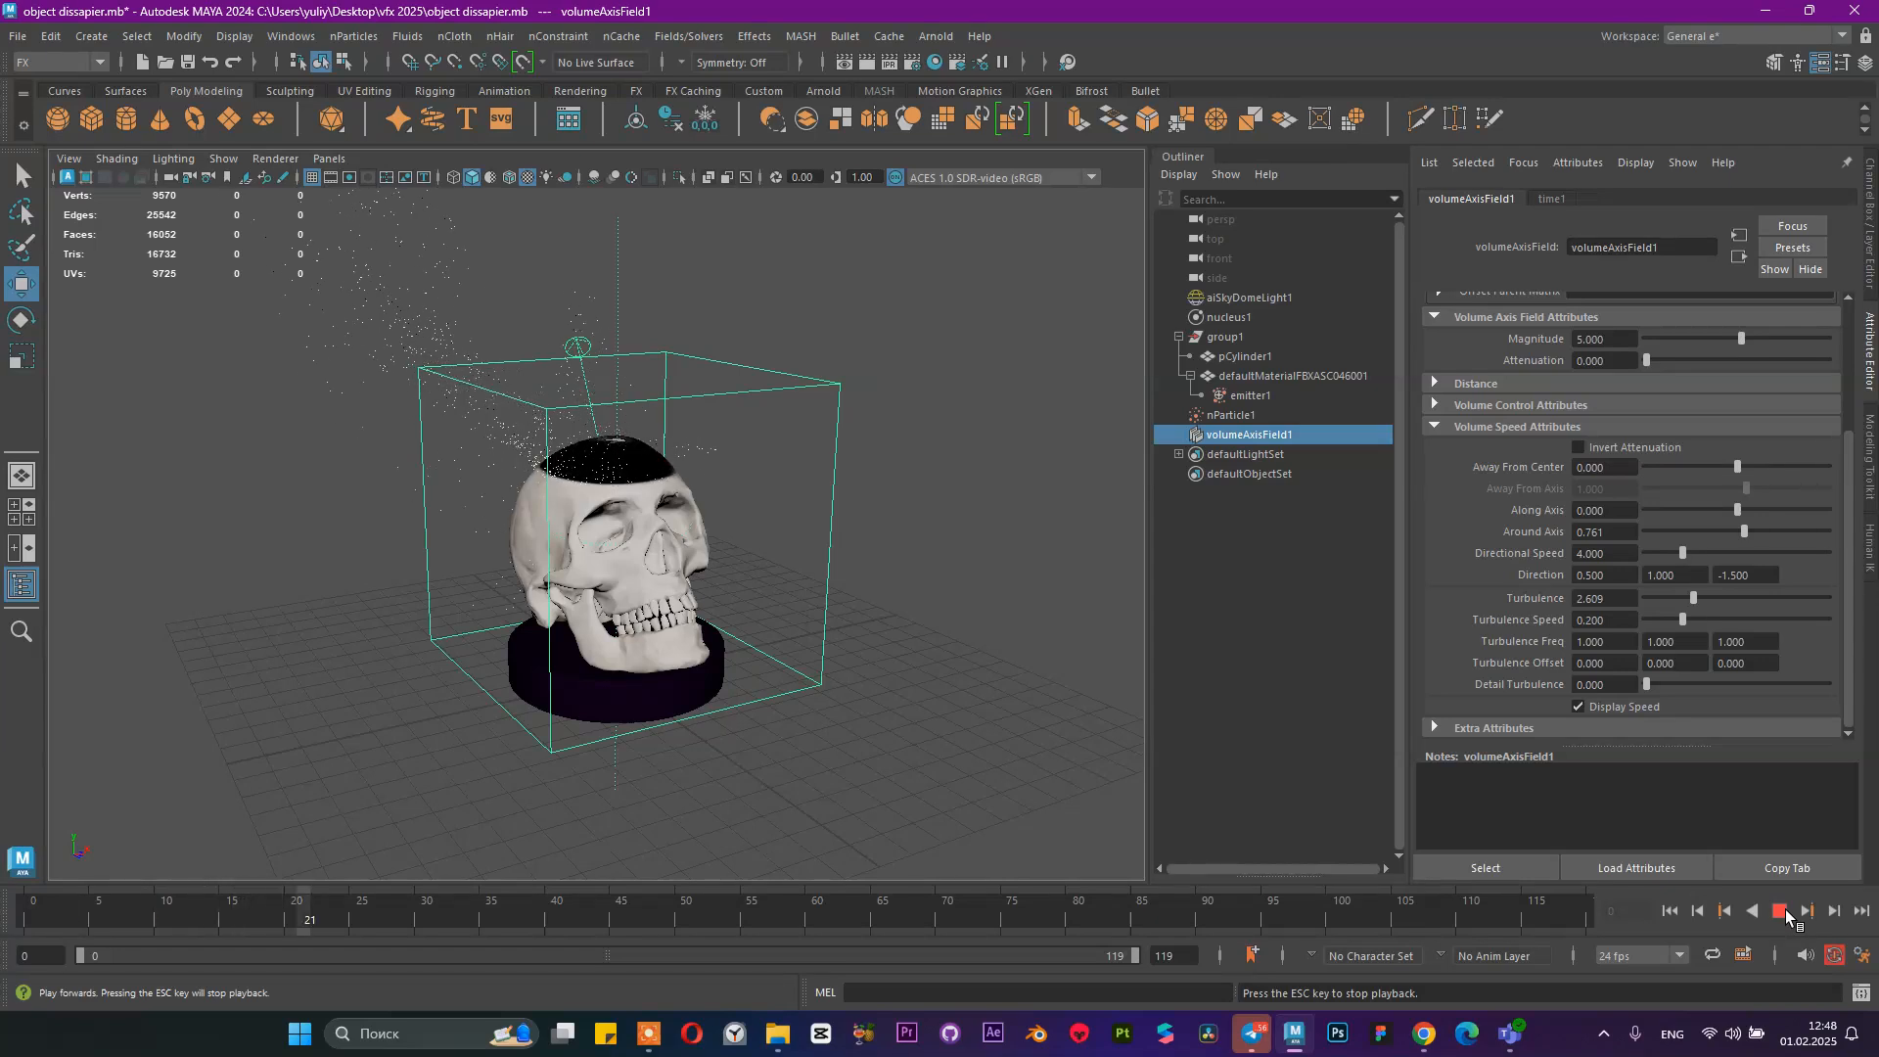
left_click(1784, 911)
left_click_drag(714, 568, 797, 609, "alt")
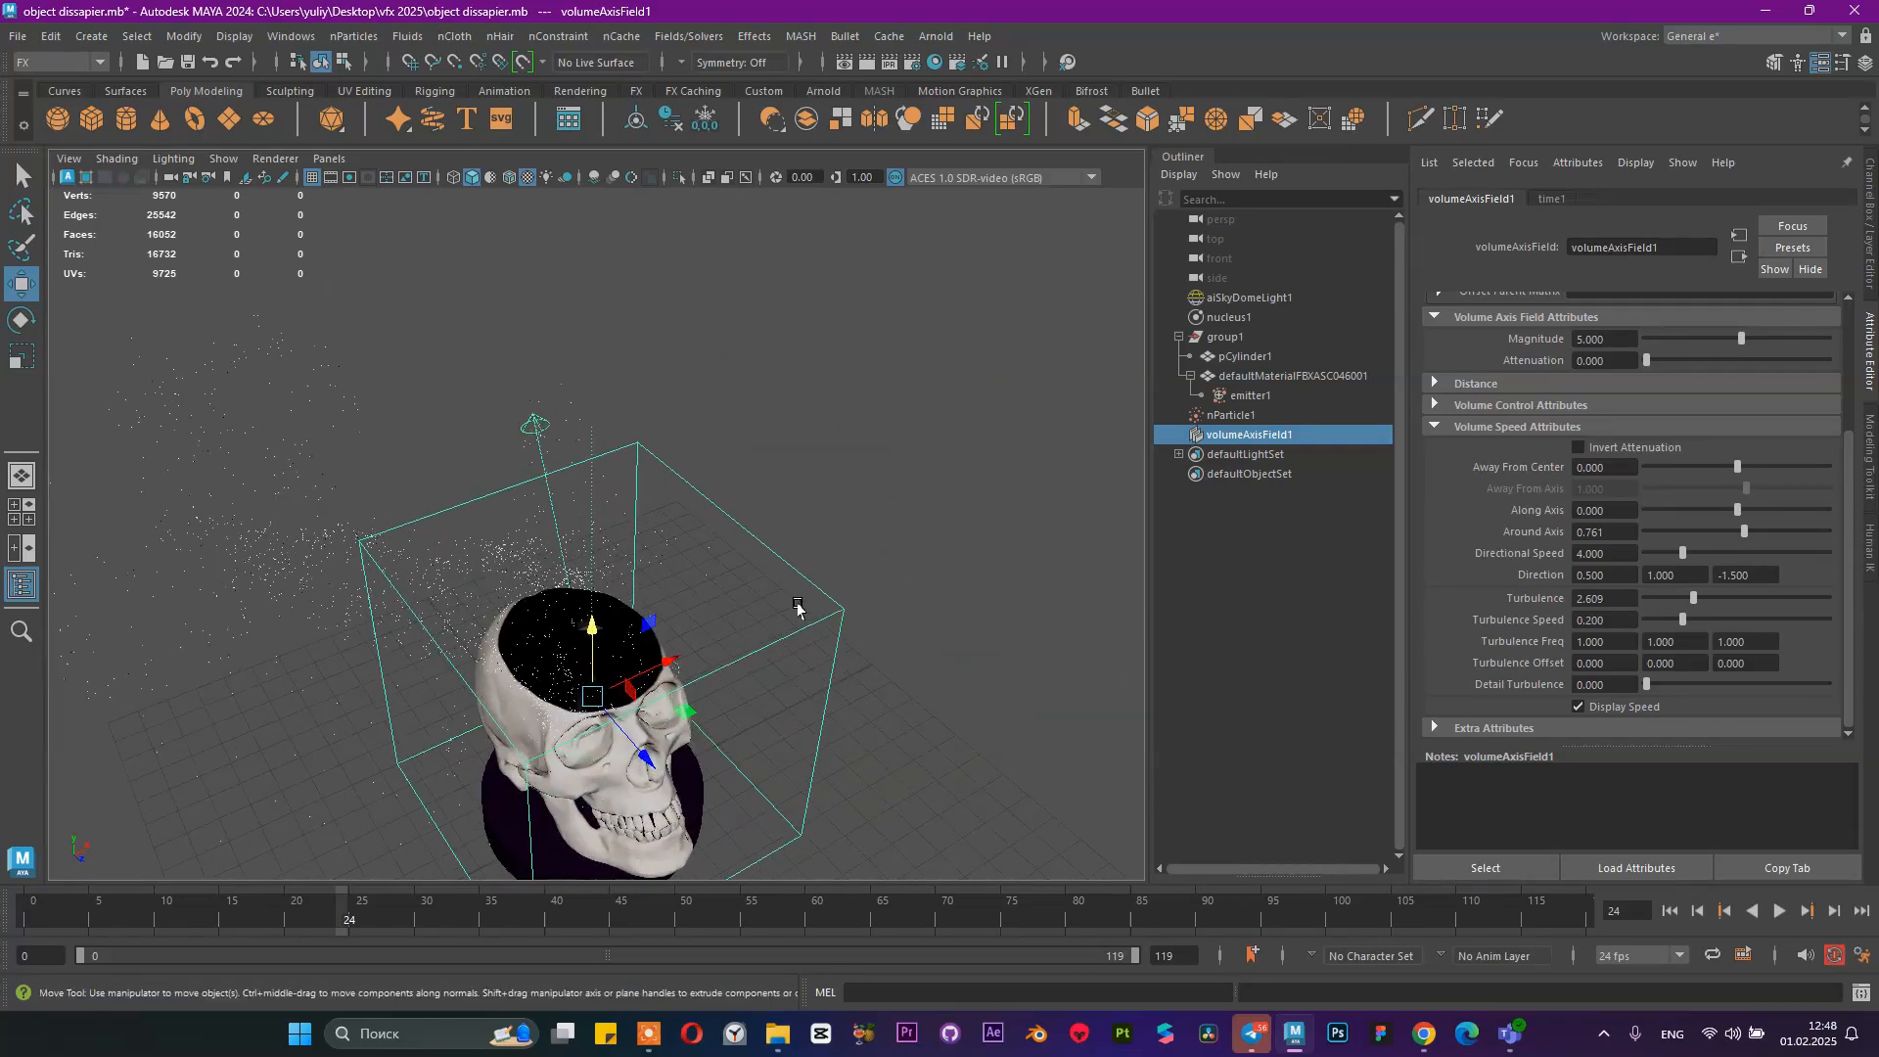
Give nParticle1's Opacity Scale ramp an end point of about 0.24 at position 1 and set its input to Speed
left_click(1277, 413)
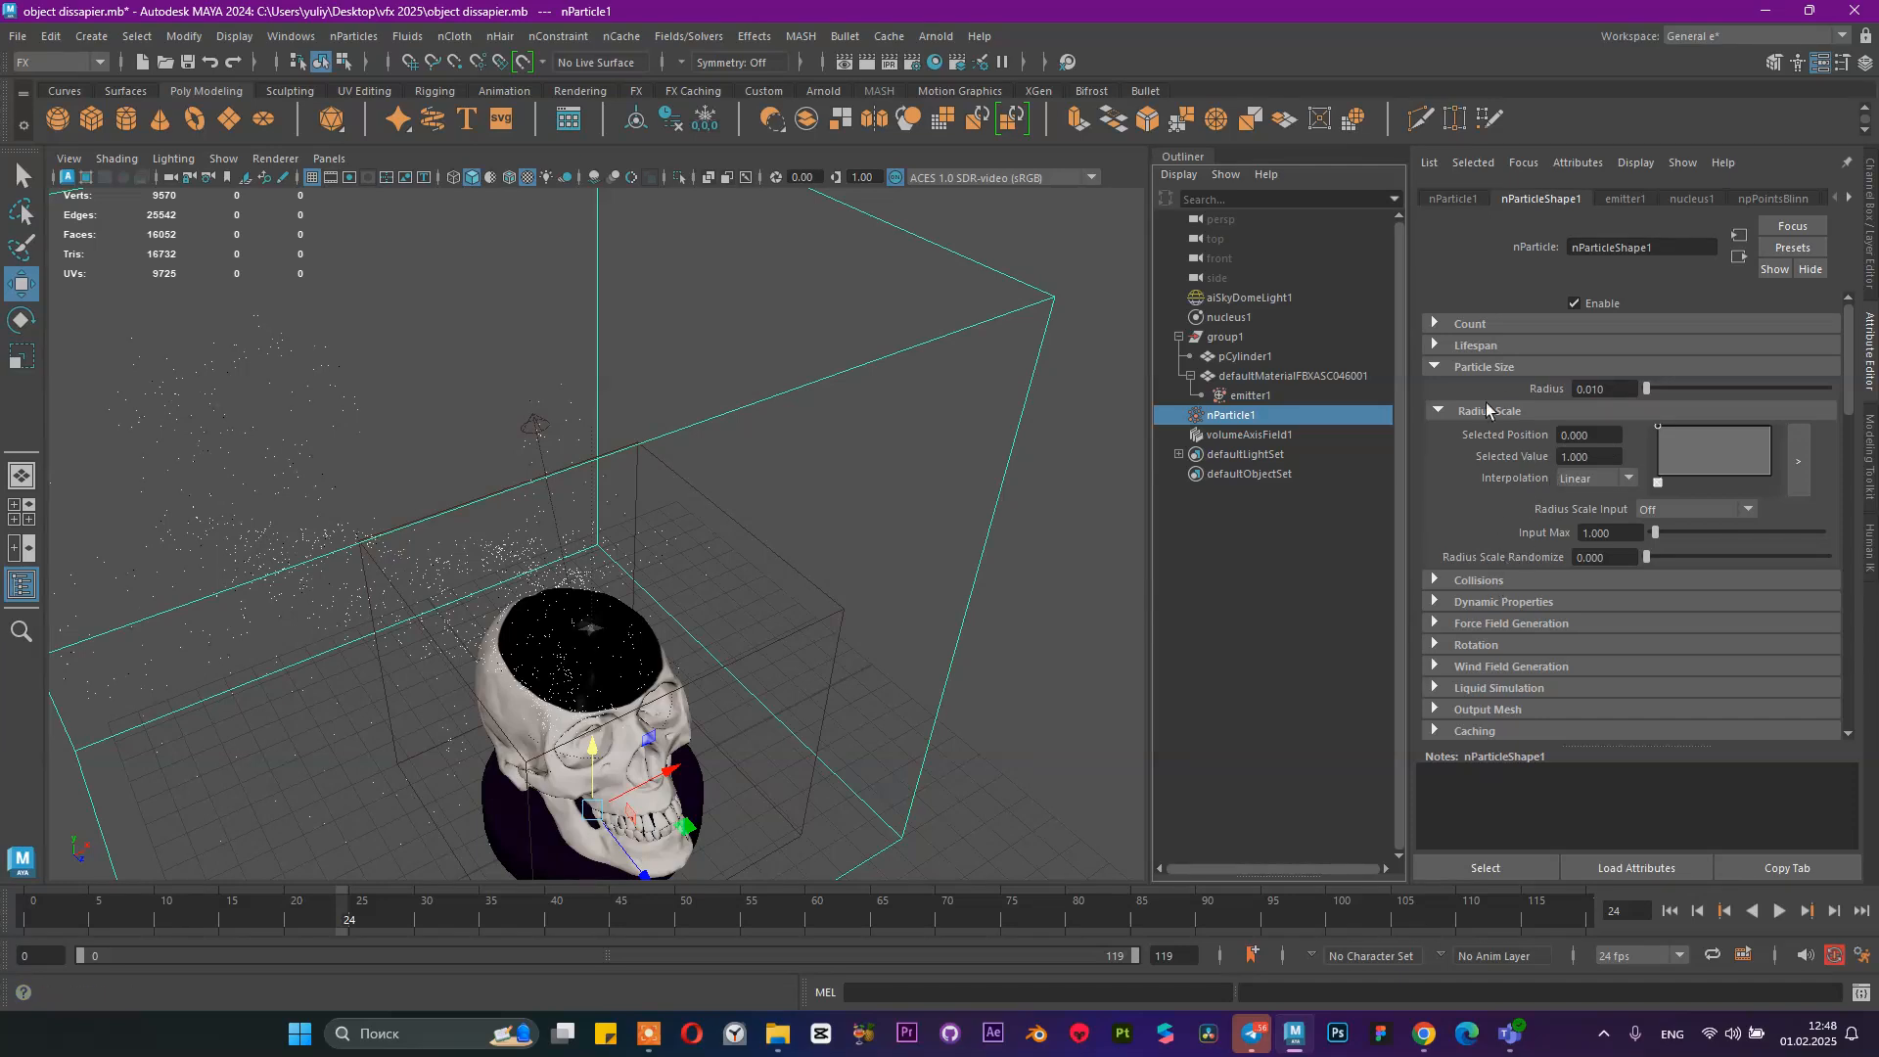
left_click(1478, 346)
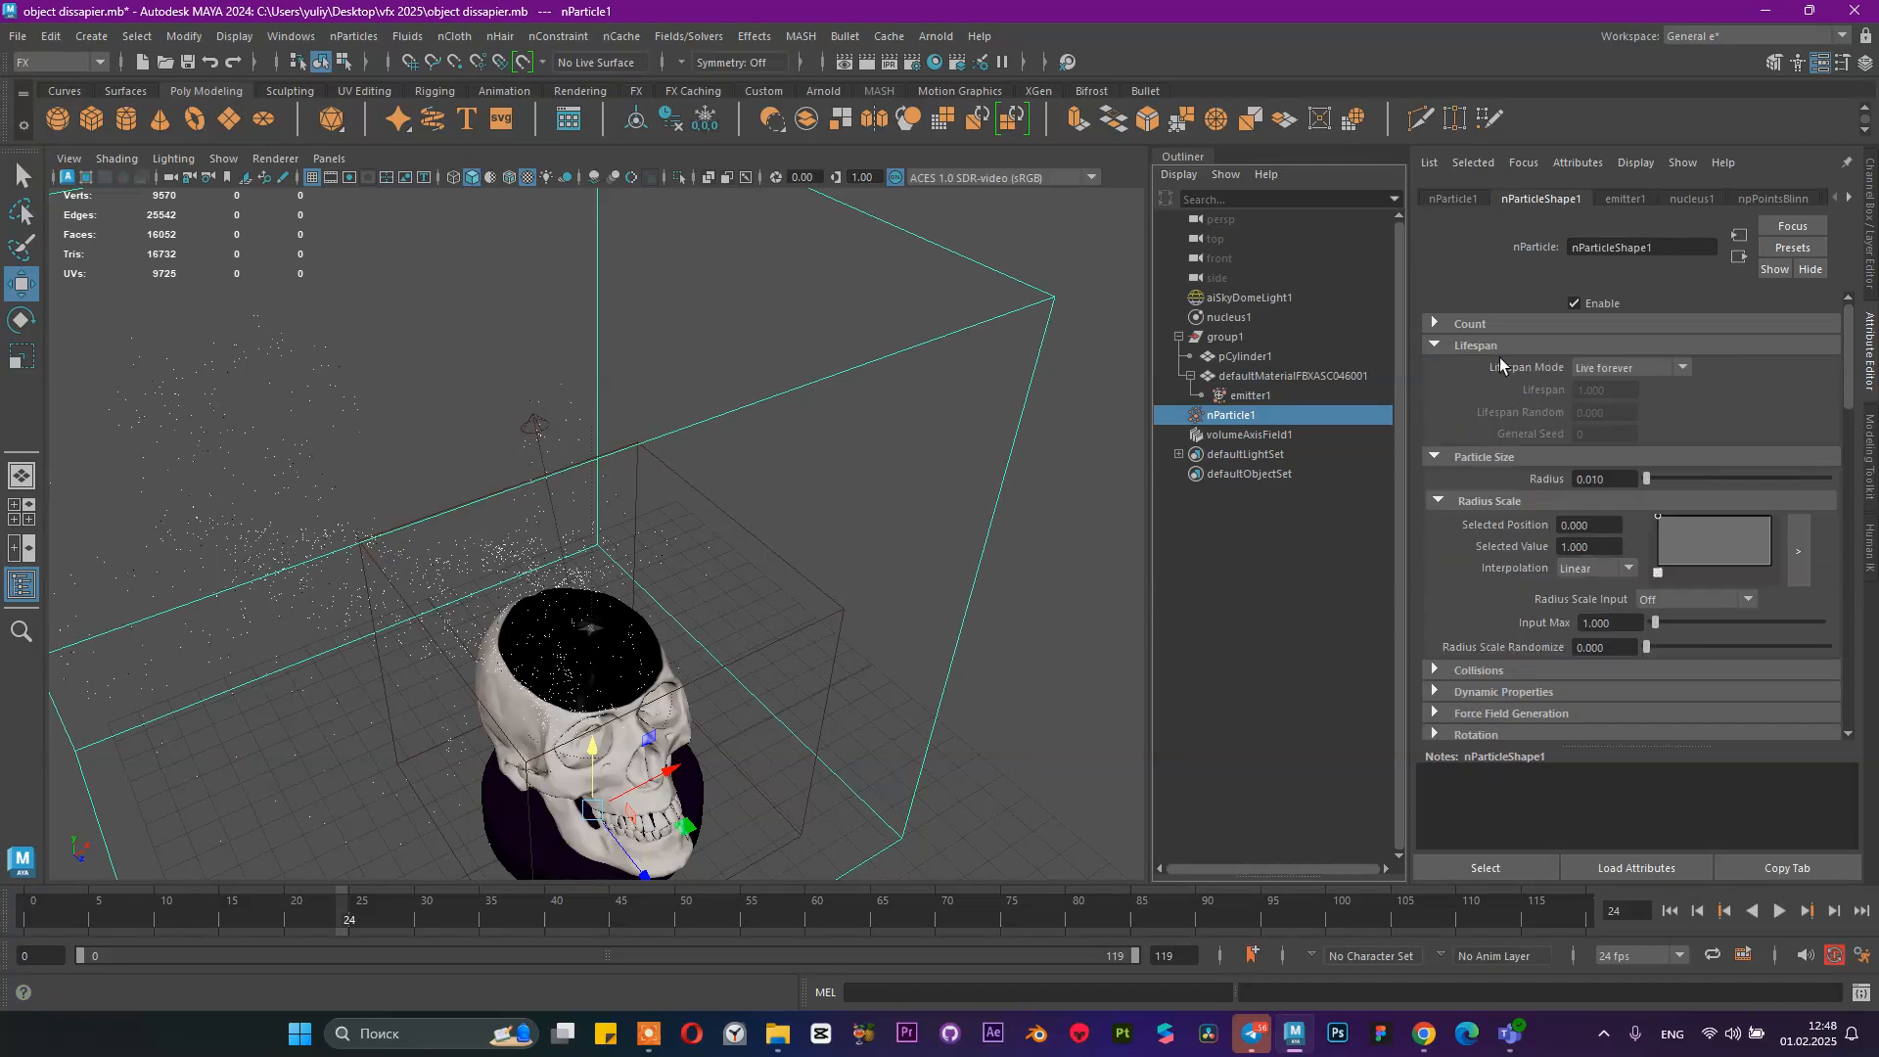
scroll(1489, 542, "down", 4)
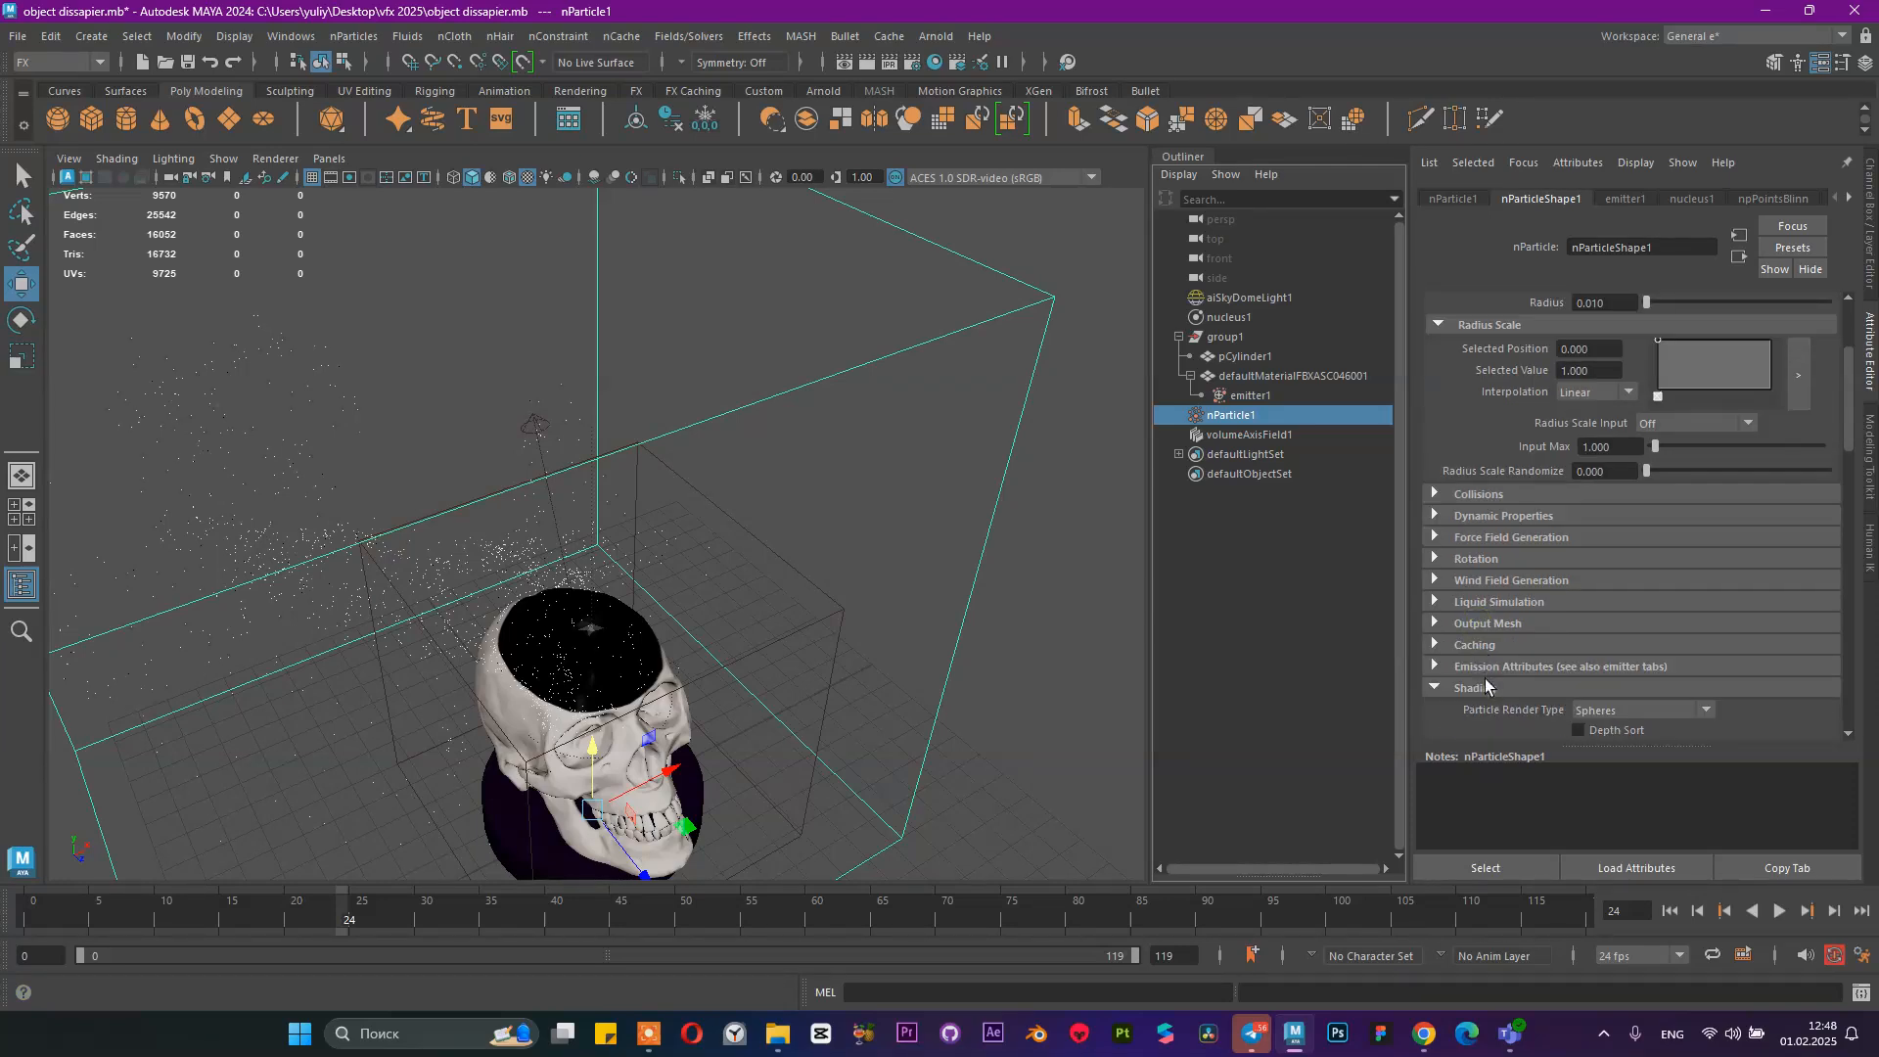
scroll(1498, 629, "down", 5)
scroll(1518, 635, "down", 3)
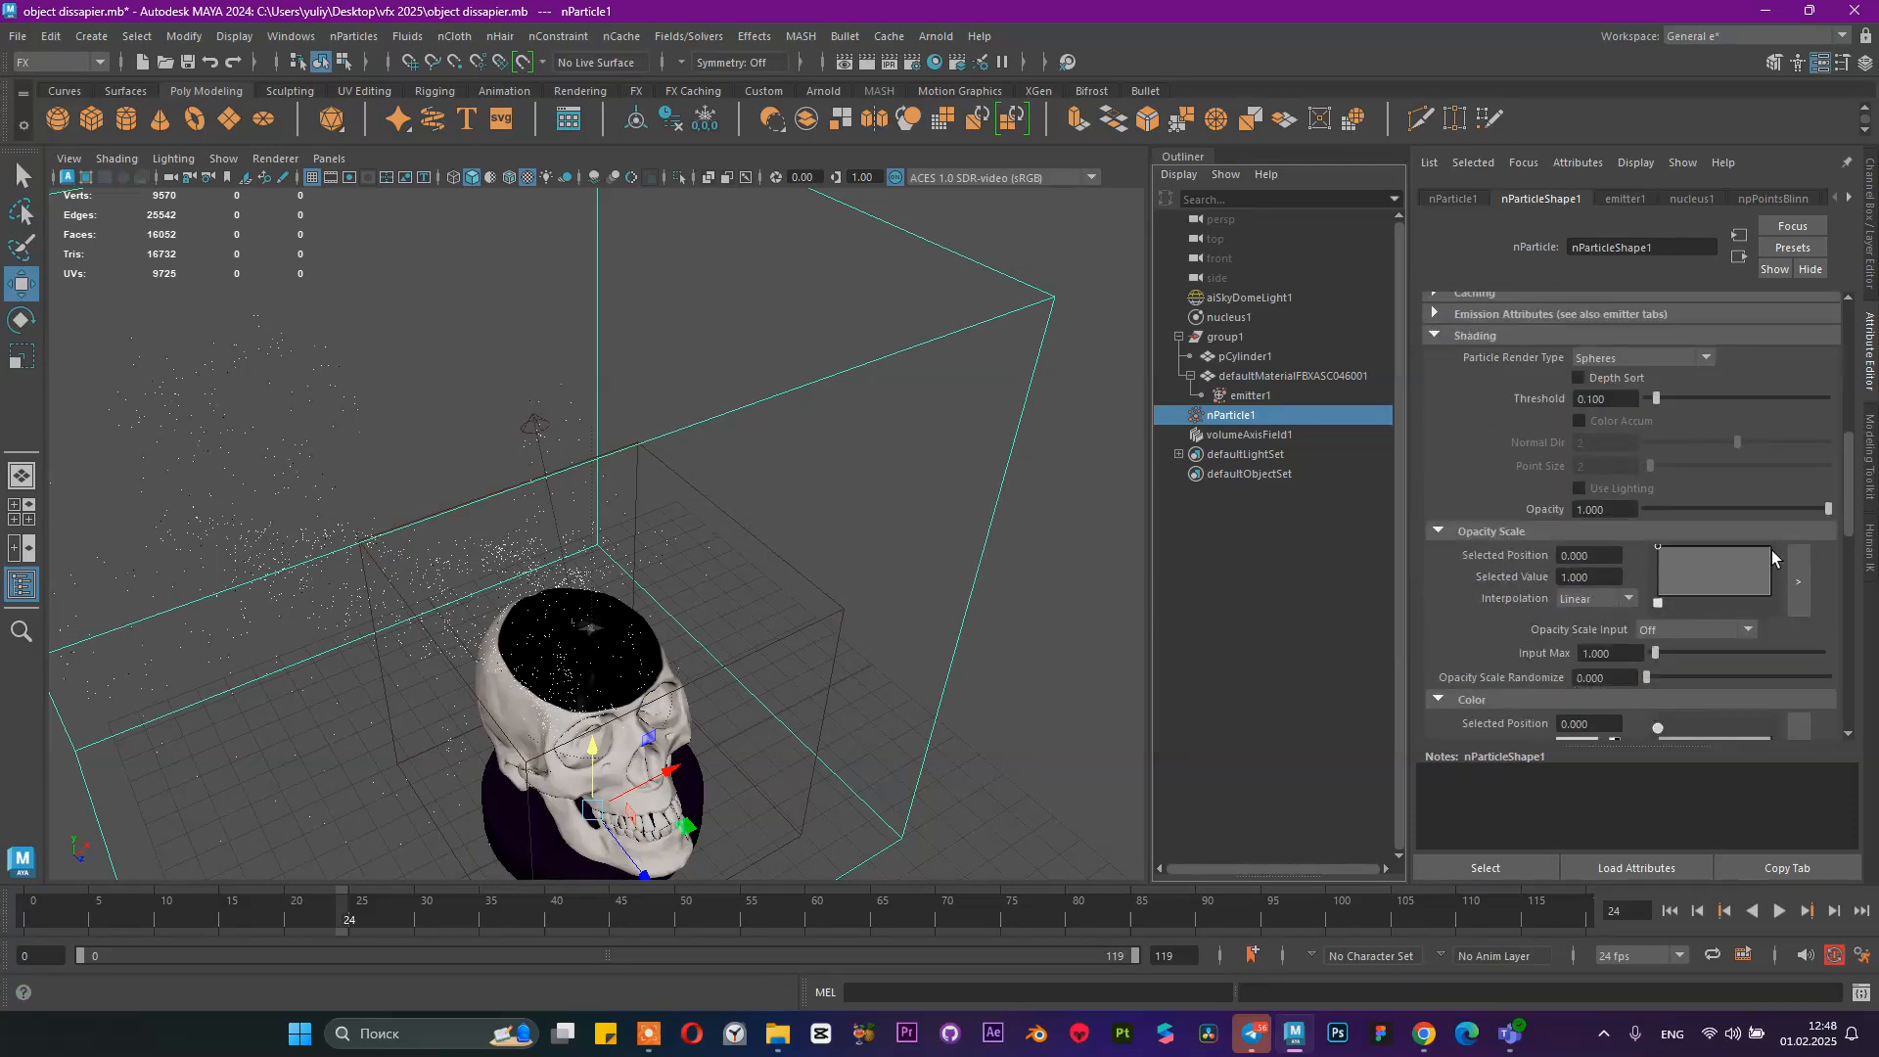
left_click(1770, 584)
left_click(1708, 630)
left_click(1654, 709)
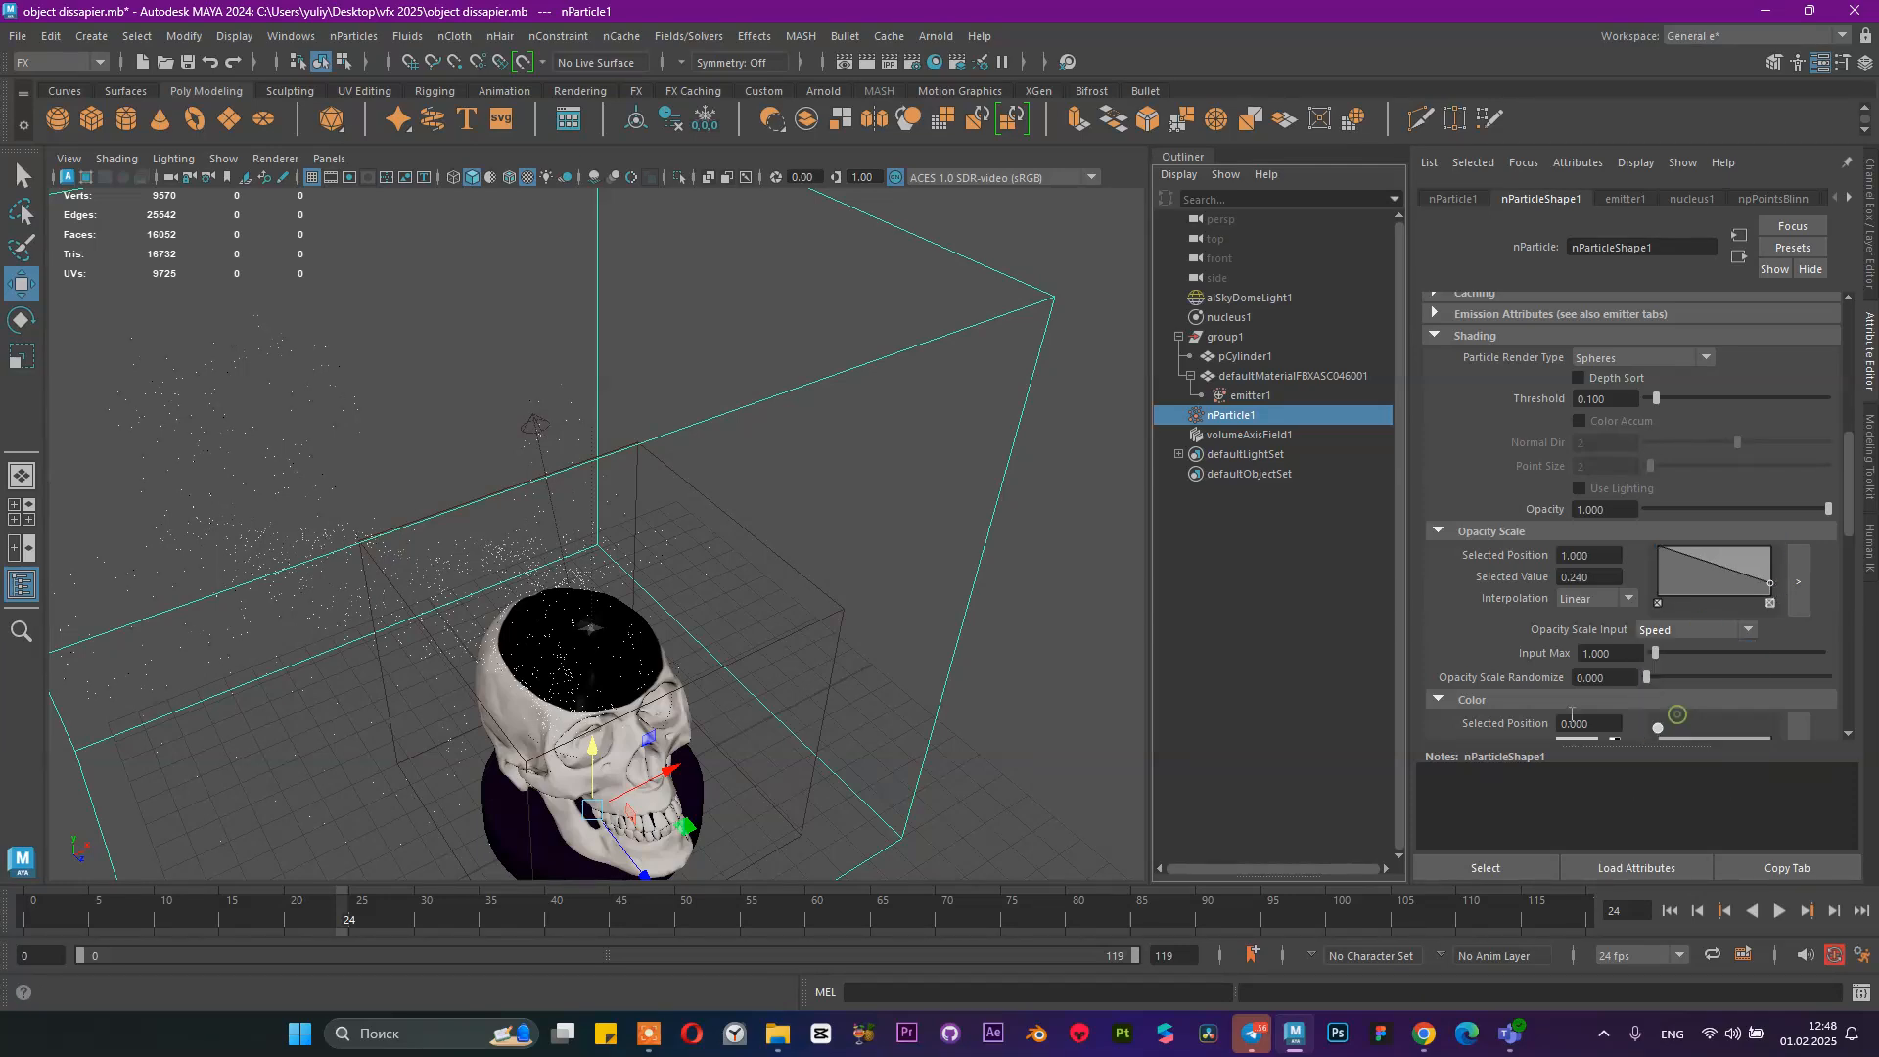
Play the simulation from the start to about frame 32 to check the particles with the opacity ramp
scroll(750, 626, "down", 3)
scroll(700, 631, "up", 3)
left_click(1671, 911)
left_click(1779, 910)
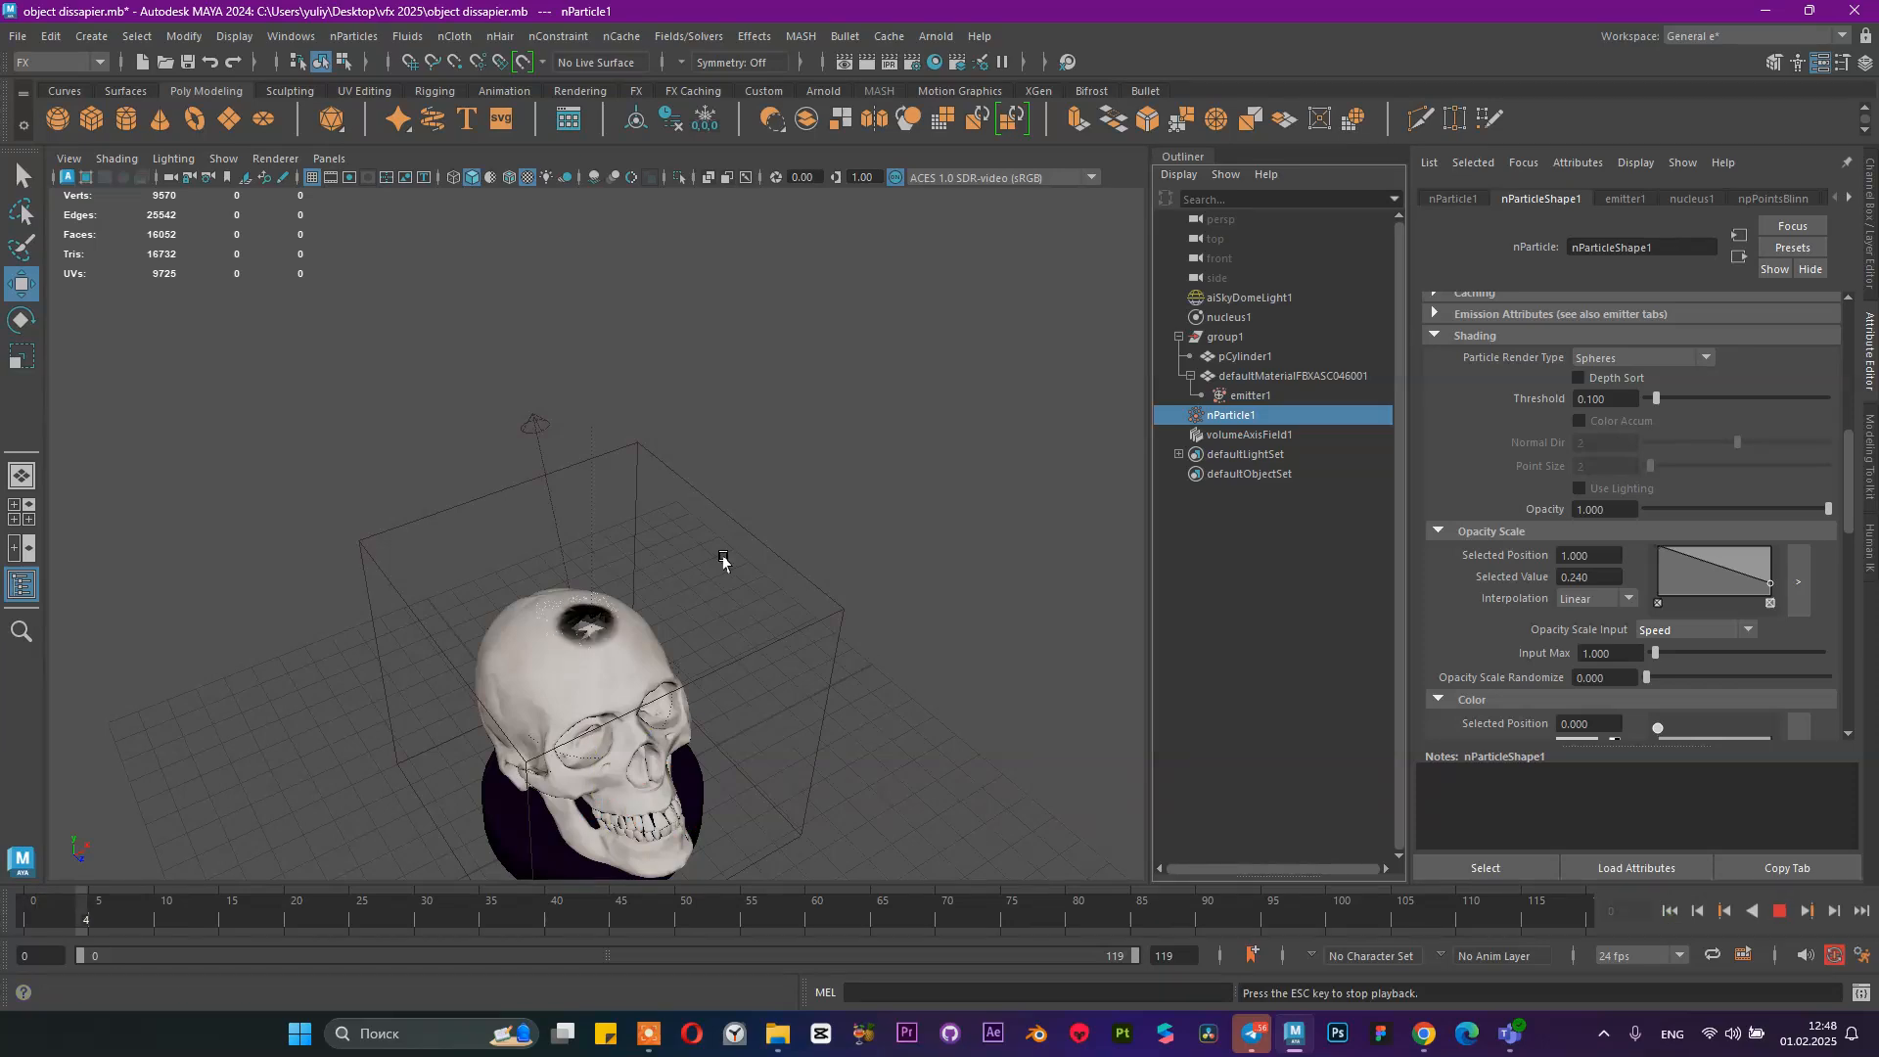
scroll(662, 490, "down", 3)
left_click_drag(667, 488, 641, 555, "alt")
scroll(690, 504, "up", 3)
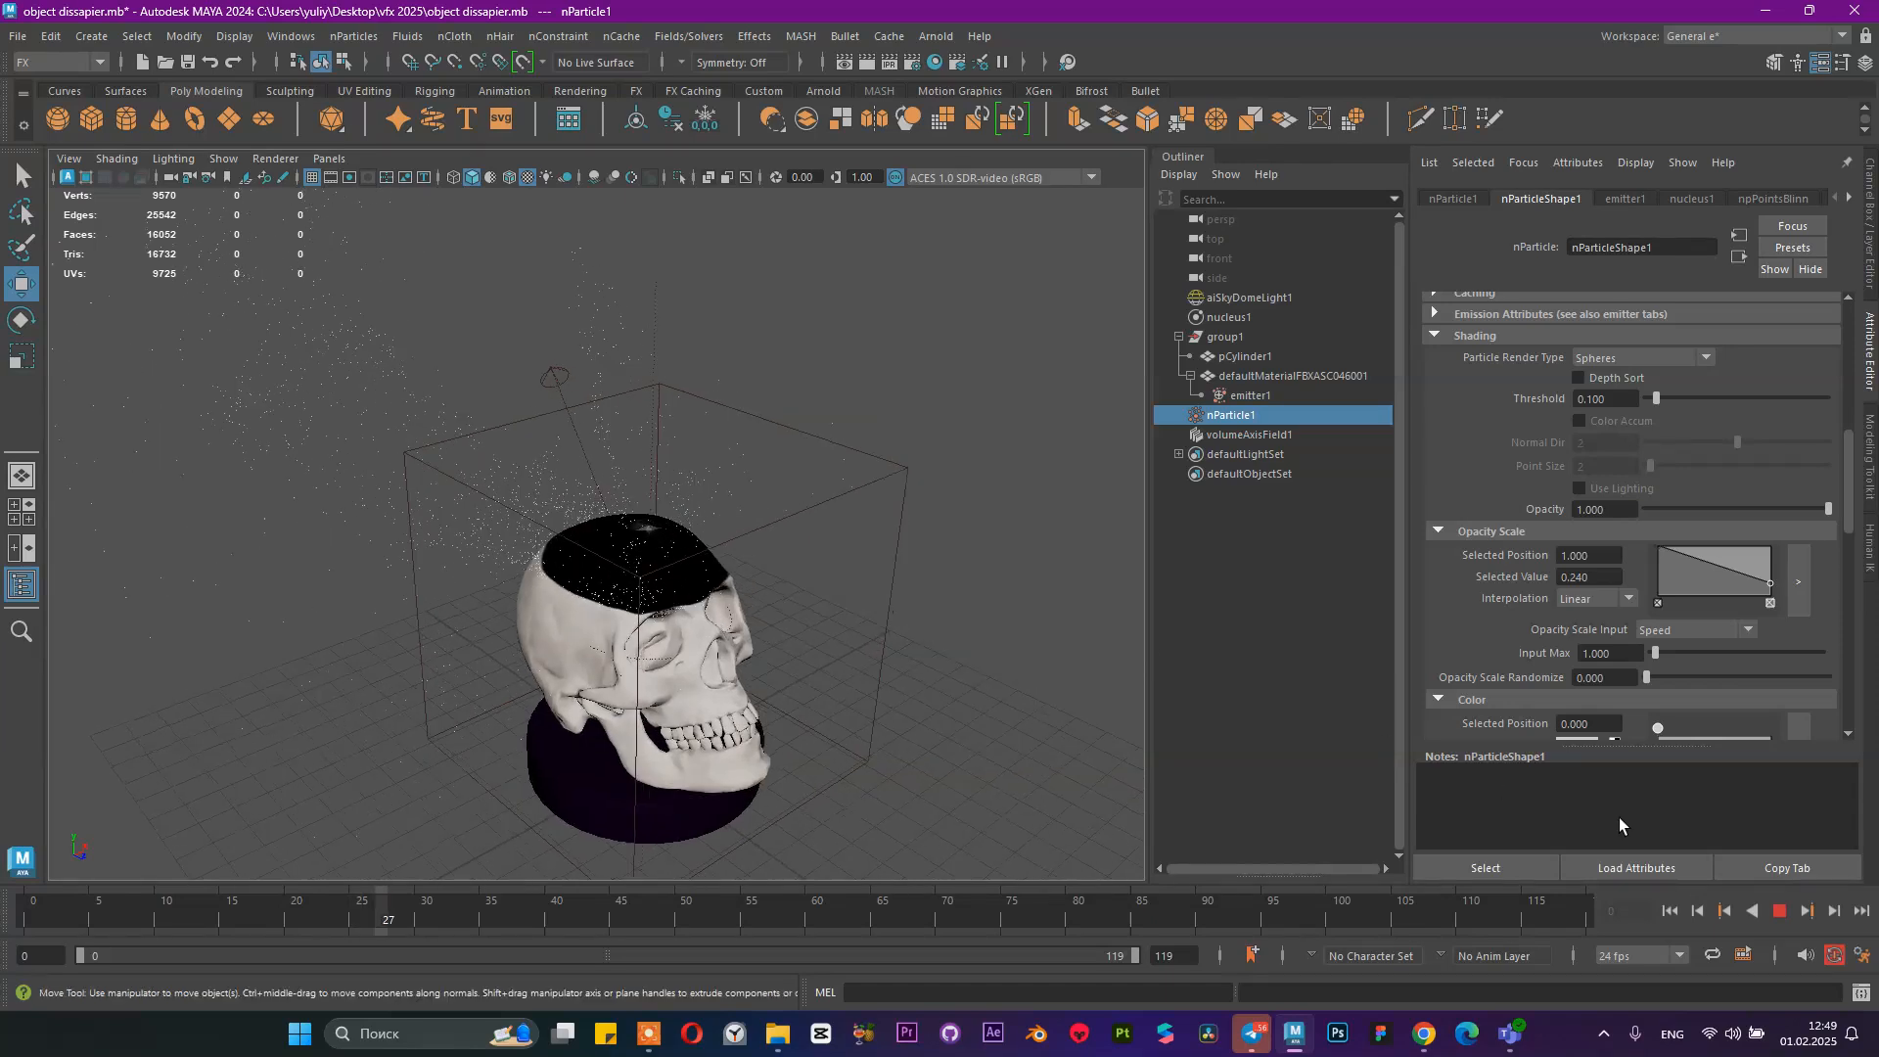
left_click(1777, 911)
left_click_drag(1061, 571, 1030, 475, "alt")
Enlarge the nParticle1 radius, trying 0.060 and settling on 0.050
scroll(1577, 523, "up", 5)
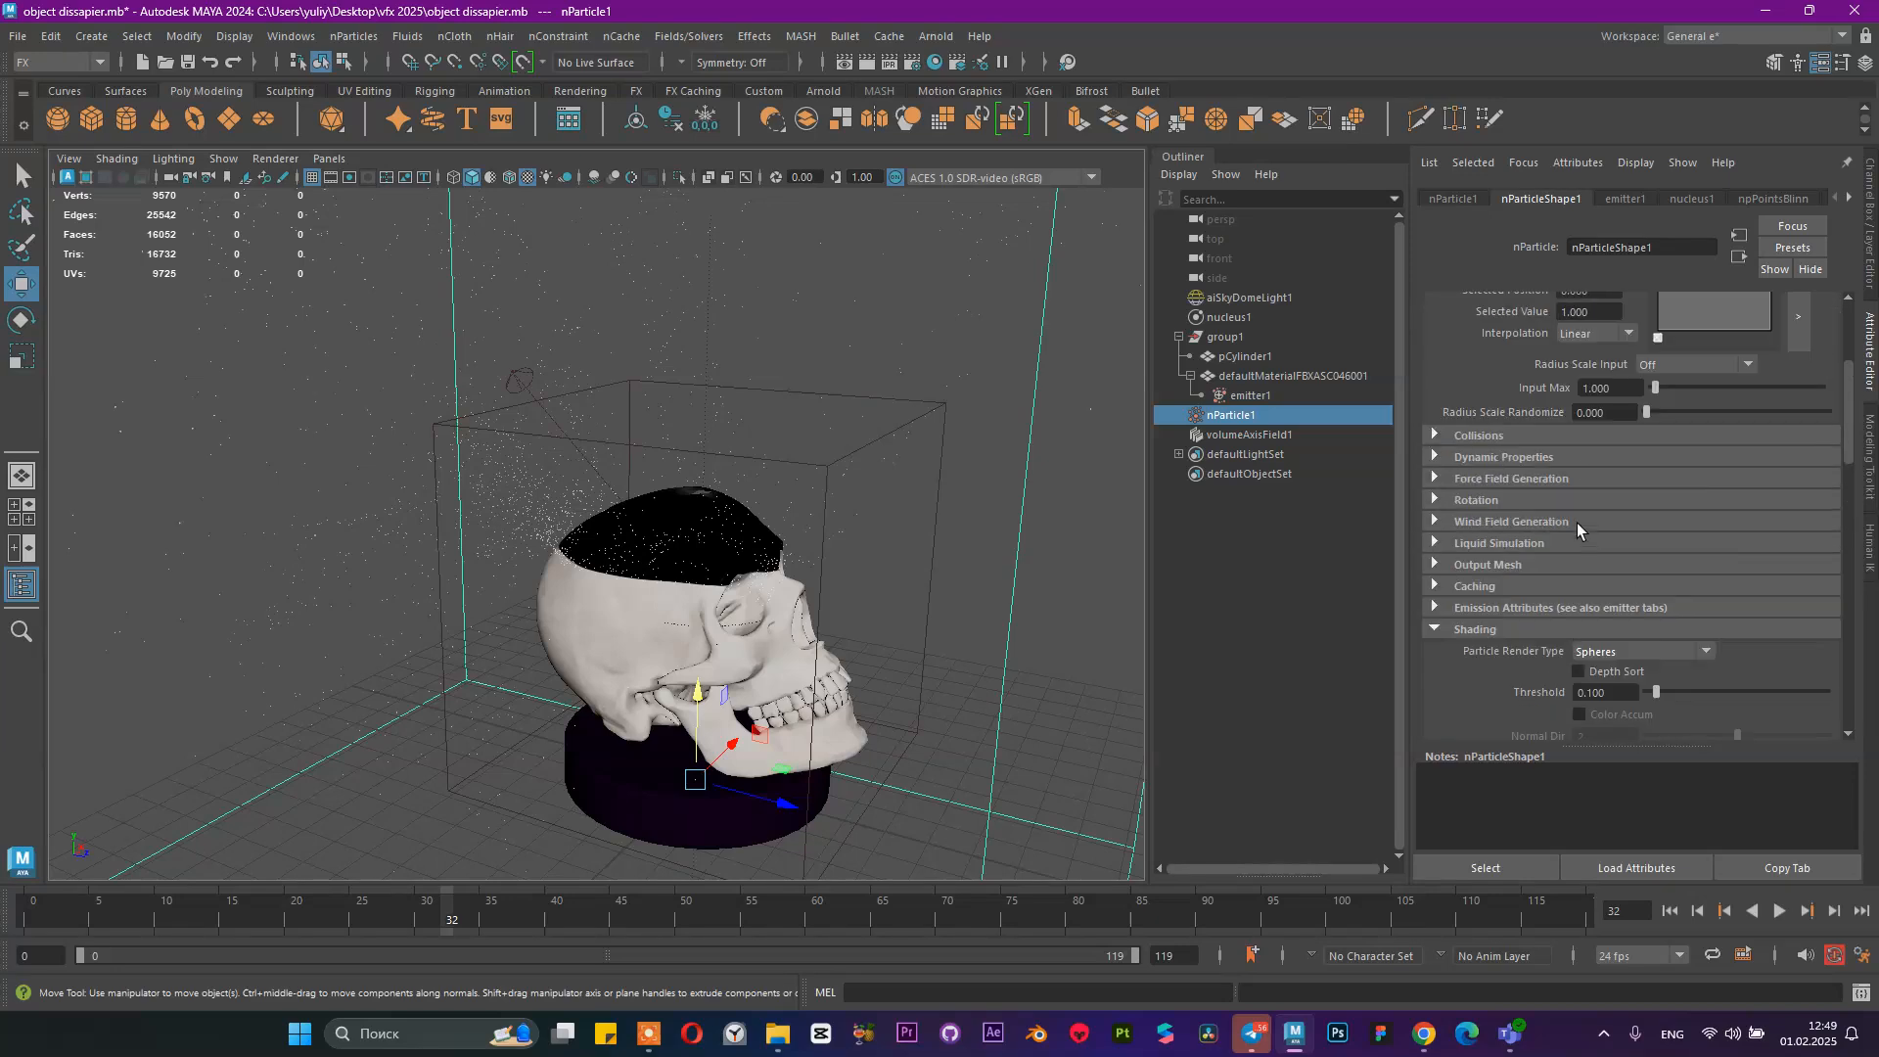
scroll(1606, 490, "down", 2)
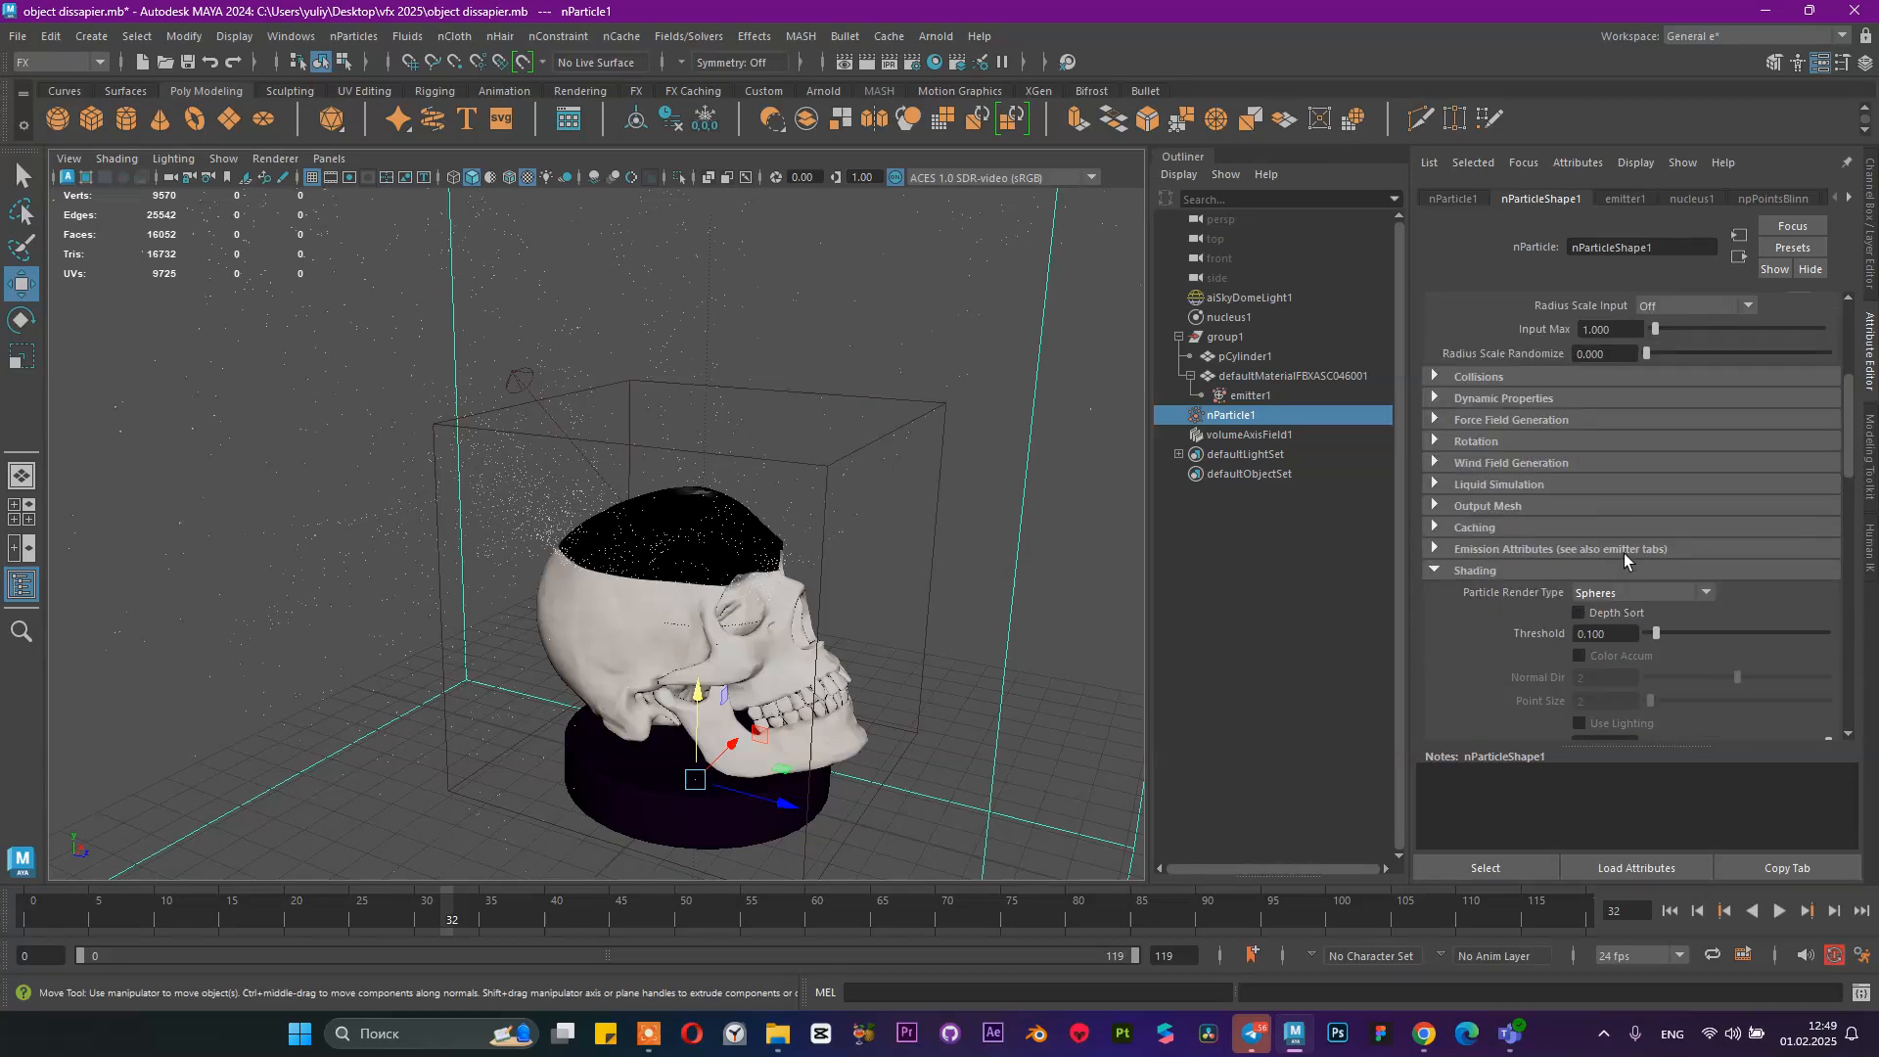
scroll(1623, 560, "up", 5)
left_click(1610, 477)
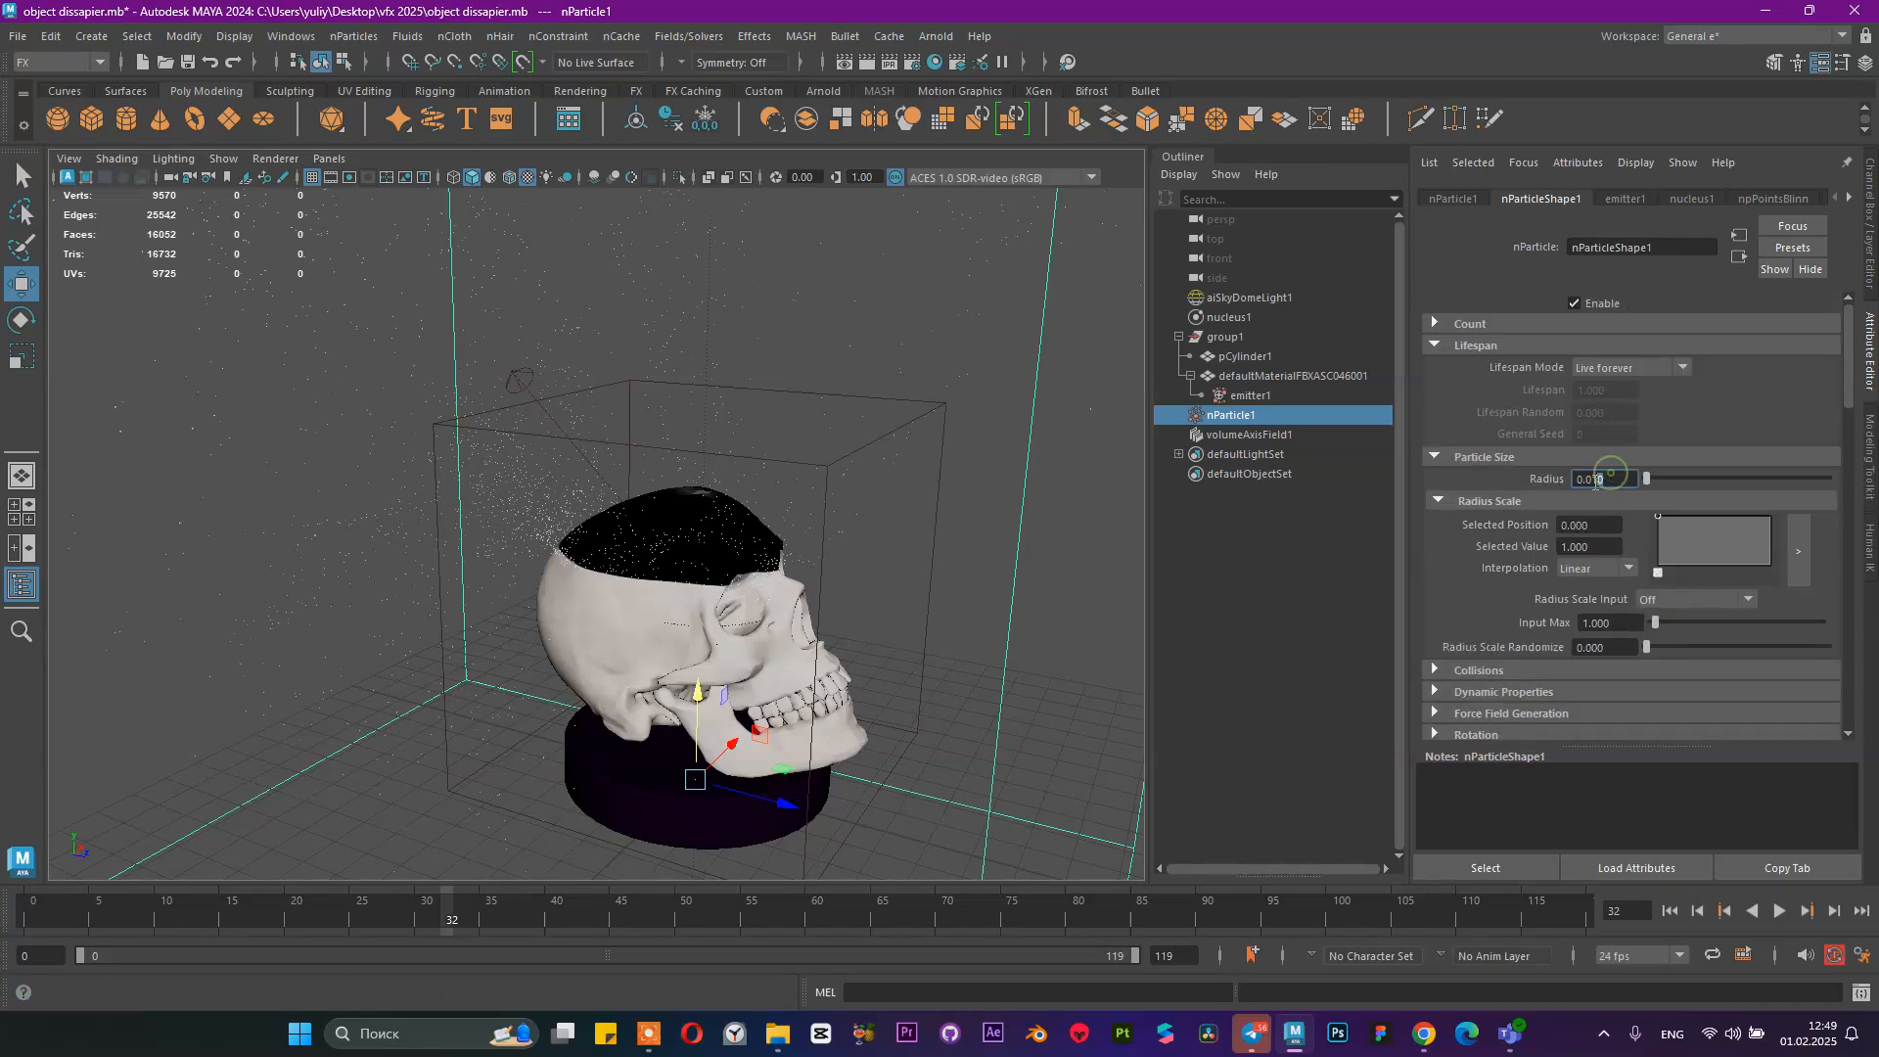
type("60")
key("Return")
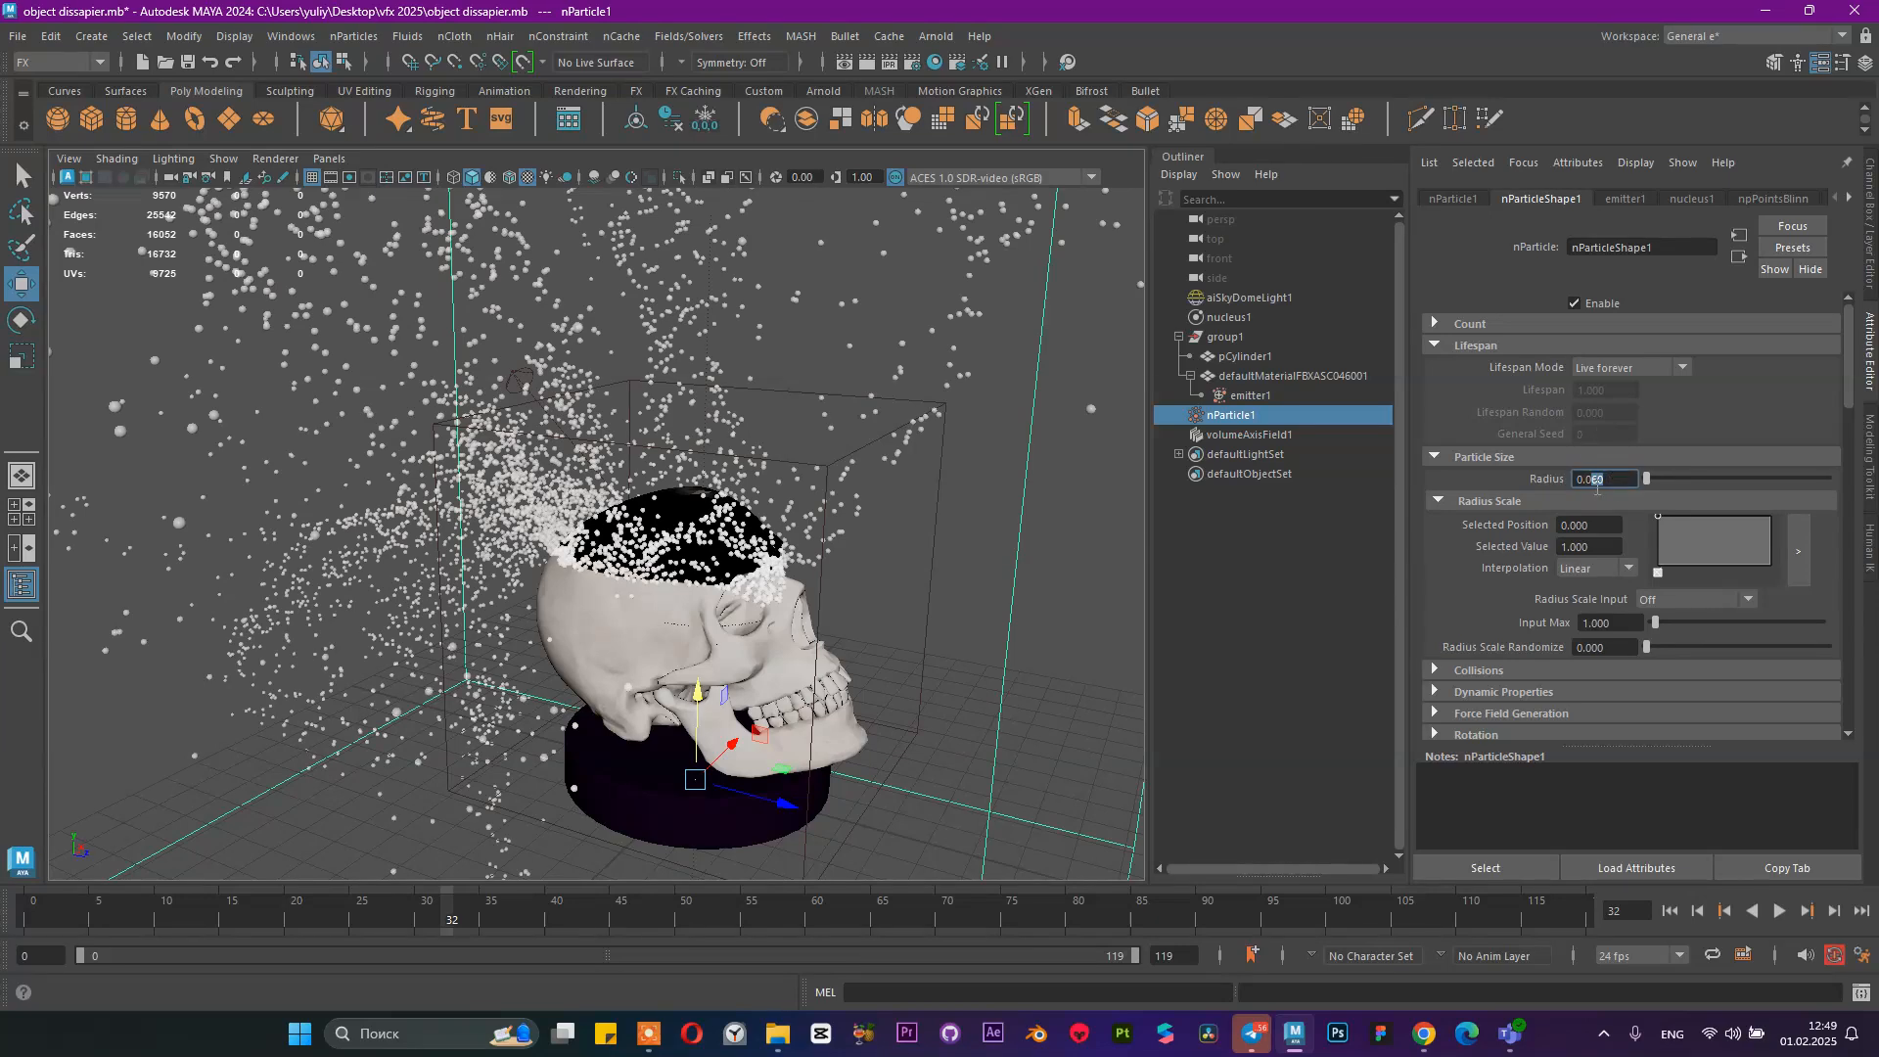
type("50")
key("Return")
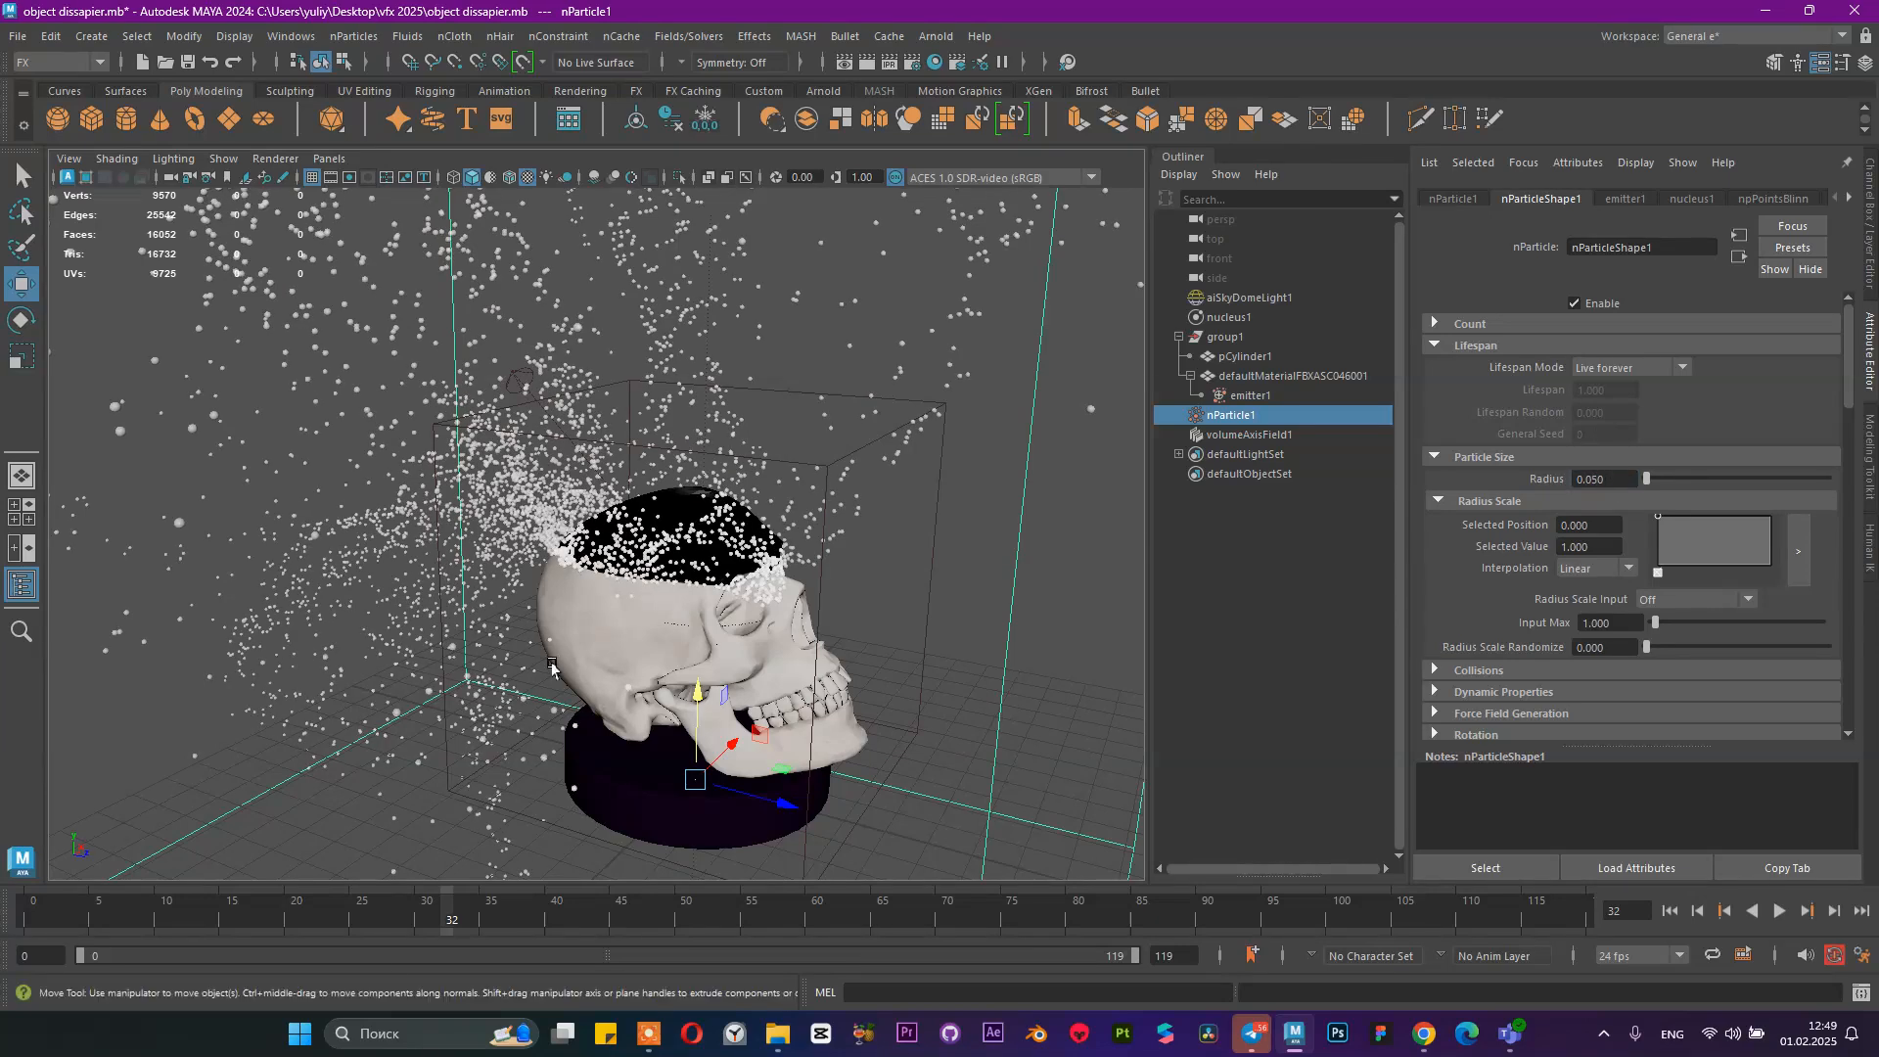
Render frame 32 in the Arnold RenderView to check the larger particles, then stop the render
left_click(936, 36)
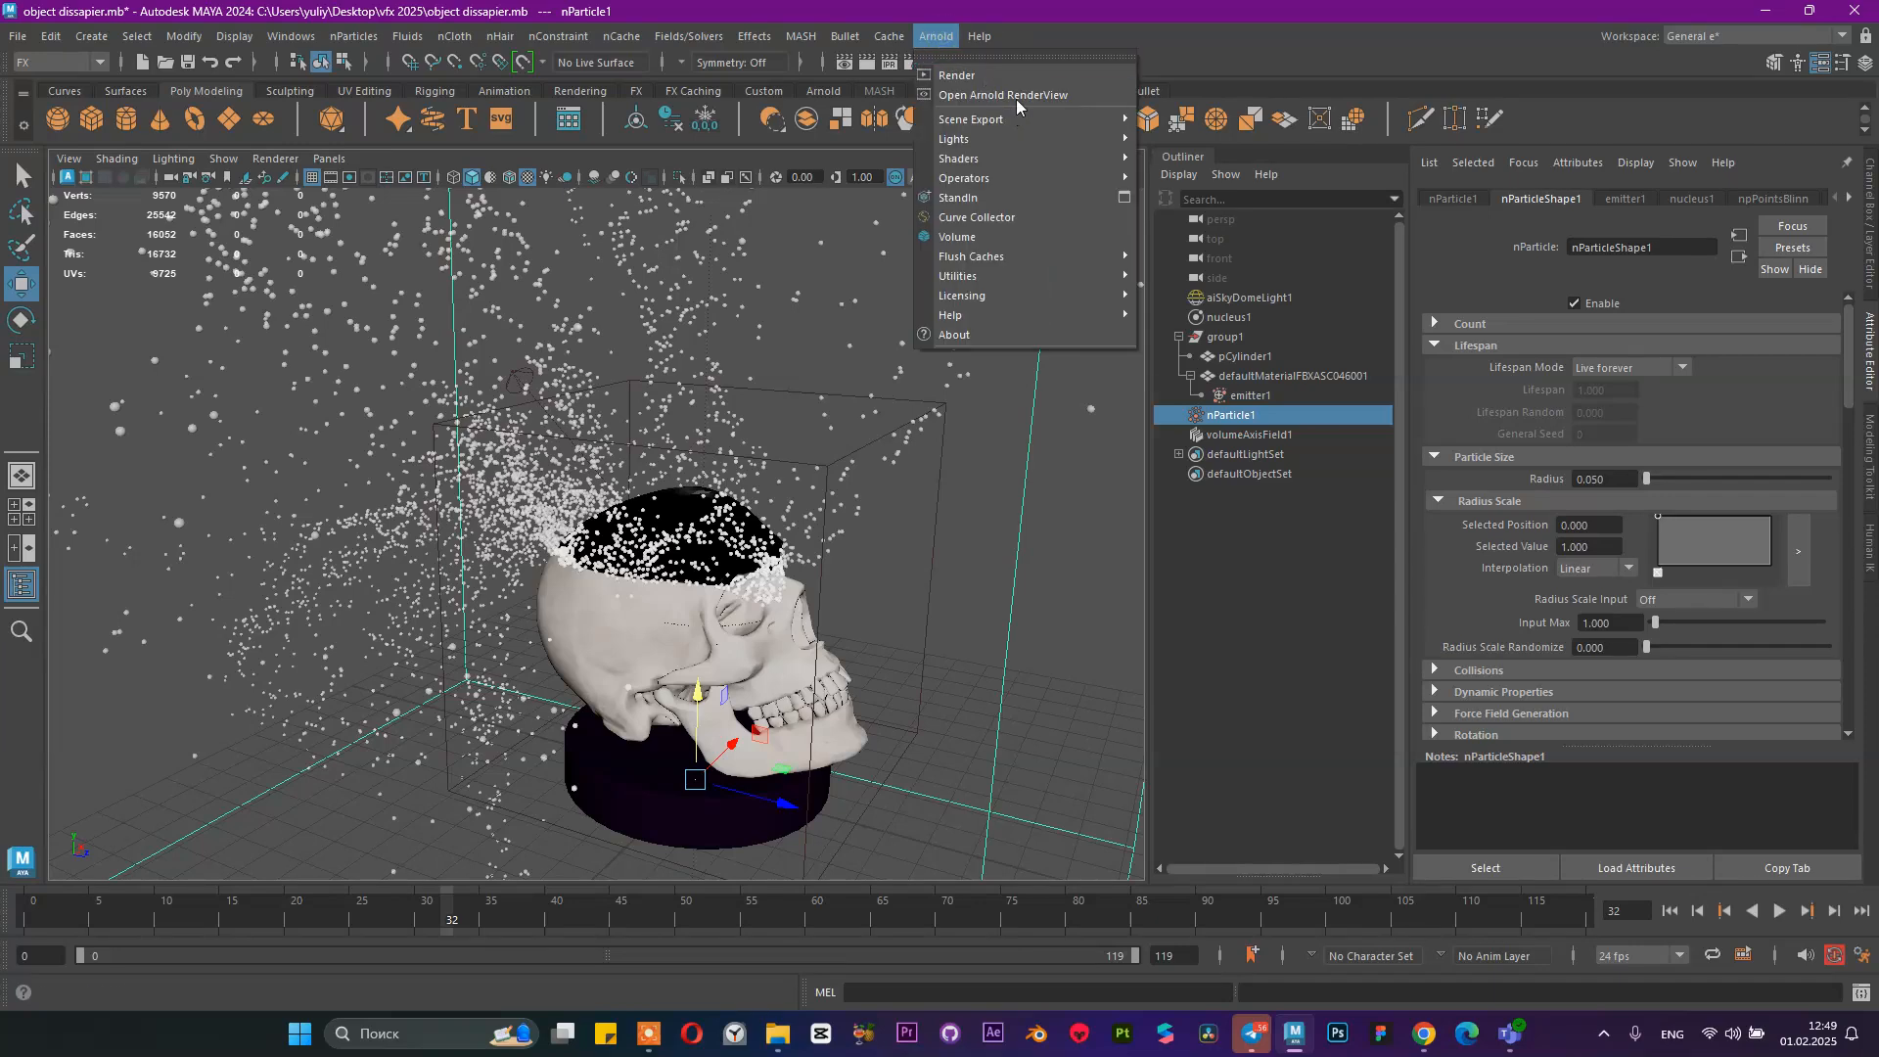
left_click(979, 105)
left_click(985, 249)
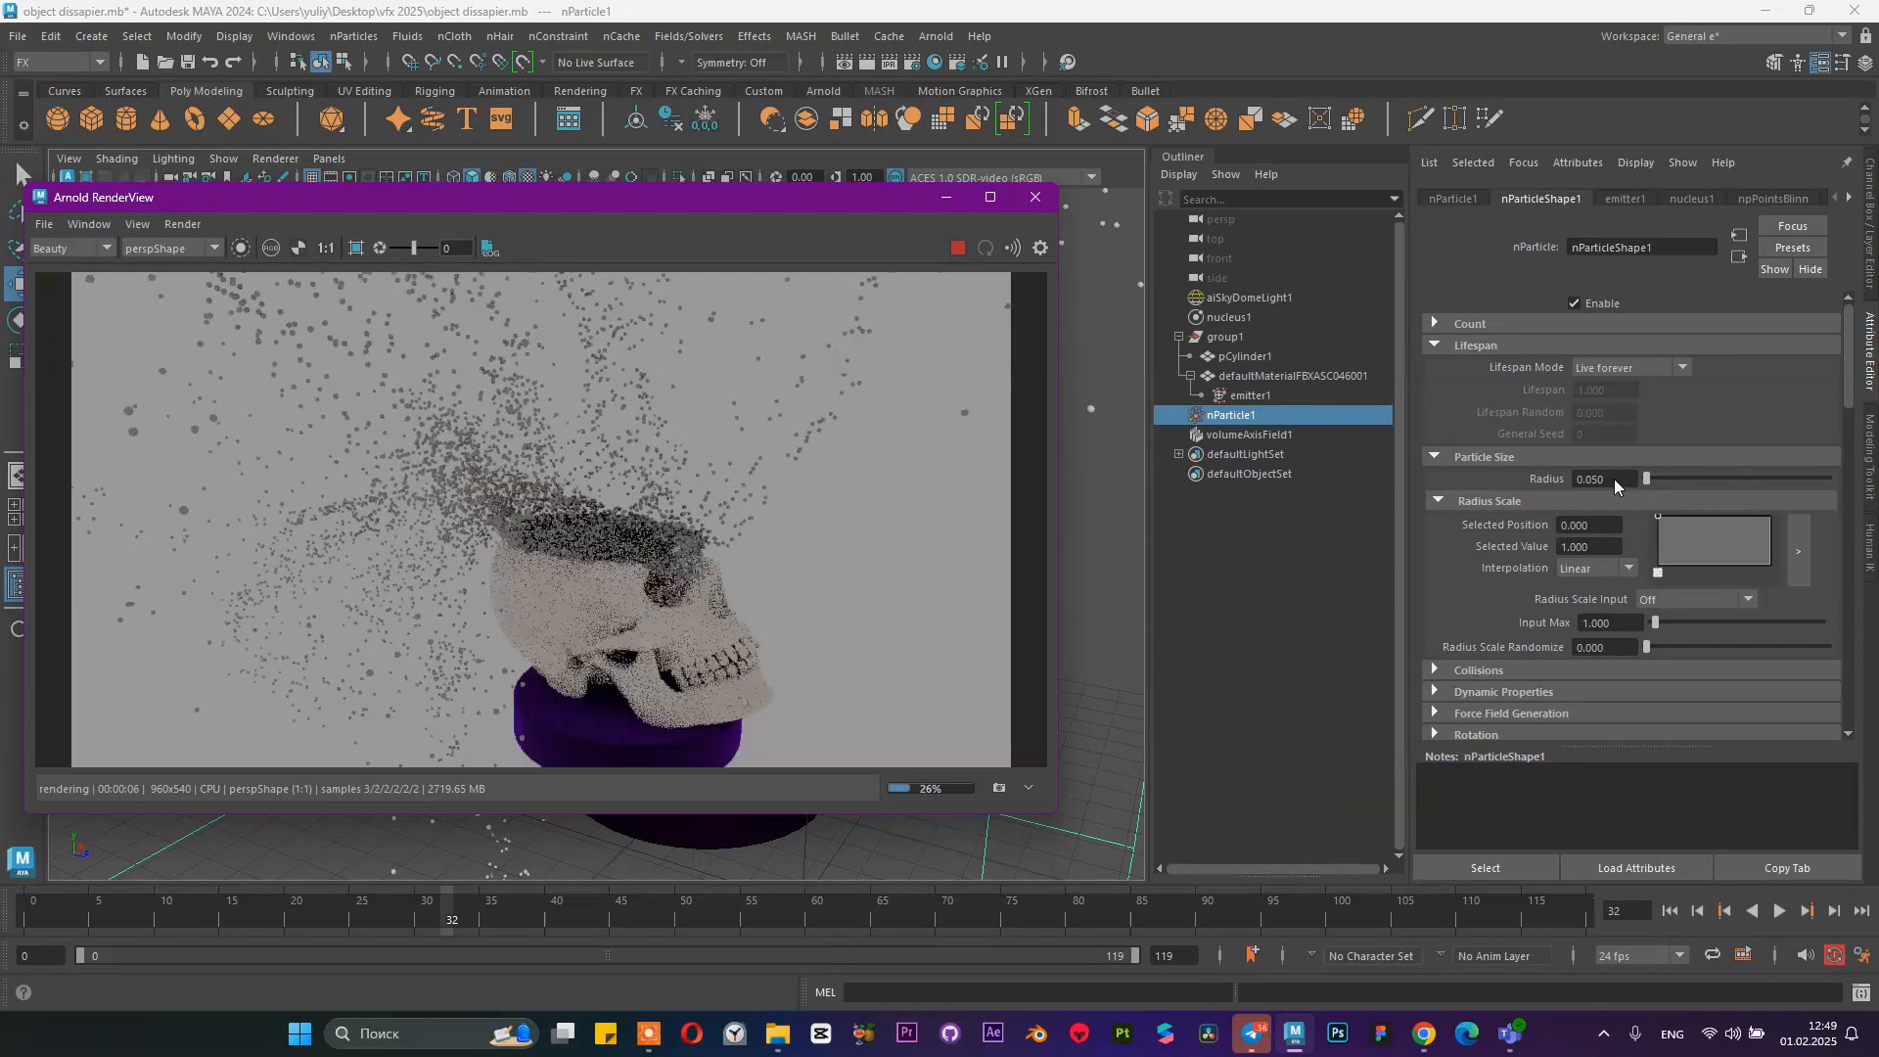
left_click_drag(924, 282, 912, 288)
left_click(959, 249)
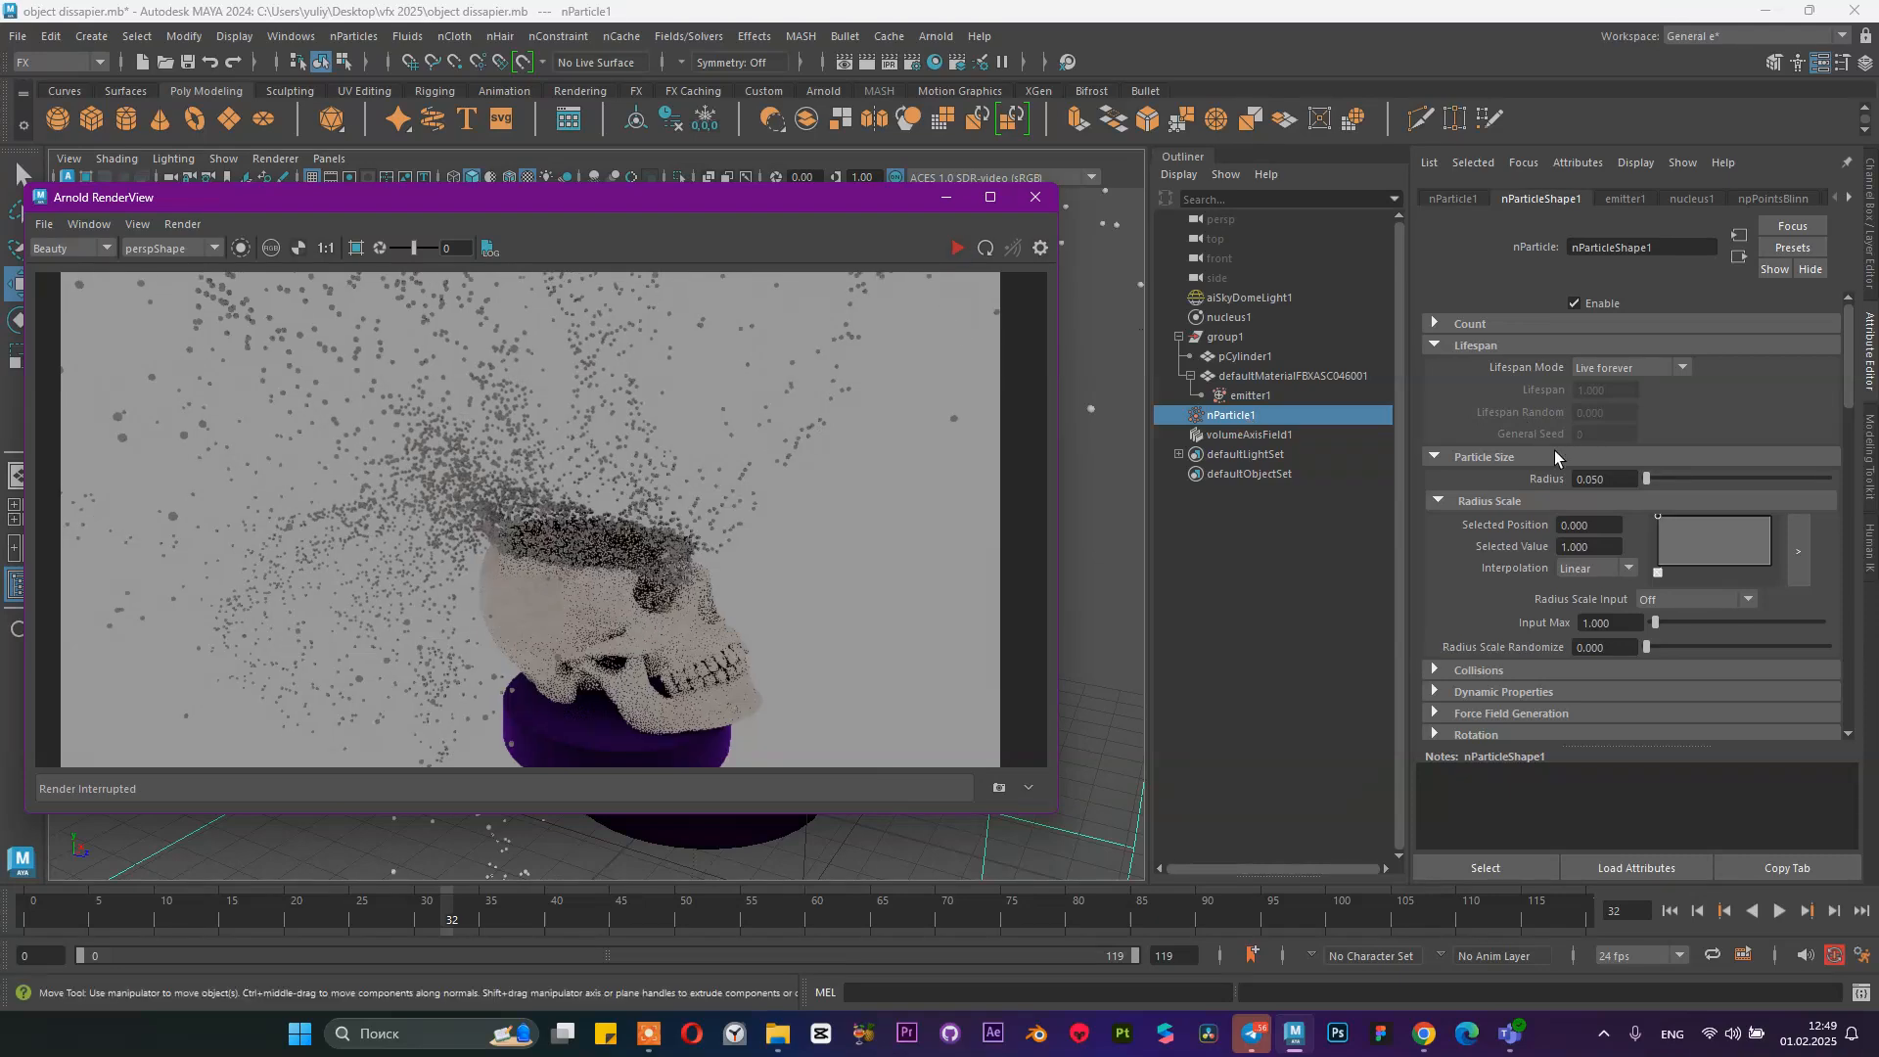
Set the nParticle1 radius to 0.040, start an Arnold render of frame 32 to check it, then stop and minimize the RenderView
left_click(1602, 478)
type("0.04")
key("Return")
left_click(956, 251)
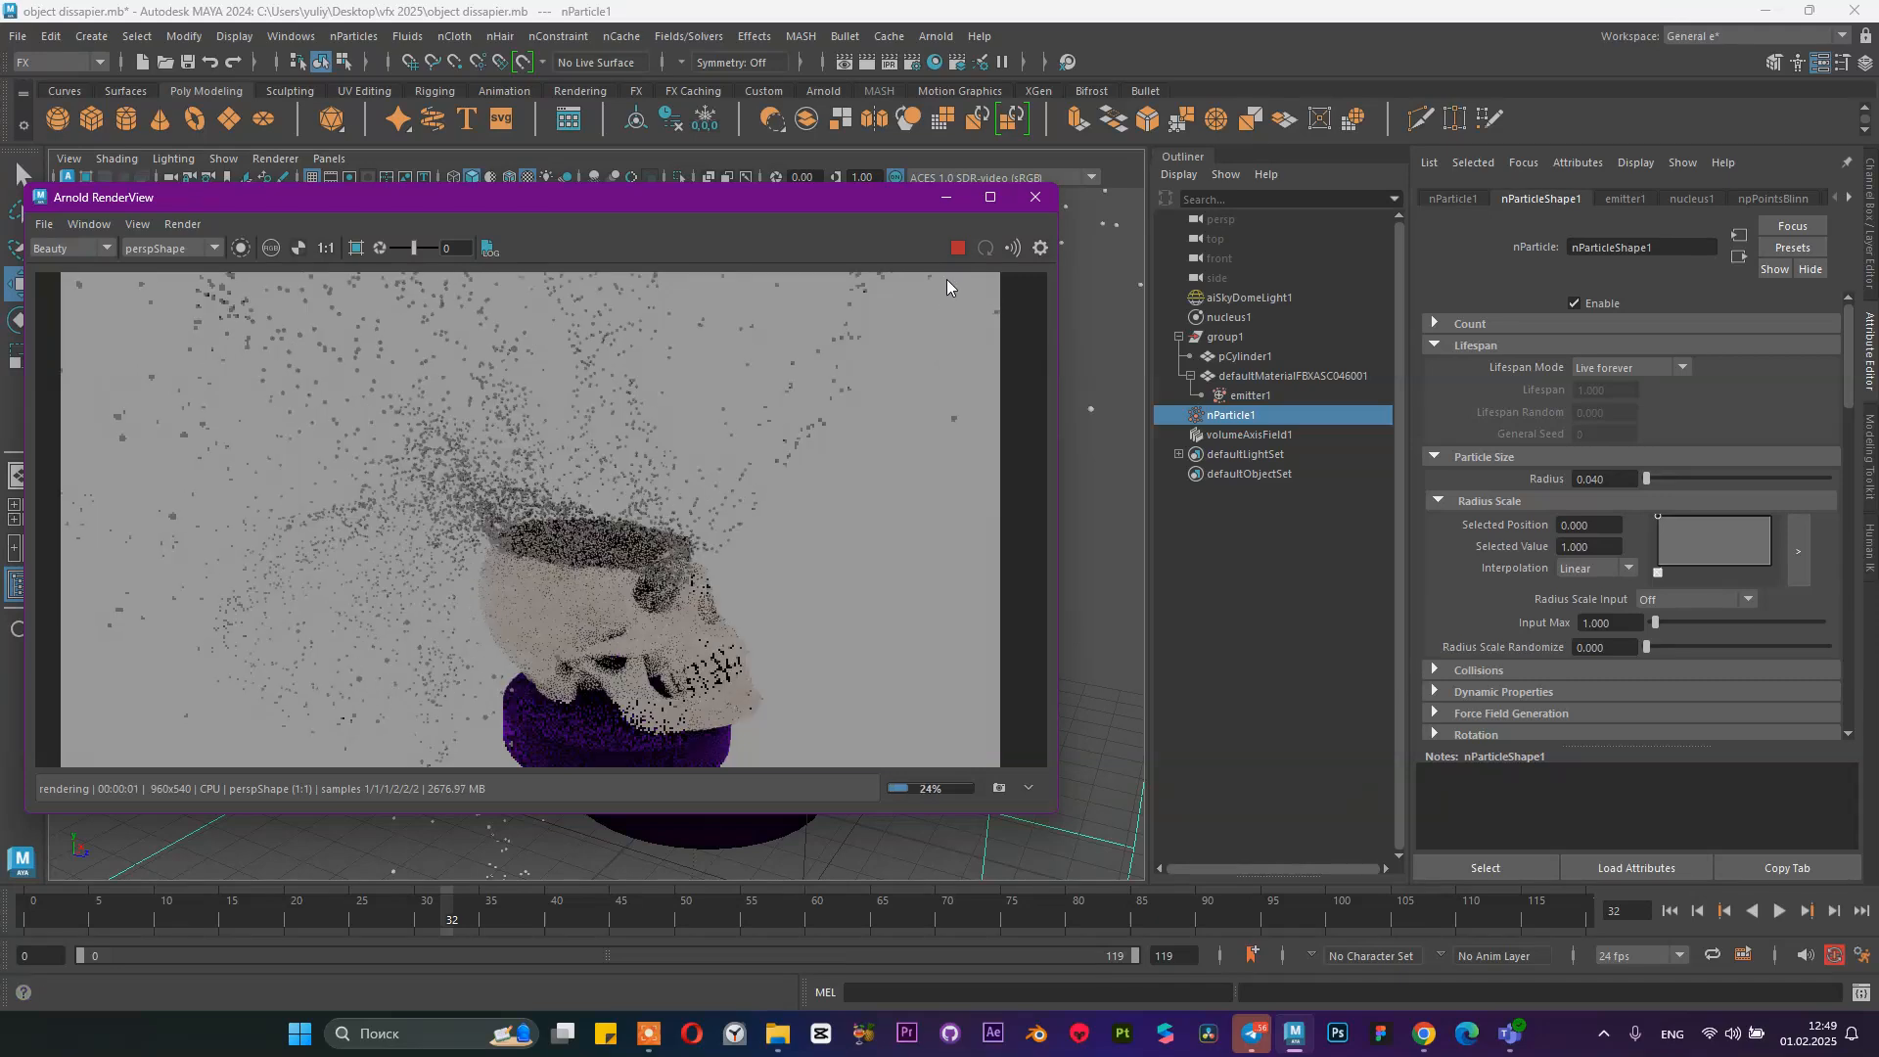
left_click(956, 249)
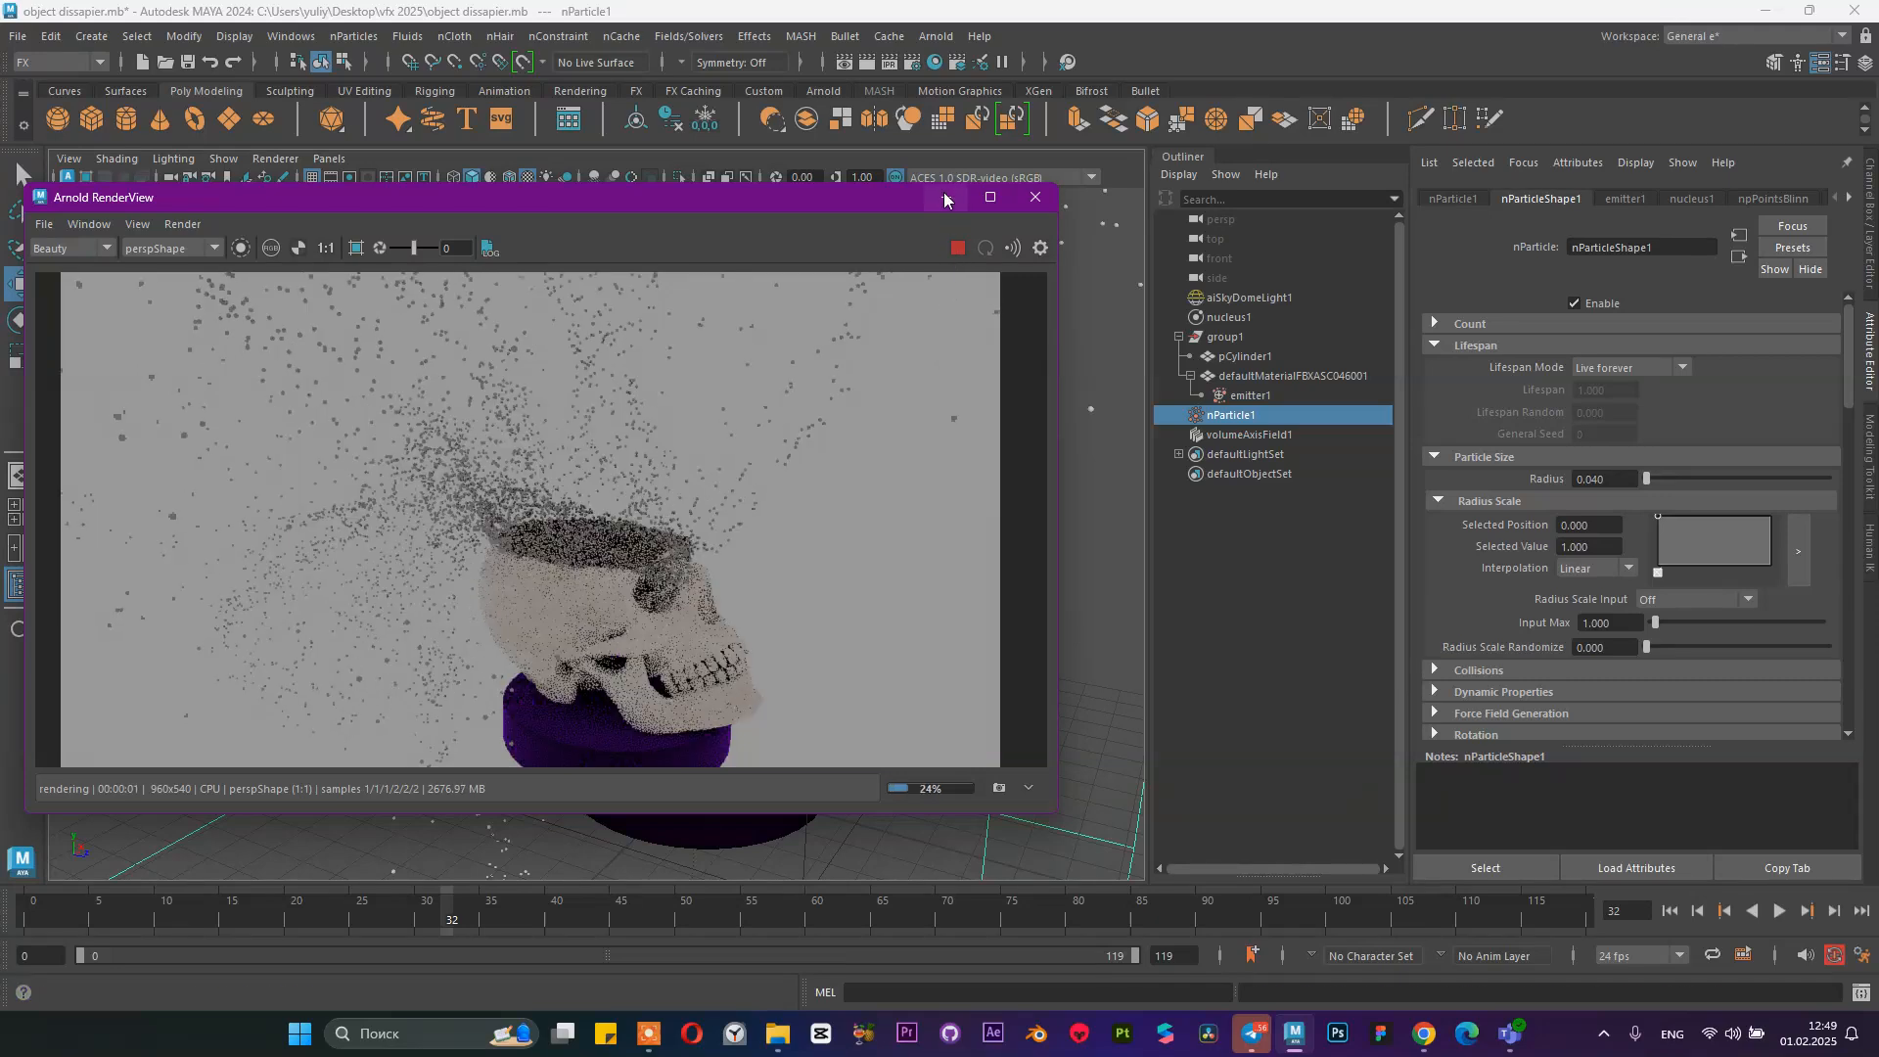
left_click(944, 200)
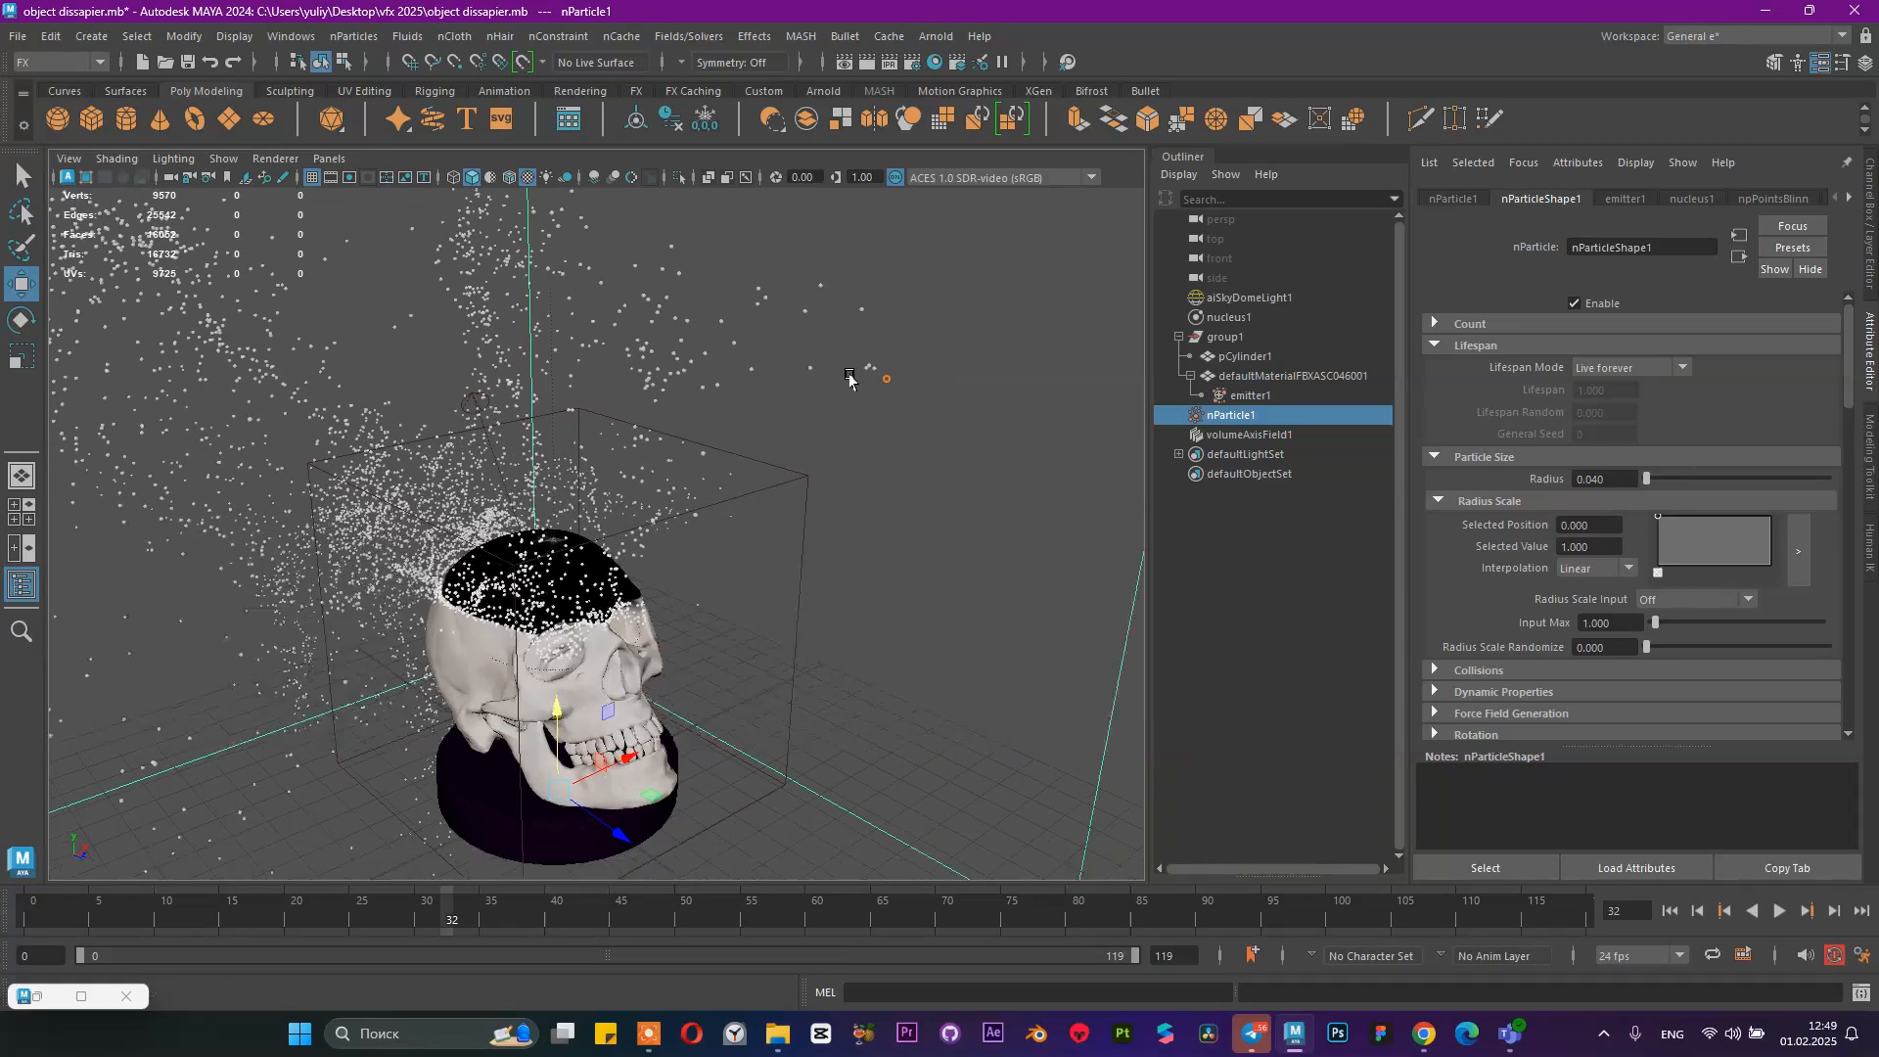
Set nParticleShape1's Lifespan Mode to Random range with a Lifespan of 3 and a Lifespan Random of 2
left_click(1263, 397)
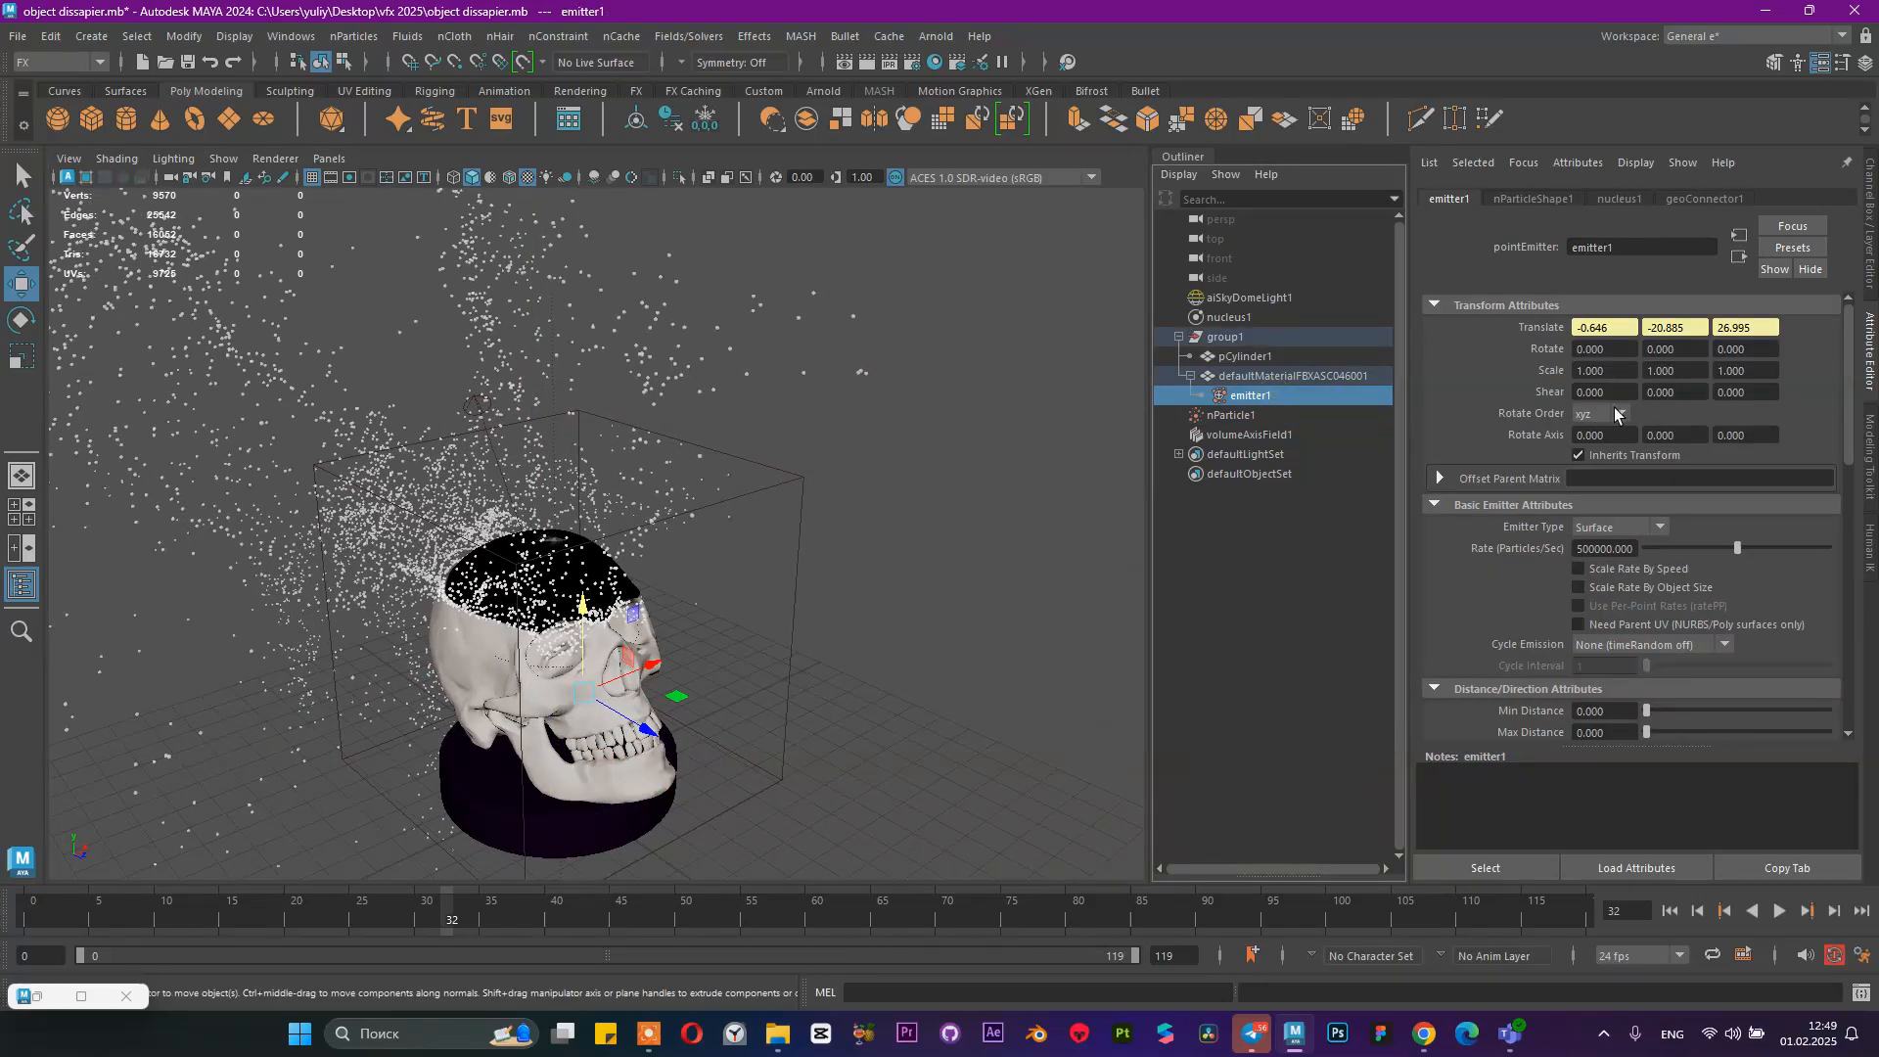
left_click(1543, 199)
left_click(1451, 198)
left_click(1546, 198)
left_click(1618, 369)
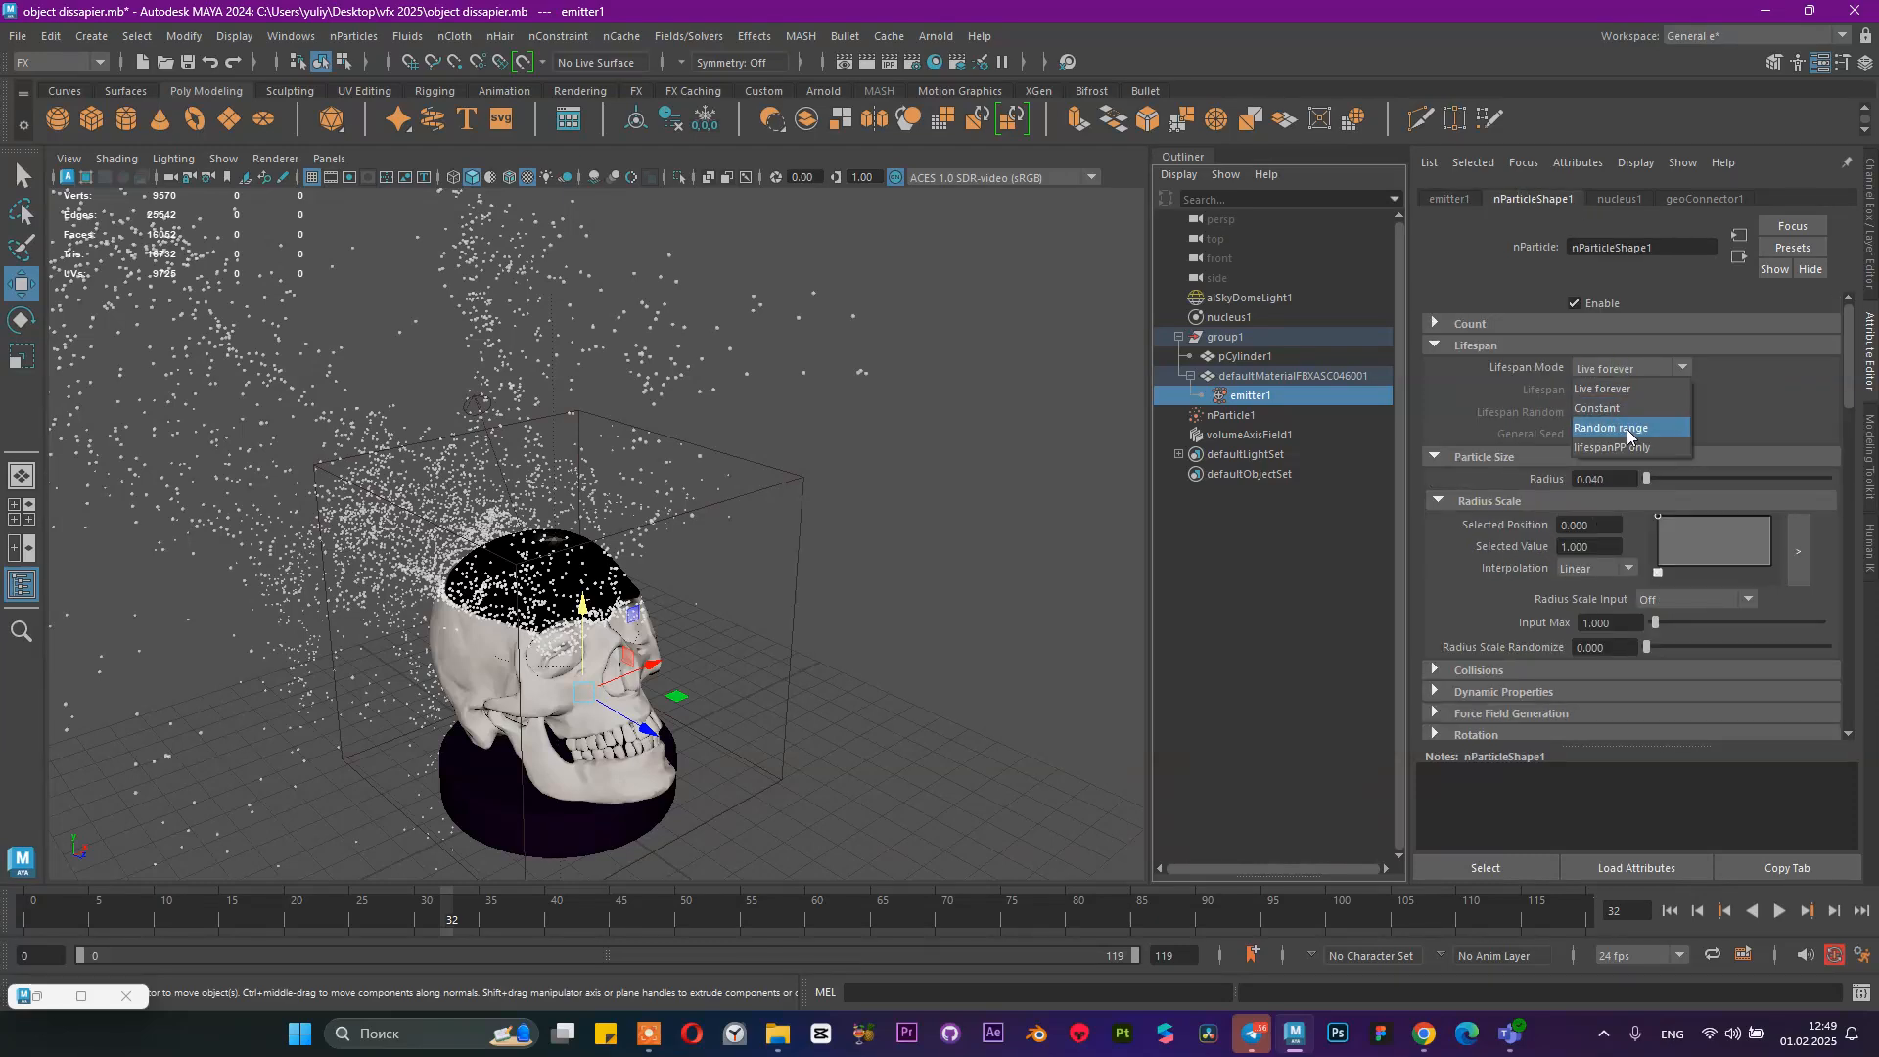
left_click(1630, 435)
left_click(1621, 392)
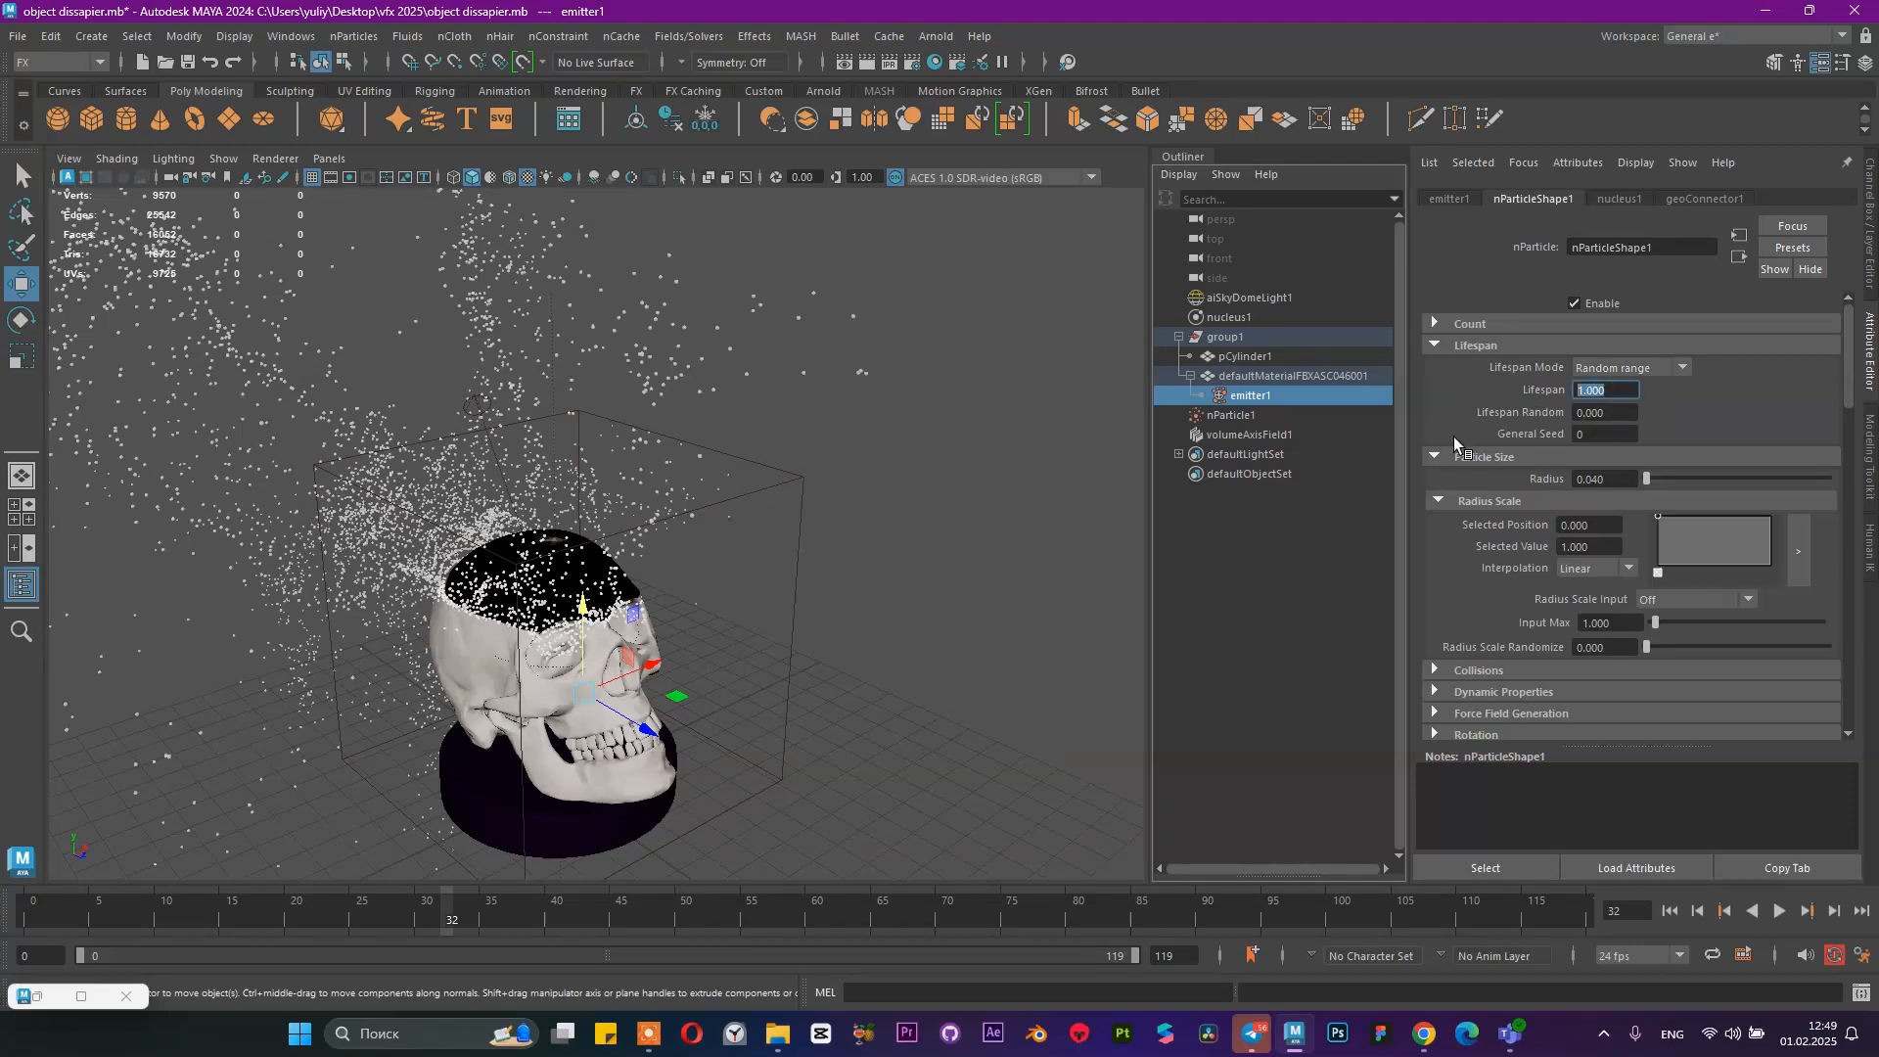
type("3")
key("Tab")
type("2")
key("Return")
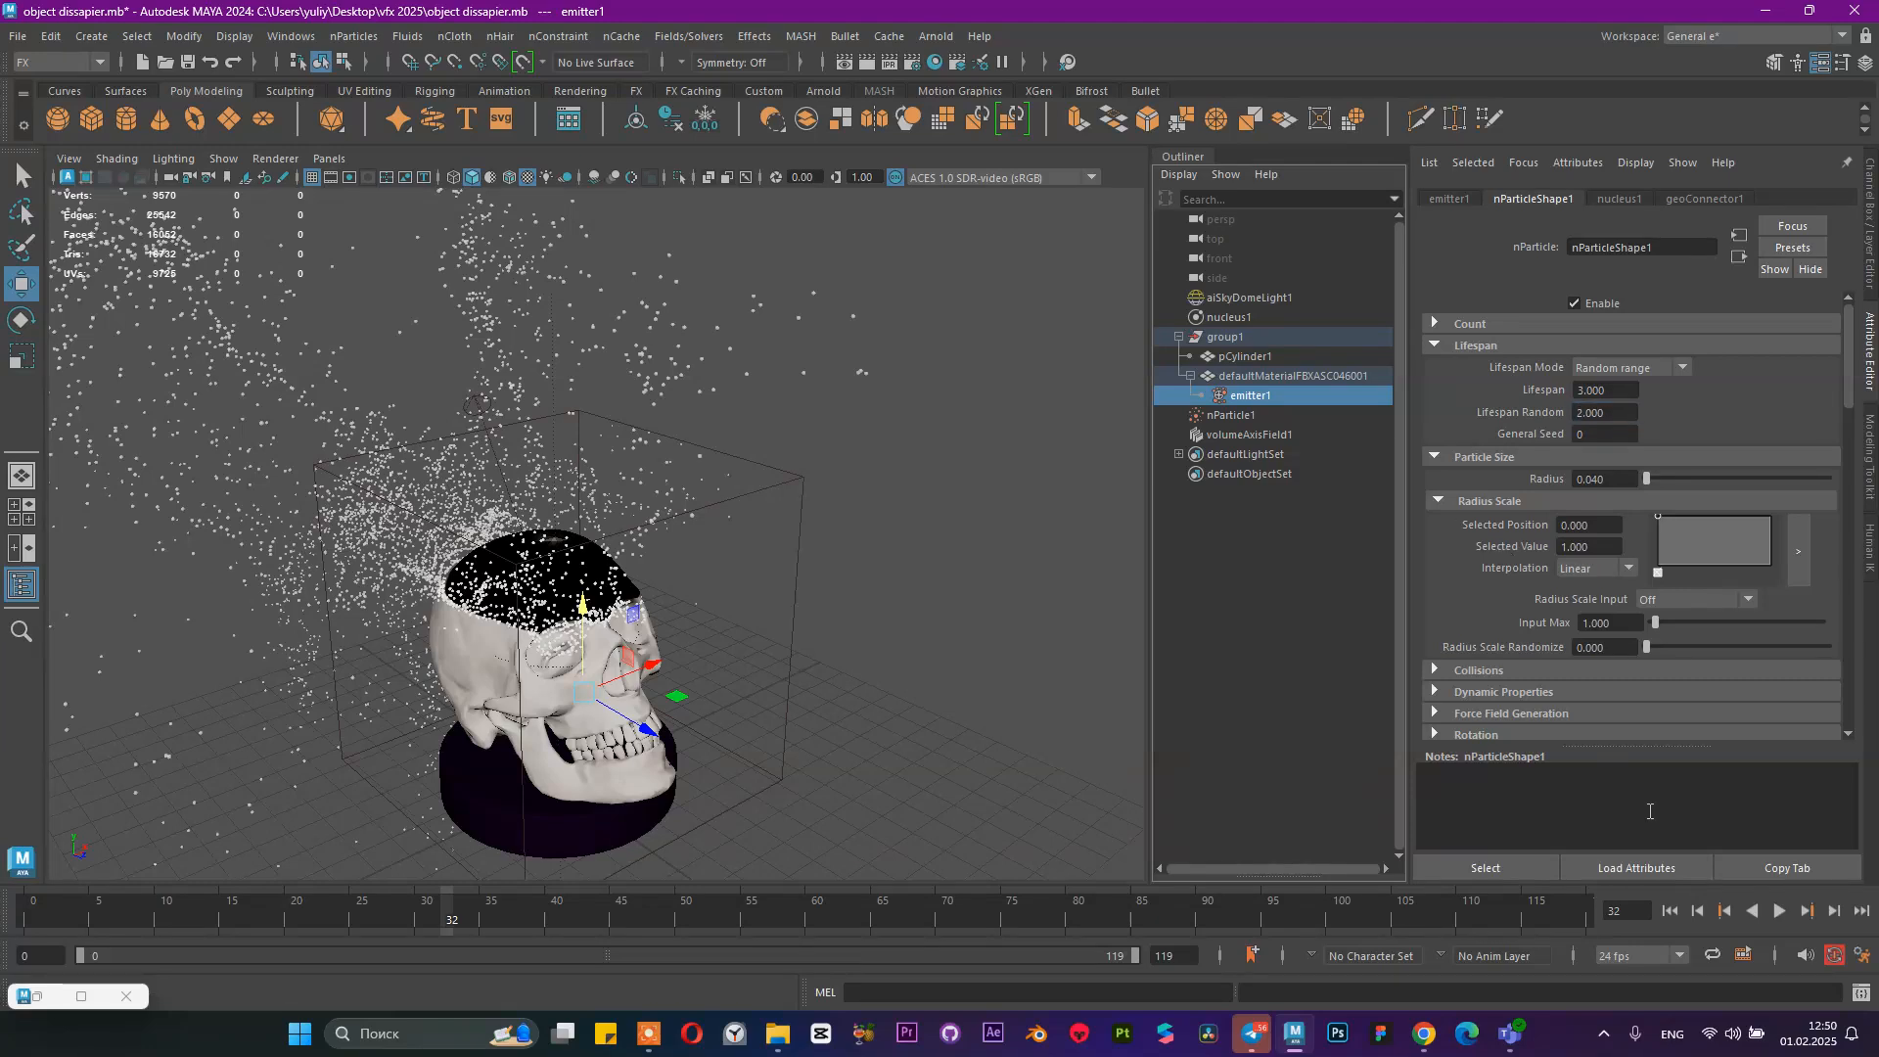
Play the simulation from the start to about frame 54 to check how long the particles live
left_click(1670, 911)
left_click(1780, 910)
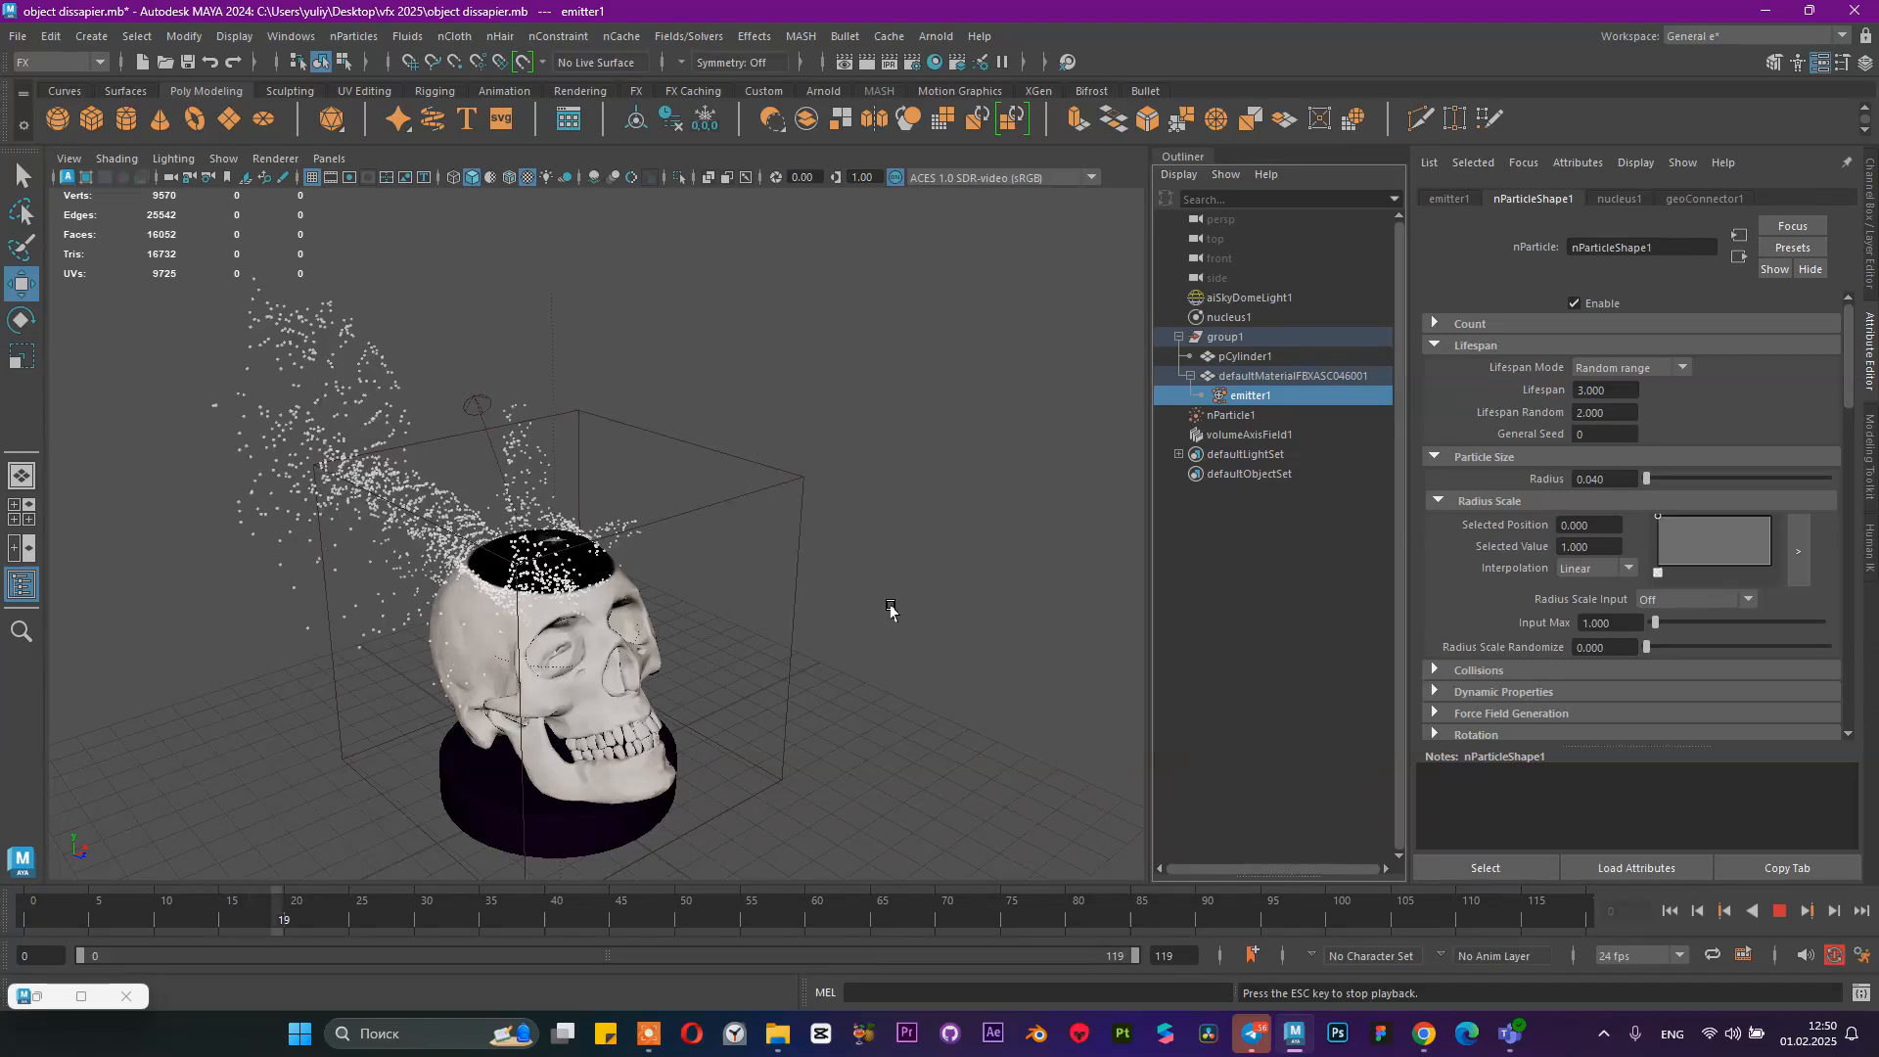
scroll(889, 612, "down", 10)
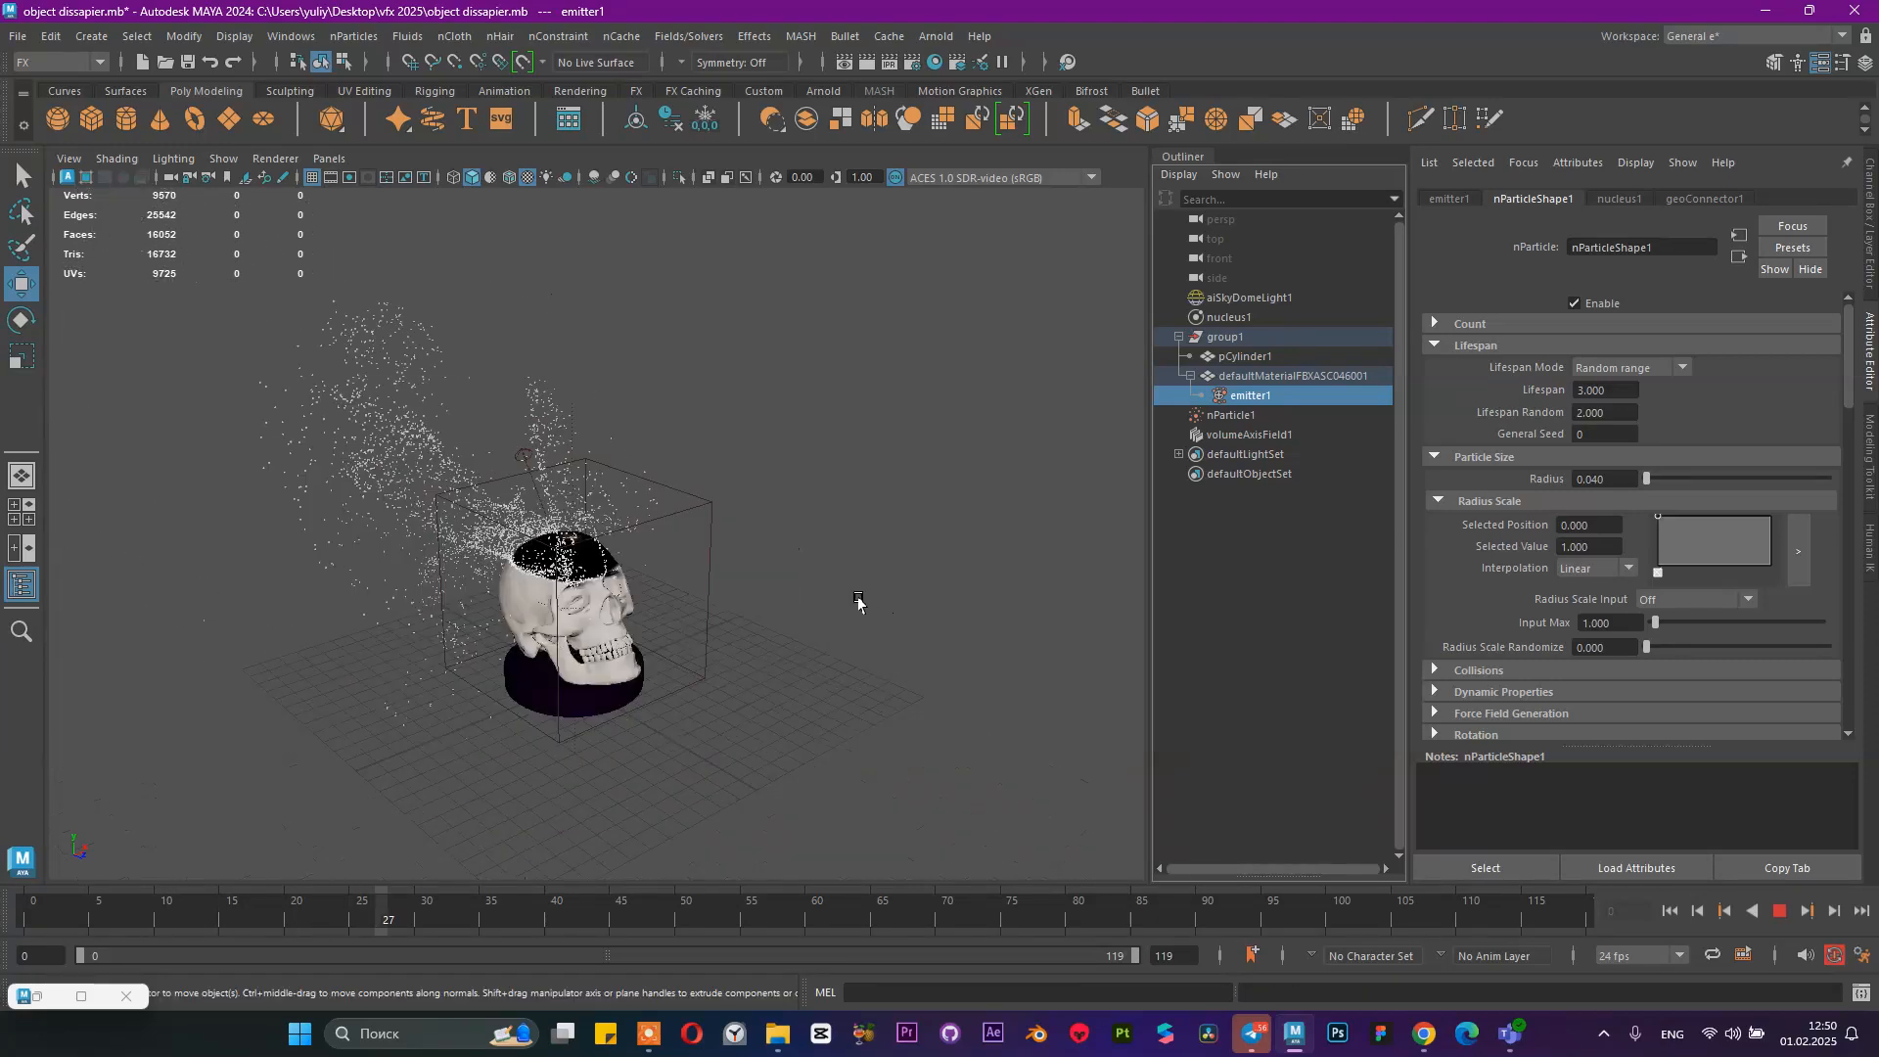
scroll(857, 602, "up", 4)
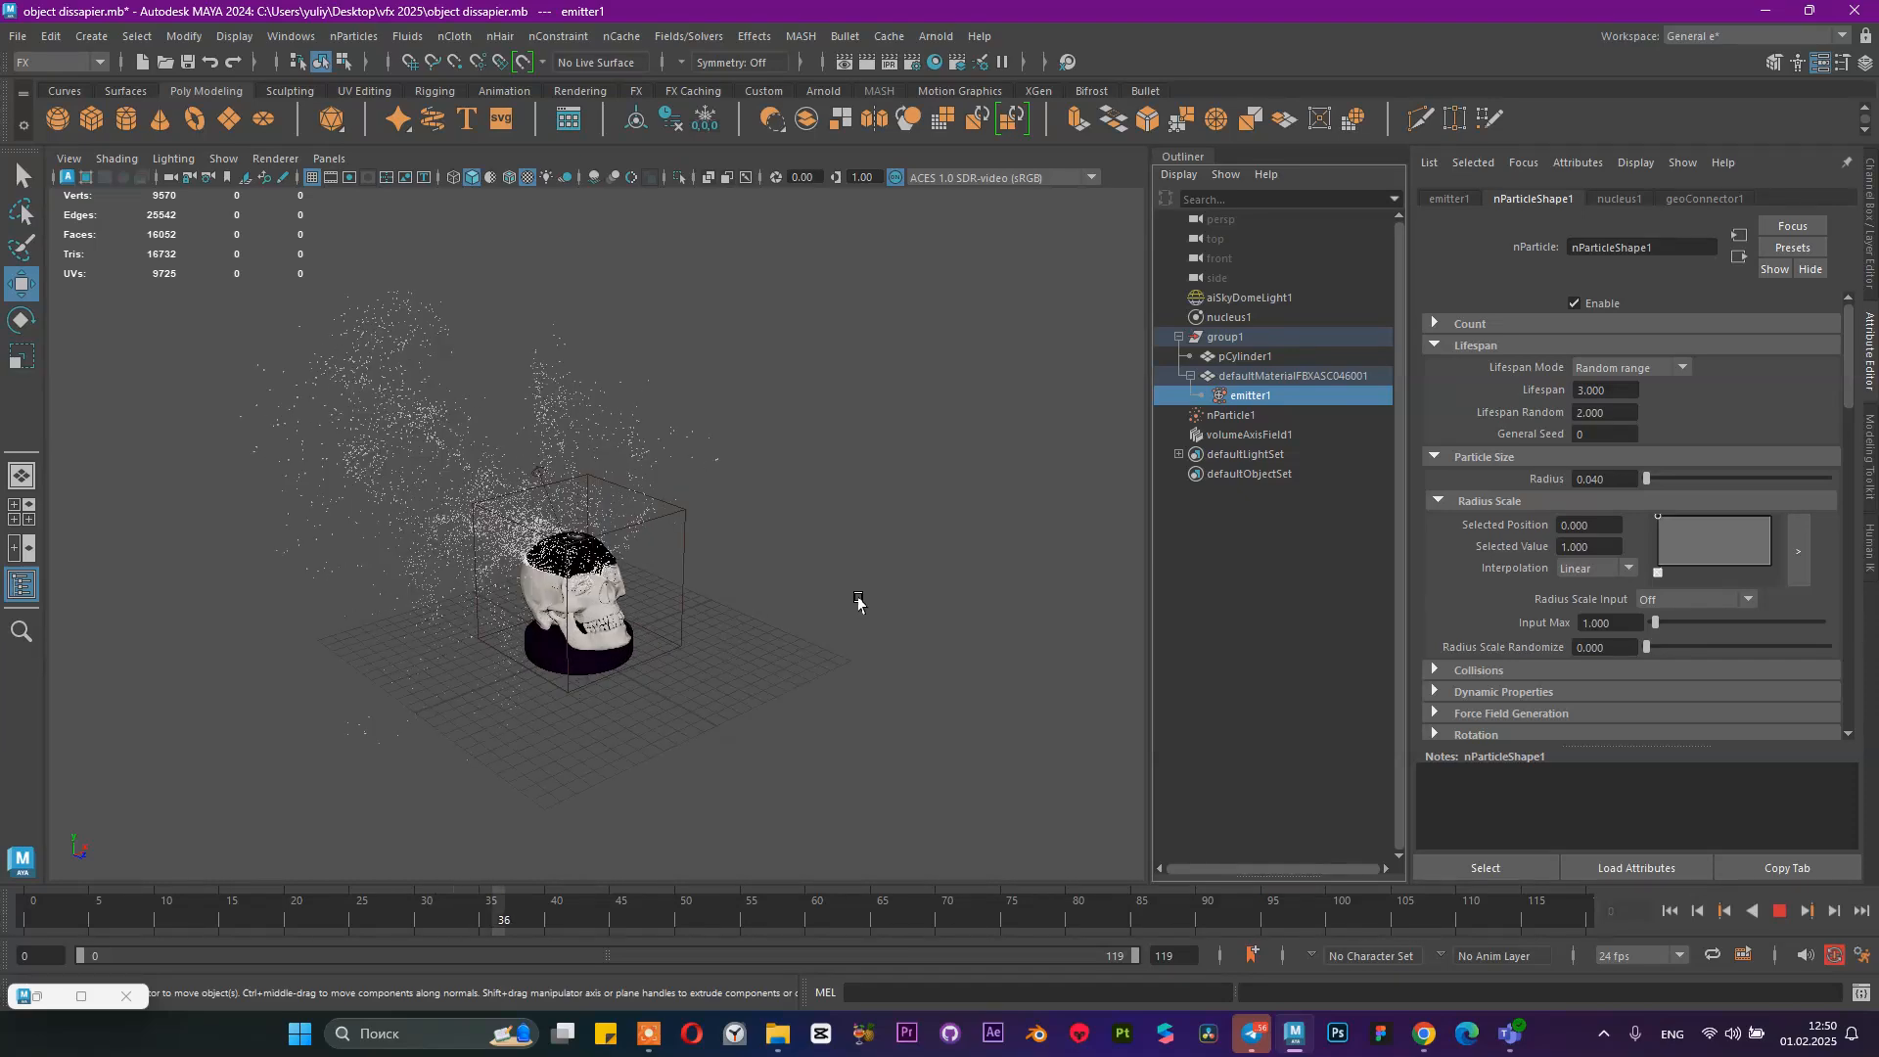
left_click(1779, 911)
Set the particles' Lifespan to 1 and Lifespan Random to 1.5, and save the scene
left_click(1572, 389)
type("1")
key("Tab")
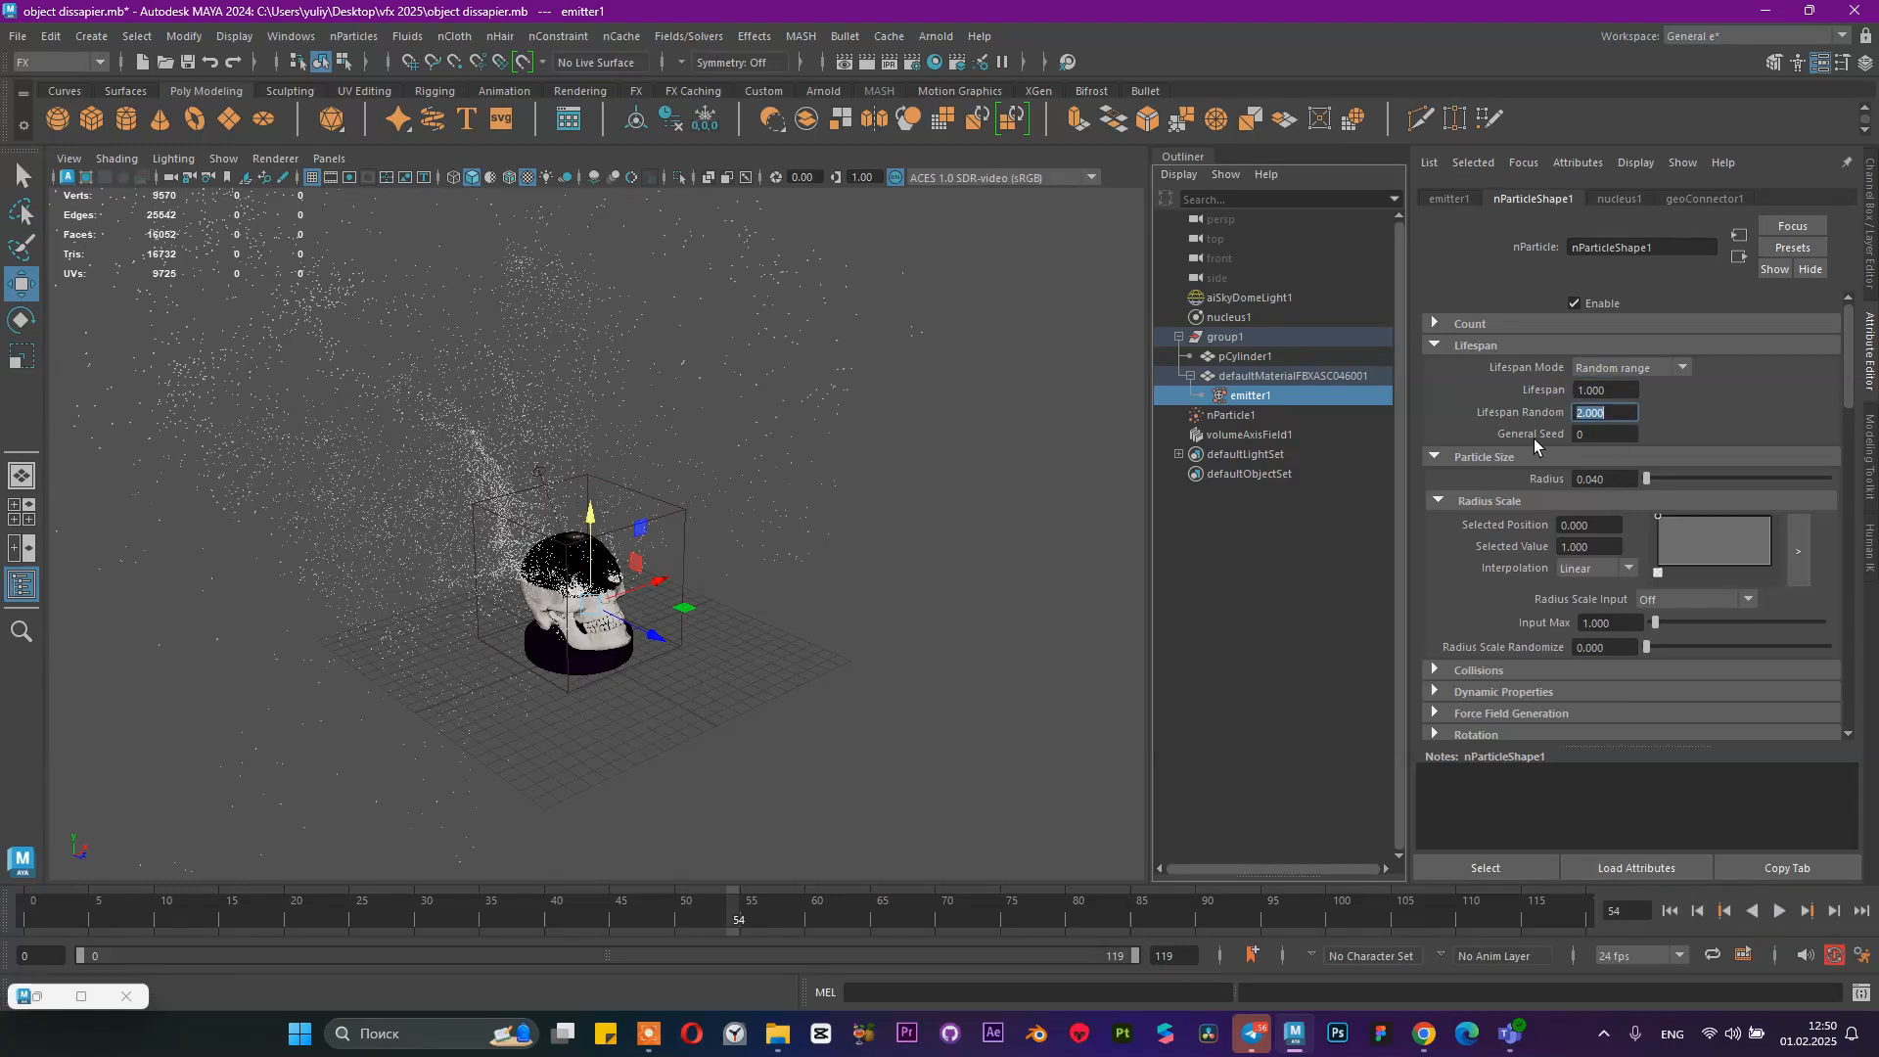
type("1.5")
key("Return")
key("ctrl+s")
Play the simulation from the start to about frame 57 to check the shorter particle lifespan
left_click(1670, 911)
left_click(1780, 911)
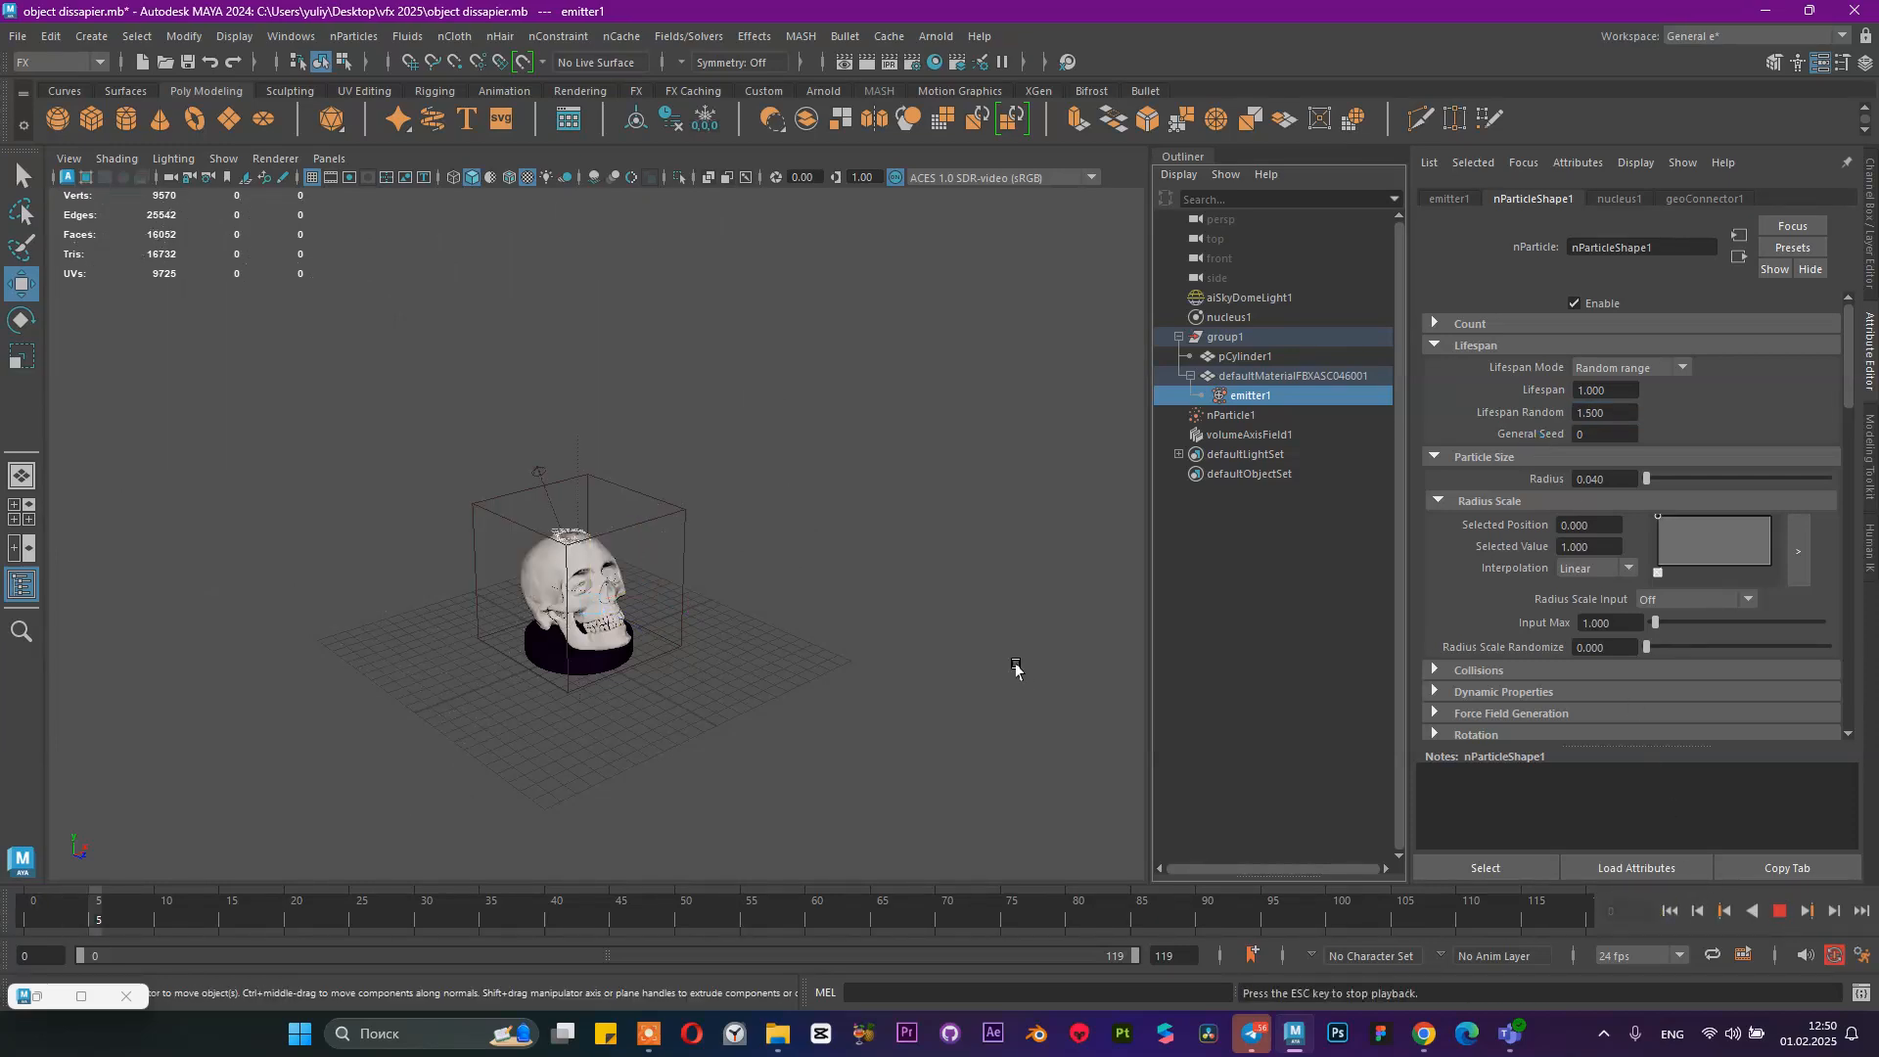
scroll(562, 504, "up", 3)
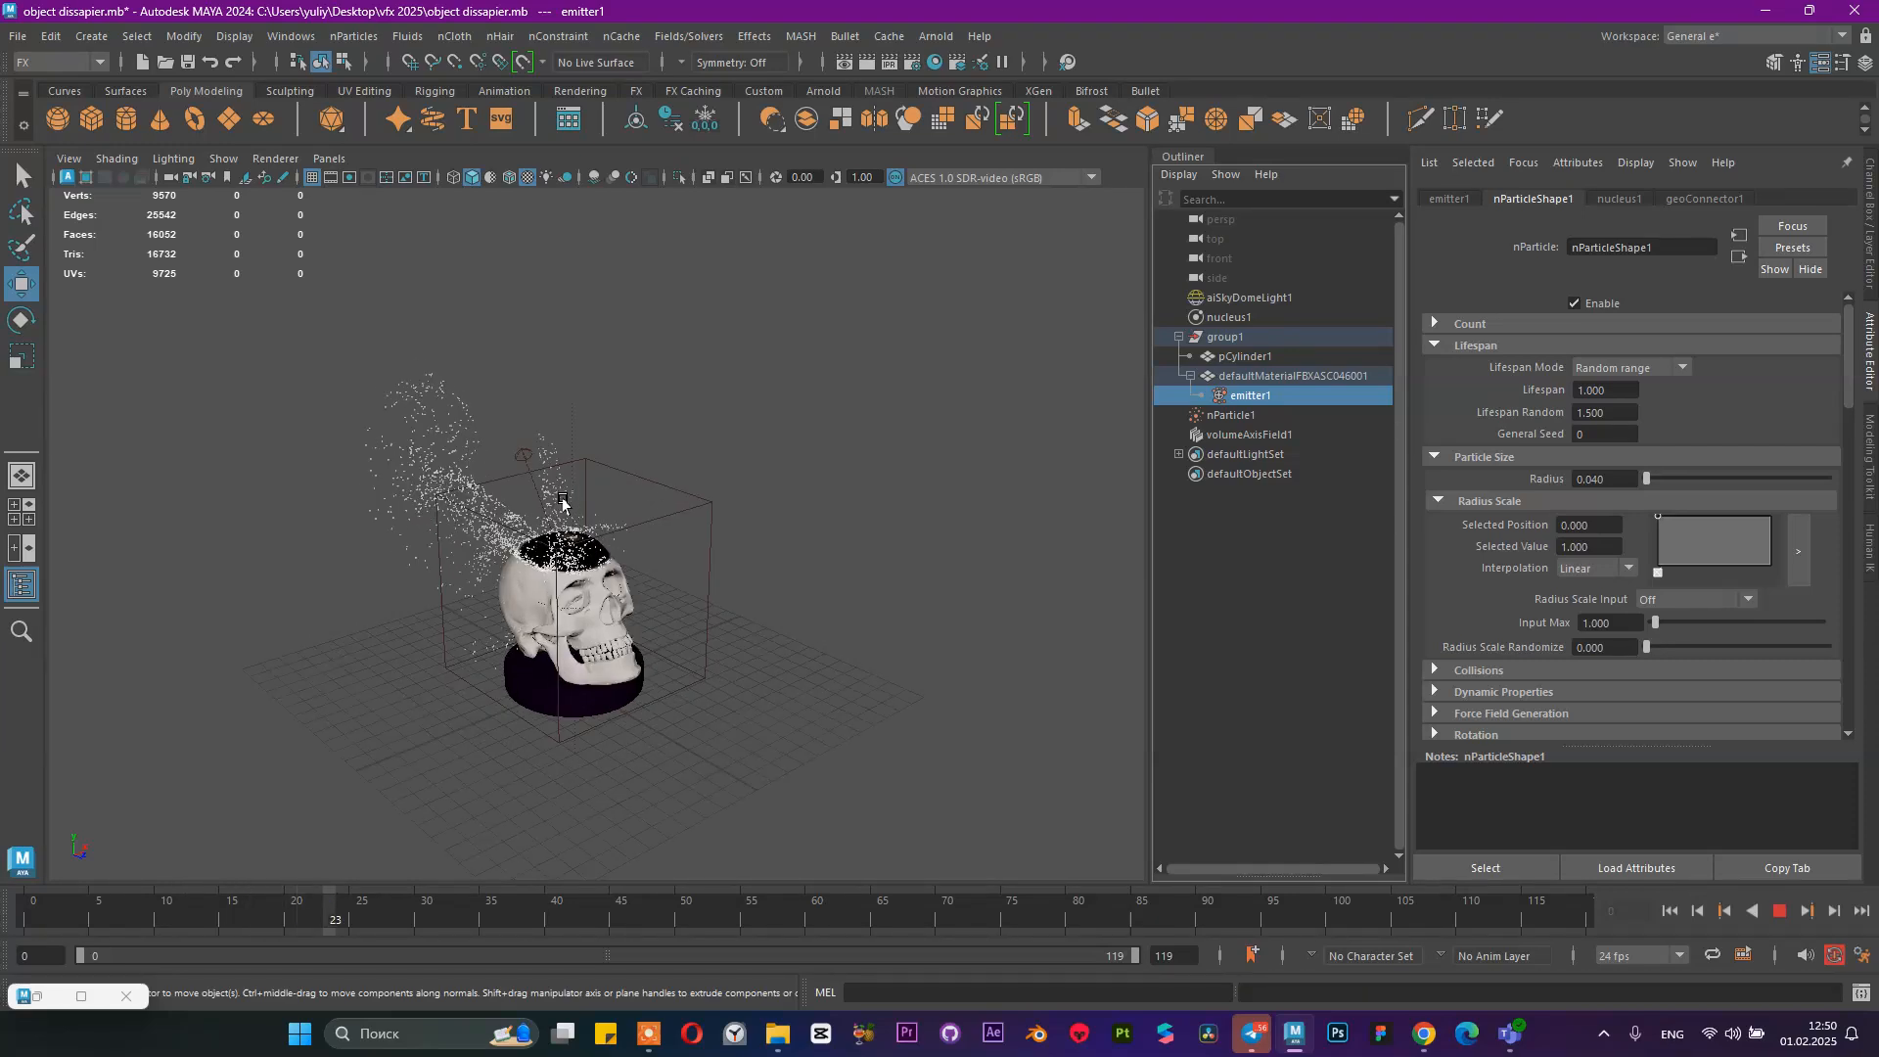
scroll(562, 505, "up", 2)
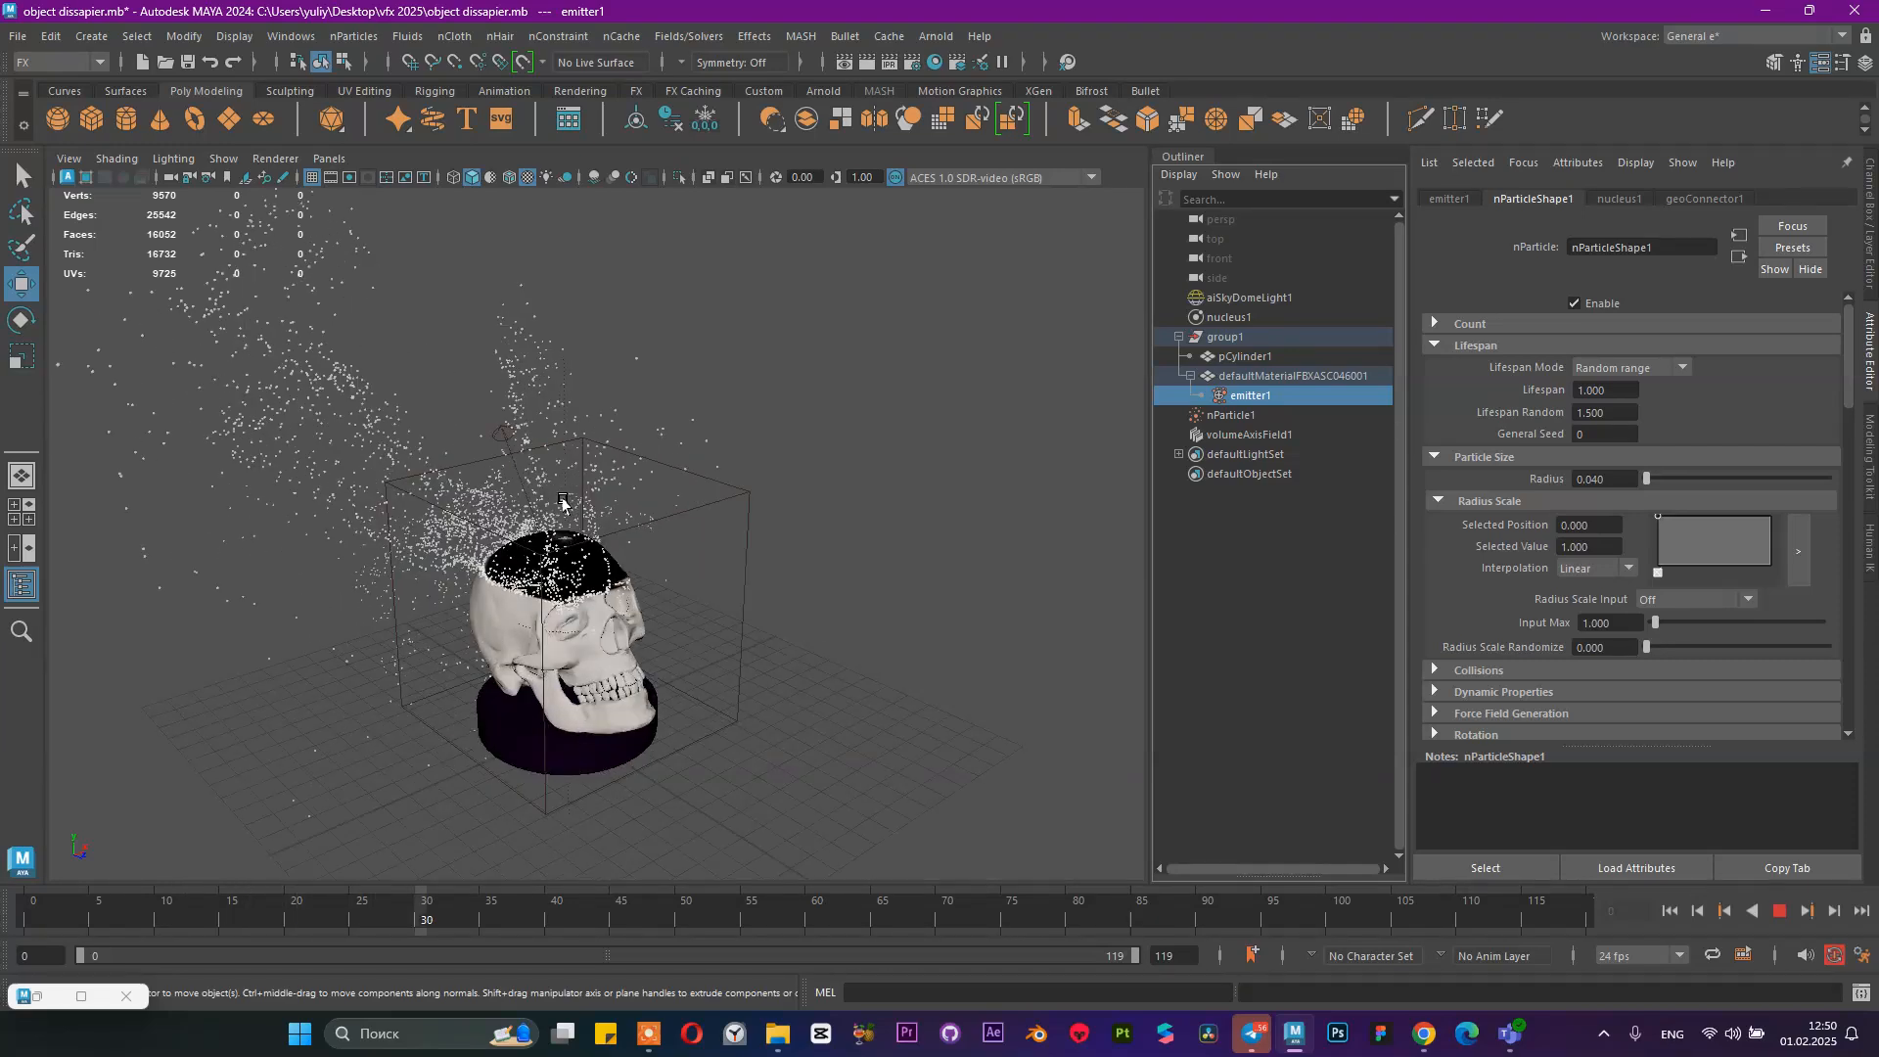
scroll(563, 504, "down", 2)
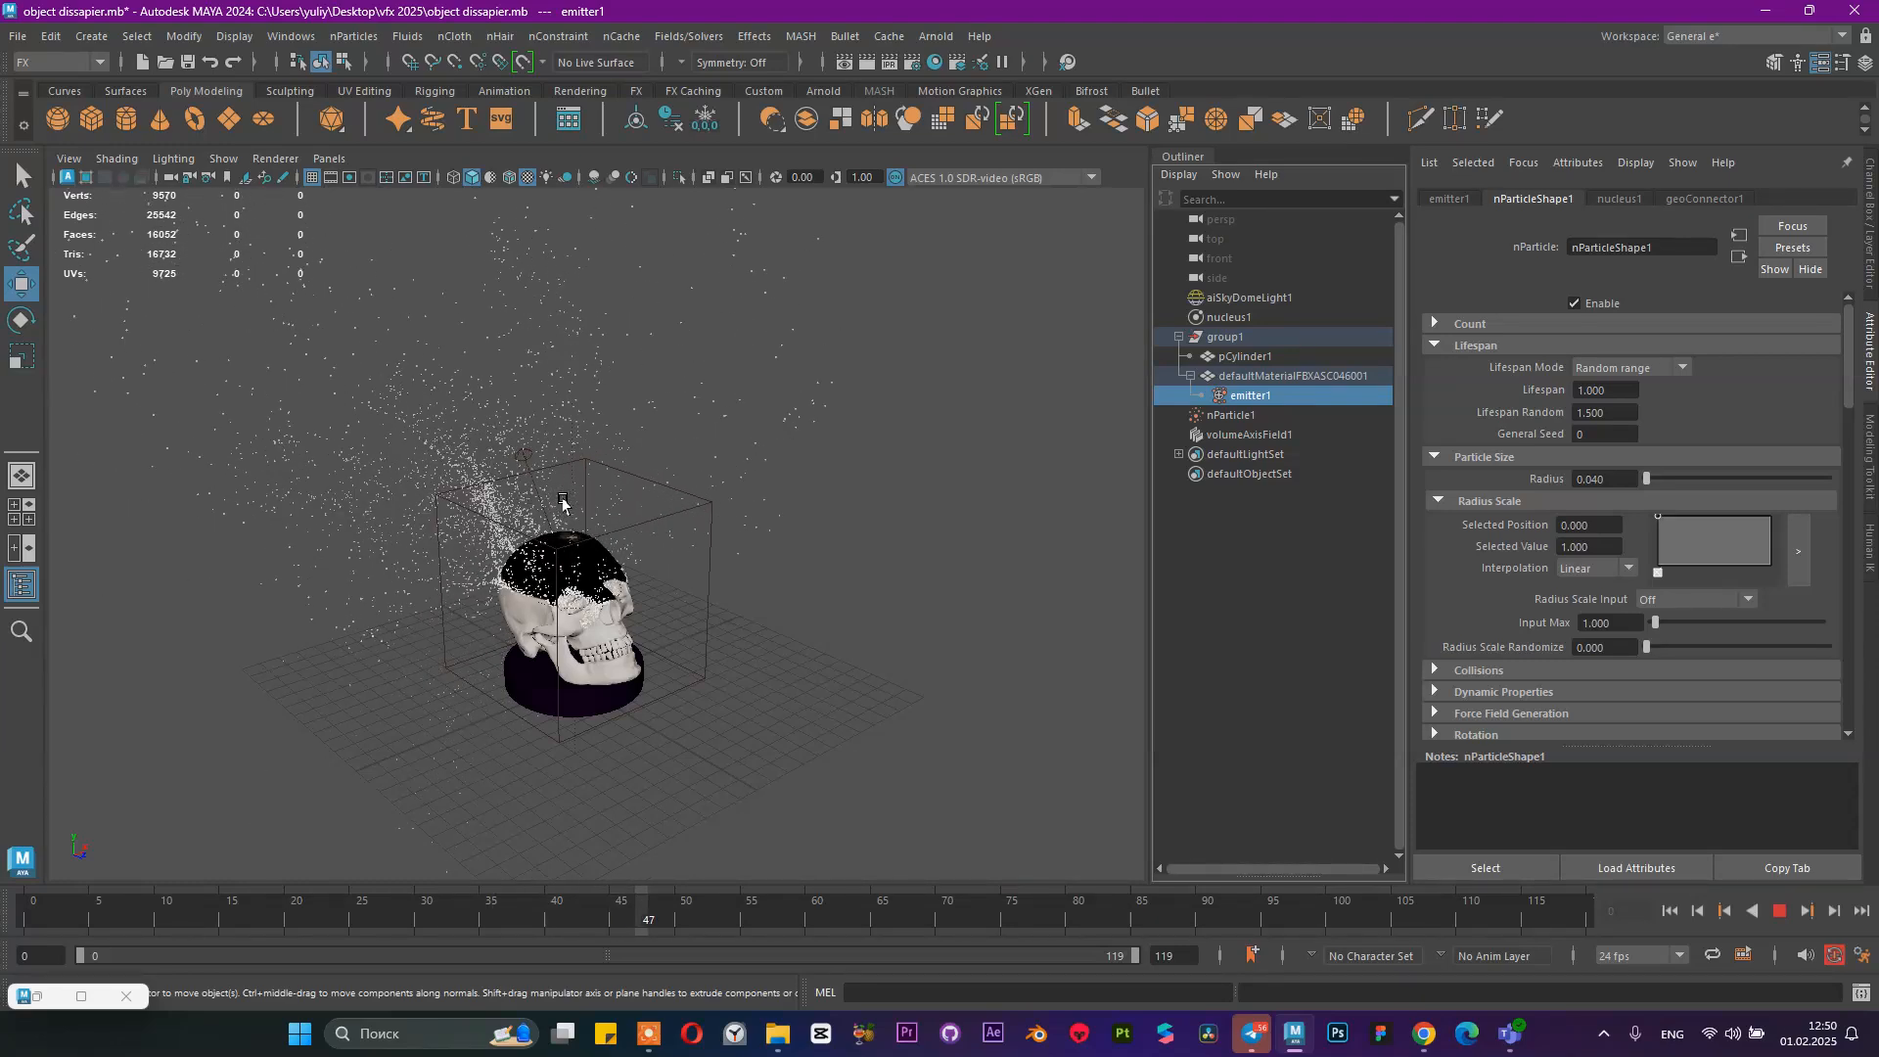
scroll(563, 504, "down", 2)
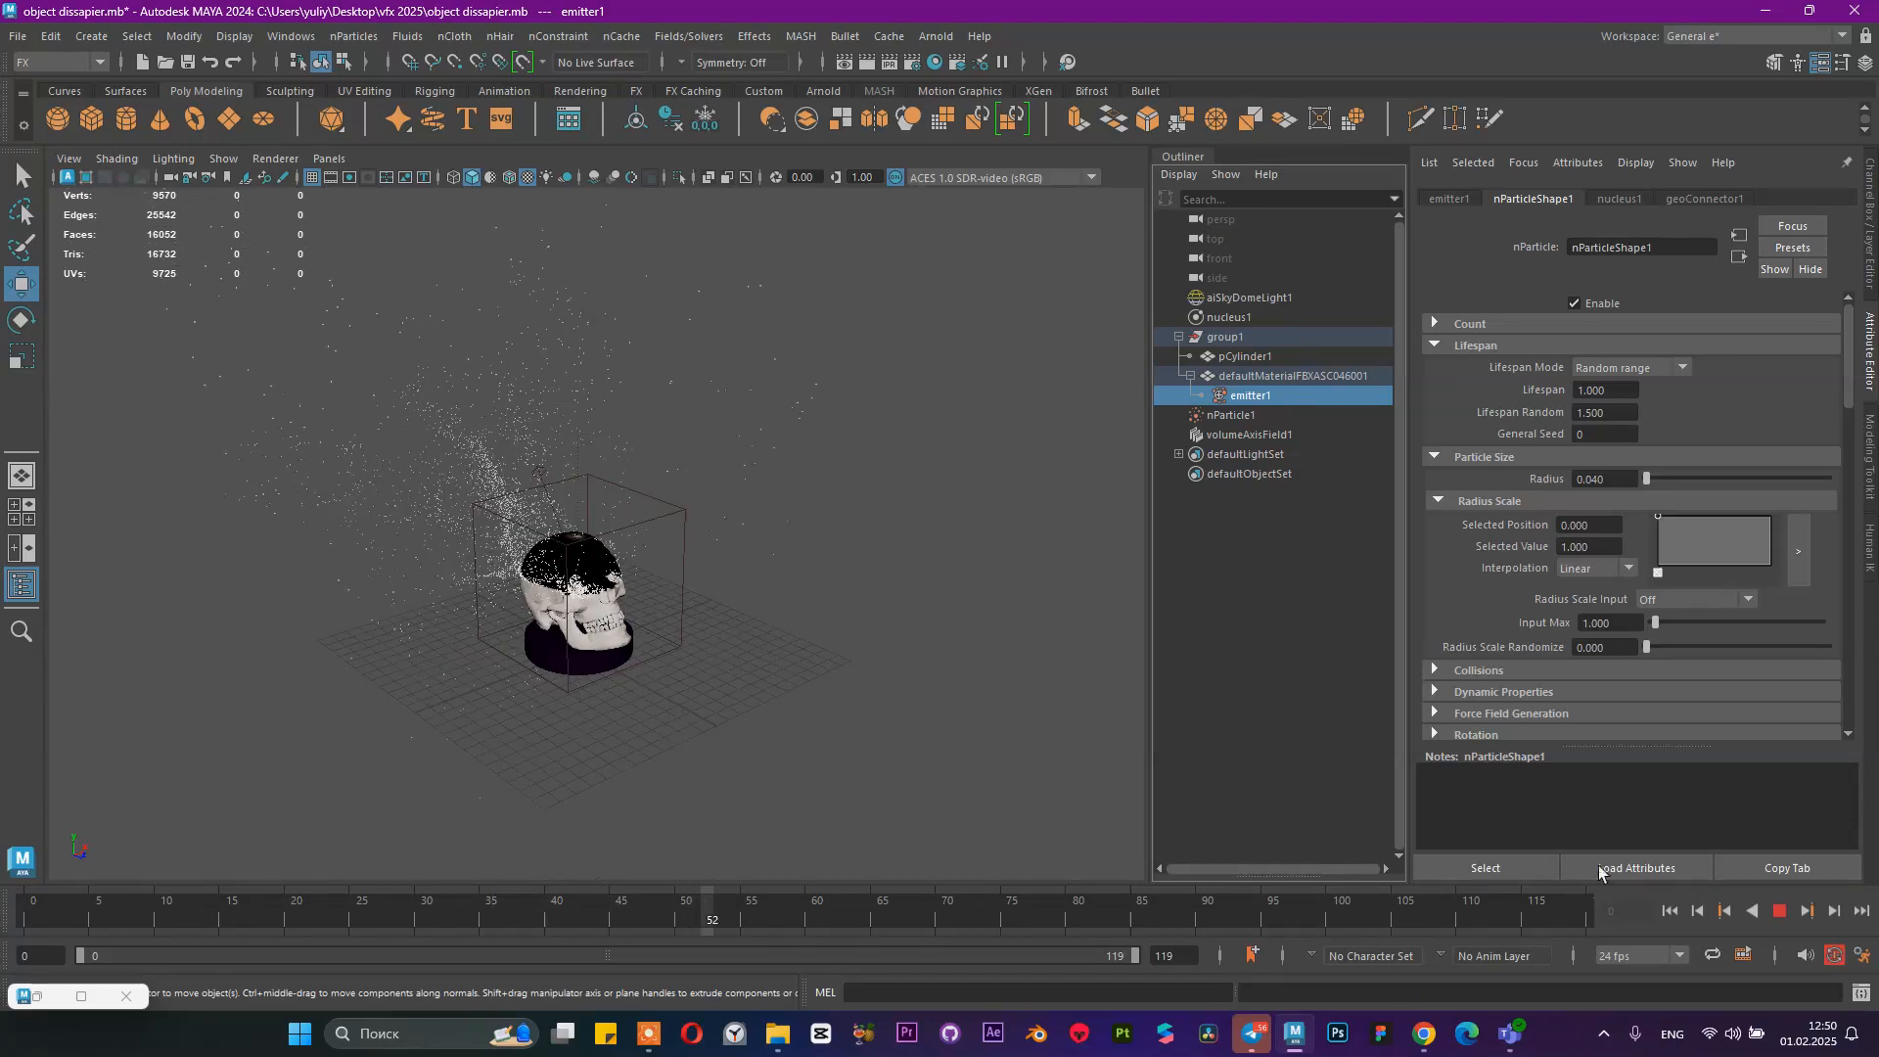
left_click(1779, 911)
For nParticle1's emitter1, set the Basic Emission Speed to about 0.054
left_click(1228, 416)
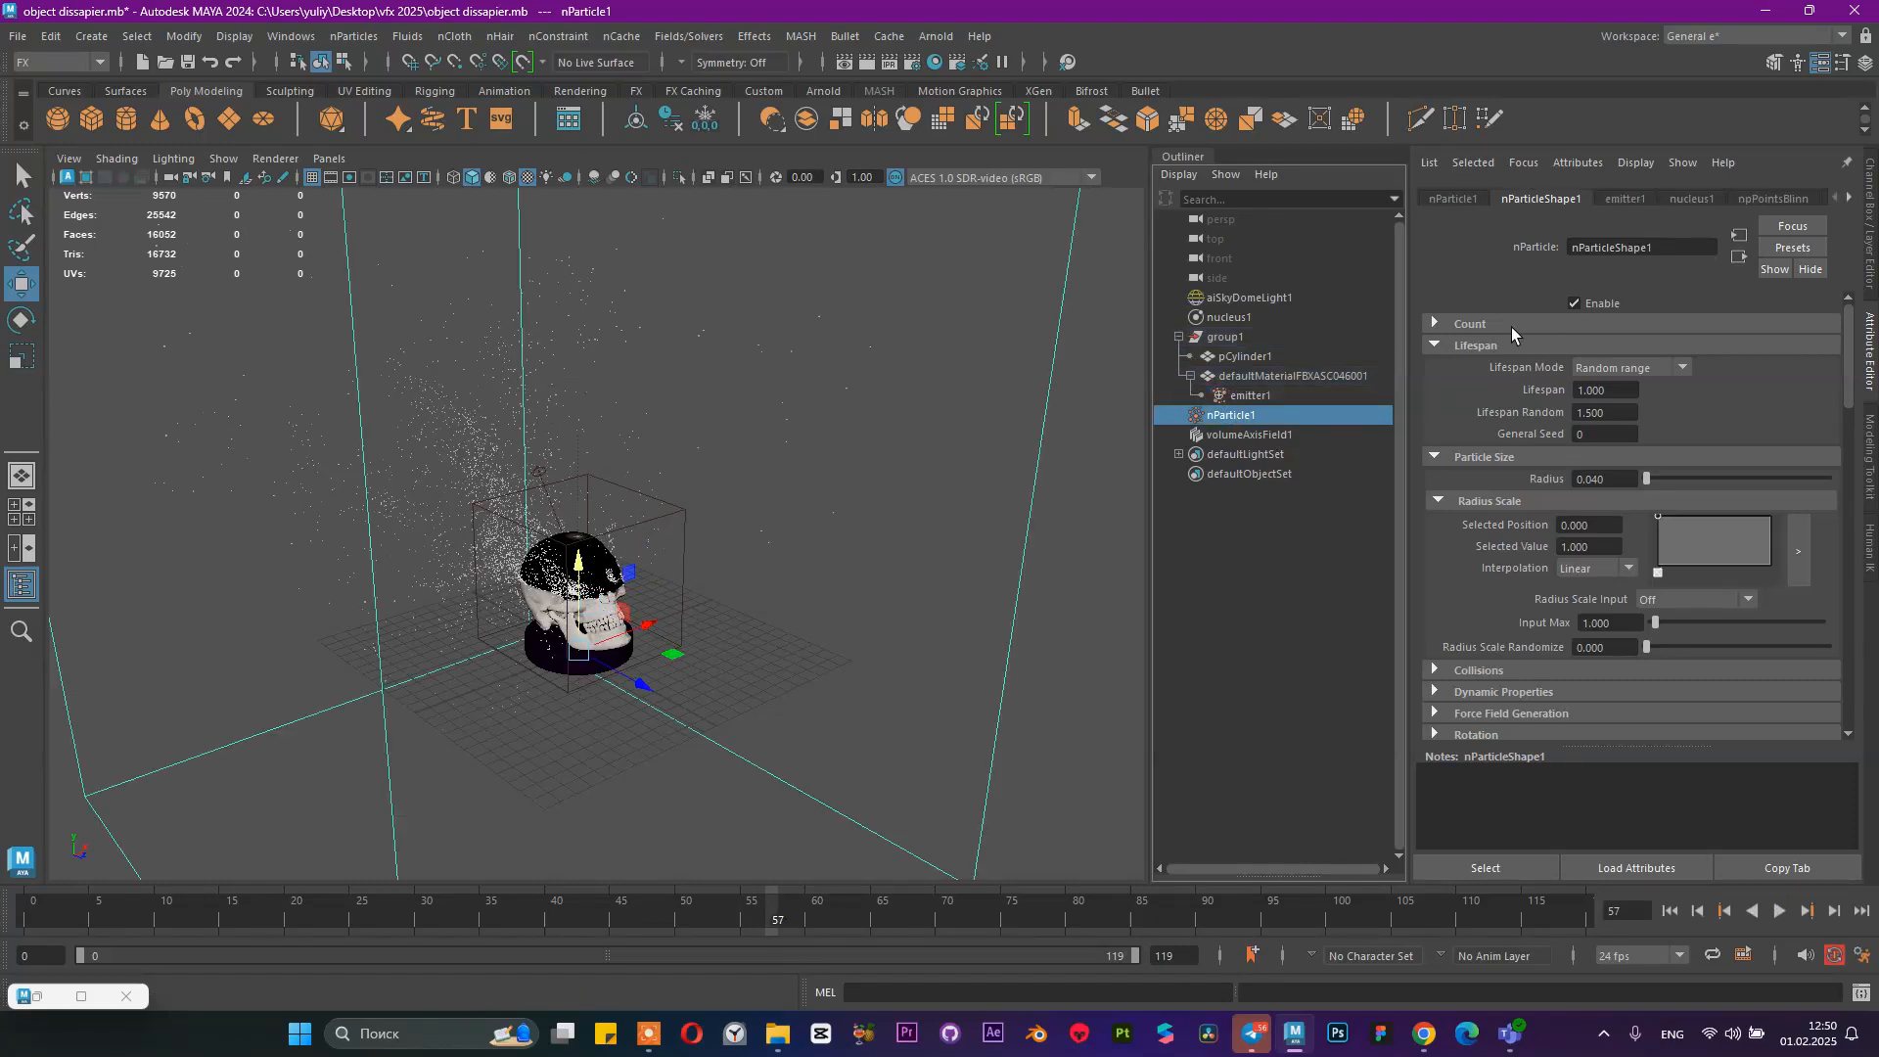
scroll(1510, 491, "down", 2)
left_click(1508, 575)
scroll(1508, 573, "down", 1)
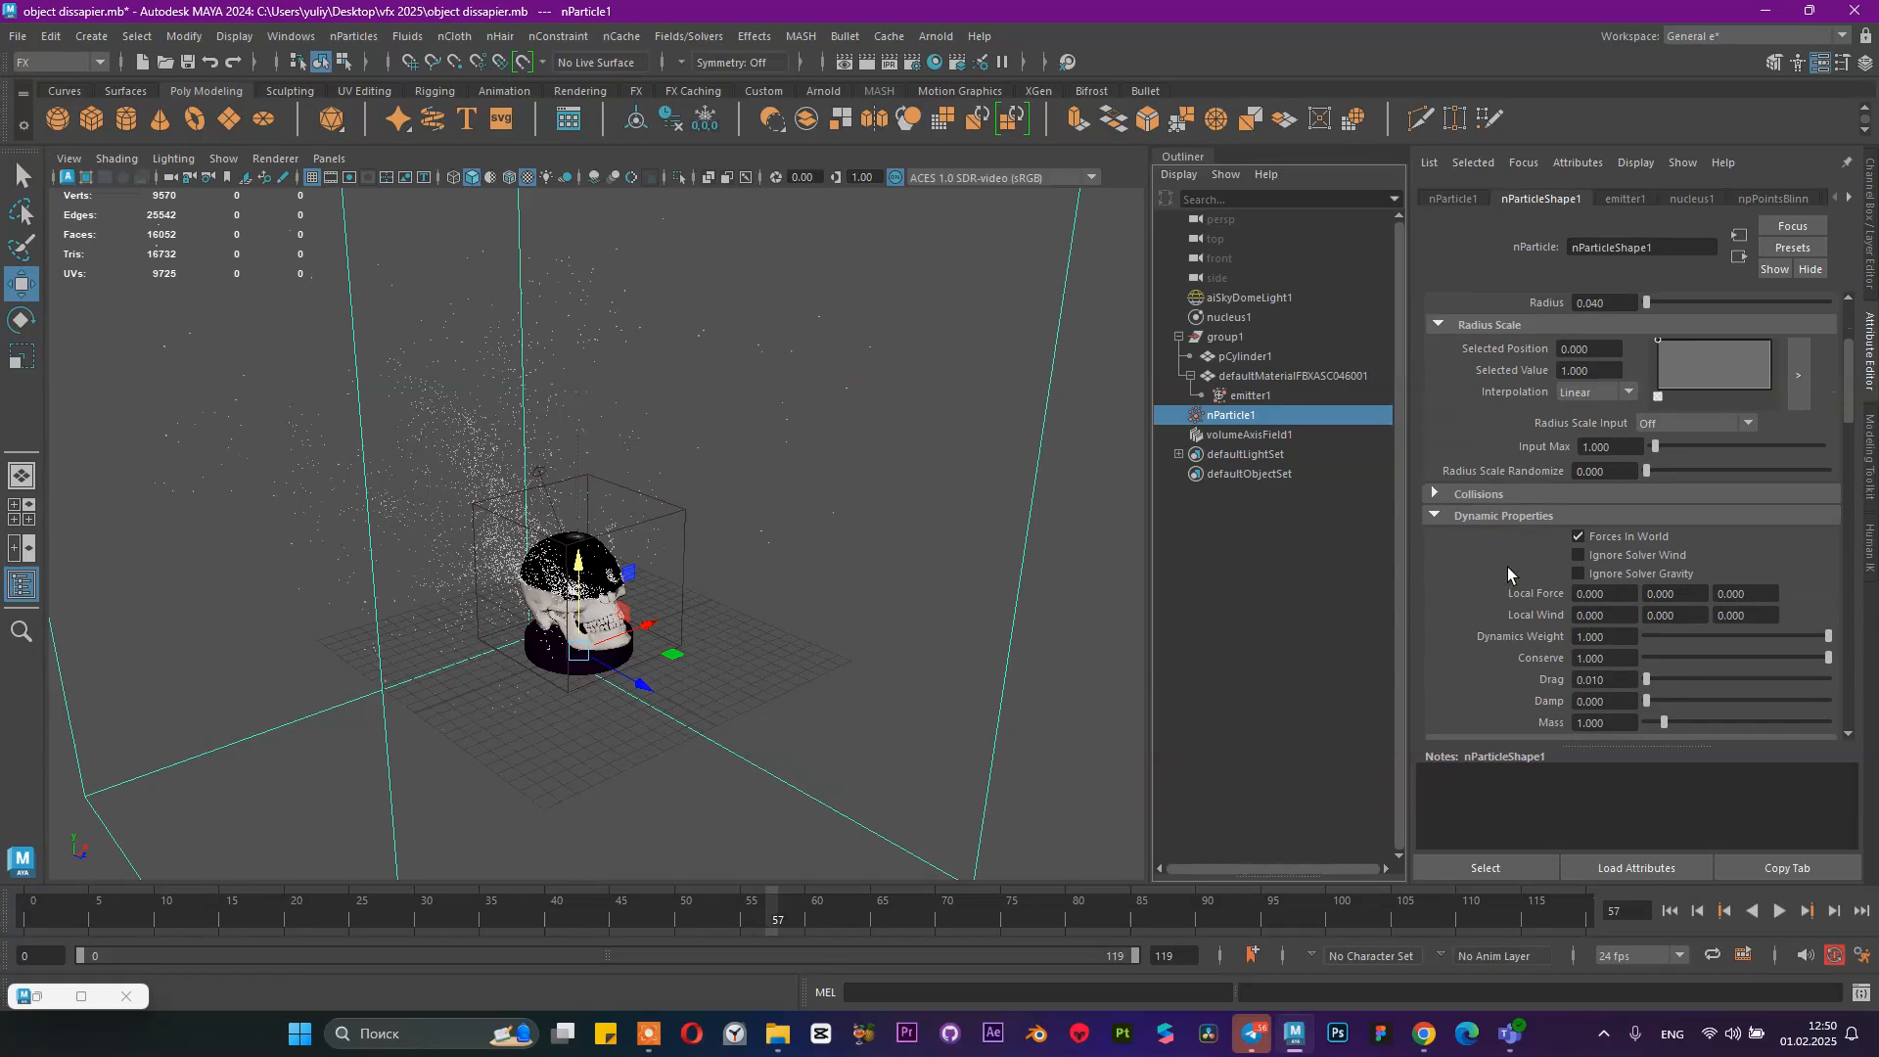
left_click(1459, 200)
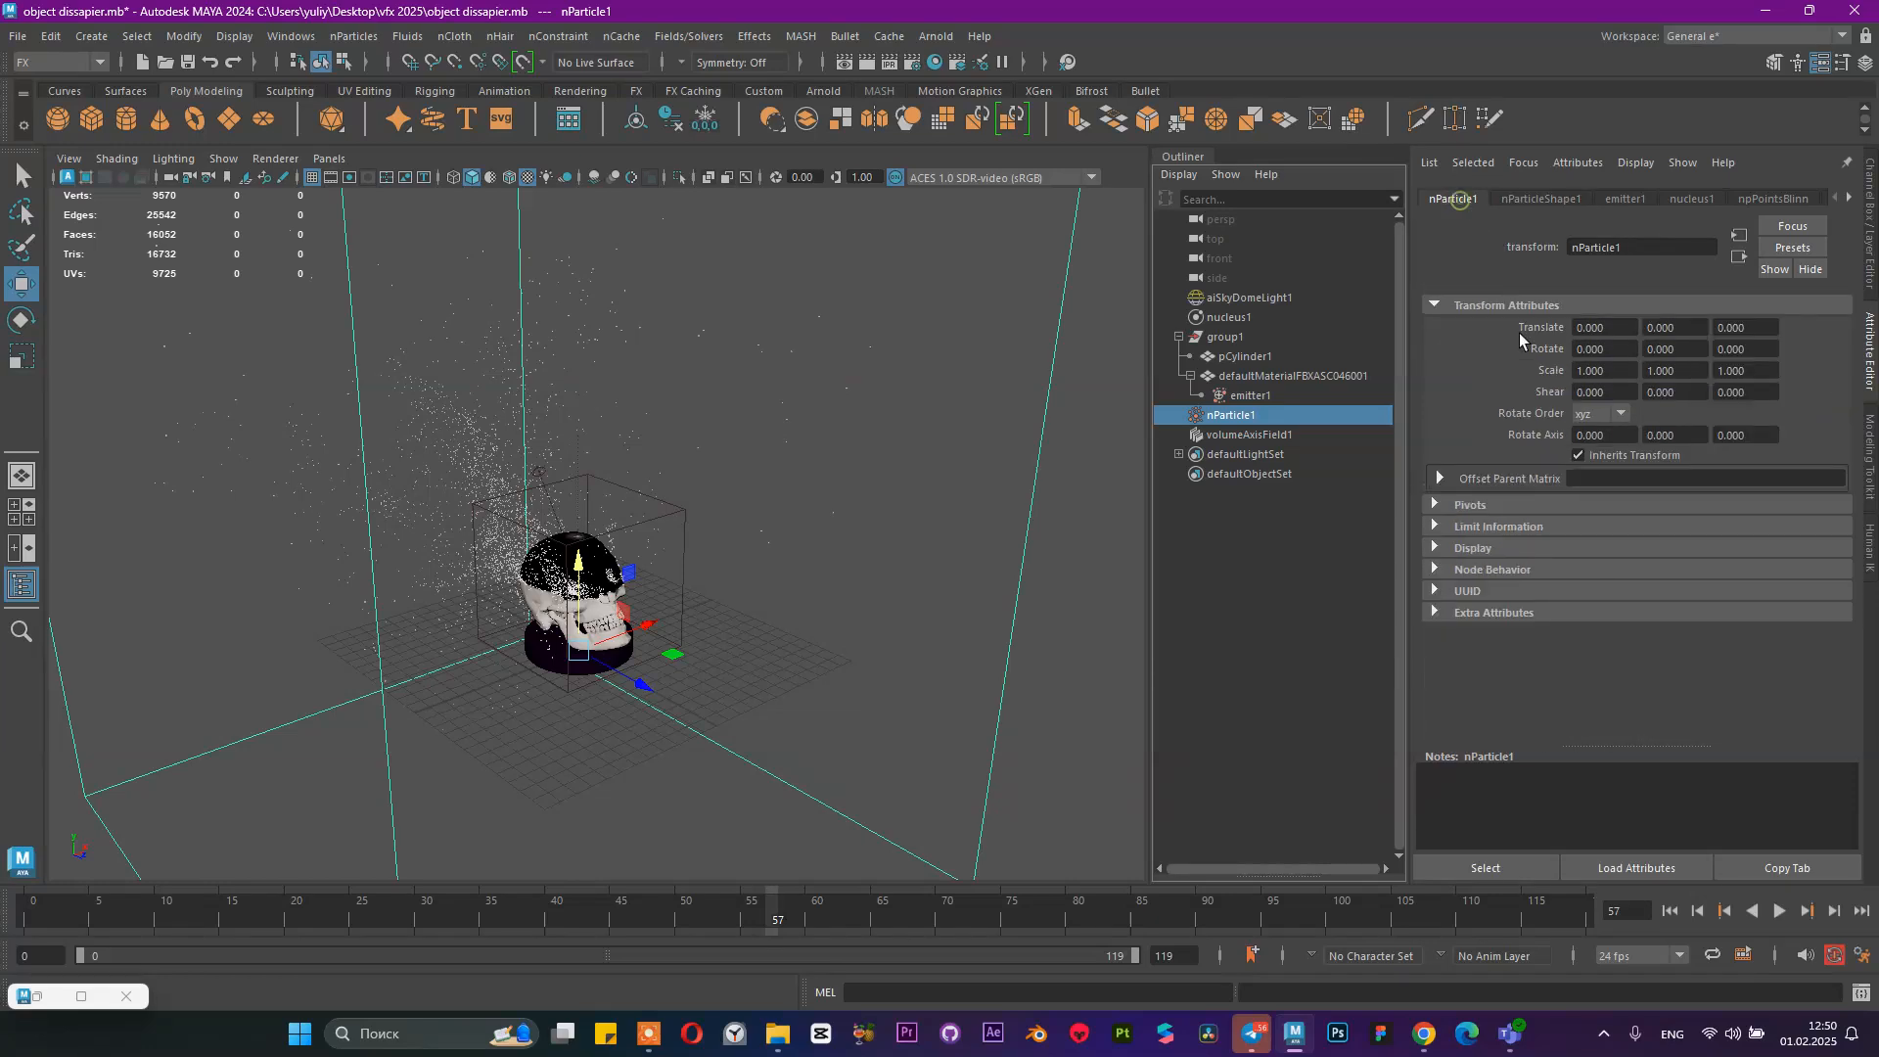
left_click(1633, 199)
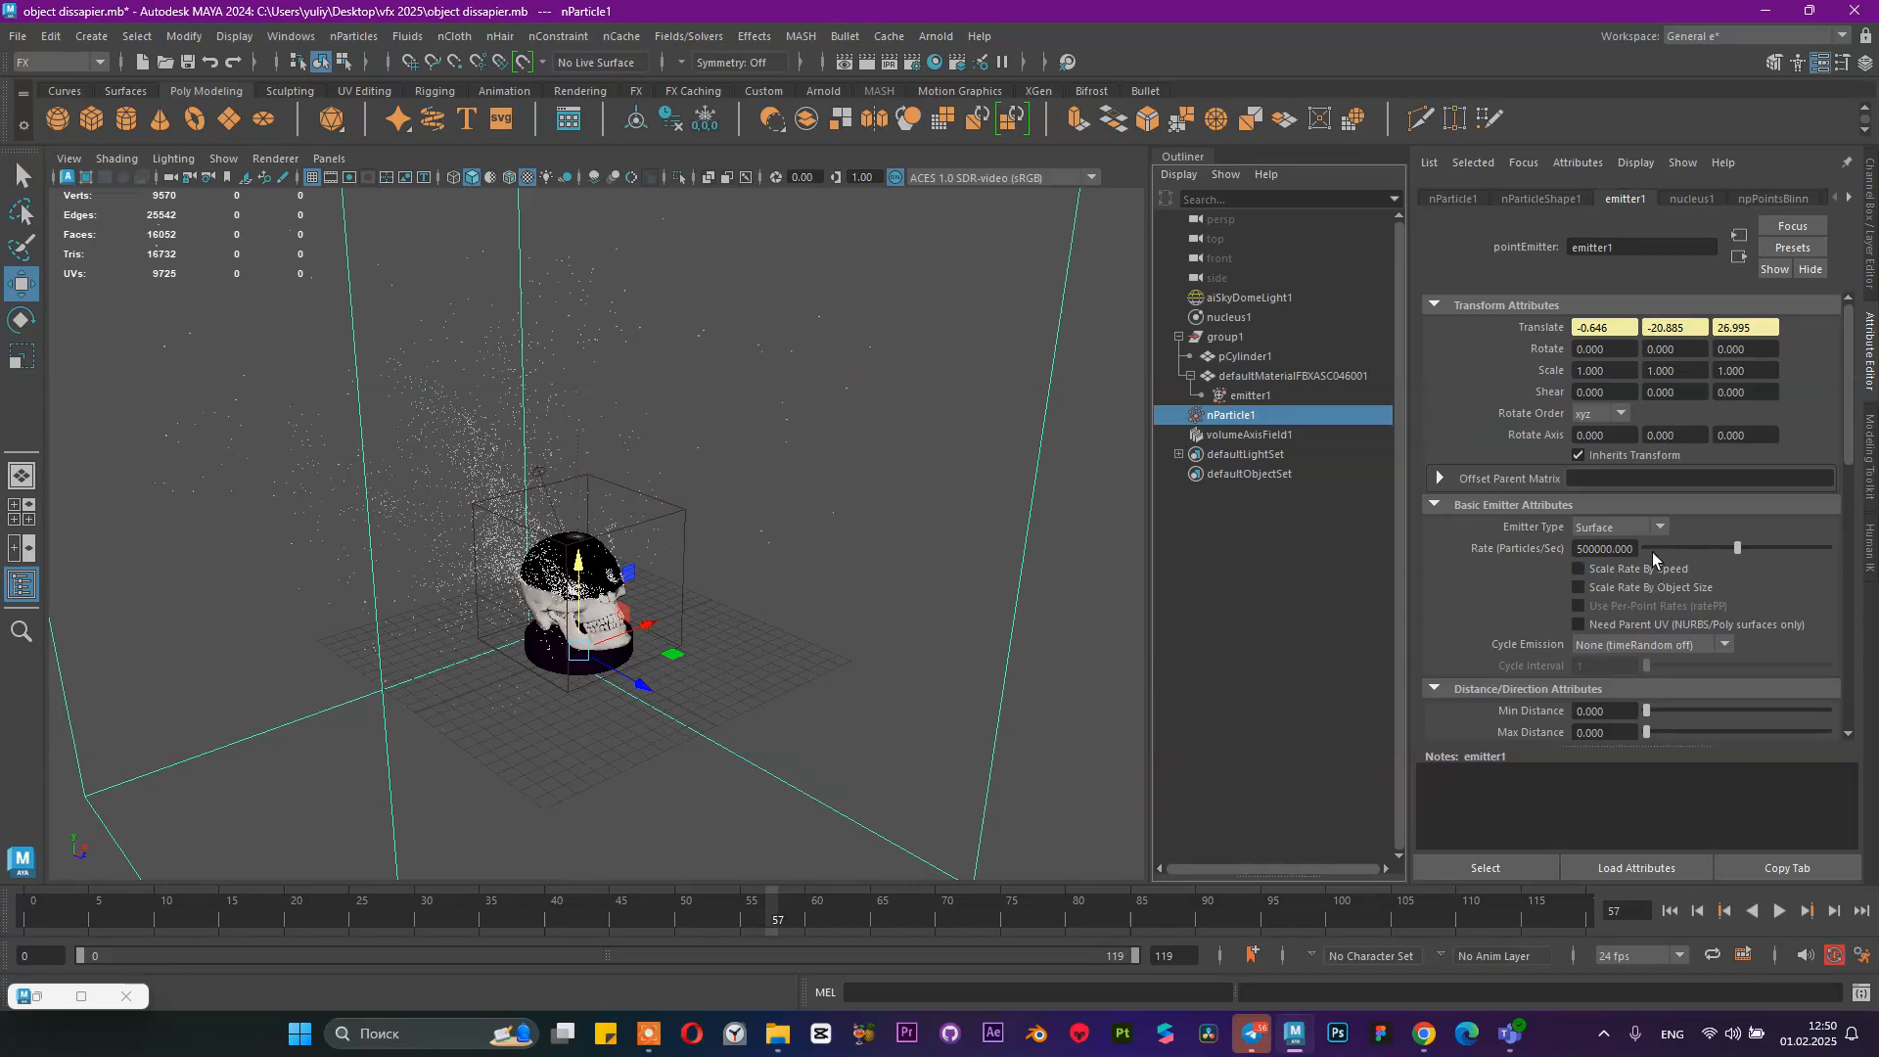
scroll(1653, 560, "down", 4)
left_click_drag(1652, 629, 1647, 631)
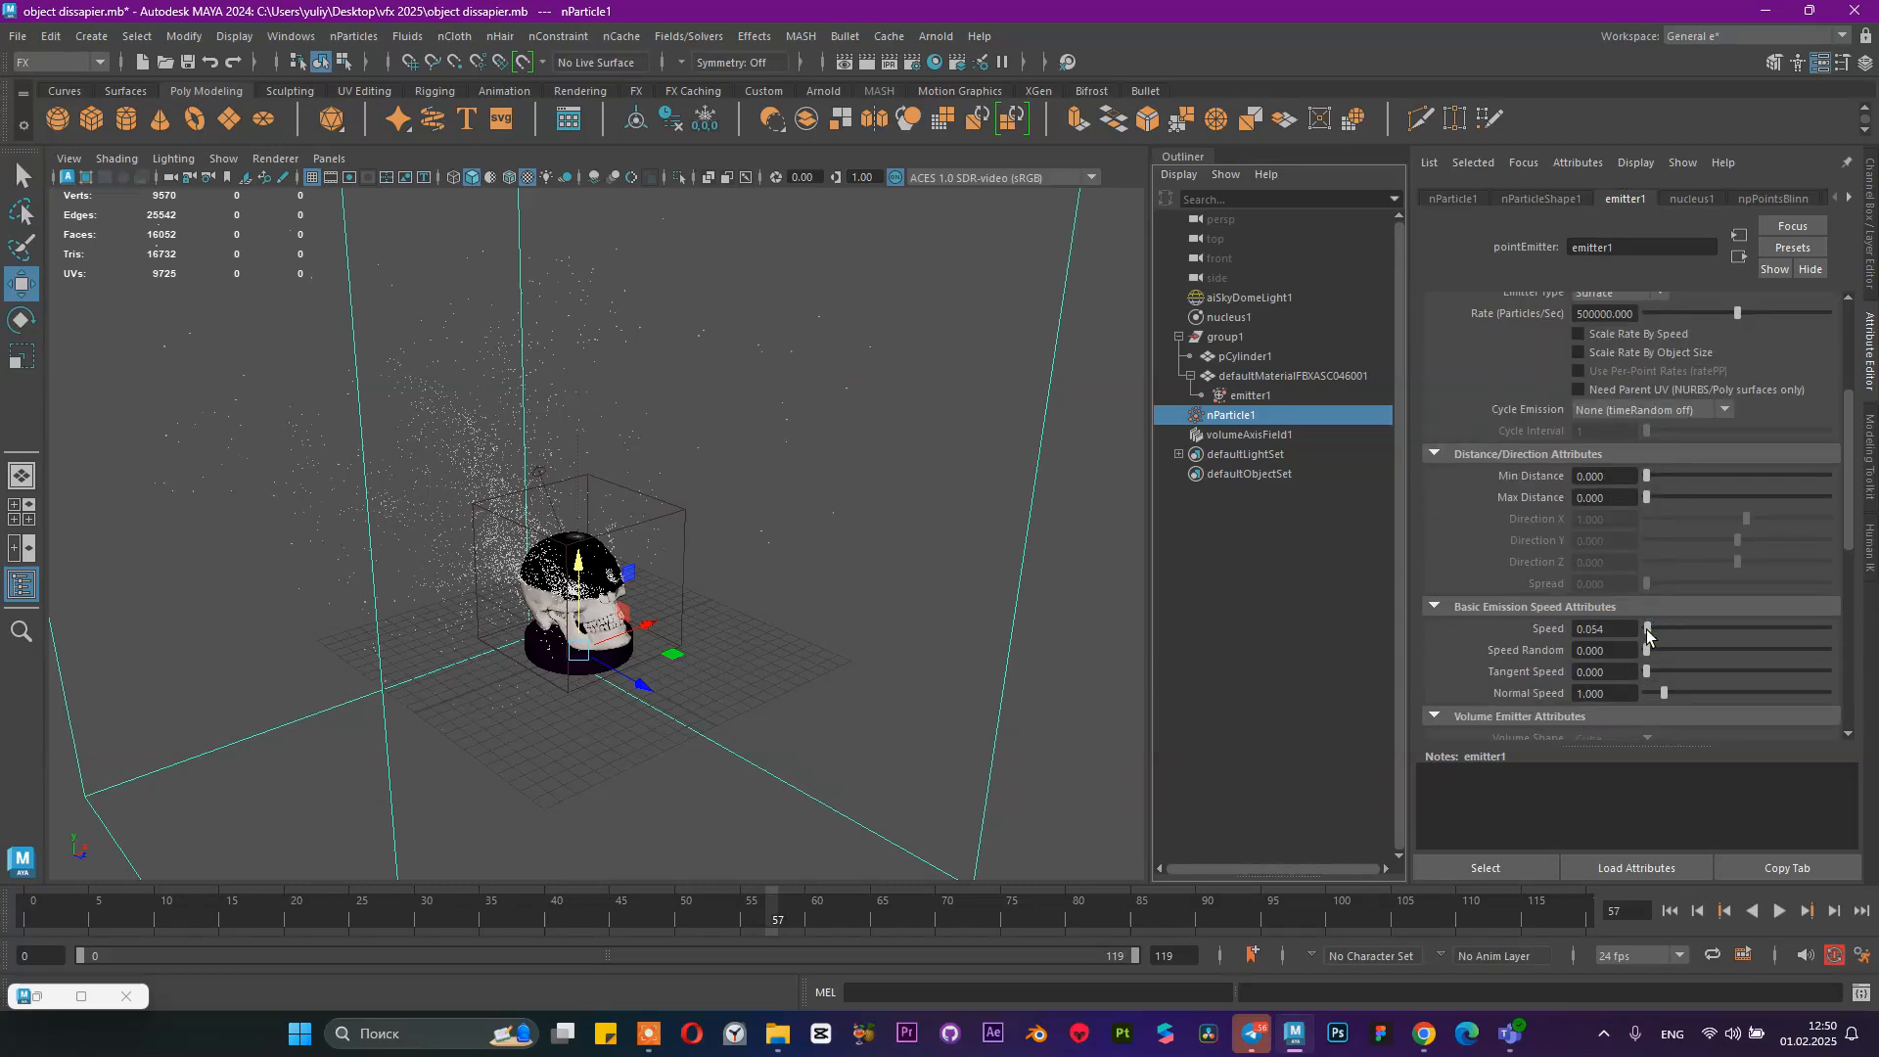
Play the simulation from the start to about frame 61 to check the particles with the new emission speed
left_click(1670, 912)
left_click(1779, 911)
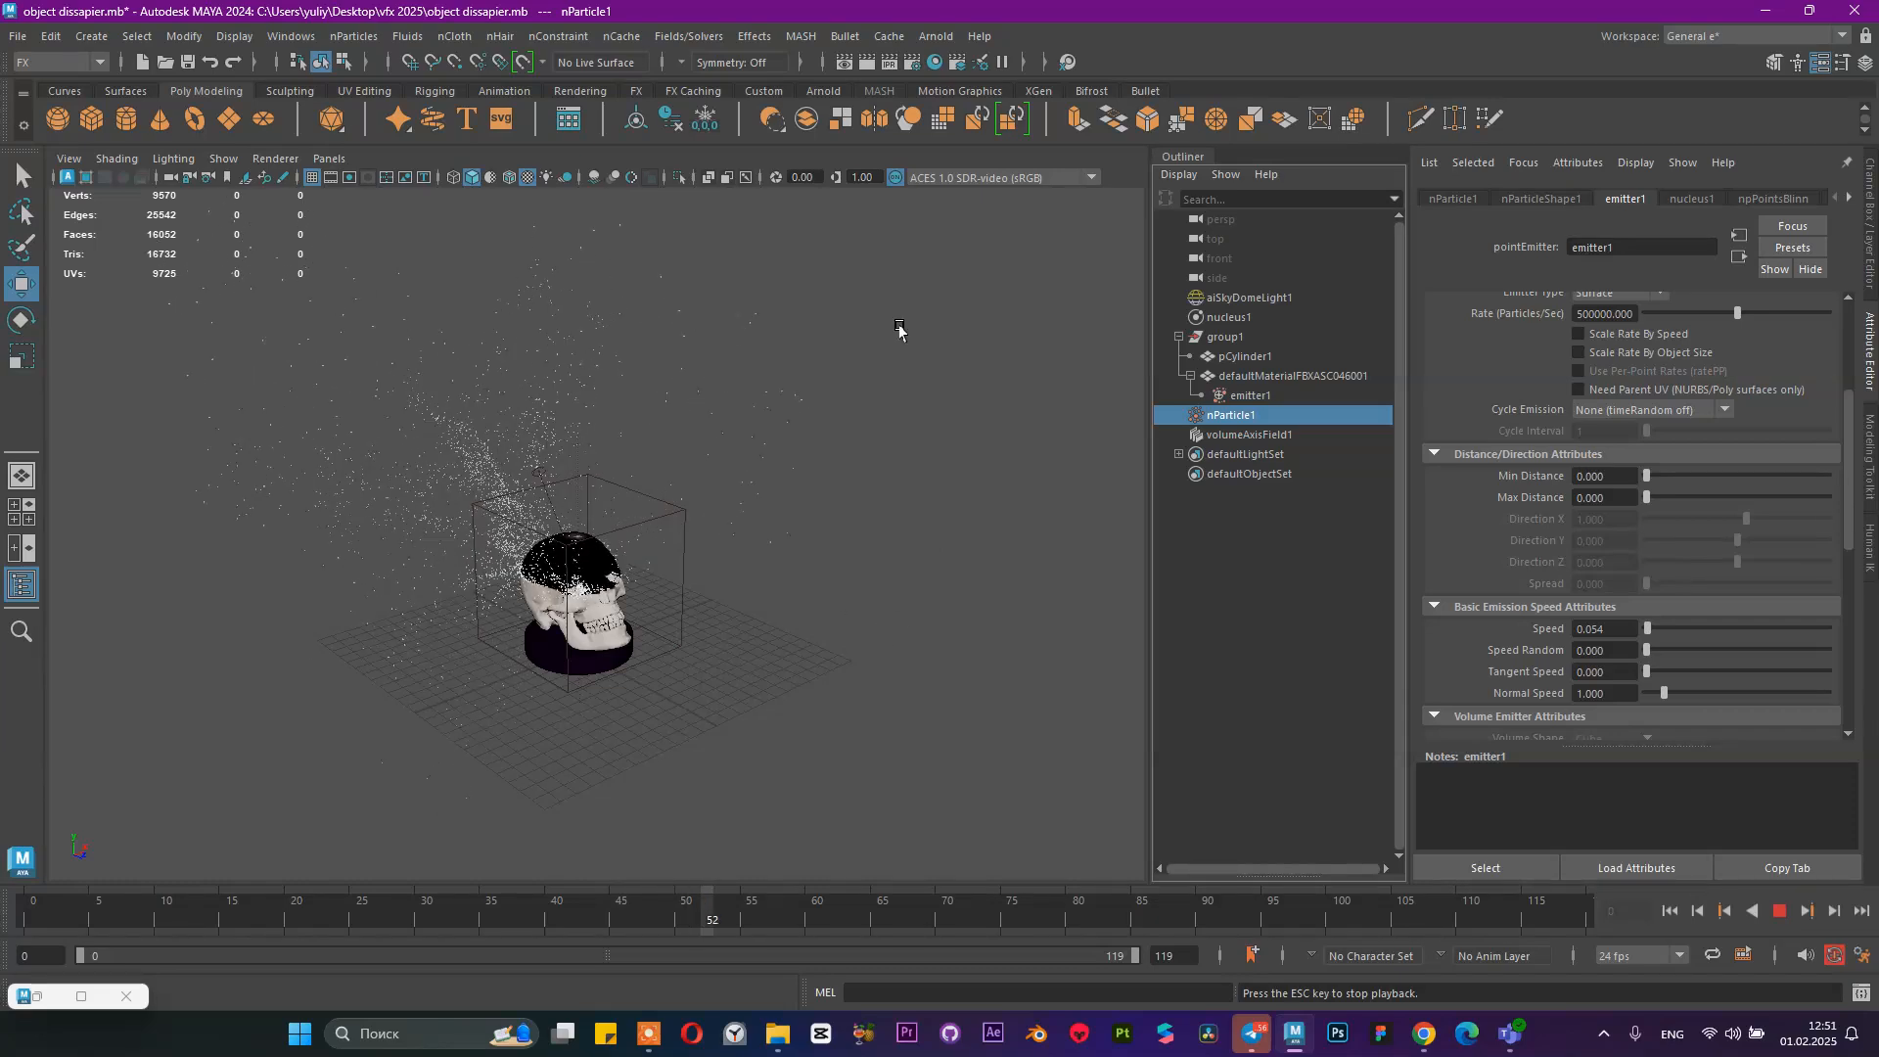
left_click(1780, 911)
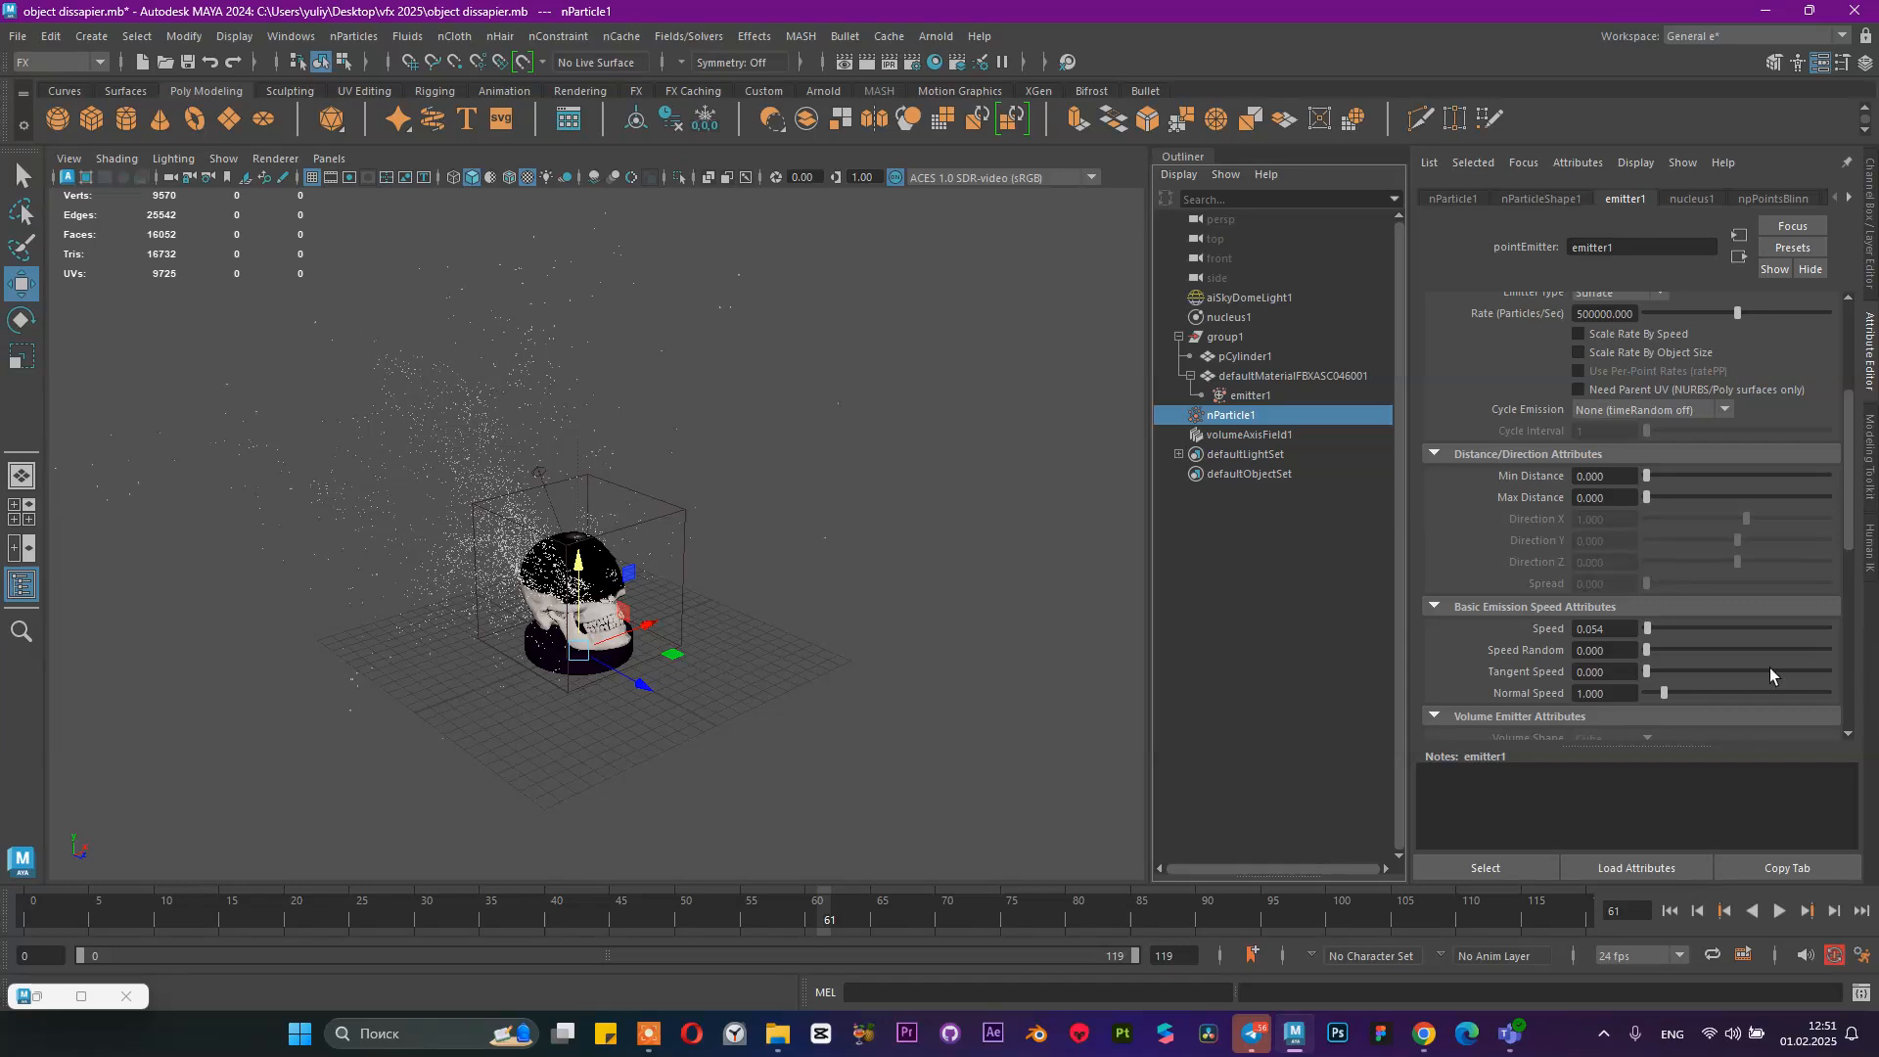
Inspect the particle cloud around the skull at frame 61 from several angles and save the scene
left_click_drag(747, 682, 470, 608, "alt")
right_click_drag(470, 607, 585, 648, "alt")
middle_click_drag(586, 647, 701, 650, "alt")
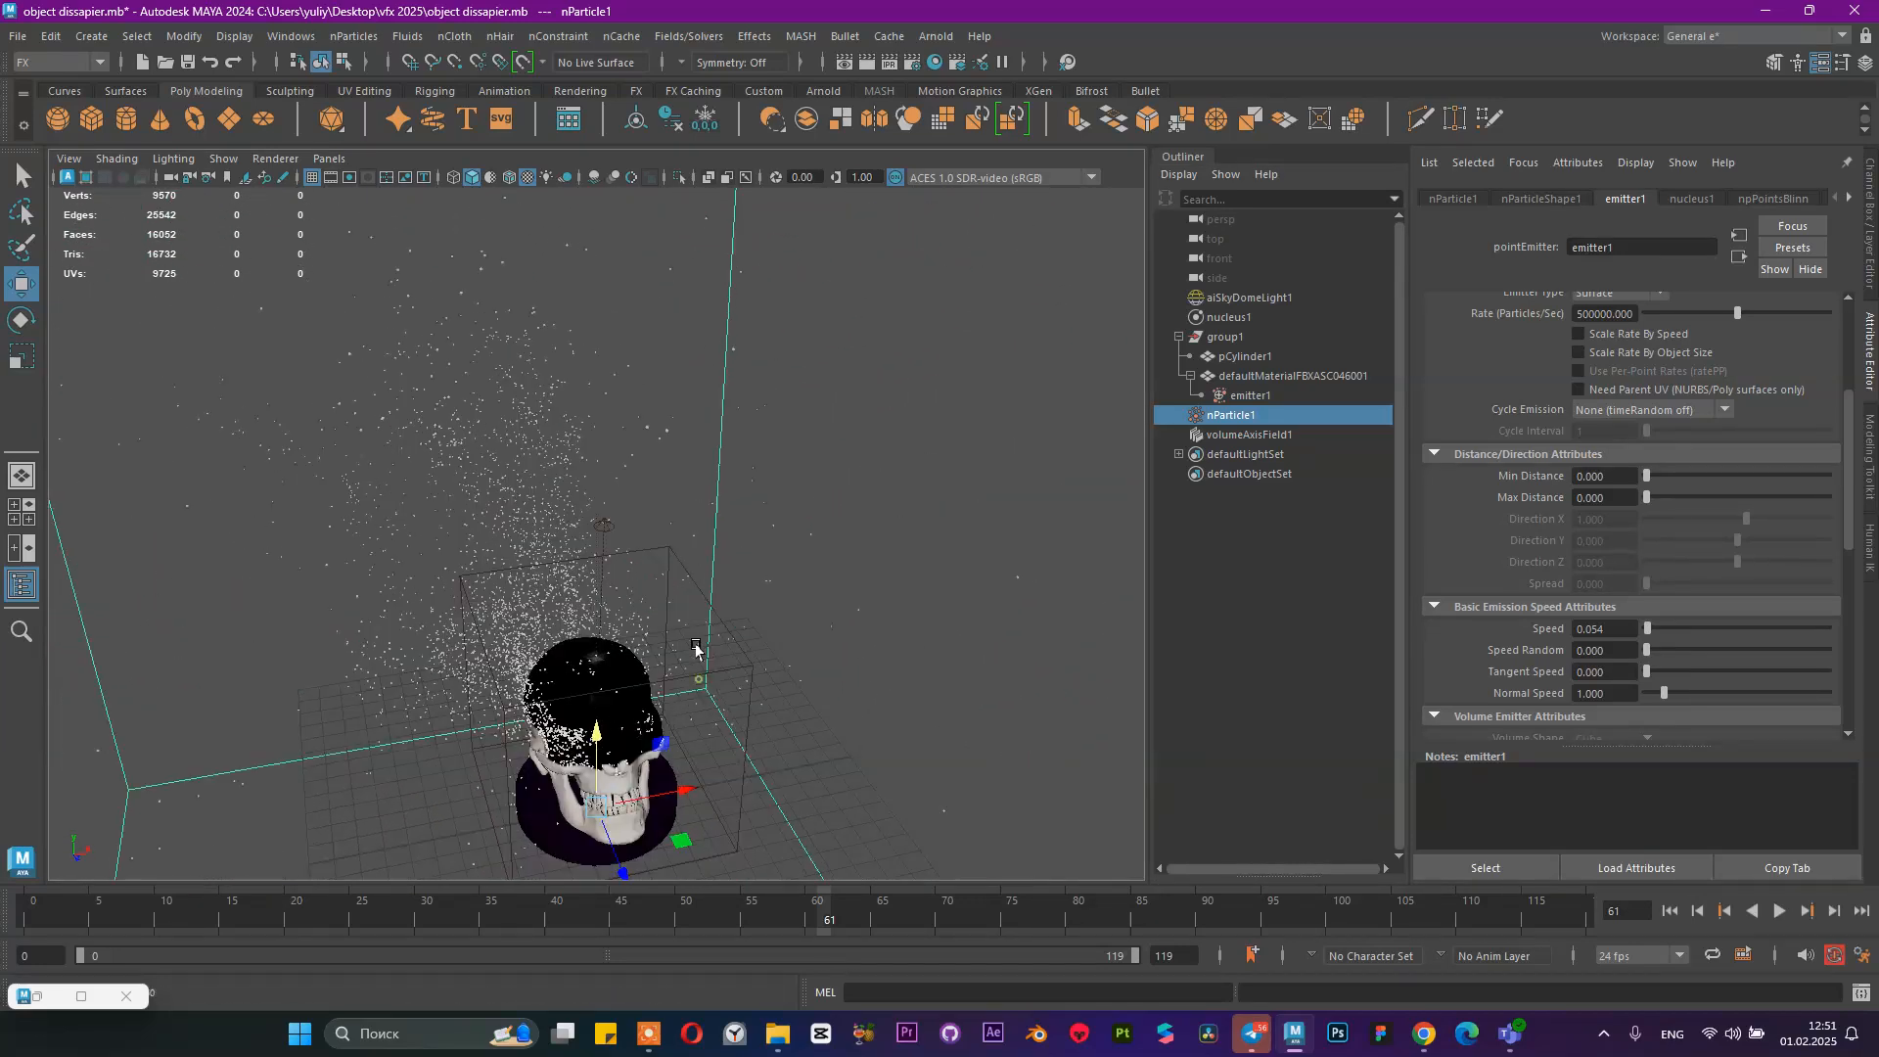
left_click_drag(701, 650, 773, 558, "alt")
right_click_drag(773, 558, 569, 624, "alt")
left_click_drag(569, 624, 581, 654, "alt")
right_click_drag(581, 654, 813, 701, "alt")
middle_click_drag(813, 701, 849, 635, "alt")
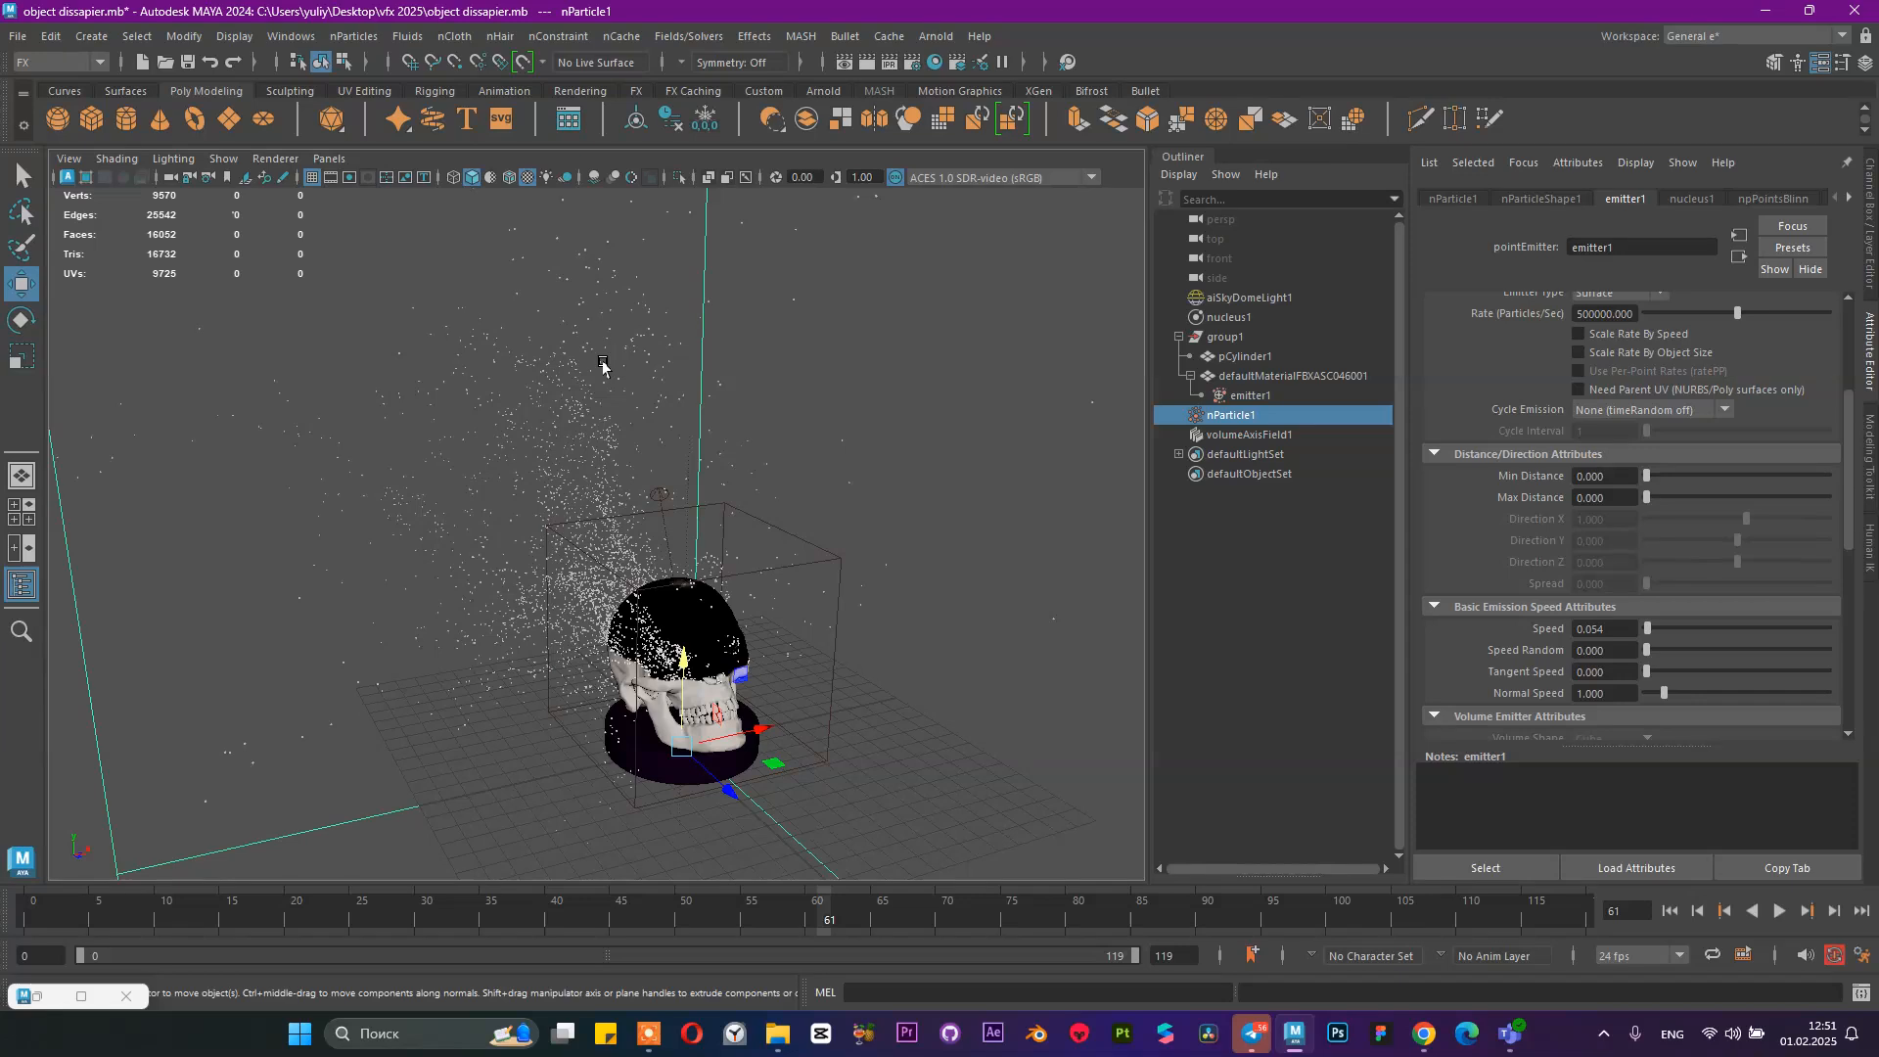
key("ctrl+s")
scroll(773, 409, "down", 3)
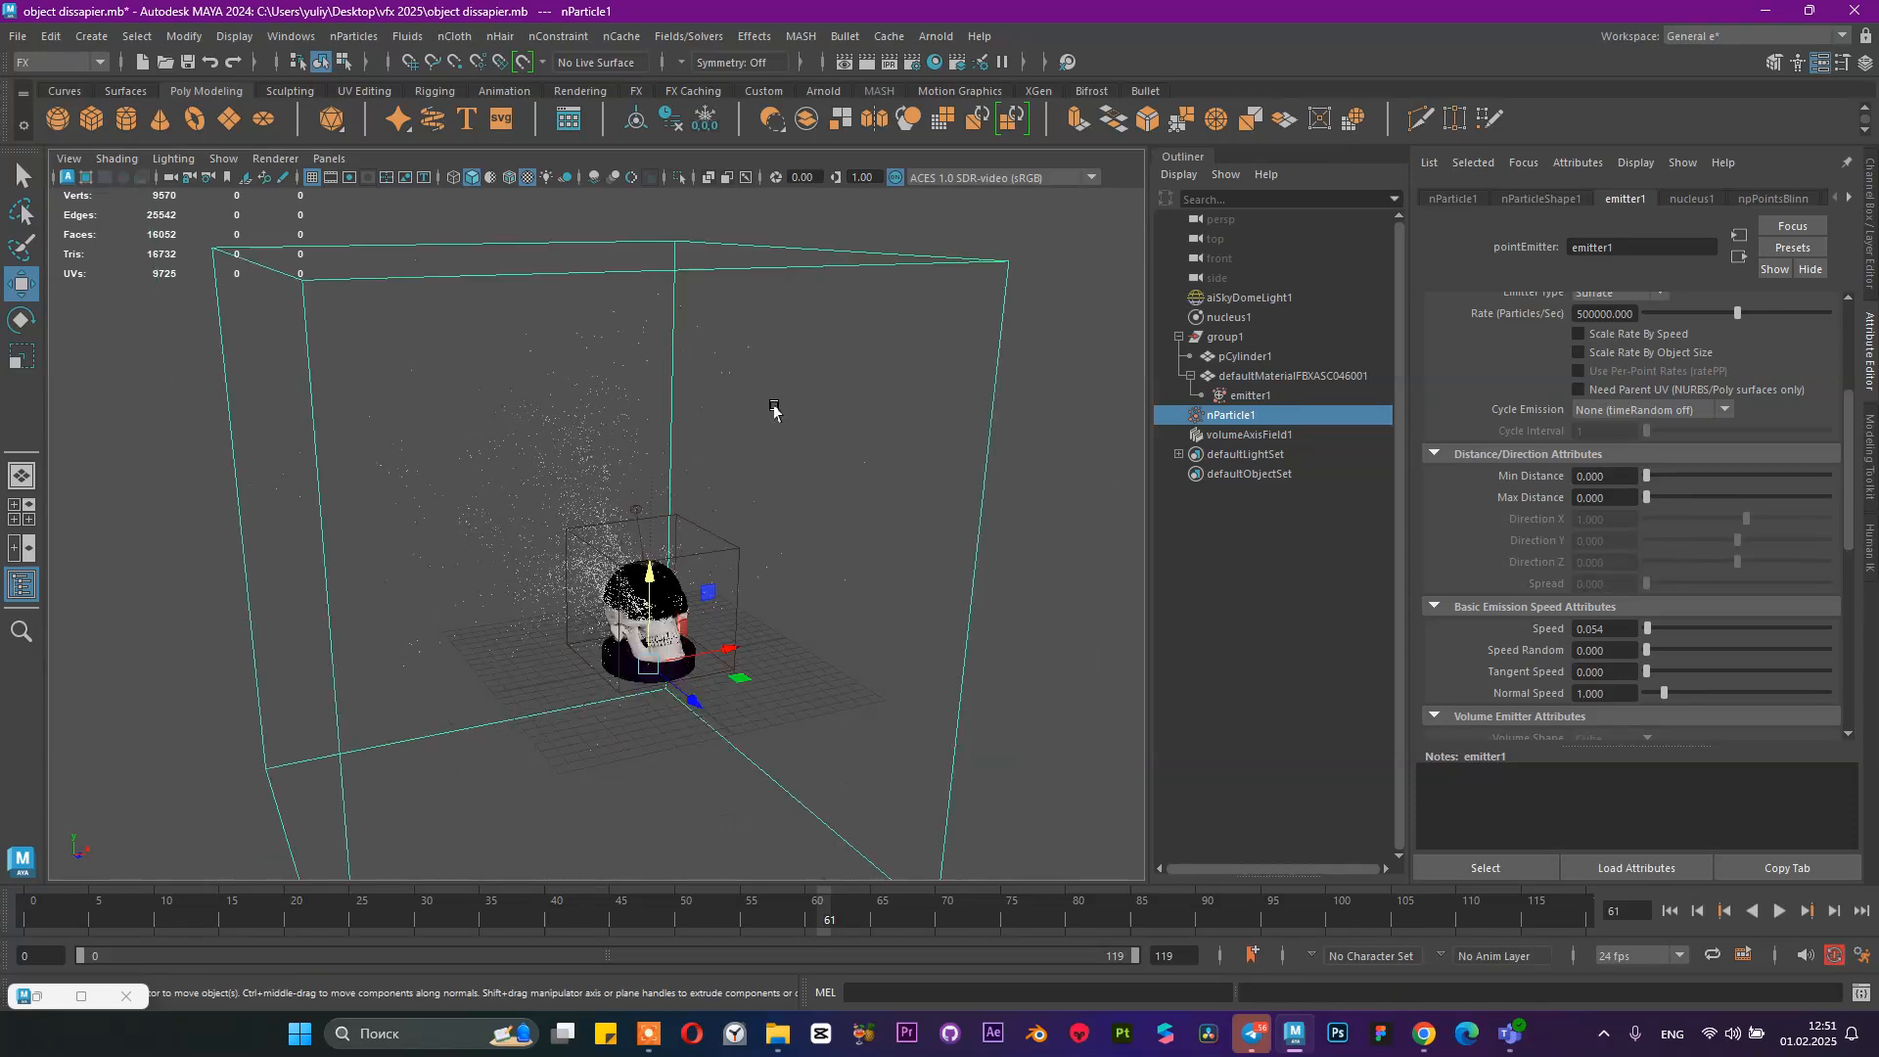
Switch to Chrome and open the journal's 1 February 2025 attendance list for the course "VFX и 3D физика Л1 Сб 11:00-12:00"
left_click(1424, 1033)
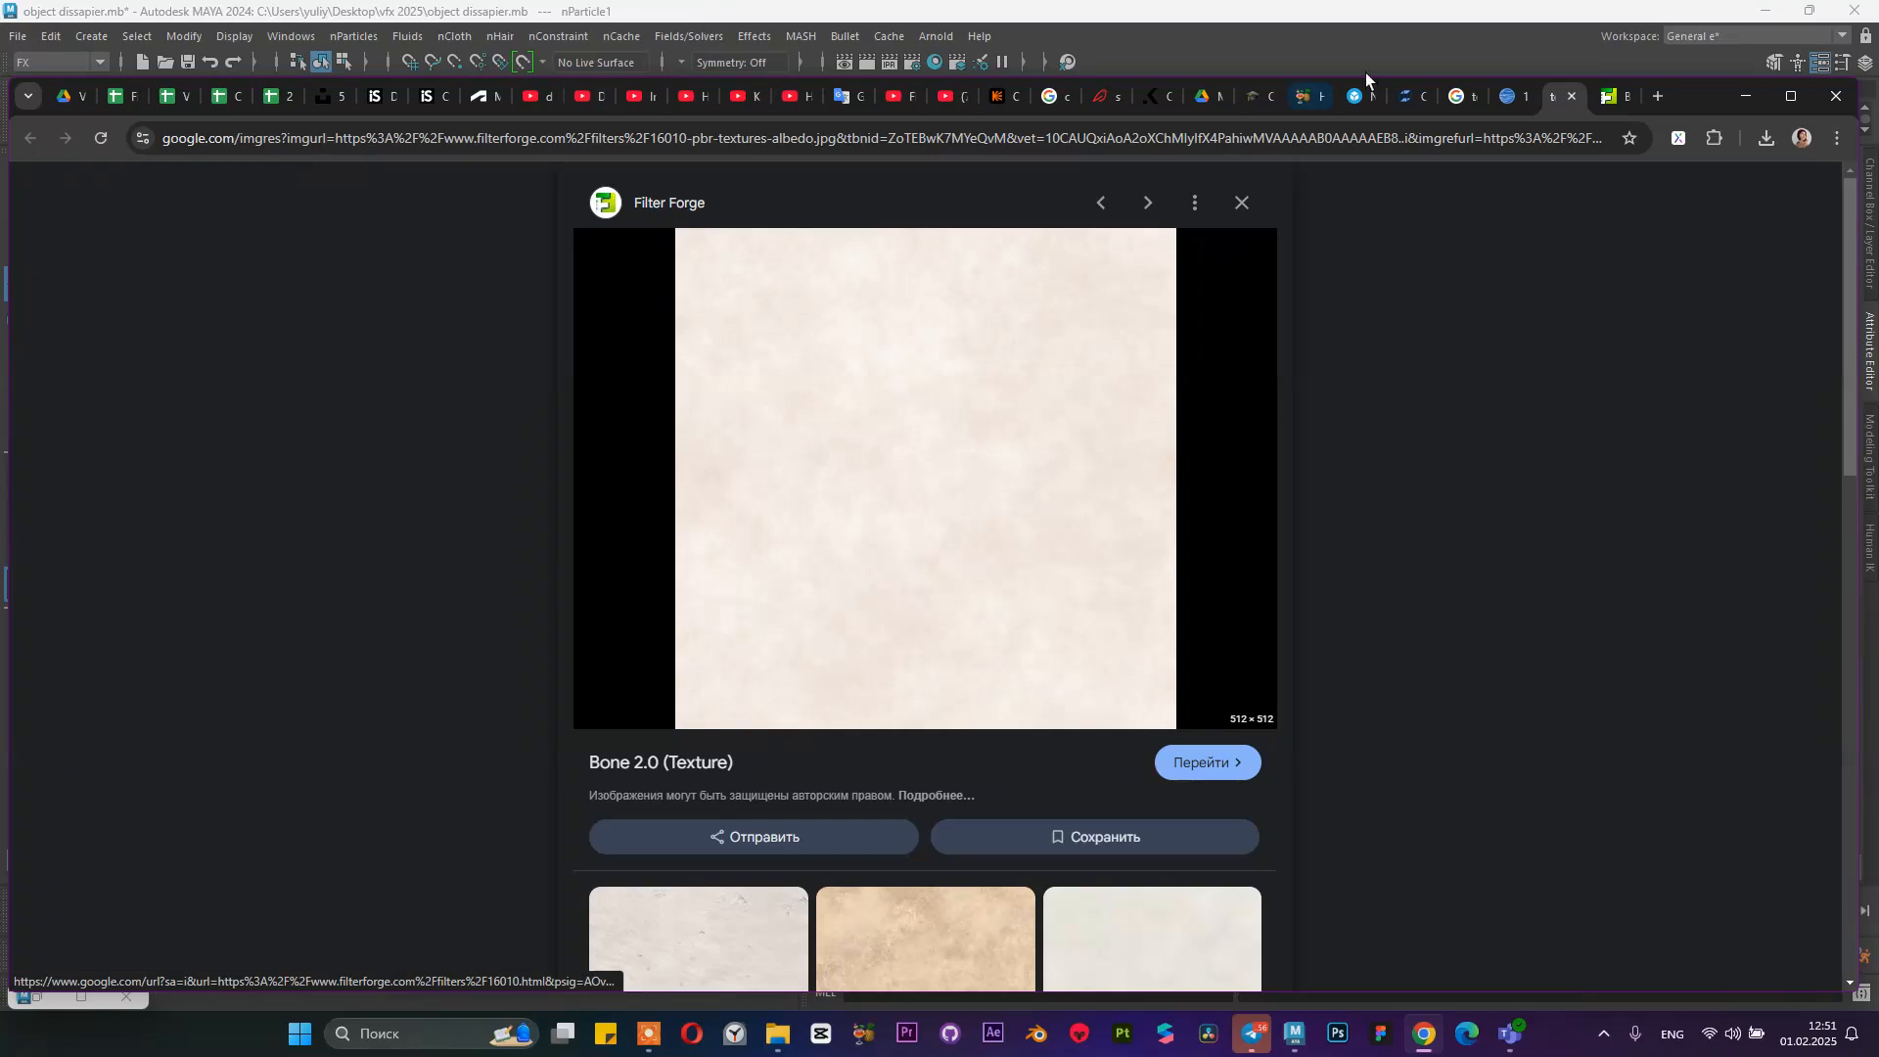
left_click(1256, 98)
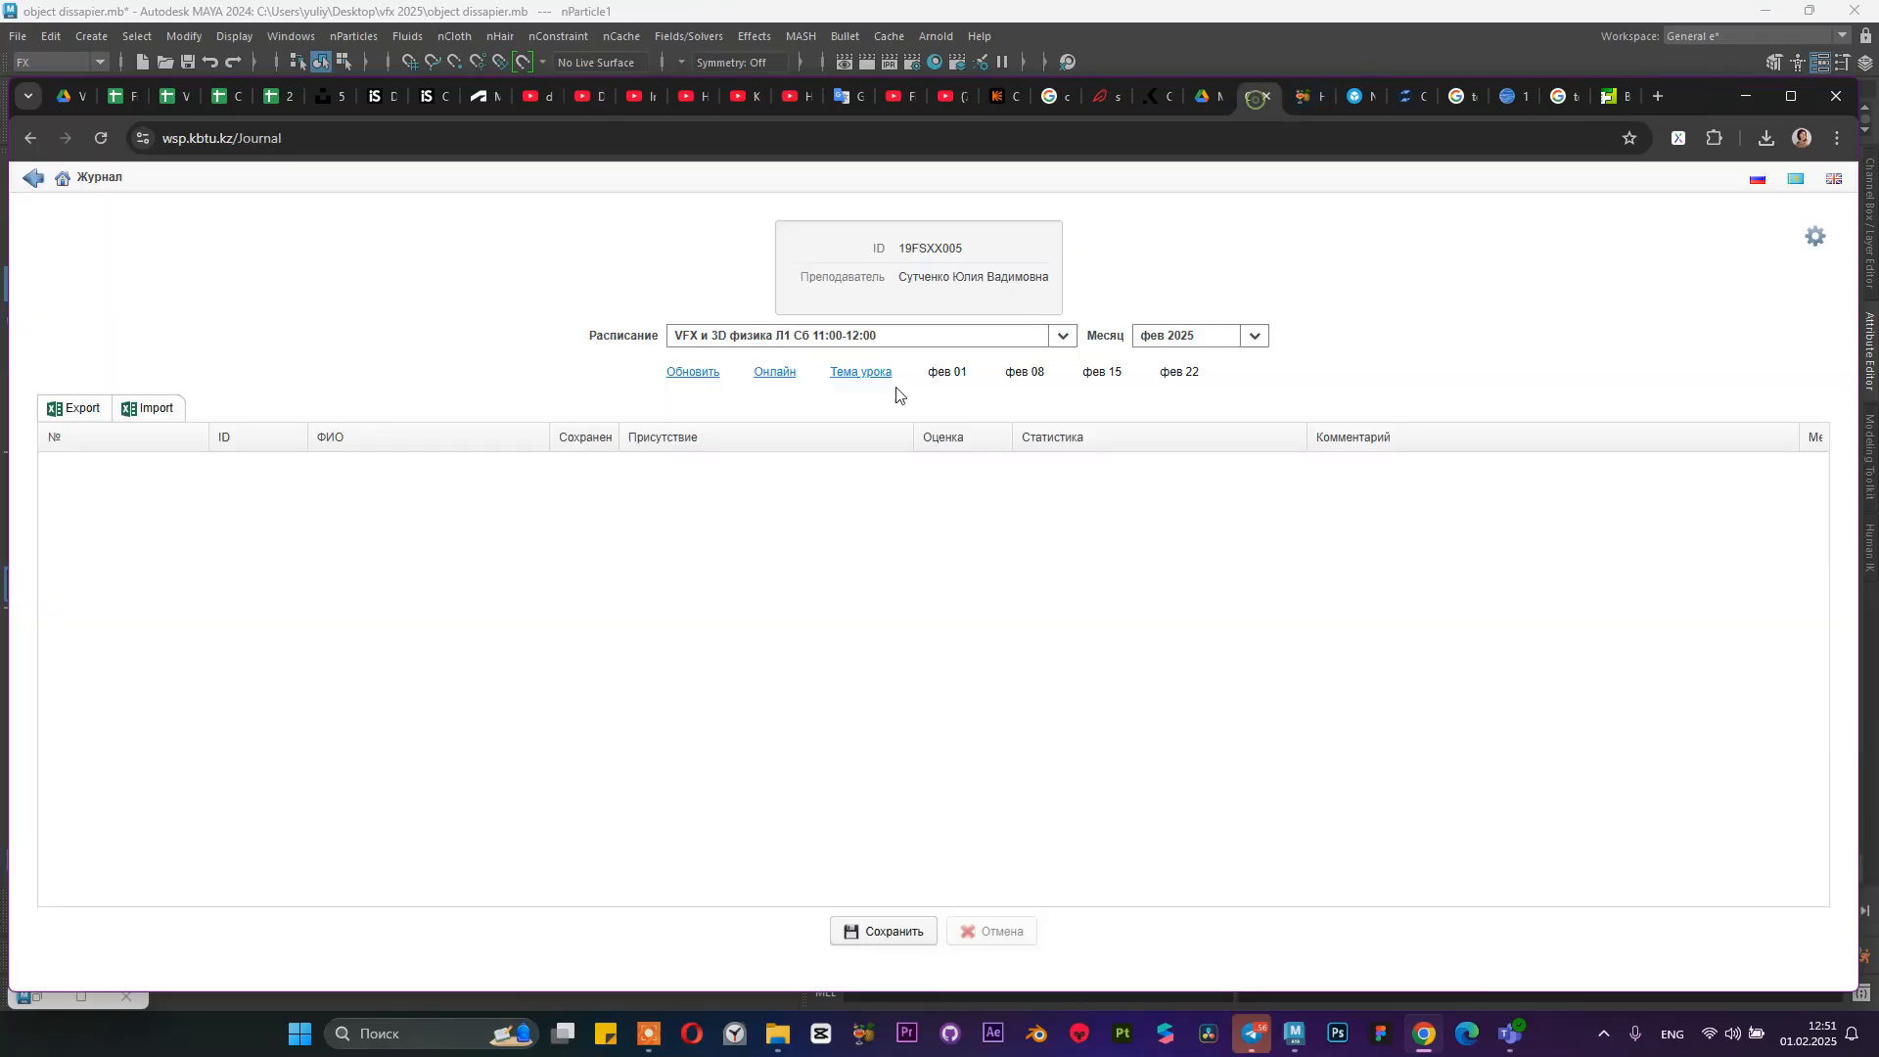
left_click(1064, 336)
left_click(1000, 386)
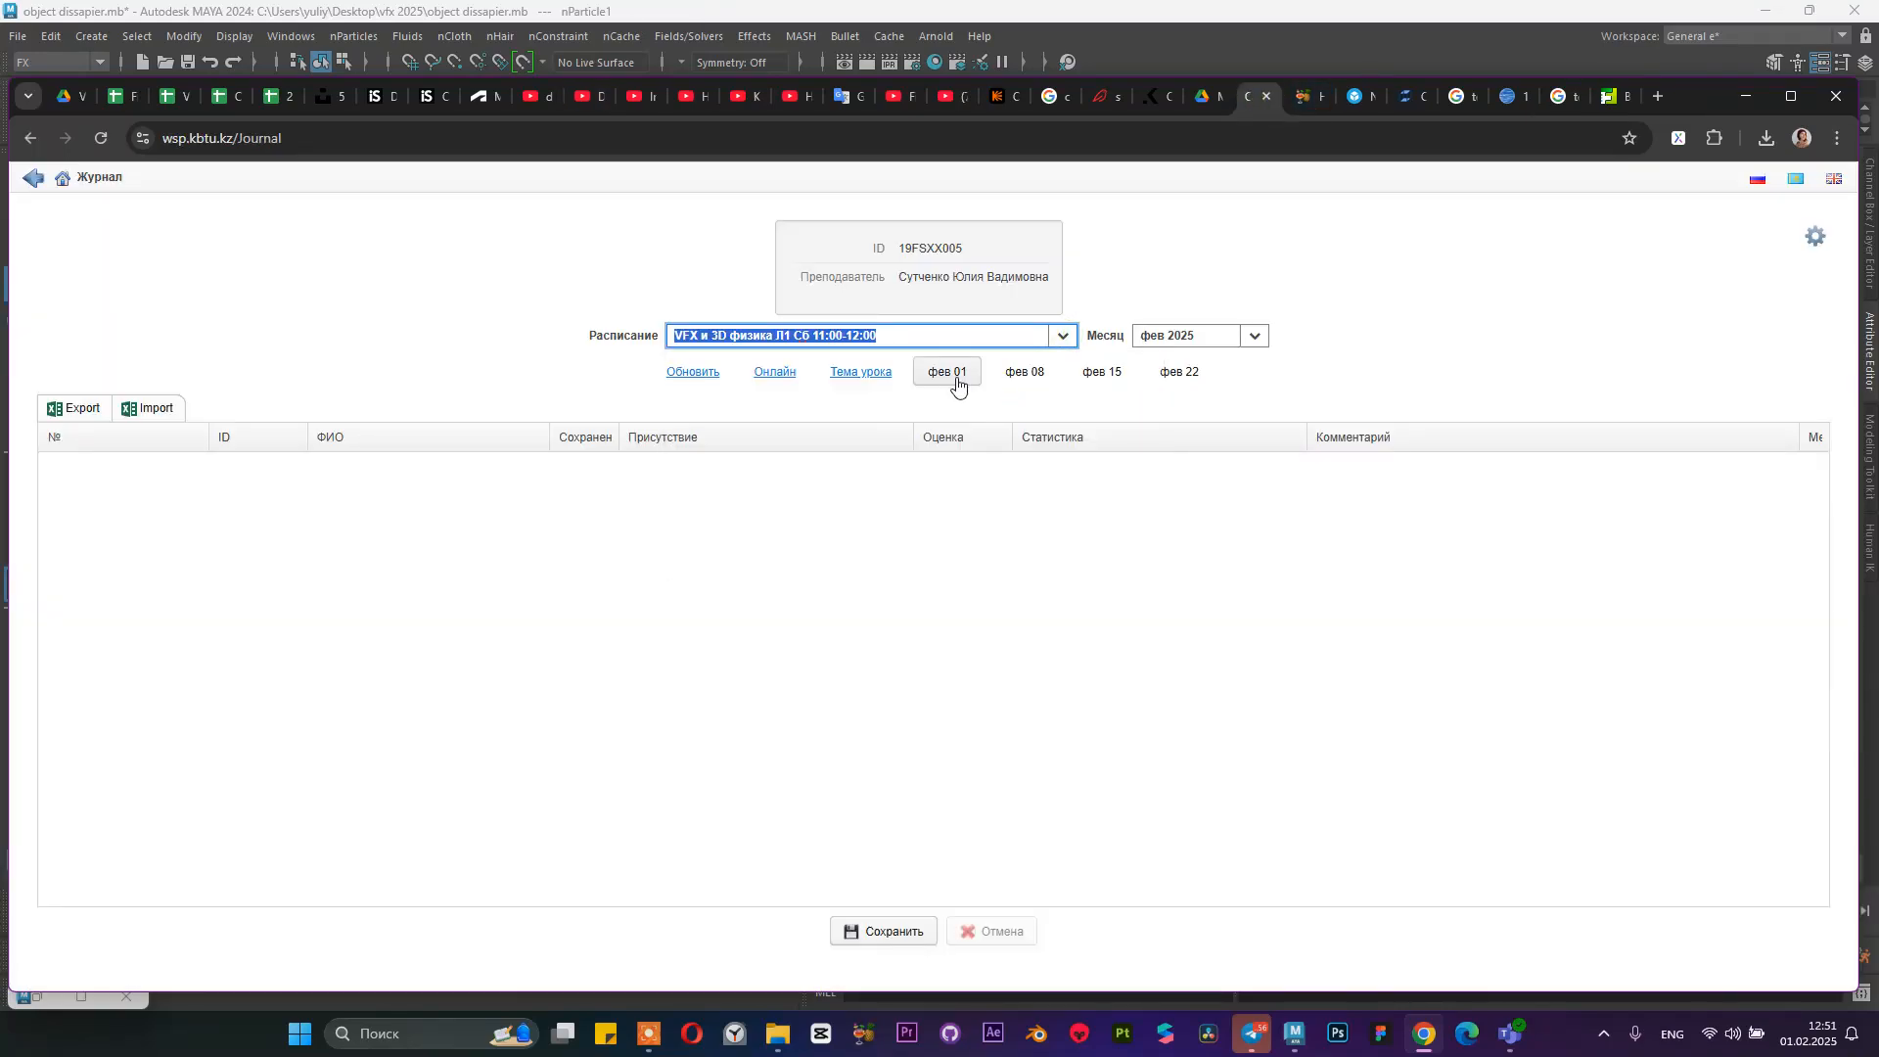
left_click(958, 380)
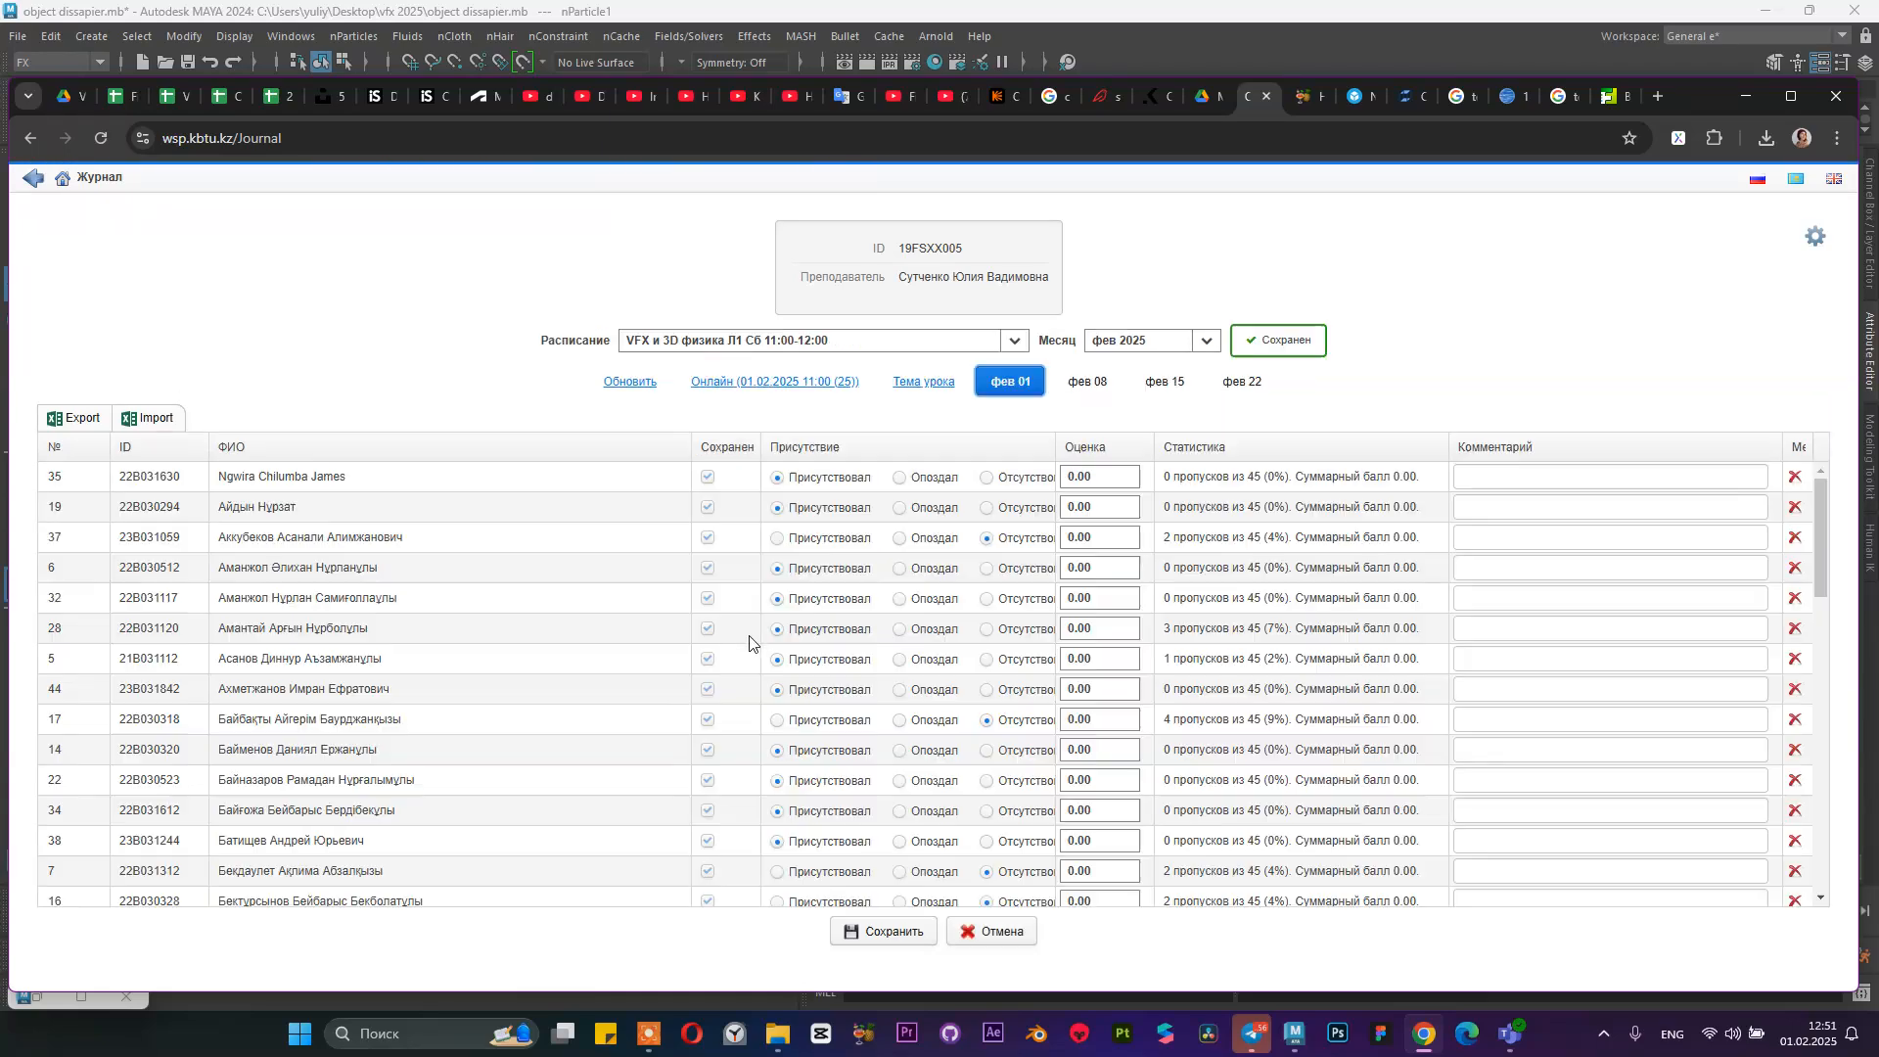
Mark the absent student numbered 1 in the attendance list as present (Присутствовал) and save the journal, overwriting the earlier data
scroll(783, 627, "down", 10)
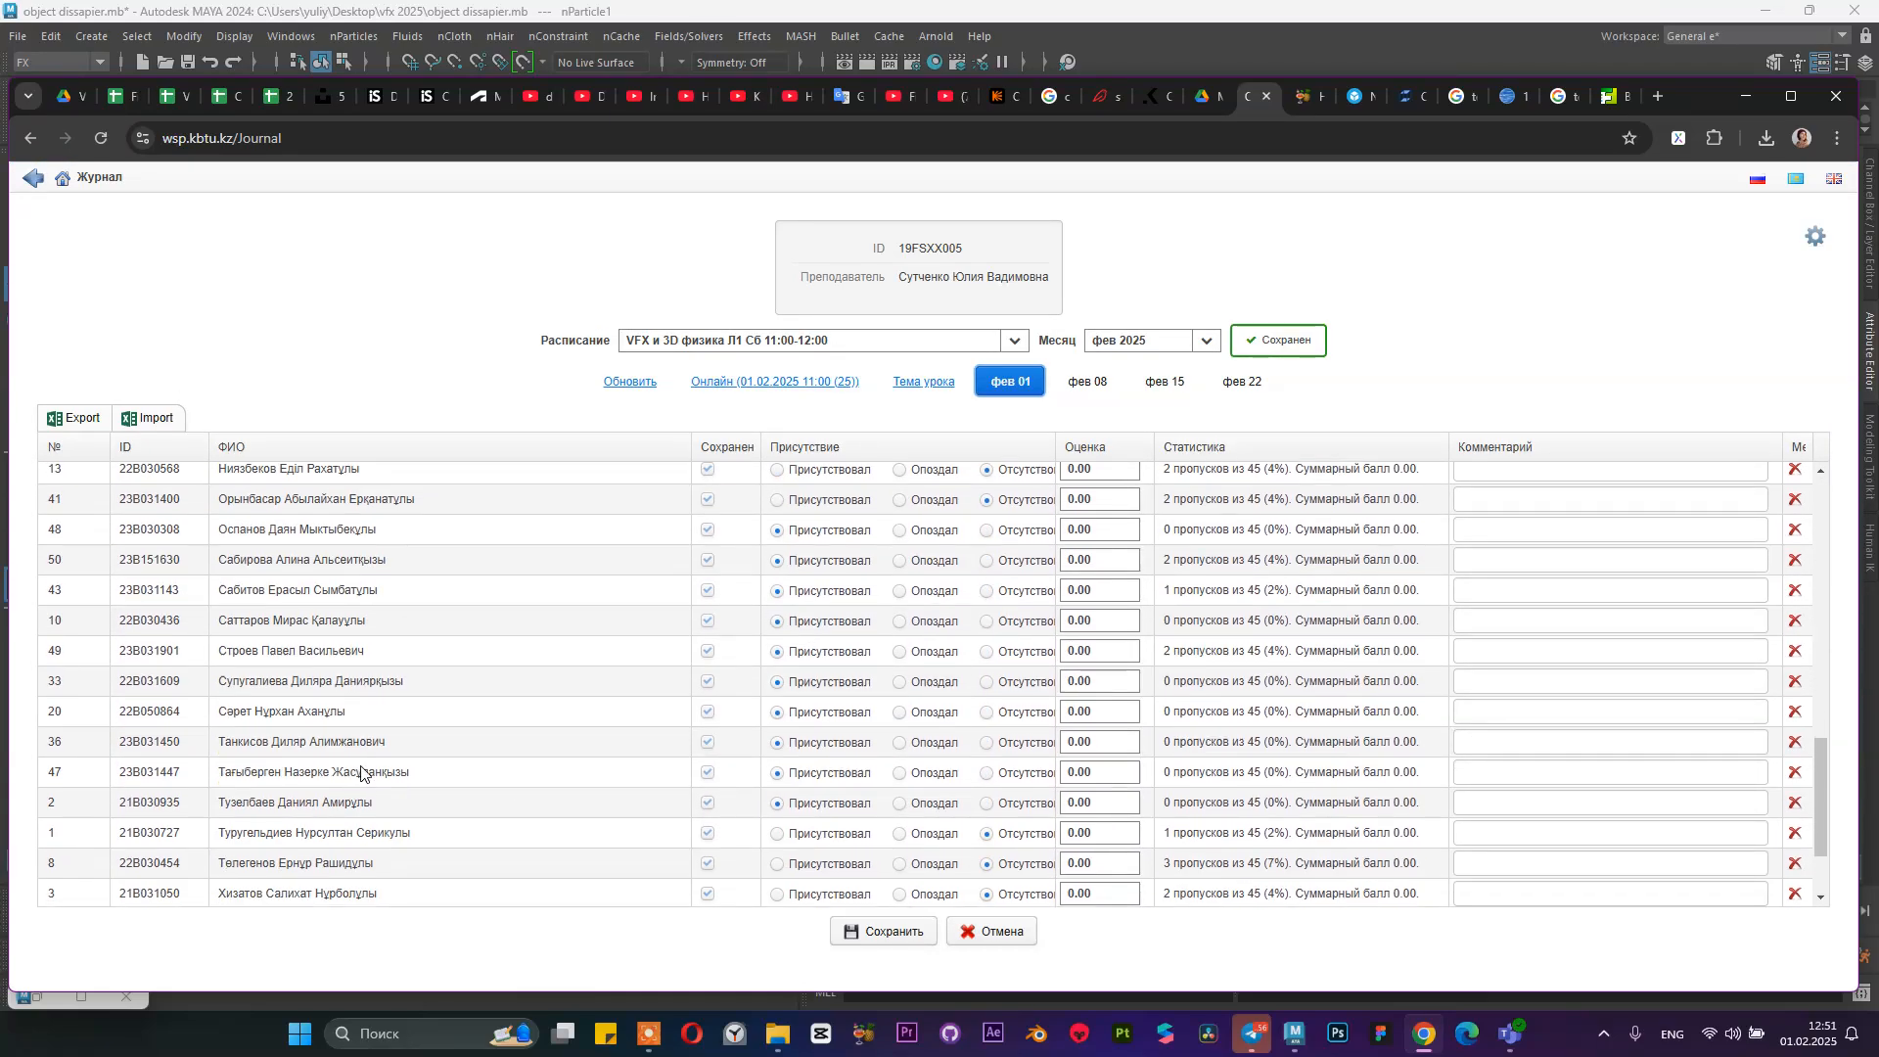
left_click(777, 833)
left_click(876, 930)
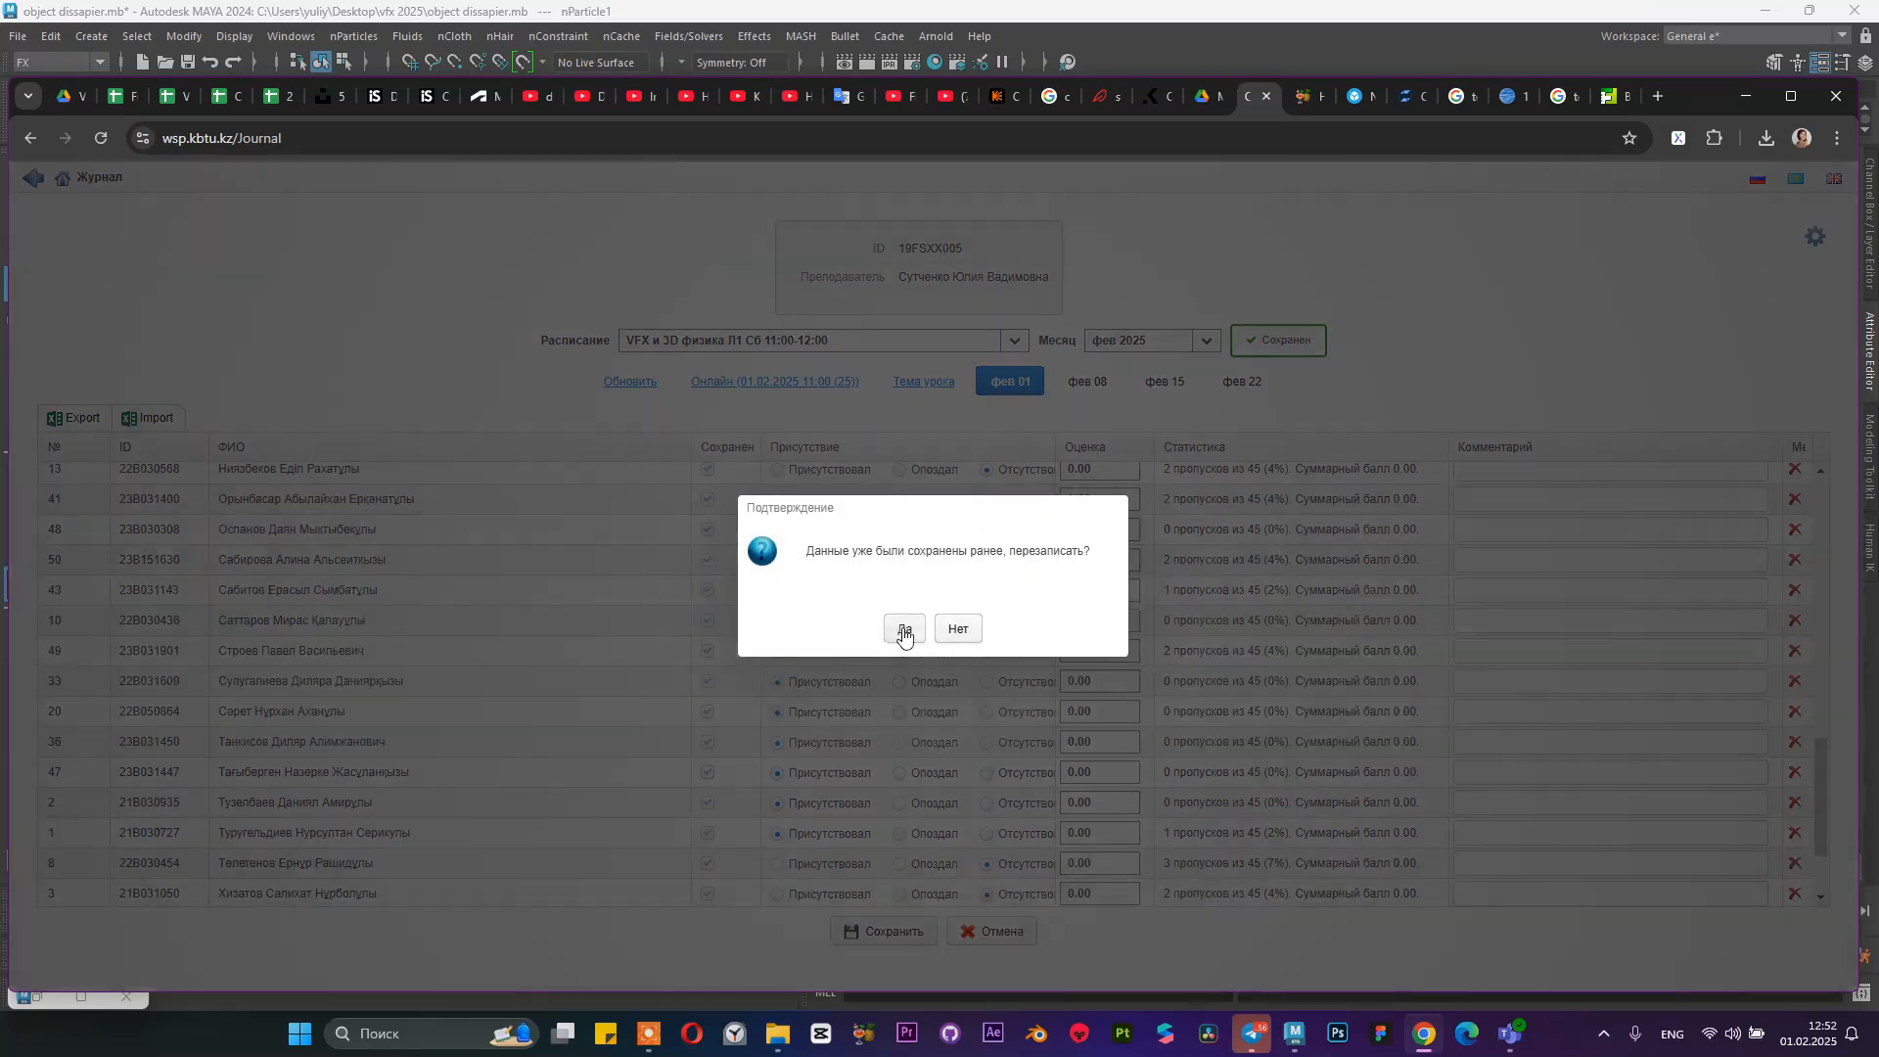
left_click(901, 632)
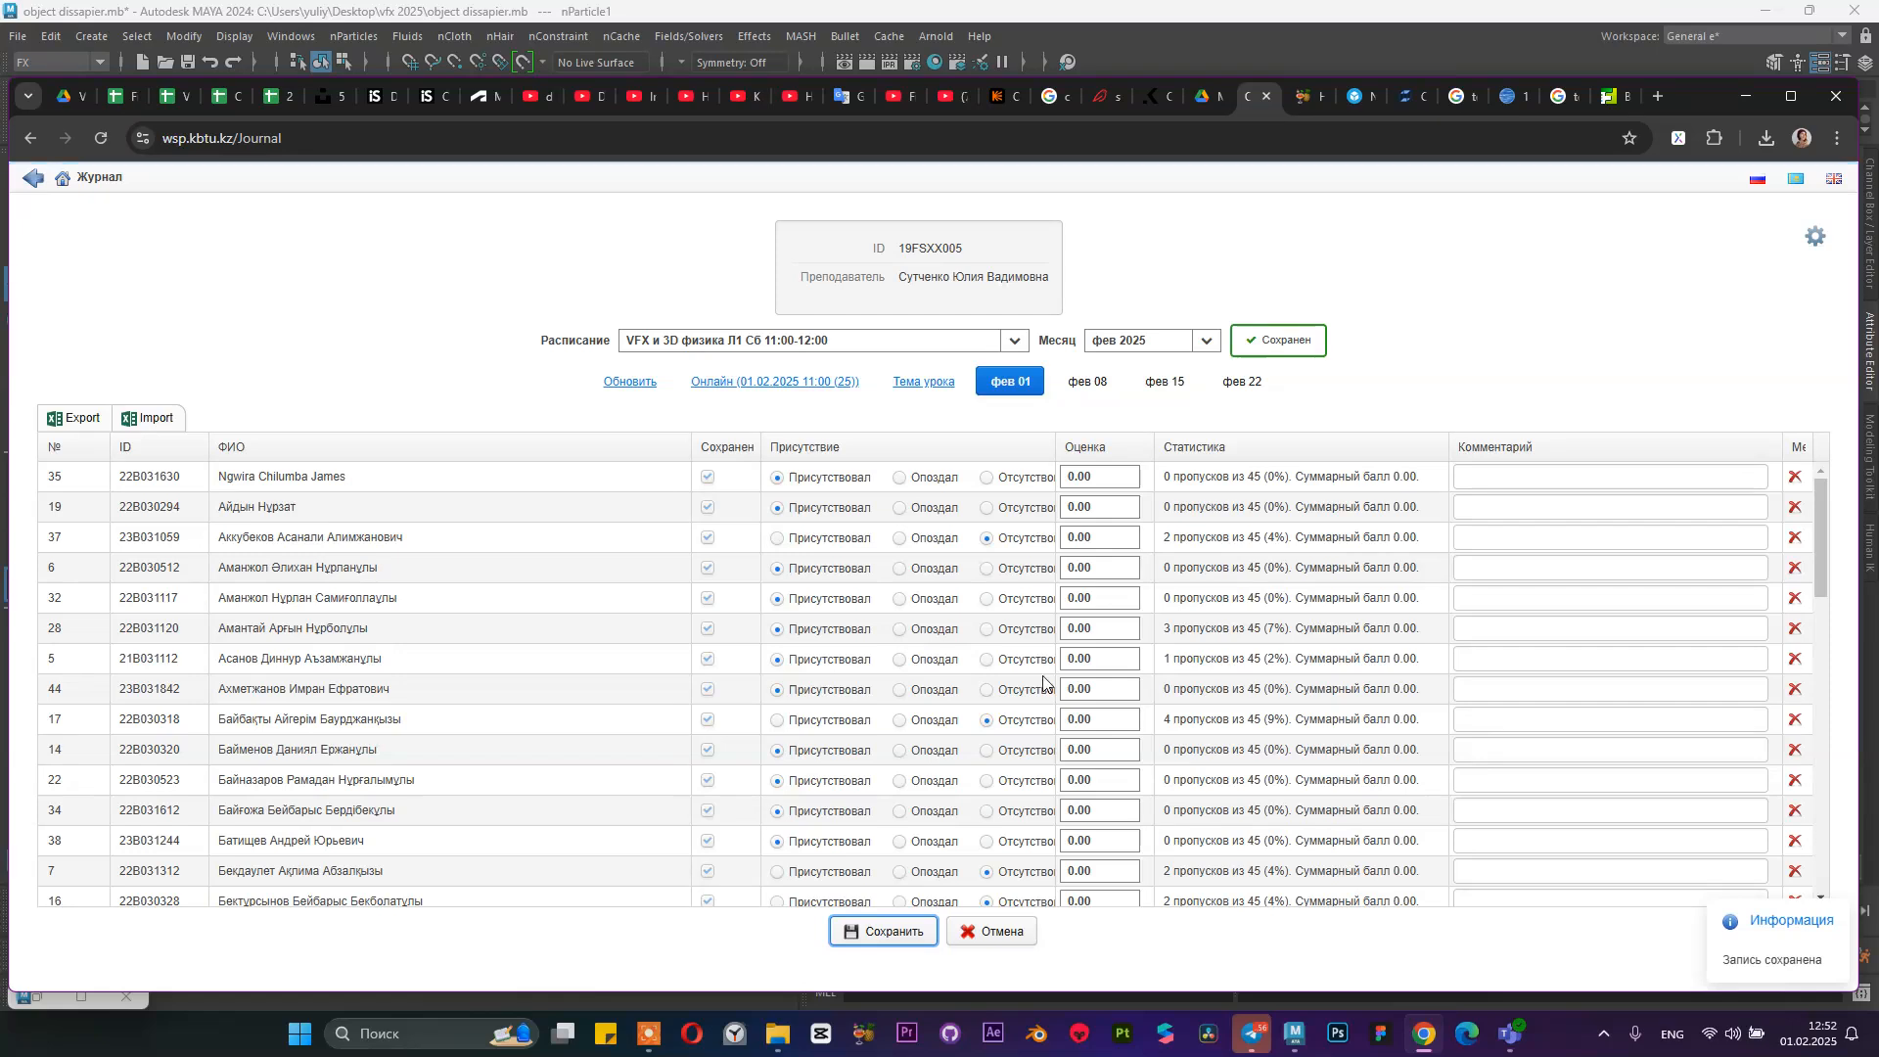
left_click(658, 1032)
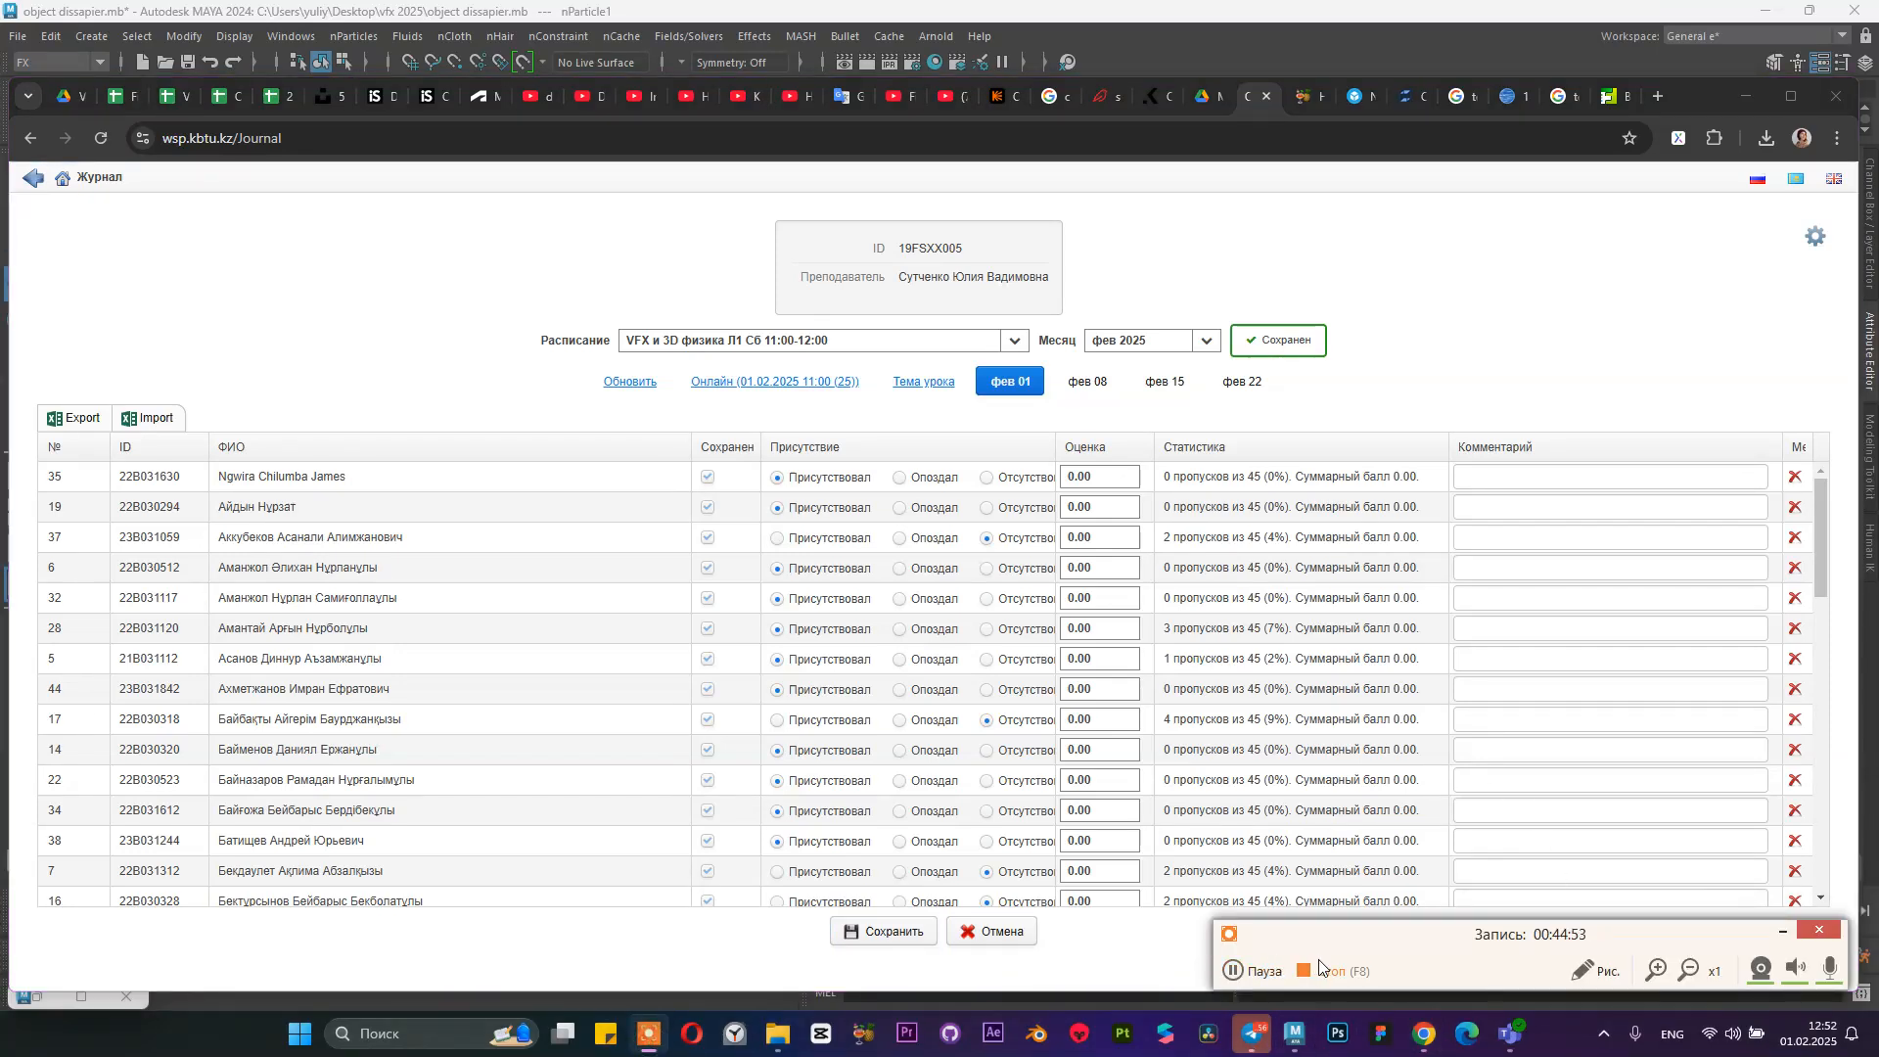